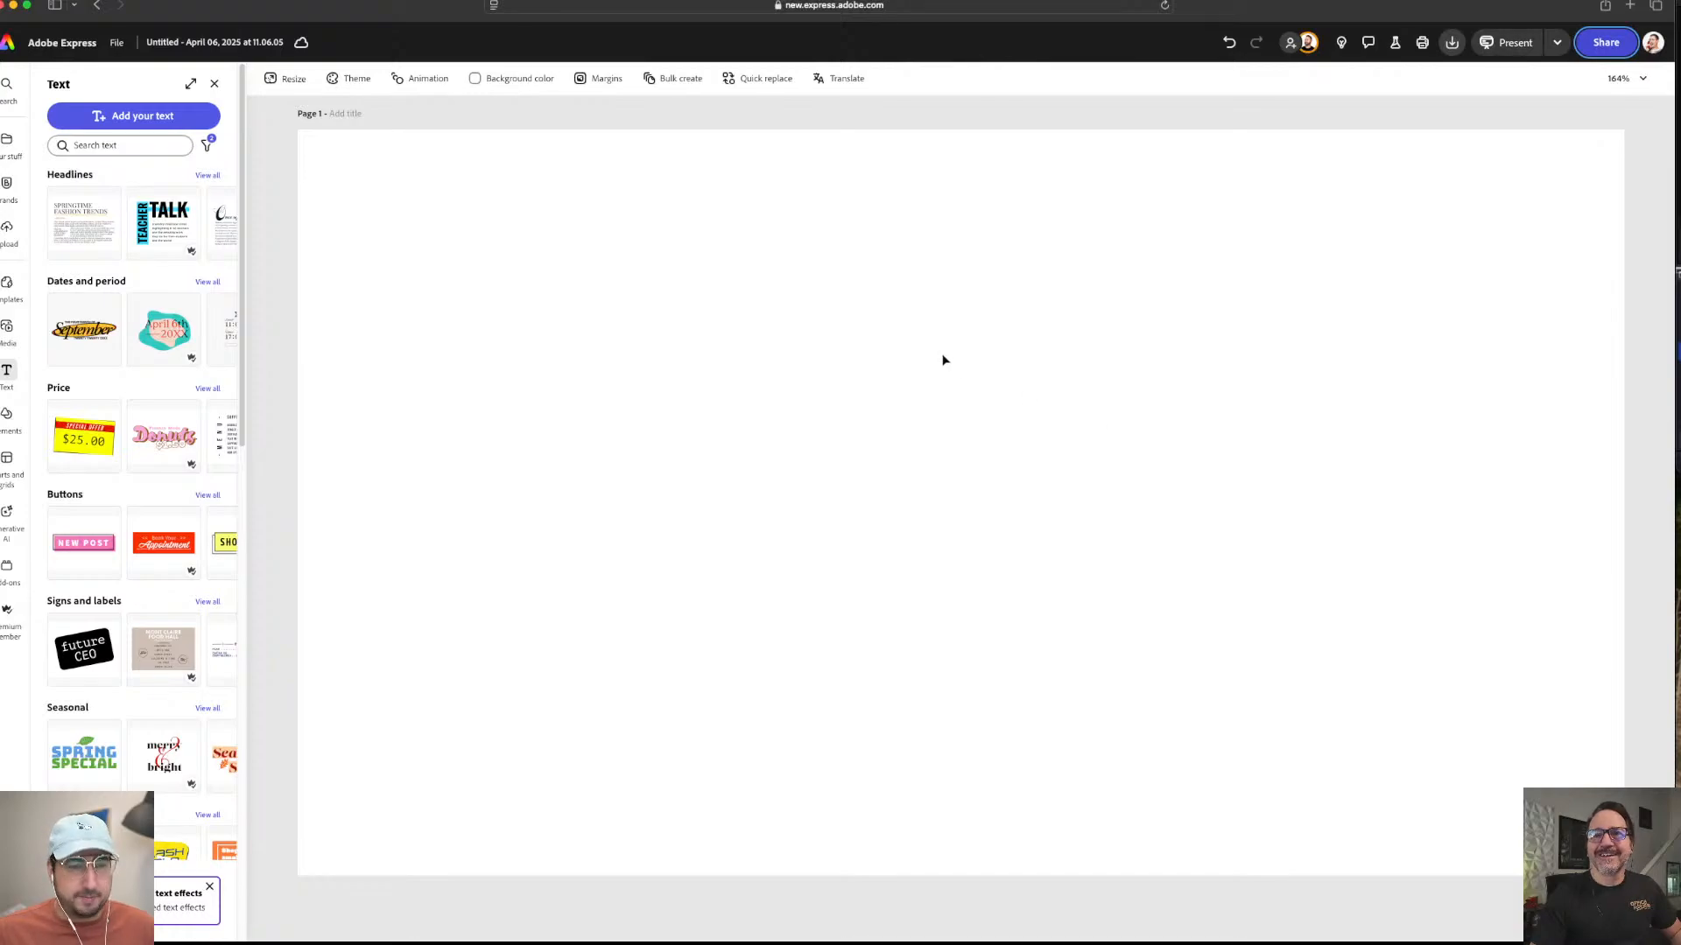
- Reload the blank Adobe Express document in the browser and switch to Illustrator
{"action": "key", "text": "super+r"}
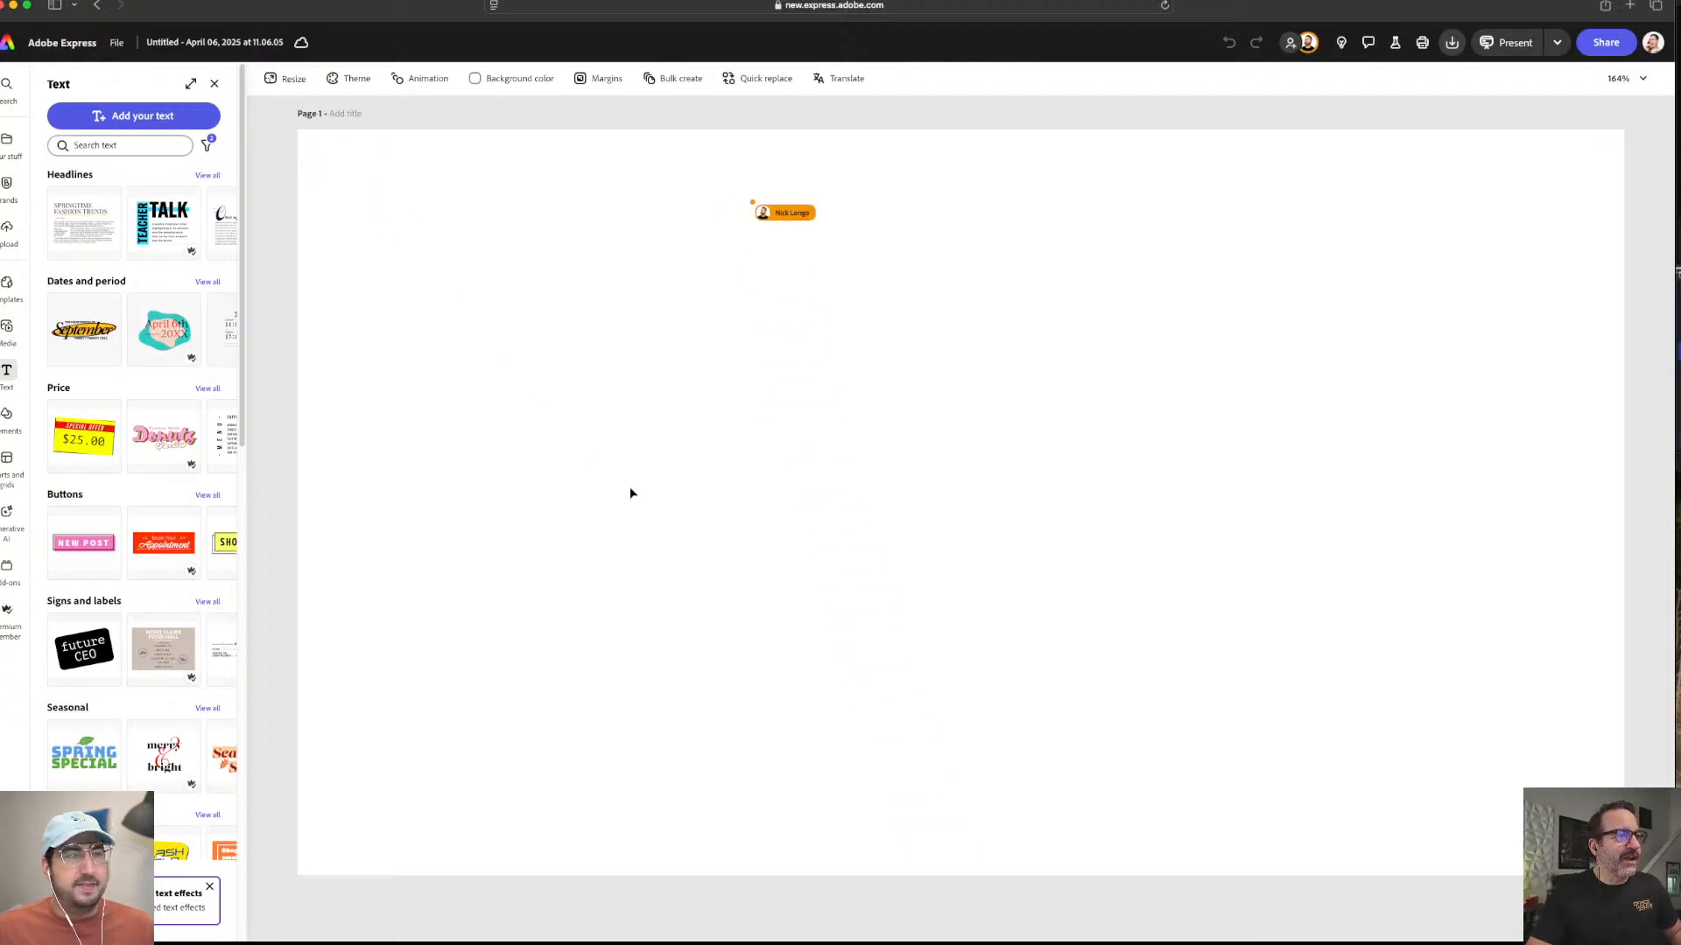
{"action": "mouse_move", "coordinate": [814, 941]}
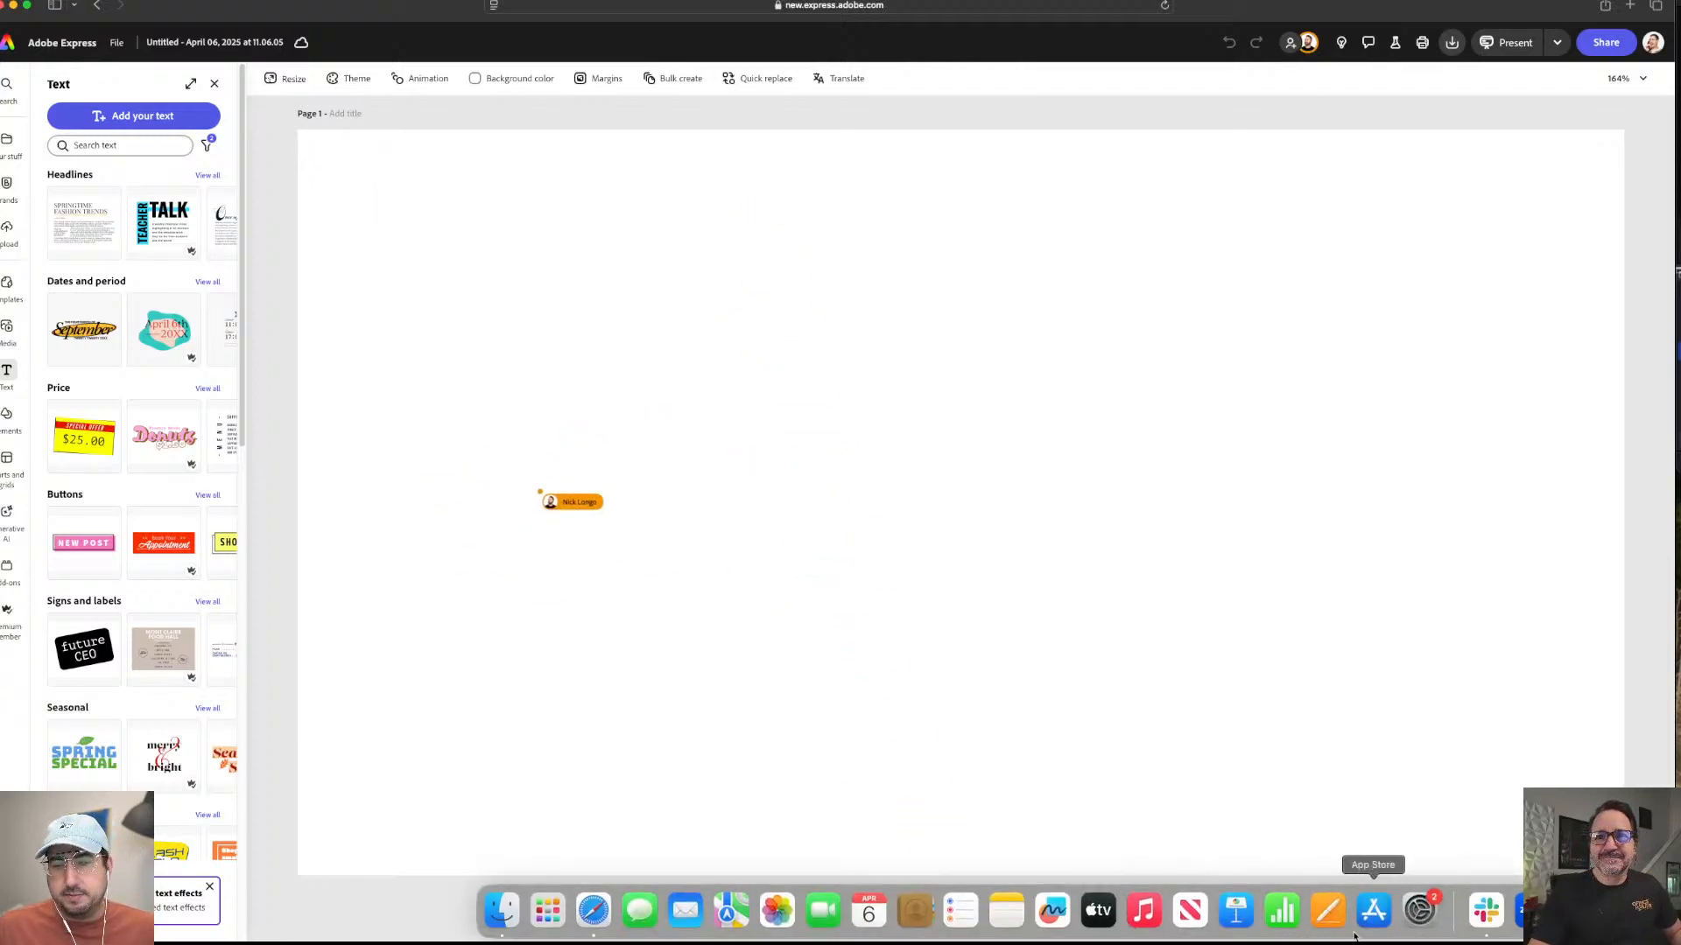
{"action": "left_click", "coordinate": [1578, 911]}
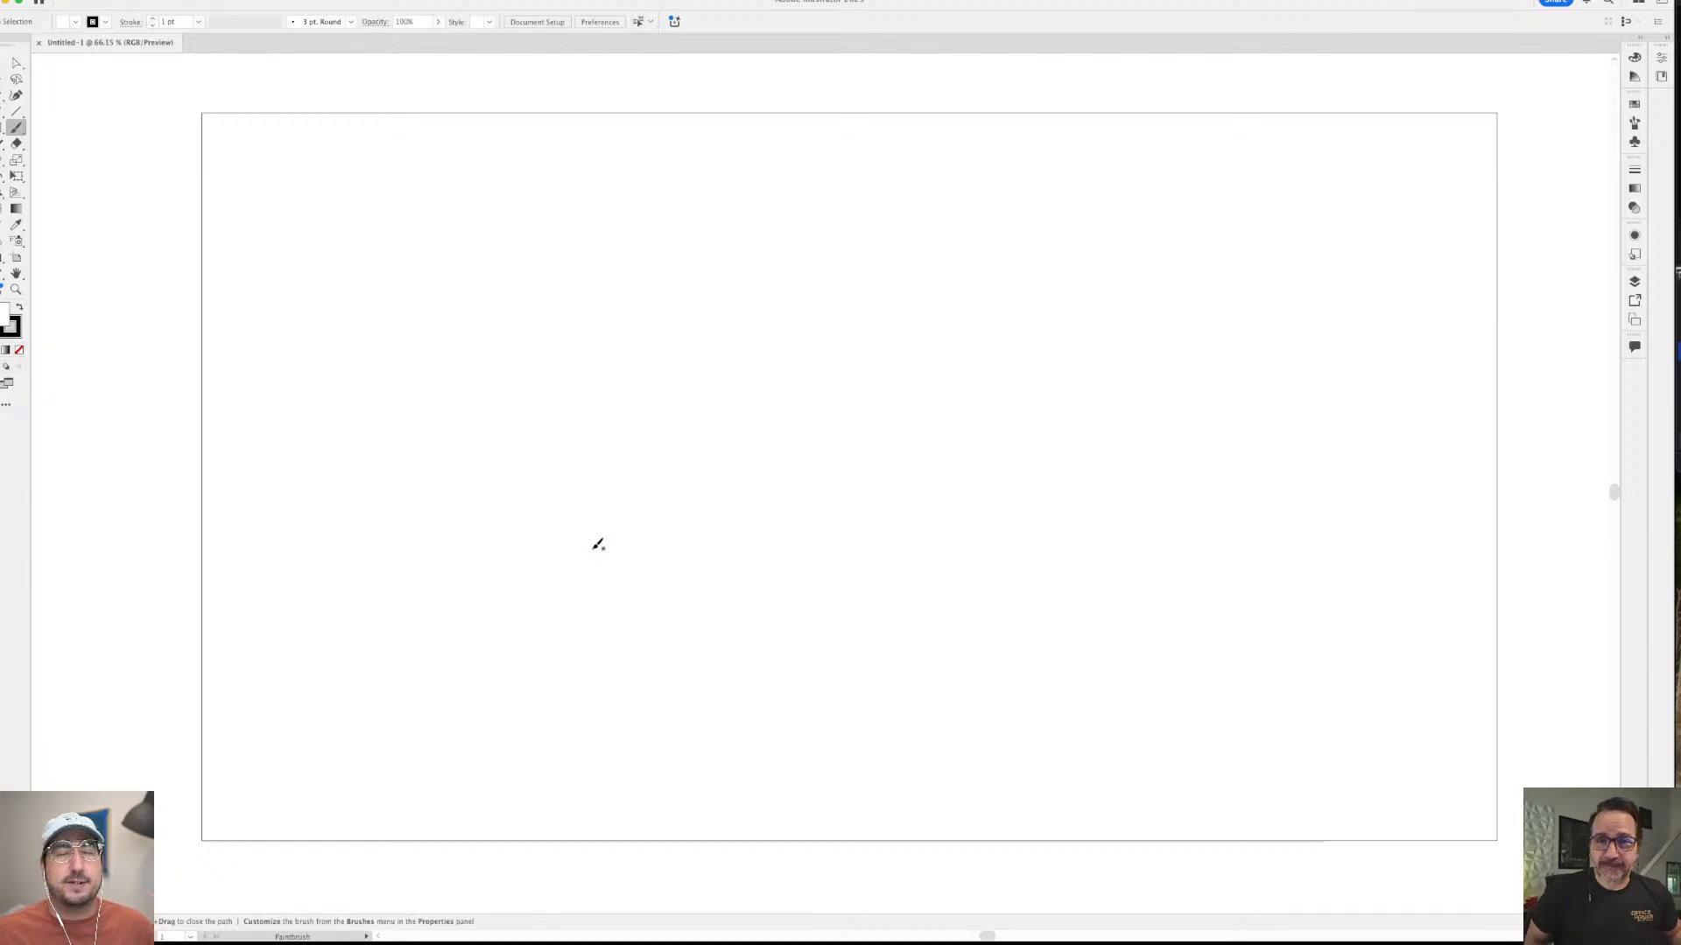
- Paint a long random scribble with the Paintbrush and move it fully inside the artboard
{"action": "mouse_move", "coordinate": [571, 611]}
{"action": "left_mouse_down"}
{"action": "mouse_move", "coordinate": [837, 548]}
{"action": "mouse_move", "coordinate": [1166, 333]}
{"action": "mouse_move", "coordinate": [1455, 645]}
{"action": "mouse_move", "coordinate": [1138, 456]}
{"action": "mouse_move", "coordinate": [764, 616]}
{"action": "mouse_move", "coordinate": [1615, 779]}
{"action": "mouse_move", "coordinate": [896, 739]}
{"action": "mouse_move", "coordinate": [1453, 691]}
{"action": "mouse_move", "coordinate": [1287, 758]}
{"action": "left_mouse_up"}
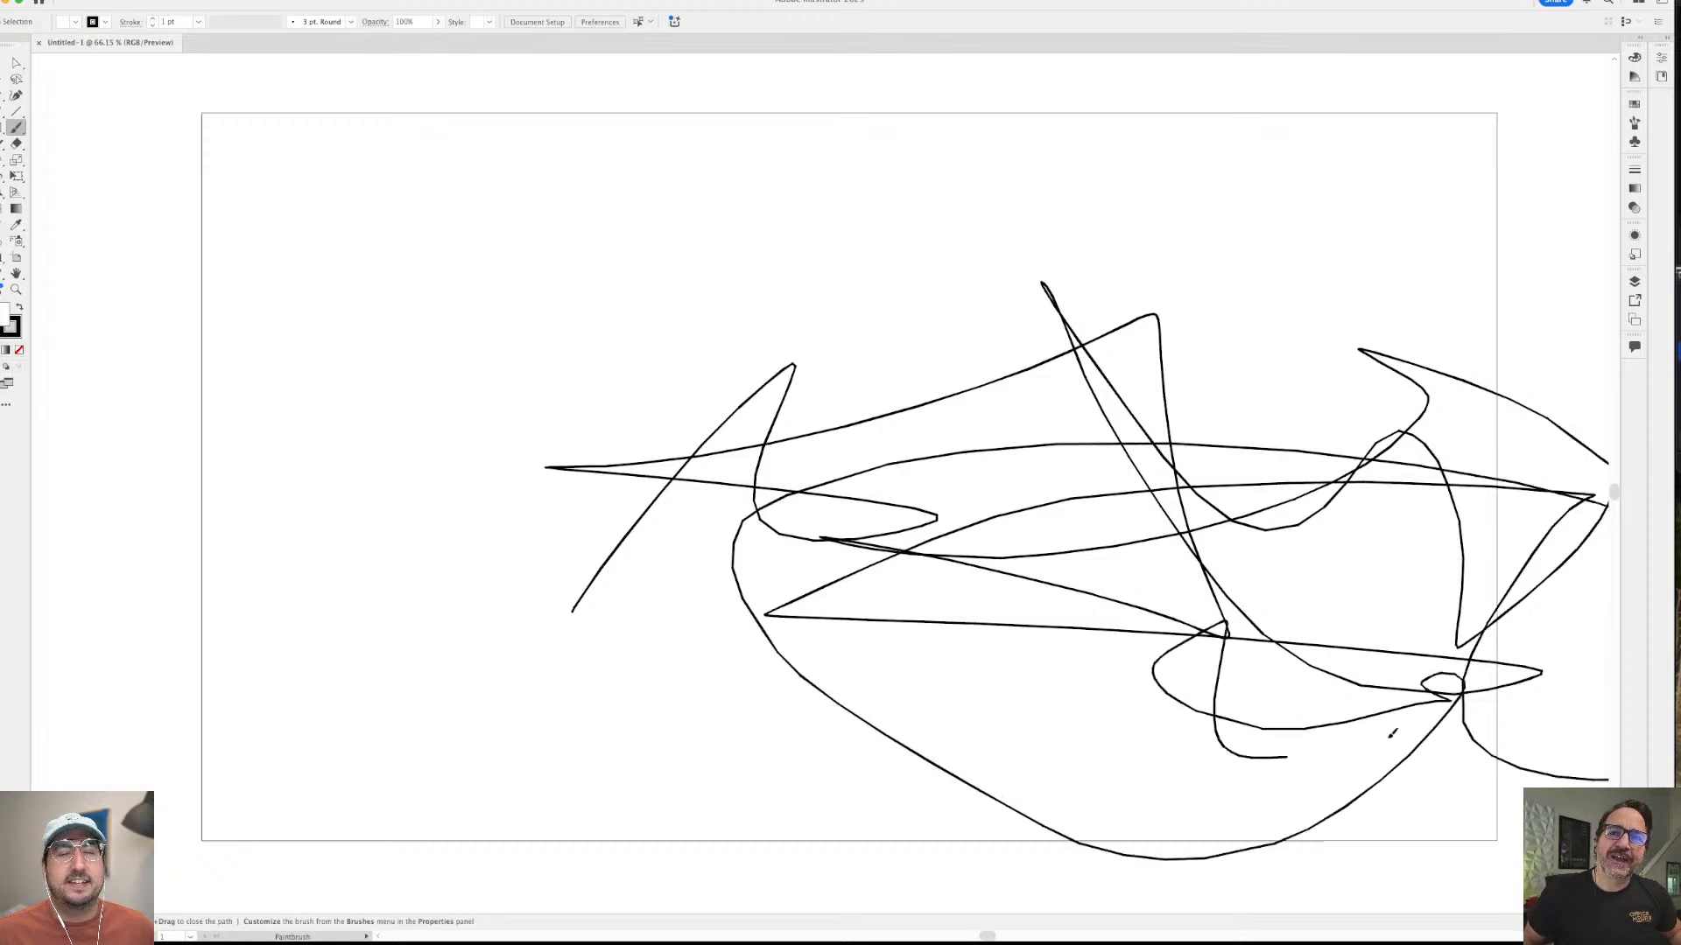
{"action": "left_click_drag", "start_coordinate": [1392, 734], "coordinate": [1372, 742]}
{"action": "key", "text": "v"}
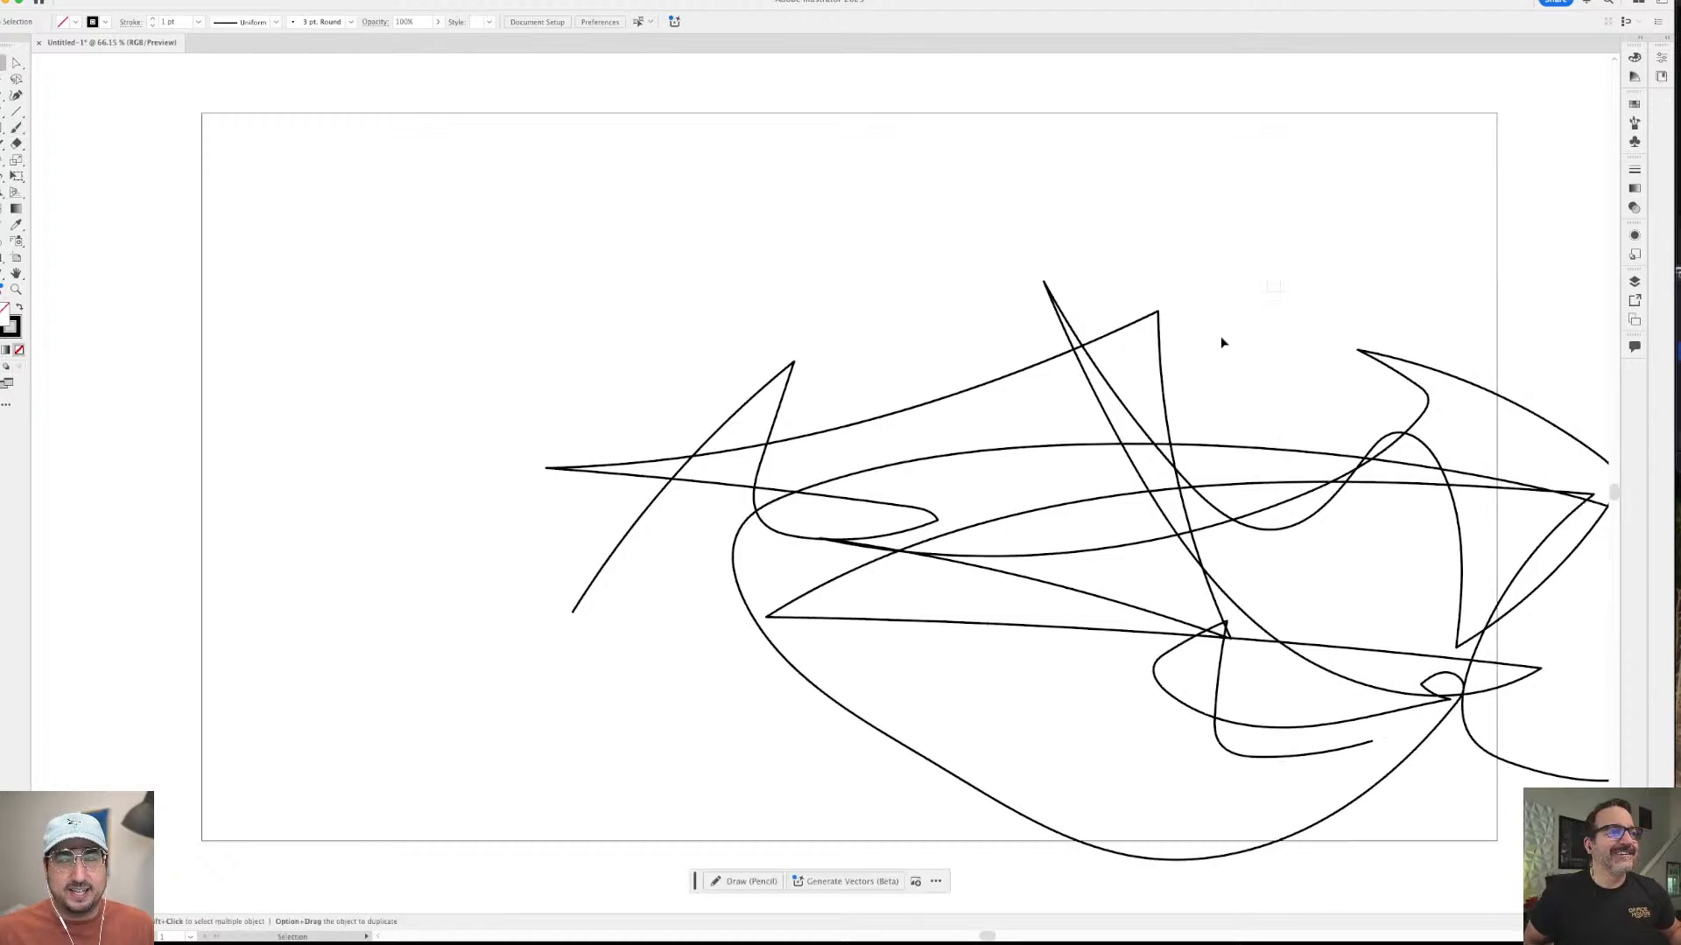
{"action": "left_click", "coordinate": [873, 586]}
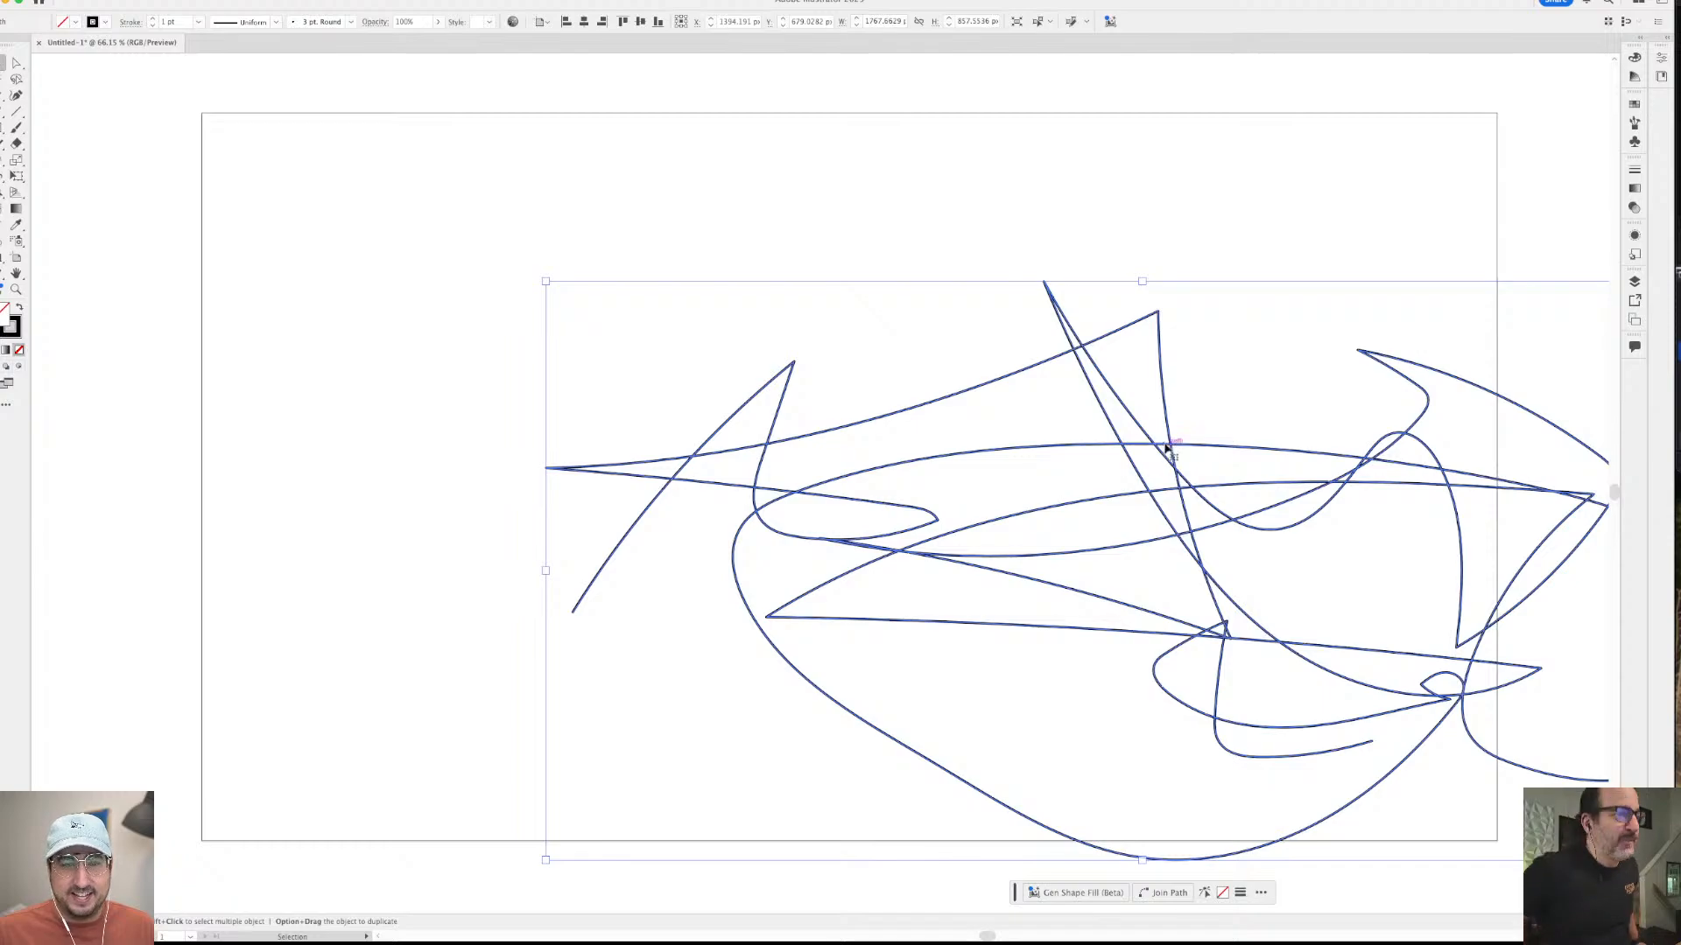
{"action": "left_click_drag", "start_coordinate": [1166, 447], "coordinate": [848, 357]}
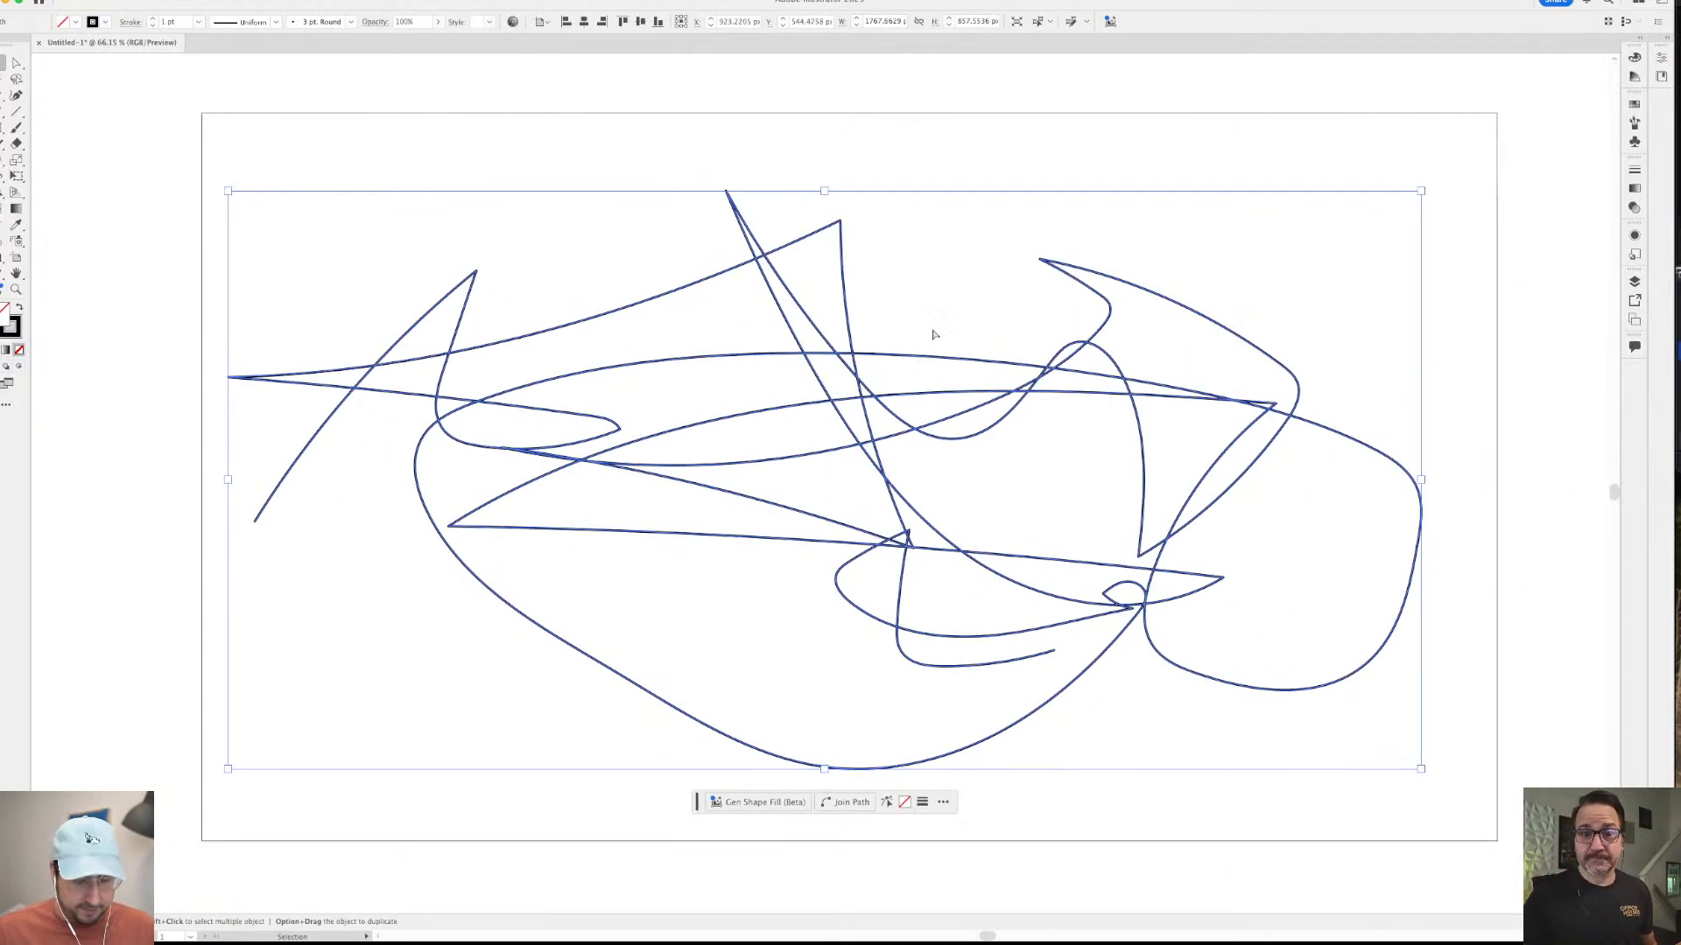
- Switch to the Adobe Express document, paste the scribble onto the blank page and place it near the page's centre
{"action": "mouse_move", "coordinate": [871, 914]}
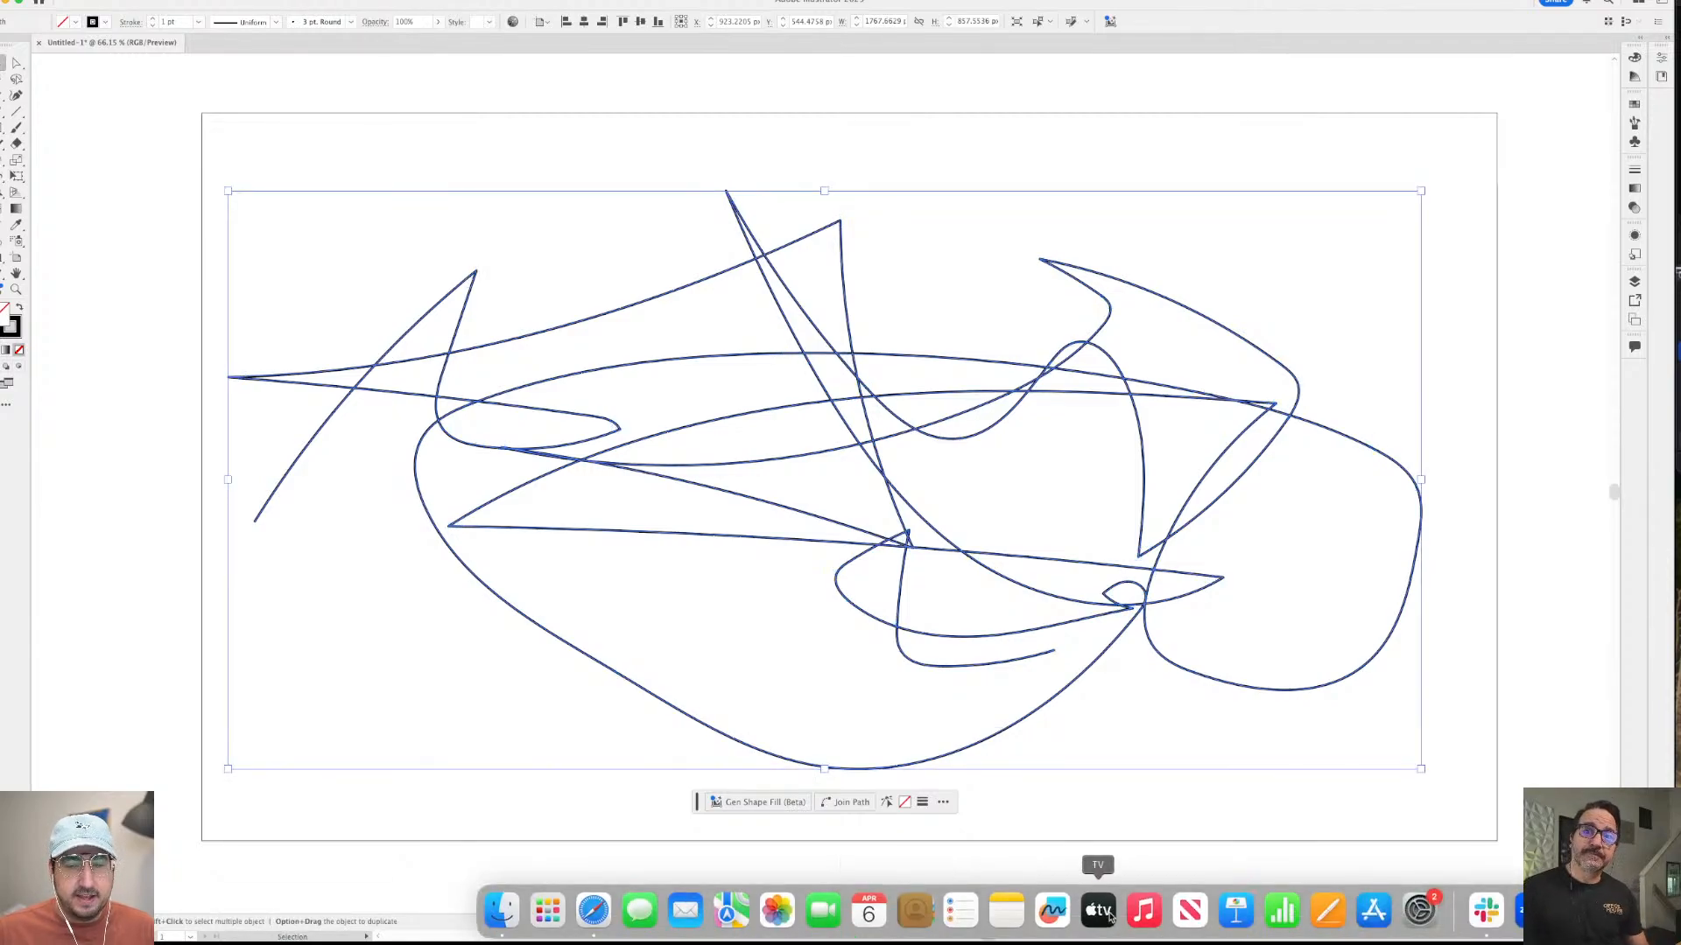
{"action": "left_click", "coordinate": [593, 912]}
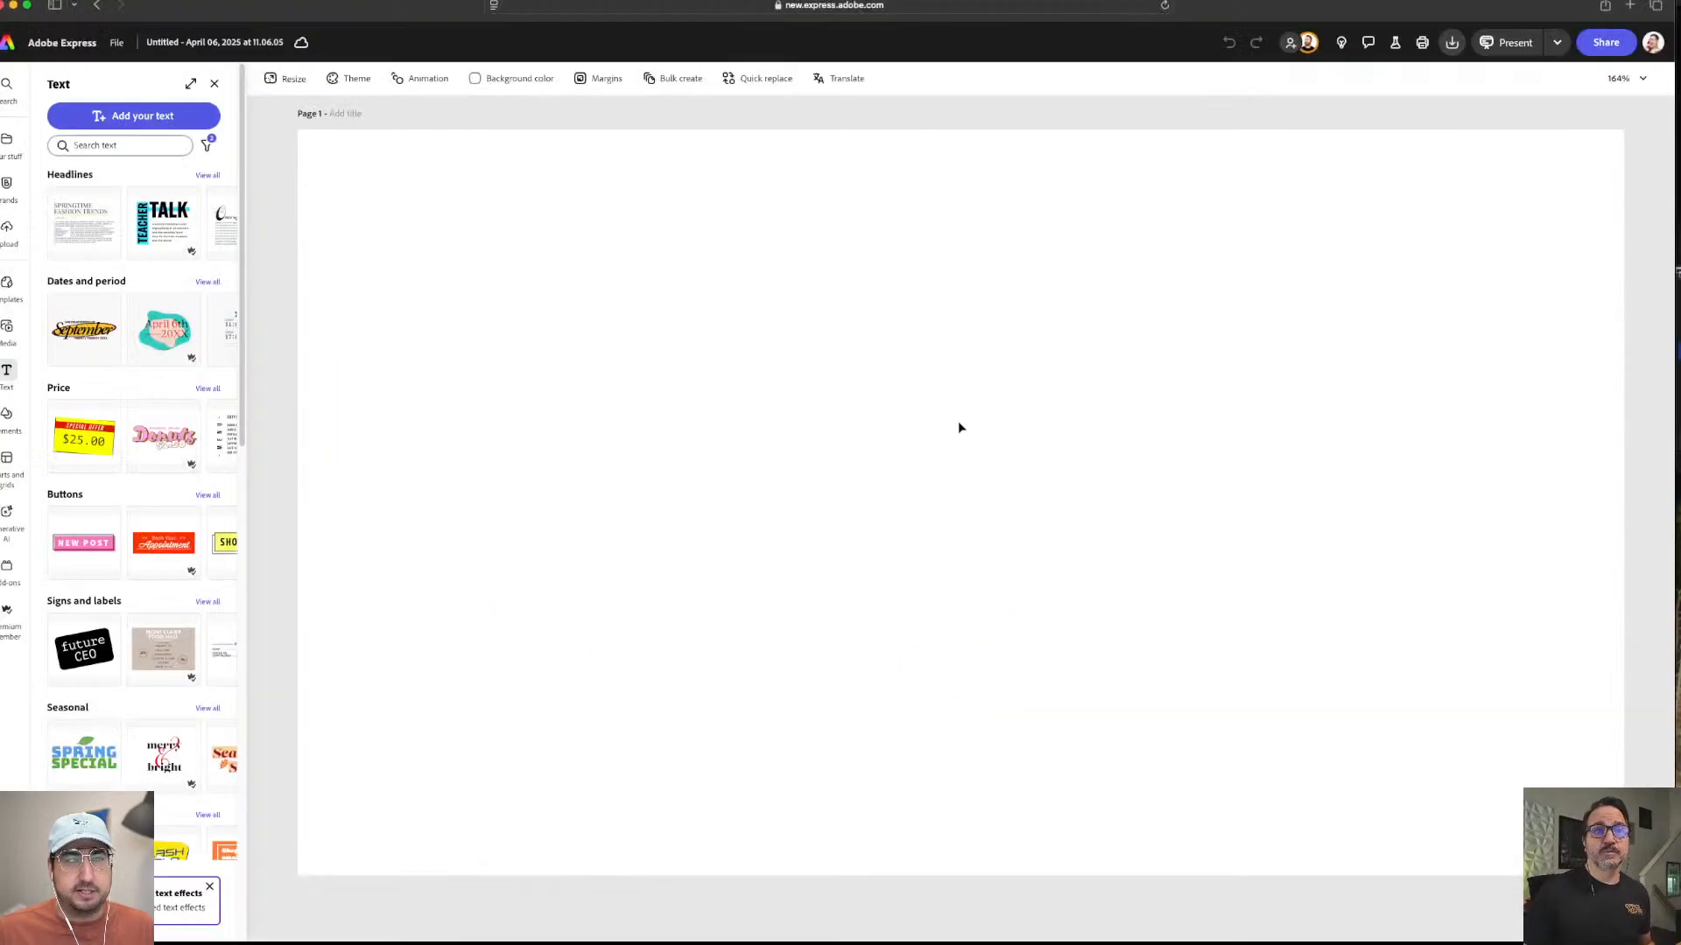
{"action": "key", "text": "super+v"}
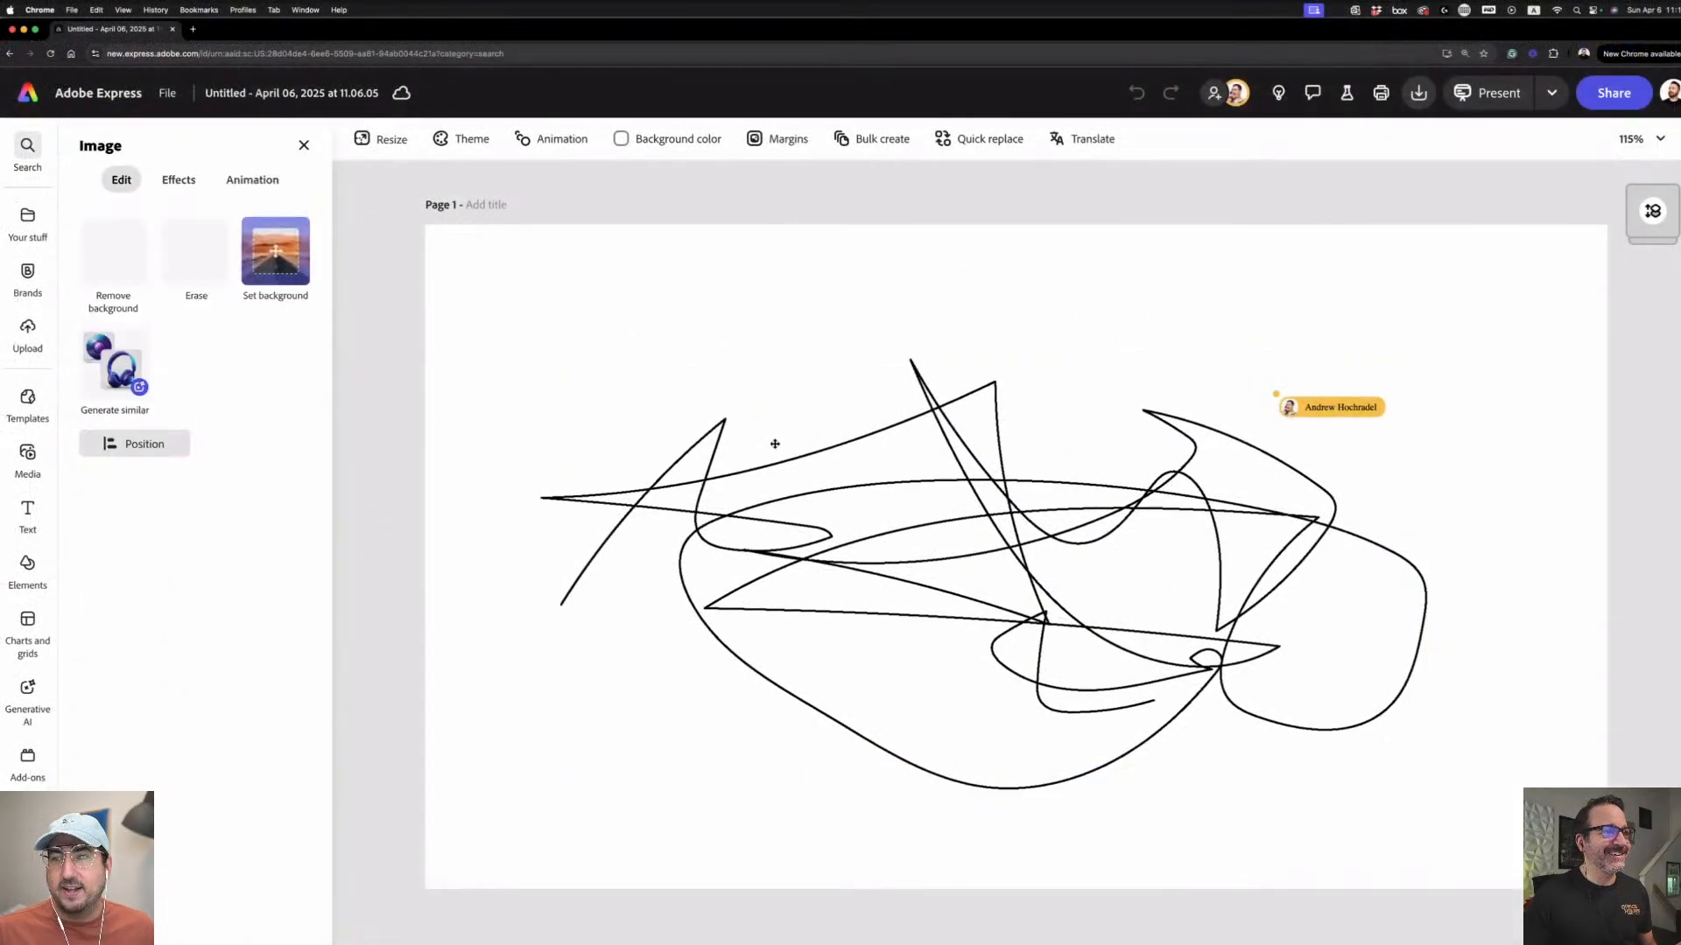
{"action": "left_click_drag", "start_coordinate": [774, 443], "coordinate": [825, 492]}
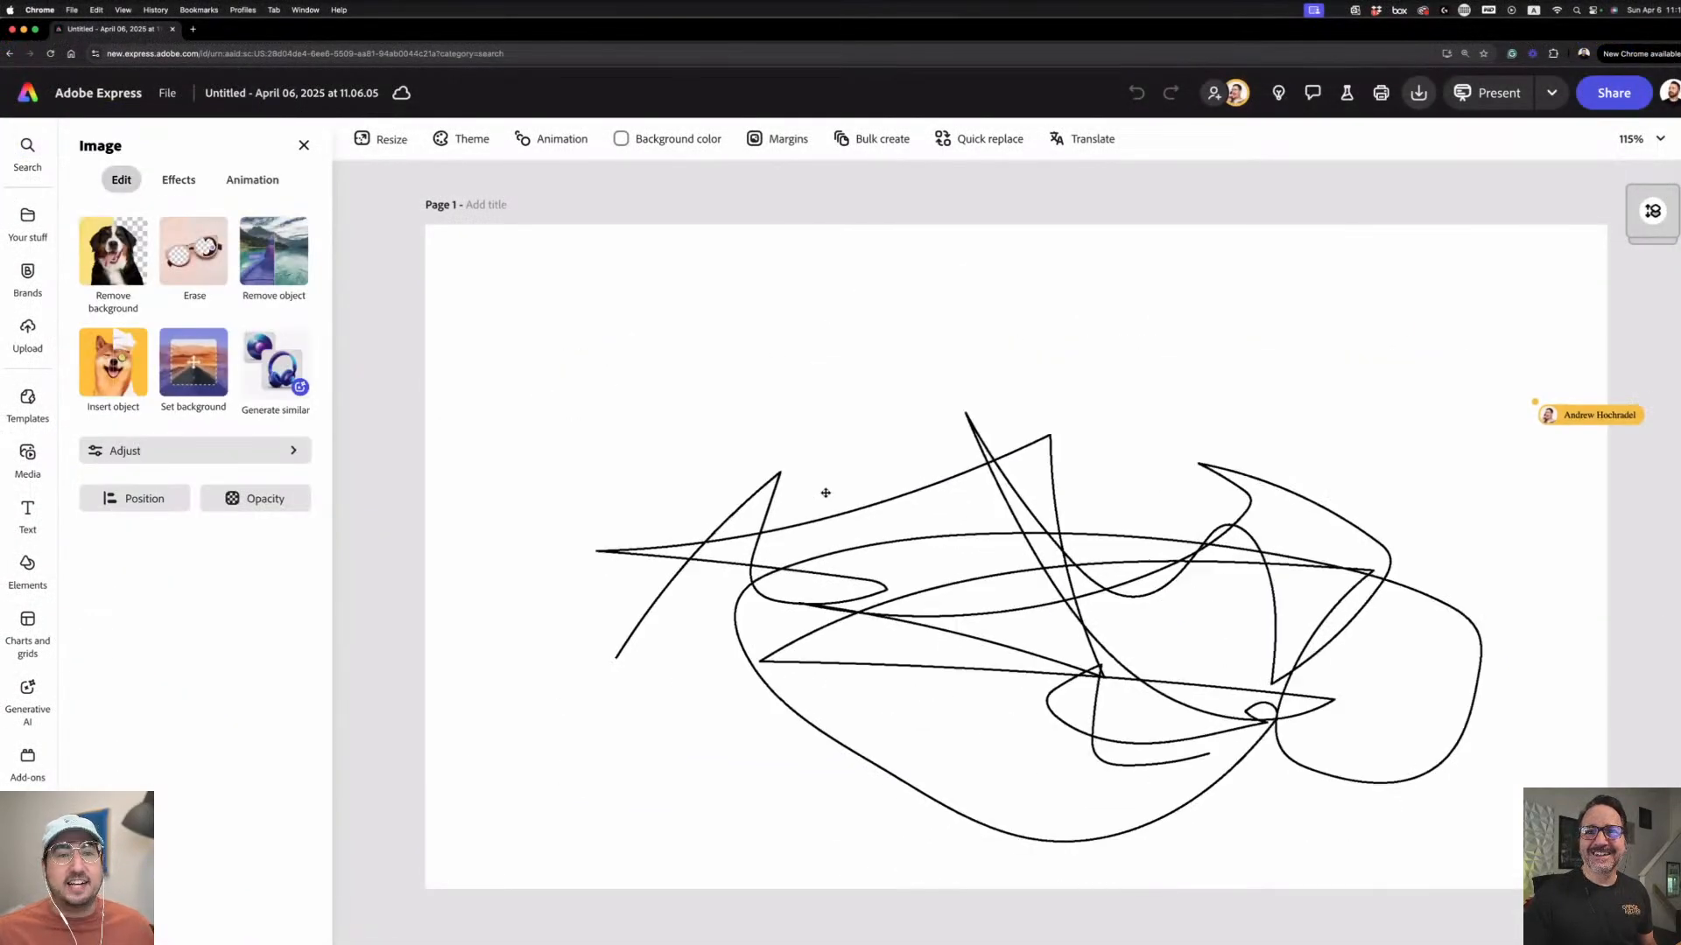
{"action": "left_click", "coordinate": [832, 431]}
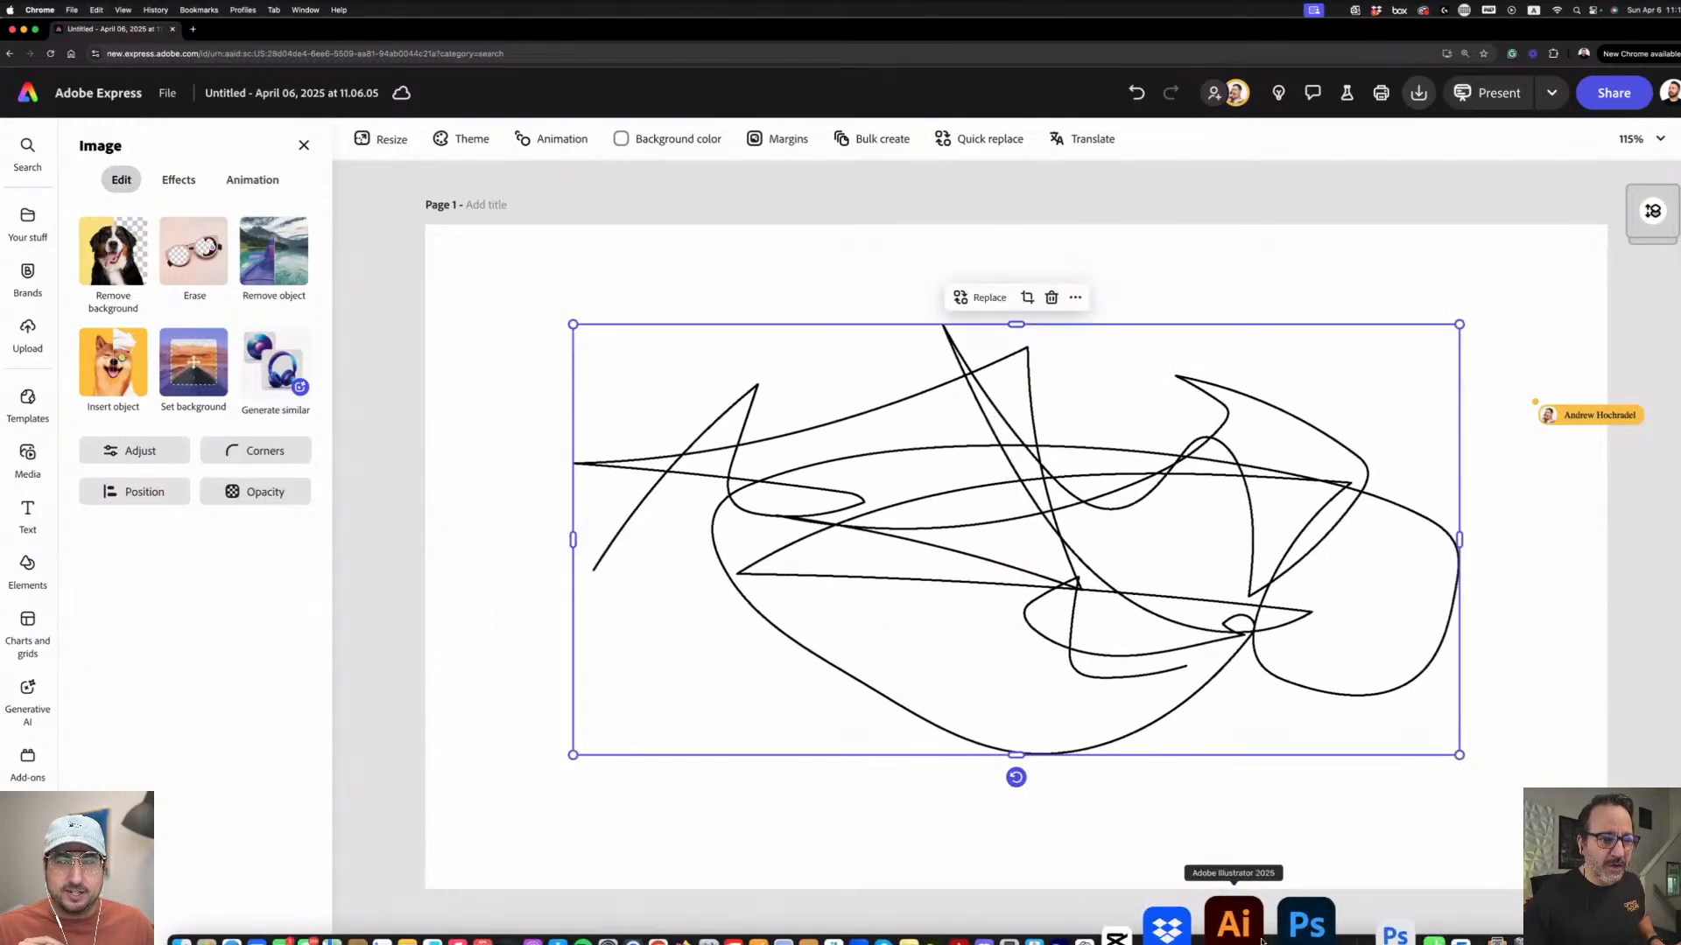
{"action": "left_click", "coordinate": [1239, 920]}
{"action": "left_click", "coordinate": [978, 633]}
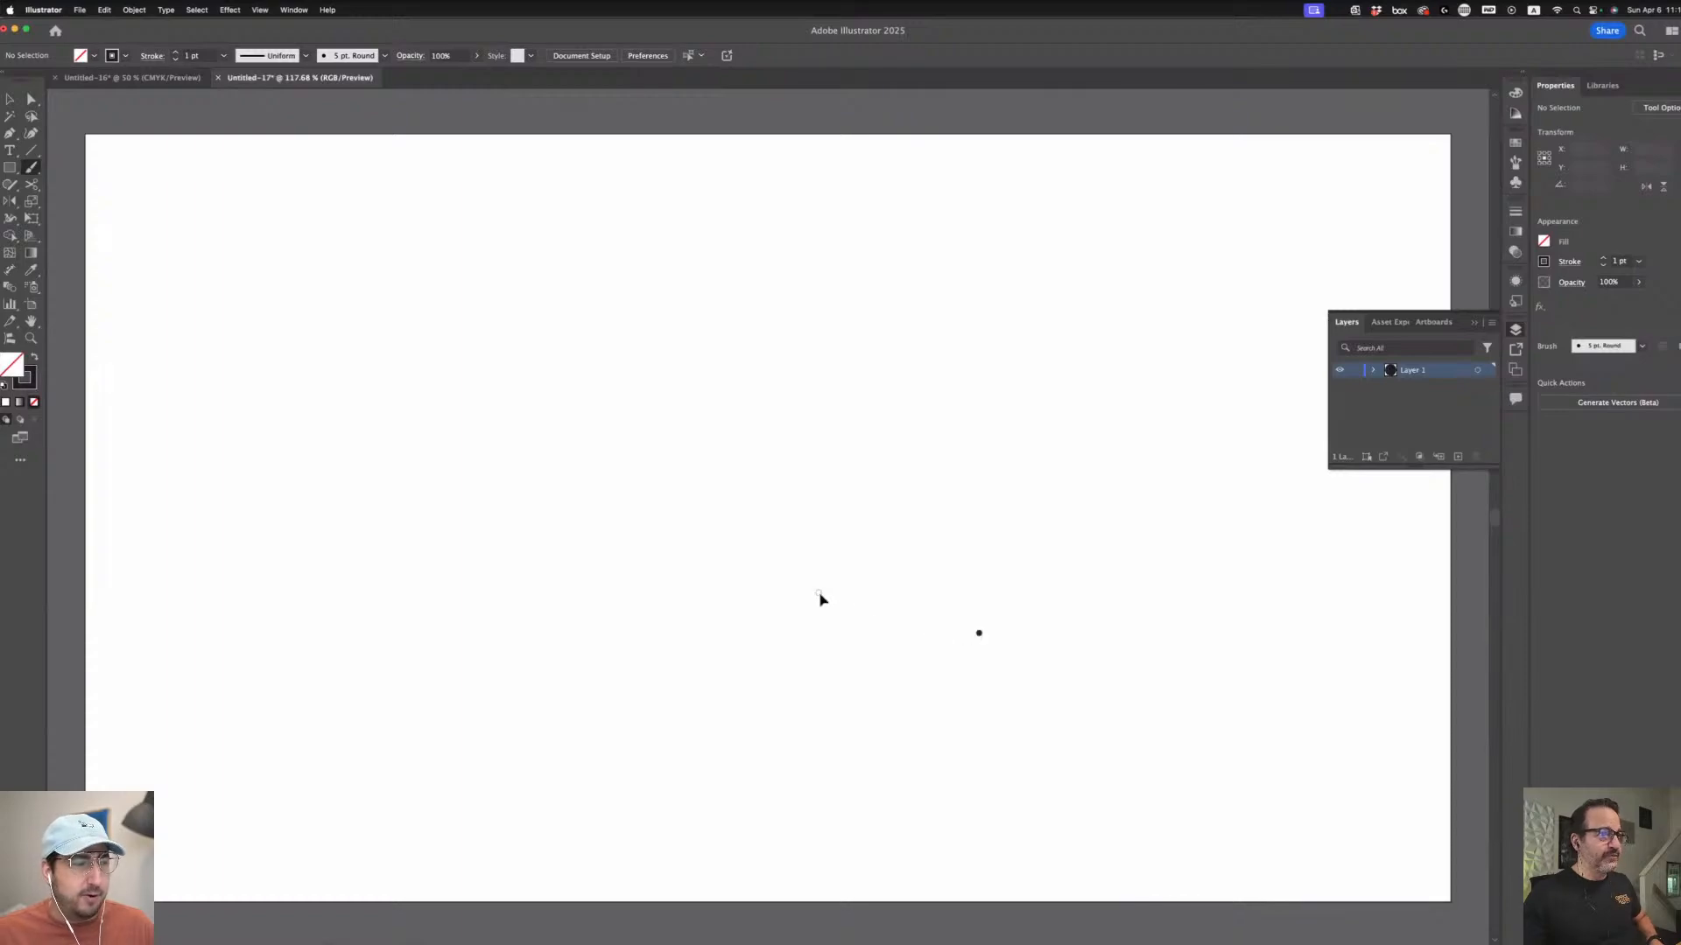
{"action": "key", "text": "v"}
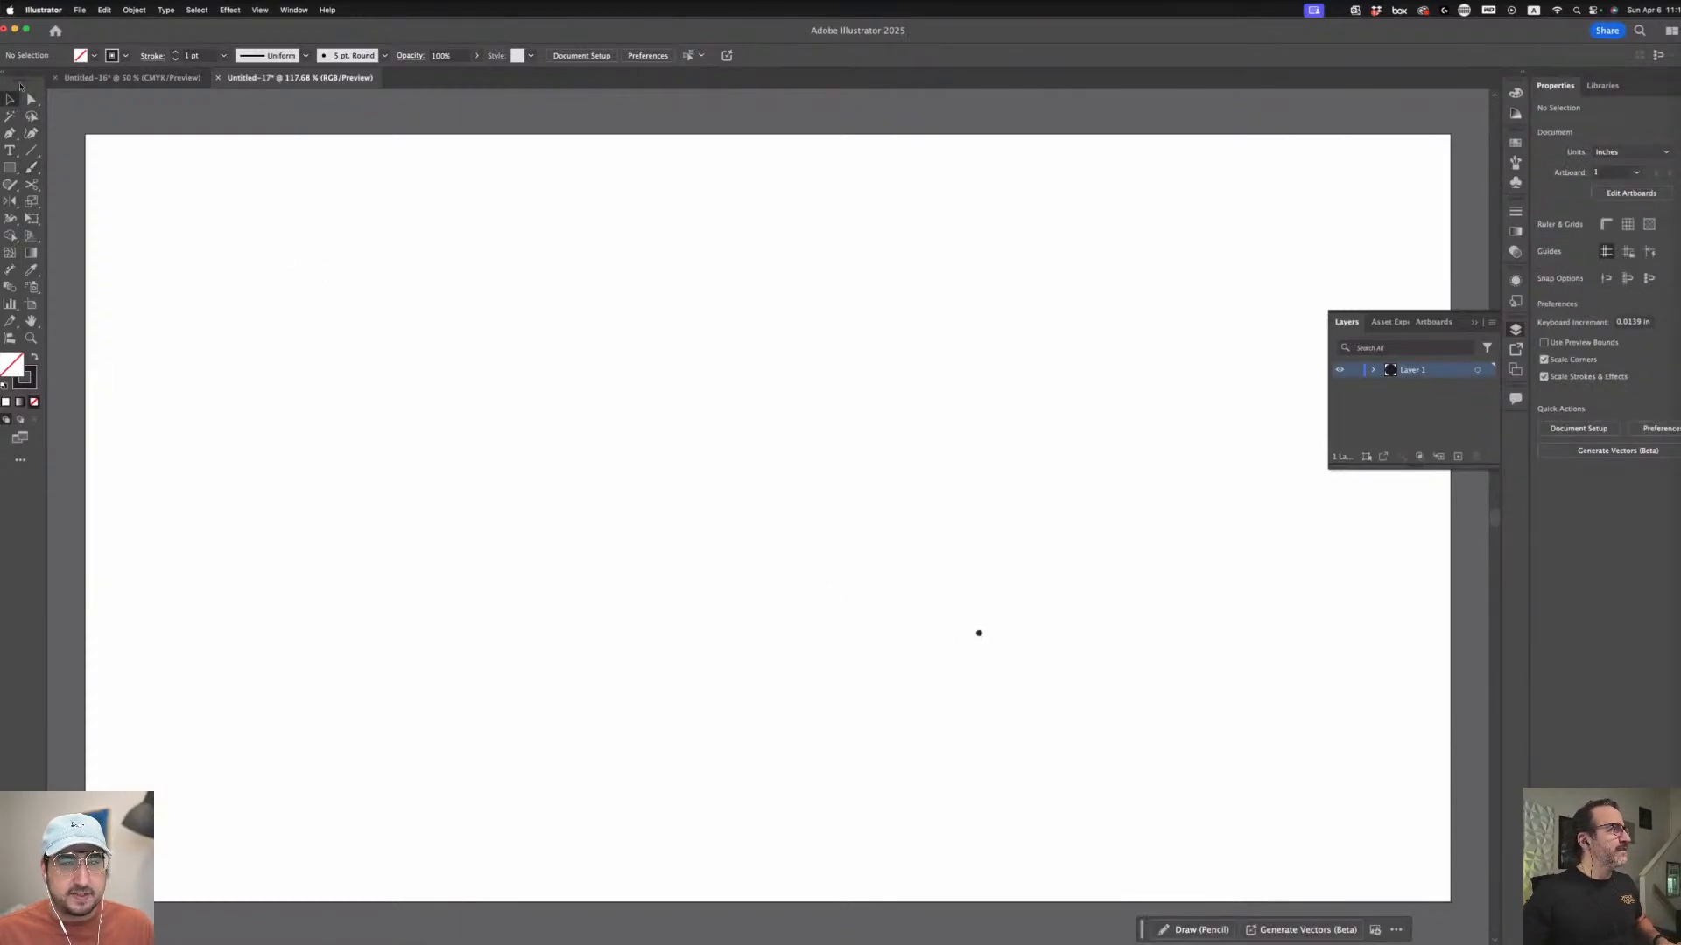
{"action": "left_click_drag", "start_coordinate": [911, 585], "coordinate": [1043, 679]}
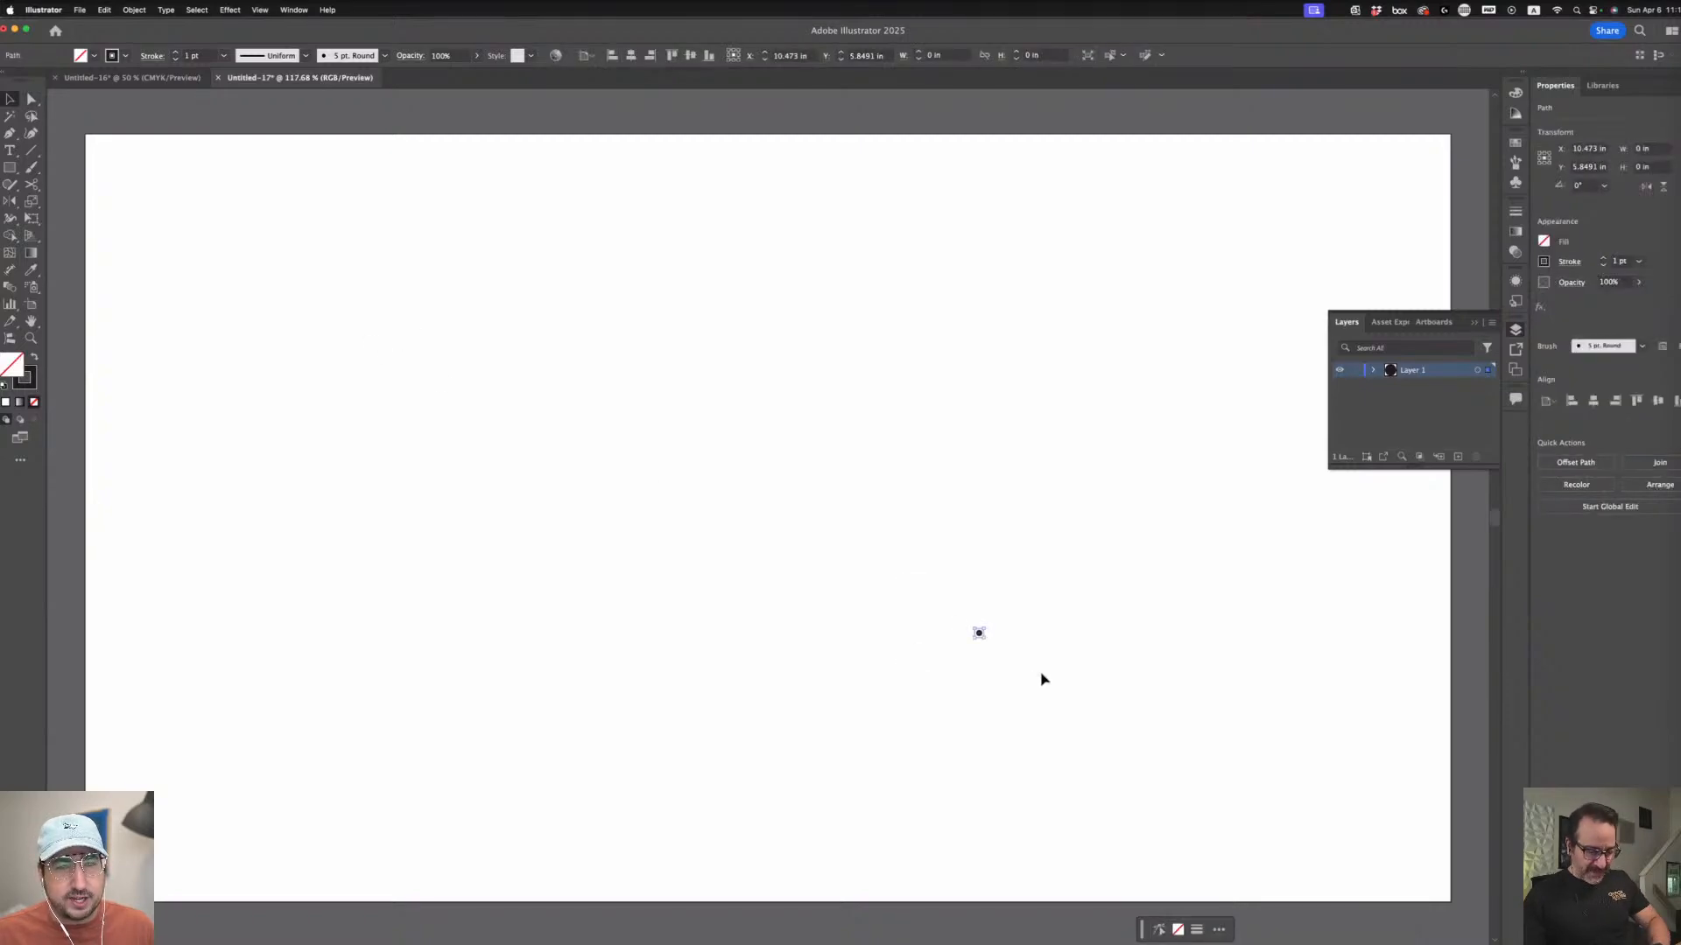
{"action": "key", "text": "Delete"}
- Switch to the Express page in Chrome, deselect the scribble and capture a screenshot of the area around it
{"action": "mouse_move", "coordinate": [1024, 941]}
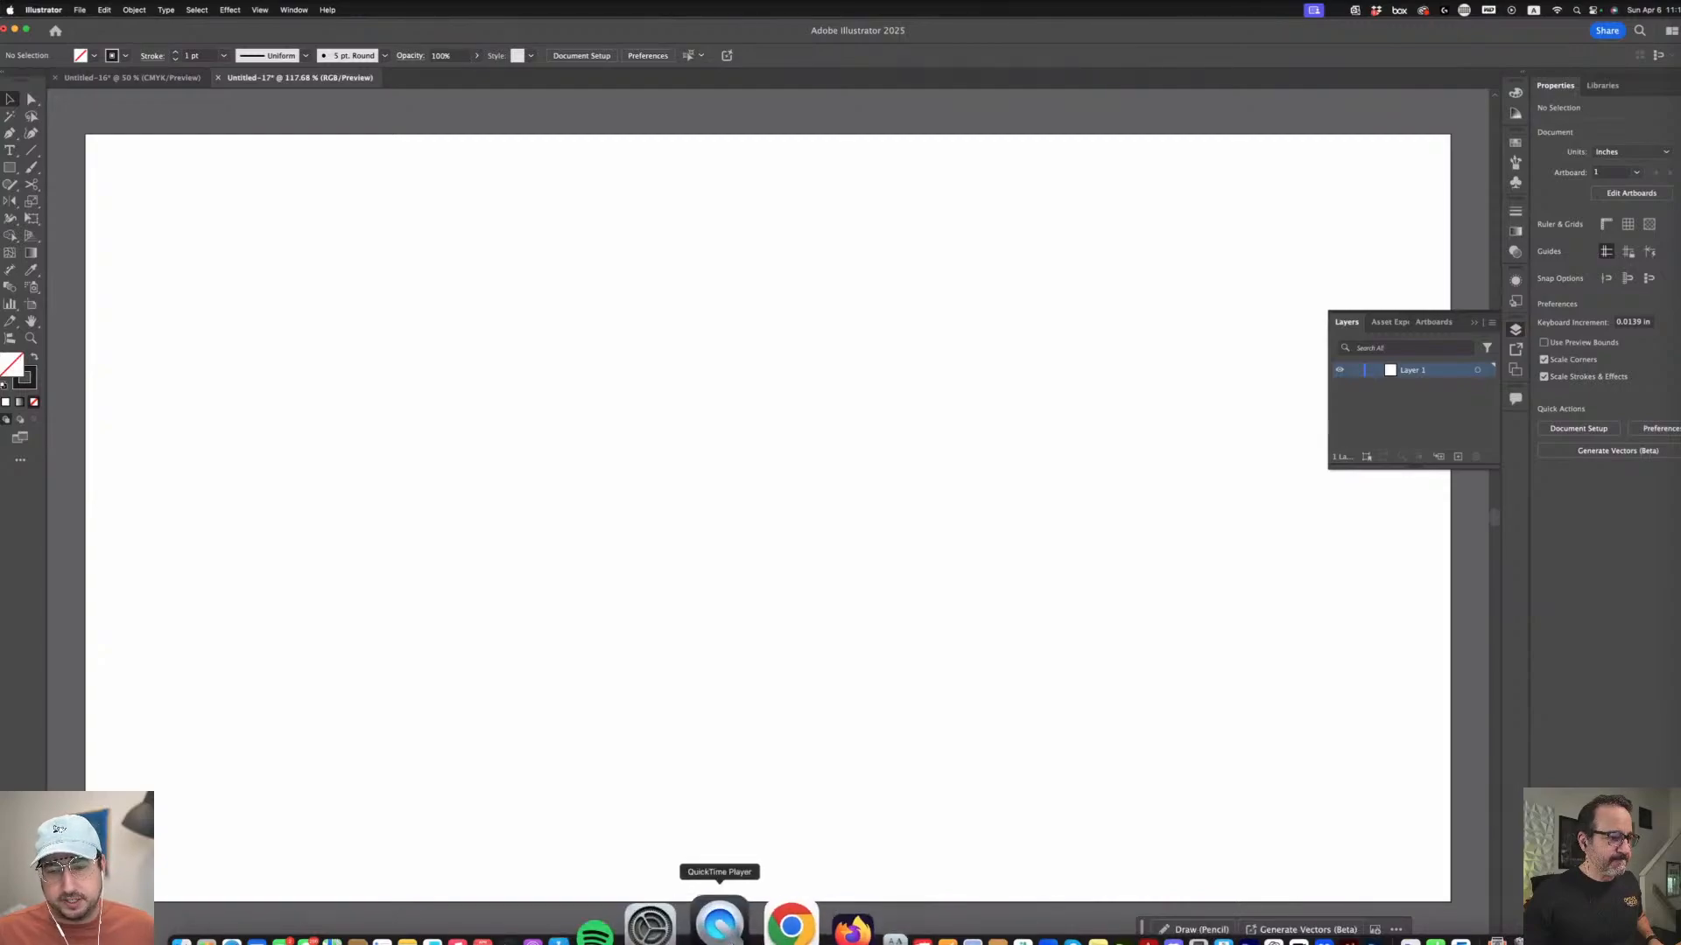
{"action": "left_click", "coordinate": [758, 924]}
{"action": "left_click", "coordinate": [804, 866]}
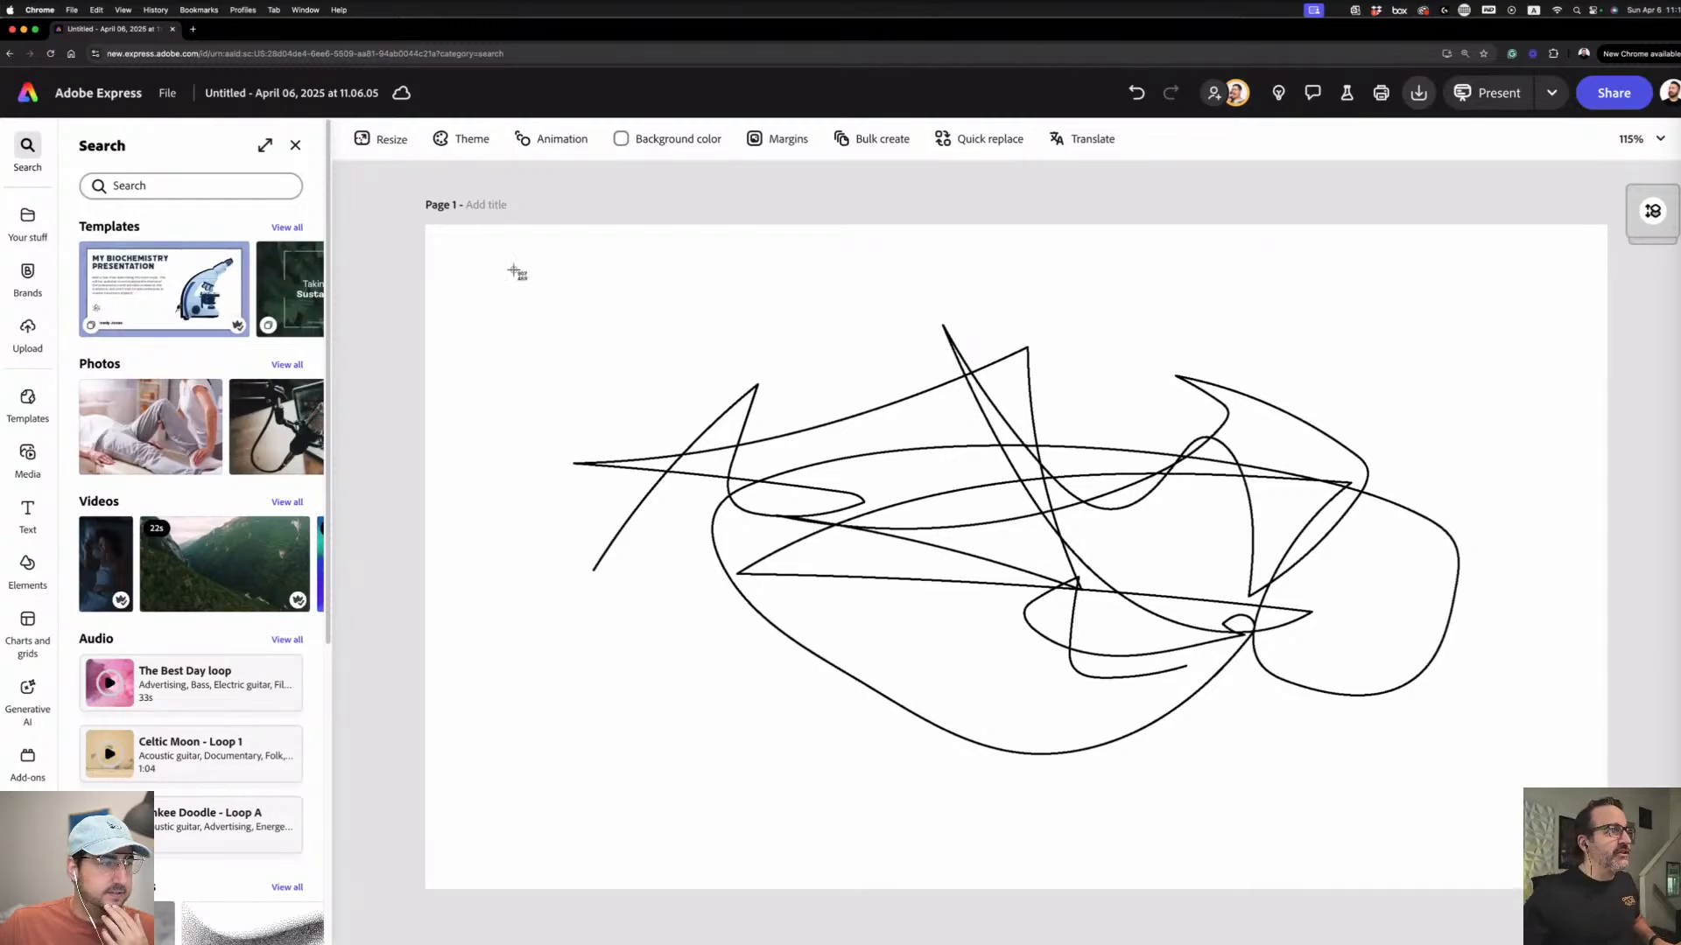
{"action": "mouse_move", "coordinate": [514, 271]}
{"action": "left_mouse_down"}
{"action": "mouse_move", "coordinate": [1426, 780]}
{"action": "mouse_move", "coordinate": [1537, 809]}
{"action": "left_mouse_up"}
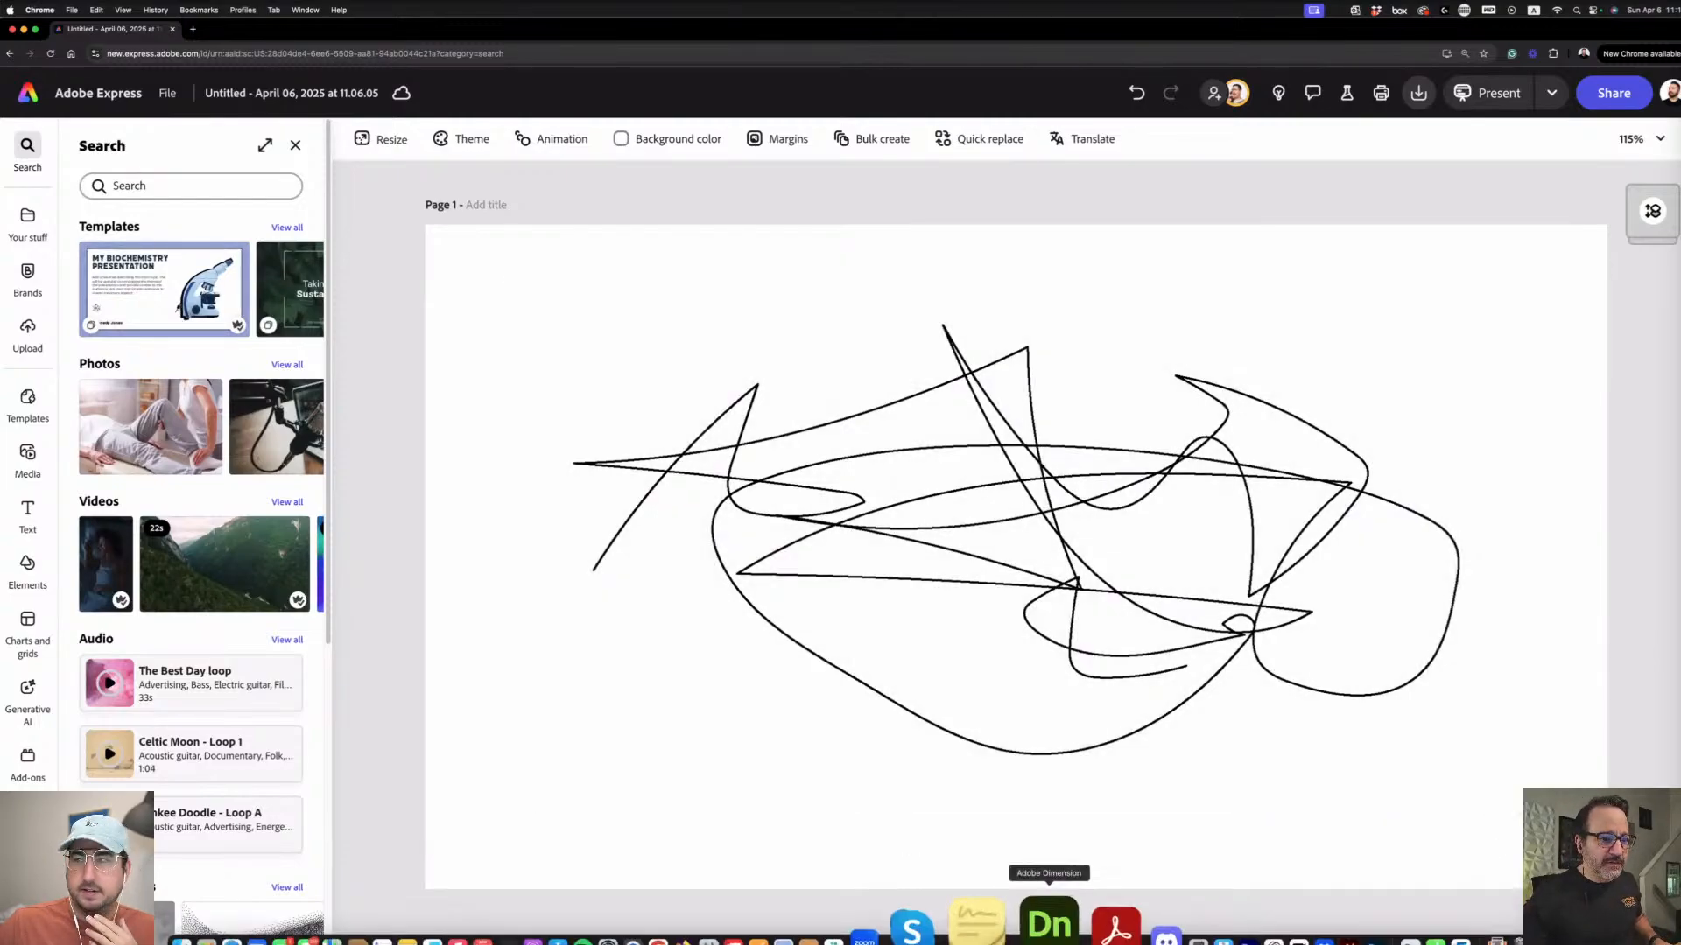
- Paste the captured scribble into the blank Illustrator document and scale it to about 13.7 x 7.28 in, centred within the artboard
{"action": "left_click", "coordinate": [1317, 926]}
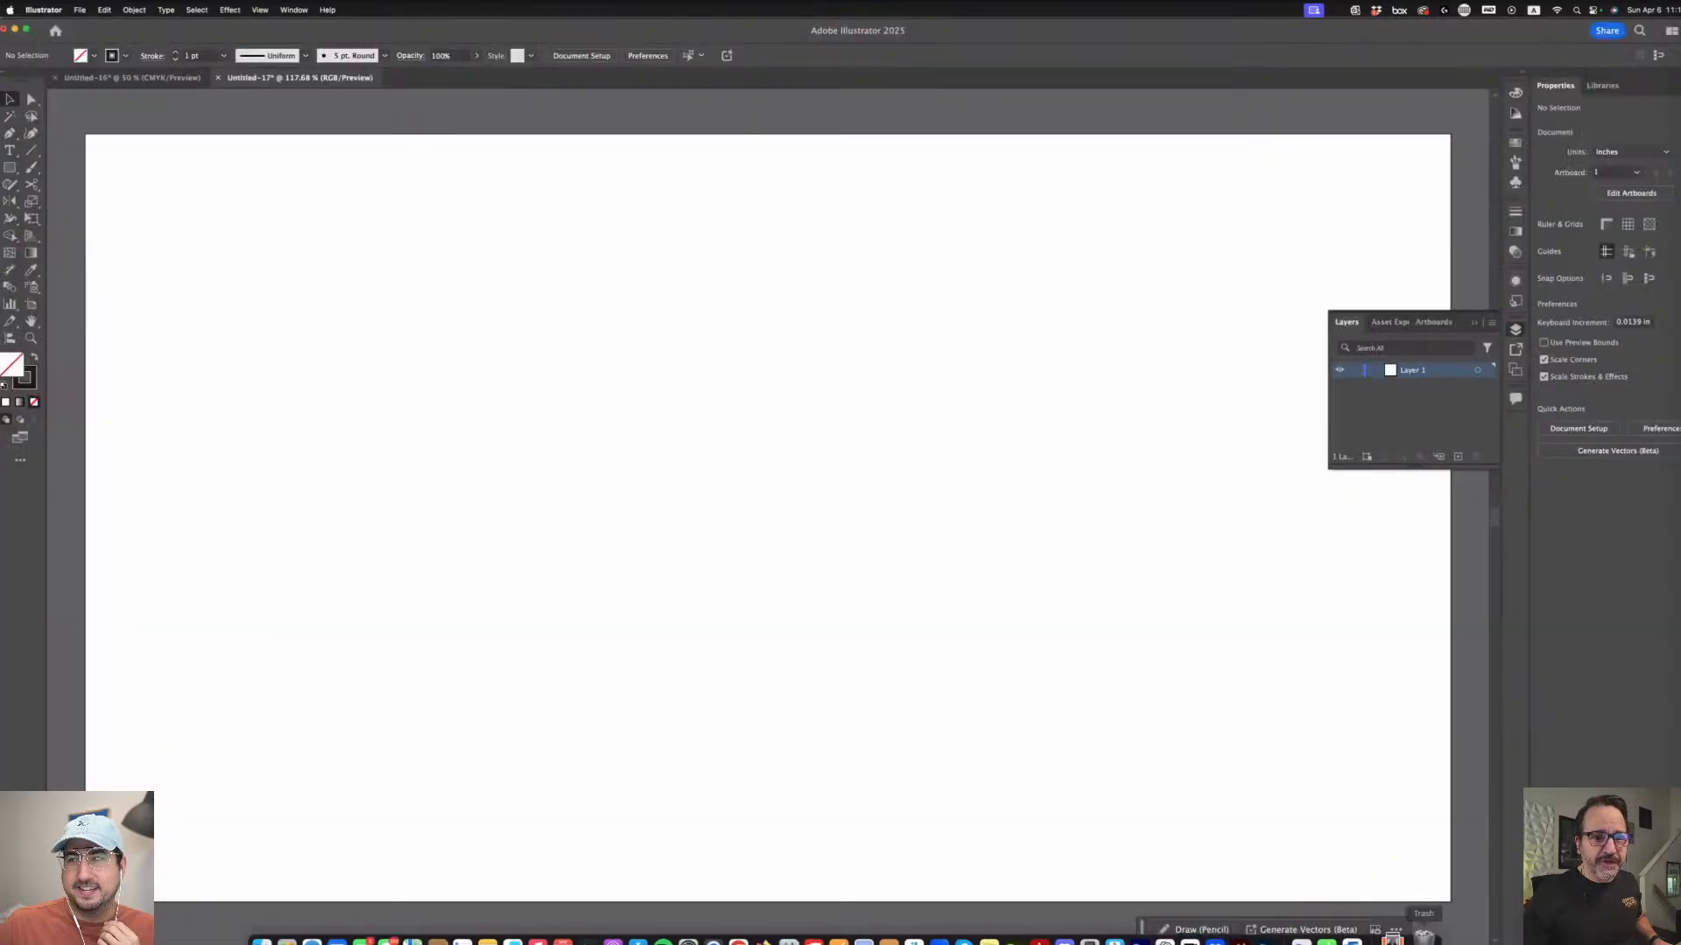
{"action": "key", "text": "super+v"}
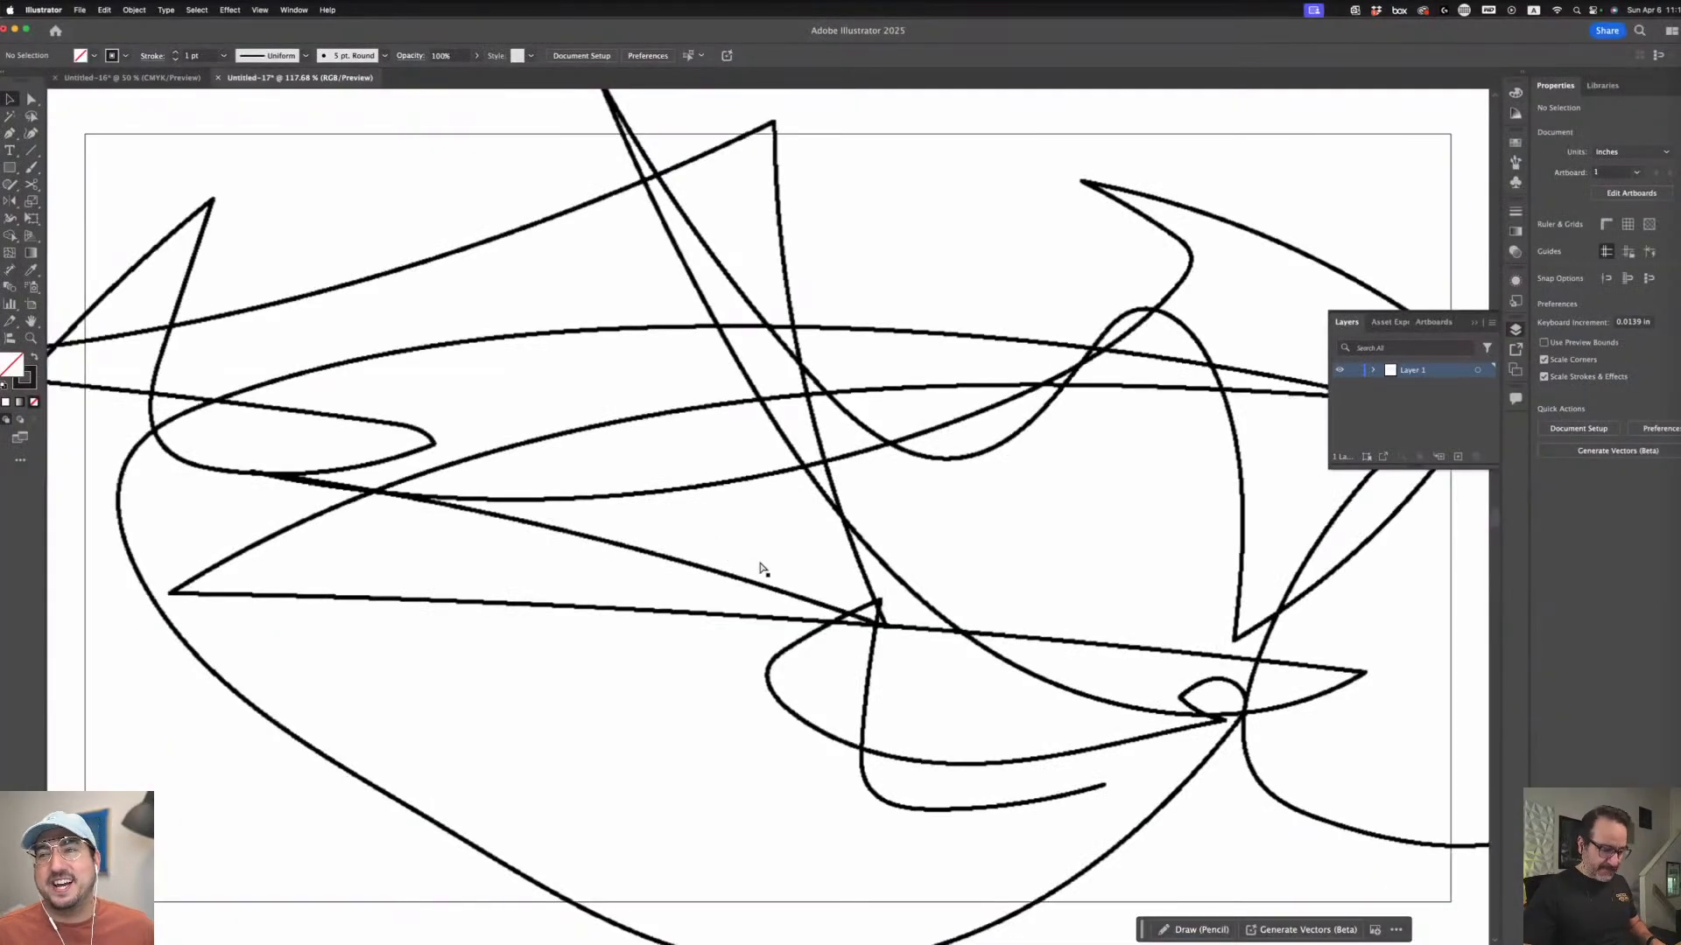
{"action": "key", "text": "super+minus"}
{"action": "key", "text": "super+minus"}
{"action": "key", "text": "super+minus"}
{"action": "left_click_drag", "start_coordinate": [728, 545], "coordinate": [793, 573]}
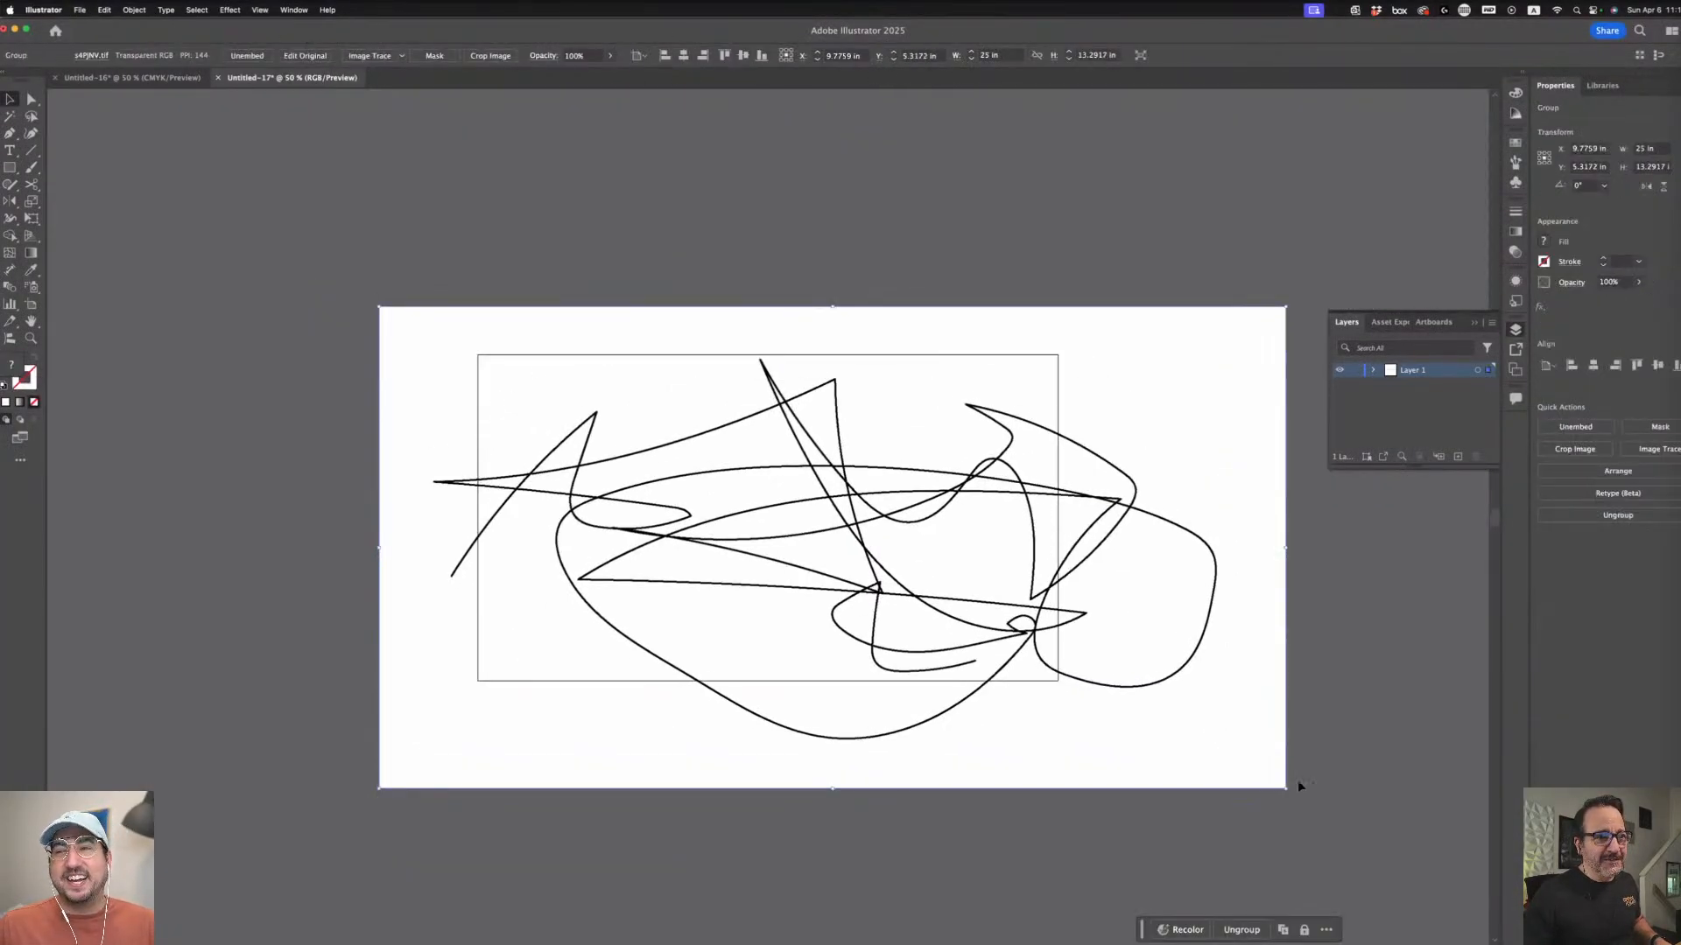
{"action": "left_click_drag", "start_coordinate": [1288, 790], "coordinate": [874, 567]}
{"action": "mouse_move", "coordinate": [743, 481]}
{"action": "left_mouse_down"}
{"action": "mouse_move", "coordinate": [868, 515]}
{"action": "mouse_move", "coordinate": [891, 556]}
{"action": "mouse_move", "coordinate": [859, 549]}
{"action": "left_mouse_up"}
{"action": "key", "text": "super+equal"}
{"action": "key", "text": "super+equal"}
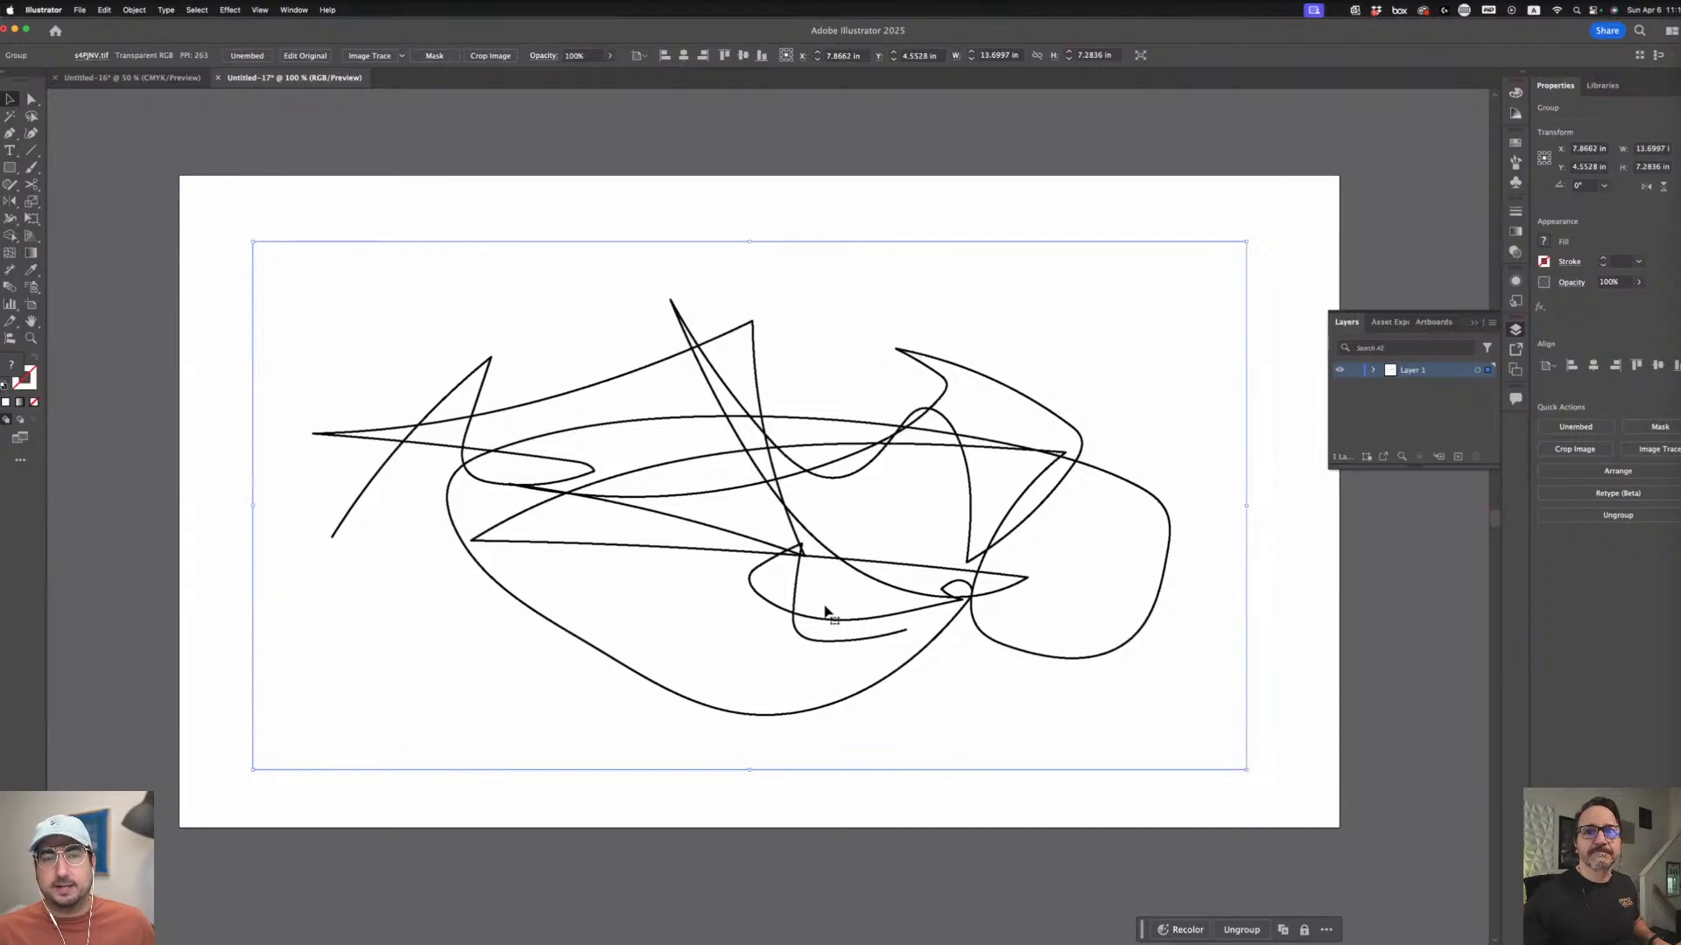
{"action": "scroll", "coordinate": [768, 687], "scroll_direction": "left", "scroll_amount": 2}
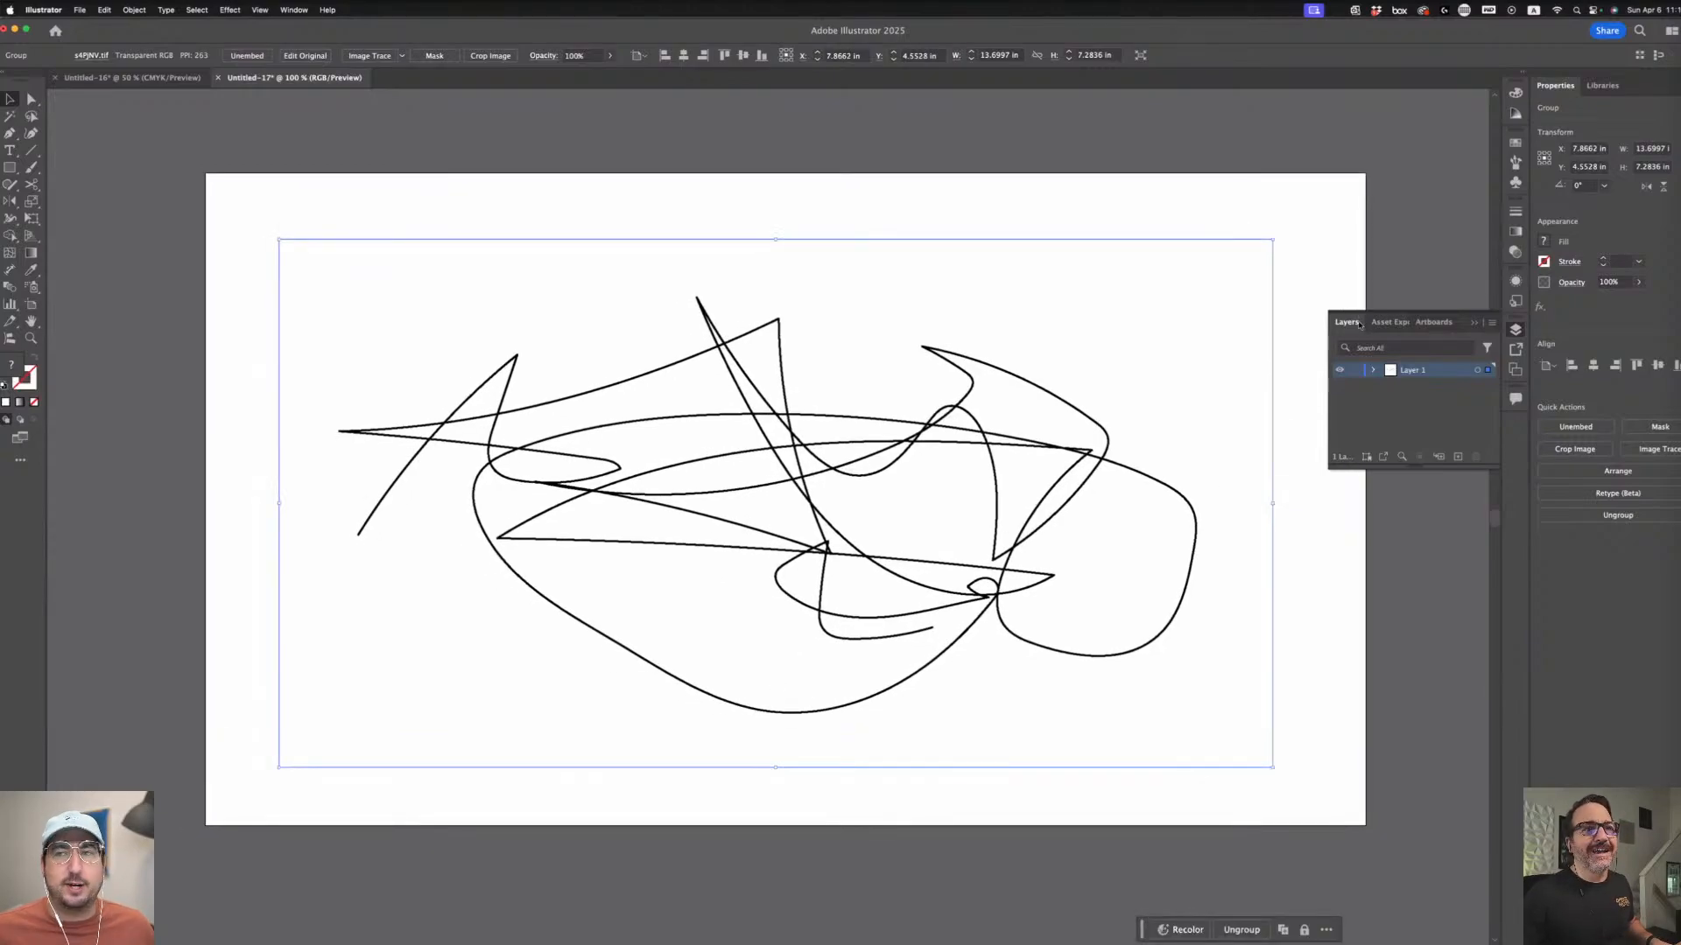
- Collapse the Layers and Symbols panels and detach Swatches as a floating panel
{"action": "left_click", "coordinate": [1476, 322]}
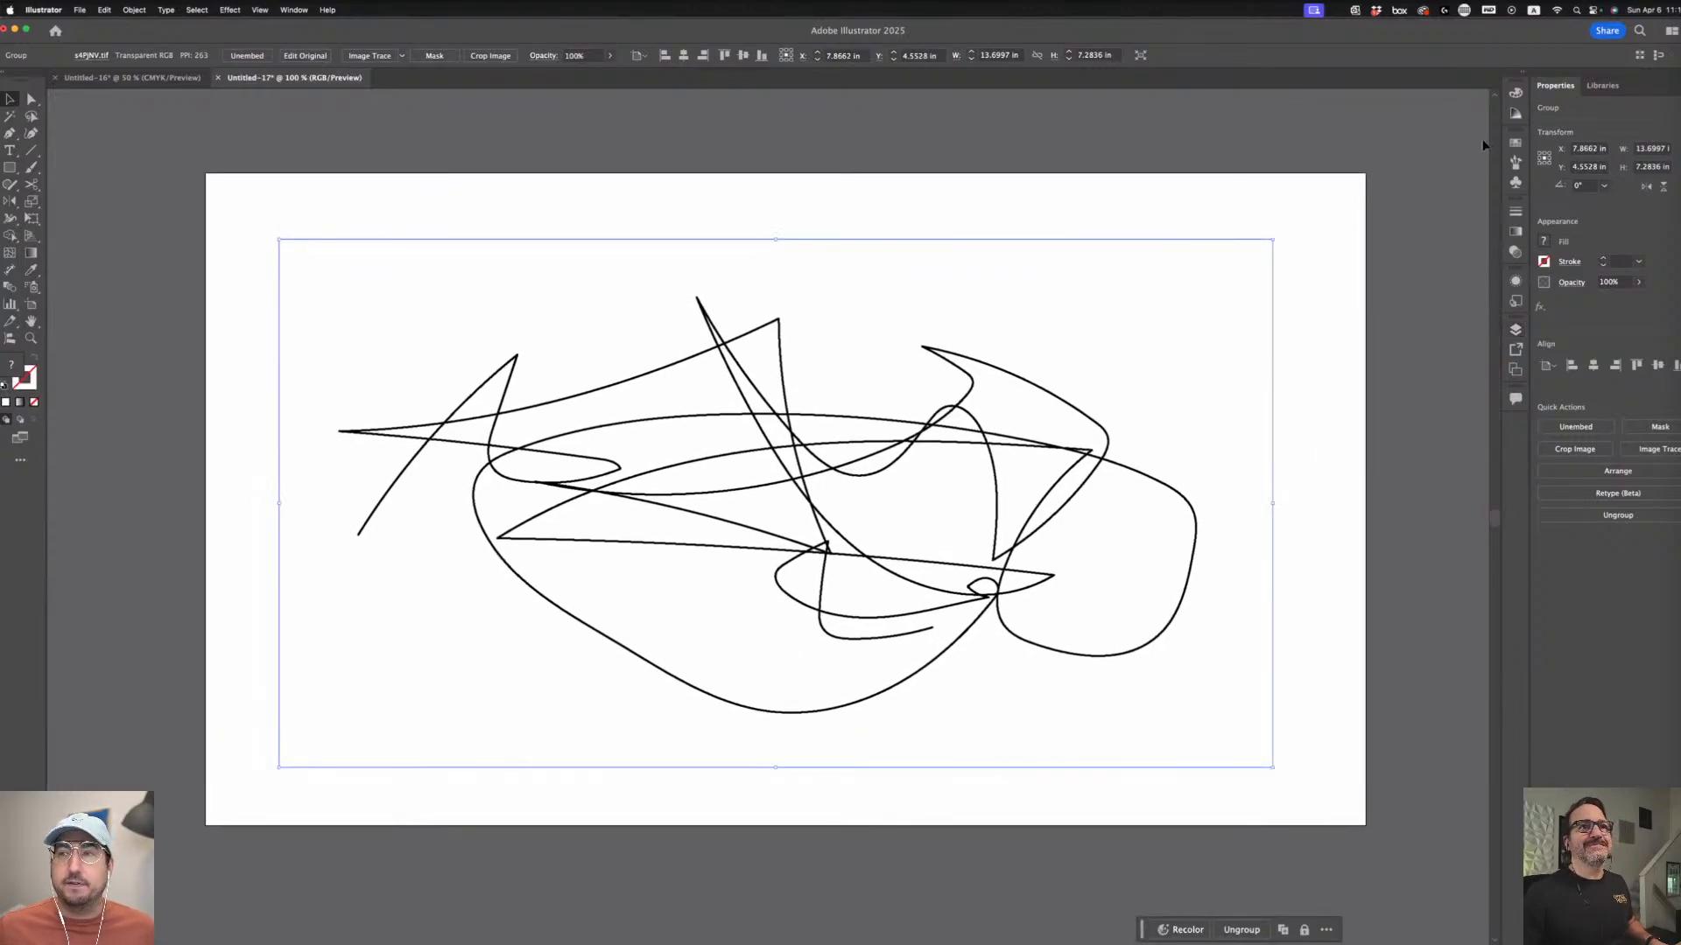
{"action": "left_click", "coordinate": [1510, 143]}
{"action": "left_click_drag", "start_coordinate": [1352, 134], "coordinate": [1218, 118]}
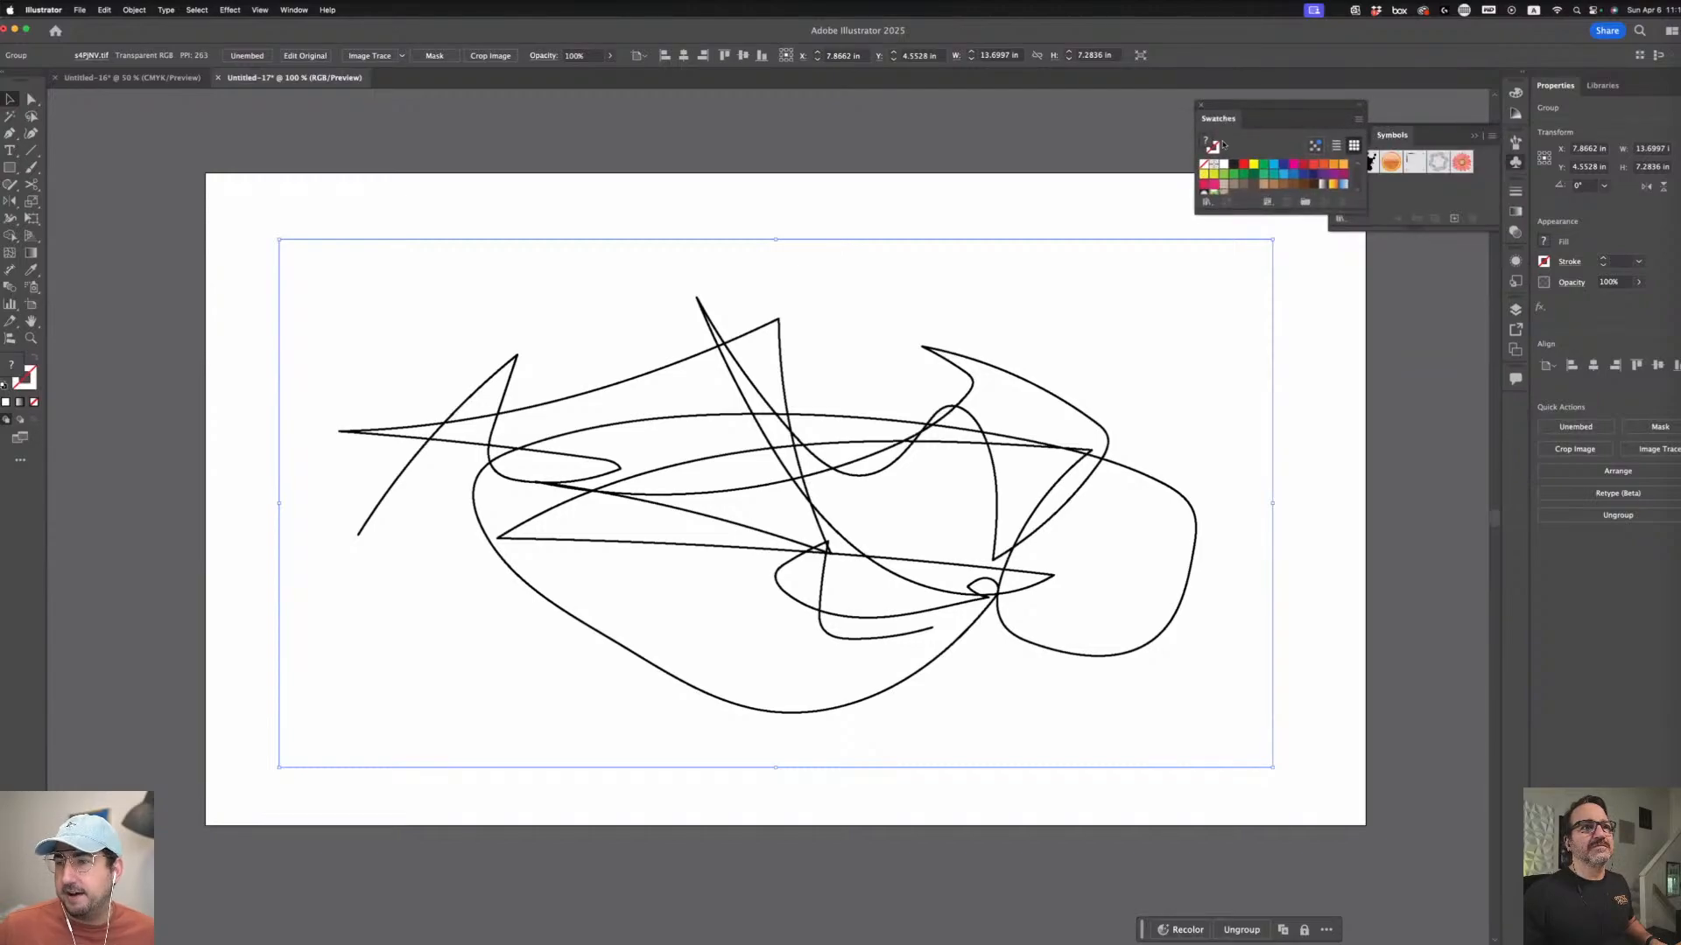
{"action": "left_click", "coordinate": [1474, 135]}
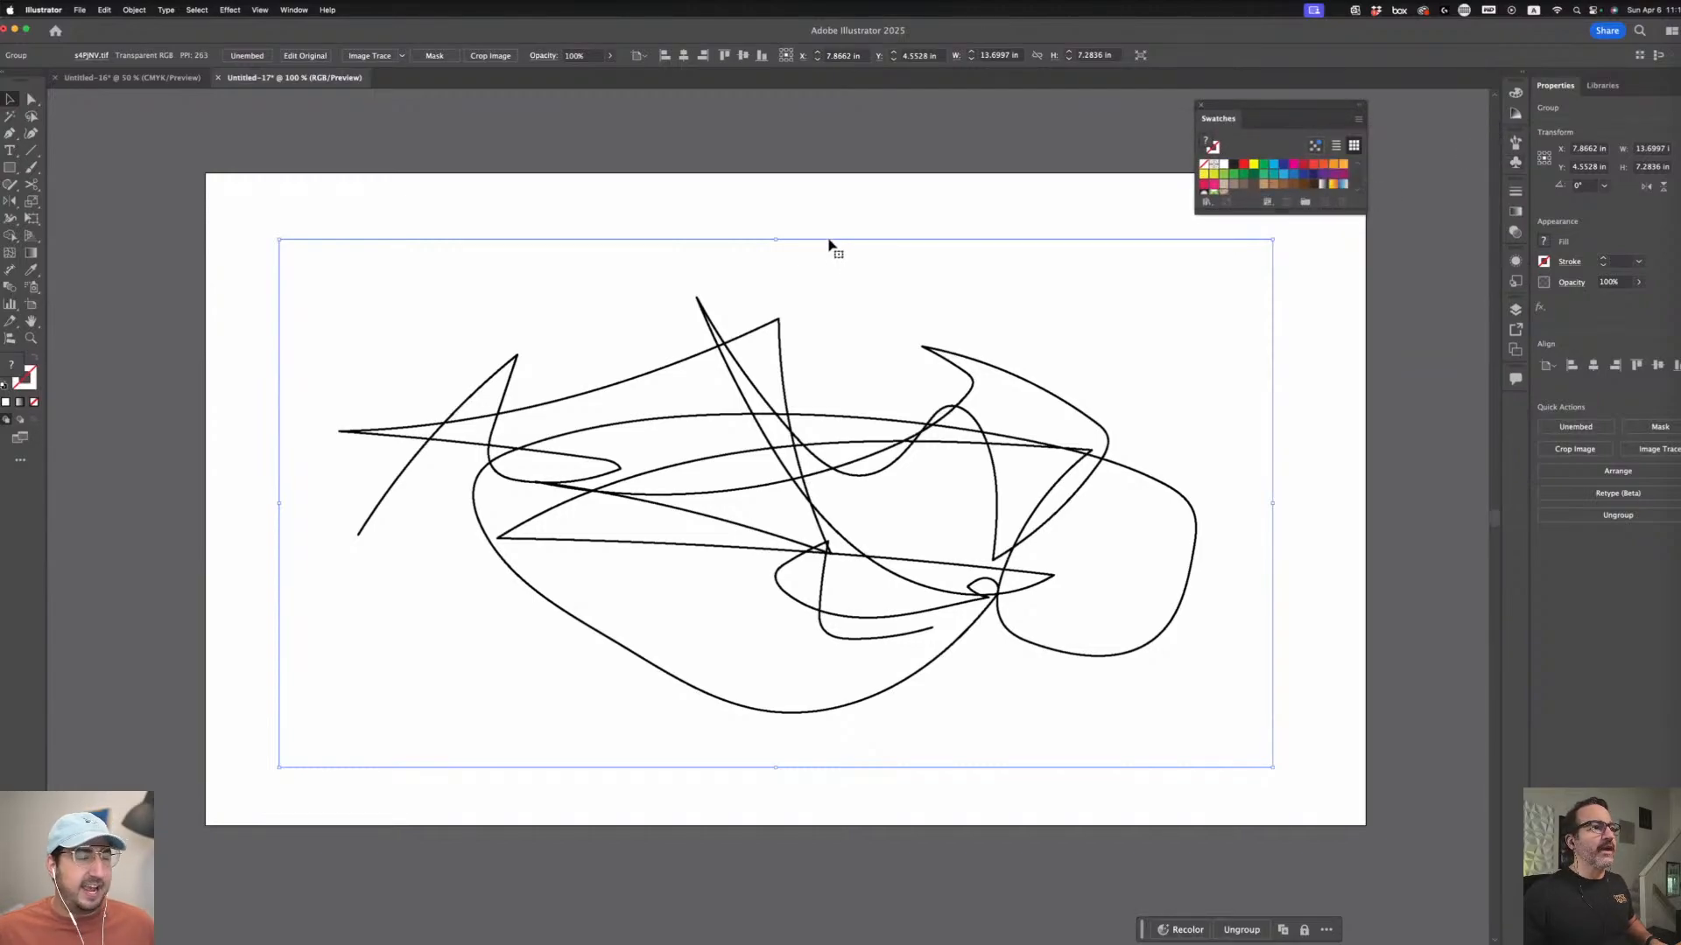
- Nudge the scribble image slightly and trace it with Image Trace using the Black and White Logo preset
{"action": "left_click_drag", "start_coordinate": [717, 468], "coordinate": [709, 474]}
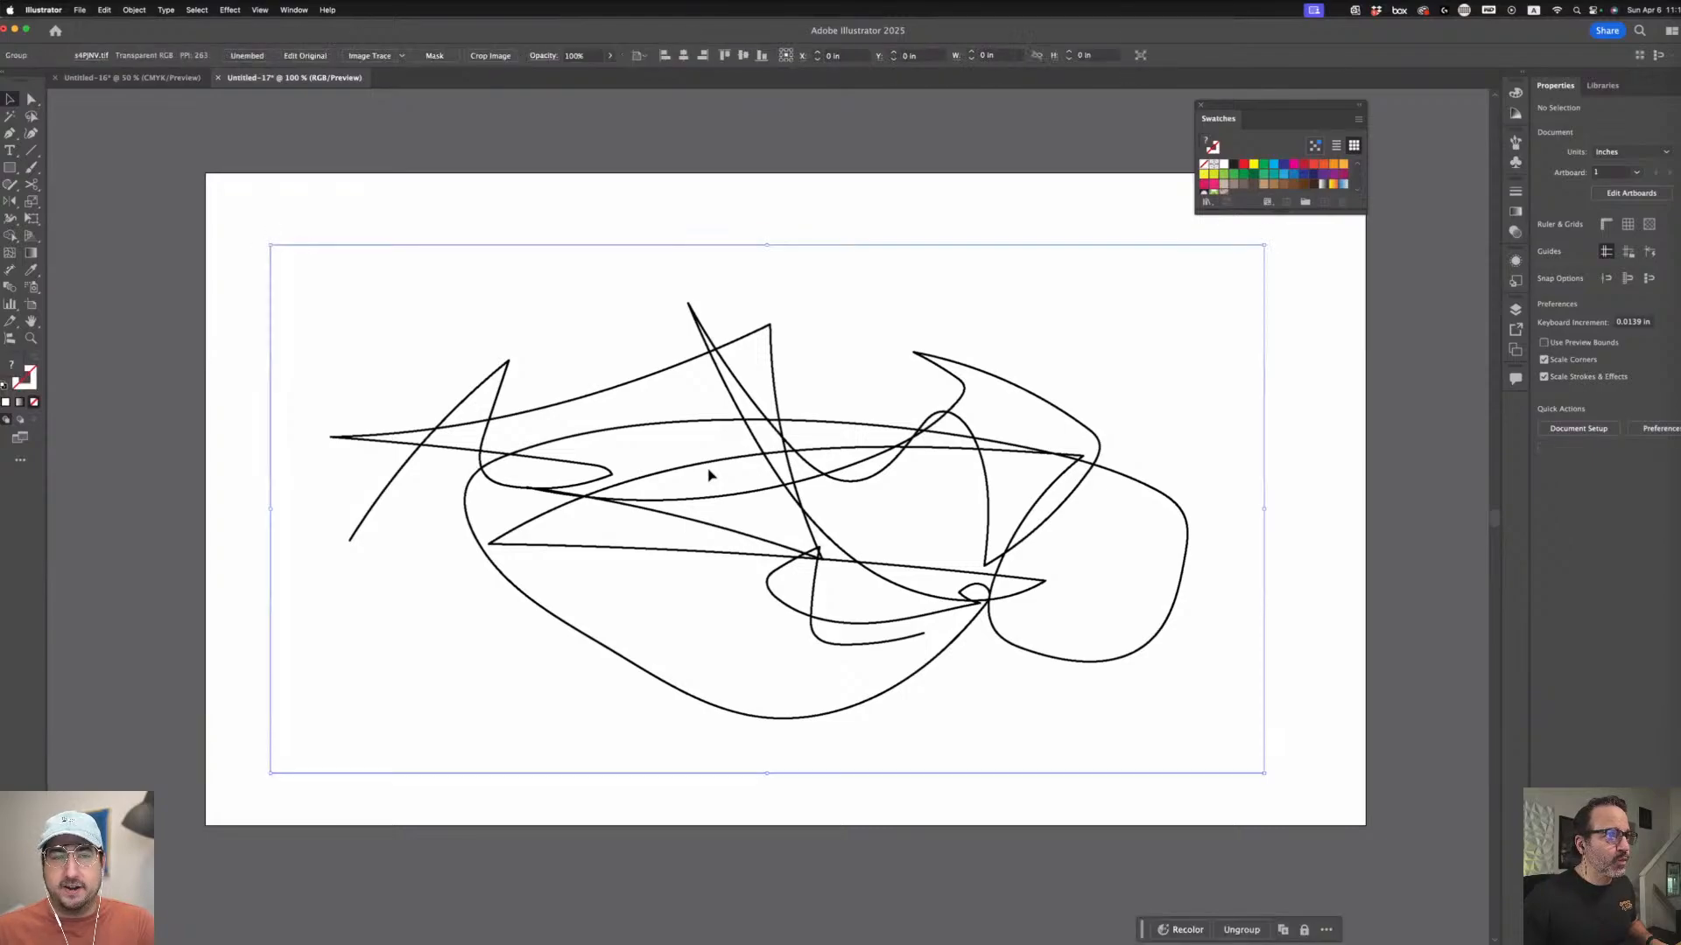
{"action": "left_click", "coordinate": [265, 10]}
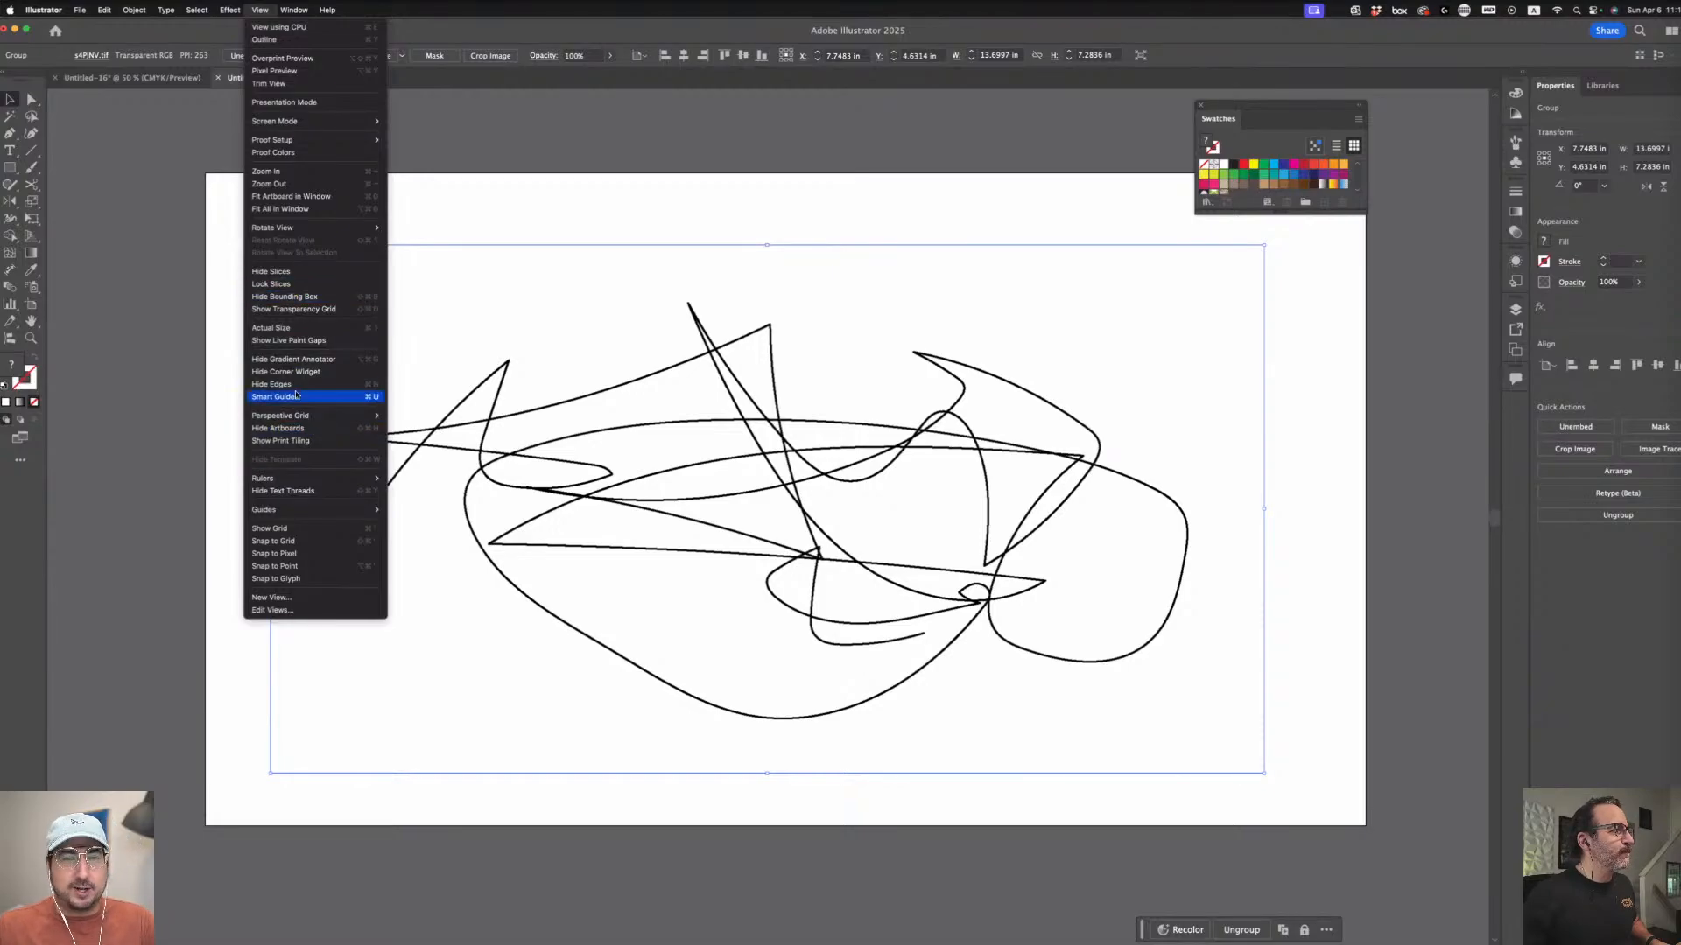
{"action": "mouse_move", "coordinate": [294, 10]}
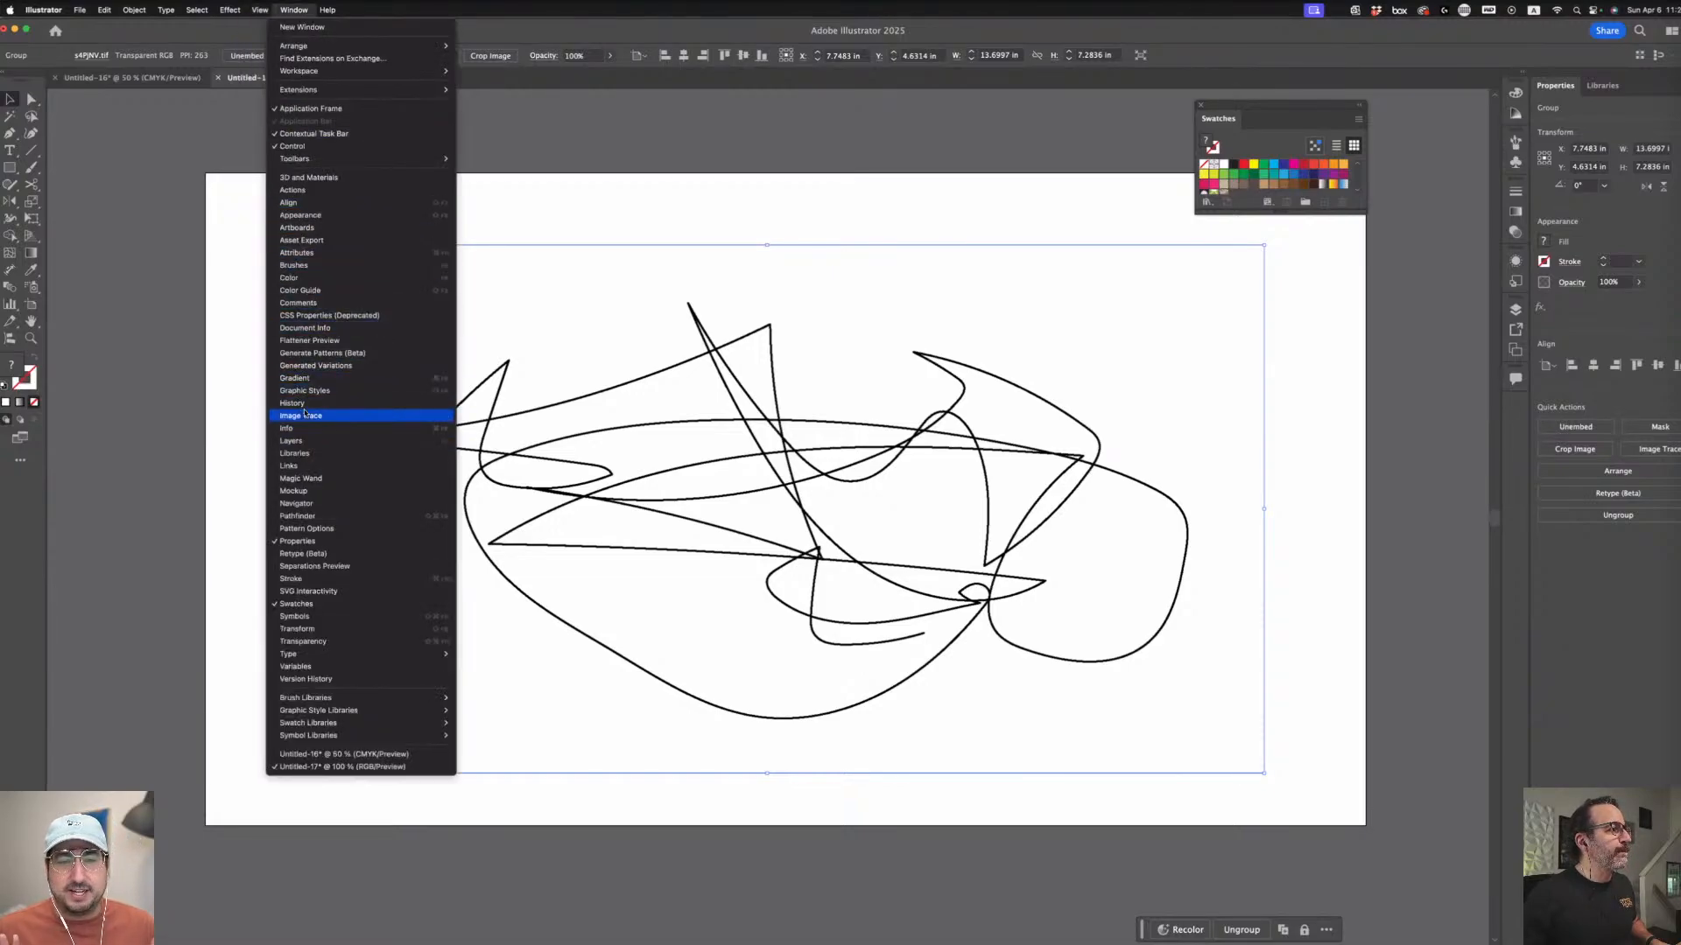
{"action": "left_click", "coordinate": [307, 417]}
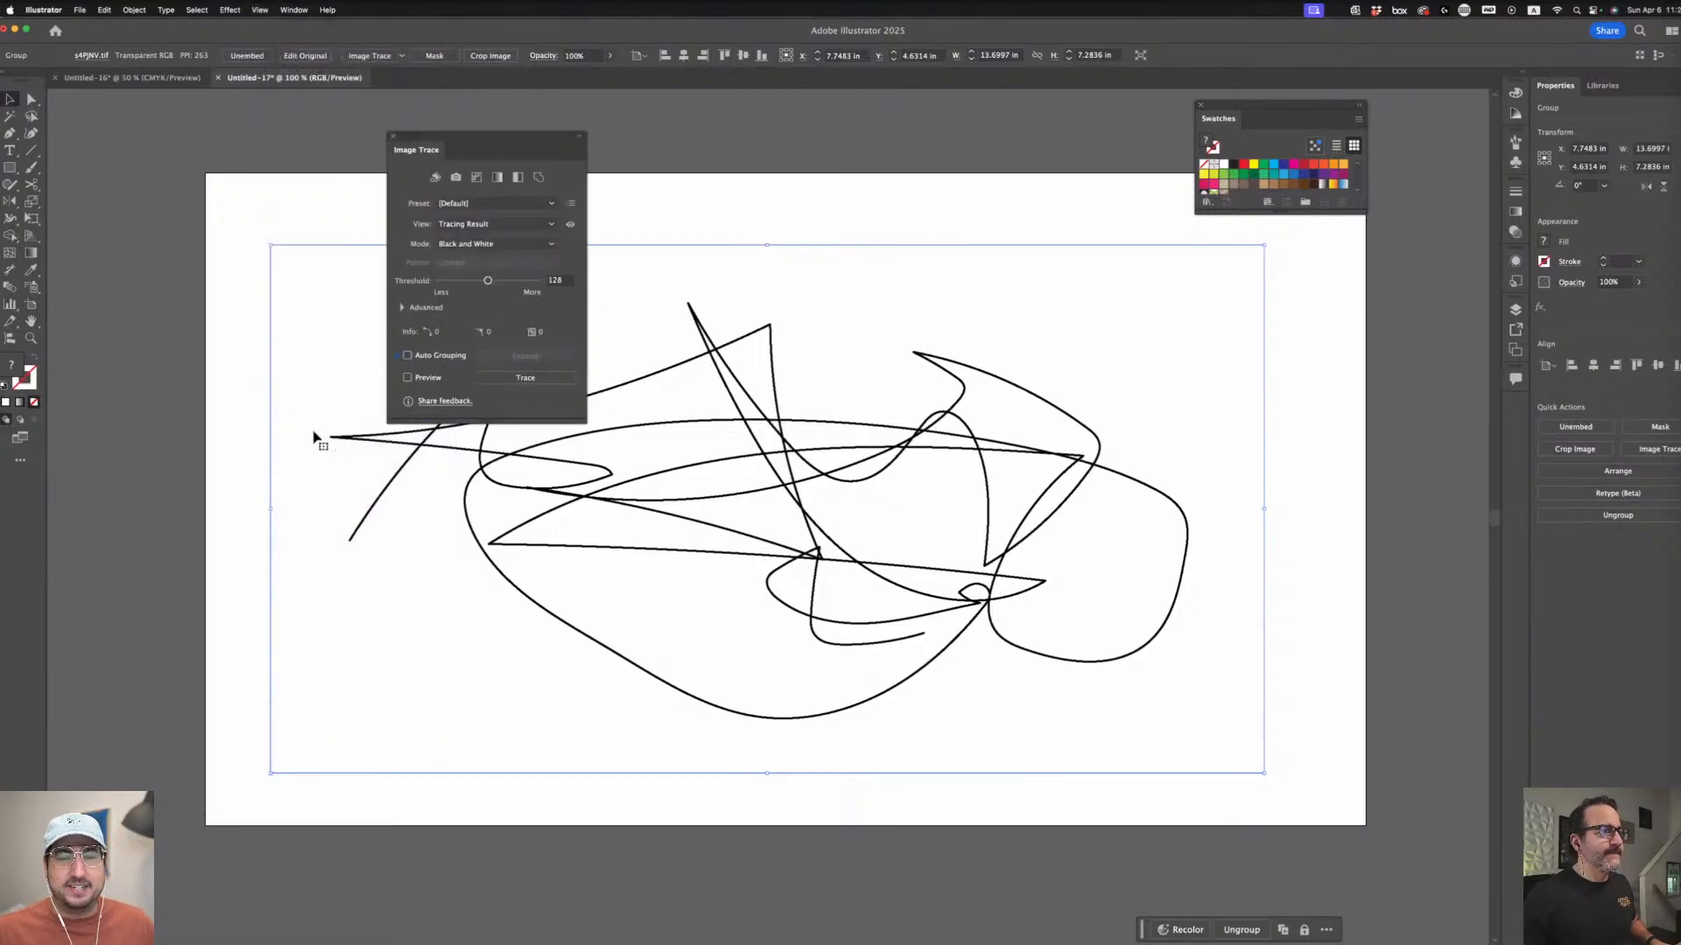
{"action": "left_click", "coordinate": [511, 204]}
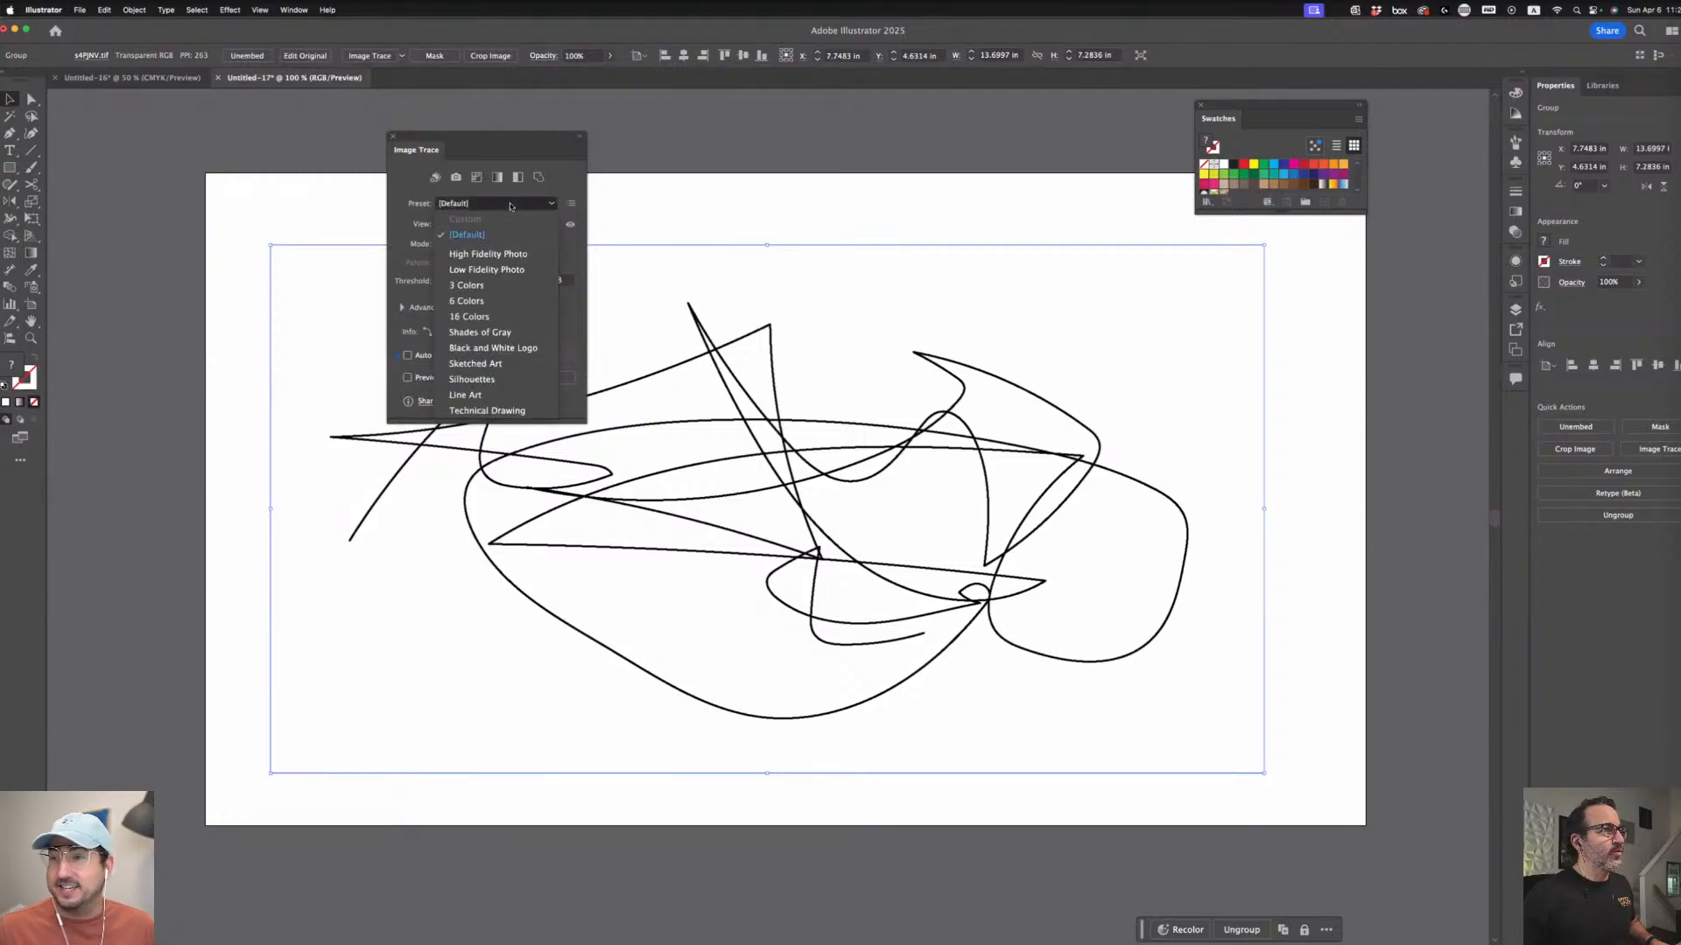
{"action": "left_click", "coordinate": [486, 348]}
{"action": "left_click", "coordinate": [1007, 523]}
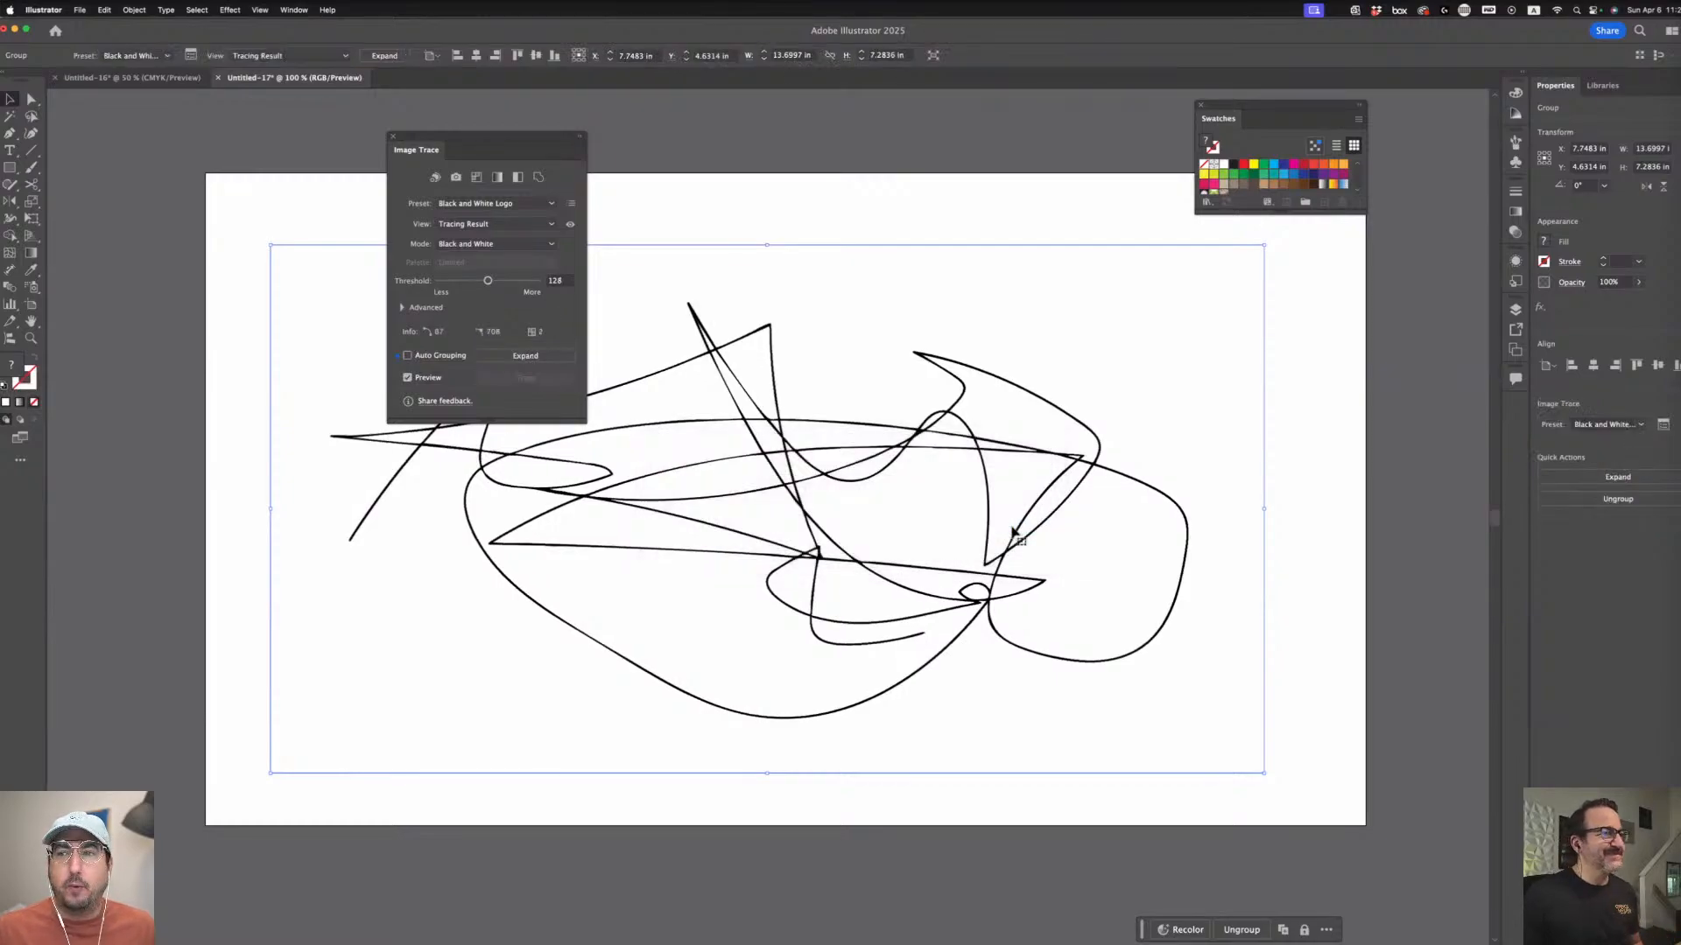
- Move the Image Trace panel clear of the artwork and raise the tracing threshold to about 178
{"action": "mouse_move", "coordinate": [526, 140]}
{"action": "left_mouse_down"}
{"action": "mouse_move", "coordinate": [1017, 258]}
{"action": "mouse_move", "coordinate": [1307, 371]}
{"action": "mouse_move", "coordinate": [1363, 359]}
{"action": "left_mouse_up"}
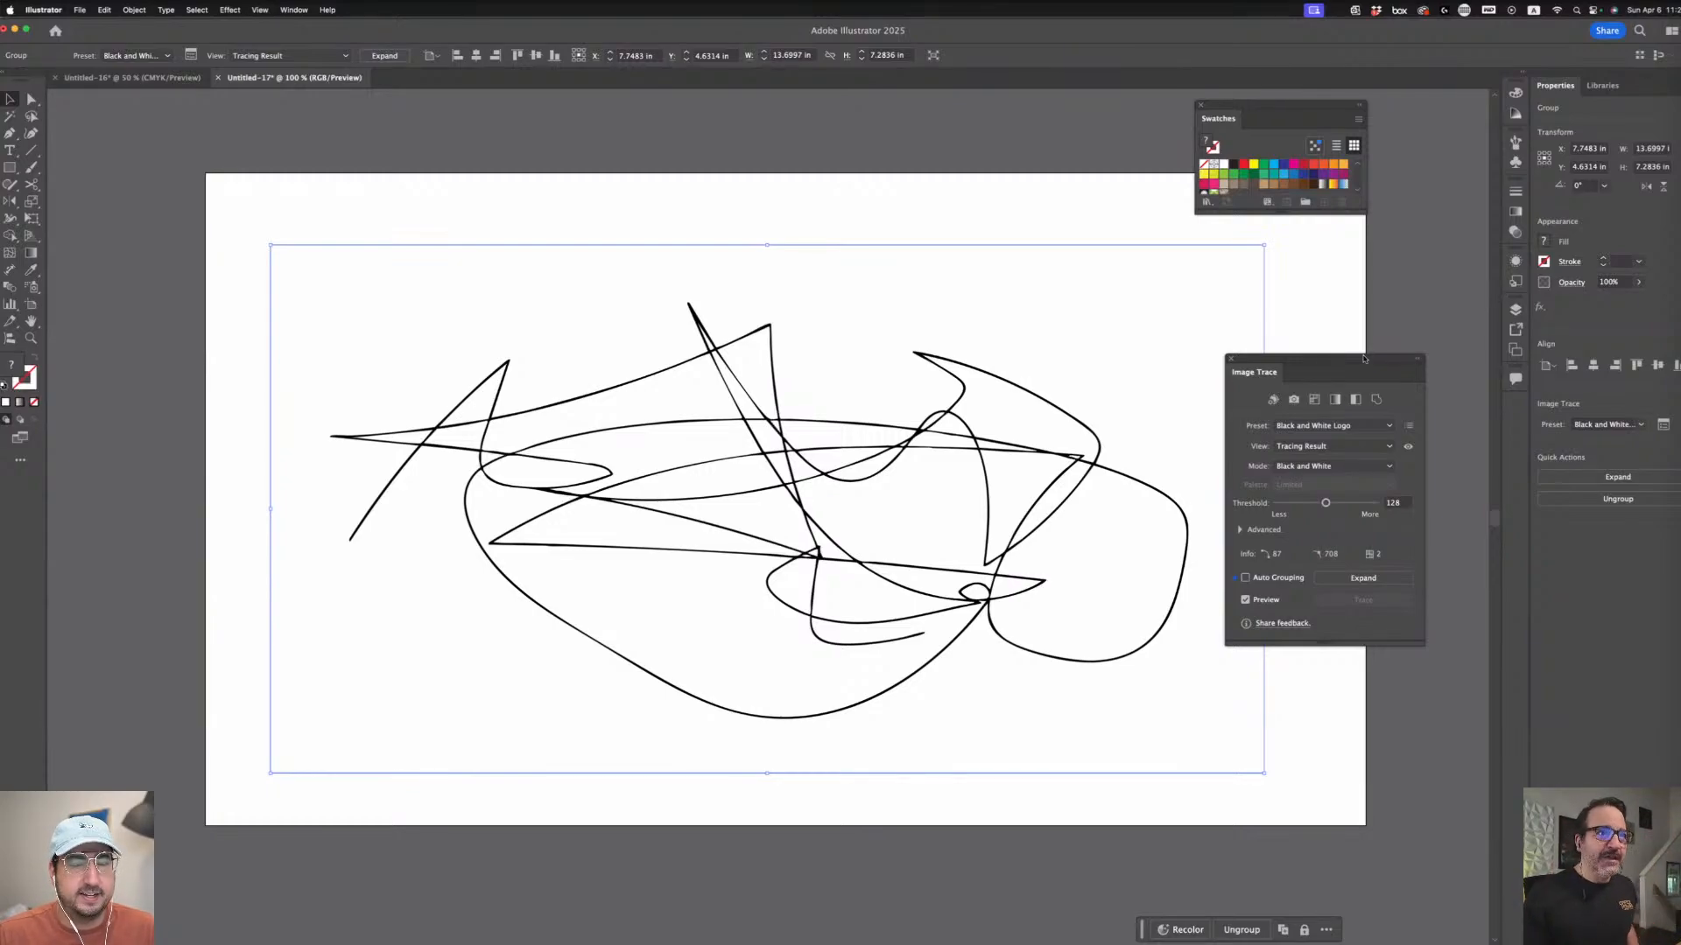
{"action": "left_click_drag", "start_coordinate": [1352, 363], "coordinate": [1350, 358]}
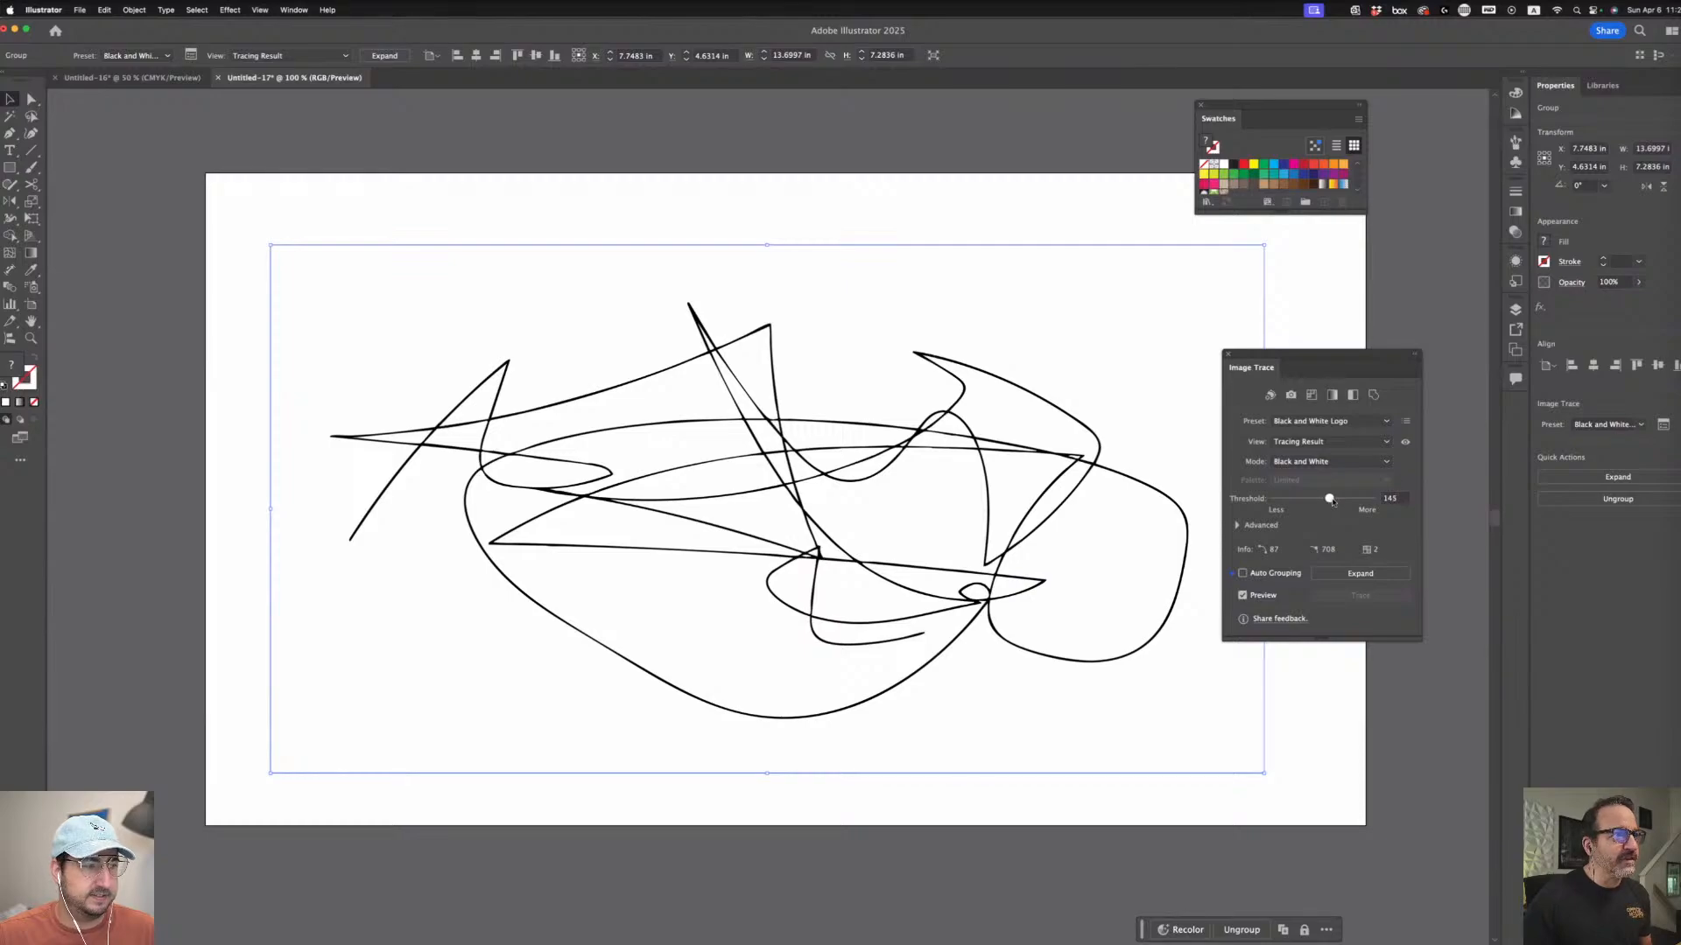
{"action": "left_click_drag", "start_coordinate": [1332, 501], "coordinate": [1340, 501]}
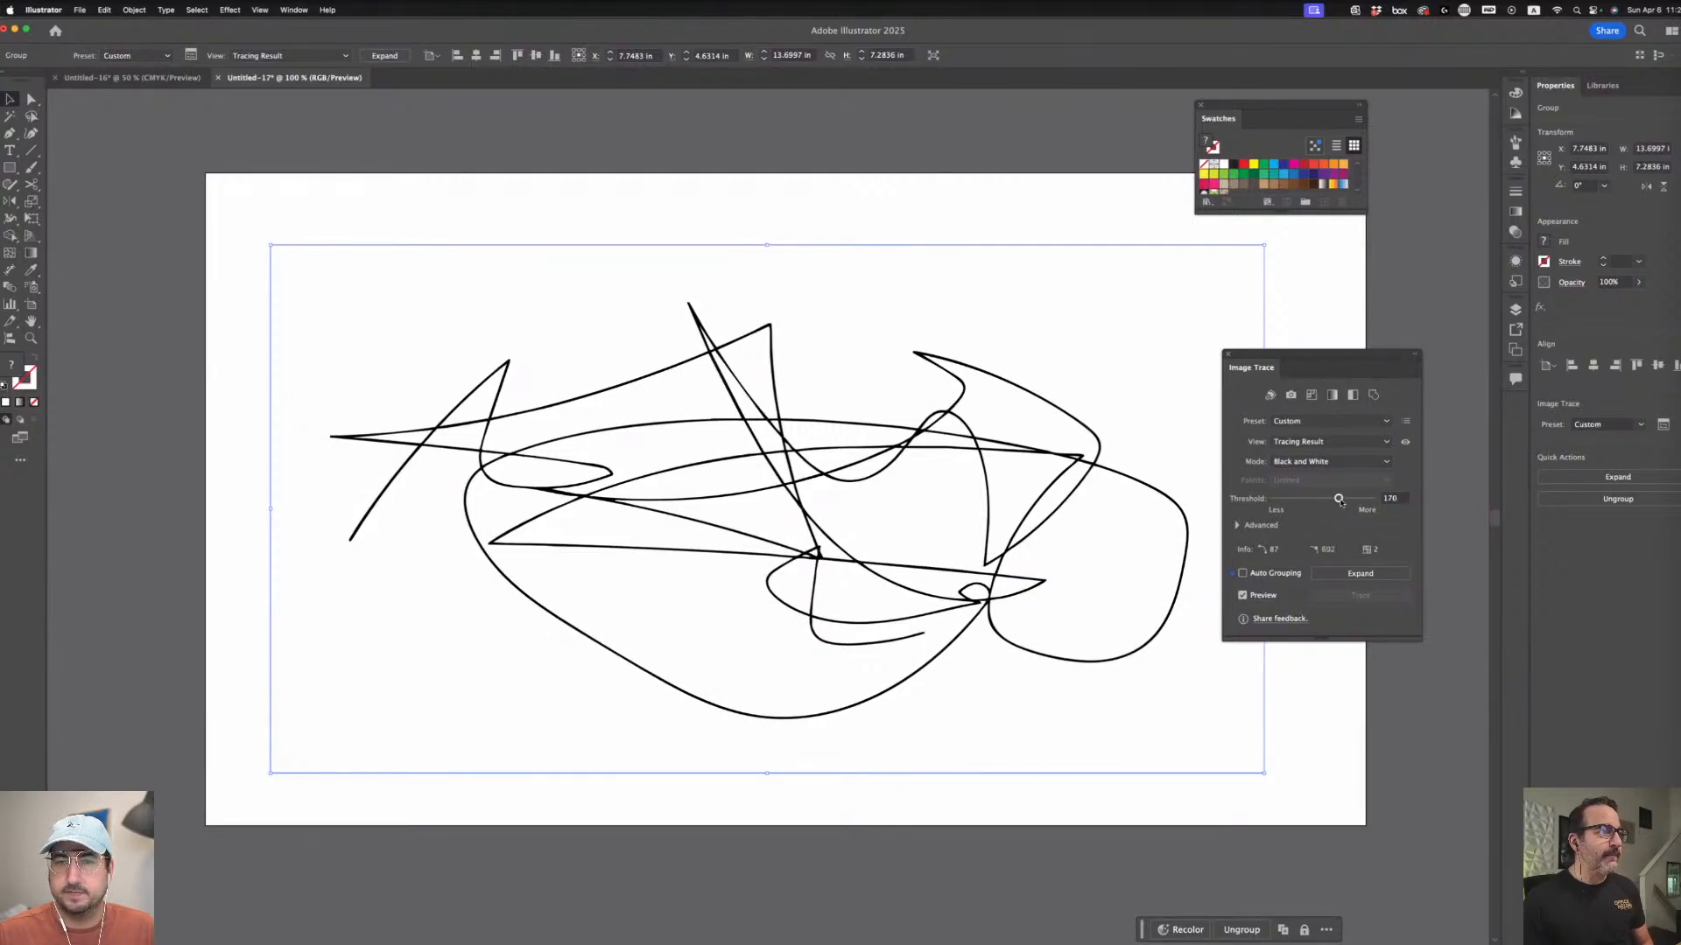
- Expand the scribble's tracing into vector shapes, ungroup the result and select the white compound path
{"action": "left_click", "coordinate": [1365, 576]}
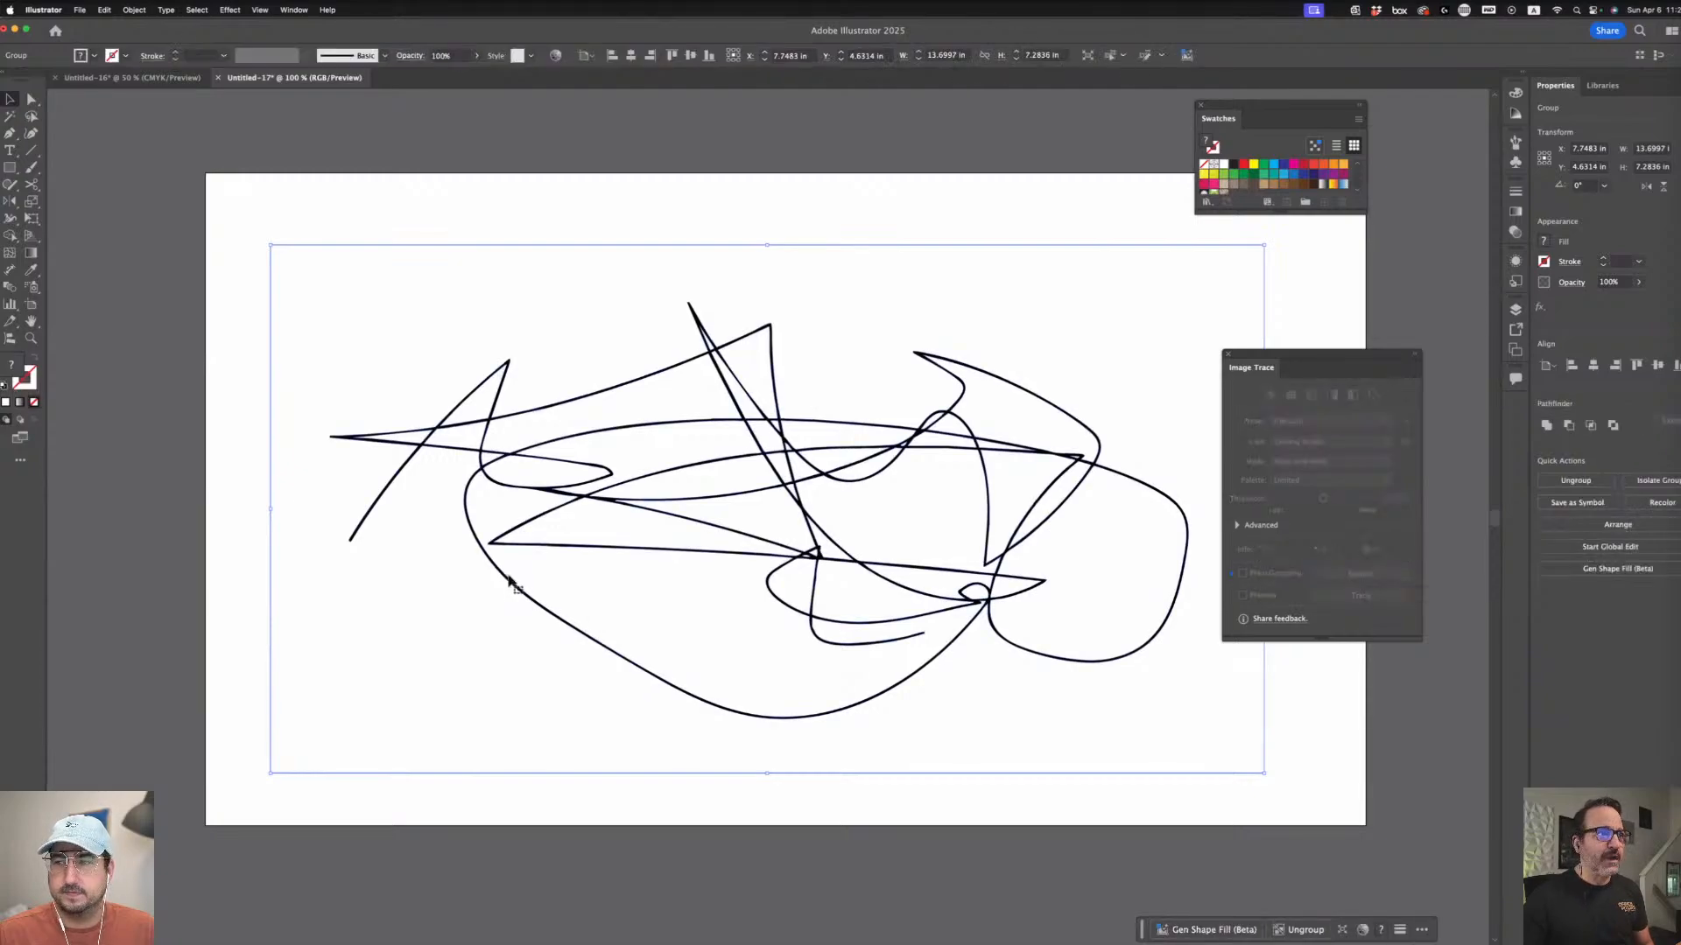
{"action": "left_click", "coordinate": [134, 10]}
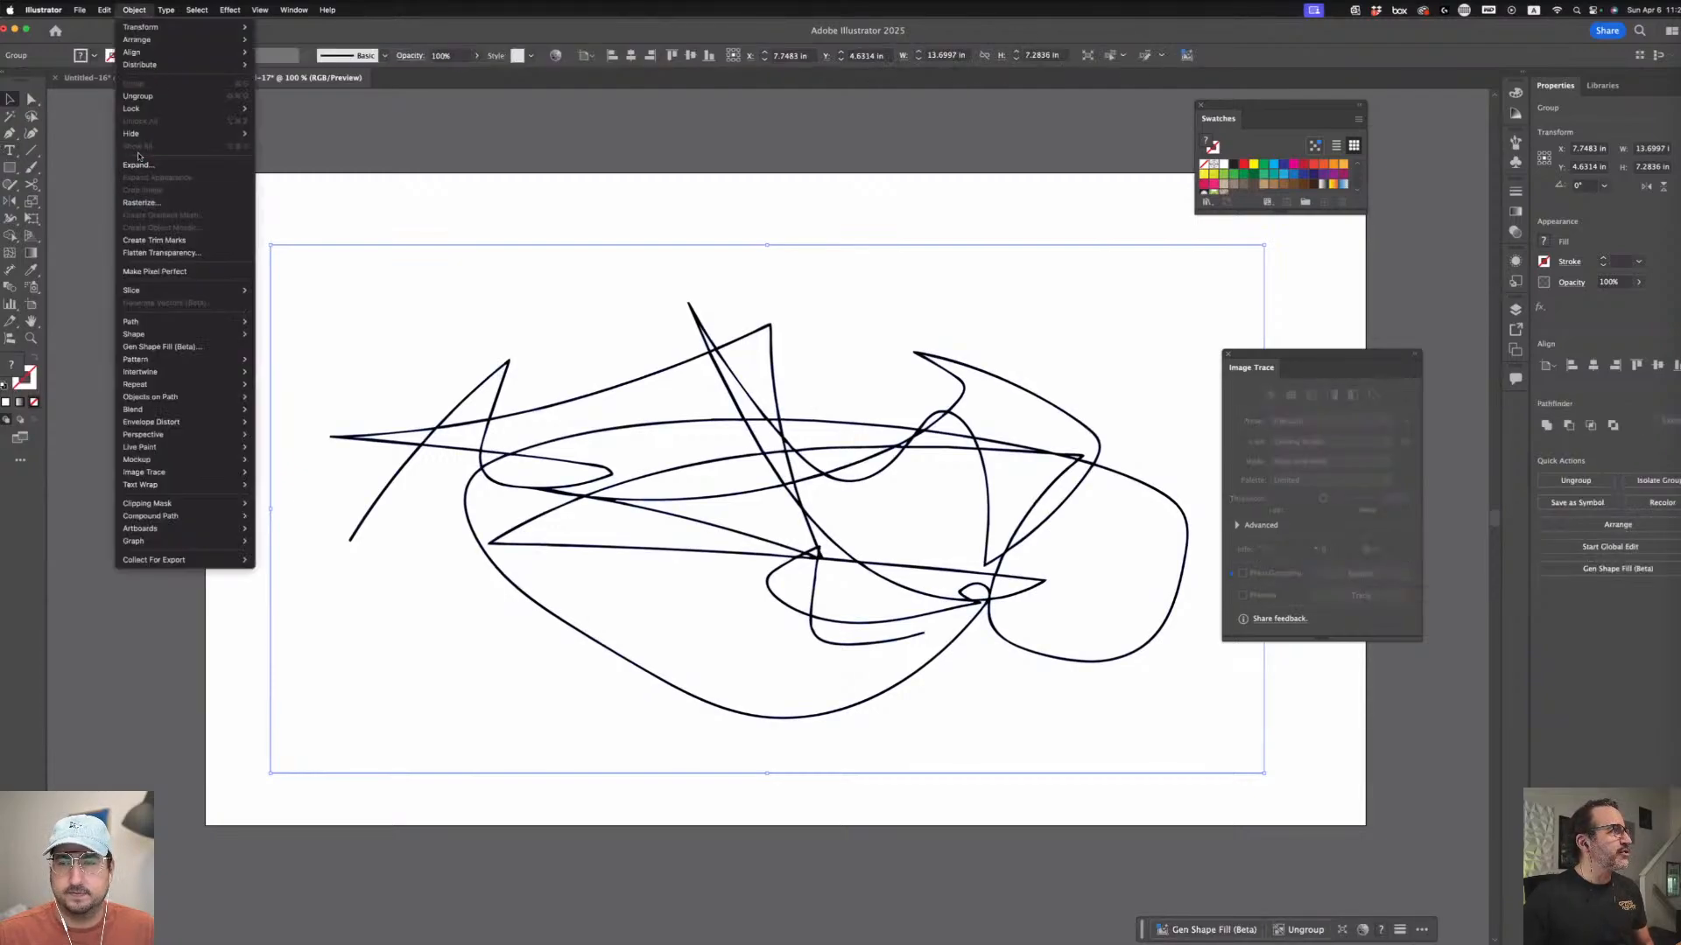
{"action": "left_click", "coordinate": [544, 201]}
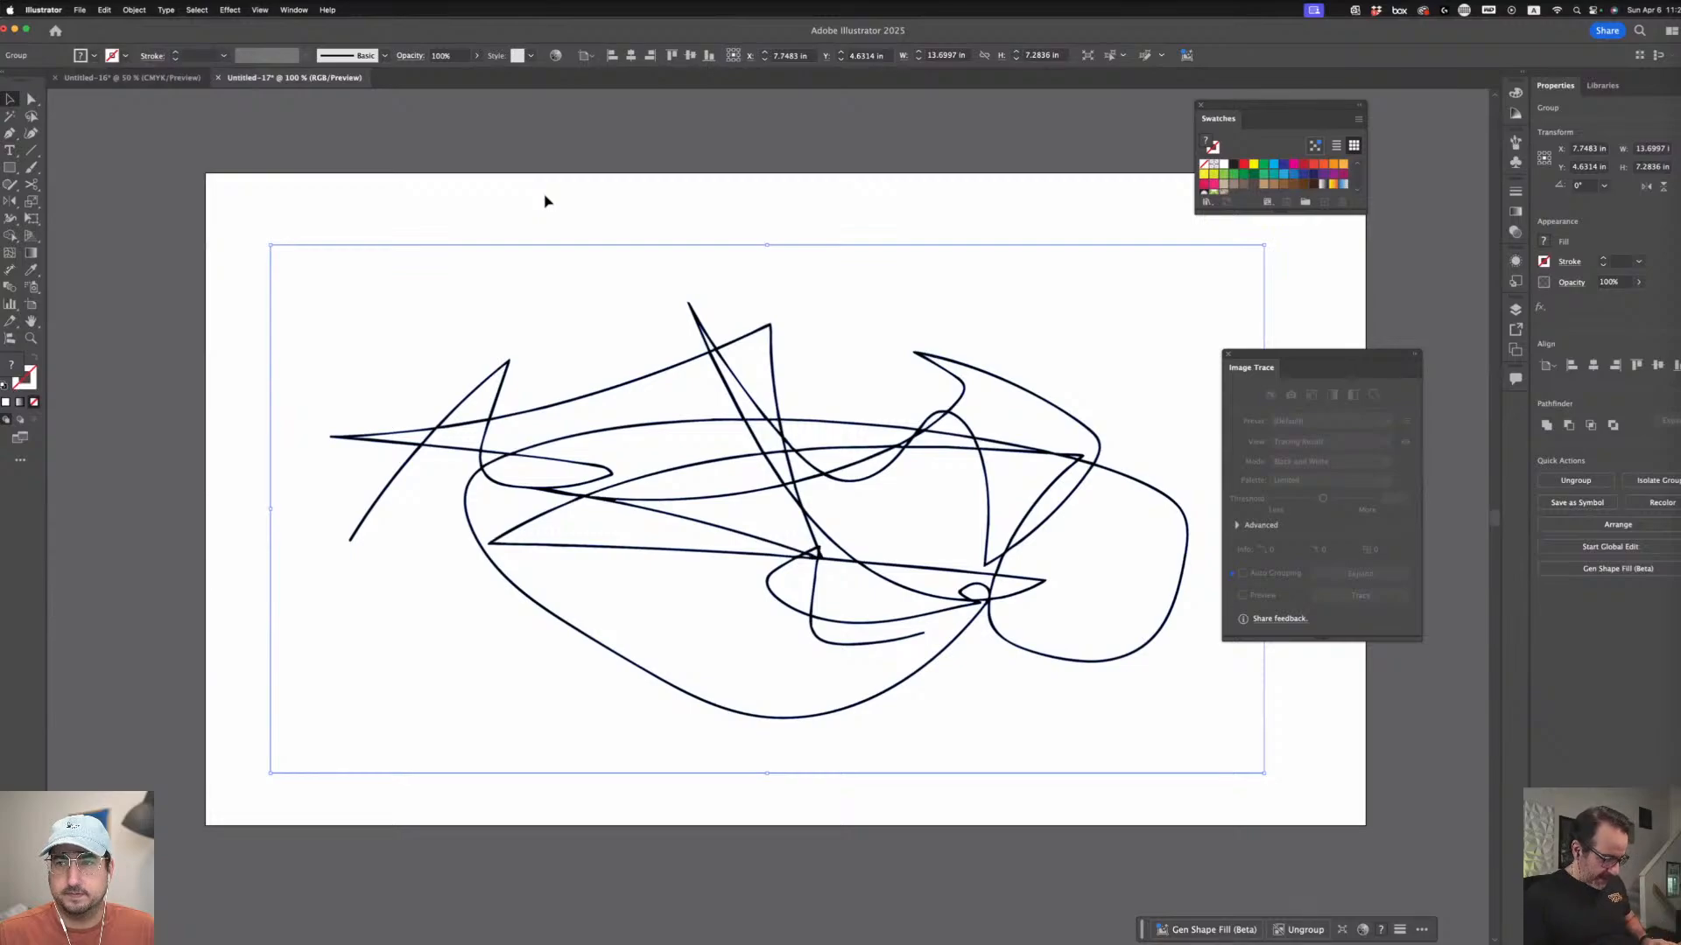
{"action": "key", "text": "a"}
{"action": "key", "text": "super+shift+g"}
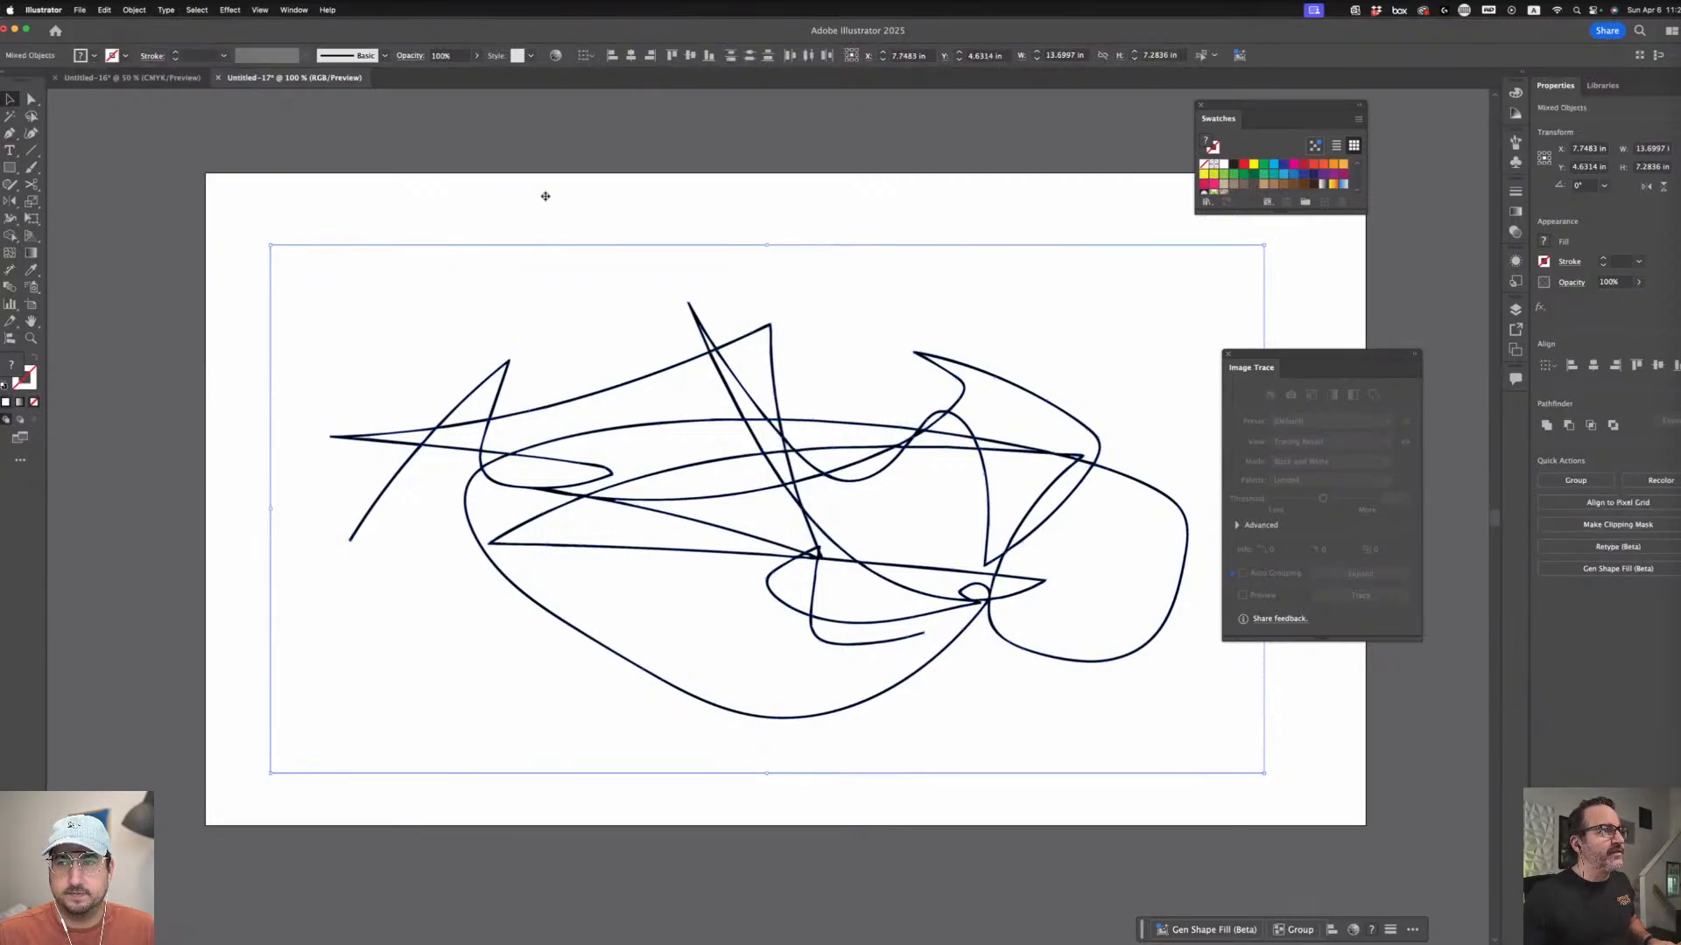
{"action": "key", "text": "super+8"}
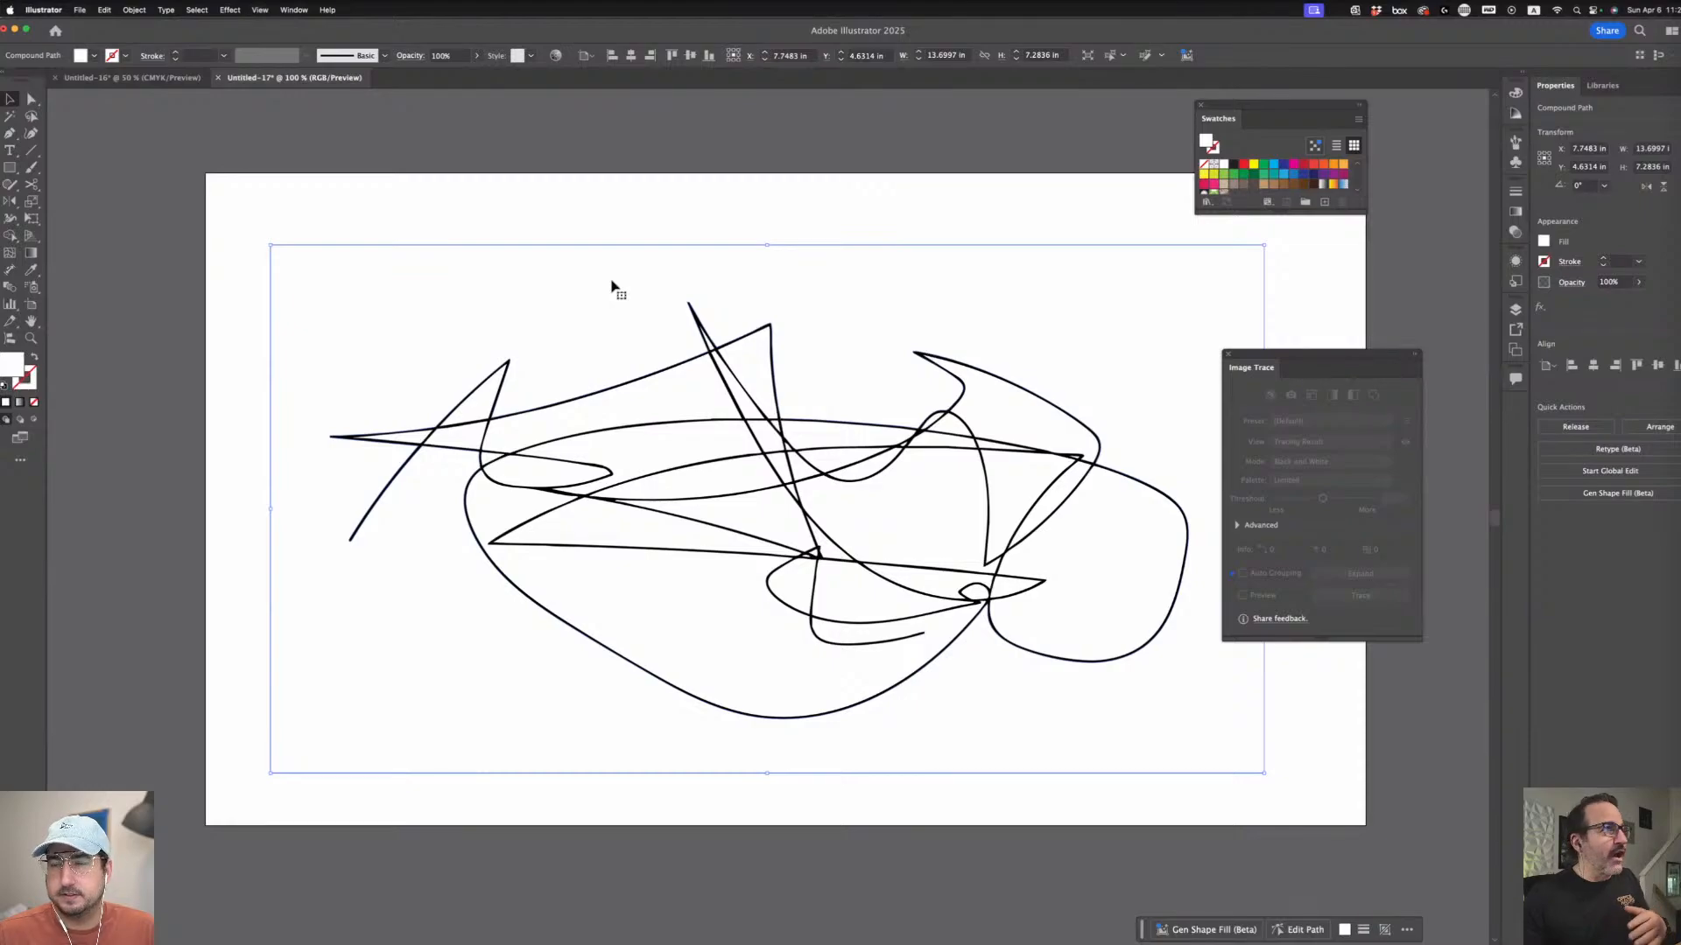
- Select every object that shares the white fill colour and delete them, leaving only the black scribble
{"action": "left_click", "coordinate": [229, 9]}
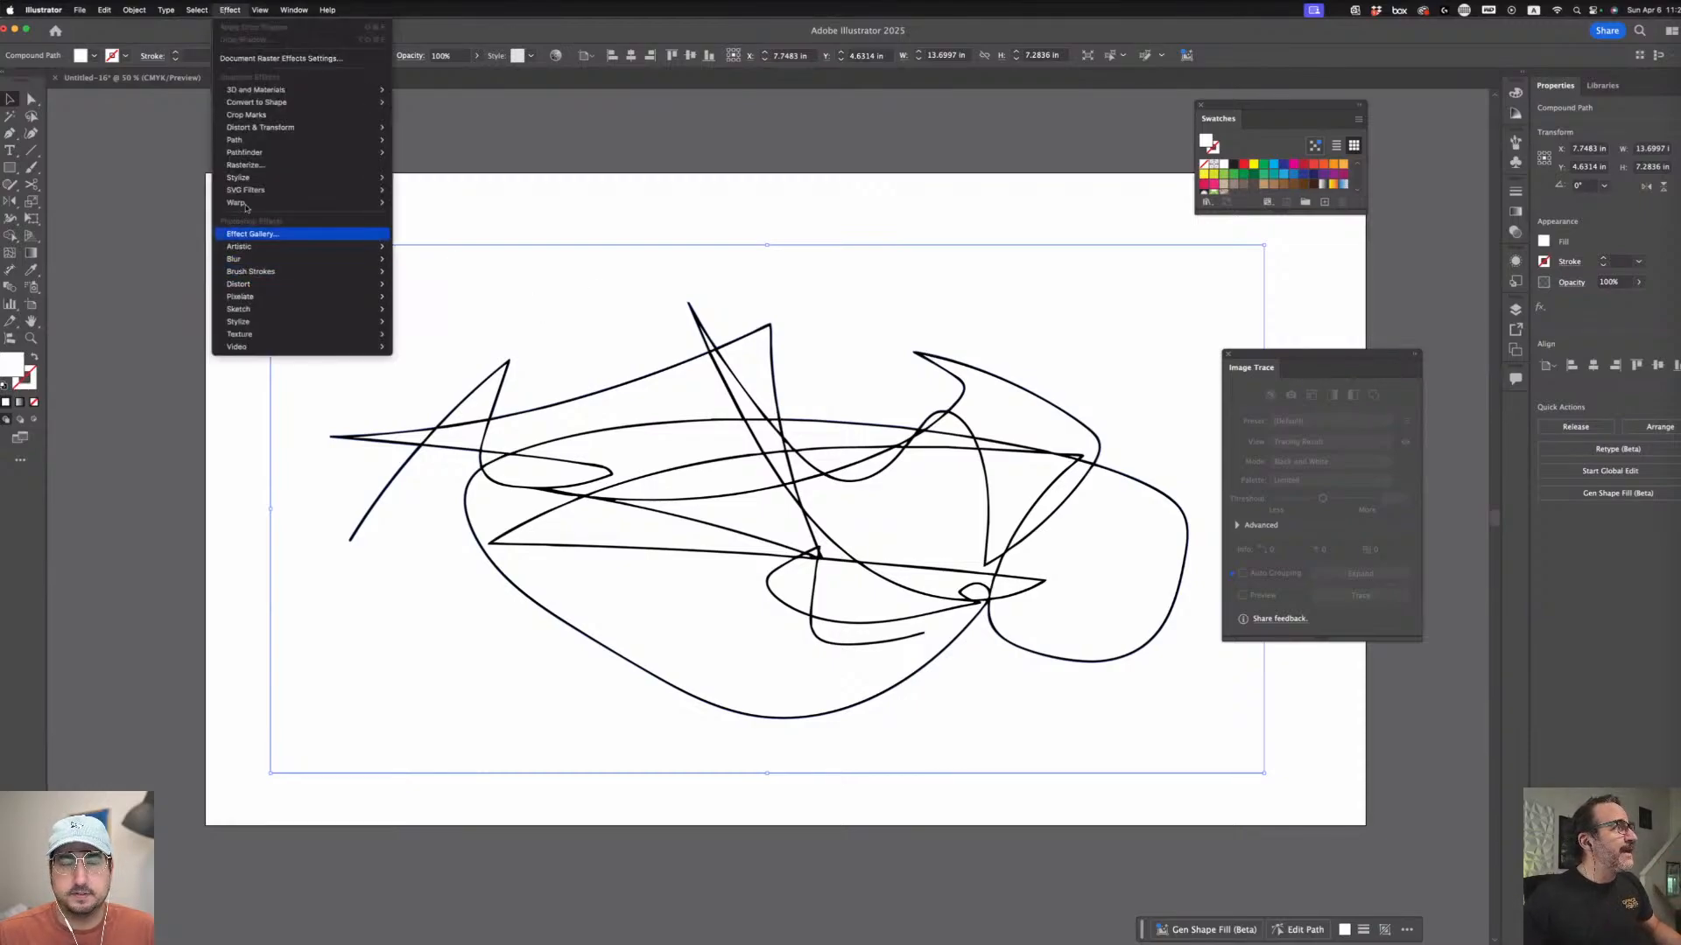
{"action": "mouse_move", "coordinate": [196, 11]}
{"action": "mouse_move", "coordinate": [210, 127]}
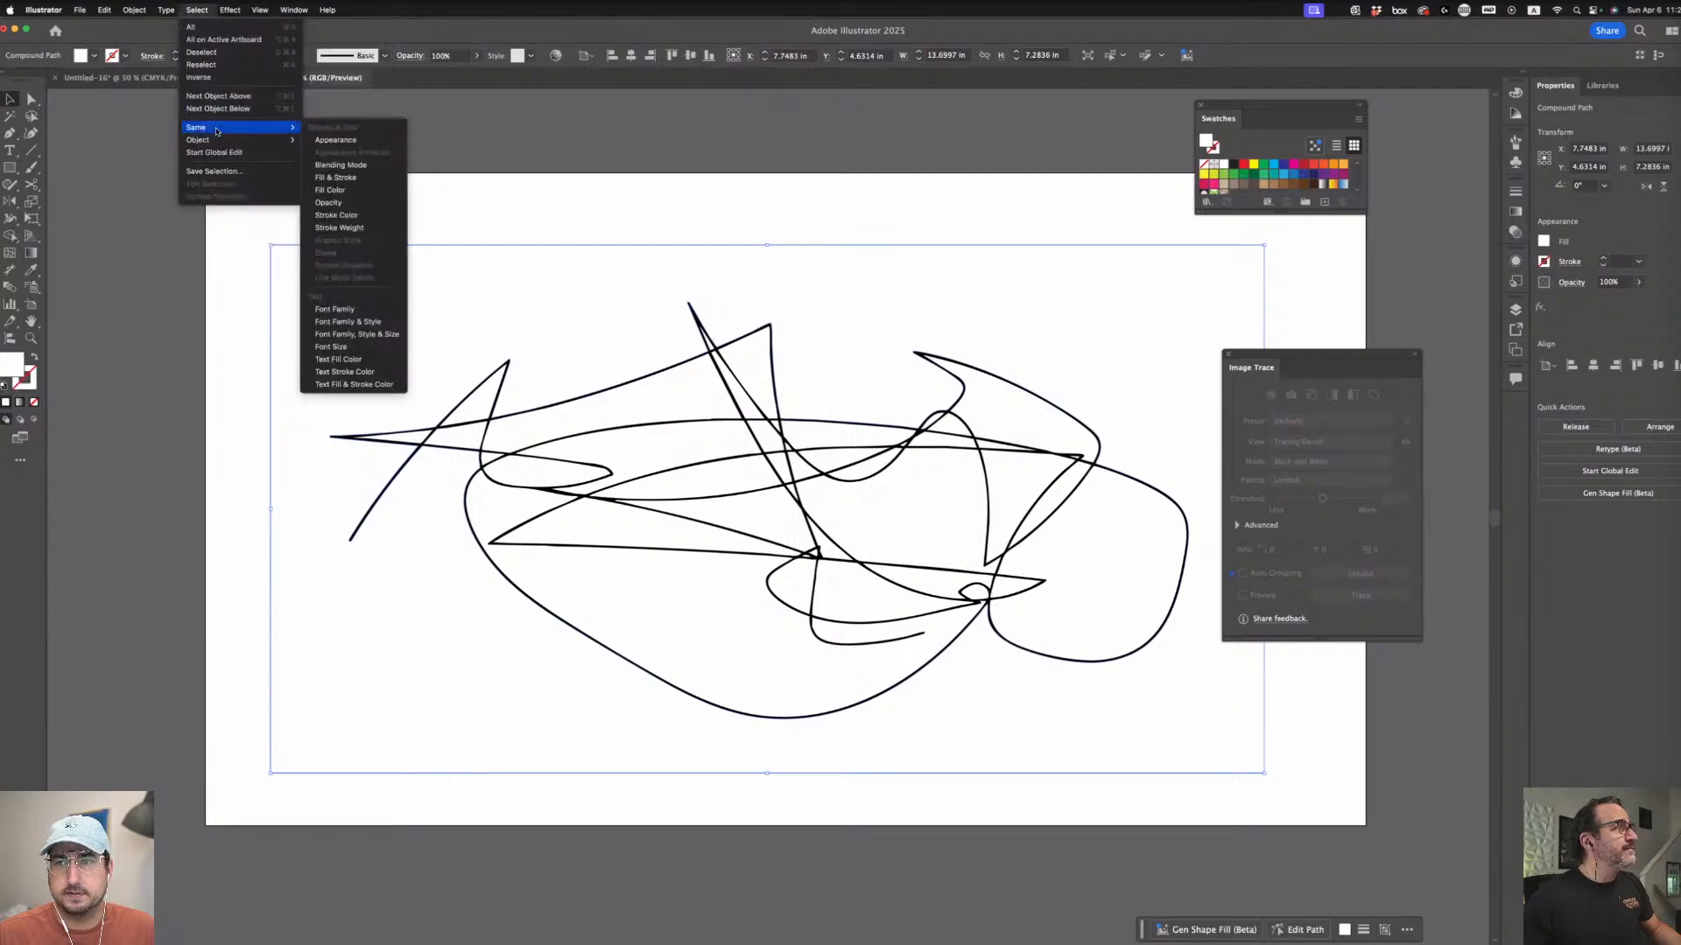
{"action": "left_click", "coordinate": [348, 184]}
{"action": "left_click", "coordinate": [348, 190]}
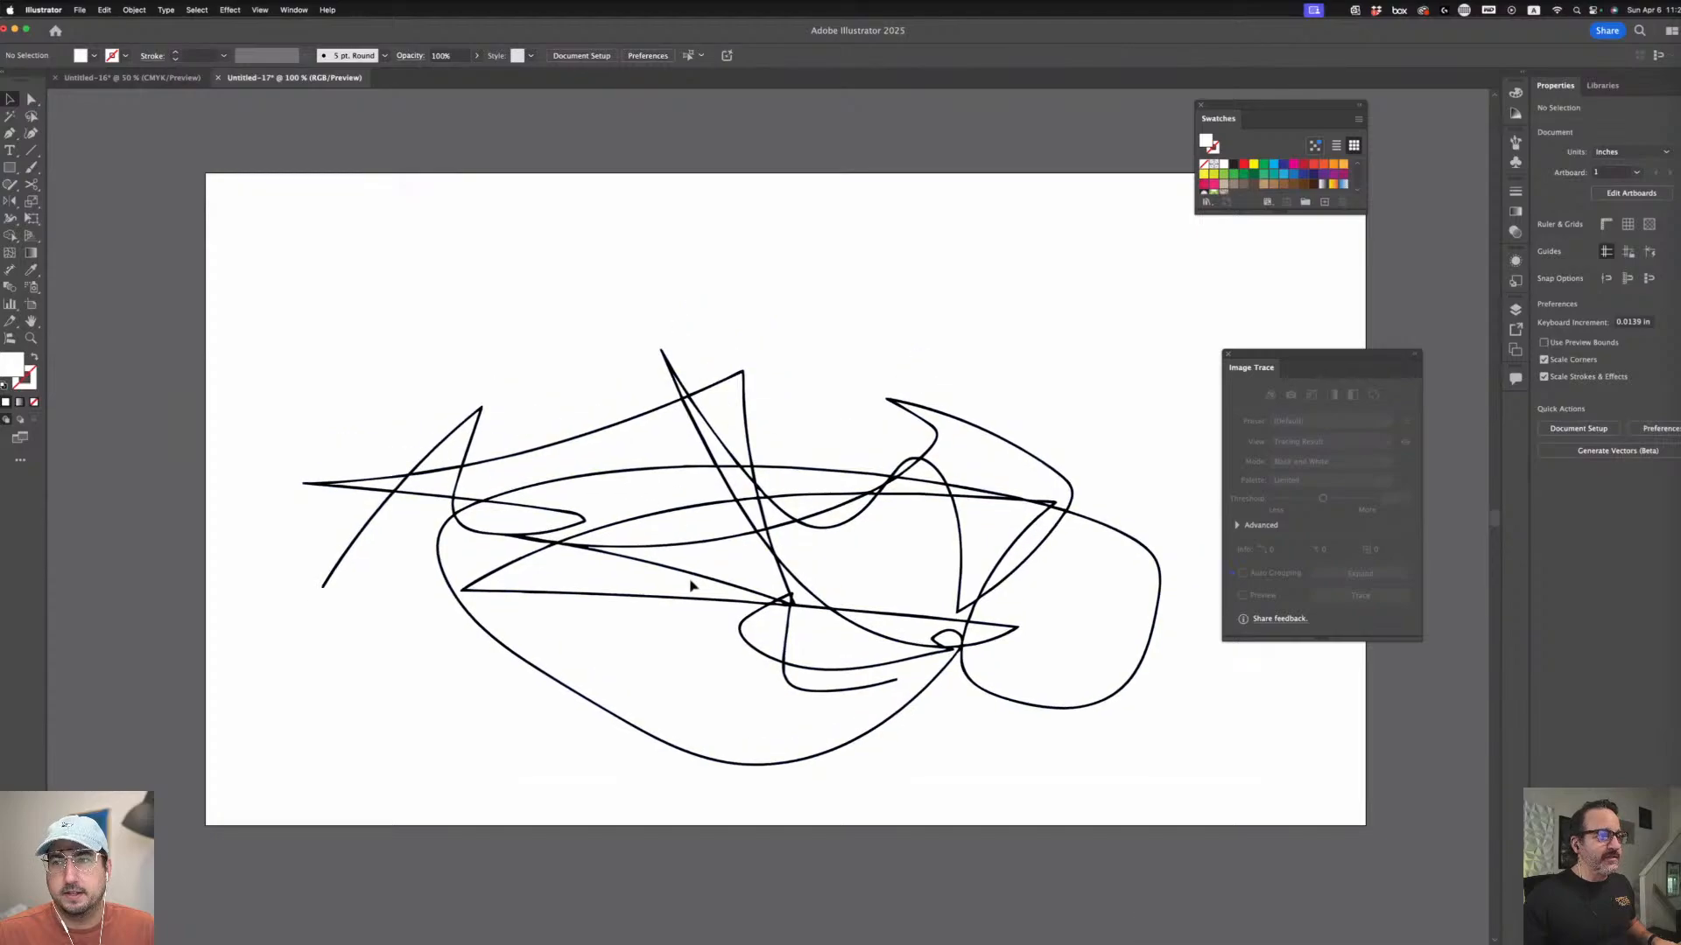
- Move the remaining black scribble around the artboard, then select it and deselect it again
{"action": "key", "text": "cmd+z"}
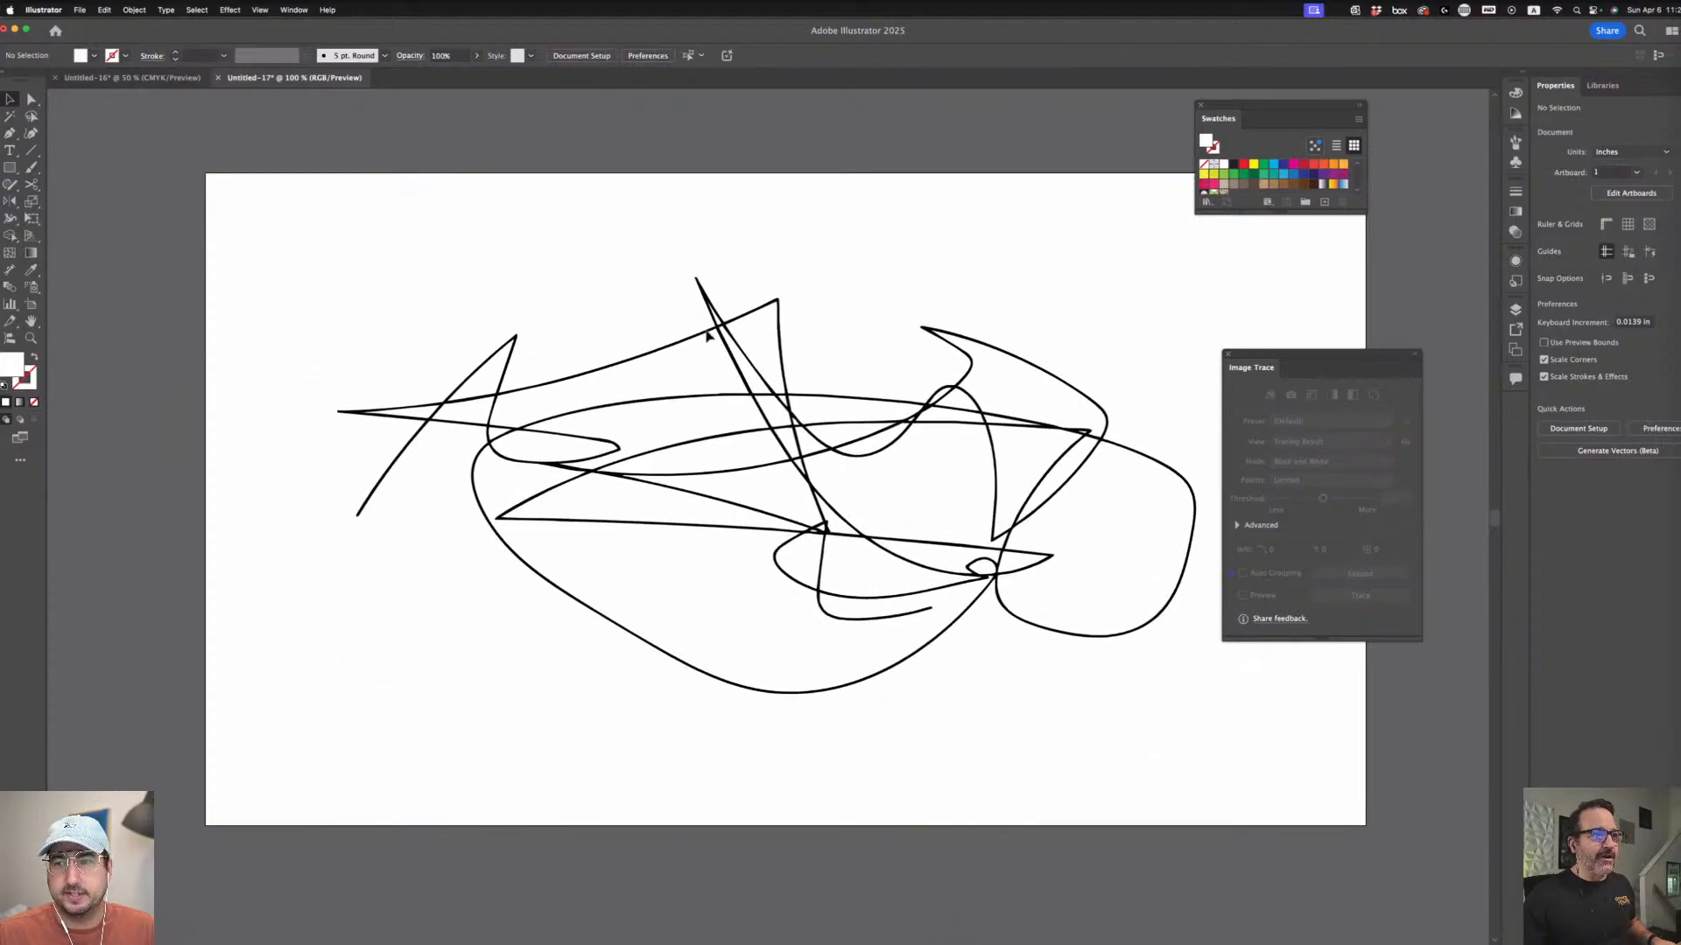
{"action": "key", "text": "cmd+z"}
{"action": "left_click", "coordinate": [952, 213]}
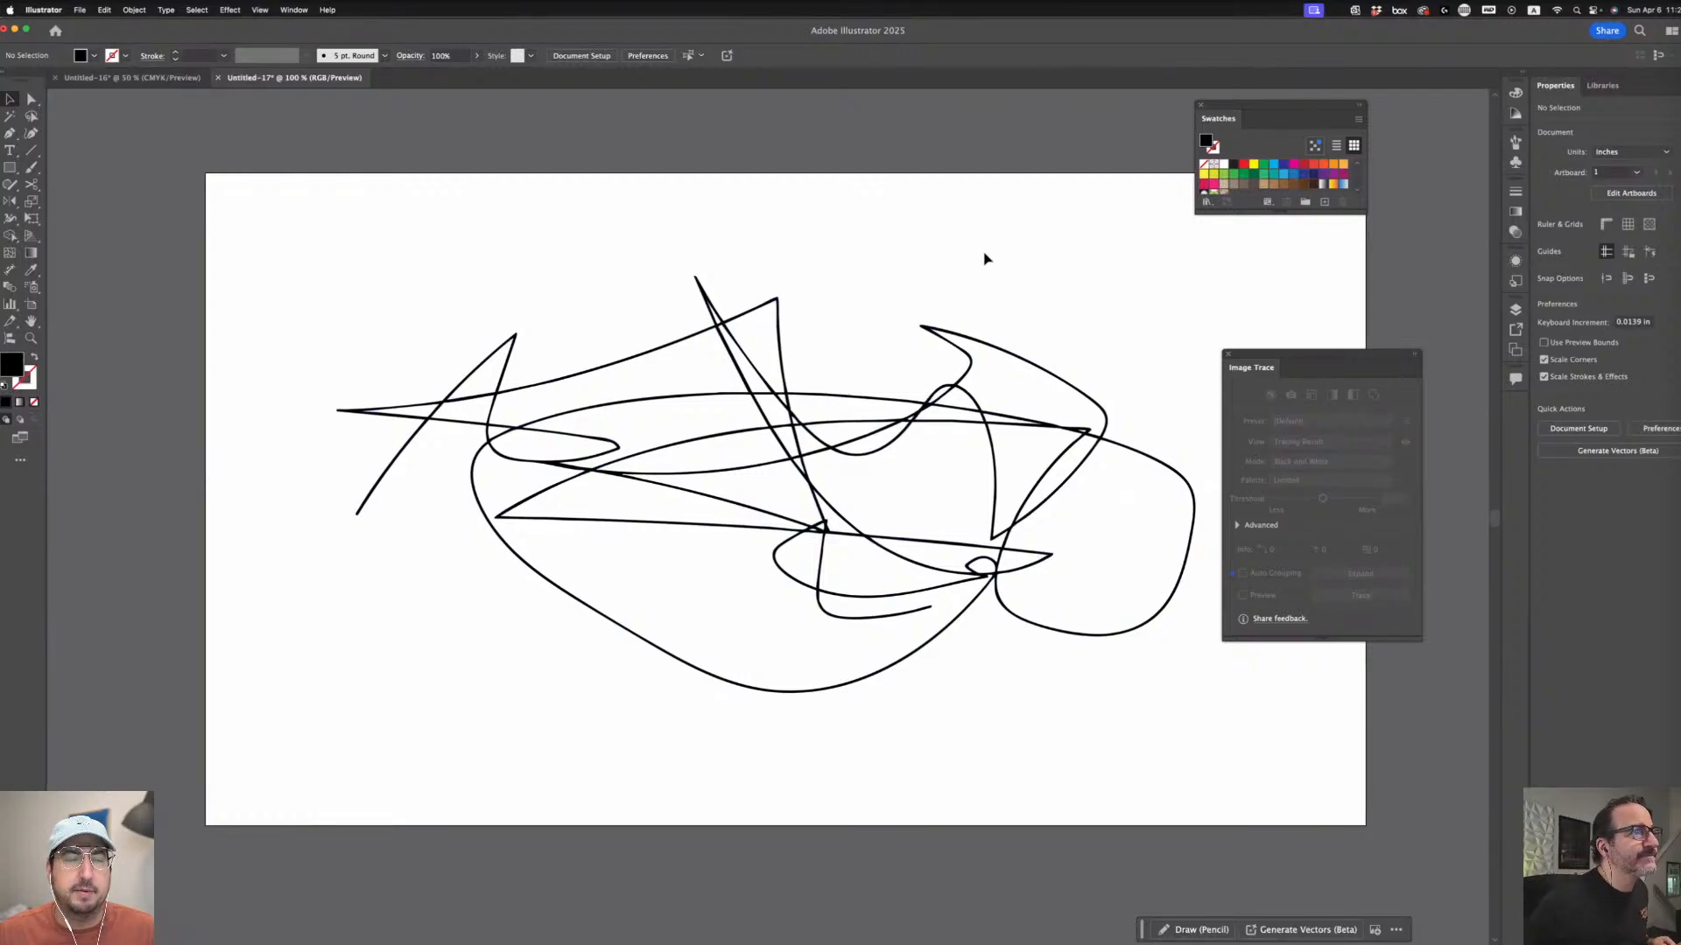
{"action": "left_click", "coordinate": [935, 410]}
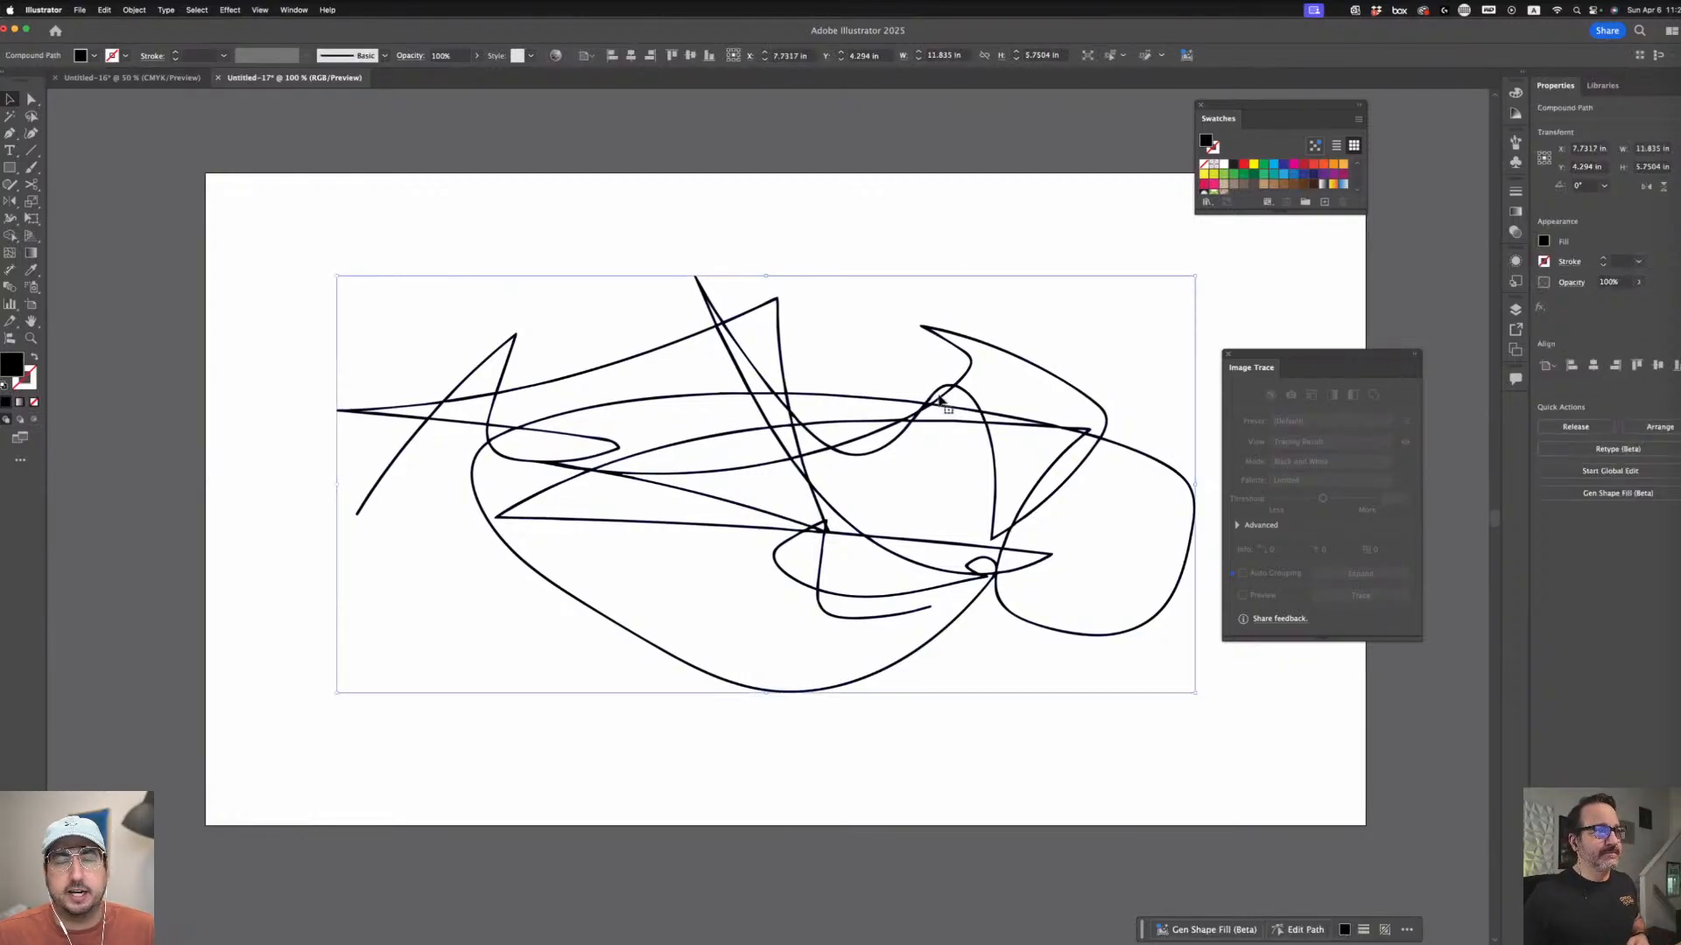
{"action": "scroll", "coordinate": [938, 457], "scroll_direction": "right", "scroll_amount": 2}
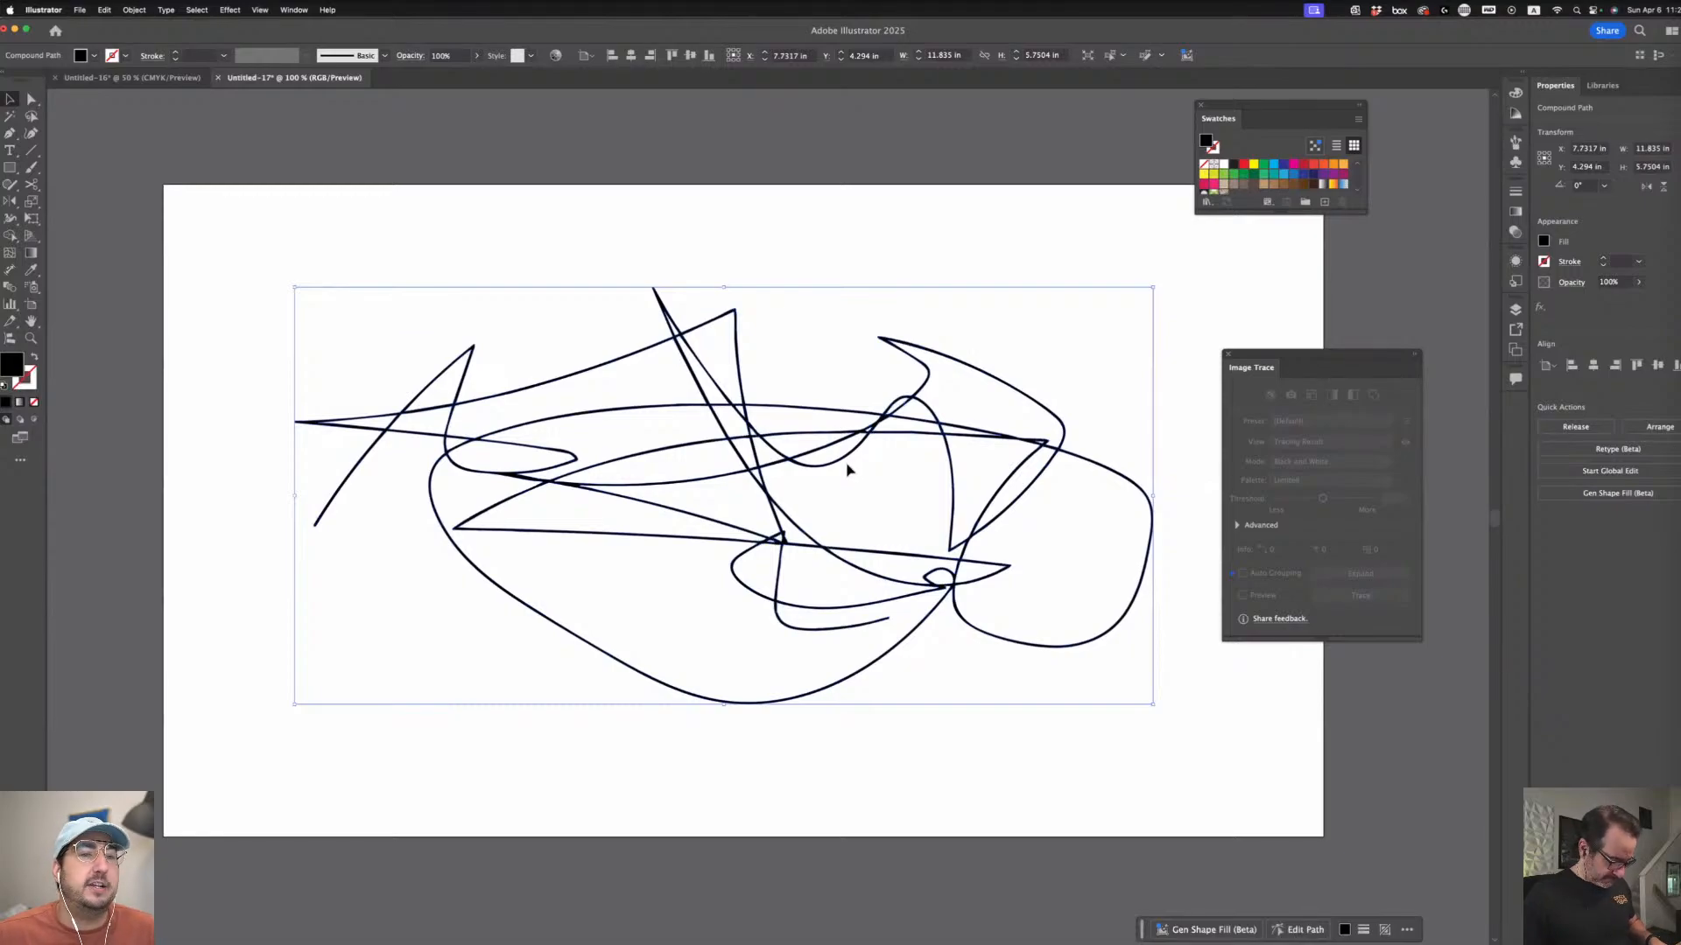
{"action": "left_click", "coordinate": [763, 229]}
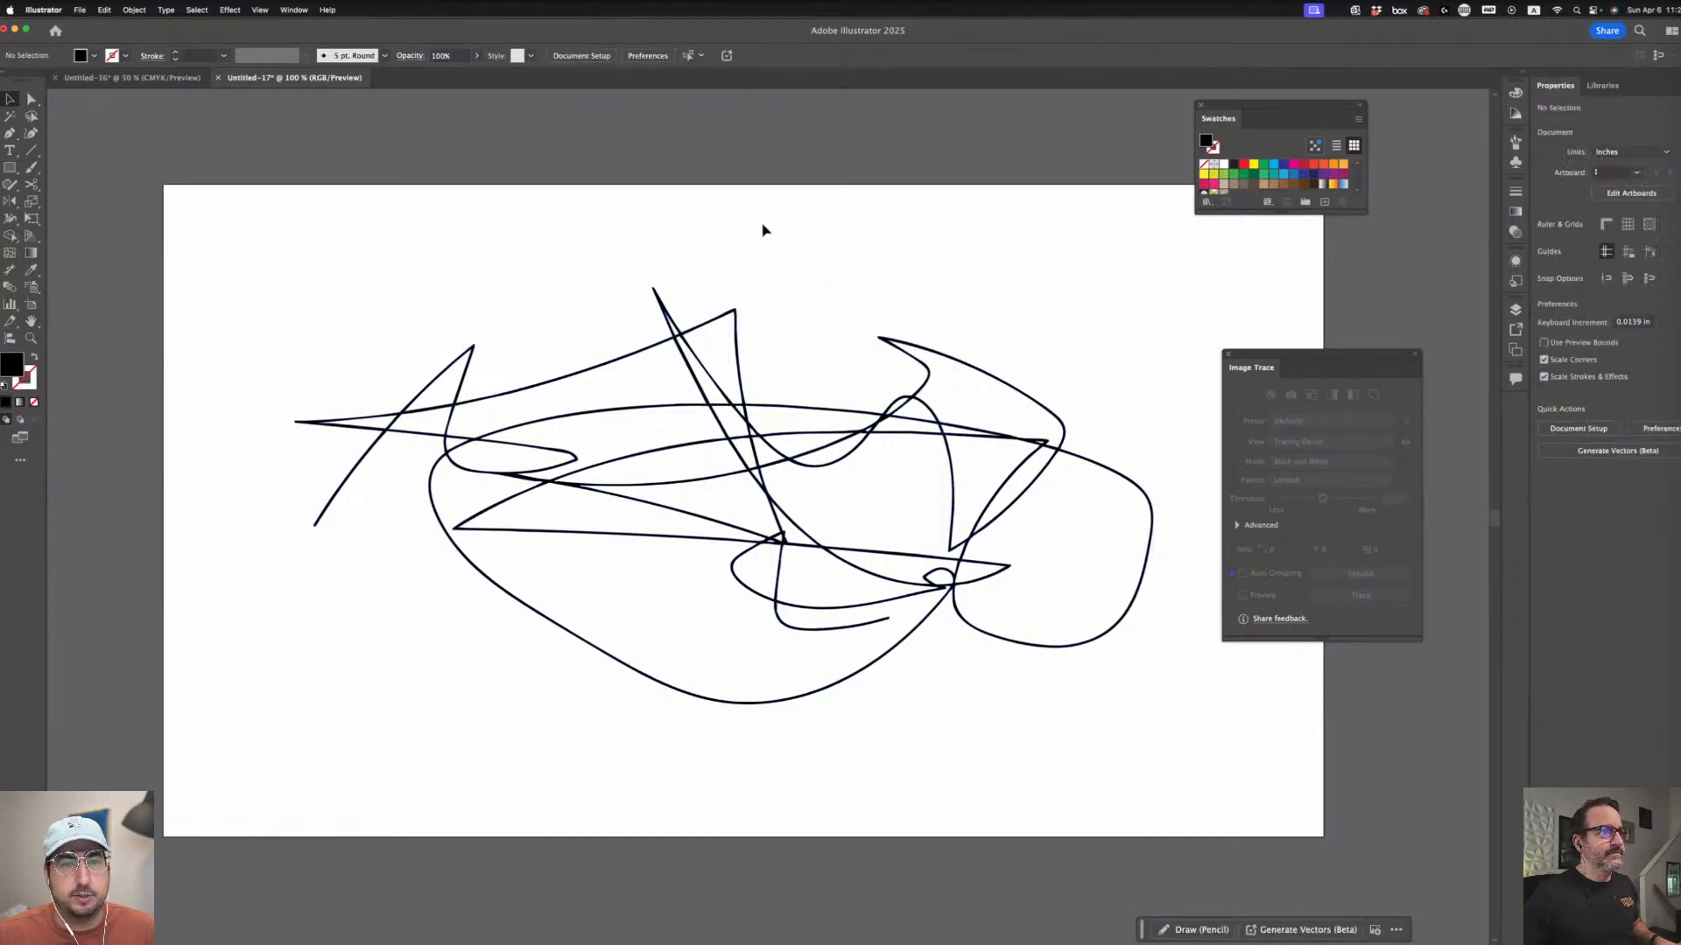
- Scale the black scribble up to about 14.28 x 6.94 in, roughly centred on the artboard, and close the Image Trace panel
{"action": "left_click_drag", "start_coordinate": [750, 420], "coordinate": [700, 392]}
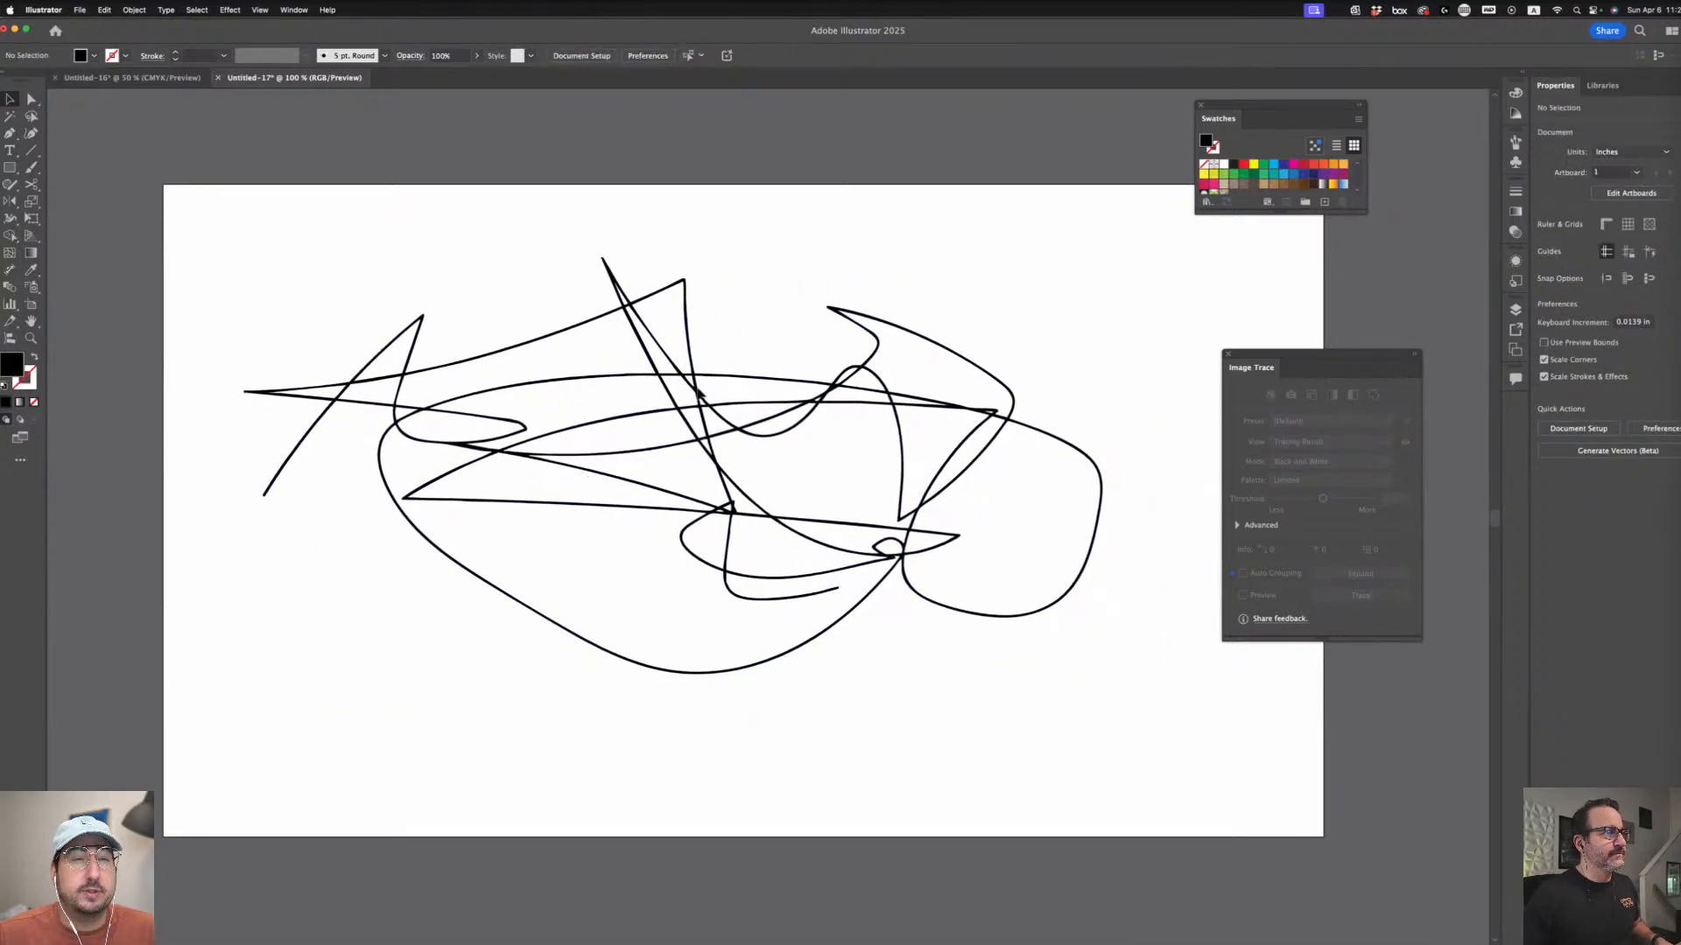
{"action": "mouse_move", "coordinate": [1103, 676]}
{"action": "left_mouse_down"}
{"action": "mouse_move", "coordinate": [1230, 769]}
{"action": "mouse_move", "coordinate": [1280, 761]}
{"action": "left_mouse_up"}
{"action": "left_click_drag", "start_coordinate": [983, 590], "coordinate": [935, 591]}
{"action": "left_click", "coordinate": [1228, 355]}
{"action": "left_click", "coordinate": [802, 162]}
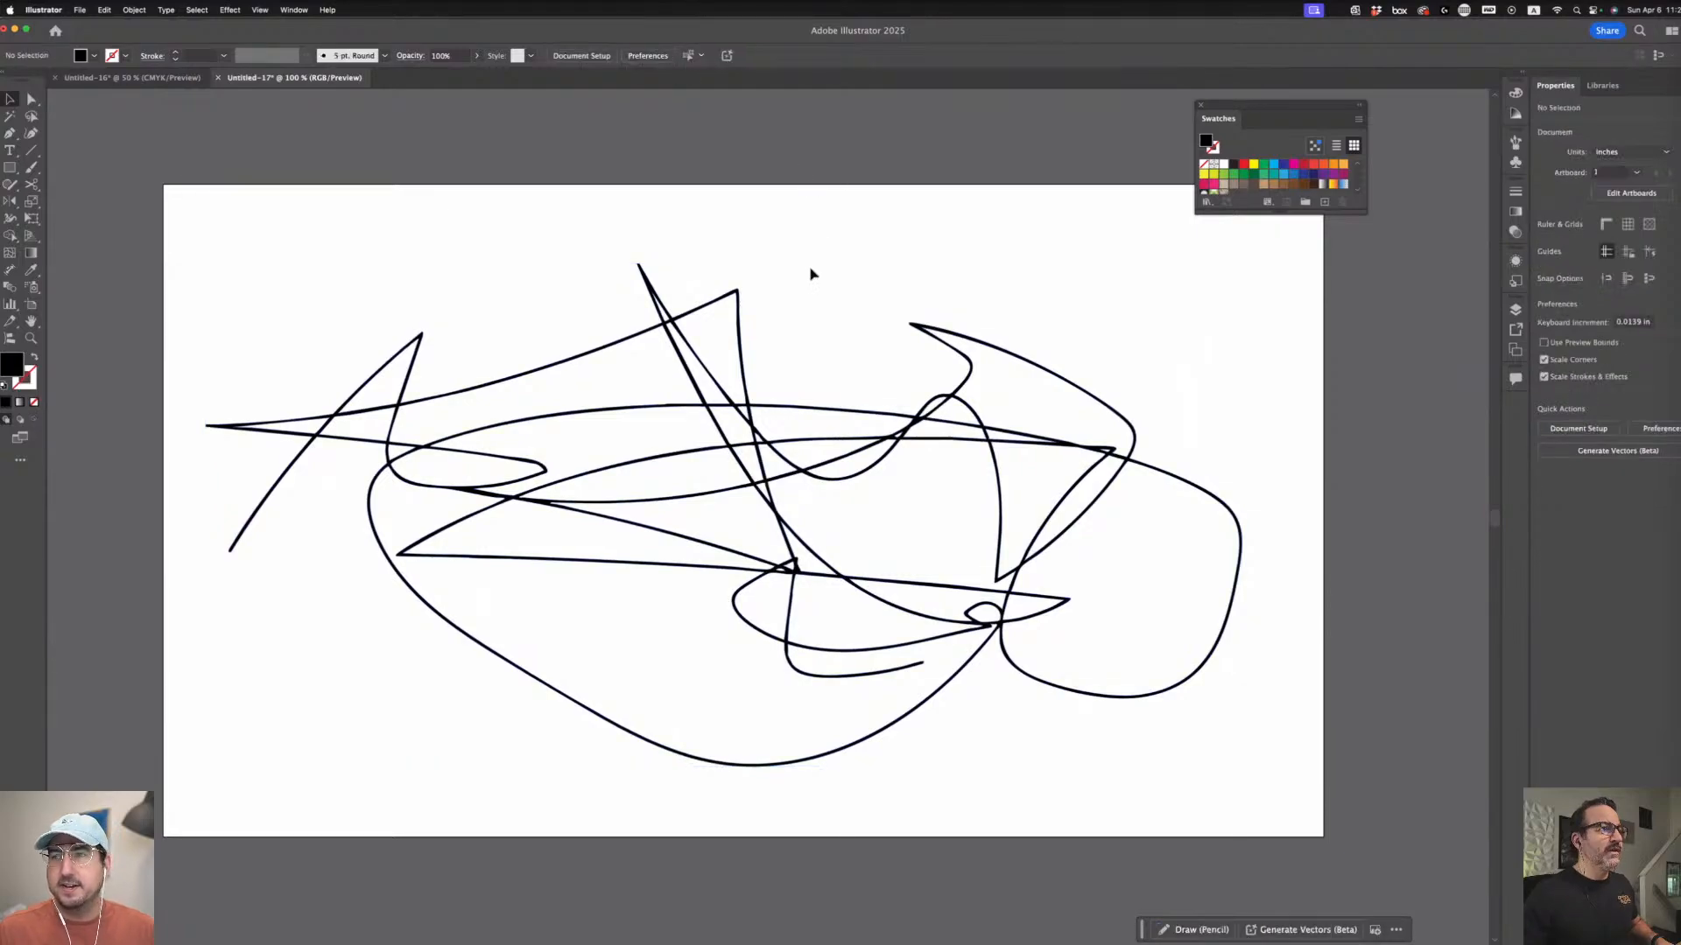
{"action": "left_click_drag", "start_coordinate": [690, 286], "coordinate": [719, 303]}
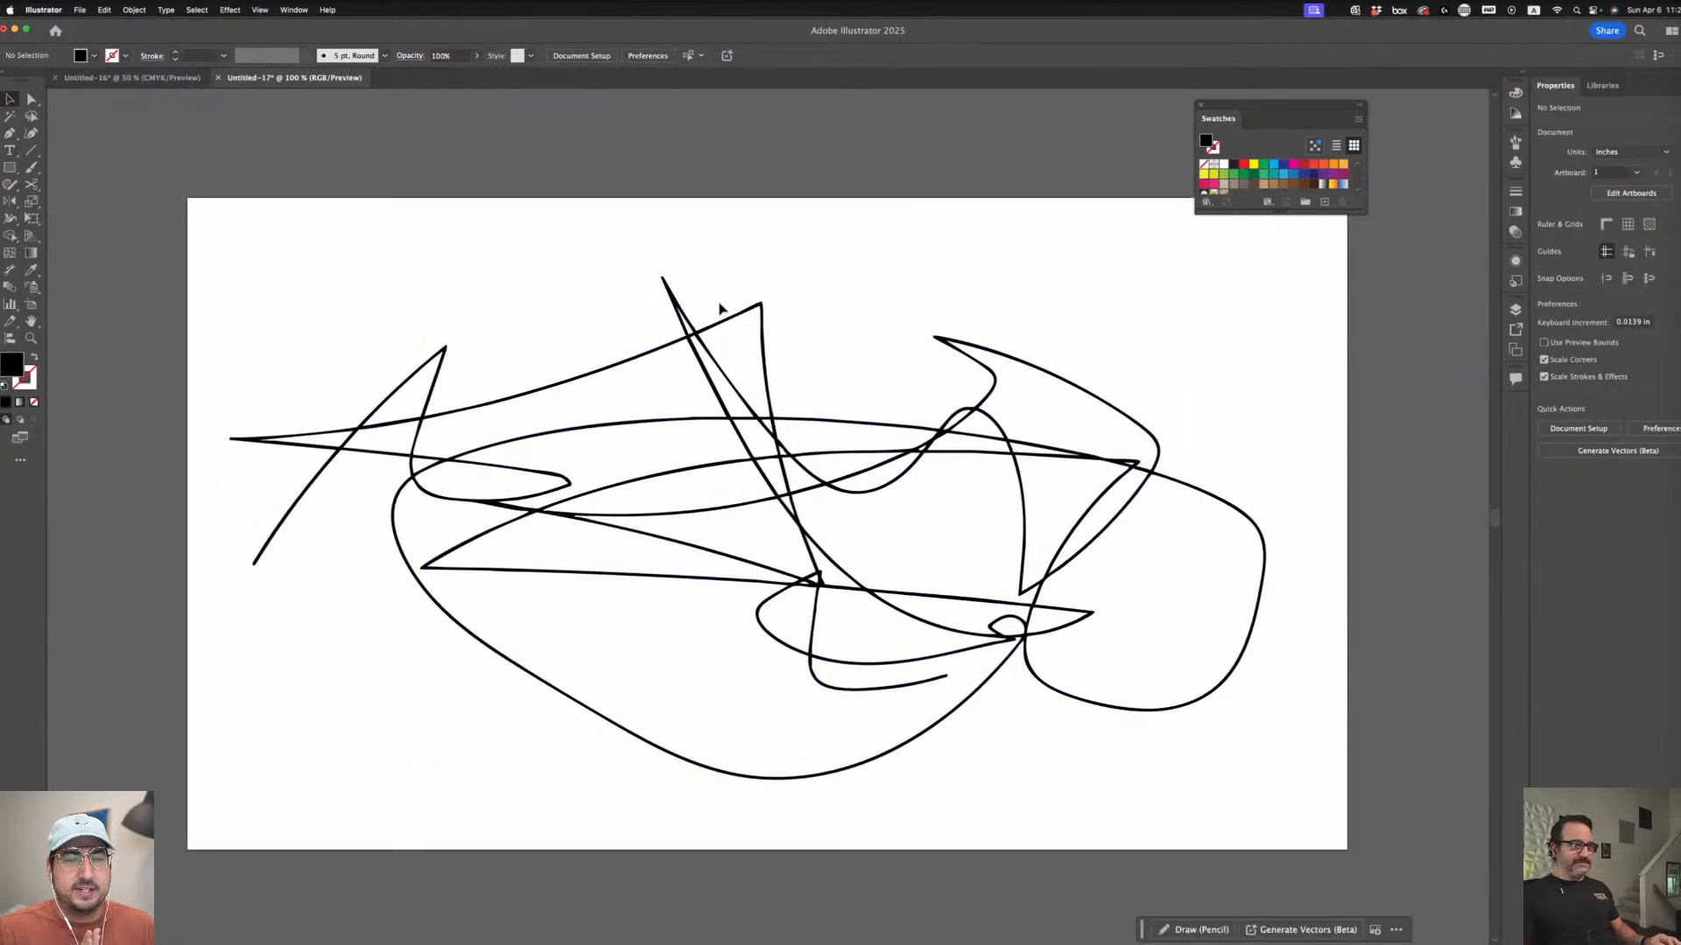
- Draw a rectangle about 12.51 x 5.815 in over the scribble and give it no fill and a black stroke
{"action": "left_click", "coordinate": [10, 167]}
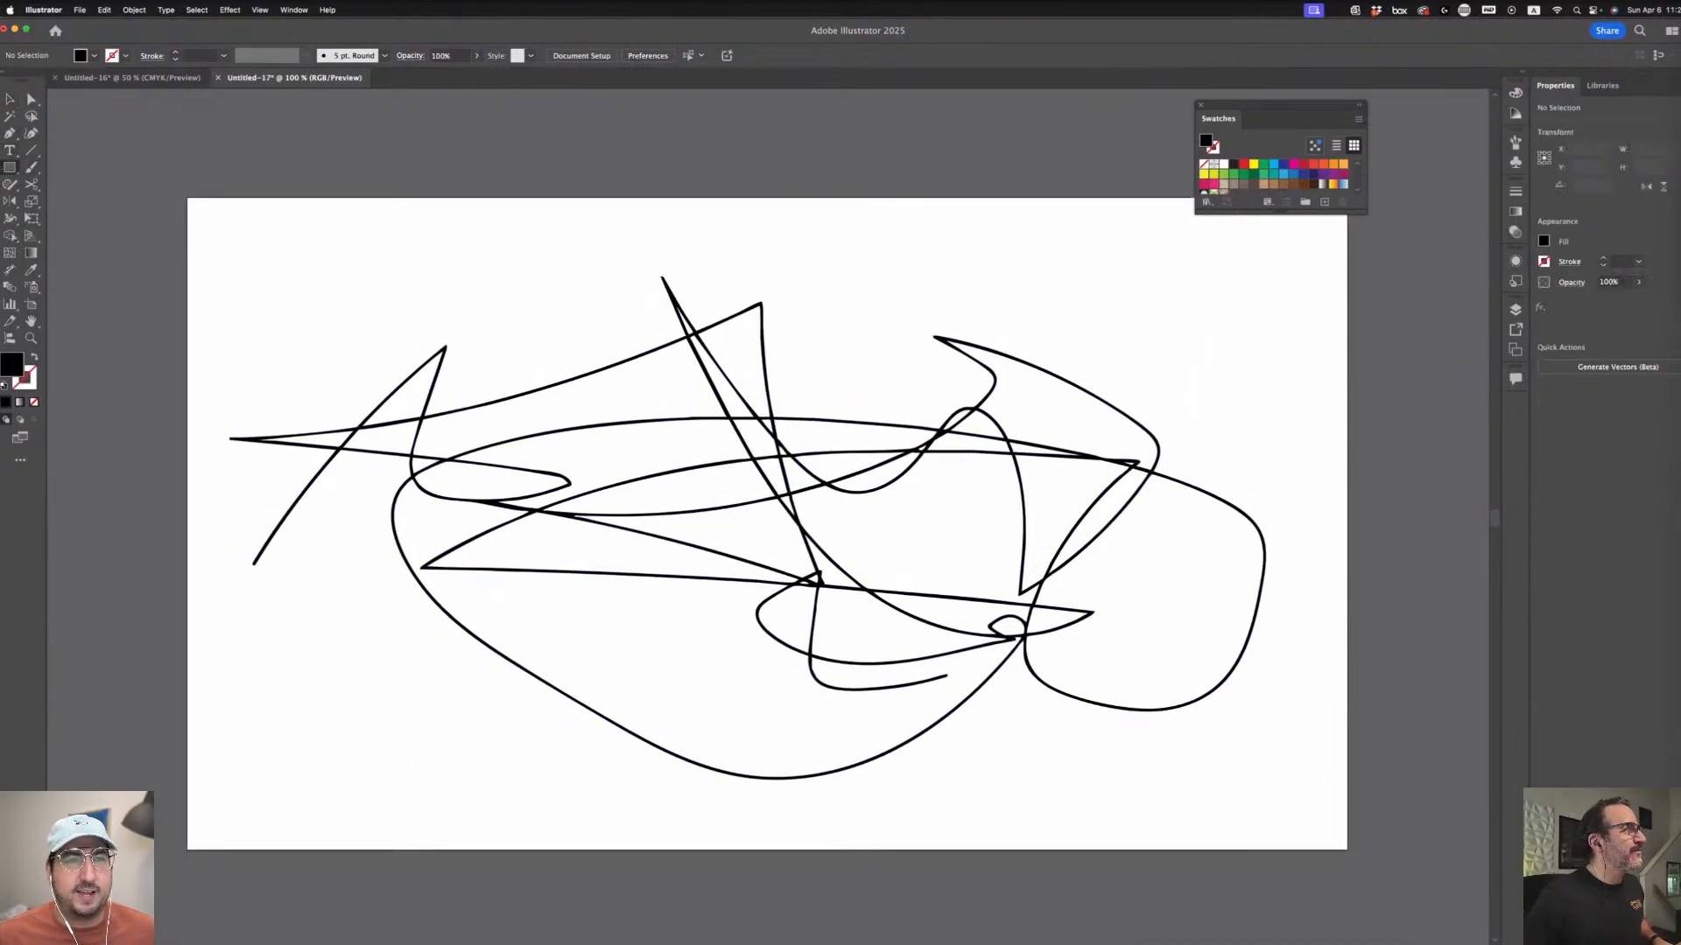
{"action": "left_click_drag", "start_coordinate": [282, 337], "coordinate": [1192, 758]}
{"action": "left_click", "coordinate": [9, 99]}
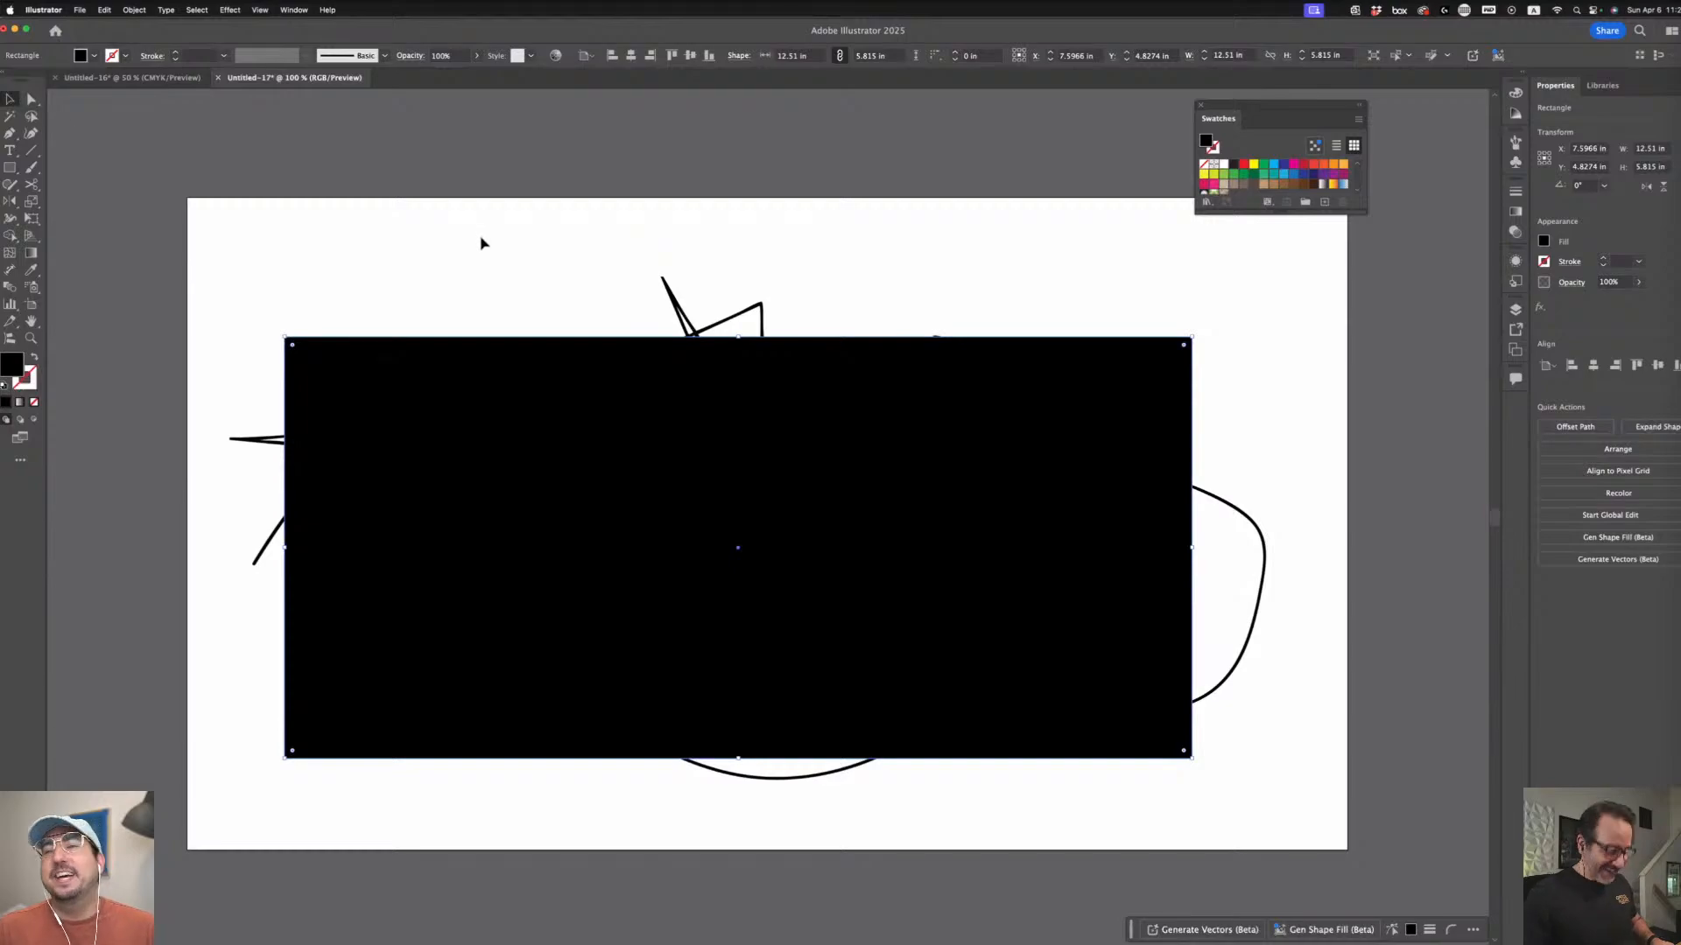
{"action": "left_click", "coordinate": [1204, 164]}
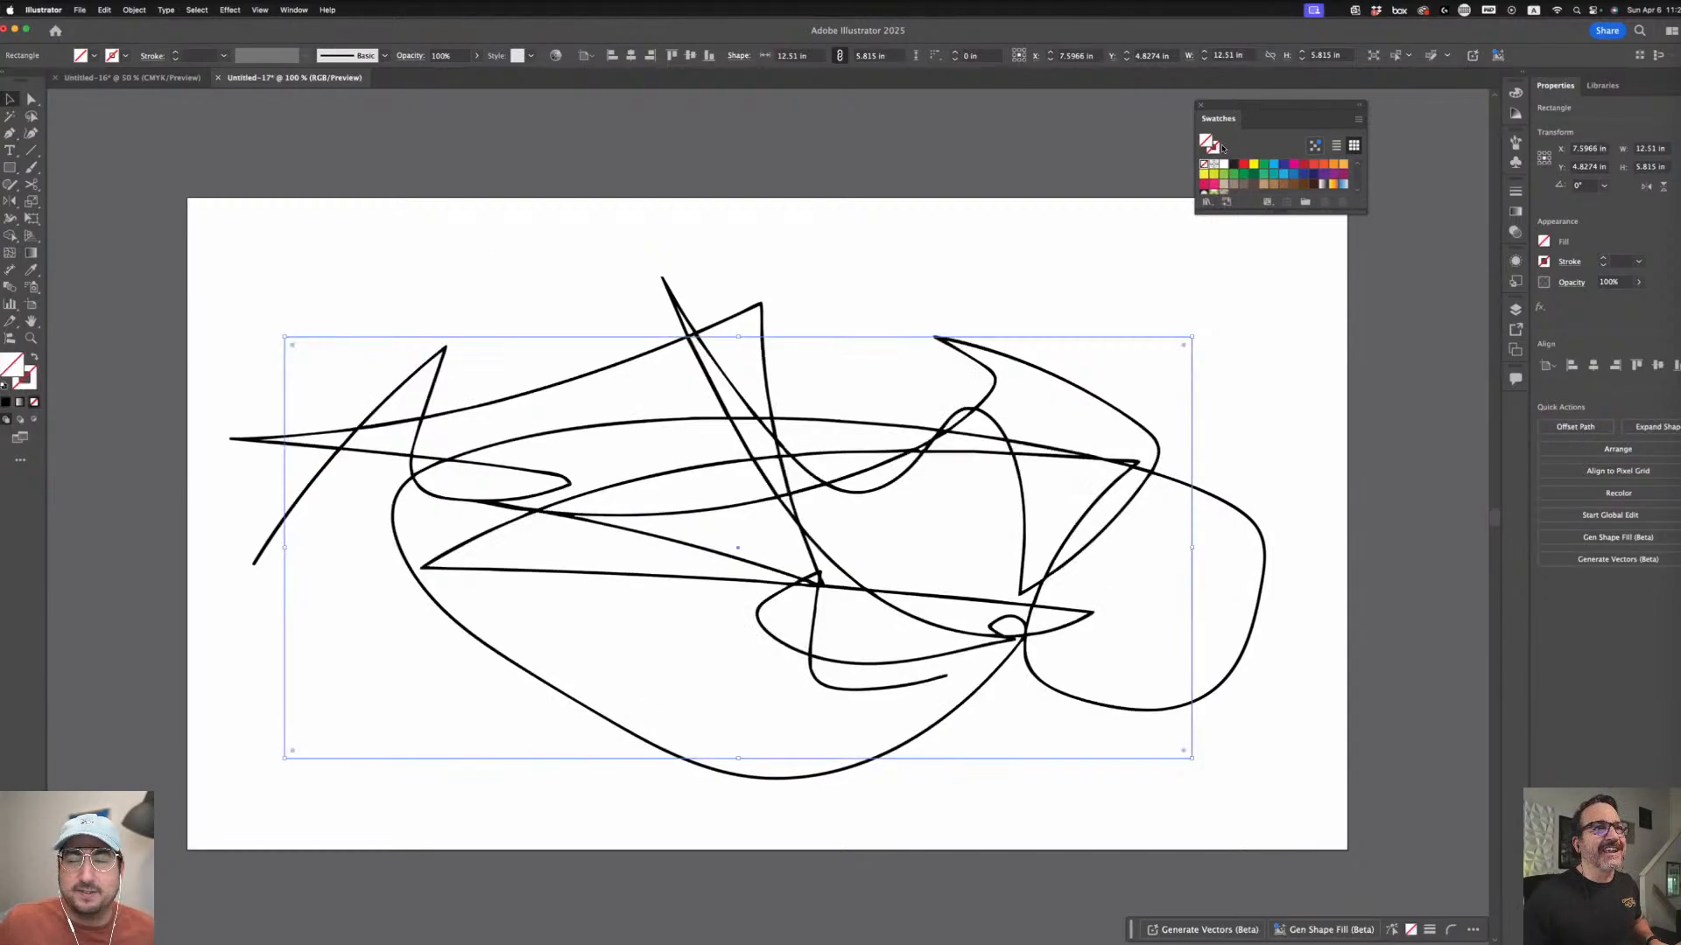
{"action": "left_click", "coordinate": [1213, 146]}
{"action": "left_click", "coordinate": [1234, 164]}
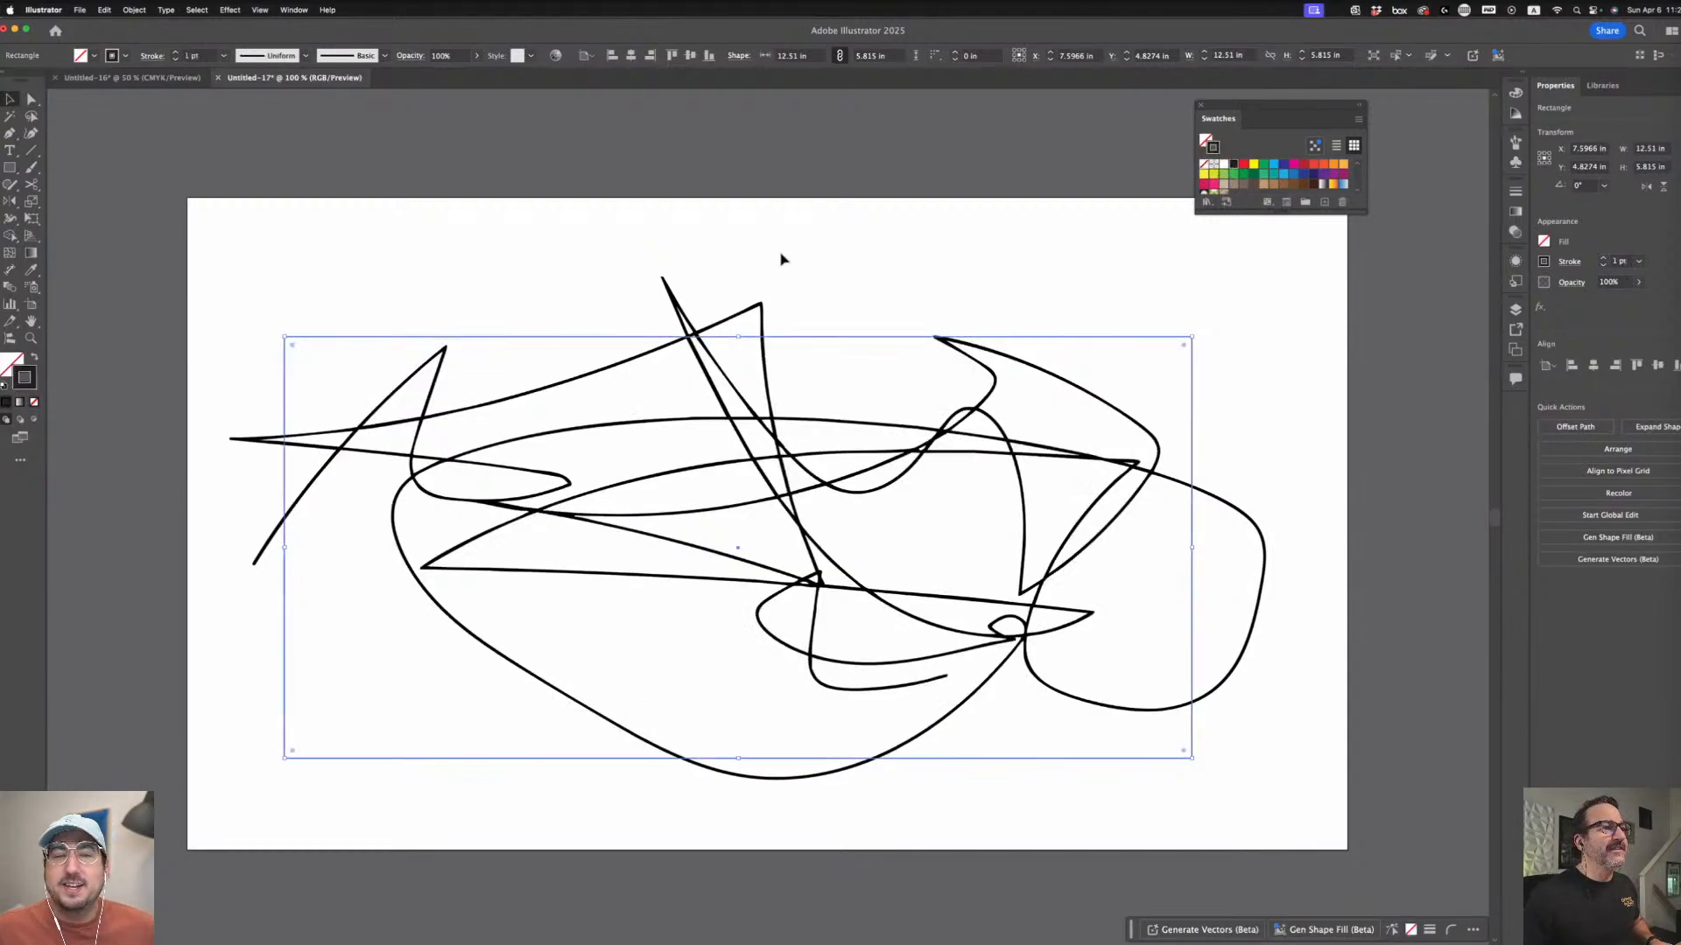
{"action": "left_click", "coordinate": [411, 225]}
- Lower the rectangle's top edge with Direct Selection to a height of about 5.61 in and reselect the whole rectangle
{"action": "left_click", "coordinate": [30, 99]}
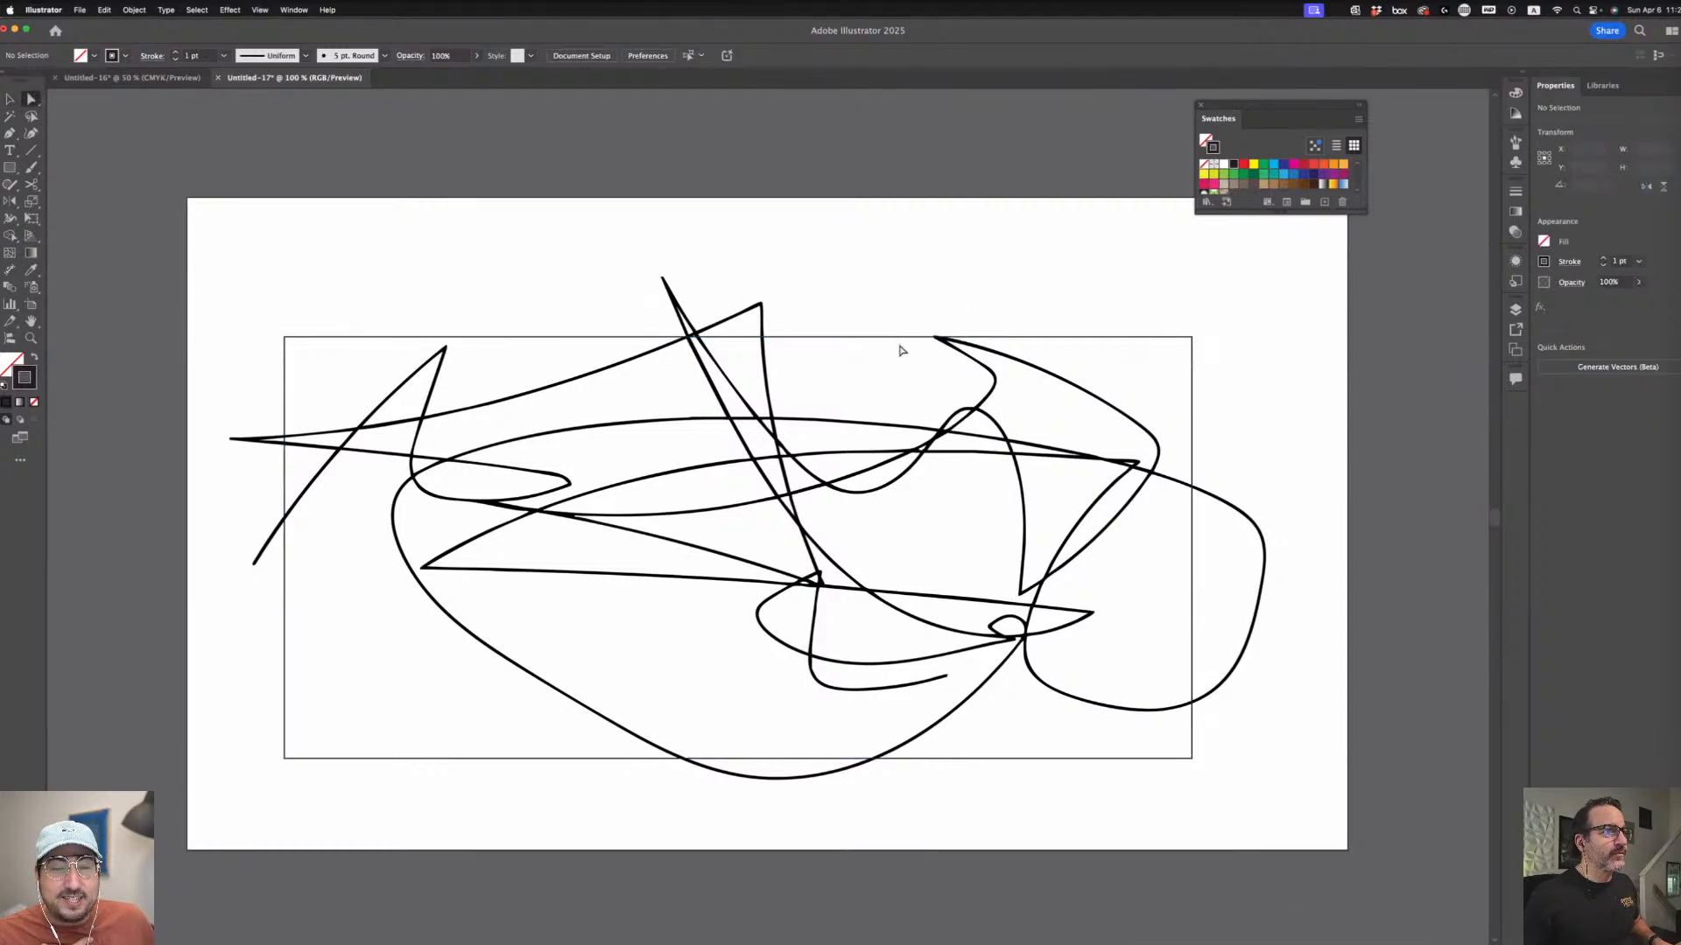
{"action": "left_click_drag", "start_coordinate": [896, 338], "coordinate": [893, 352]}
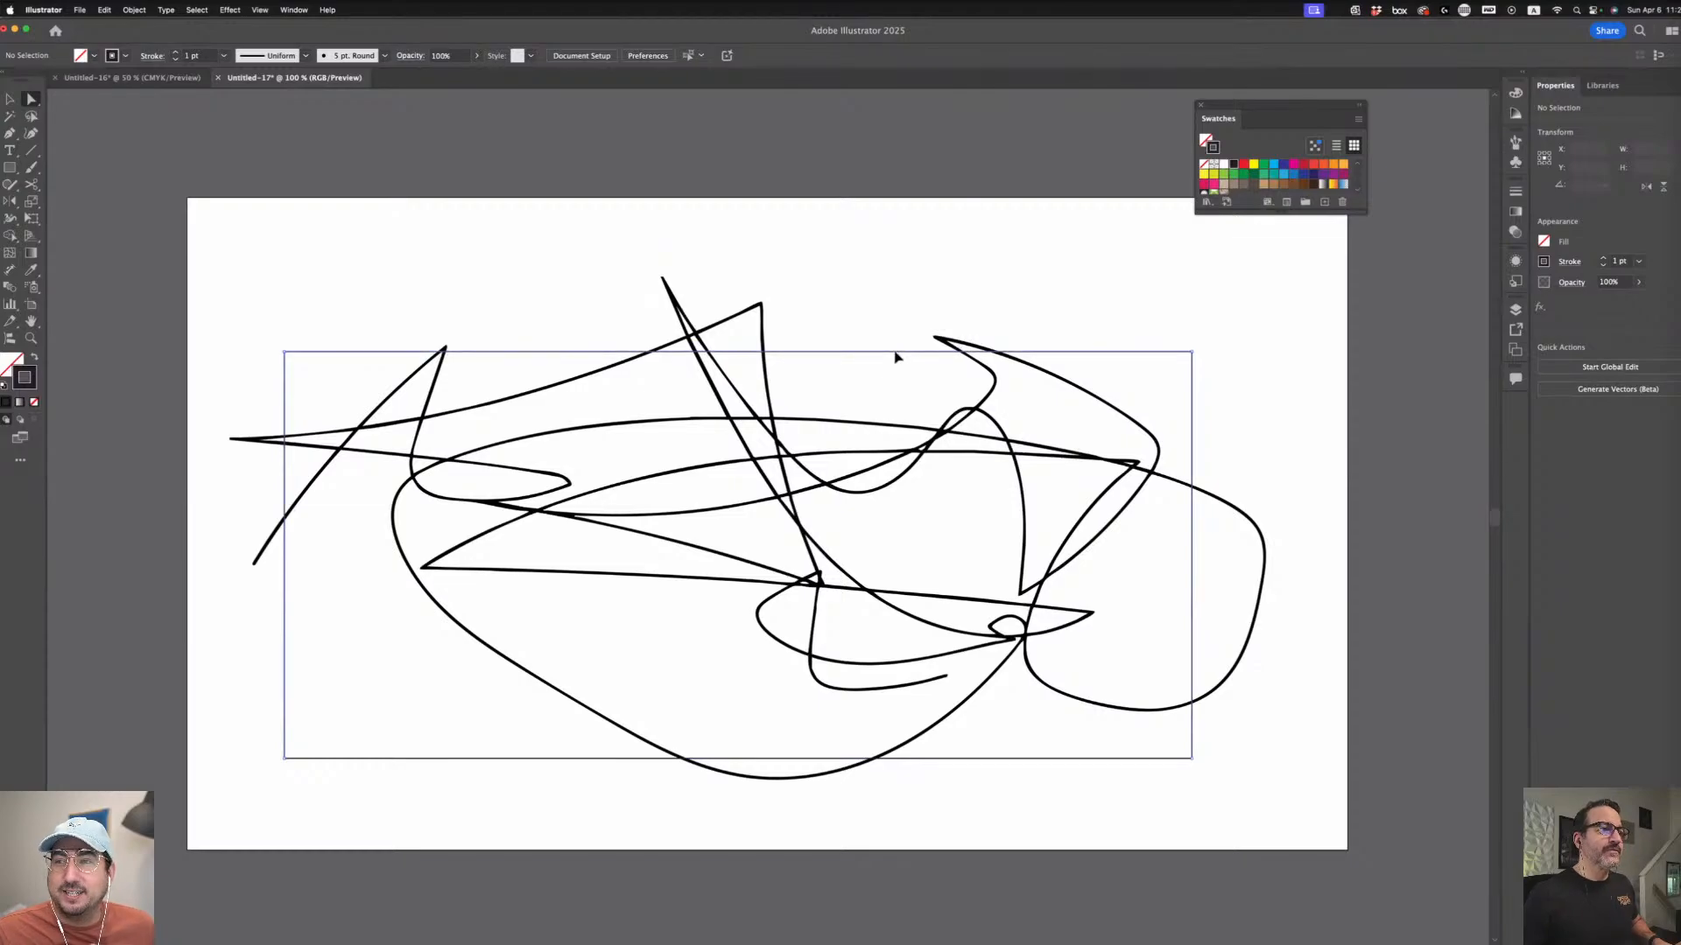
{"action": "left_click", "coordinate": [909, 292]}
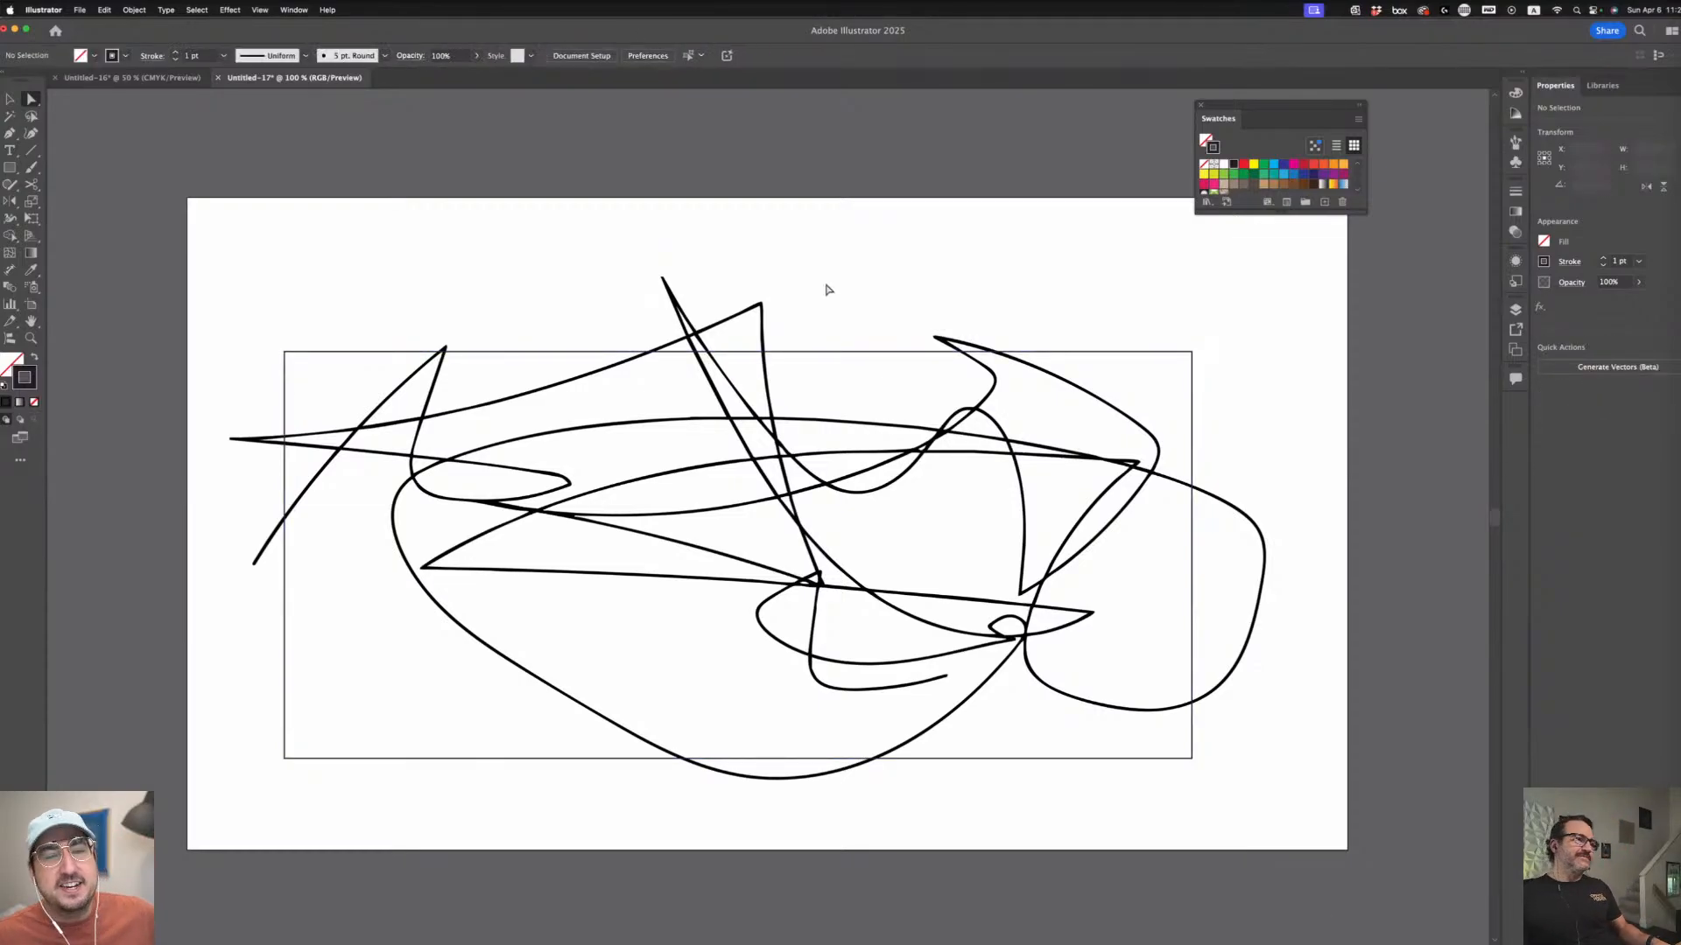
{"action": "key", "text": "v"}
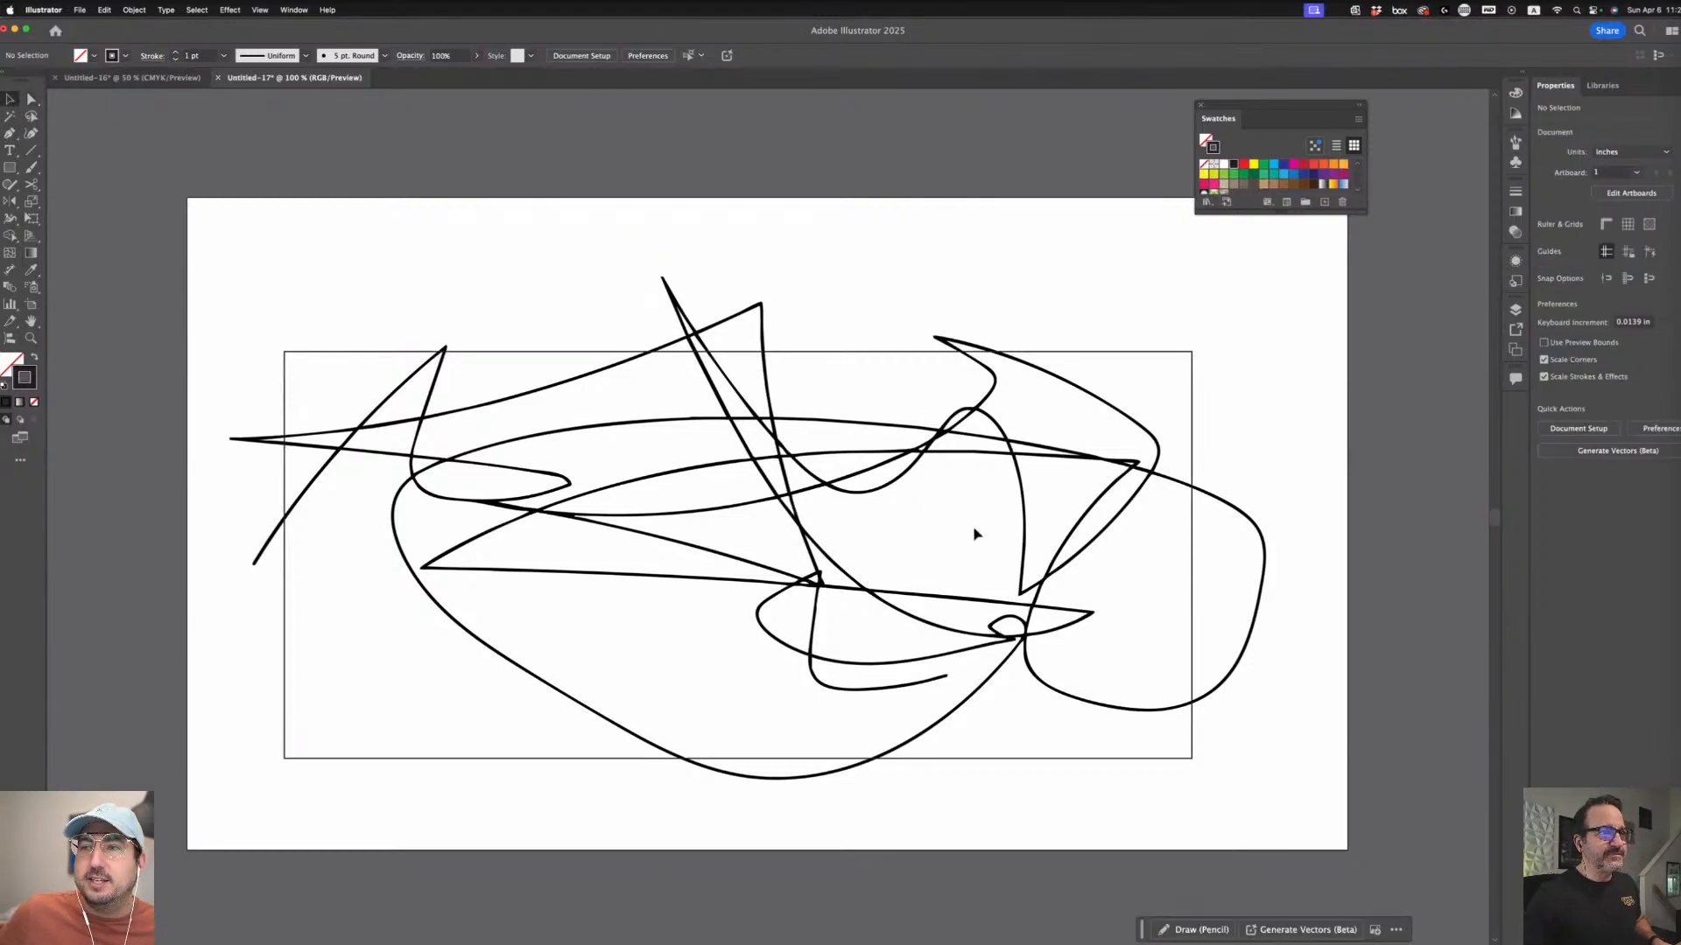
{"action": "key", "text": "shift+x"}
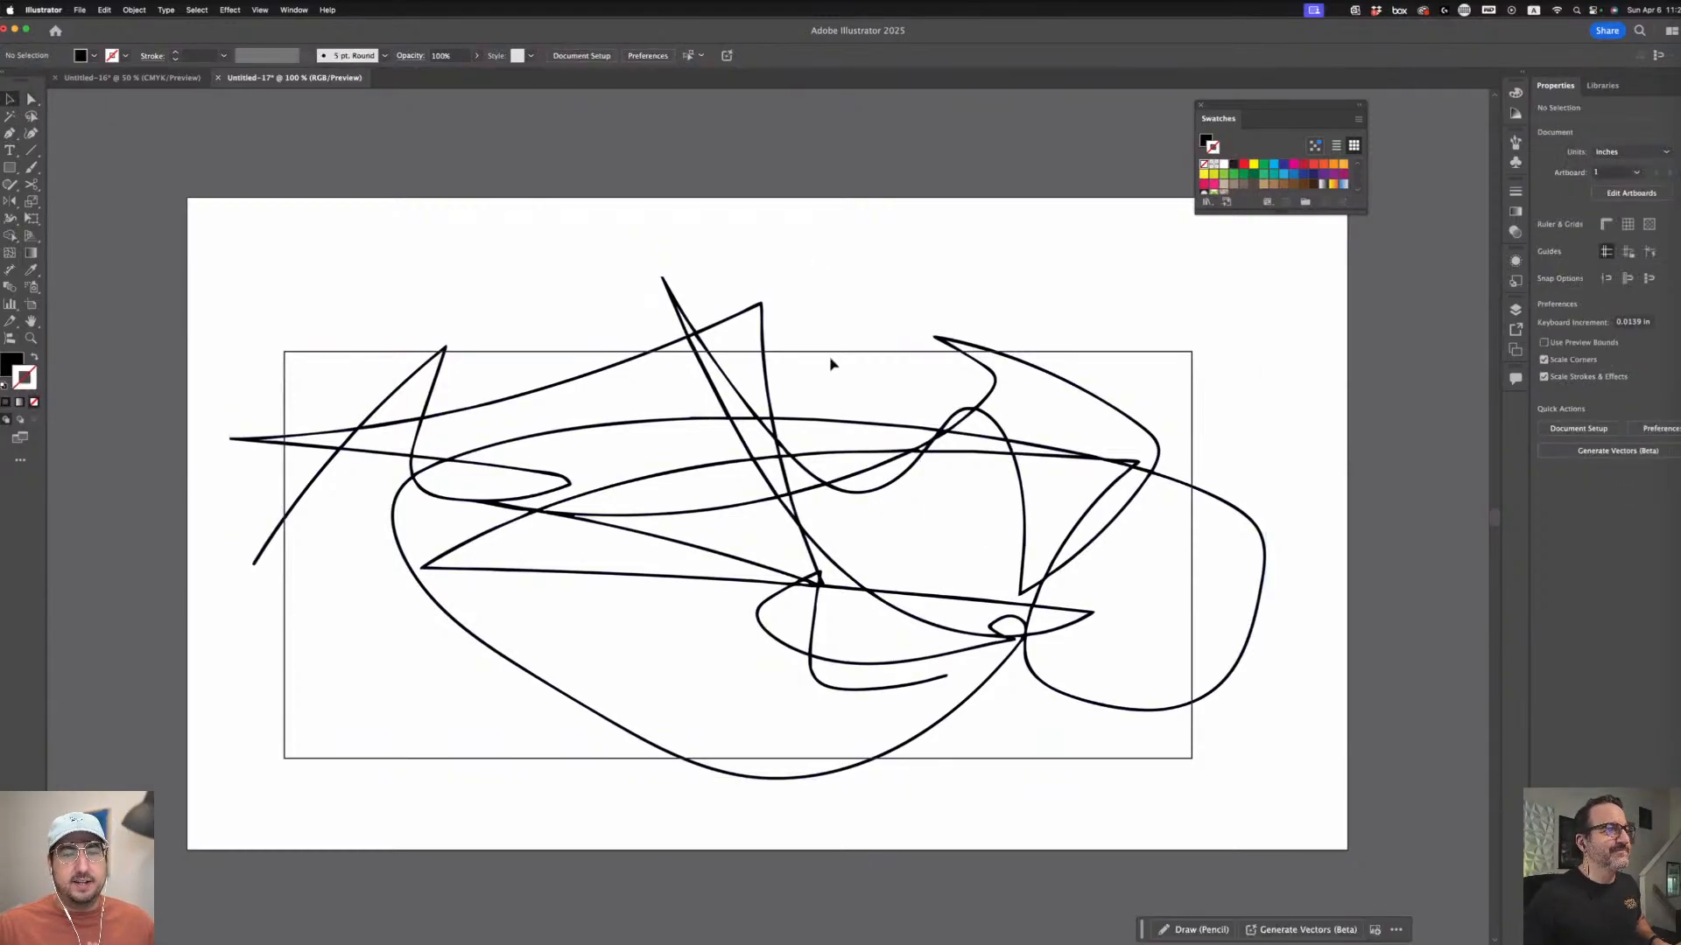
{"action": "left_click", "coordinate": [830, 353]}
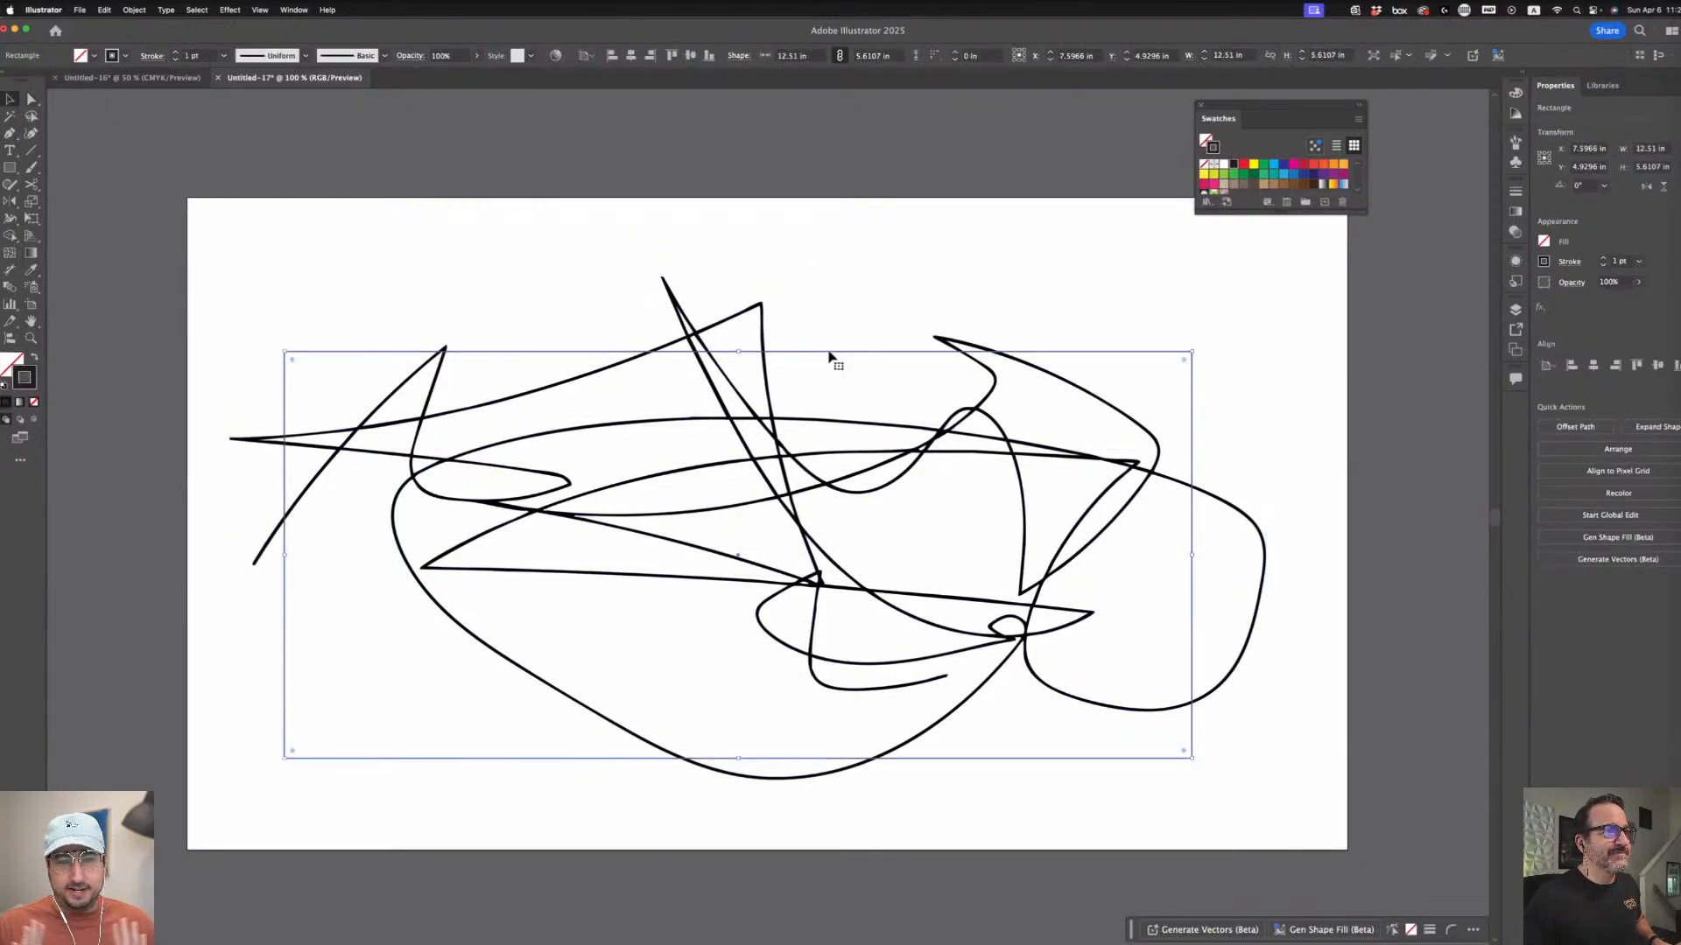
{"action": "left_click", "coordinate": [136, 10]}
{"action": "left_click", "coordinate": [149, 166]}
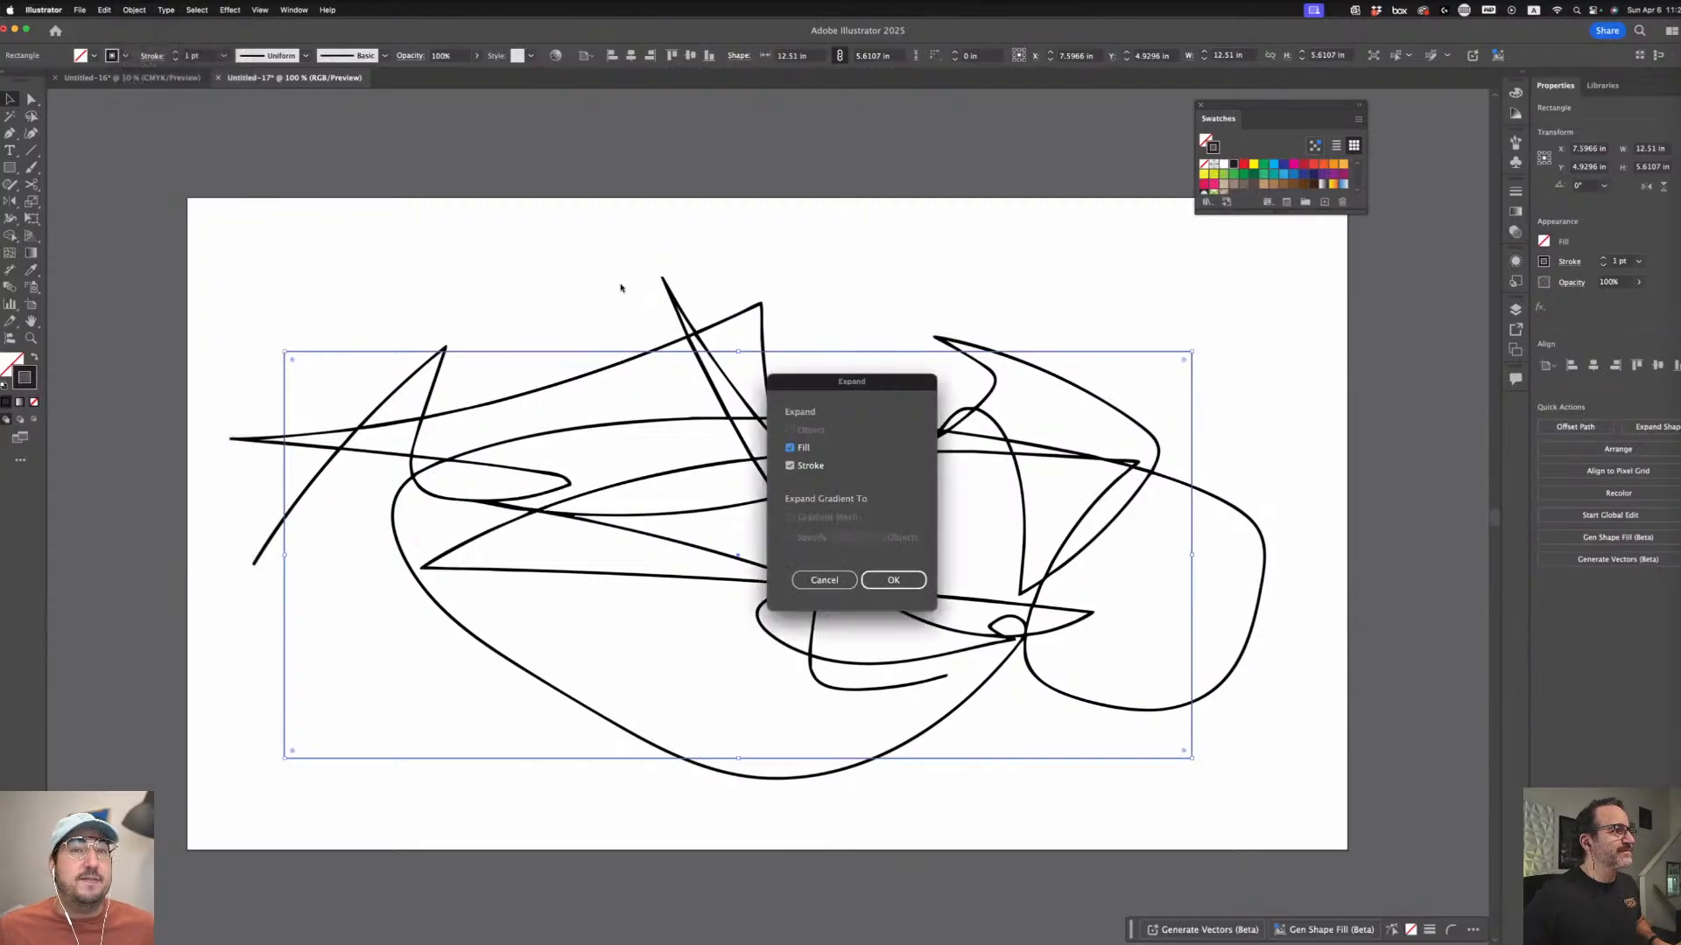
{"action": "left_click", "coordinate": [825, 578]}
- Set the rectangle's stroke weight to 2 pt and expand its fill and stroke into an outlined shape
{"action": "left_click", "coordinate": [175, 52]}
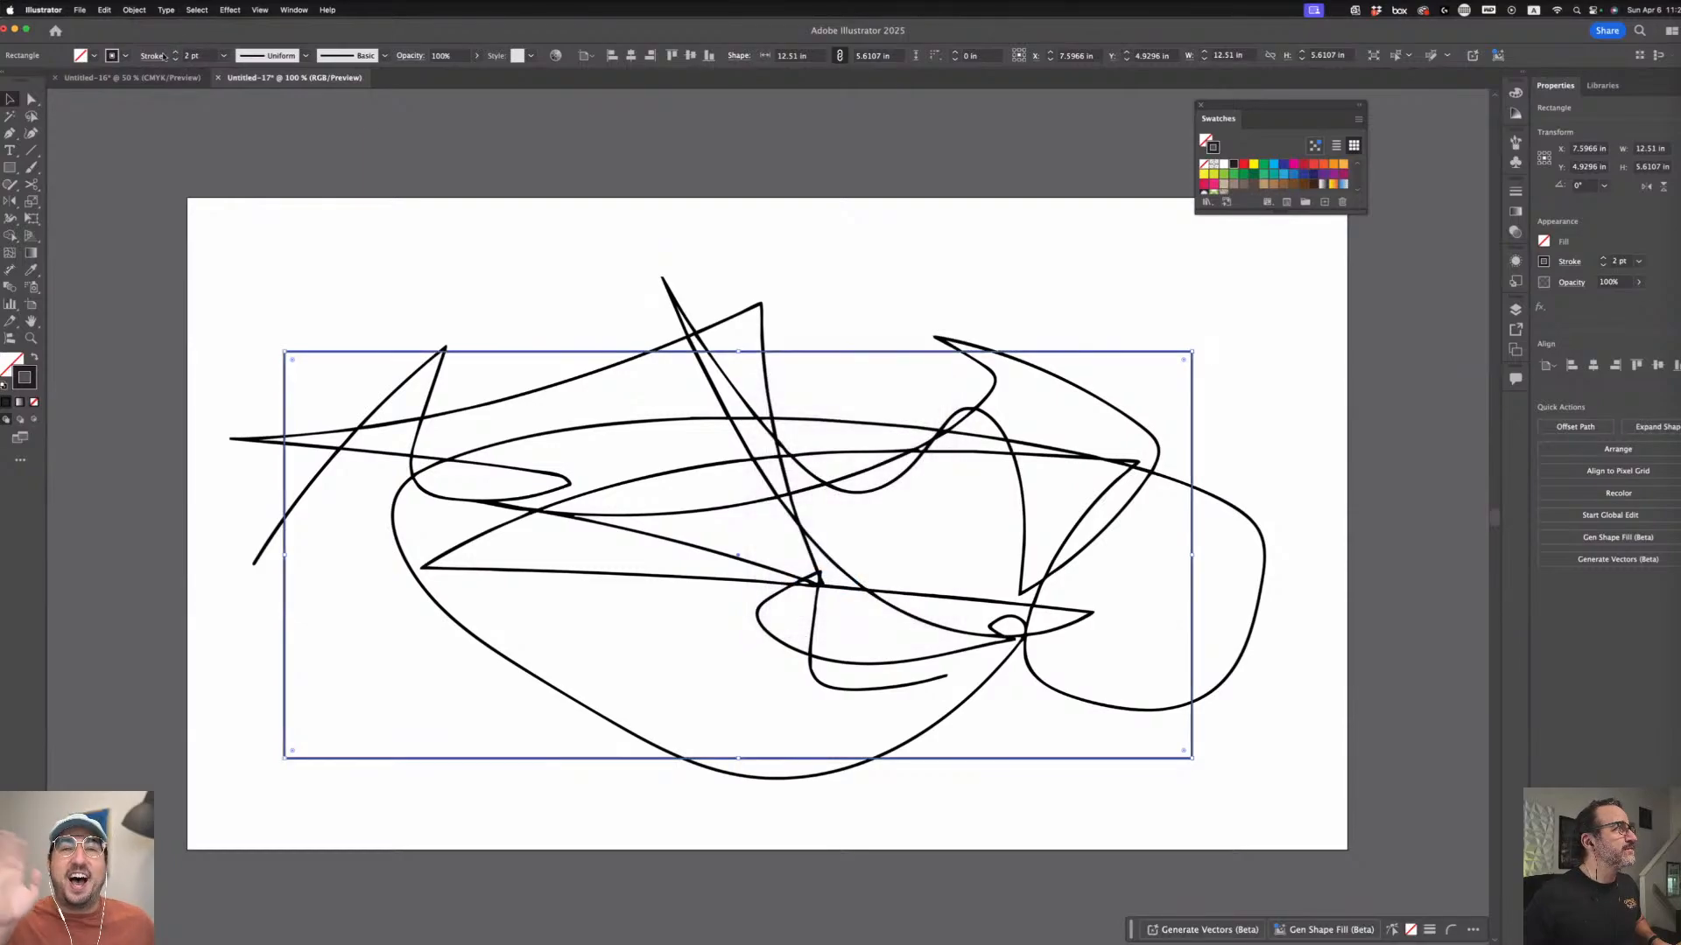
{"action": "left_click", "coordinate": [134, 9]}
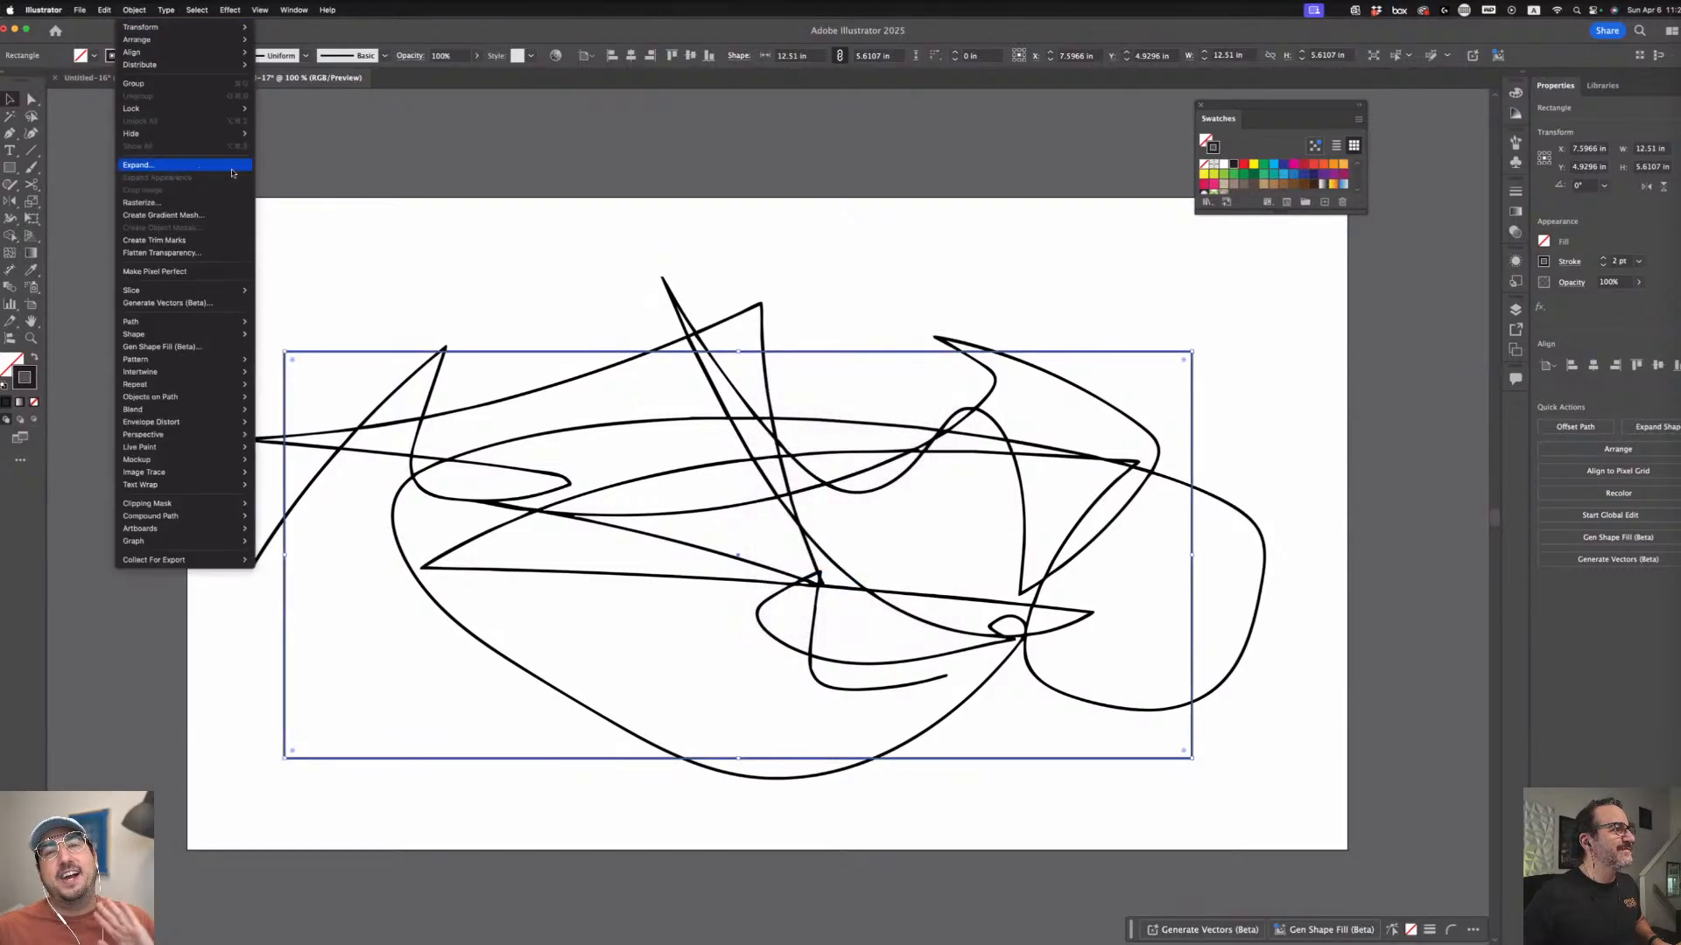
{"action": "left_click", "coordinate": [153, 161]}
{"action": "left_click", "coordinate": [874, 578]}
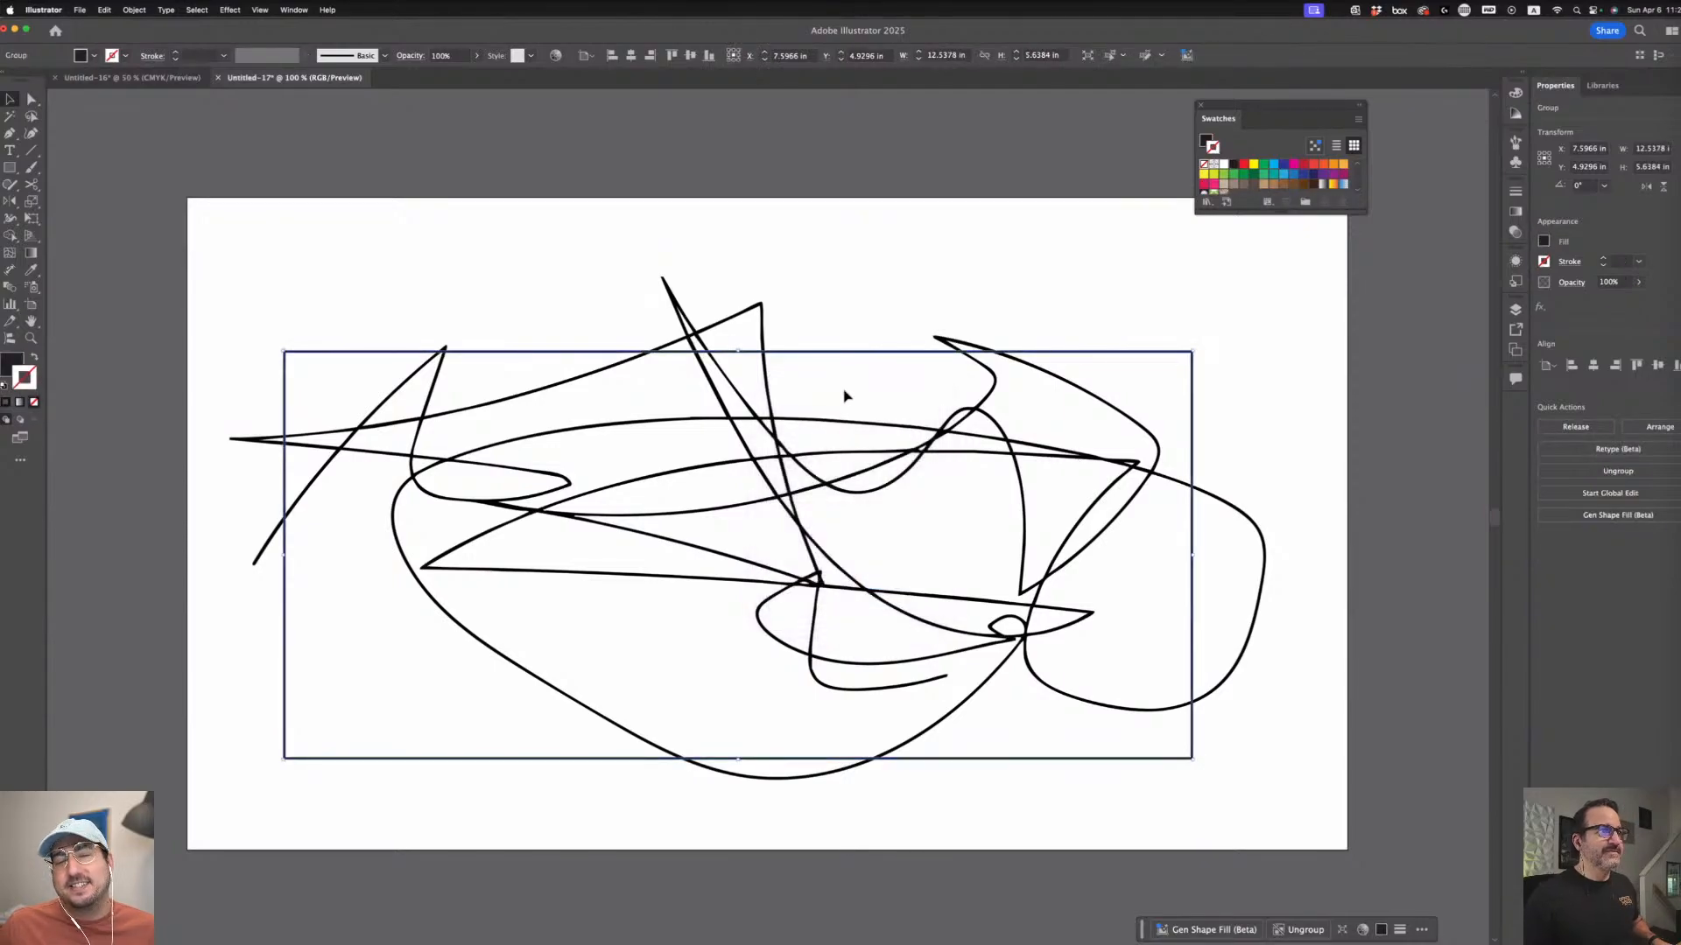
- Select the traced scribble and examine its outline and anchor points alongside the expanded rectangle
{"action": "left_click", "coordinate": [867, 323]}
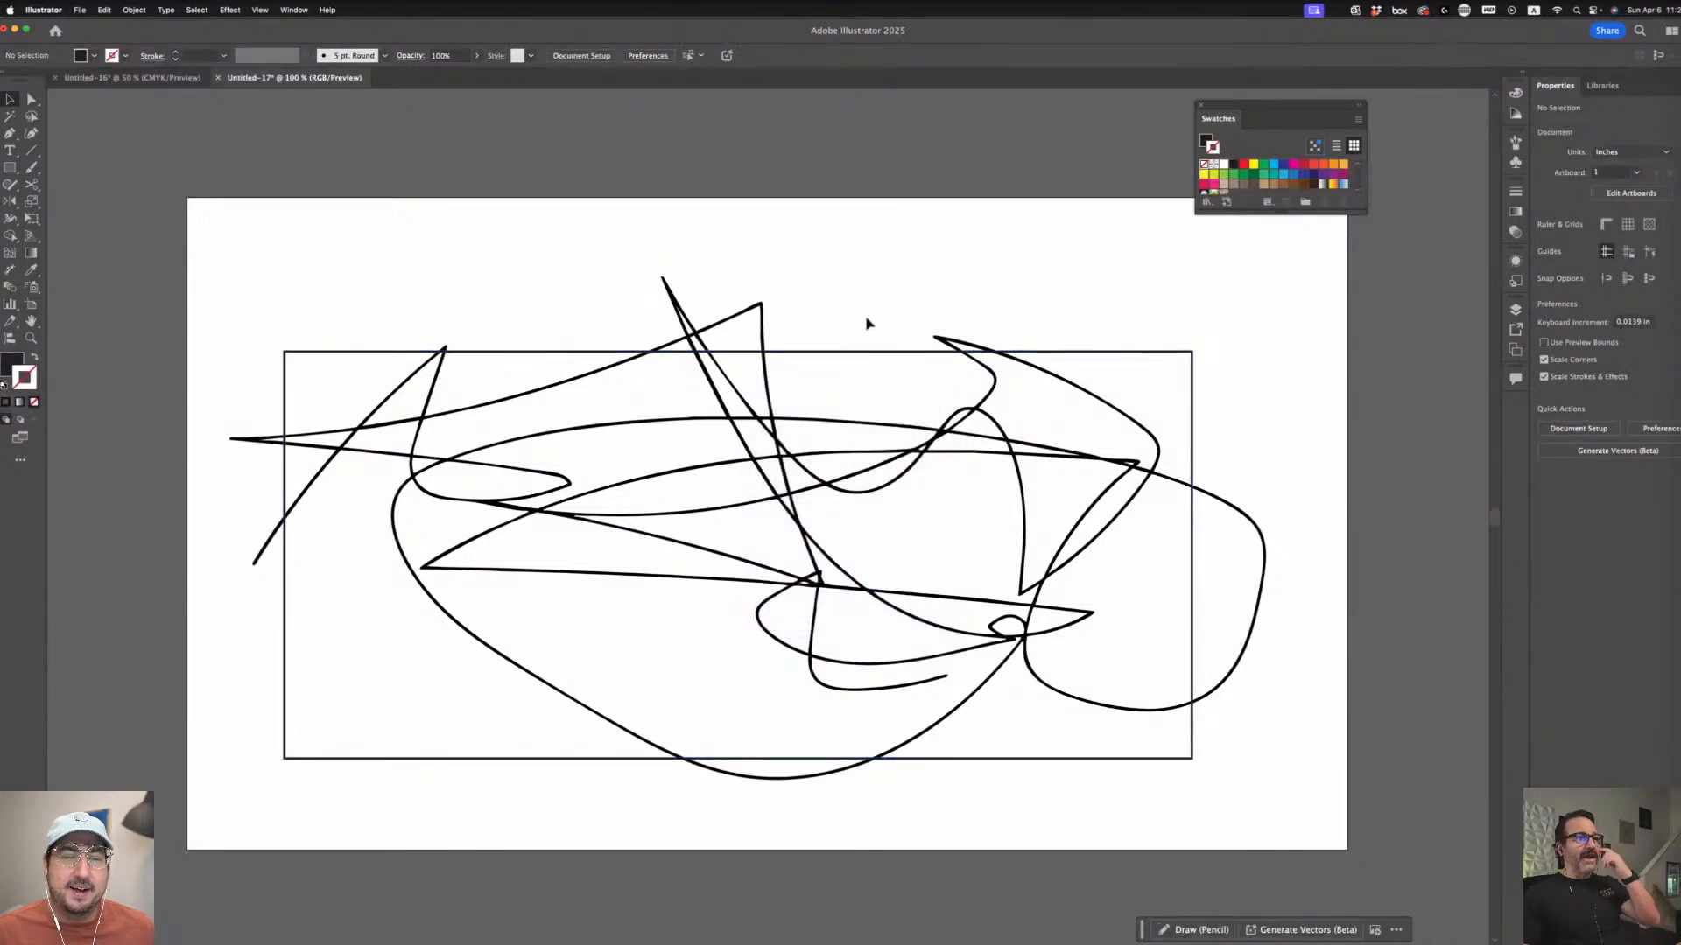
{"action": "left_click", "coordinate": [766, 333]}
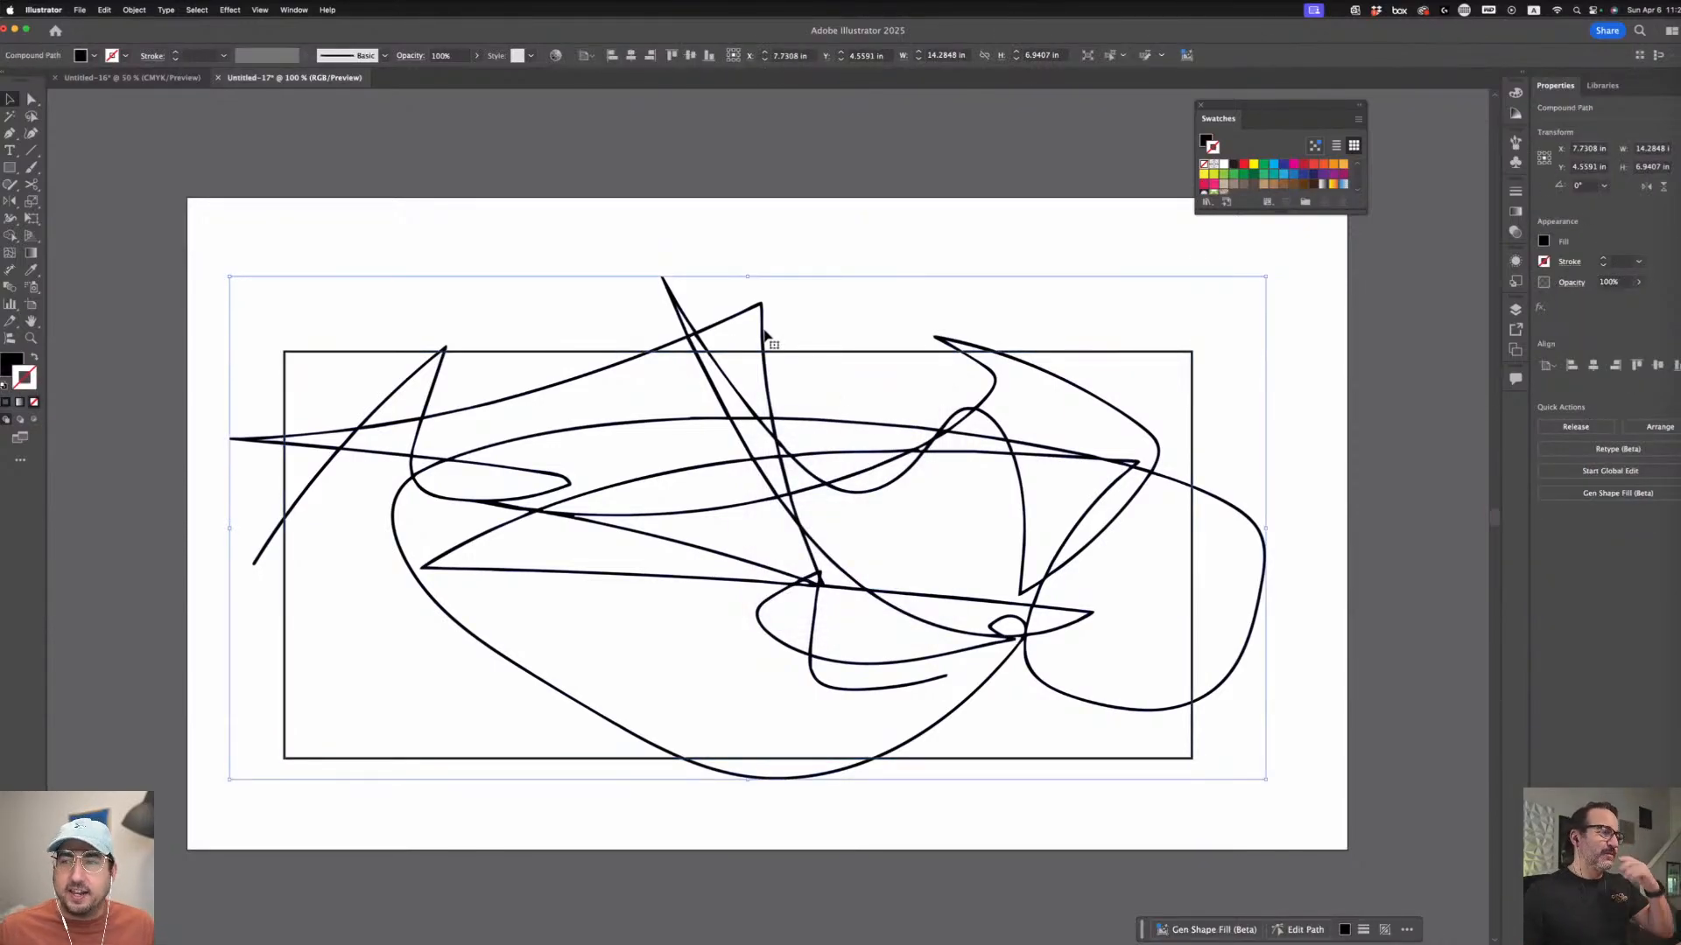
{"action": "left_click", "coordinate": [884, 339]}
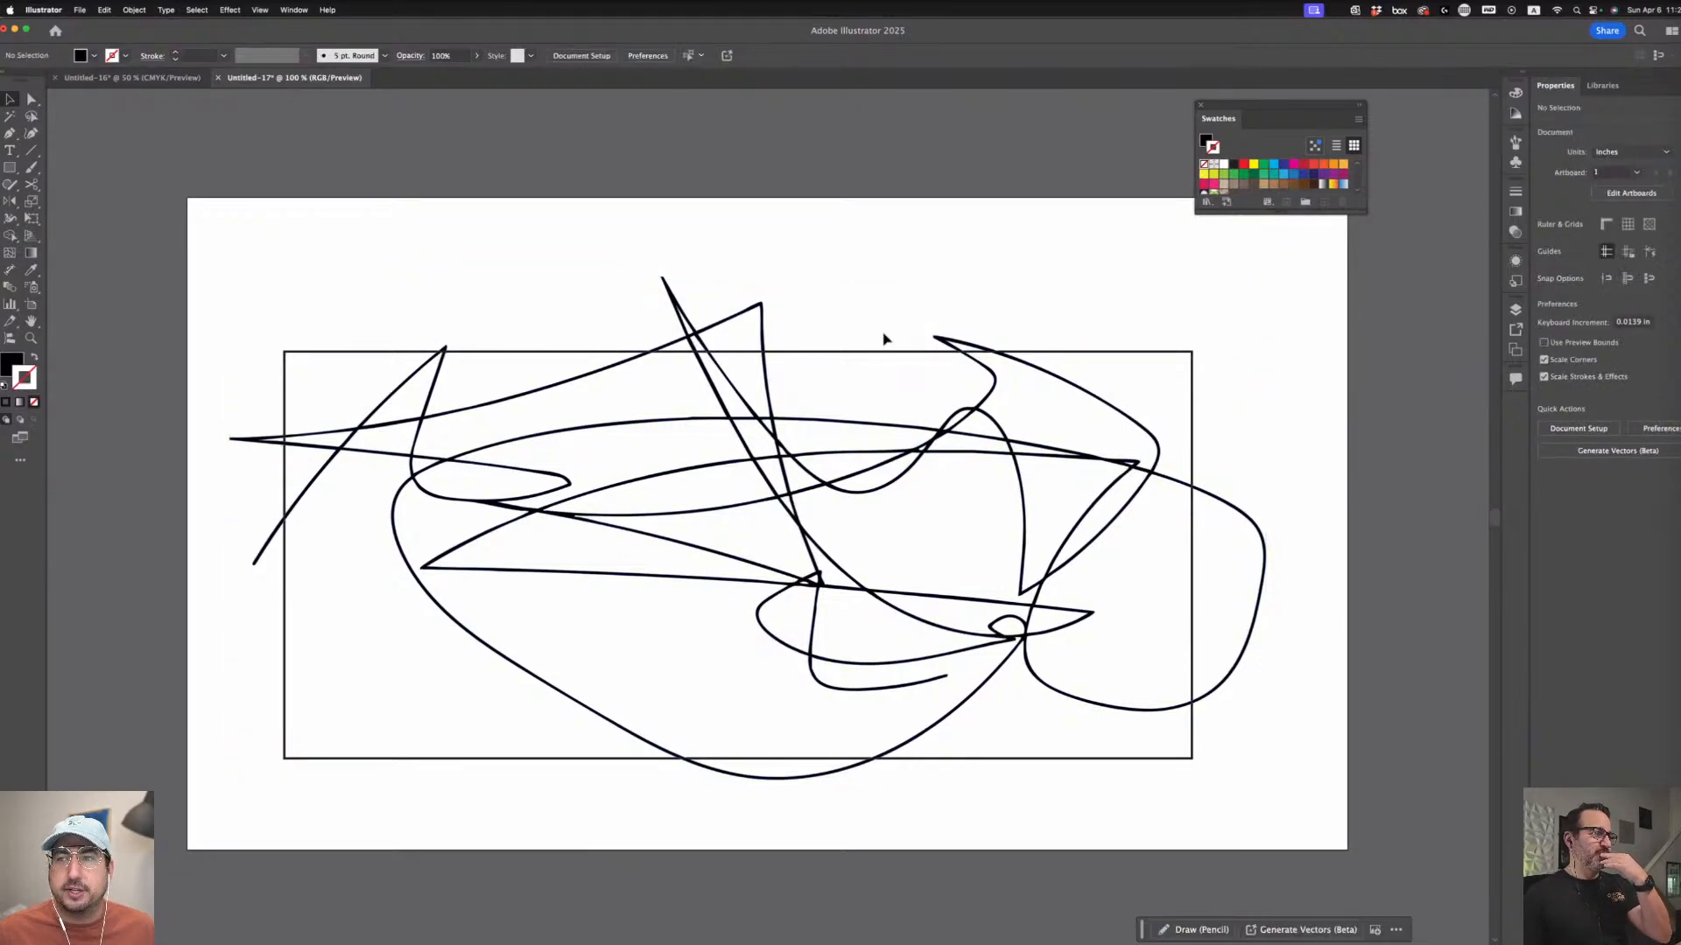
{"action": "left_click", "coordinate": [919, 451]}
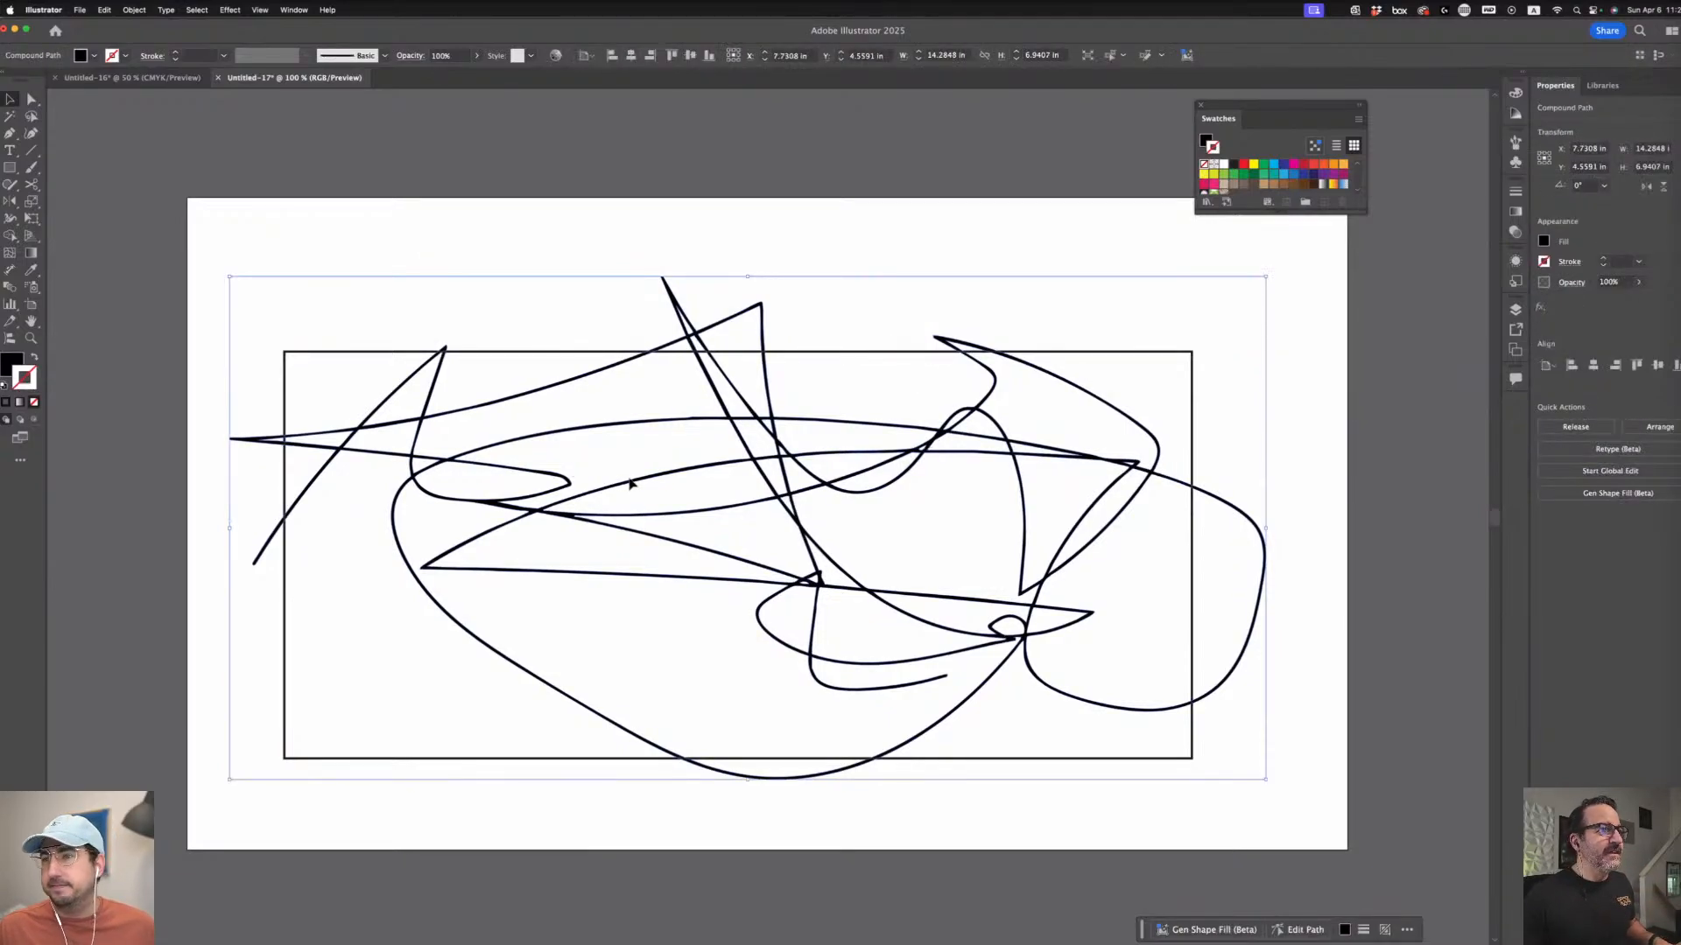
{"action": "mouse_move", "coordinate": [1271, 785]}
{"action": "left_mouse_down"}
{"action": "mouse_move", "coordinate": [1294, 679]}
{"action": "mouse_move", "coordinate": [1274, 537]}
{"action": "mouse_move", "coordinate": [1287, 660]}
{"action": "mouse_move", "coordinate": [1226, 753]}
{"action": "left_mouse_up"}
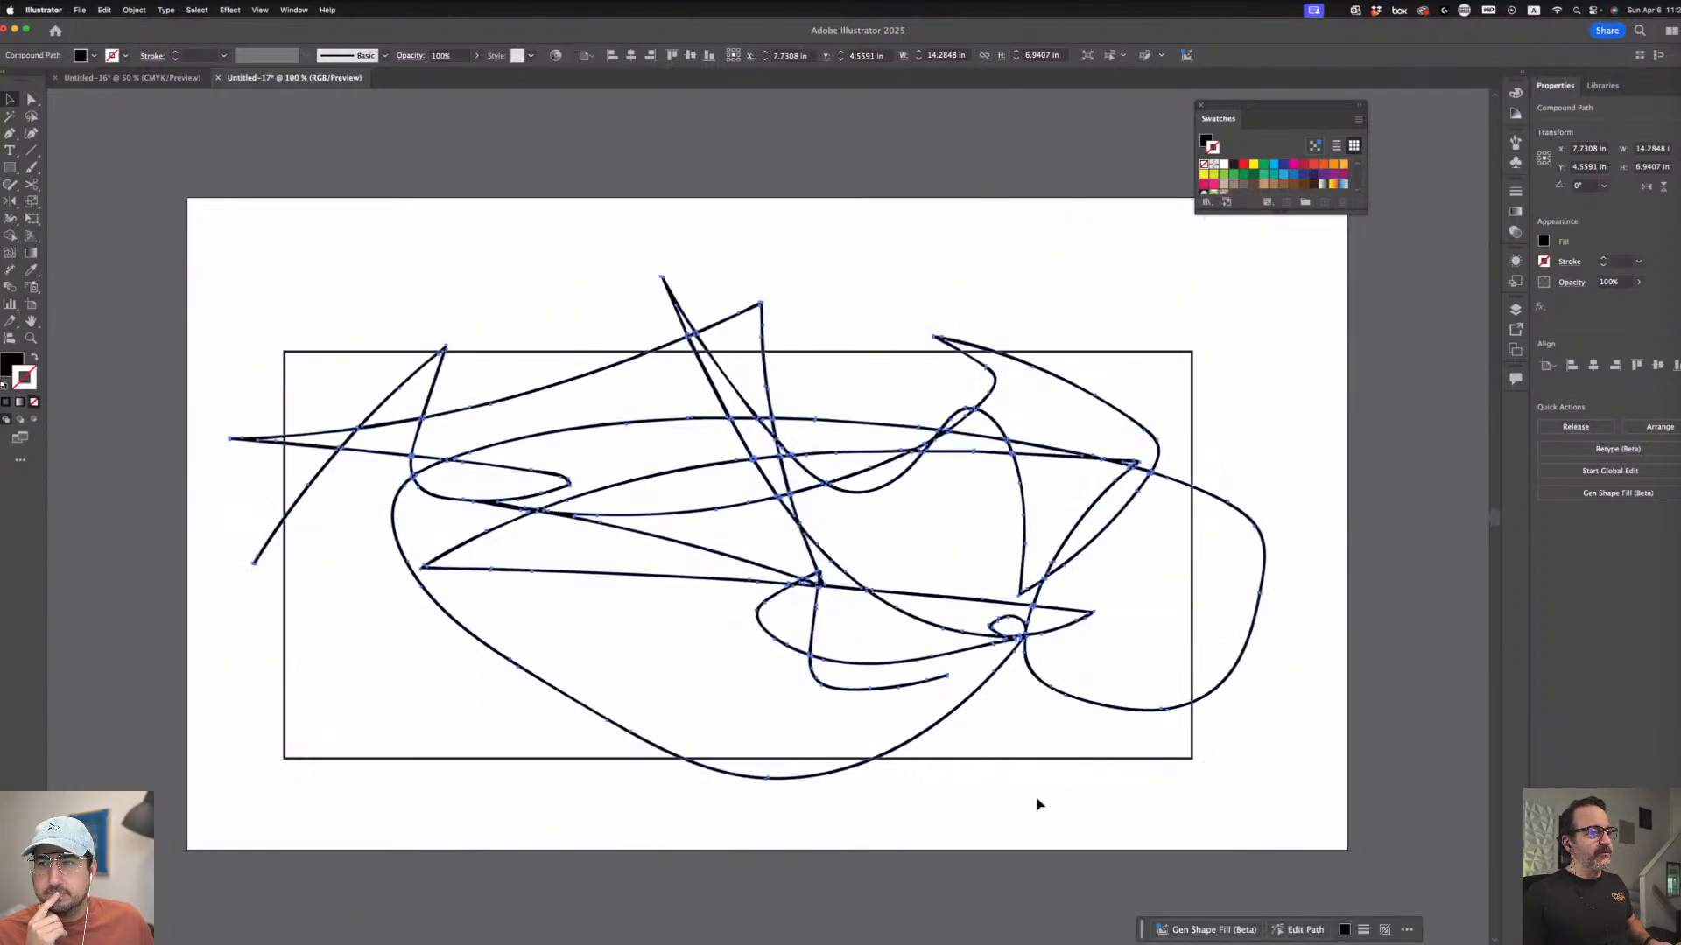
- Nudge the traced scribble slightly up and left and release its compound path into separate shapes
{"action": "left_click", "coordinate": [797, 425]}
{"action": "left_click_drag", "start_coordinate": [798, 425], "coordinate": [796, 425]}
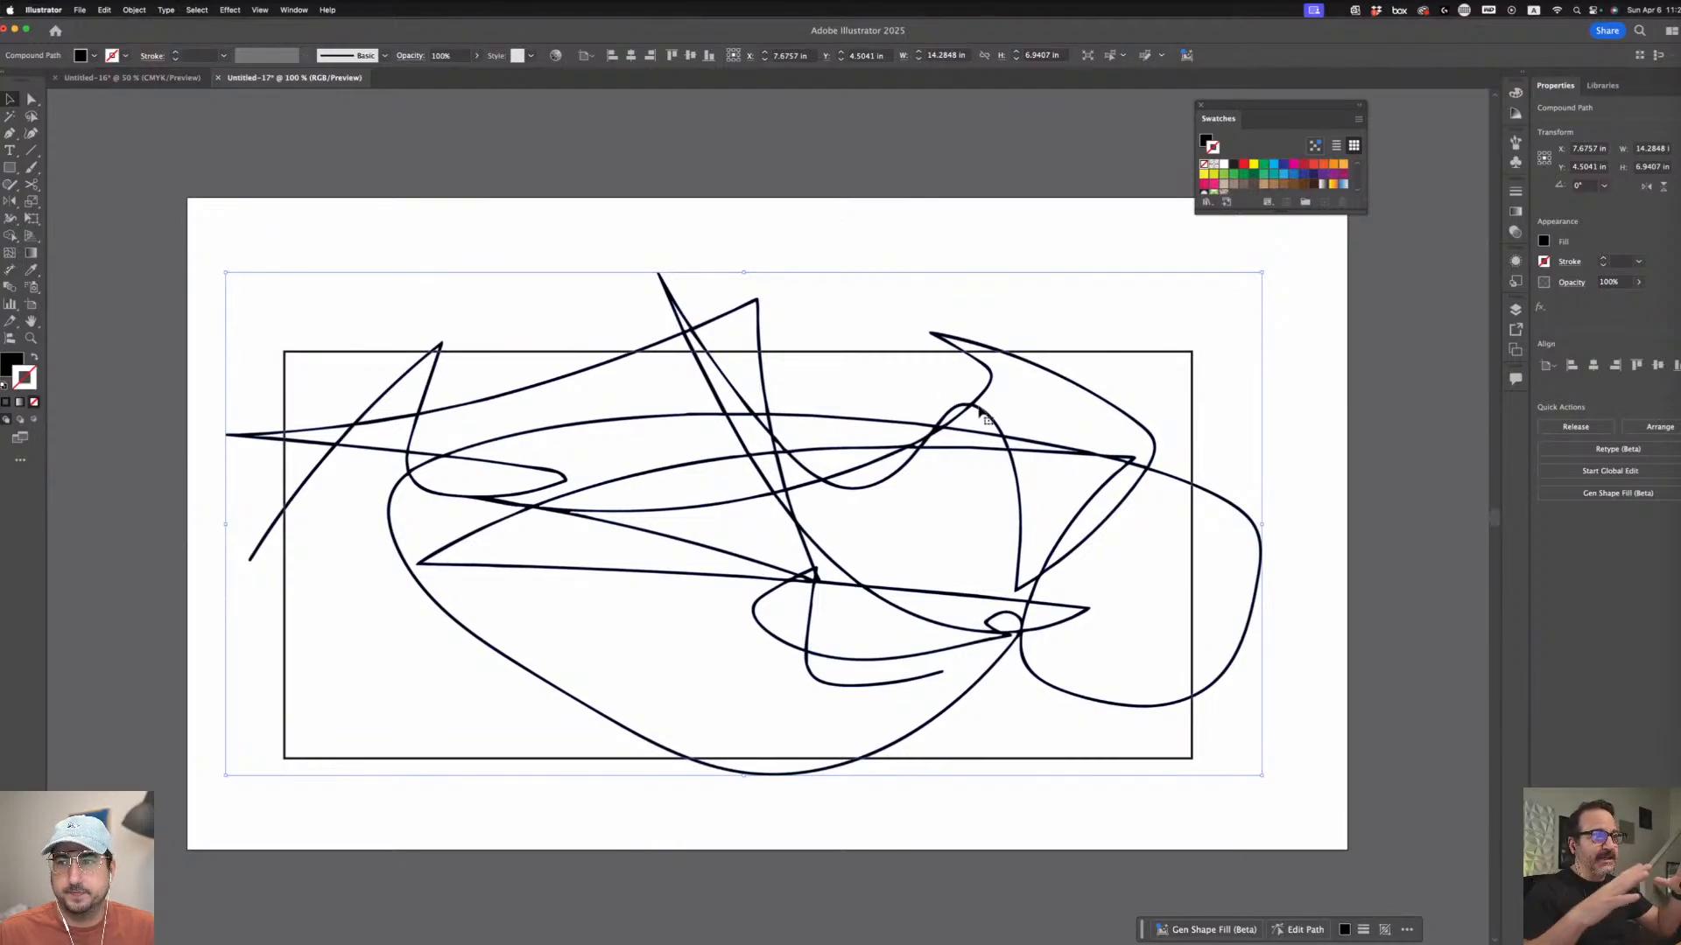
{"action": "left_click", "coordinate": [852, 241]}
{"action": "left_click", "coordinate": [937, 432]}
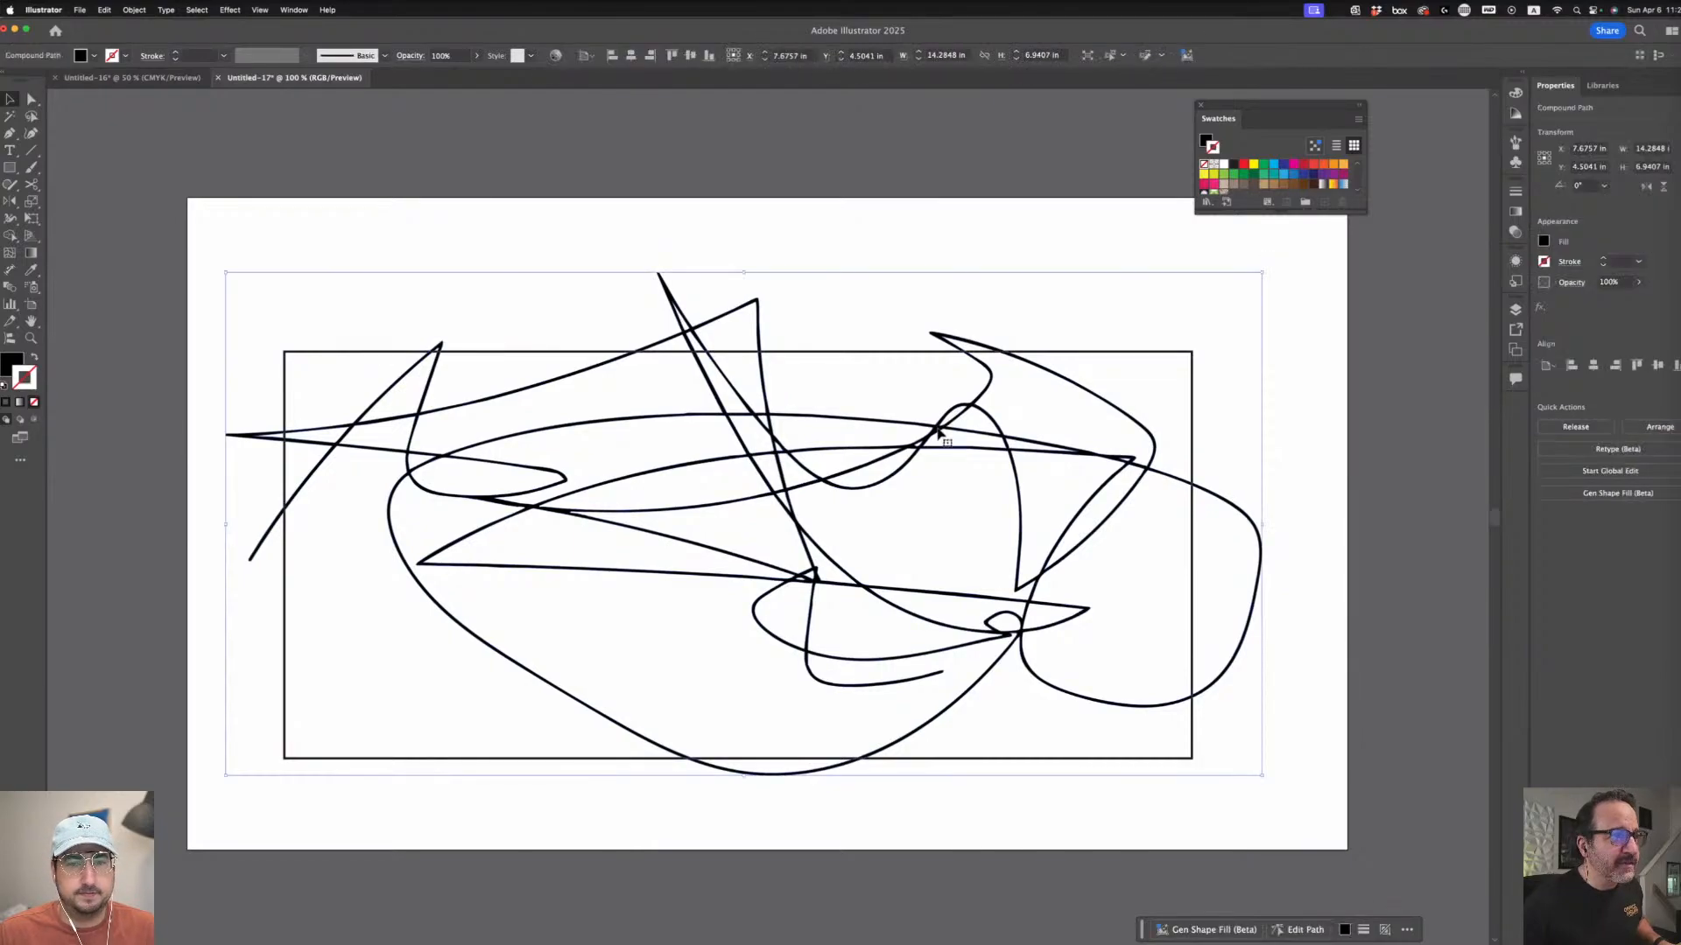
{"action": "key", "text": "a"}
{"action": "key", "text": "v"}
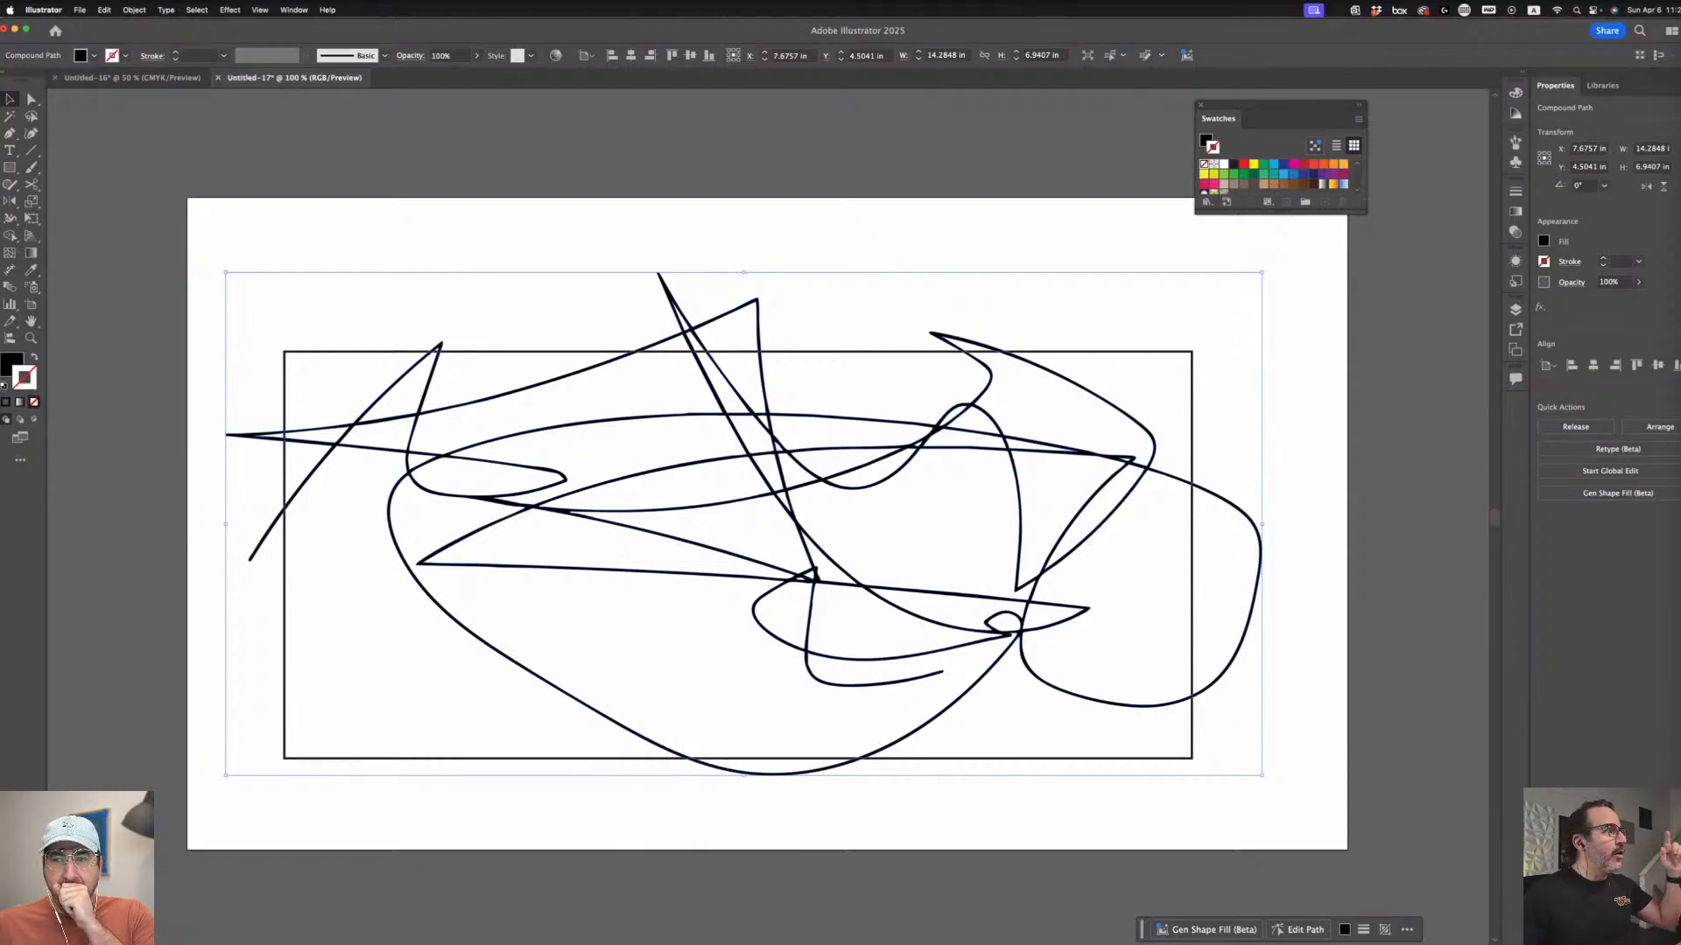
{"action": "left_click", "coordinate": [136, 10]}
{"action": "mouse_move", "coordinate": [210, 517]}
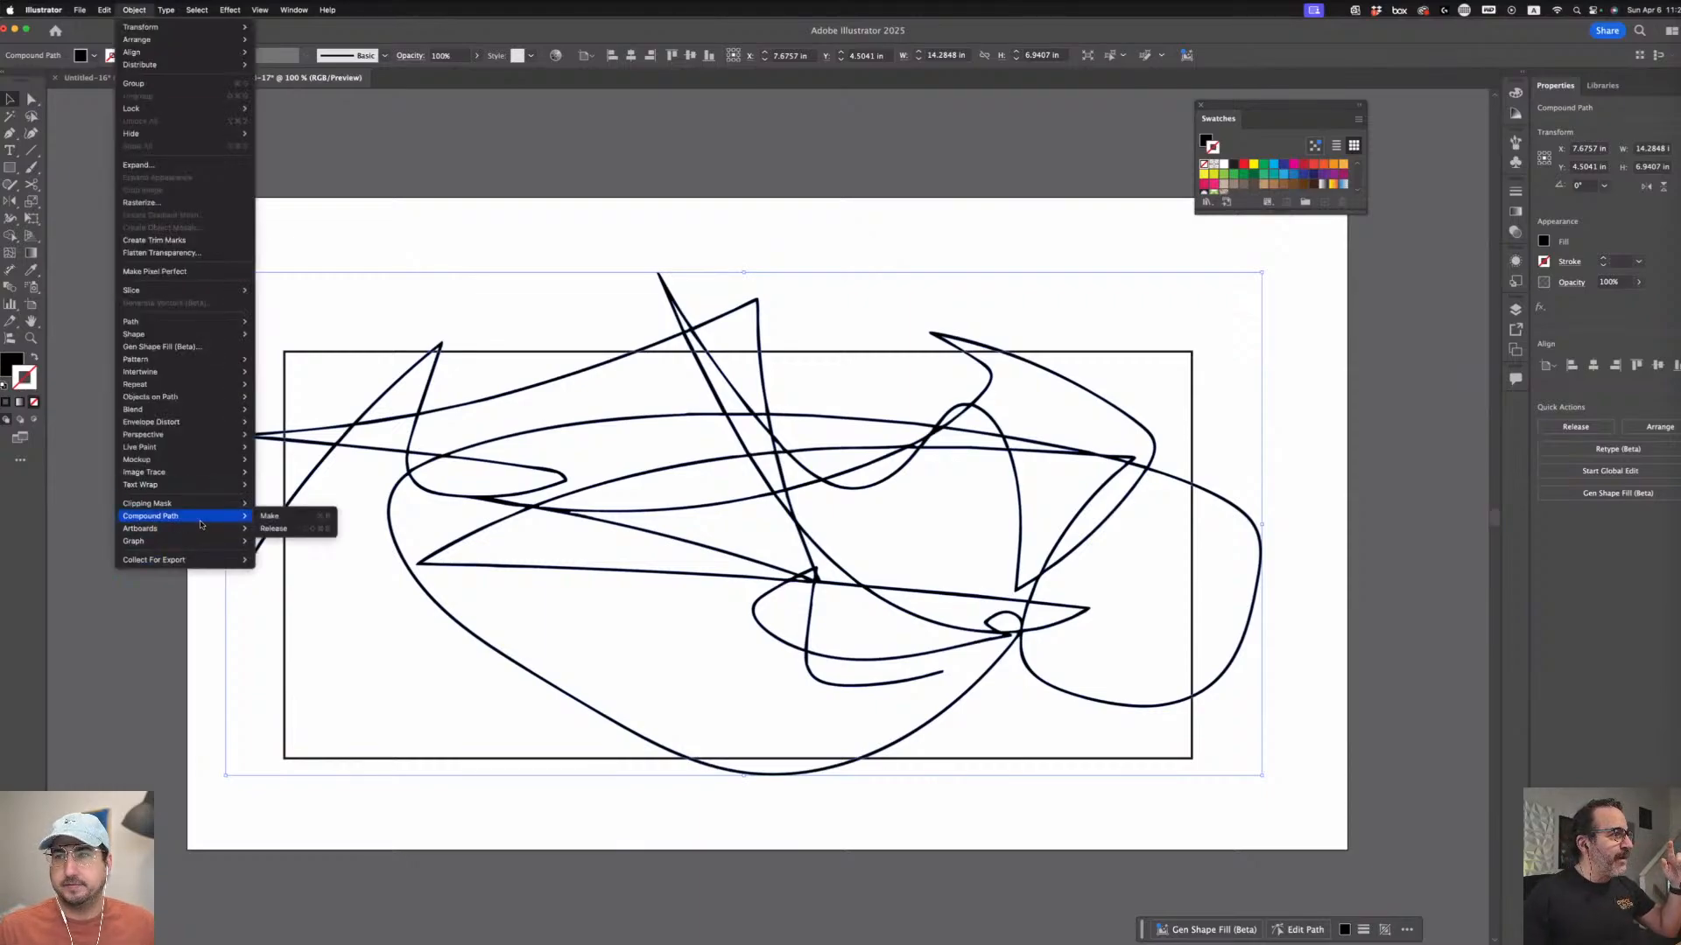
{"action": "left_click", "coordinate": [274, 529]}
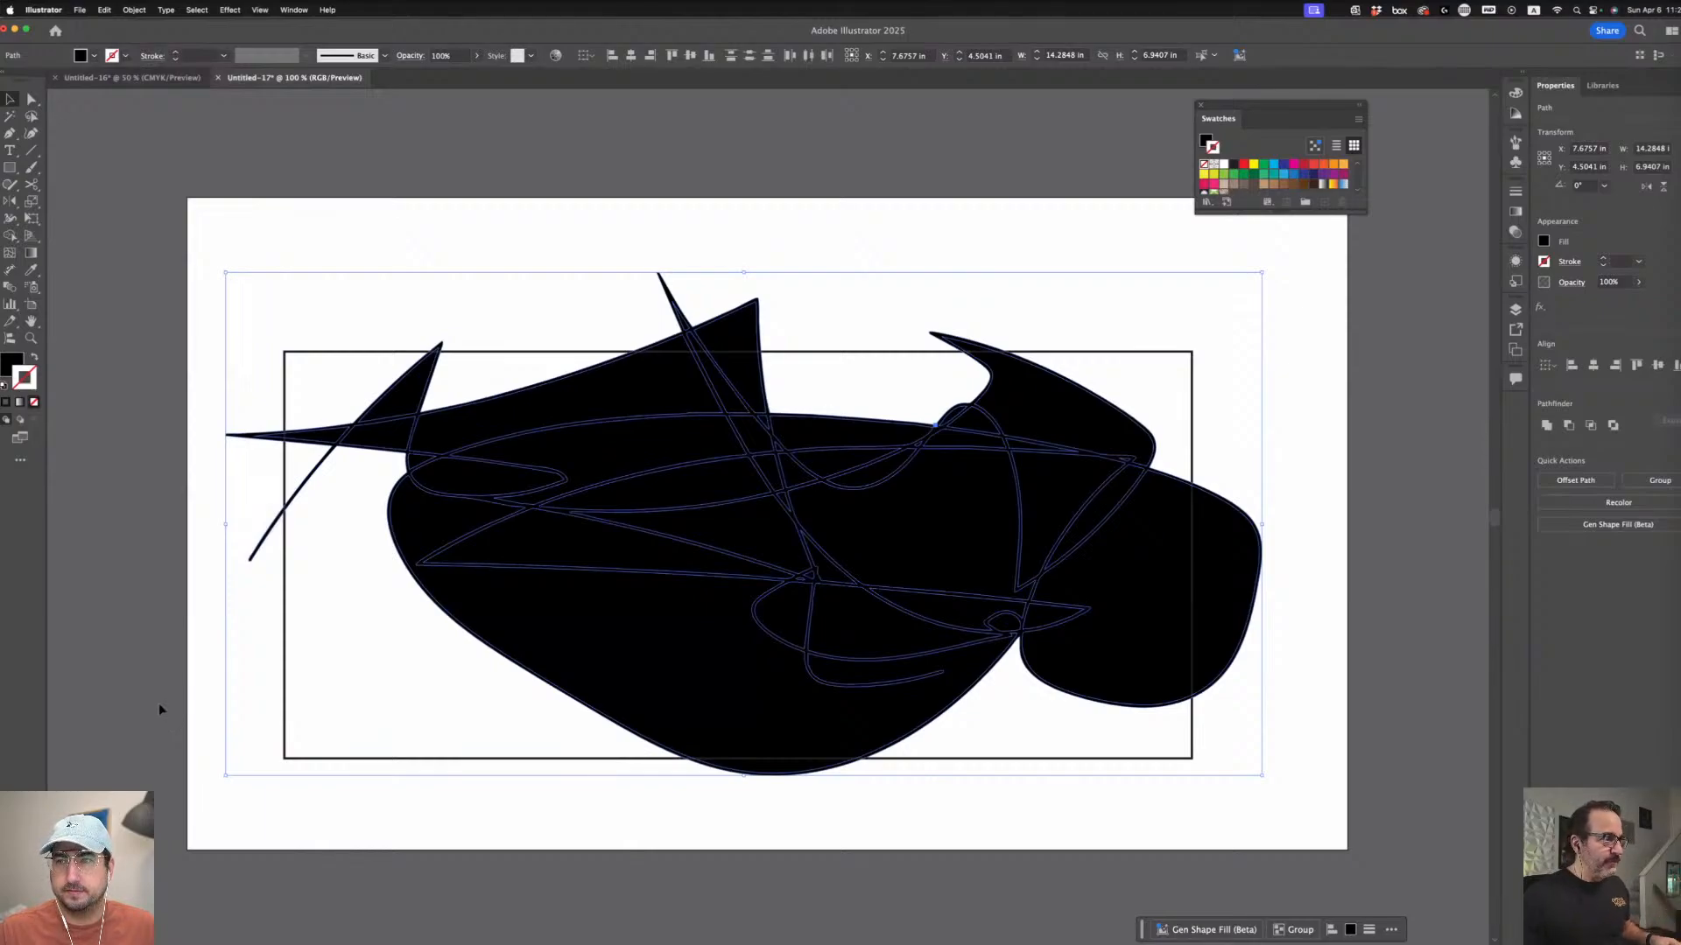
- Fill the upper-left, central, large lower and far-right enclosed shapes of the scribble with red
{"action": "left_click", "coordinate": [166, 695]}
{"action": "left_click", "coordinate": [468, 438]}
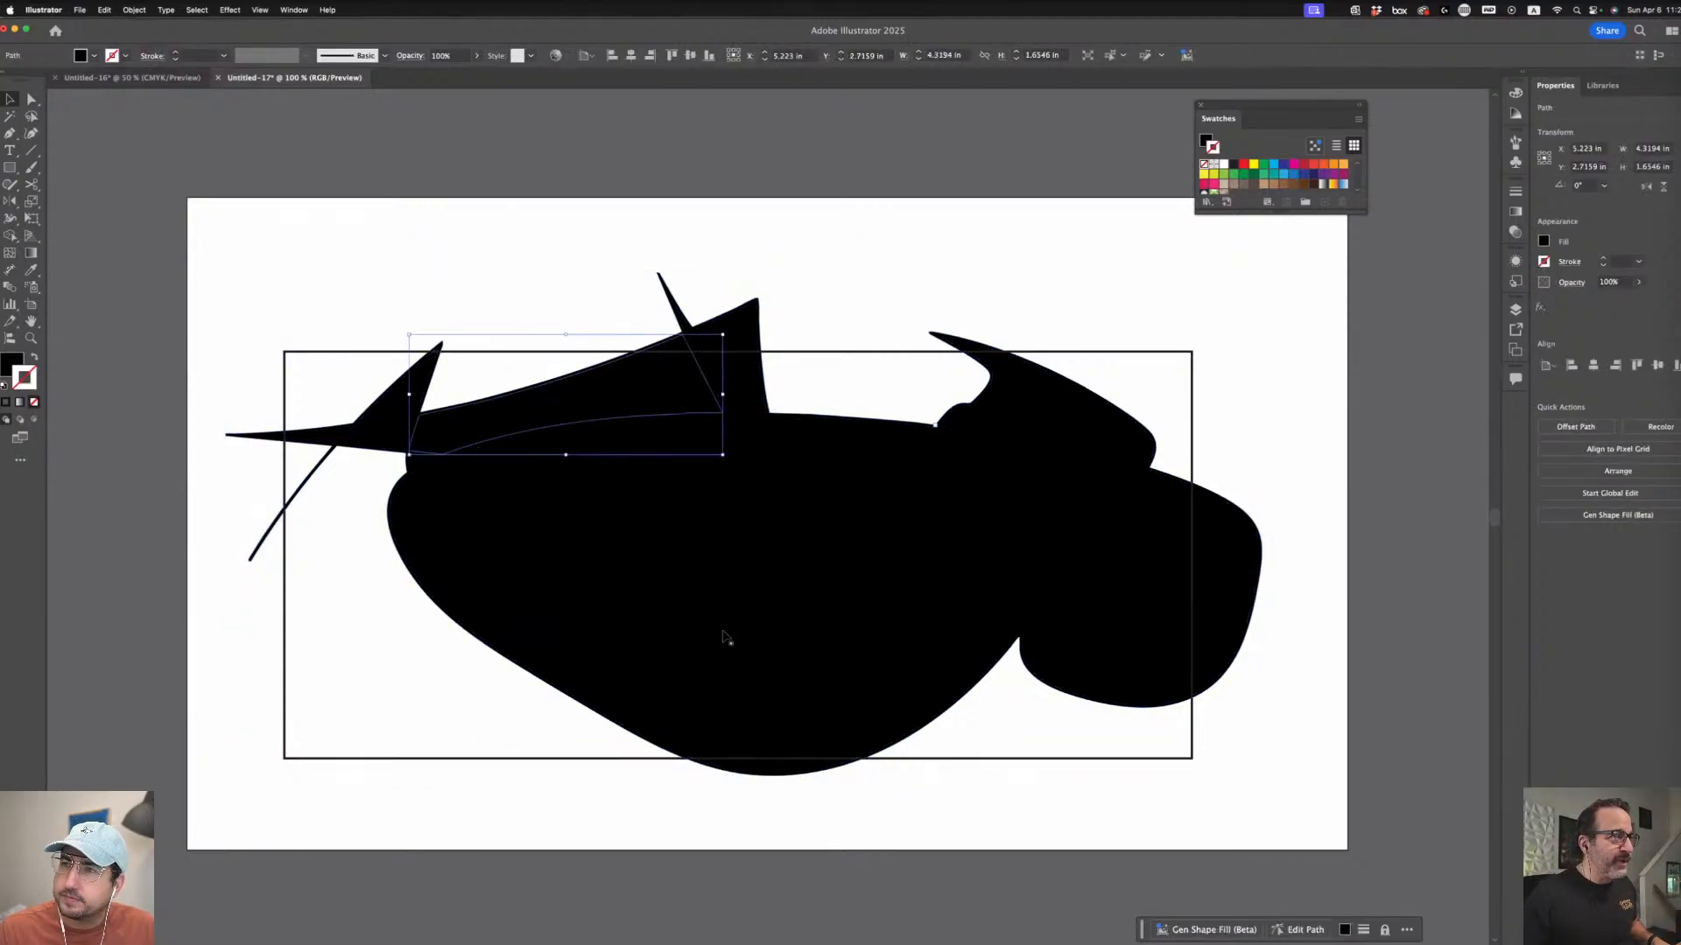
{"action": "left_click", "coordinate": [871, 507]}
{"action": "left_click", "coordinate": [1148, 566], "text": "shift"}
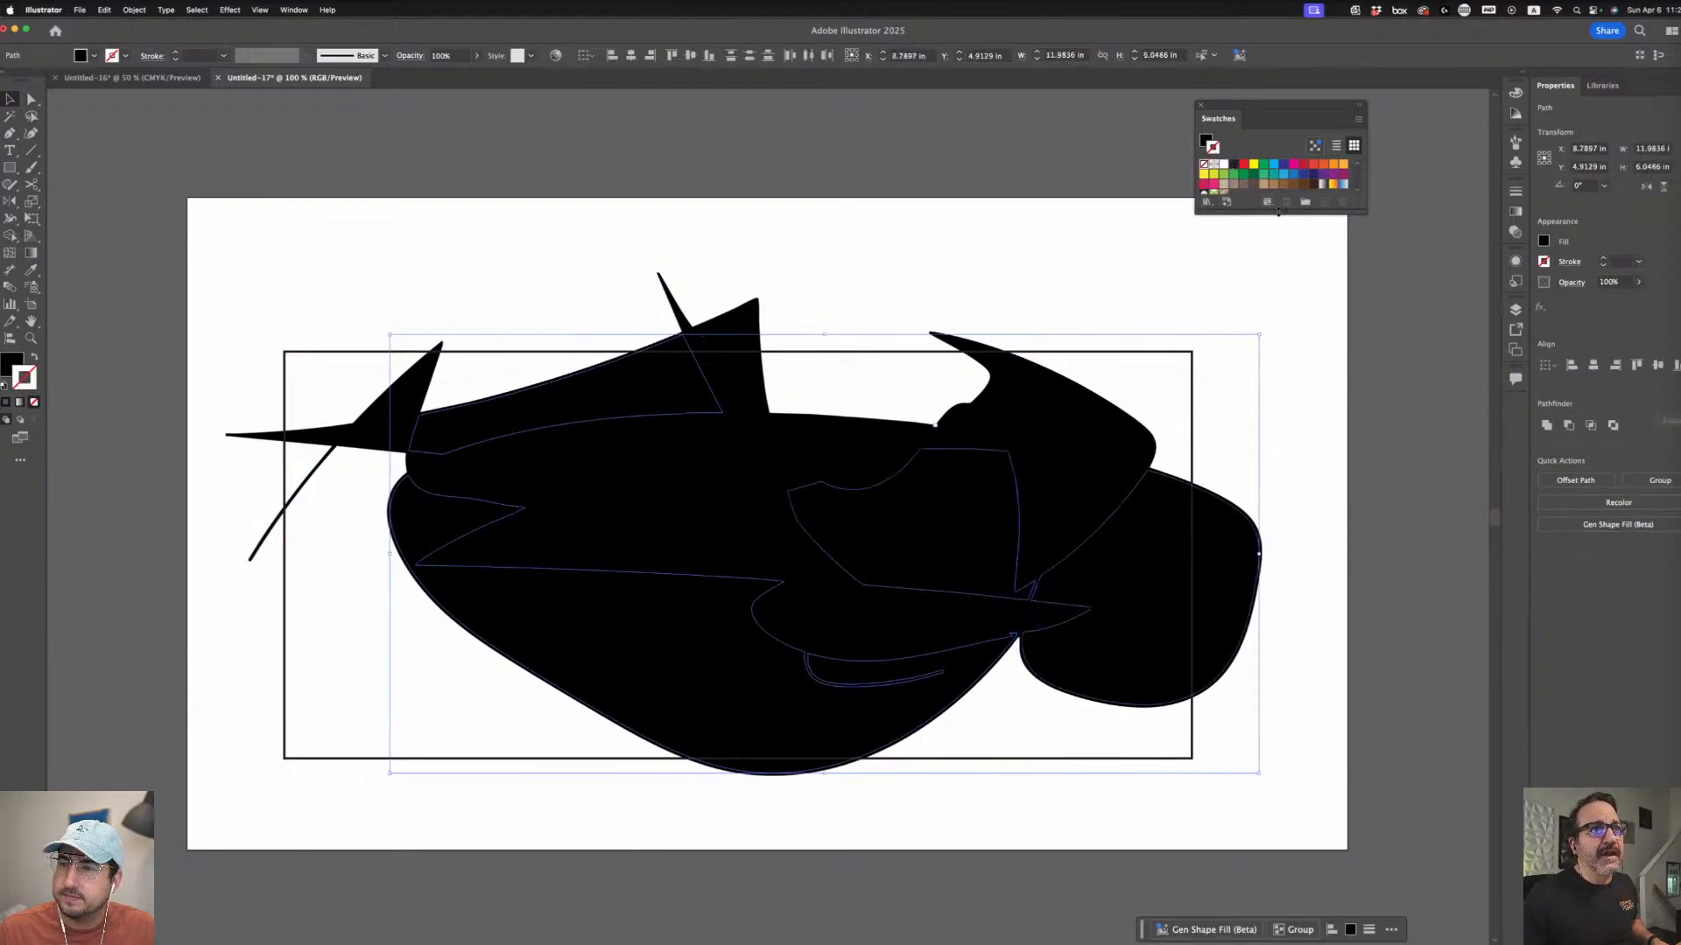
{"action": "left_click_drag", "start_coordinate": [1278, 212], "coordinate": [1279, 344]}
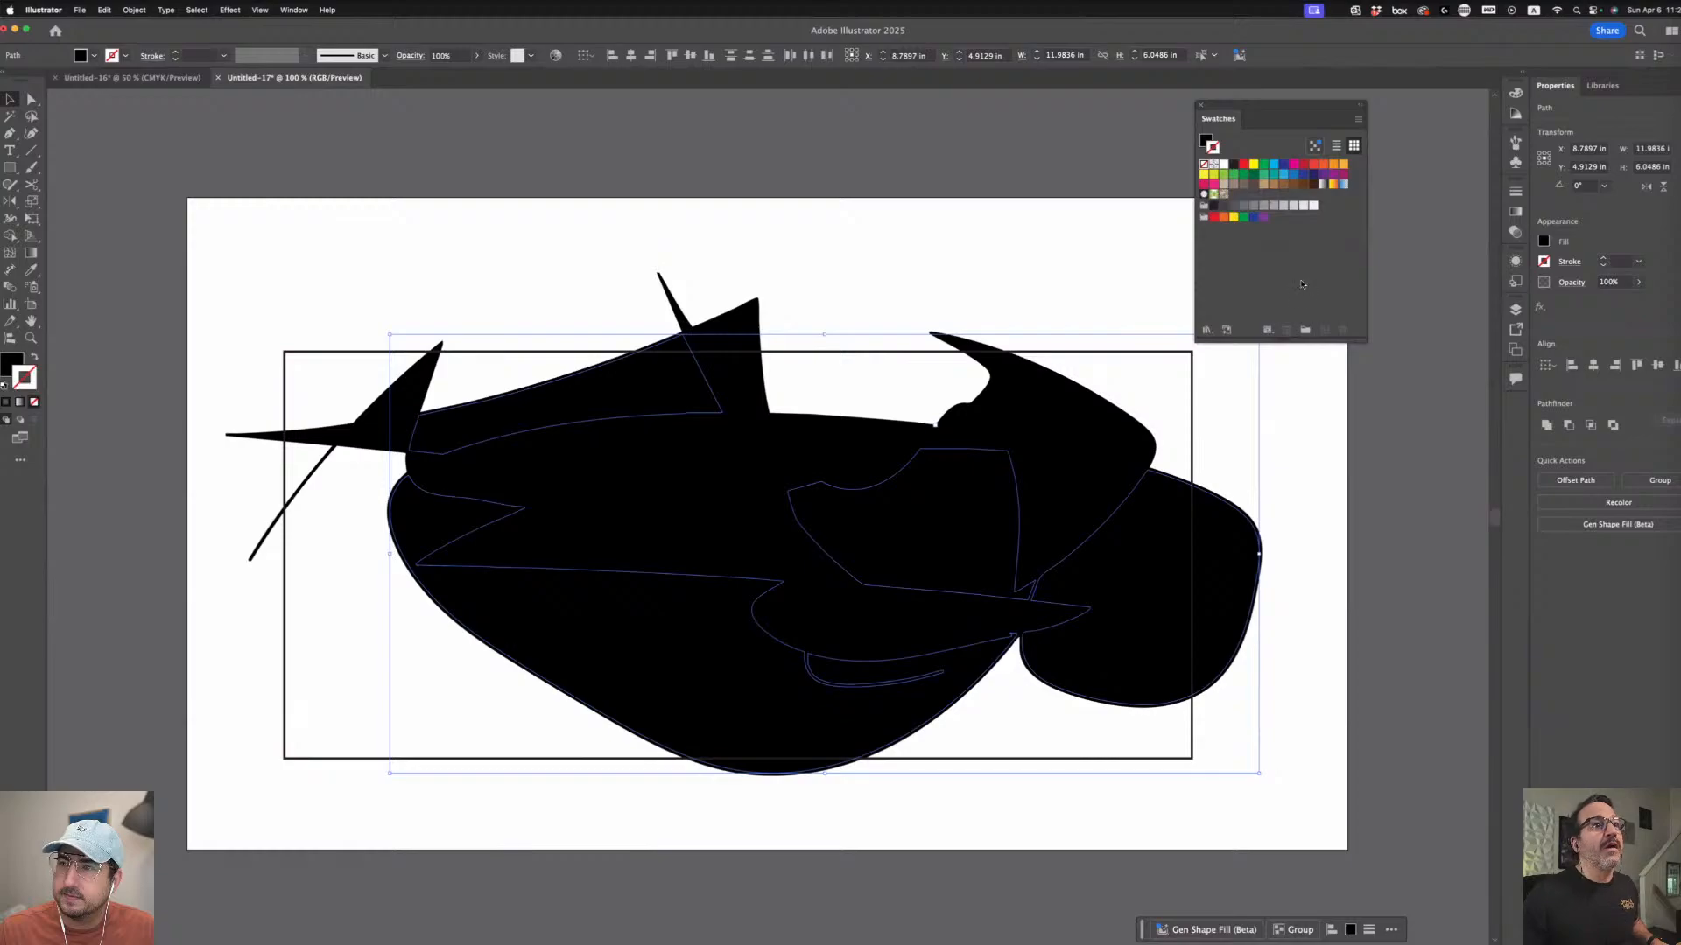
{"action": "left_click", "coordinate": [1244, 165]}
{"action": "key", "text": "ctrl+z"}
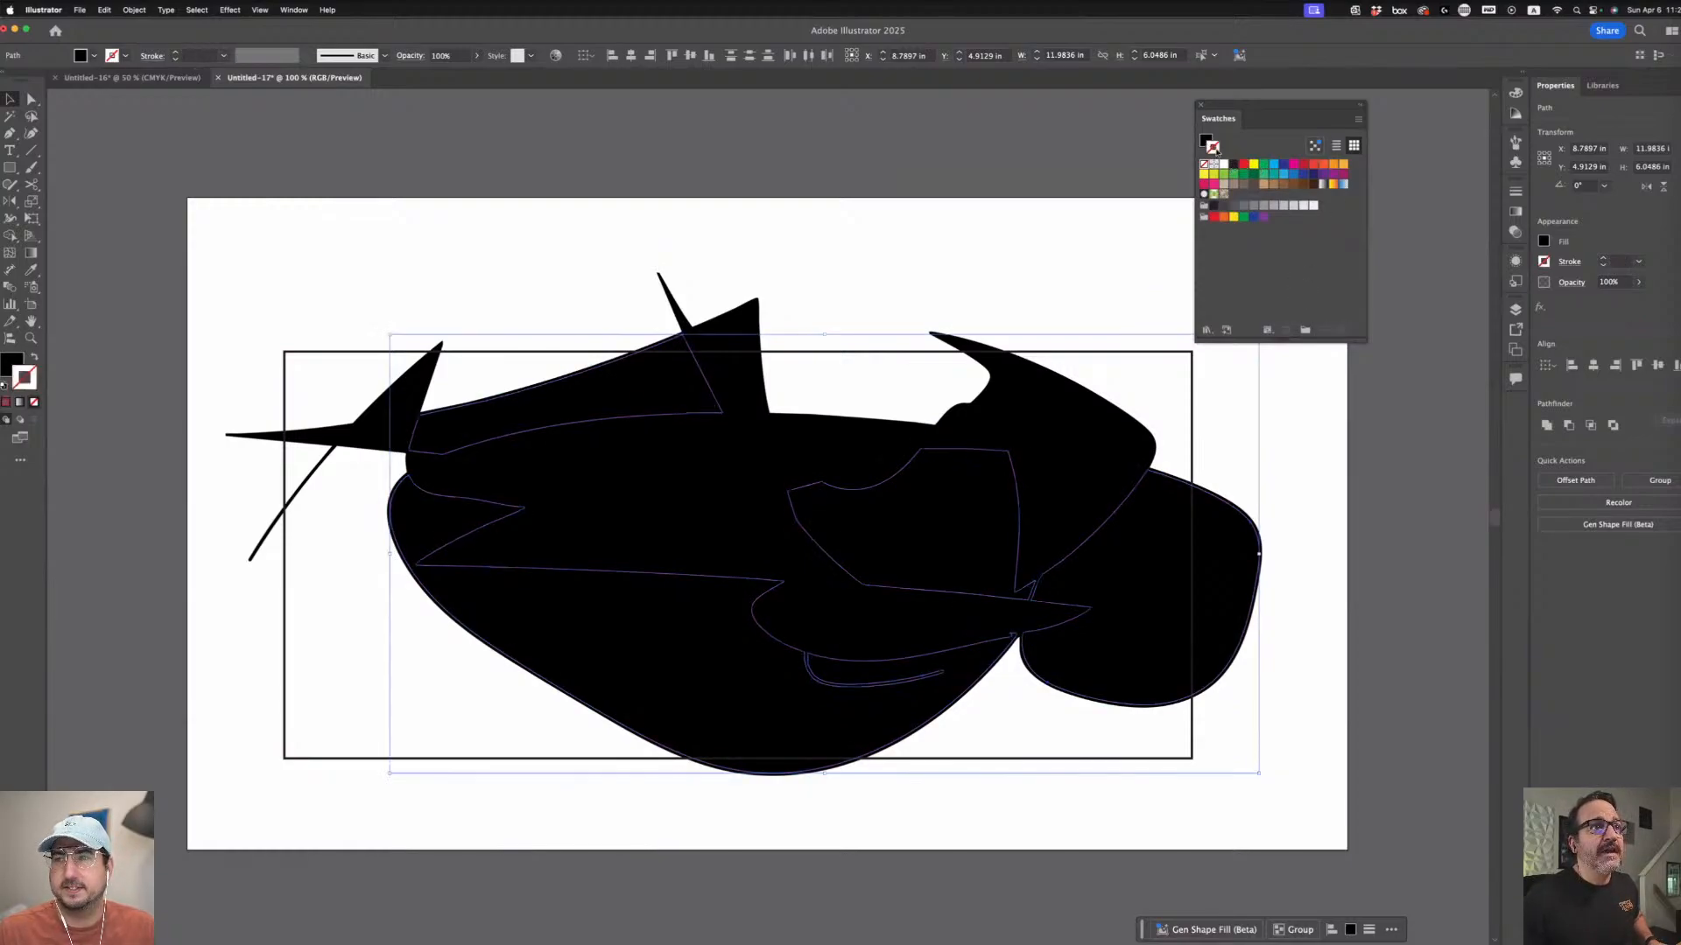
{"action": "left_click", "coordinate": [1244, 165]}
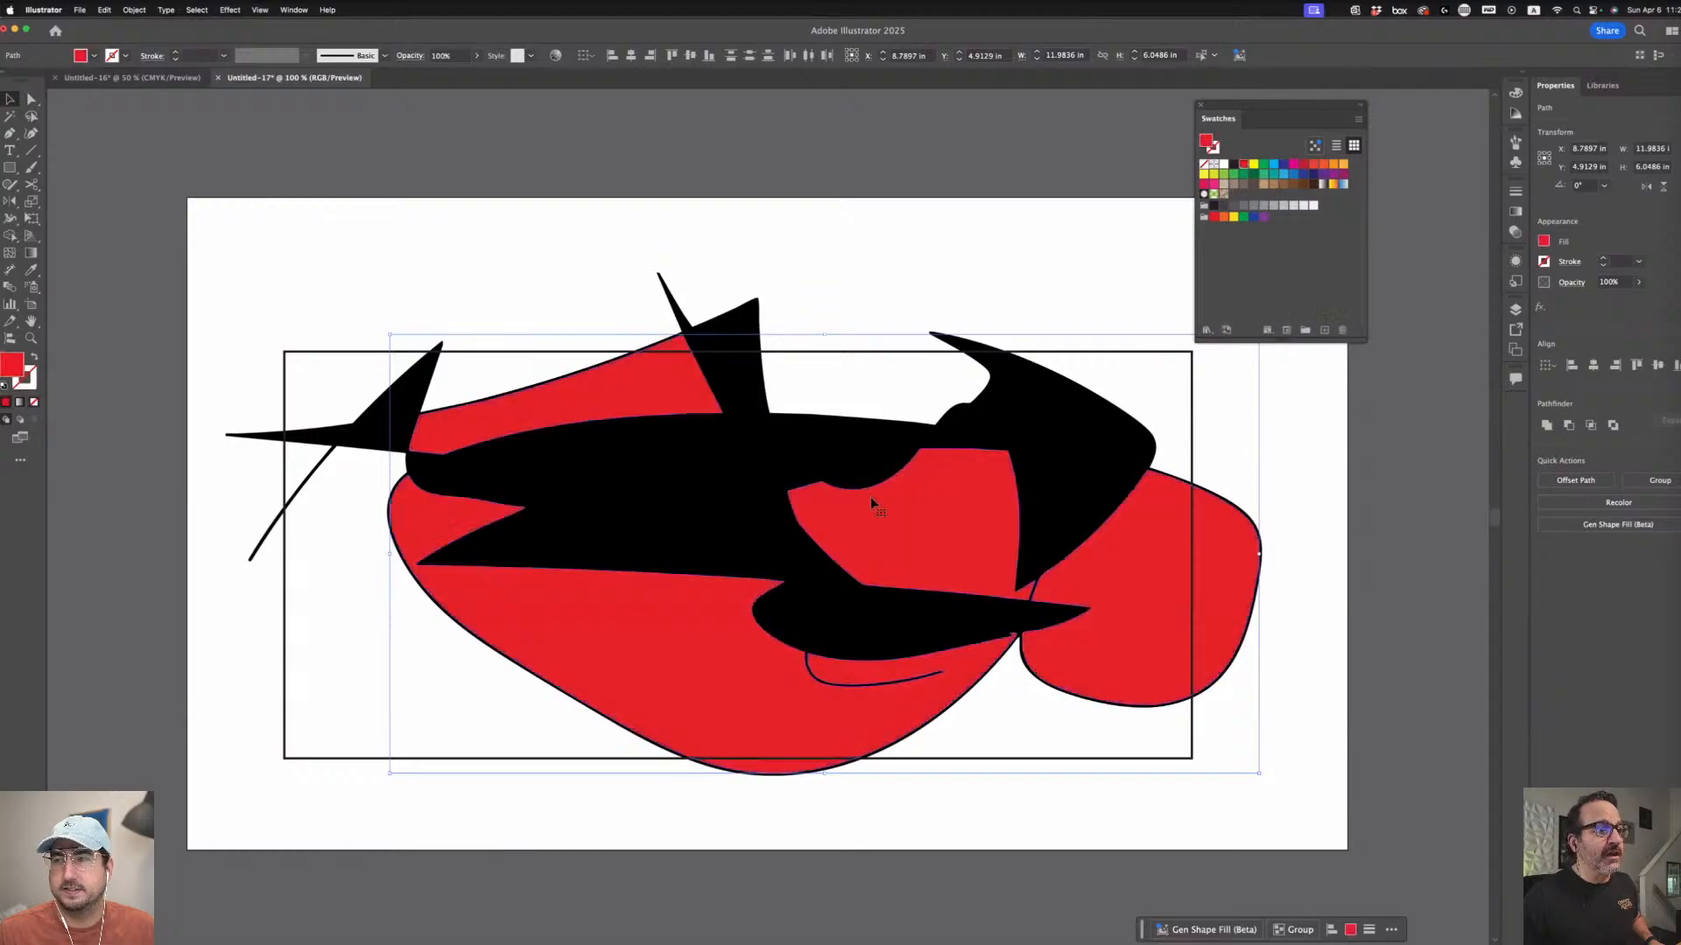
- Fill the upper-right shape and the long left wedge with green, and the narrow shape above the wedge with light blue
{"action": "left_click", "coordinate": [1063, 415]}
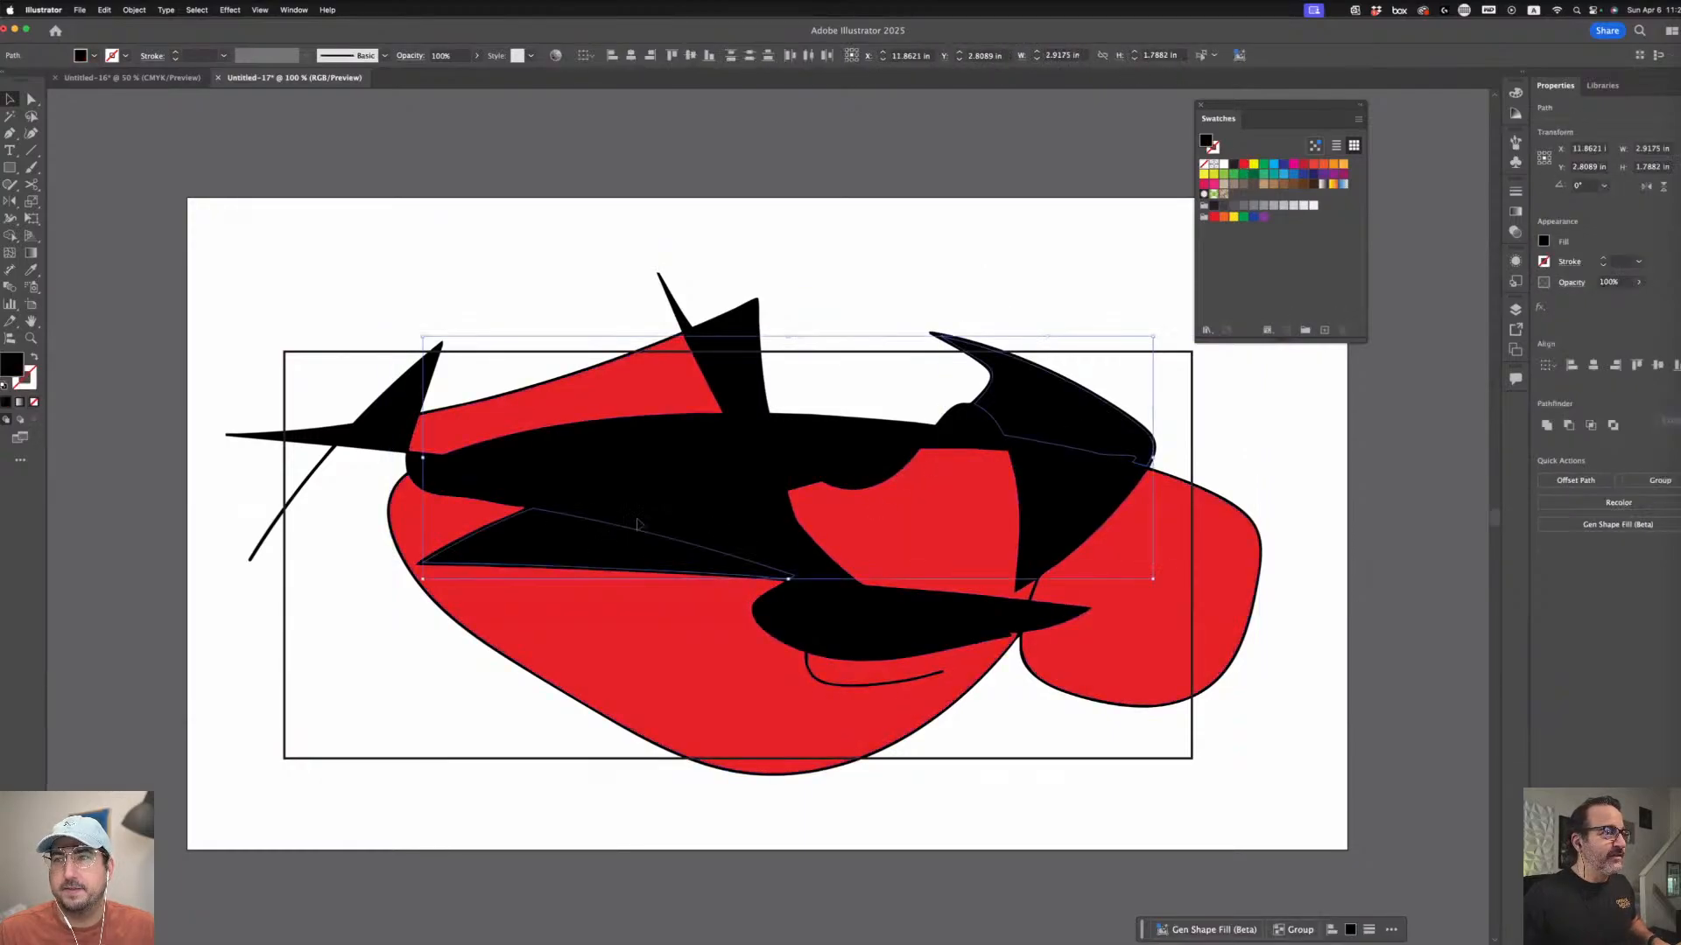
{"action": "left_click", "coordinate": [1235, 176]}
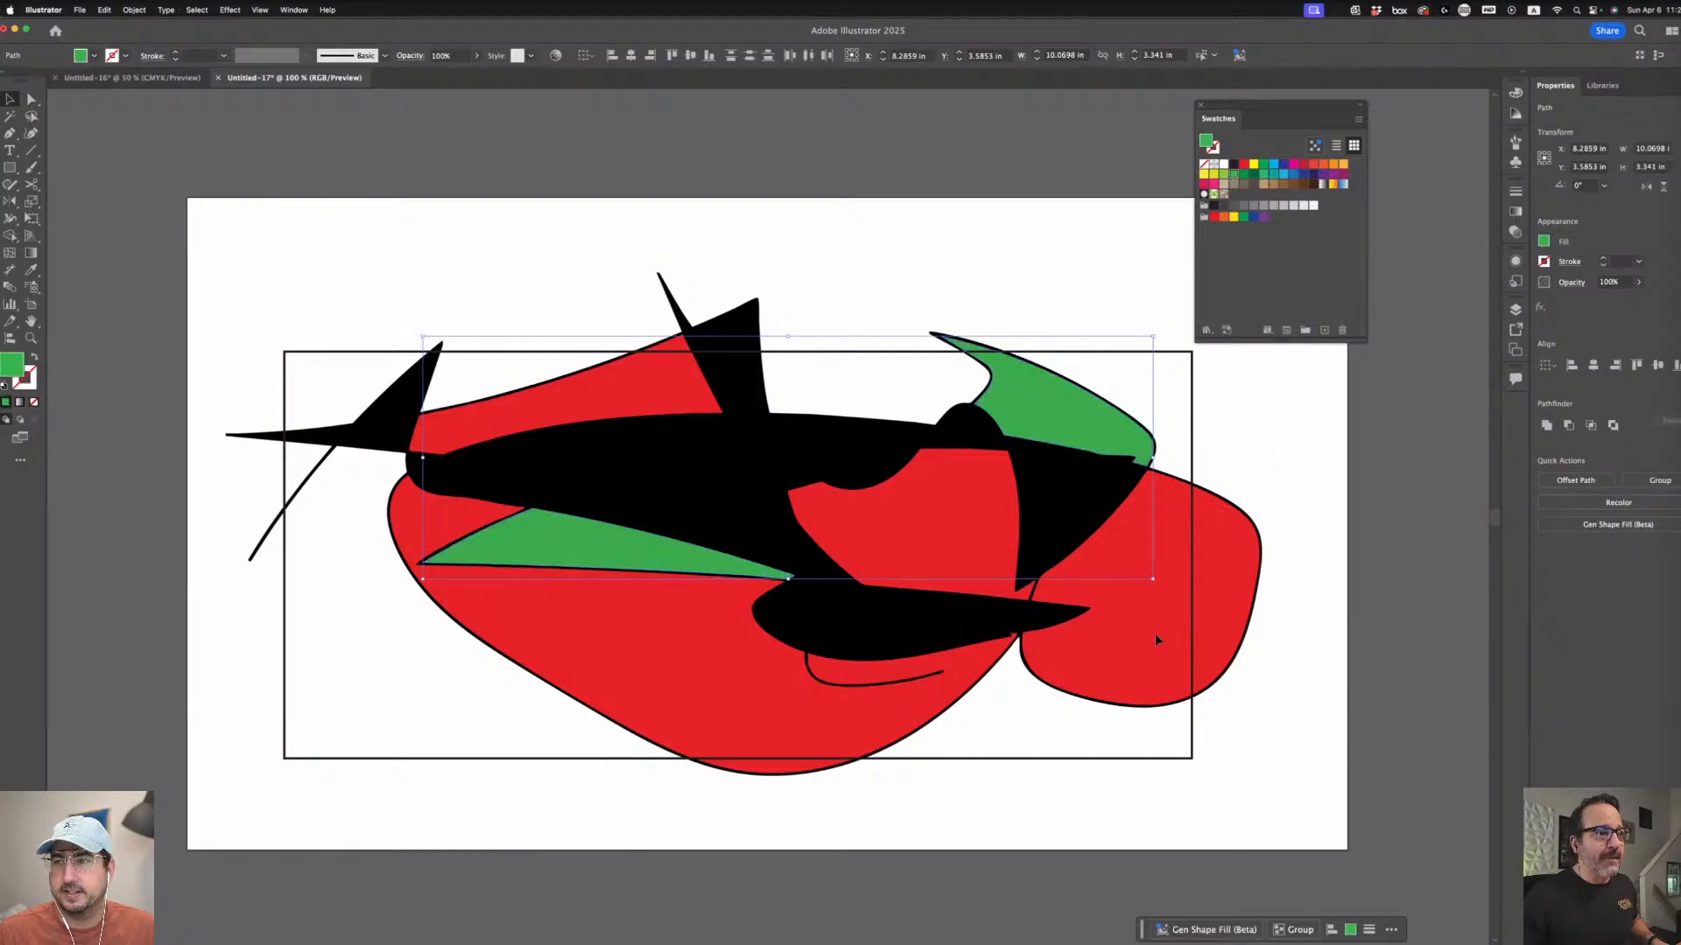
{"action": "left_click", "coordinate": [1122, 651]}
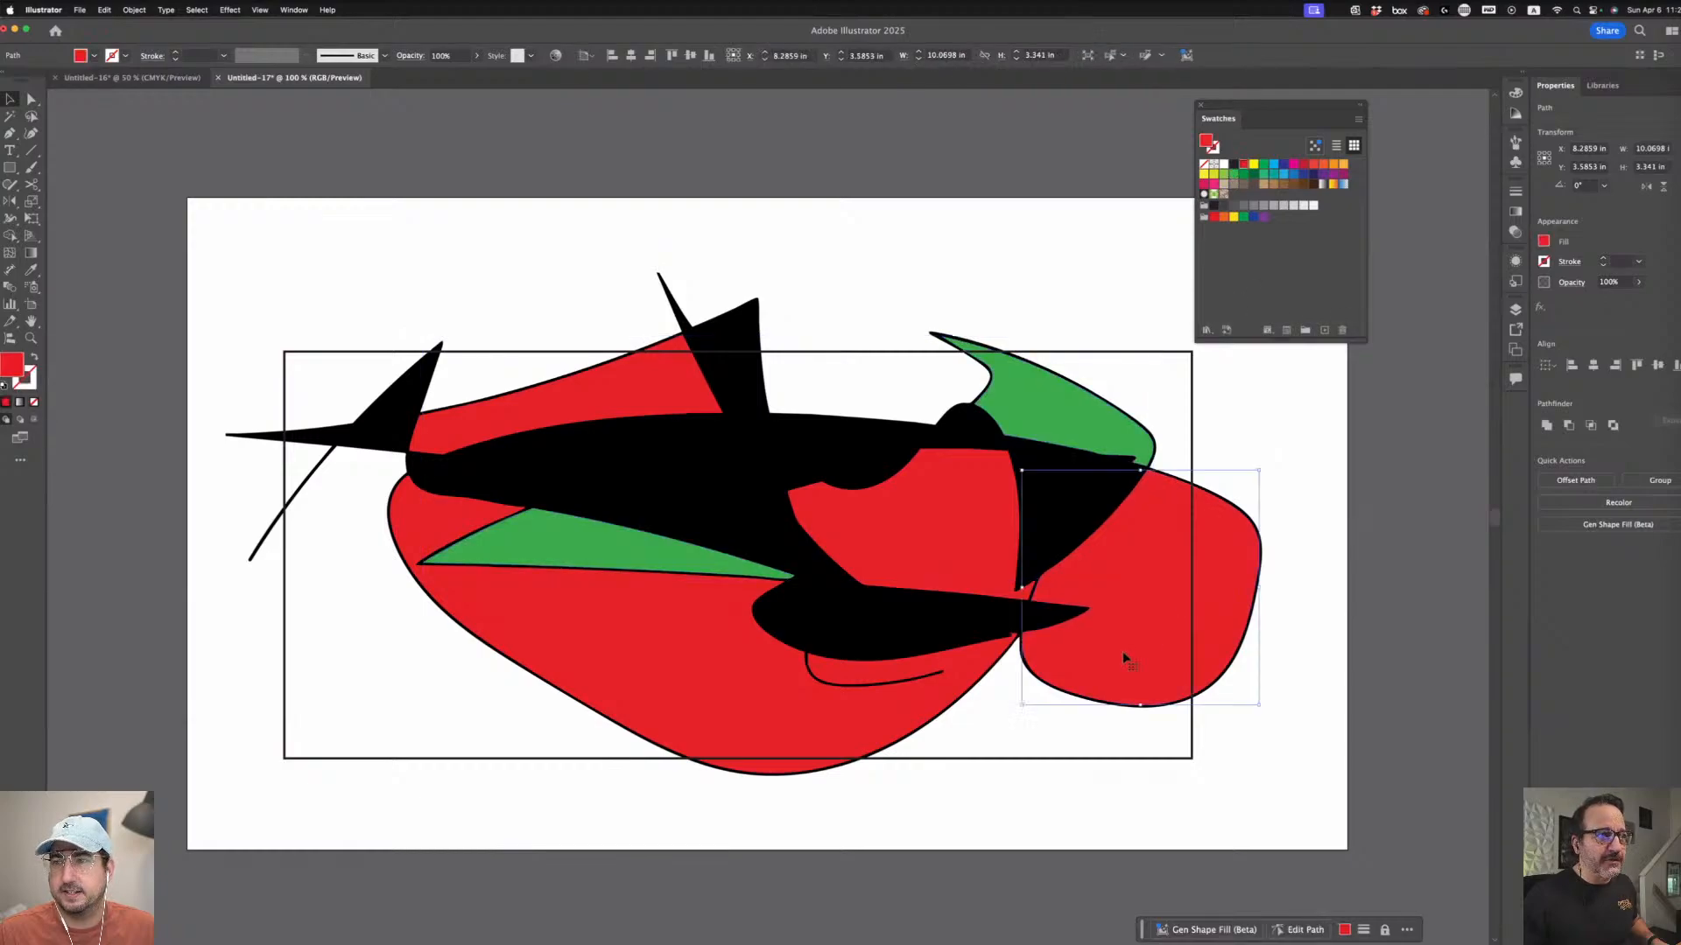
{"action": "left_click", "coordinate": [723, 500]}
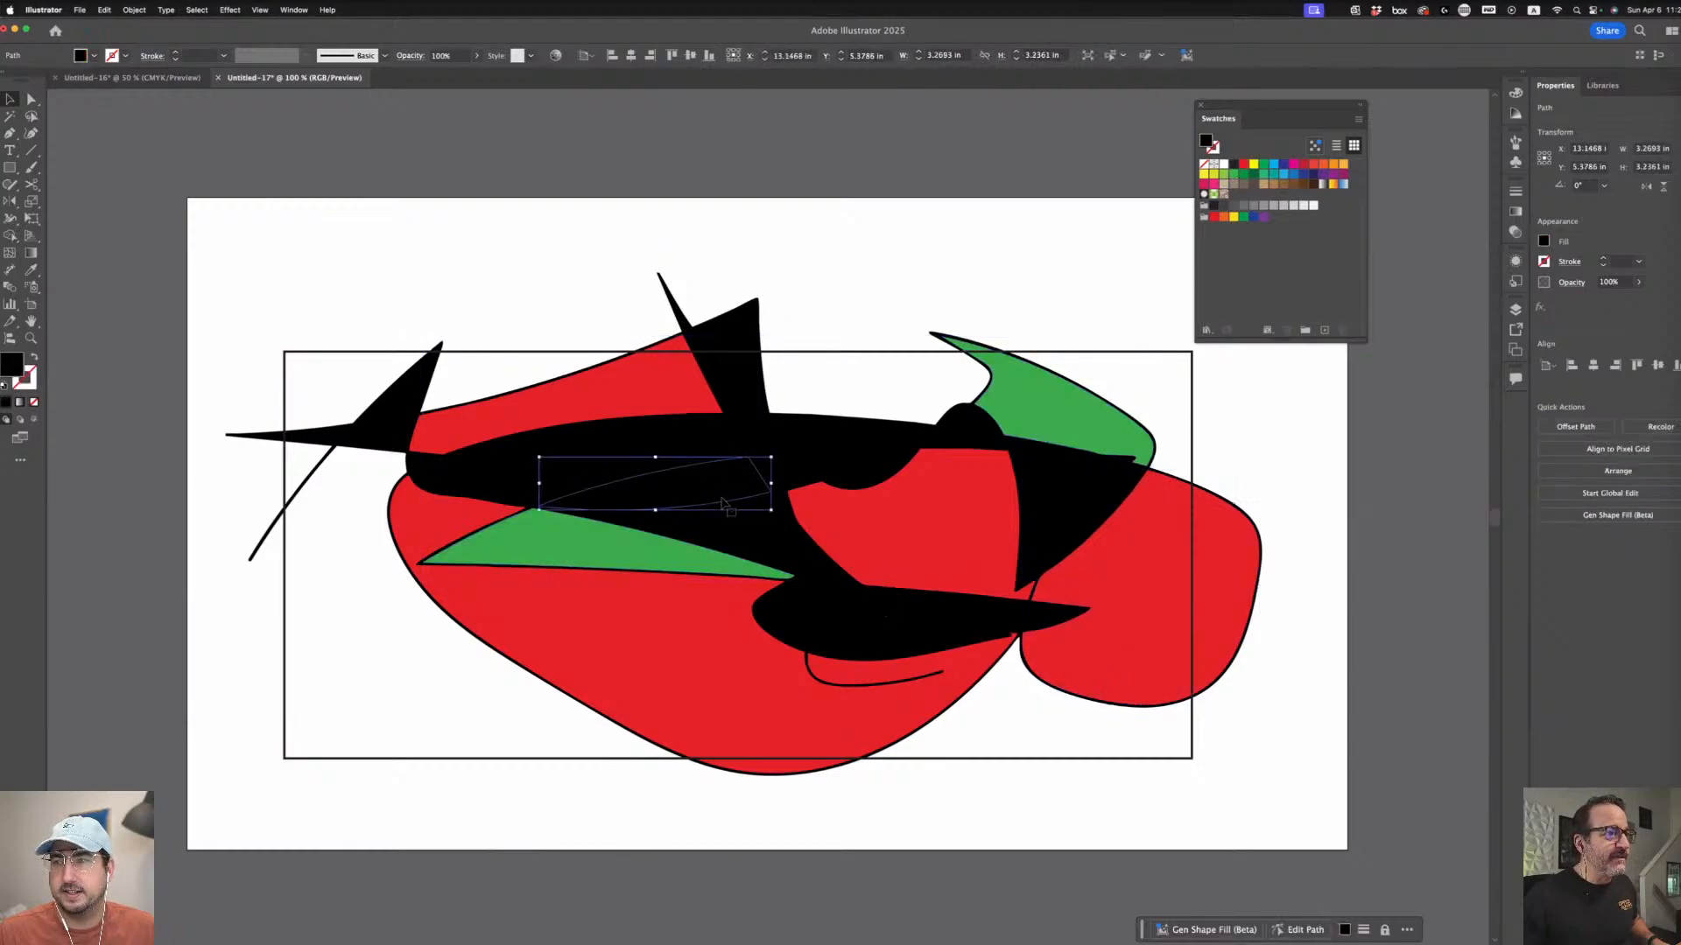
{"action": "left_click", "coordinate": [1271, 169]}
{"action": "left_click", "coordinate": [569, 374]}
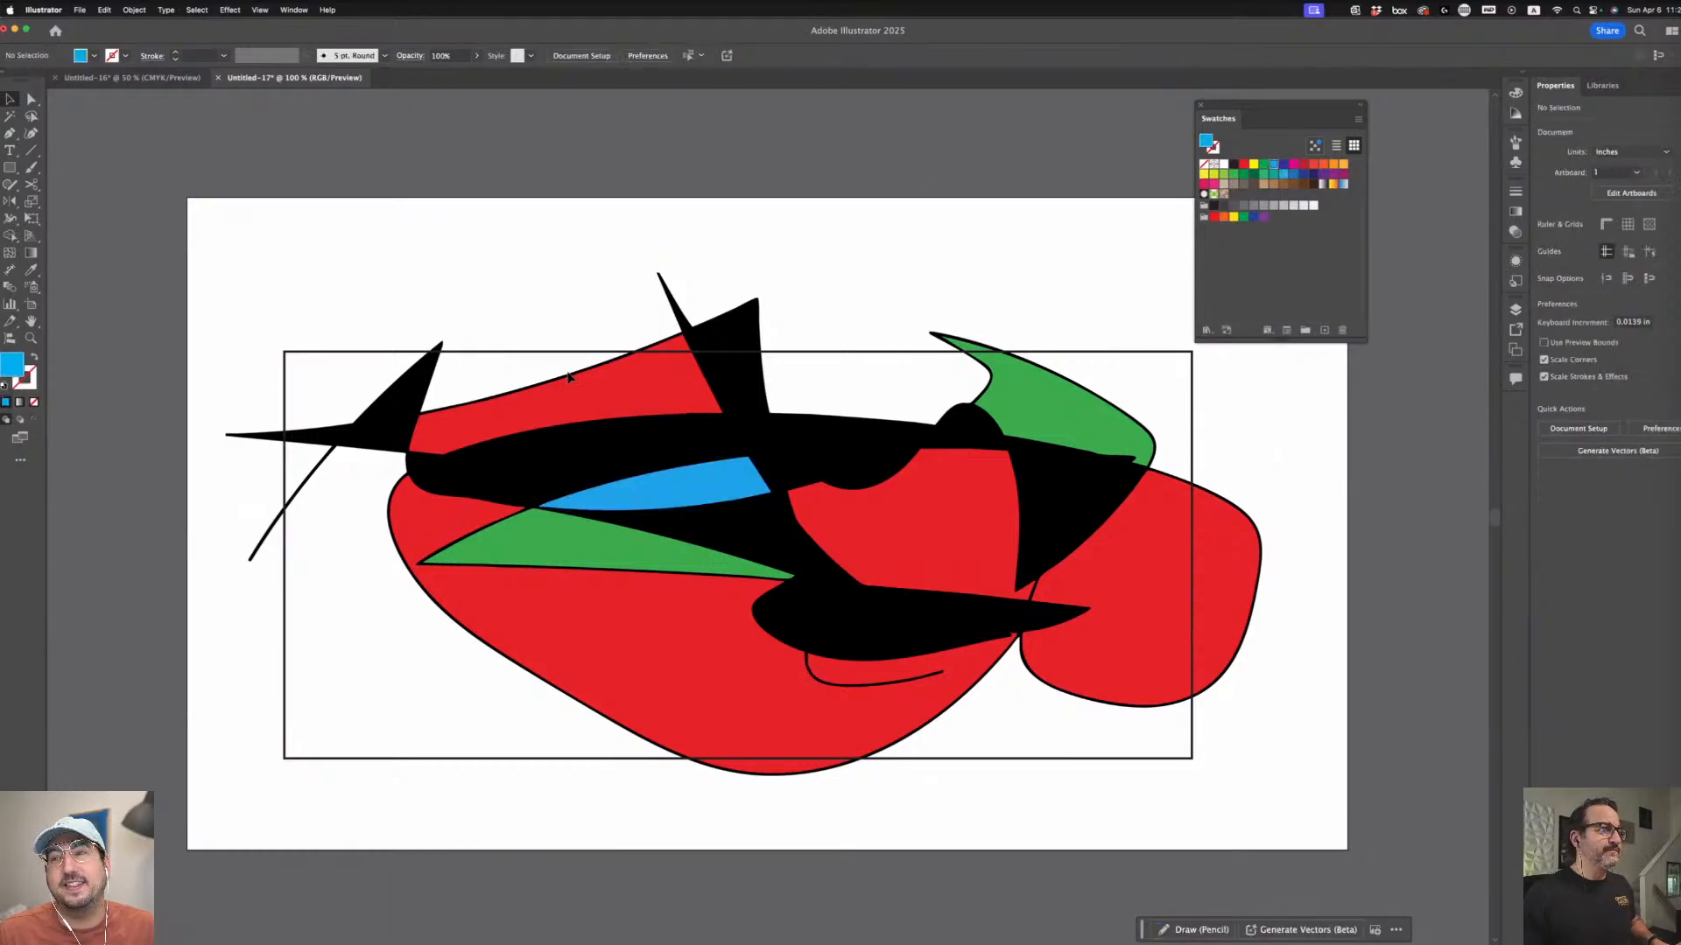
- Fill the small four-sided shape at the scribble's left tail with yellow and deselect it
{"action": "left_click", "coordinate": [394, 430]}
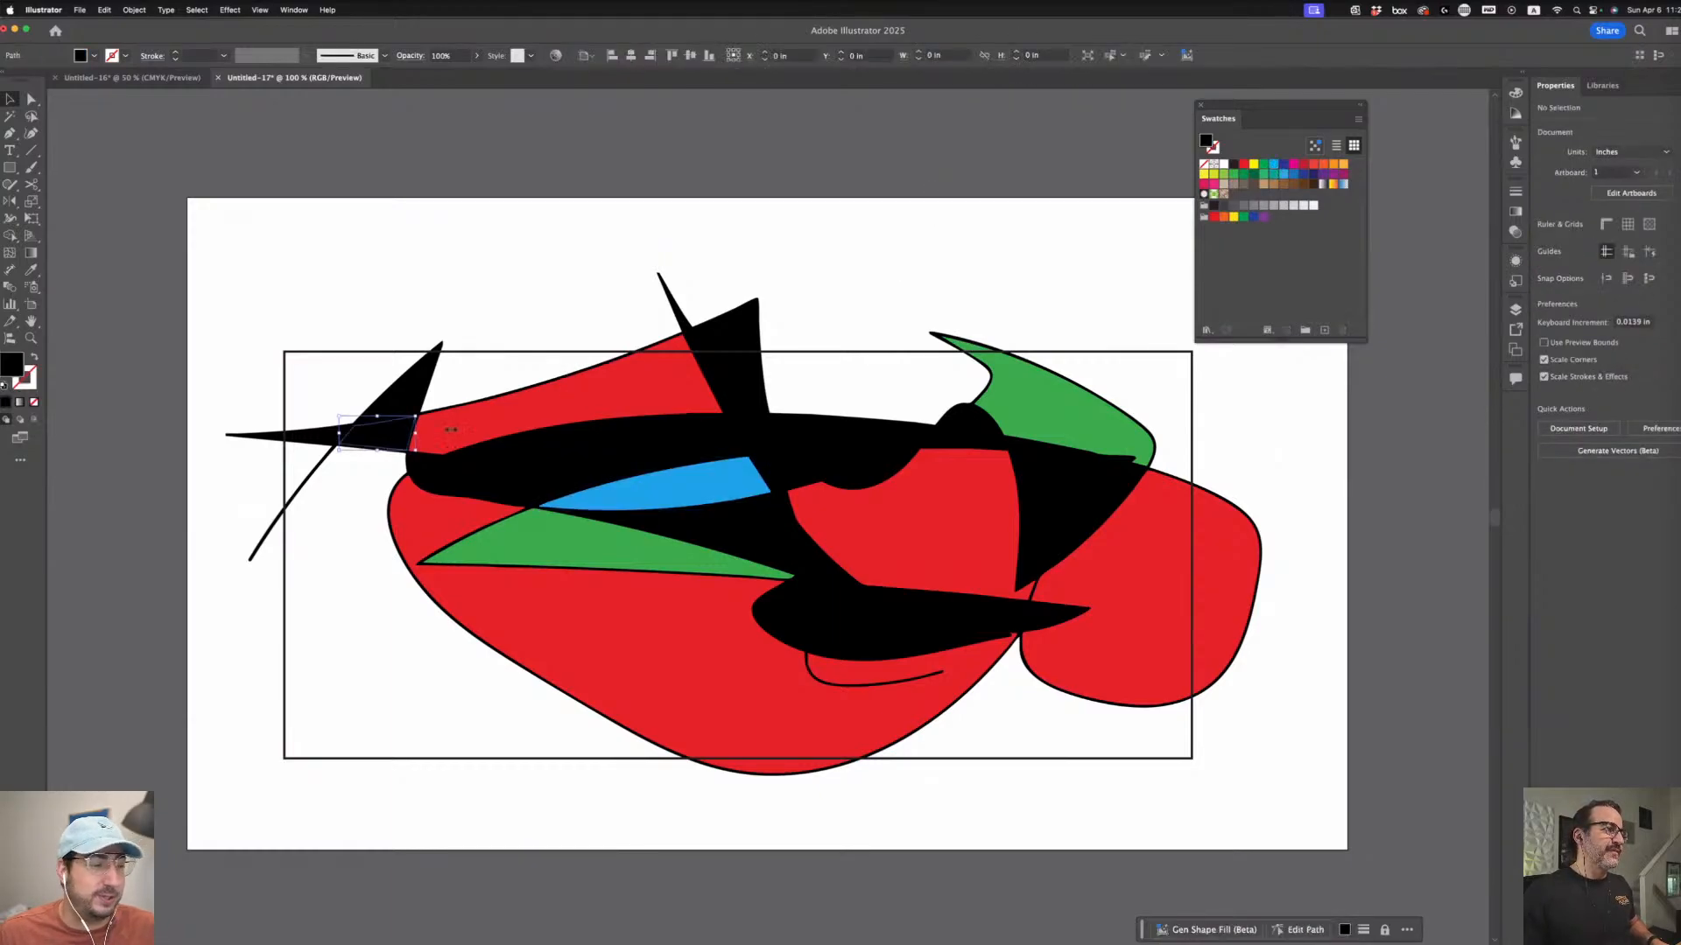
{"action": "left_click", "coordinate": [1251, 165]}
{"action": "left_click", "coordinate": [1049, 209]}
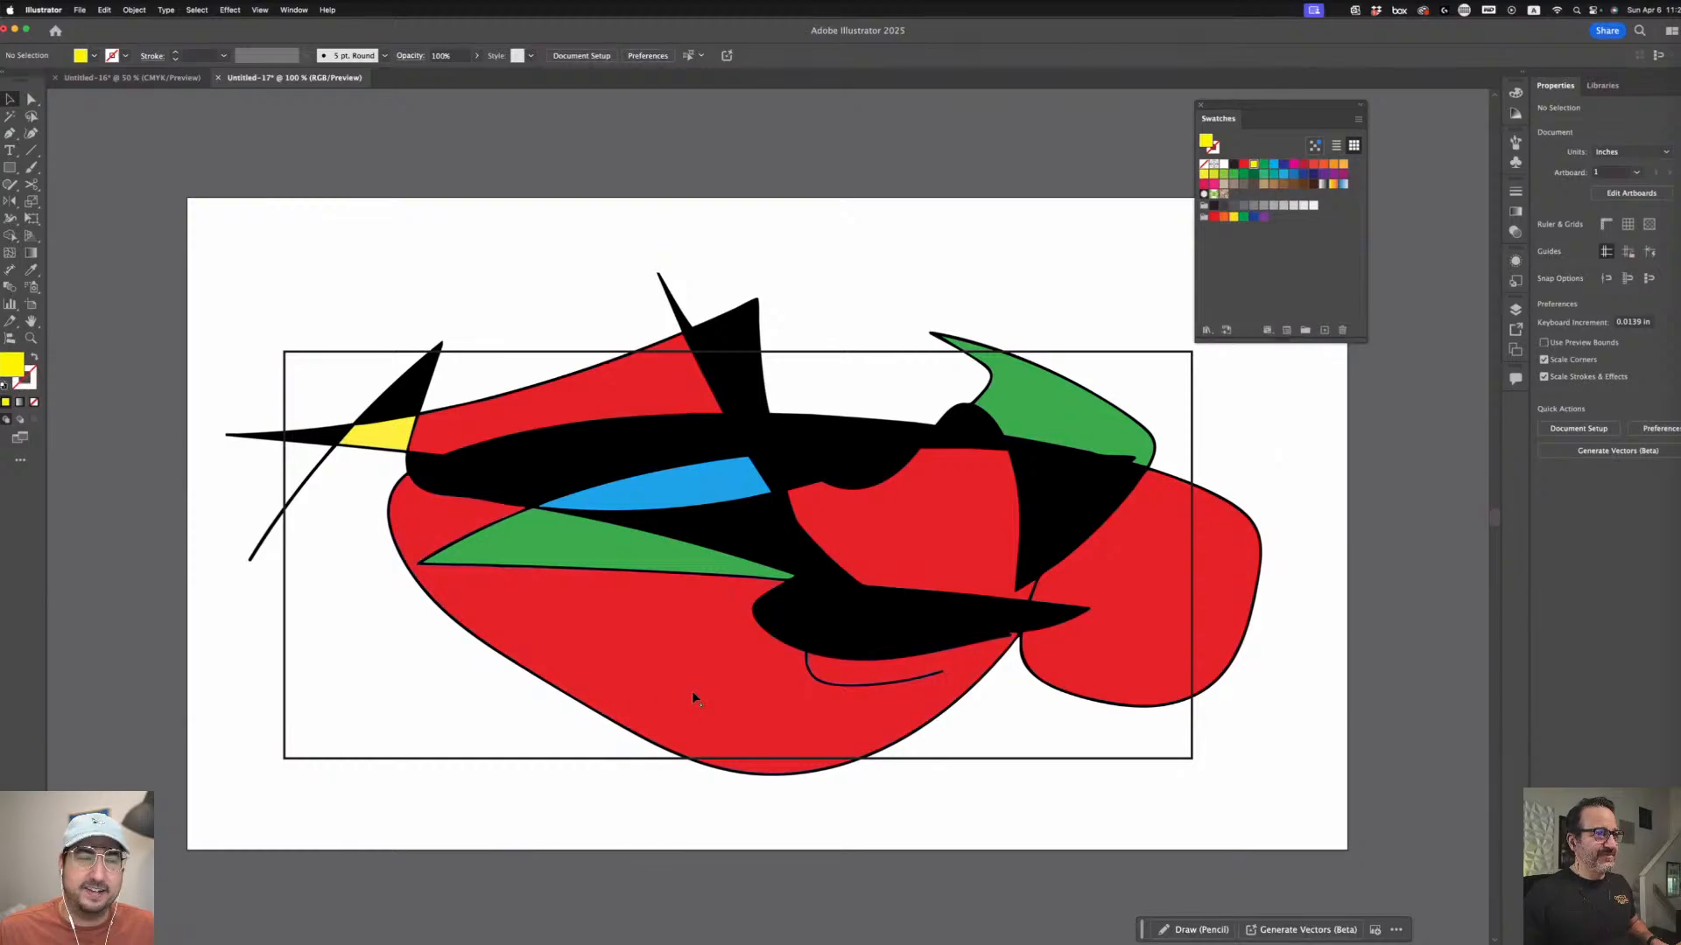
- Check the paths in outline view and fill the small rounded shape at the green wedge's right tip with magenta
{"action": "key", "text": "cmd+y"}
{"action": "left_click", "coordinate": [807, 687]}
{"action": "key", "text": "cmd+y"}
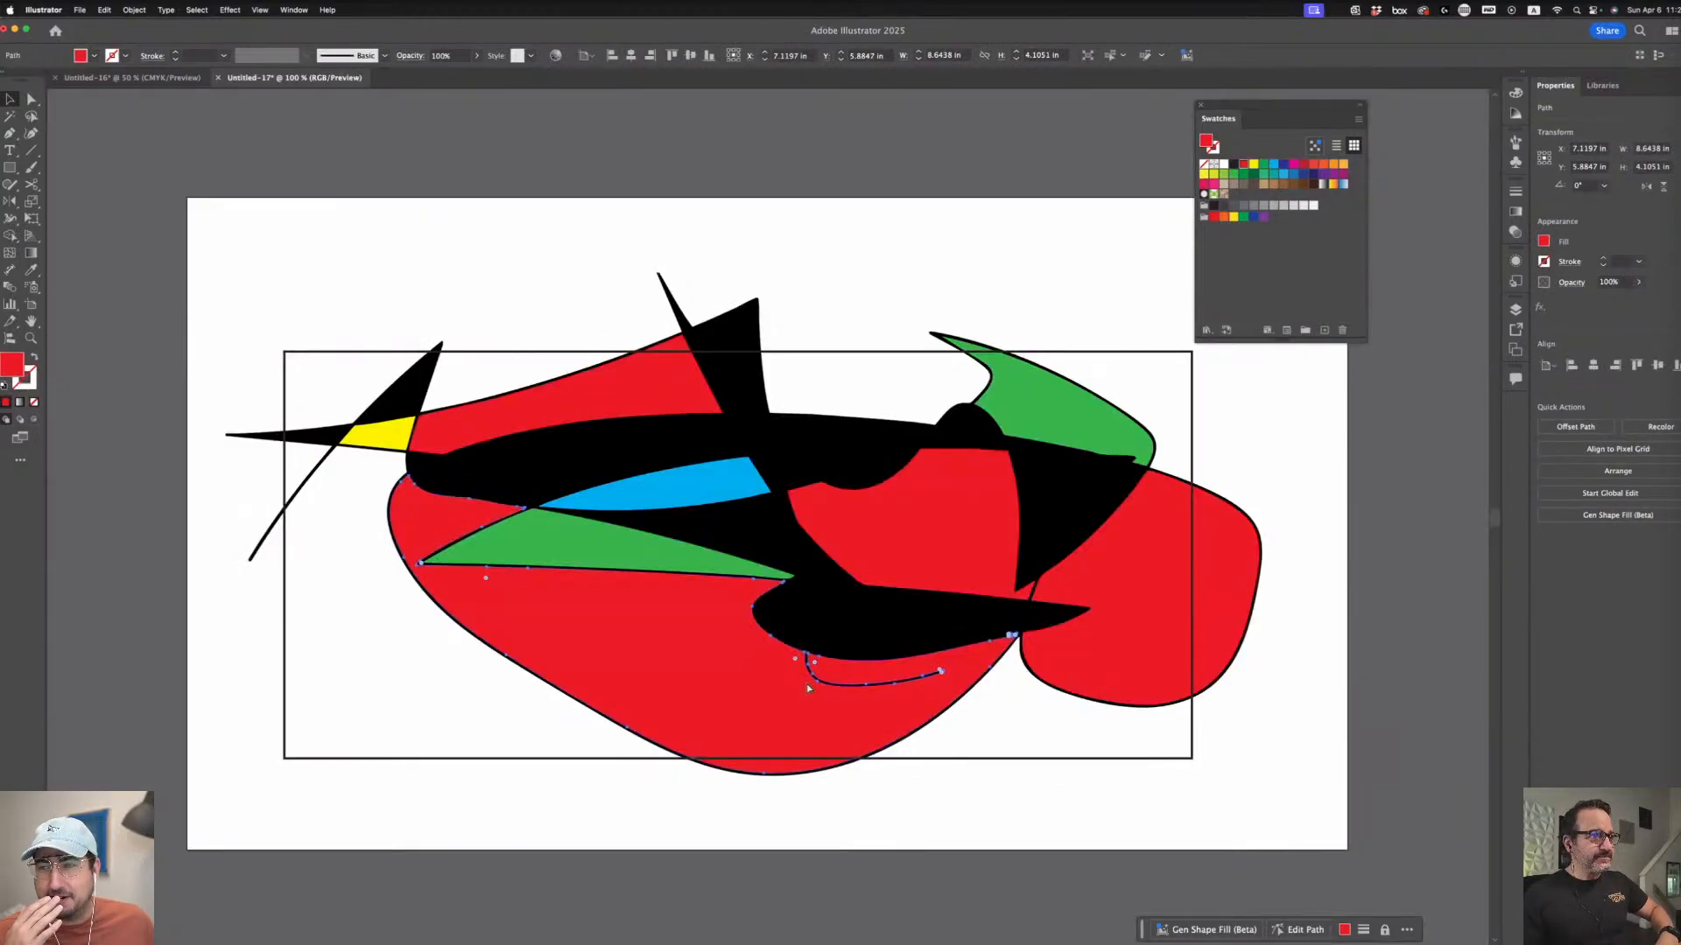
{"action": "left_click", "coordinate": [788, 624]}
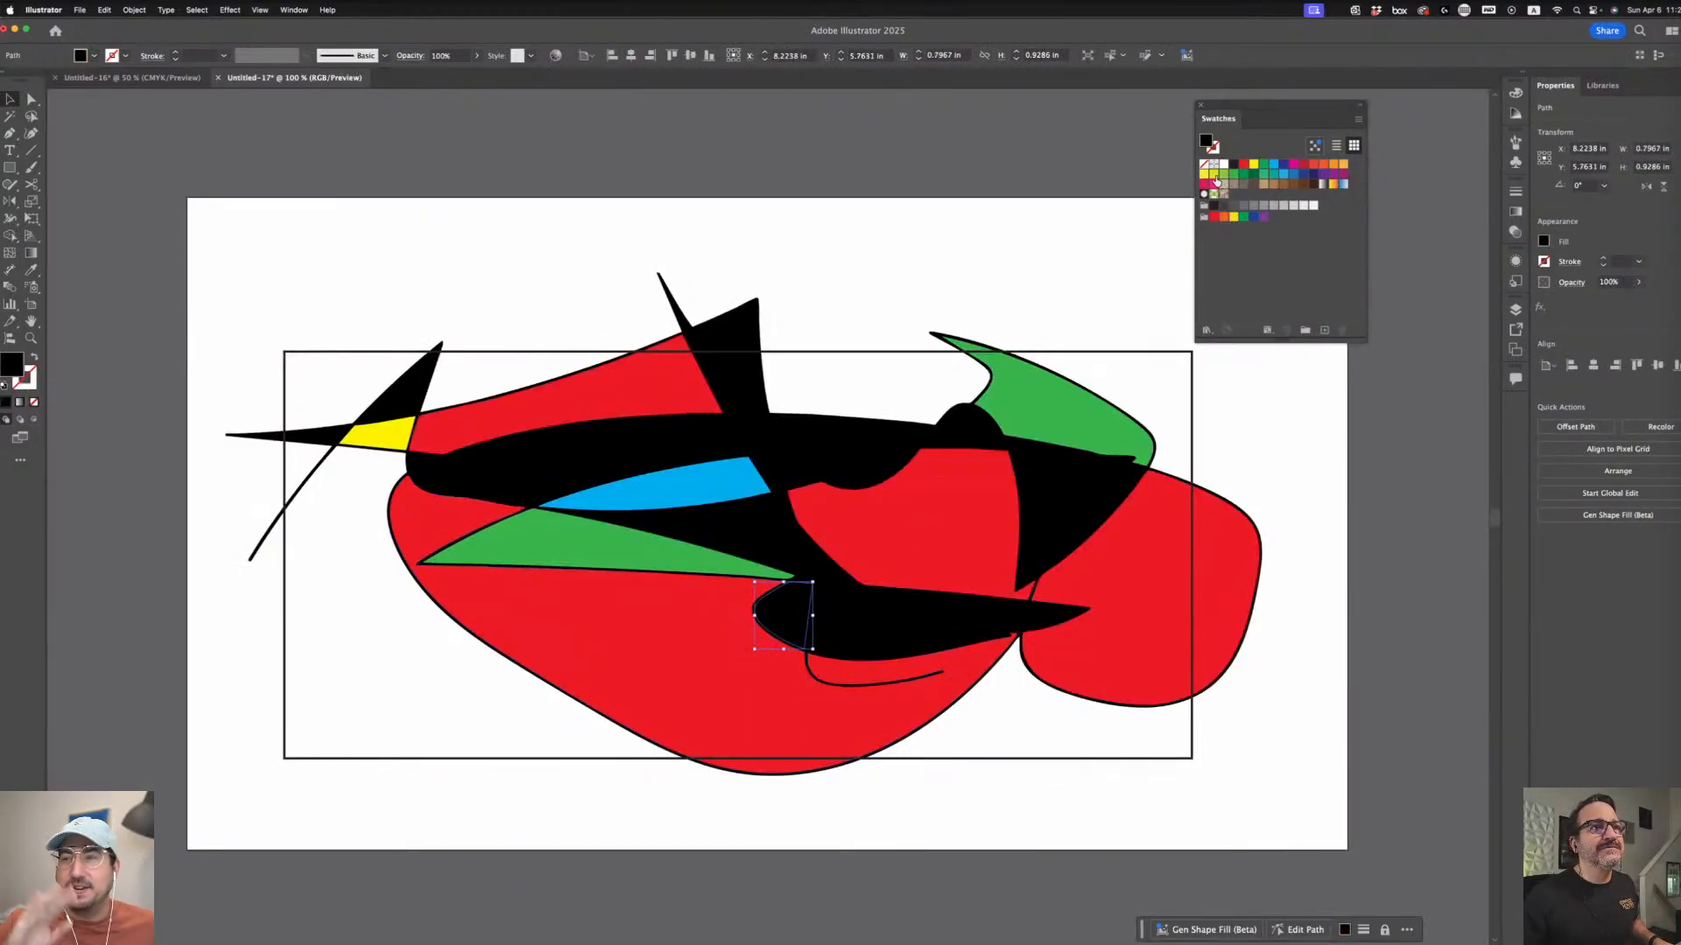
{"action": "left_click", "coordinate": [1292, 164]}
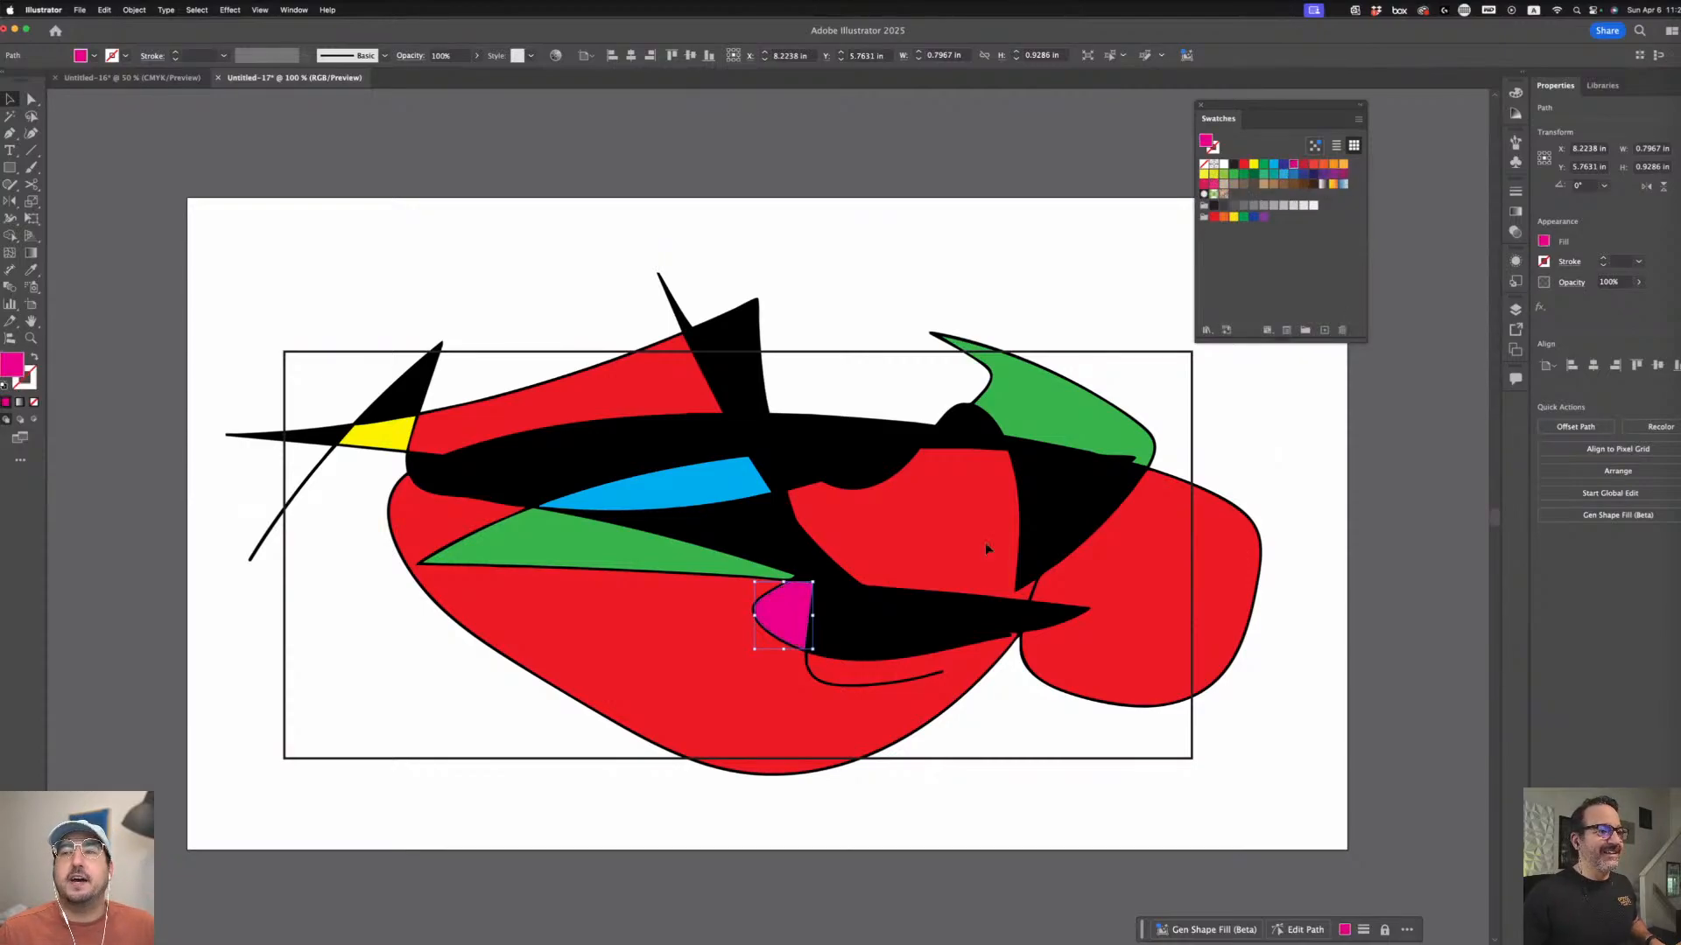
{"action": "left_click", "coordinate": [1037, 801]}
- Fill the narrow shape above the central red area with the yellow sampled from the left tail using the Eyedropper
{"action": "left_click", "coordinate": [846, 462]}
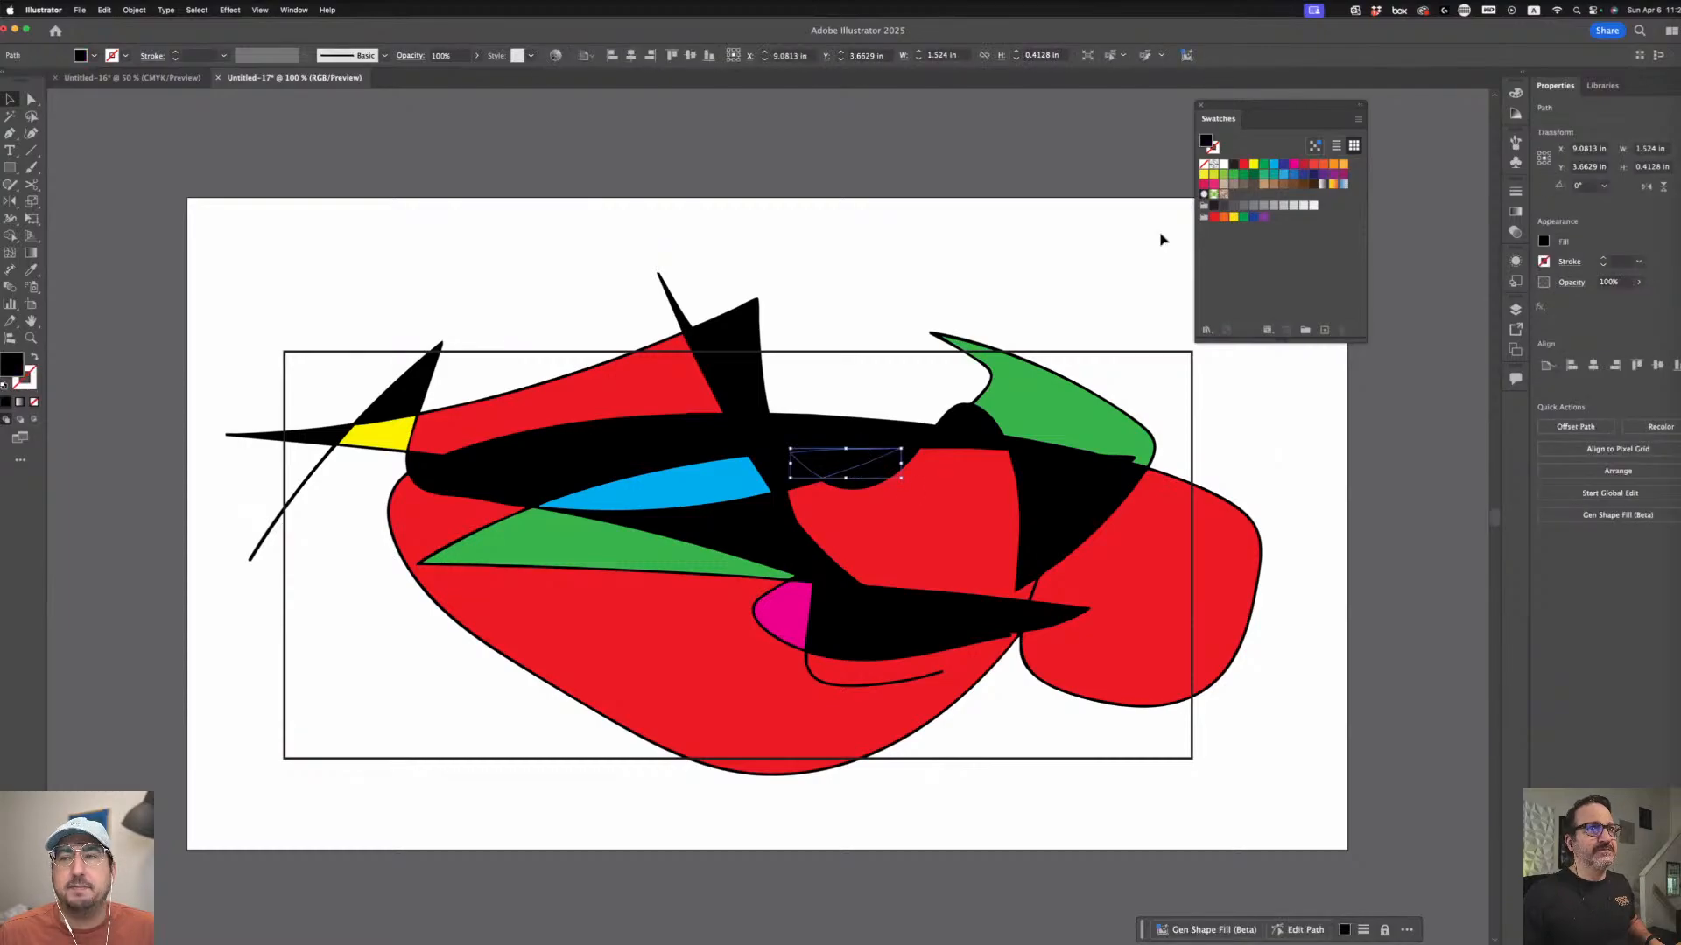
{"action": "key", "text": "i"}
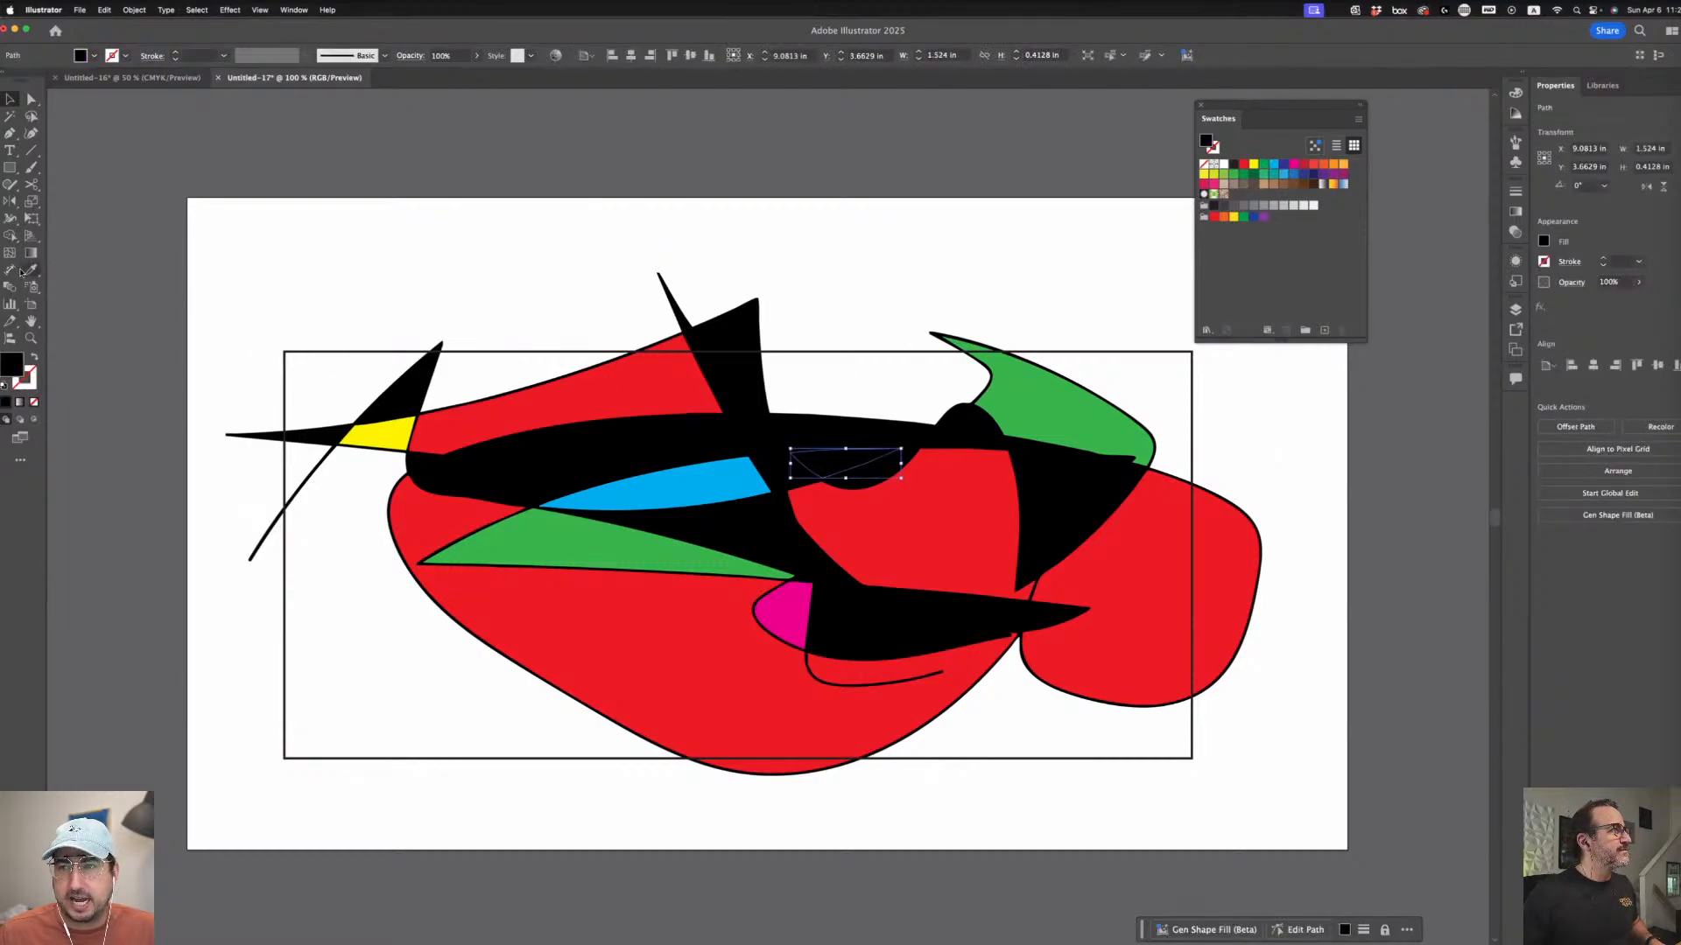
{"action": "left_click", "coordinate": [385, 432]}
{"action": "key", "text": "v"}
{"action": "key", "text": "super+shift+a"}
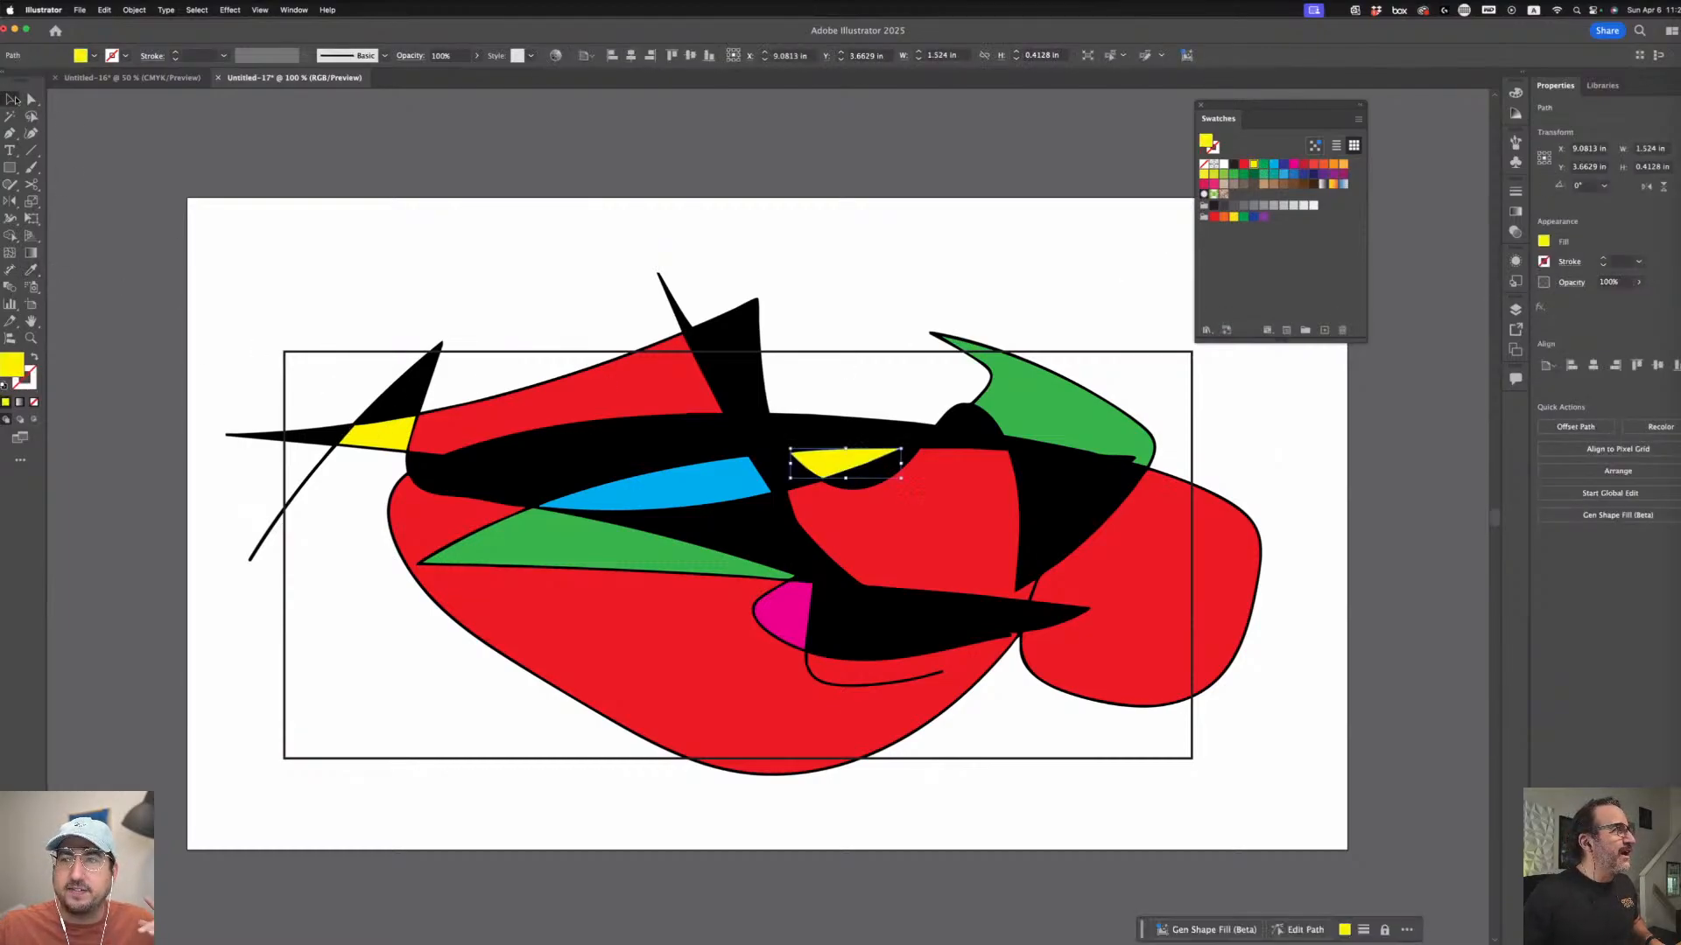
- Fill the small dome-shaped piece beside the upper-right green shape with light orange and compare the artwork in outline view
{"action": "left_click", "coordinate": [982, 425]}
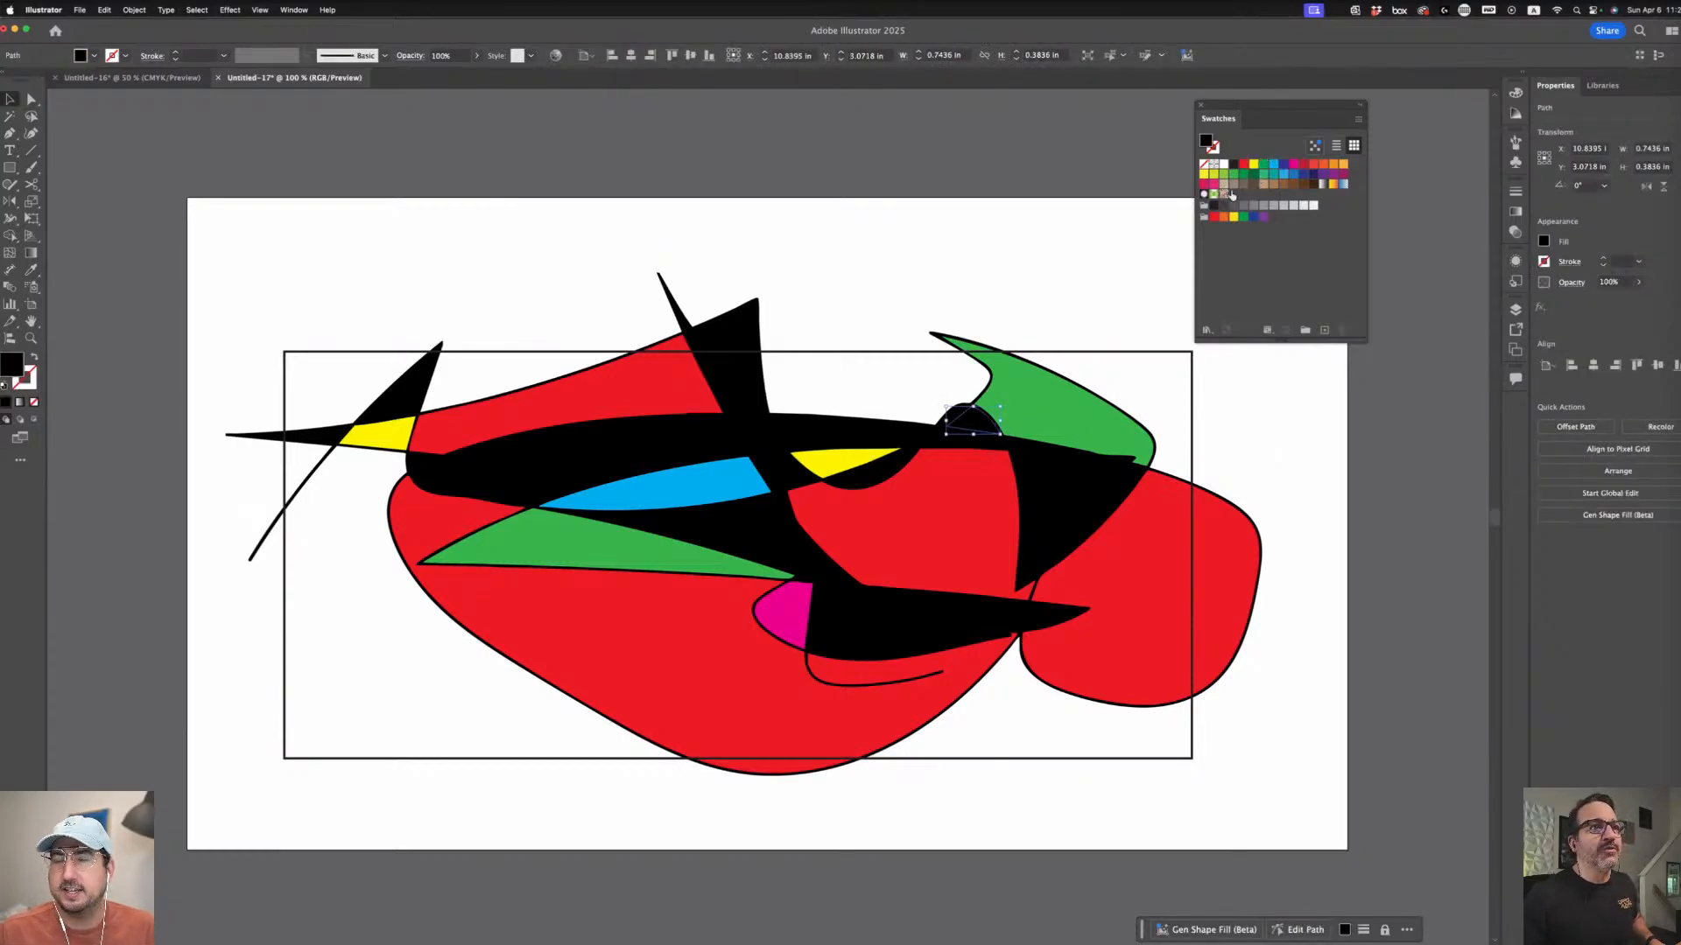
{"action": "left_click", "coordinate": [1341, 166]}
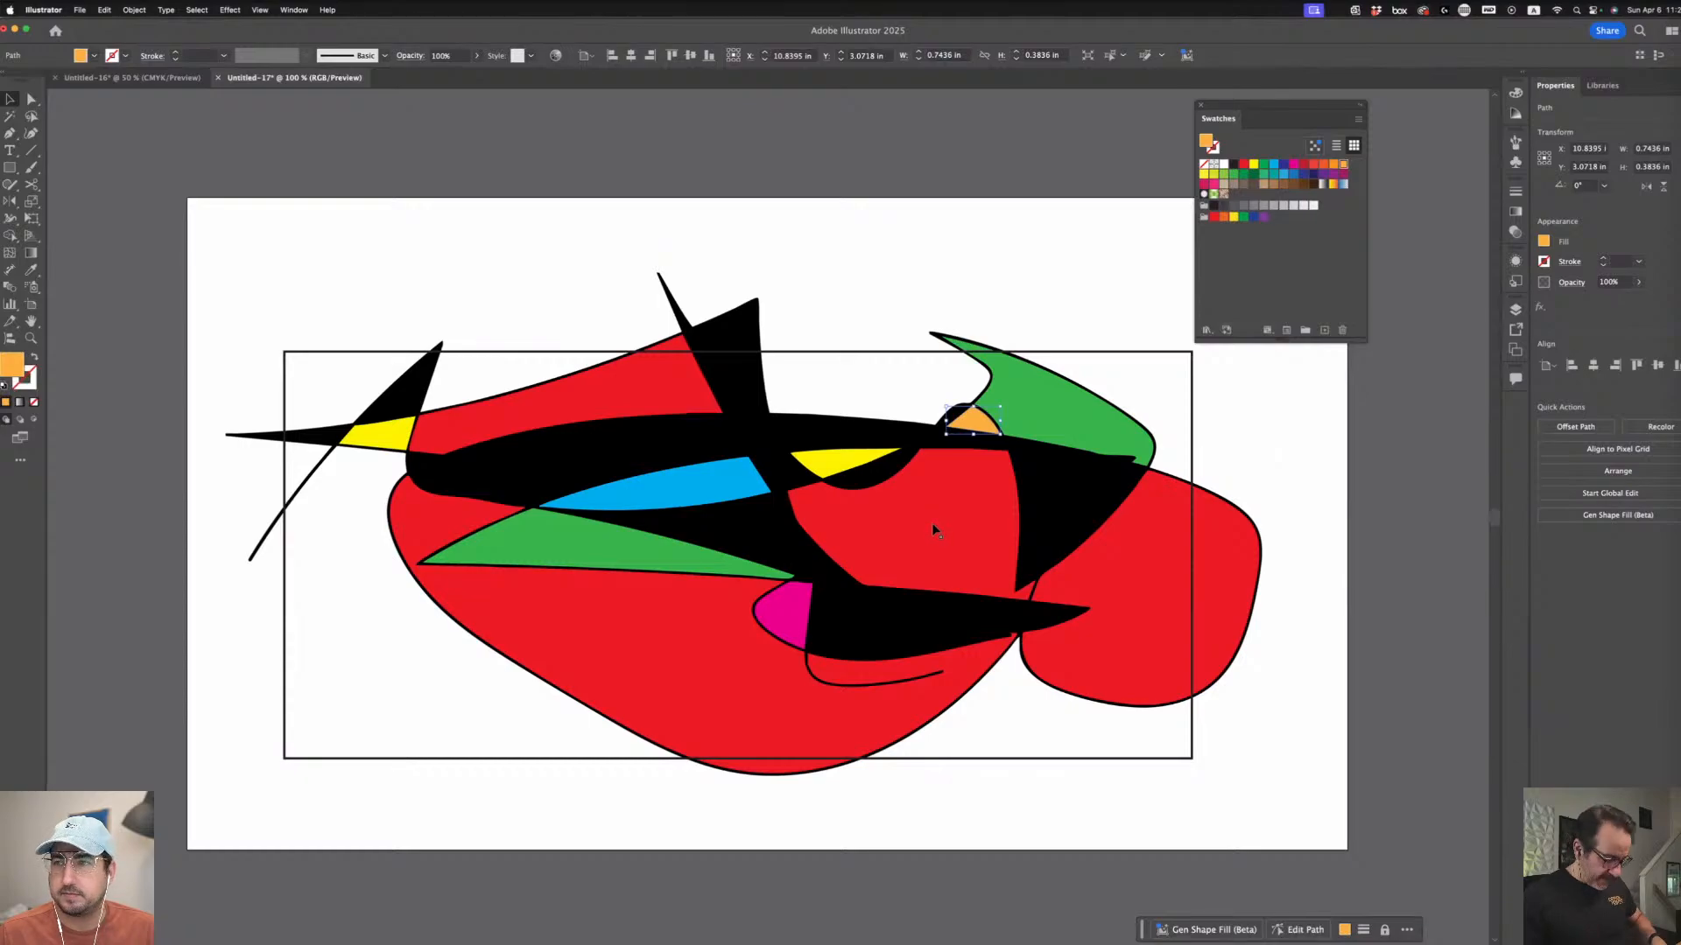
{"action": "key", "text": "super+y"}
{"action": "key", "text": "super+y"}
{"action": "key", "text": "super+y"}
{"action": "key", "text": "super+y"}
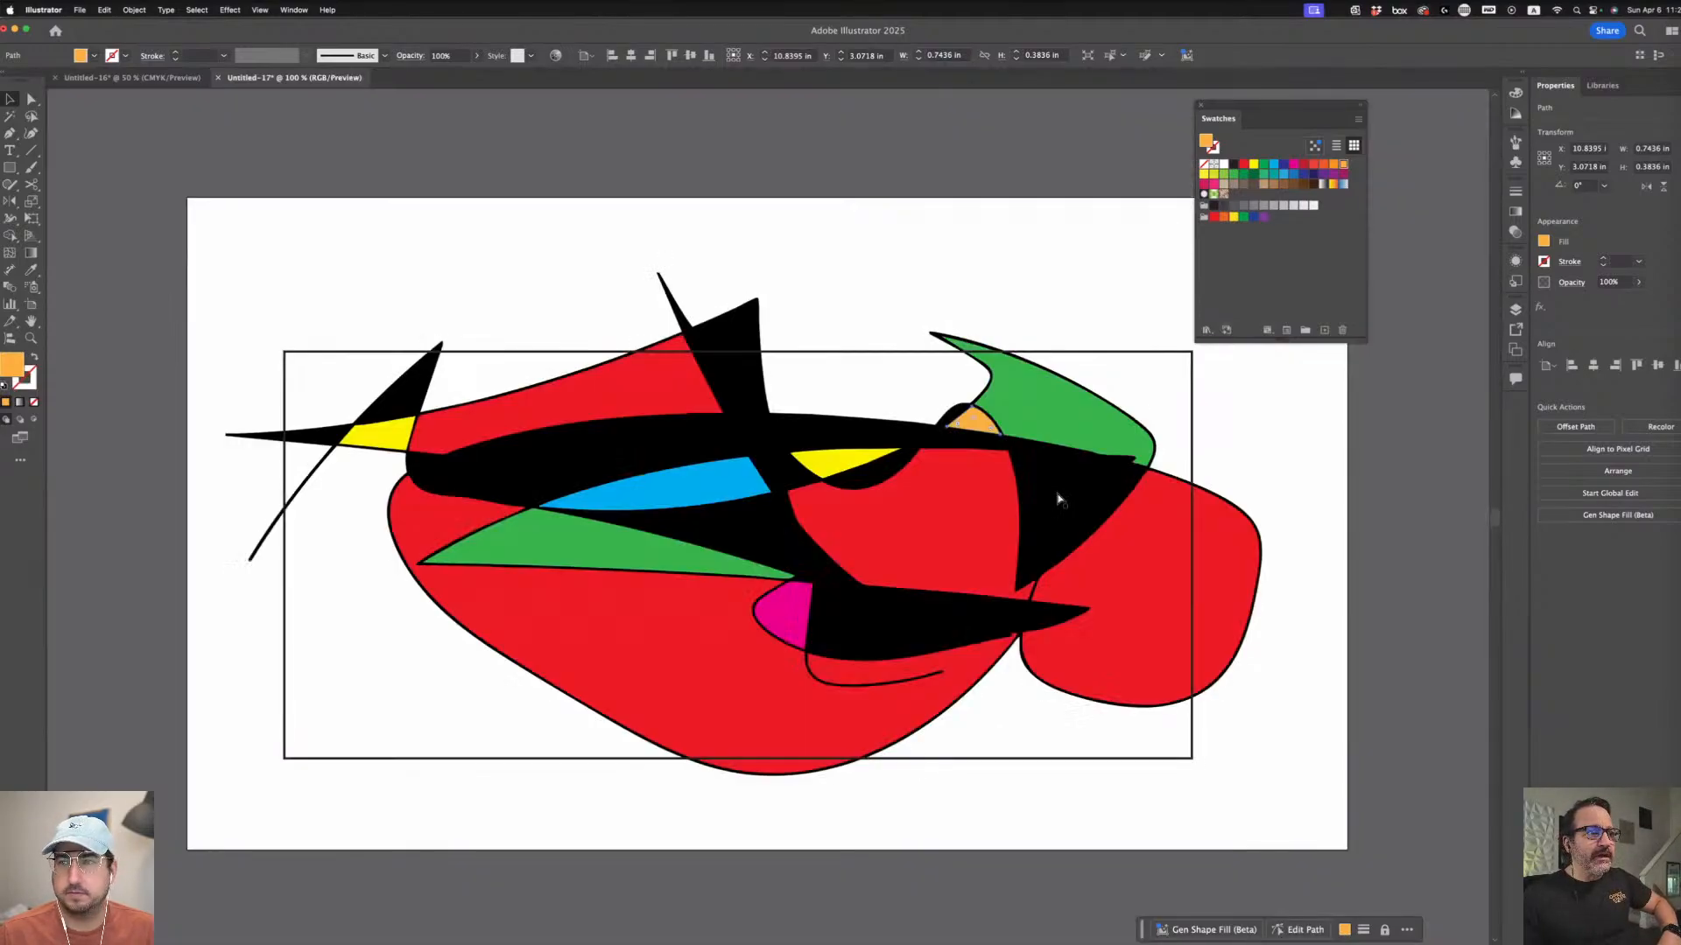
- Fill the large triangular shape right of the central red area with the sampled yellow and compare it in outline view
{"action": "left_click", "coordinate": [1057, 499]}
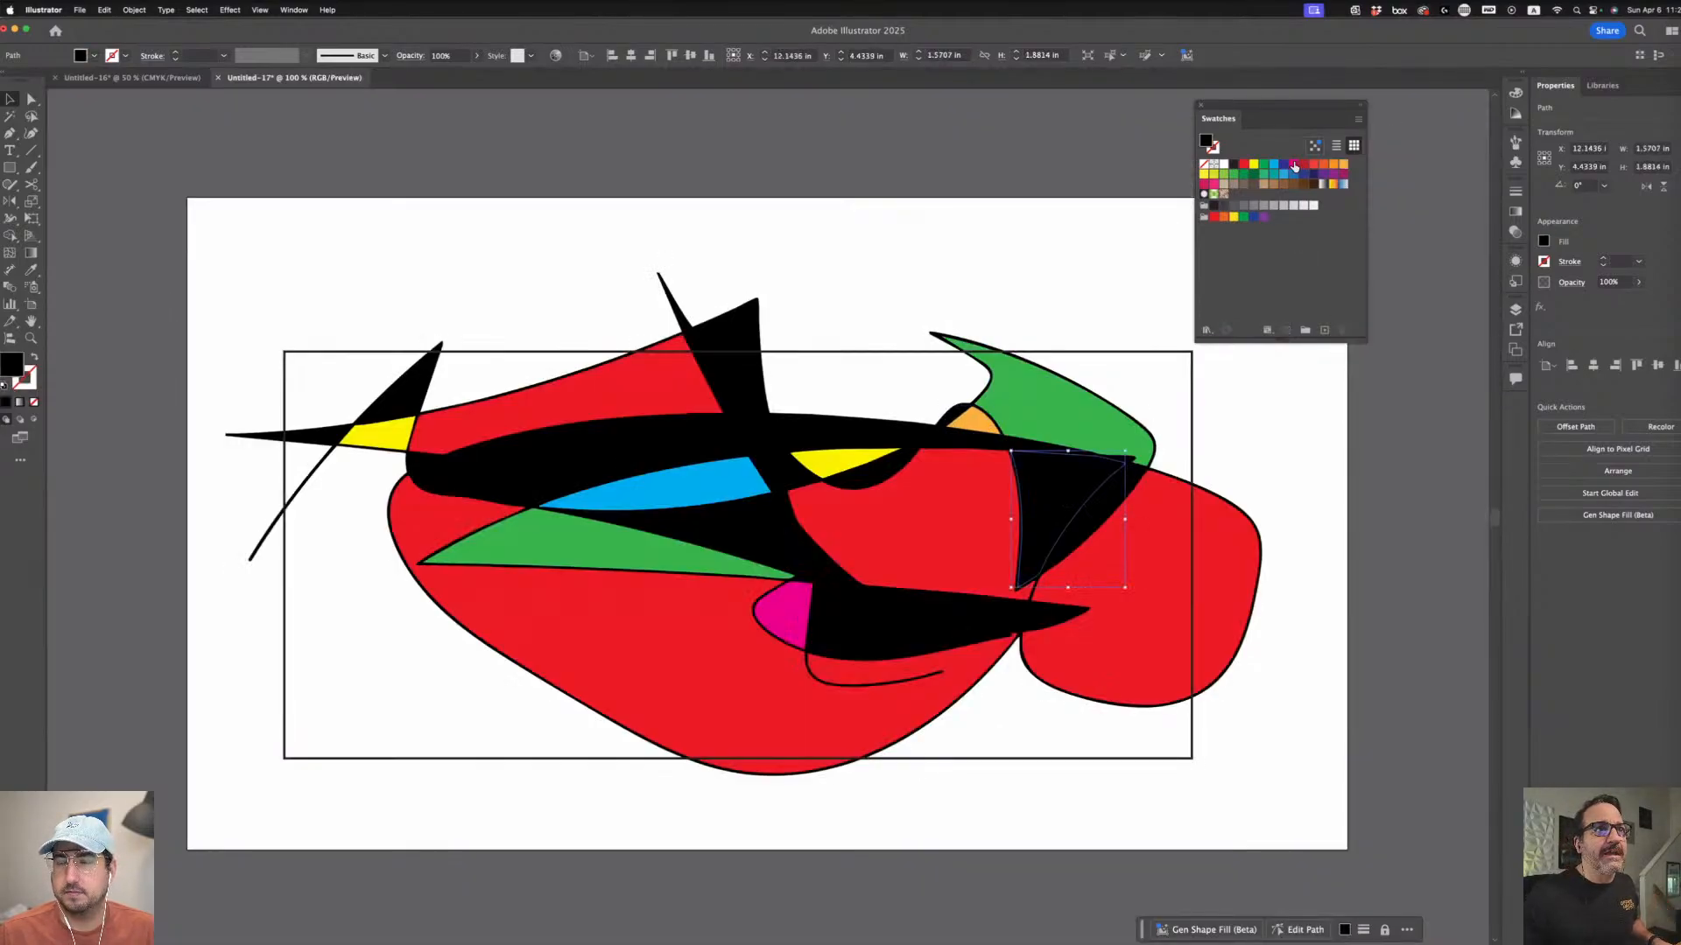
{"action": "left_click", "coordinate": [31, 269]}
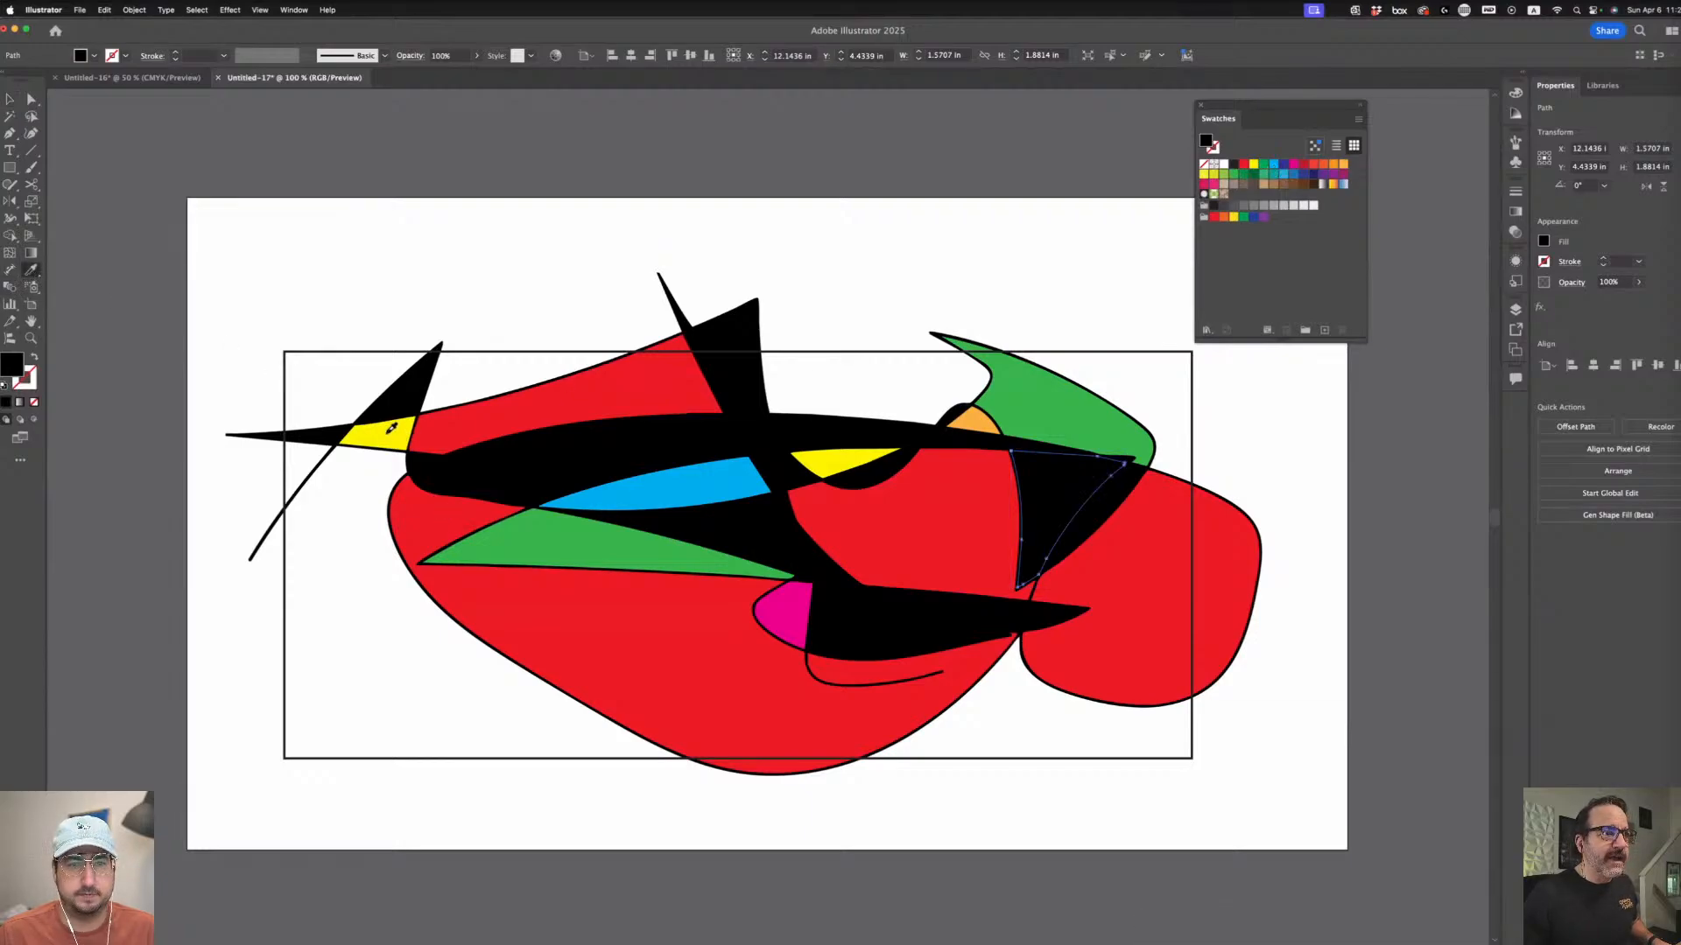
{"action": "left_click", "coordinate": [392, 428]}
{"action": "left_click", "coordinate": [975, 539], "text": "super"}
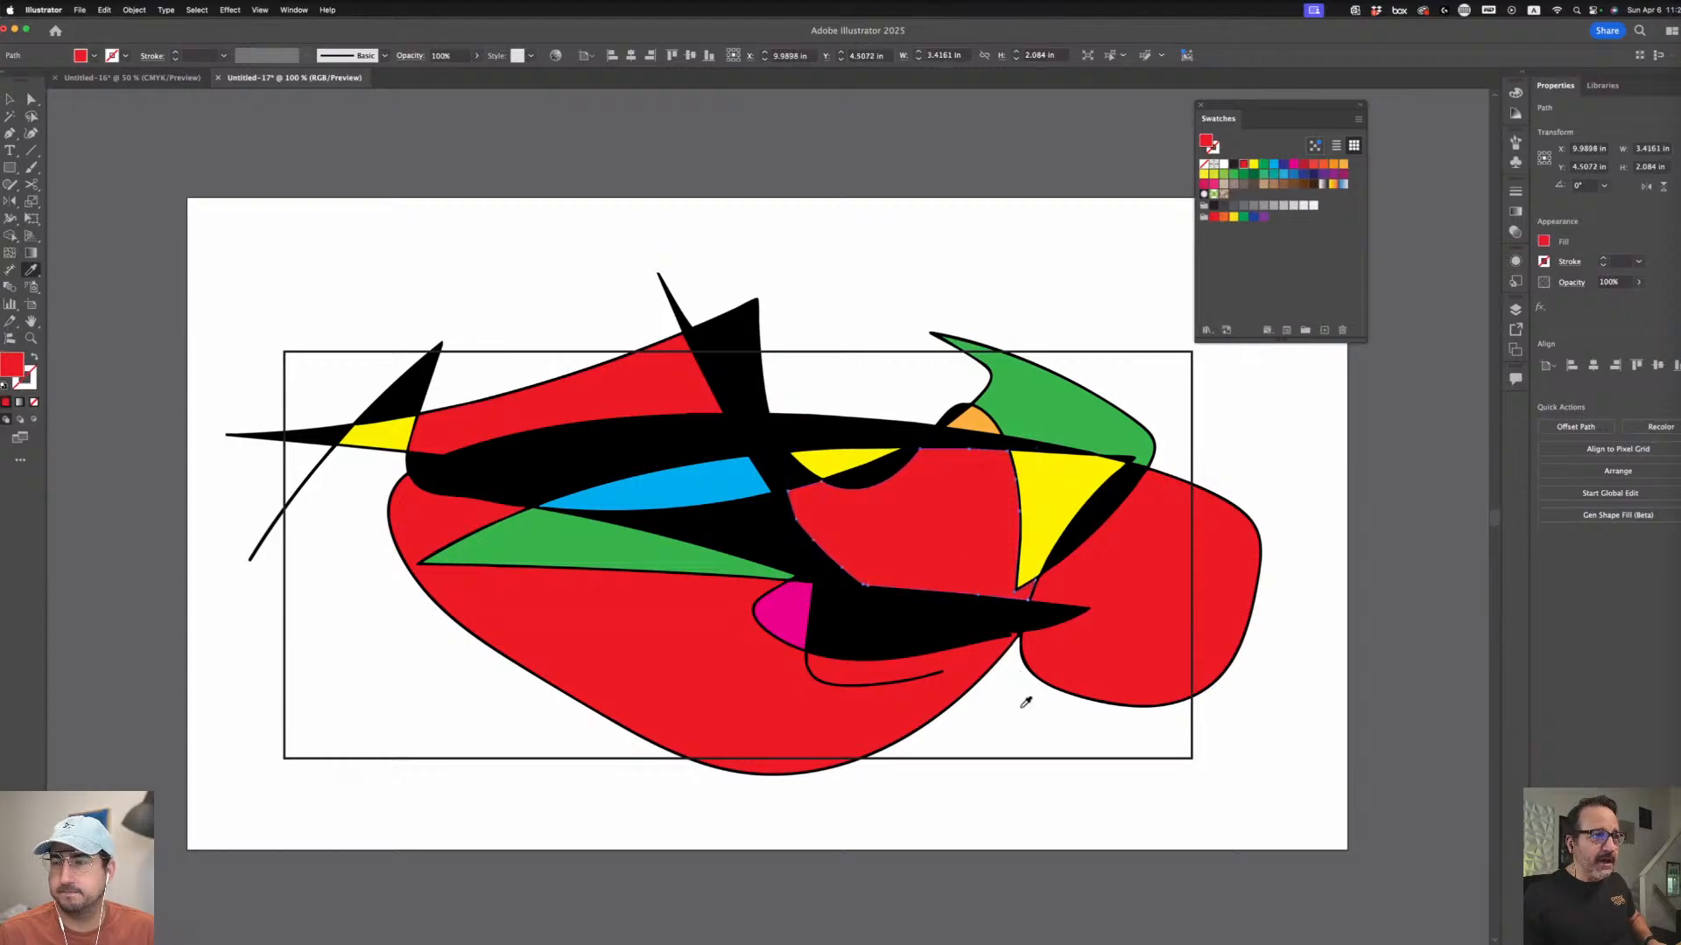
{"action": "key", "text": "super+y"}
{"action": "key", "text": "super+y"}
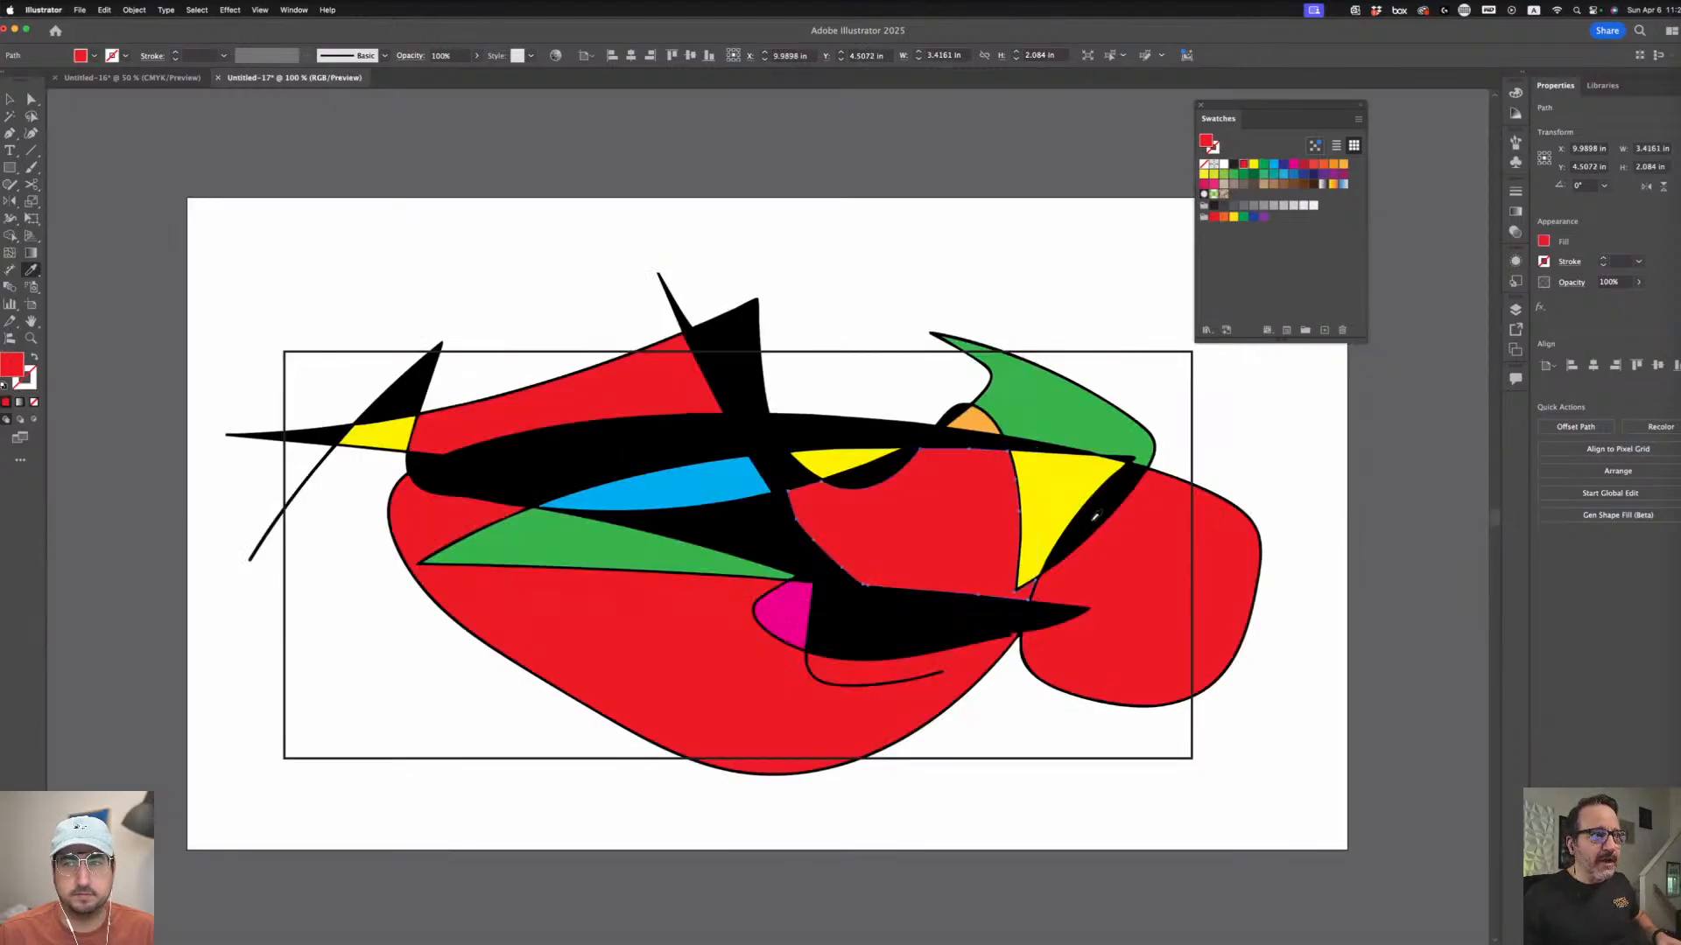
- Try sampled orange and green on the thin sliver beside the large yellow triangle, settle on blue, and select the long black shape
{"action": "left_click", "coordinate": [1094, 517], "text": "super"}
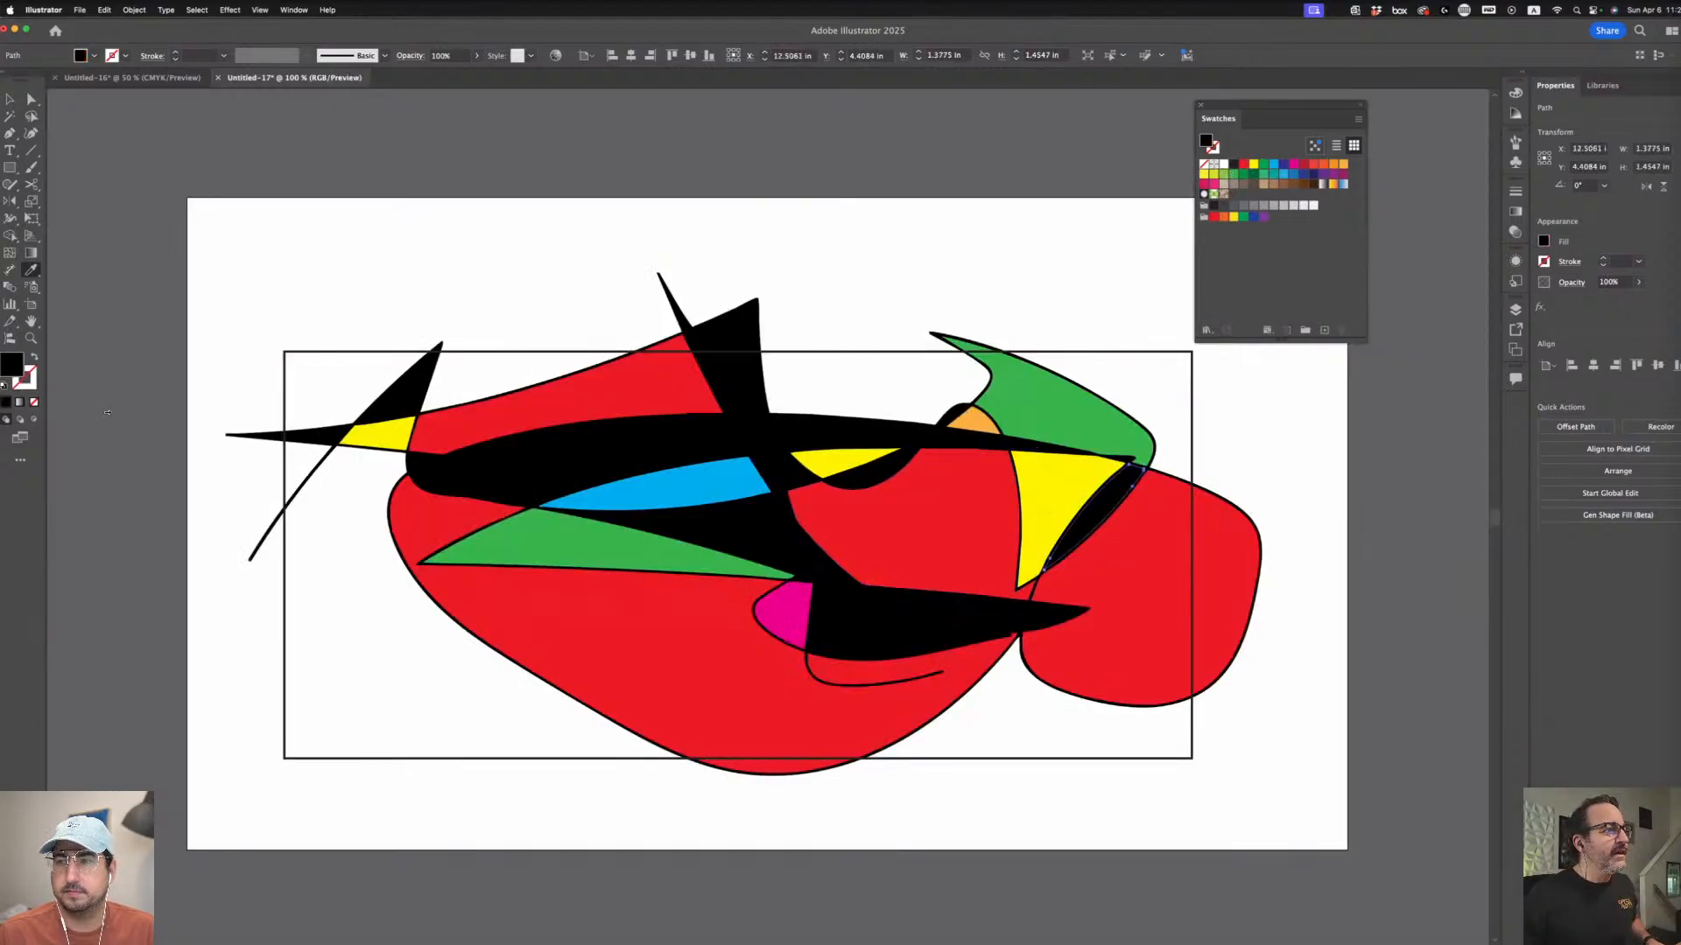
{"action": "left_click", "coordinate": [974, 412]}
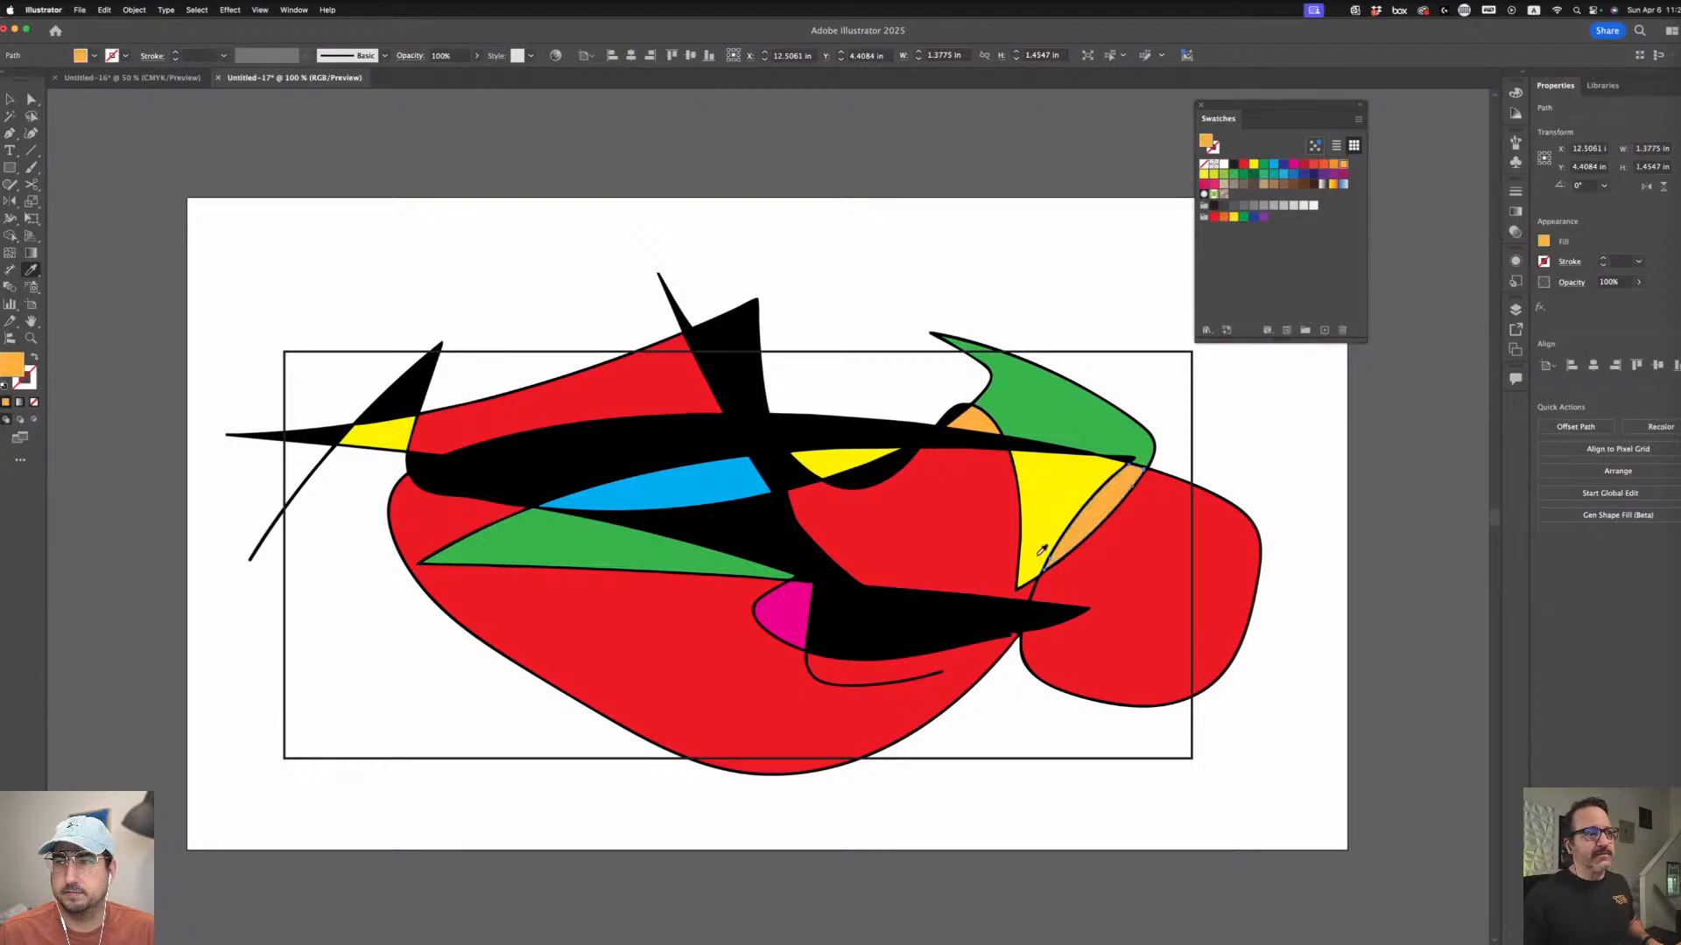
{"action": "left_click", "coordinate": [650, 547]}
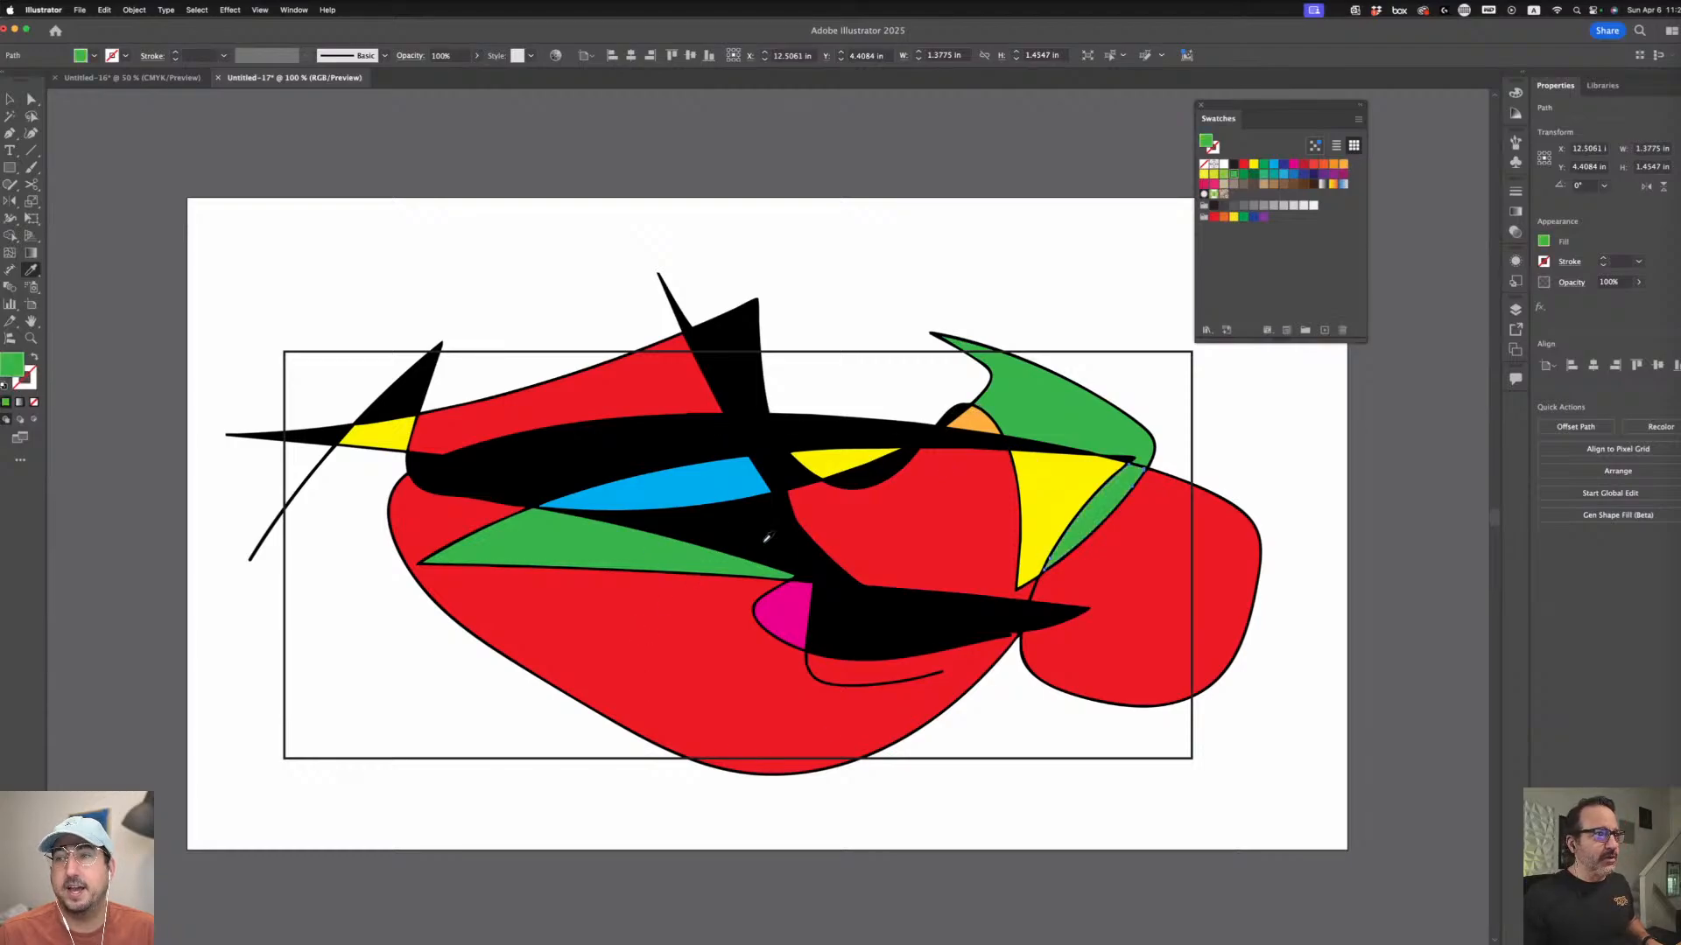
{"action": "left_click", "coordinate": [32, 99]}
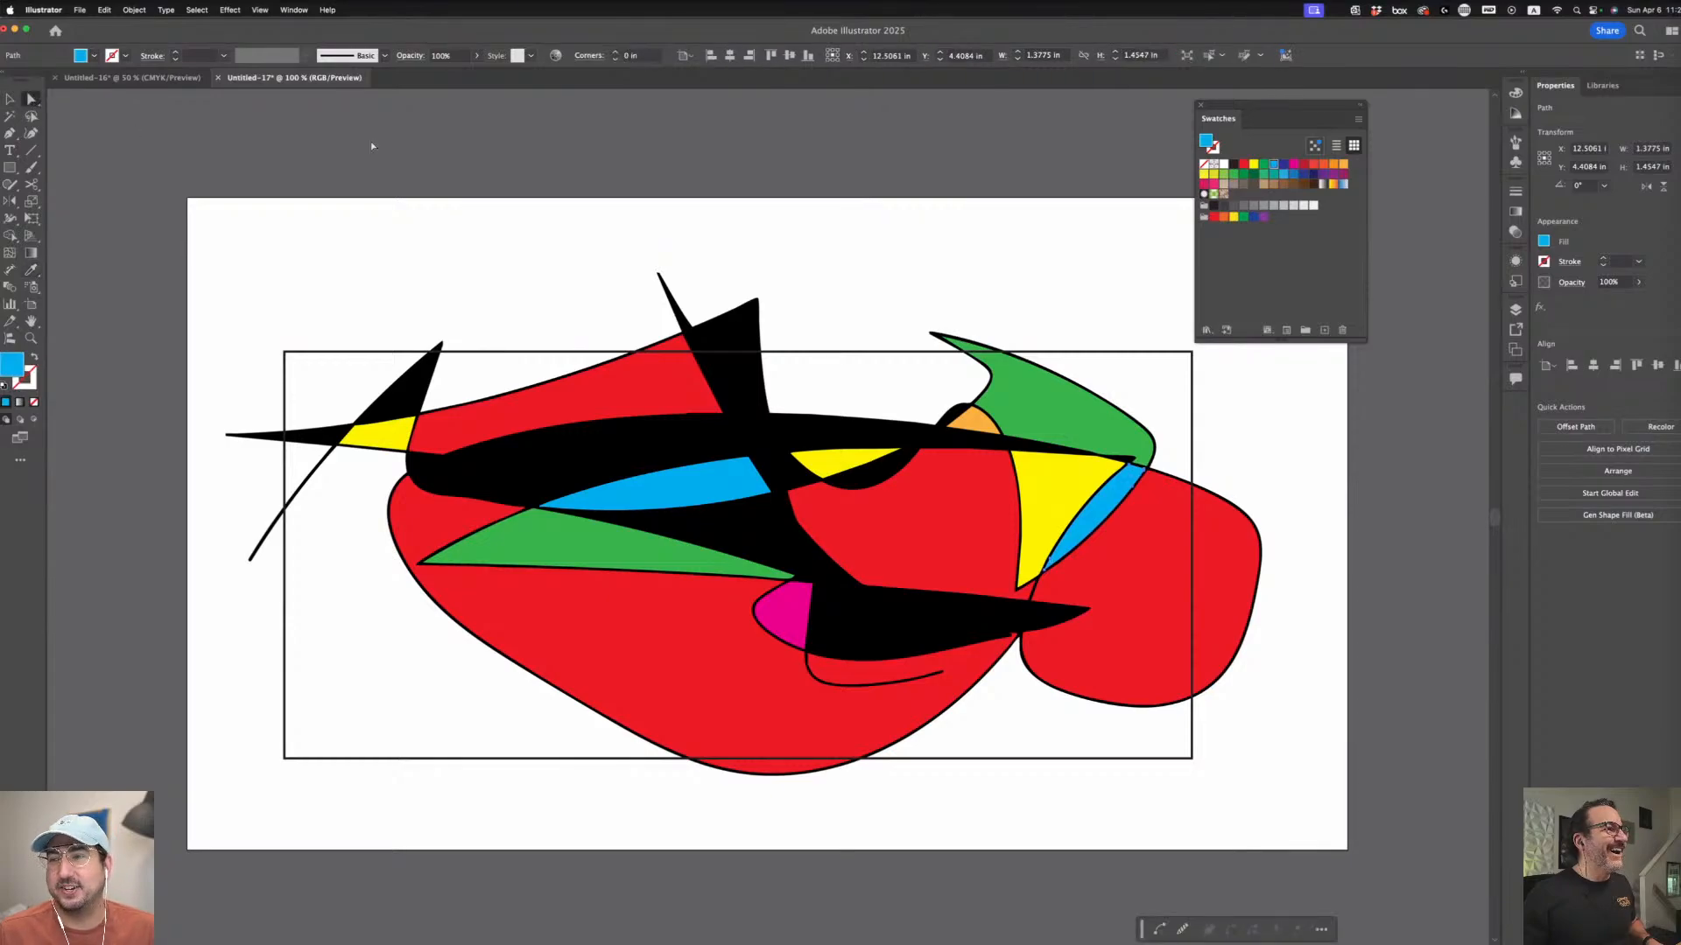
{"action": "left_click", "coordinate": [617, 470]}
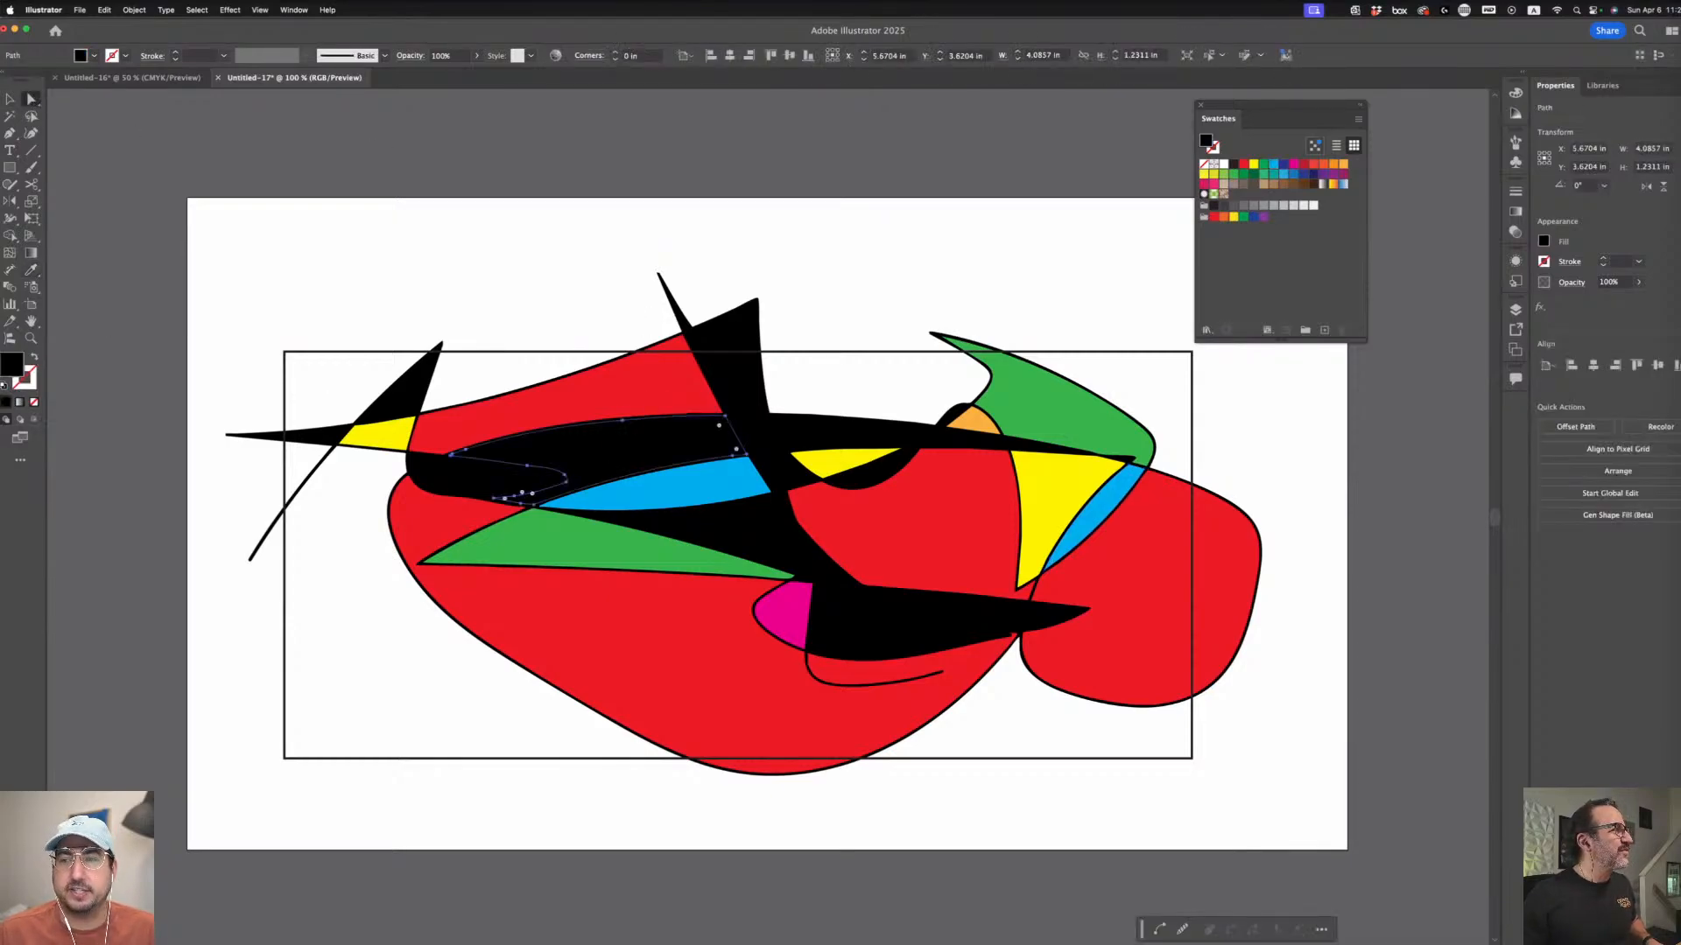
- Try pink on the selected long black shape, settle on yellow-green, and compare the black outline path in outline view
{"action": "left_click", "coordinate": [31, 271]}
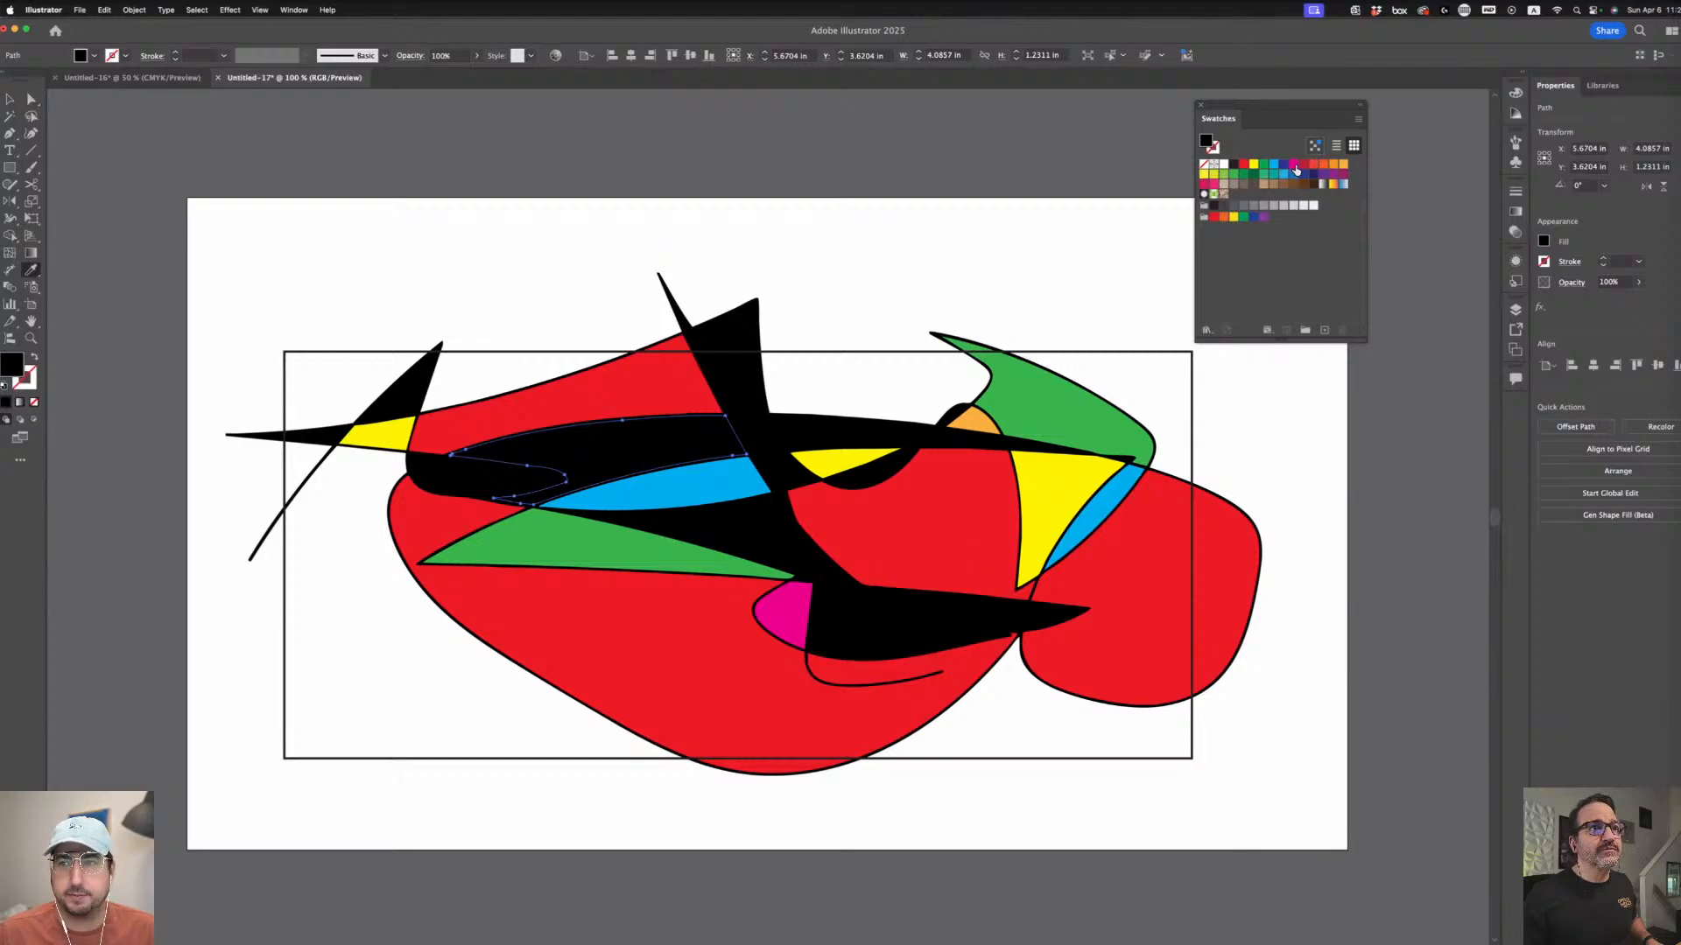
{"action": "left_click", "coordinate": [1213, 185]}
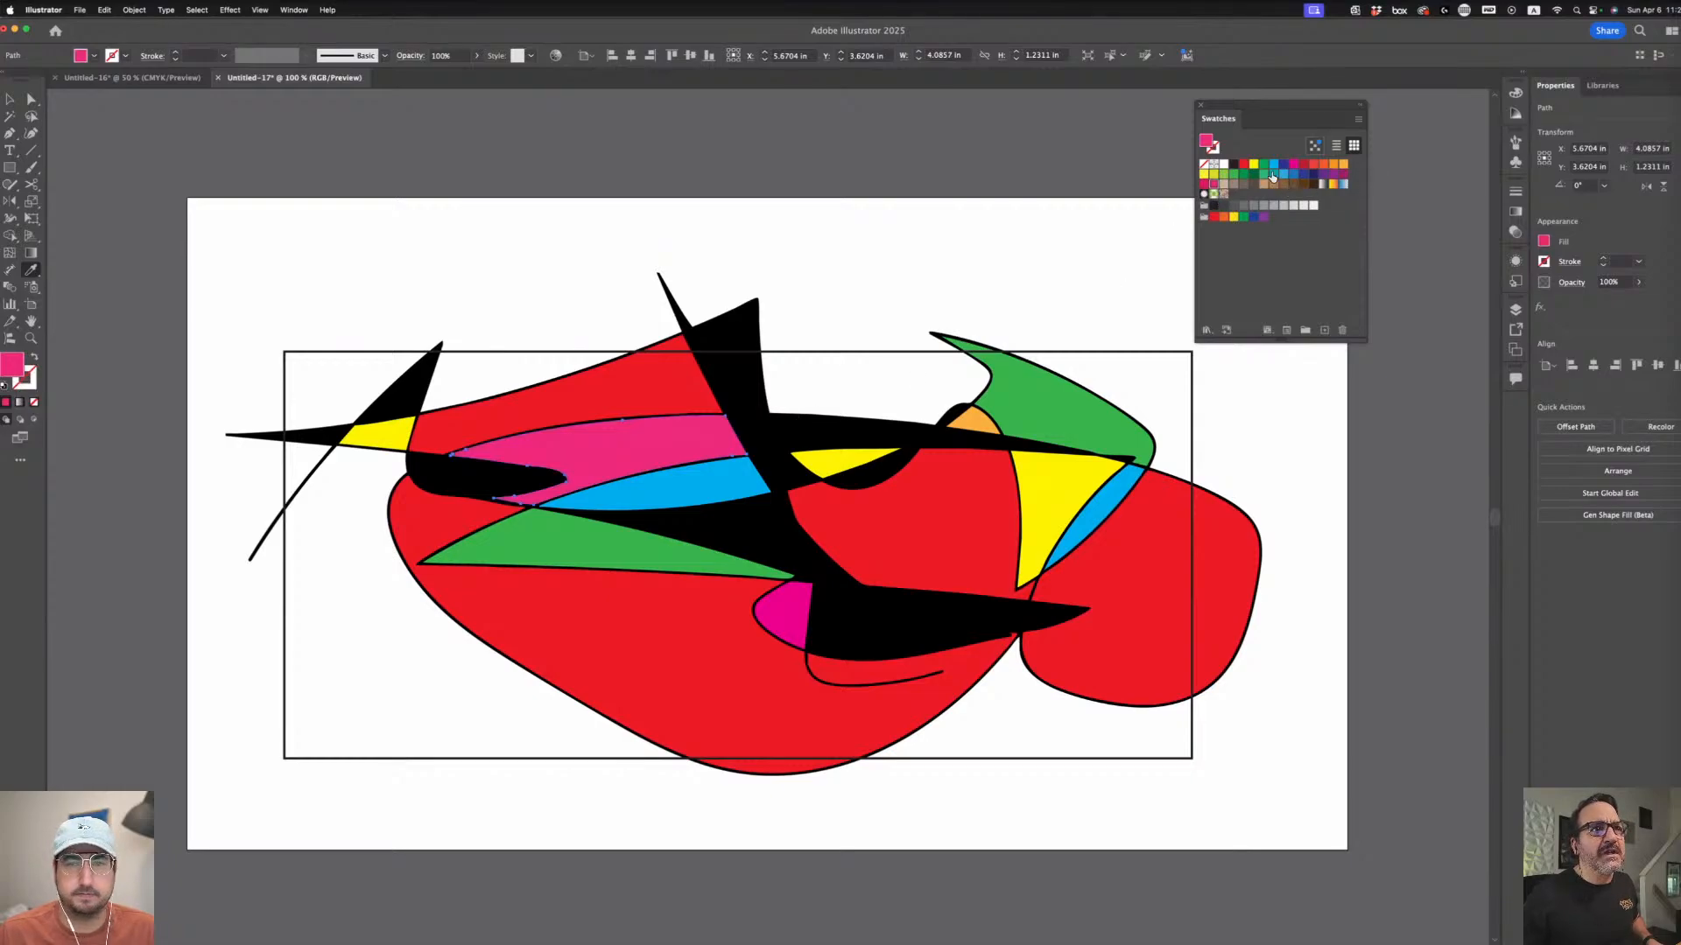
{"action": "left_click", "coordinate": [1213, 174]}
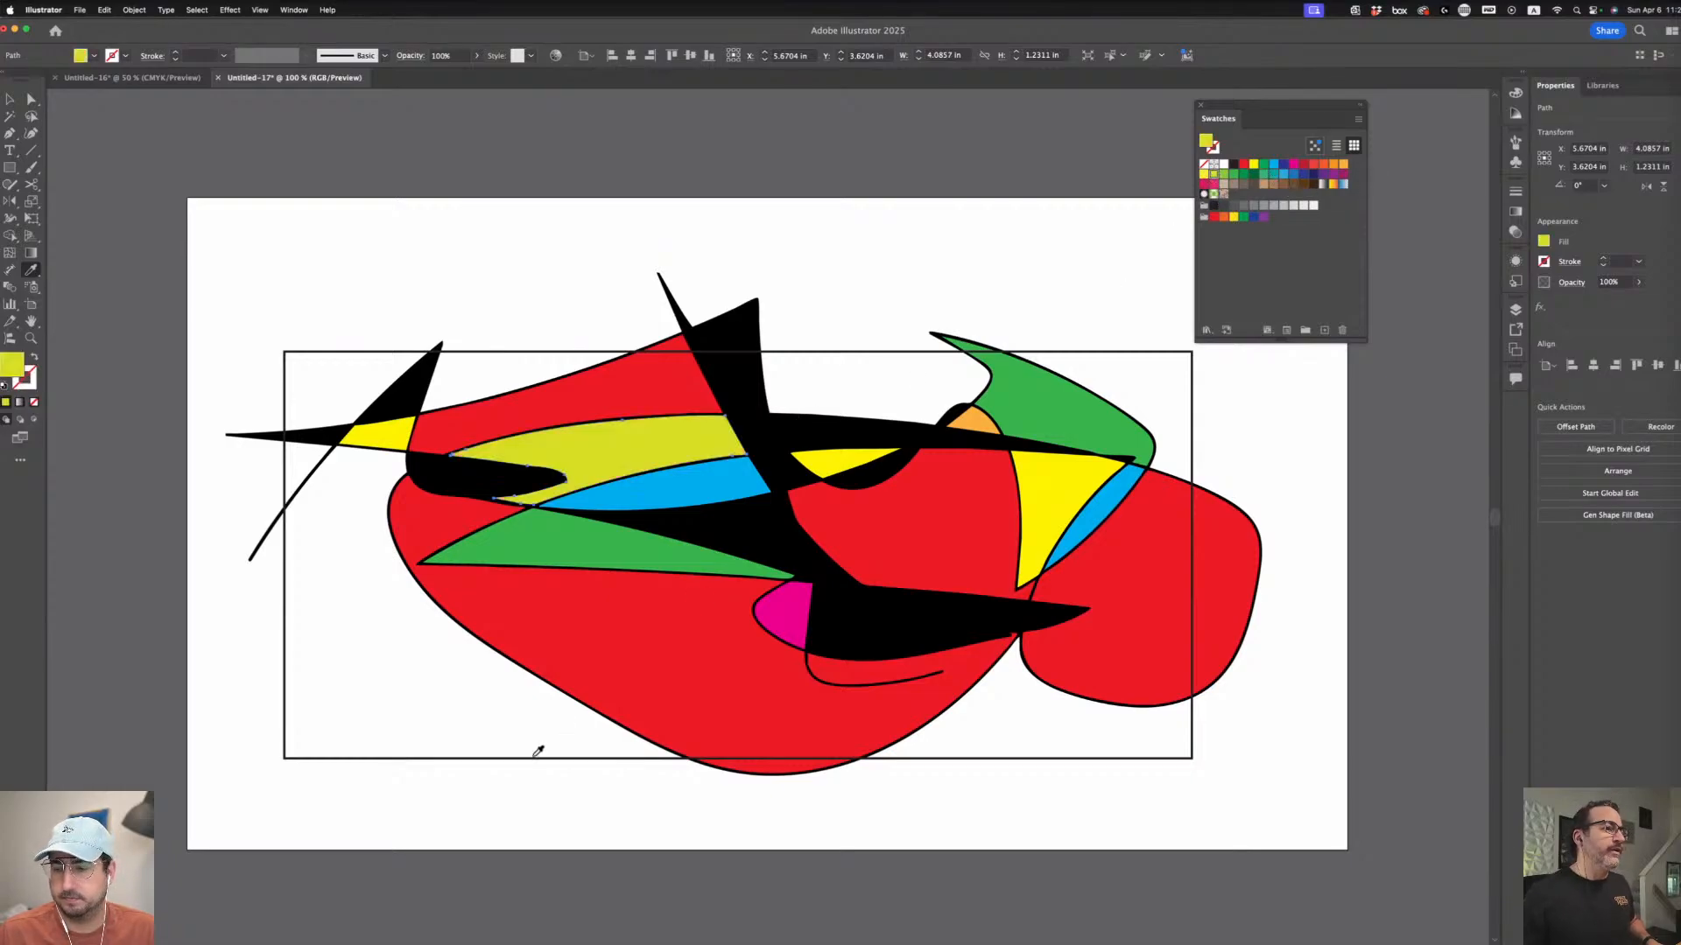
{"action": "left_click", "coordinate": [852, 683]}
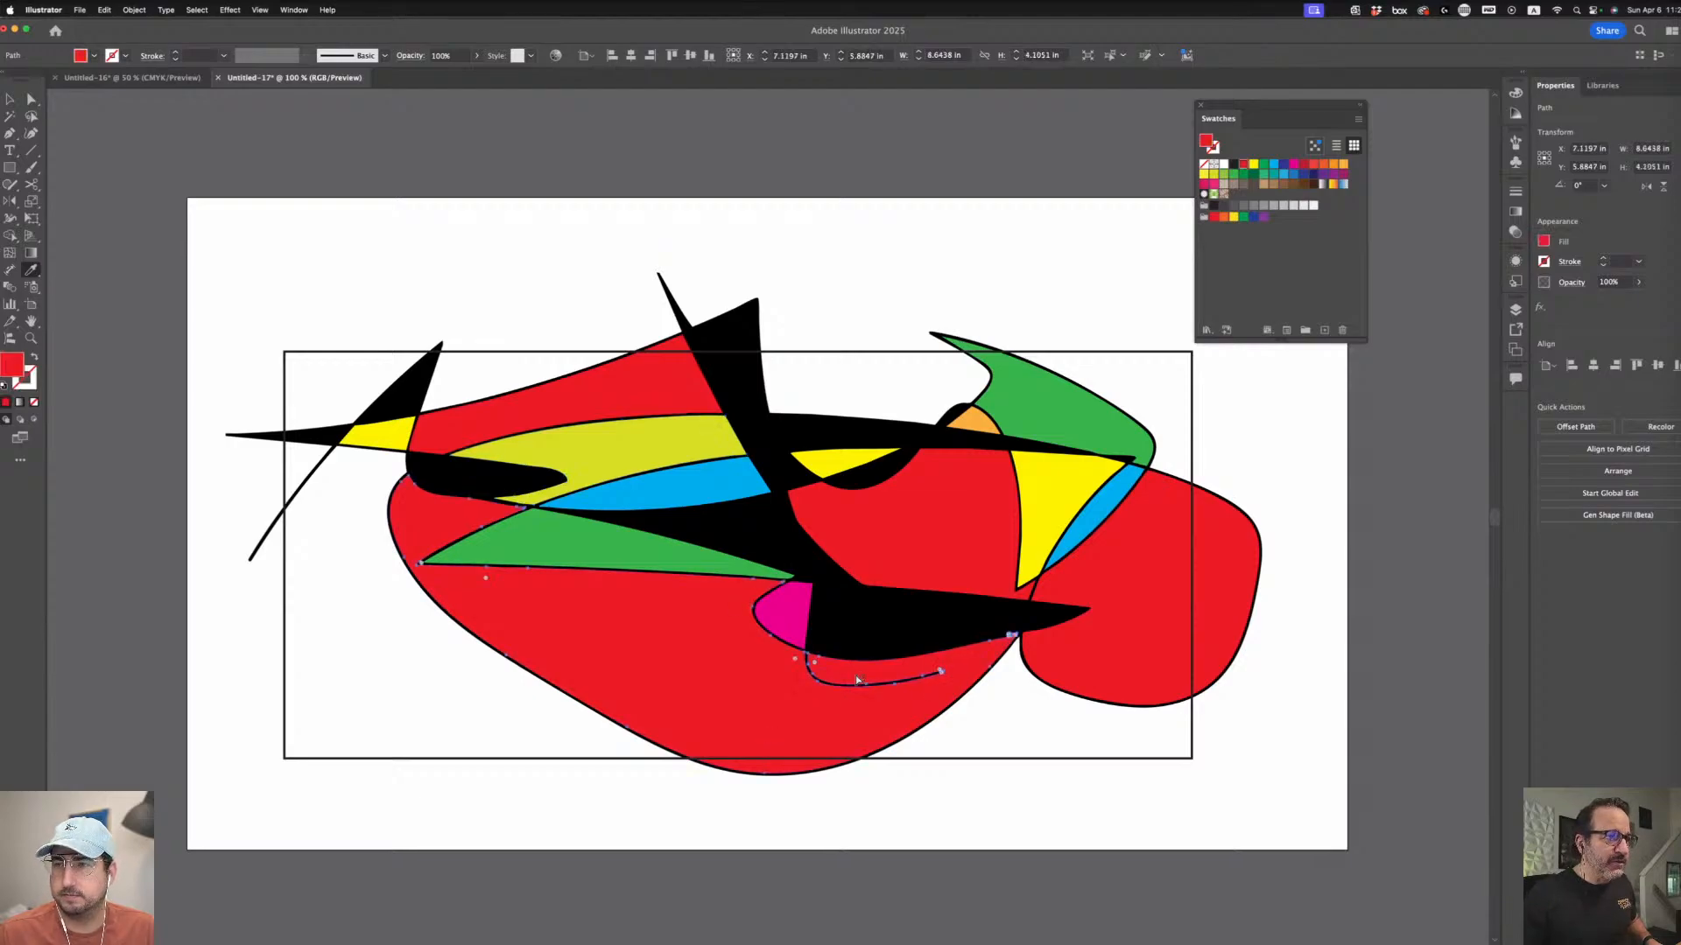
{"action": "key", "text": "super+a"}
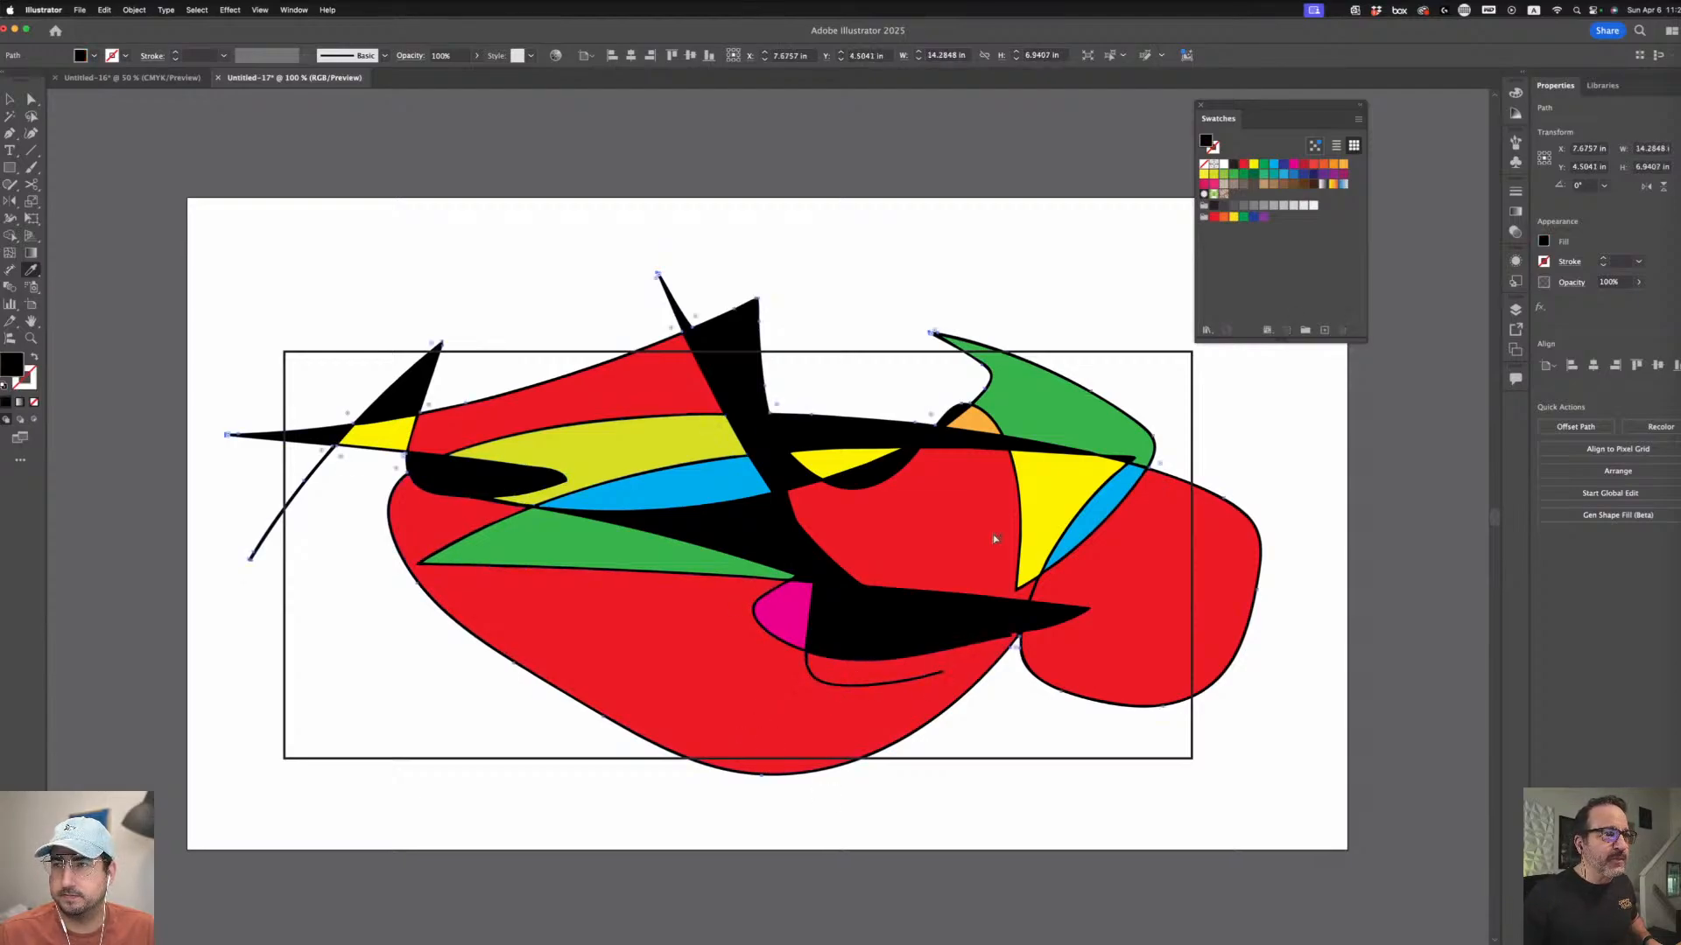
{"action": "key", "text": "super+y"}
{"action": "key", "text": "super+y"}
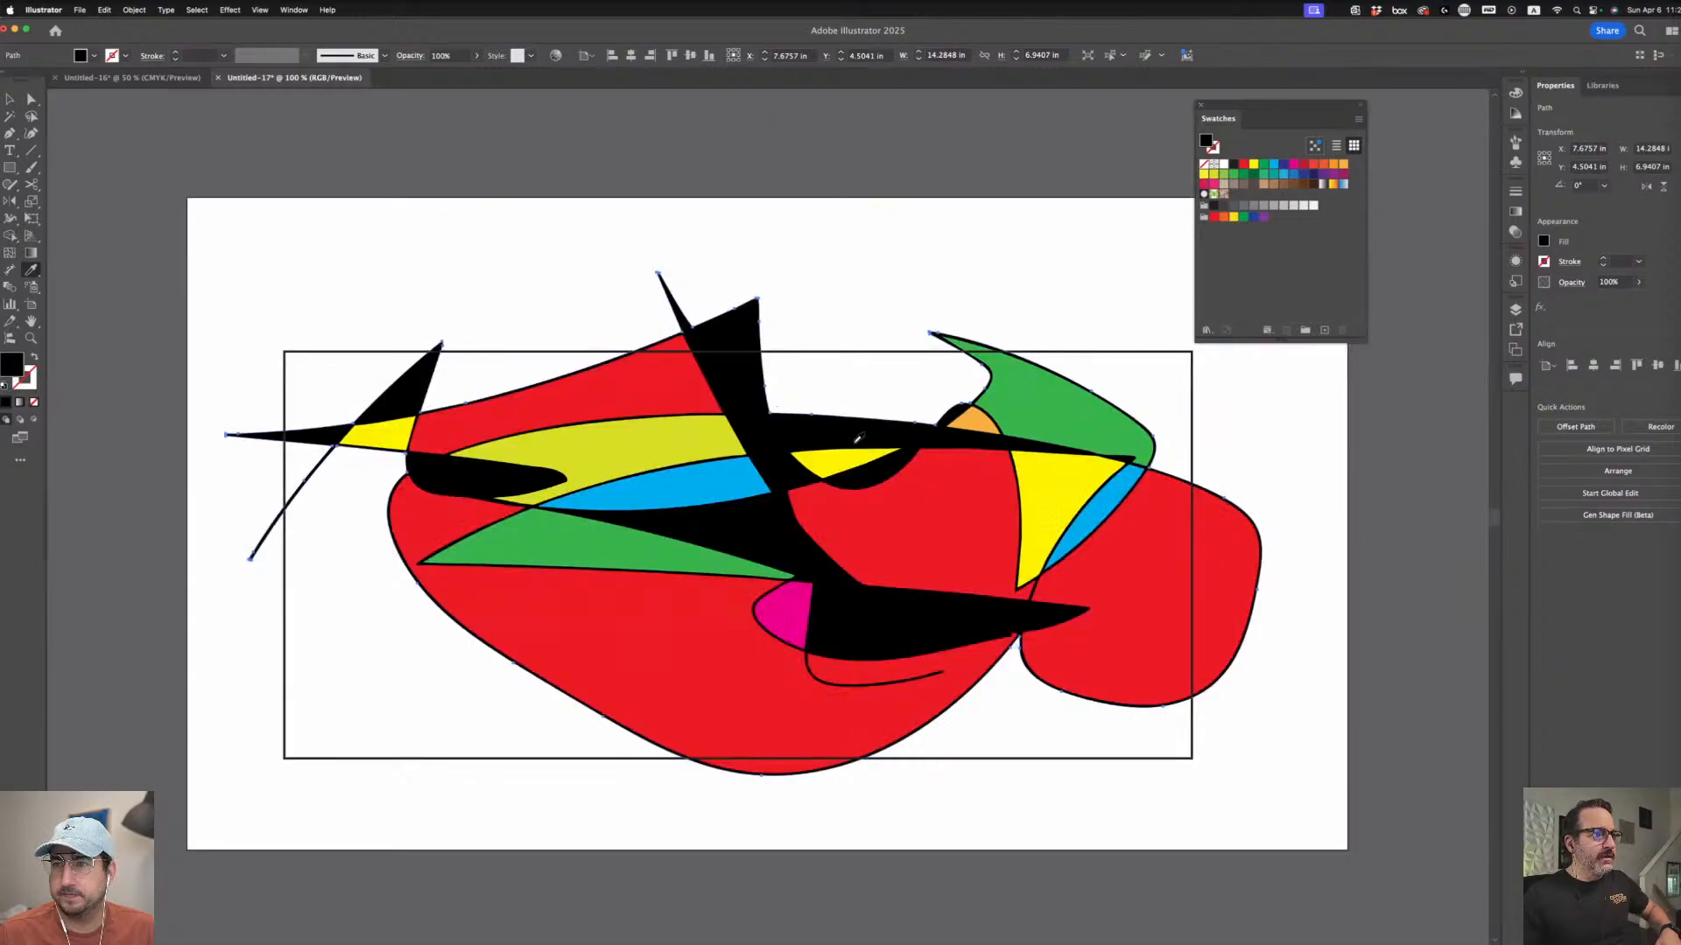
- Fill the black triangle at the artwork's upper middle and the narrow black shape above the small yellow one with light blue
{"action": "left_click", "coordinate": [31, 99]}
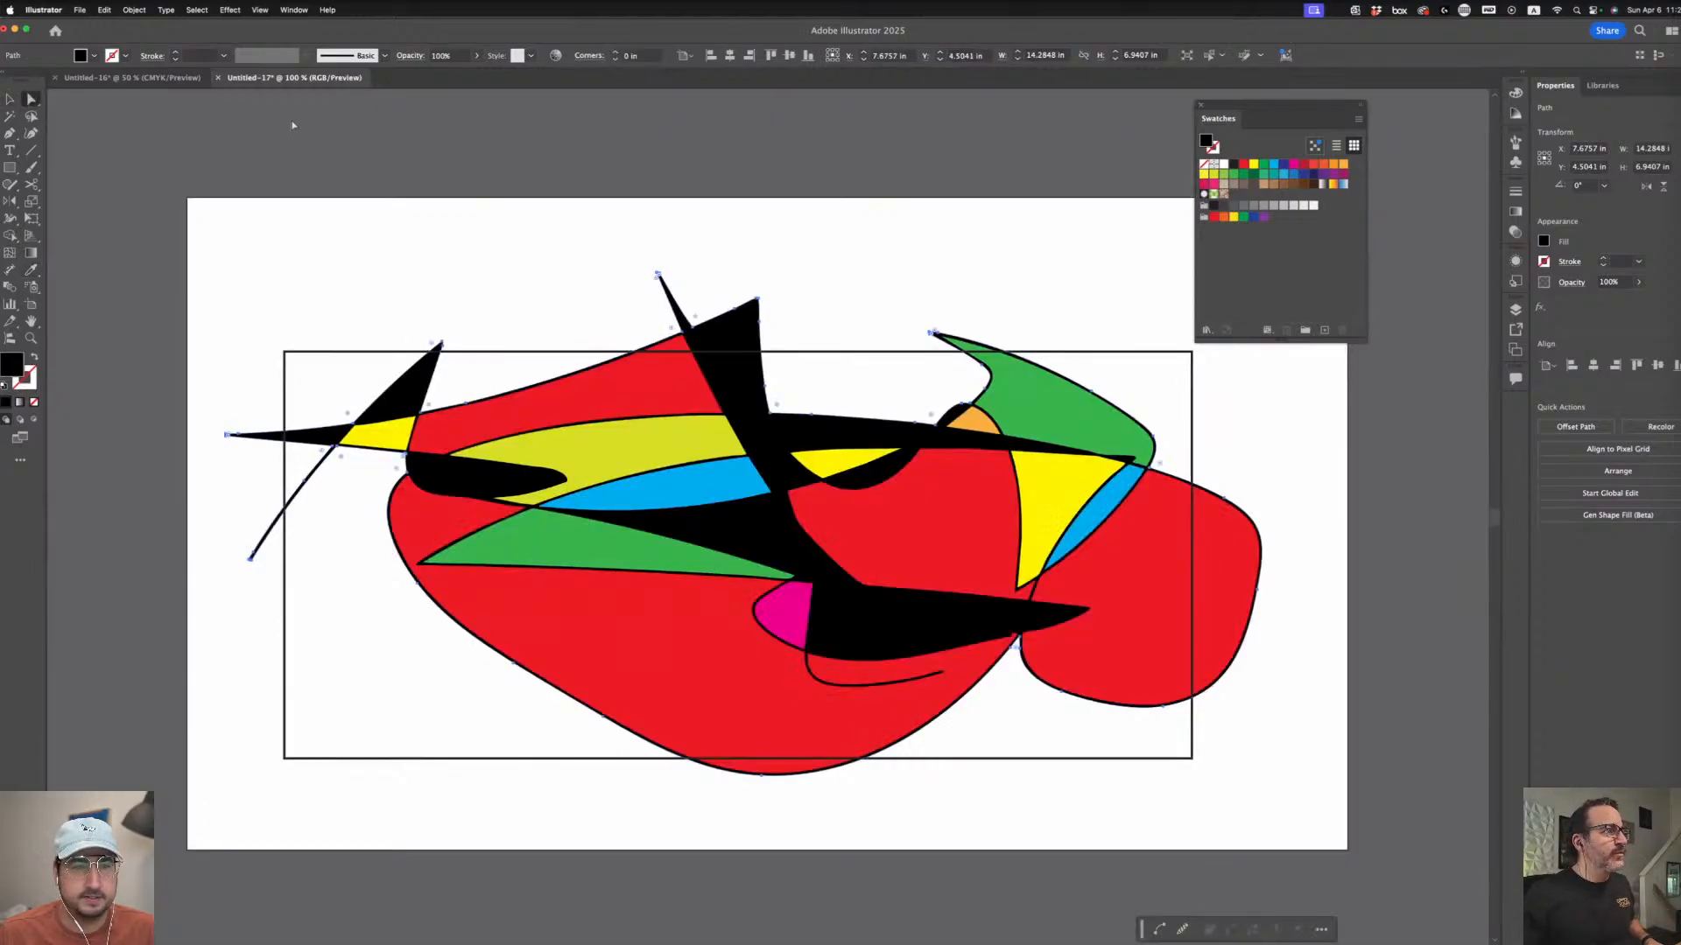
{"action": "left_click", "coordinate": [782, 422]}
{"action": "left_click", "coordinate": [743, 371], "text": "shift"}
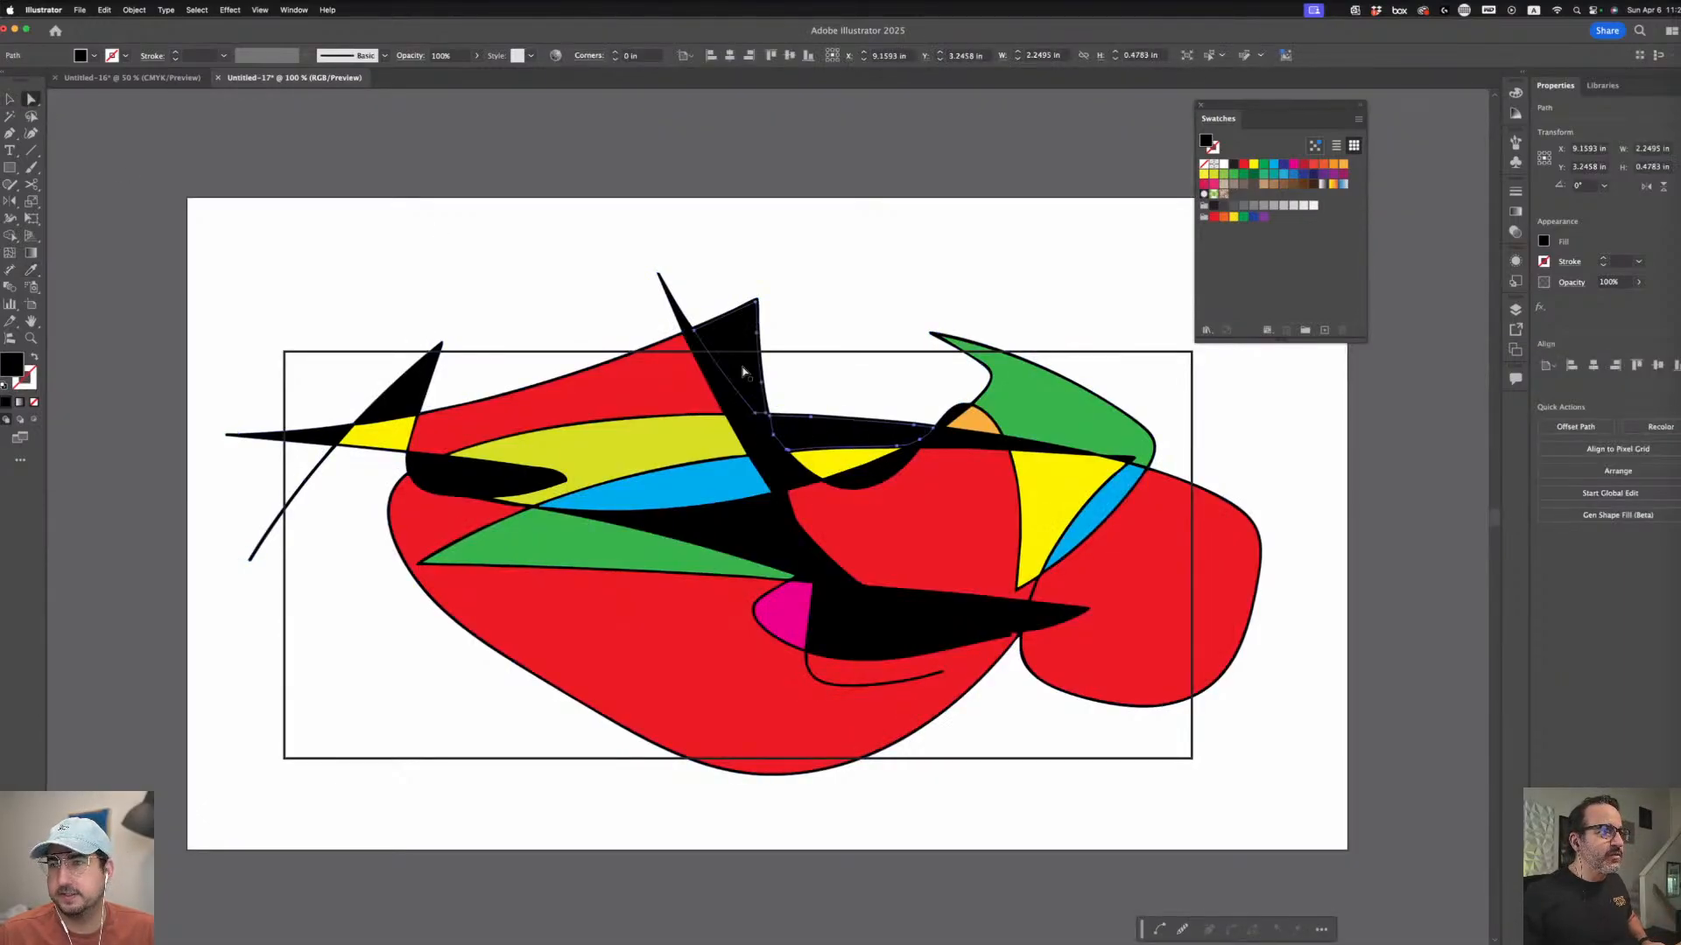
{"action": "left_click", "coordinate": [1274, 166]}
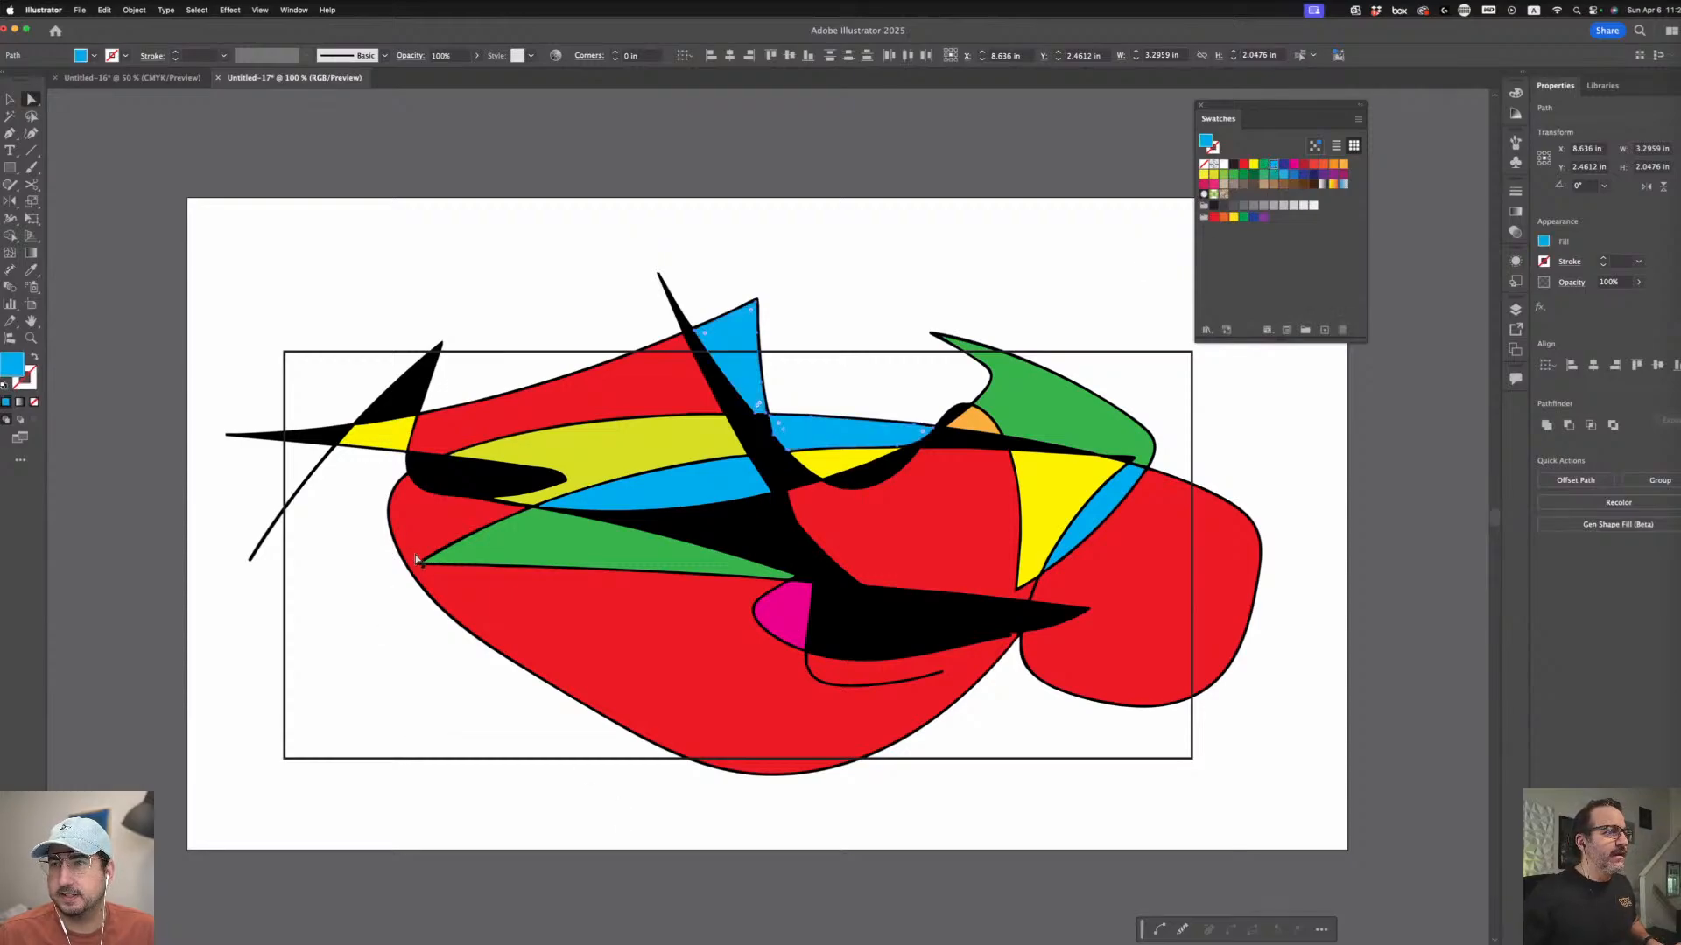
{"action": "right_click", "coordinate": [70, 138]}
{"action": "key", "text": "Escape"}
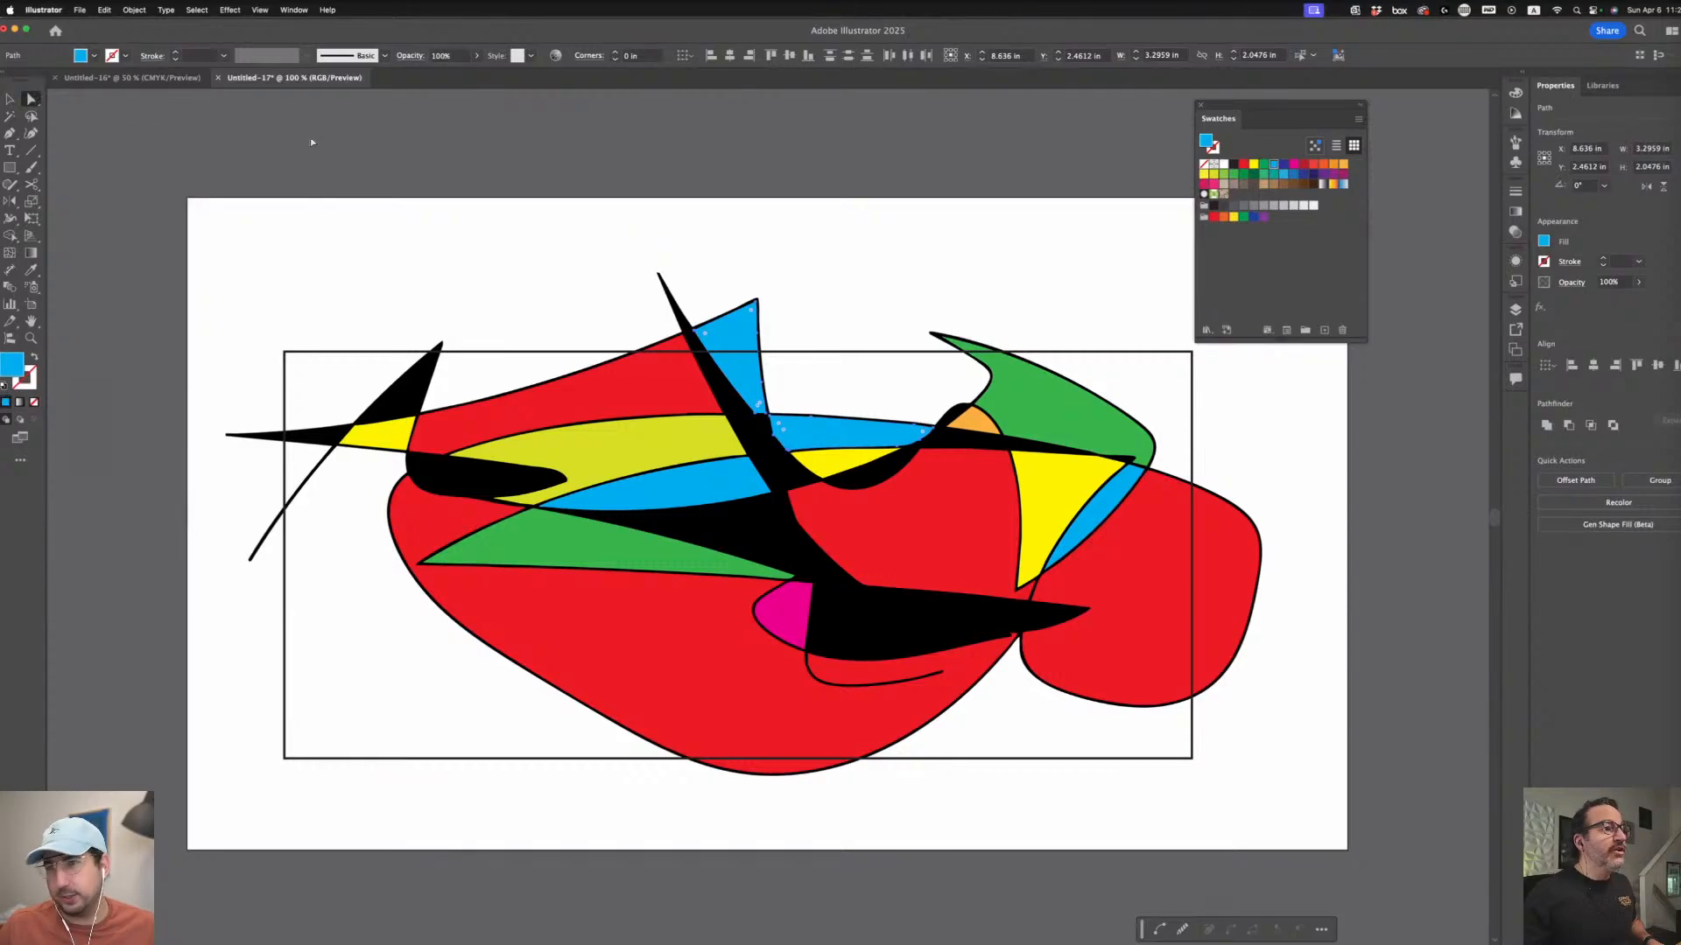
{"action": "left_click", "coordinate": [555, 233]}
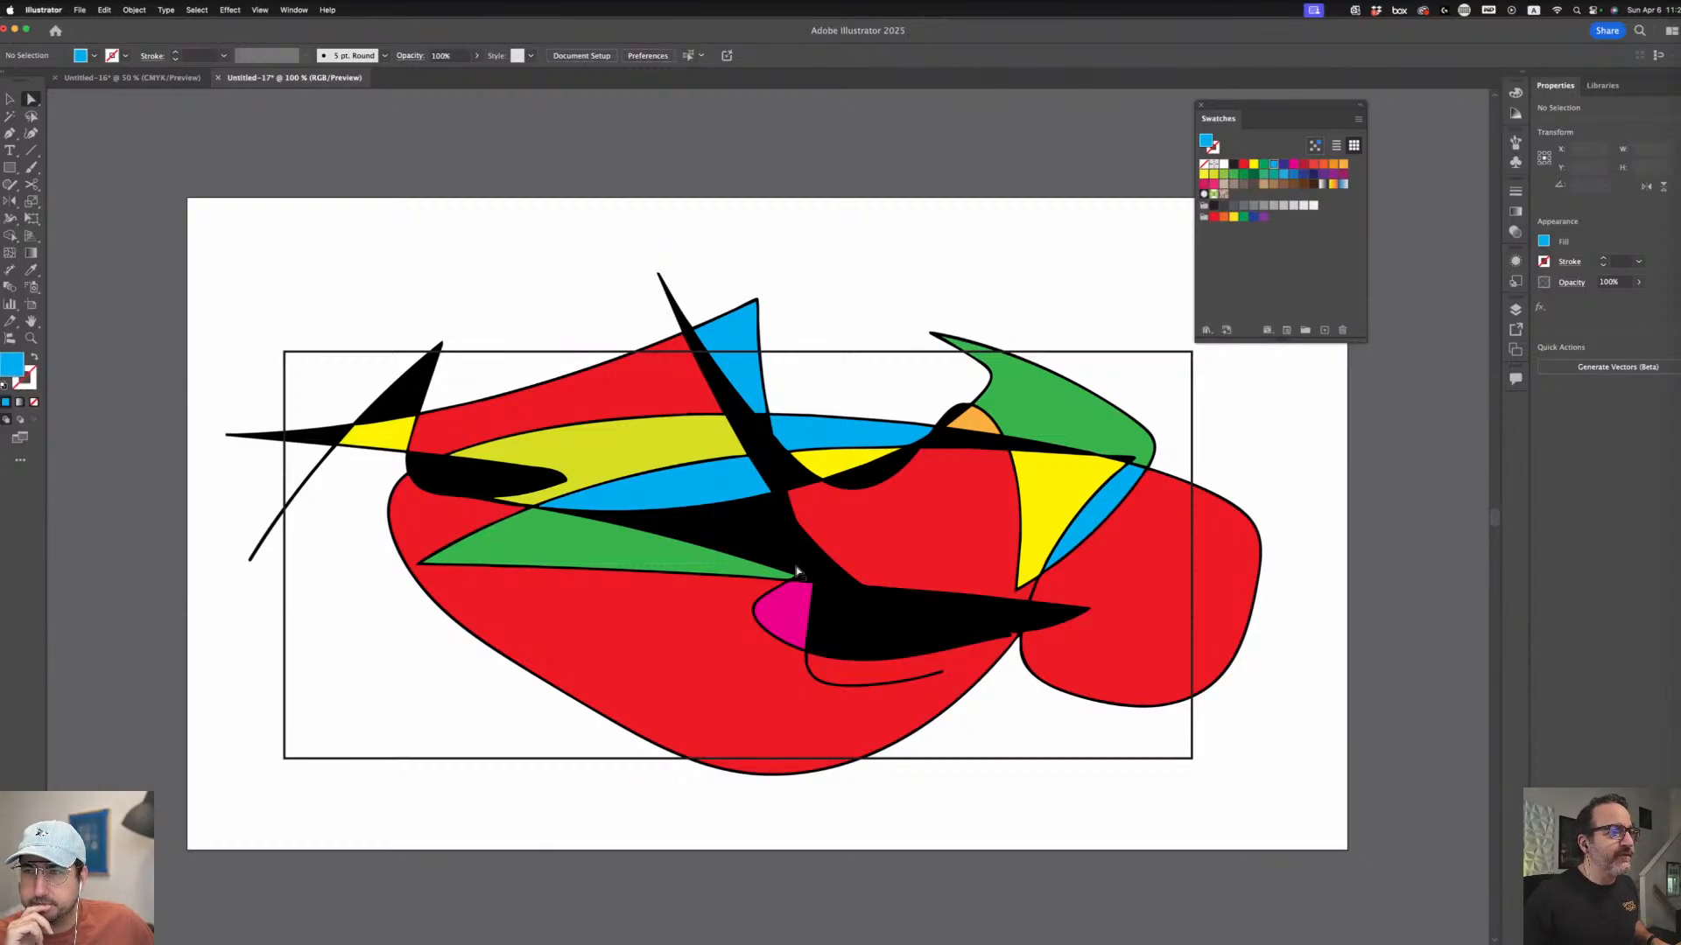
- Fill the black wedge above the long green shape with sampled yellow, and the black shape beside the magenta one with sampled blue
{"action": "left_click", "coordinate": [749, 554]}
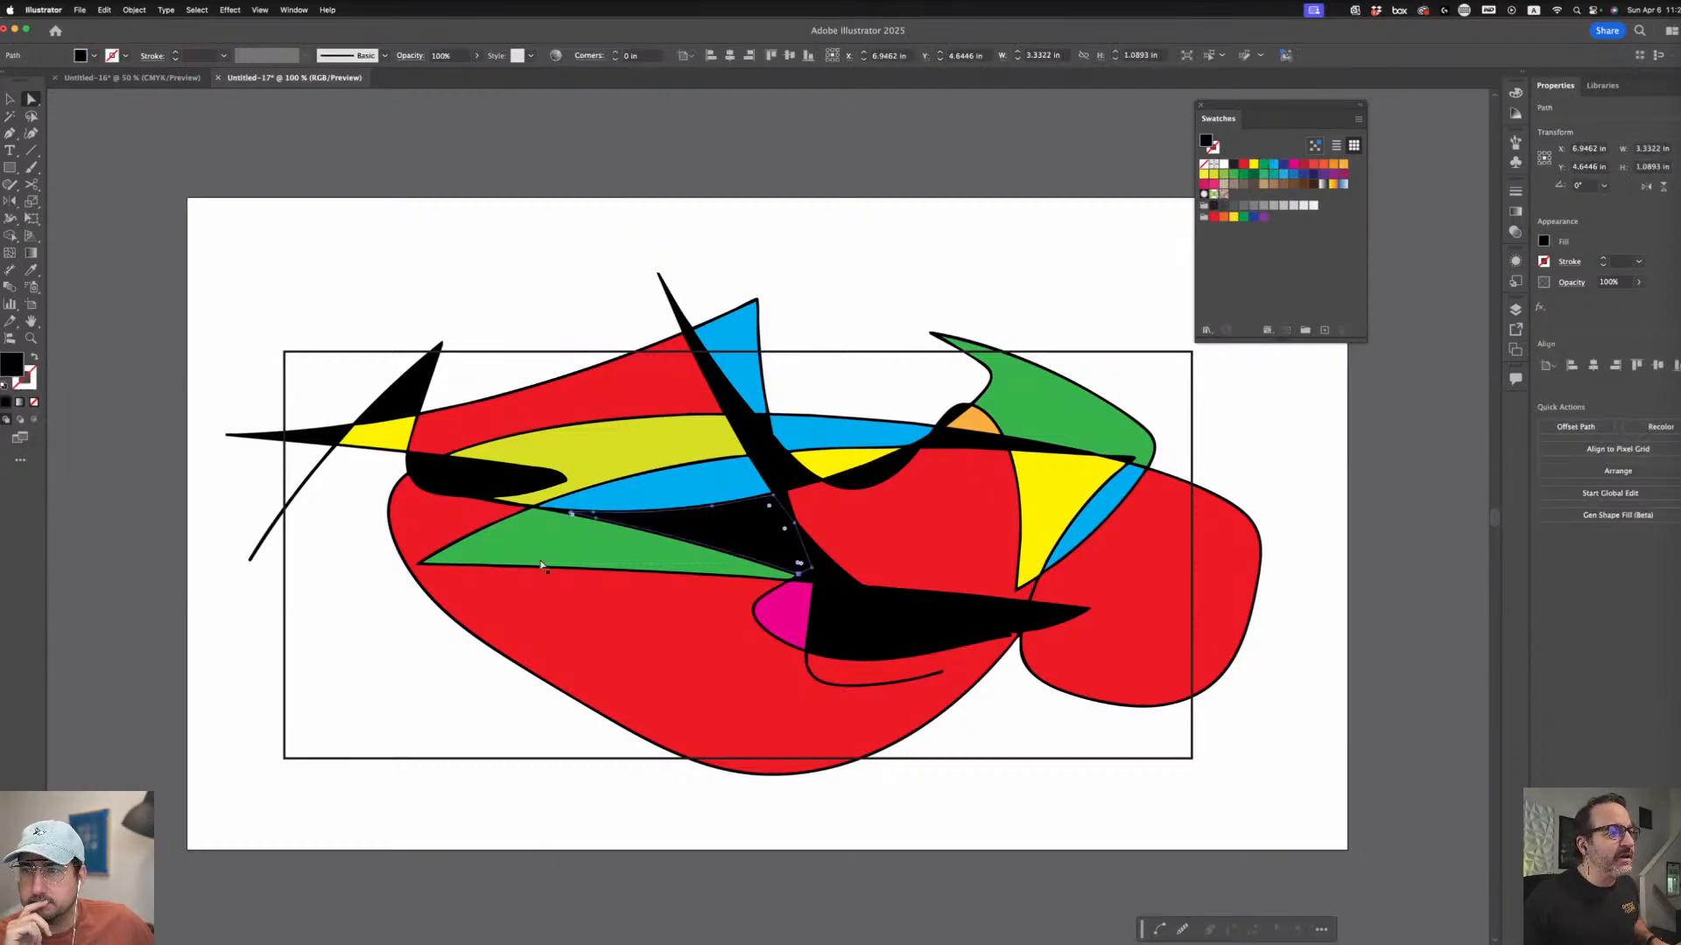
{"action": "left_click", "coordinate": [31, 271]}
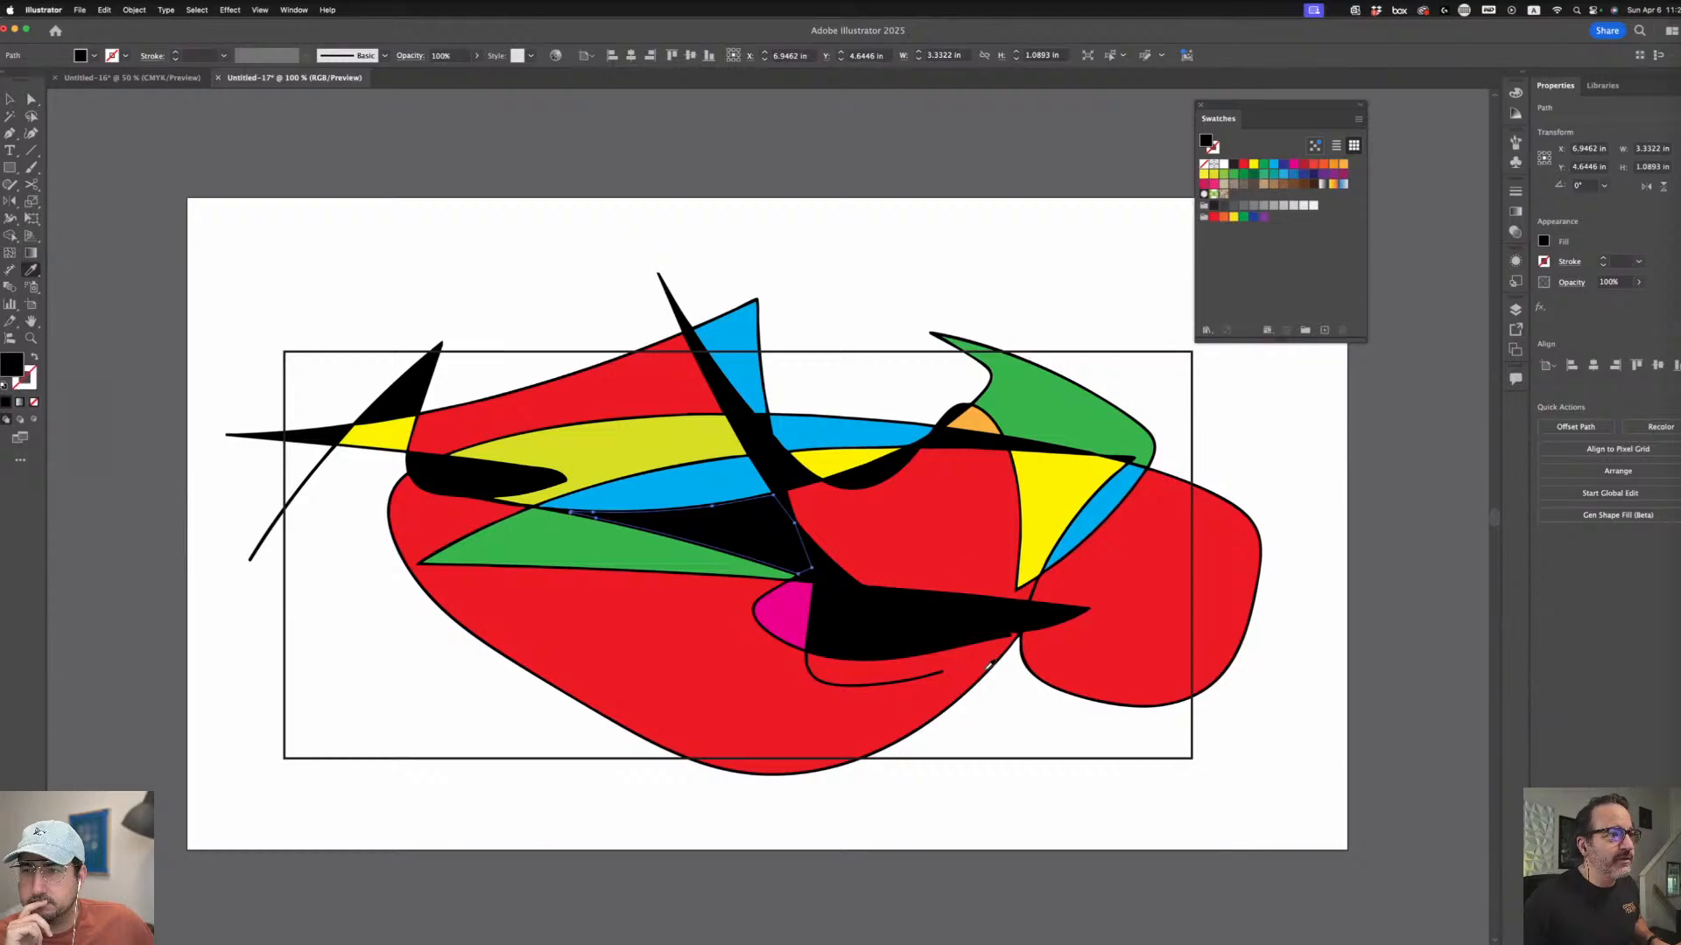
{"action": "left_click", "coordinate": [1071, 481]}
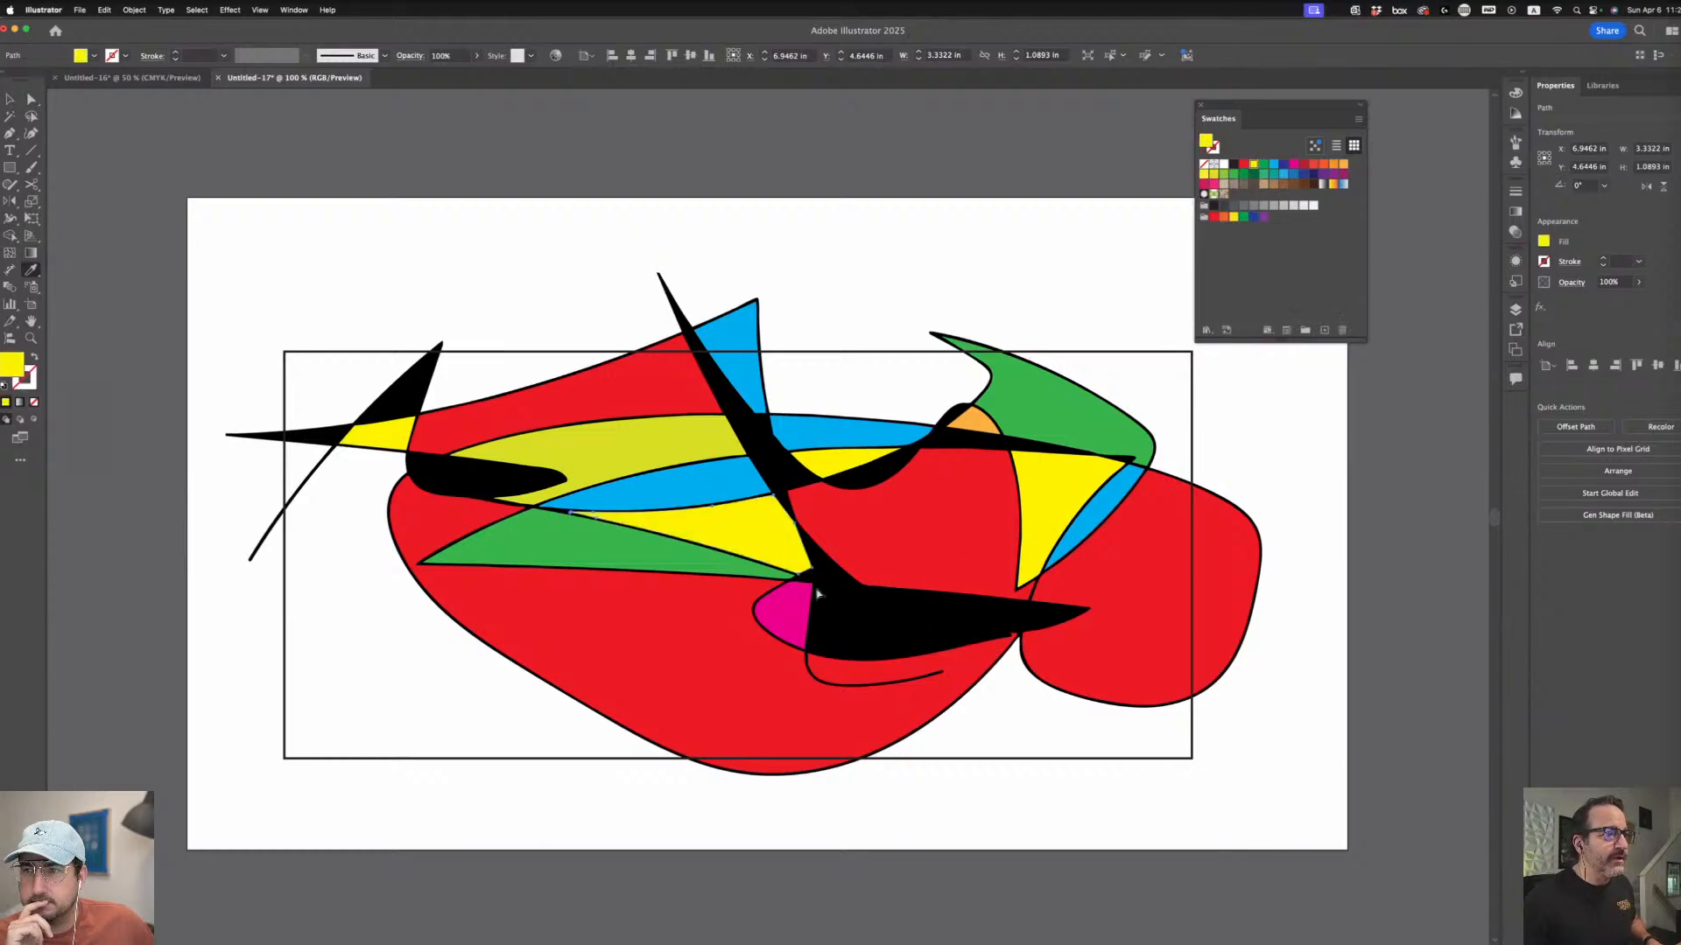
{"action": "left_click", "coordinate": [875, 630], "text": "super"}
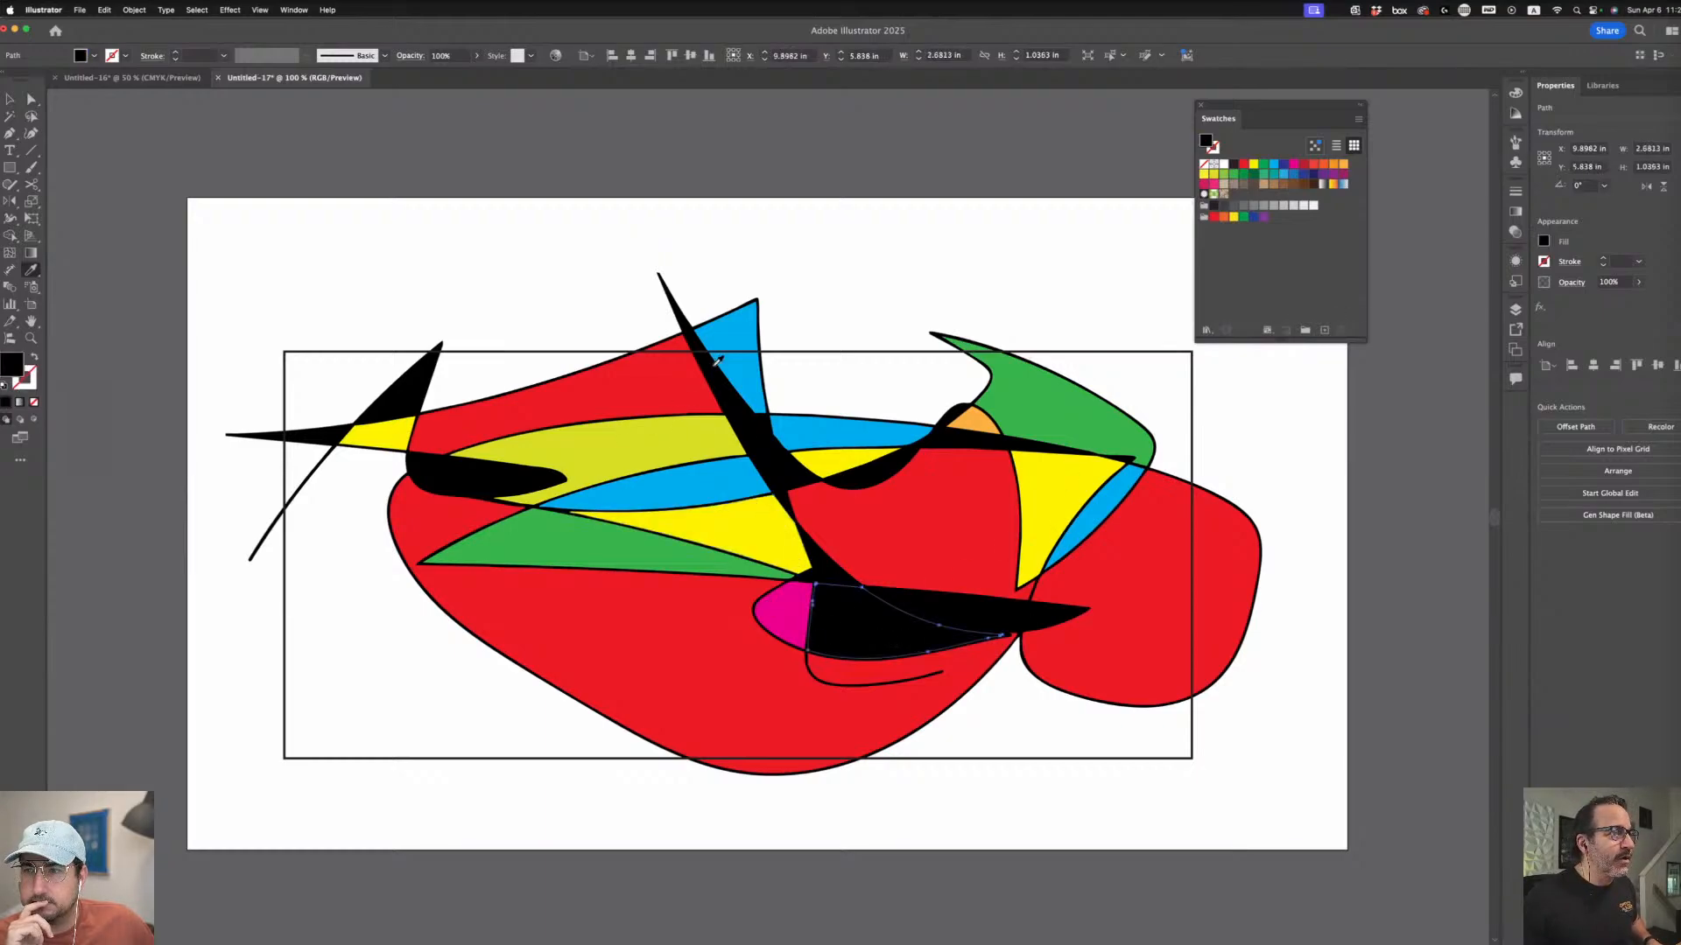
{"action": "left_click", "coordinate": [744, 362]}
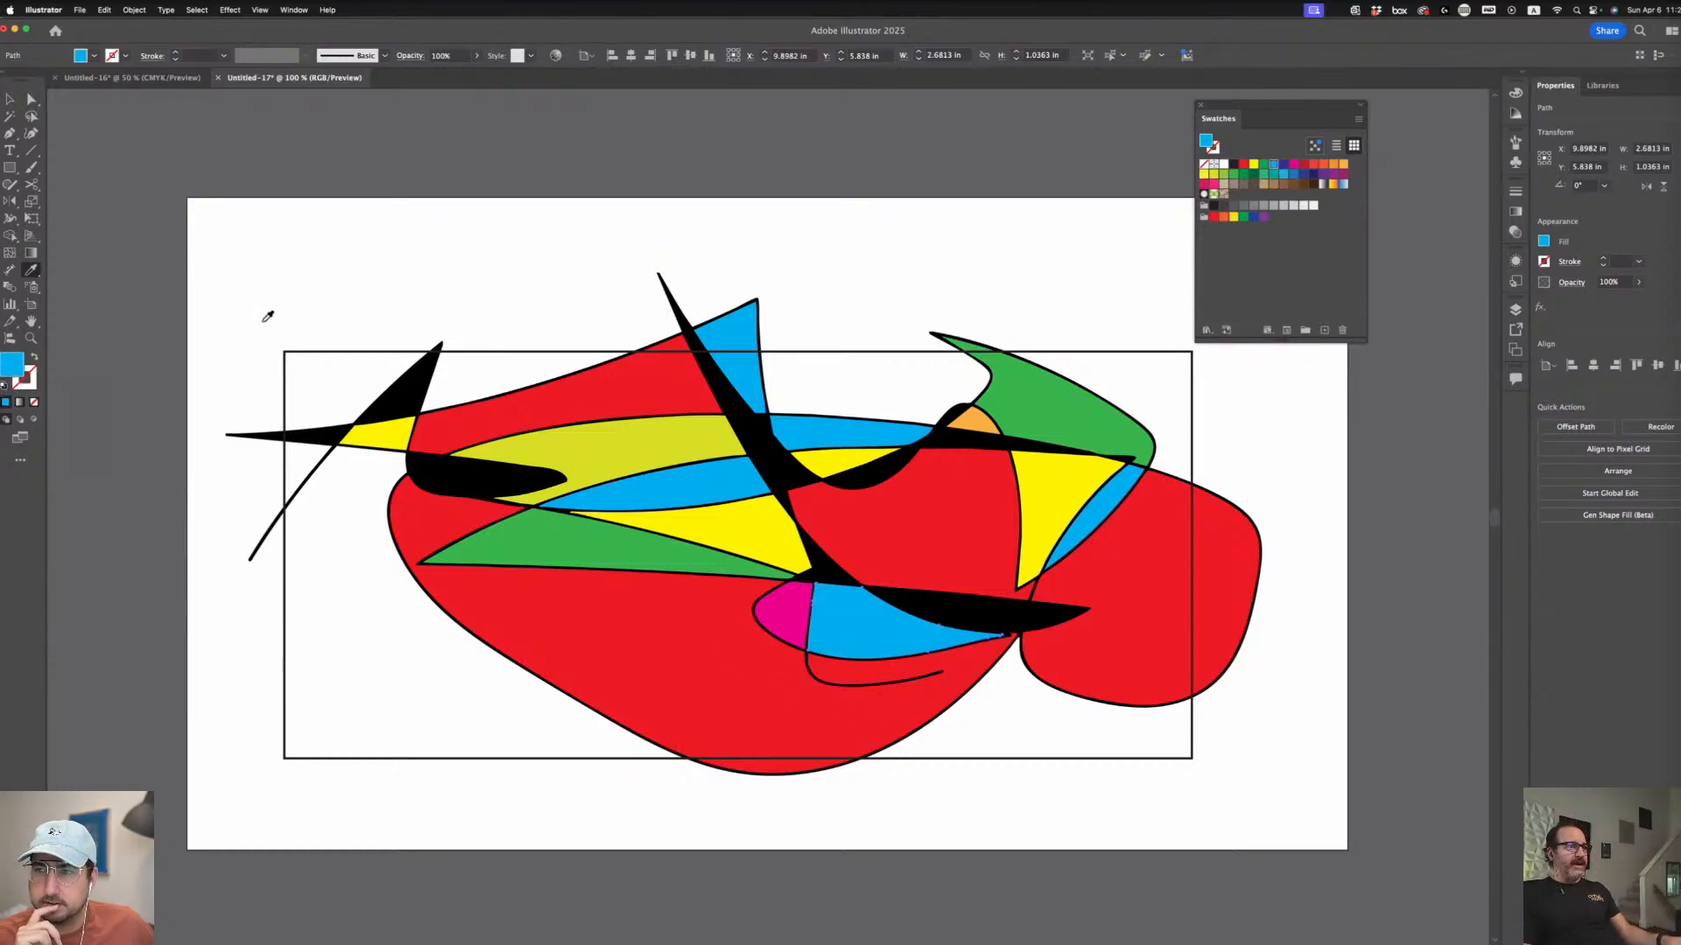
{"action": "left_click", "coordinate": [14, 95]}
{"action": "left_click", "coordinate": [914, 352]}
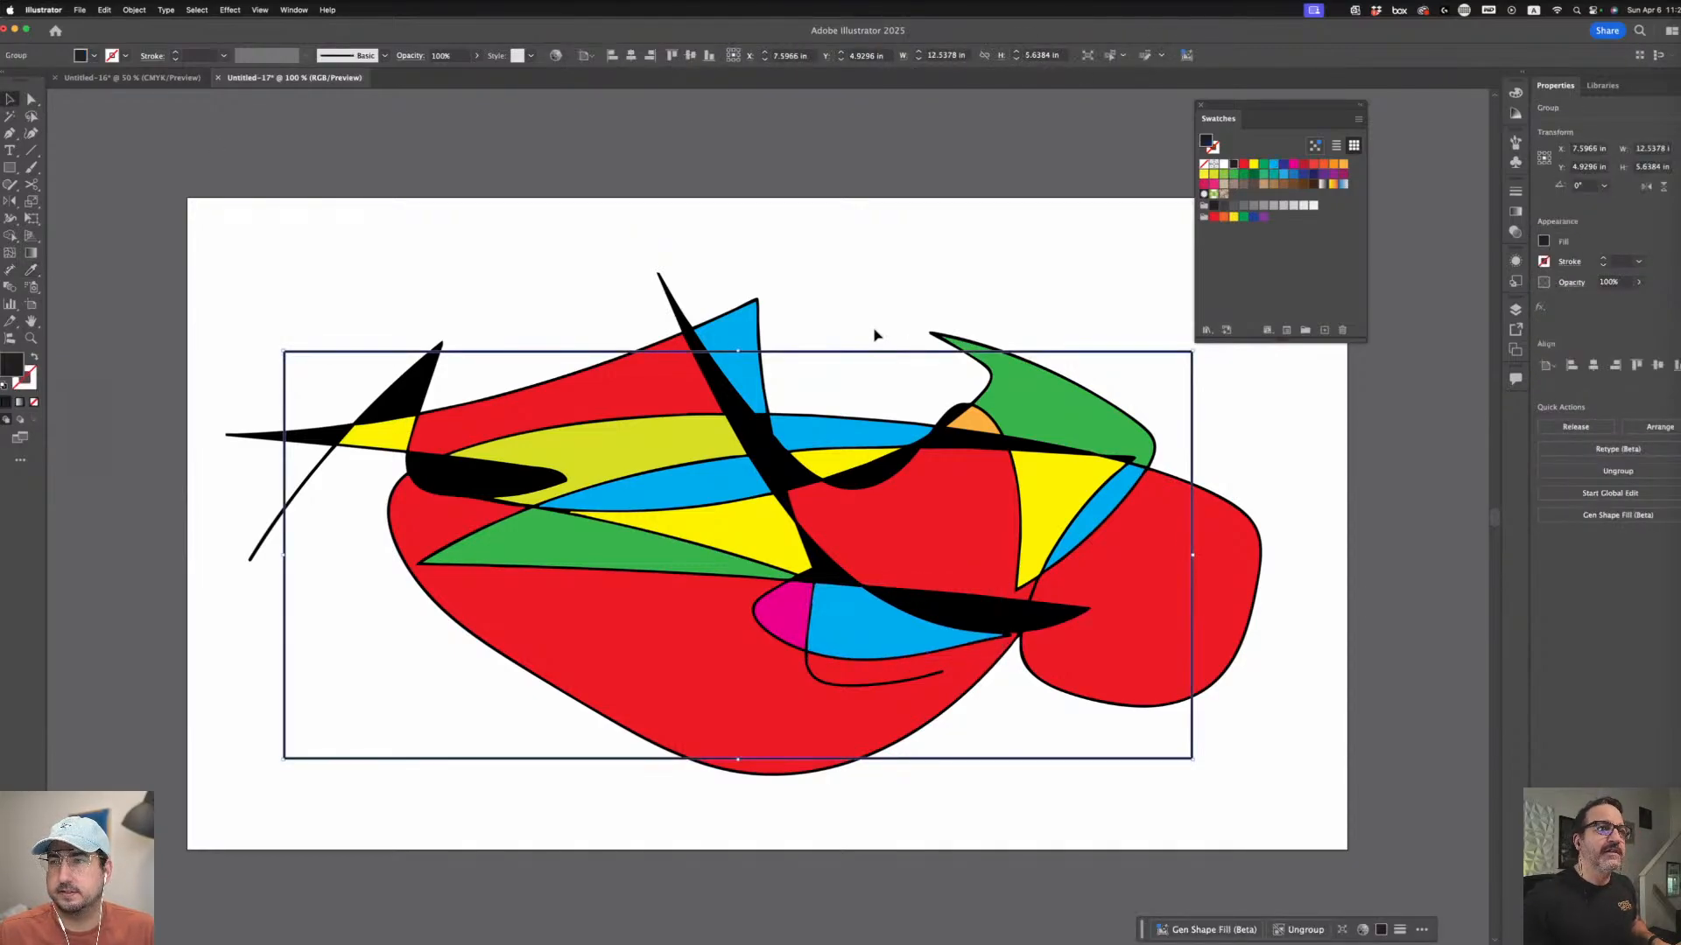
{"action": "left_click", "coordinate": [875, 336]}
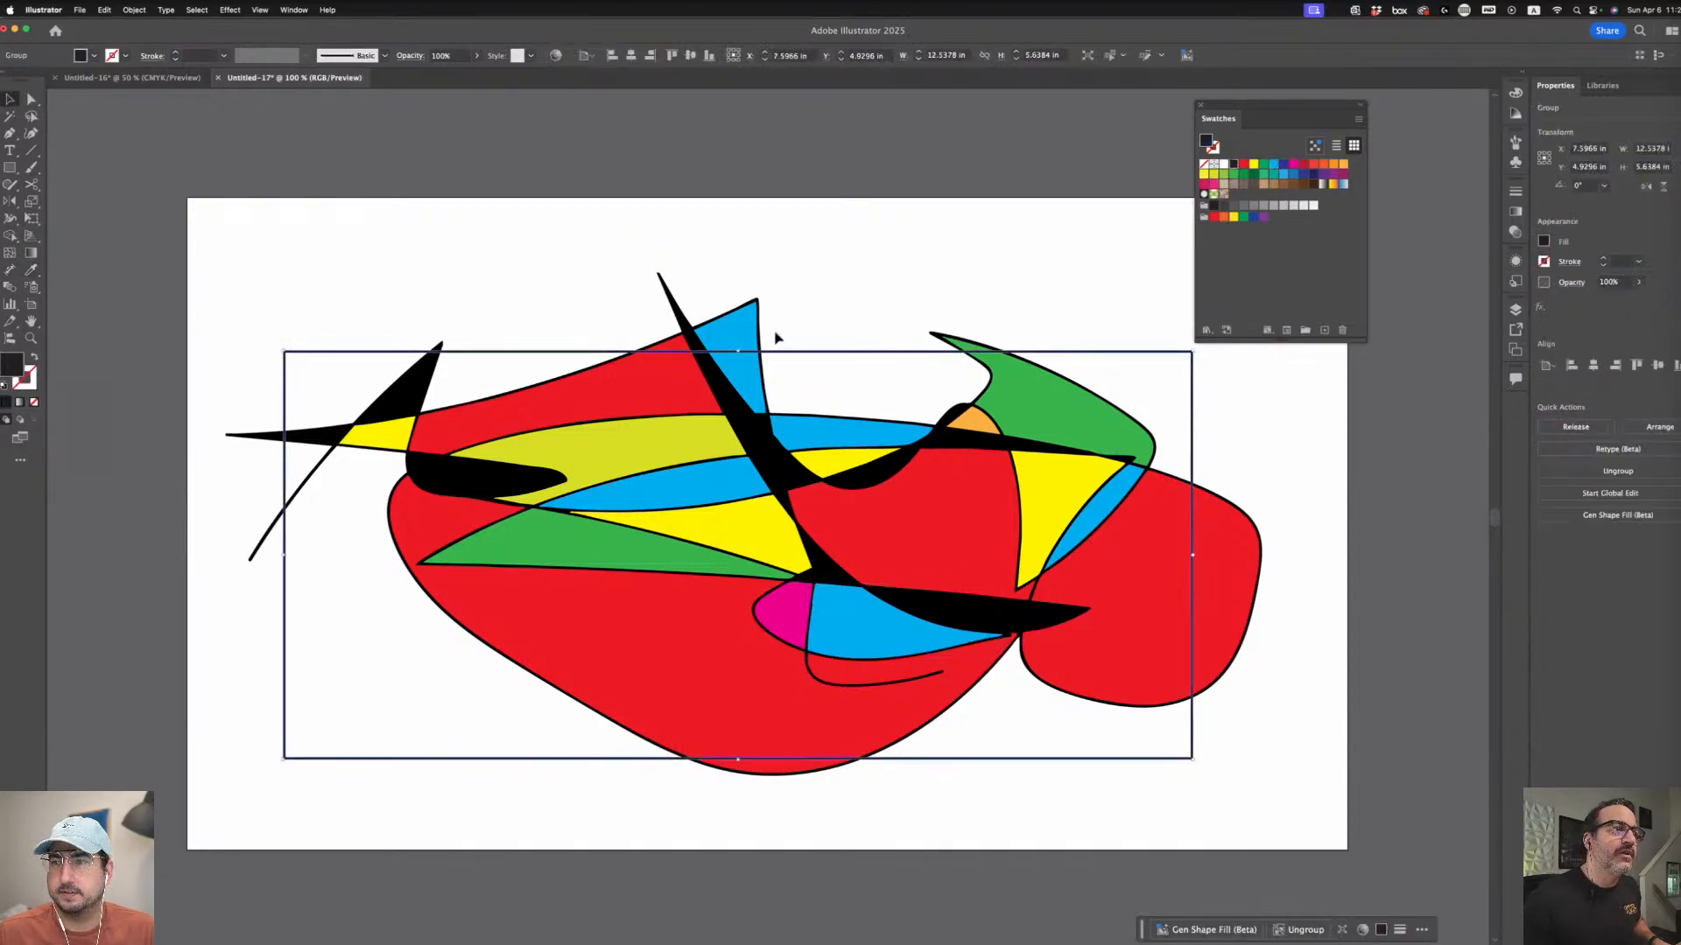
{"action": "left_click", "coordinate": [760, 342]}
{"action": "left_click", "coordinate": [845, 326]}
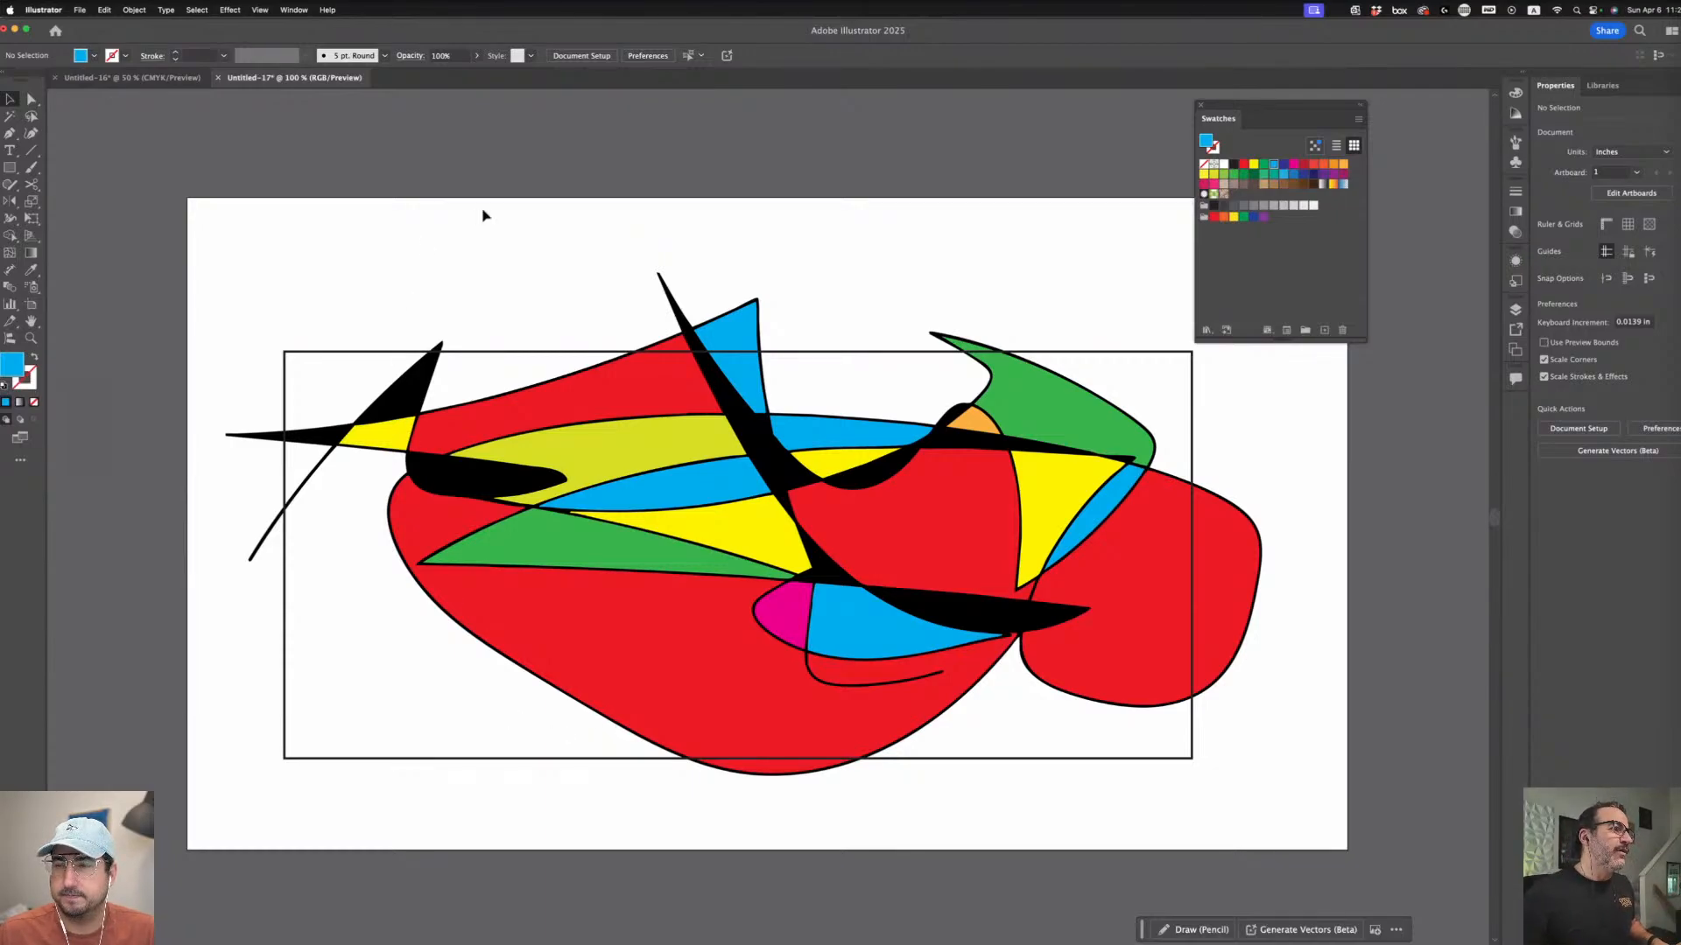
- Isolate the rectangular frame around the artwork from the other shapes and release its compound path
{"action": "left_click_drag", "start_coordinate": [181, 293], "coordinate": [1118, 776]}
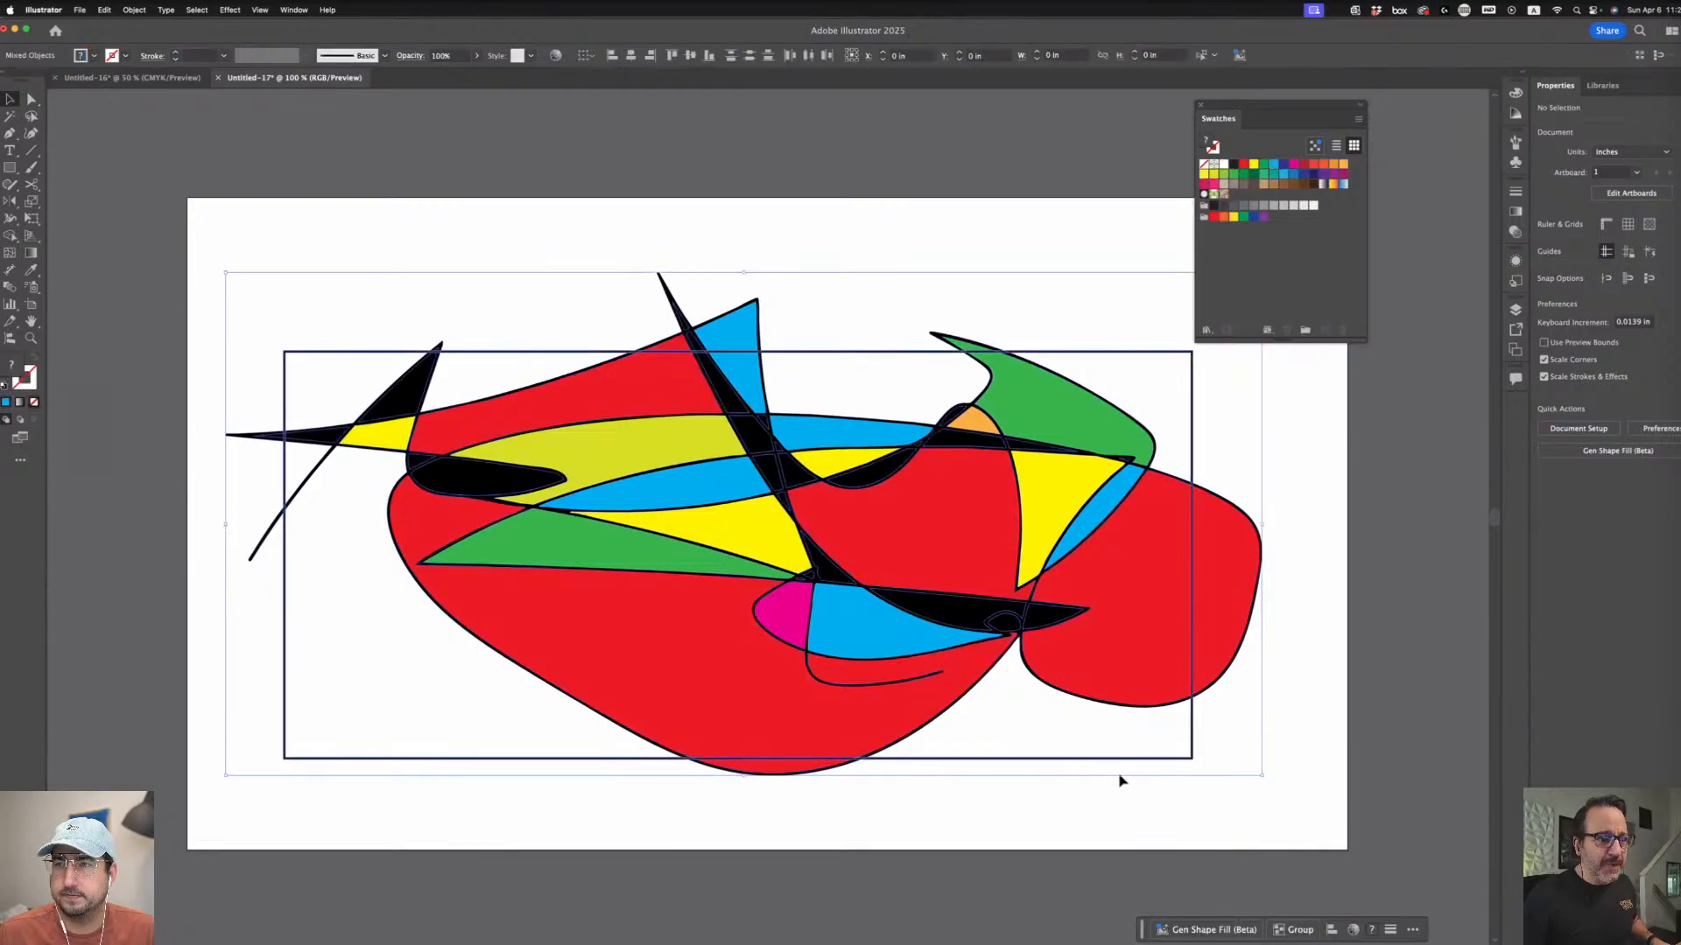
{"action": "left_click", "coordinate": [1123, 759], "text": "shift"}
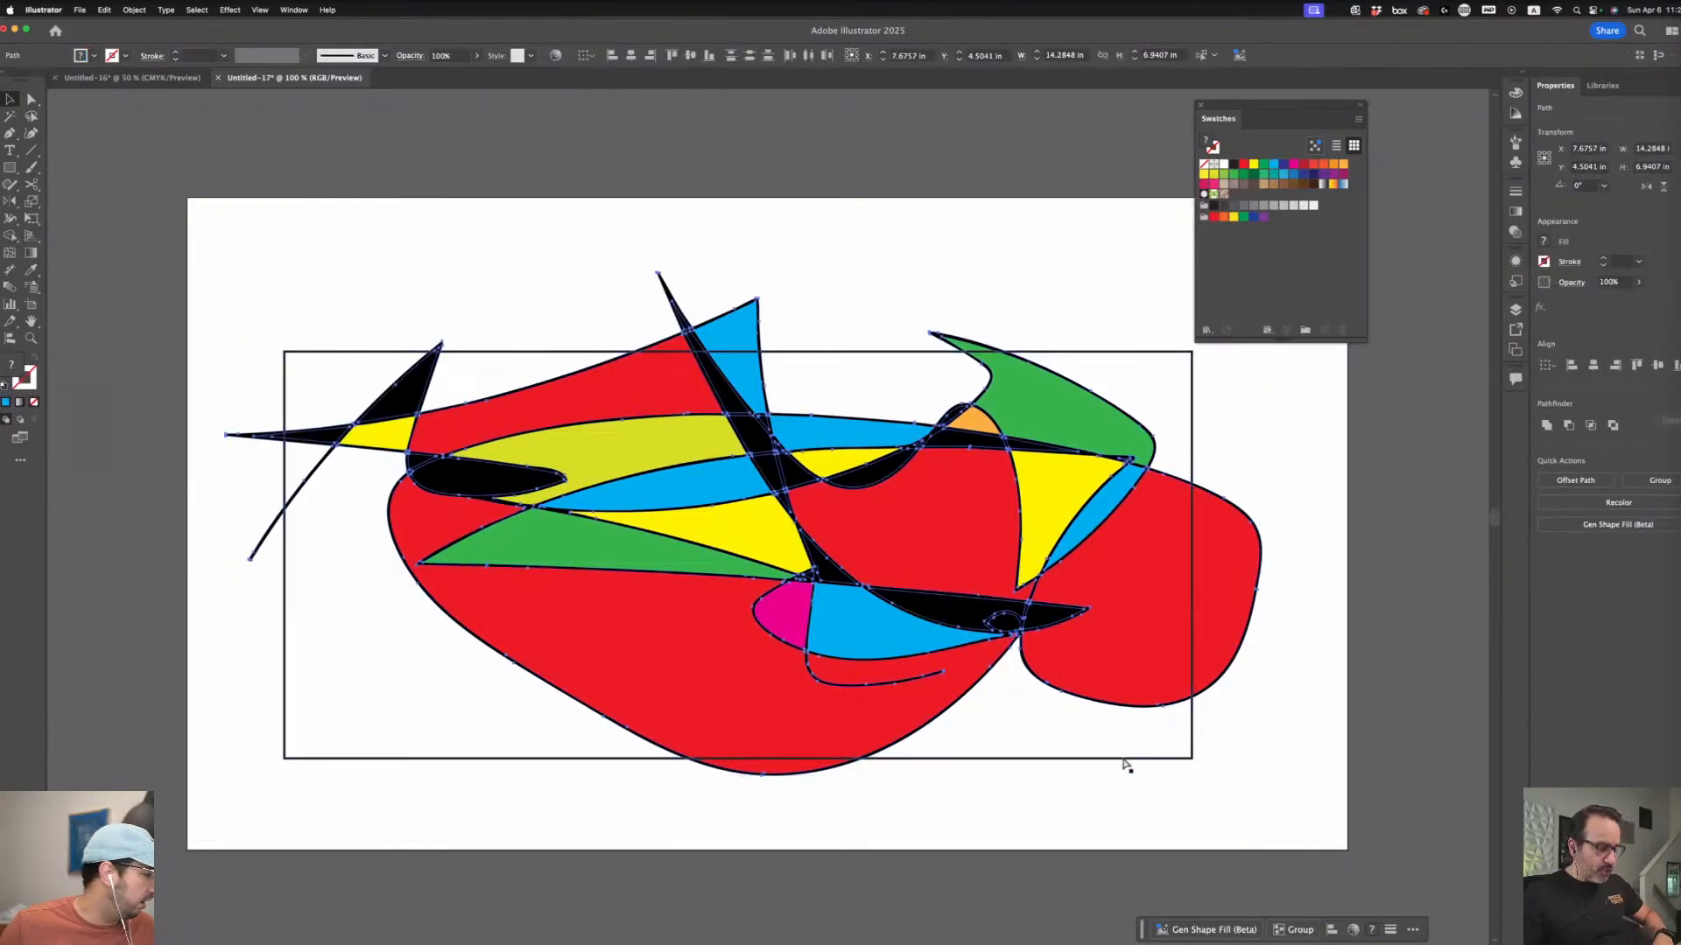
{"action": "left_click", "coordinate": [1101, 763]}
{"action": "left_click", "coordinate": [1101, 761]}
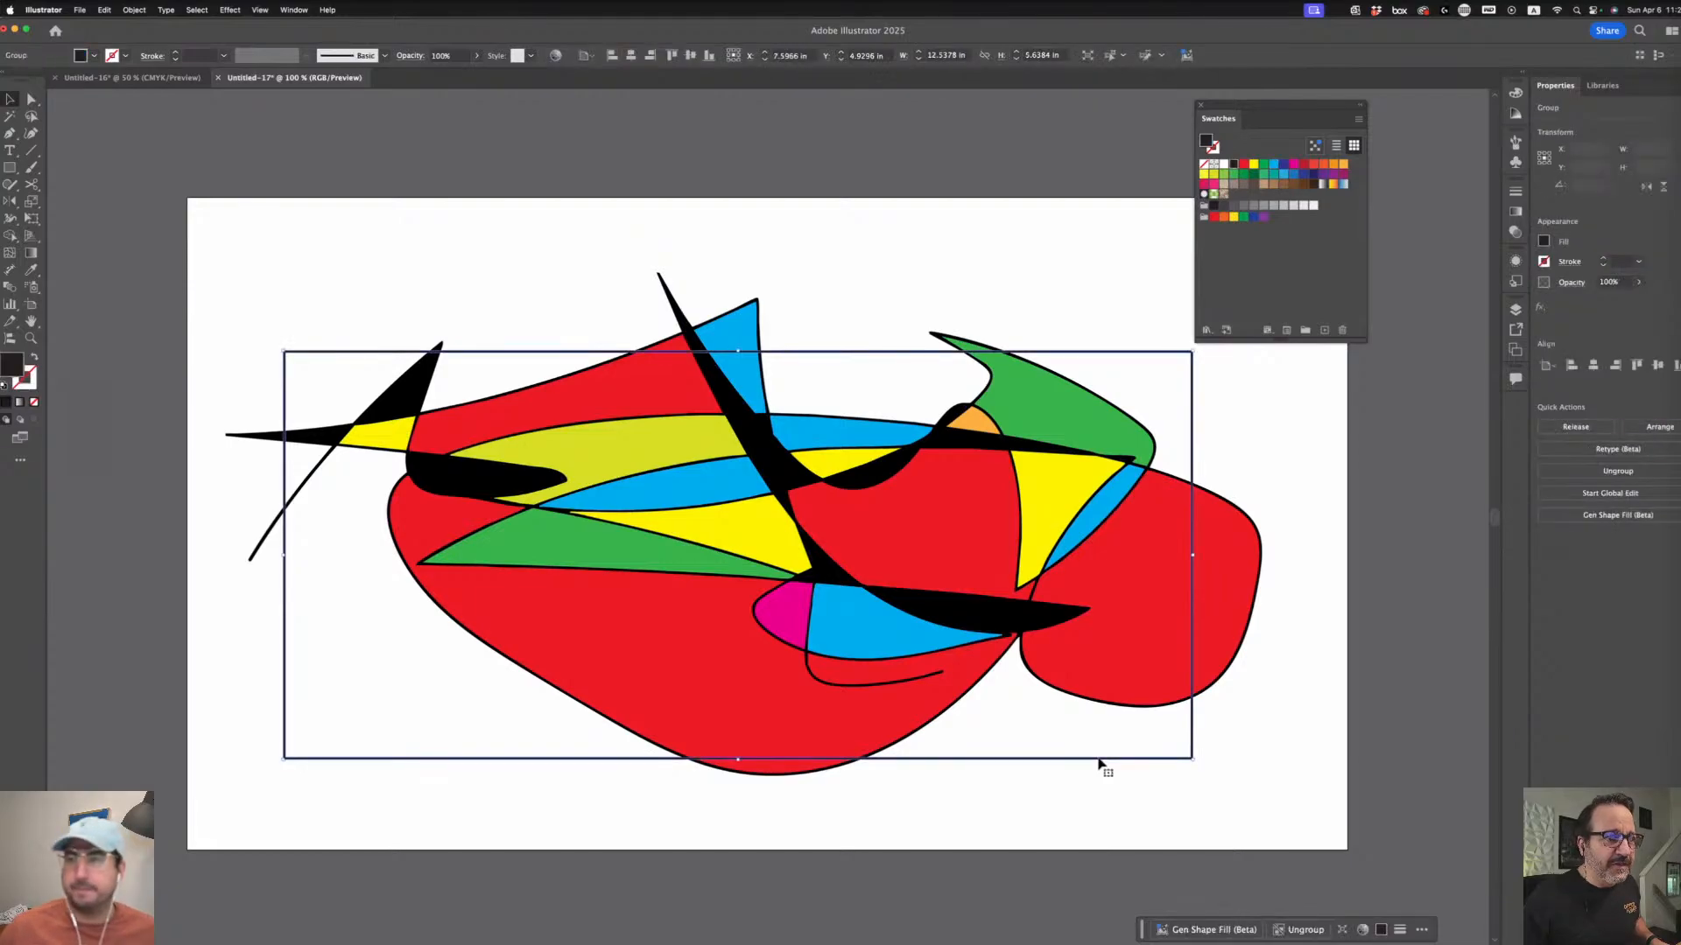
{"action": "left_click", "coordinate": [134, 10]}
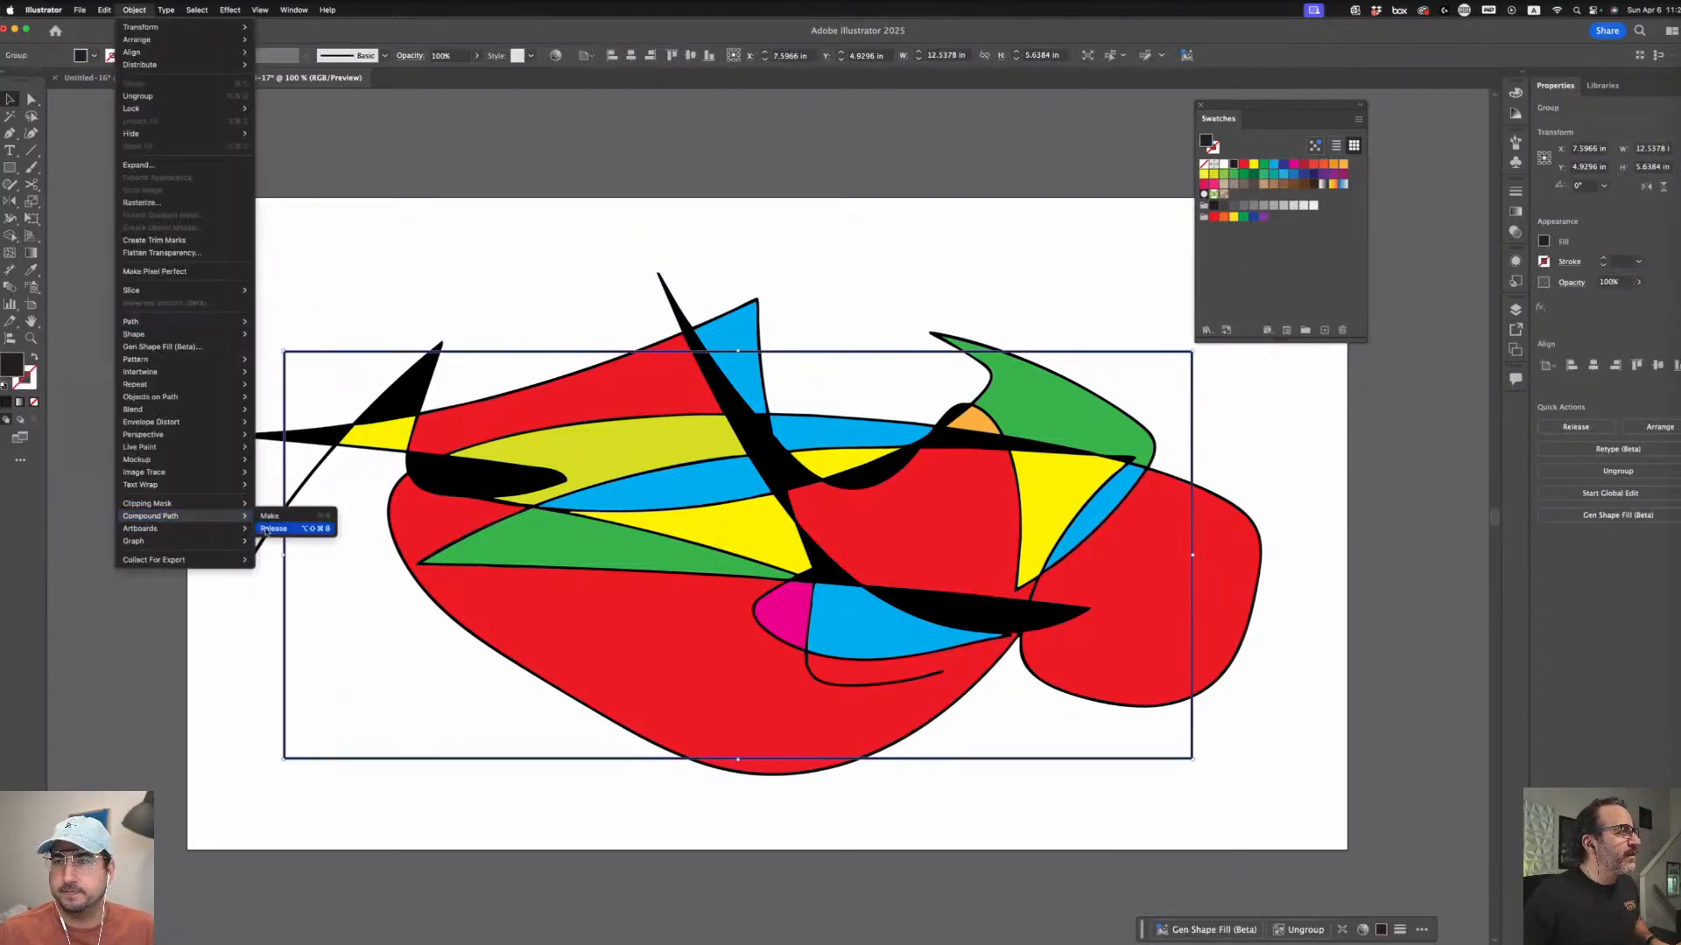
{"action": "left_click", "coordinate": [269, 517]}
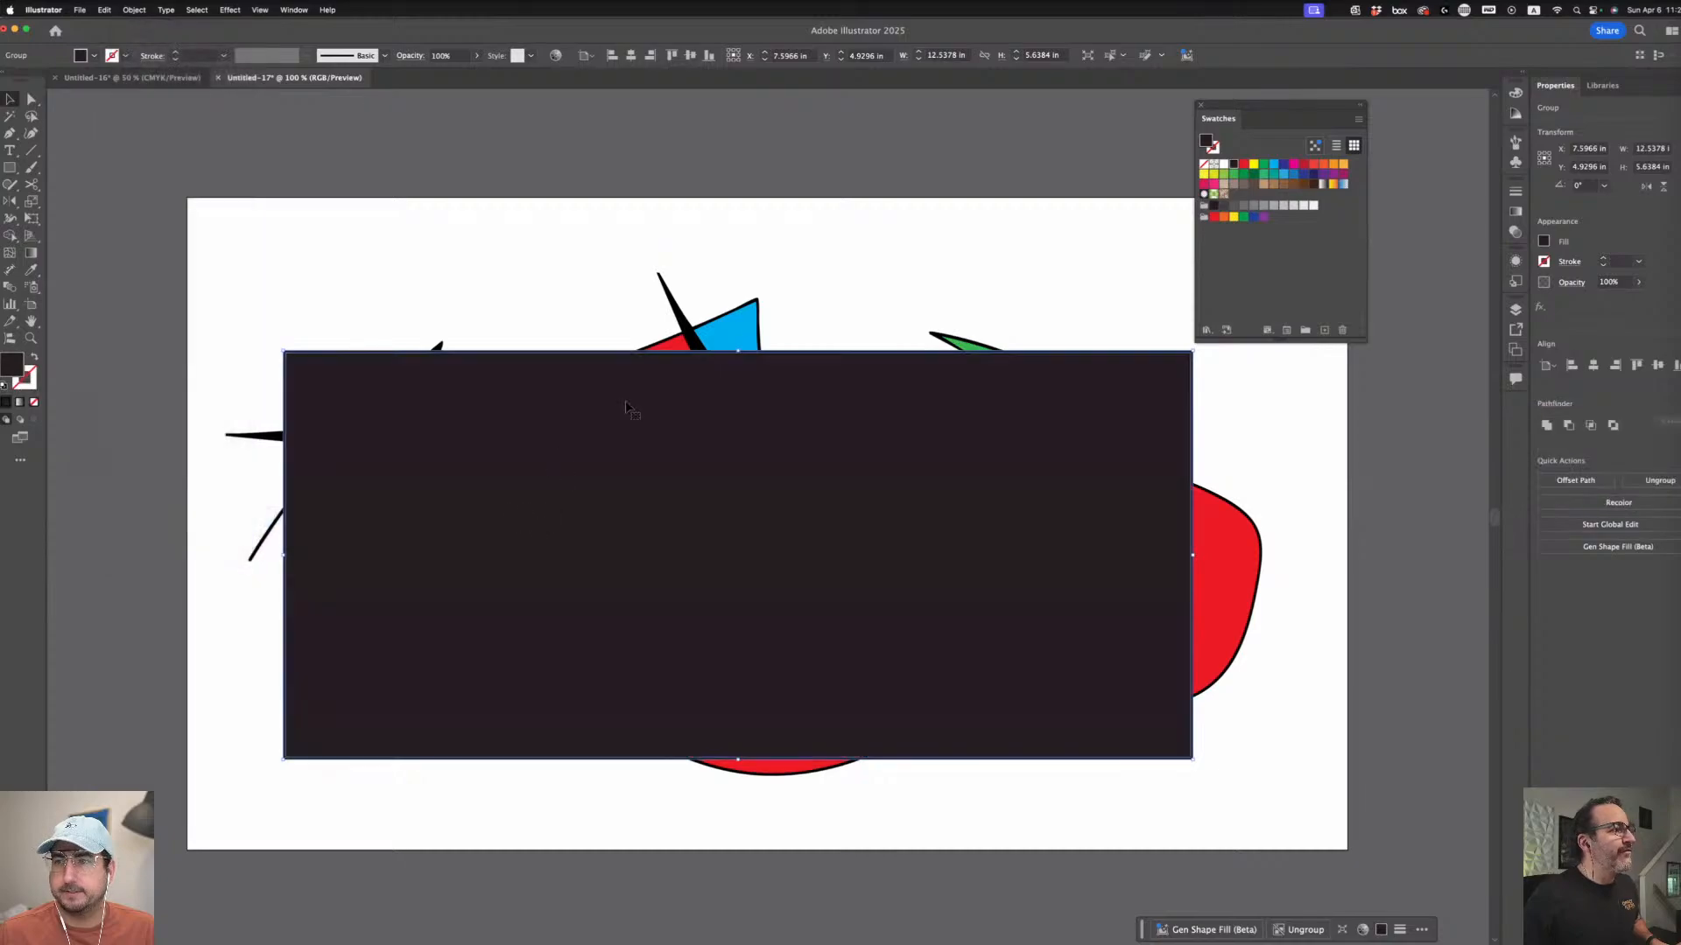
- Fill the rectangle with white, change it to a pale cream color, and send it behind the artwork
{"action": "left_click", "coordinate": [1219, 164]}
{"action": "double_click", "coordinate": [1219, 163]}
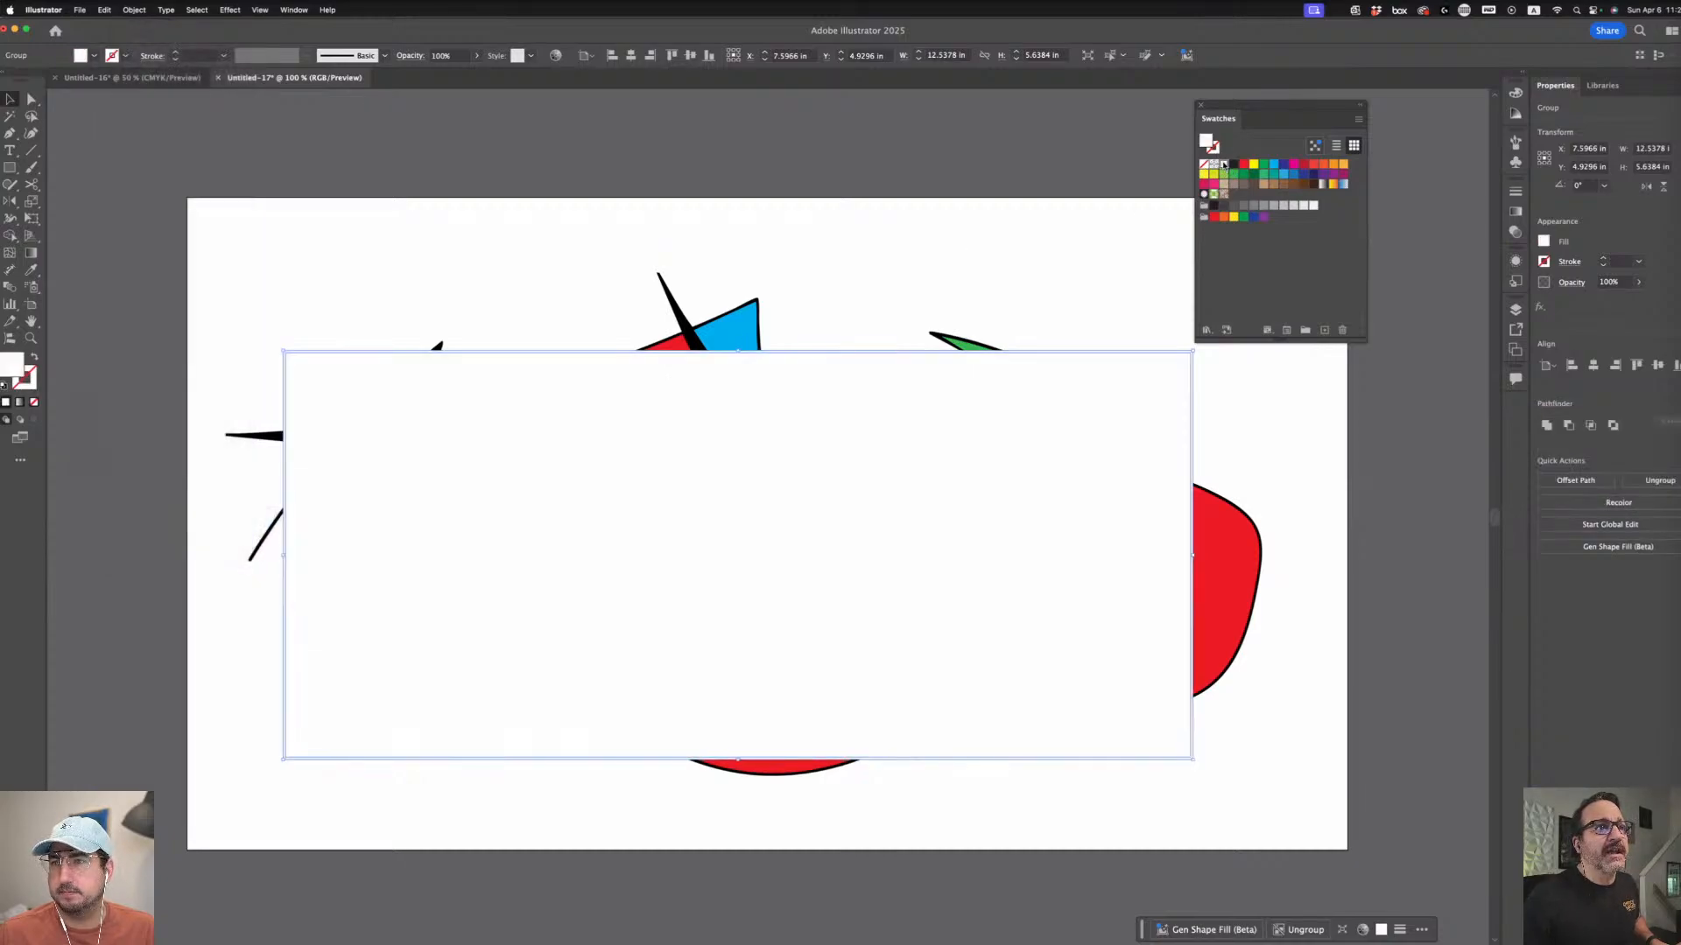
{"action": "left_click", "coordinate": [873, 626]}
{"action": "key", "text": "super+h"}
{"action": "double_click", "coordinate": [1207, 144]}
{"action": "left_click", "coordinate": [906, 577]}
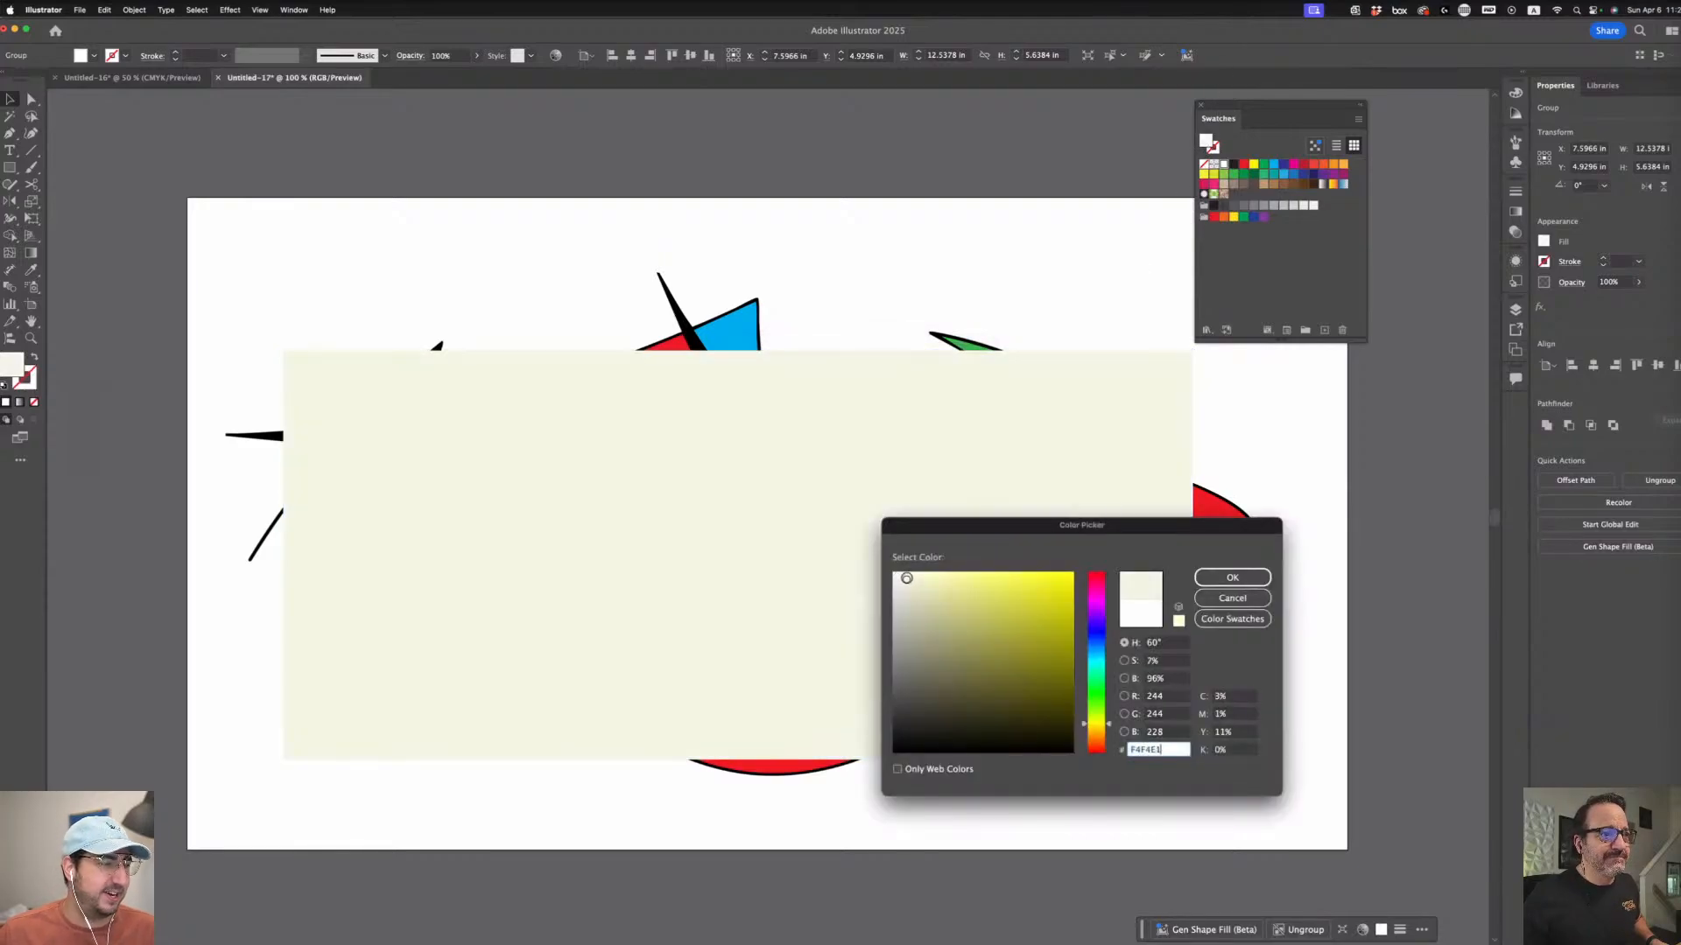
{"action": "left_click", "coordinate": [1232, 578]}
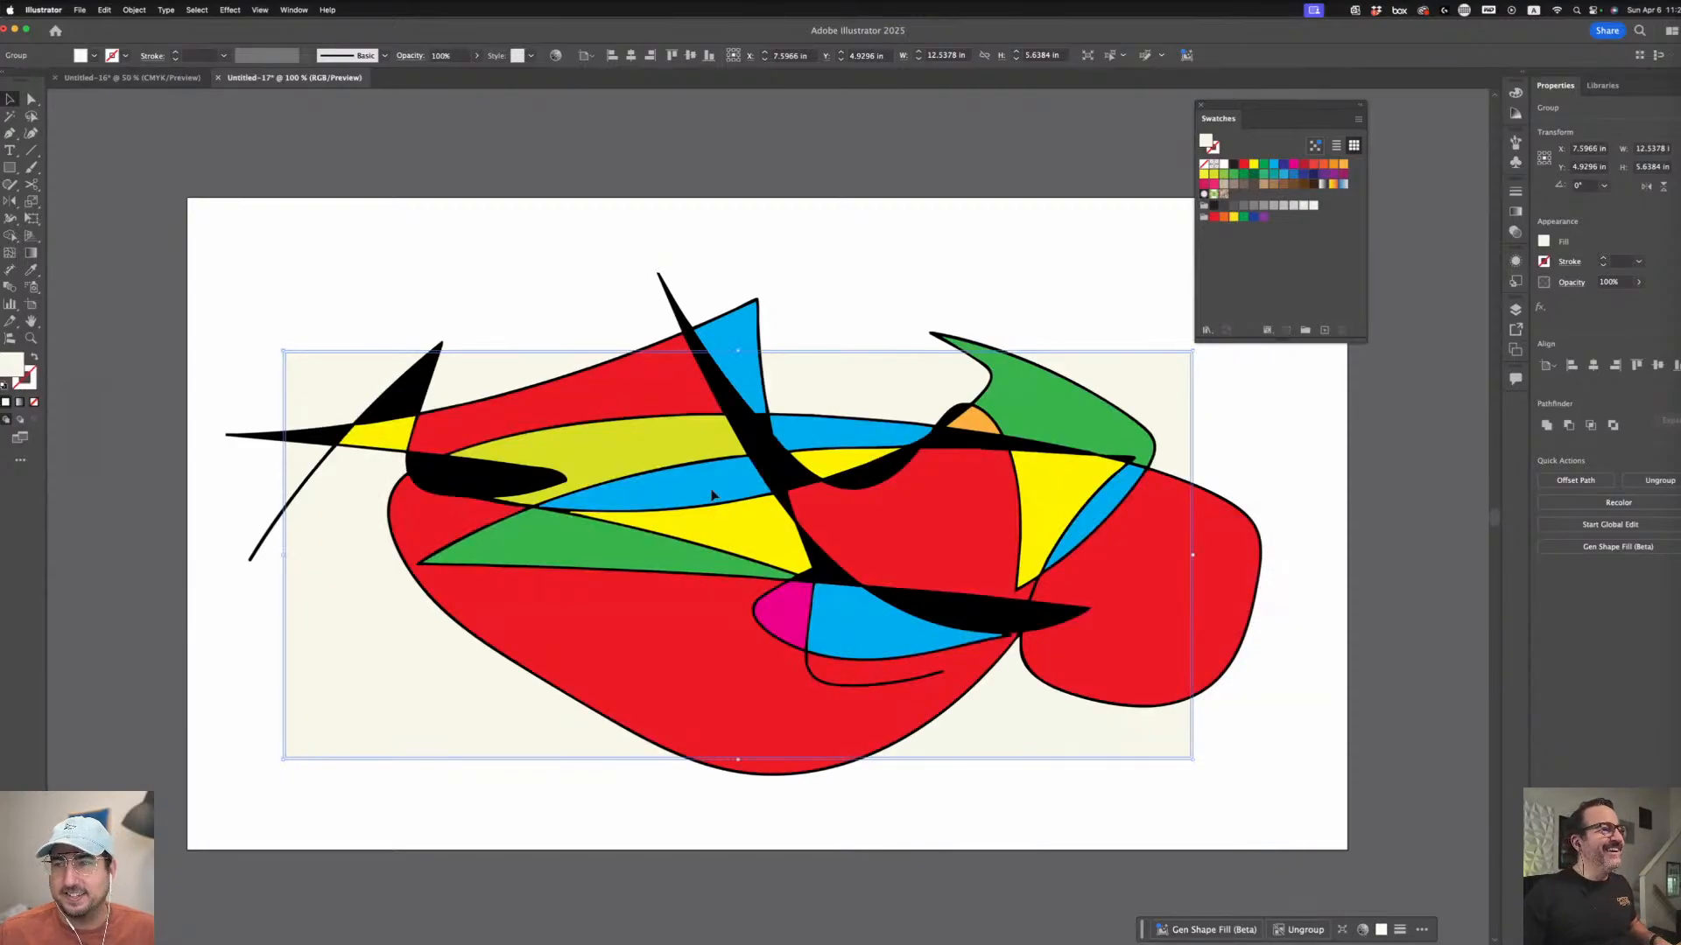
{"action": "left_click", "coordinate": [408, 201]}
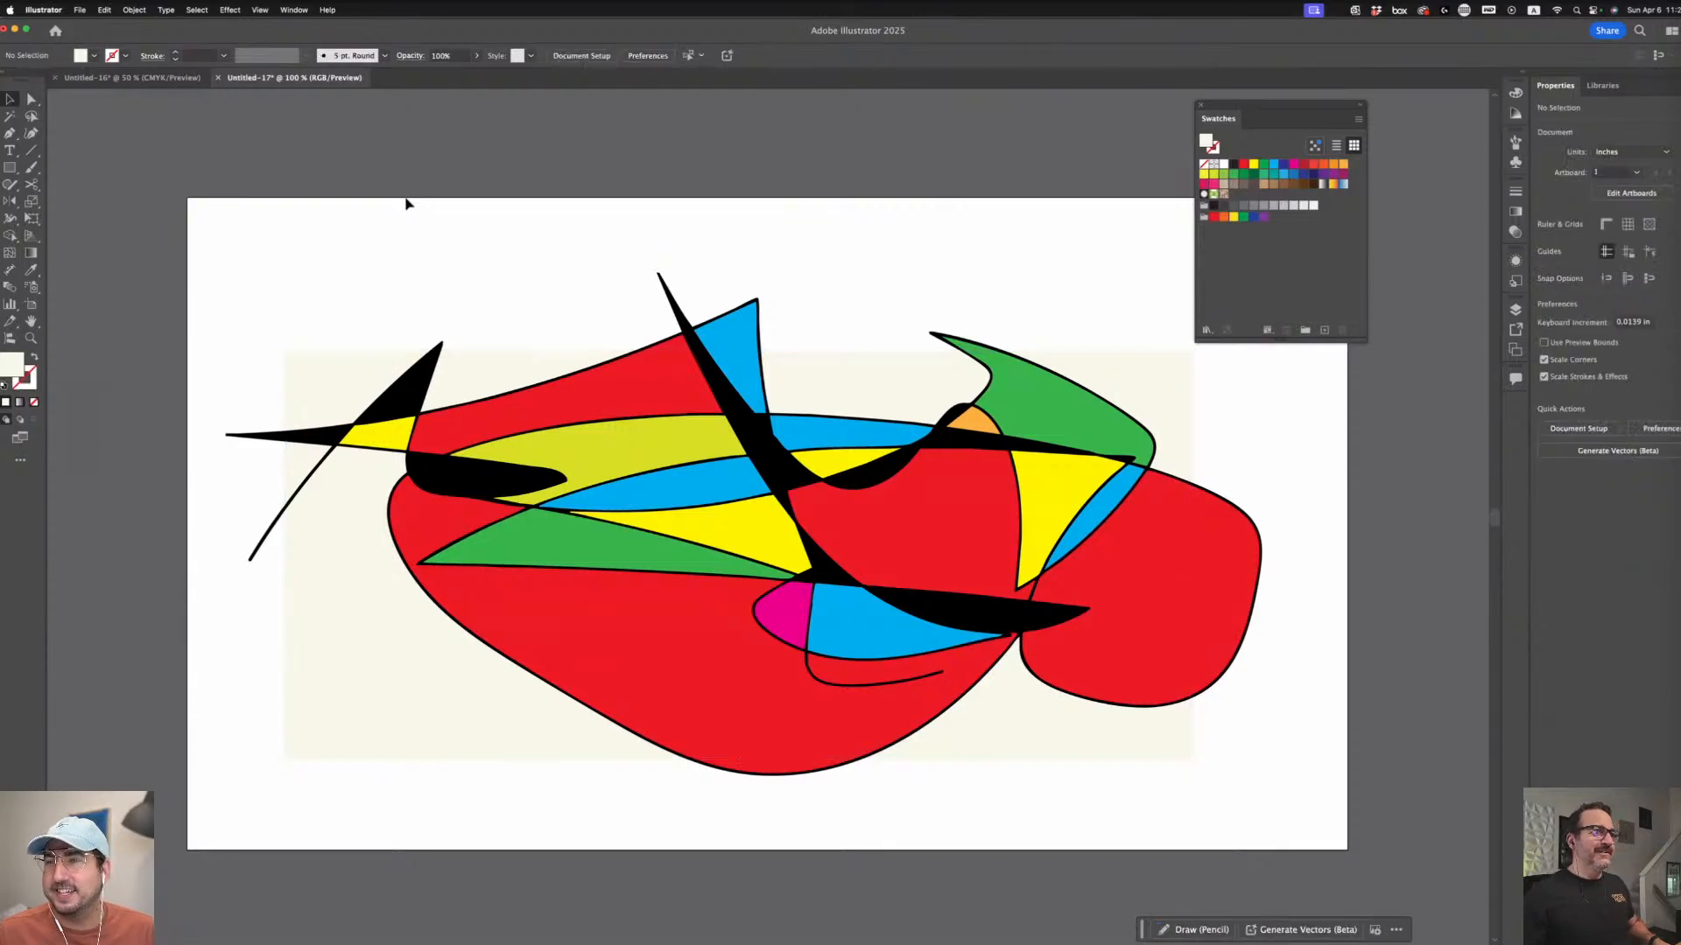
- Fill the outline compound path of the scribble with a light gray swatch
{"action": "scroll", "coordinate": [585, 350], "scroll_direction": "down", "scroll_amount": 1}
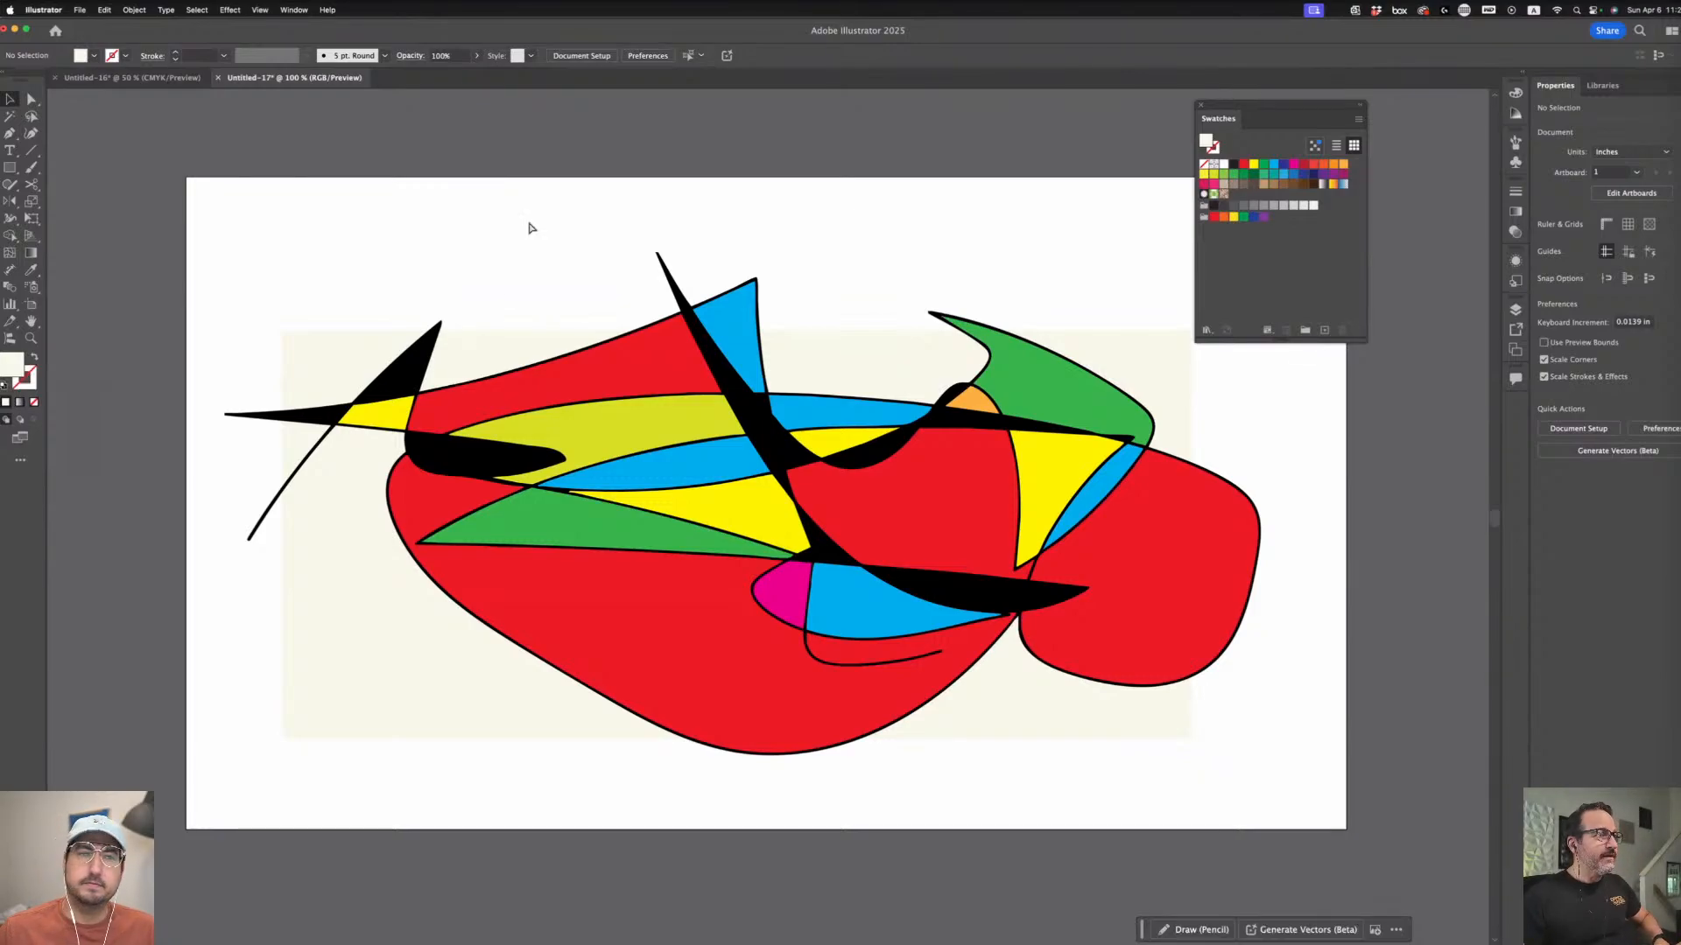
{"action": "key", "text": "super+a"}
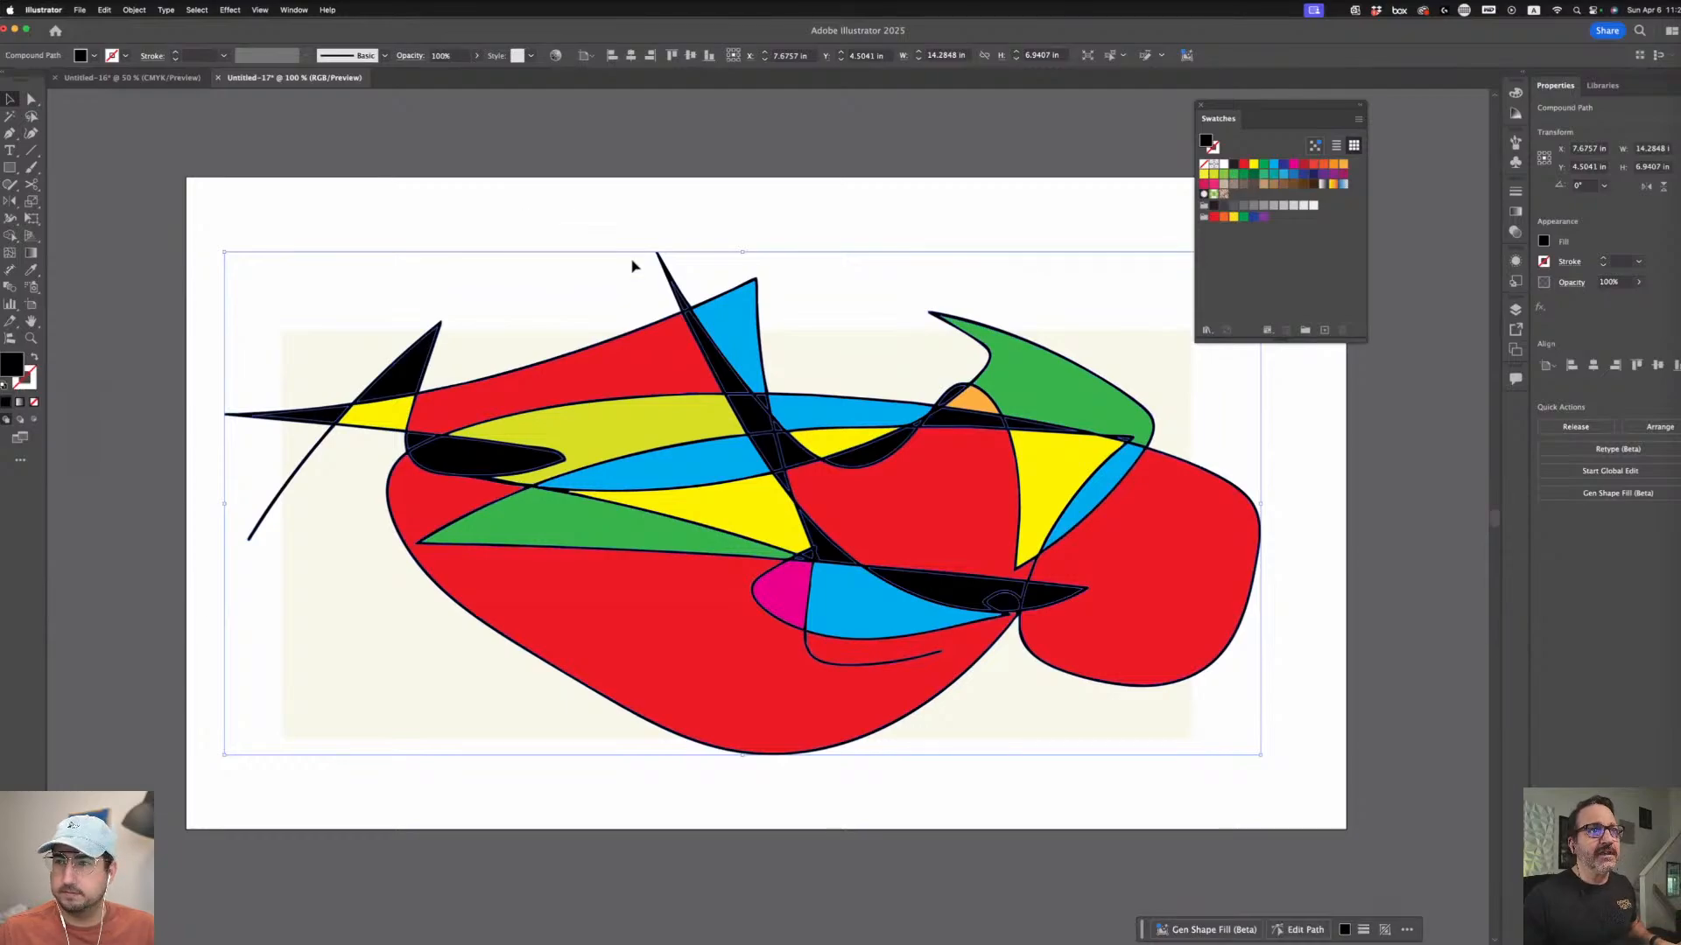
{"action": "left_click", "coordinate": [1285, 207]}
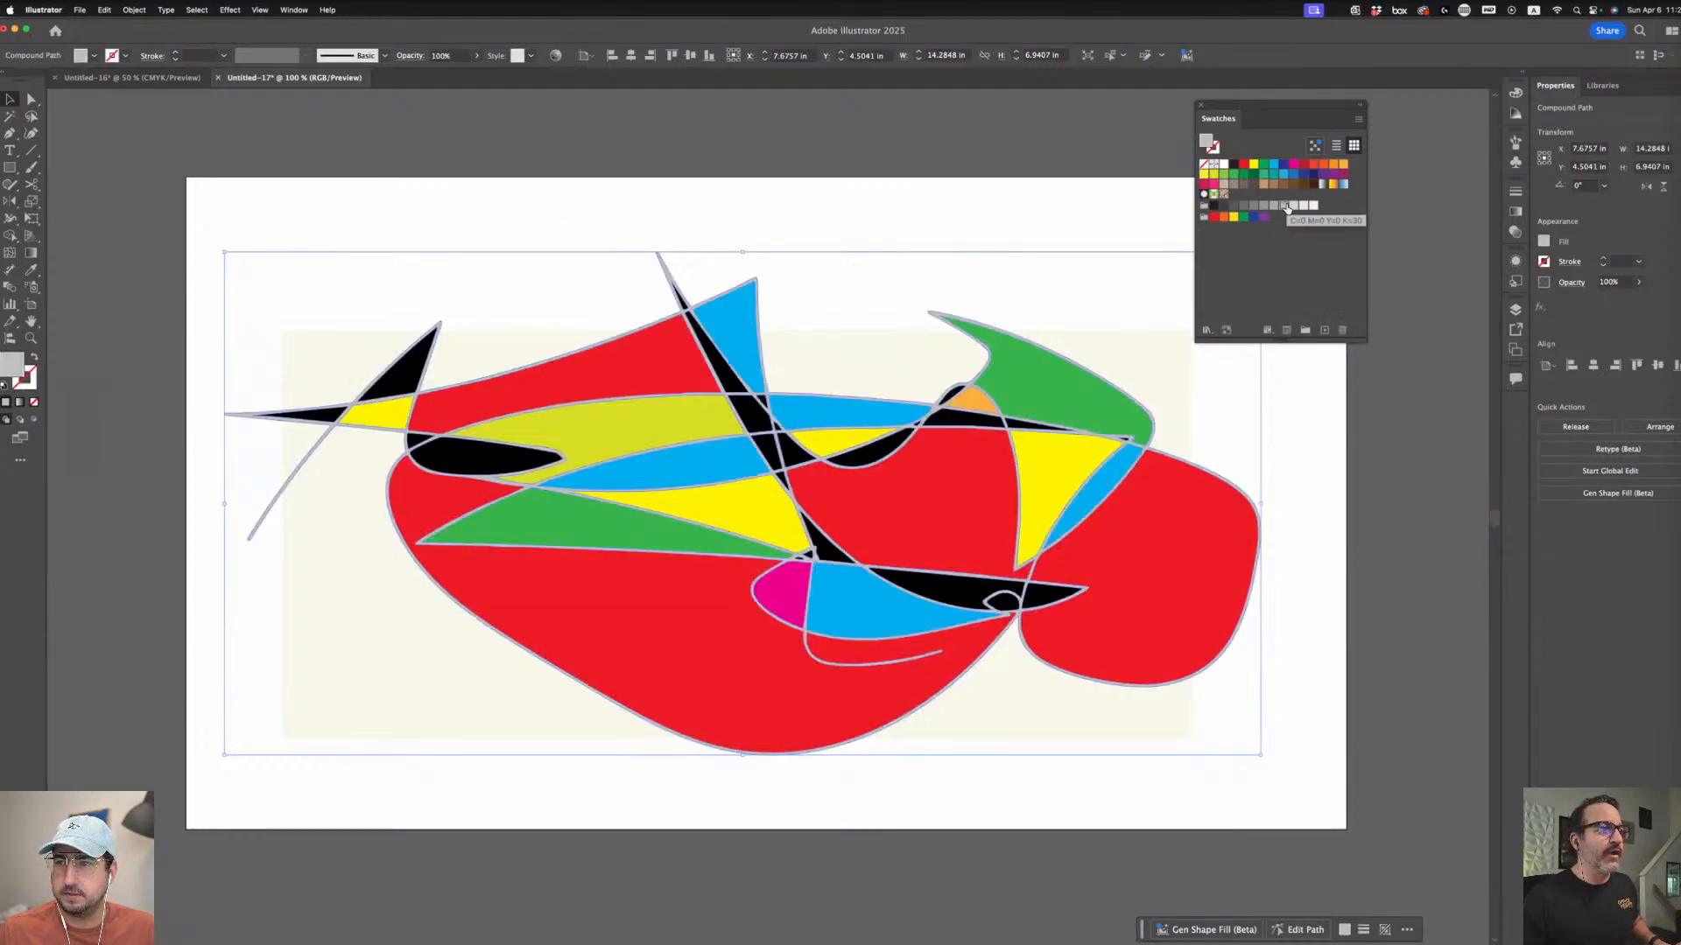
{"action": "left_click", "coordinate": [835, 194]}
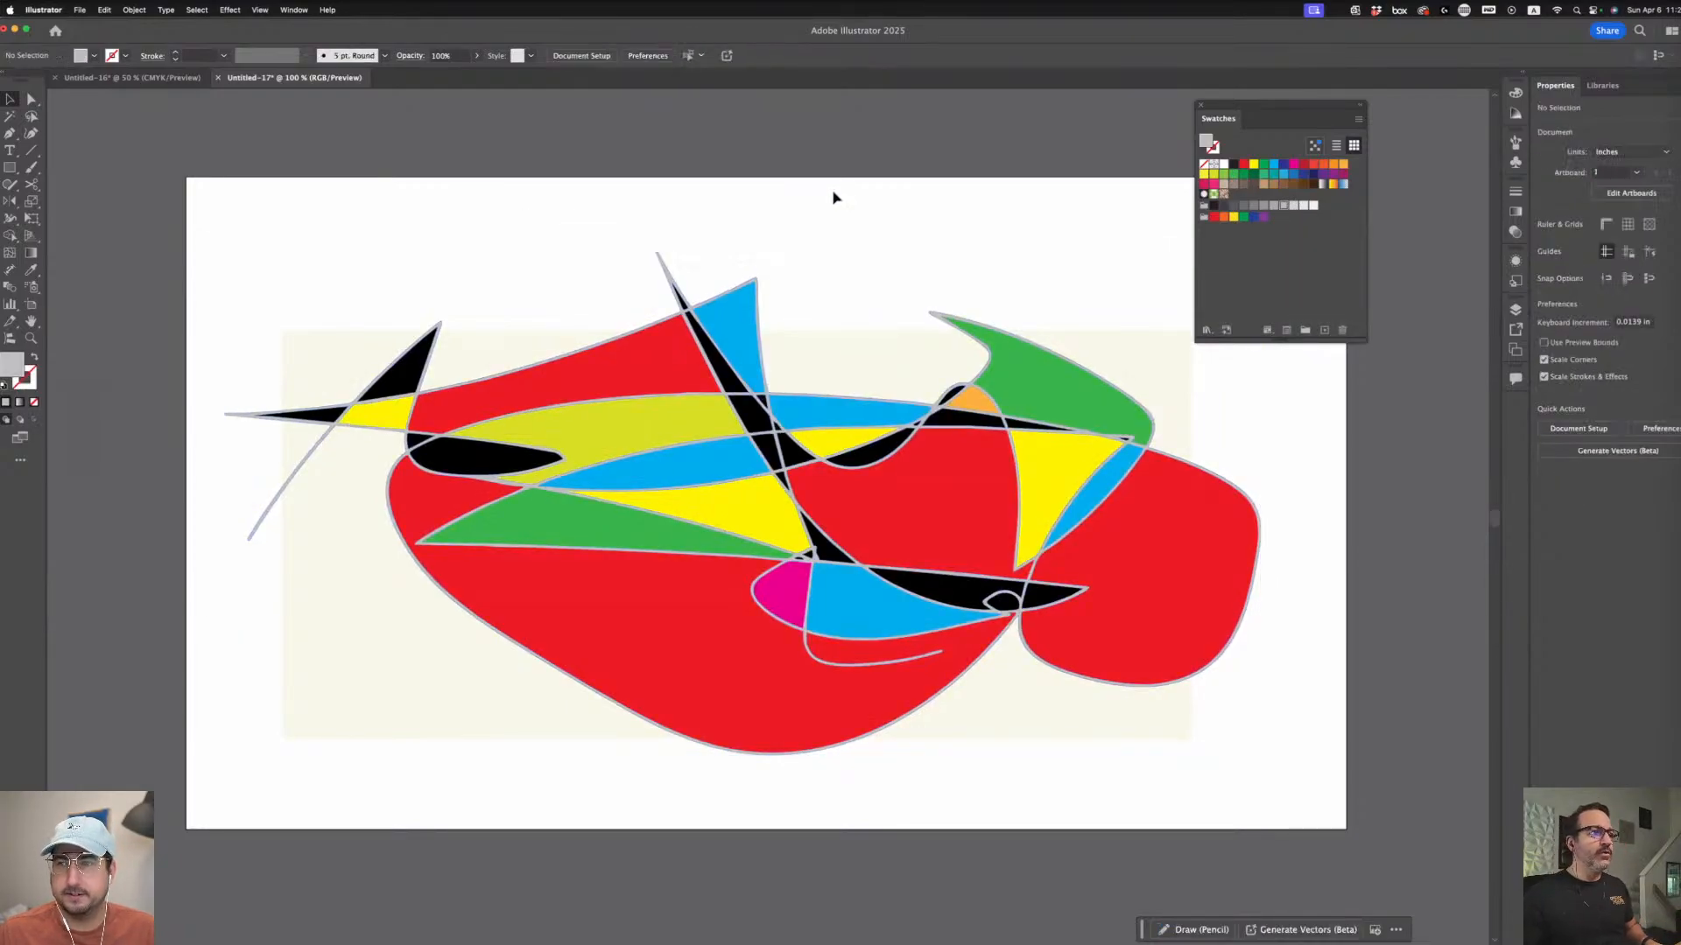
- Offset the scribble's outline compound path by 0.01 in with round joins
{"action": "left_click", "coordinate": [796, 498]}
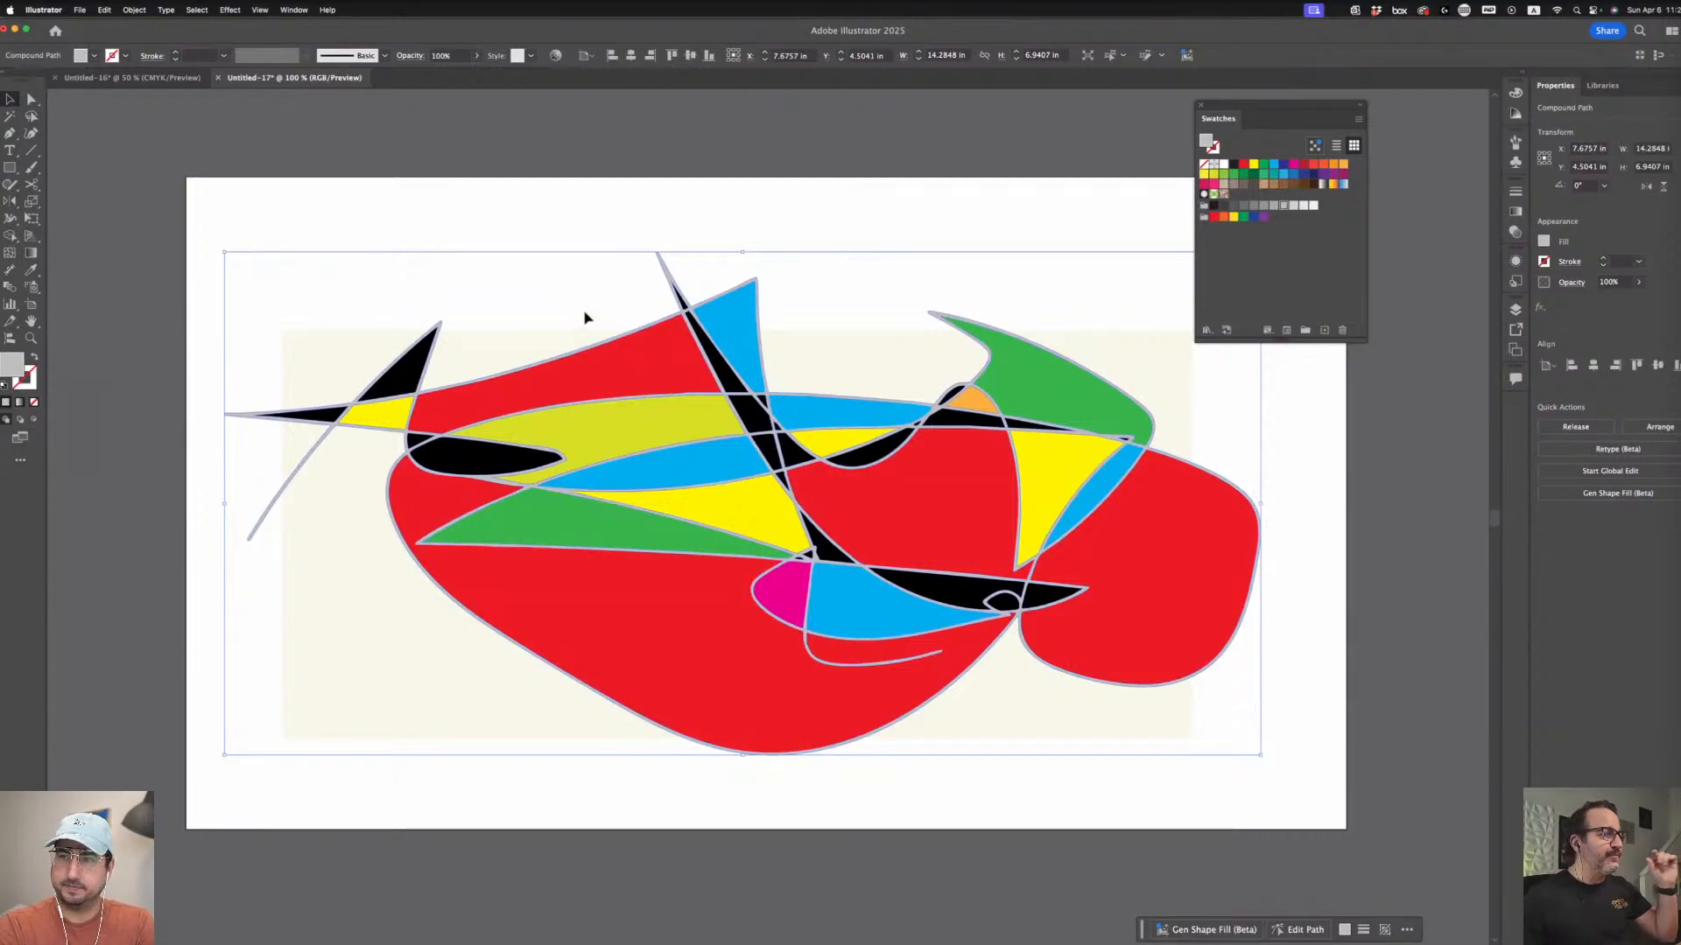
{"action": "left_click", "coordinate": [141, 11]}
{"action": "mouse_move", "coordinate": [172, 388]}
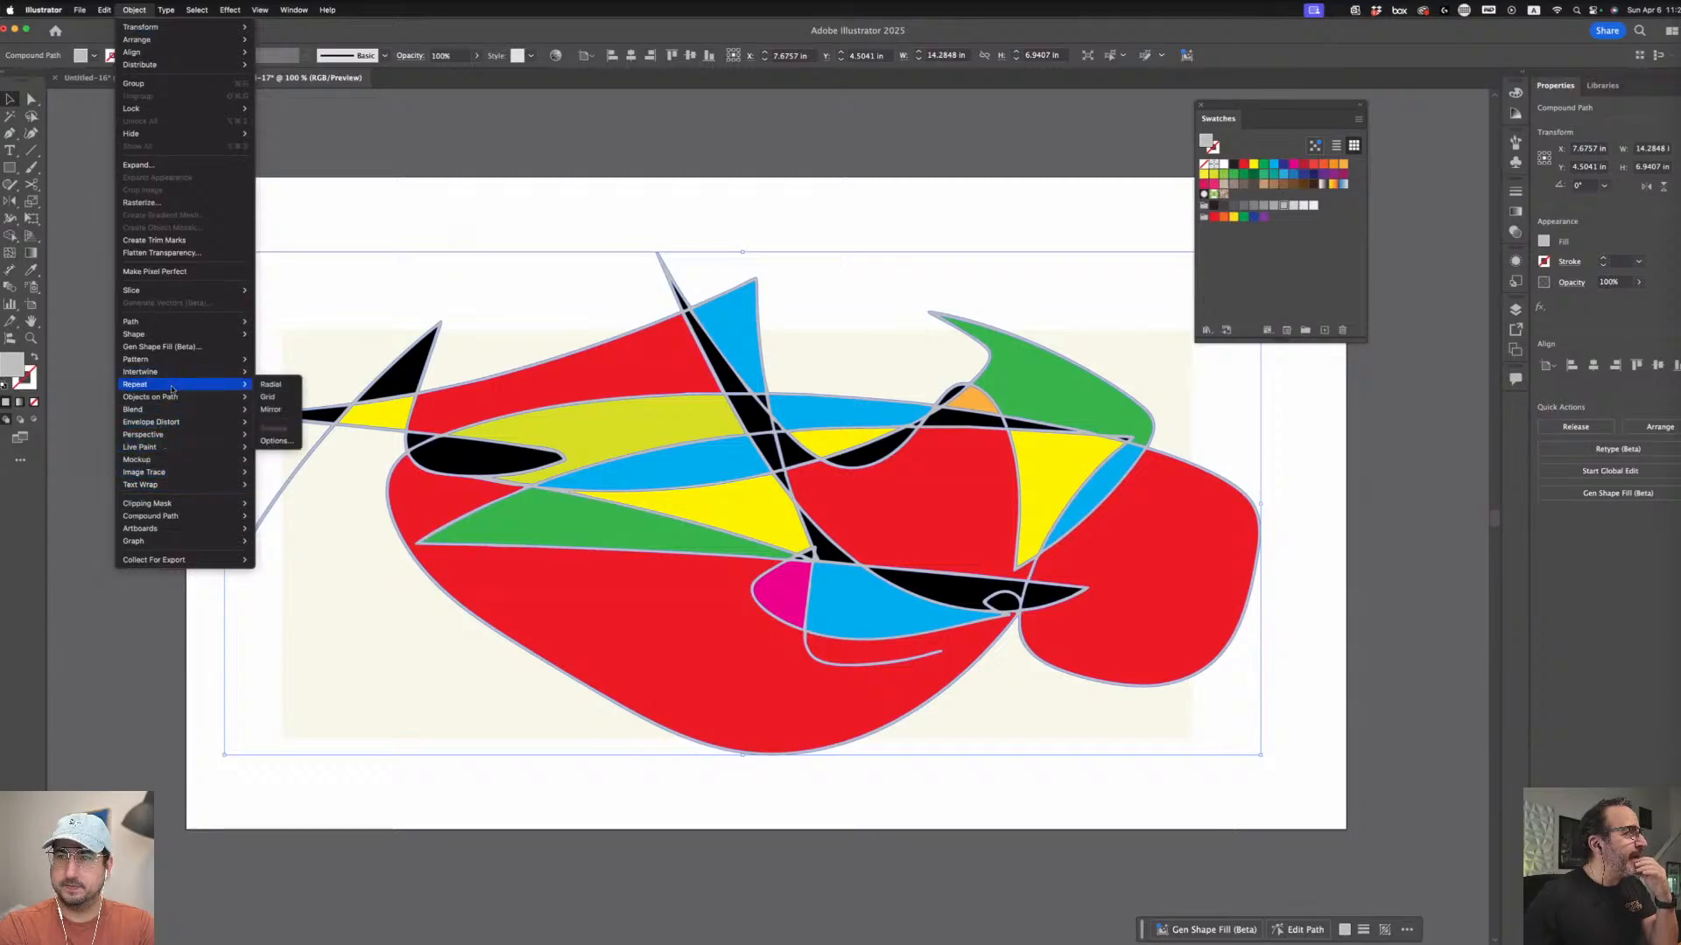
{"action": "mouse_move", "coordinate": [175, 322]}
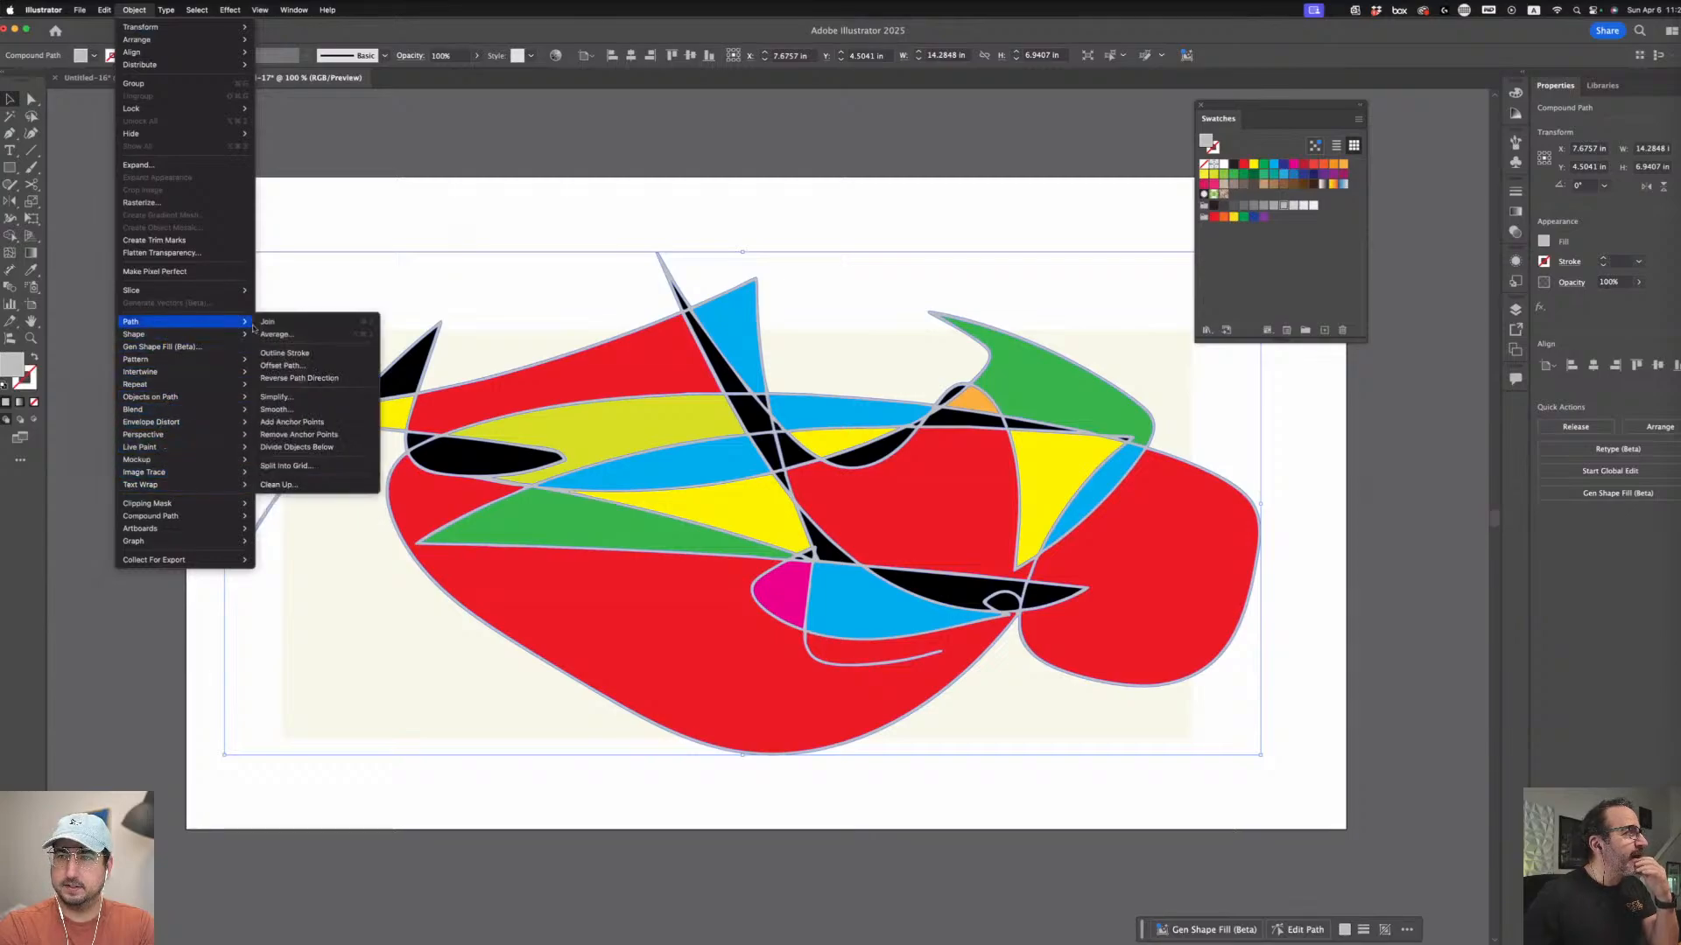
{"action": "left_click", "coordinate": [303, 366]}
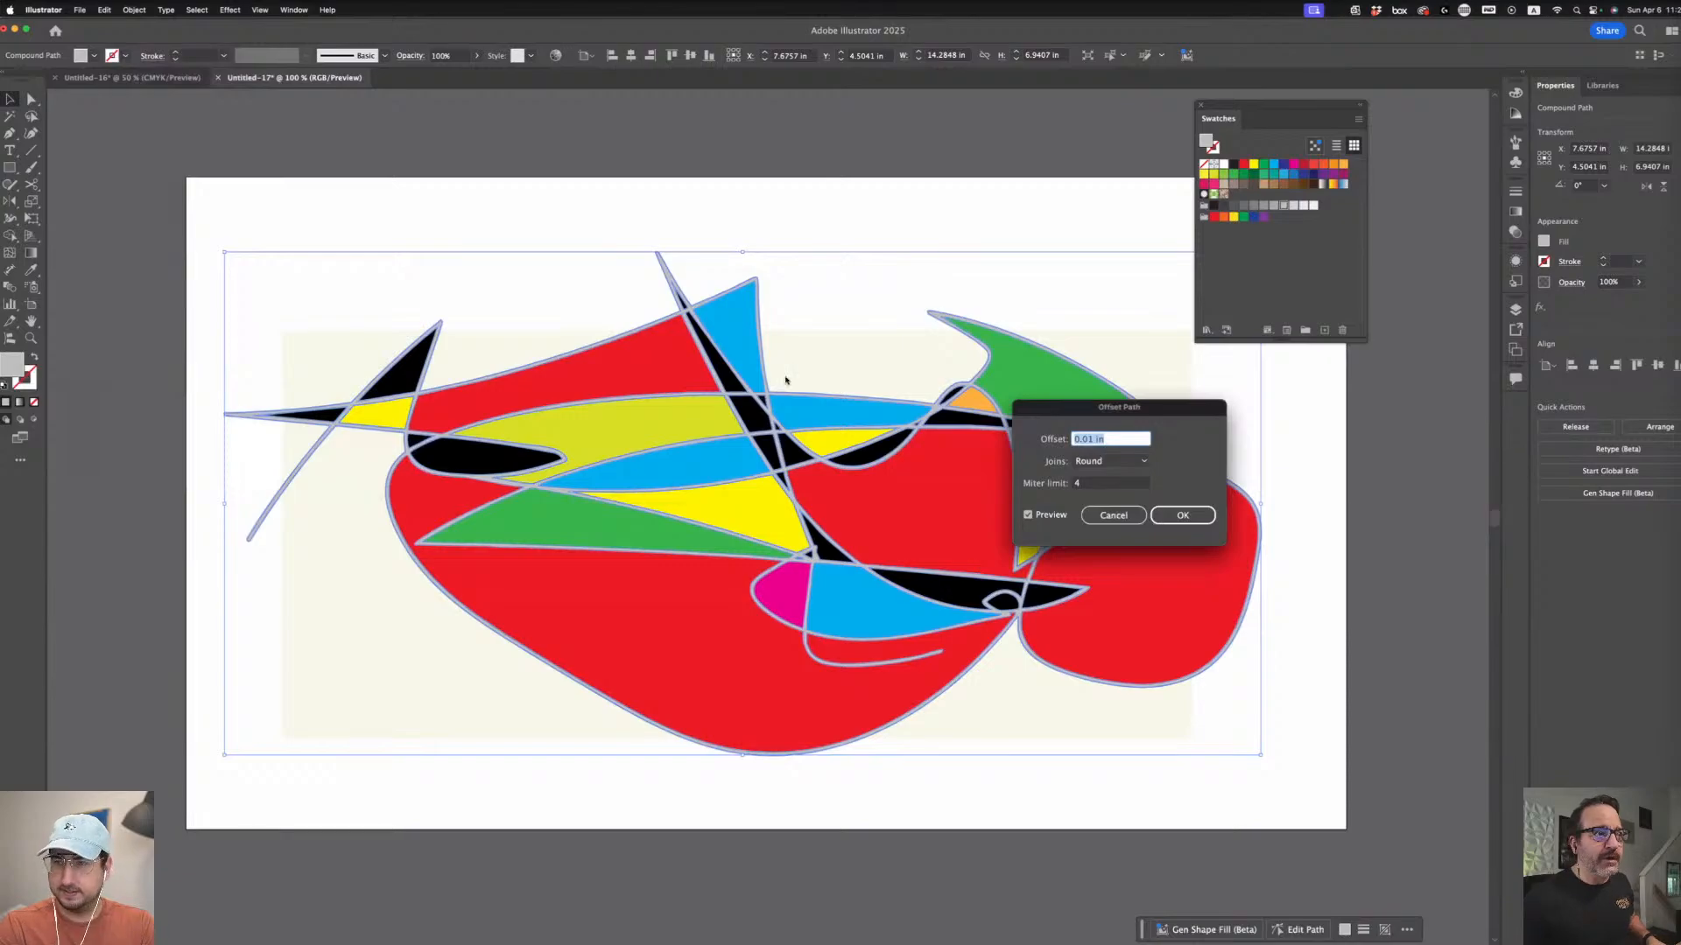
{"action": "left_click", "coordinate": [1185, 516]}
- Examine the offset path against the original linework in outline view, close up around the central crossings
{"action": "key", "text": "super+equal"}
{"action": "key", "text": "super+equal"}
{"action": "key", "text": "super+equal"}
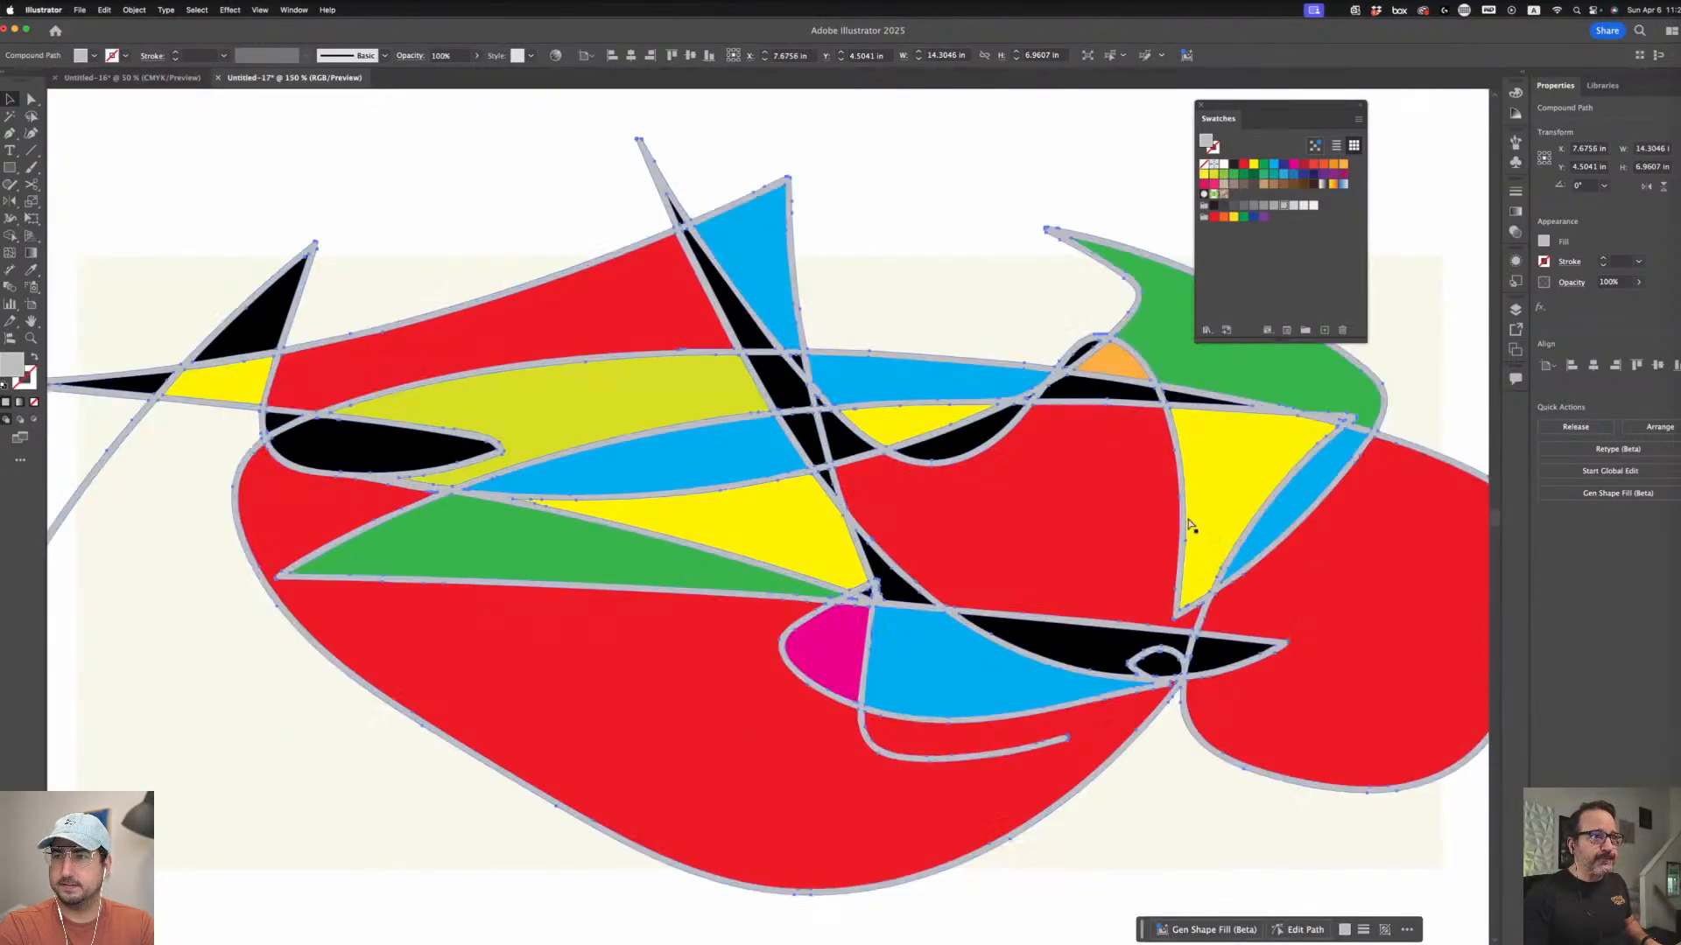
{"action": "left_click", "coordinate": [1085, 202]}
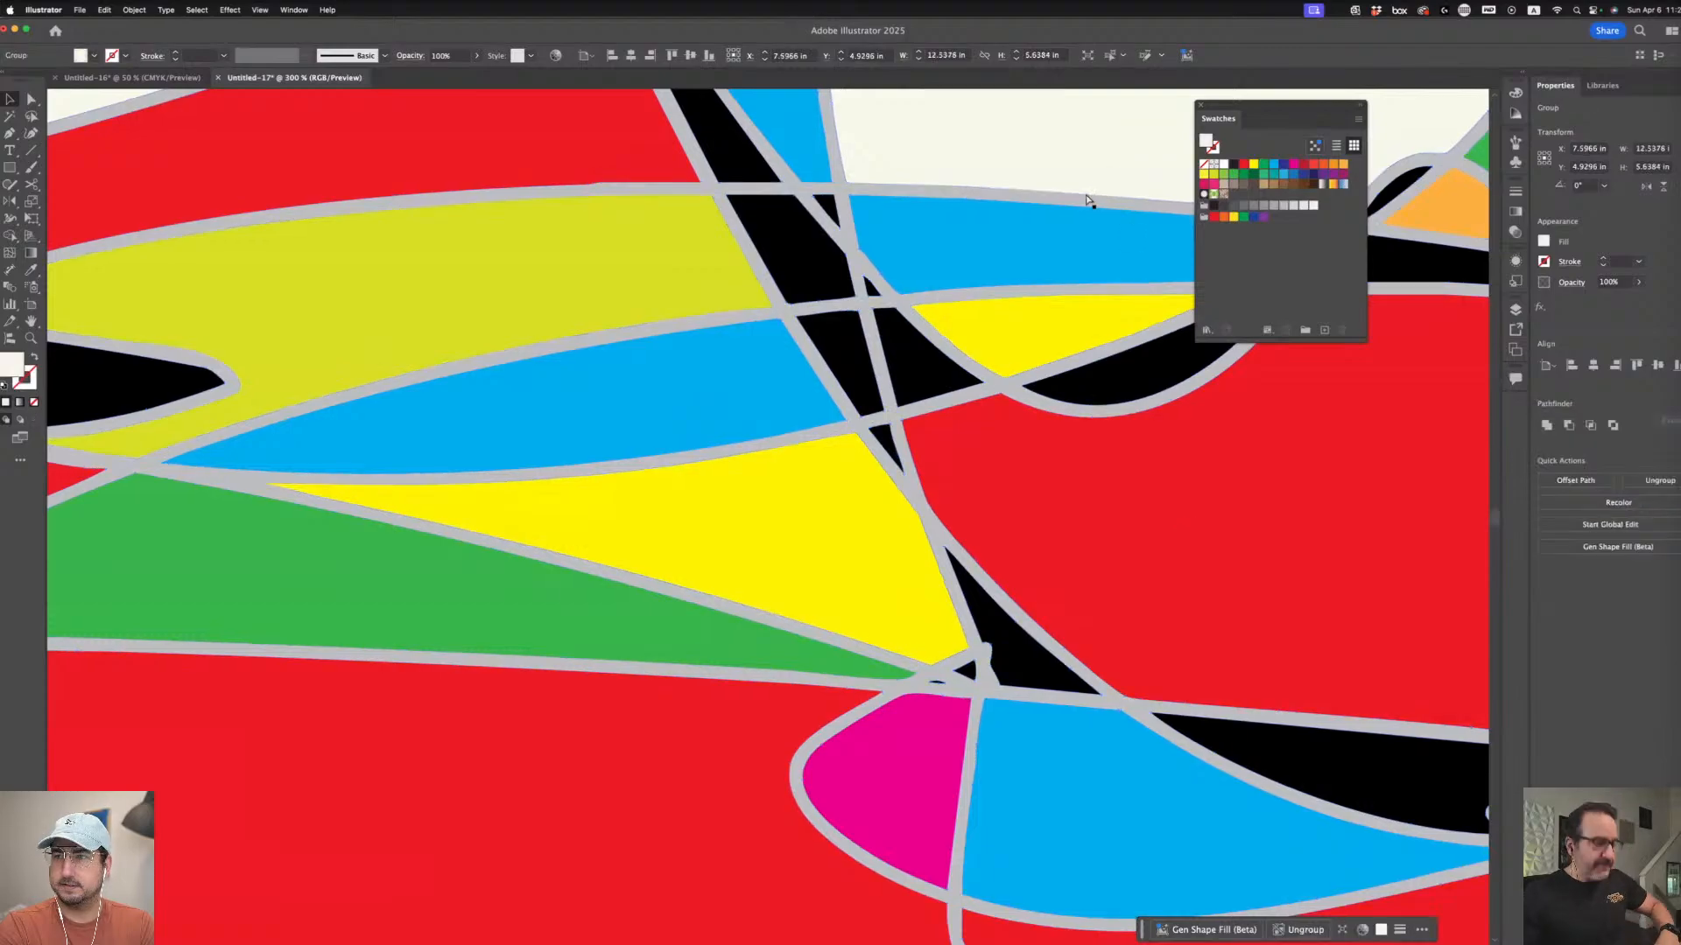
{"action": "key", "text": "super+y"}
{"action": "left_click", "coordinate": [977, 265]}
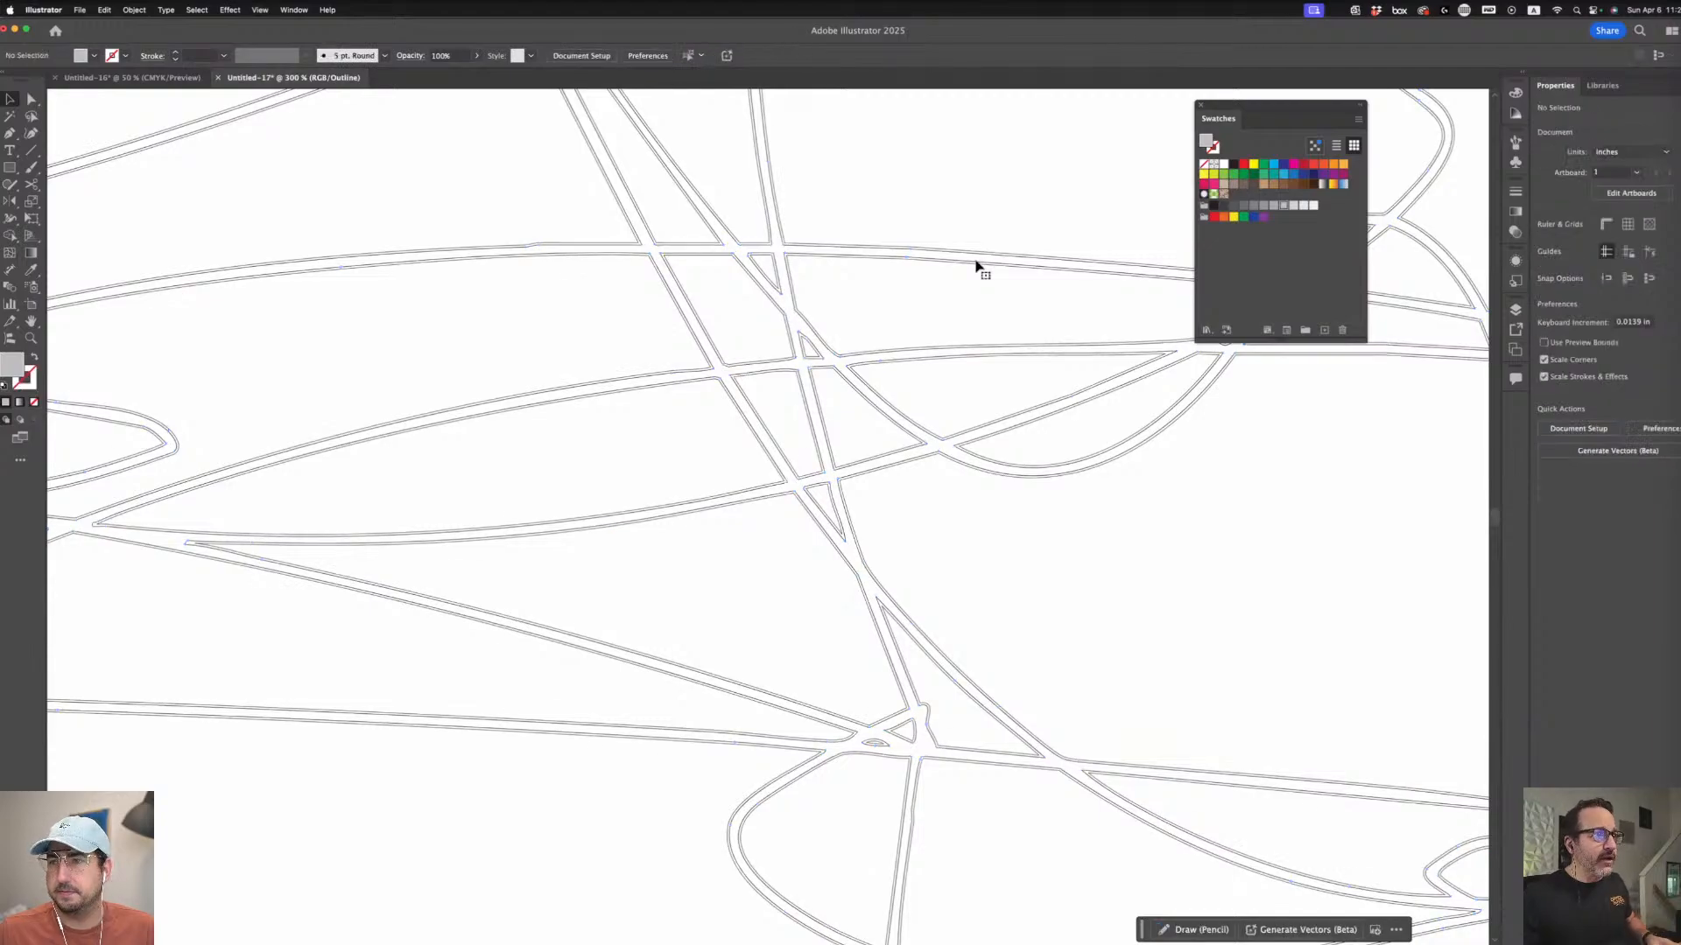
{"action": "left_click", "coordinate": [982, 220]}
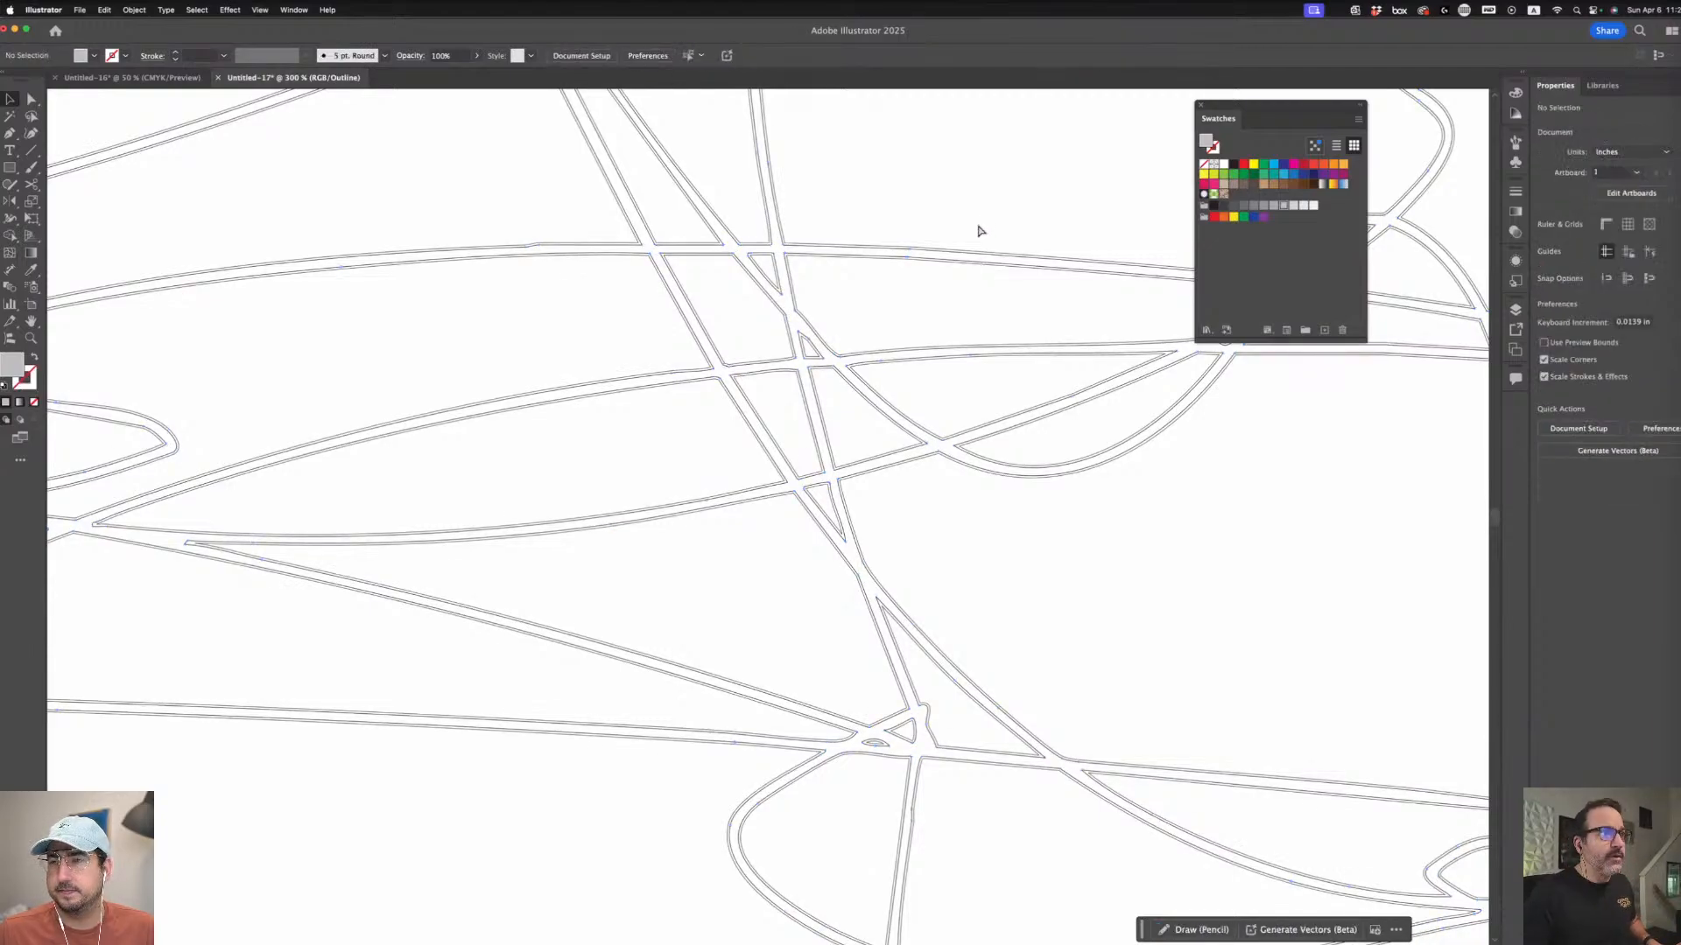
{"action": "scroll", "coordinate": [980, 230], "scroll_direction": "up", "scroll_amount": 5}
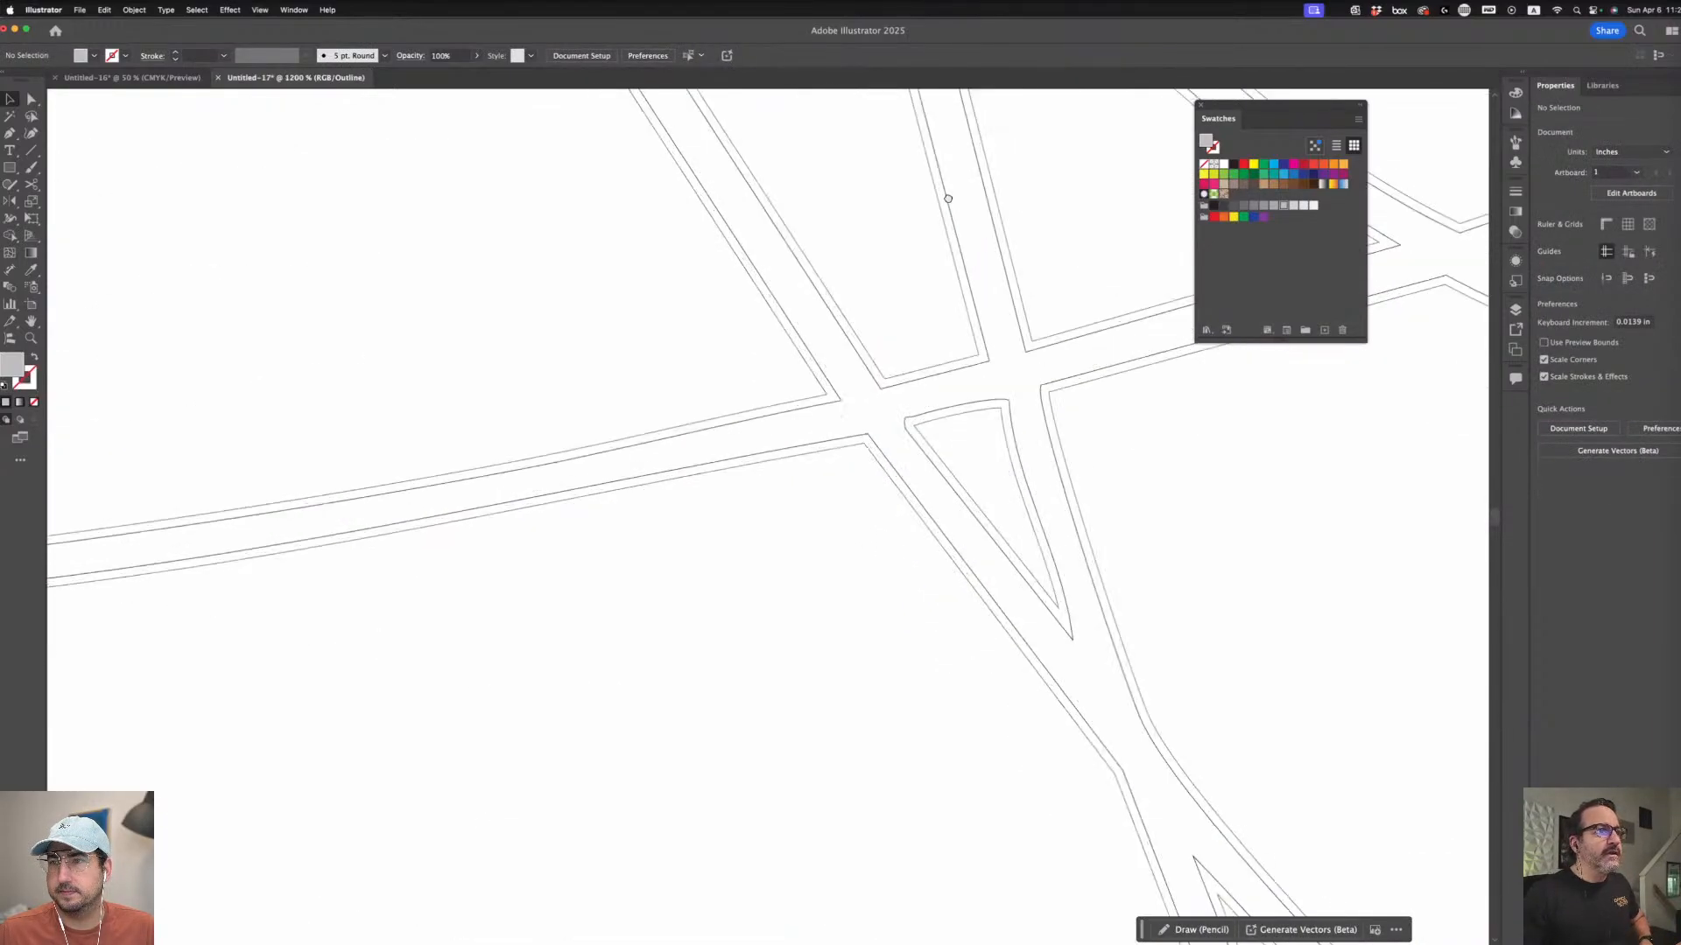
{"action": "left_click_drag", "start_coordinate": [945, 195], "coordinate": [799, 586]}
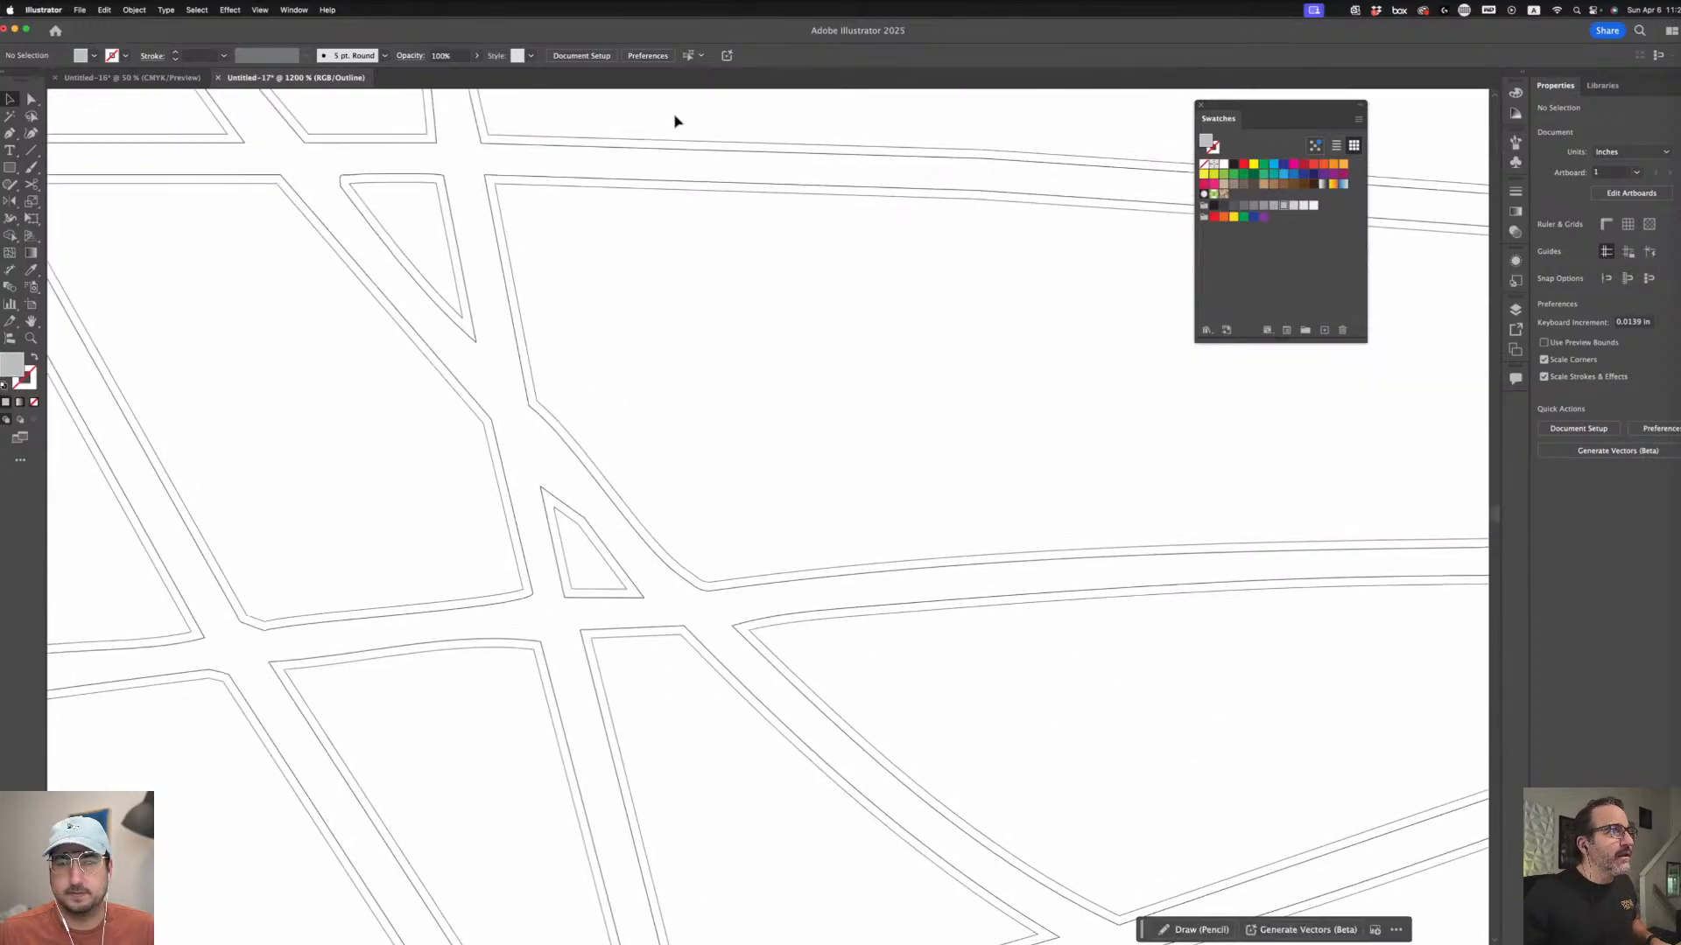
{"action": "left_click", "coordinate": [683, 145]}
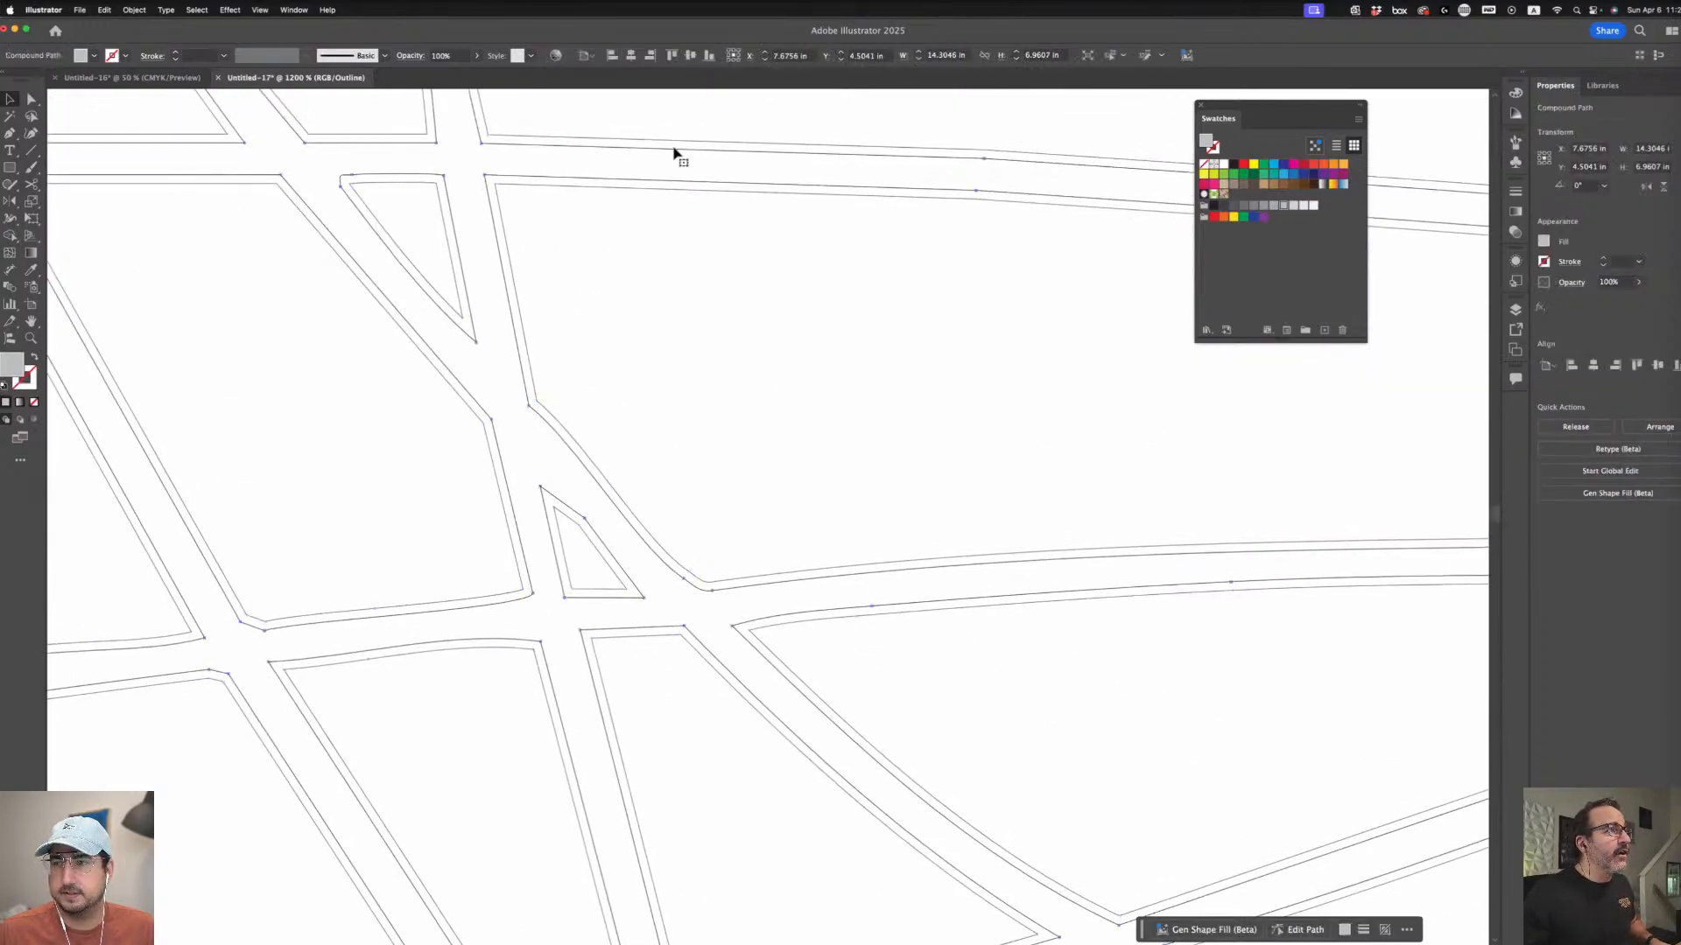
{"action": "left_click", "coordinate": [678, 156]}
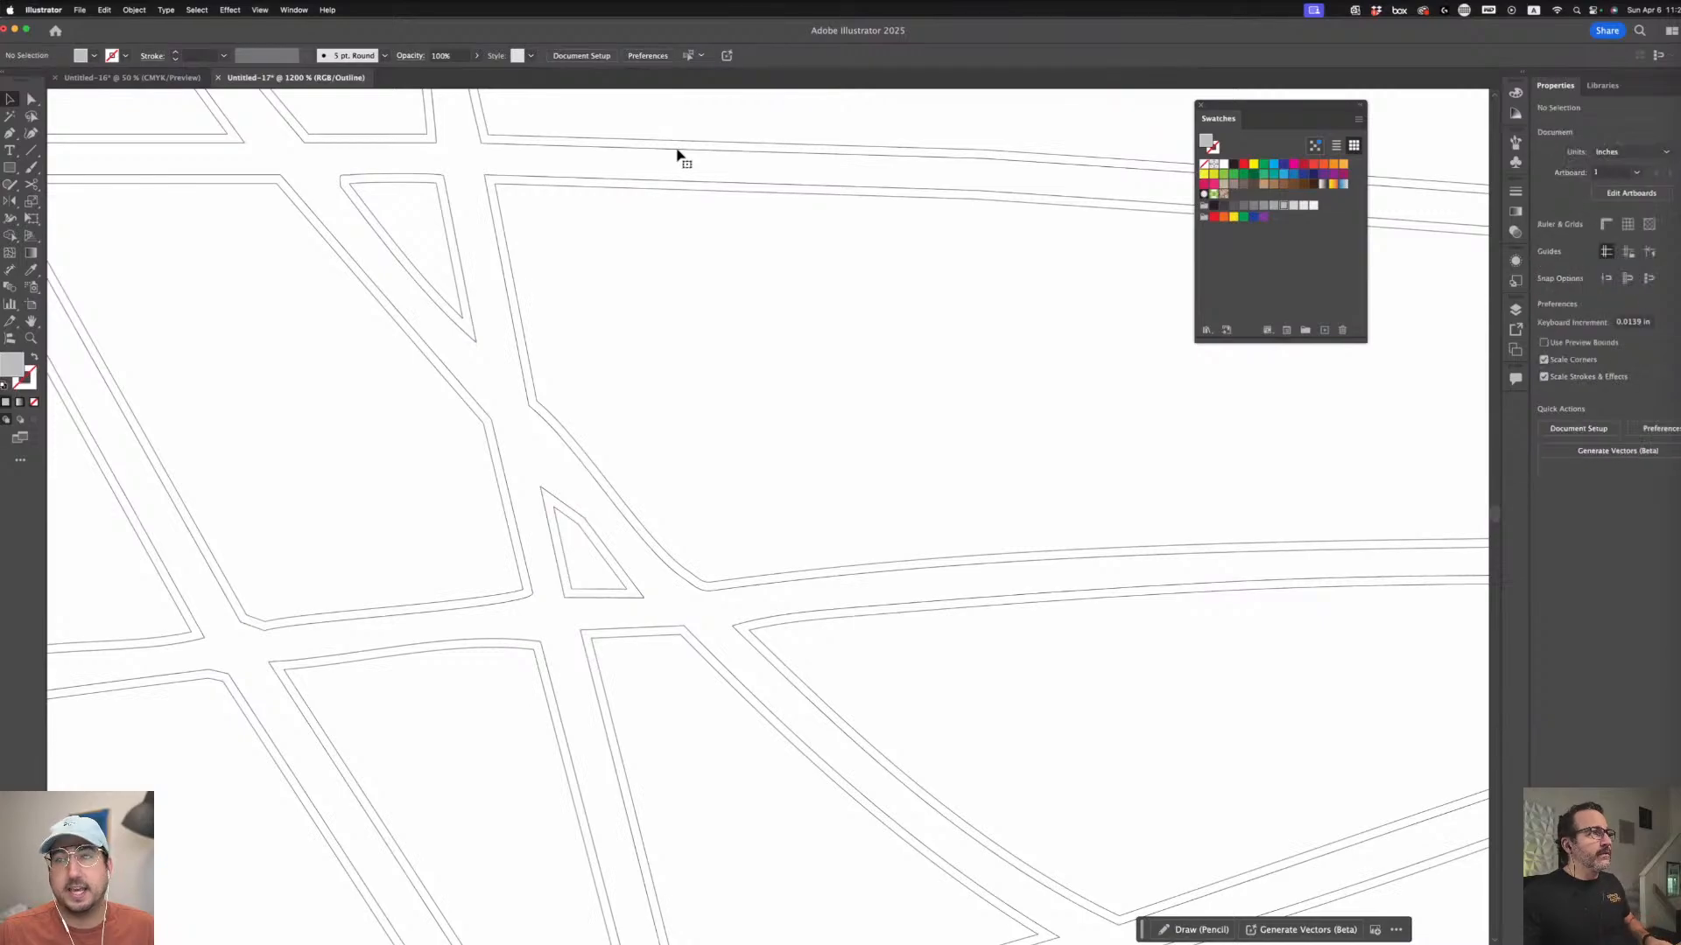
- Undo the path offset and return the whole artwork to full-color preview
{"action": "key", "text": "super+z"}
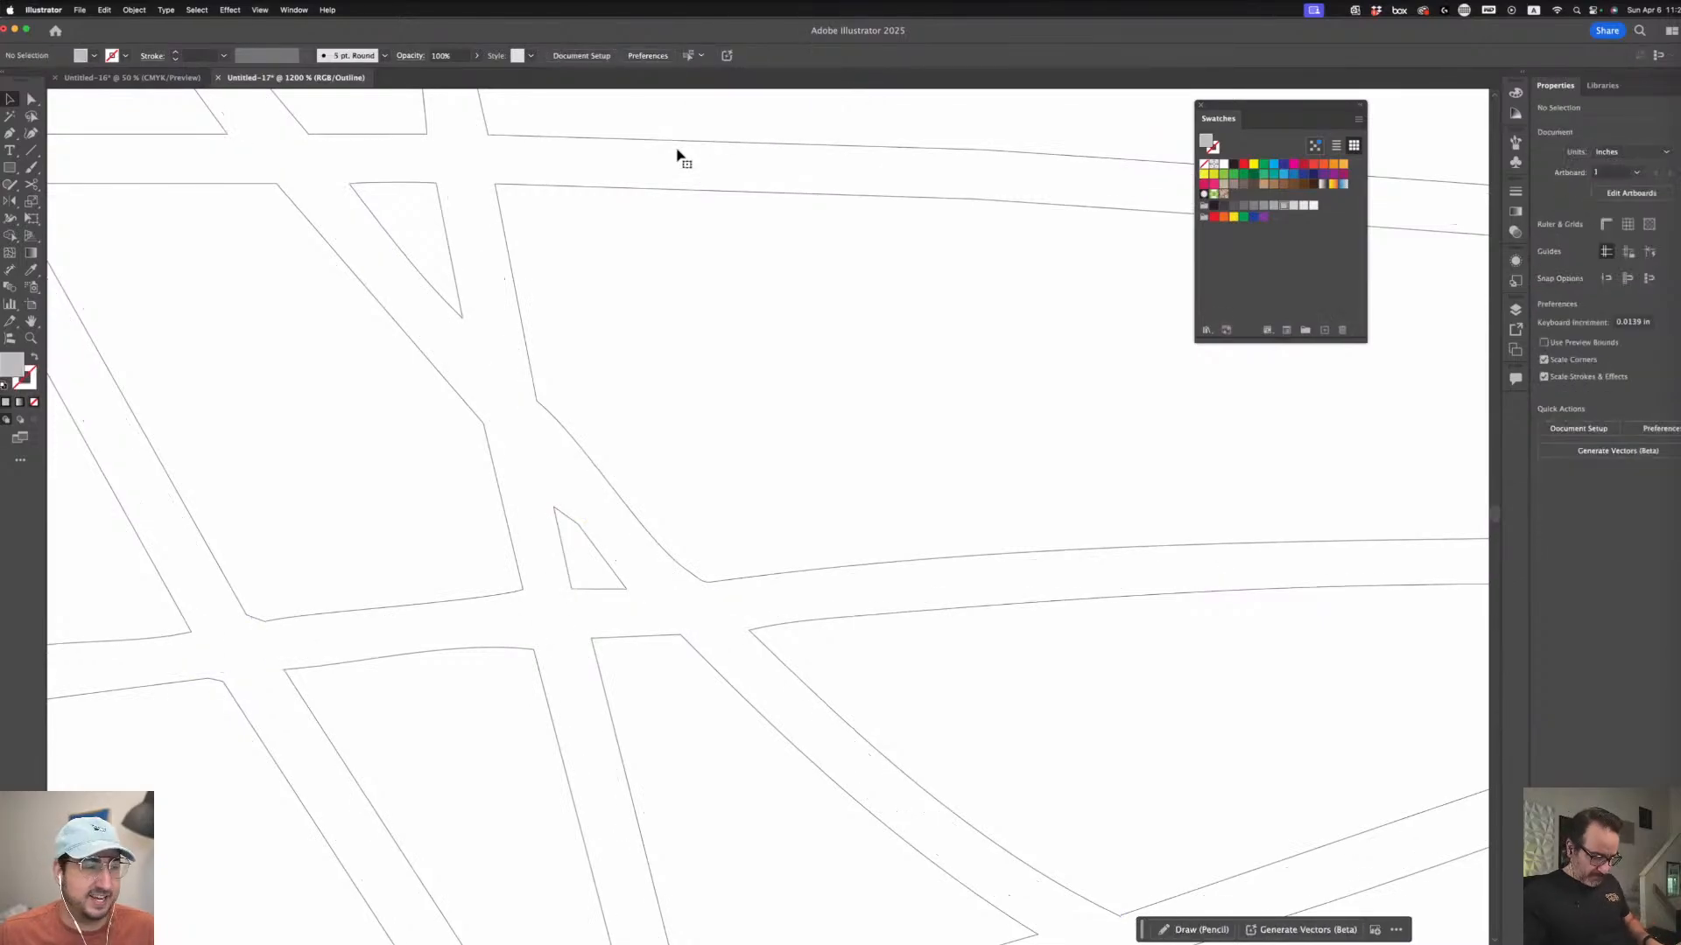
{"action": "key", "text": "super+minus"}
{"action": "key", "text": "super+minus"}
{"action": "key", "text": "super+minus"}
{"action": "key", "text": "super+minus"}
{"action": "key", "text": "super+z"}
{"action": "key", "text": "super+y"}
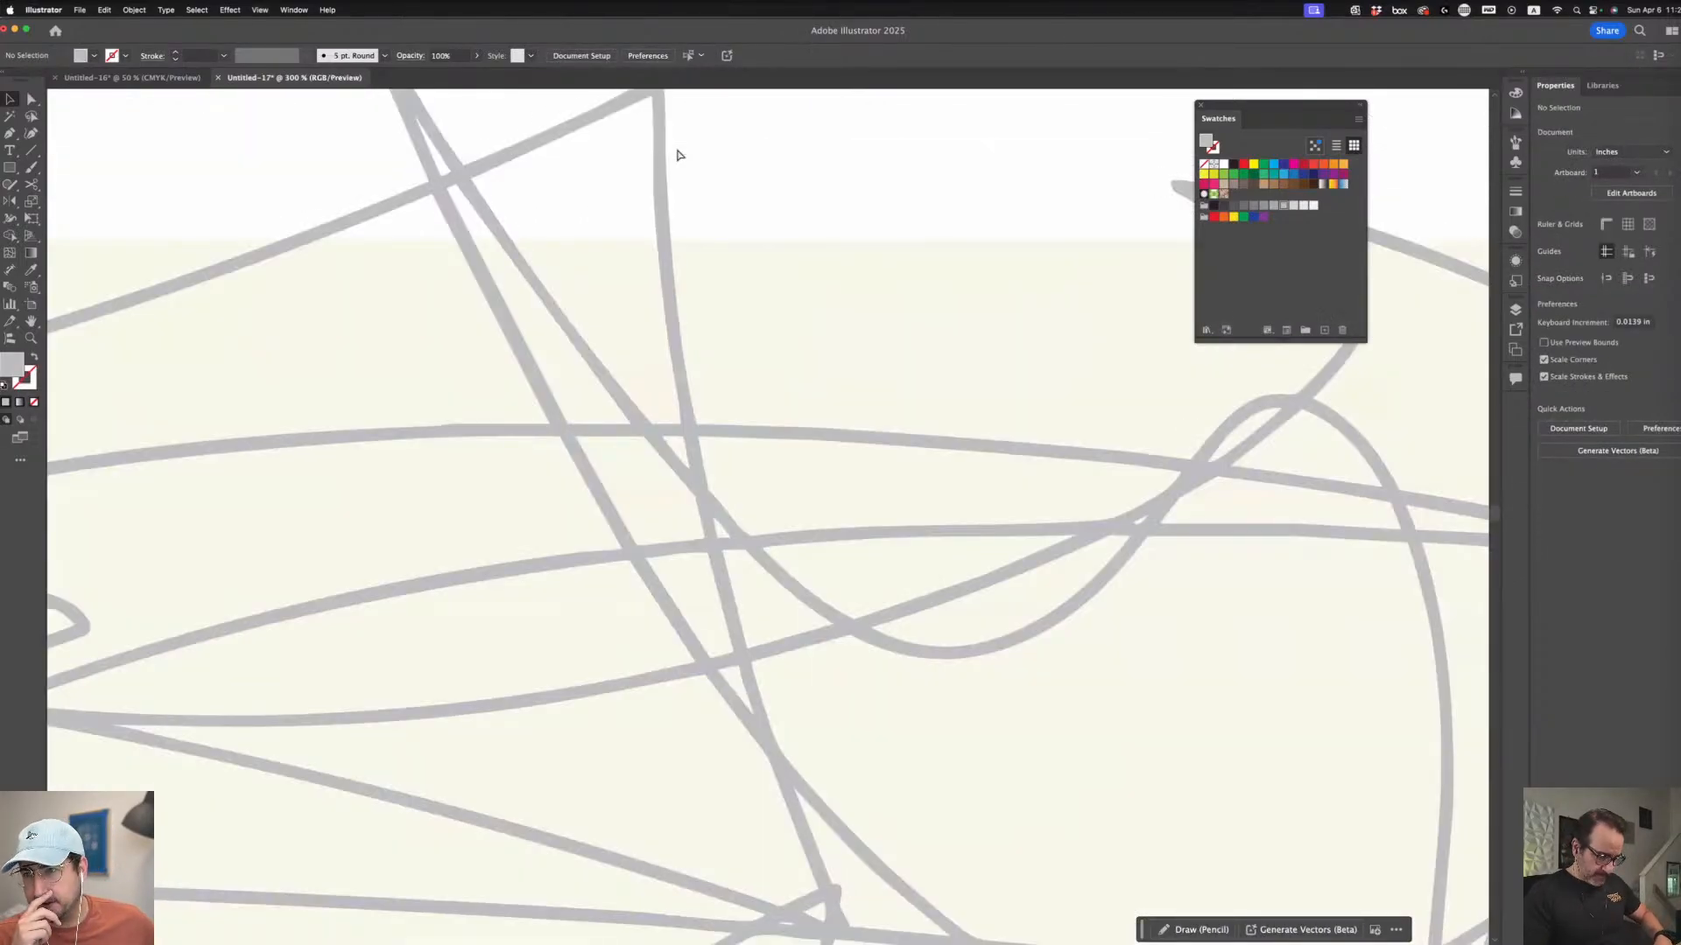
{"action": "key", "text": "super+minus"}
{"action": "key", "text": "super+minus"}
{"action": "key", "text": "super+minus"}
{"action": "key", "text": "super+minus"}
{"action": "key", "text": "super+z"}
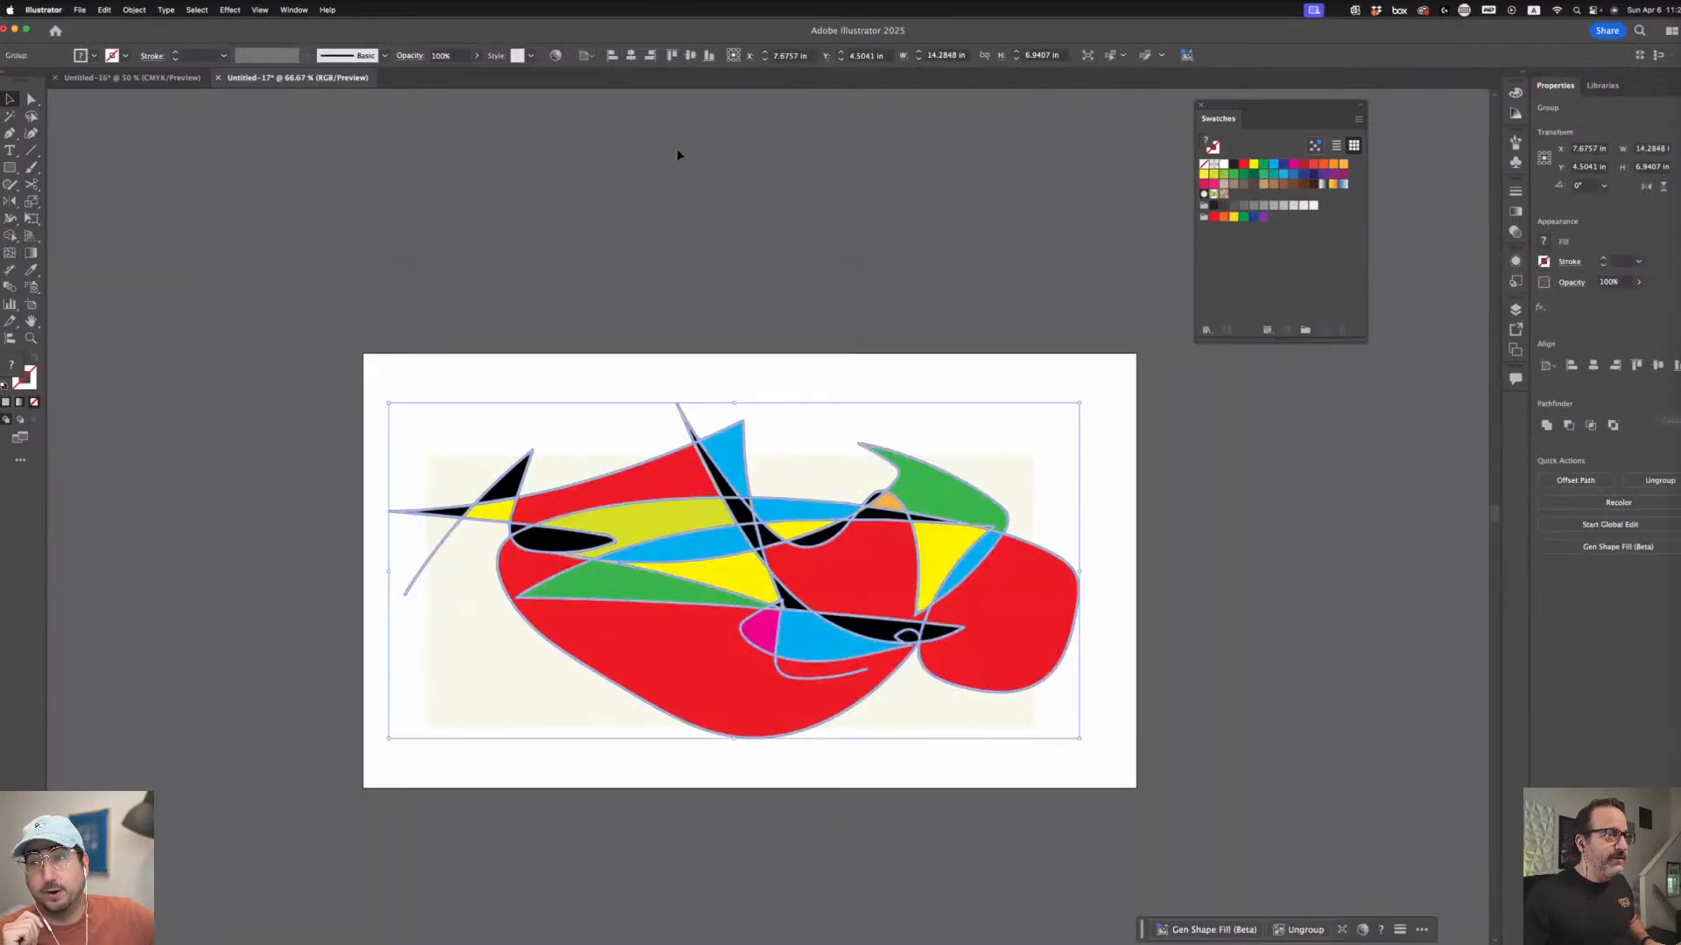
{"action": "left_click", "coordinate": [757, 236]}
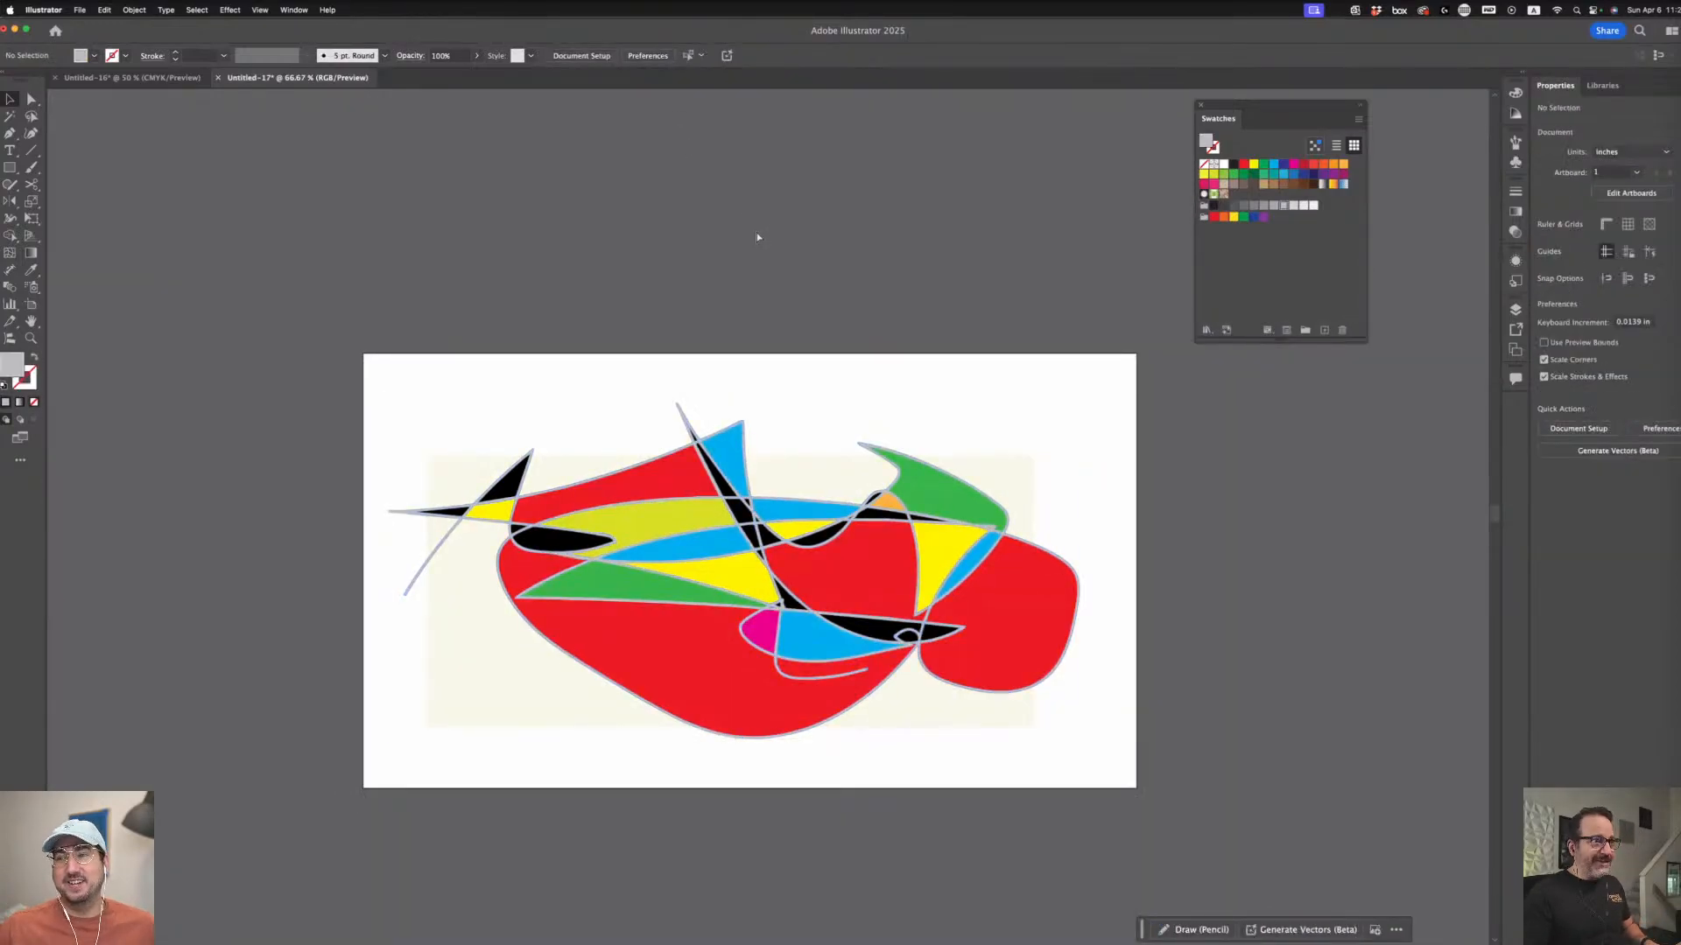
- Compare the artwork with the thicker offset outline restored and with the offset undone
{"action": "key", "text": "super+plus"}
{"action": "key", "text": "super+plus"}
{"action": "scroll", "coordinate": [767, 681], "scroll_direction": "down", "scroll_amount": 4}
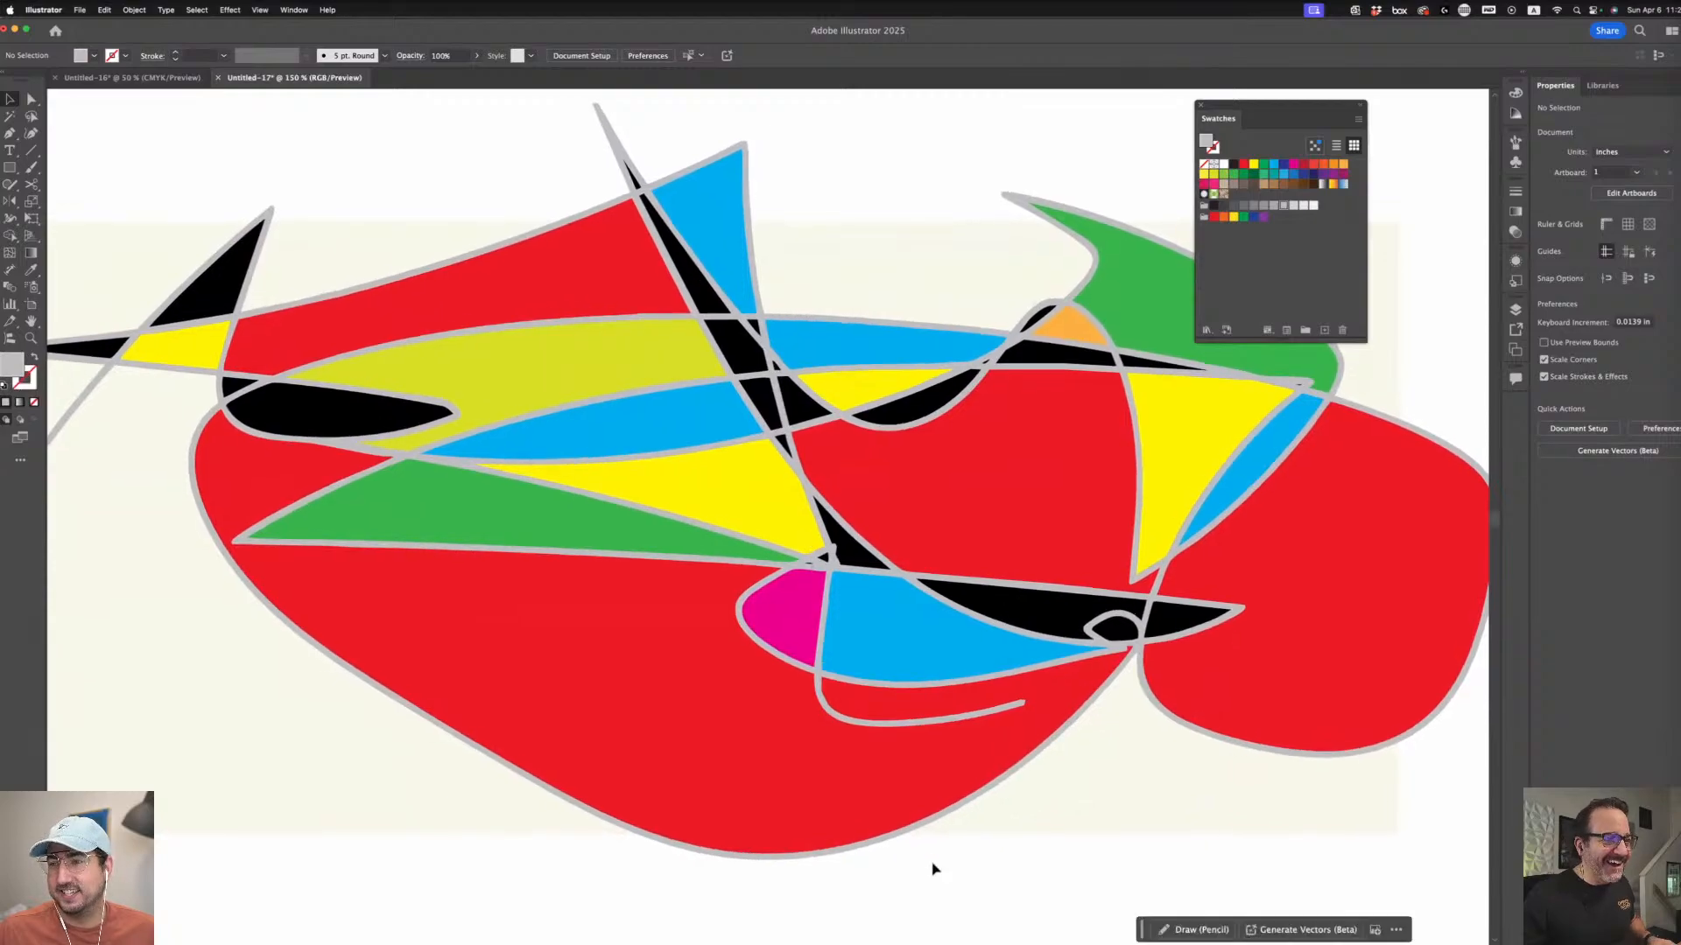
{"action": "left_click", "coordinate": [922, 832]}
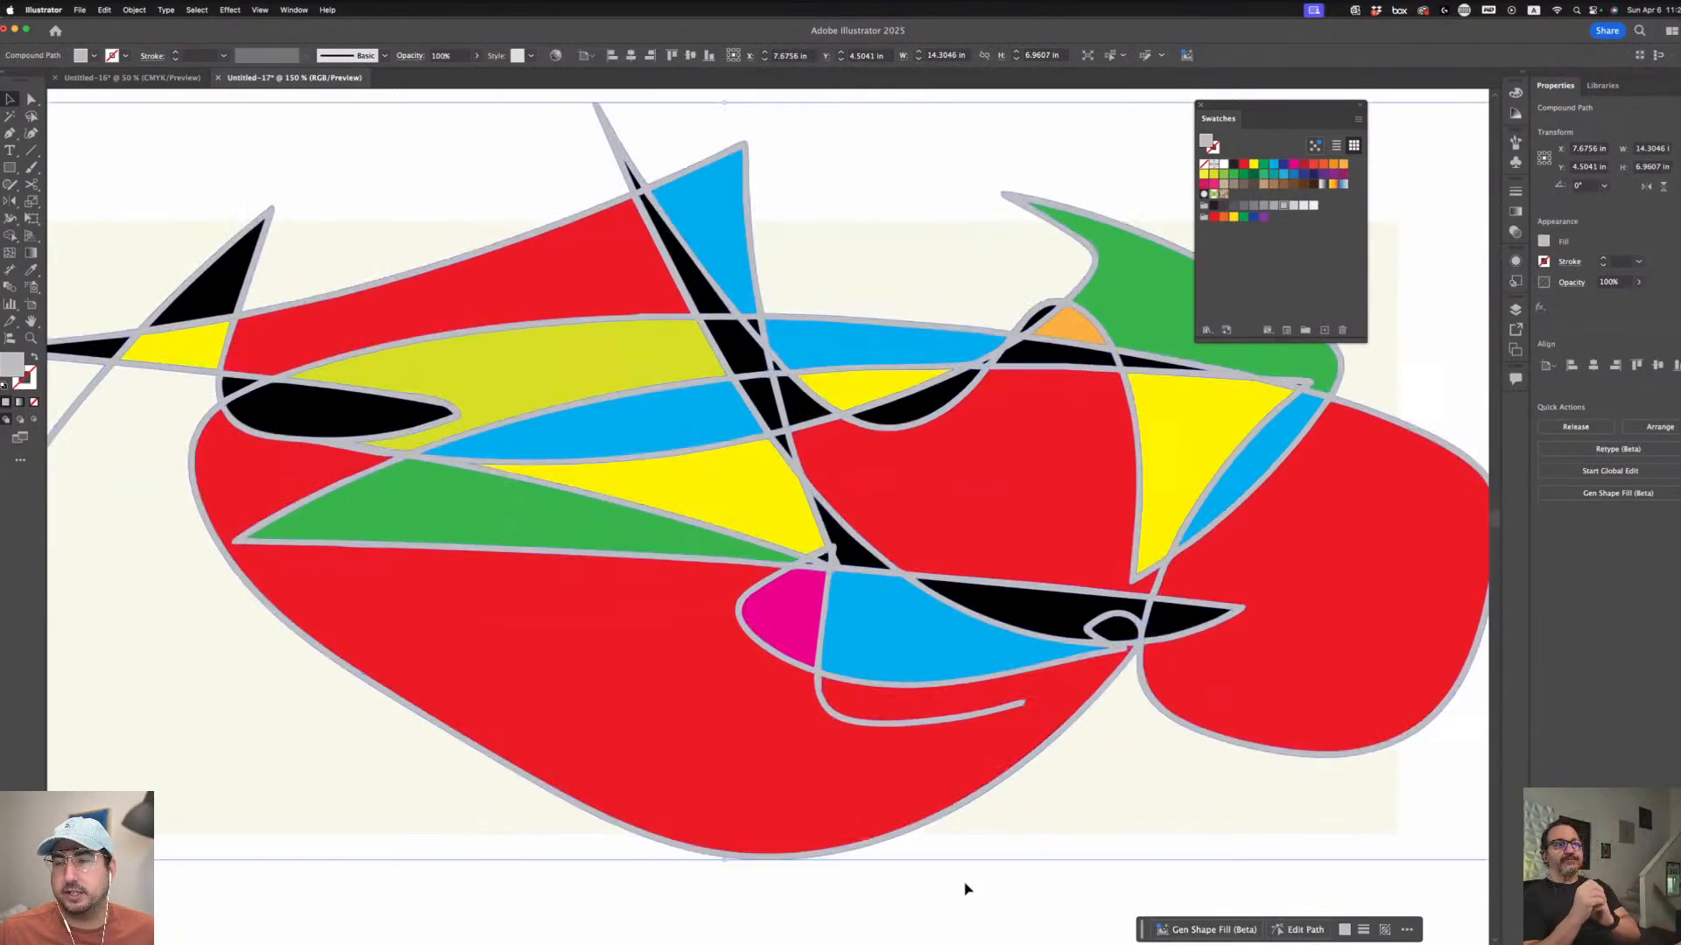
{"action": "left_click", "coordinate": [823, 900]}
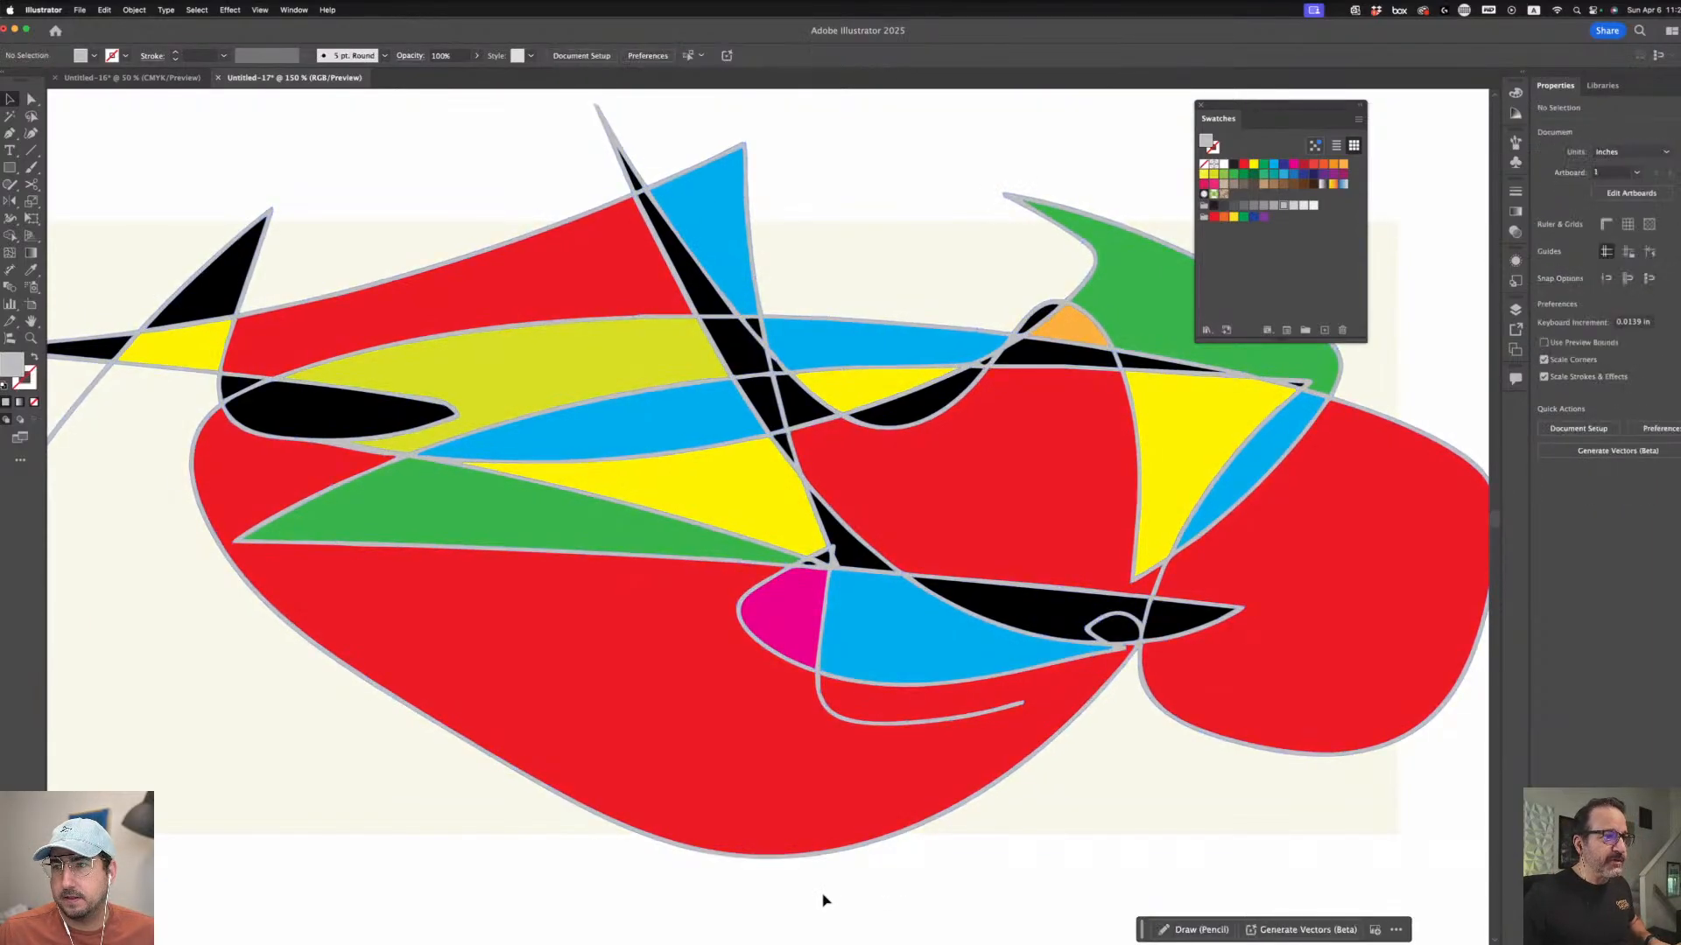
- Apply a live Offset Path effect of 0.01 in with miter joins to the gray outline compound path
{"action": "left_click", "coordinate": [716, 451]}
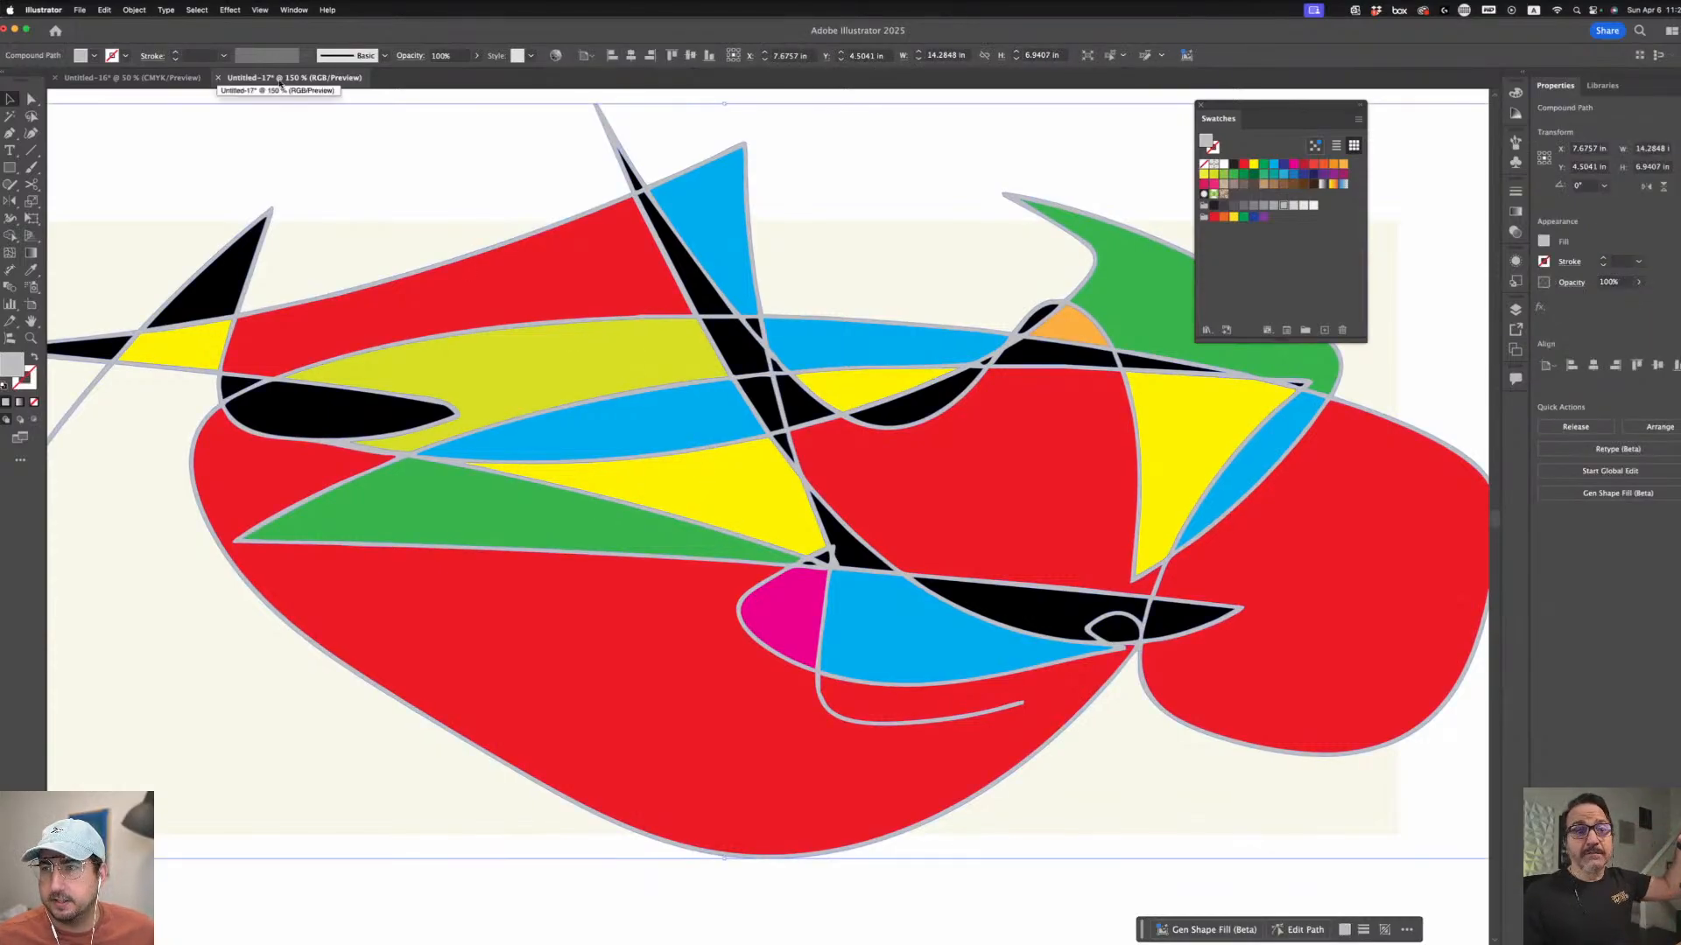
{"action": "left_click", "coordinate": [1517, 261]}
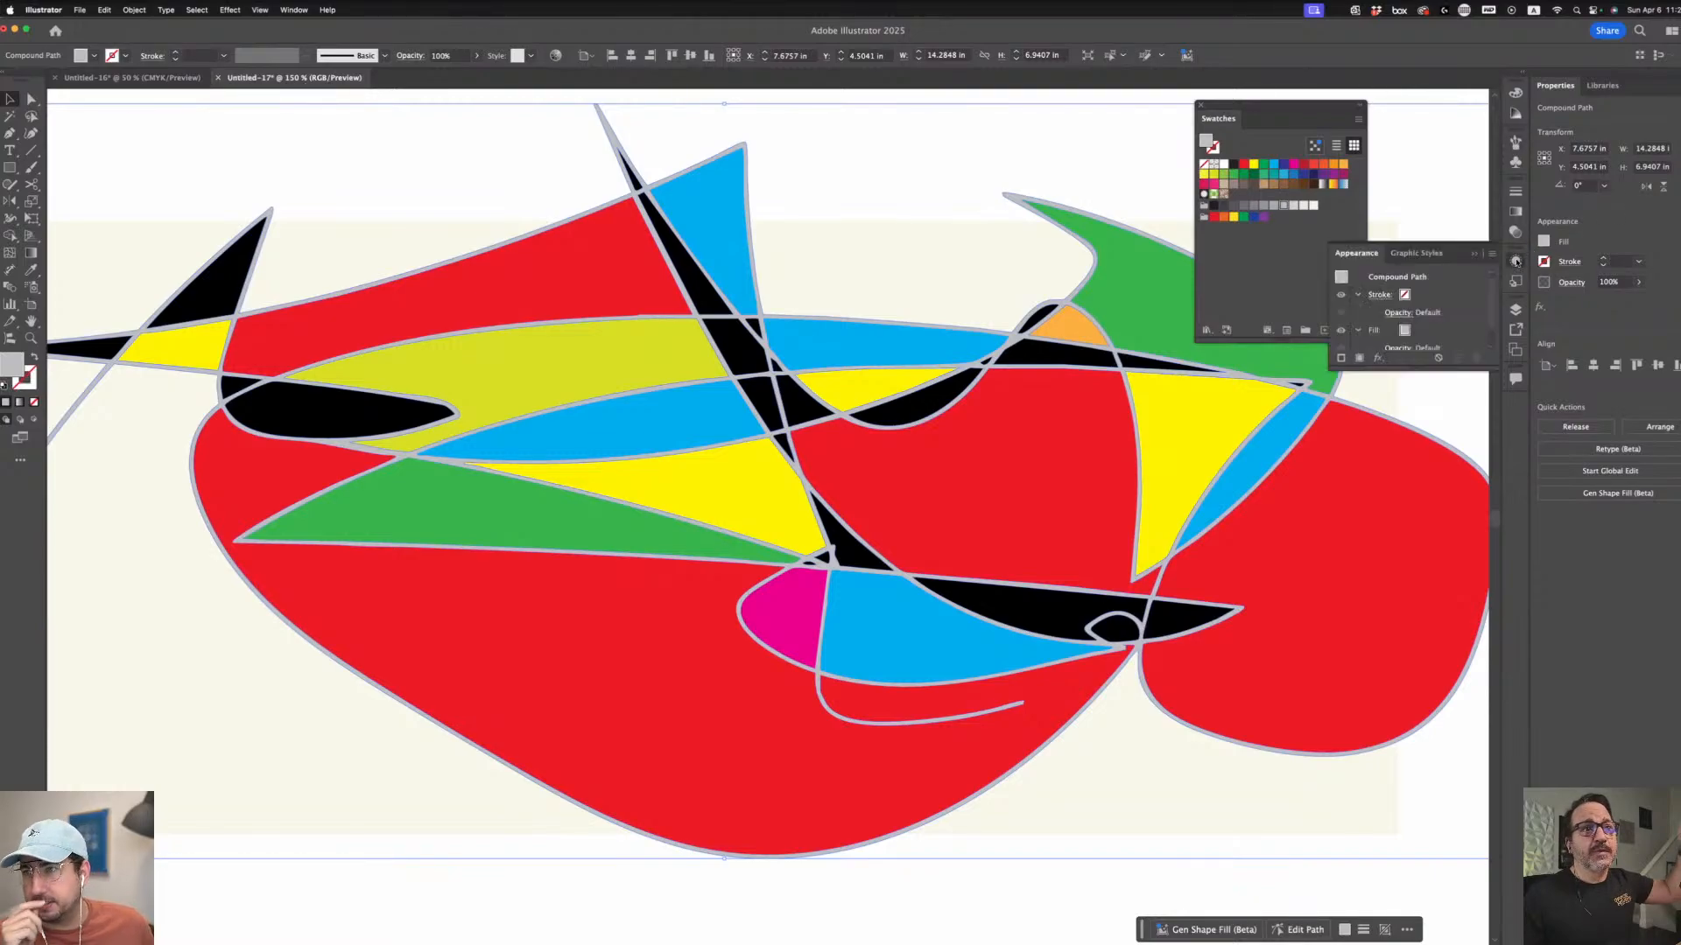
{"action": "left_click_drag", "start_coordinate": [1414, 368], "coordinate": [1421, 480]}
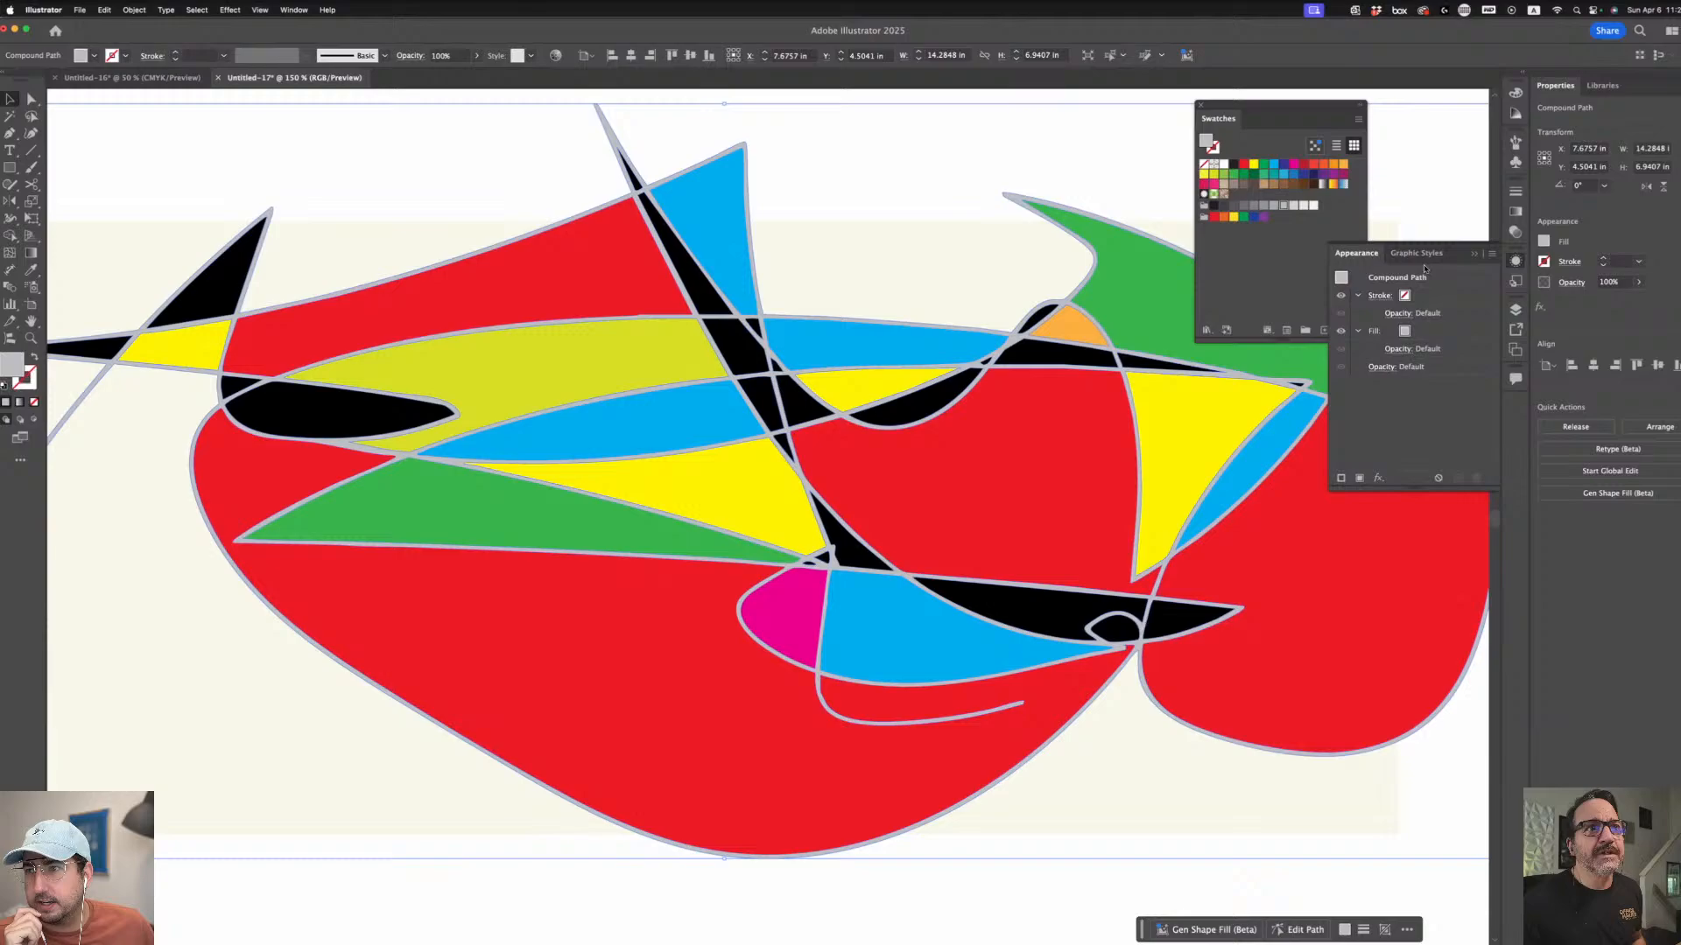
{"action": "left_click", "coordinate": [1378, 478]}
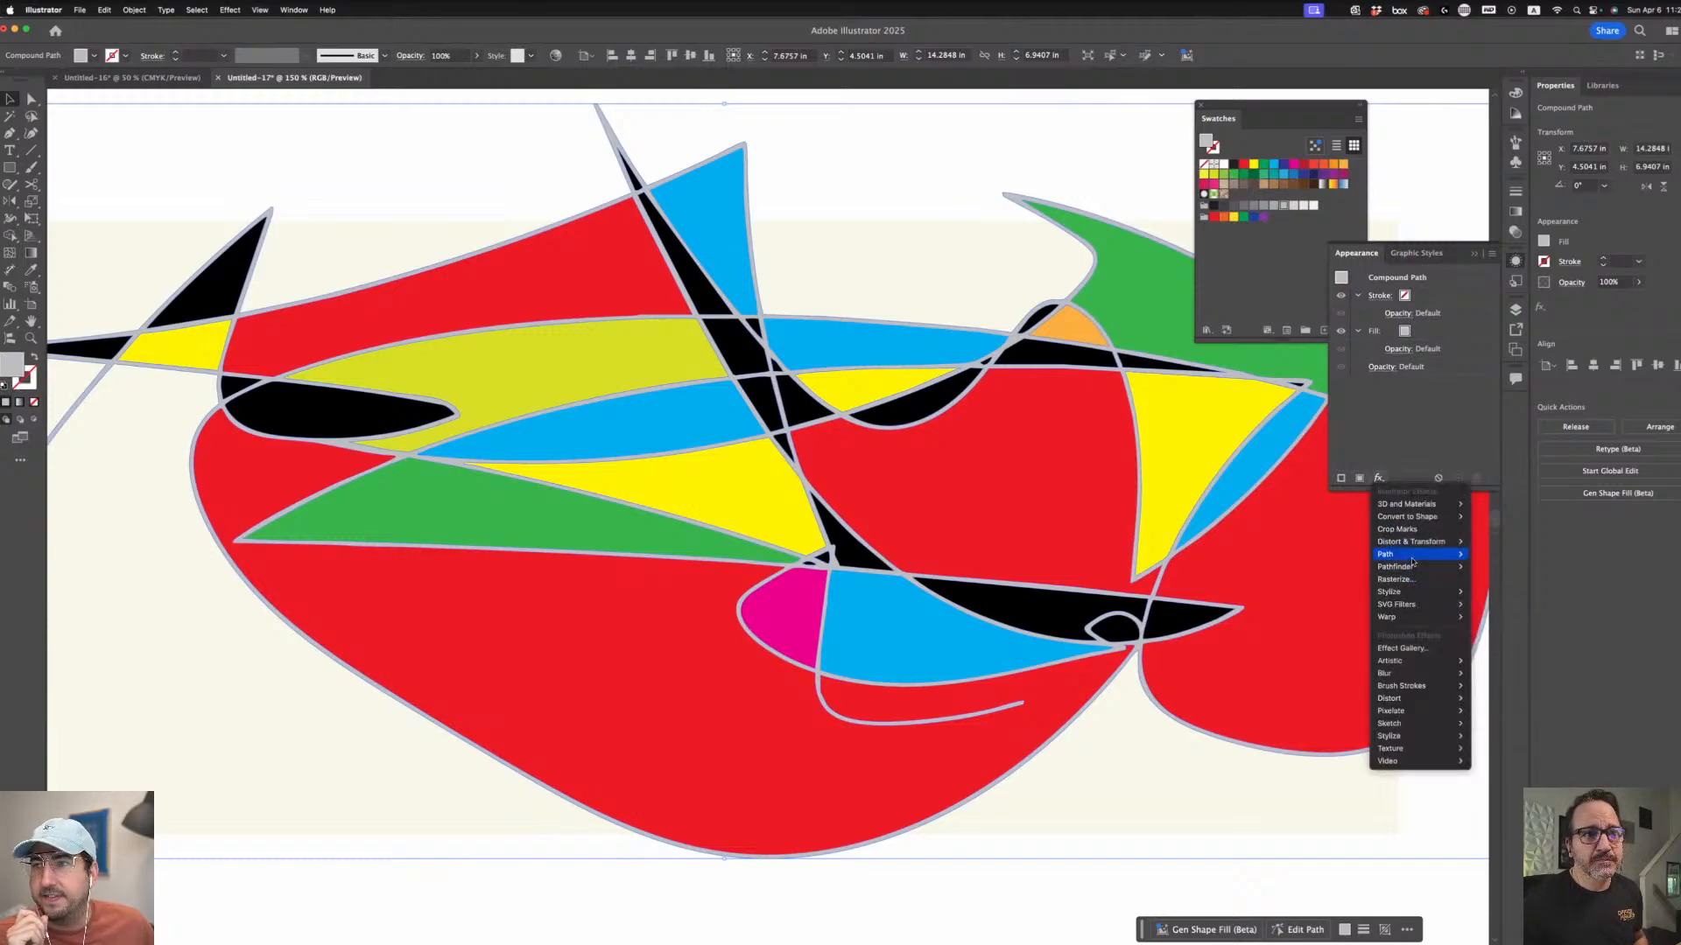
{"action": "left_click", "coordinate": [1486, 555]}
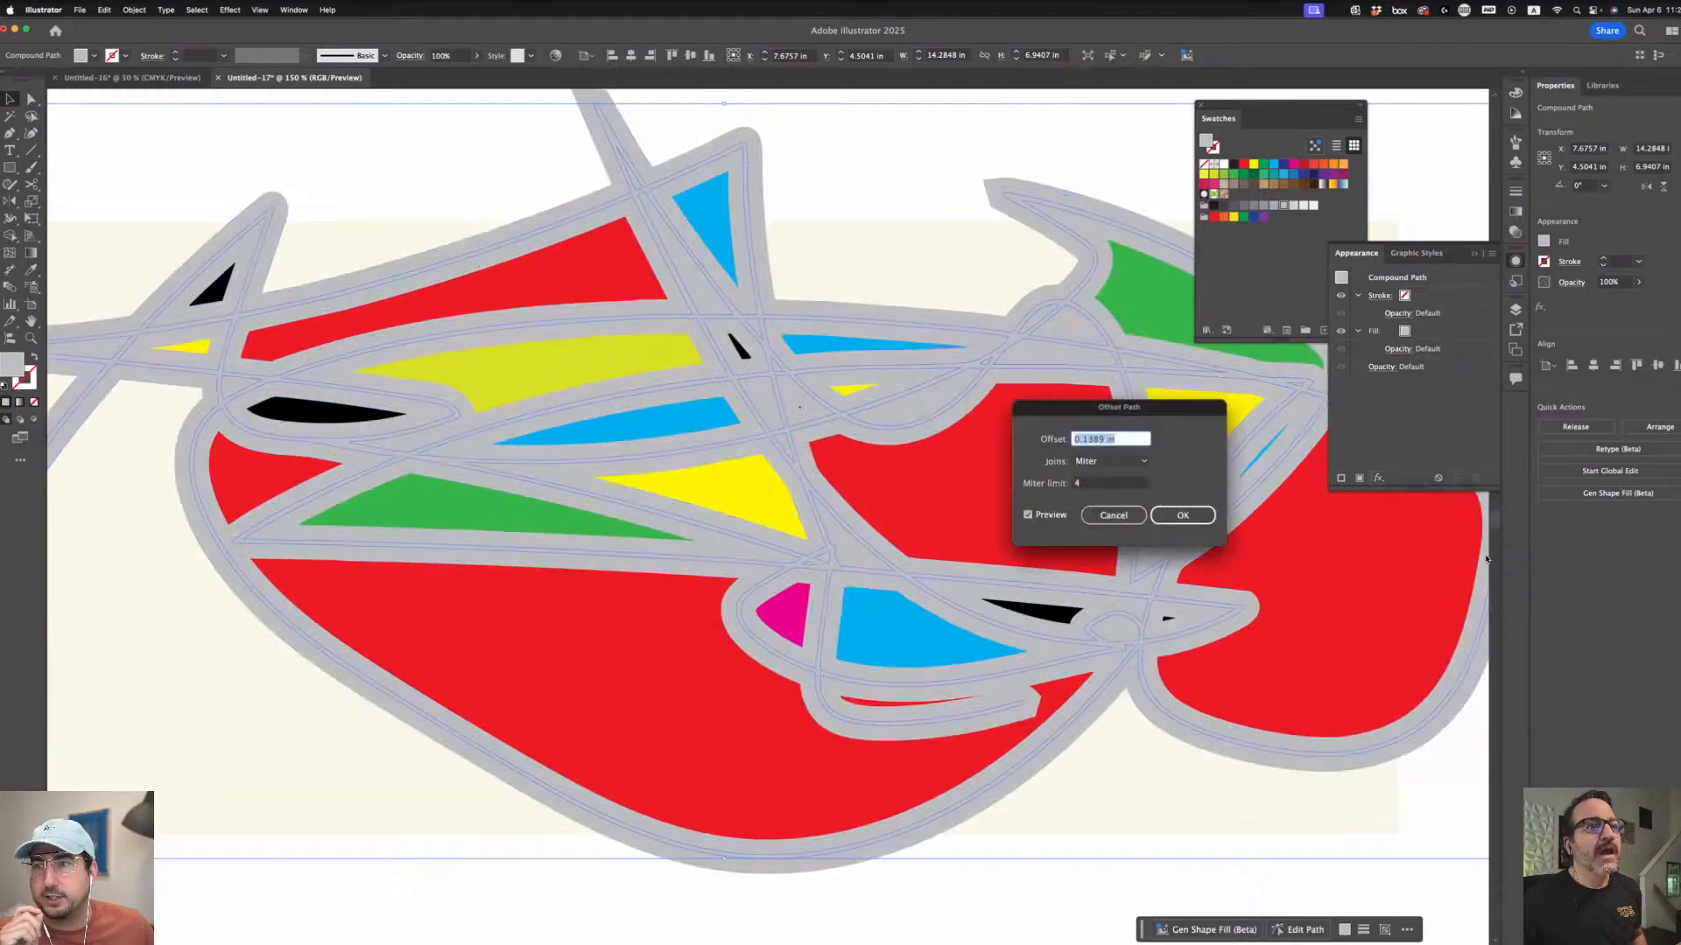
{"action": "type", "text": "0.01"}
{"action": "key", "text": "Tab"}
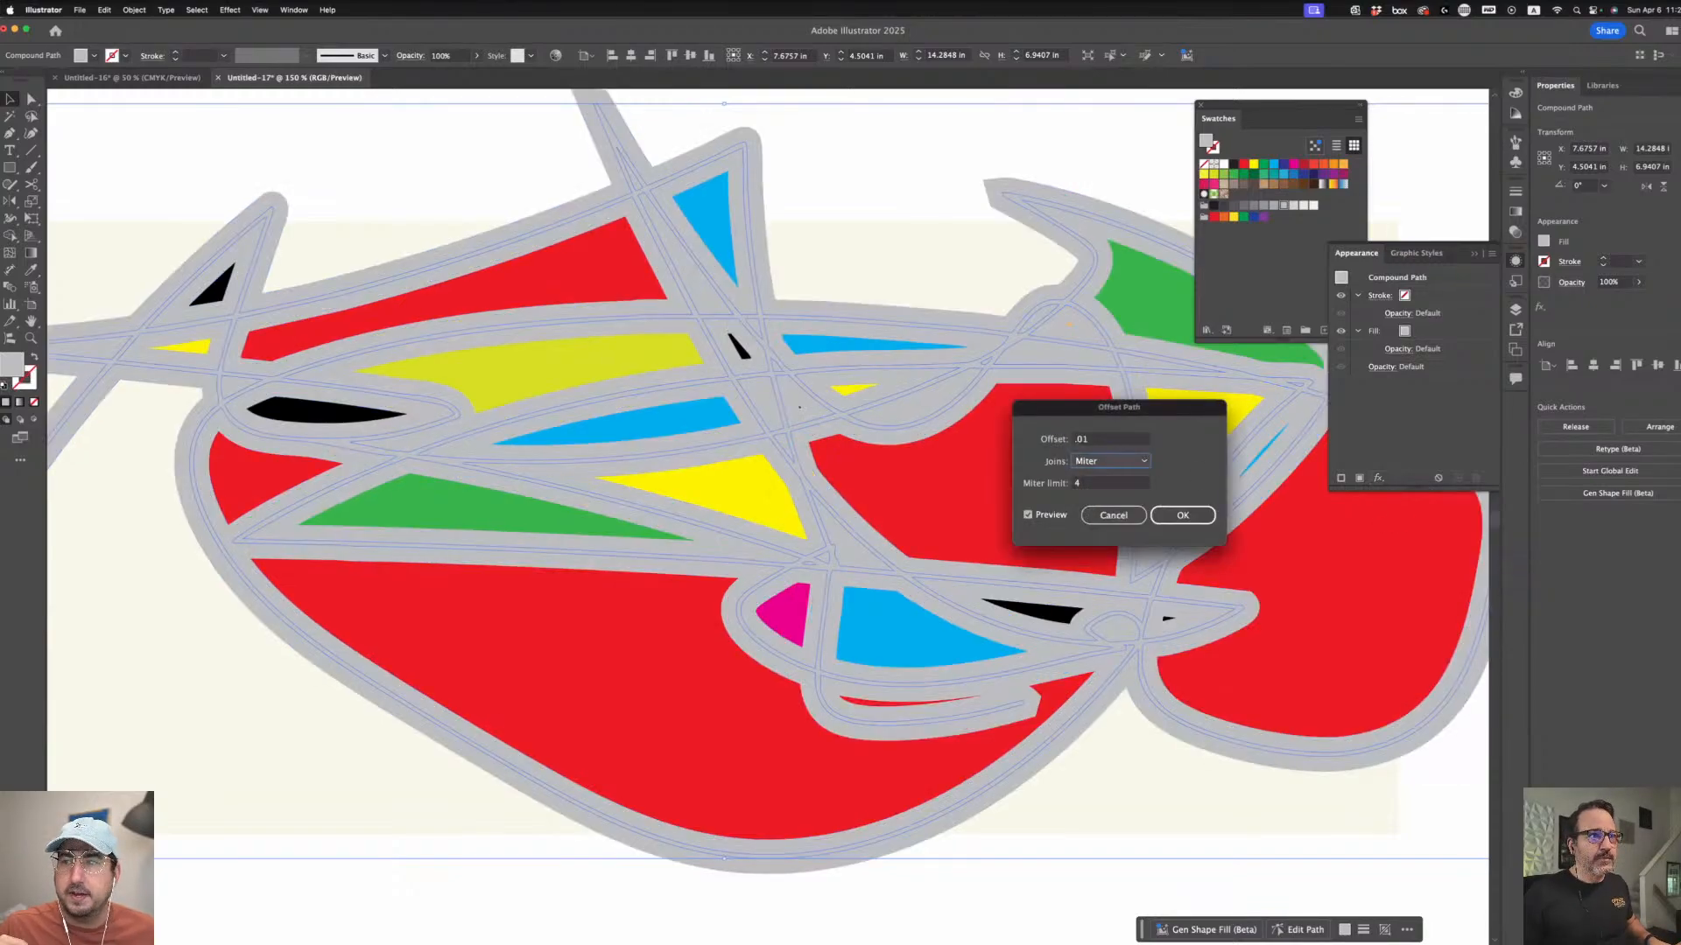
{"action": "left_click", "coordinate": [1183, 515]}
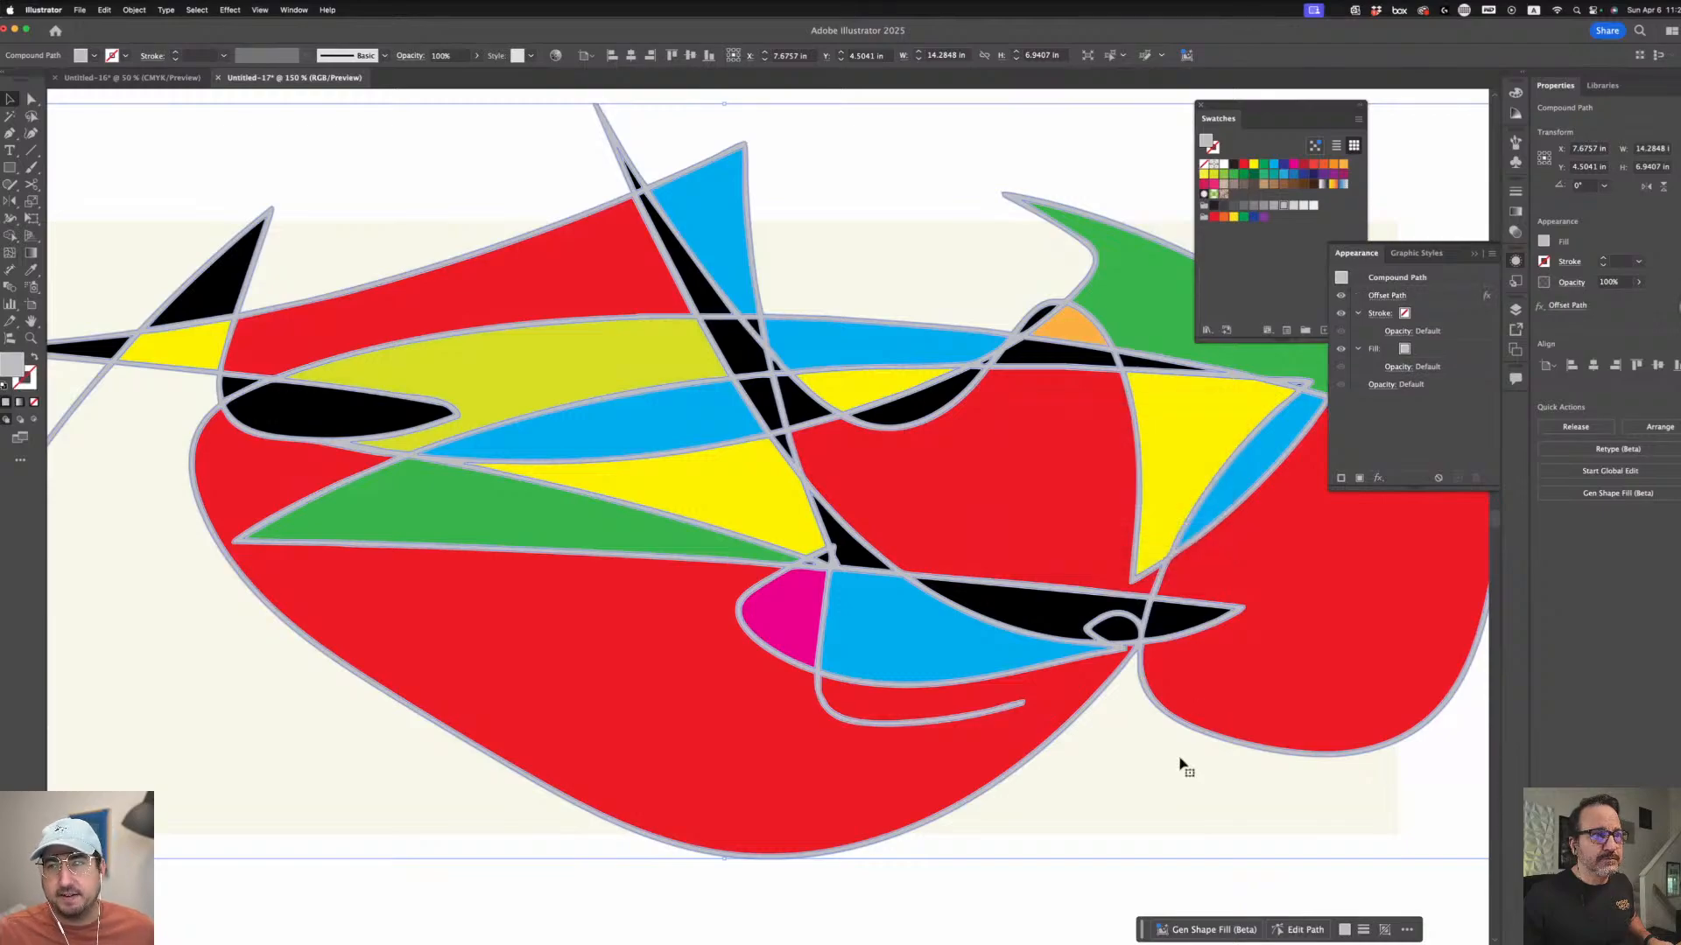
{"action": "left_click", "coordinate": [1011, 903]}
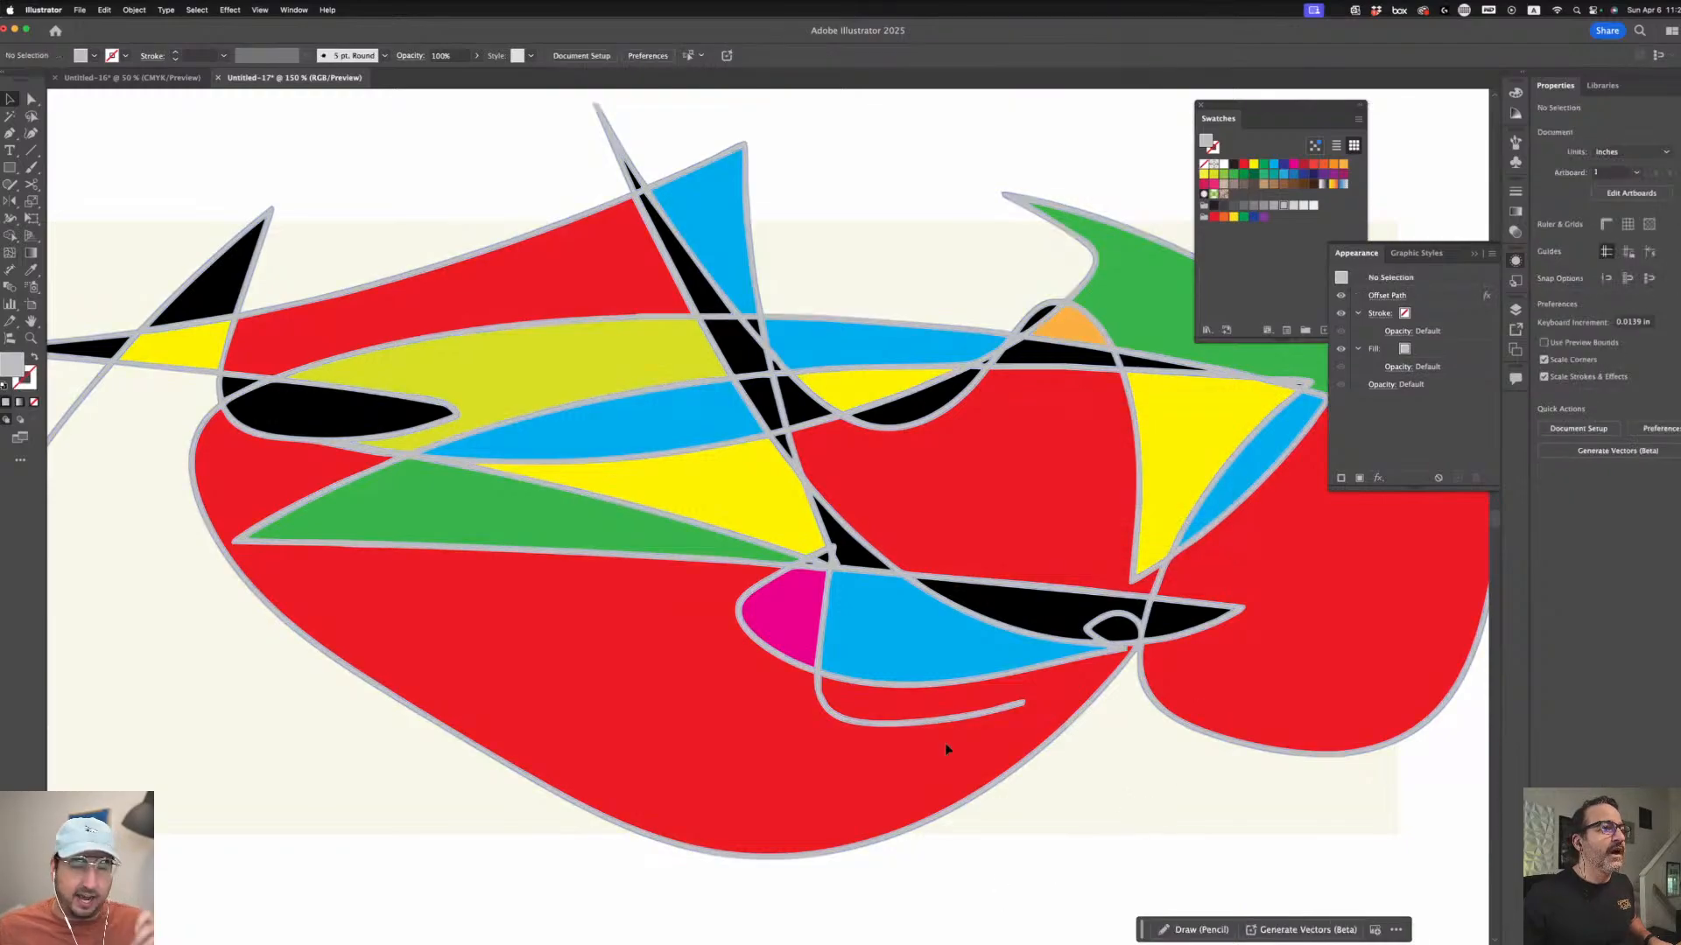
- Shift the gray outline about 0.09 in up and to the left of the black linework beneath it
{"action": "left_click", "coordinate": [758, 302]}
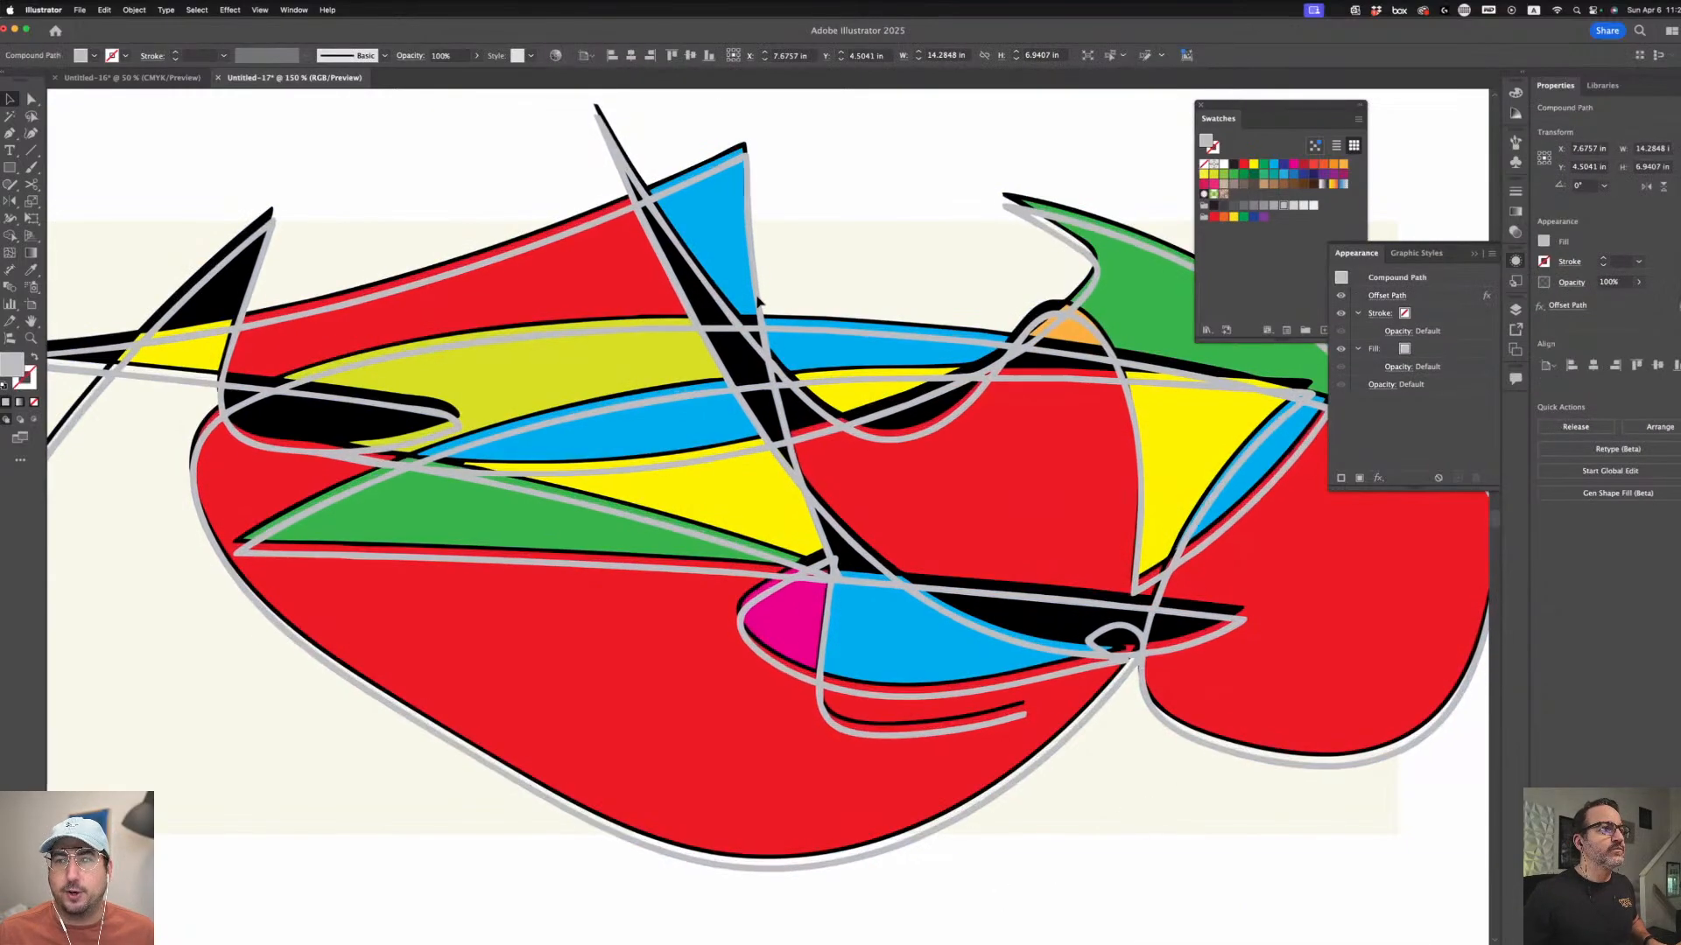
{"action": "key", "text": "super+z"}
{"action": "mouse_move", "coordinate": [759, 316]}
{"action": "left_mouse_down"}
{"action": "mouse_move", "coordinate": [744, 302]}
{"action": "mouse_move", "coordinate": [754, 312]}
{"action": "left_mouse_up"}
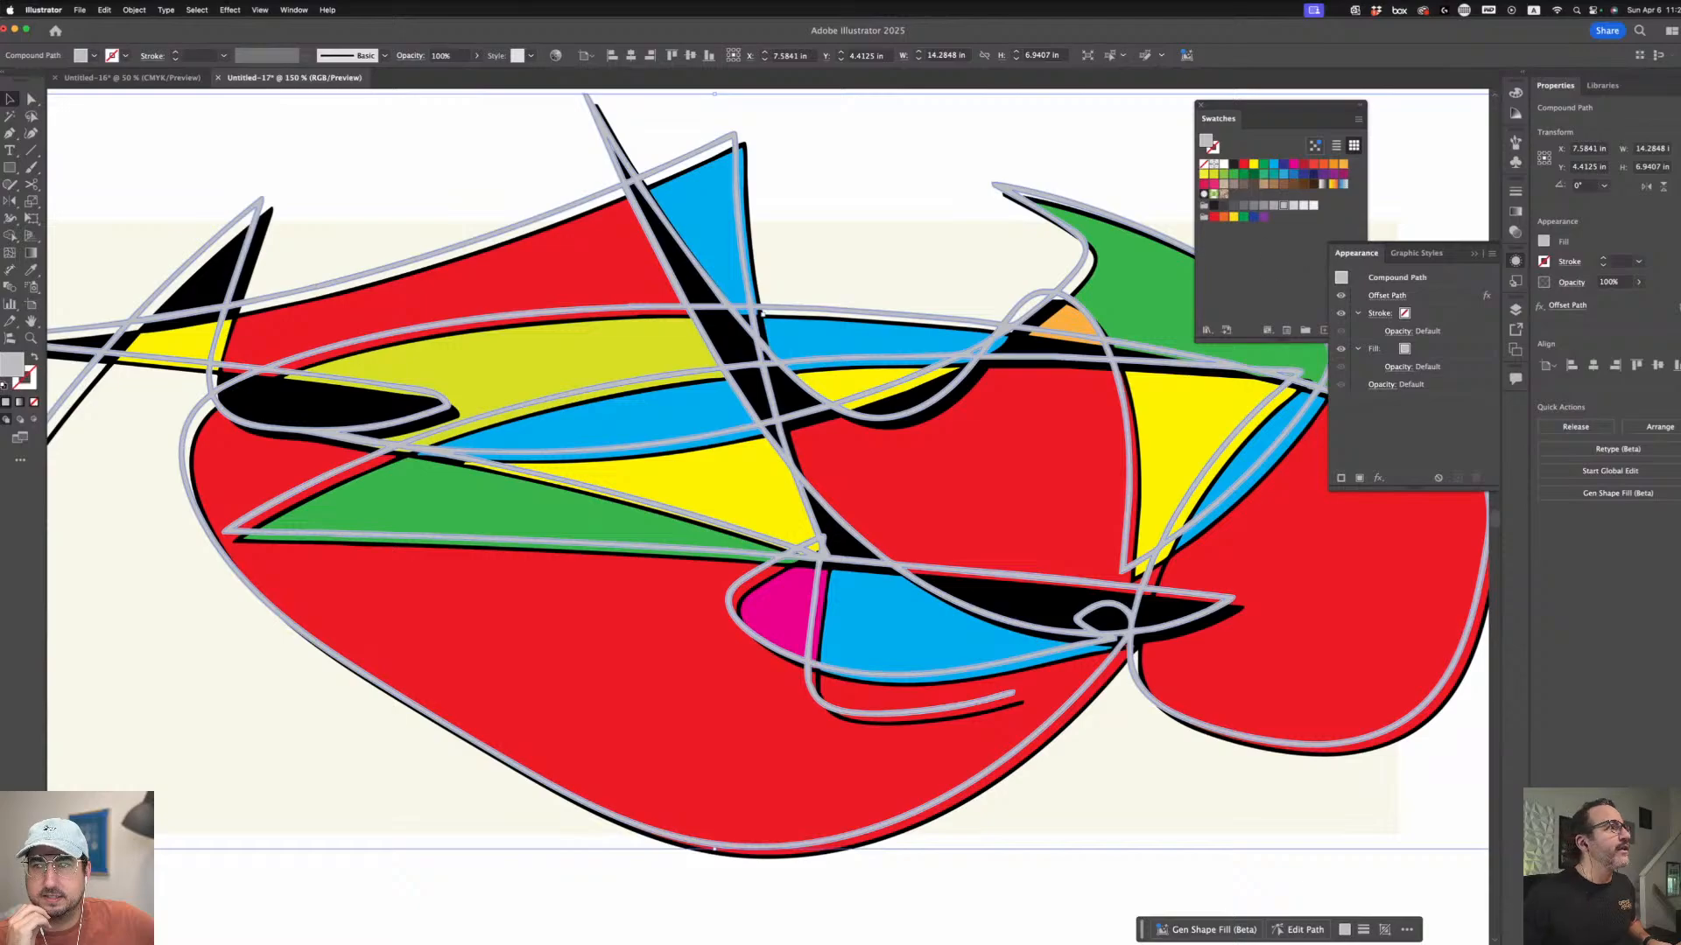
- Show the Navigator and the Pathfinder commands in the workspace and deselect the outline
{"action": "left_click", "coordinate": [294, 9]}
{"action": "left_click", "coordinate": [333, 515]}
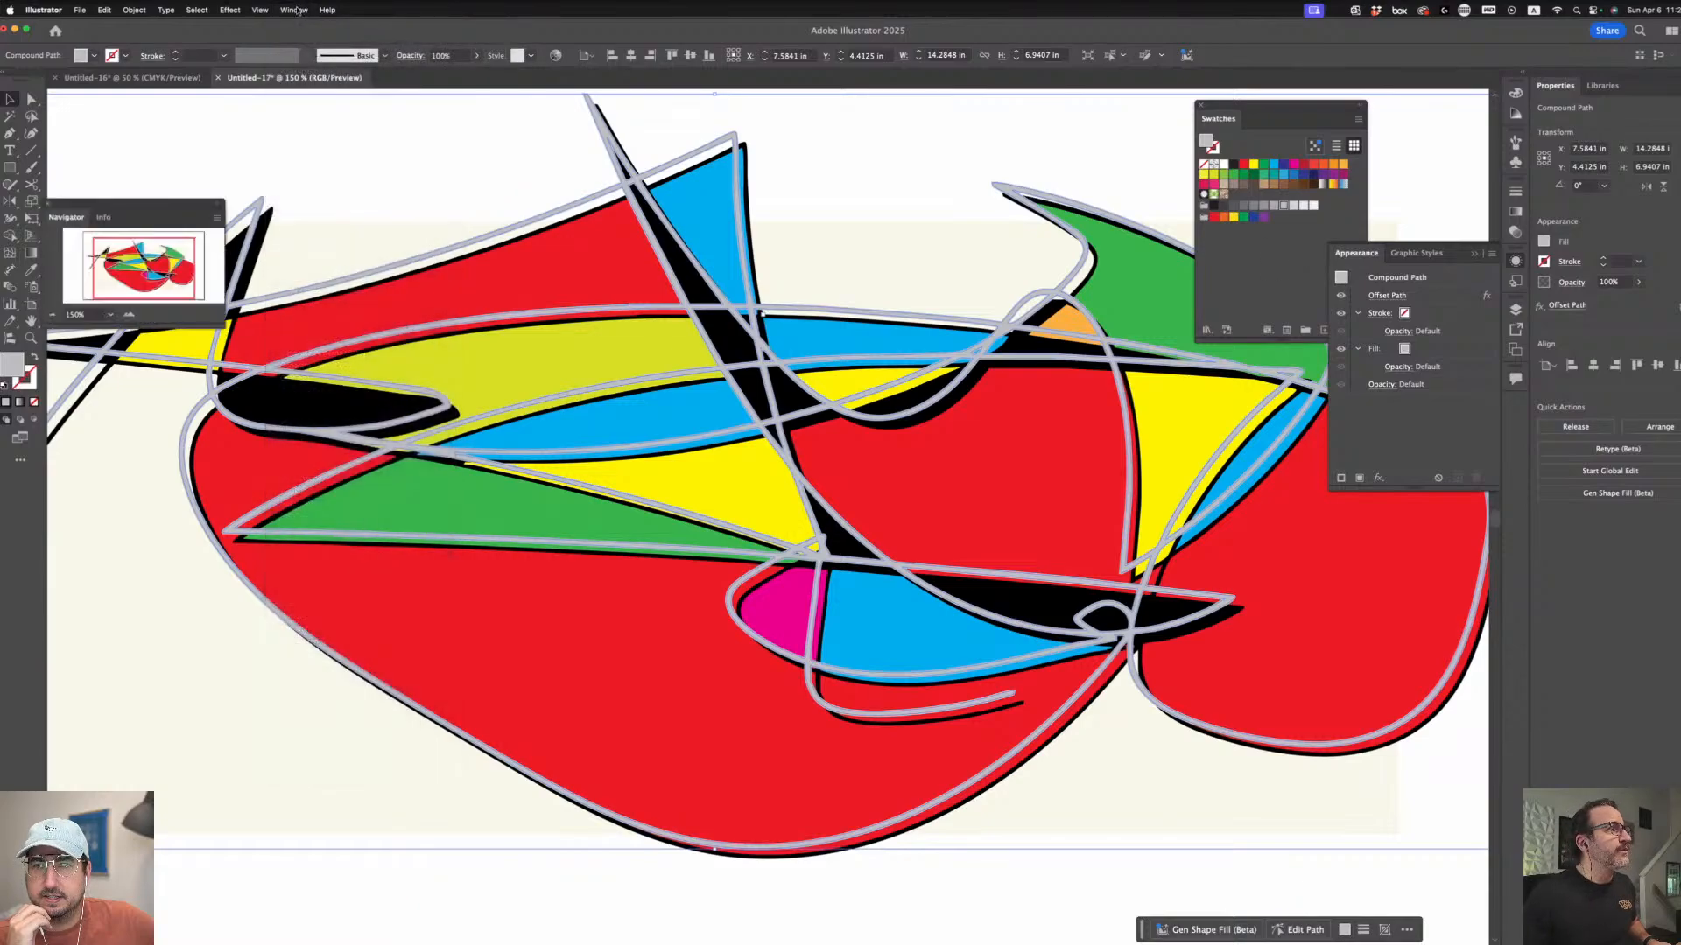
{"action": "left_click", "coordinate": [296, 10]}
{"action": "left_click", "coordinate": [333, 527]}
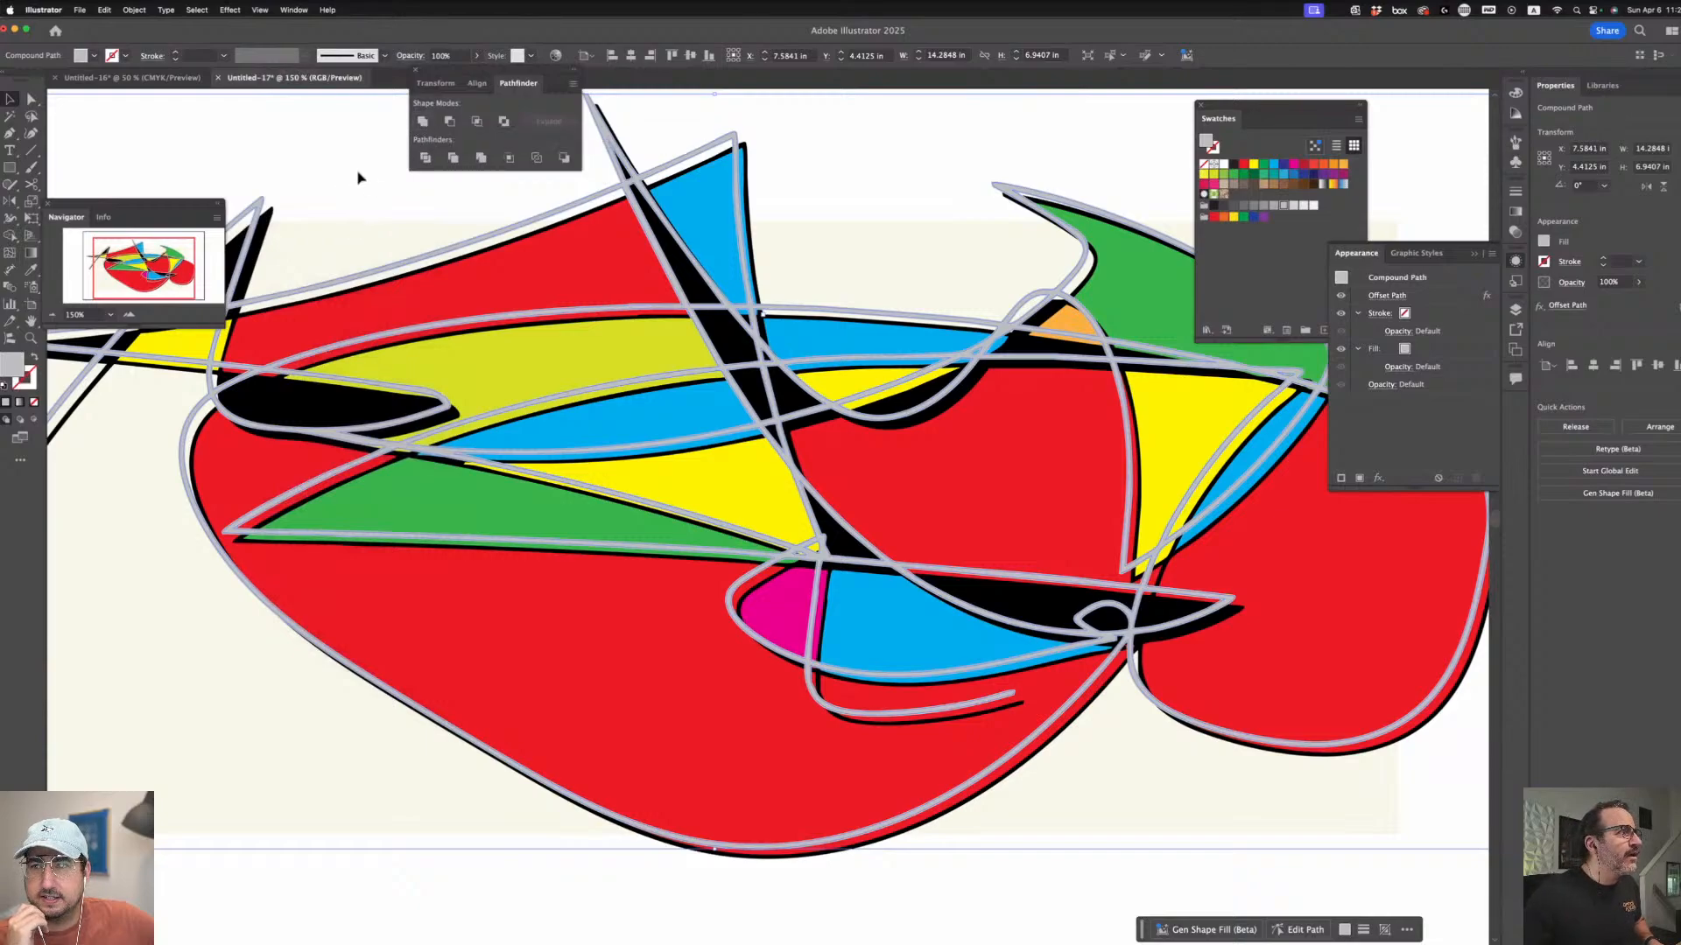
{"action": "left_click", "coordinate": [438, 217]}
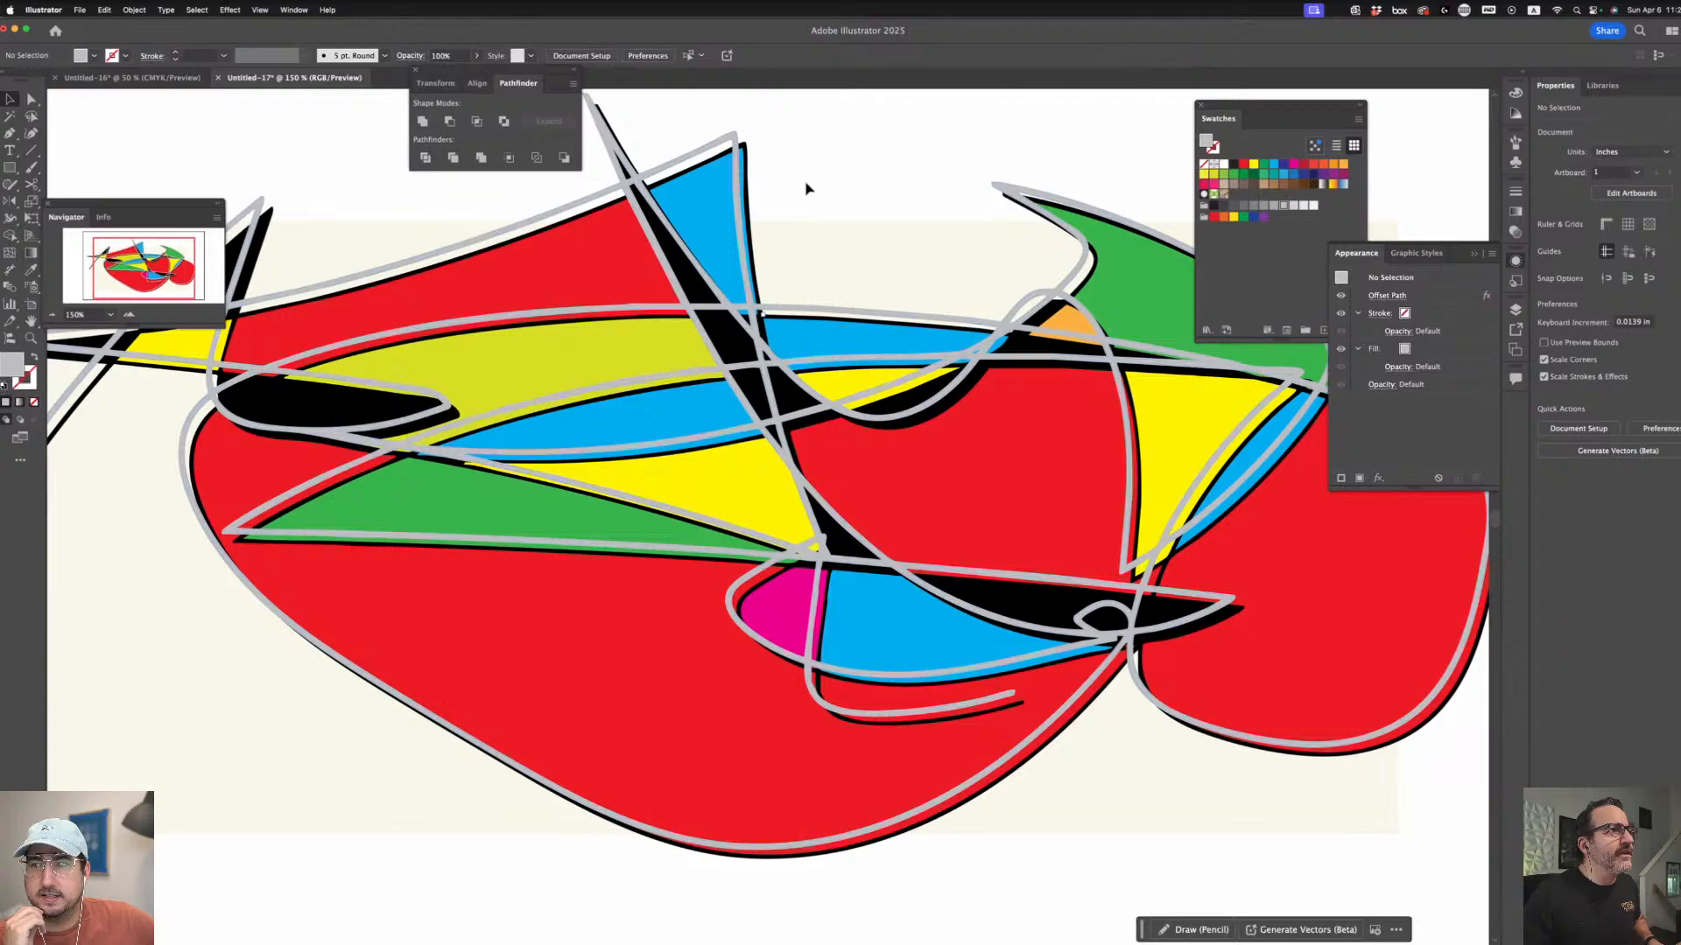
- Apply the AI_BevelShadow_1 SVG filter to the gray outline compound path
{"action": "left_click", "coordinate": [743, 197]}
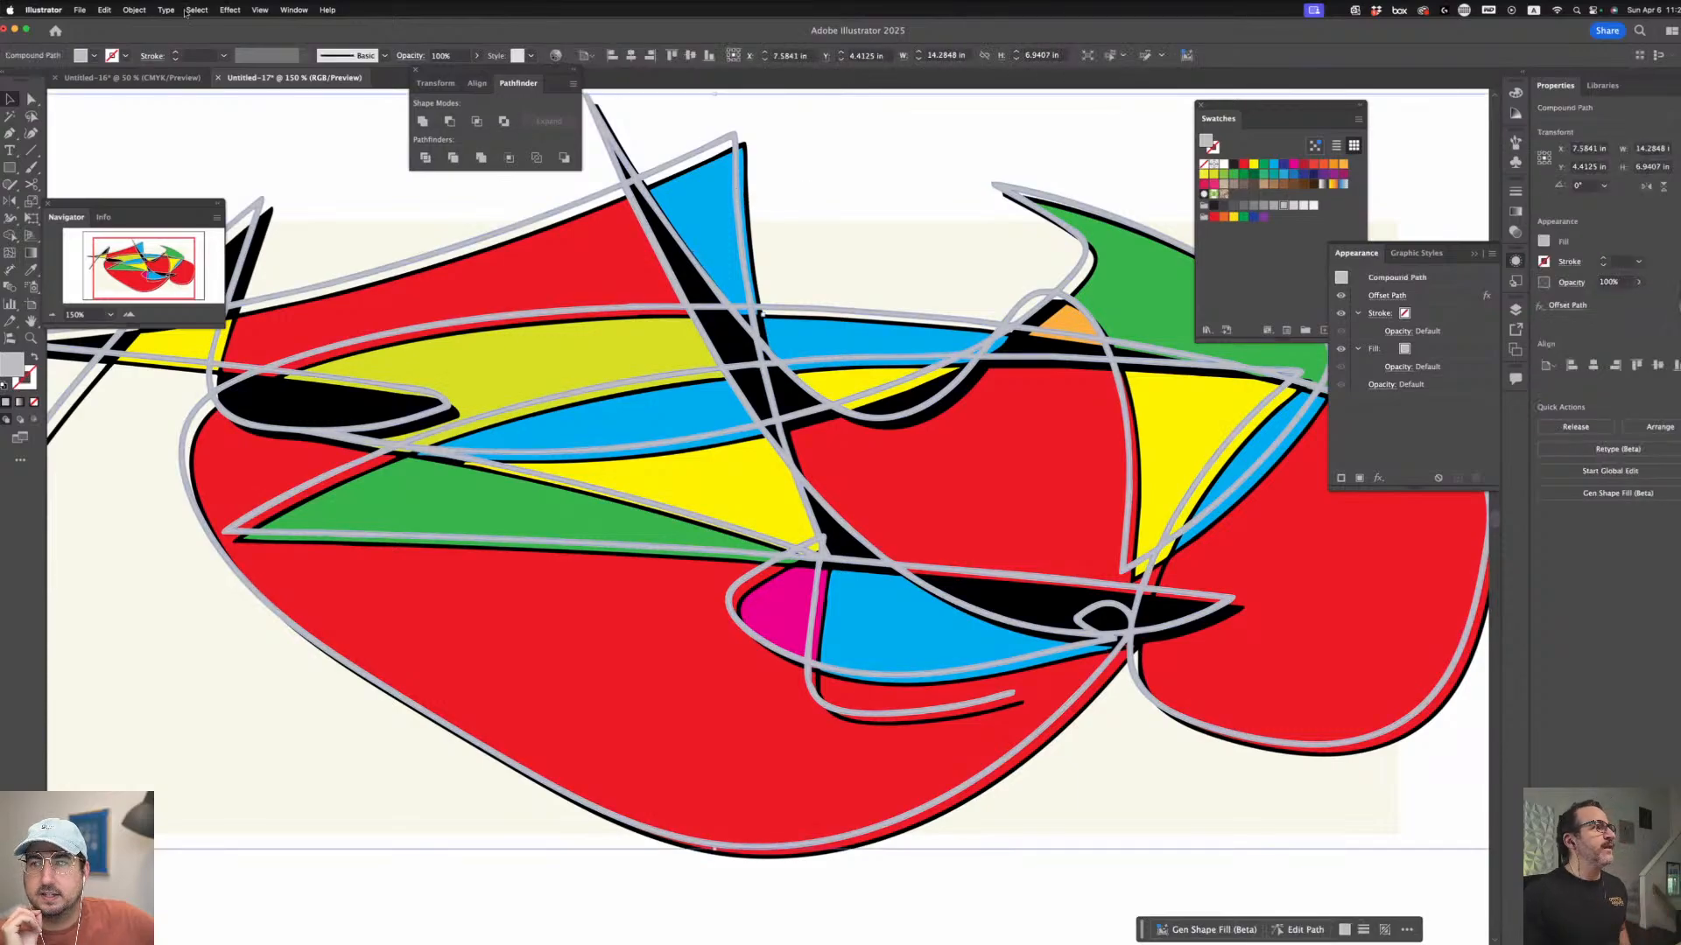
{"action": "left_click", "coordinate": [229, 9]}
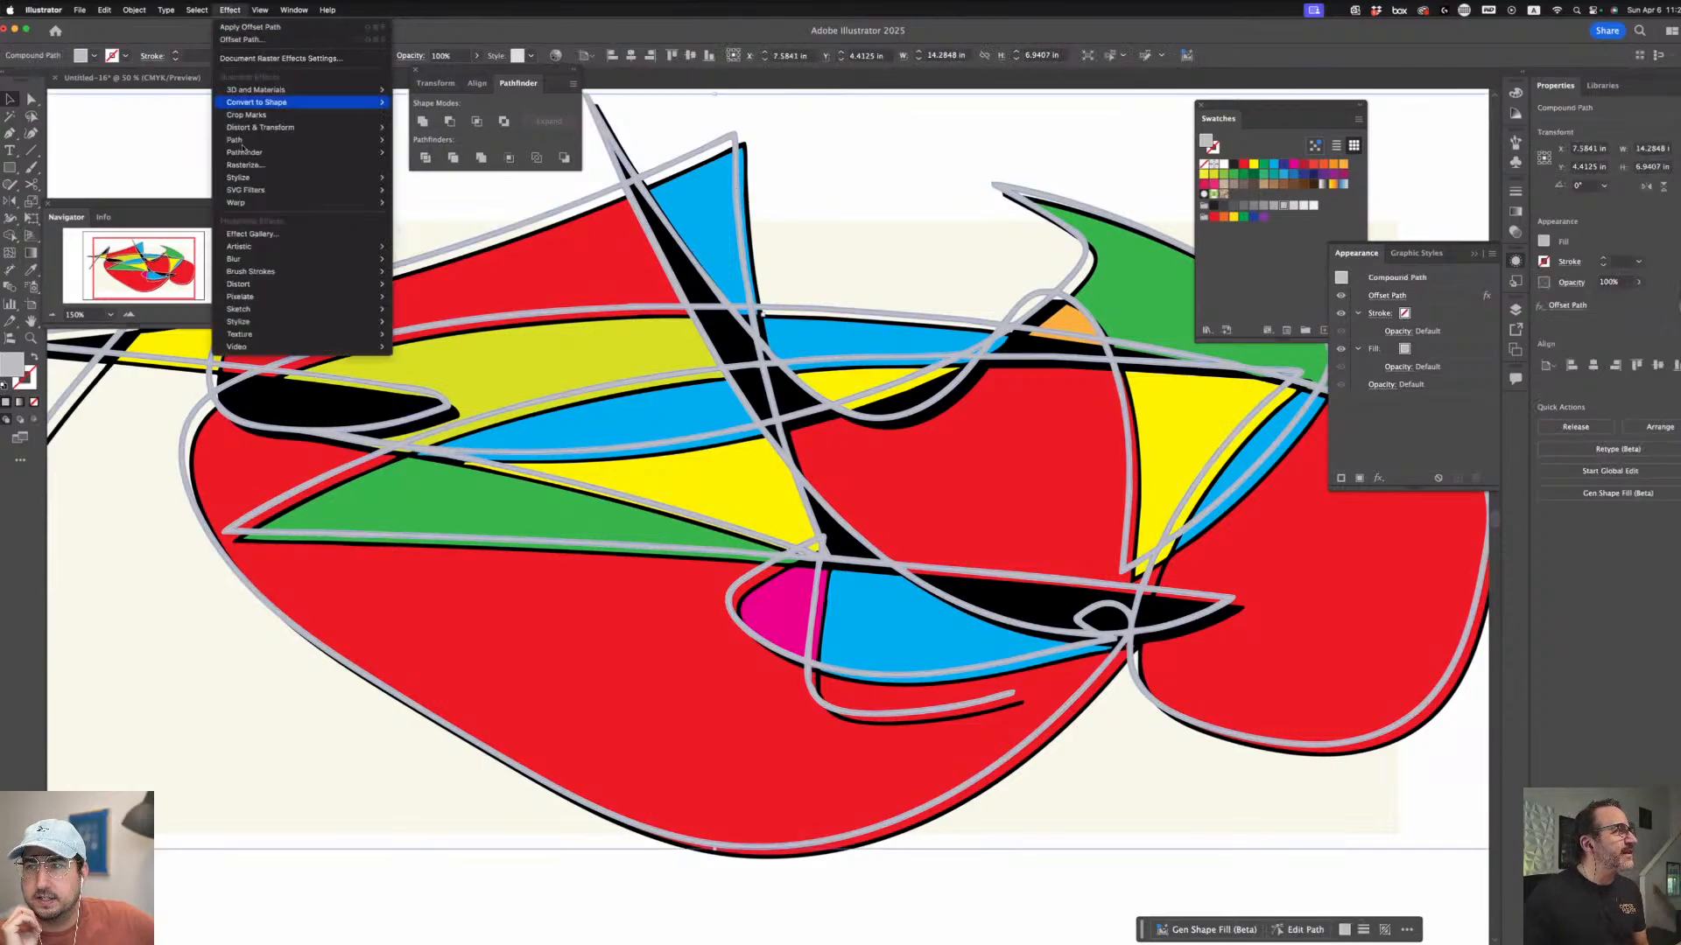
{"action": "mouse_move", "coordinate": [252, 178]}
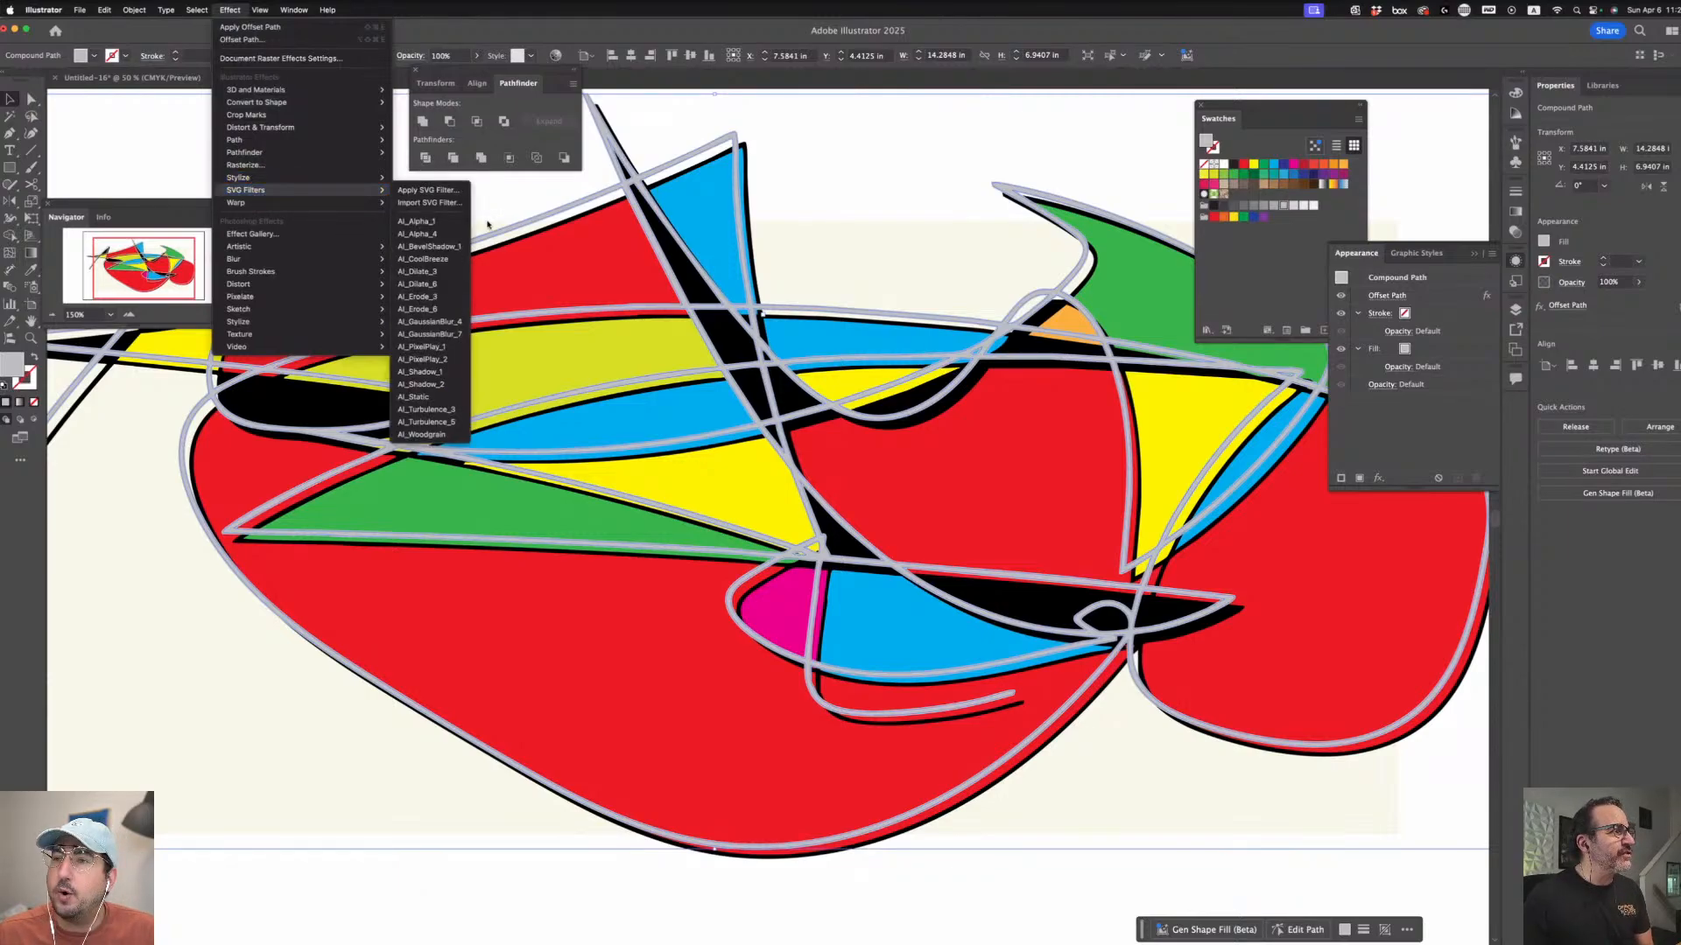
{"action": "left_click", "coordinate": [439, 248]}
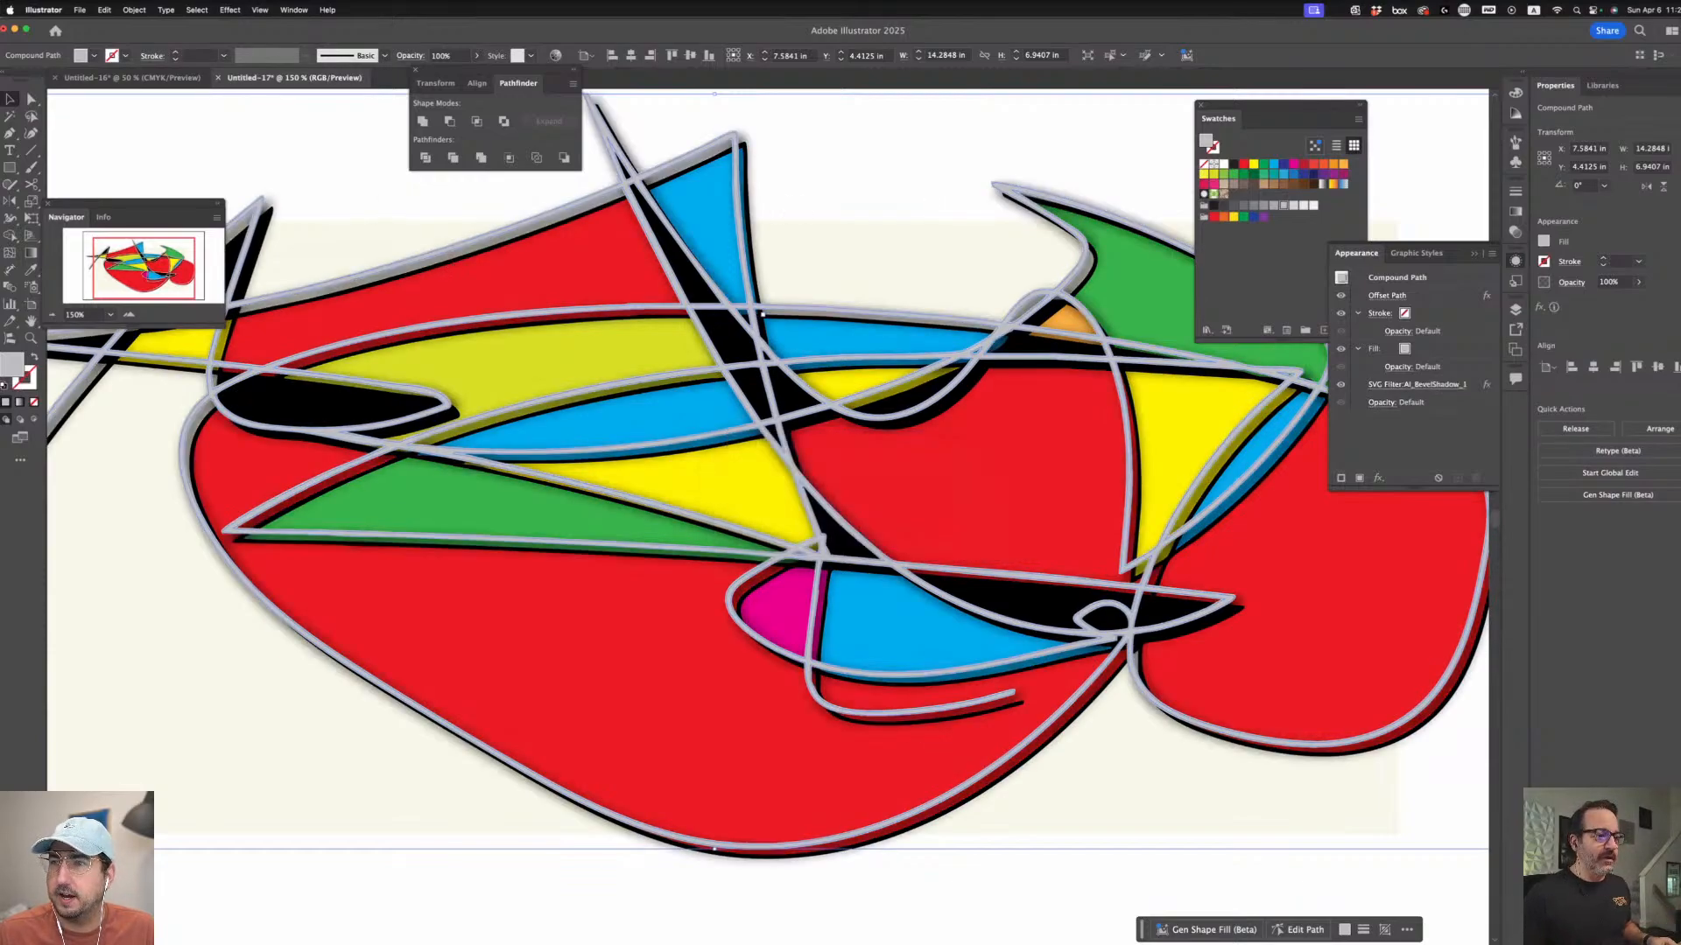
- Deselect the outline and examine its bevel shadow up close and across the whole artwork
{"action": "left_click", "coordinate": [933, 899]}
{"action": "key", "text": "super+equal"}
{"action": "key", "text": "super+equal"}
{"action": "key", "text": "super+equal"}
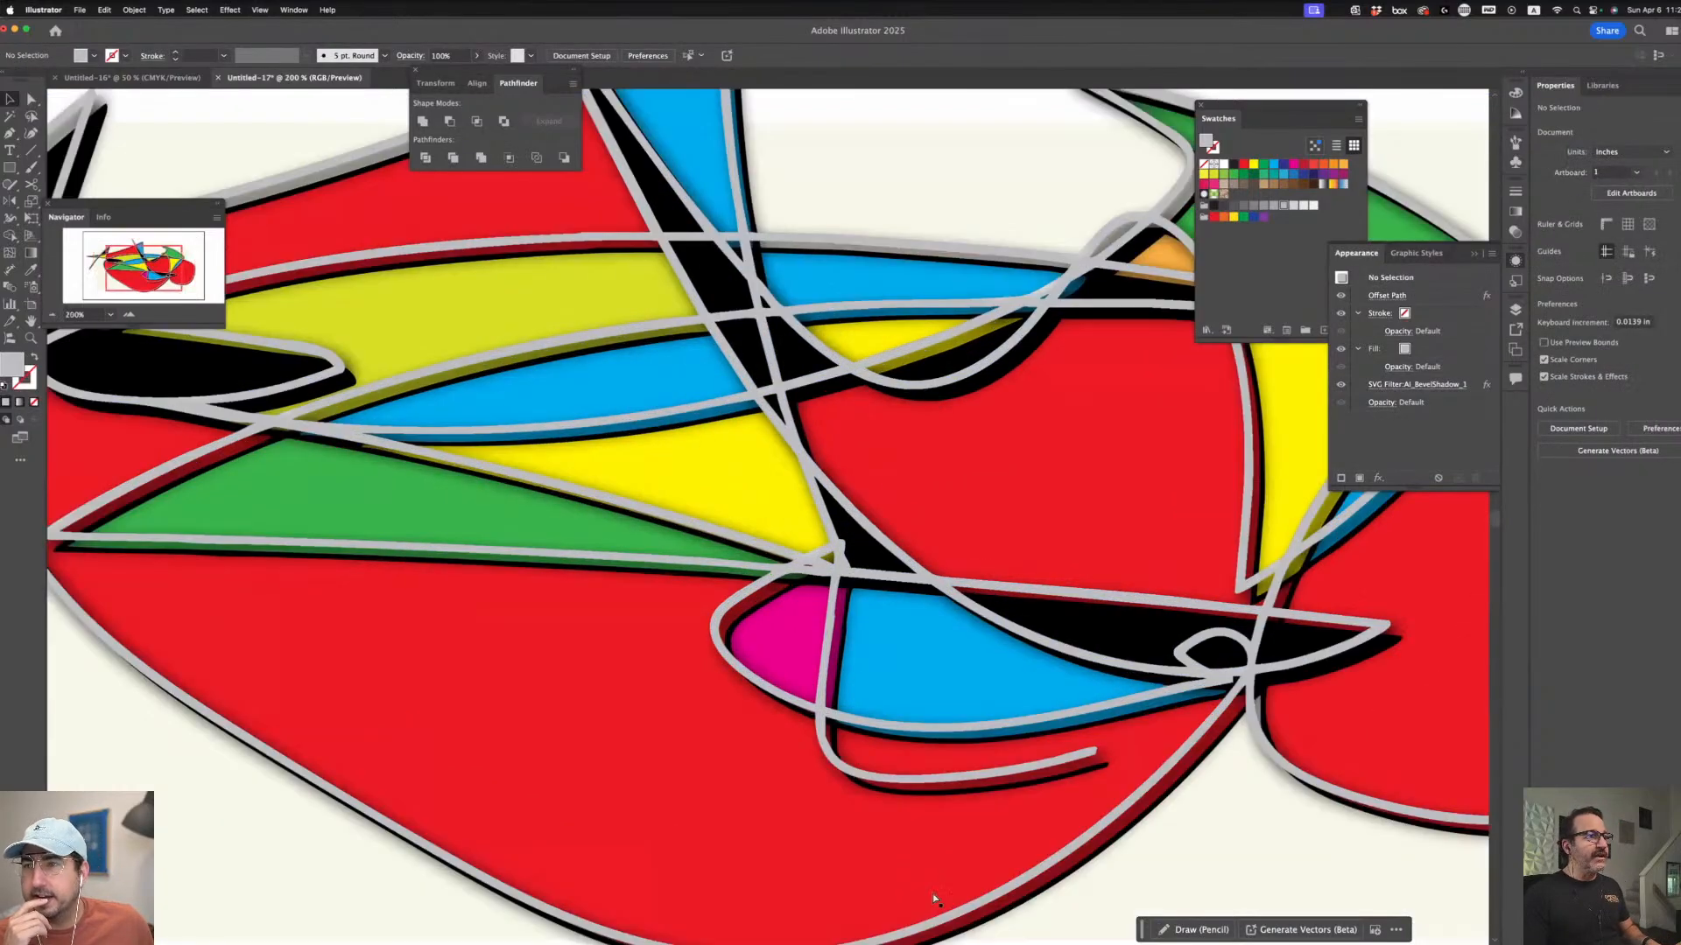
{"action": "key", "text": "super+minus"}
{"action": "key", "text": "super+minus"}
{"action": "key", "text": "super+minus"}
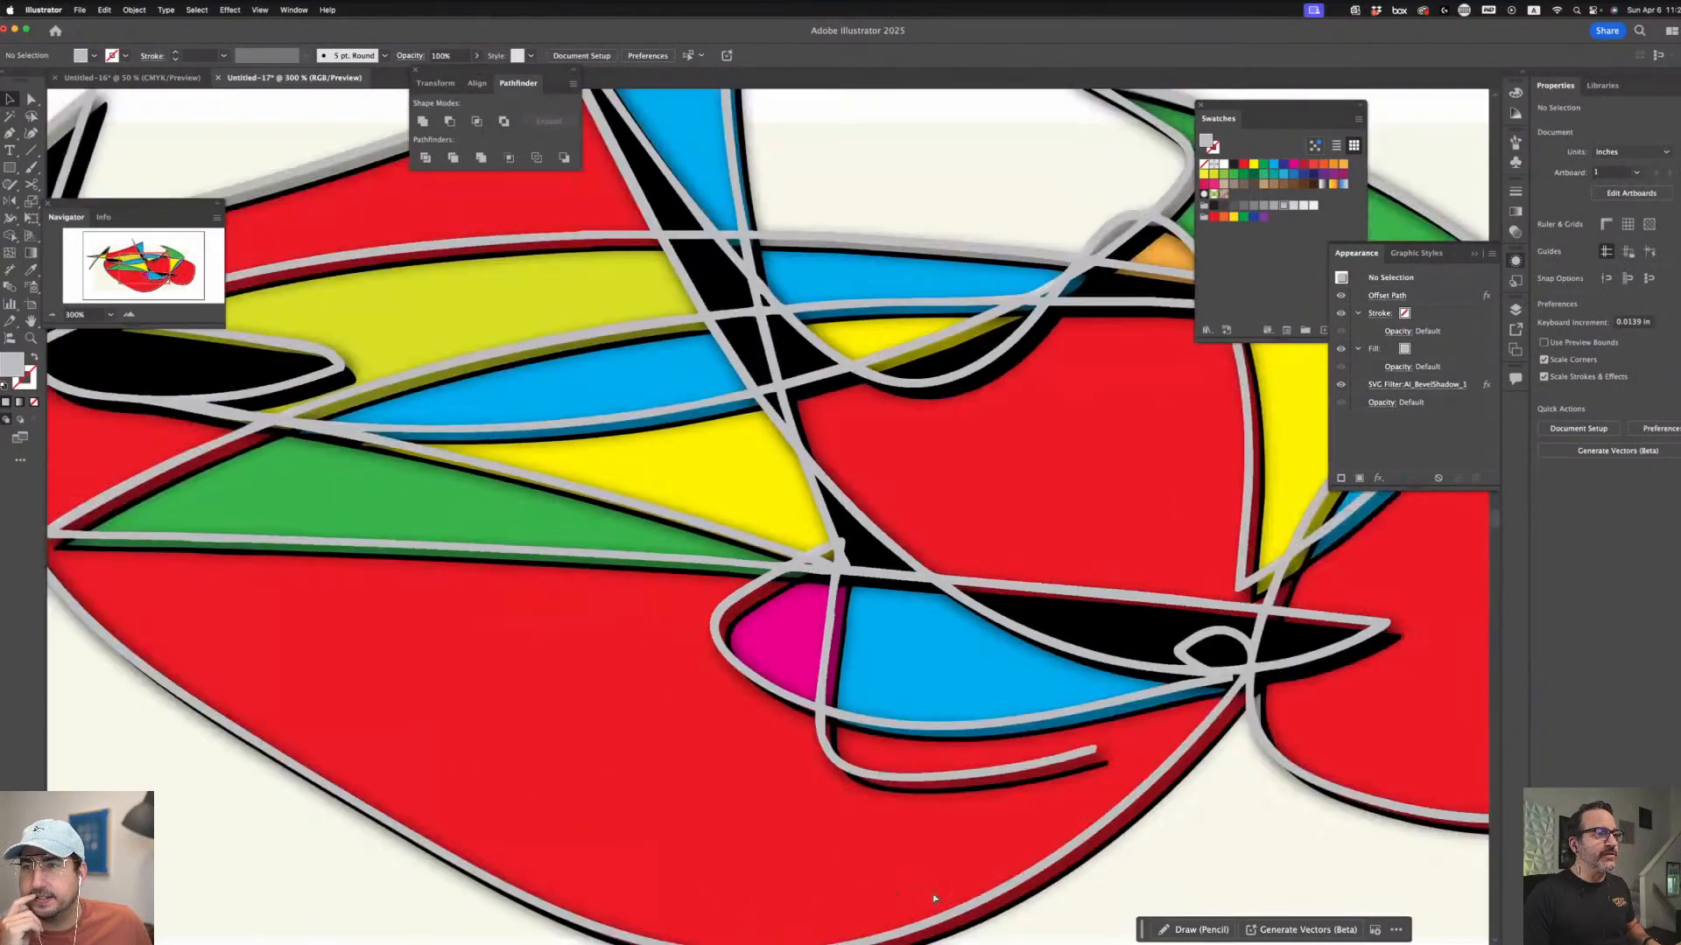
{"action": "key", "text": "super+minus"}
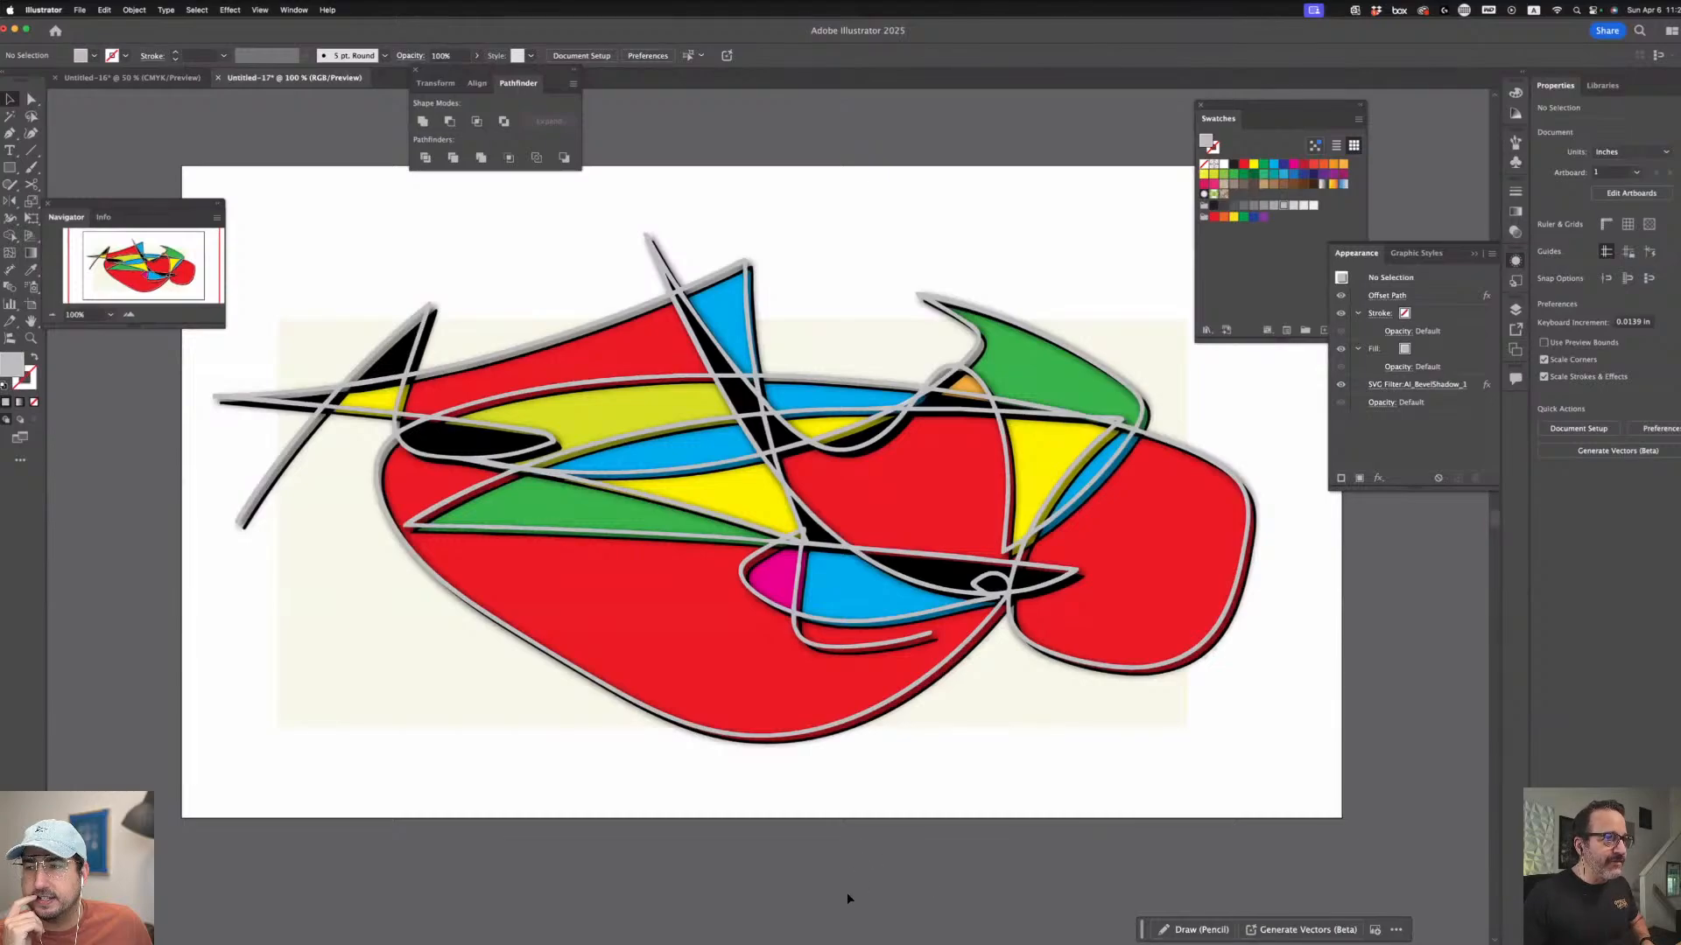
{"action": "scroll", "coordinate": [838, 855], "scroll_direction": "up", "scroll_amount": 2}
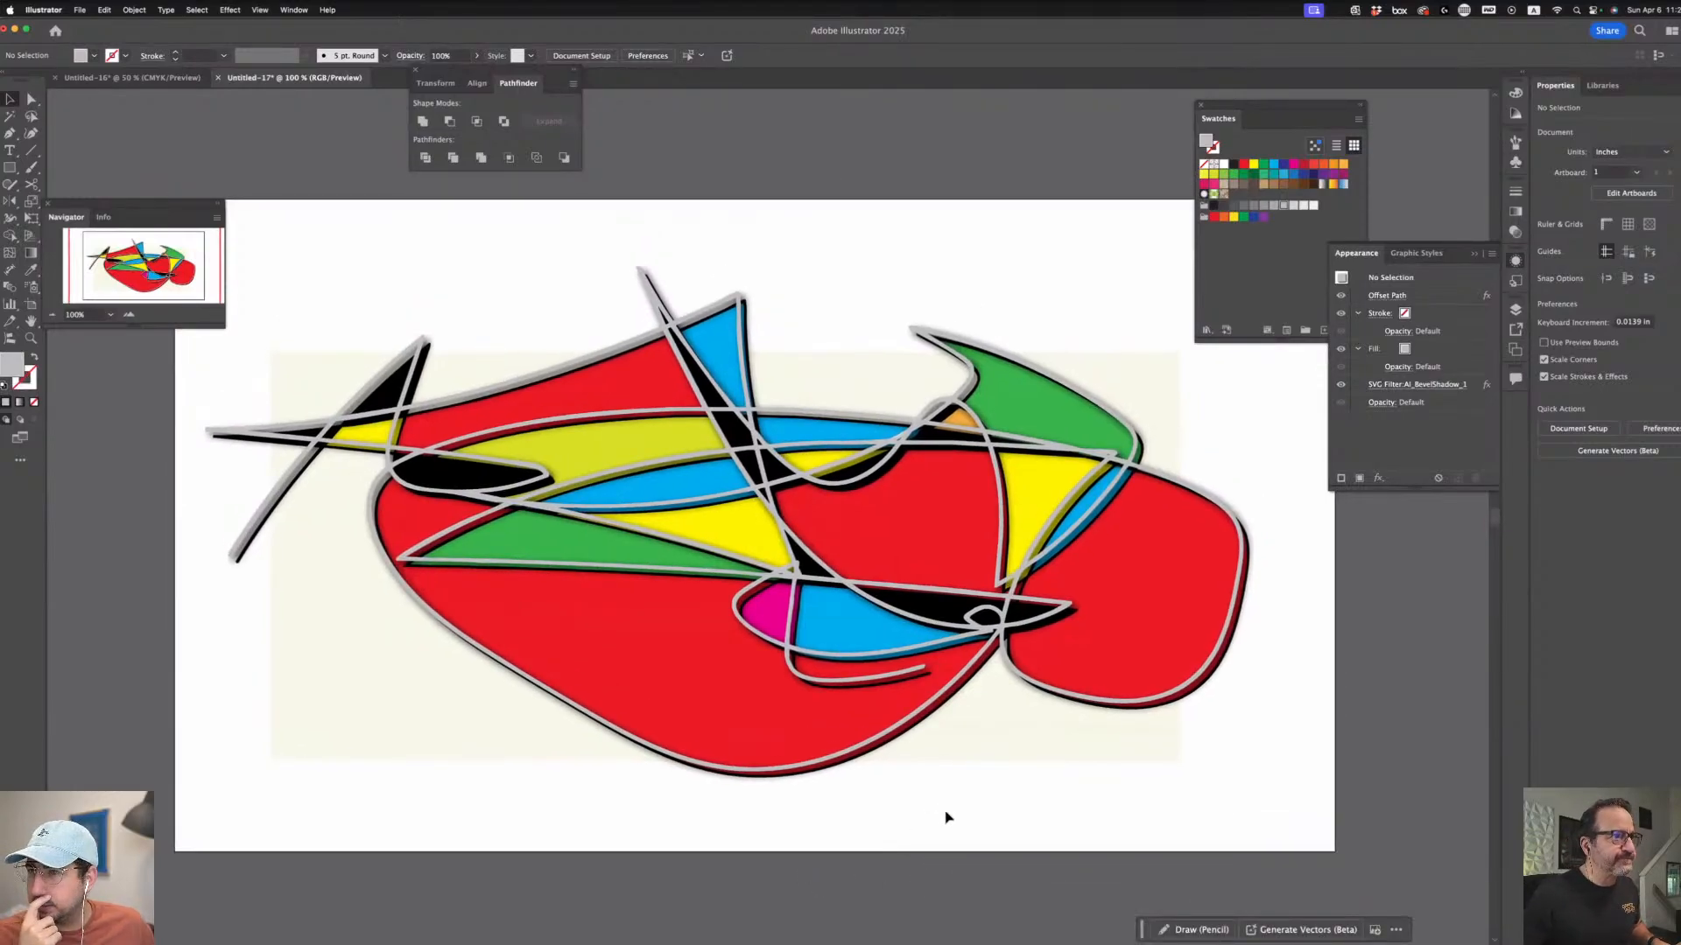
- Try shifting the gray outline farther up and to the left, and undo both the shift and the SVG filter
{"action": "left_click", "coordinate": [515, 385]}
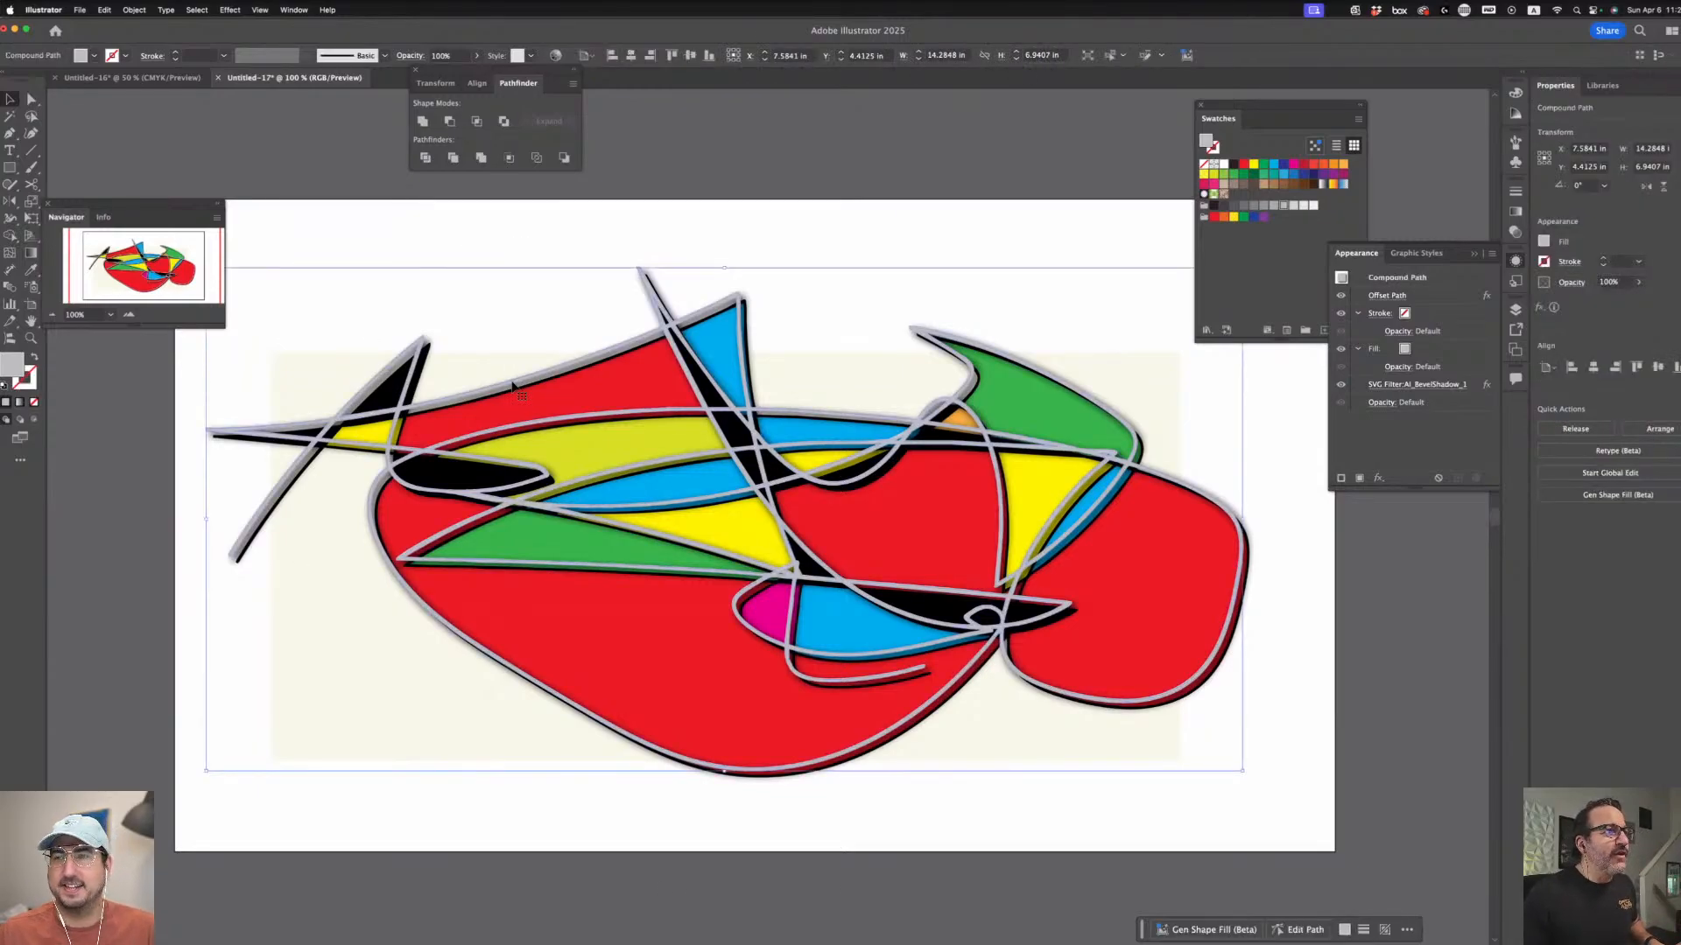
{"action": "left_click_drag", "start_coordinate": [514, 385], "coordinate": [504, 365]}
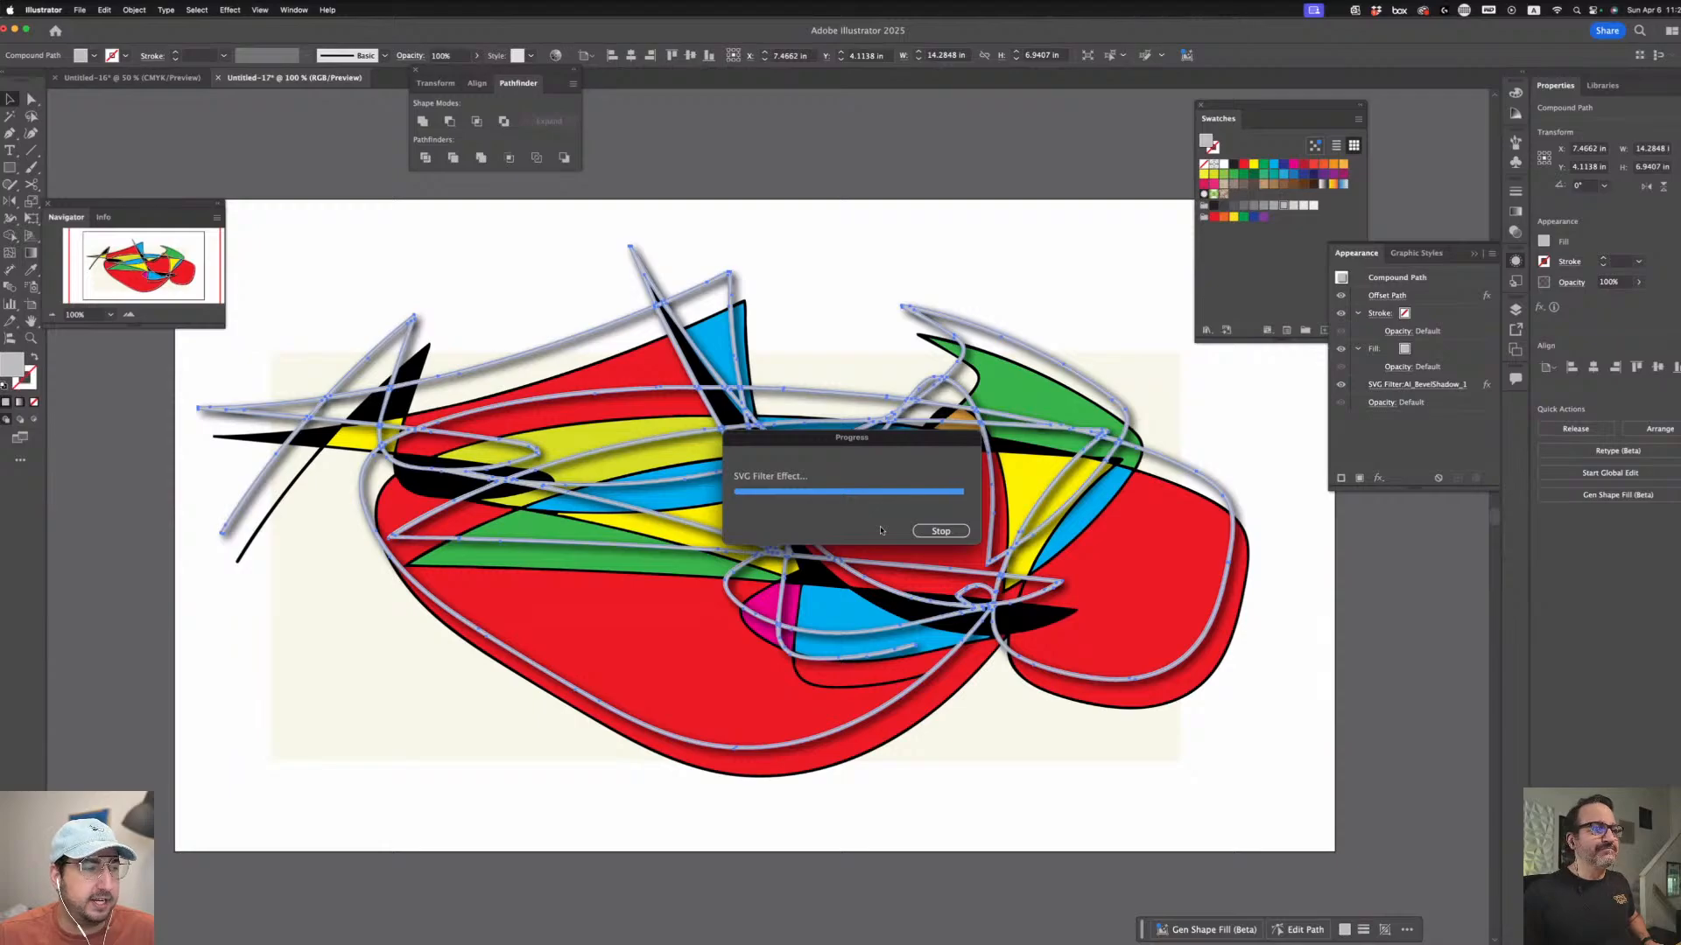
{"action": "key", "text": "Escape"}
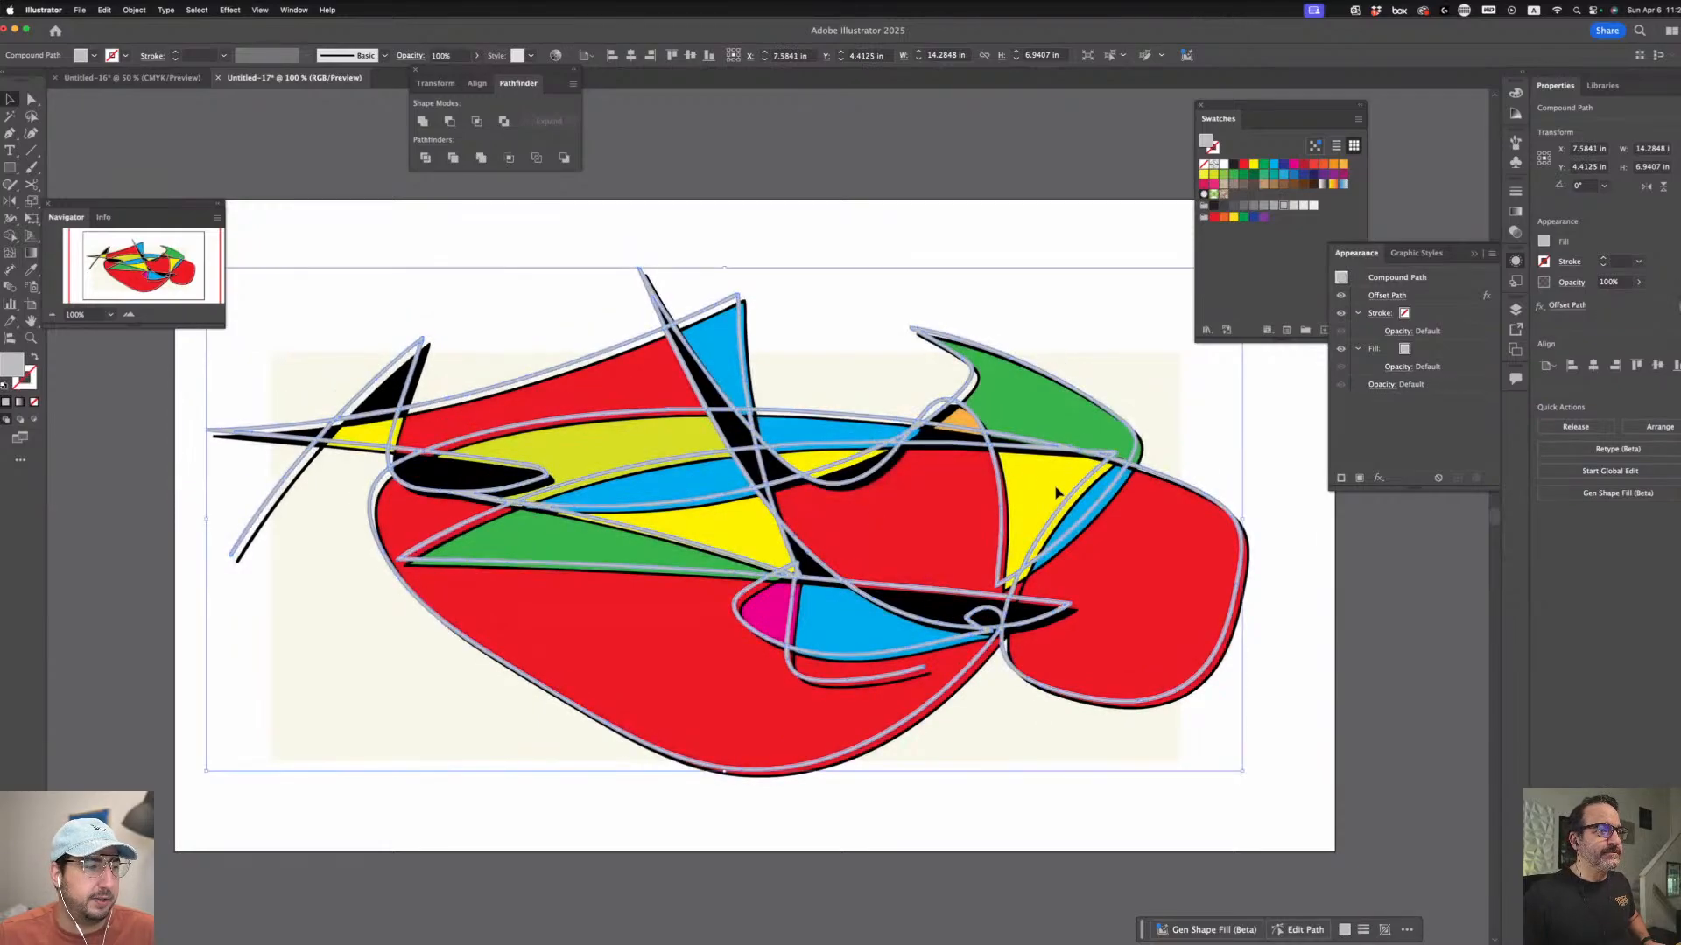
{"action": "key", "text": "shift+super+b"}
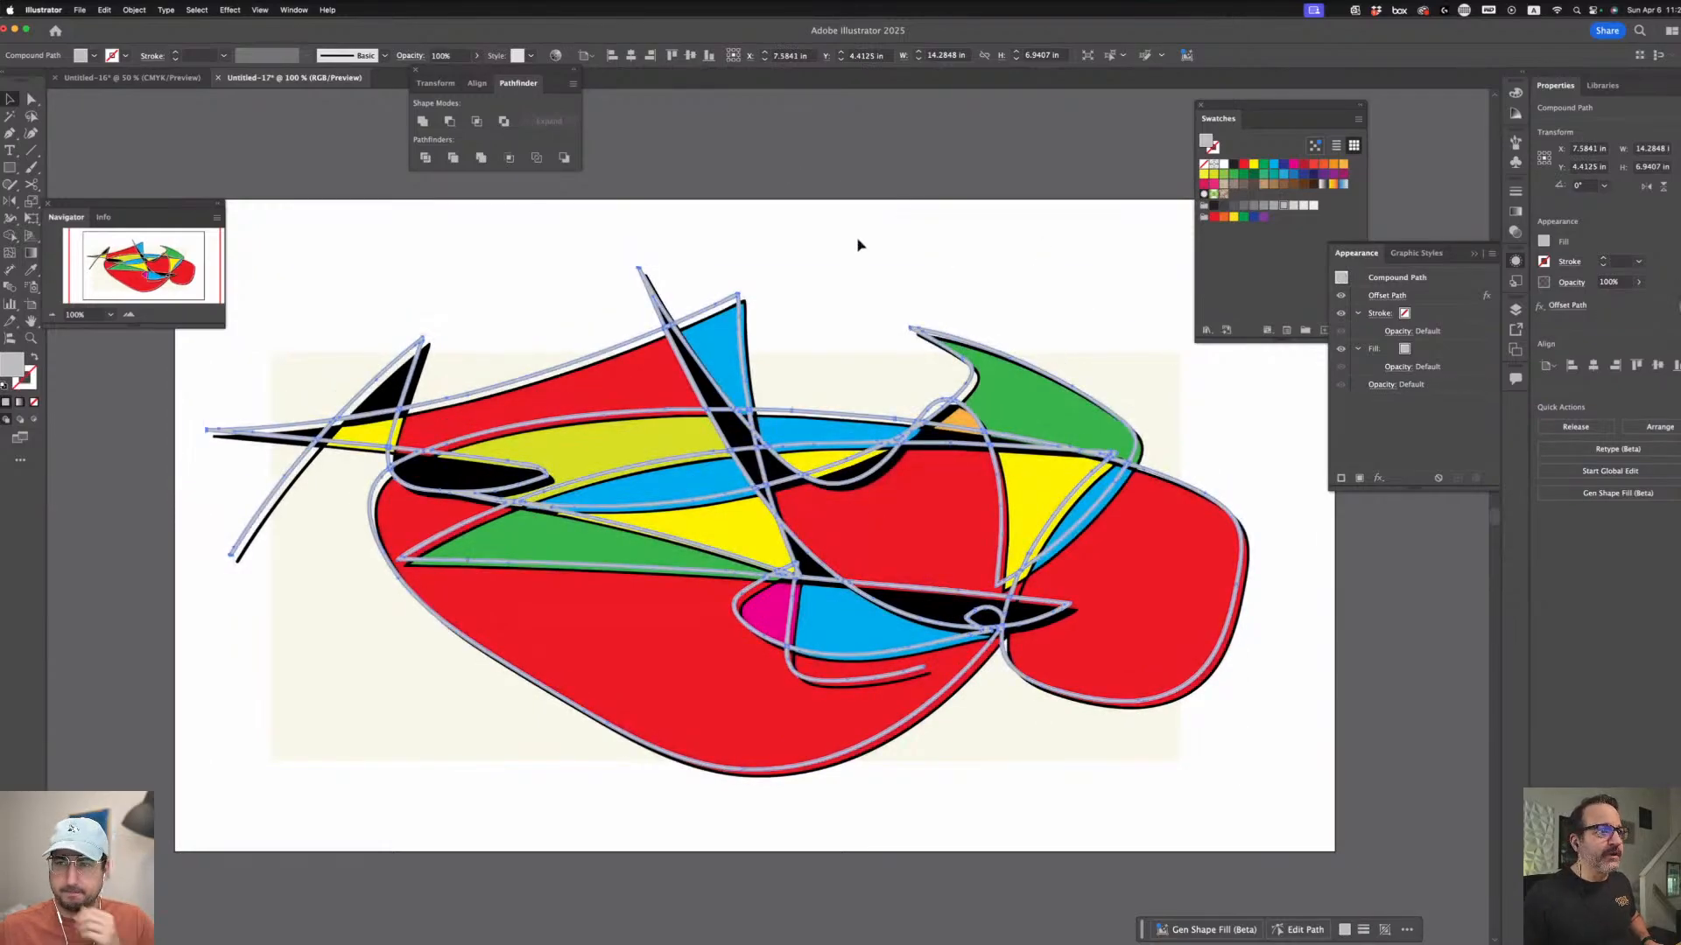
{"action": "key", "text": "shift+super+b"}
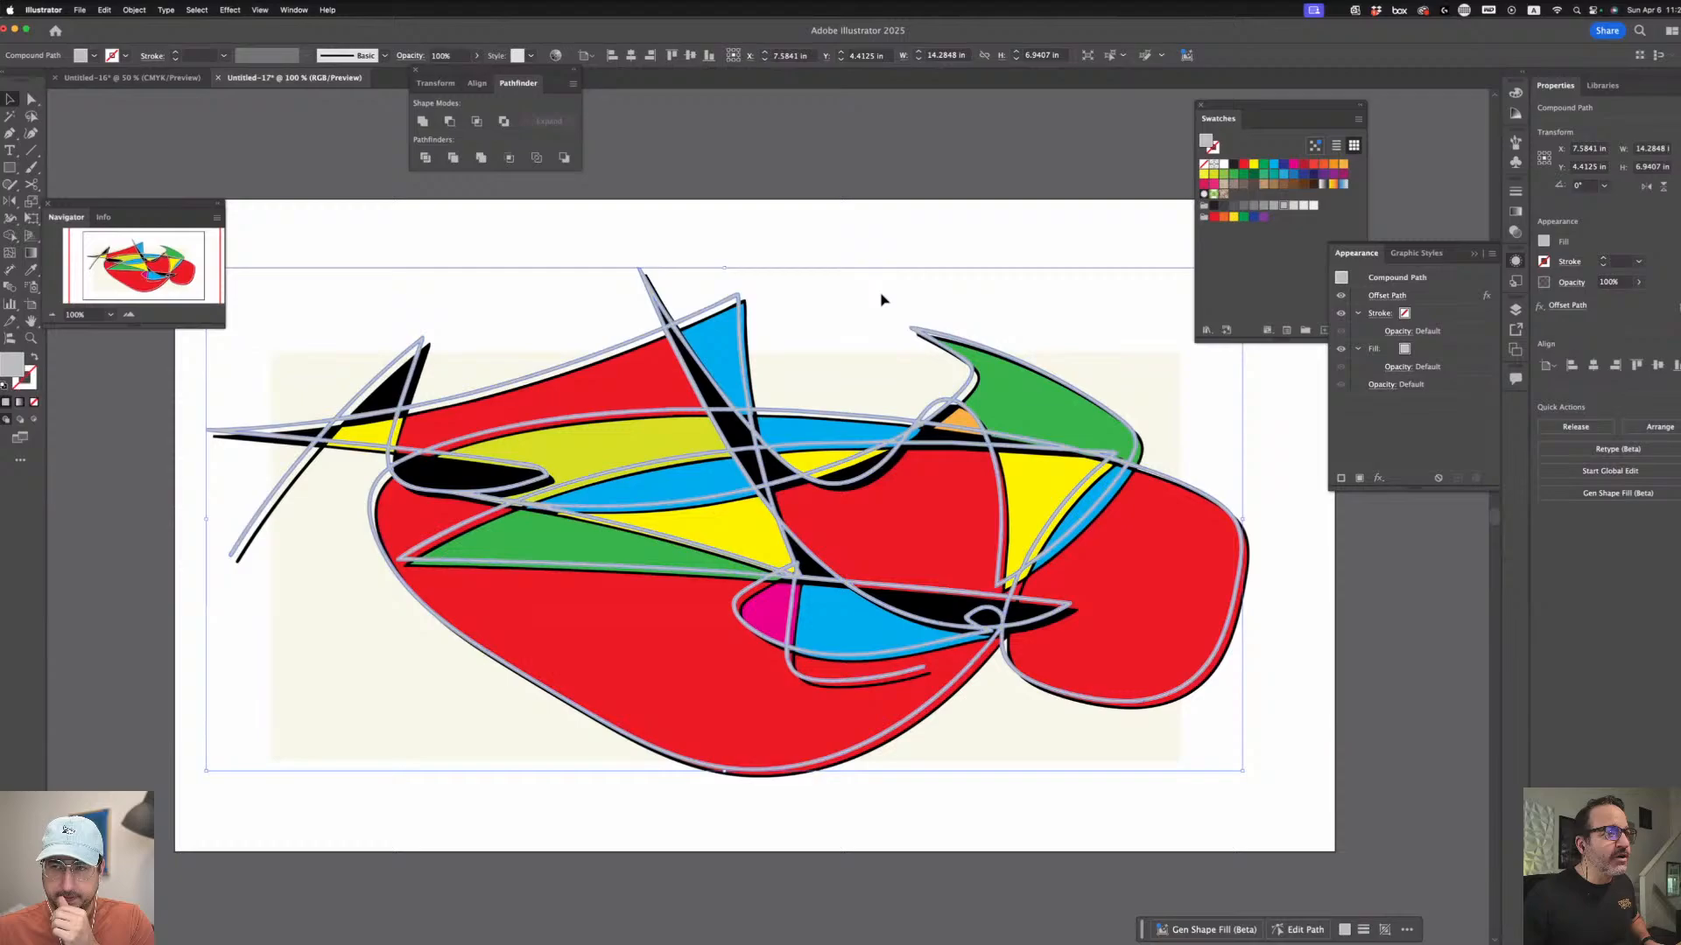
- Start a live Drop Shadow effect on the gray outline and set its opacity to 80%
{"action": "left_click", "coordinate": [260, 10]}
{"action": "mouse_move", "coordinate": [228, 10]}
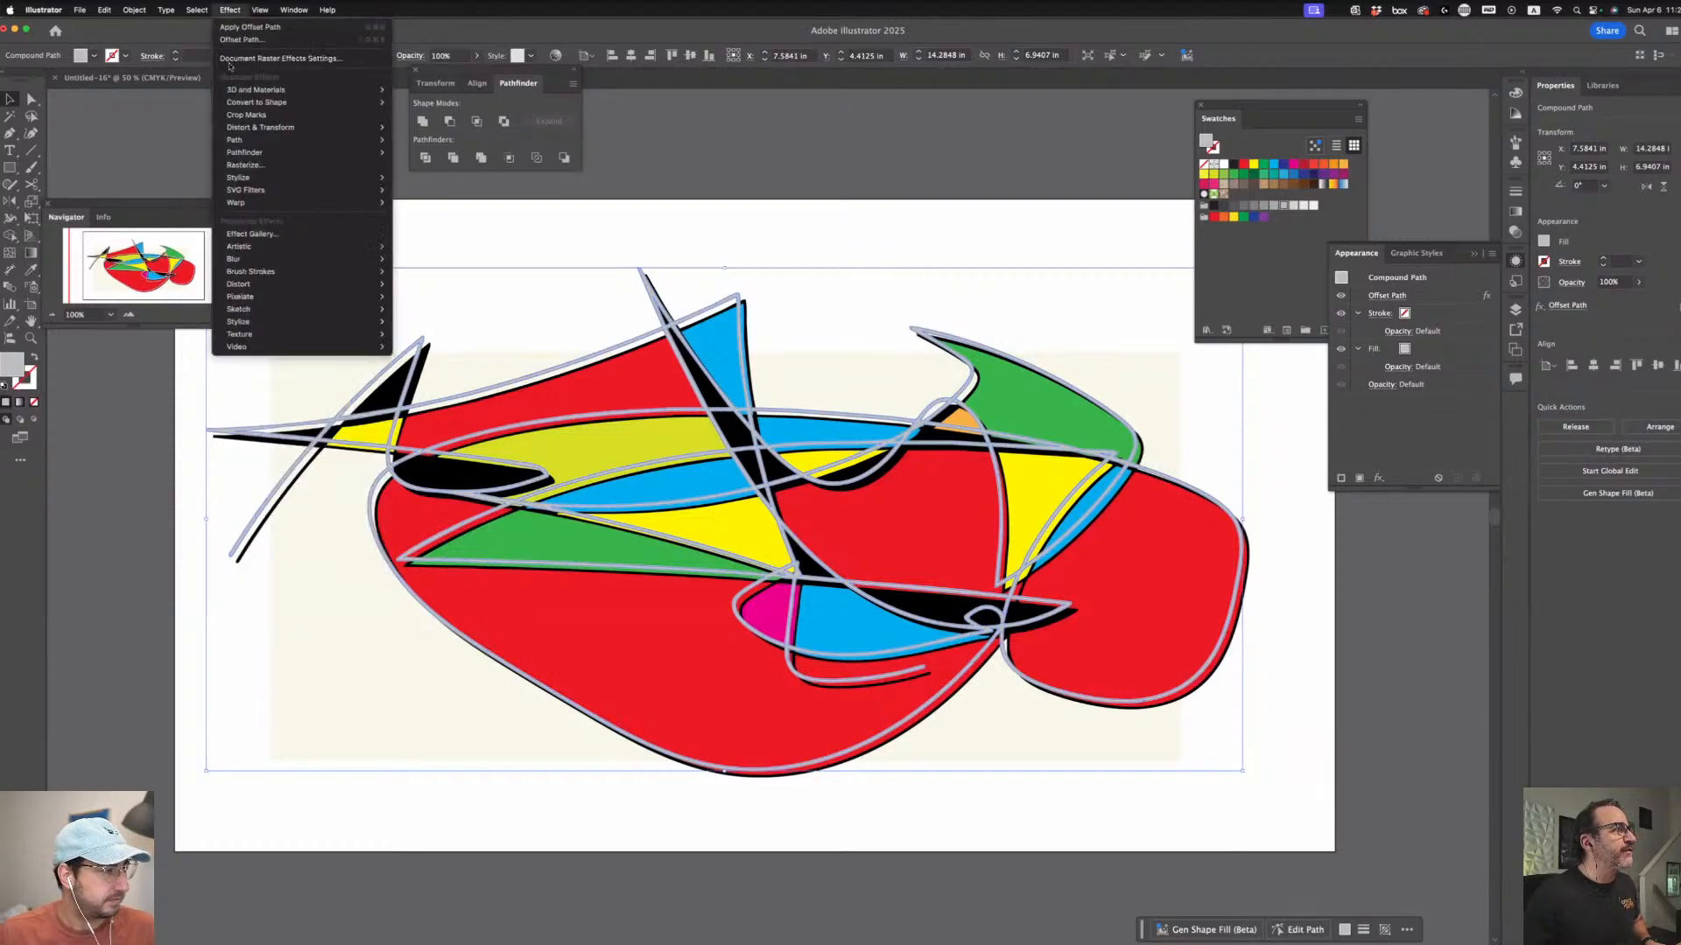
{"action": "mouse_move", "coordinate": [231, 182]}
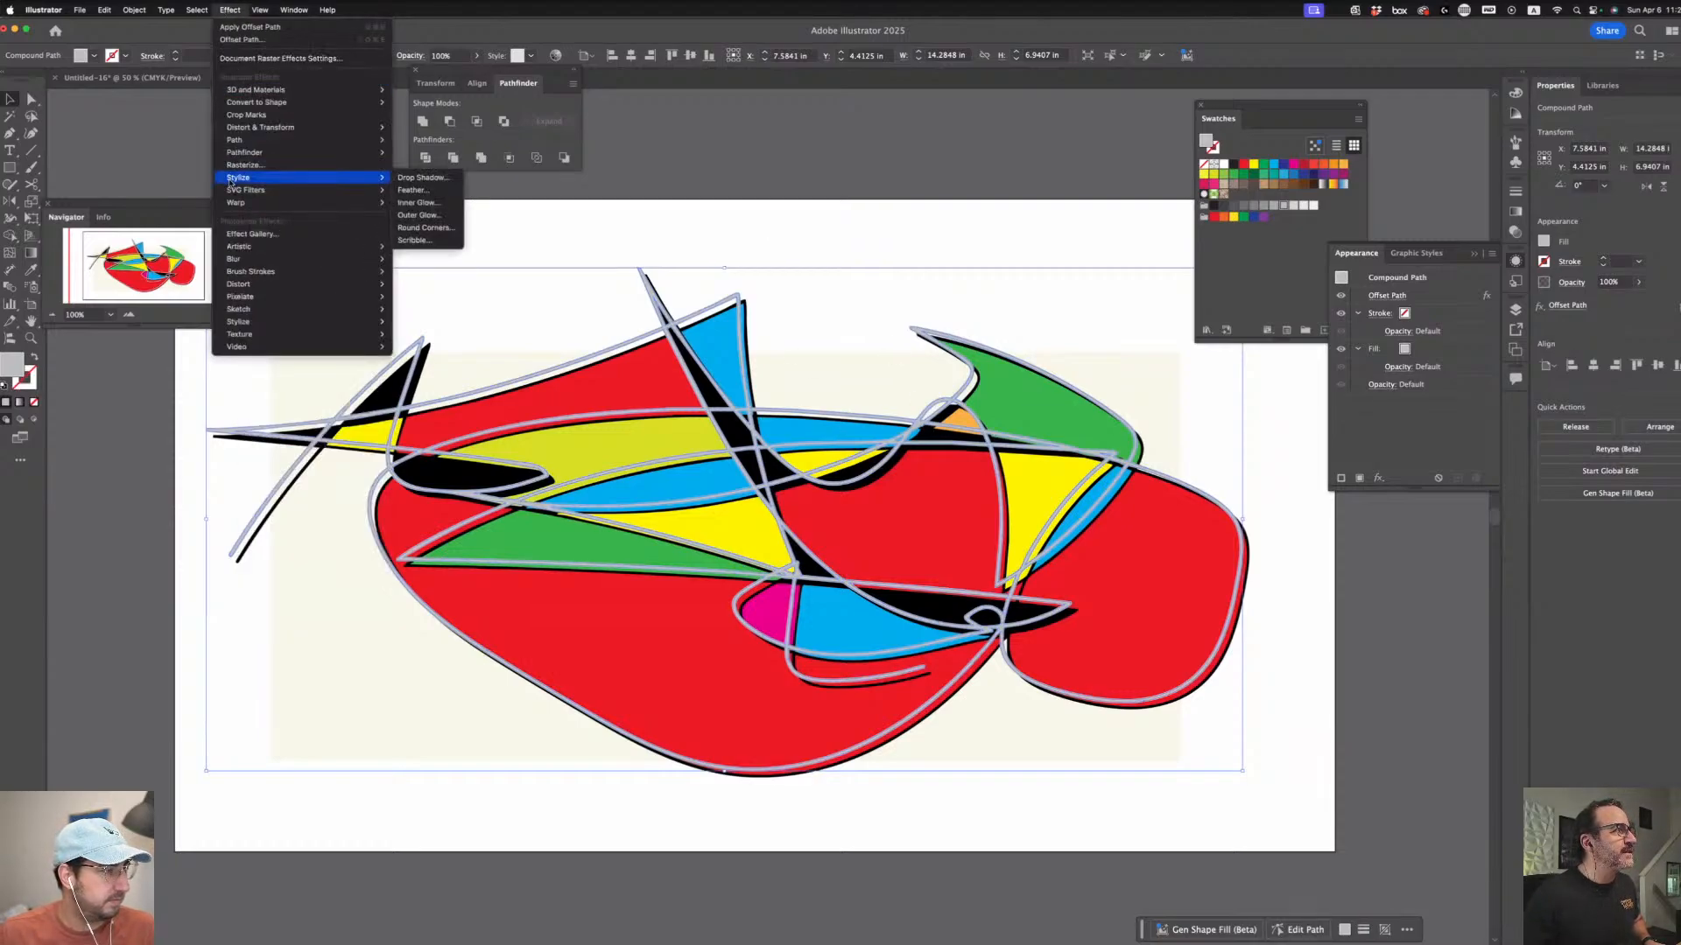
{"action": "left_click", "coordinate": [423, 177]}
{"action": "double_click", "coordinate": [1177, 452]}
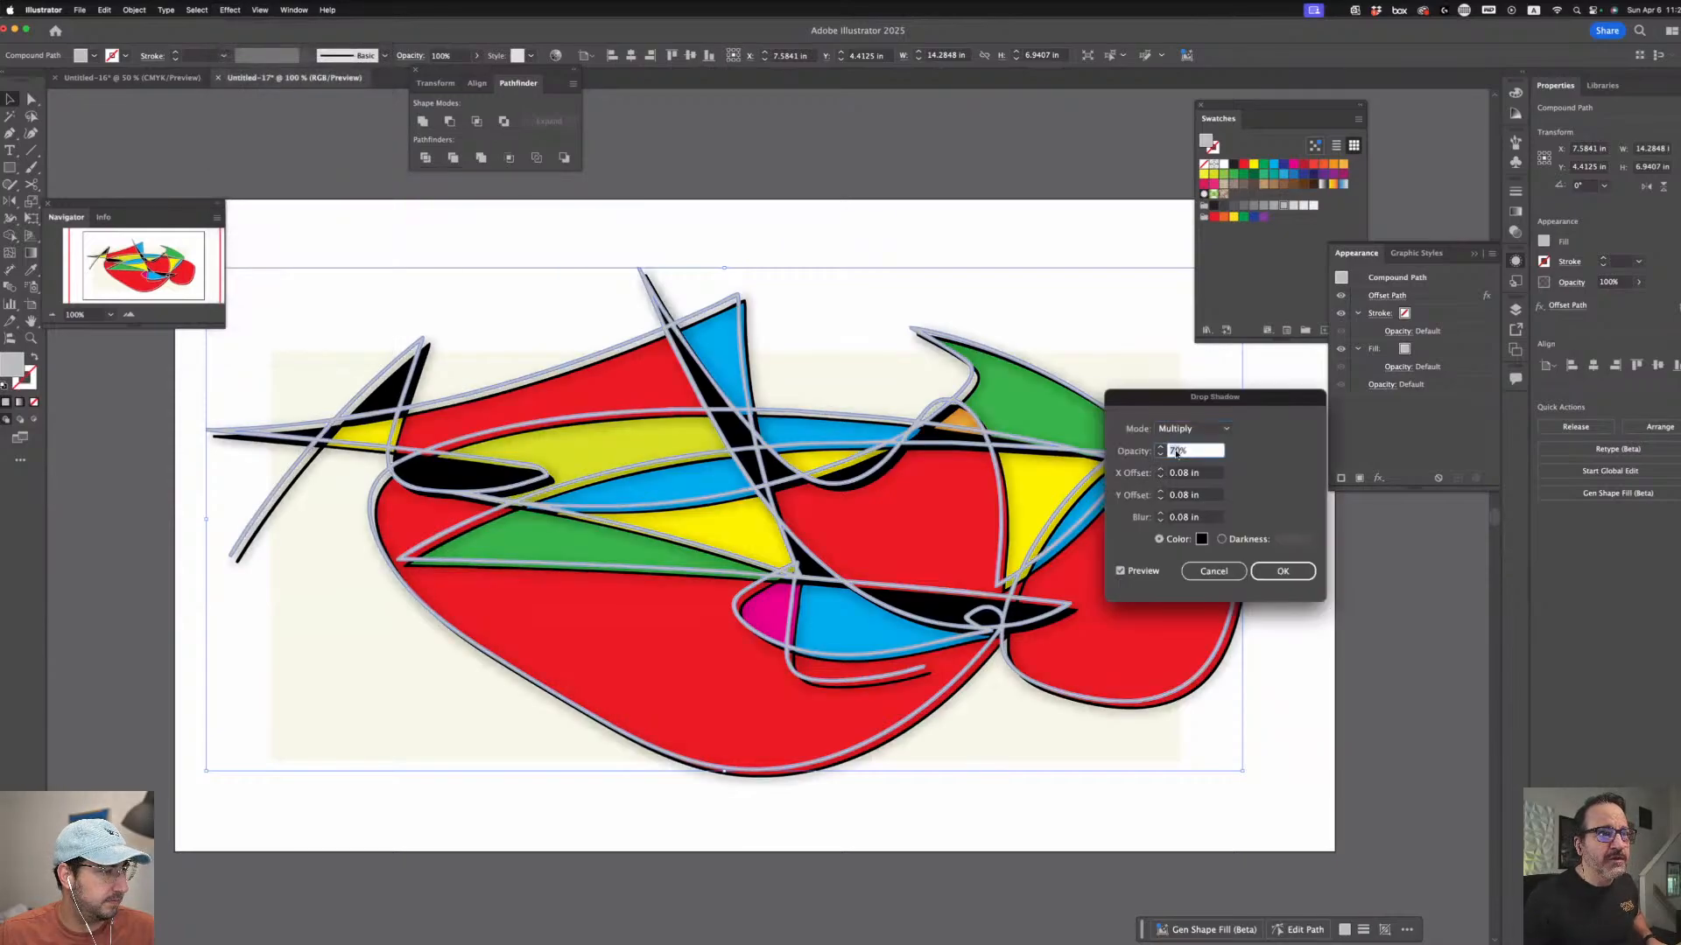
{"action": "type", "text": "80"}
{"action": "key", "text": "Tab"}
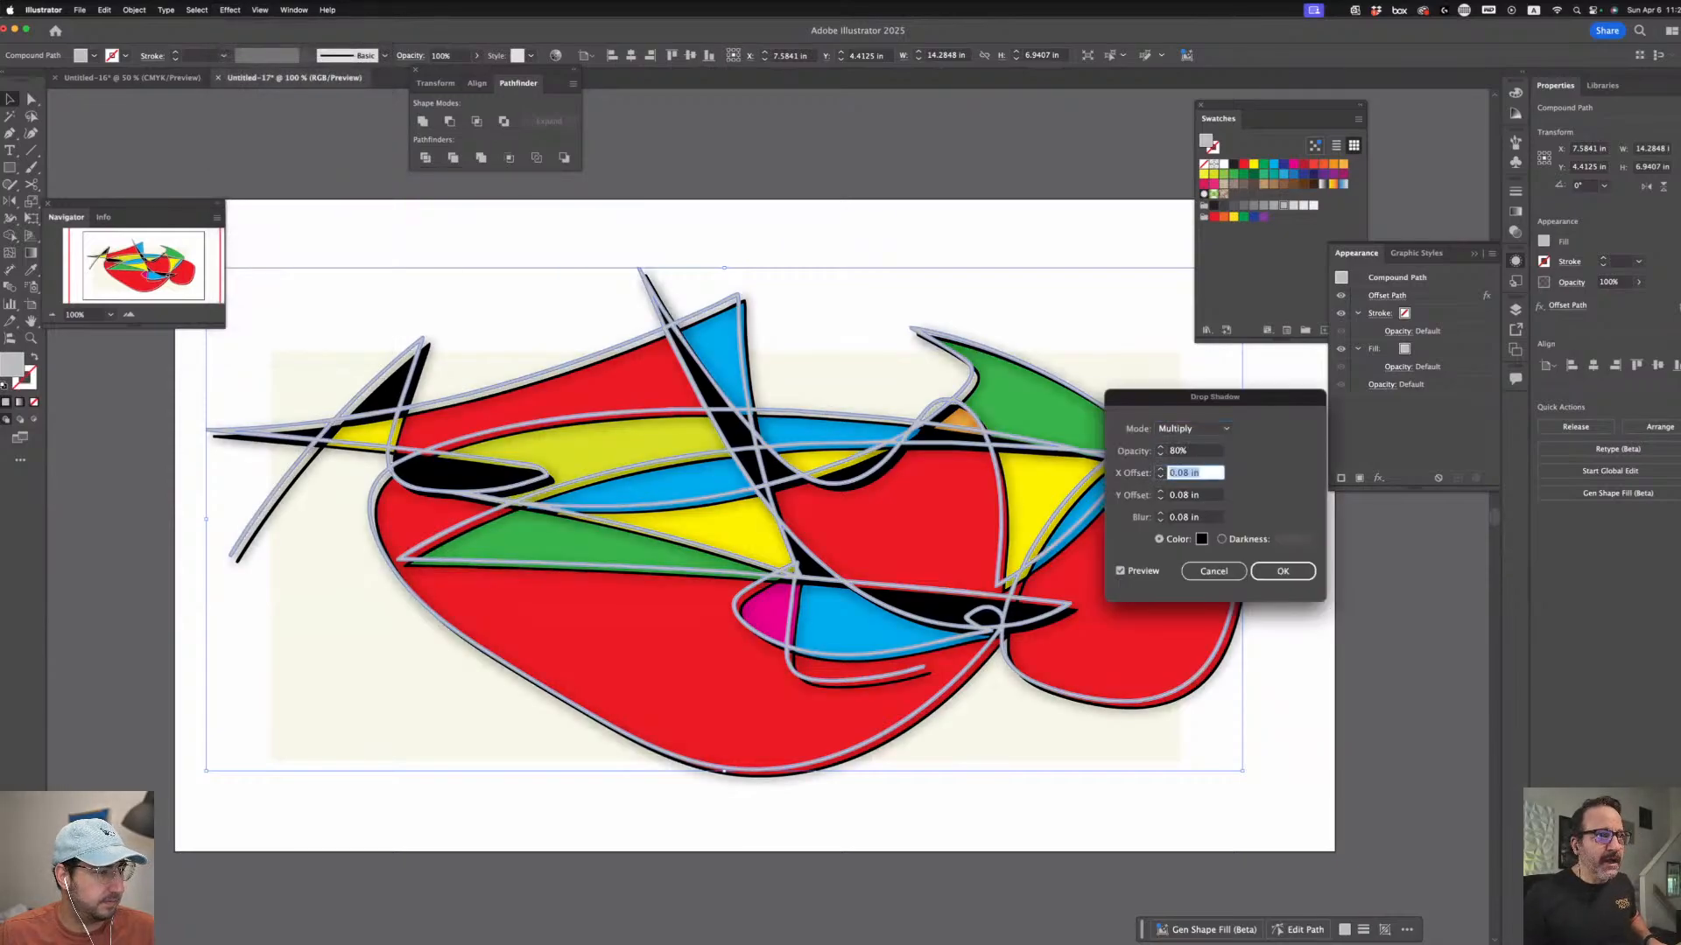
- Set the drop shadow's X offset, Y offset and blur to 0.04 in, apply the effect and deselect the outline
{"action": "key", "text": "Tab"}
{"action": "key", "text": "Tab"}
{"action": "key", "text": "Tab"}
{"action": "key", "text": "Tab"}
{"action": "key", "text": "Tab"}
{"action": "key", "text": "Tab"}
{"action": "key", "text": "Tab"}
{"action": "key", "text": "Tab"}
{"action": "key", "text": "Tab"}
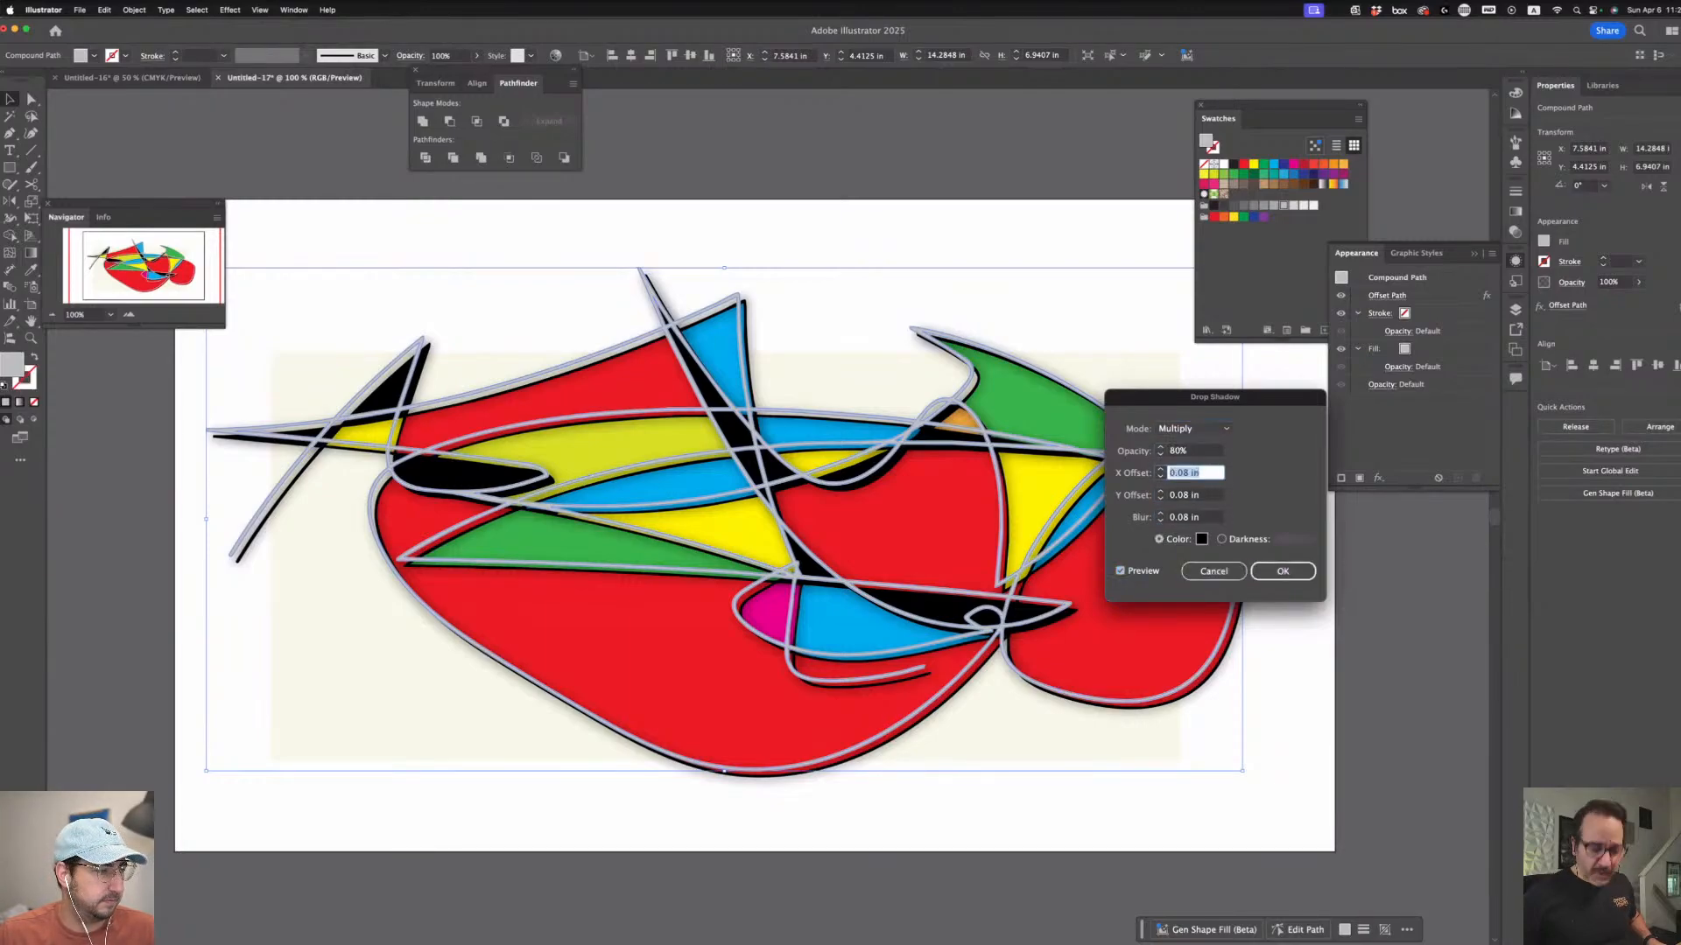
{"action": "type", "text": ".04"}
{"action": "key", "text": "Tab"}
{"action": "type", "text": ".04"}
{"action": "key", "text": "Tab"}
{"action": "type", "text": ".0"}
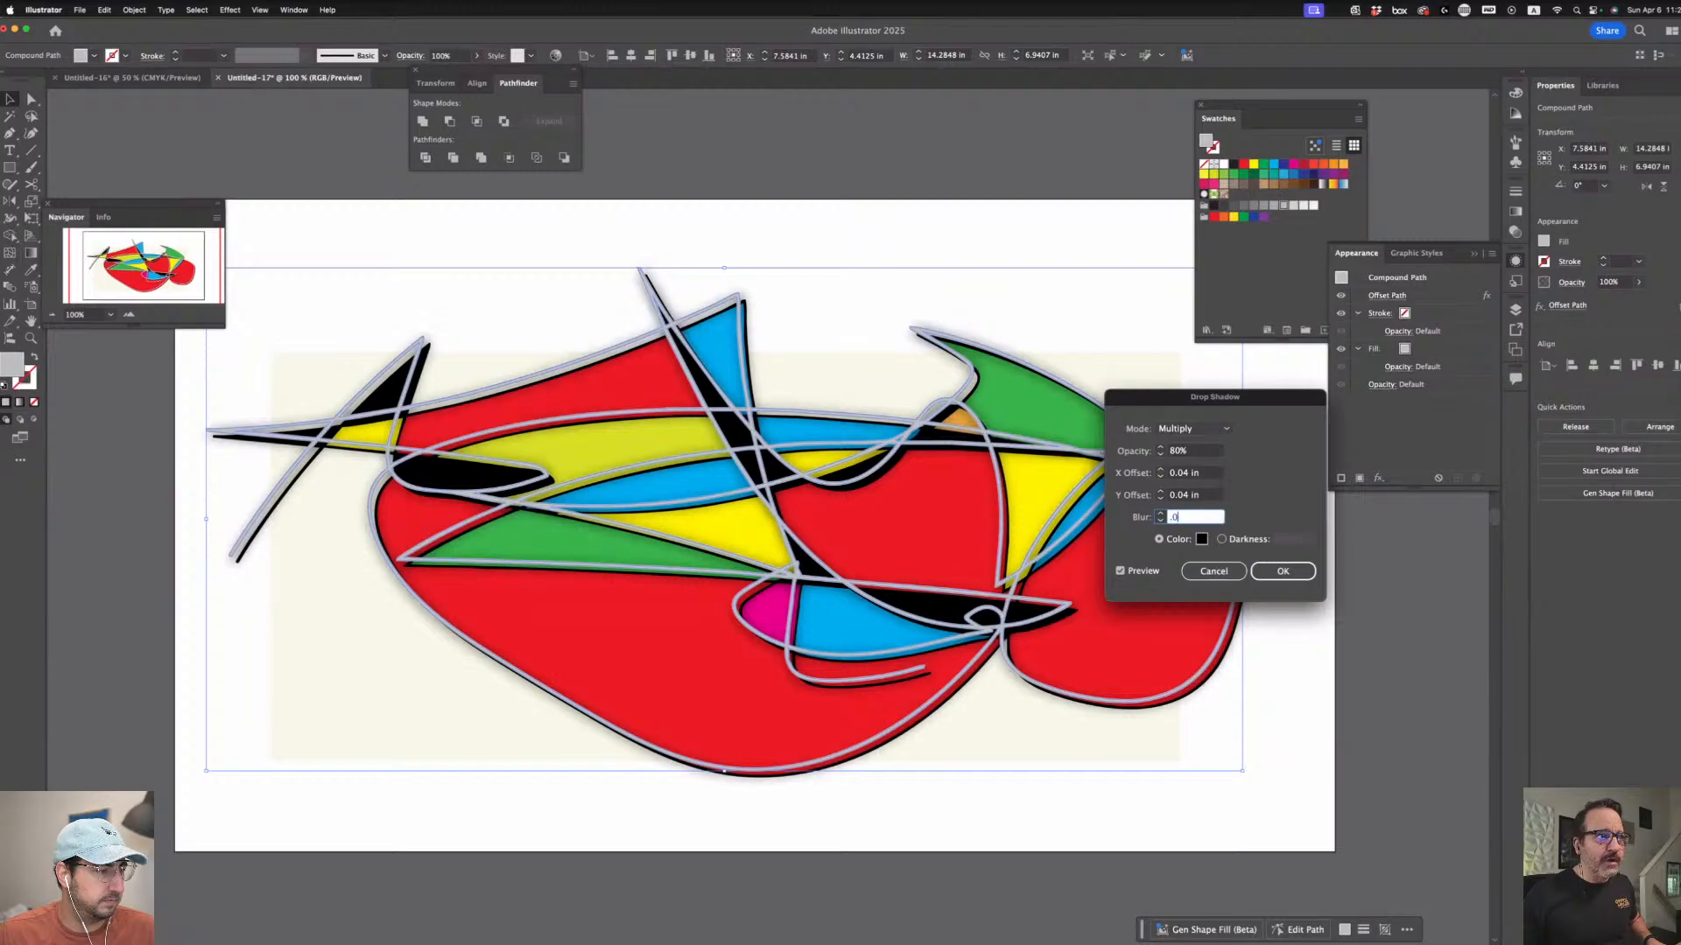
{"action": "type", "text": "4"}
{"action": "key", "text": "Tab"}
{"action": "key", "text": "Return"}
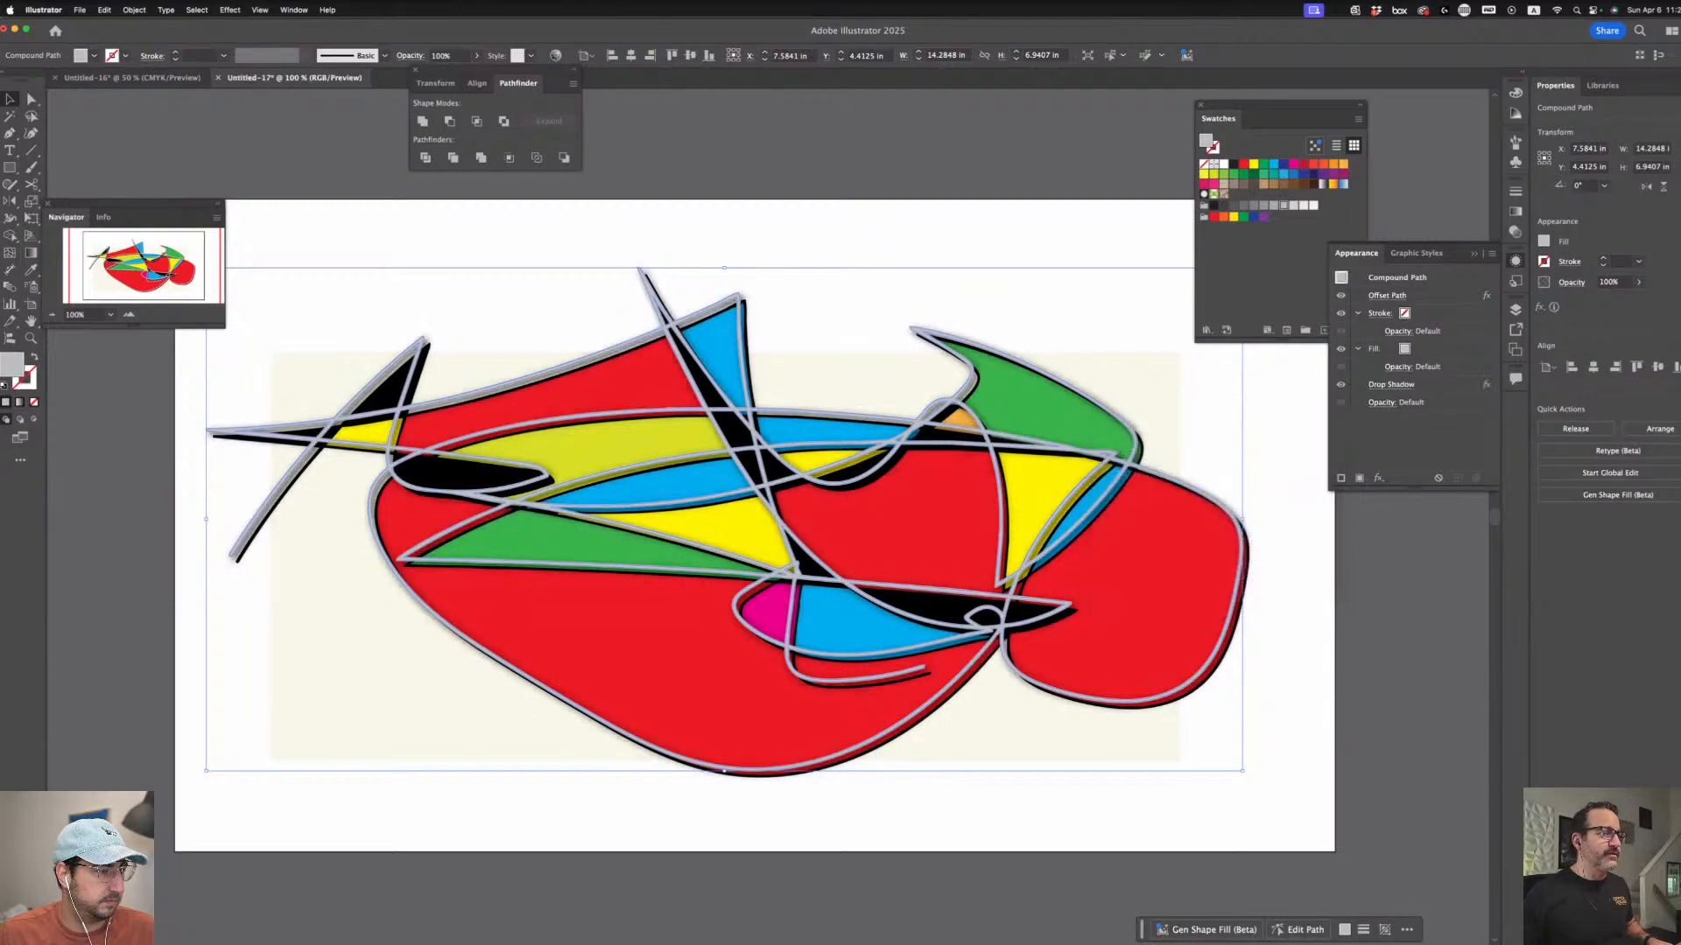
{"action": "left_click", "coordinate": [914, 834]}
{"action": "left_click_drag", "start_coordinate": [916, 836], "coordinate": [926, 859]}
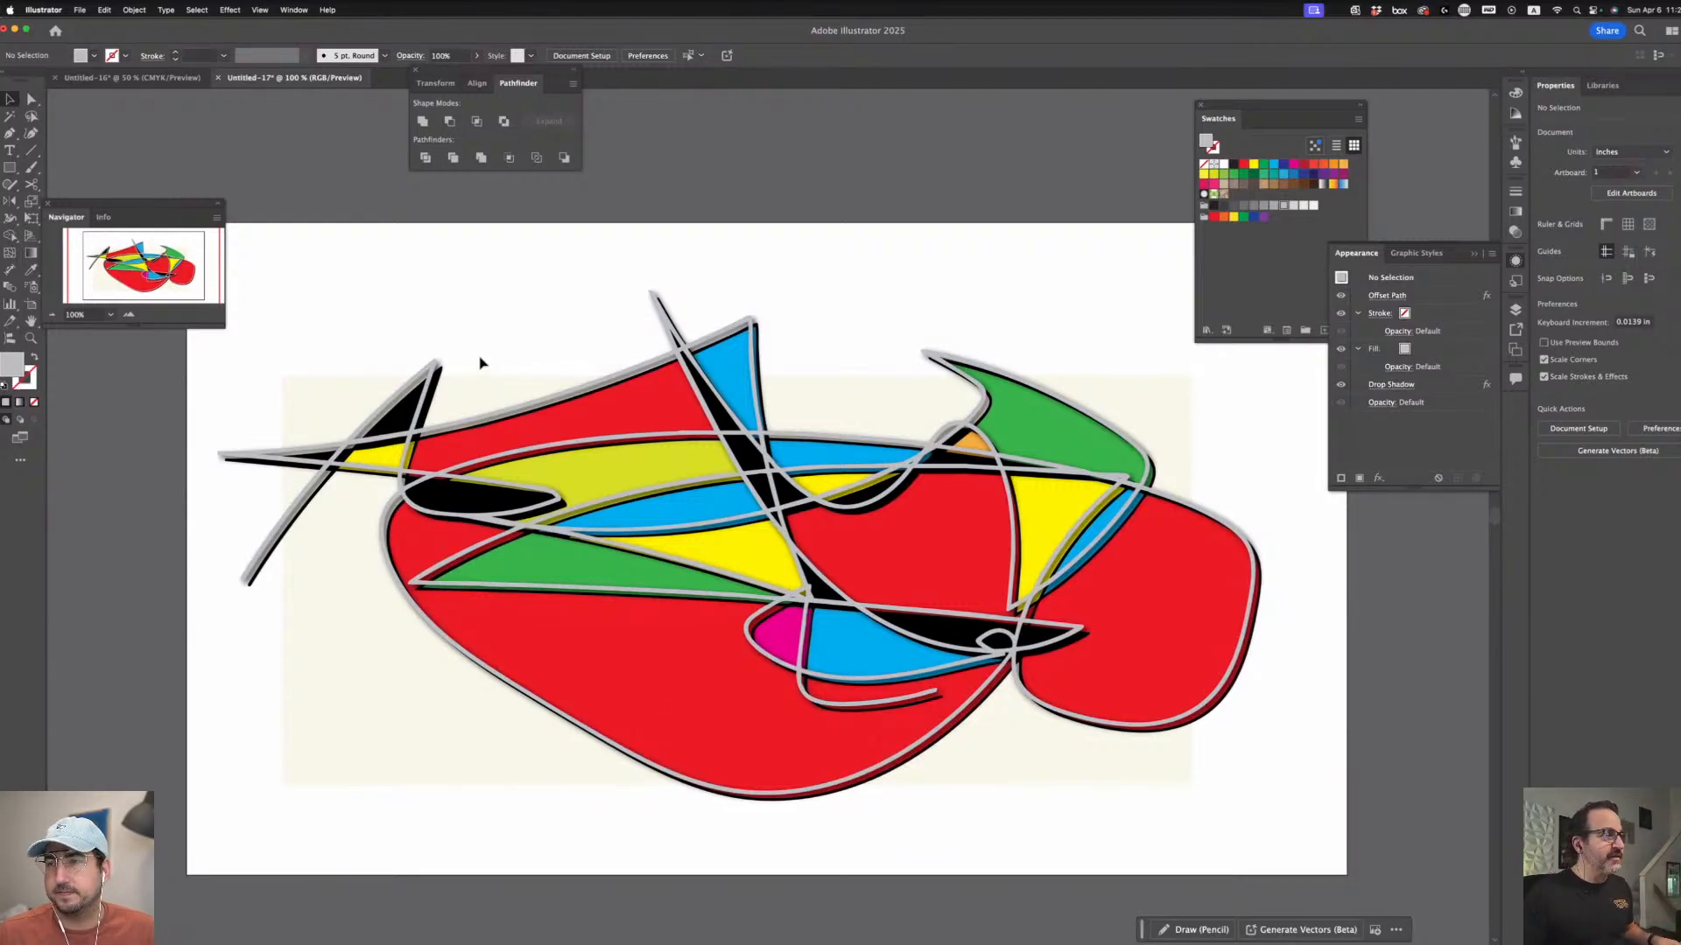
- Select the colored shapes together with the black and gray linework and start recoloring them
{"action": "left_click_drag", "start_coordinate": [283, 284], "coordinate": [1155, 765]}
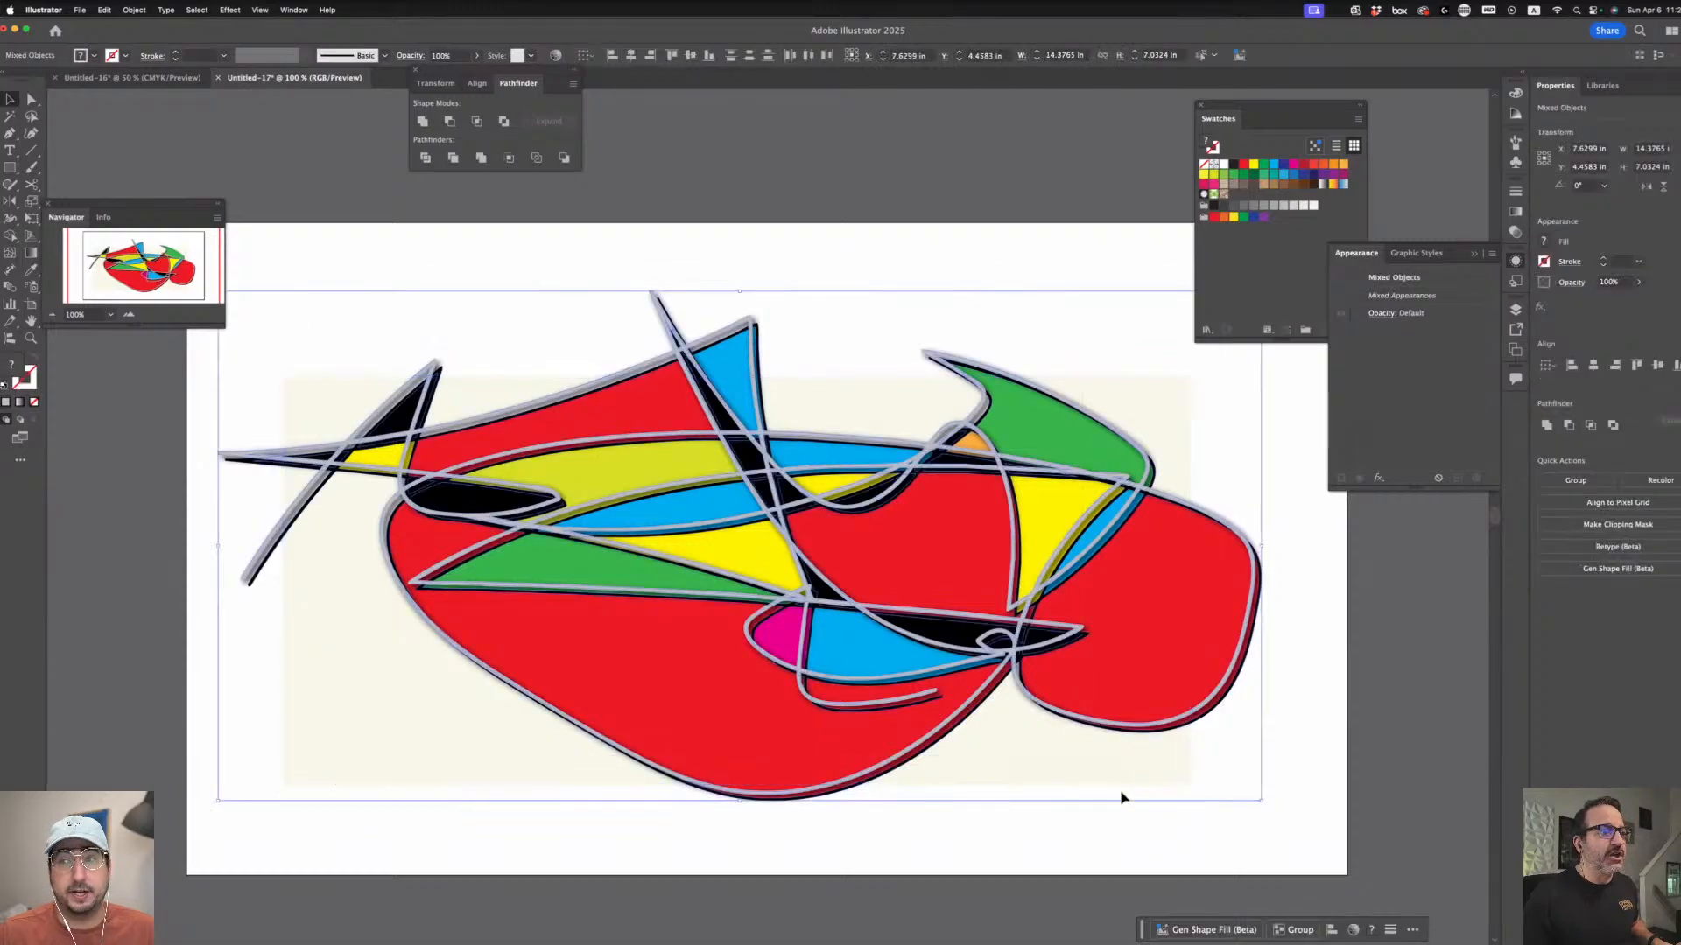
{"action": "key", "text": "super+shift+a"}
{"action": "key", "text": "super+h"}
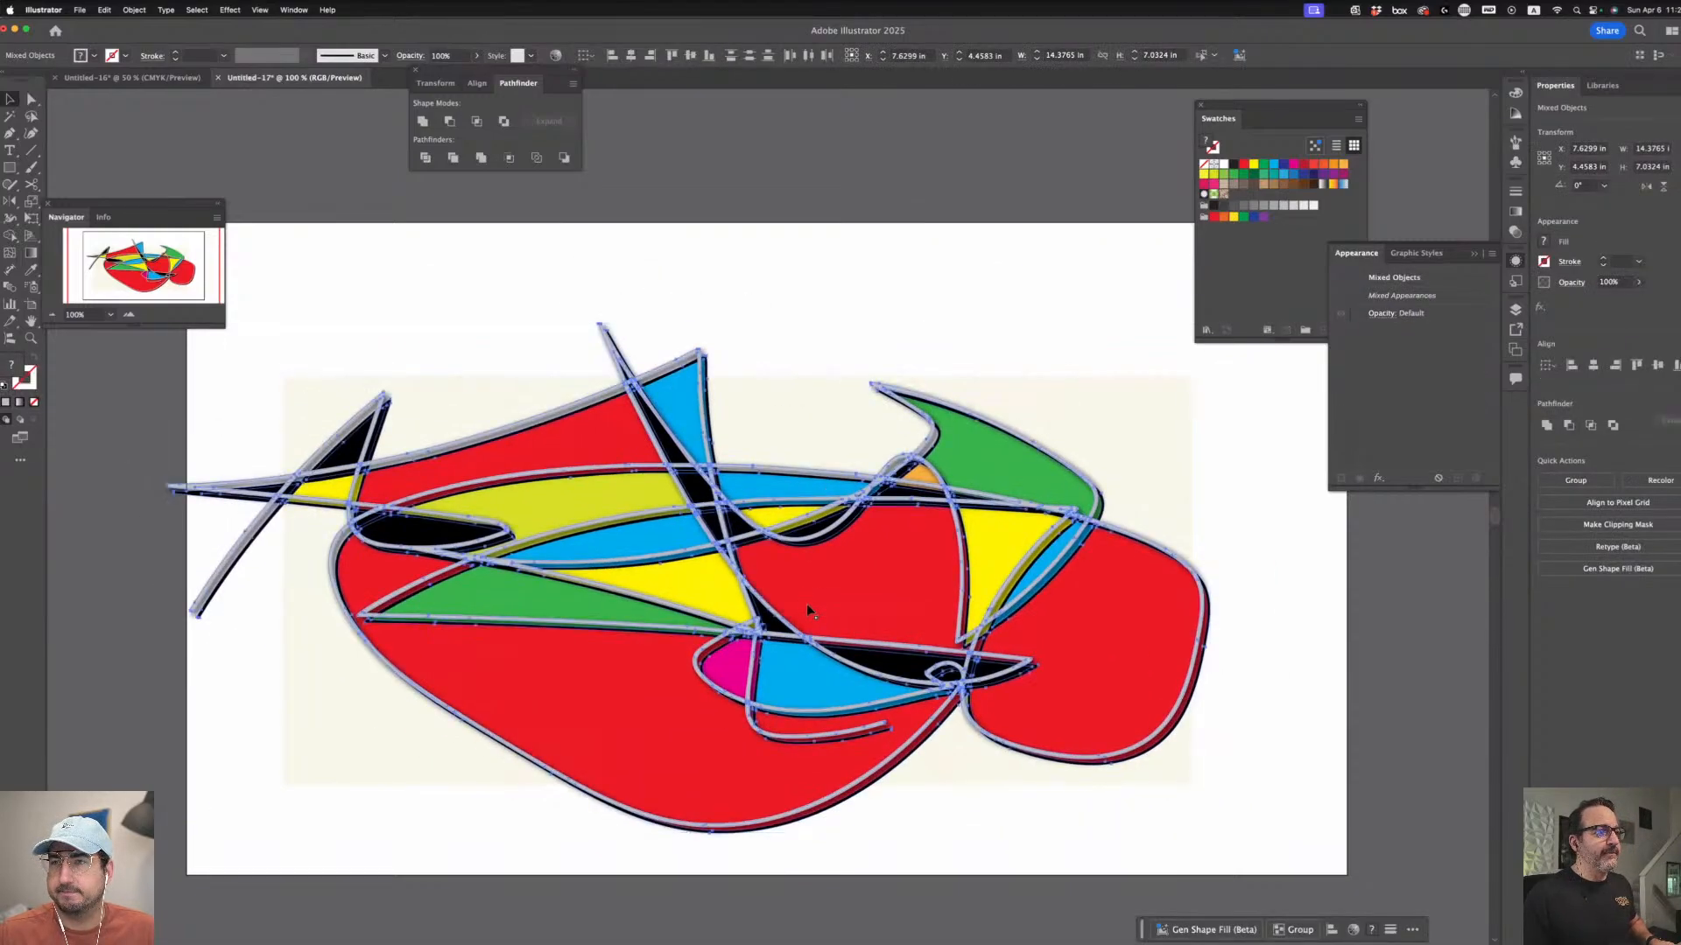
{"action": "left_click", "coordinate": [555, 55]}
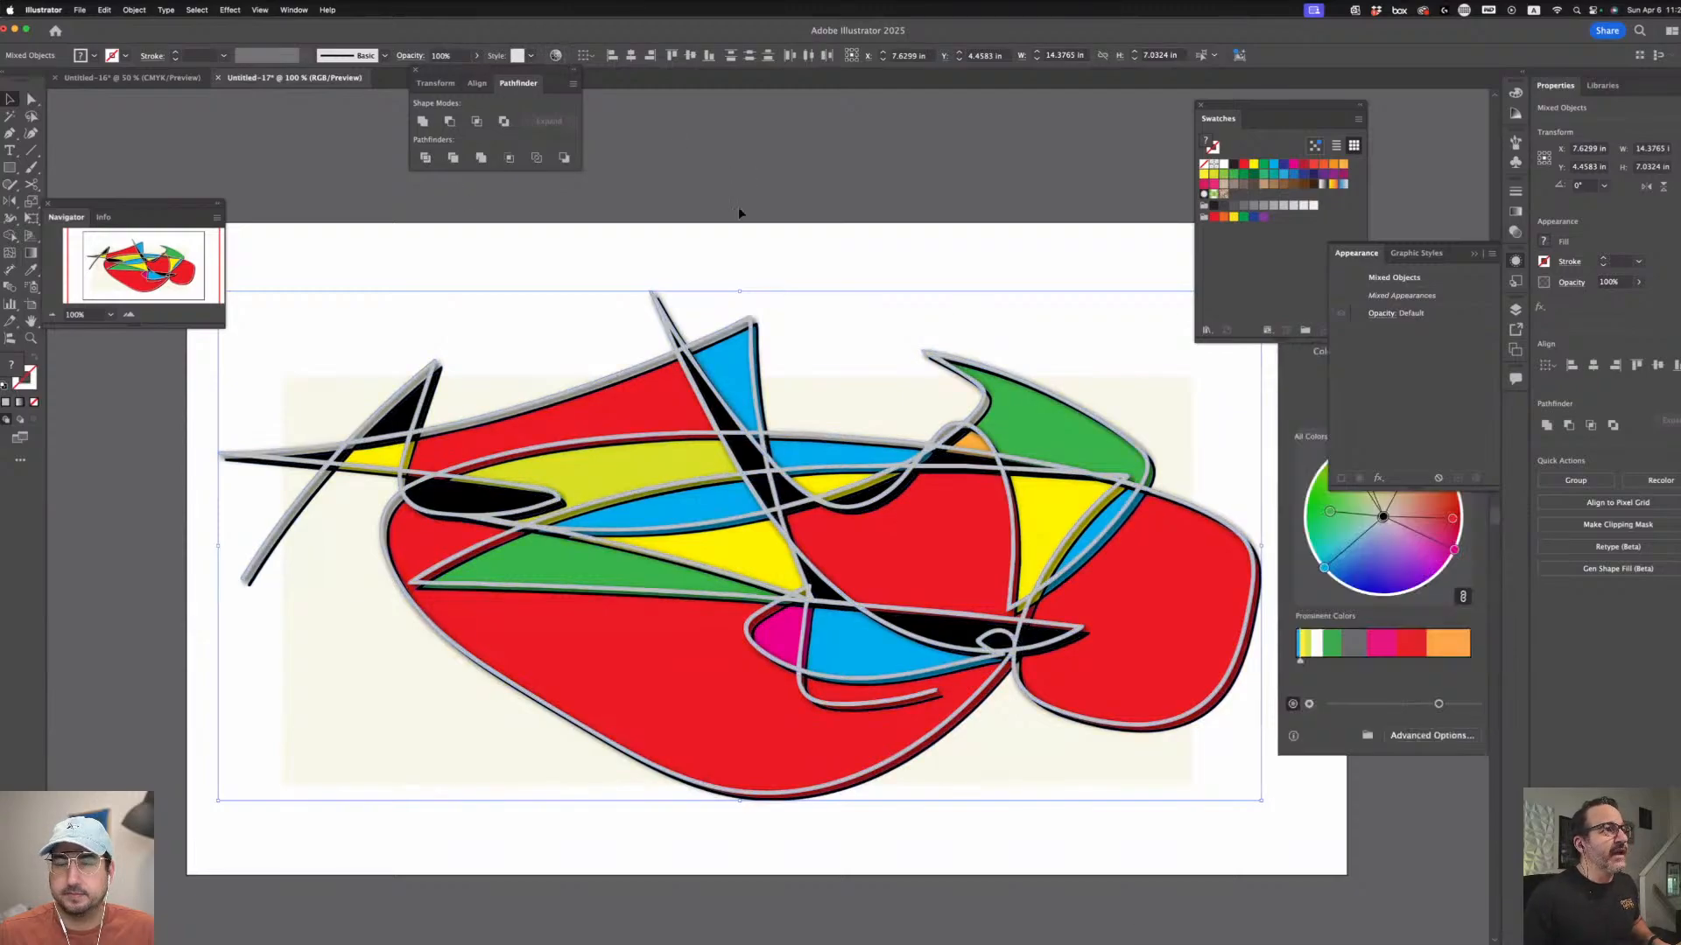
{"action": "left_click", "coordinate": [1366, 254]}
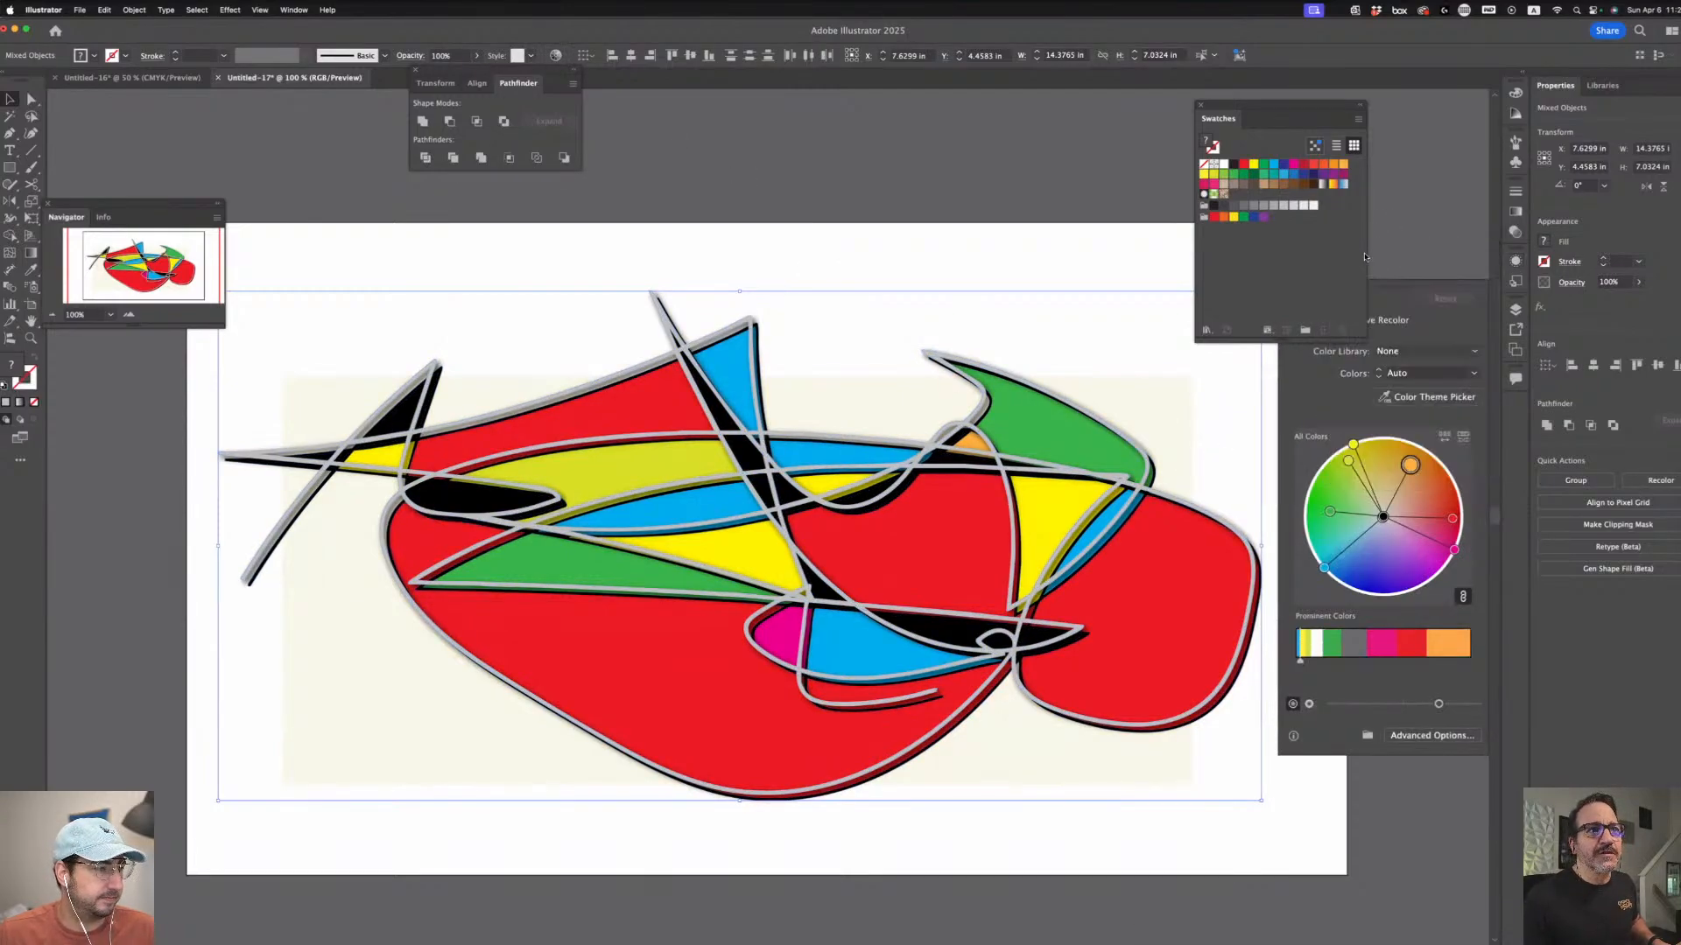
- Generate color variations of the selected artwork with Generative Recolor from the prompt "mid century modern"
{"action": "left_click", "coordinate": [1391, 322]}
{"action": "left_click", "coordinate": [1392, 365]}
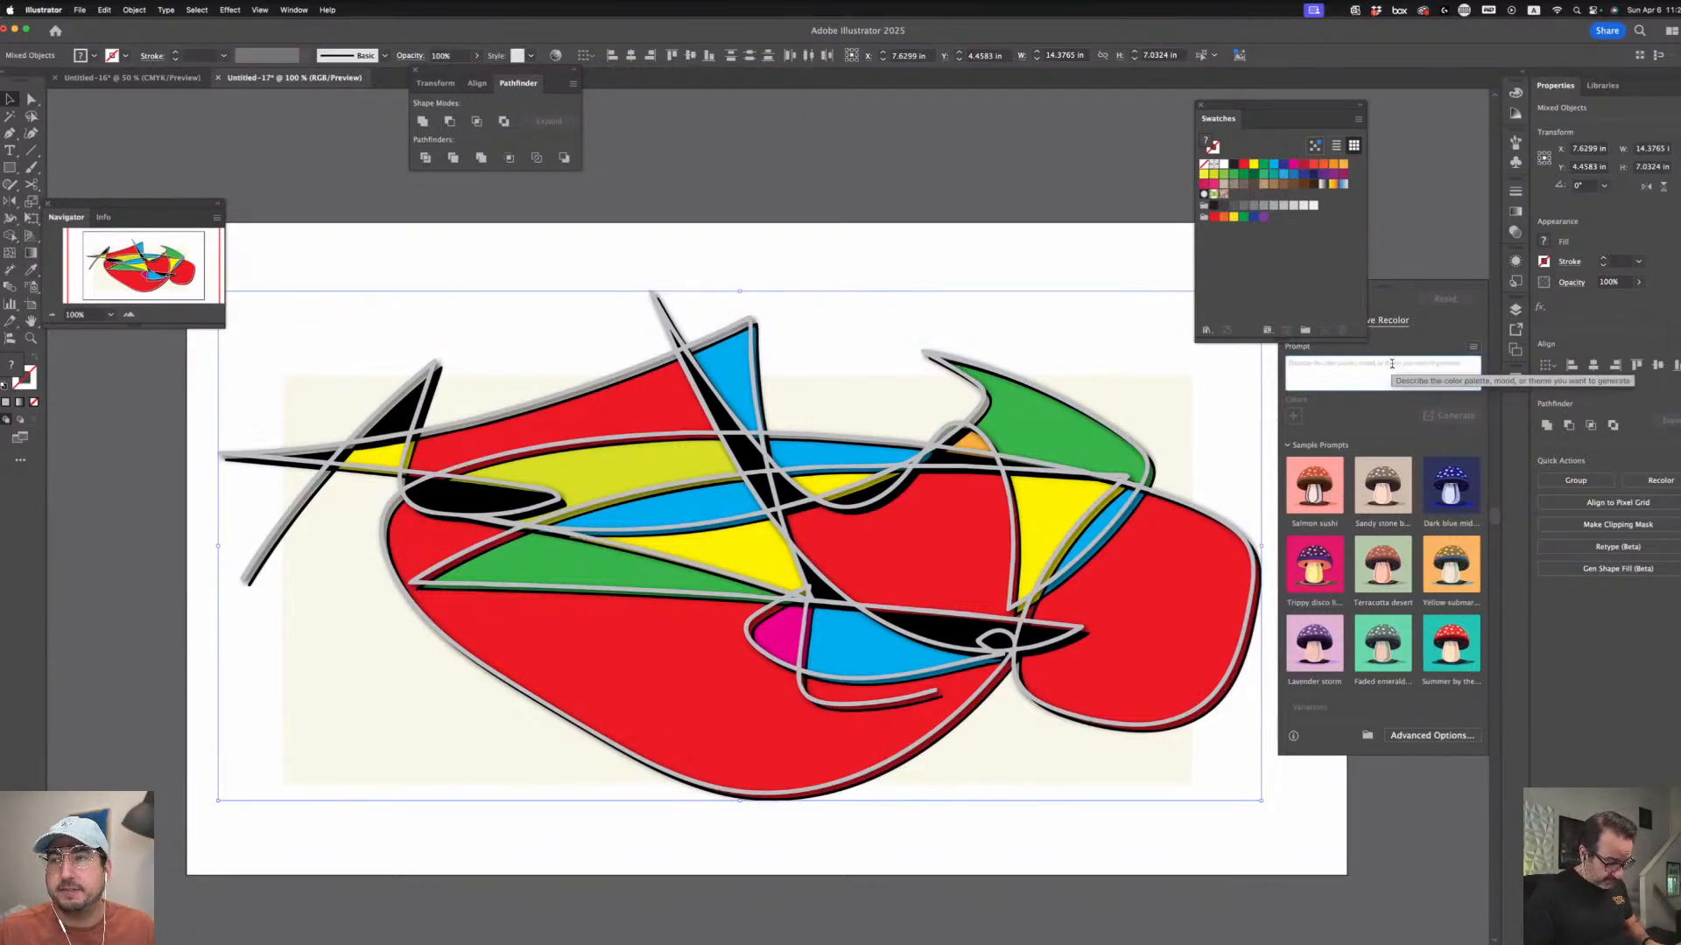
{"action": "type", "text": "mid century modern"}
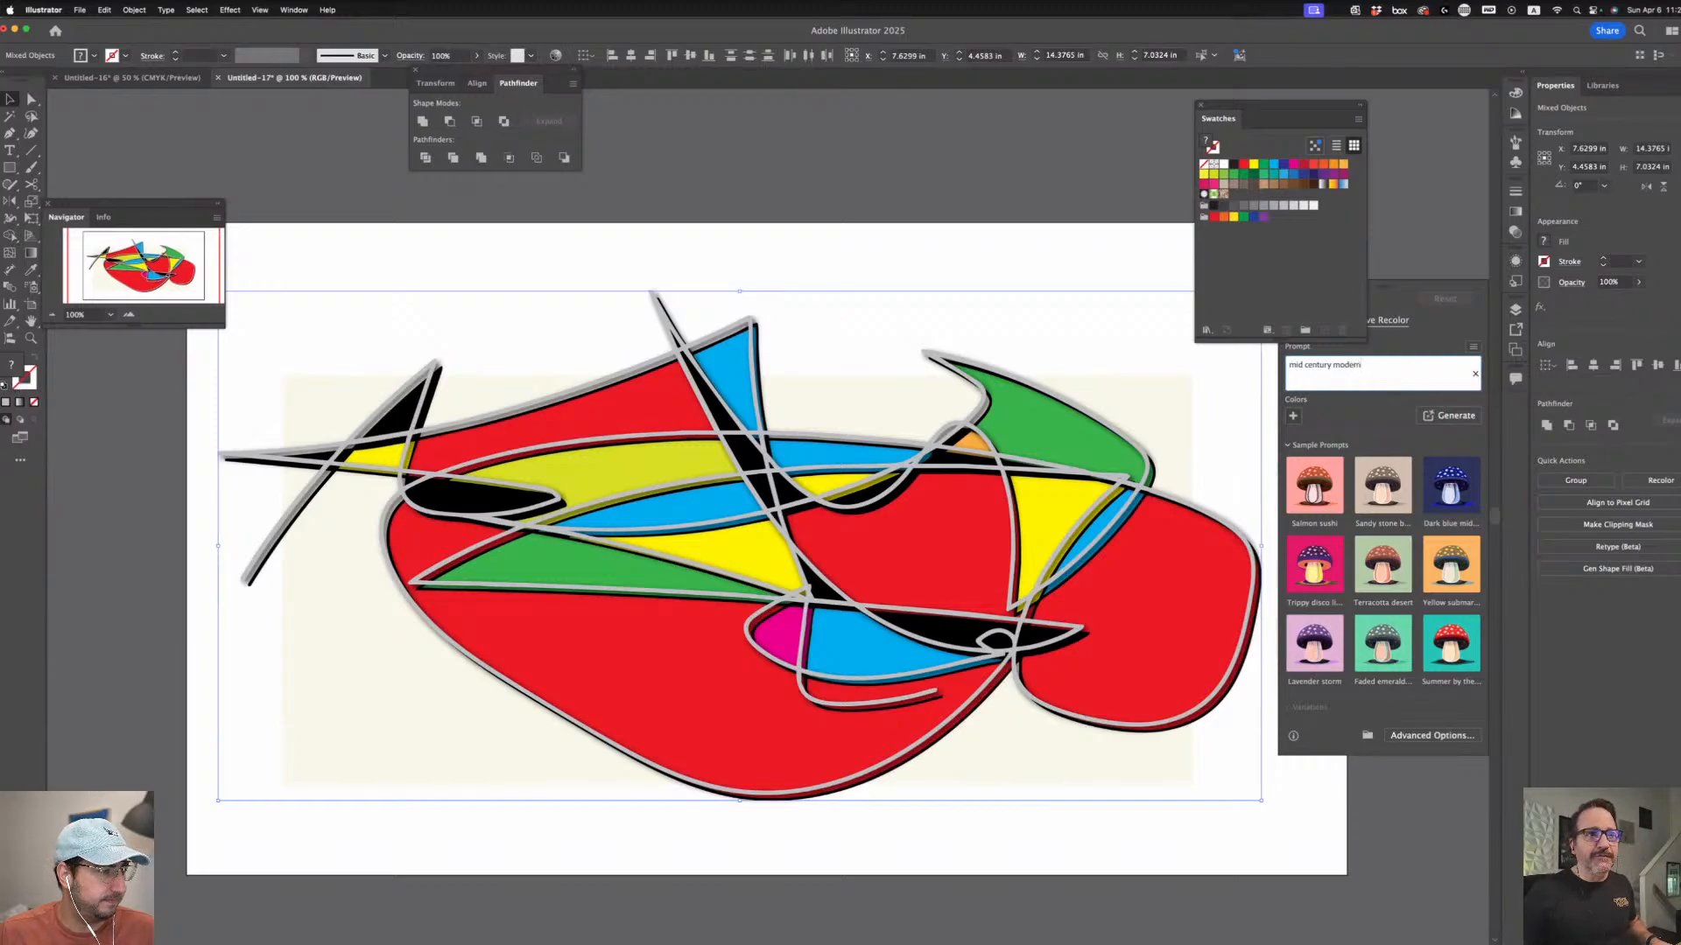
{"action": "key", "text": "Return"}
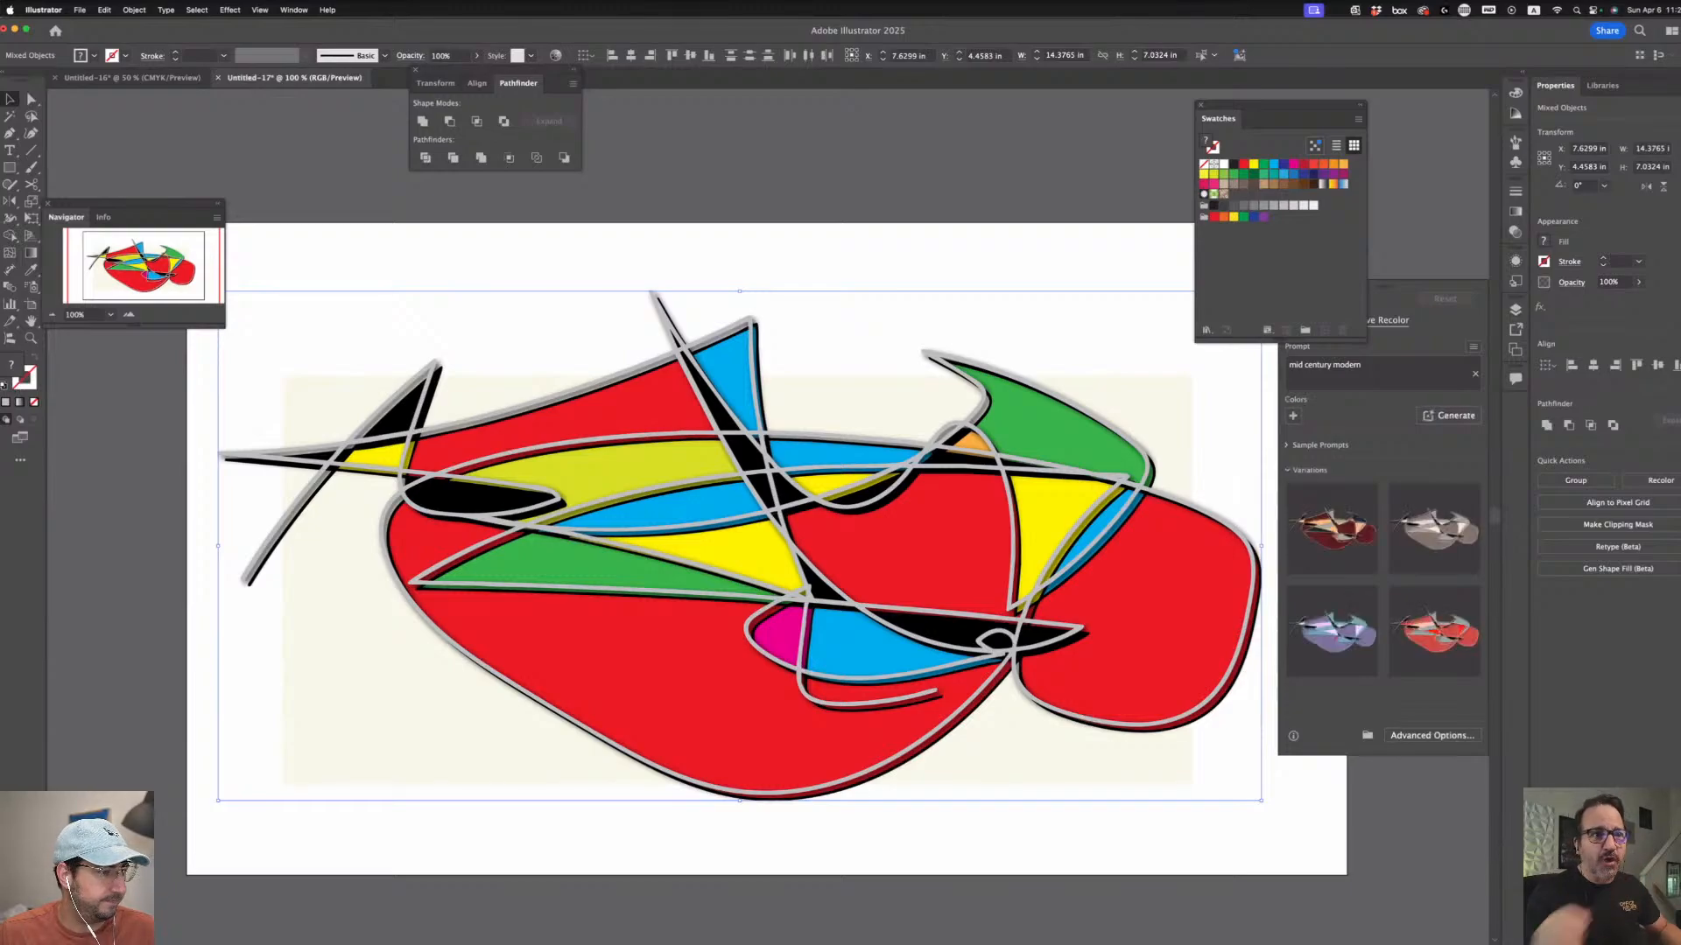
- Try the generated color variations on the artwork, keep the maroon, navy and peach one, and deselect
{"action": "left_click", "coordinate": [1433, 642]}
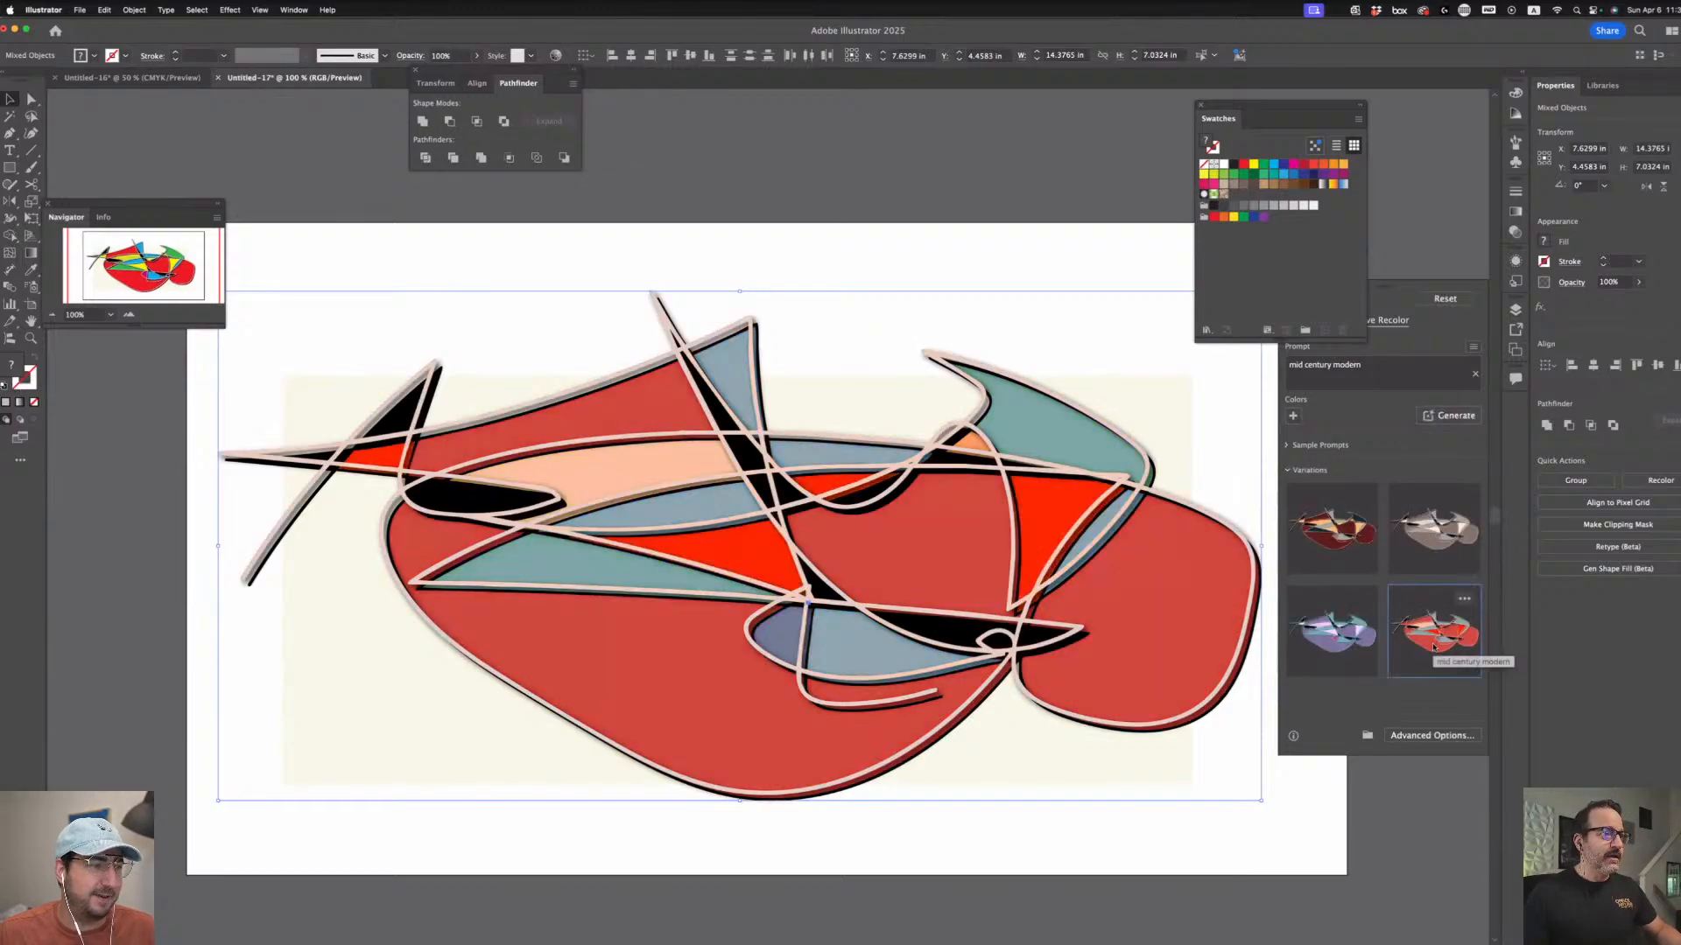
{"action": "left_click", "coordinate": [1333, 632]}
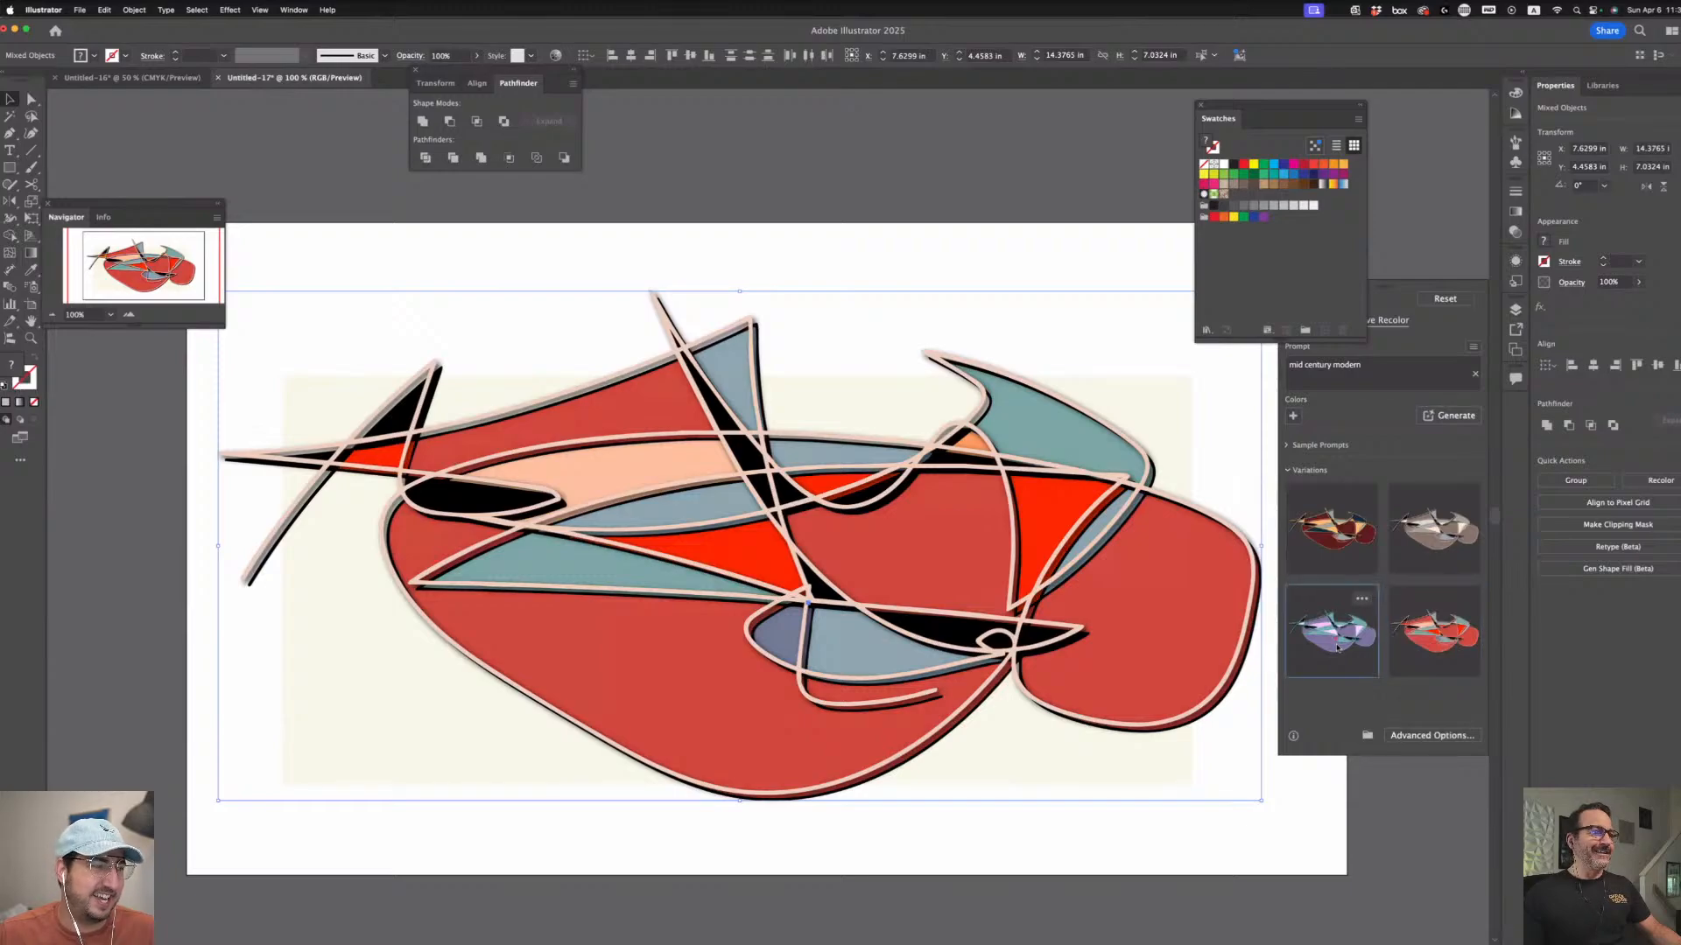
{"action": "left_click", "coordinate": [1341, 514]}
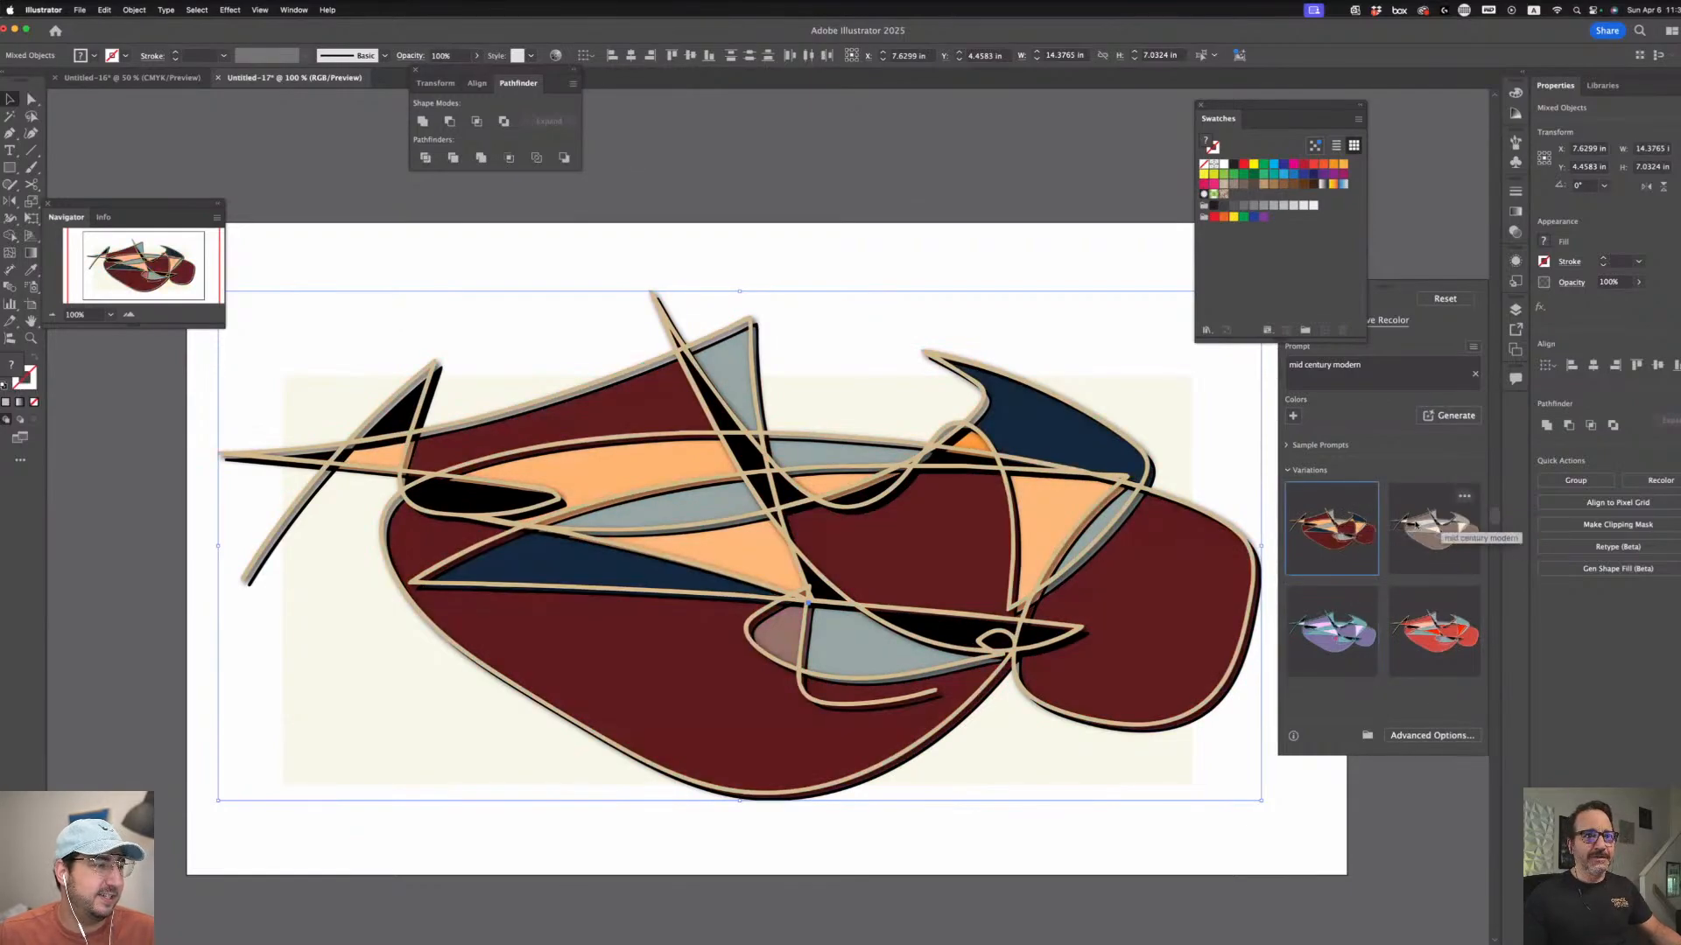
{"action": "left_click", "coordinate": [1436, 531]}
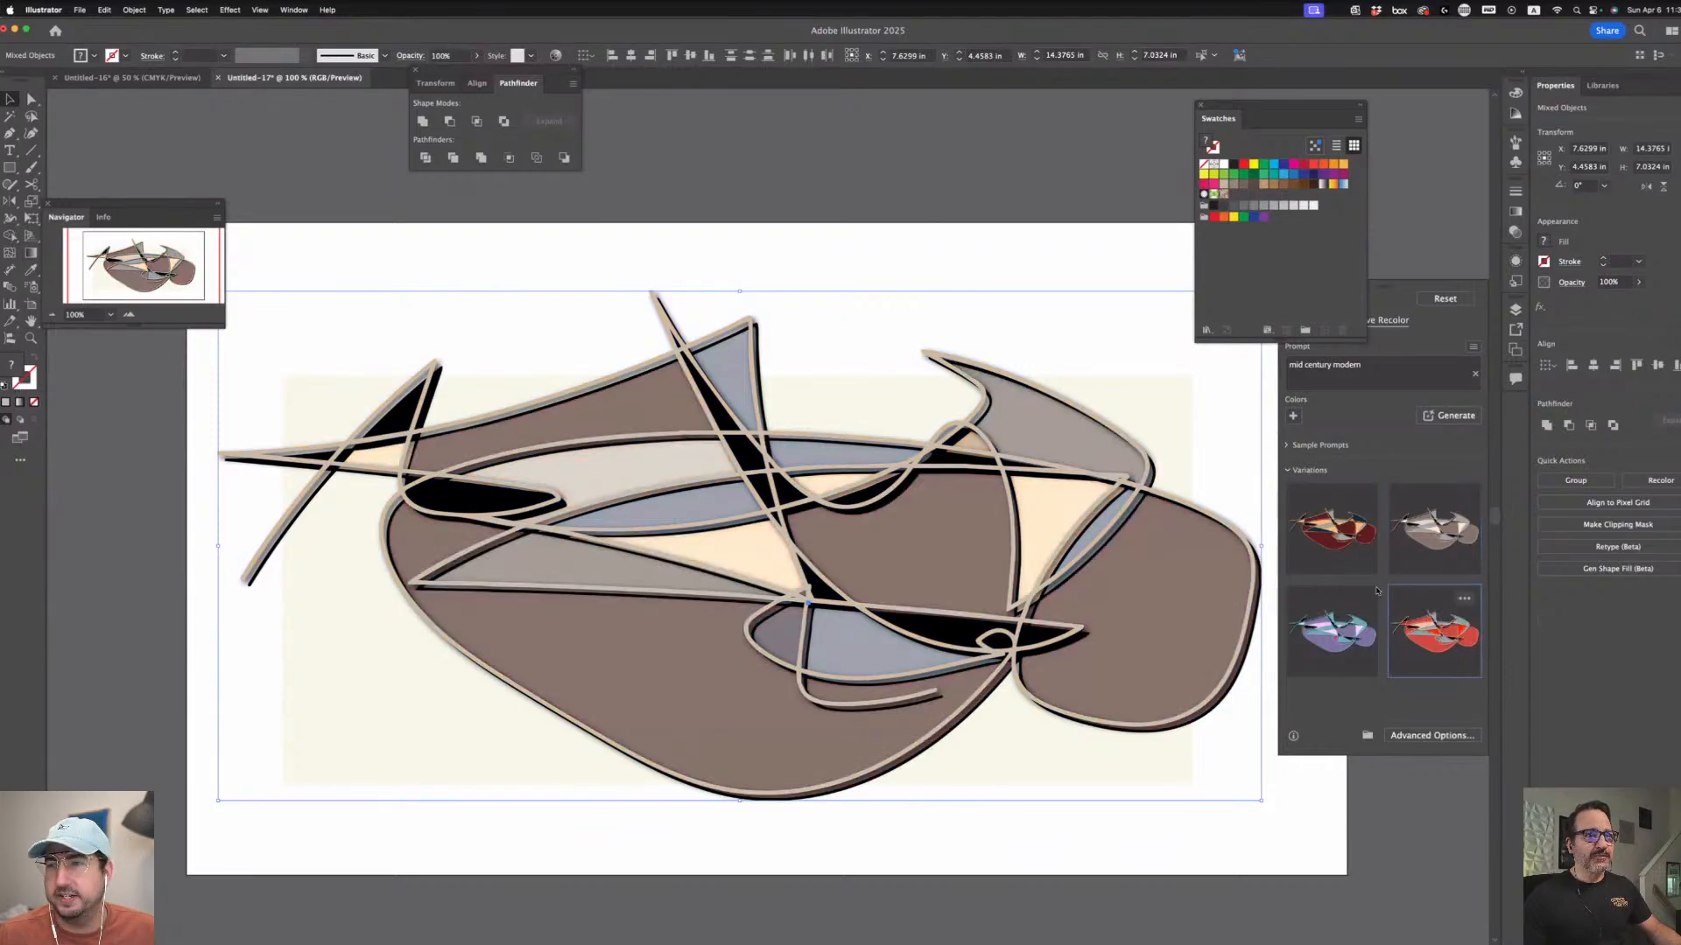
{"action": "left_click", "coordinate": [1435, 632]}
{"action": "left_click", "coordinate": [1331, 529]}
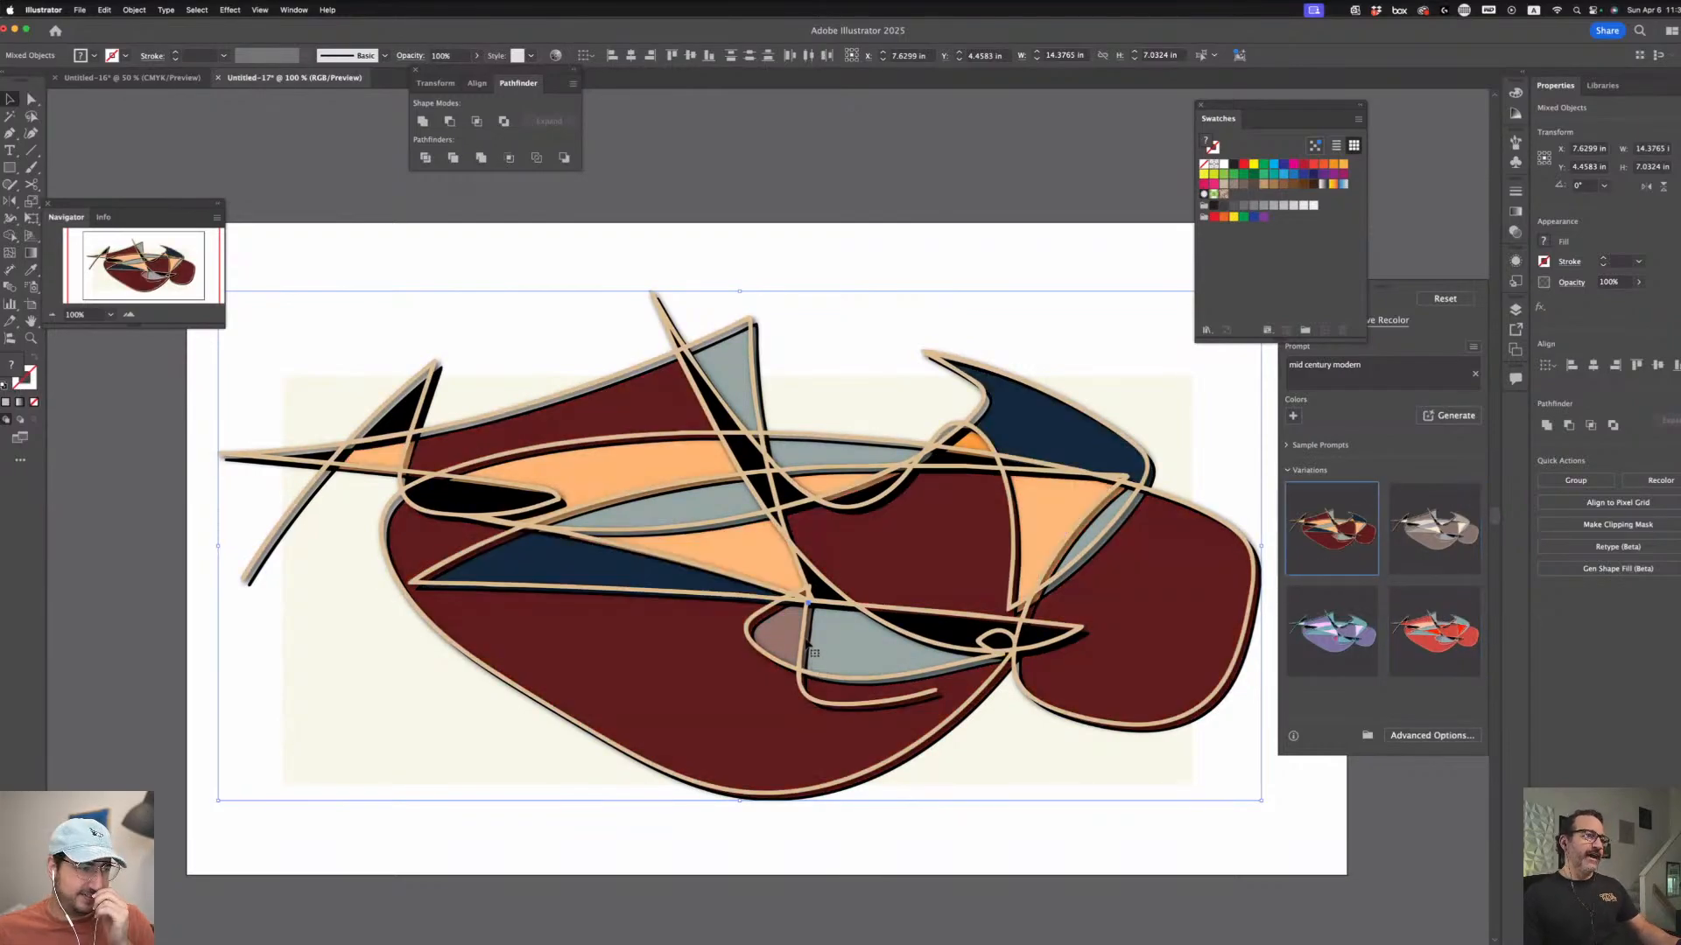
{"action": "left_click", "coordinate": [870, 215]}
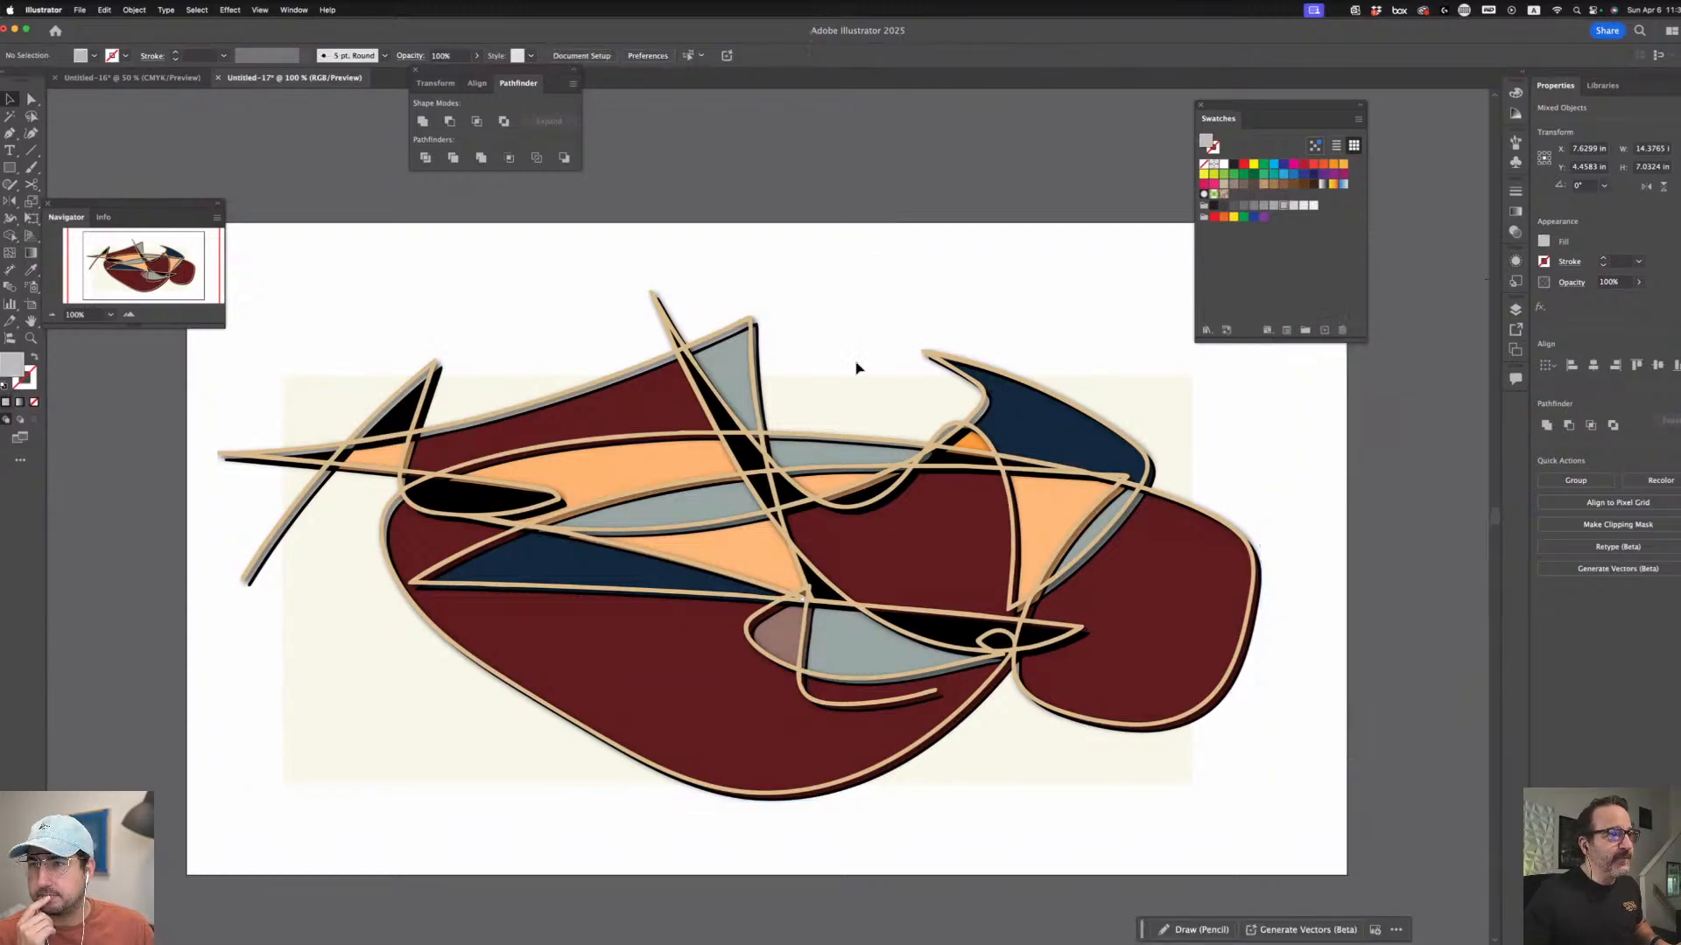
- Ungroup the cream background rectangle behind the artwork and reselect it on its own
{"action": "left_click", "coordinate": [457, 767]}
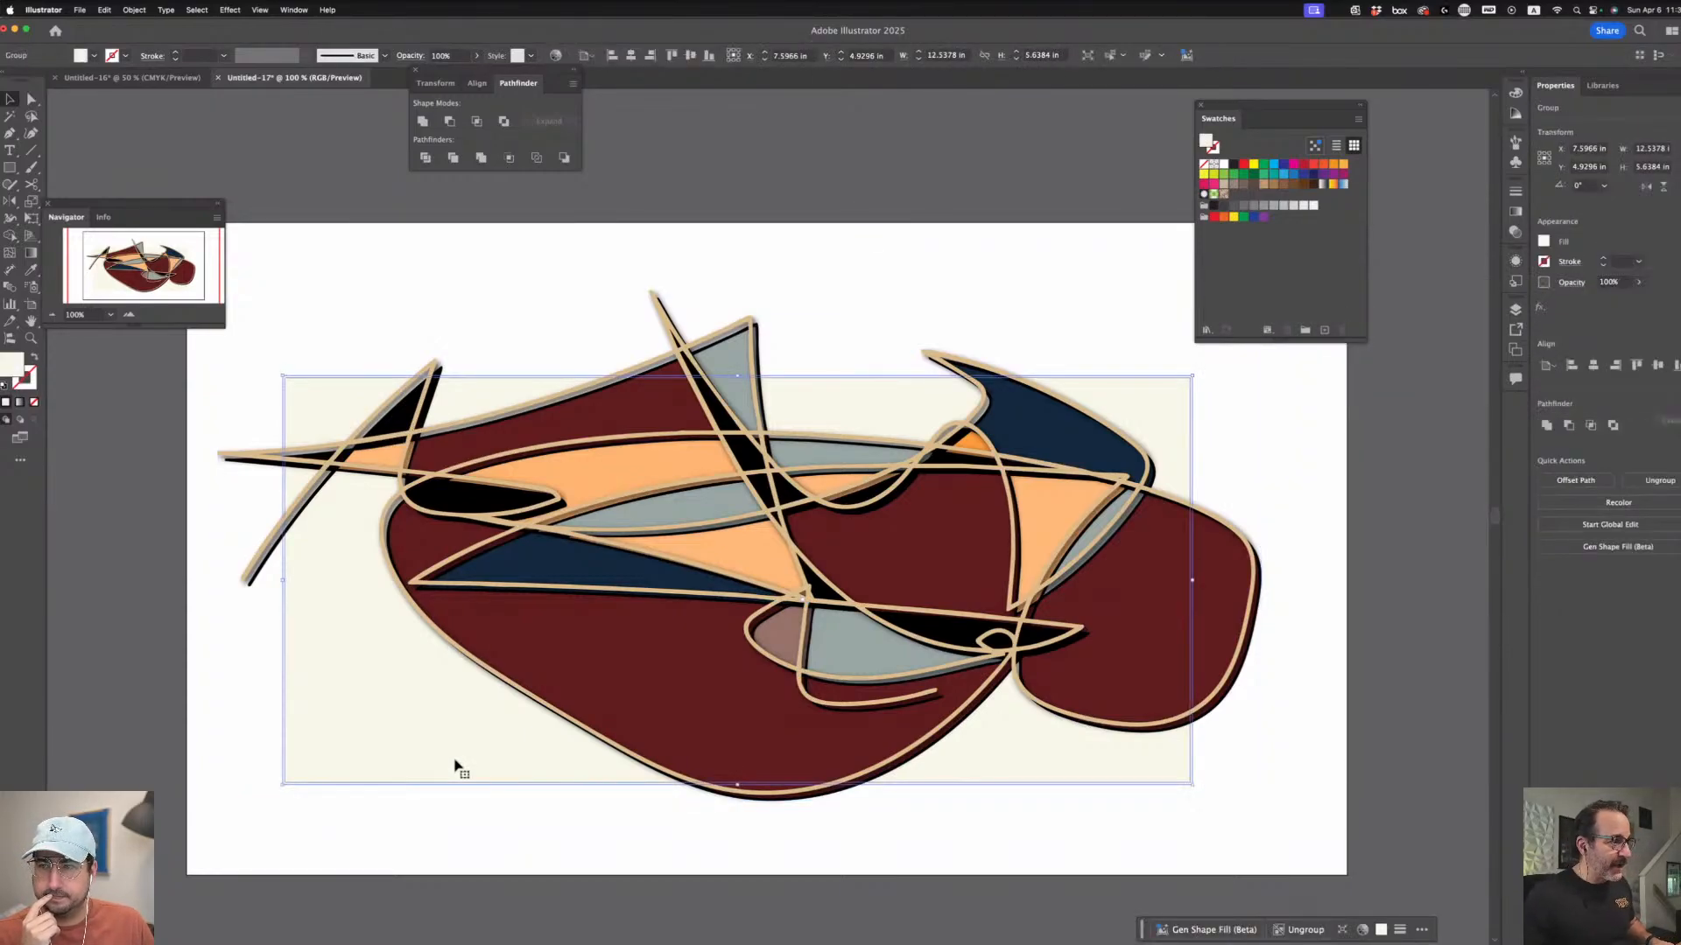
{"action": "key", "text": "super+shift+g"}
{"action": "left_click", "coordinate": [453, 800]}
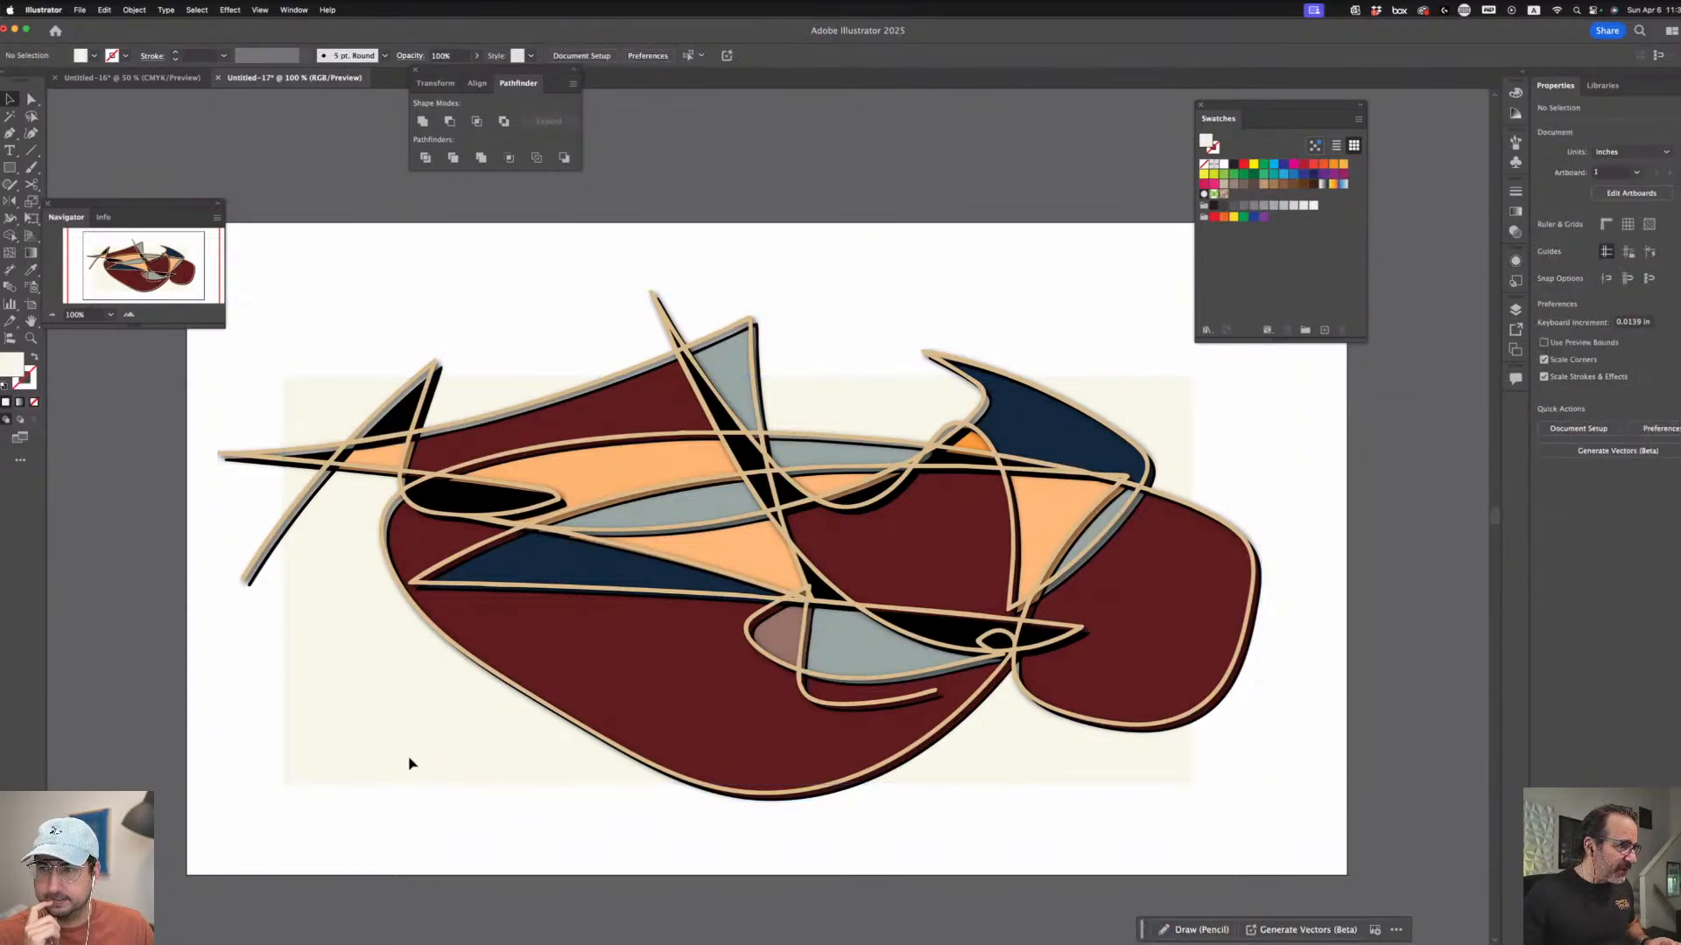
{"action": "left_click", "coordinate": [408, 751]}
{"action": "left_click", "coordinate": [383, 758]}
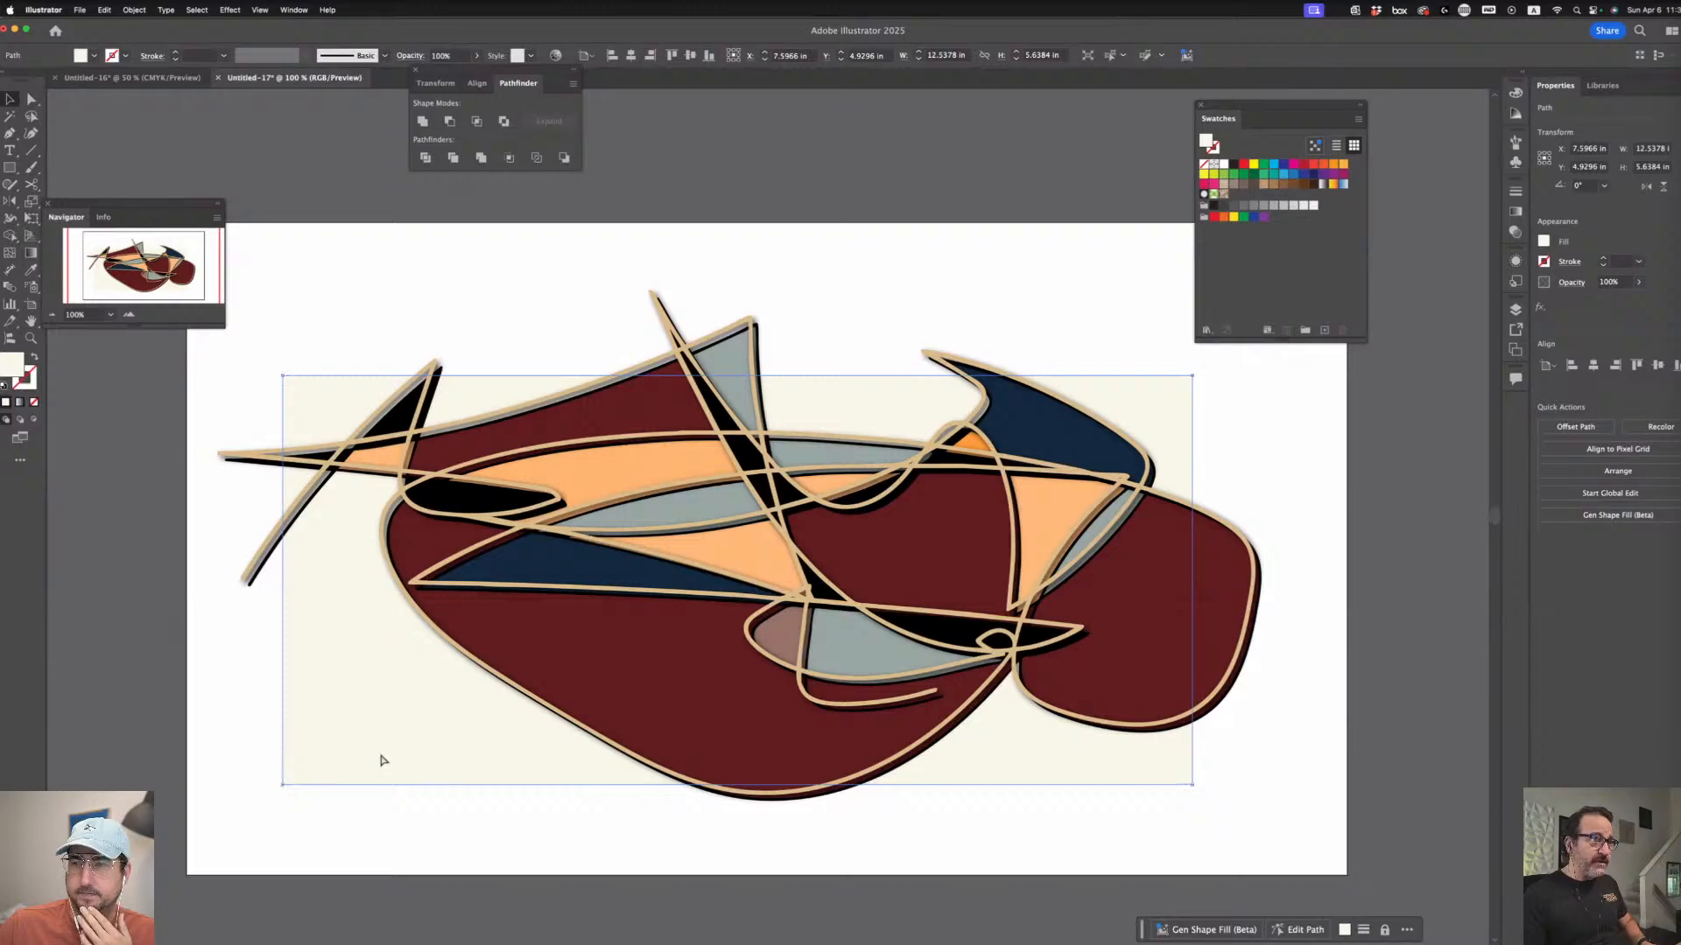
- Bring the cream rectangle to the front, clip all the artwork to it with a clipping mask, and move the result above the artboard
{"action": "key", "text": "super+shift+bracketright"}
{"action": "left_click_drag", "start_coordinate": [295, 330], "coordinate": [1260, 832]}
{"action": "key", "text": "super+7"}
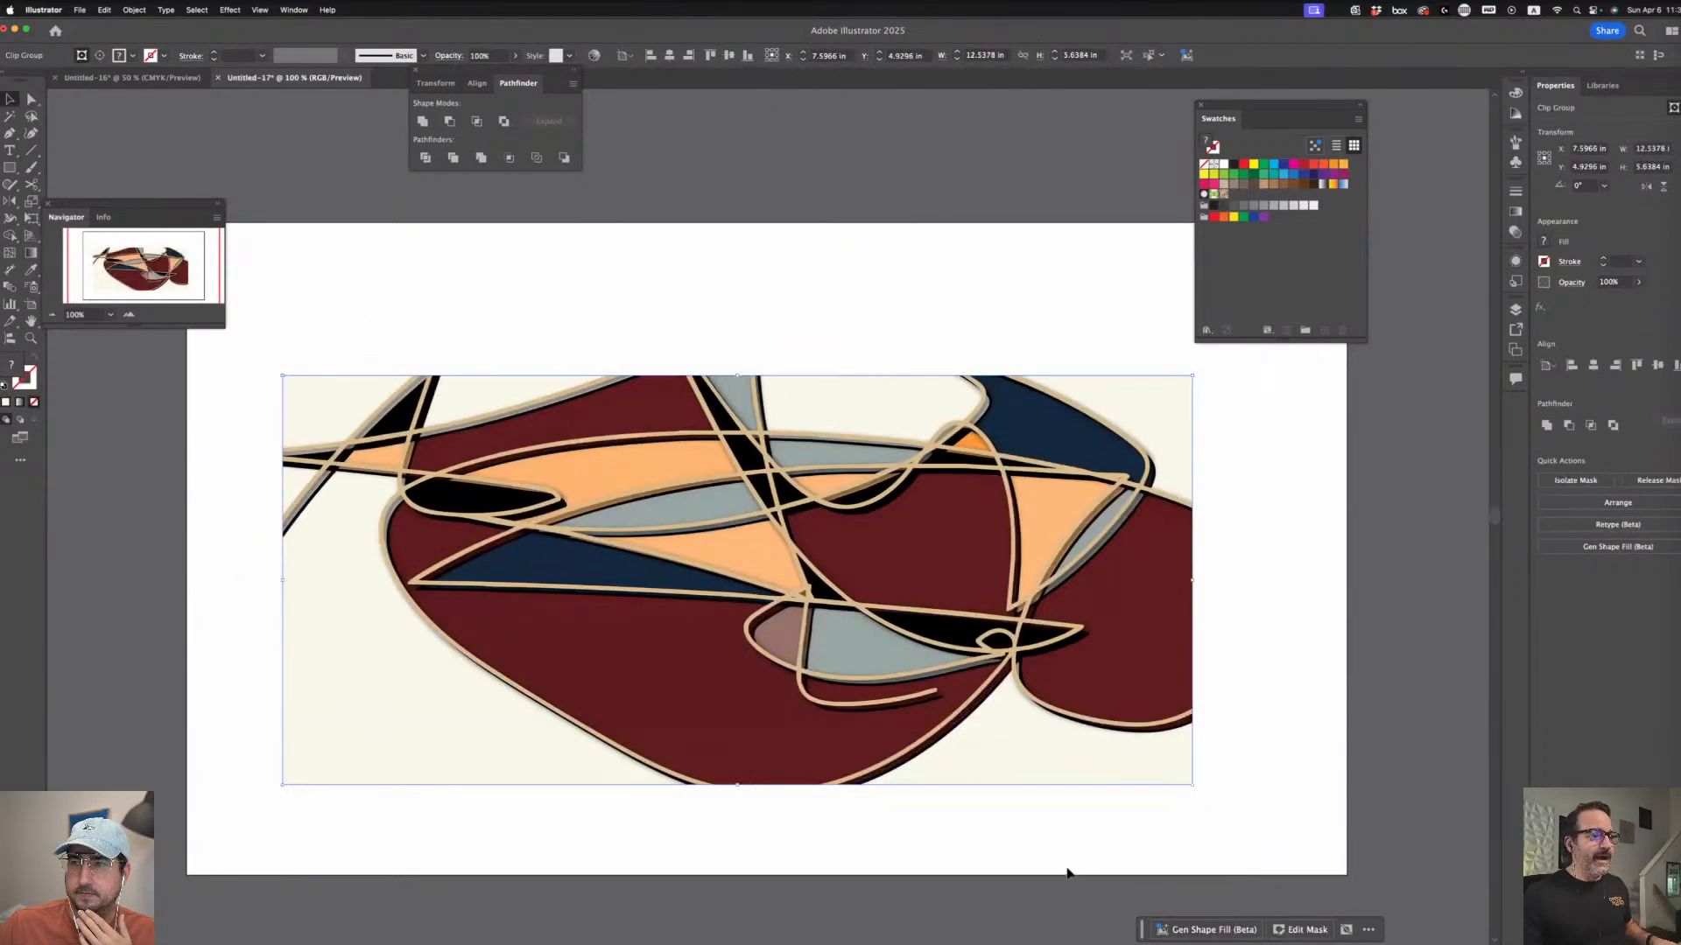
{"action": "left_click_drag", "start_coordinate": [876, 665], "coordinate": [895, 645]}
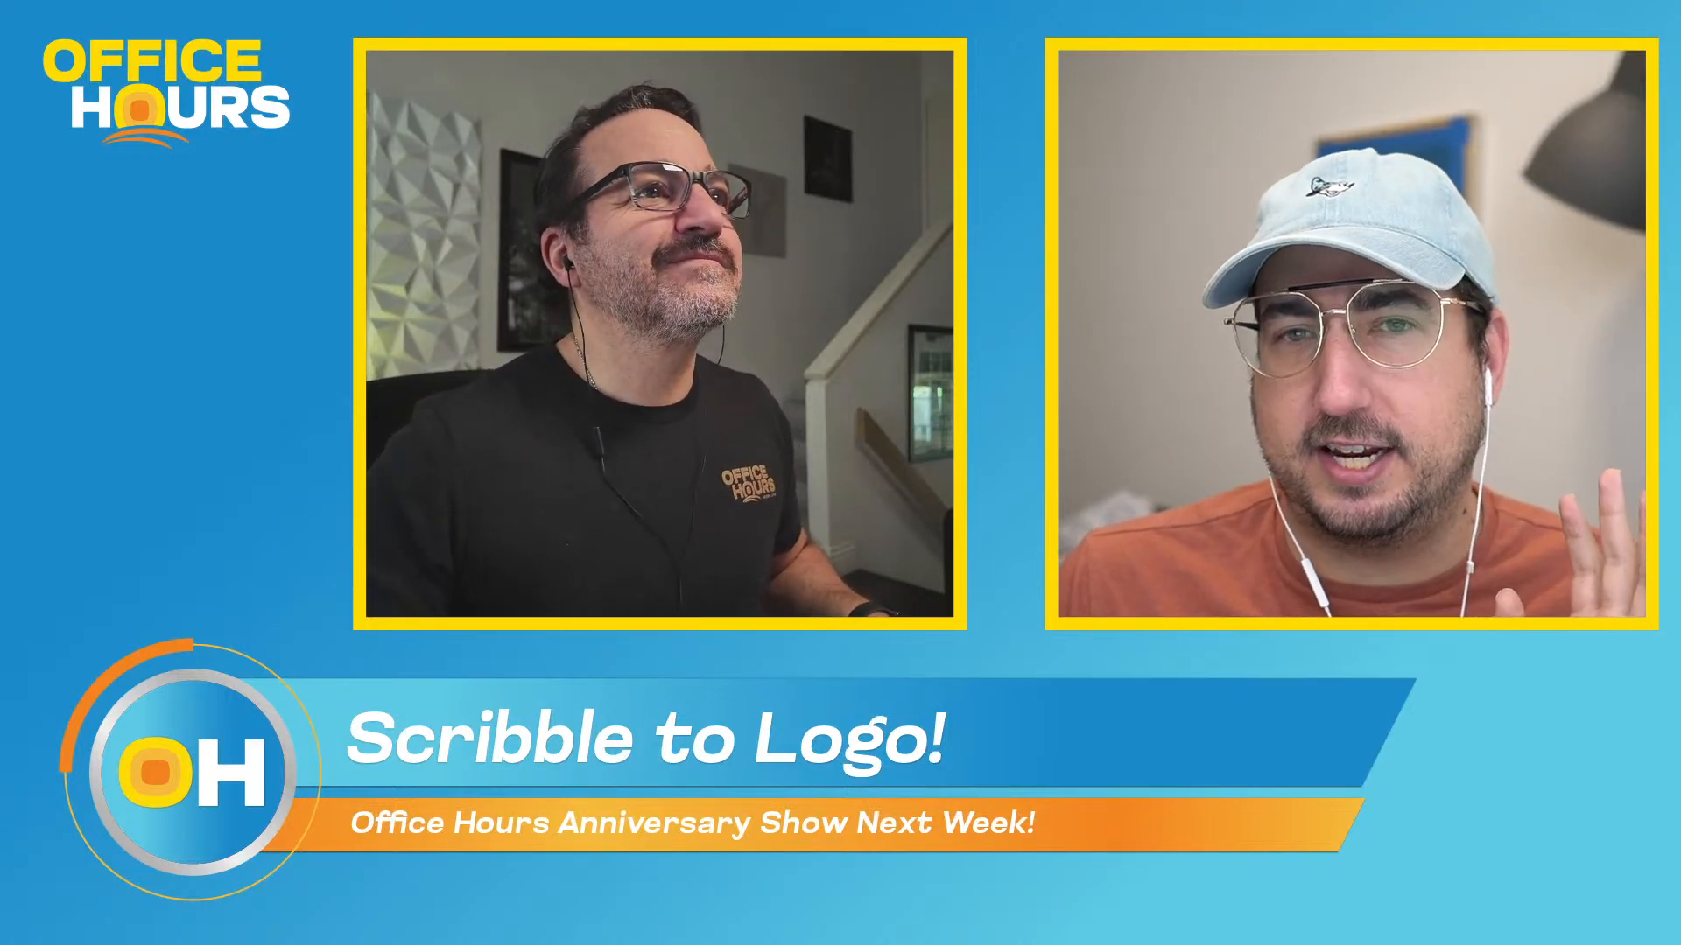
- Set the Paintbrush to no fill and a black stroke
{"action": "left_click", "coordinate": [31, 167]}
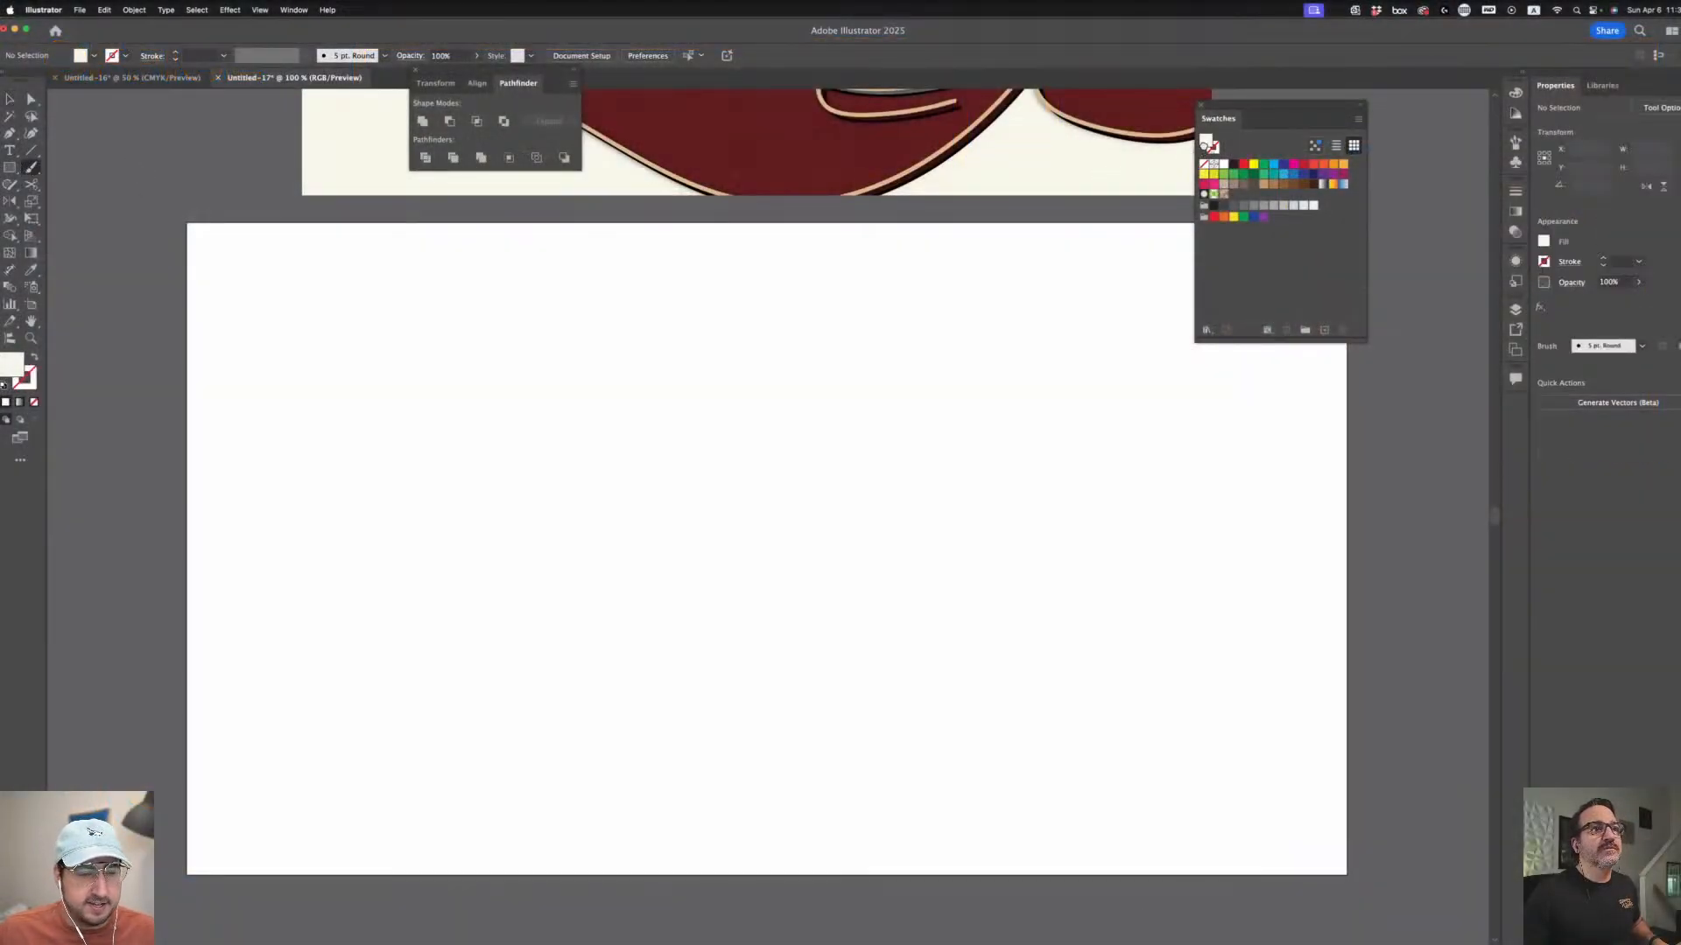
{"action": "left_click", "coordinate": [1203, 163]}
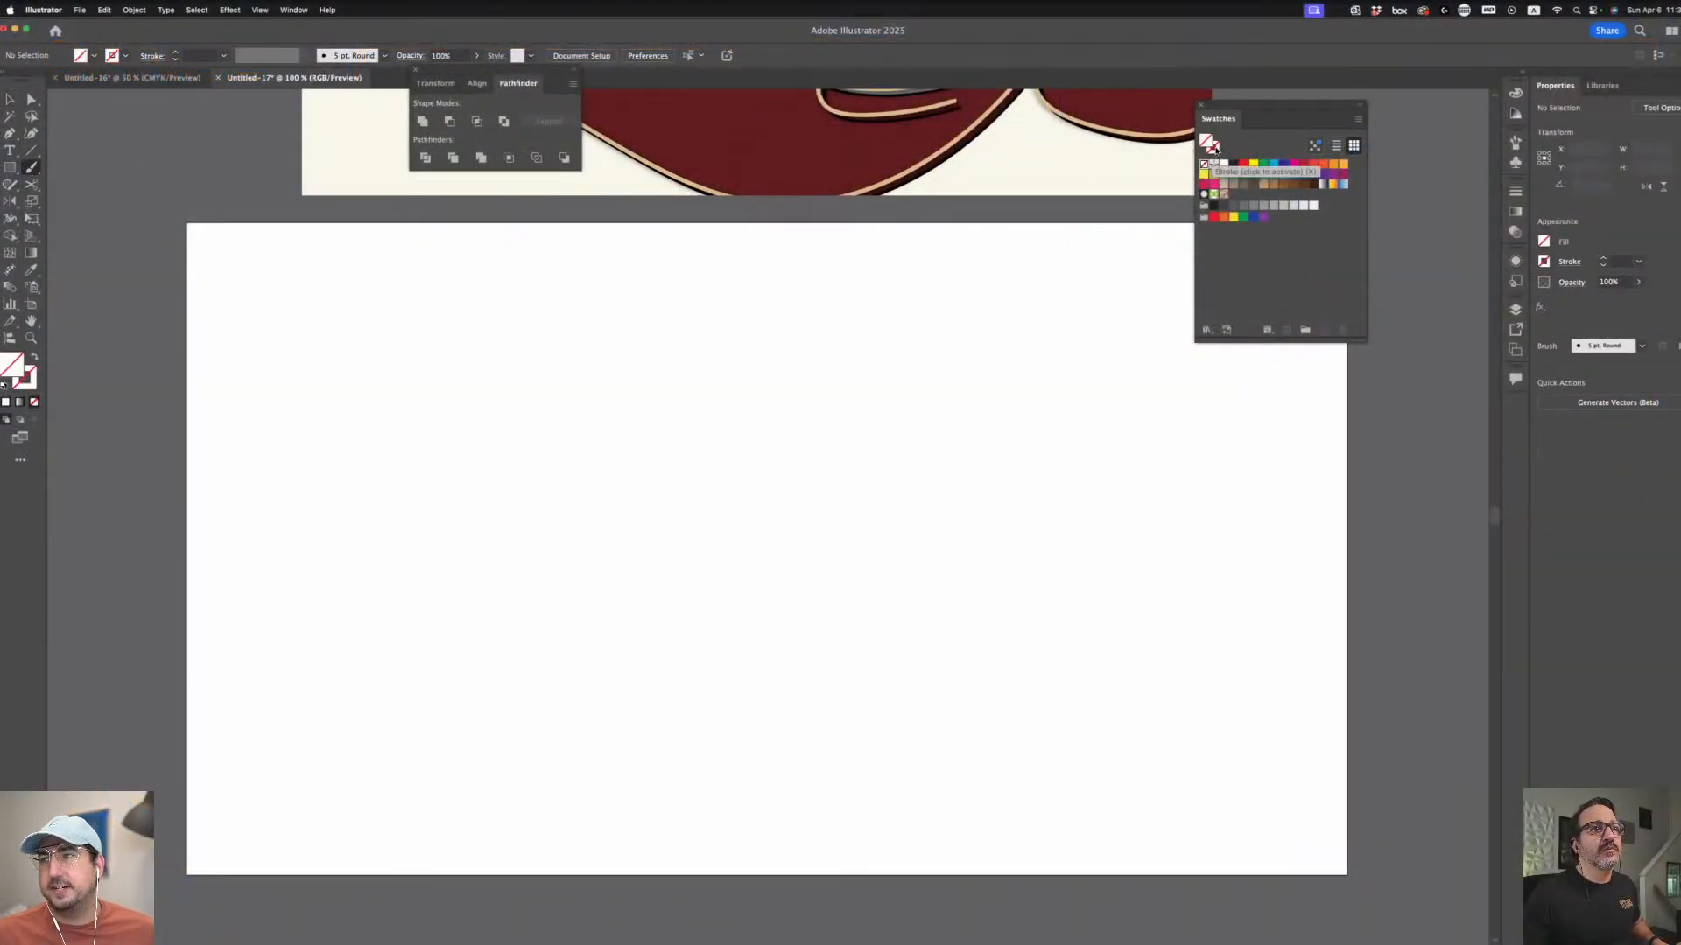
{"action": "left_click", "coordinate": [1214, 148]}
{"action": "left_click", "coordinate": [1233, 163]}
{"action": "key", "text": "v"}
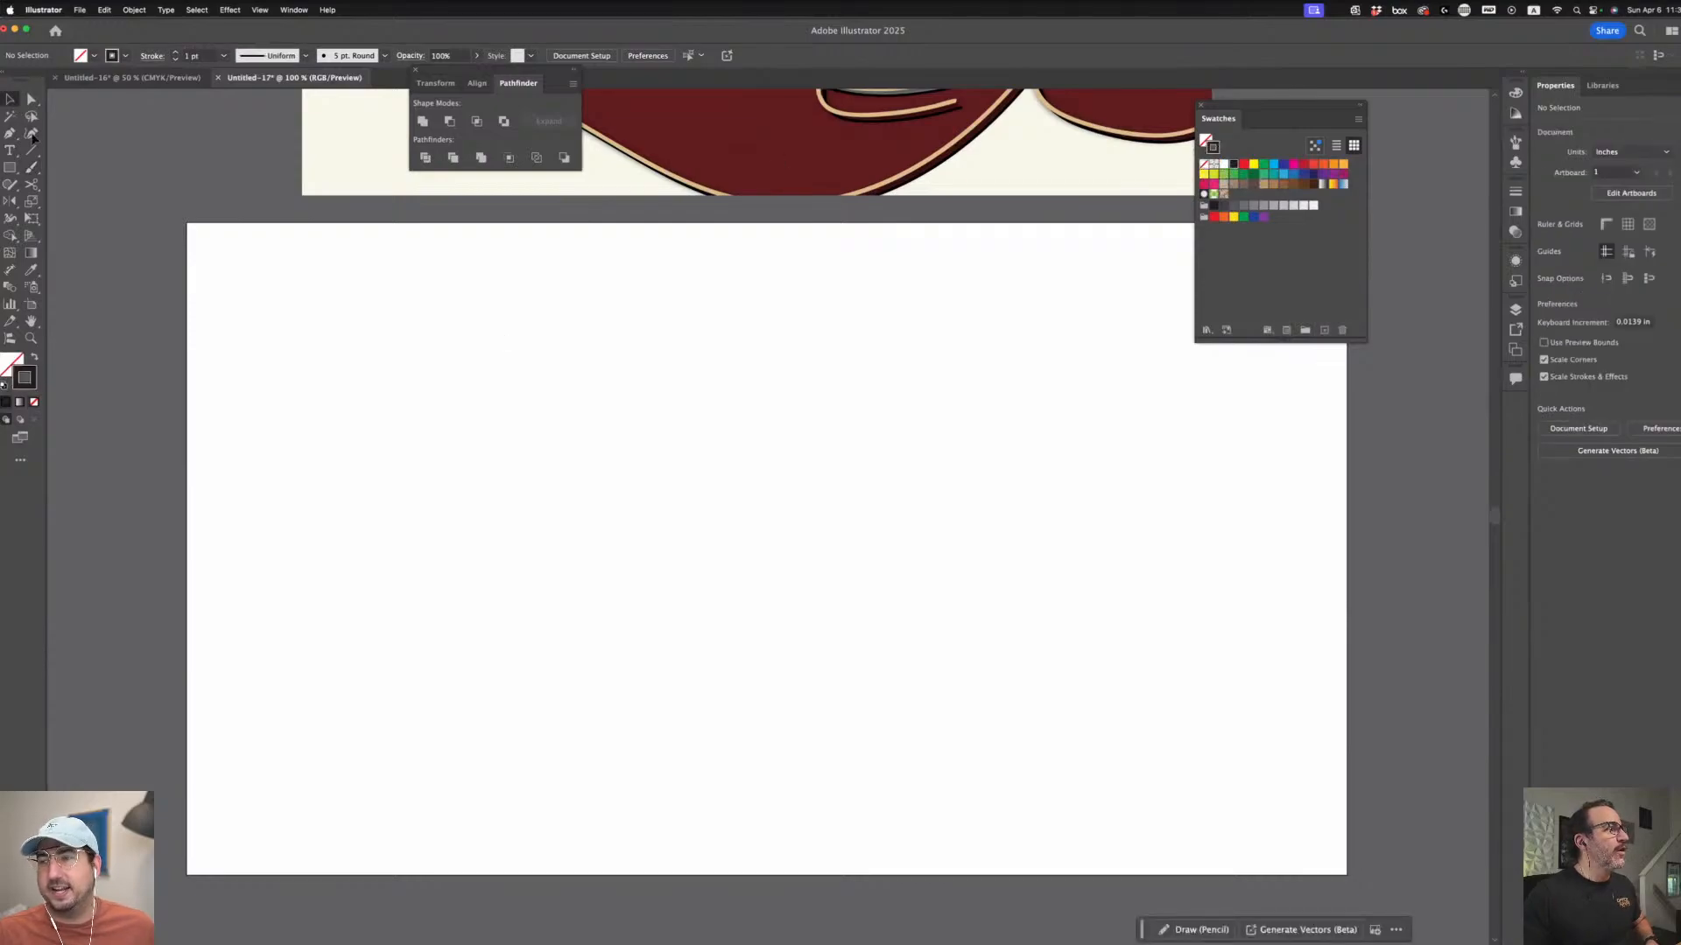
- Copy the clipped artwork, switch to the Adobe Express document in Chrome, and paste it onto a new second page
{"action": "scroll", "coordinate": [833, 724], "scroll_direction": "up", "scroll_amount": 10}
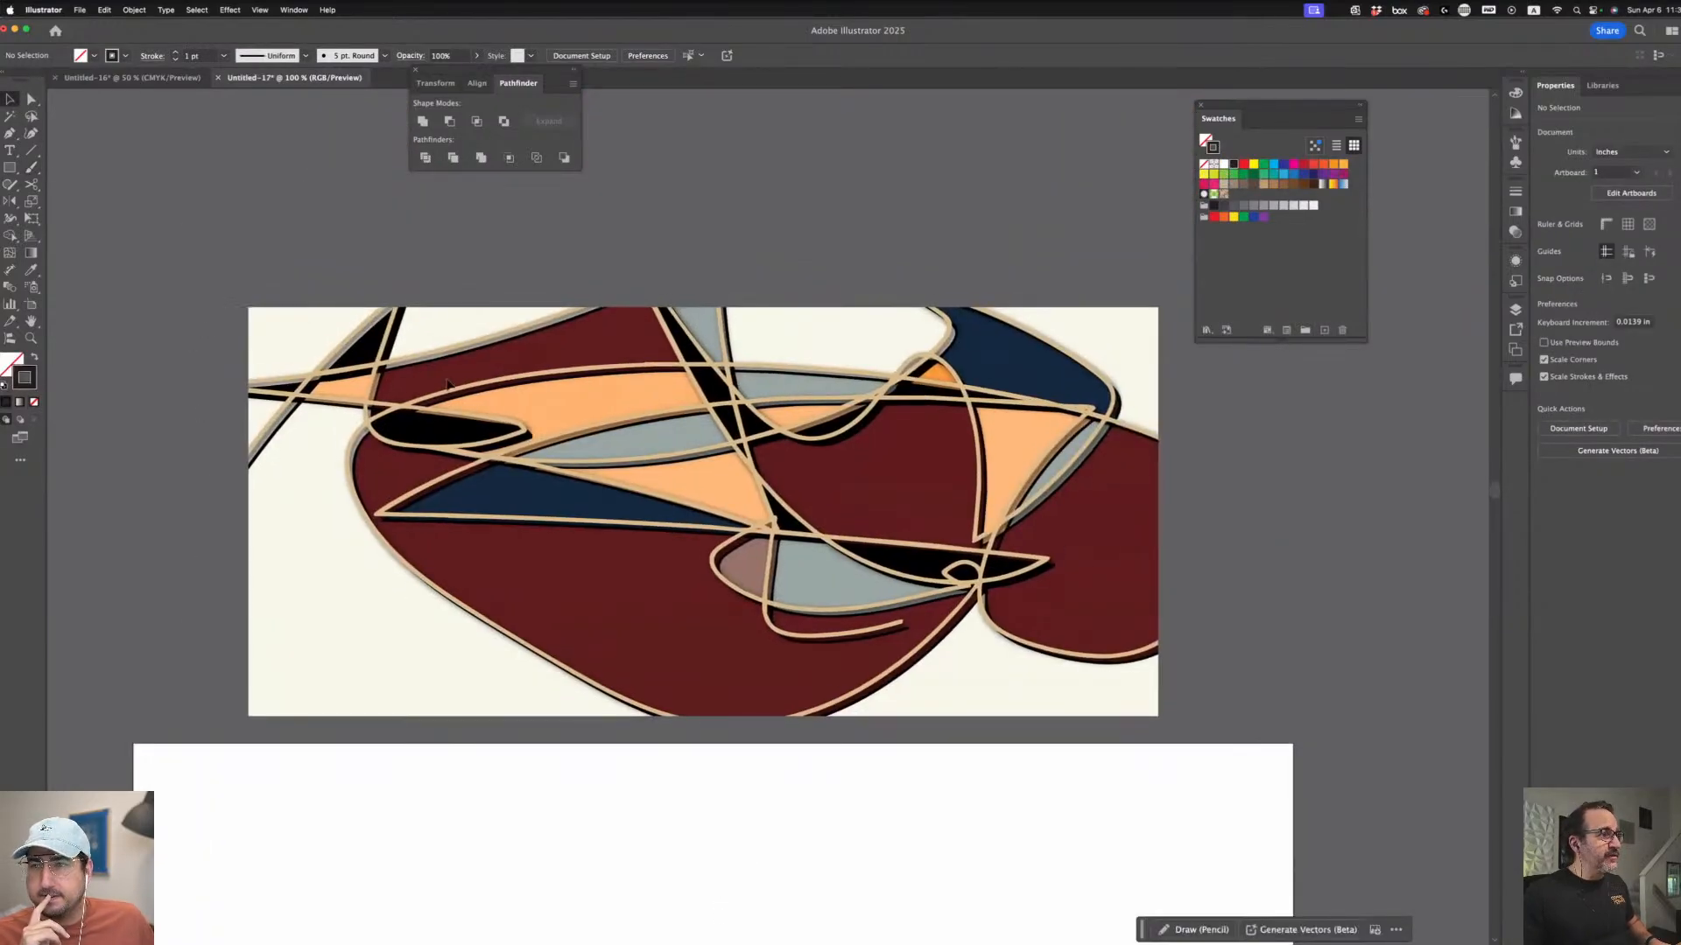
{"action": "left_click", "coordinate": [1154, 717]}
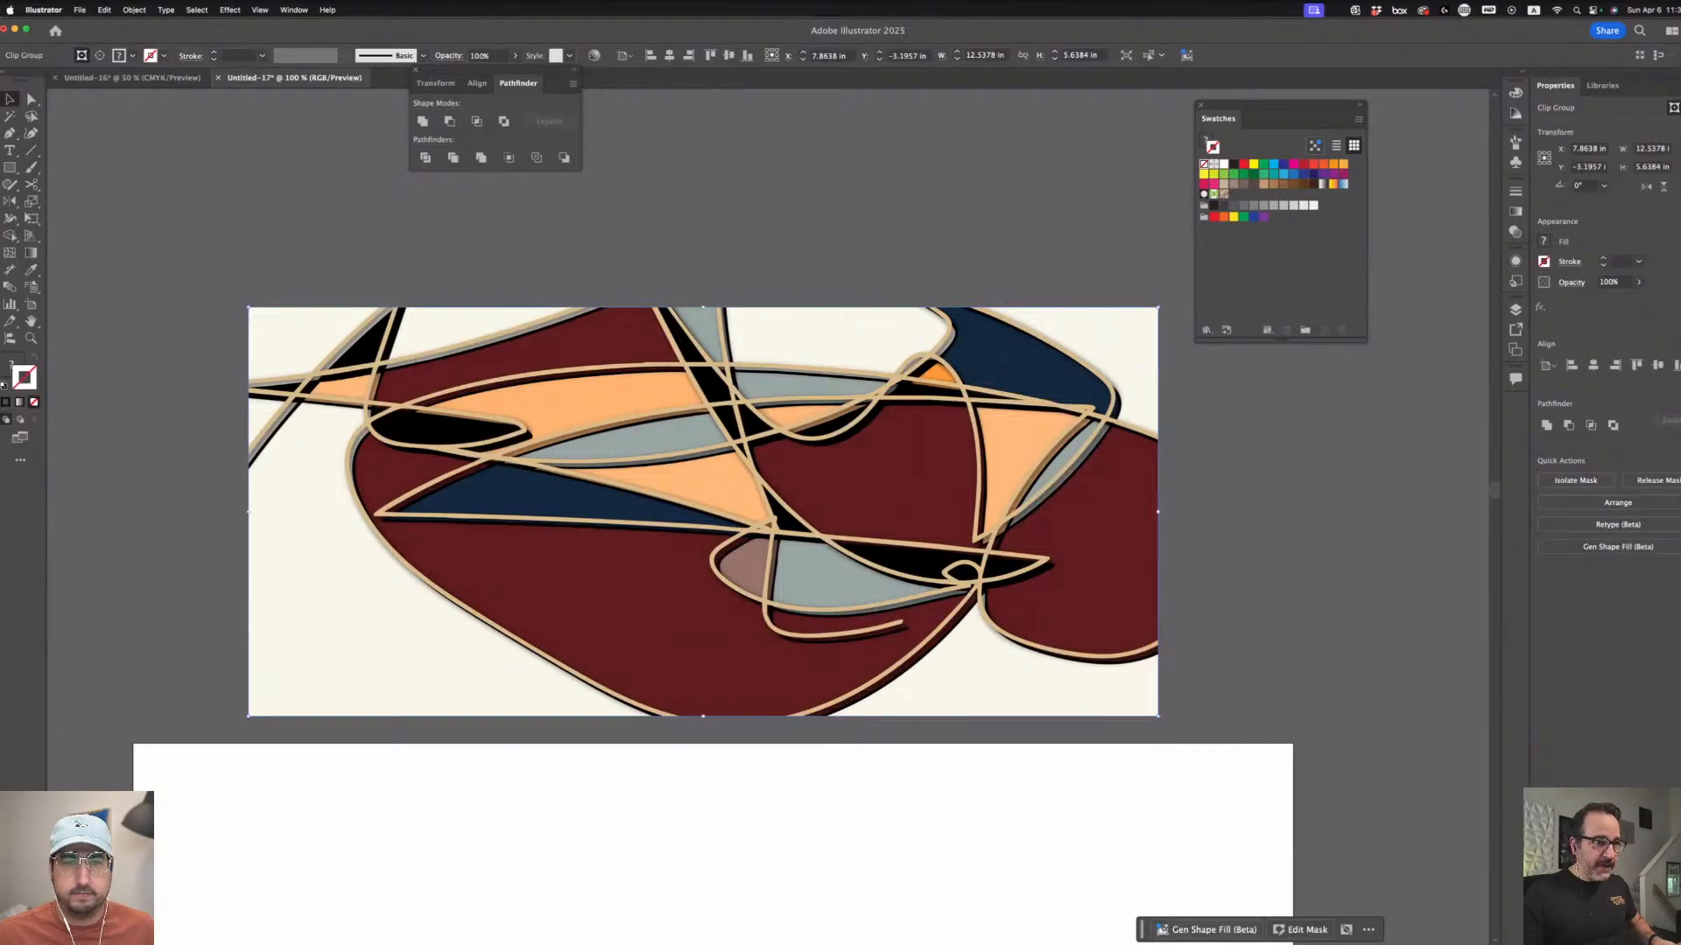
{"action": "mouse_move", "coordinate": [1173, 929]}
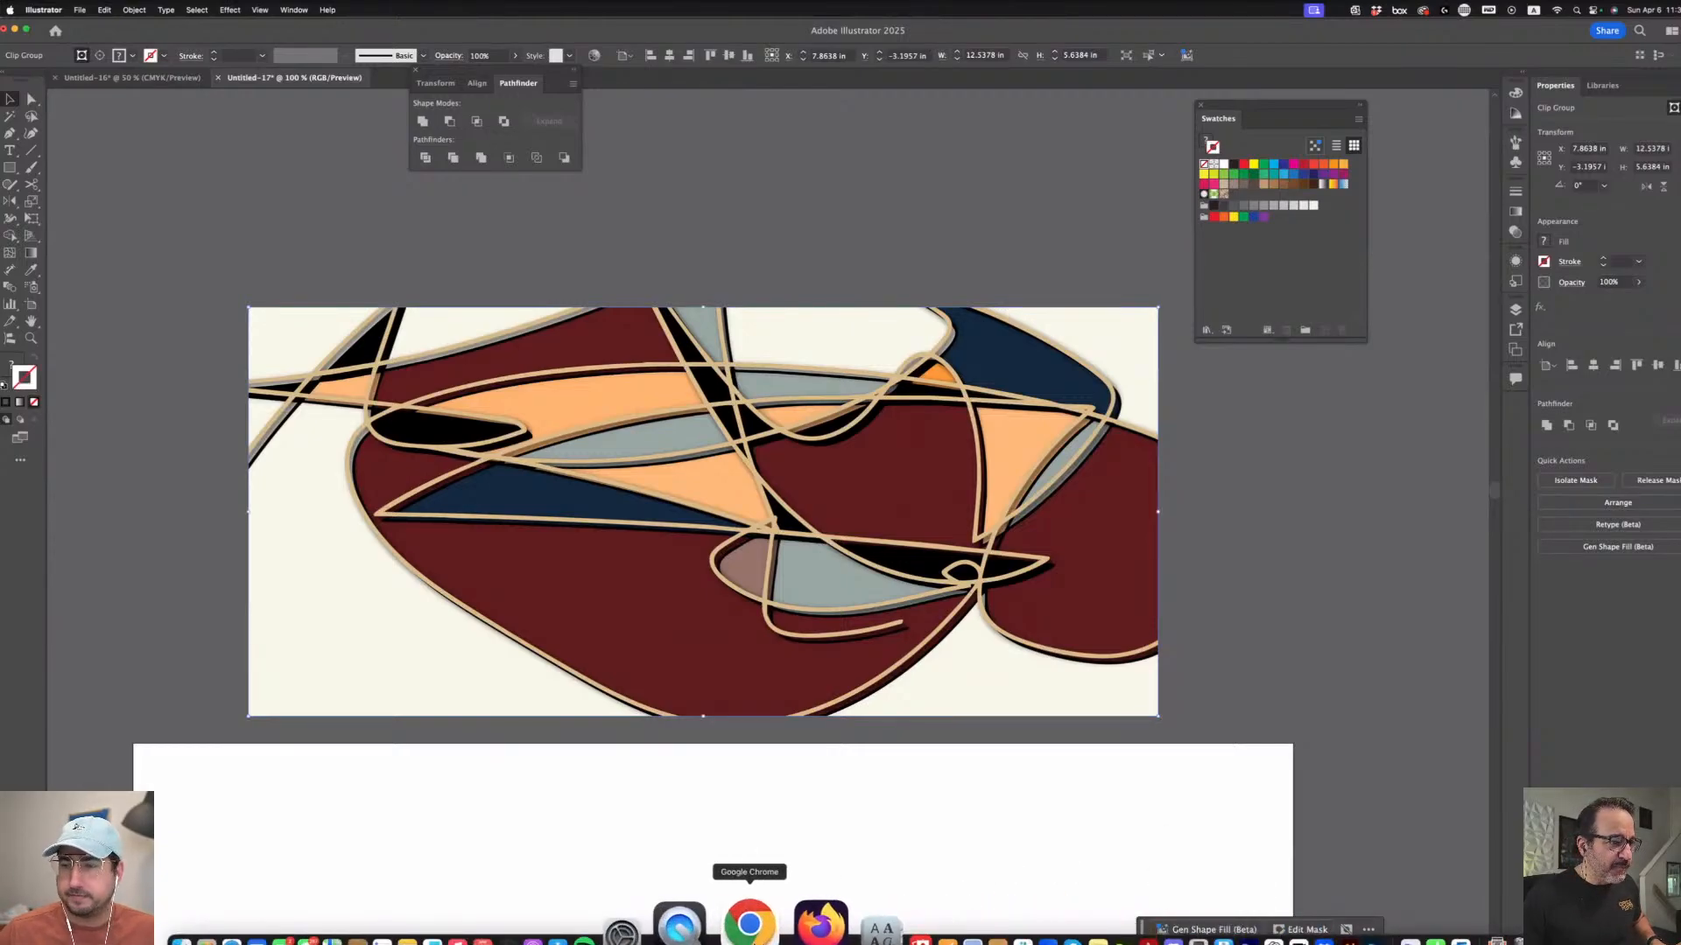
{"action": "left_click", "coordinate": [750, 923]}
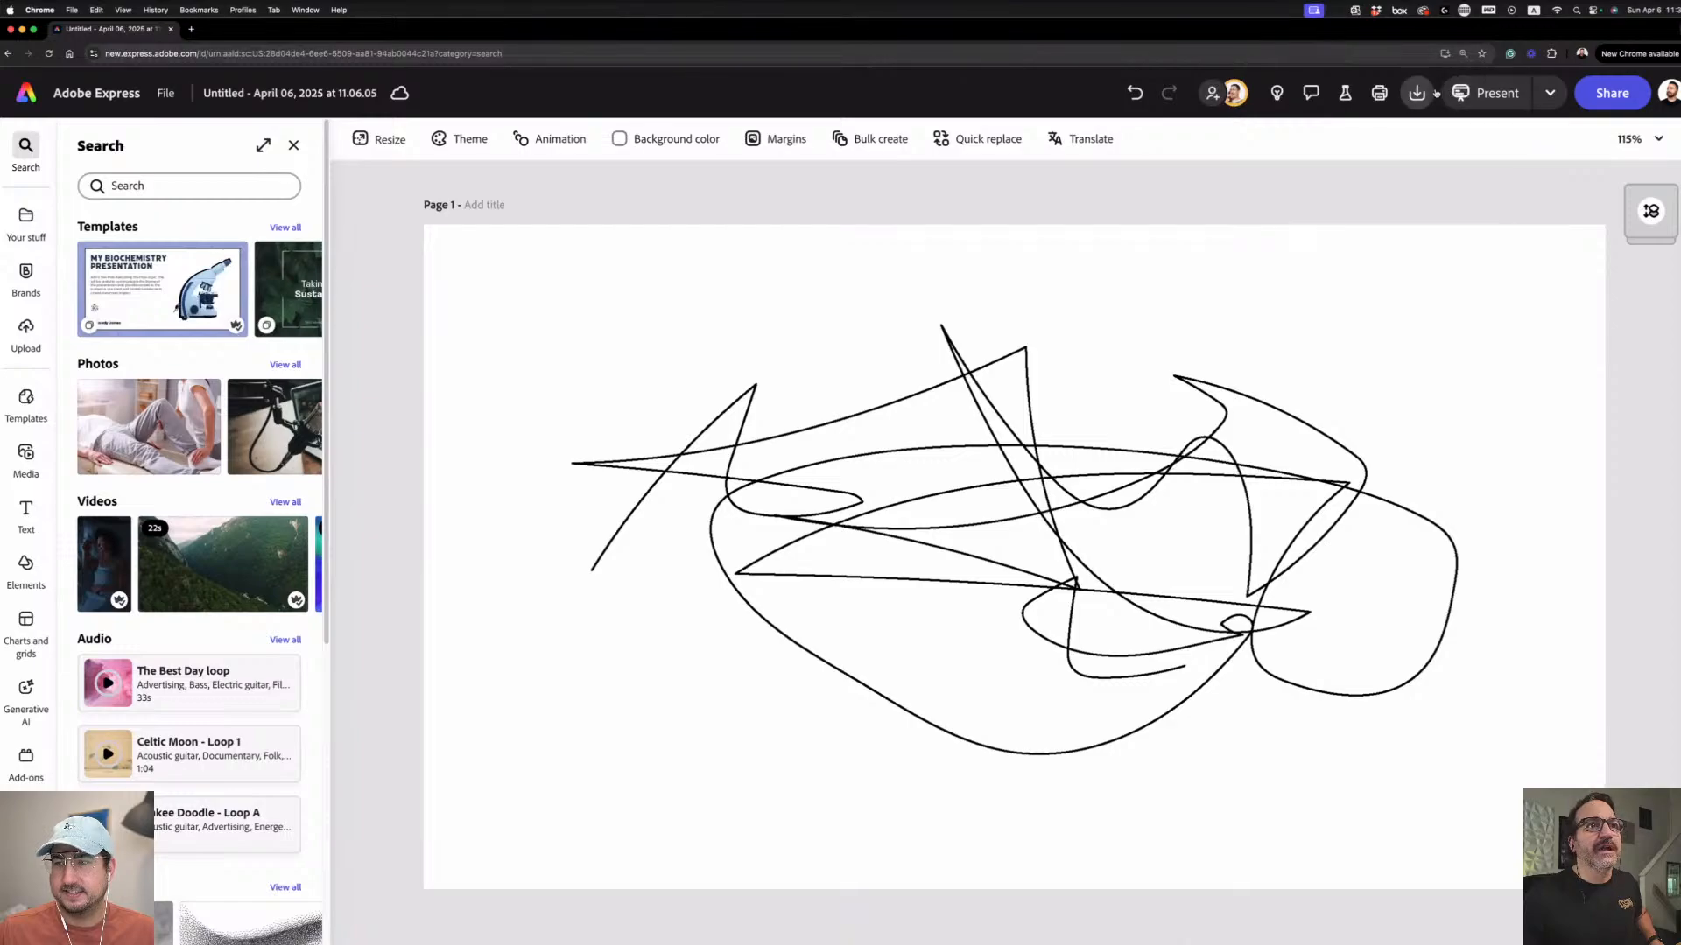
{"action": "mouse_move", "coordinate": [1379, 93]}
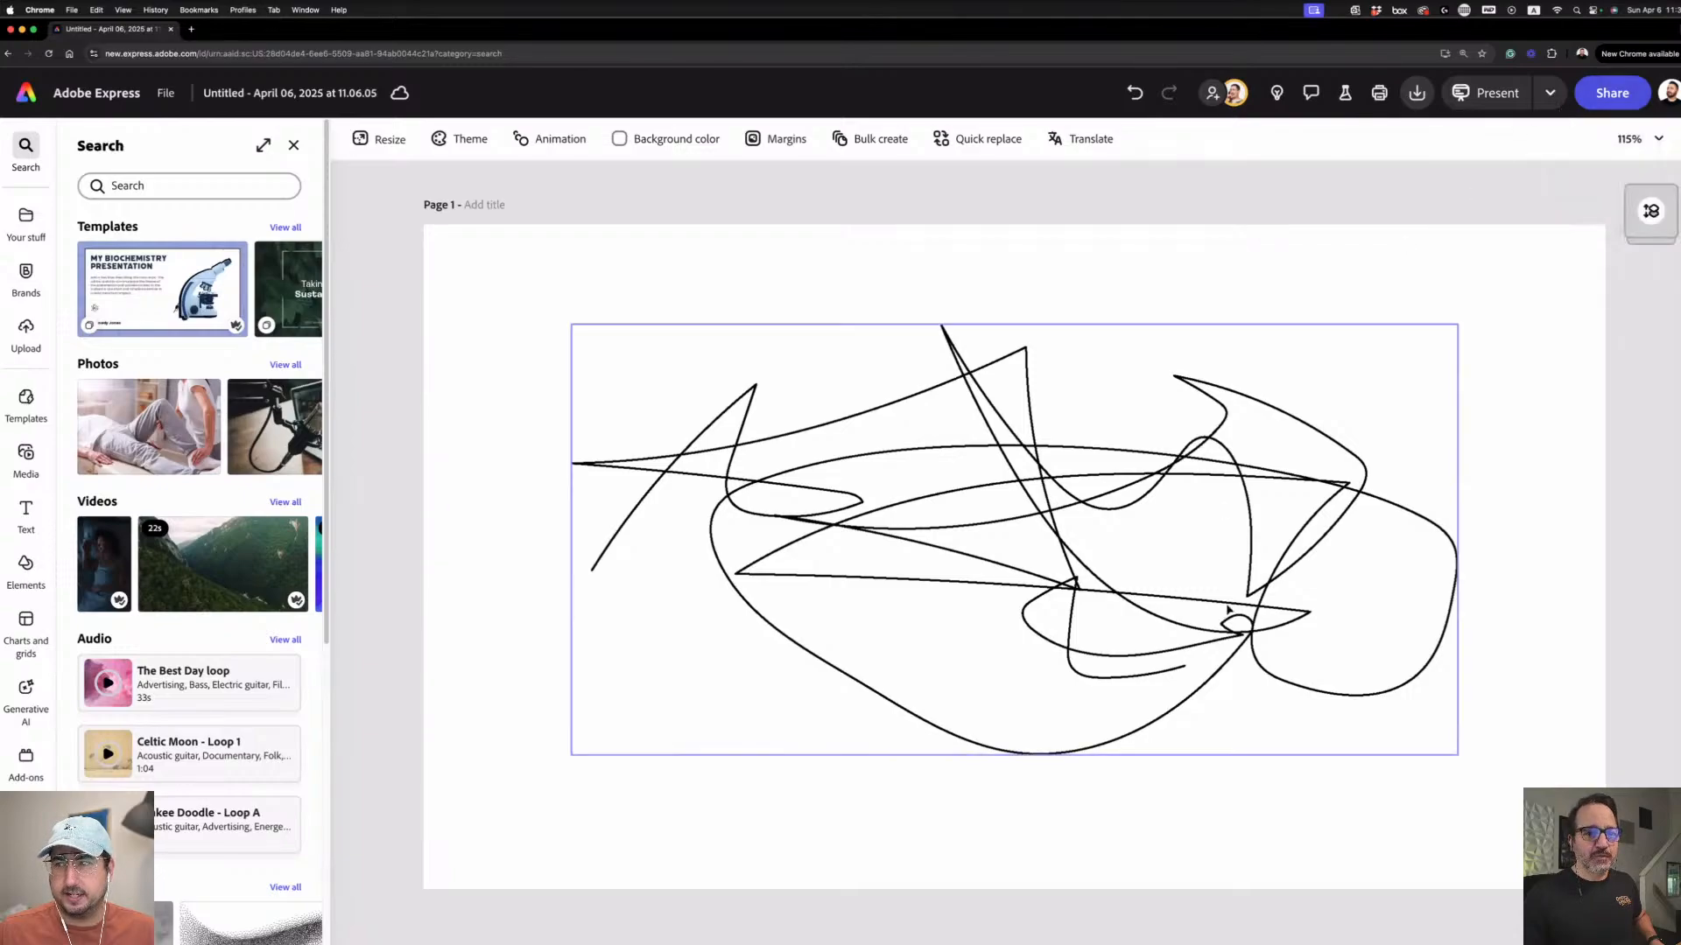
{"action": "left_click", "coordinate": [1607, 919]}
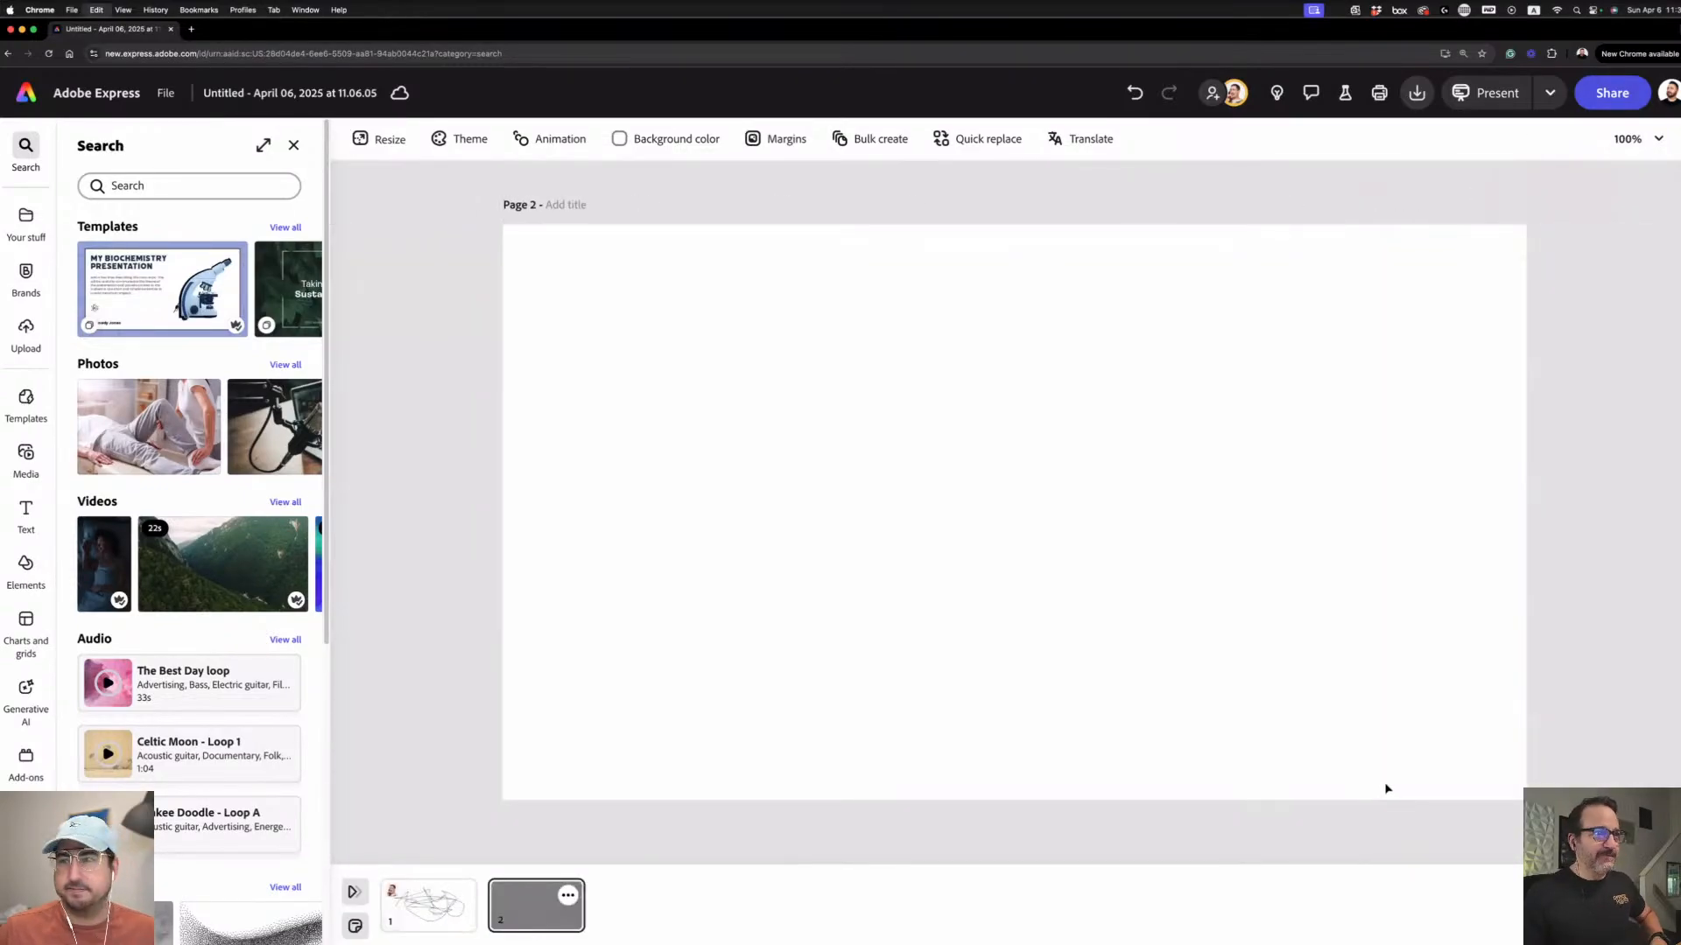
{"action": "key", "text": "super+v"}
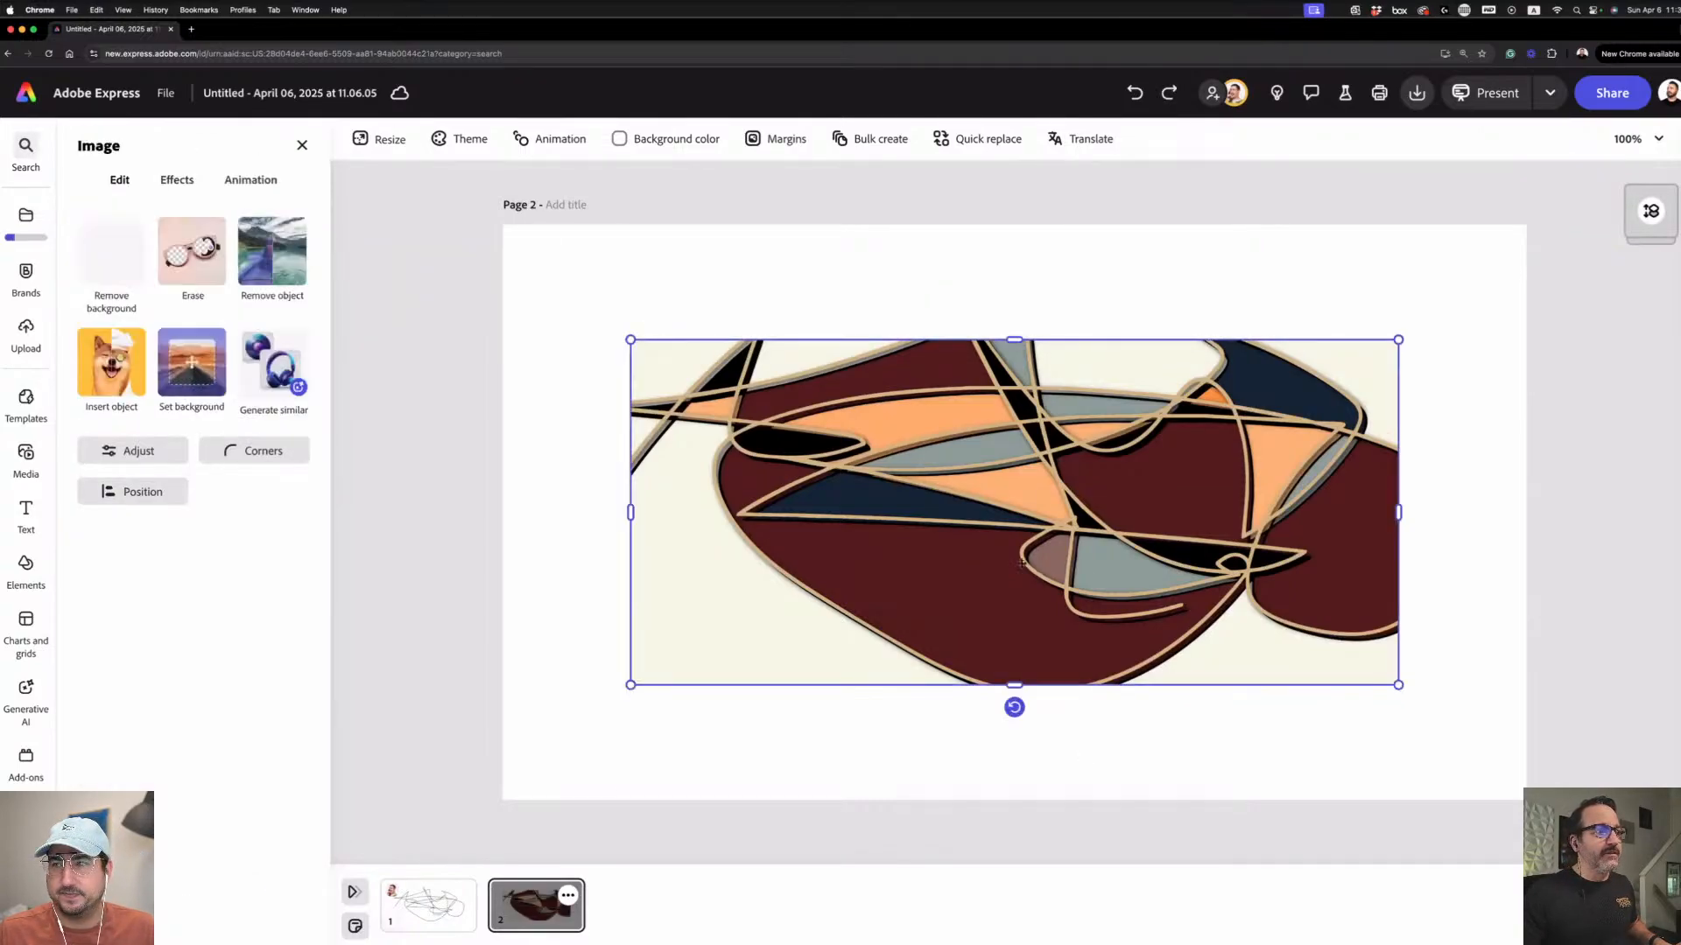
- Enlarge the pasted artwork and center it on page 2, deselect it, and add a blank third page
{"action": "left_click_drag", "start_coordinate": [1394, 681], "coordinate": [1468, 713]}
{"action": "left_click_drag", "start_coordinate": [1311, 592], "coordinate": [1313, 598]}
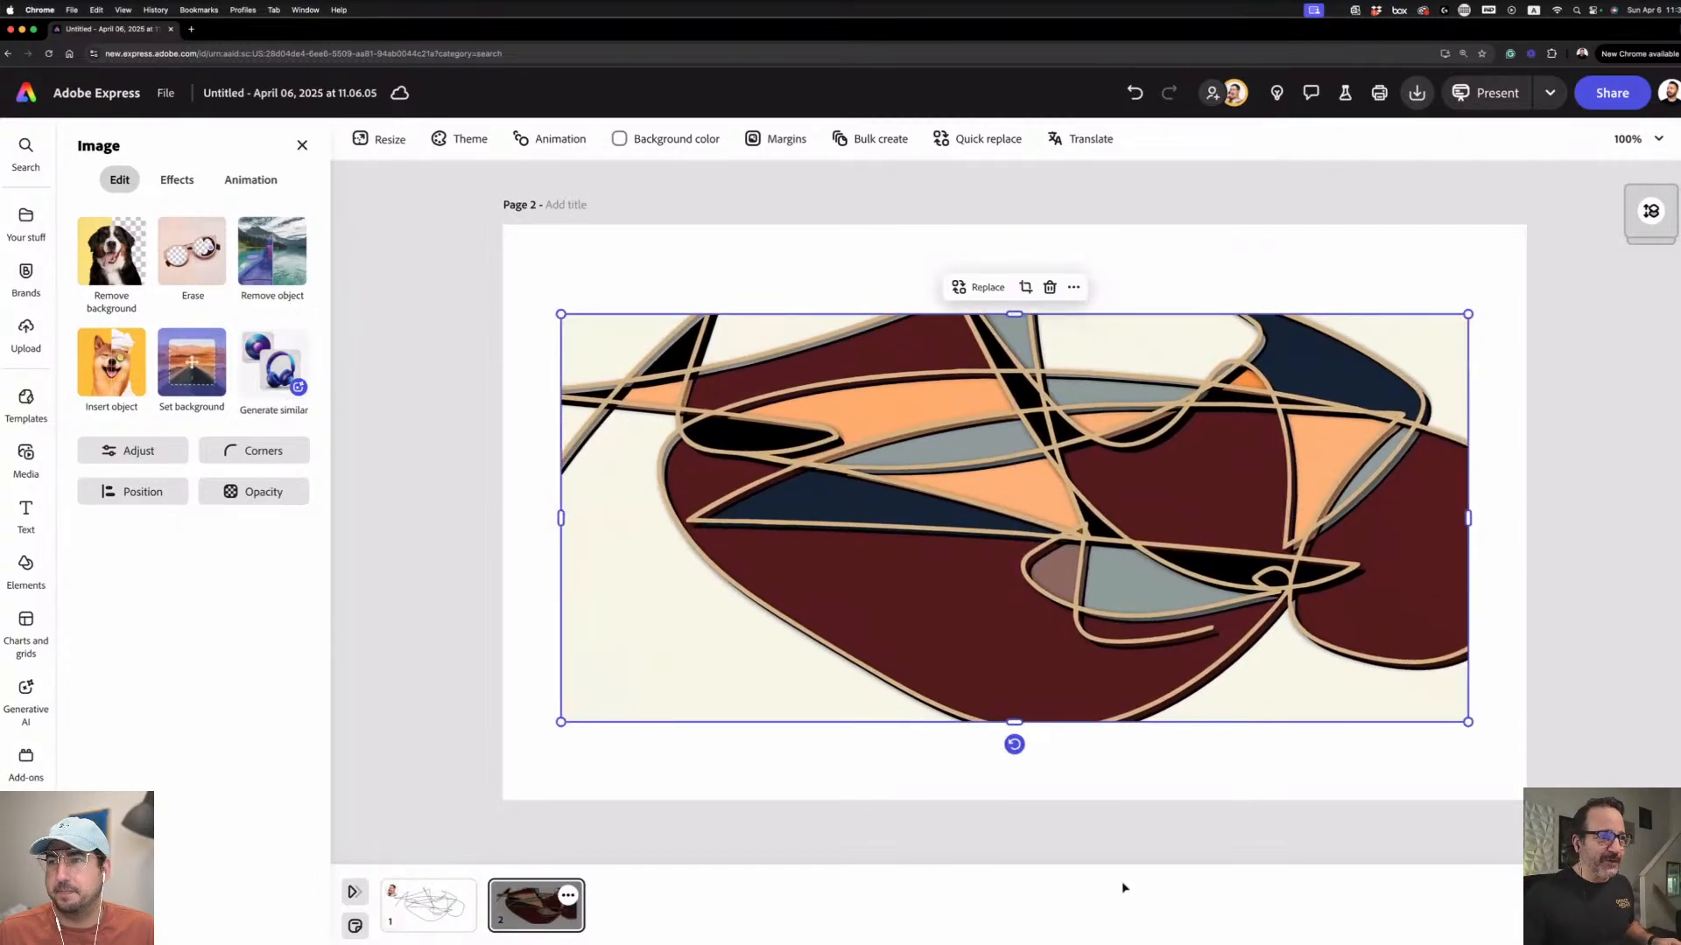
{"action": "left_click", "coordinate": [1140, 826]}
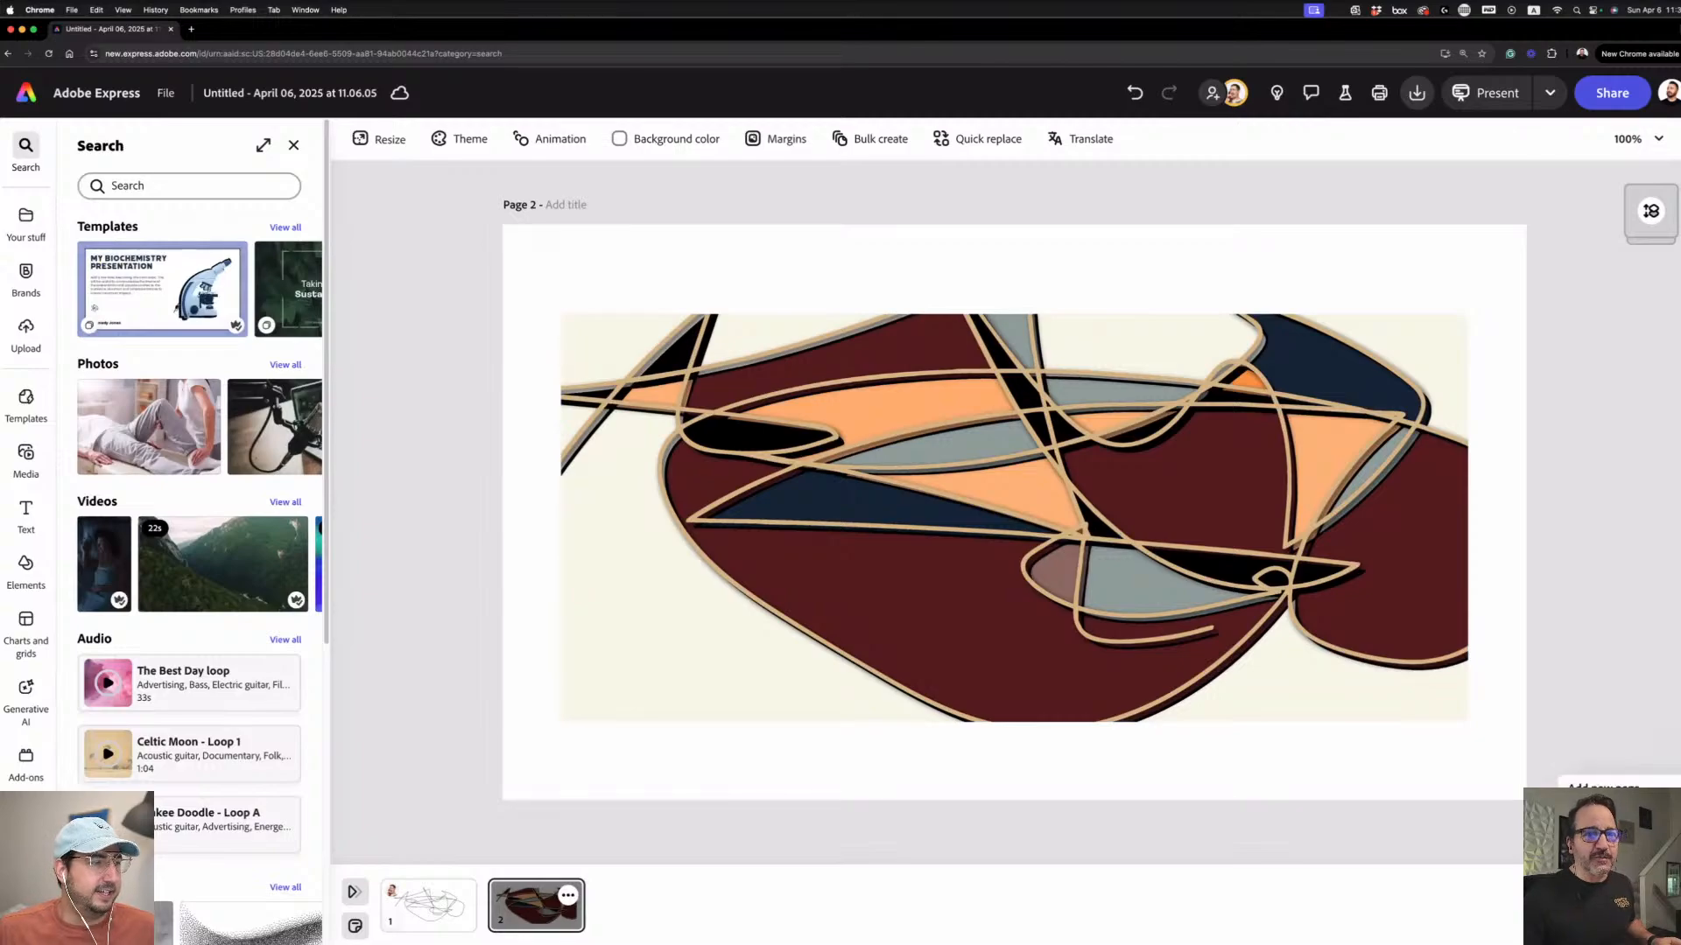
{"action": "left_click", "coordinate": [1611, 786]}
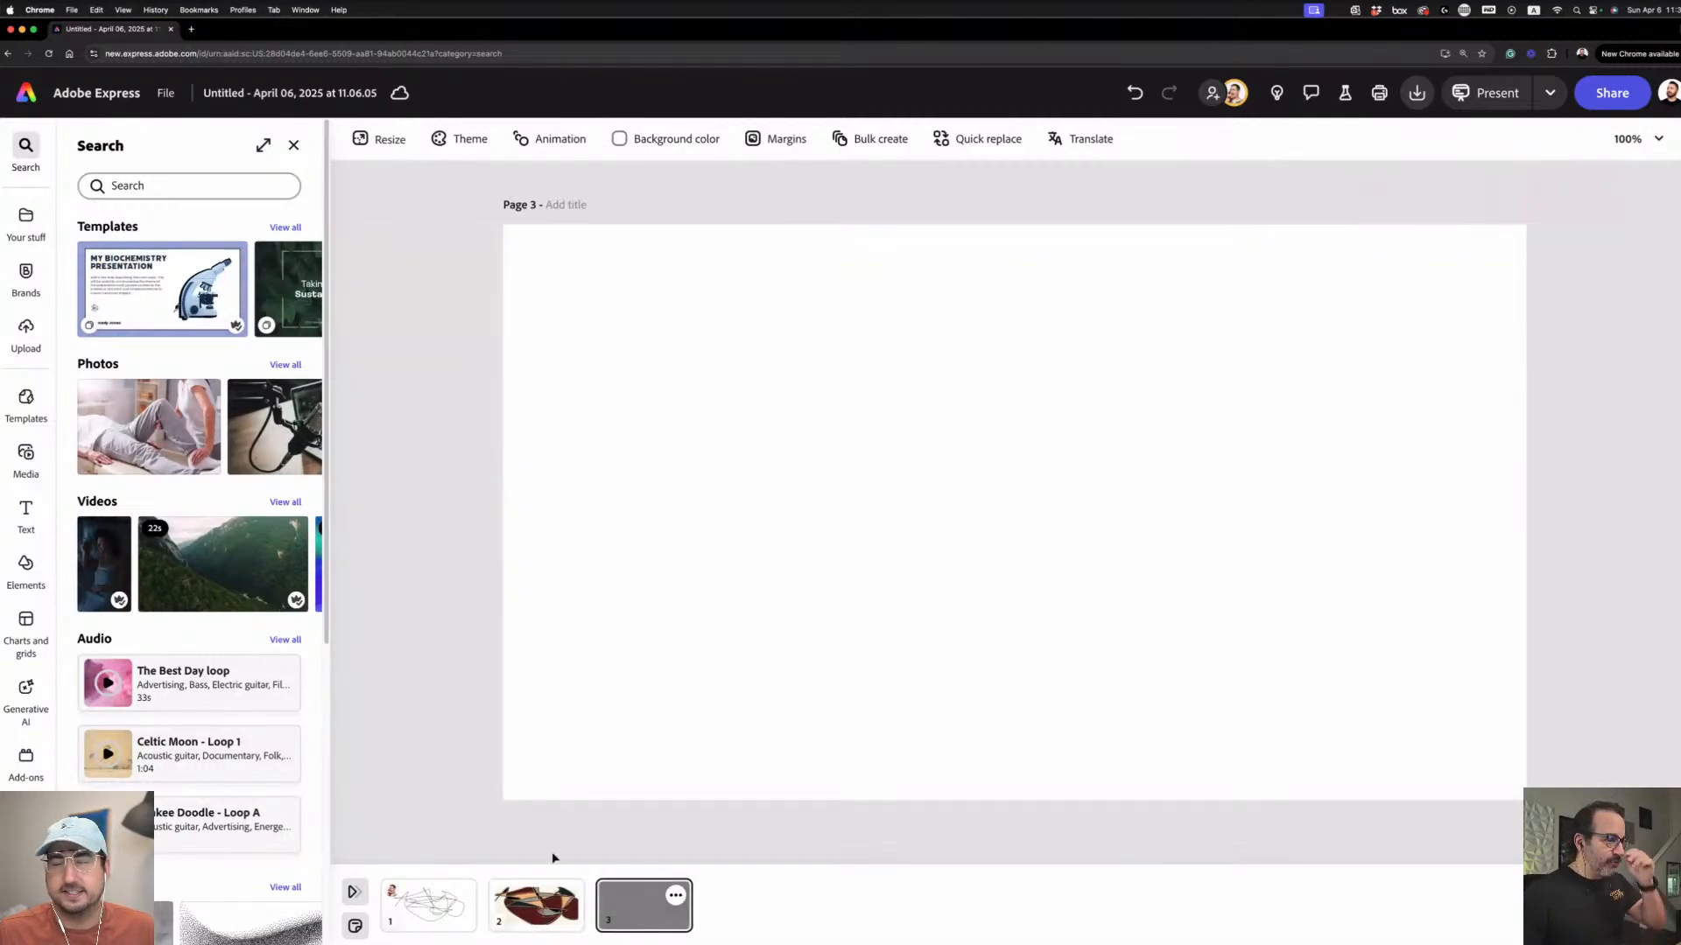
- Switch to Illustrator and paint a spiky crown line with large spiral curls across the empty artboard using the Paintbrush
{"action": "mouse_move", "coordinate": [959, 930]}
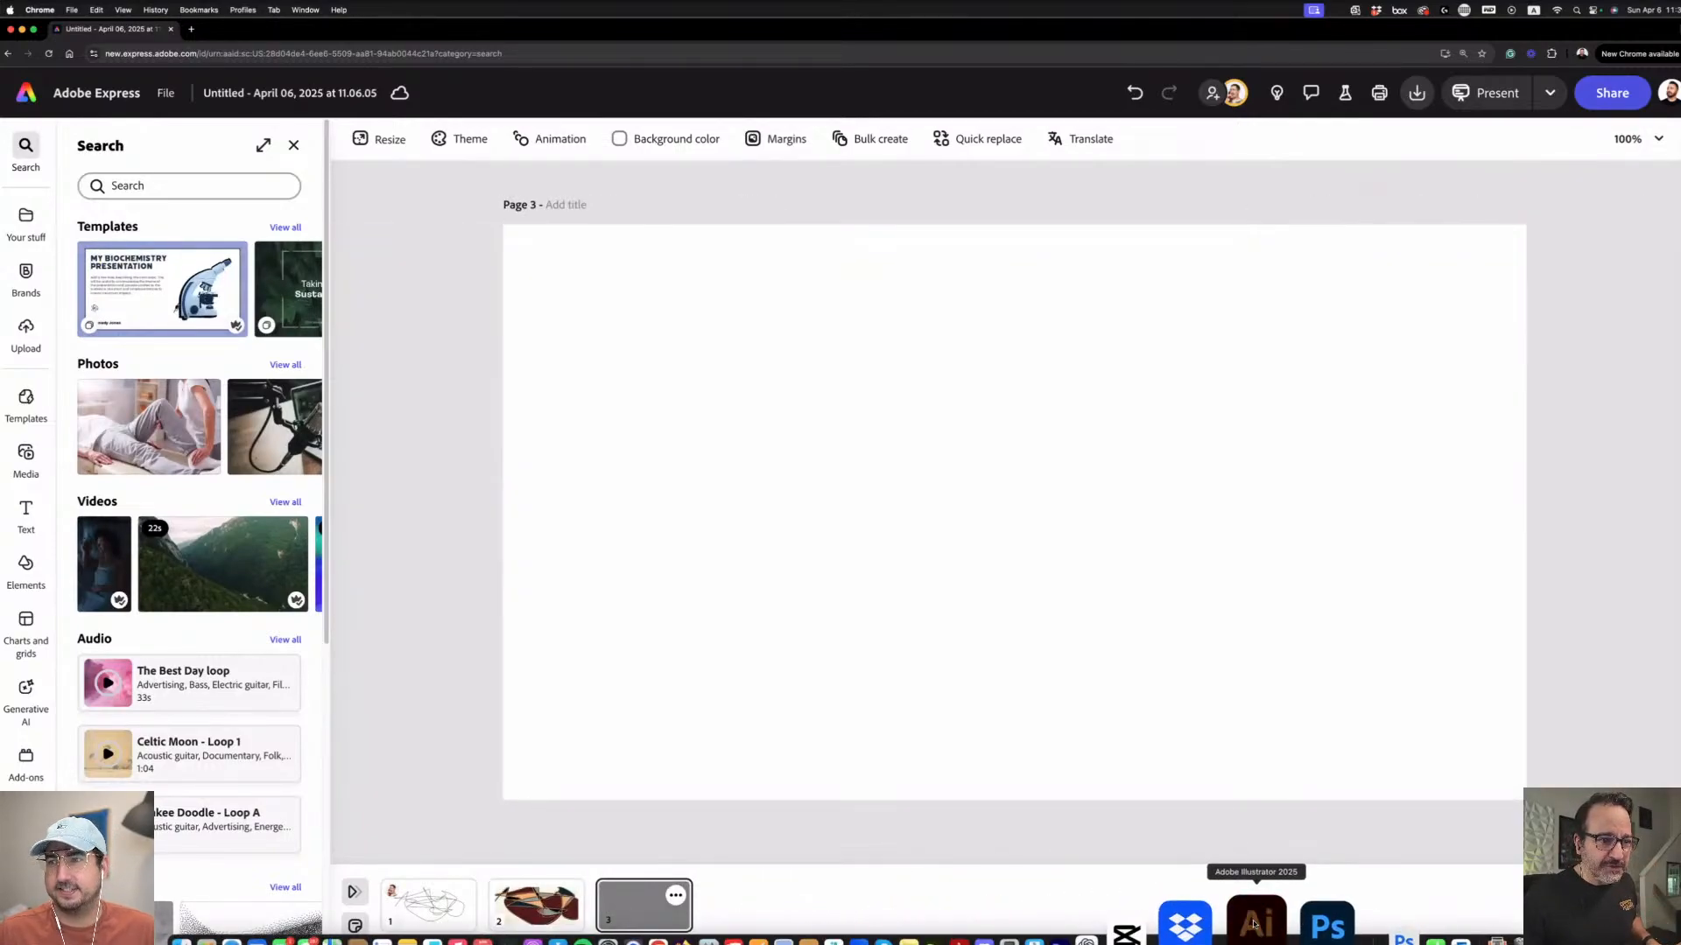
{"action": "left_click", "coordinate": [1253, 924]}
{"action": "scroll", "coordinate": [660, 690], "scroll_direction": "down", "scroll_amount": 10}
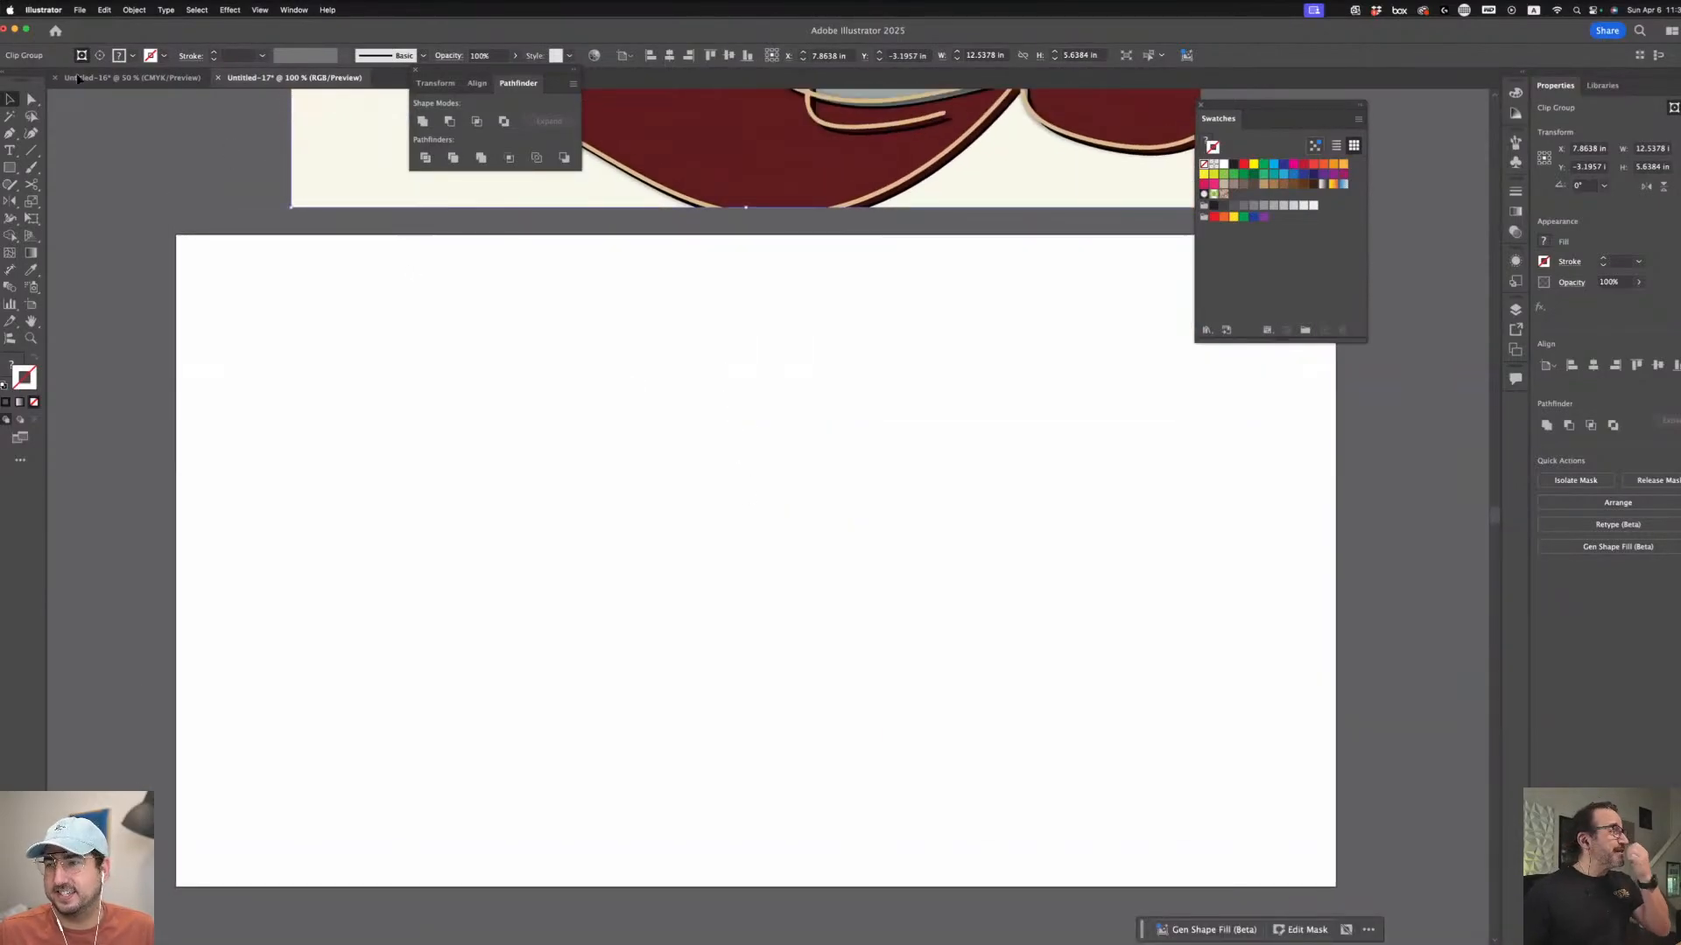
{"action": "left_click", "coordinate": [32, 168]}
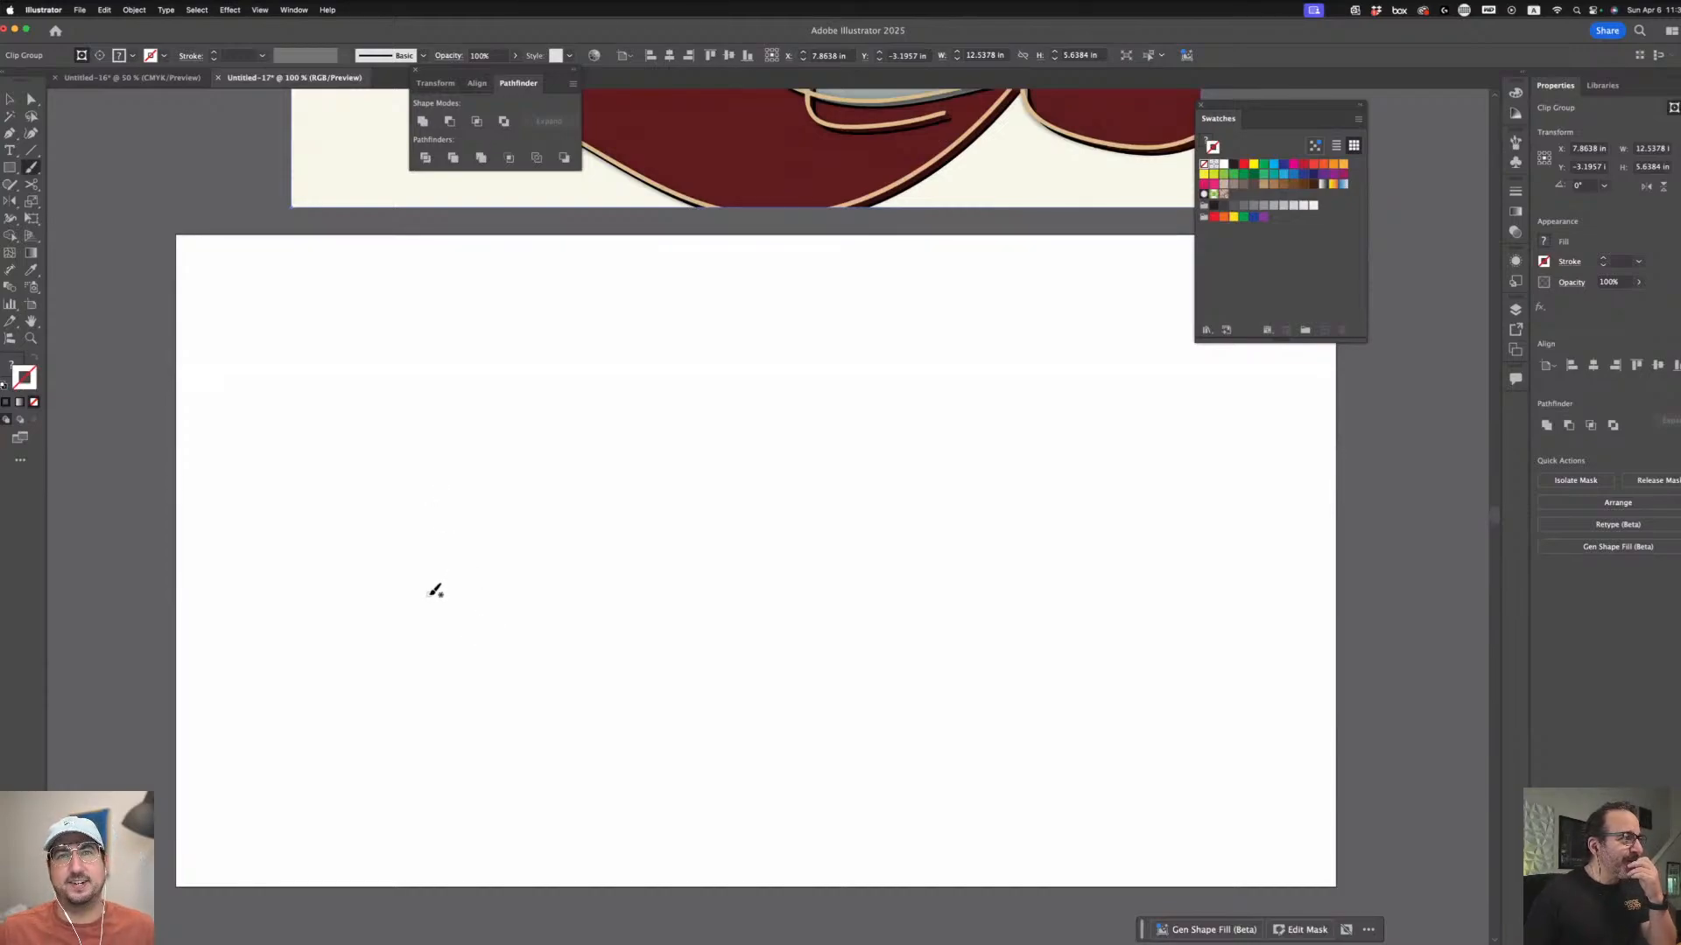
{"action": "left_click_drag", "start_coordinate": [429, 593], "coordinate": [416, 392]}
{"action": "mouse_move", "coordinate": [491, 442]}
{"action": "left_mouse_down"}
{"action": "mouse_move", "coordinate": [521, 541]}
{"action": "mouse_move", "coordinate": [541, 287]}
{"action": "mouse_move", "coordinate": [613, 448]}
{"action": "mouse_move", "coordinate": [704, 344]}
{"action": "mouse_move", "coordinate": [893, 321]}
{"action": "mouse_move", "coordinate": [830, 352]}
{"action": "mouse_move", "coordinate": [757, 523]}
{"action": "mouse_move", "coordinate": [876, 409]}
{"action": "mouse_move", "coordinate": [1193, 527]}
{"action": "mouse_move", "coordinate": [1002, 635]}
{"action": "mouse_move", "coordinate": [1123, 616]}
{"action": "mouse_move", "coordinate": [1075, 624]}
{"action": "left_mouse_up"}
{"action": "mouse_move", "coordinate": [1043, 561]}
{"action": "left_mouse_down"}
{"action": "mouse_move", "coordinate": [1001, 495]}
{"action": "mouse_move", "coordinate": [760, 604]}
{"action": "mouse_move", "coordinate": [935, 779]}
{"action": "mouse_move", "coordinate": [865, 806]}
{"action": "left_mouse_up"}
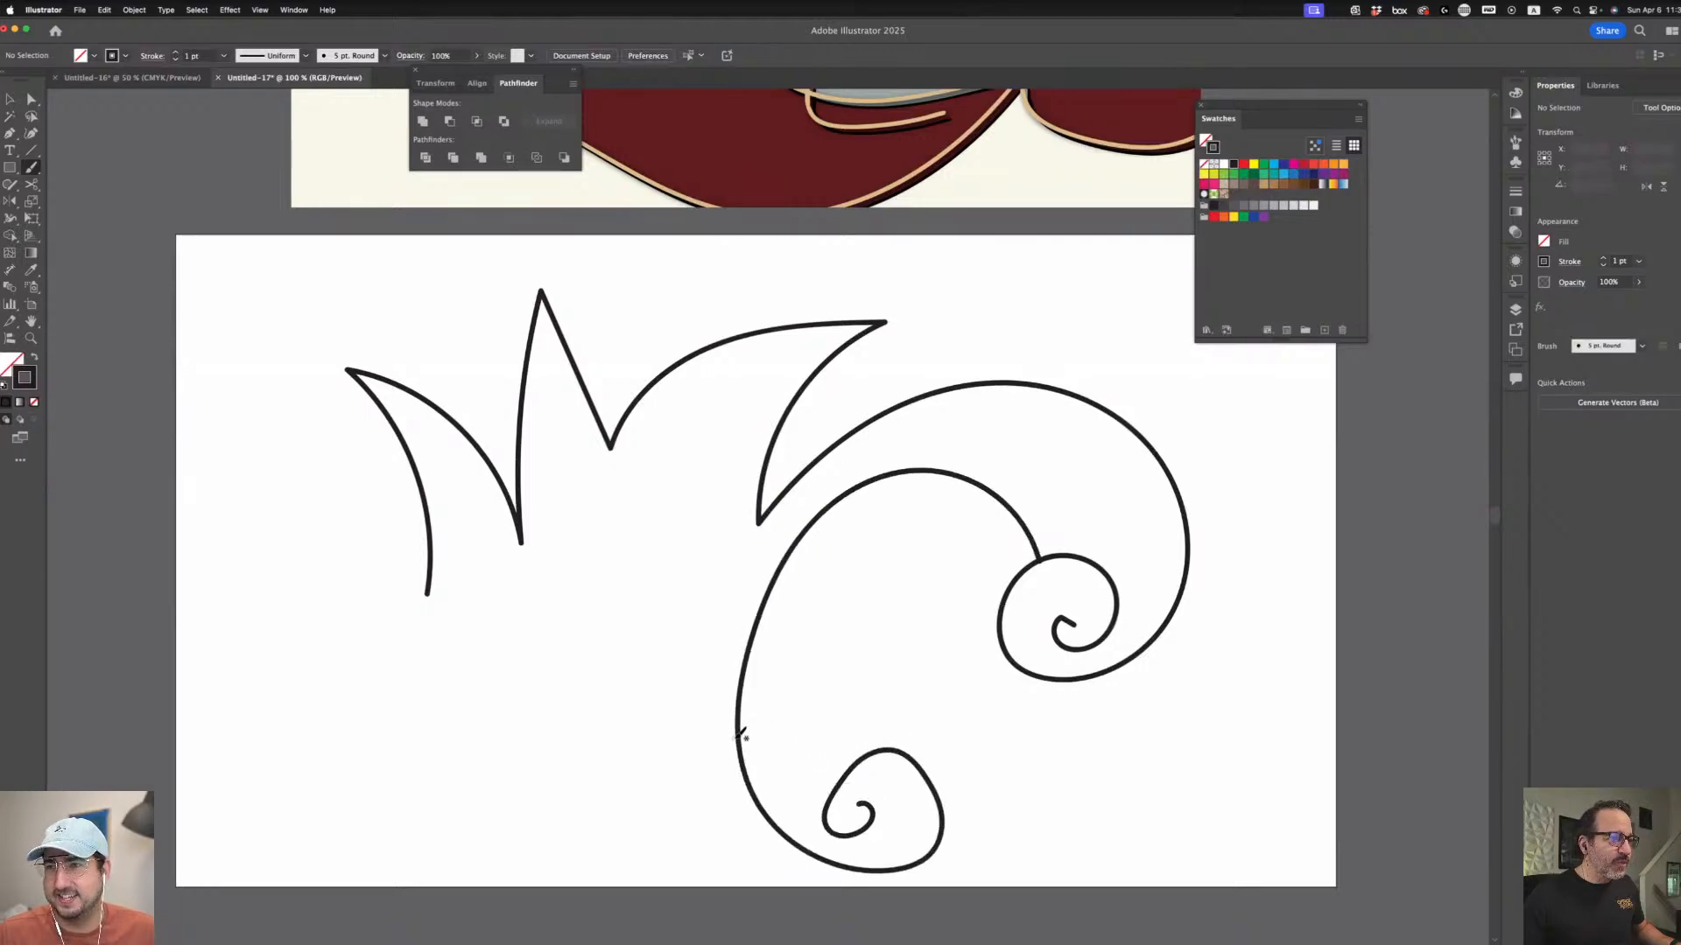
{"action": "mouse_move", "coordinate": [740, 687]}
{"action": "left_mouse_down"}
{"action": "mouse_move", "coordinate": [596, 537]}
{"action": "mouse_move", "coordinate": [629, 741]}
{"action": "mouse_move", "coordinate": [627, 701]}
{"action": "left_mouse_up"}
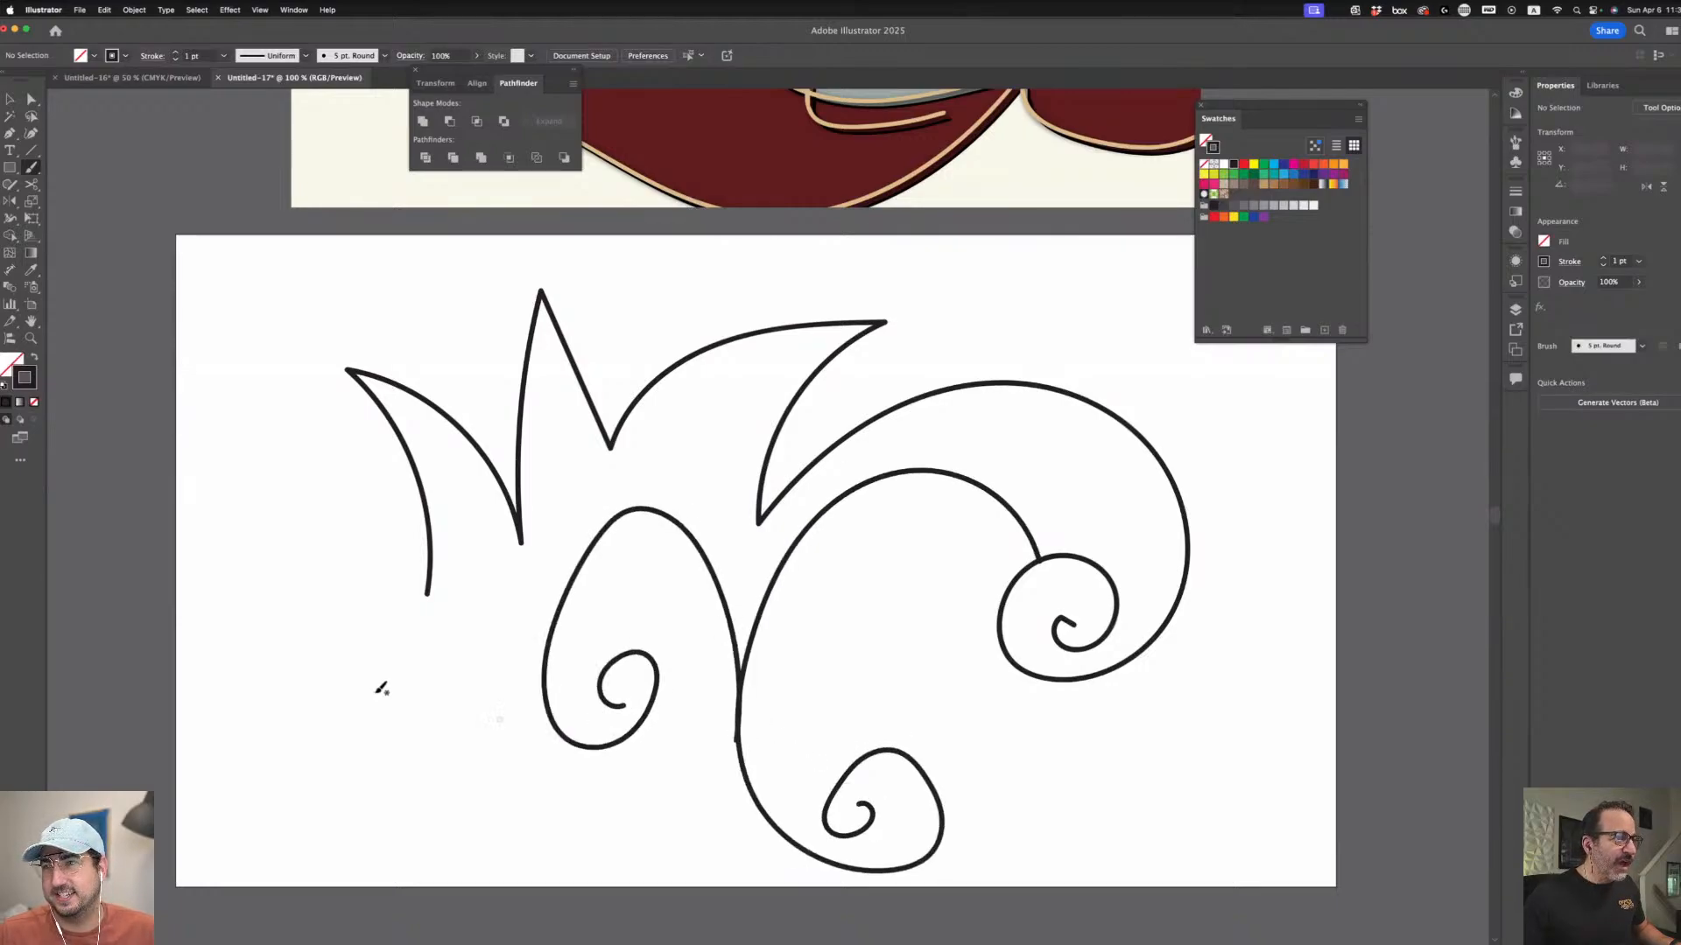
{"action": "mouse_move", "coordinate": [295, 579]}
{"action": "left_mouse_down"}
{"action": "mouse_move", "coordinate": [356, 504]}
{"action": "mouse_move", "coordinate": [256, 612]}
{"action": "mouse_move", "coordinate": [367, 592]}
{"action": "mouse_move", "coordinate": [500, 605]}
{"action": "mouse_move", "coordinate": [495, 641]}
{"action": "left_mouse_up"}
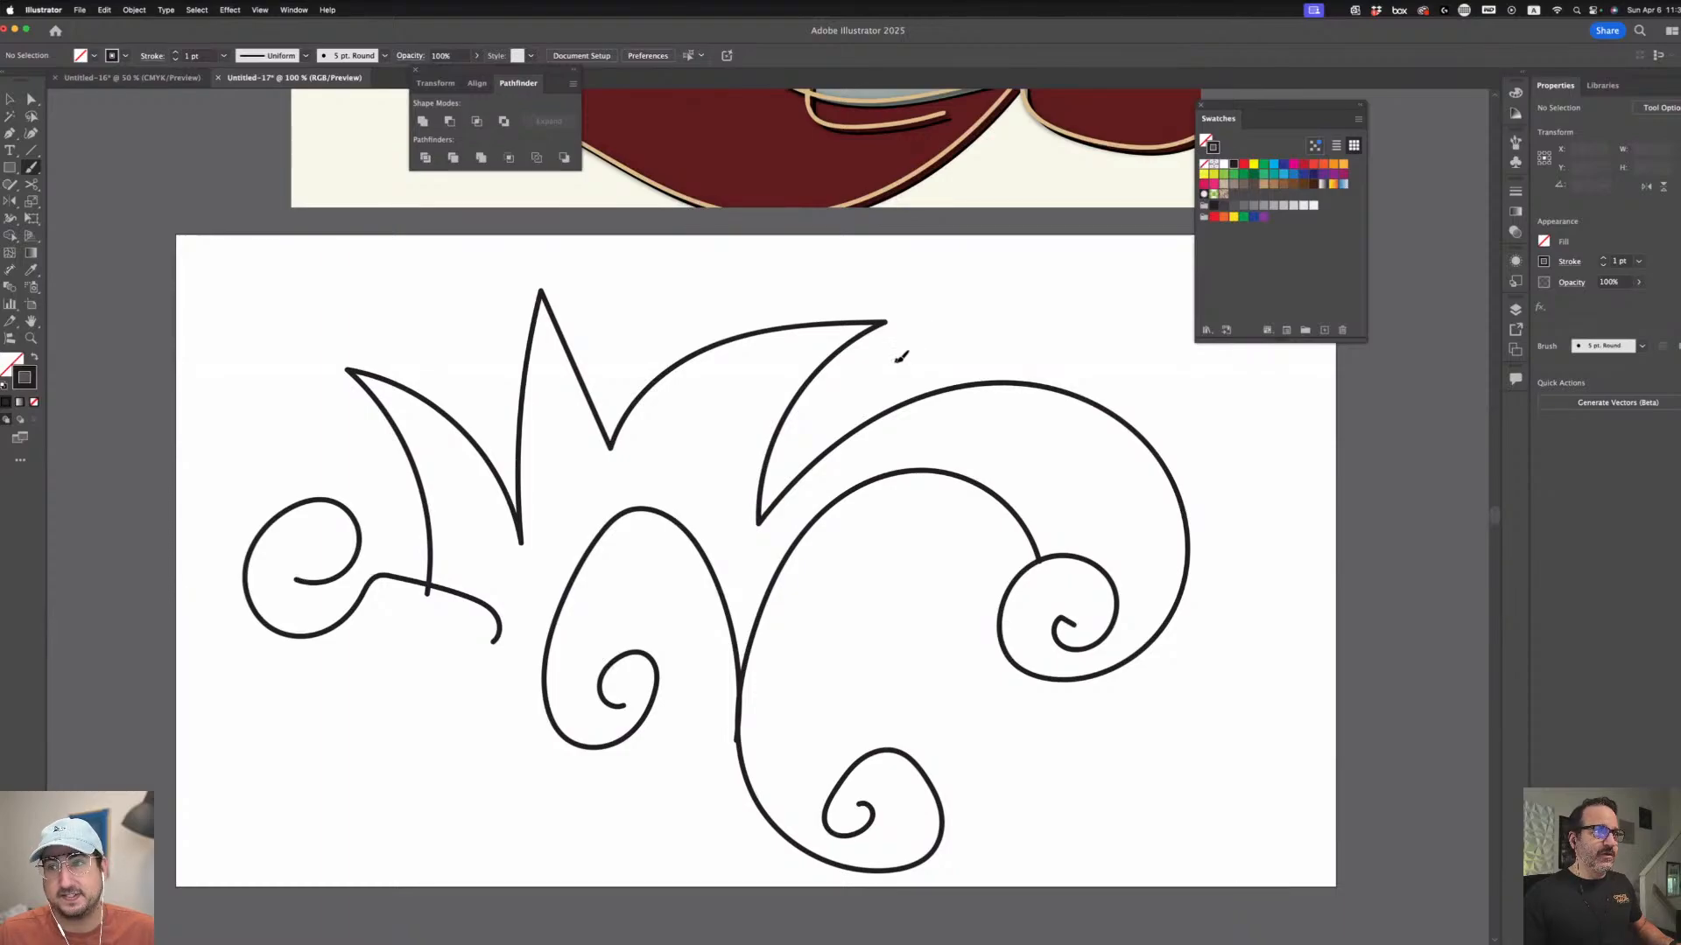
- Paint two elongated droplets beside the crown spikes and a smiling mouth with short corner strokes beneath the curls
{"action": "mouse_move", "coordinate": [896, 362]}
{"action": "left_mouse_down"}
{"action": "mouse_move", "coordinate": [978, 334]}
{"action": "mouse_move", "coordinate": [898, 365]}
{"action": "left_mouse_up"}
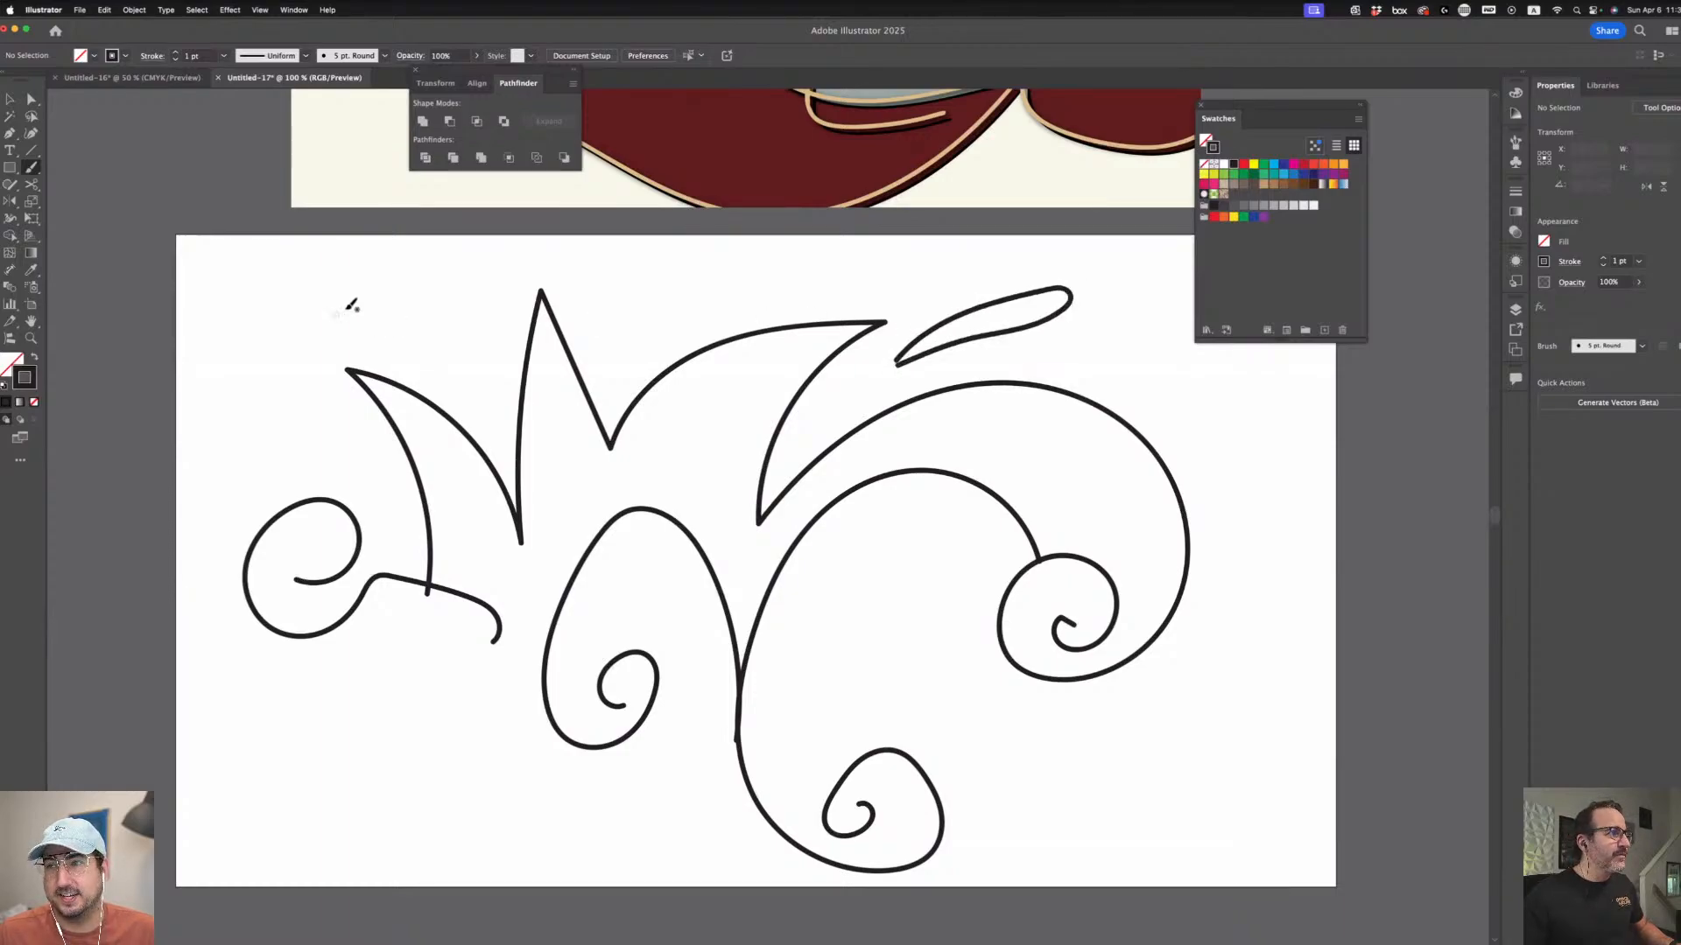
{"action": "mouse_move", "coordinate": [379, 299]}
{"action": "left_mouse_down"}
{"action": "mouse_move", "coordinate": [413, 305]}
{"action": "mouse_move", "coordinate": [448, 404]}
{"action": "mouse_move", "coordinate": [378, 301]}
{"action": "left_mouse_up"}
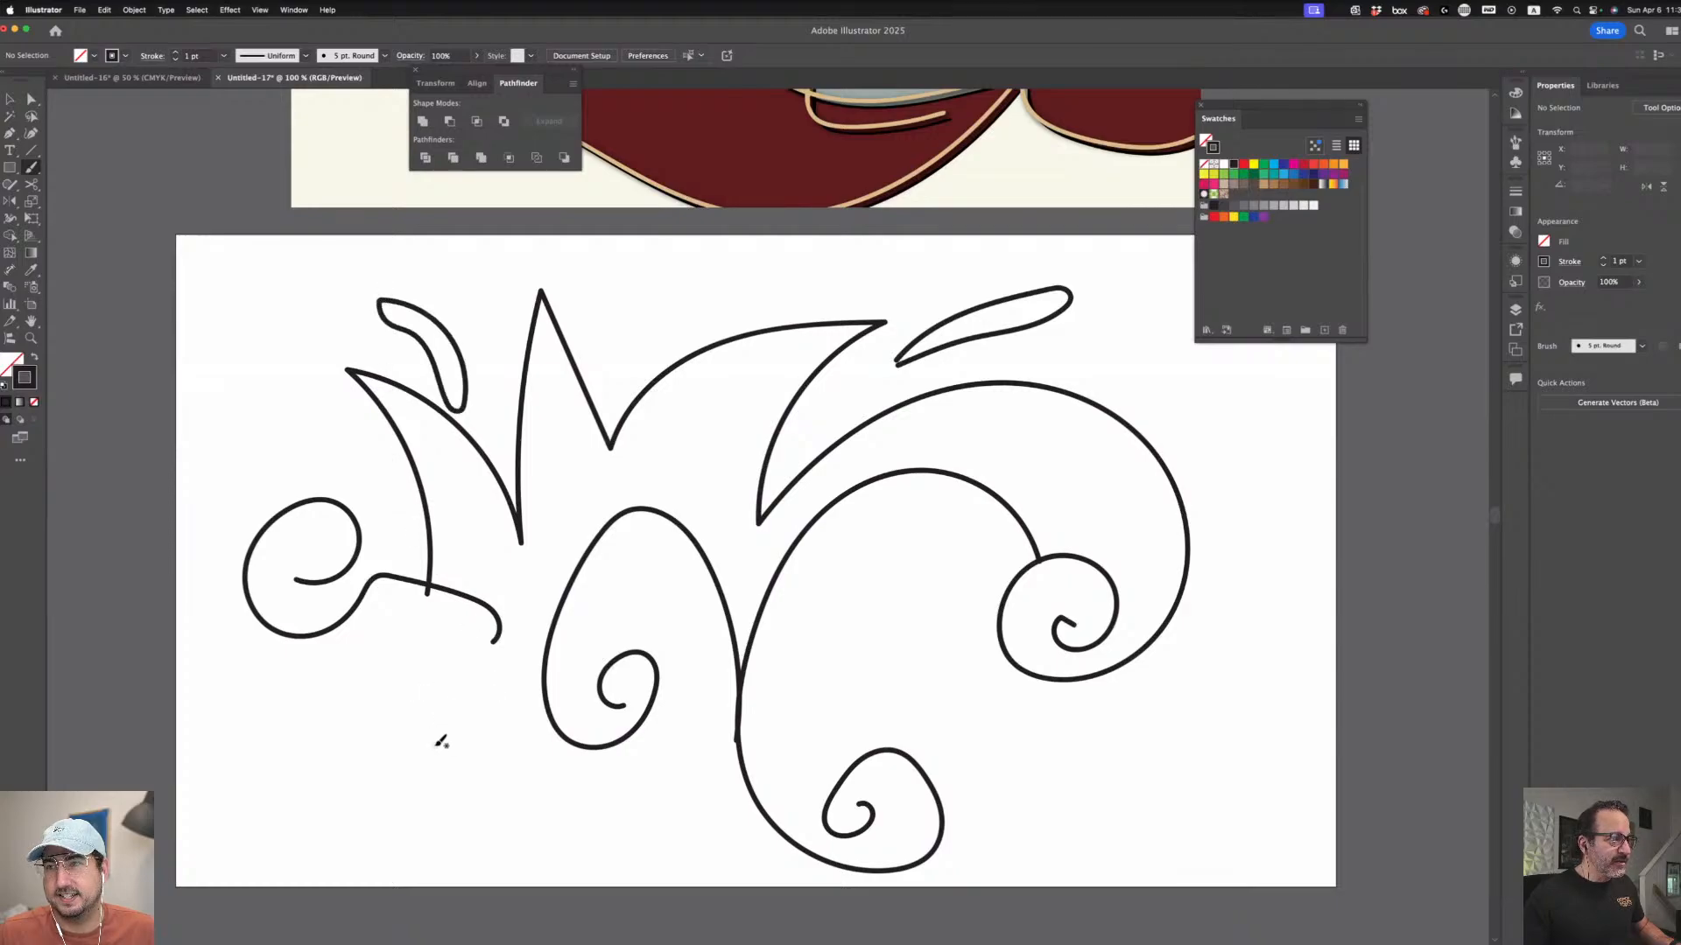
{"action": "mouse_move", "coordinate": [435, 744]}
{"action": "left_mouse_down"}
{"action": "mouse_move", "coordinate": [457, 791]}
{"action": "mouse_move", "coordinate": [657, 796]}
{"action": "mouse_move", "coordinate": [670, 764]}
{"action": "mouse_move", "coordinate": [654, 766]}
{"action": "mouse_move", "coordinate": [708, 761]}
{"action": "left_mouse_up"}
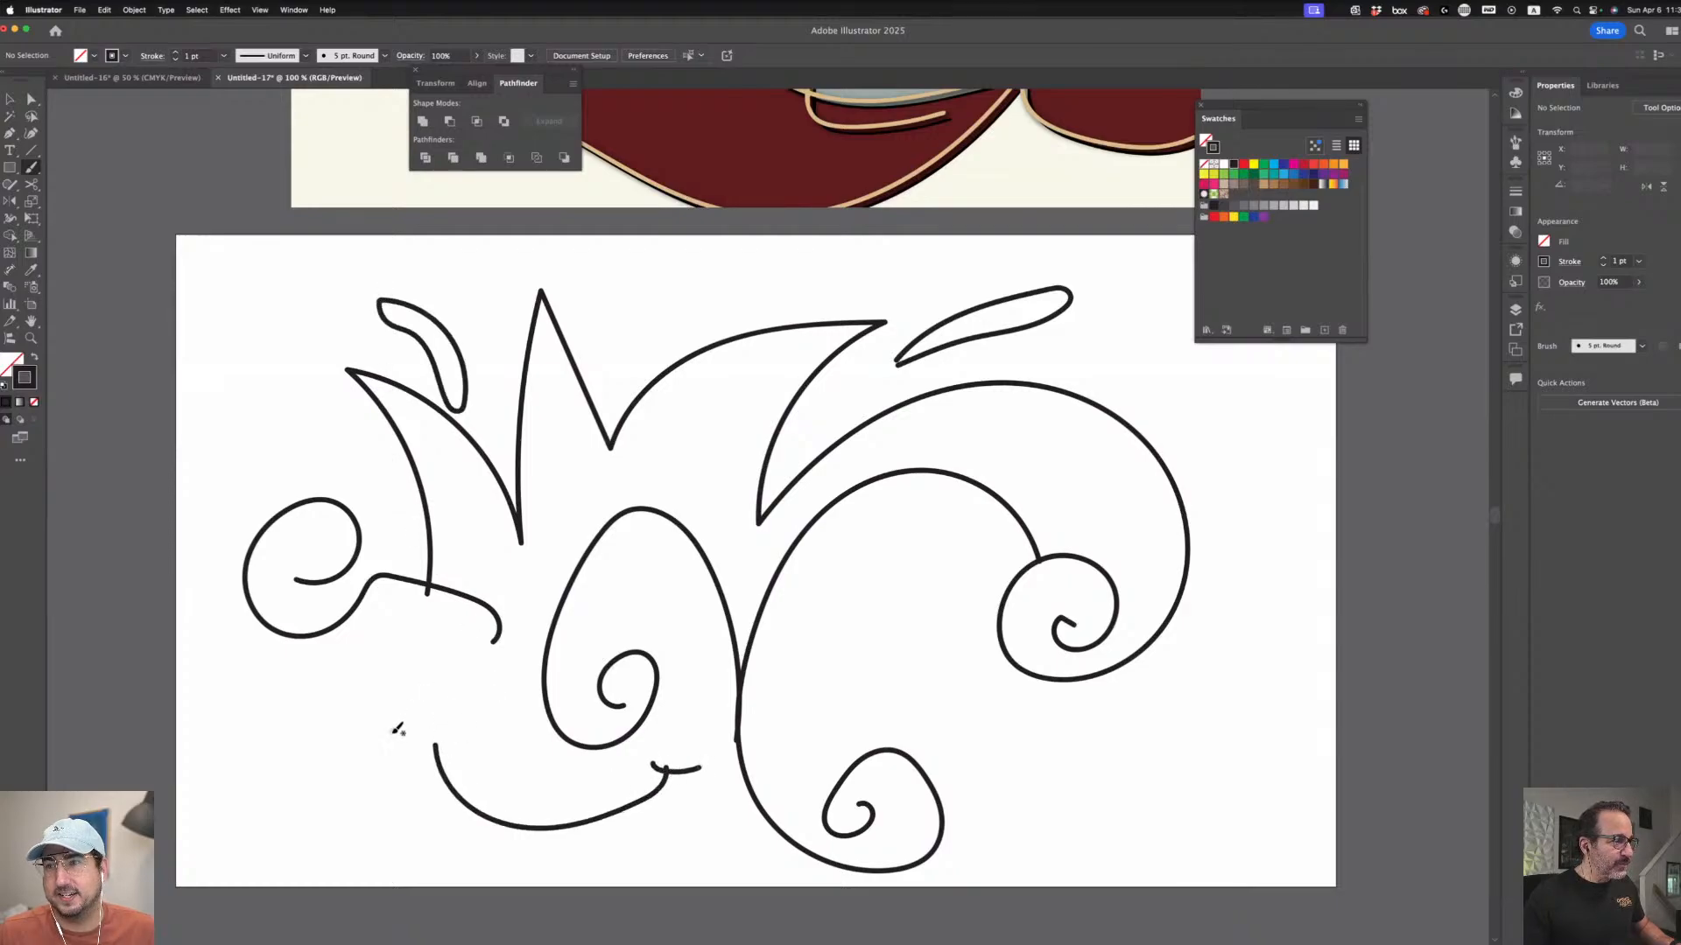
{"action": "left_click_drag", "start_coordinate": [390, 731], "coordinate": [467, 738]}
- Select the whole new scribble, nudge it up and right, copy it, and paste it onto page 3 of the Adobe Express document
{"action": "key", "text": "v"}
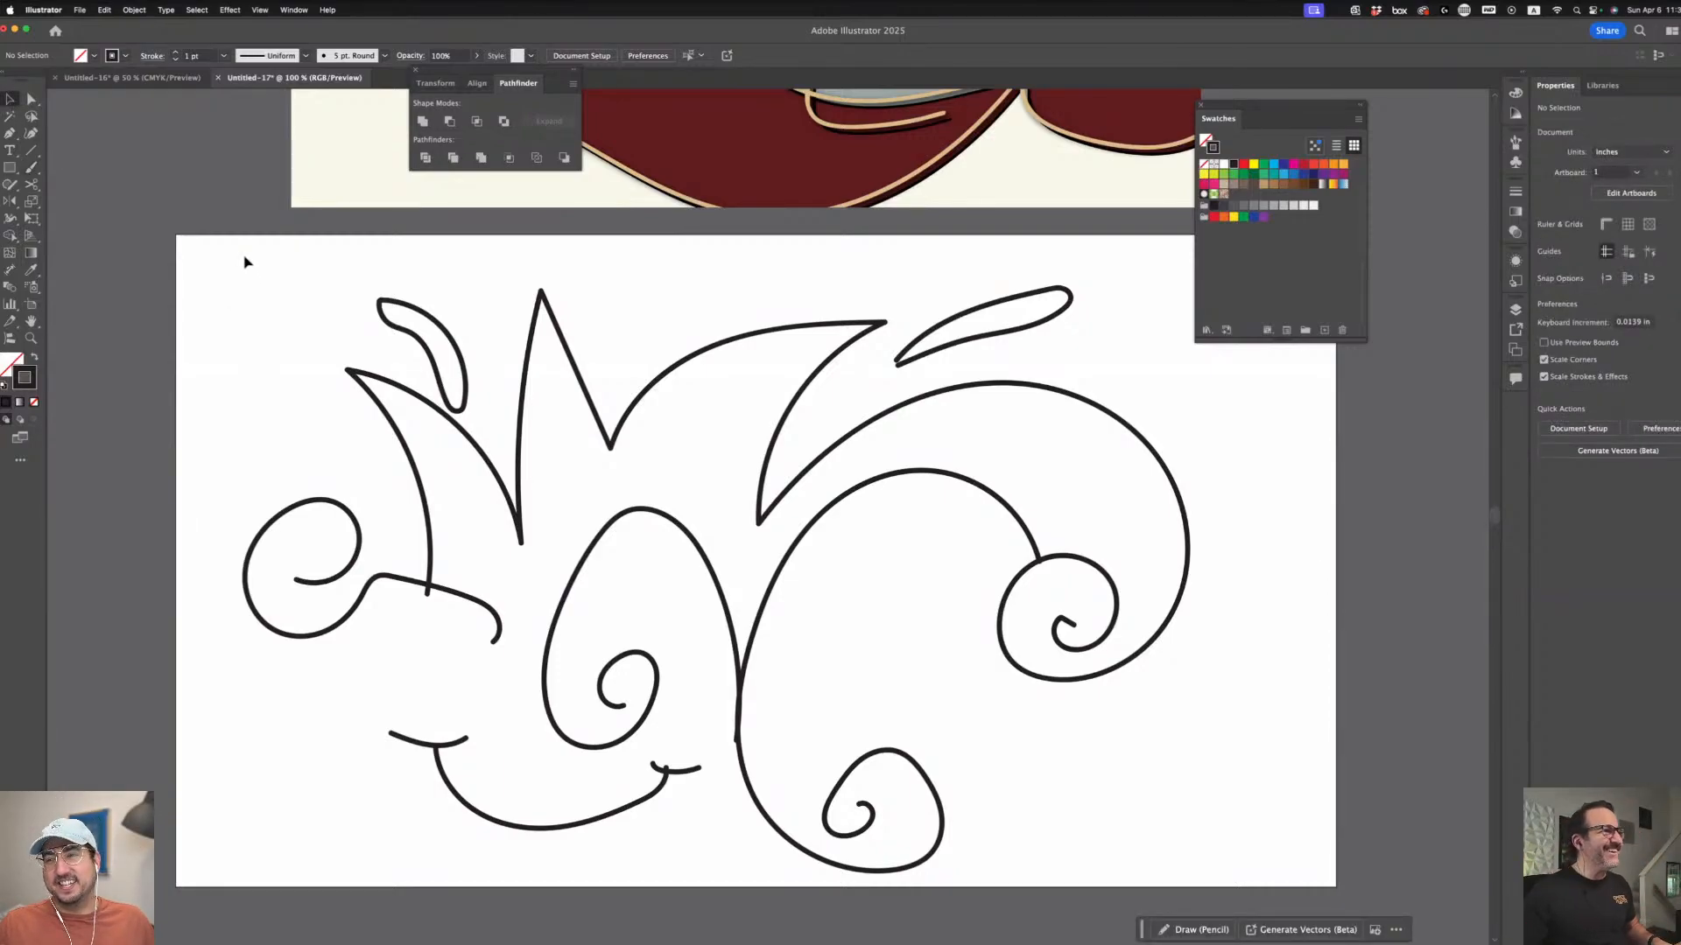
{"action": "mouse_move", "coordinate": [250, 280]}
{"action": "left_mouse_down"}
{"action": "mouse_move", "coordinate": [1215, 844]}
{"action": "mouse_move", "coordinate": [1159, 843]}
{"action": "left_mouse_up"}
{"action": "left_click_drag", "start_coordinate": [635, 738], "coordinate": [650, 724]}
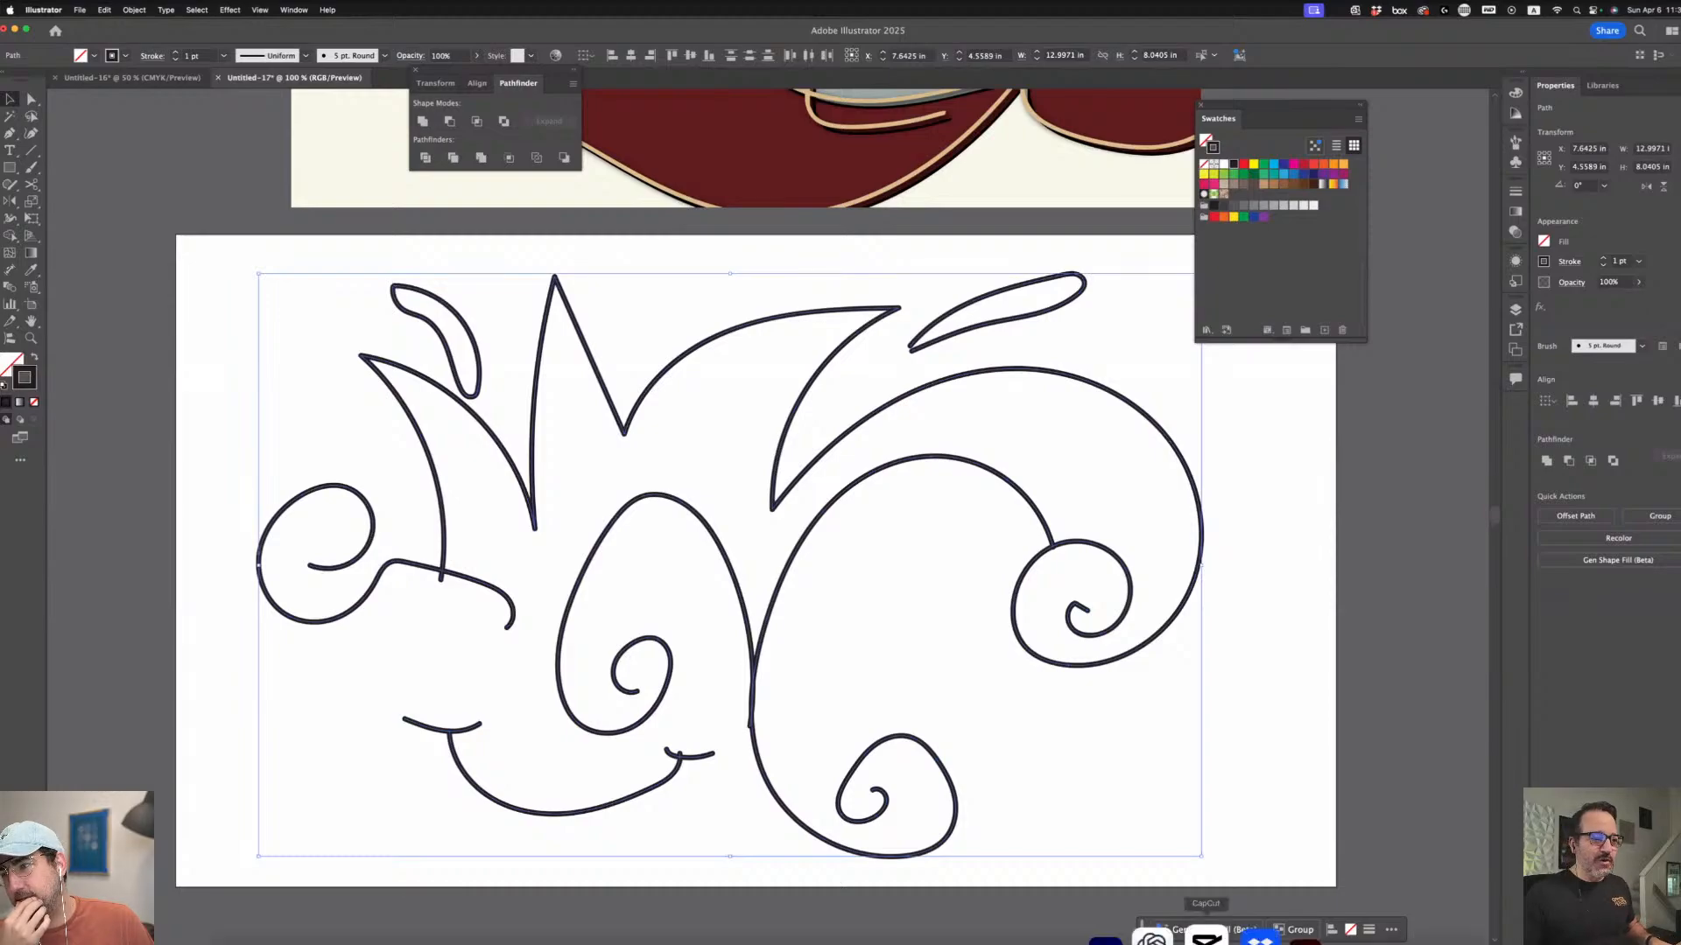
{"action": "mouse_move", "coordinate": [893, 919]}
{"action": "left_click", "coordinate": [753, 921]}
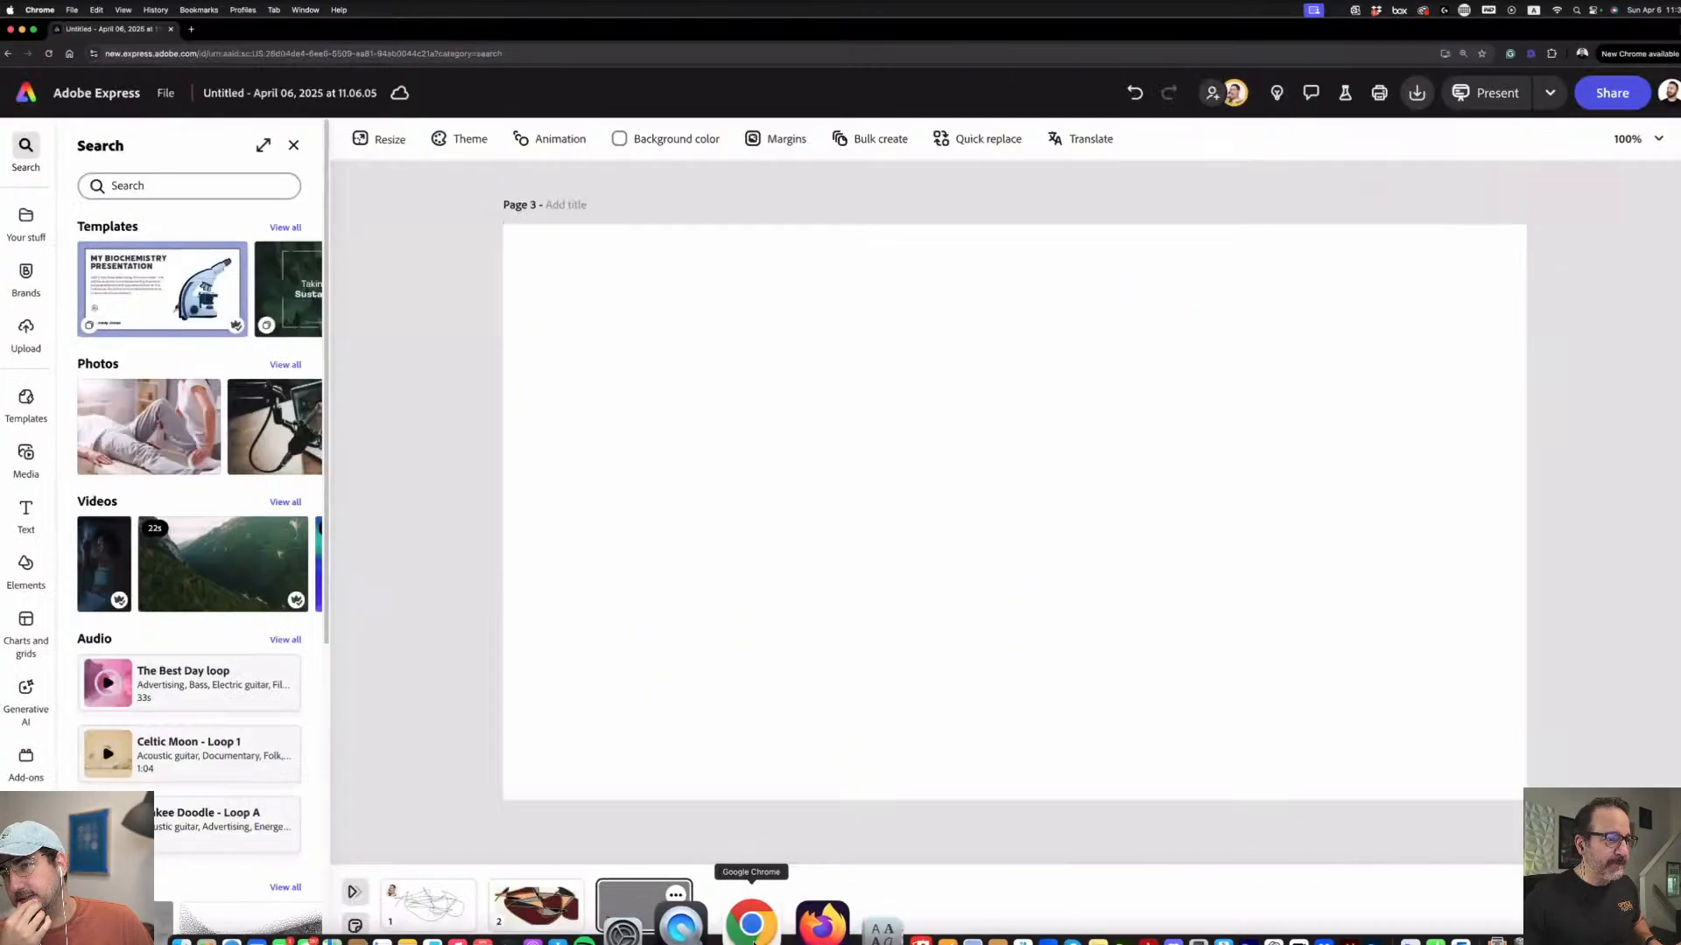
{"action": "key", "text": "super+v"}
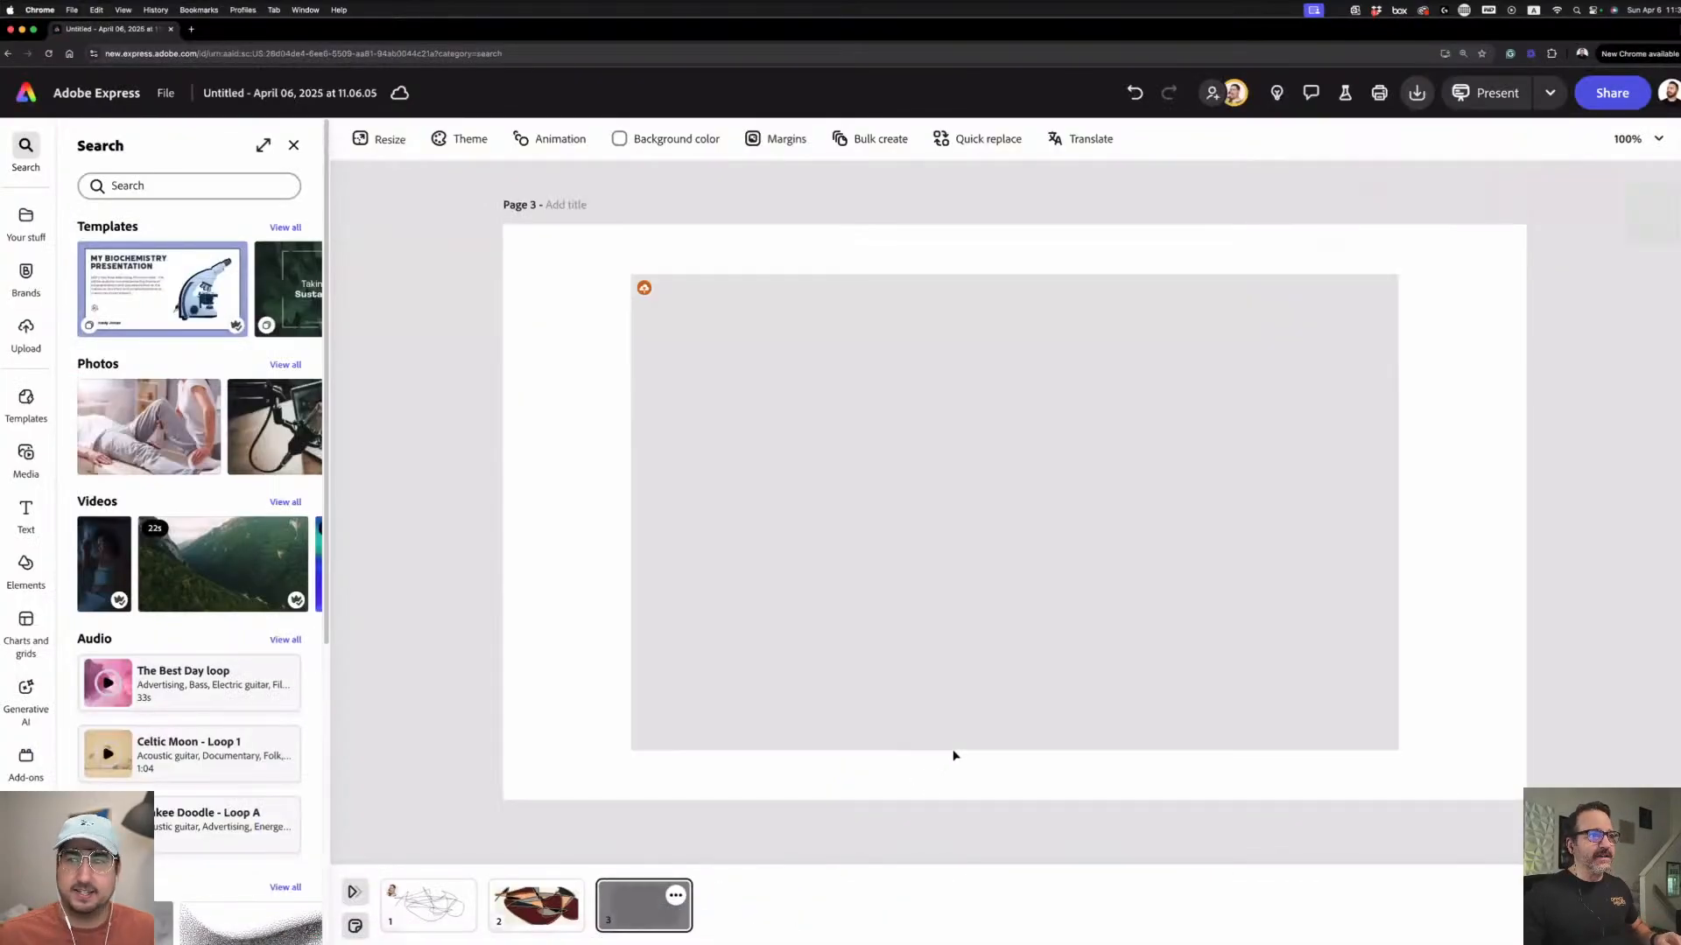
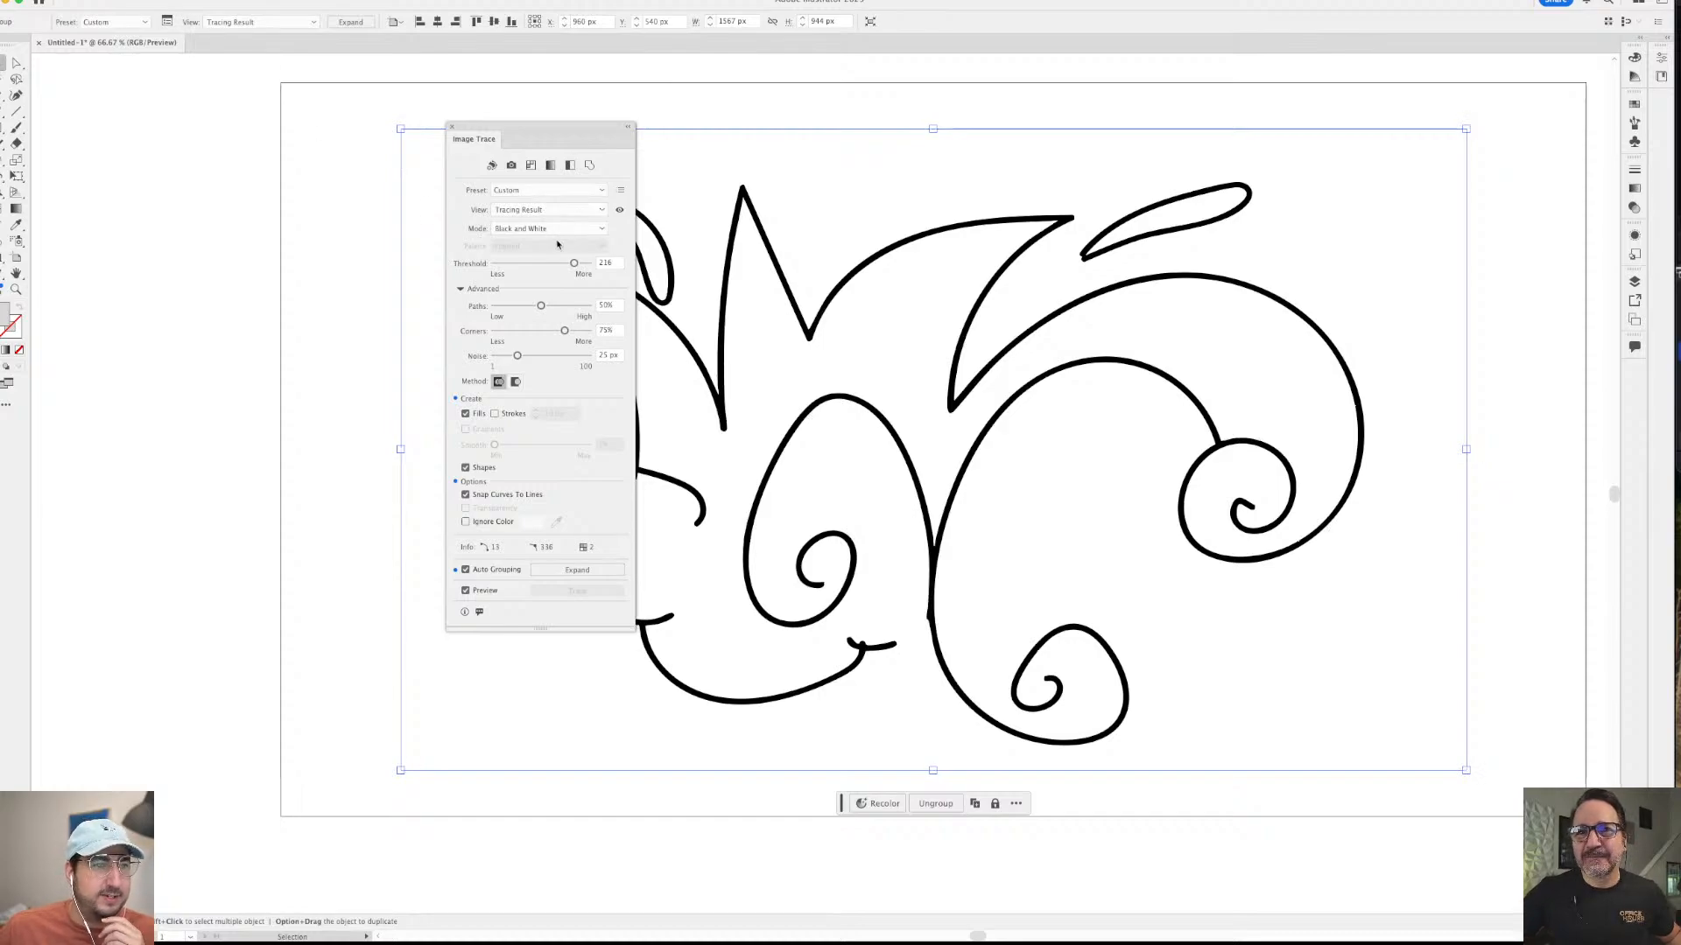
- Set the Image Trace of the scribble to 78% Paths, 0% Corners and 5 px Noise, and turn on Strokes
{"action": "mouse_move", "coordinate": [541, 306]}
{"action": "left_mouse_down"}
{"action": "mouse_move", "coordinate": [569, 308]}
{"action": "mouse_move", "coordinate": [495, 331]}
{"action": "left_mouse_up"}
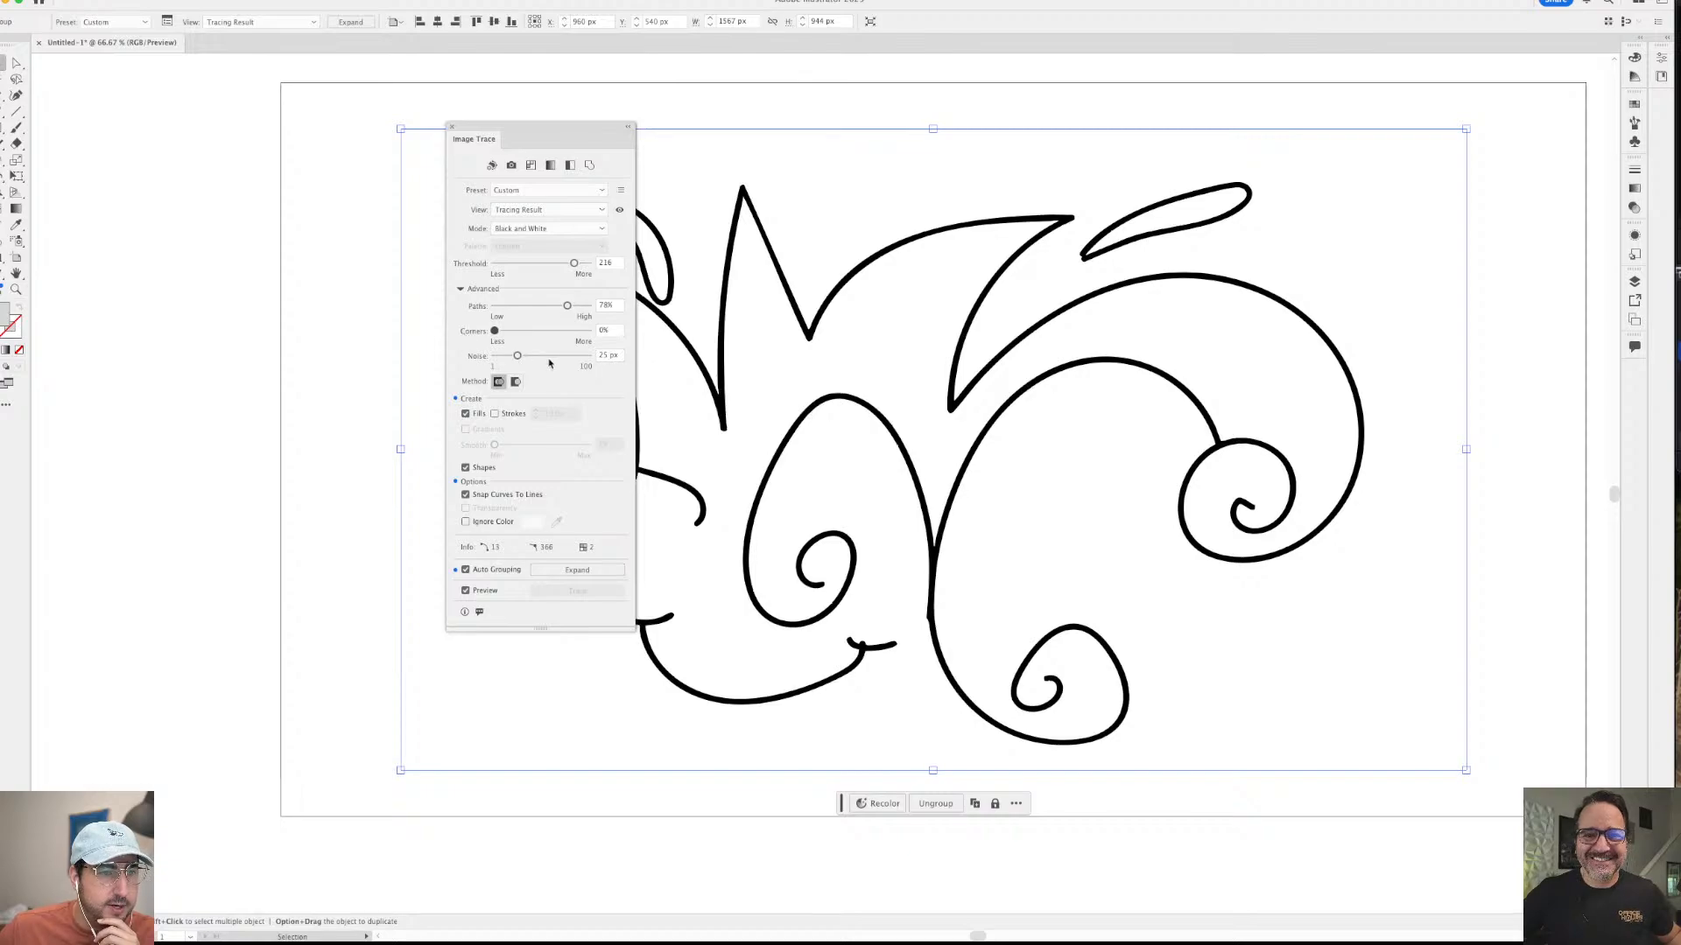
{"action": "left_click", "coordinate": [496, 356]}
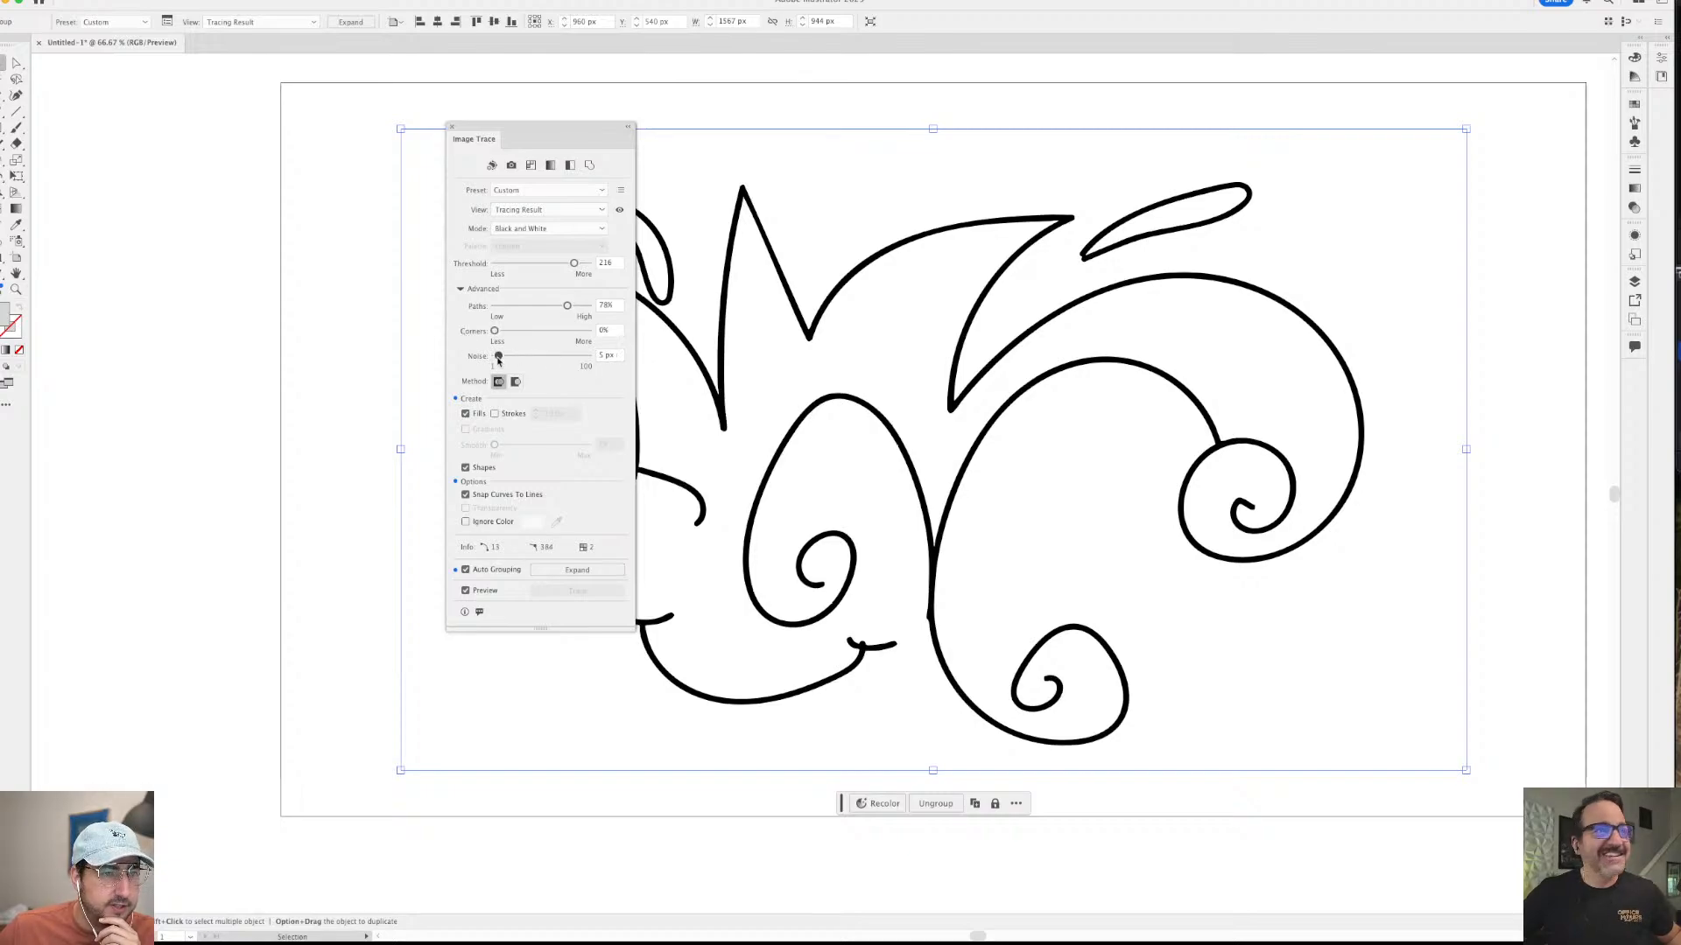
{"action": "left_click", "coordinate": [495, 414]}
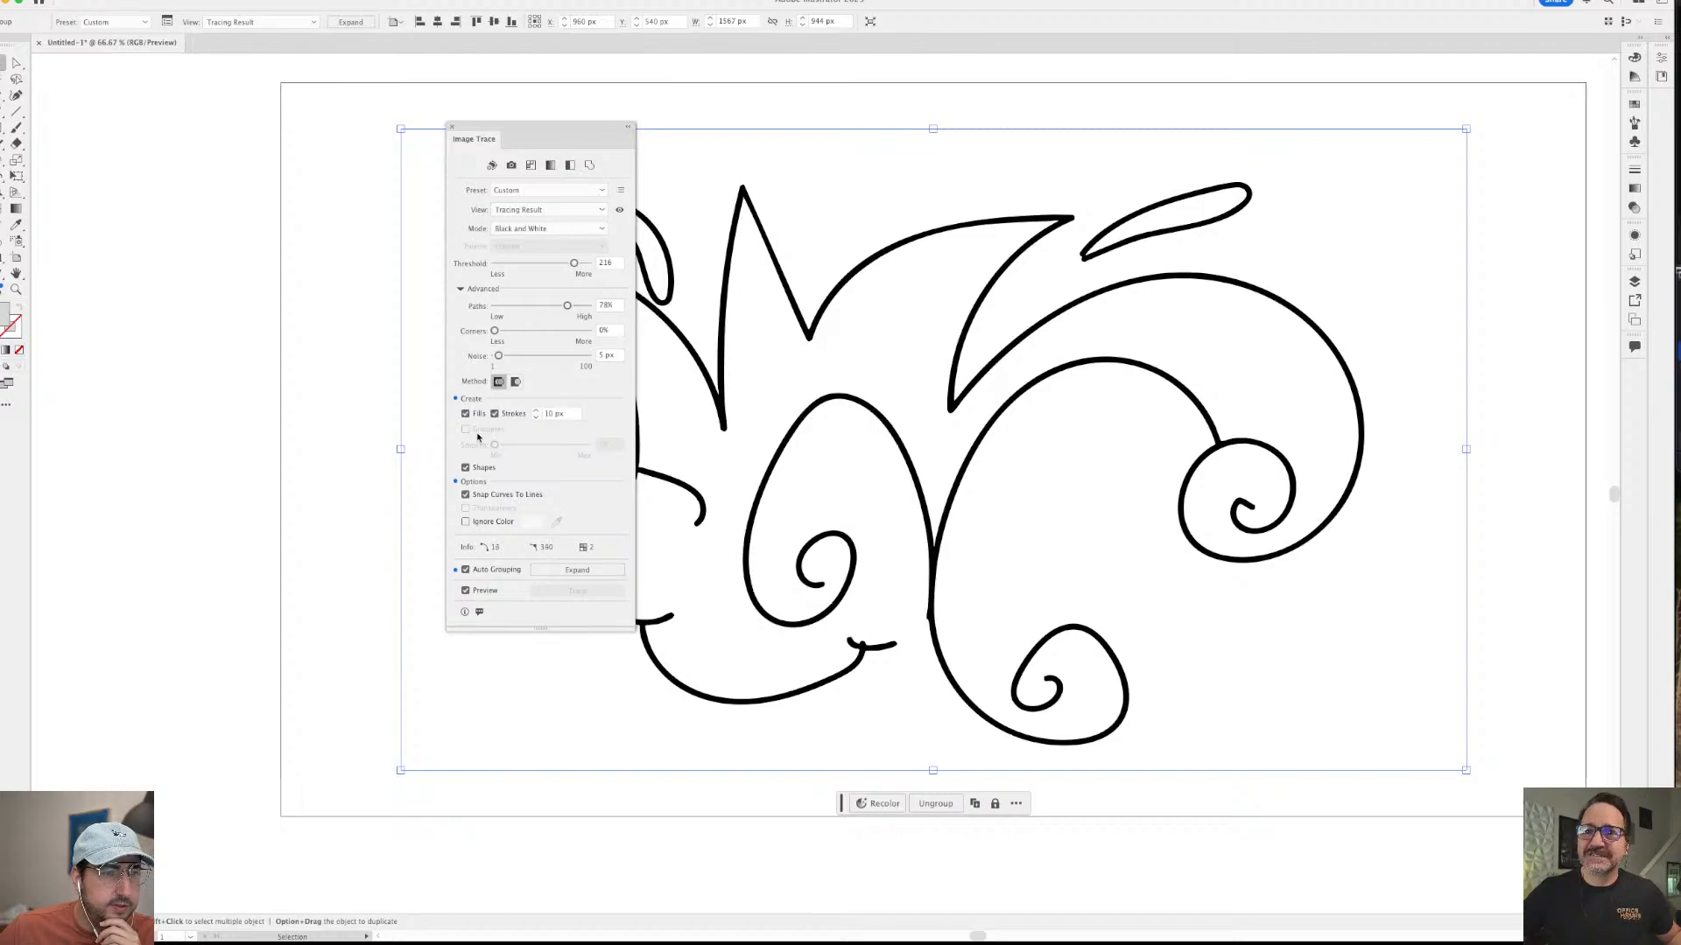
- Turn off Strokes and turn on Ignore Color for the scribble's trace, and expand the tracing result into vector shapes
{"action": "left_click", "coordinate": [466, 414]}
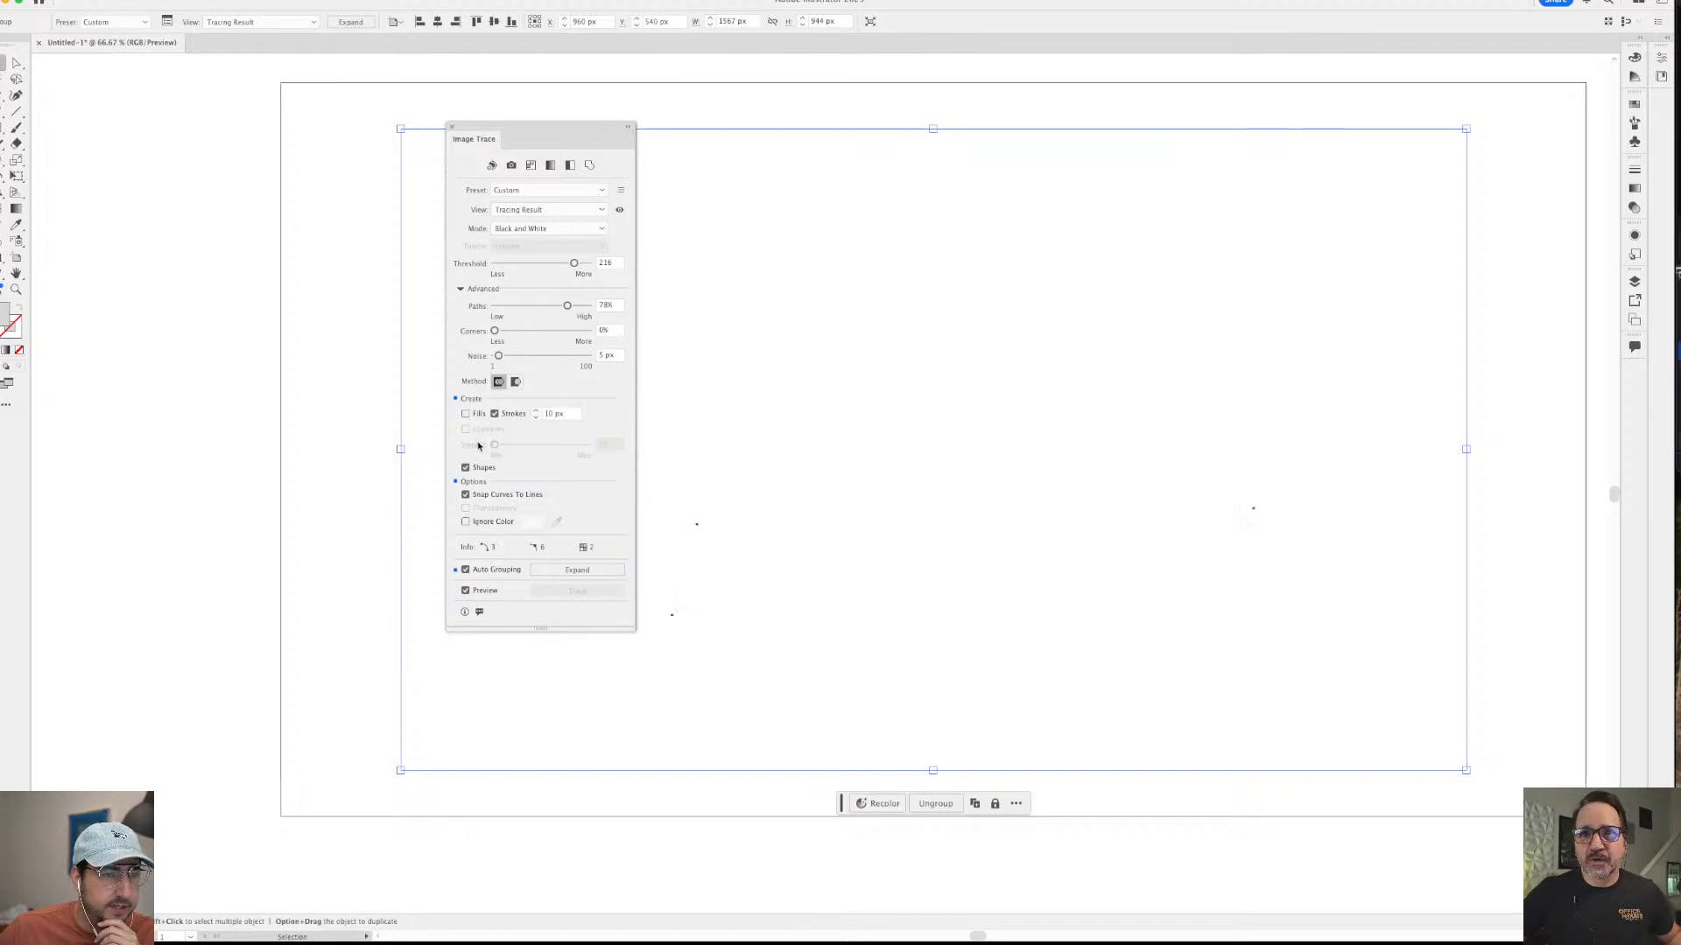
{"action": "left_click", "coordinate": [466, 414]}
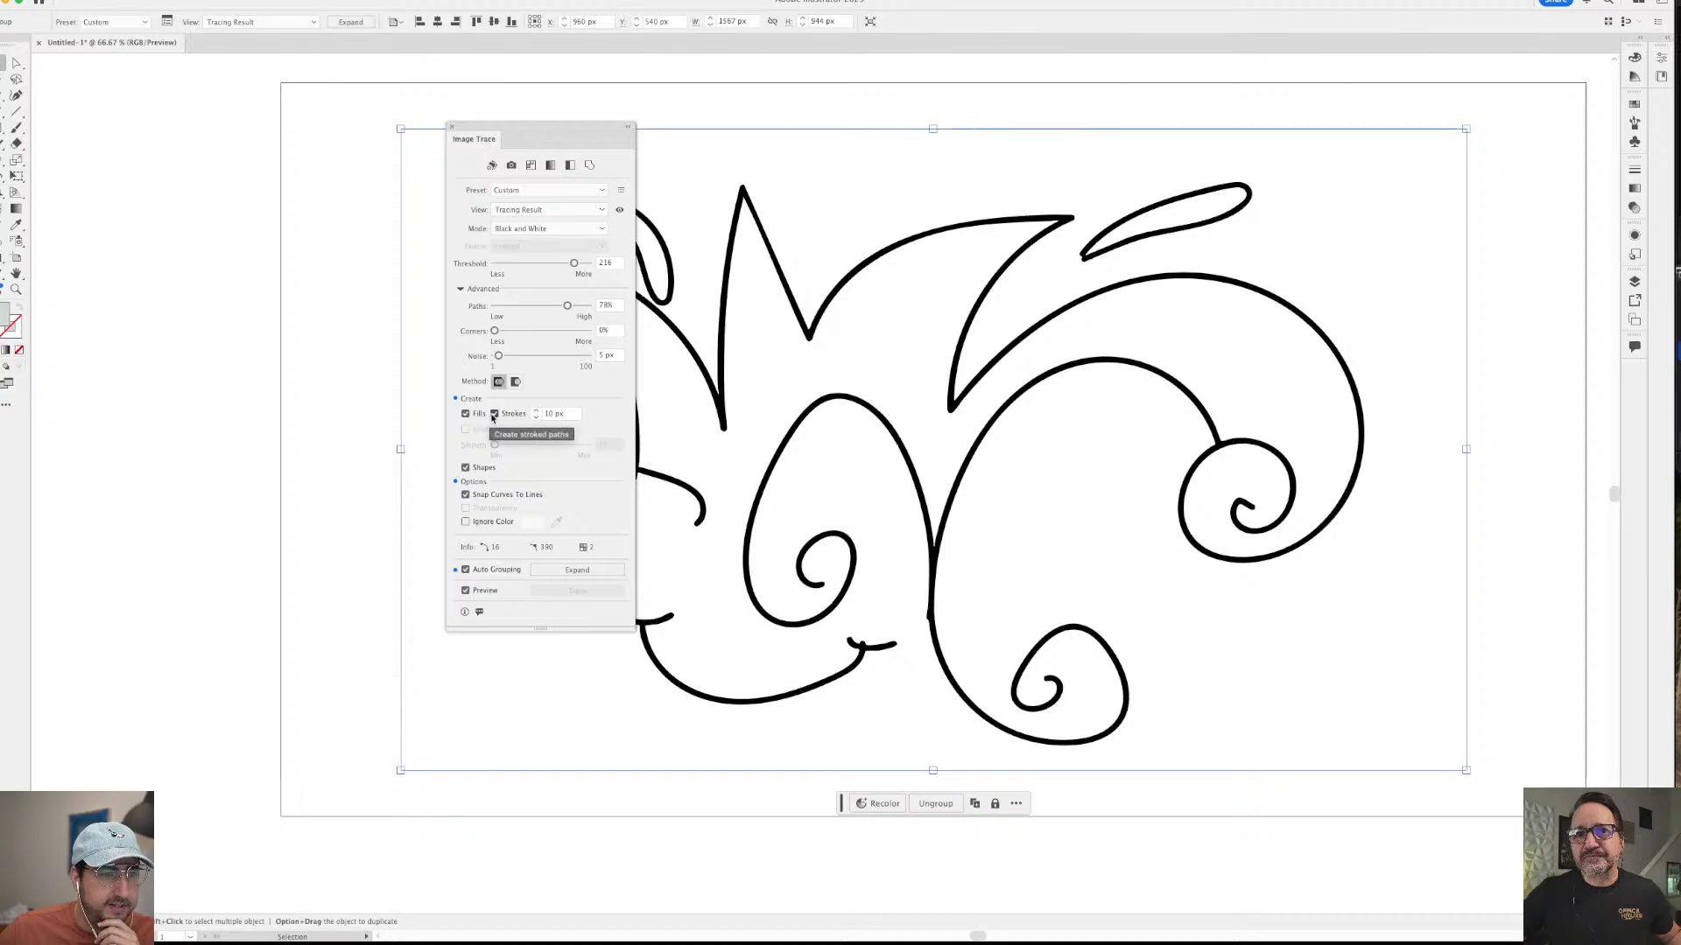
{"action": "left_click", "coordinate": [494, 414]}
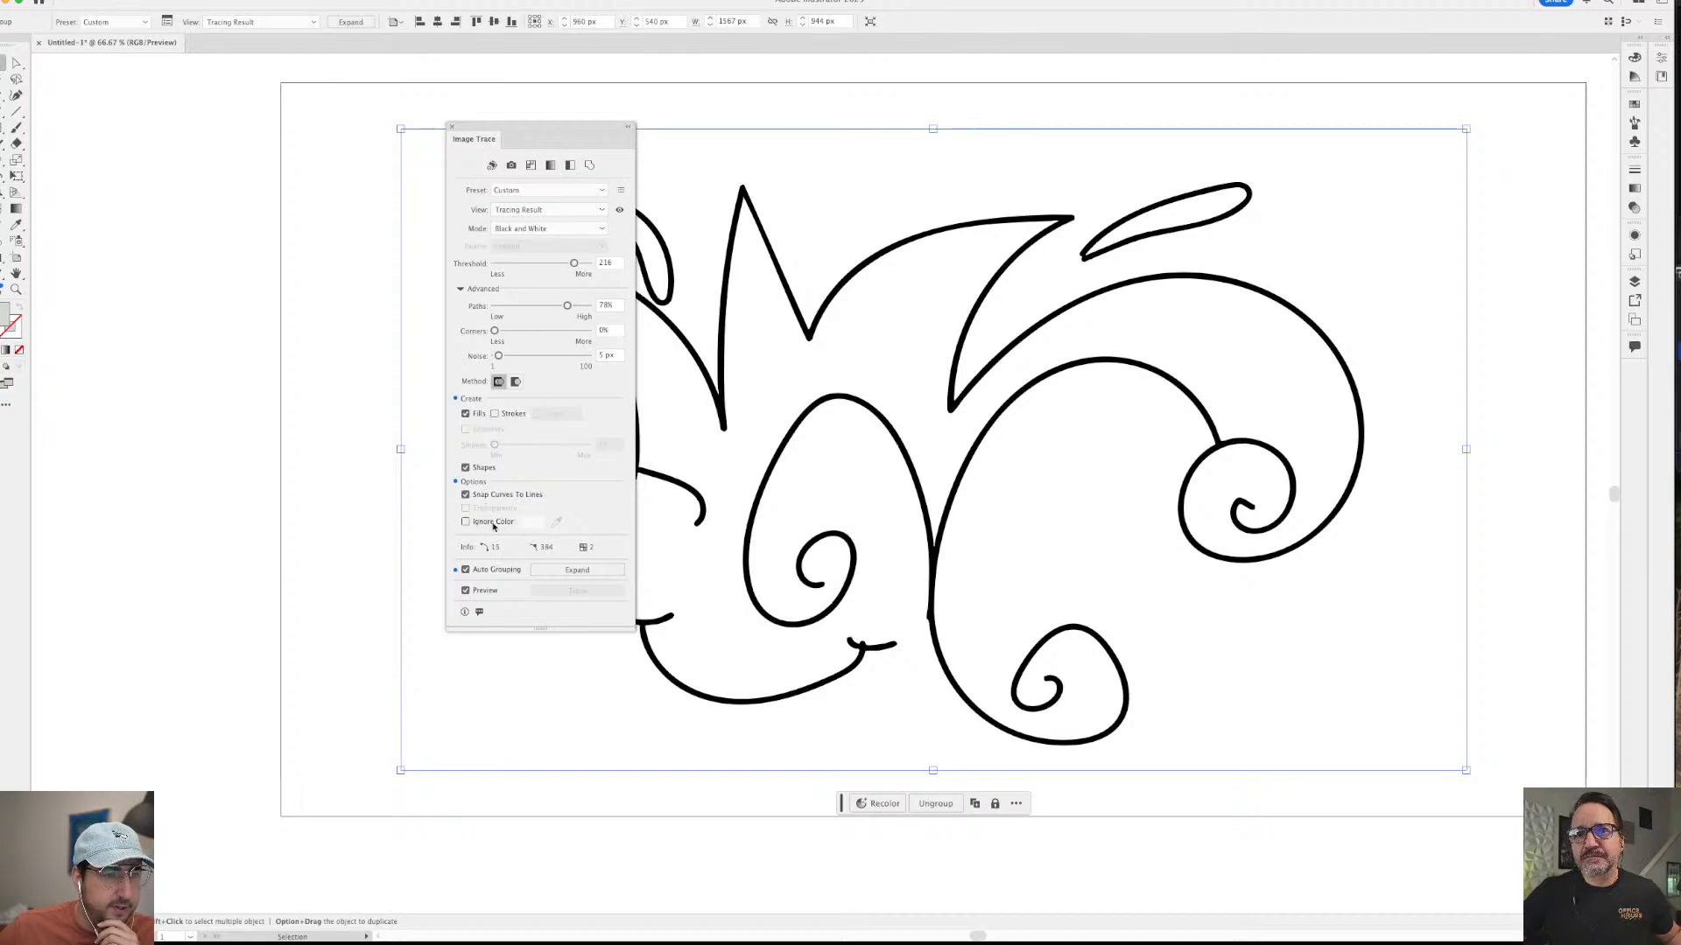
{"action": "left_click", "coordinate": [466, 522]}
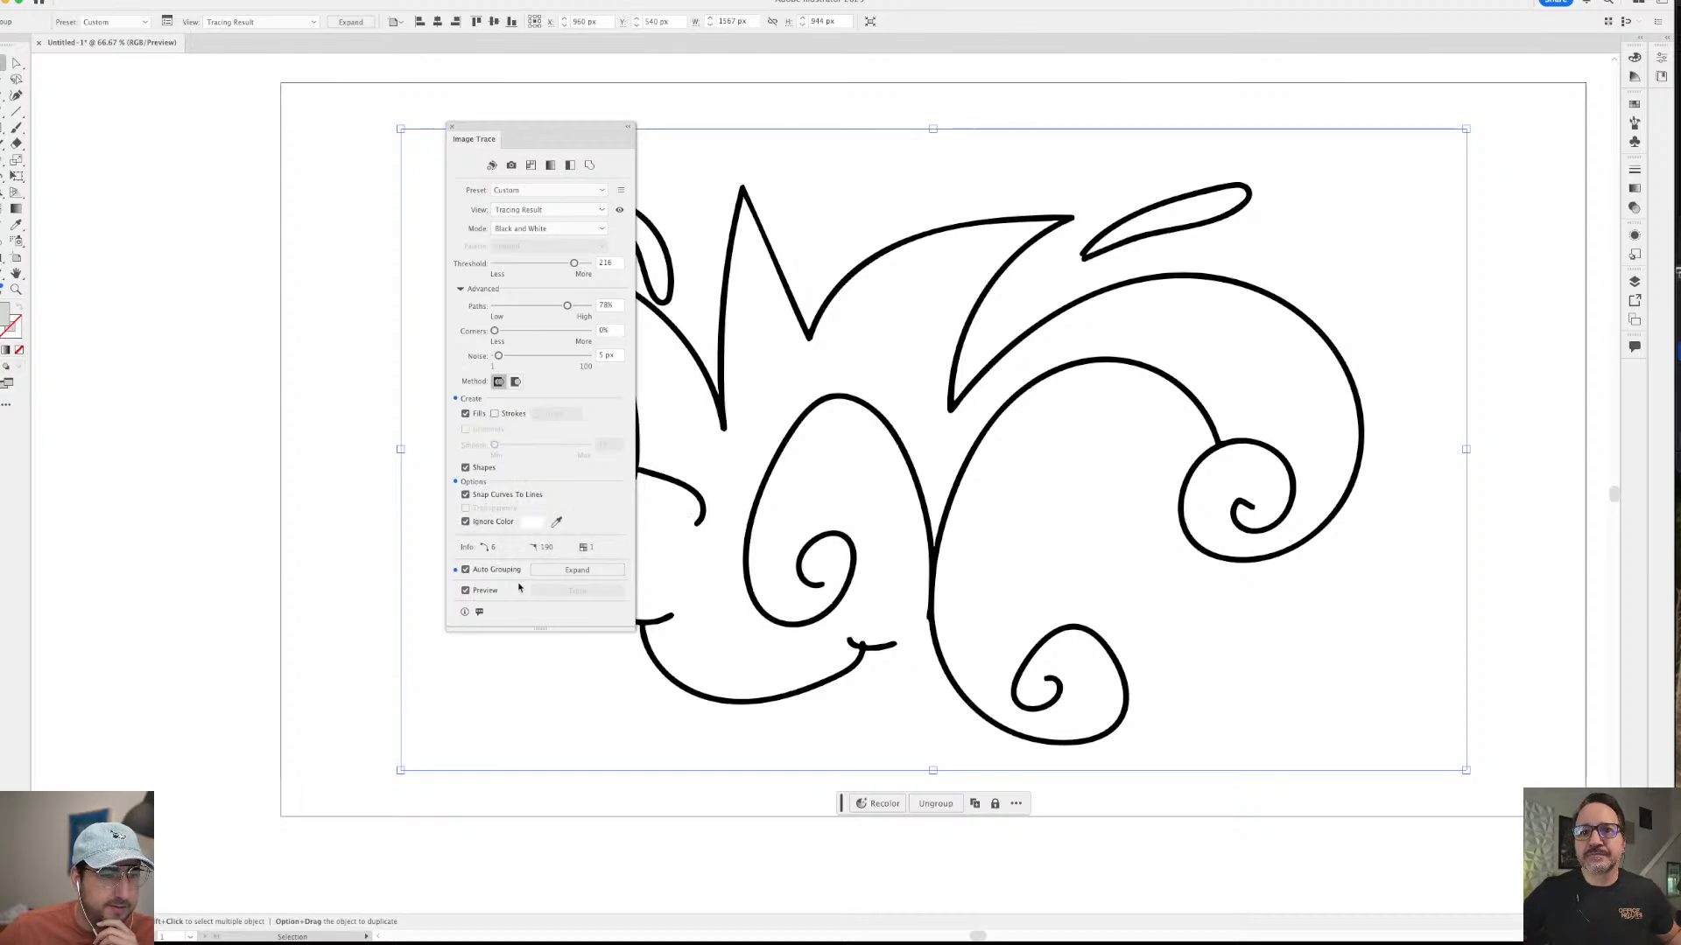
{"action": "left_click", "coordinate": [564, 570]}
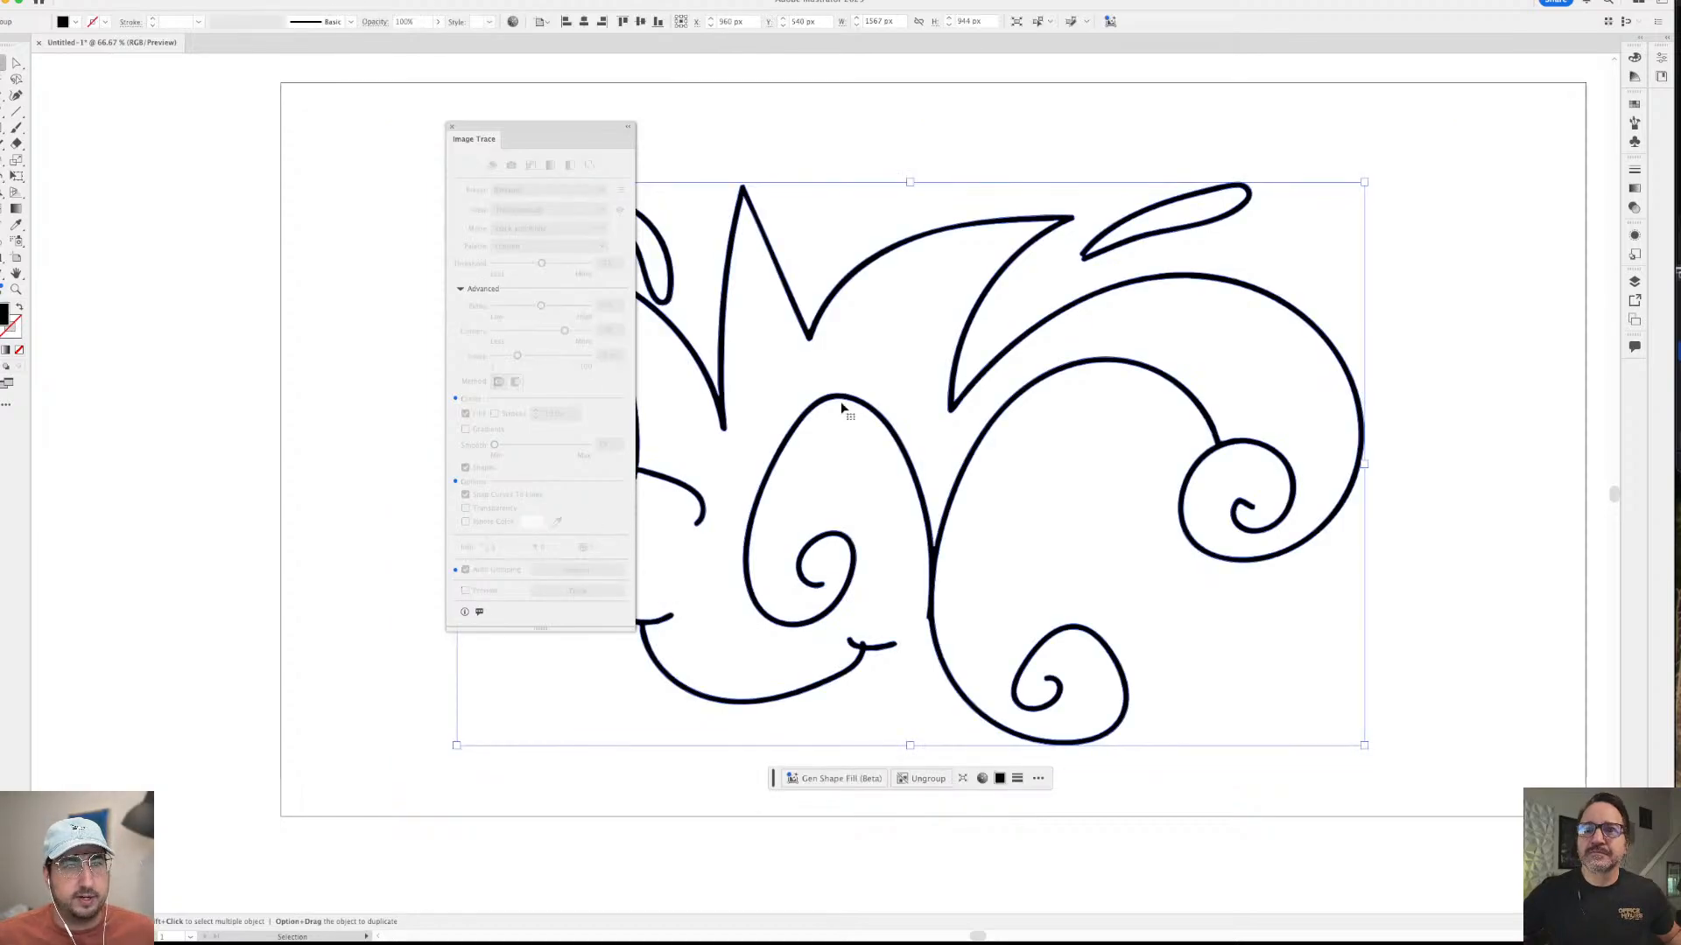
{"action": "key", "text": "super+z"}
{"action": "key", "text": "super+shift+z"}
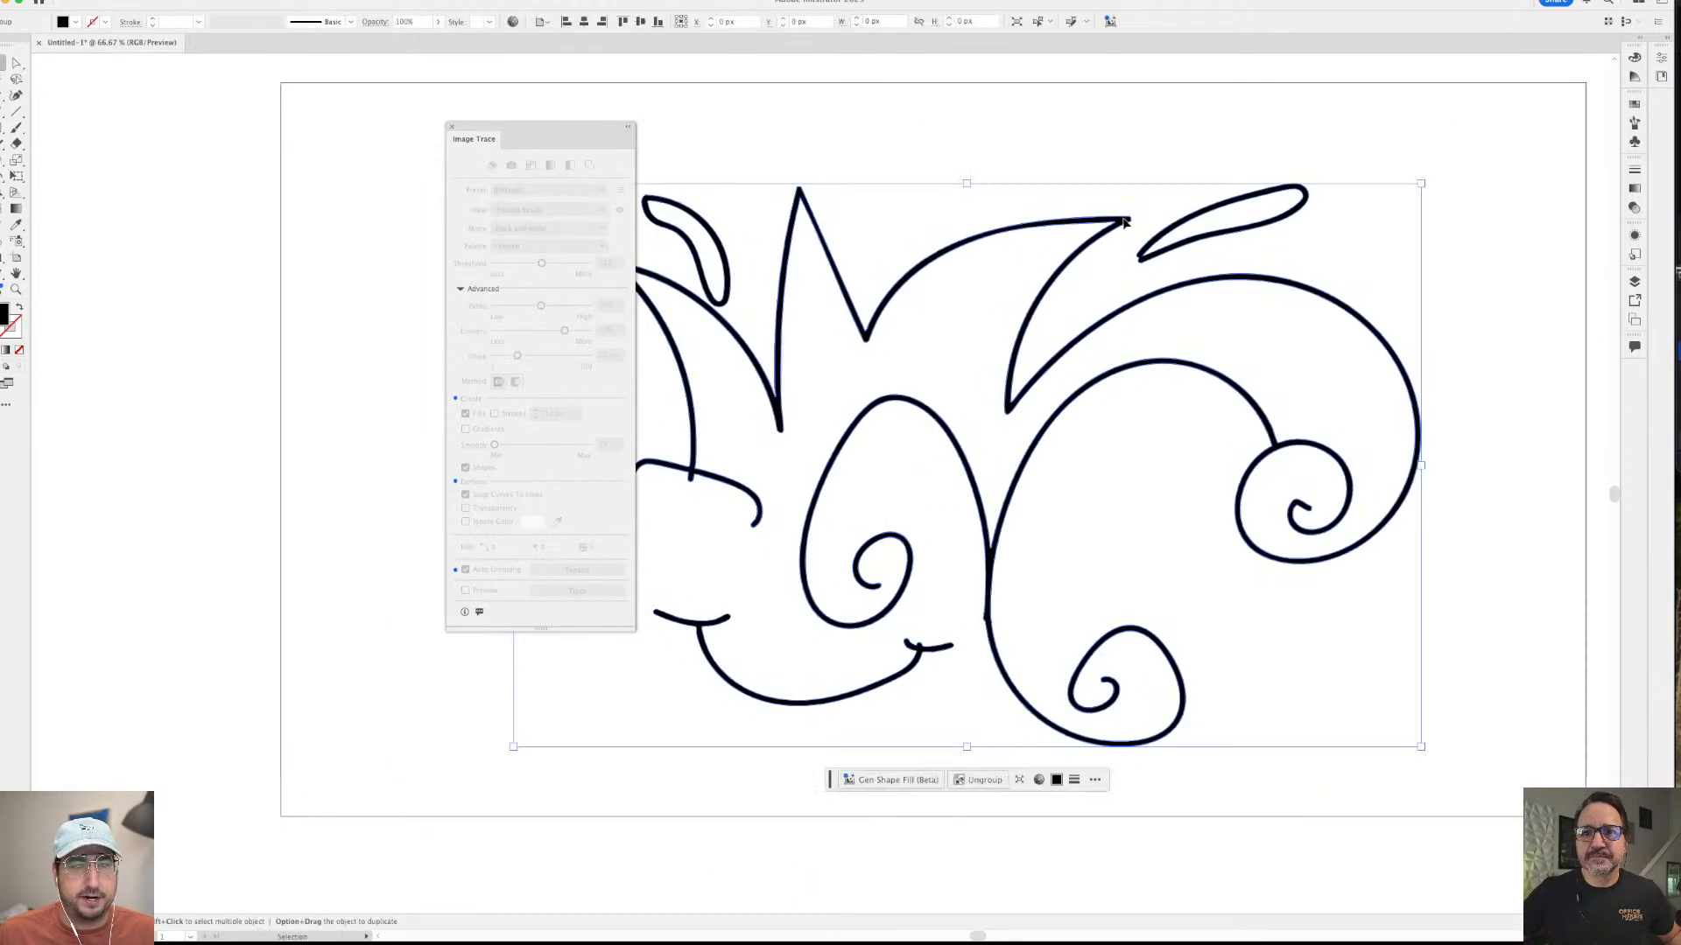
- Rotate the expanded scribble counterclockwise so its crown tilts diagonally, and shrink it to about 733 px wide near the artboard's center
{"action": "left_click_drag", "start_coordinate": [468, 138], "coordinate": [268, 145]}
{"action": "left_click", "coordinate": [709, 104]}
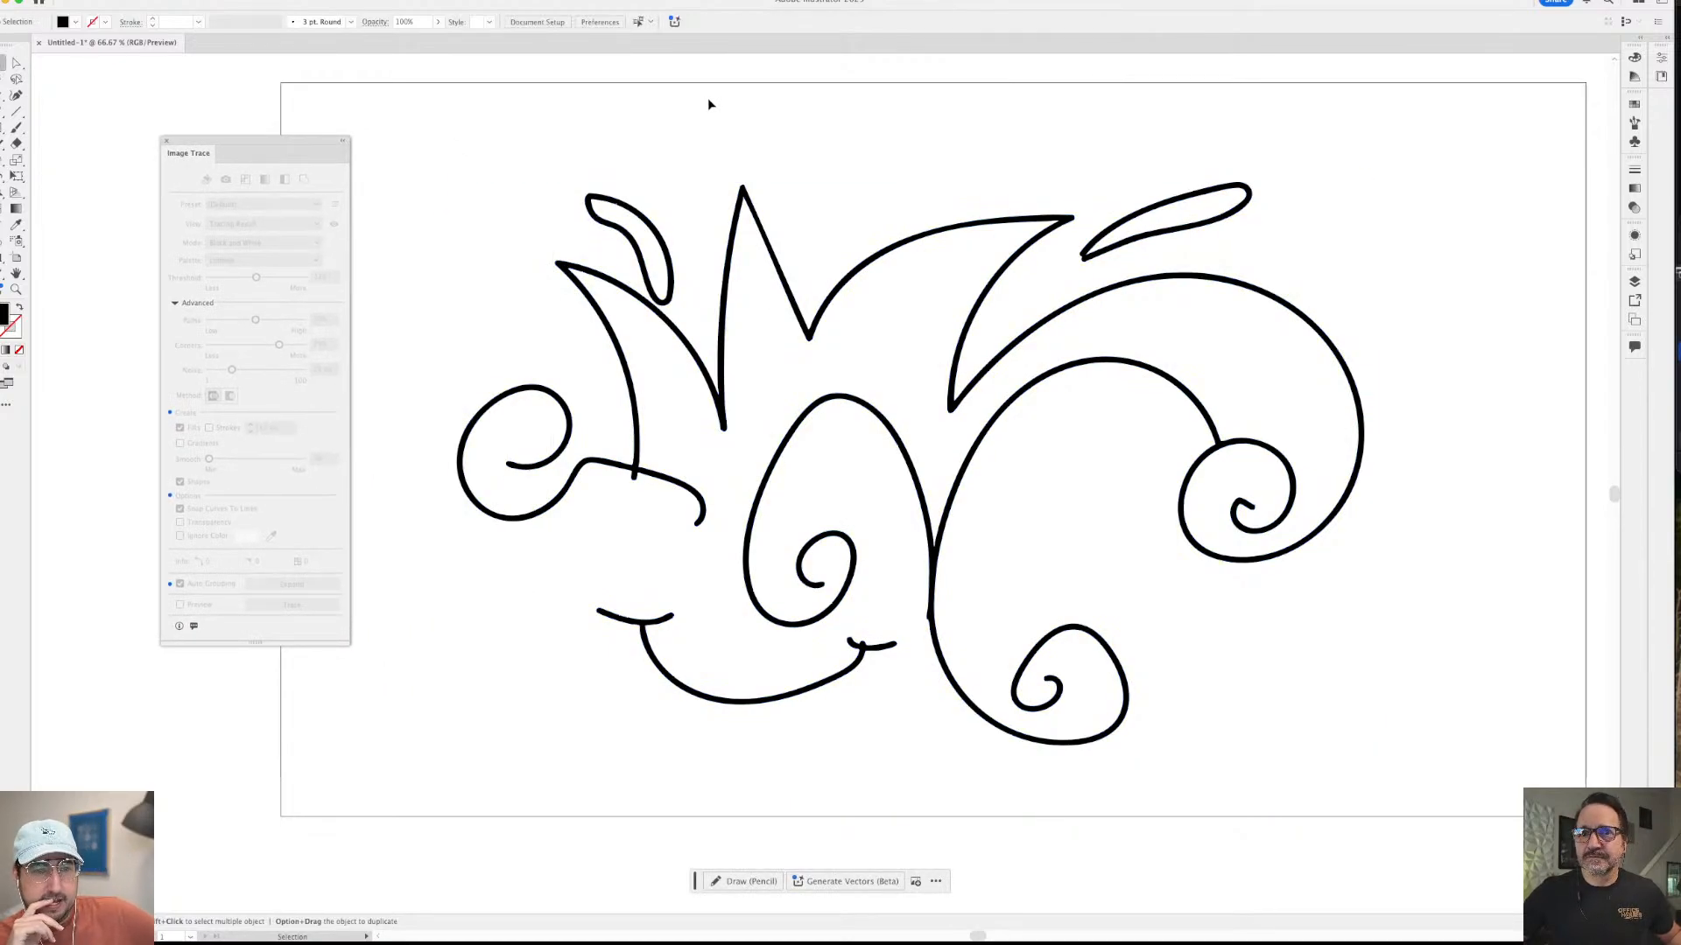
{"action": "key", "text": "super+a"}
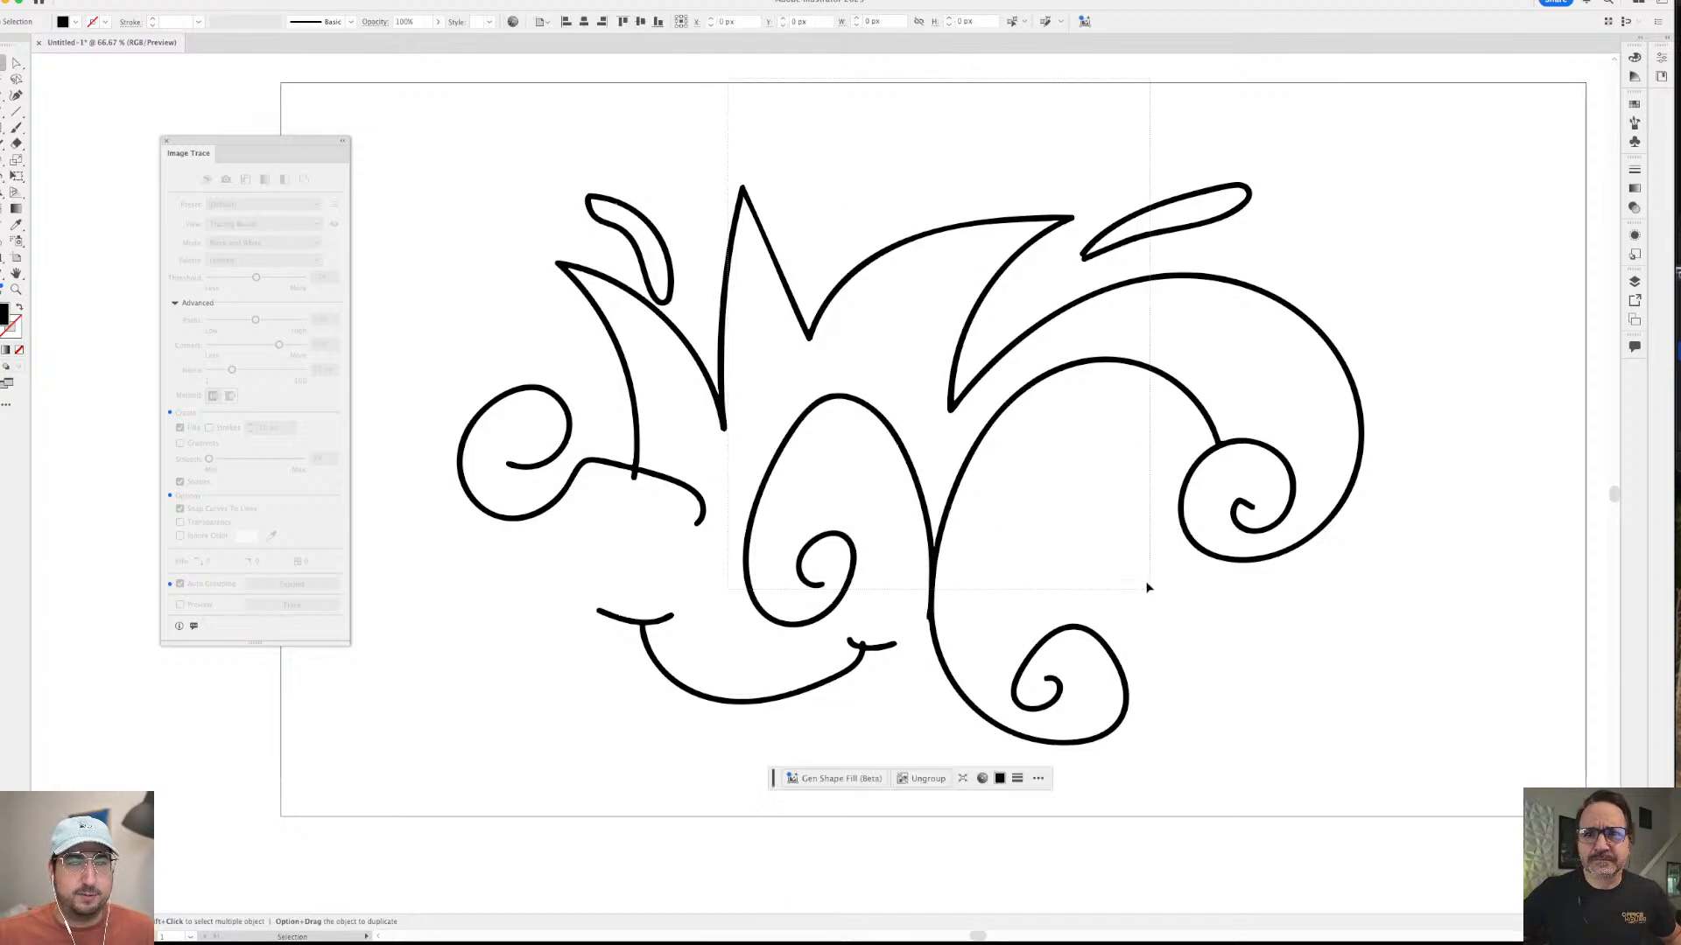
{"action": "key", "text": "r"}
{"action": "left_click_drag", "start_coordinate": [998, 195], "coordinate": [897, 386]}
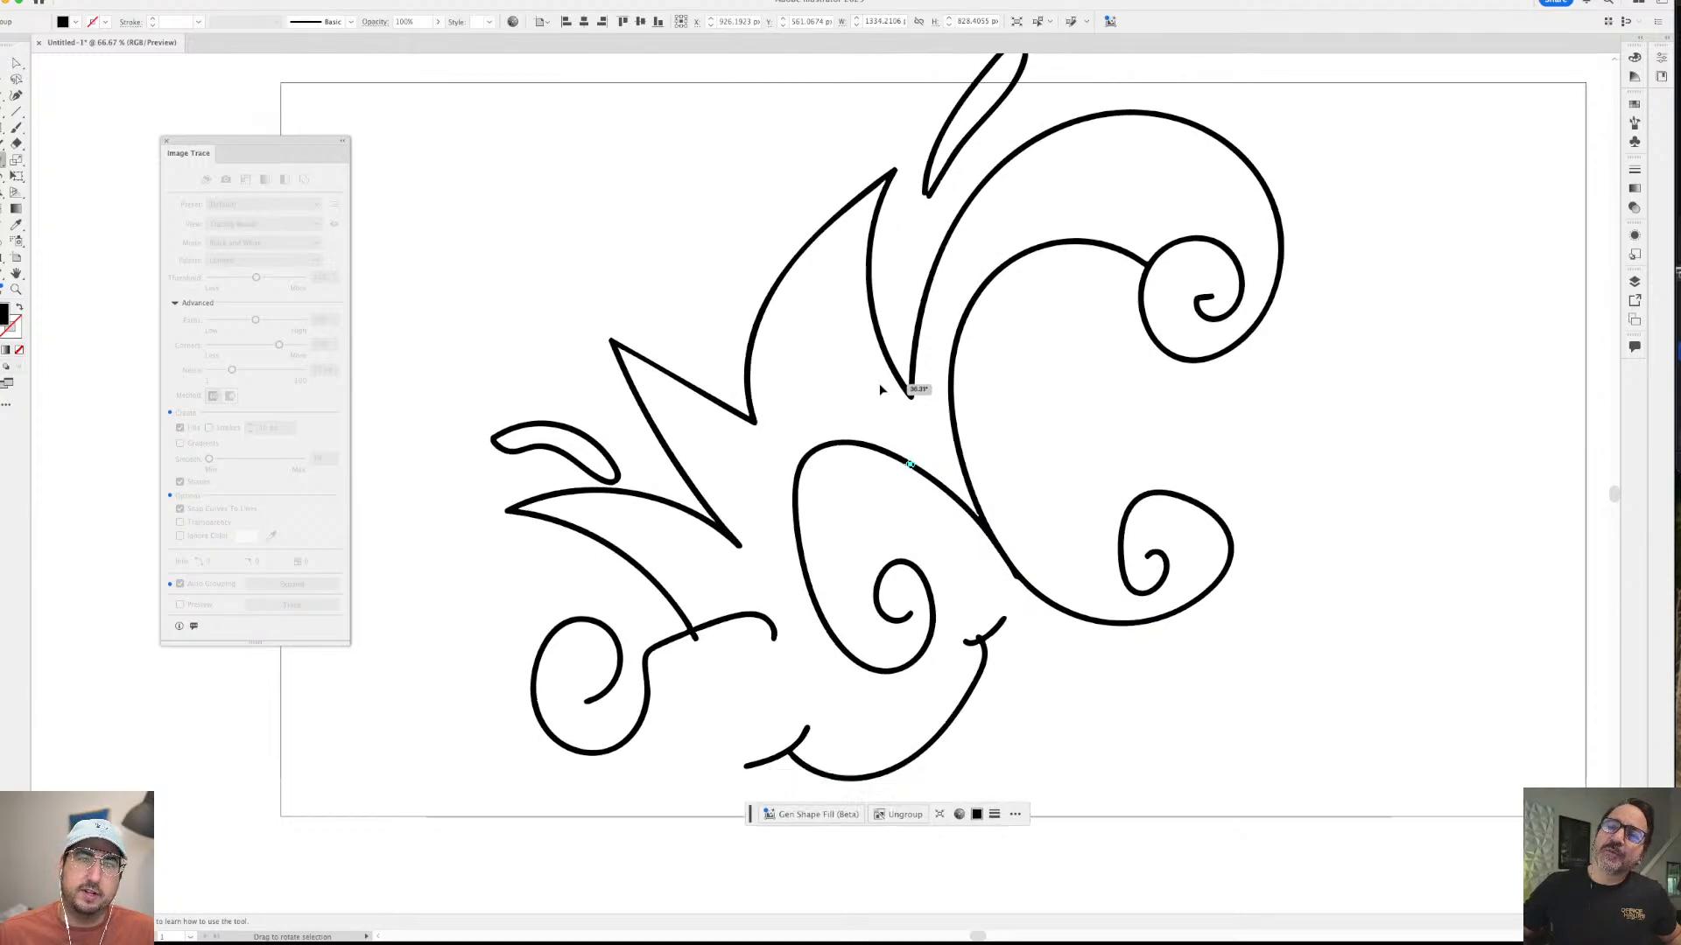
{"action": "key", "text": "s"}
{"action": "left_click_drag", "start_coordinate": [1401, 210], "coordinate": [1264, 296]}
{"action": "key", "text": "v"}
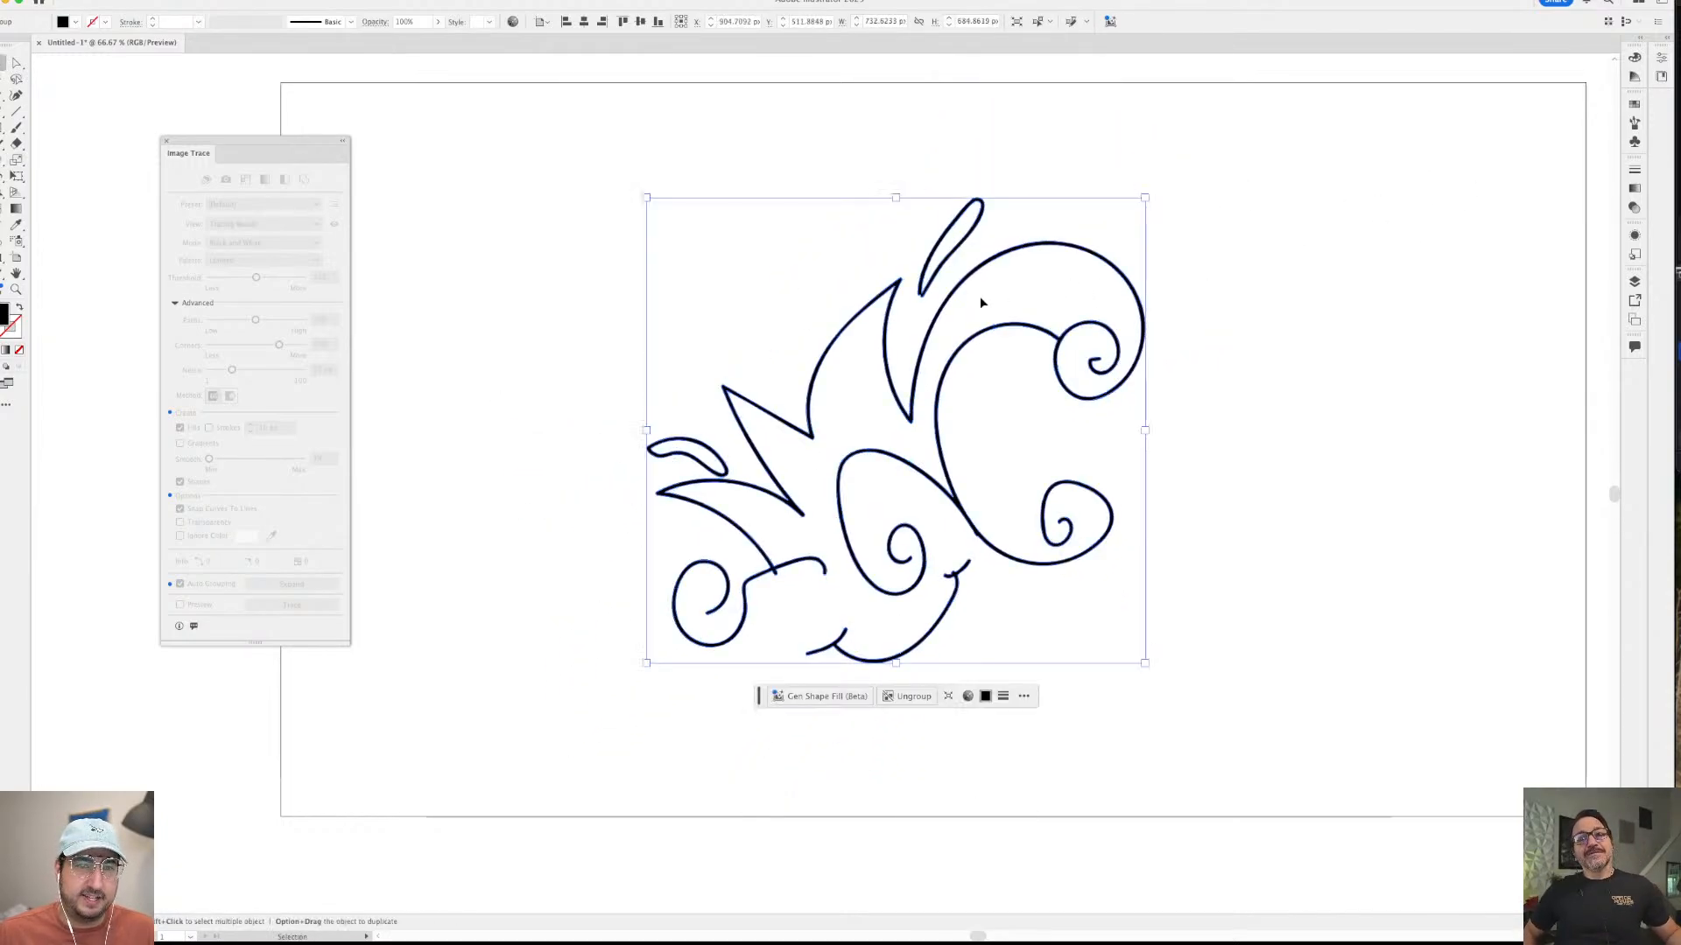
{"action": "mouse_move", "coordinate": [982, 321]}
{"action": "left_mouse_down"}
{"action": "mouse_move", "coordinate": [958, 275]}
{"action": "mouse_move", "coordinate": [1007, 310]}
{"action": "left_mouse_up"}
{"action": "left_click", "coordinate": [1359, 385]}
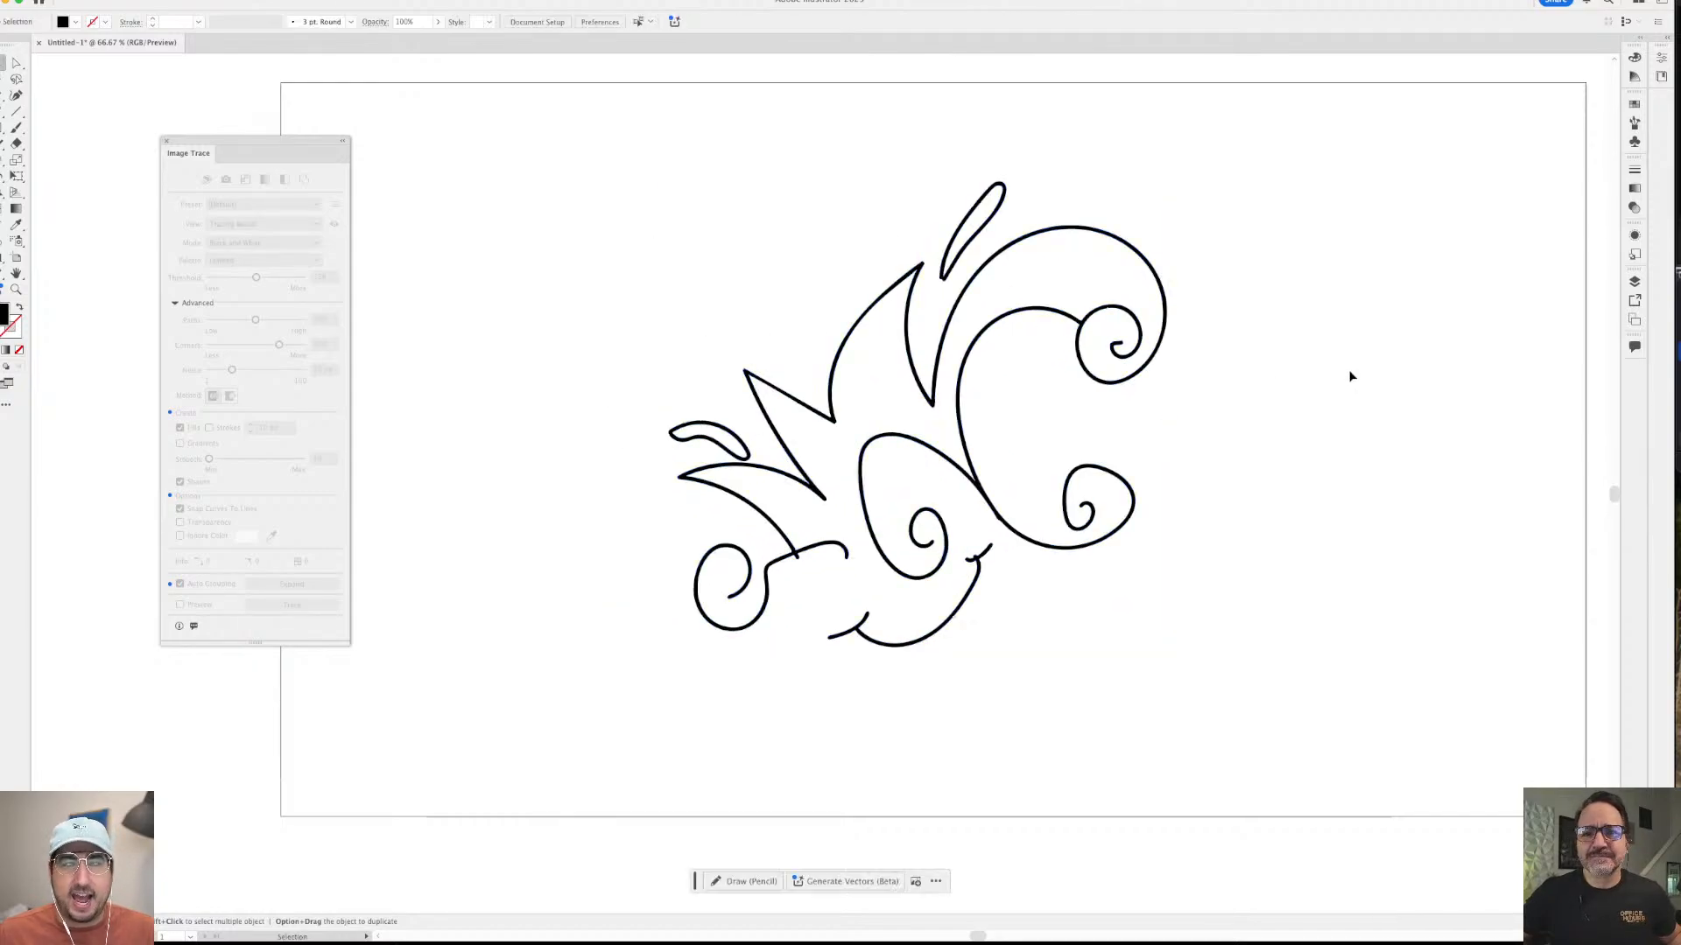
- Enlarge the tilted scribble slightly to about 842 px wide
{"action": "left_click_drag", "start_coordinate": [770, 174], "coordinate": [1339, 318]}
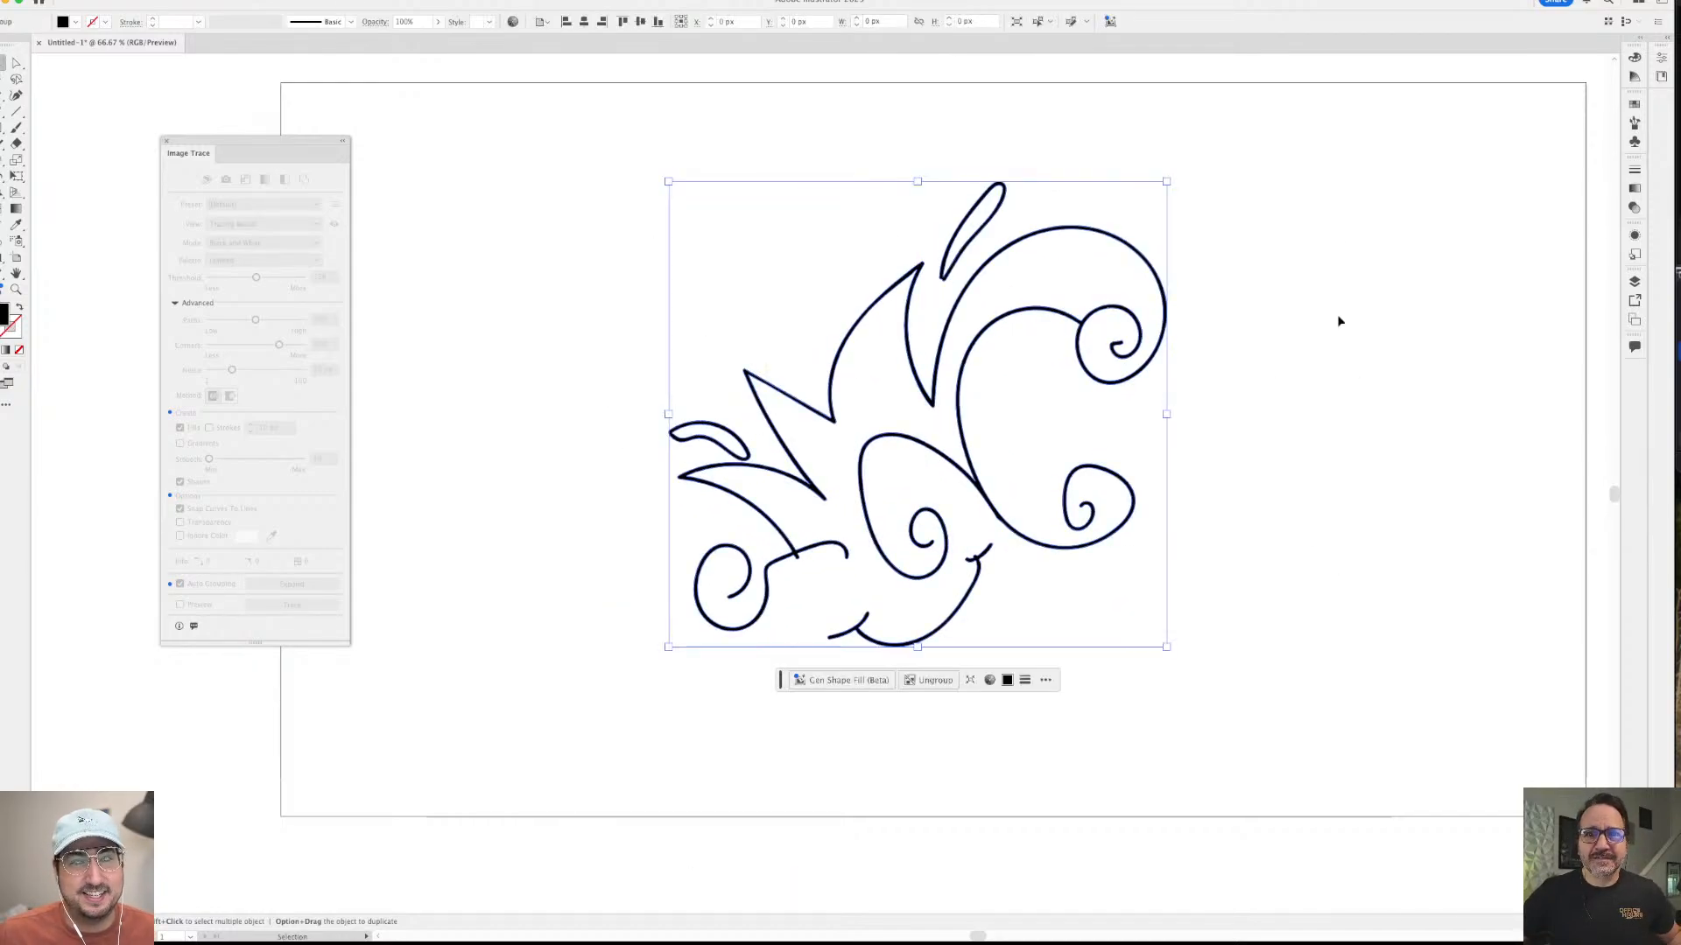
{"action": "key", "text": "s"}
{"action": "left_click_drag", "start_coordinate": [1269, 180], "coordinate": [1308, 148]}
{"action": "key", "text": "v"}
{"action": "left_click", "coordinate": [1265, 330]}
- Place a duplicate of the tilted scribble beside the artboard's right edge, level with the original
{"action": "scroll", "coordinate": [1265, 330], "scroll_direction": "down", "scroll_amount": 2}
{"action": "scroll", "coordinate": [1265, 330], "scroll_direction": "right", "scroll_amount": 2}
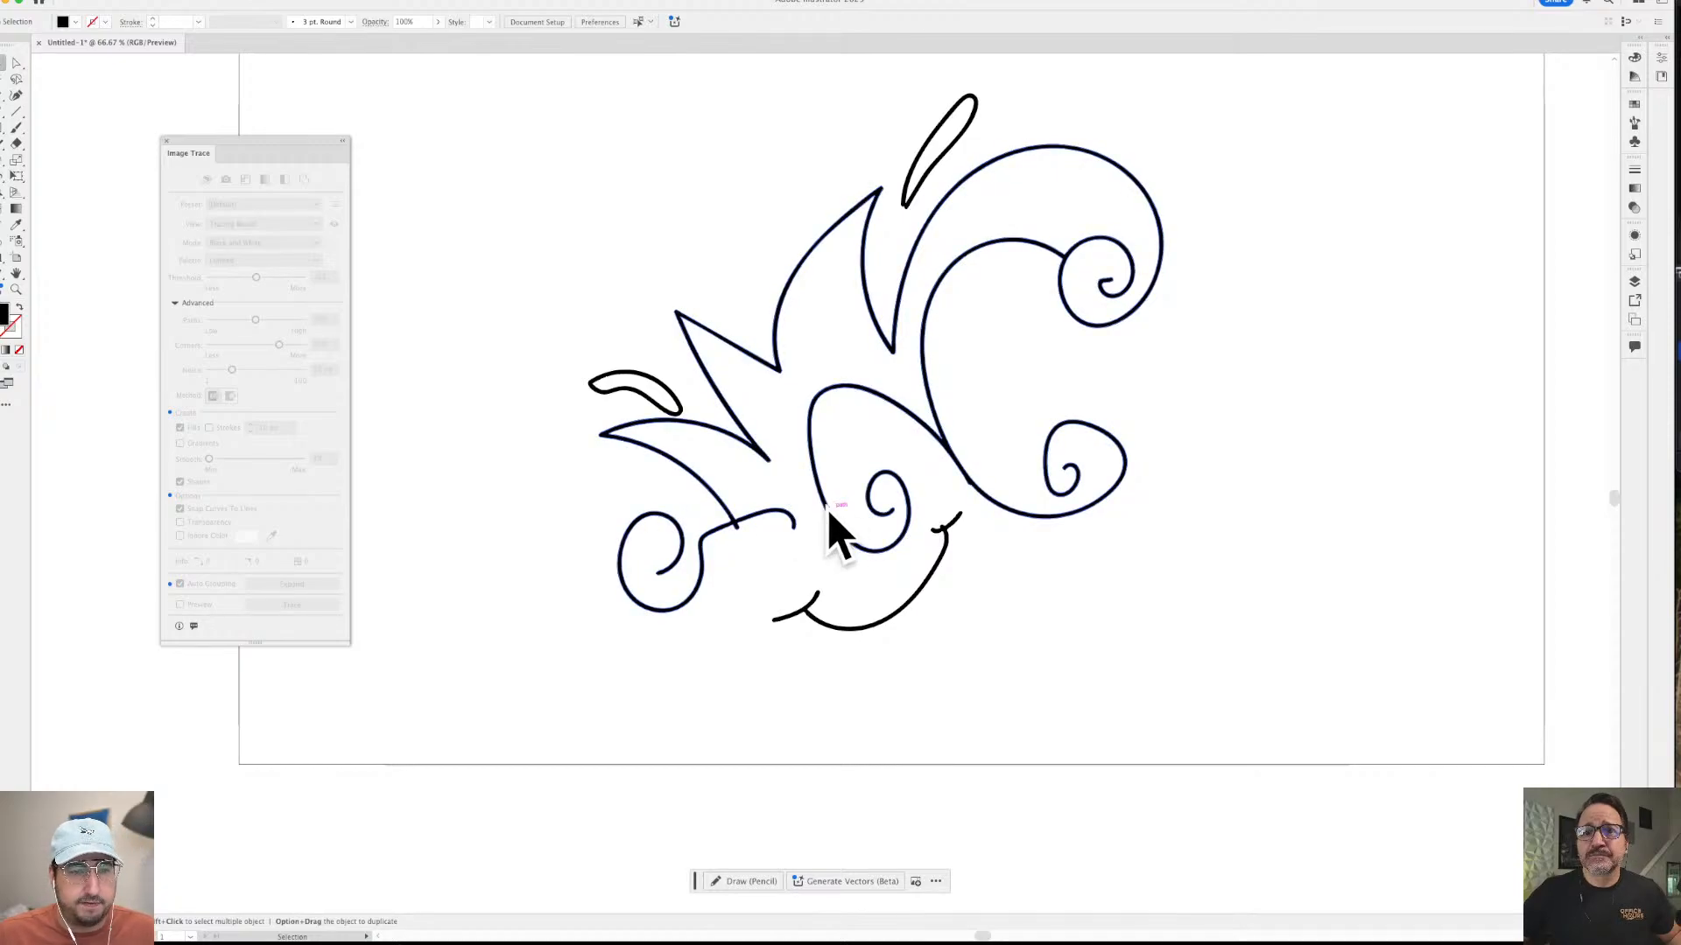
{"action": "left_click_drag", "start_coordinate": [836, 530], "coordinate": [901, 462]}
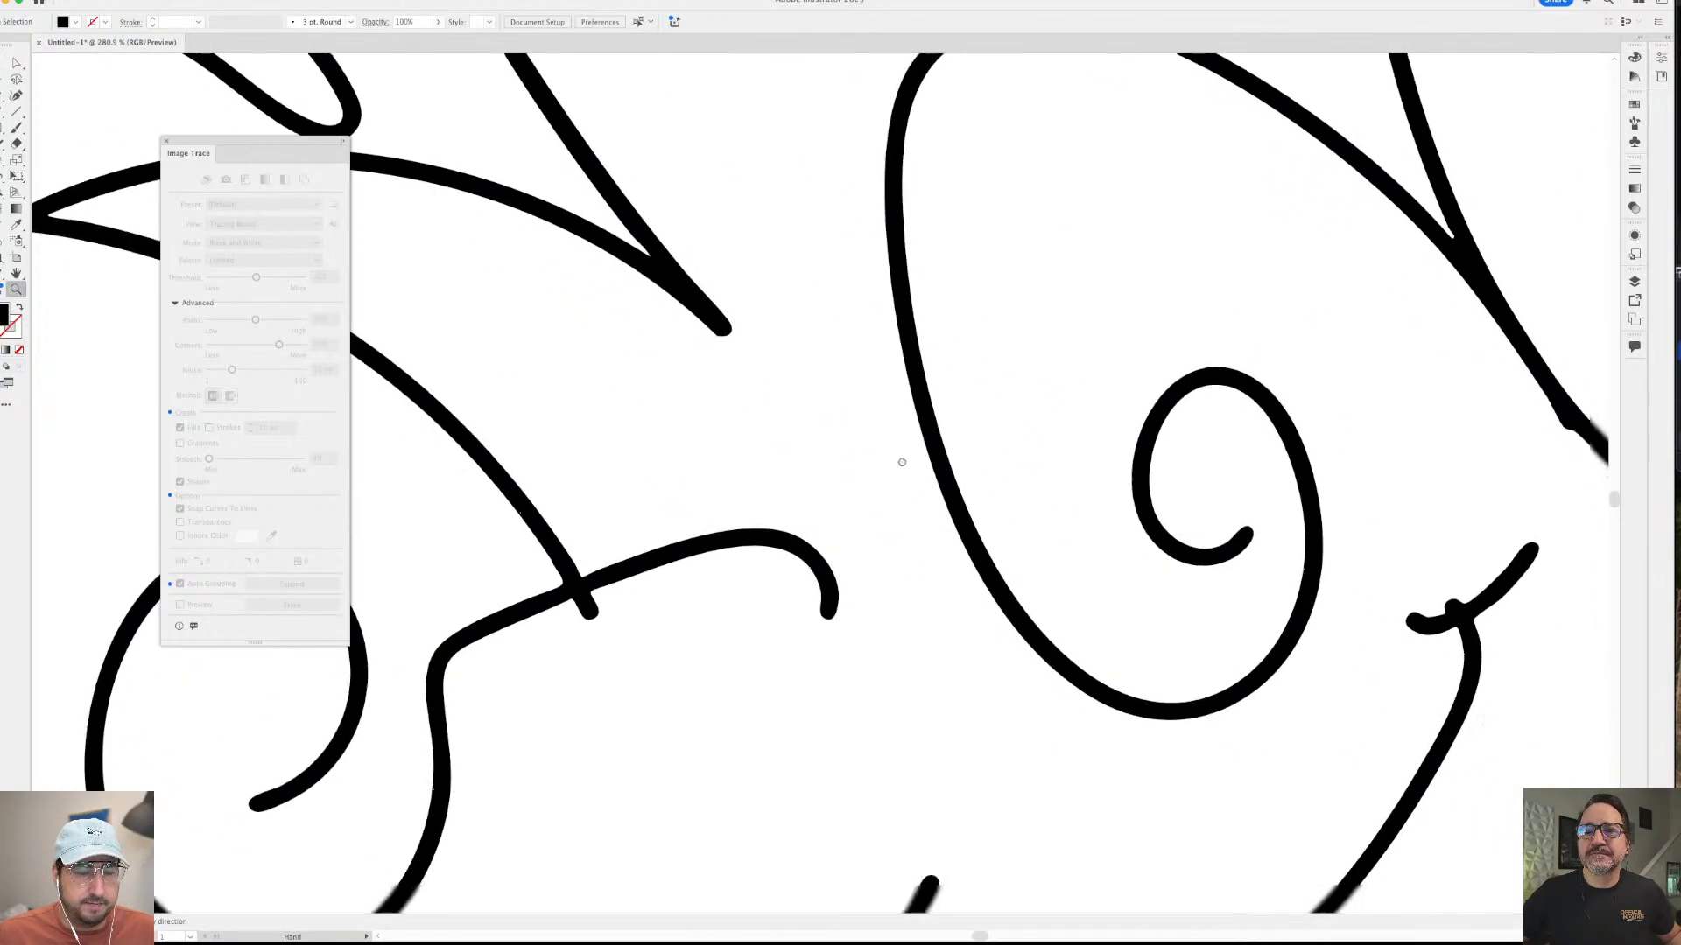
{"action": "scroll", "coordinate": [901, 462], "scroll_direction": "up", "scroll_amount": 3}
{"action": "key", "text": "v"}
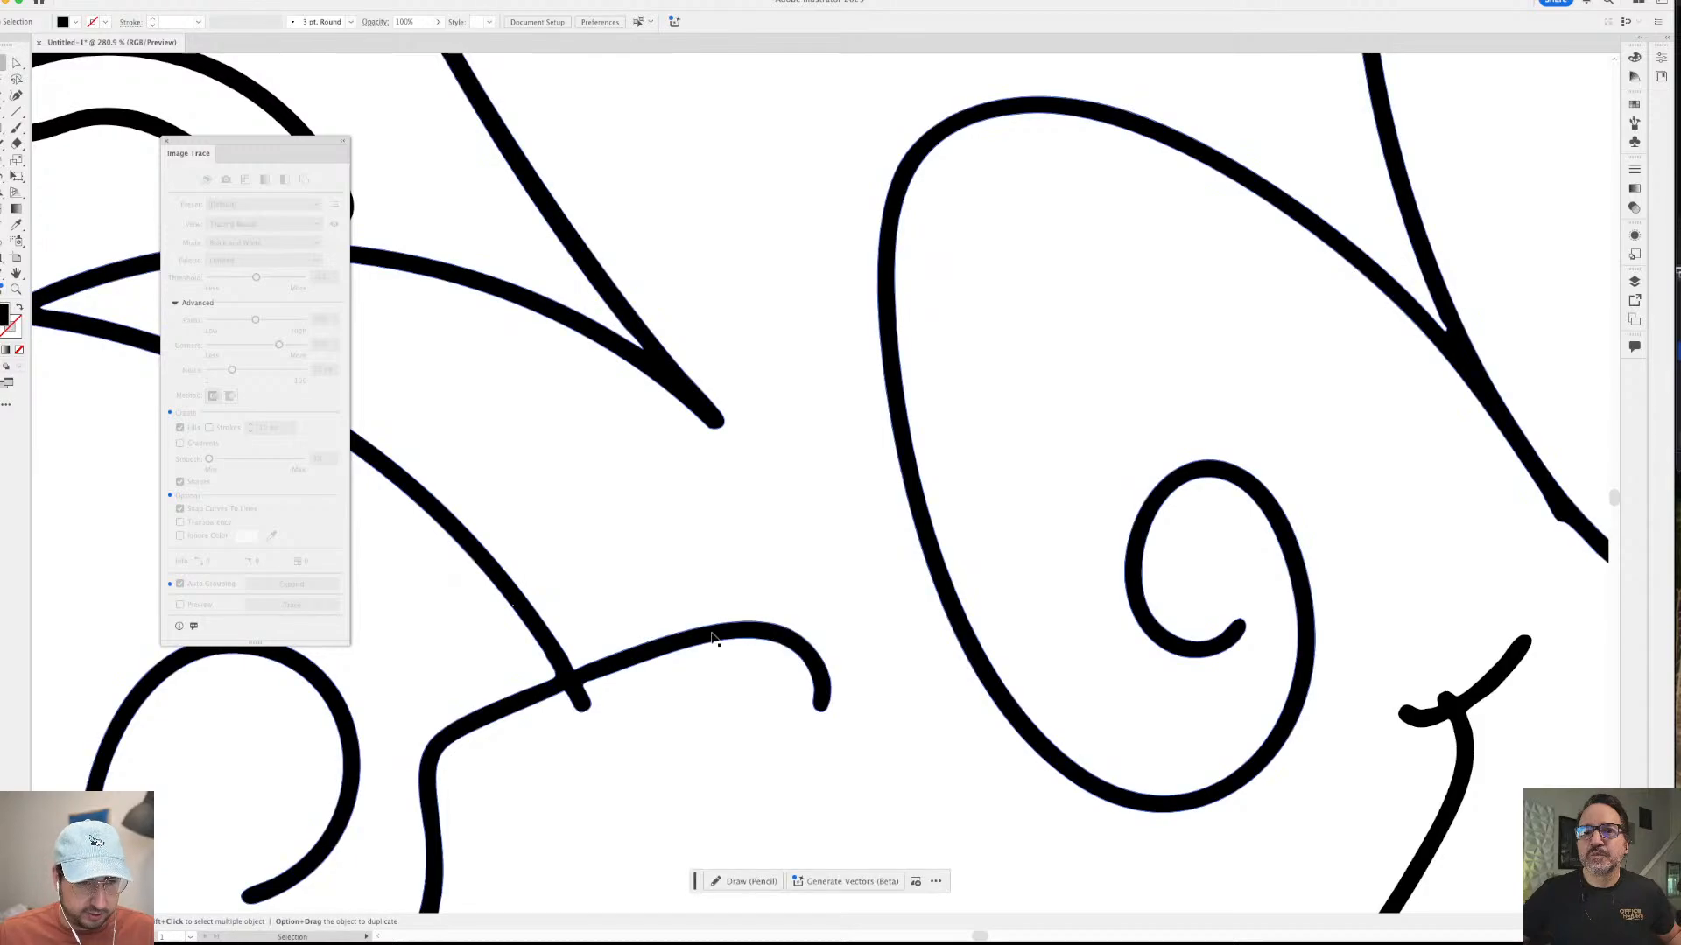
{"action": "left_click", "coordinate": [711, 637]}
{"action": "key", "text": "super+minus"}
{"action": "key", "text": "super+minus"}
{"action": "key", "text": "super+minus"}
{"action": "key", "text": "super+minus"}
{"action": "key", "text": "super+minus"}
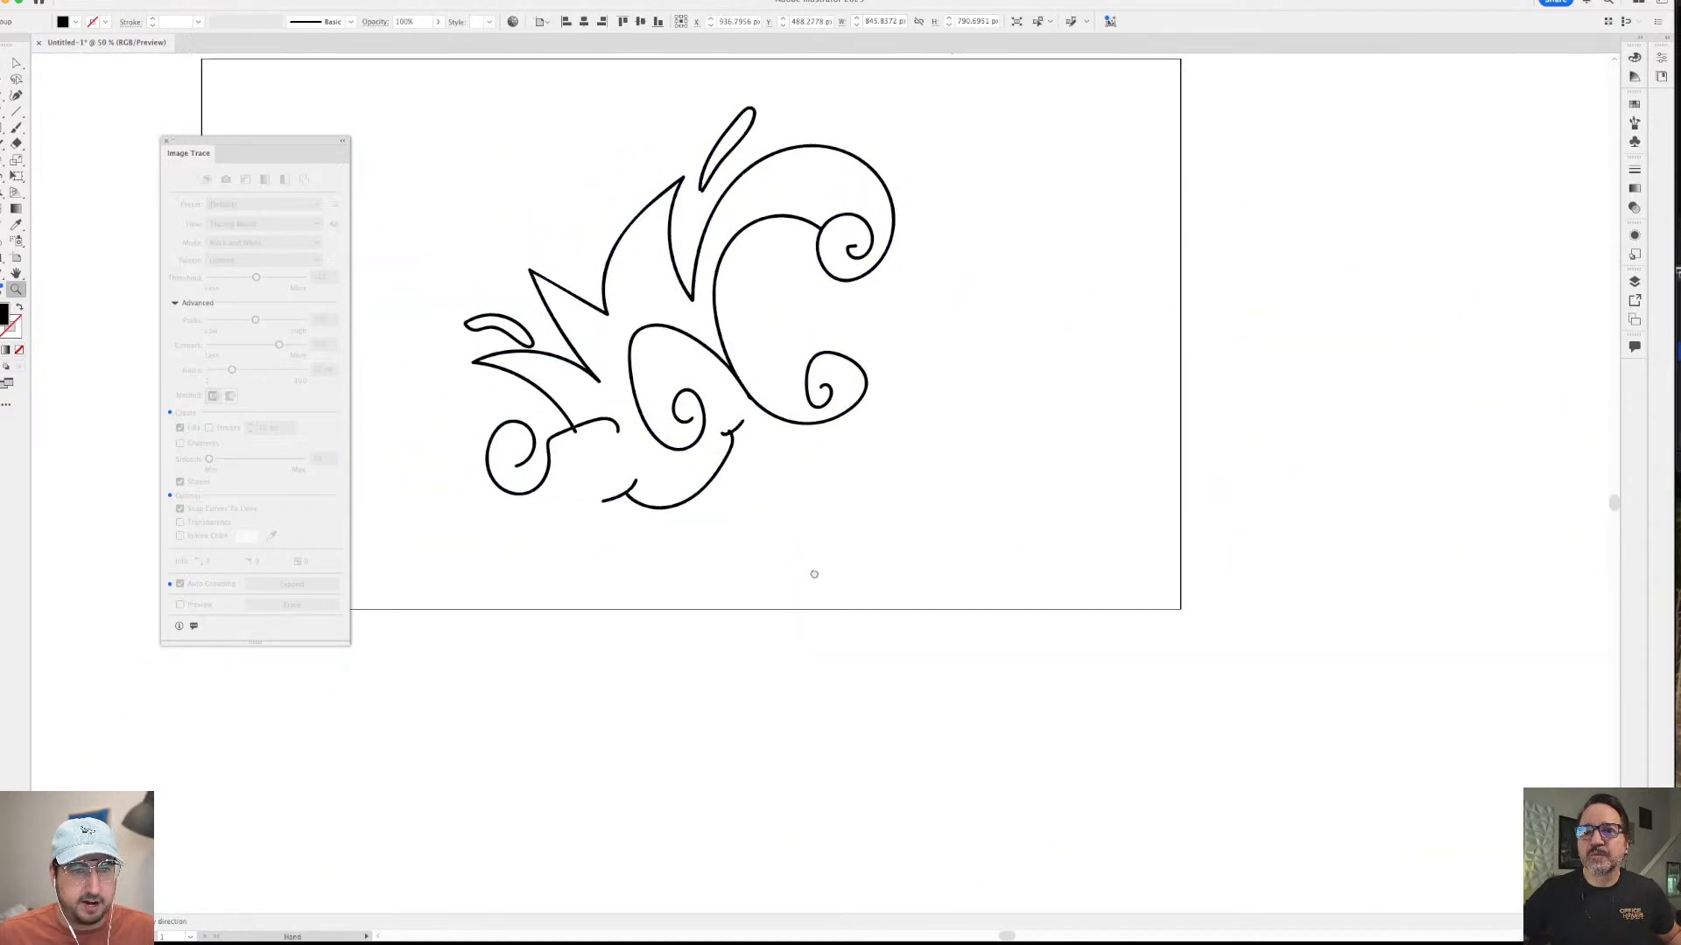
{"action": "scroll", "coordinate": [814, 574], "scroll_direction": "up", "scroll_amount": 3}
{"action": "left_click_drag", "start_coordinate": [748, 425], "coordinate": [1429, 429]}
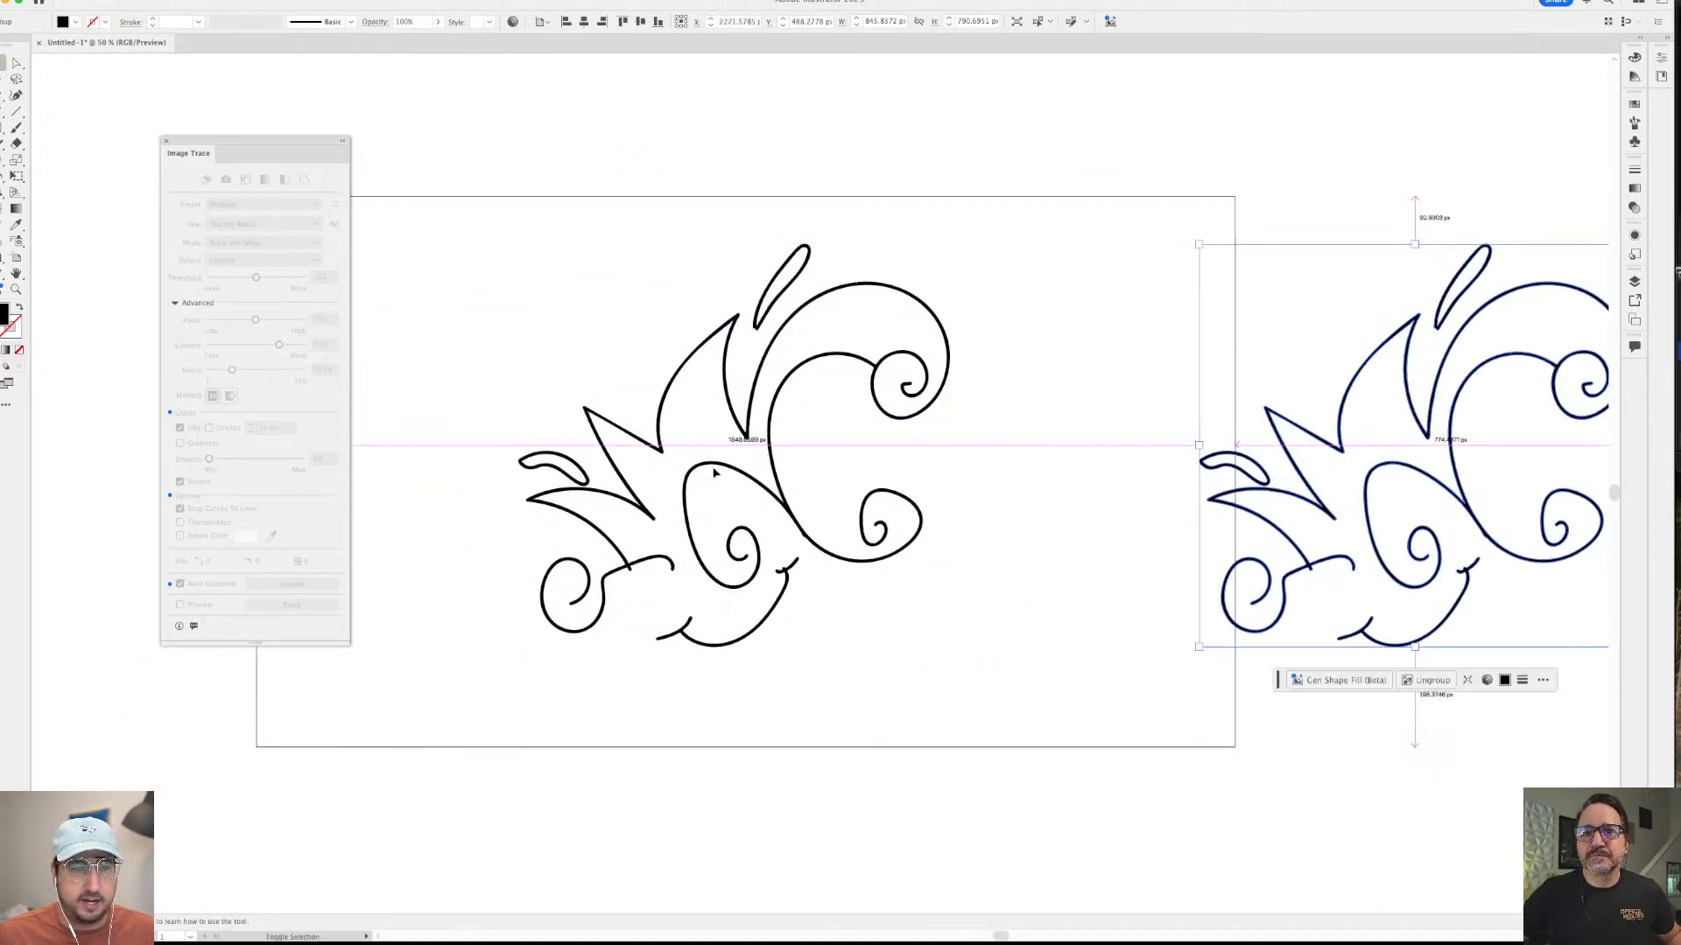
- Paint a short curved Paintbrush stroke joining the lower-left curl's arm to the central spiral loop of the original scribble
{"action": "scroll", "coordinate": [713, 473], "scroll_direction": "left", "scroll_amount": 5}
{"action": "key", "text": "m"}
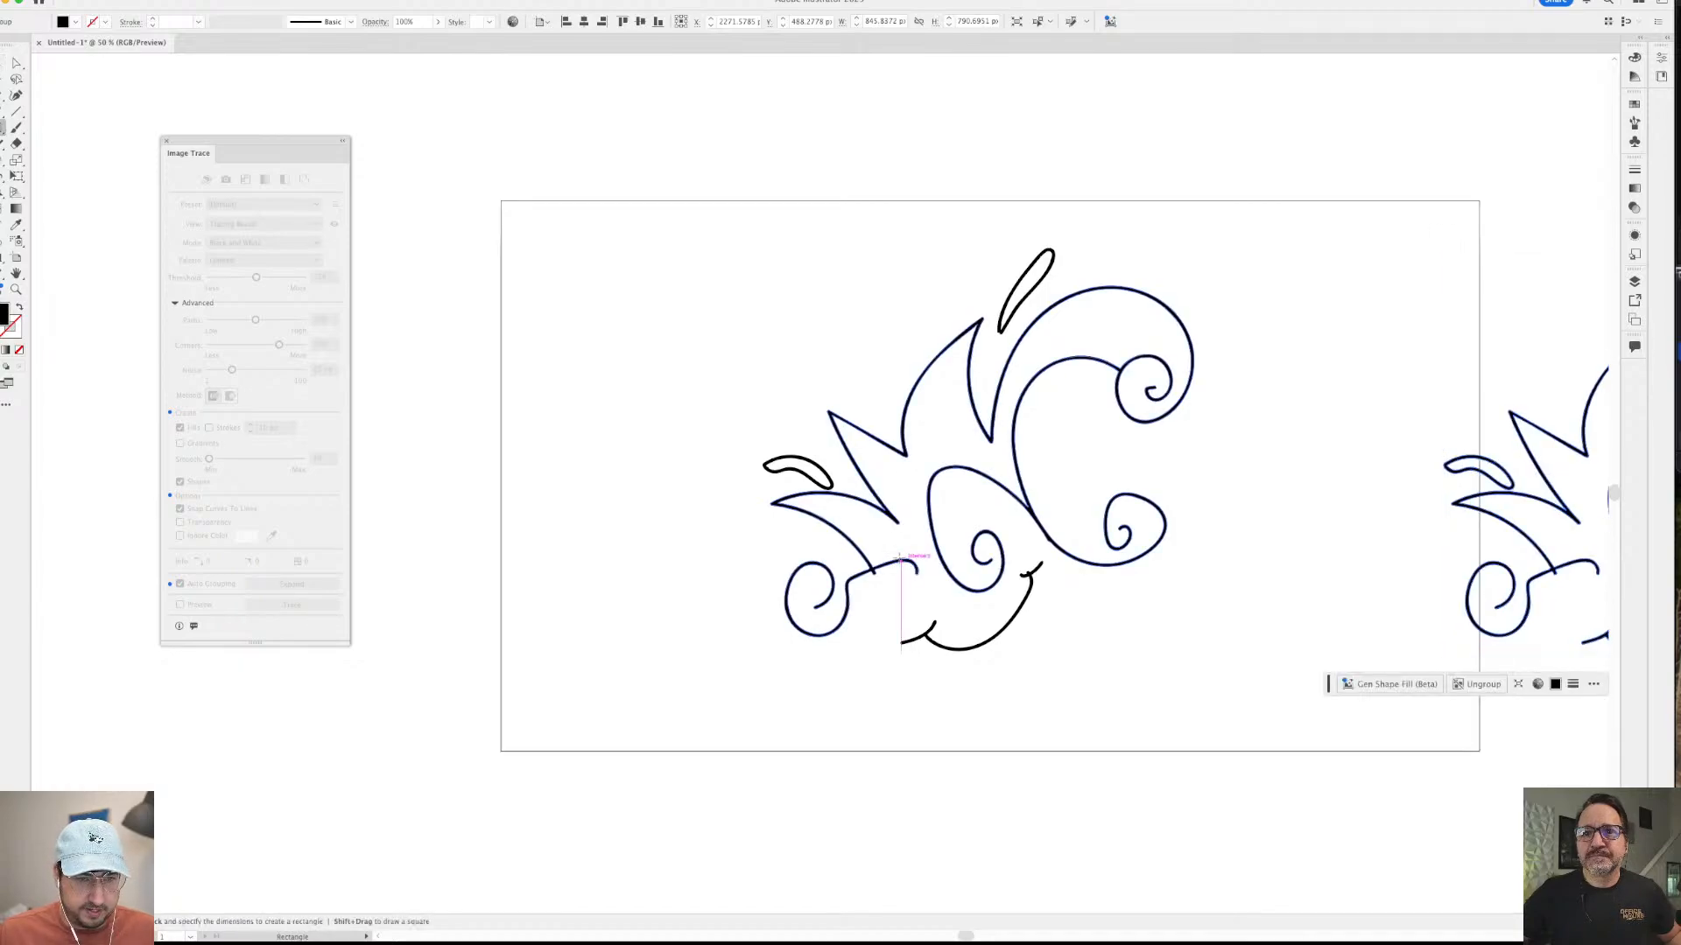
{"action": "key", "text": "z"}
{"action": "left_click", "coordinate": [902, 556]}
{"action": "left_click", "coordinate": [771, 534]}
{"action": "left_click", "coordinate": [647, 509]}
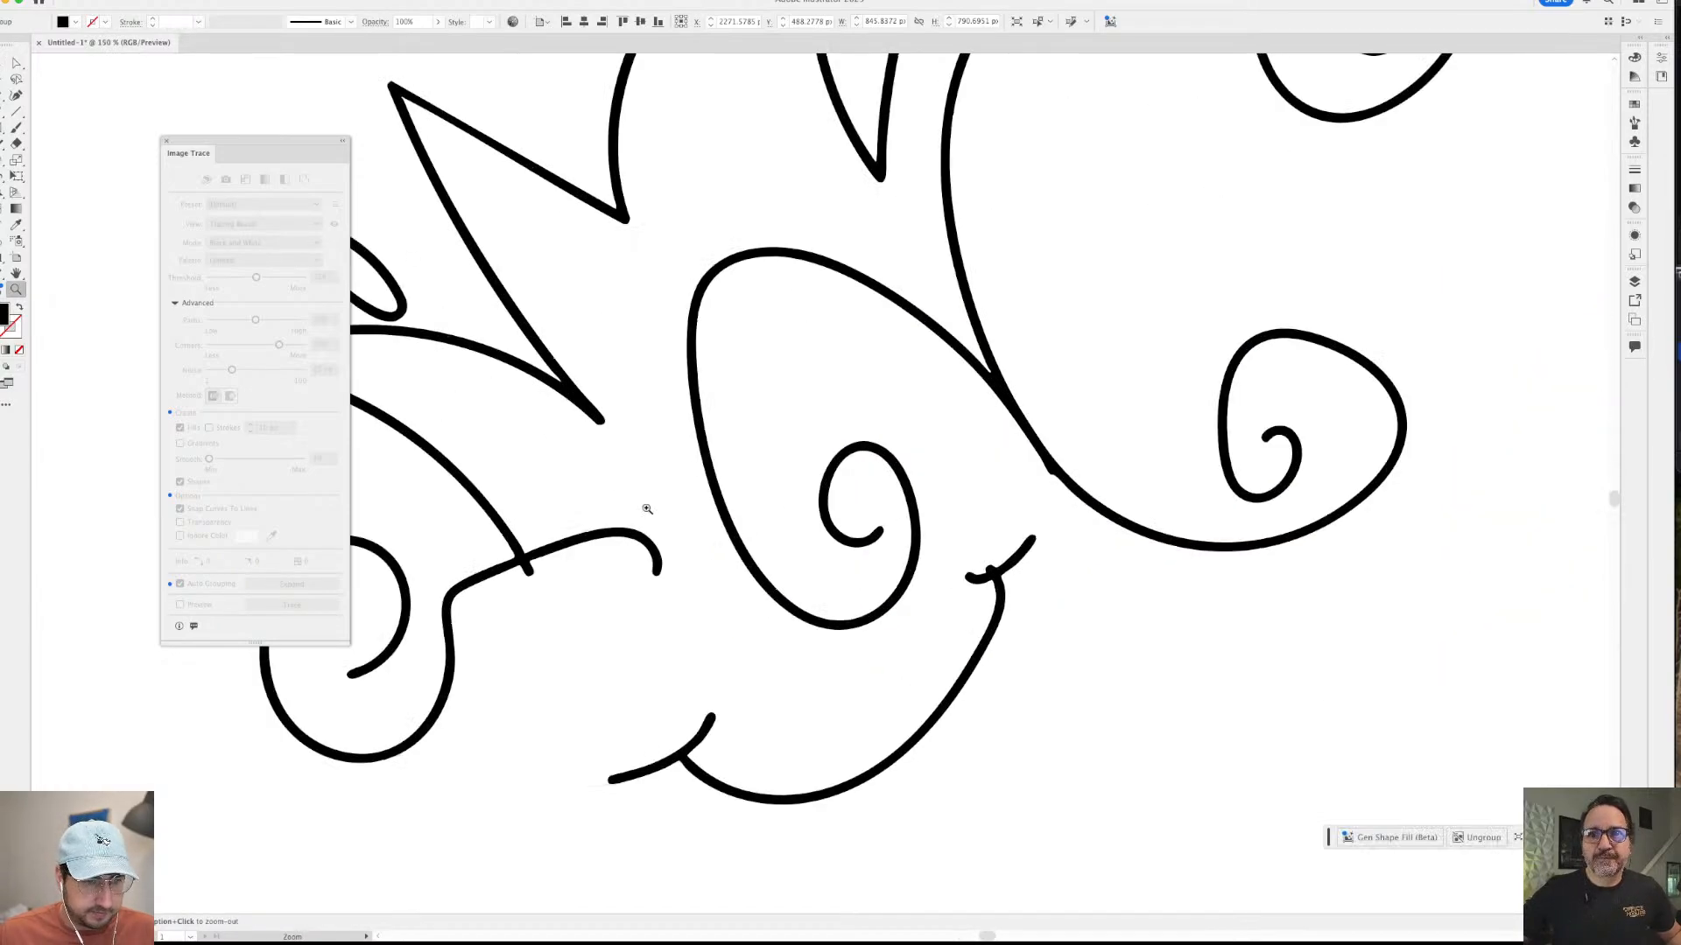
{"action": "key", "text": "b"}
{"action": "left_click_drag", "start_coordinate": [619, 529], "coordinate": [716, 493]}
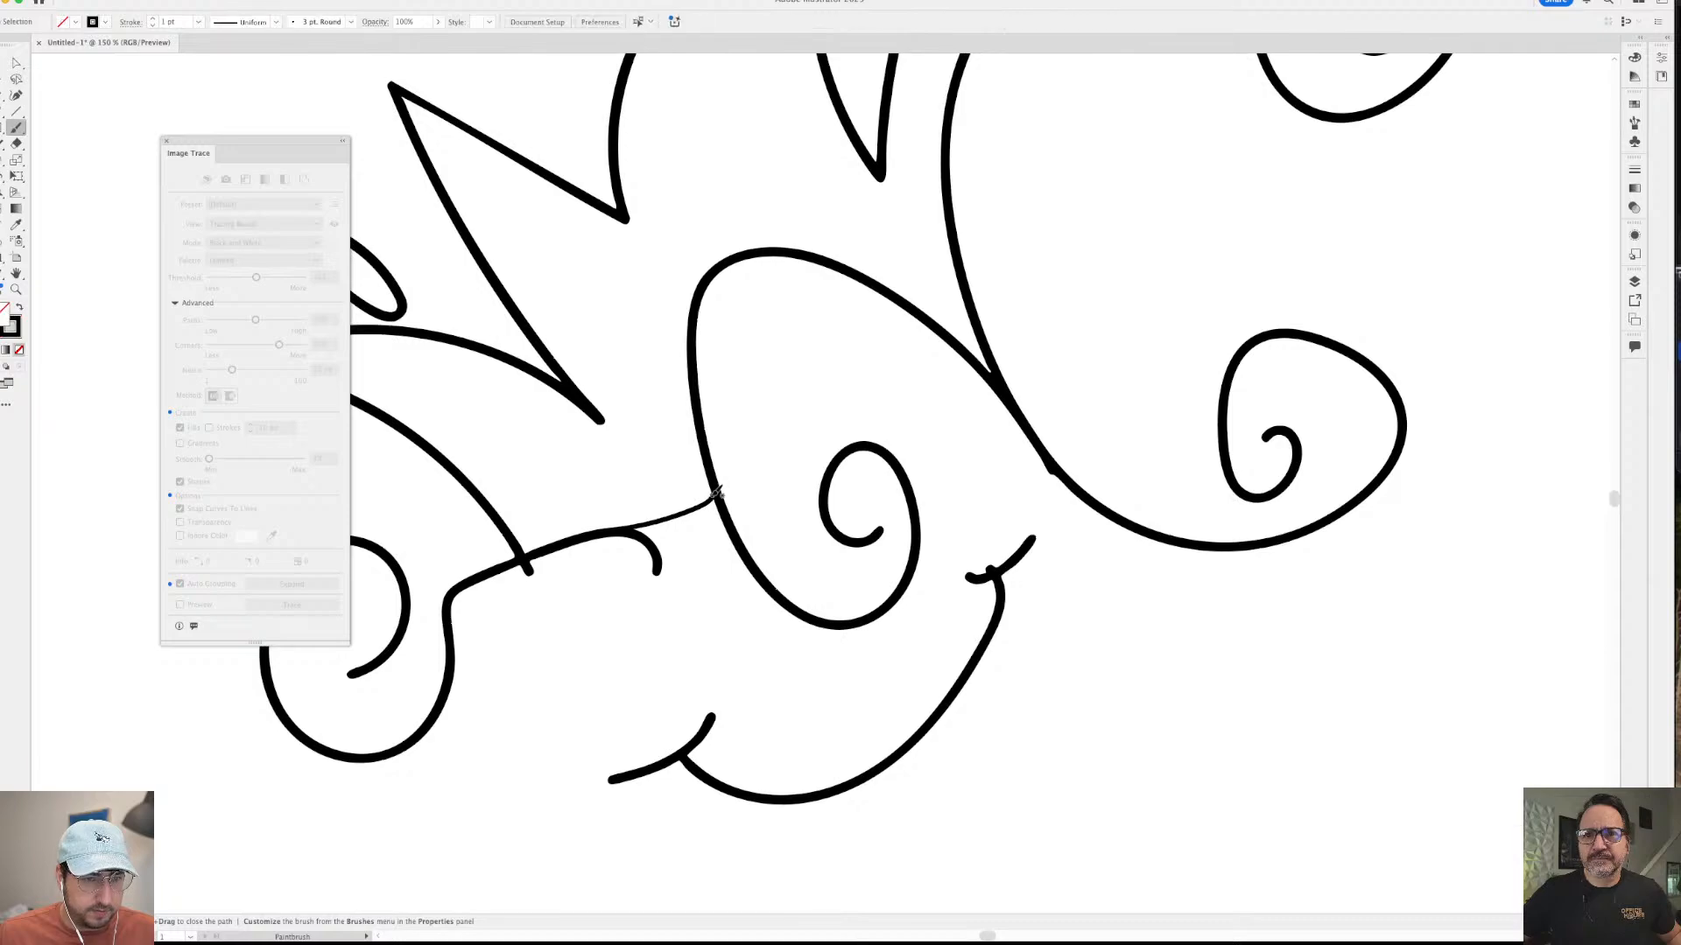
- Expand the appearance of the original scribble and its new connecting stroke, and unite them with Pathfinder
{"action": "key", "text": "v"}
{"action": "key", "text": "super+a"}
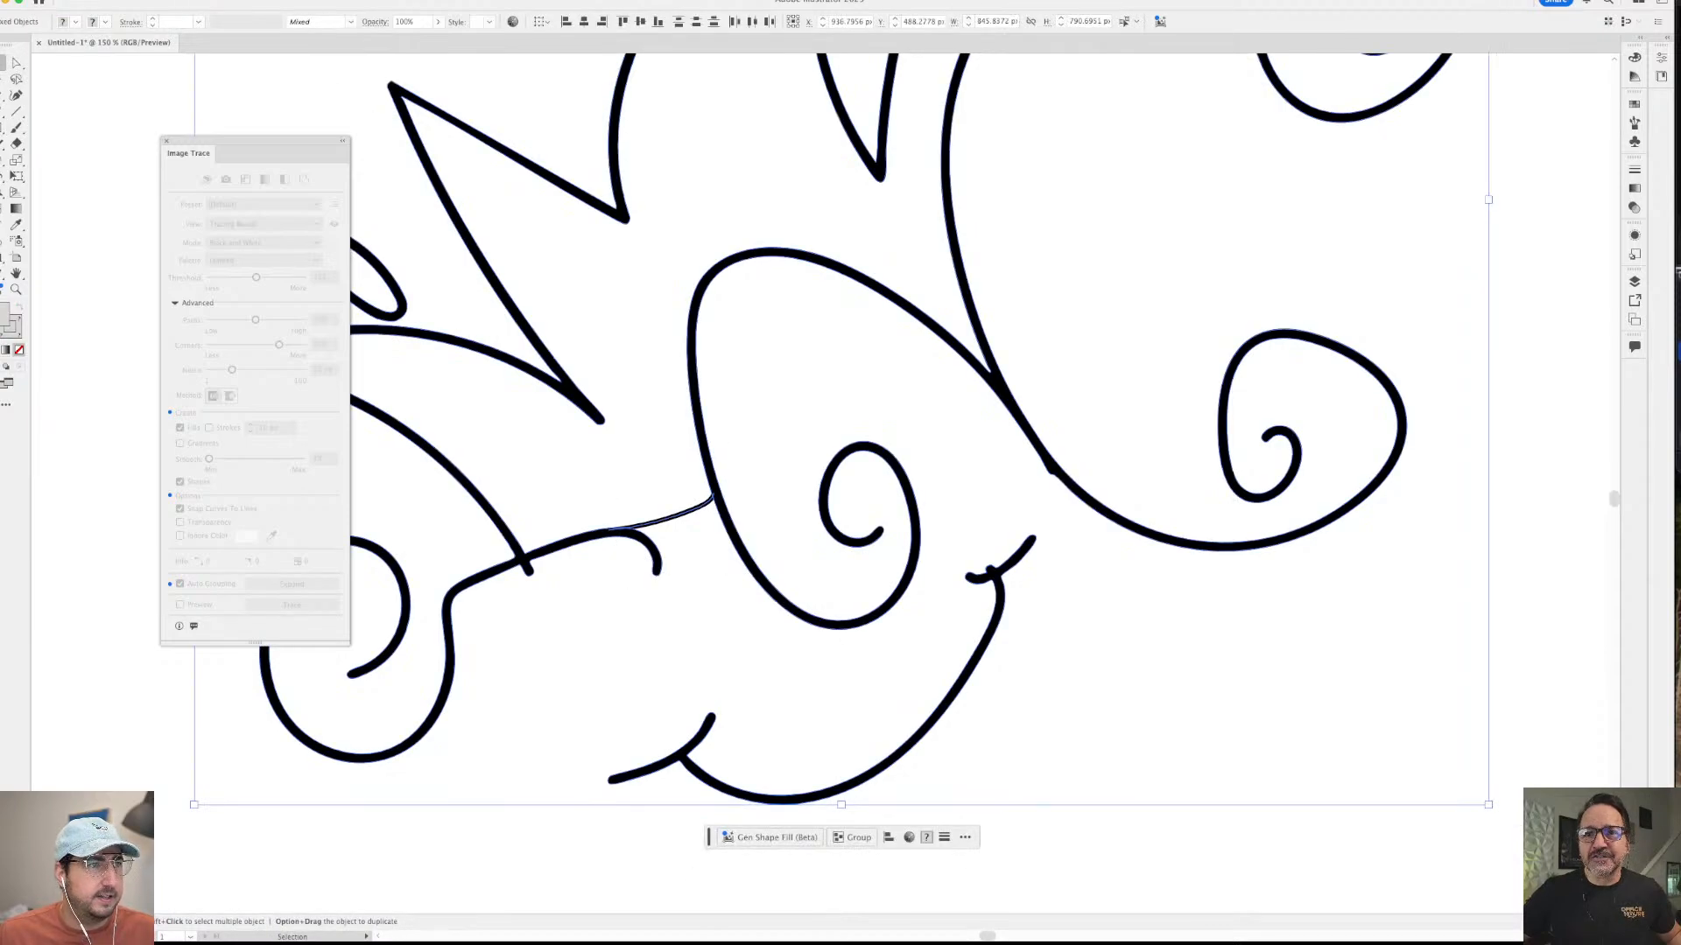
{"action": "left_click", "coordinate": [154, 2]}
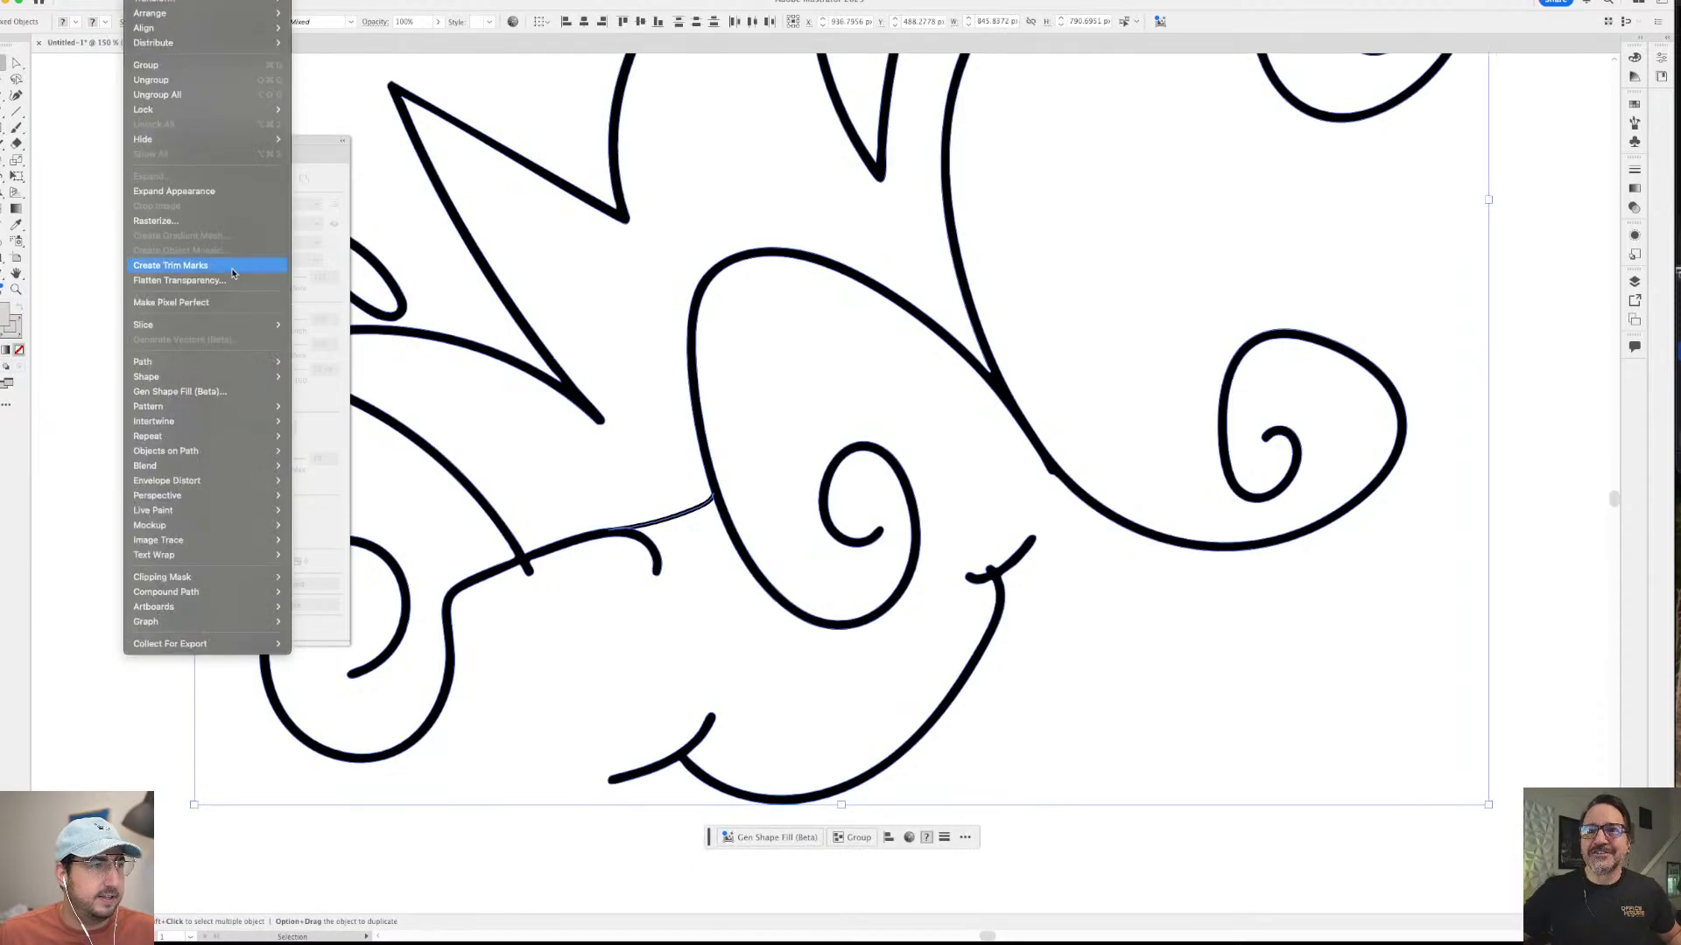
{"action": "left_click", "coordinate": [199, 196]}
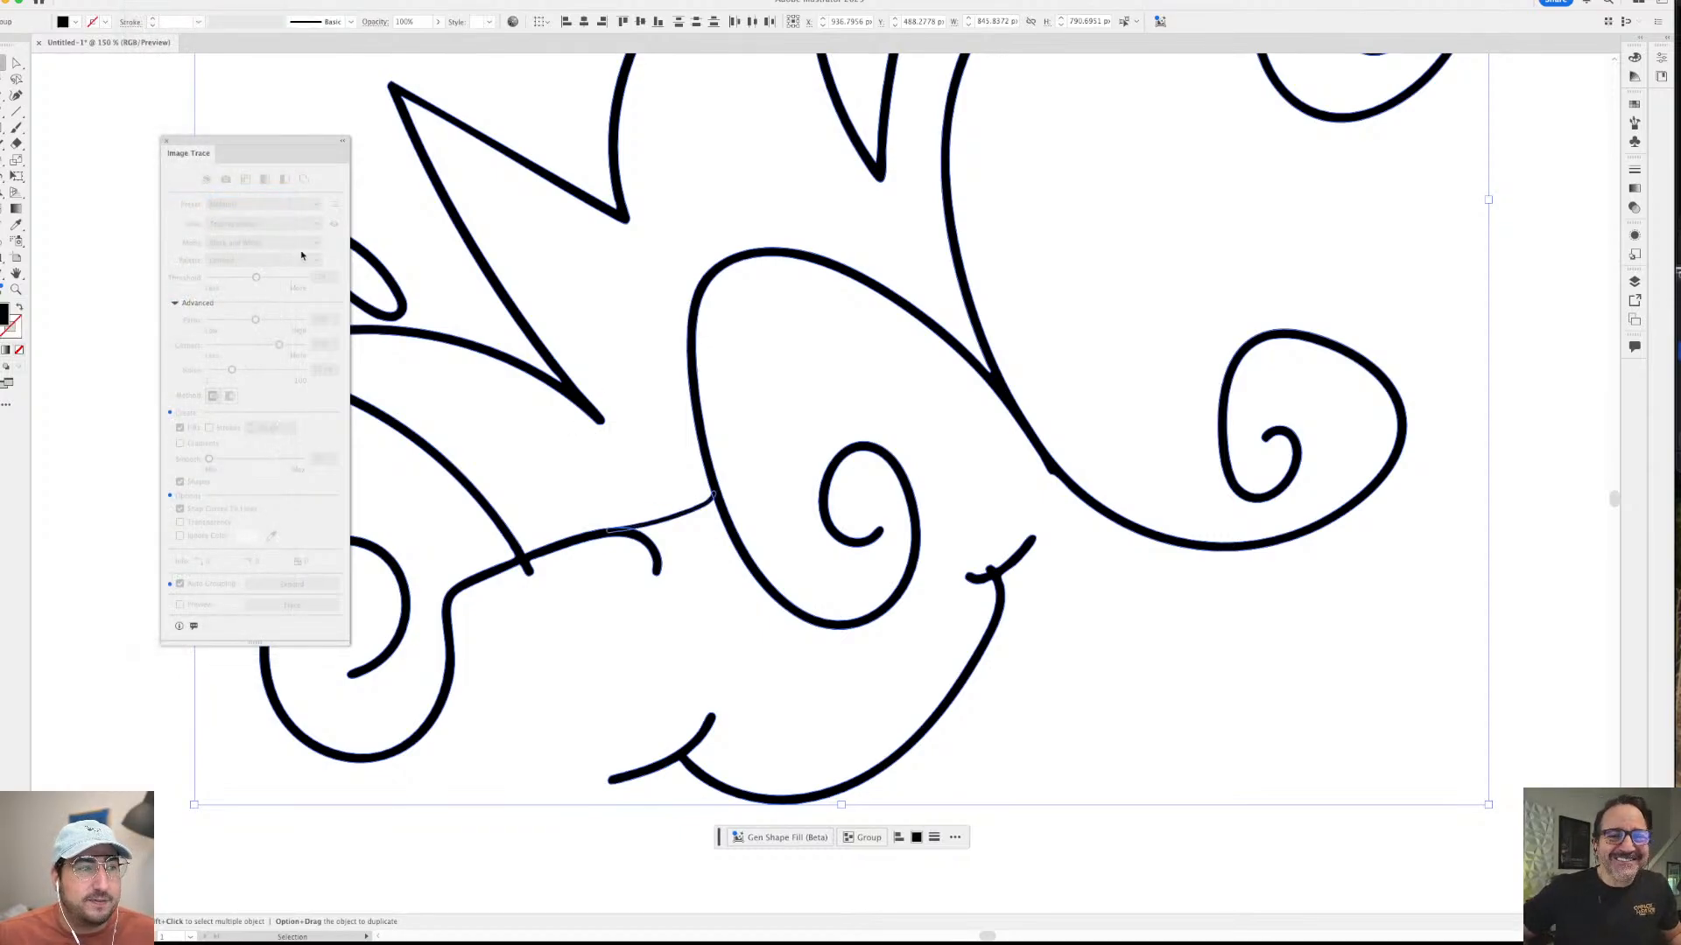
{"action": "left_click", "coordinate": [325, 4]}
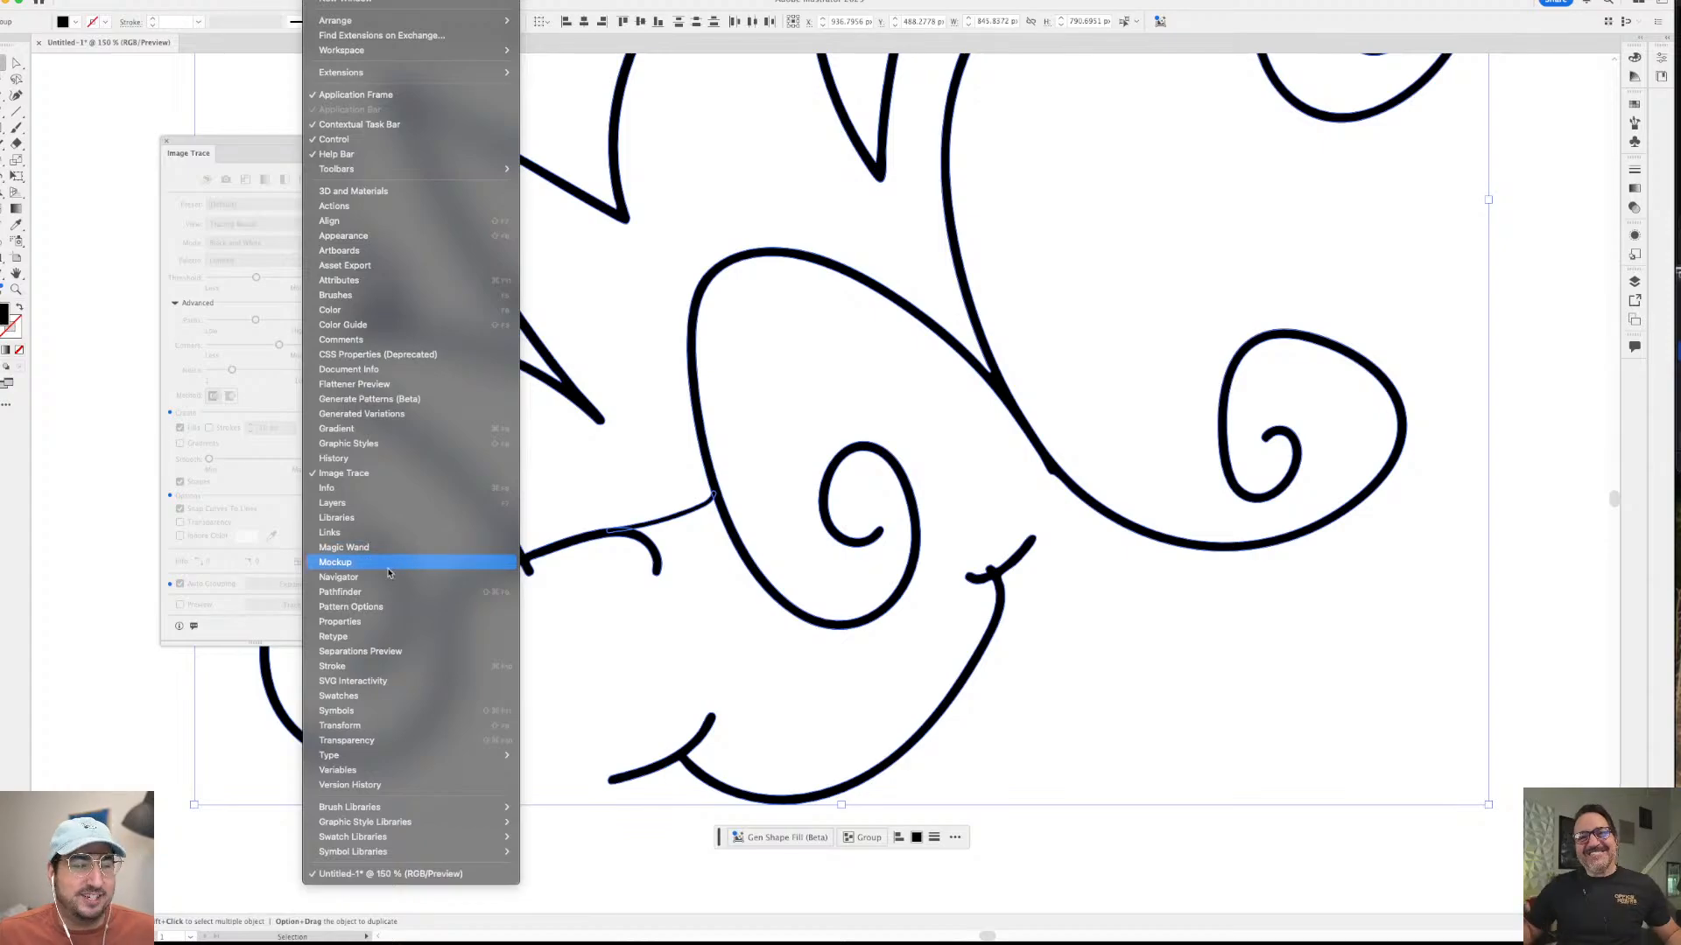
{"action": "left_click", "coordinate": [376, 593]}
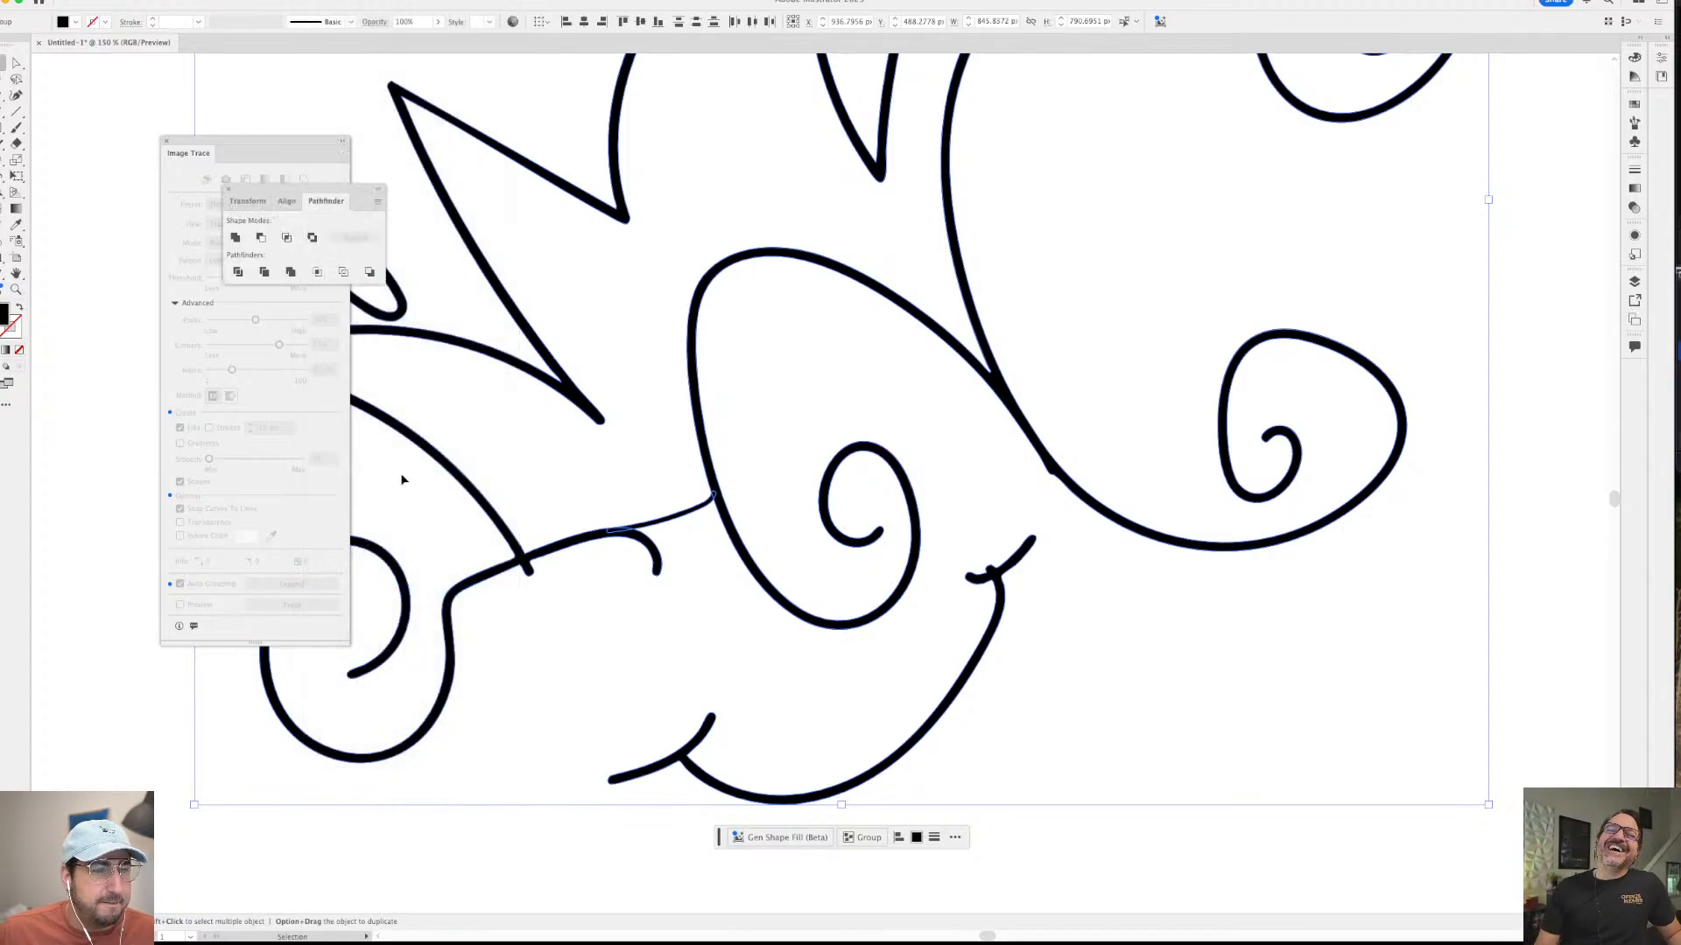
{"action": "left_click", "coordinate": [235, 238]}
{"action": "left_click", "coordinate": [661, 488]}
- Place a duplicate of the united scribble over the artboard's upper-right corner, and move the original into the artboard's left half
{"action": "key", "text": "z"}
{"action": "left_click", "coordinate": [815, 470], "text": "alt"}
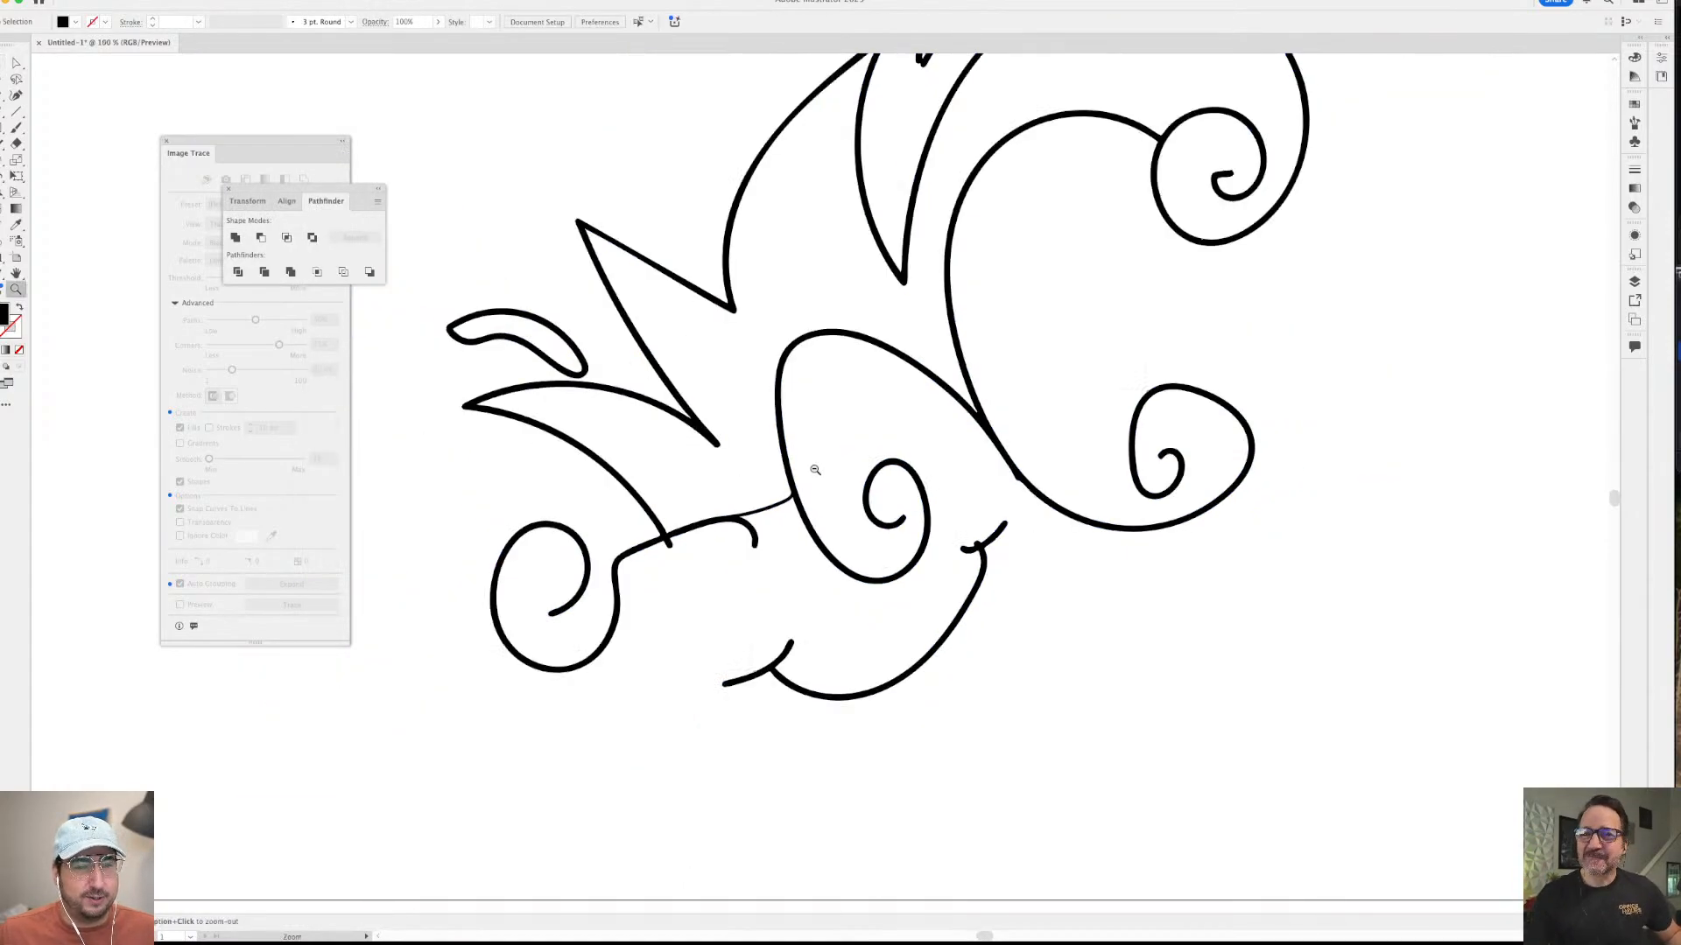
{"action": "left_click_drag", "start_coordinate": [815, 470], "coordinate": [805, 663]}
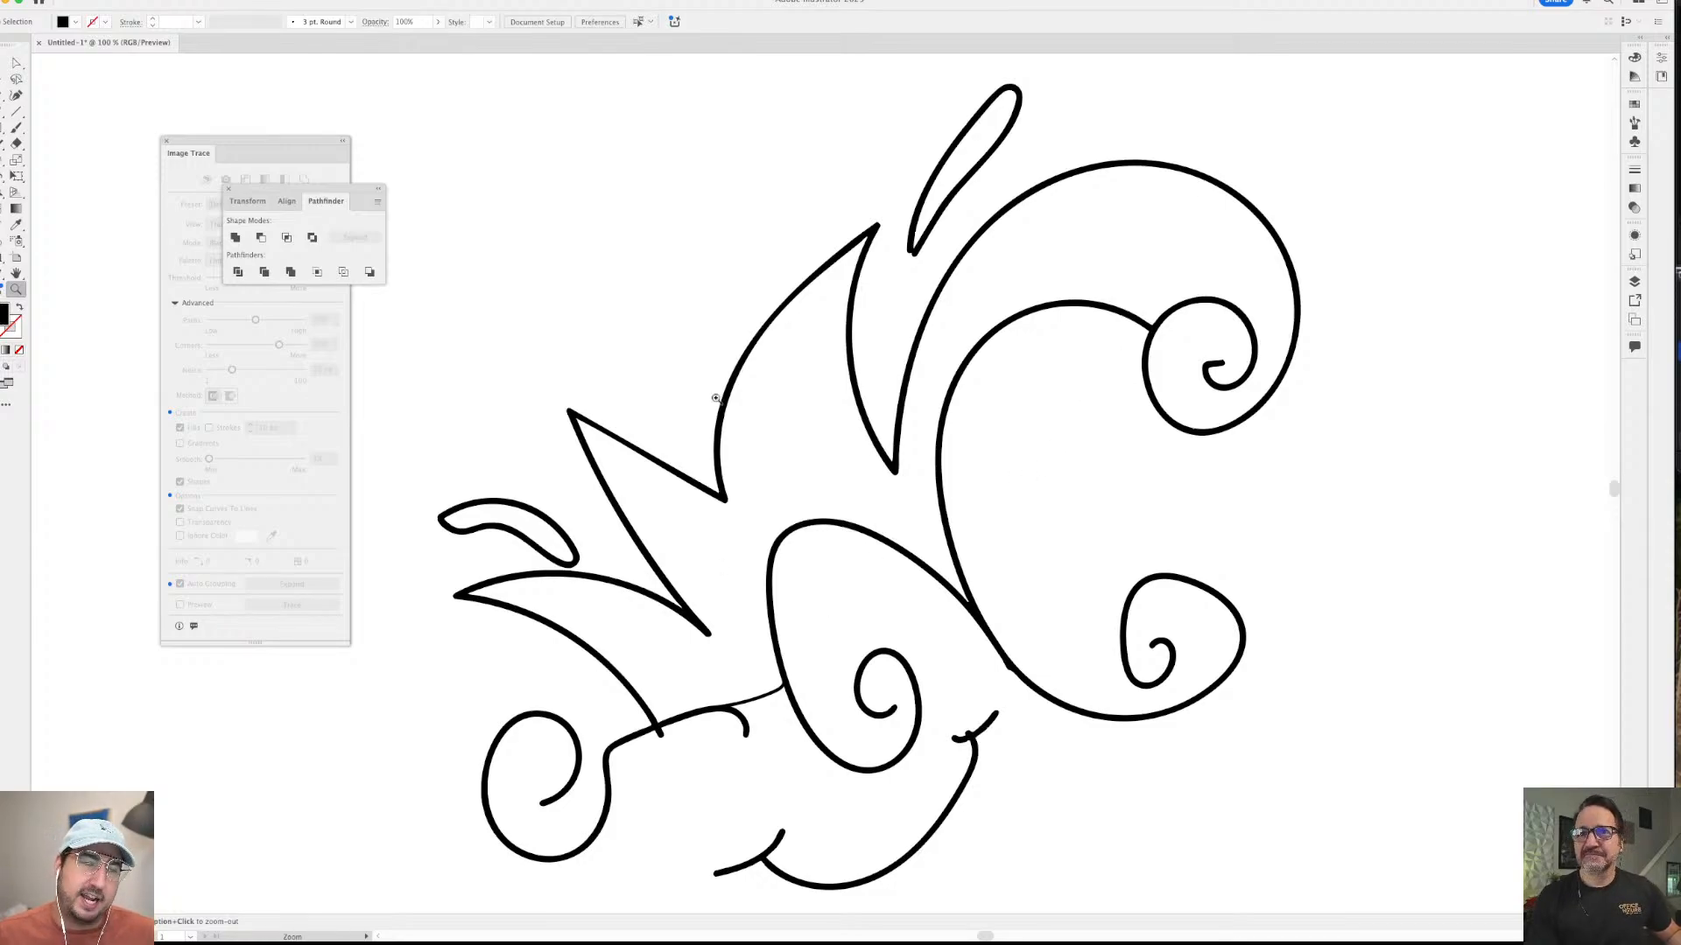
{"action": "key", "text": "v"}
{"action": "left_click", "coordinate": [954, 505]}
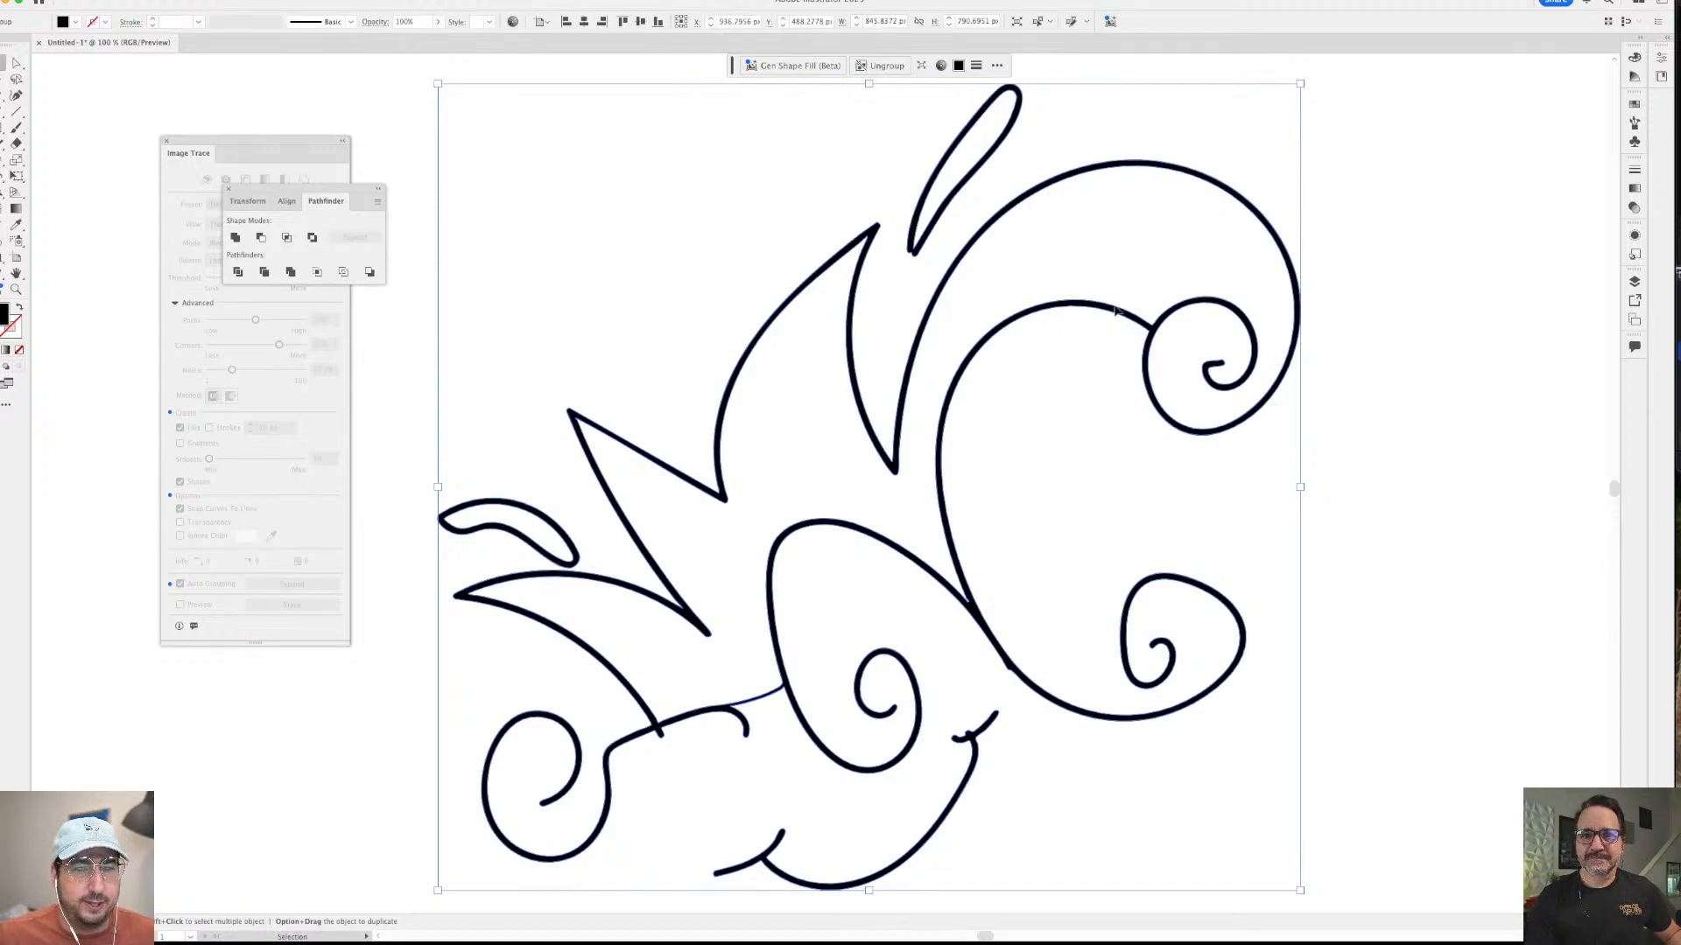
{"action": "left_click", "coordinate": [749, 280]}
{"action": "key", "text": "m"}
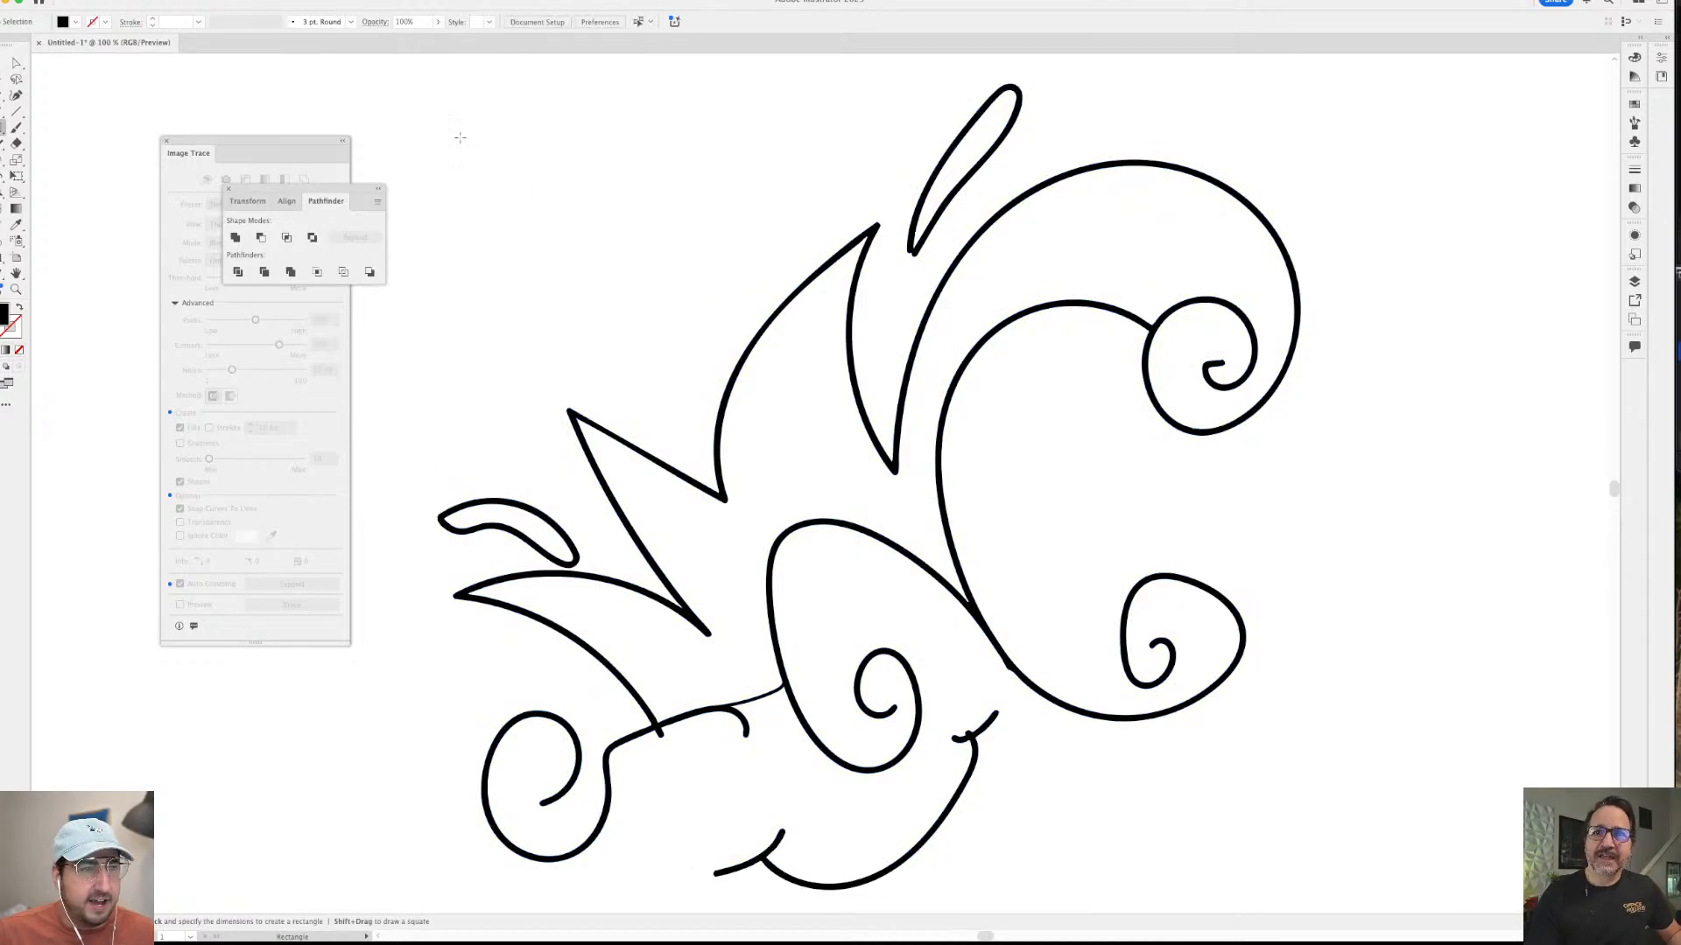
{"action": "key", "text": "super+minus"}
{"action": "left_click_drag", "start_coordinate": [774, 490], "coordinate": [1149, 533]}
{"action": "key", "text": "super+minus"}
{"action": "left_click_drag", "start_coordinate": [1012, 497], "coordinate": [1094, 557]}
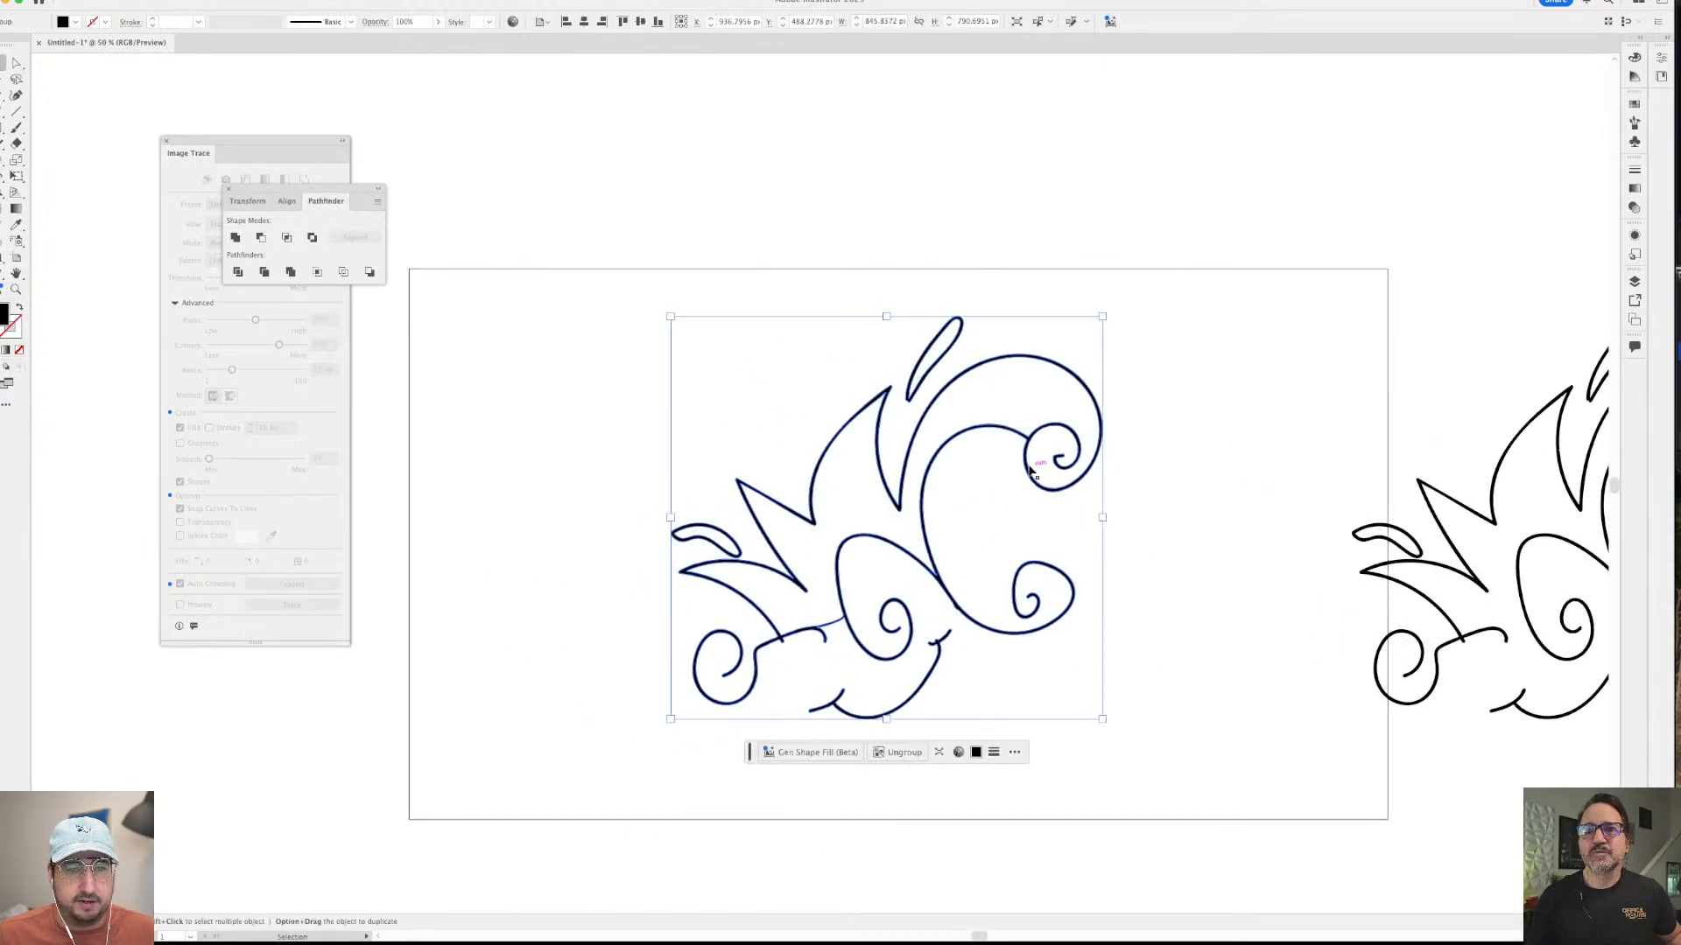
{"action": "left_click_drag", "start_coordinate": [1031, 461], "coordinate": [1568, 114]}
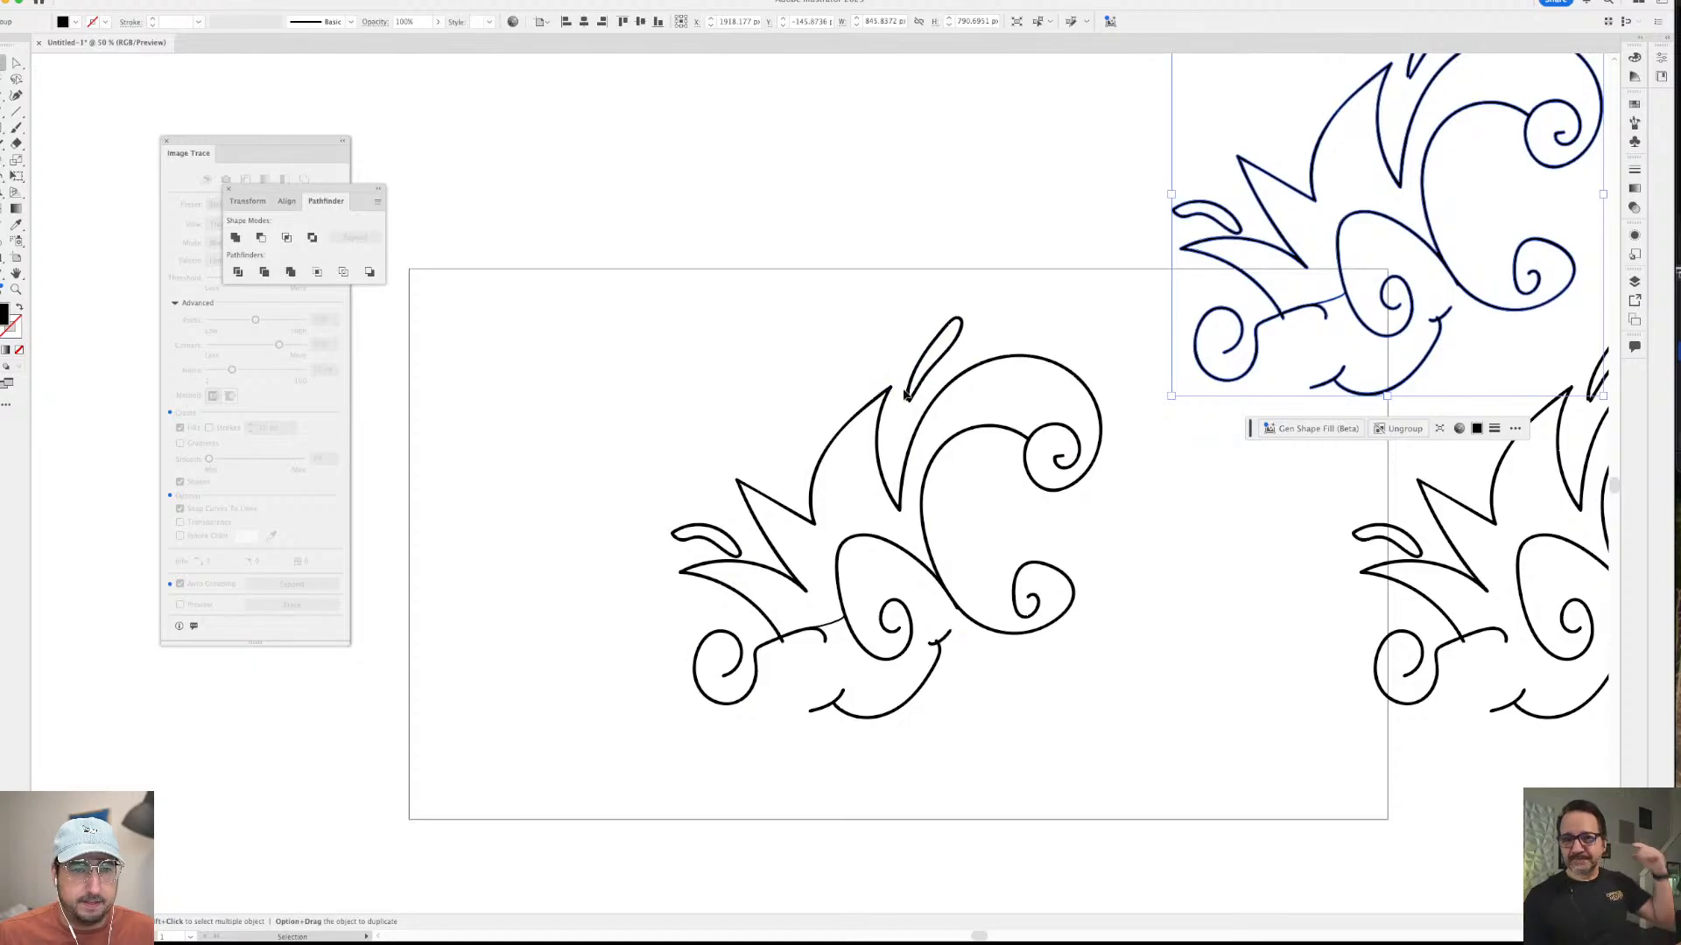
{"action": "left_click", "coordinate": [905, 394]}
{"action": "left_click_drag", "start_coordinate": [905, 394], "coordinate": [738, 394]}
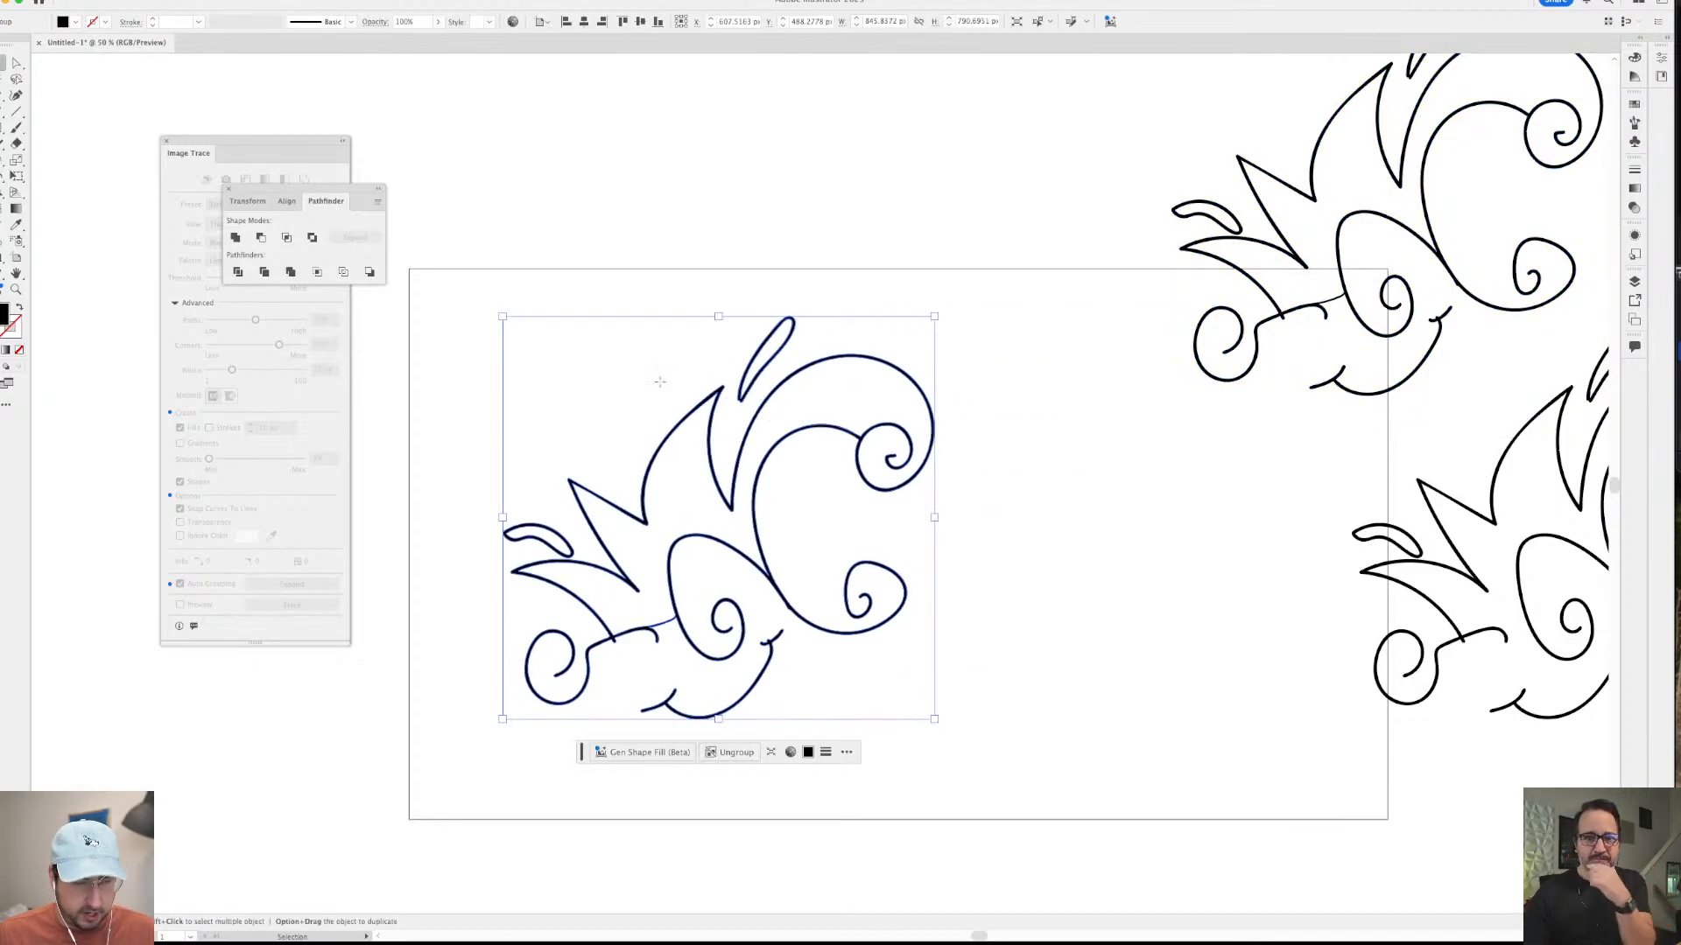
- Draw a black rectangle about 1077 px wide around the left scribble and cut the scribble out of it with Pathfinder's Minus Front
{"action": "key", "text": "m"}
{"action": "left_click_drag", "start_coordinate": [449, 283], "coordinate": [998, 763]}
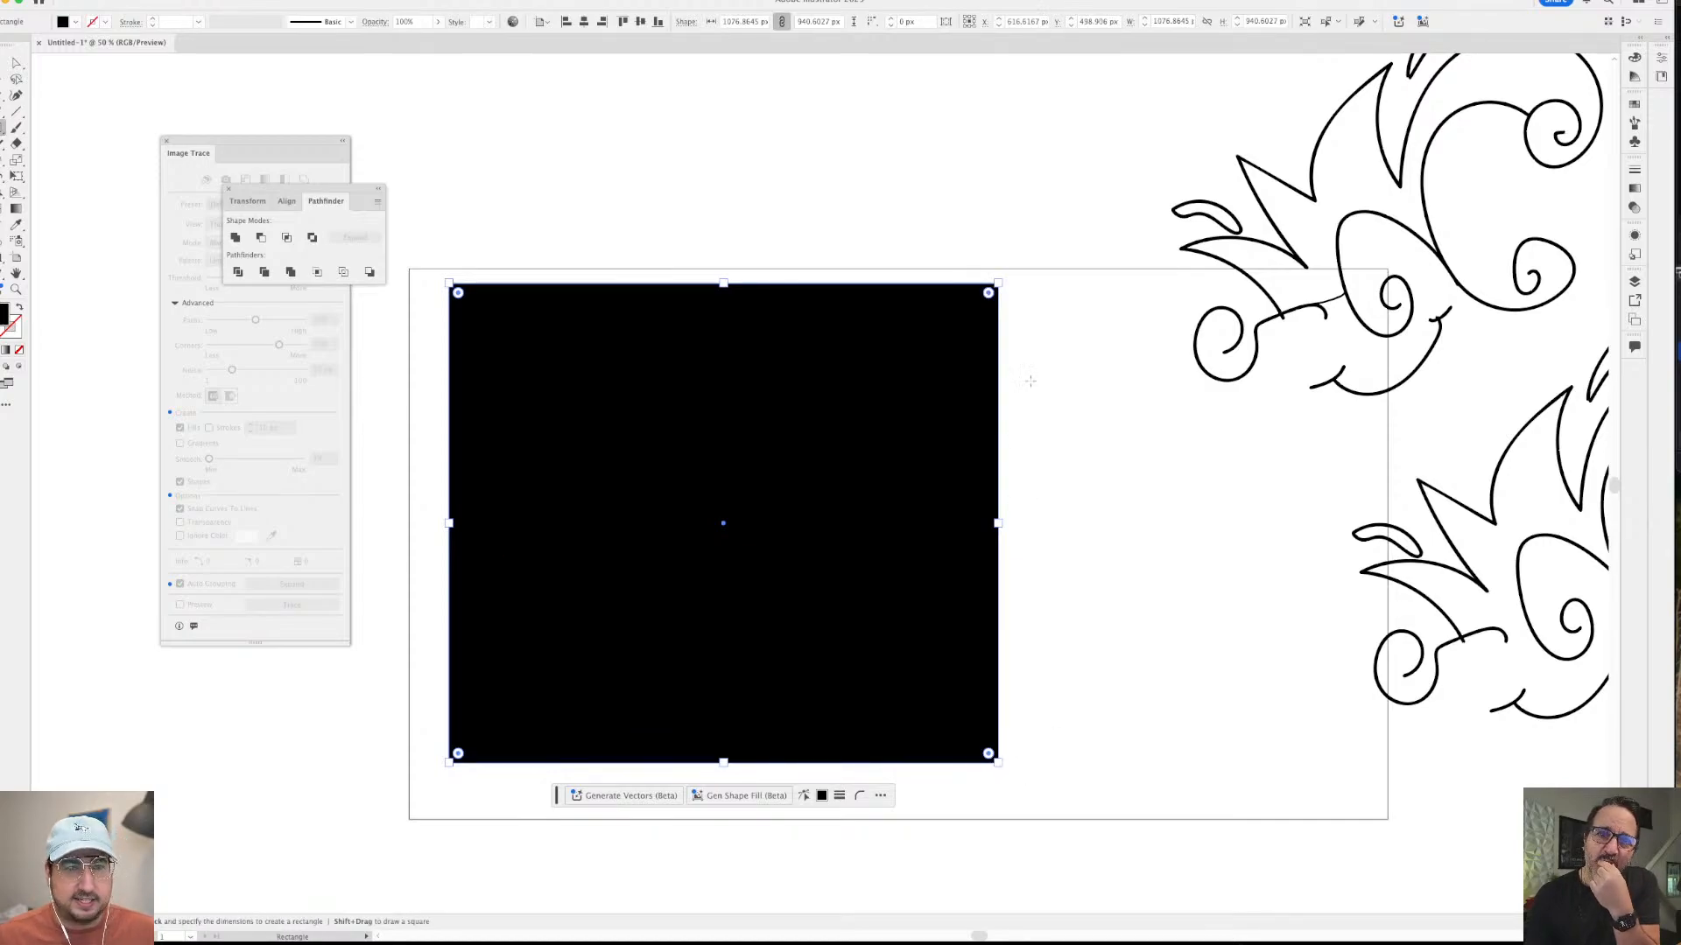
{"action": "key", "text": "v"}
{"action": "mouse_move", "coordinate": [995, 356]}
{"action": "left_mouse_down"}
{"action": "mouse_move", "coordinate": [724, 555]}
{"action": "mouse_move", "coordinate": [731, 479]}
{"action": "left_mouse_up"}
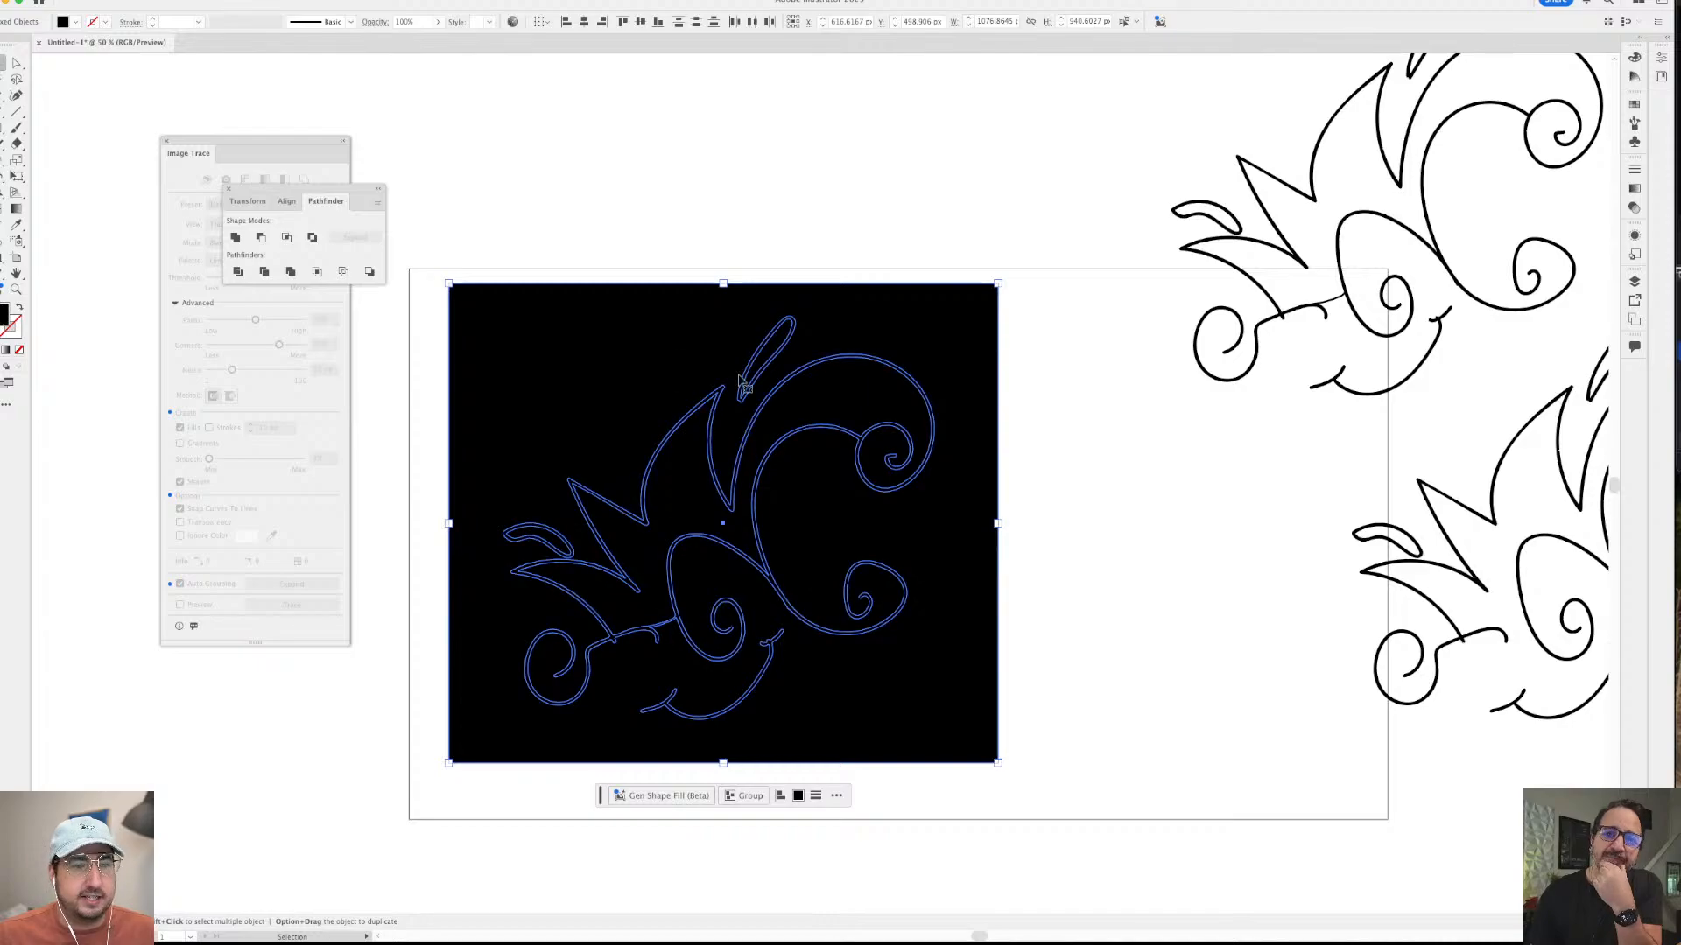
{"action": "left_click", "coordinate": [261, 238]}
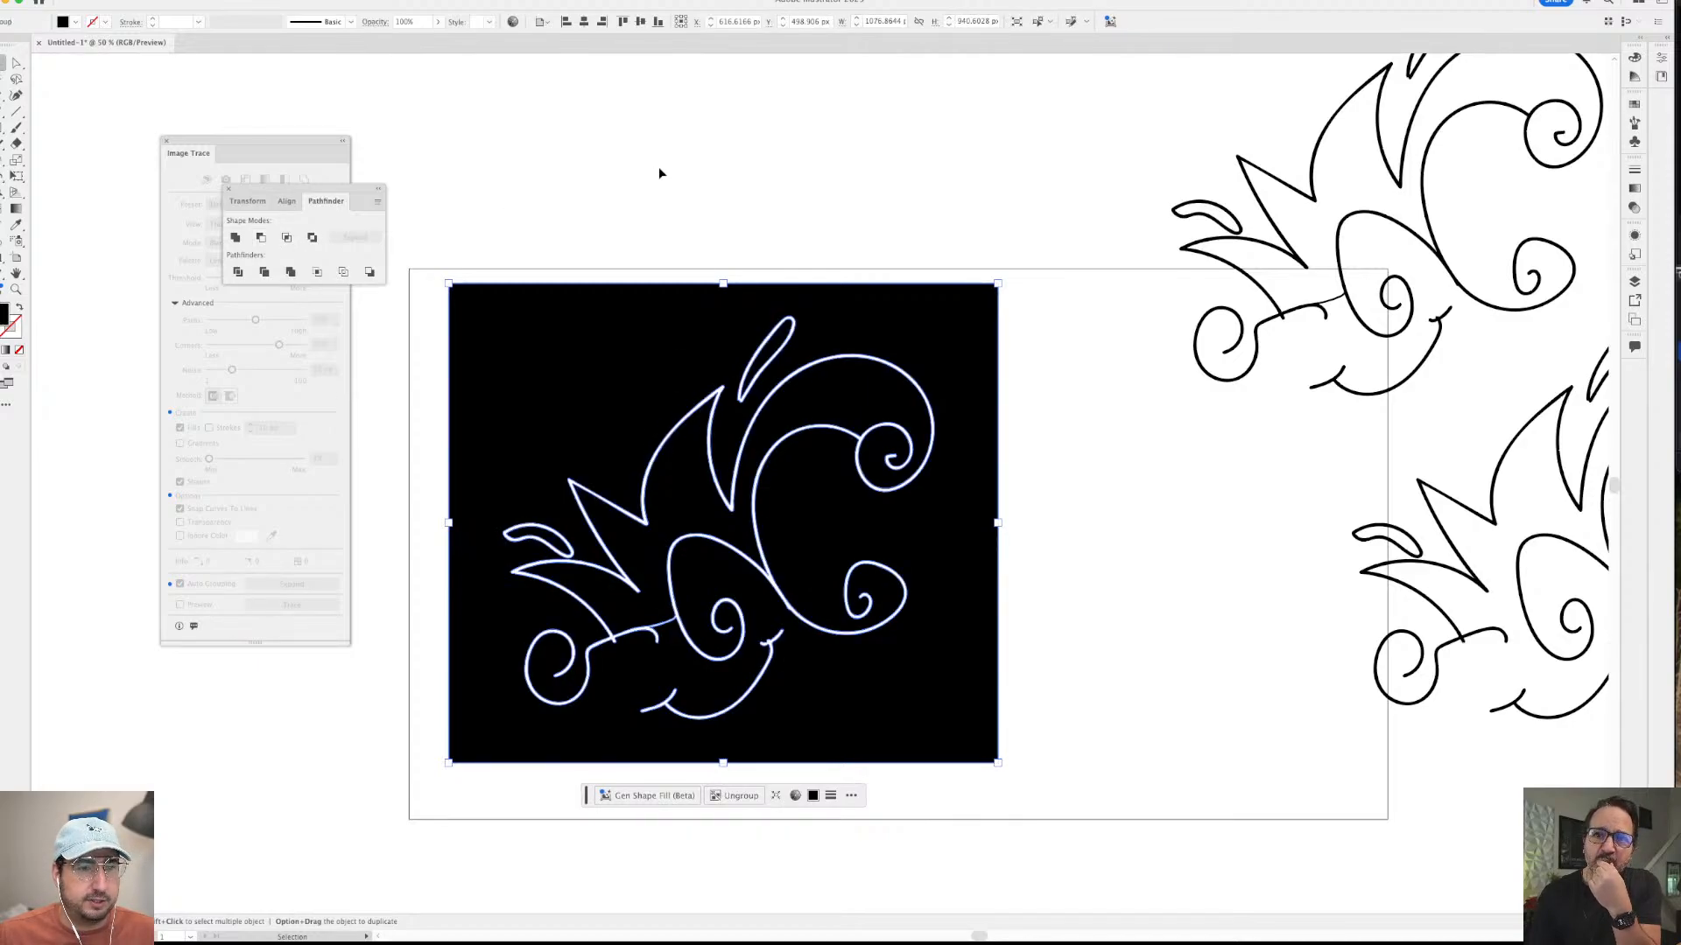
- Delete the outer black background around the cut-out scribble, keeping only the enclosed inner shapes
{"action": "key", "text": "a"}
{"action": "left_click", "coordinate": [602, 345]}
{"action": "key", "text": "Delete"}
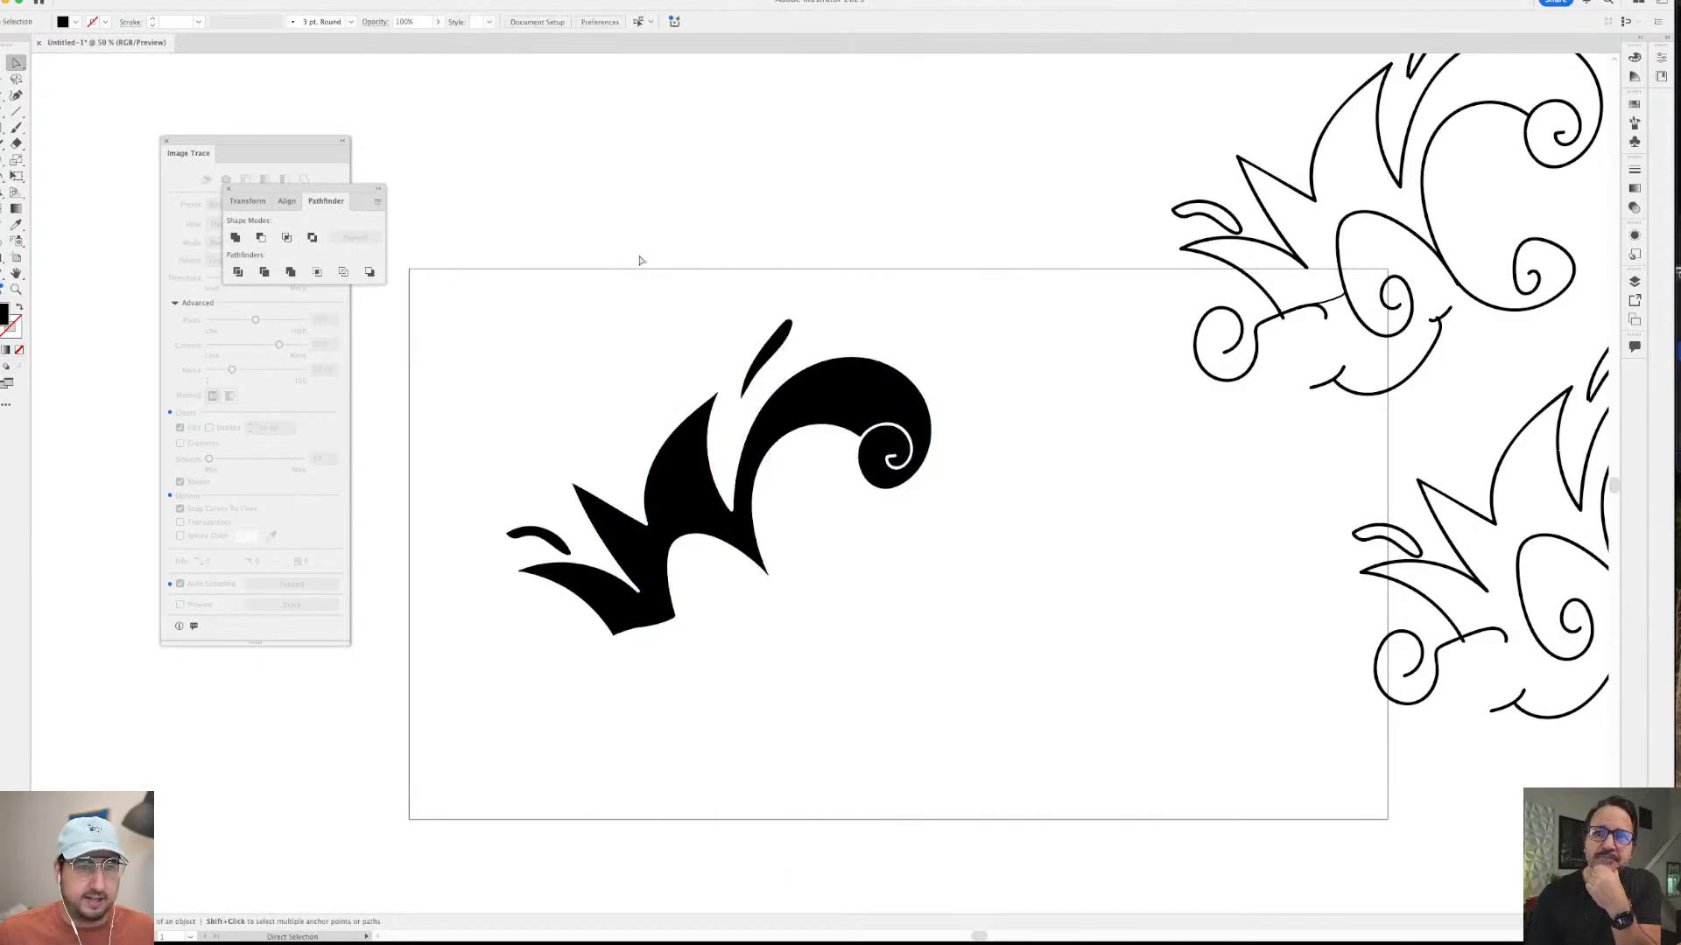
- Add an Offset Path effect to the whole group of black cut-out shapes
{"action": "scroll", "coordinate": [639, 260], "scroll_direction": "up", "scroll_amount": 3}
{"action": "scroll", "coordinate": [791, 514], "scroll_direction": "down", "scroll_amount": 4}
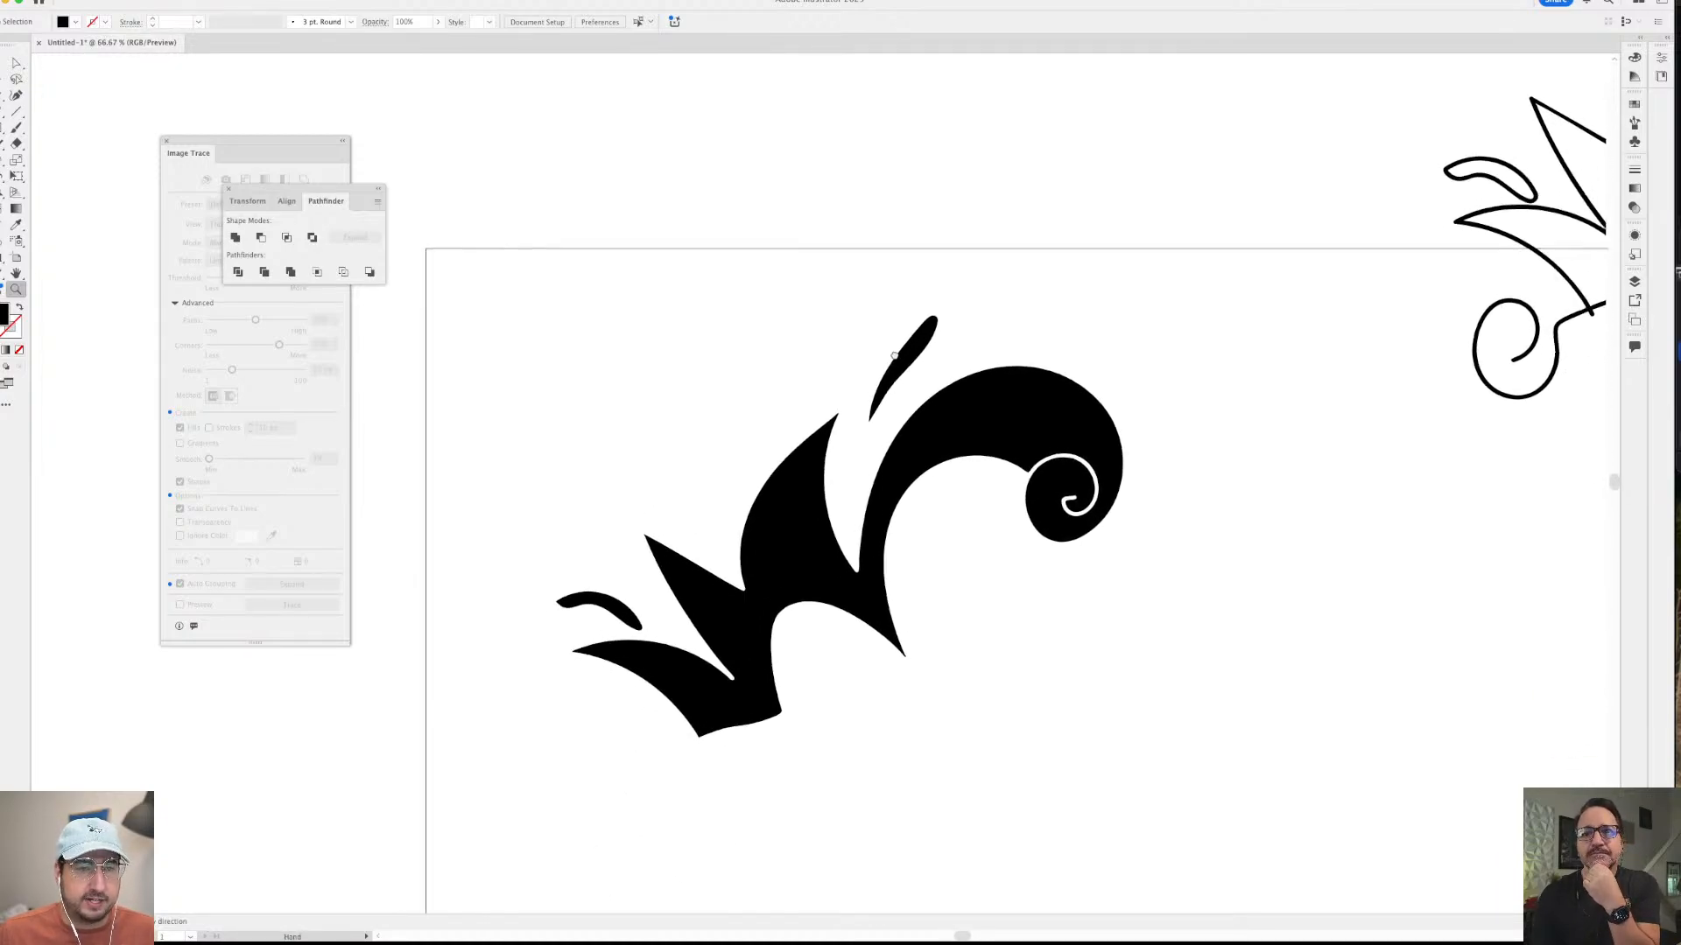
{"action": "left_click_drag", "start_coordinate": [894, 355], "coordinate": [884, 360]}
{"action": "left_click", "coordinate": [936, 701]}
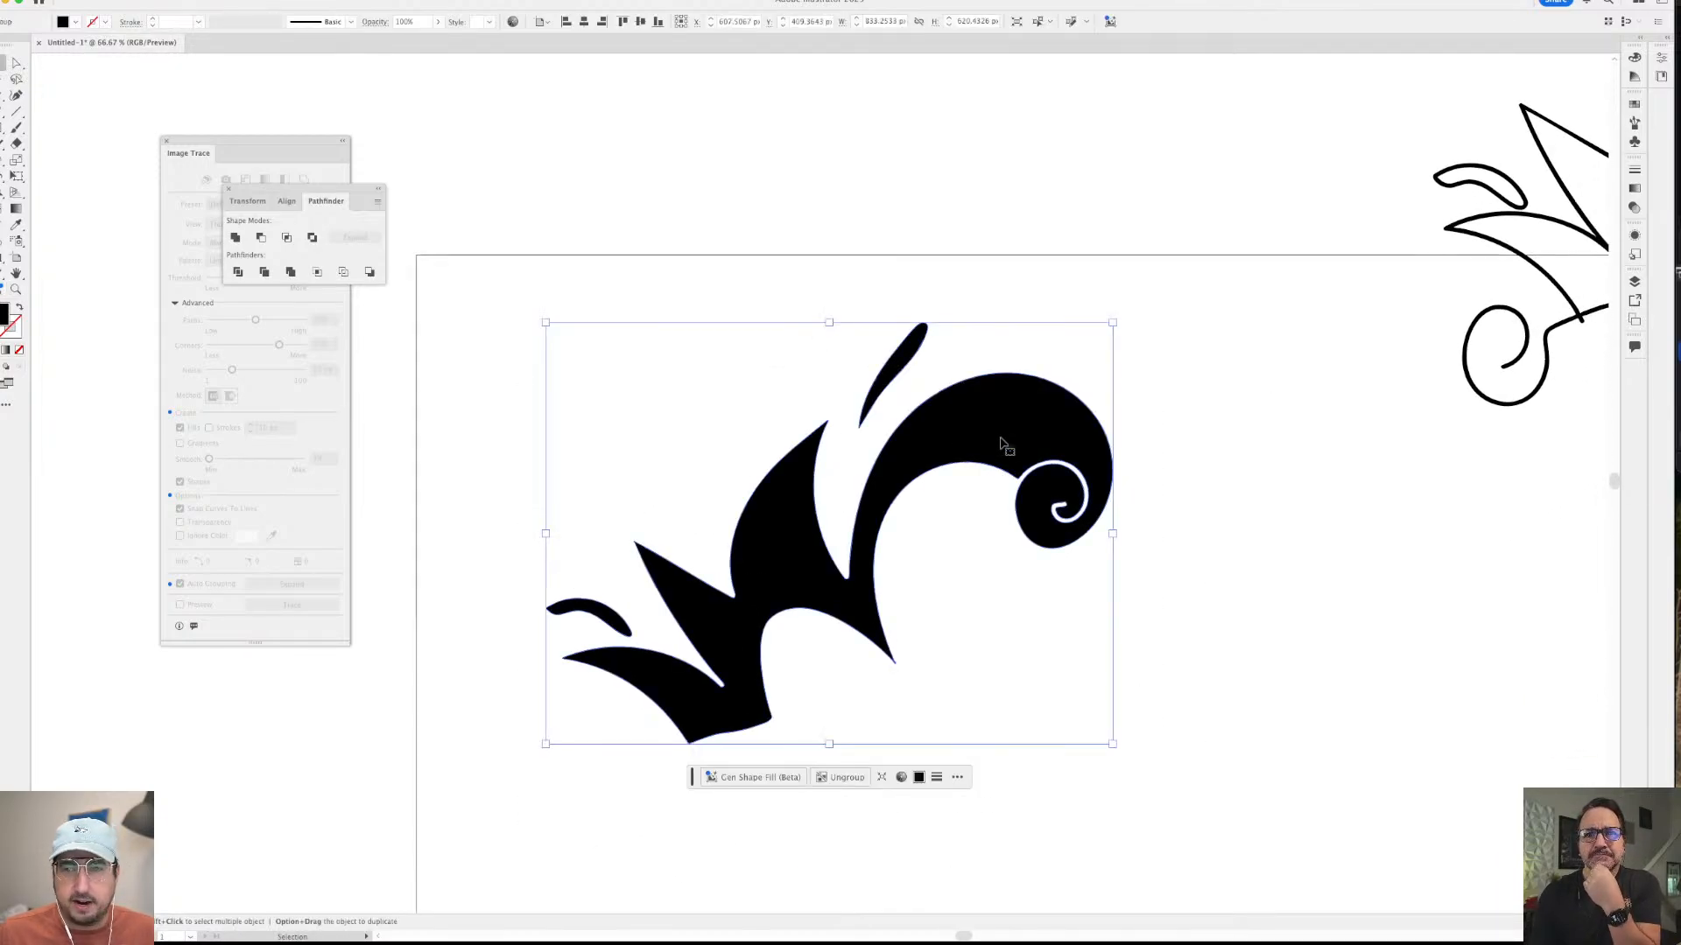
{"action": "left_click", "coordinate": [1633, 236]}
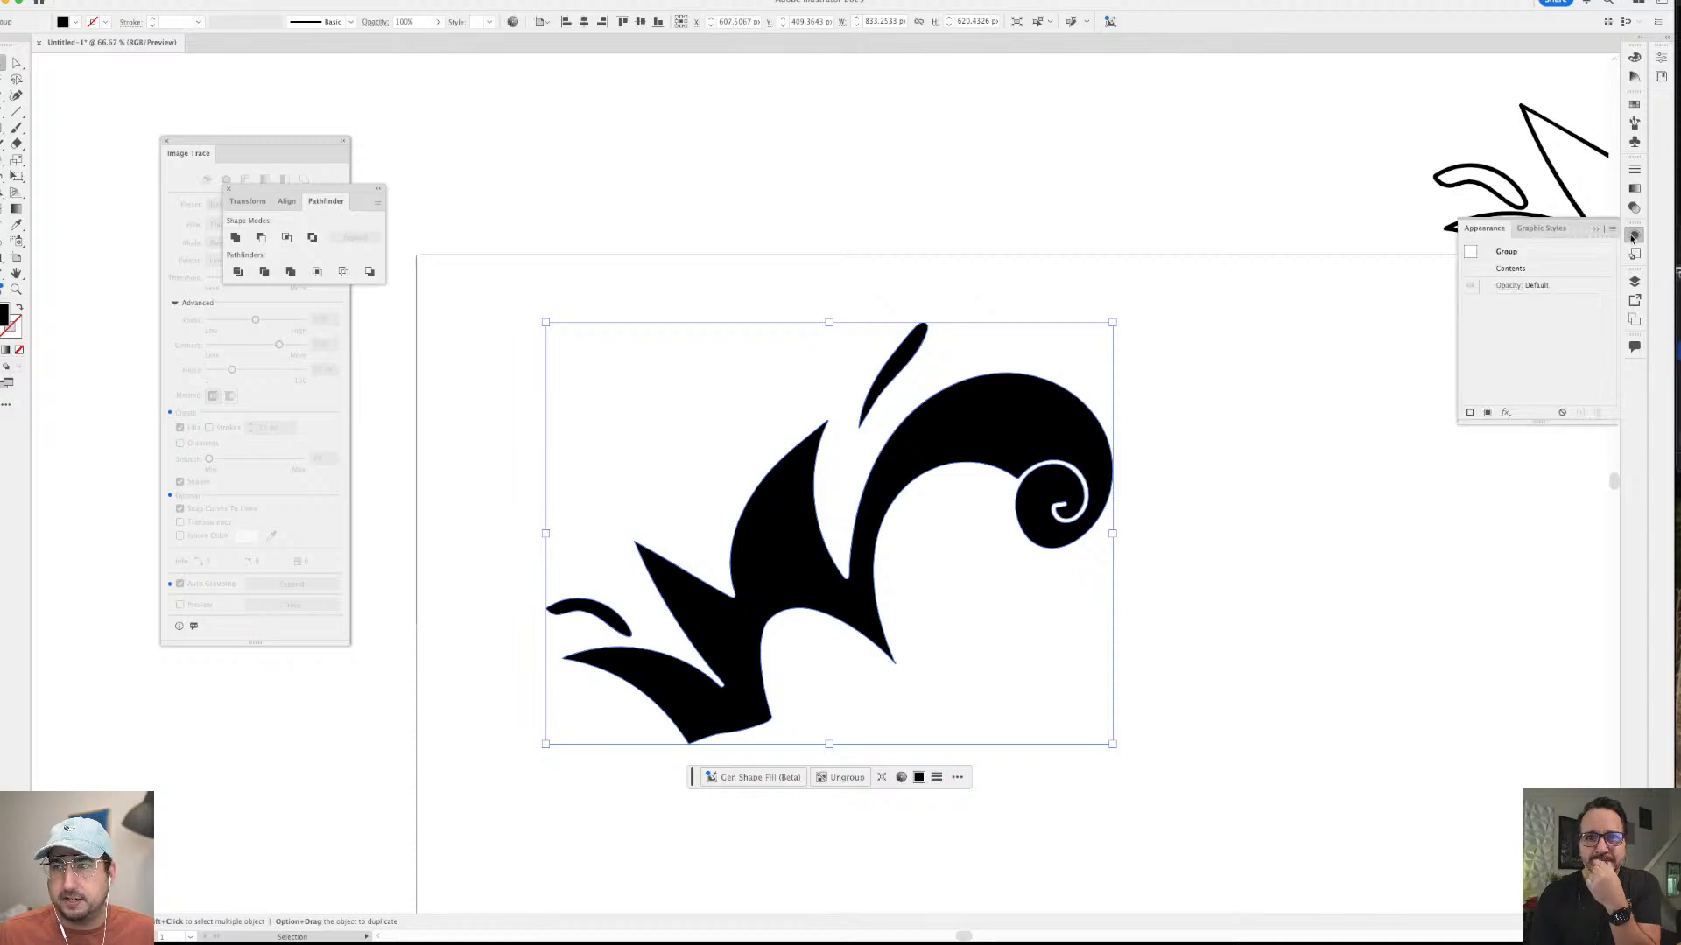
{"action": "left_click", "coordinate": [1505, 413]}
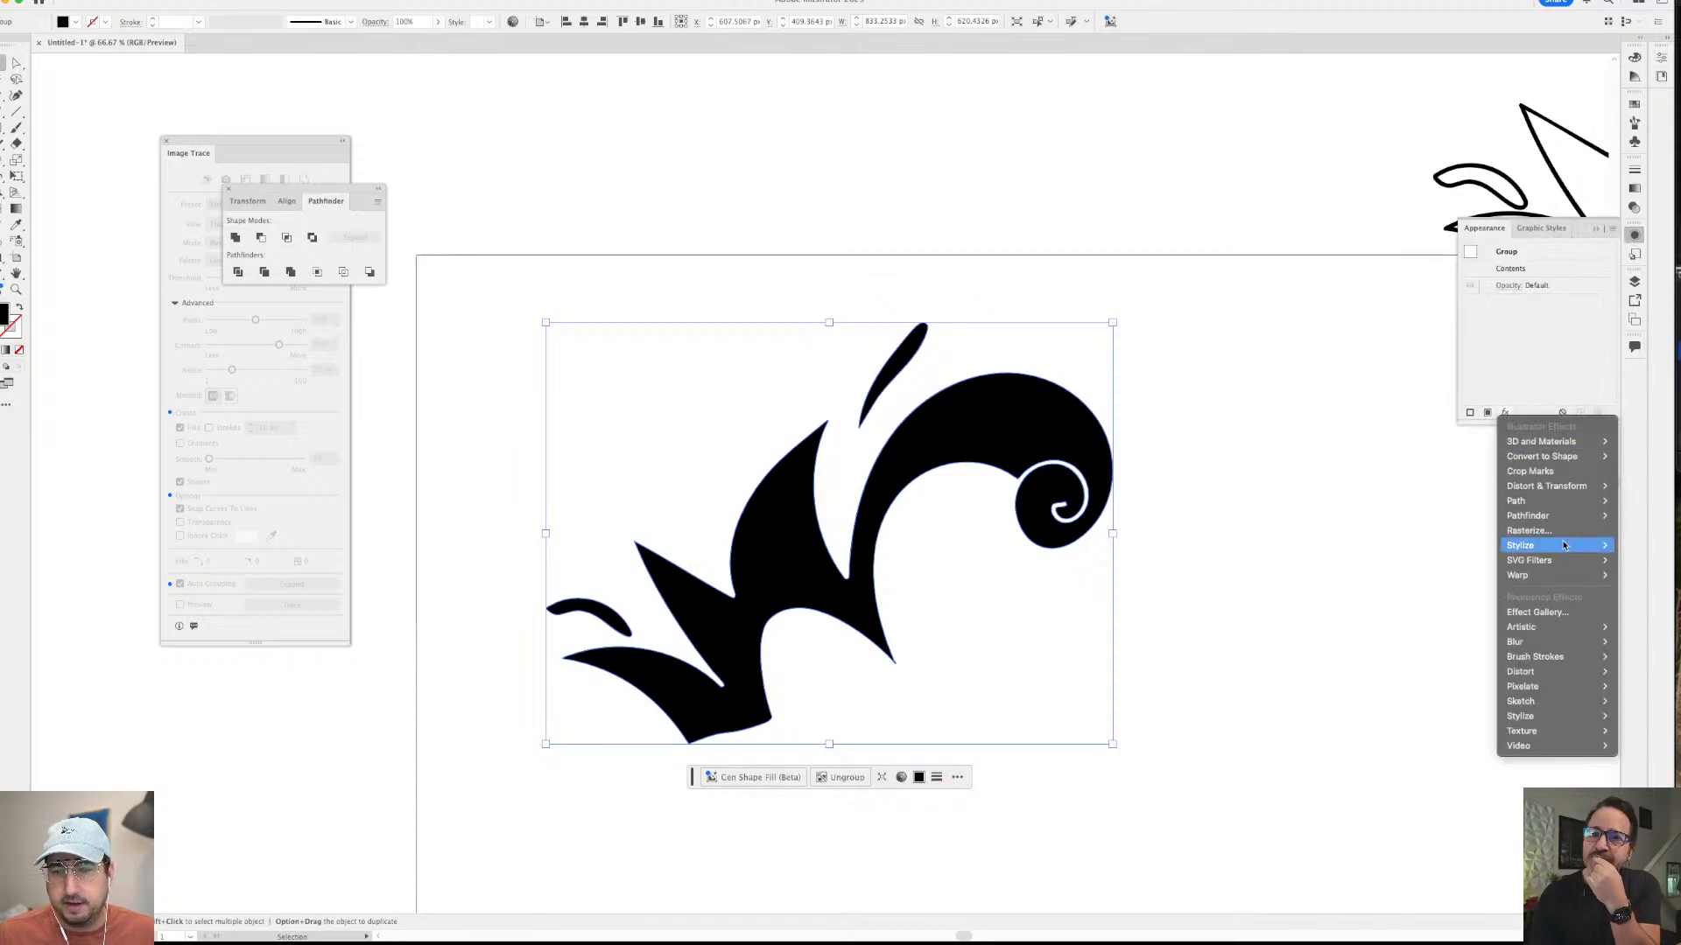
{"action": "mouse_move", "coordinate": [1571, 501]}
{"action": "left_click", "coordinate": [1639, 504]}
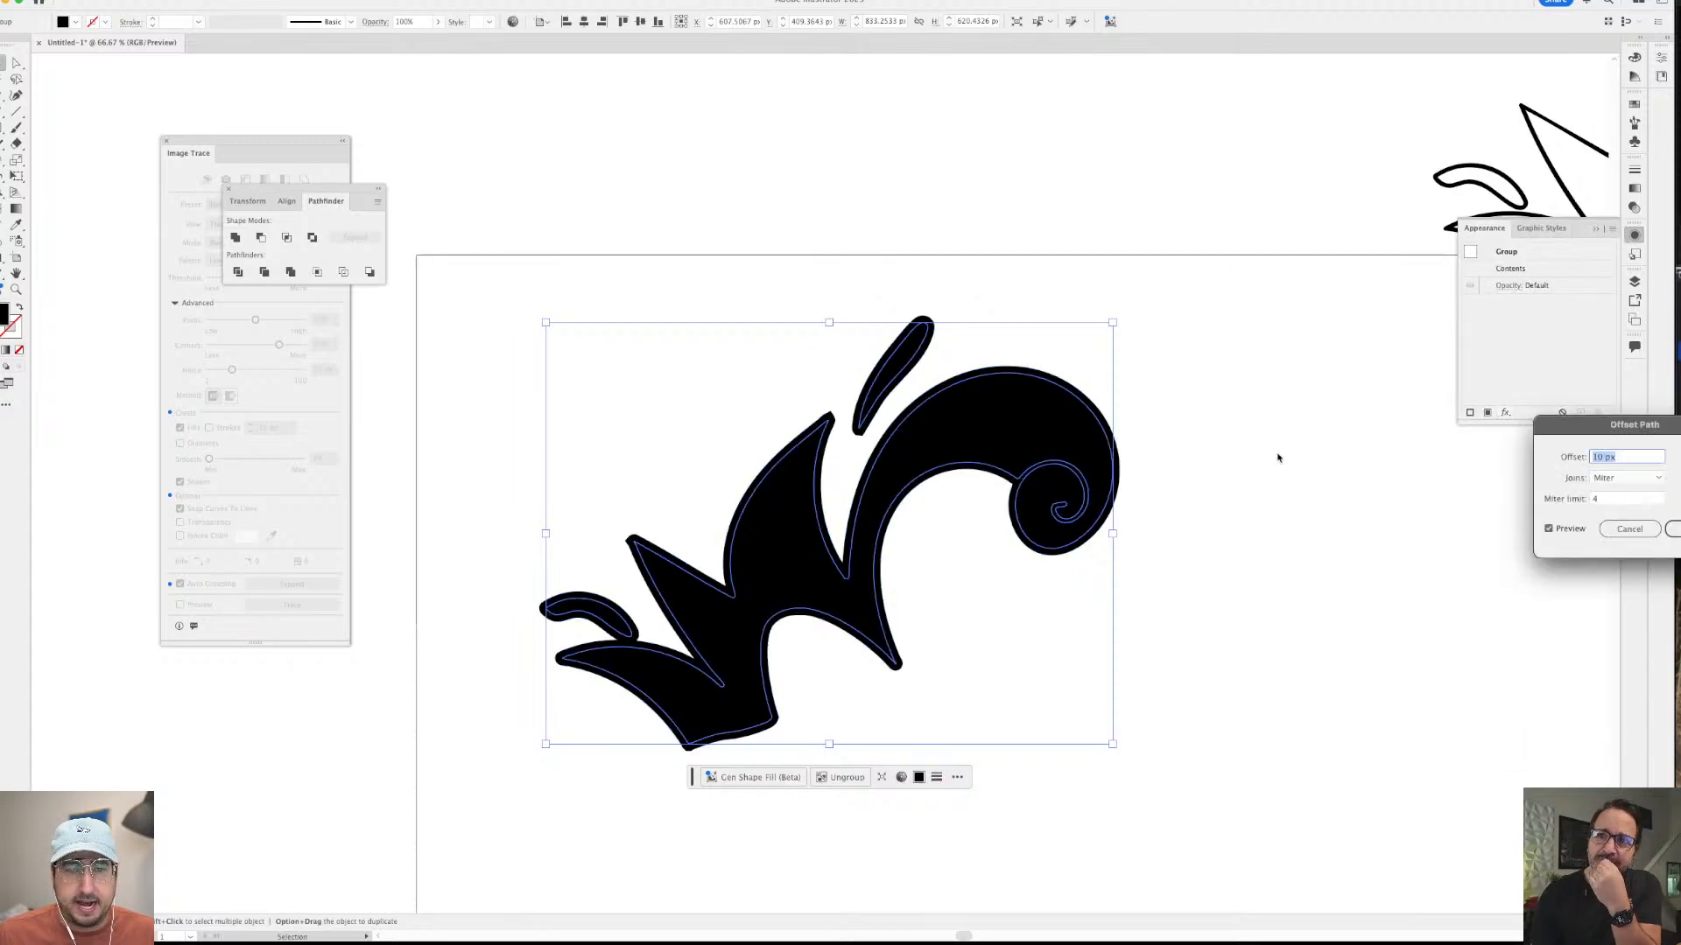
- Set the path offset to -24 px with a miter limit of 60, apply the effect and deselect the group
{"action": "type", "text": "-15"}
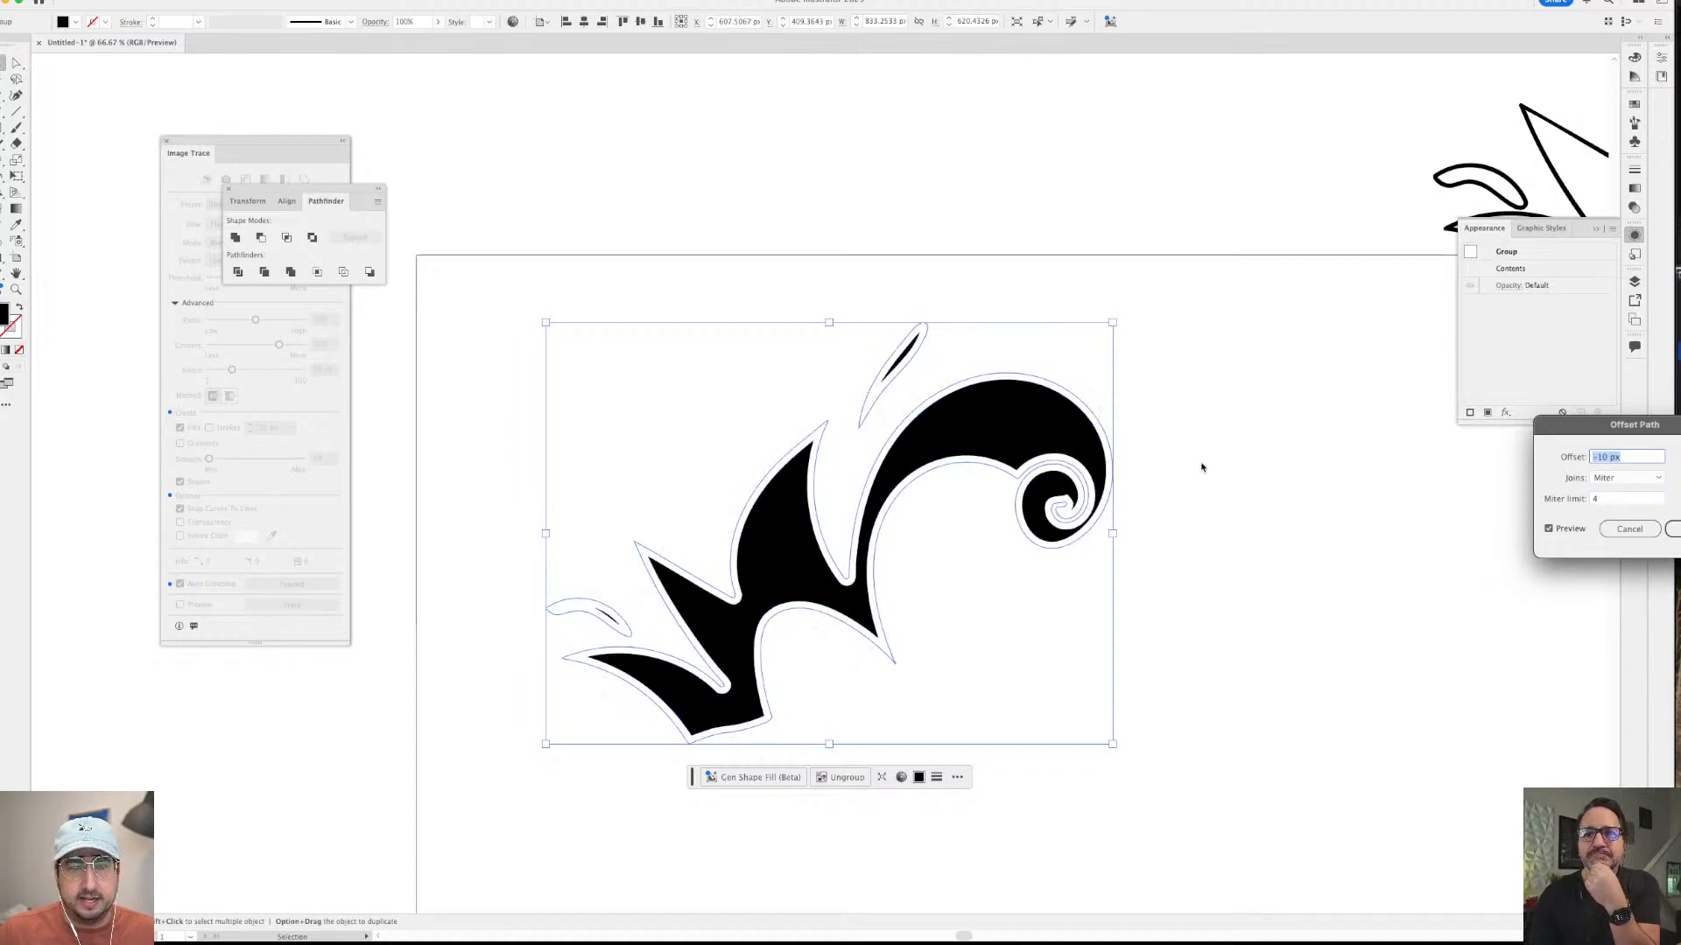
{"action": "key", "text": "Down"}
{"action": "key", "text": "Down"}
{"action": "key", "text": "Down"}
{"action": "key", "text": "Down"}
{"action": "key", "text": "Down"}
{"action": "key", "text": "Down"}
{"action": "key", "text": "Down"}
{"action": "key", "text": "Down"}
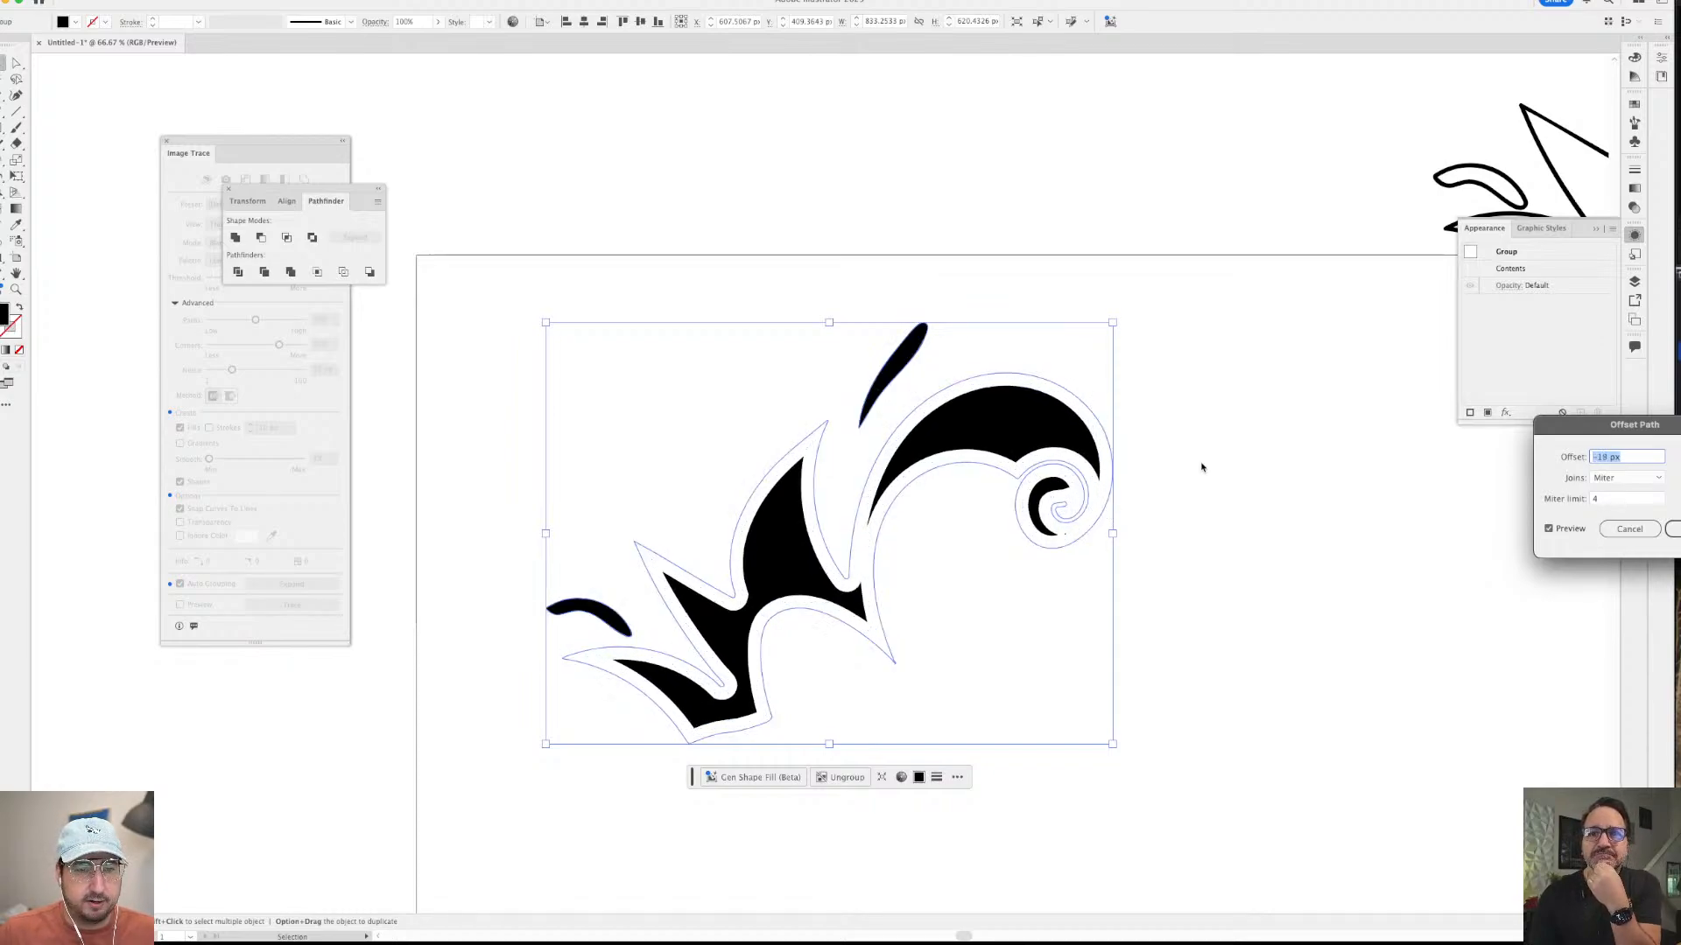
{"action": "key", "text": "Down"}
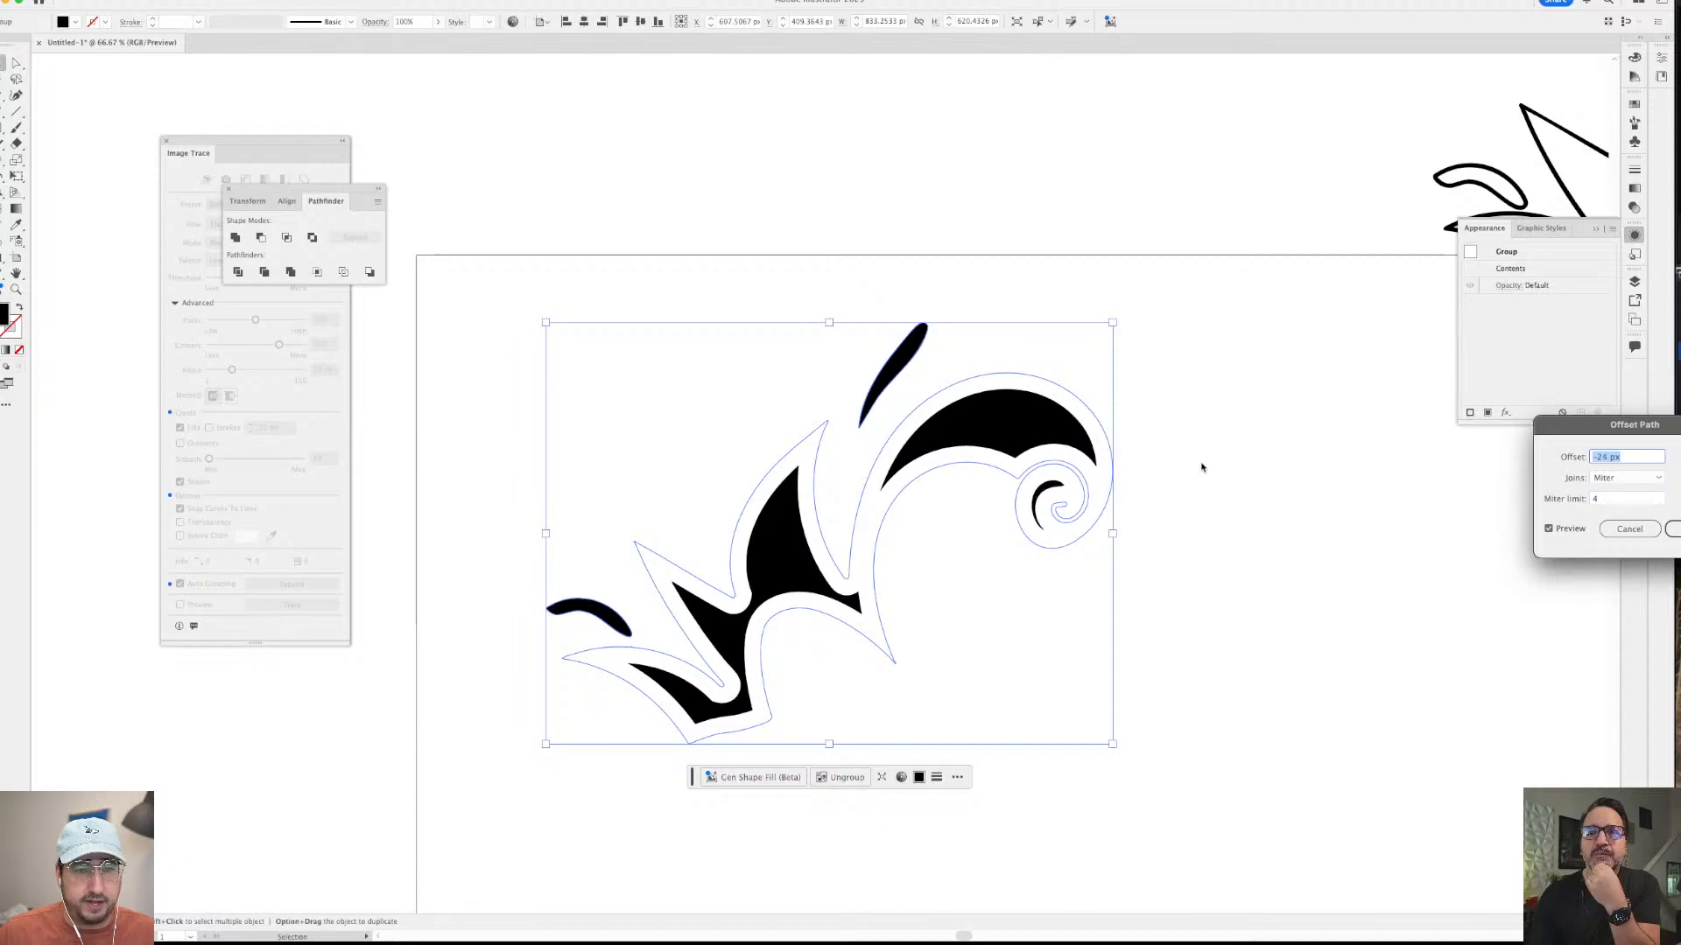
{"action": "left_click", "coordinate": [1619, 500]}
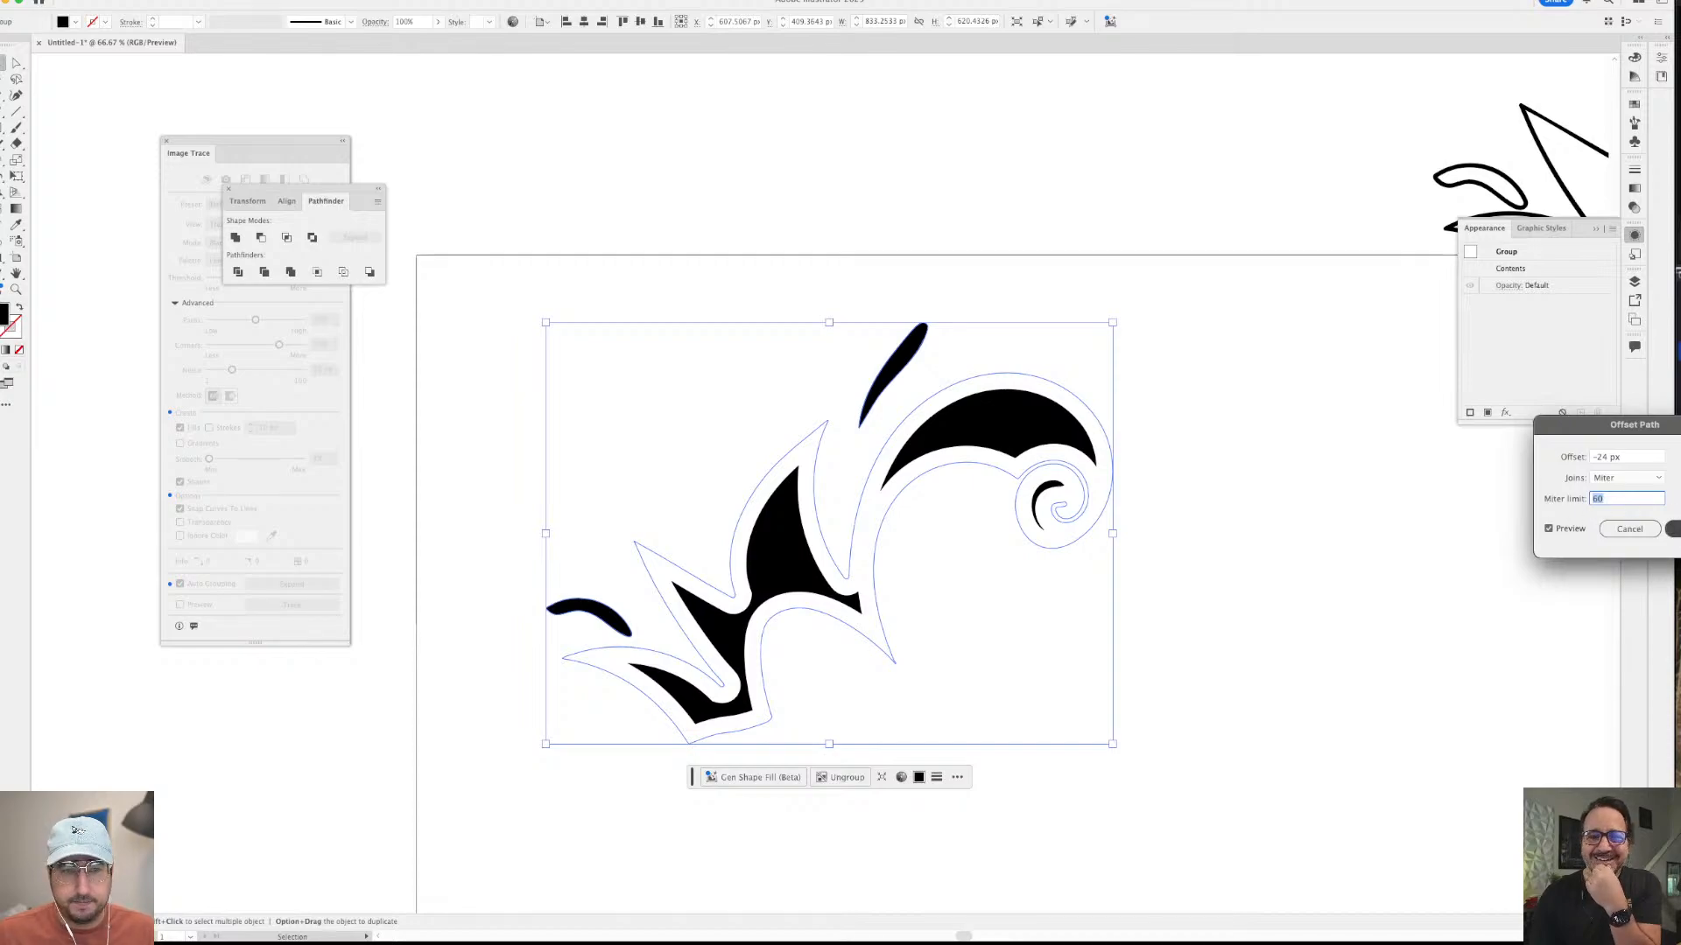
{"action": "key", "text": "Return"}
{"action": "left_click", "coordinate": [1168, 337]}
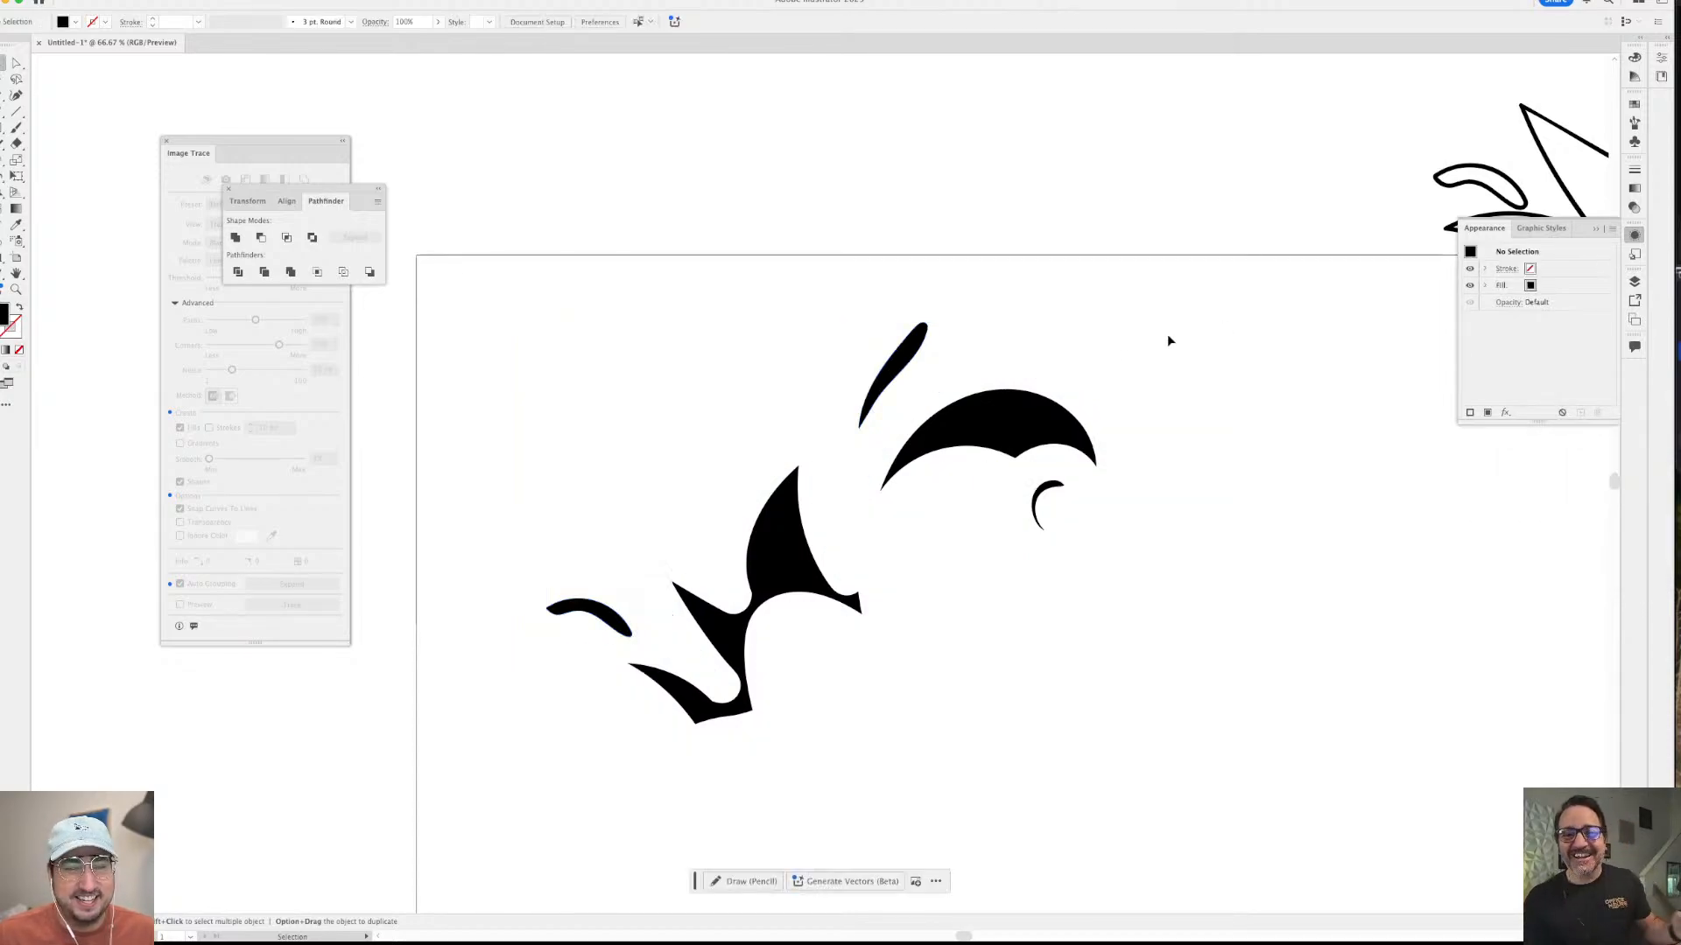
- Duplicate the upper-right connected scribble onto the artboard and centre it together with the inset black shapes on the artboard
{"action": "key", "text": "super+minus"}
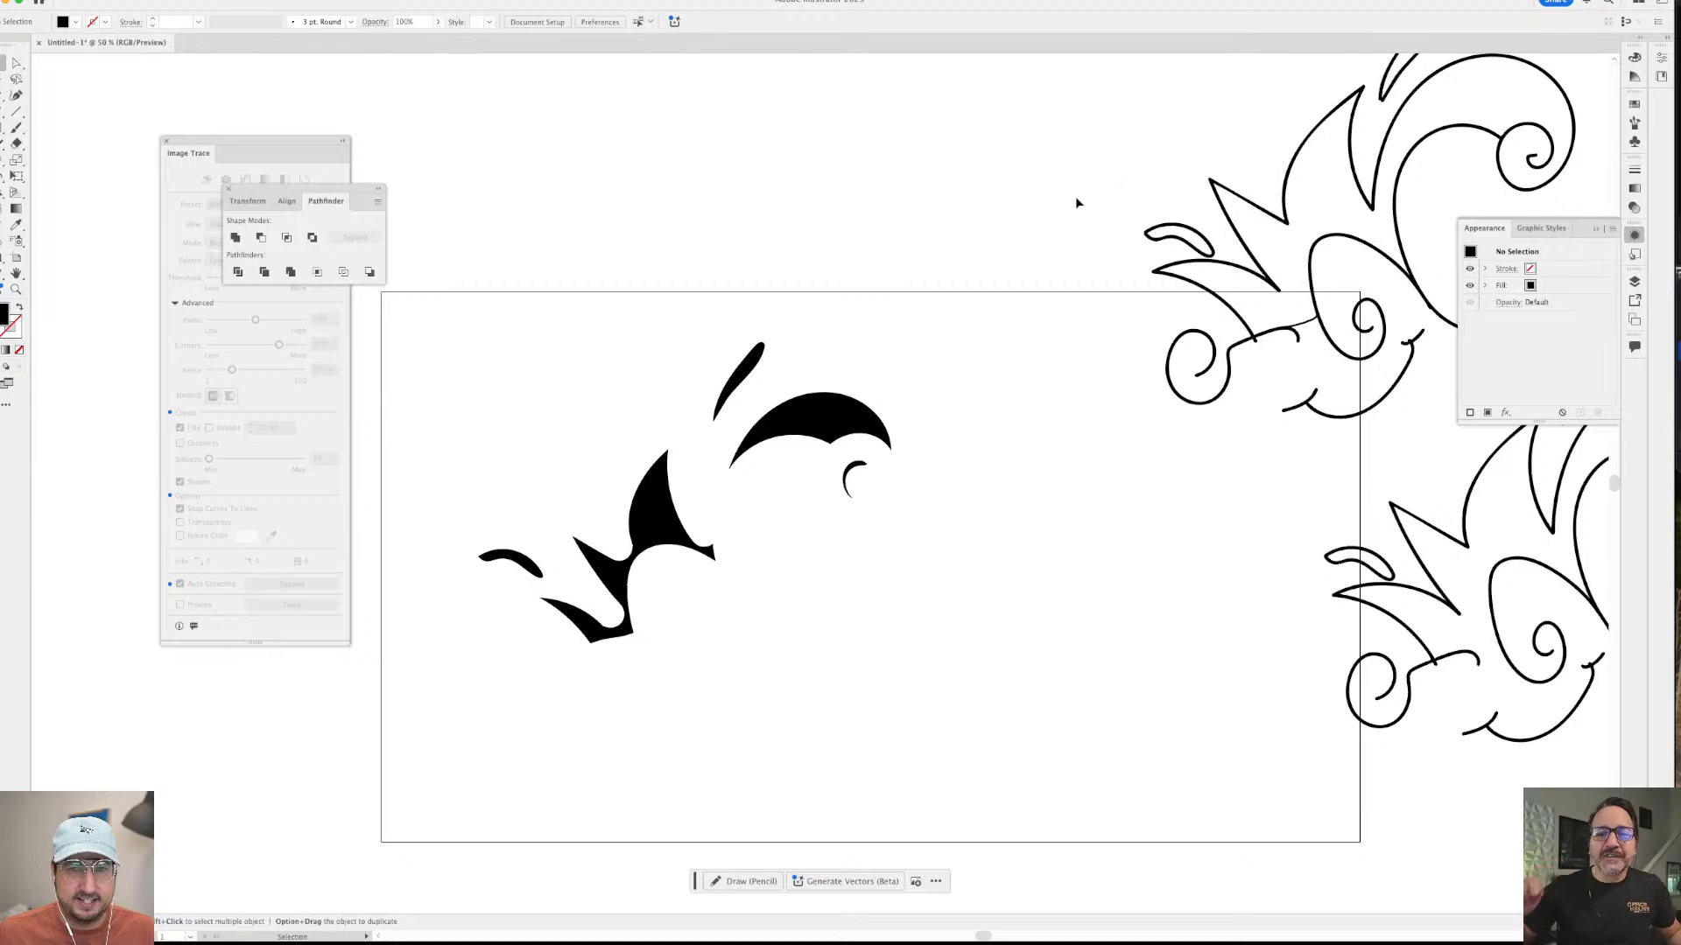
{"action": "left_click", "coordinate": [1248, 312]}
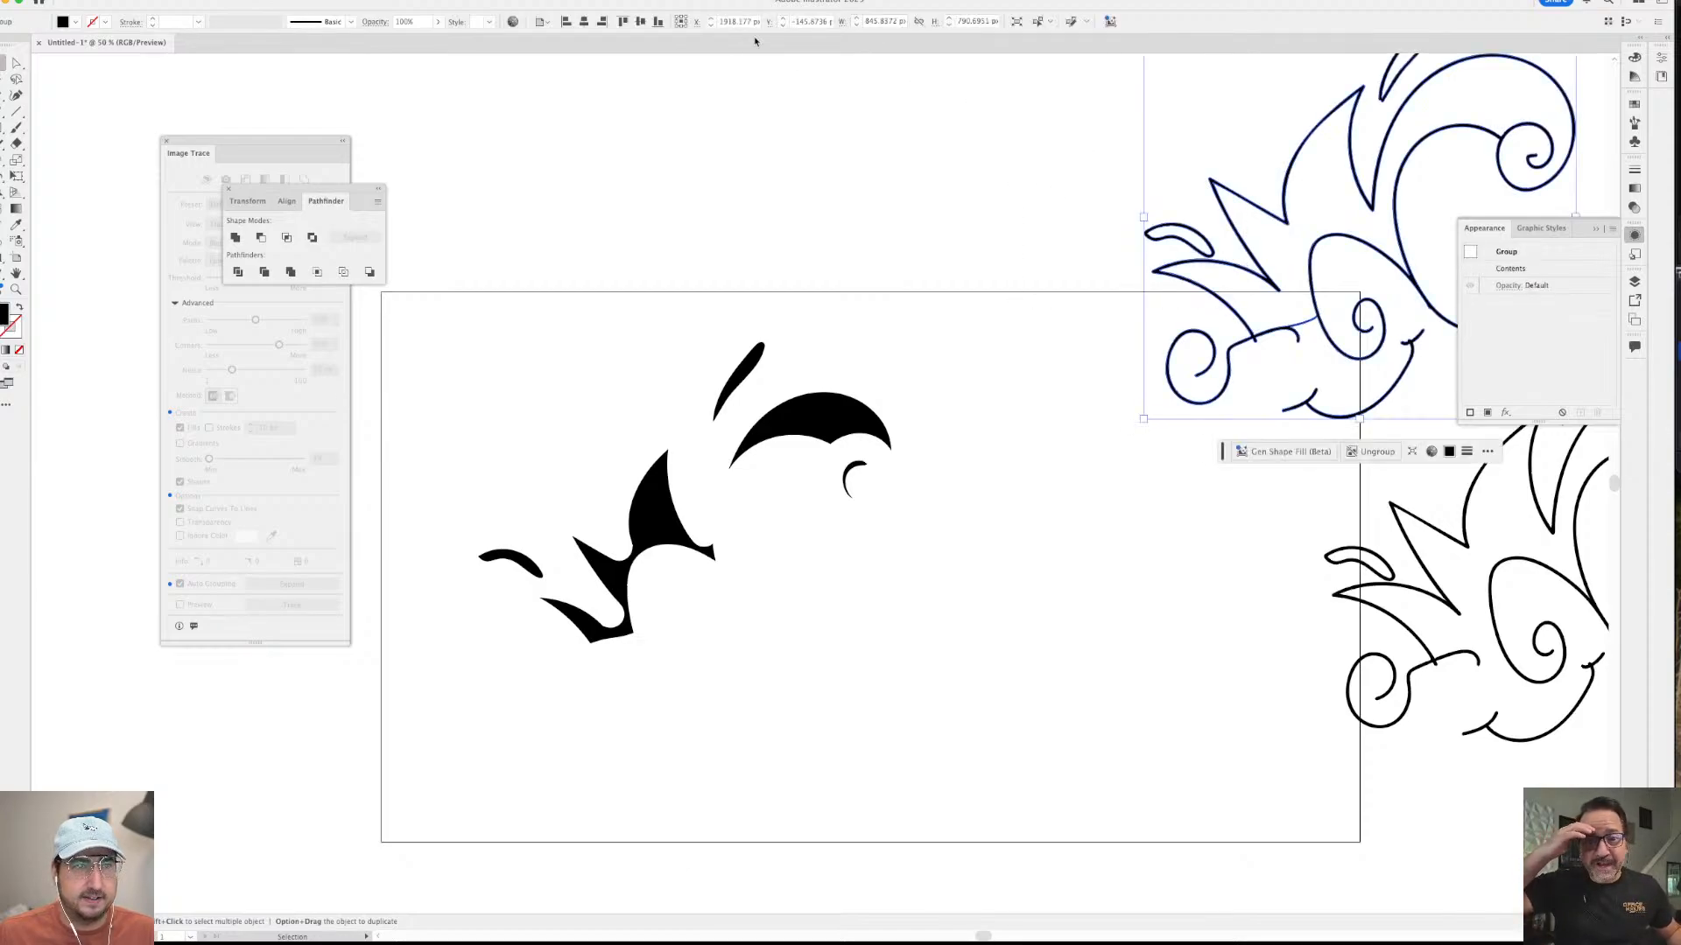
{"action": "mouse_move", "coordinate": [1278, 230]}
{"action": "left_mouse_down"}
{"action": "mouse_move", "coordinate": [1395, 210]}
{"action": "mouse_move", "coordinate": [928, 545]}
{"action": "mouse_move", "coordinate": [896, 520]}
{"action": "left_mouse_up"}
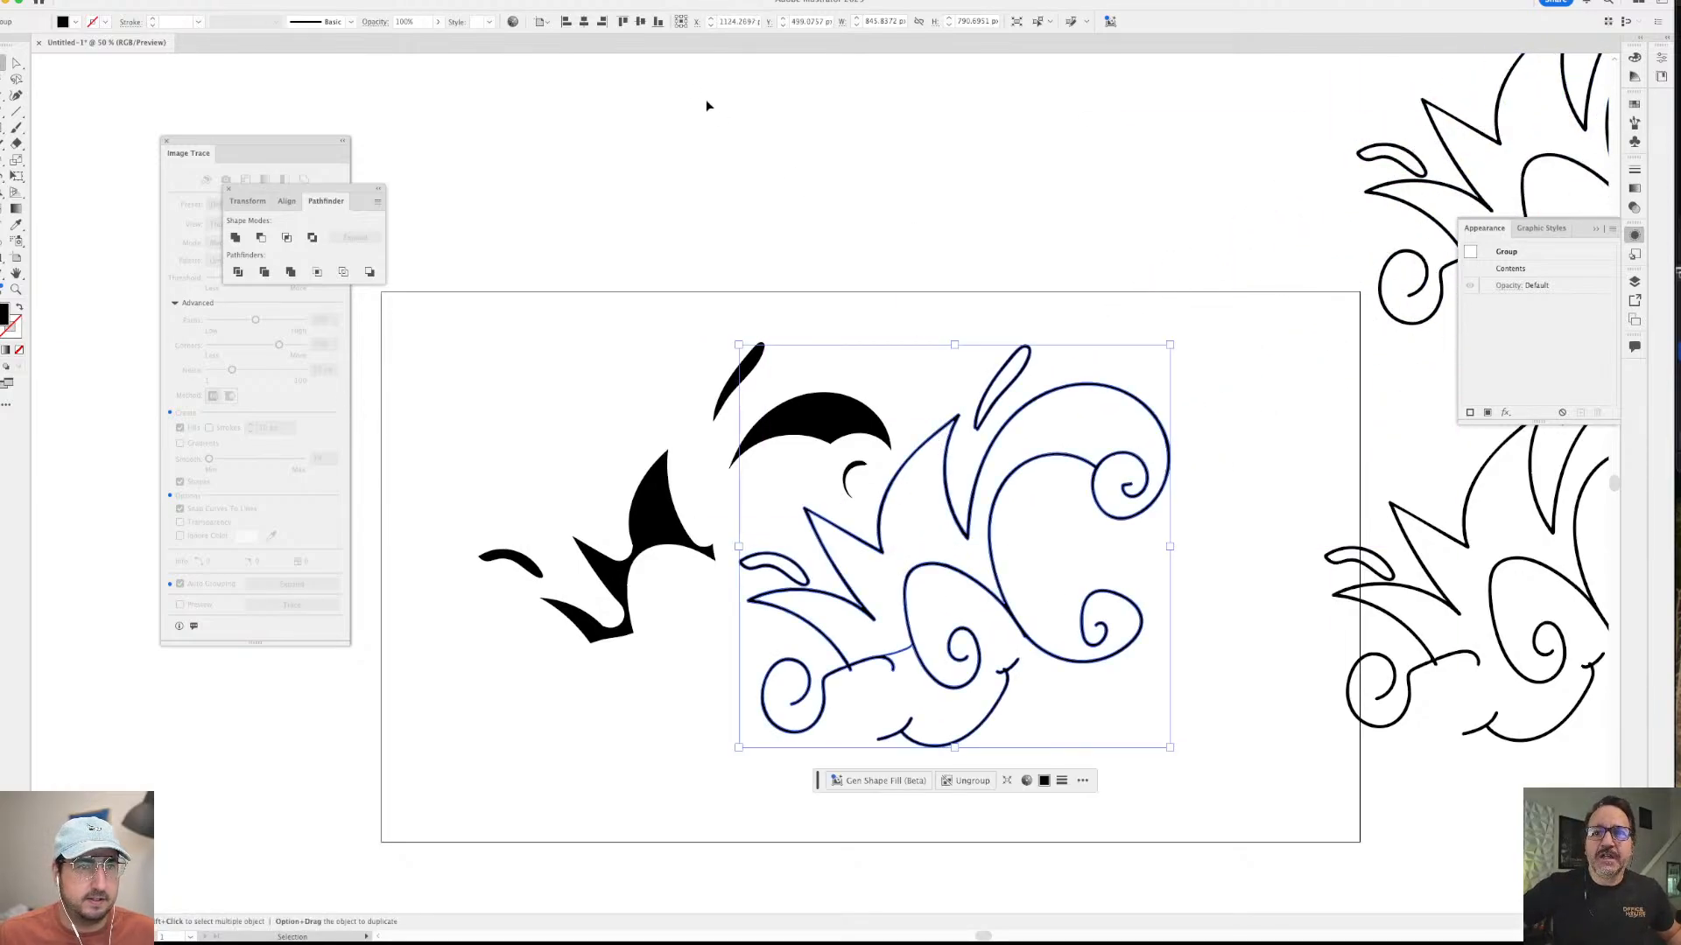
{"action": "left_click_drag", "start_coordinate": [821, 424], "coordinate": [993, 448]}
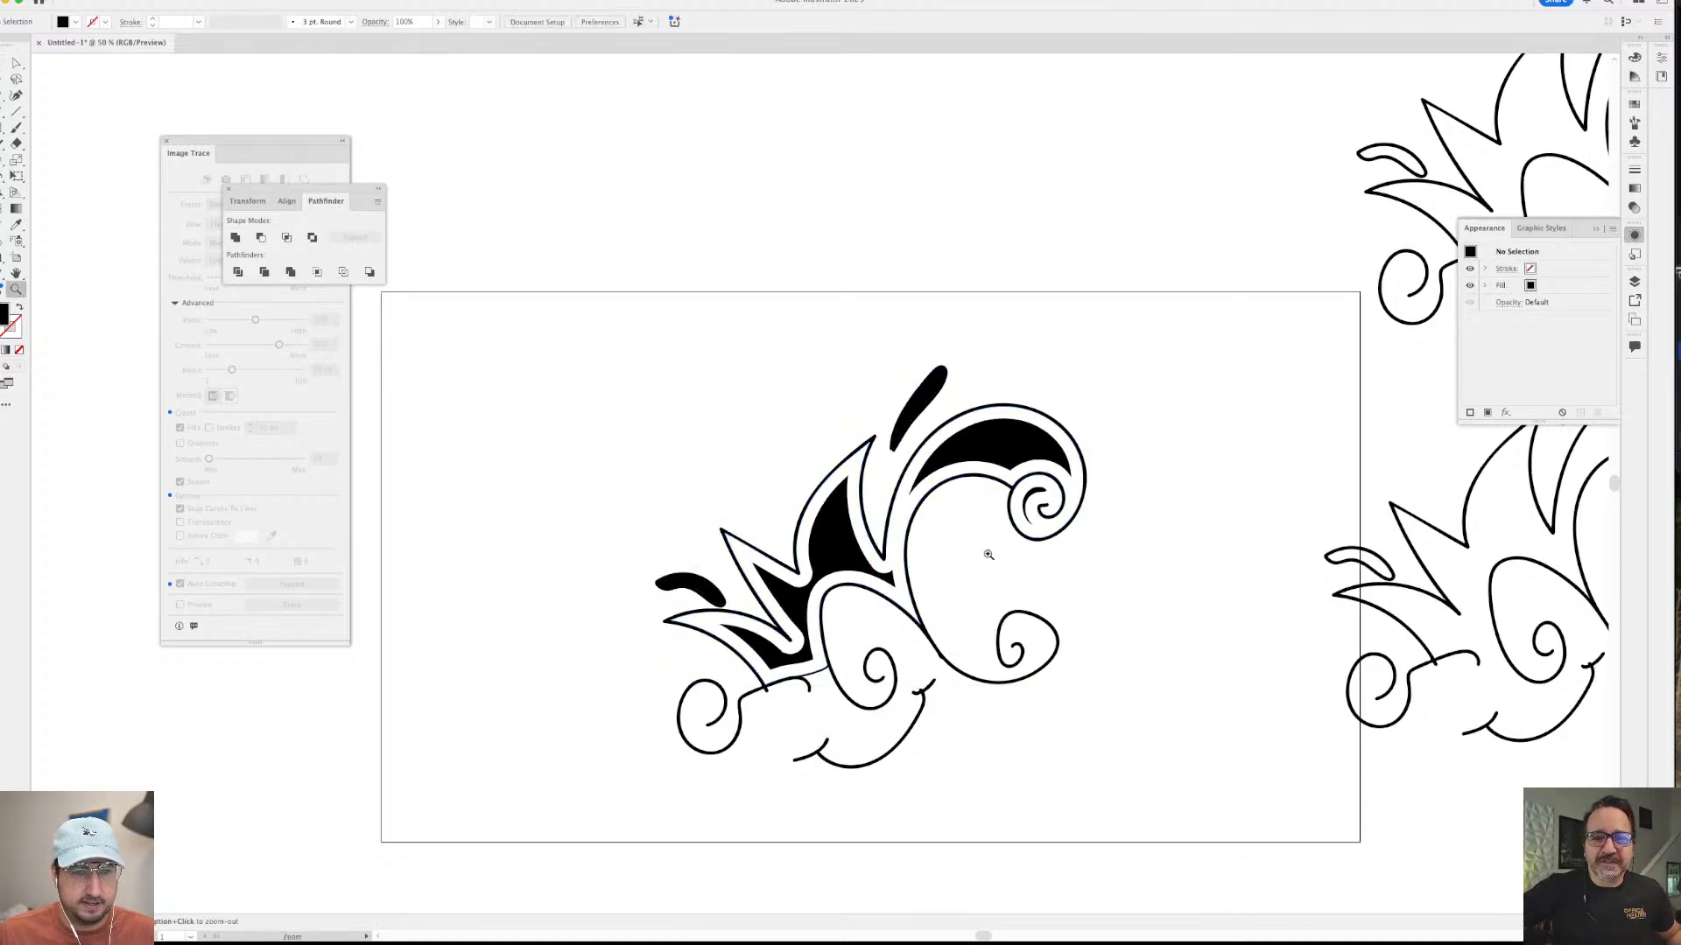
- Examine the gap between the inset shapes and the outline where the thin connecting stroke meets the central spiral loop
{"action": "scroll", "coordinate": [983, 555], "scroll_direction": "up", "scroll_amount": 5}
{"action": "left_click_drag", "start_coordinate": [1028, 574], "coordinate": [995, 548]}
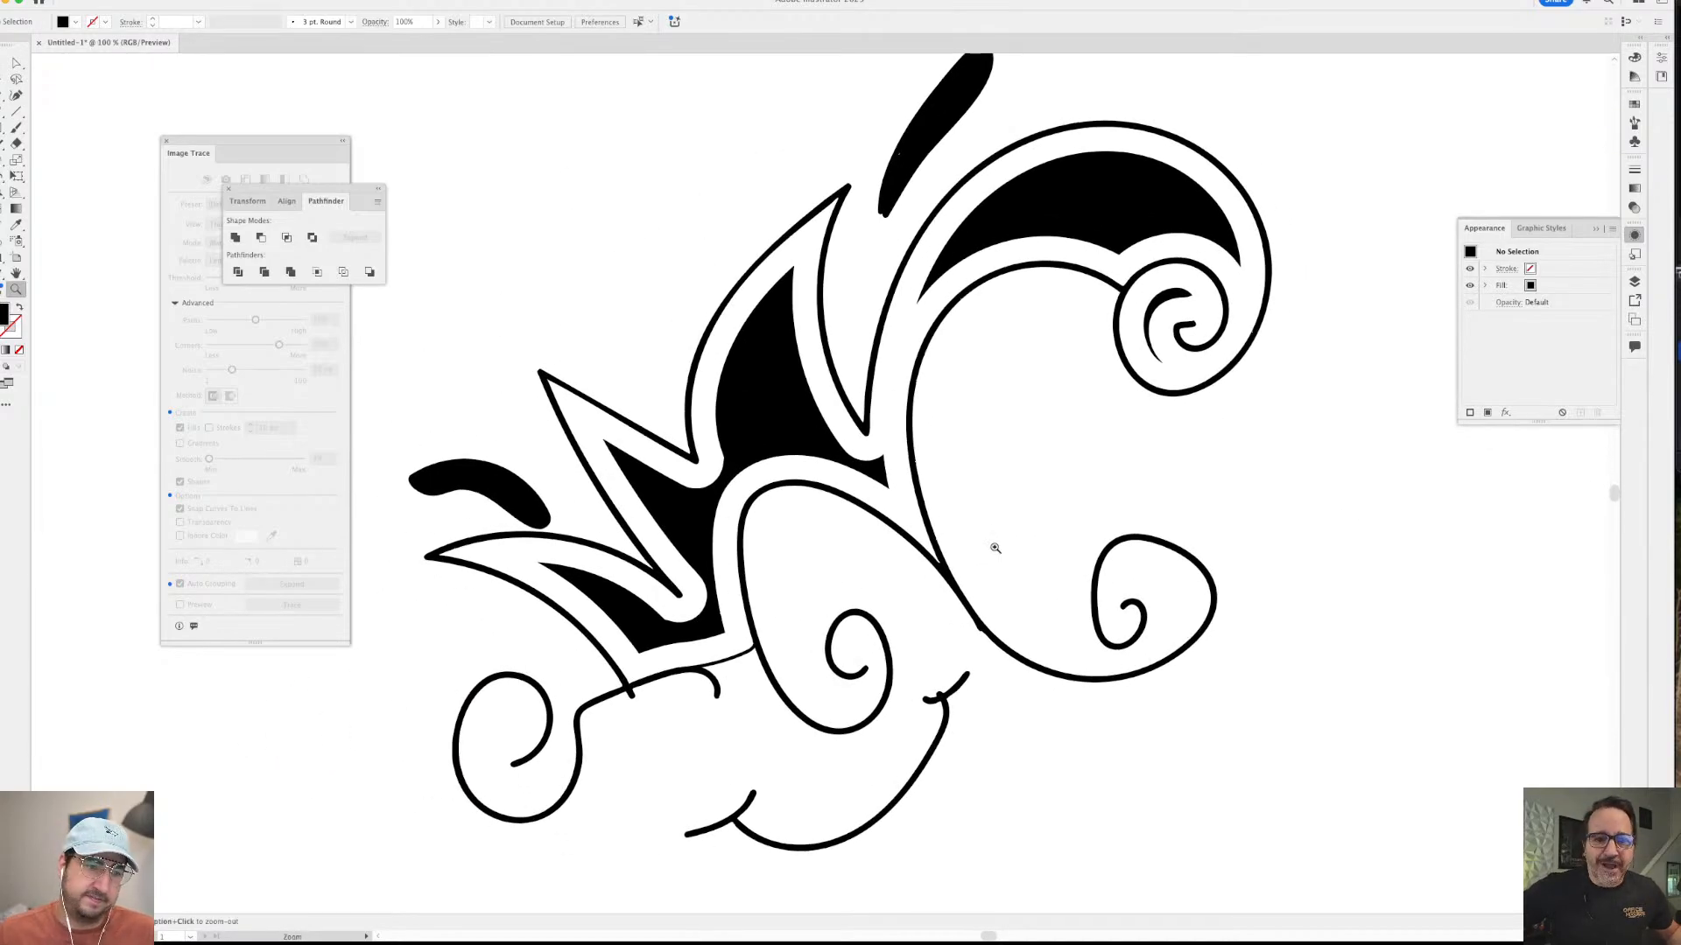
{"action": "left_click", "coordinate": [720, 654], "text": "super"}
{"action": "left_click_drag", "start_coordinate": [720, 654], "coordinate": [983, 364]}
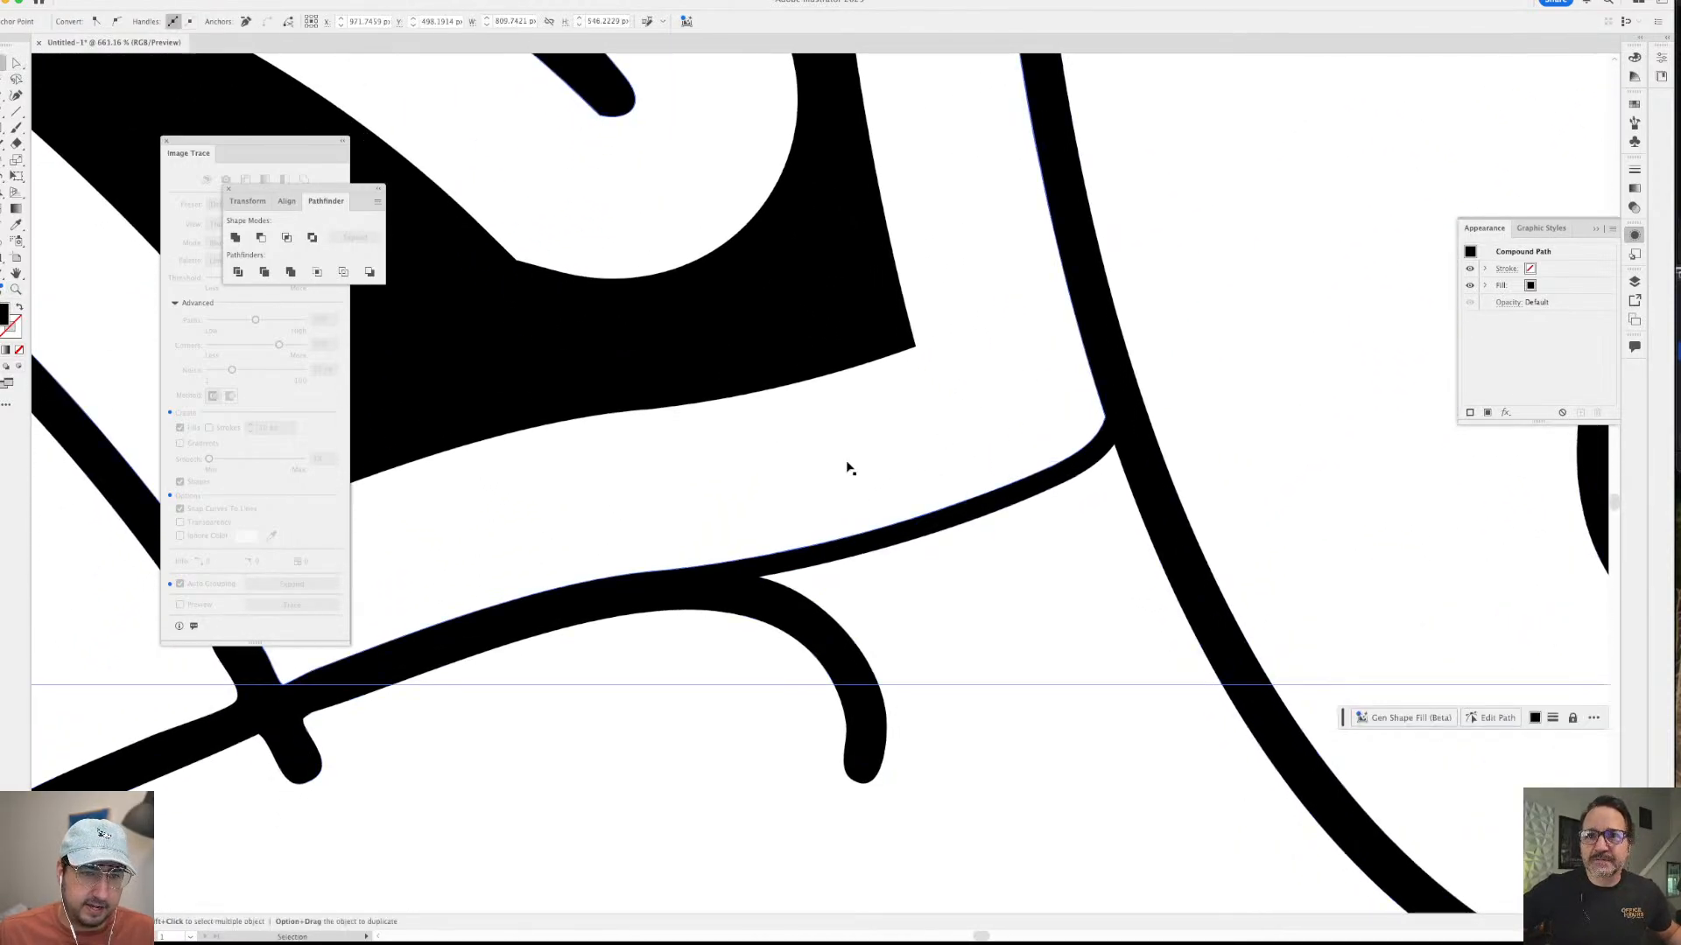
{"action": "key", "text": "super+space"}
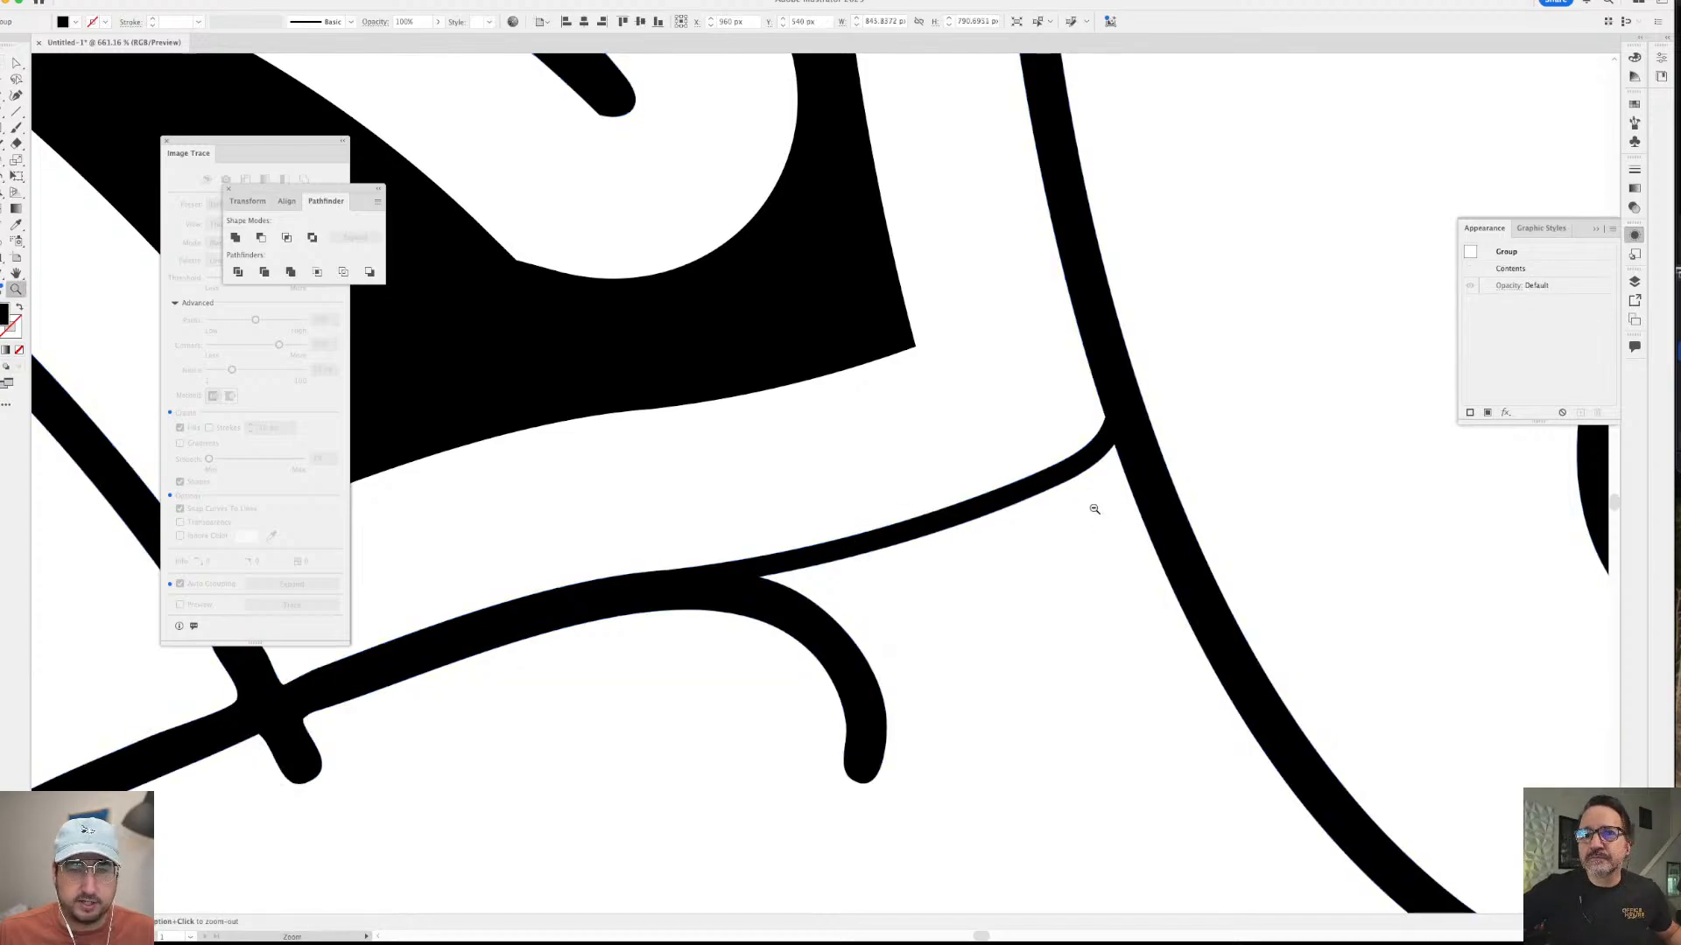
{"action": "left_click", "coordinate": [1094, 509], "text": "alt"}
{"action": "left_click_drag", "start_coordinate": [917, 259], "coordinate": [1285, 429]}
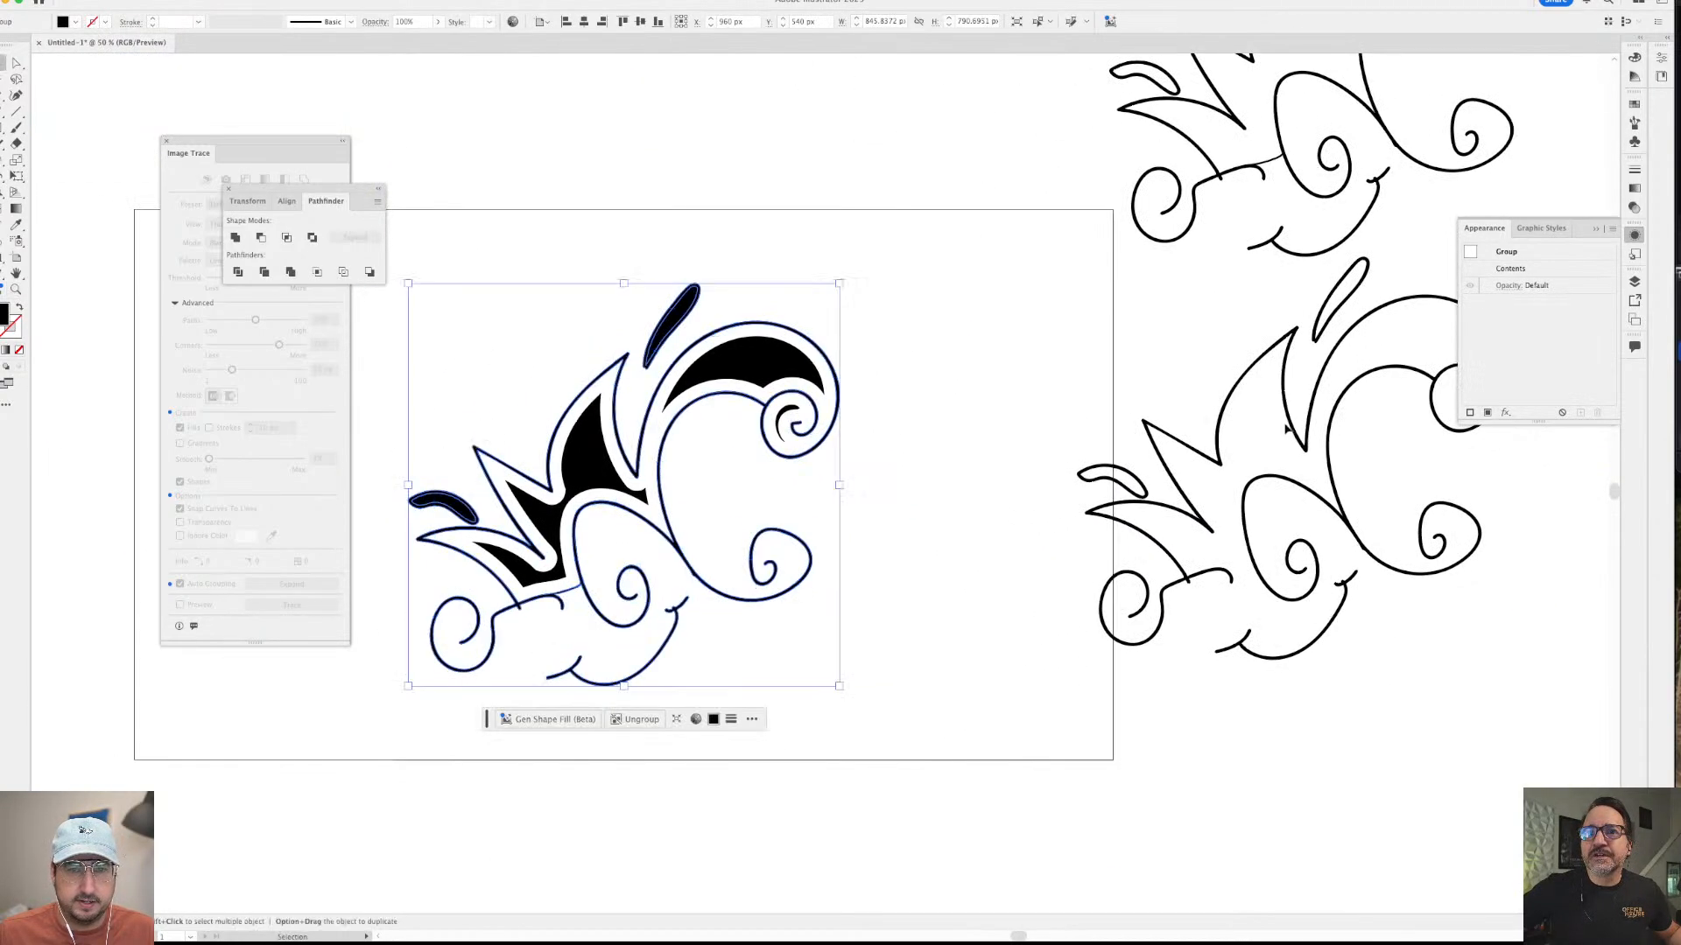
- Duplicate the scribble without the connecting stroke onto the artboard, and delete the connected outline surrounding the black shapes
{"action": "left_click", "coordinate": [1278, 346]}
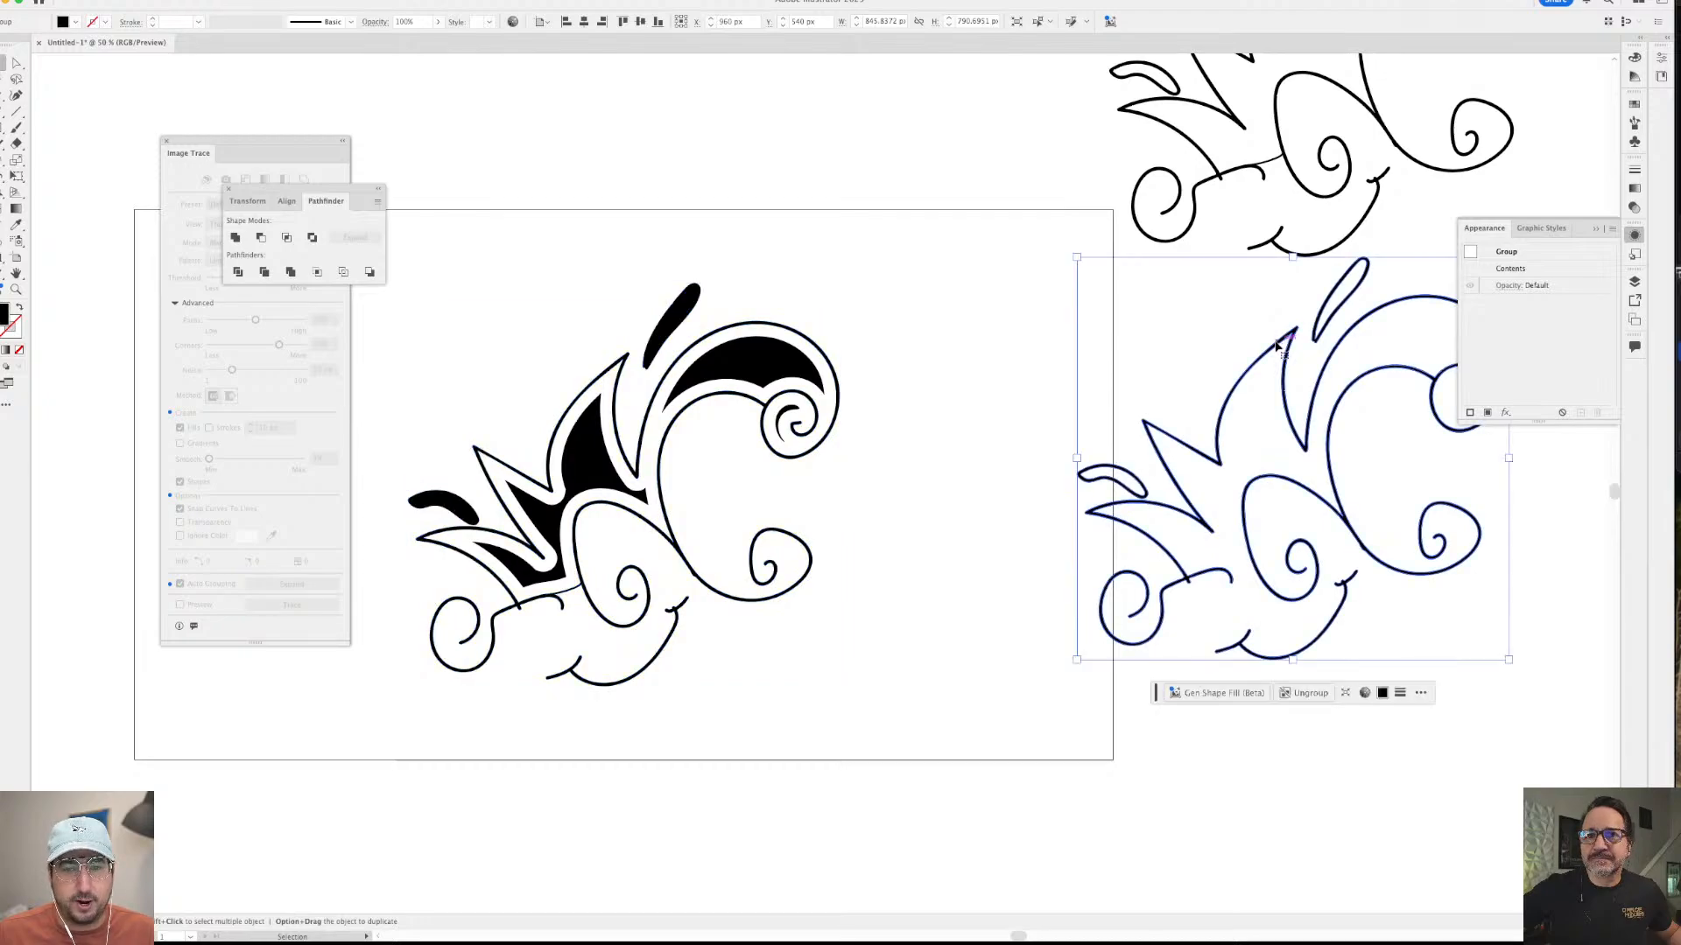
{"action": "left_click_drag", "start_coordinate": [1278, 346], "coordinate": [781, 419]}
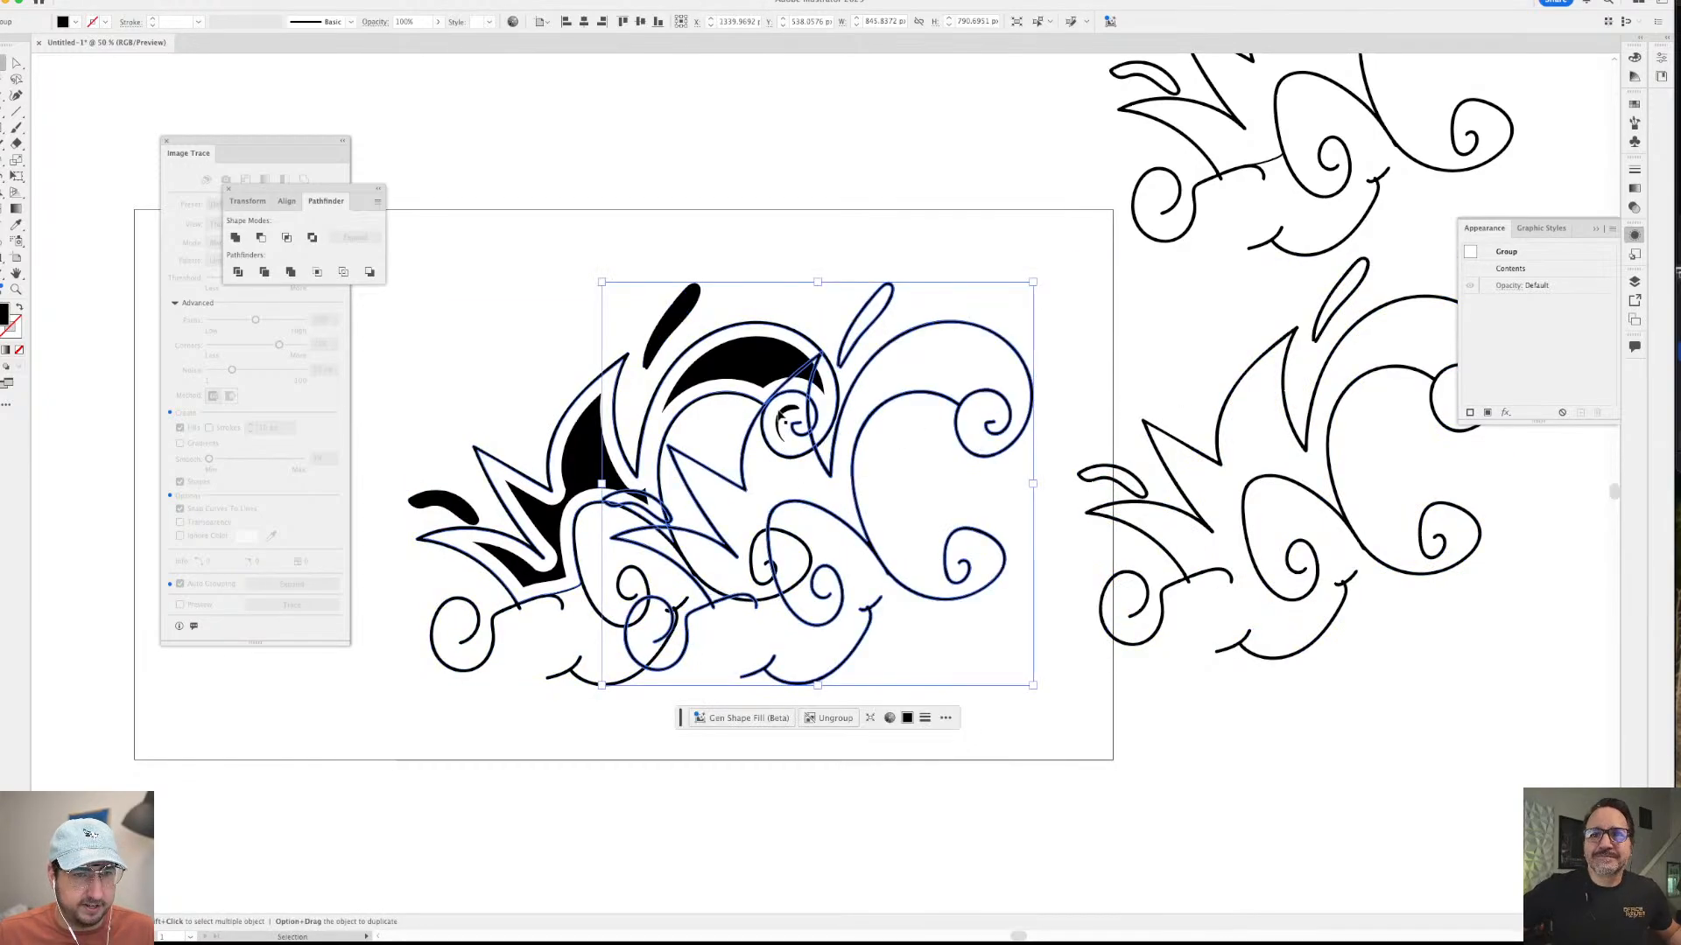
{"action": "left_click", "coordinate": [782, 419]}
{"action": "left_click", "coordinate": [795, 285]}
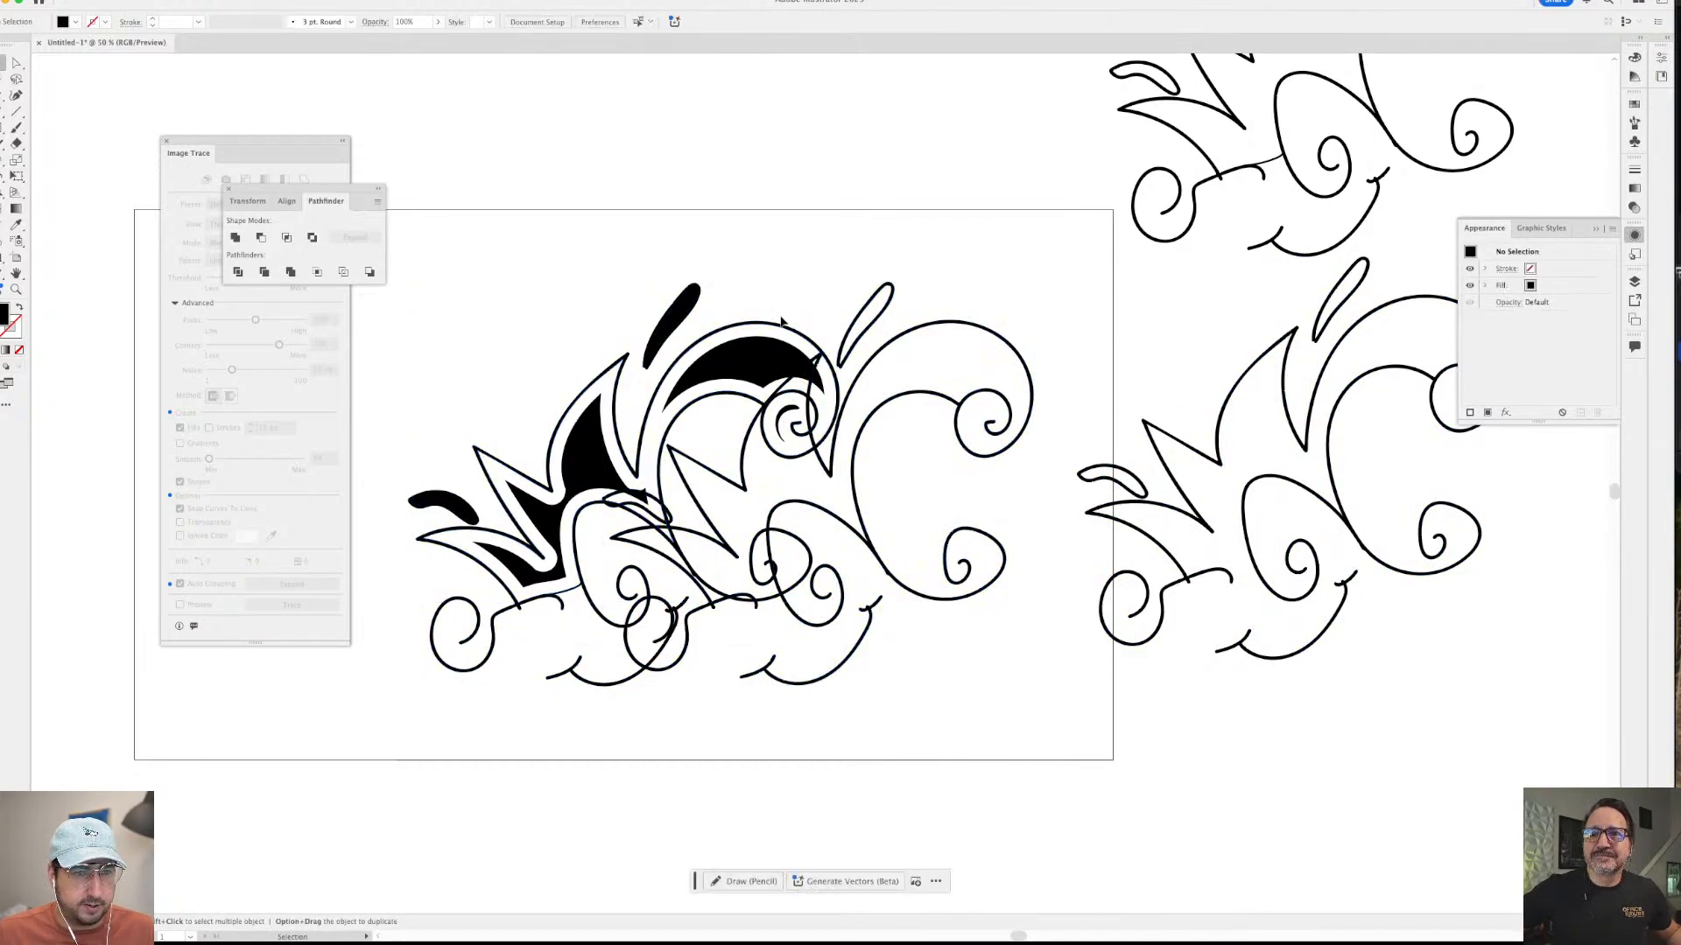
{"action": "left_click", "coordinate": [833, 336]}
{"action": "key", "text": "Delete"}
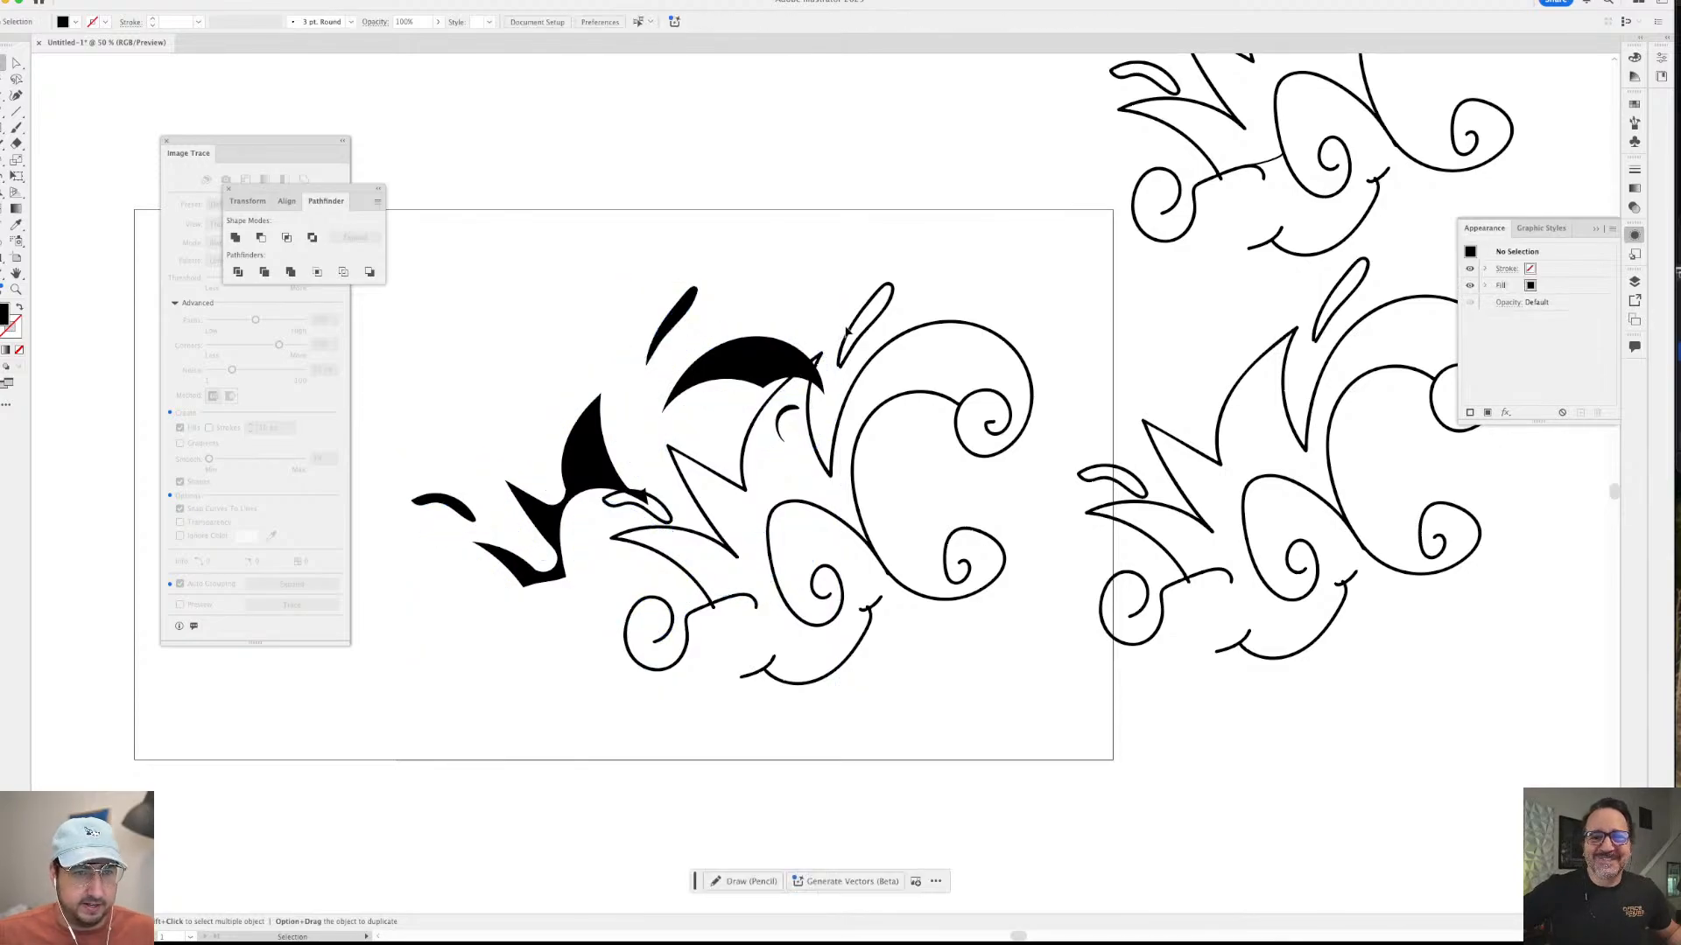
- Centre the outlined flourish group horizontally and vertically on the artboard so it surrounds the black fill shapes
{"action": "left_click", "coordinate": [846, 331]}
{"action": "left_click", "coordinate": [640, 22]}
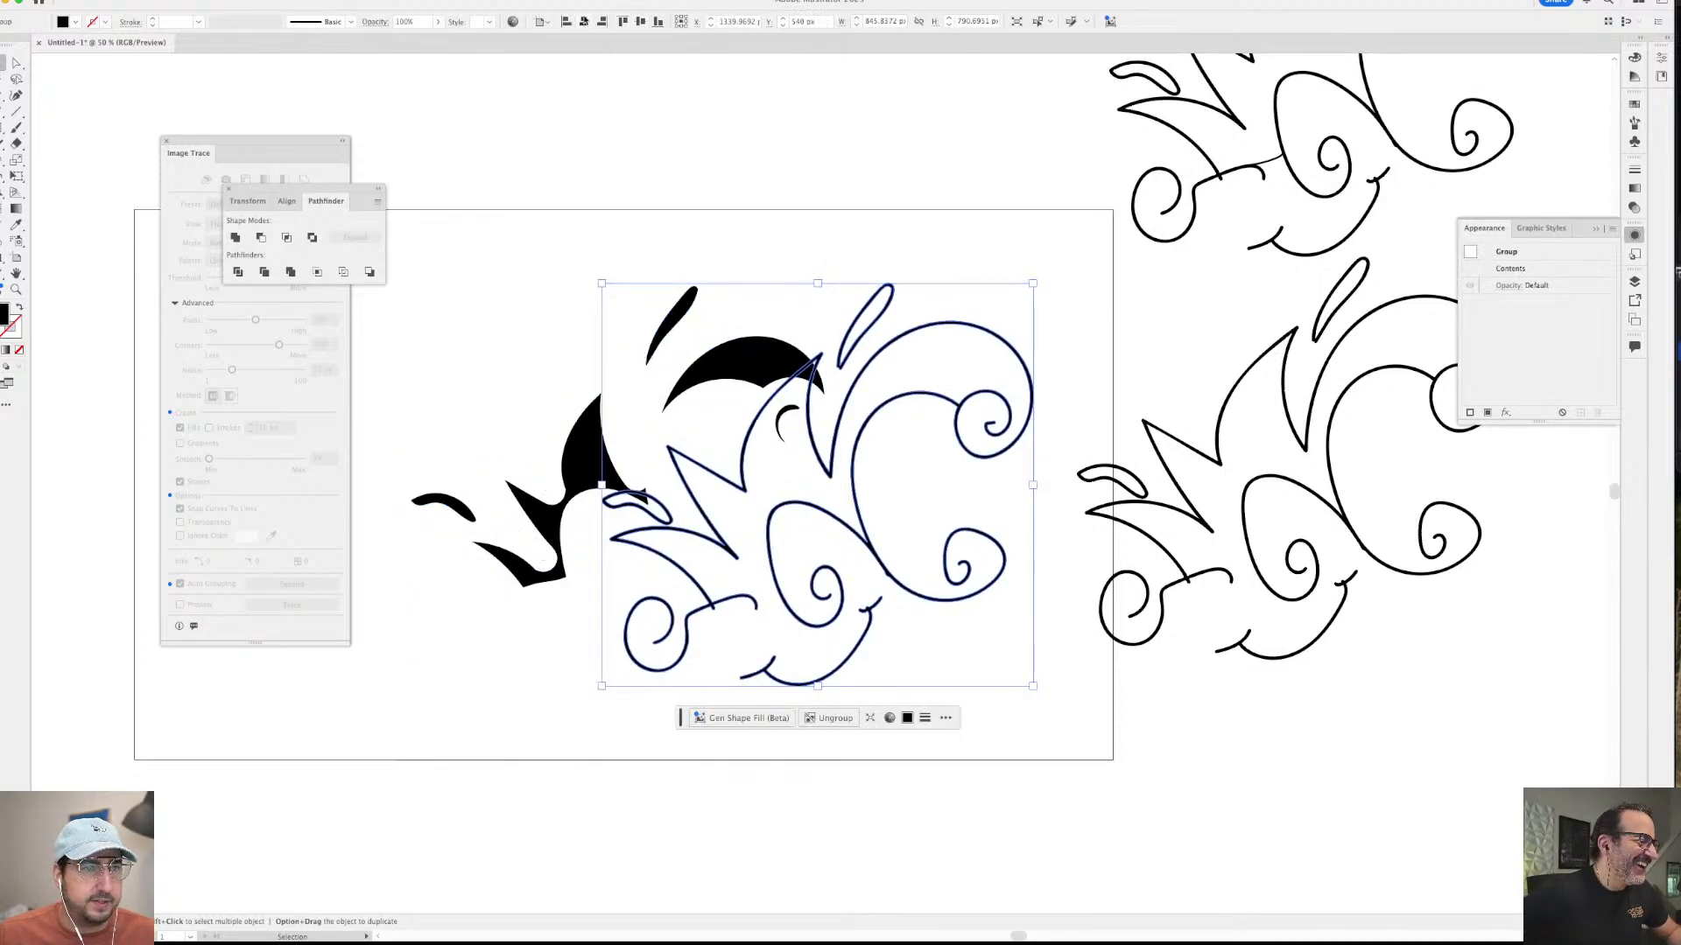
{"action": "left_click", "coordinate": [584, 22]}
{"action": "left_click", "coordinate": [662, 181]}
{"action": "left_click_drag", "start_coordinate": [805, 408], "coordinate": [1042, 338]}
{"action": "key", "text": "z"}
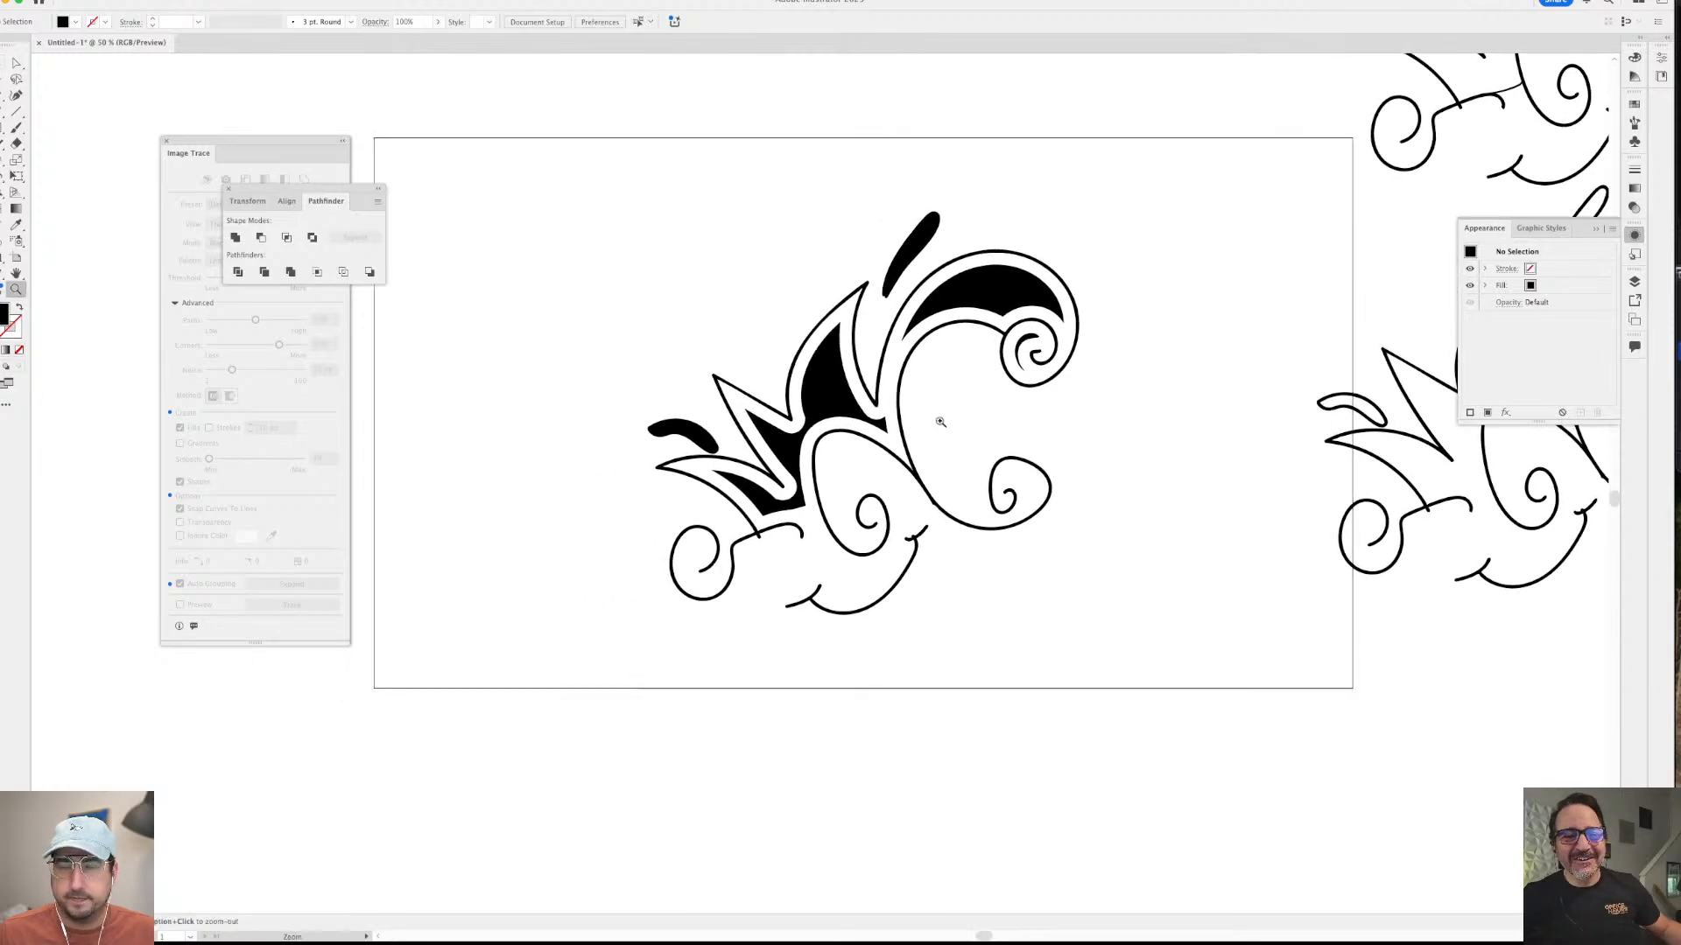
{"action": "left_click", "coordinate": [939, 428]}
{"action": "left_click", "coordinate": [780, 483]}
{"action": "left_click_drag", "start_coordinate": [775, 477], "coordinate": [925, 519]}
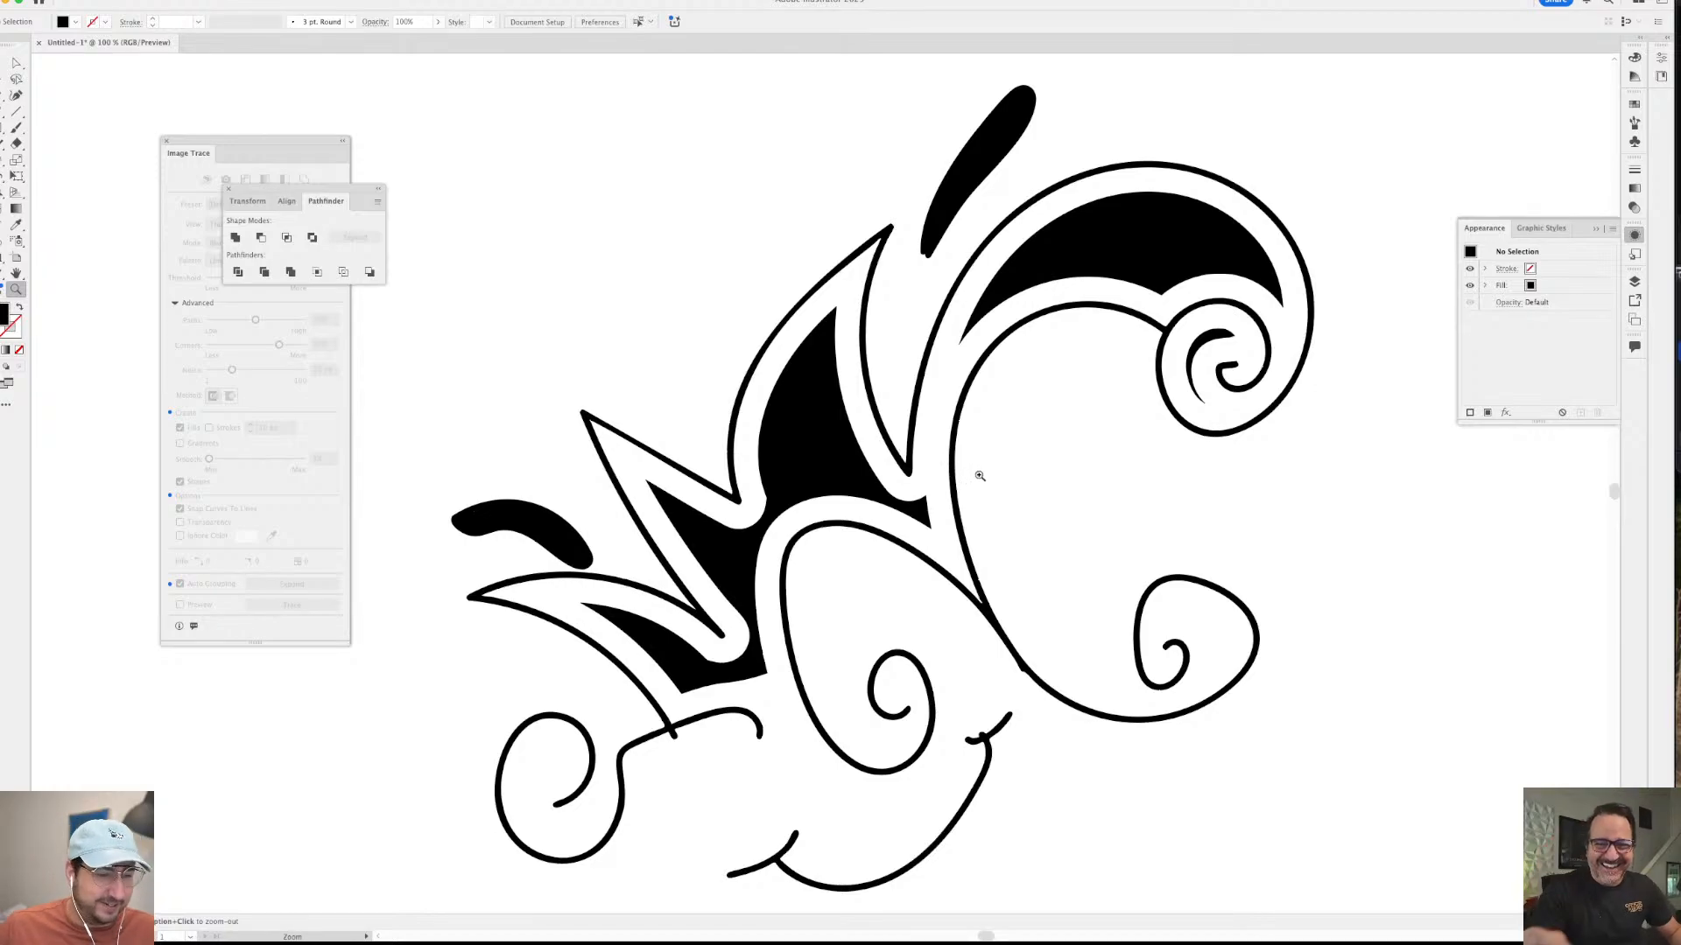
- Lasso the detached curved black accent at the flourish's far left and nudge it slightly up and to the right
{"action": "key", "text": "q"}
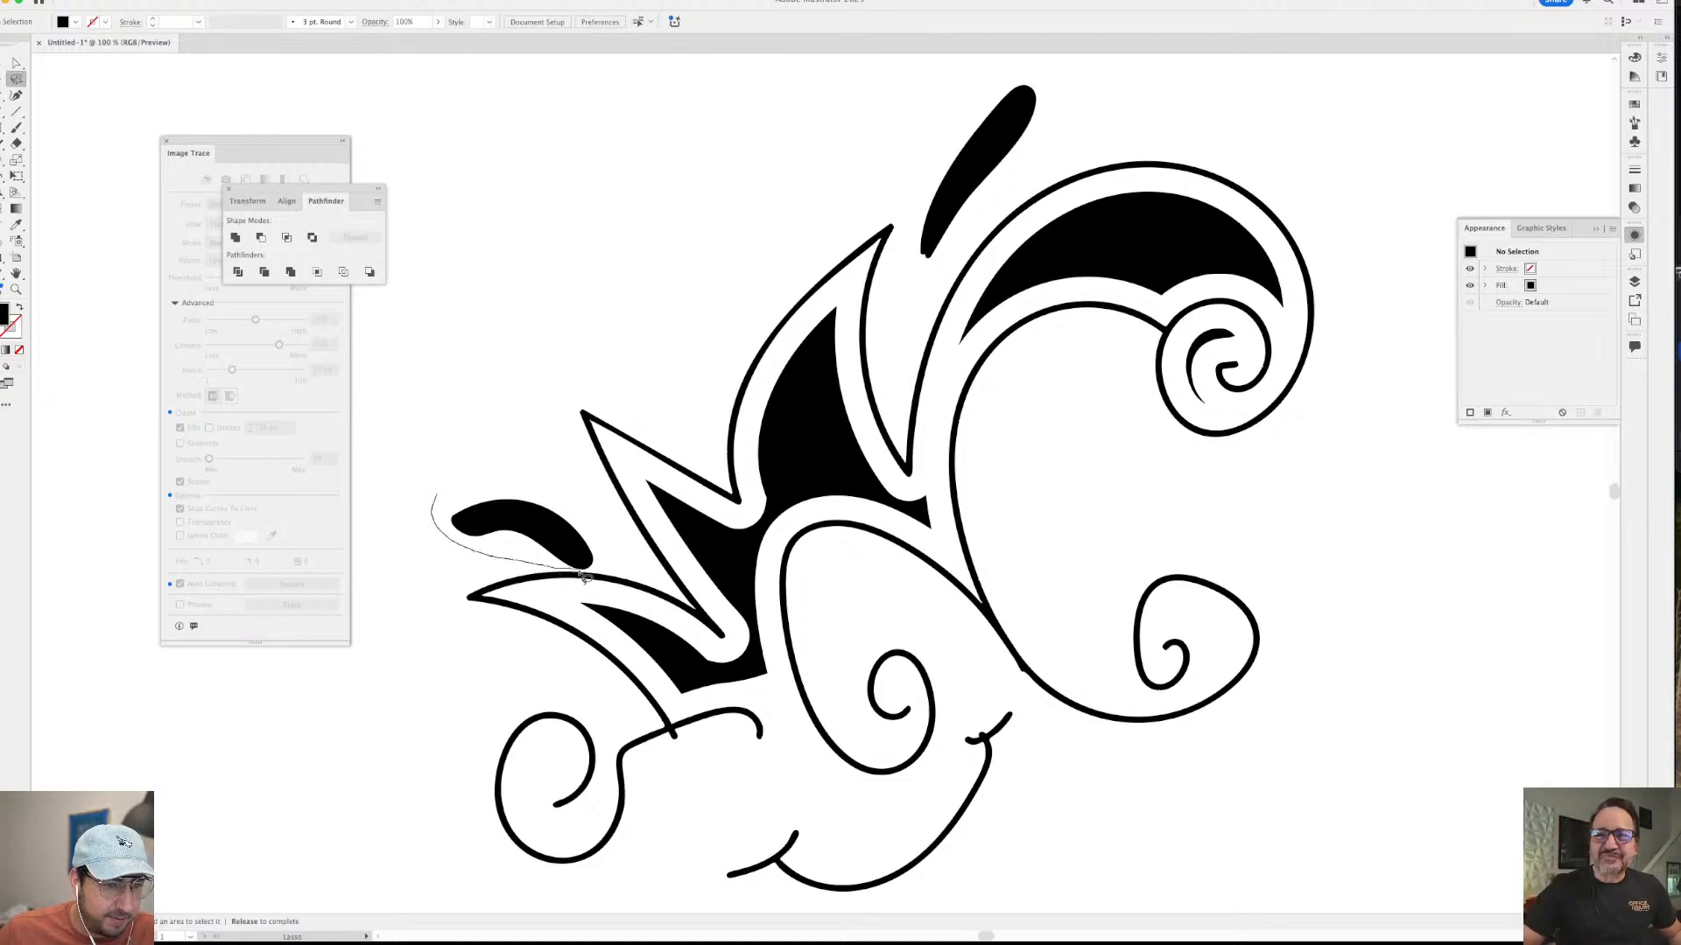
{"action": "left_click_drag", "start_coordinate": [570, 493], "coordinate": [475, 464]}
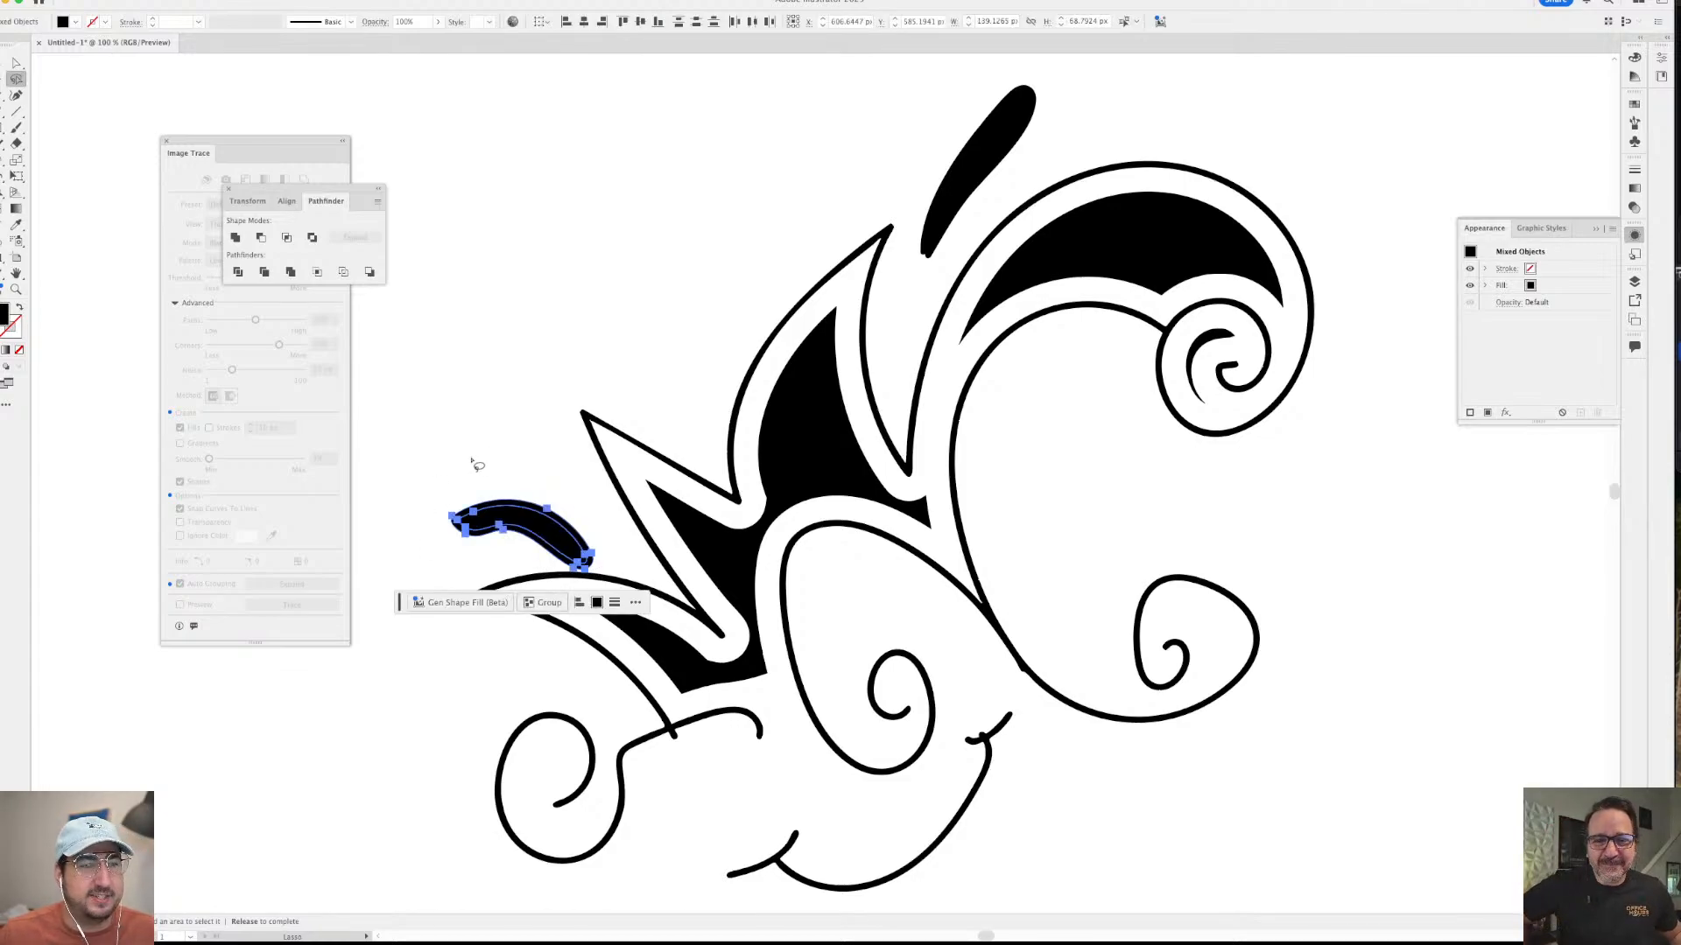
{"action": "key", "text": "shift+Right"}
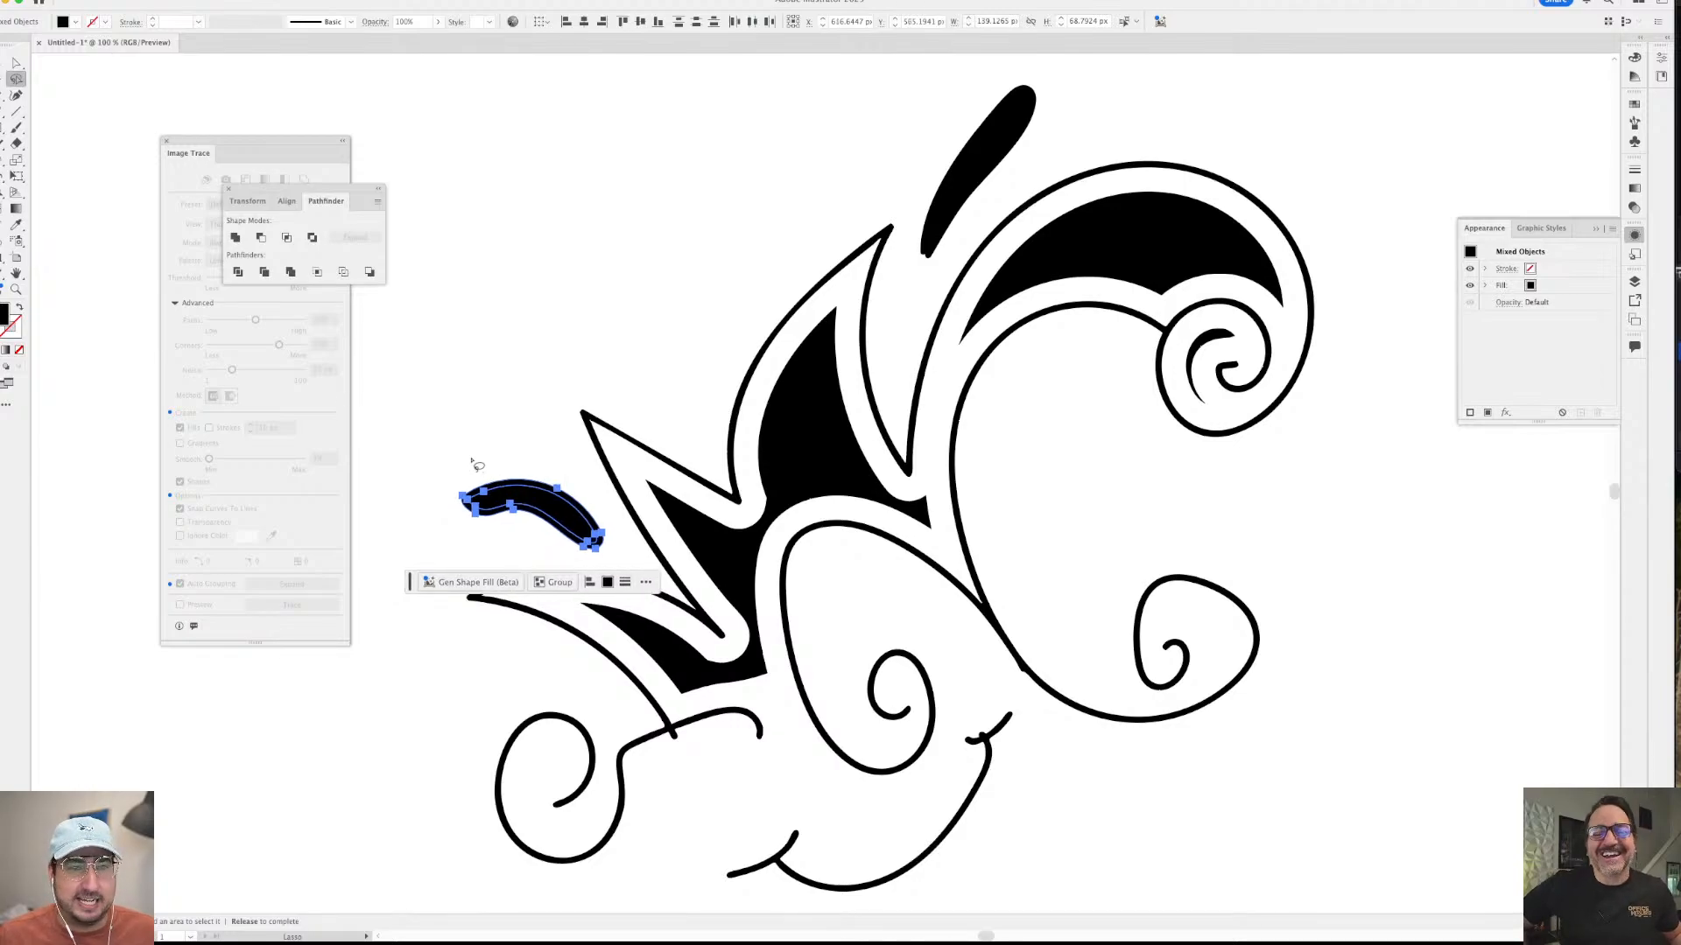
{"action": "left_click", "coordinate": [613, 228]}
- Lasso the elongated black accent above the flourish and nudge it down and left into the gap between the peaks
{"action": "scroll", "coordinate": [806, 233], "scroll_direction": "up", "scroll_amount": 3}
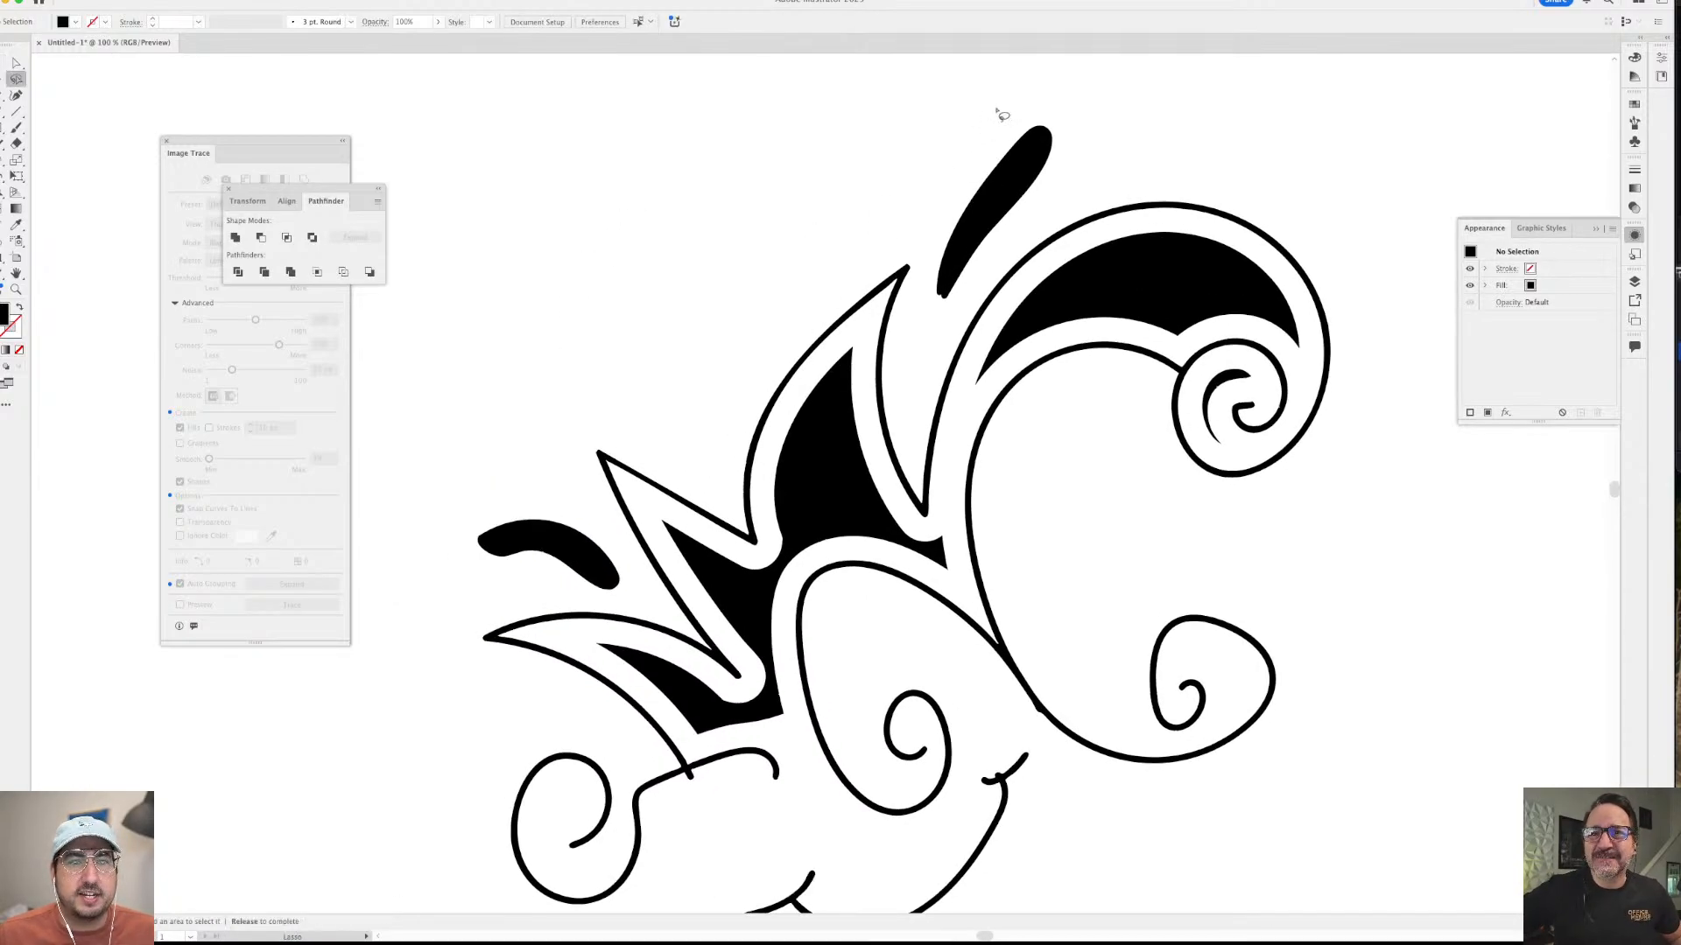
{"action": "left_click_drag", "start_coordinate": [995, 107], "coordinate": [939, 232]}
{"action": "mouse_move", "coordinate": [958, 302]}
{"action": "left_mouse_down"}
{"action": "mouse_move", "coordinate": [1063, 175]}
{"action": "mouse_move", "coordinate": [1087, 115]}
{"action": "mouse_move", "coordinate": [1003, 118]}
{"action": "left_mouse_up"}
{"action": "key", "text": "shift+Down"}
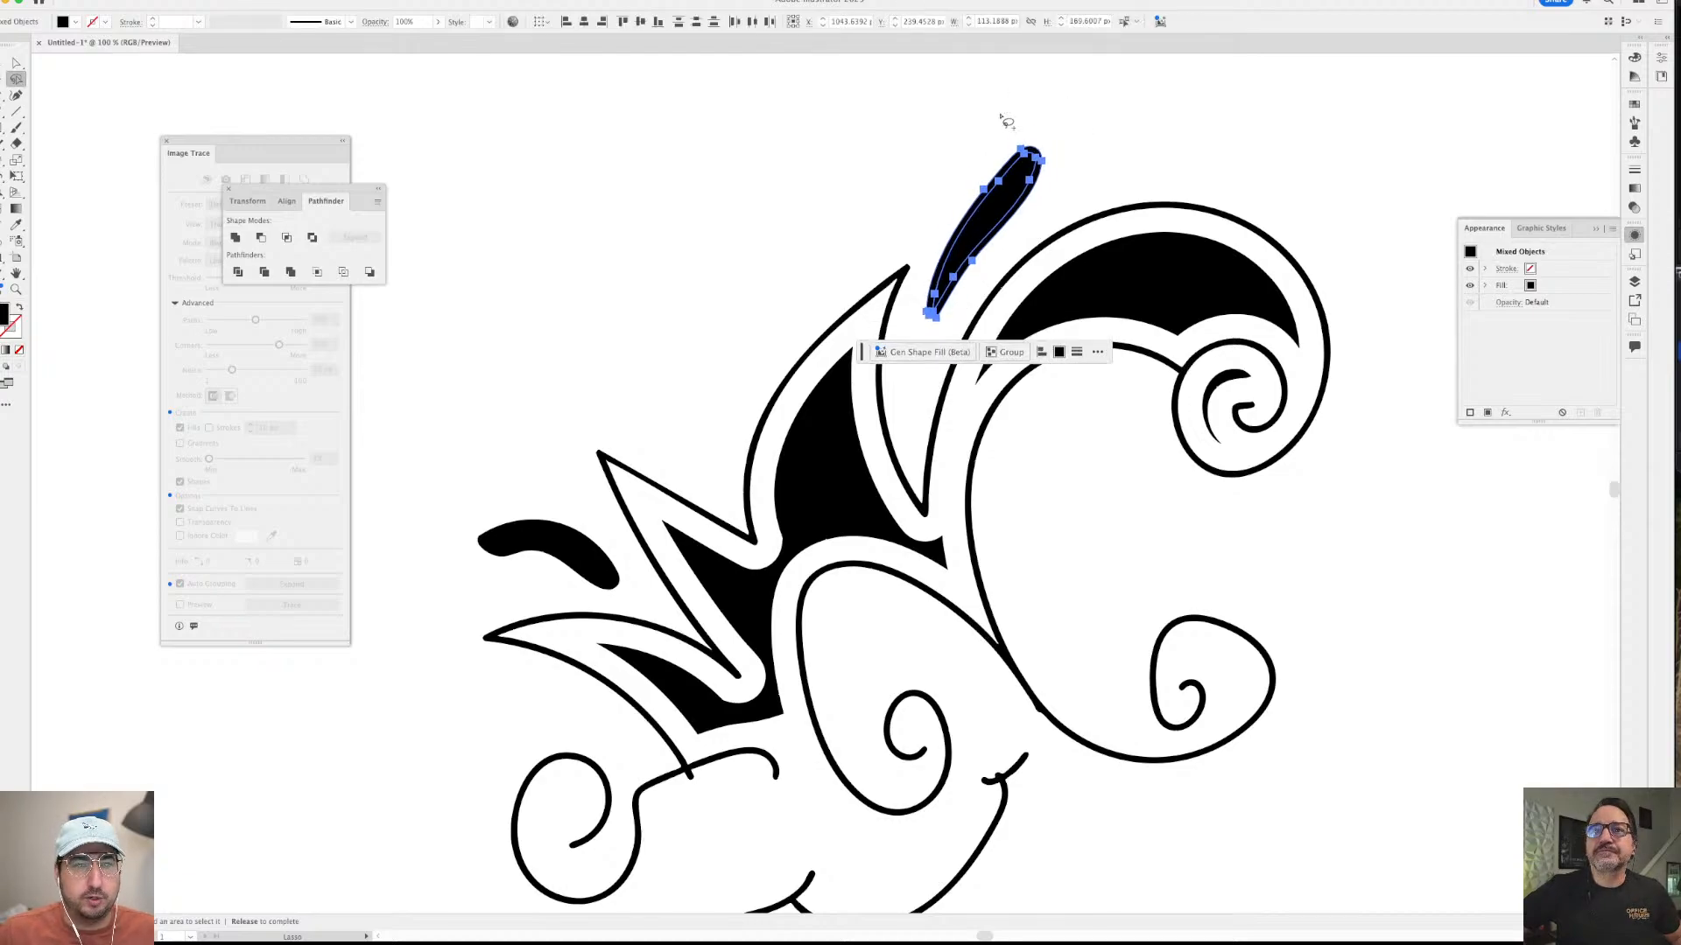
{"action": "key", "text": "shift+Left"}
{"action": "key", "text": "shift+Down"}
{"action": "key", "text": "shift+Down"}
{"action": "key", "text": "shift+Left"}
{"action": "key", "text": "shift+Down"}
{"action": "key", "text": "Down"}
{"action": "key", "text": "Down"}
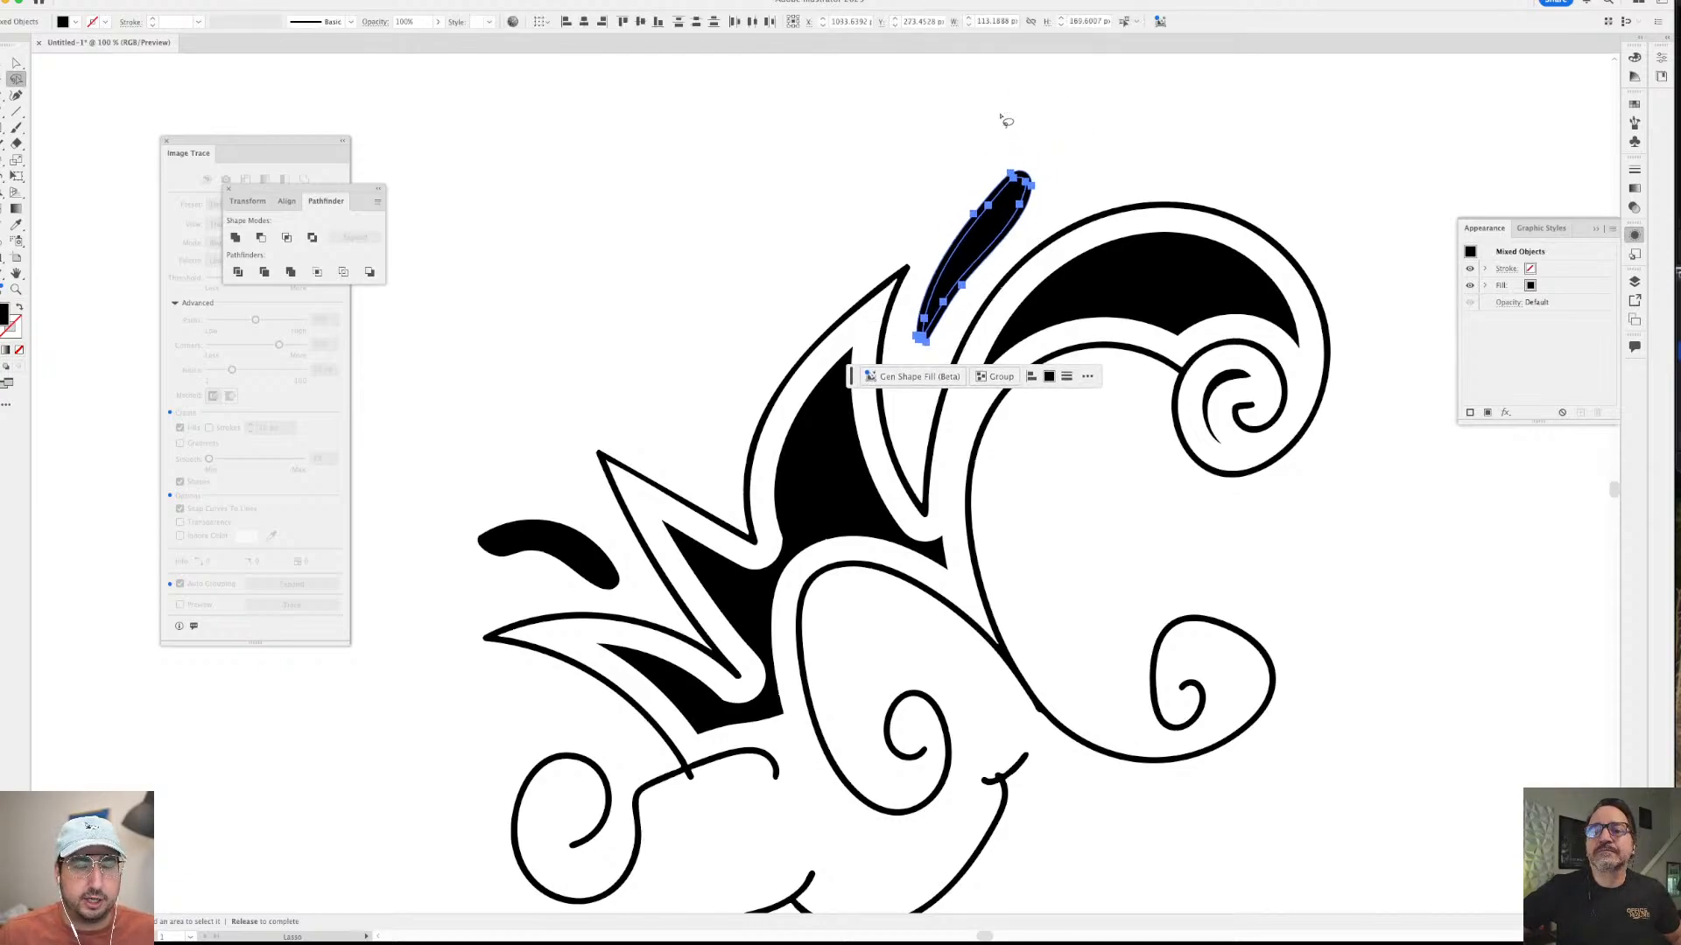
- Rotate the elongated upper accent slightly counter-clockwise to follow the neighbouring curve
{"action": "key", "text": "r"}
{"action": "left_click_drag", "start_coordinate": [1099, 144], "coordinate": [1101, 140]}
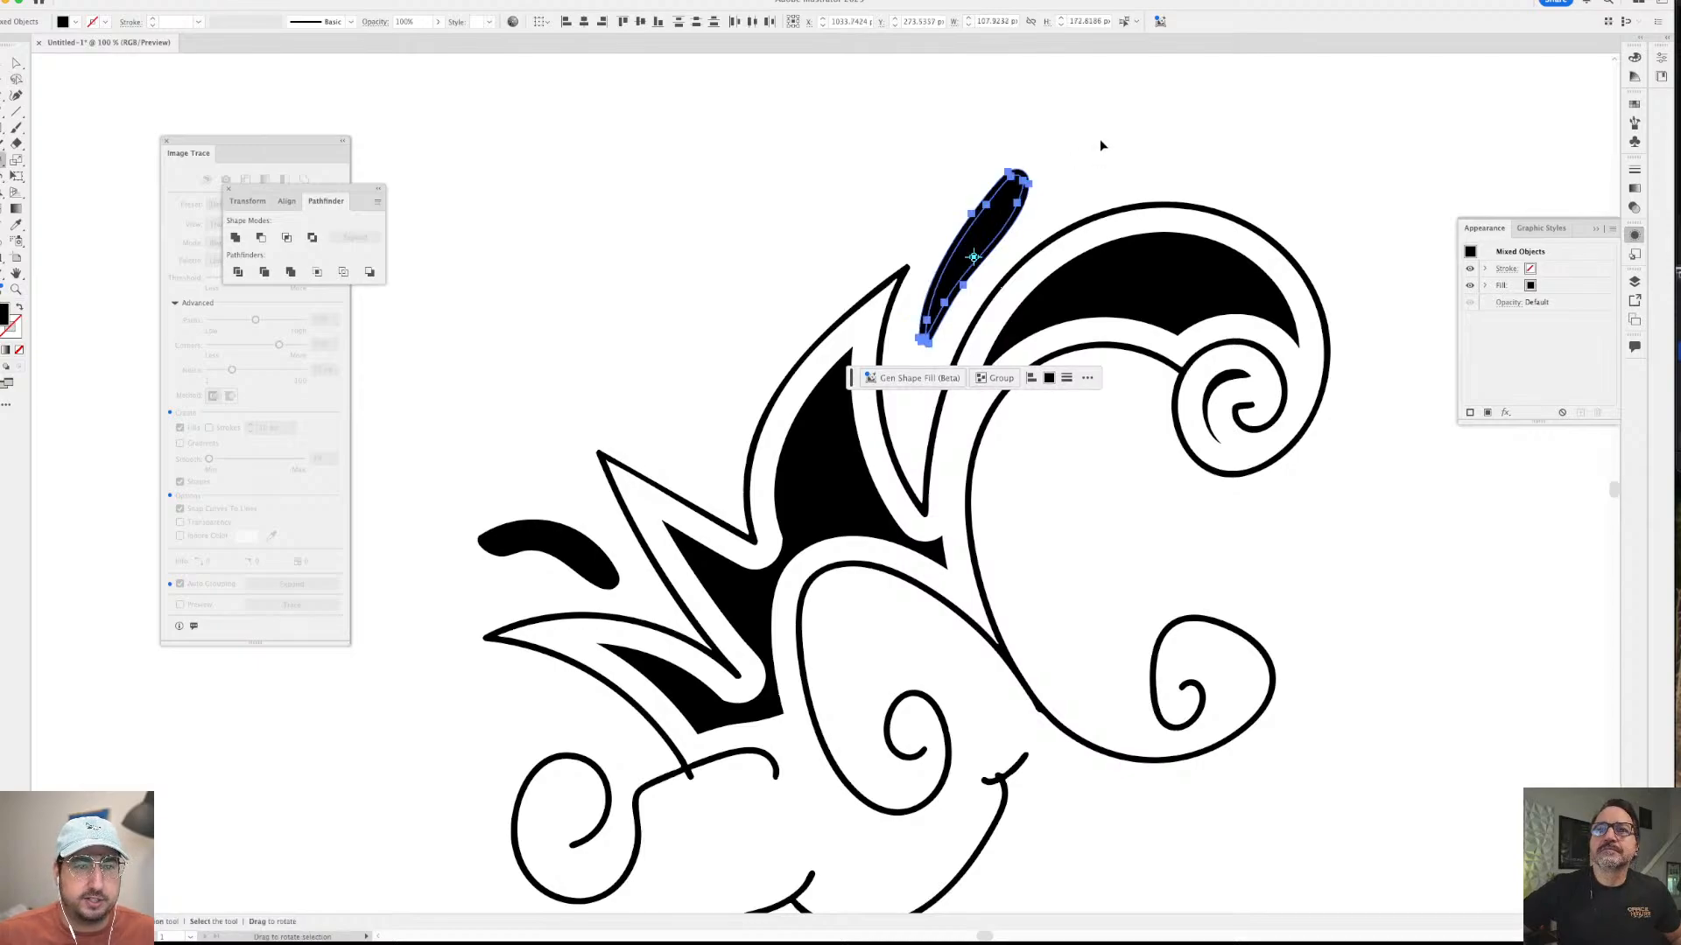
{"action": "key", "text": "super+shift+a"}
{"action": "key", "text": "super+minus"}
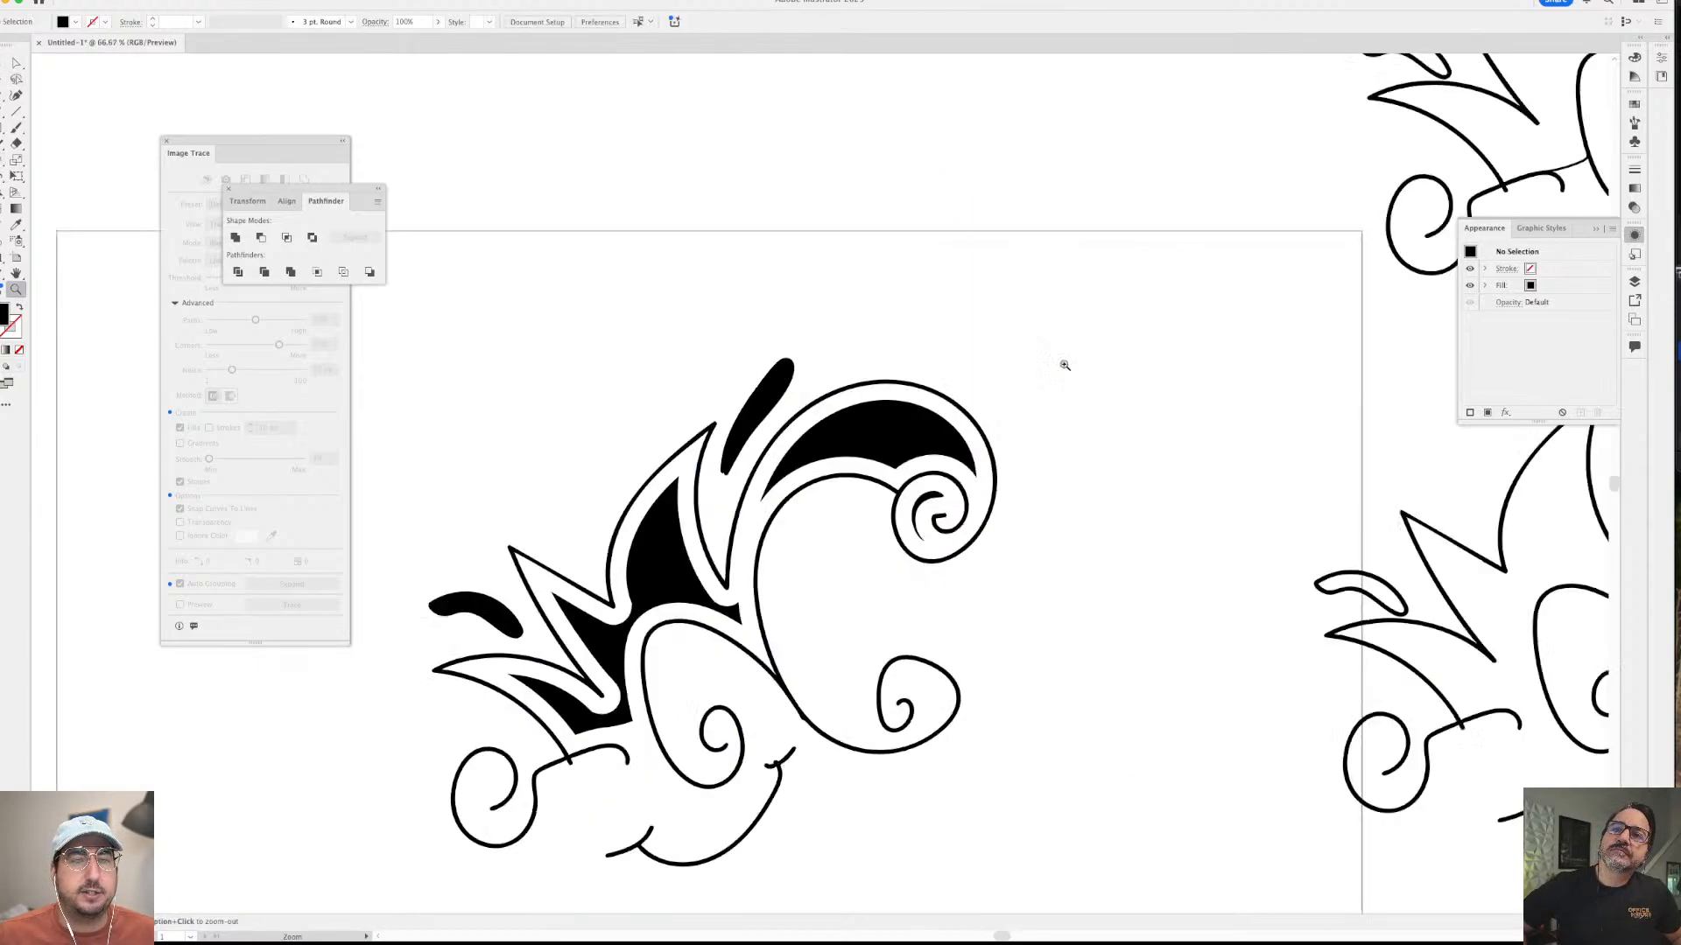
{"action": "left_click_drag", "start_coordinate": [987, 453], "coordinate": [1136, 241]}
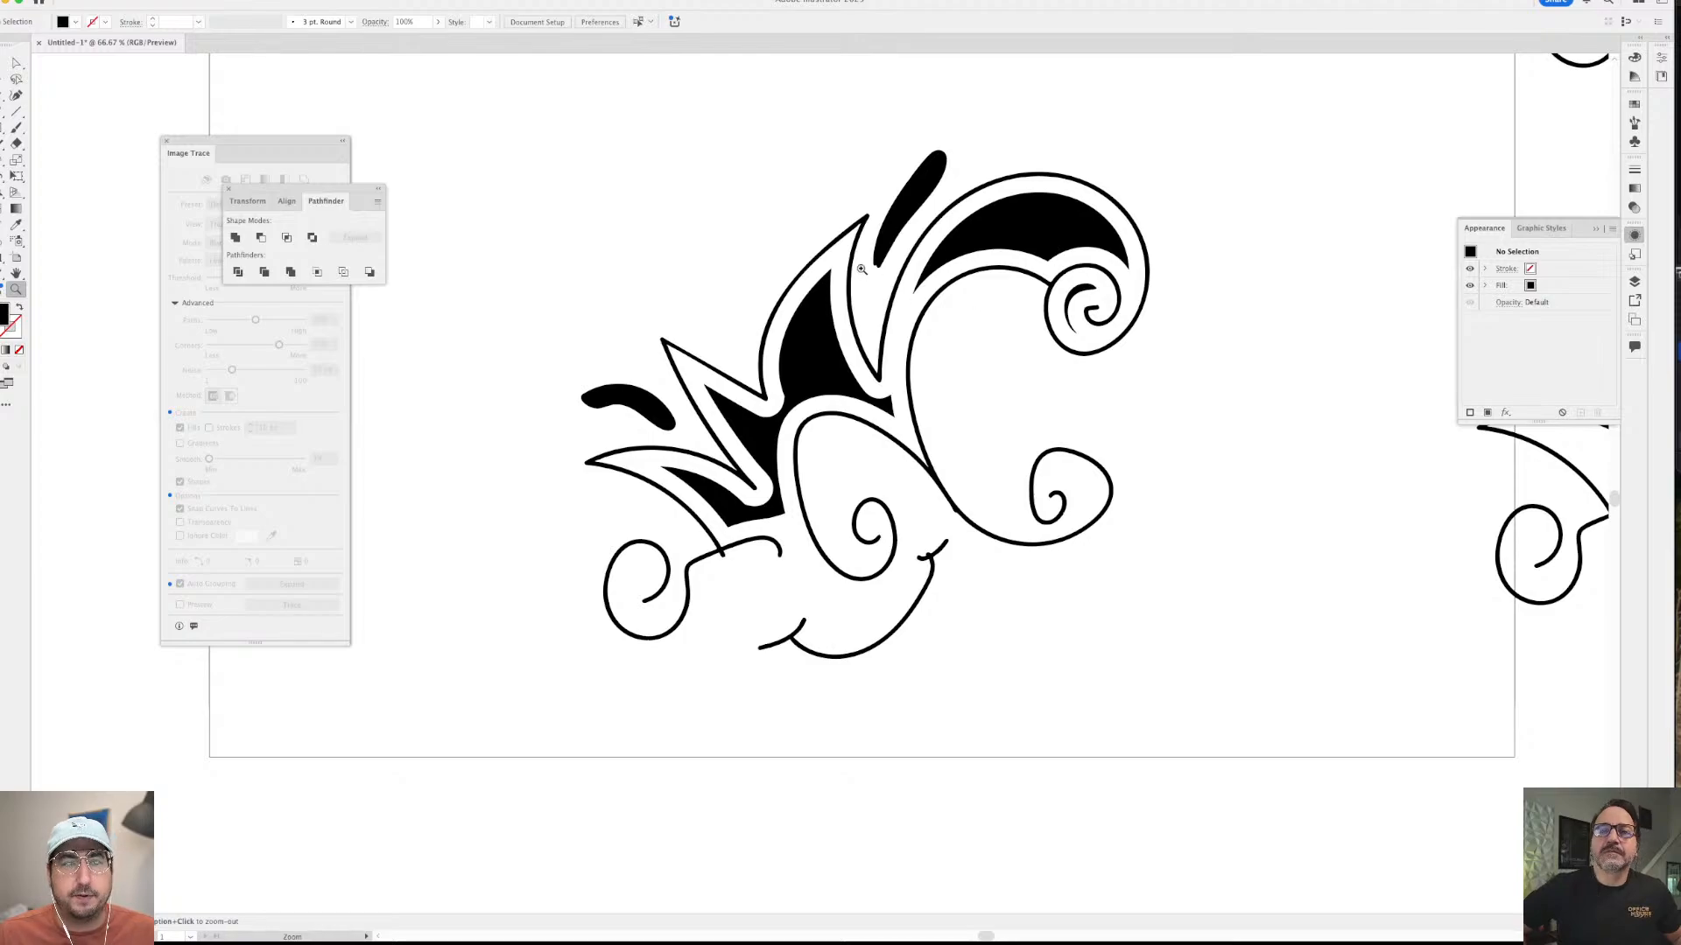
{"action": "left_click_drag", "start_coordinate": [871, 282], "coordinate": [931, 382]}
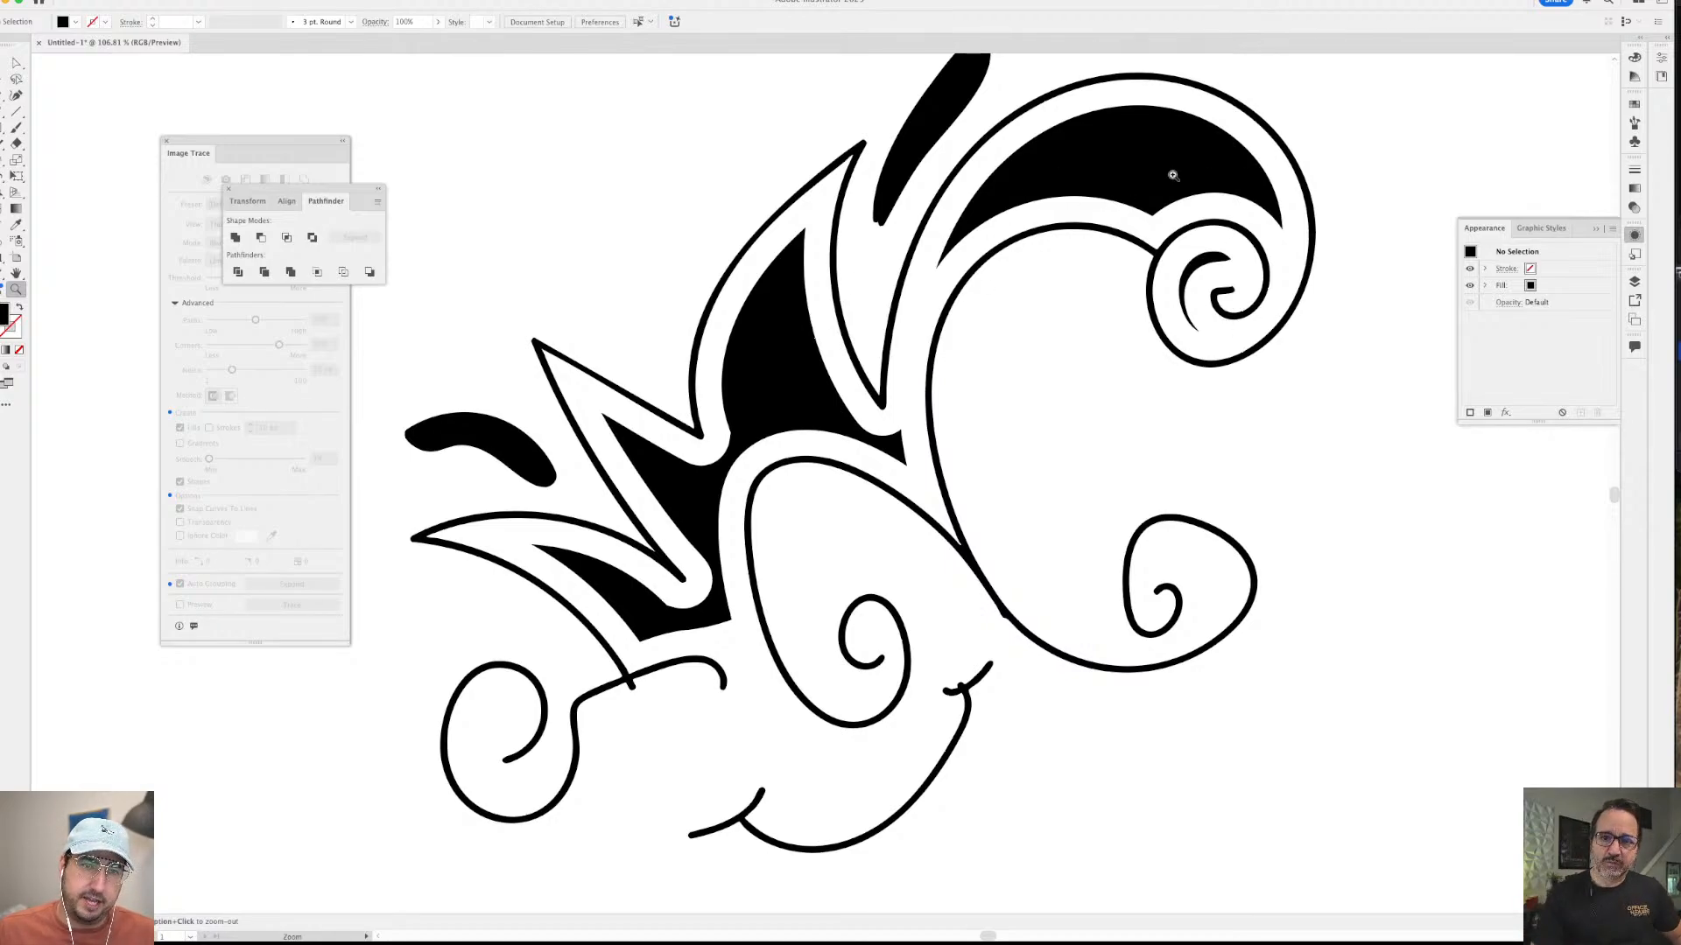
{"action": "key", "text": "a"}
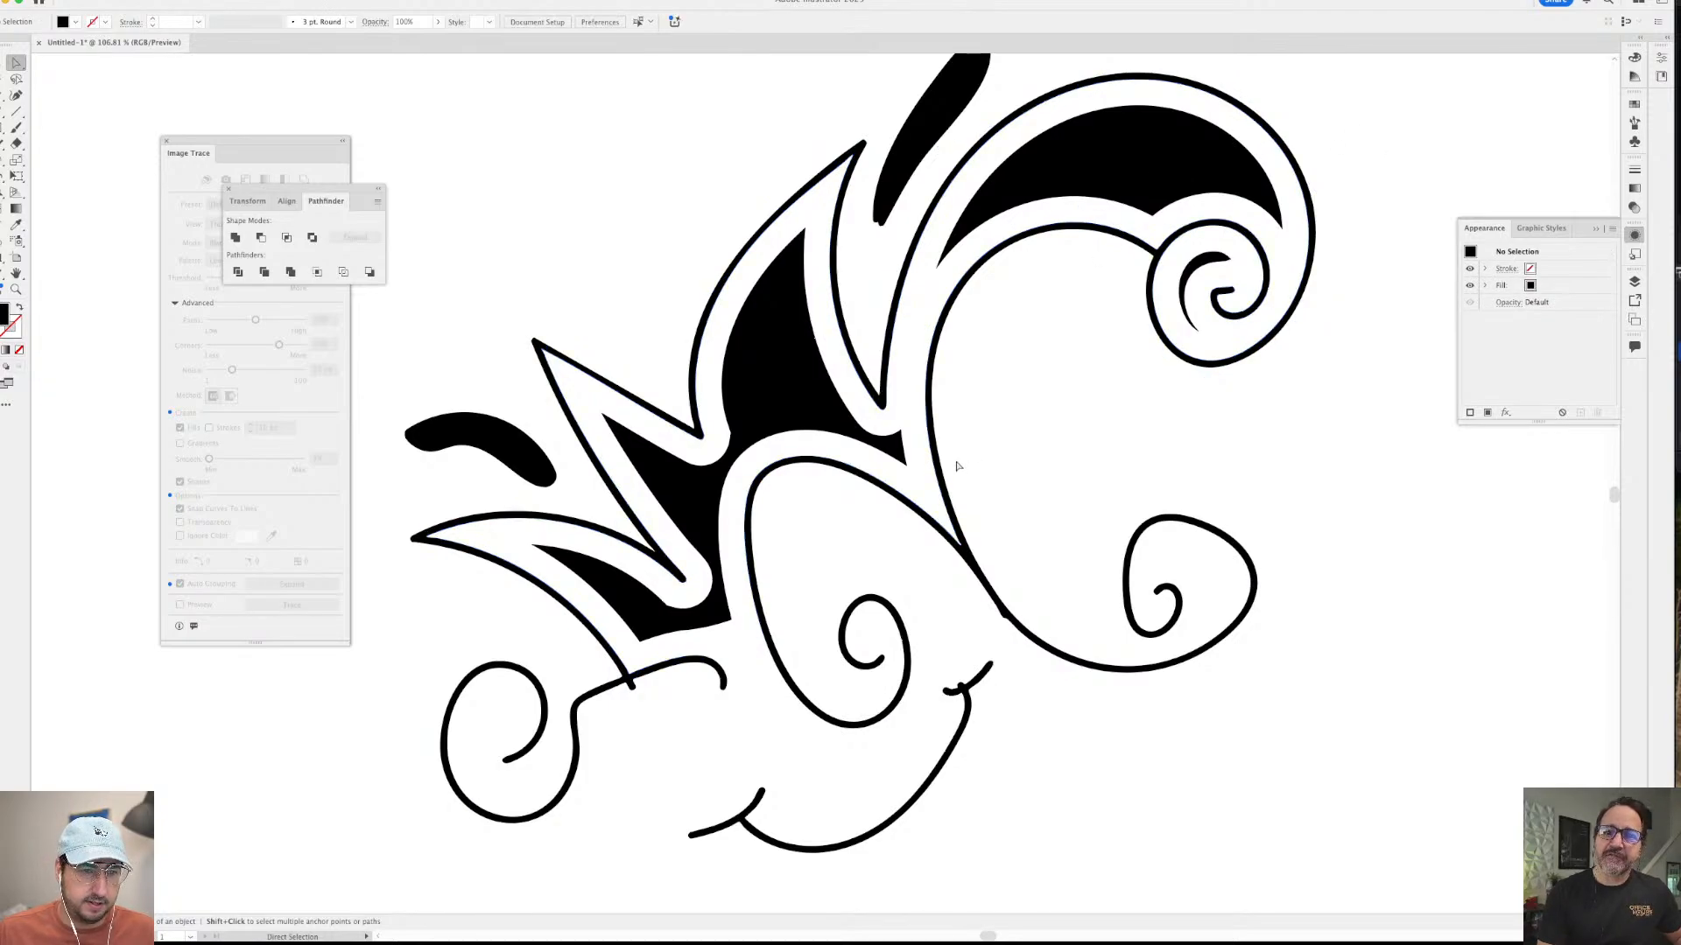
{"action": "key", "text": "space"}
{"action": "left_click_drag", "start_coordinate": [904, 554], "coordinate": [936, 598]}
{"action": "scroll", "coordinate": [936, 599], "scroll_direction": "down", "scroll_amount": 3}
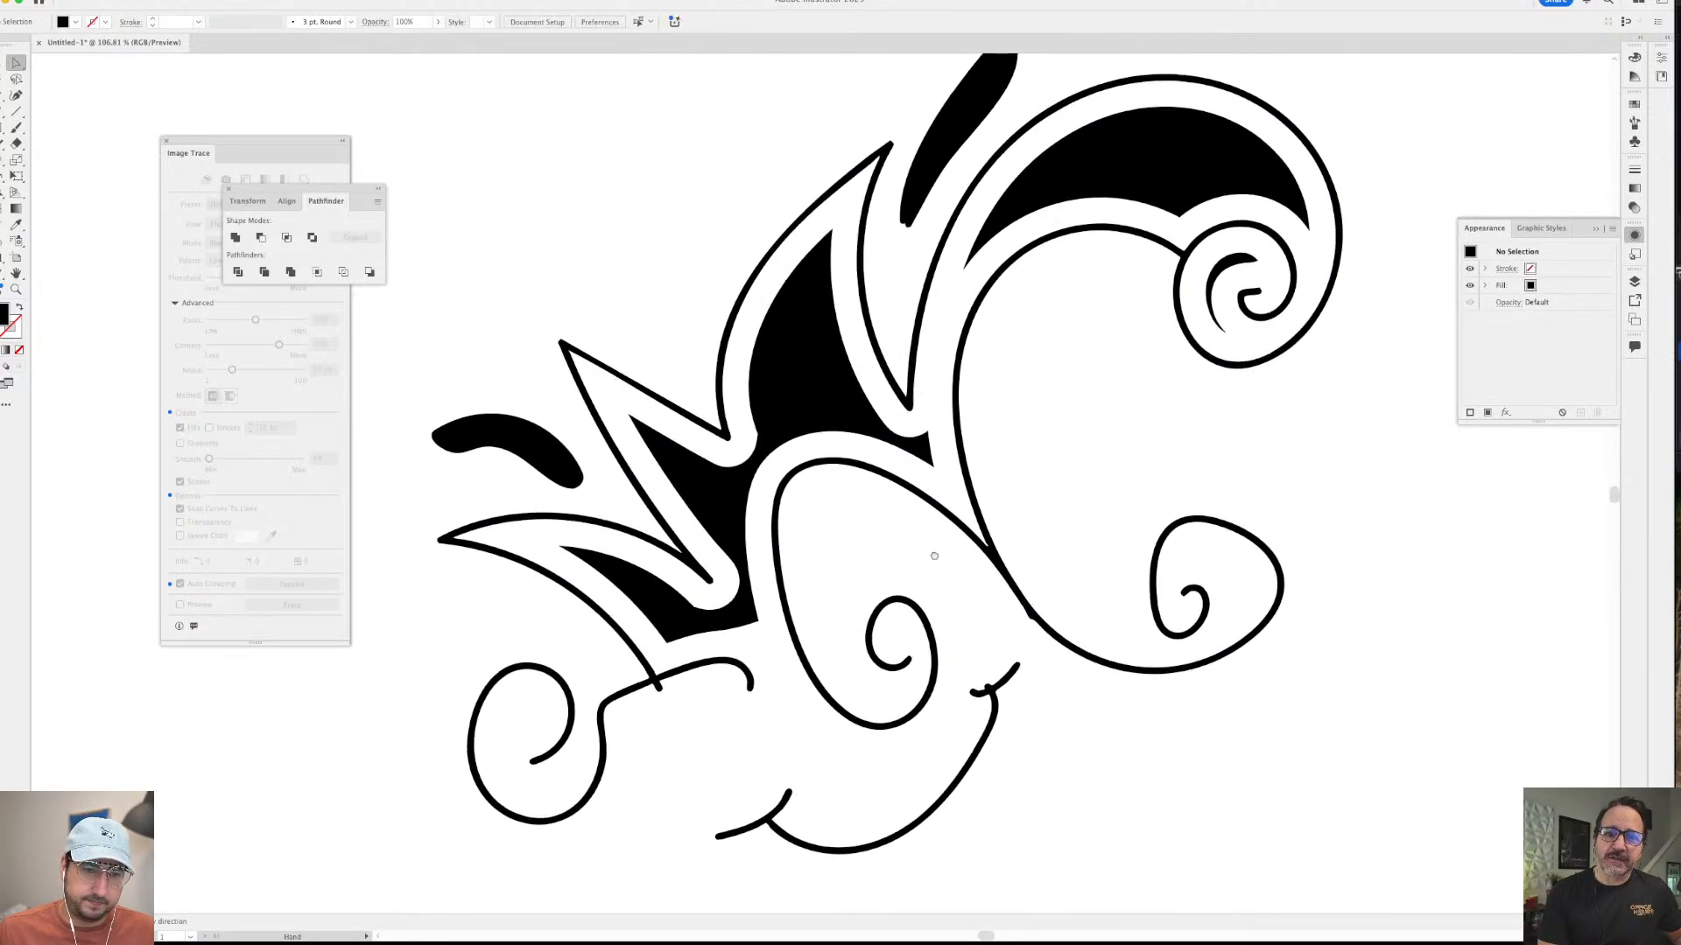
{"action": "key", "text": "z"}
{"action": "left_click", "coordinate": [974, 696], "text": "alt"}
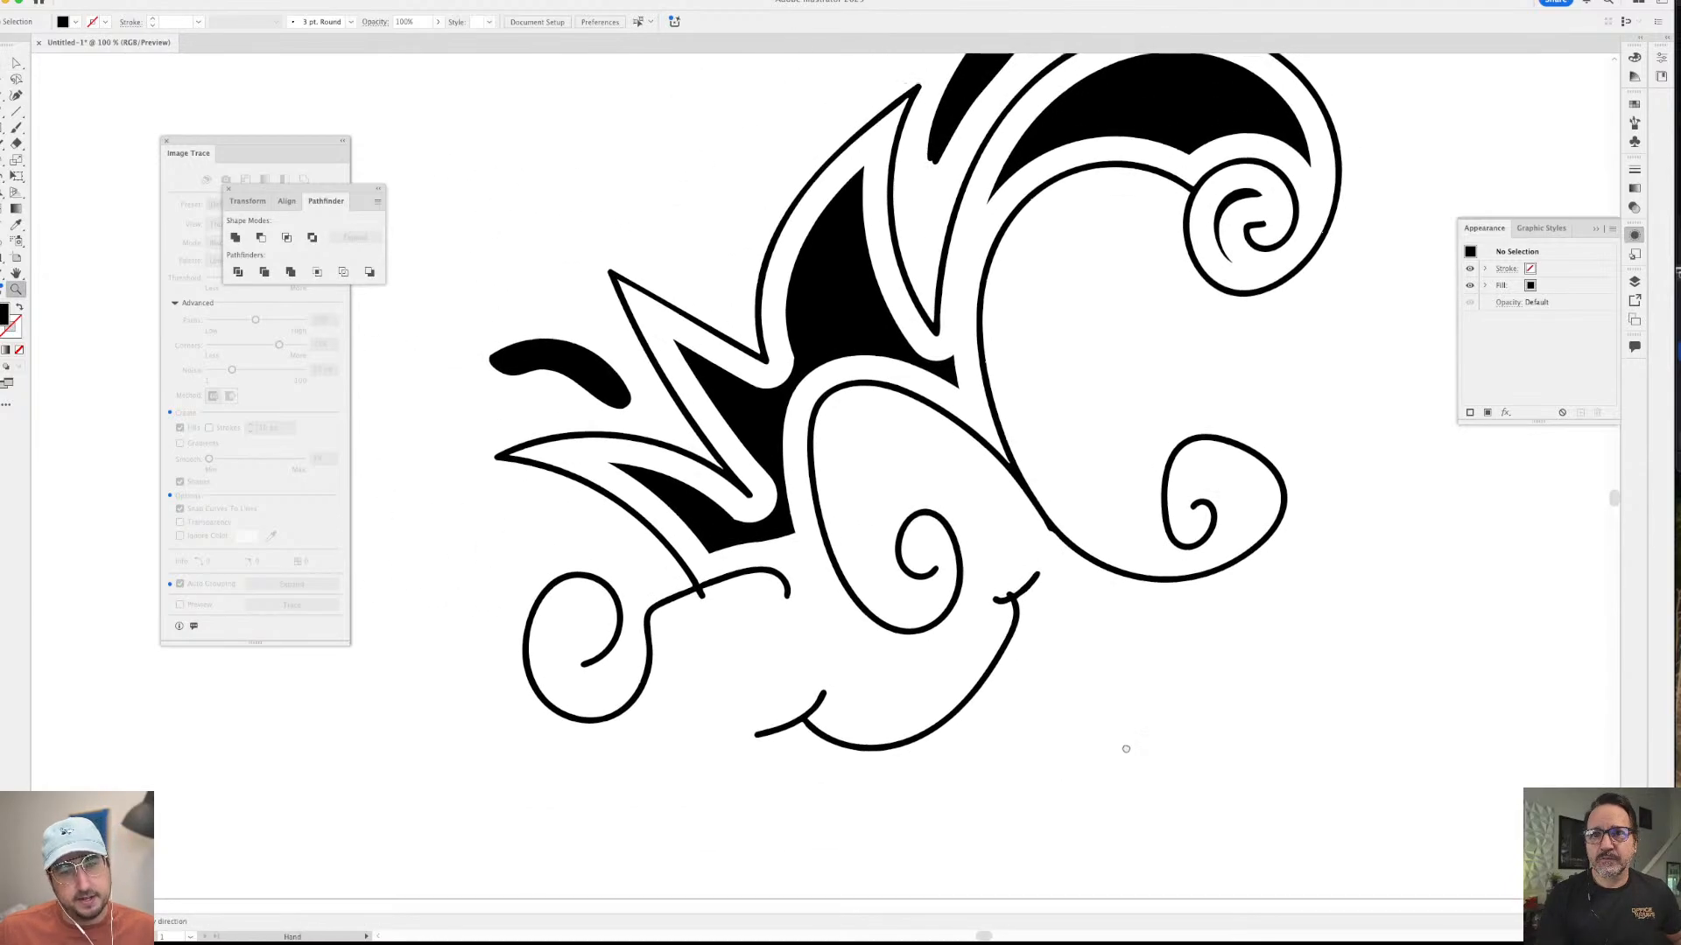
{"action": "scroll", "coordinate": [1066, 679], "scroll_direction": "up", "scroll_amount": 4}
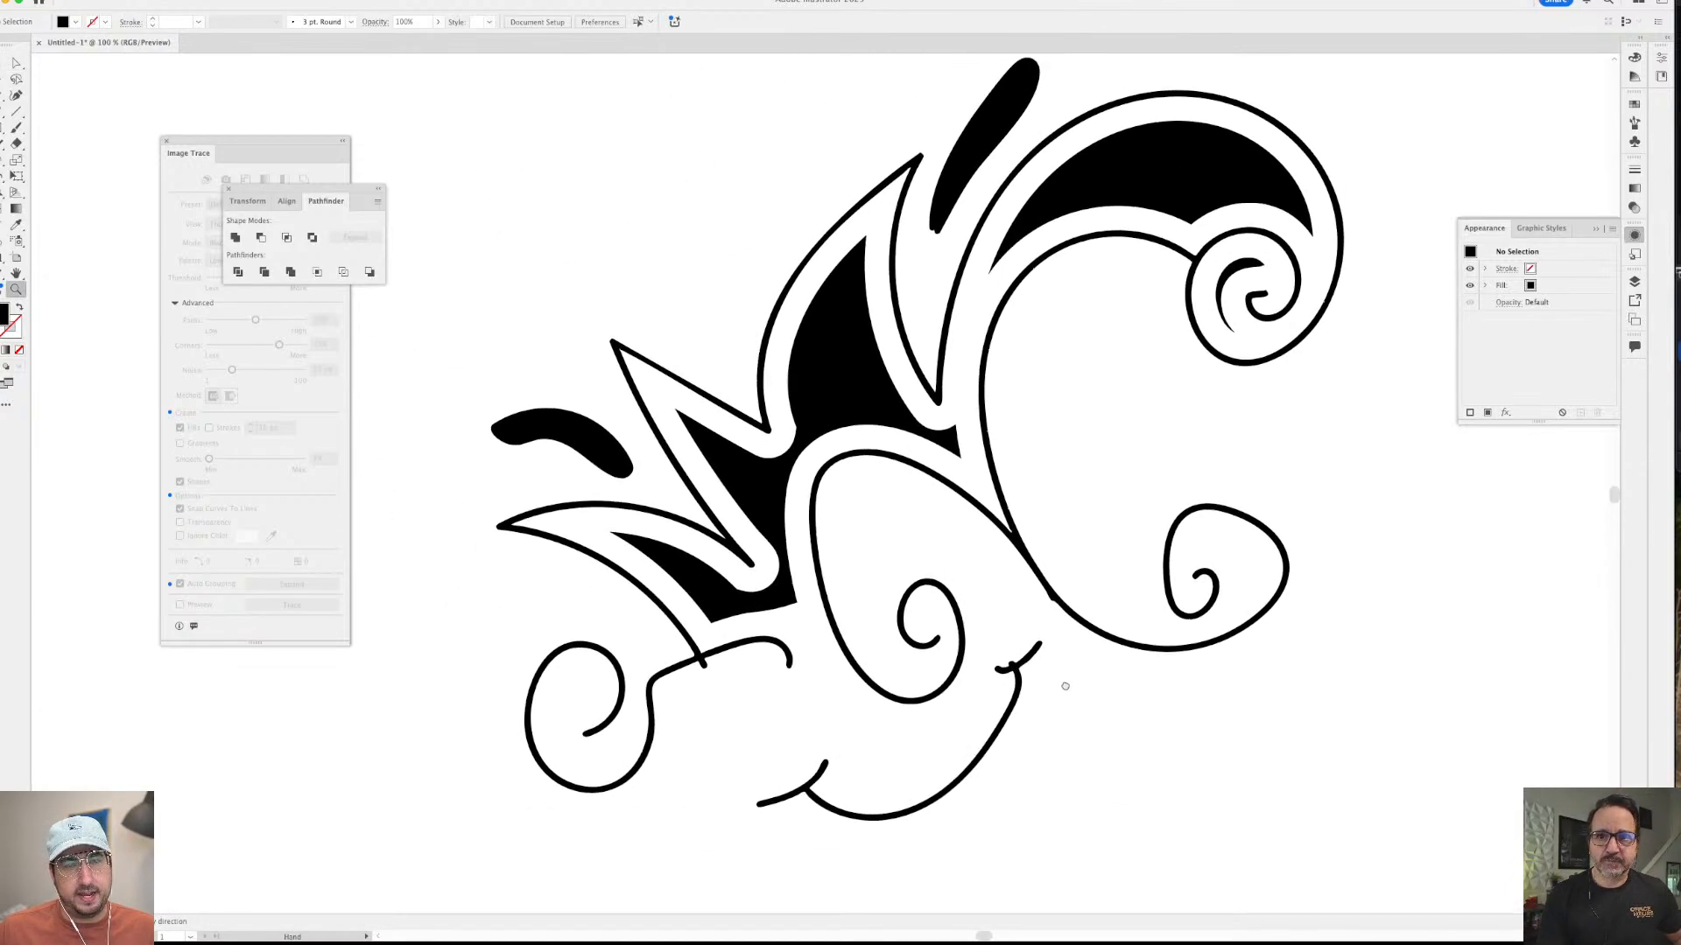
{"action": "key", "text": "z"}
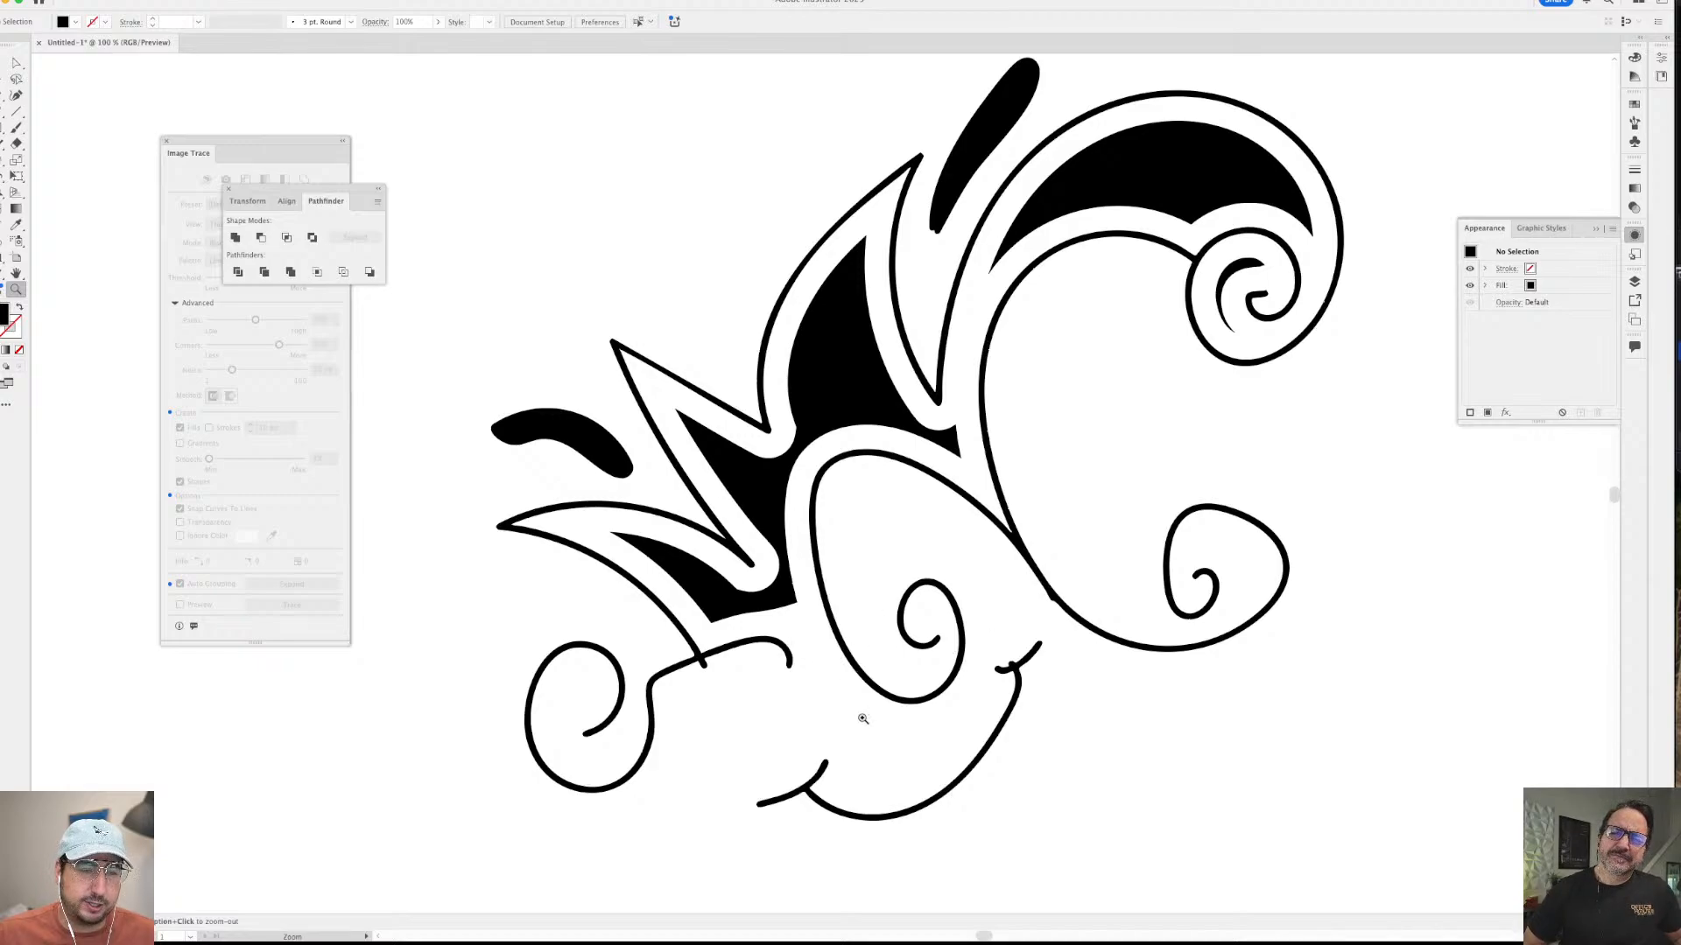
{"action": "left_click", "coordinate": [985, 589], "text": "alt"}
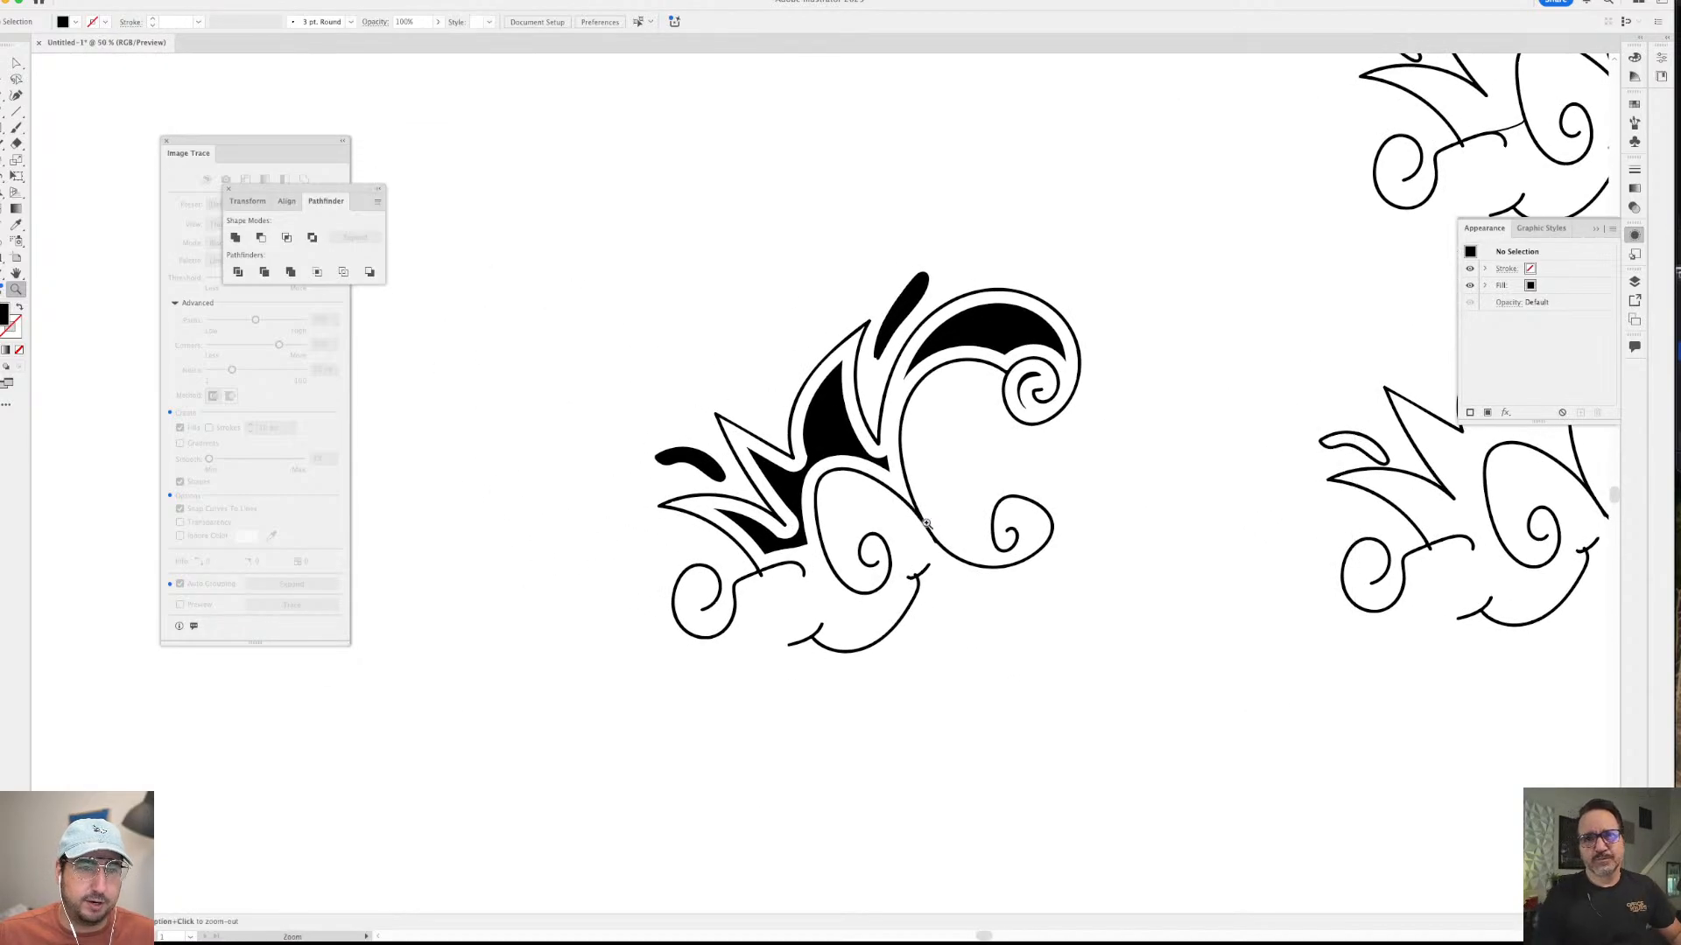
- Duplicate the curved left accent, then rotate and enlarge the copy beneath the flourish, beside the lower-left spiral
{"action": "left_click", "coordinate": [926, 523]}
{"action": "key", "text": "q"}
{"action": "left_click_drag", "start_coordinate": [541, 347], "coordinate": [591, 415]}
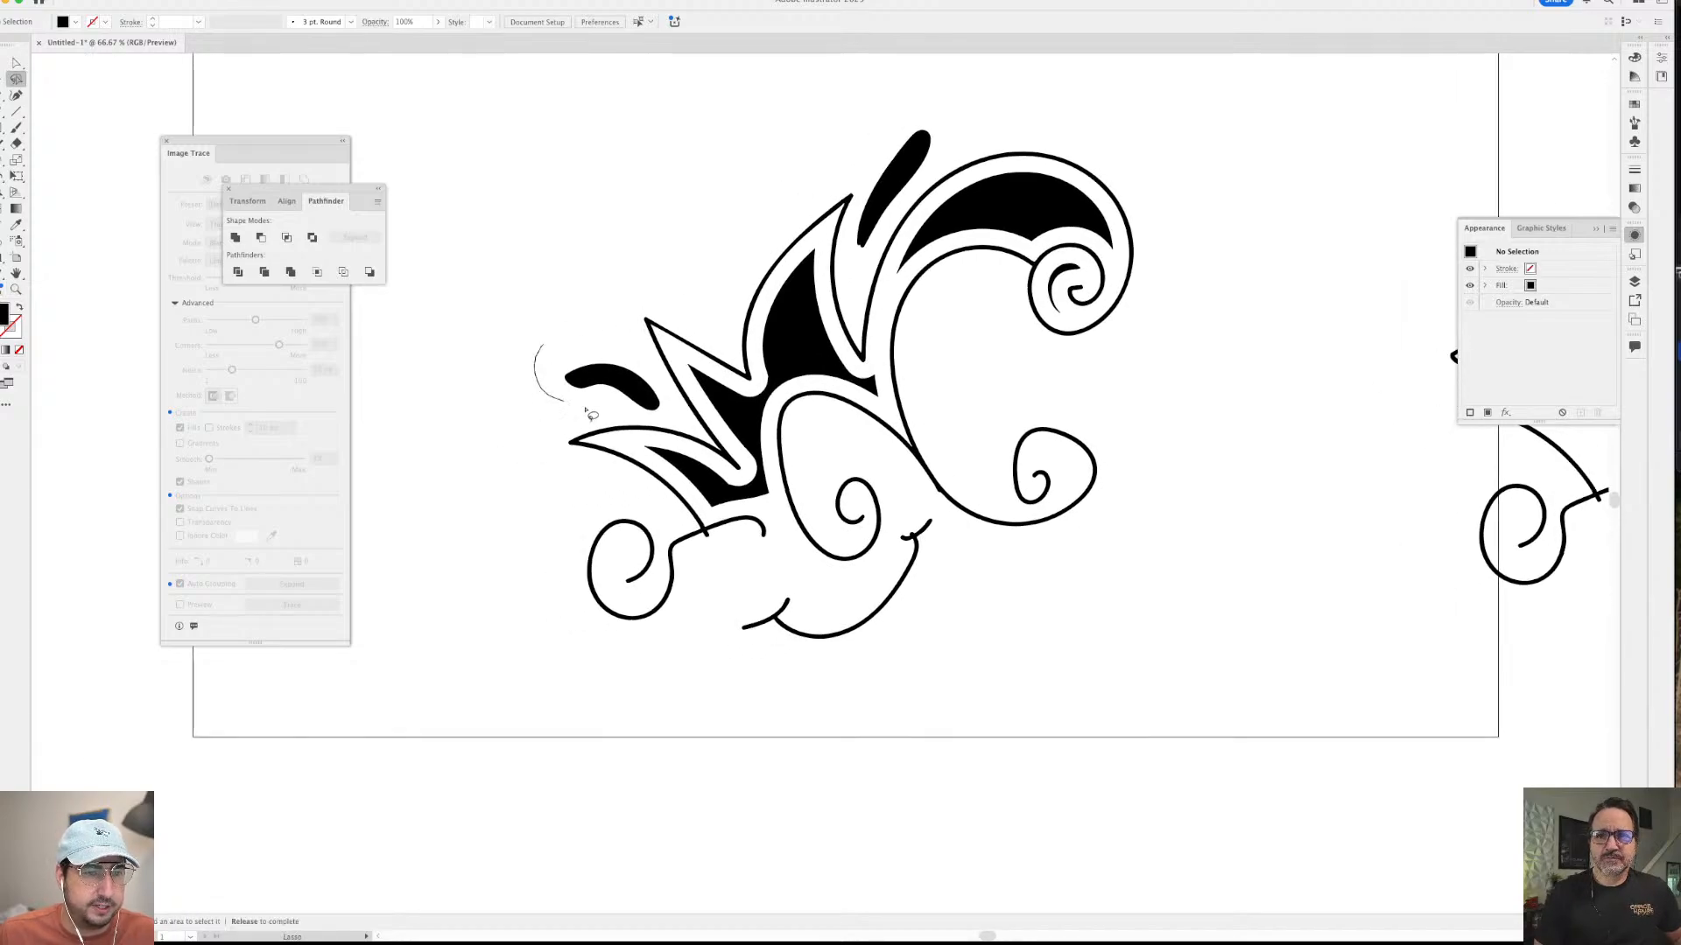
{"action": "left_click_drag", "start_coordinate": [568, 340], "coordinate": [839, 522]}
{"action": "mouse_move", "coordinate": [877, 457]}
{"action": "left_mouse_down"}
{"action": "mouse_move", "coordinate": [897, 394]}
{"action": "mouse_move", "coordinate": [814, 364]}
{"action": "mouse_move", "coordinate": [823, 410]}
{"action": "left_mouse_up"}
{"action": "key", "text": "v"}
{"action": "left_click_drag", "start_coordinate": [829, 471], "coordinate": [732, 588]}
{"action": "key", "text": "s"}
{"action": "mouse_move", "coordinate": [963, 492]}
{"action": "left_mouse_down"}
{"action": "mouse_move", "coordinate": [984, 452]}
{"action": "mouse_move", "coordinate": [968, 473]}
{"action": "left_mouse_up"}
{"action": "key", "text": "v"}
{"action": "left_click_drag", "start_coordinate": [742, 578], "coordinate": [743, 583]}
{"action": "left_click", "coordinate": [1178, 363]}
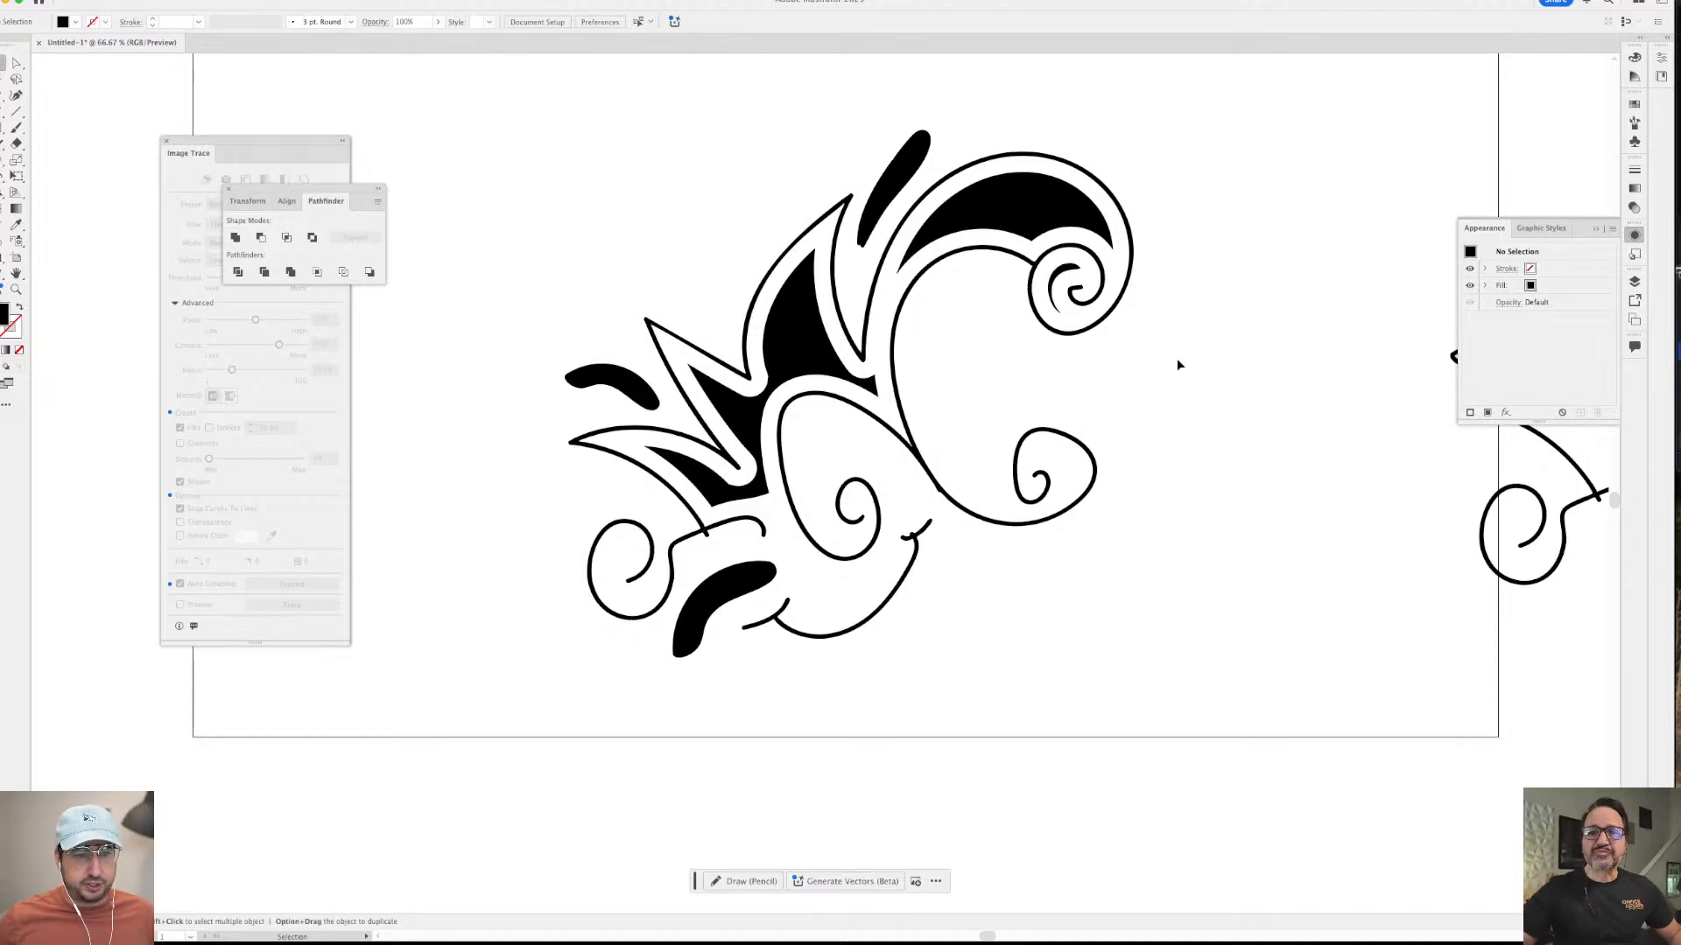
- Move the copied curved accent beneath the lower-right curl and rotate it to follow that curl's underside
{"action": "left_click", "coordinate": [774, 574]}
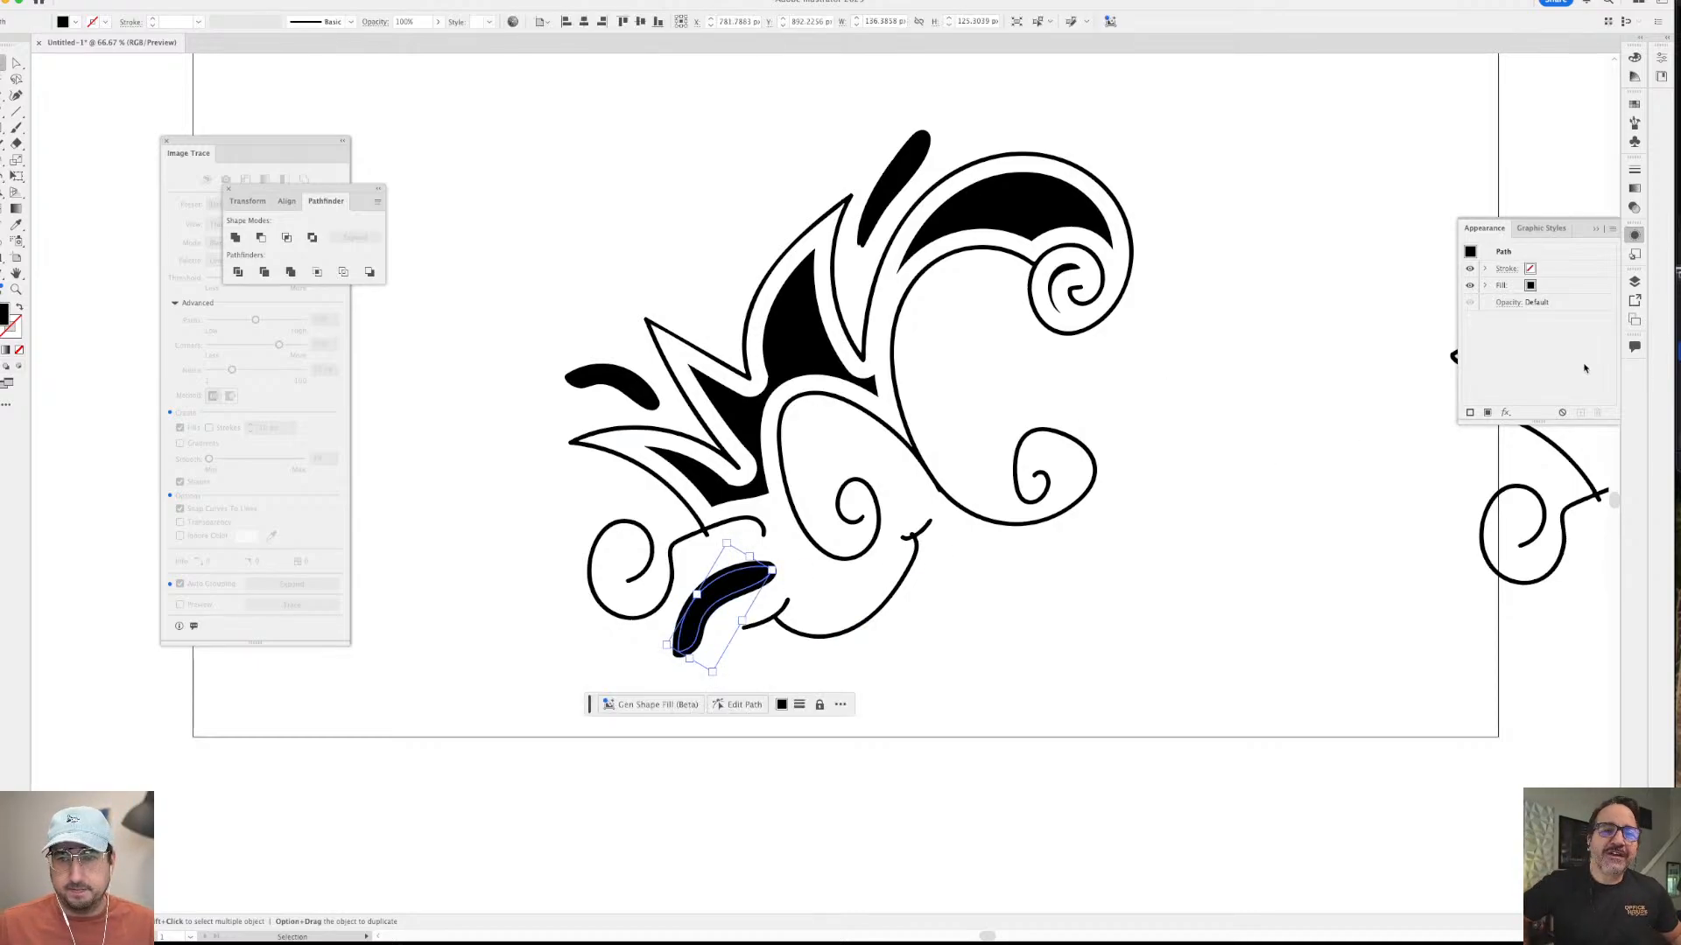
{"action": "left_click", "coordinate": [1287, 473]}
{"action": "key", "text": "q"}
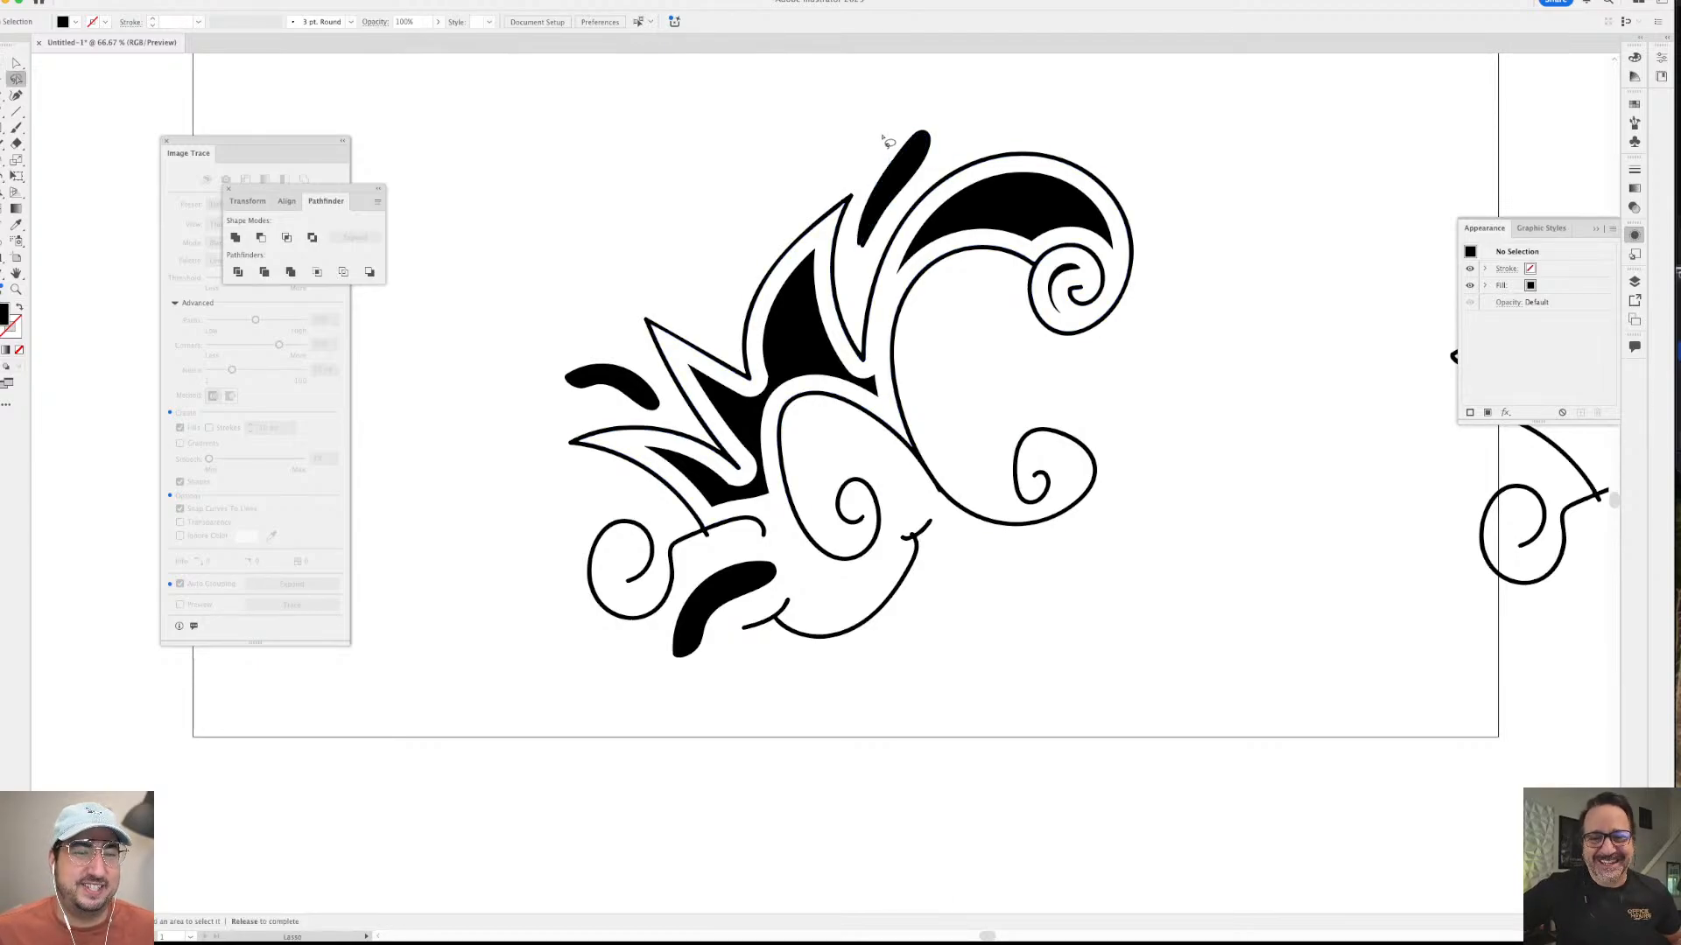
{"action": "key", "text": "v"}
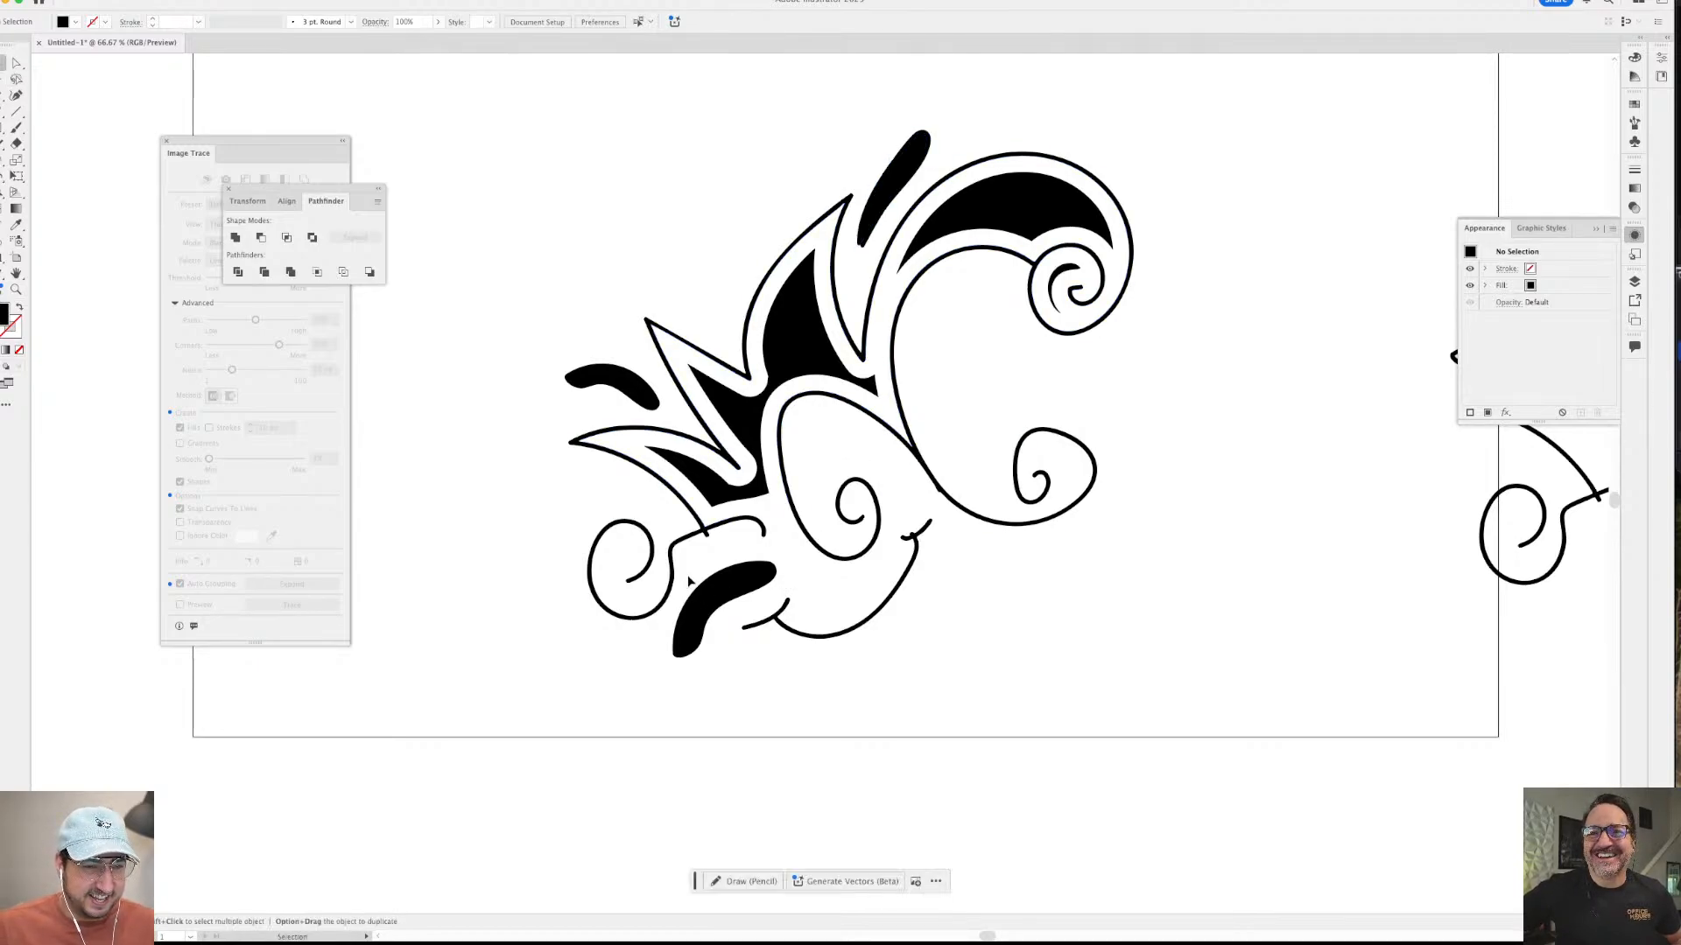
{"action": "left_click", "coordinate": [723, 580]}
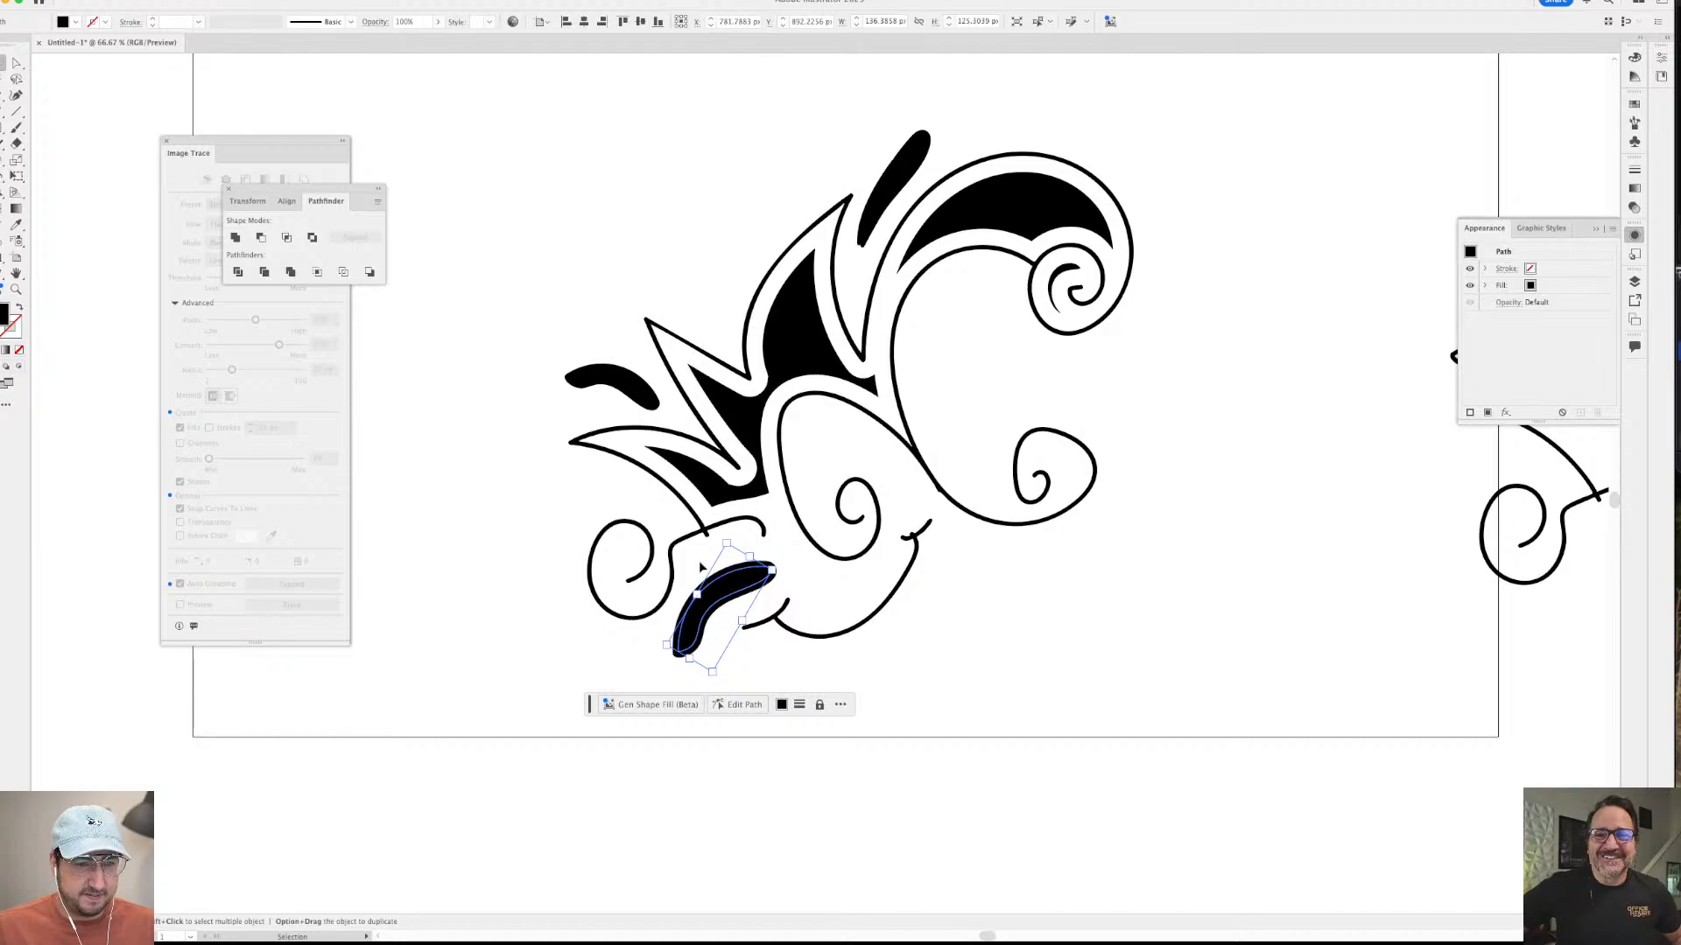
{"action": "key", "text": "r"}
{"action": "left_click_drag", "start_coordinate": [700, 567], "coordinate": [993, 568]}
{"action": "key", "text": "v"}
{"action": "left_click", "coordinate": [1170, 399]}
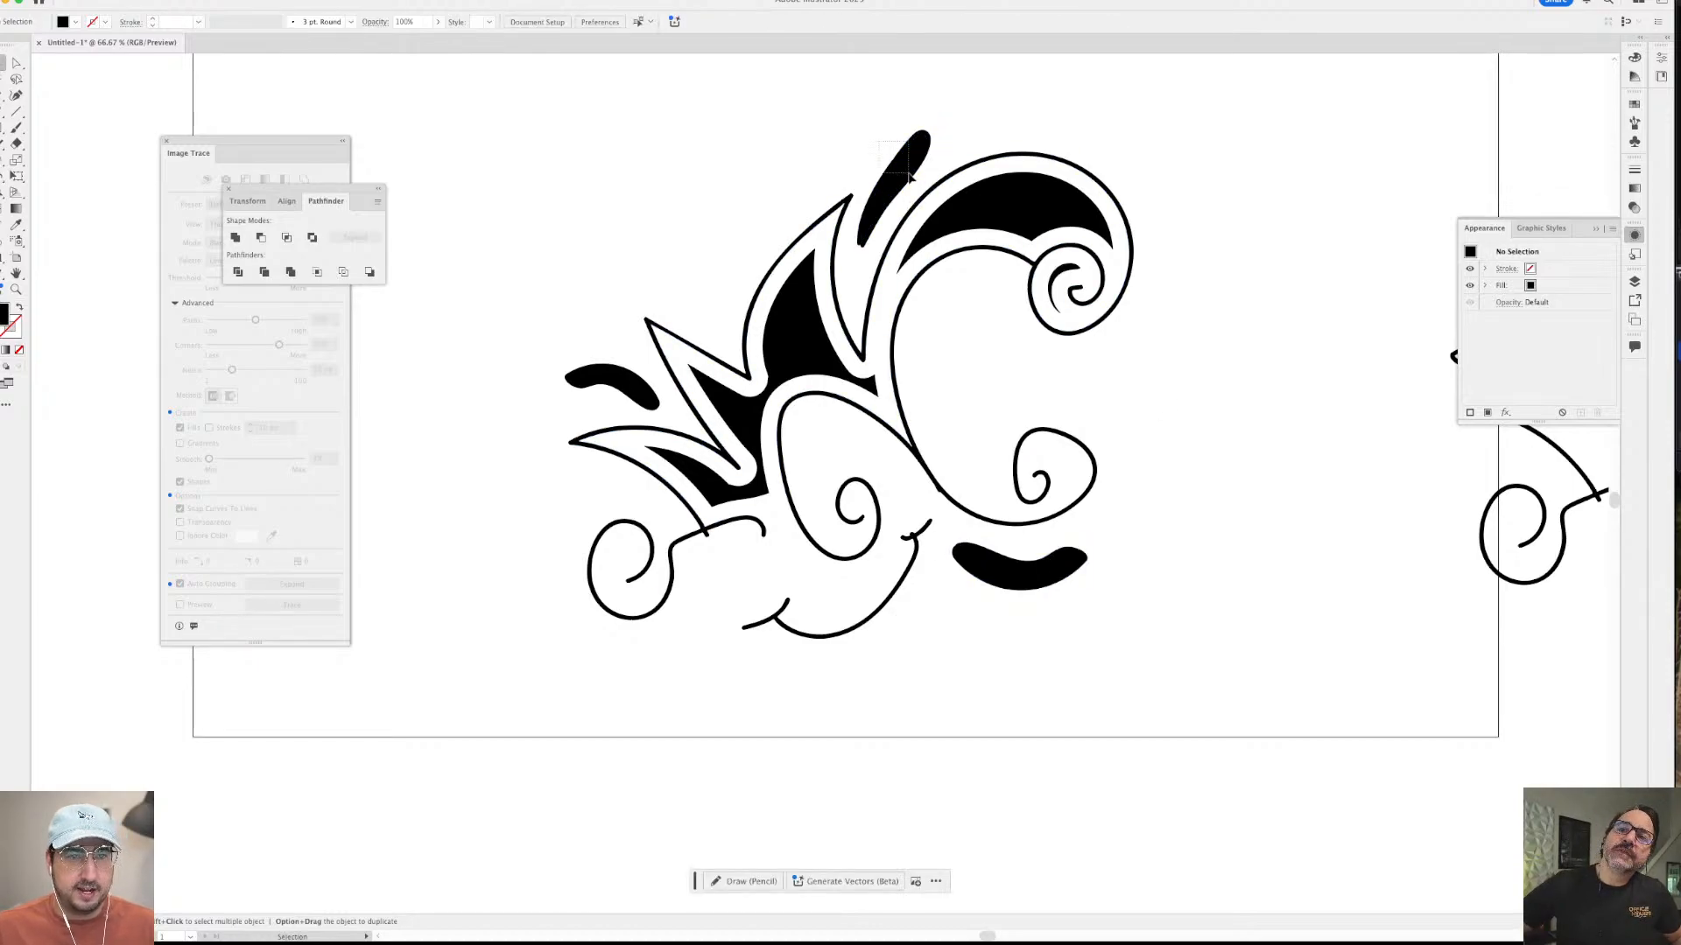
- Duplicate the elongated upper accent and place the rotated copy below the flourish, beside the lower-left spiral
{"action": "left_click_drag", "start_coordinate": [908, 174], "coordinate": [910, 175]}
{"action": "left_click", "coordinate": [949, 107]}
{"action": "key", "text": "q"}
{"action": "left_click_drag", "start_coordinate": [908, 117], "coordinate": [889, 161]}
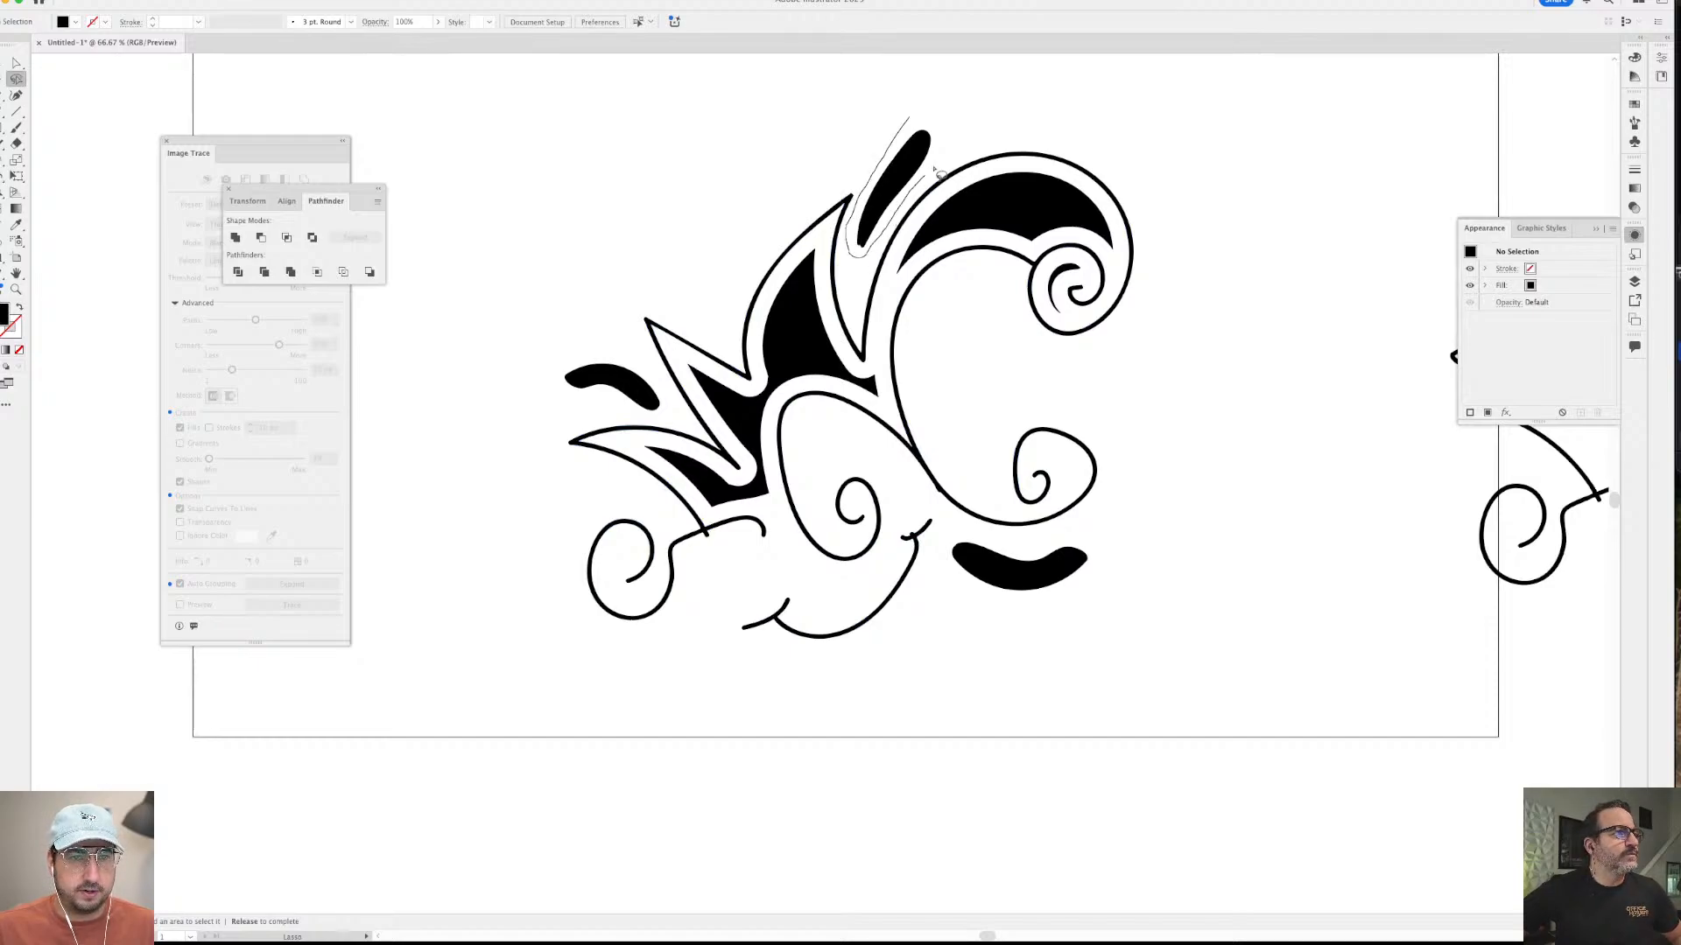
{"action": "left_click_drag", "start_coordinate": [931, 114], "coordinate": [928, 112]}
{"action": "left_click_drag", "start_coordinate": [897, 180], "coordinate": [819, 504]}
{"action": "key", "text": "r"}
{"action": "mouse_move", "coordinate": [845, 368]}
{"action": "left_mouse_down"}
{"action": "mouse_move", "coordinate": [879, 459]}
{"action": "mouse_move", "coordinate": [835, 652]}
{"action": "mouse_move", "coordinate": [770, 635]}
{"action": "left_mouse_up"}
{"action": "key", "text": "v"}
{"action": "left_click_drag", "start_coordinate": [806, 527], "coordinate": [718, 615]}
- Fine-tune the rotation of the elongated lower-left accent and shift it slightly left
{"action": "key", "text": "r"}
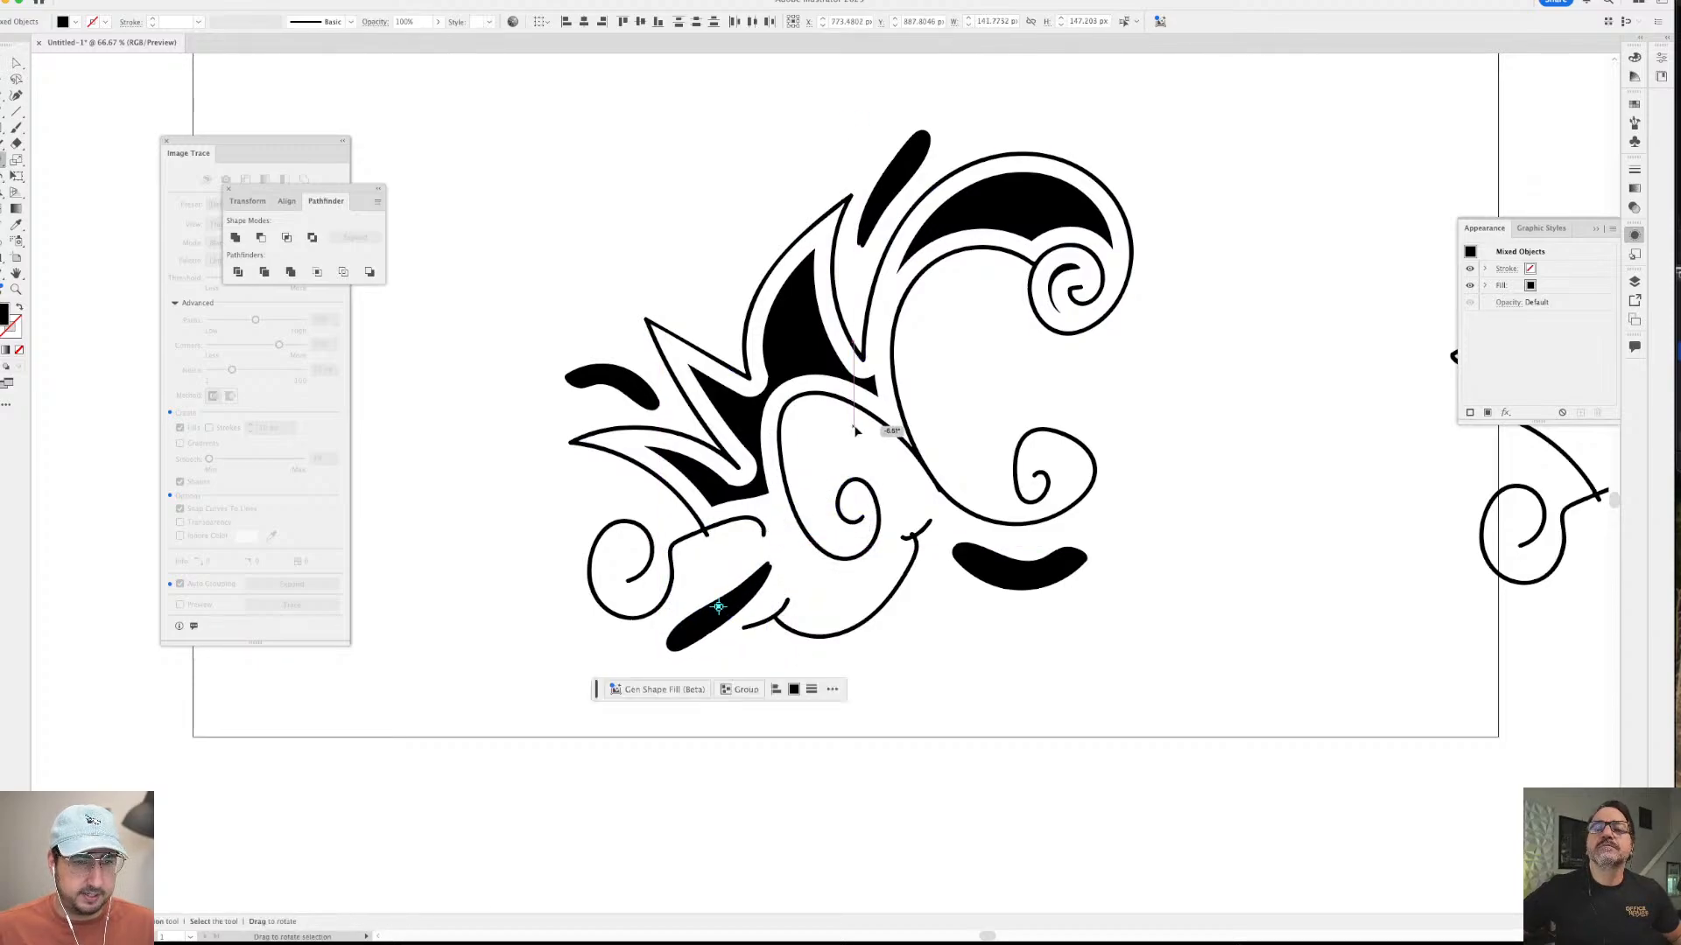
{"action": "left_click_drag", "start_coordinate": [848, 432], "coordinate": [836, 451]}
{"action": "key", "text": "v"}
{"action": "left_click_drag", "start_coordinate": [728, 606], "coordinate": [719, 606]}
{"action": "left_click", "coordinate": [1056, 402]}
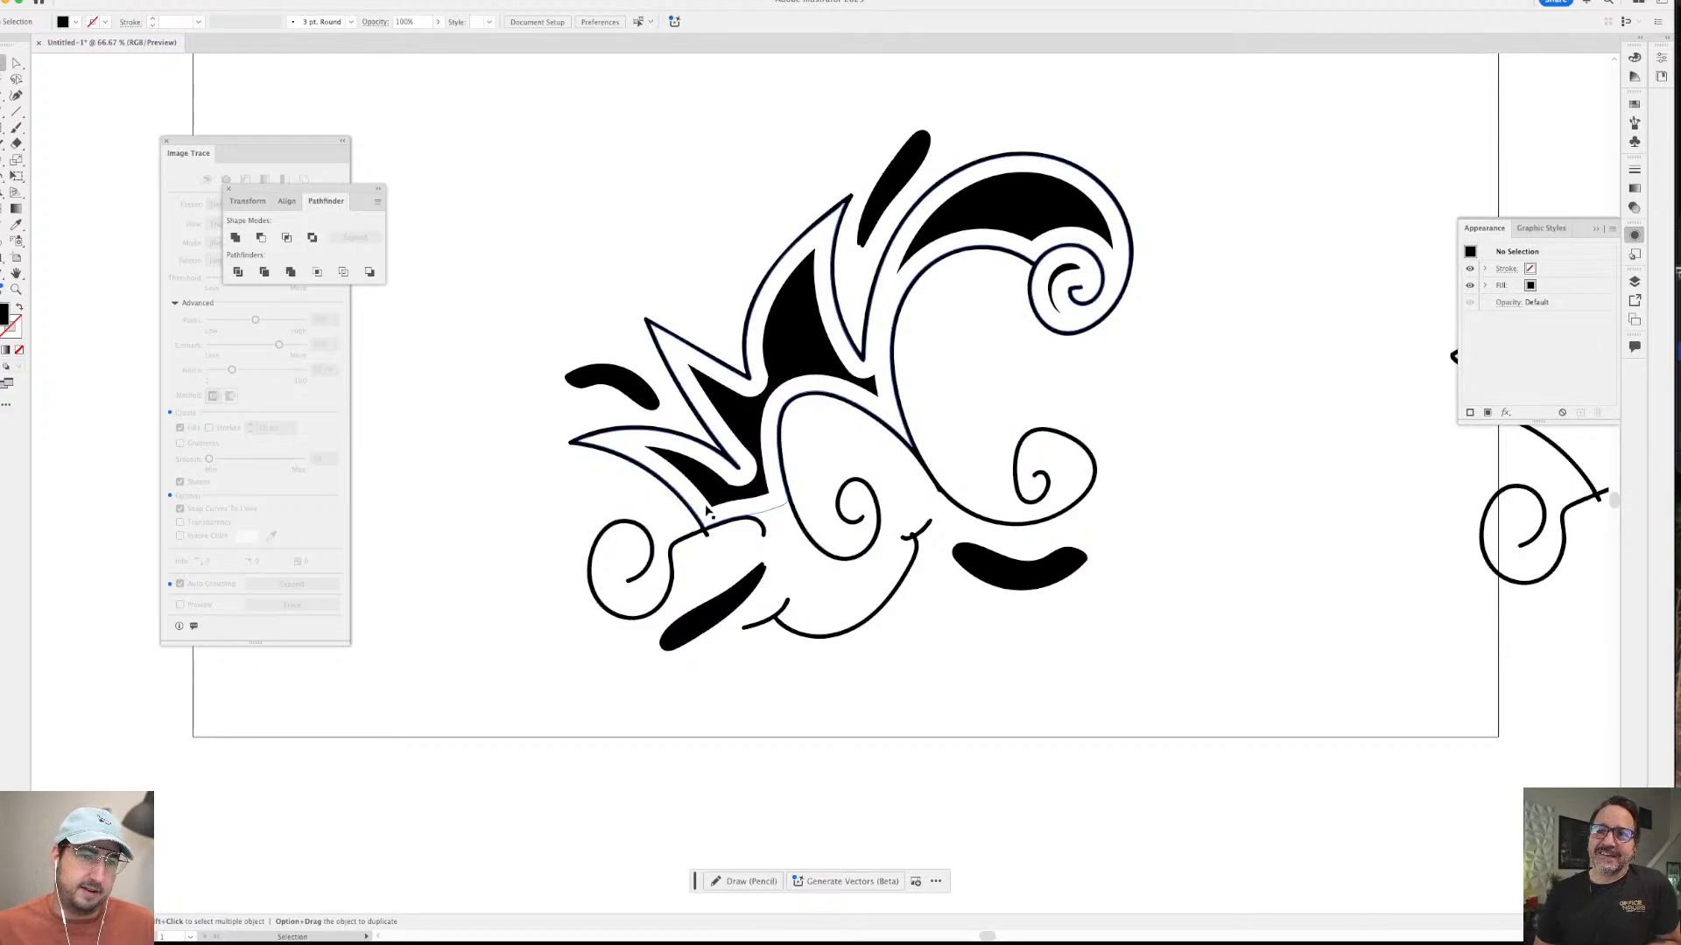
{"action": "left_click", "coordinate": [640, 530]}
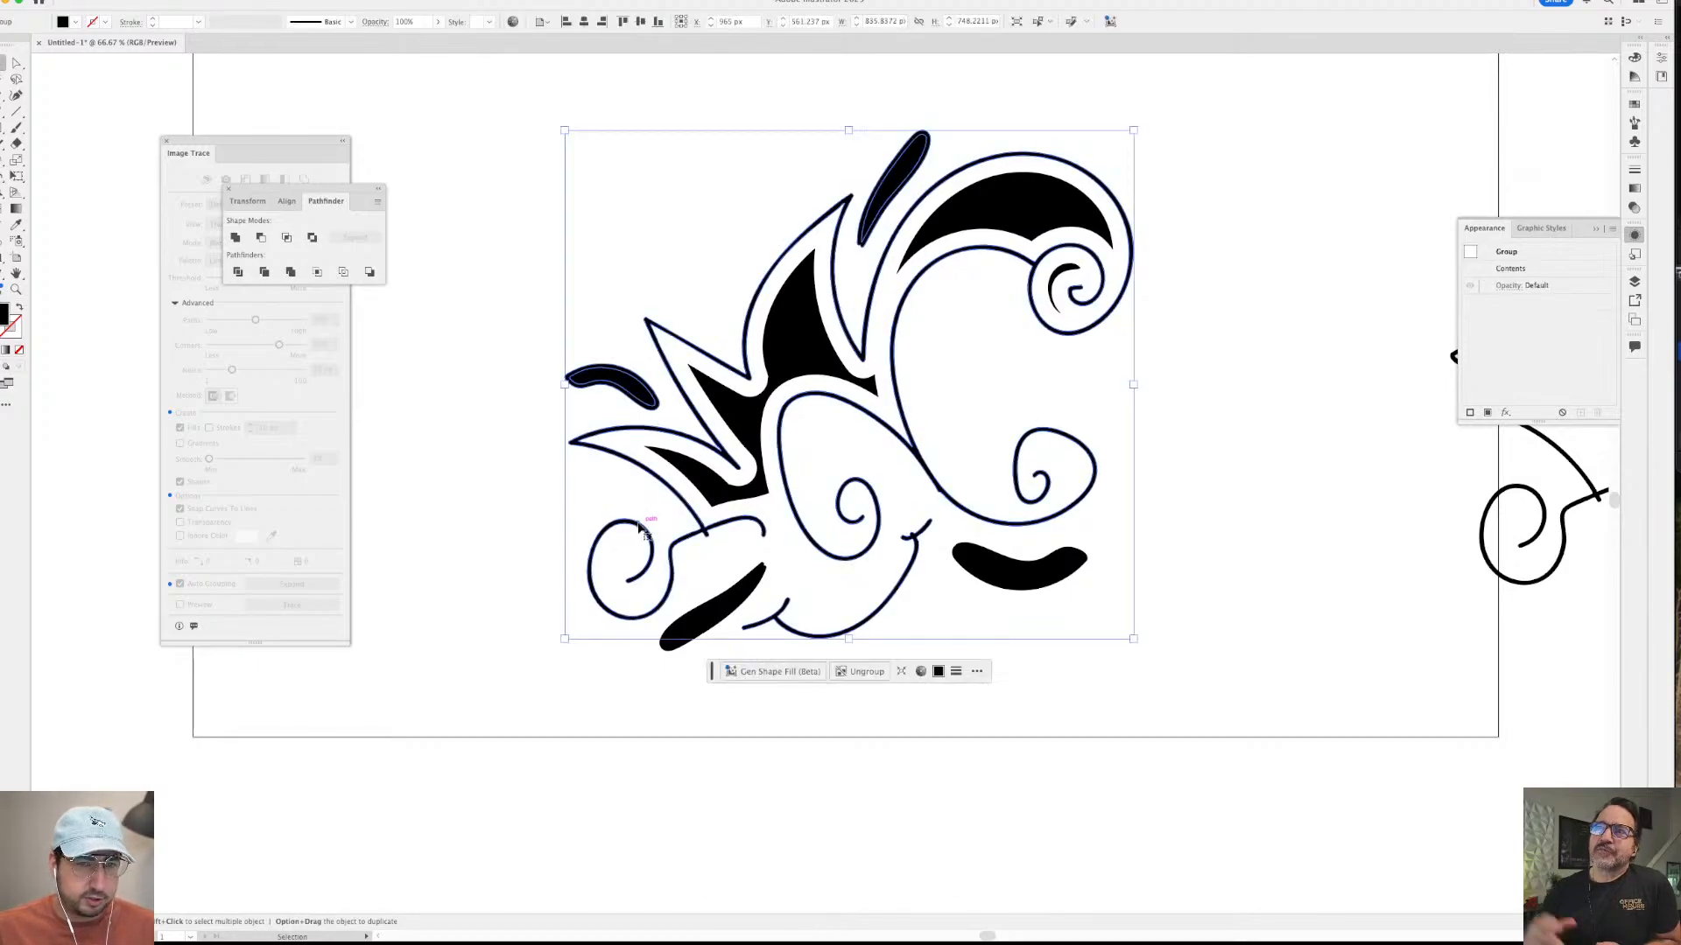
{"action": "left_click", "coordinate": [1035, 412]}
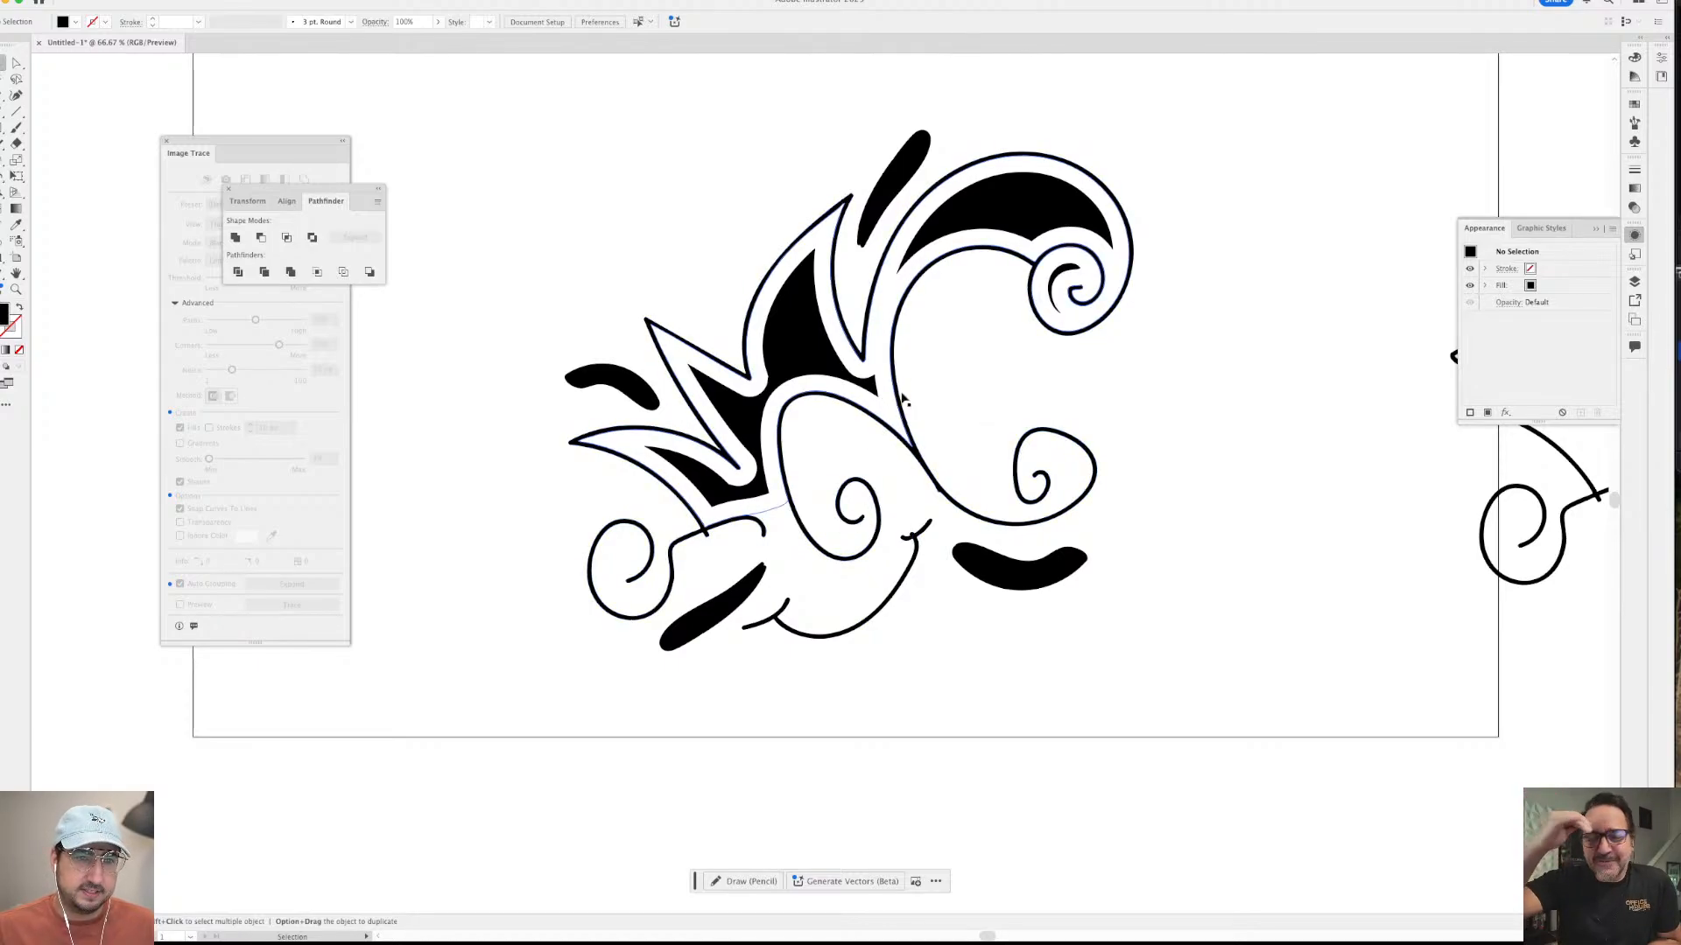
- Group the curved accent beneath the lower-right curl, scale it down and shift it slightly left
{"action": "left_click", "coordinate": [1018, 552]}
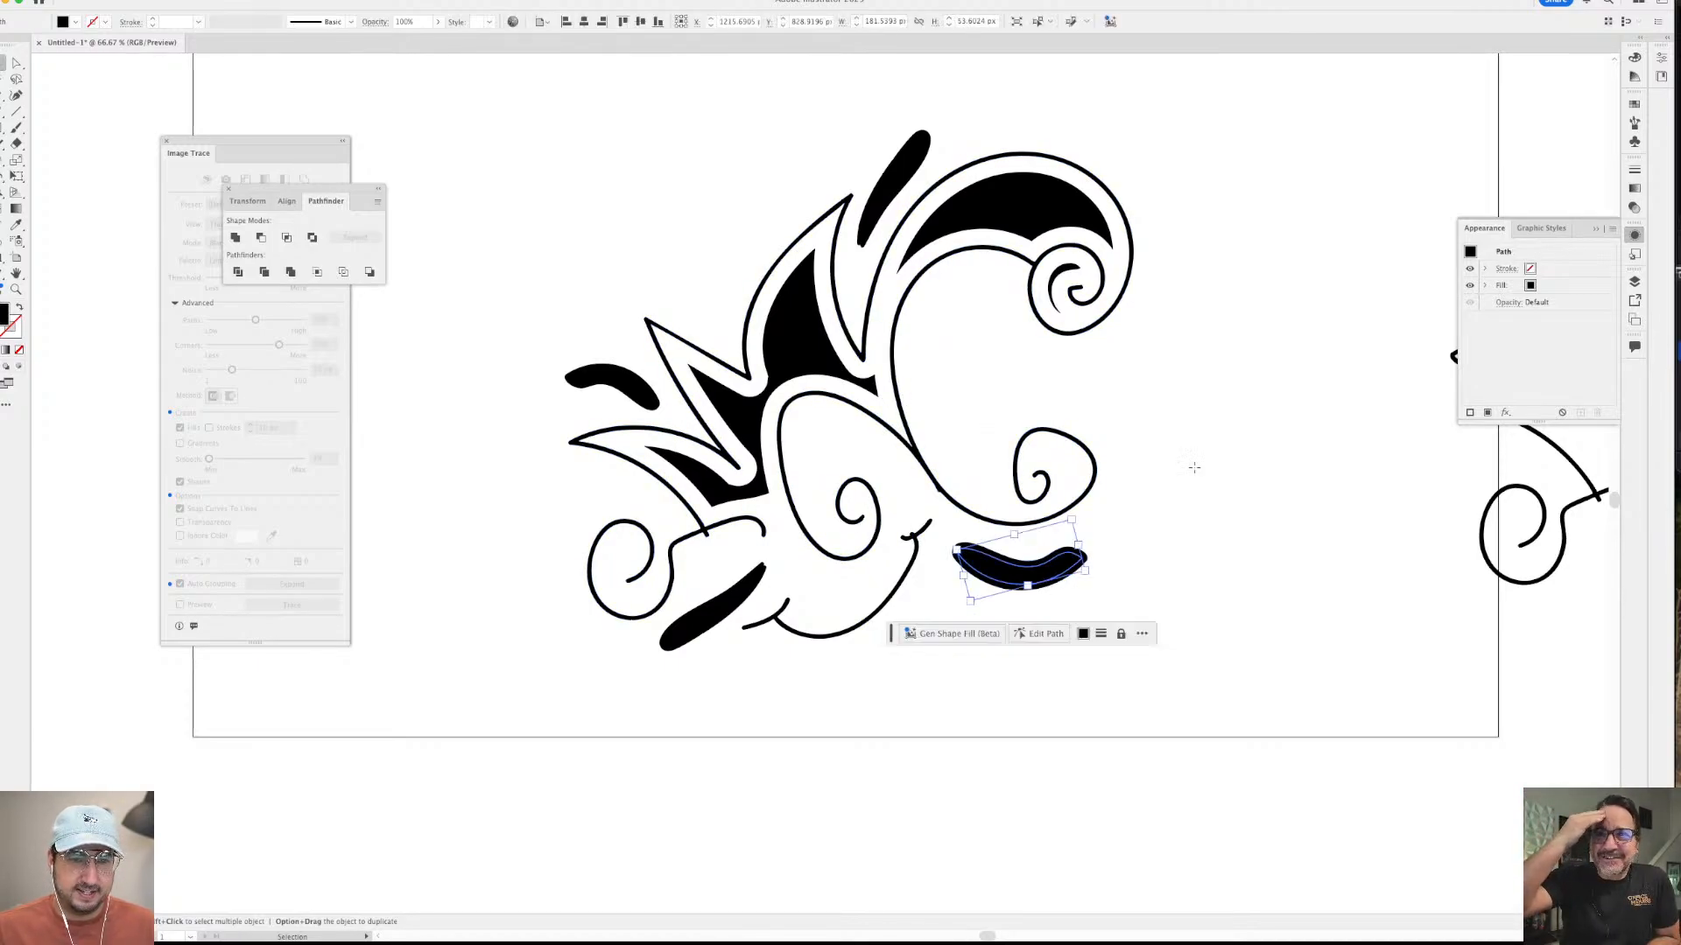
{"action": "key", "text": "s"}
{"action": "left_click_drag", "start_coordinate": [1194, 469], "coordinate": [1145, 526]}
{"action": "key", "text": "Escape"}
{"action": "key", "text": "v"}
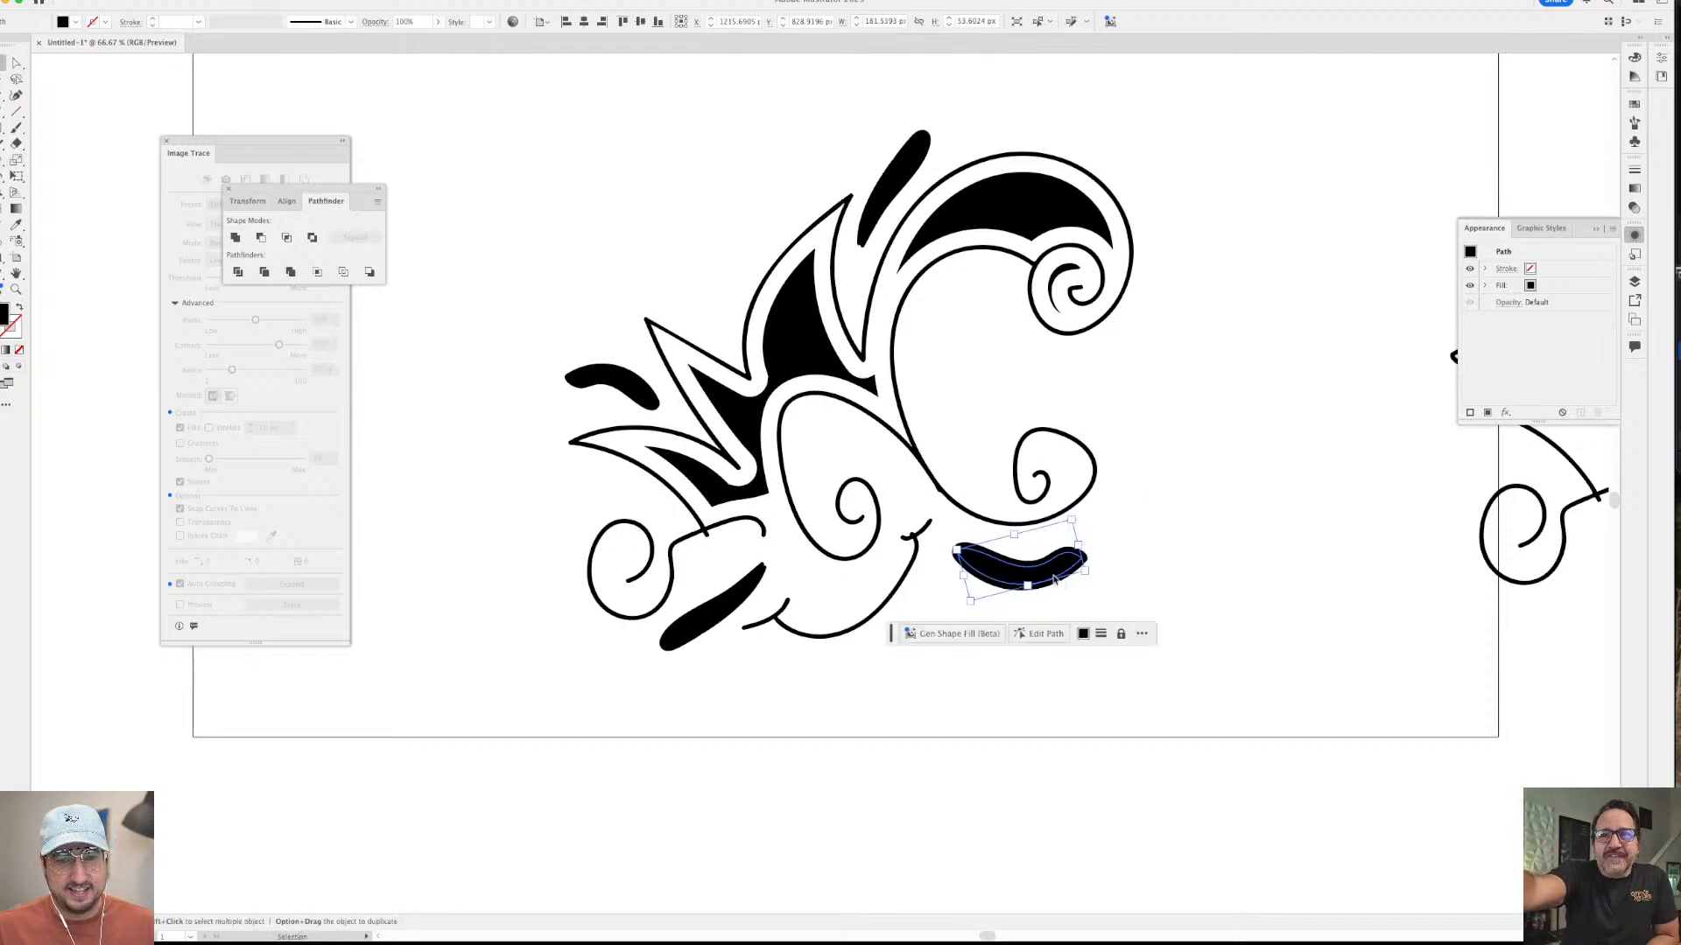
{"action": "key", "text": "super+g"}
{"action": "key", "text": "s"}
{"action": "left_click_drag", "start_coordinate": [1252, 363], "coordinate": [1219, 391]}
{"action": "key", "text": "v"}
{"action": "left_click_drag", "start_coordinate": [1051, 573], "coordinate": [1035, 569]}
{"action": "left_click", "coordinate": [1221, 431]}
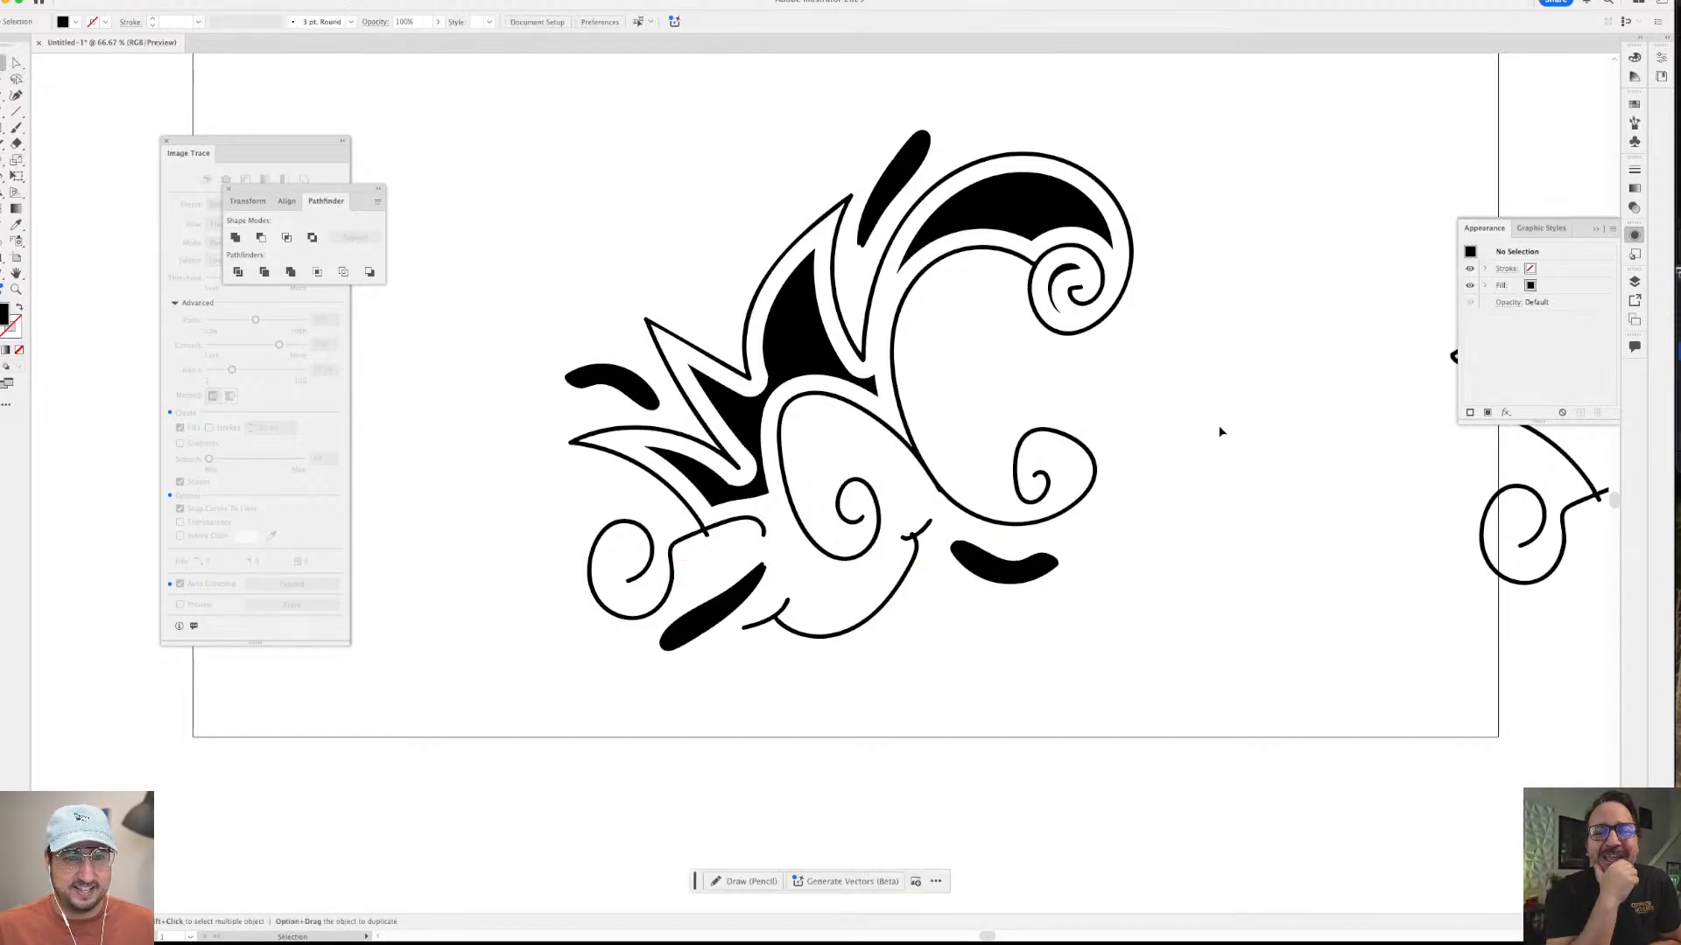
{"action": "left_click", "coordinate": [1158, 399], "text": "alt"}
{"action": "scroll", "coordinate": [1006, 412], "scroll_direction": "left", "scroll_amount": 5}
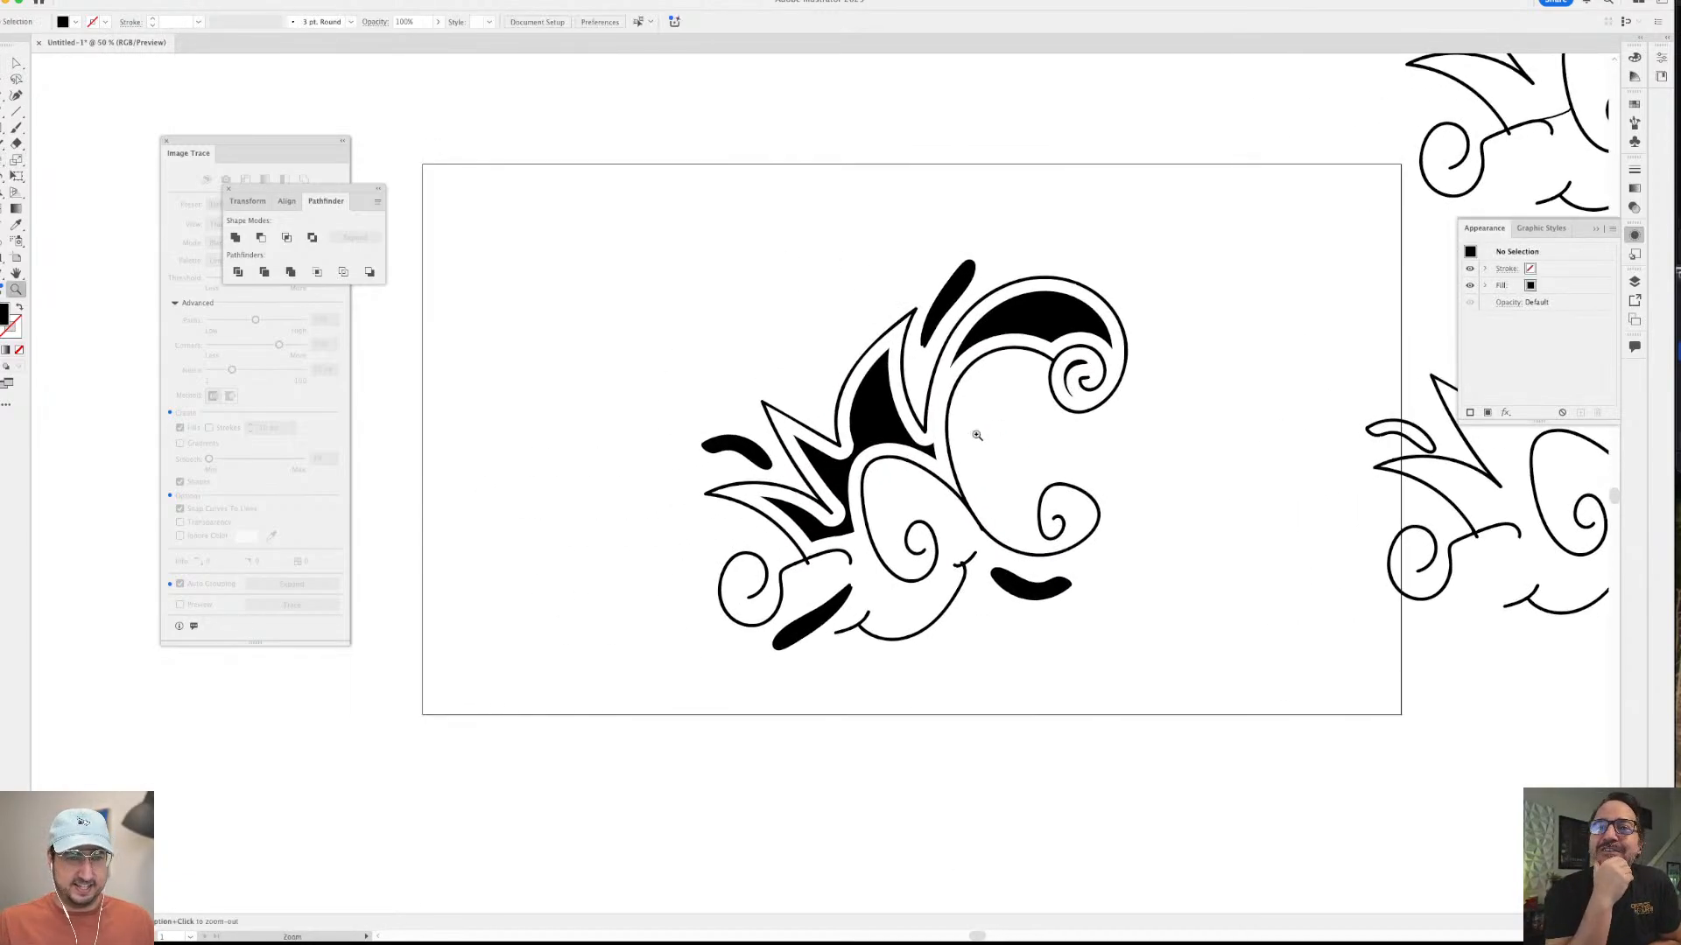
- Scale down the elongated black accent beside the lower-left spiral slightly
{"action": "left_click", "coordinate": [984, 435]}
{"action": "key", "text": "v"}
{"action": "scroll", "coordinate": [788, 526], "scroll_direction": "down", "scroll_amount": 3}
{"action": "scroll", "coordinate": [788, 525], "scroll_direction": "left", "scroll_amount": 2}
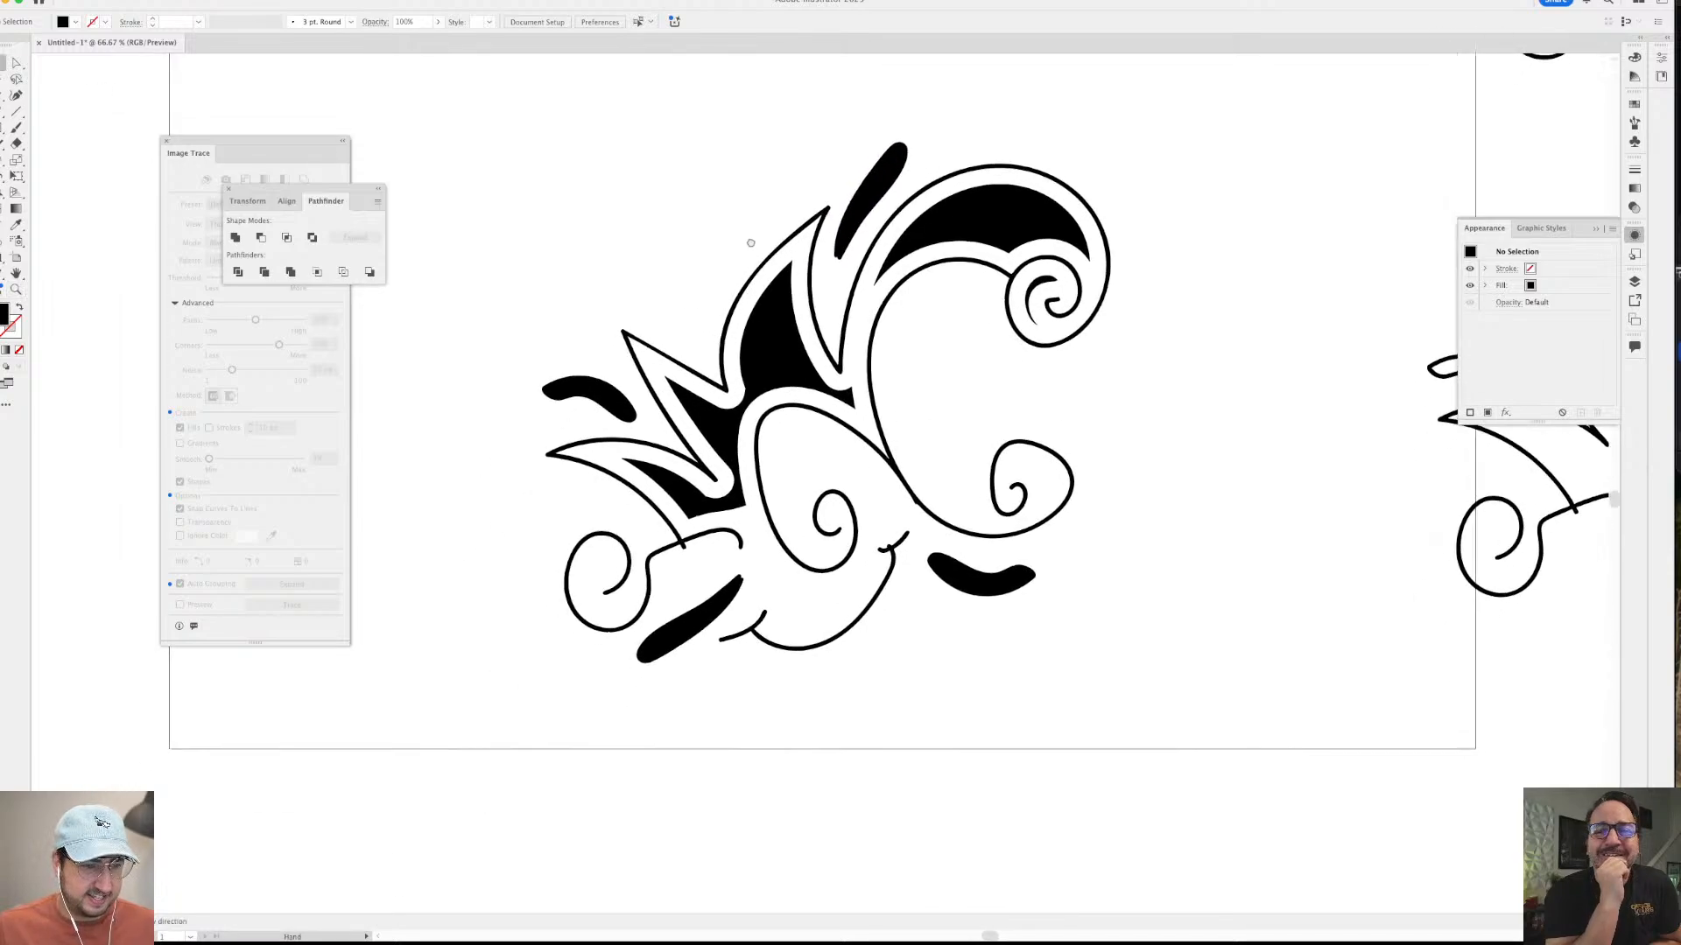
{"action": "left_click", "coordinate": [704, 634]}
{"action": "left_click", "coordinate": [895, 610]}
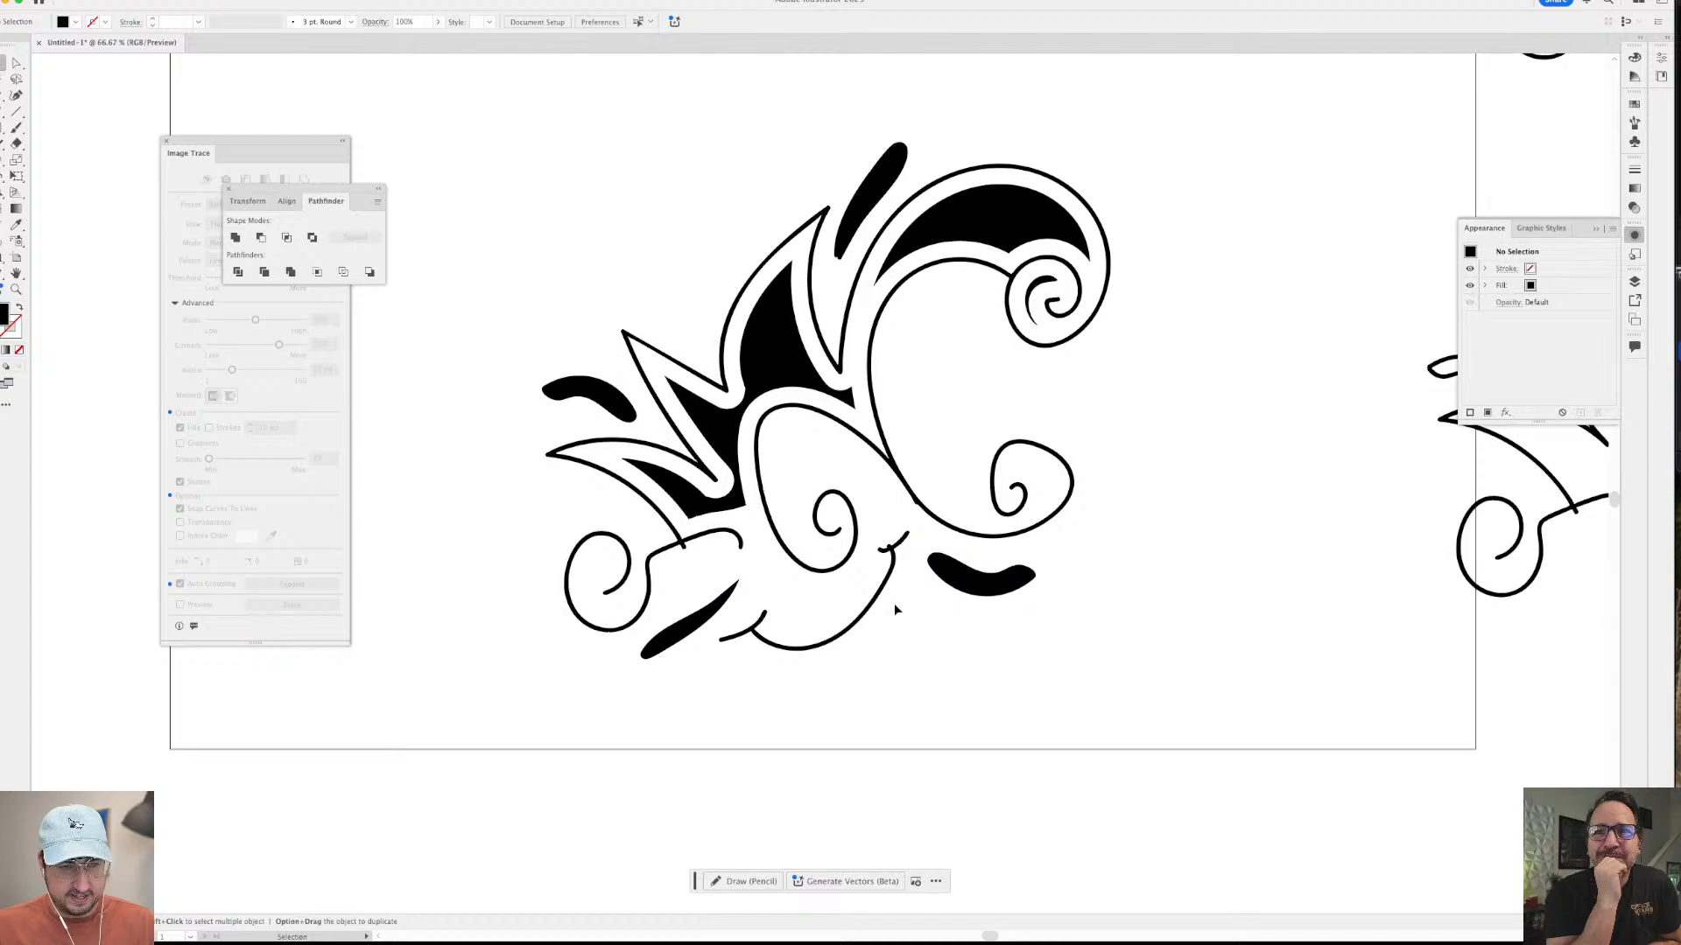
- Adjust the size of the curved accent beneath the lower-right curl and rotate it slightly clockwise
{"action": "left_click", "coordinate": [954, 595]}
{"action": "key", "text": "Delete"}
{"action": "key", "text": "super+z"}
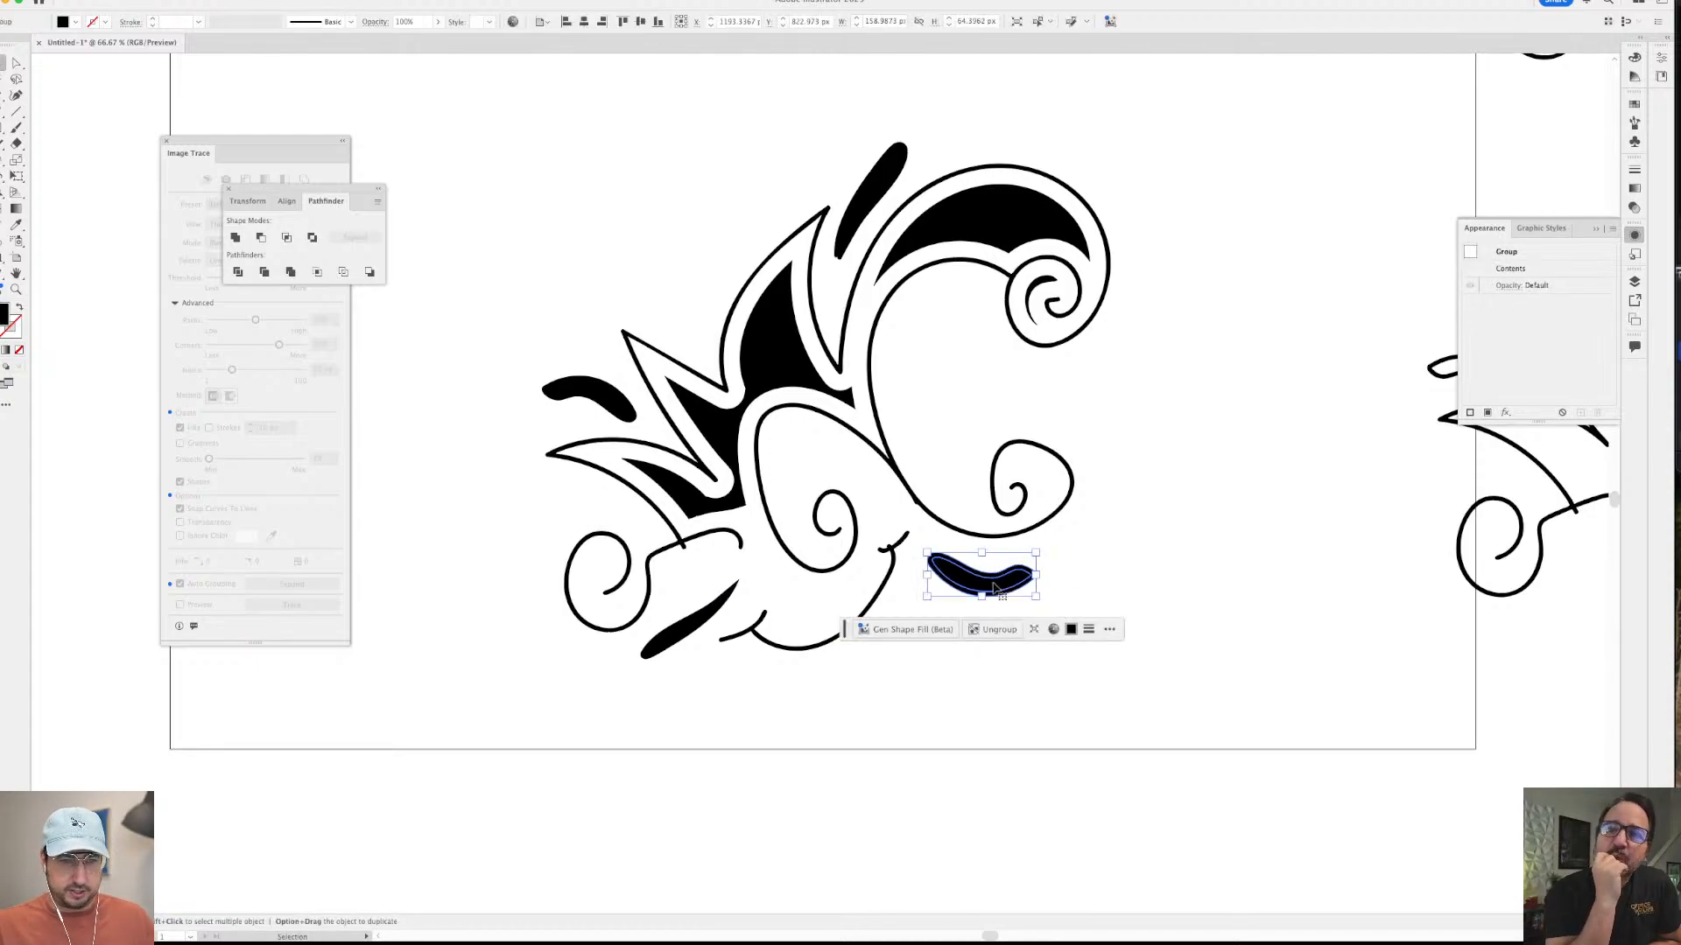
{"action": "scroll", "coordinate": [949, 561], "scroll_direction": "up", "scroll_amount": 5}
{"action": "double_click", "coordinate": [948, 552]}
{"action": "left_click", "coordinate": [955, 545]}
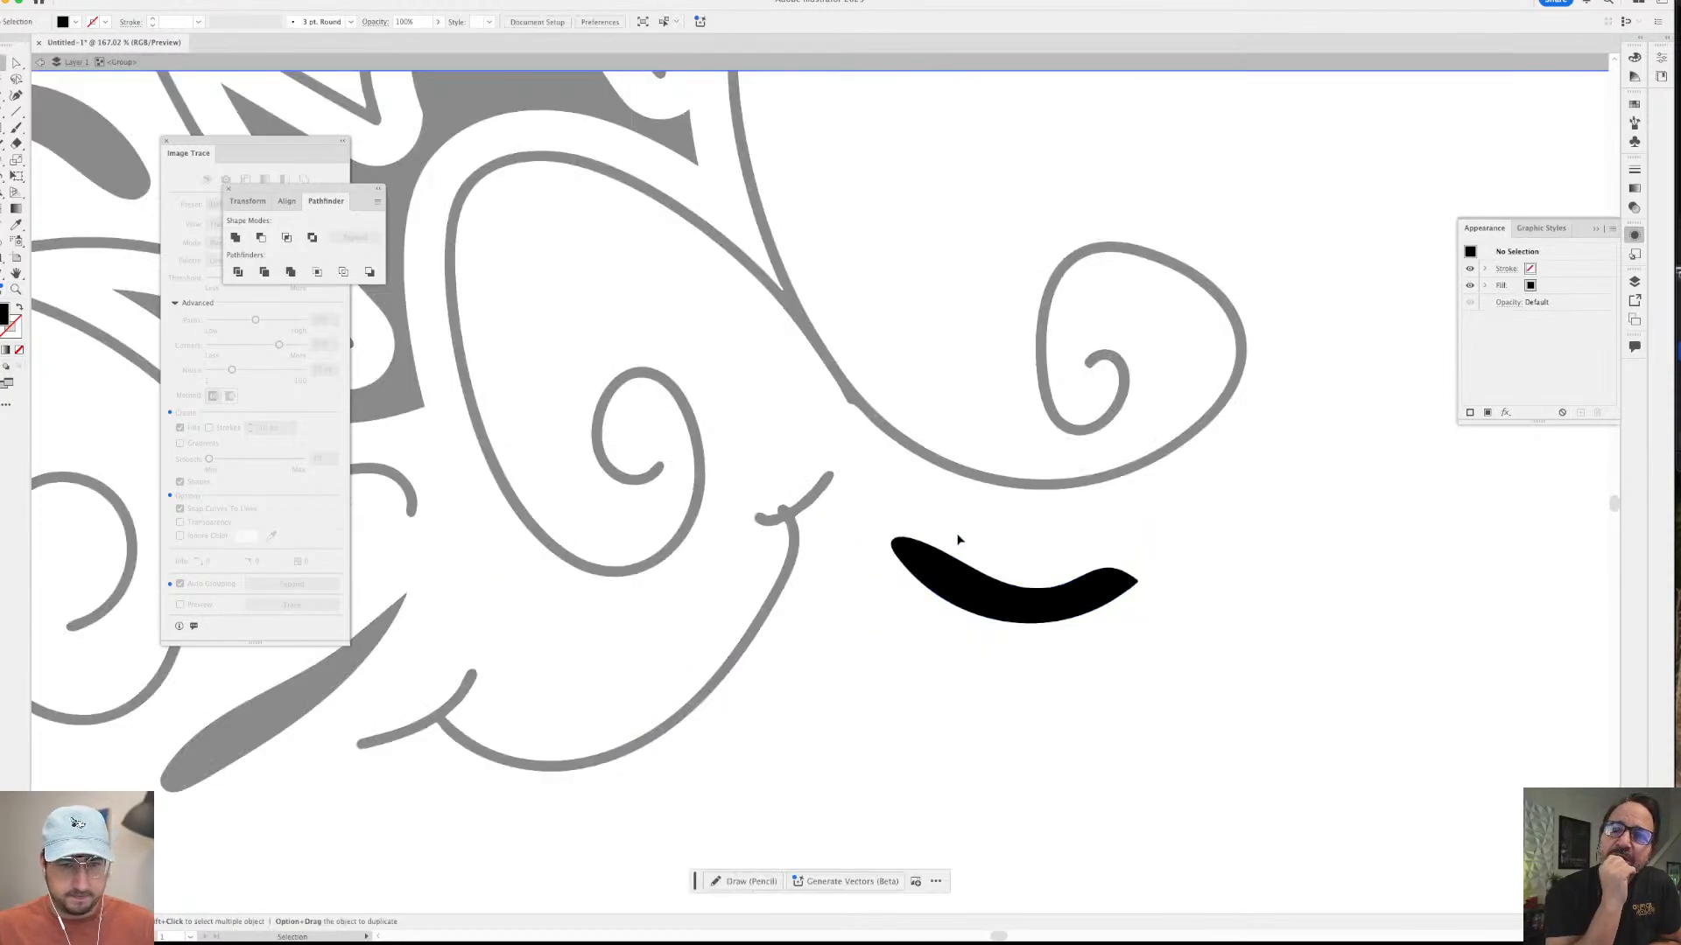
{"action": "double_click", "coordinate": [969, 510]}
{"action": "key", "text": "z"}
{"action": "left_click", "coordinate": [987, 555], "text": "alt"}
{"action": "key", "text": "super+1"}
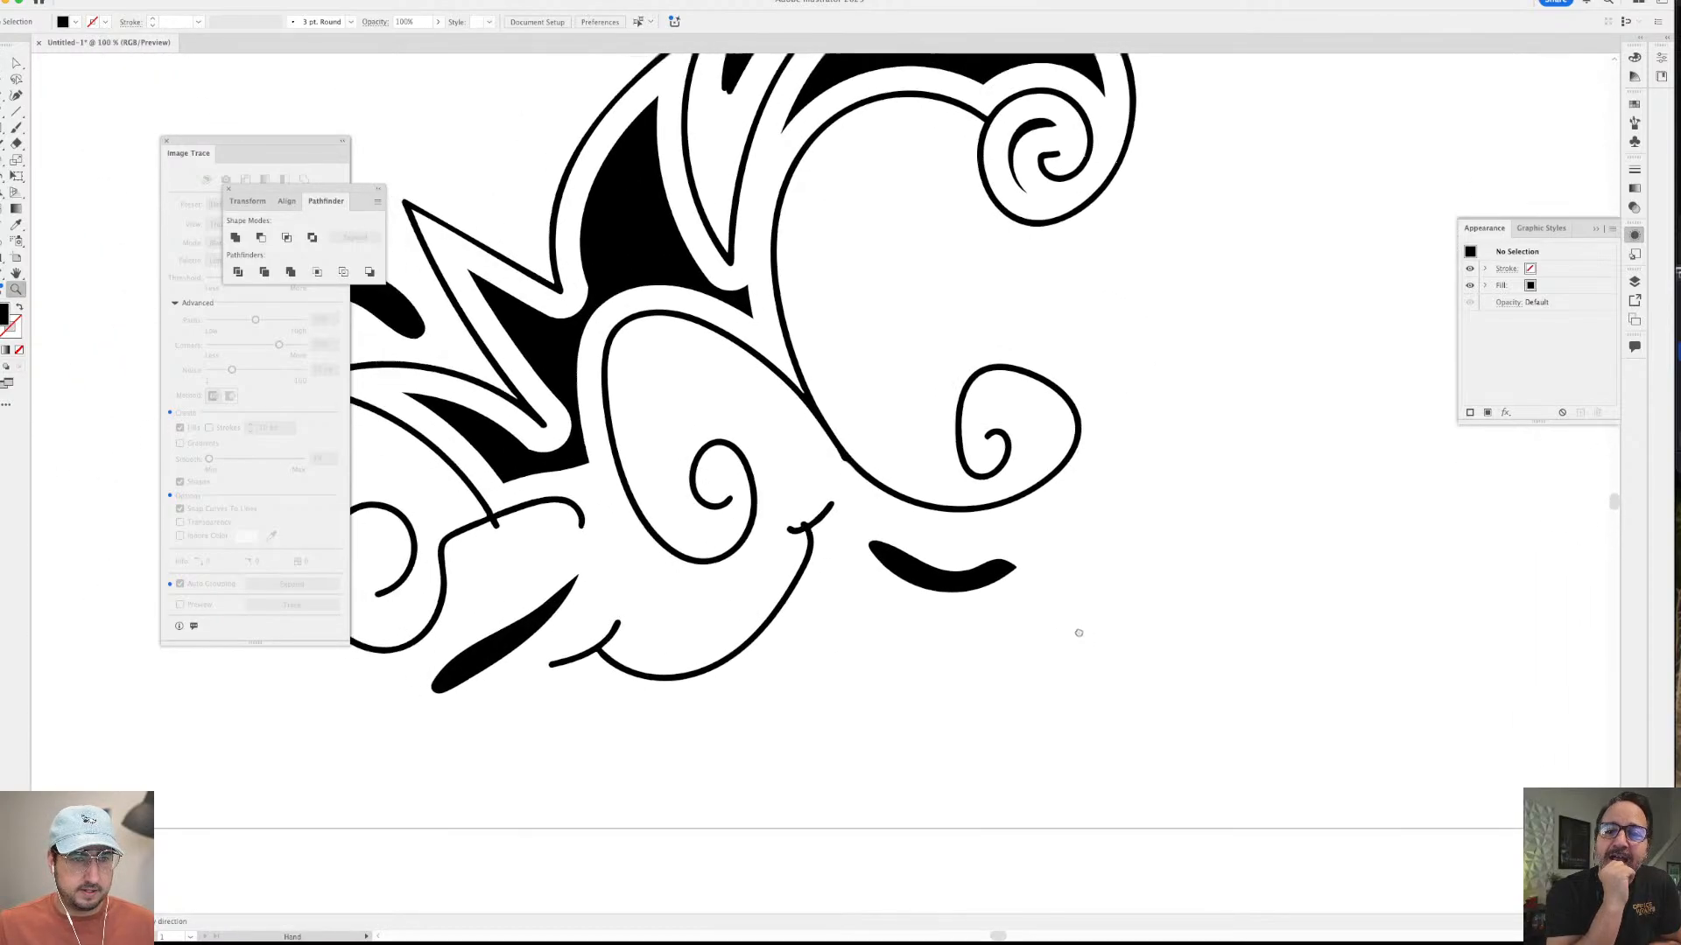
{"action": "left_click", "coordinate": [1085, 623], "text": "super"}
{"action": "key", "text": "s"}
{"action": "mouse_move", "coordinate": [1178, 509]}
{"action": "left_mouse_down"}
{"action": "mouse_move", "coordinate": [1224, 499]}
{"action": "mouse_move", "coordinate": [1201, 488]}
{"action": "left_mouse_up"}
{"action": "key", "text": "r"}
{"action": "key", "text": "v"}
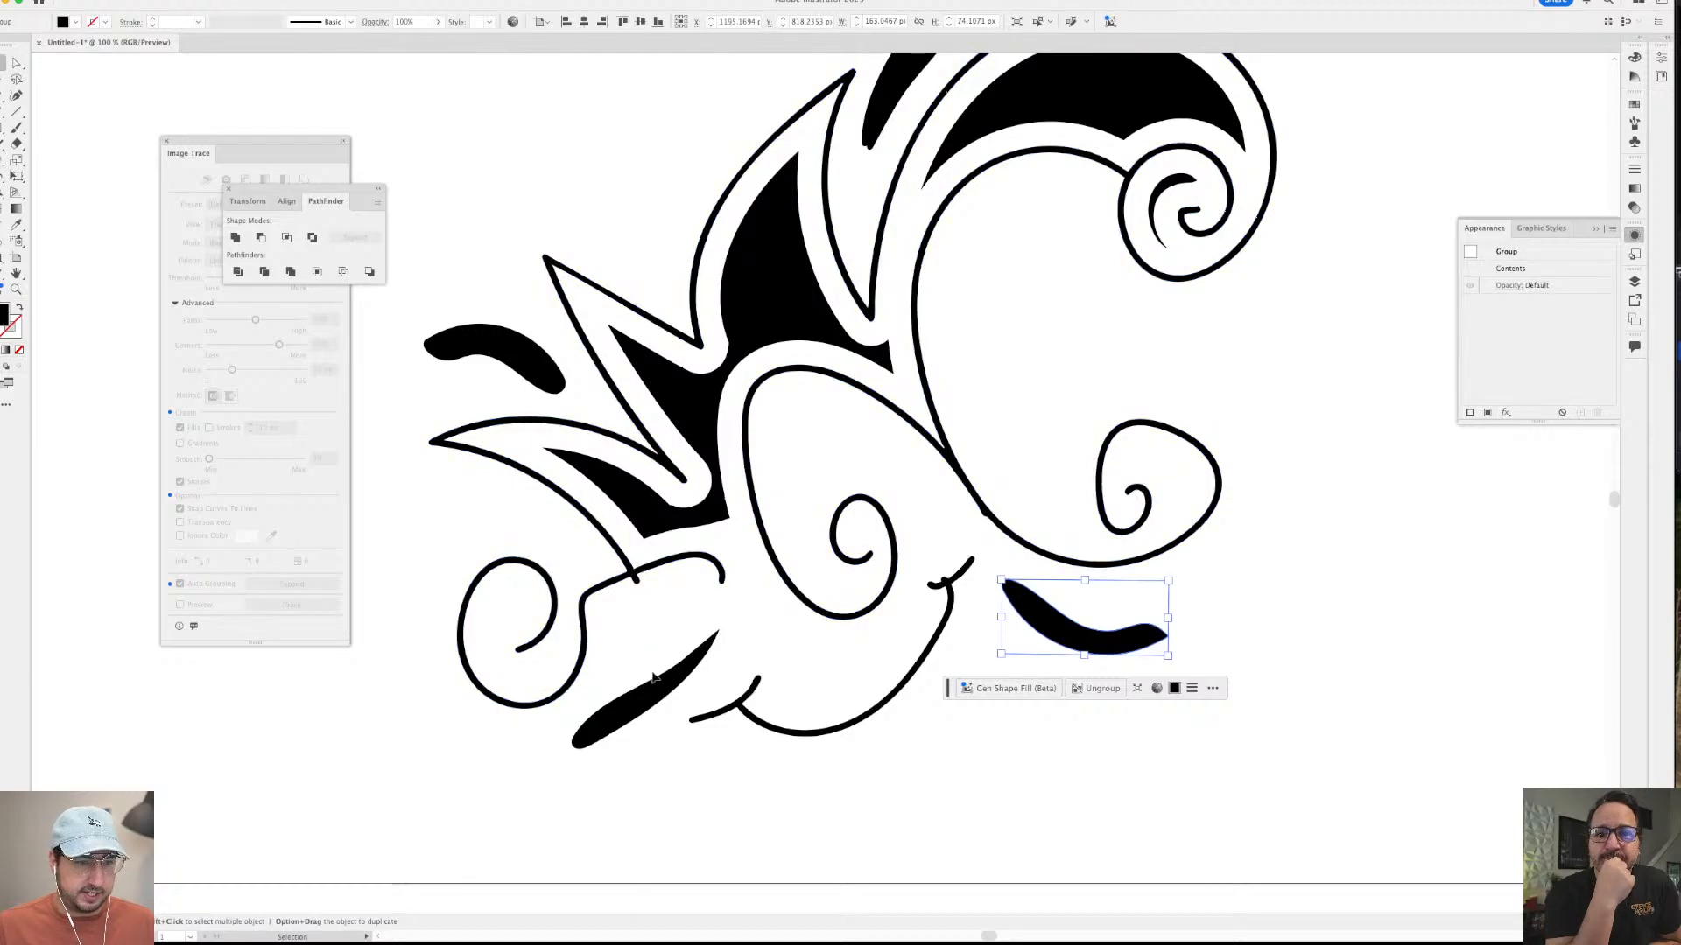
- Nudge the elongated accent beside the lower-left spiral slightly left
{"action": "left_click", "coordinate": [664, 676]}
{"action": "left_click", "coordinate": [754, 627]}
{"action": "key", "text": "z"}
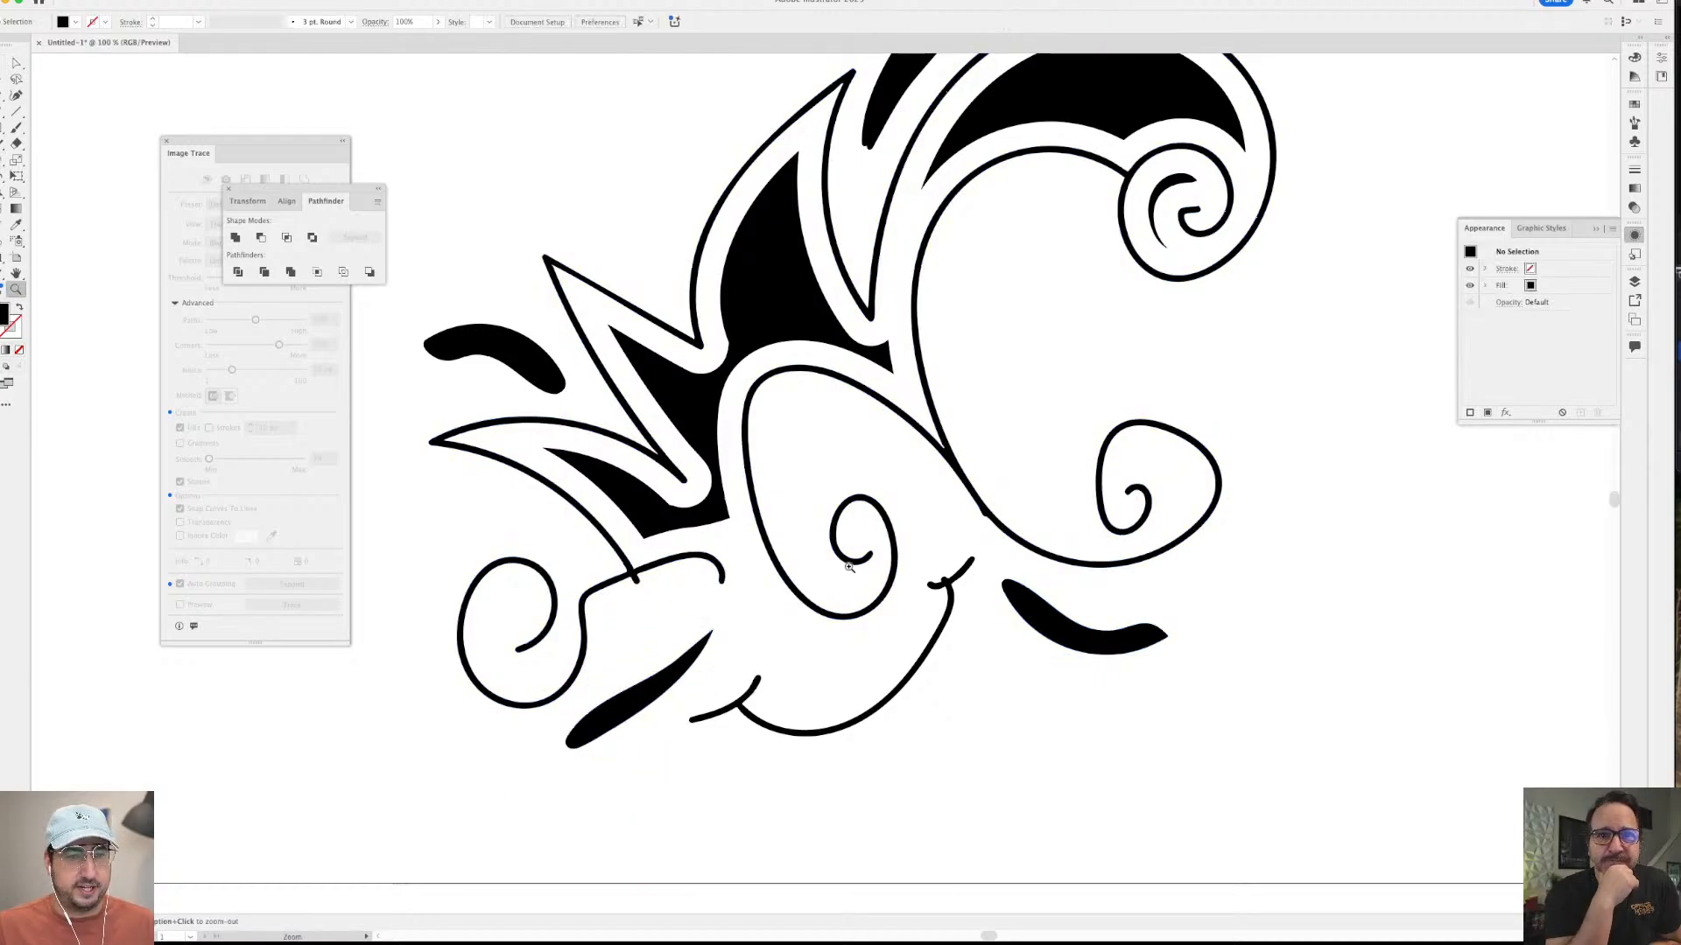
{"action": "left_click", "coordinate": [914, 605], "text": "alt"}
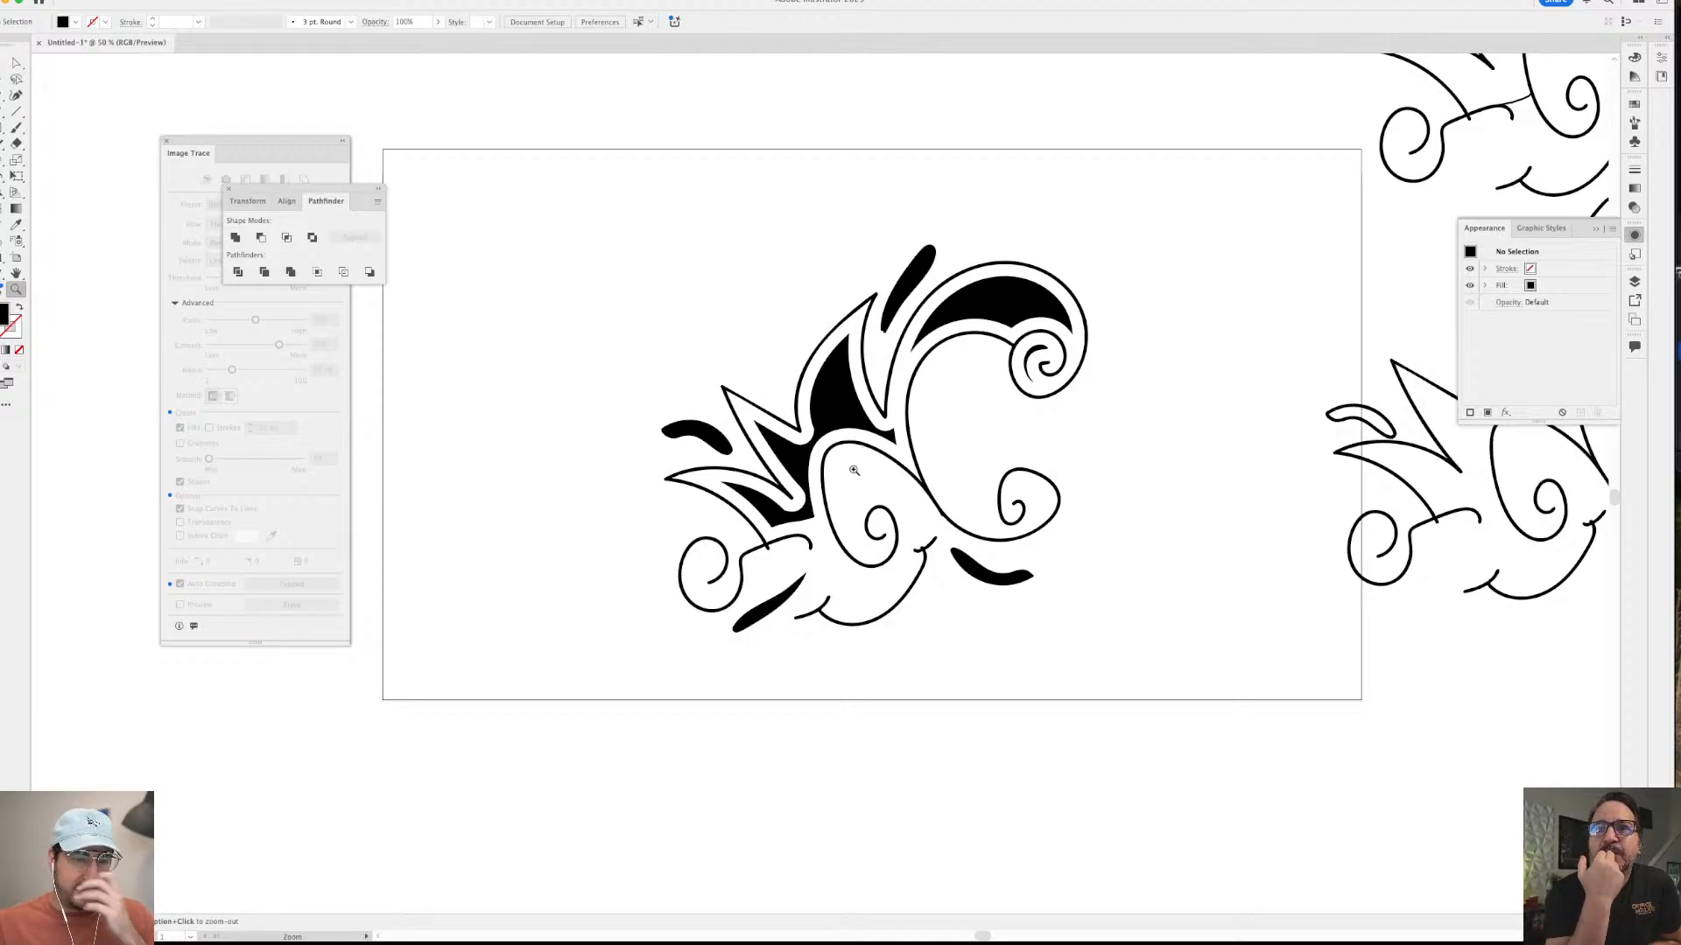
- Duplicate the black offset fill group with its accents, rotate the copy and place it beneath the upper-right spiral
{"action": "key", "text": "v"}
{"action": "left_click", "coordinate": [830, 413]}
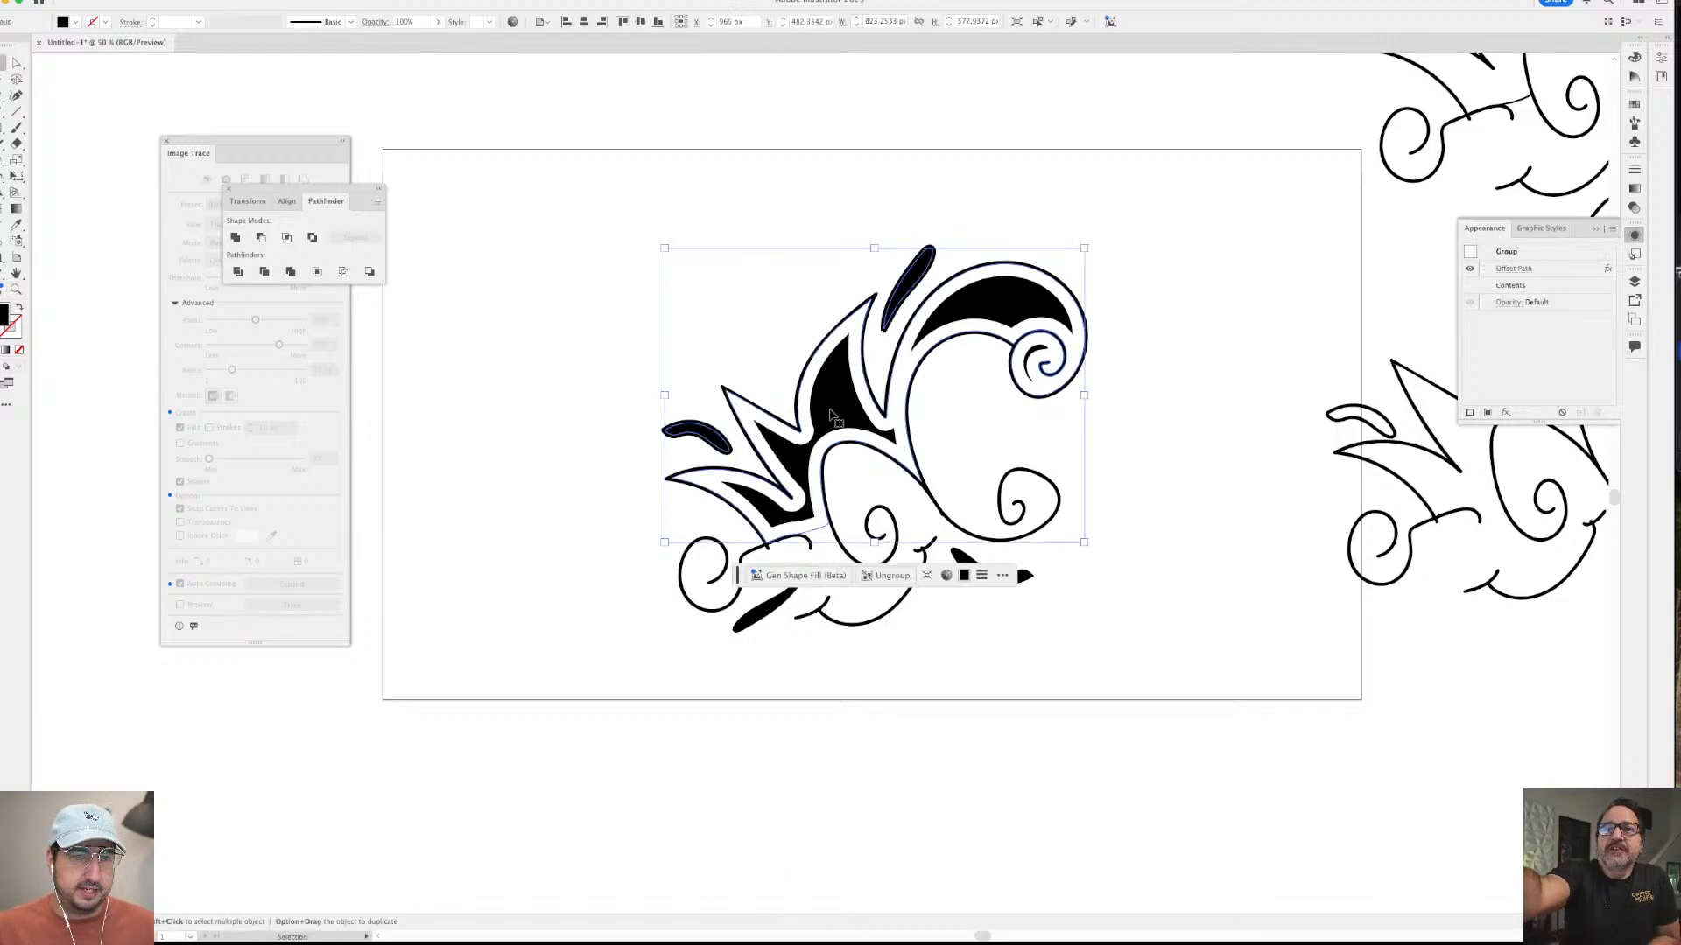
{"action": "left_click_drag", "start_coordinate": [832, 403], "coordinate": [698, 523]}
{"action": "key", "text": "e"}
{"action": "left_click_drag", "start_coordinate": [930, 383], "coordinate": [516, 446]}
{"action": "key", "text": "v"}
{"action": "left_click_drag", "start_coordinate": [743, 553], "coordinate": [875, 425]}
{"action": "left_click_drag", "start_coordinate": [569, 556], "coordinate": [807, 466]}
{"action": "left_click", "coordinate": [1168, 294]}
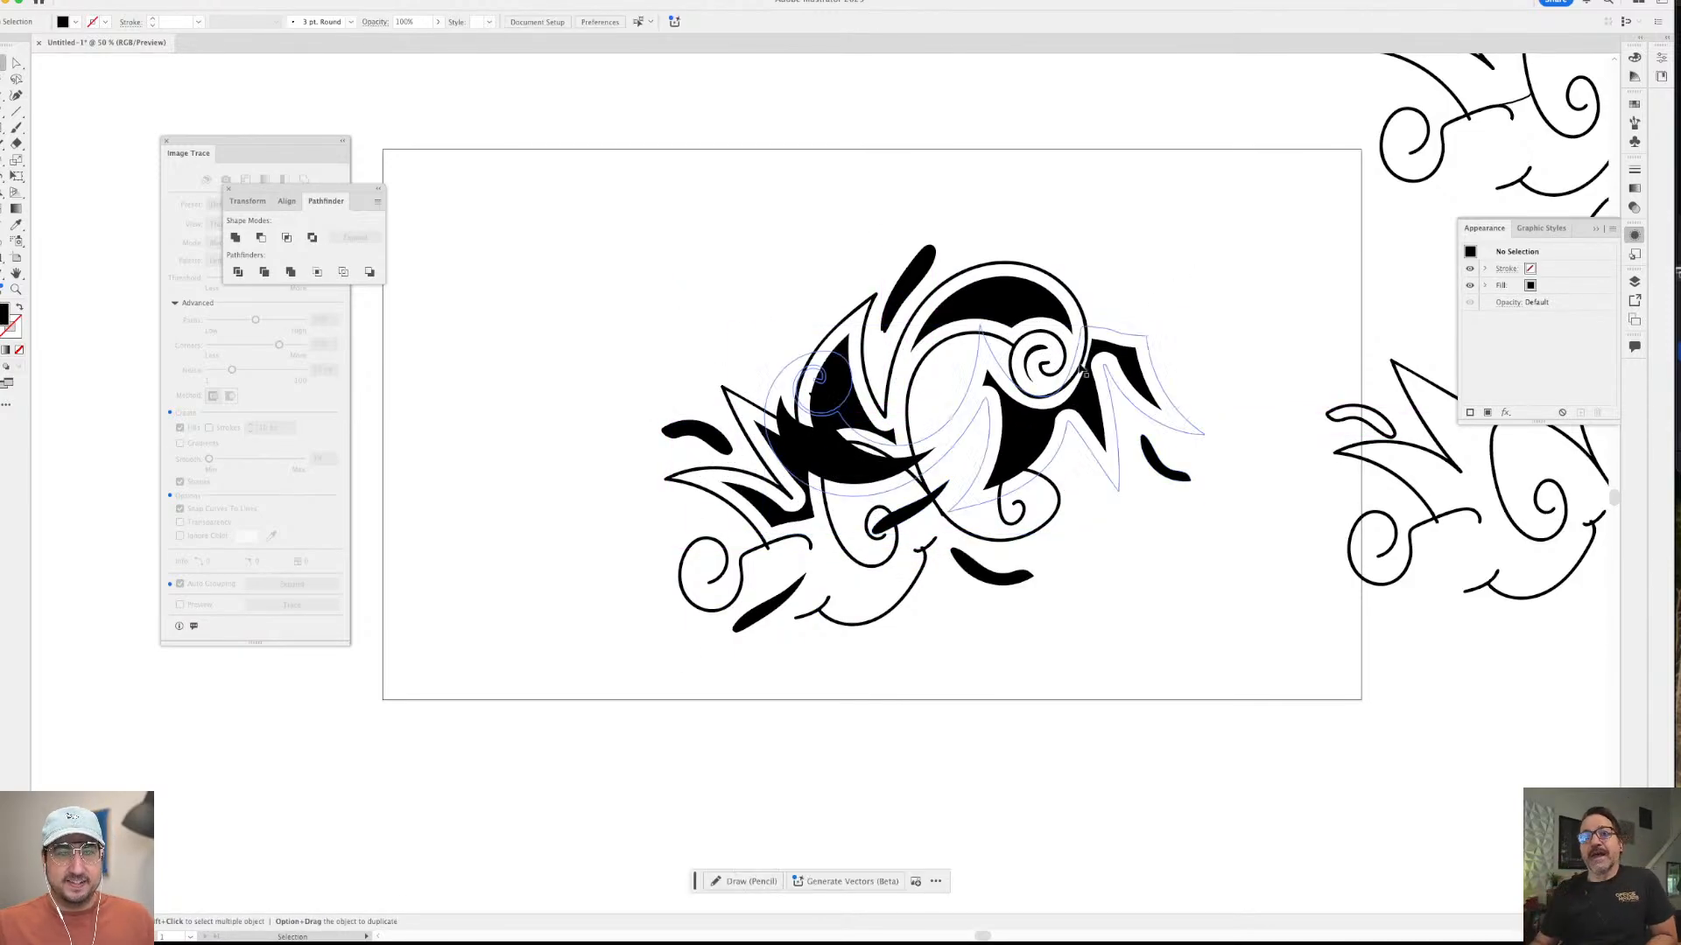
- Try to scale the rotated copy of the fill group beneath the upper-right spiral
{"action": "scroll", "coordinate": [1217, 359], "scroll_direction": "up", "scroll_amount": 4}
{"action": "scroll", "coordinate": [757, 504], "scroll_direction": "left", "scroll_amount": 3}
{"action": "left_click", "coordinate": [757, 505]}
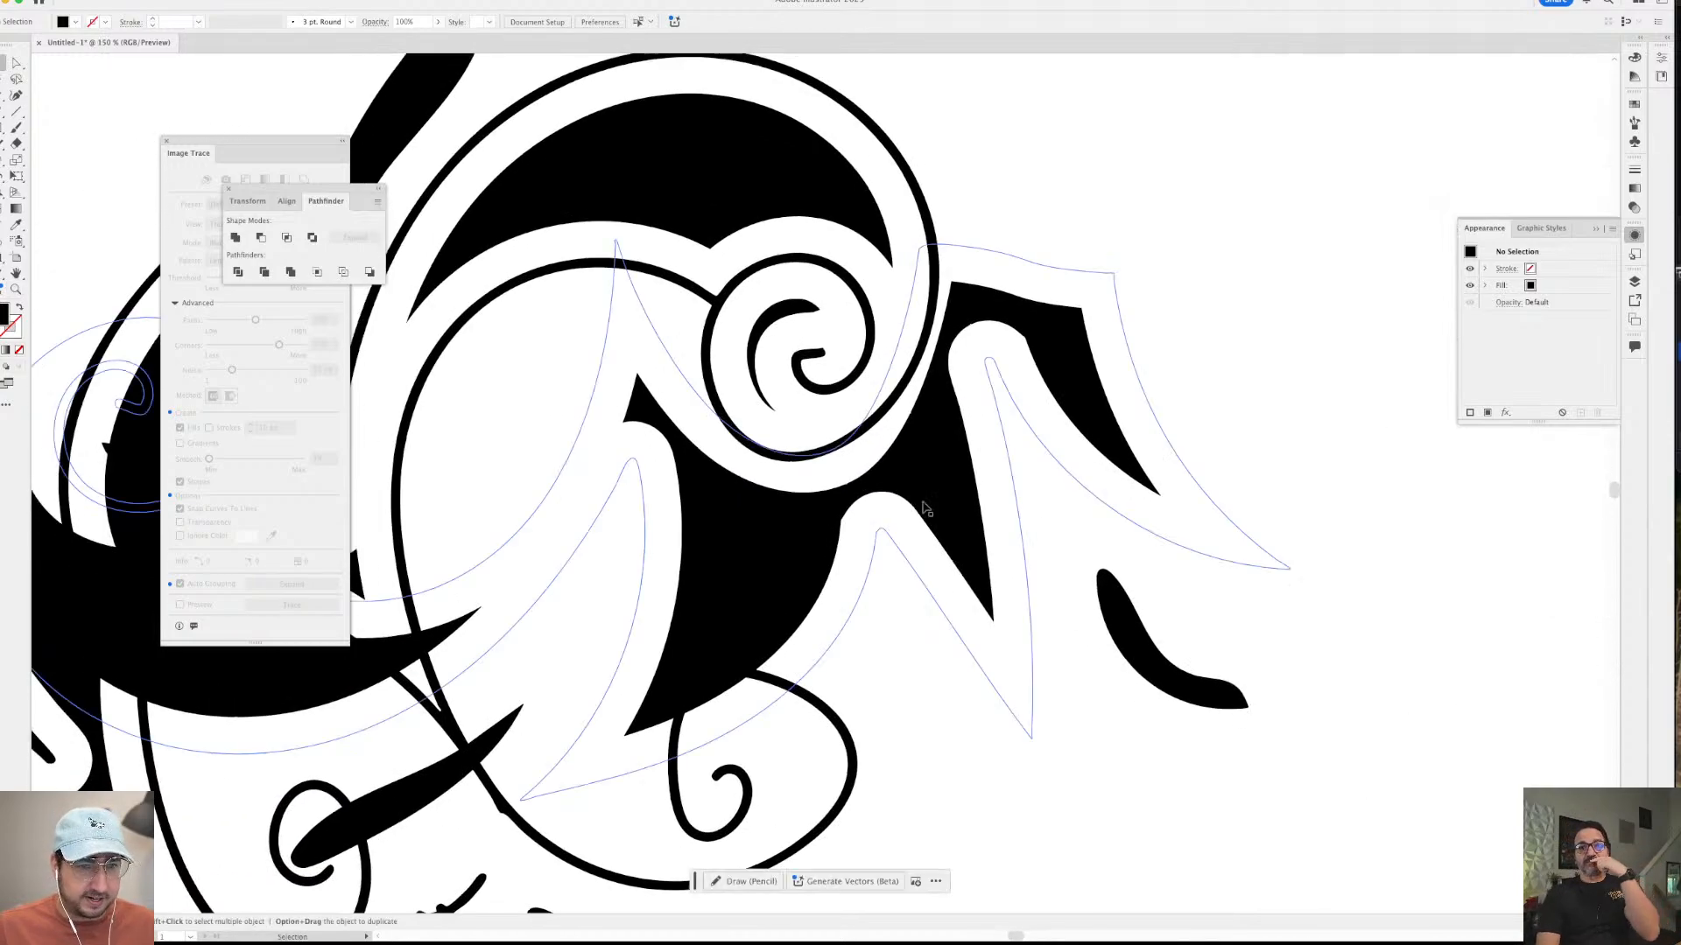
{"action": "key", "text": "s"}
{"action": "left_click_drag", "start_coordinate": [1198, 176], "coordinate": [1096, 282]}
{"action": "key", "text": "super+z"}
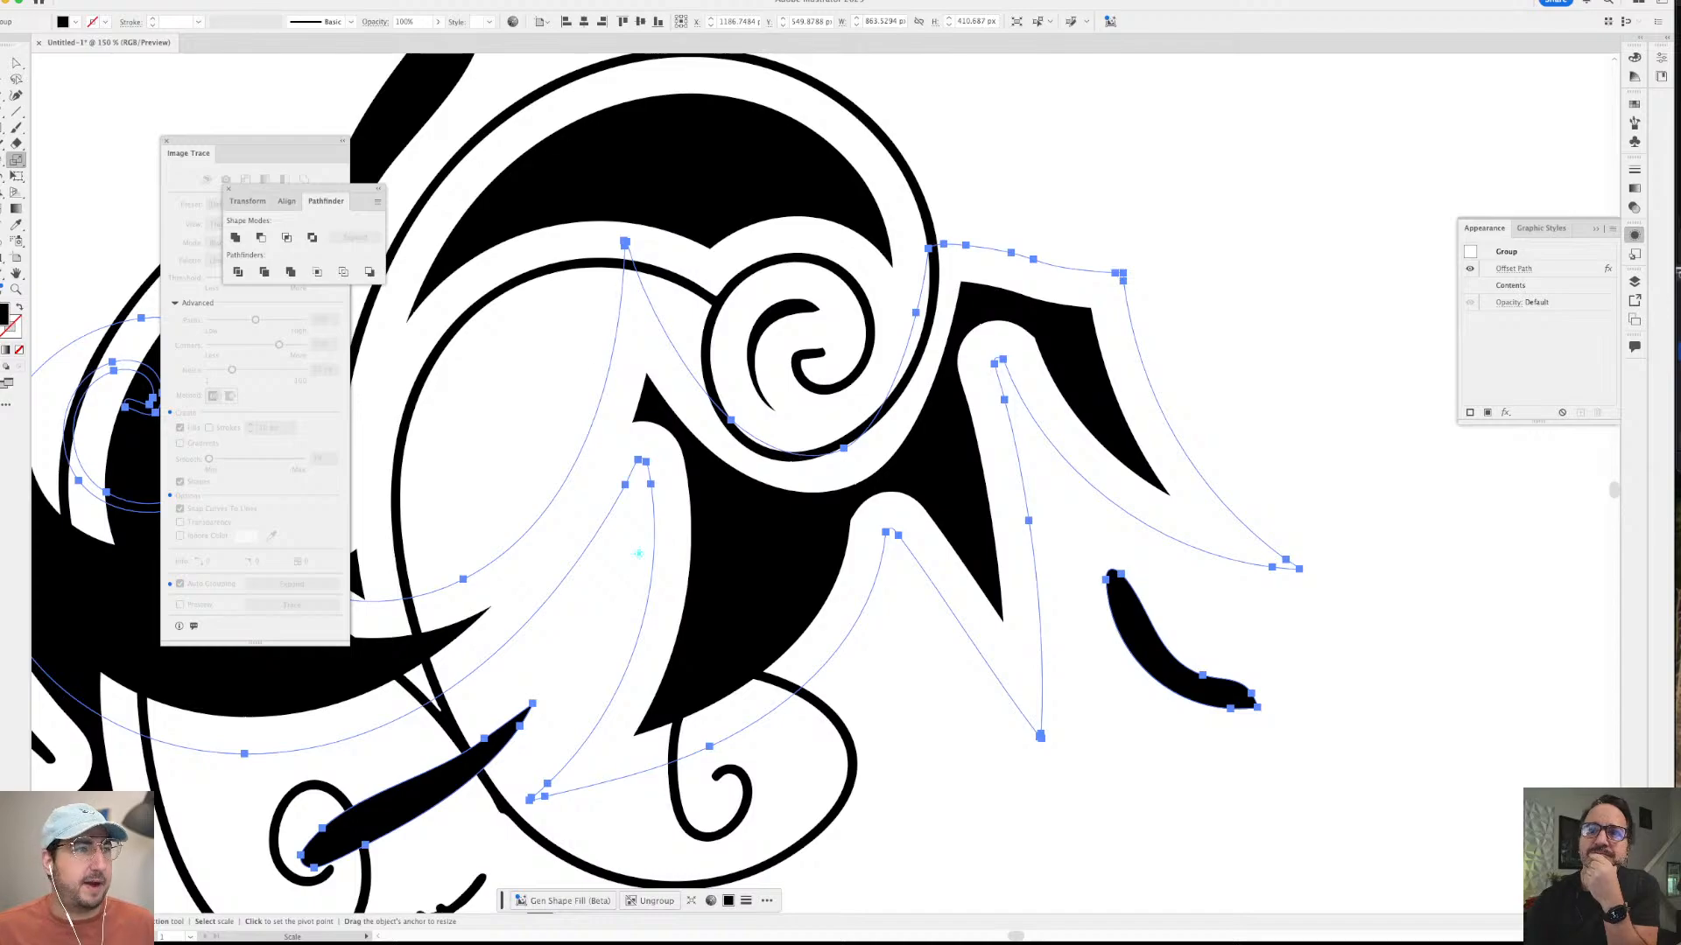
- Expand the appearance of the rotated fill copy and nudge it slightly down and left
{"action": "left_click", "coordinate": [166, 2]}
{"action": "left_click", "coordinate": [175, 191]}
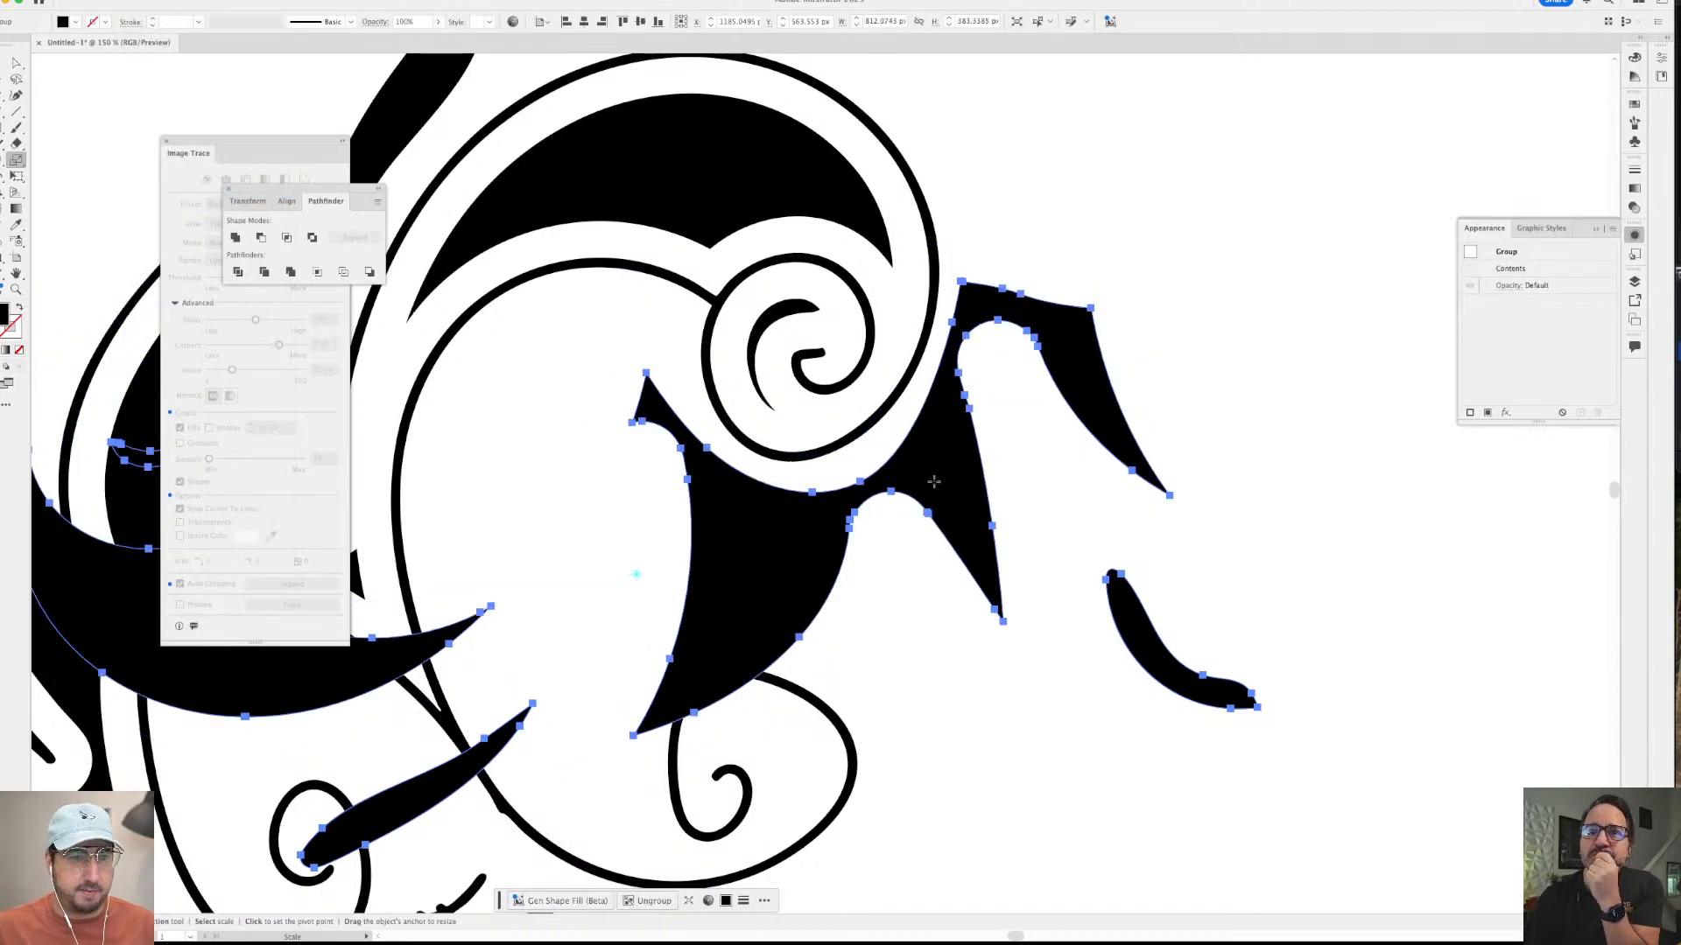
{"action": "key", "text": "v"}
{"action": "left_click_drag", "start_coordinate": [934, 482], "coordinate": [929, 498]}
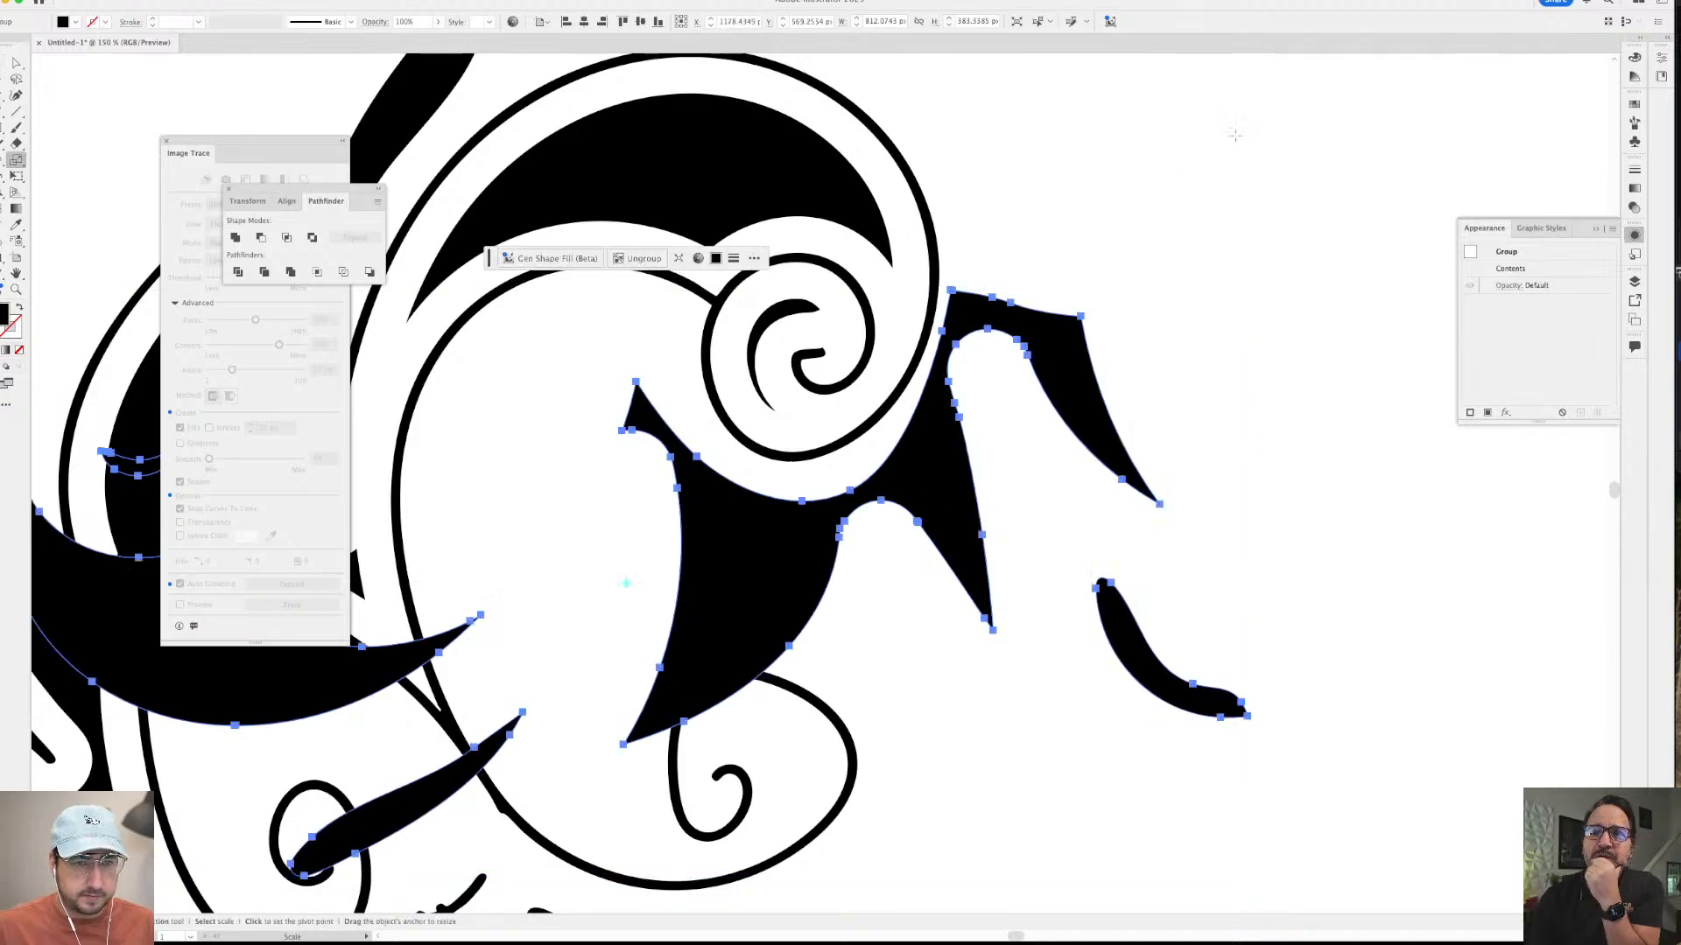
- Flatten the expanded fill copy vertically and position it against the underside of the upper-right spiral
{"action": "mouse_move", "coordinate": [1258, 280]}
{"action": "left_mouse_down"}
{"action": "mouse_move", "coordinate": [1088, 311]}
{"action": "mouse_move", "coordinate": [1020, 349]}
{"action": "left_mouse_up"}
{"action": "mouse_move", "coordinate": [1018, 249]}
{"action": "left_mouse_down"}
{"action": "mouse_move", "coordinate": [998, 285]}
{"action": "mouse_move", "coordinate": [1054, 296]}
{"action": "left_mouse_up"}
{"action": "mouse_move", "coordinate": [883, 488]}
{"action": "left_mouse_down"}
{"action": "mouse_move", "coordinate": [968, 450]}
{"action": "mouse_move", "coordinate": [941, 442]}
{"action": "left_mouse_up"}
{"action": "key", "text": "s"}
{"action": "mouse_move", "coordinate": [949, 379]}
{"action": "left_mouse_down"}
{"action": "mouse_move", "coordinate": [1055, 305]}
{"action": "mouse_move", "coordinate": [1032, 301]}
{"action": "left_mouse_up"}
{"action": "key", "text": "v"}
{"action": "left_click_drag", "start_coordinate": [937, 471], "coordinate": [923, 465]}
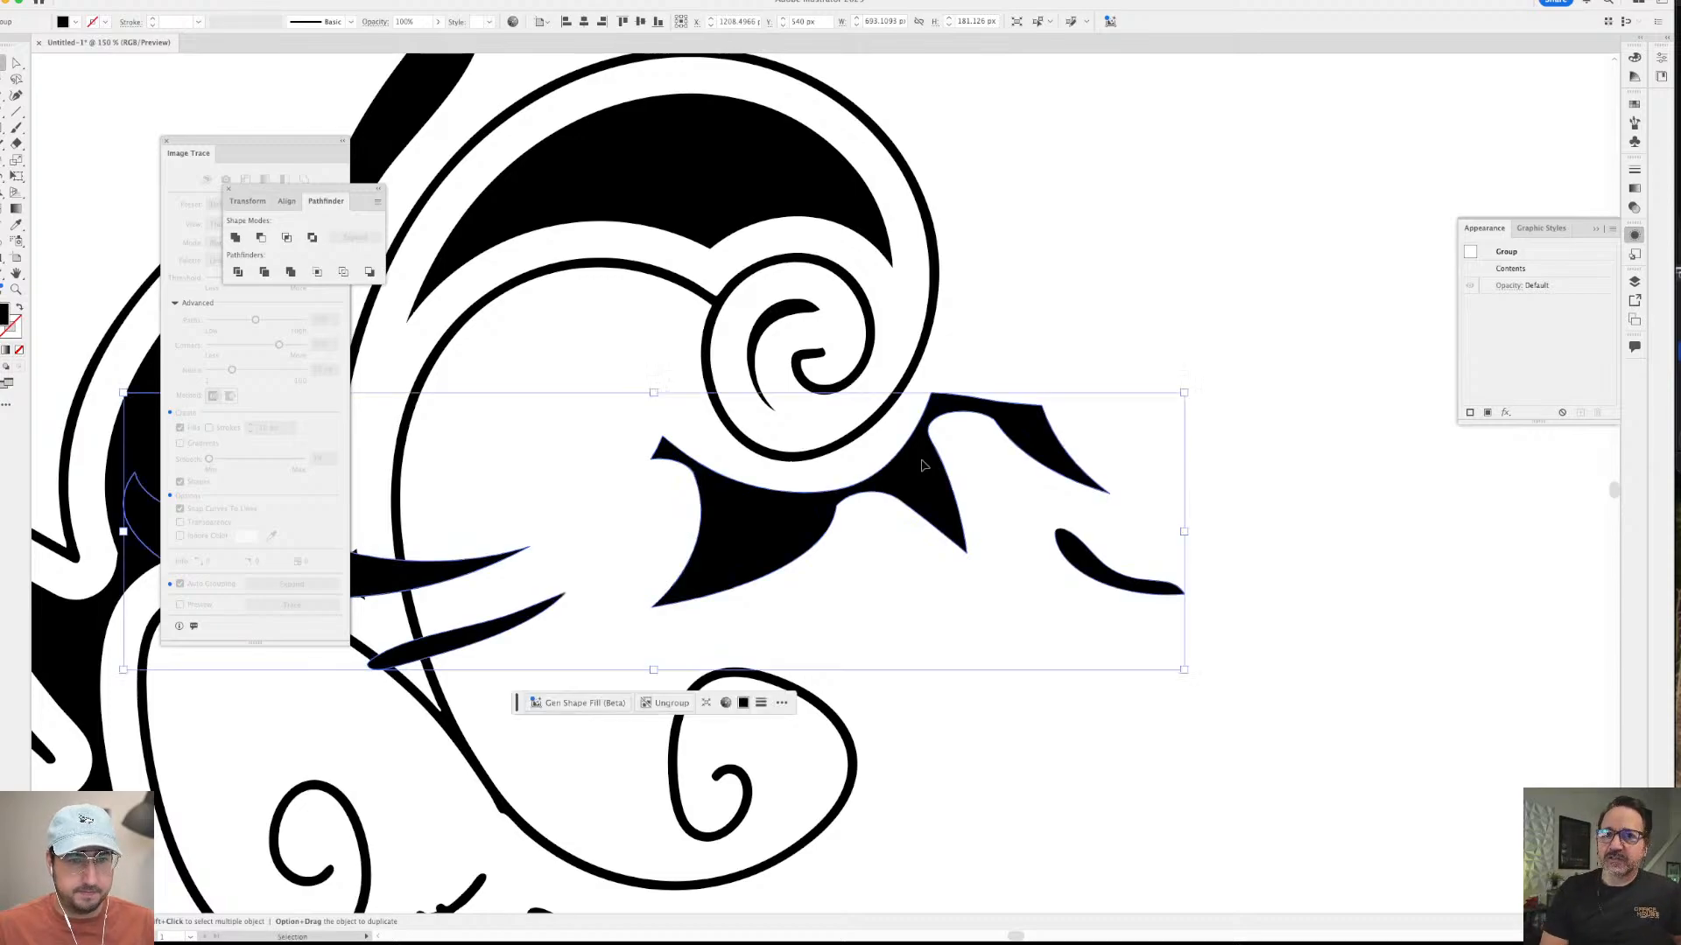
- Erase a gap through the narrow top of the fill copy to separate its outermost piece from the spiral's fill
{"action": "key", "text": "shift+e"}
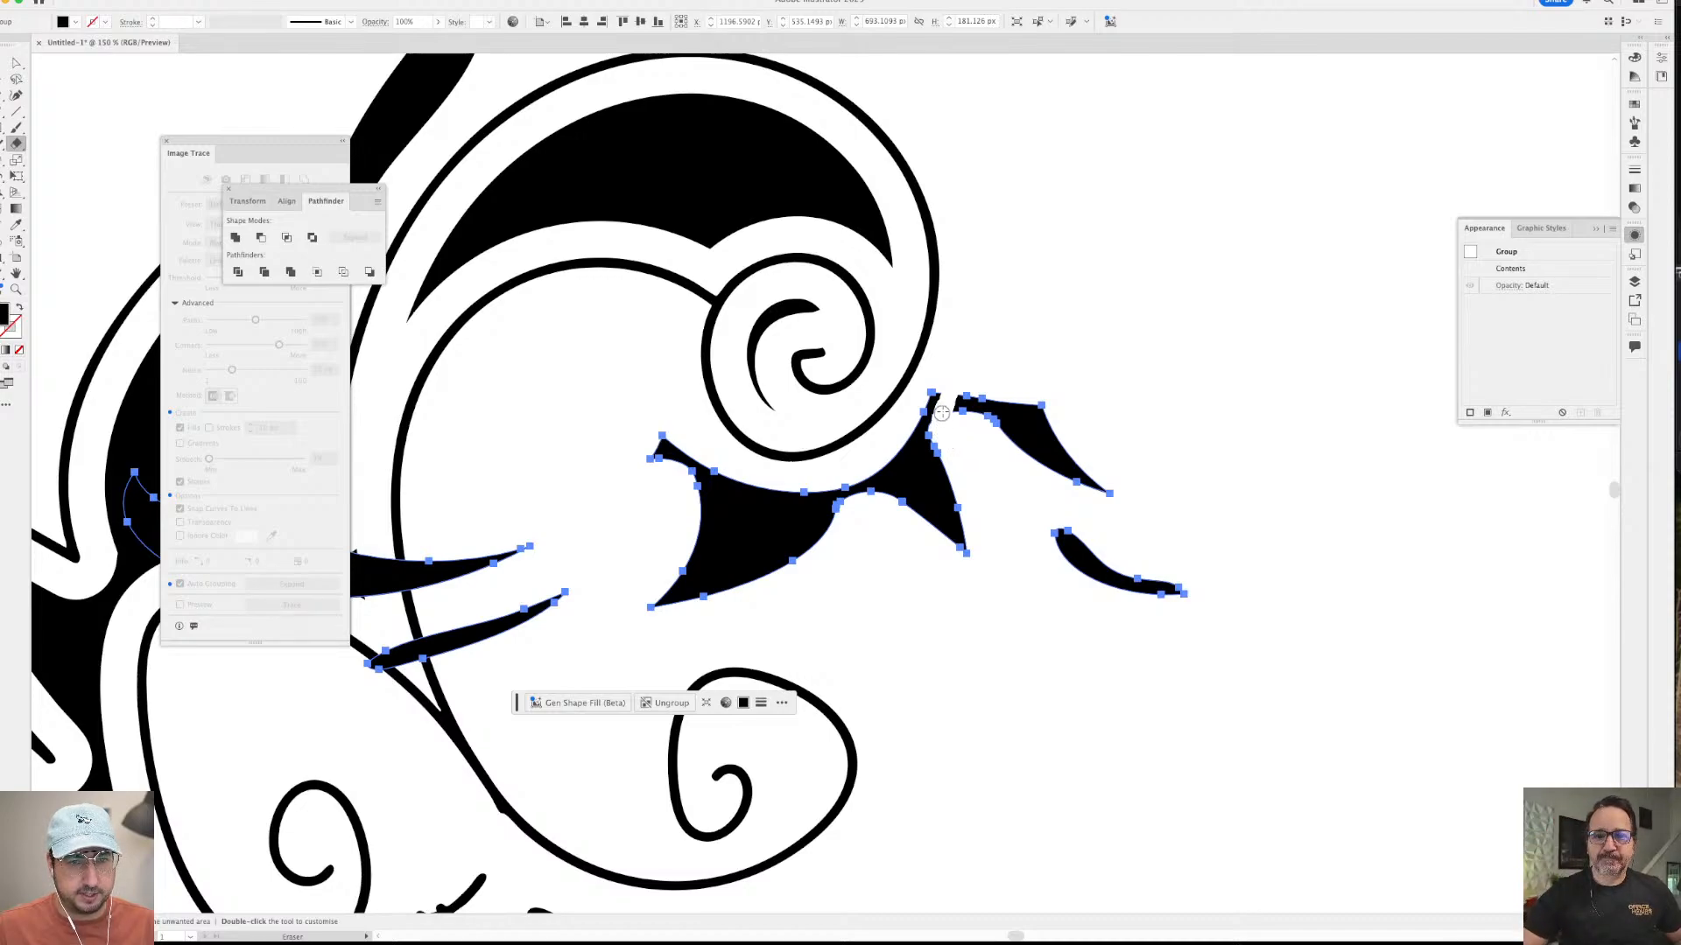
{"action": "key", "text": "v"}
{"action": "left_click", "coordinate": [1065, 337]}
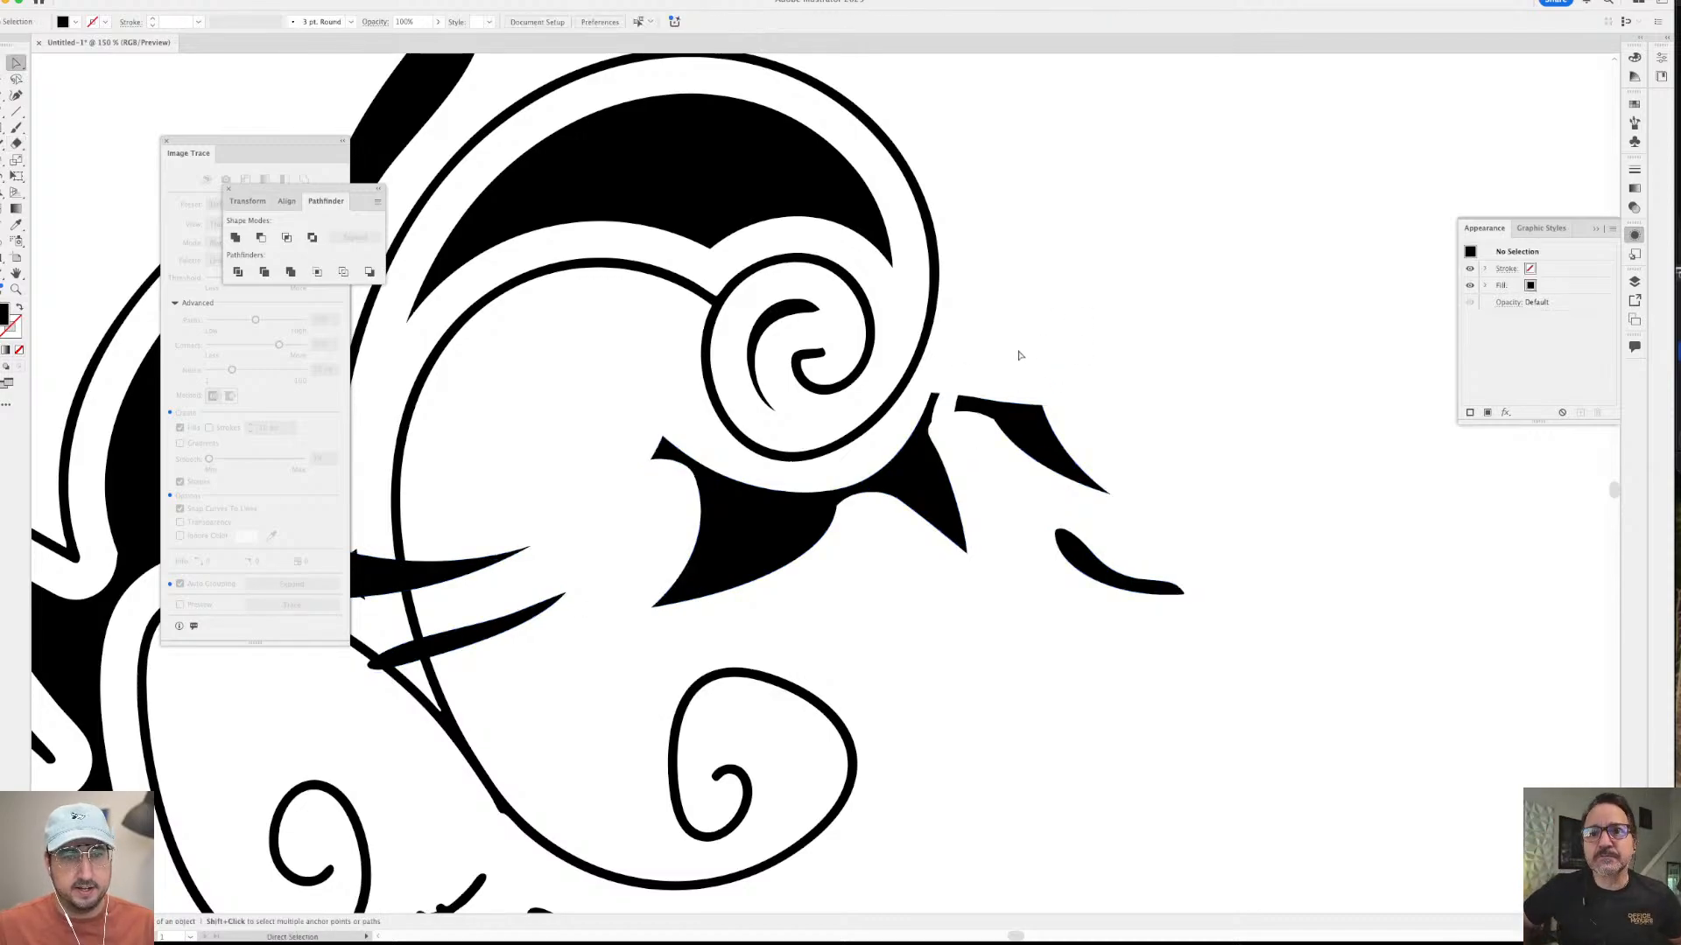
- Remove the kinked anchor point from the narrow tip of the fill shape beside the upper-right spiral
{"action": "key", "text": "v"}
{"action": "scroll", "coordinate": [984, 380], "scroll_direction": "up", "scroll_amount": 10}
{"action": "left_click", "coordinate": [984, 519]}
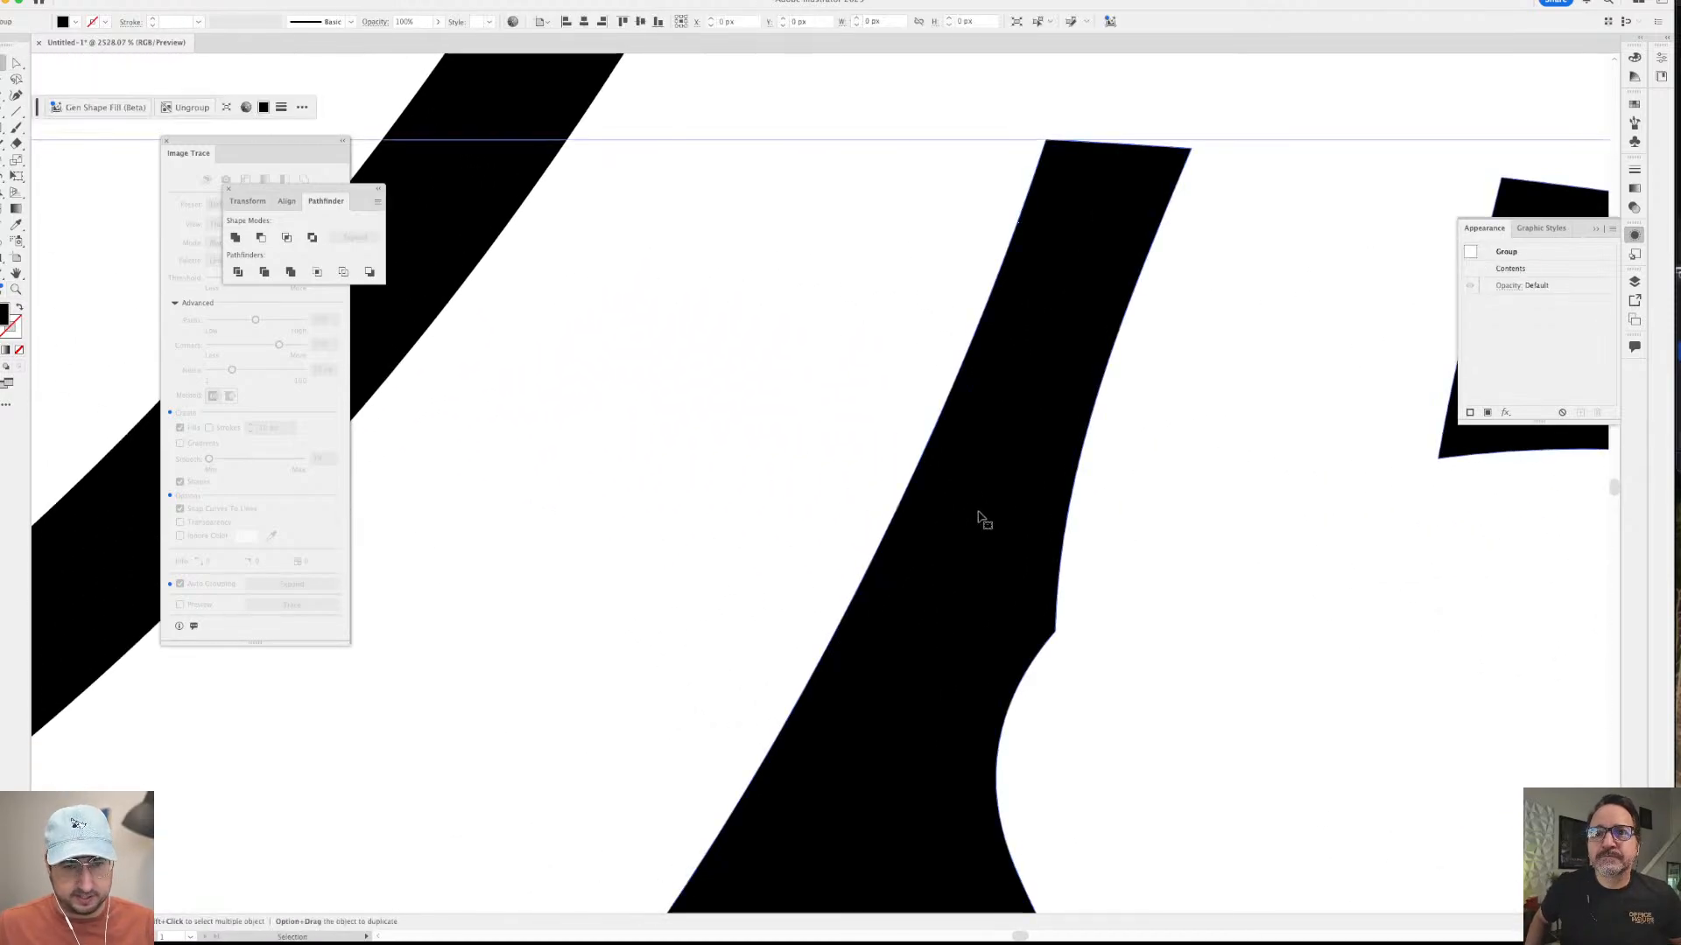
{"action": "key", "text": "a"}
{"action": "left_click", "coordinate": [1055, 632]}
{"action": "key", "text": "Delete"}
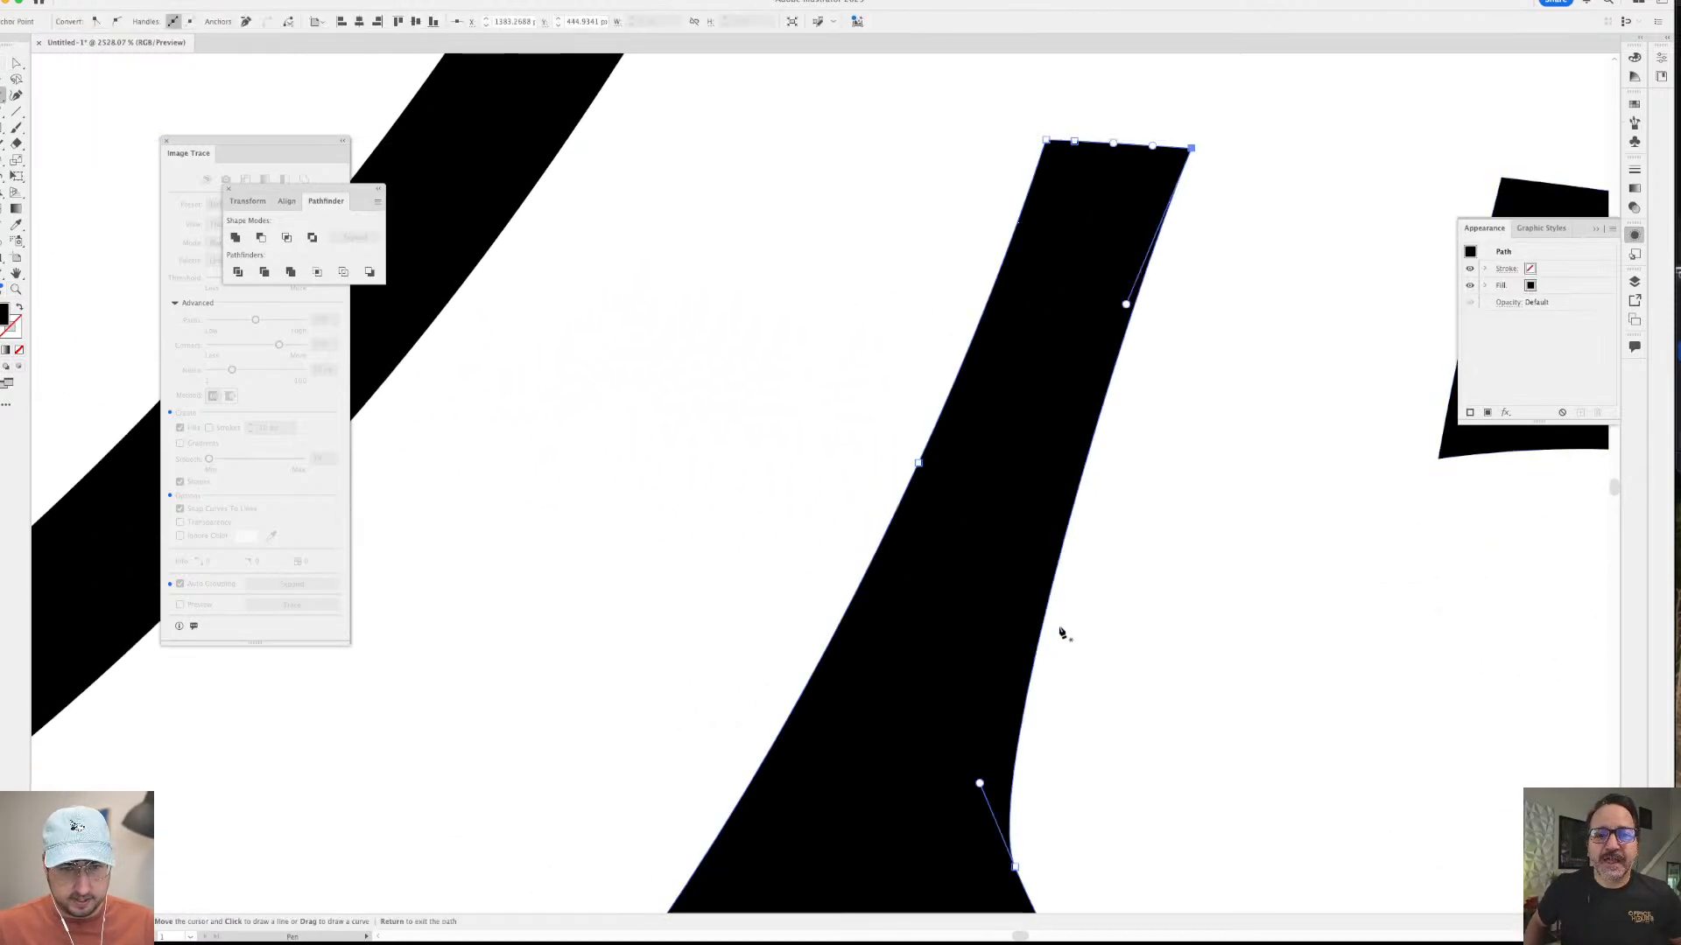
- Lasso and delete the two detached black pieces to the right of the upper-right spiral's fill shape
{"action": "key", "text": "z"}
{"action": "scroll", "coordinate": [1100, 563], "scroll_direction": "down", "scroll_amount": 8}
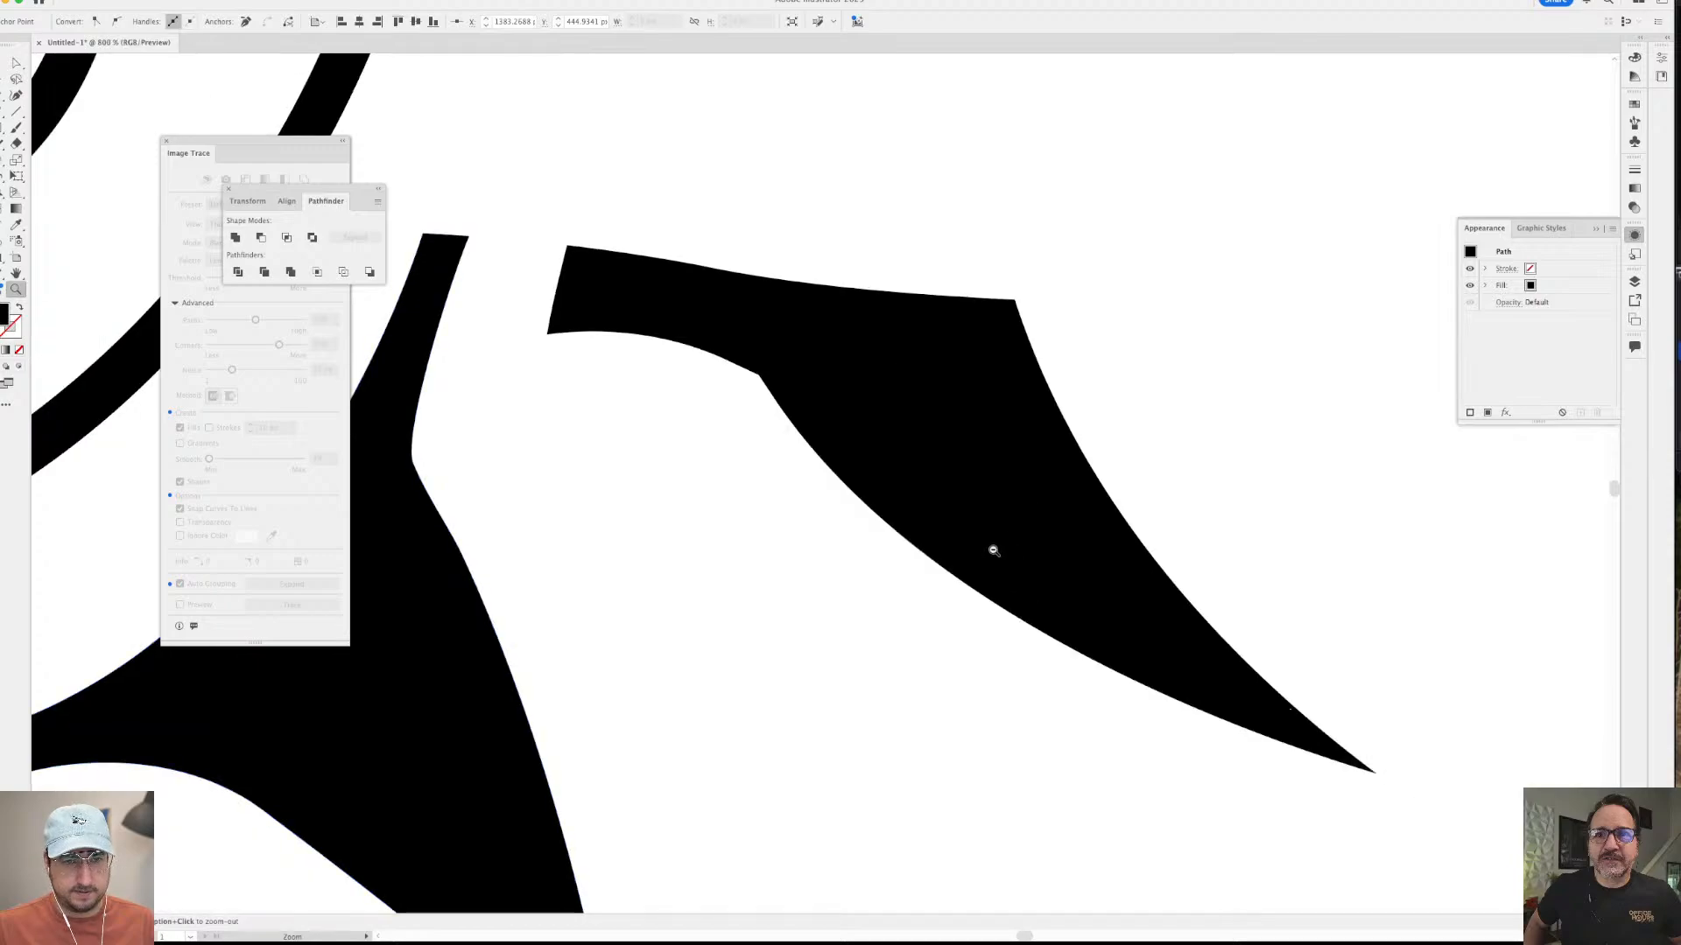
{"action": "scroll", "coordinate": [975, 552], "scroll_direction": "down", "scroll_amount": 6}
{"action": "key", "text": "q"}
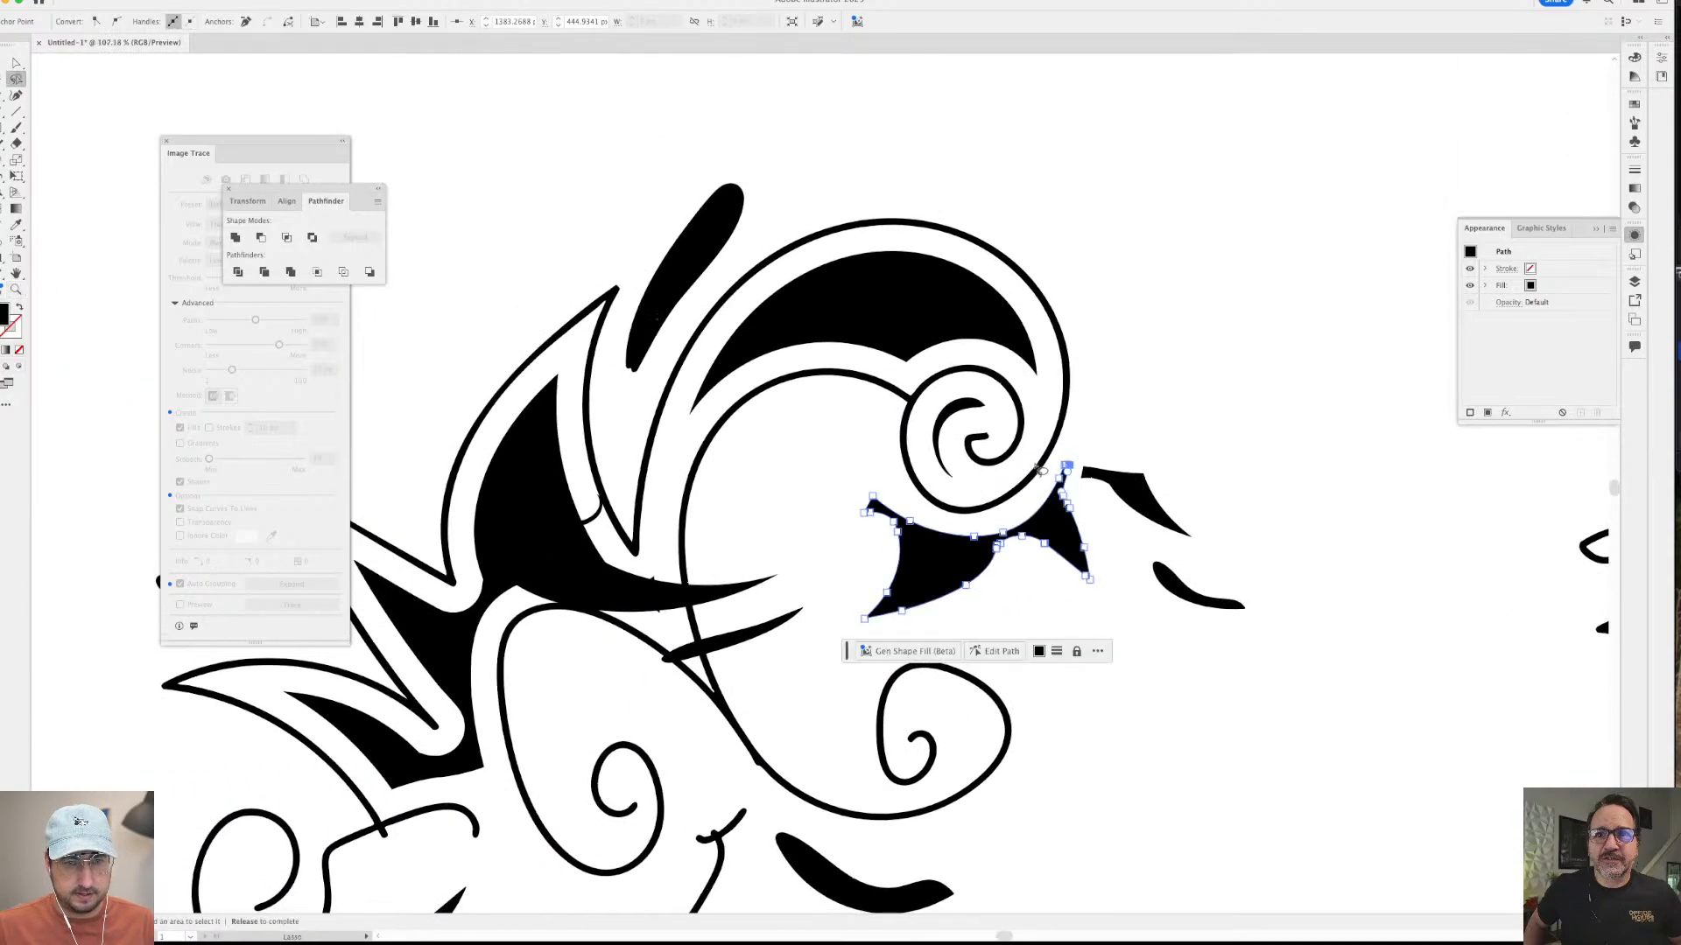
{"action": "left_click_drag", "start_coordinate": [1160, 610], "coordinate": [1260, 469]}
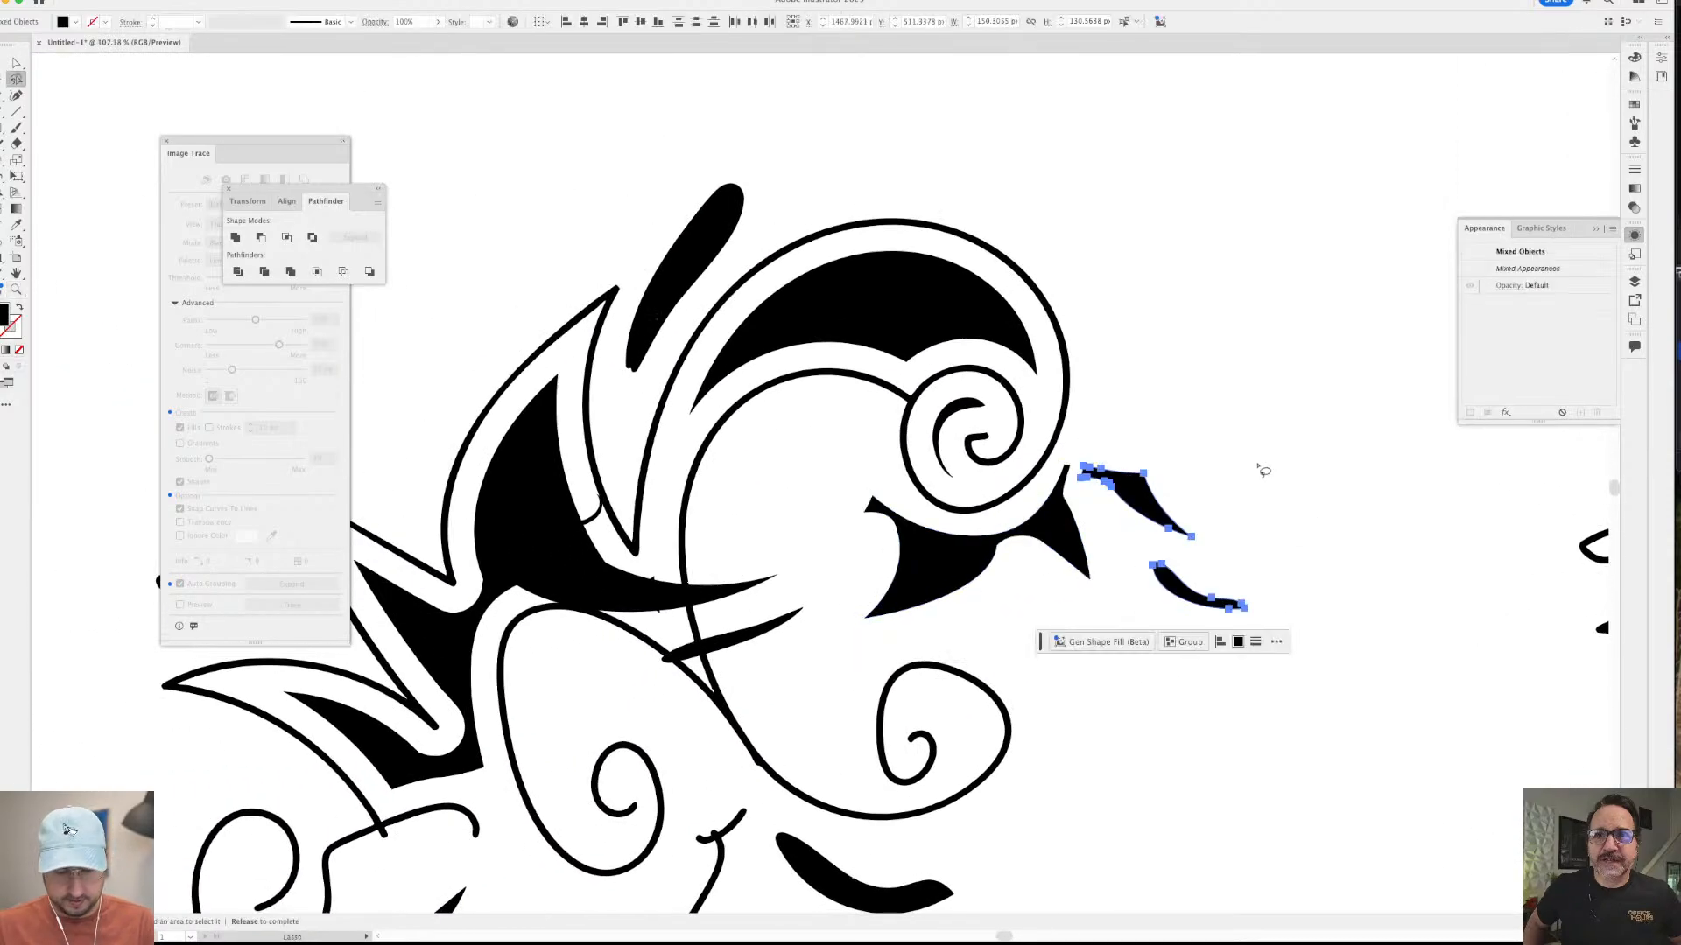
{"action": "key", "text": "Delete"}
- Delete the leftover copied accent, large curved fill and small curved fragment overlapping the main flourish
{"action": "key", "text": "a"}
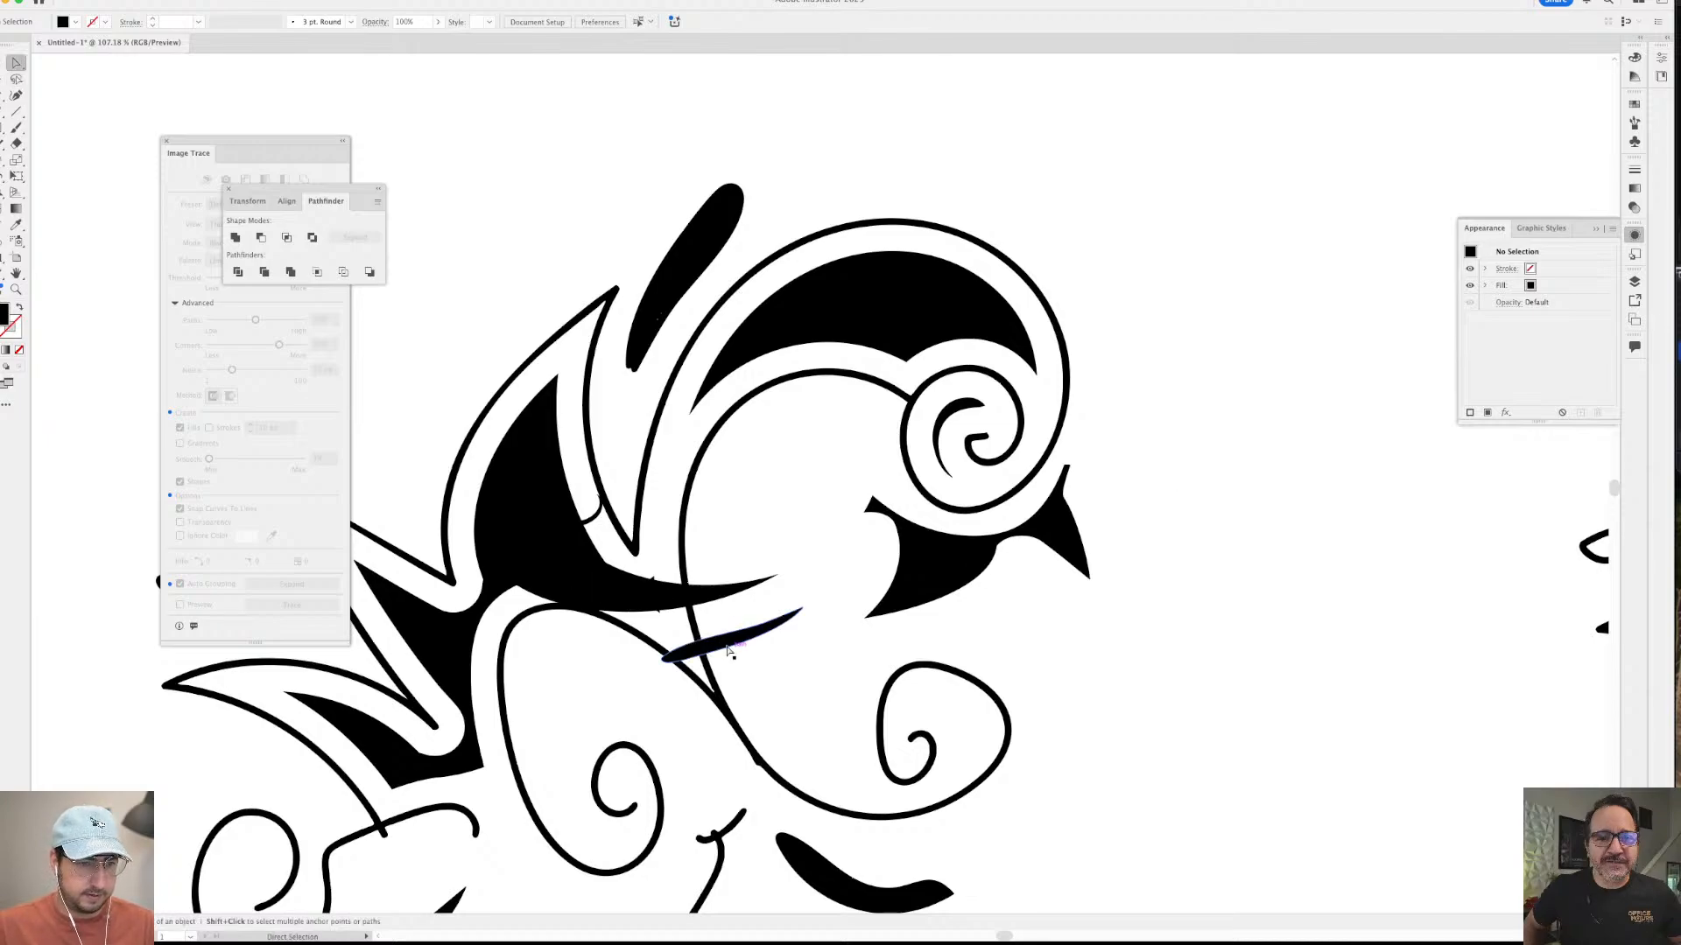
{"action": "left_click", "coordinate": [724, 644]}
{"action": "key", "text": "Delete"}
{"action": "left_click", "coordinate": [606, 602]}
{"action": "key", "text": "Delete"}
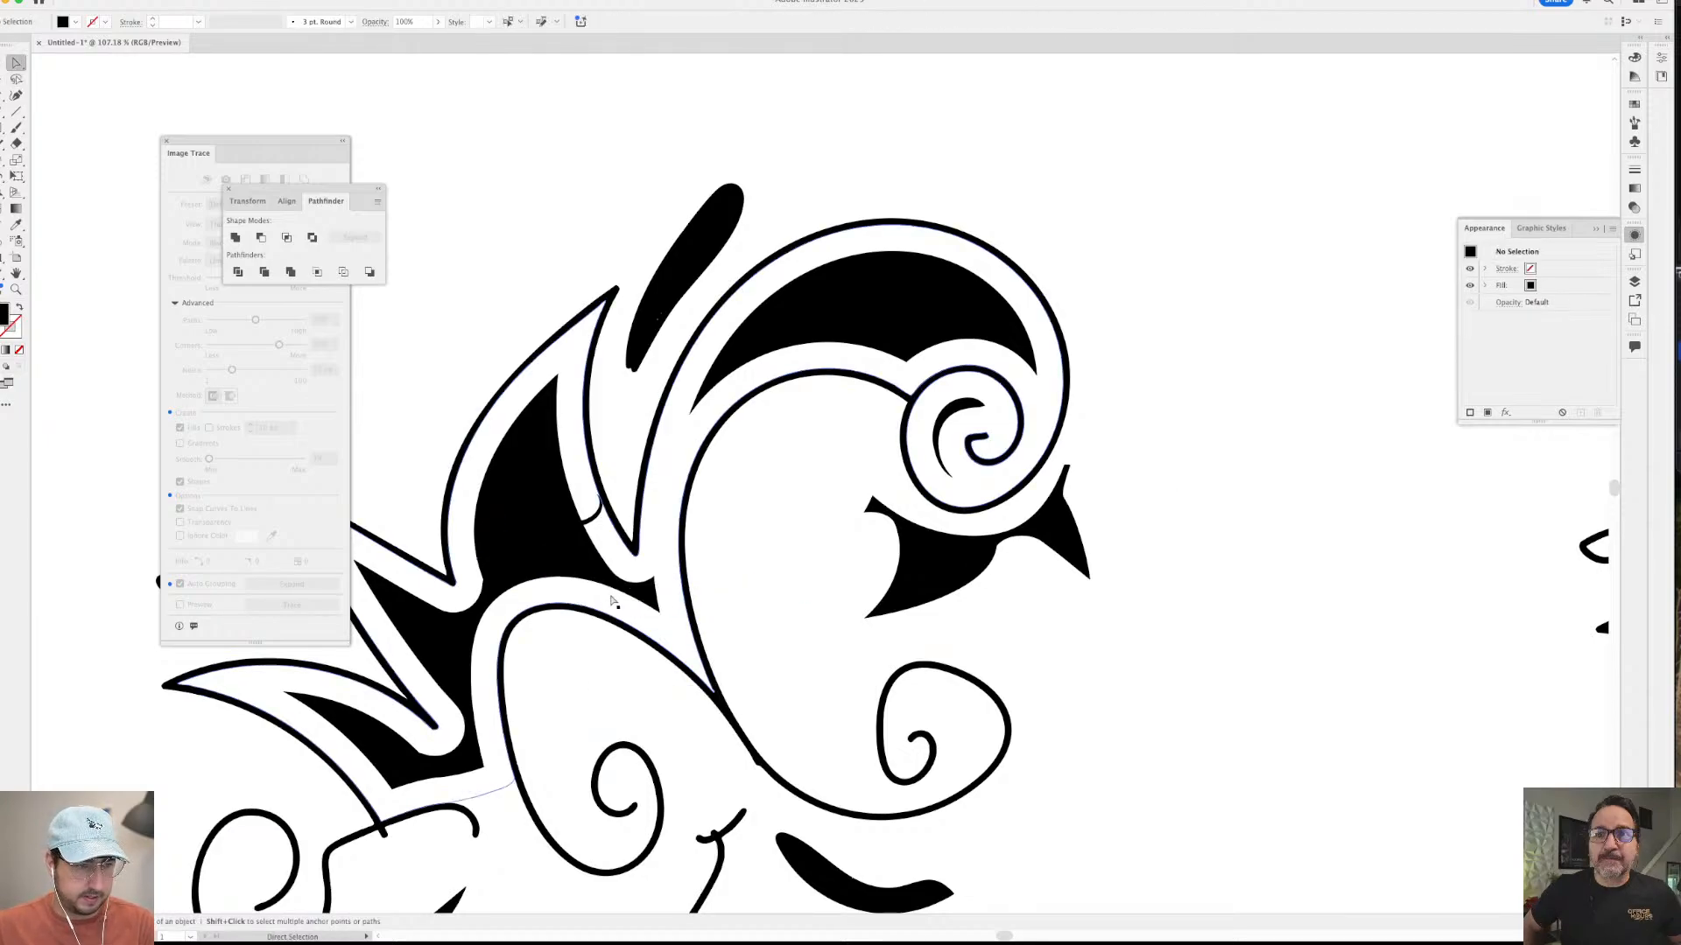
{"action": "left_click_drag", "start_coordinate": [638, 619], "coordinate": [790, 577]}
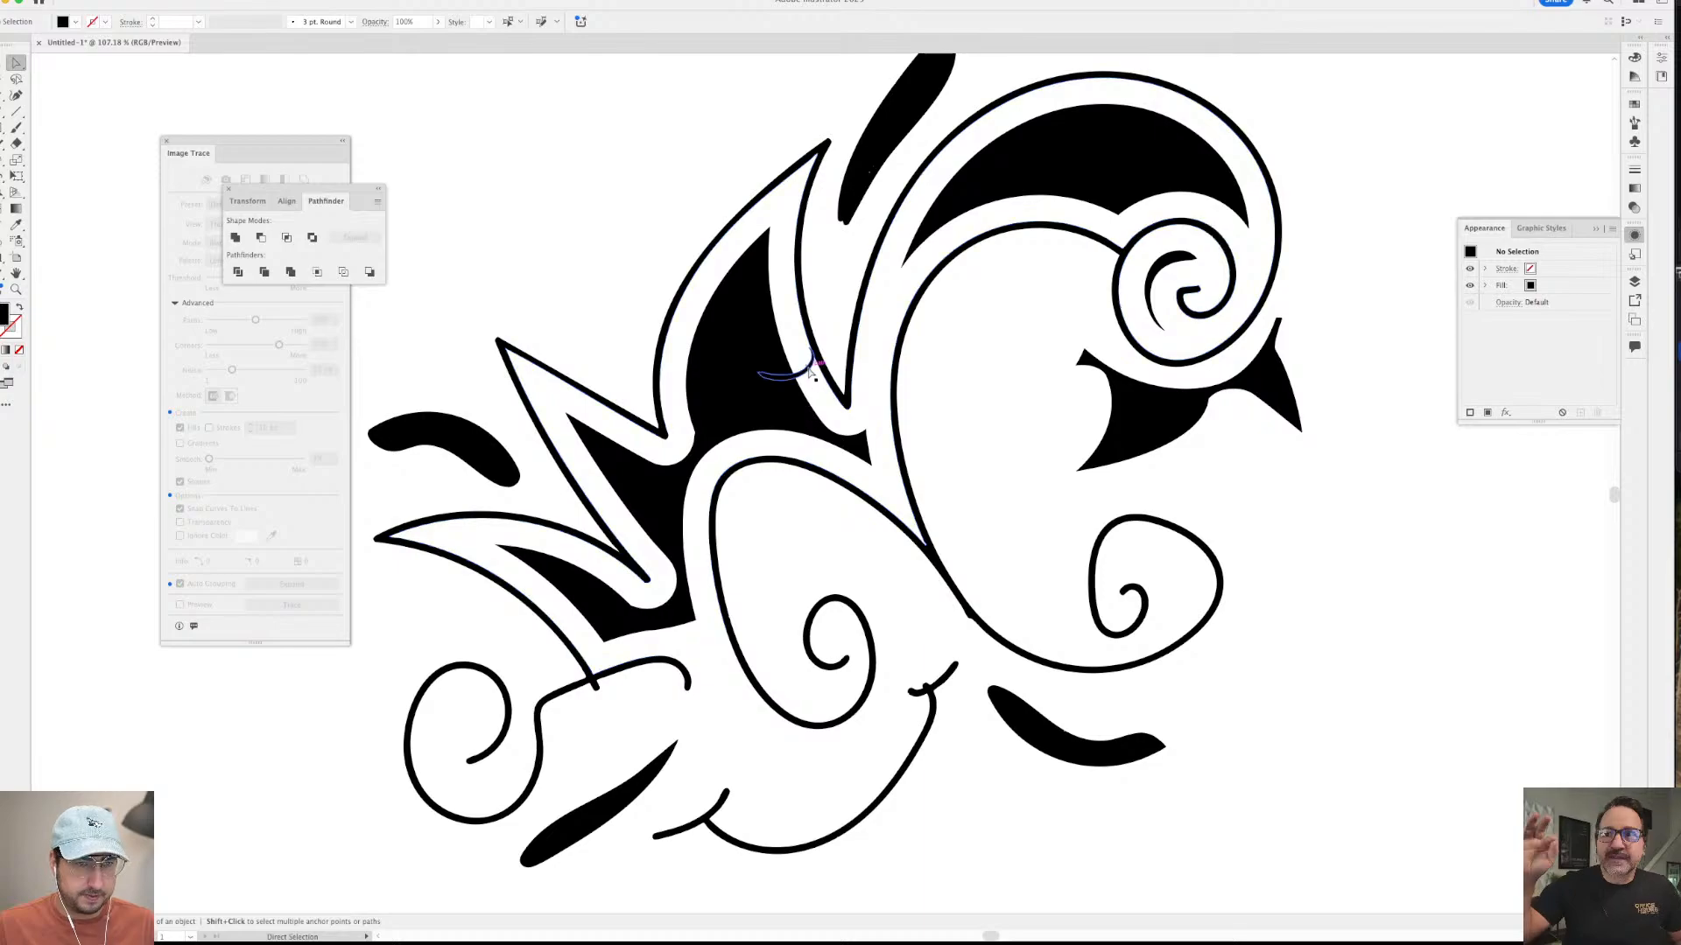
{"action": "left_click", "coordinate": [772, 364]}
{"action": "left_click", "coordinate": [774, 526]}
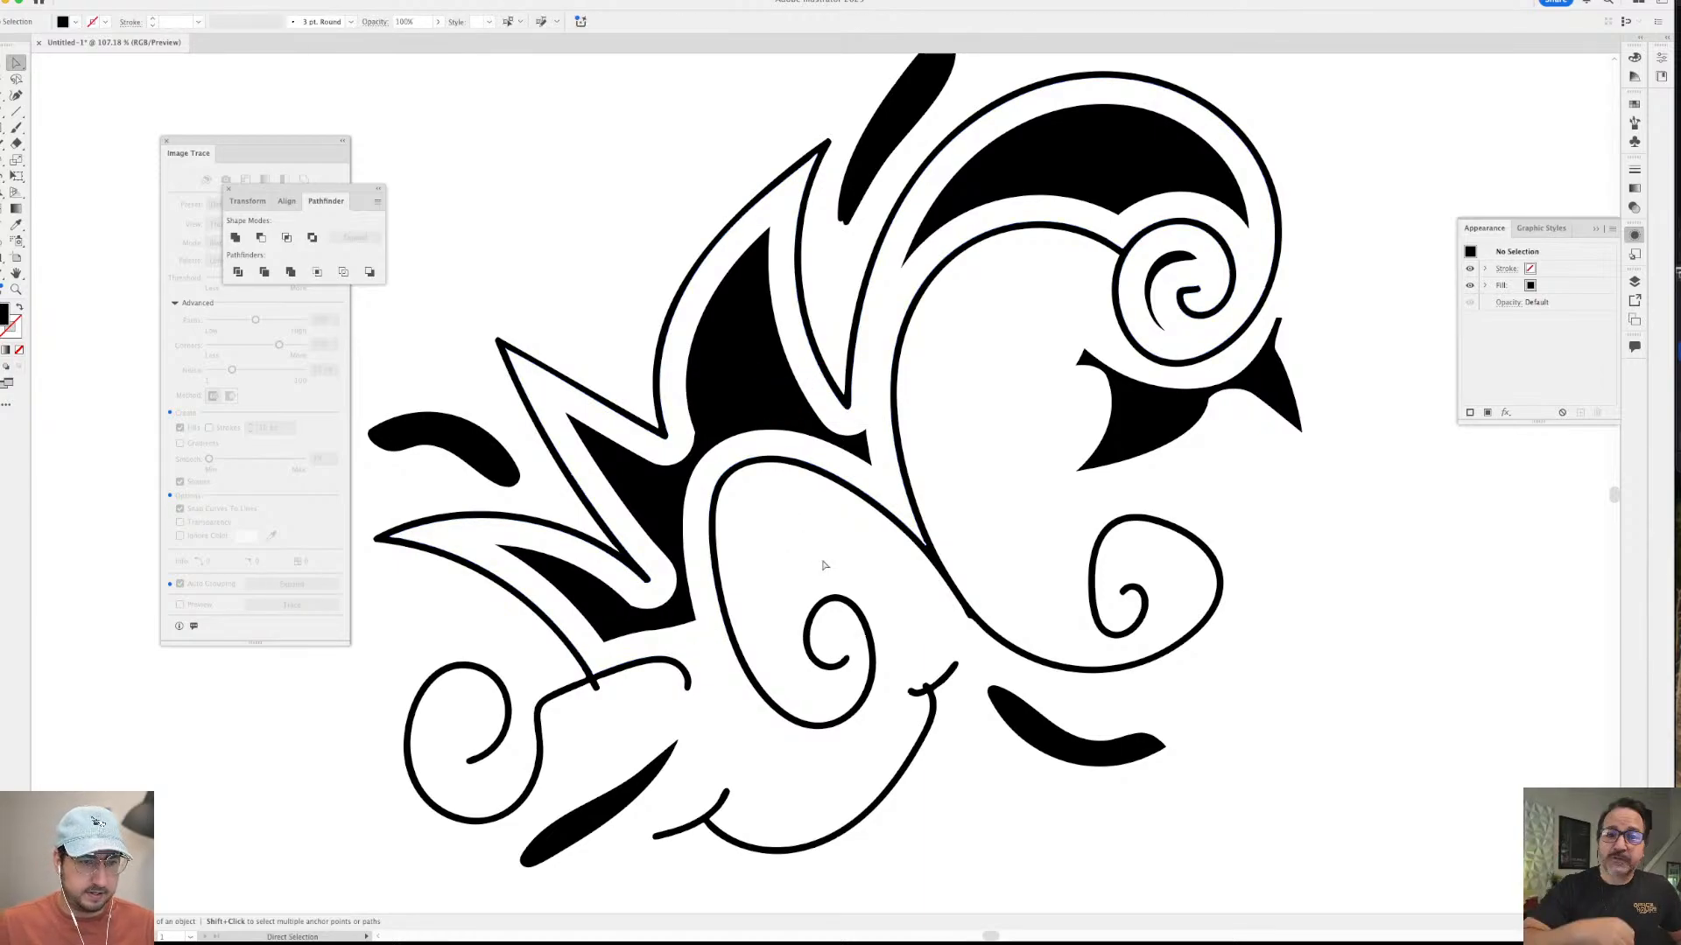
- Duplicate the trimmed fill shape under the upper-right spiral and place the copy below the flourish's bottom curve
{"action": "scroll", "coordinate": [871, 563], "scroll_direction": "down", "scroll_amount": 4}
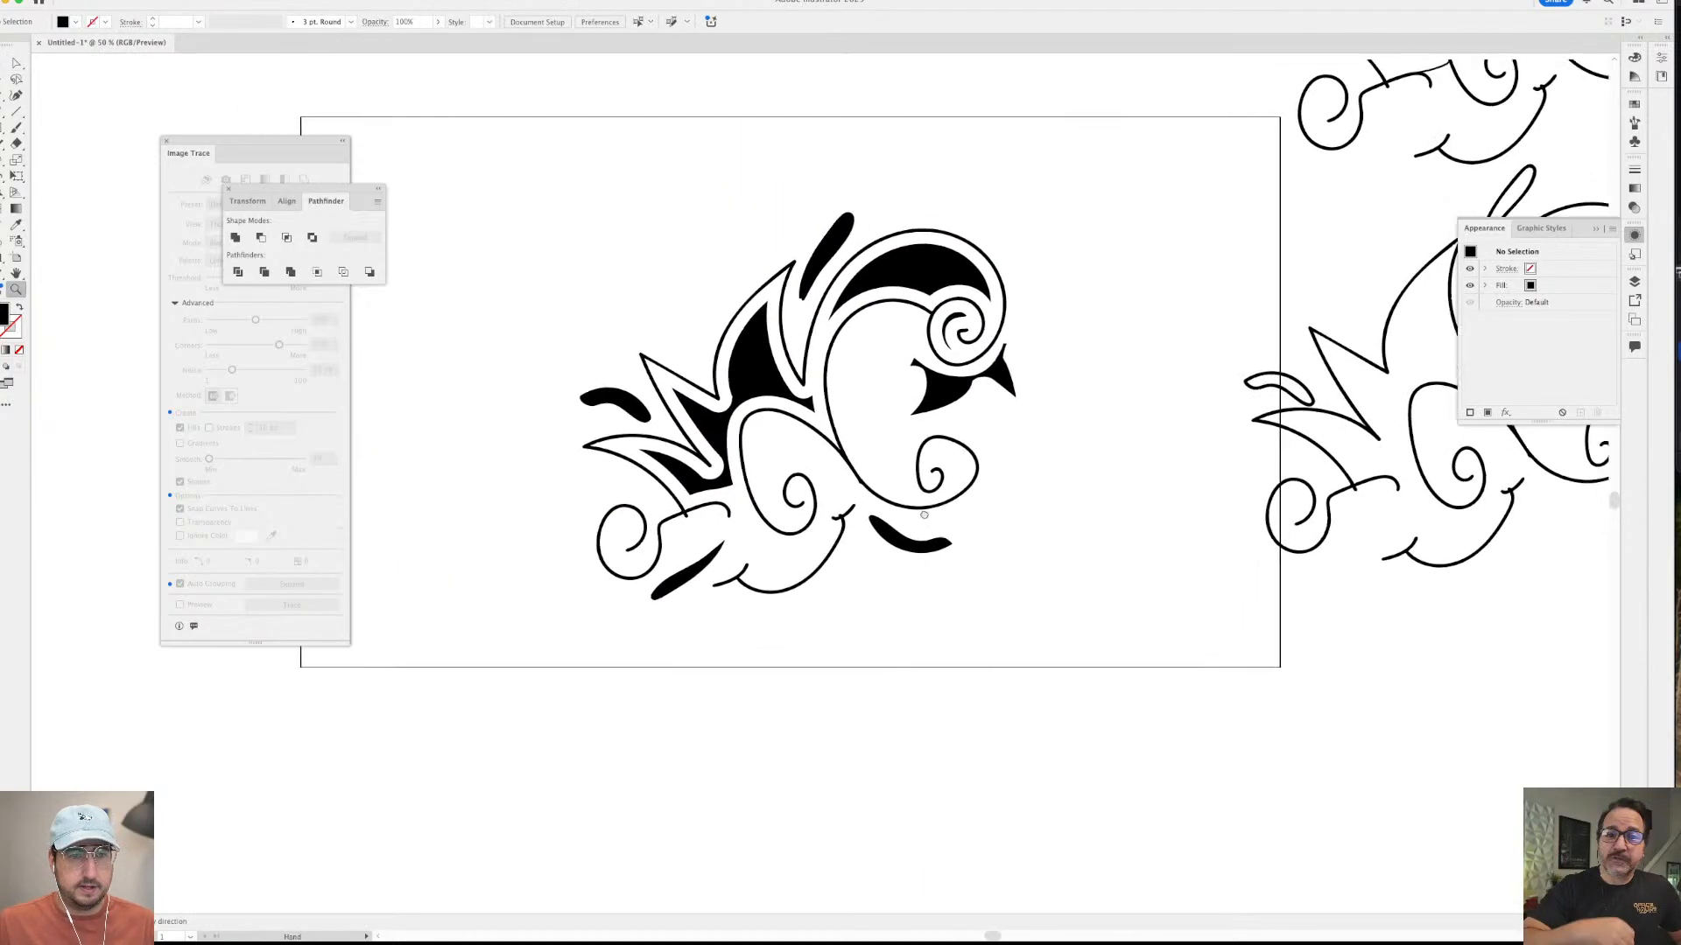
{"action": "scroll", "coordinate": [928, 516], "scroll_direction": "left", "scroll_amount": 3}
{"action": "scroll", "coordinate": [969, 456], "scroll_direction": "up", "scroll_amount": 4}
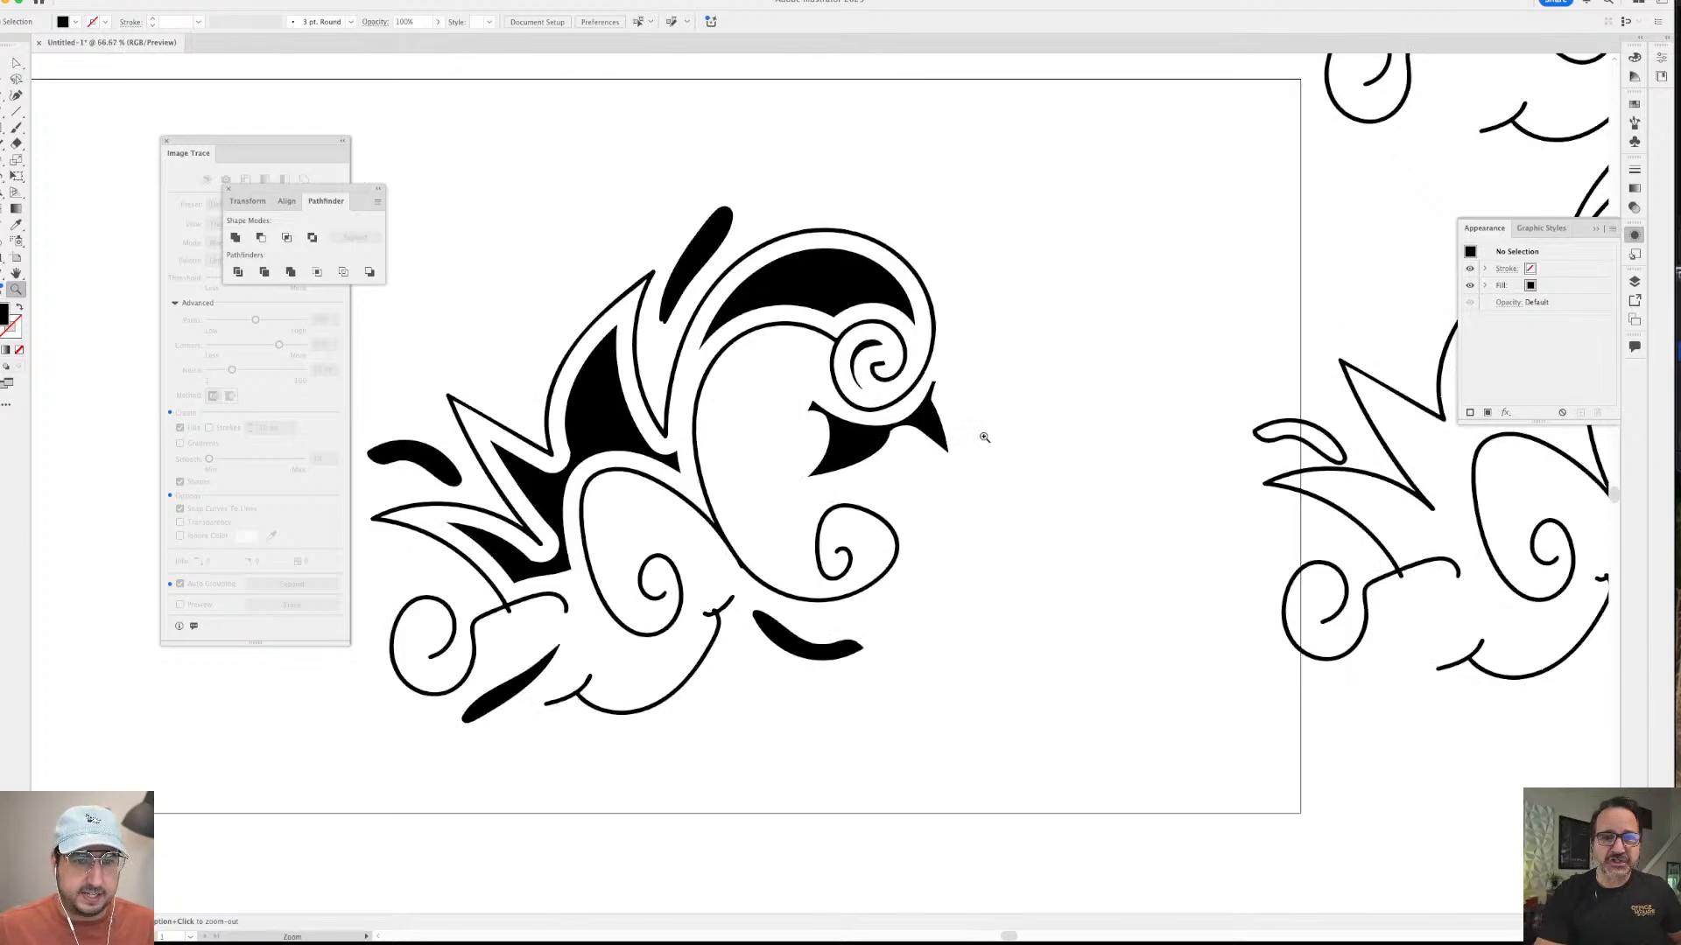
{"action": "left_click", "coordinate": [995, 417]}
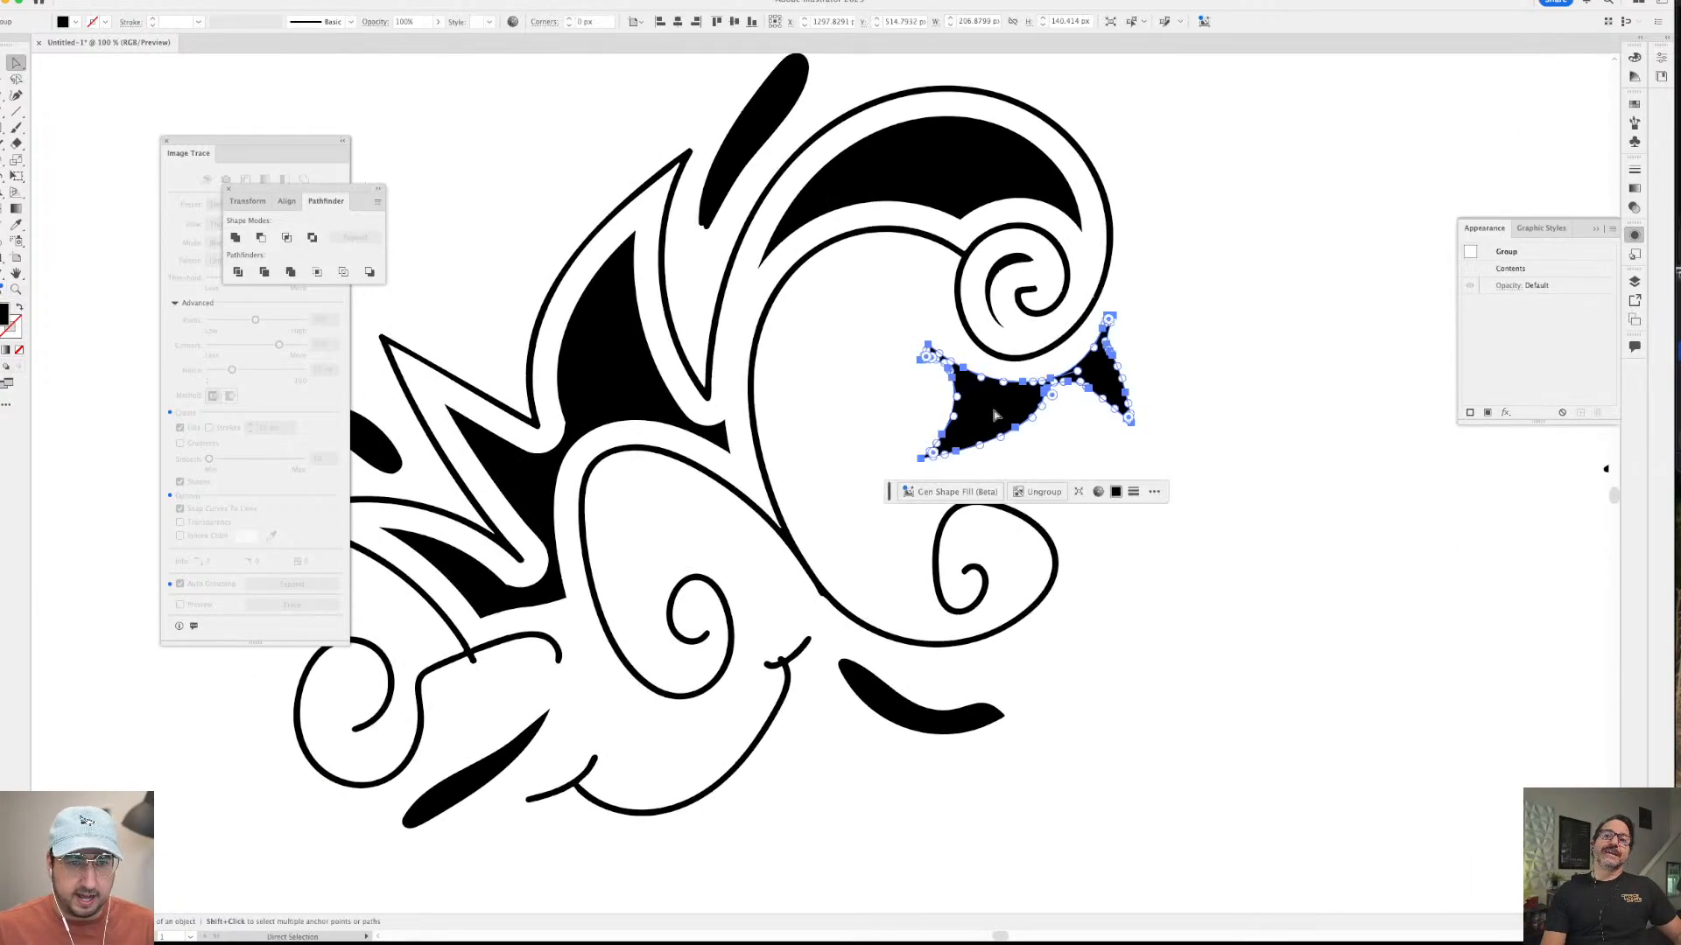
{"action": "key", "text": "v"}
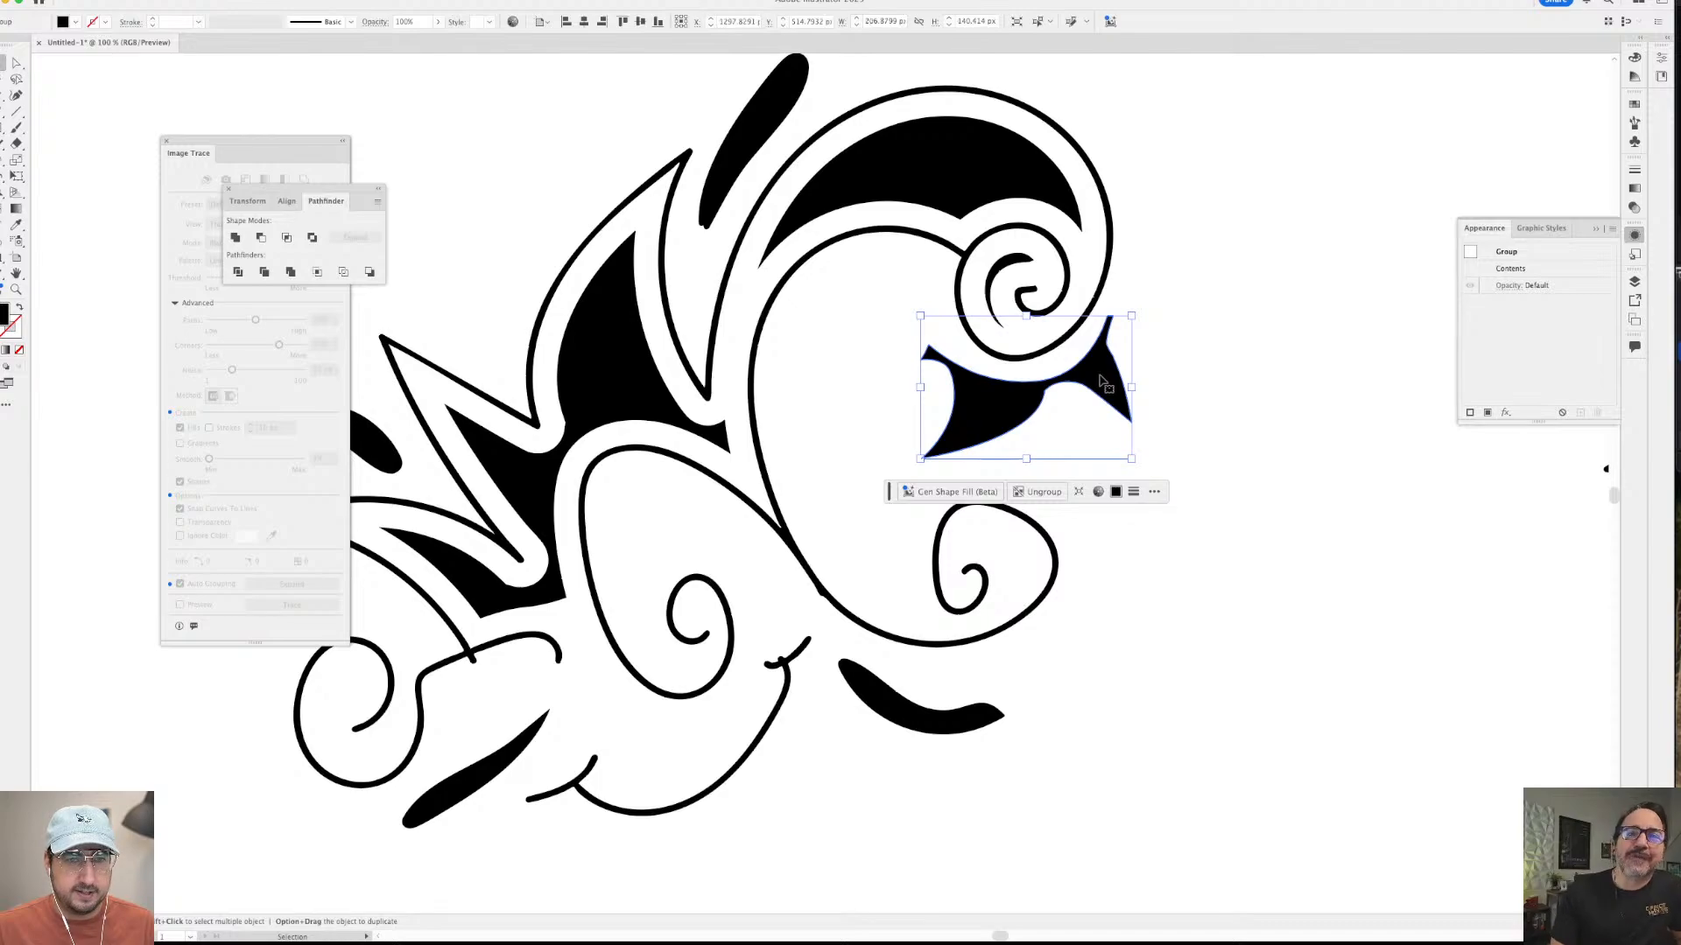
{"action": "left_click_drag", "start_coordinate": [1104, 382], "coordinate": [848, 632]}
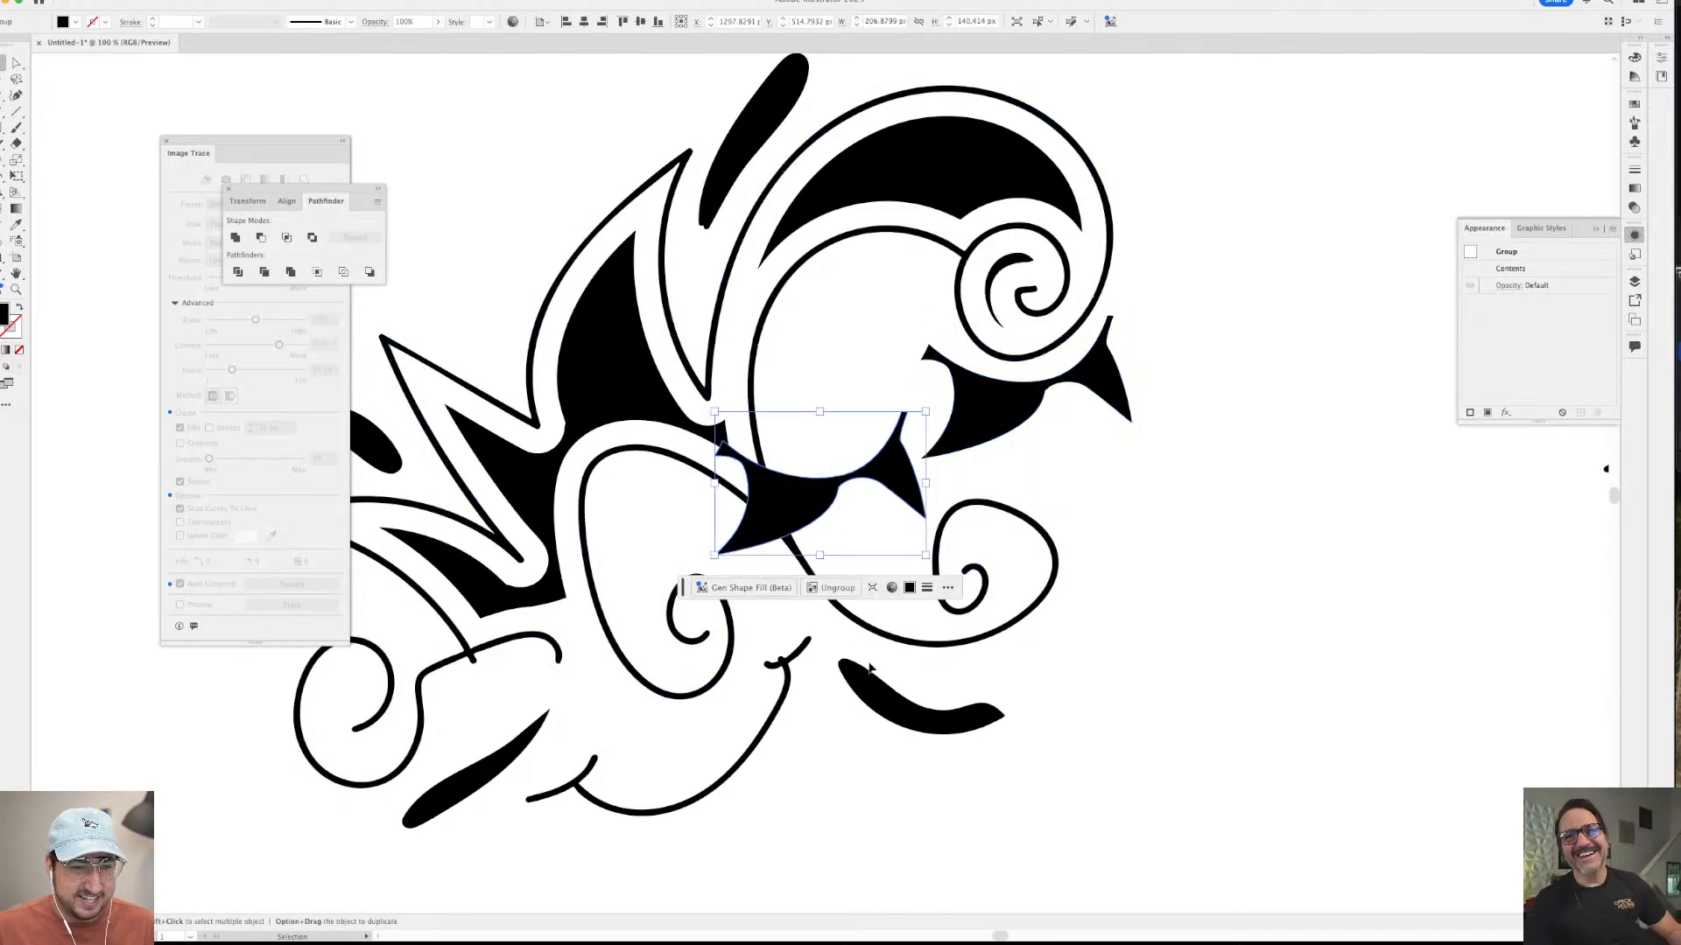
{"action": "left_click_drag", "start_coordinate": [786, 530], "coordinate": [690, 866]}
- Enlarge the copied fill shape and rotate it to follow the underside of the flourish's bottom curve
{"action": "key", "text": "r"}
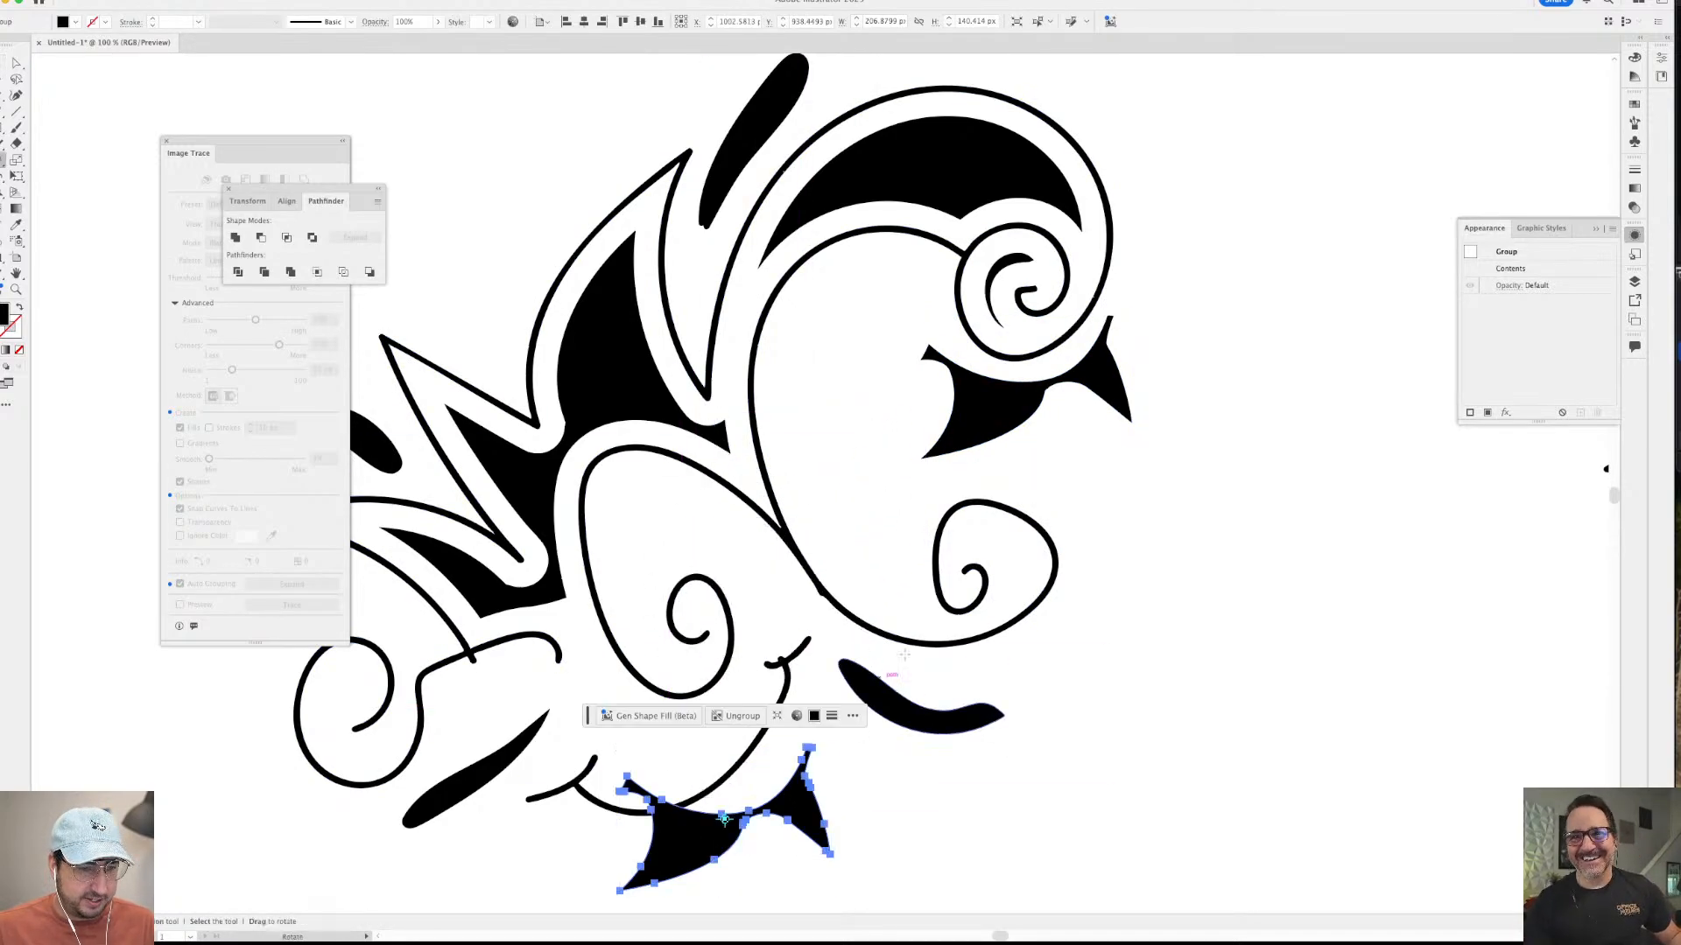
{"action": "key", "text": "s"}
{"action": "left_click_drag", "start_coordinate": [867, 529], "coordinate": [990, 324]}
{"action": "key", "text": "r"}
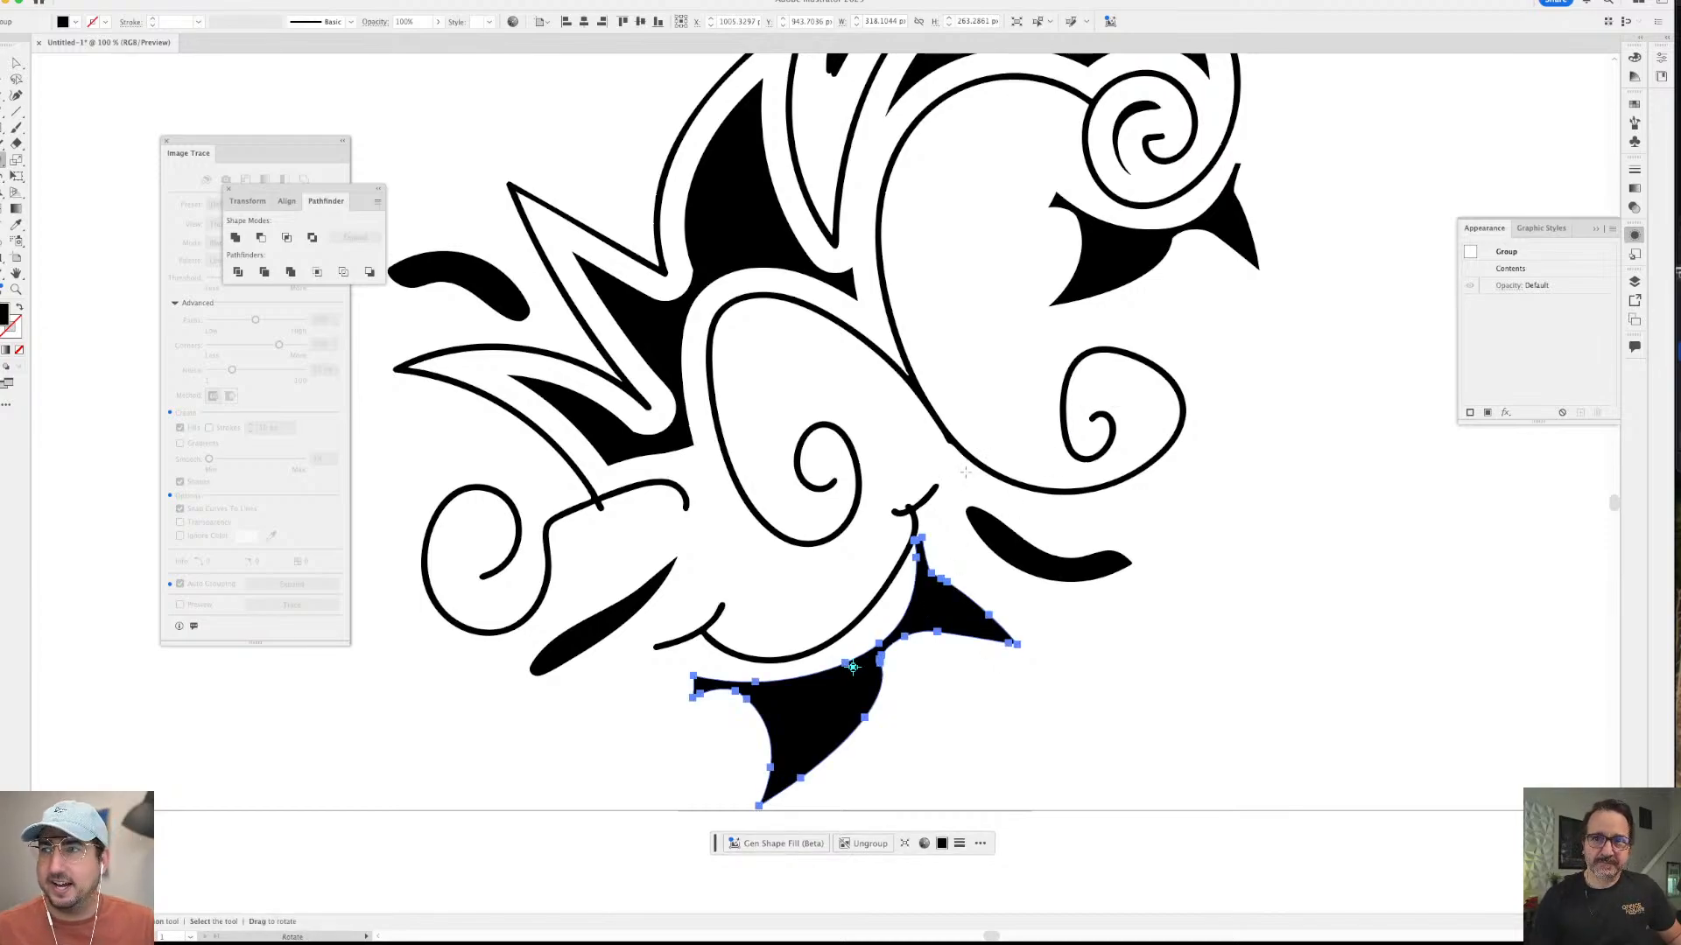
- Apply an envelope mesh with 3 rows and 3 columns to the copied fill shape under the bottom curve
{"action": "left_click", "coordinate": [175, 4]}
{"action": "mouse_move", "coordinate": [149, 3]}
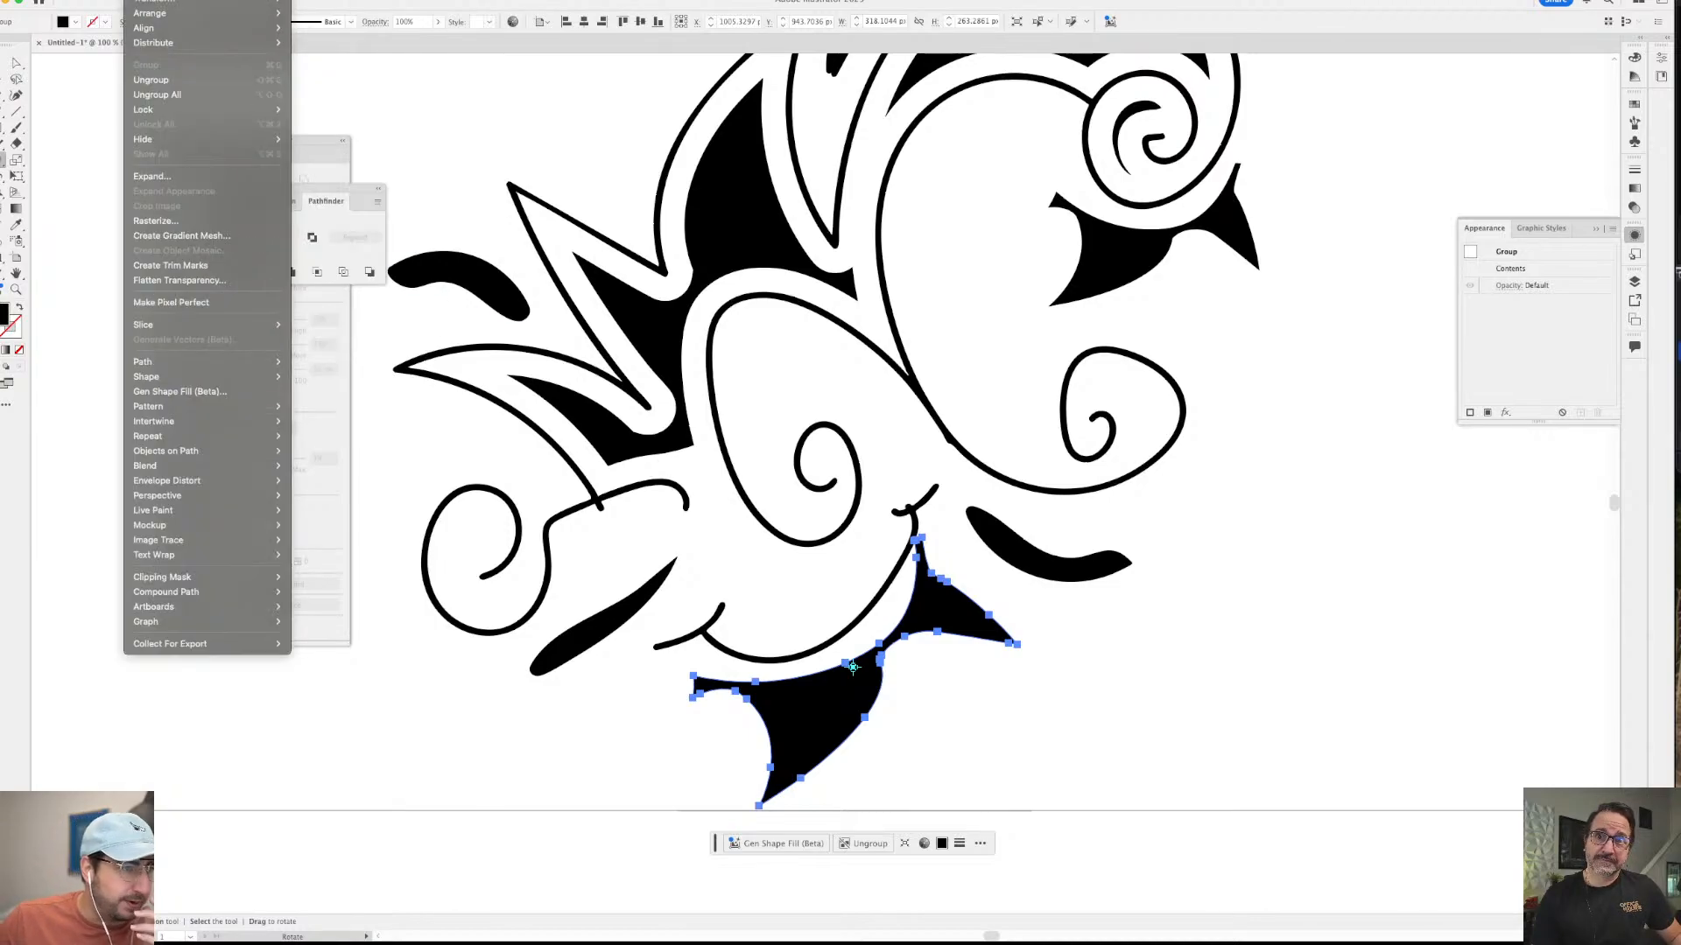
{"action": "mouse_move", "coordinate": [200, 490]}
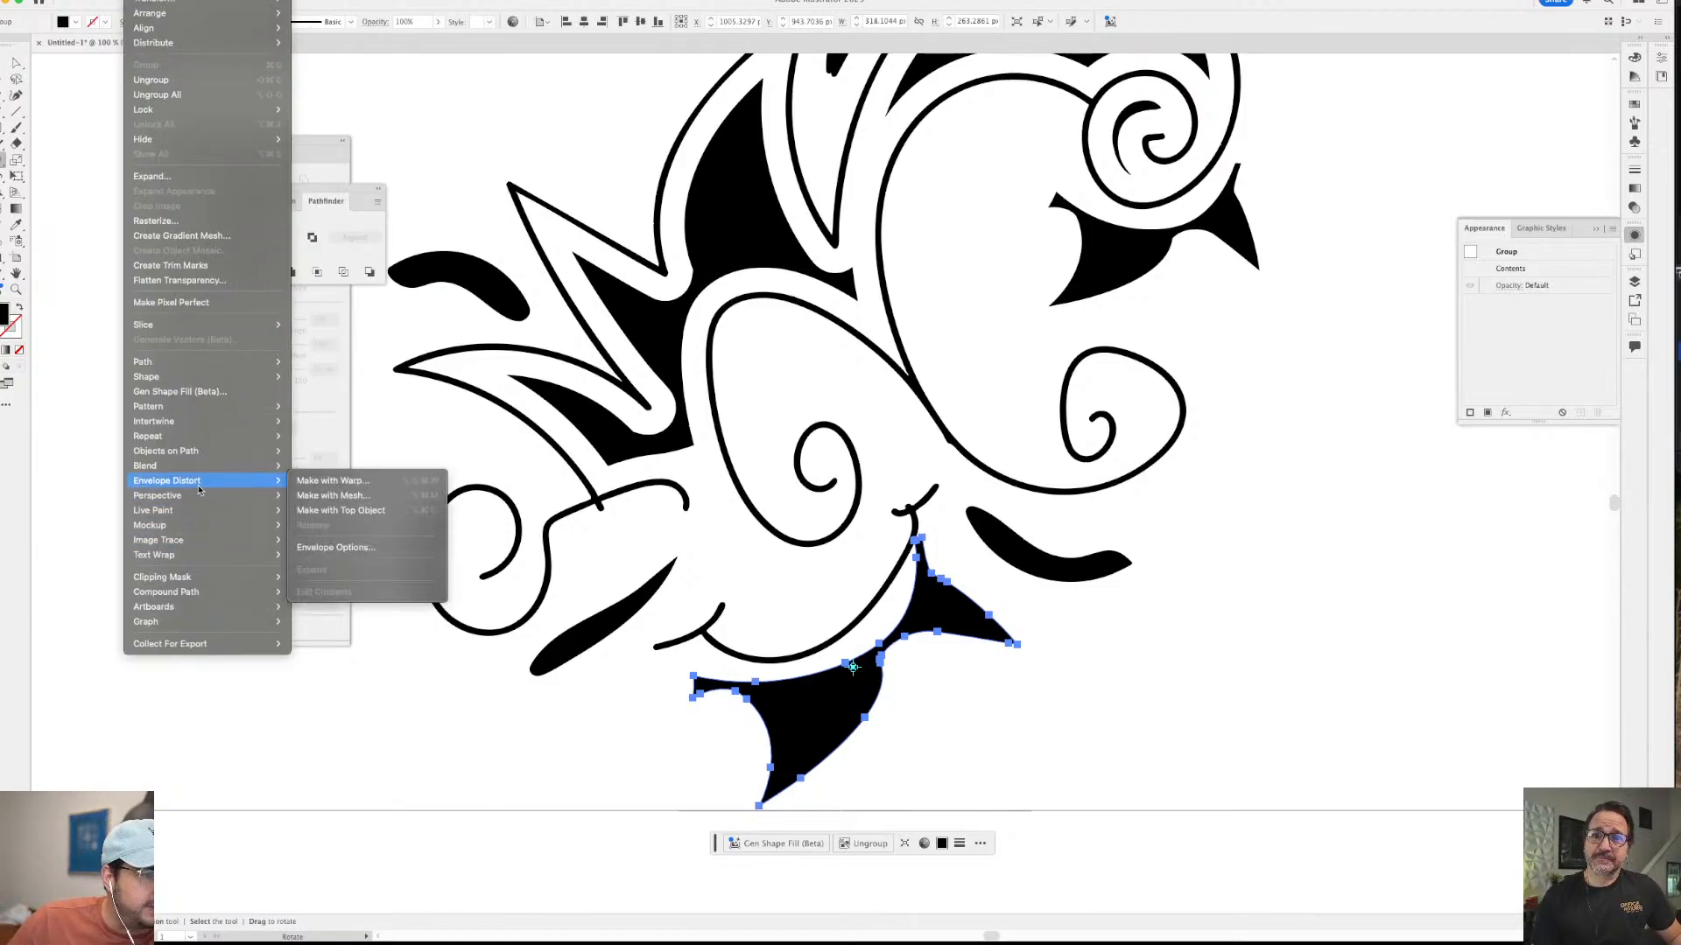
{"action": "left_click", "coordinate": [333, 496]}
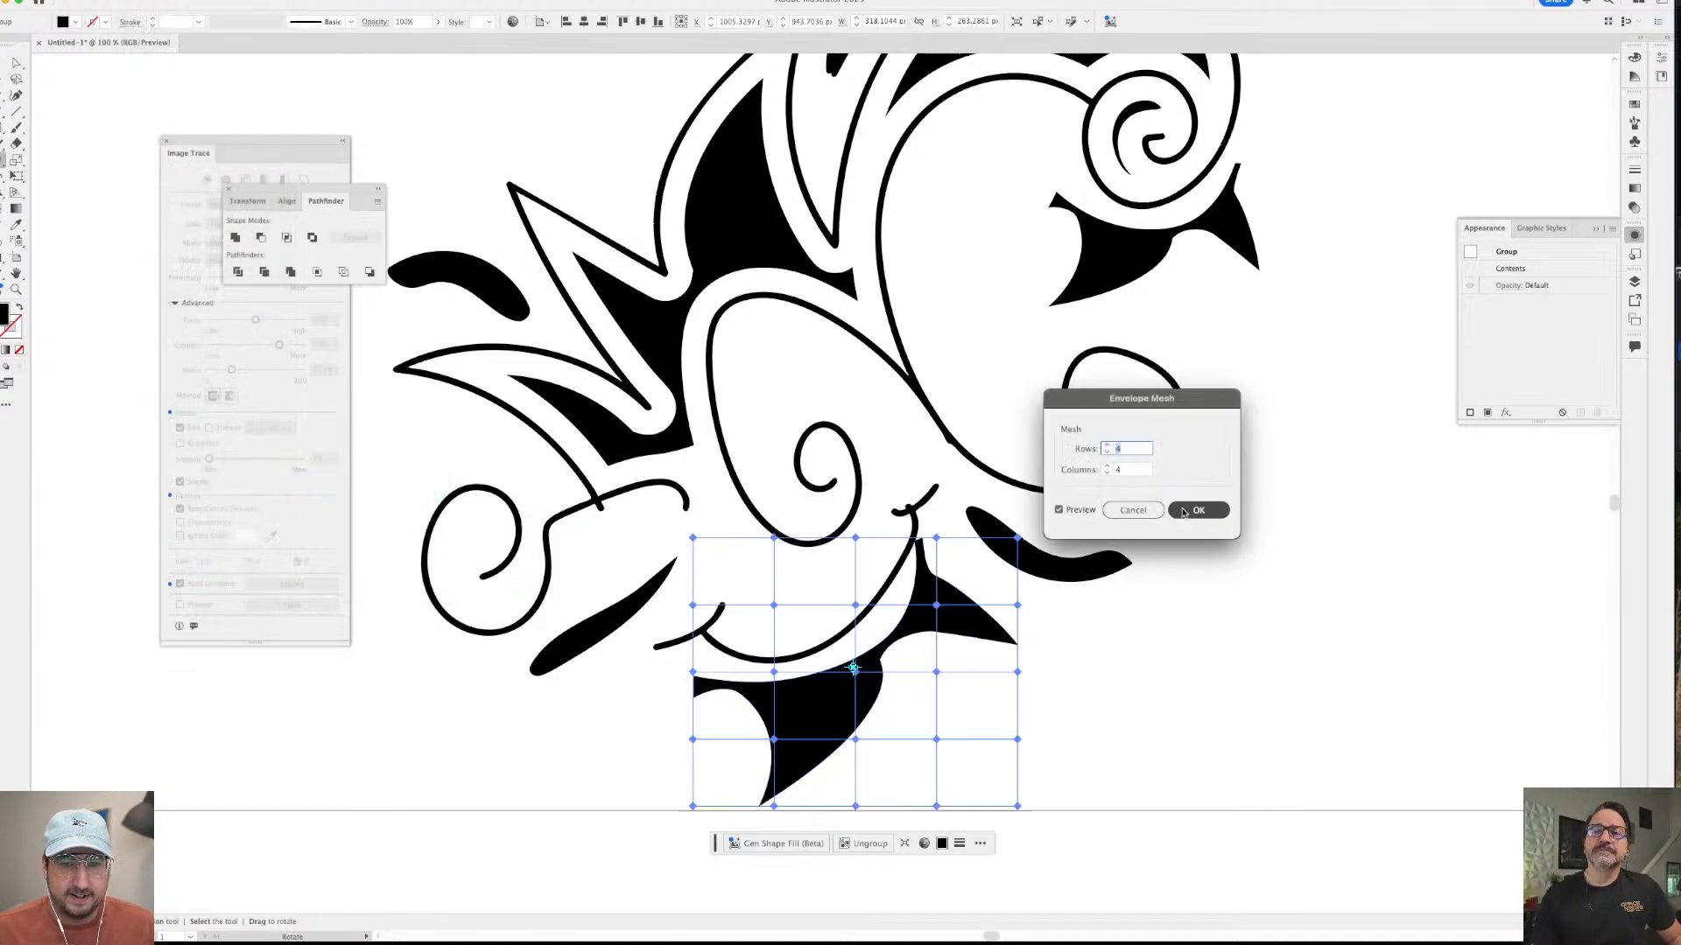
{"action": "type", "text": "3"}
{"action": "key", "text": "Tab"}
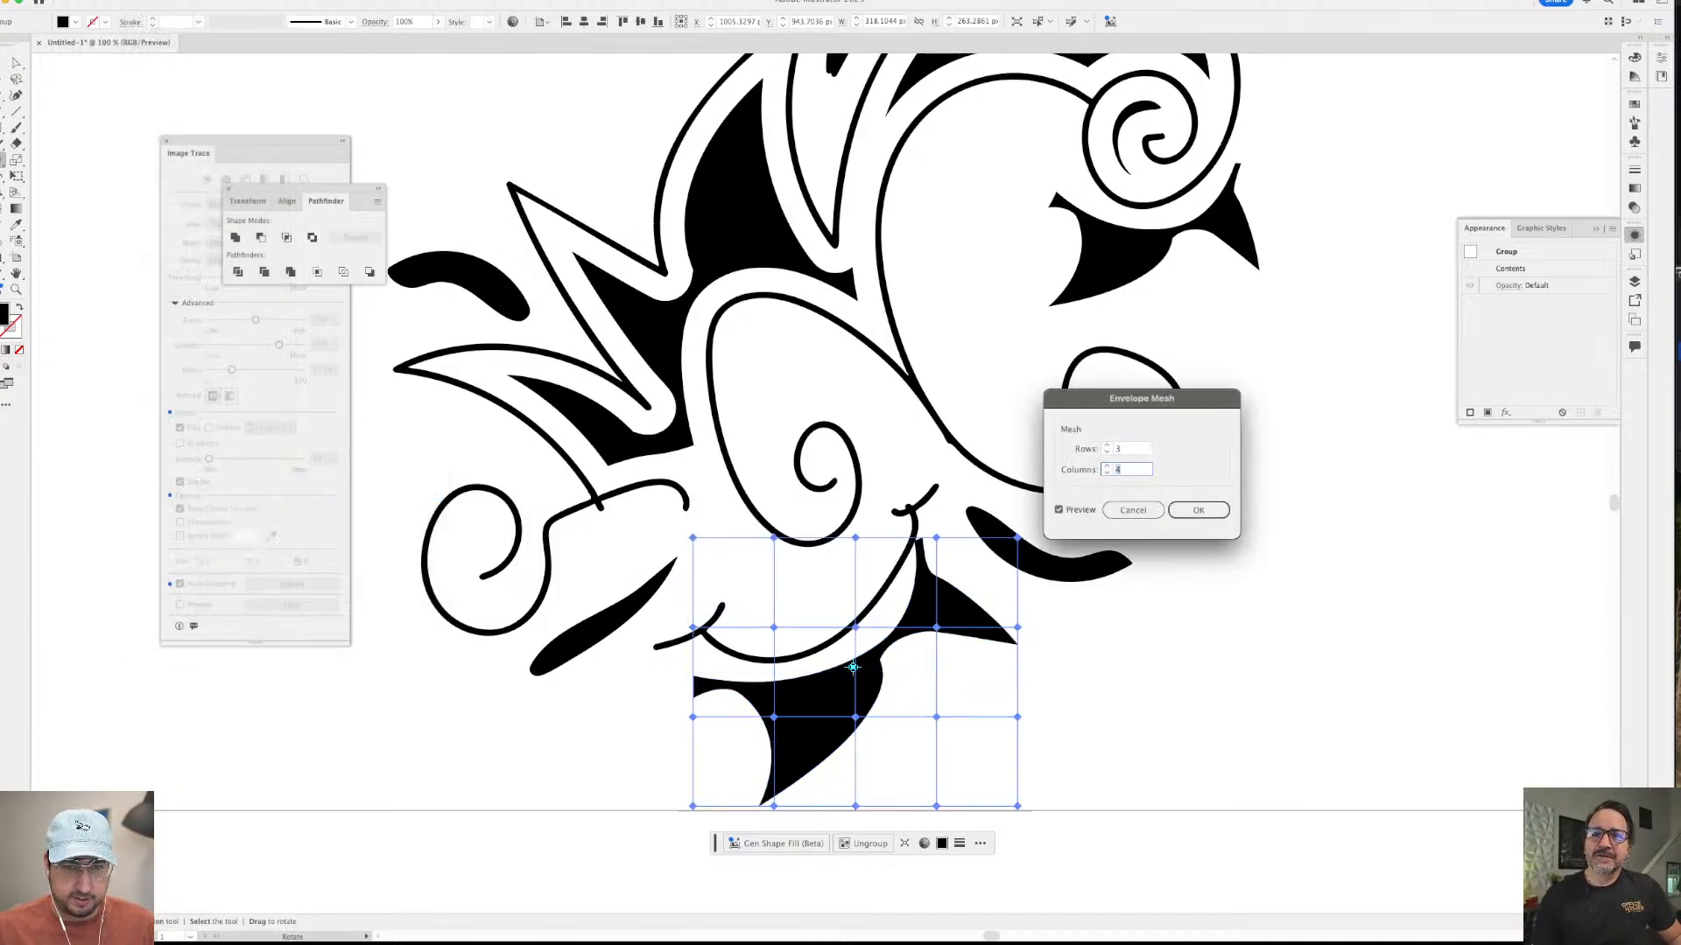
{"action": "left_click", "coordinate": [1192, 512]}
{"action": "key", "text": "v"}
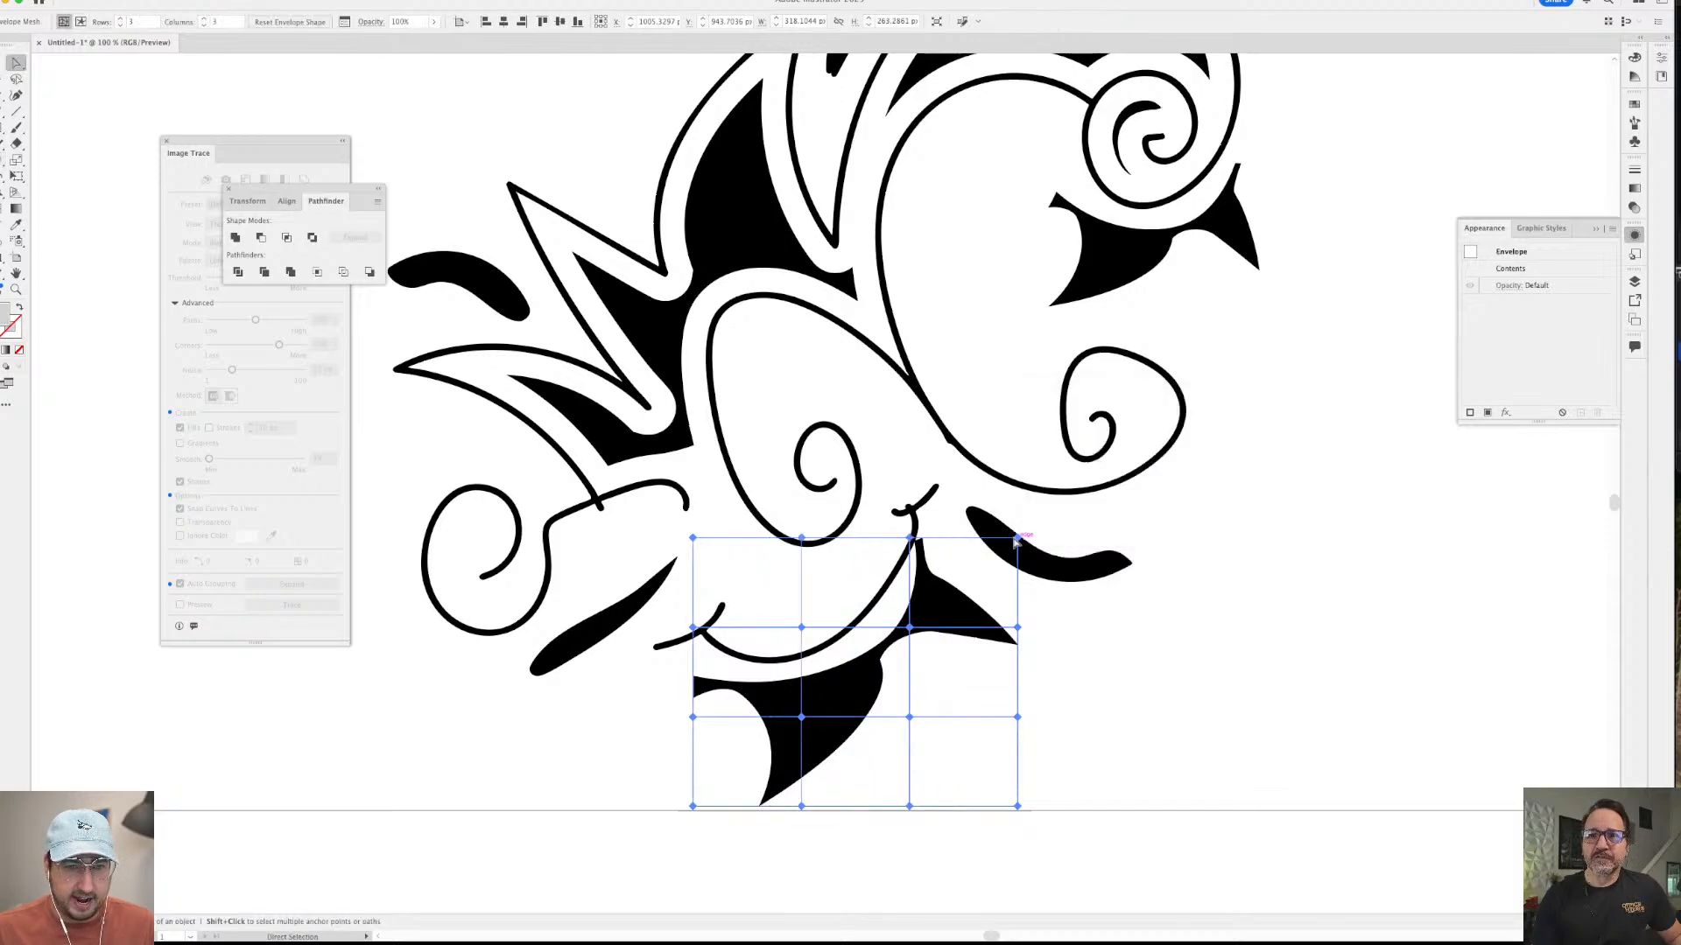
- Pull the mesh's upper-right corner and right-hand cells up and outward to shift the fill shape's right wing away from the curve
{"action": "left_click_drag", "start_coordinate": [998, 562], "coordinate": [1057, 517]}
{"action": "key", "text": "a"}
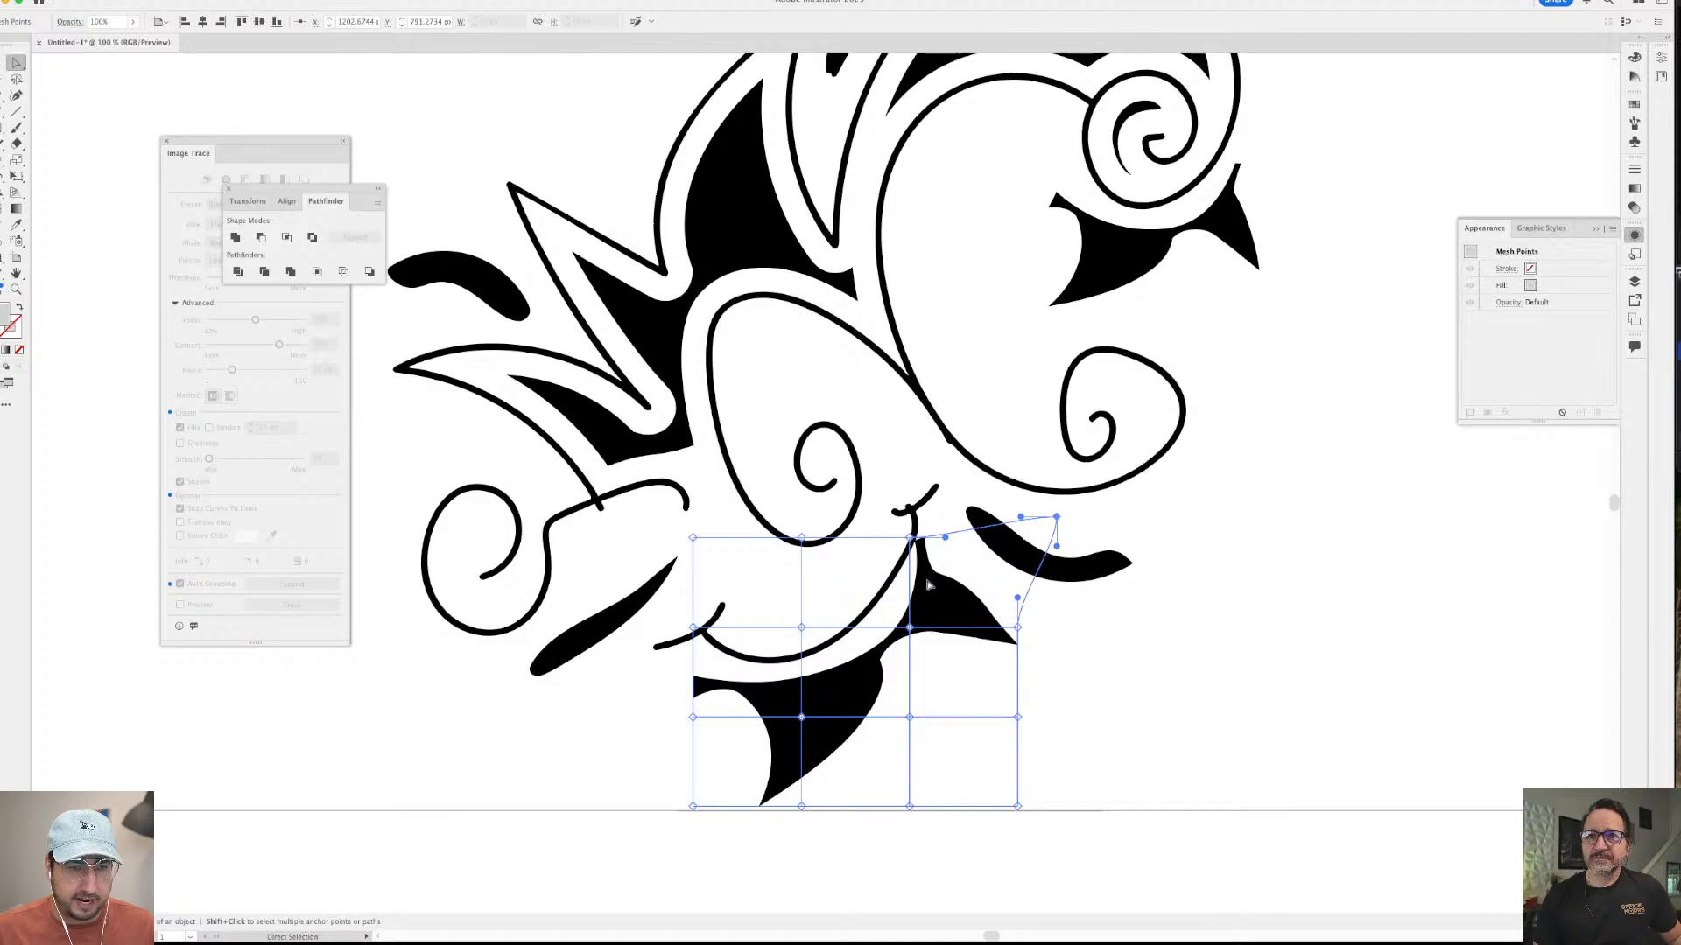
{"action": "left_click_drag", "start_coordinate": [929, 585], "coordinate": [950, 564]}
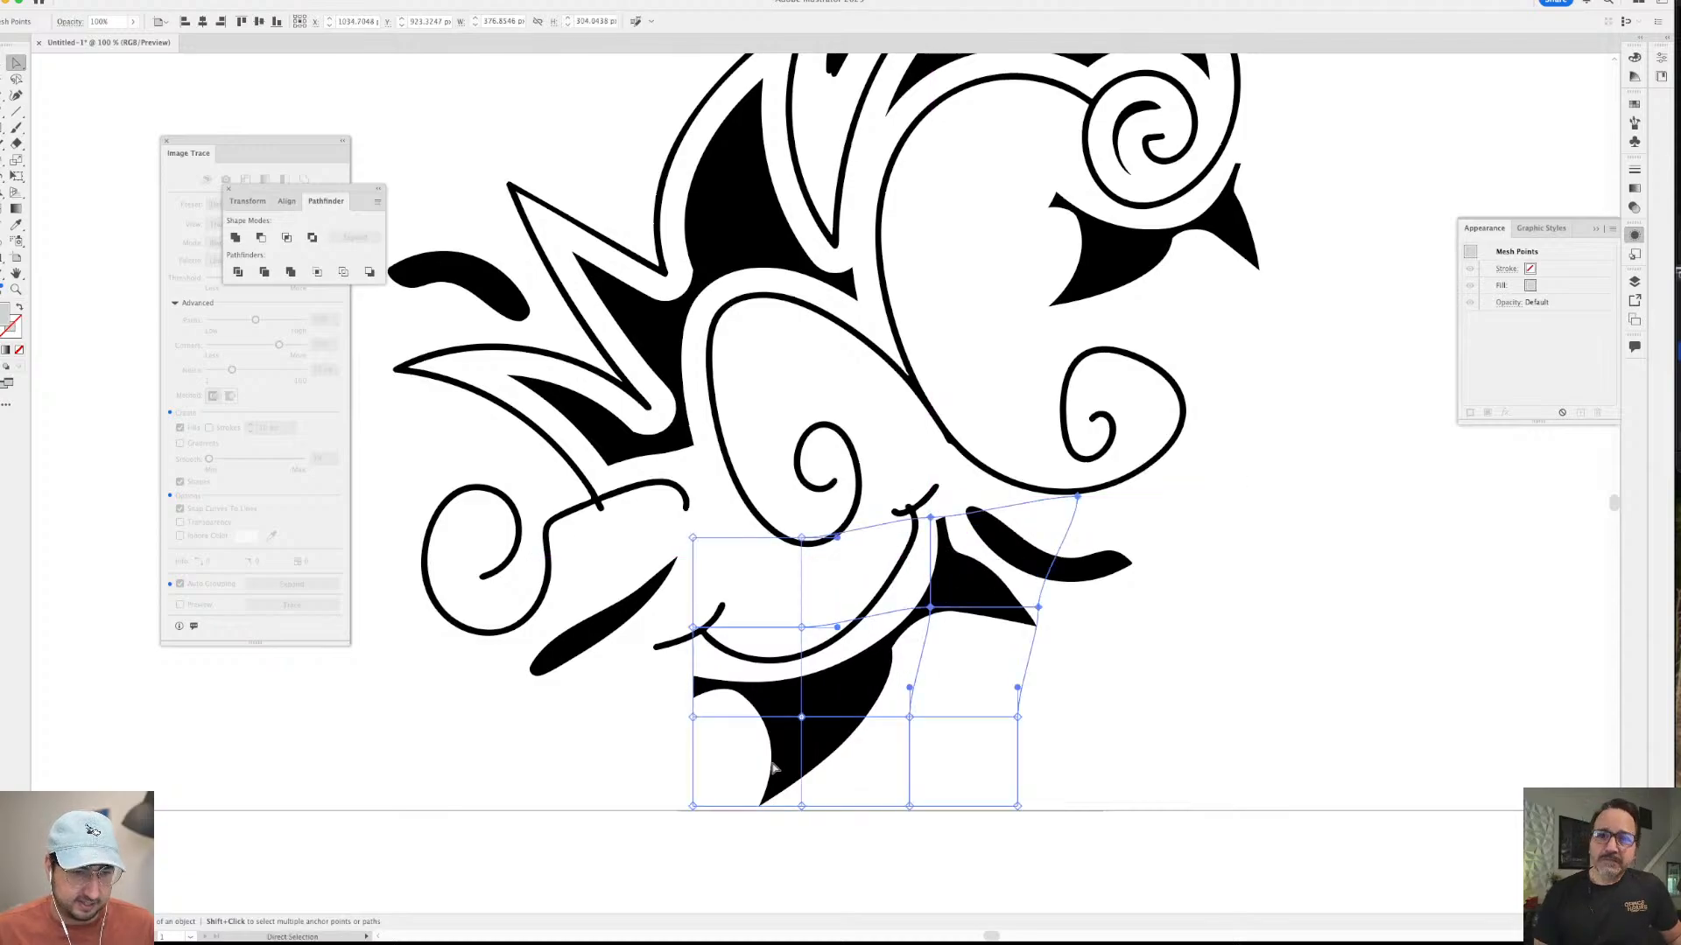
- Reshape the mesh's left and bottom points so the fill shape's left end hugs the curve and its lower tip bends right
{"action": "mouse_move", "coordinate": [772, 768]}
{"action": "left_mouse_down"}
{"action": "mouse_move", "coordinate": [798, 758]}
{"action": "mouse_move", "coordinate": [760, 767]}
{"action": "left_mouse_up"}
{"action": "left_click_drag", "start_coordinate": [691, 687], "coordinate": [721, 609]}
{"action": "left_click", "coordinate": [699, 627]}
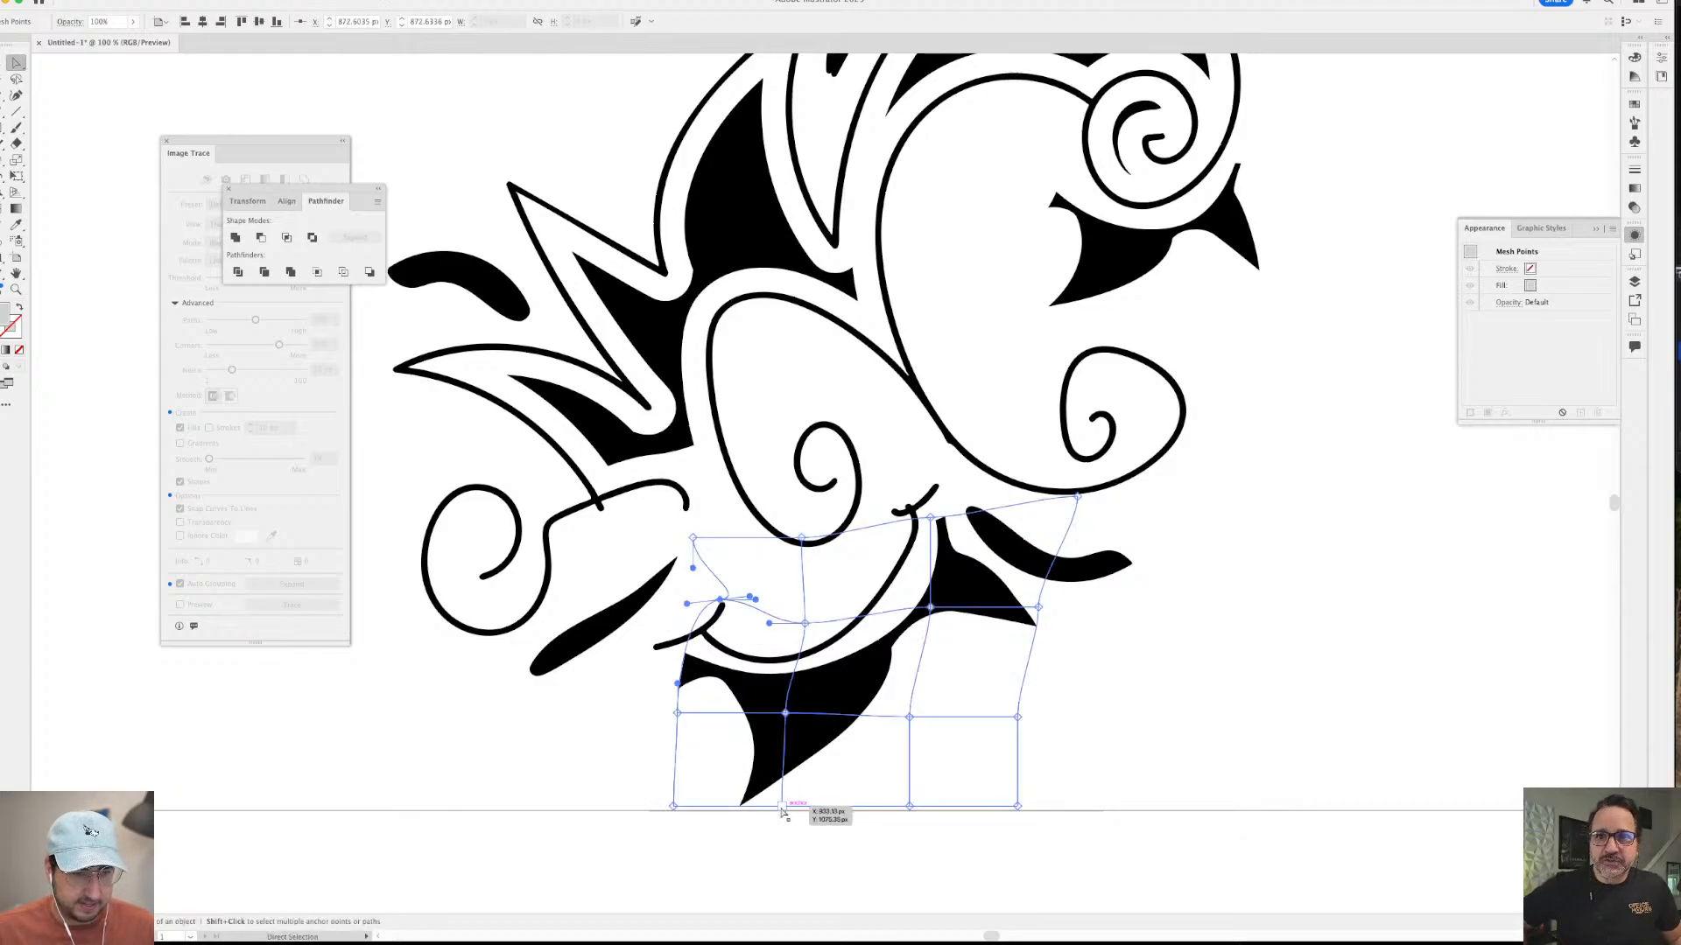
{"action": "left_click_drag", "start_coordinate": [781, 808], "coordinate": [821, 784]}
{"action": "left_click", "coordinate": [1137, 702]}
{"action": "key", "text": "v"}
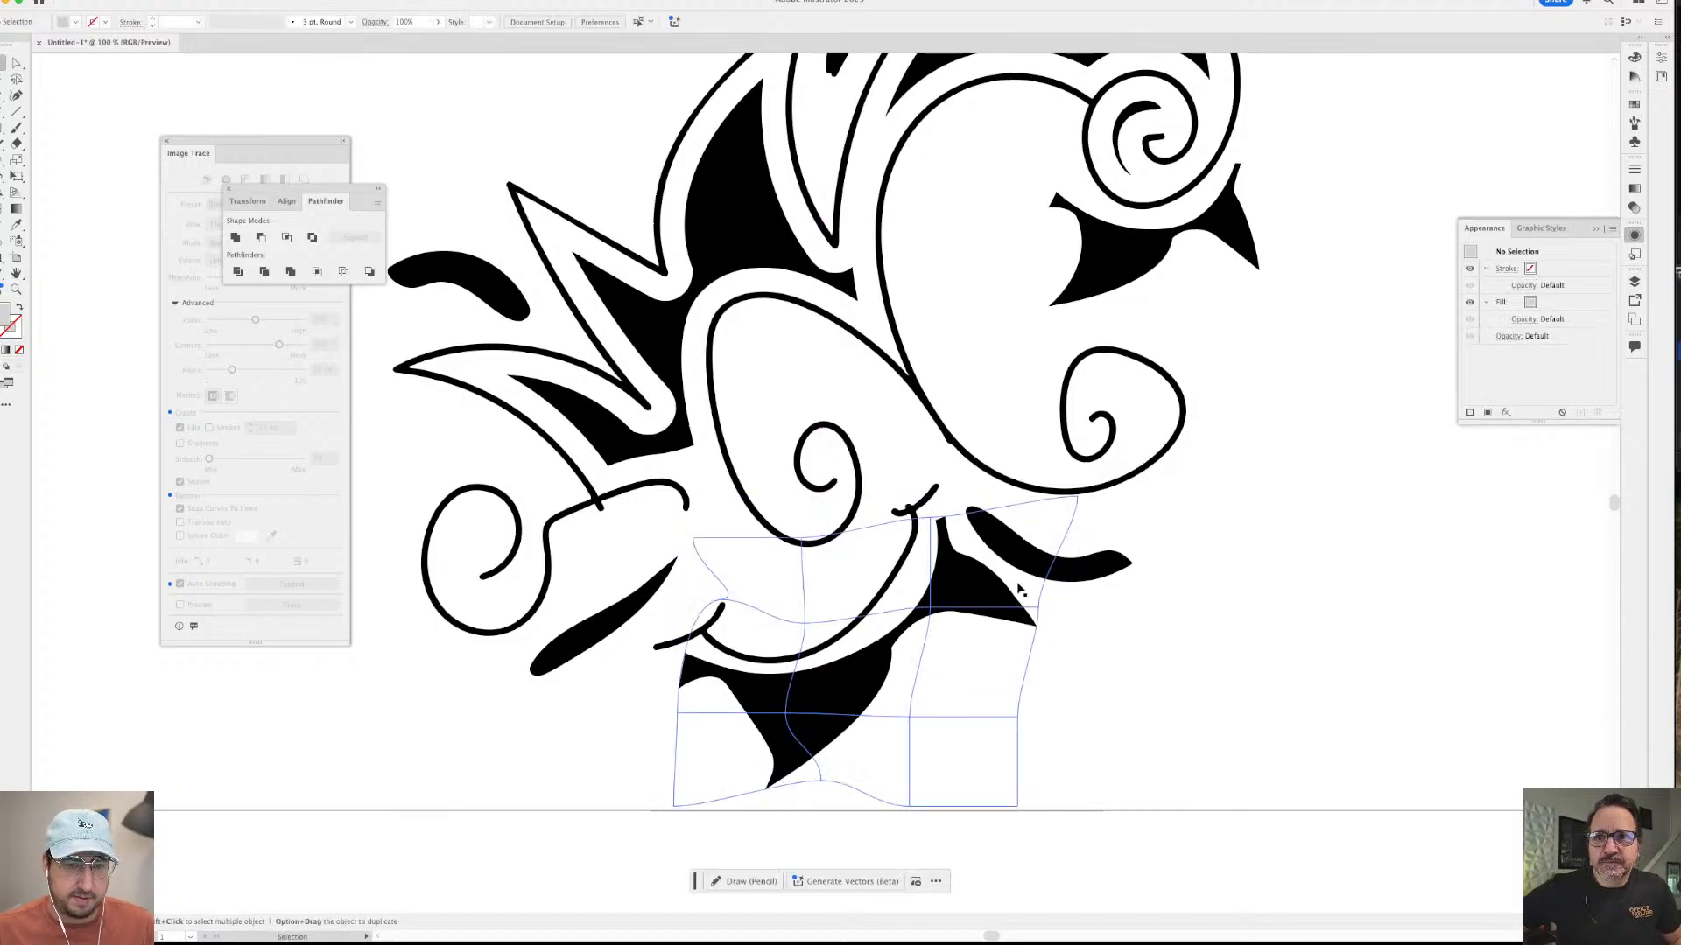
- Rotate the warped fill shape slightly and nudge it into place under the flourish's bottom curve
{"action": "left_click", "coordinate": [1020, 590]}
{"action": "key", "text": "r"}
{"action": "left_click_drag", "start_coordinate": [1187, 464], "coordinate": [1181, 449]}
{"action": "key", "text": "v"}
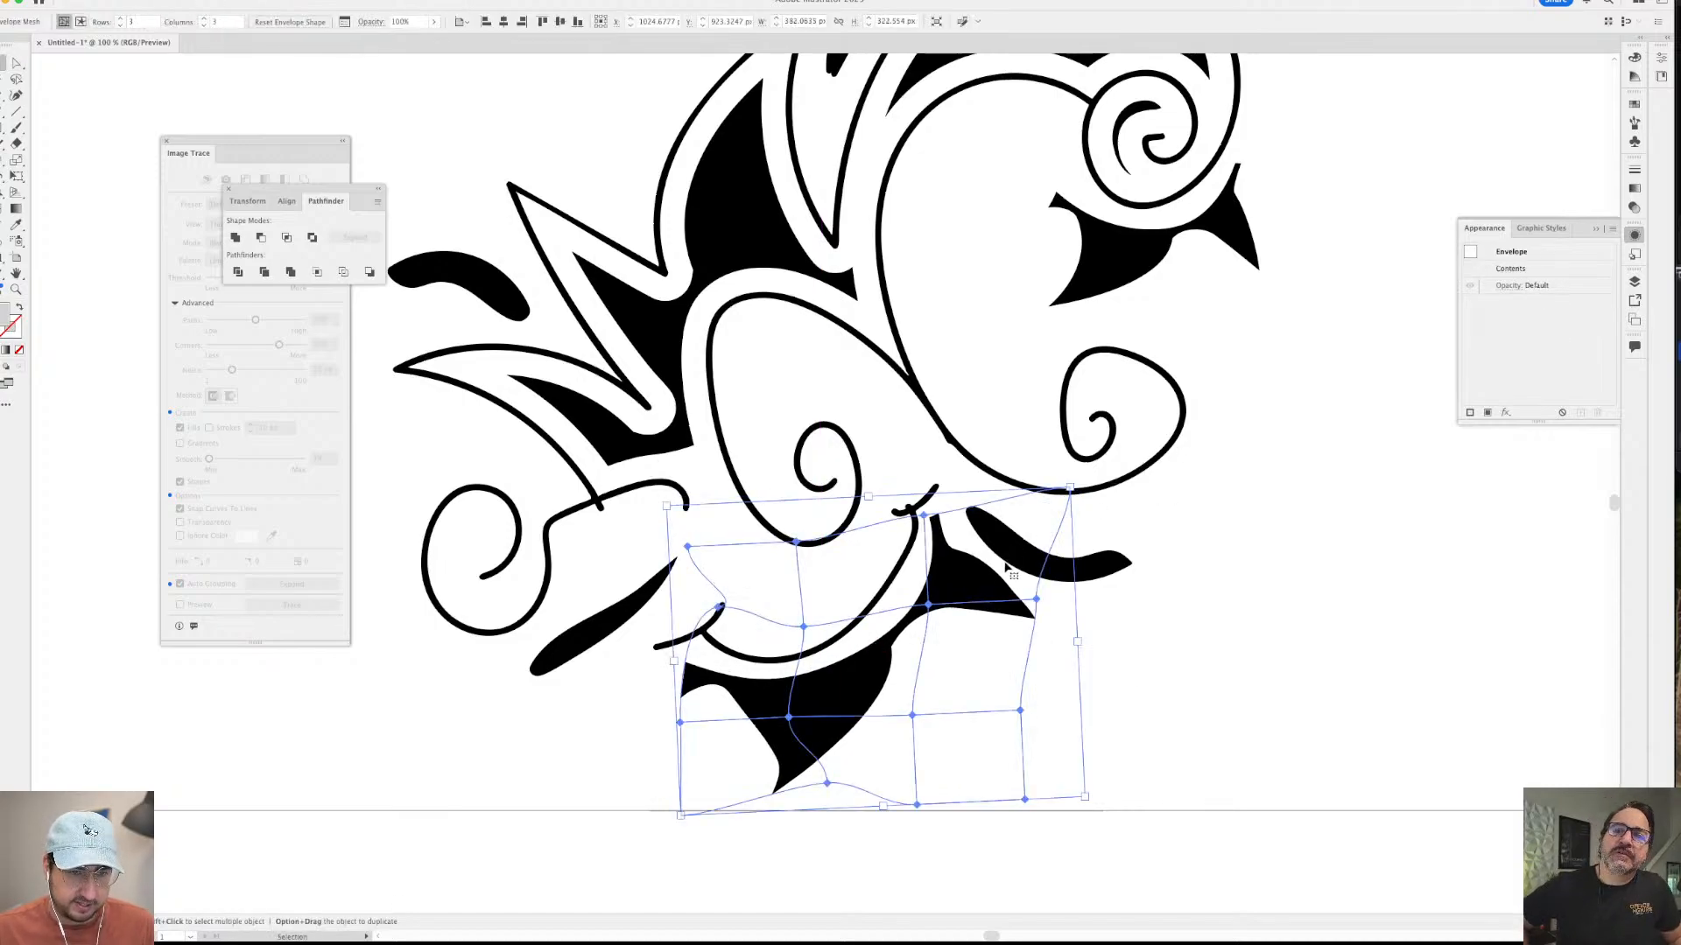
{"action": "left_click_drag", "start_coordinate": [981, 581], "coordinate": [980, 587]}
{"action": "left_click", "coordinate": [1224, 565]}
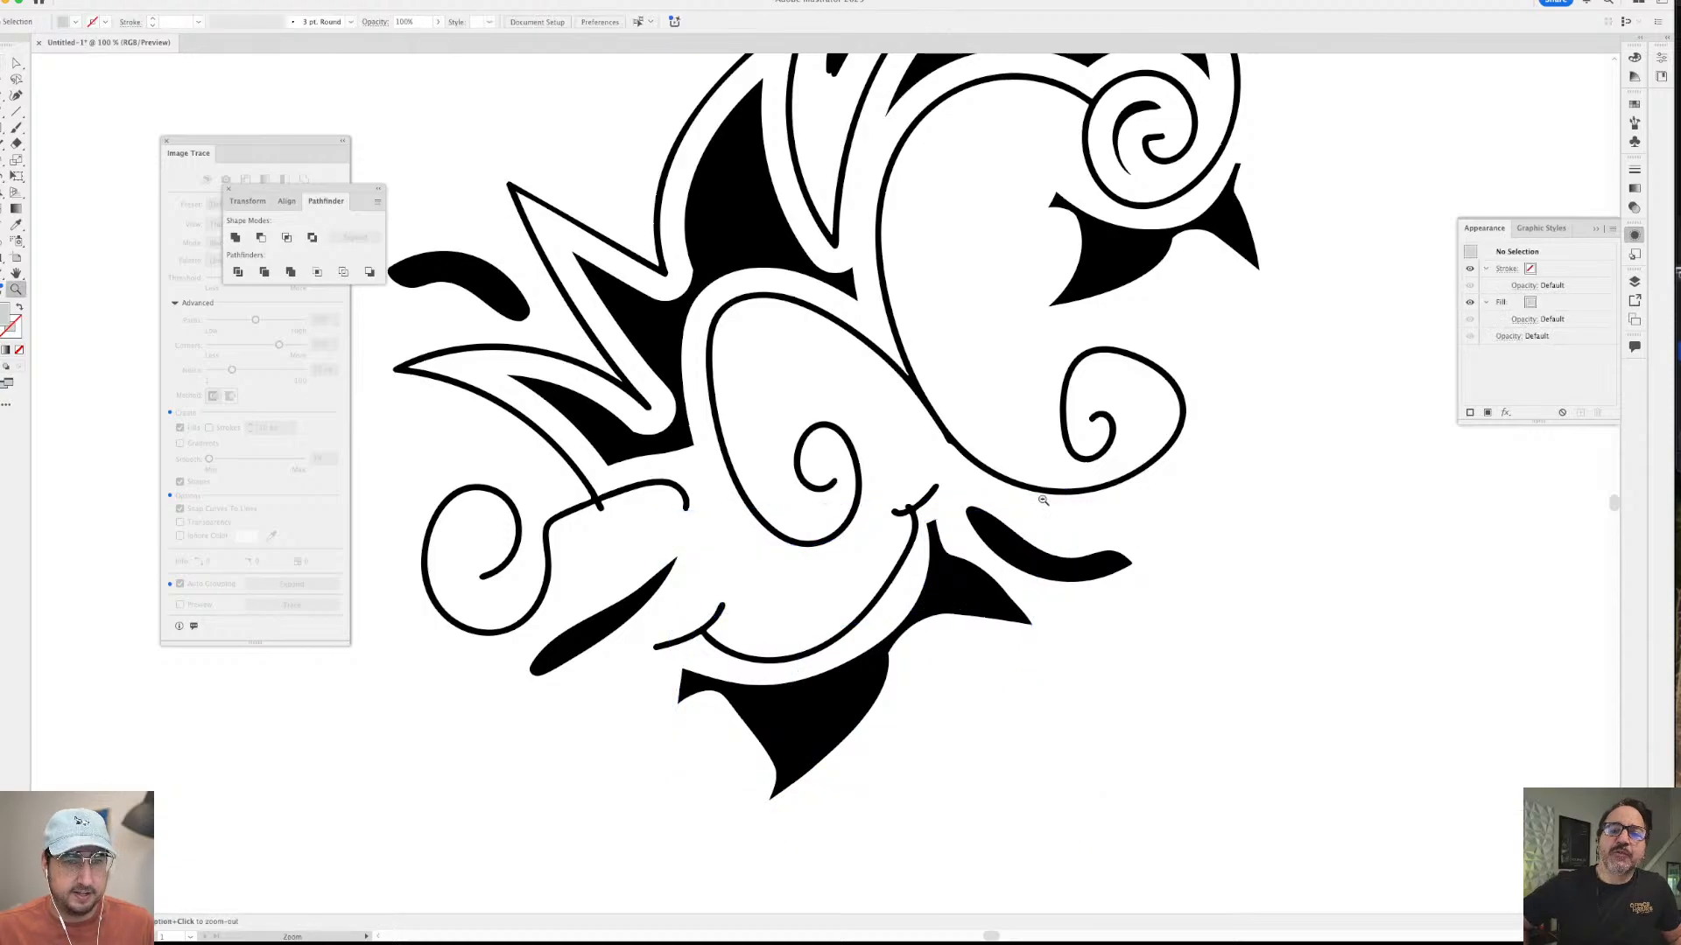
- Review the whole flourish with its fills and accents at several magnifications
{"action": "key", "text": "super+minus"}
{"action": "left_click_drag", "start_coordinate": [817, 461], "coordinate": [977, 524]}
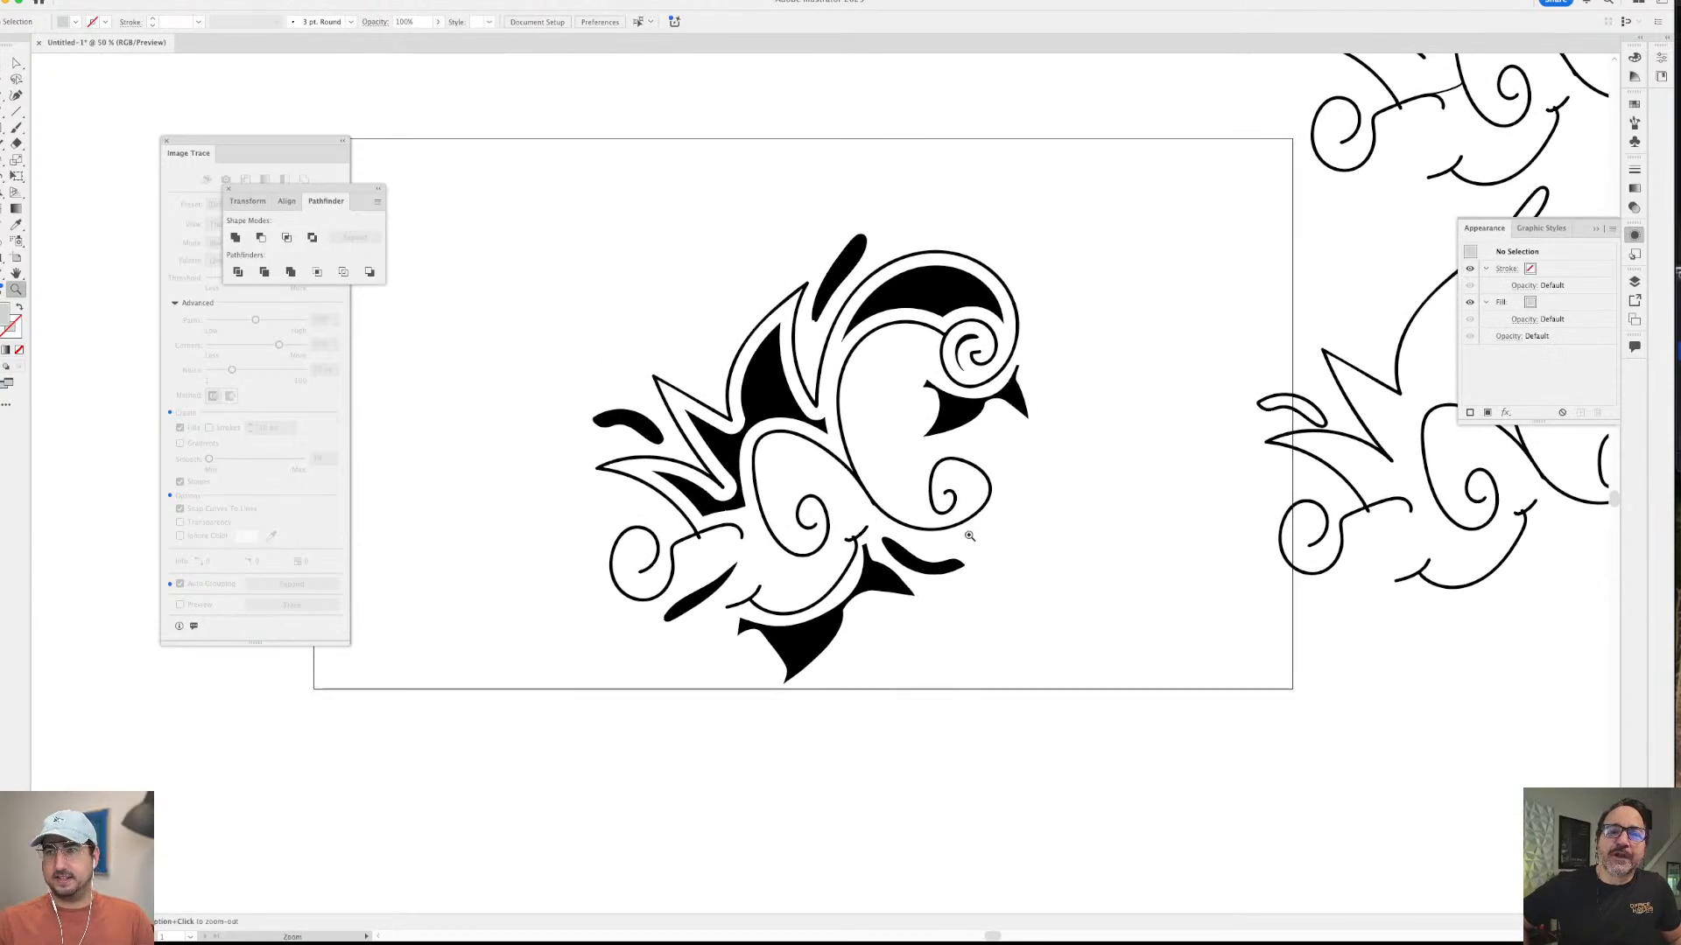
{"action": "left_click", "coordinate": [835, 517]}
{"action": "left_click_drag", "start_coordinate": [828, 435], "coordinate": [960, 531]}
{"action": "left_click", "coordinate": [887, 518]}
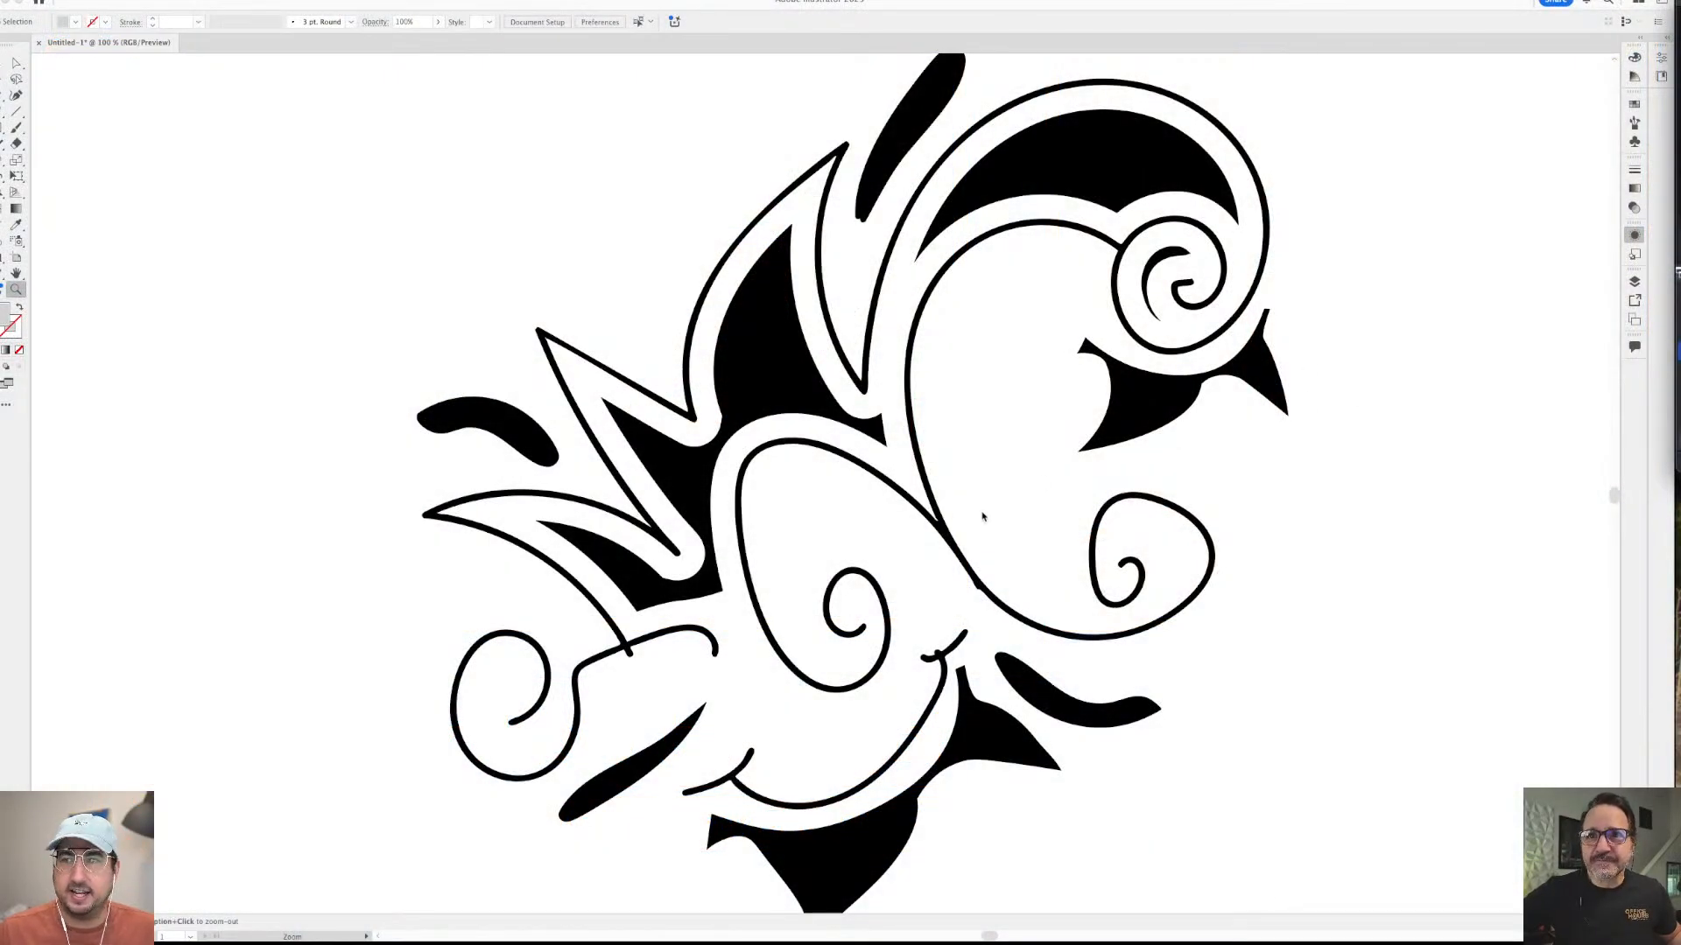
{"action": "key", "text": "Tab"}
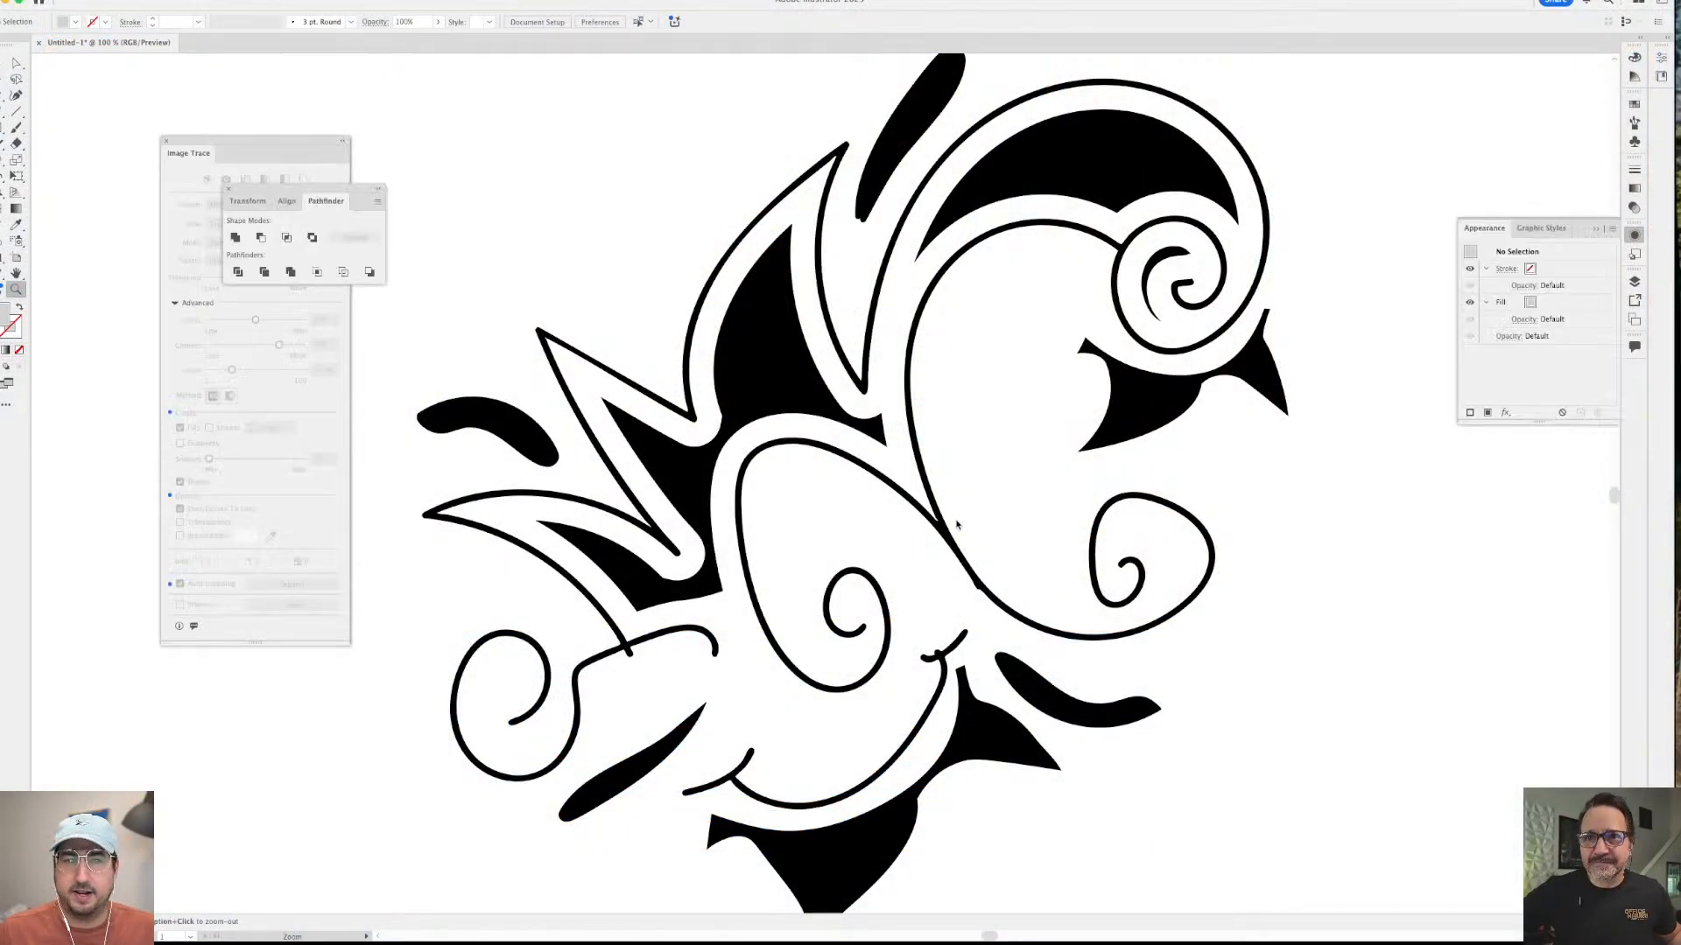
{"action": "key", "text": "super+minus"}
{"action": "left_click_drag", "start_coordinate": [801, 473], "coordinate": [1080, 534]}
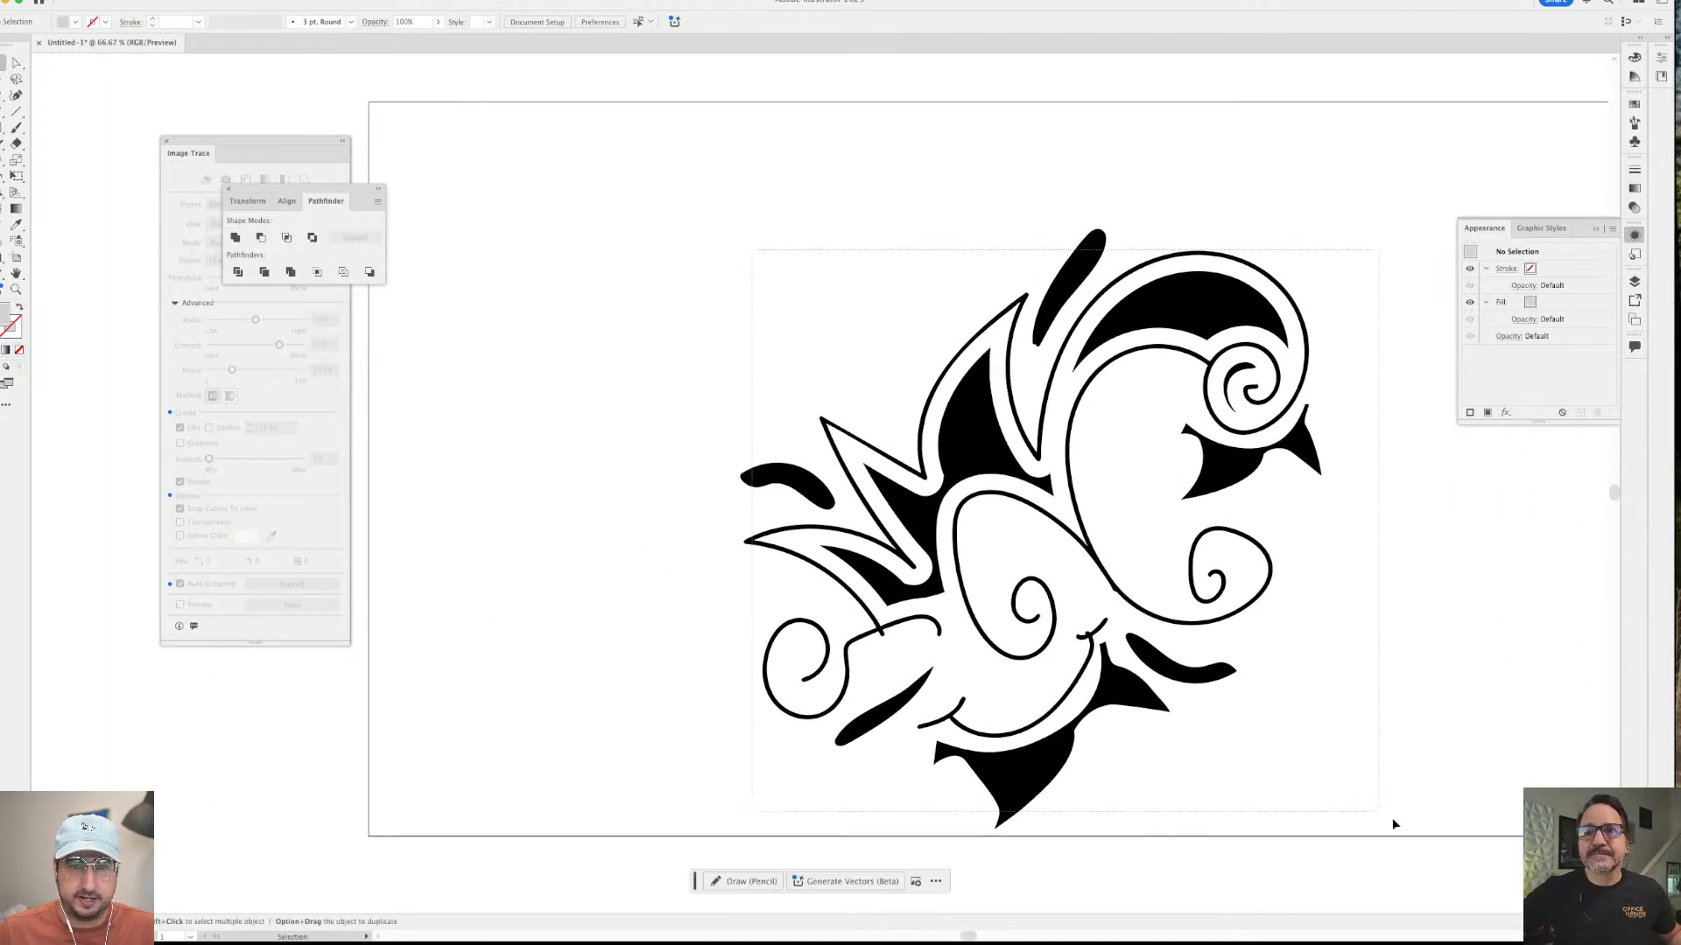
- Select the entire flourish with its fills and accents and place it on the empty canvas left of the artboard
{"action": "key", "text": "super+a"}
{"action": "left_click_drag", "start_coordinate": [1395, 825], "coordinate": [1126, 255]}
{"action": "left_click", "coordinate": [1106, 424], "text": "alt+super"}
{"action": "left_click_drag", "start_coordinate": [1105, 424], "coordinate": [1506, 390]}
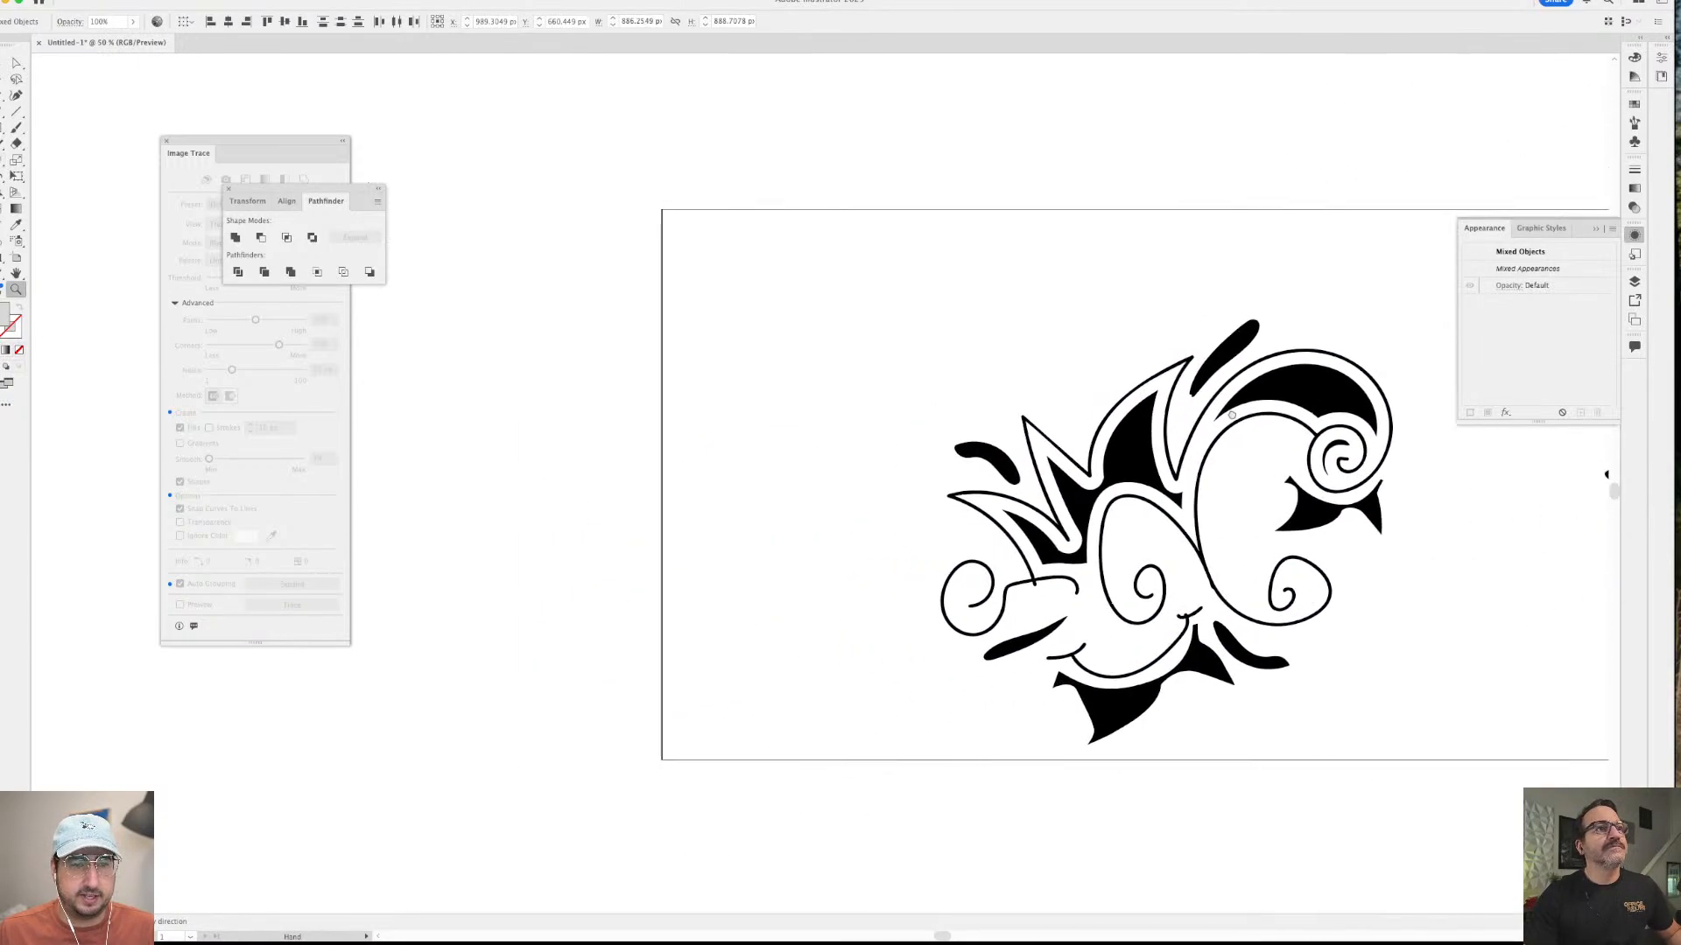
{"action": "left_click_drag", "start_coordinate": [1231, 415], "coordinate": [1245, 412]}
{"action": "left_click_drag", "start_coordinate": [1244, 602], "coordinate": [1561, 575]}
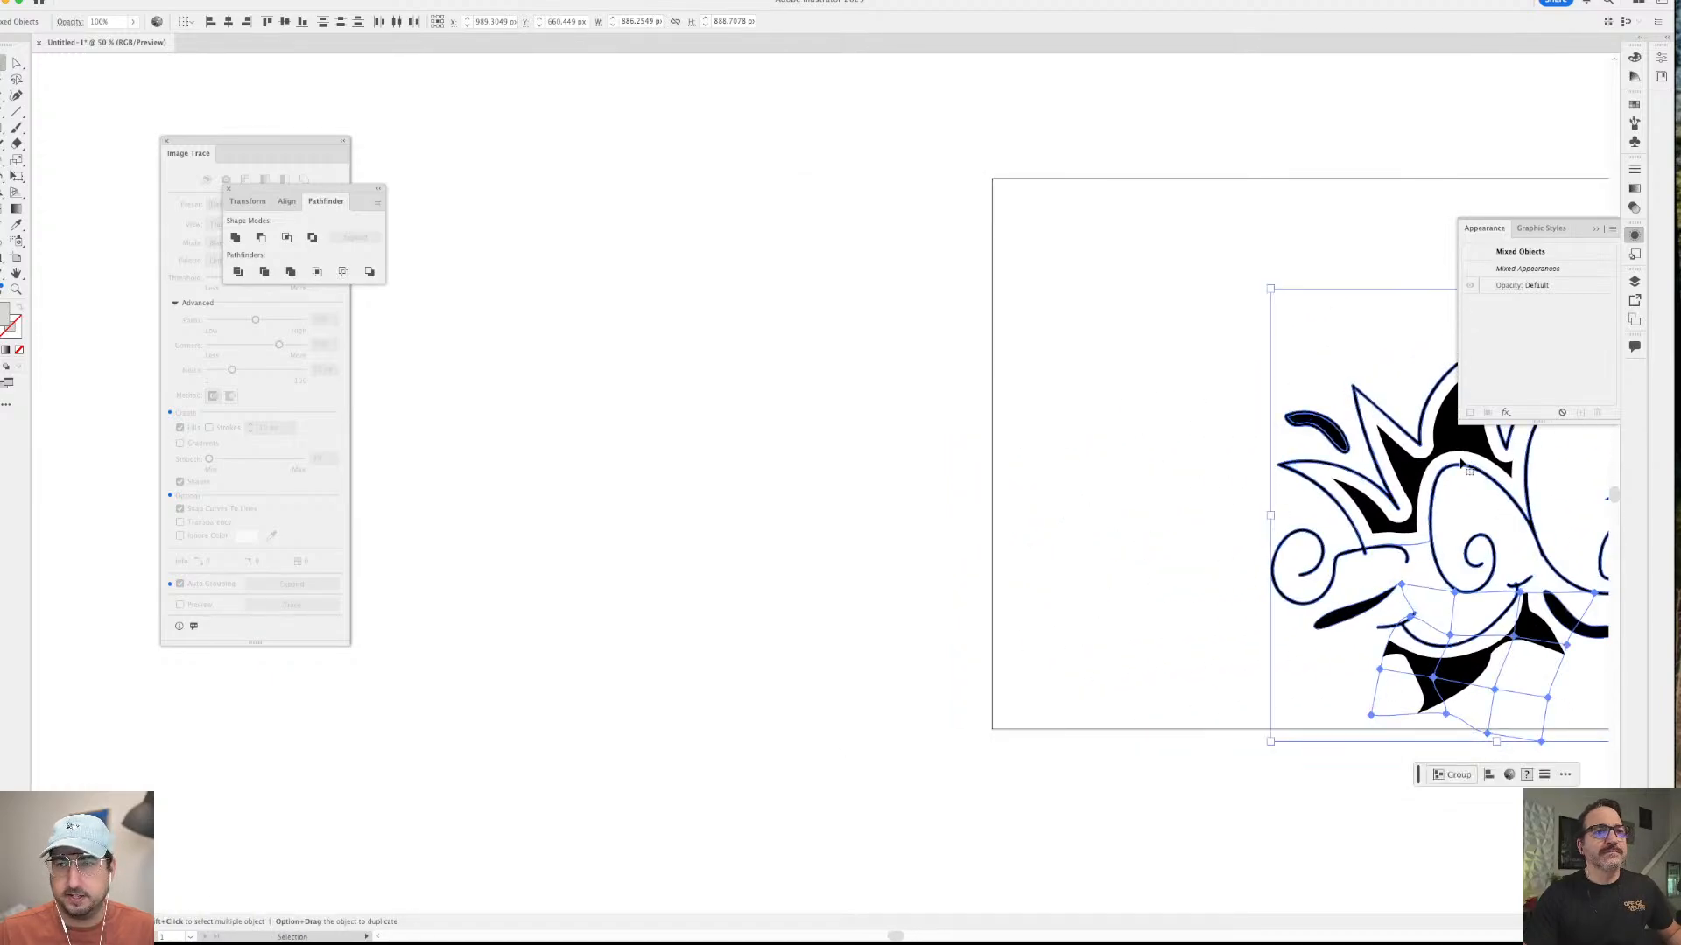
{"action": "left_click", "coordinate": [1495, 914]}
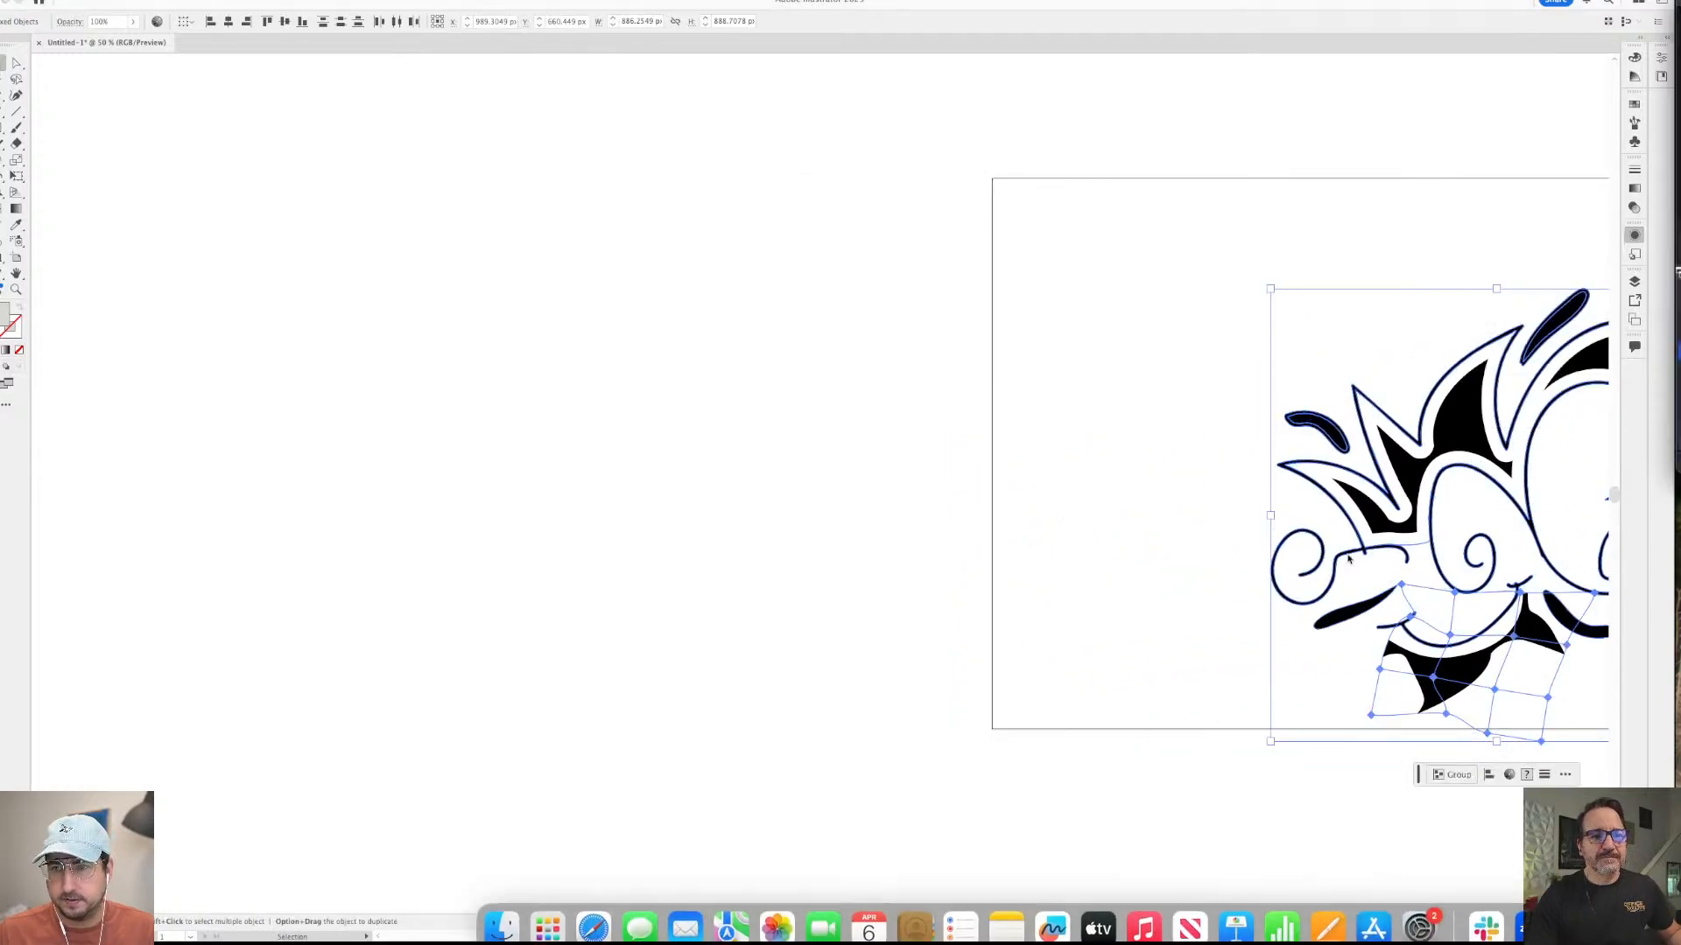
{"action": "left_click", "coordinate": [873, 460]}
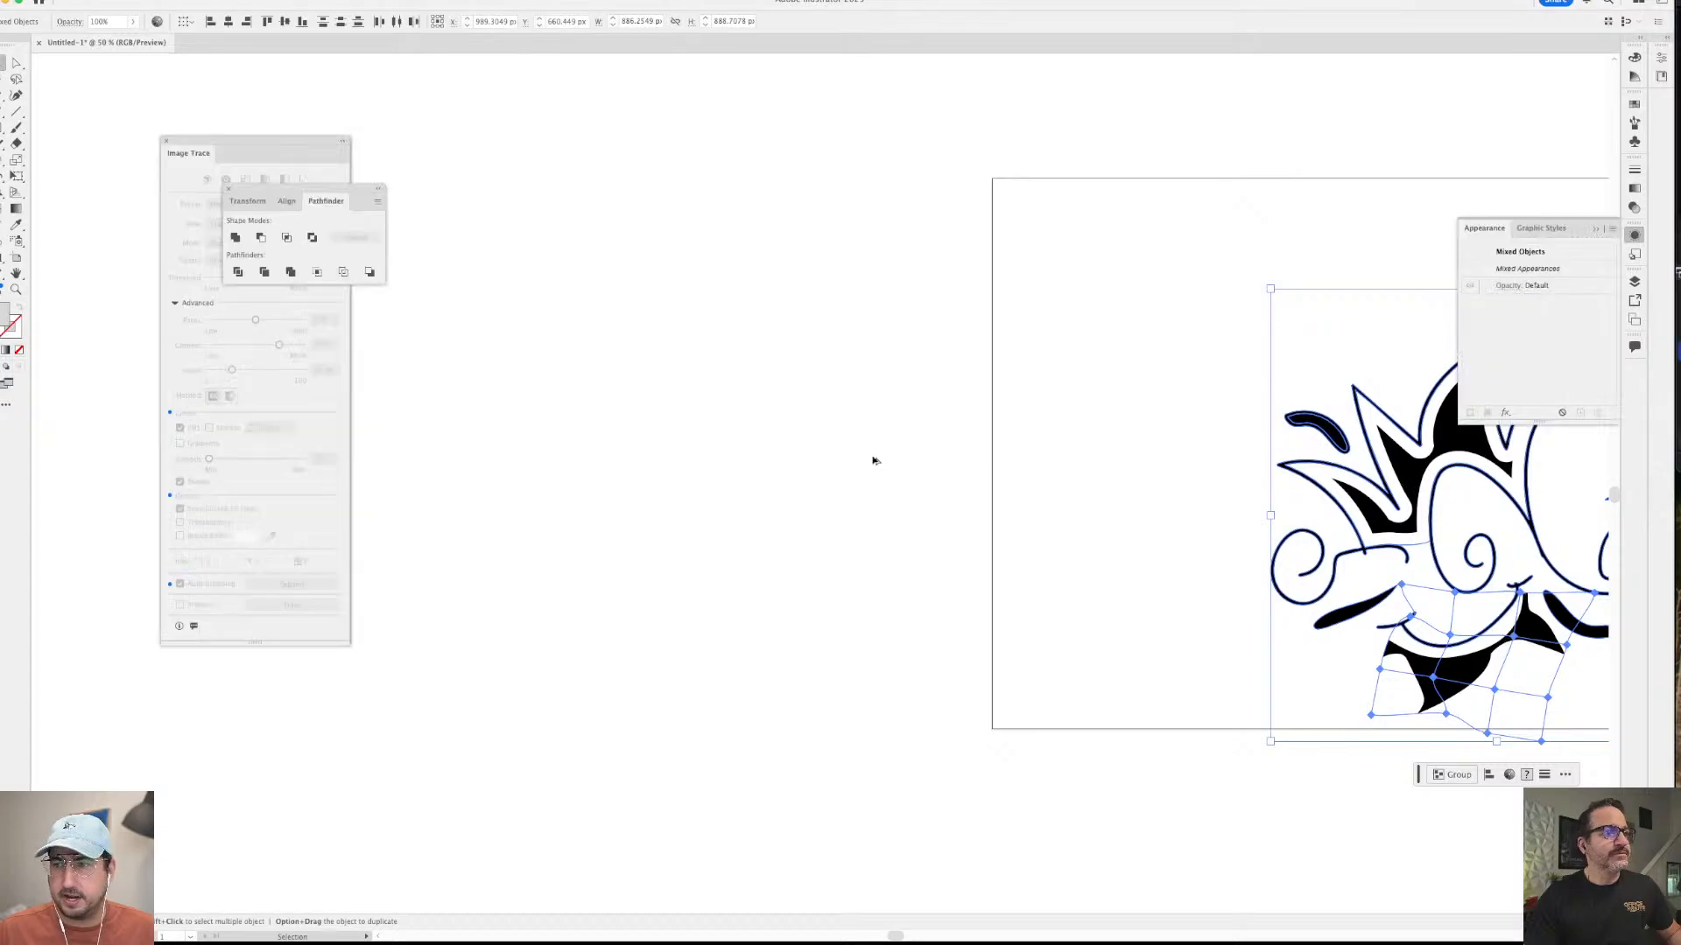
{"action": "left_click_drag", "start_coordinate": [1401, 456], "coordinate": [630, 456]}
{"action": "left_click_drag", "start_coordinate": [761, 409], "coordinate": [865, 372]}
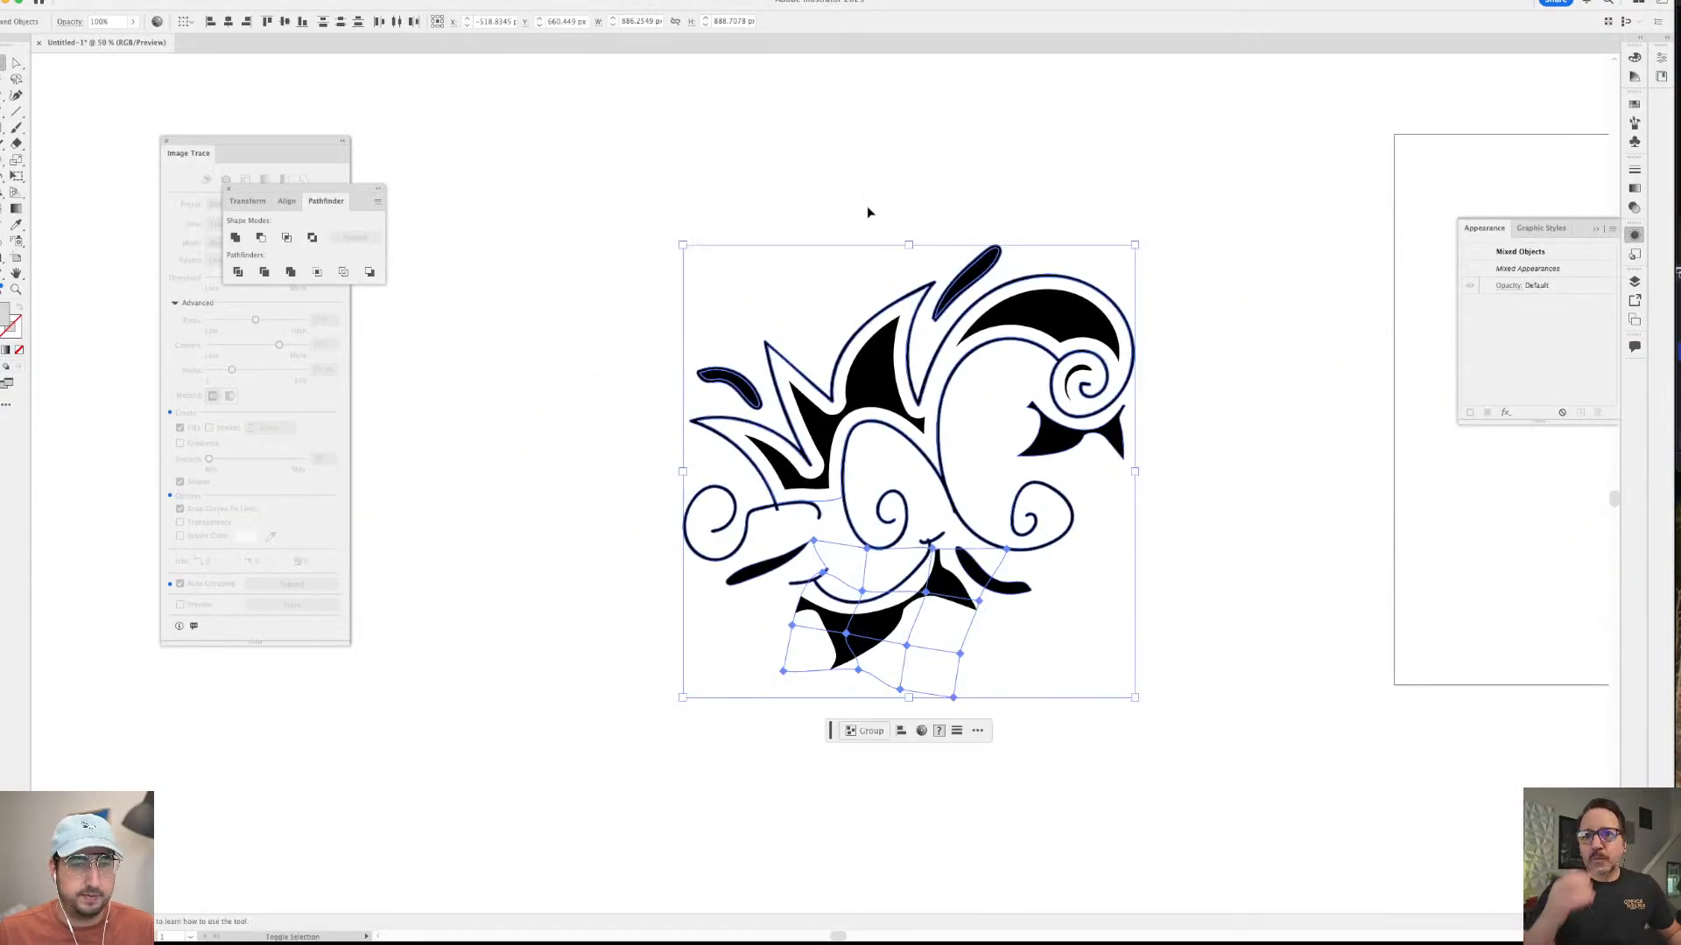
- Expand the appearance of all the flourish artwork, and expand its objects and fills into plain shapes
{"action": "left_click", "coordinate": [867, 207]}
{"action": "key", "text": "z"}
{"action": "left_click", "coordinate": [855, 378]}
{"action": "key", "text": "v"}
{"action": "left_click_drag", "start_coordinate": [557, 260], "coordinate": [1290, 833]}
{"action": "left_click", "coordinate": [145, 3]}
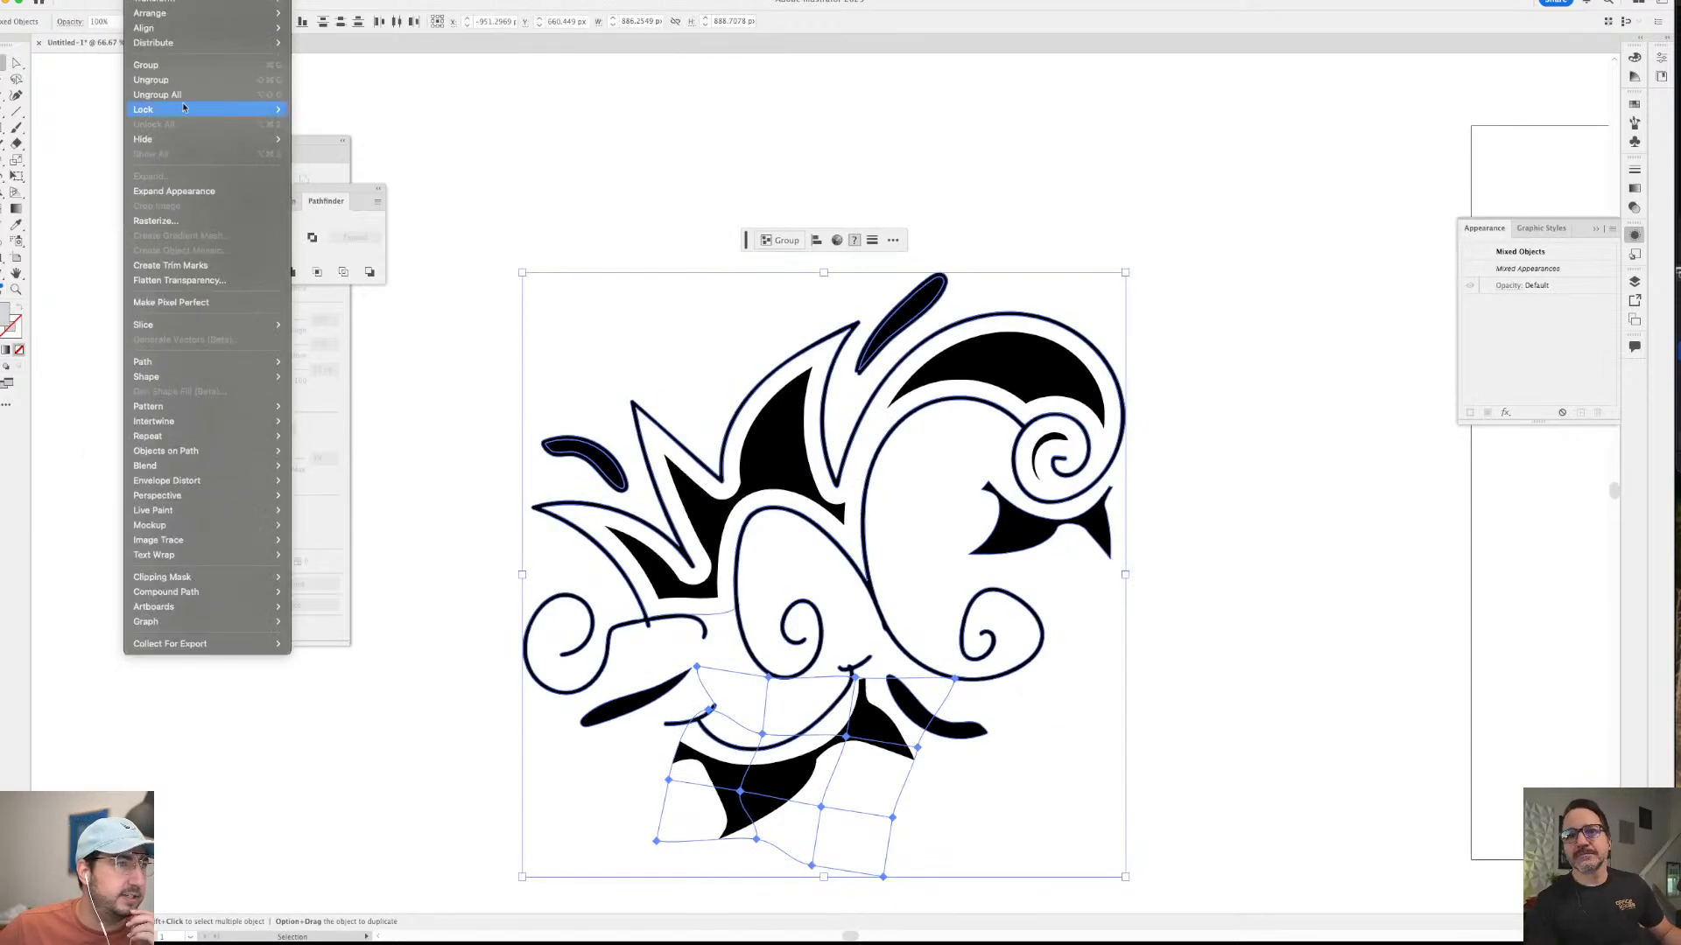
{"action": "left_click", "coordinate": [174, 191]}
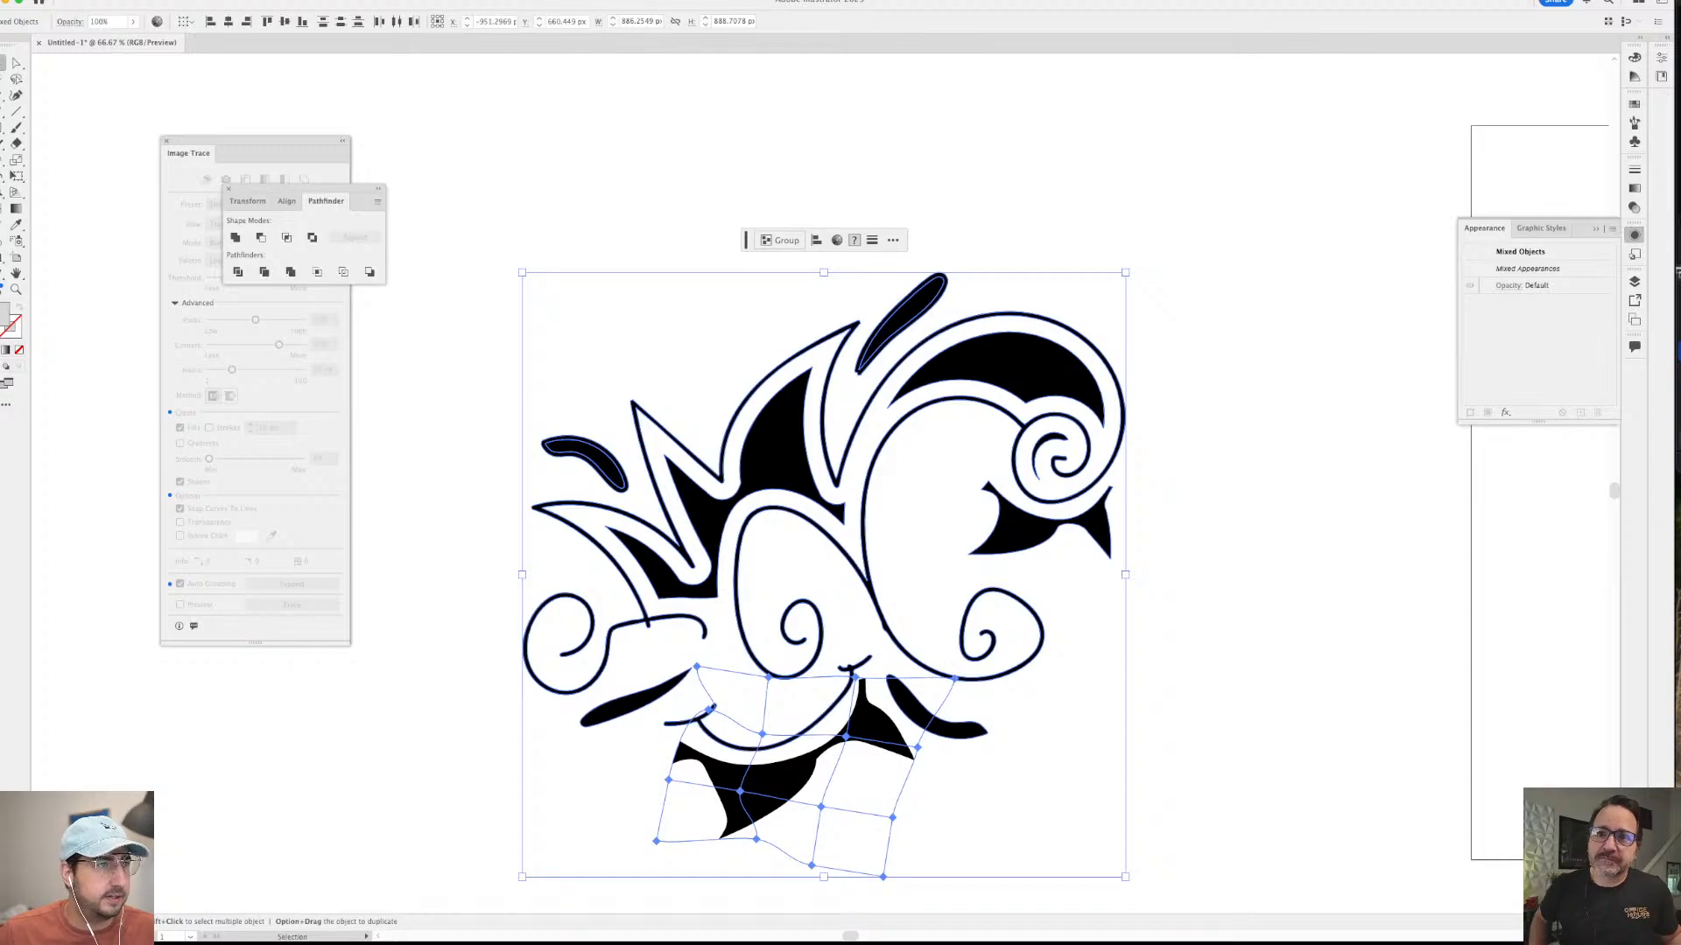
{"action": "left_click", "coordinate": [144, 3]}
{"action": "left_click", "coordinate": [174, 176]}
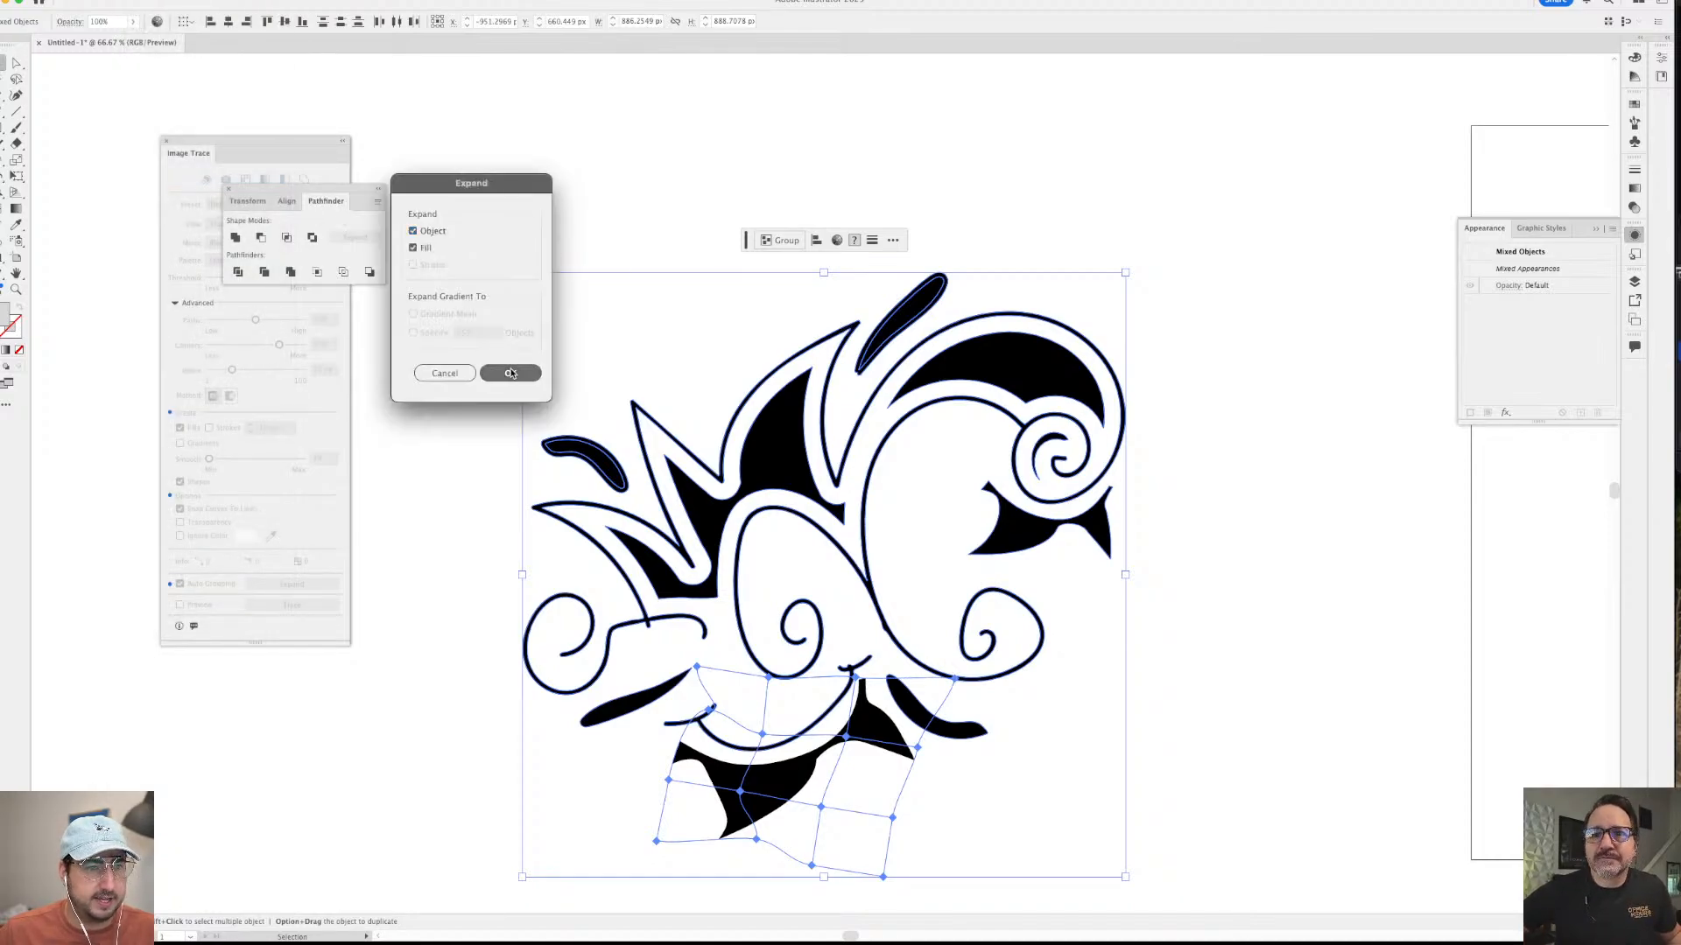
{"action": "left_click", "coordinate": [511, 374]}
- Try to unite all the expanded flourish shapes
{"action": "scroll", "coordinate": [878, 641], "scroll_direction": "down", "scroll_amount": 2}
{"action": "scroll", "coordinate": [878, 642], "scroll_direction": "left", "scroll_amount": 2}
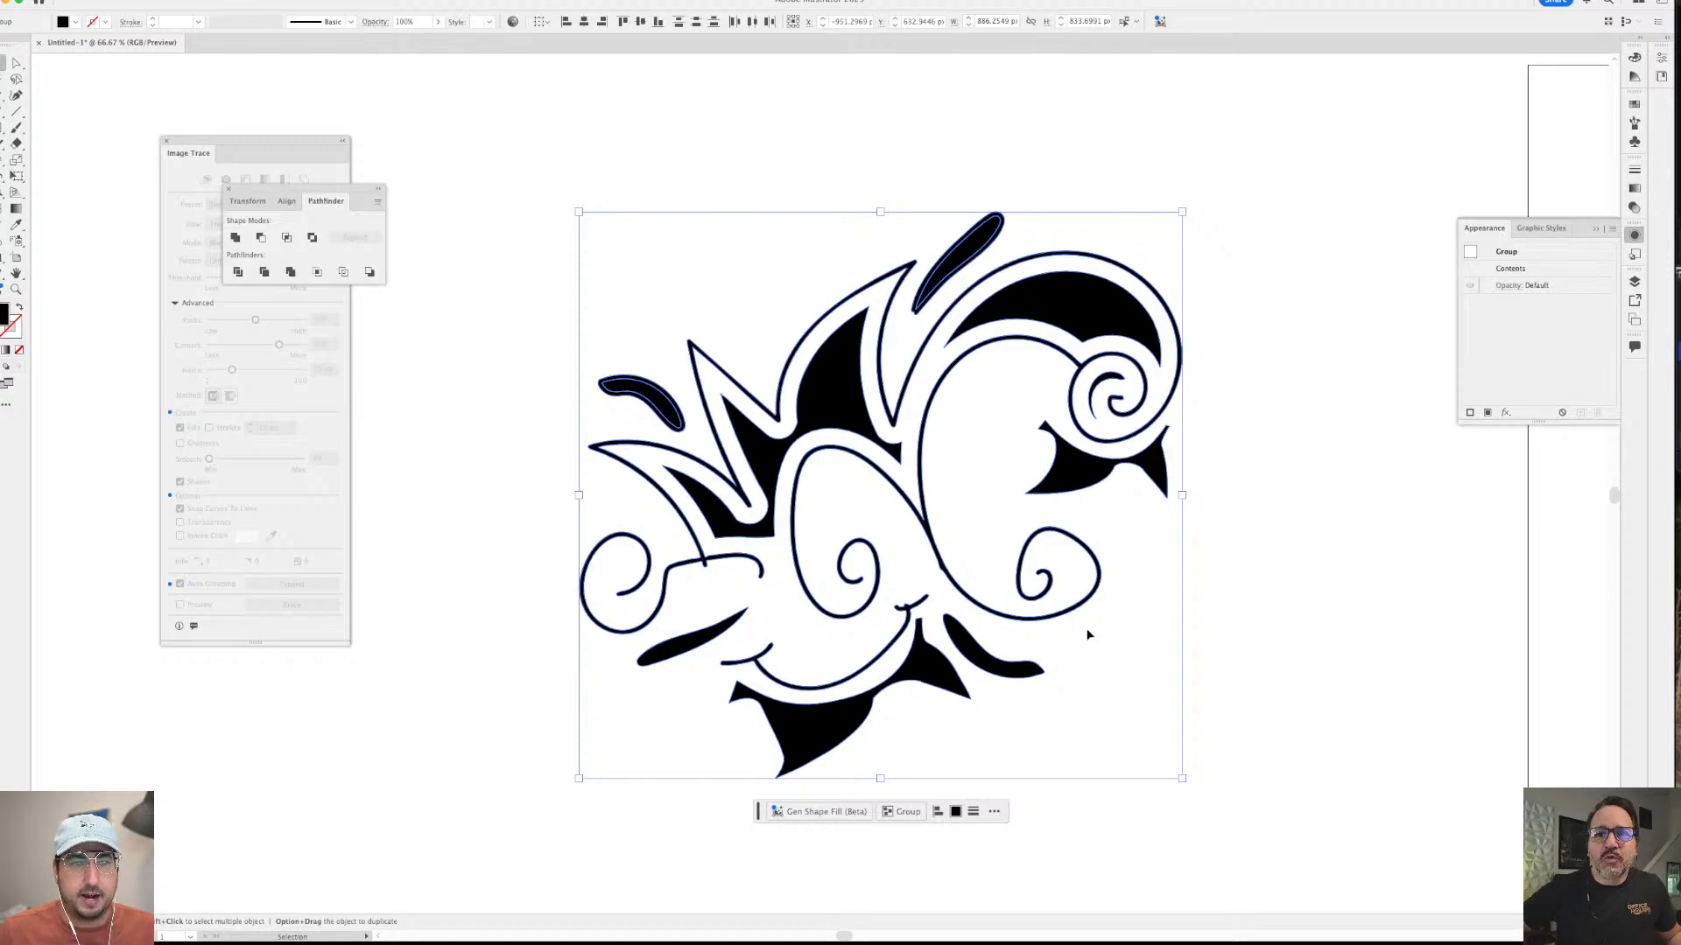
{"action": "left_click", "coordinate": [235, 239]}
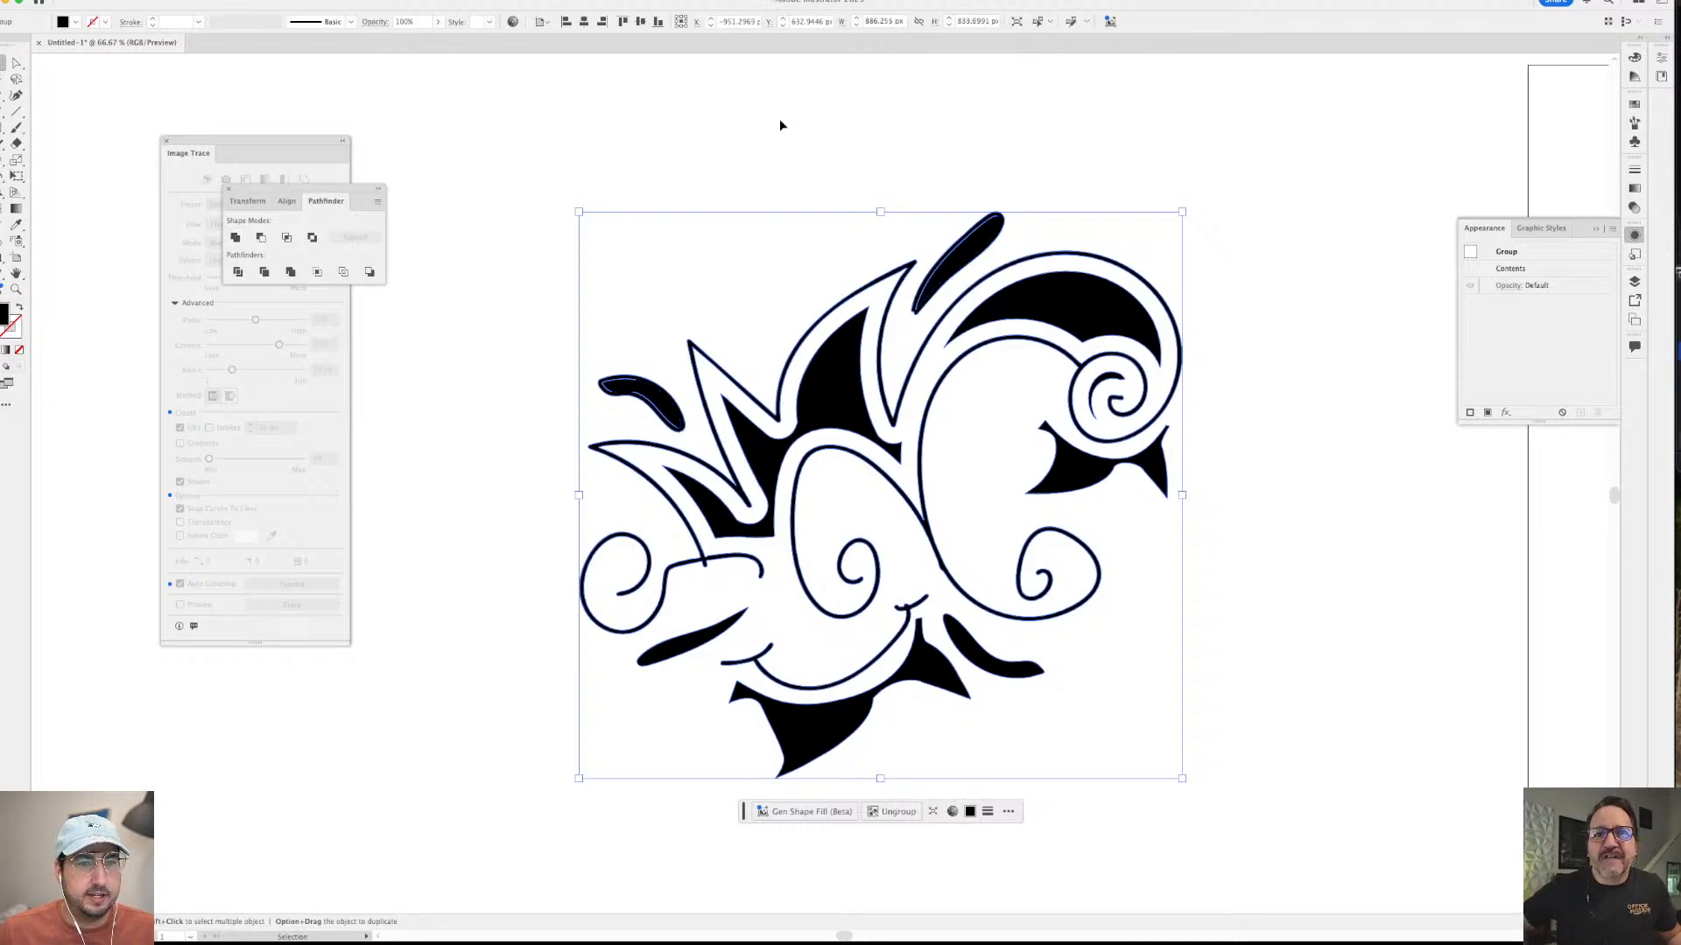
{"action": "left_click", "coordinate": [779, 142]}
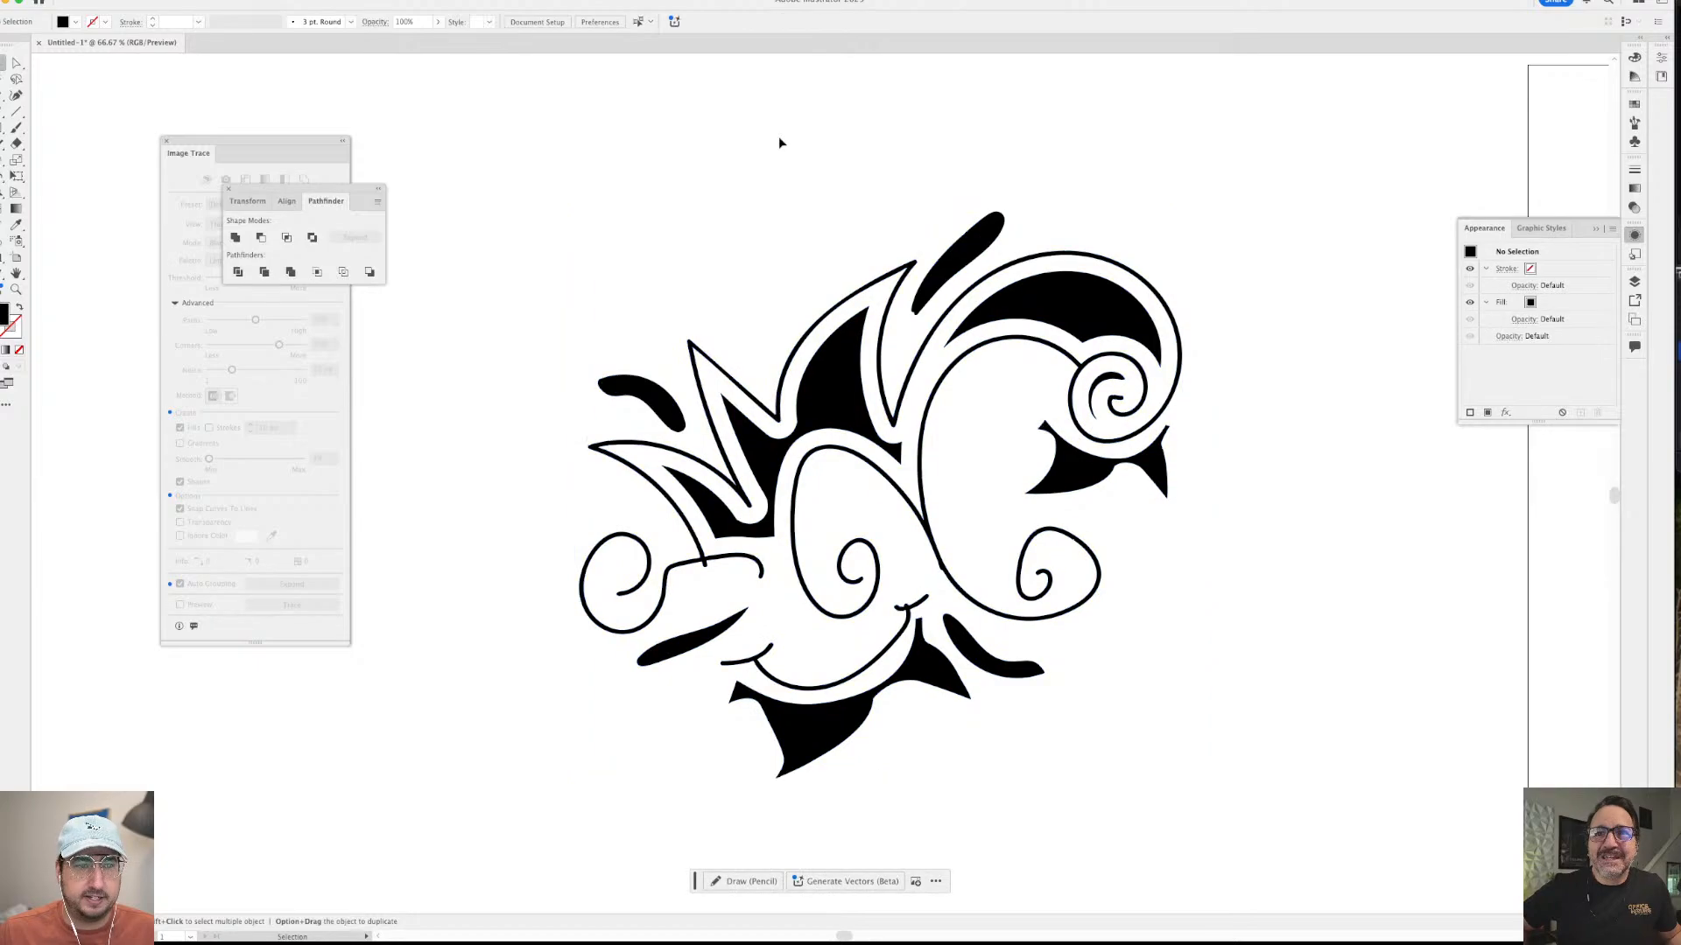
{"action": "key", "text": "super+a"}
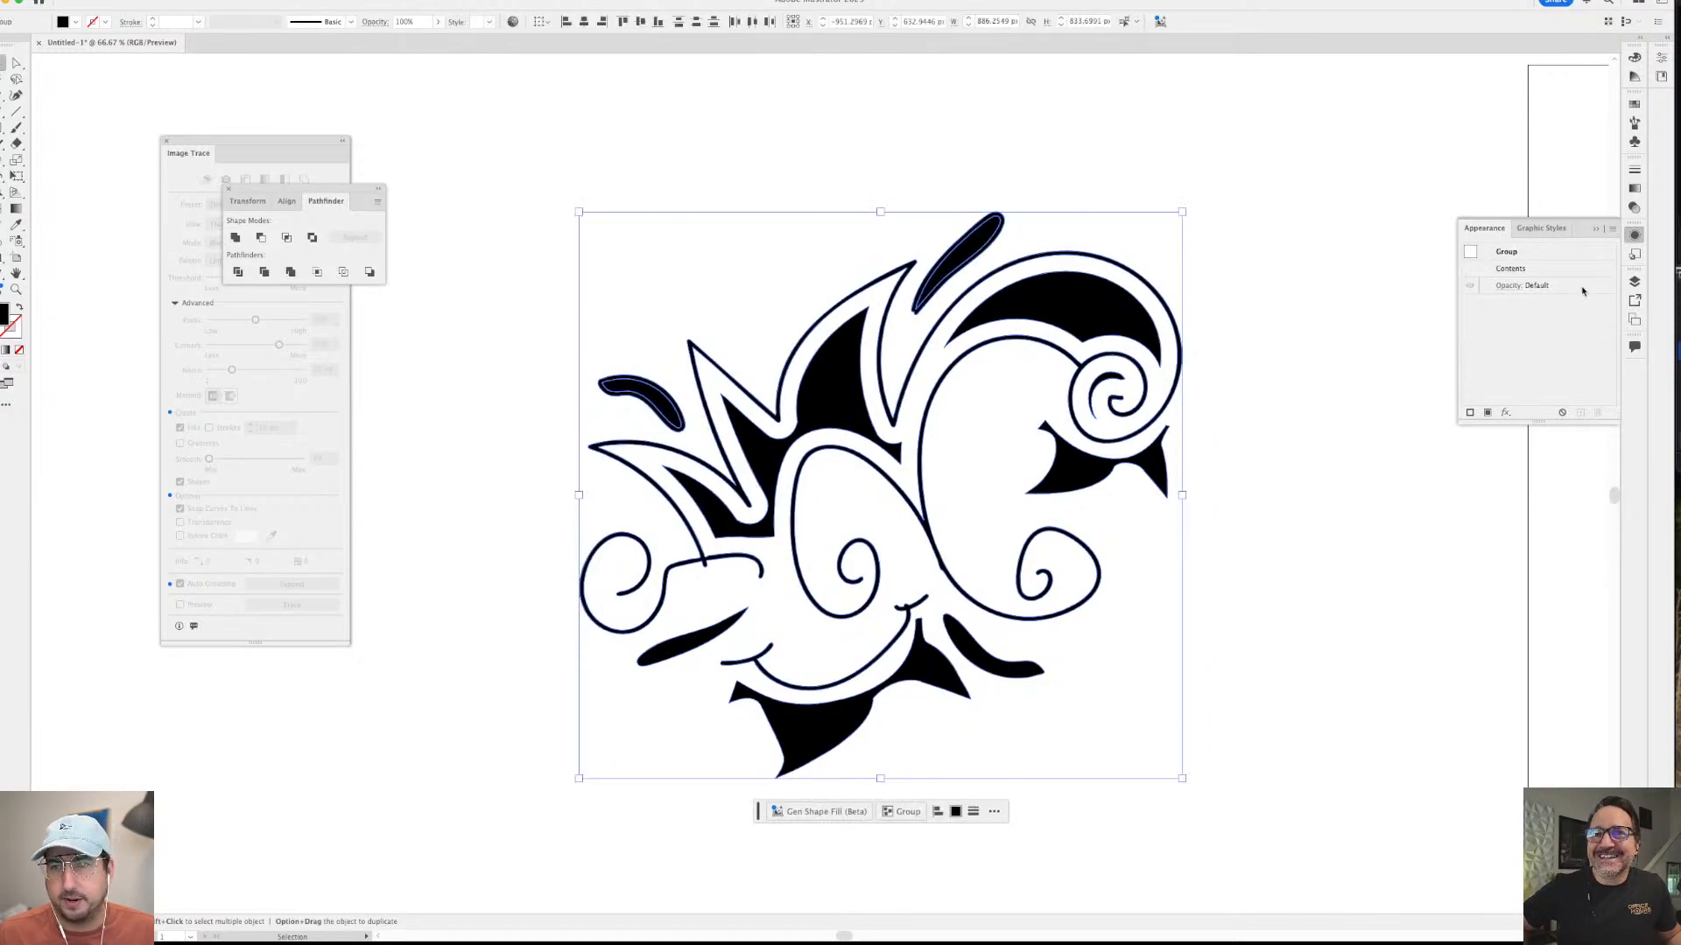
- Fill all the expanded flourish shapes with a light grey swatch
{"action": "left_click", "coordinate": [1633, 104]}
{"action": "left_click", "coordinate": [1559, 182]}
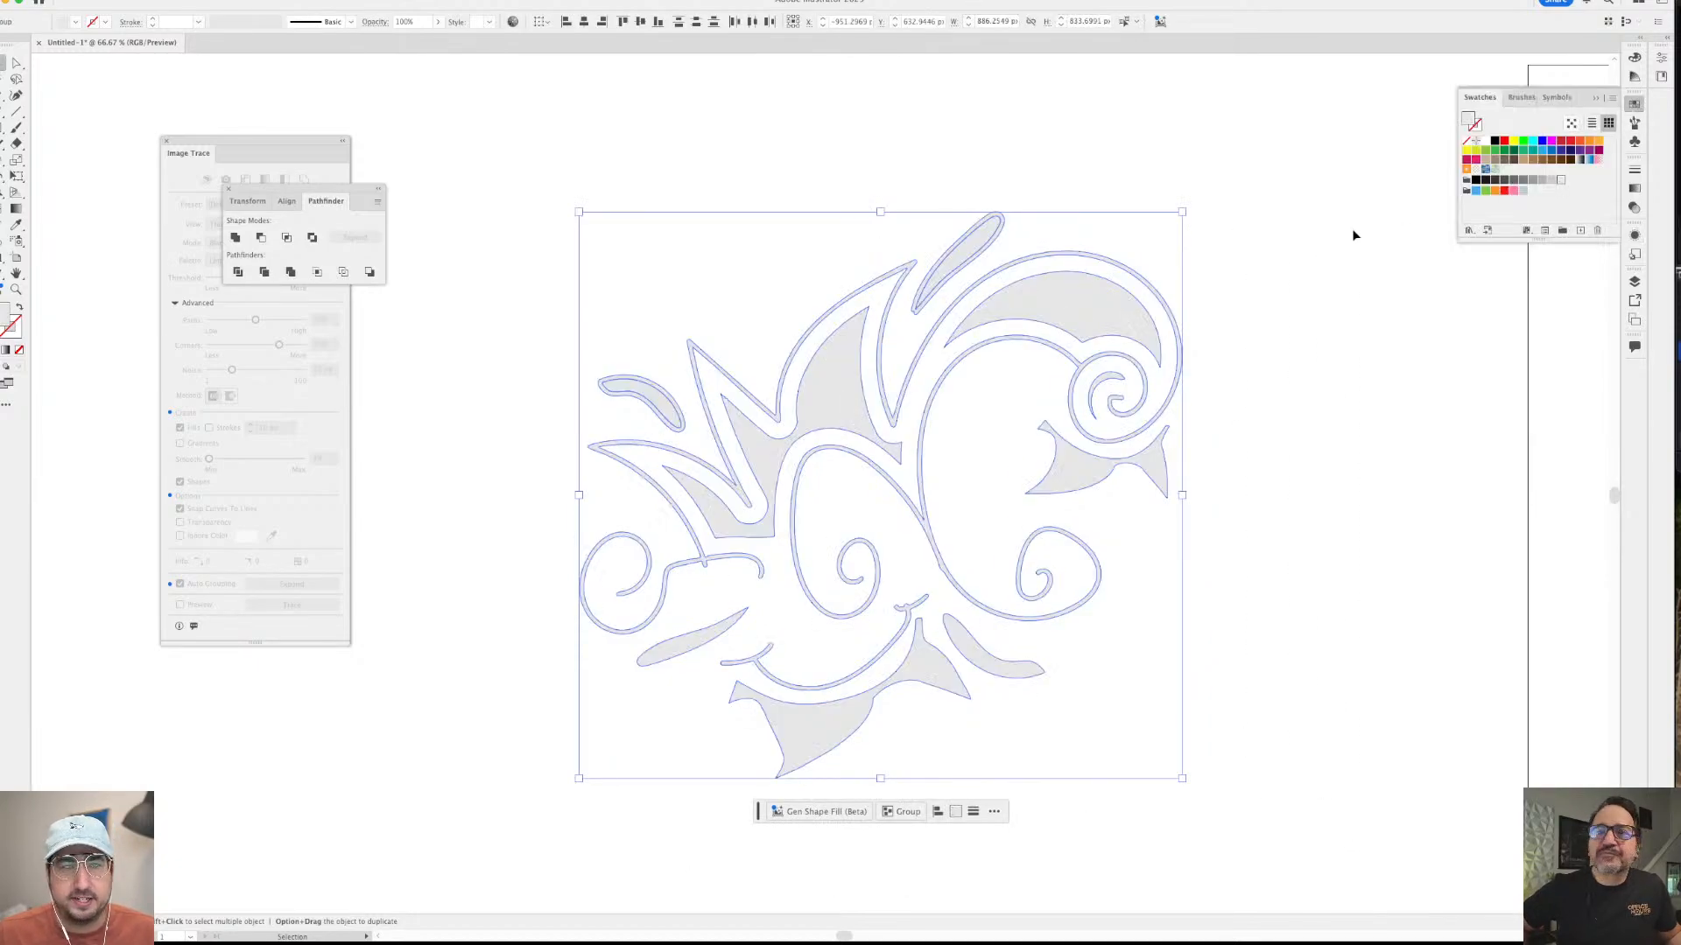
{"action": "left_click", "coordinate": [1354, 236]}
{"action": "key", "text": "super+a"}
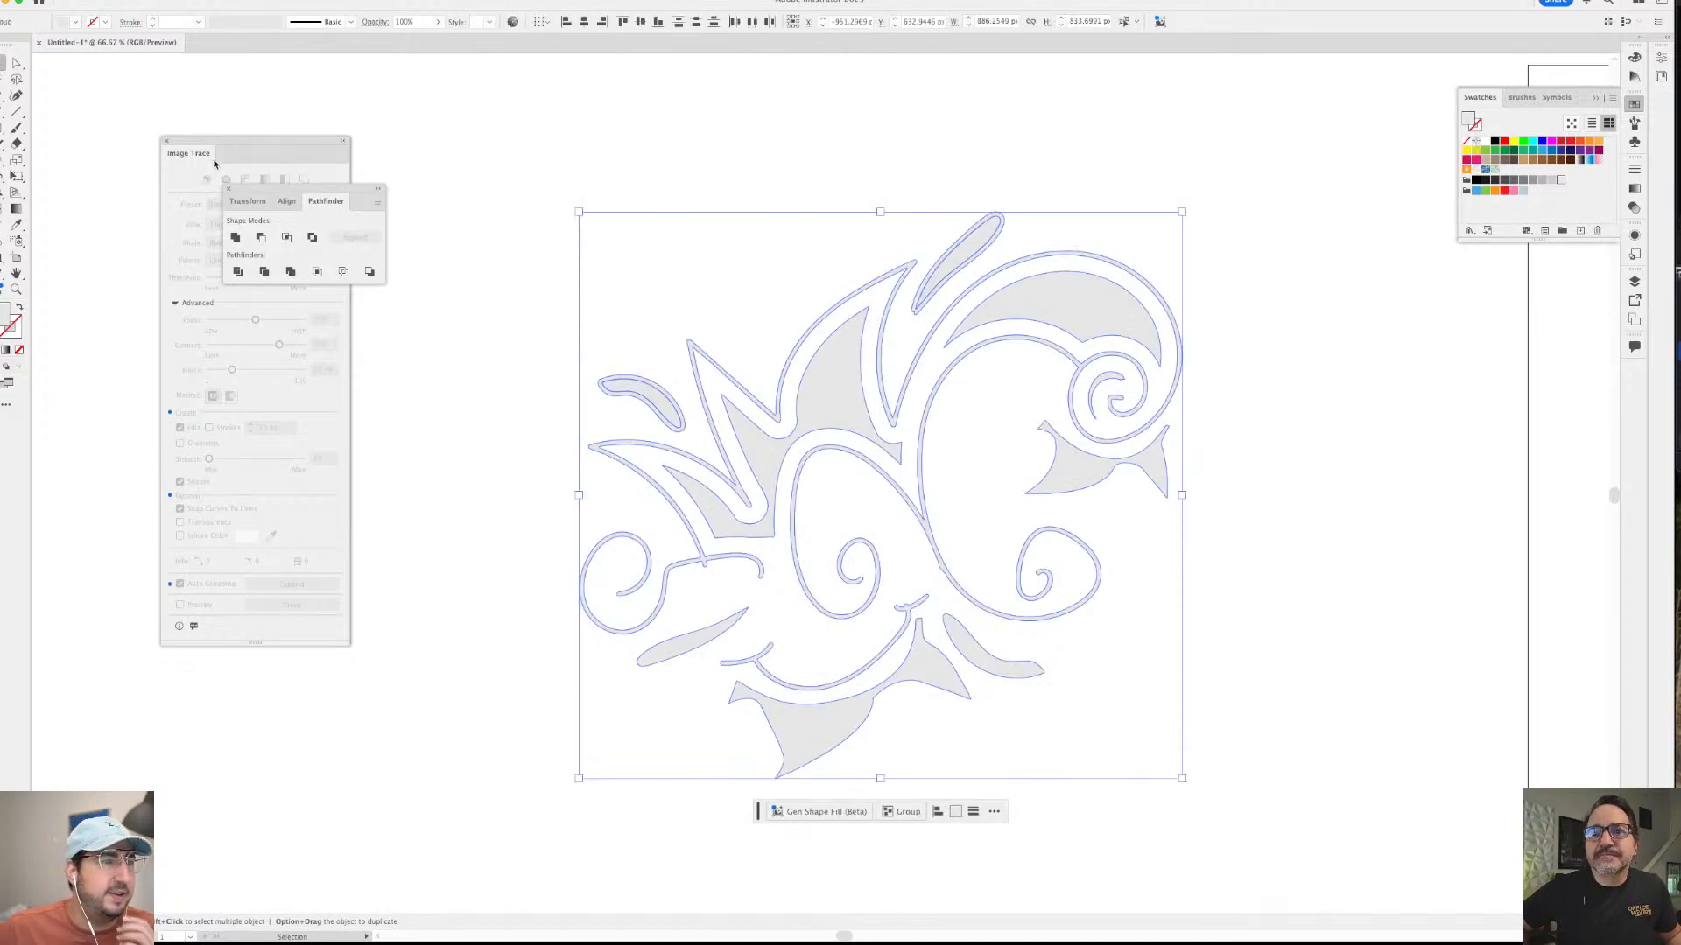
{"action": "left_click", "coordinate": [552, 232]}
- Draw a light grey rectangle about 1190 by 950 px covering the whole flourish
{"action": "key", "text": "m"}
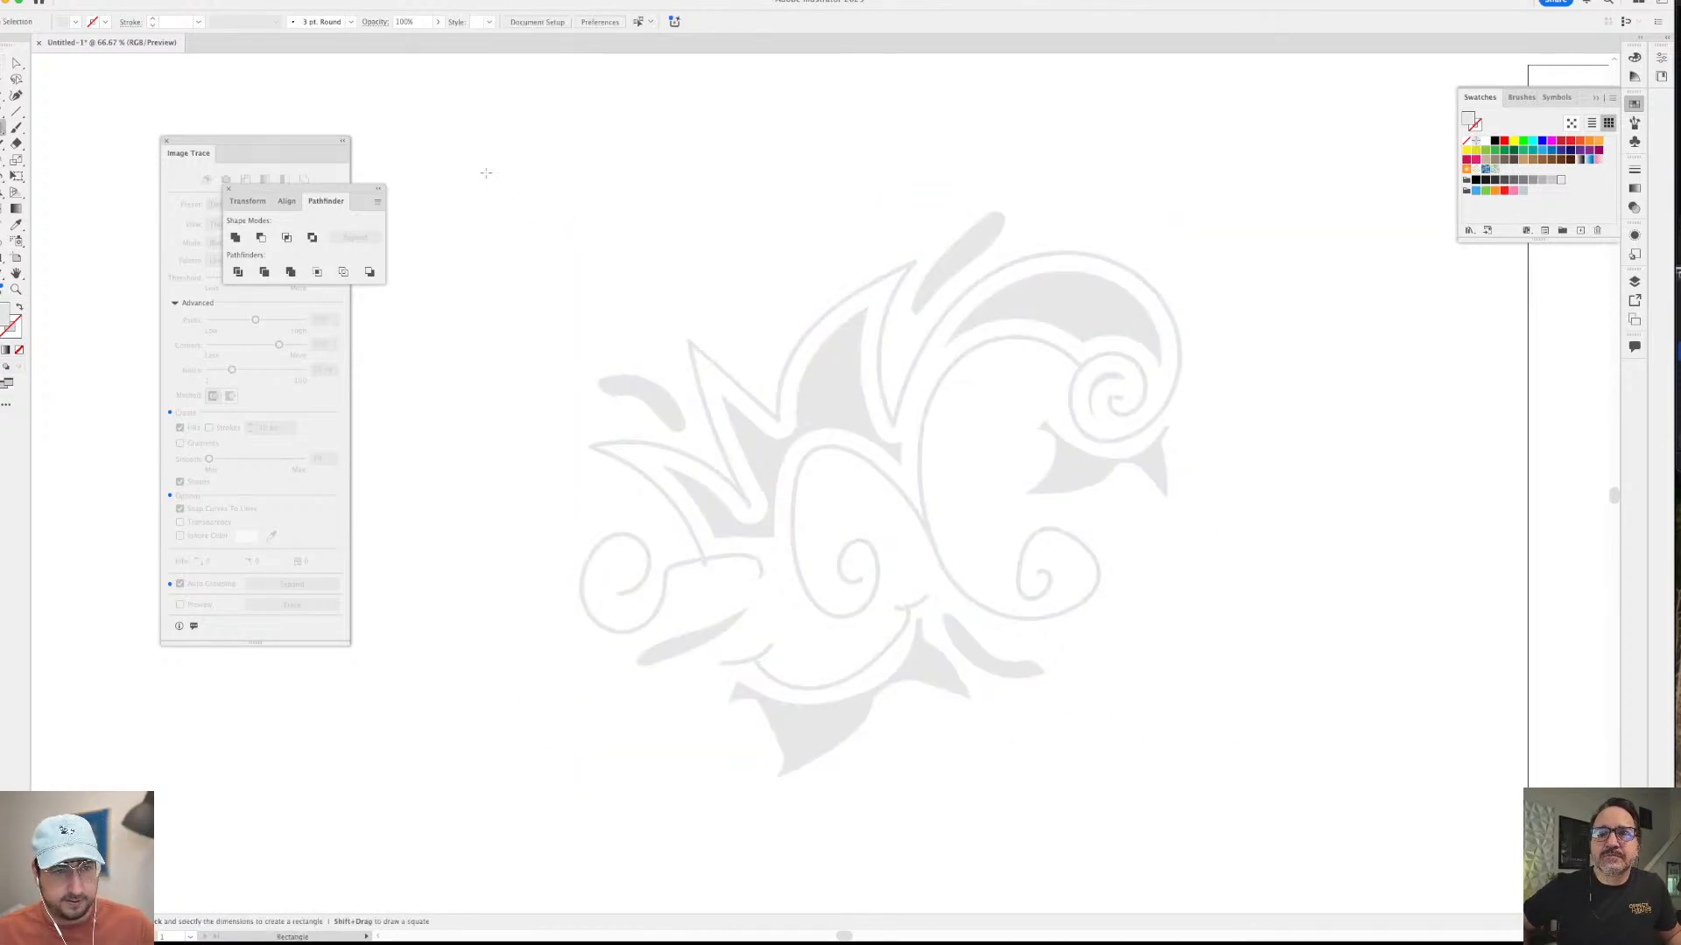
{"action": "left_click_drag", "start_coordinate": [492, 159], "coordinate": [1303, 803]}
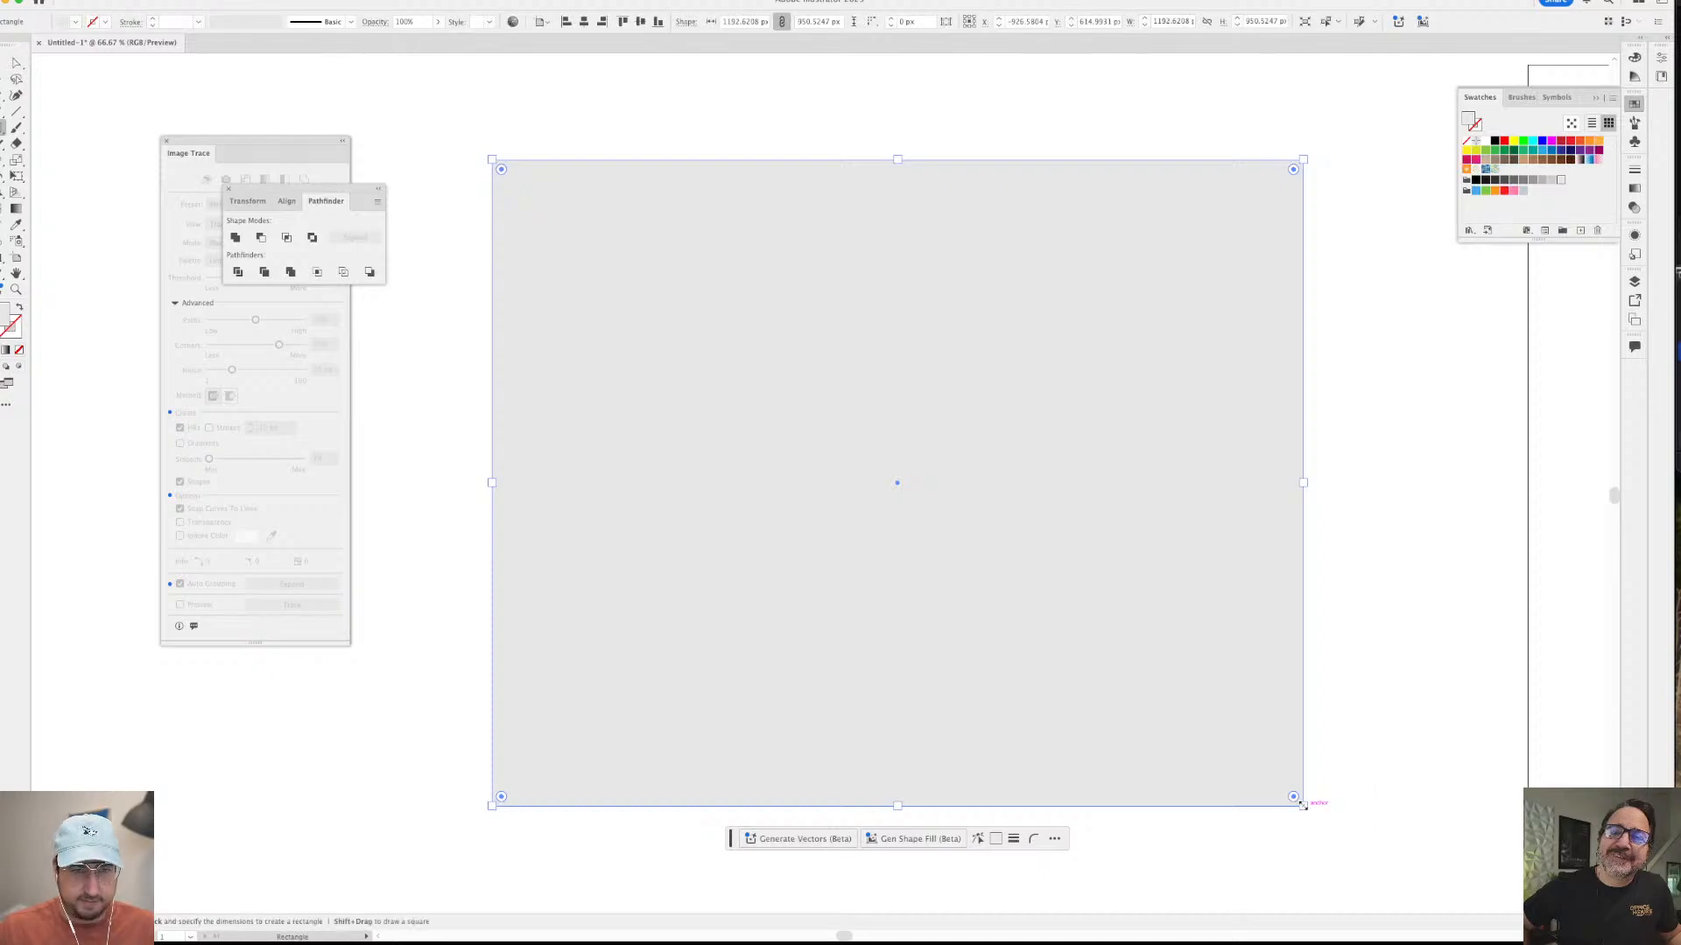
{"action": "key", "text": "v"}
{"action": "left_click", "coordinate": [1345, 154]}
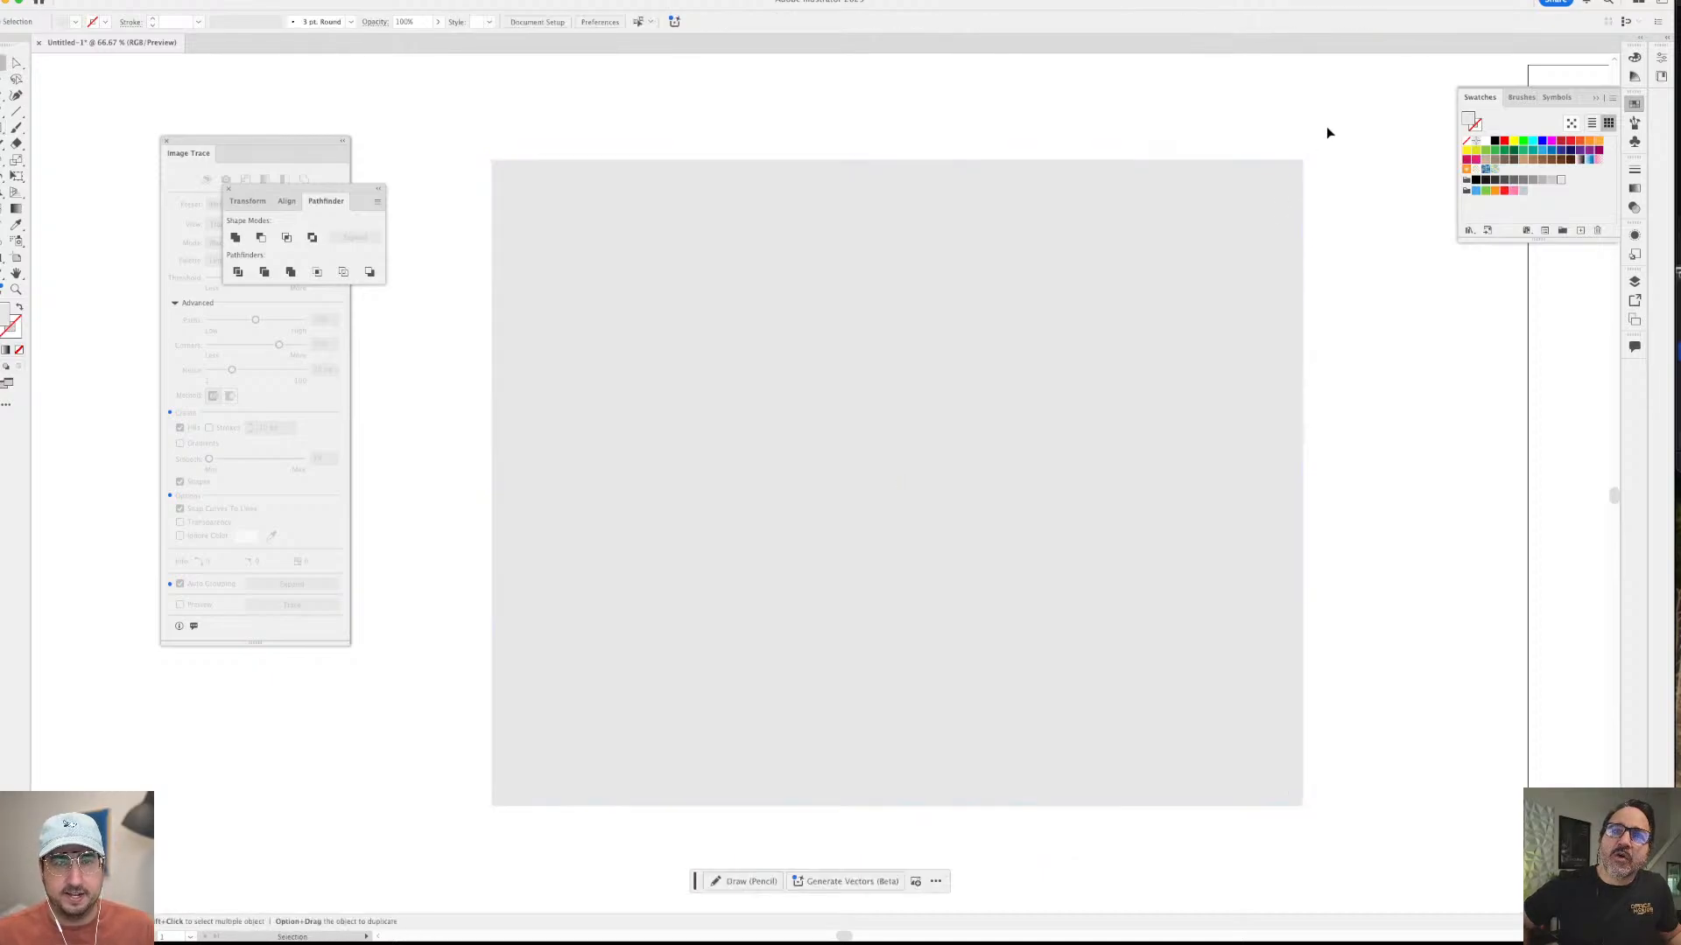
- Unite the flourish shapes and subtract them from the grey rectangle with Minus Front, and select the resulting cut-out path
{"action": "key", "text": "super+a"}
{"action": "left_click", "coordinate": [556, 315], "text": "shift"}
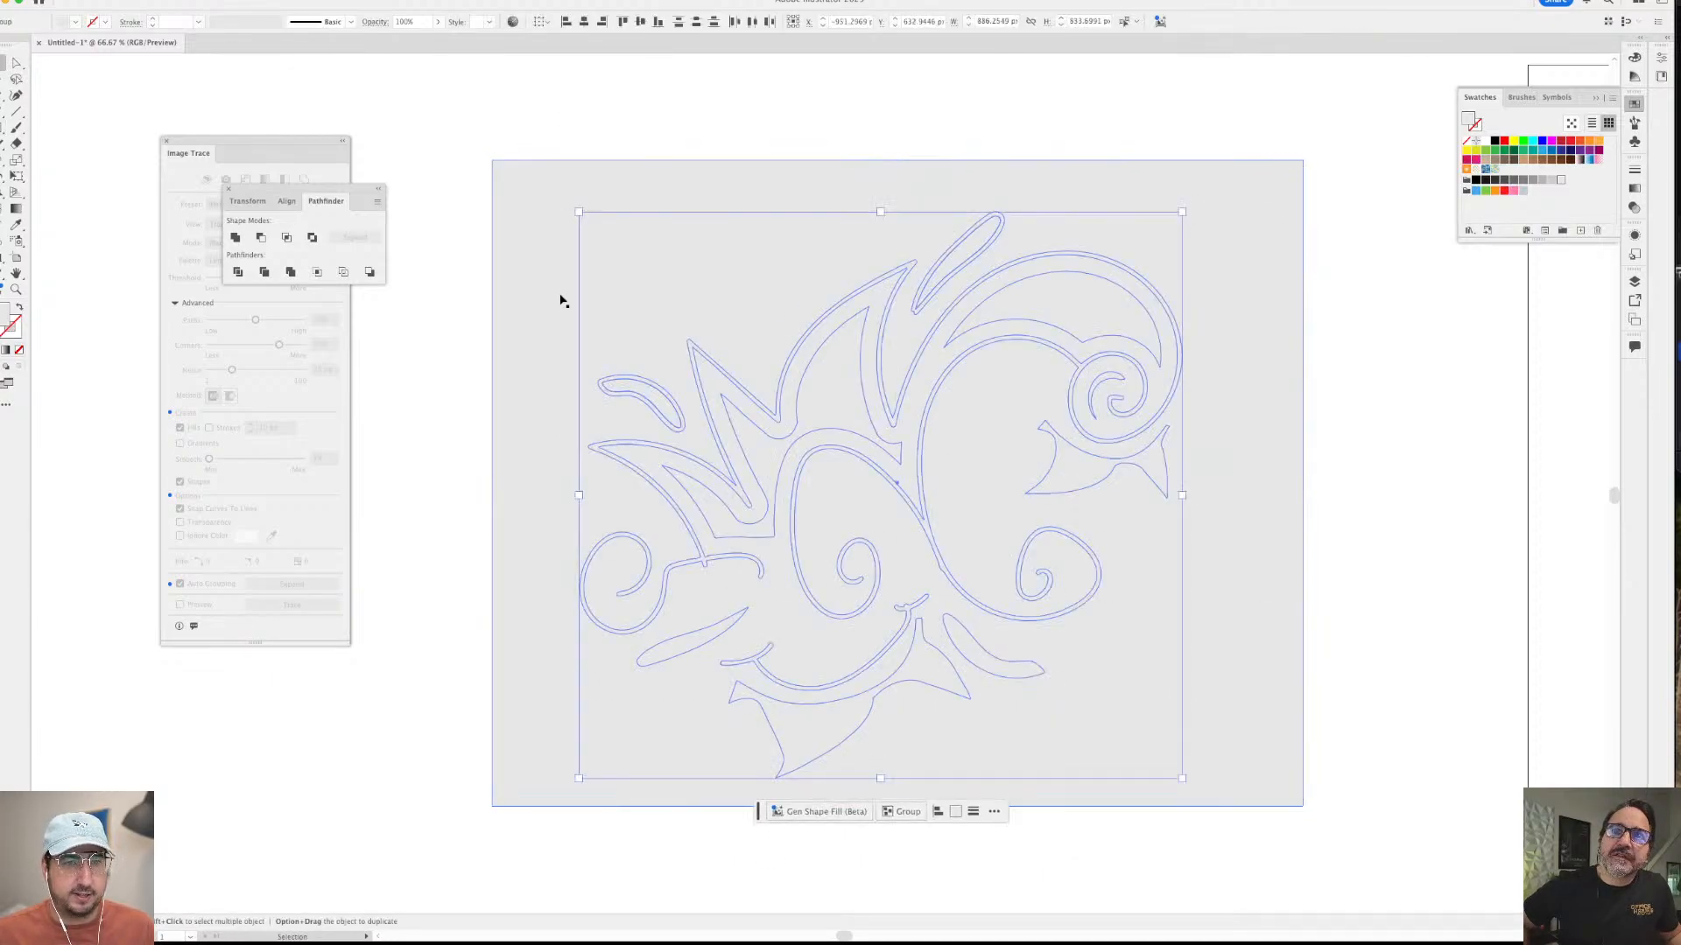
{"action": "left_click", "coordinate": [234, 237]}
{"action": "left_click", "coordinate": [602, 247], "text": "shift"}
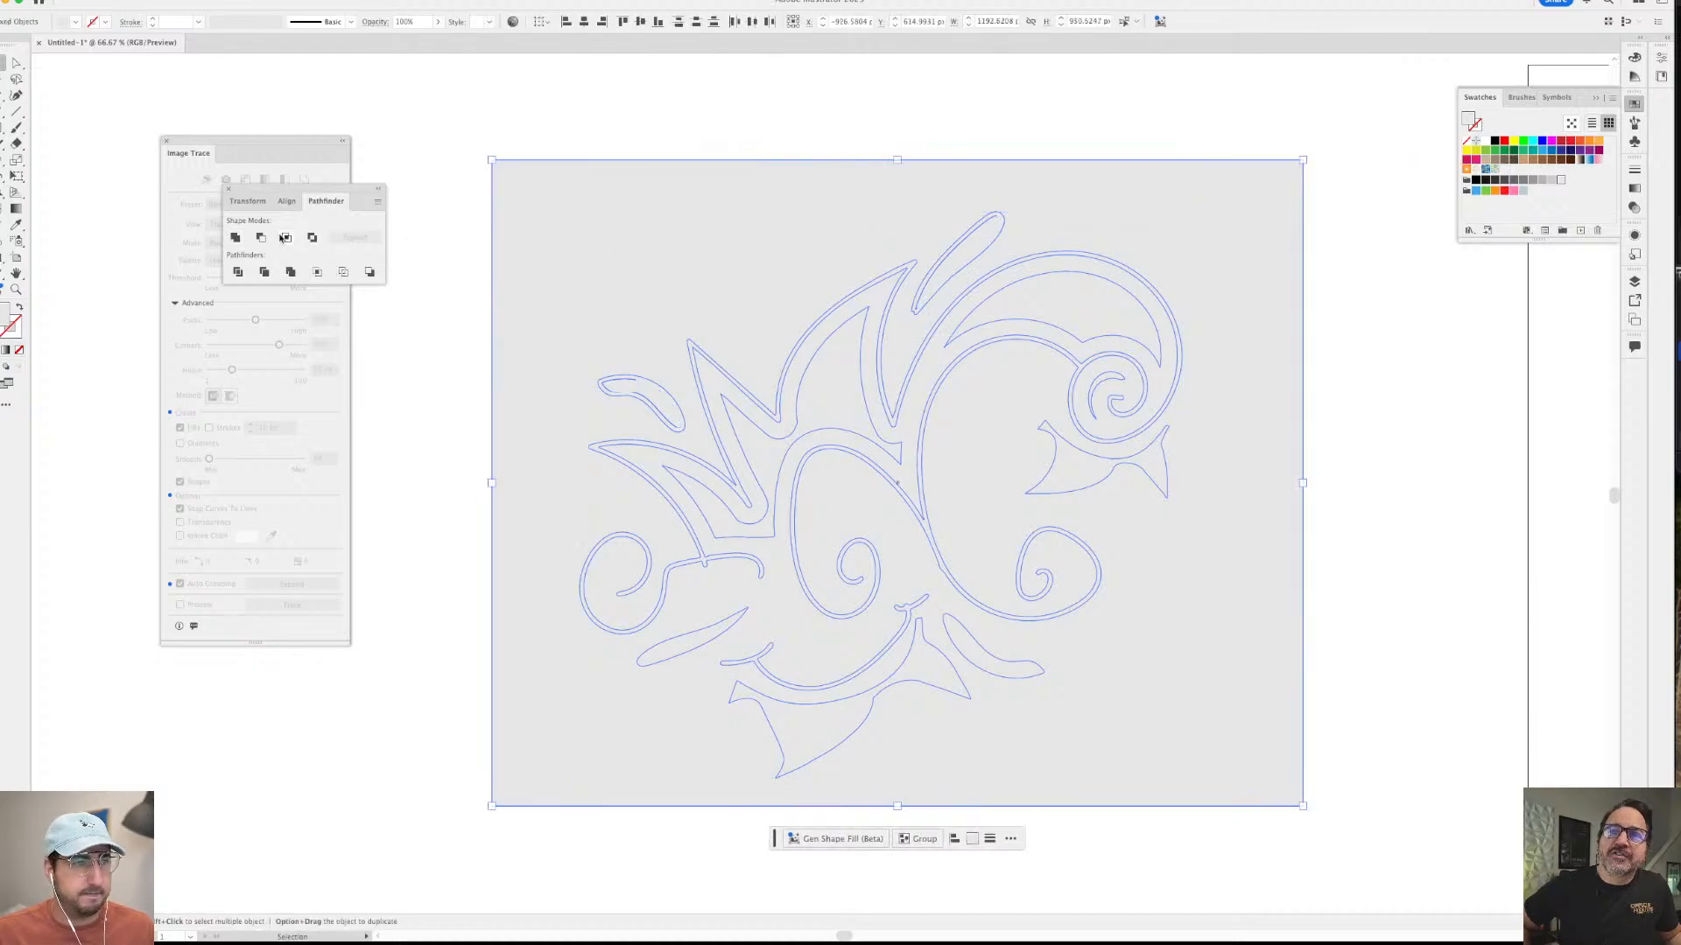
{"action": "left_click", "coordinate": [261, 237]}
{"action": "left_click", "coordinate": [626, 131]}
{"action": "left_click", "coordinate": [680, 248]}
{"action": "key", "text": "a"}
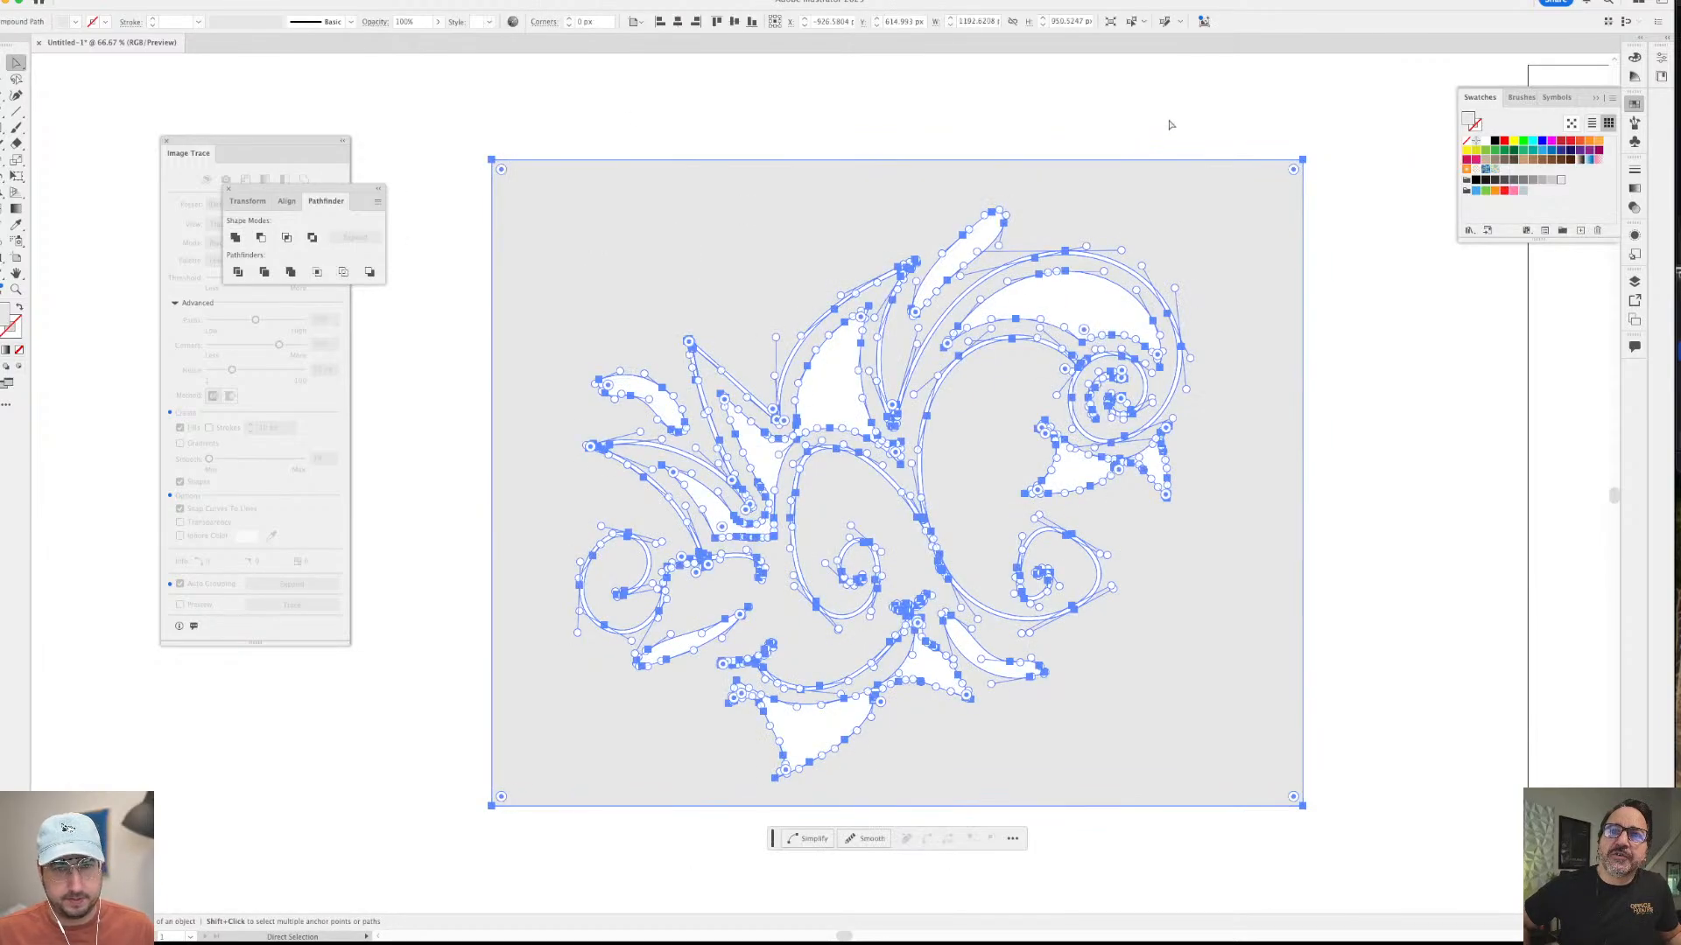
- Undo the knock-out to restore the separate flourish and rectangle, and fill the flourish group with an orange swatch
{"action": "key", "text": "Delete"}
{"action": "key", "text": "super+z"}
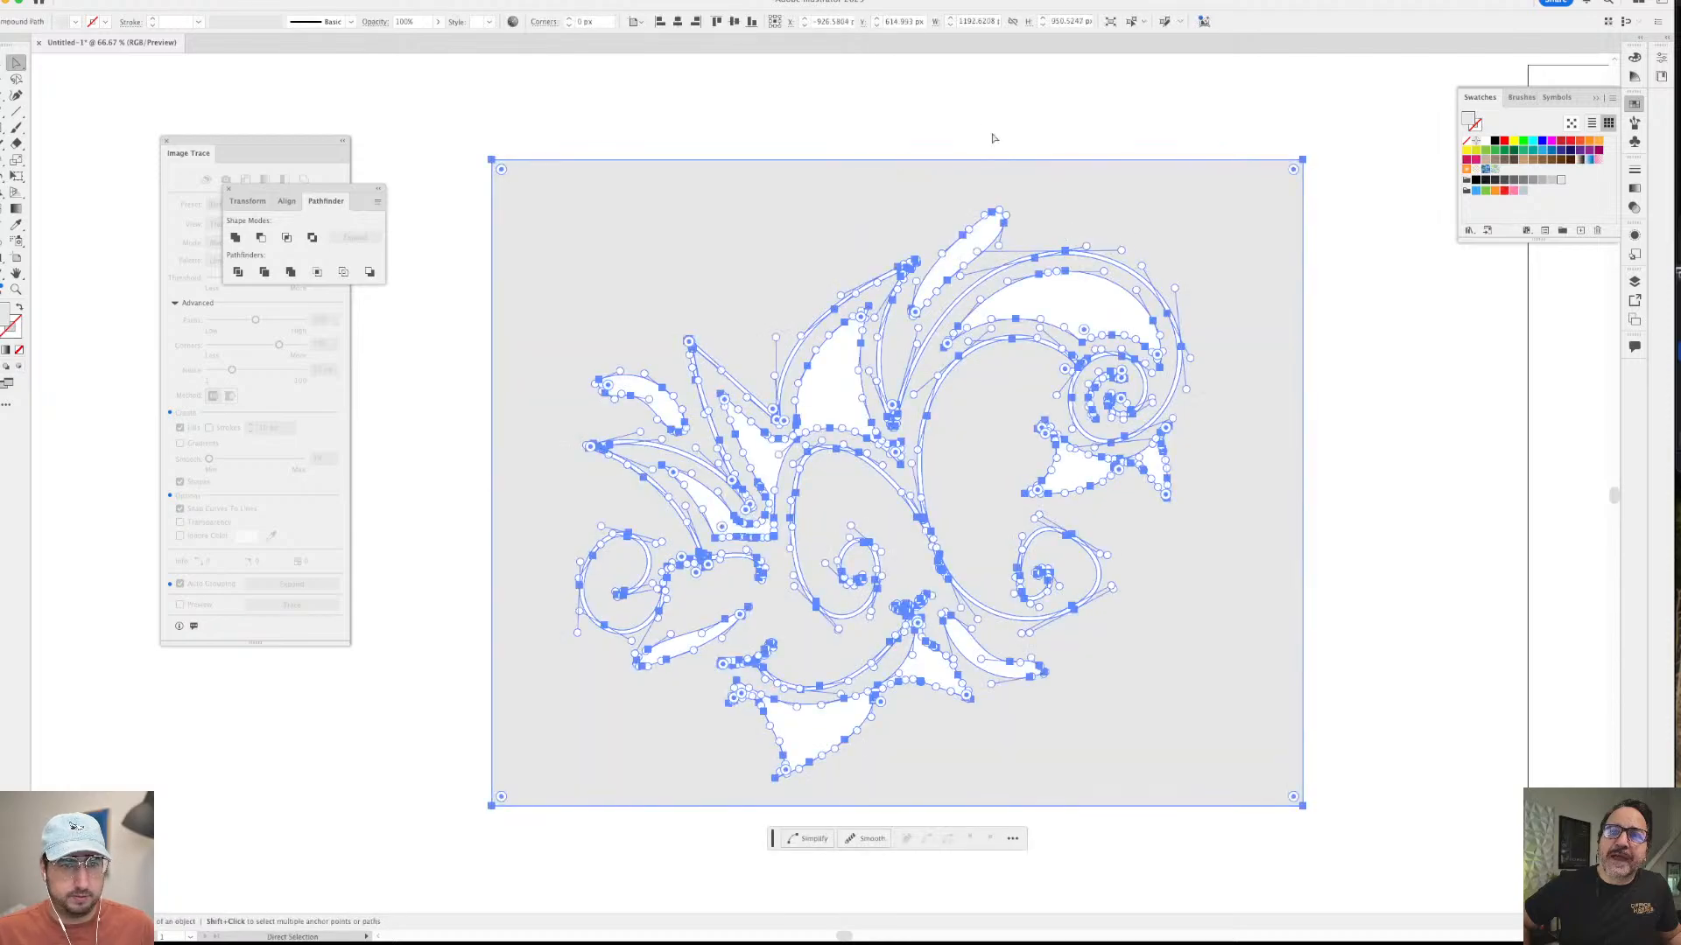
{"action": "left_click", "coordinate": [976, 127]}
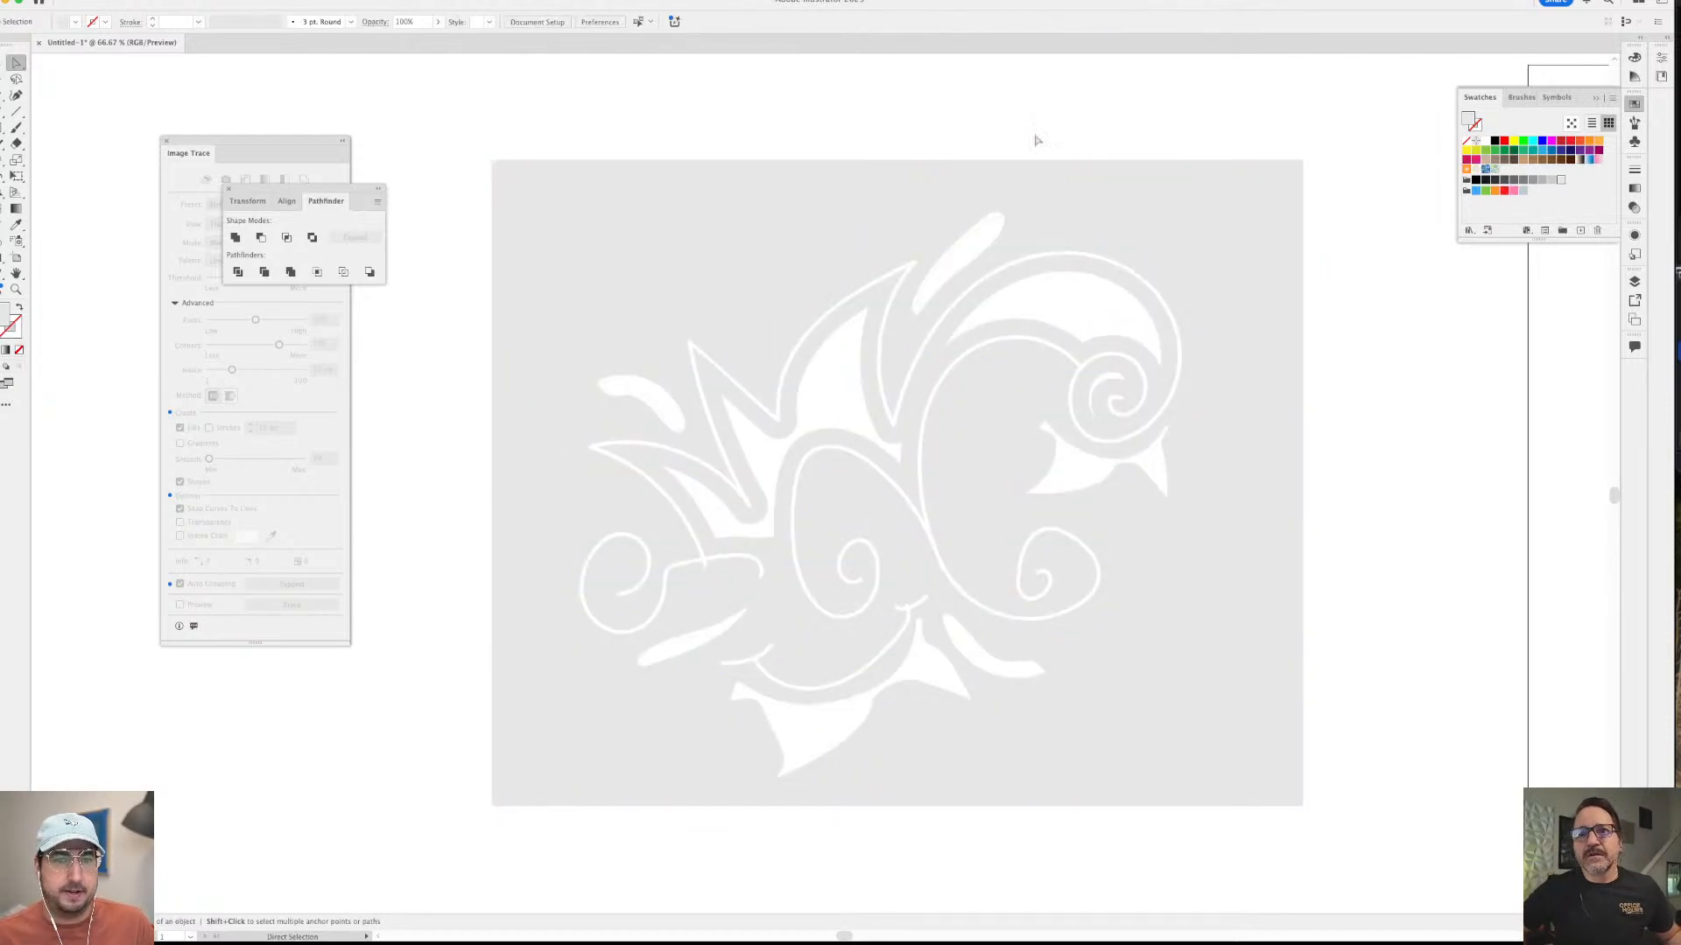
{"action": "key", "text": "super+a"}
{"action": "key", "text": "v"}
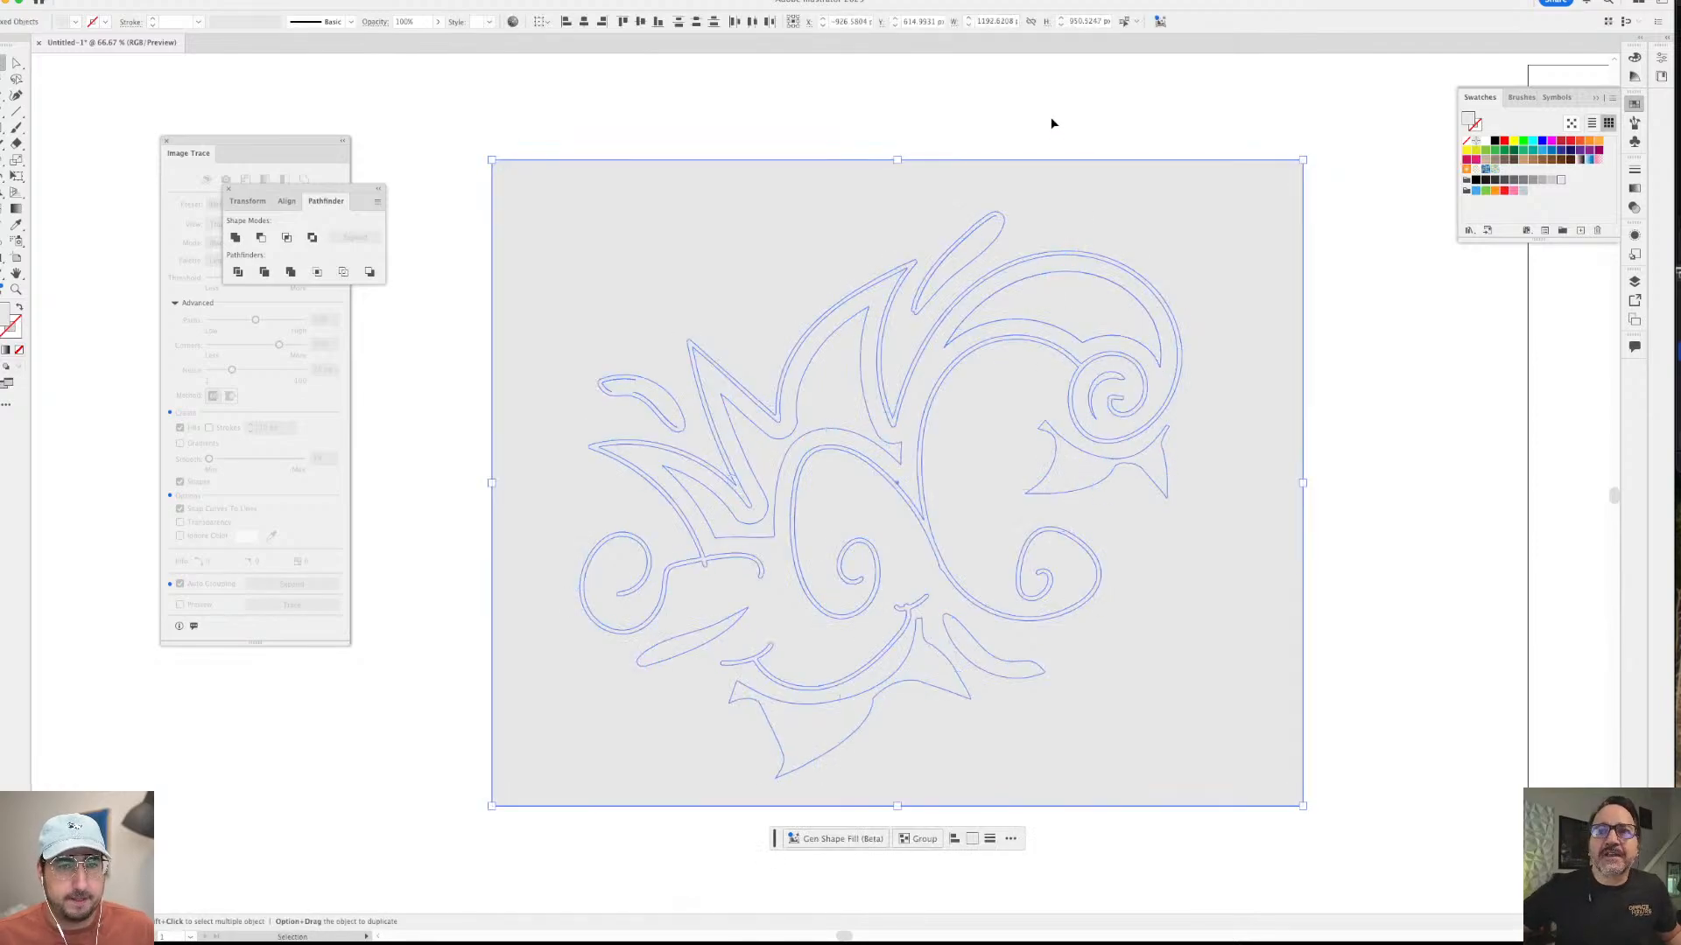
{"action": "left_click", "coordinate": [1056, 280]}
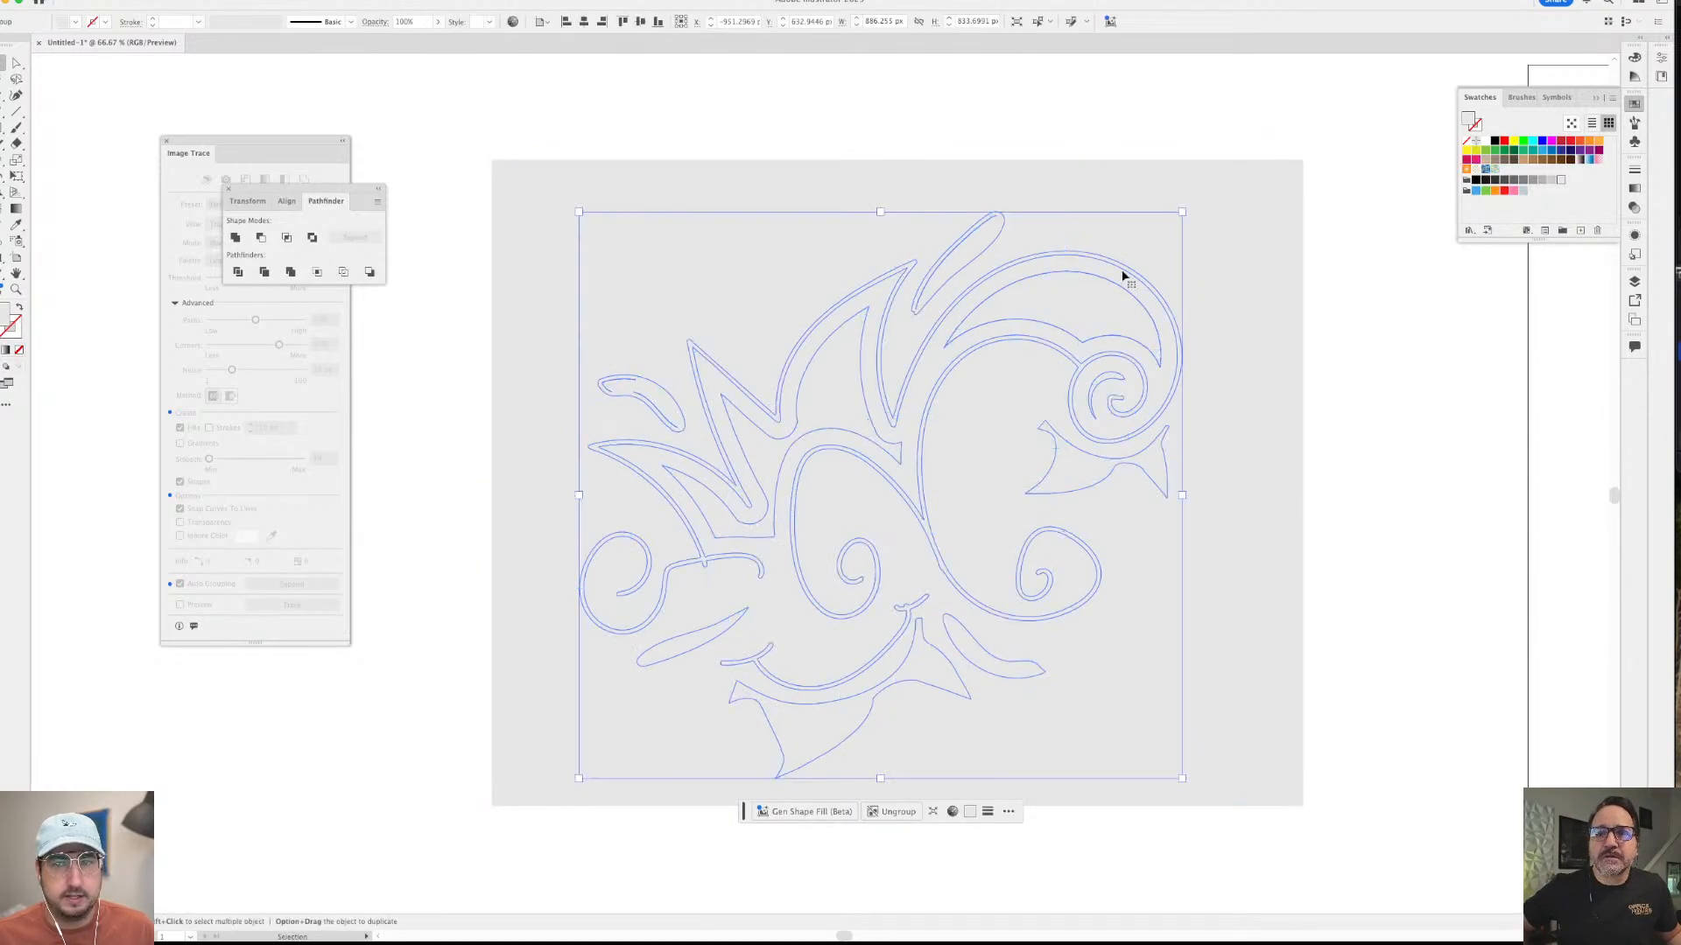
{"action": "left_click", "coordinate": [1590, 146]}
- Apply an Offset Path effect to the orange flourish with a 40 px offset, miter joins and a miter limit of 0
{"action": "left_click", "coordinate": [1635, 236]}
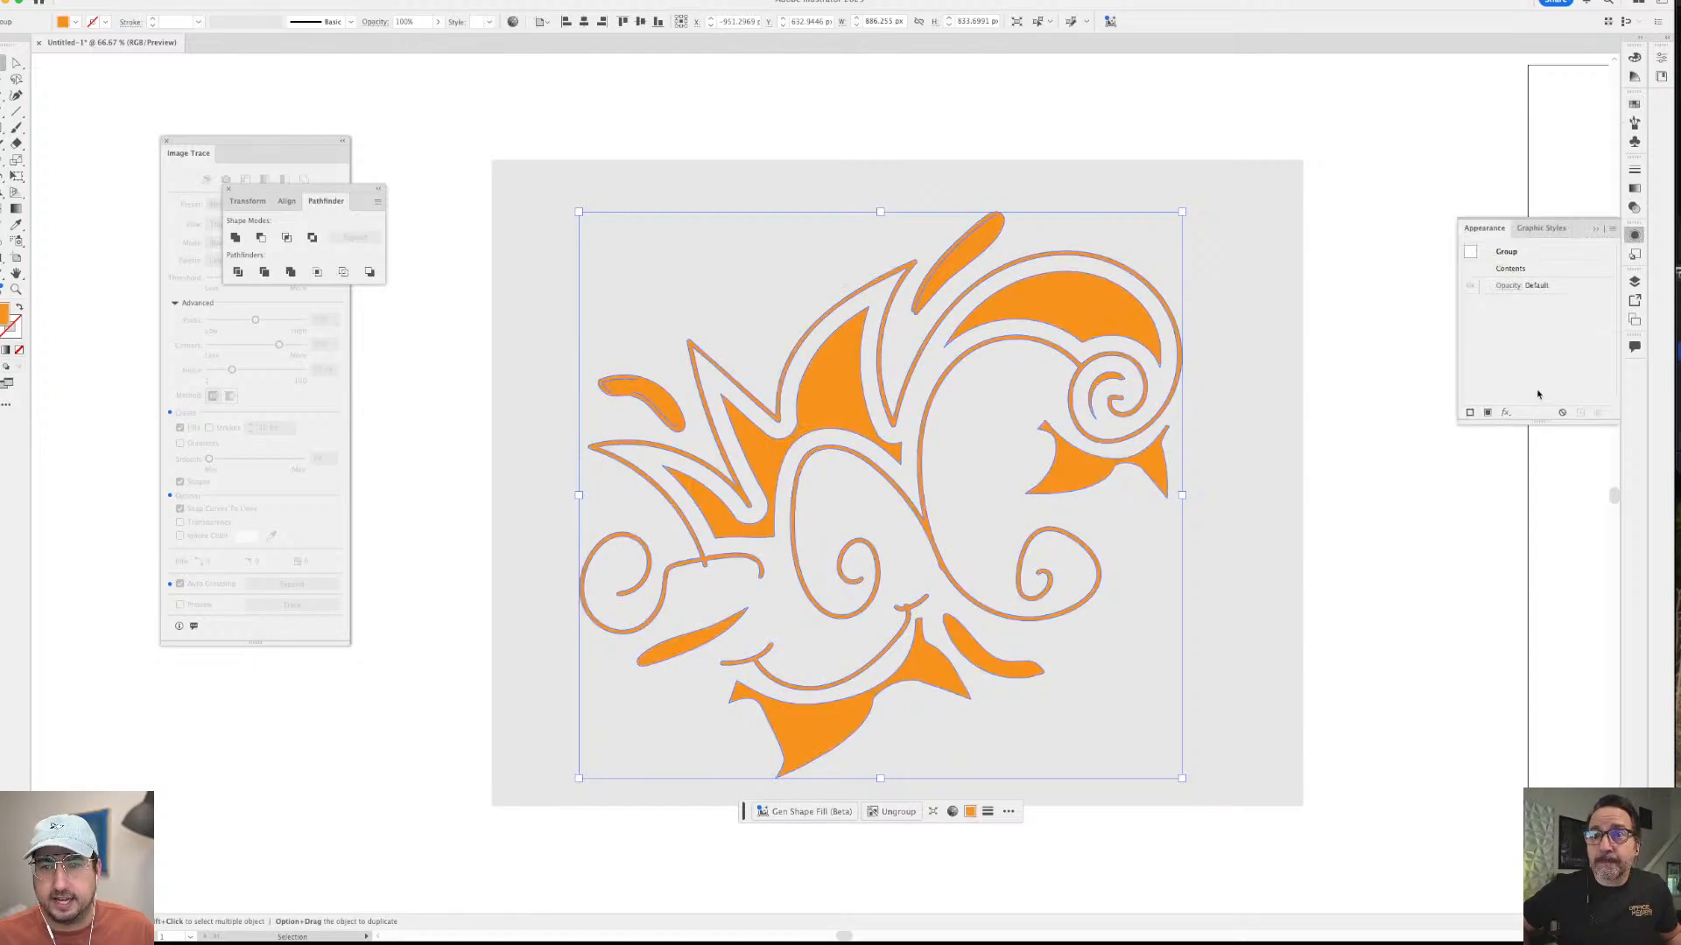
{"action": "left_click", "coordinate": [1506, 415]}
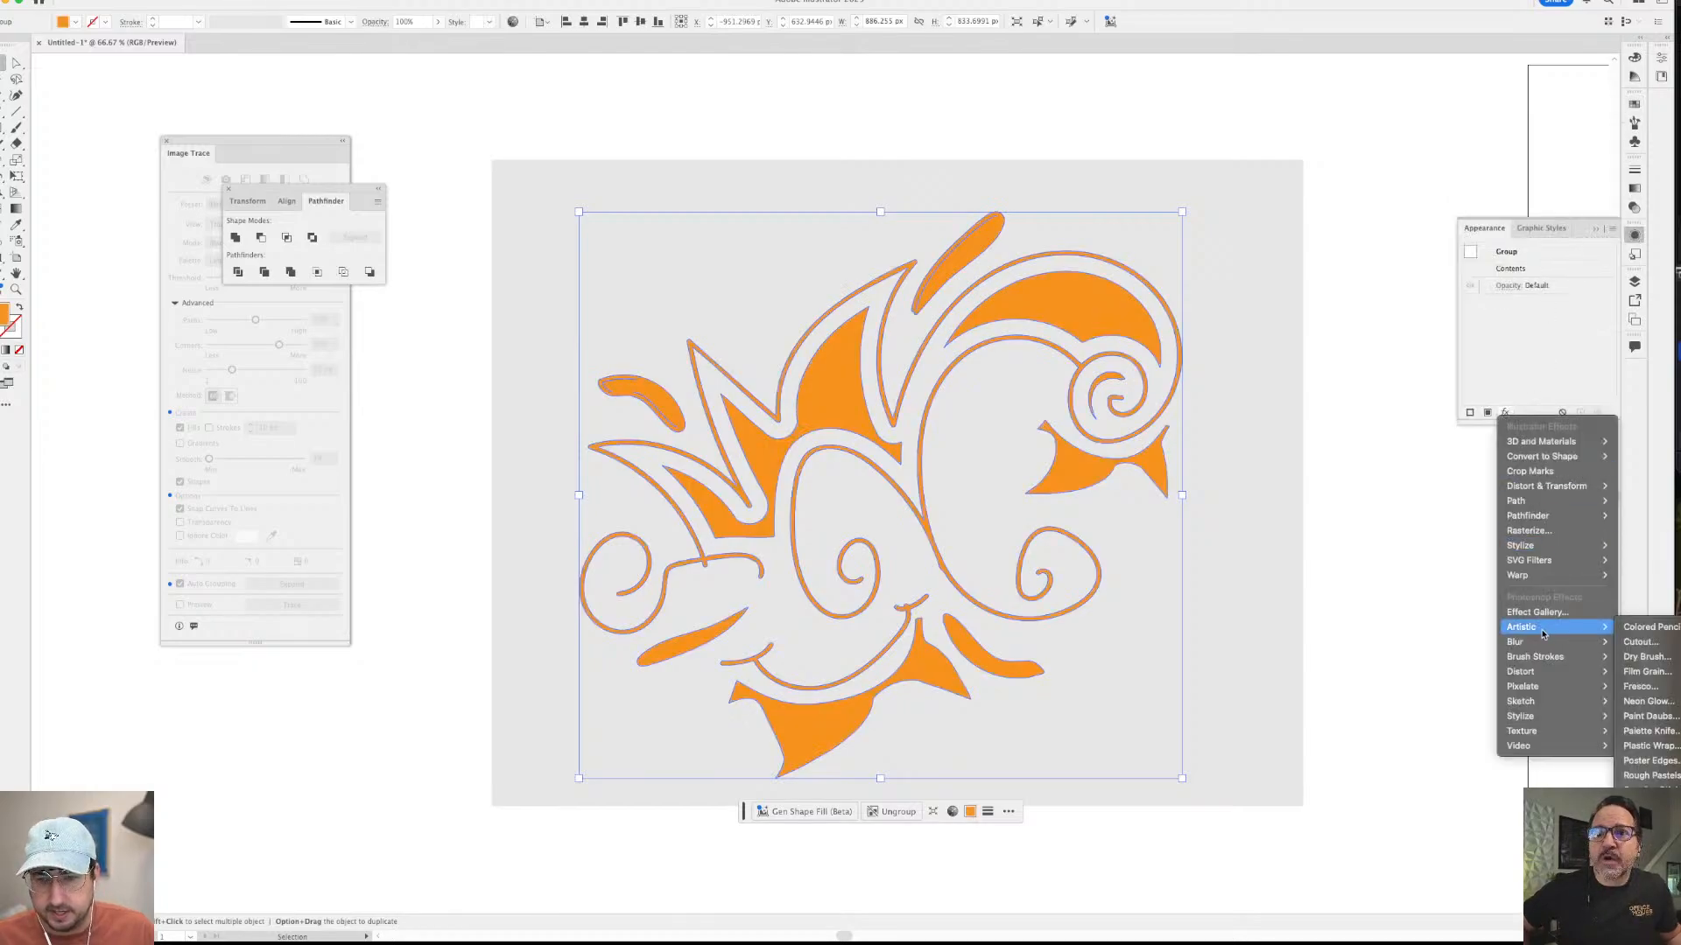
{"action": "mouse_move", "coordinate": [1575, 500]}
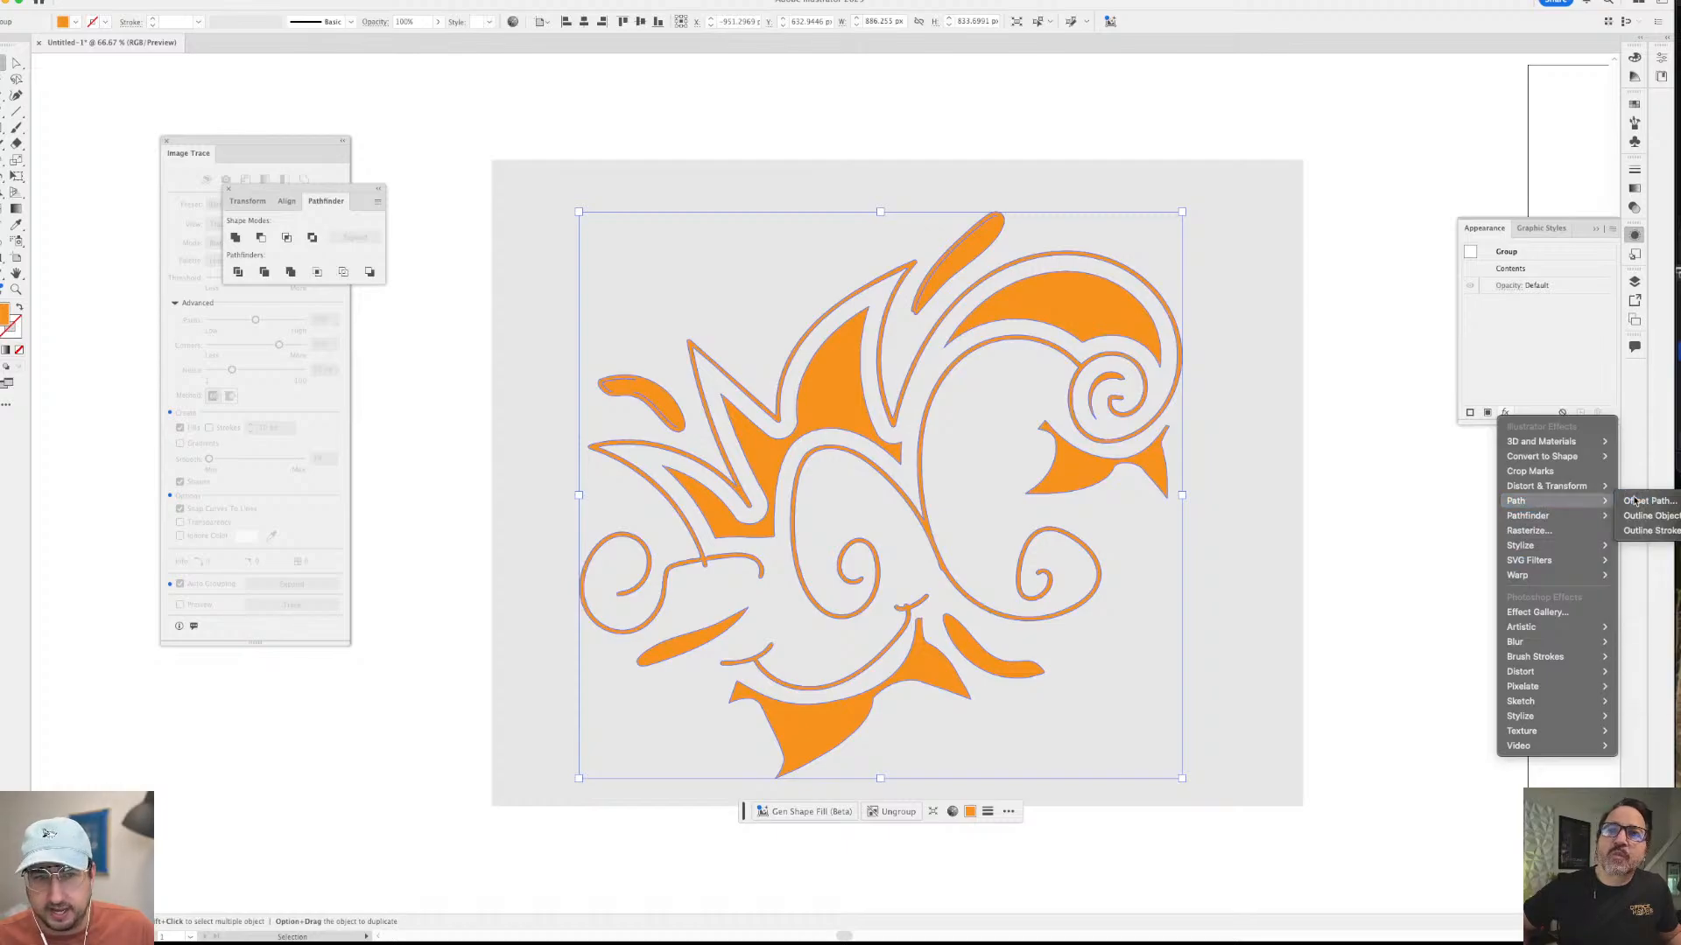
{"action": "left_click", "coordinate": [1634, 501]}
{"action": "key", "text": "shift+Up"}
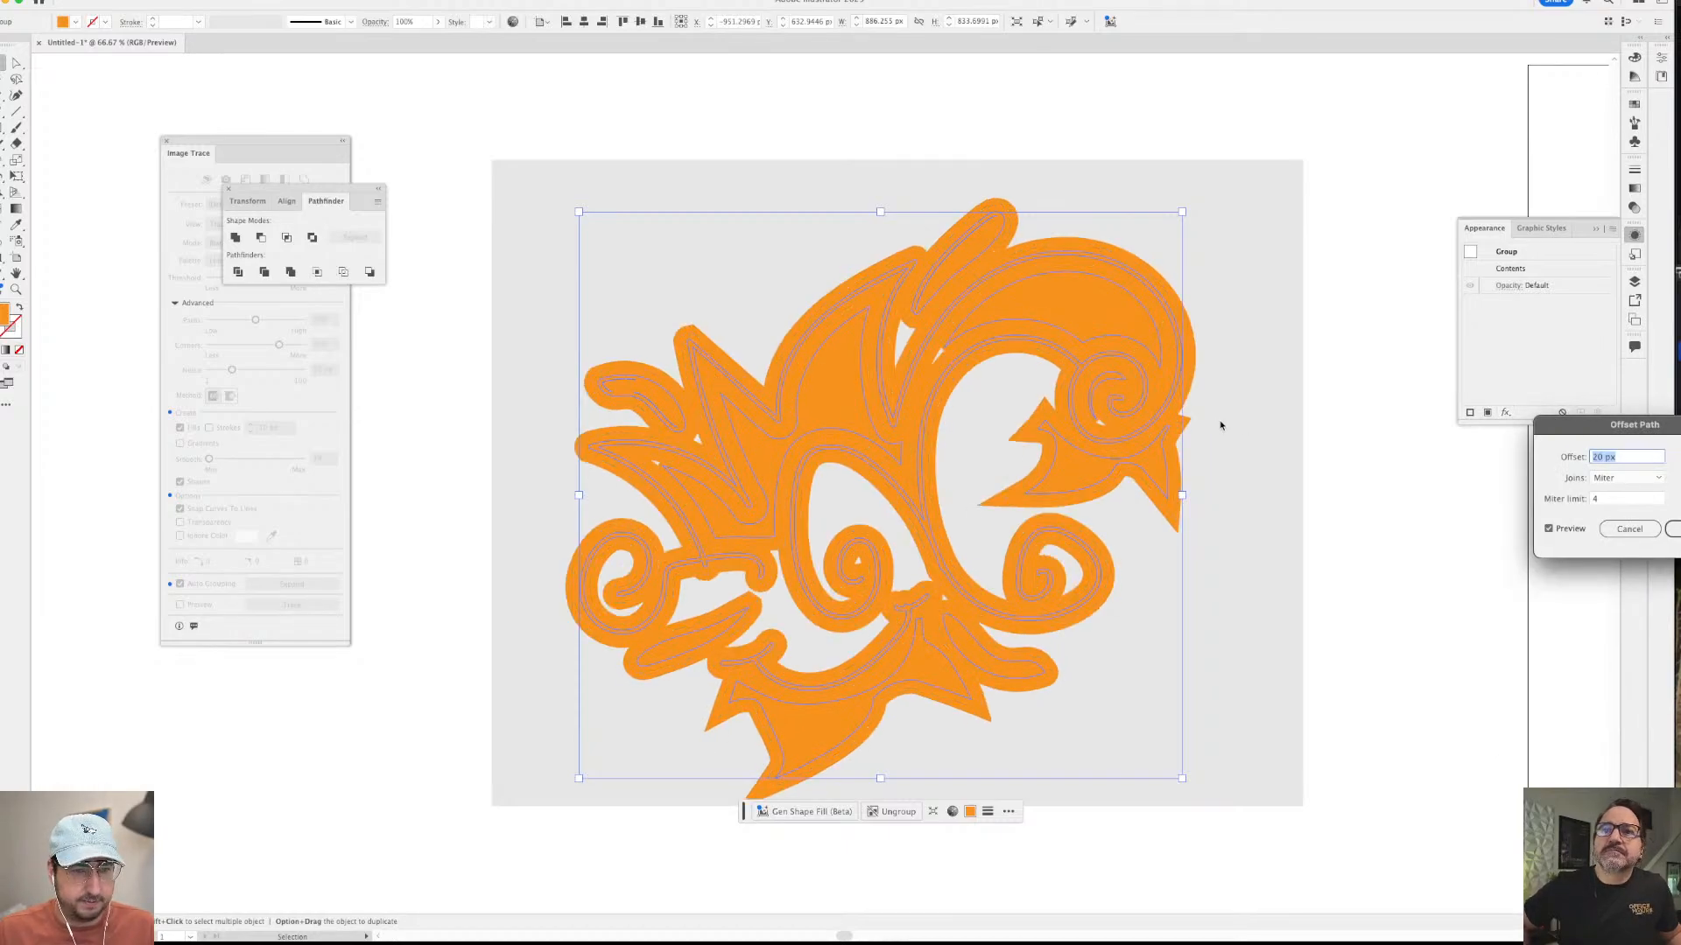
{"action": "key", "text": "shift+Up"}
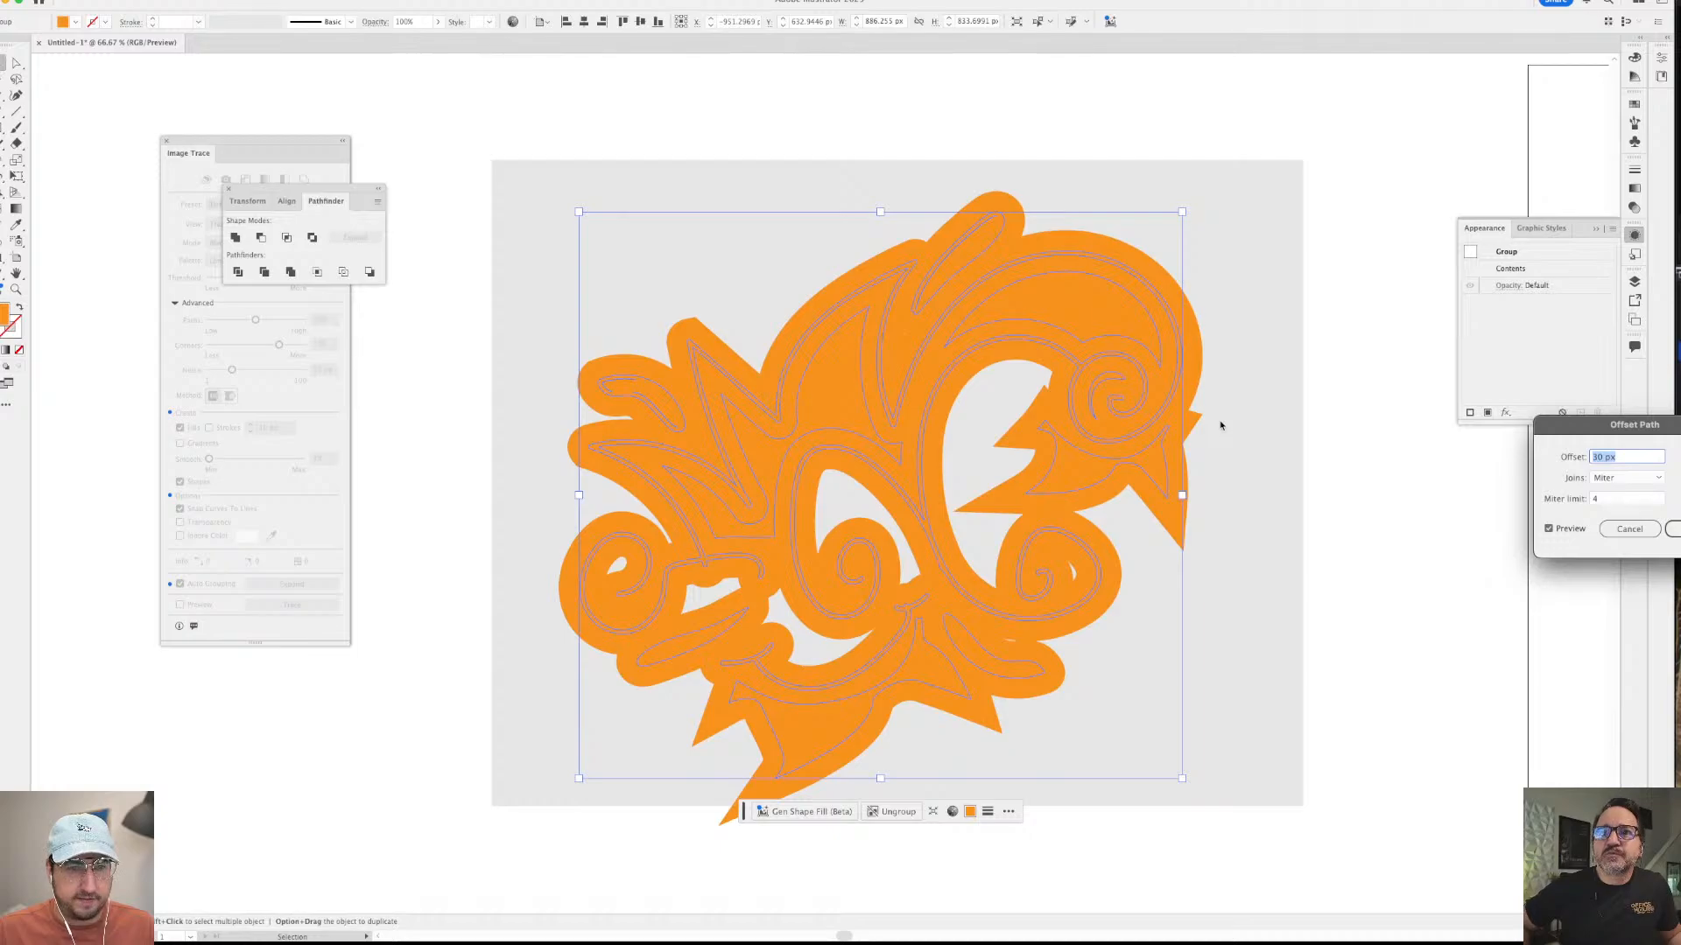
{"action": "key", "text": "shift+Up"}
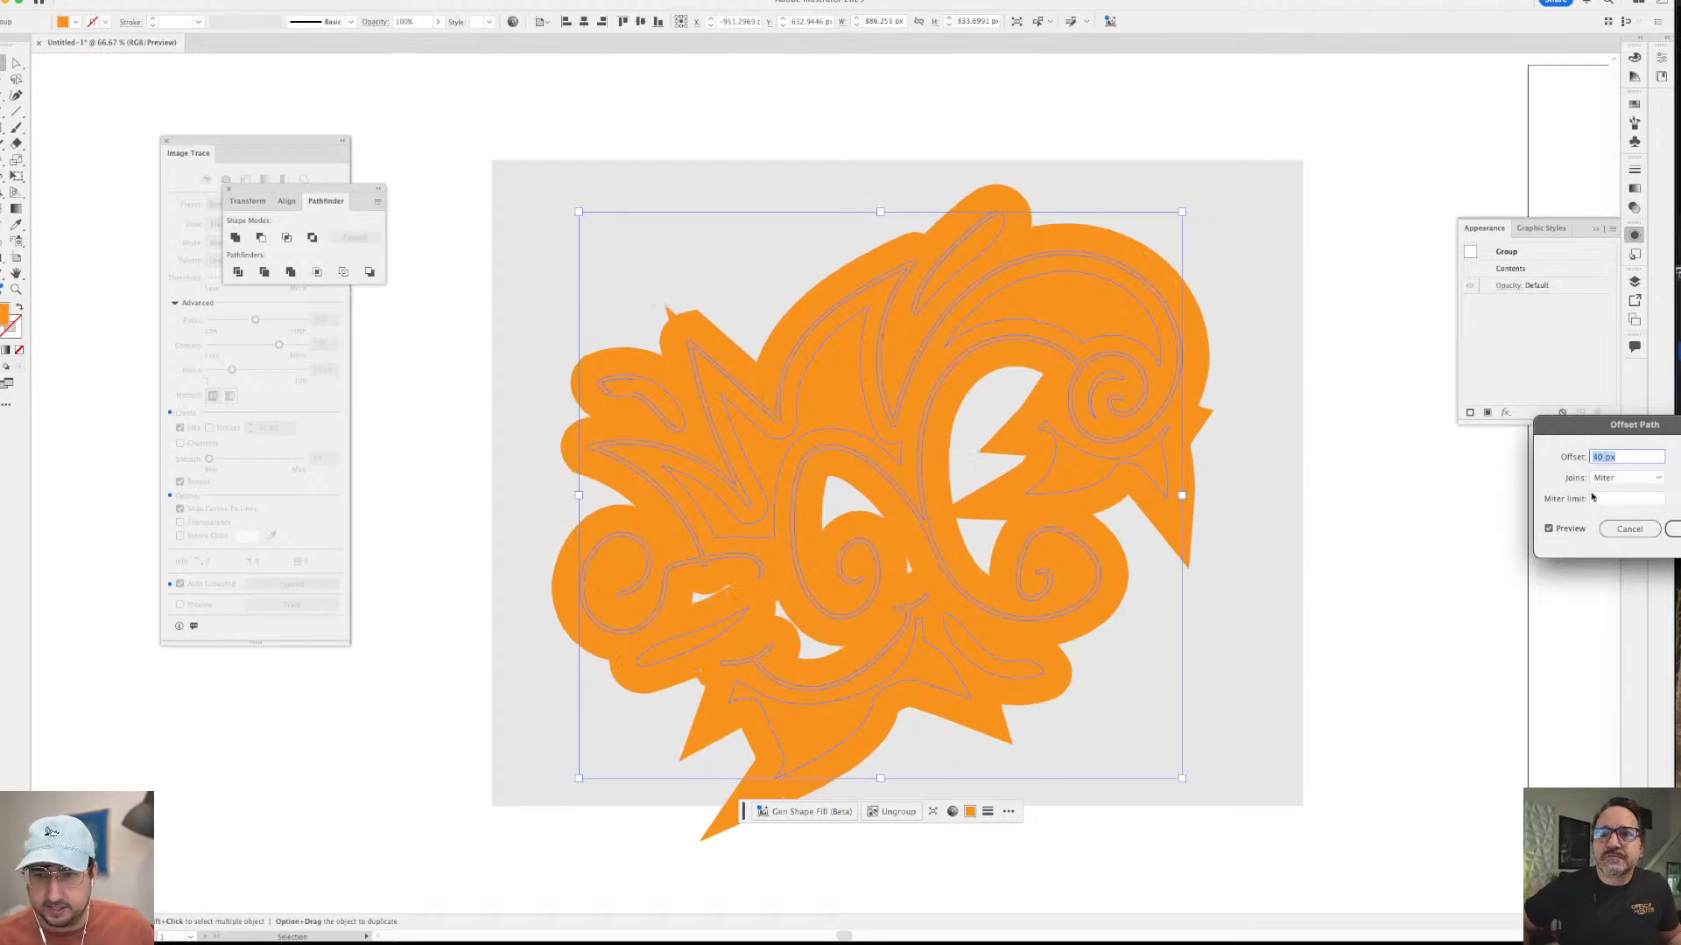
{"action": "type", "text": "0"}
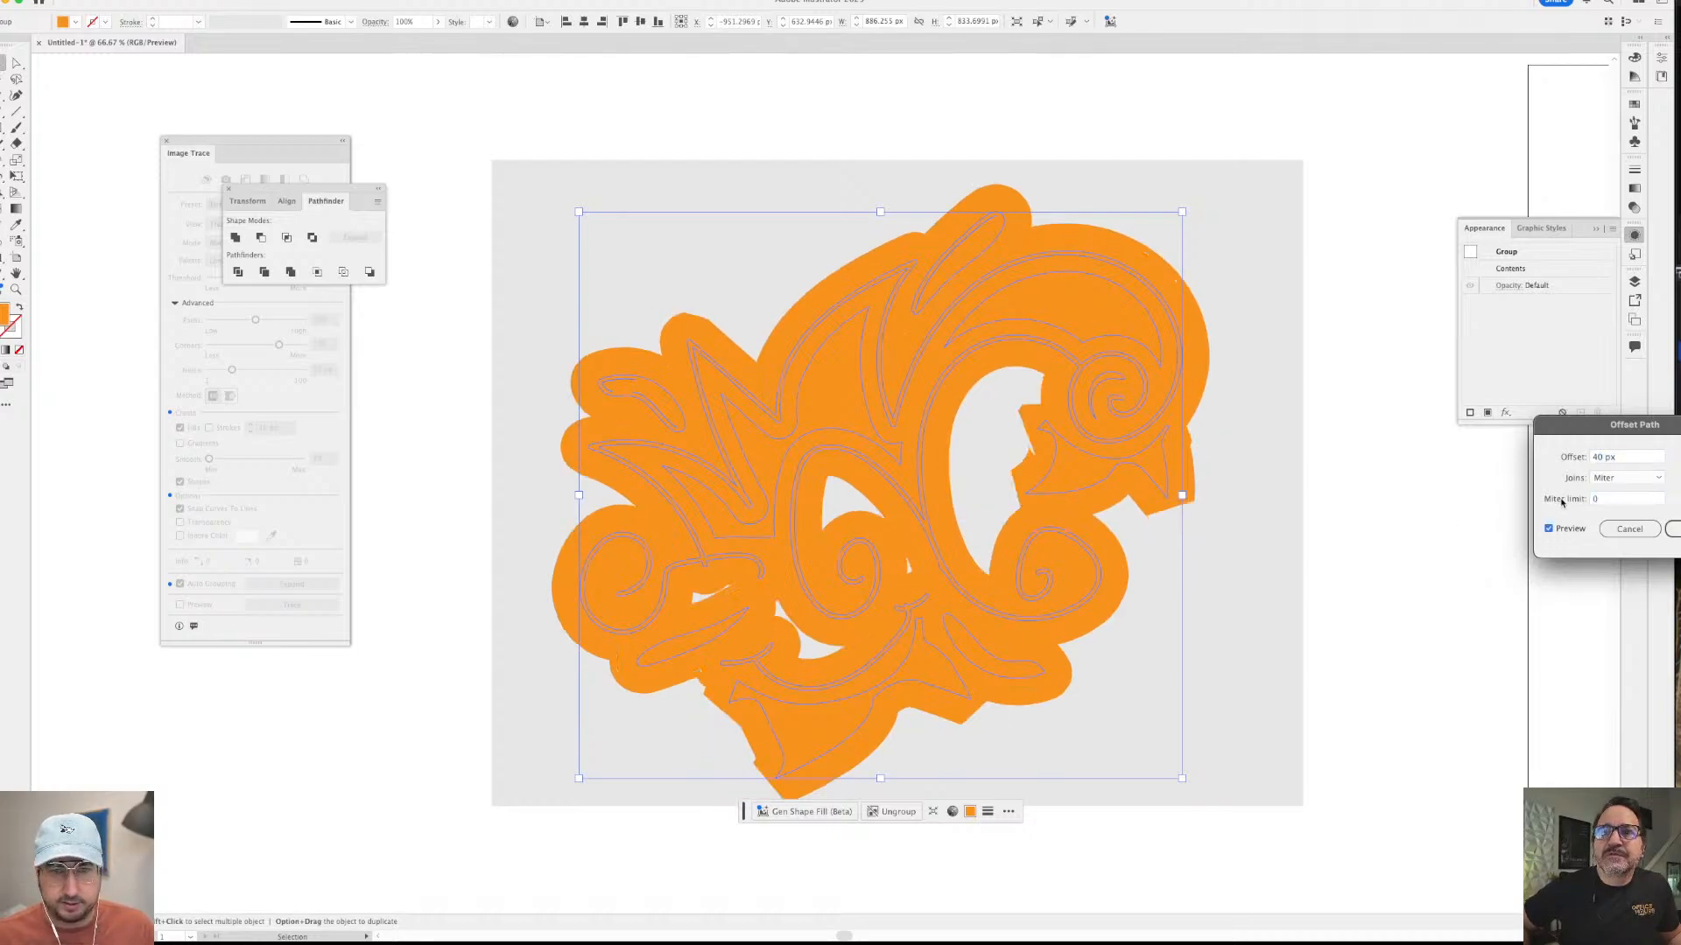
{"action": "key", "text": "Return"}
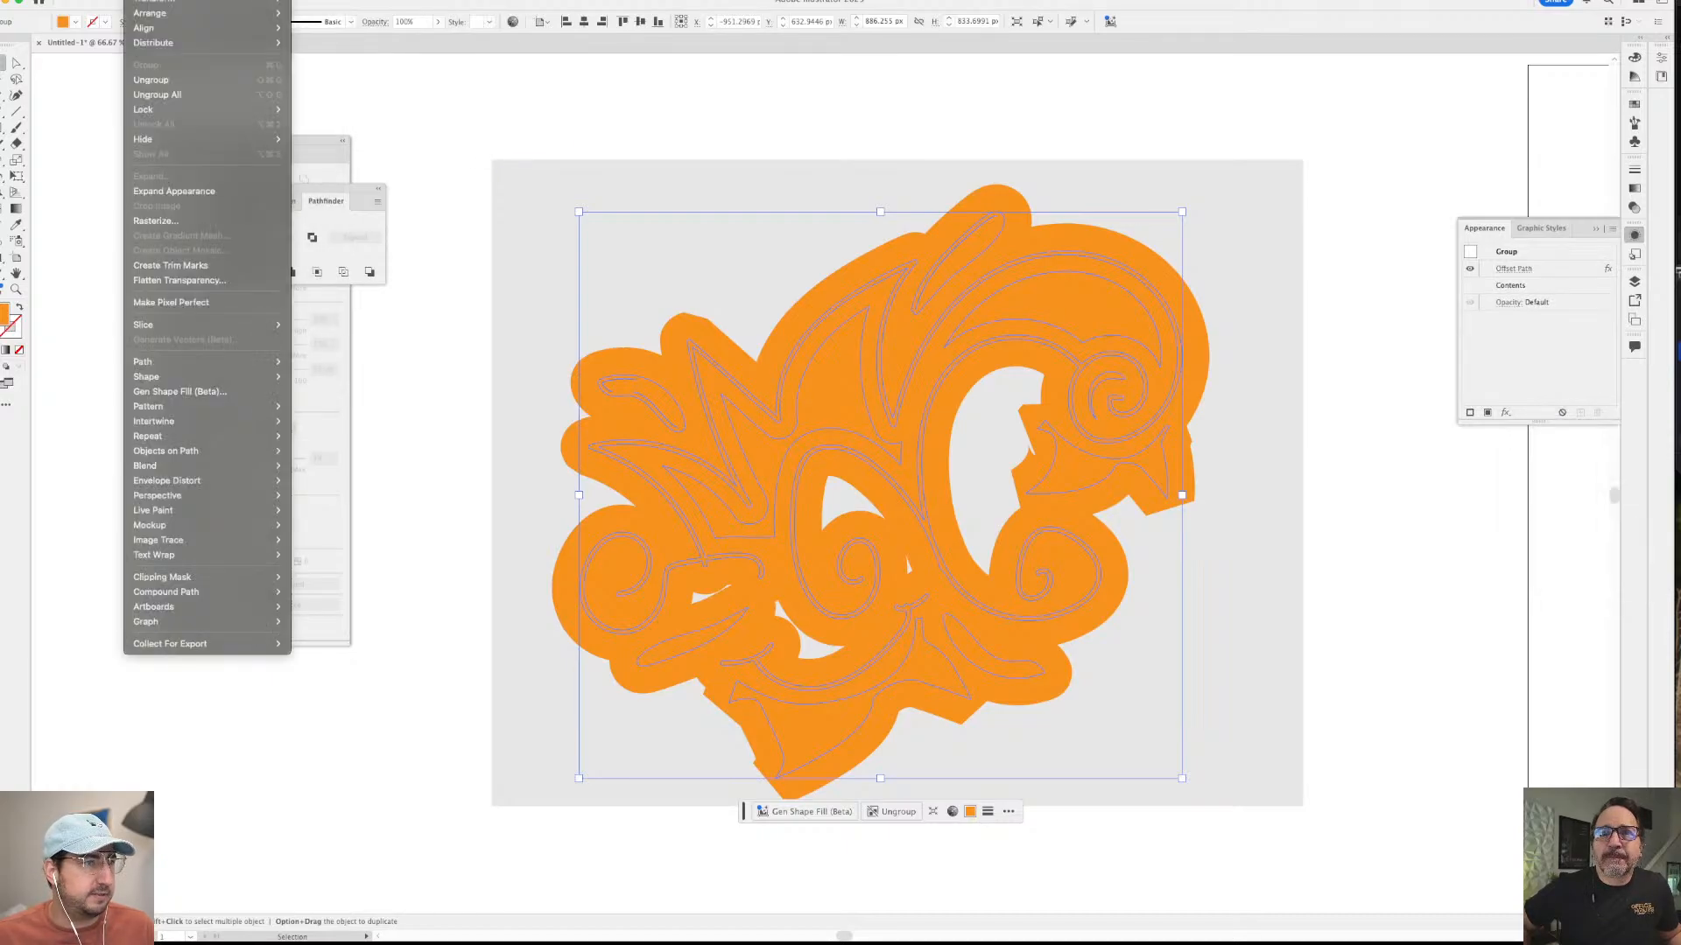
- Expand the offset flourish's appearance and merge it into one solid silhouette by uniting, releasing the compound path and uniting again
{"action": "left_click", "coordinate": [204, 196]}
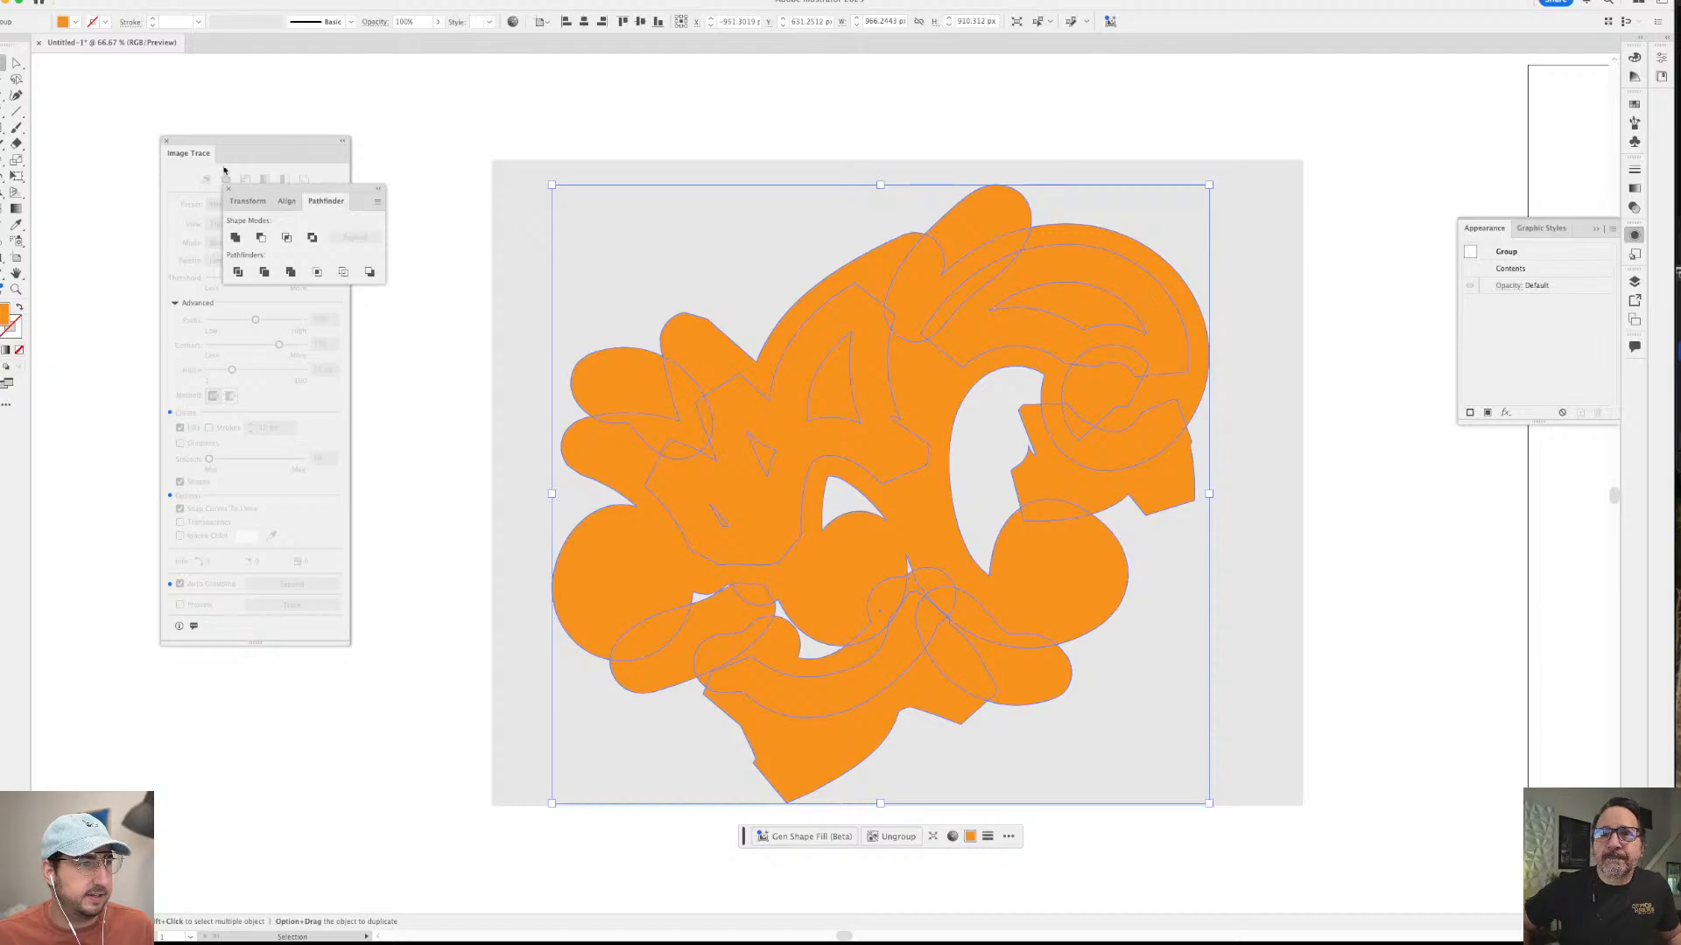
{"action": "left_click", "coordinate": [236, 238]}
{"action": "right_click", "coordinate": [926, 368]}
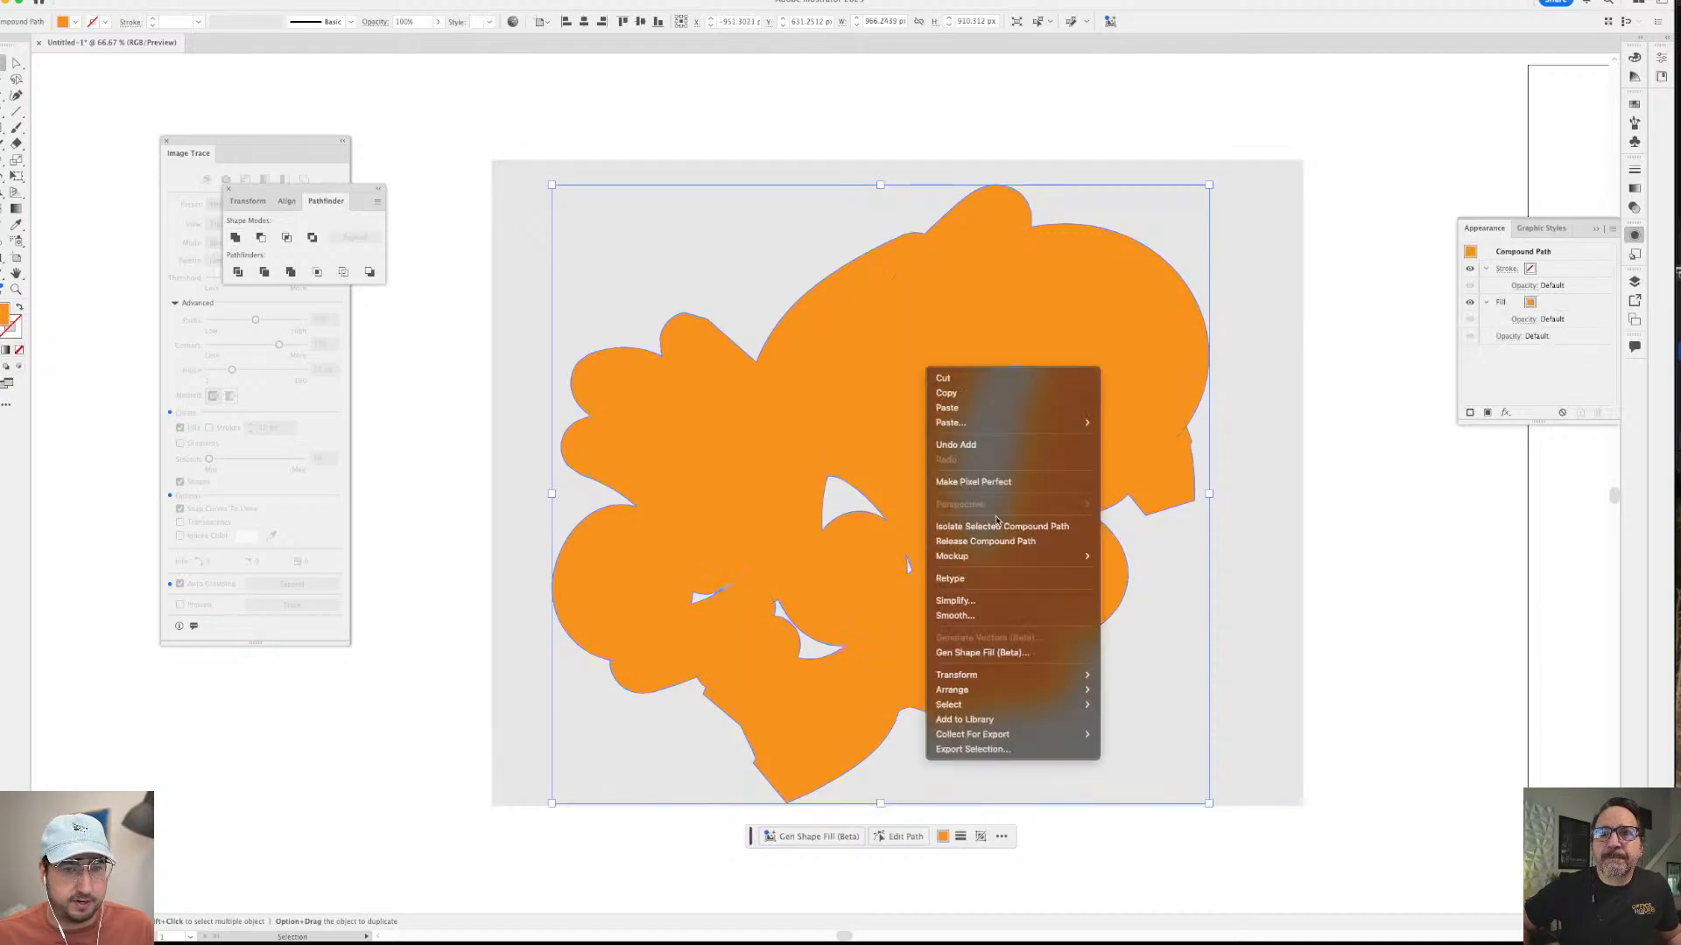
{"action": "left_click", "coordinate": [985, 541]}
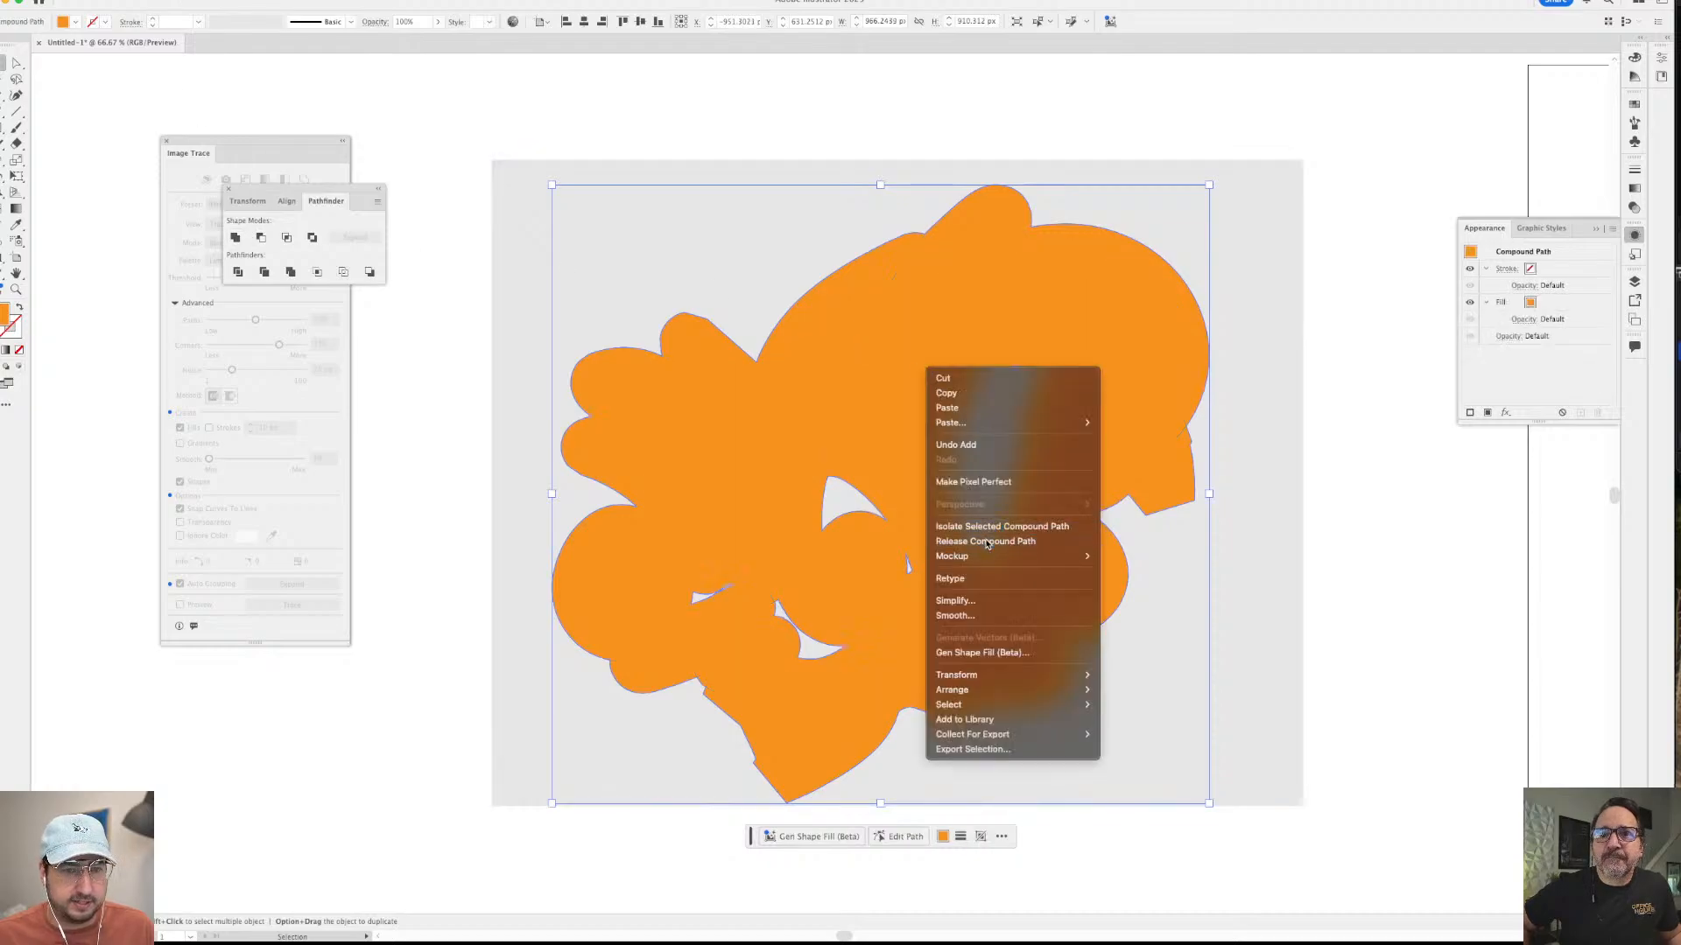
{"action": "left_click", "coordinate": [235, 238]}
{"action": "key", "text": "a"}
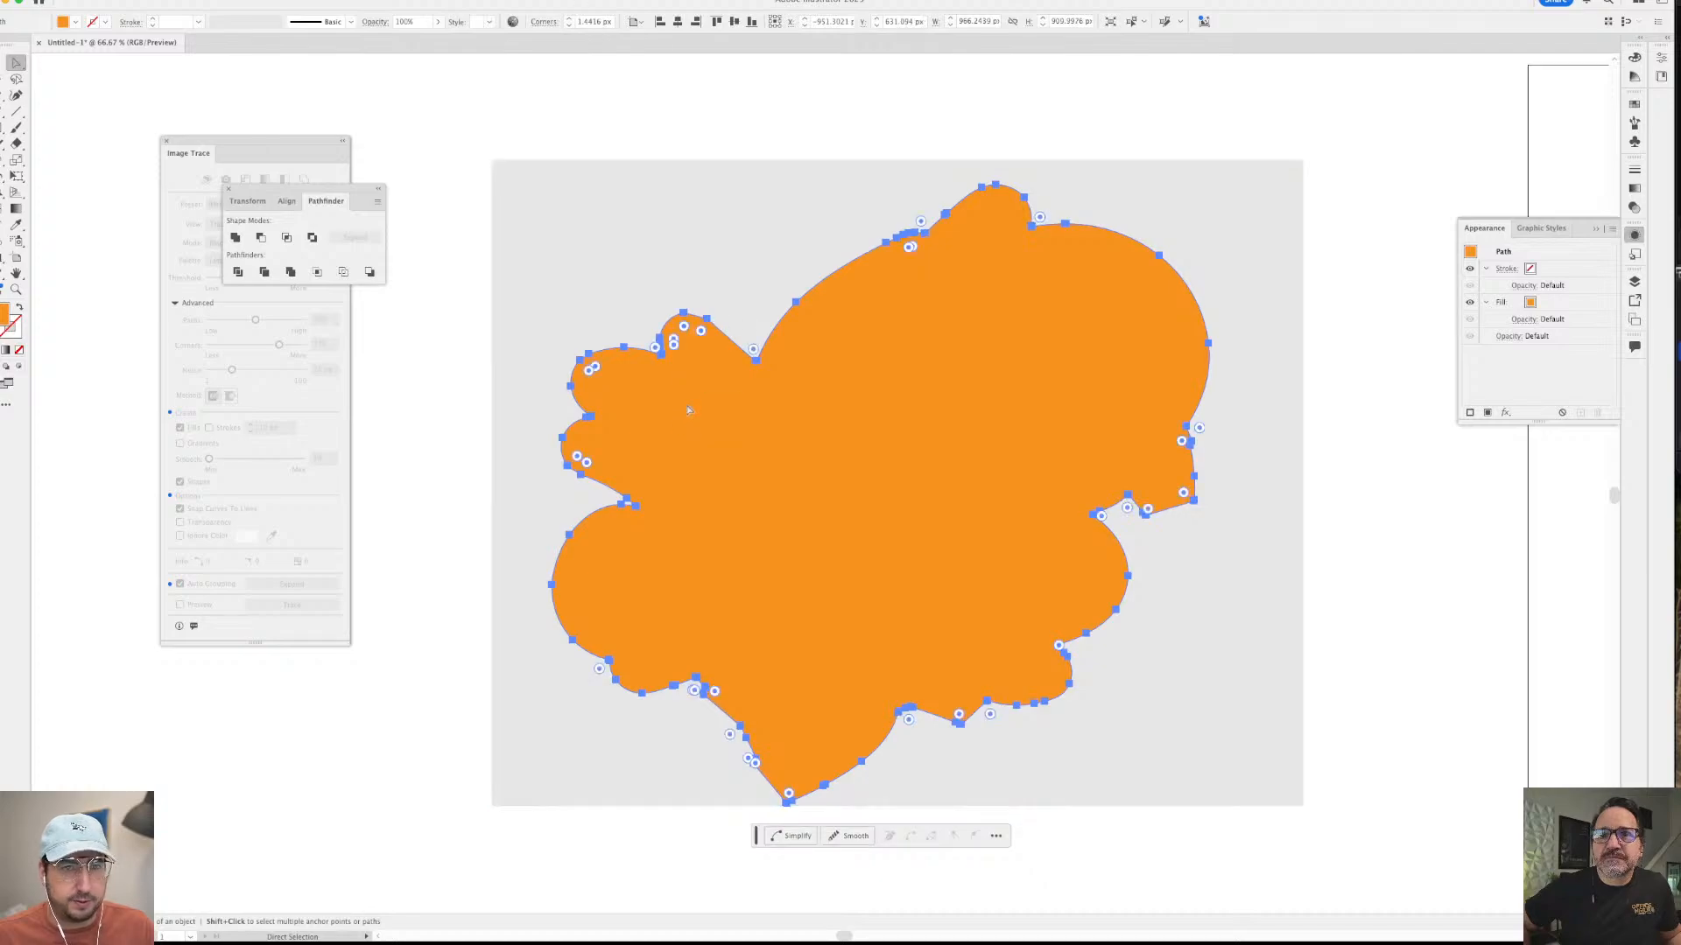
- Layer the light grey flourish in front of the solid orange silhouette
{"action": "key", "text": "v"}
{"action": "left_click", "coordinate": [1425, 180]}
{"action": "left_click", "coordinate": [1016, 375]}
{"action": "key", "text": "a"}
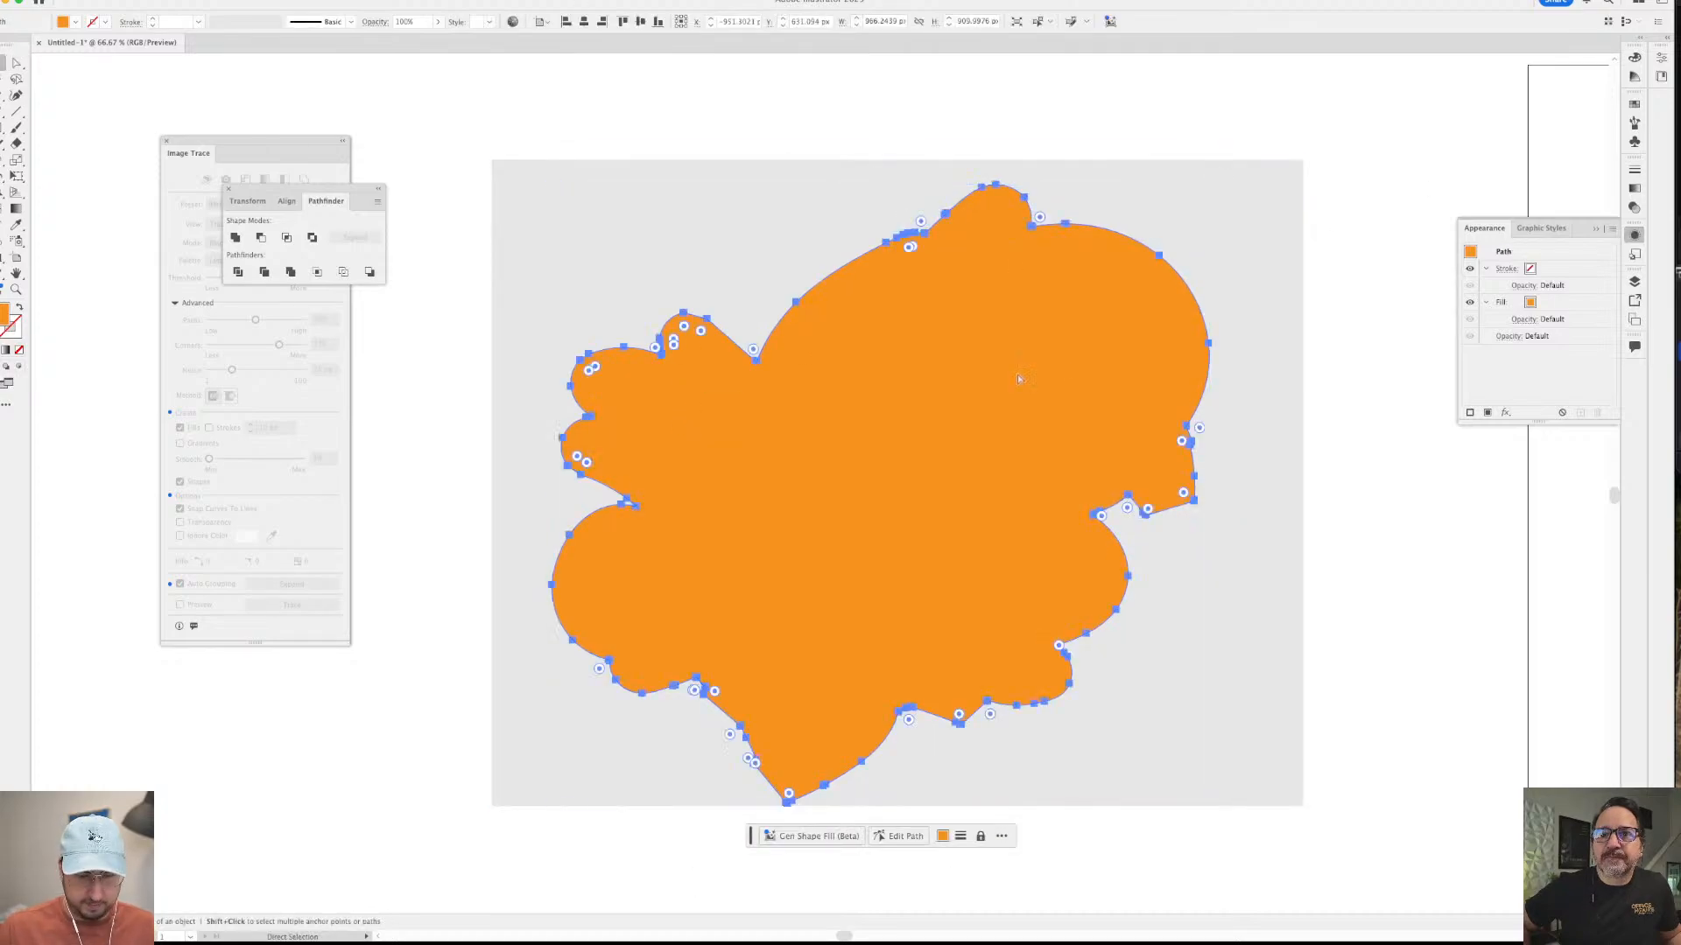
{"action": "key", "text": "ctrl+z"}
{"action": "key", "text": "v"}
{"action": "left_click", "coordinate": [1312, 269]}
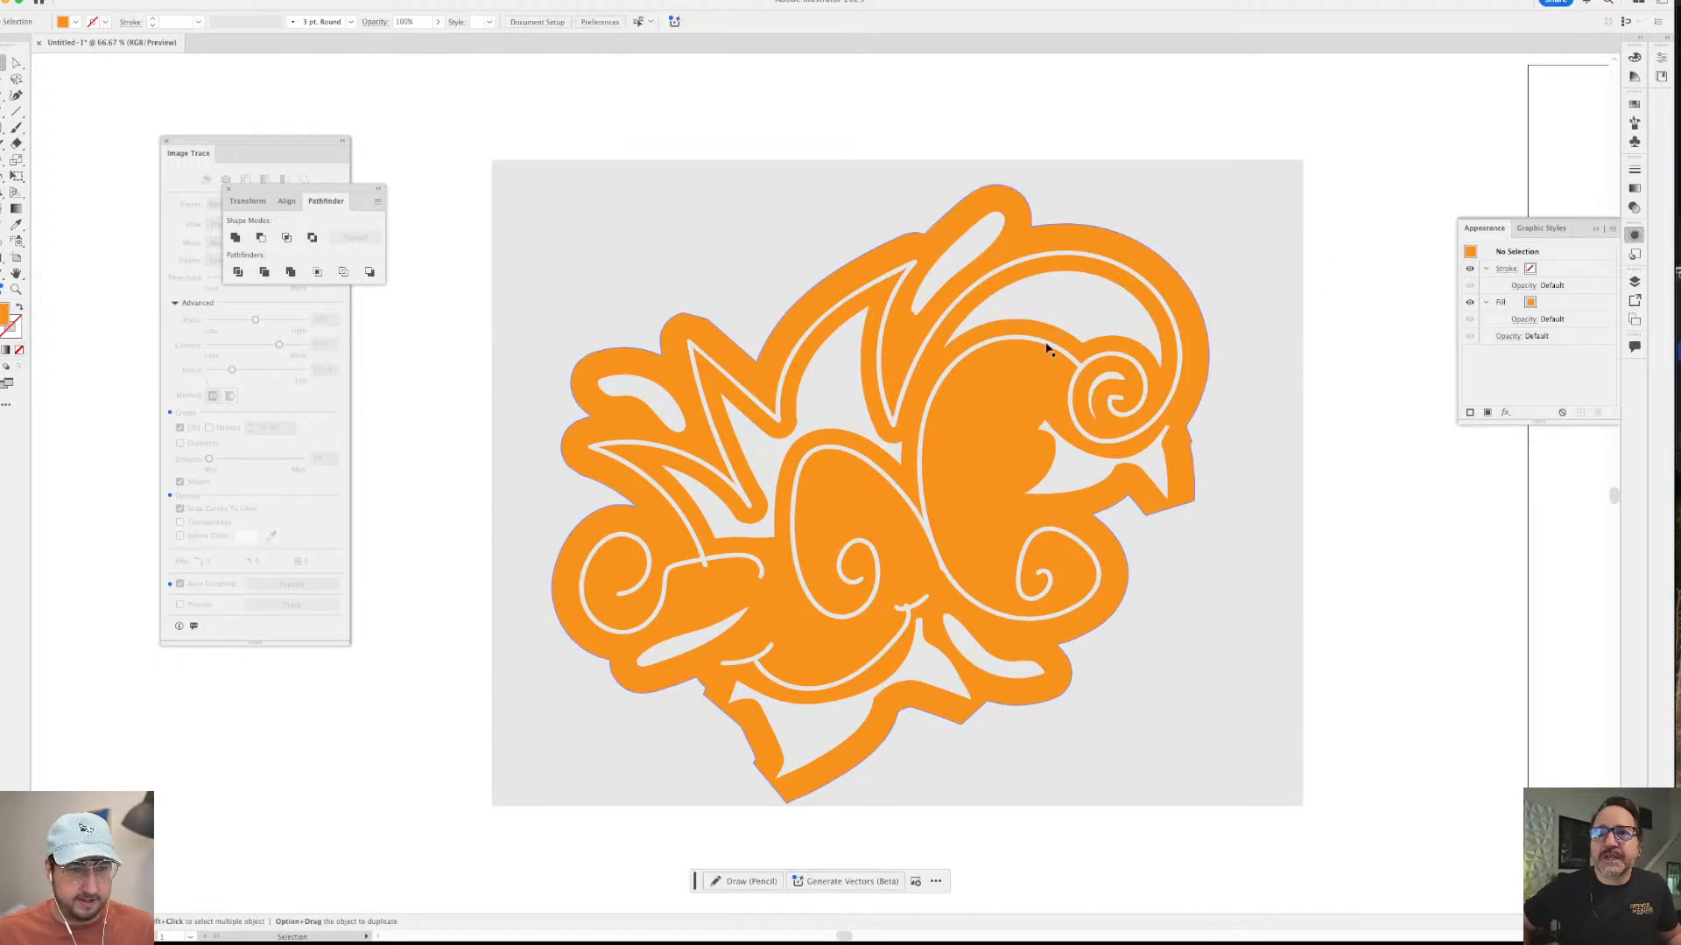
- Duplicate the grey rectangle with the orange silhouette and flourish to the left of the original
{"action": "key", "text": "ctrl+minus"}
{"action": "left_click_drag", "start_coordinate": [859, 351], "coordinate": [911, 340]}
{"action": "key", "text": "ctrl+a"}
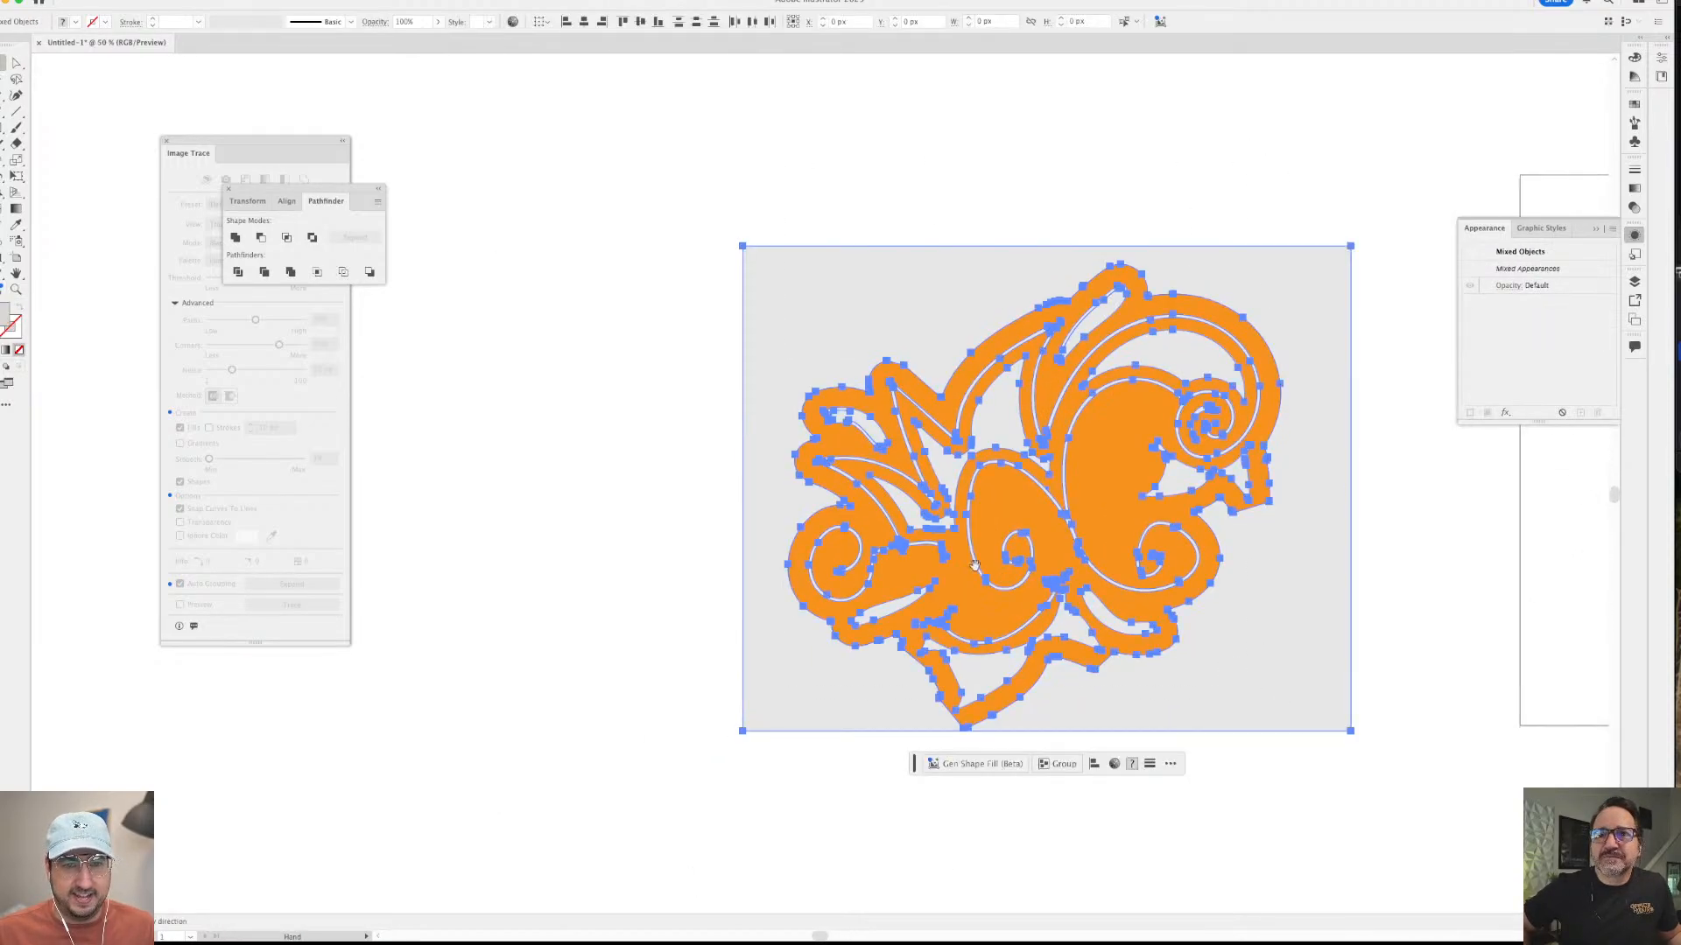
{"action": "left_click_drag", "start_coordinate": [974, 565], "coordinate": [633, 524]}
{"action": "left_click_drag", "start_coordinate": [833, 470], "coordinate": [937, 438]}
{"action": "left_click", "coordinate": [855, 178]}
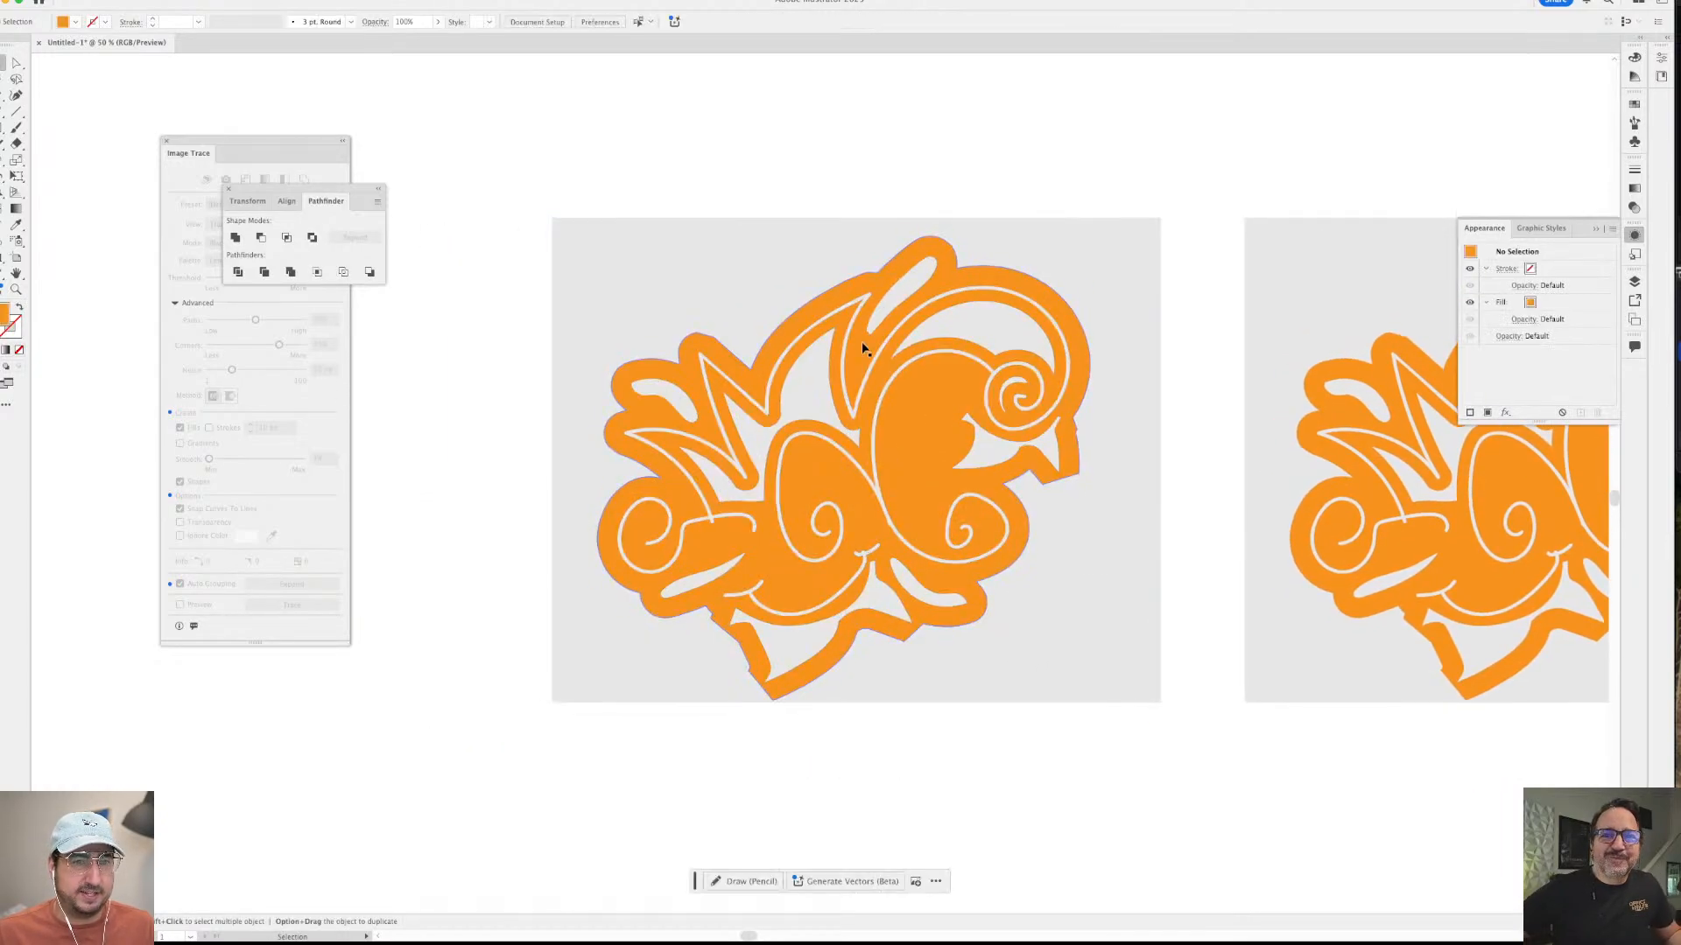
- Subtract the flourish from the orange silhouette in the left copy with Minus Front
{"action": "left_click", "coordinate": [862, 350]}
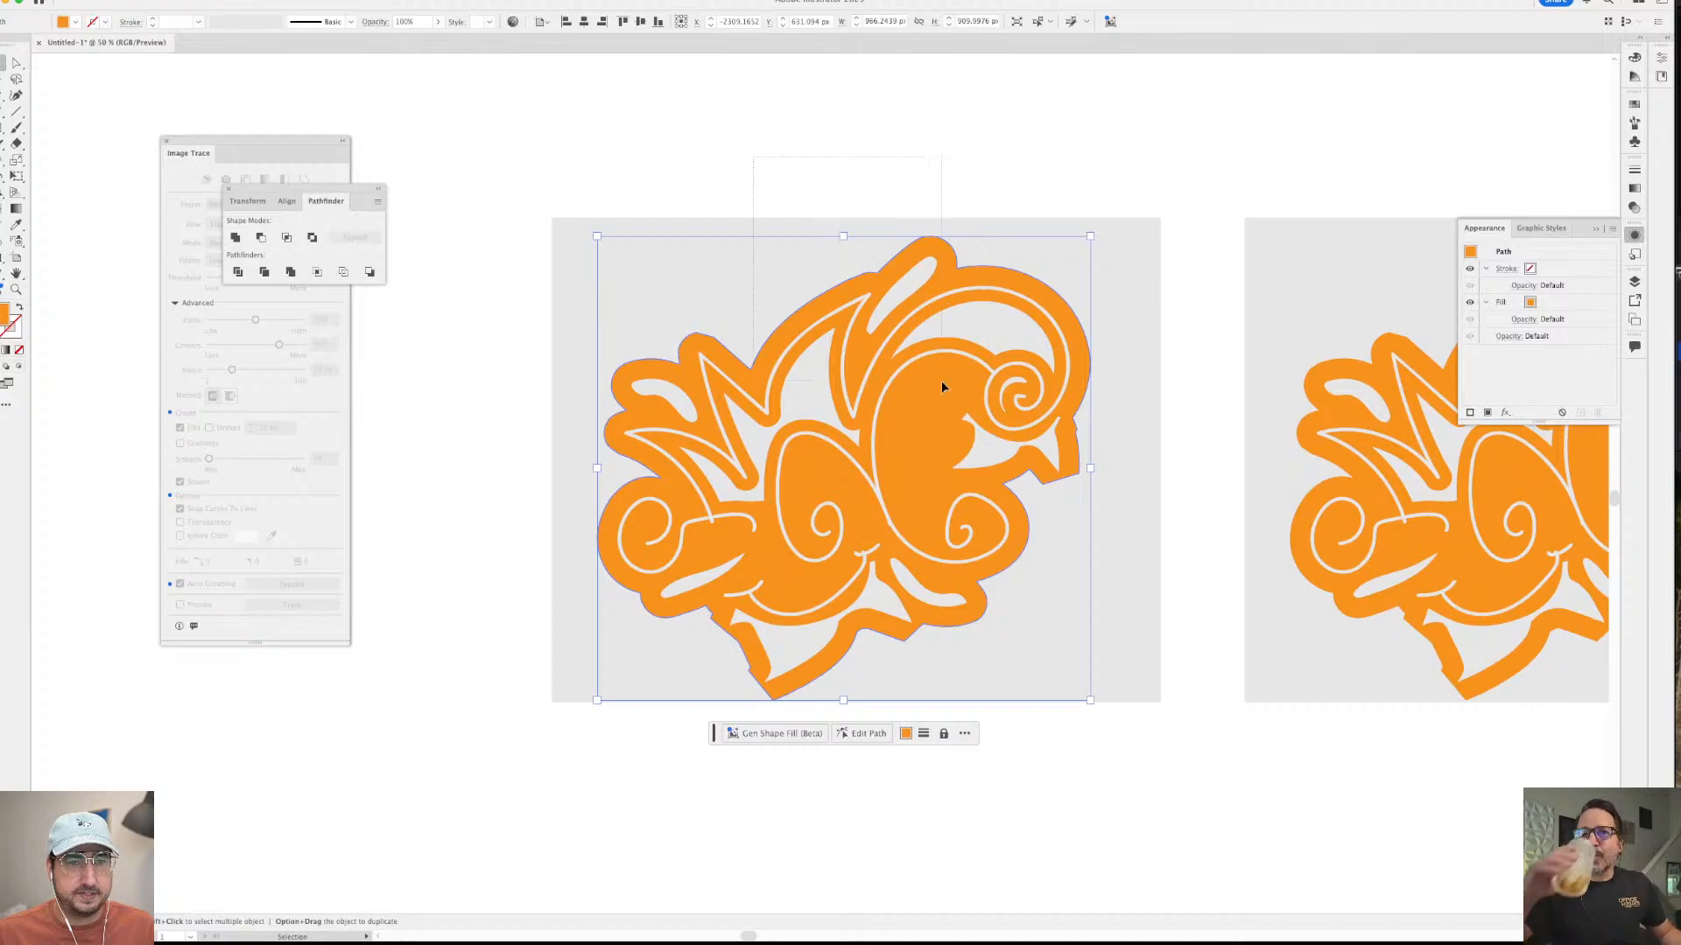
{"action": "left_click", "coordinate": [945, 203]}
{"action": "left_click", "coordinate": [919, 271]}
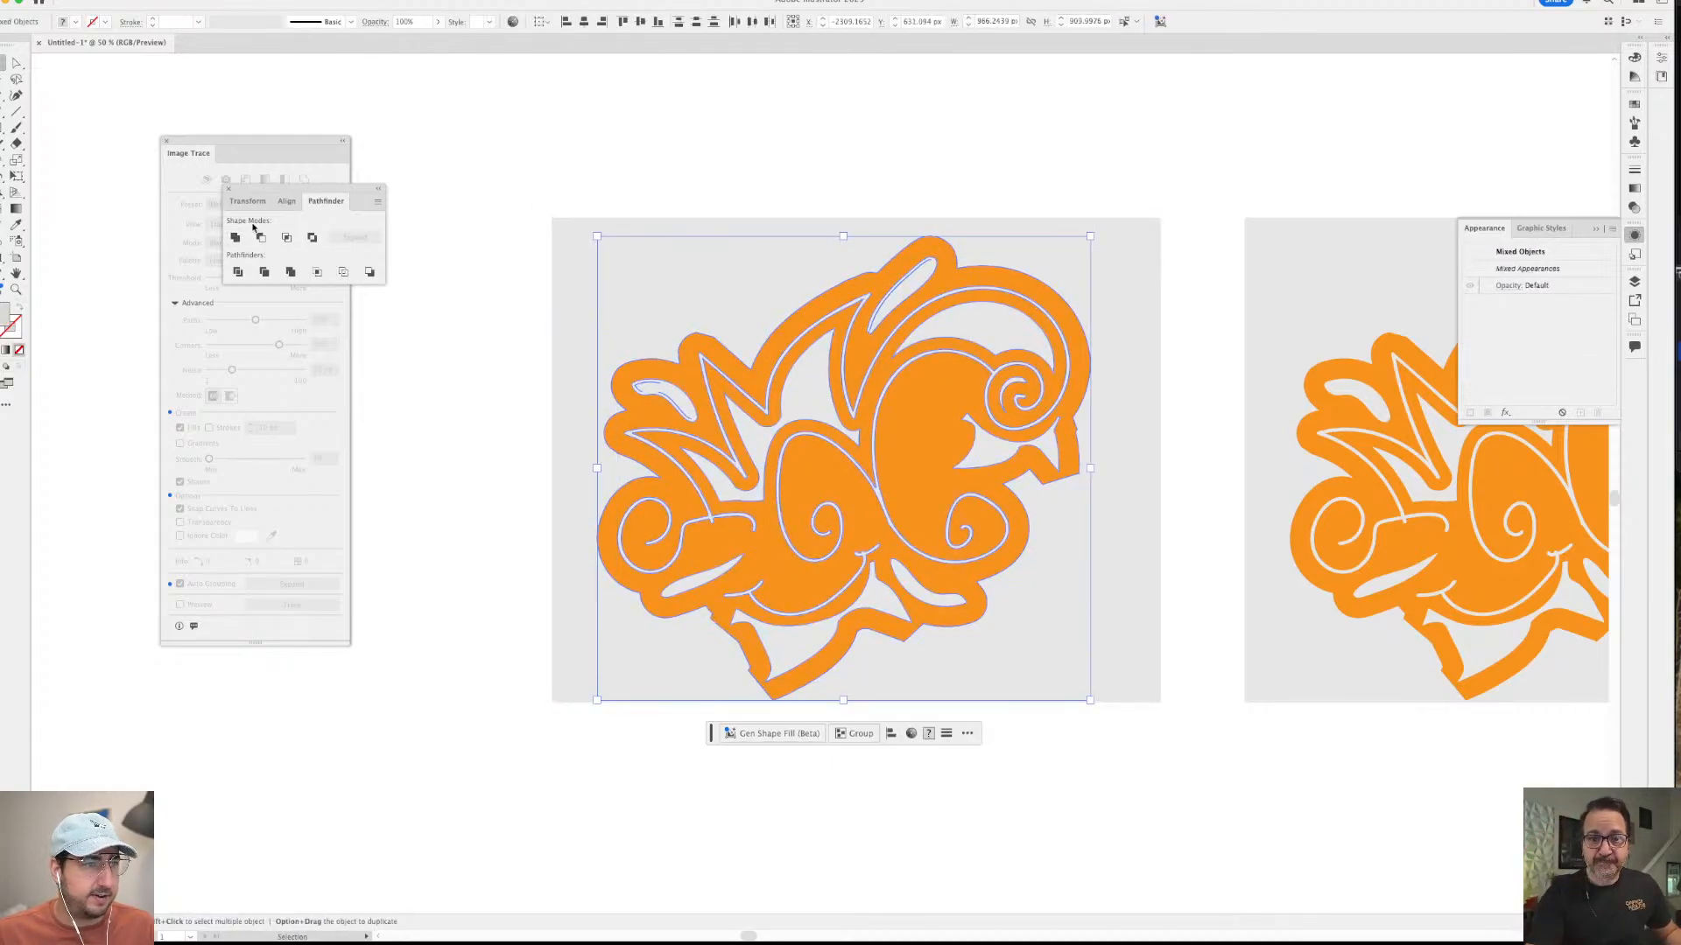
{"action": "left_click", "coordinate": [661, 166]}
- Subtract the cut-out orange shape from the left copy's grey rectangle with Minus Front
{"action": "left_click_drag", "start_coordinate": [1002, 567], "coordinate": [857, 388]}
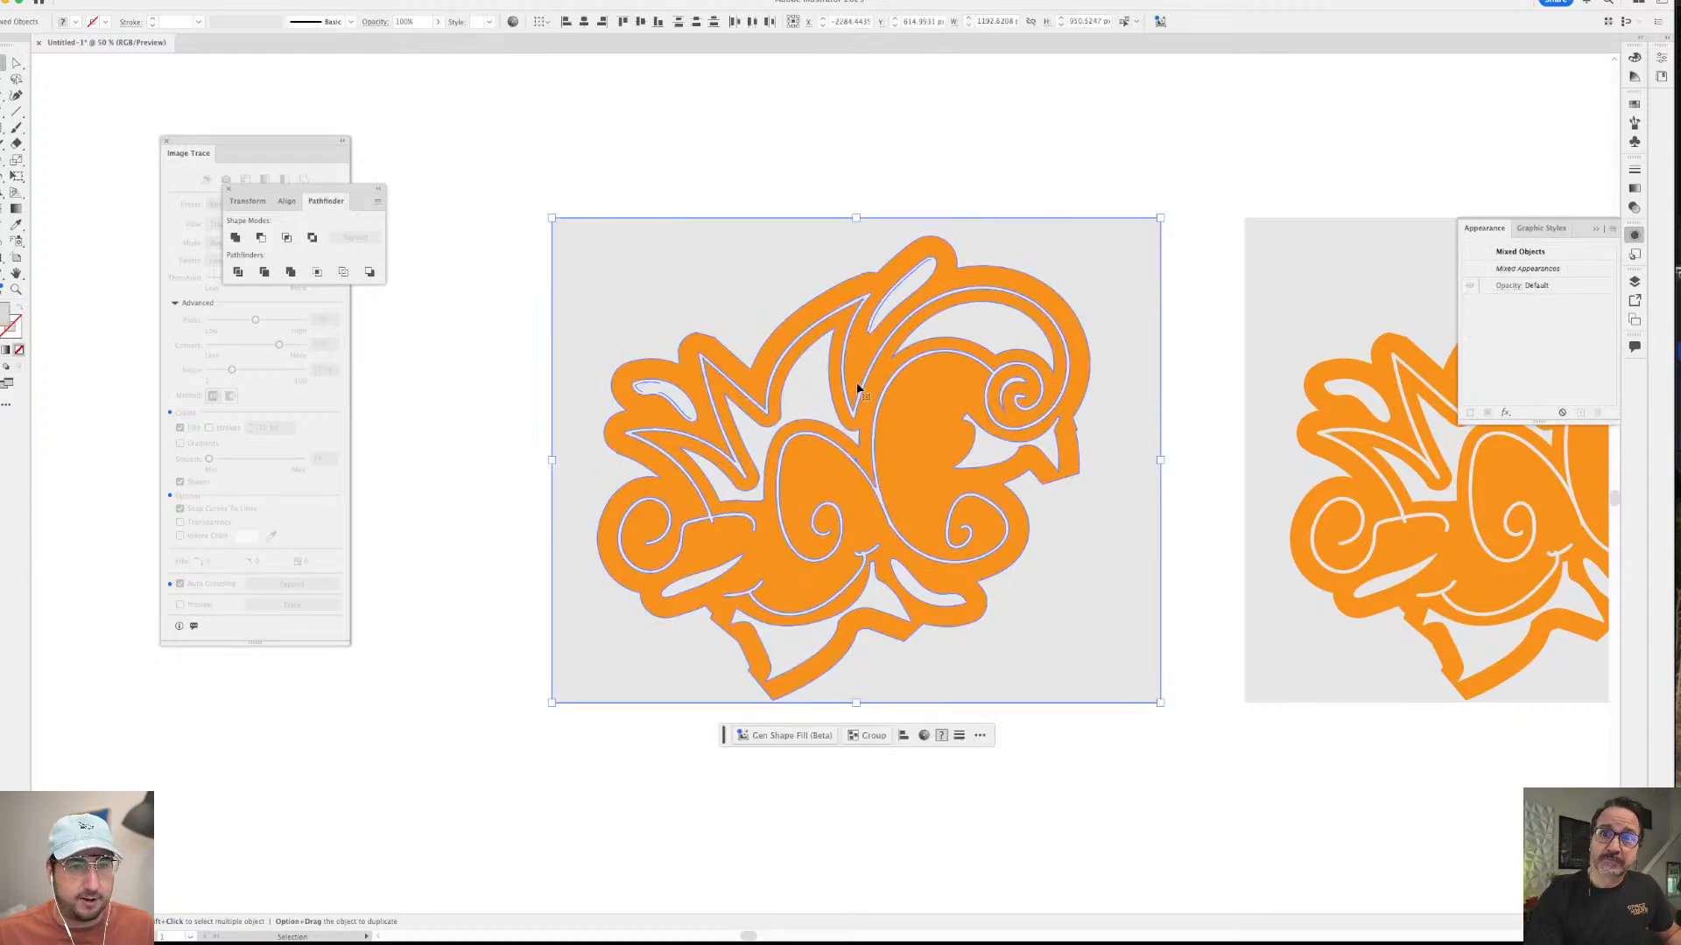
{"action": "left_click", "coordinate": [785, 263]}
{"action": "left_click_drag", "start_coordinate": [784, 281], "coordinate": [754, 311]}
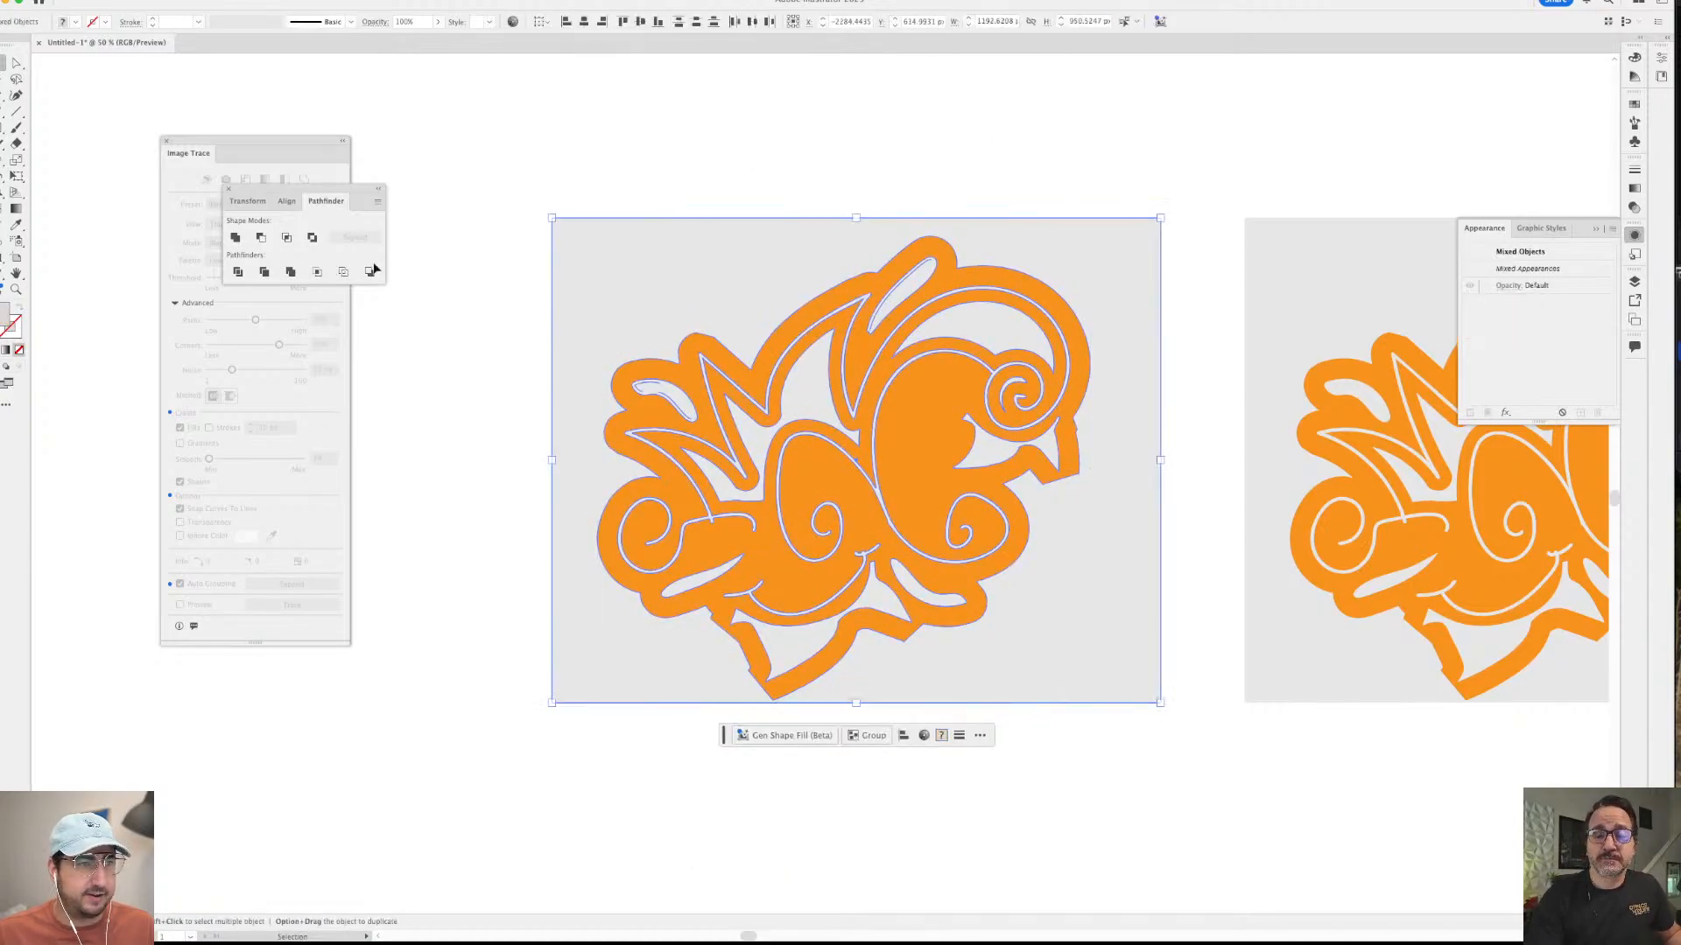
{"action": "left_click", "coordinate": [260, 239]}
{"action": "left_click", "coordinate": [678, 122]}
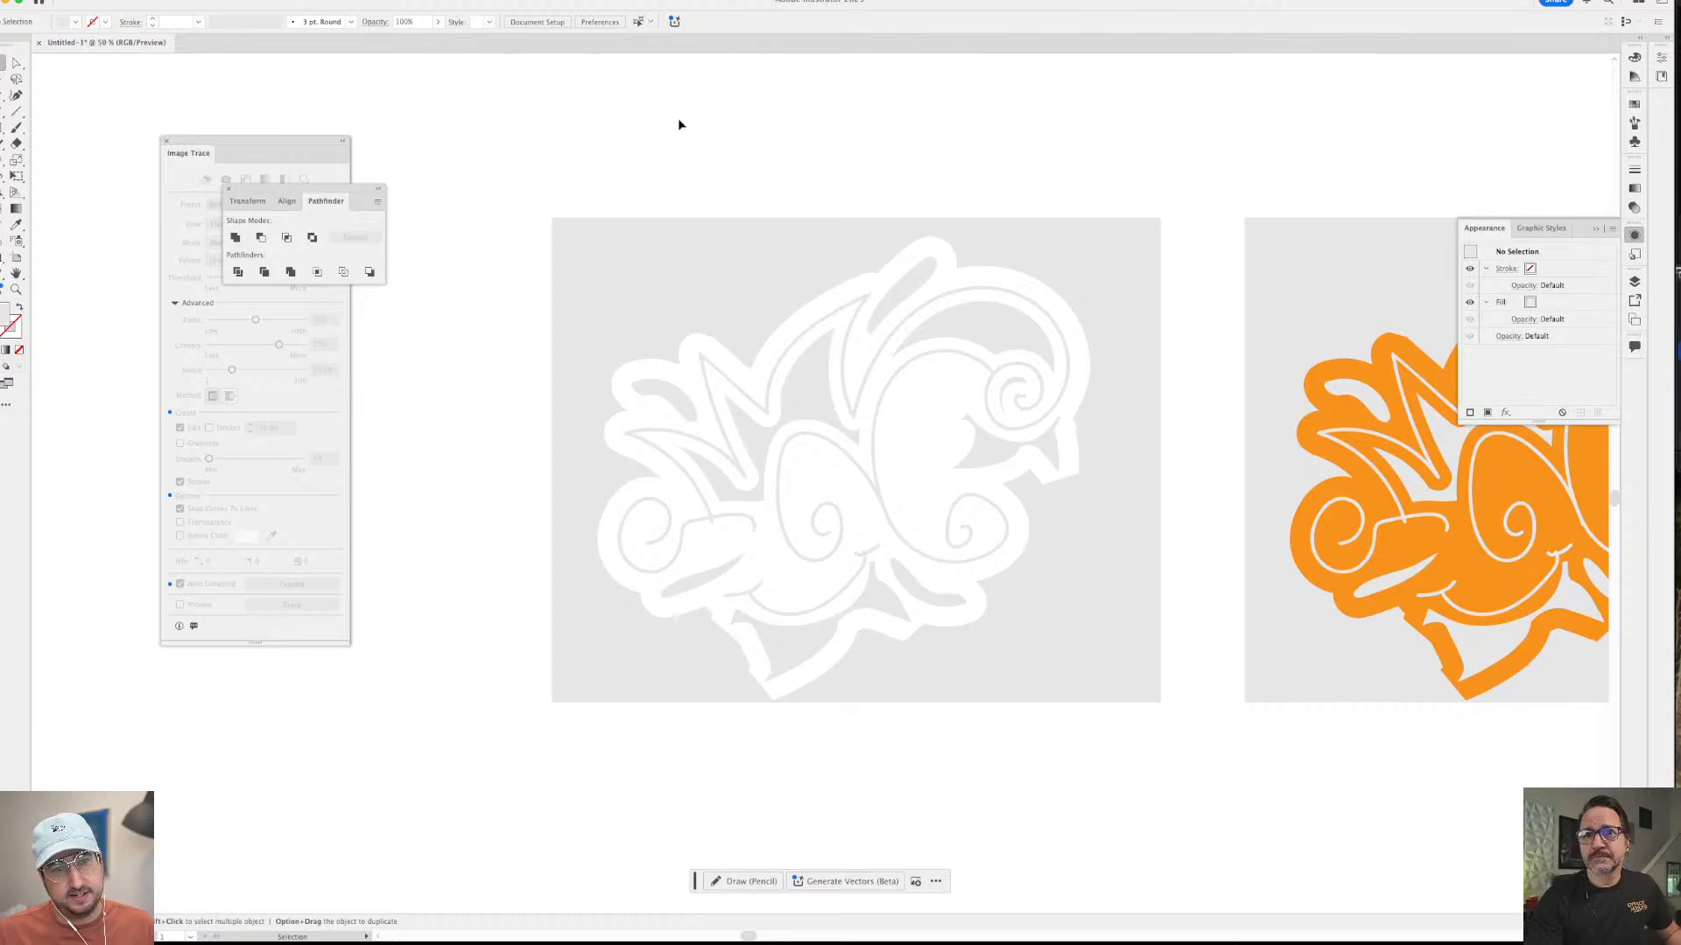
- Delete the outer part of the left copy's cut rectangle, keeping only the grey flourish pieces
{"action": "left_click", "coordinate": [743, 266]}
{"action": "key", "text": "a"}
{"action": "key", "text": "Delete"}
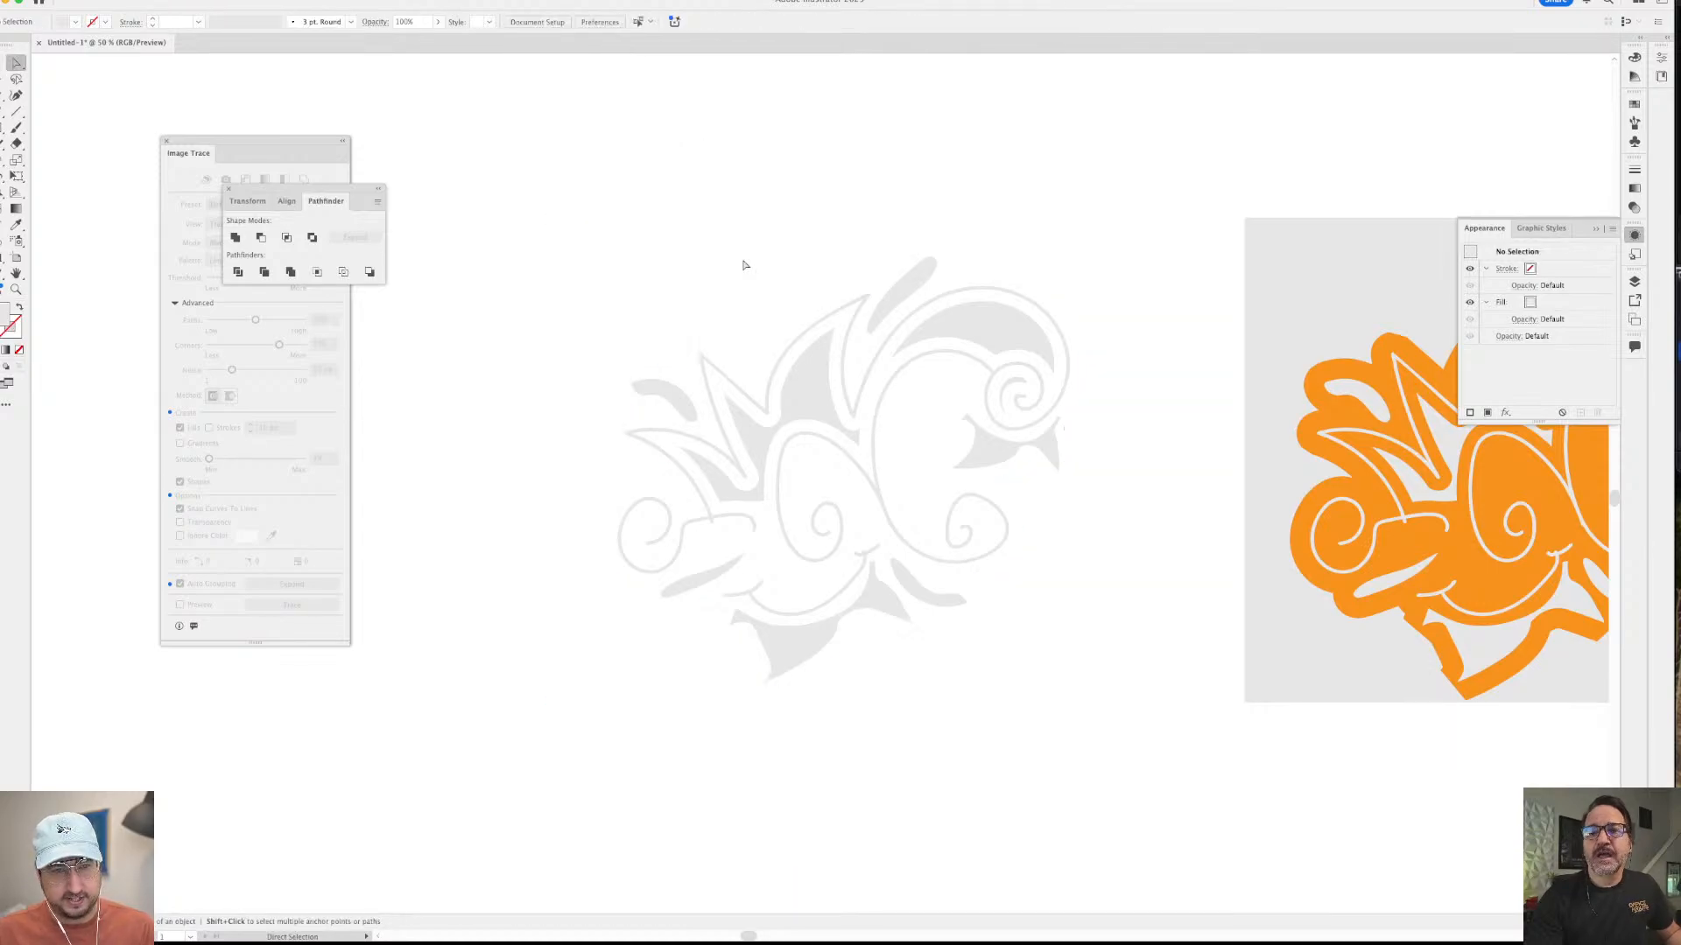
- Undo the deletion and the Minus Front subtraction on the left copy's grey rectangle
{"action": "scroll", "coordinate": [743, 266], "scroll_direction": "right", "scroll_amount": 5}
{"action": "key", "text": "z"}
{"action": "left_click", "coordinate": [1084, 480], "text": "alt"}
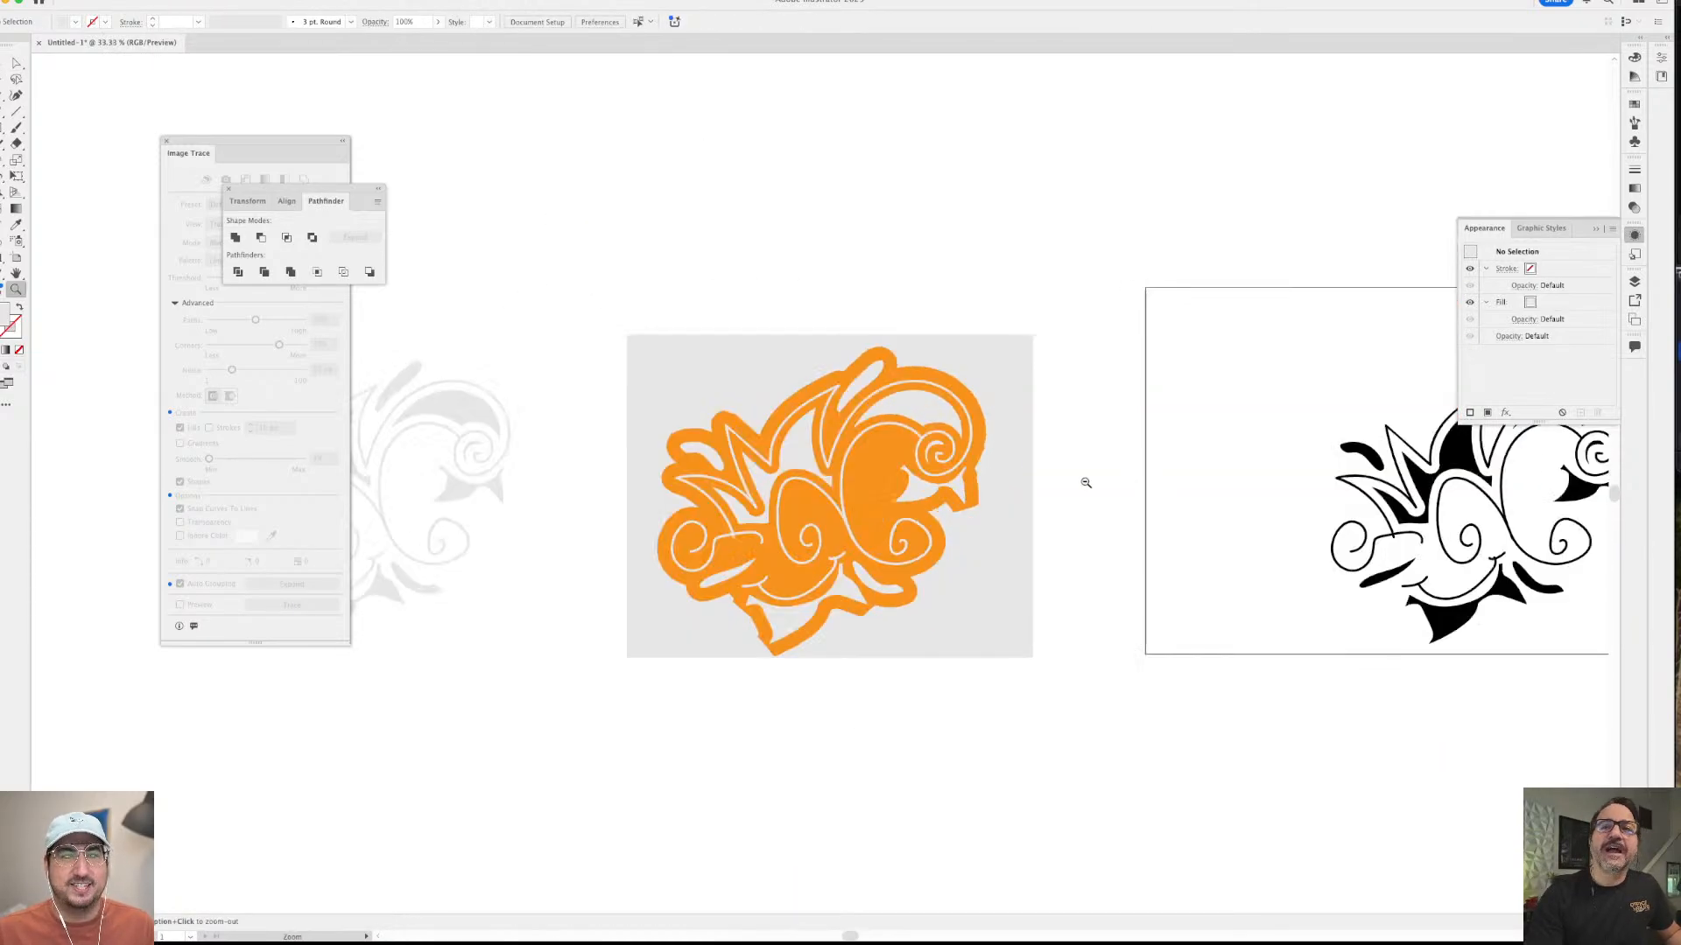
{"action": "scroll", "coordinate": [1068, 470], "scroll_direction": "left", "scroll_amount": 1}
{"action": "scroll", "coordinate": [1068, 470], "scroll_direction": "right", "scroll_amount": 4}
{"action": "scroll", "coordinate": [1021, 499], "scroll_direction": "left", "scroll_amount": 6}
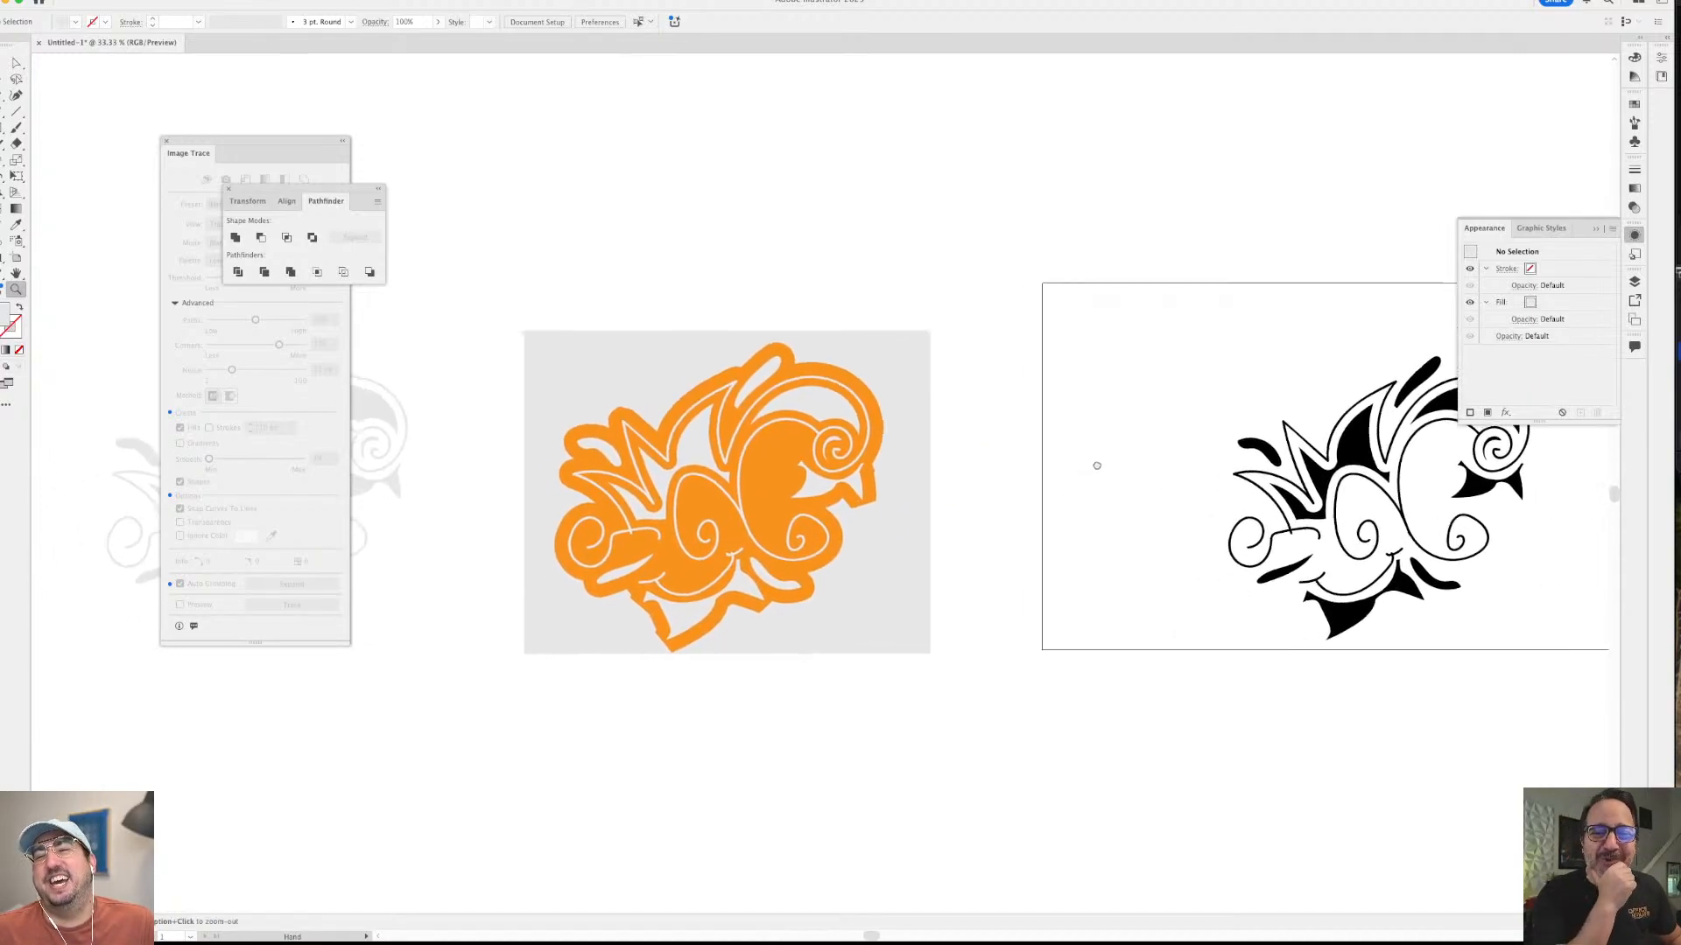
{"action": "scroll", "coordinate": [1328, 492], "scroll_direction": "left", "scroll_amount": 8}
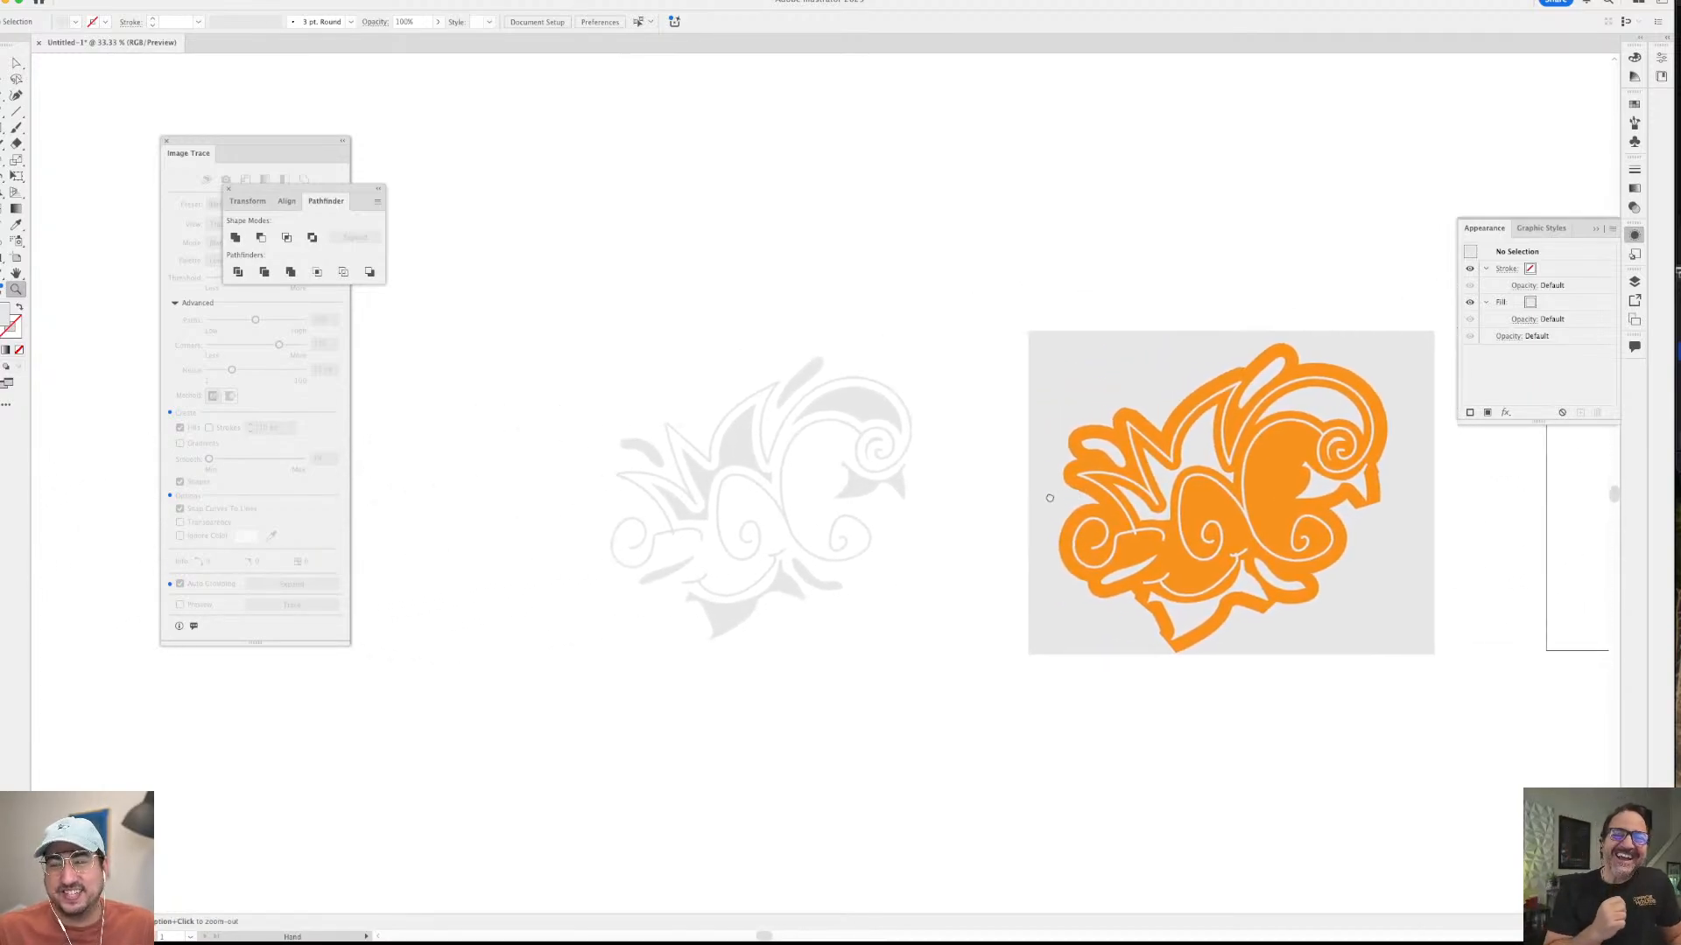
{"action": "key", "text": "a"}
{"action": "key", "text": "super+a"}
{"action": "key", "text": "z"}
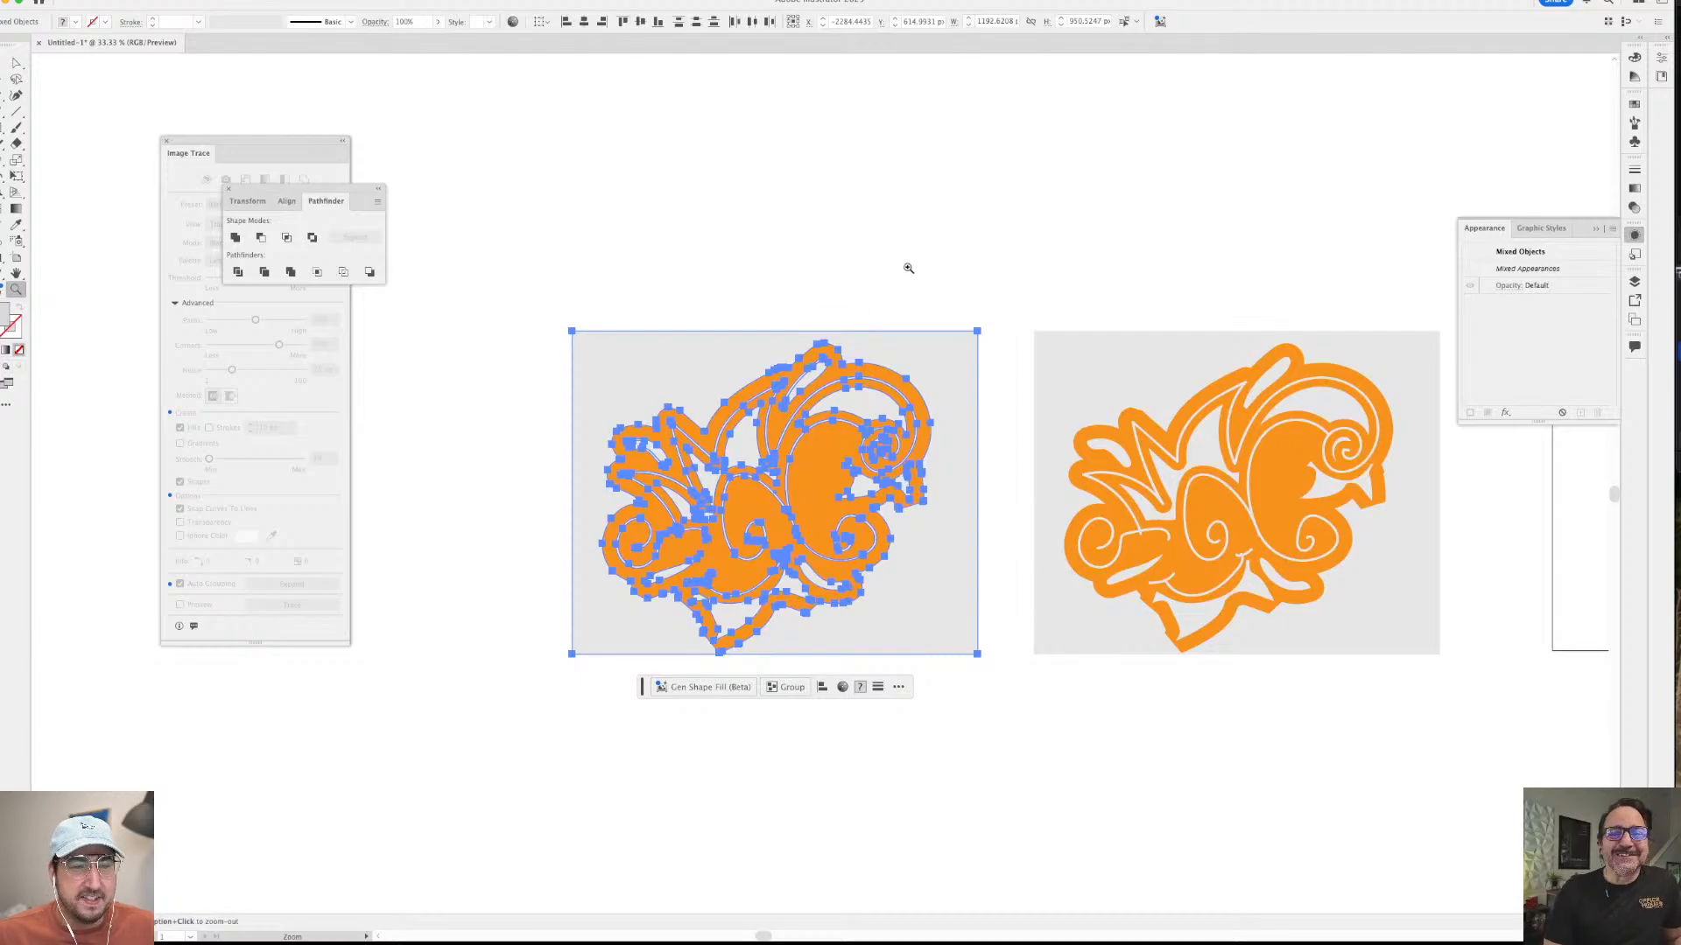
- Delete the grey rectangle behind the left copy's orange cut-out shape
{"action": "key", "text": "v"}
{"action": "key", "text": "super+shift+a"}
{"action": "left_click", "coordinate": [928, 381]}
{"action": "key", "text": "BackSpace"}
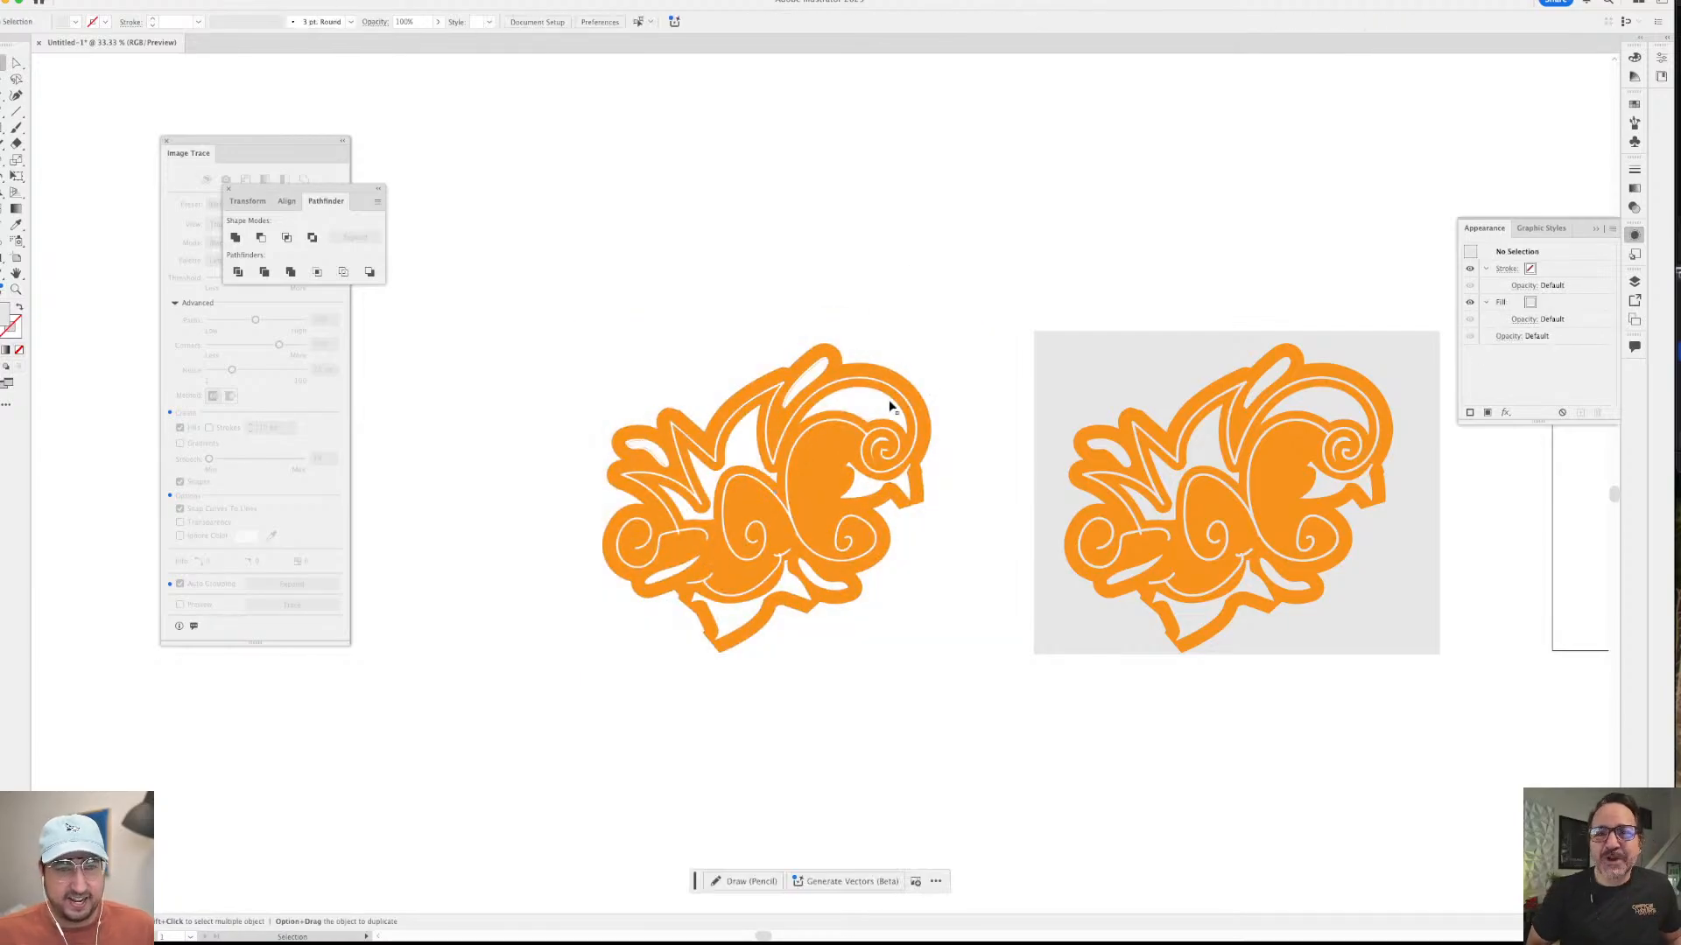
- Fill the left copy's orange cut-out group with a light grey swatch
{"action": "mouse_move", "coordinate": [788, 438]}
{"action": "left_mouse_down"}
{"action": "mouse_move", "coordinate": [916, 576]}
{"action": "mouse_move", "coordinate": [852, 532]}
{"action": "mouse_move", "coordinate": [777, 433]}
{"action": "left_mouse_up"}
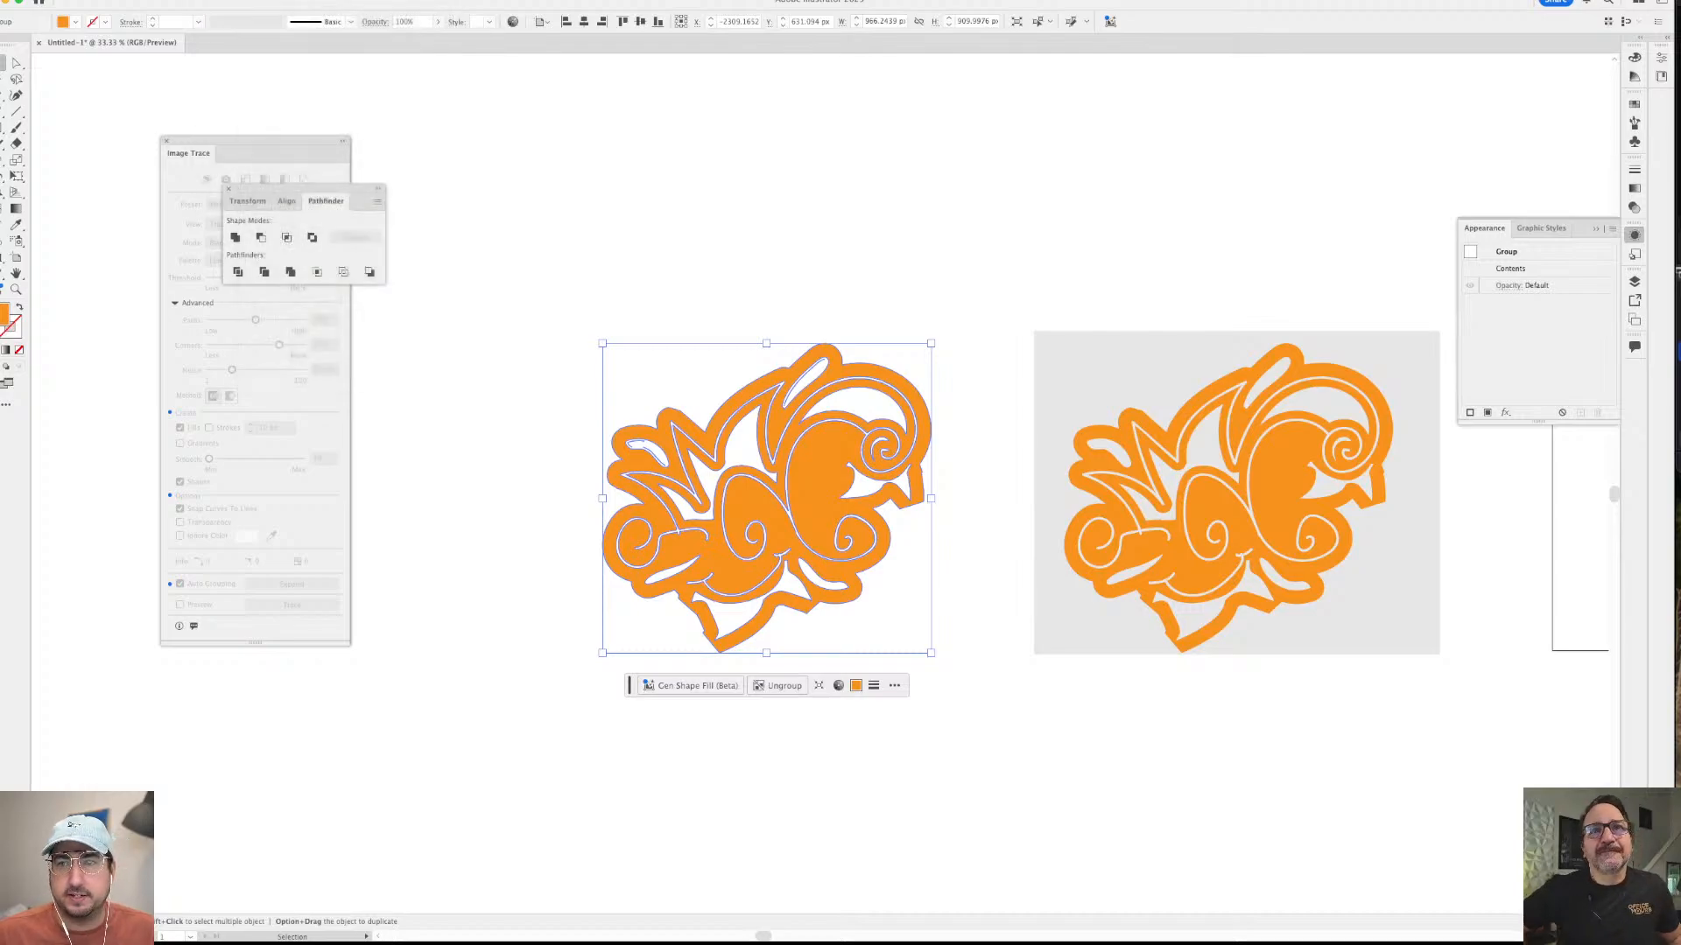
{"action": "left_click", "coordinate": [1635, 105]}
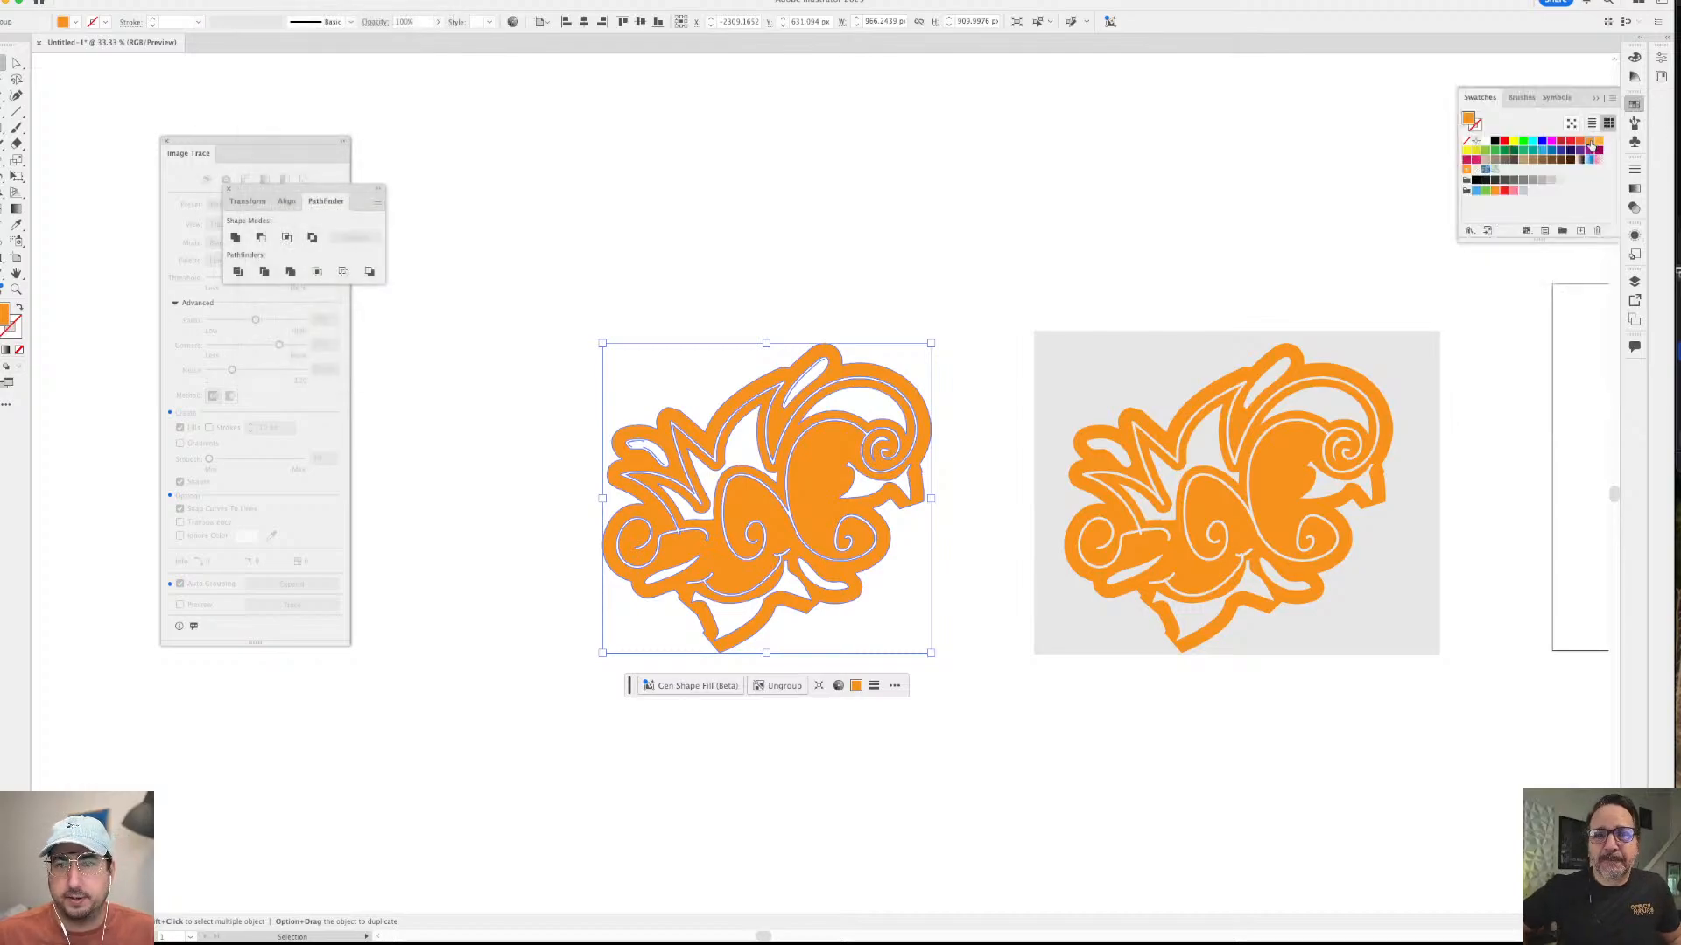
{"action": "left_click", "coordinate": [1559, 182]}
- Apply the 3D Inflate effect to the light grey cut-out group
{"action": "left_click", "coordinate": [263, 2]}
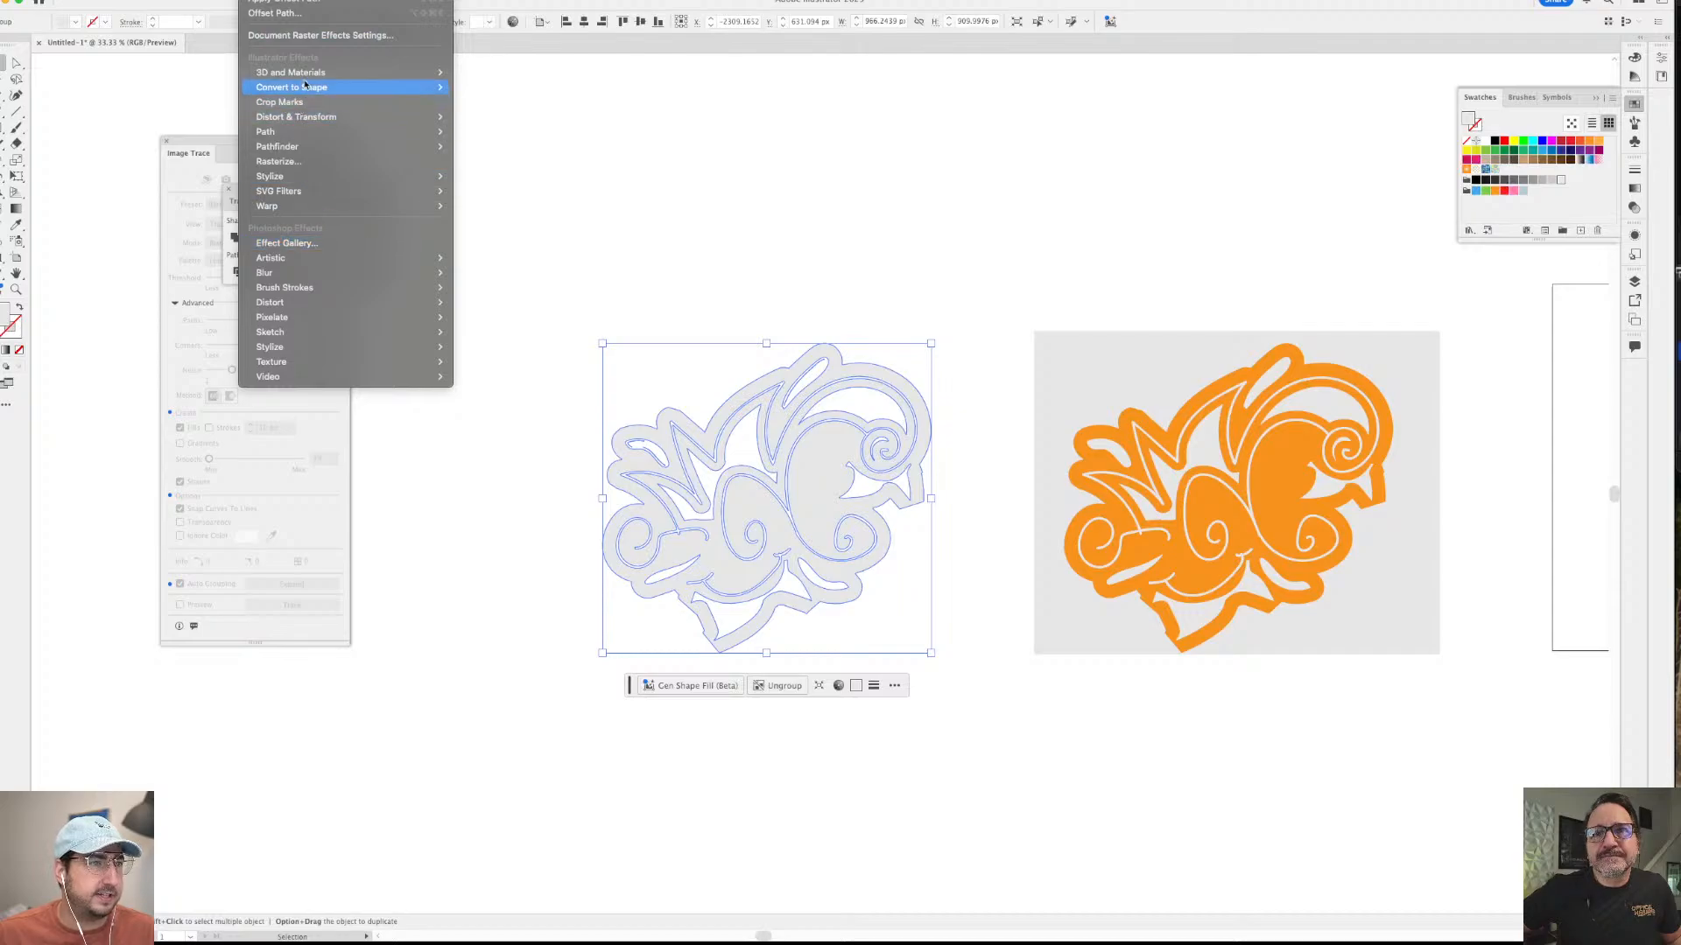
{"action": "left_click", "coordinate": [669, 253]}
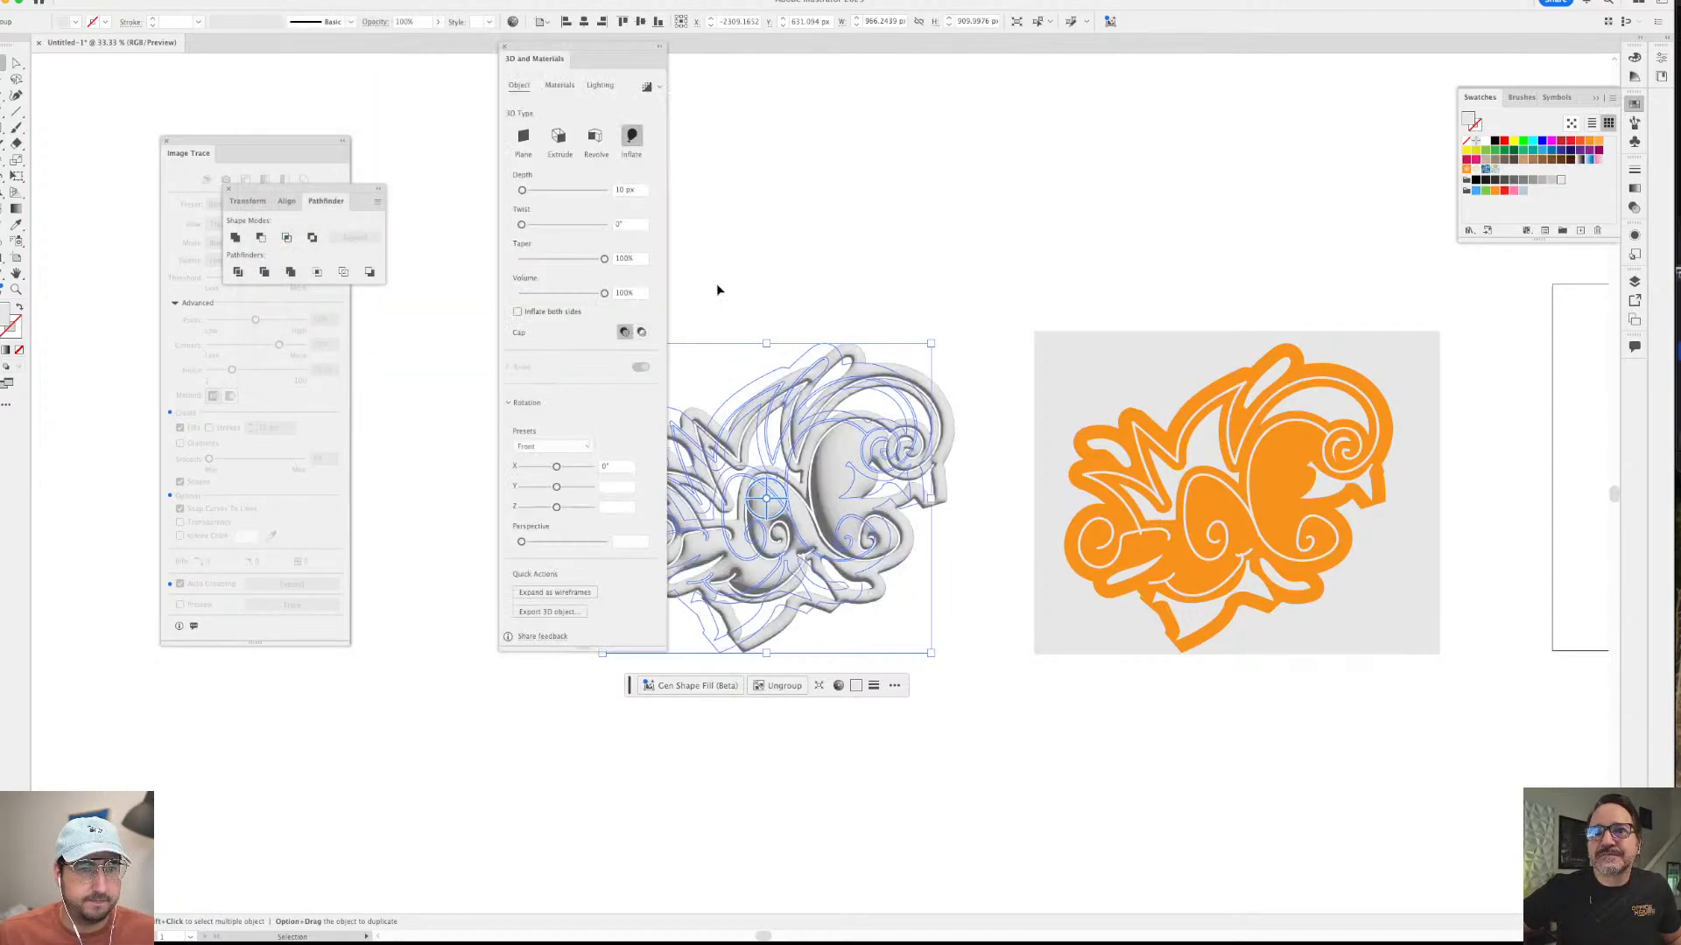
- Set the inflated artwork's Default material to a roughness of 0.27 and a metallic value of 0.96
{"action": "left_click", "coordinate": [843, 285]}
{"action": "key", "text": "z"}
{"action": "left_click_drag", "start_coordinate": [928, 461], "coordinate": [1144, 461]}
{"action": "key", "text": "v"}
{"action": "left_click", "coordinate": [1117, 422]}
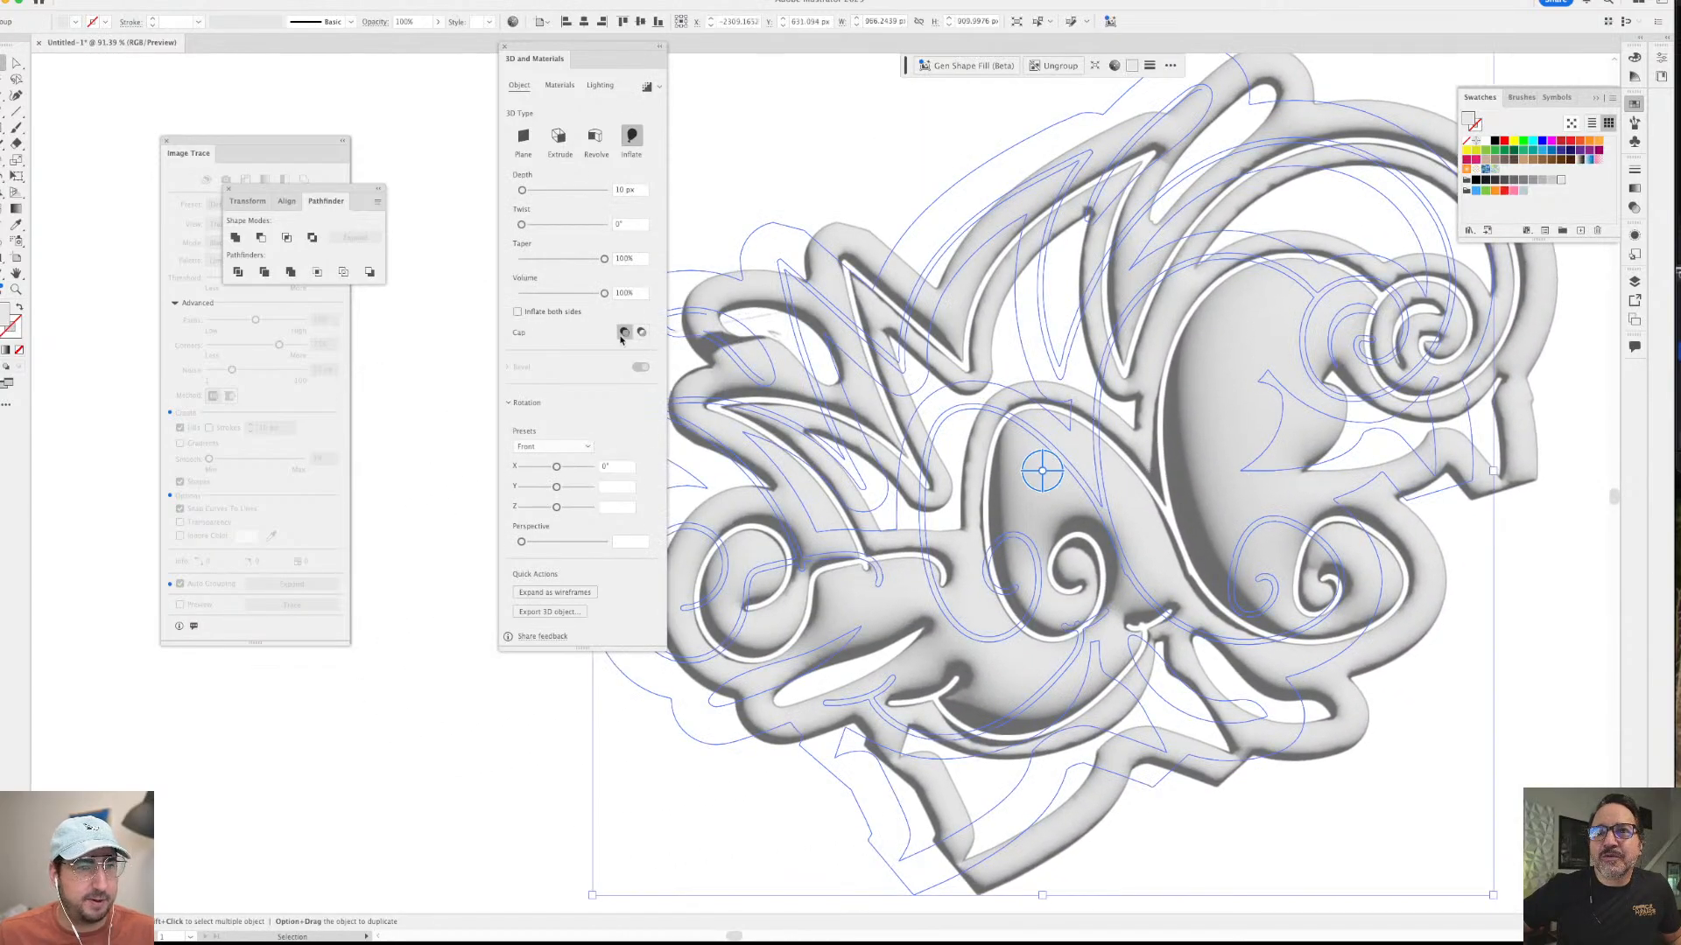
{"action": "left_click_drag", "start_coordinate": [543, 53], "coordinate": [337, 111]}
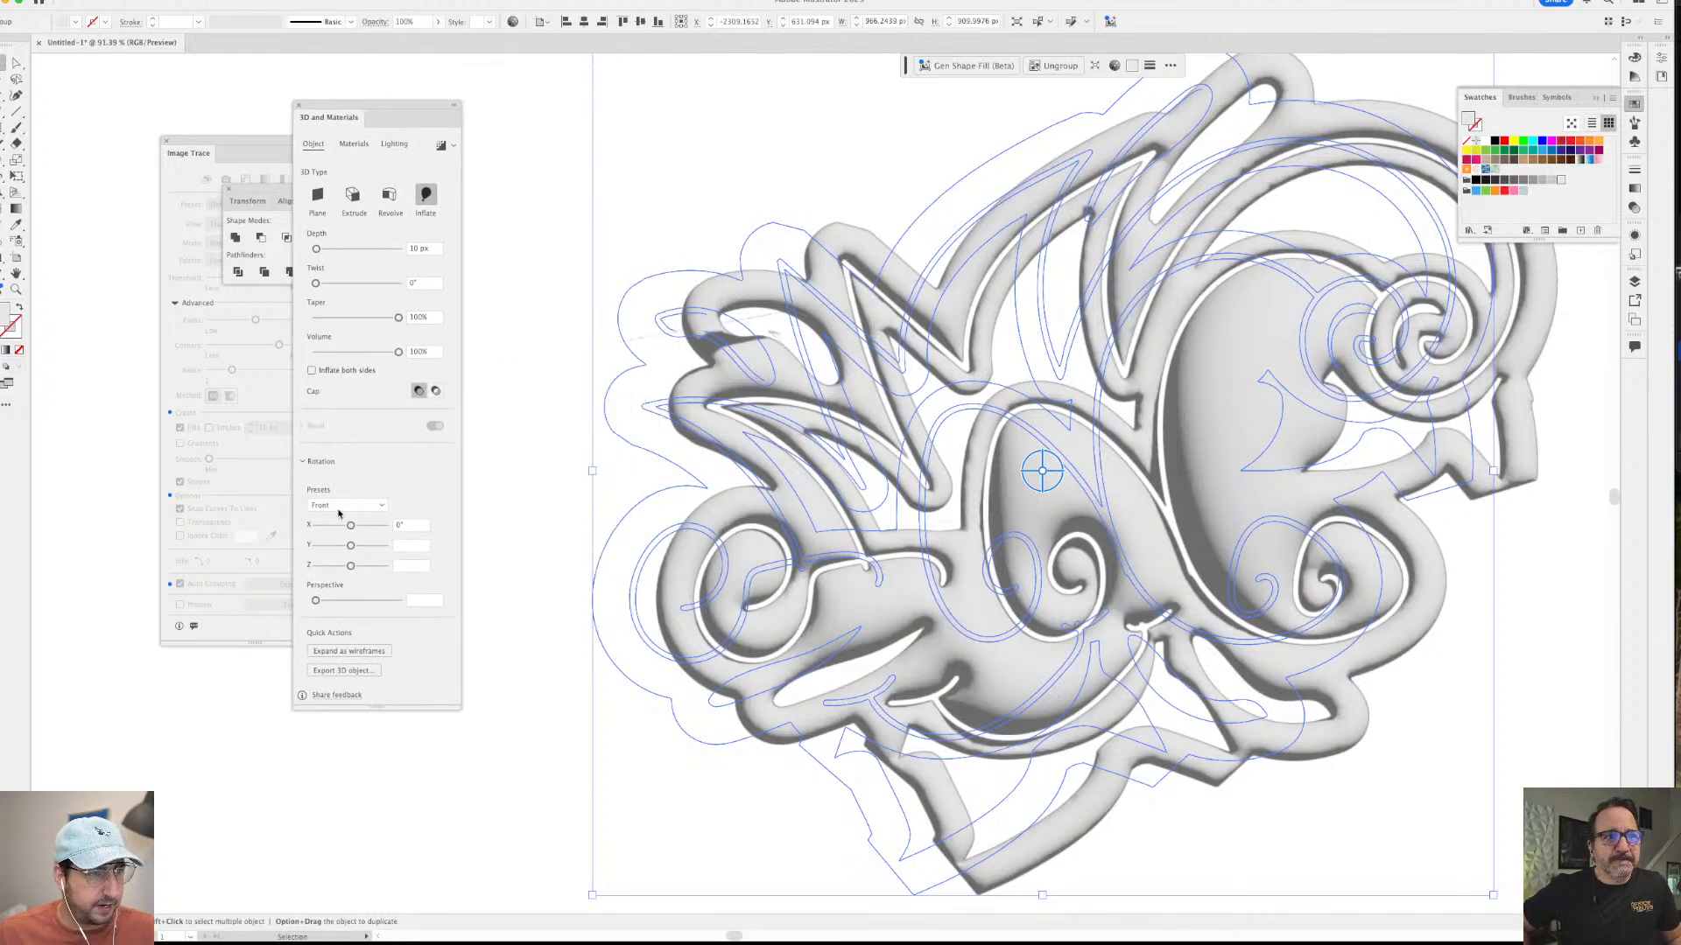
{"action": "left_click", "coordinate": [355, 145]}
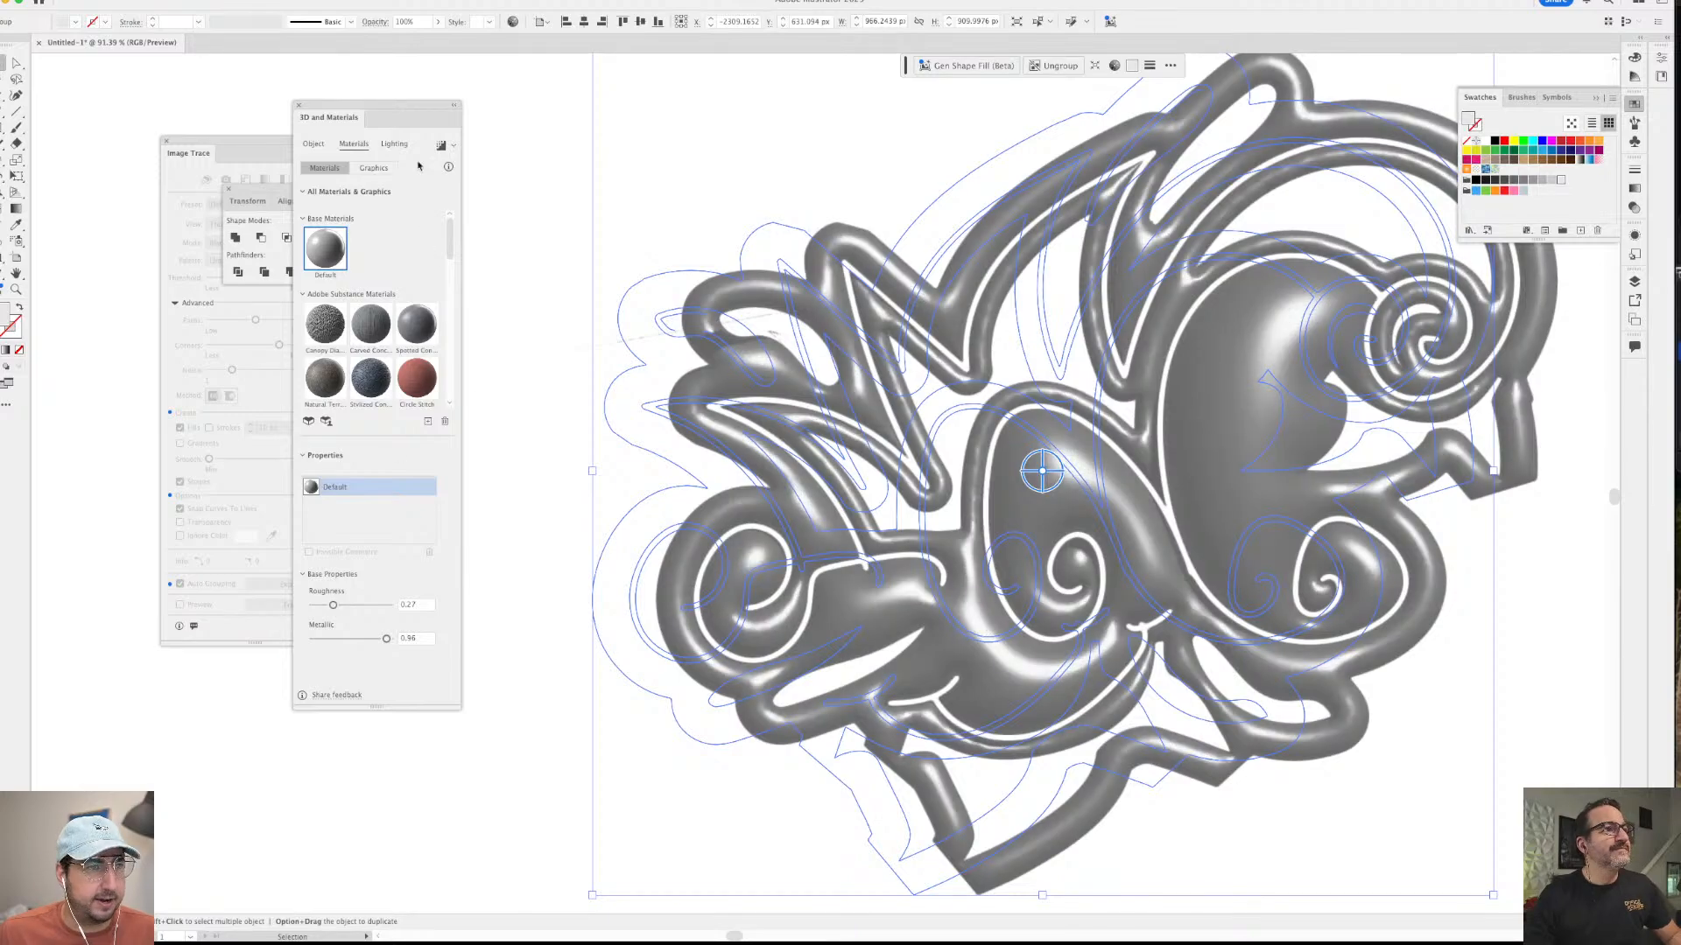
- Change the color of the inflated artwork's light from the upper right to bright turquoise
{"action": "left_click", "coordinate": [390, 146]}
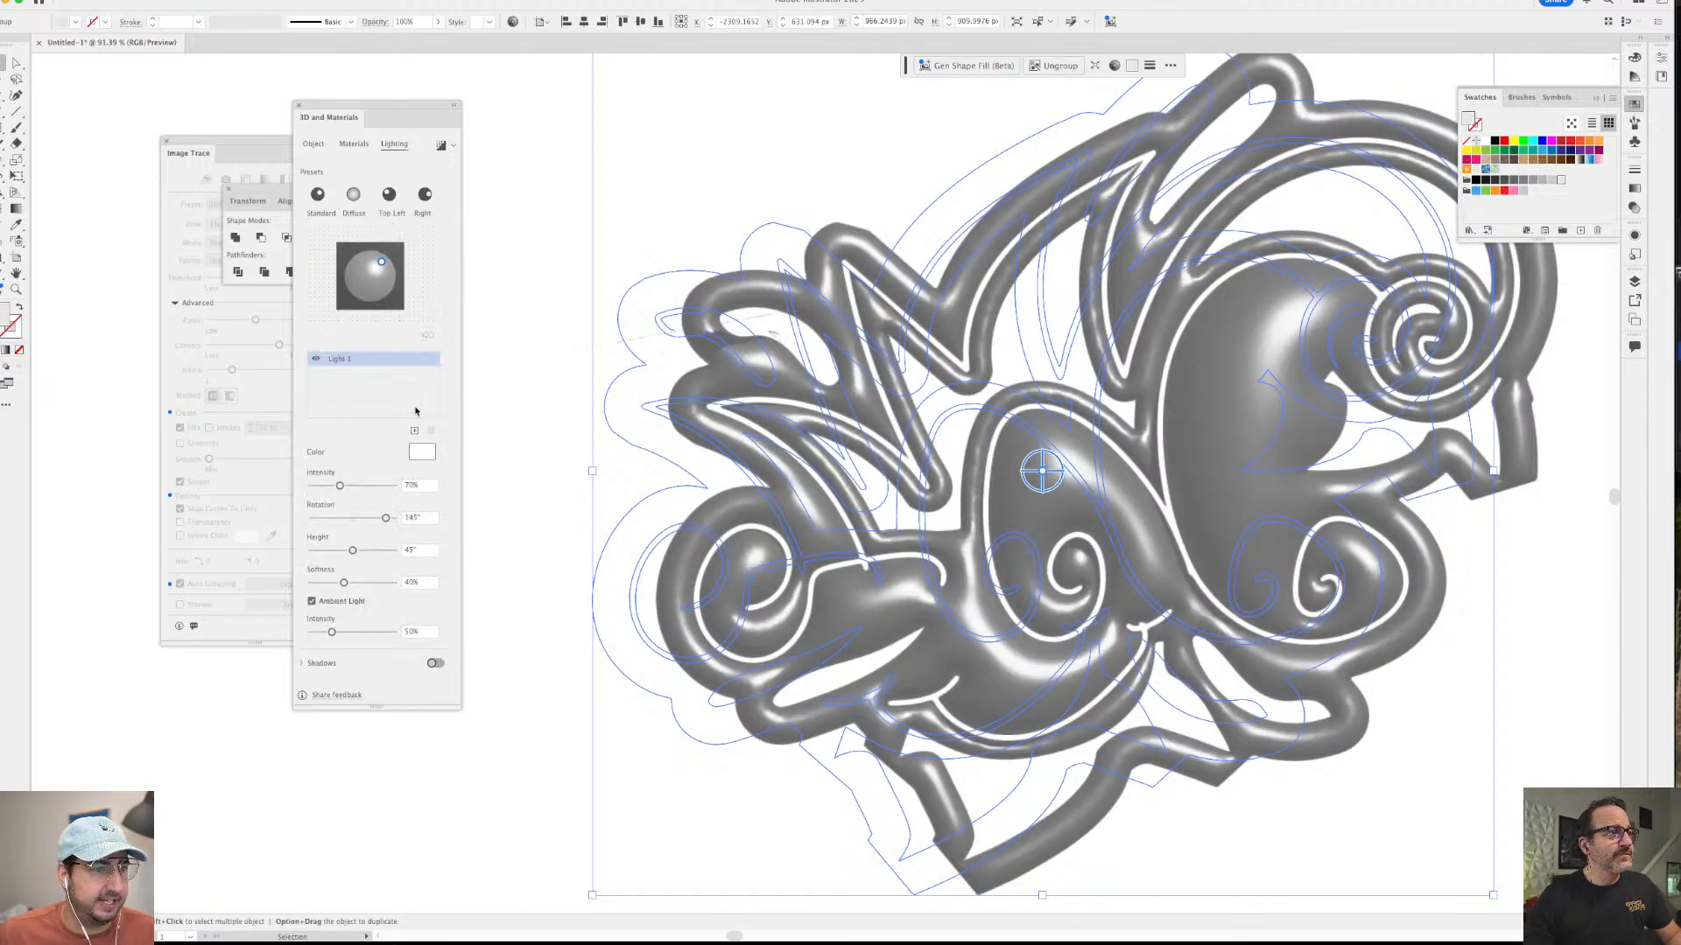
{"action": "left_click", "coordinate": [422, 453]}
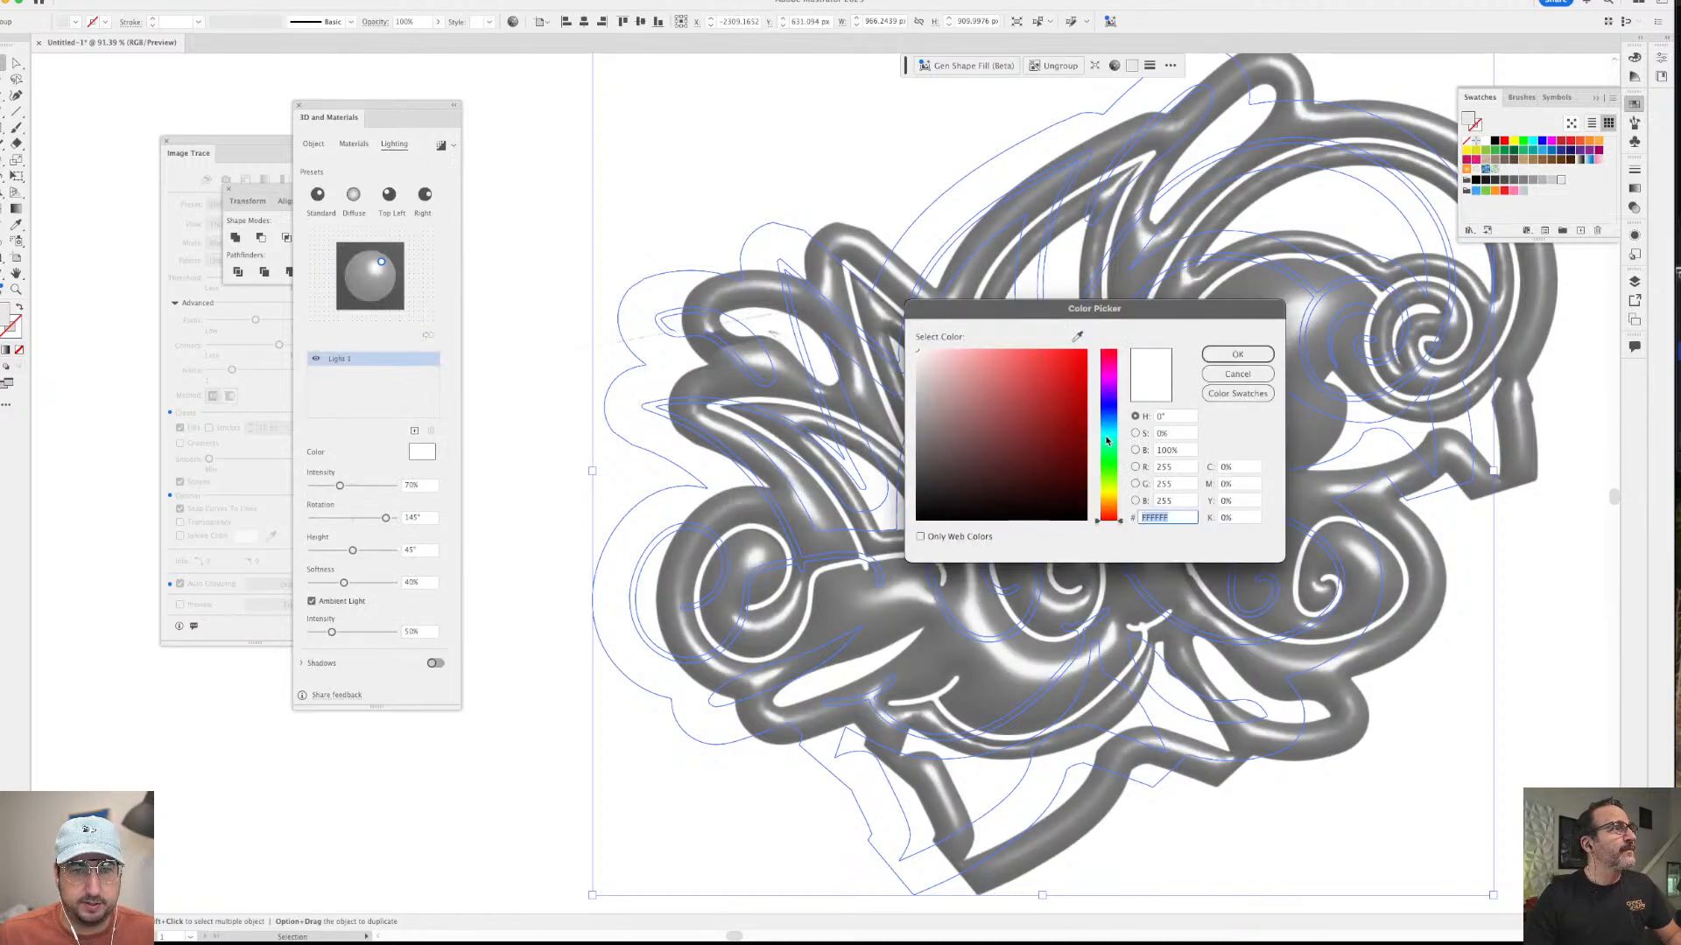
{"action": "left_click", "coordinate": [1107, 435]}
{"action": "left_click", "coordinate": [1080, 372]}
{"action": "left_click", "coordinate": [1213, 357]}
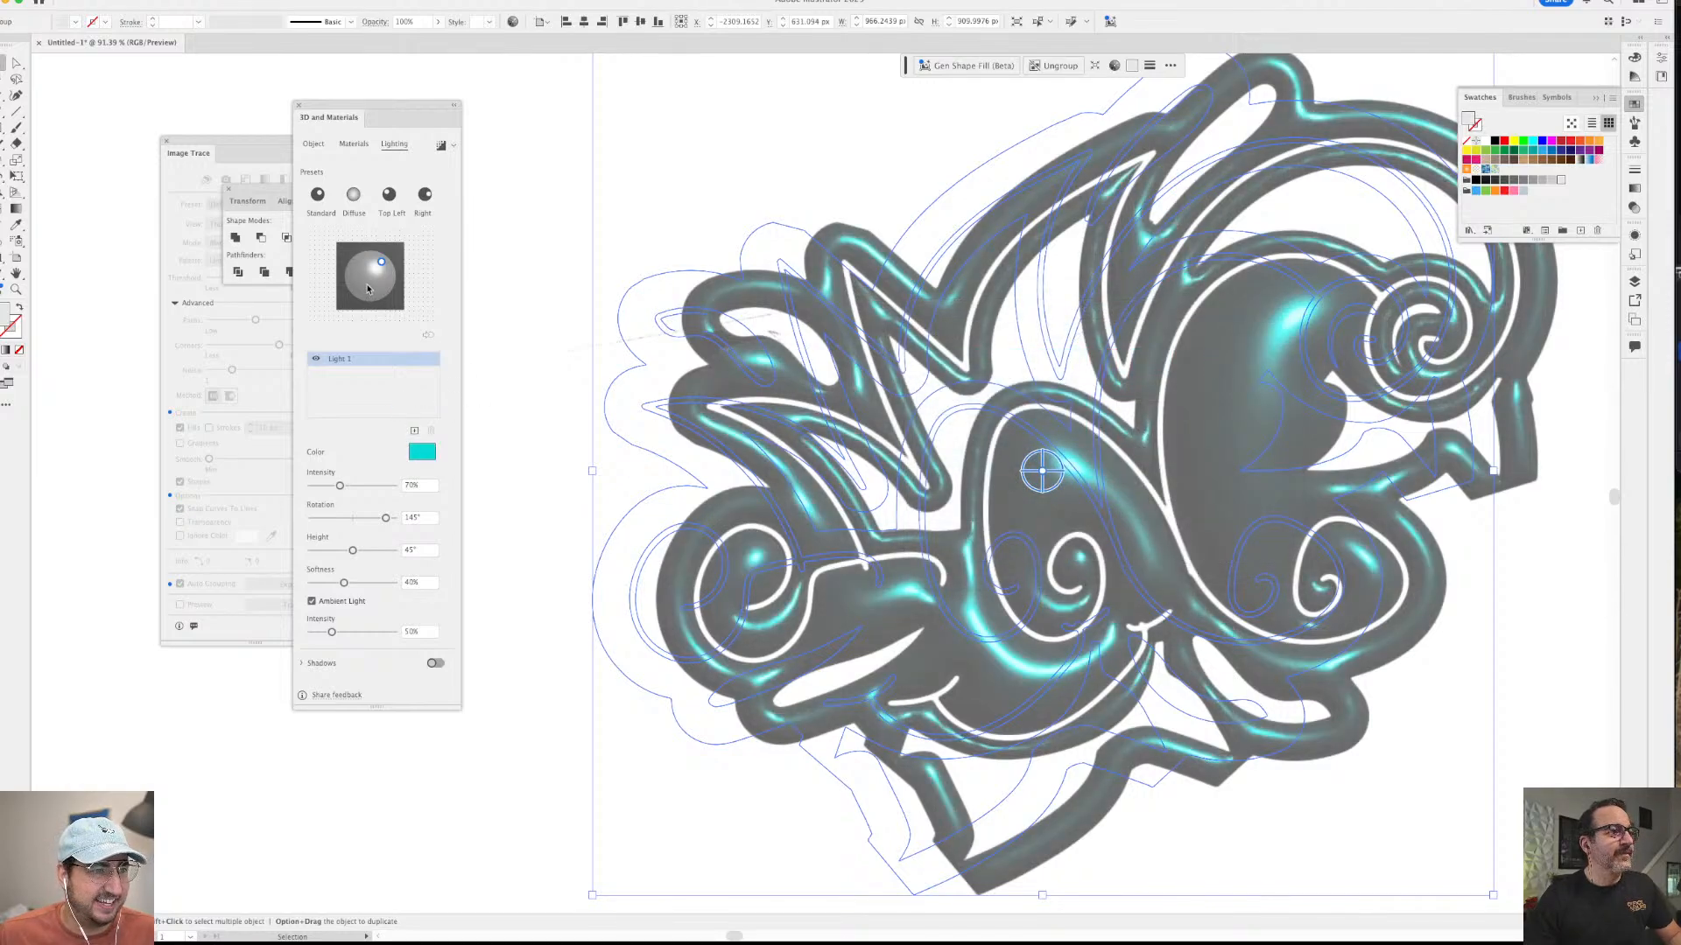
- Add a second white light shining from the lower left with 121% intensity, and lower the ambient light intensity to 42%
{"action": "left_click", "coordinate": [415, 432]}
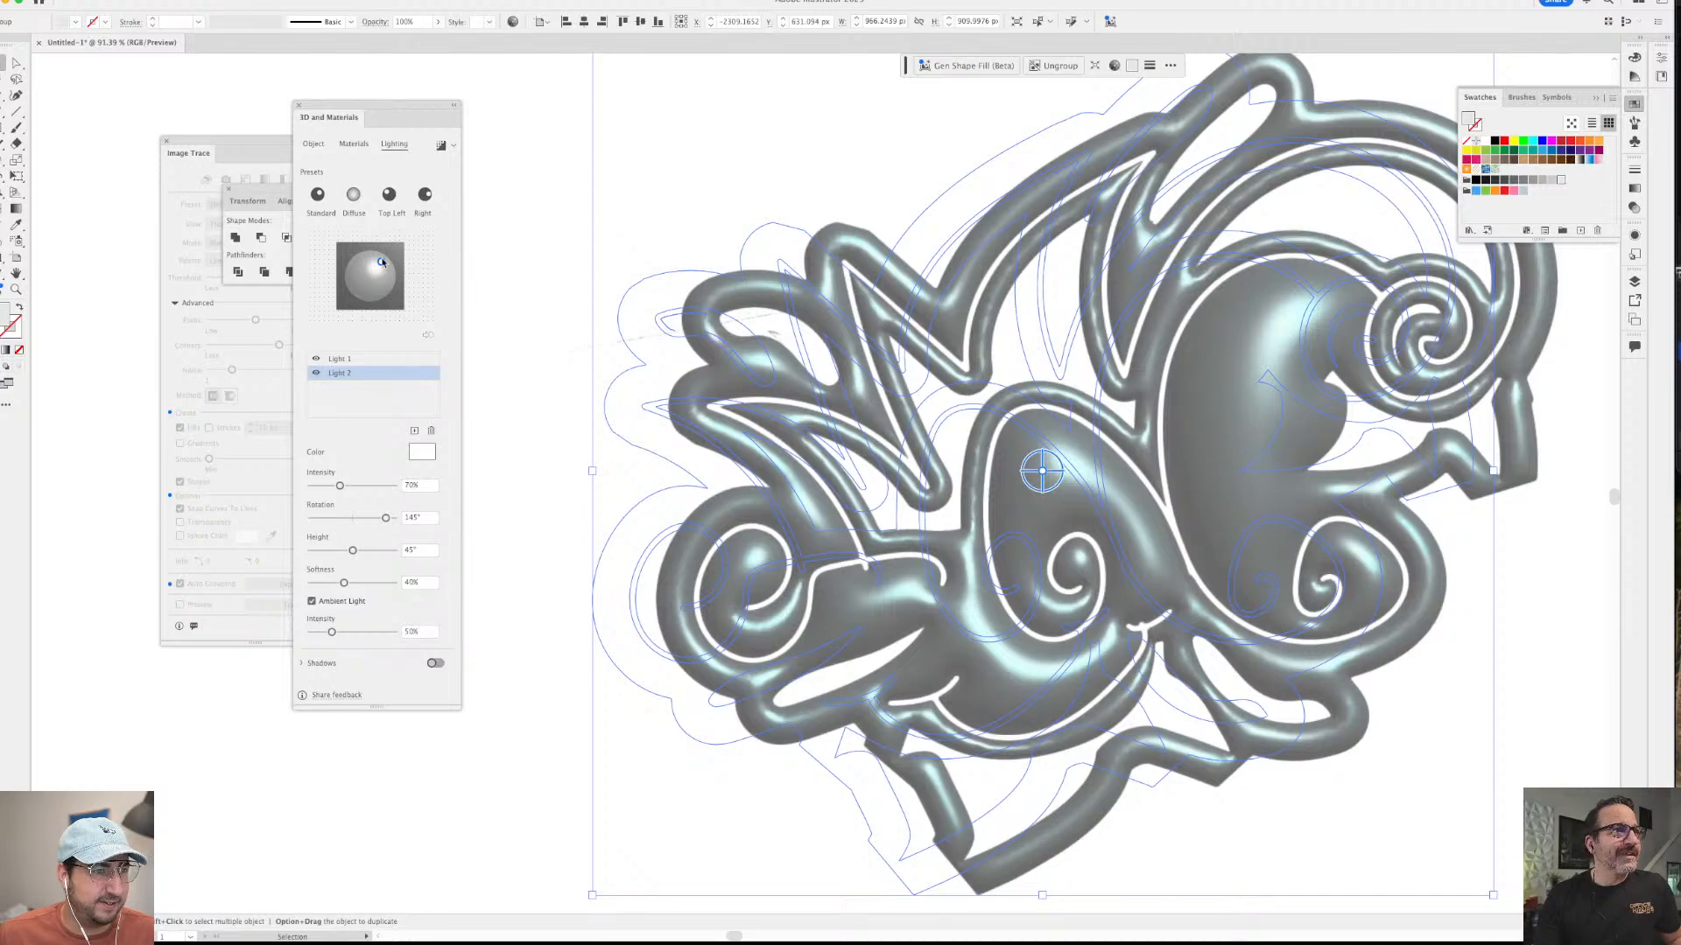
{"action": "left_click_drag", "start_coordinate": [381, 262], "coordinate": [366, 286]}
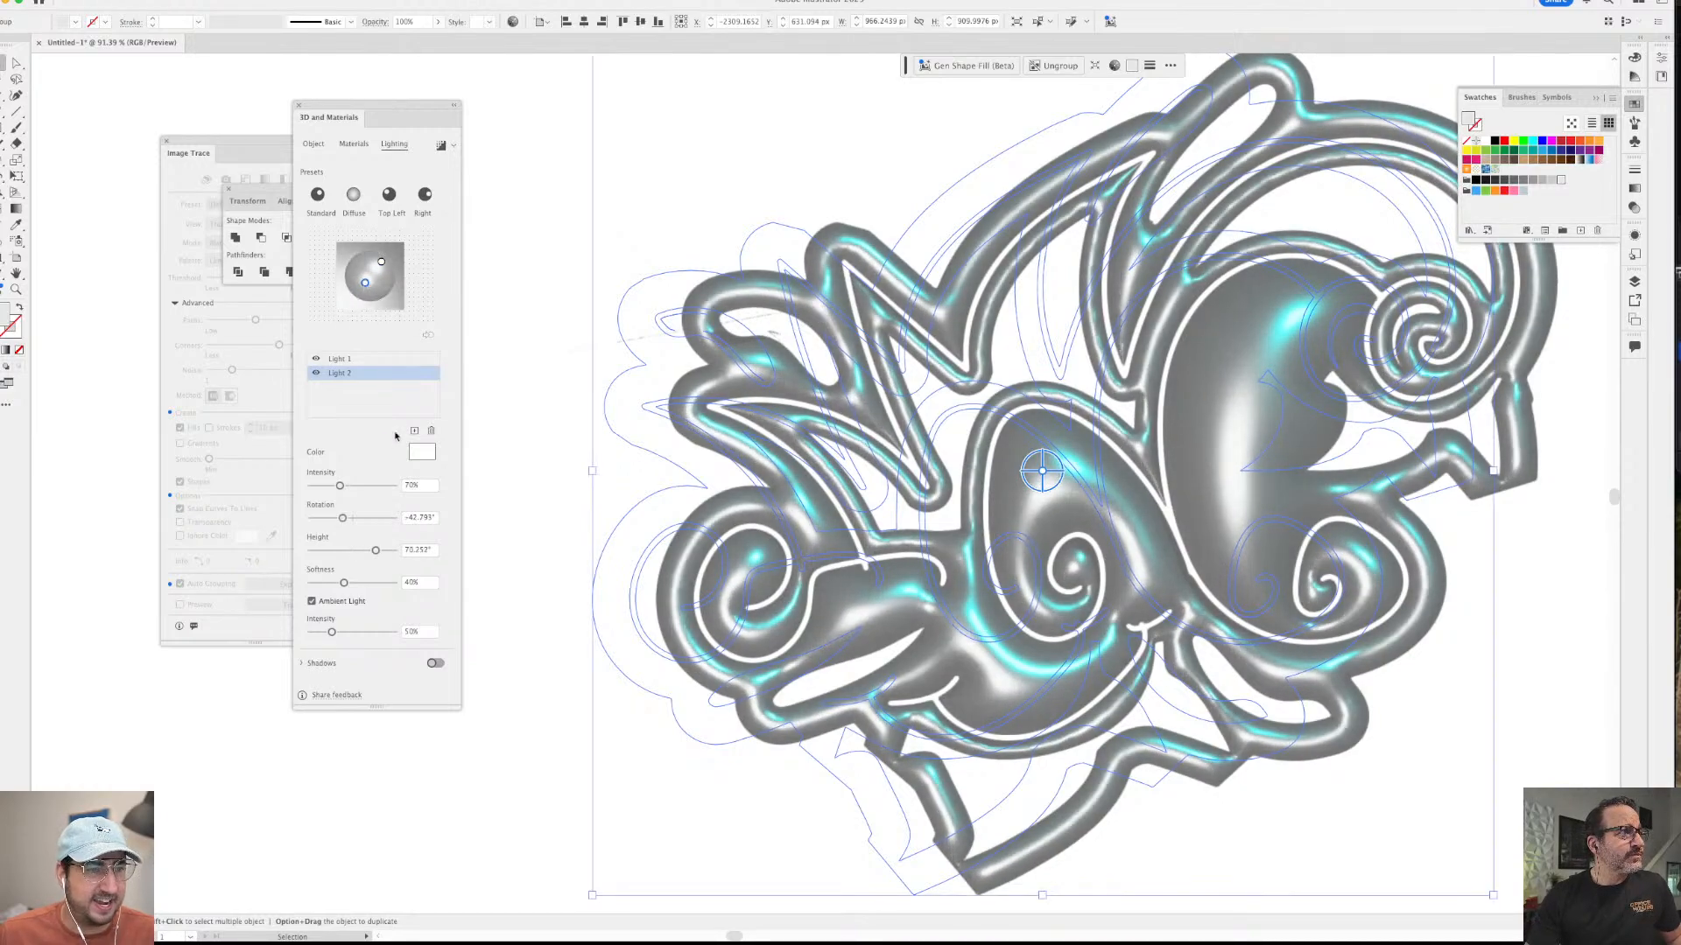
{"action": "left_click_drag", "start_coordinate": [338, 487], "coordinate": [360, 487]}
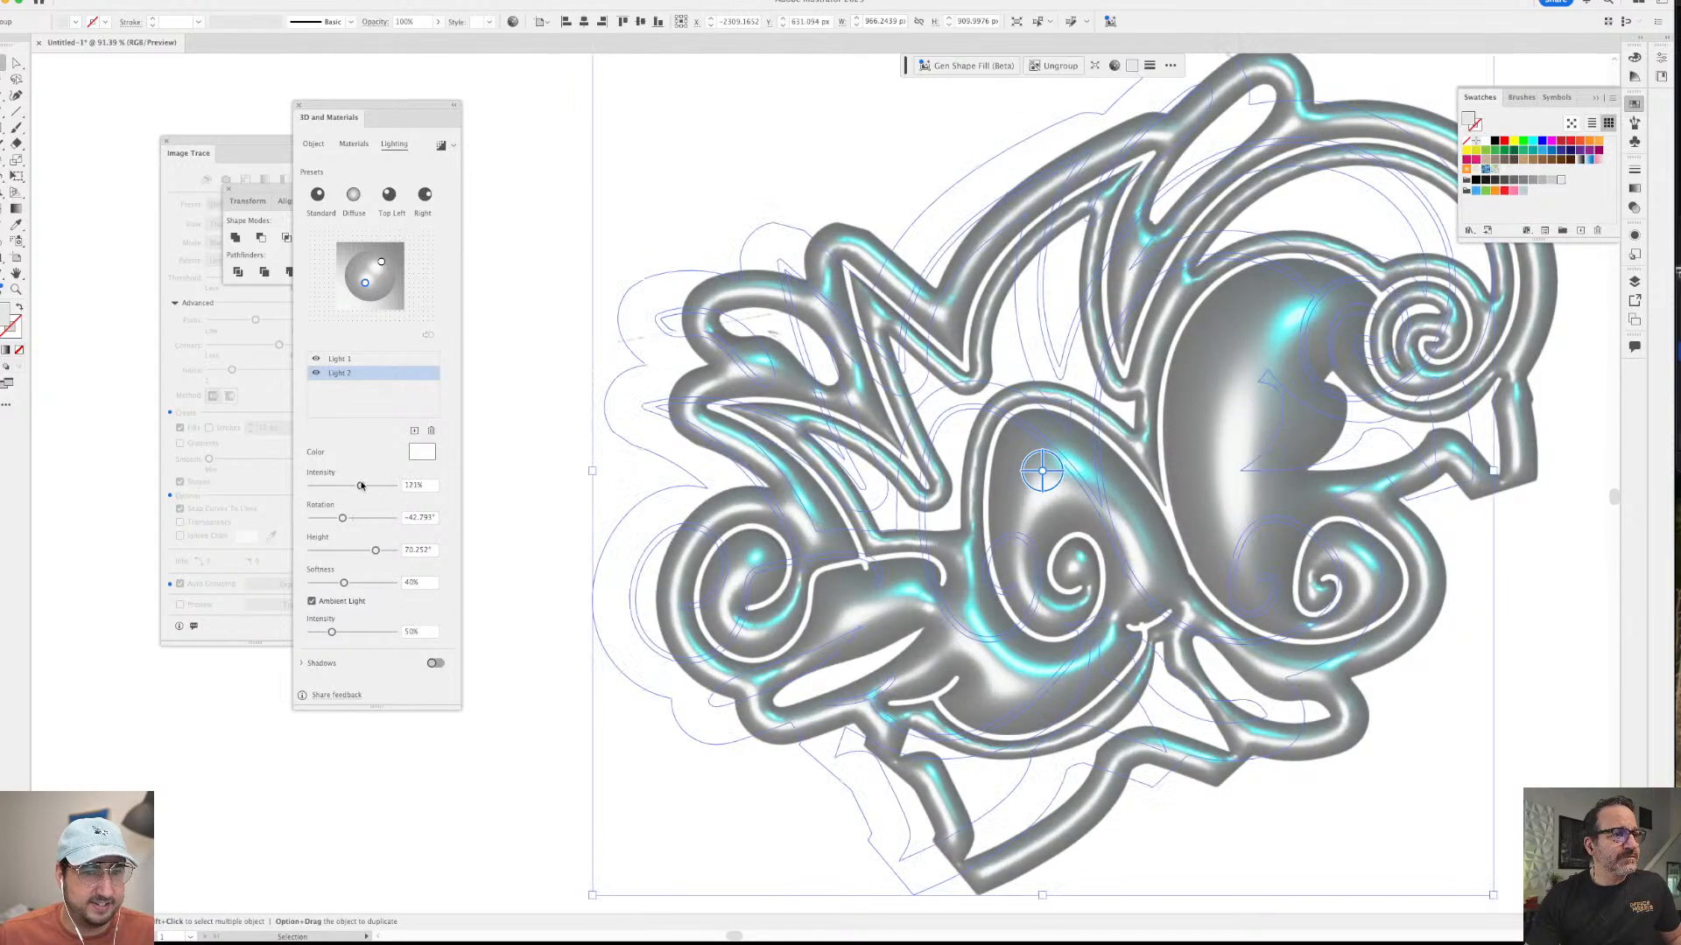
{"action": "left_click", "coordinate": [349, 633]}
{"action": "left_click_drag", "start_coordinate": [347, 632], "coordinate": [328, 633]}
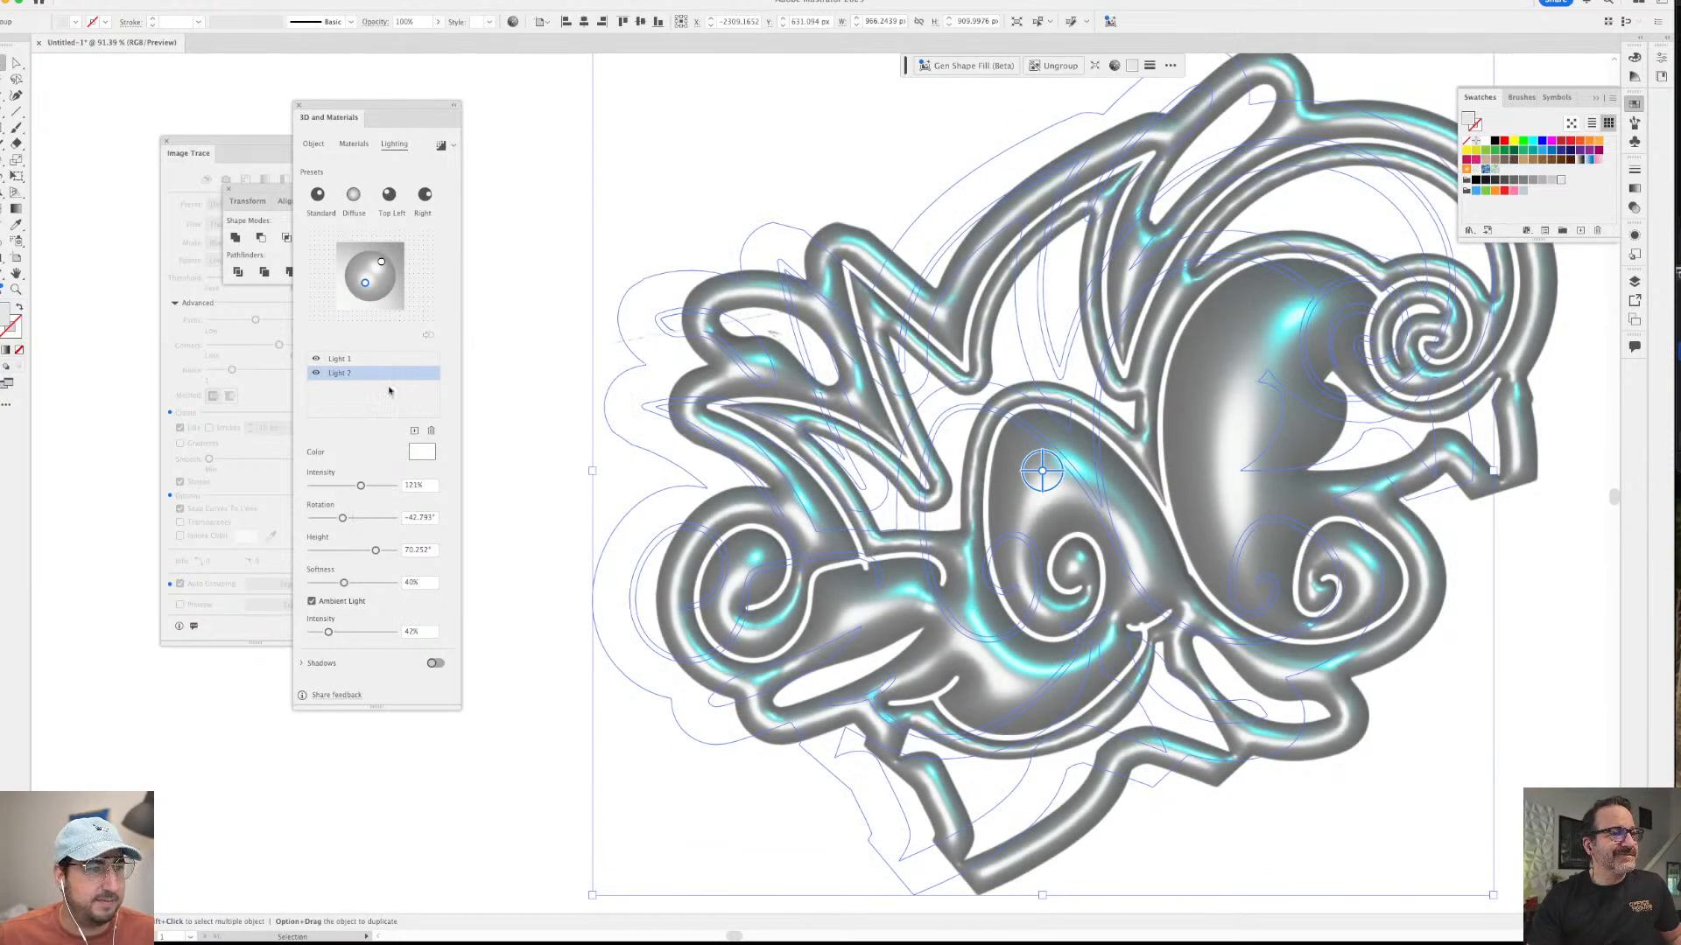
- Rotate the artwork in 3D to about X 174.5°, Y -174.4°, Z -180°, and delete the stray anchor points forming its upper-left spike
{"action": "left_click", "coordinate": [313, 145]}
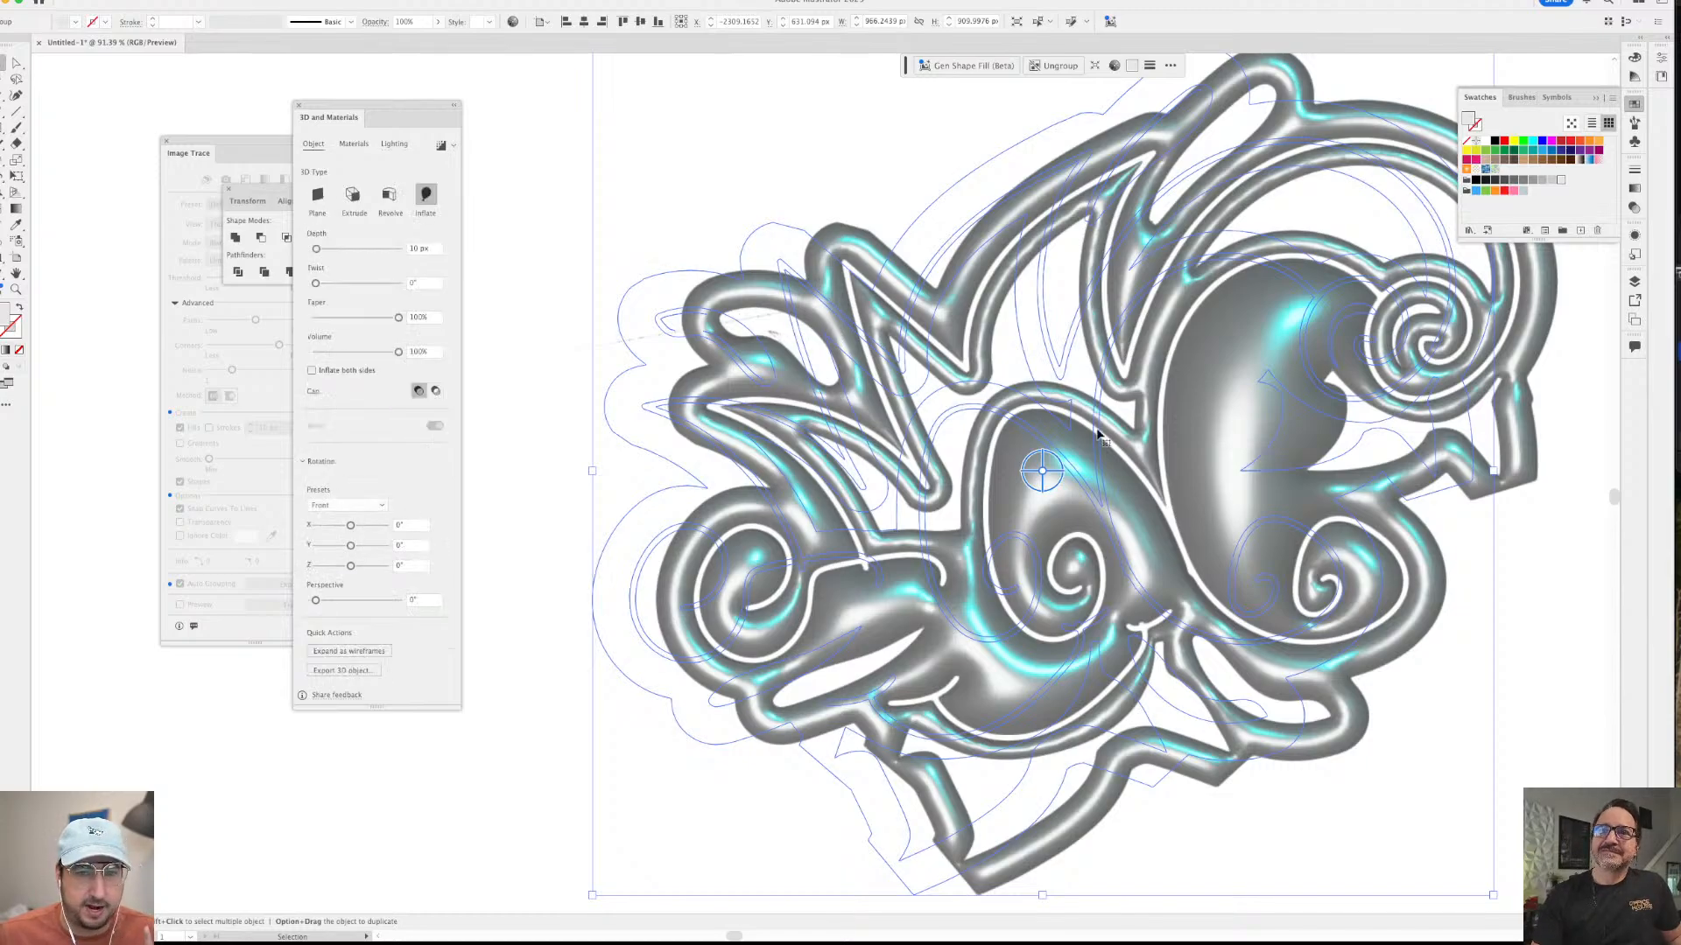
{"action": "left_click_drag", "start_coordinate": [1041, 471], "coordinate": [1045, 476]}
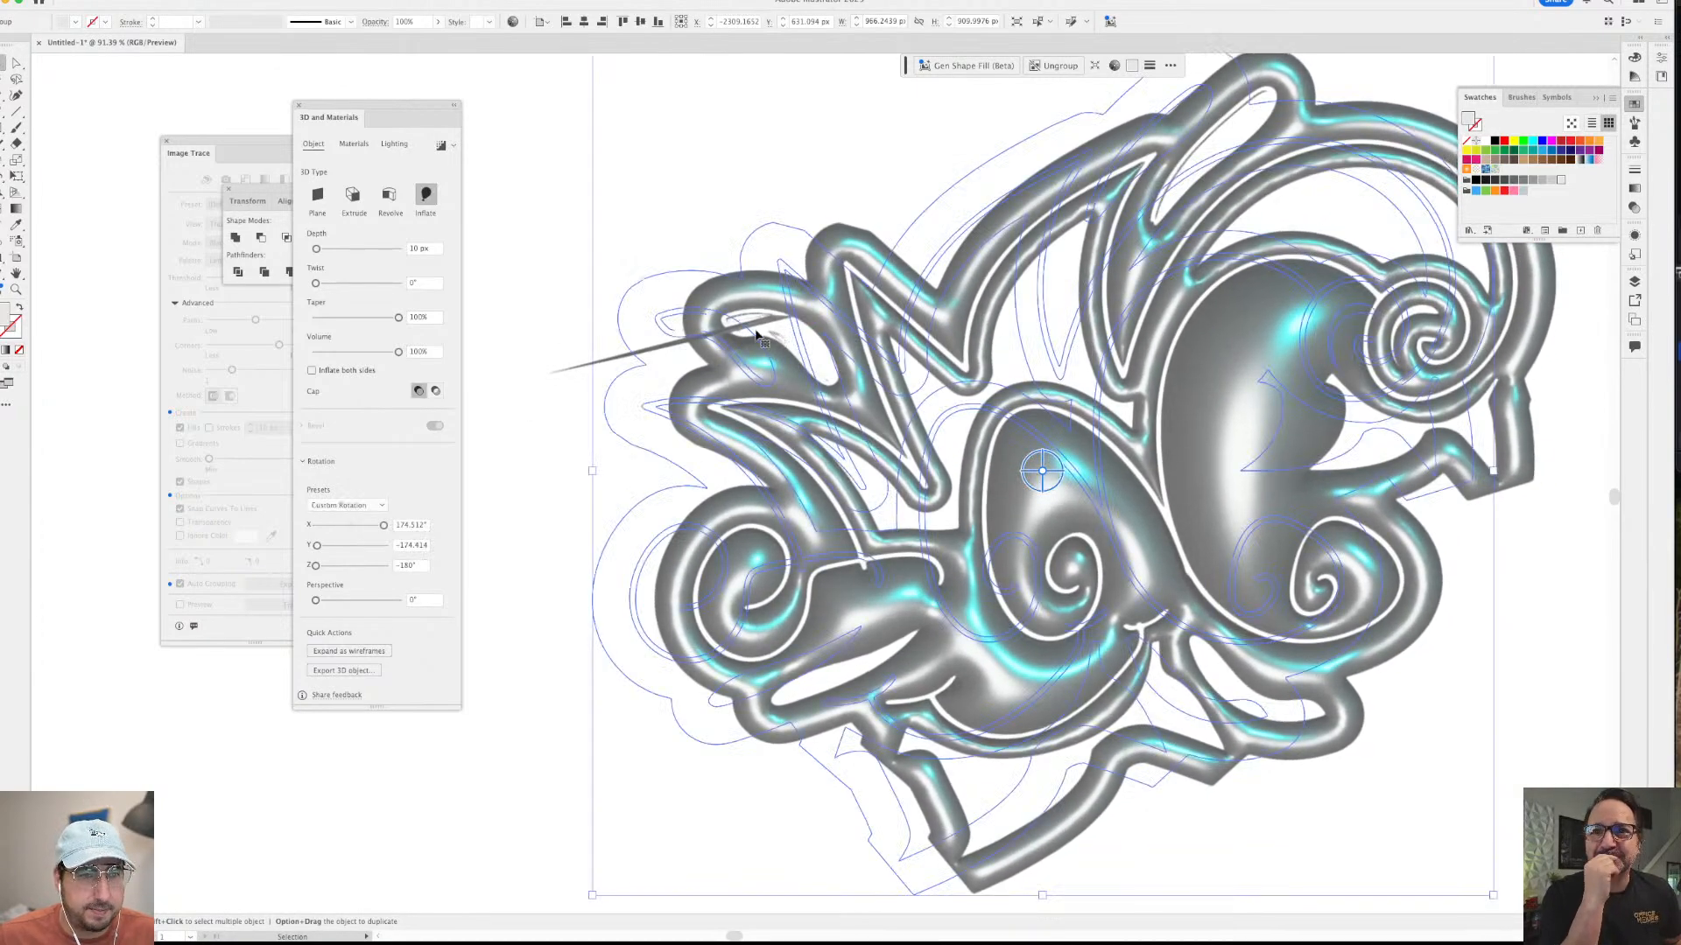
{"action": "key", "text": "a"}
{"action": "left_click_drag", "start_coordinate": [709, 321], "coordinate": [709, 337]}
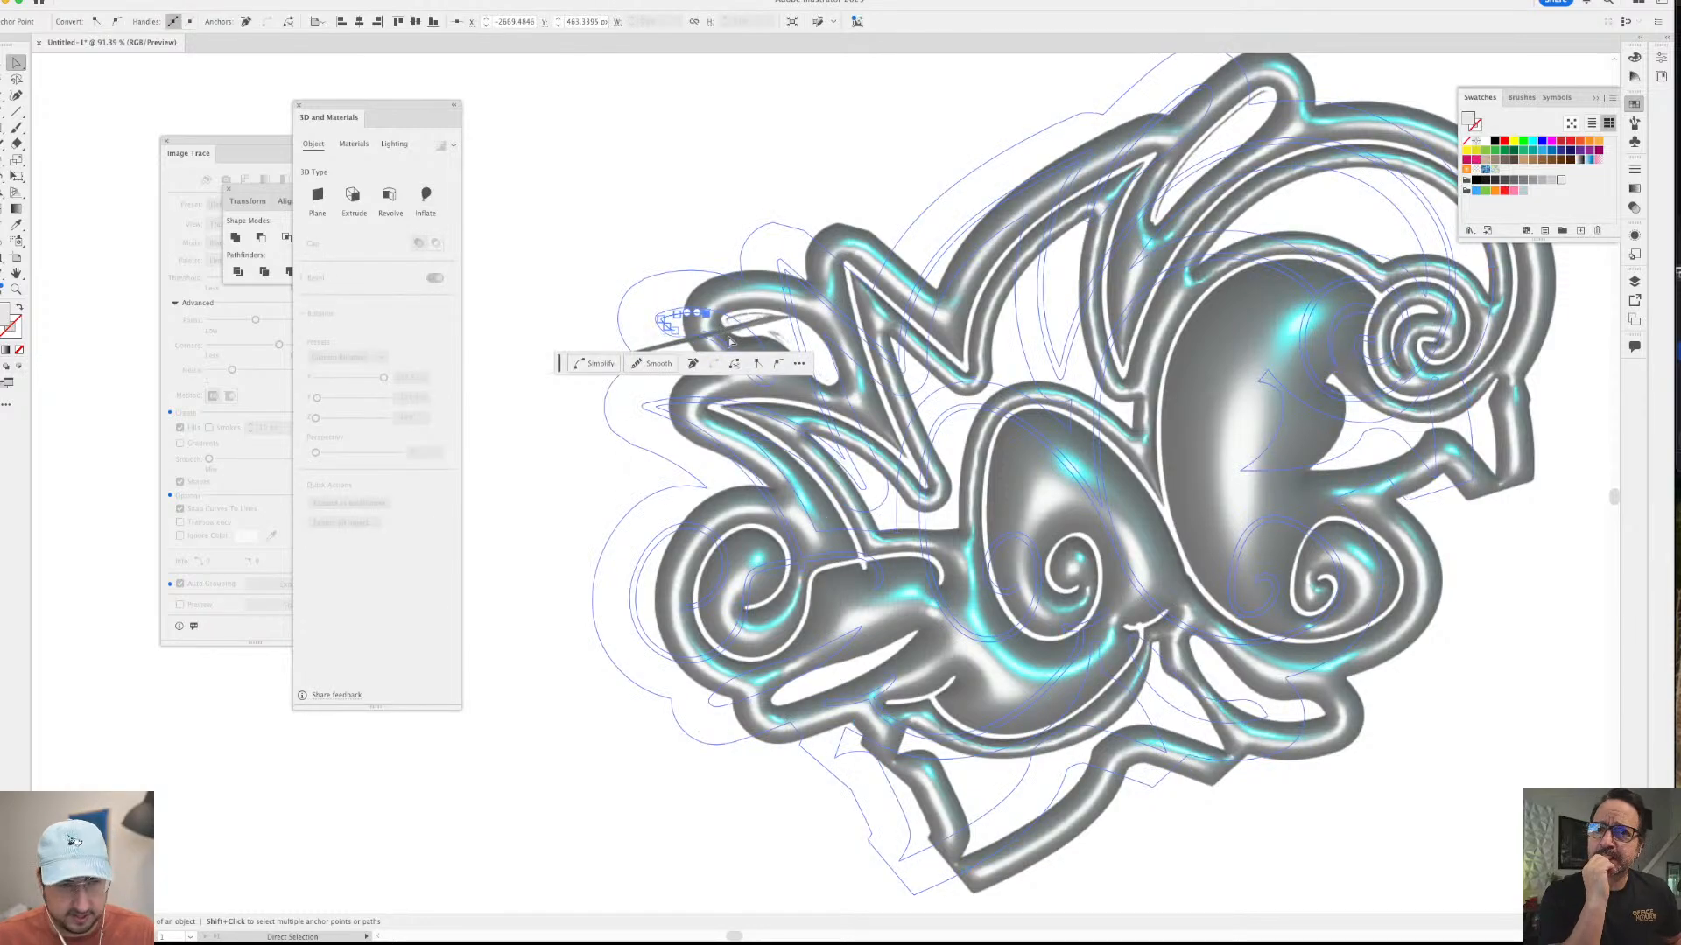
{"action": "left_click", "coordinate": [709, 334]}
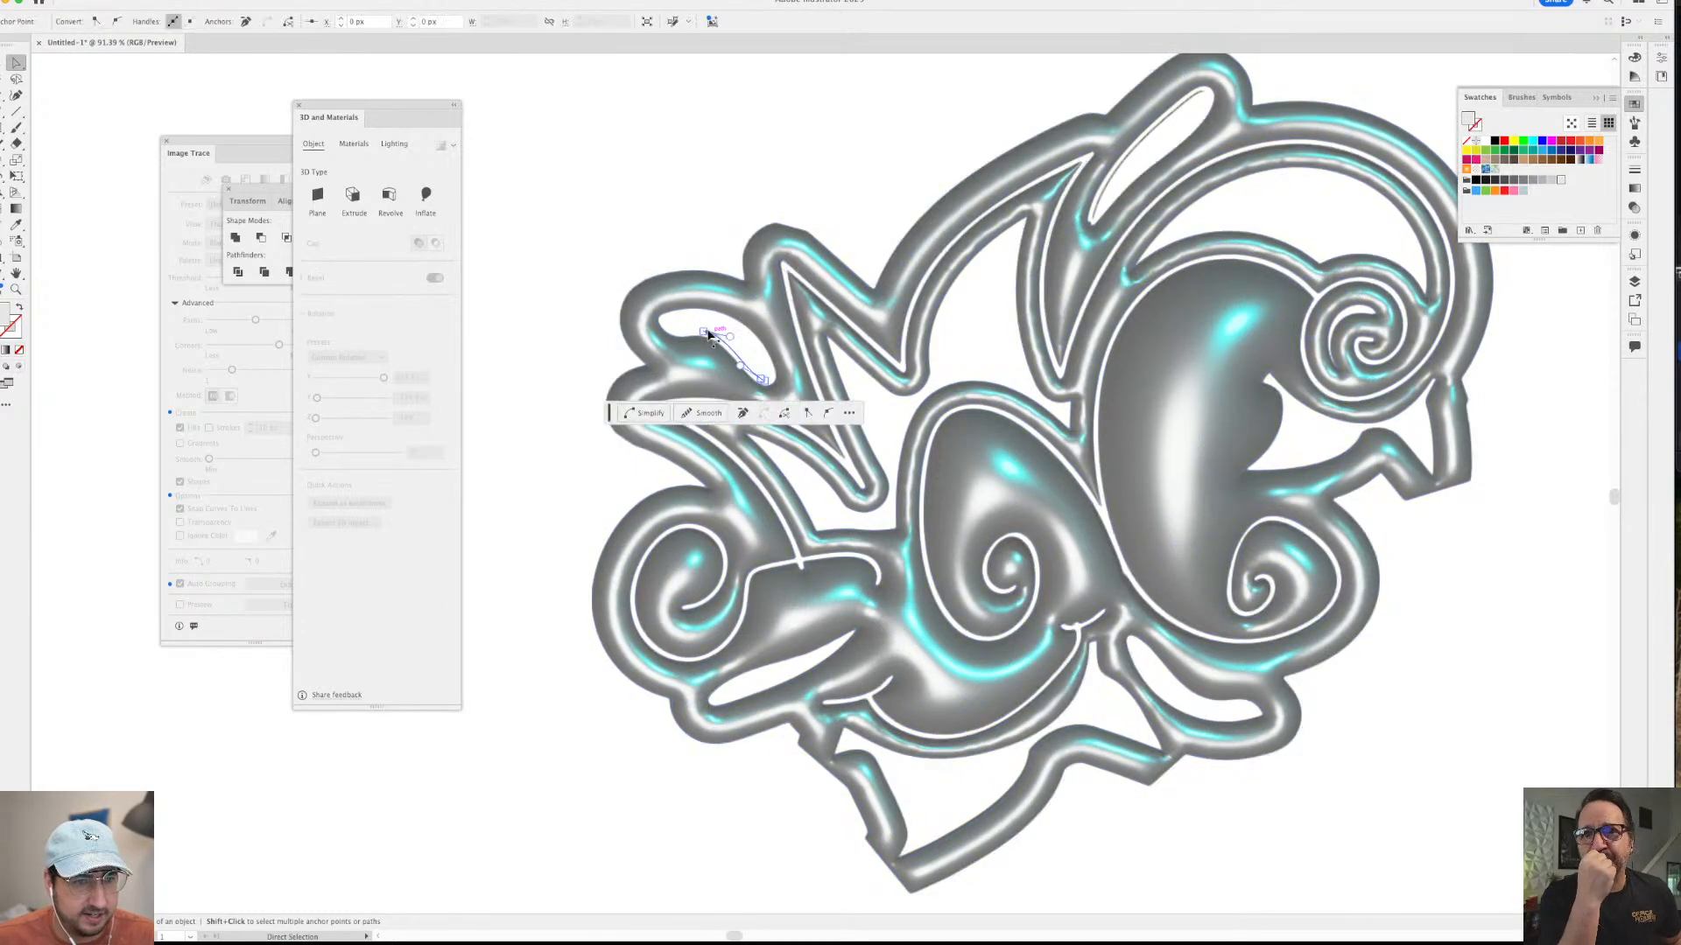
{"action": "left_click", "coordinate": [751, 336]}
{"action": "key", "text": "v"}
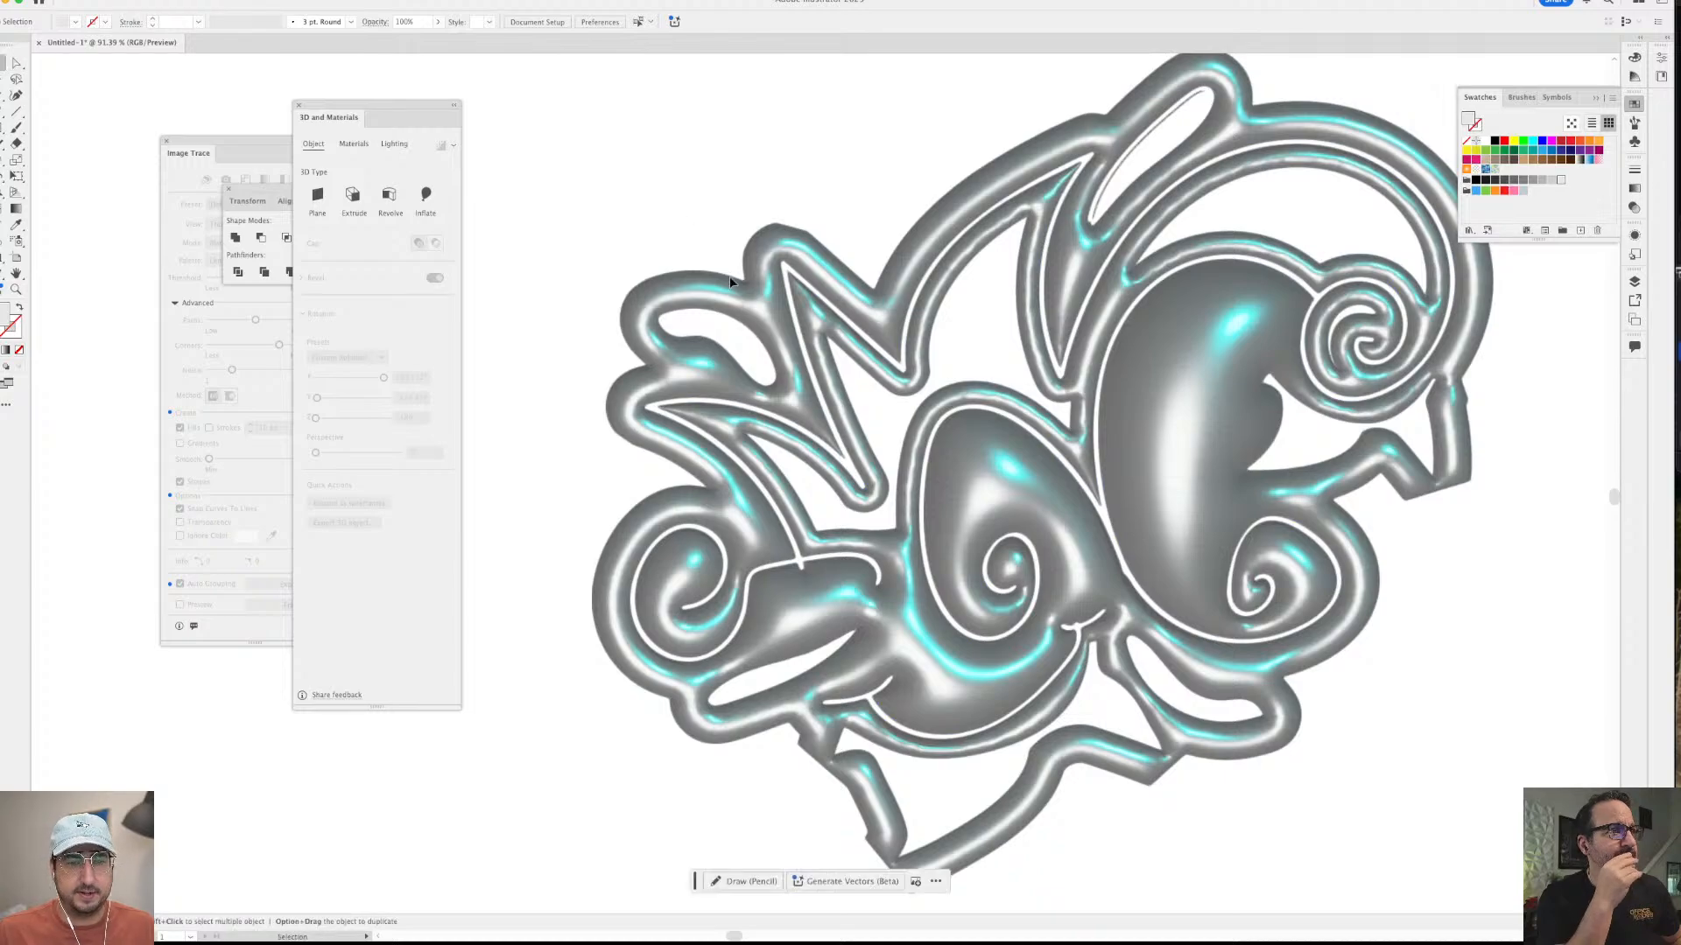
- Draw a black square about 1363 px wide, send it behind the metallic artwork and shift it slightly up and left
{"action": "key", "text": "z"}
{"action": "left_click", "coordinate": [1007, 512], "text": "alt"}
{"action": "left_click", "coordinate": [979, 456], "text": "alt"}
{"action": "left_click_drag", "start_coordinate": [975, 453], "coordinate": [1215, 443]}
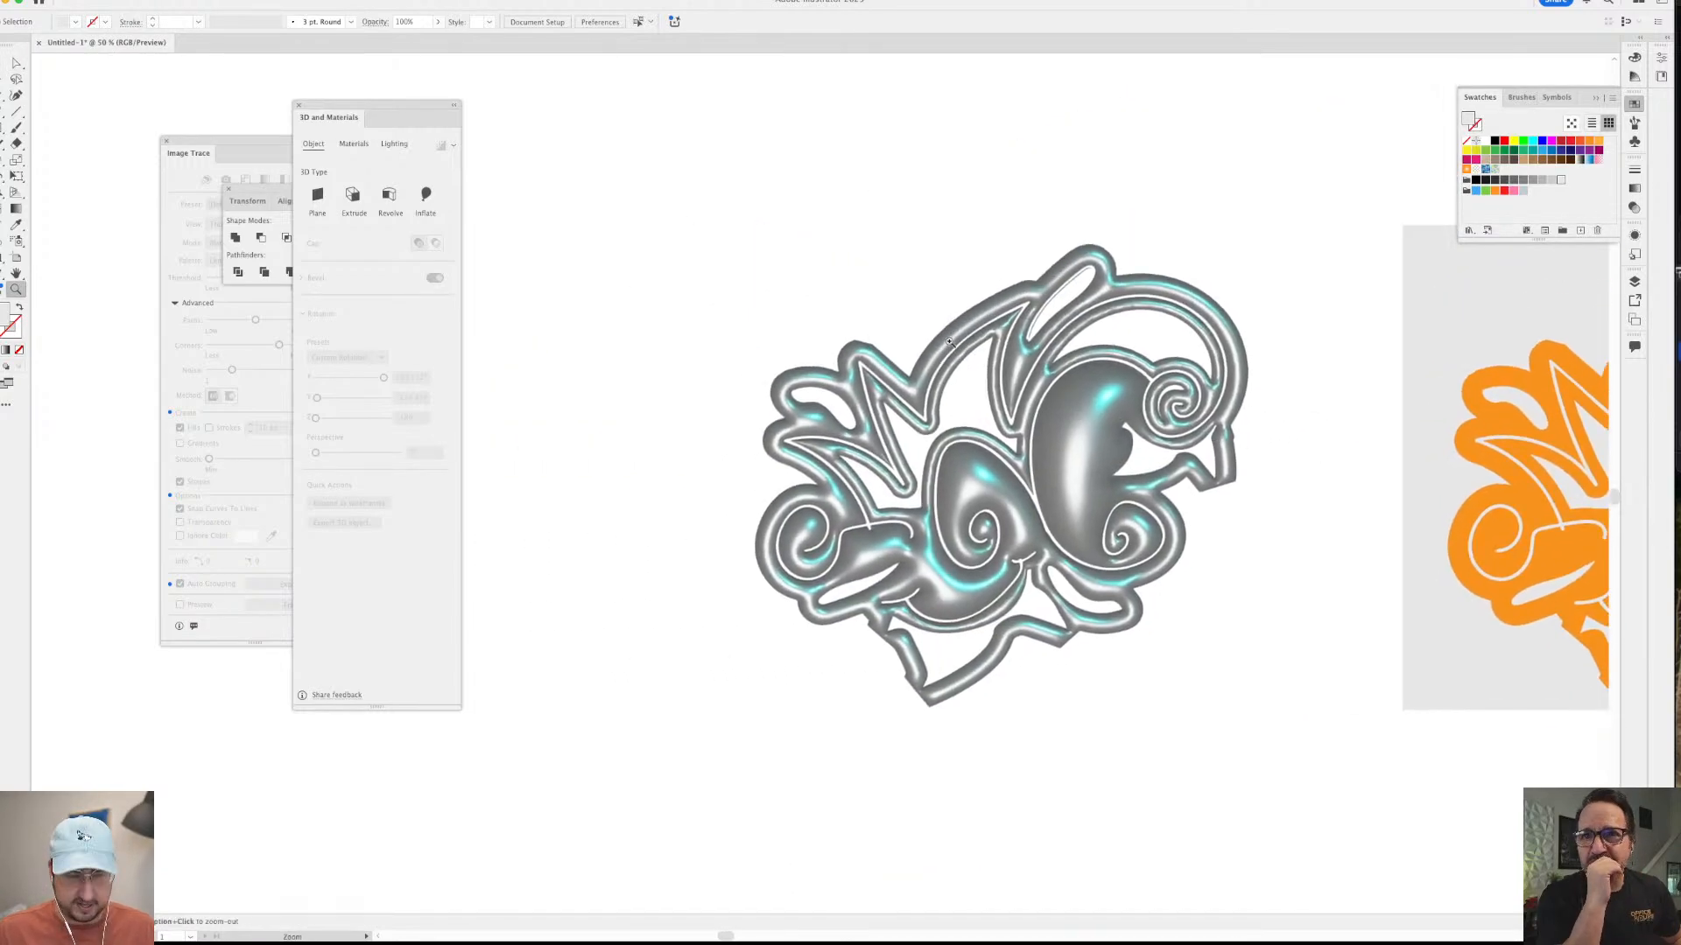
{"action": "left_click_drag", "start_coordinate": [669, 163], "coordinate": [1365, 857]}
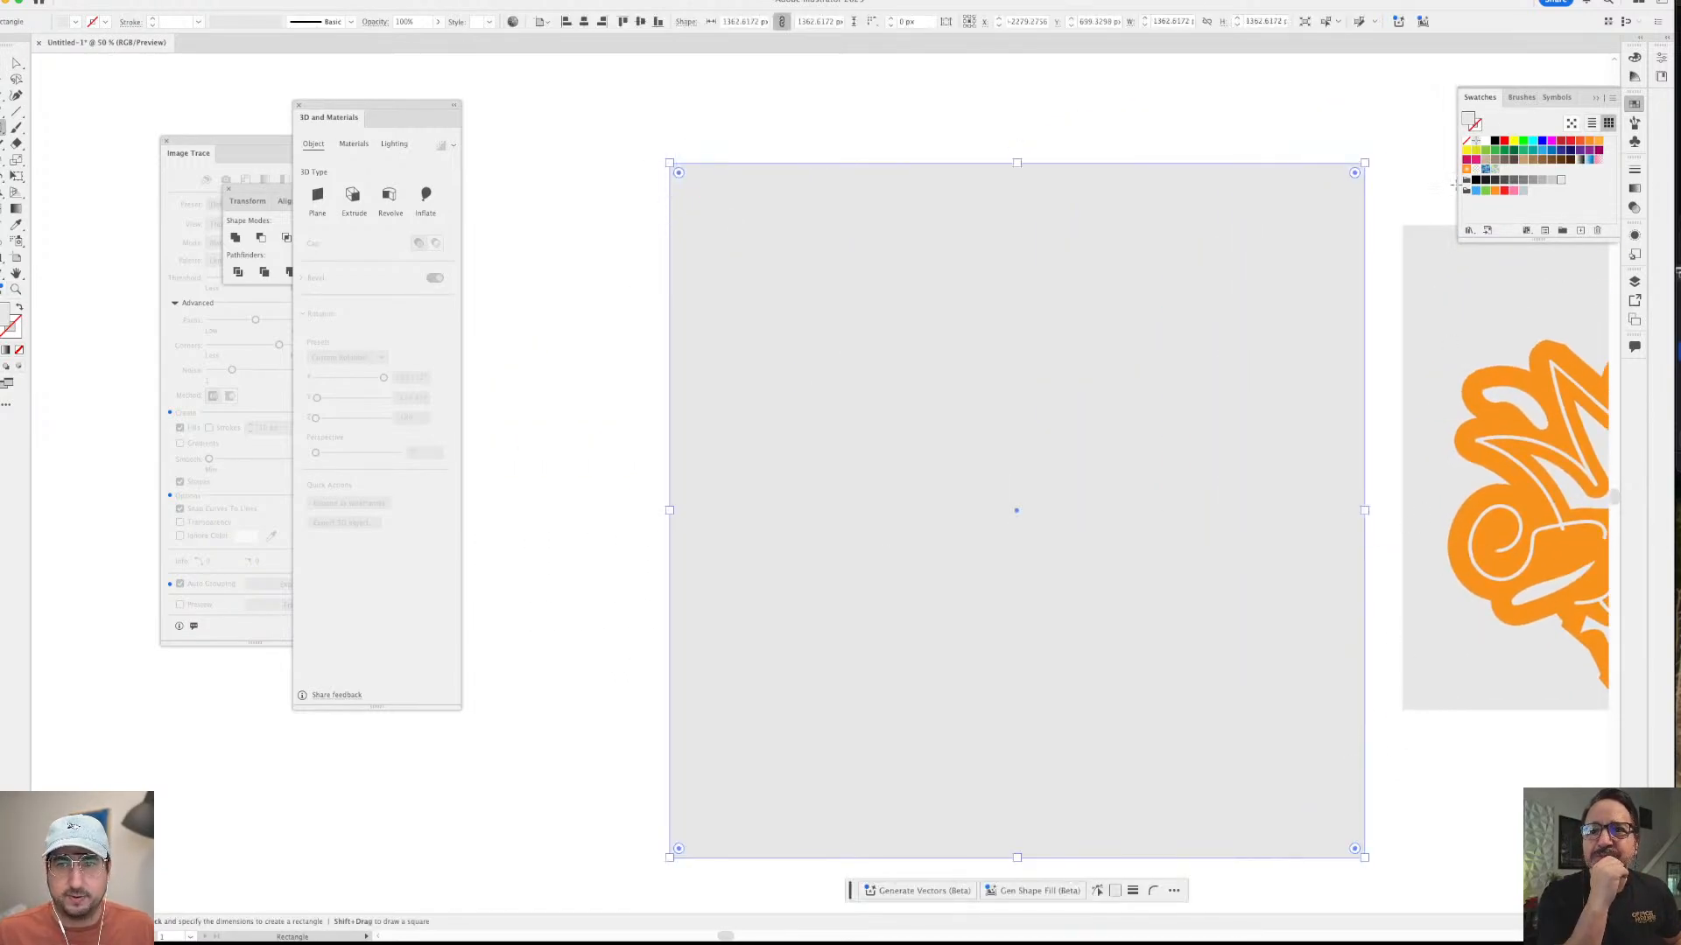
{"action": "left_click", "coordinate": [1495, 142]}
{"action": "key", "text": "super+shift+bracketleft"}
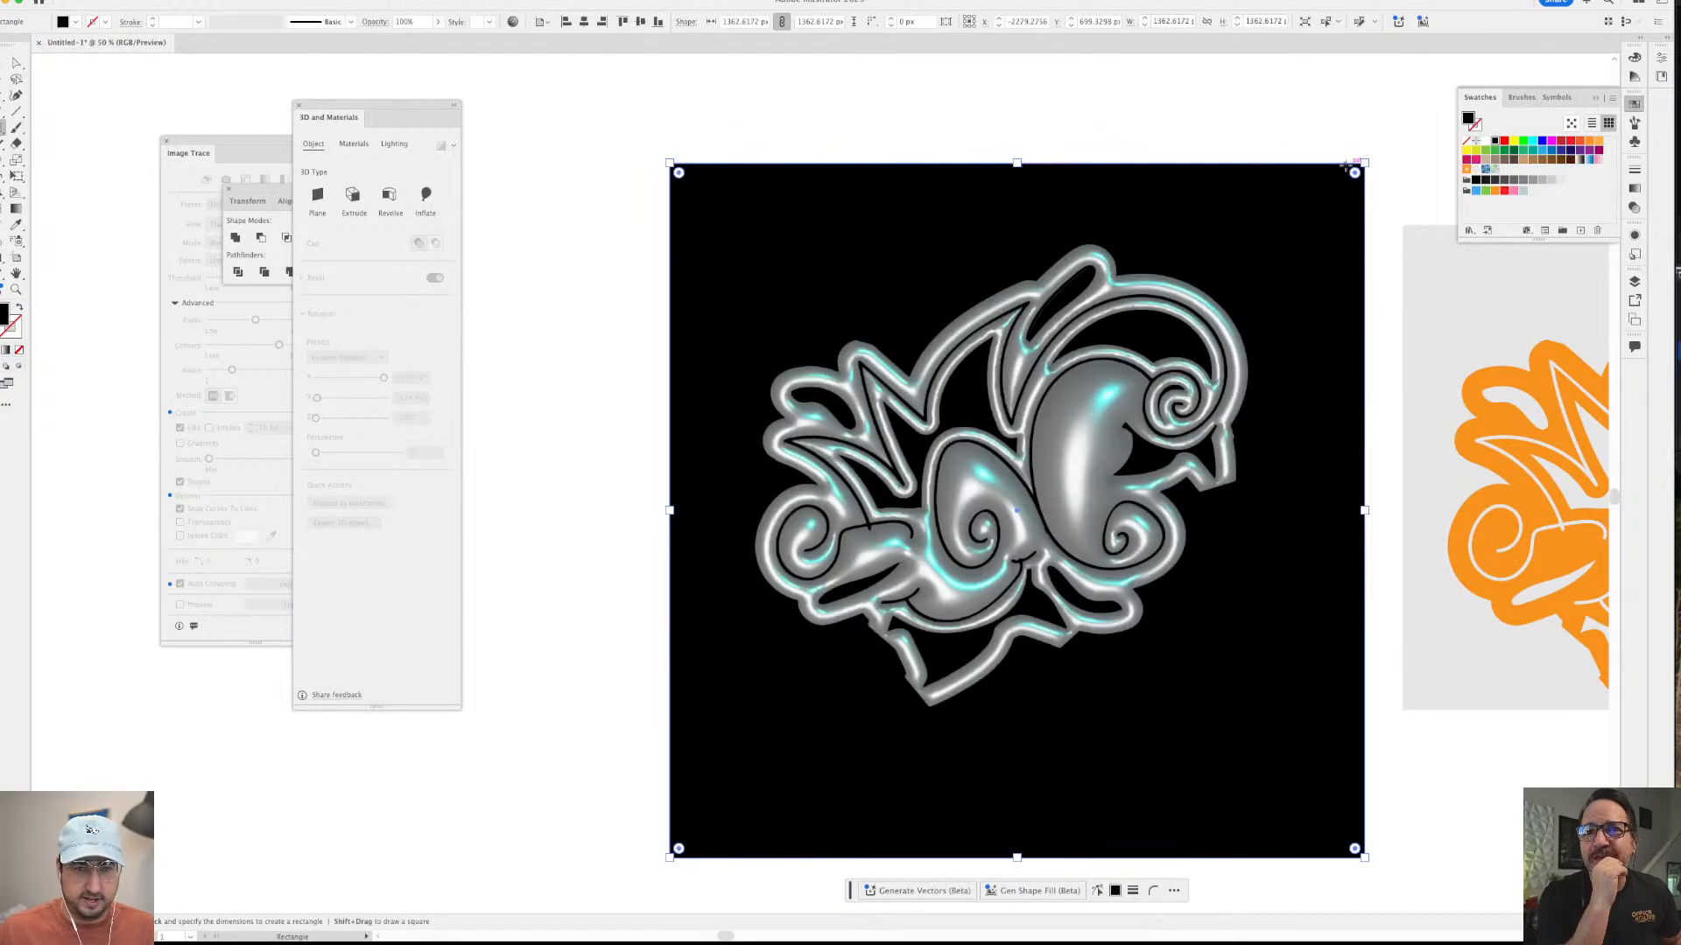
{"action": "left_click_drag", "start_coordinate": [1285, 650], "coordinate": [1272, 611]}
- Copy the metallic artwork with its black square onto a new page of the Adobe Express document
{"action": "left_click_drag", "start_coordinate": [858, 440], "coordinate": [1225, 643]}
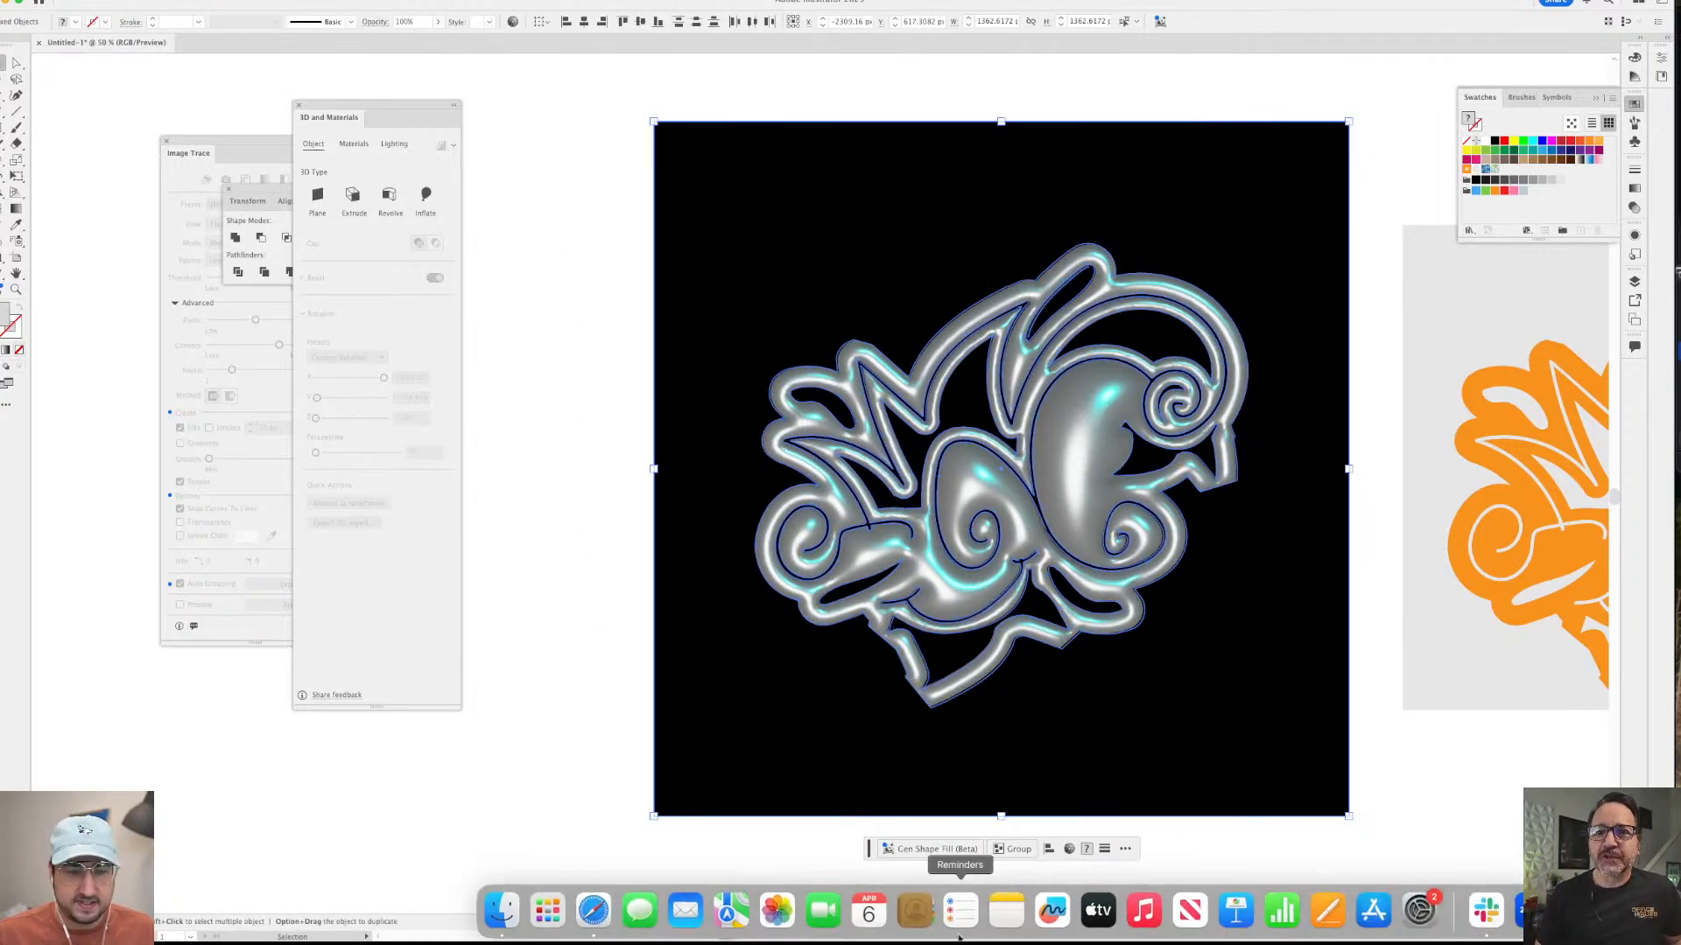
{"action": "left_click", "coordinate": [593, 910]}
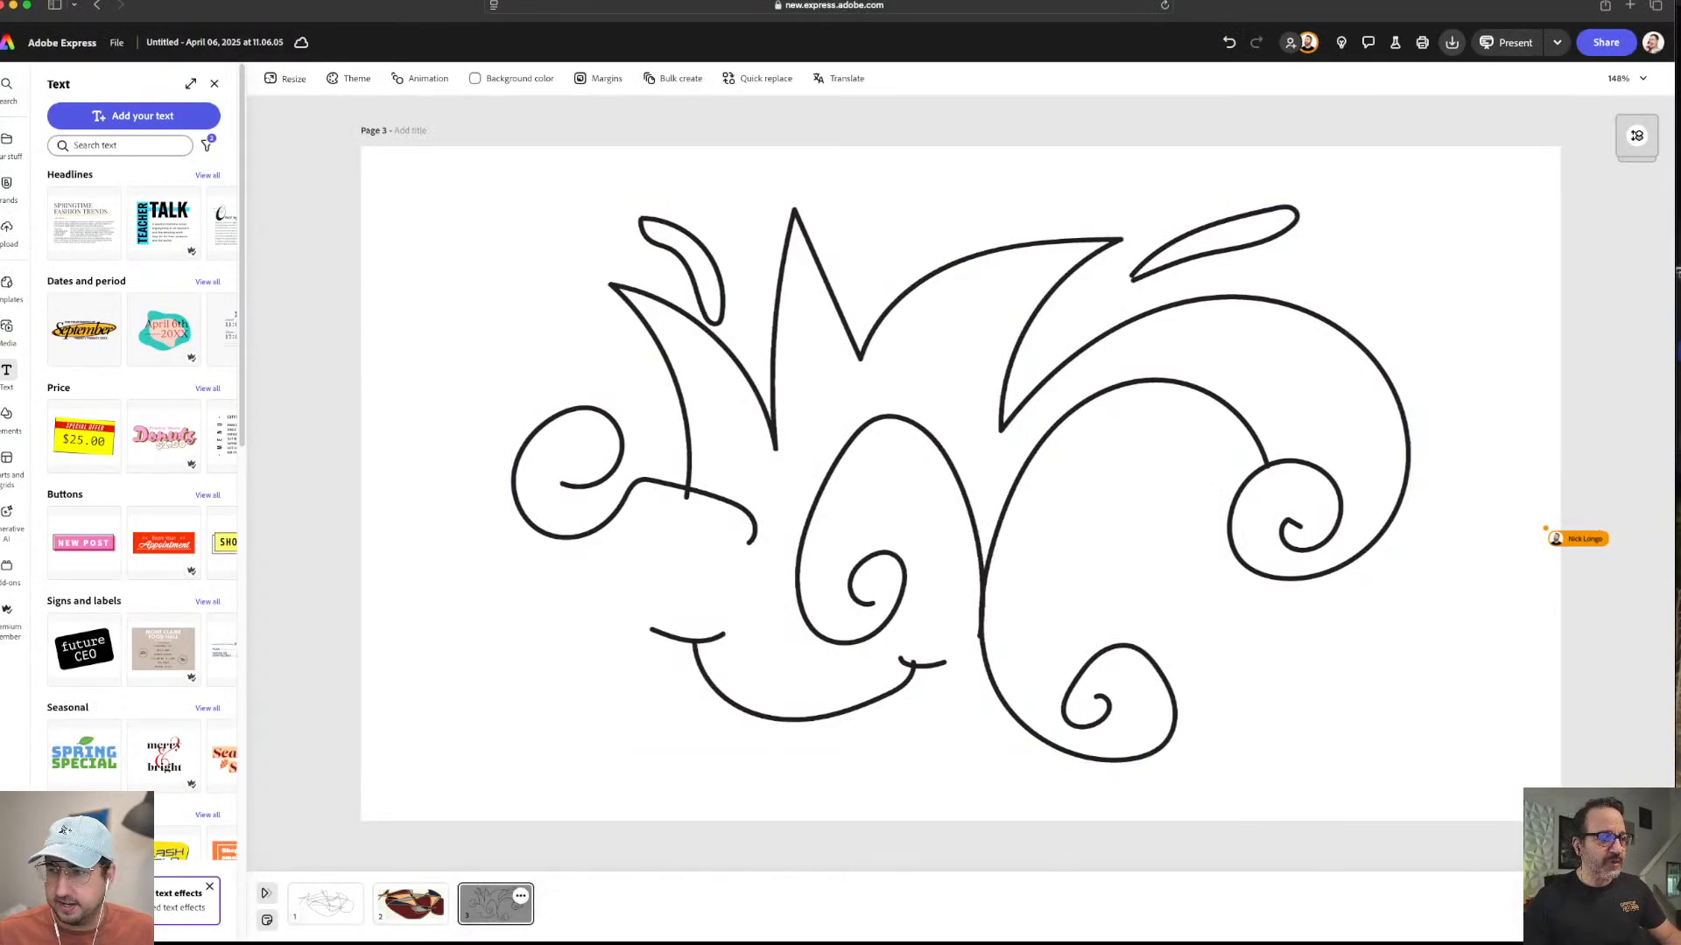
{"action": "left_click", "coordinate": [1637, 136]}
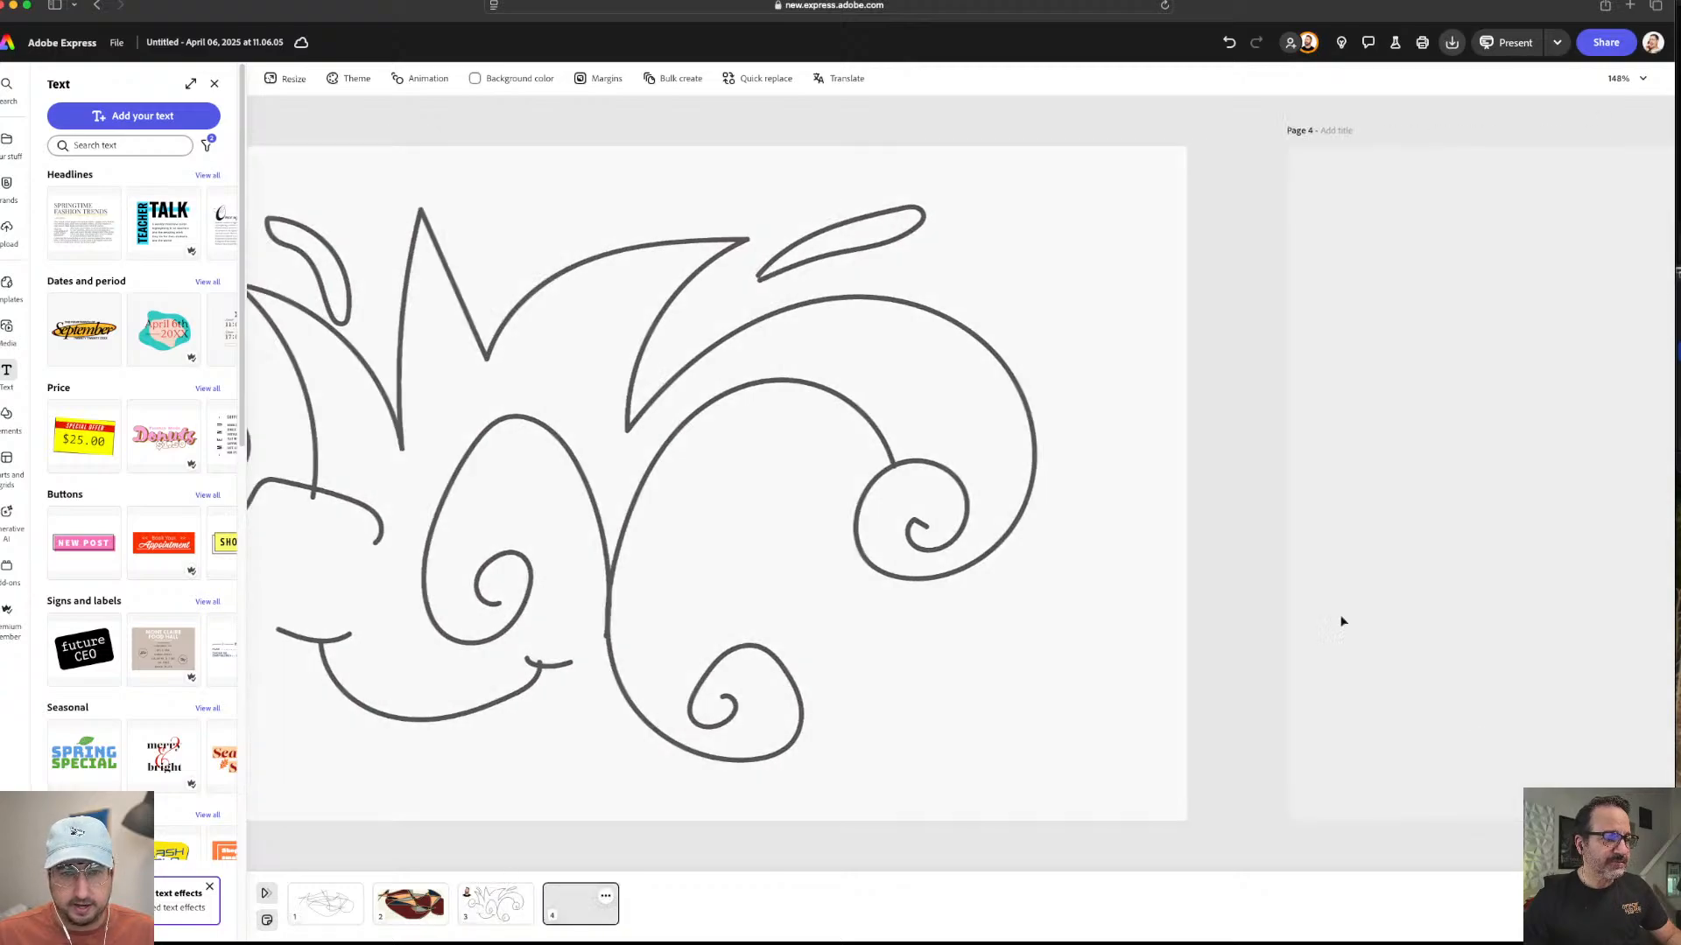
{"action": "key", "text": "super+v"}
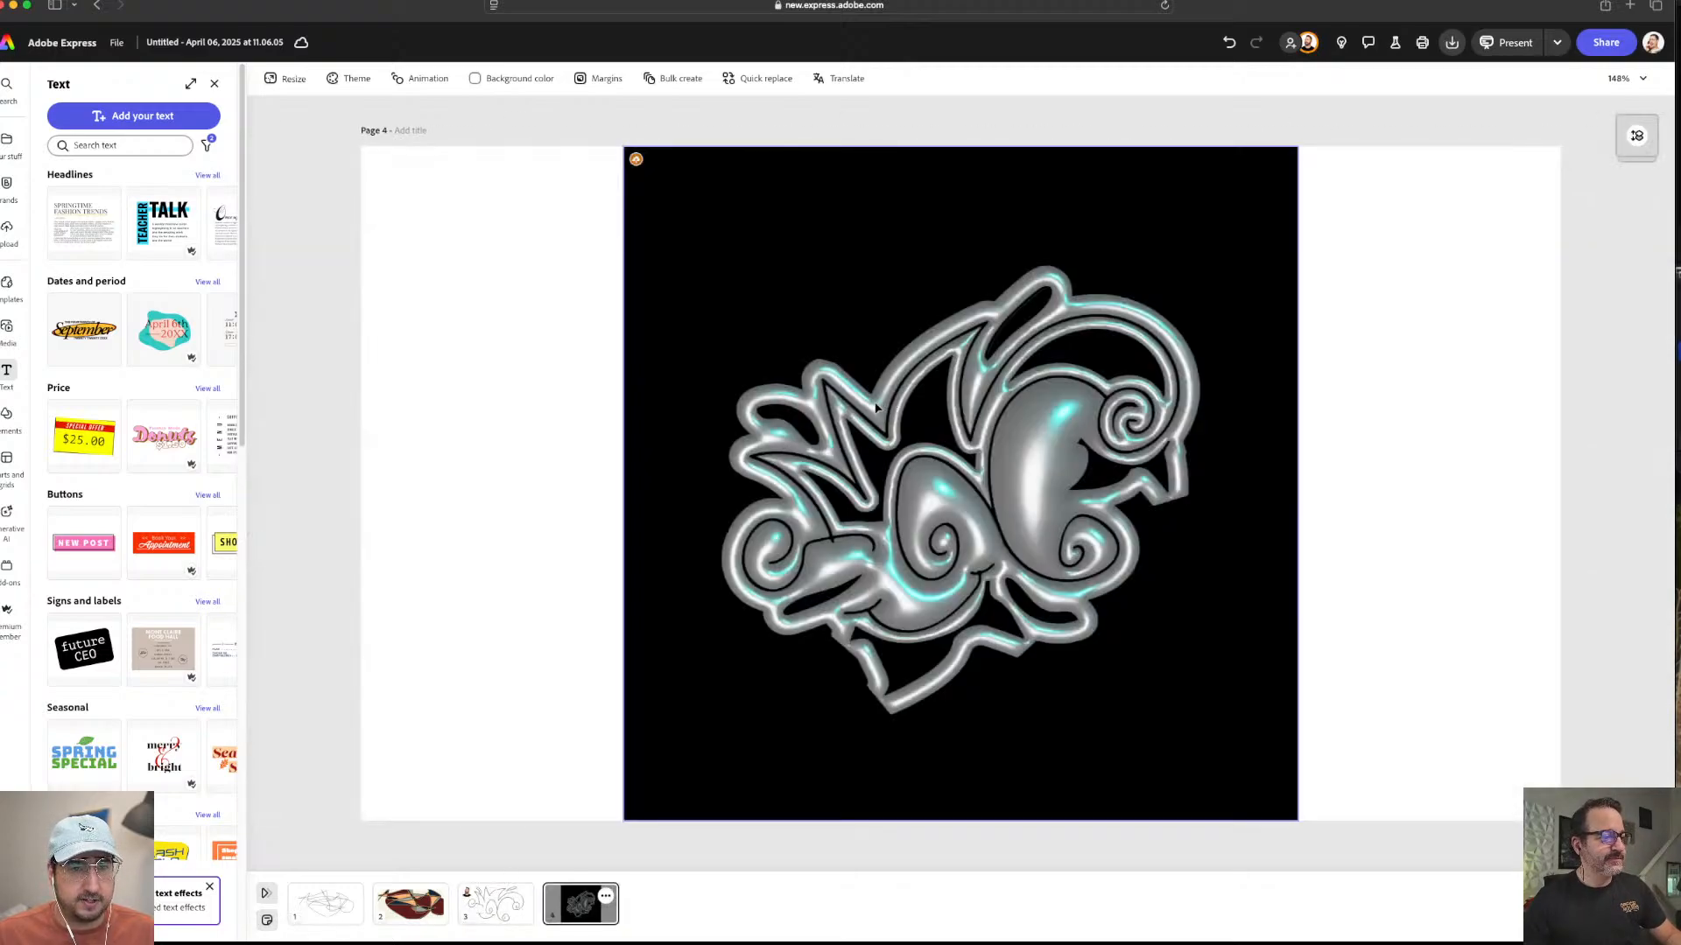
- Set the background color of page 4 to black
{"action": "left_click", "coordinate": [479, 87]}
{"action": "left_click", "coordinate": [487, 184]}
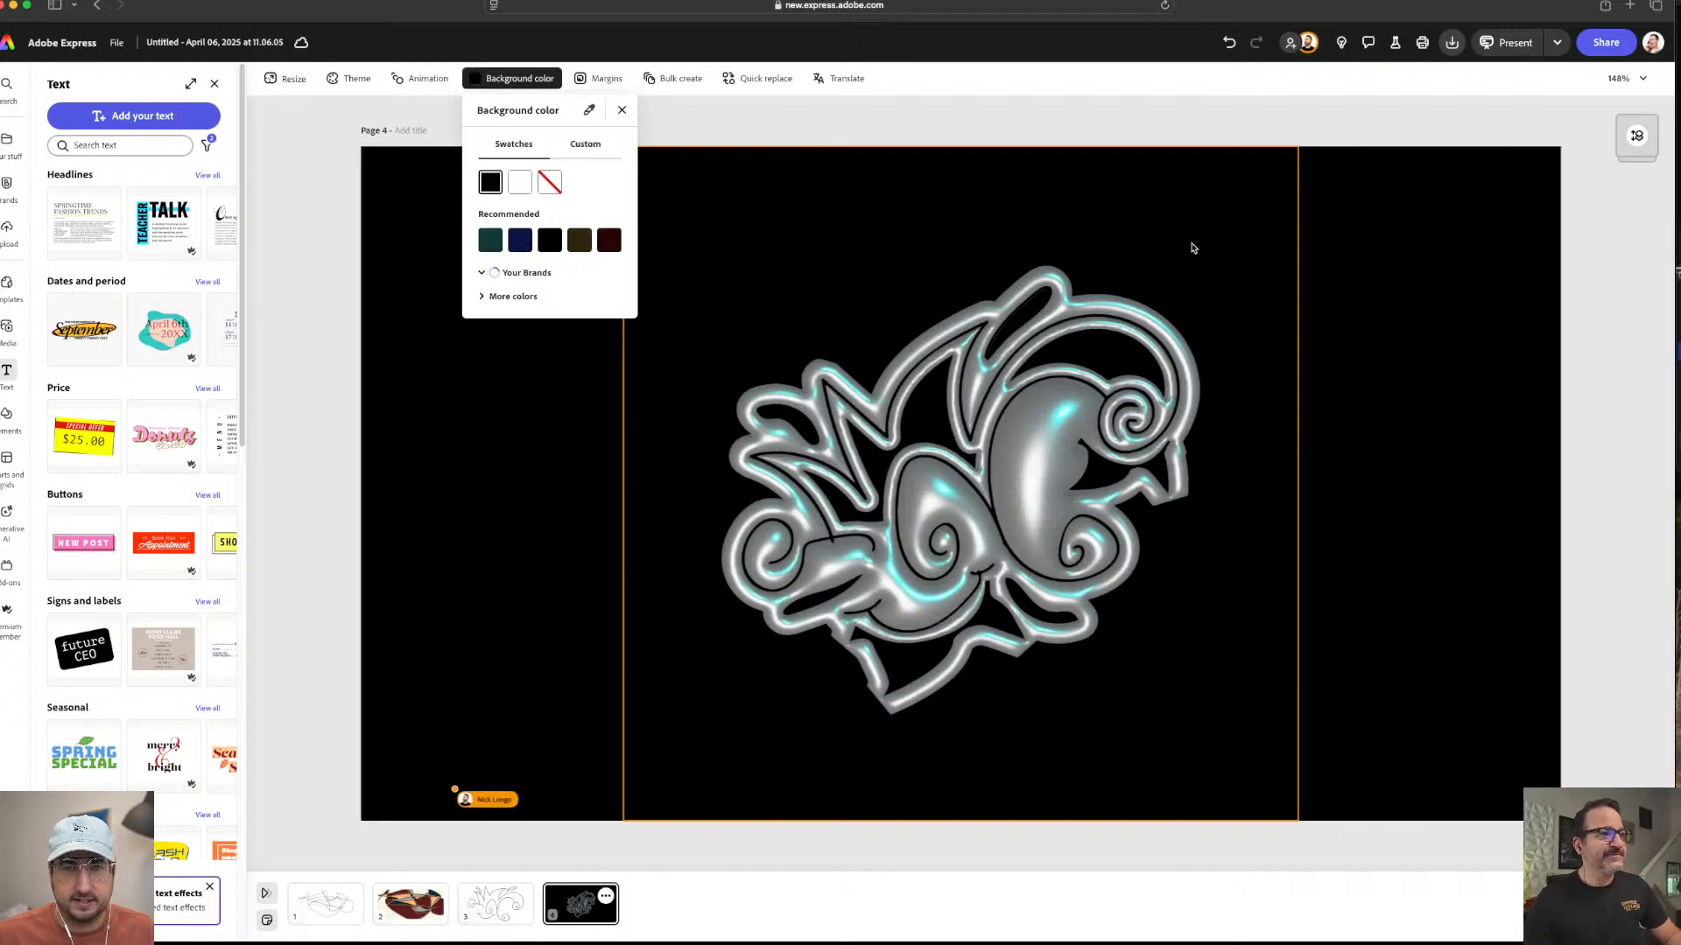
{"action": "left_click", "coordinate": [1253, 123]}
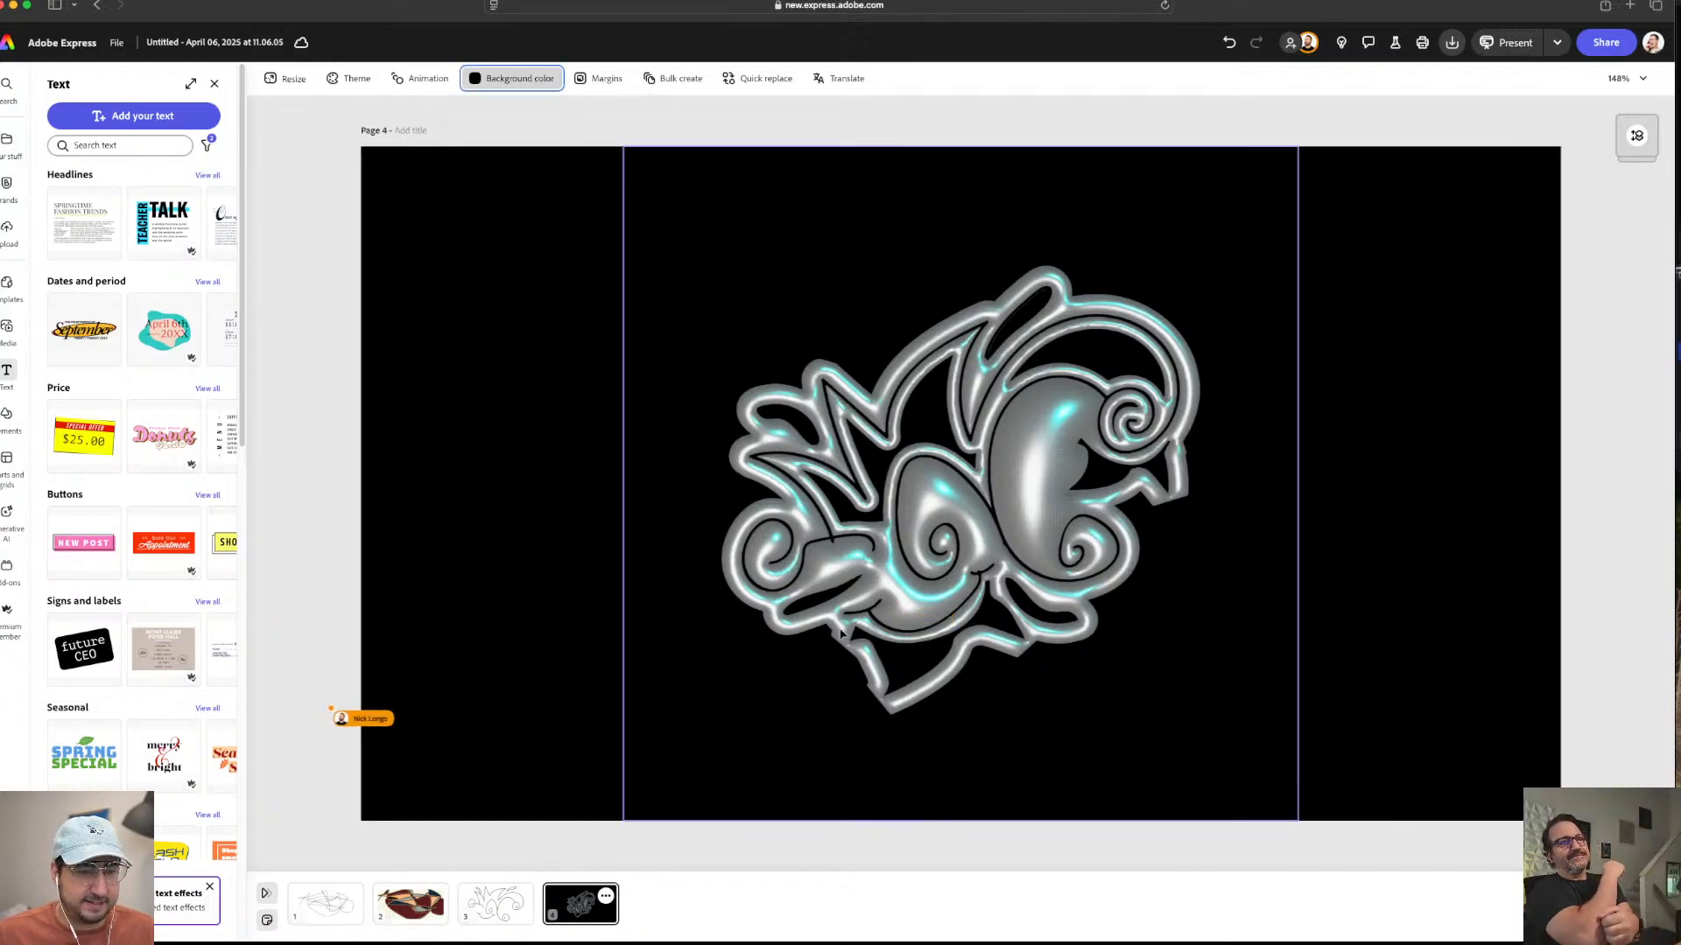
- Enlarge the pasted artwork image on page 4 so that it extends beyond the page's height
{"action": "left_click", "coordinate": [1251, 538]}
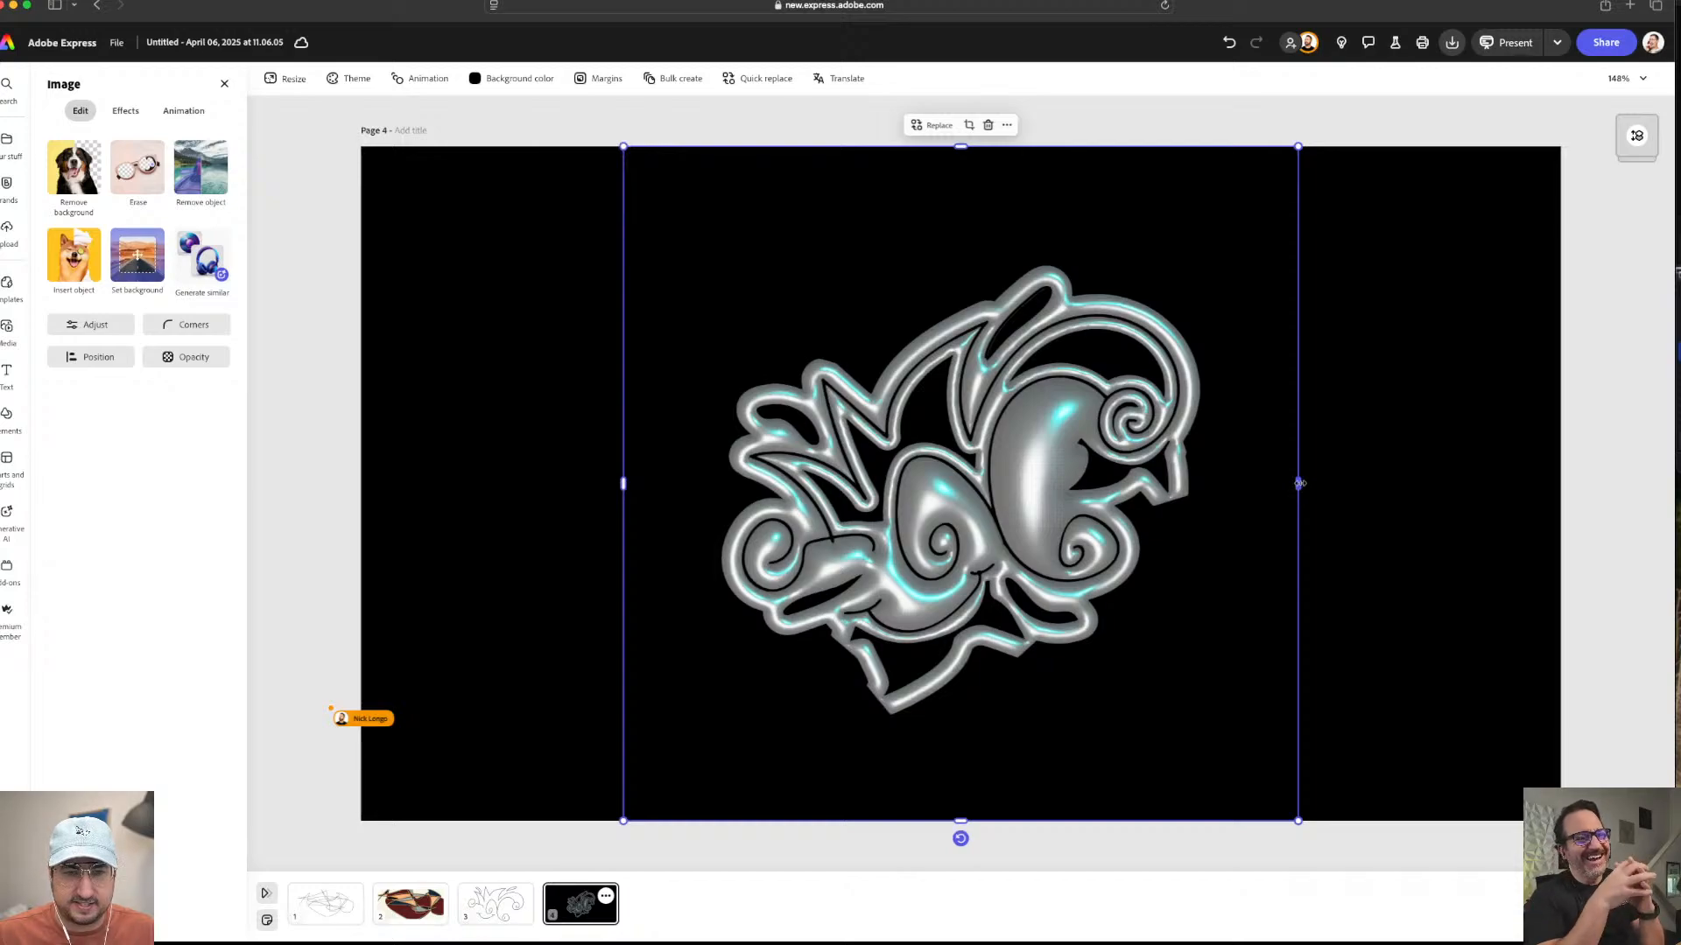
{"action": "left_click_drag", "start_coordinate": [1300, 147], "coordinate": [1488, 151]}
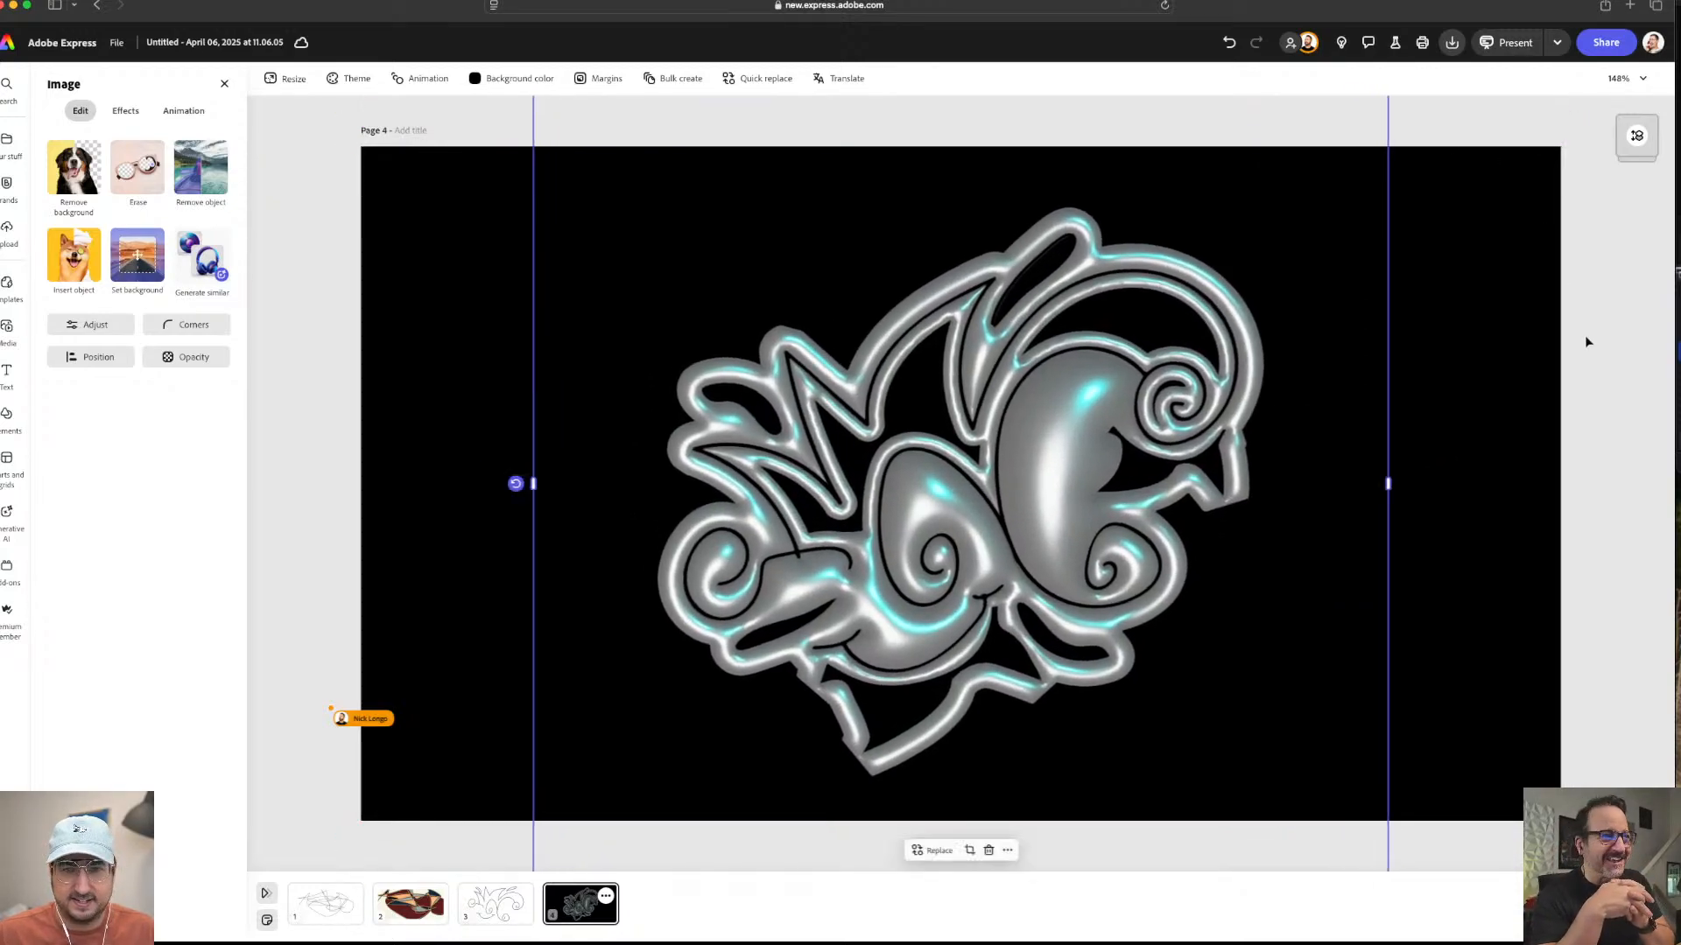
{"action": "left_click", "coordinate": [1598, 382]}
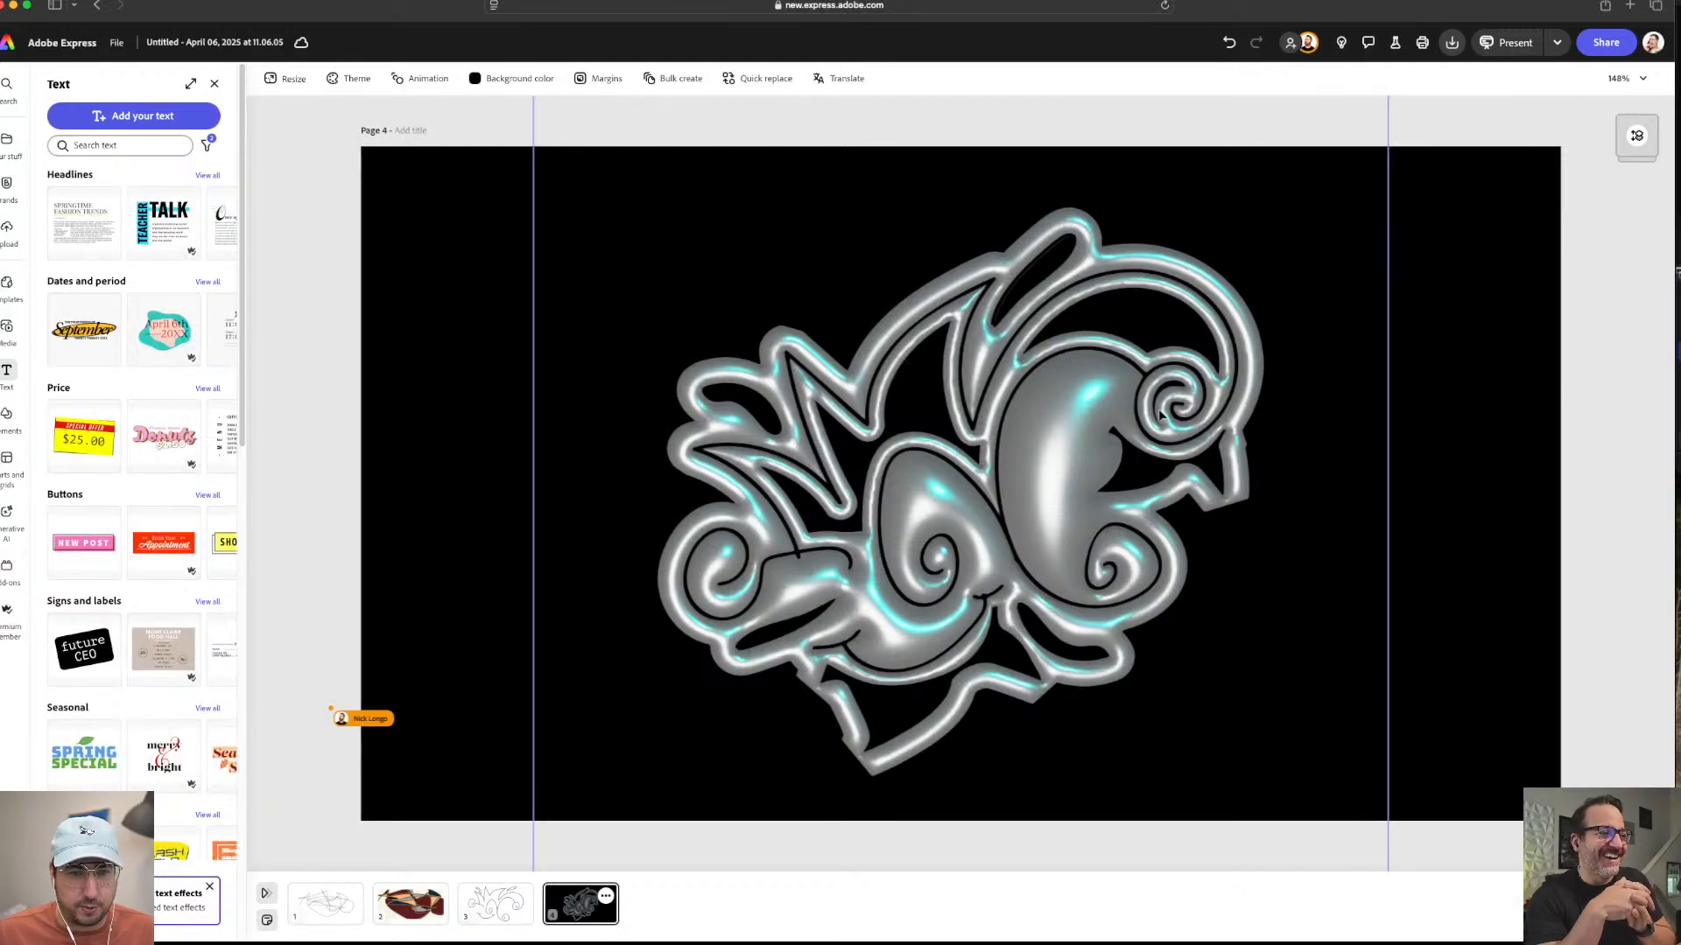
{"action": "left_click", "coordinate": [500, 906]}
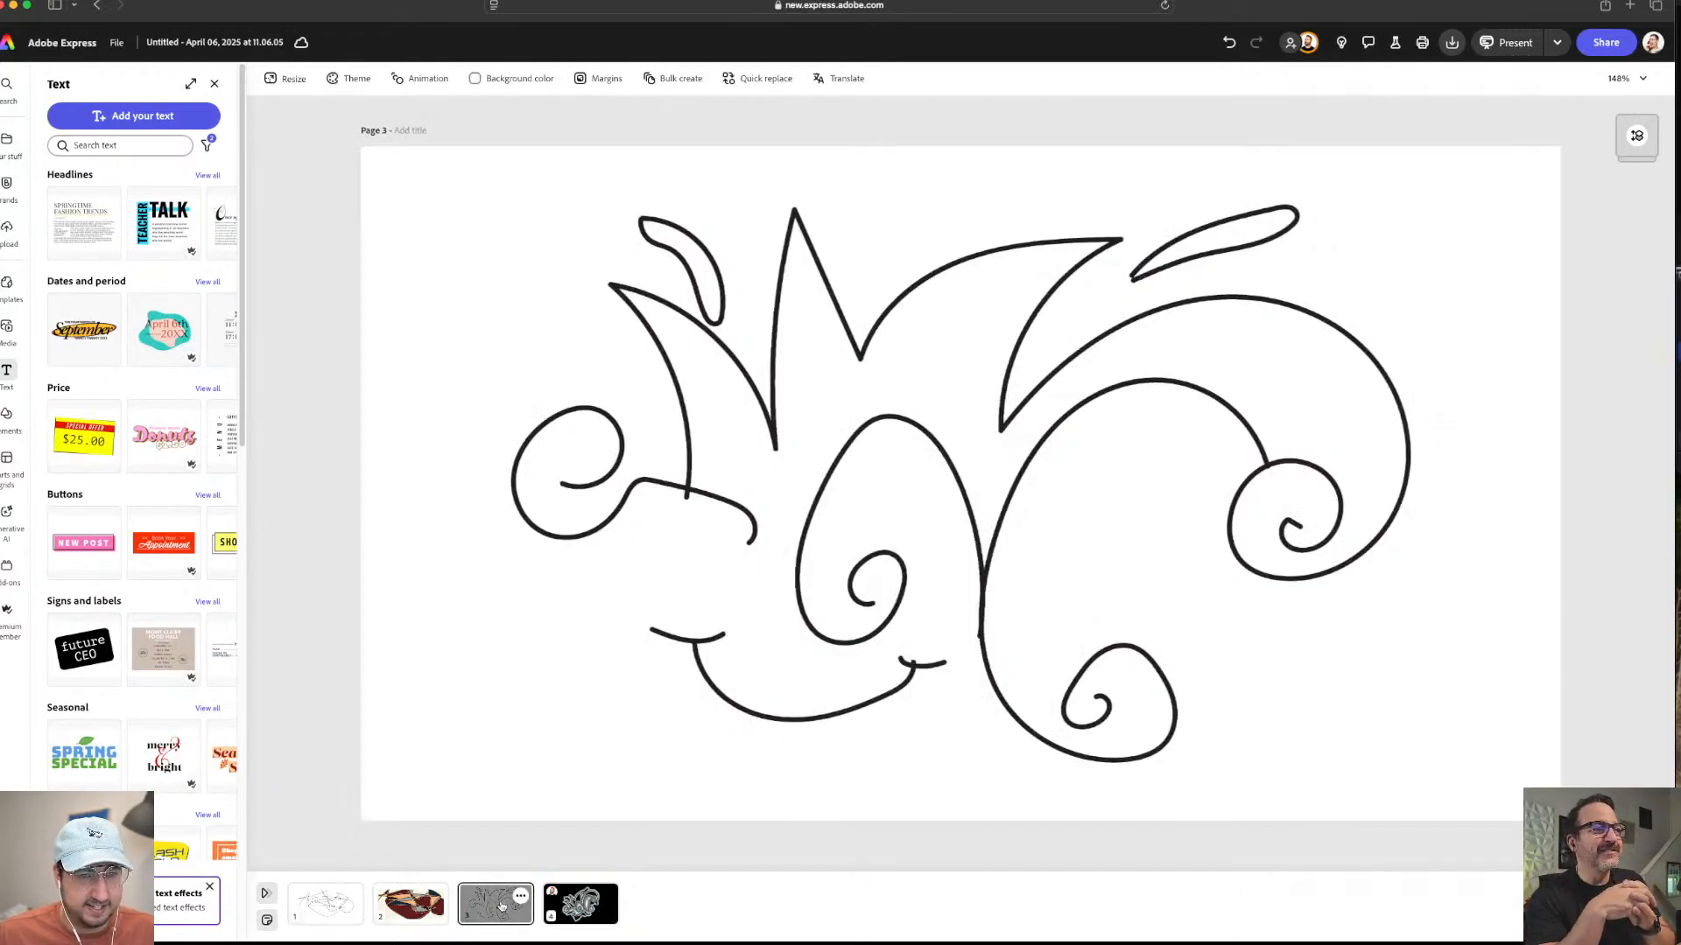
{"action": "left_click", "coordinate": [567, 910]}
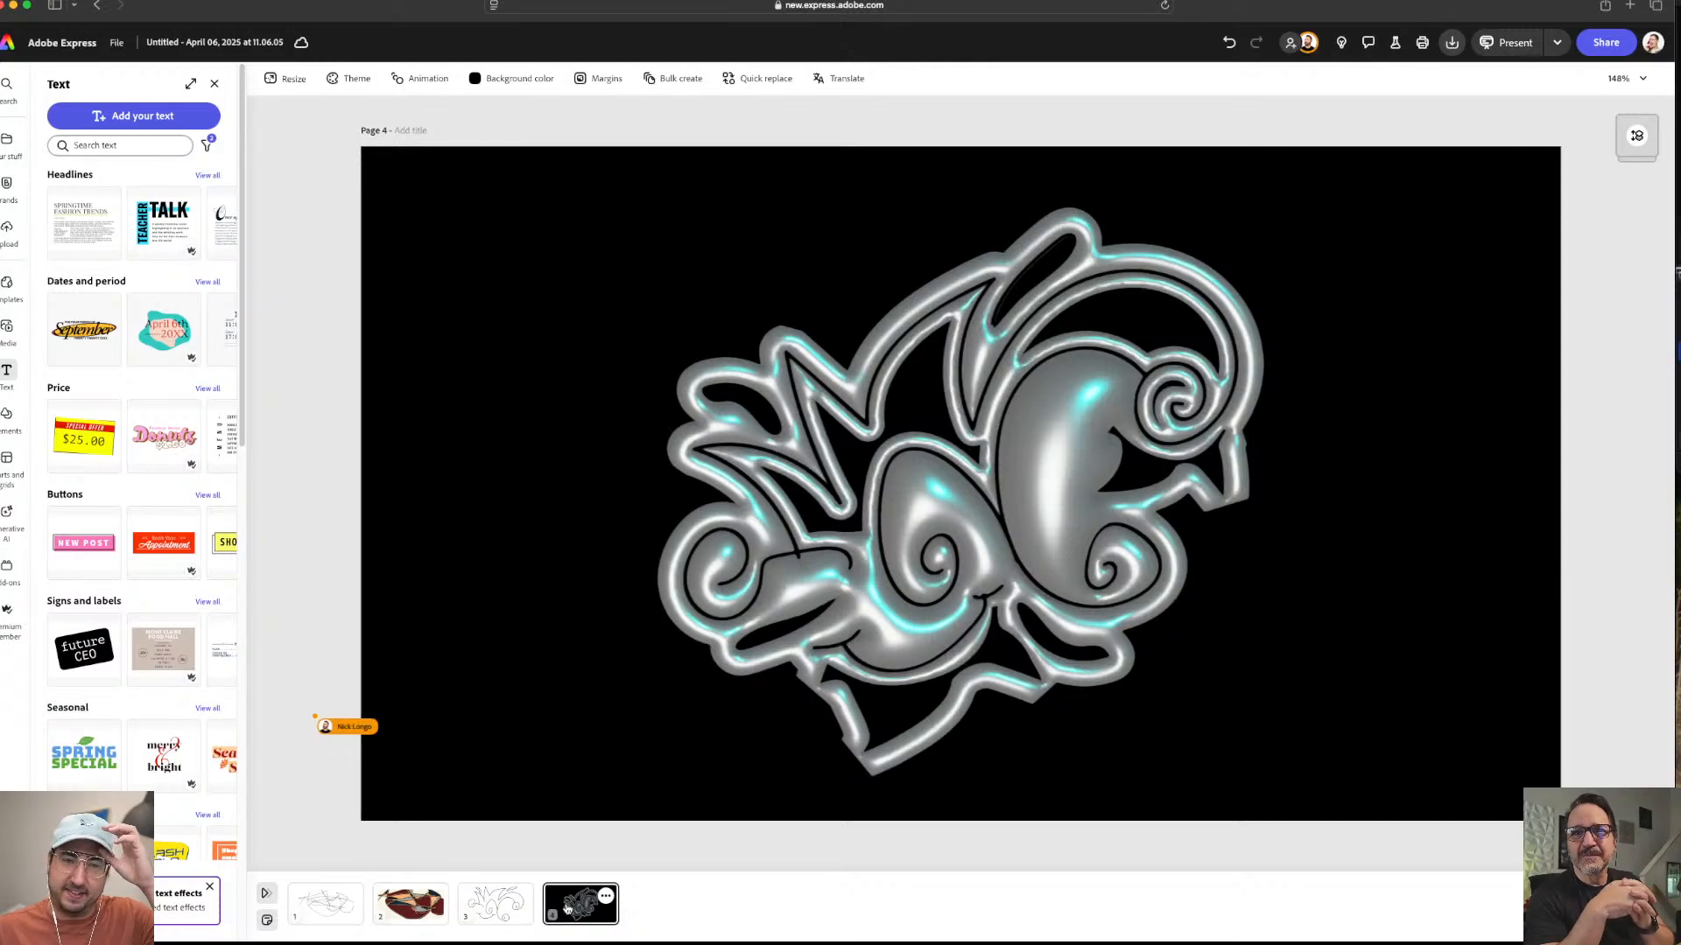
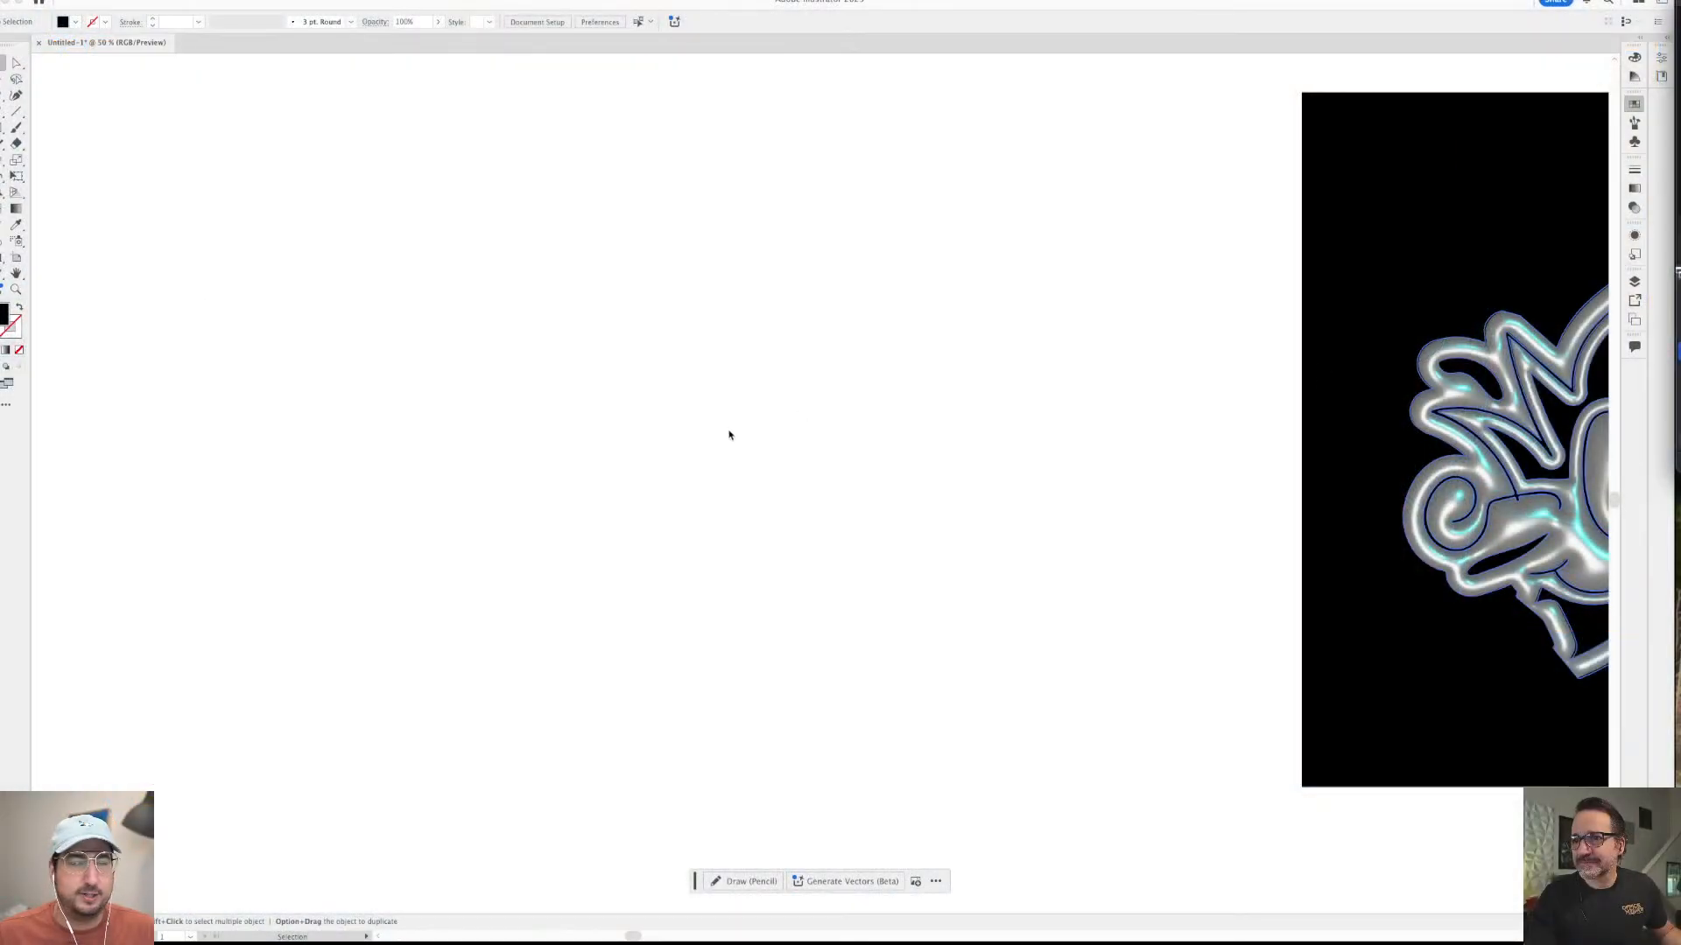
- Paint a donut sketch with the Paintbrush: an outer ring, an inner hole and wavy icing edges between them
{"action": "key", "text": "shift+Tab"}
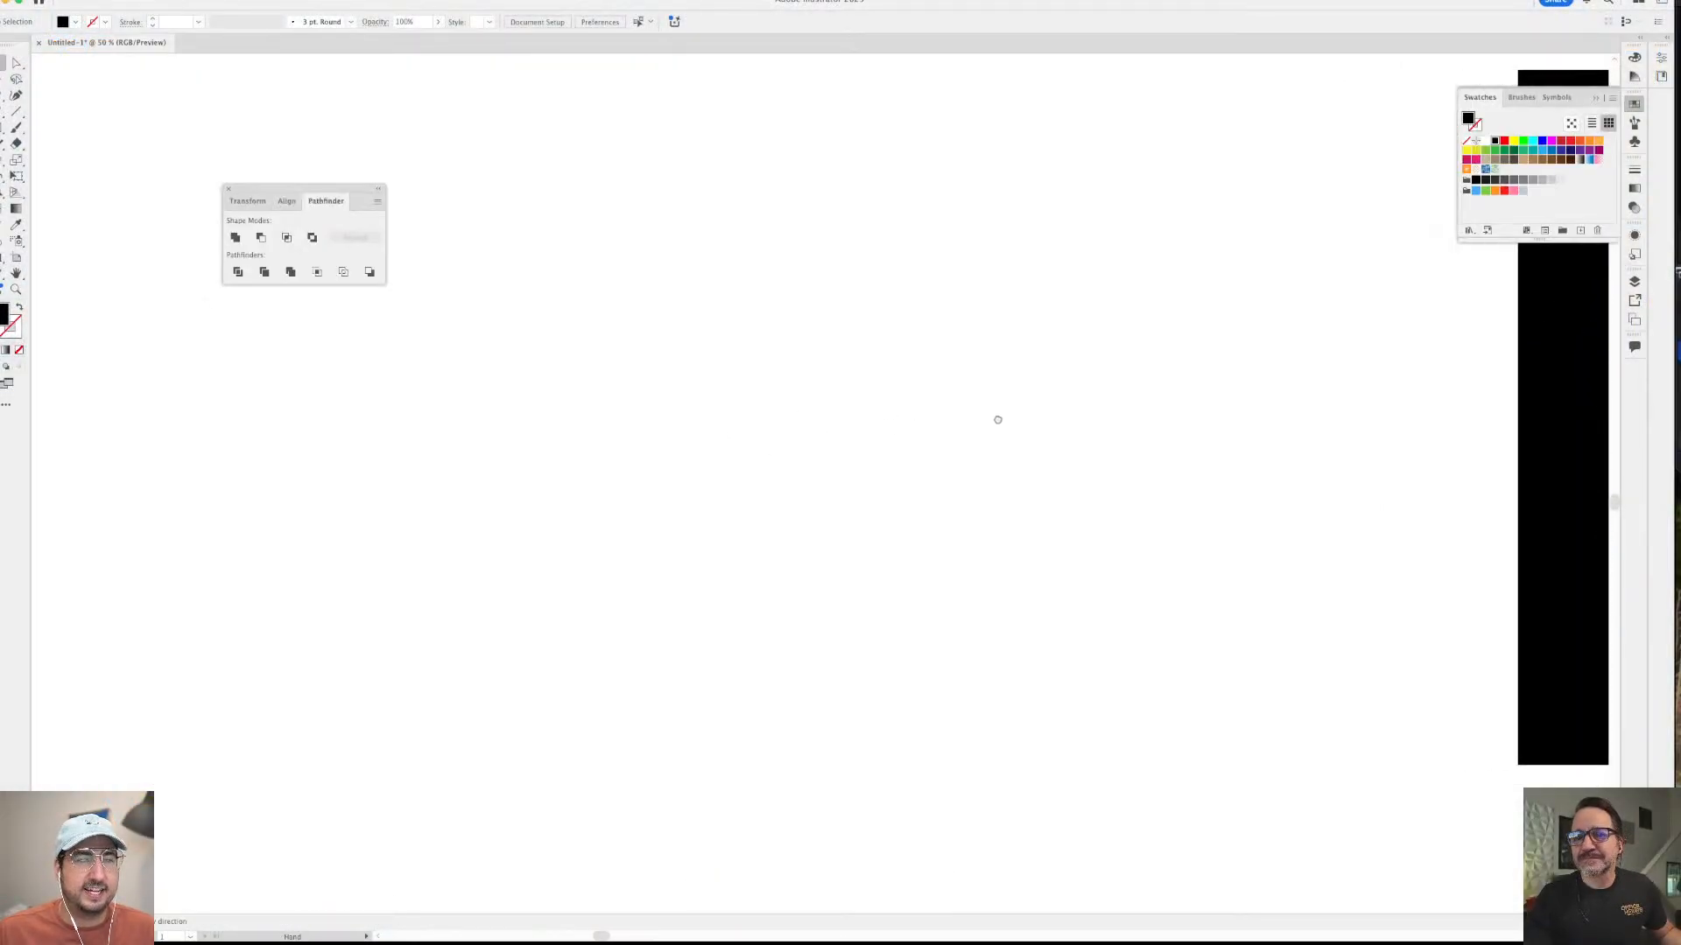
{"action": "key", "text": "b"}
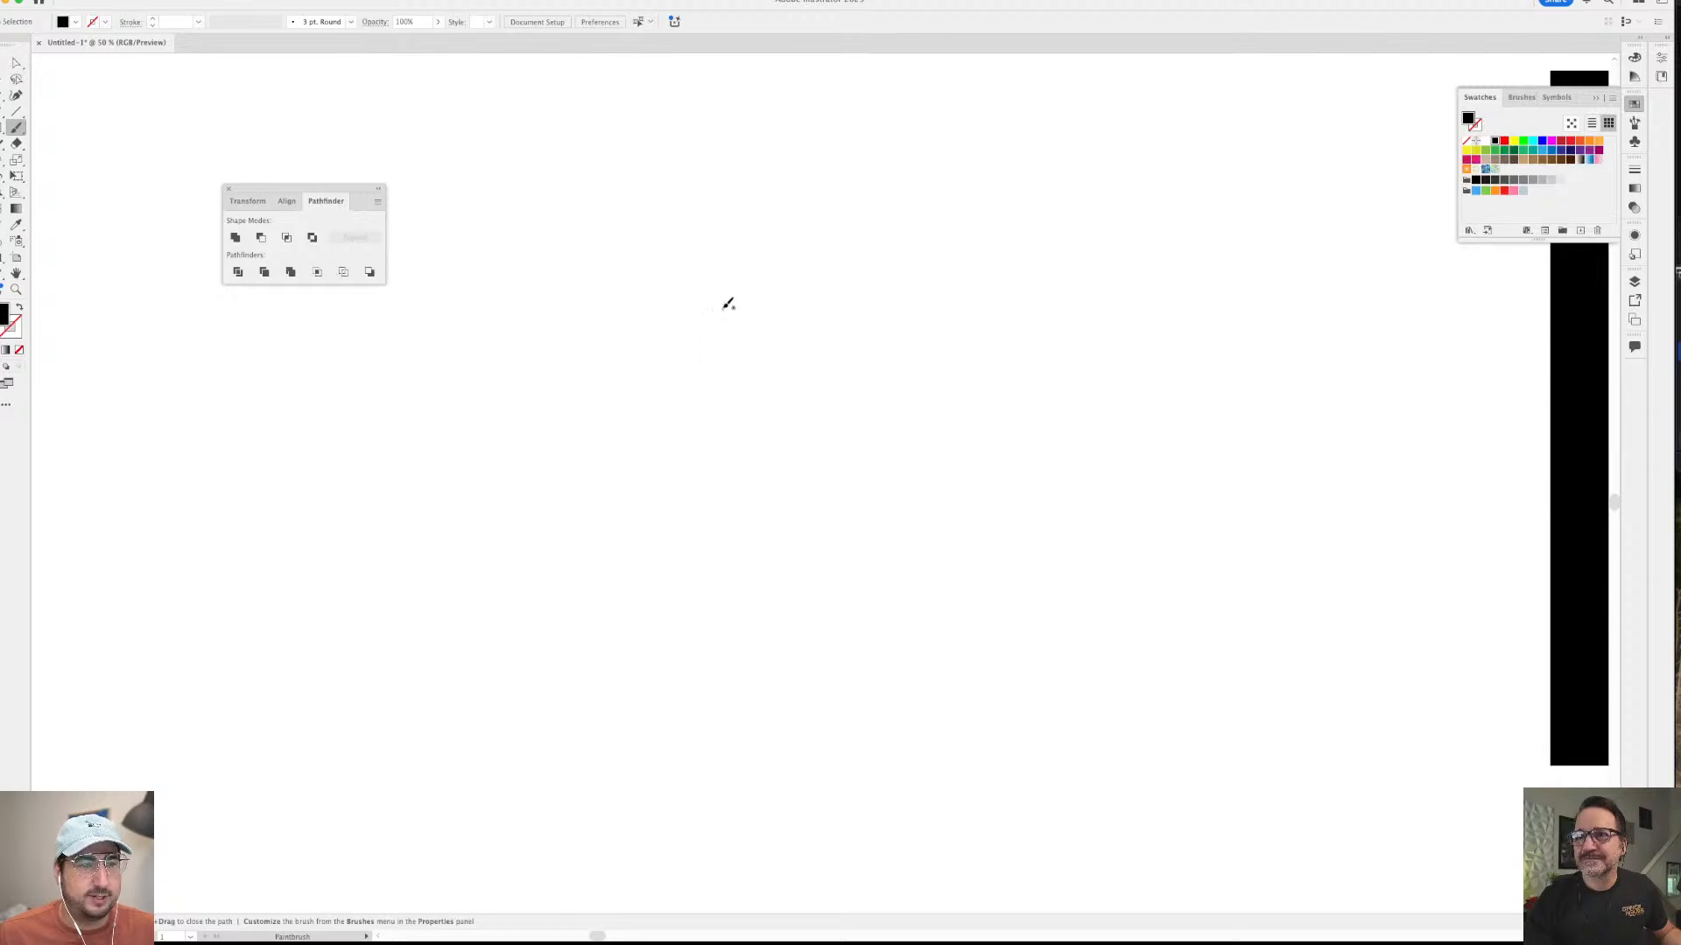
{"action": "left_click_drag", "start_coordinate": [600, 375], "coordinate": [734, 285]}
{"action": "mouse_move", "coordinate": [755, 194]}
{"action": "left_mouse_down"}
{"action": "mouse_move", "coordinate": [721, 197]}
{"action": "mouse_move", "coordinate": [584, 678]}
{"action": "mouse_move", "coordinate": [732, 202]}
{"action": "mouse_move", "coordinate": [636, 242]}
{"action": "left_mouse_up"}
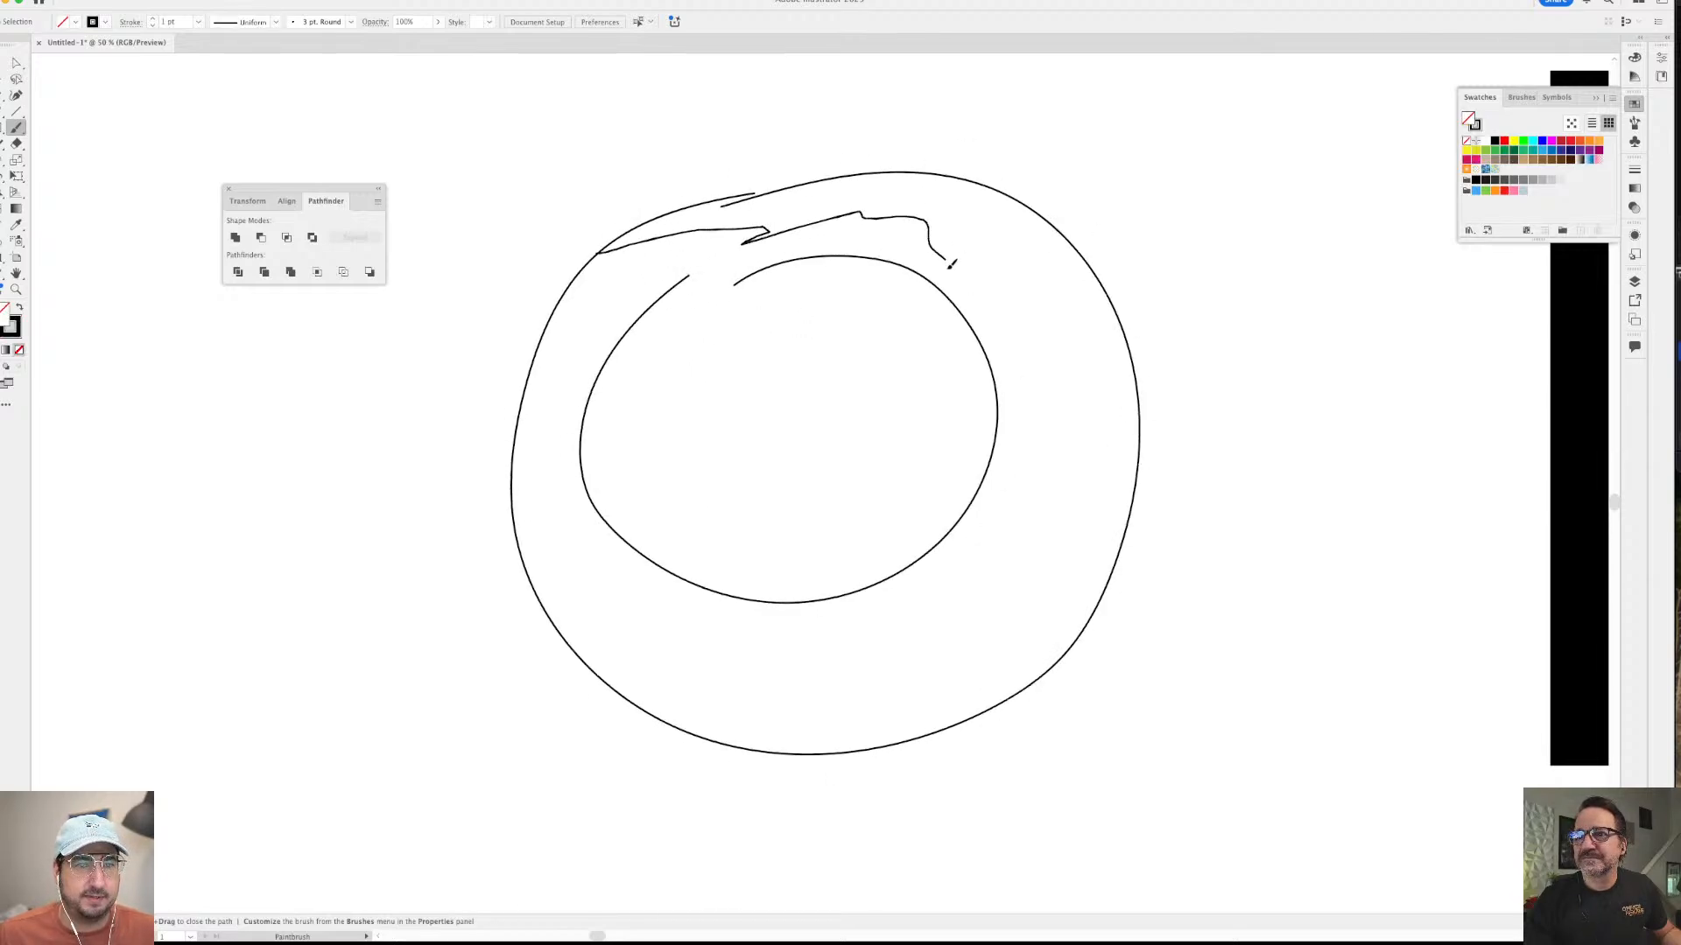
{"action": "left_click_drag", "start_coordinate": [952, 265], "coordinate": [1031, 286]}
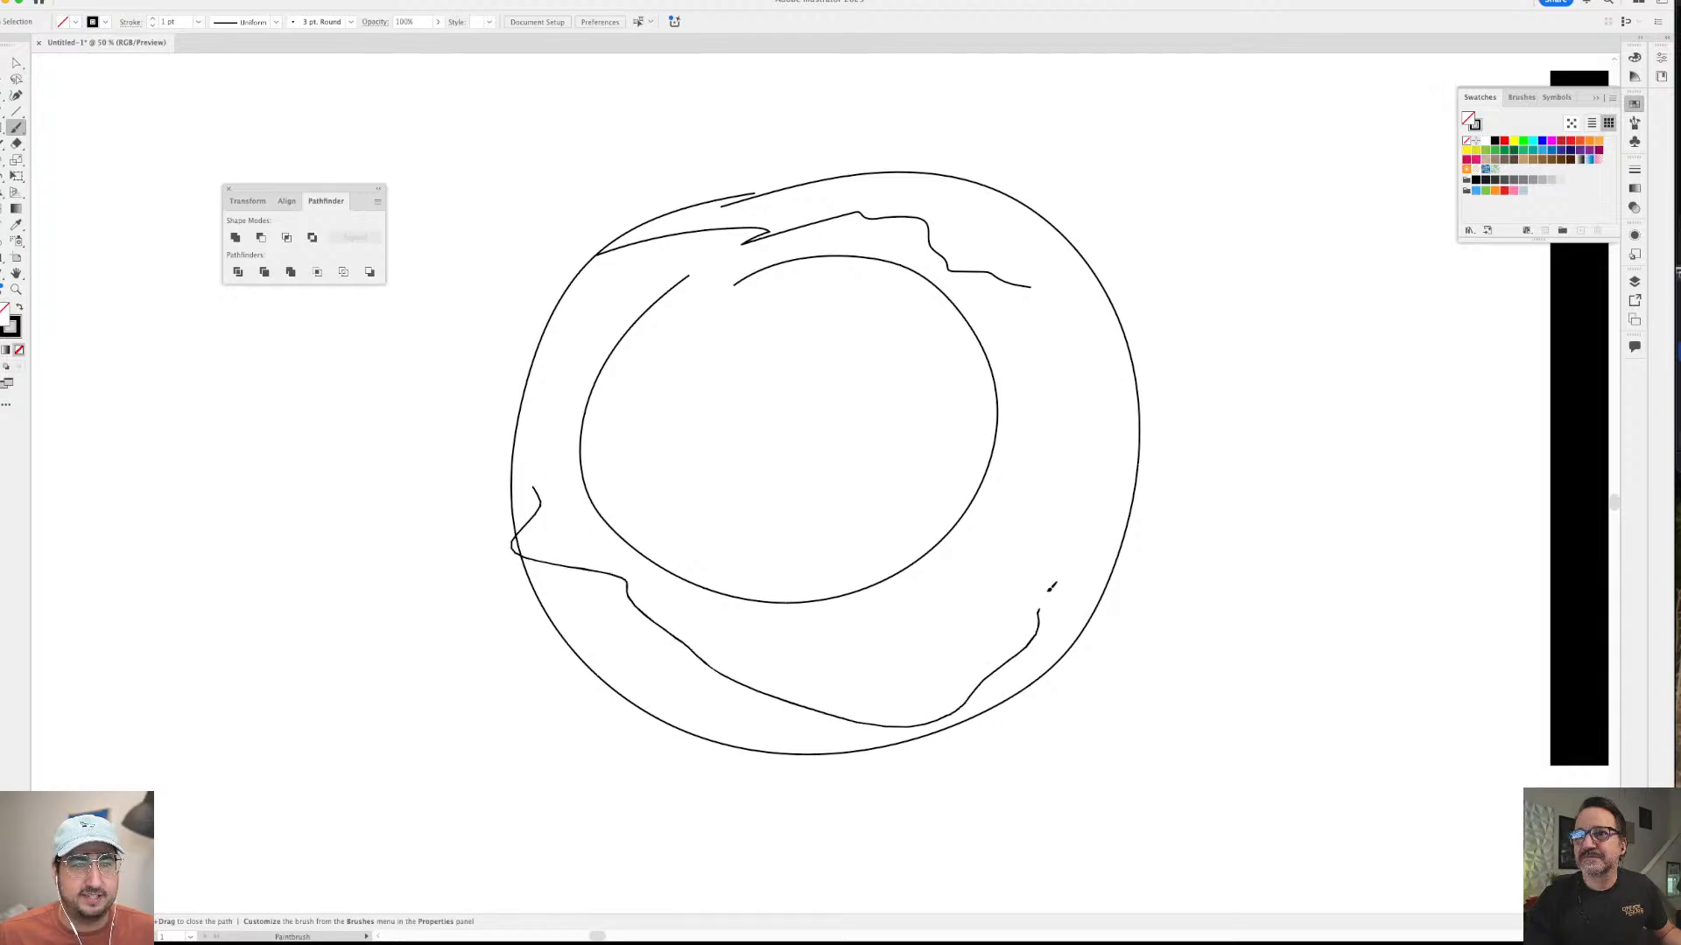
{"action": "left_click_drag", "start_coordinate": [1089, 430], "coordinate": [1079, 394]}
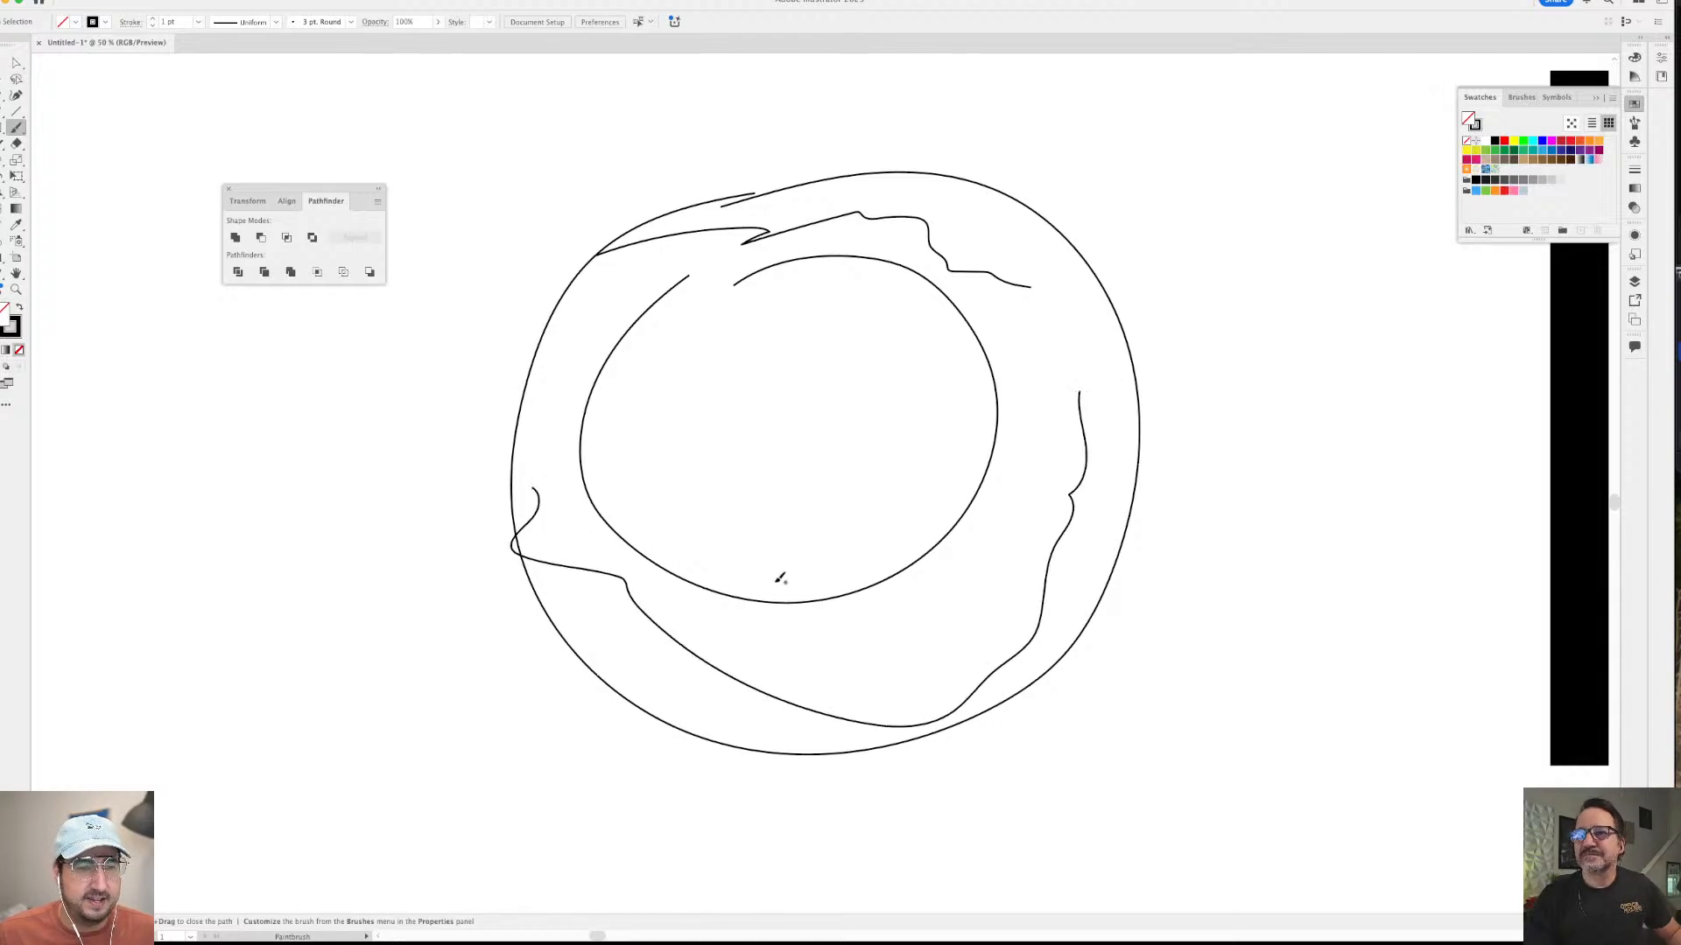
- Paint an umbrella-like outline across the donut, a hooked shape below it and small droplet marks inside the hole
{"action": "mouse_move", "coordinate": [771, 602]}
{"action": "left_mouse_down"}
{"action": "mouse_move", "coordinate": [787, 405]}
{"action": "mouse_move", "coordinate": [686, 394]}
{"action": "mouse_move", "coordinate": [462, 499]}
{"action": "mouse_move", "coordinate": [474, 354]}
{"action": "mouse_move", "coordinate": [654, 176]}
{"action": "mouse_move", "coordinate": [1074, 153]}
{"action": "mouse_move", "coordinate": [1237, 387]}
{"action": "mouse_move", "coordinate": [1237, 541]}
{"action": "mouse_move", "coordinate": [1213, 586]}
{"action": "mouse_move", "coordinate": [1080, 408]}
{"action": "mouse_move", "coordinate": [895, 399]}
{"action": "mouse_move", "coordinate": [856, 402]}
{"action": "mouse_move", "coordinate": [848, 597]}
{"action": "left_mouse_up"}
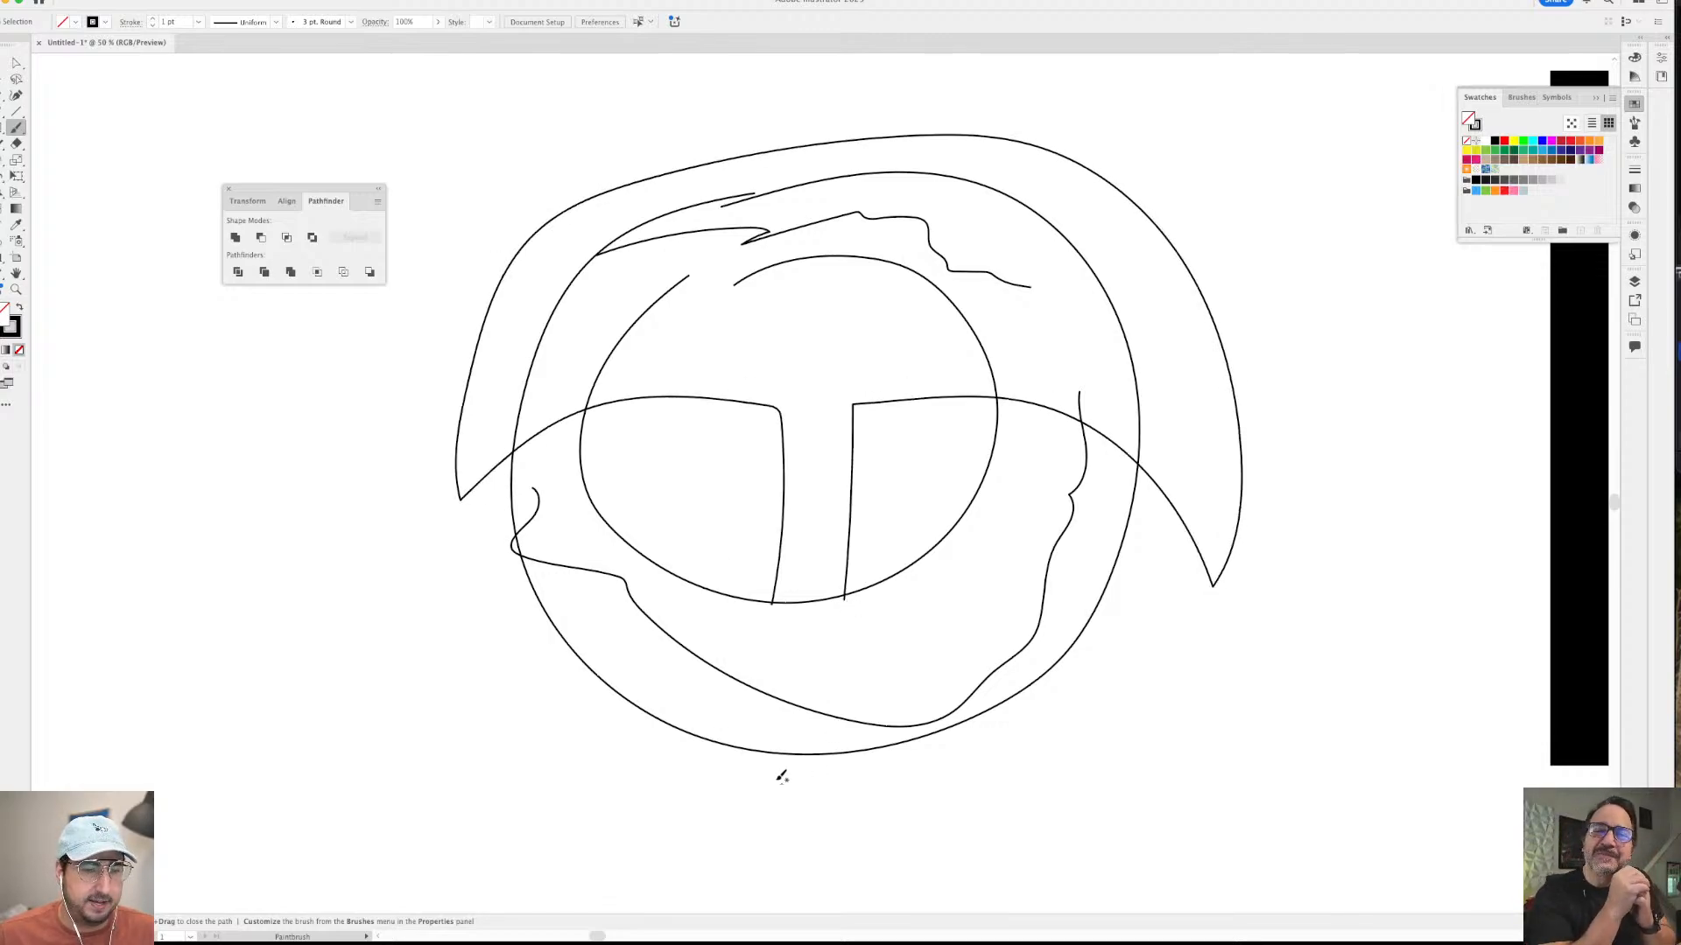
{"action": "mouse_move", "coordinate": [769, 753]}
{"action": "left_mouse_down"}
{"action": "mouse_move", "coordinate": [664, 758]}
{"action": "mouse_move", "coordinate": [617, 814]}
{"action": "mouse_move", "coordinate": [738, 873]}
{"action": "mouse_move", "coordinate": [891, 812]}
{"action": "mouse_move", "coordinate": [902, 747]}
{"action": "left_mouse_up"}
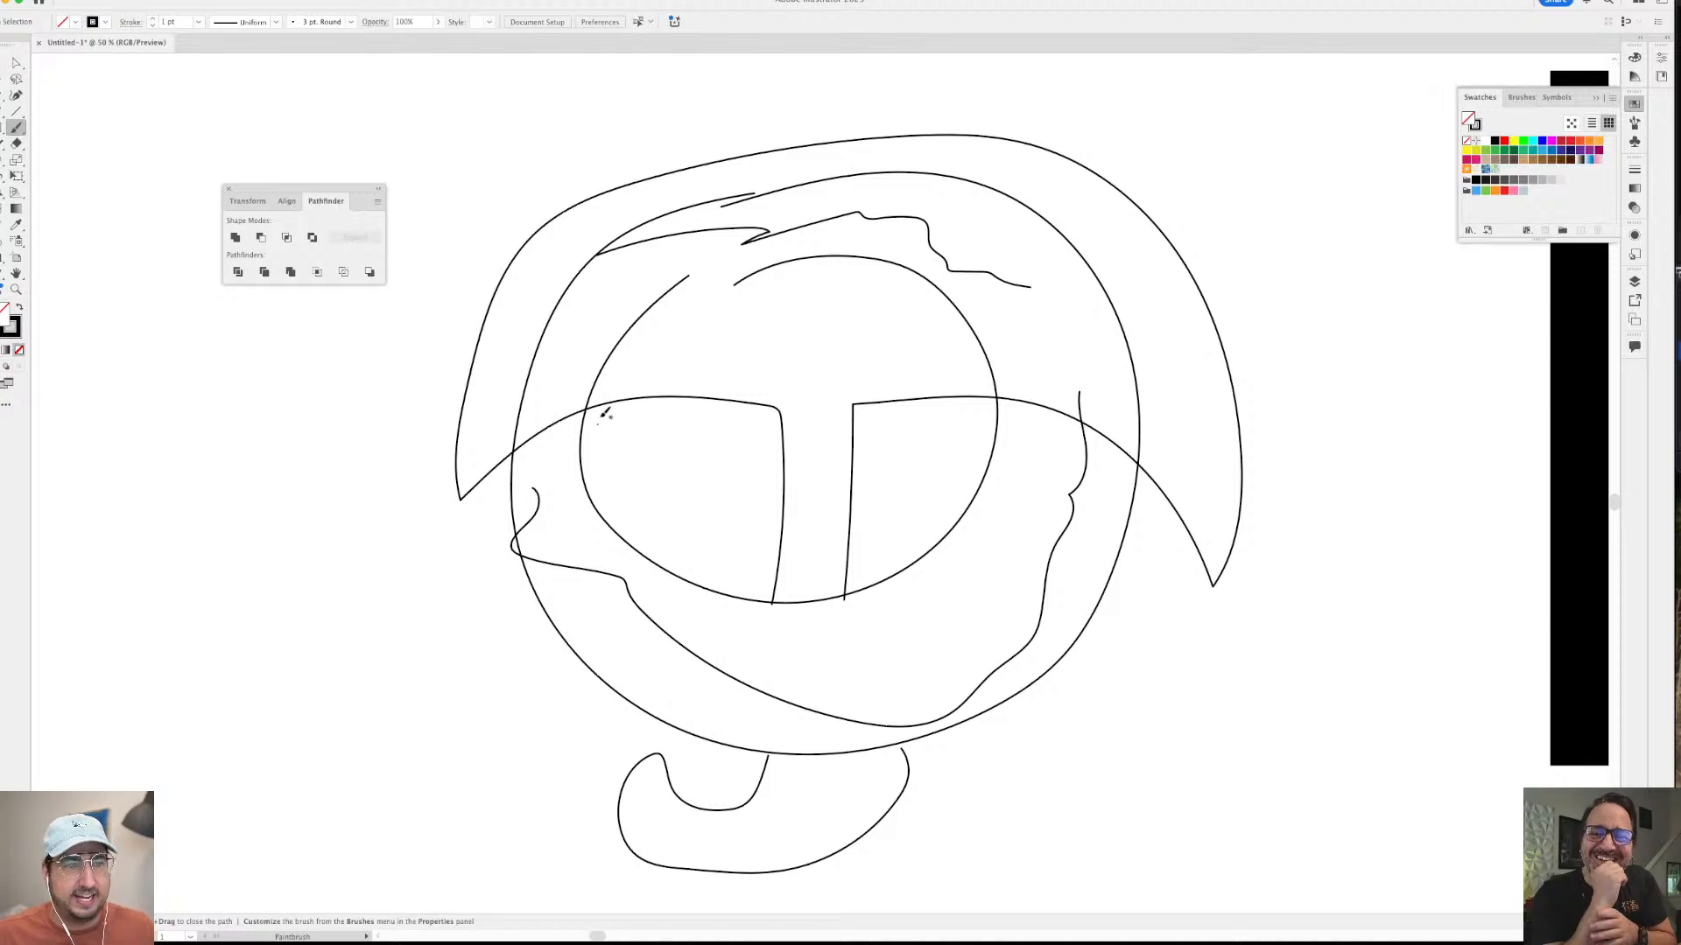
{"action": "left_click_drag", "start_coordinate": [603, 414], "coordinate": [639, 435]}
{"action": "mouse_move", "coordinate": [690, 410]}
{"action": "left_mouse_down"}
{"action": "mouse_move", "coordinate": [691, 445]}
{"action": "mouse_move", "coordinate": [769, 426]}
{"action": "left_mouse_up"}
{"action": "mouse_move", "coordinate": [663, 510]}
{"action": "left_mouse_down"}
{"action": "mouse_move", "coordinate": [685, 483]}
{"action": "mouse_move", "coordinate": [718, 510]}
{"action": "mouse_move", "coordinate": [751, 486]}
{"action": "mouse_move", "coordinate": [784, 535]}
{"action": "left_mouse_up"}
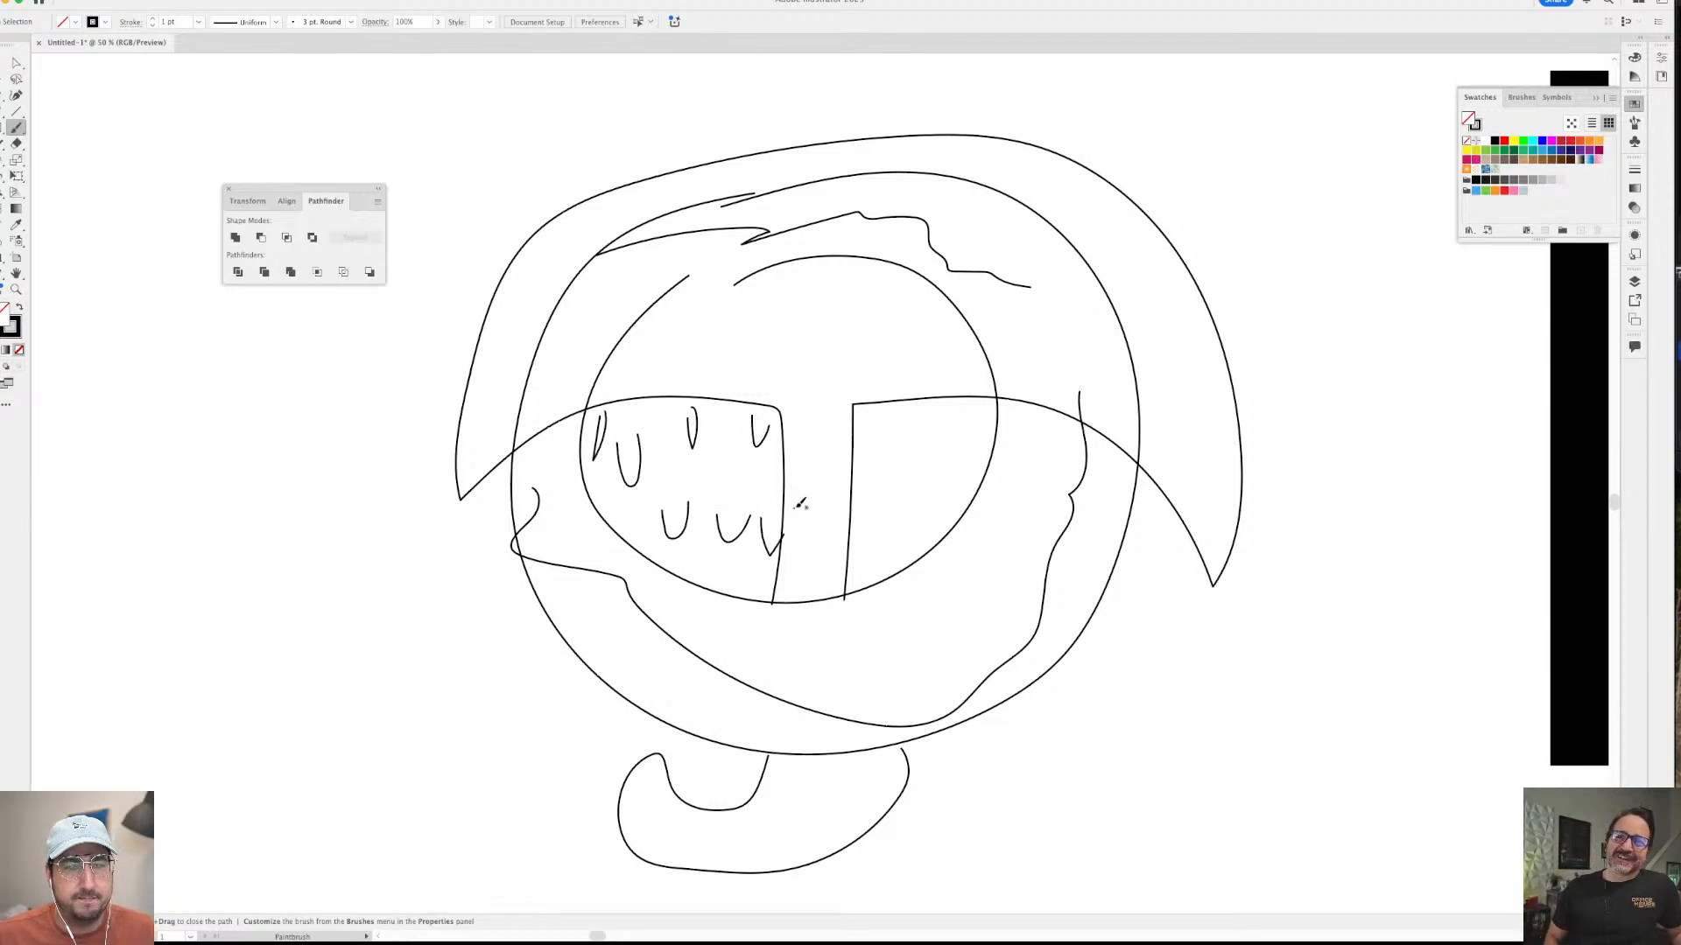
{"action": "left_click_drag", "start_coordinate": [898, 412], "coordinate": [902, 418]}
{"action": "left_click_drag", "start_coordinate": [928, 417], "coordinate": [957, 425]}
{"action": "mouse_move", "coordinate": [886, 471]}
{"action": "left_mouse_down"}
{"action": "mouse_move", "coordinate": [897, 500]}
{"action": "mouse_move", "coordinate": [946, 454]}
{"action": "left_mouse_up"}
- Copy the whole line sketch onto page 5 of the Adobe Express document and shrink it around the page center
{"action": "key", "text": "v"}
{"action": "key", "text": "super+minus"}
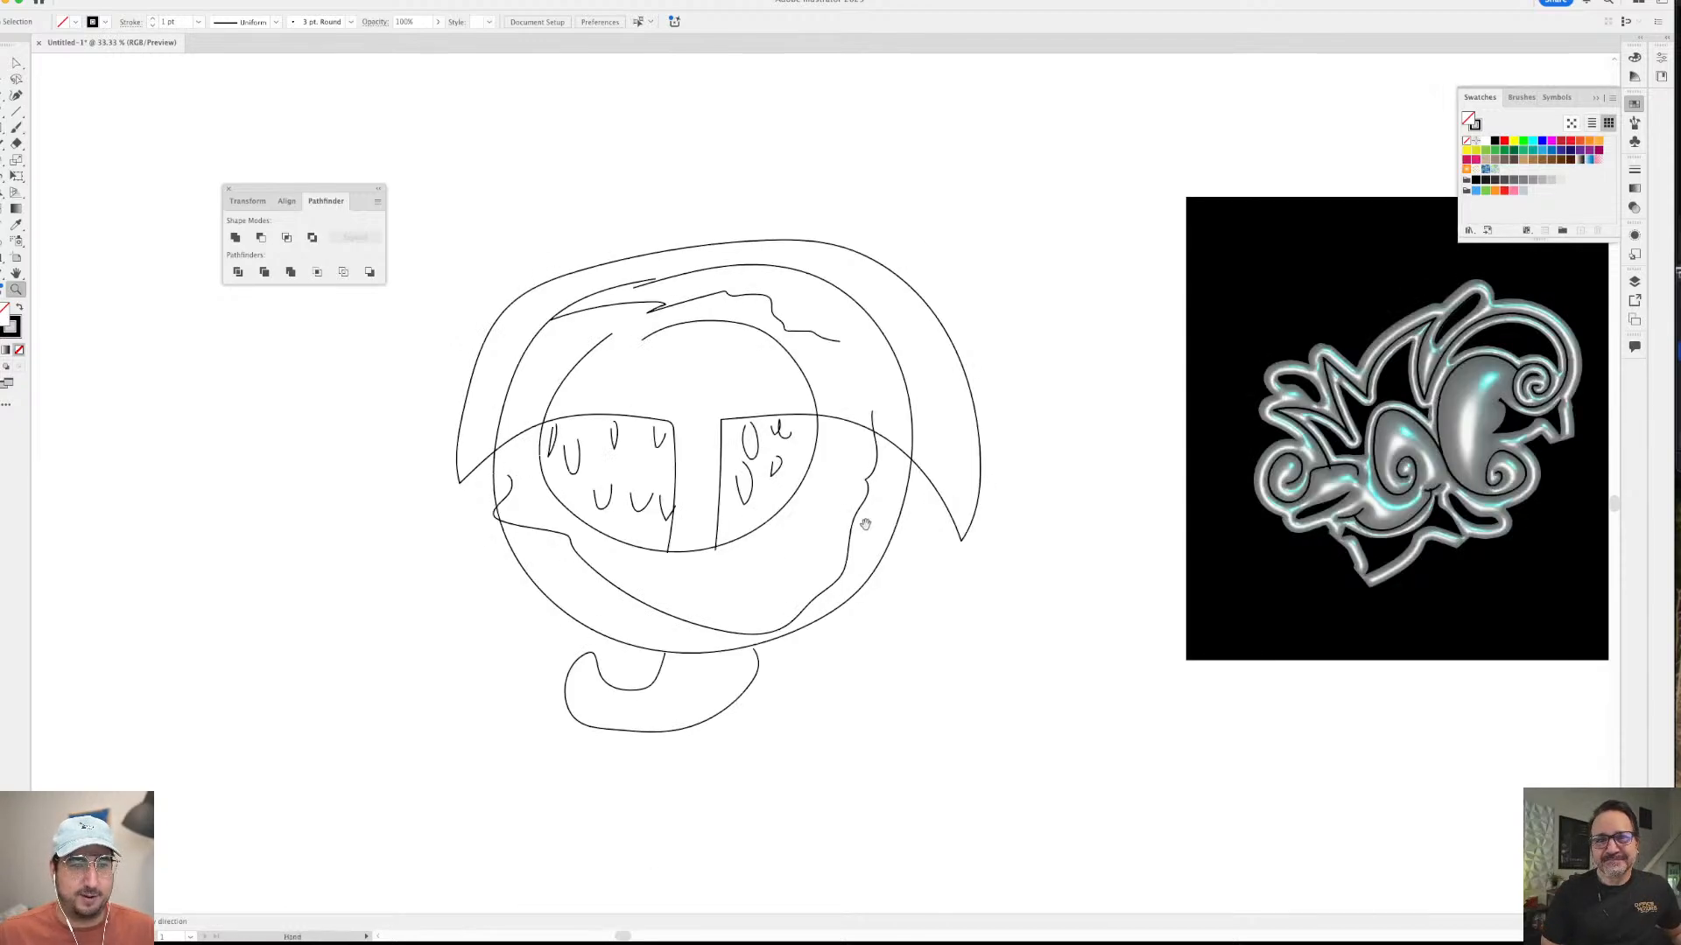
{"action": "scroll", "coordinate": [963, 525], "scroll_direction": "left", "scroll_amount": 3}
{"action": "key", "text": "super+a"}
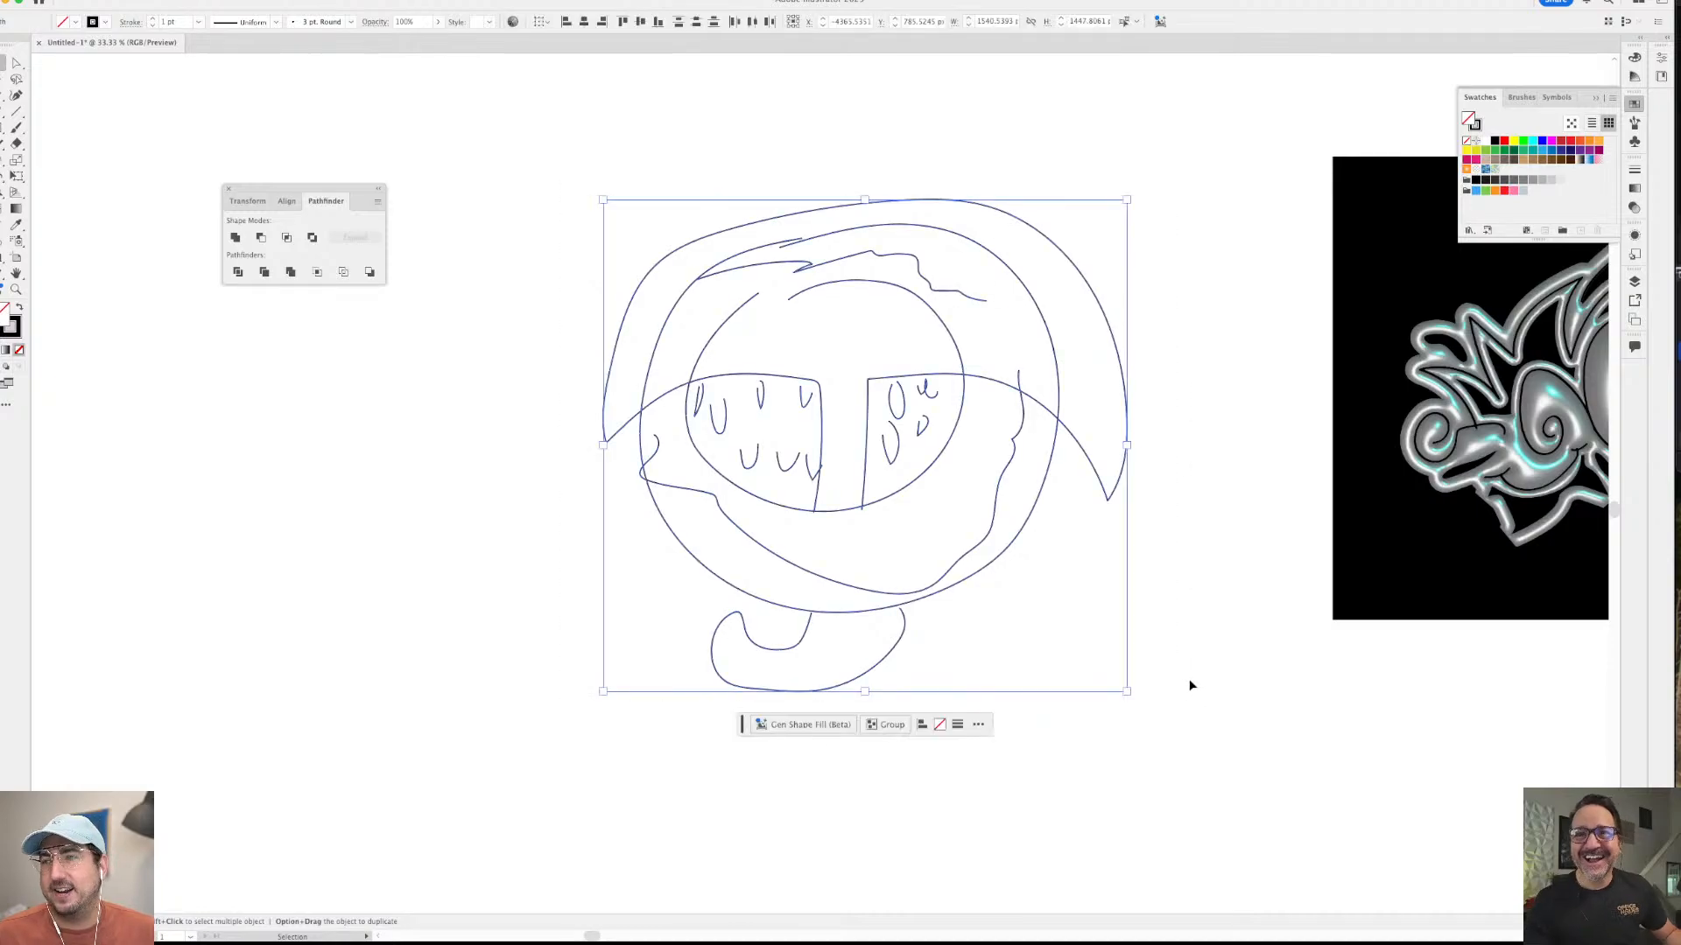
{"action": "mouse_move", "coordinate": [1410, 914]}
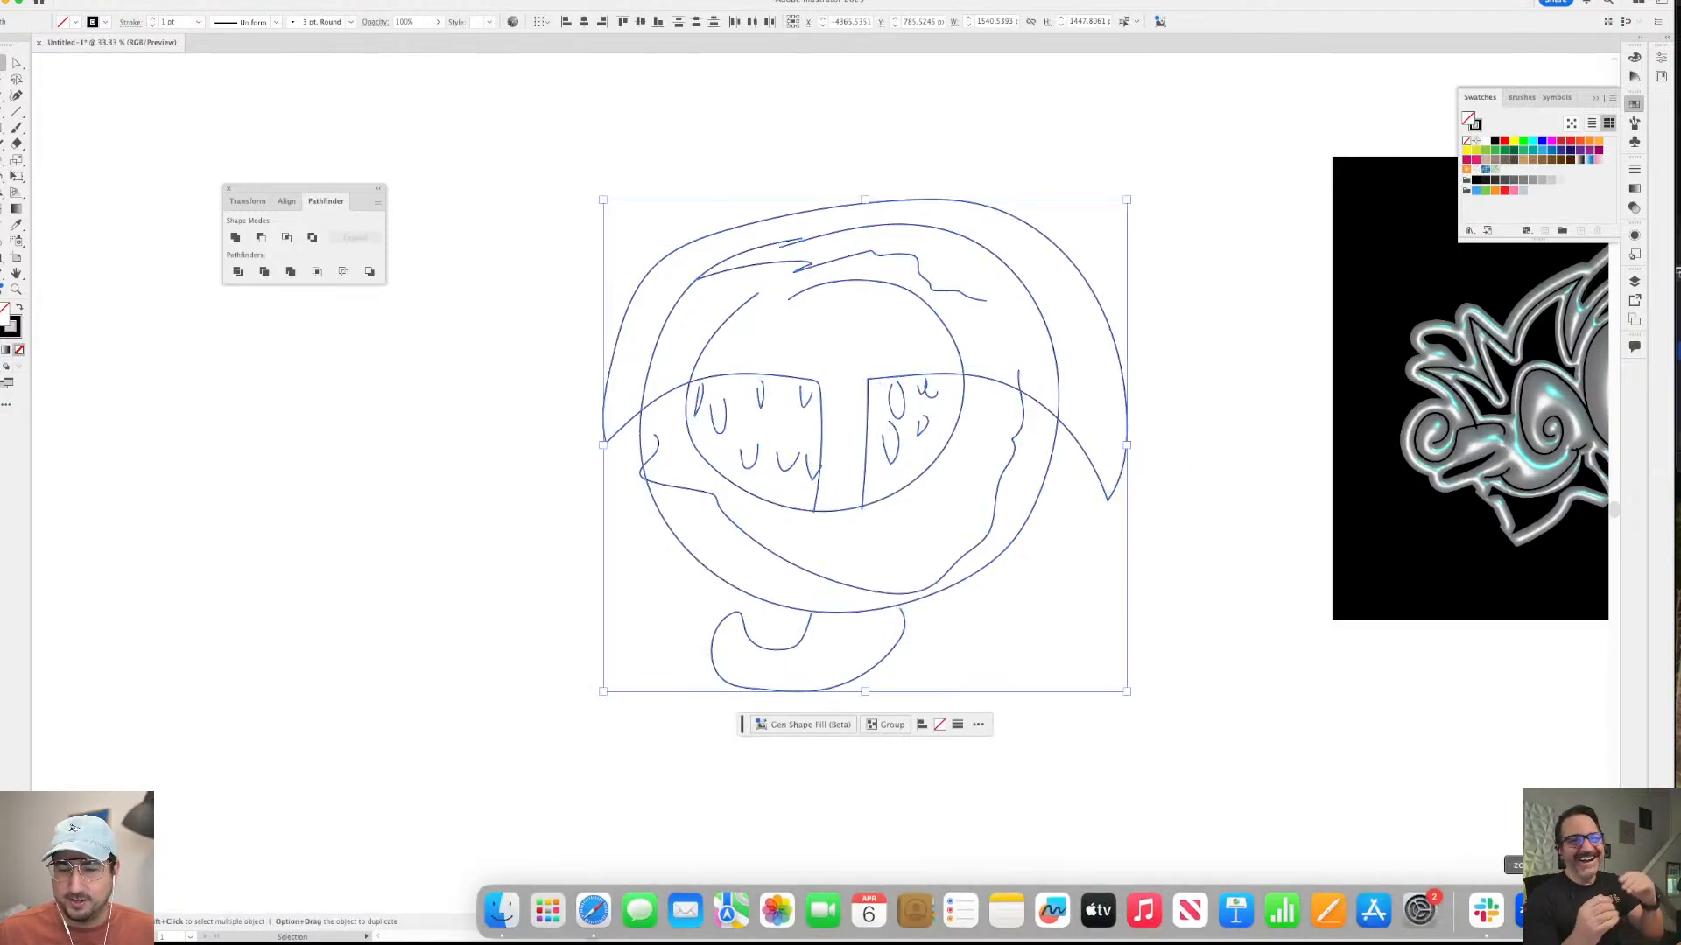
{"action": "left_click", "coordinate": [593, 910]}
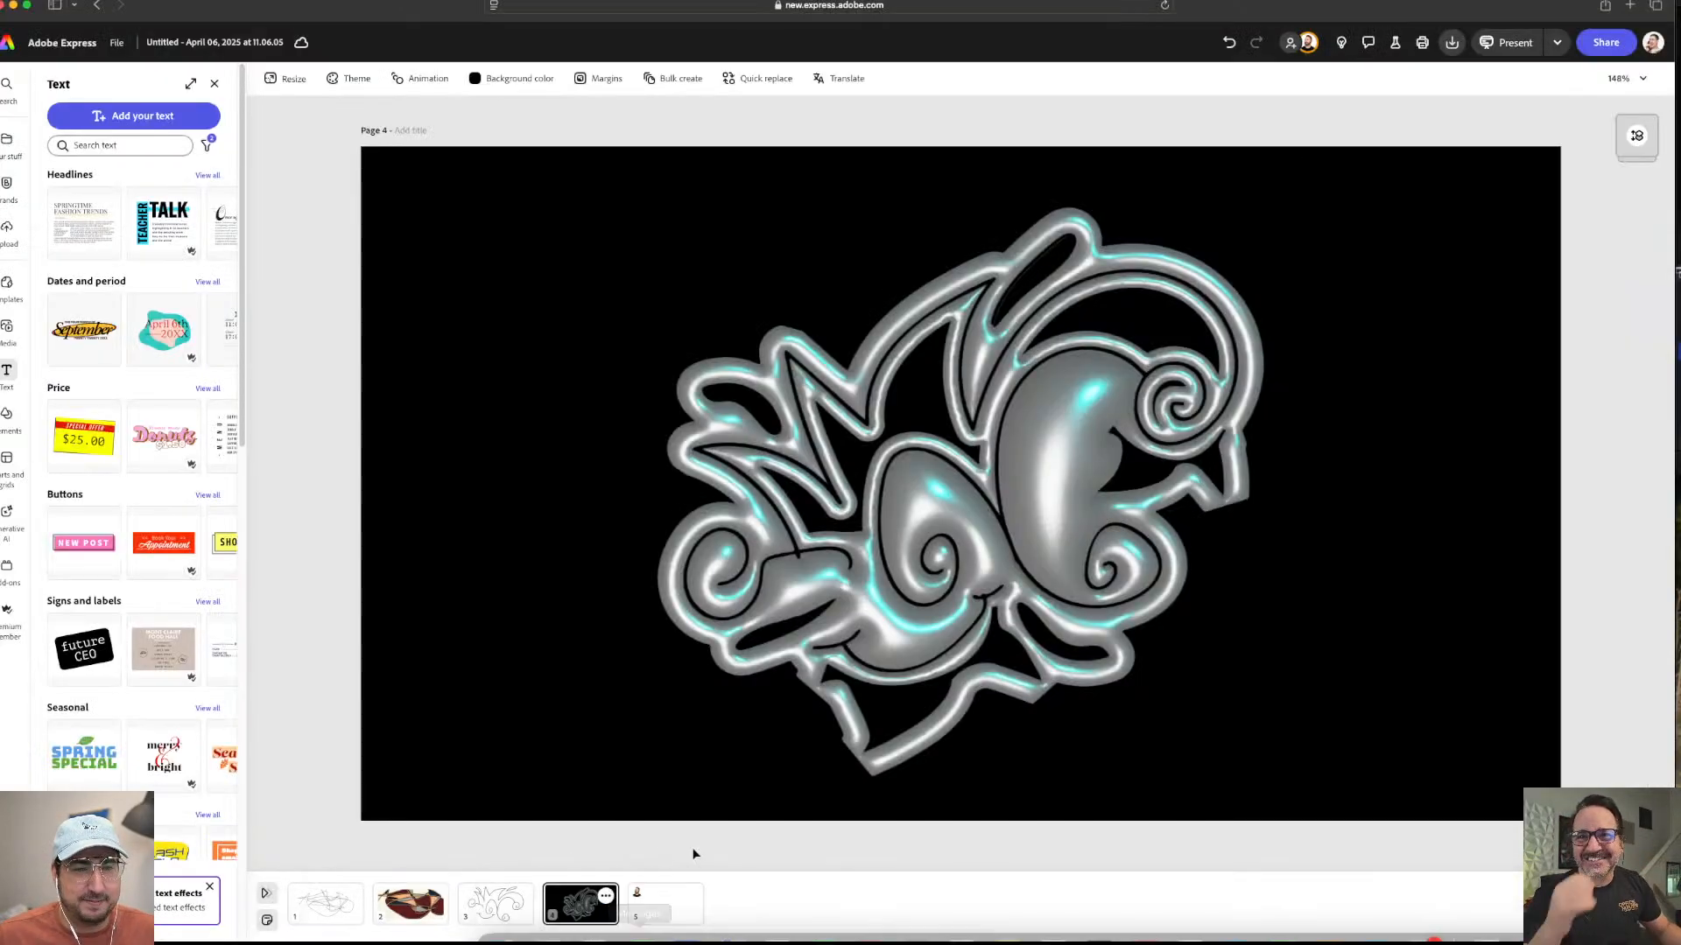
{"action": "left_click", "coordinate": [666, 903]}
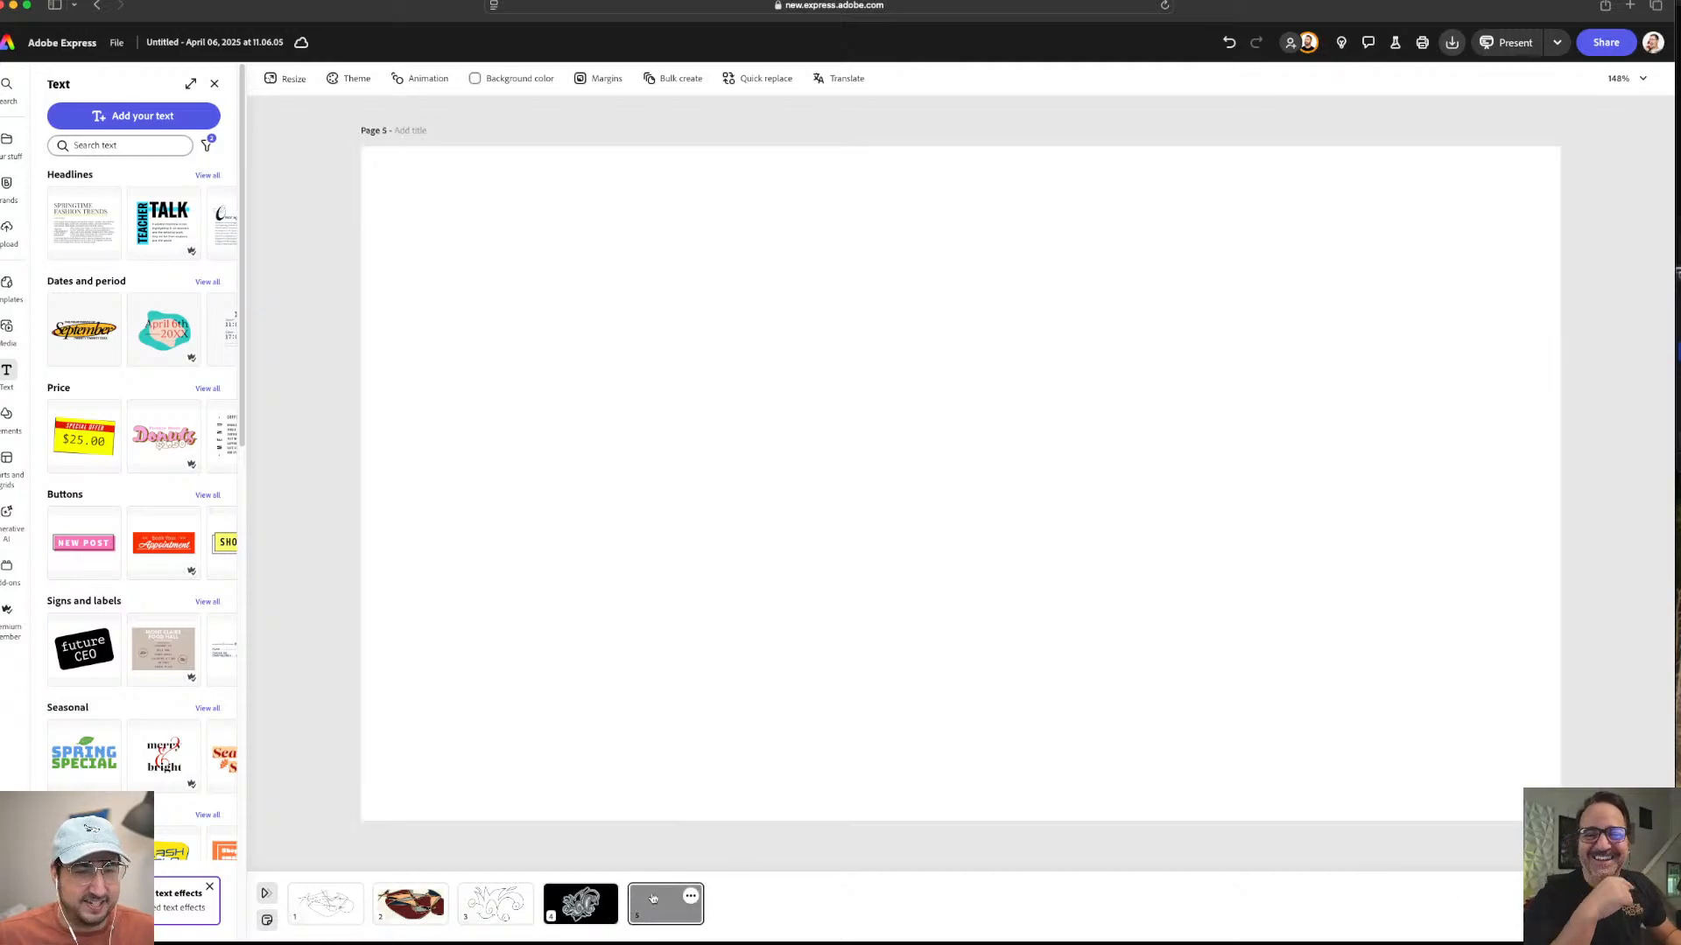
{"action": "key", "text": "super+v"}
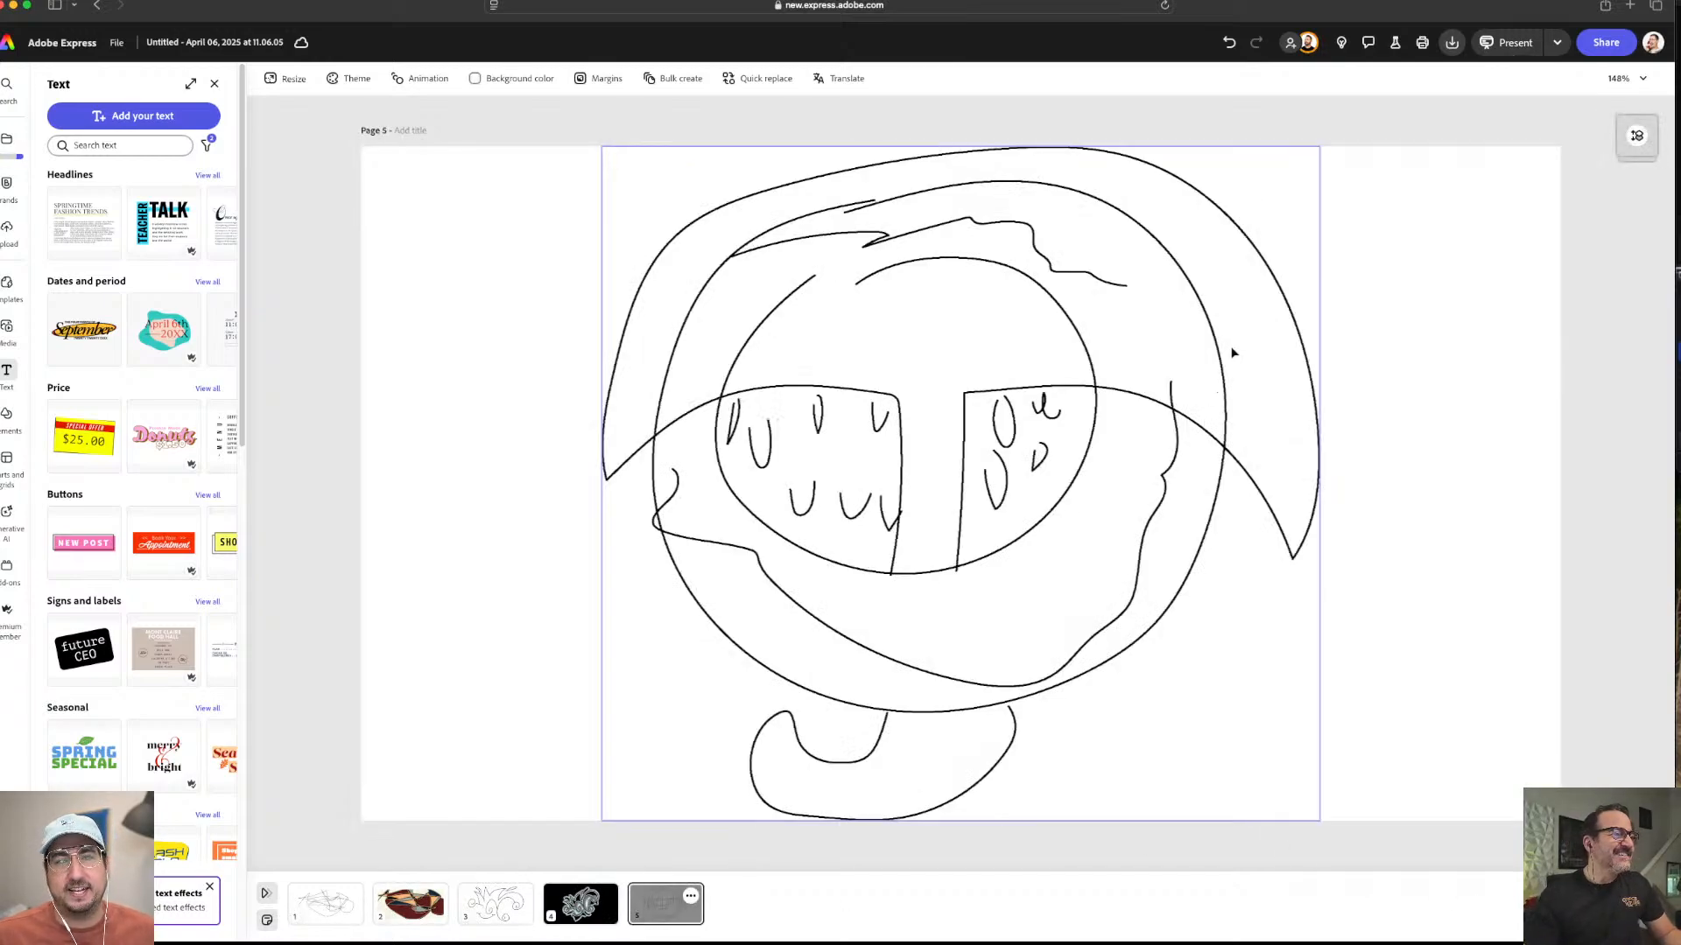
{"action": "left_click_drag", "start_coordinate": [1319, 147], "coordinate": [1211, 247]}
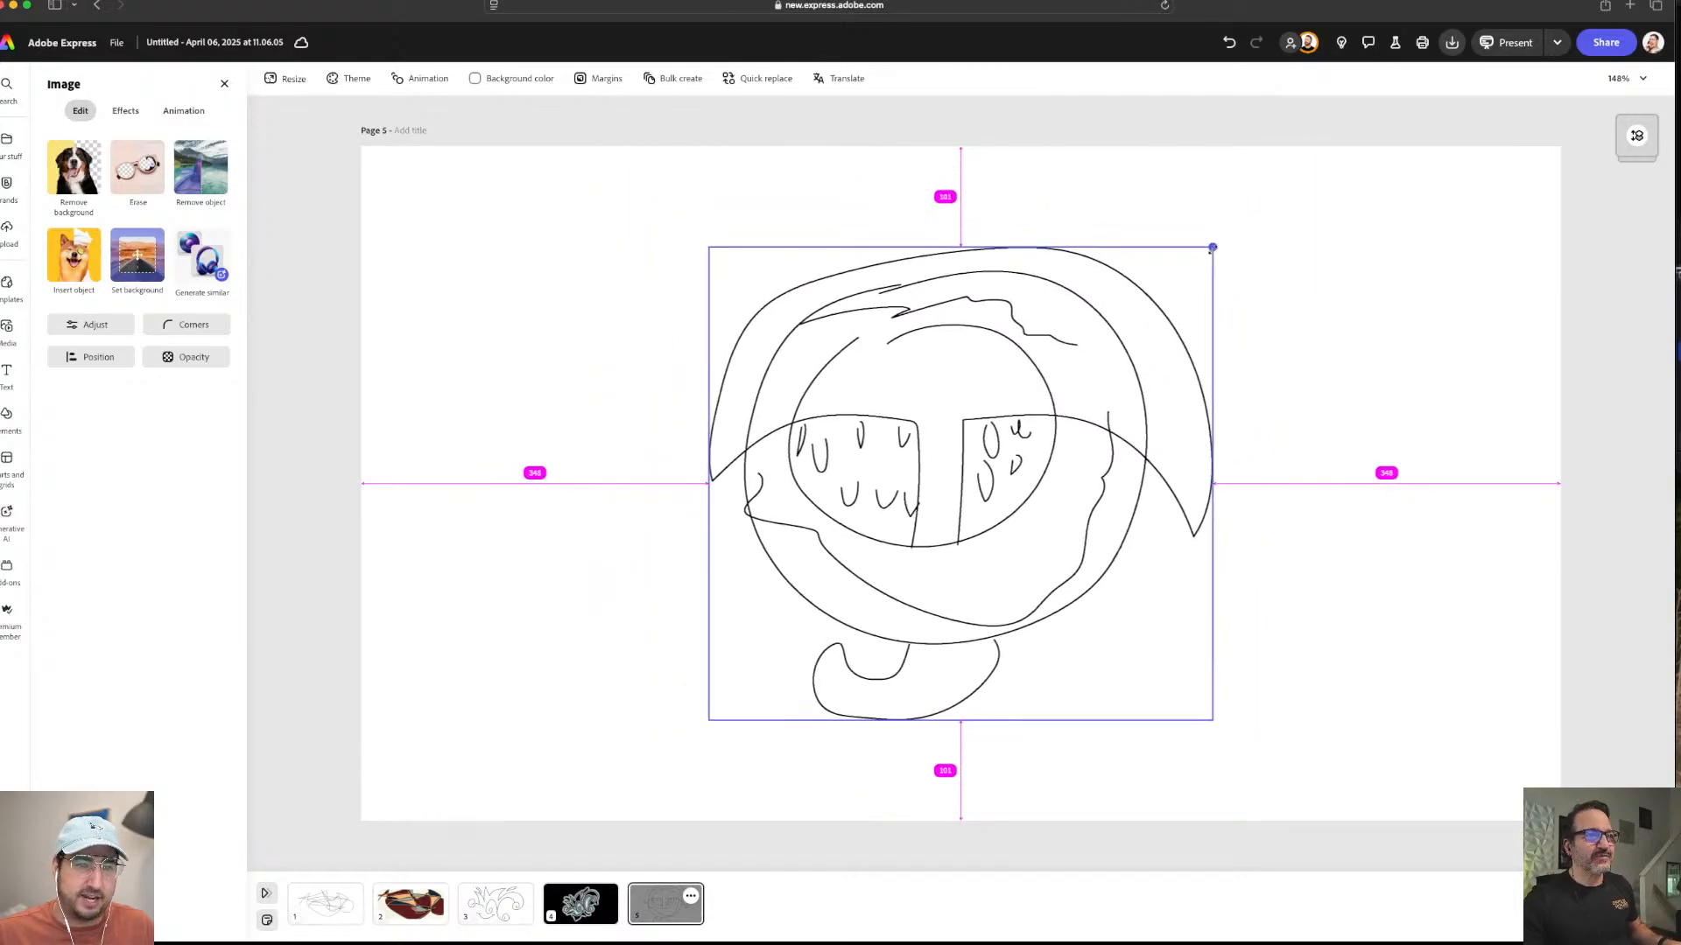
{"action": "left_click", "coordinate": [1342, 410]}
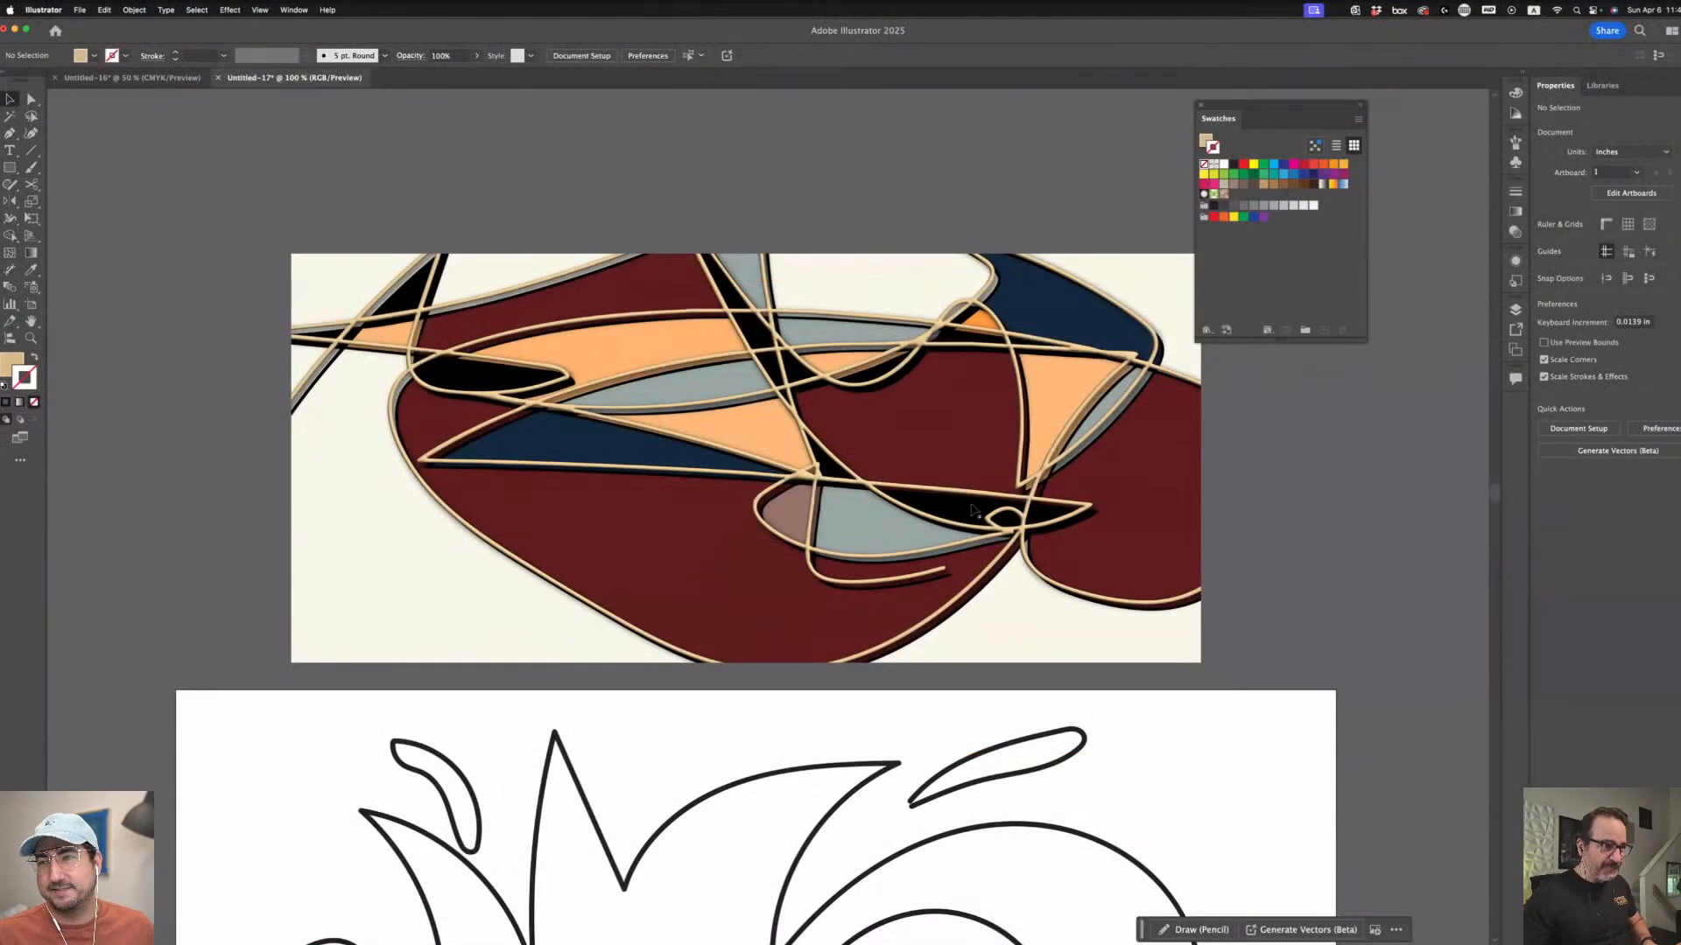
- In the other Illustrator document, move the abstract image and the swirl flourish off the artboard to its left
{"action": "scroll", "coordinate": [868, 563], "scroll_direction": "up", "scroll_amount": 1}
{"action": "scroll", "coordinate": [868, 563], "scroll_direction": "down", "scroll_amount": 10}
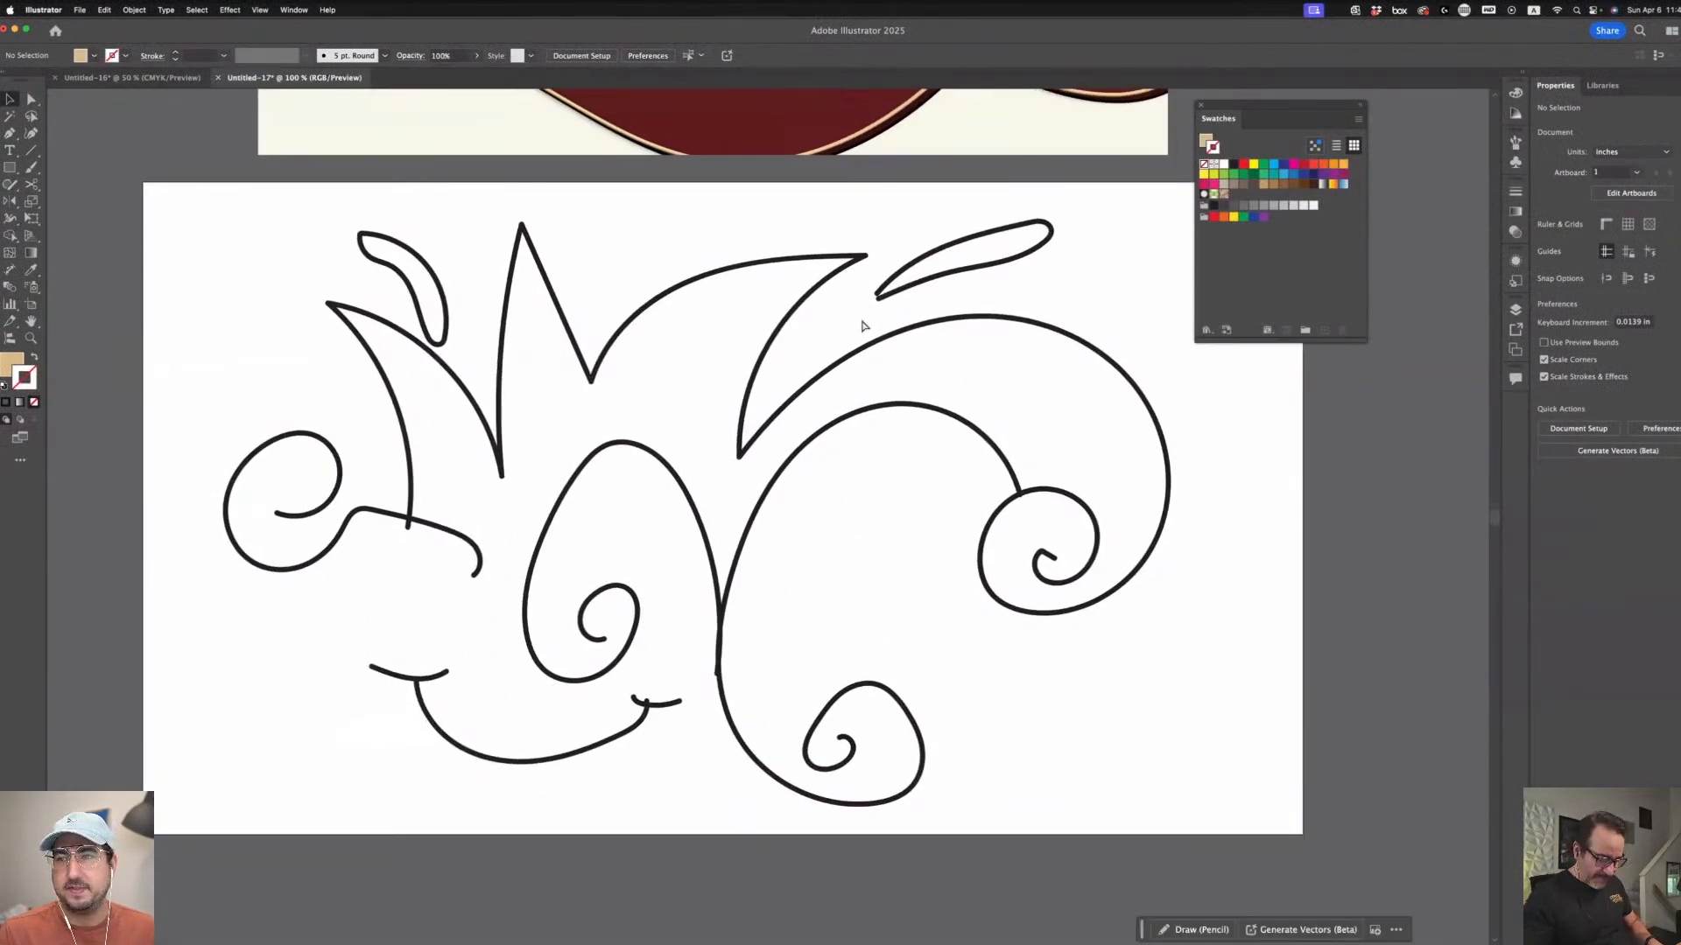
{"action": "key", "text": "super+minus"}
{"action": "key", "text": "super+minus"}
{"action": "key", "text": "super+minus"}
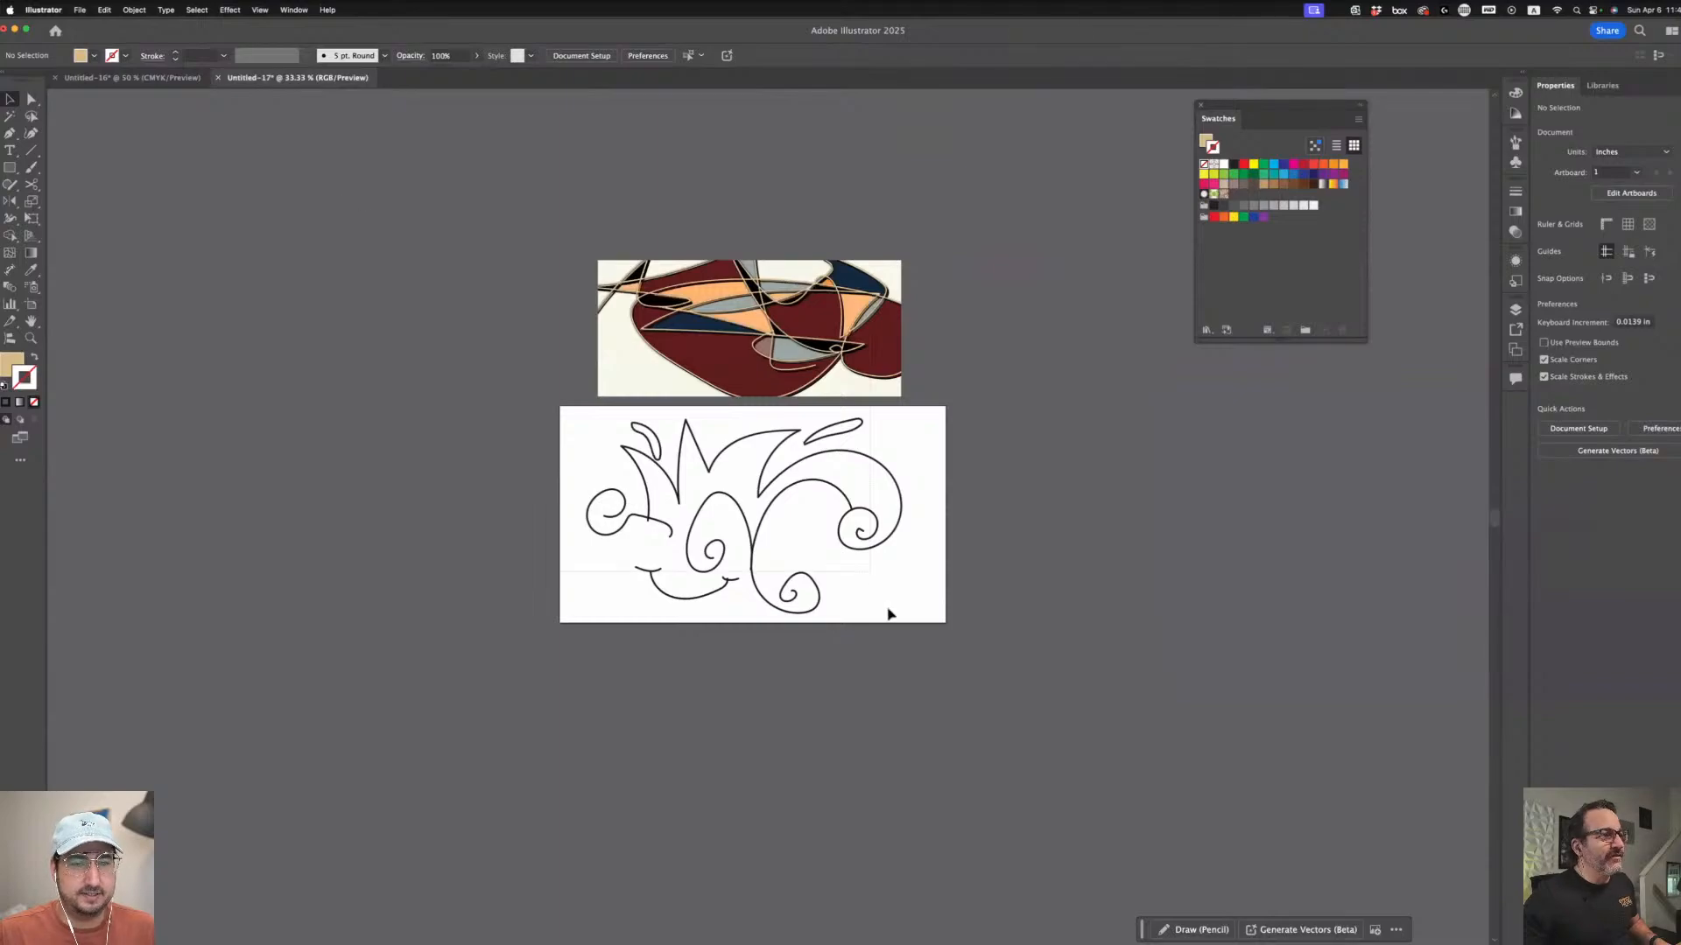
{"action": "left_click_drag", "start_coordinate": [885, 544], "coordinate": [413, 590]}
{"action": "left_click", "coordinate": [800, 555]}
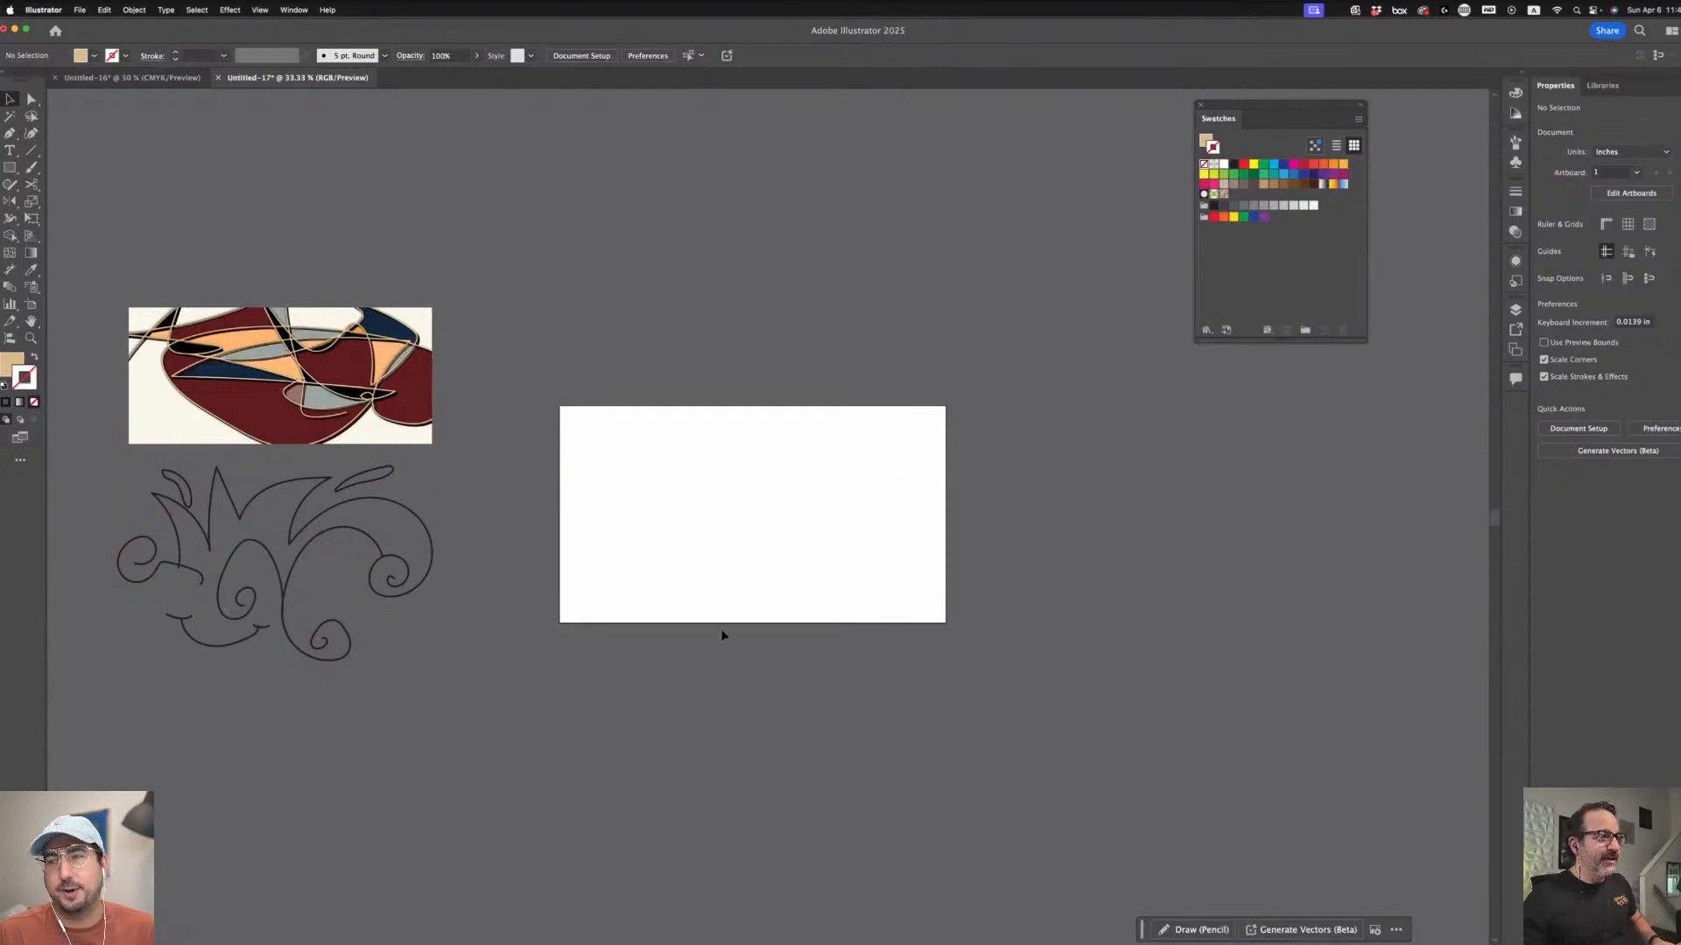
- Copy the donut sketch from page 5 in Adobe Express into the Illustrator document, over the empty artboard
{"action": "mouse_move", "coordinate": [1059, 938]}
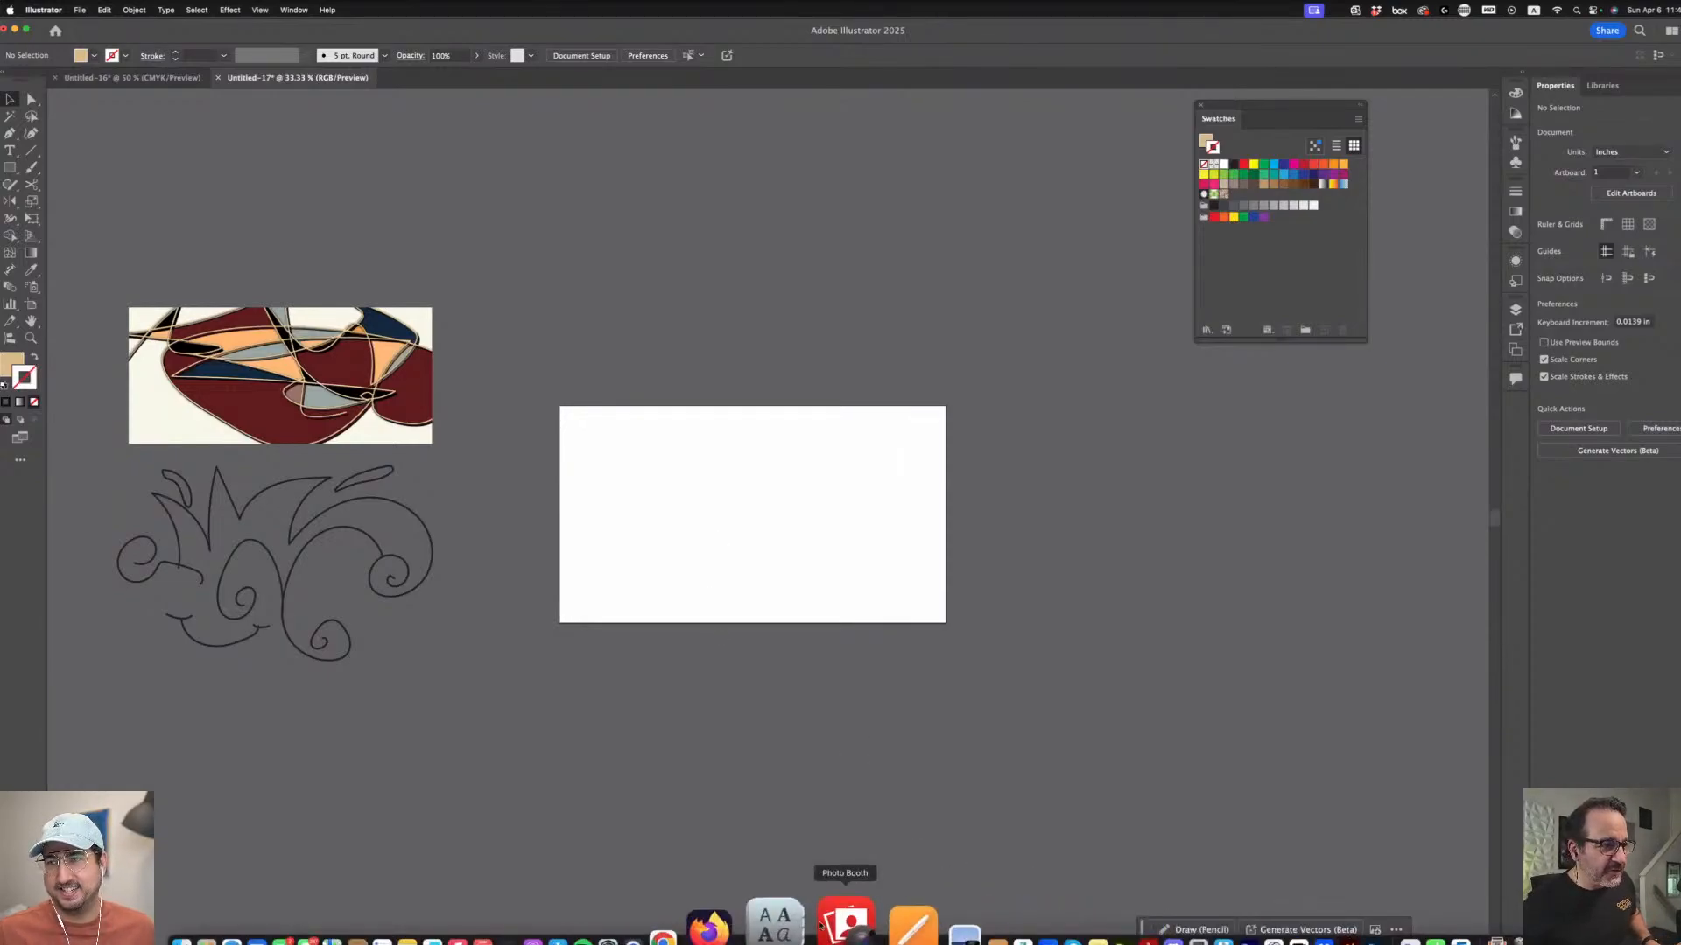
{"action": "left_click", "coordinate": [779, 926]}
{"action": "left_click", "coordinate": [628, 709]}
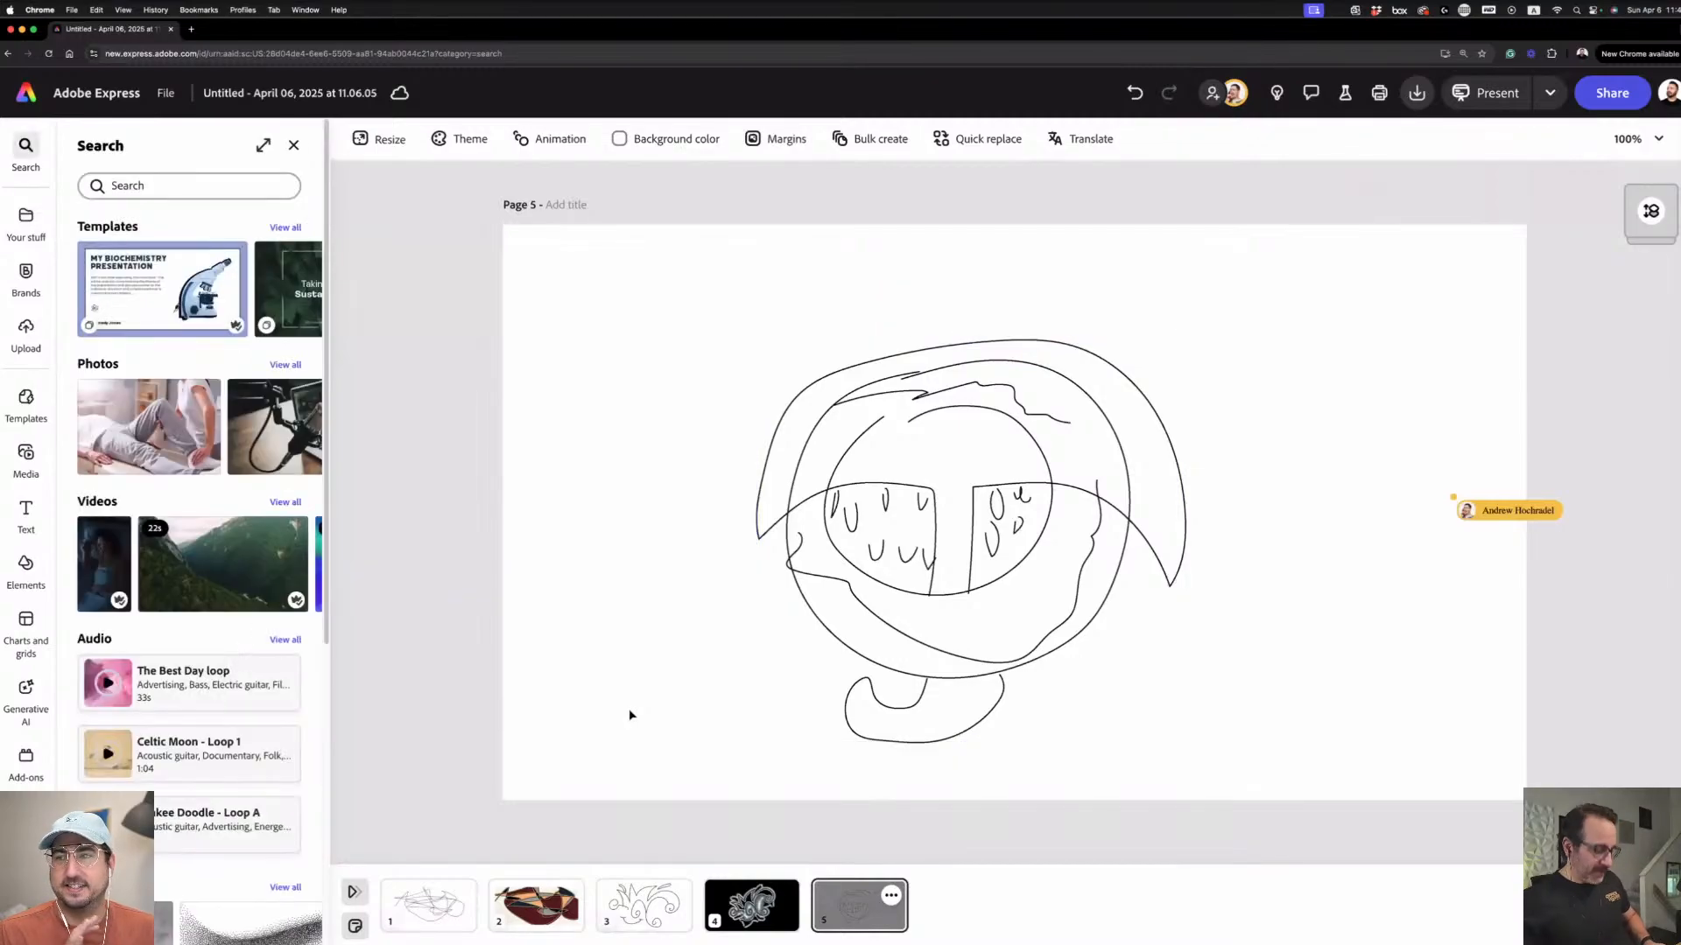
{"action": "left_click_drag", "start_coordinate": [709, 286], "coordinate": [1220, 777]}
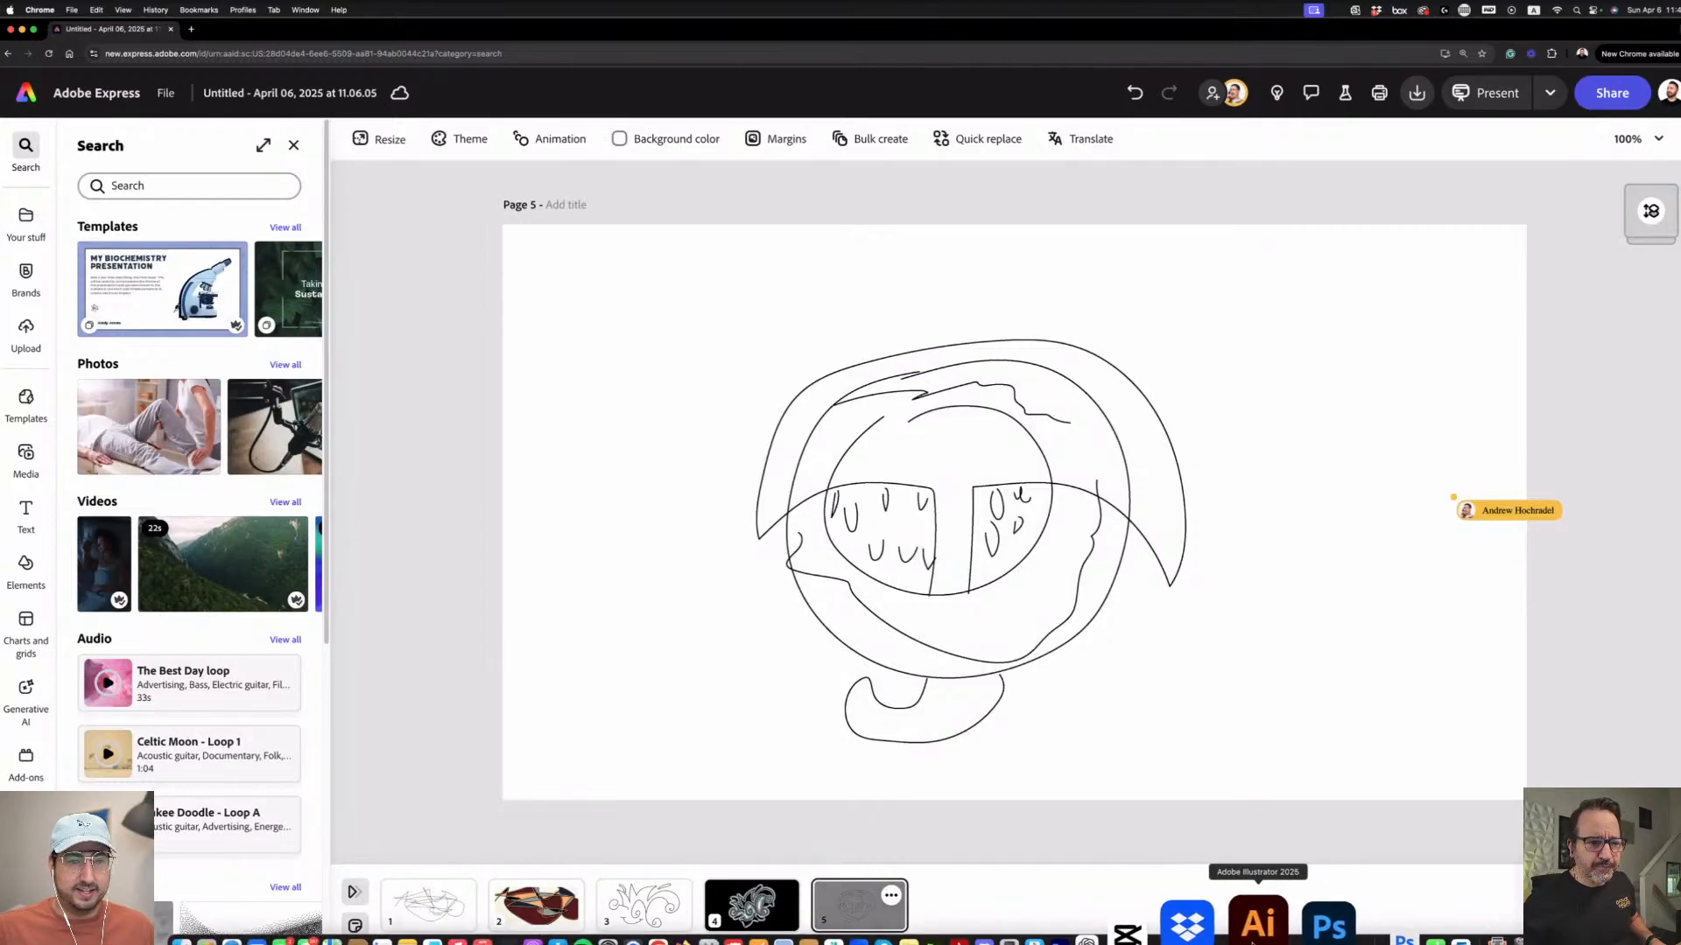
{"action": "left_click", "coordinate": [1259, 924]}
{"action": "left_click_drag", "start_coordinate": [1378, 809], "coordinate": [796, 563]}
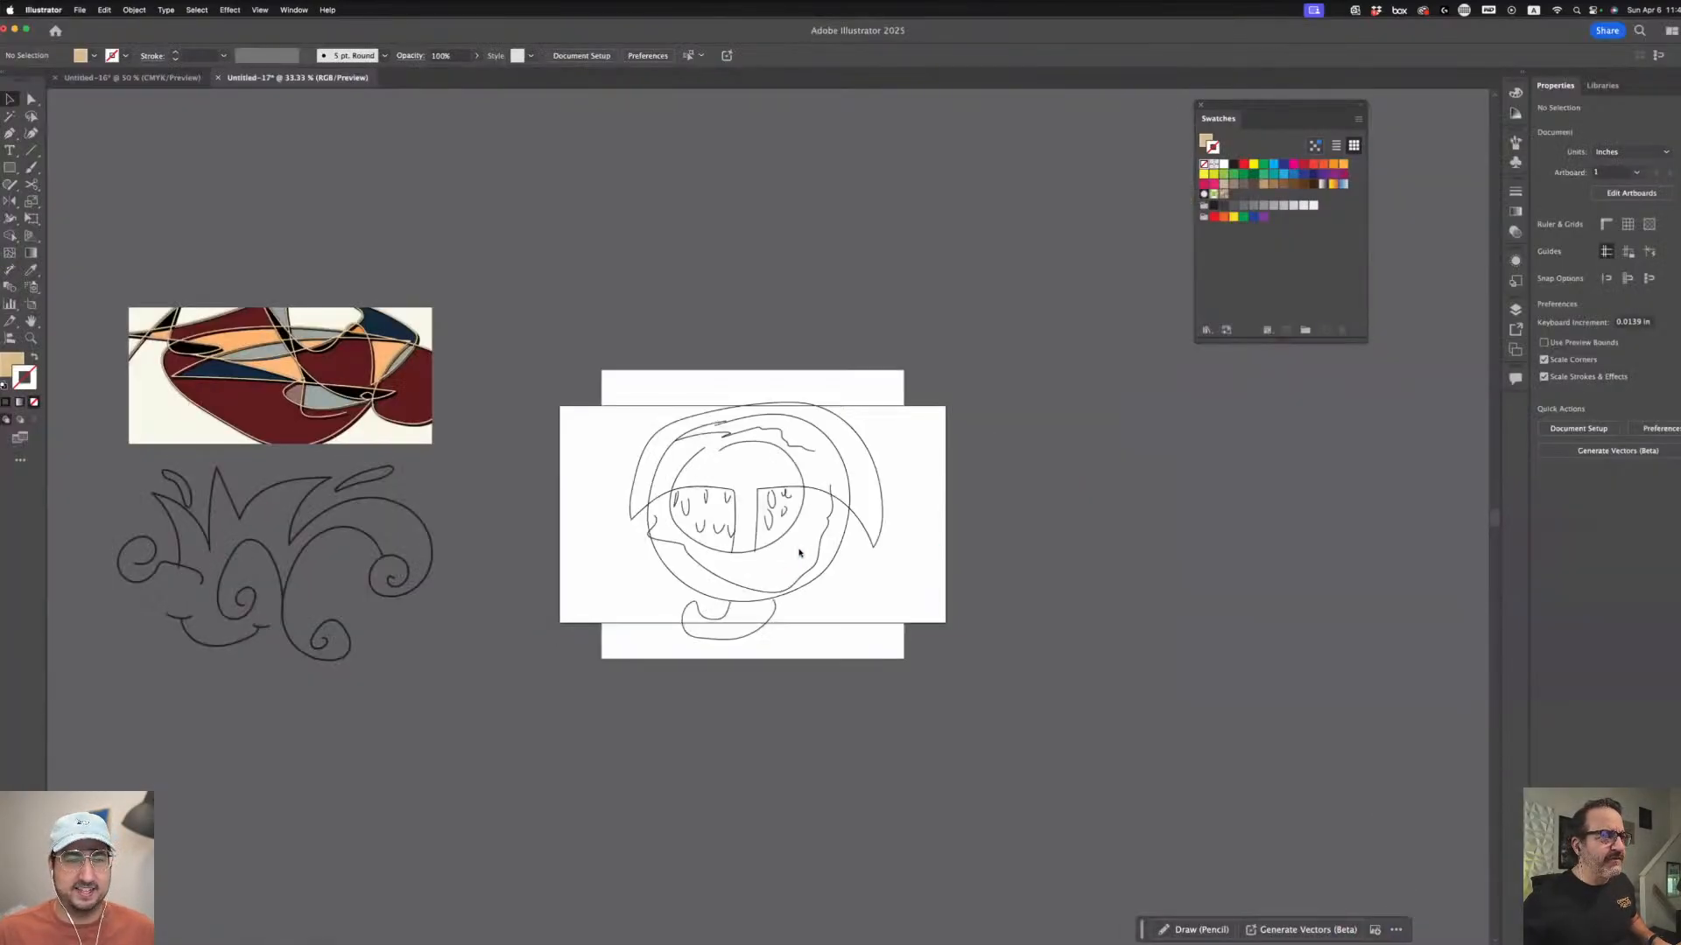
- Scale the pasted sketch down to about 6.5 in wide and position it near the middle of the artboard
{"action": "left_click_drag", "start_coordinate": [905, 372], "coordinate": [758, 507]}
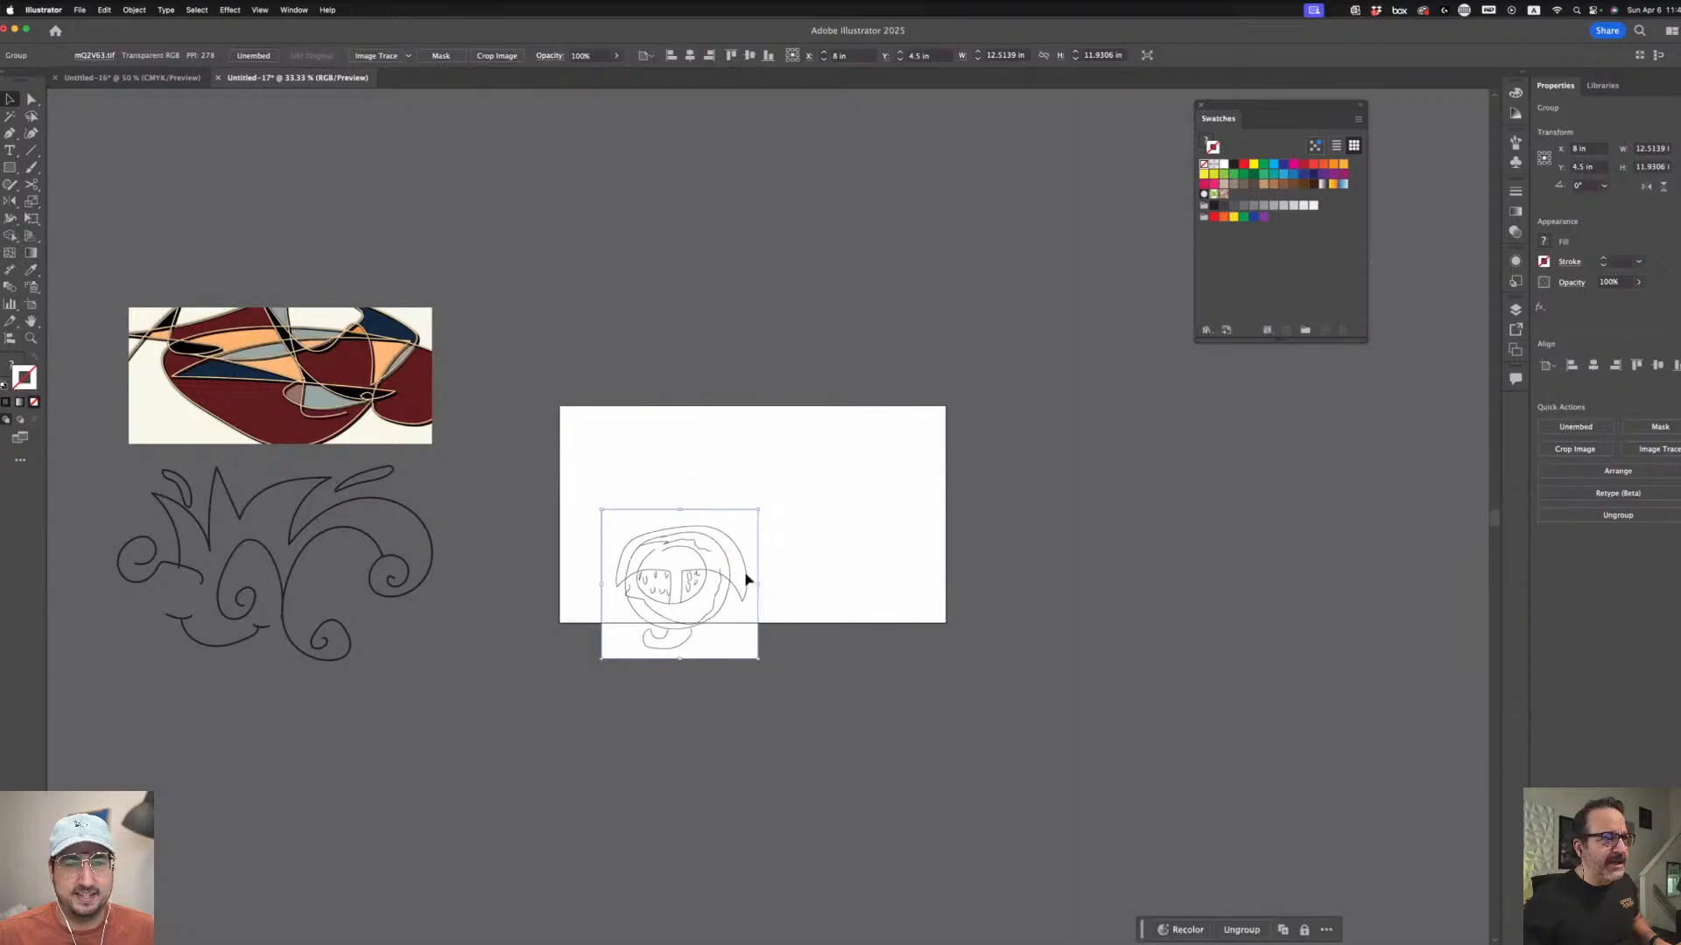
{"action": "left_click_drag", "start_coordinate": [693, 608], "coordinate": [761, 522]}
{"action": "key", "text": "super+equal"}
{"action": "key", "text": "super+equal"}
{"action": "key", "text": "super+equal"}
{"action": "key", "text": "super+equal"}
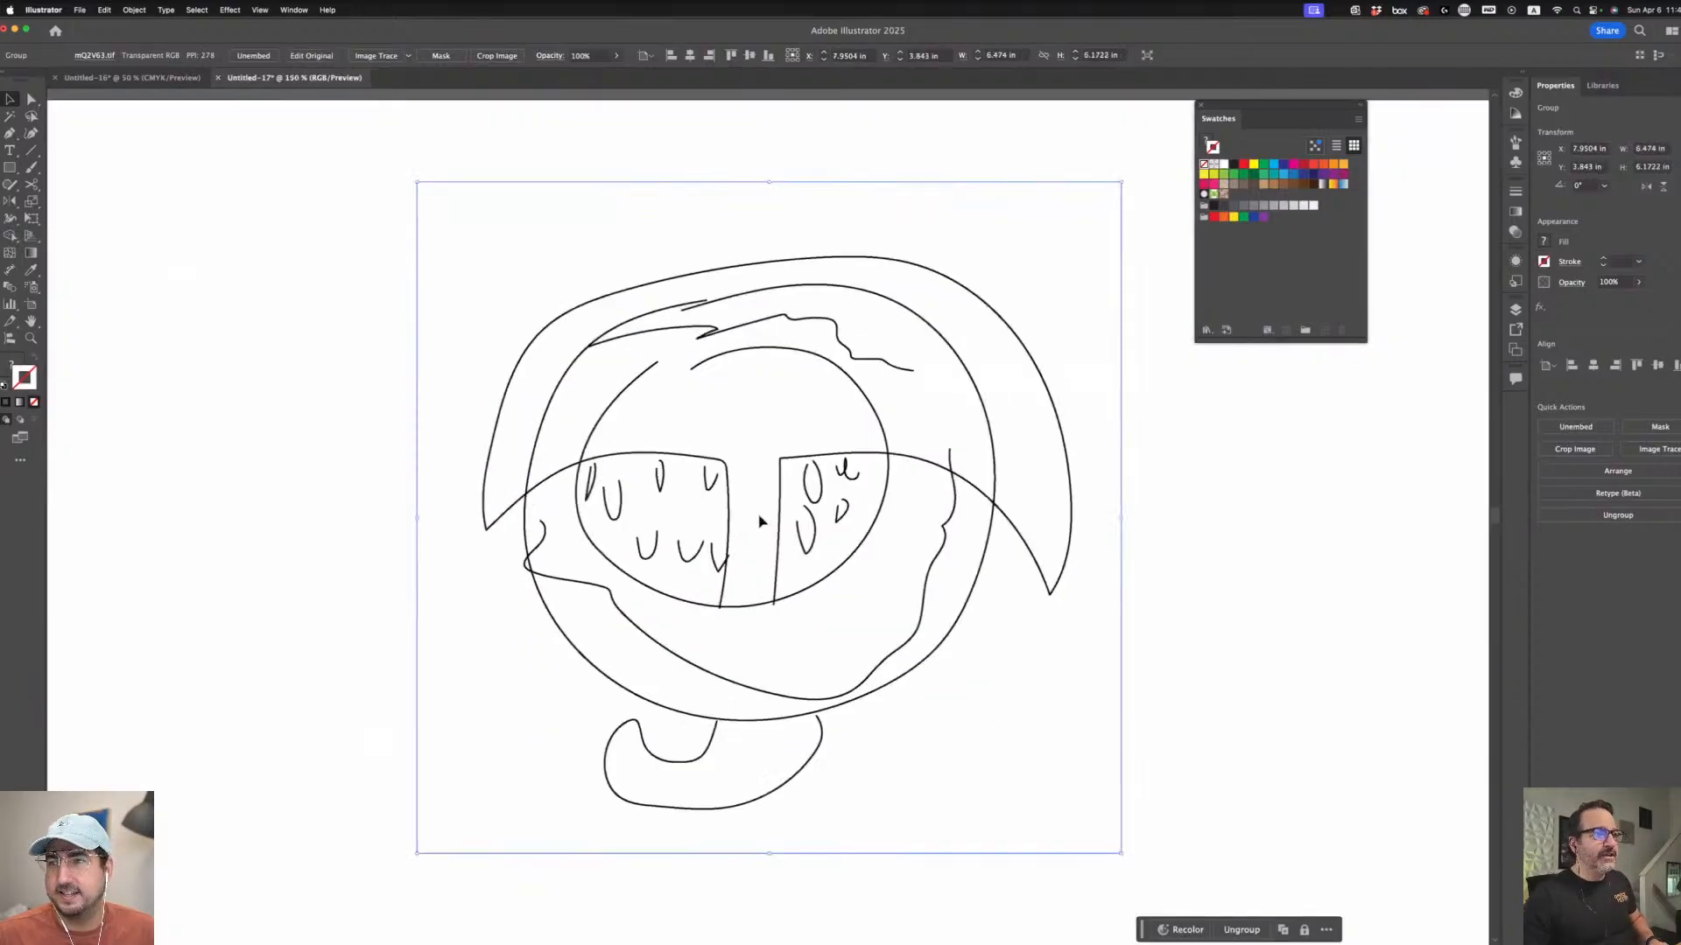
{"action": "scroll", "coordinate": [683, 497], "scroll_direction": "right", "scroll_amount": 5}
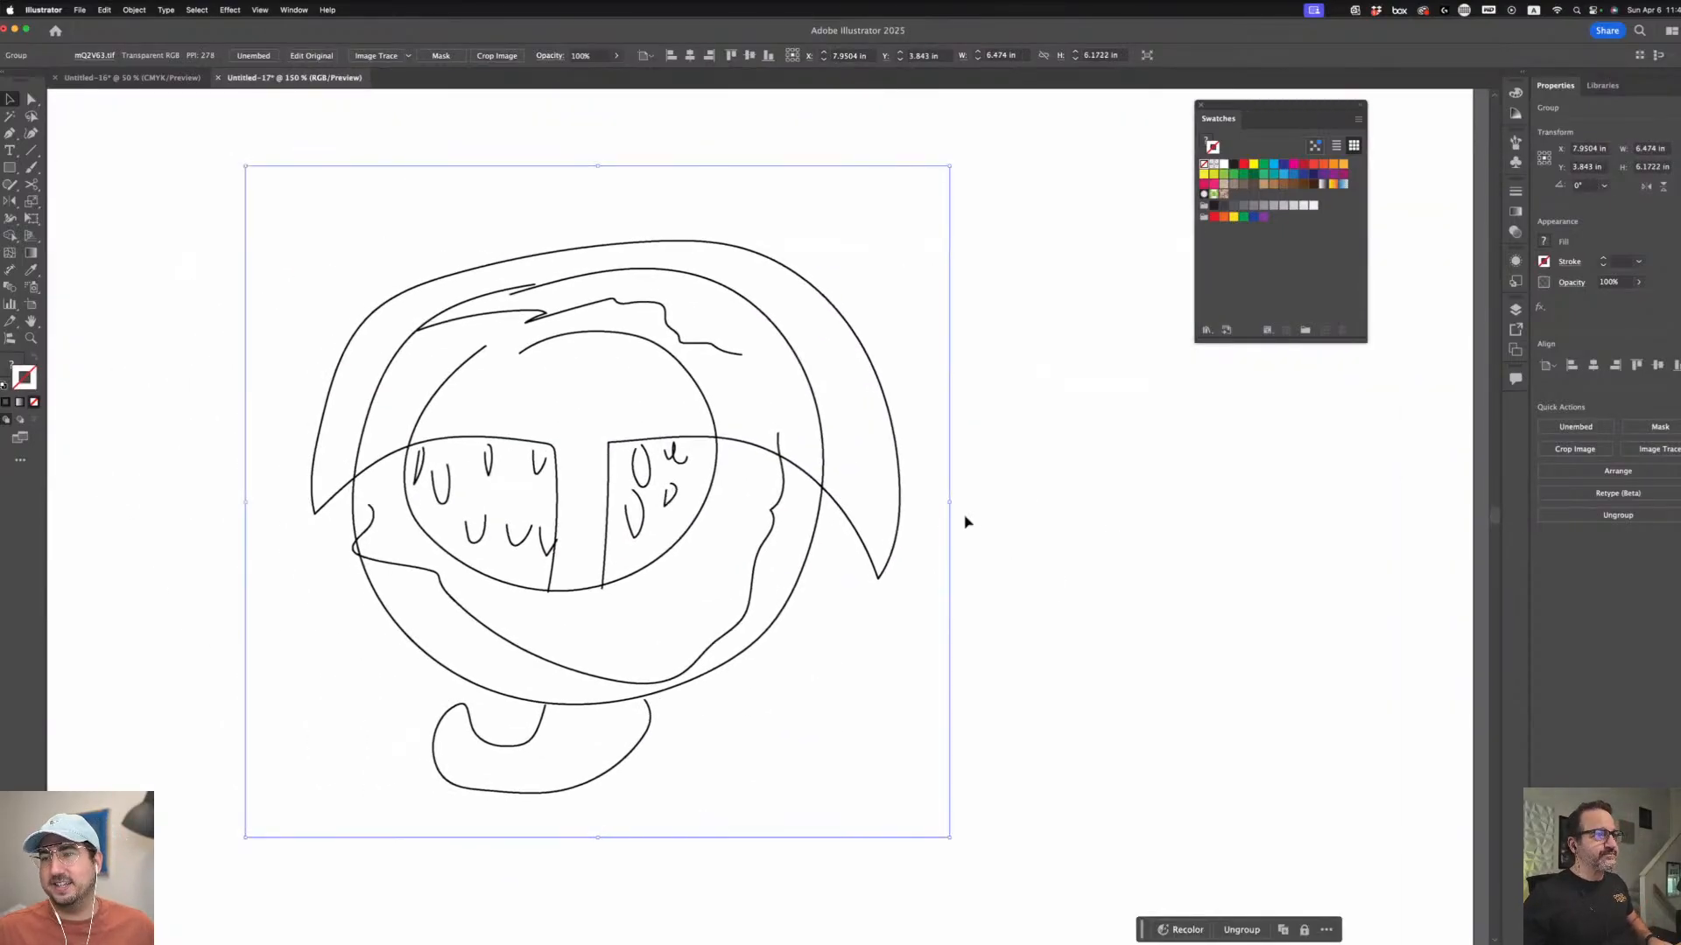
{"action": "left_click_drag", "start_coordinate": [701, 580], "coordinate": [863, 593]}
{"action": "scroll", "coordinate": [963, 613], "scroll_direction": "right", "scroll_amount": 1}
{"action": "left_click", "coordinate": [1208, 642]}
{"action": "scroll", "coordinate": [1257, 642], "scroll_direction": "left", "scroll_amount": 1}
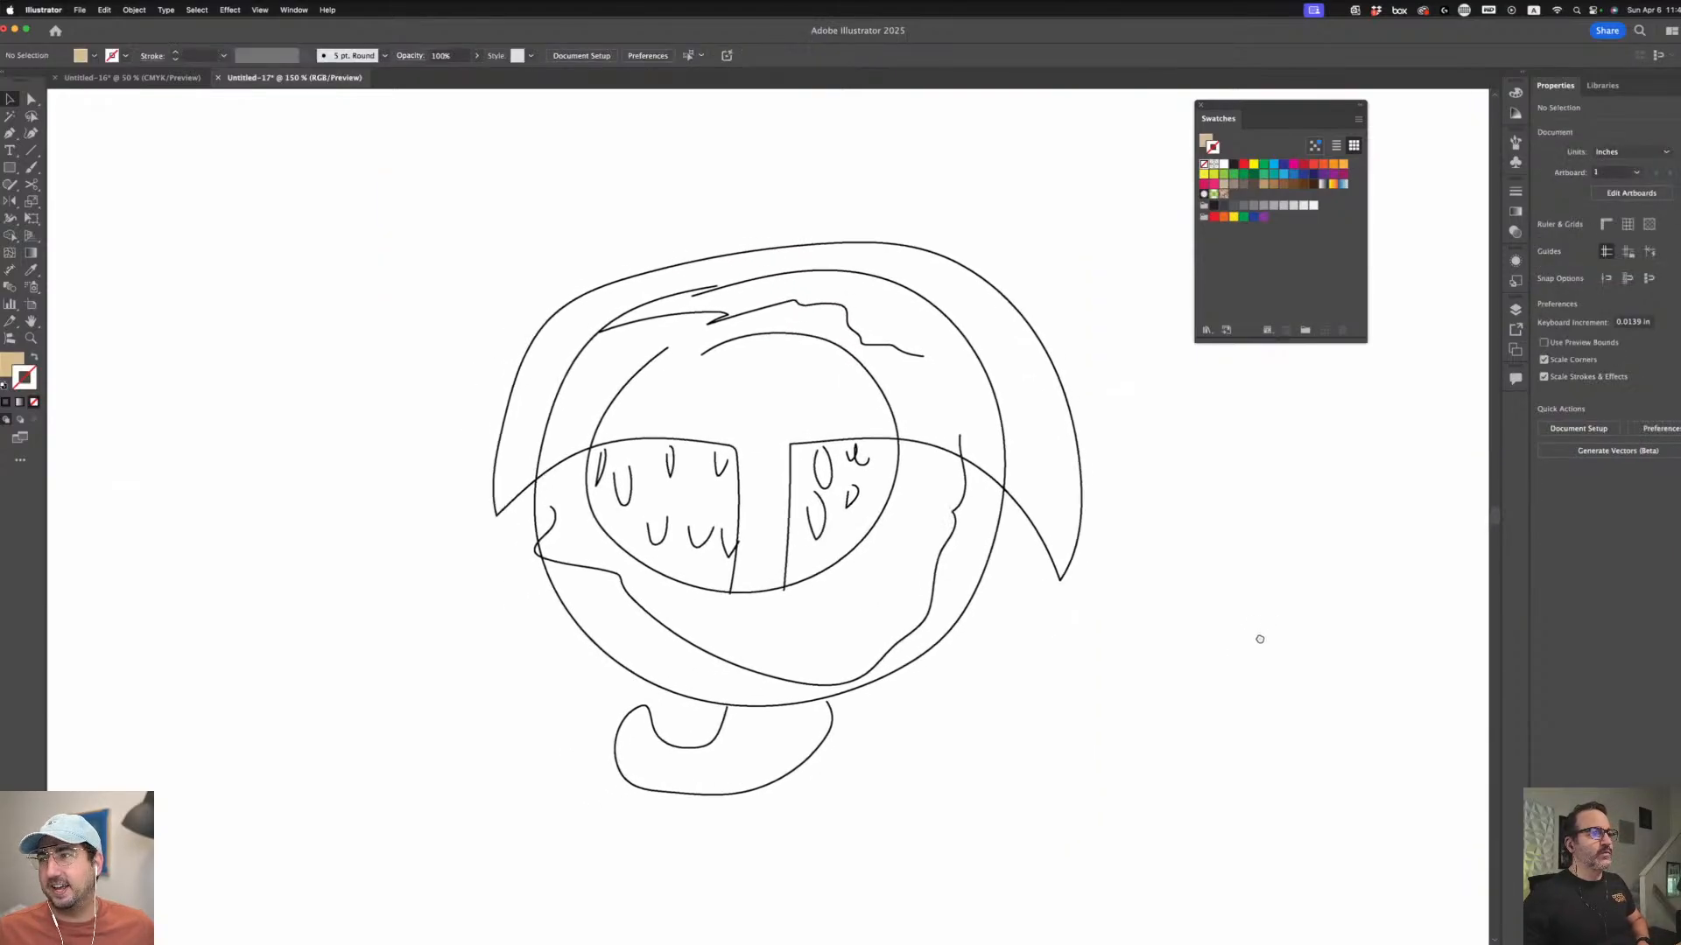
- Reduce the sketch image's opacity to 22% and lock it as a tracing template
{"action": "left_click_drag", "start_coordinate": [807, 565], "coordinate": [801, 563]}
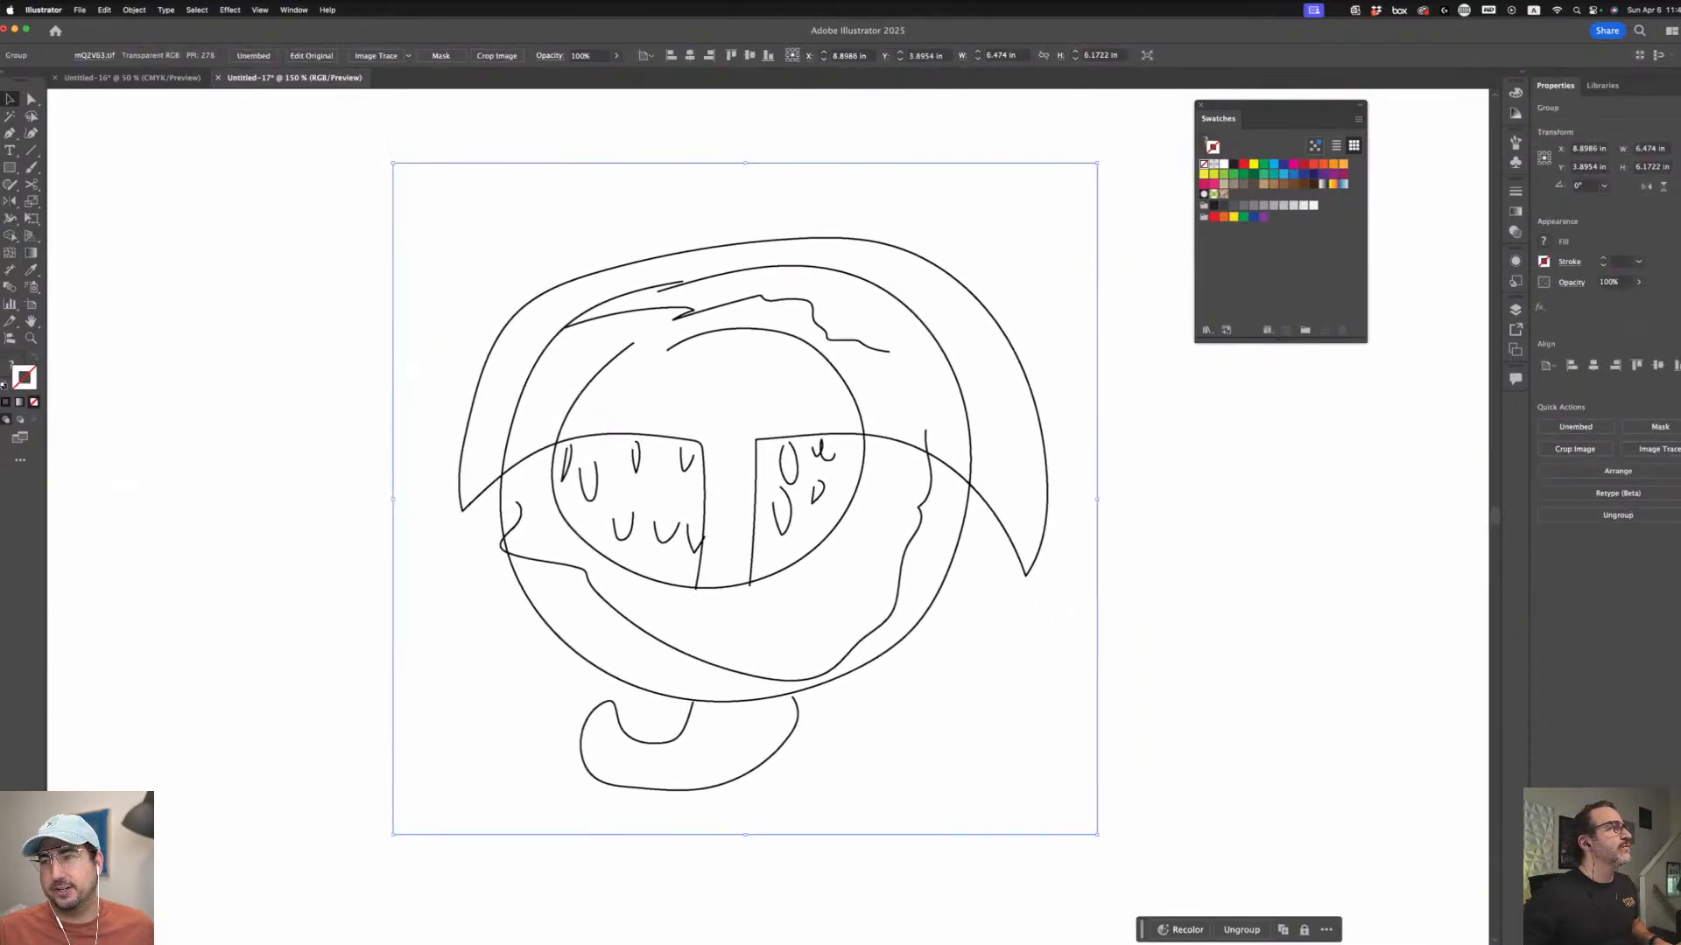
{"action": "left_click", "coordinate": [197, 9]}
{"action": "left_click", "coordinate": [437, 70]}
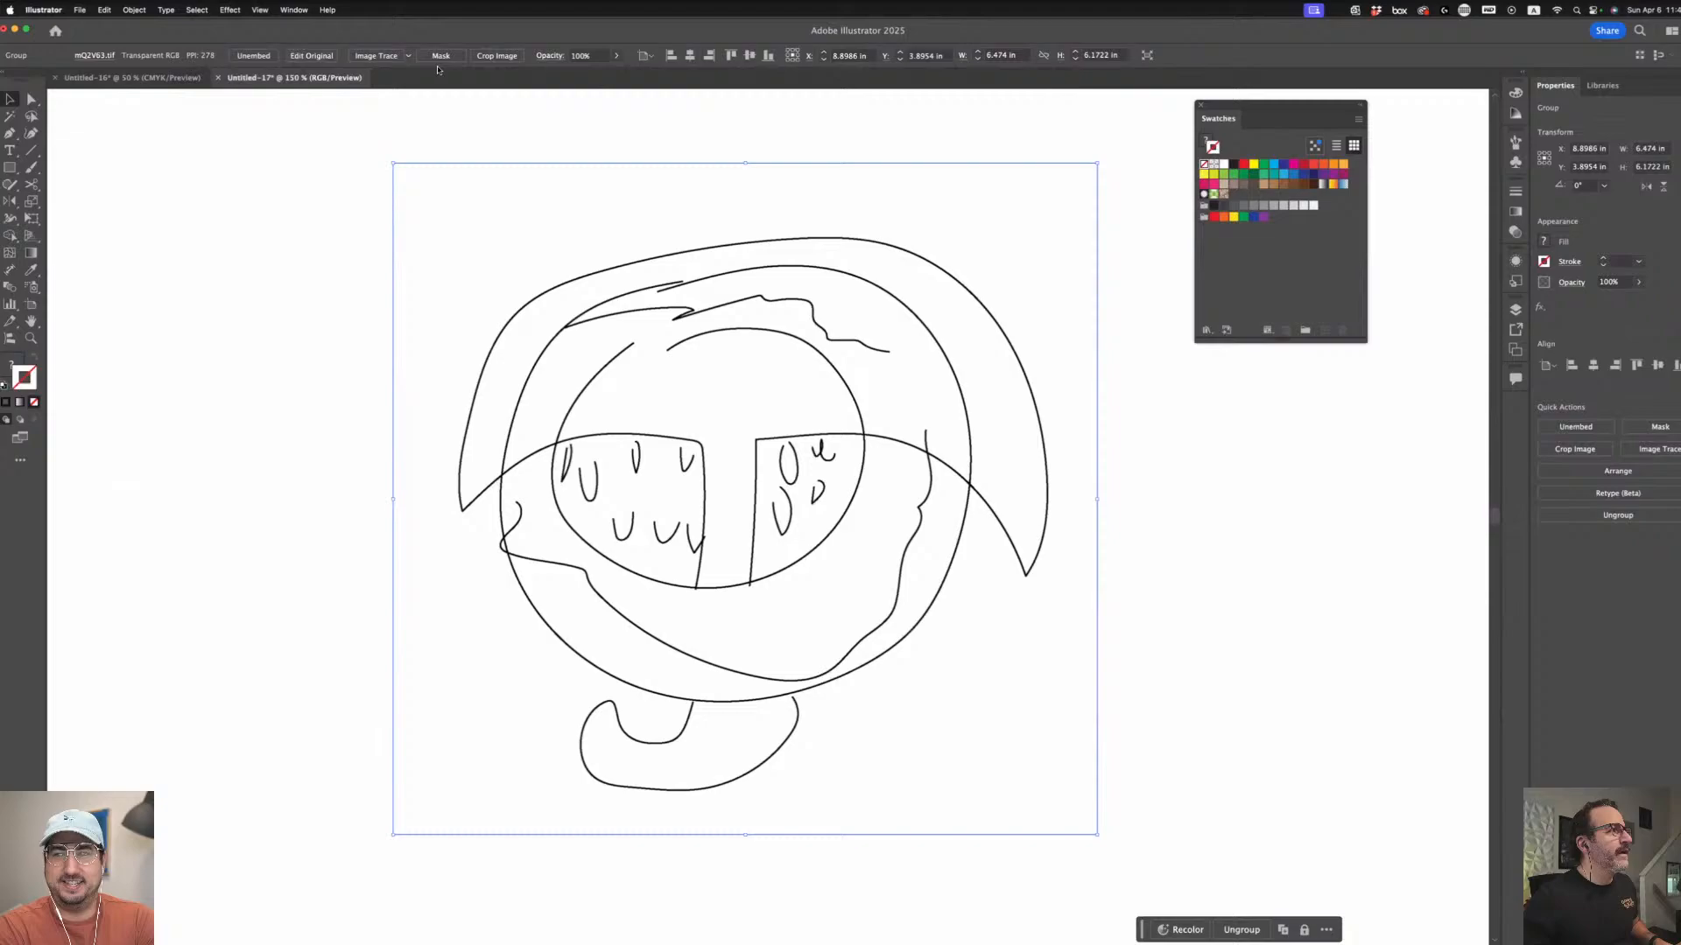
{"action": "left_click", "coordinate": [618, 57]}
{"action": "left_click_drag", "start_coordinate": [617, 74], "coordinate": [575, 77]}
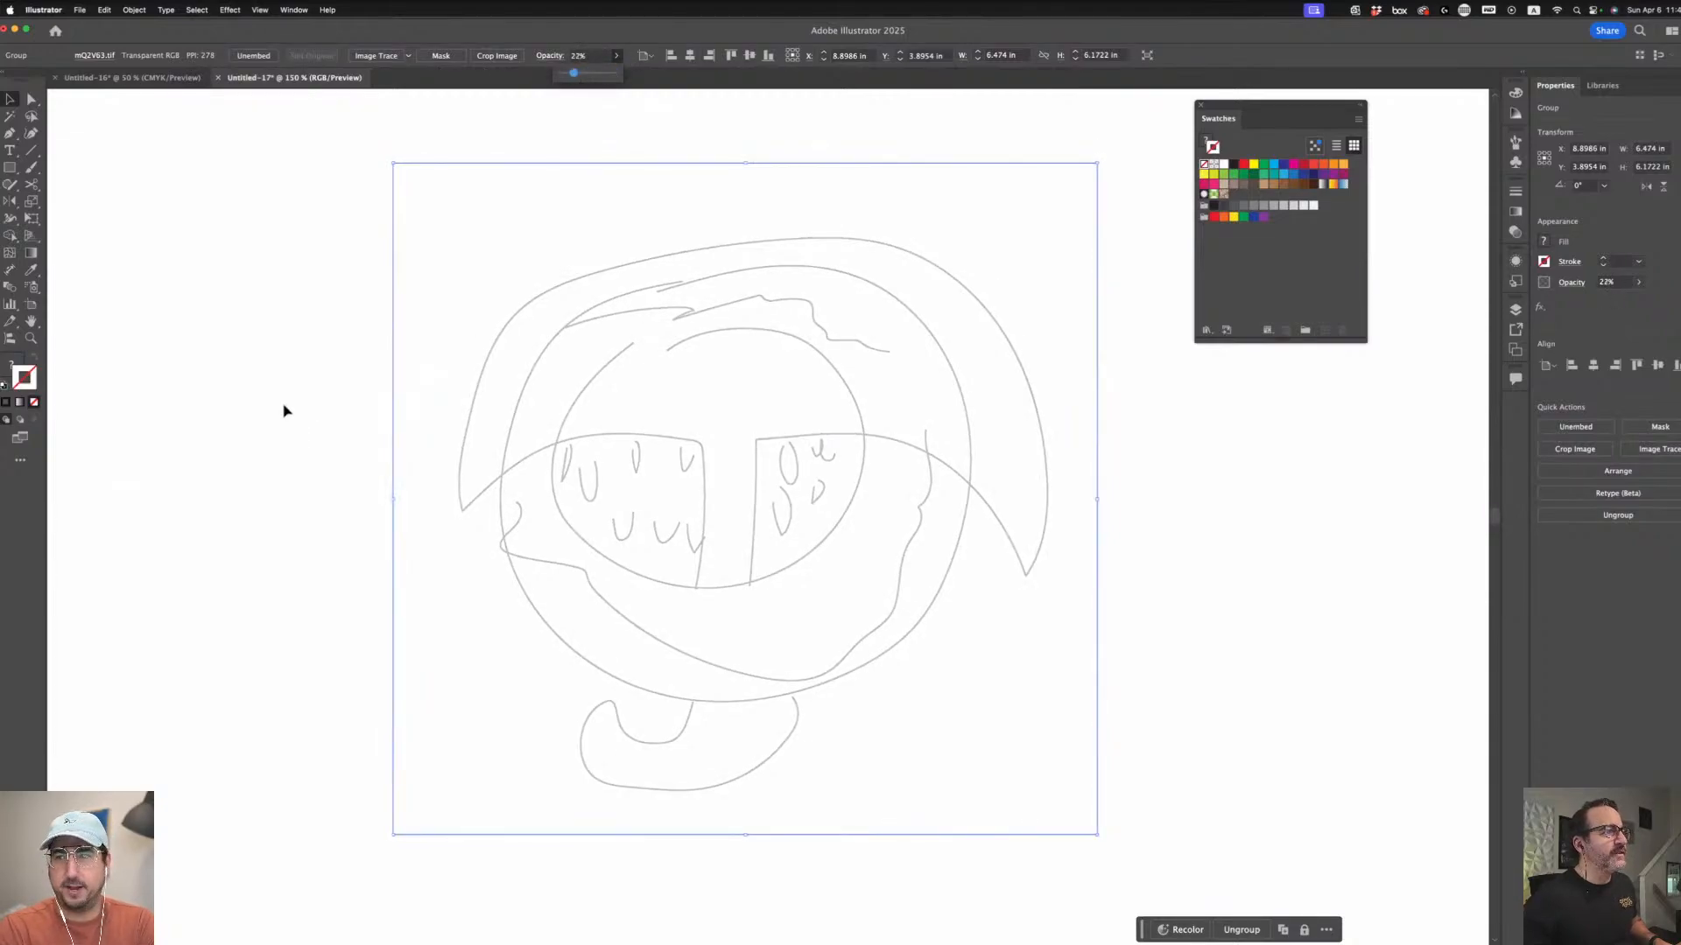
{"action": "left_click", "coordinate": [166, 11]}
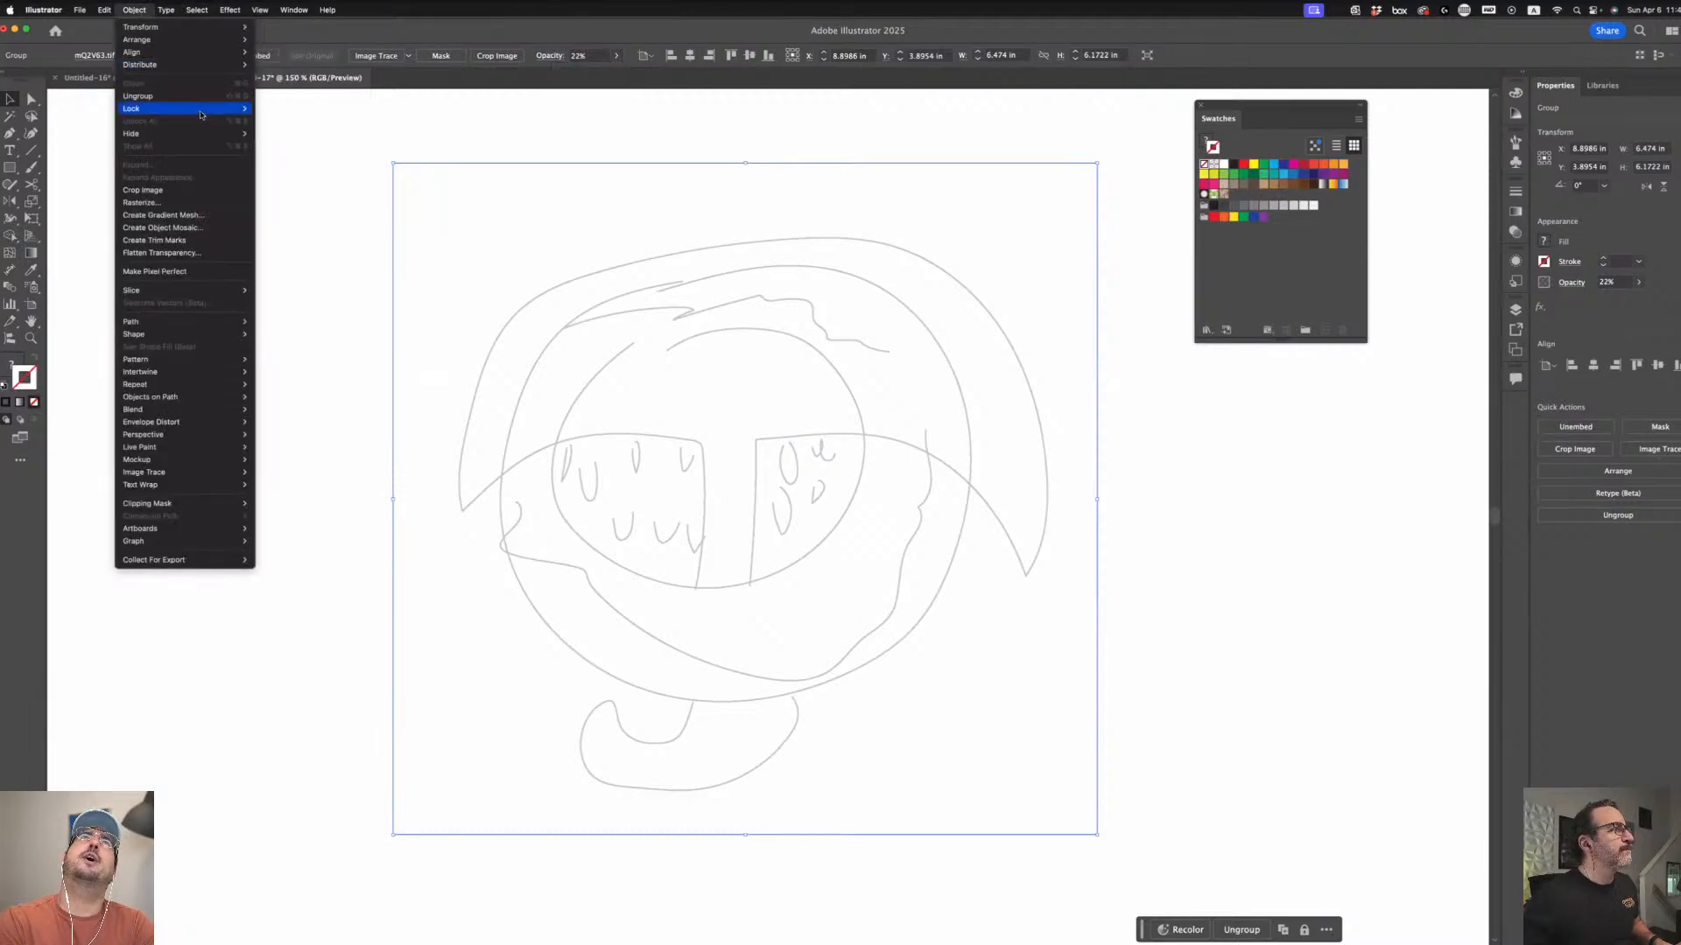
{"action": "left_click", "coordinate": [289, 108]}
{"action": "scroll", "coordinate": [1190, 652], "scroll_direction": "right", "scroll_amount": 1}
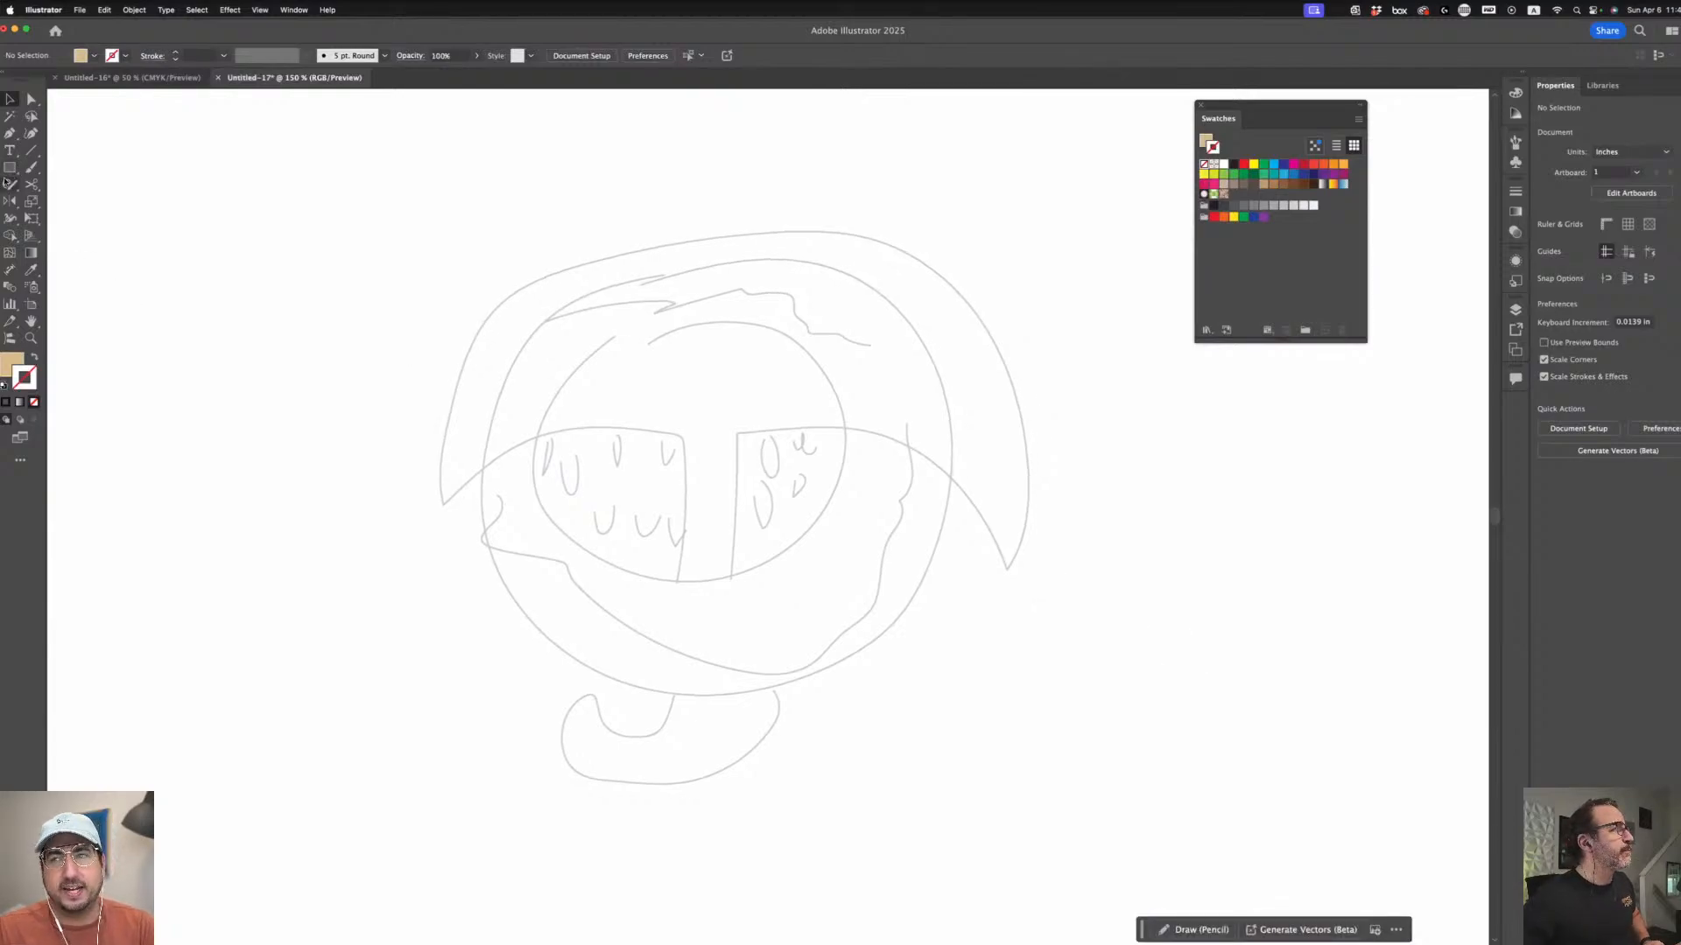
- Draw a circle about 2.6 in wide from the middle of the donut hole and give it a magenta stroke
{"action": "left_click_drag", "start_coordinate": [7, 176], "coordinate": [66, 200]}
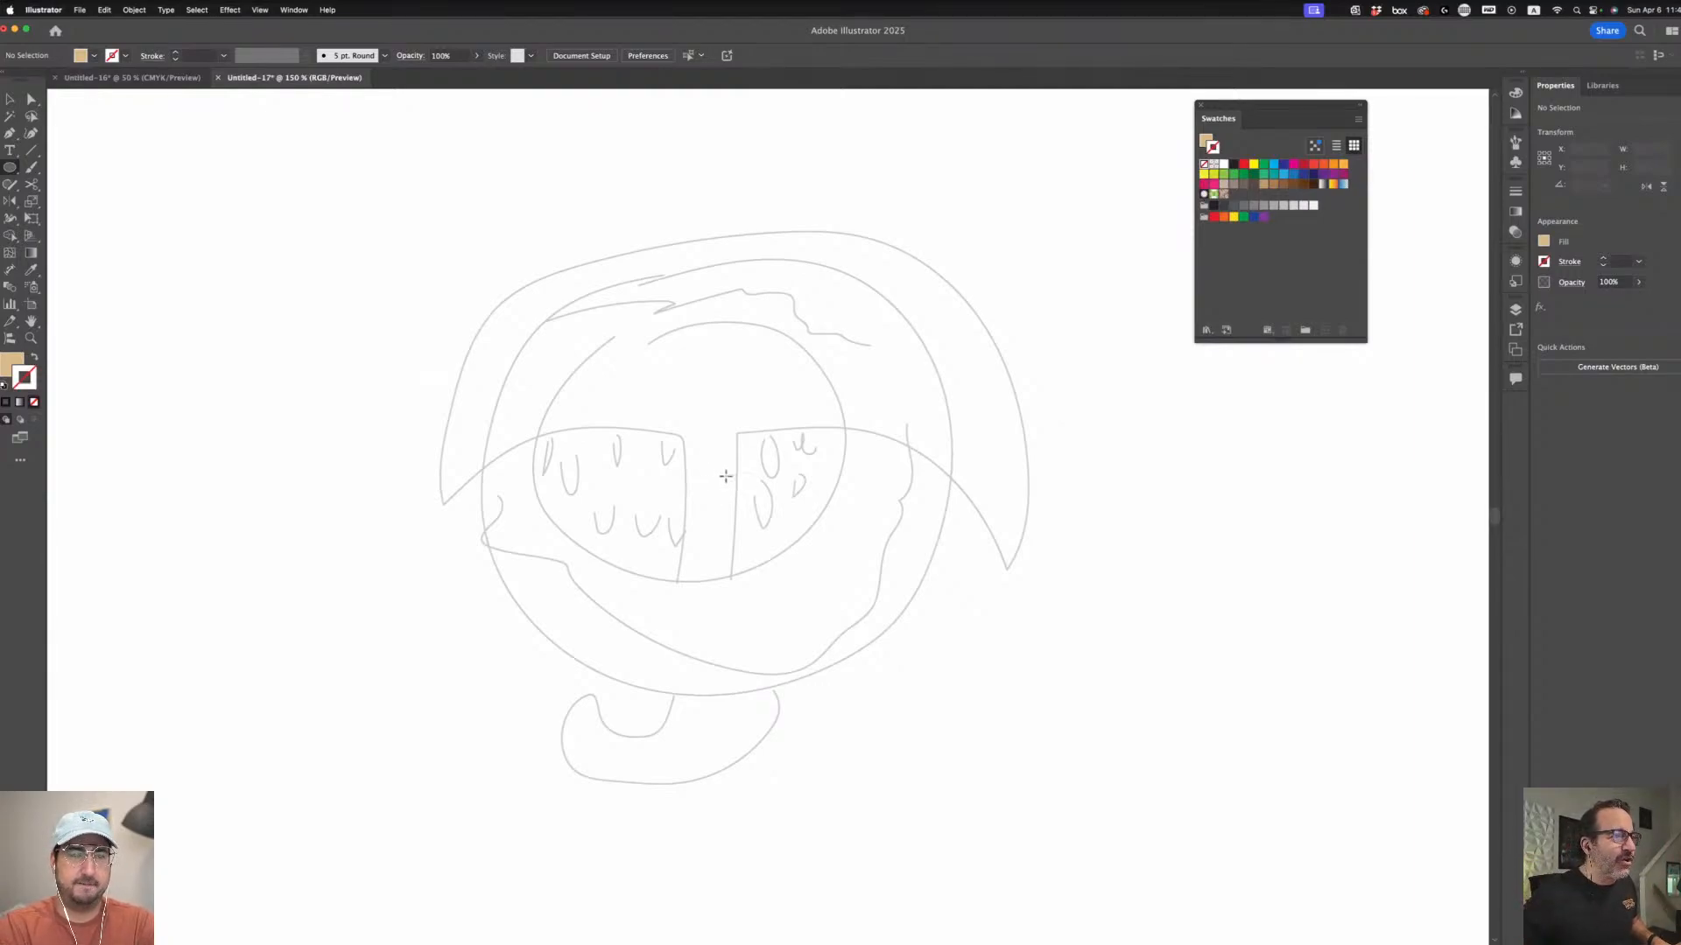
{"action": "left_click_drag", "start_coordinate": [718, 478], "coordinate": [860, 550]}
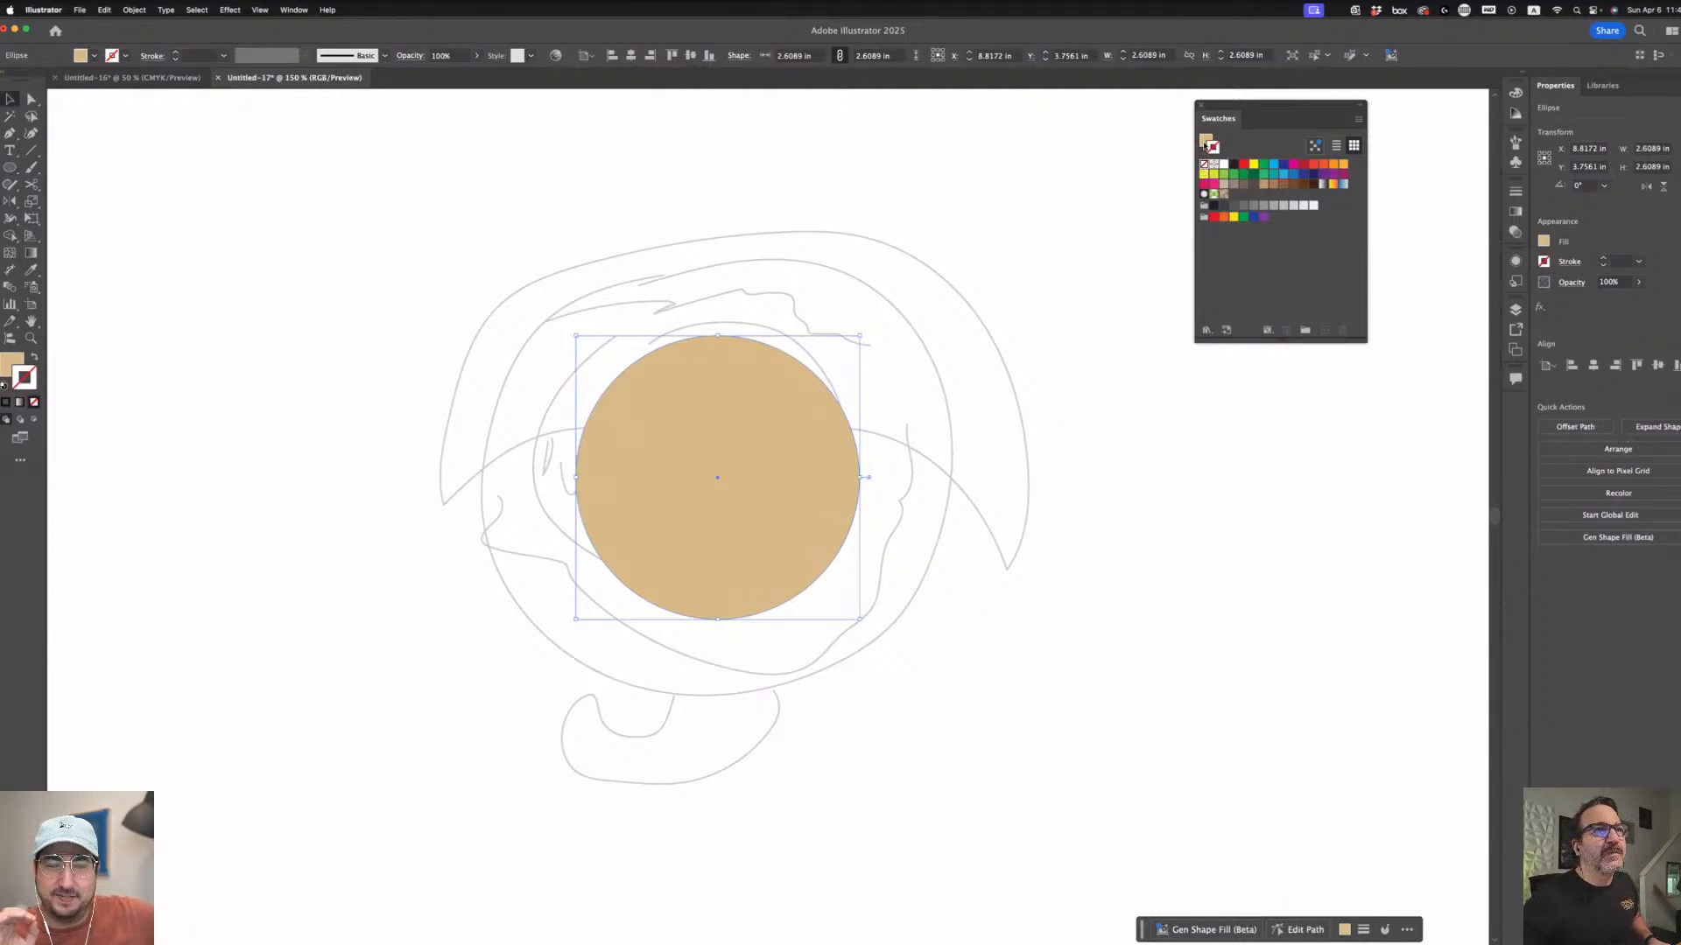
{"action": "left_click", "coordinate": [1292, 164]}
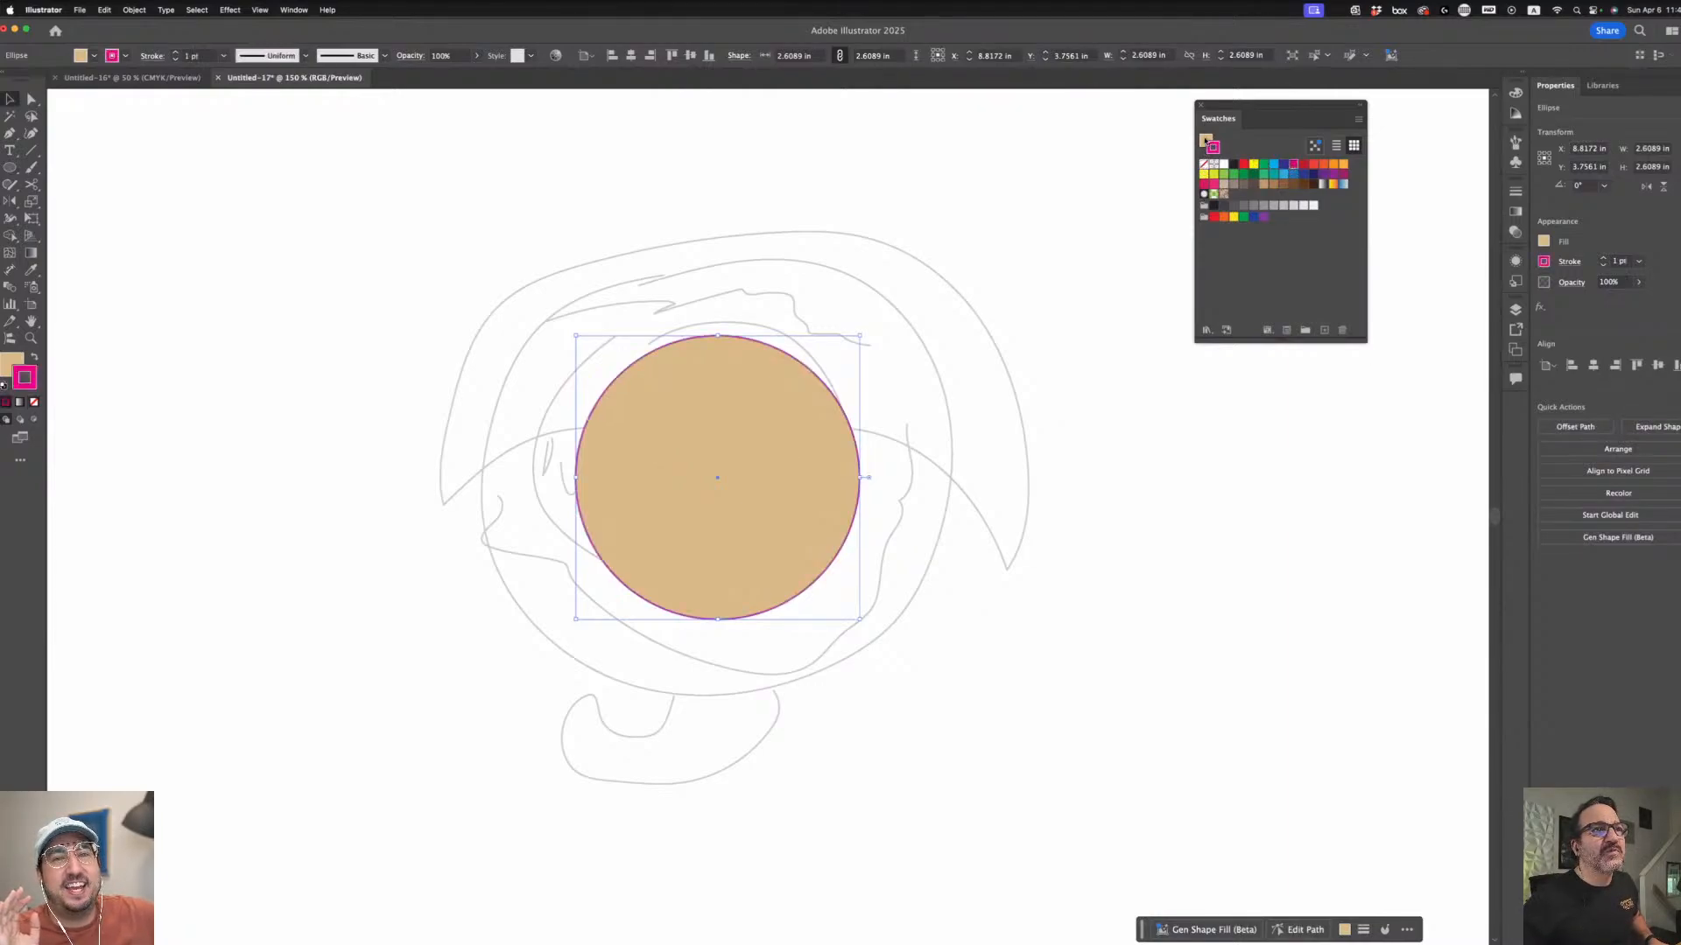
- Remove the circle's fill and create an enlarged concentric copy about 4.1 in wide for the donut's outer edge
{"action": "left_click", "coordinate": [1203, 164]}
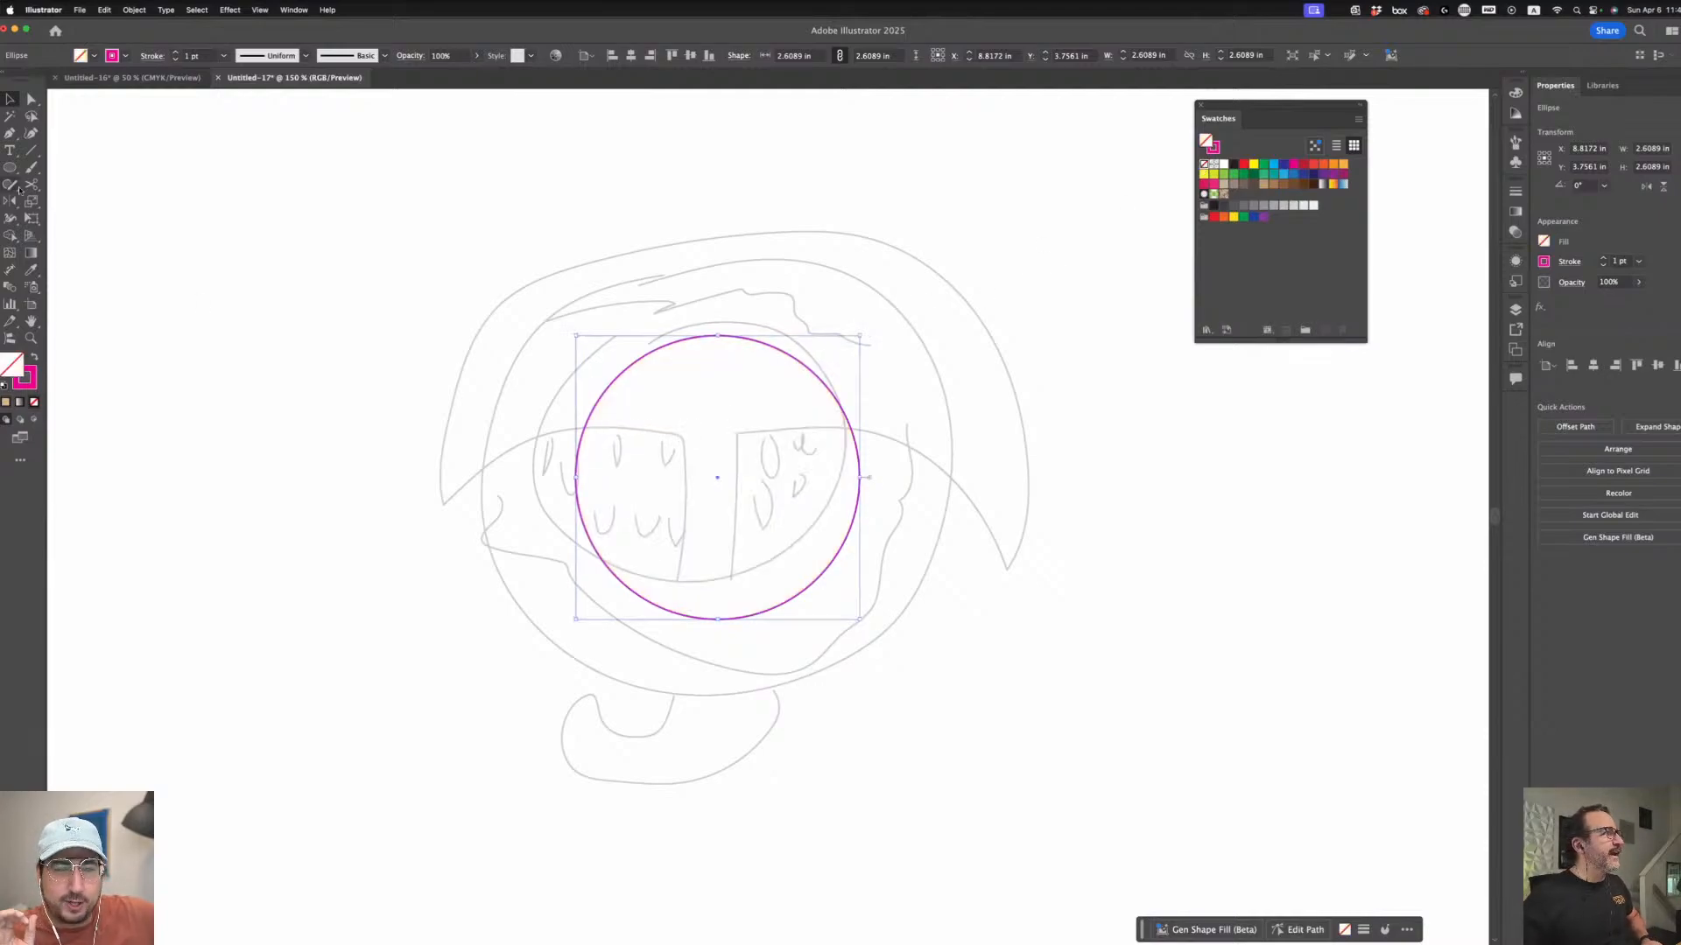
{"action": "left_click", "coordinate": [31, 202]}
{"action": "left_click_drag", "start_coordinate": [785, 544], "coordinate": [828, 576]}
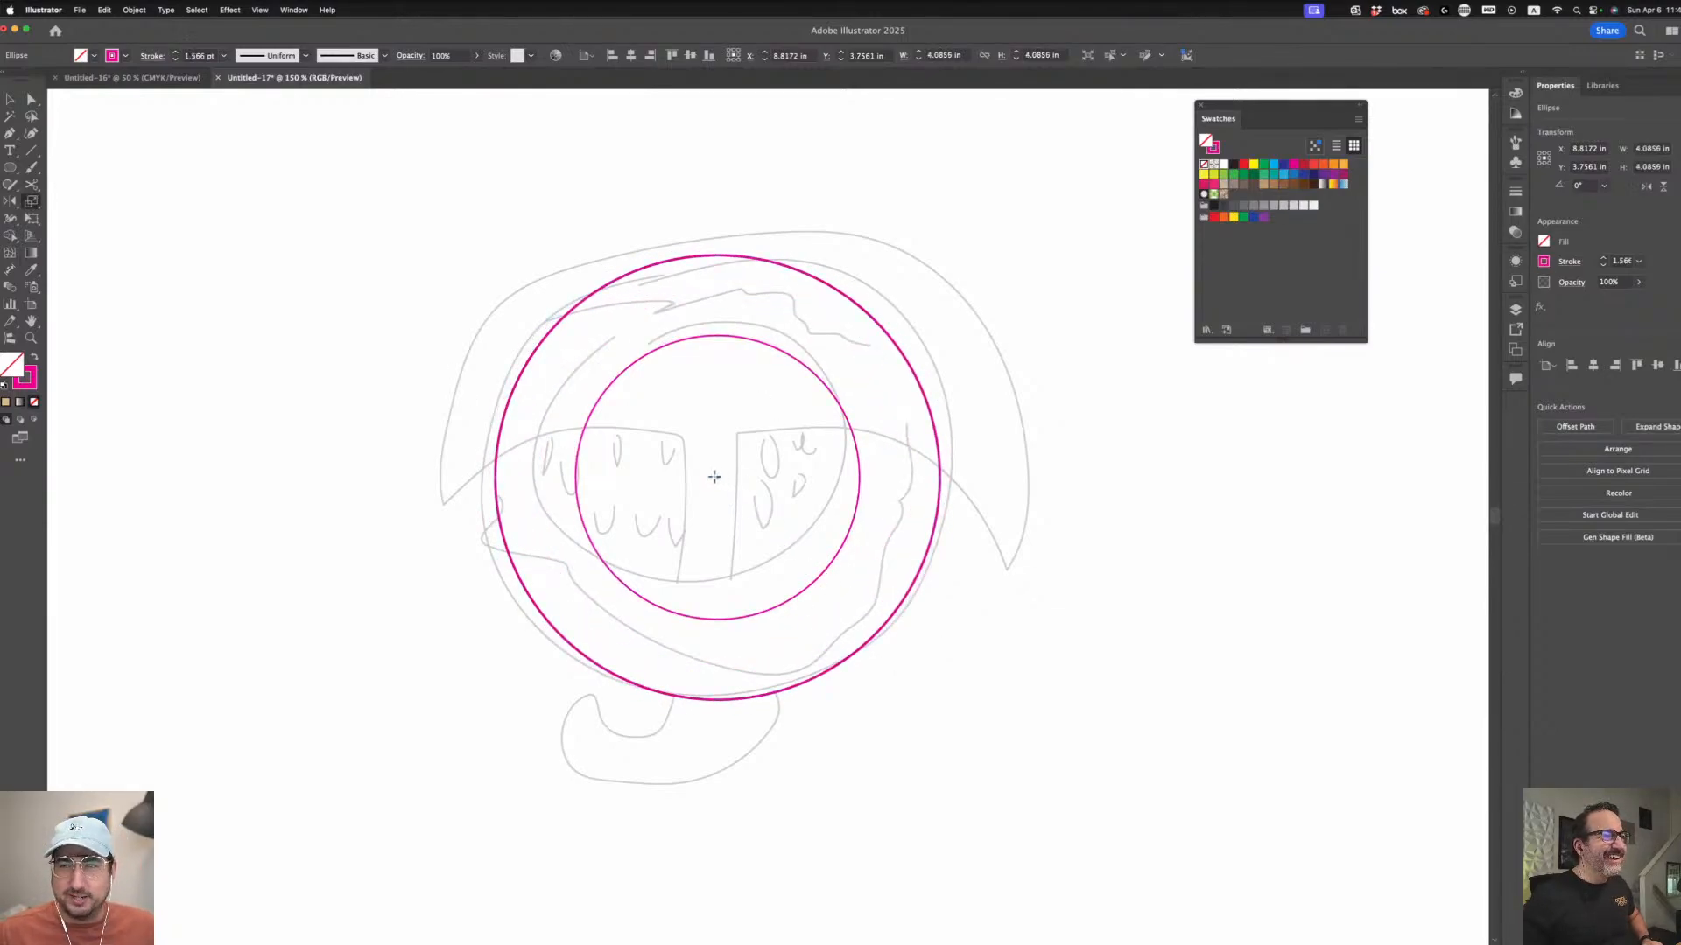
{"action": "left_click", "coordinate": [821, 537], "text": "alt"}
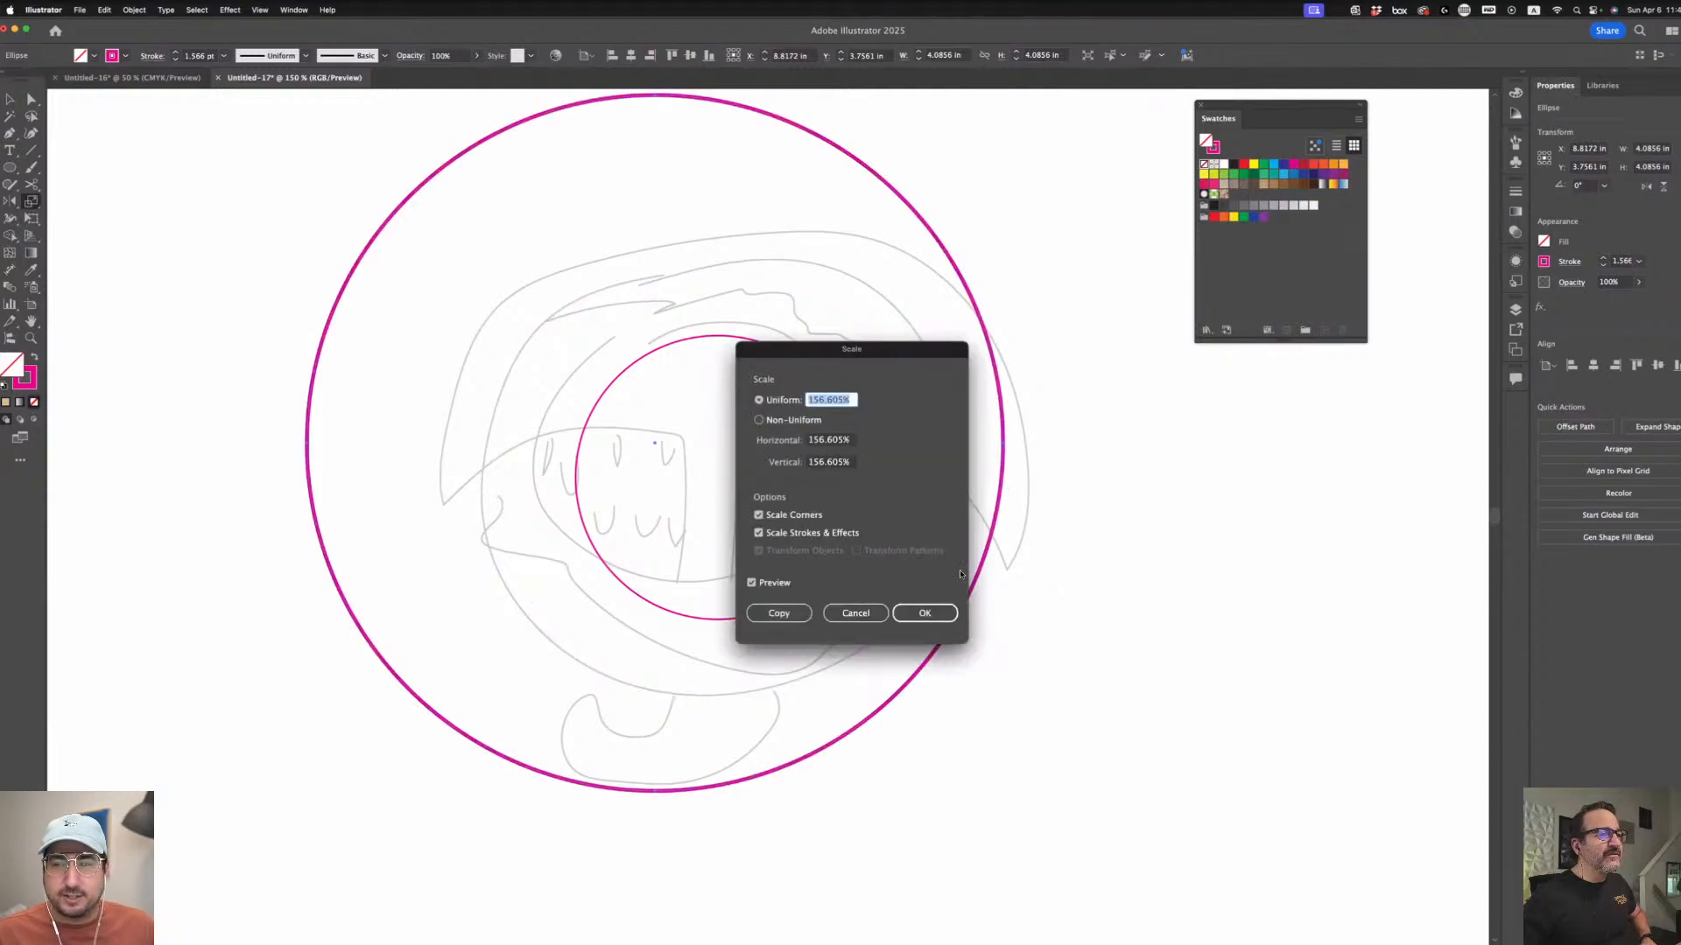
{"action": "left_click", "coordinate": [855, 608]}
{"action": "key", "text": "super+shift+a"}
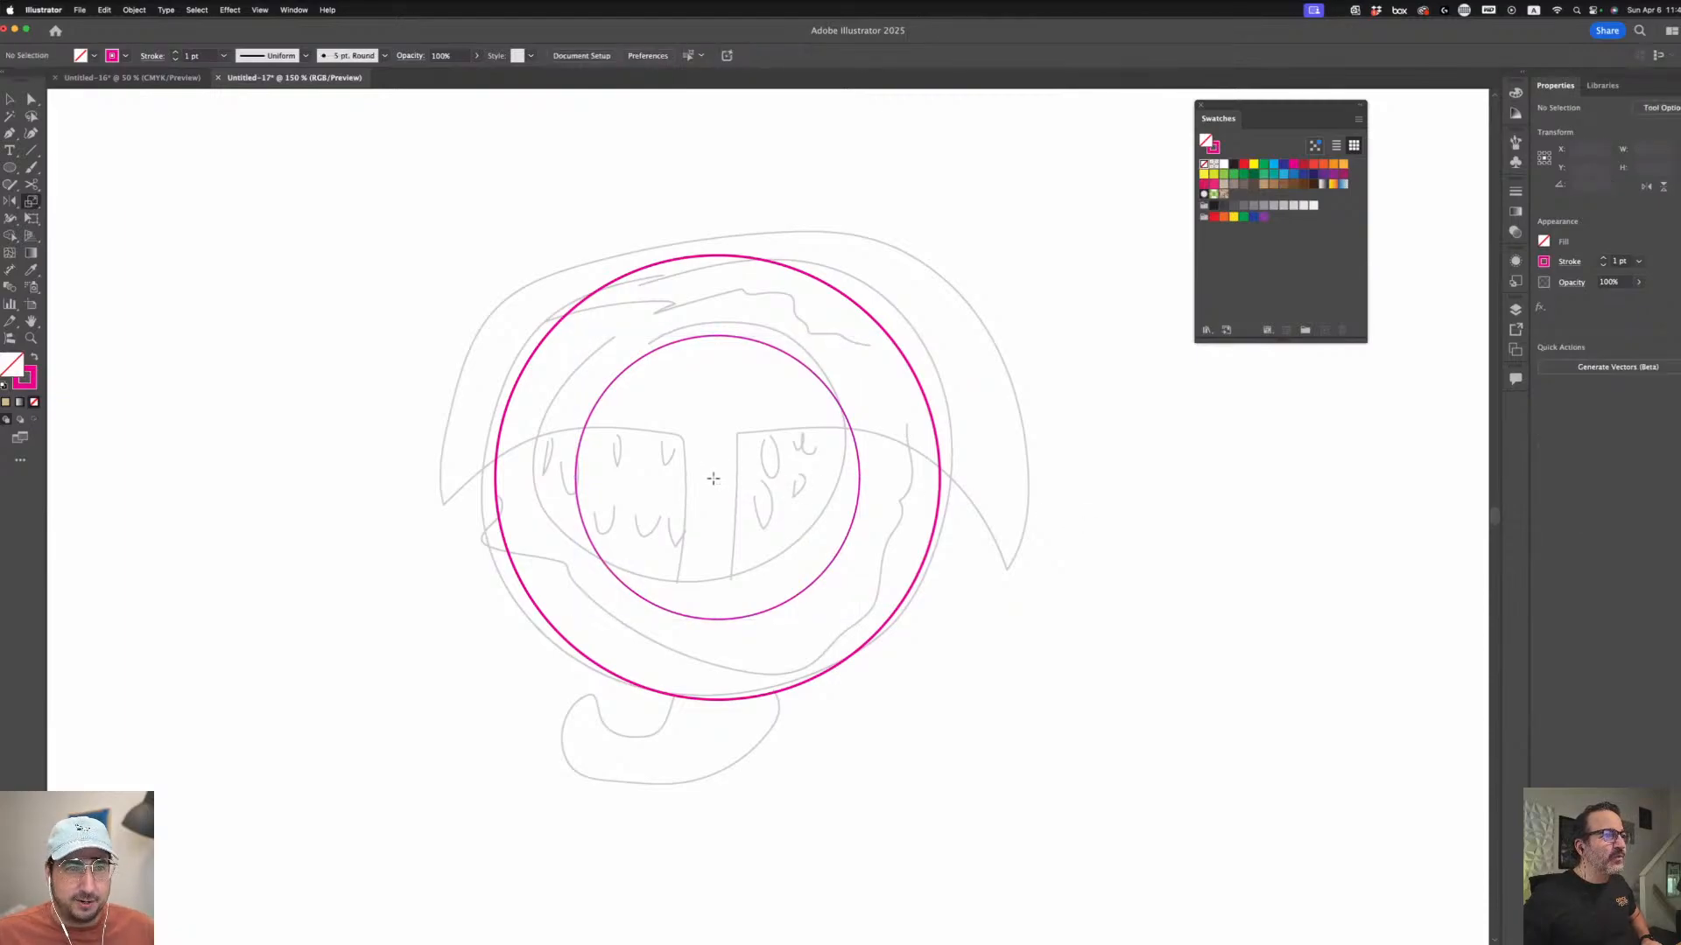
{"action": "left_click", "coordinate": [950, 562], "text": "alt"}
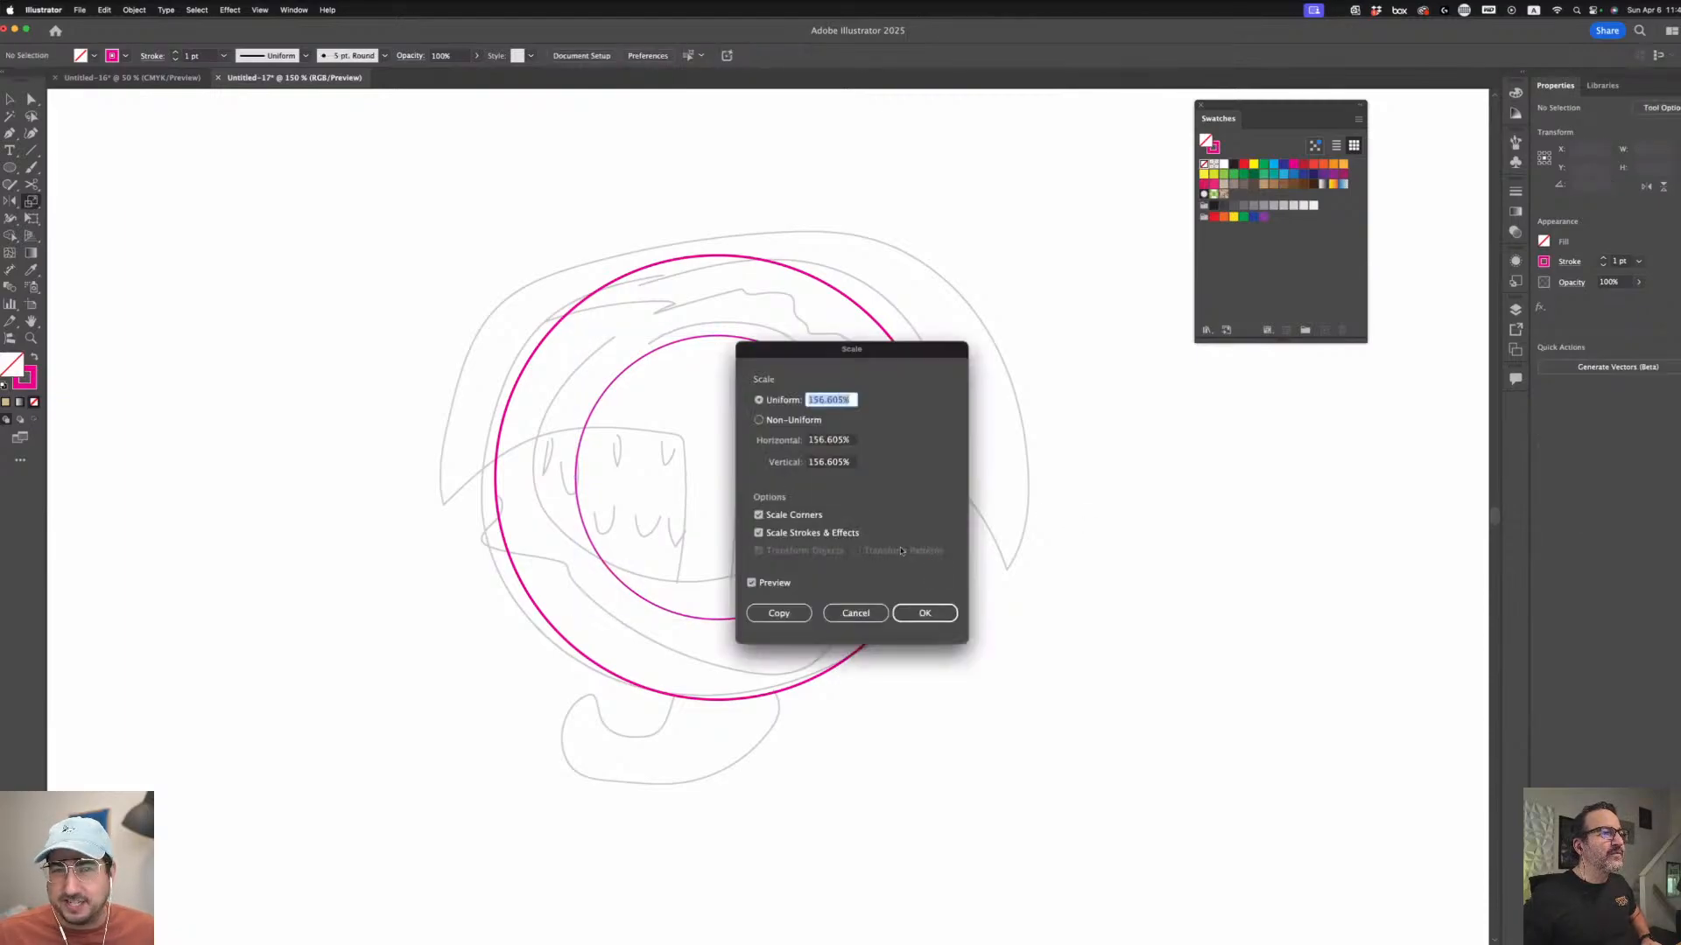
{"action": "left_click", "coordinate": [855, 613]}
- Draw a circle about 5.1 in wide from the donut's center and stretch it to an ellipse about 5.6 in wide for the umbrella canopy
{"action": "key", "text": "l"}
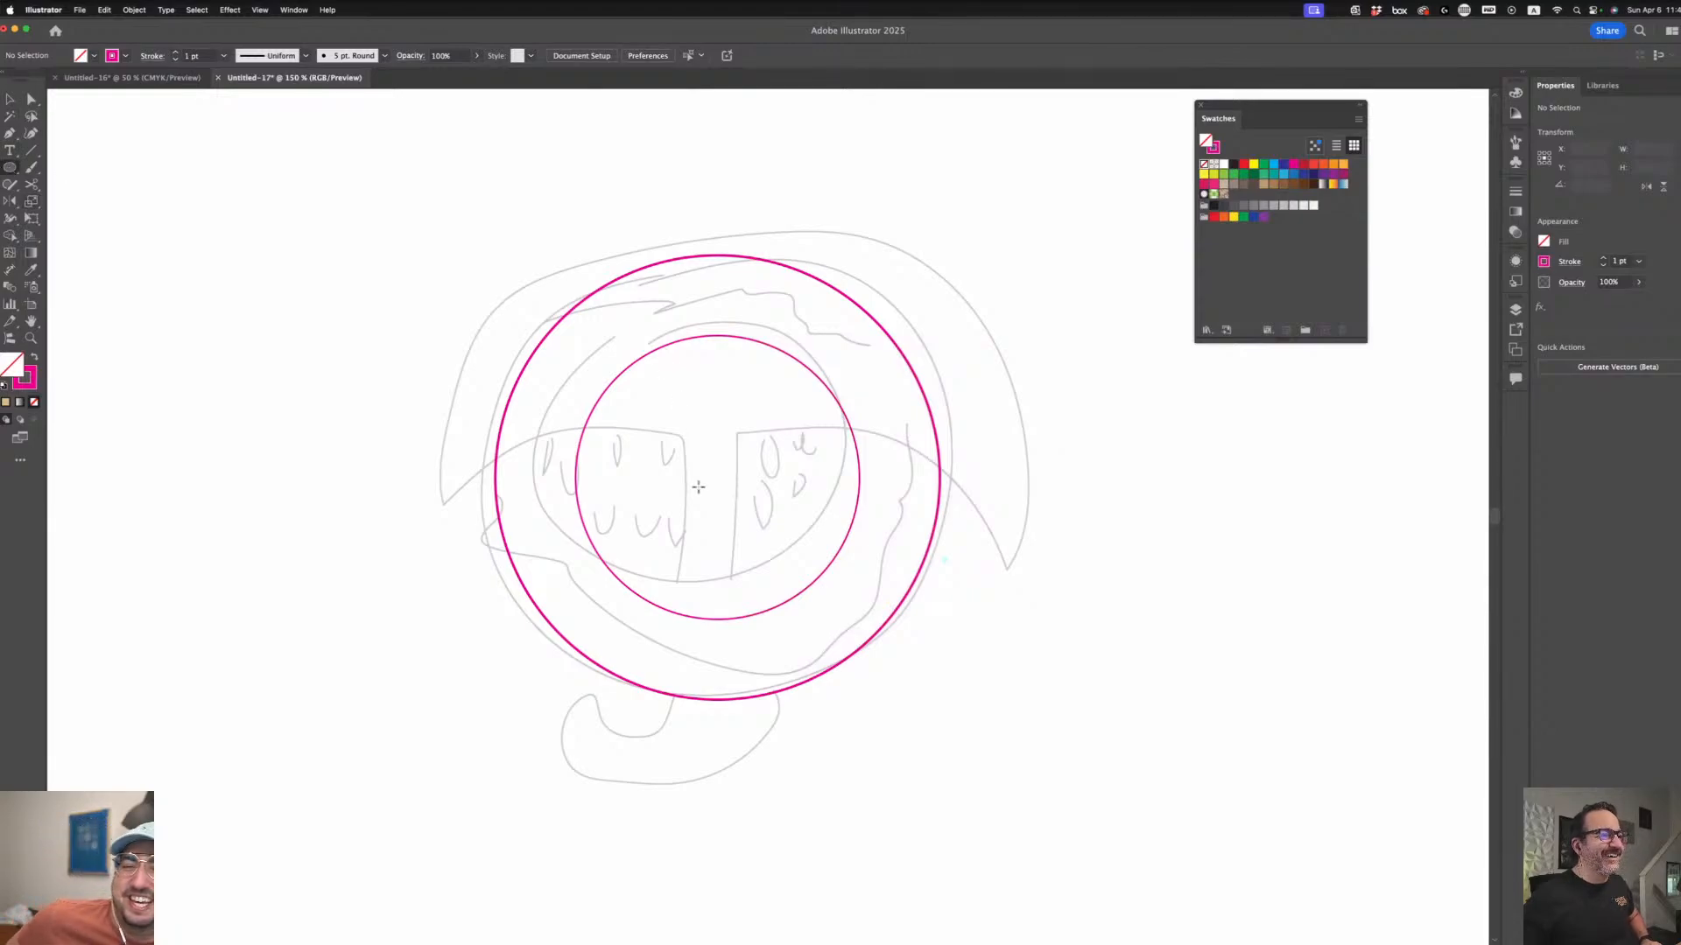
{"action": "left_click", "coordinate": [714, 619]}
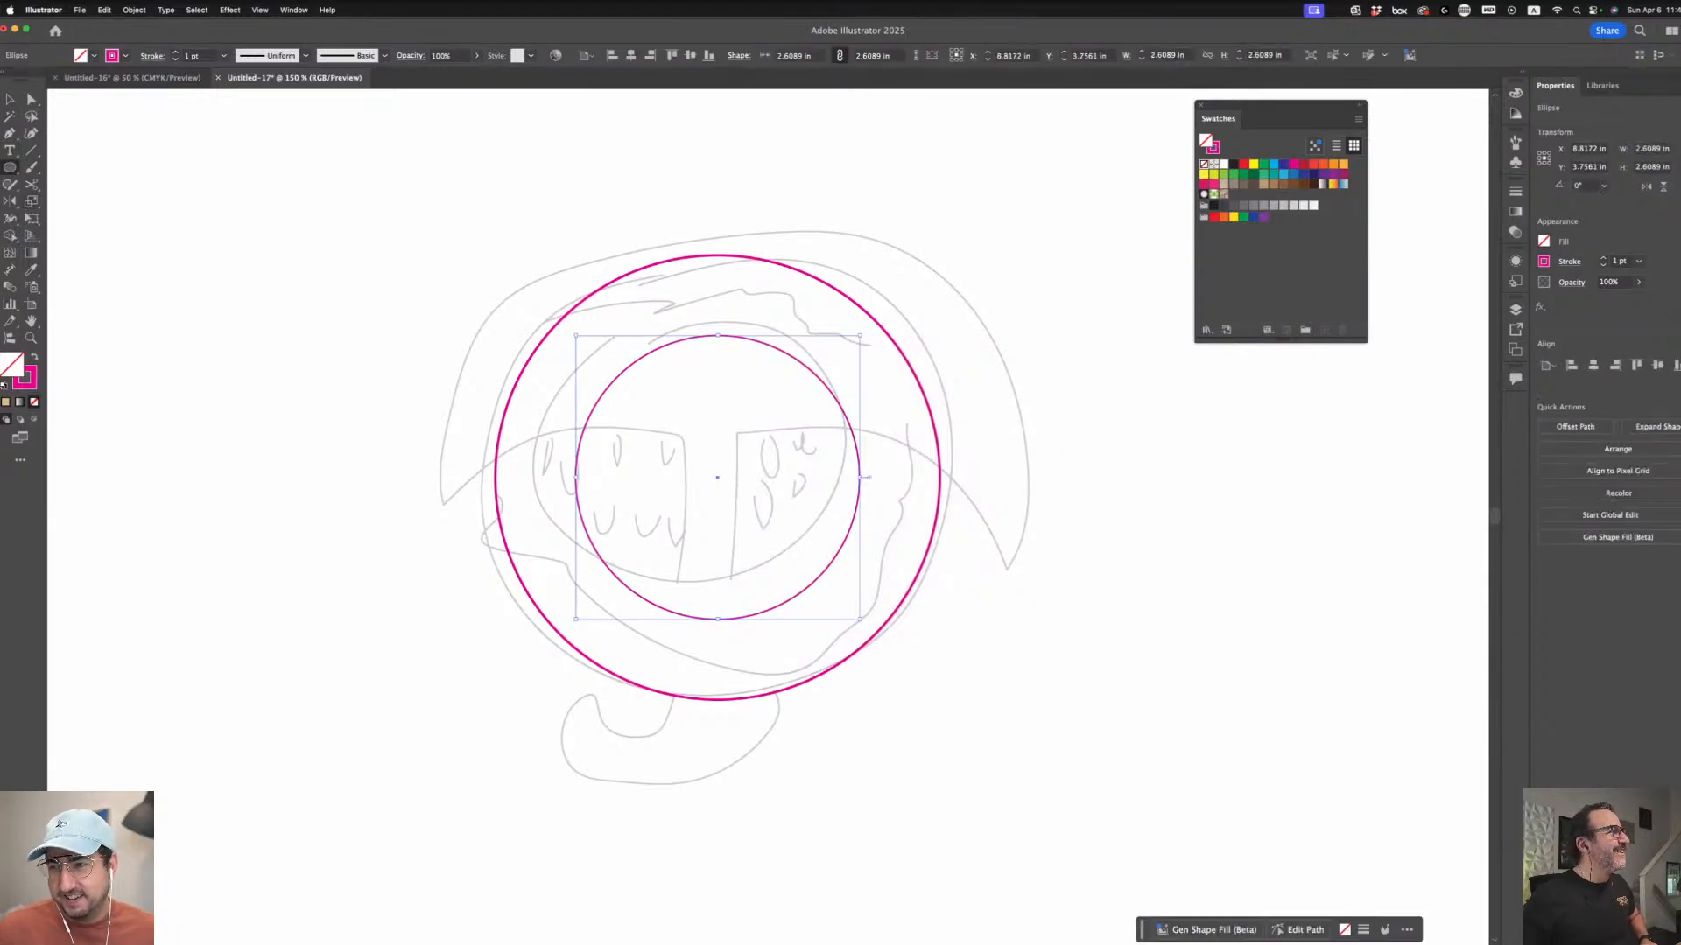
{"action": "key", "text": "super+shift+a"}
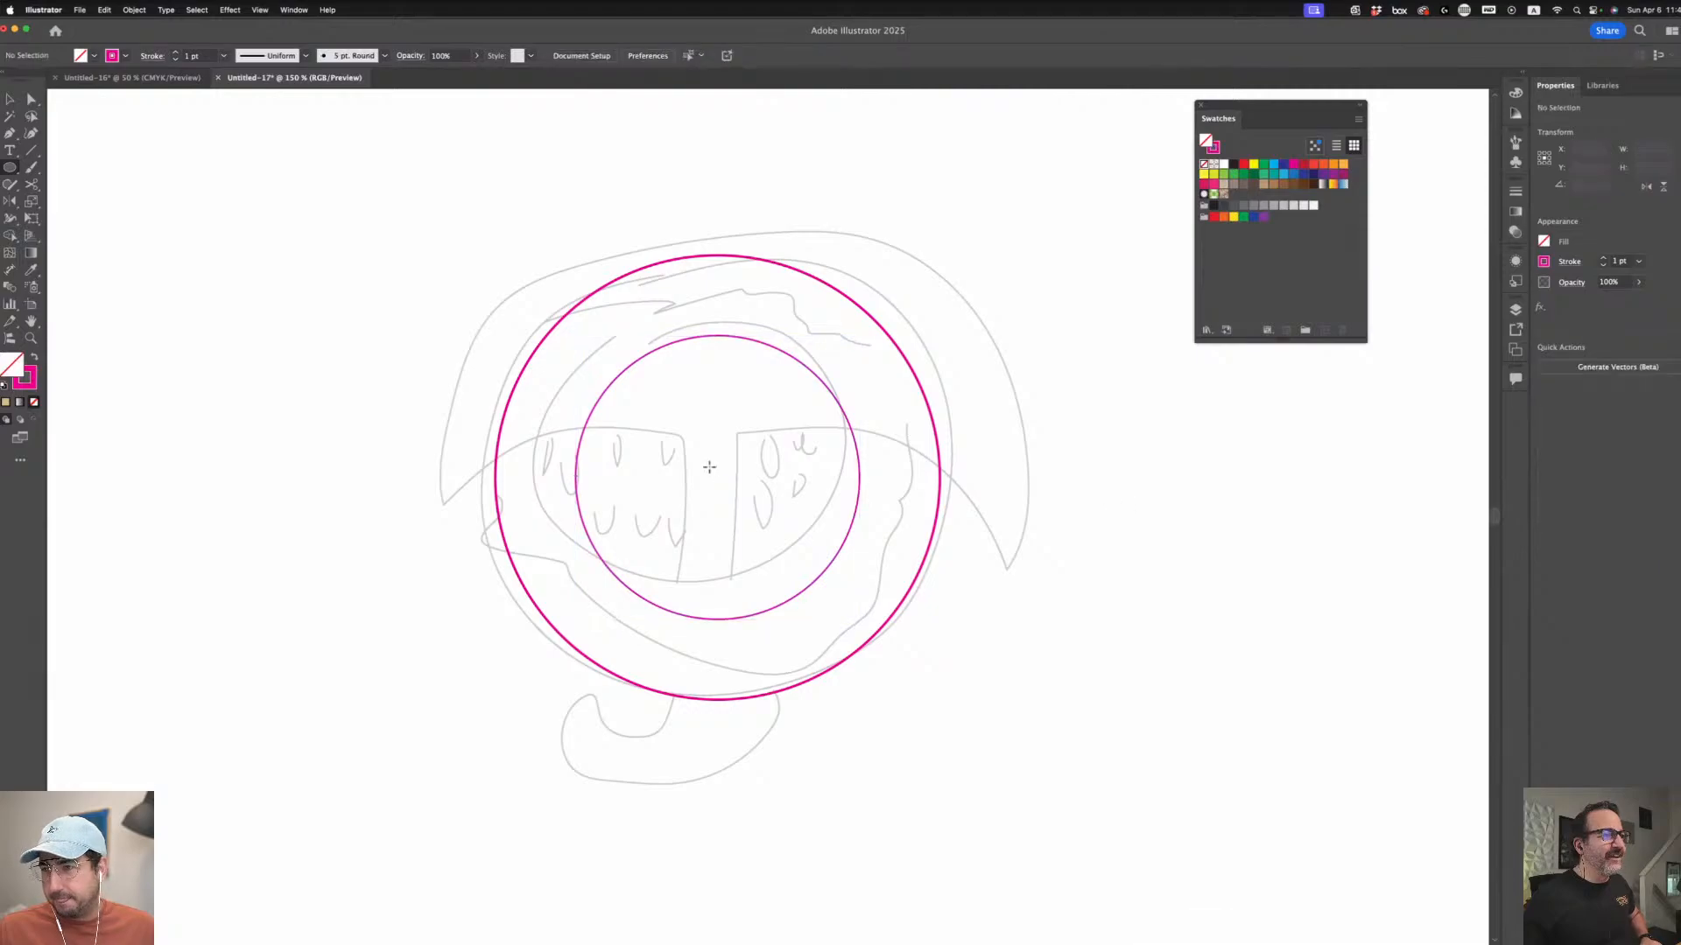
{"action": "left_click_drag", "start_coordinate": [714, 476], "coordinate": [994, 615]}
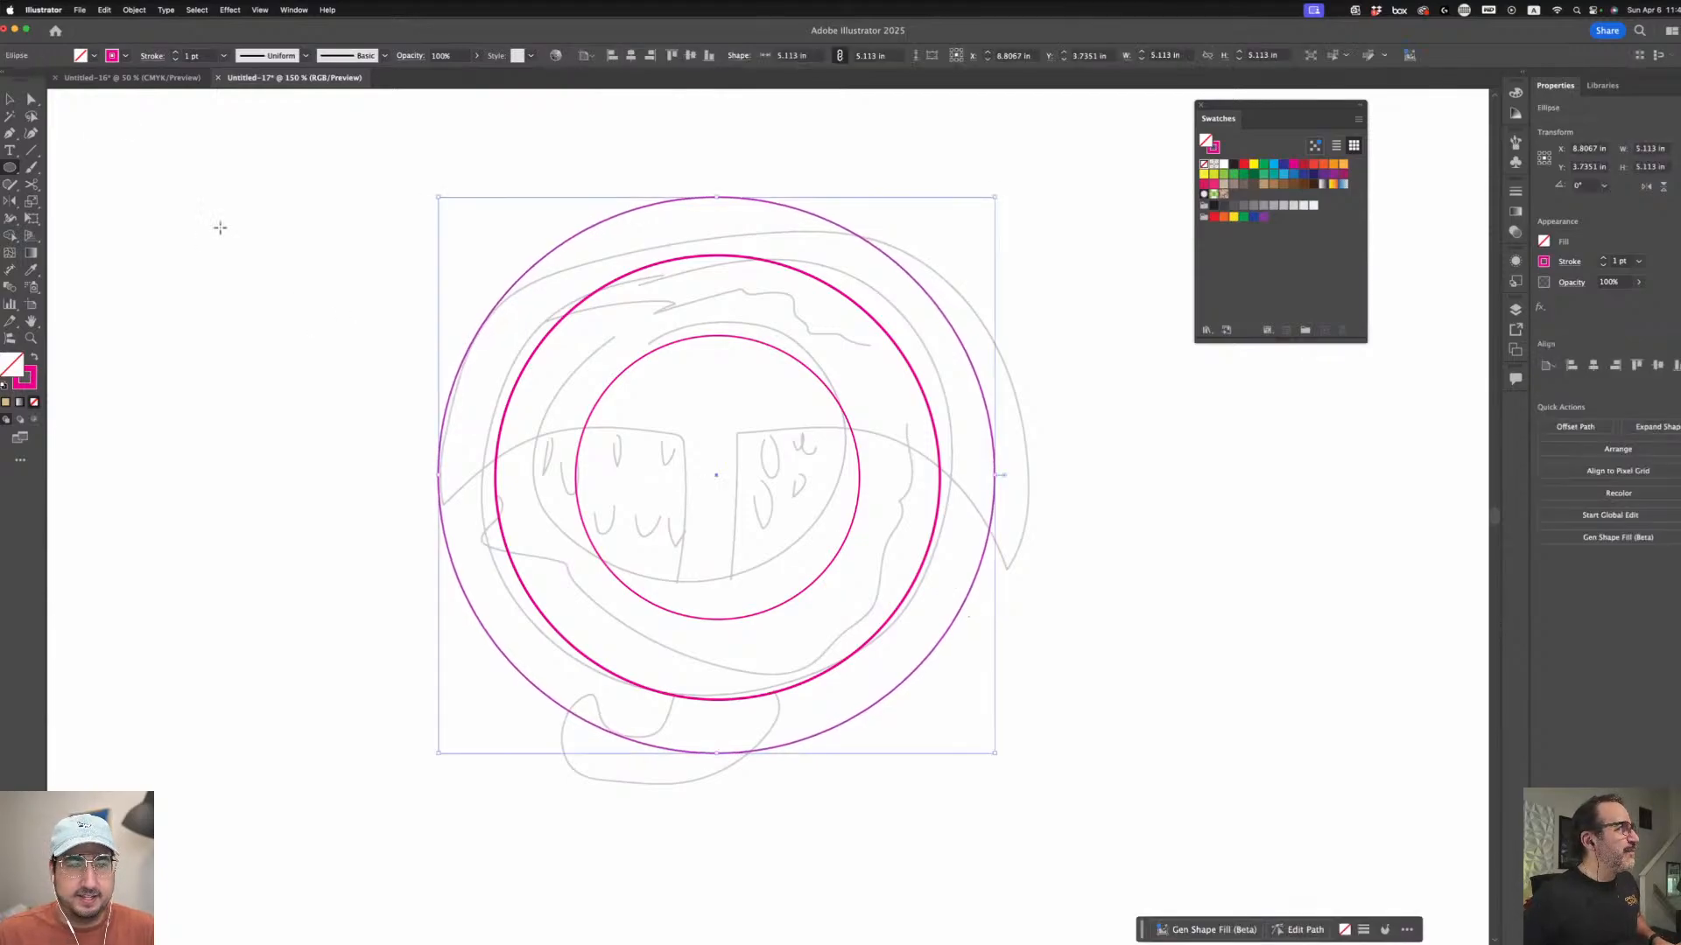
{"action": "left_click", "coordinate": [8, 99]}
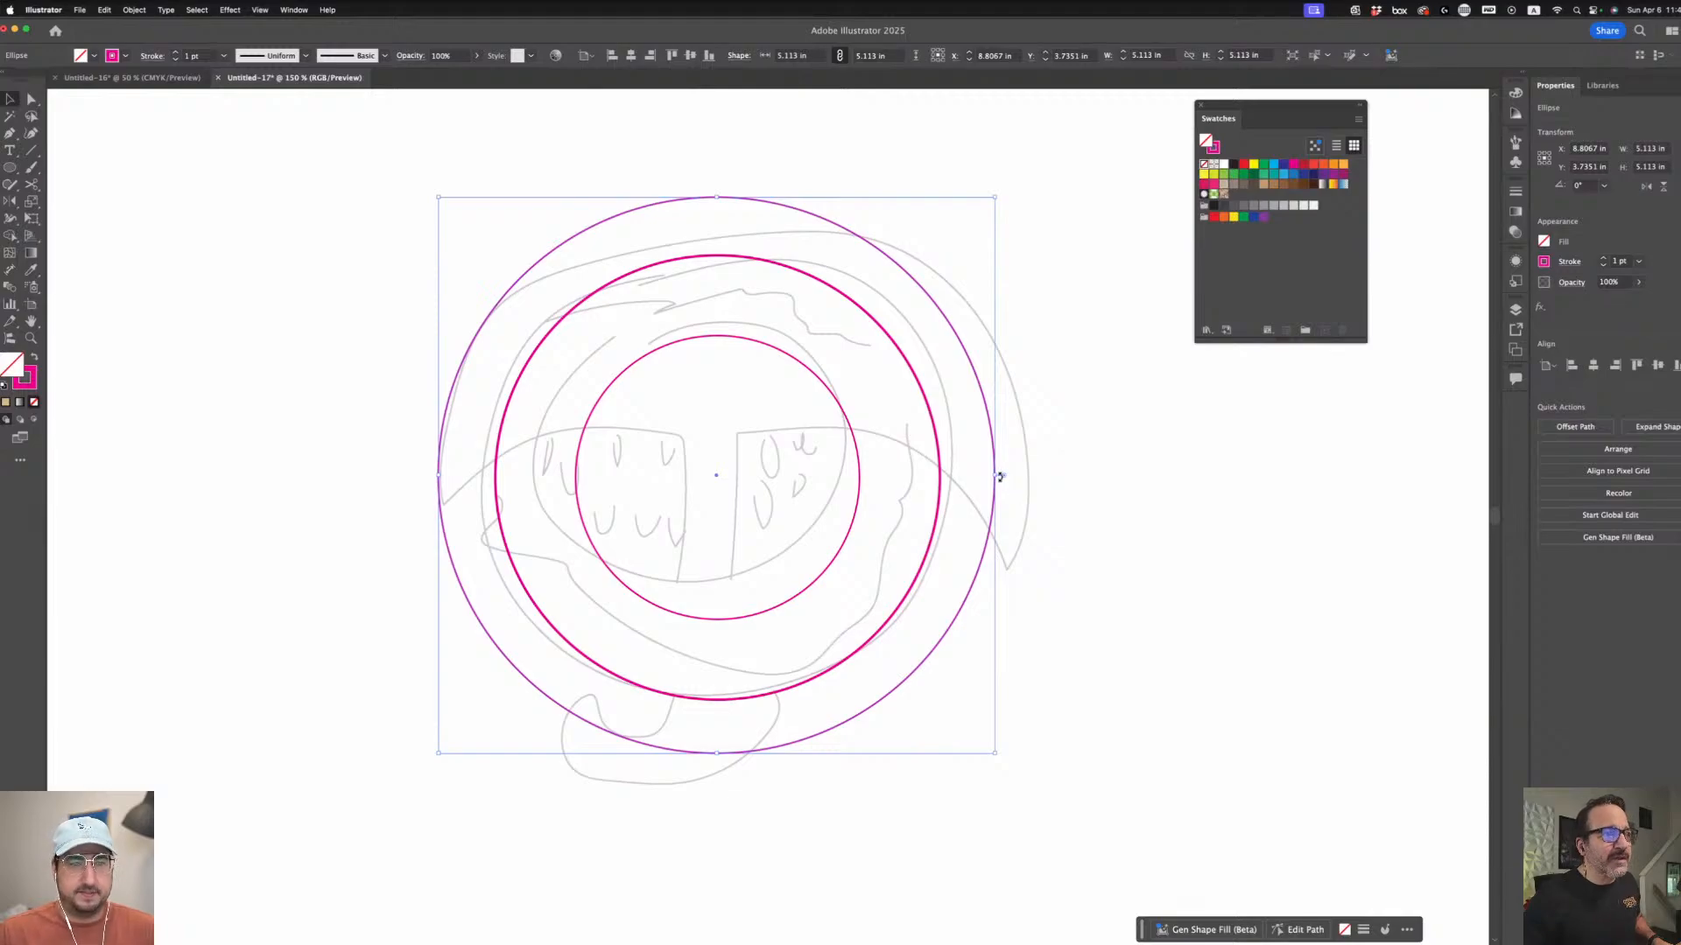
{"action": "left_click_drag", "start_coordinate": [996, 475], "coordinate": [1029, 476]}
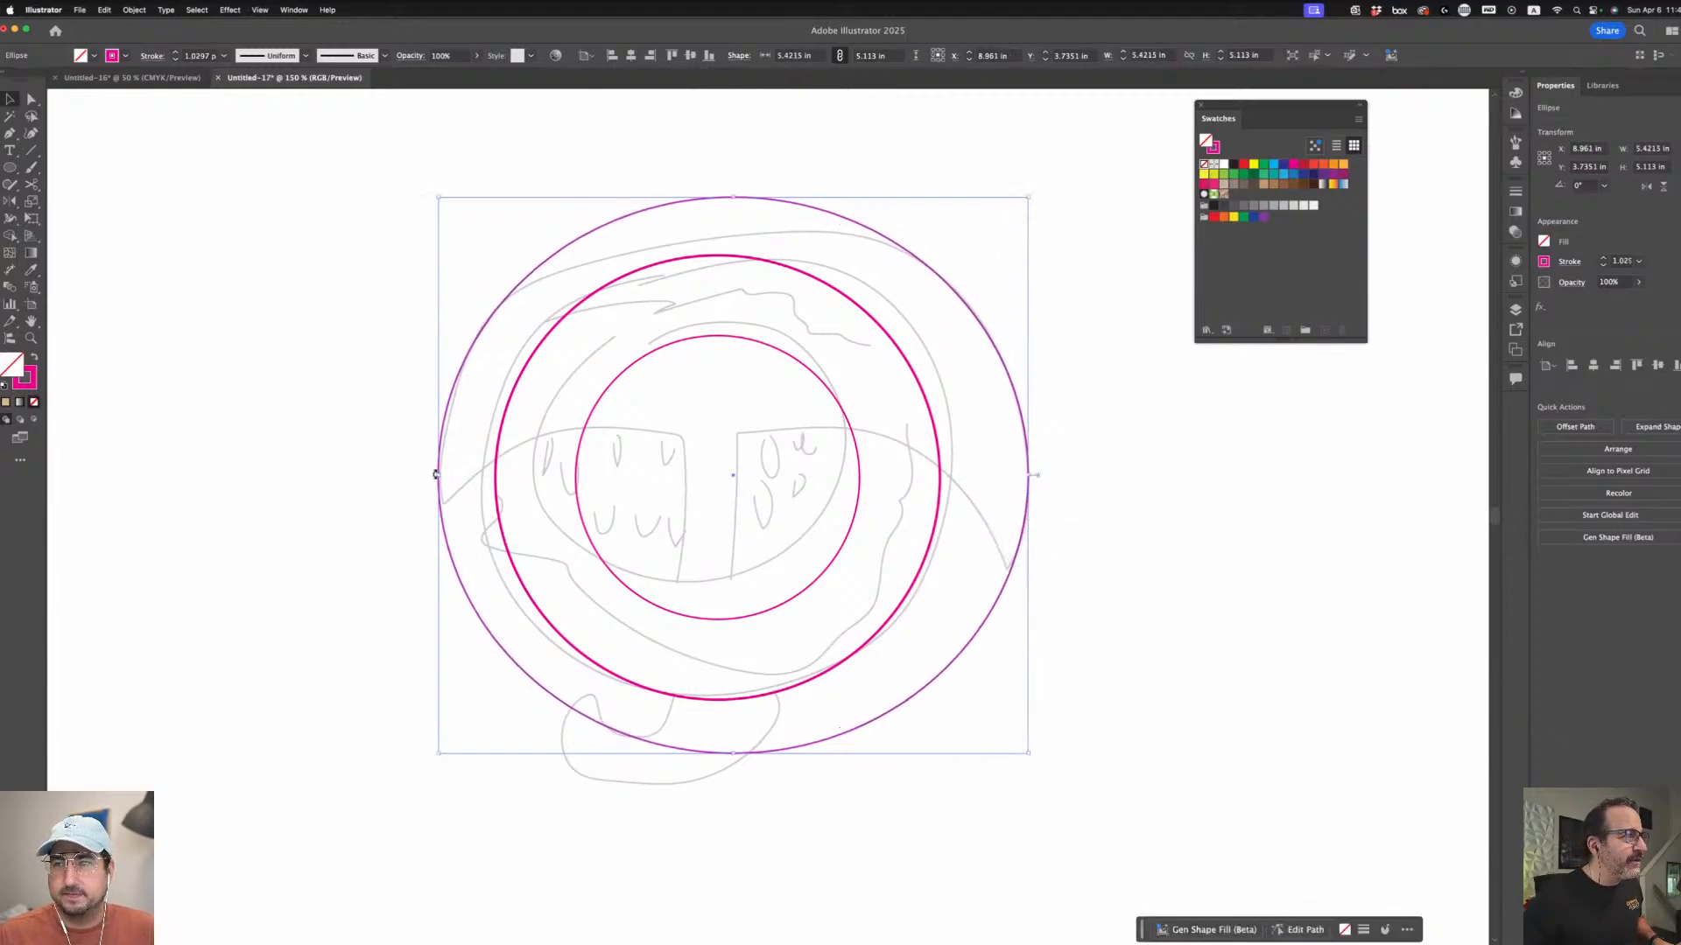
{"action": "left_click_drag", "start_coordinate": [438, 475], "coordinate": [422, 475]}
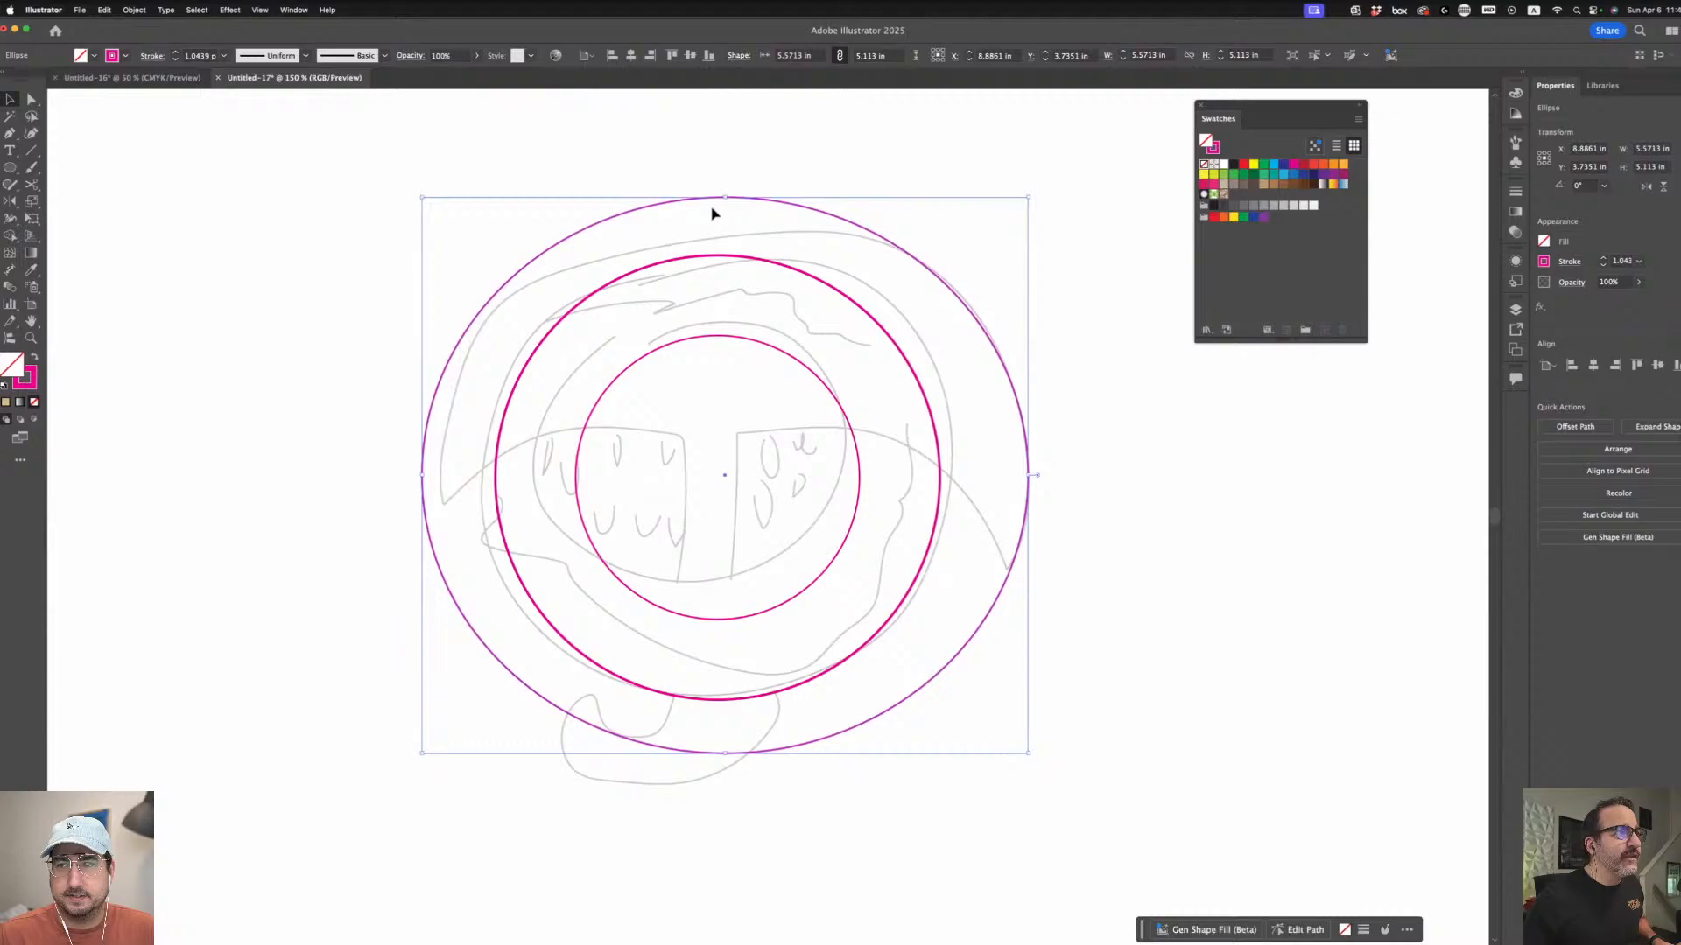
- Place a vertical guide through the center of the inner circle and center the large canopy ellipse on it
{"action": "left_click", "coordinate": [709, 340]}
{"action": "key", "text": "super+r"}
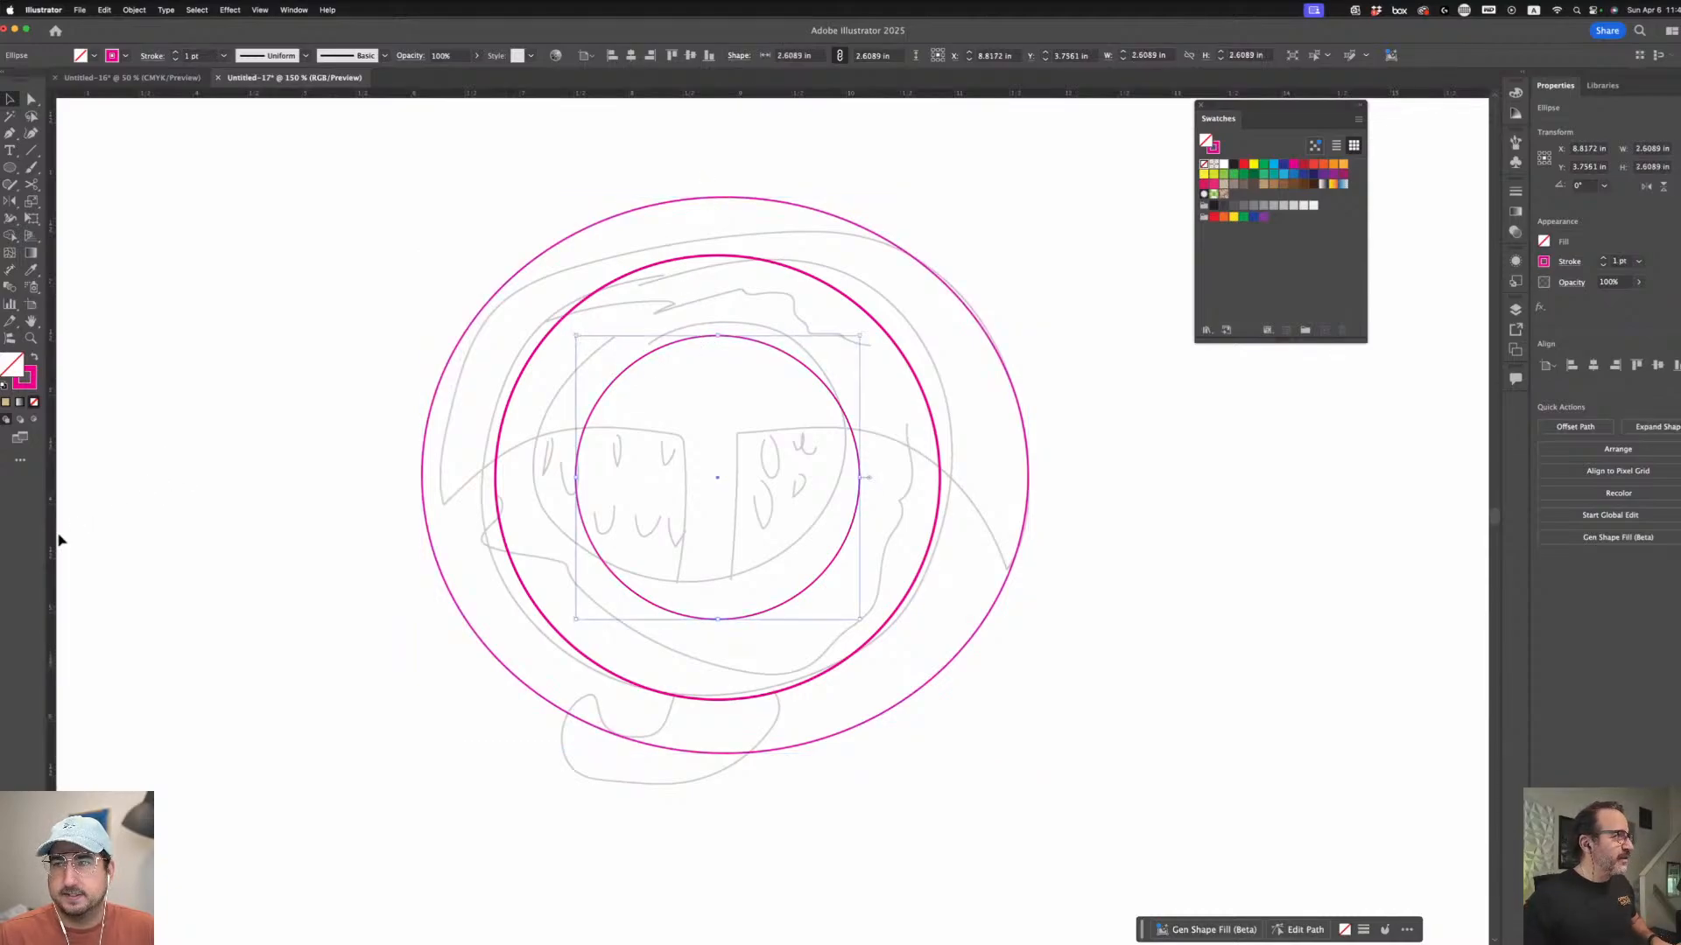
{"action": "left_click_drag", "start_coordinate": [57, 541], "coordinate": [579, 536]}
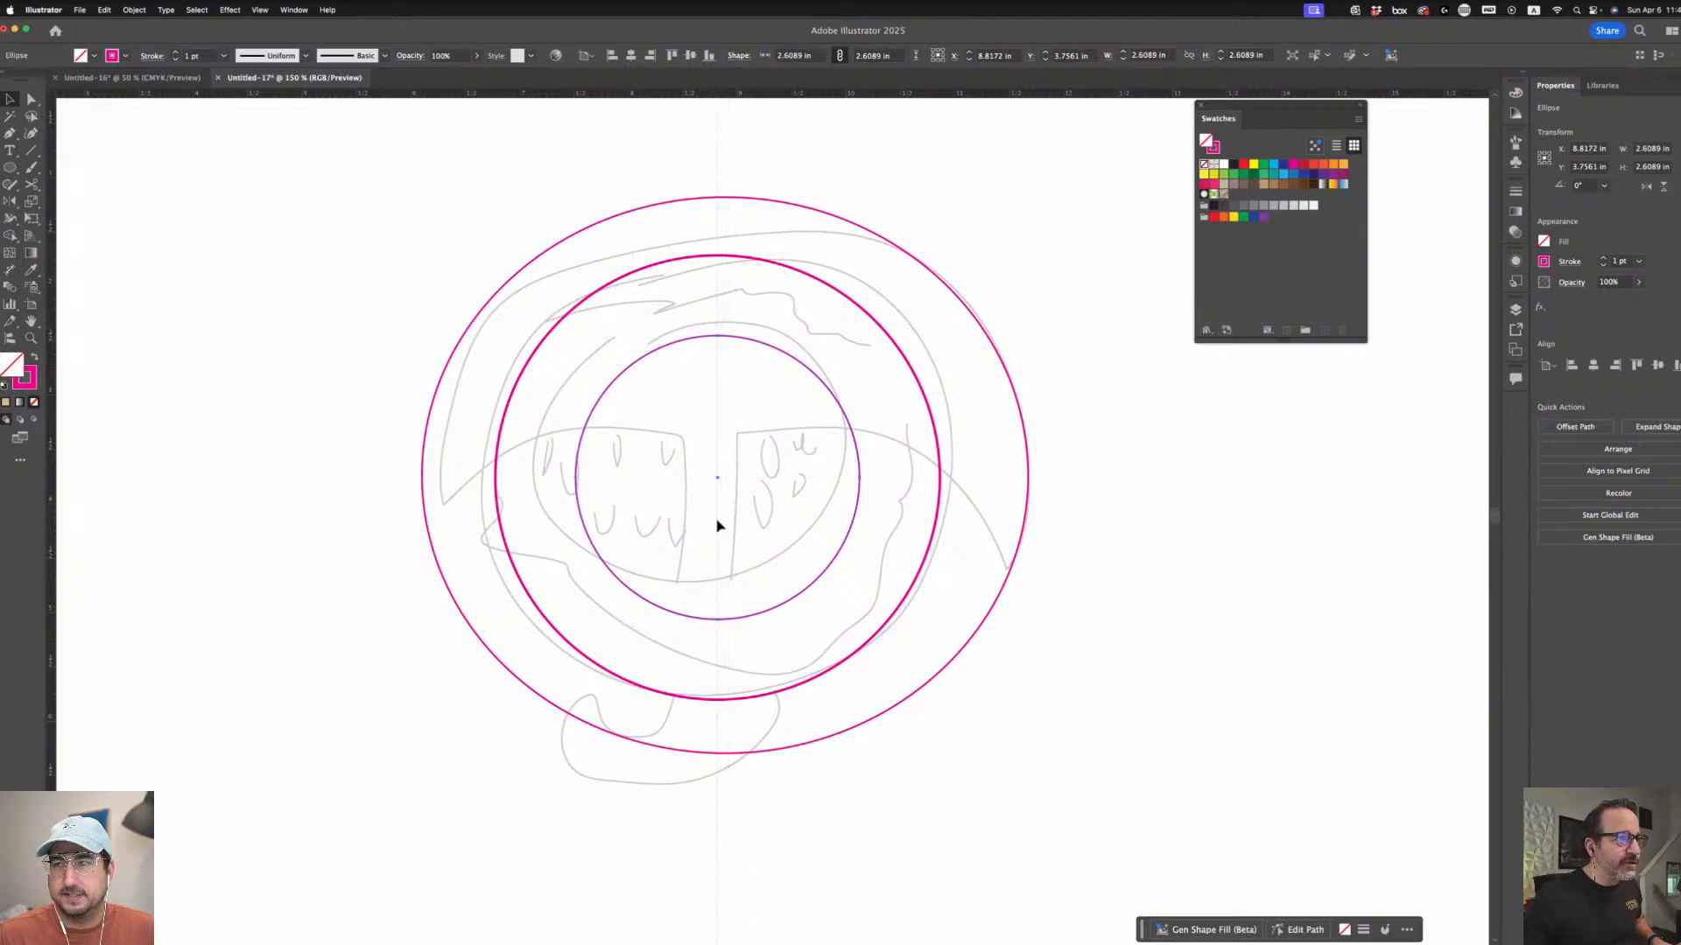
{"action": "left_click", "coordinate": [1077, 363]}
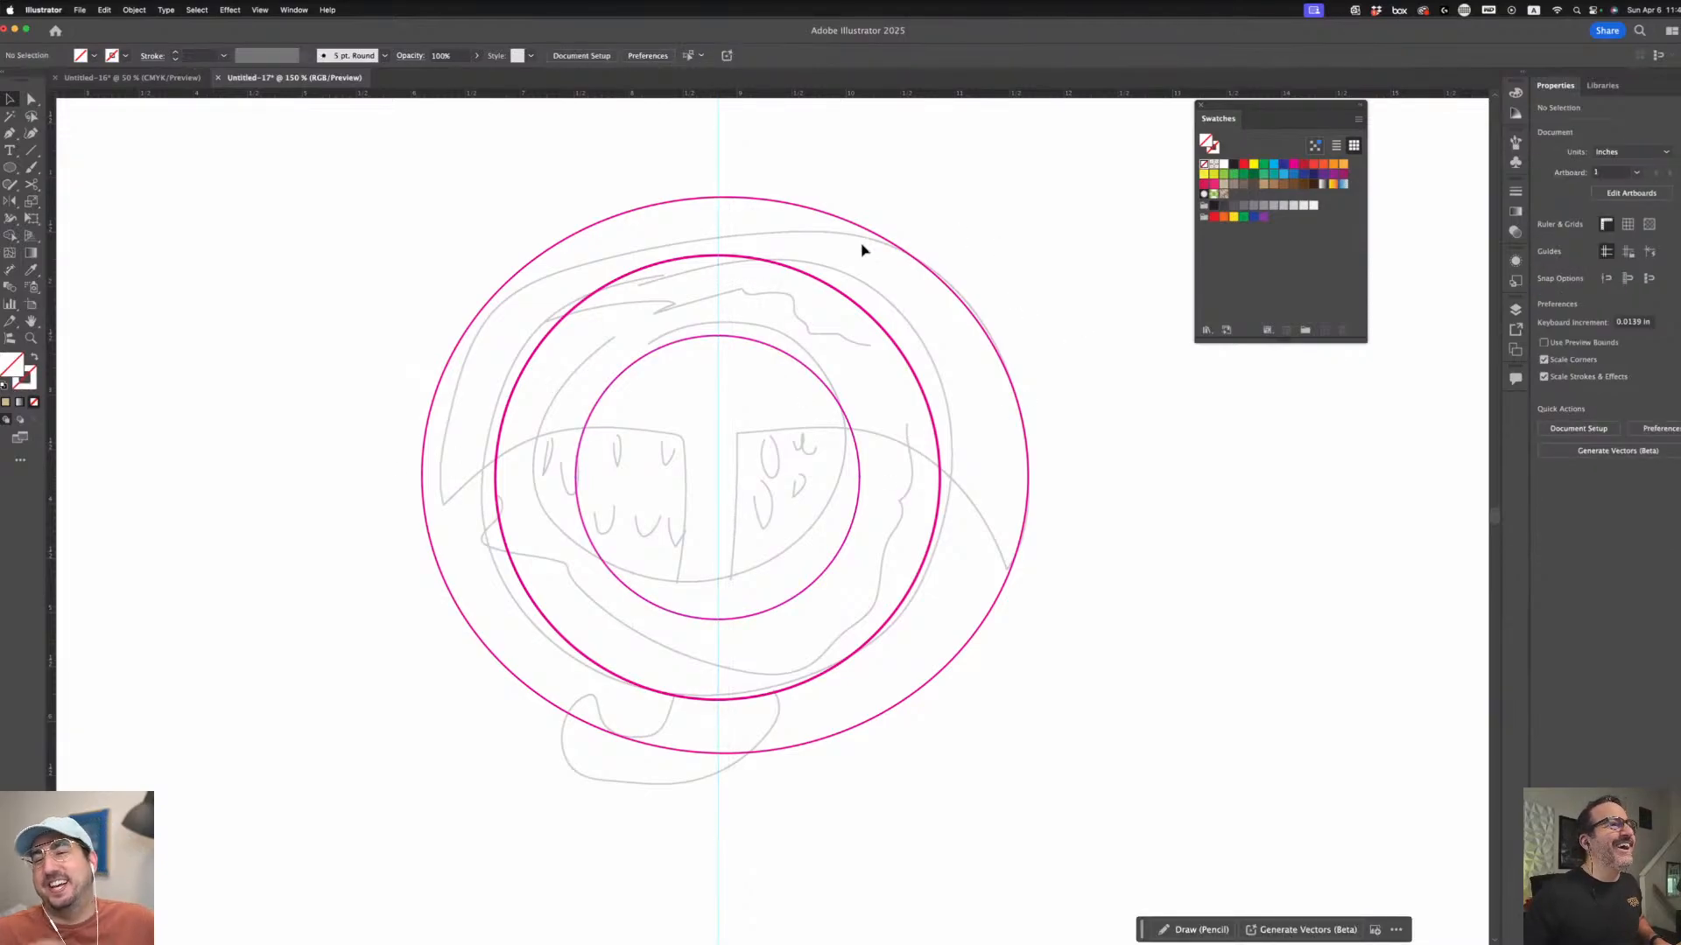
{"action": "left_click", "coordinate": [830, 217]}
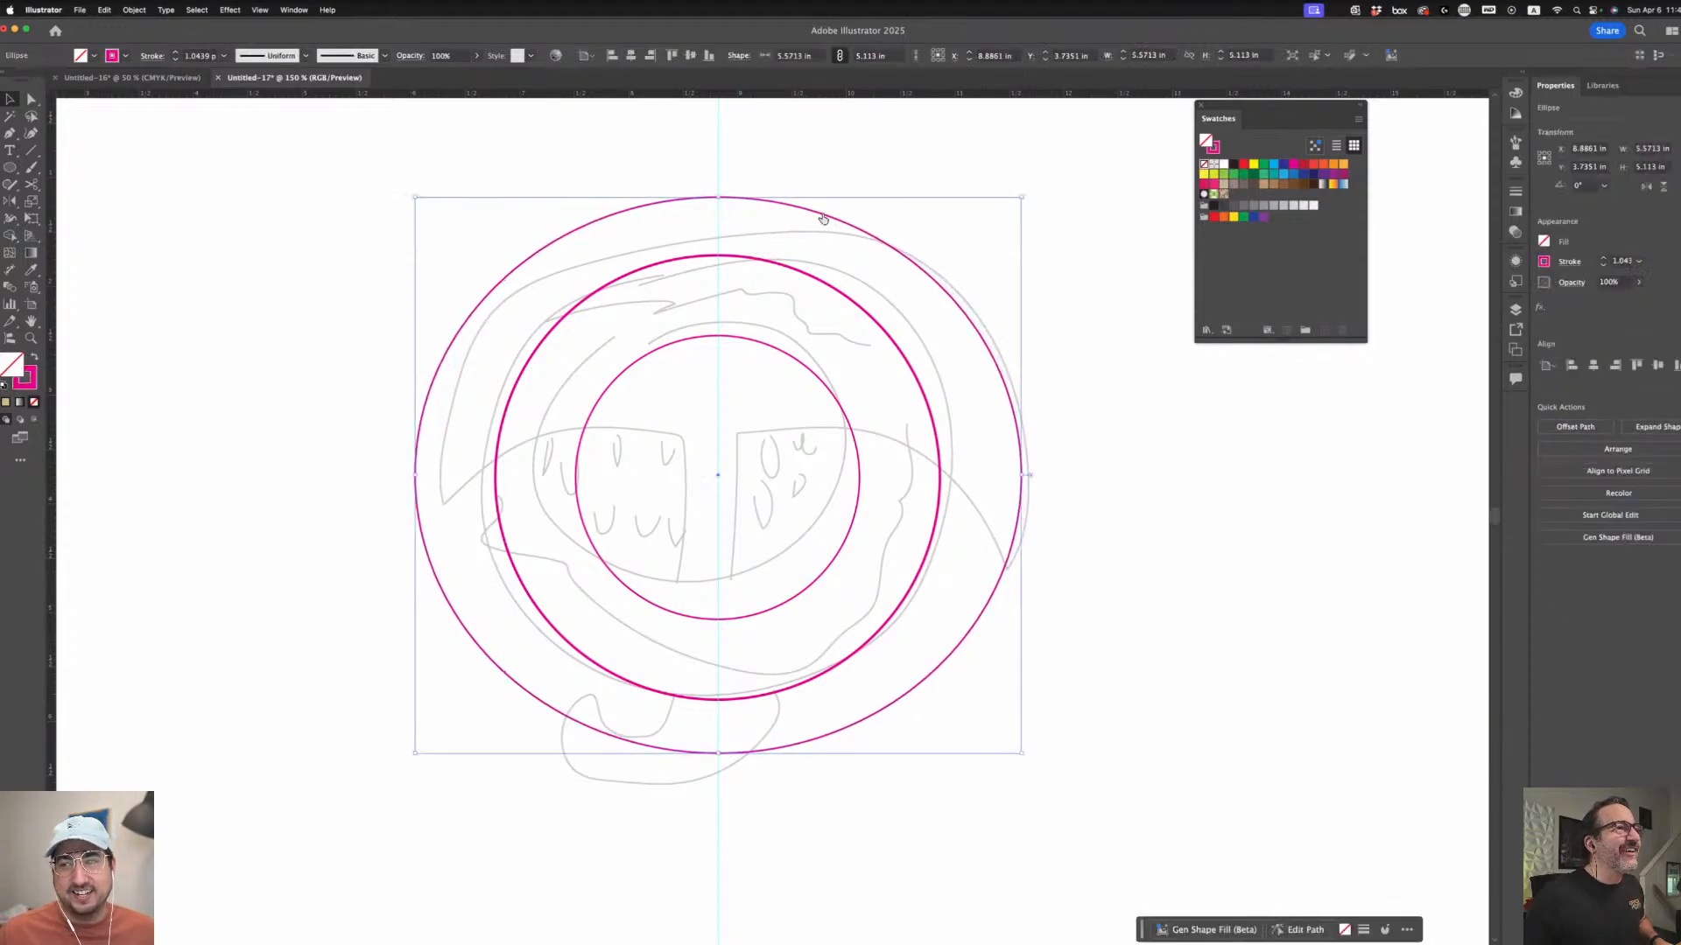
{"action": "left_click", "coordinate": [780, 265]}
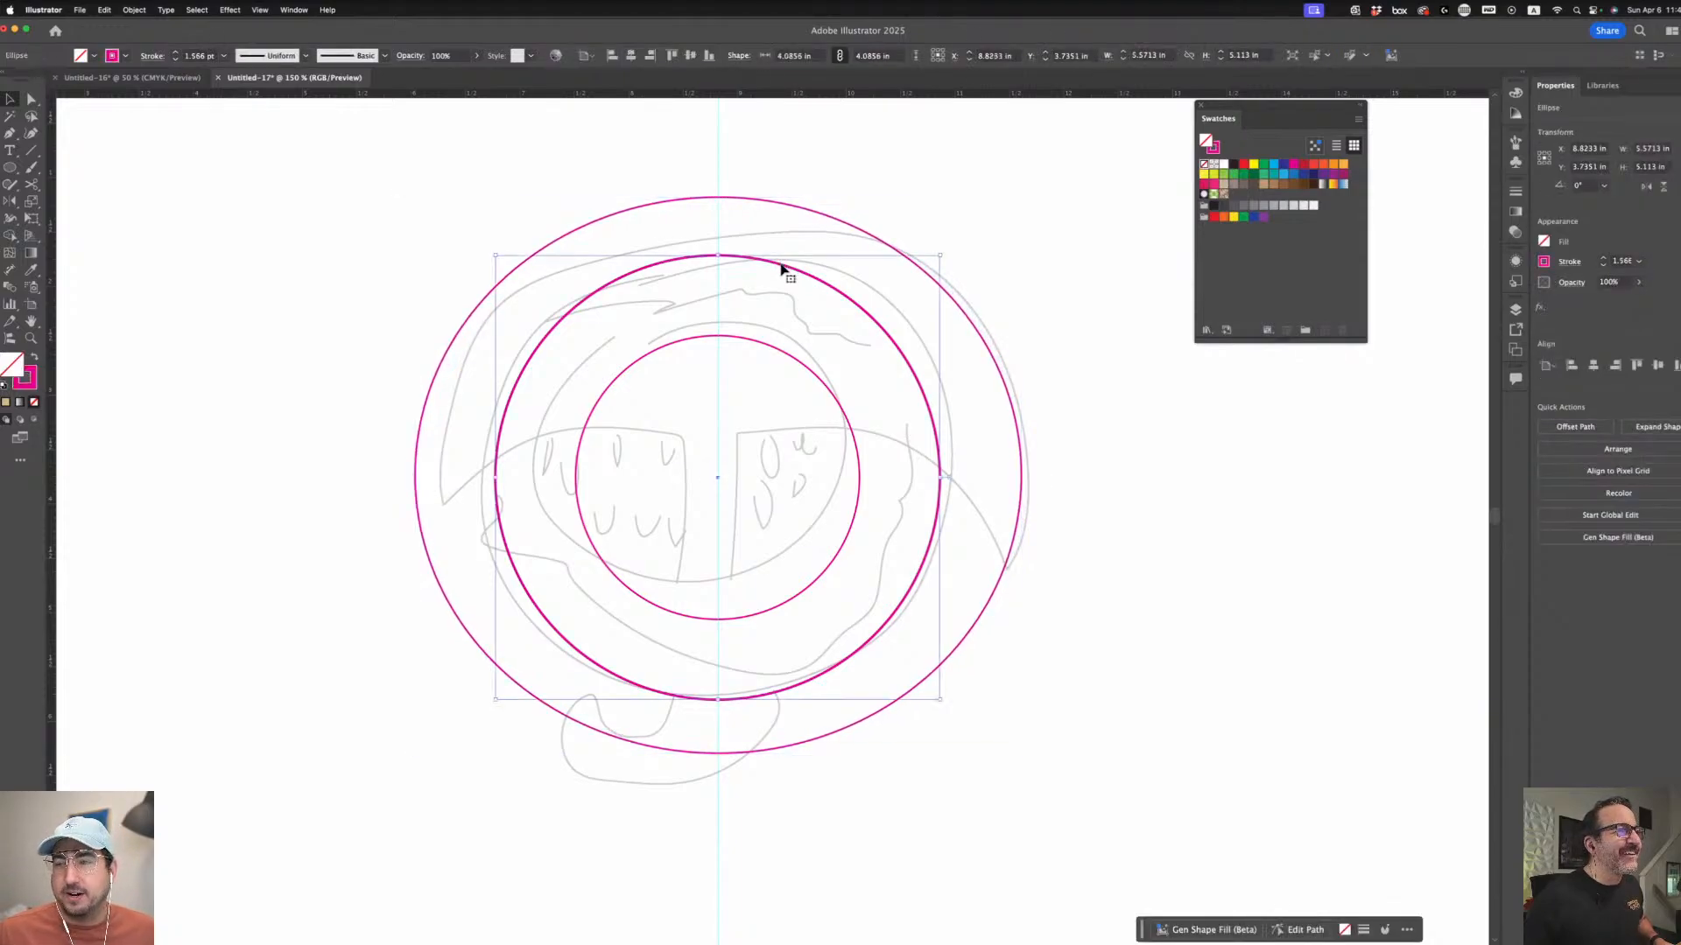
{"action": "left_click", "coordinate": [755, 343]}
{"action": "left_click", "coordinate": [1135, 443]}
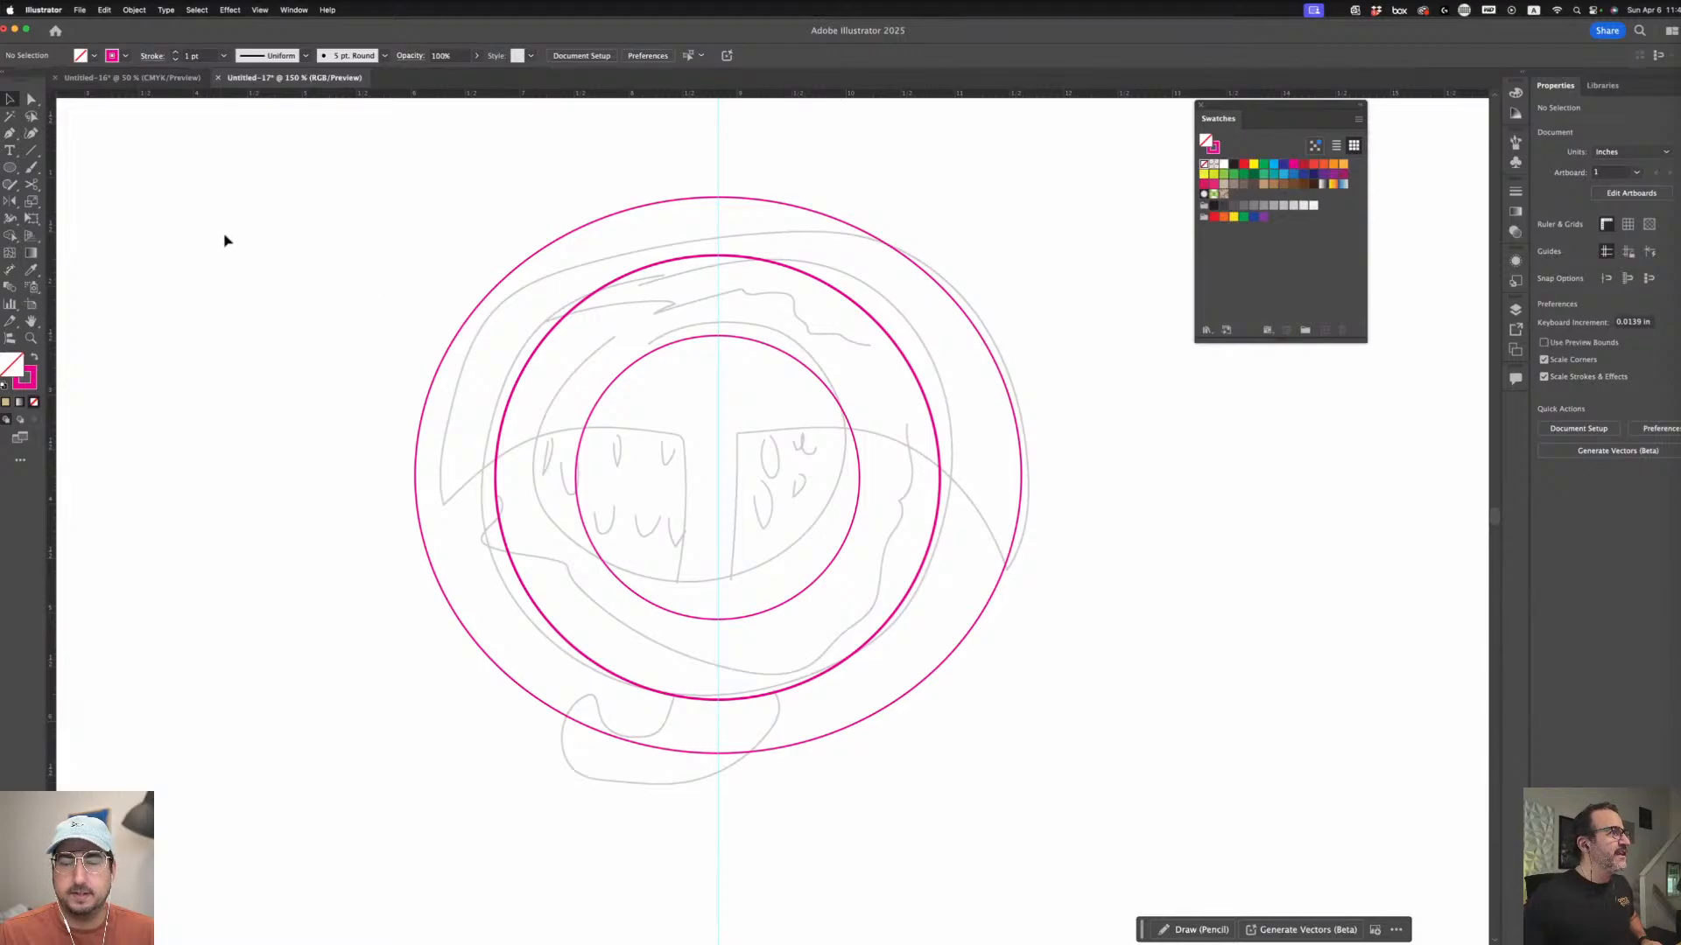
- Draw a small ellipse about 1.4 by 1.06 in at the canopy's left tip and place an overlapping copy to its upper right
{"action": "key", "text": "l"}
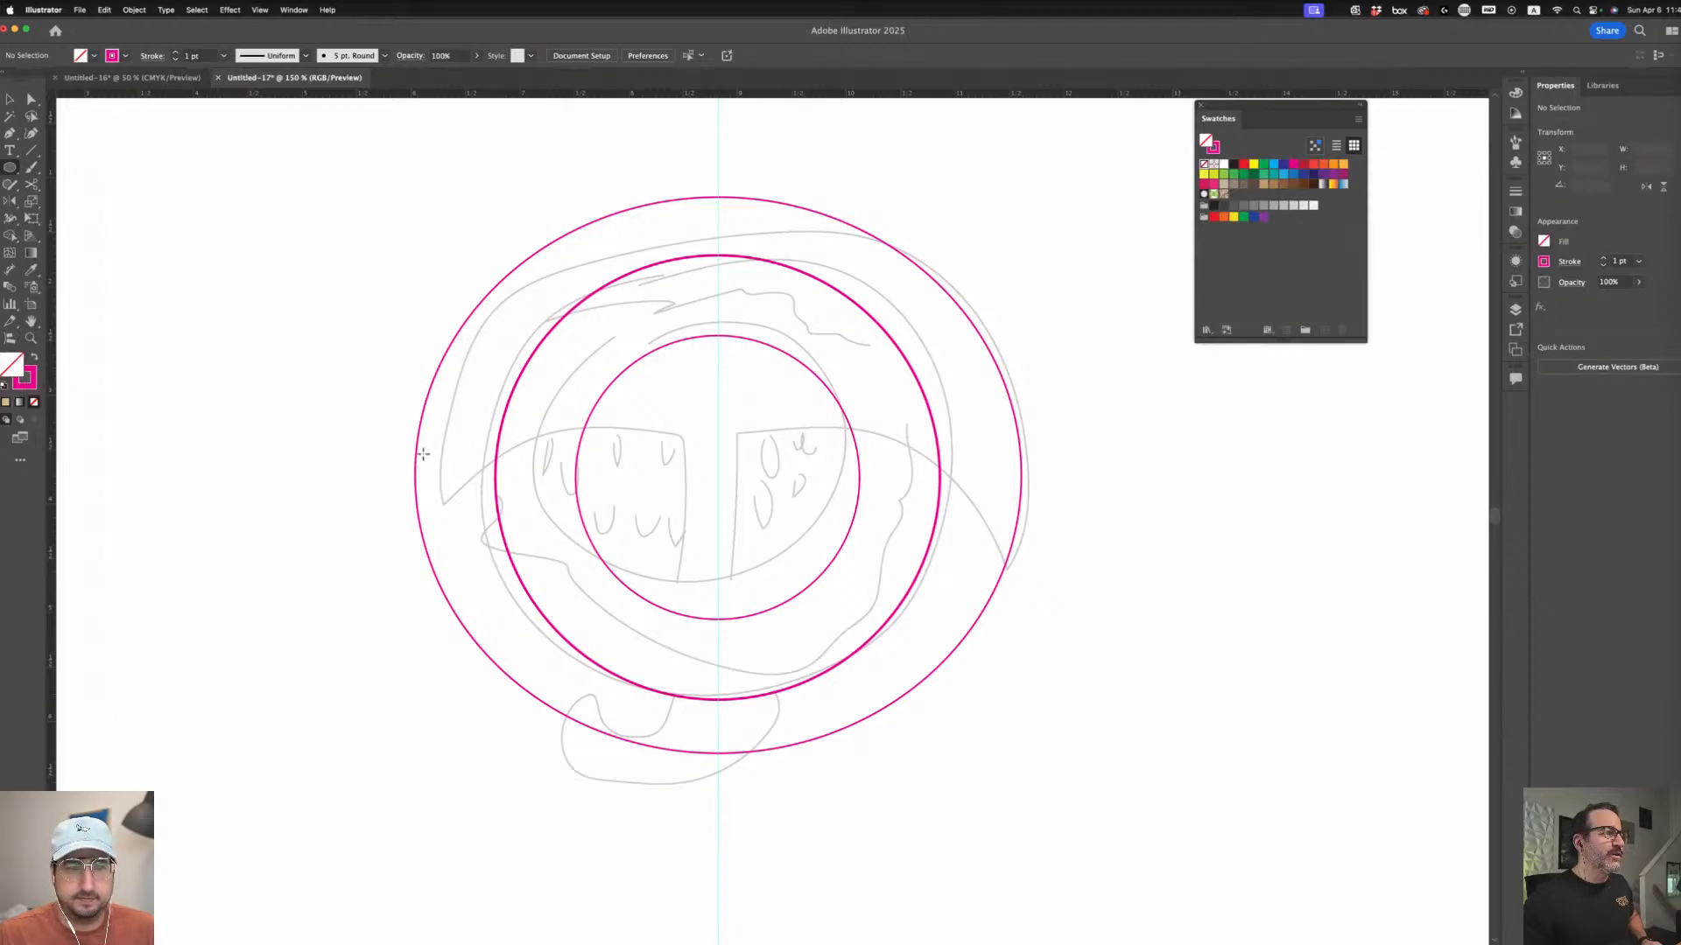
{"action": "left_click_drag", "start_coordinate": [411, 451], "coordinate": [551, 556]}
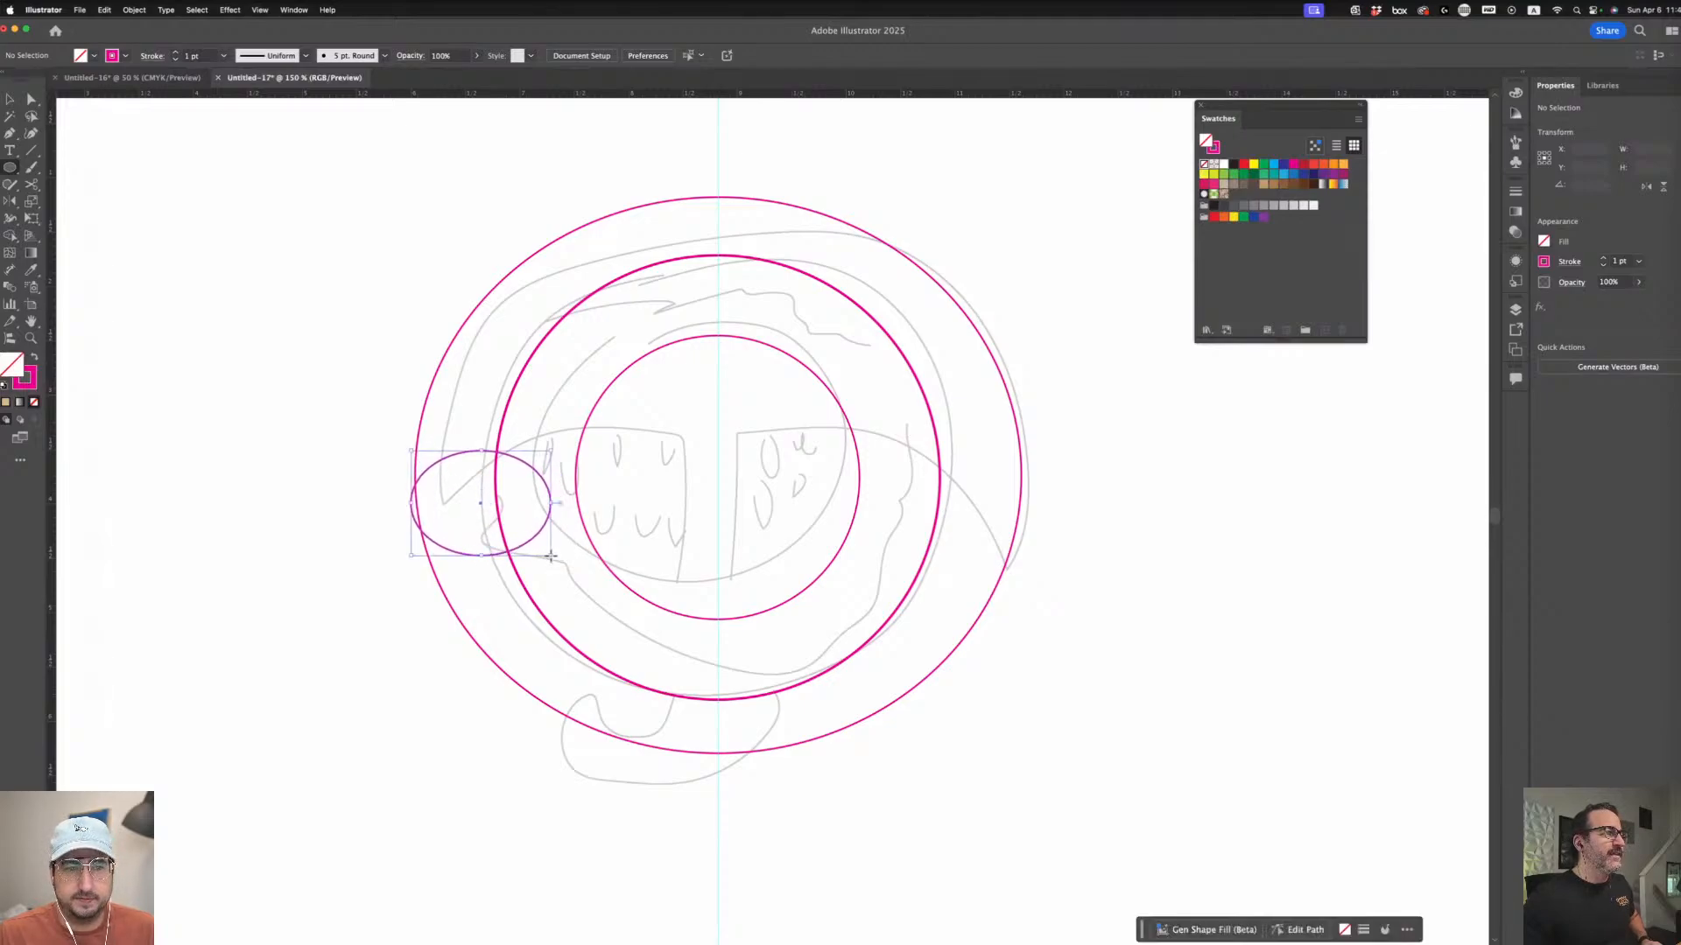
{"action": "key", "text": "v"}
{"action": "left_click", "coordinate": [526, 474]}
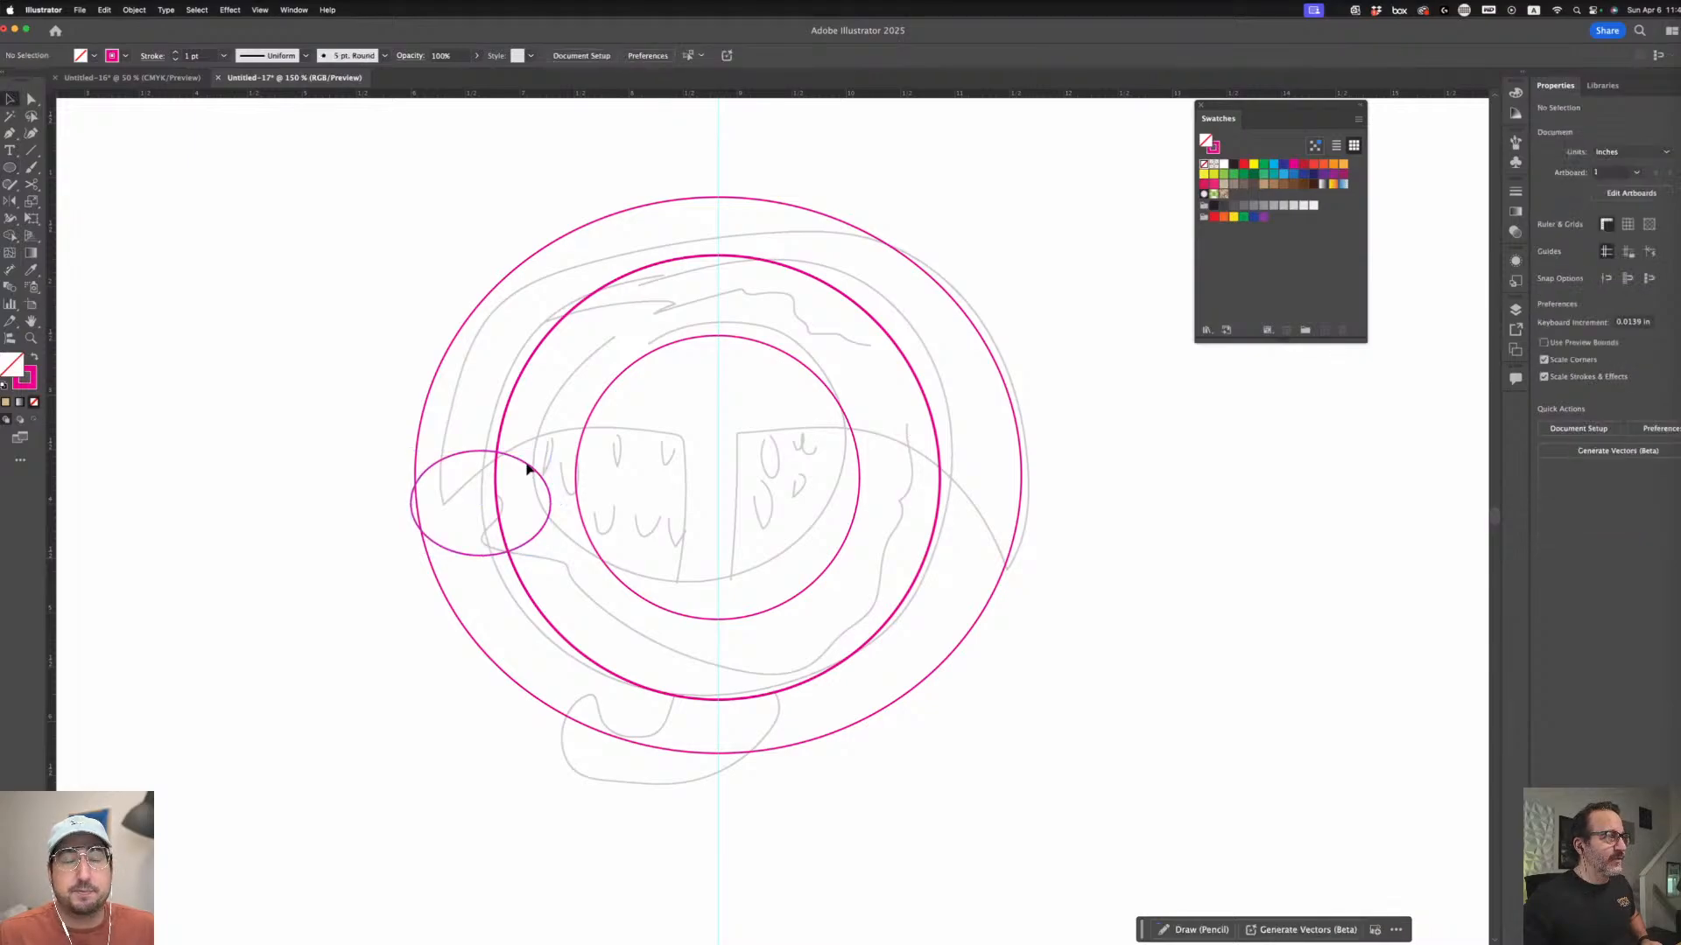
{"action": "mouse_move", "coordinate": [526, 471]}
{"action": "left_mouse_down"}
{"action": "mouse_move", "coordinate": [643, 435]}
{"action": "mouse_move", "coordinate": [688, 400]}
{"action": "left_mouse_up"}
- Duplicate the two small ellipses onto the right half, mirror the copies horizontally, and shift them out to the canopy's right edge
{"action": "left_click", "coordinate": [514, 461], "text": "shift"}
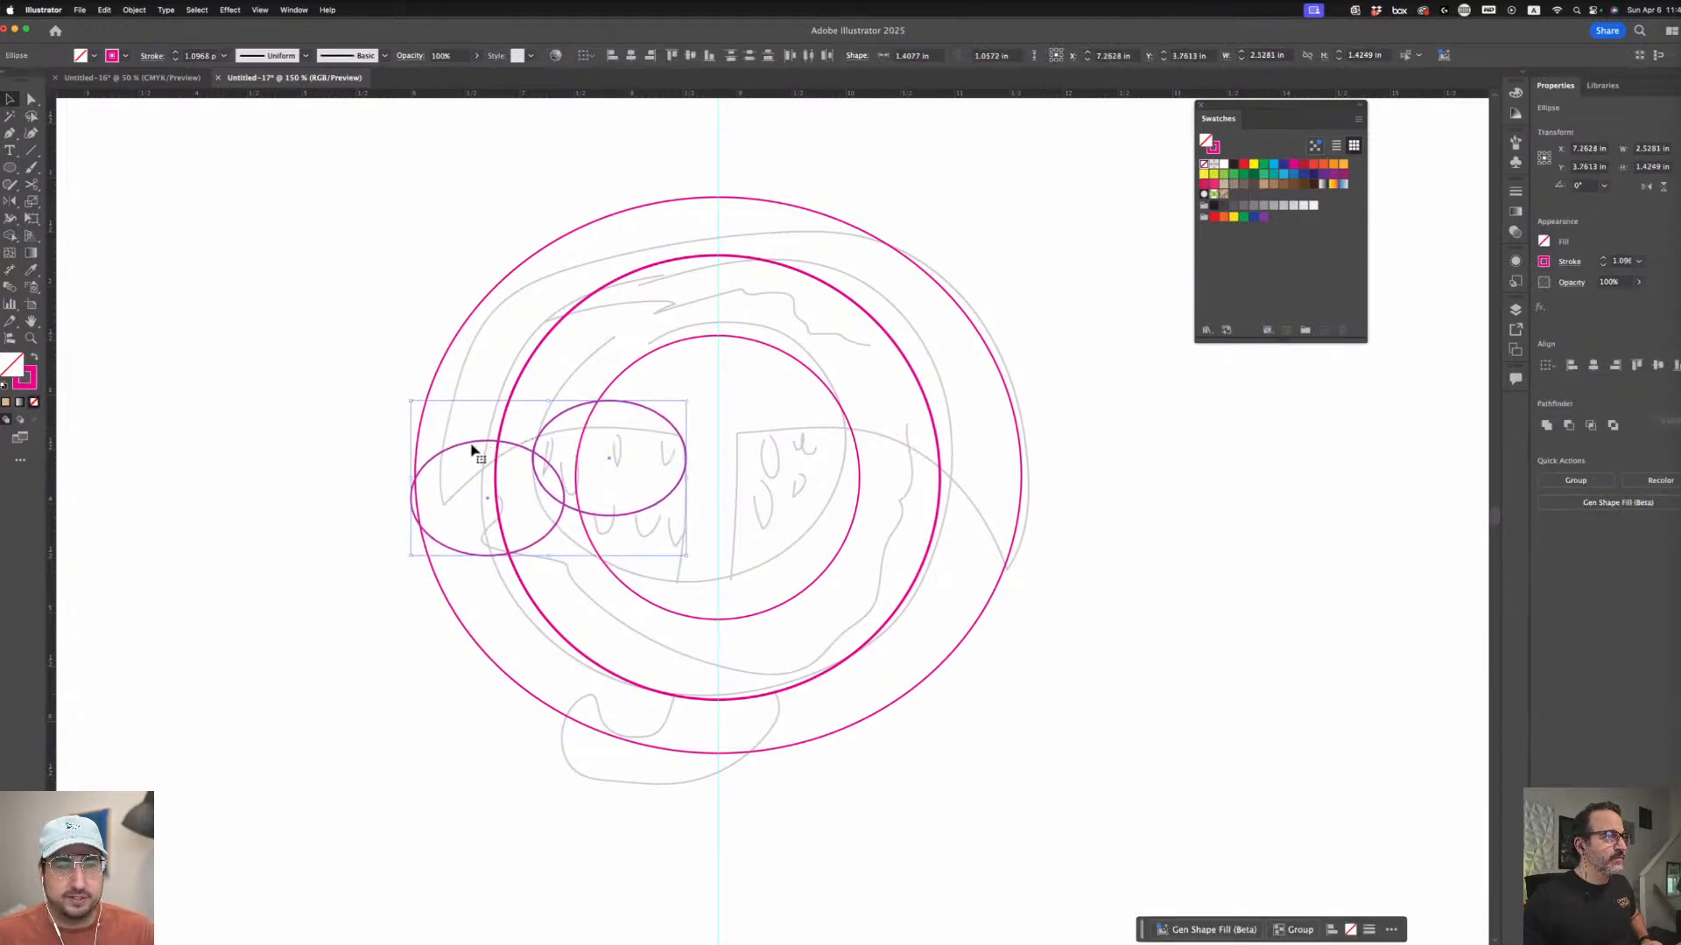
{"action": "left_click_drag", "start_coordinate": [473, 446], "coordinate": [784, 446]}
{"action": "key", "text": "o"}
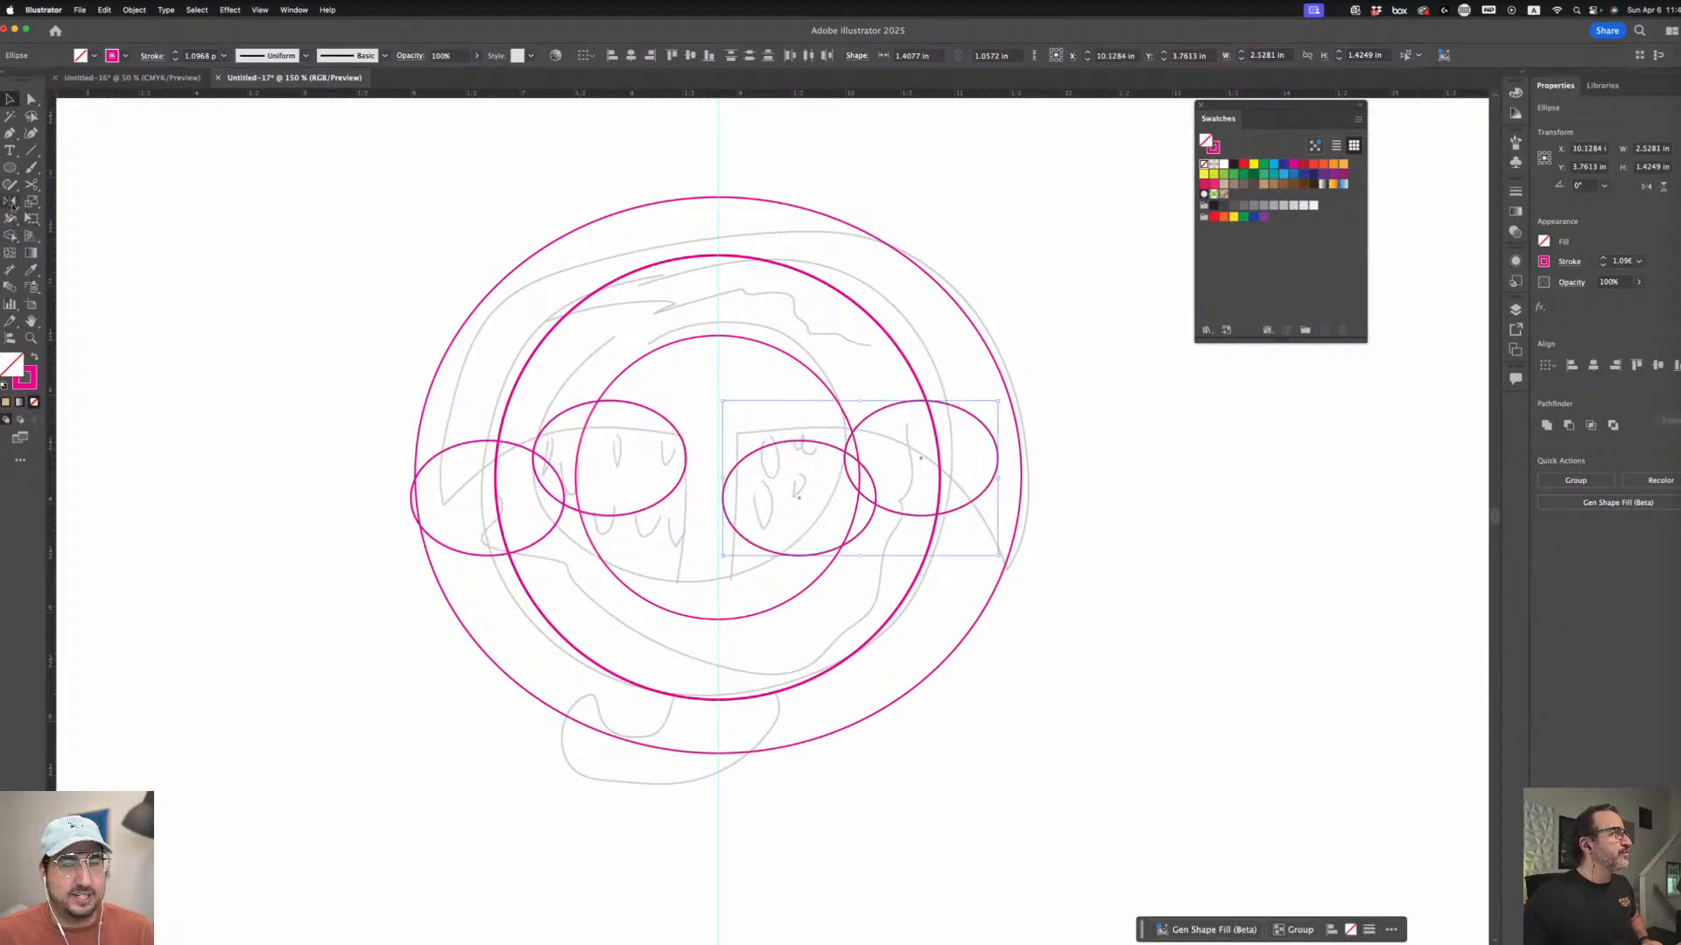
{"action": "left_click_drag", "start_coordinate": [552, 465], "coordinate": [1273, 524]}
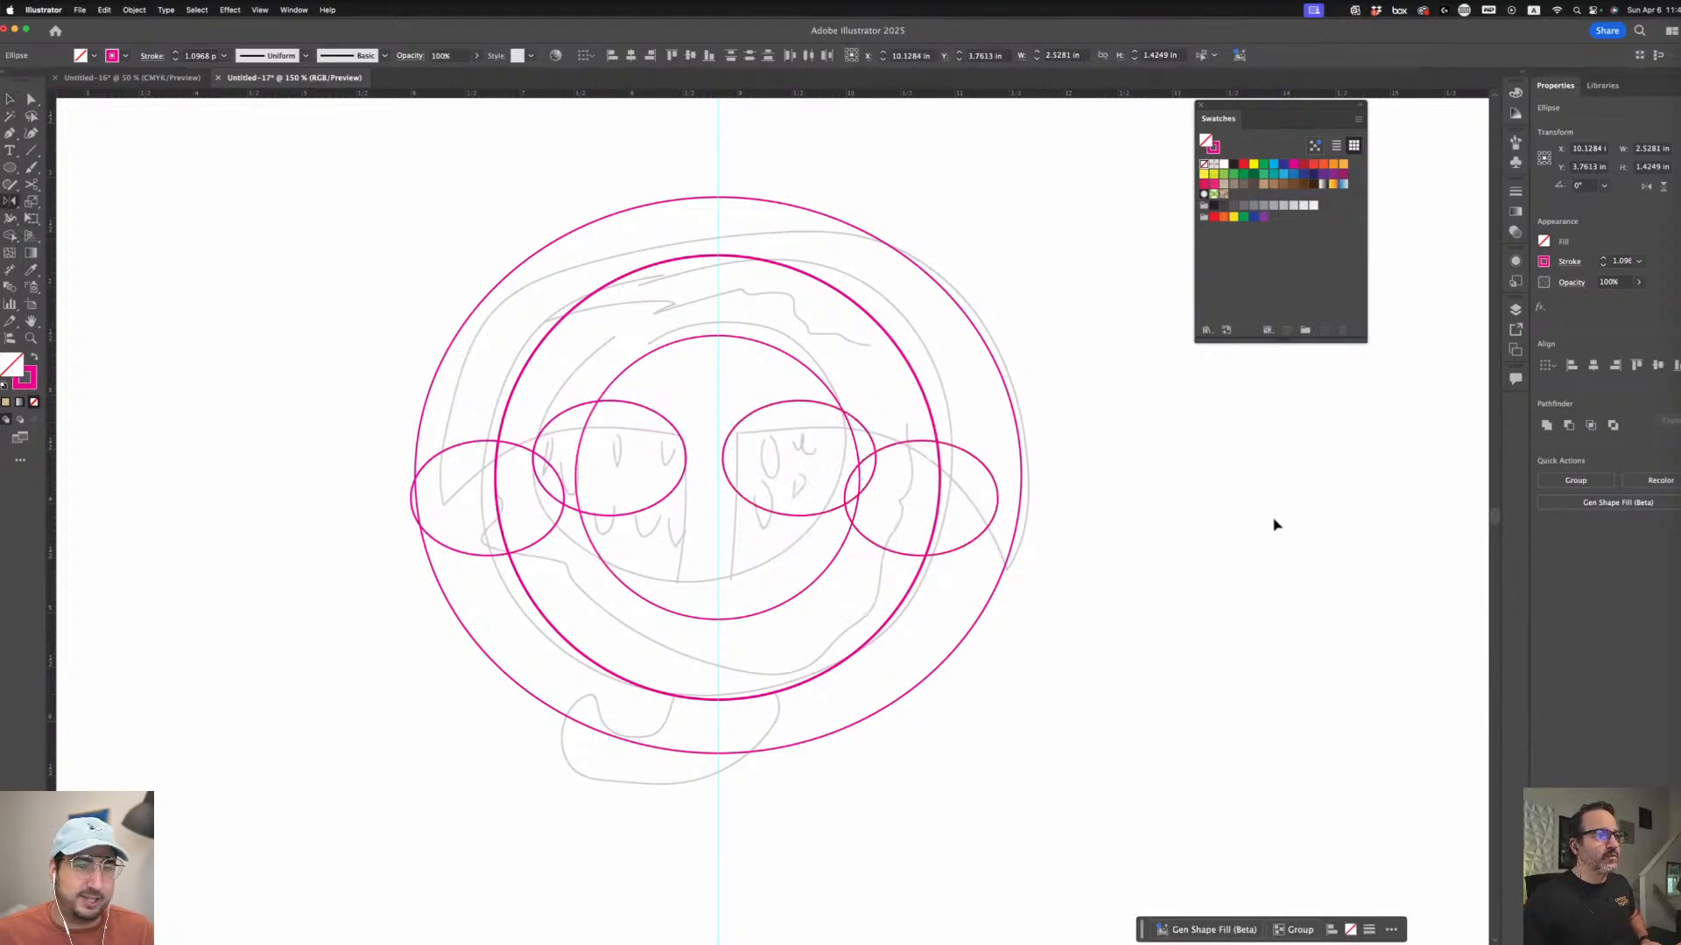
{"action": "left_click", "coordinate": [9, 99]}
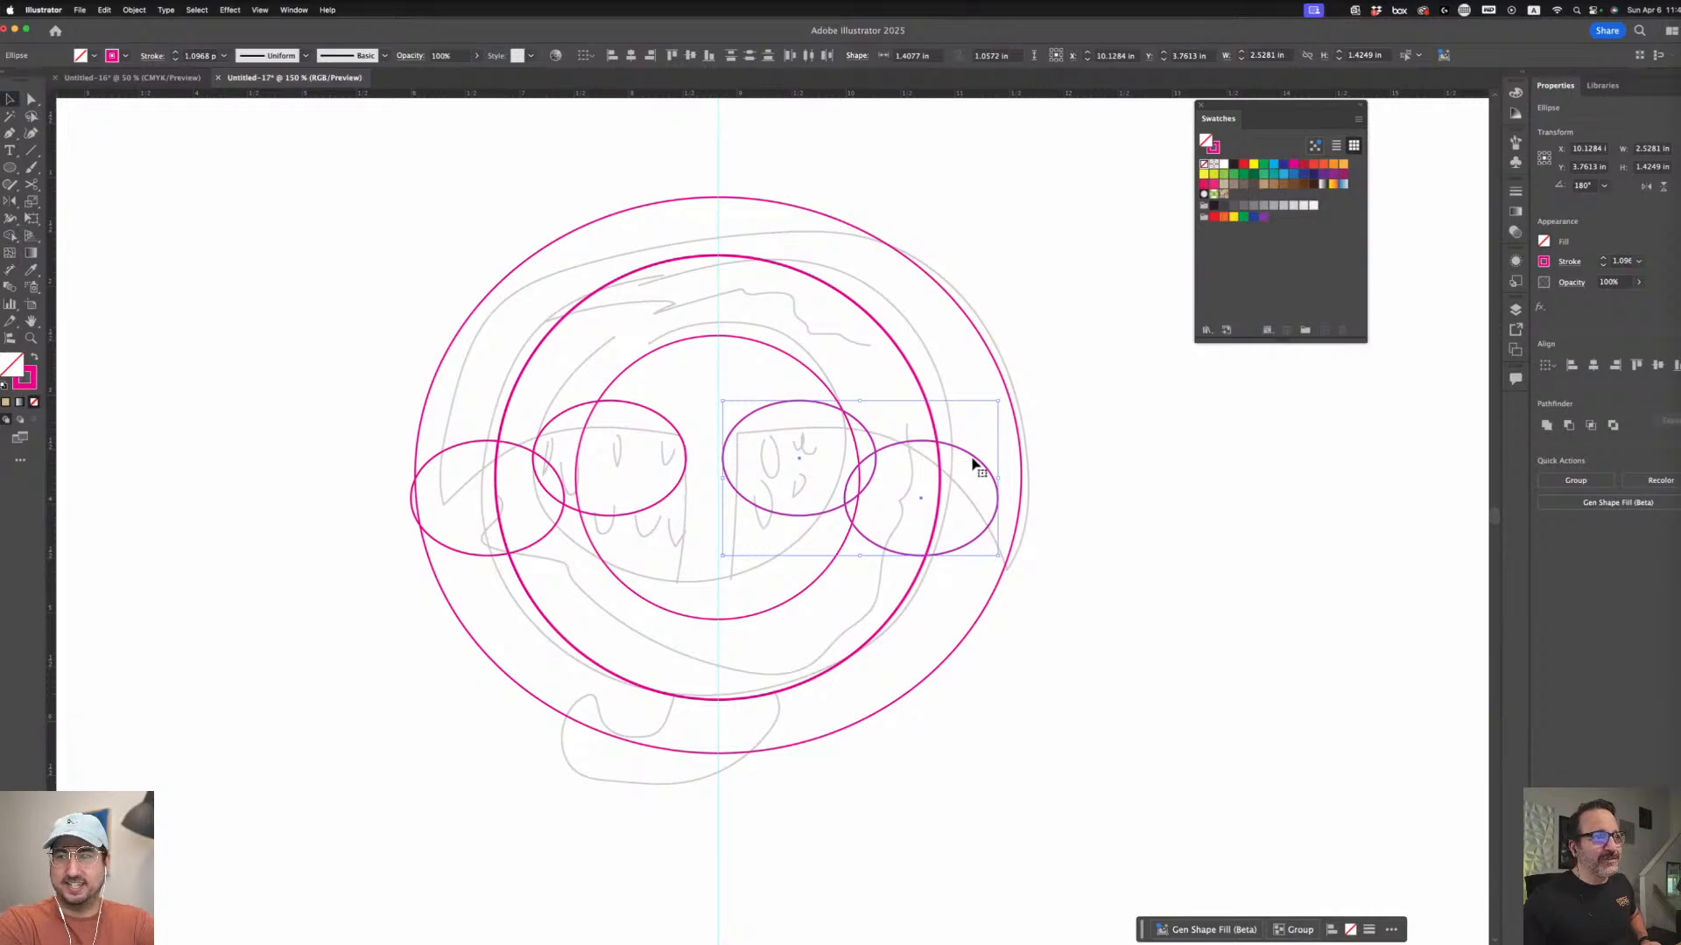
{"action": "left_click_drag", "start_coordinate": [973, 464], "coordinate": [1013, 465]}
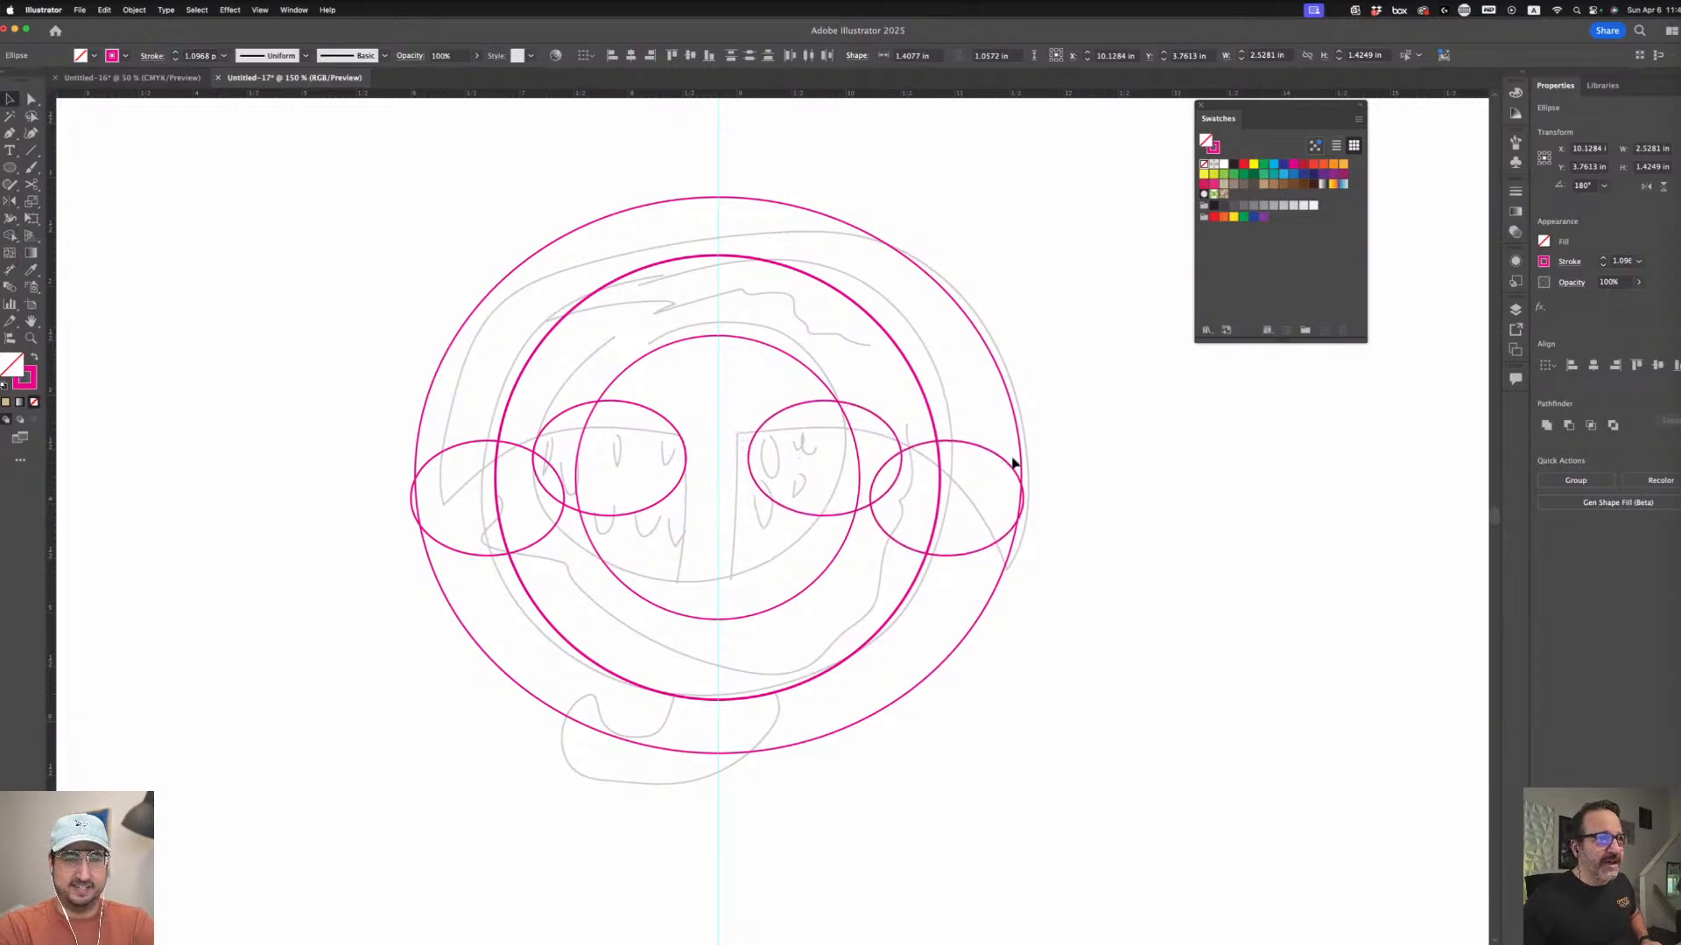
{"action": "left_click", "coordinate": [1164, 450]}
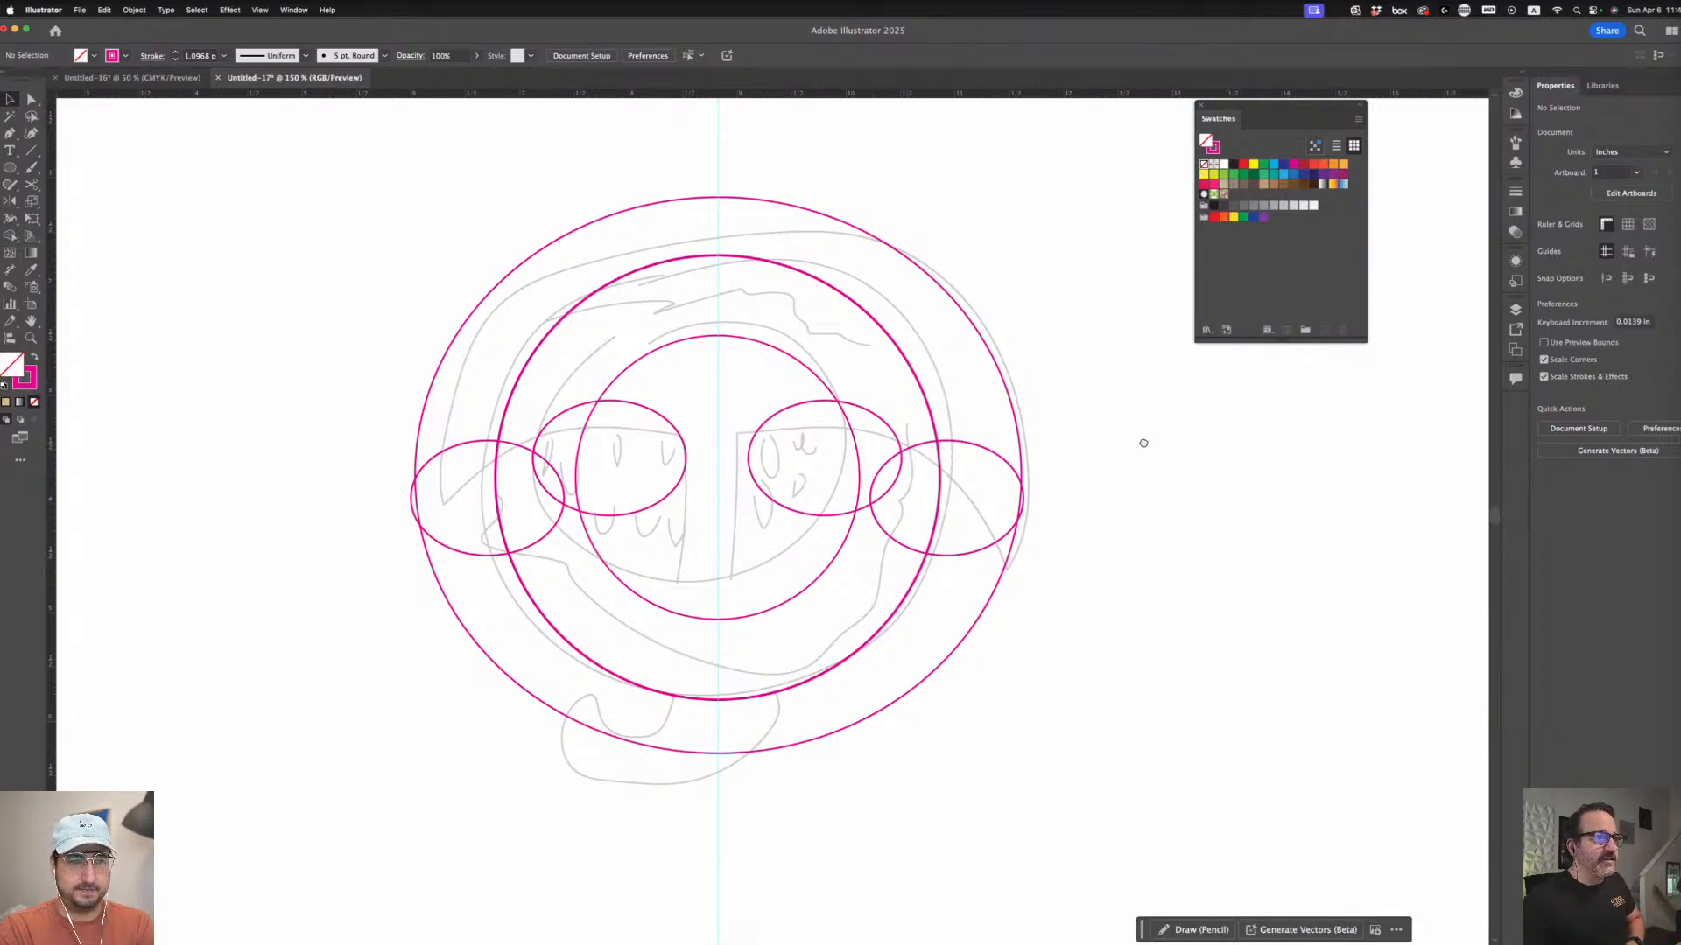
- Duplicate the canopy ellipse together with the four small ellipses and place the copies clear of the sketch on its right
{"action": "scroll", "coordinate": [1144, 443], "scroll_direction": "right", "scroll_amount": 3}
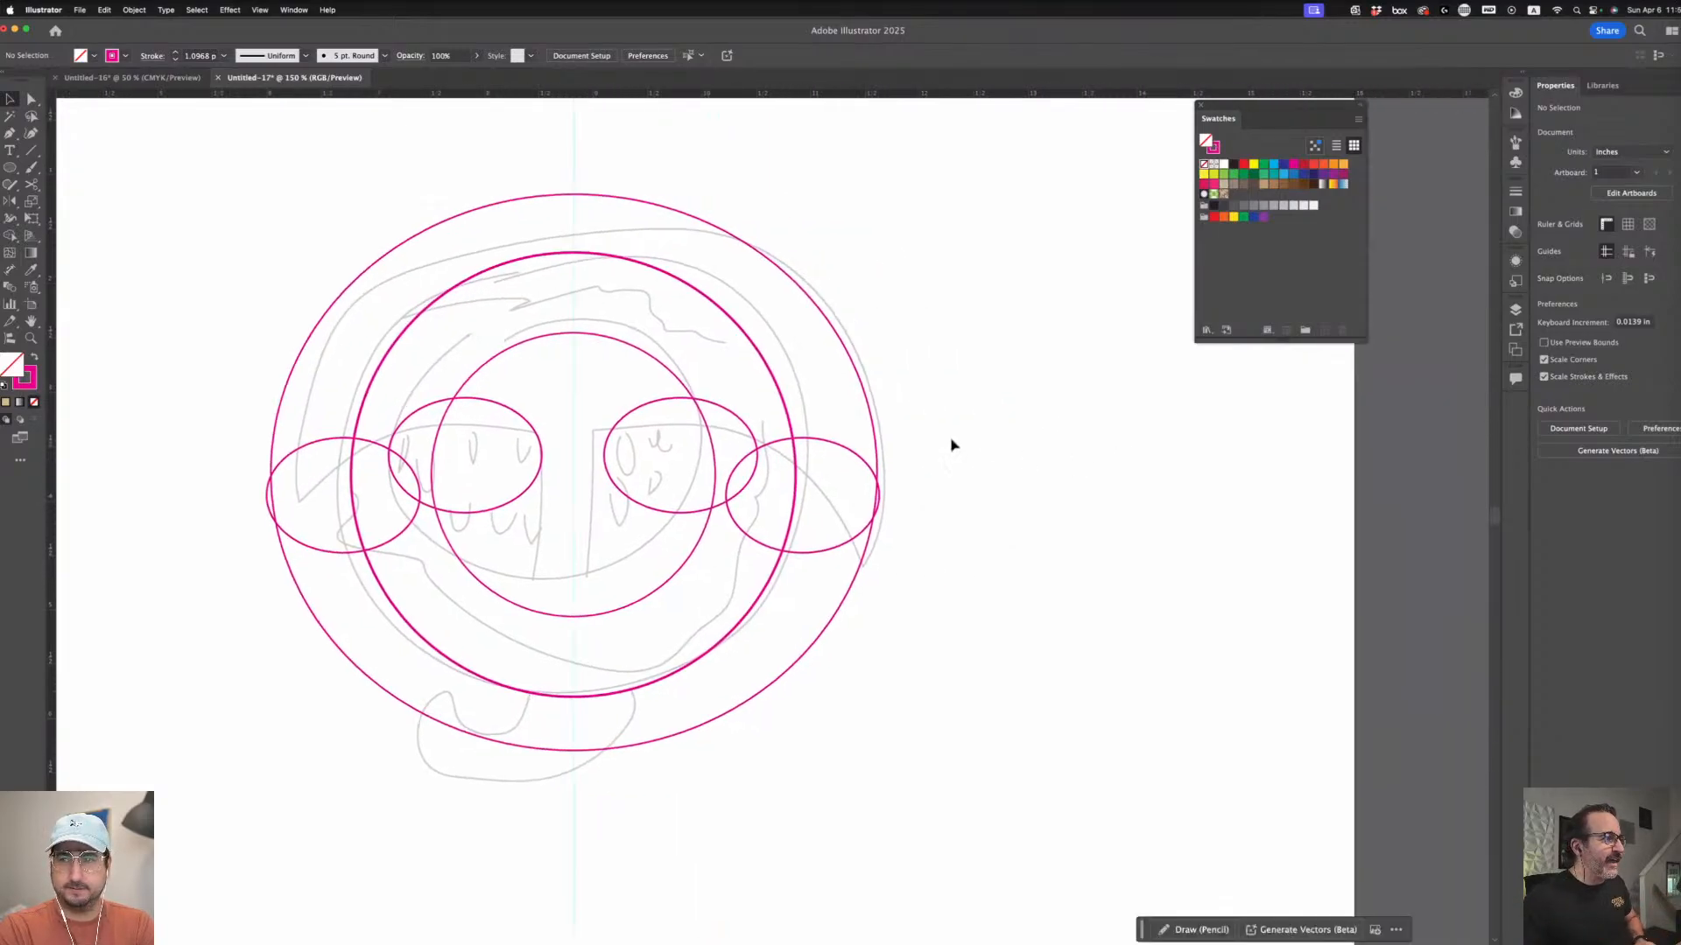
{"action": "left_click", "coordinate": [309, 452]}
{"action": "left_click", "coordinate": [415, 417], "text": "shift"}
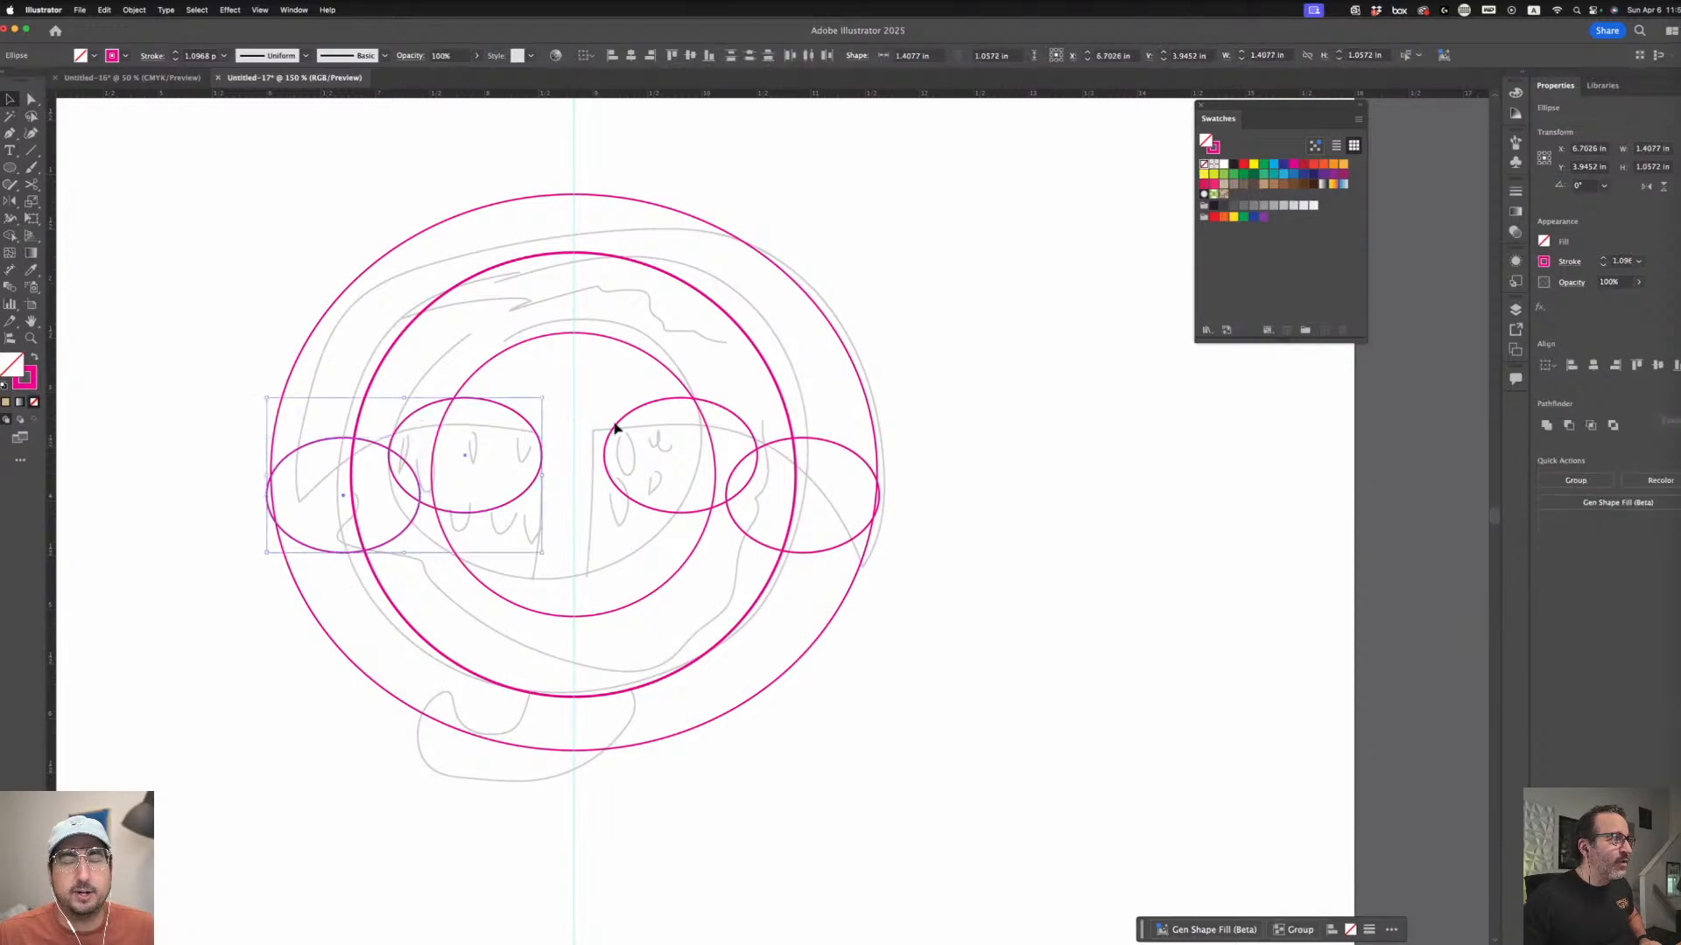
{"action": "left_click", "coordinate": [645, 415], "text": "shift"}
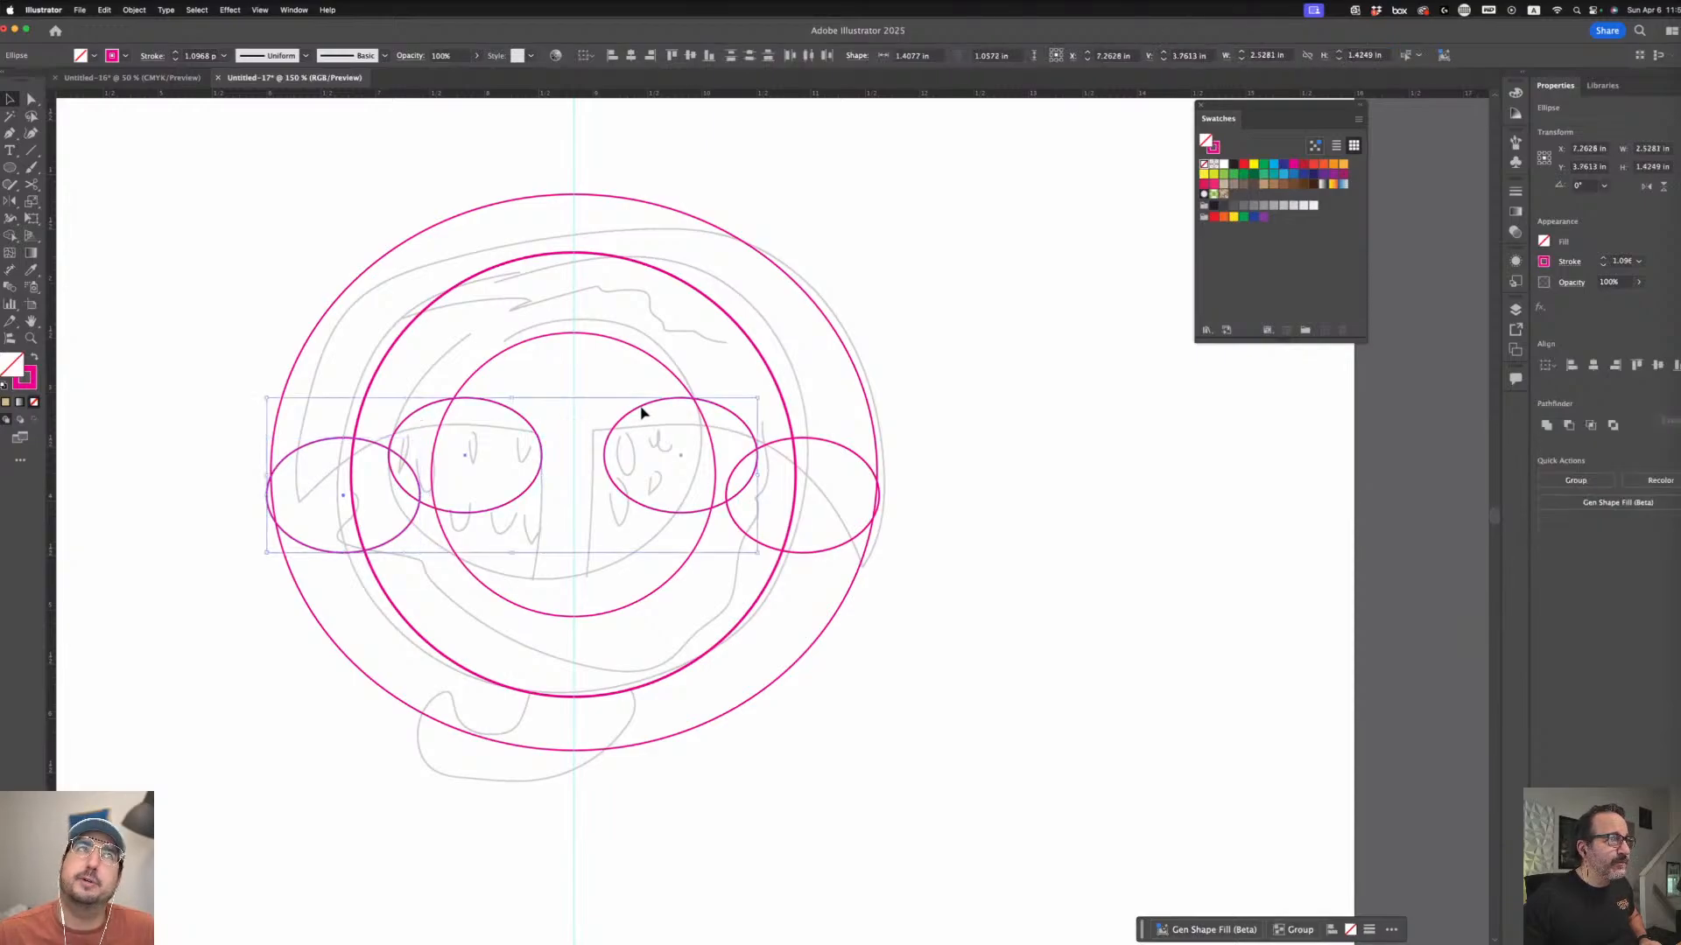
{"action": "left_click", "coordinate": [774, 446], "text": "shift"}
{"action": "left_click", "coordinate": [355, 287], "text": "shift"}
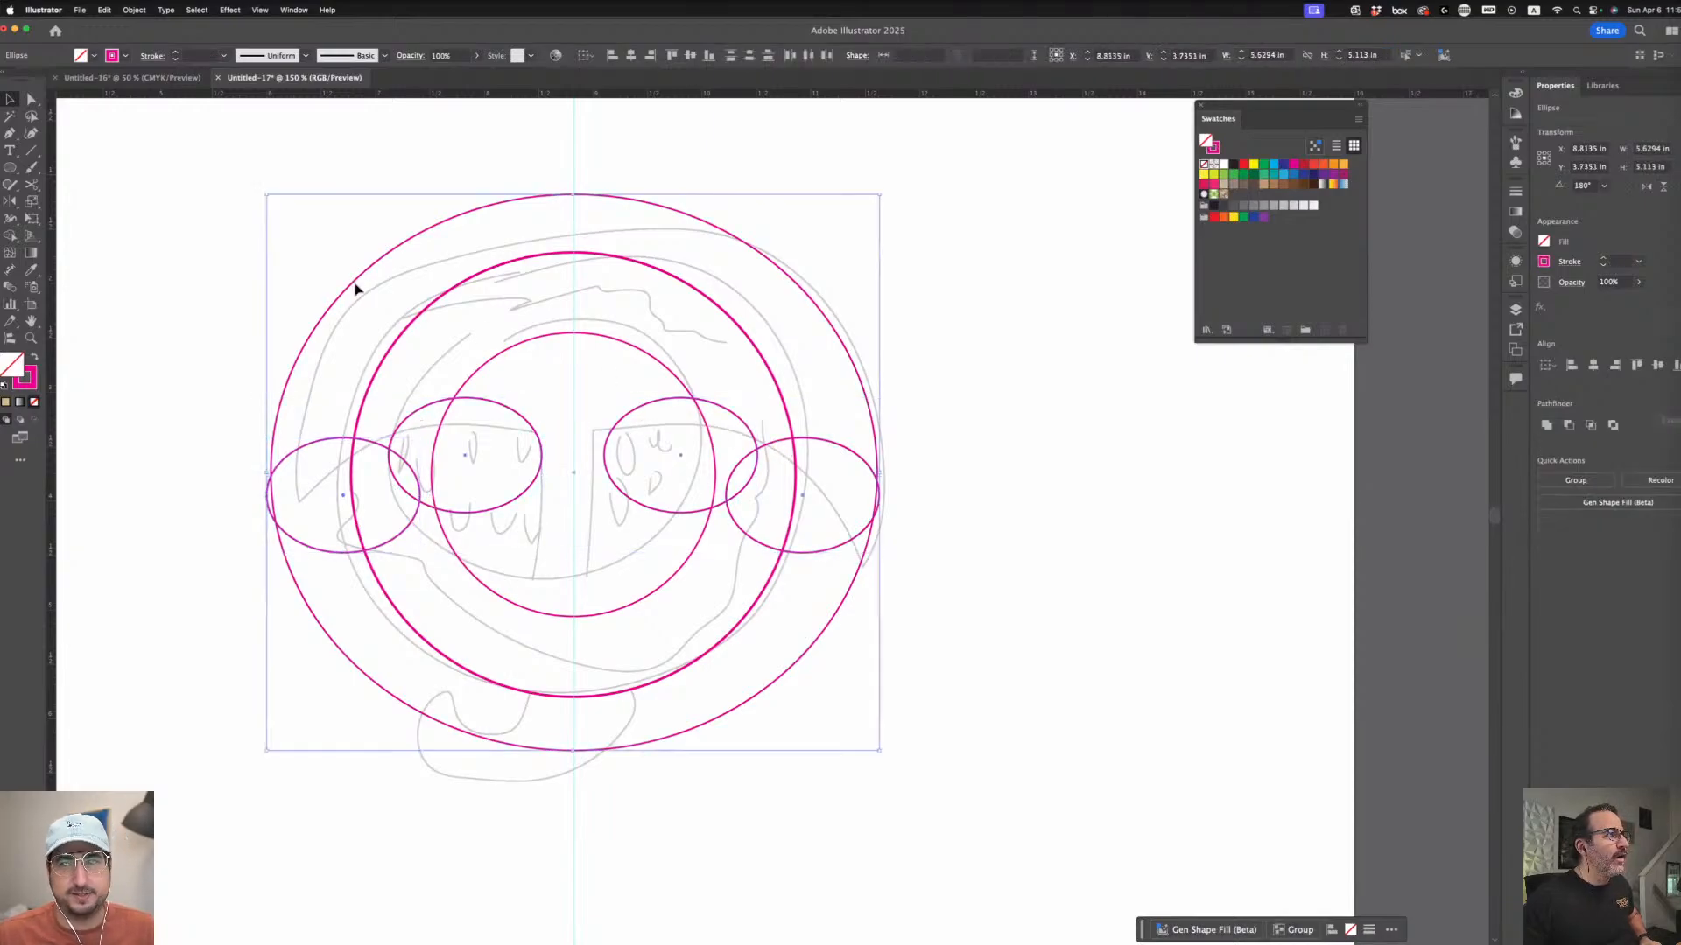
{"action": "left_click_drag", "start_coordinate": [353, 287], "coordinate": [1024, 470]}
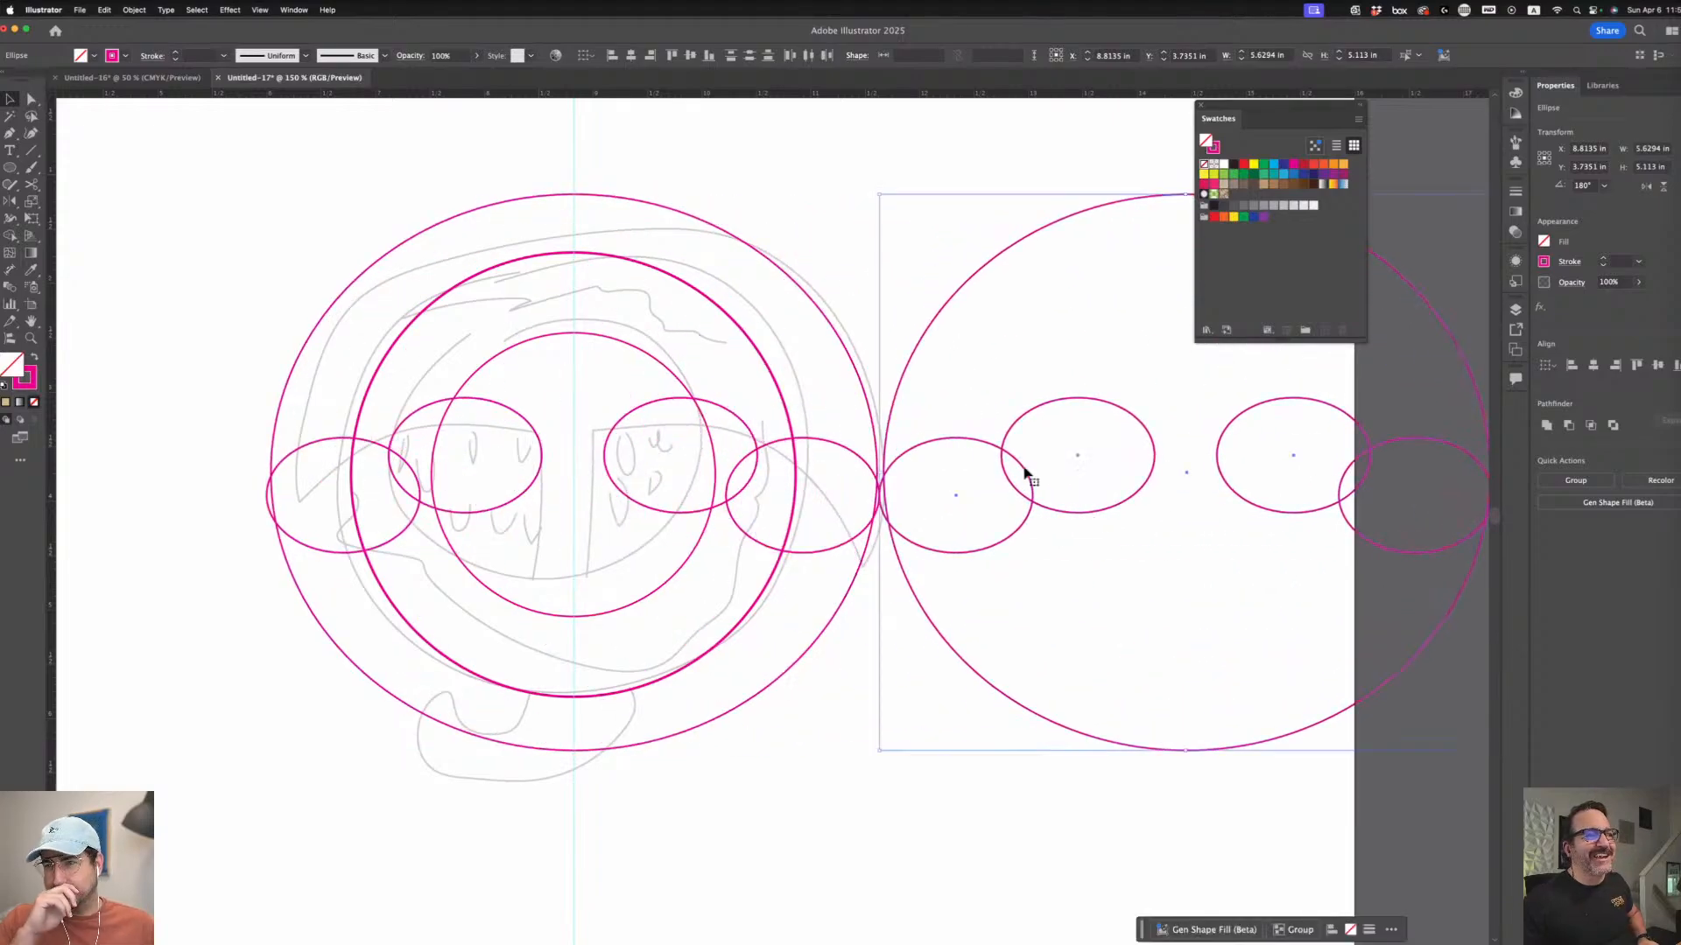
{"action": "scroll", "coordinate": [754, 544], "scroll_direction": "right", "scroll_amount": 5}
{"action": "scroll", "coordinate": [754, 544], "scroll_direction": "right", "scroll_amount": 3}
{"action": "left_click_drag", "start_coordinate": [784, 507], "coordinate": [811, 503]}
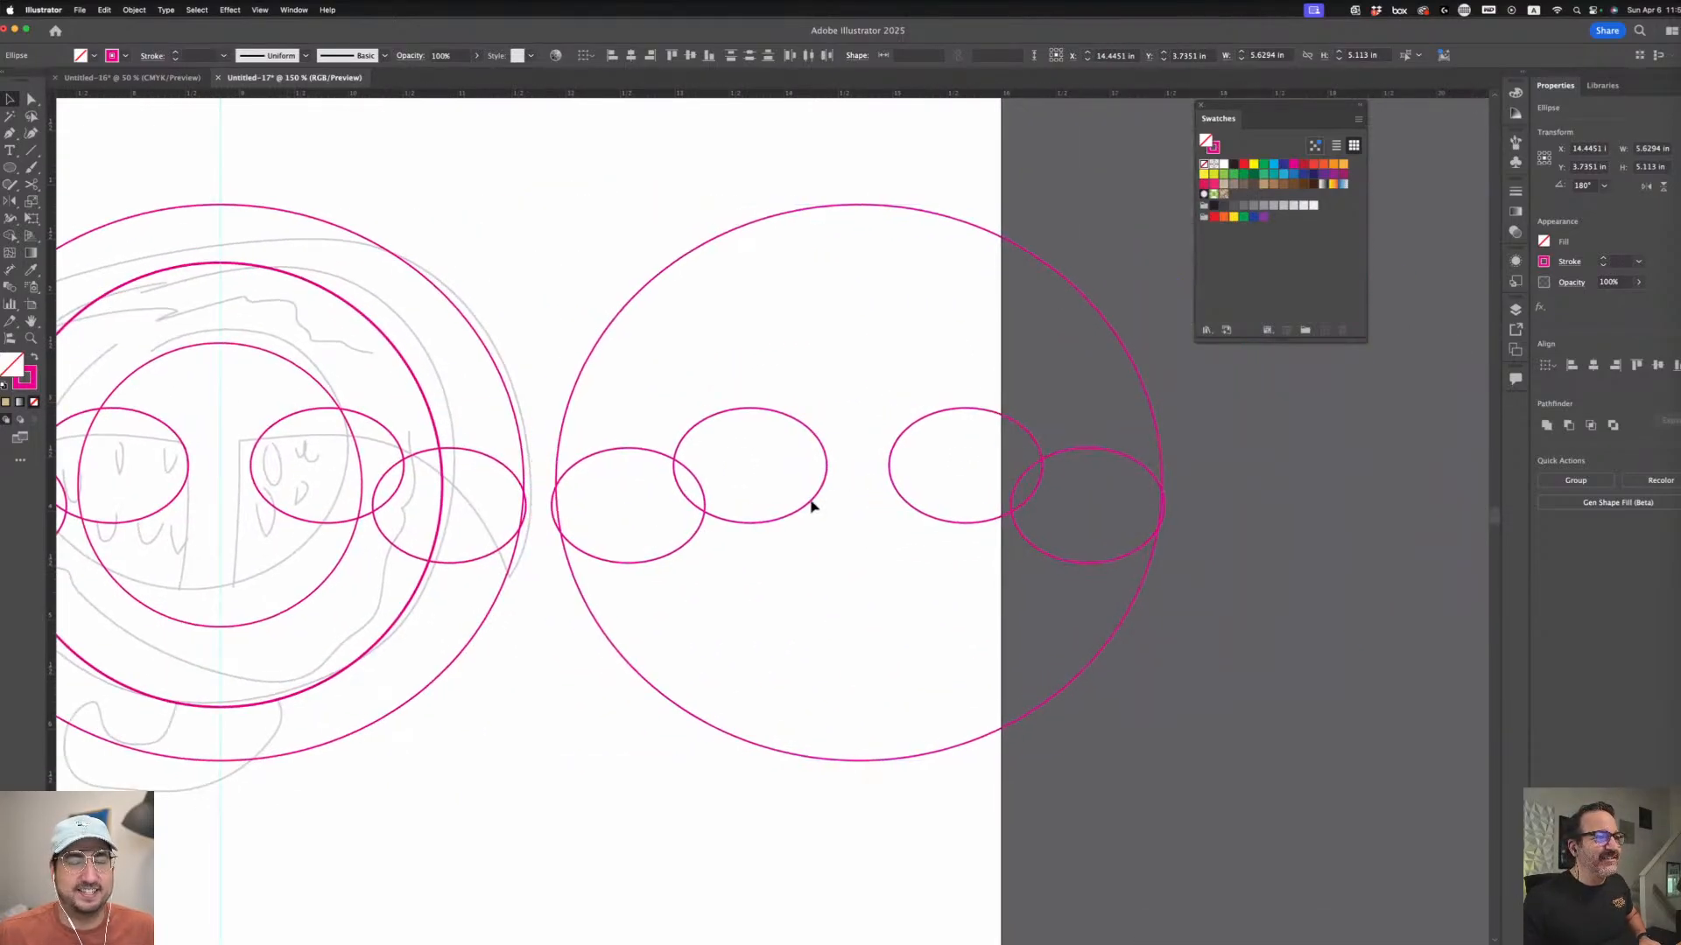
{"action": "left_click", "coordinate": [853, 842]}
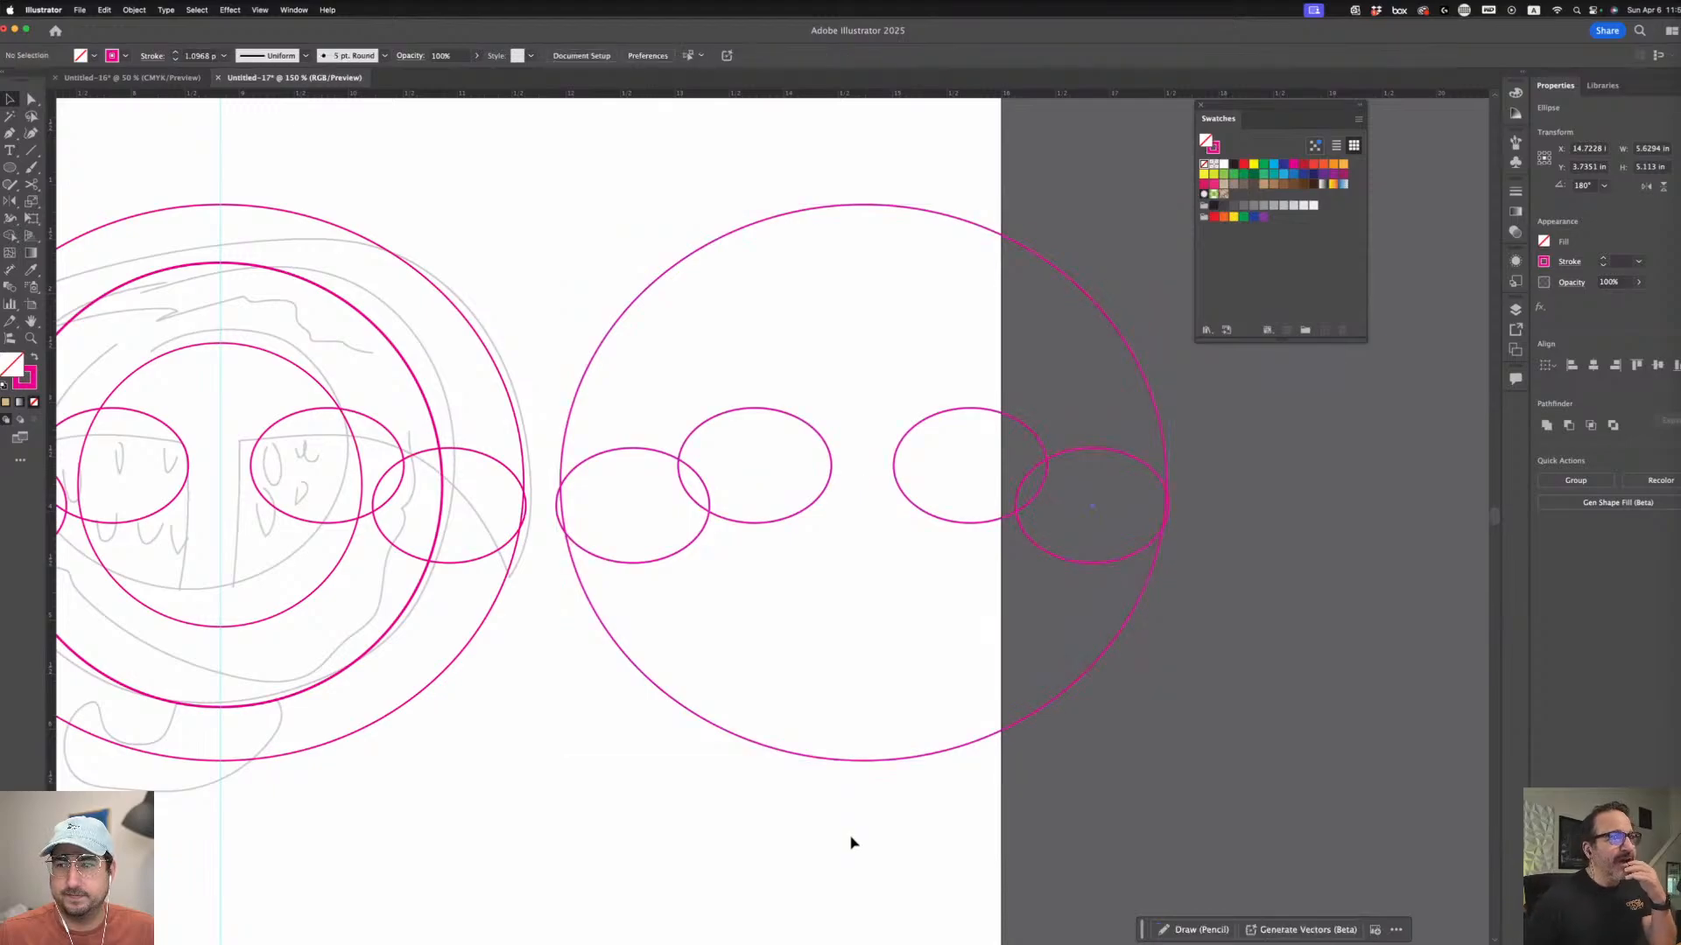
- Draw a narrow stem rectangle about 0.58 by 3.07 in between the copied inner ellipses, extending just below the large canopy ellipse
{"action": "left_click", "coordinate": [10, 167]}
{"action": "left_click", "coordinate": [56, 168]}
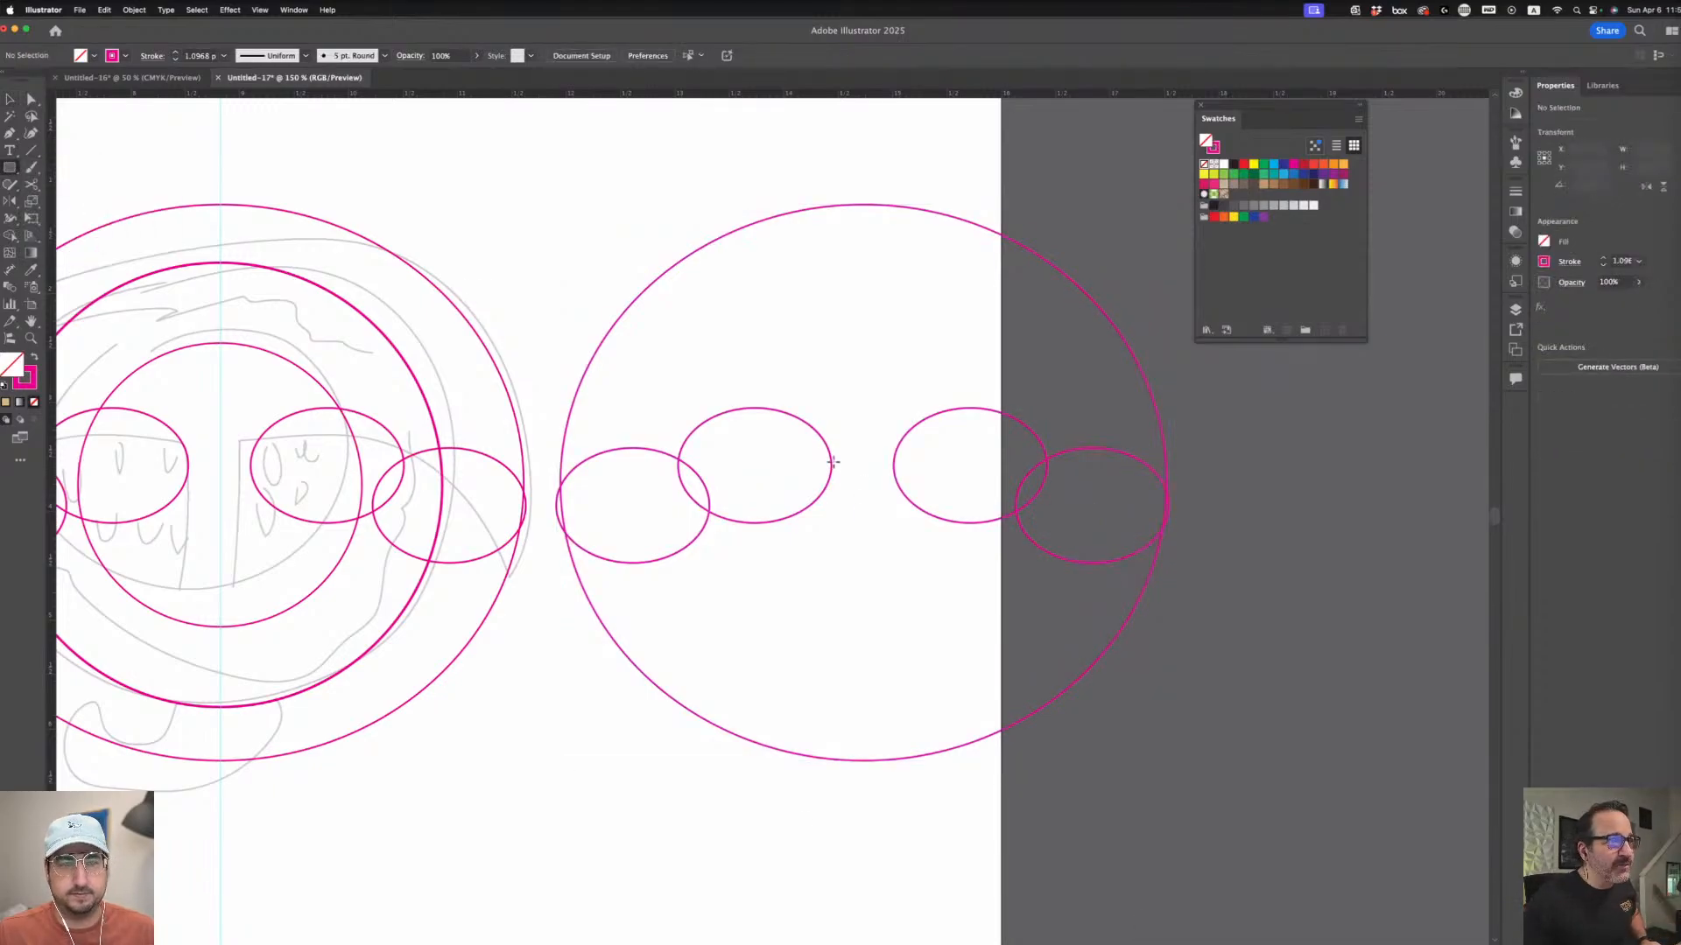
{"action": "left_click_drag", "start_coordinate": [830, 465], "coordinate": [894, 798]}
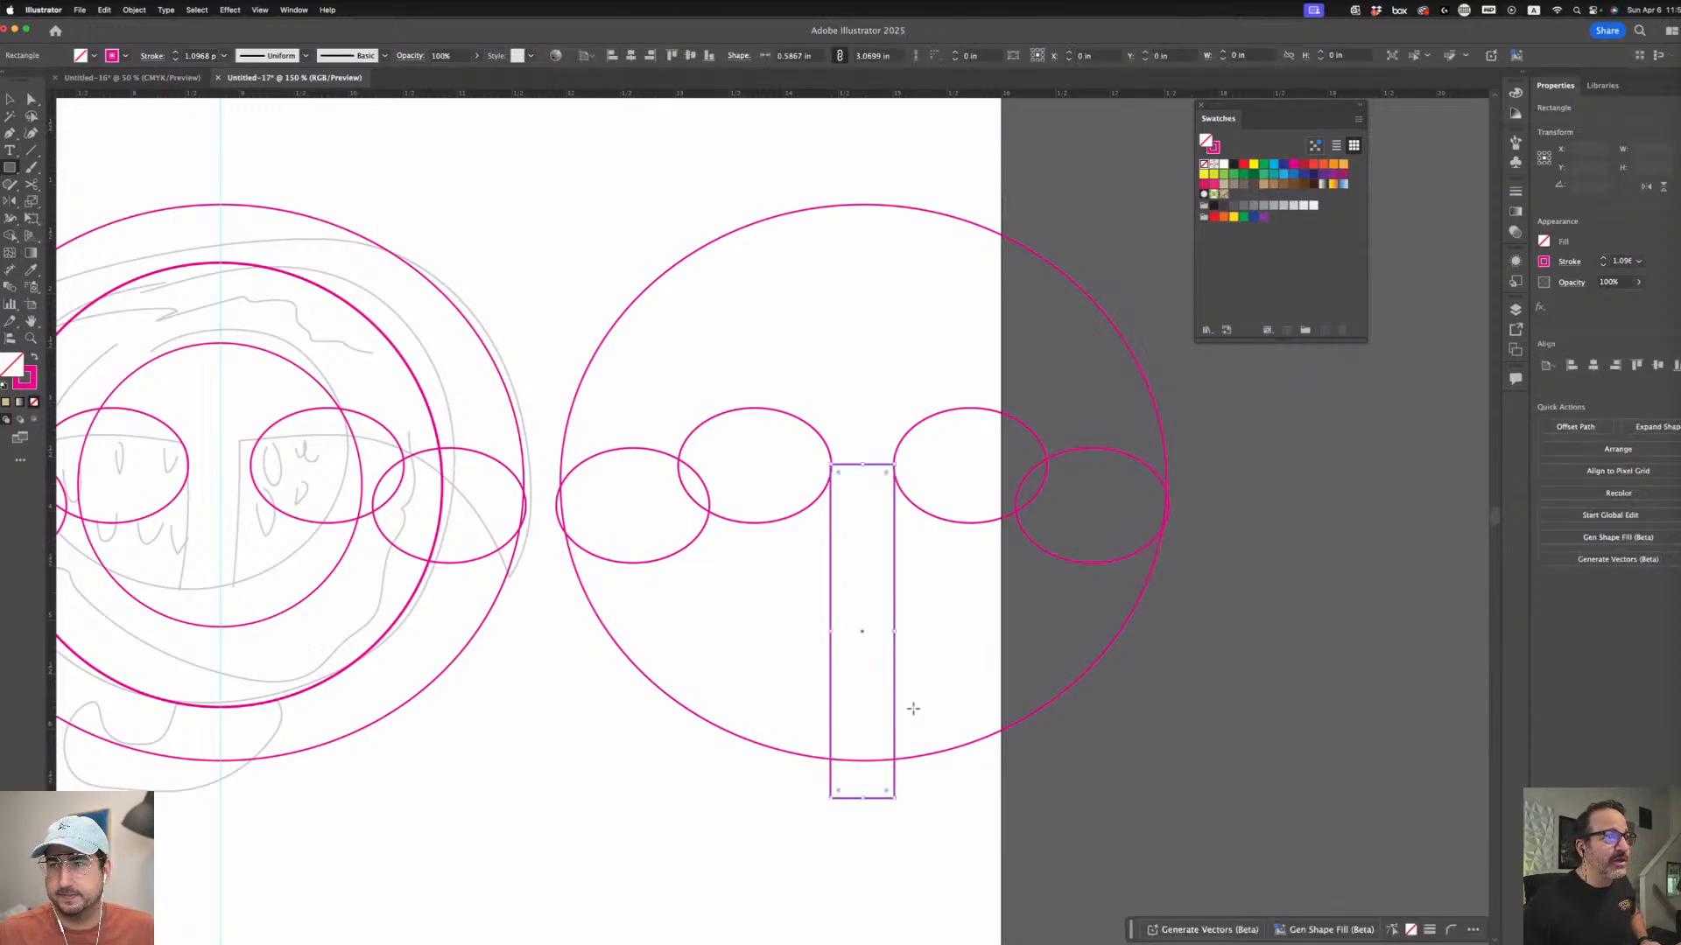
{"action": "key", "text": "v"}
{"action": "left_click", "coordinate": [746, 189]}
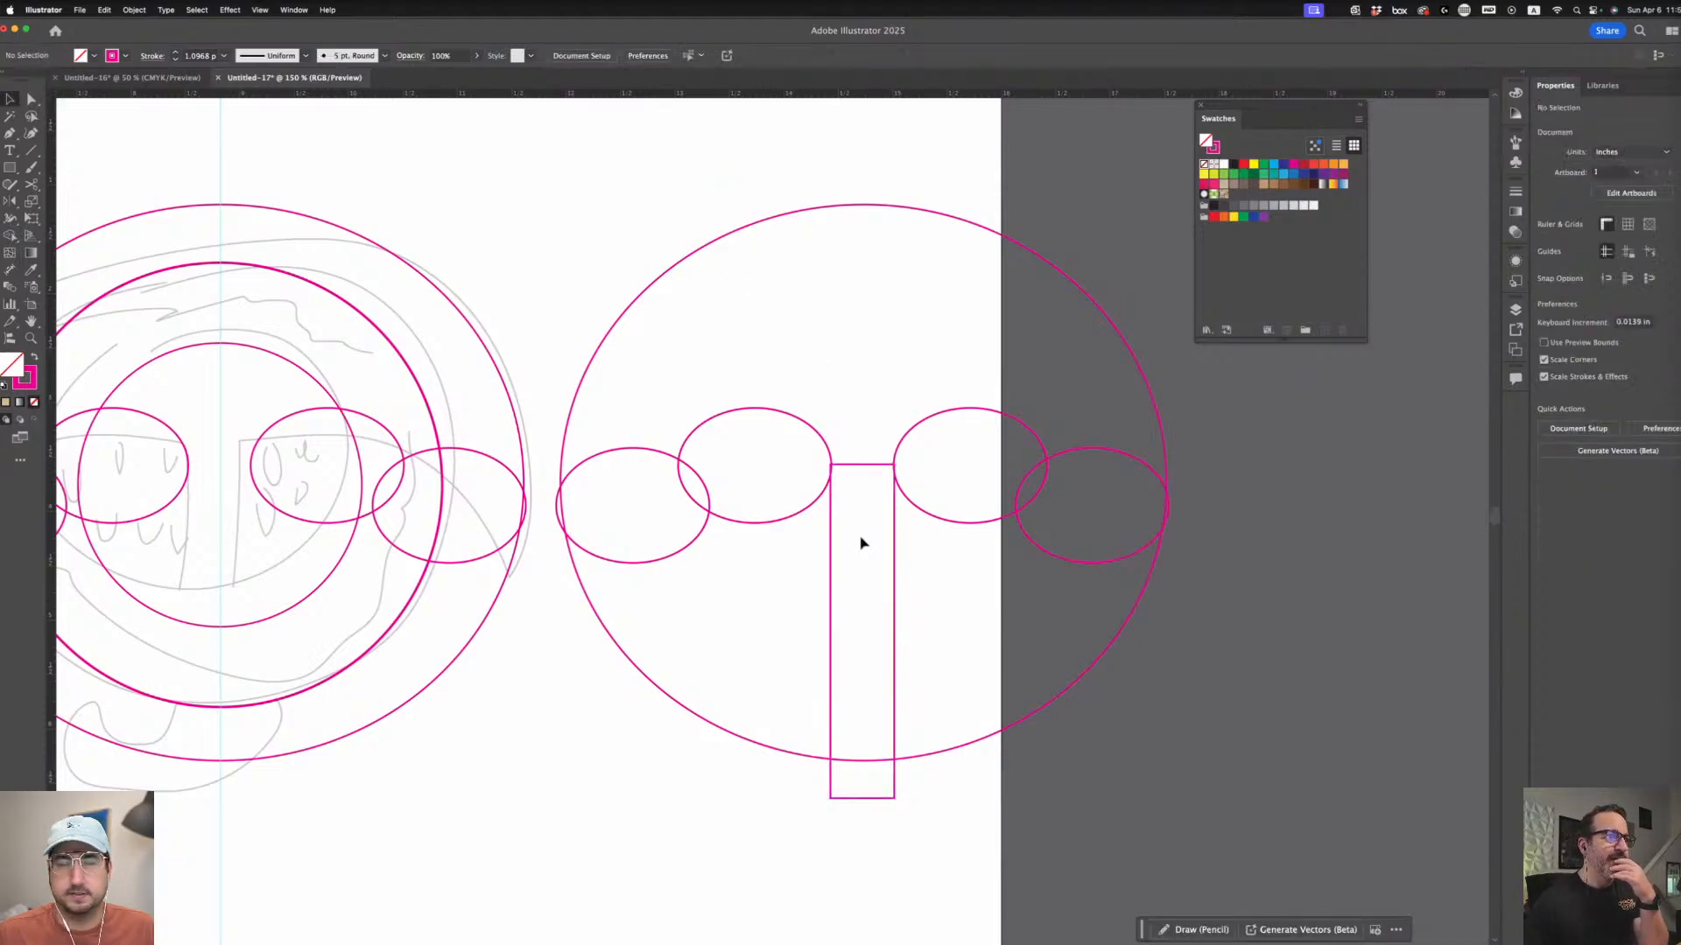
{"action": "left_click", "coordinate": [868, 466]}
{"action": "scroll", "coordinate": [833, 630], "scroll_direction": "right", "scroll_amount": 1}
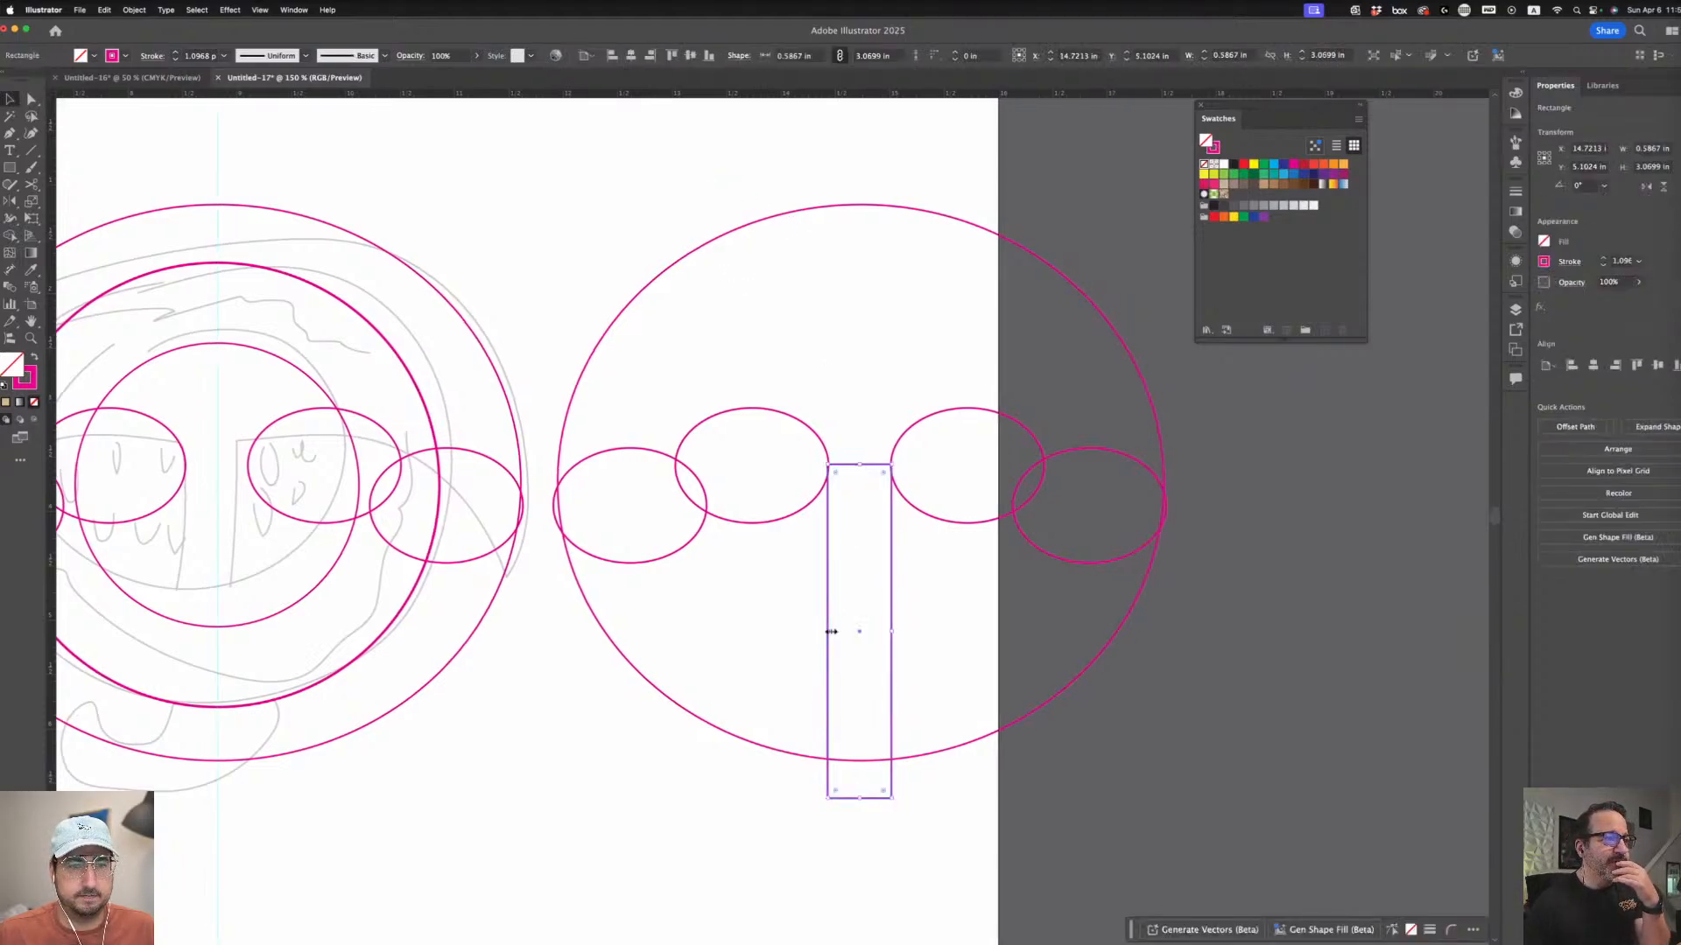
{"action": "left_click_drag", "start_coordinate": [830, 632], "coordinate": [895, 637]}
- Try splitting the copied canopy ellipse, four small ellipses and stem rectangle at their overlaps with Pathfinder Divide
{"action": "left_click_drag", "start_coordinate": [626, 225], "coordinate": [1192, 794]}
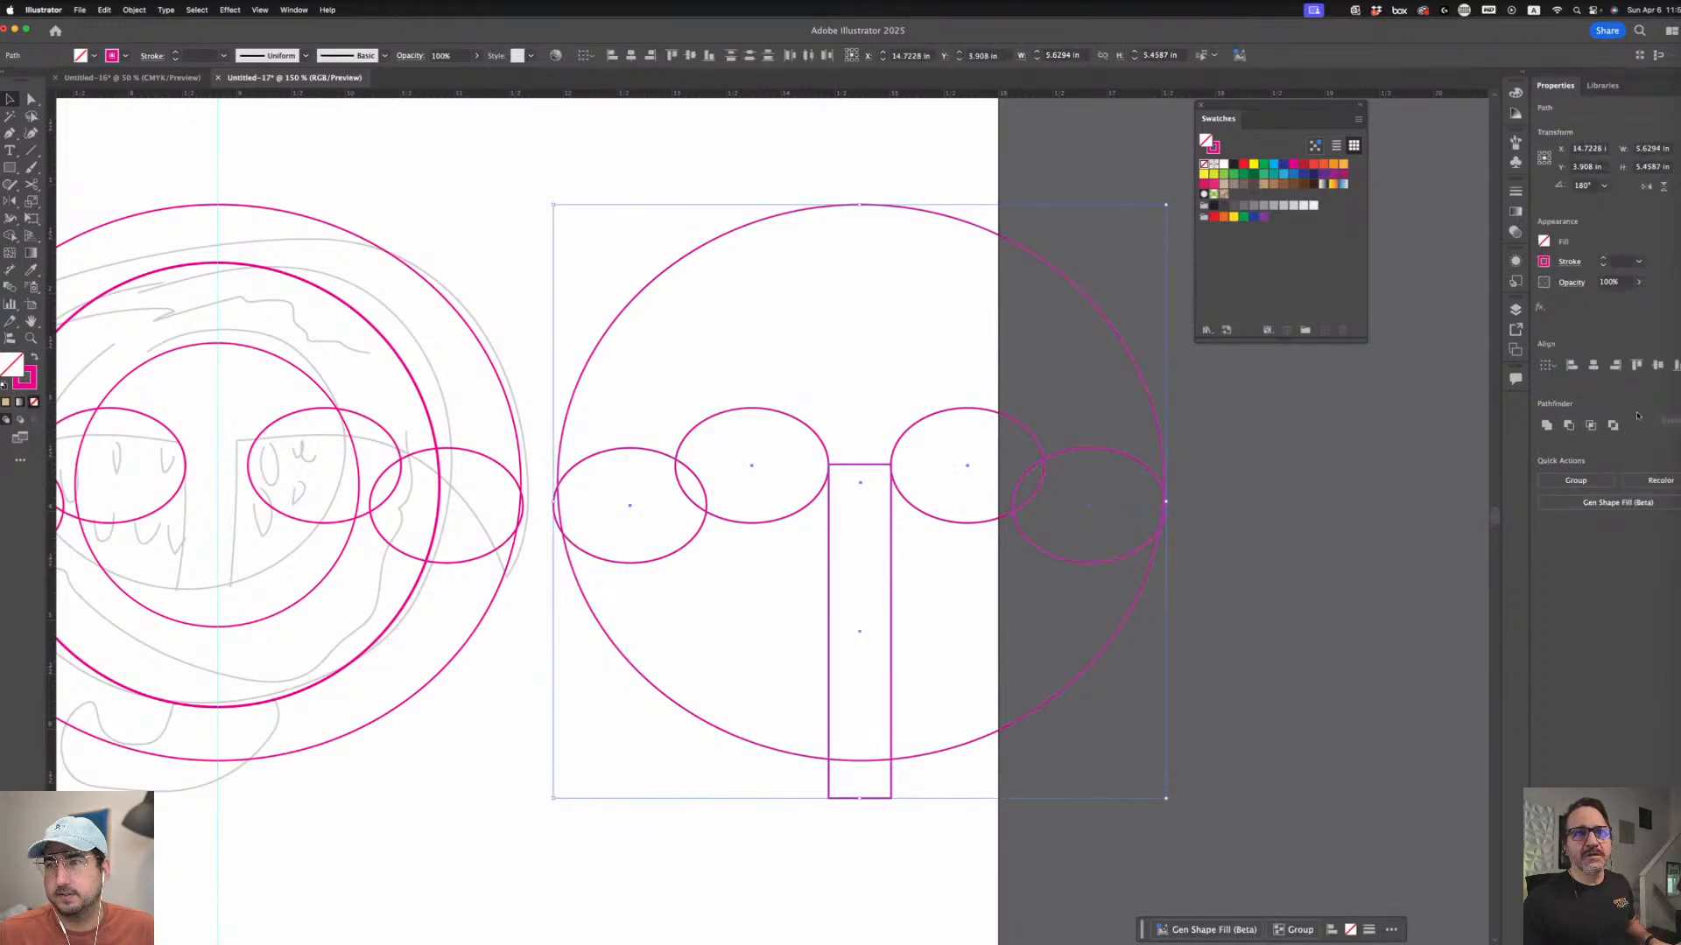
{"action": "left_click", "coordinate": [1673, 424]}
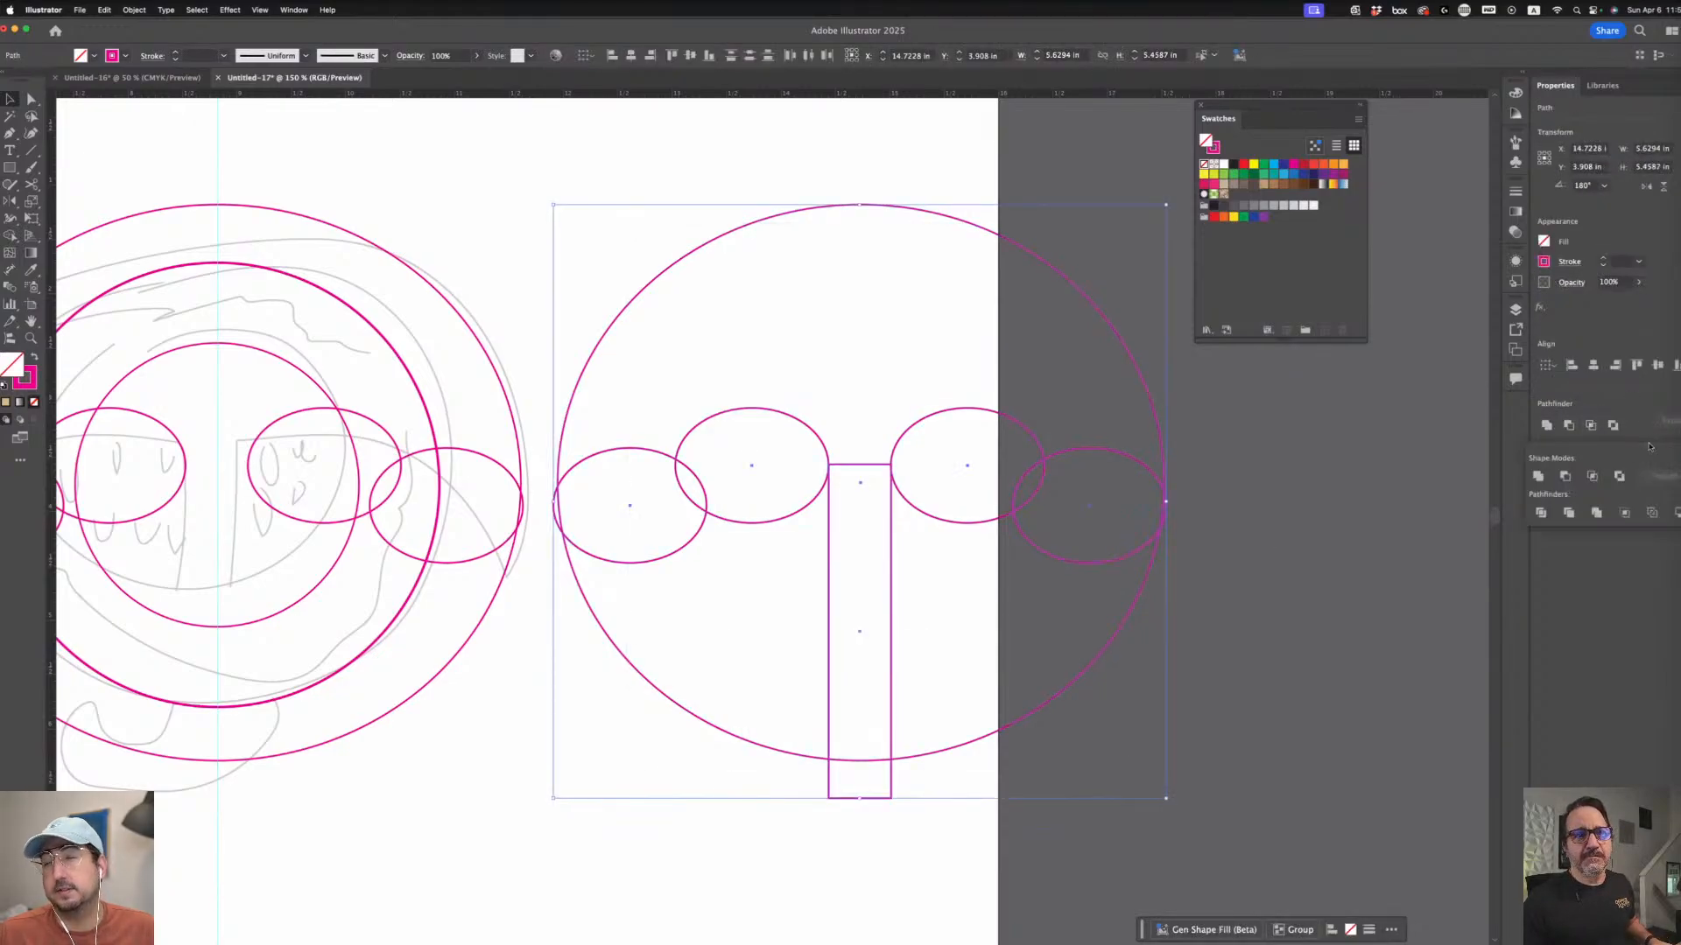
{"action": "left_click", "coordinate": [1540, 514]}
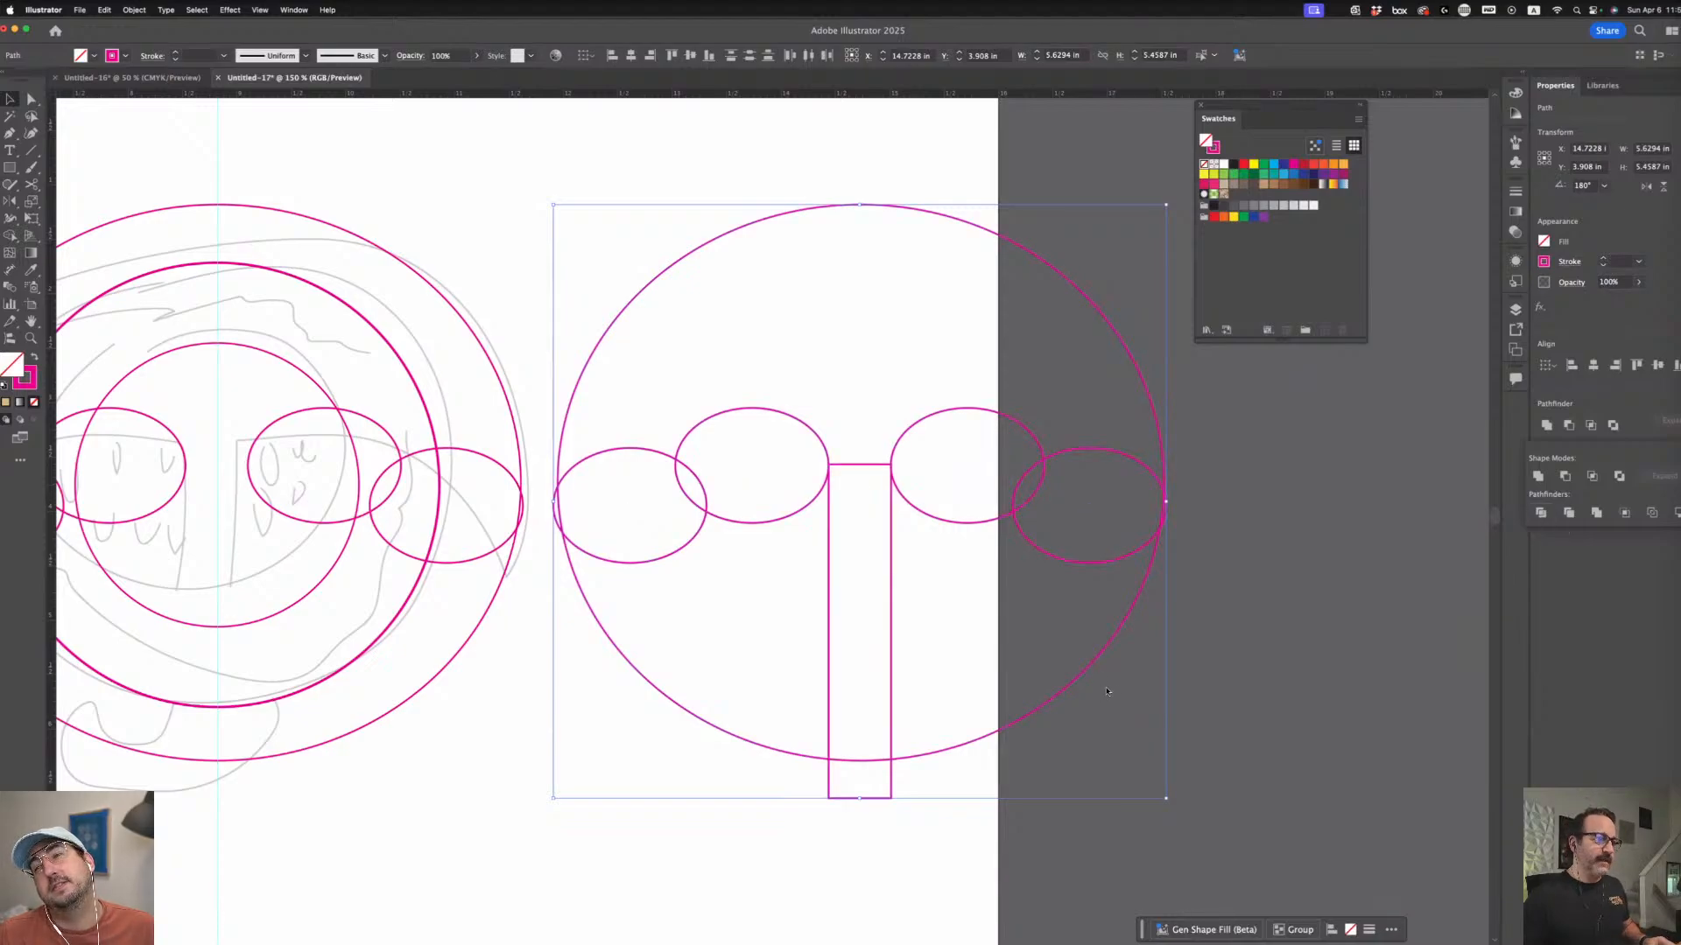
{"action": "left_click", "coordinate": [1106, 690]}
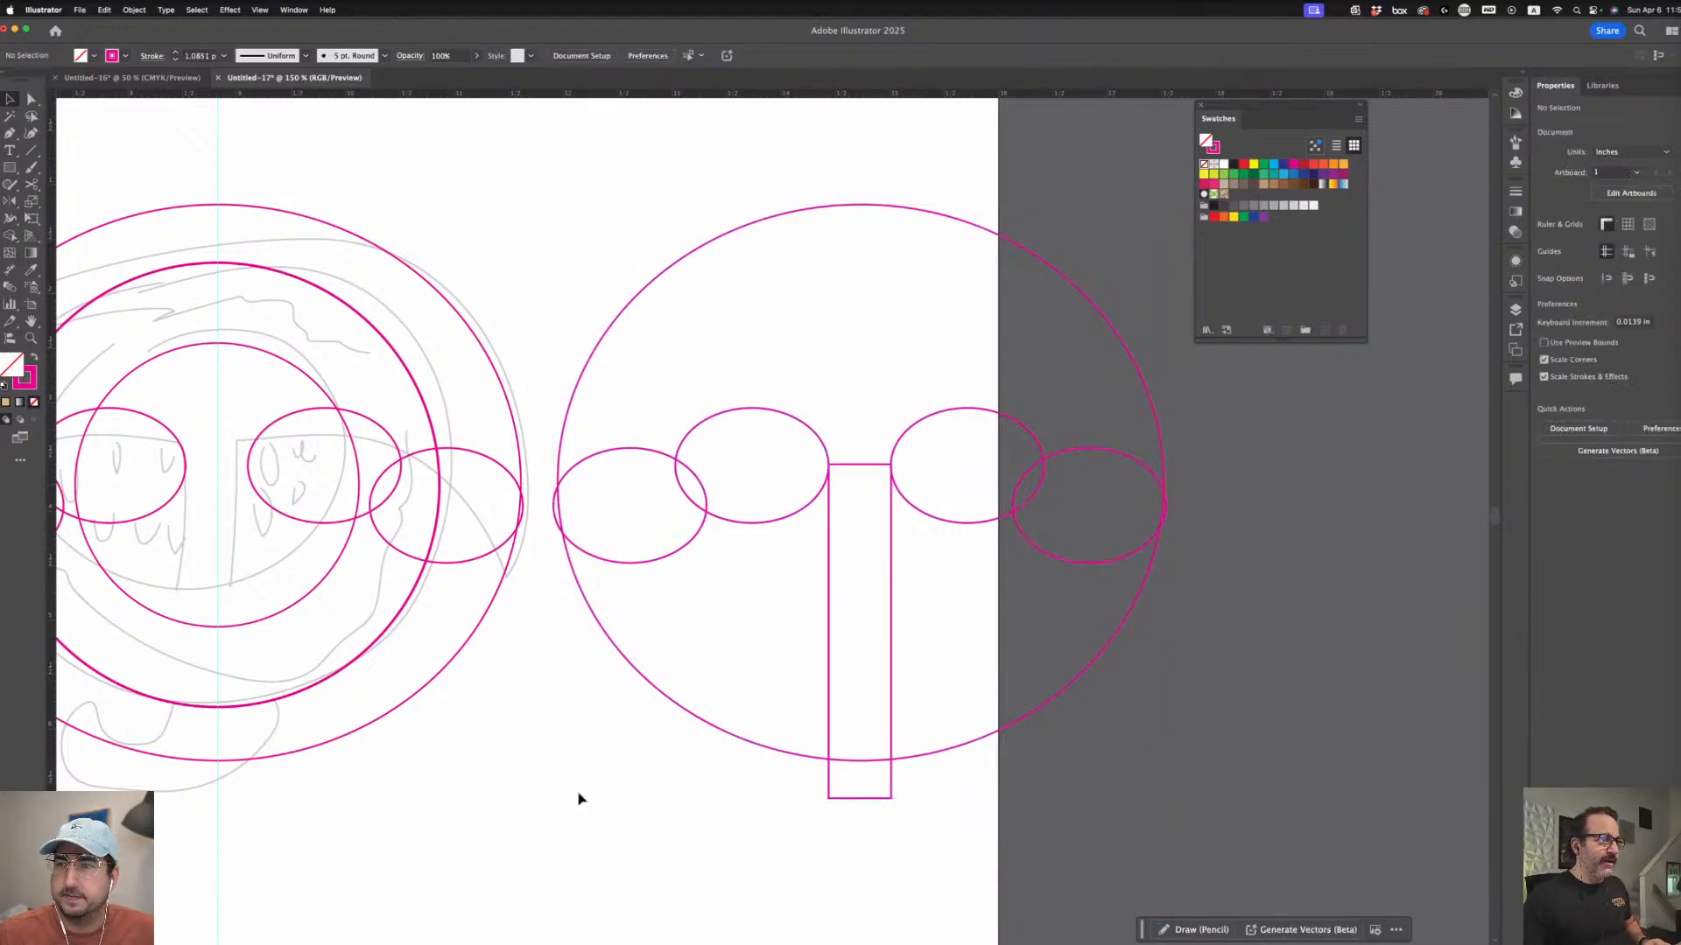
- Try deleting the divided artwork as a whole and its large outer piece alone, undoing each deletion
{"action": "left_click_drag", "start_coordinate": [574, 694], "coordinate": [643, 565]}
{"action": "key", "text": "Delete"}
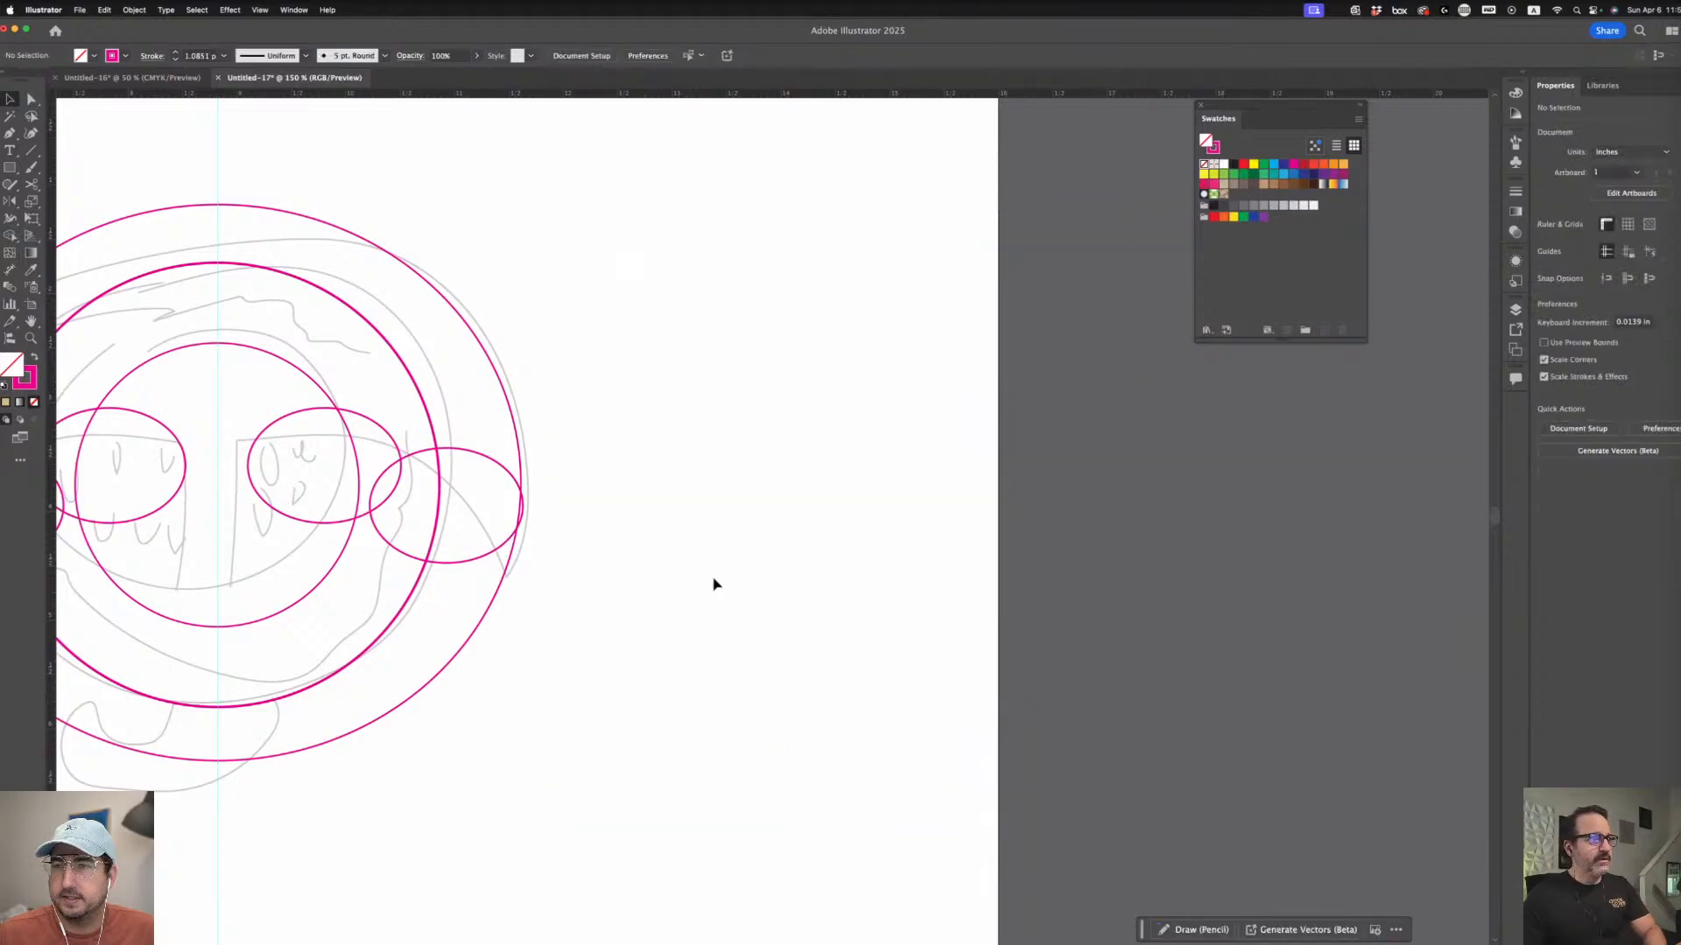
{"action": "key", "text": "super+z"}
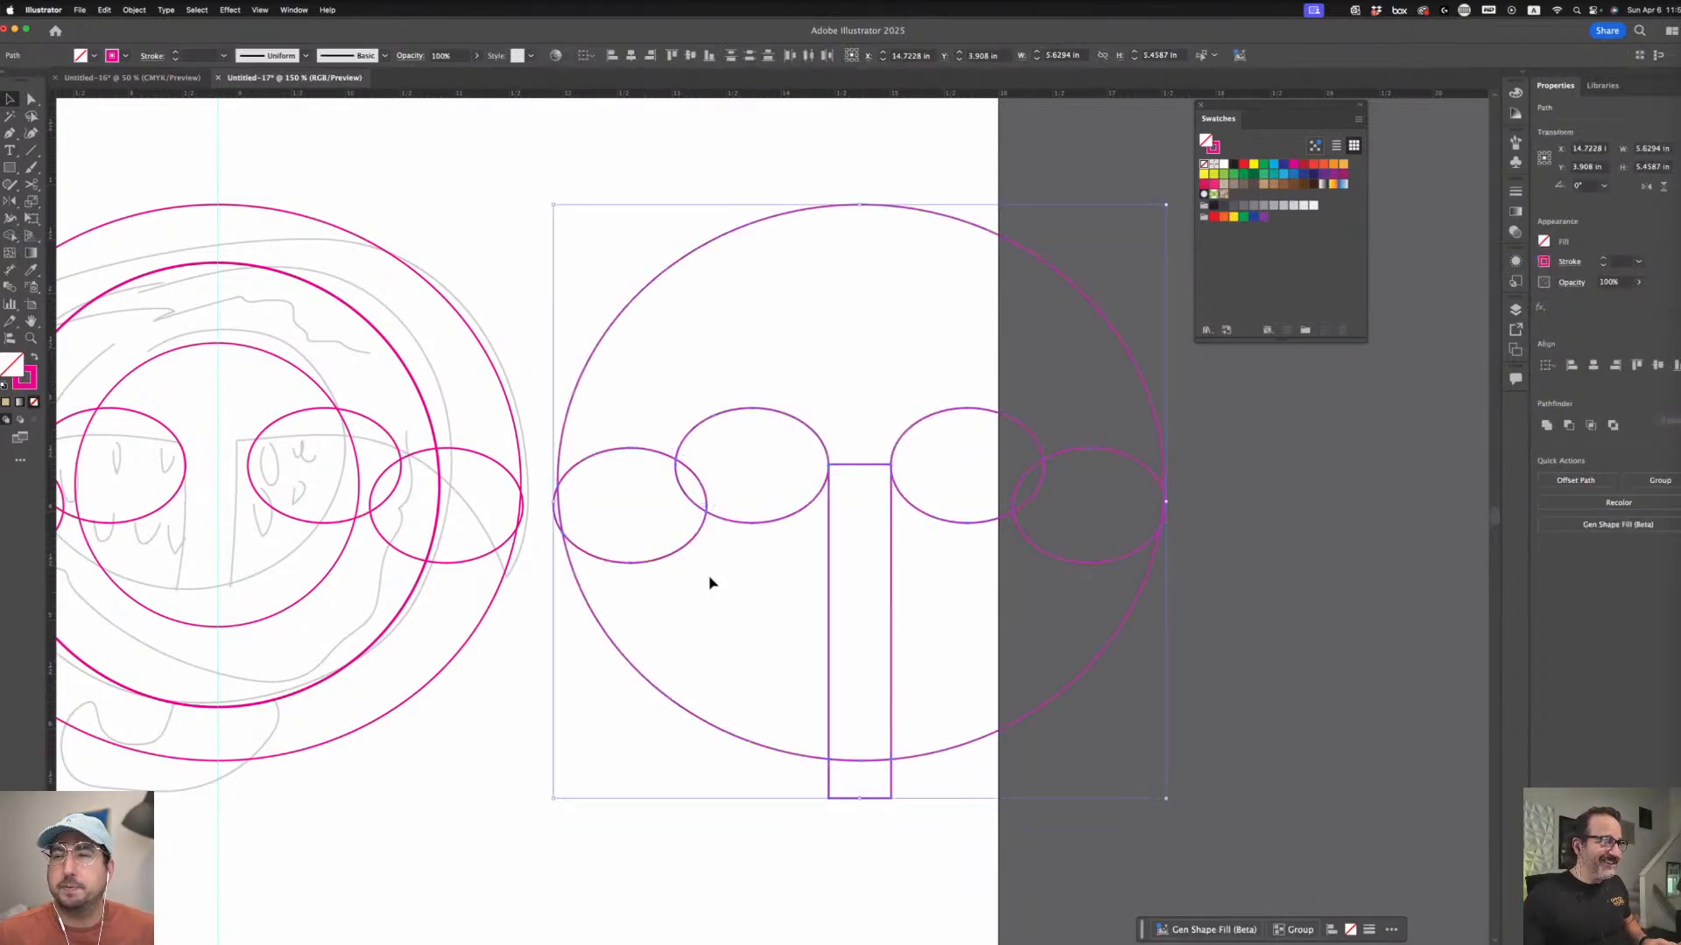
{"action": "left_click", "coordinate": [627, 767]}
{"action": "left_click", "coordinate": [655, 657]}
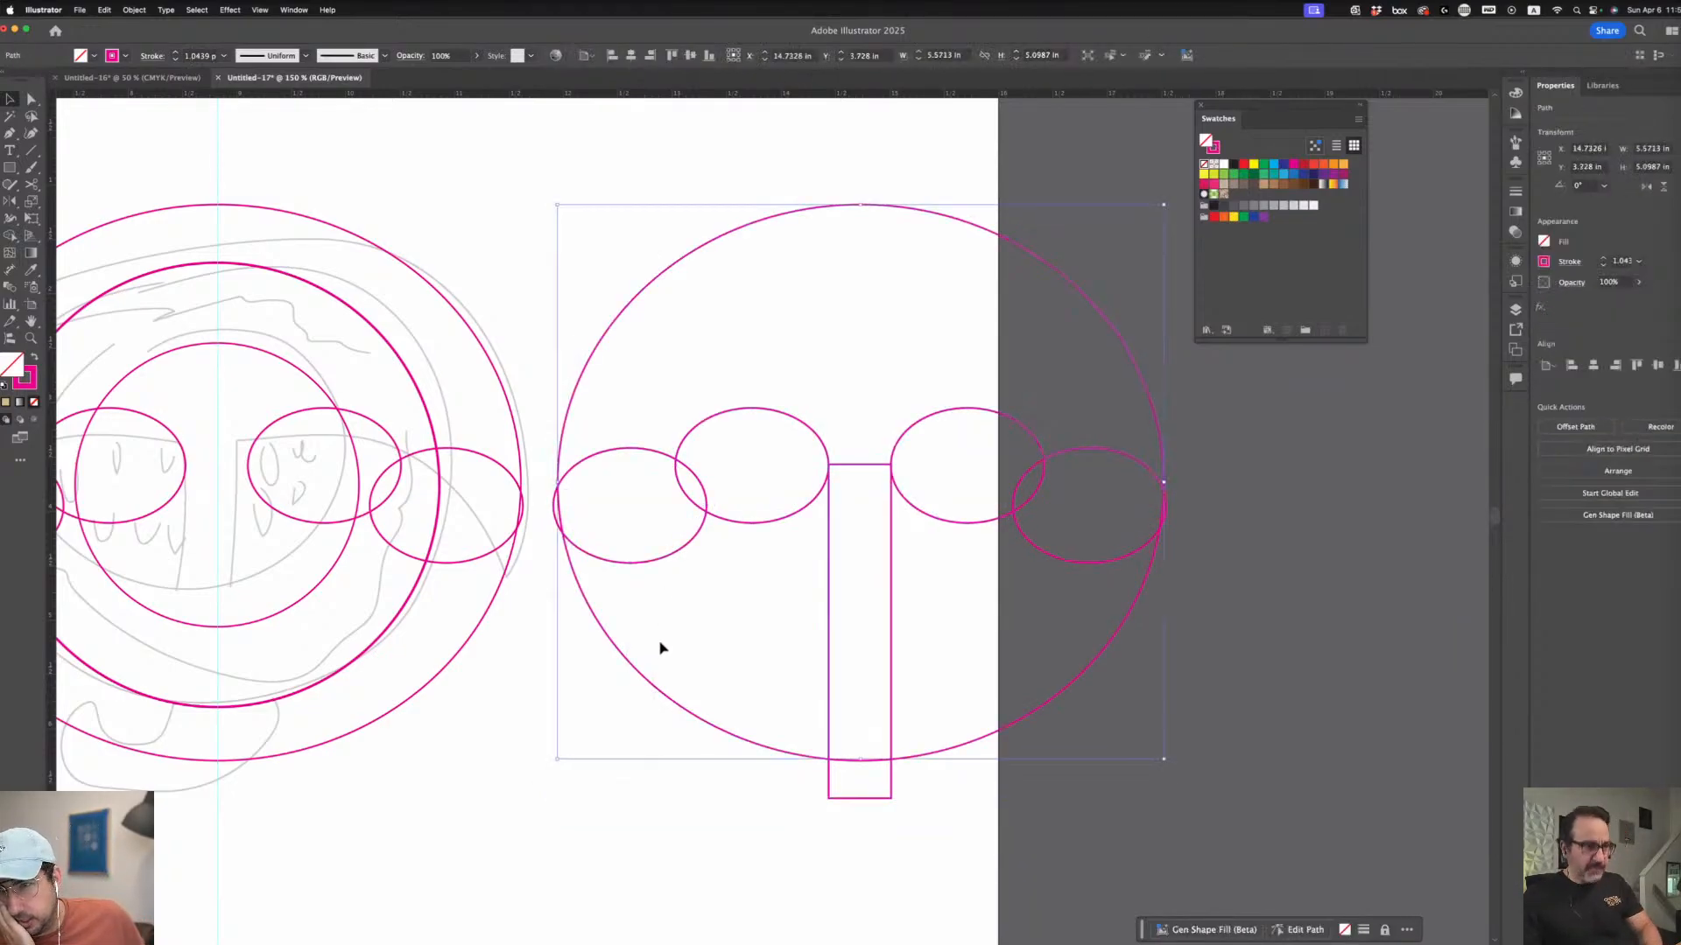
{"action": "key", "text": "Delete"}
{"action": "key", "text": "super+z"}
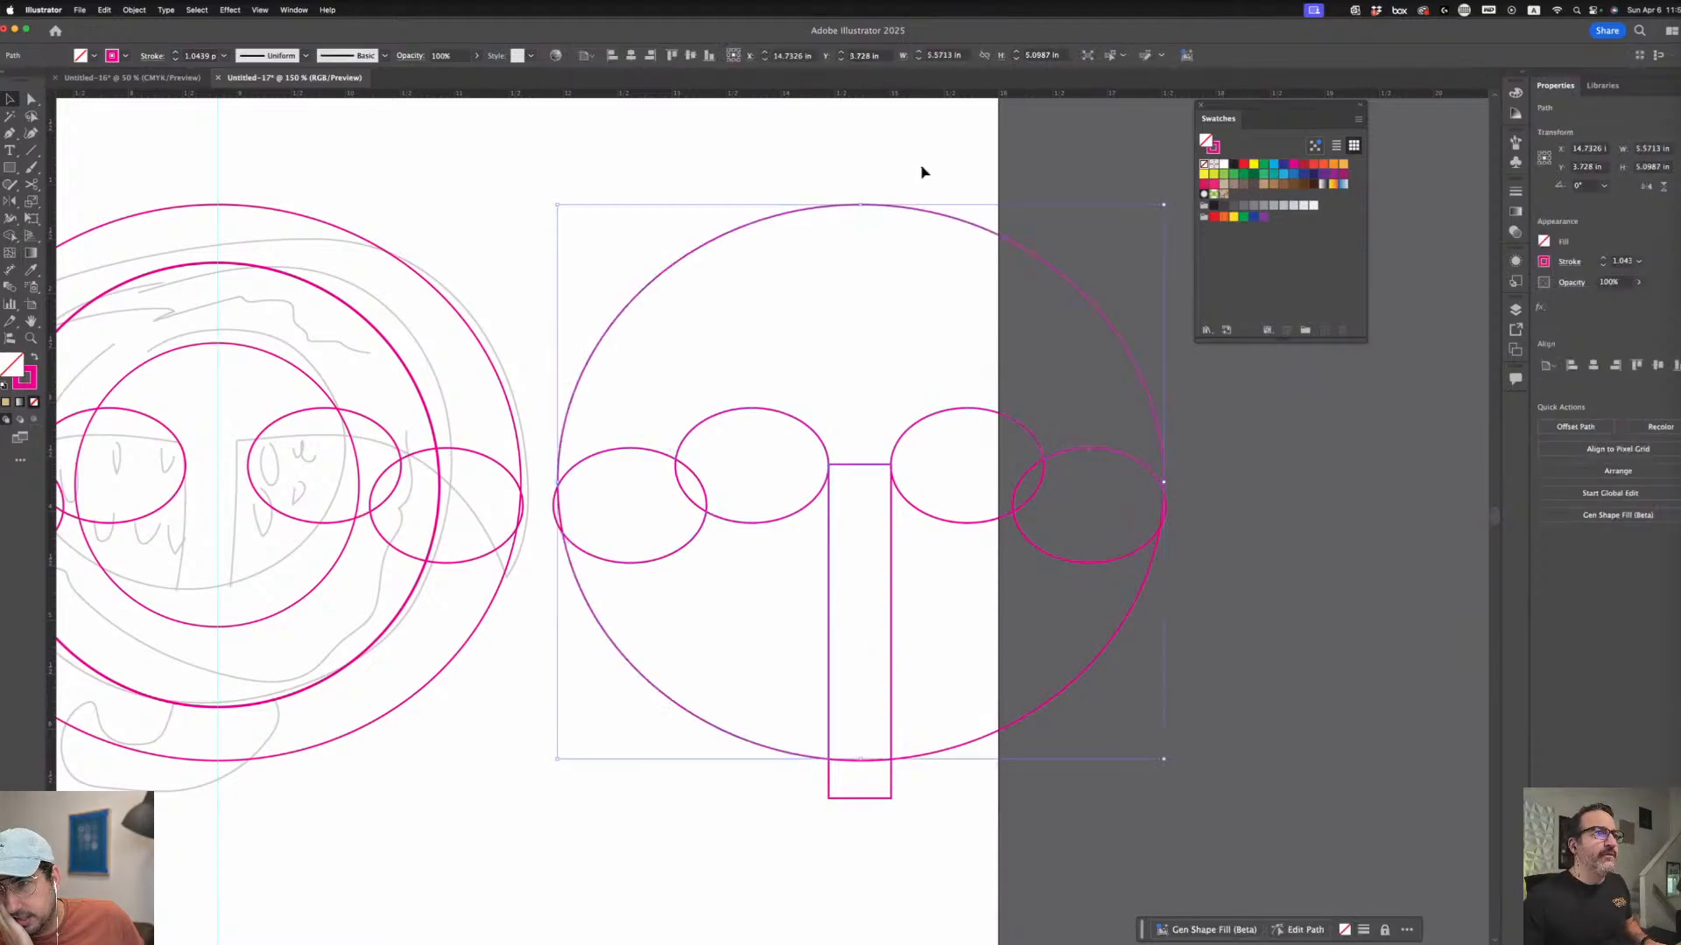
- Try pulling the large outer piece away from the rest of the divided artwork, undoing each move
{"action": "left_click", "coordinate": [923, 179]}
{"action": "left_click", "coordinate": [561, 441]}
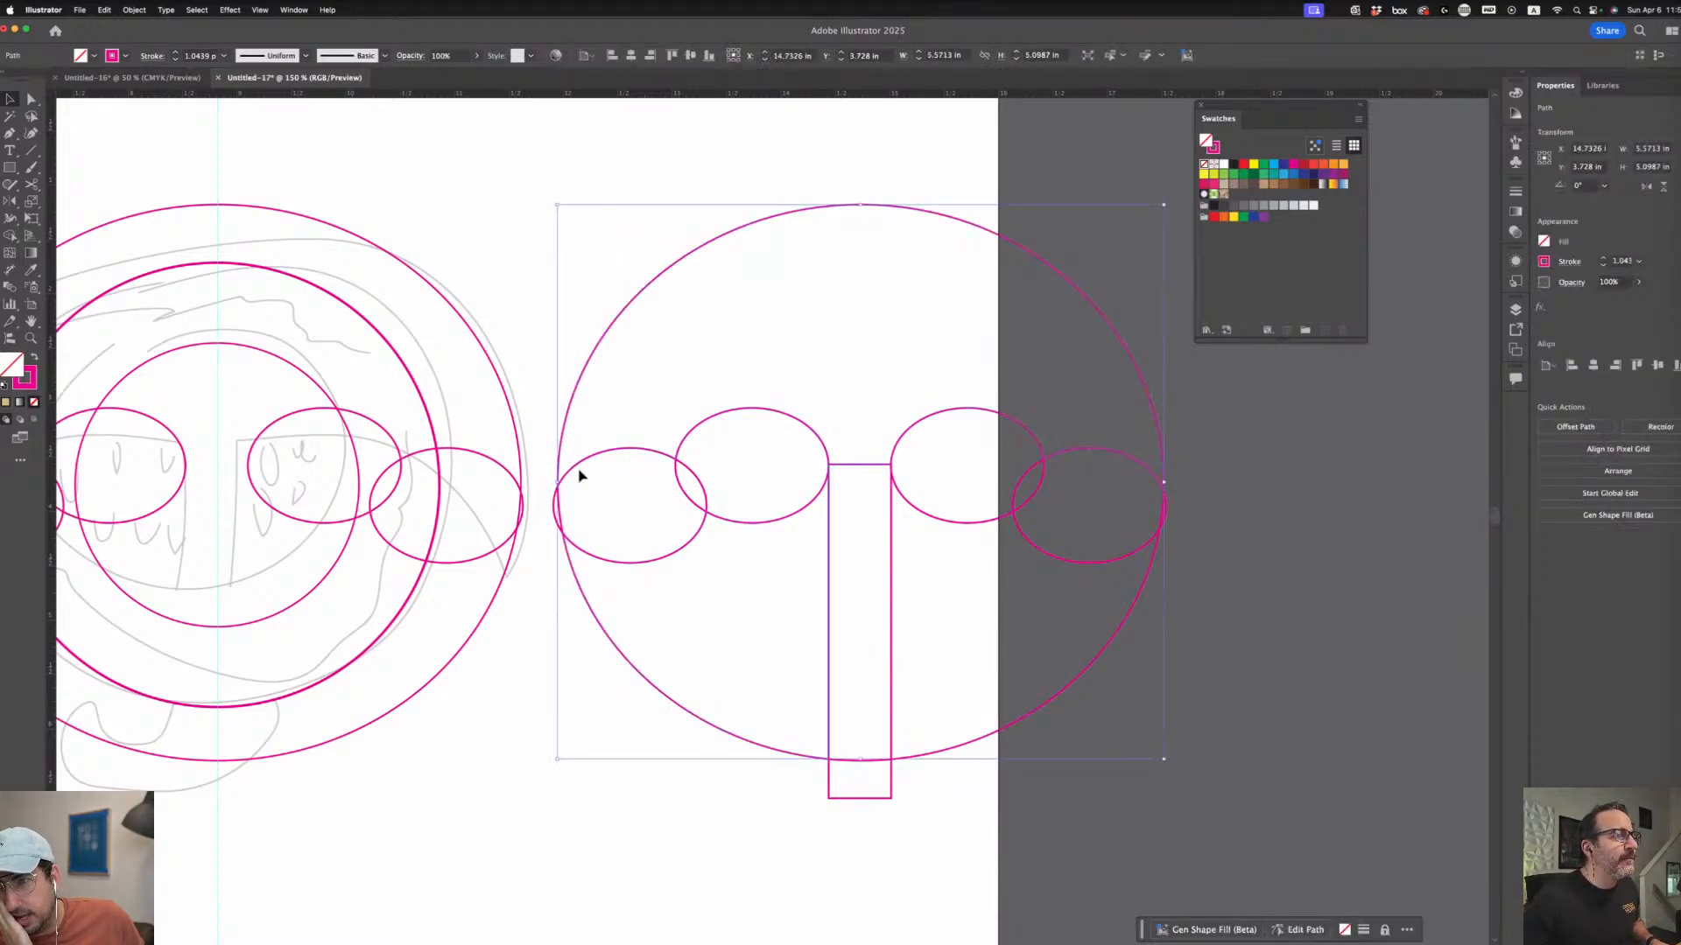
{"action": "left_click_drag", "start_coordinate": [563, 432], "coordinate": [604, 367]}
{"action": "key", "text": "super+z"}
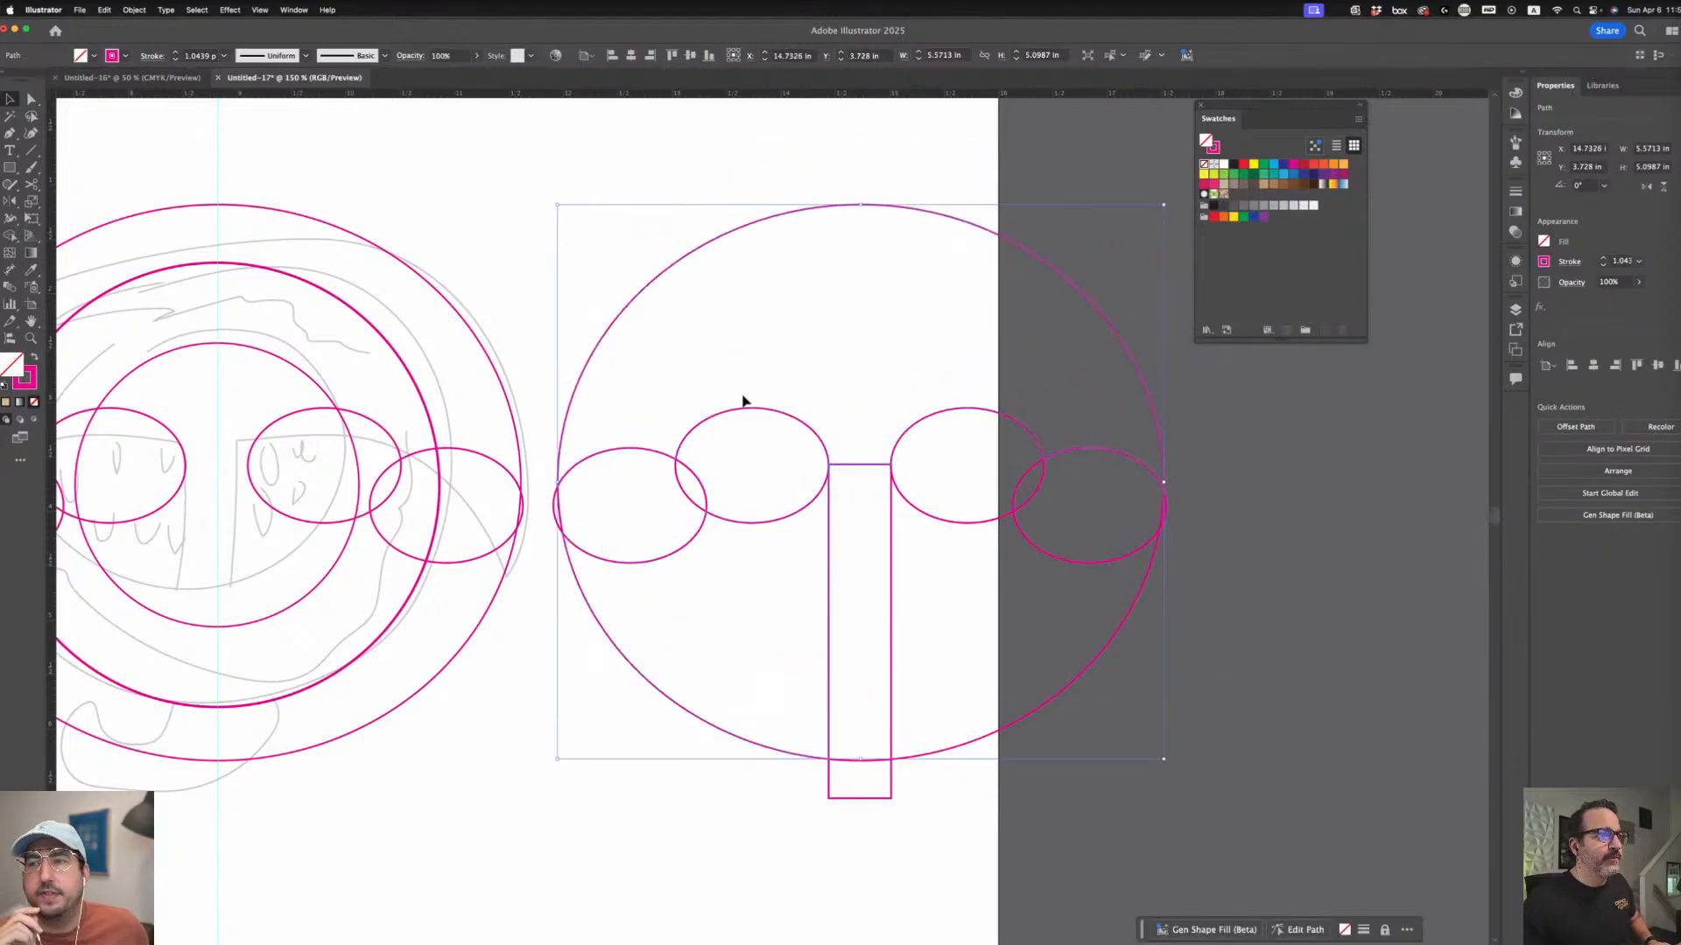
{"action": "key", "text": "a"}
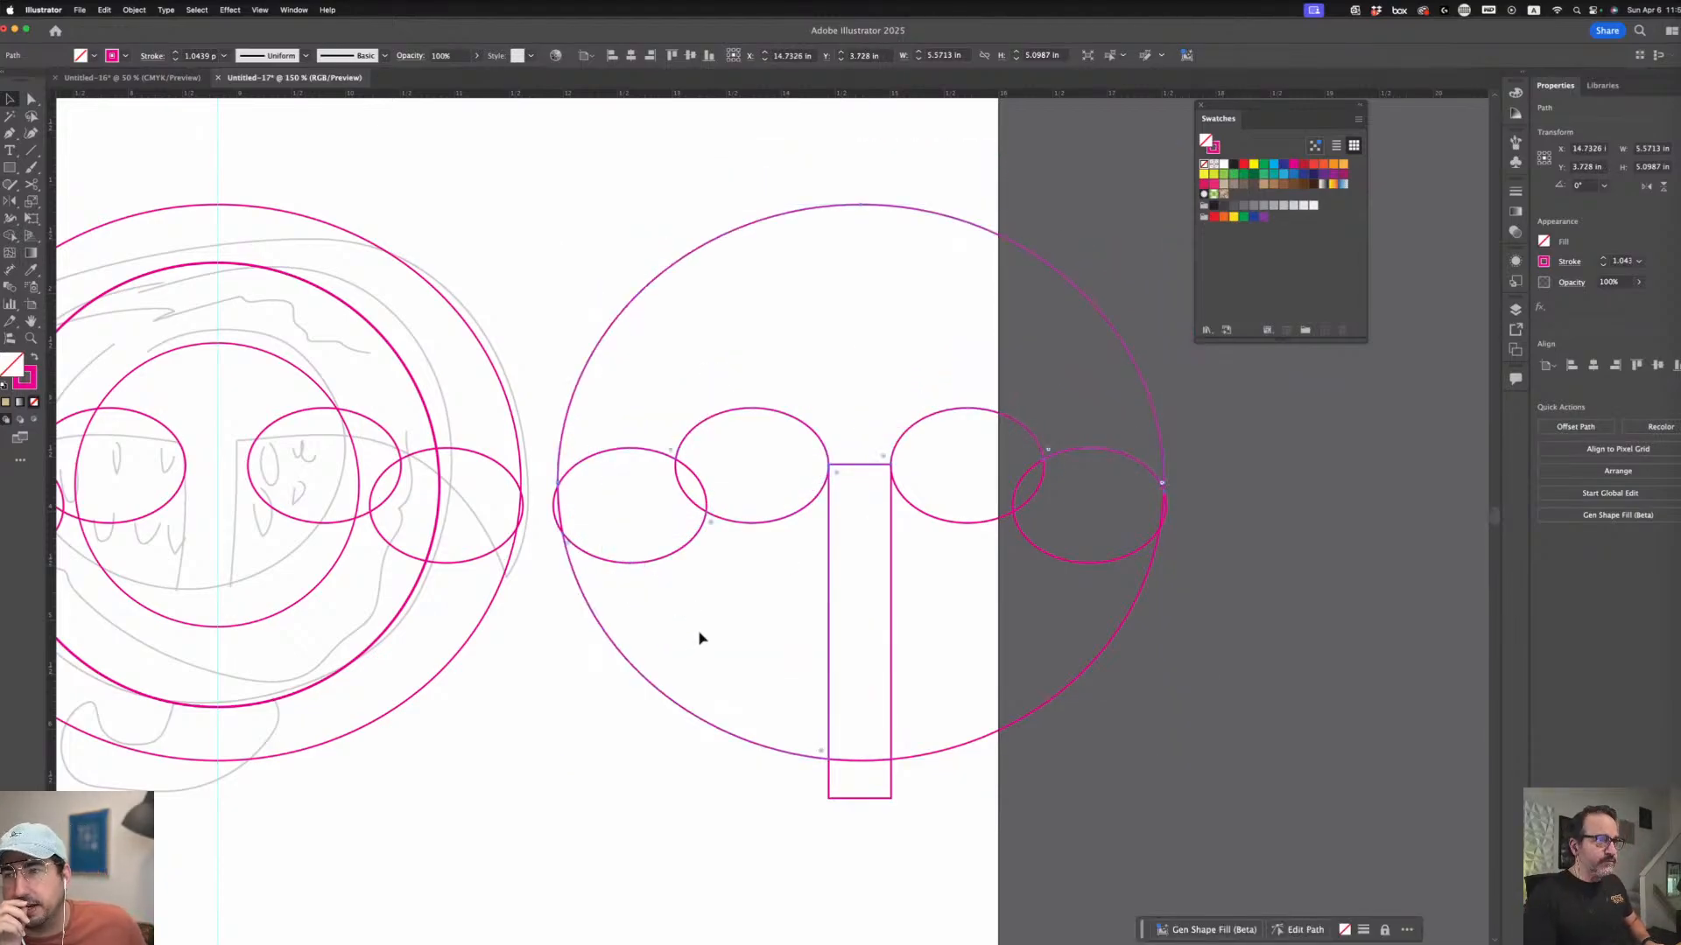
{"action": "key", "text": "v"}
{"action": "left_click", "coordinate": [602, 738]}
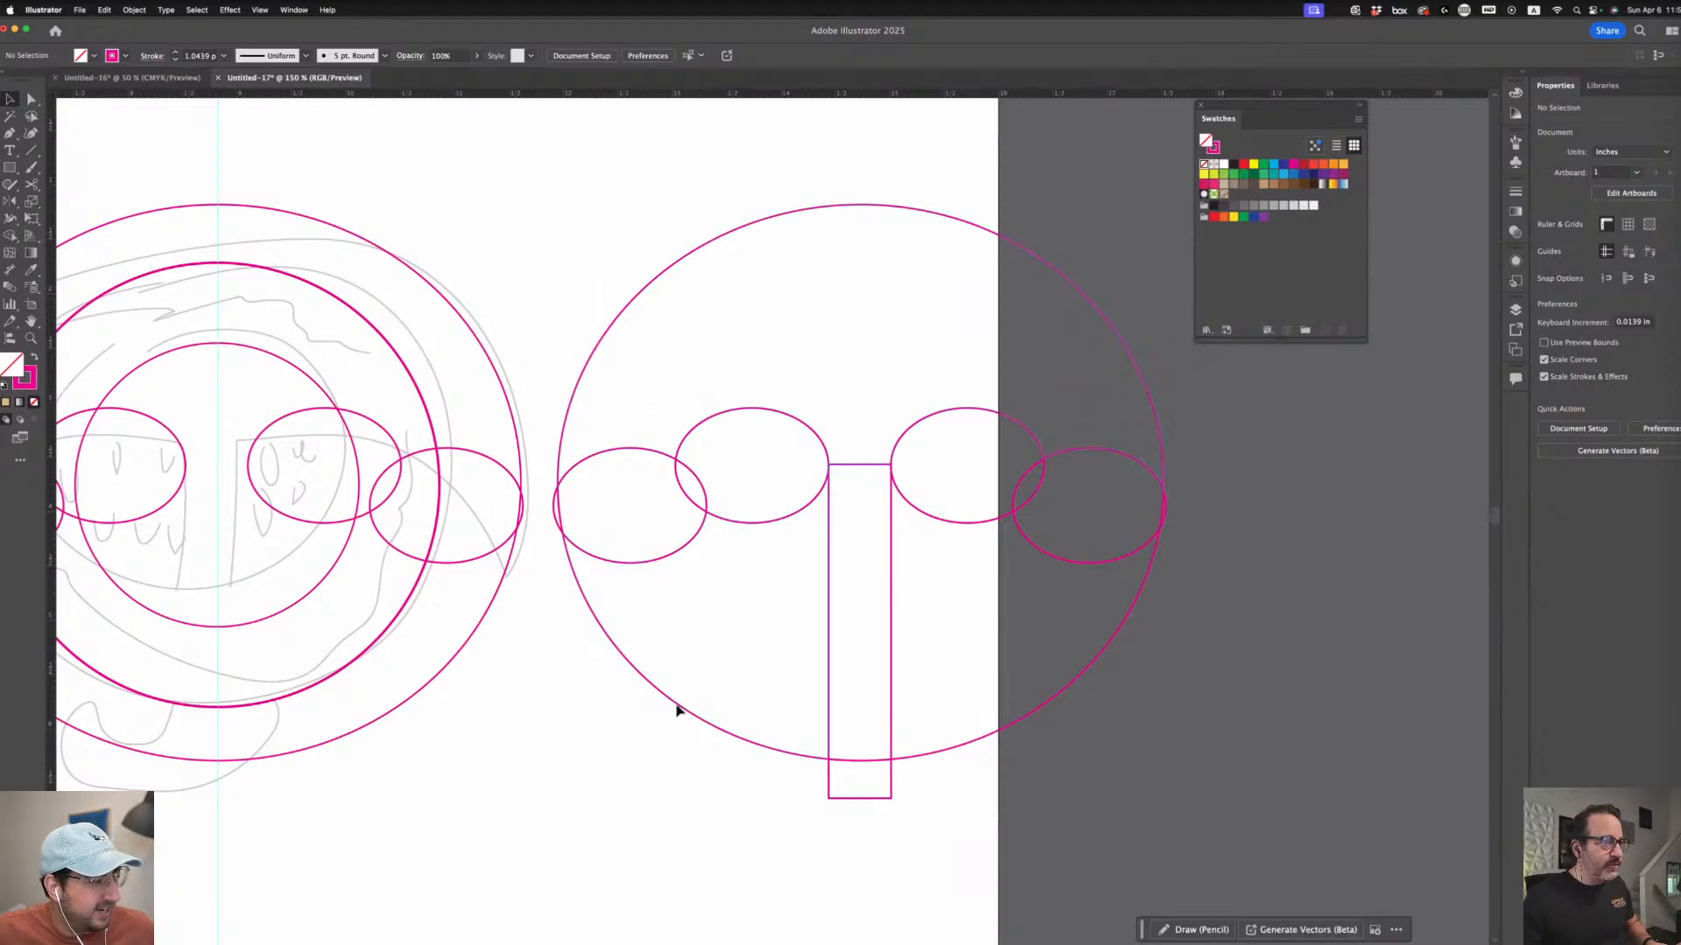
{"action": "left_click_drag", "start_coordinate": [678, 710], "coordinate": [659, 799]}
{"action": "key", "text": "super+z"}
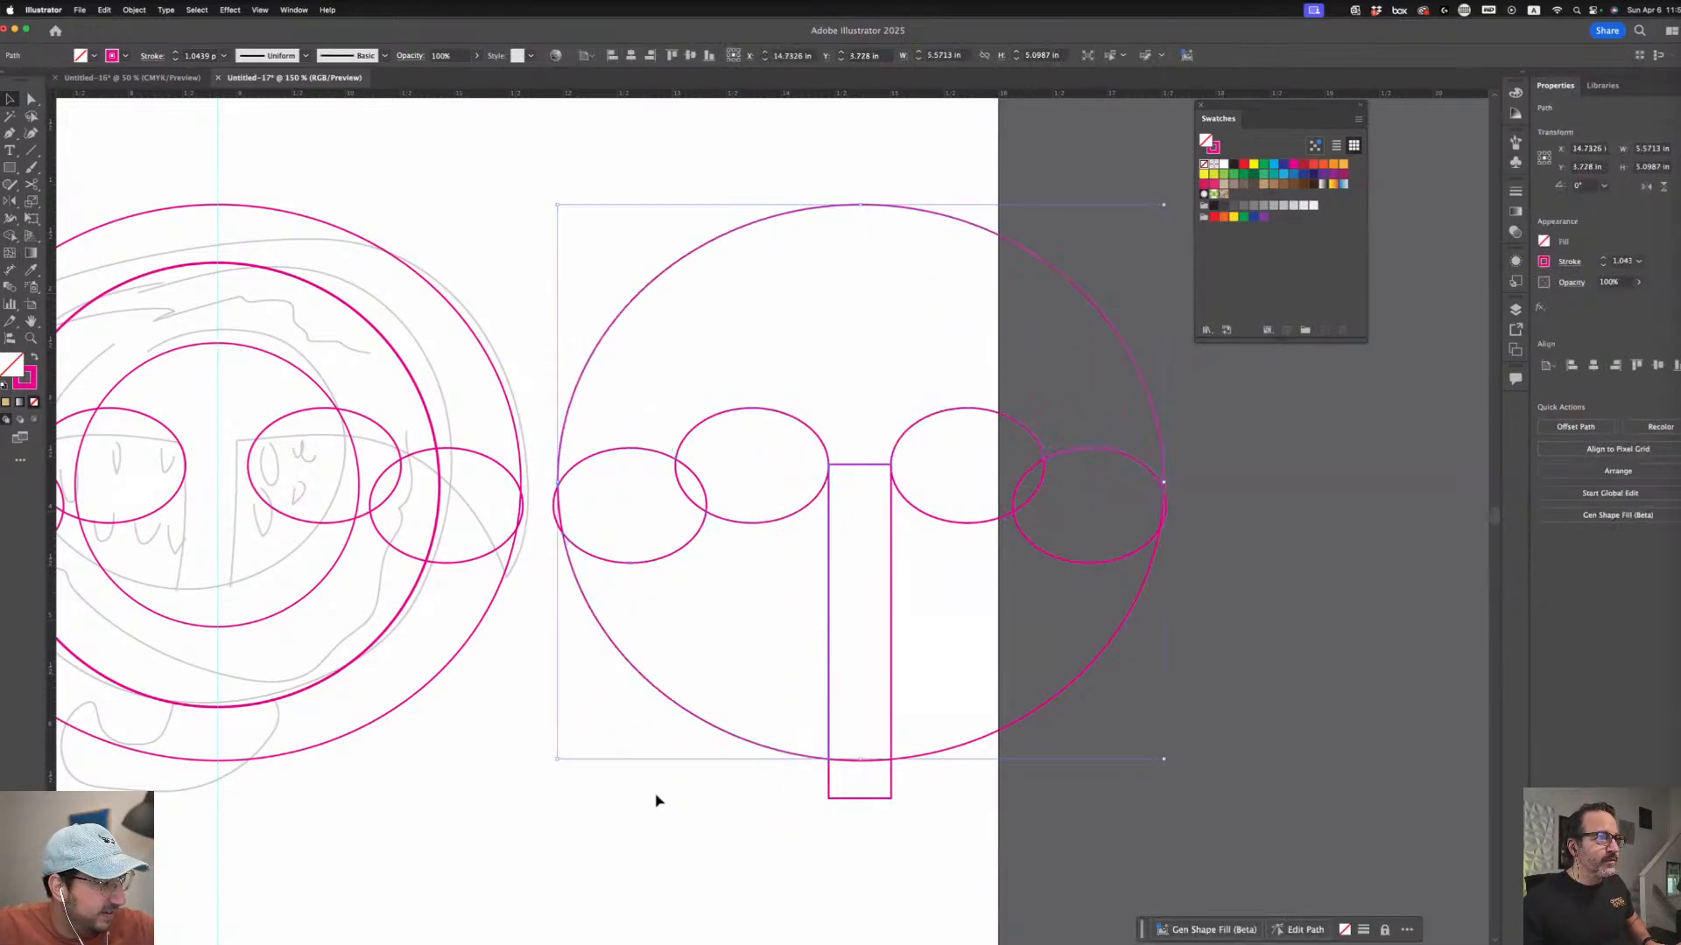
{"action": "left_click", "coordinate": [656, 796]}
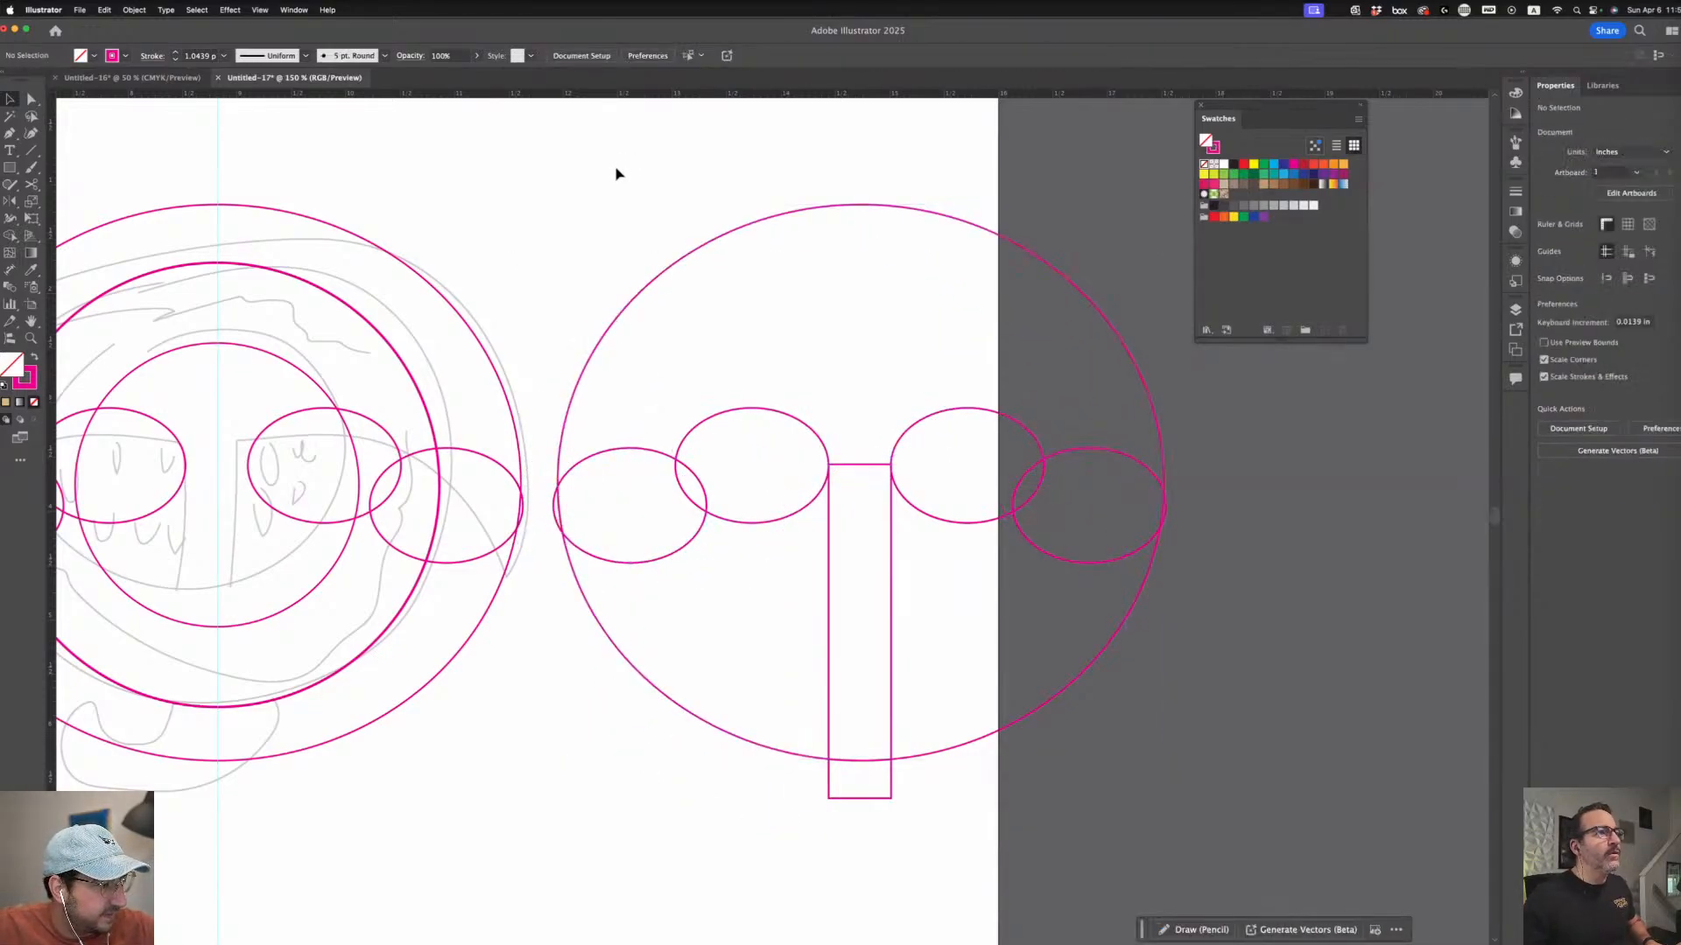
- Undo the Pathfinder division while keeping the stem rectangle between the inner ellipses
{"action": "key", "text": "super+z"}
{"action": "key", "text": "super+z"}
{"action": "key", "text": "super+z"}
{"action": "key", "text": "super+z"}
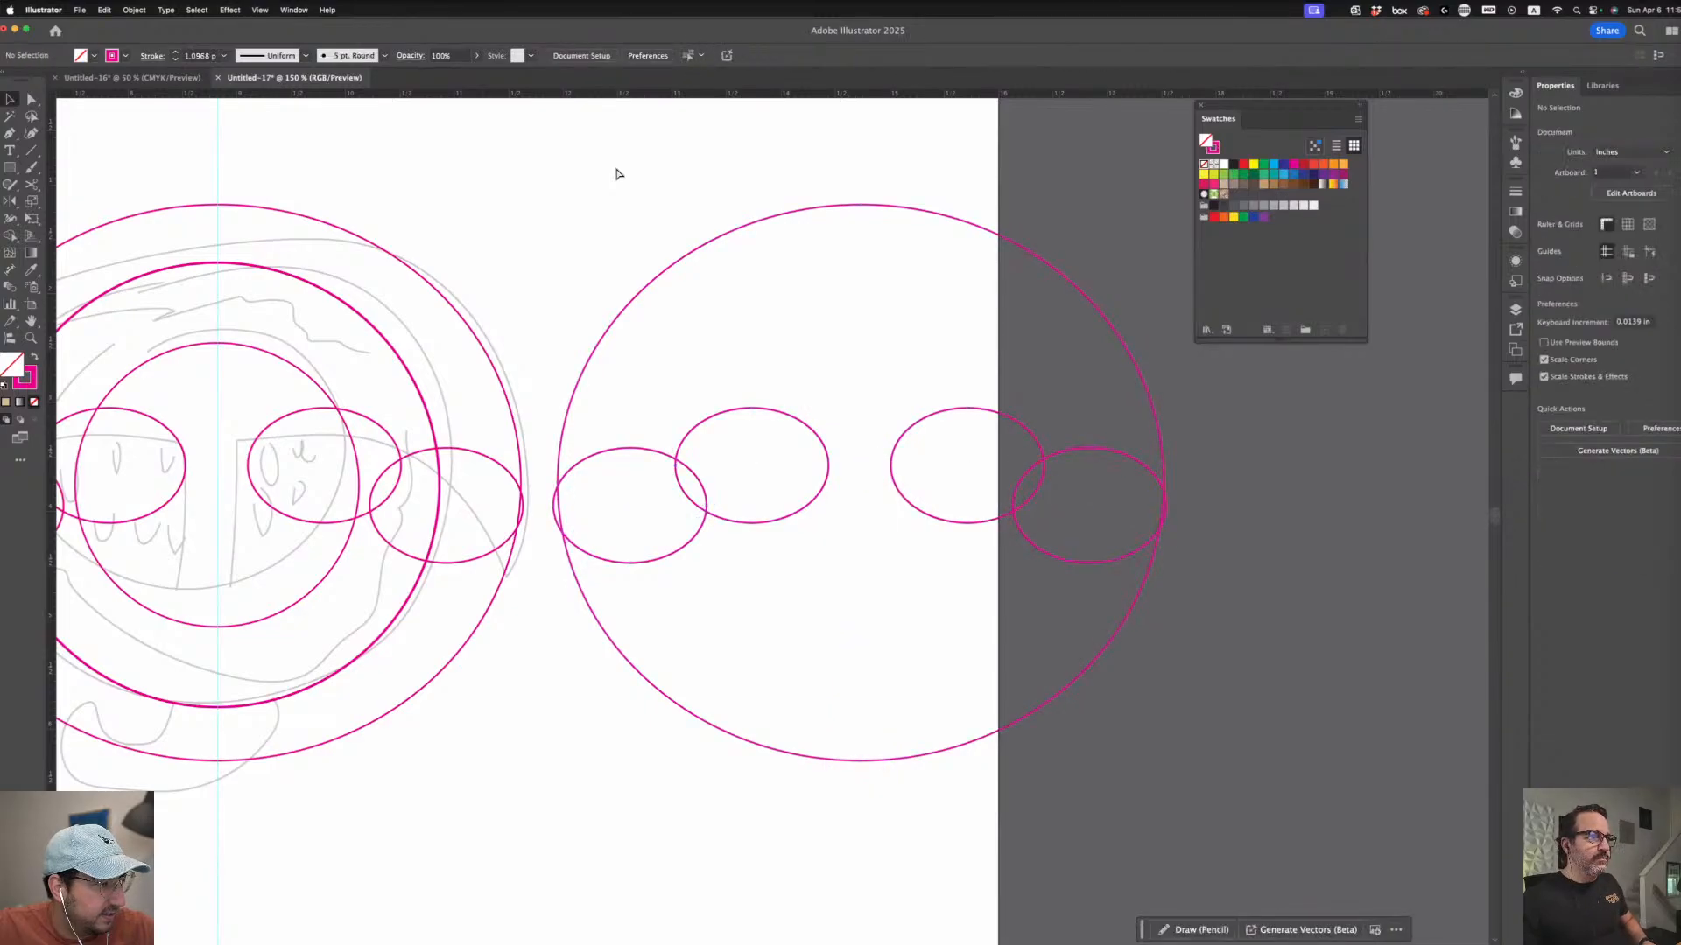
{"action": "key", "text": "super+shift+z"}
{"action": "key", "text": "super+shift+z"}
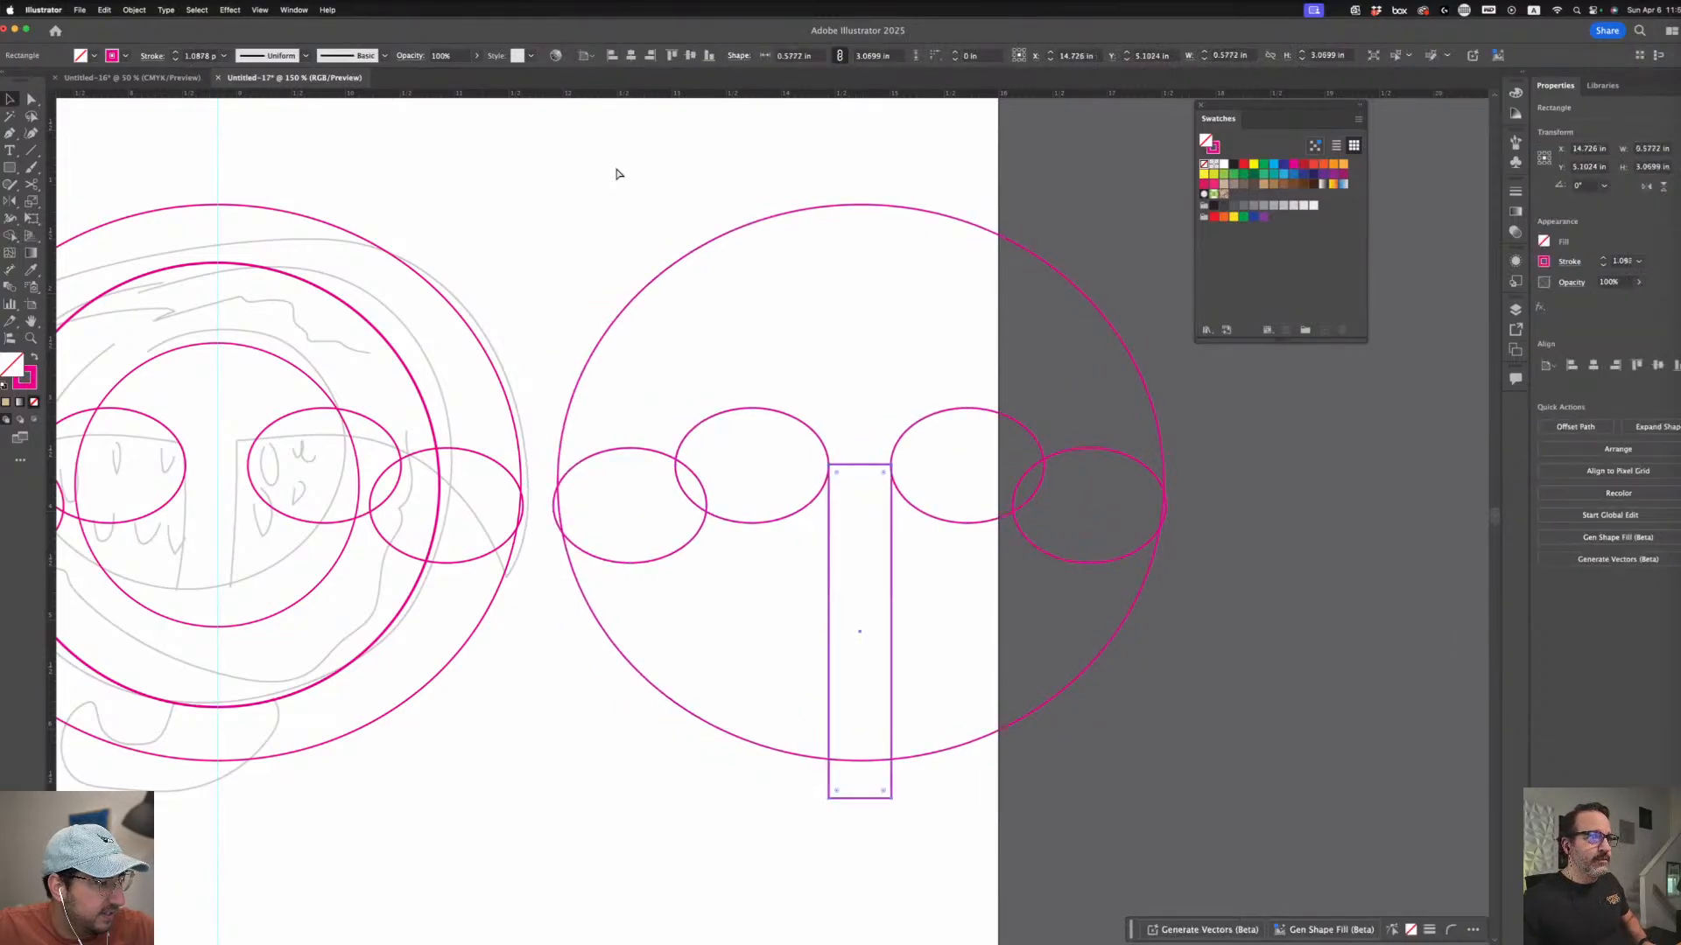
- Select the copied canopy, small ellipses and stem, and use Shape Builder on the region beneath the right-hand ellipses
{"action": "left_click_drag", "start_coordinate": [612, 244], "coordinate": [1208, 873]}
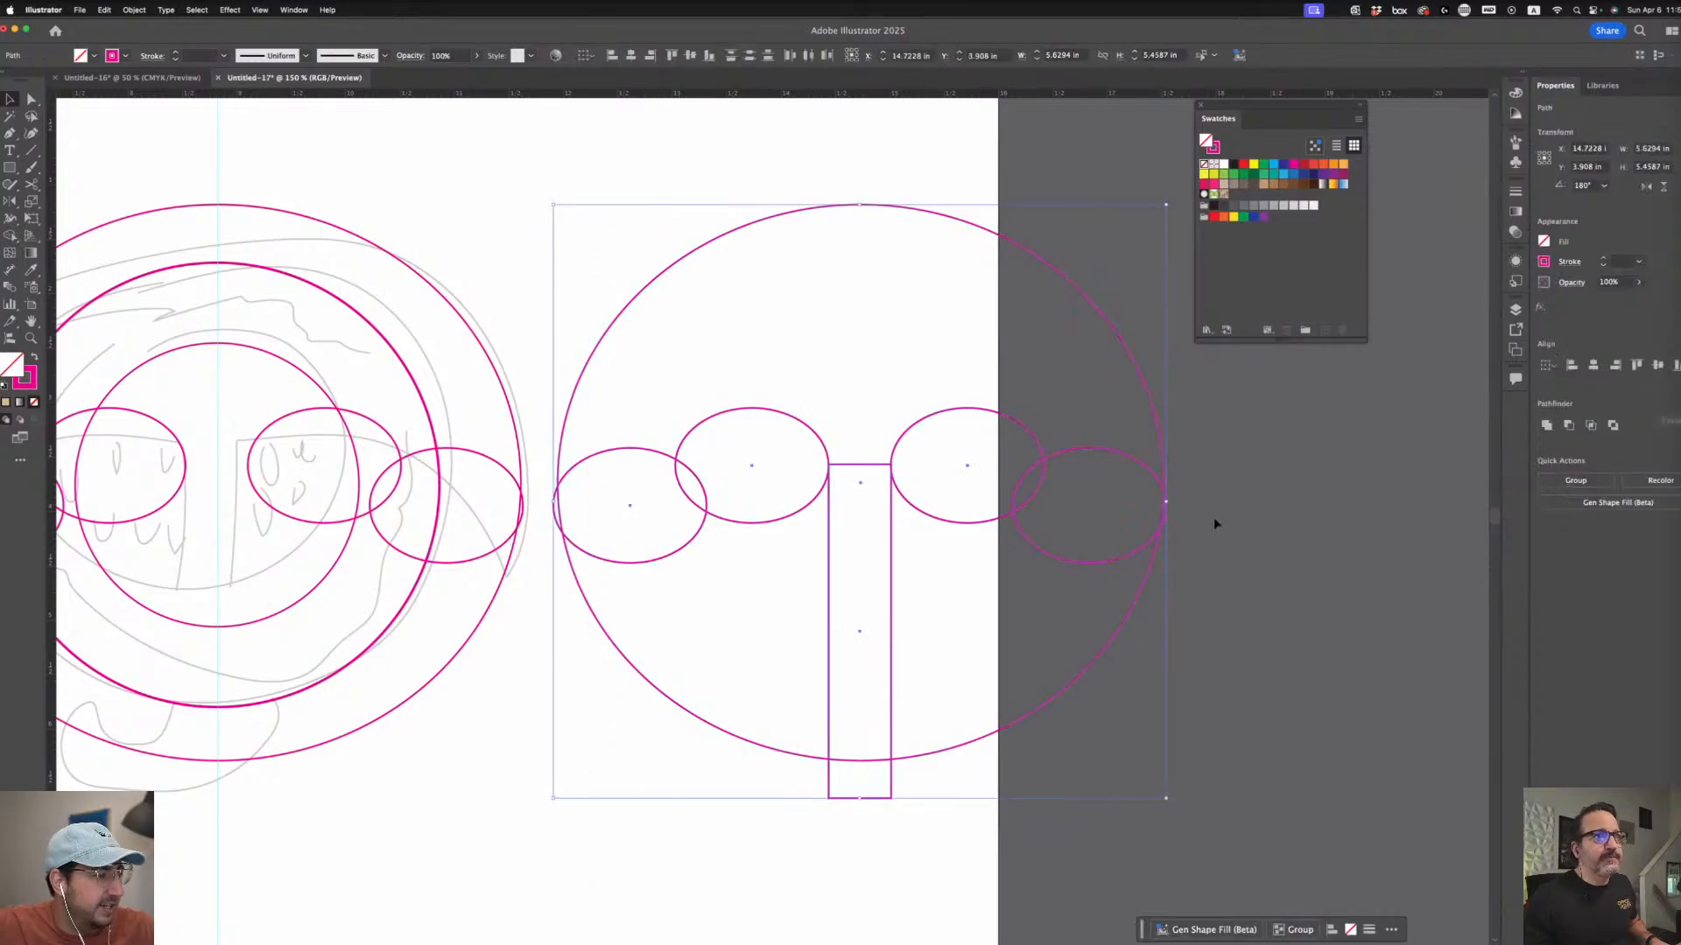
{"action": "left_click", "coordinate": [10, 236]}
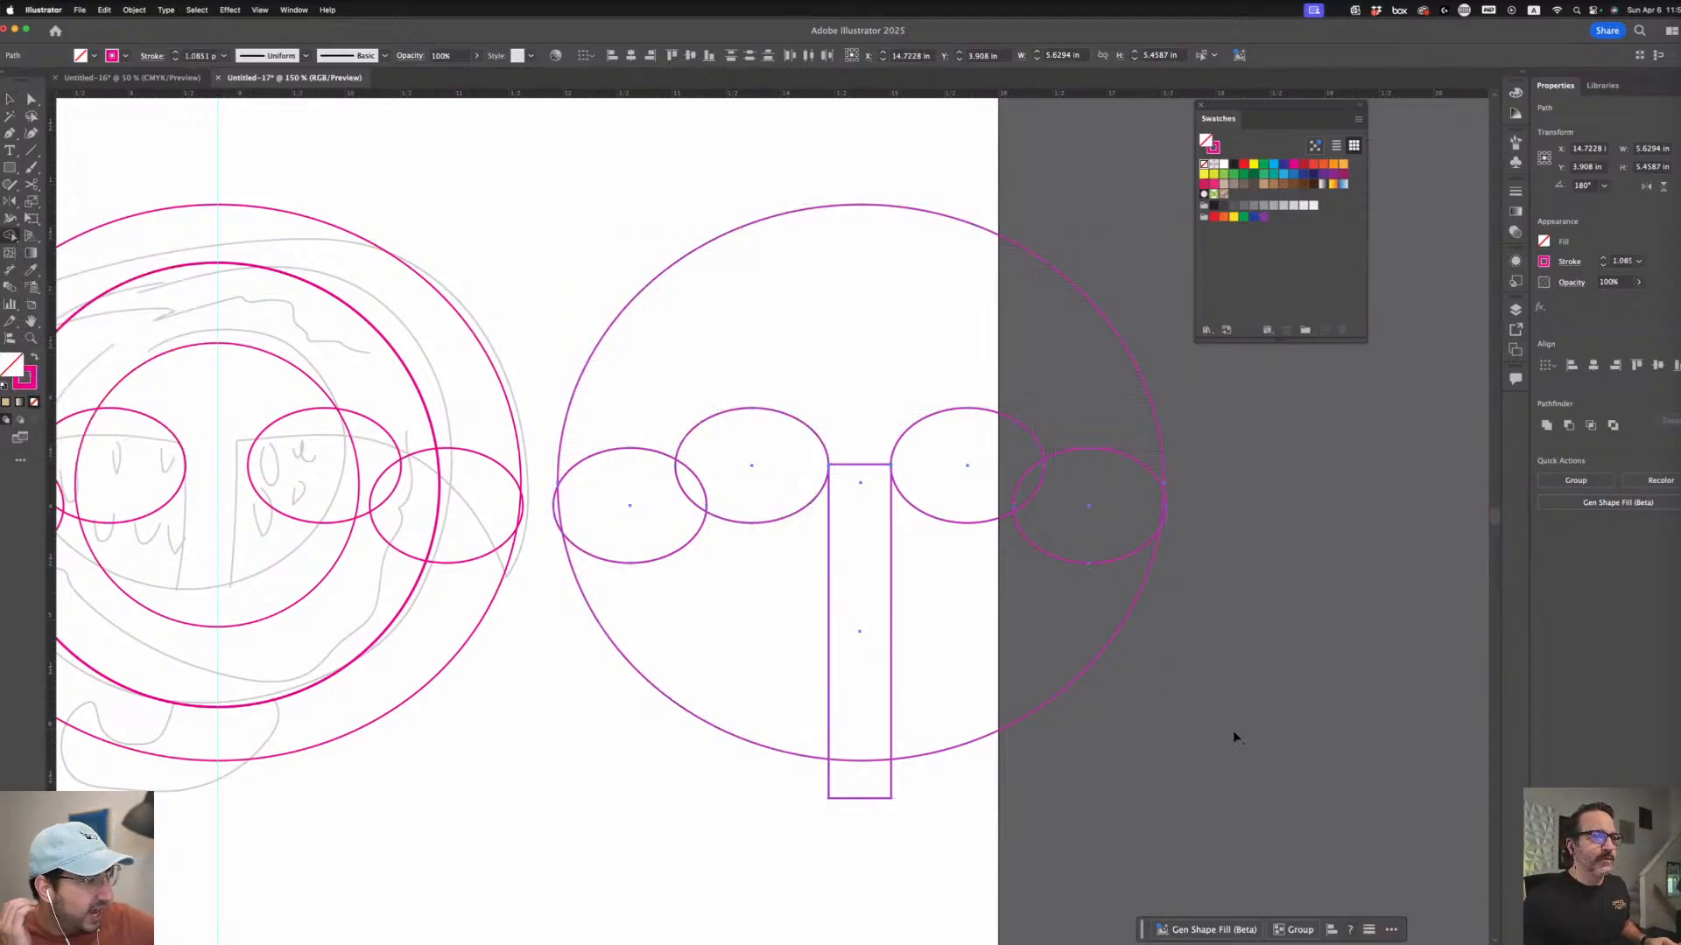
{"action": "left_click", "coordinate": [1033, 680]}
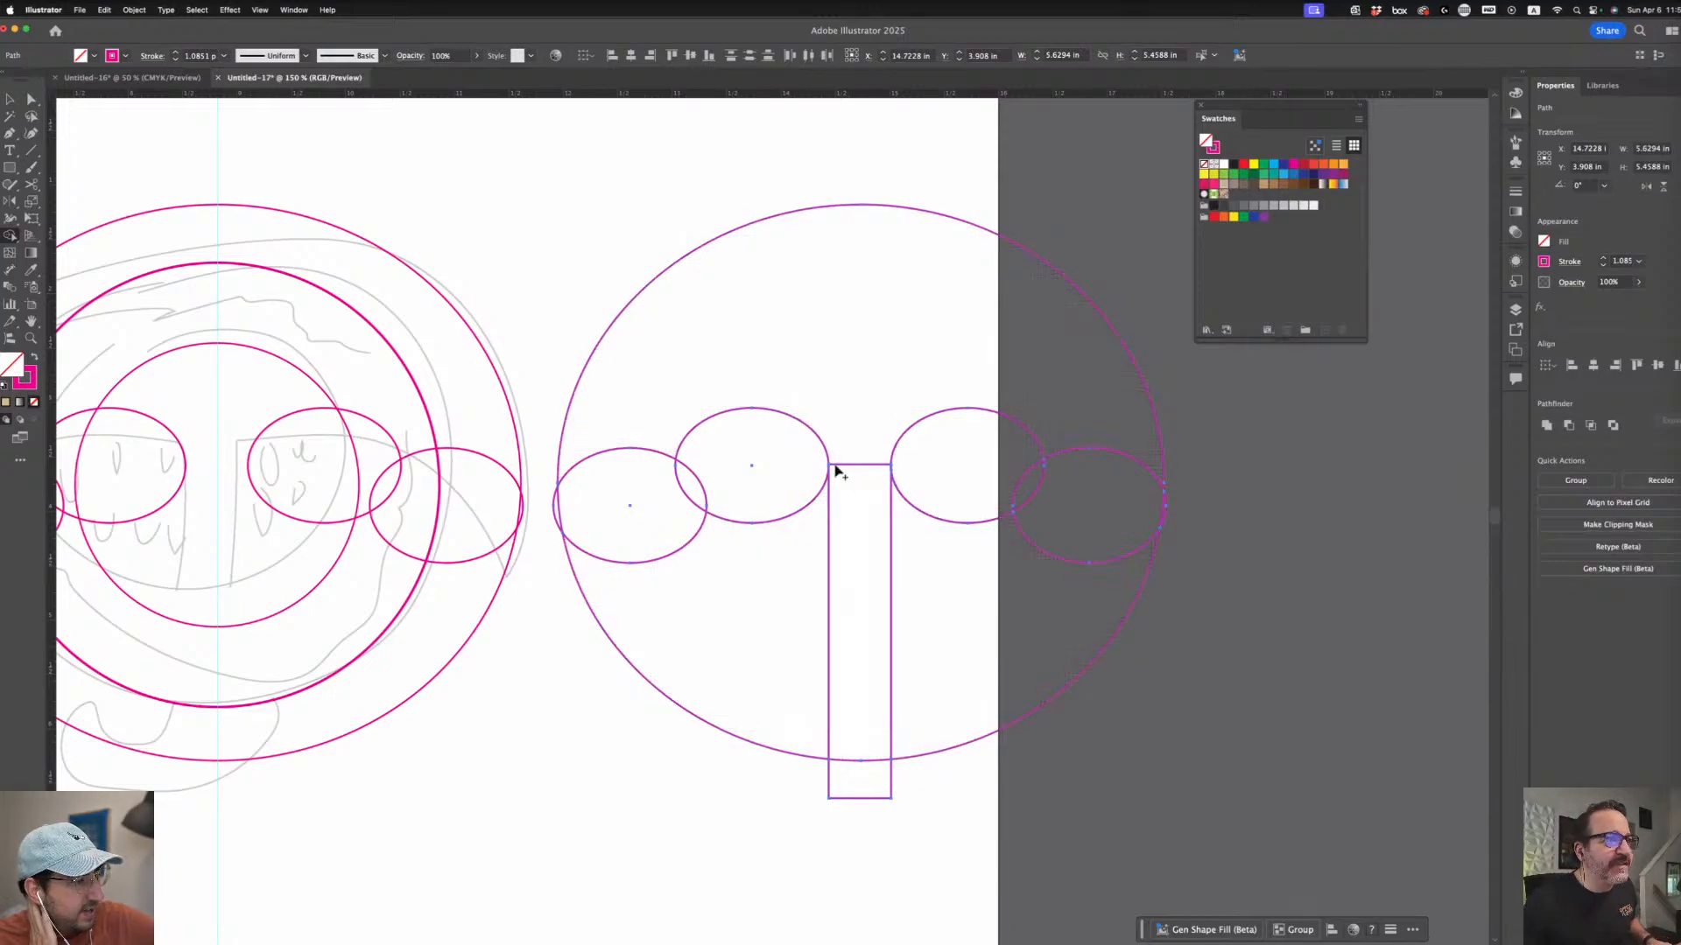
{"action": "left_click", "coordinate": [732, 513]}
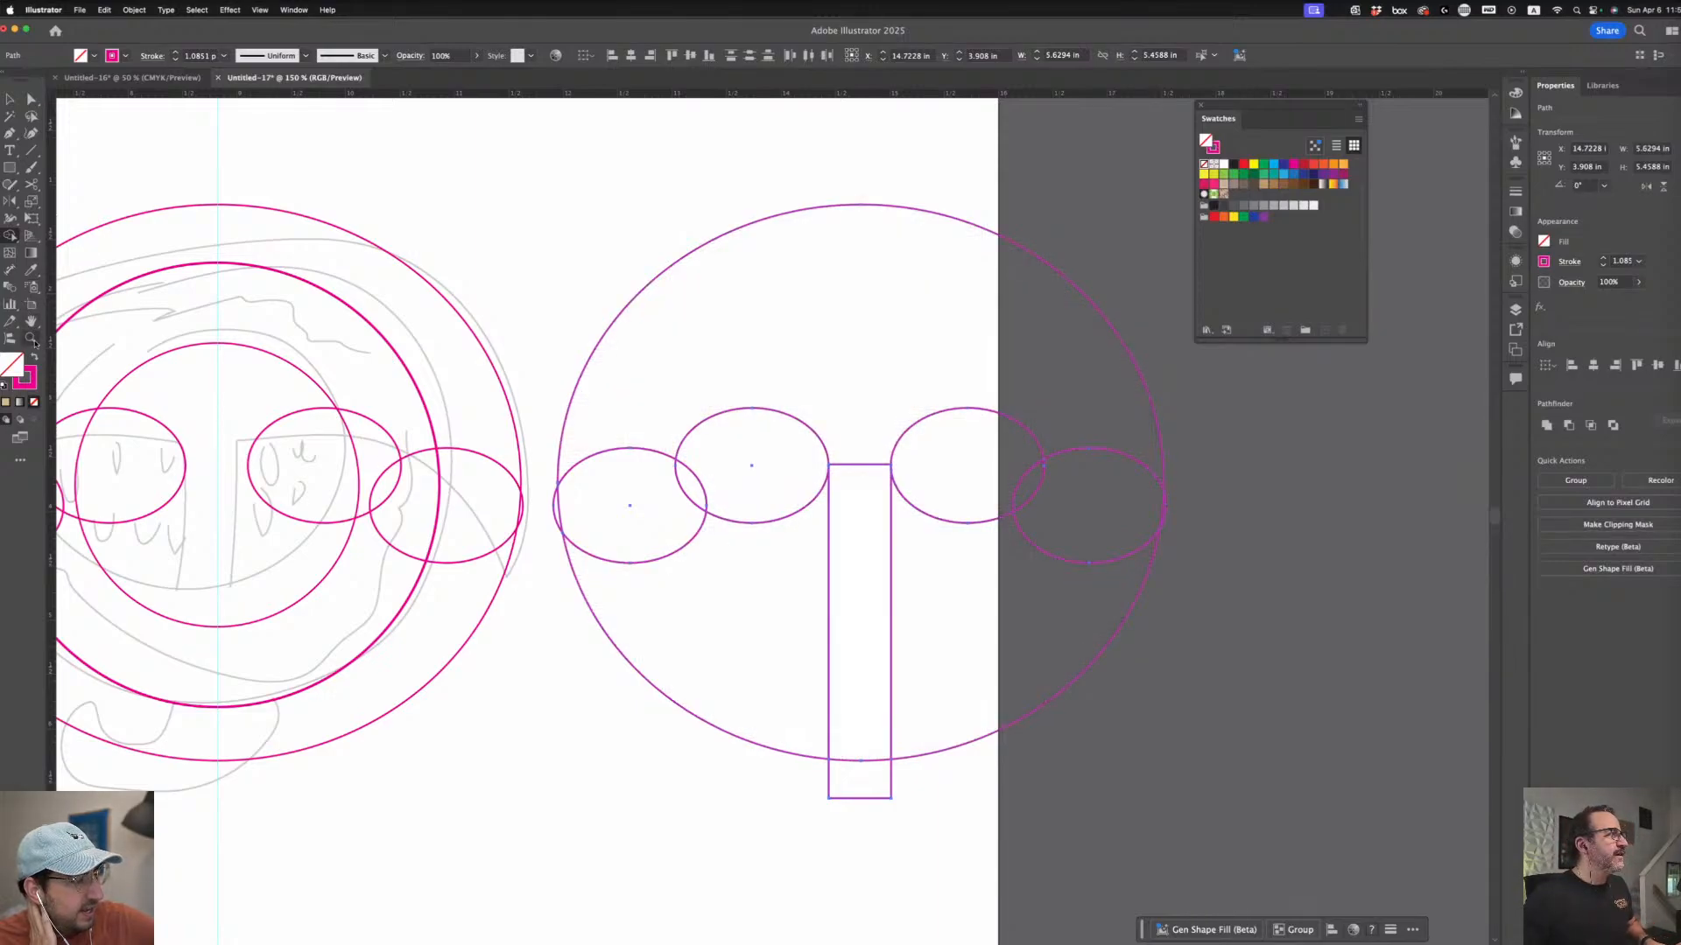
- Raise the stem rectangle's top edge slightly, making it about 3.11 in tall
{"action": "left_click", "coordinate": [30, 99]}
{"action": "left_click", "coordinate": [638, 150]}
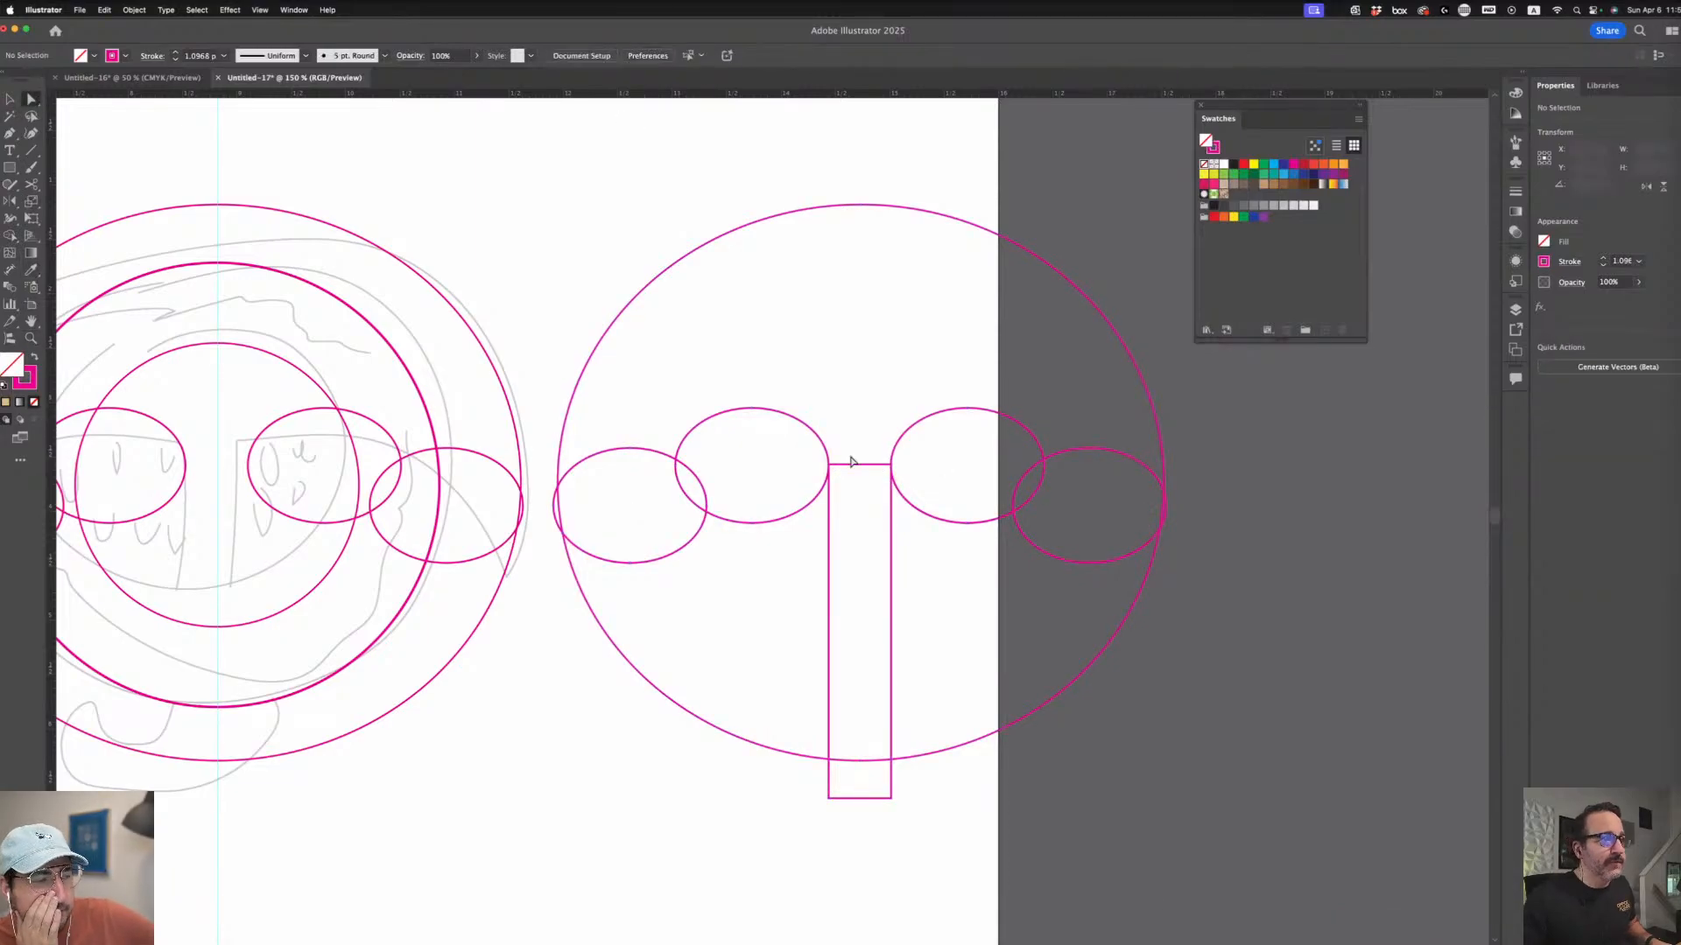
{"action": "left_click_drag", "start_coordinate": [851, 467], "coordinate": [852, 462]}
{"action": "left_click", "coordinate": [817, 612]}
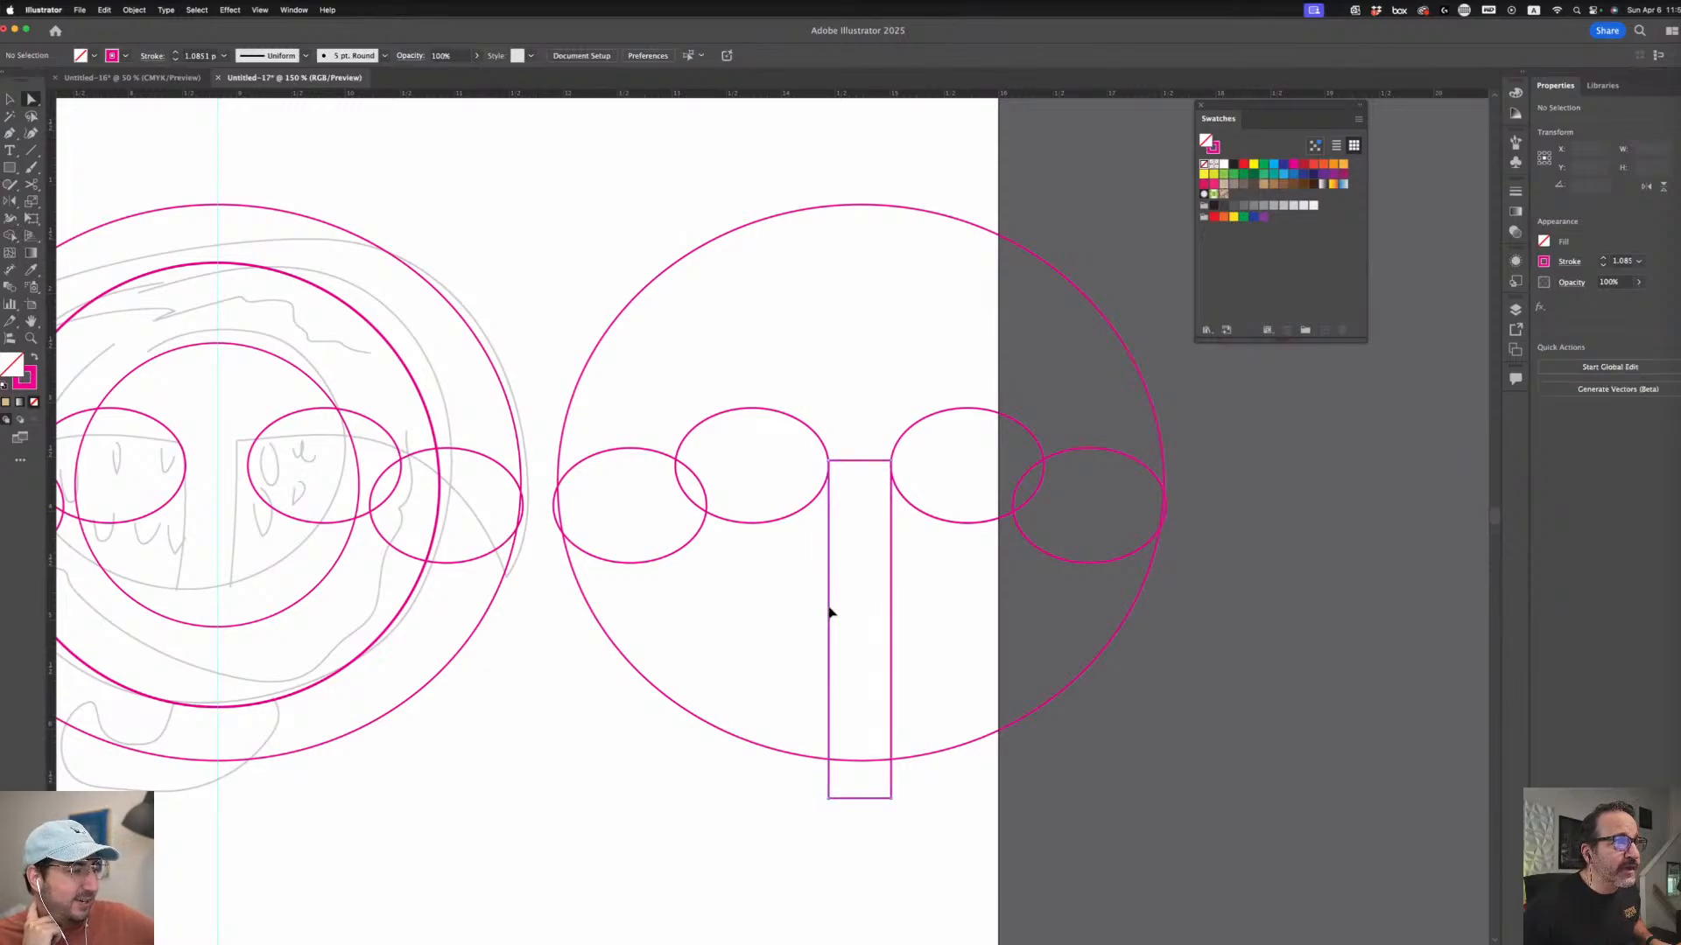
{"action": "left_click", "coordinate": [829, 611]}
{"action": "left_click", "coordinate": [12, 99]}
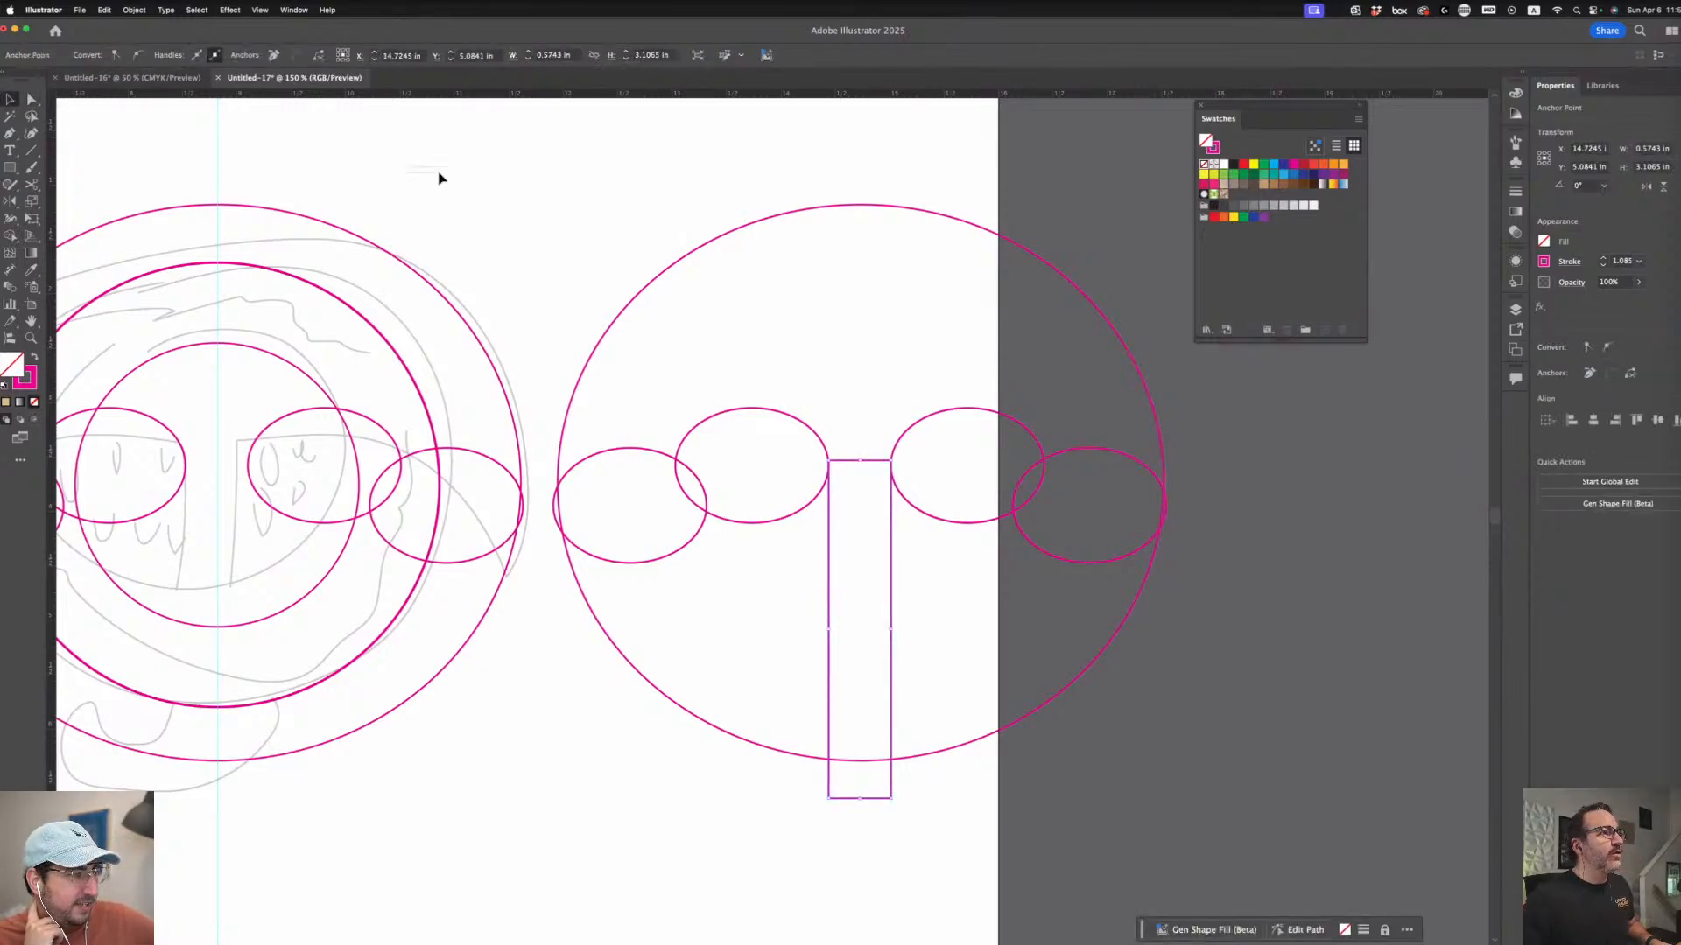
- Select the whole canopy copy and check with Shape Builder whether the region beneath the left-hand ellipses is closed off
{"action": "left_click_drag", "start_coordinate": [648, 234], "coordinate": [963, 525]}
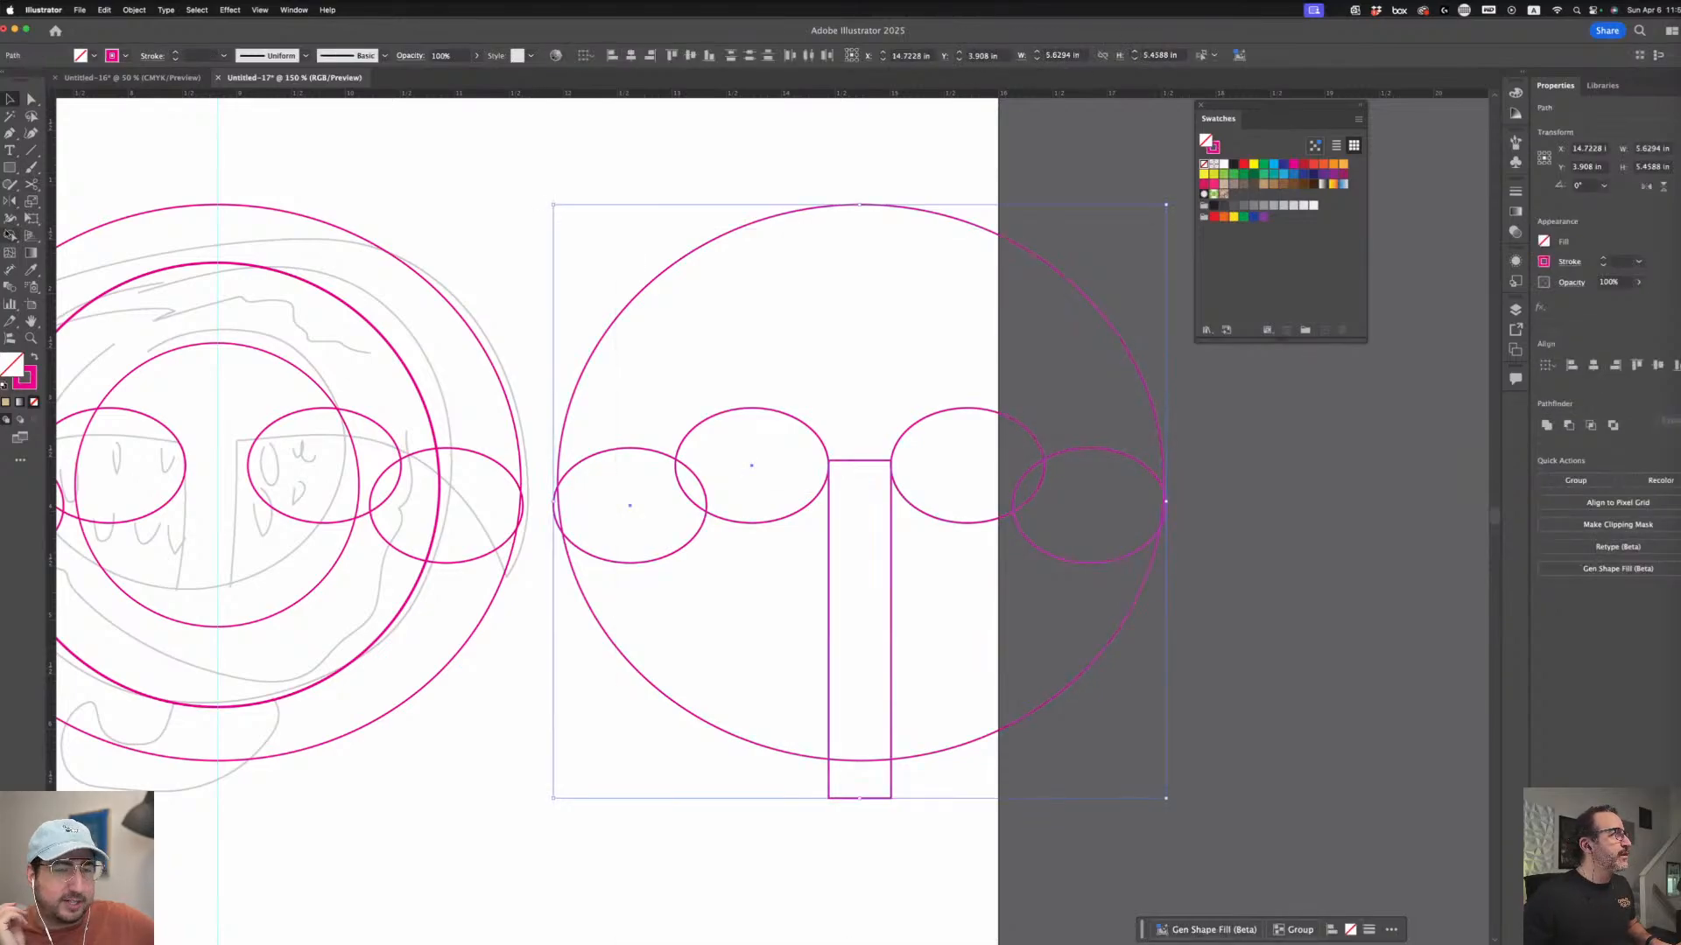
{"action": "left_click", "coordinate": [10, 236]}
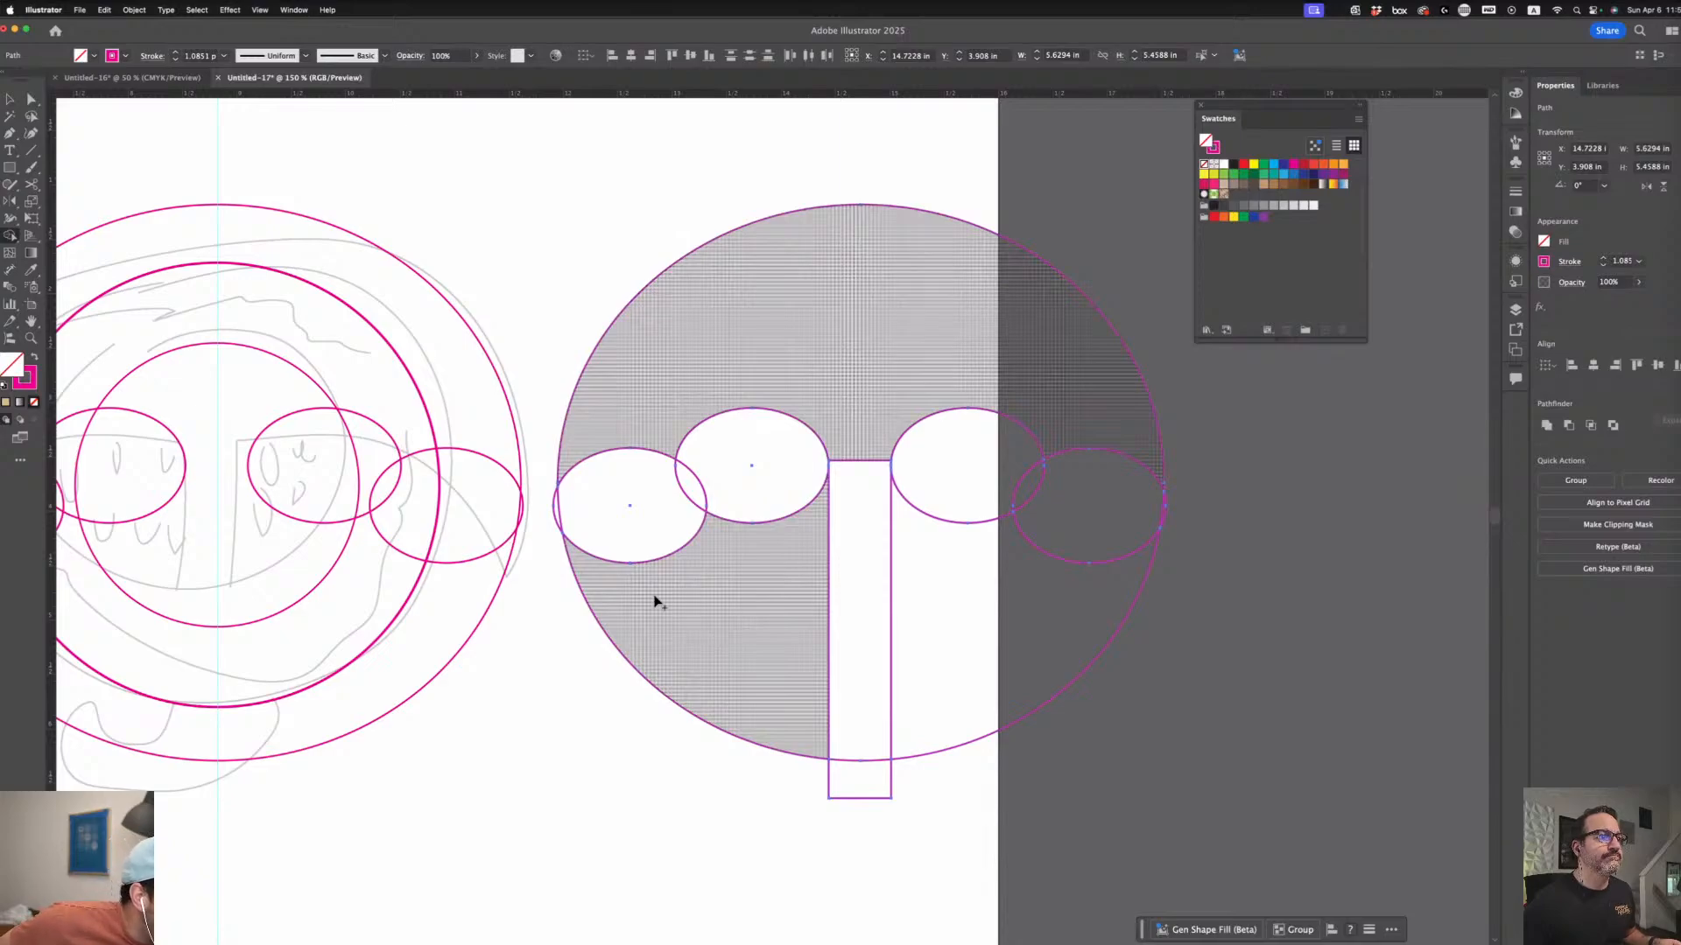
{"action": "key", "text": "a"}
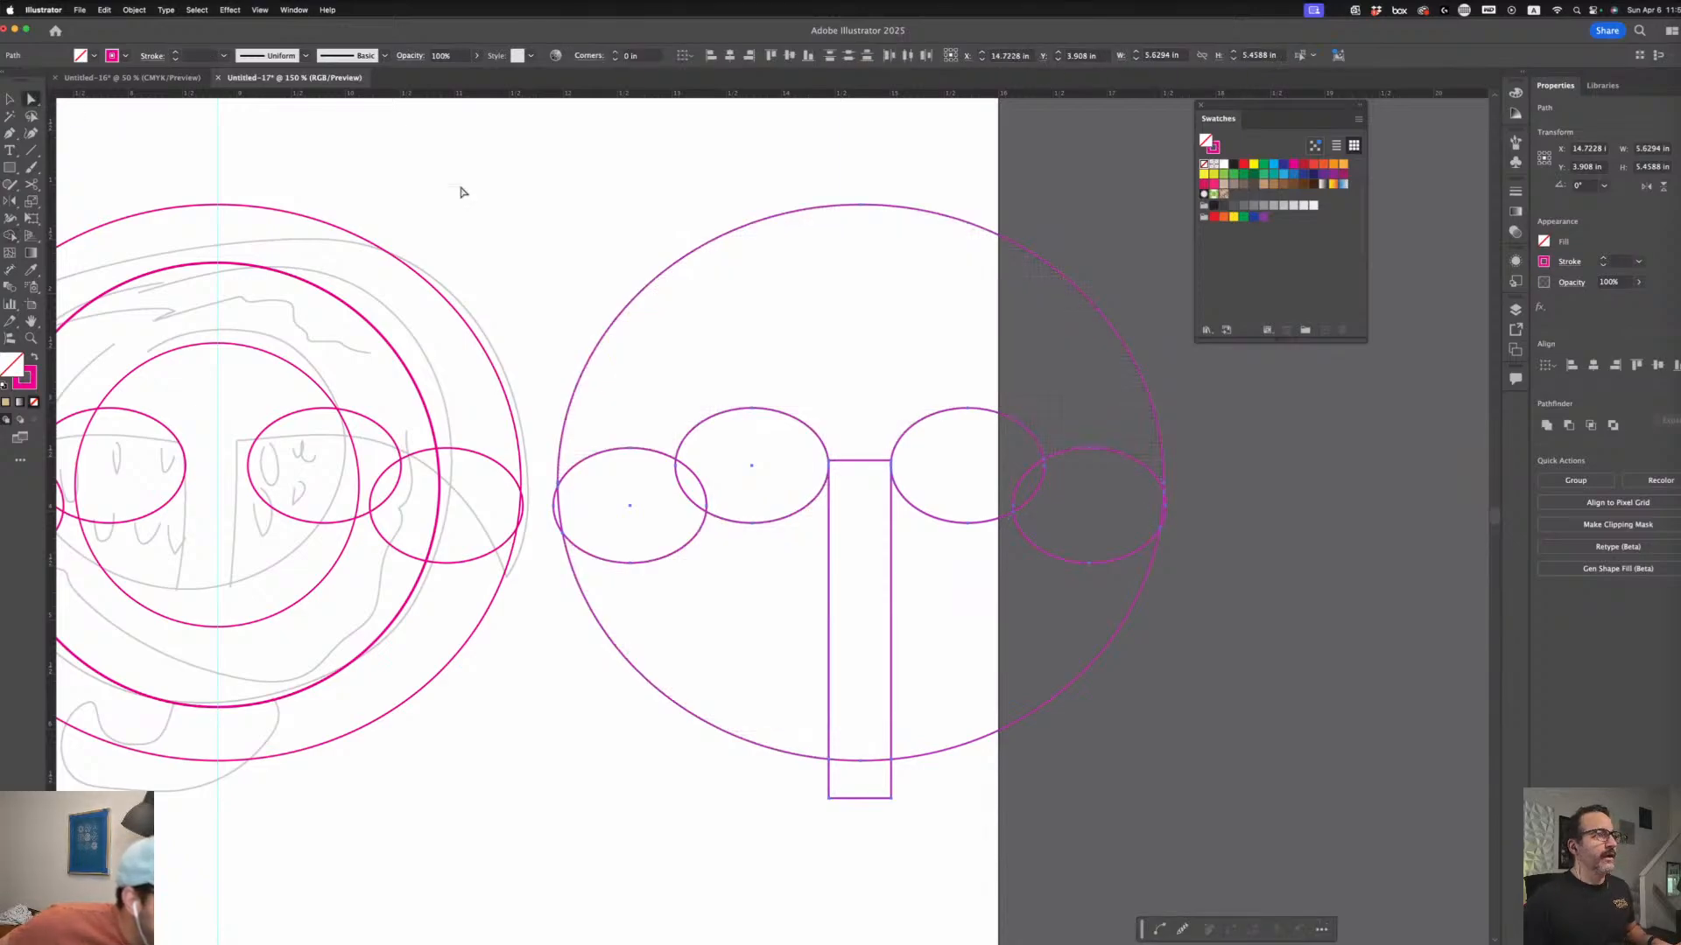
- Adjust the stem-side anchor points of the two inner small ellipses so they meet the stem's edges
{"action": "left_click", "coordinate": [461, 187]}
{"action": "left_click", "coordinate": [795, 513]}
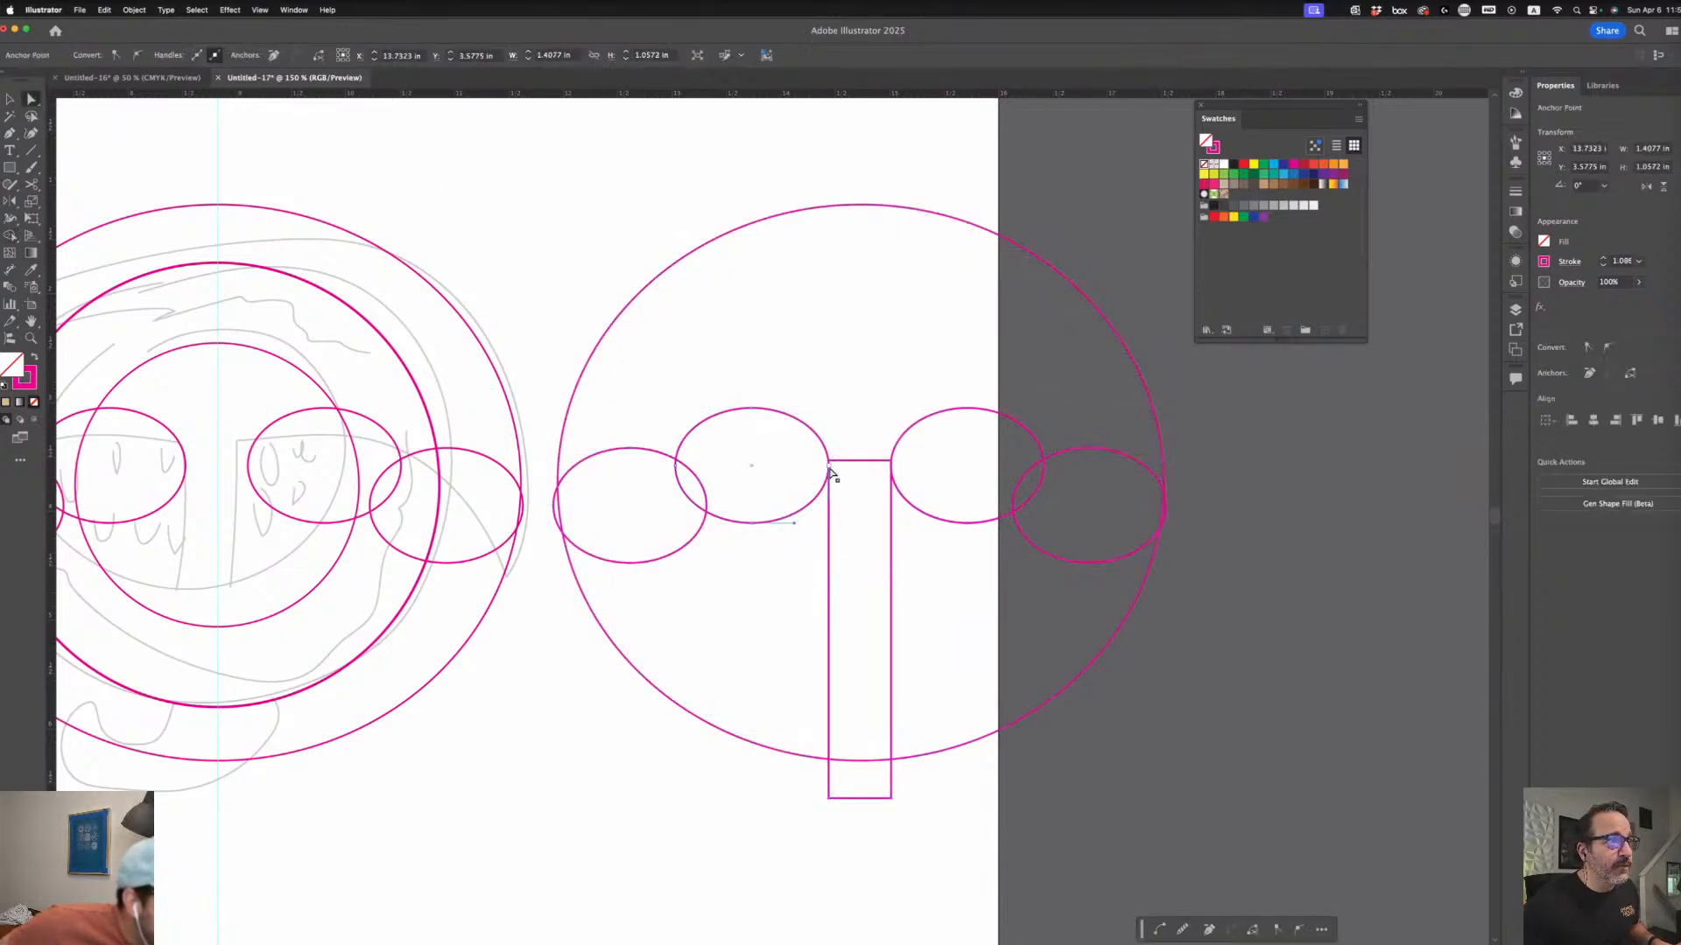
{"action": "left_click", "coordinate": [830, 473]}
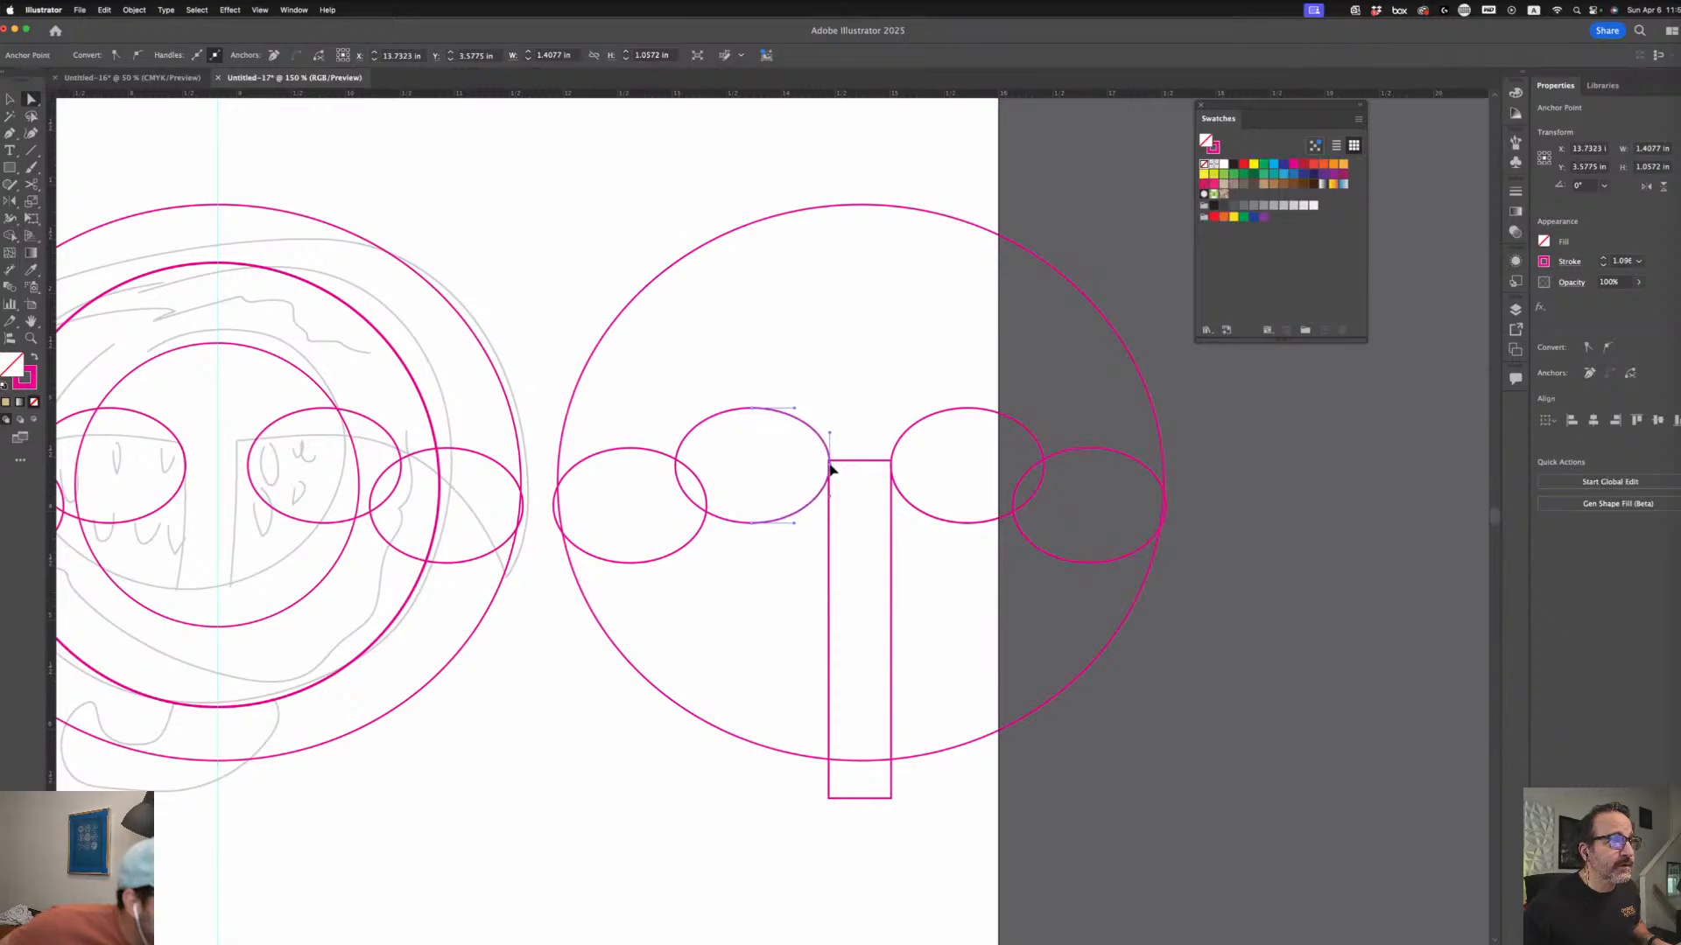
{"action": "left_click", "coordinate": [891, 471]}
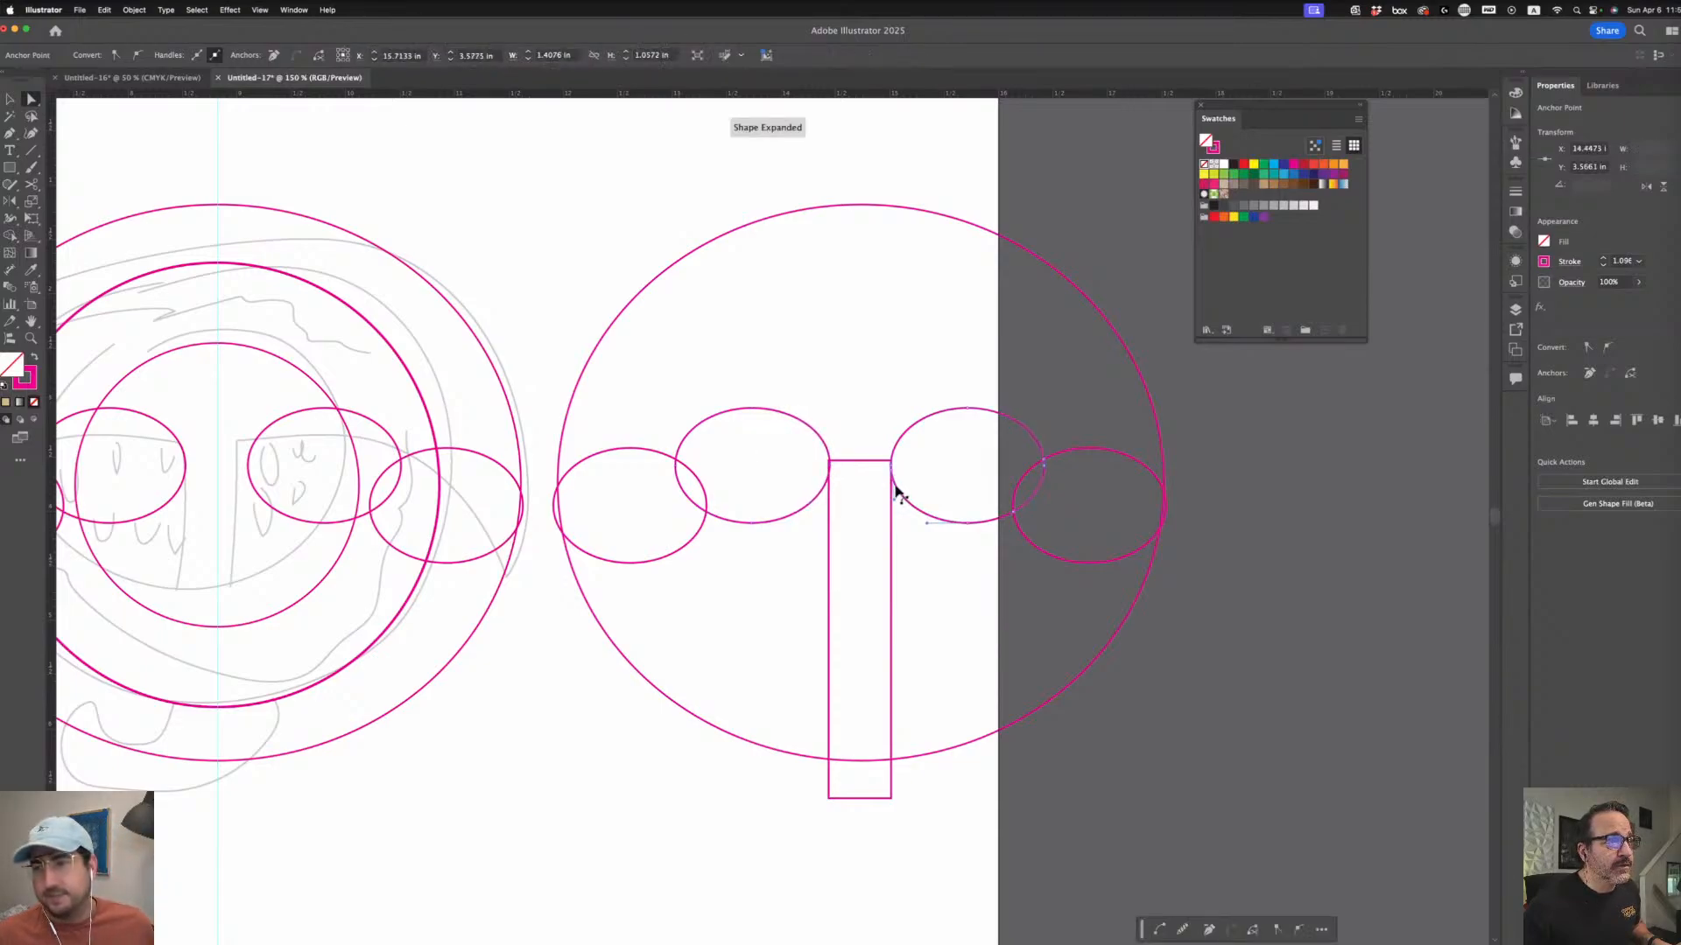
- Select the copied large circle, its four small ellipses and the stem together for use with Shape Builder
{"action": "left_click", "coordinate": [532, 123]}
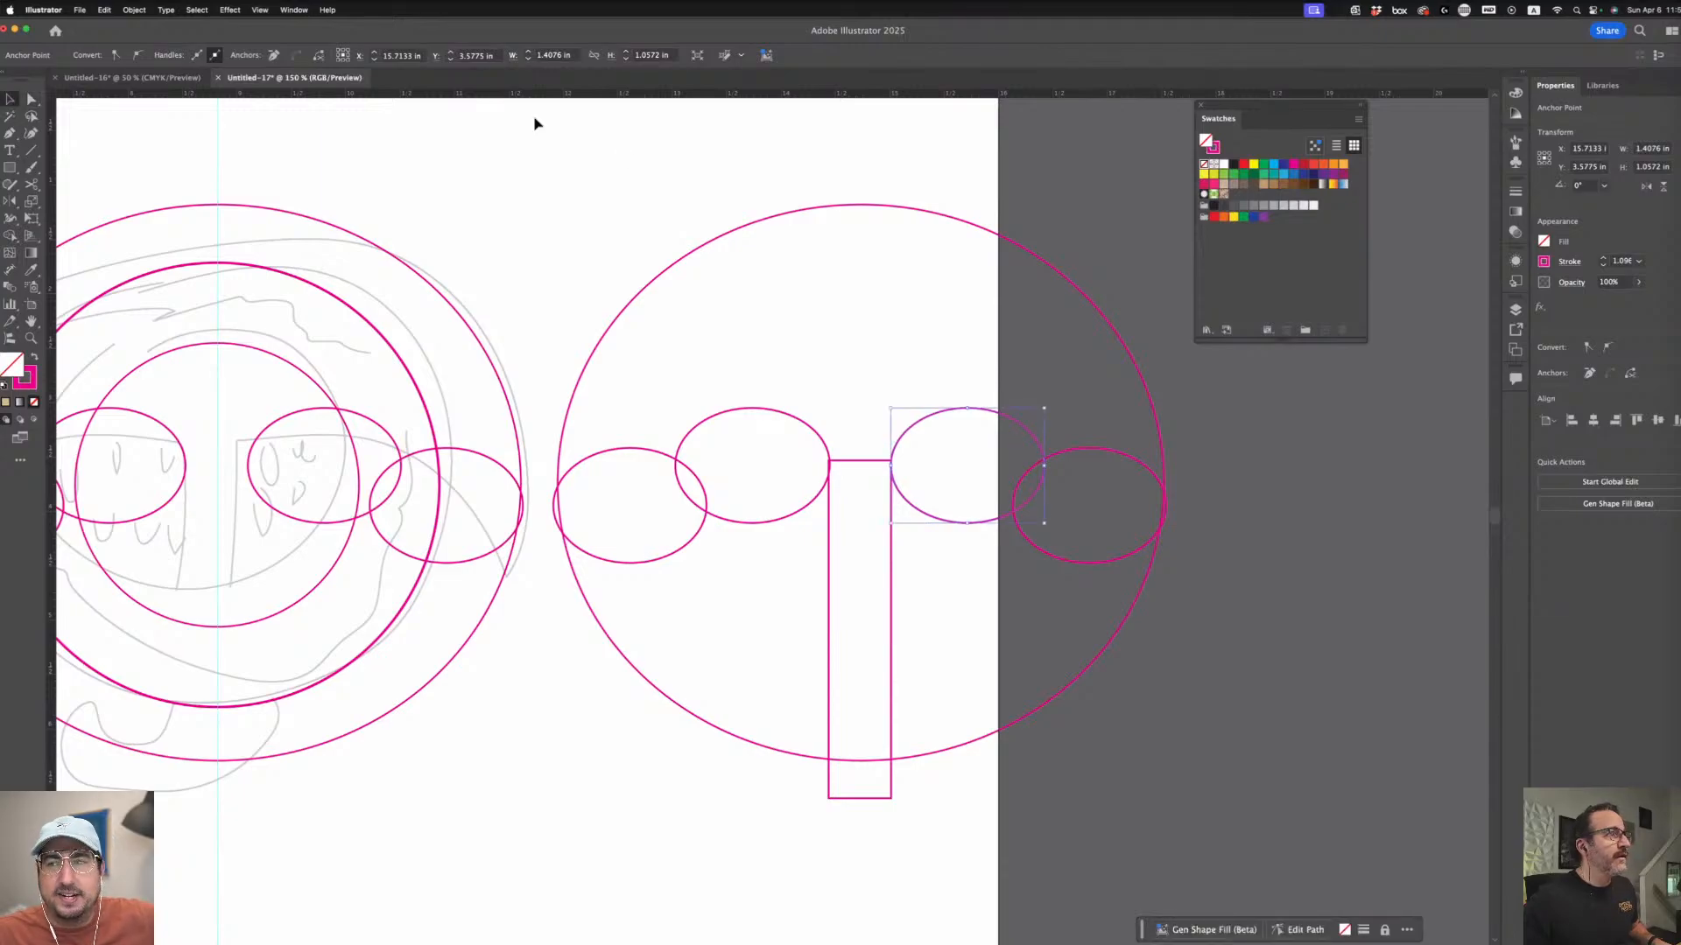
{"action": "left_click_drag", "start_coordinate": [1138, 755], "coordinate": [964, 731]}
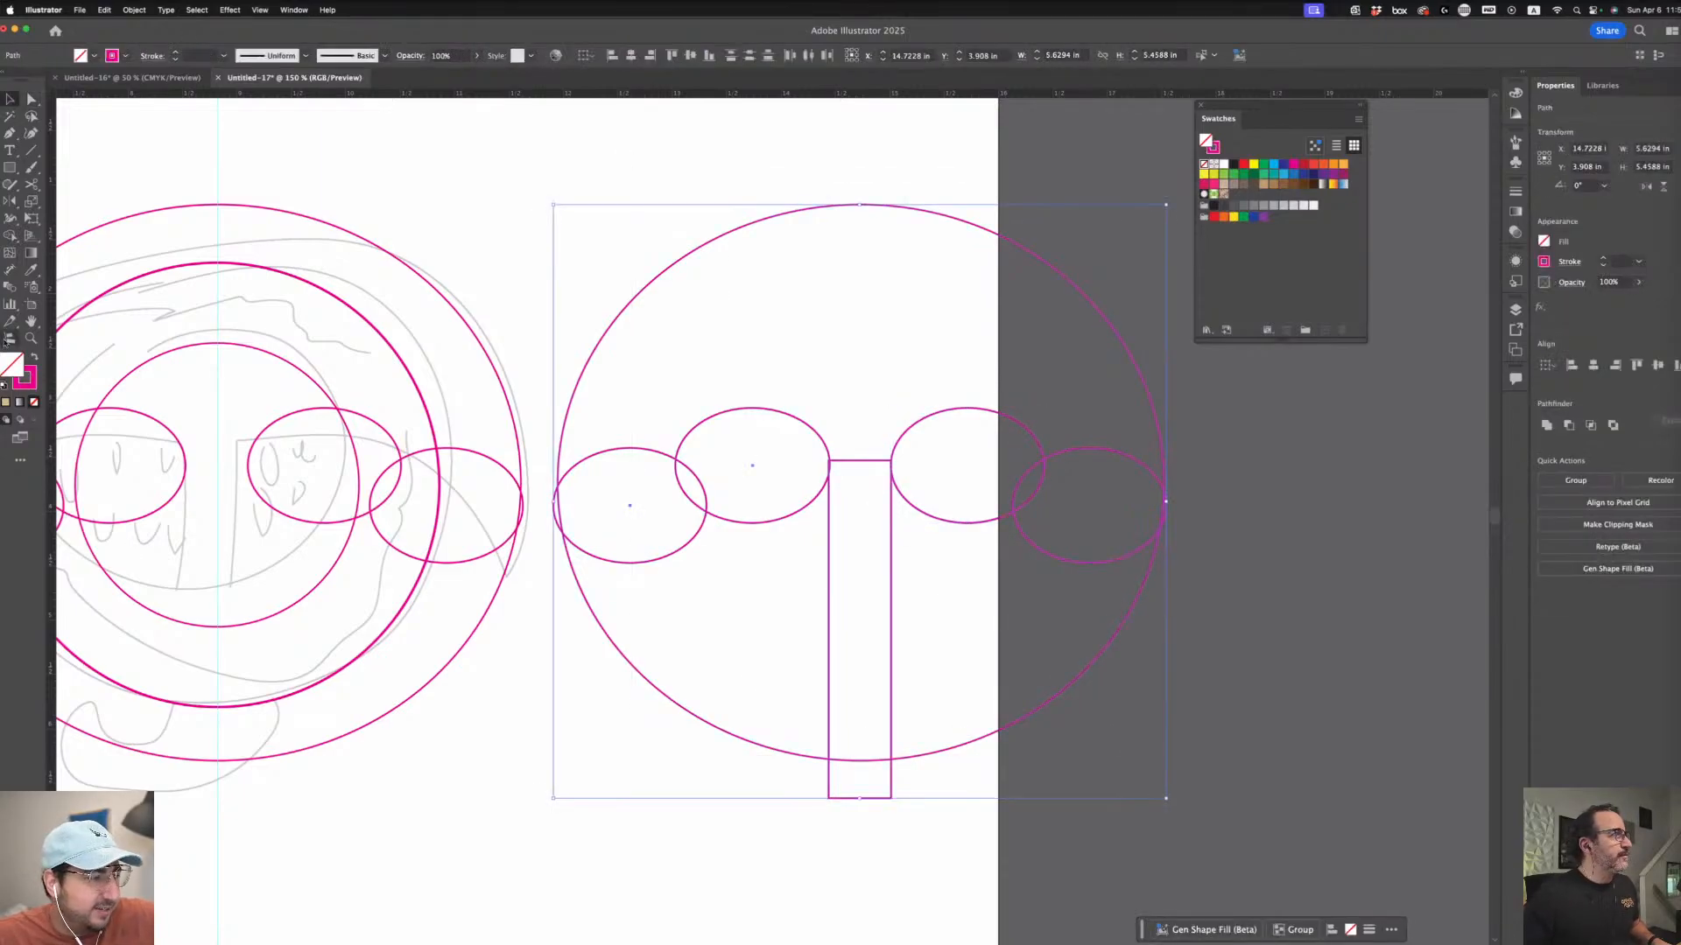
{"action": "left_click", "coordinate": [9, 236]}
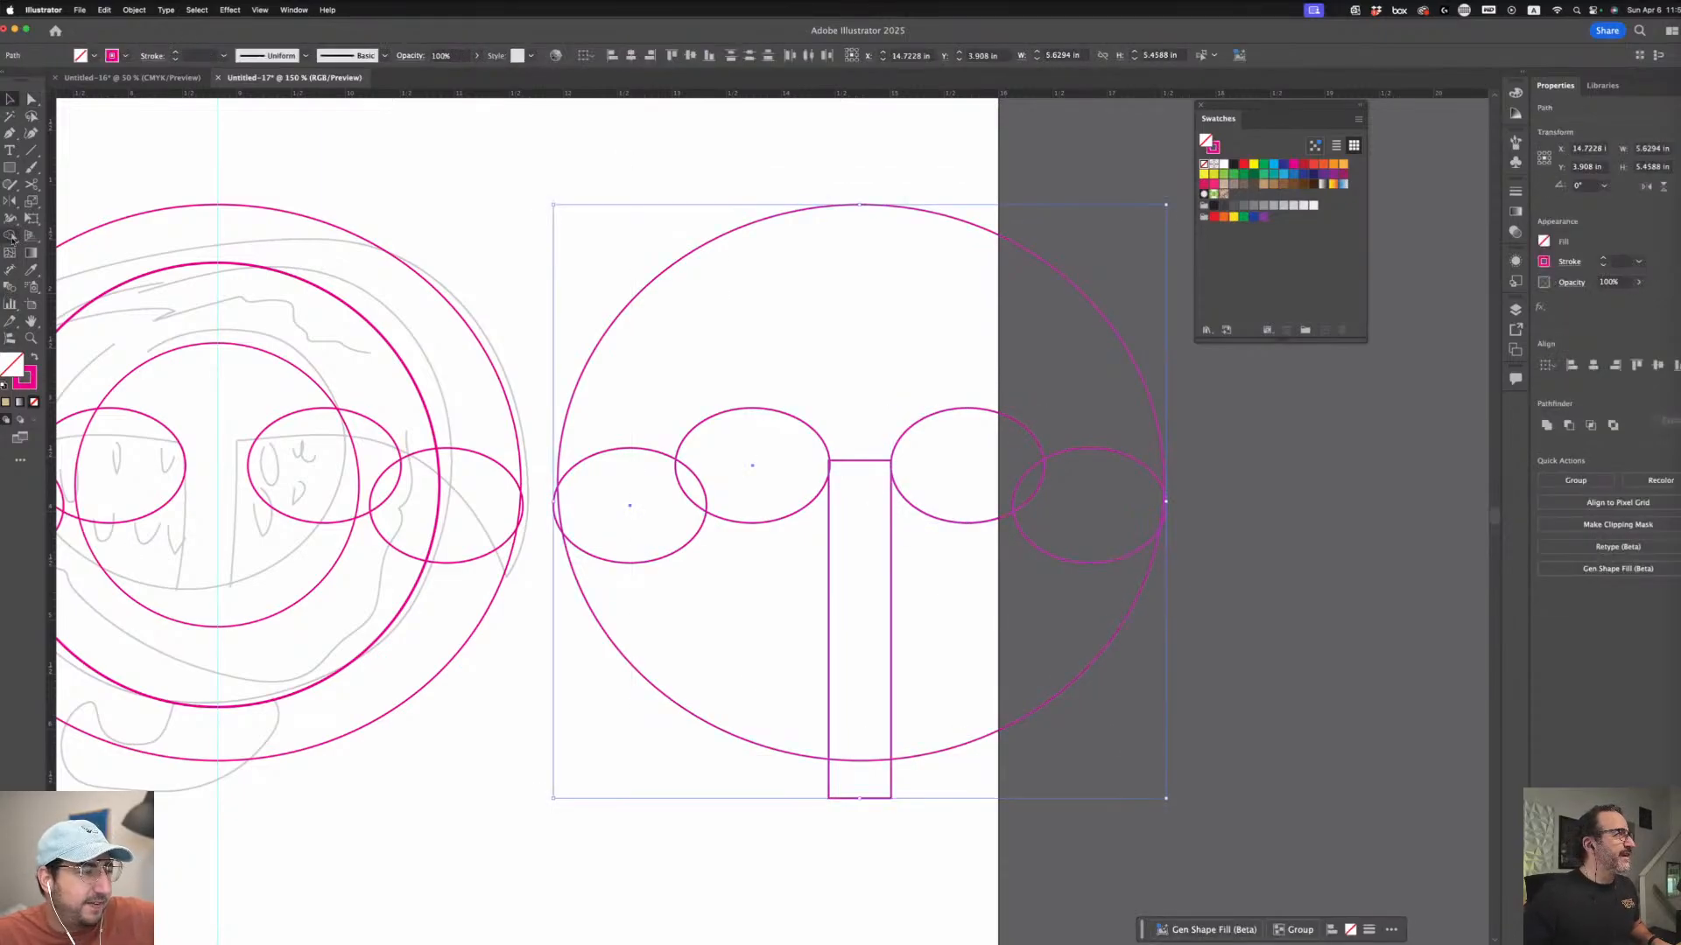
{"action": "left_click", "coordinate": [724, 667]}
{"action": "key", "text": "Delete"}
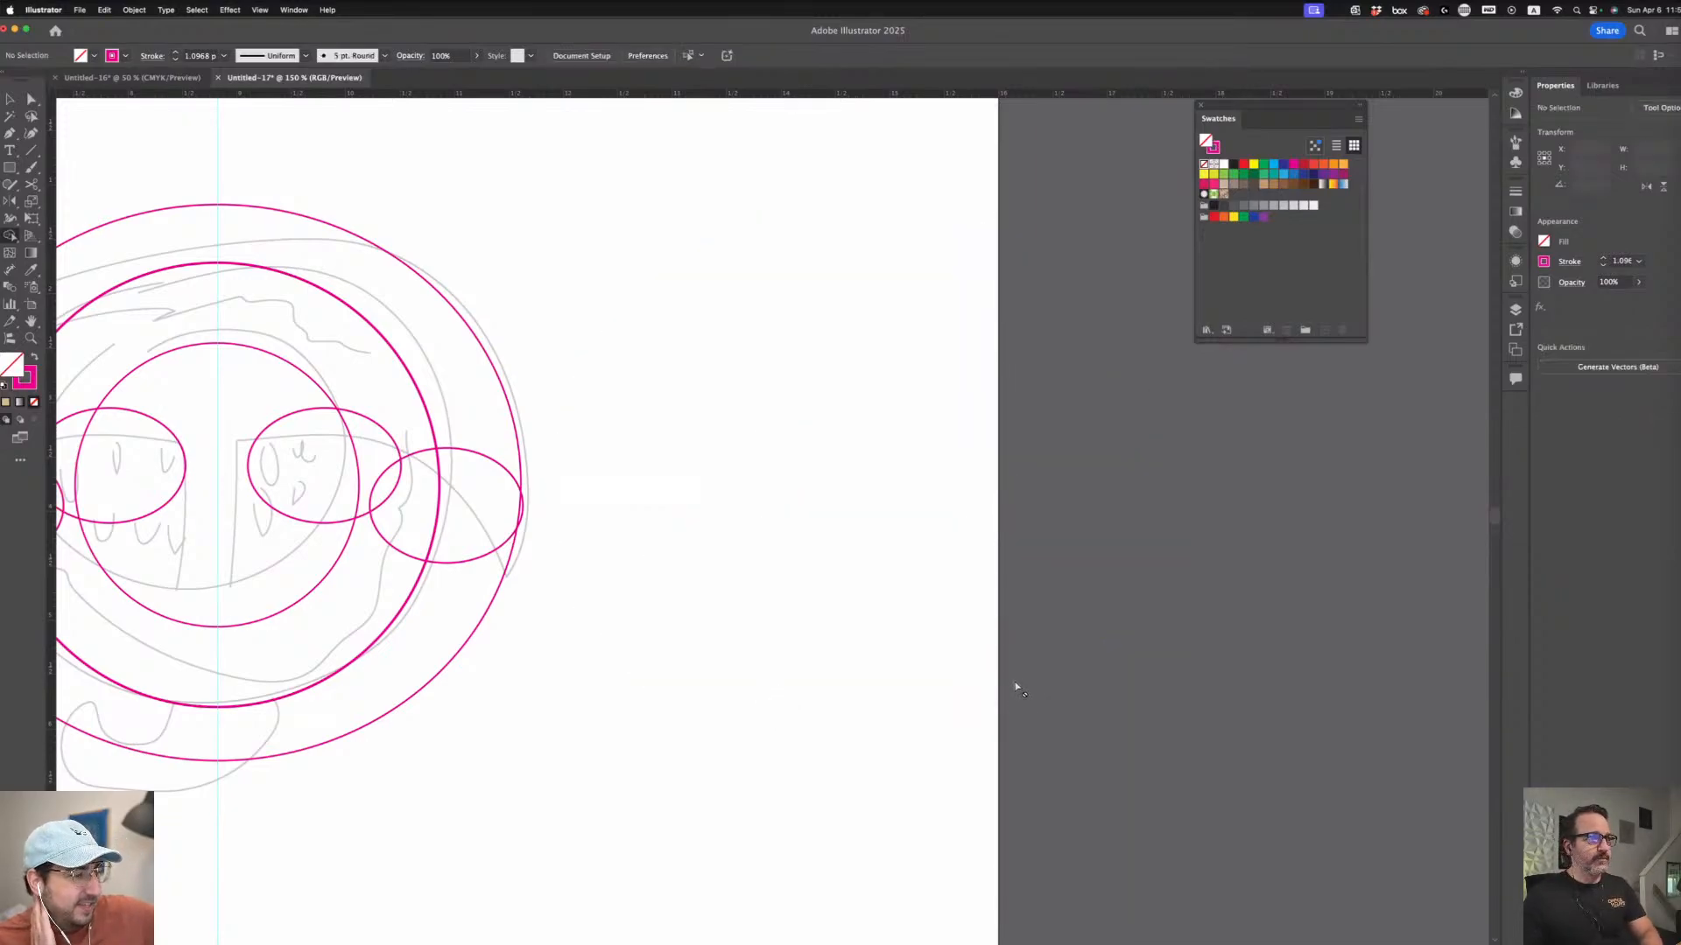
{"action": "key", "text": "super+z"}
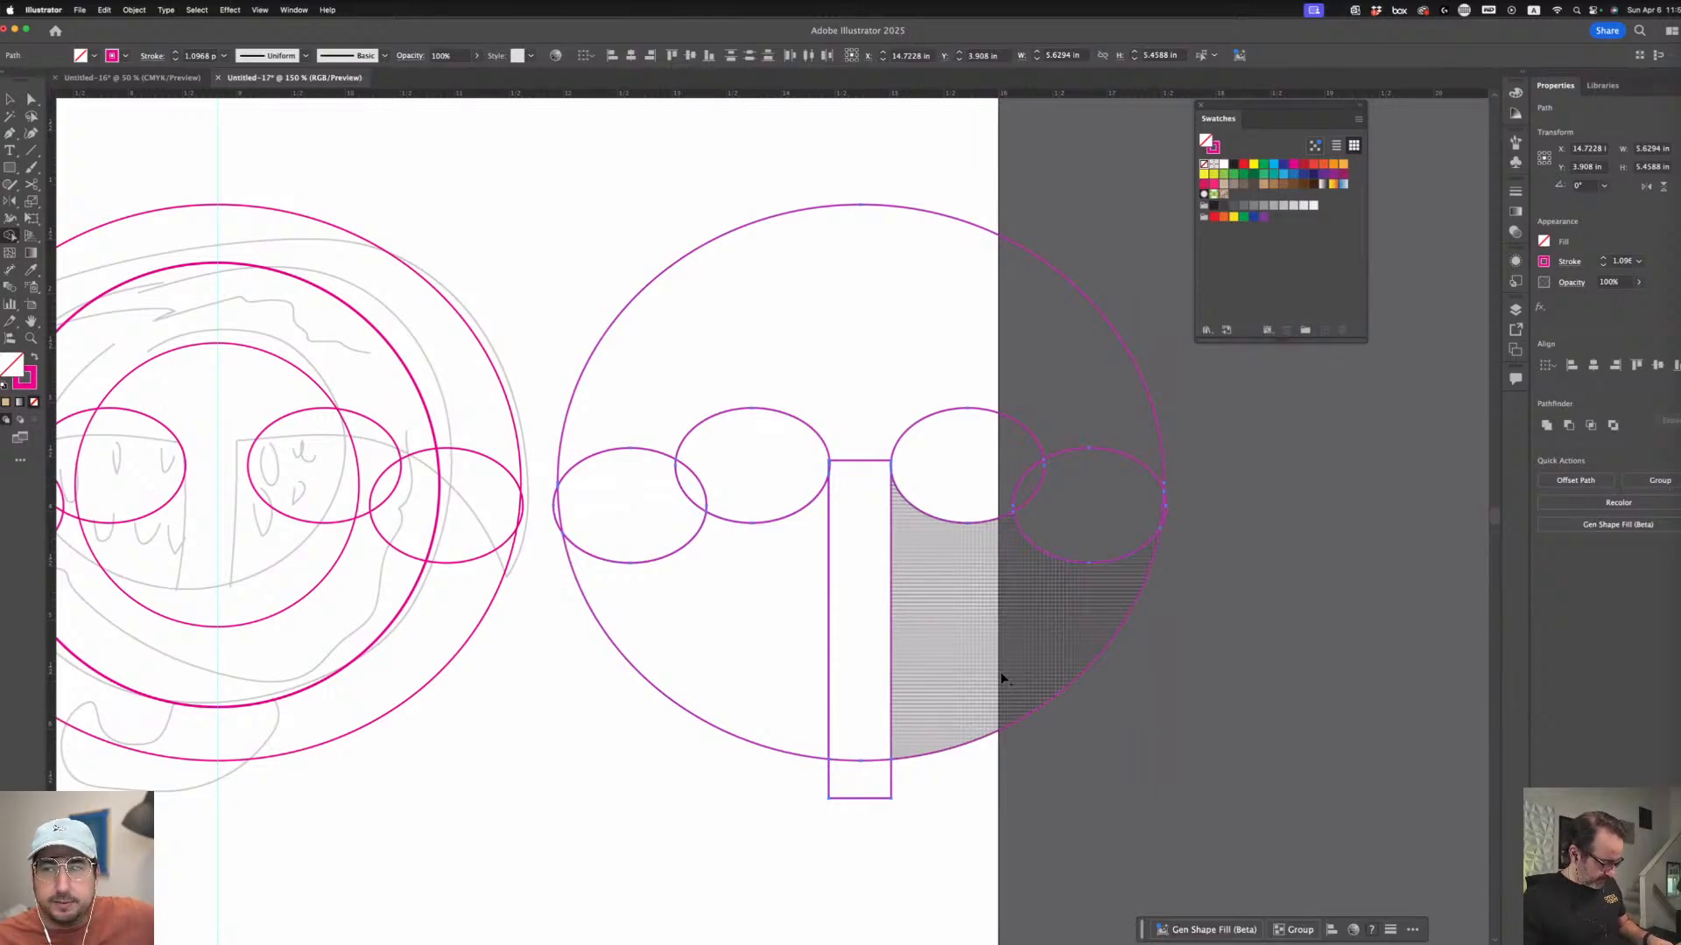
{"action": "right_click", "coordinate": [1001, 676]}
{"action": "left_click", "coordinate": [958, 661]}
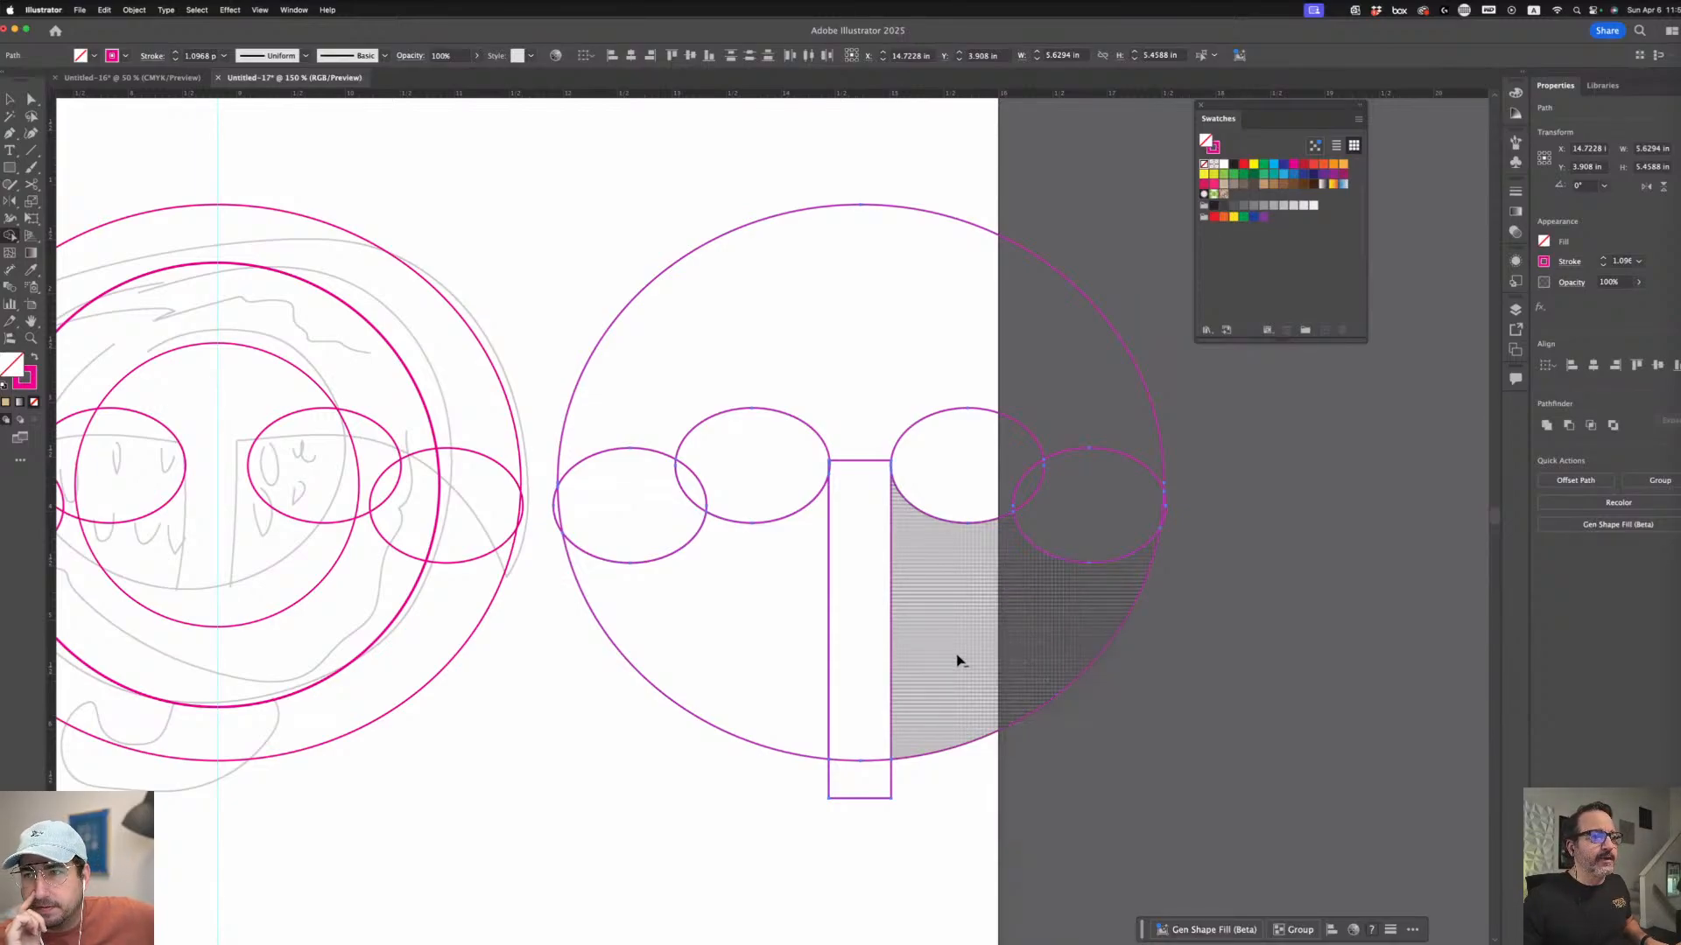
- Subtract the lower circle regions on both sides of the stem and the bodies of the four small ellipses with Shape Builder
{"action": "left_click", "coordinate": [959, 661], "text": "alt"}
{"action": "left_click", "coordinate": [780, 675], "text": "alt"}
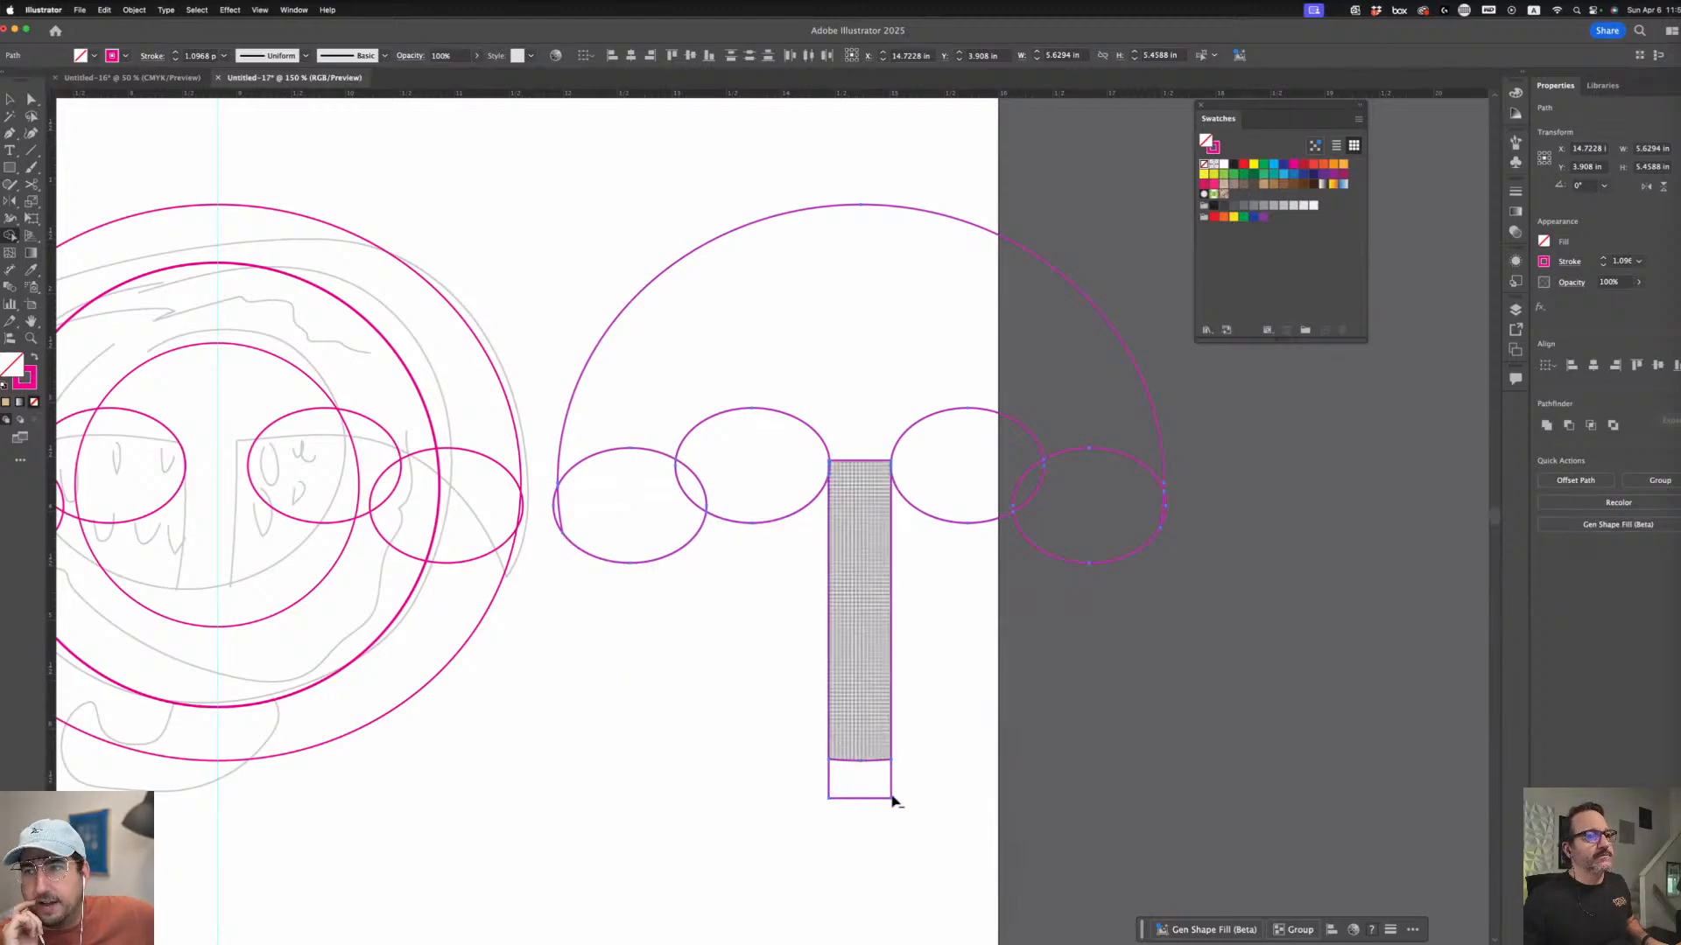
{"action": "left_click", "coordinate": [663, 545], "text": "alt"}
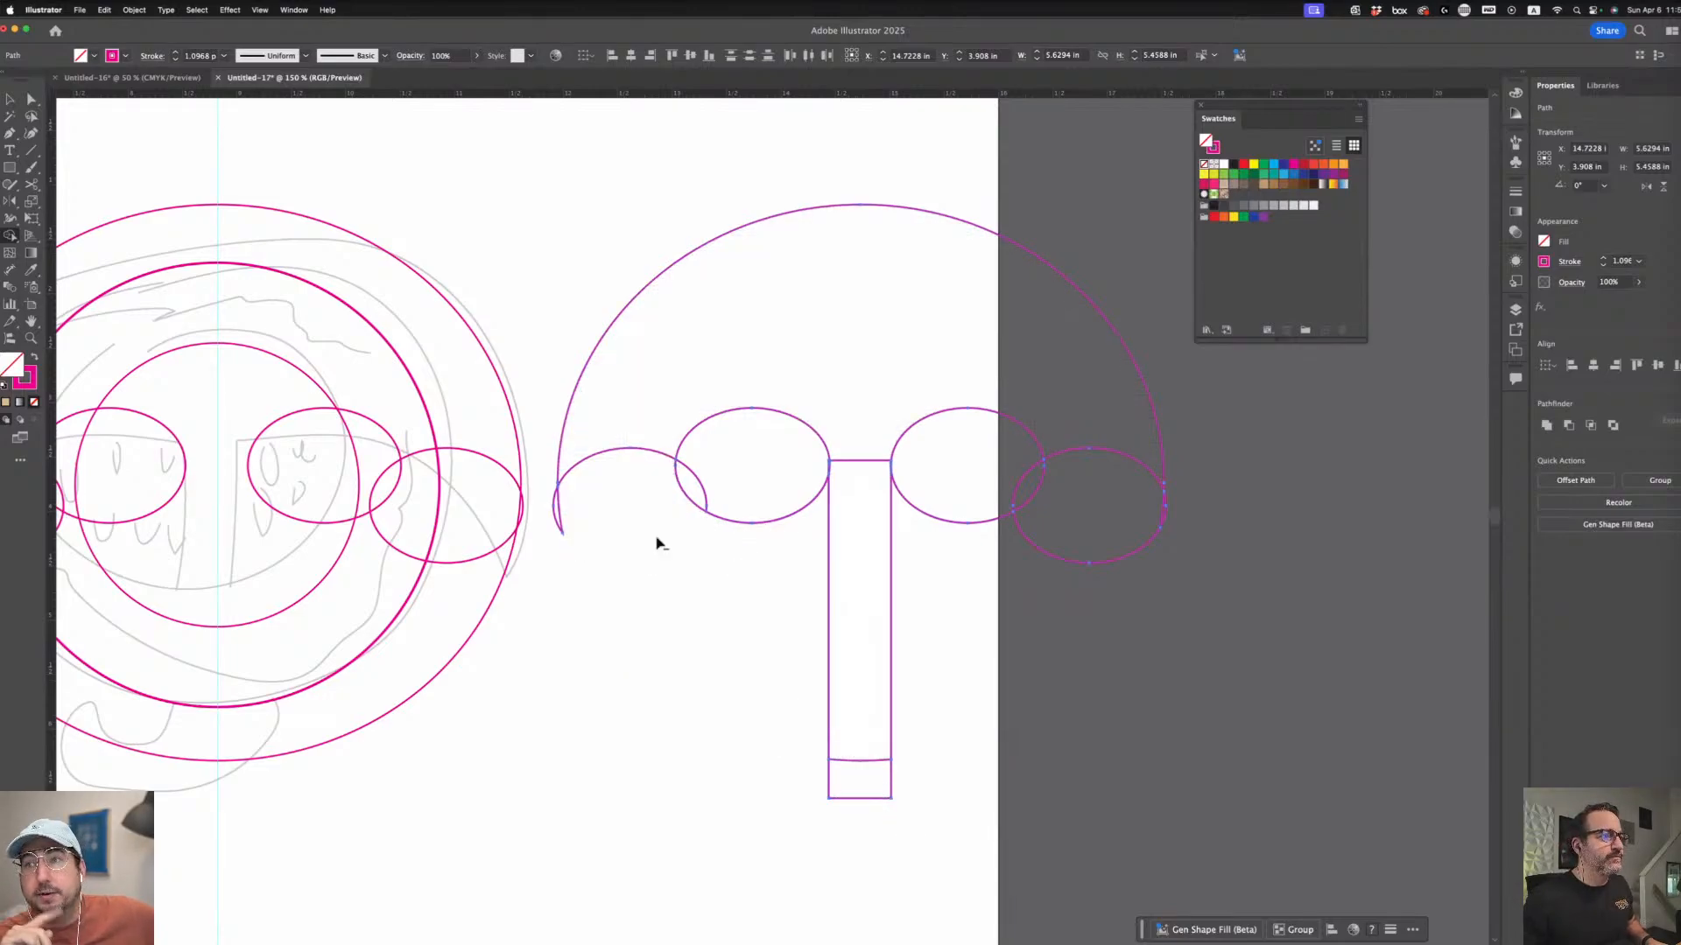
{"action": "left_click", "coordinate": [762, 477], "text": "alt"}
{"action": "left_click", "coordinate": [958, 482], "text": "alt"}
{"action": "left_click", "coordinate": [1078, 516], "text": "alt"}
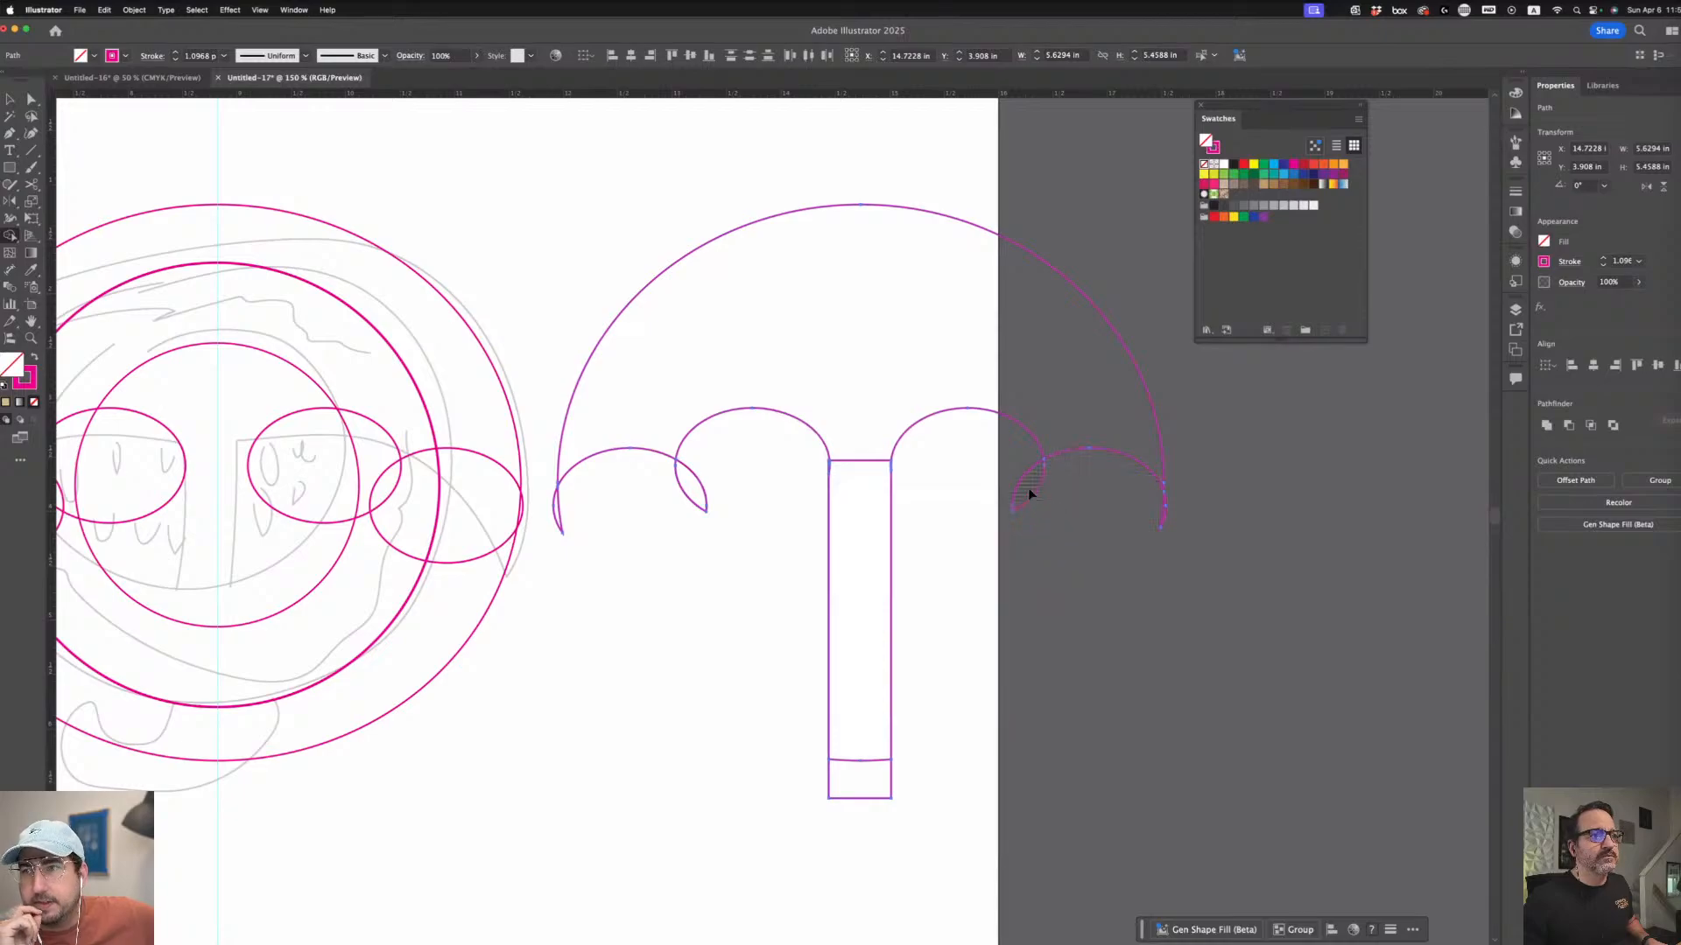
- Subtract the leftover slivers where the small ellipses overlap each other and at the canopy's outer tips
{"action": "left_click", "coordinate": [1029, 491], "text": "alt"}
{"action": "left_click", "coordinate": [688, 484], "text": "alt"}
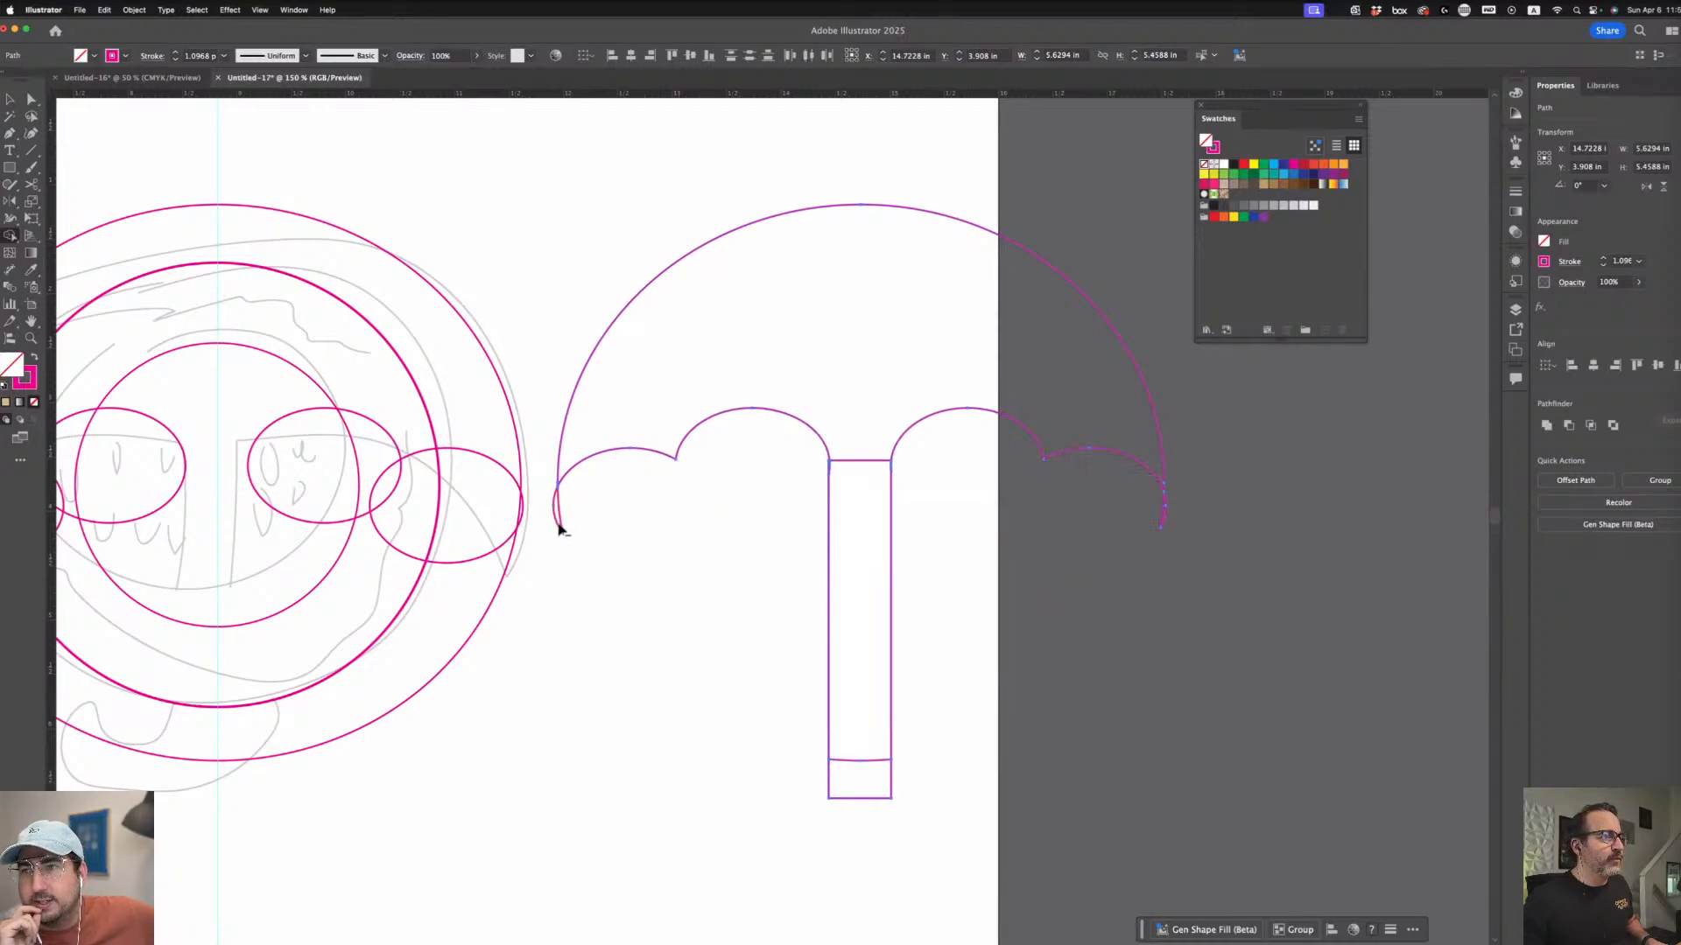
{"action": "left_click", "coordinate": [558, 526], "text": "alt"}
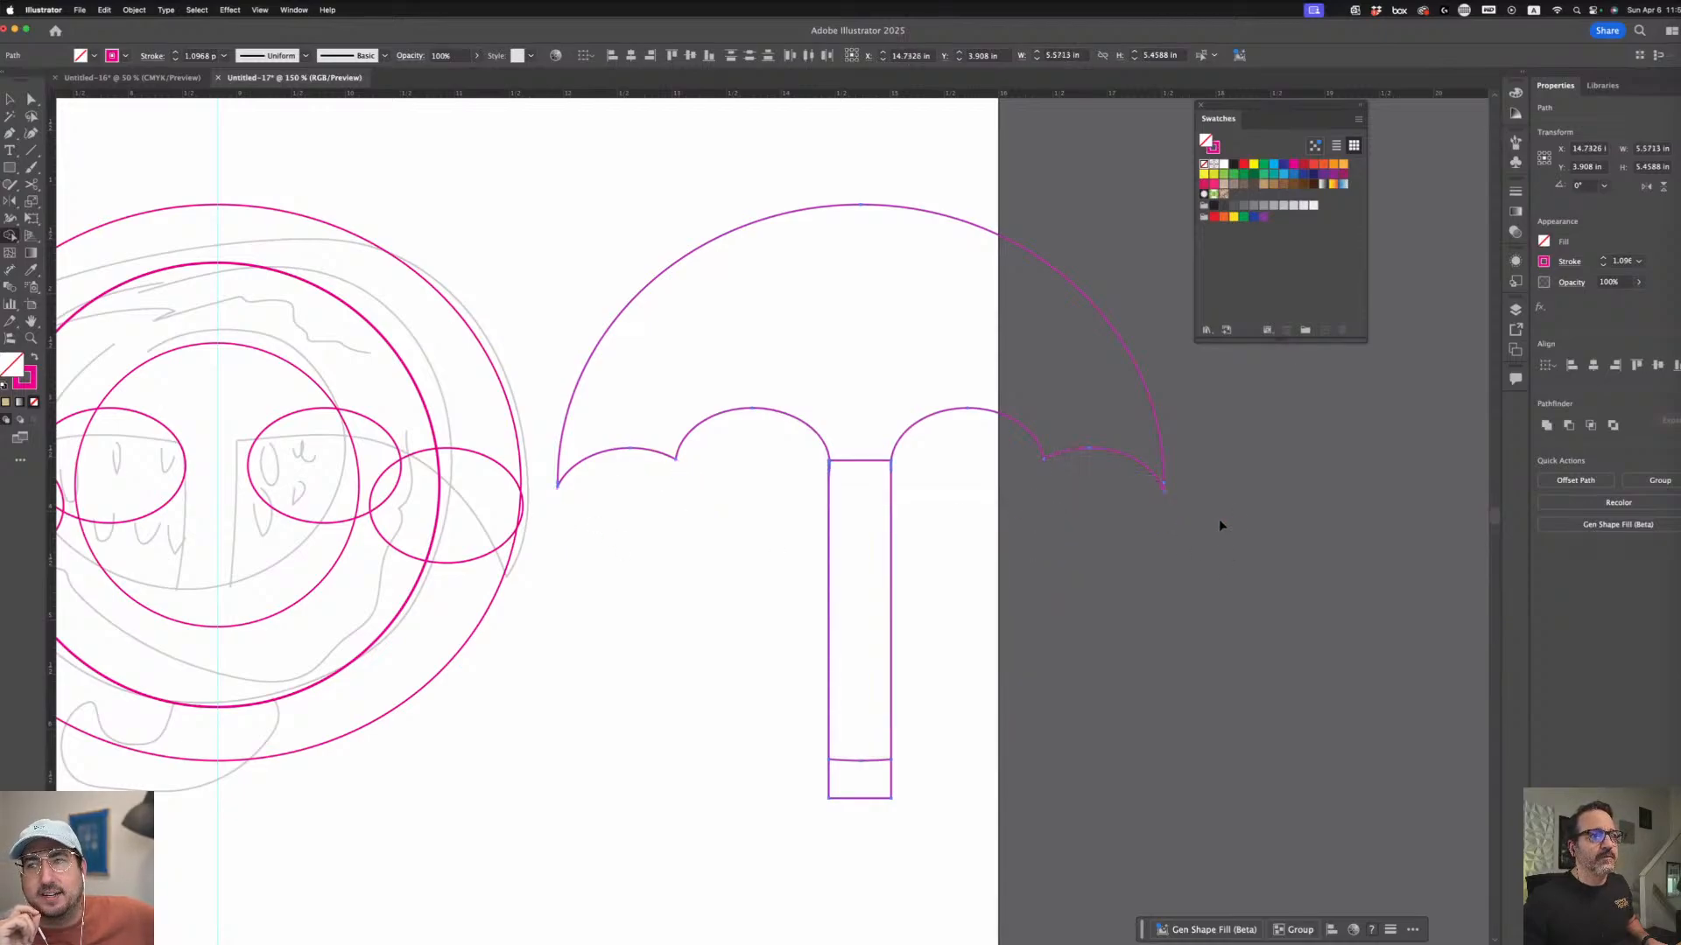
- Select all the remaining umbrella pieces and unite the canopy and stem into a single shape
{"action": "left_click", "coordinate": [10, 99]}
{"action": "left_click", "coordinate": [683, 218]}
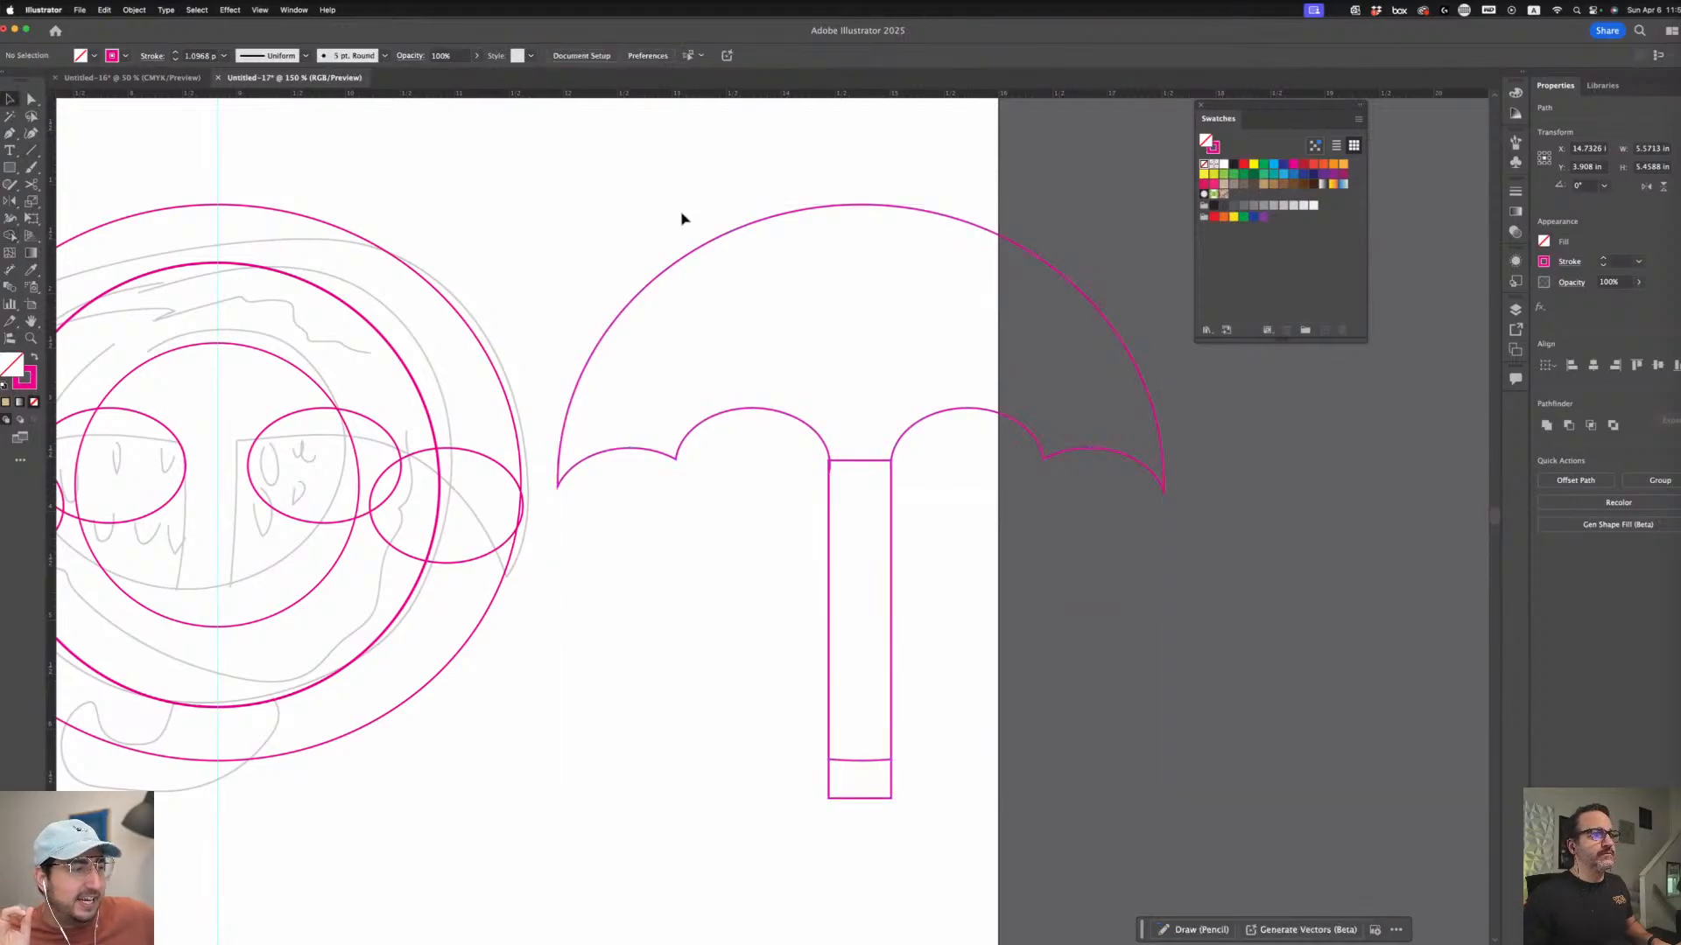
{"action": "left_click_drag", "start_coordinate": [650, 201], "coordinate": [1170, 689]}
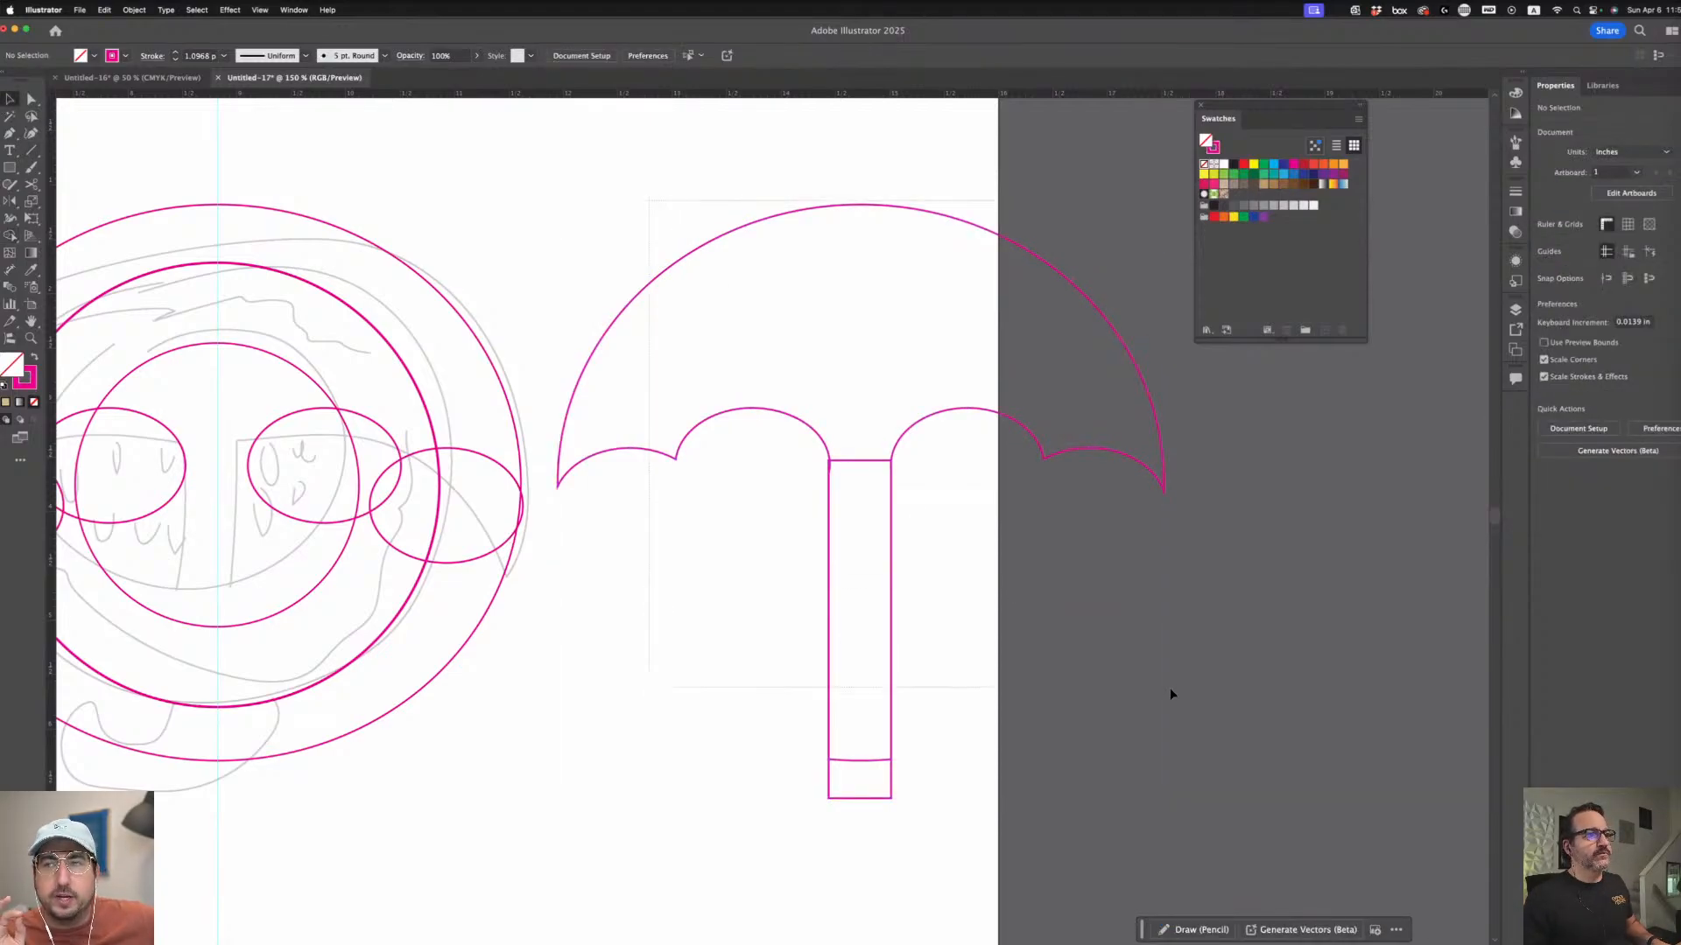
{"action": "left_click_drag", "start_coordinate": [1126, 755], "coordinate": [1124, 753]}
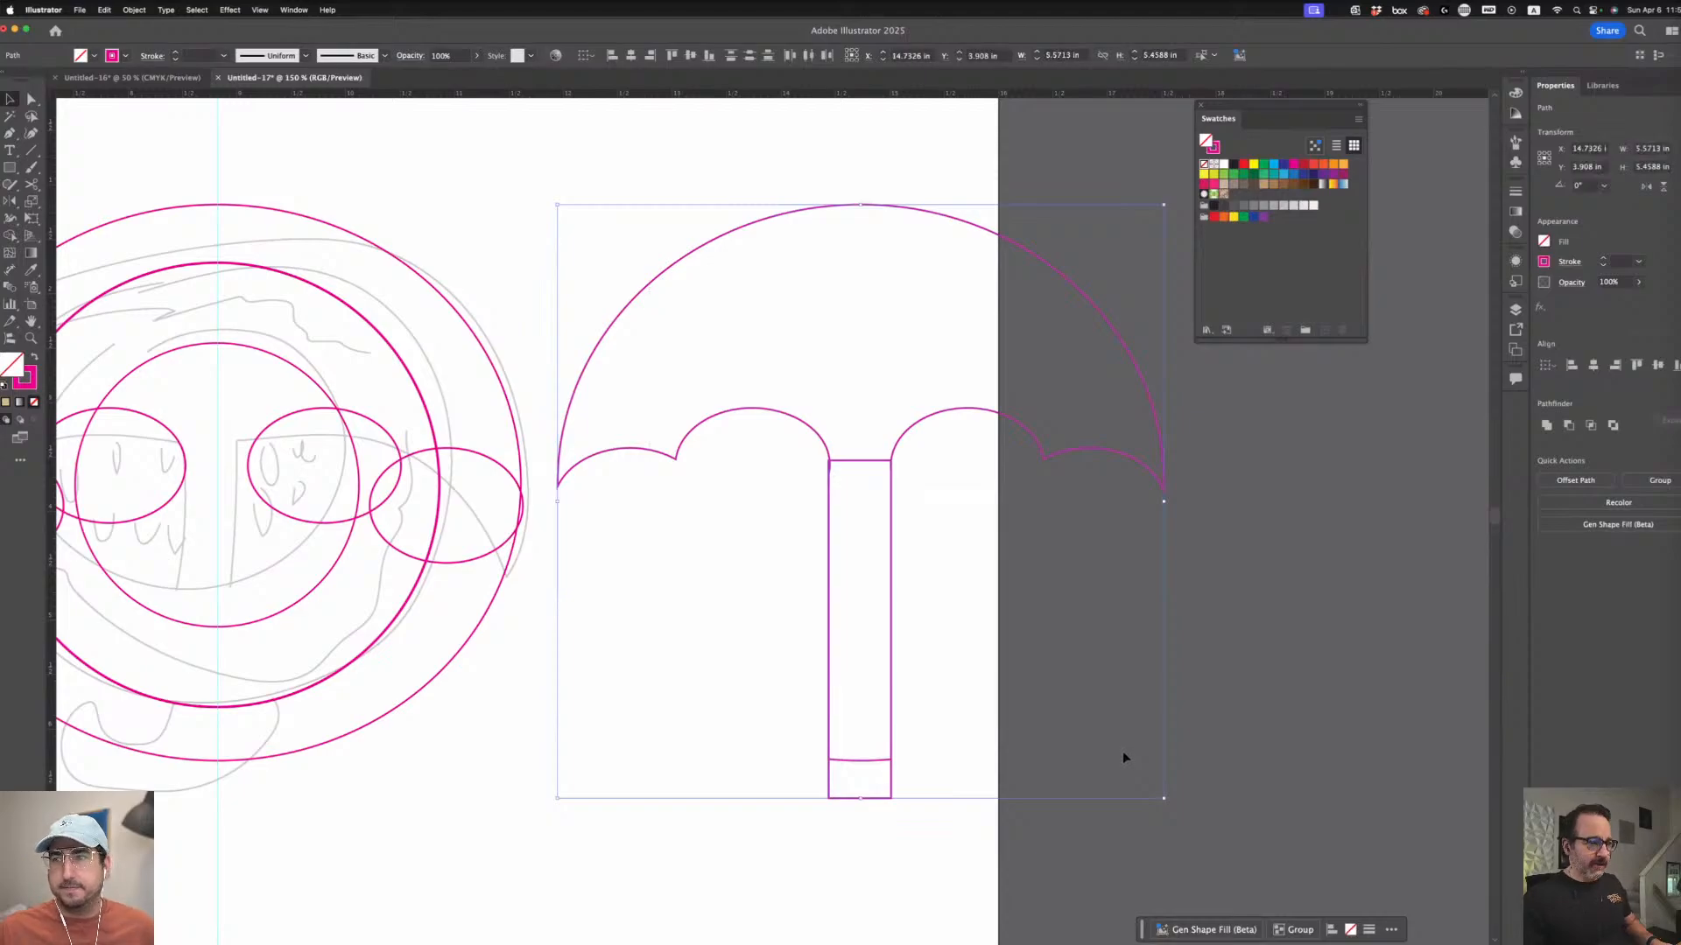
{"action": "left_click", "coordinate": [1546, 426]}
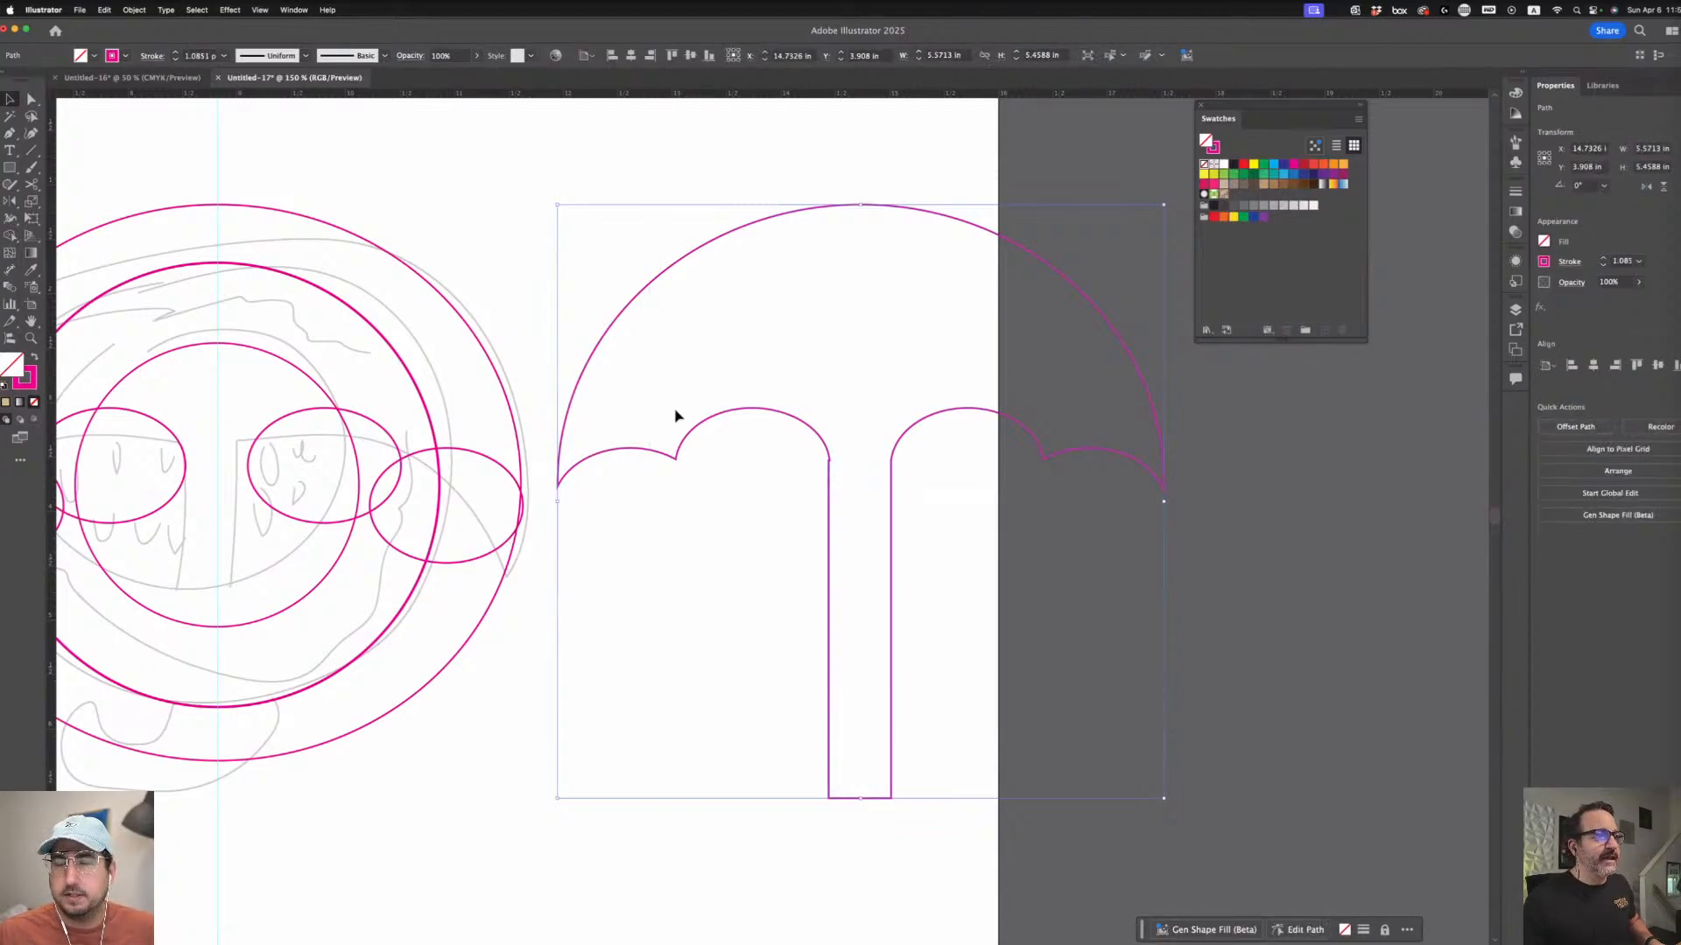
{"action": "left_click", "coordinate": [478, 382]}
- Adjust the anchor point where the left inner scallop of the canopy meets the stem's edge
{"action": "left_click", "coordinate": [31, 339]}
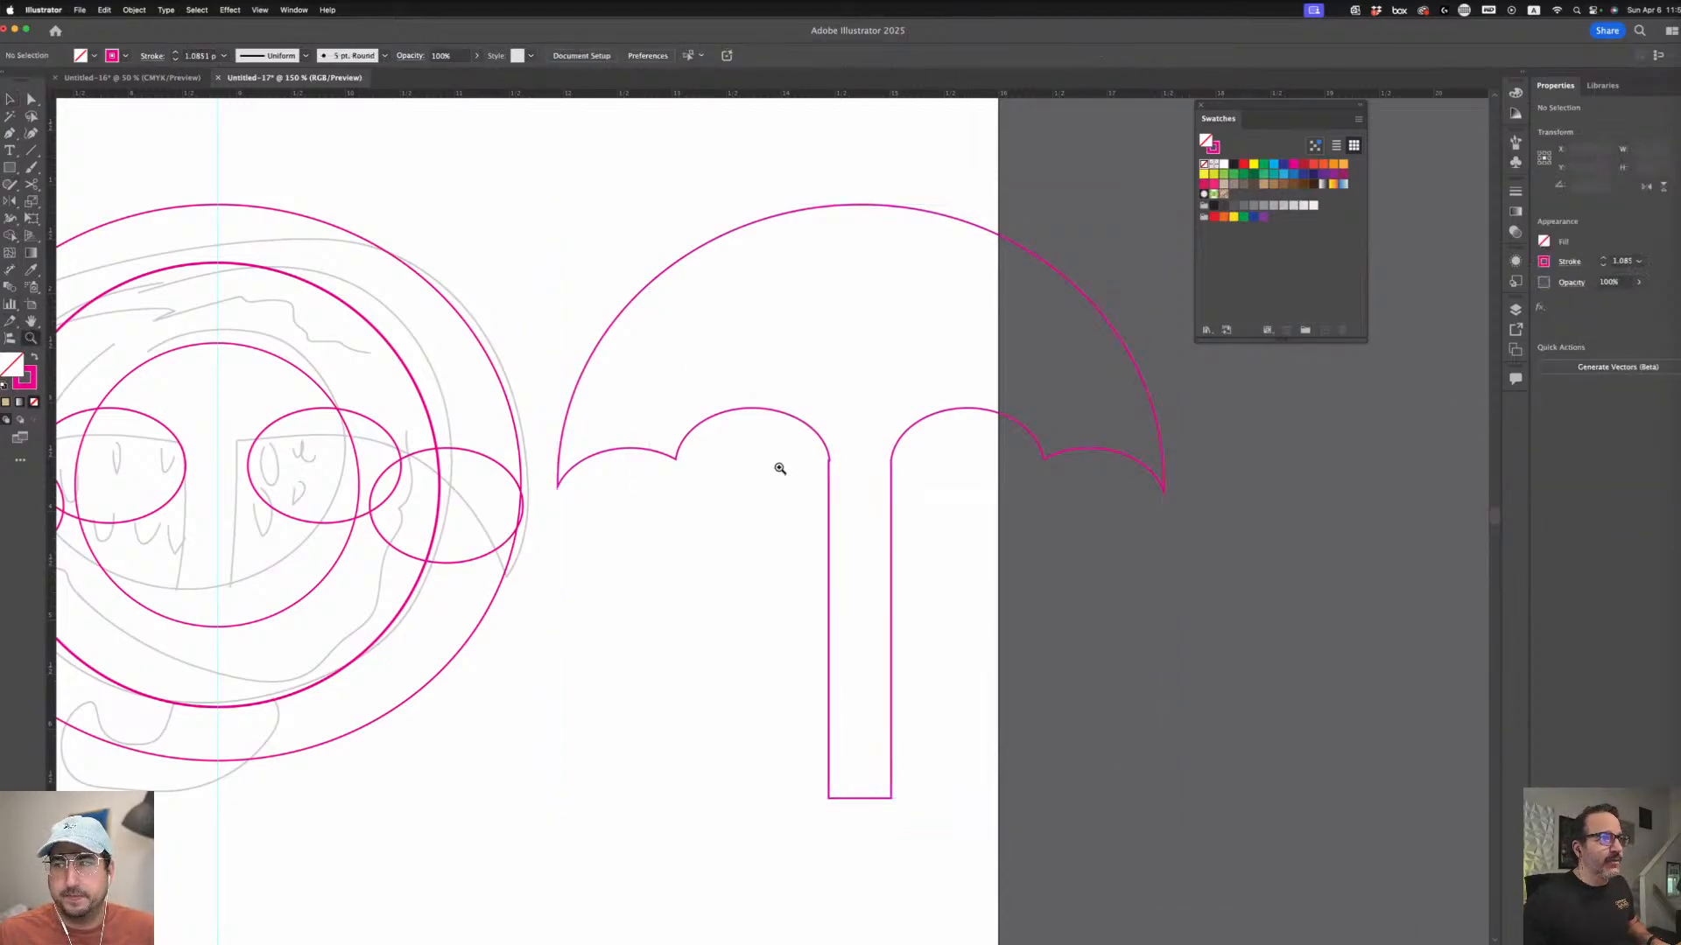
{"action": "left_click_drag", "start_coordinate": [777, 465], "coordinate": [1033, 630]}
{"action": "left_click", "coordinate": [32, 97]}
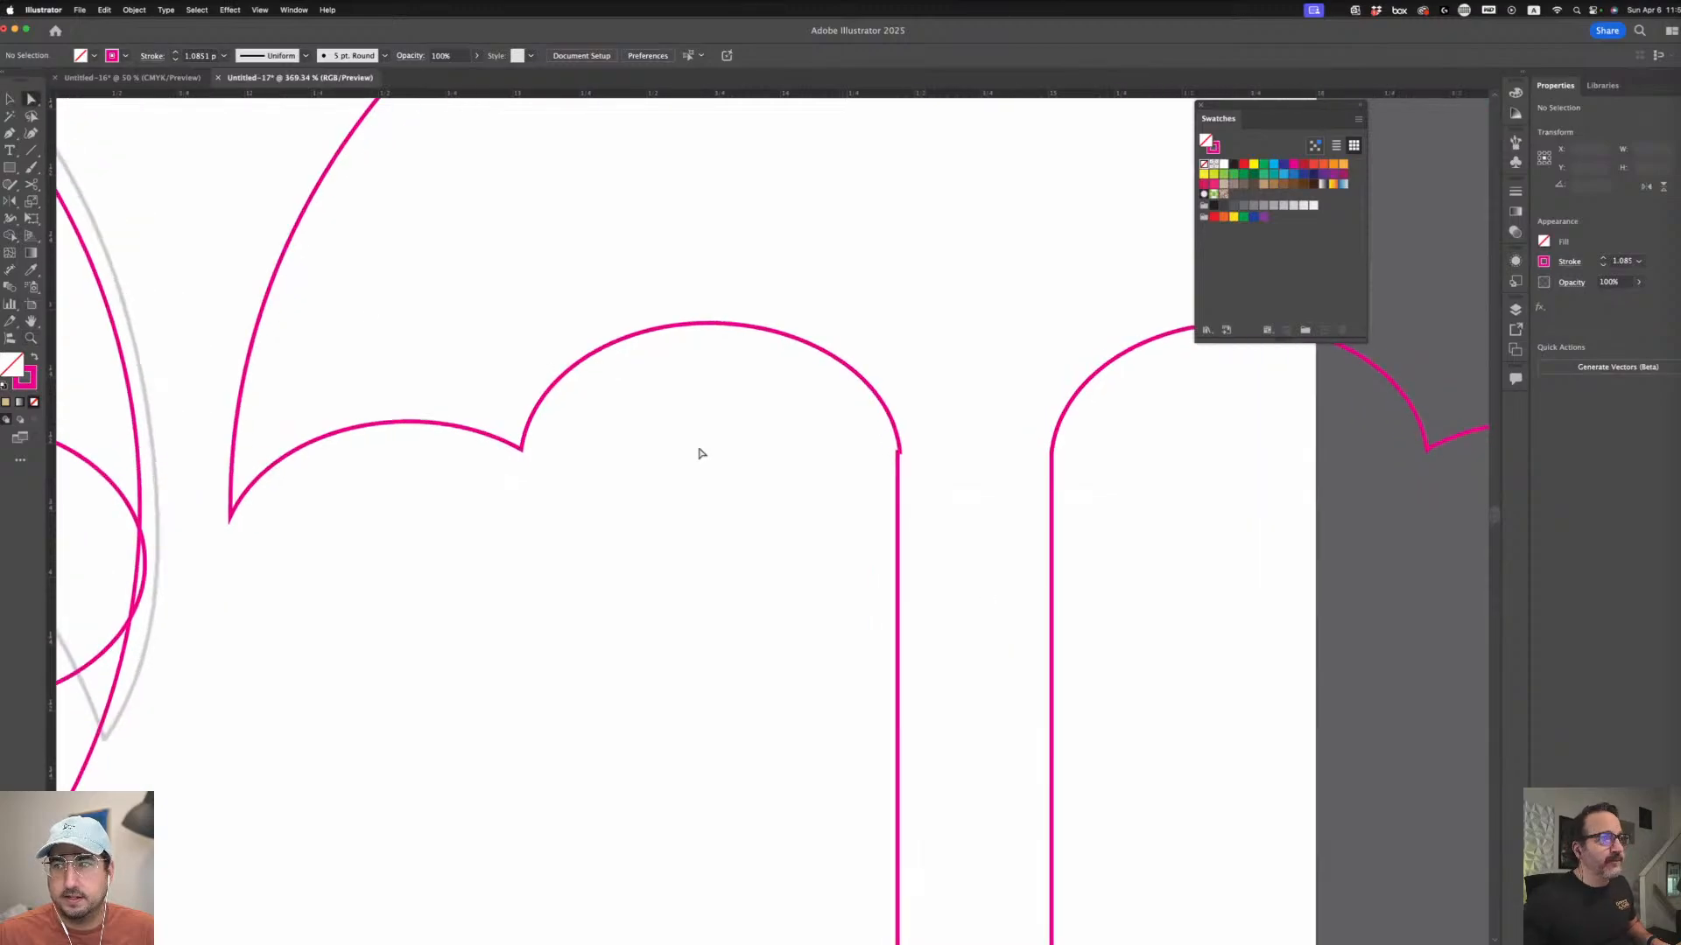
{"action": "left_click", "coordinate": [897, 452]}
{"action": "left_click", "coordinate": [854, 504]}
{"action": "key", "text": "super+minus"}
{"action": "key", "text": "super+minus"}
{"action": "key", "text": "super+minus"}
{"action": "key", "text": "super+minus"}
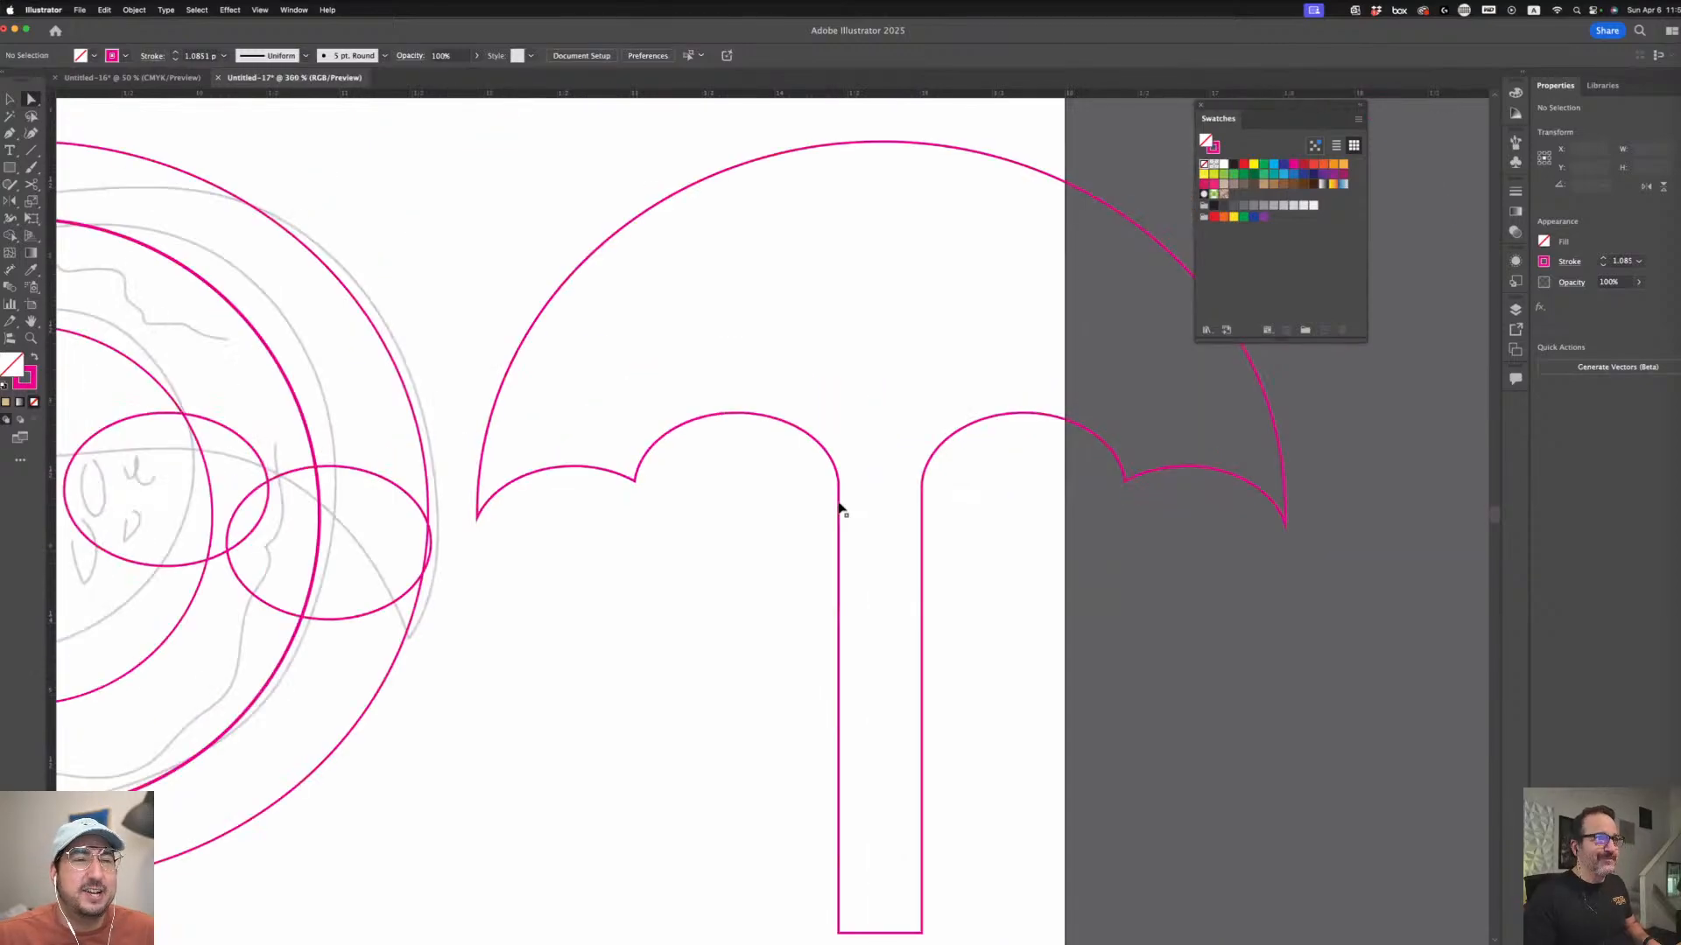
{"action": "key", "text": "v"}
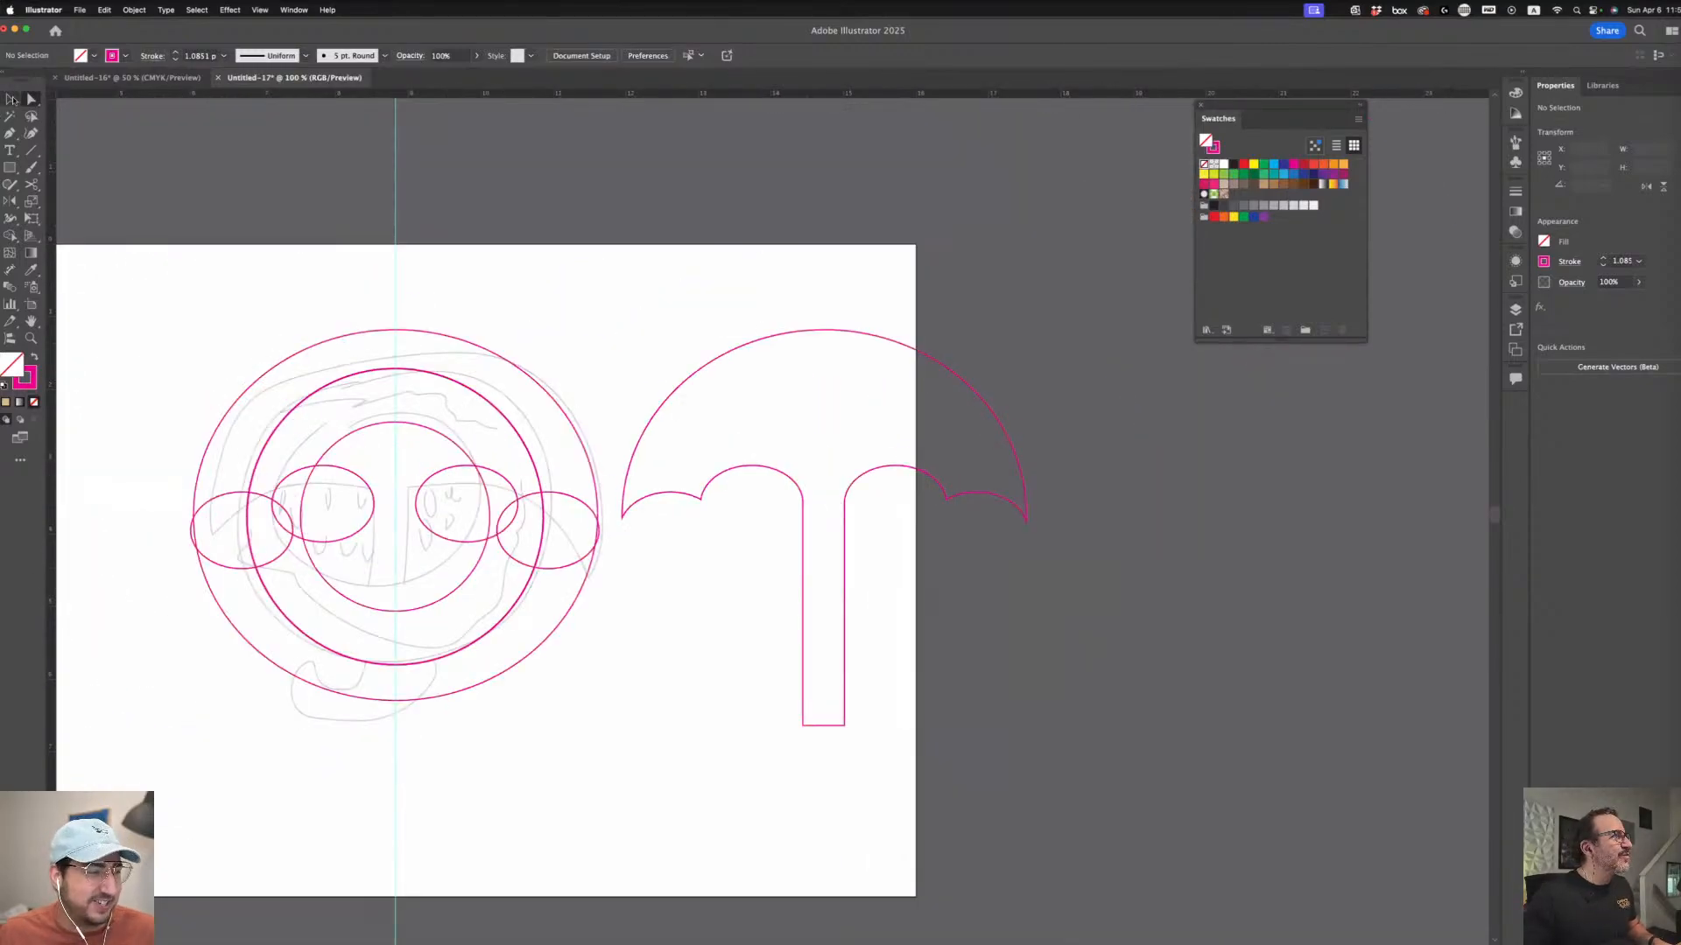
{"action": "left_click", "coordinate": [459, 388]}
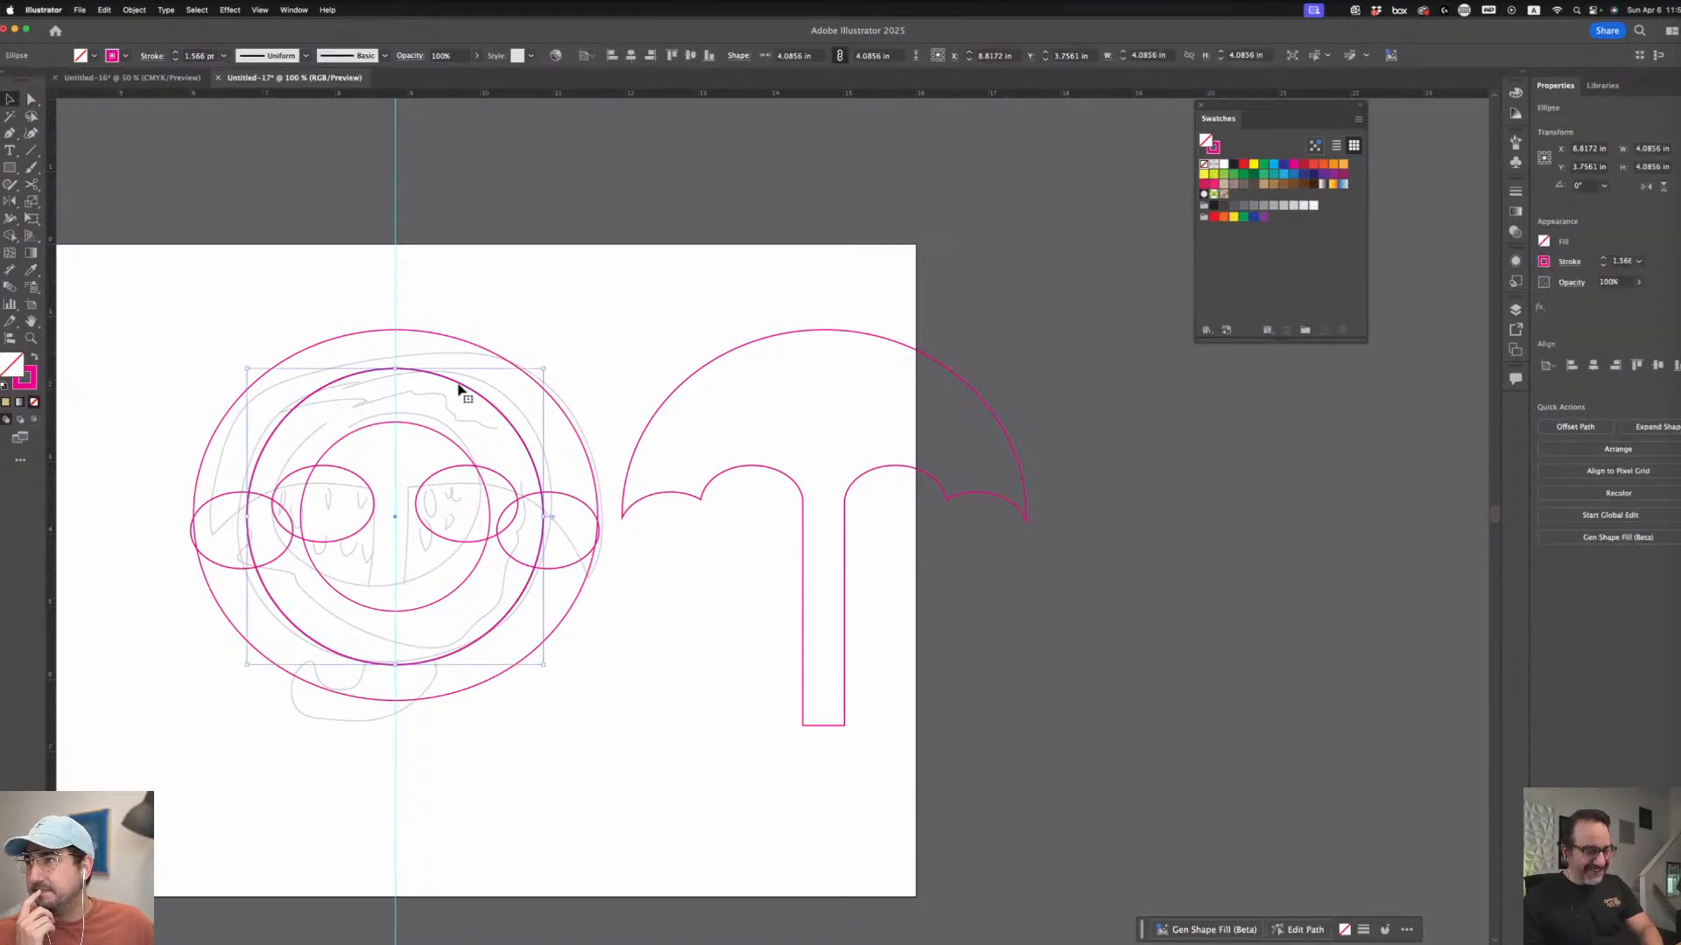
{"action": "left_click", "coordinate": [511, 367]}
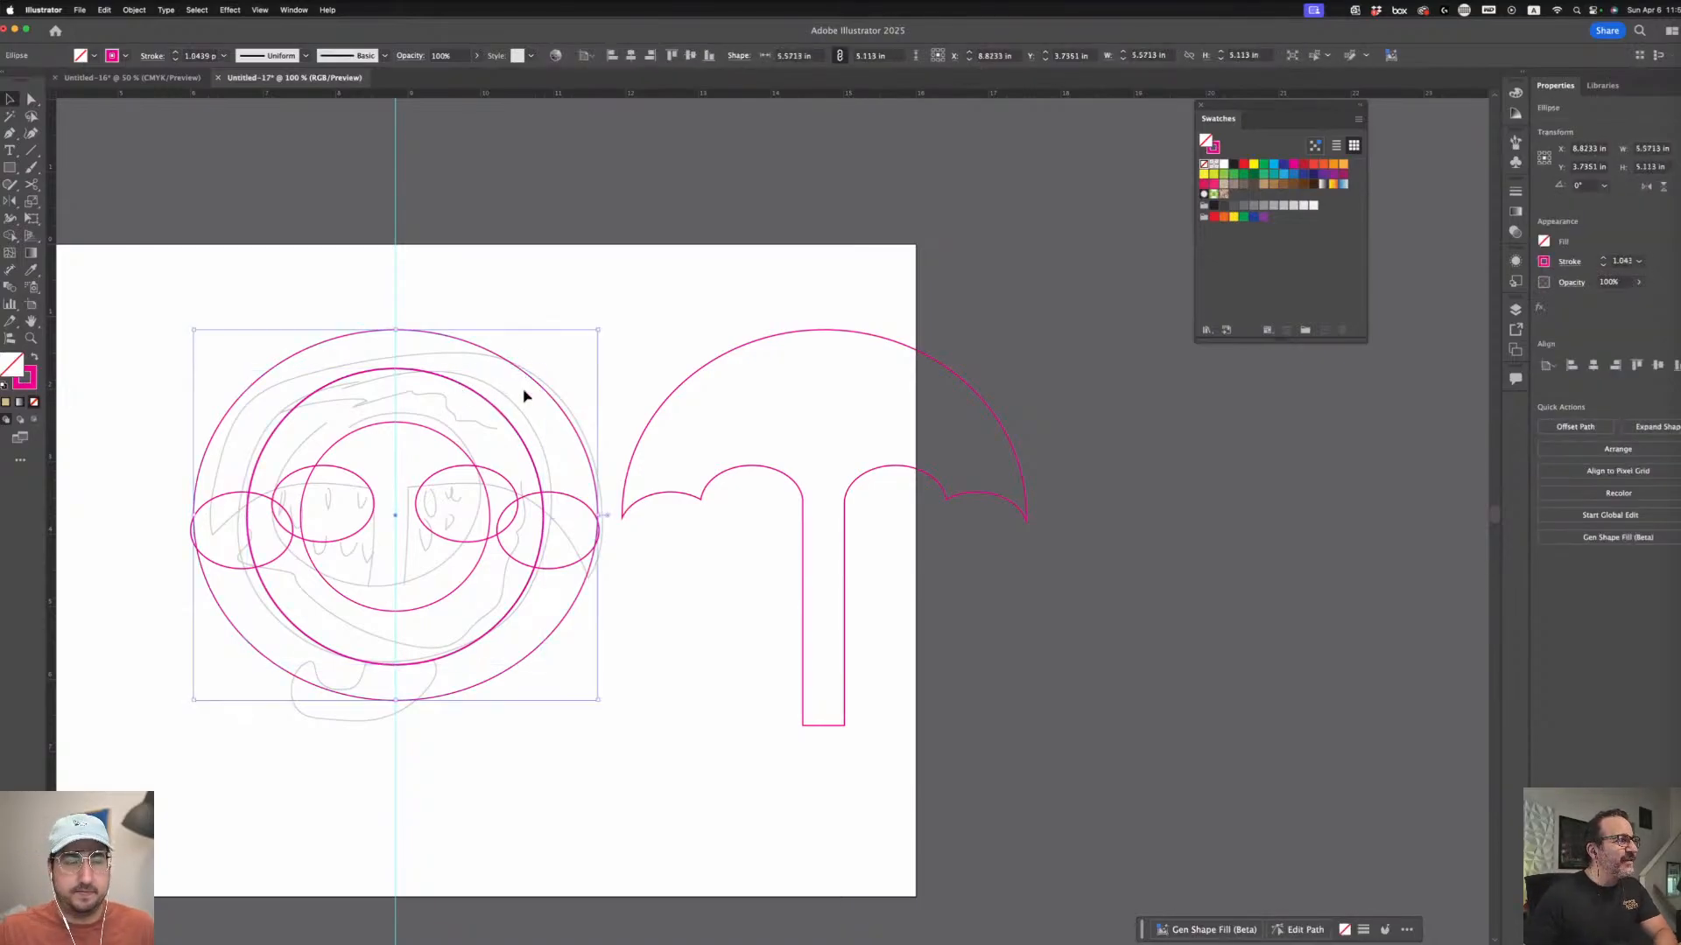
{"action": "left_click", "coordinate": [412, 637]}
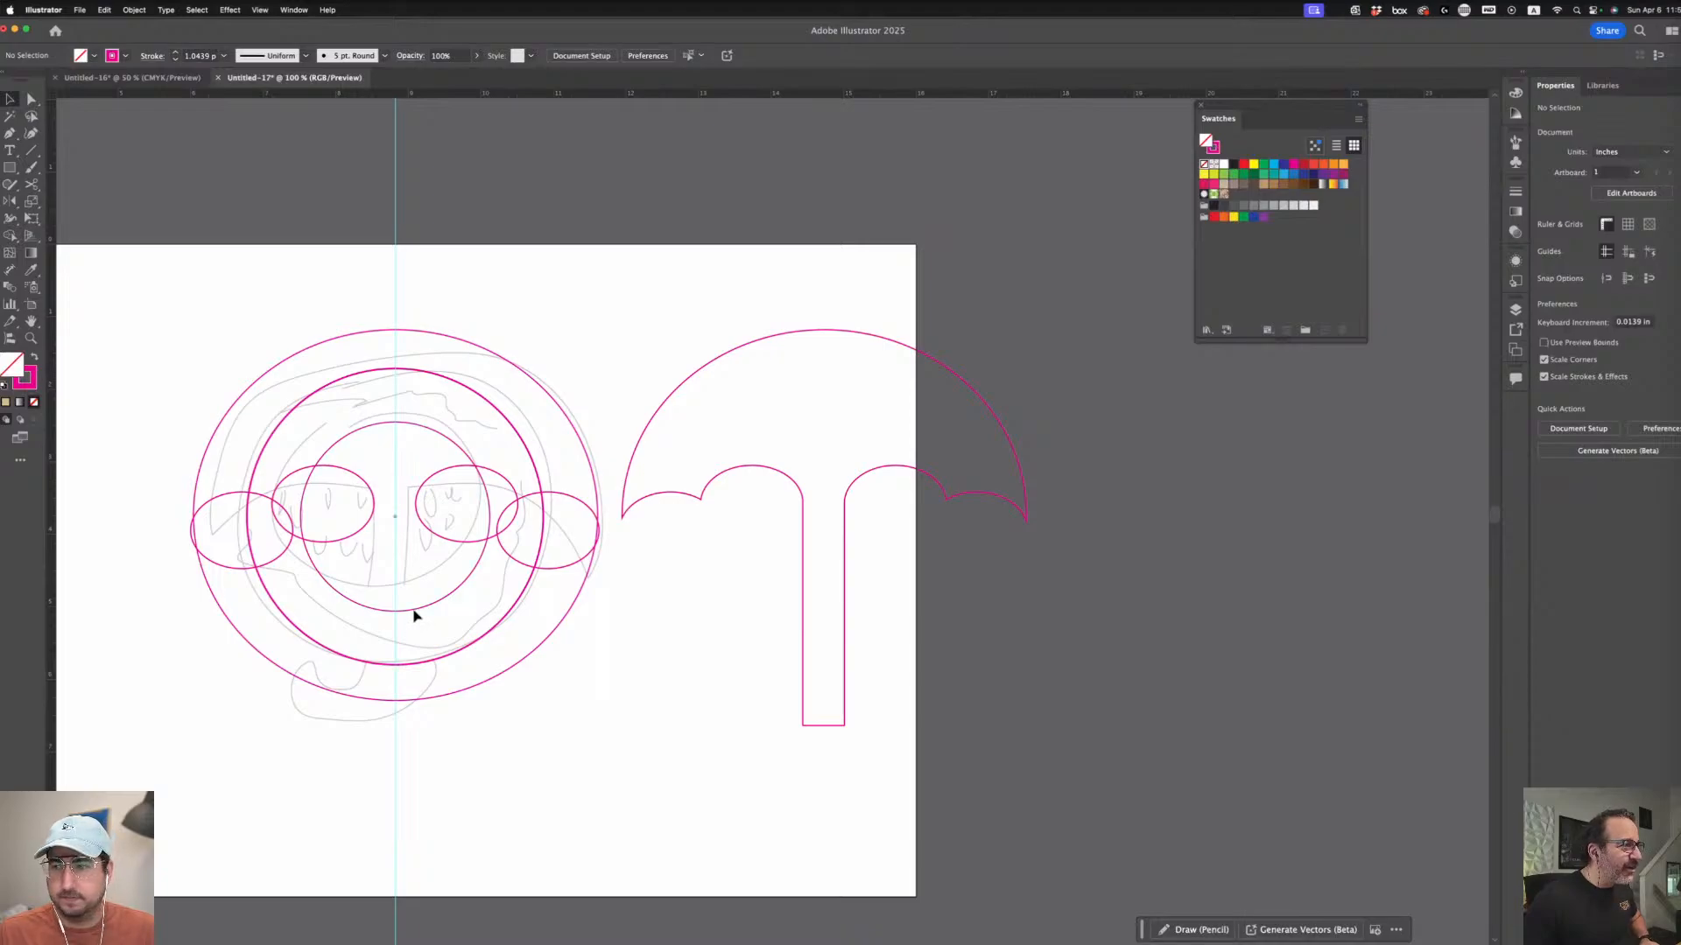
{"action": "left_click", "coordinate": [414, 612]}
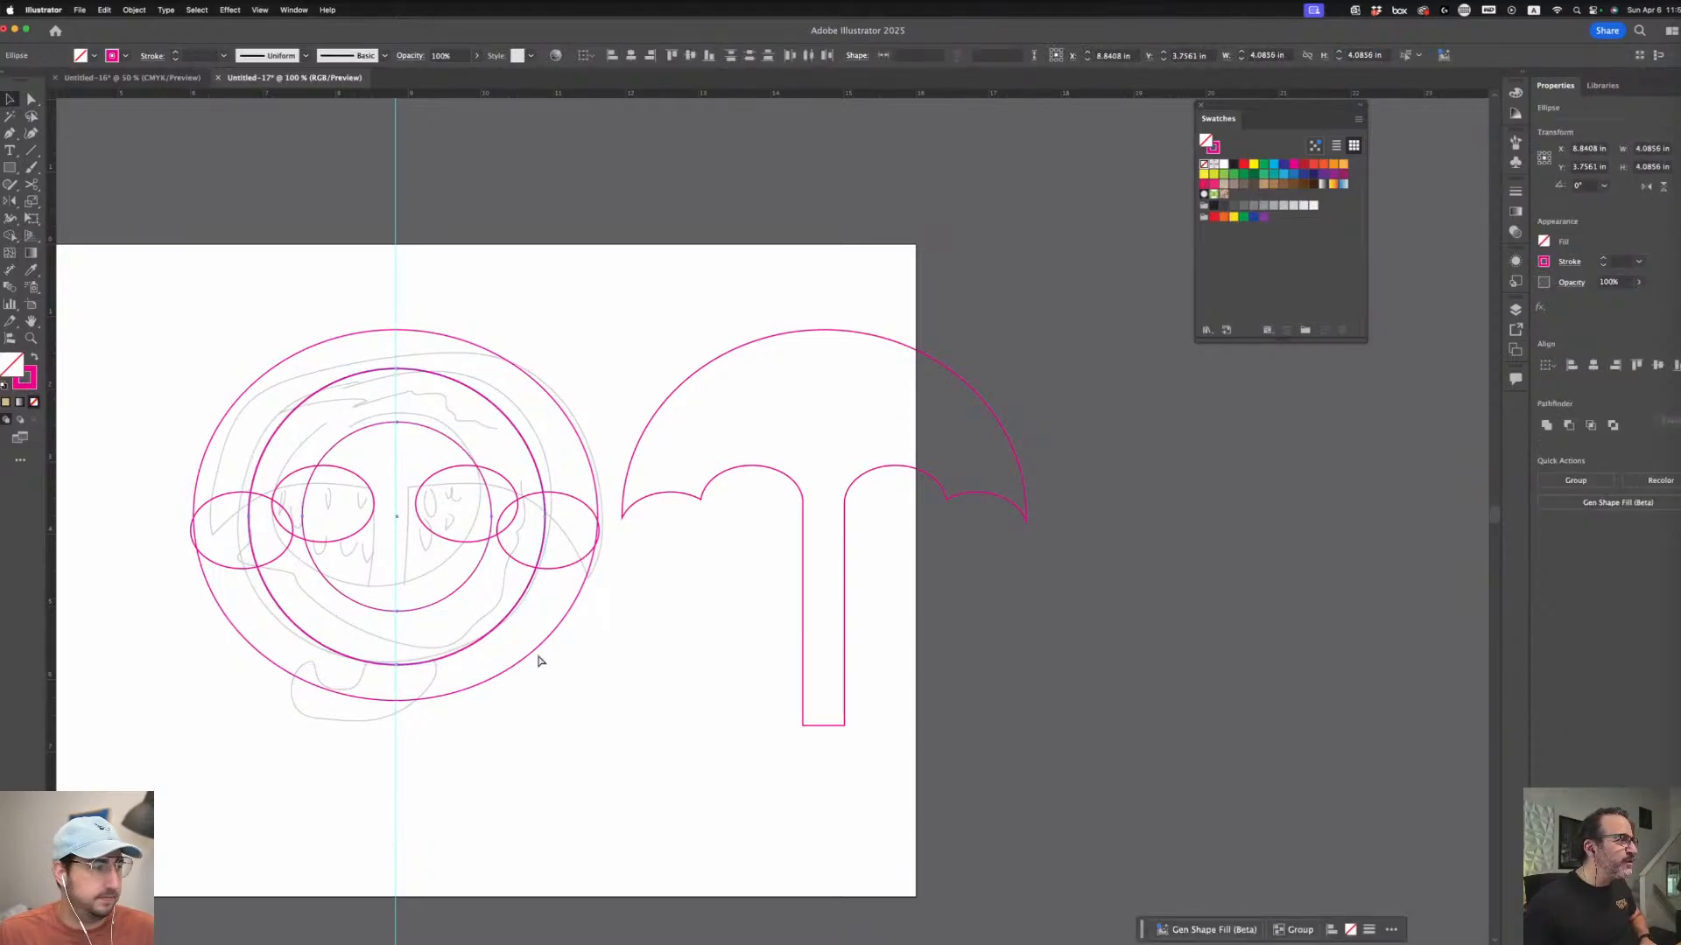
{"action": "left_click", "coordinate": [648, 705]}
- Copy the donut's two concentric inner circles straight across onto the umbrella, centred on its stem
{"action": "left_click", "coordinate": [414, 612]}
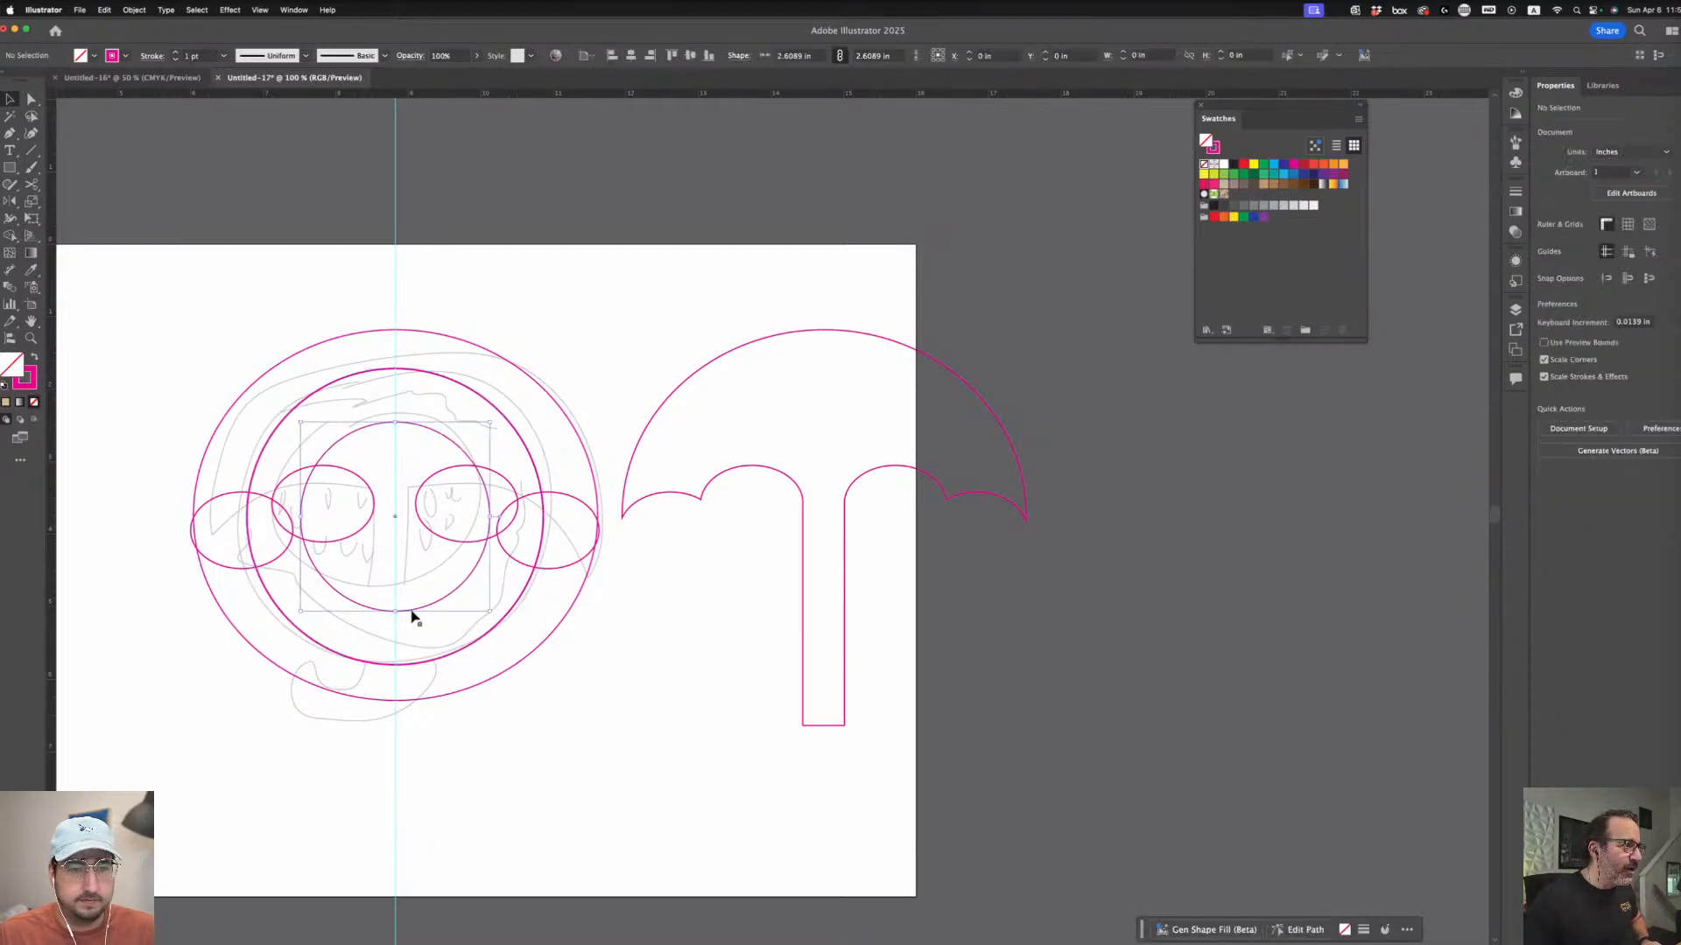
{"action": "left_click", "coordinate": [454, 663], "text": "shift"}
{"action": "left_click_drag", "start_coordinate": [454, 664], "coordinate": [871, 644]}
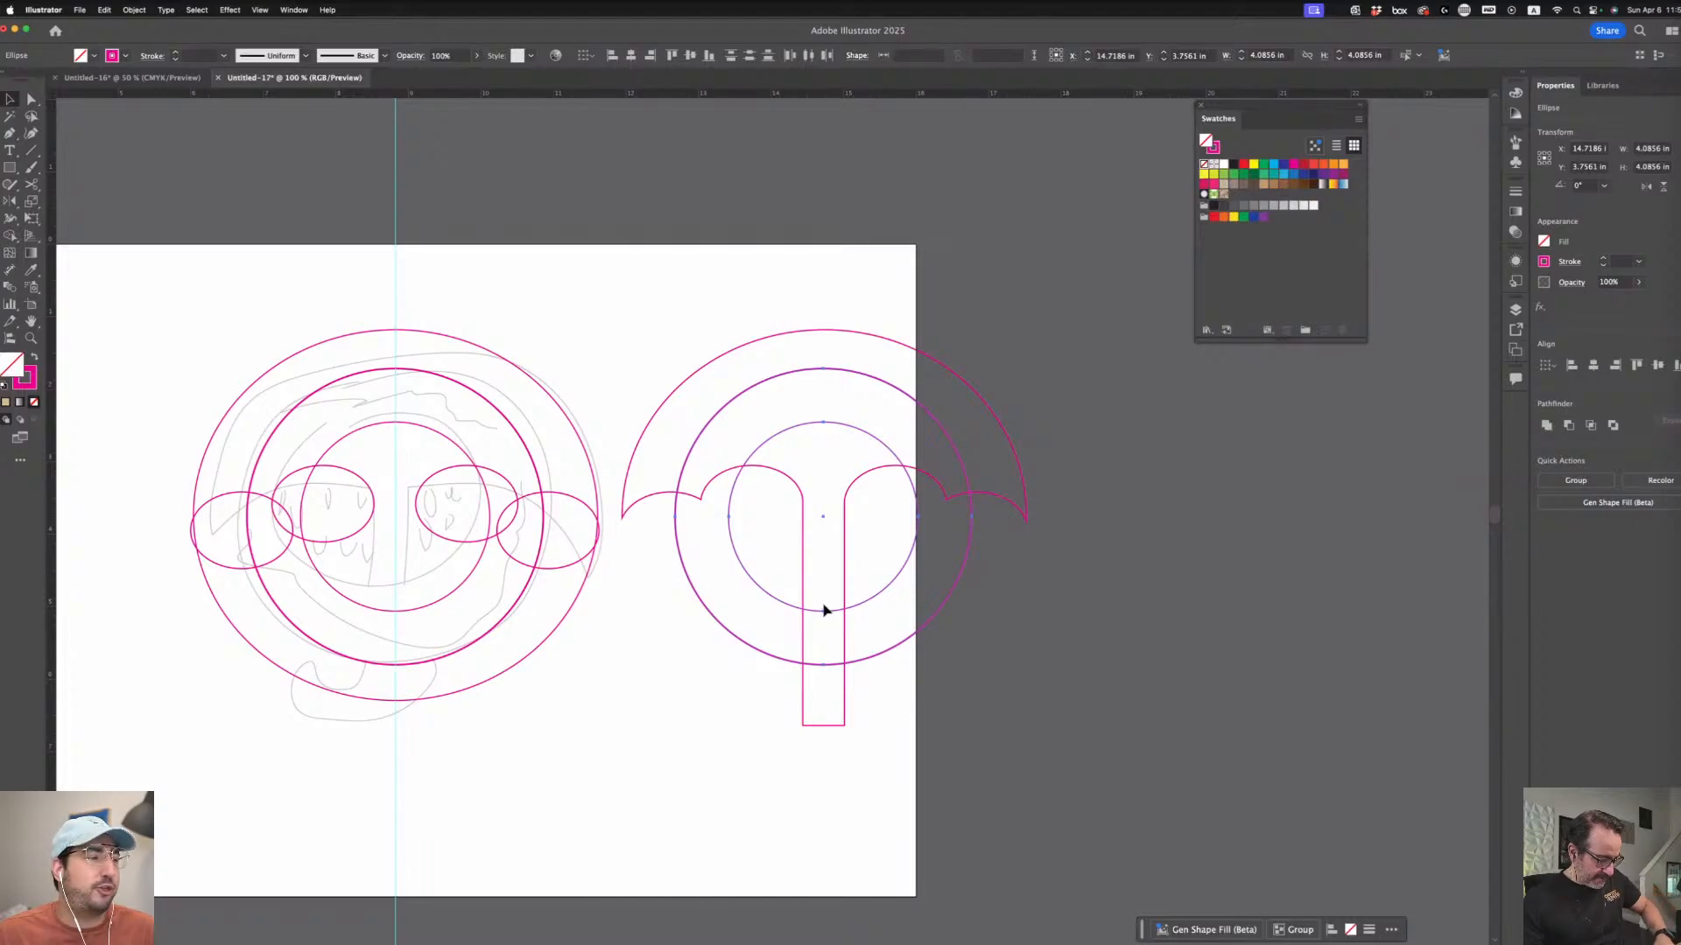
- Combine the two concentric circles behind the umbrella outline into a compound path ring and fill it with light blue
{"action": "key", "text": "super+8"}
{"action": "left_click", "coordinate": [1107, 310]}
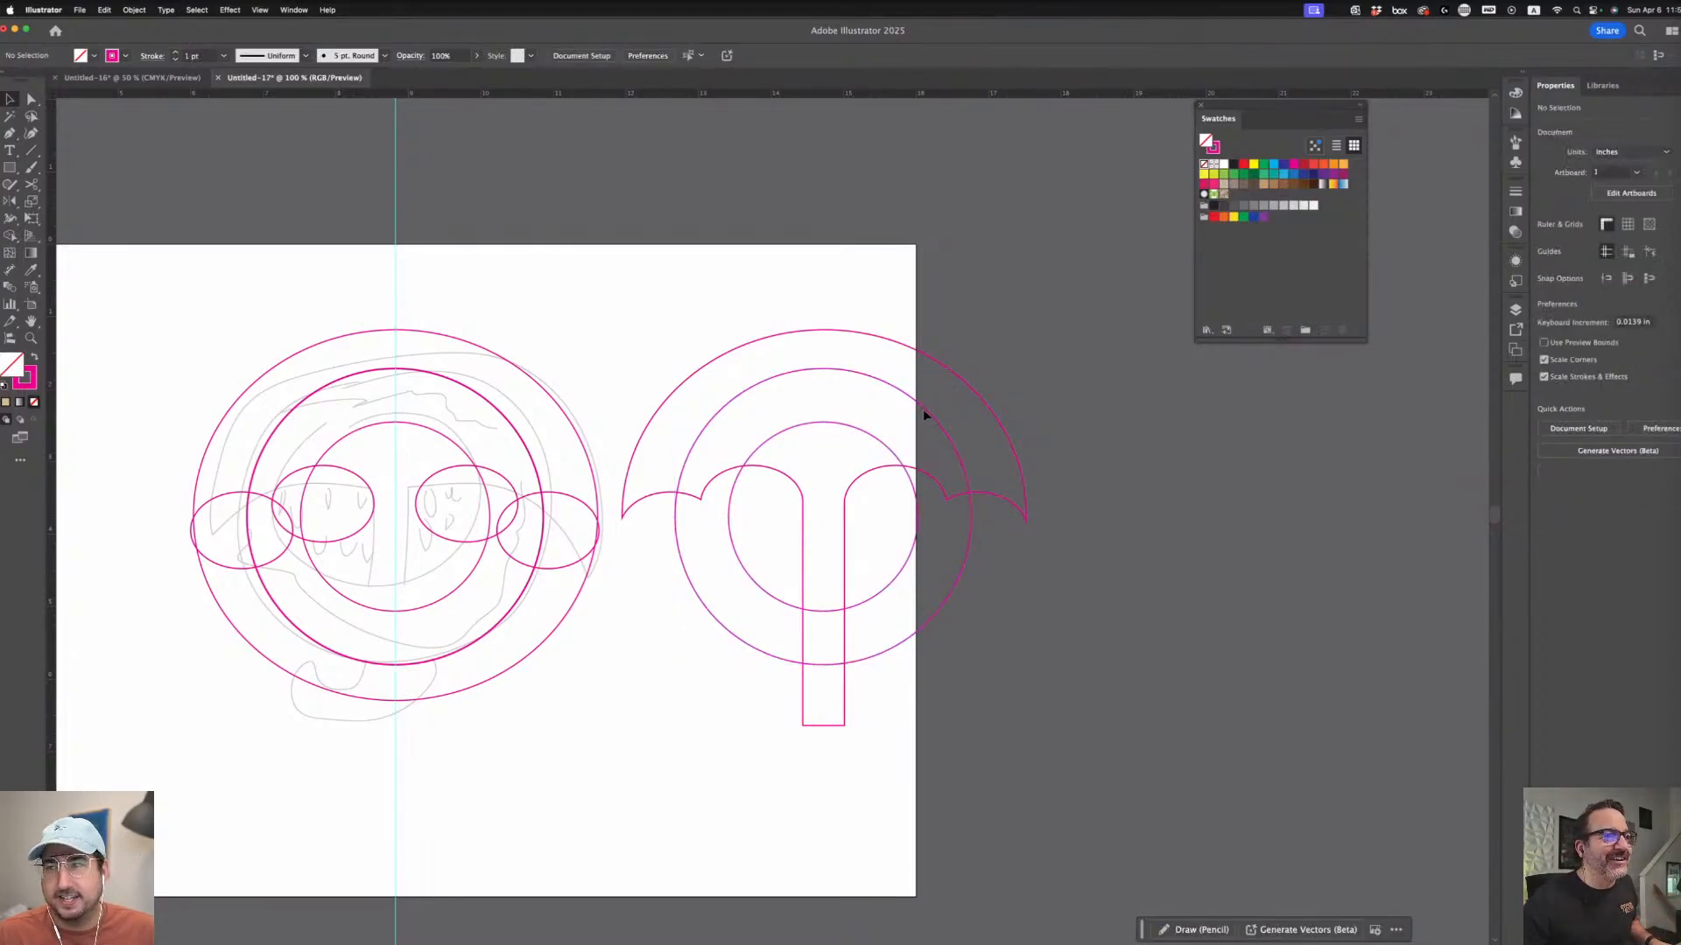
{"action": "left_click", "coordinate": [924, 411]}
{"action": "left_click", "coordinate": [1274, 171]}
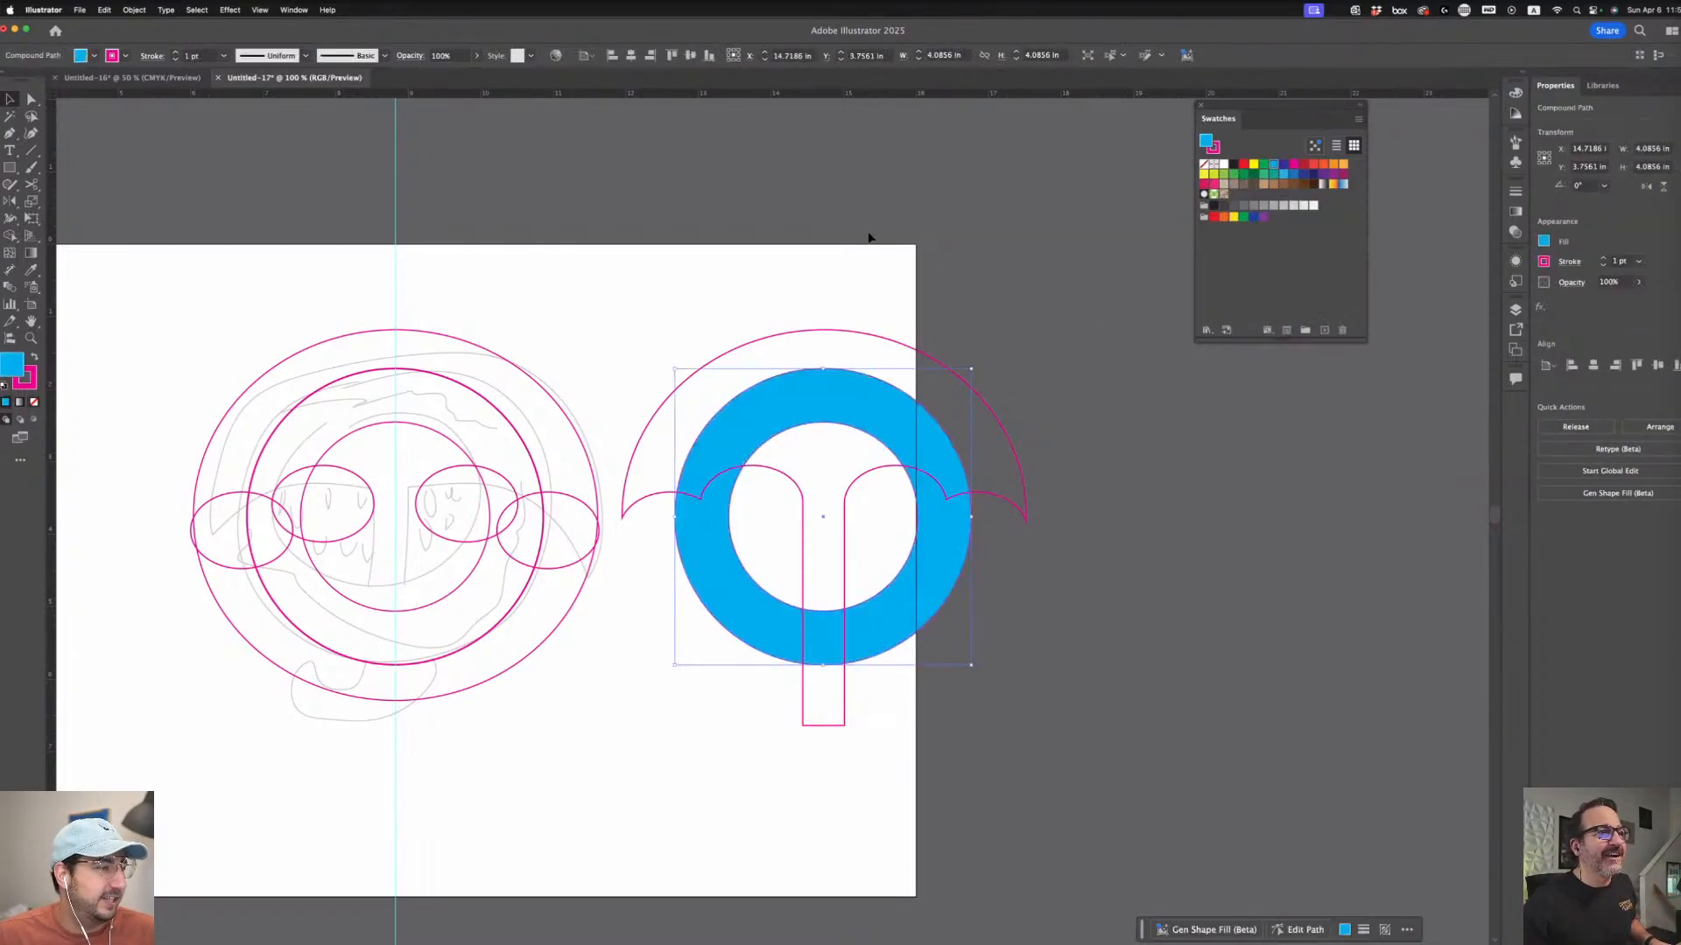
- Fill the umbrella shape with dark blue and remove the strokes from both the umbrella and the ring
{"action": "left_click_drag", "start_coordinate": [864, 276], "coordinate": [863, 359]}
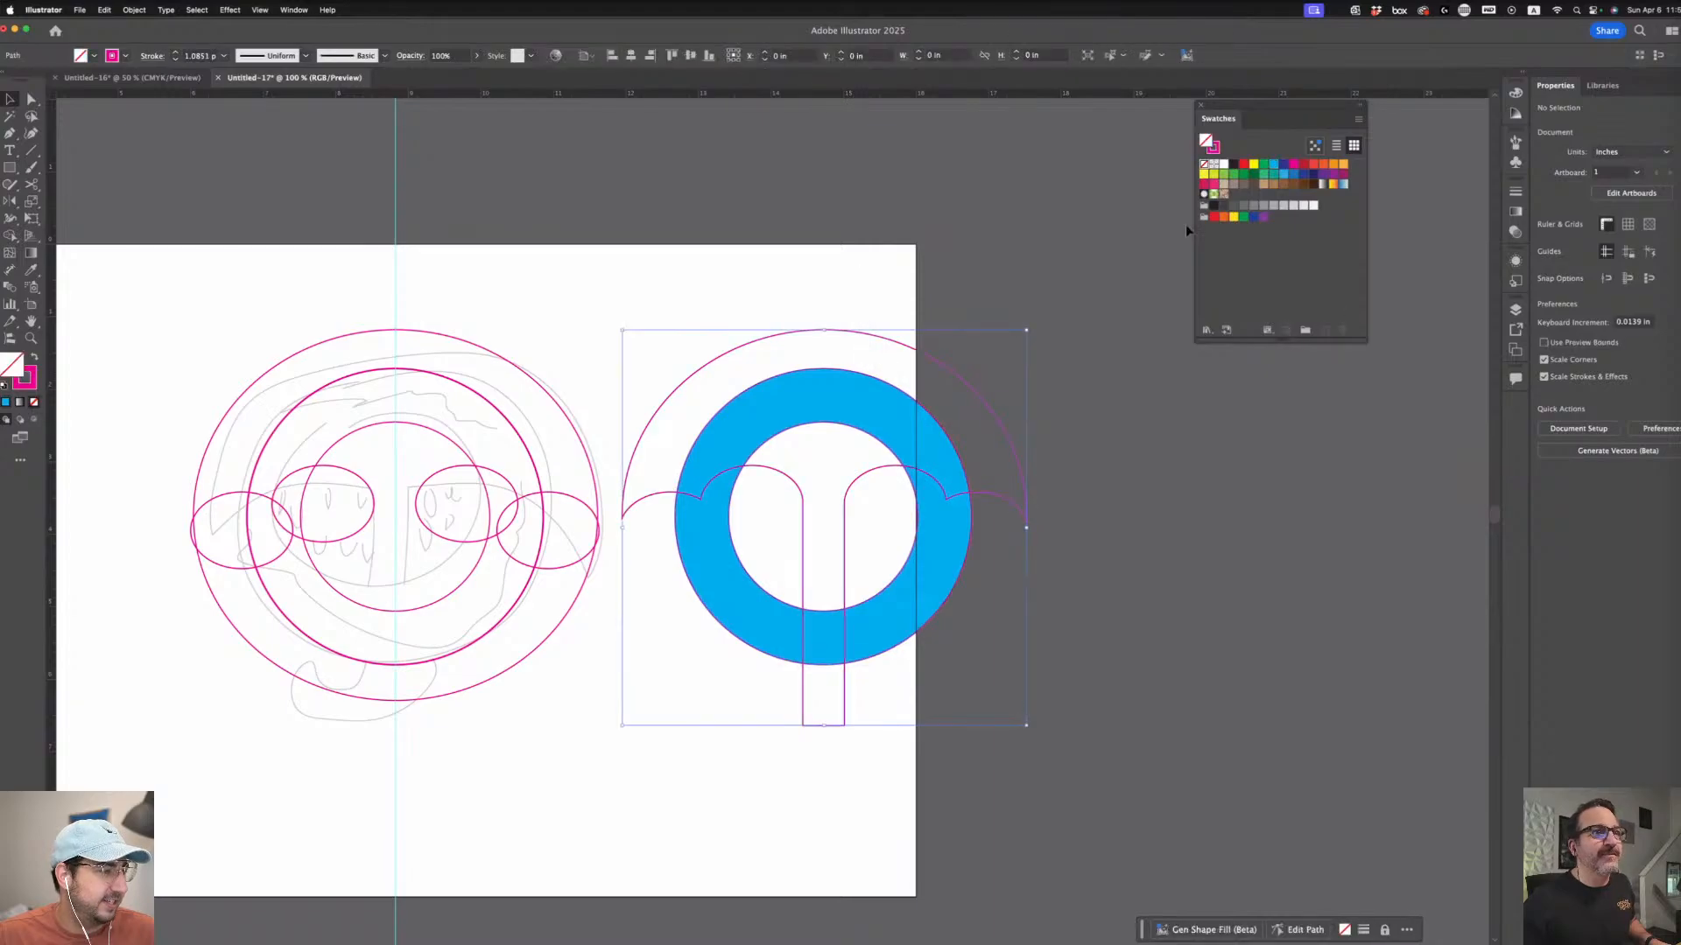
{"action": "left_click", "coordinate": [1283, 165]}
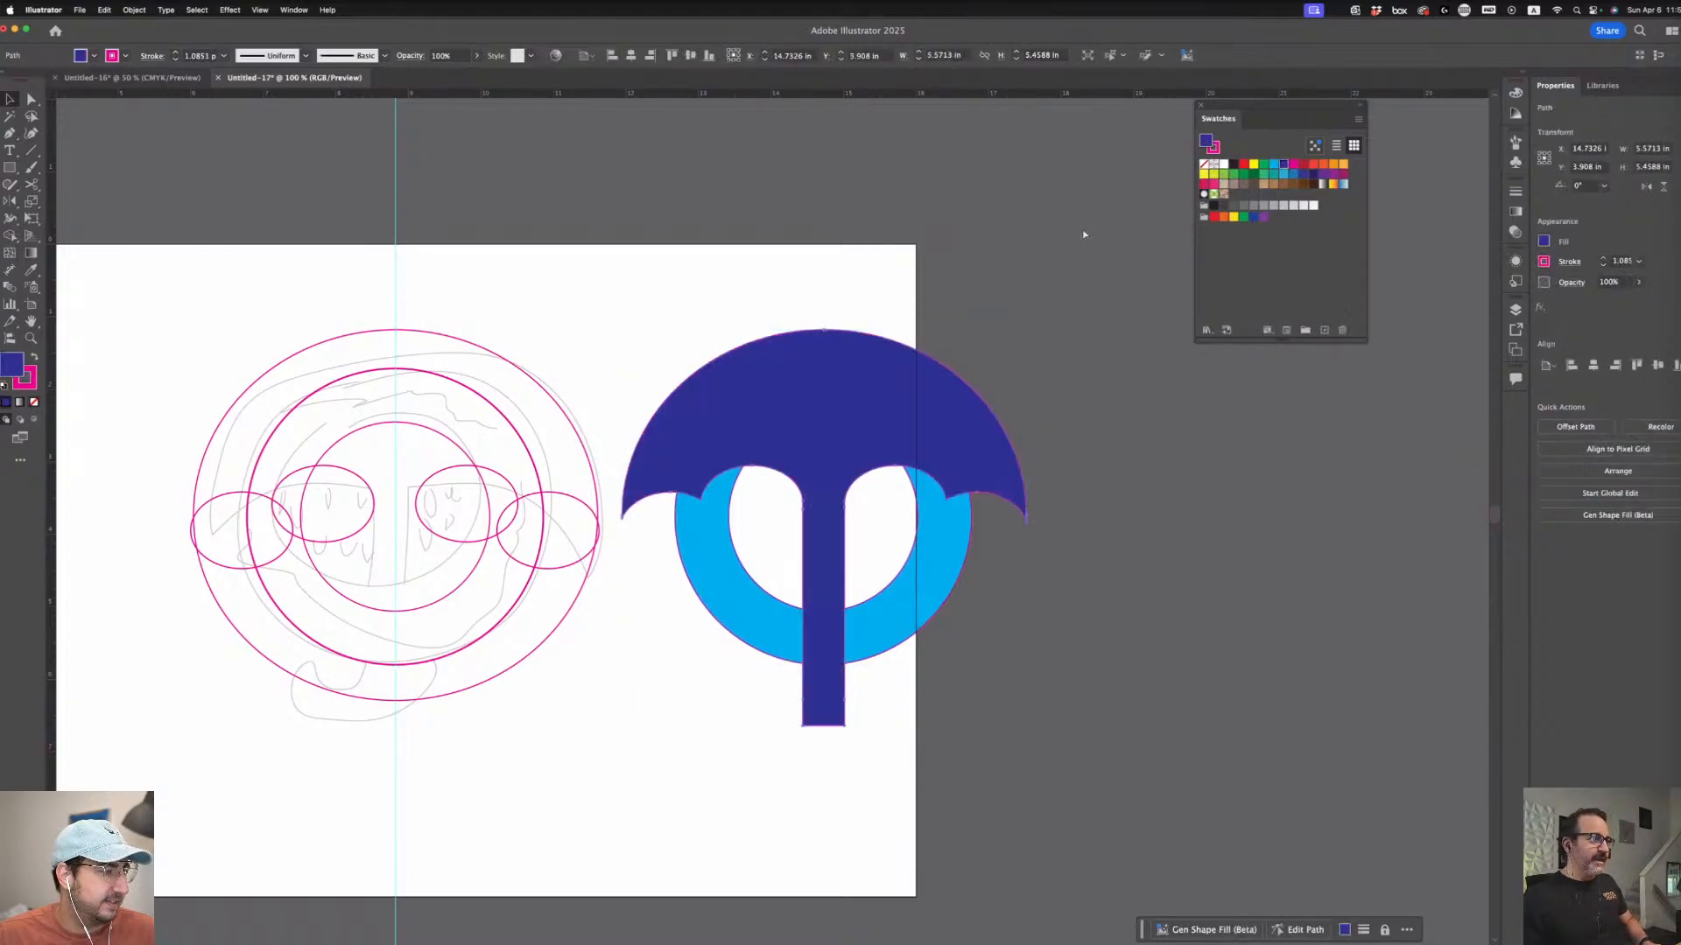
{"action": "left_click", "coordinate": [1093, 394]}
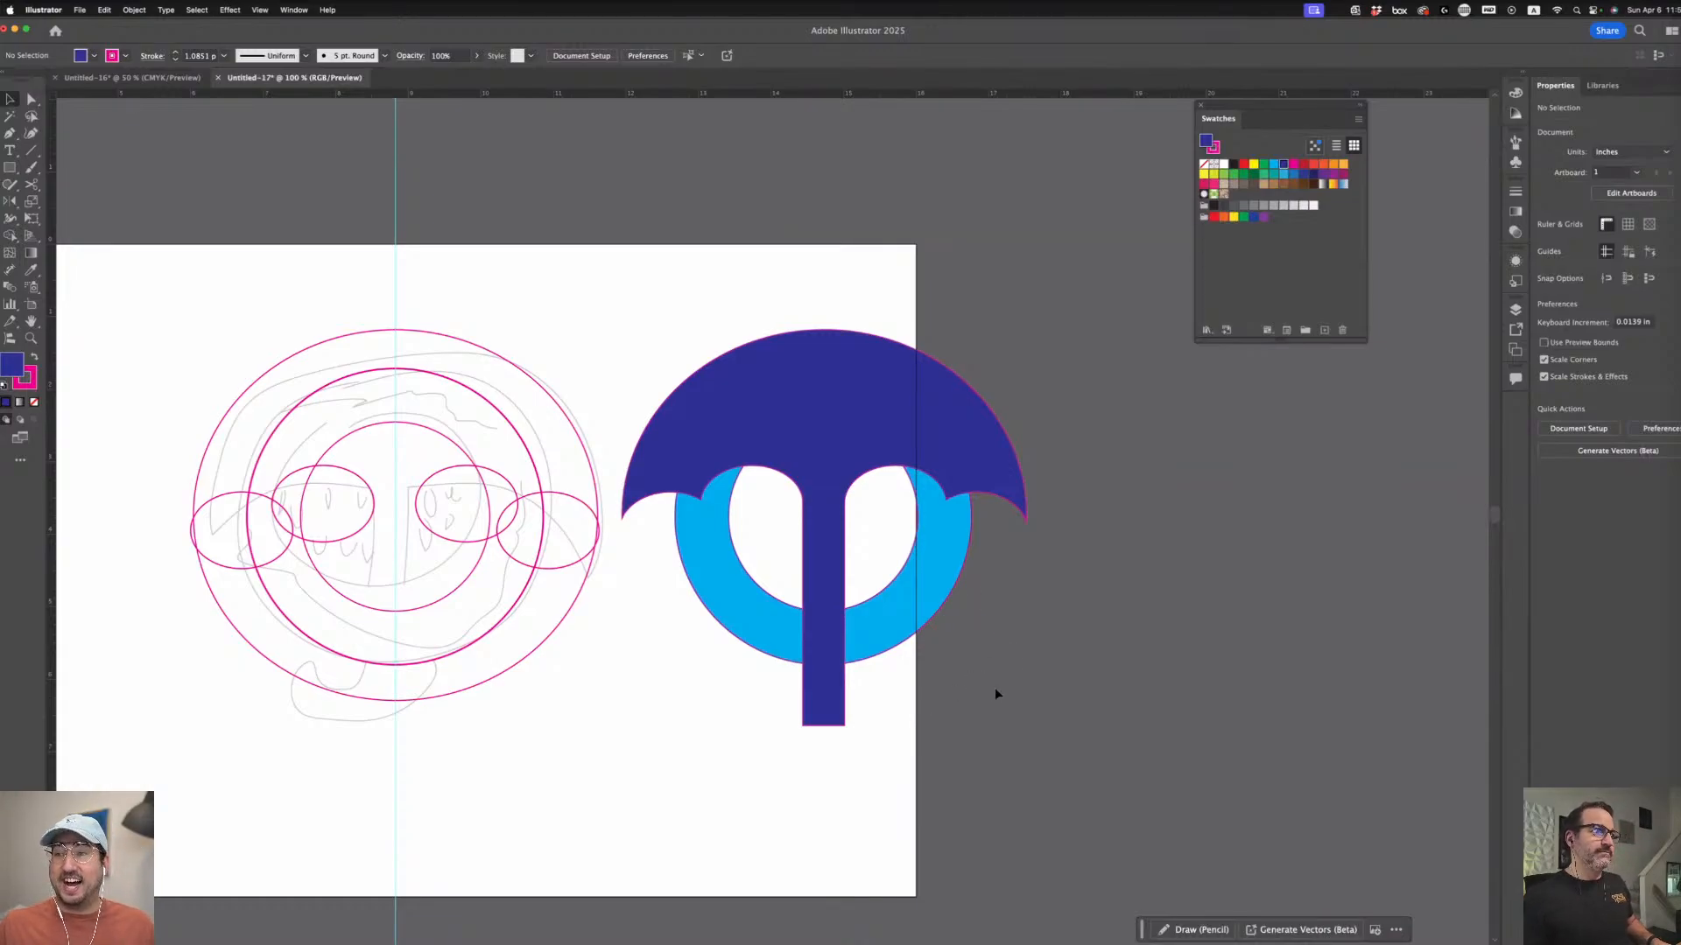
{"action": "left_click_drag", "start_coordinate": [782, 295], "coordinate": [793, 385]}
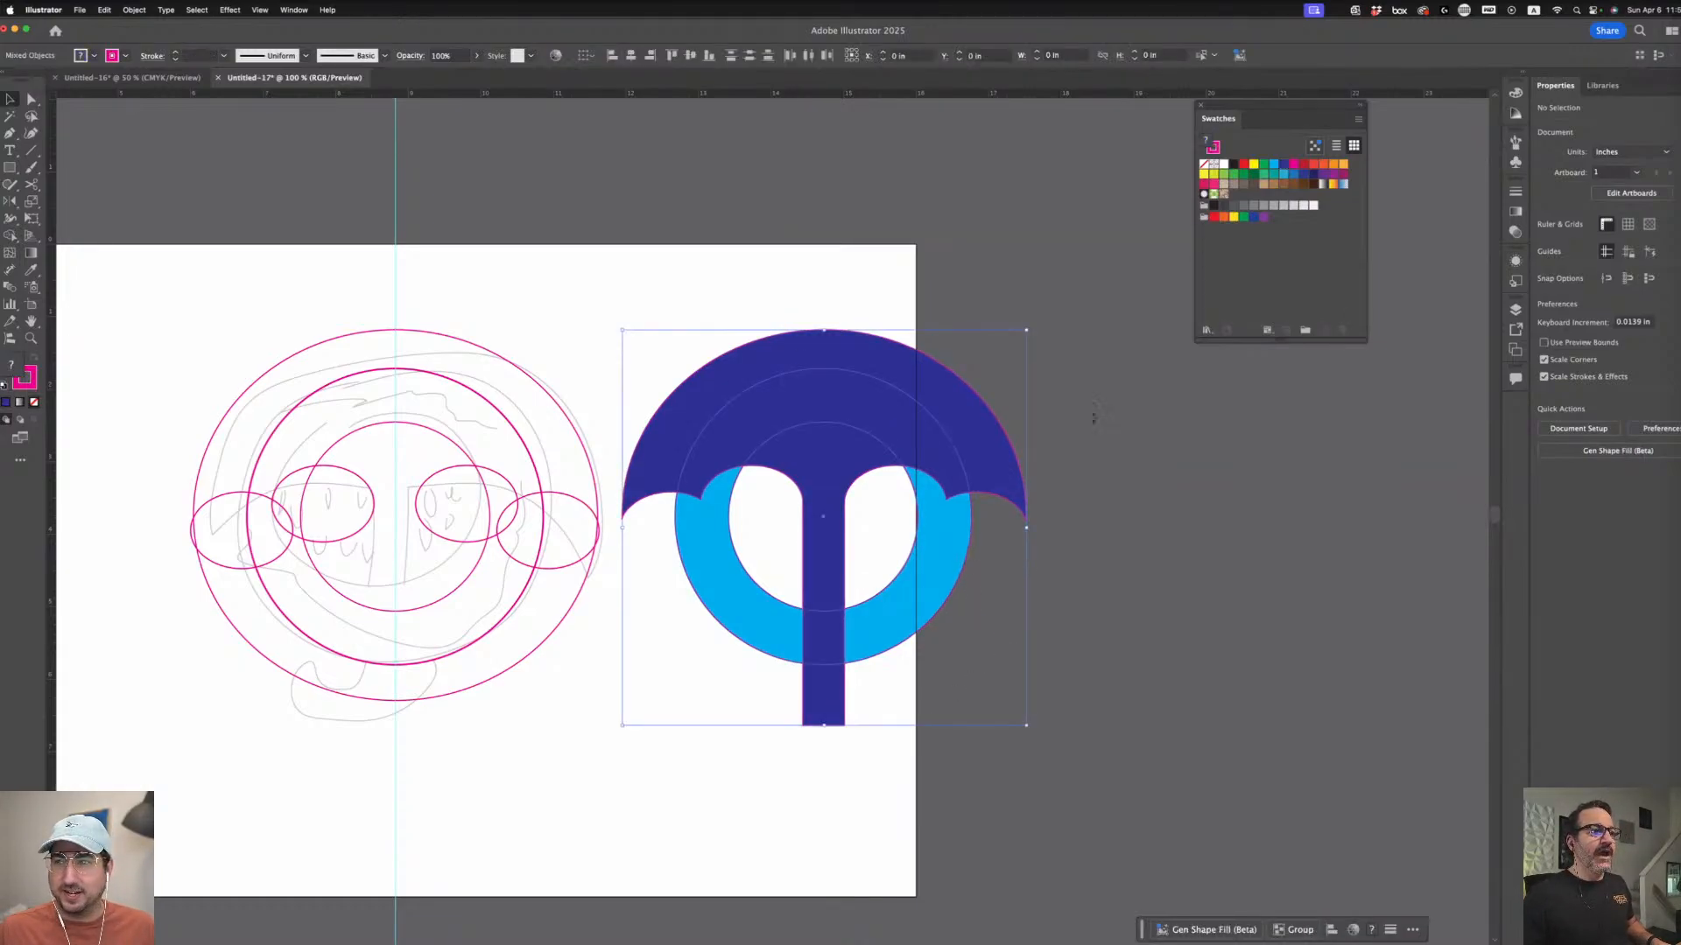
{"action": "left_click", "coordinate": [825, 168]}
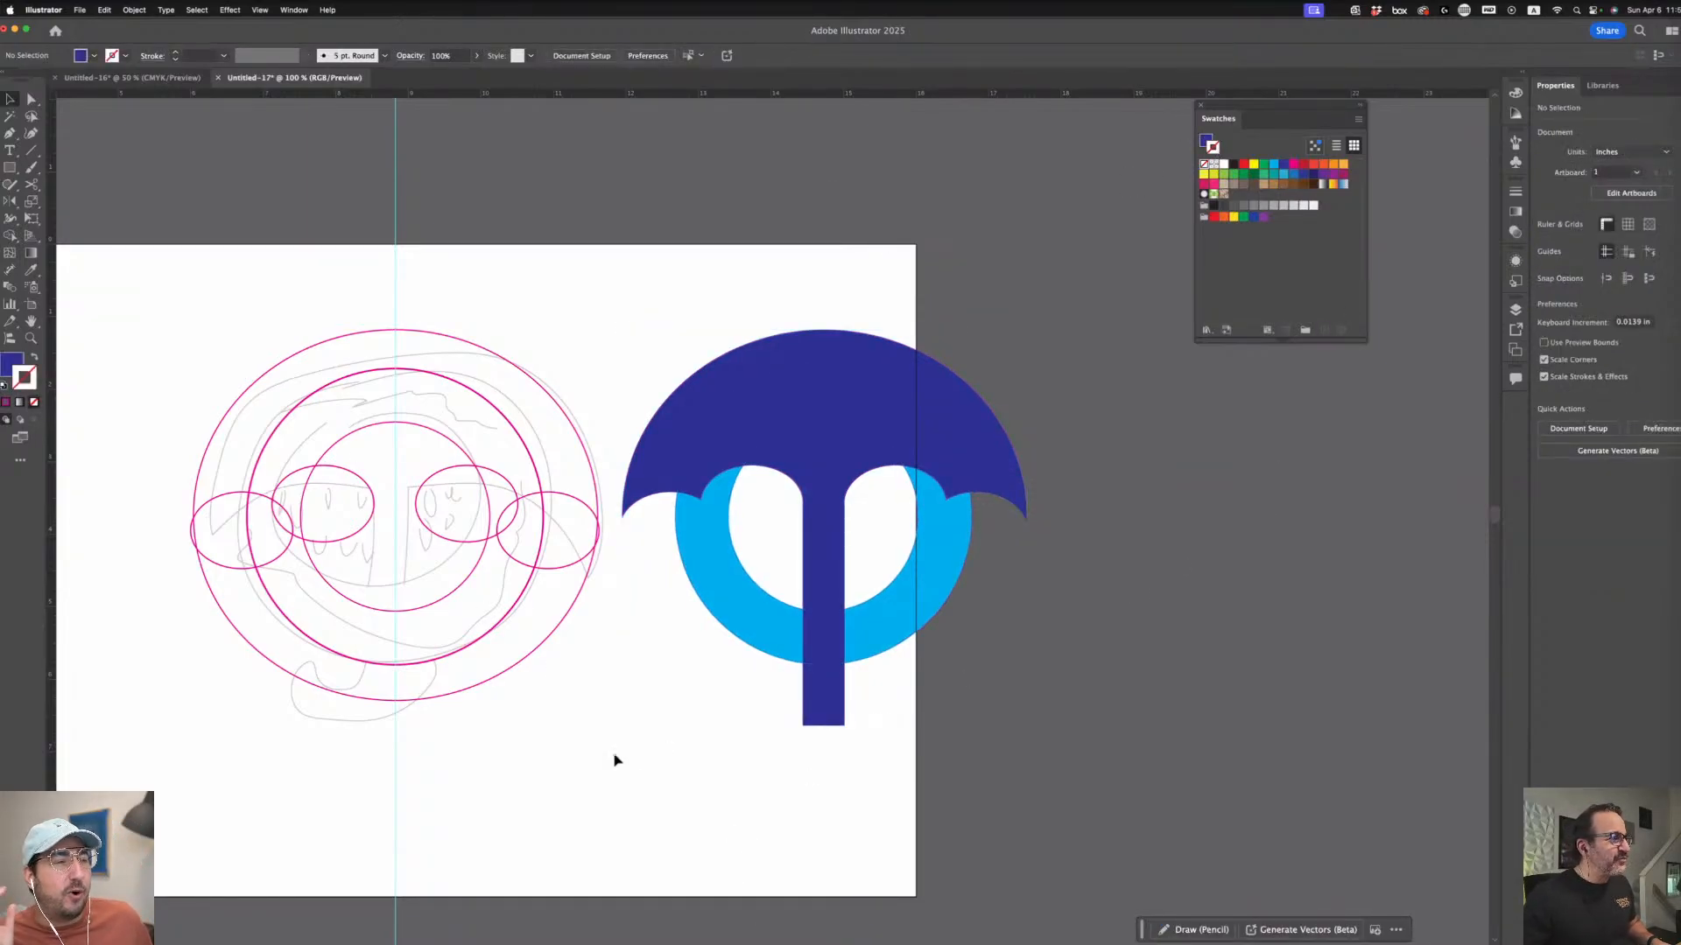
{"action": "left_click", "coordinate": [9, 167]}
{"action": "left_click", "coordinate": [56, 187]}
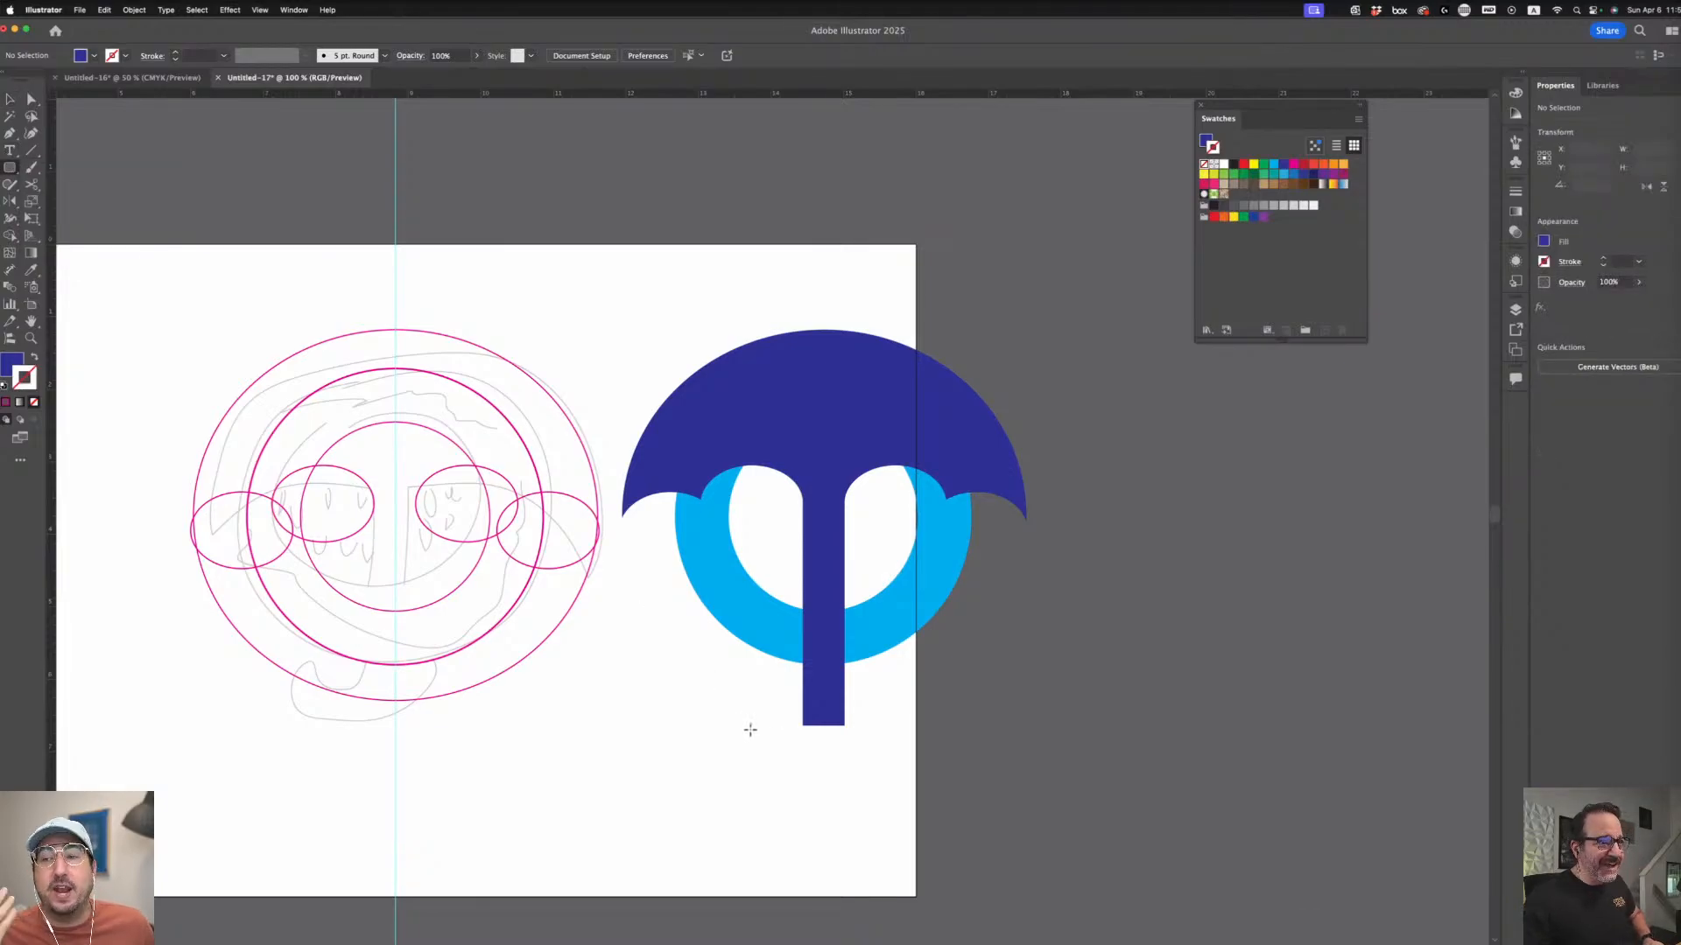
{"action": "left_click_drag", "start_coordinate": [749, 728], "coordinate": [824, 776]}
{"action": "key", "text": "super+z"}
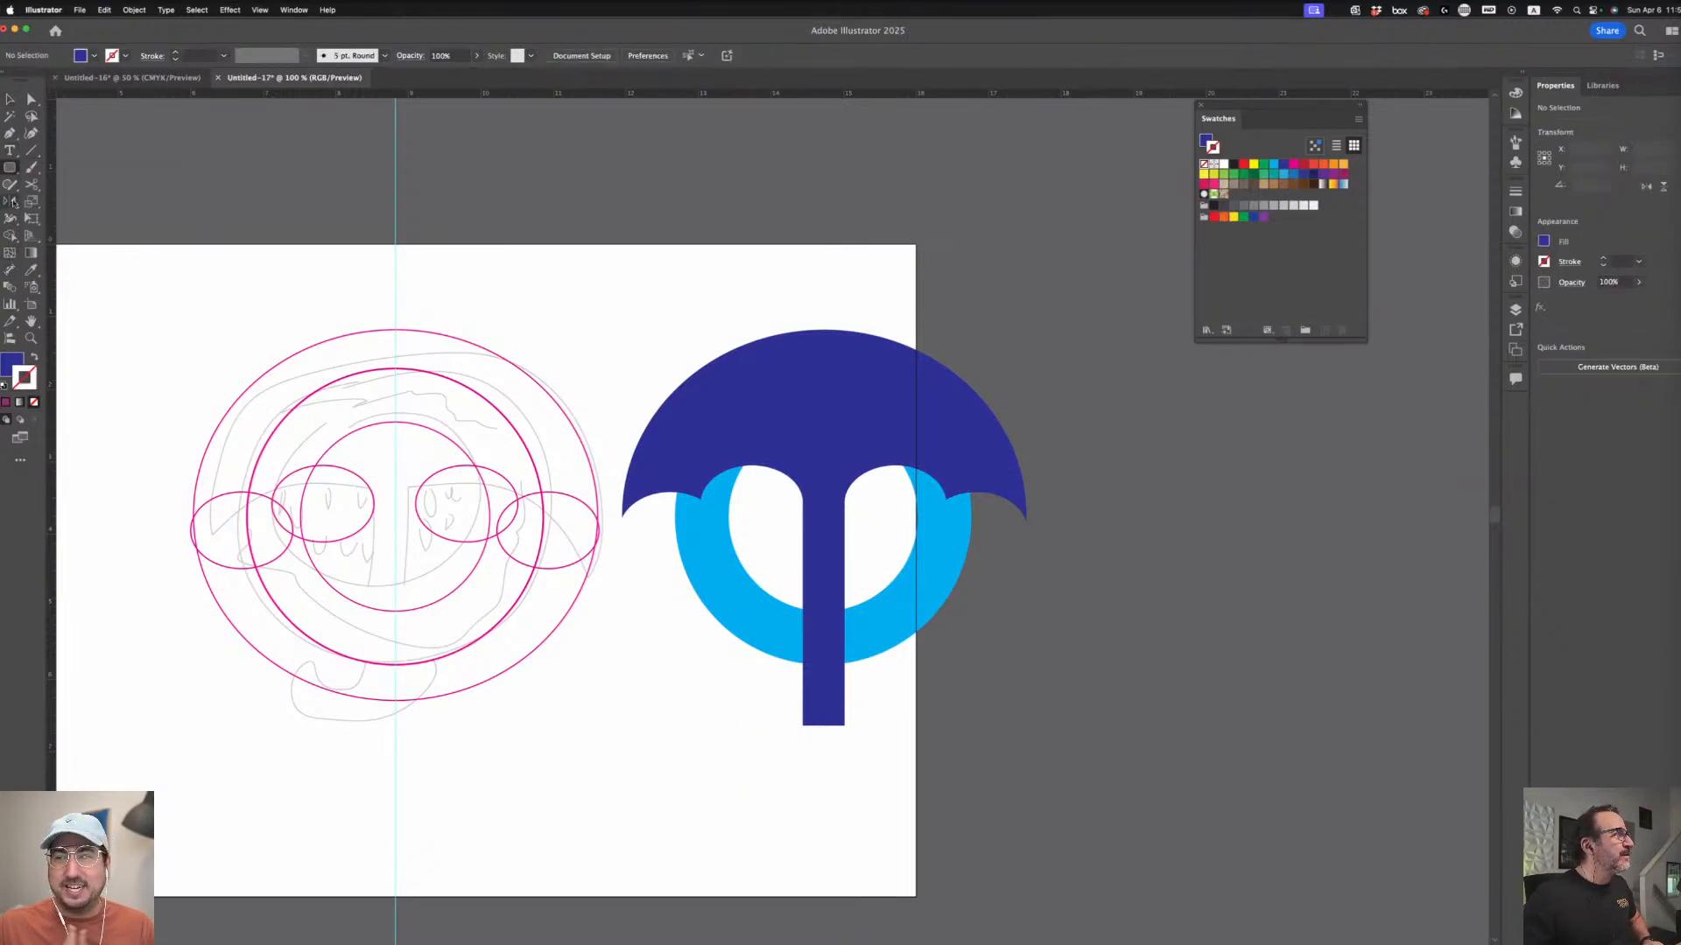
- Draw a circle about 1.59 in across beside the lower end of the umbrella's shaft
{"action": "left_click", "coordinate": [10, 169]}
{"action": "left_click", "coordinate": [77, 201]}
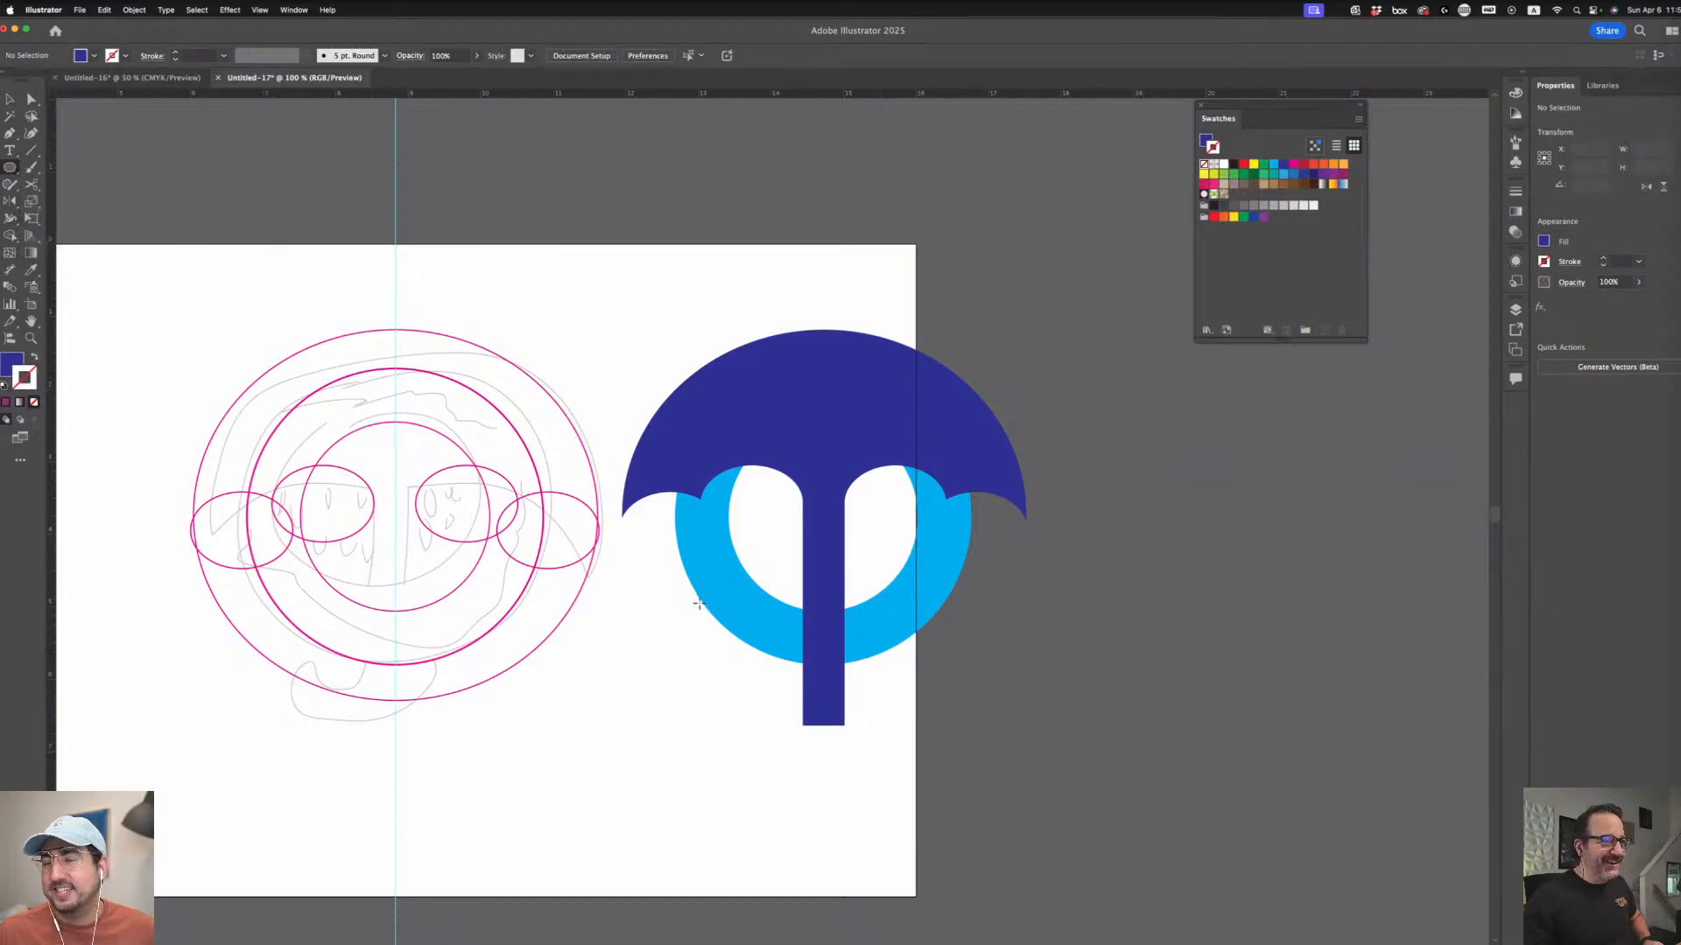
{"action": "left_click_drag", "start_coordinate": [744, 700], "coordinate": [802, 755]}
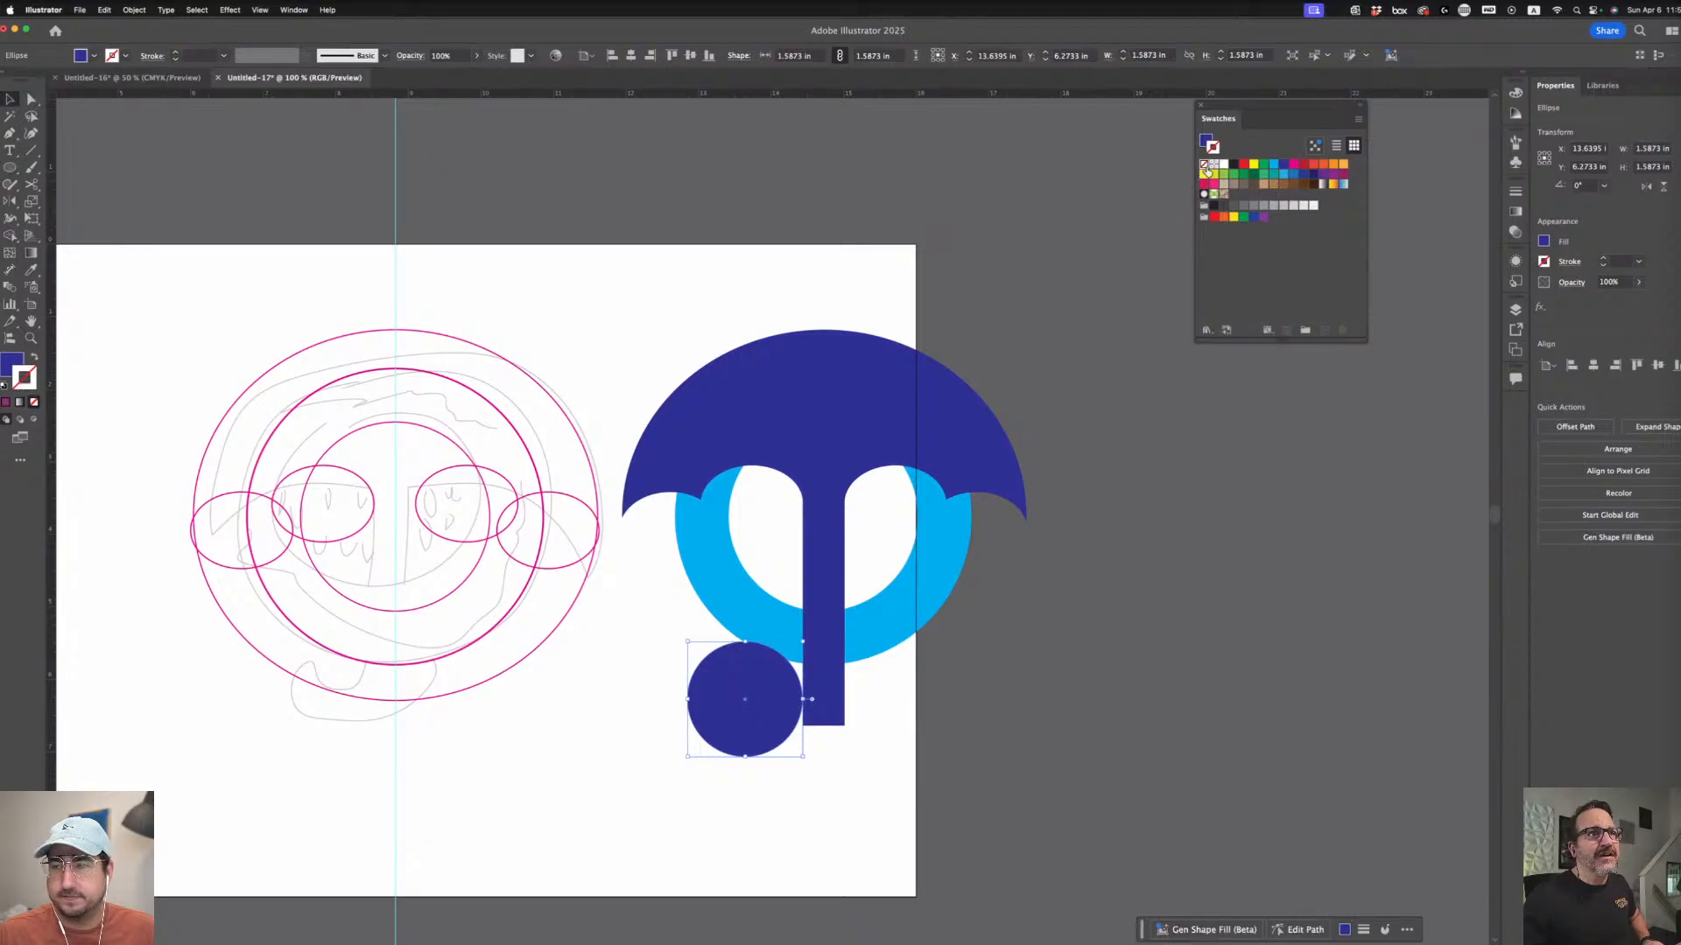
- Give the new circle a dark blue stroke and no fill
{"action": "left_click", "coordinate": [1236, 164]}
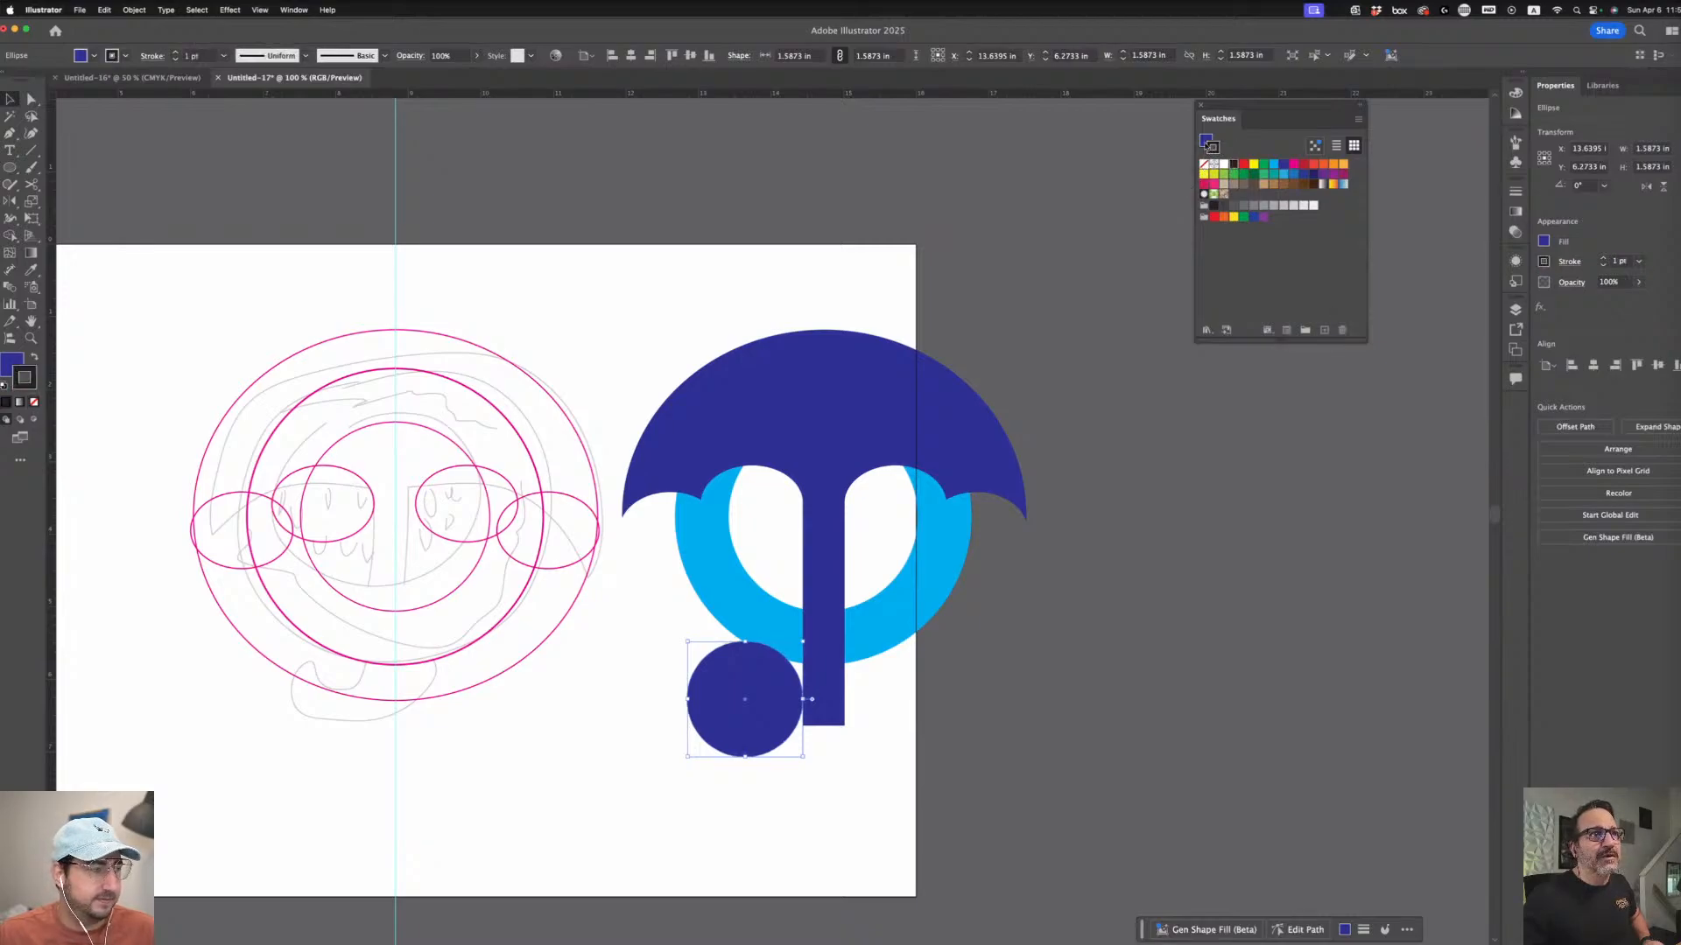
{"action": "key", "text": "x"}
{"action": "left_click", "coordinate": [1212, 148]}
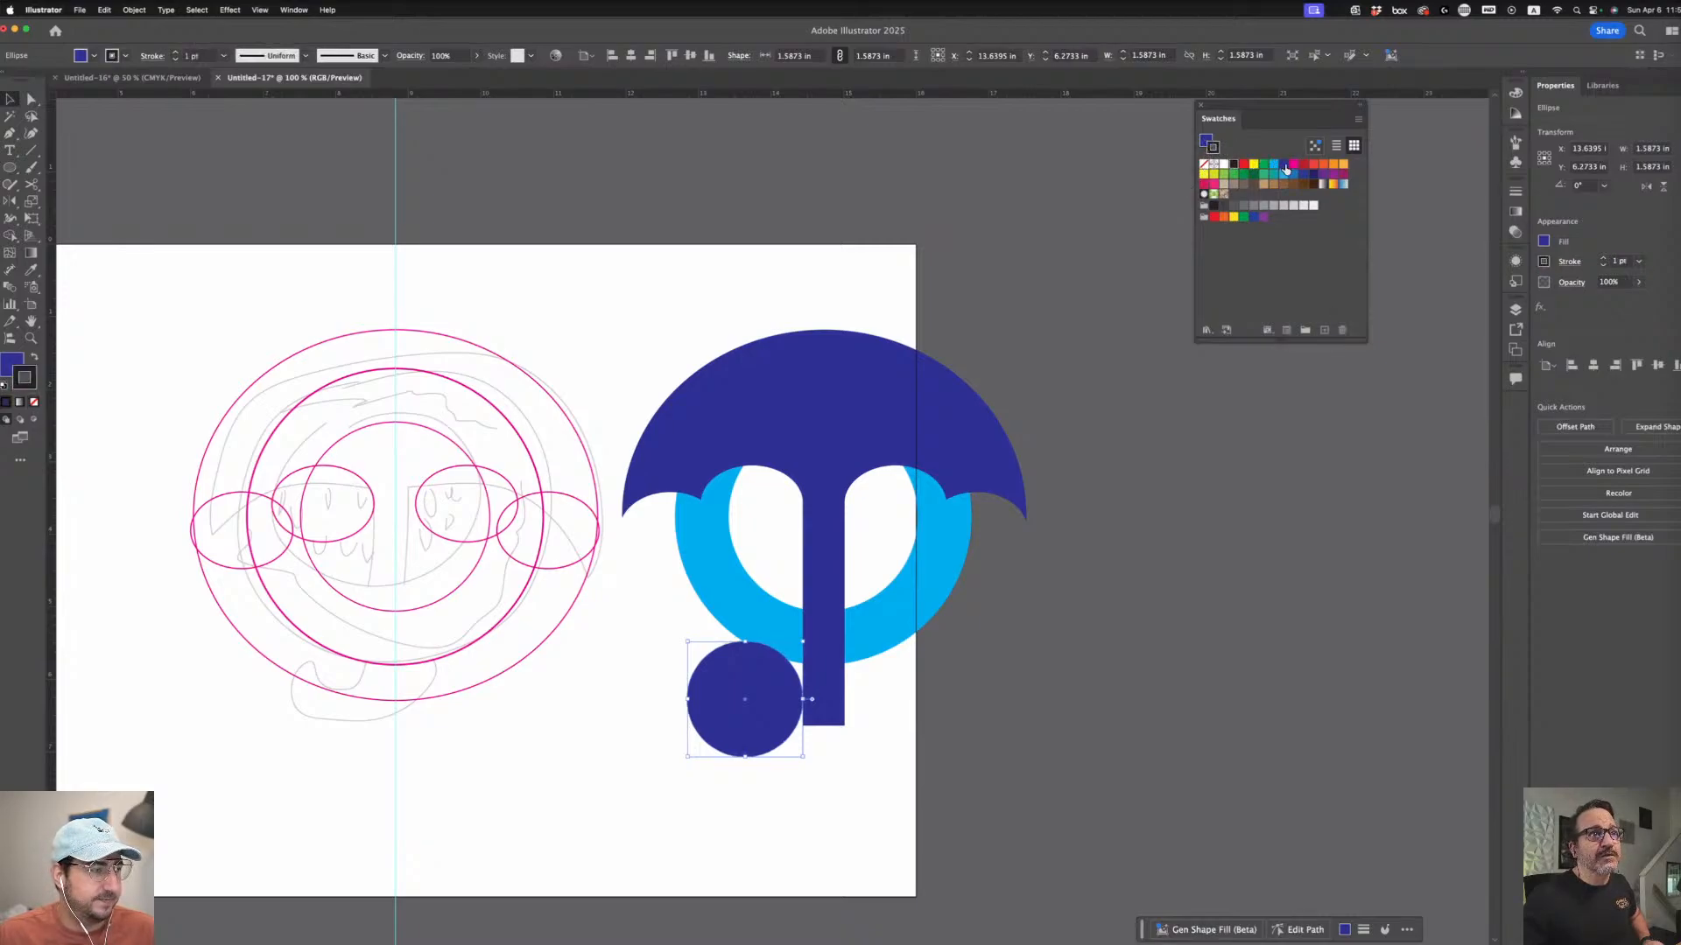
{"action": "left_click", "coordinate": [1284, 165]}
{"action": "left_click", "coordinate": [1204, 163]}
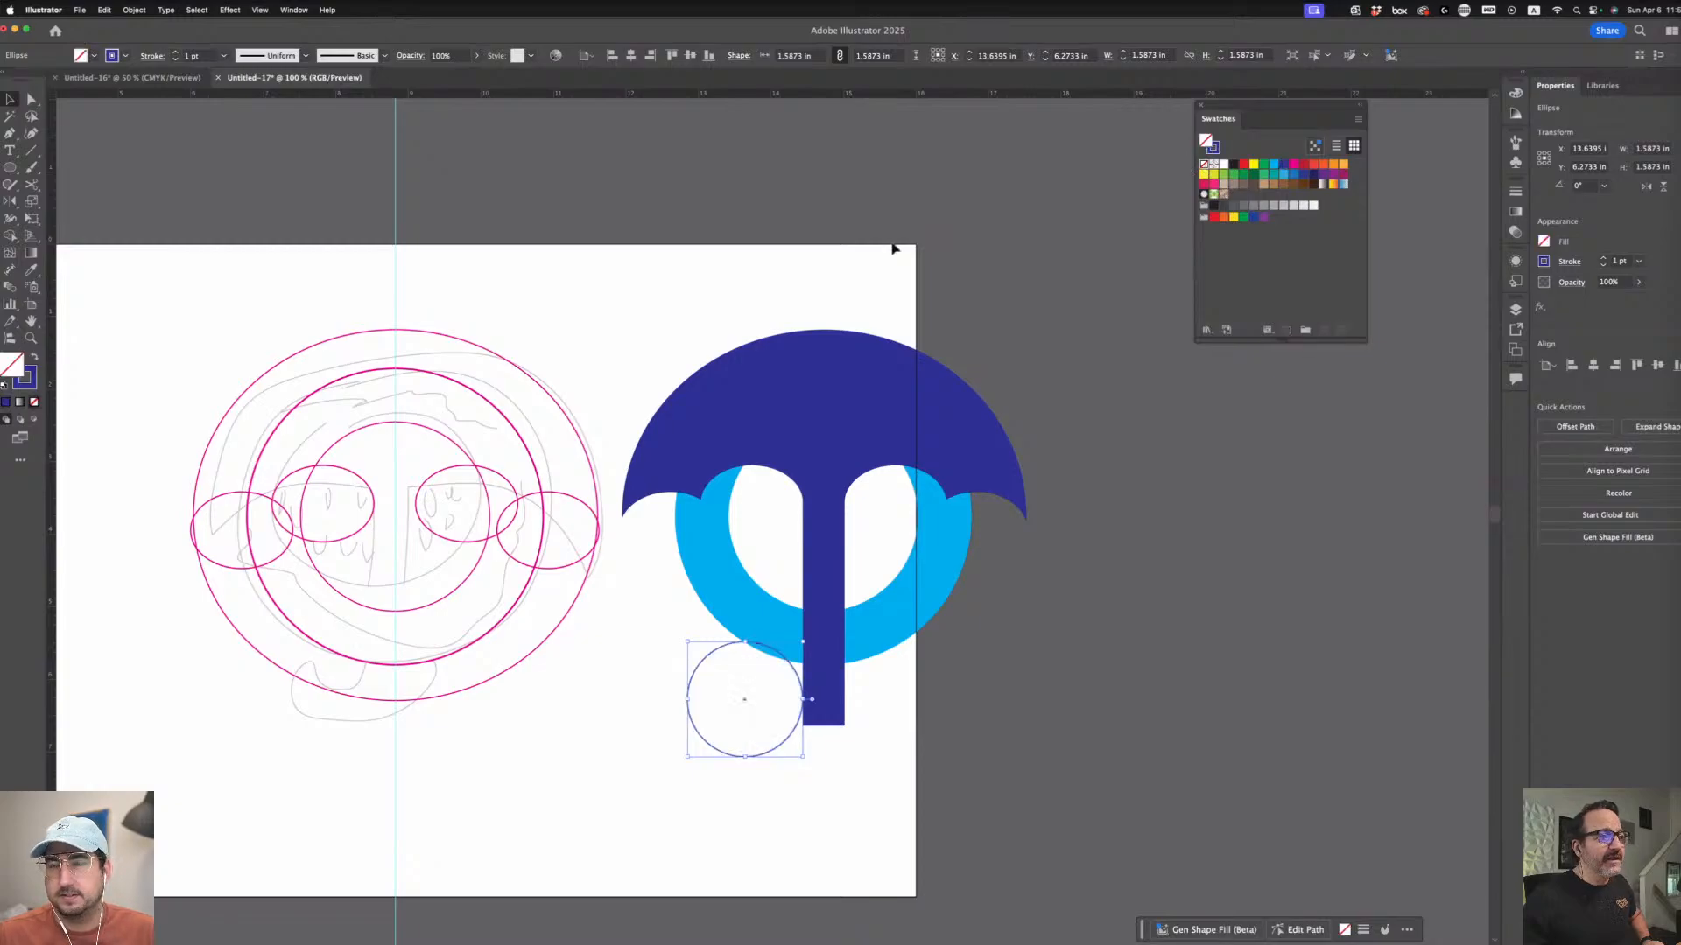
{"action": "left_click", "coordinate": [765, 768]}
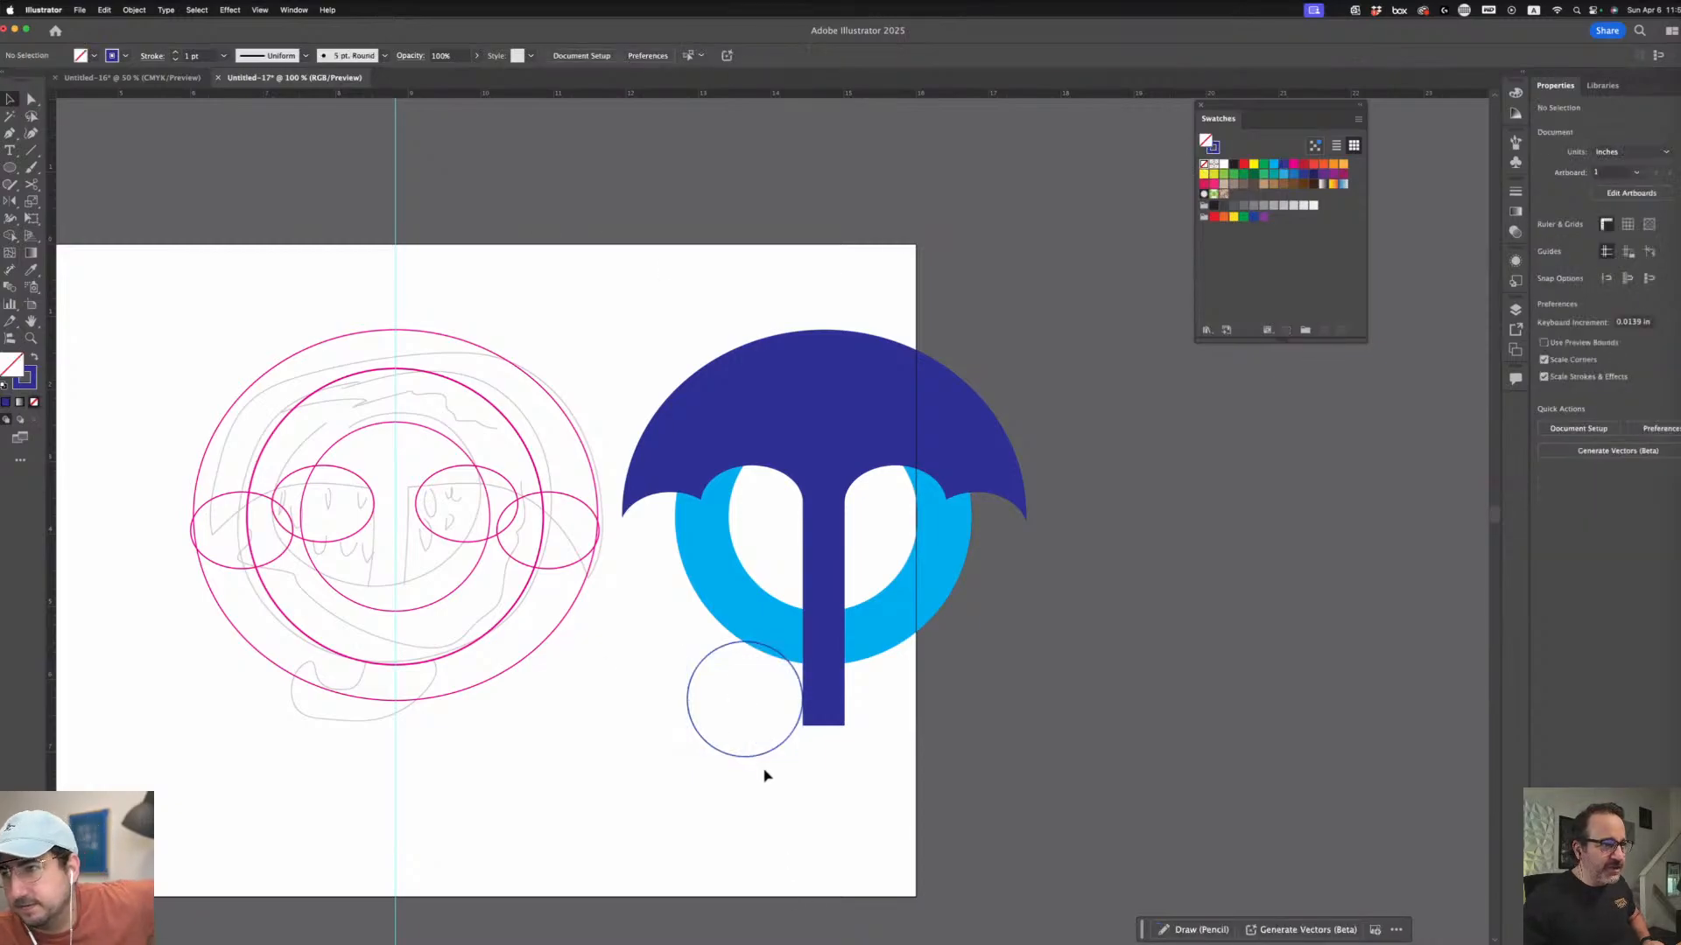
- Move the circle so its edge is centred on the shaft's lower end and thicken its stroke to 40 pt
{"action": "left_click_drag", "start_coordinate": [762, 758], "coordinate": [785, 781]}
{"action": "scroll", "coordinate": [176, 55], "scroll_direction": "up", "scroll_amount": 20}
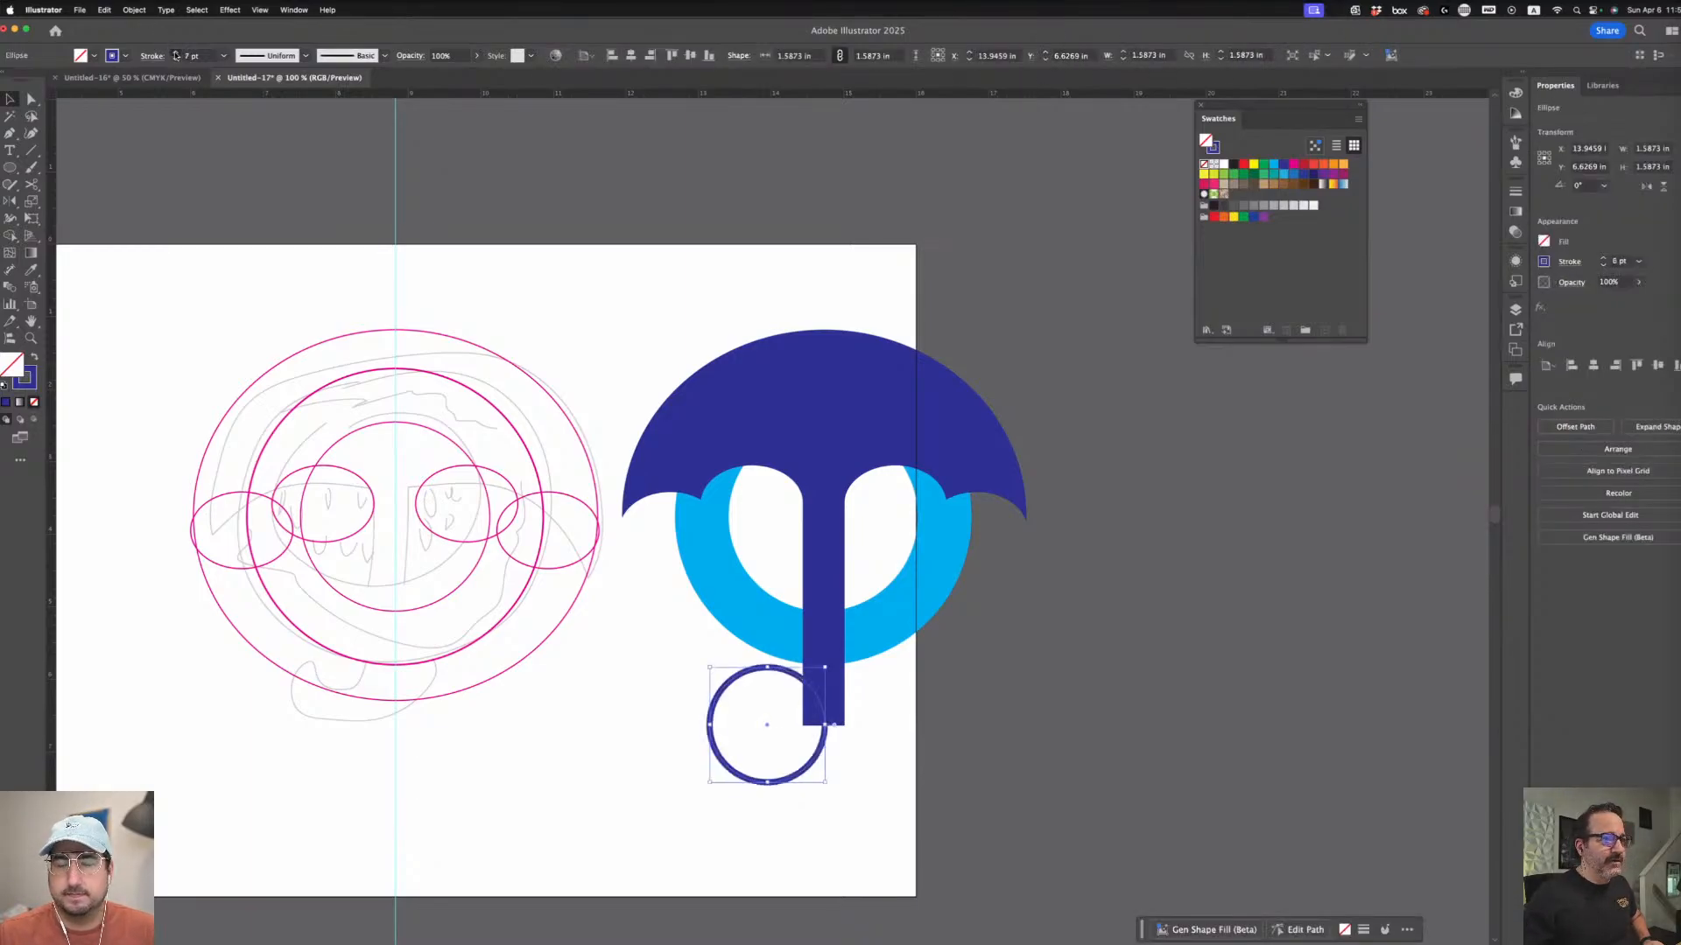
{"action": "scroll", "coordinate": [176, 55], "scroll_direction": "up", "scroll_amount": 10}
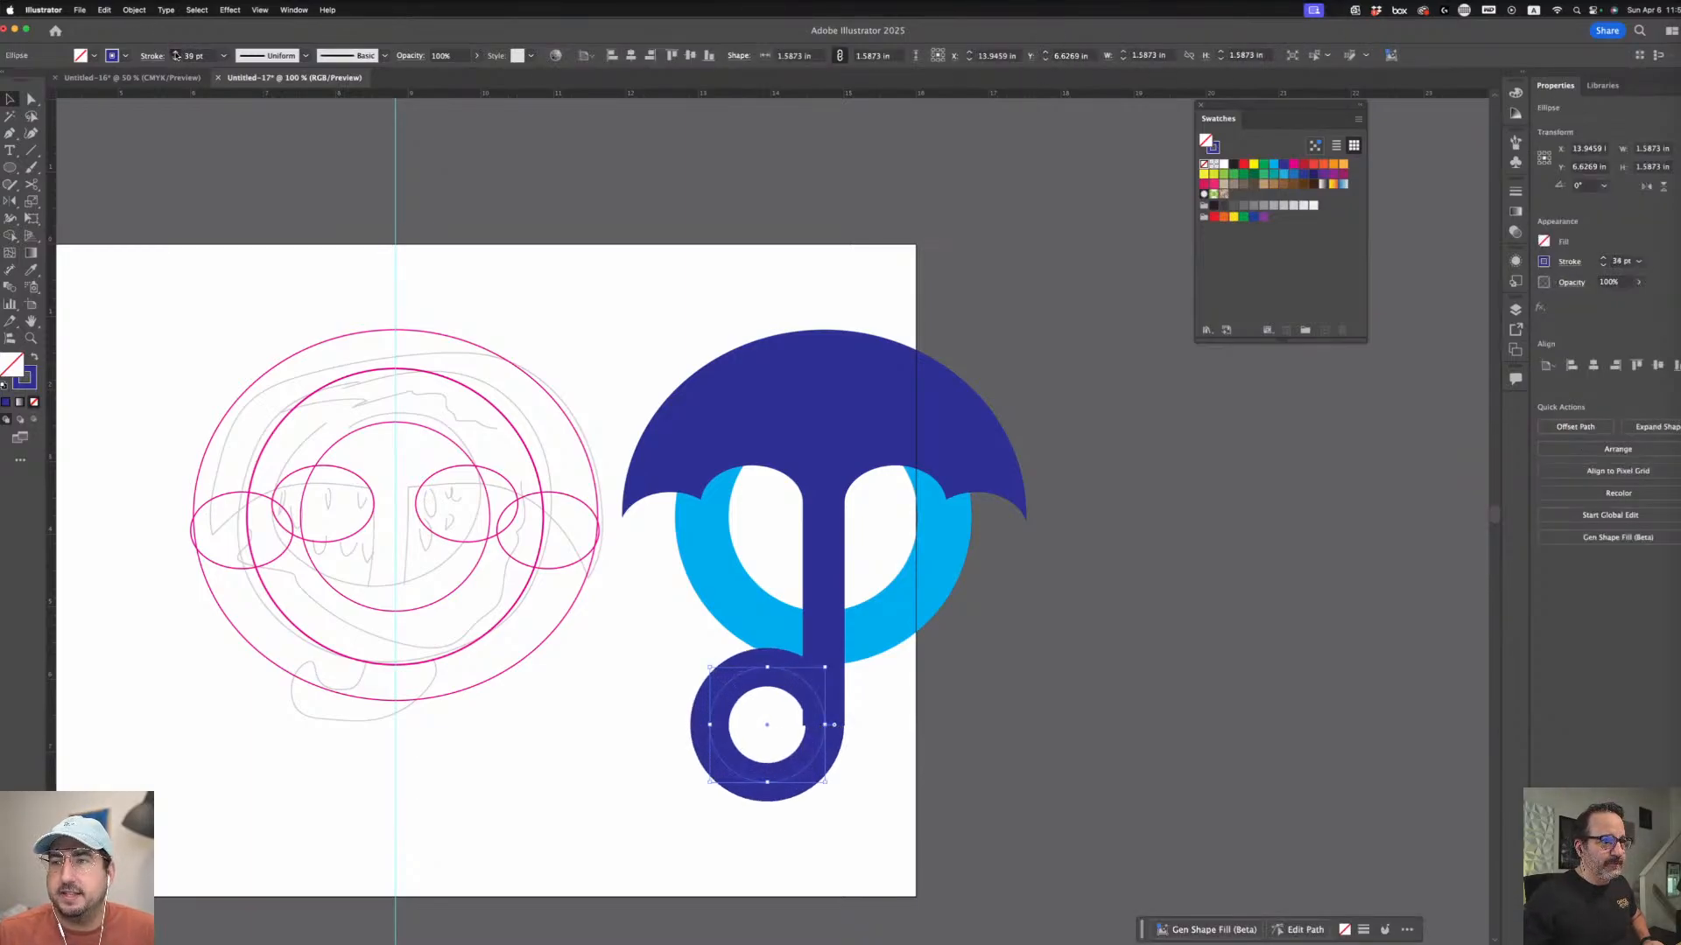
{"action": "left_click", "coordinate": [1152, 816]}
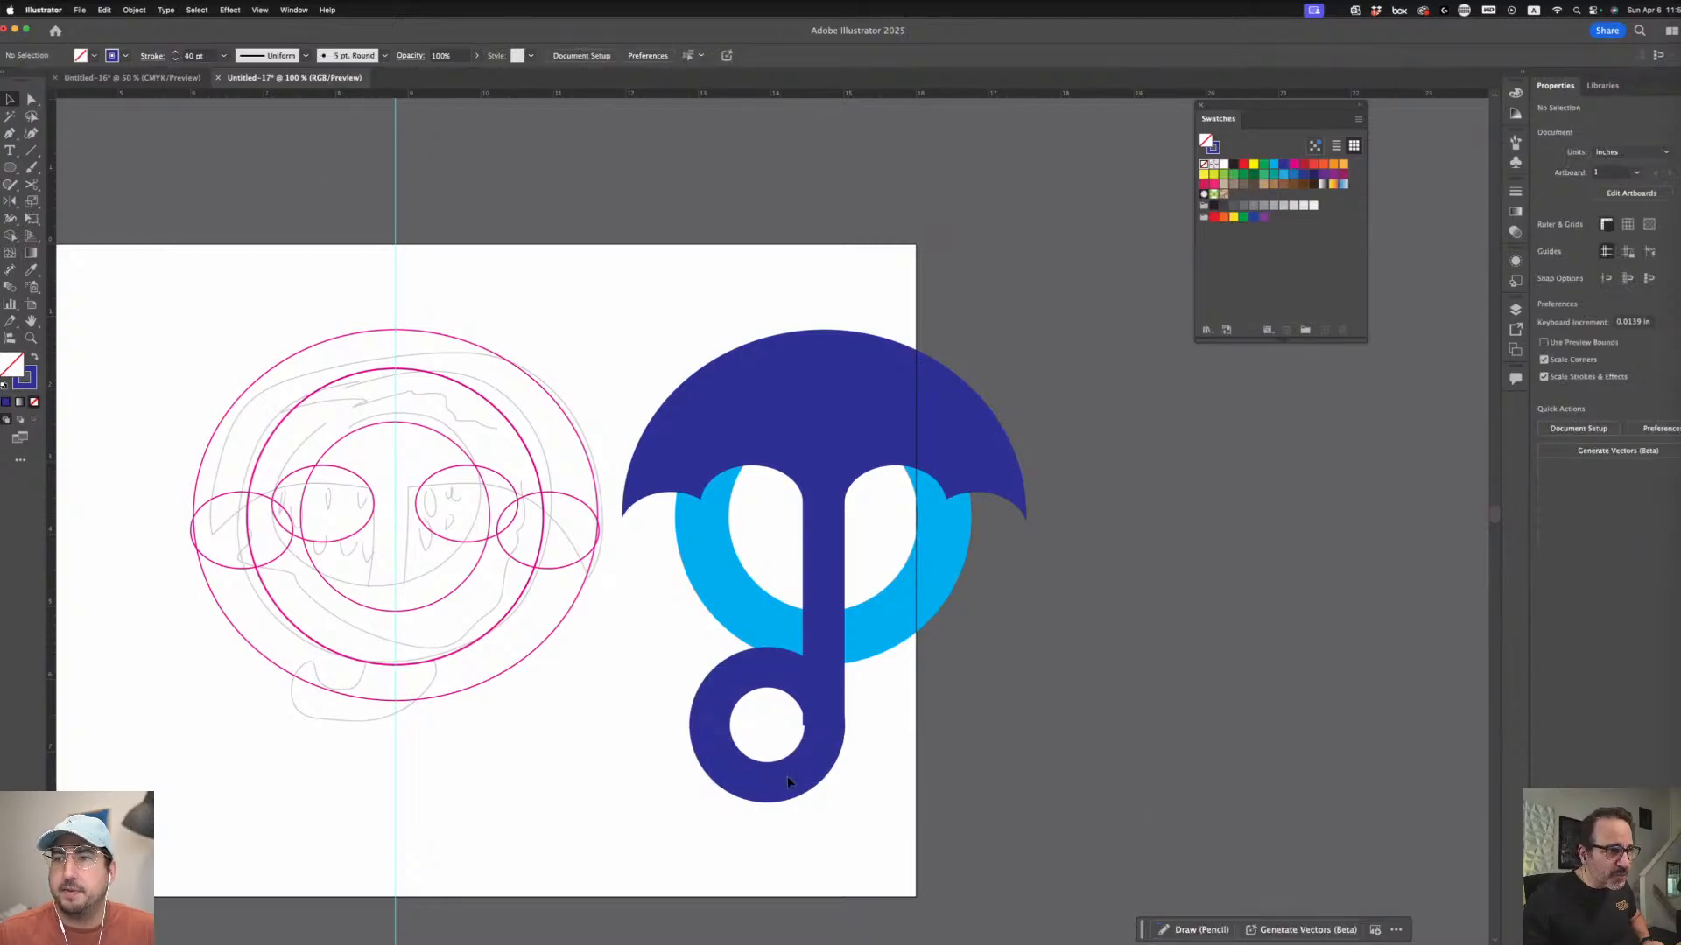
- Fine-tune the circle's alignment with the shaft and set its stroke weight to 41 pt
{"action": "left_click", "coordinate": [788, 775]}
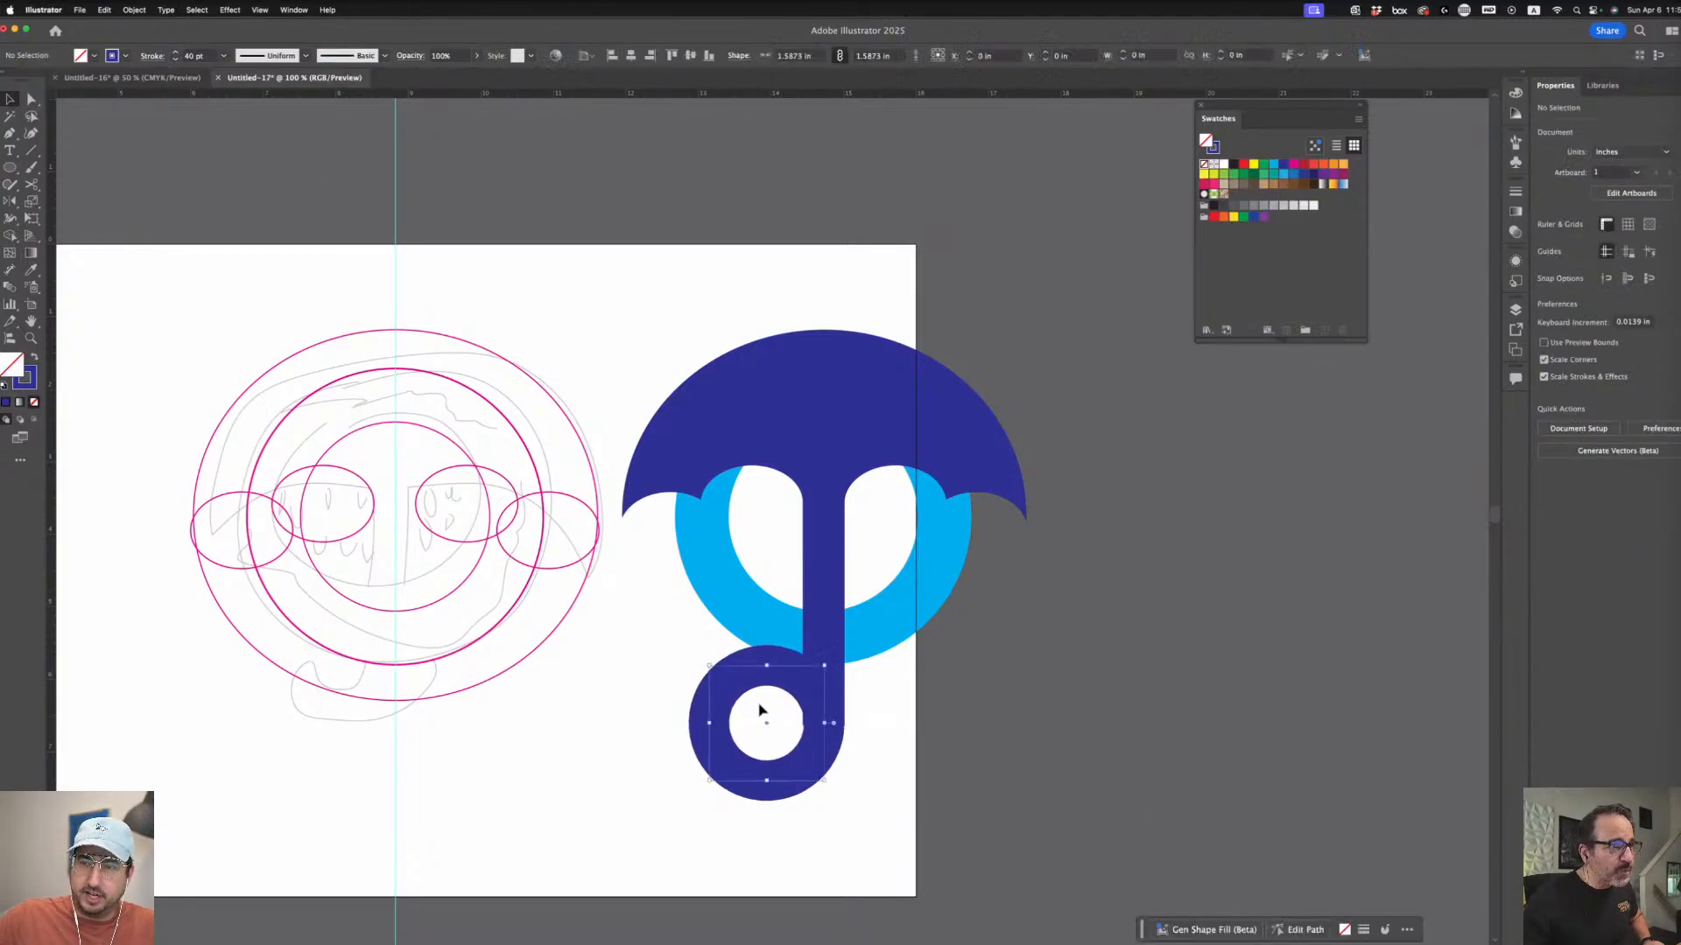
{"action": "left_click", "coordinate": [190, 55]}
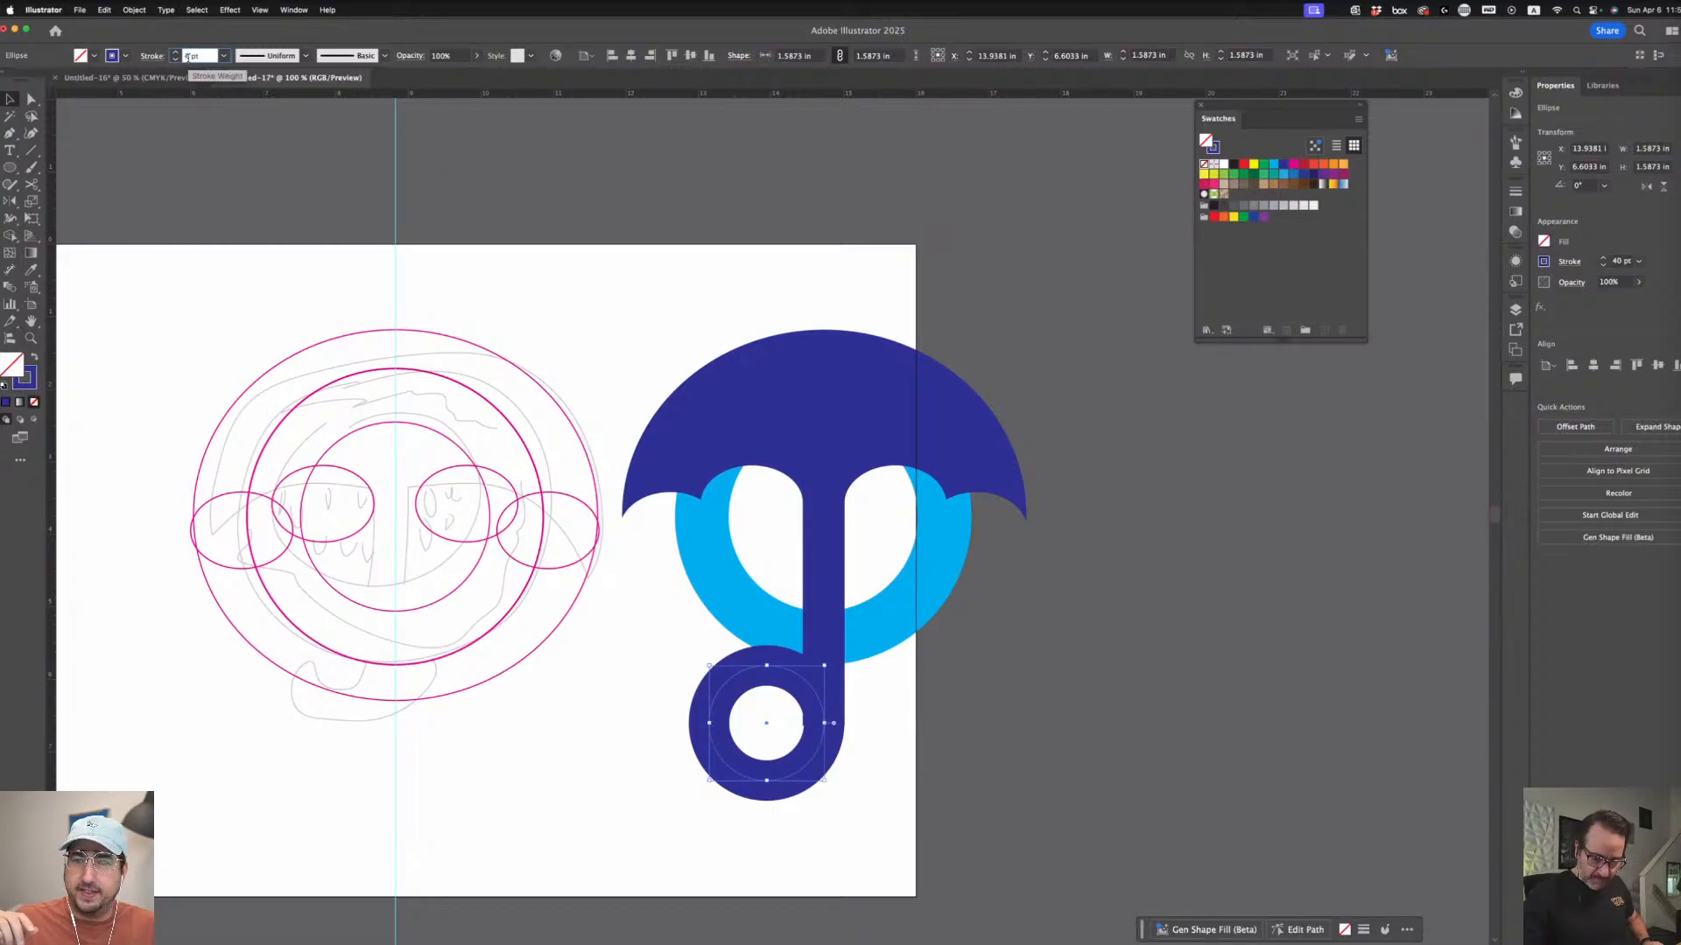
{"action": "key", "text": "Up"}
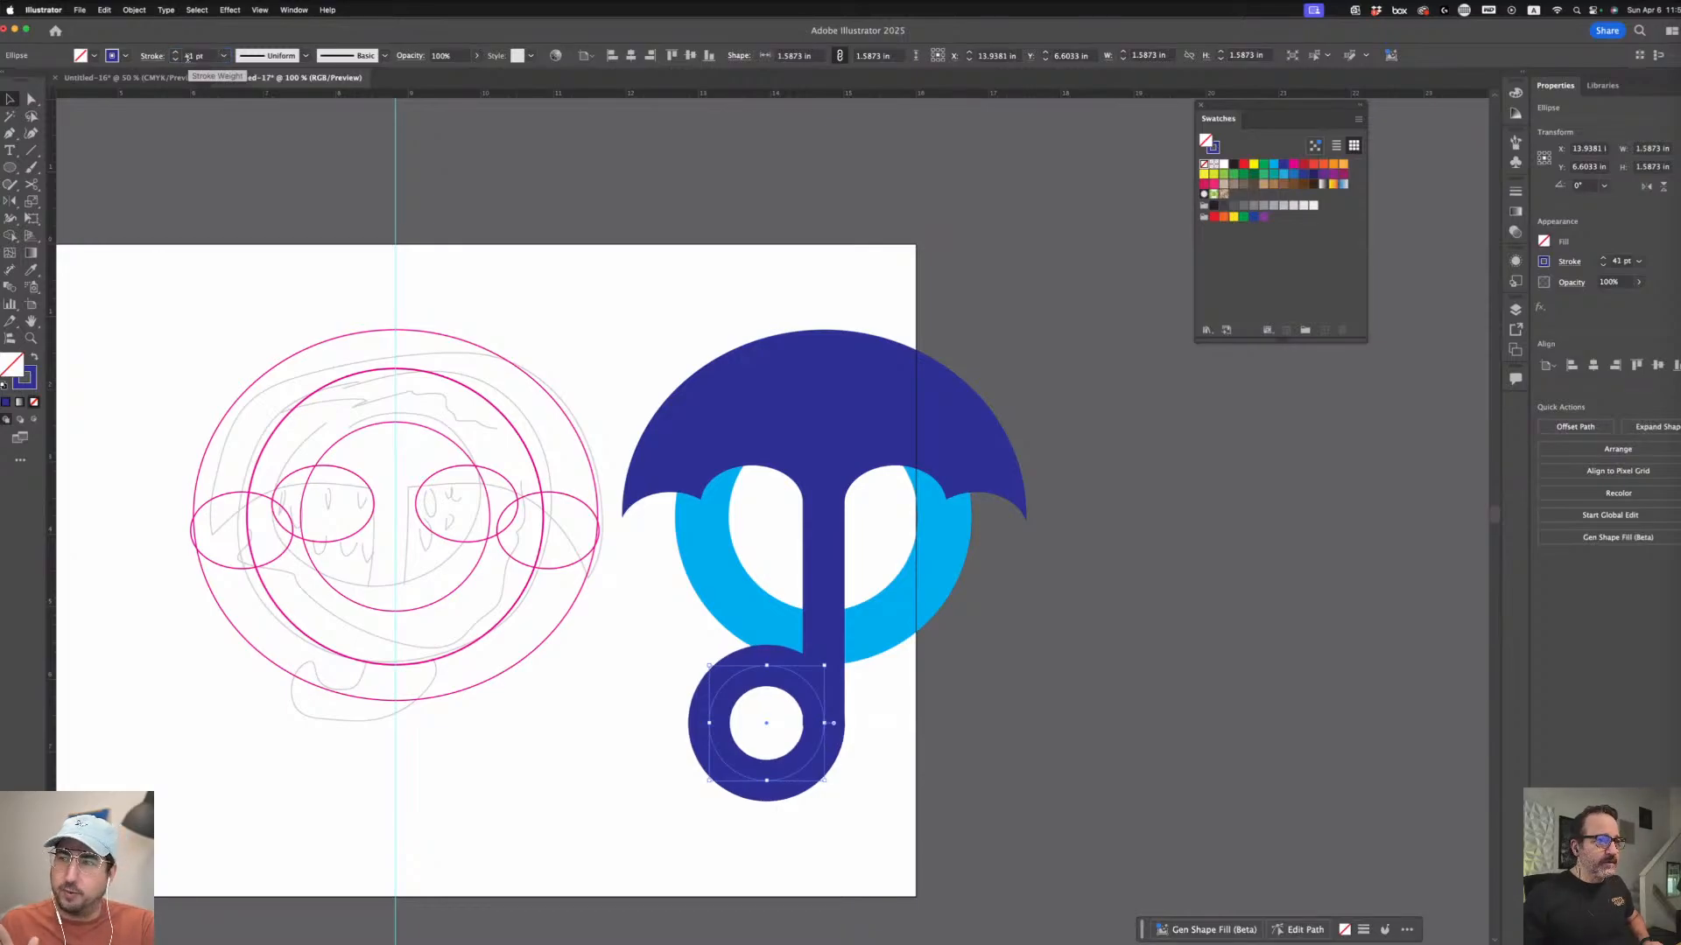
{"action": "left_click", "coordinate": [986, 868]}
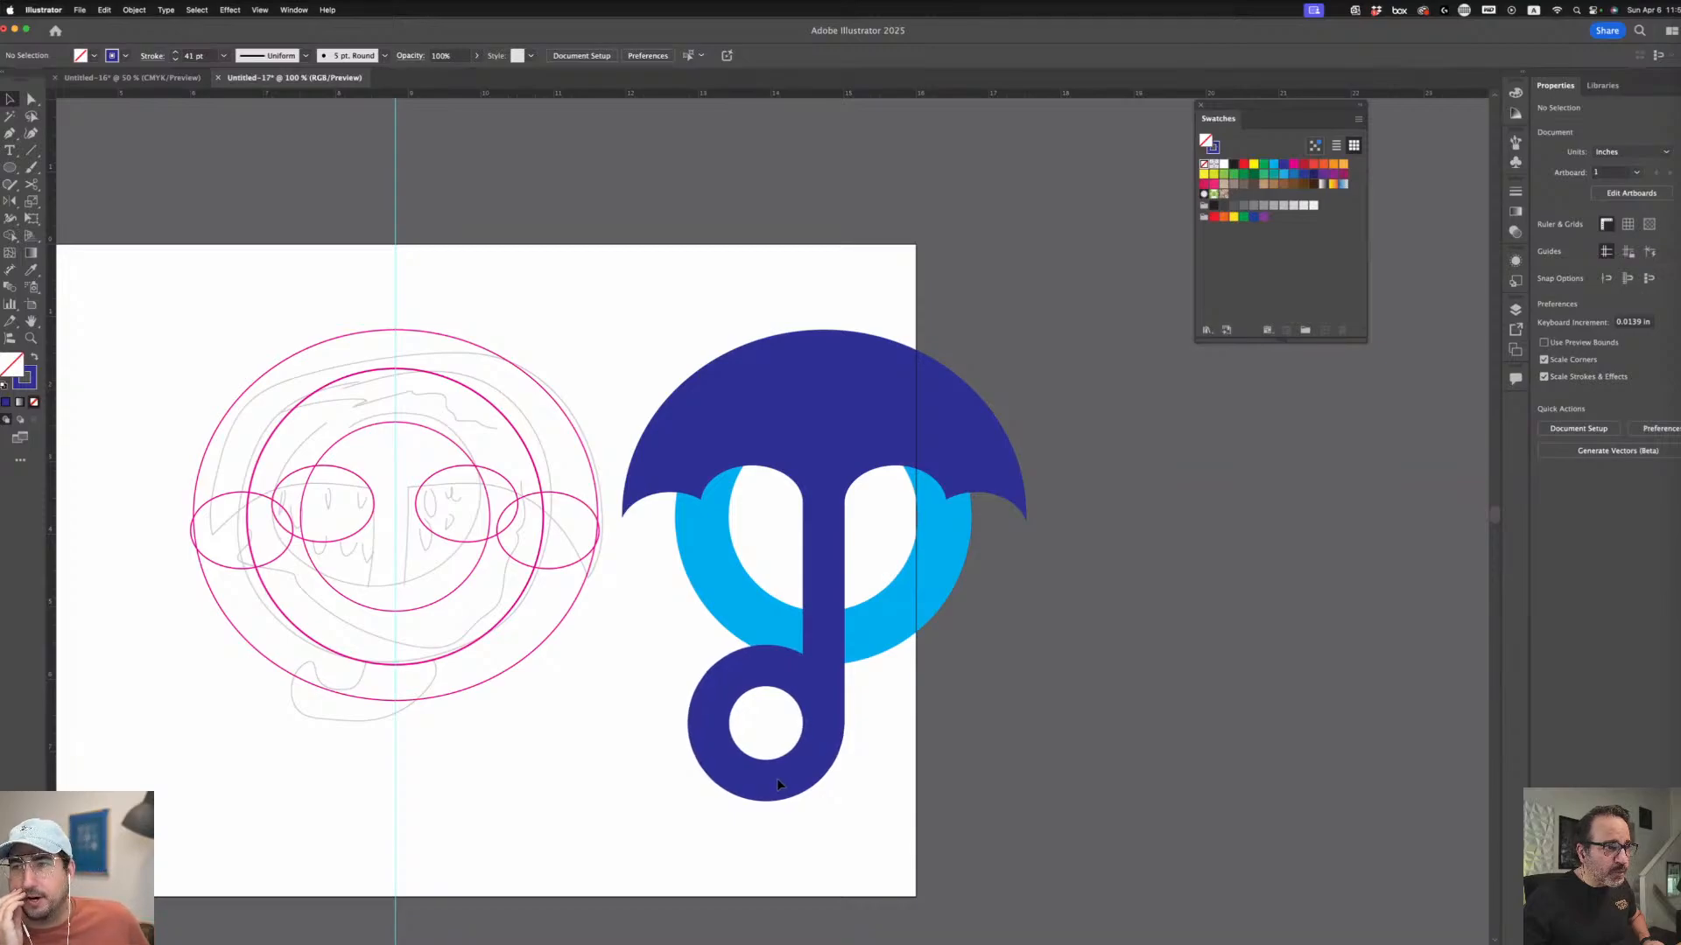
- Cut the thick circle at its side anchor points and delete the upper half, leaving a hook-shaped handle
{"action": "left_click", "coordinate": [775, 779]}
{"action": "left_click", "coordinate": [31, 185]}
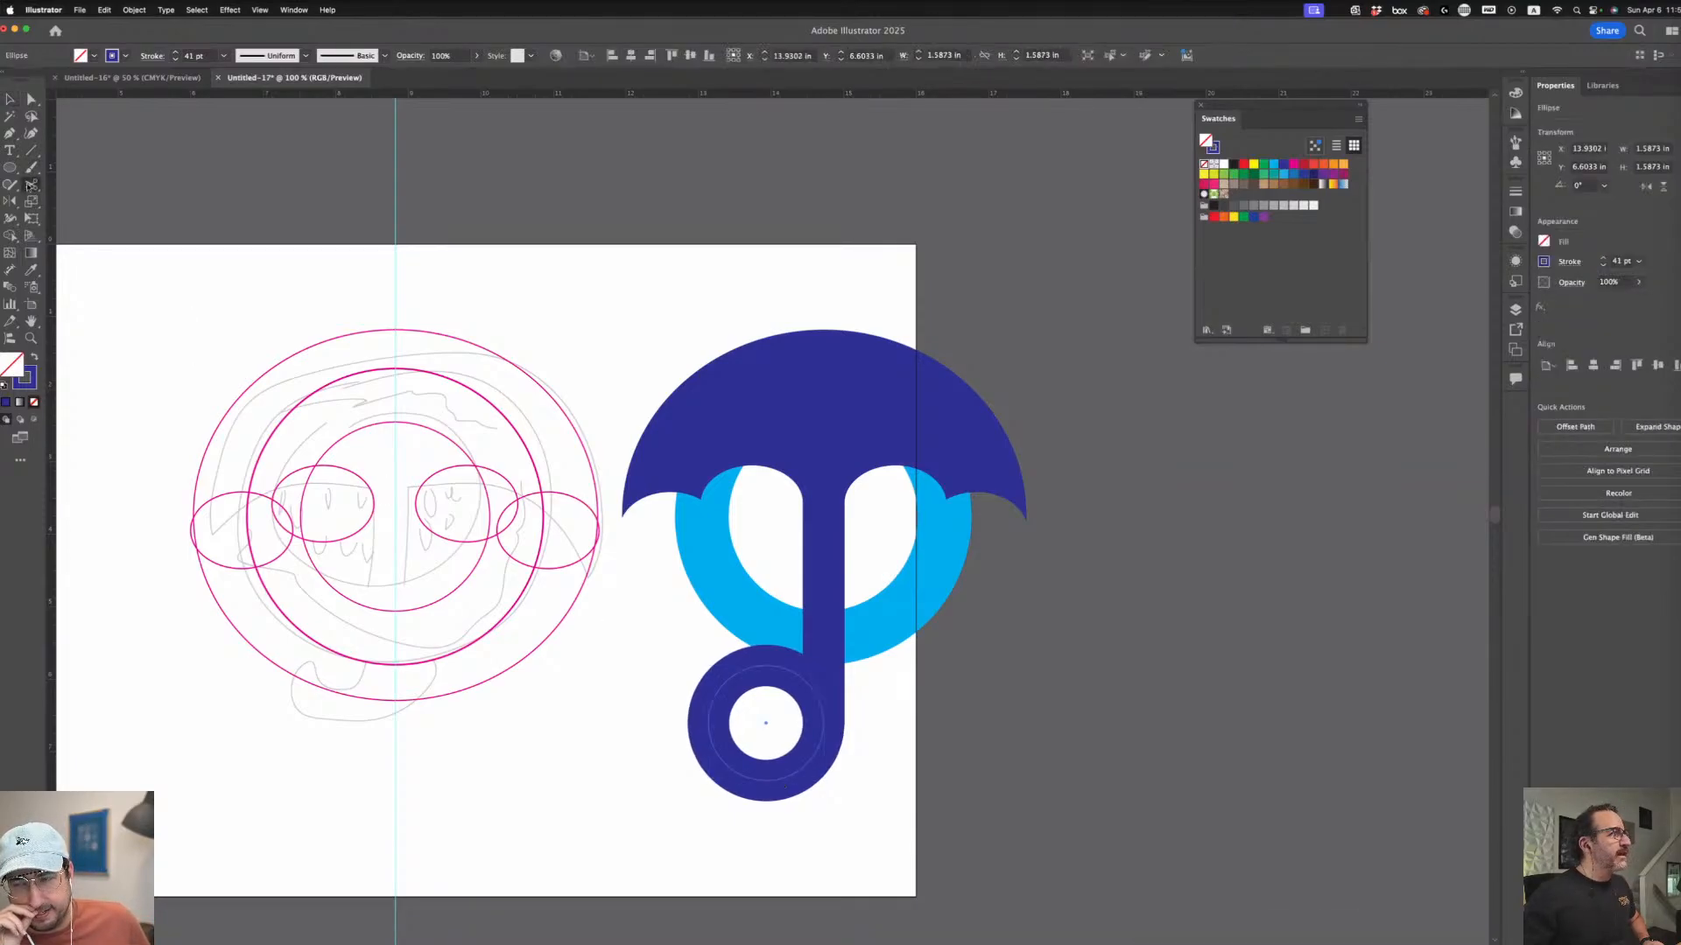
{"action": "left_click", "coordinate": [823, 723]}
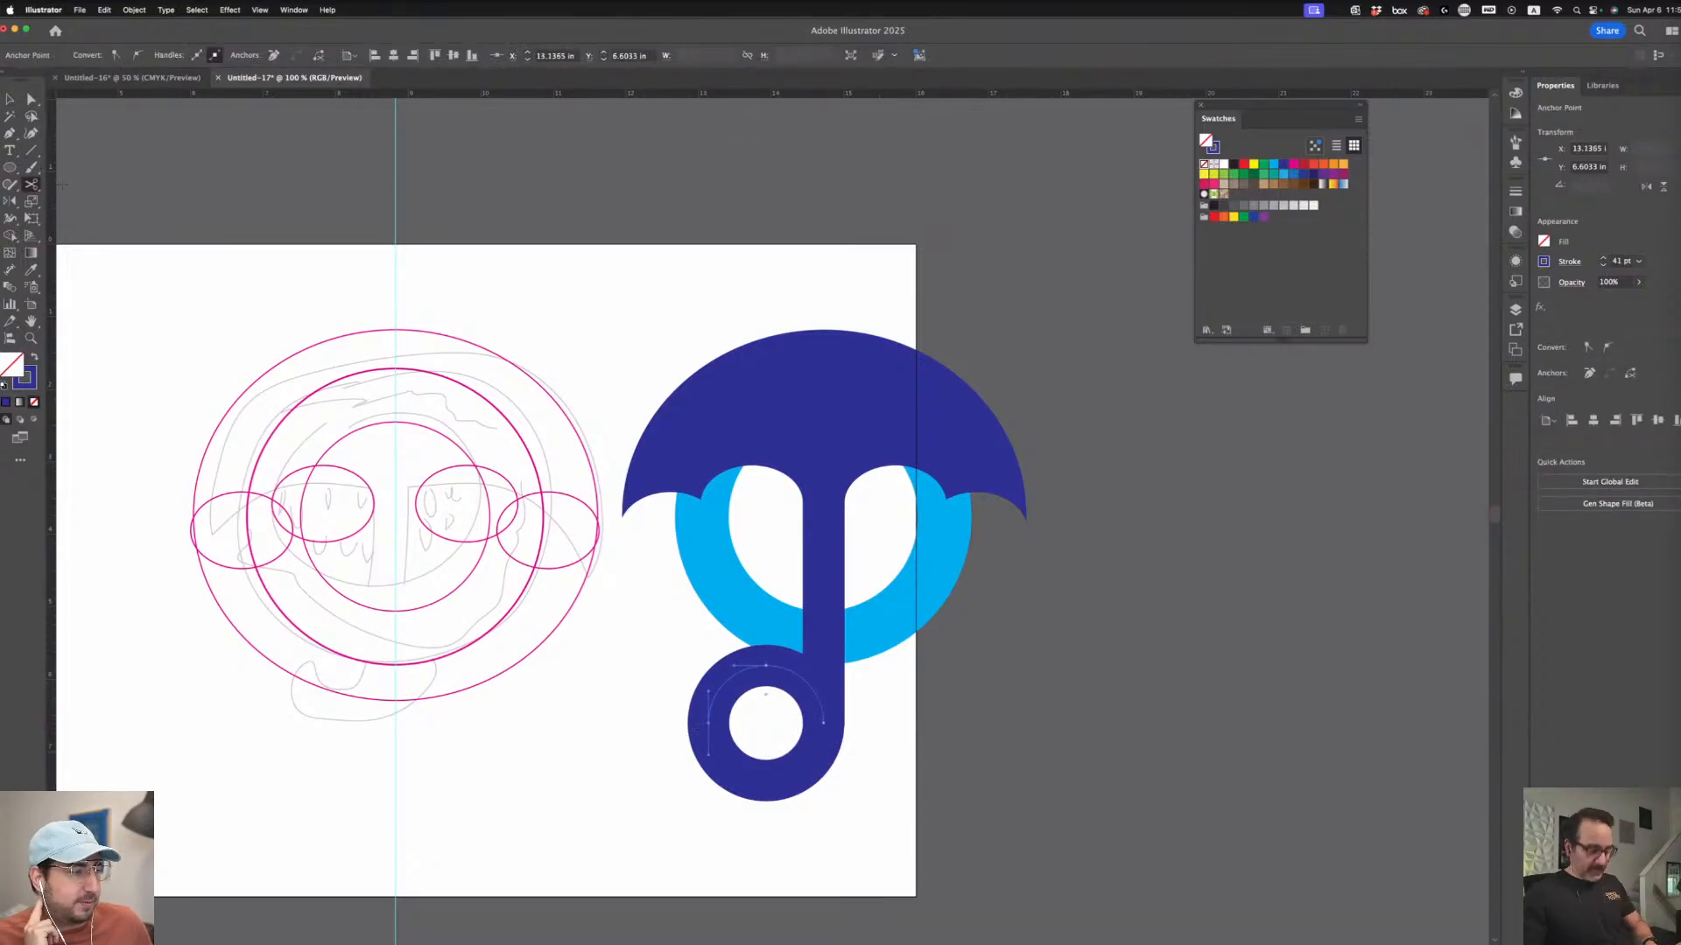
{"action": "left_click", "coordinate": [724, 682], "text": "alt"}
{"action": "left_click", "coordinate": [784, 667], "text": "alt"}
{"action": "left_click", "coordinate": [10, 96]}
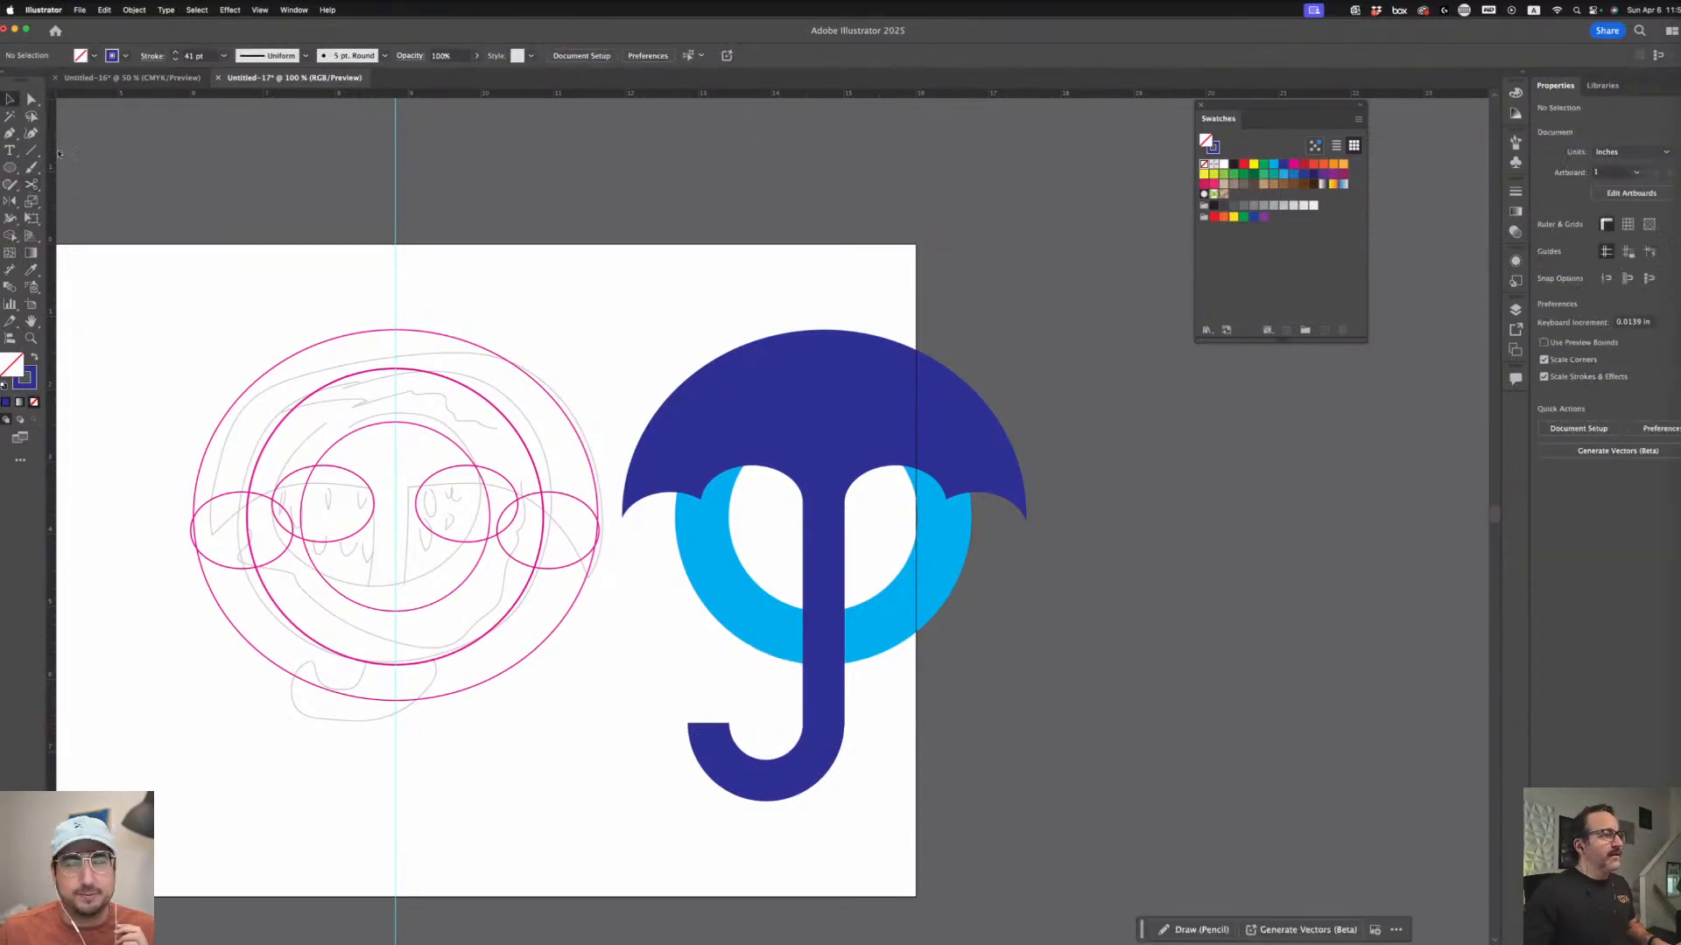
- Shorten the umbrella by moving the hook and the shaft's bottom anchor points upward together
{"action": "left_click_drag", "start_coordinate": [870, 769], "coordinate": [910, 707]}
{"action": "key", "text": "a"}
{"action": "left_click_drag", "start_coordinate": [828, 719], "coordinate": [825, 675]}
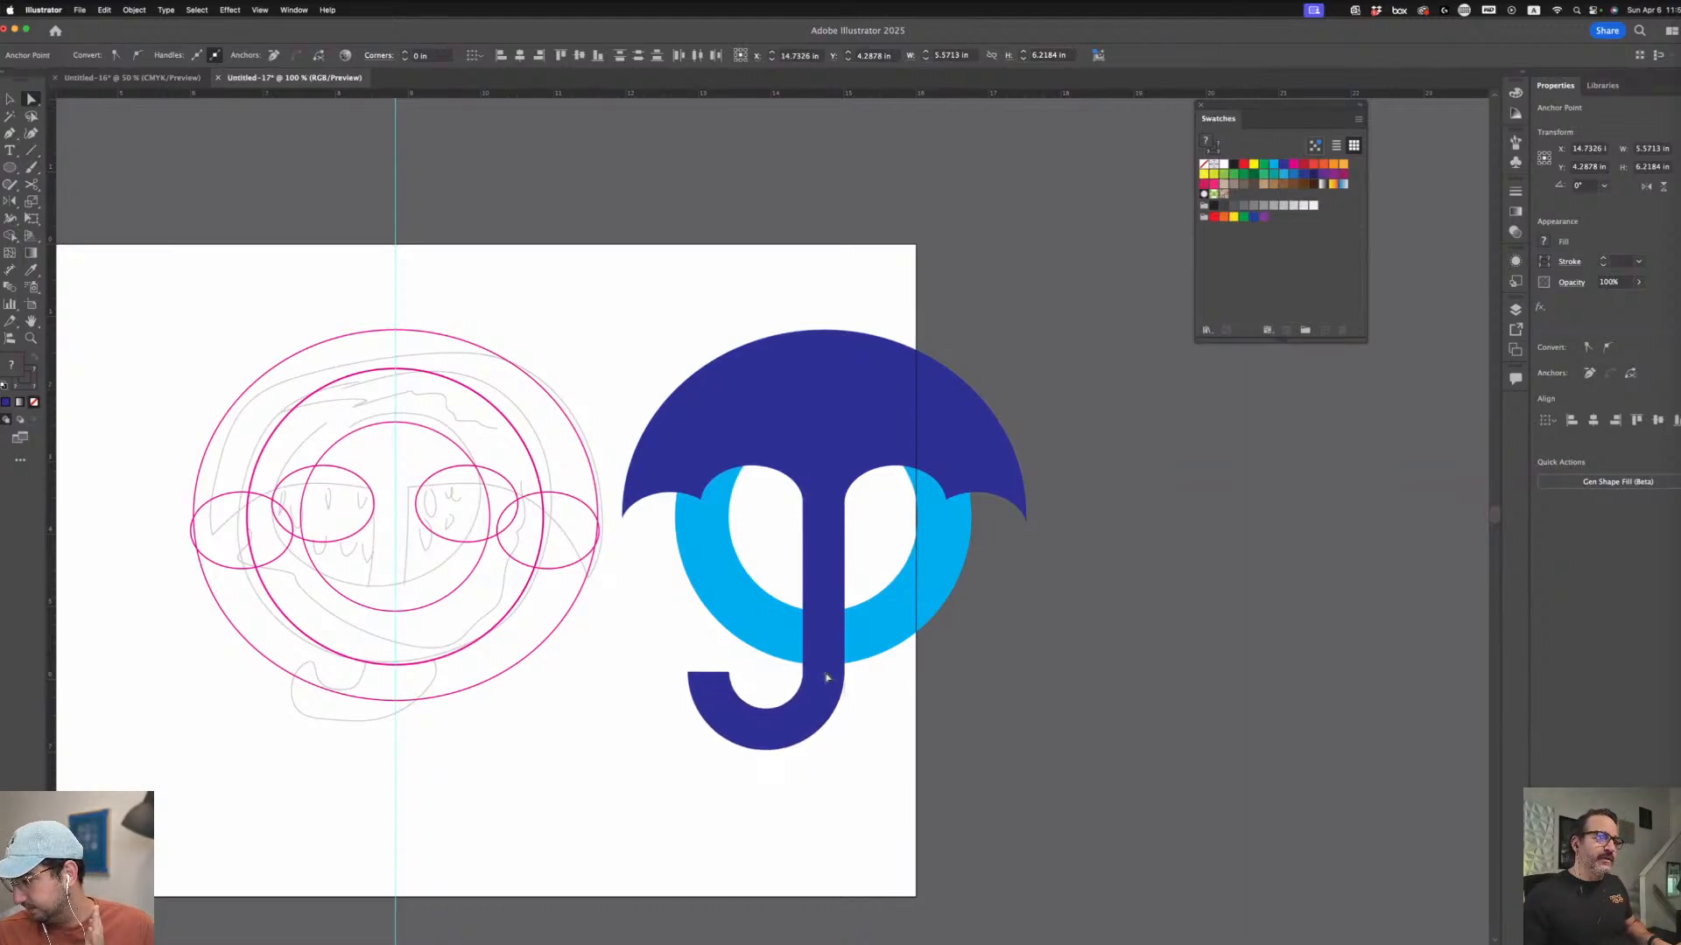
{"action": "left_click", "coordinate": [1036, 683]}
- Expand the hook's stroke into a filled shape
{"action": "left_click", "coordinate": [11, 99]}
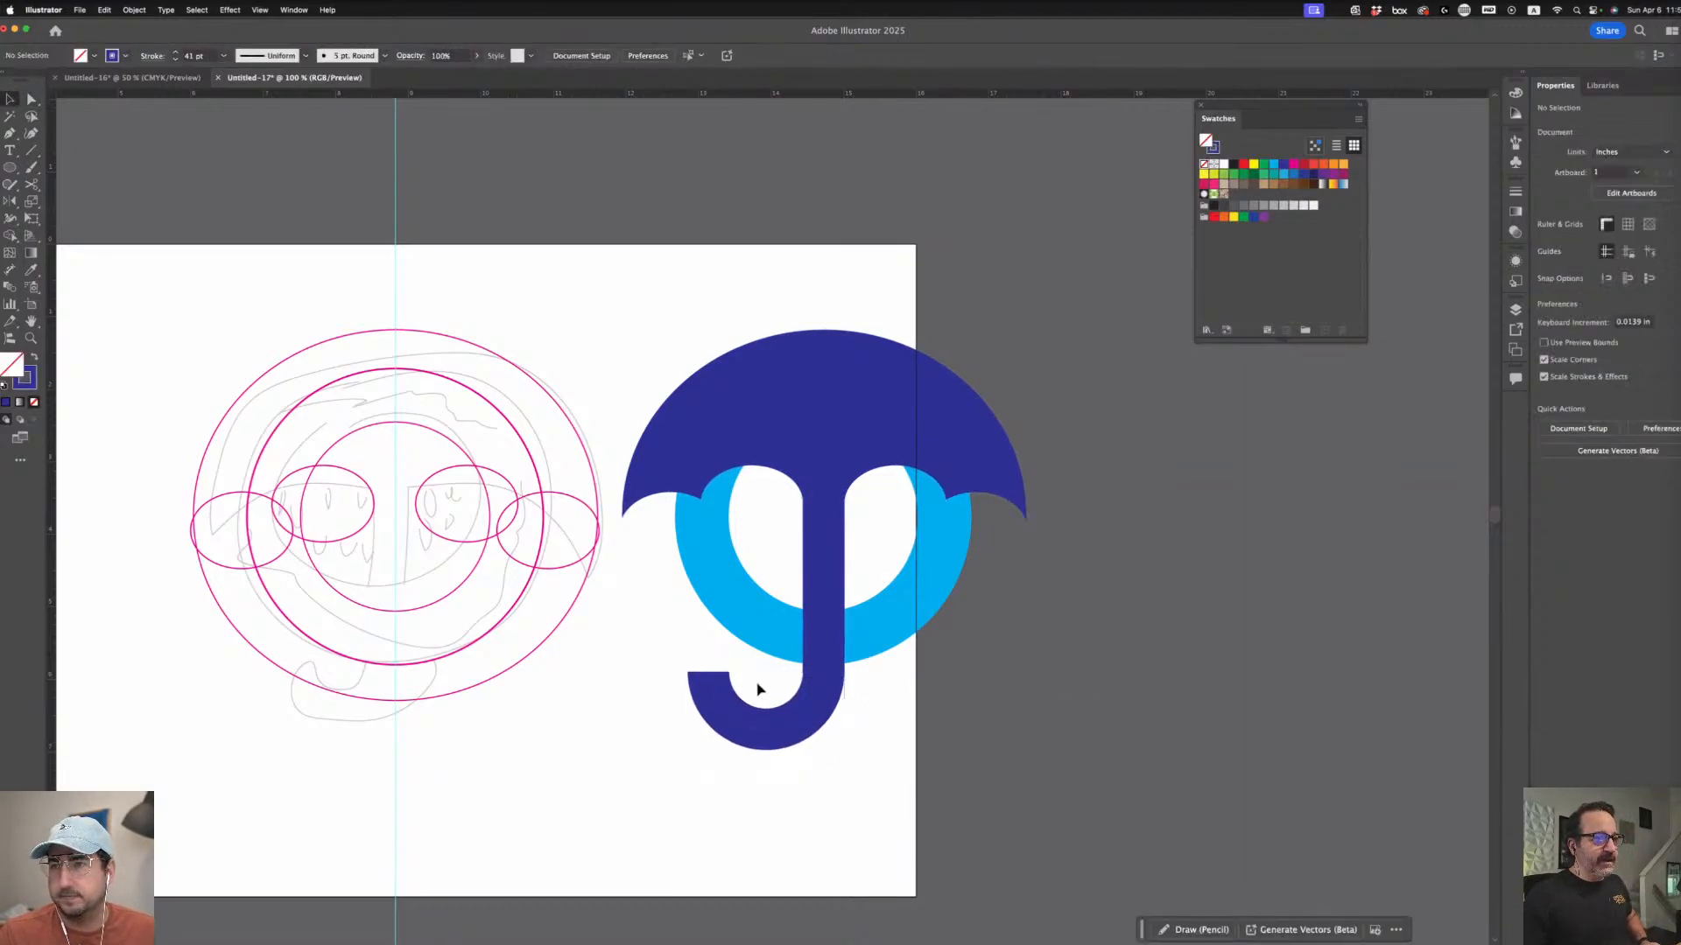
{"action": "left_click", "coordinate": [784, 740]}
{"action": "left_click", "coordinate": [134, 10]}
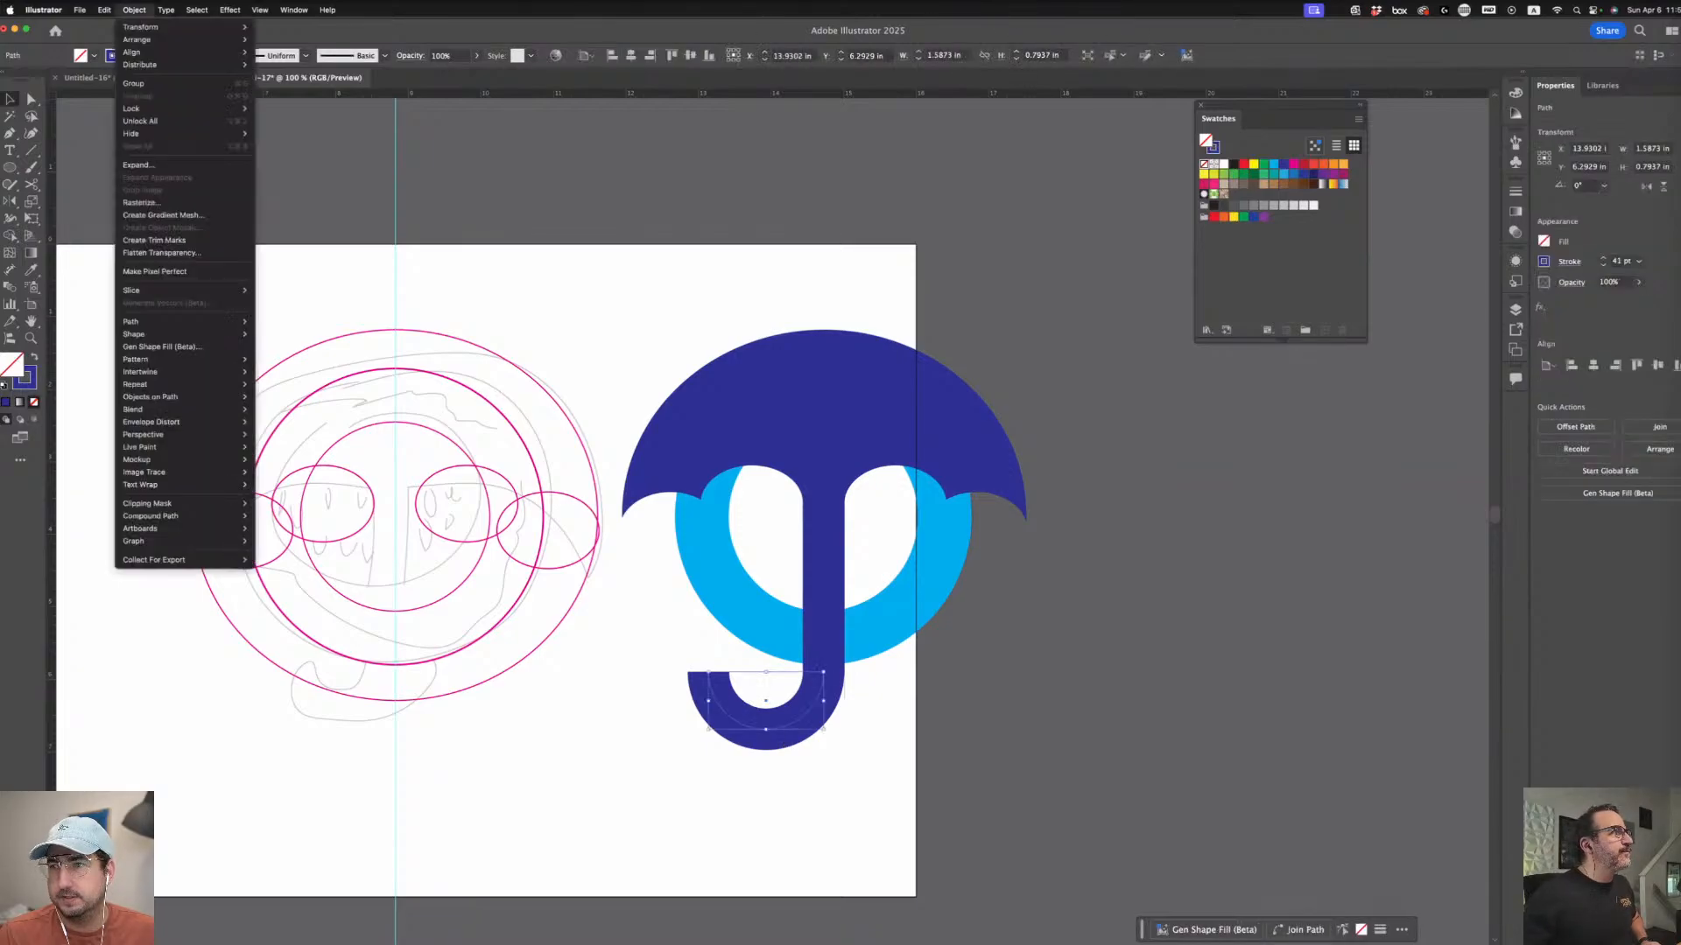
{"action": "left_click", "coordinate": [137, 165]}
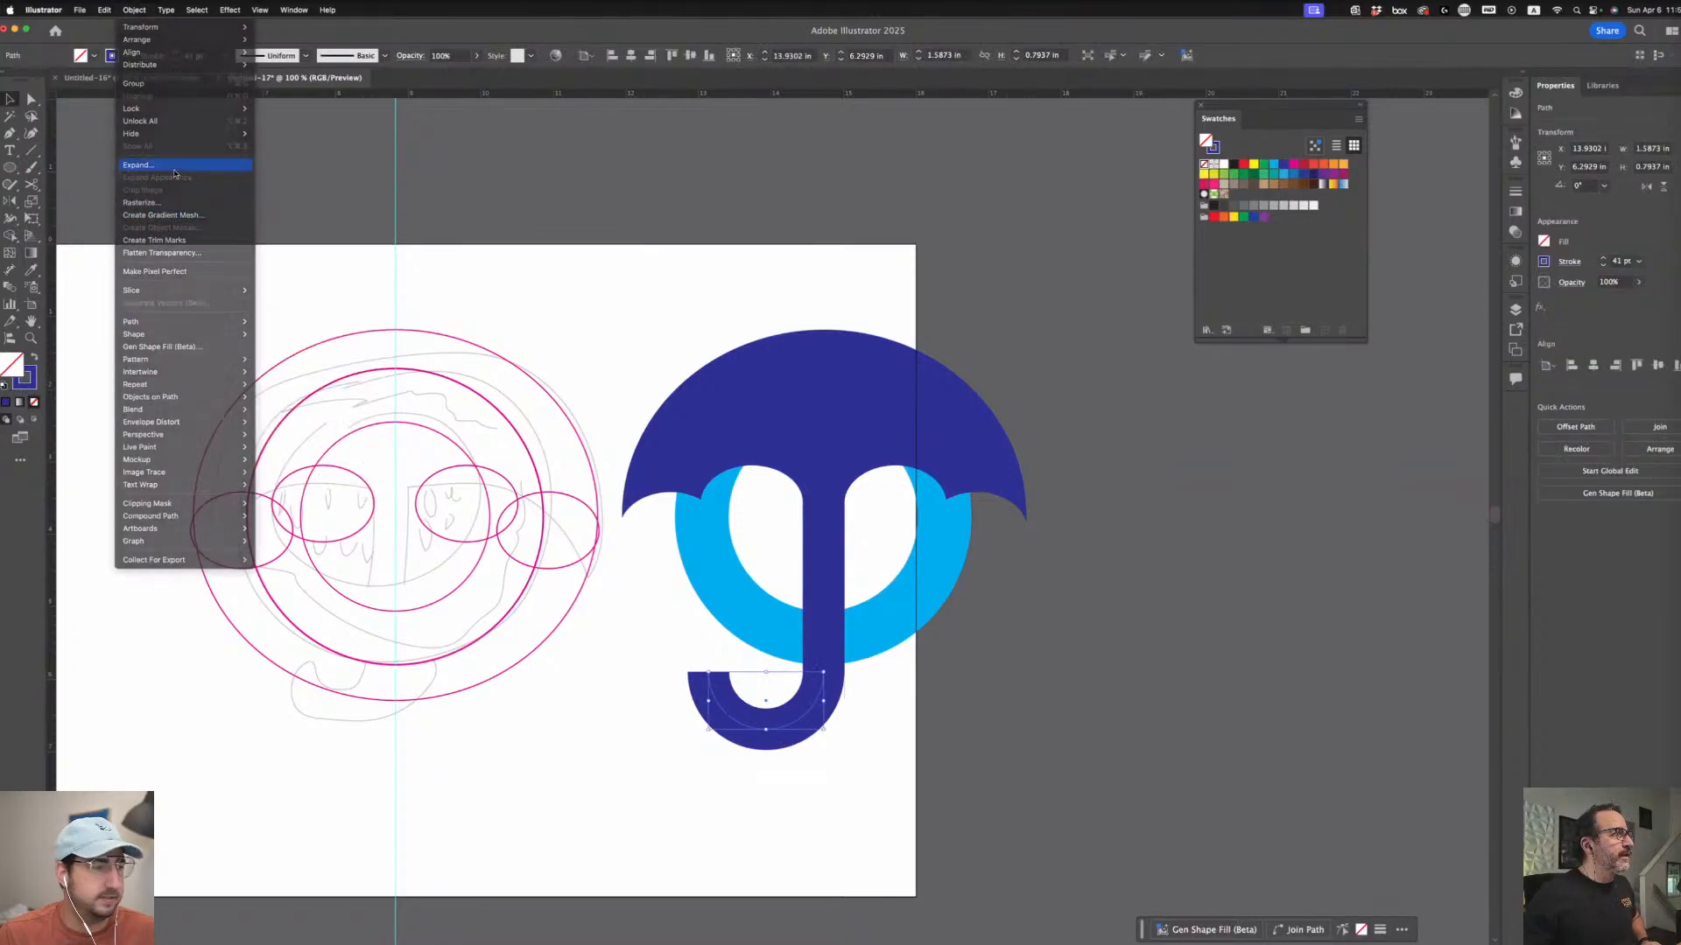
{"action": "key", "text": "Return"}
- Unite the expanded hook with the umbrella canopy and shaft into a single shape
{"action": "key", "text": "super+a"}
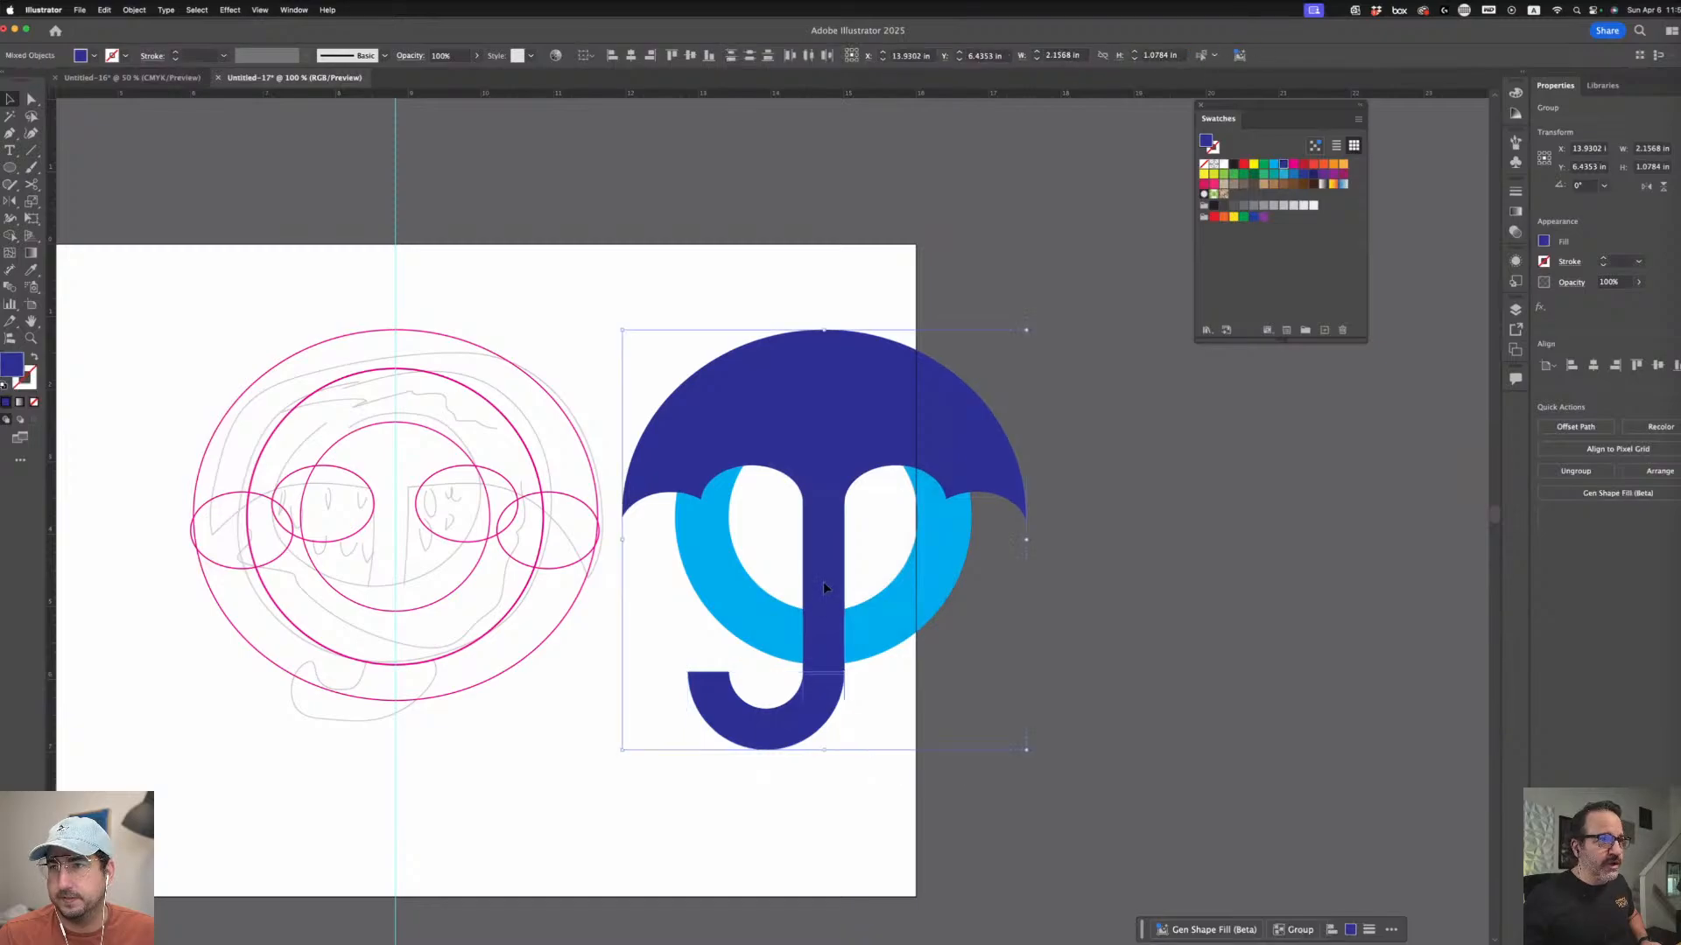
{"action": "left_click", "coordinate": [1547, 425]}
{"action": "left_click", "coordinate": [1092, 679]}
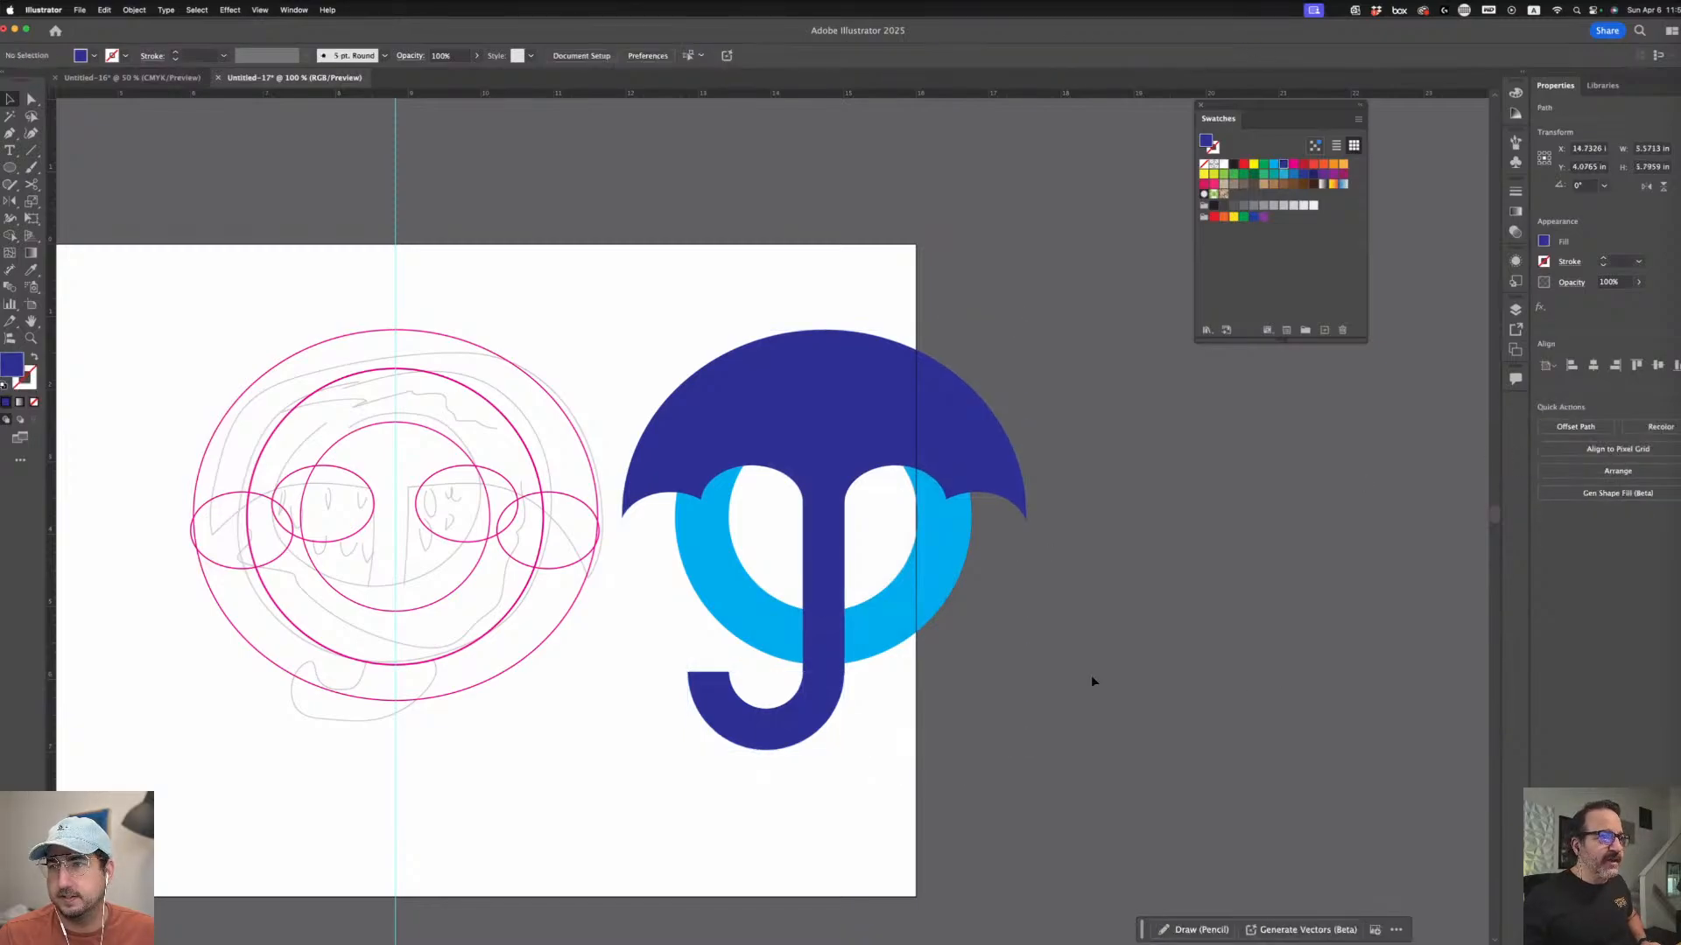
- Intertwine the umbrella and the light blue ring so the ring passes in front of the shaft at their lower overlap
{"action": "key", "text": "super+a"}
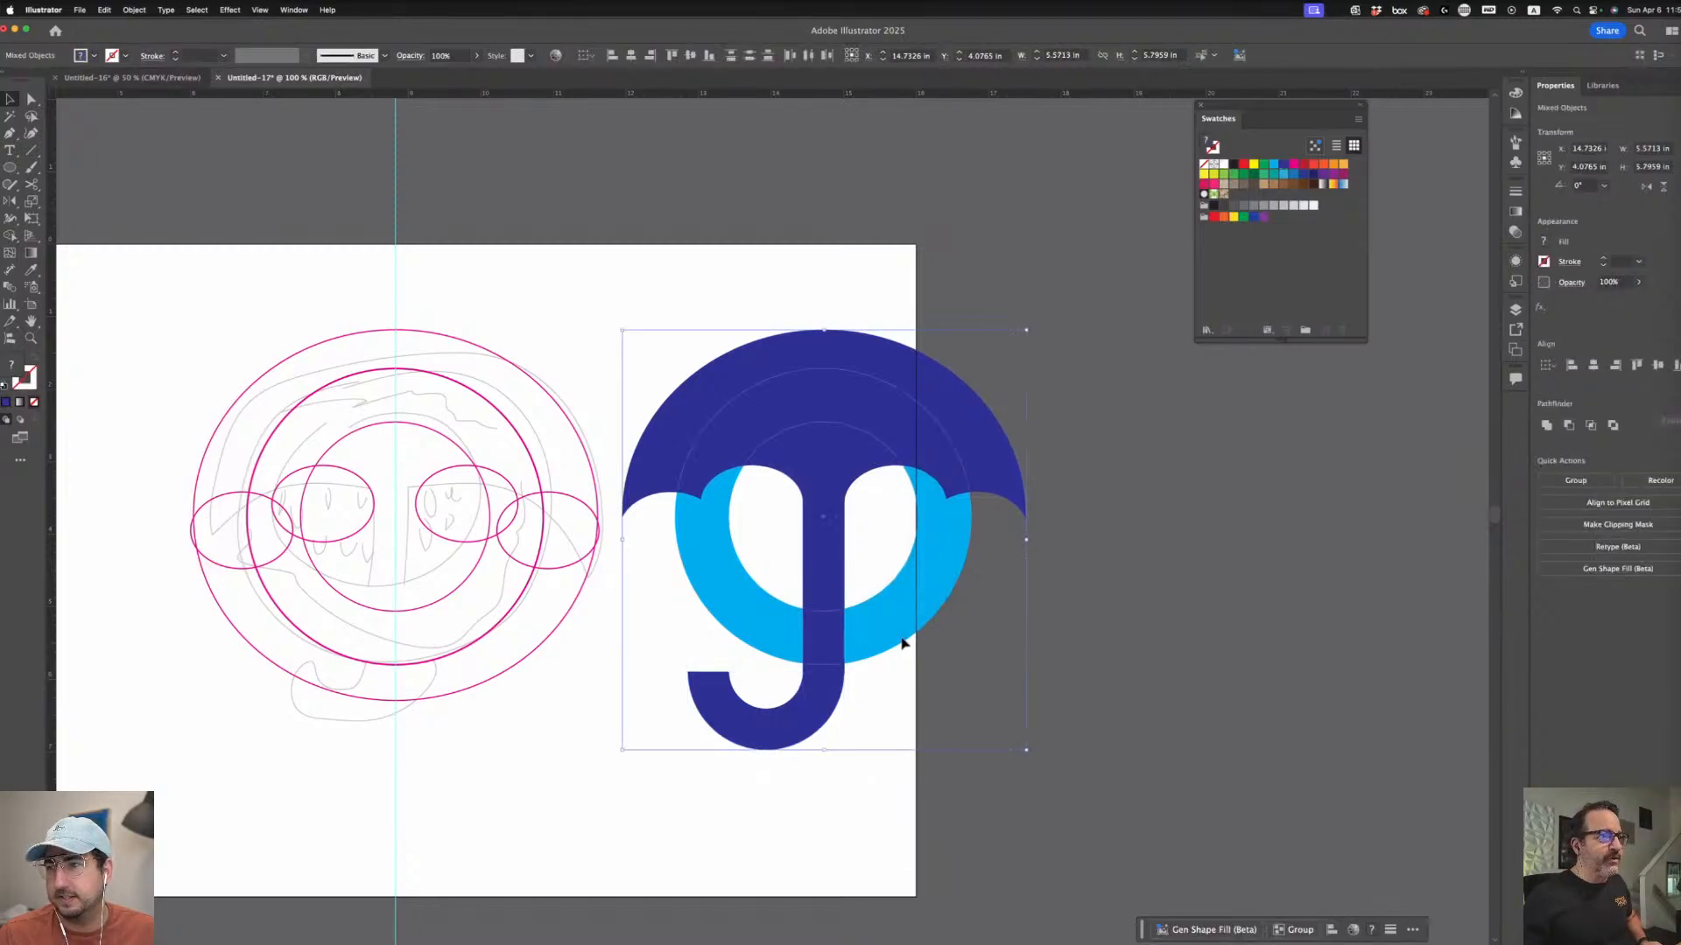
{"action": "left_click", "coordinate": [106, 9]}
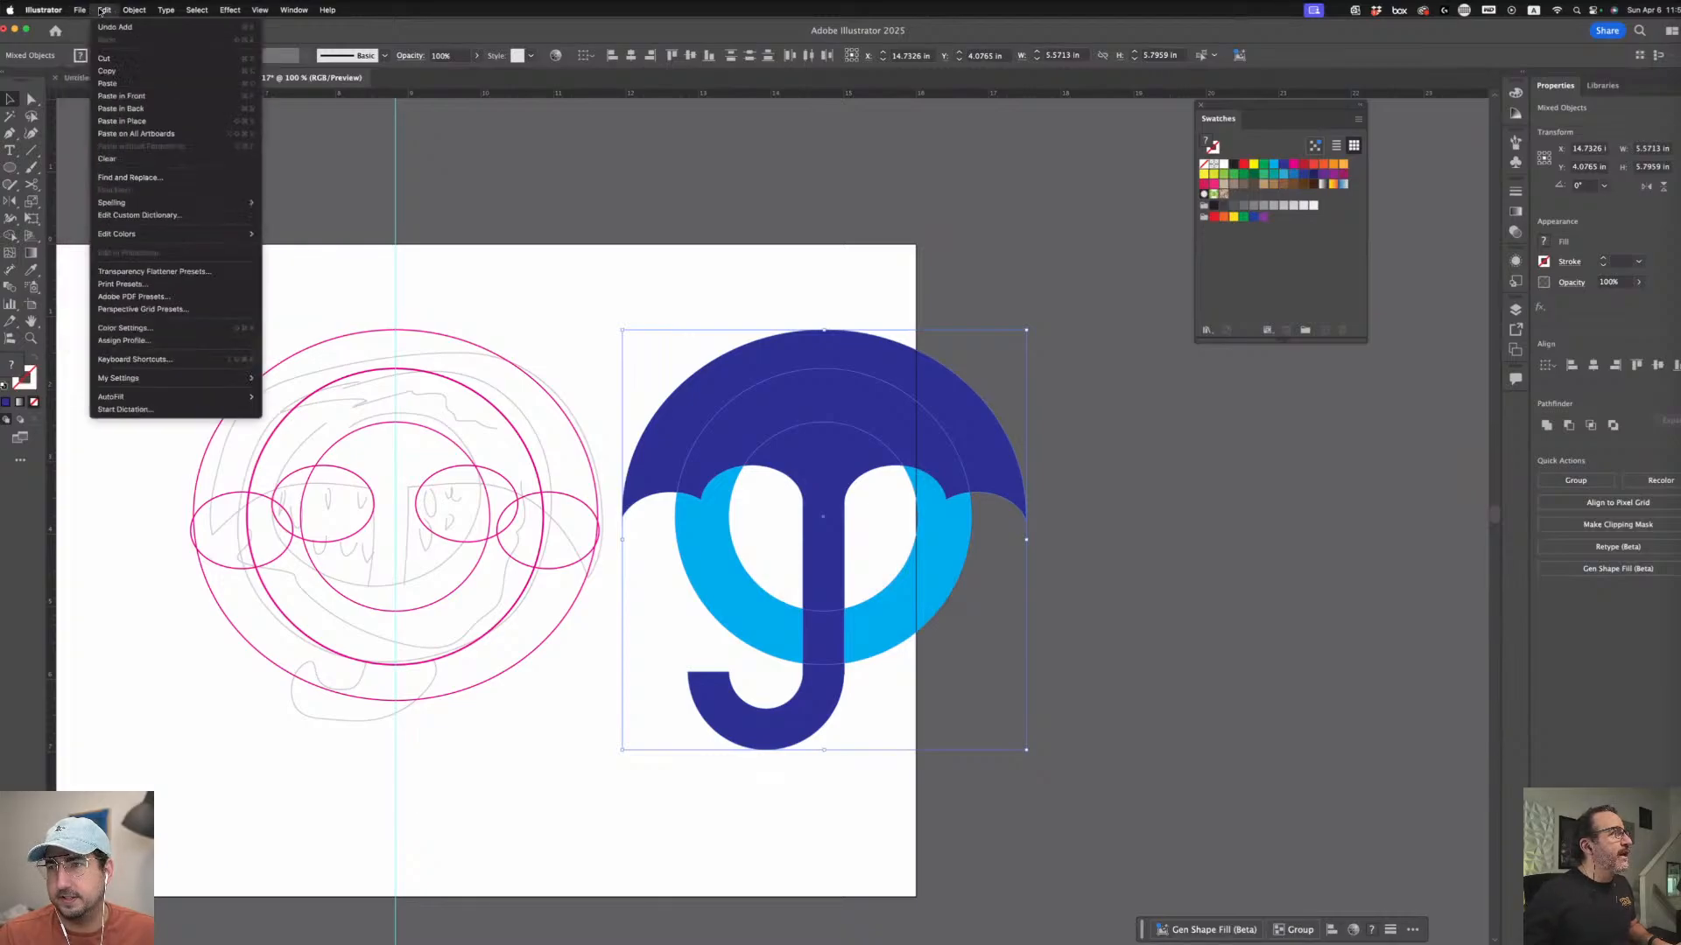
{"action": "mouse_move", "coordinate": [132, 10]}
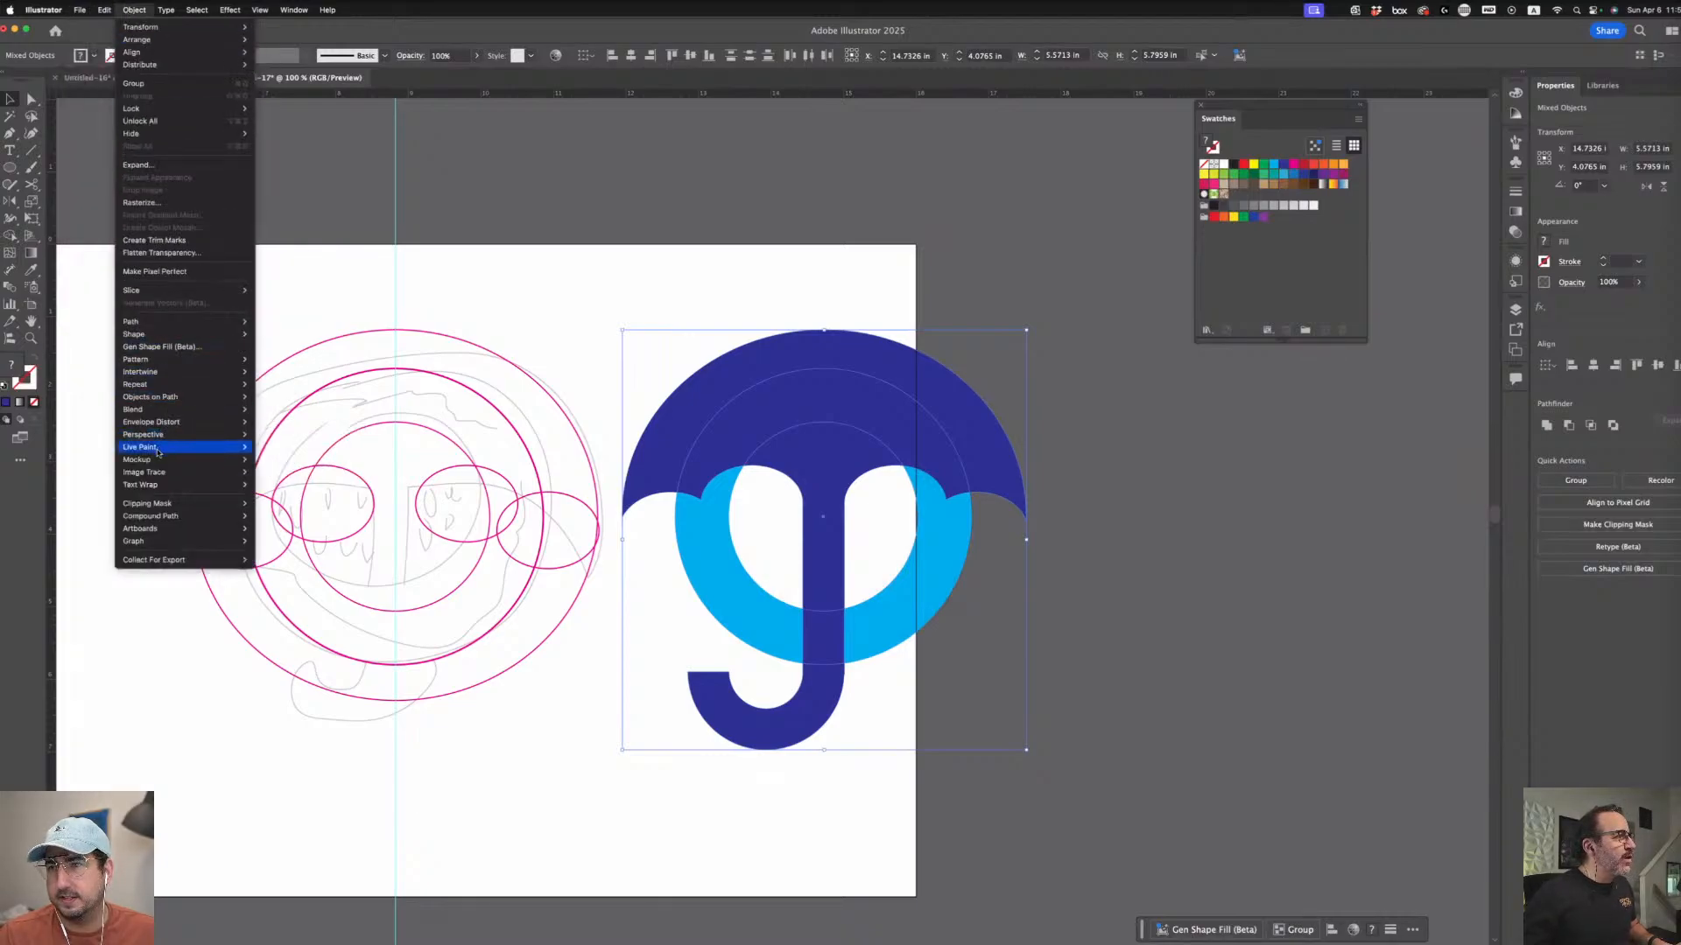
{"action": "mouse_move", "coordinate": [149, 375]}
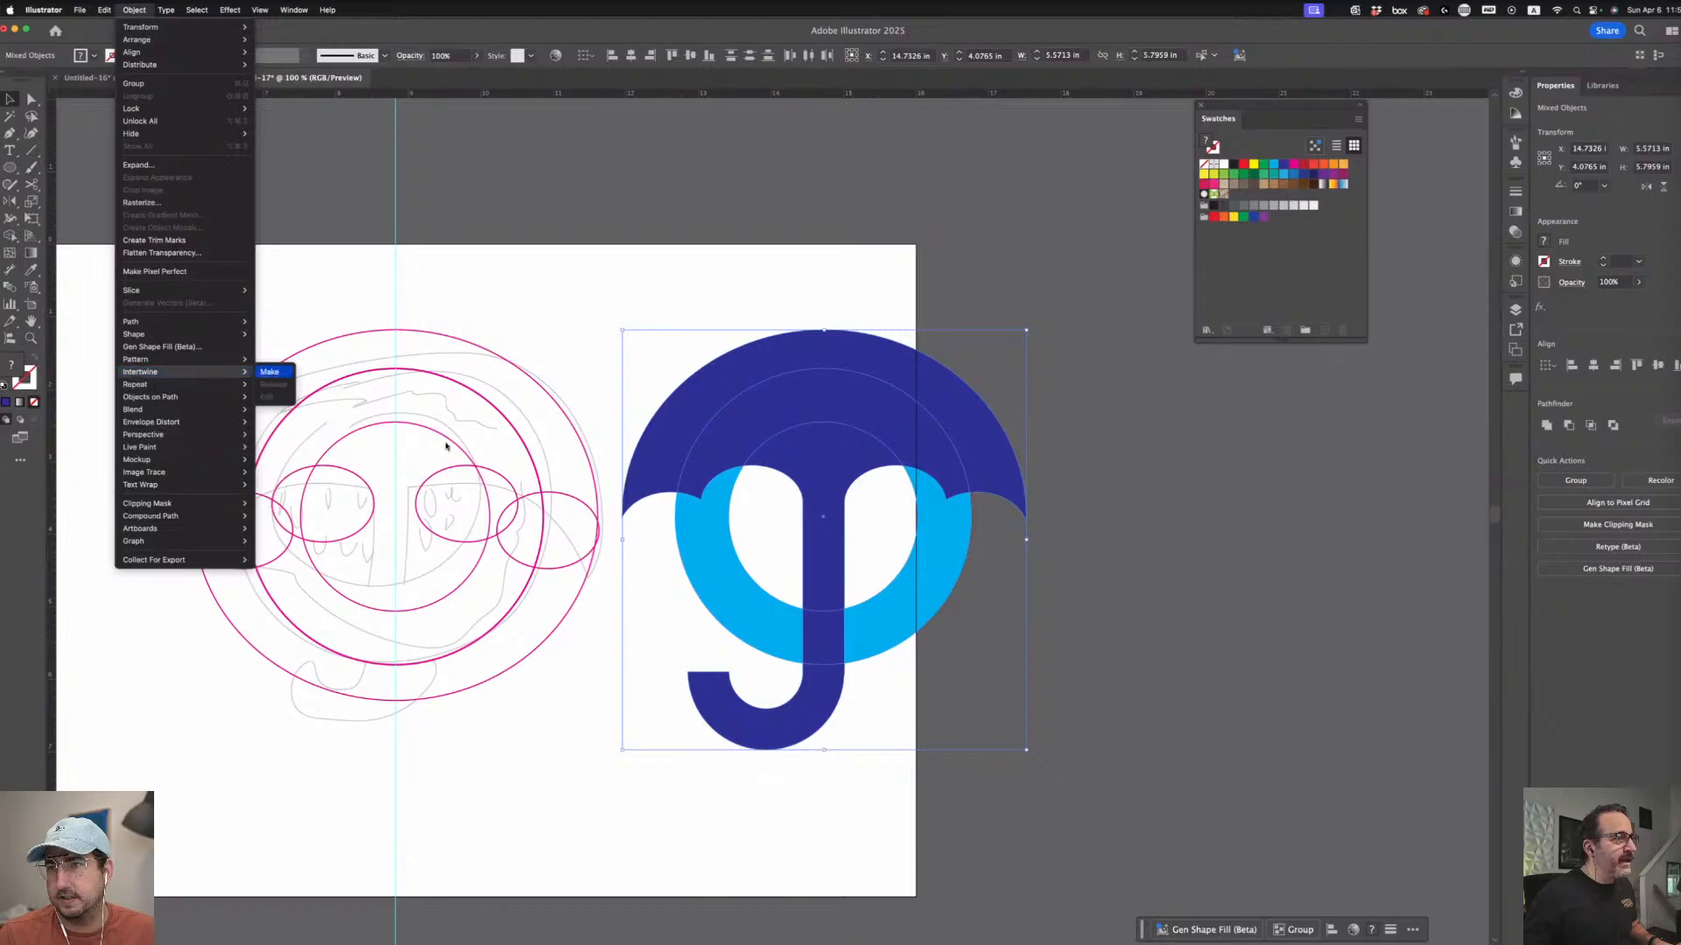
{"action": "left_click", "coordinate": [270, 372]}
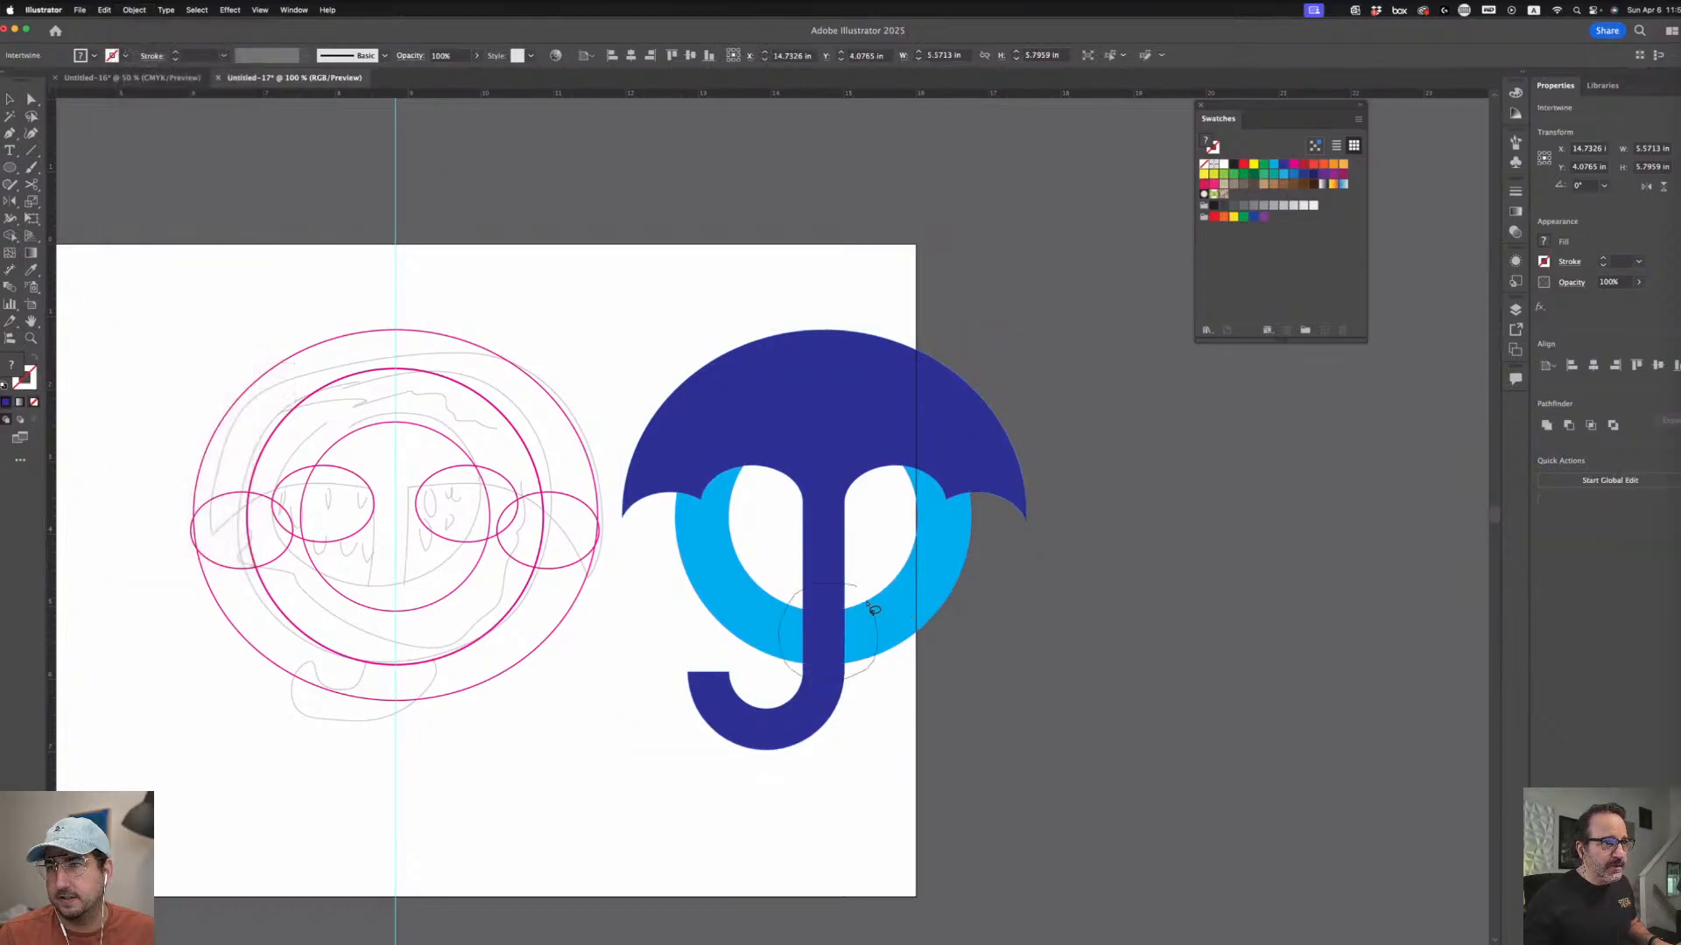
{"action": "left_click_drag", "start_coordinate": [873, 611], "coordinate": [853, 583]}
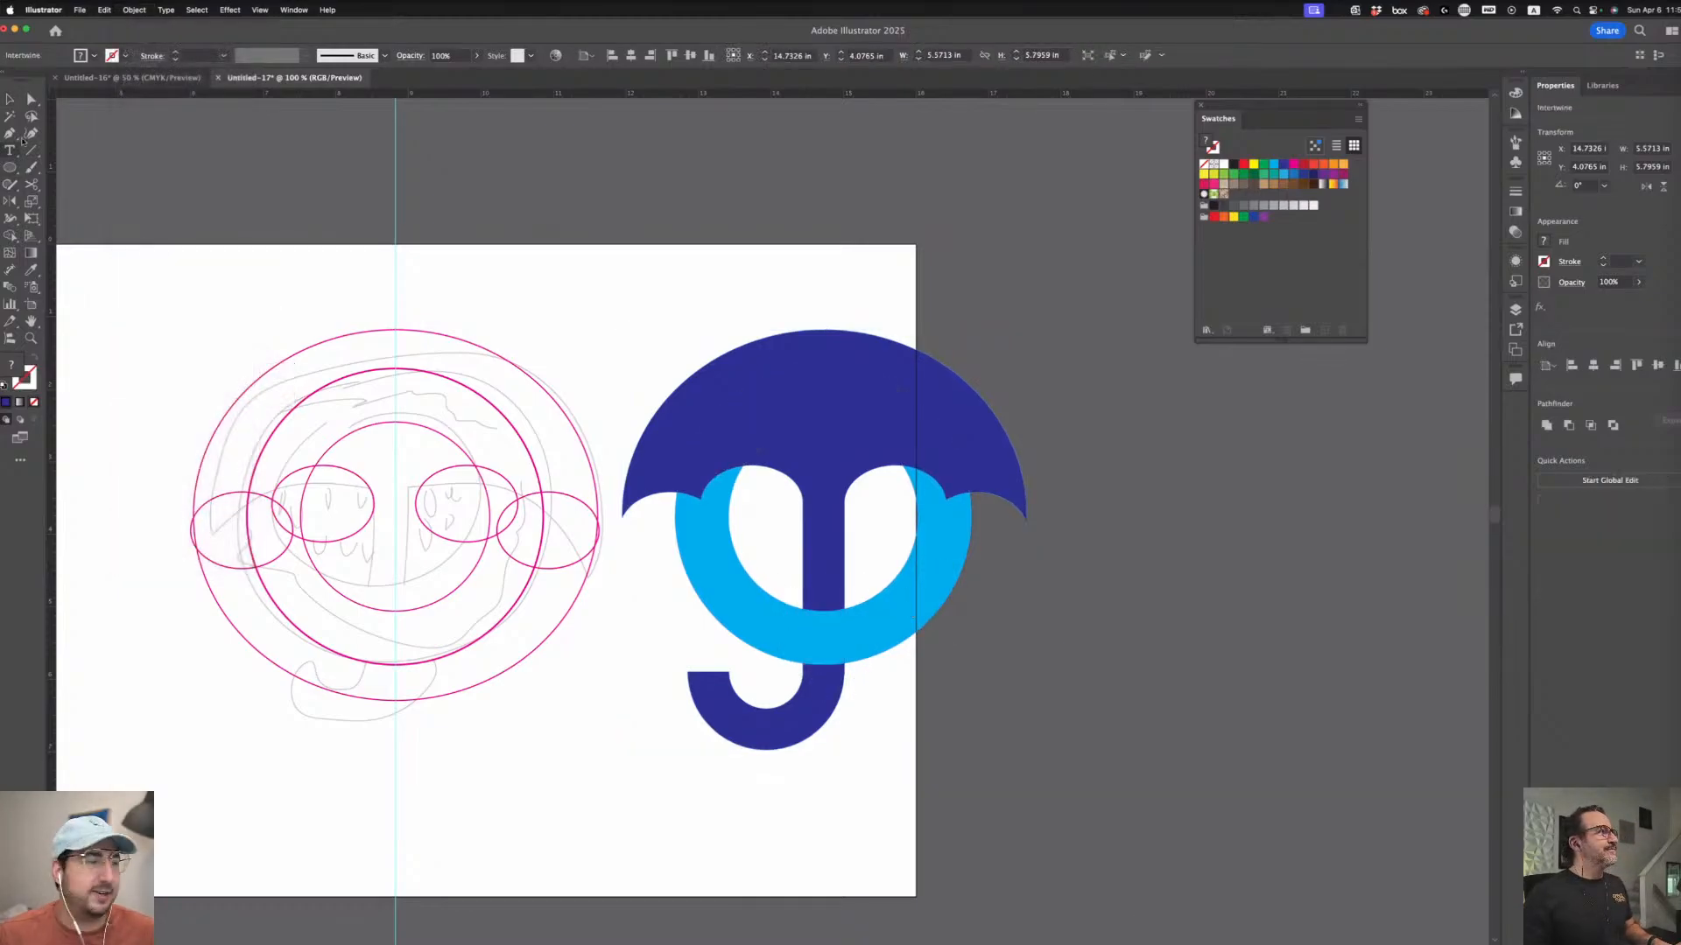
- Delete the magenta construction circles and the vertical guide, and scale down and reposition the umbrella logo so it fits on the artboard
{"action": "left_click", "coordinate": [9, 99]}
{"action": "left_click_drag", "start_coordinate": [660, 266], "coordinate": [900, 641]}
{"action": "left_click_drag", "start_coordinate": [196, 308], "coordinate": [541, 698]}
{"action": "key", "text": "Delete"}
{"action": "scroll", "coordinate": [650, 652], "scroll_direction": "right", "scroll_amount": 1}
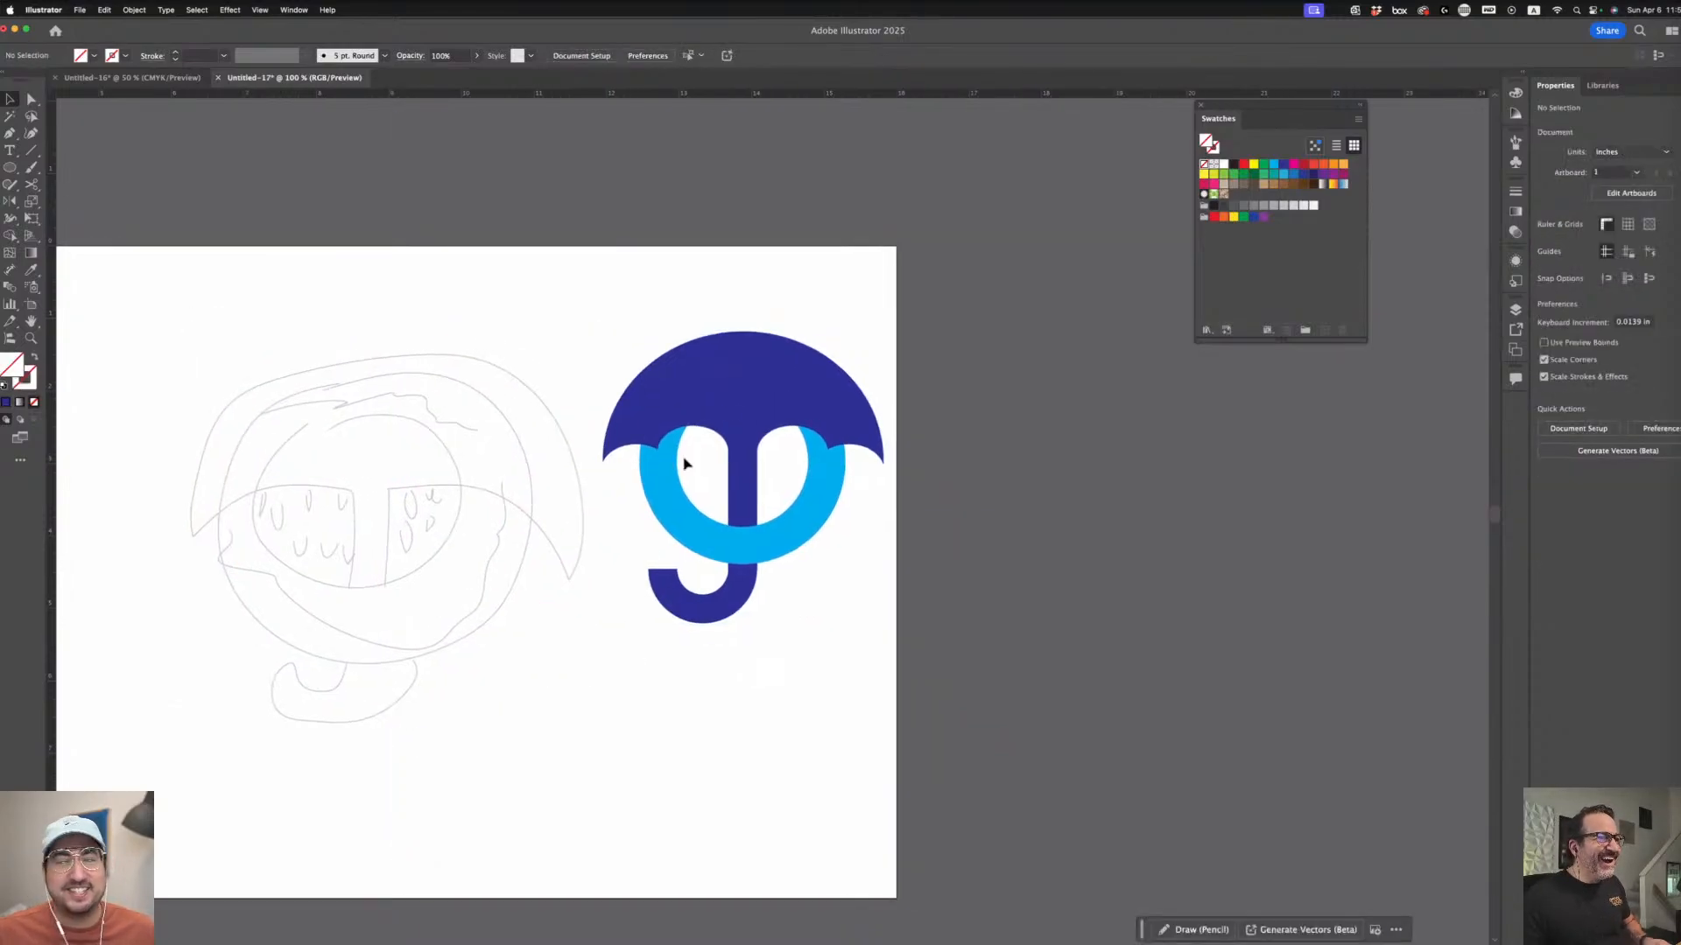
{"action": "left_click_drag", "start_coordinate": [779, 552], "coordinate": [779, 588]}
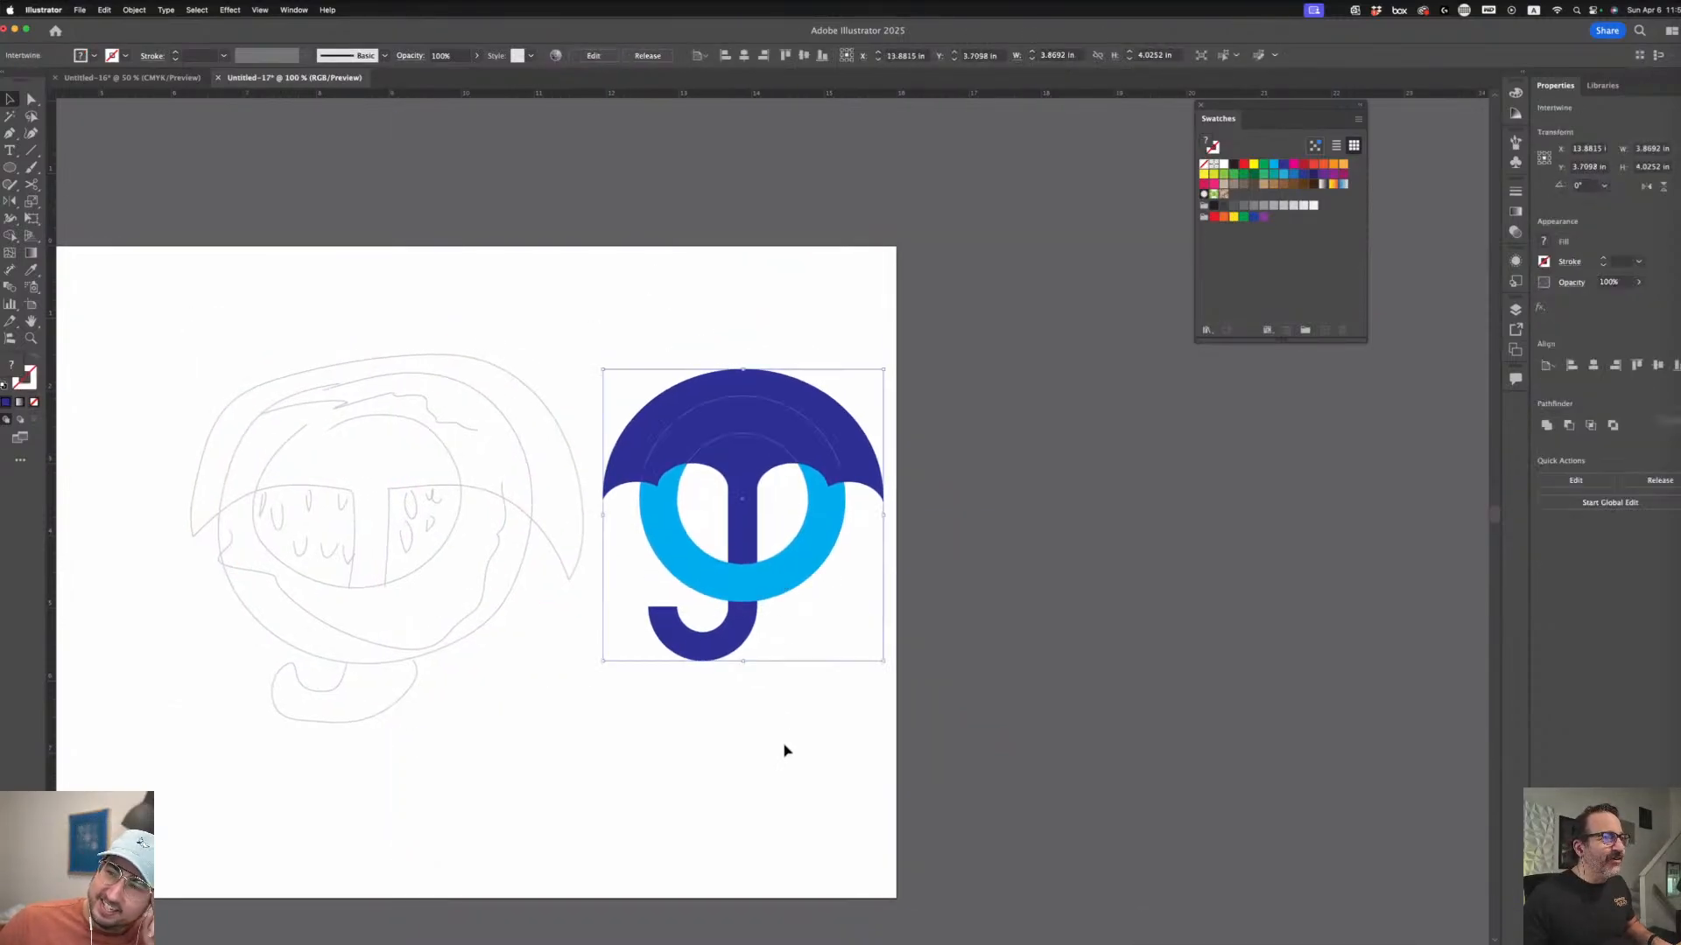
{"action": "left_click", "coordinate": [784, 747]}
- Draw a closed raindrop with the Pen tool above the umbrella, about 0.52 in wide and 0.90 in tall
{"action": "left_click", "coordinate": [11, 134]}
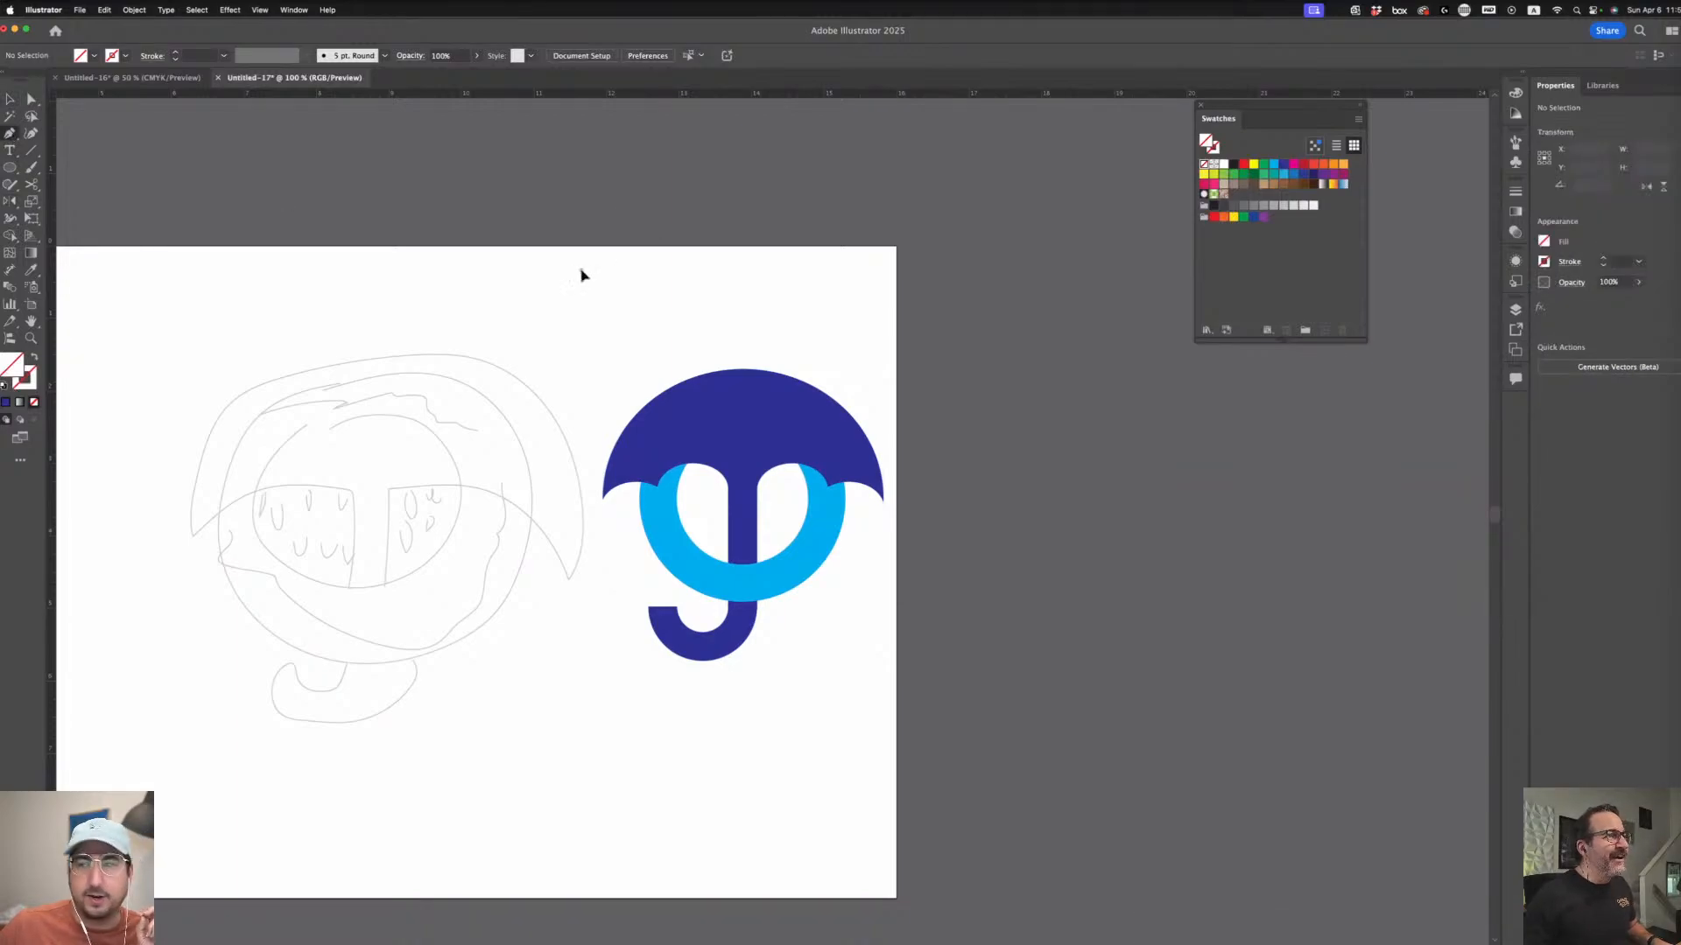
{"action": "left_click", "coordinate": [581, 269]}
{"action": "left_click_drag", "start_coordinate": [567, 321], "coordinate": [625, 335]}
{"action": "left_click", "coordinate": [580, 271]}
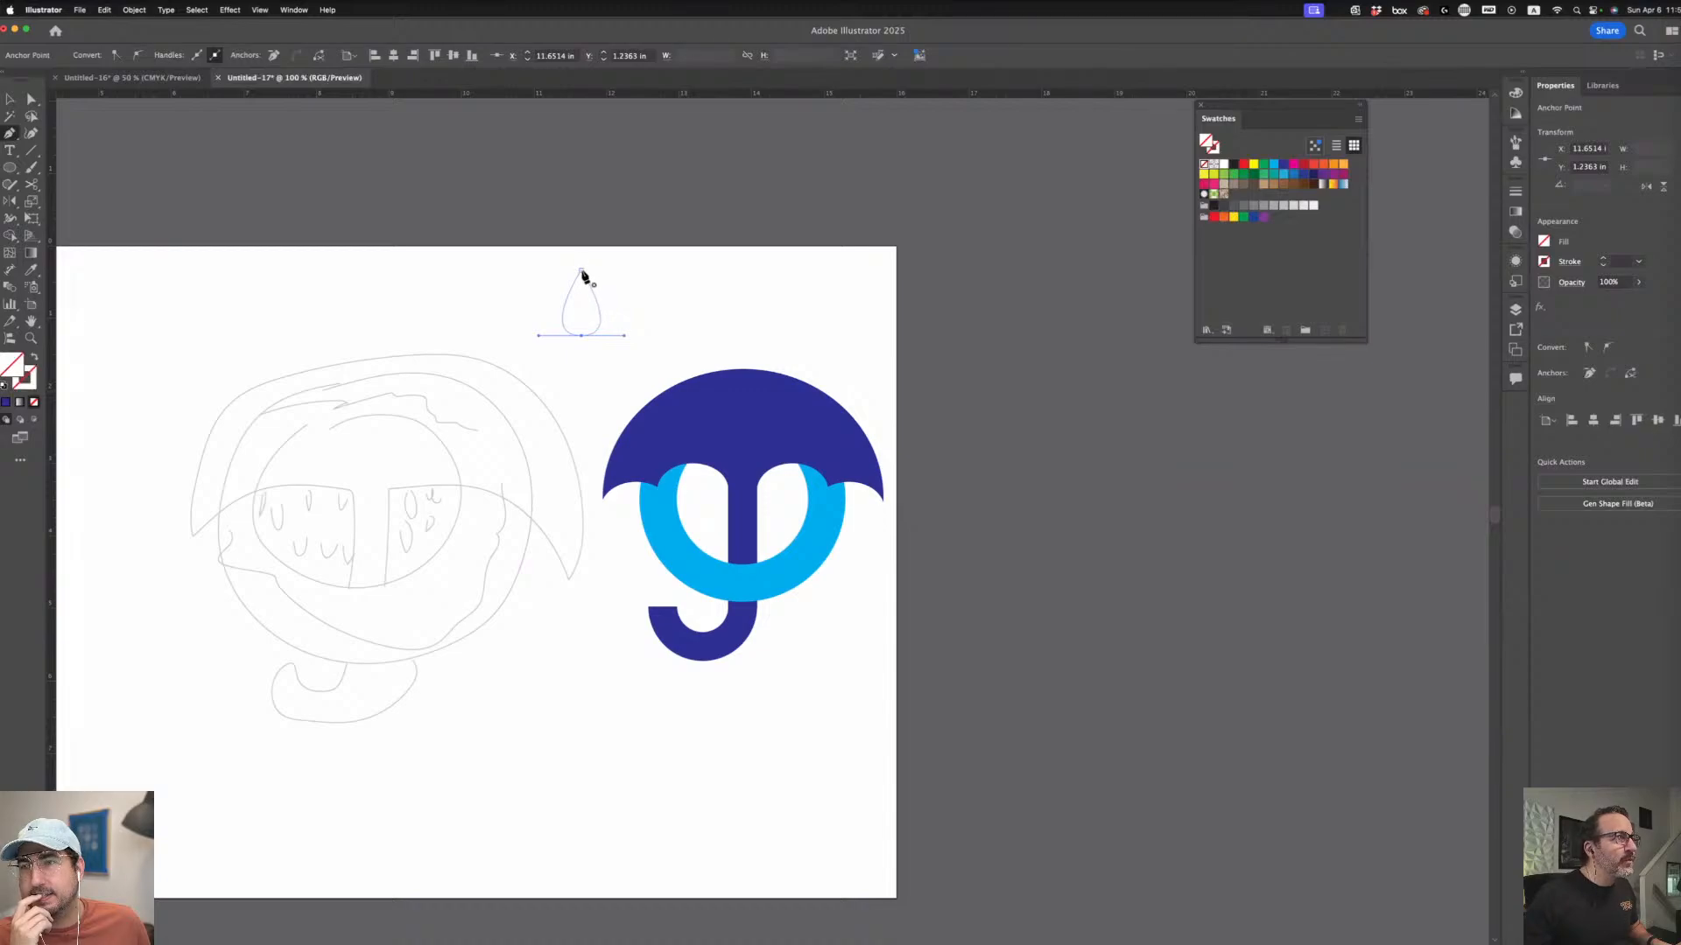
{"action": "key", "text": "v"}
{"action": "left_click", "coordinate": [581, 175]}
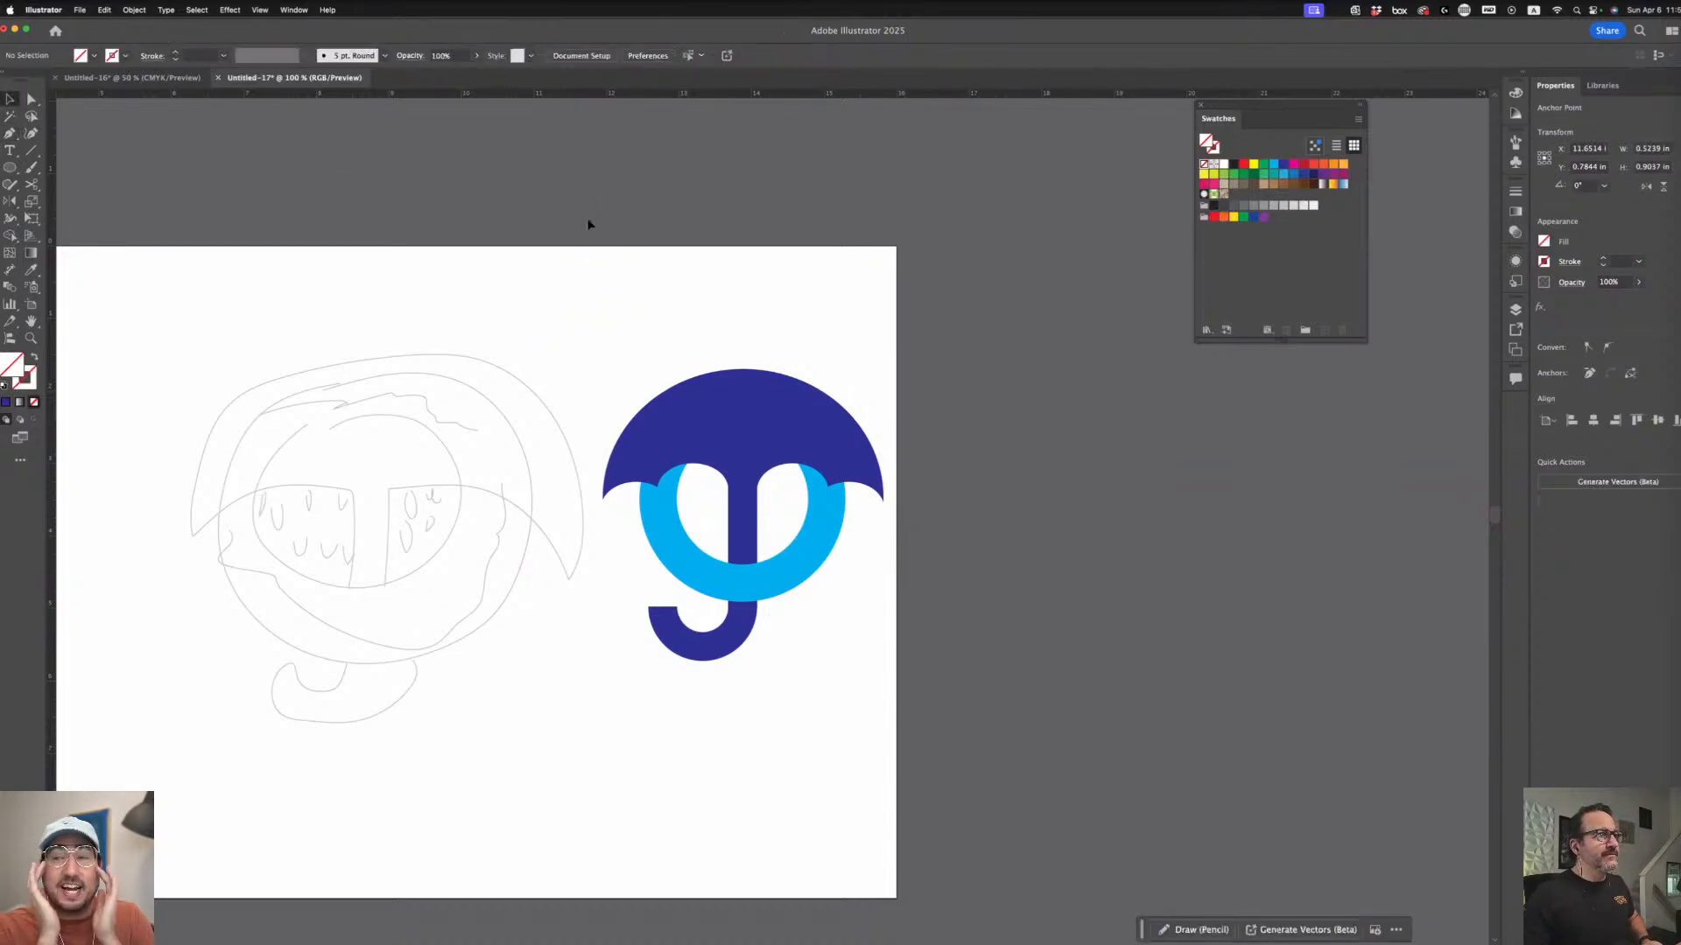
- Shrink the raindrop to about 0.32 by 0.56 in beside the umbrella shaft and fill it with the ring's light blue
{"action": "left_click", "coordinate": [597, 332]}
{"action": "left_click_drag", "start_coordinate": [603, 346], "coordinate": [735, 529]}
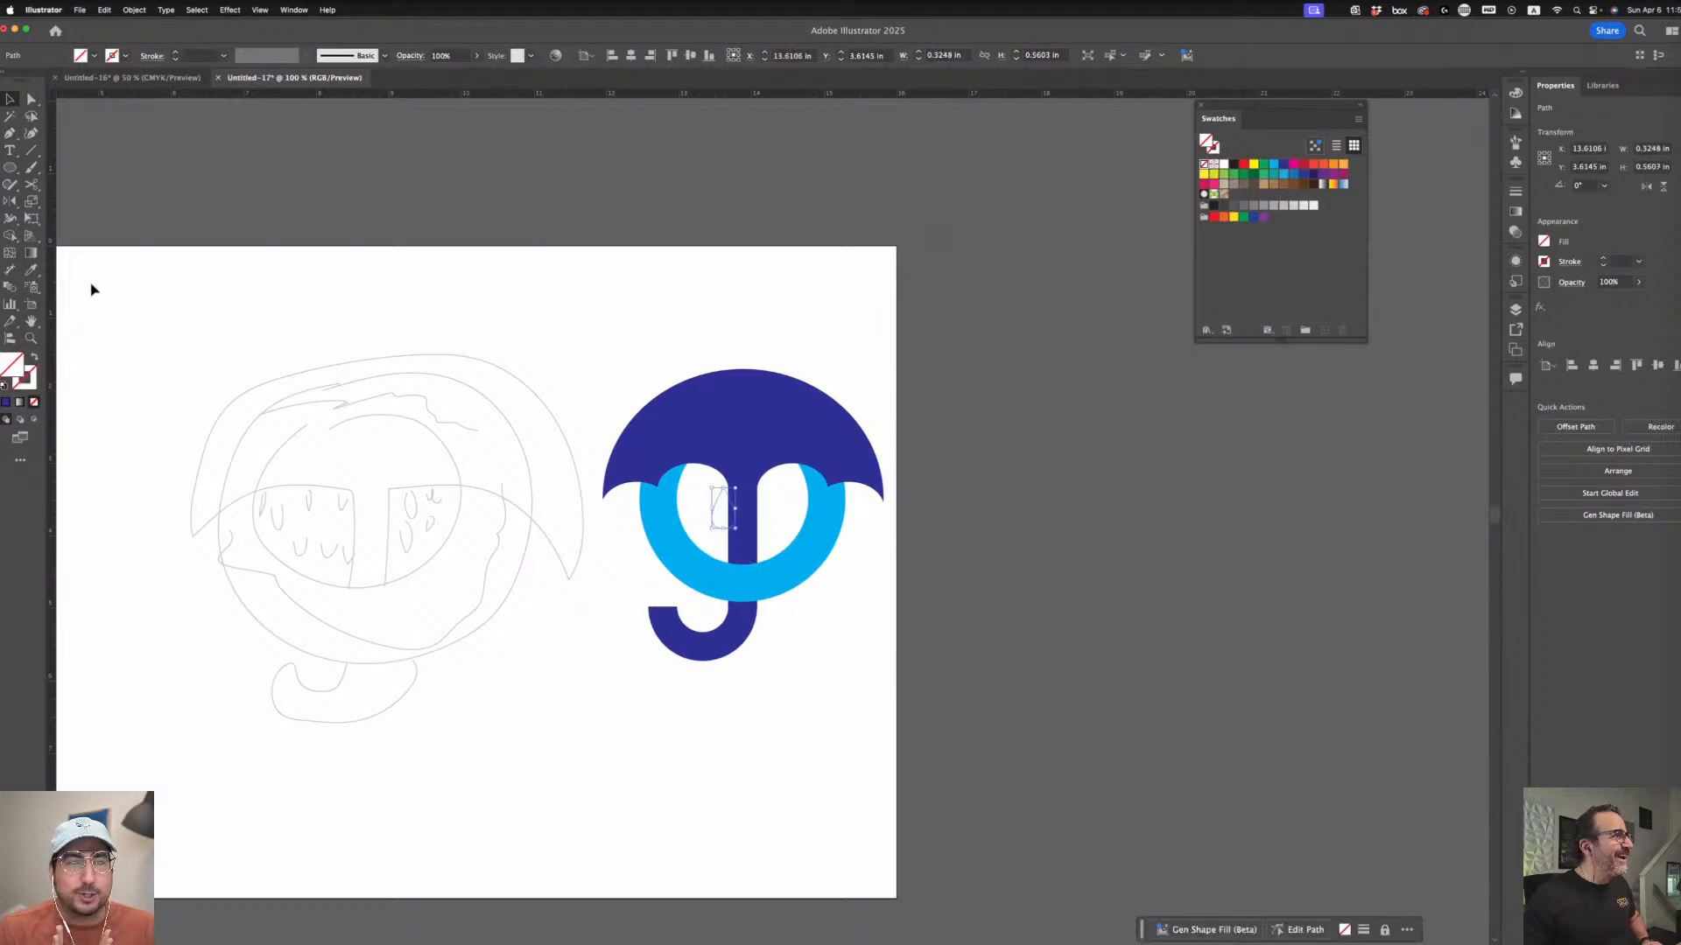
{"action": "left_click", "coordinate": [31, 271]}
{"action": "left_click", "coordinate": [682, 538]}
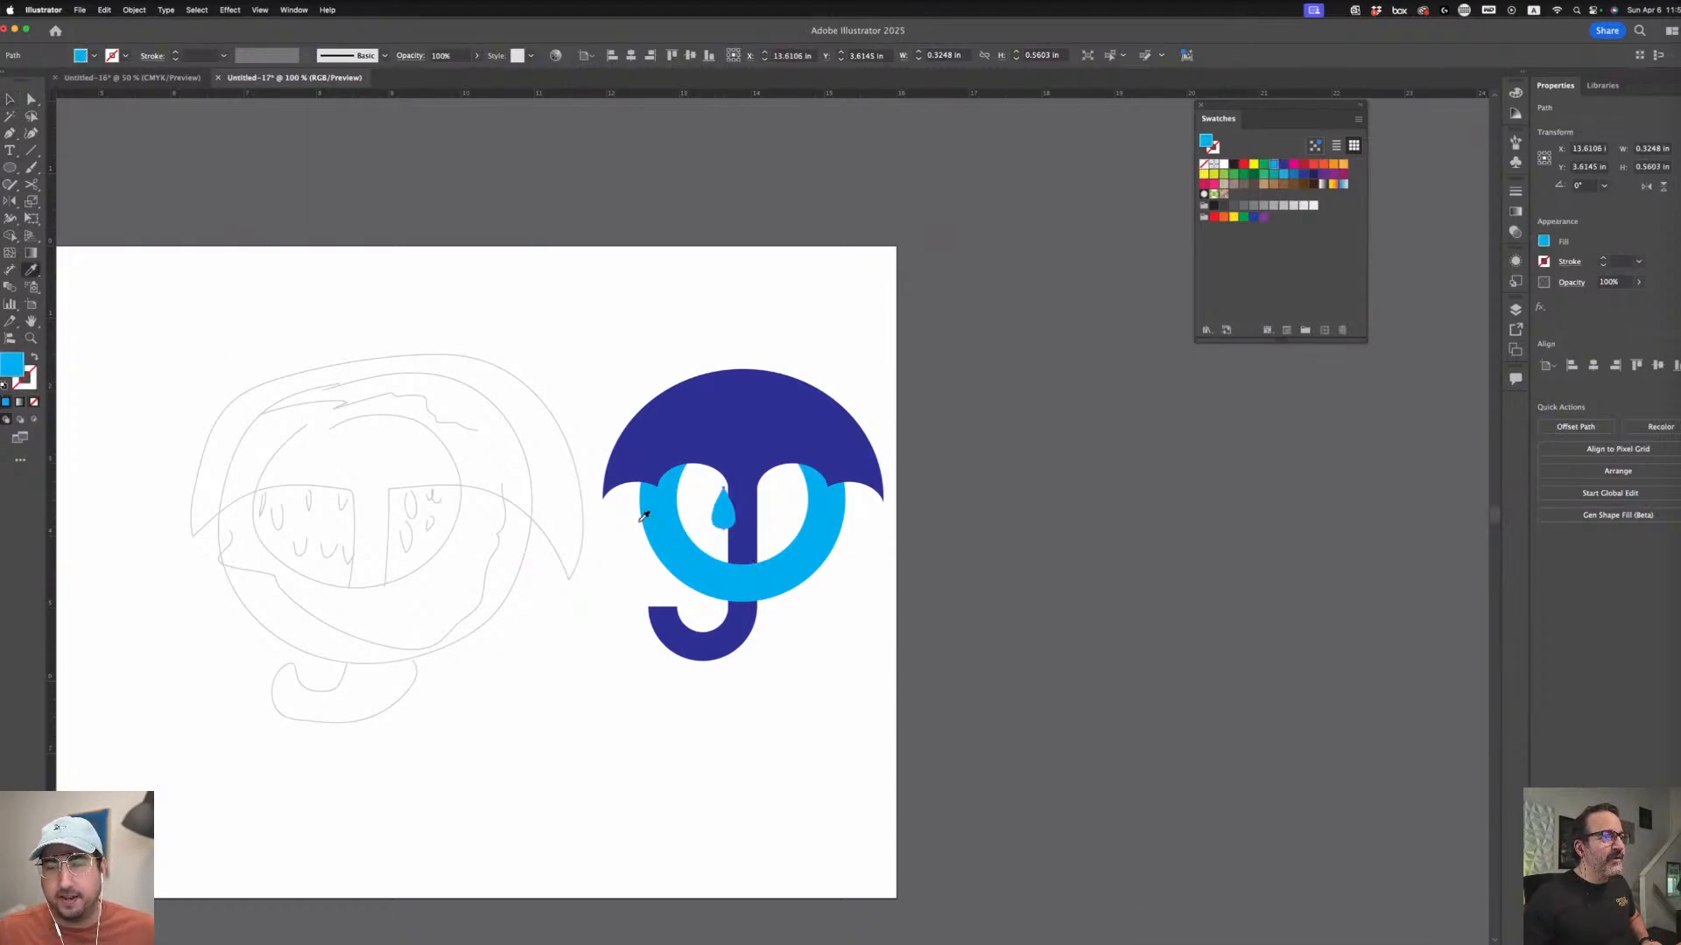
- Center the raindrop in the ring opening left of the shaft and place a copy in the opening right of it
{"action": "key", "text": "v"}
{"action": "key", "text": "super+shift+a"}
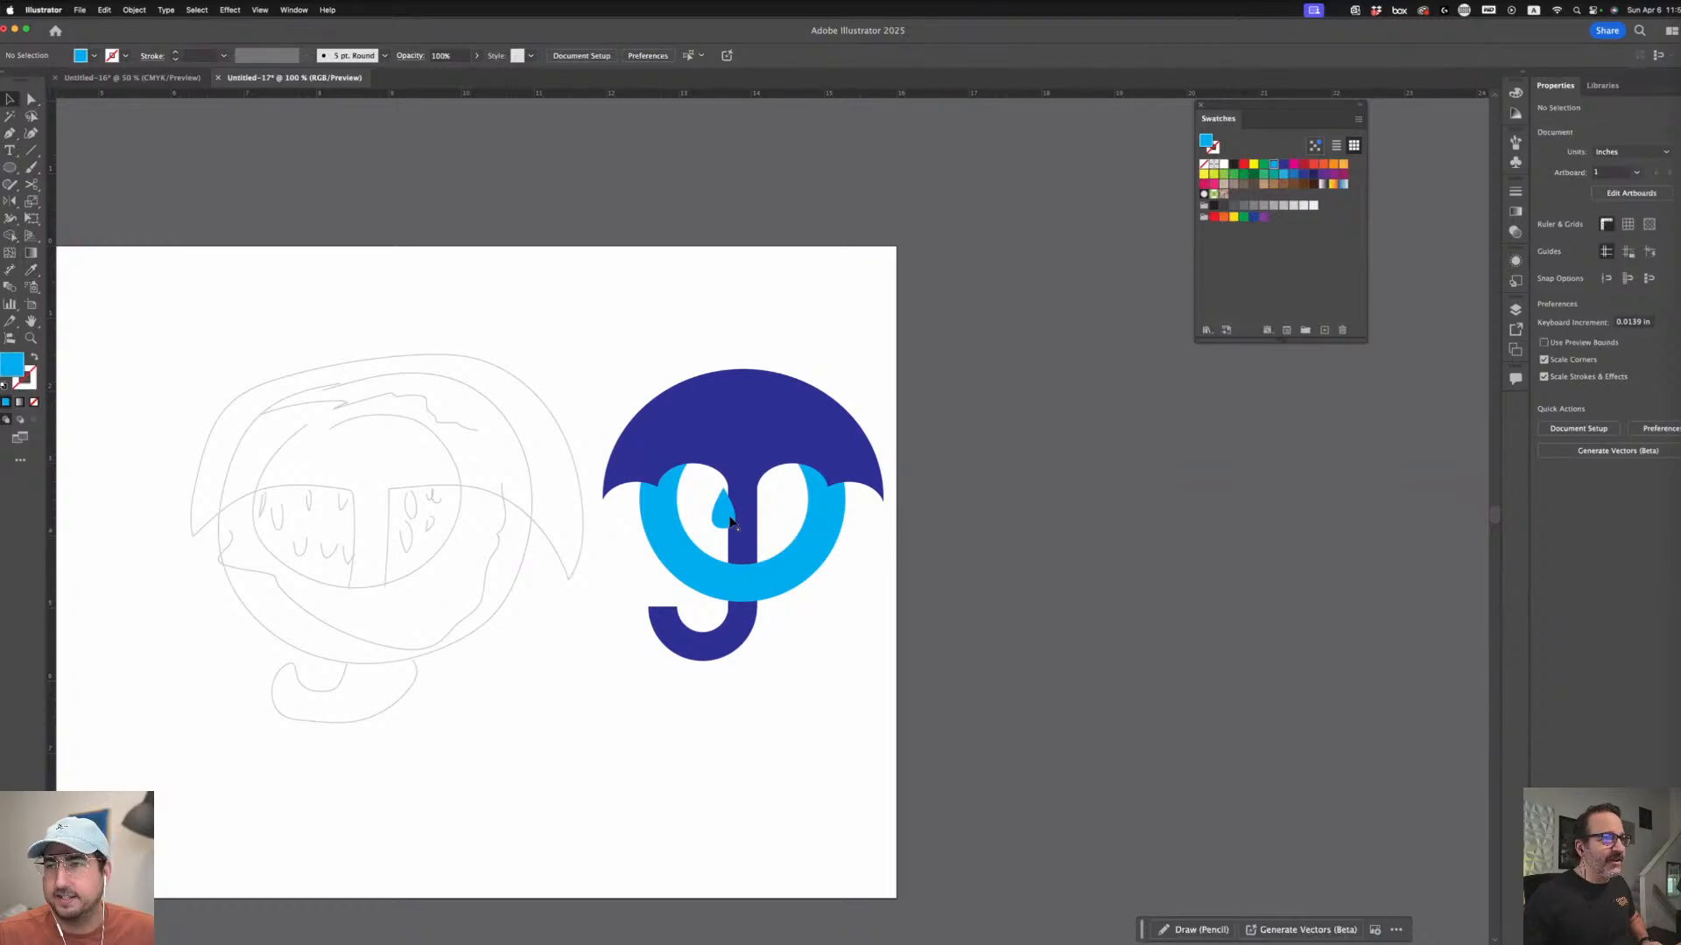
{"action": "mouse_move", "coordinate": [732, 523]}
{"action": "left_mouse_down"}
{"action": "mouse_move", "coordinate": [714, 515]}
{"action": "mouse_move", "coordinate": [787, 525]}
{"action": "left_mouse_up"}
{"action": "key", "text": "super+shift+a"}
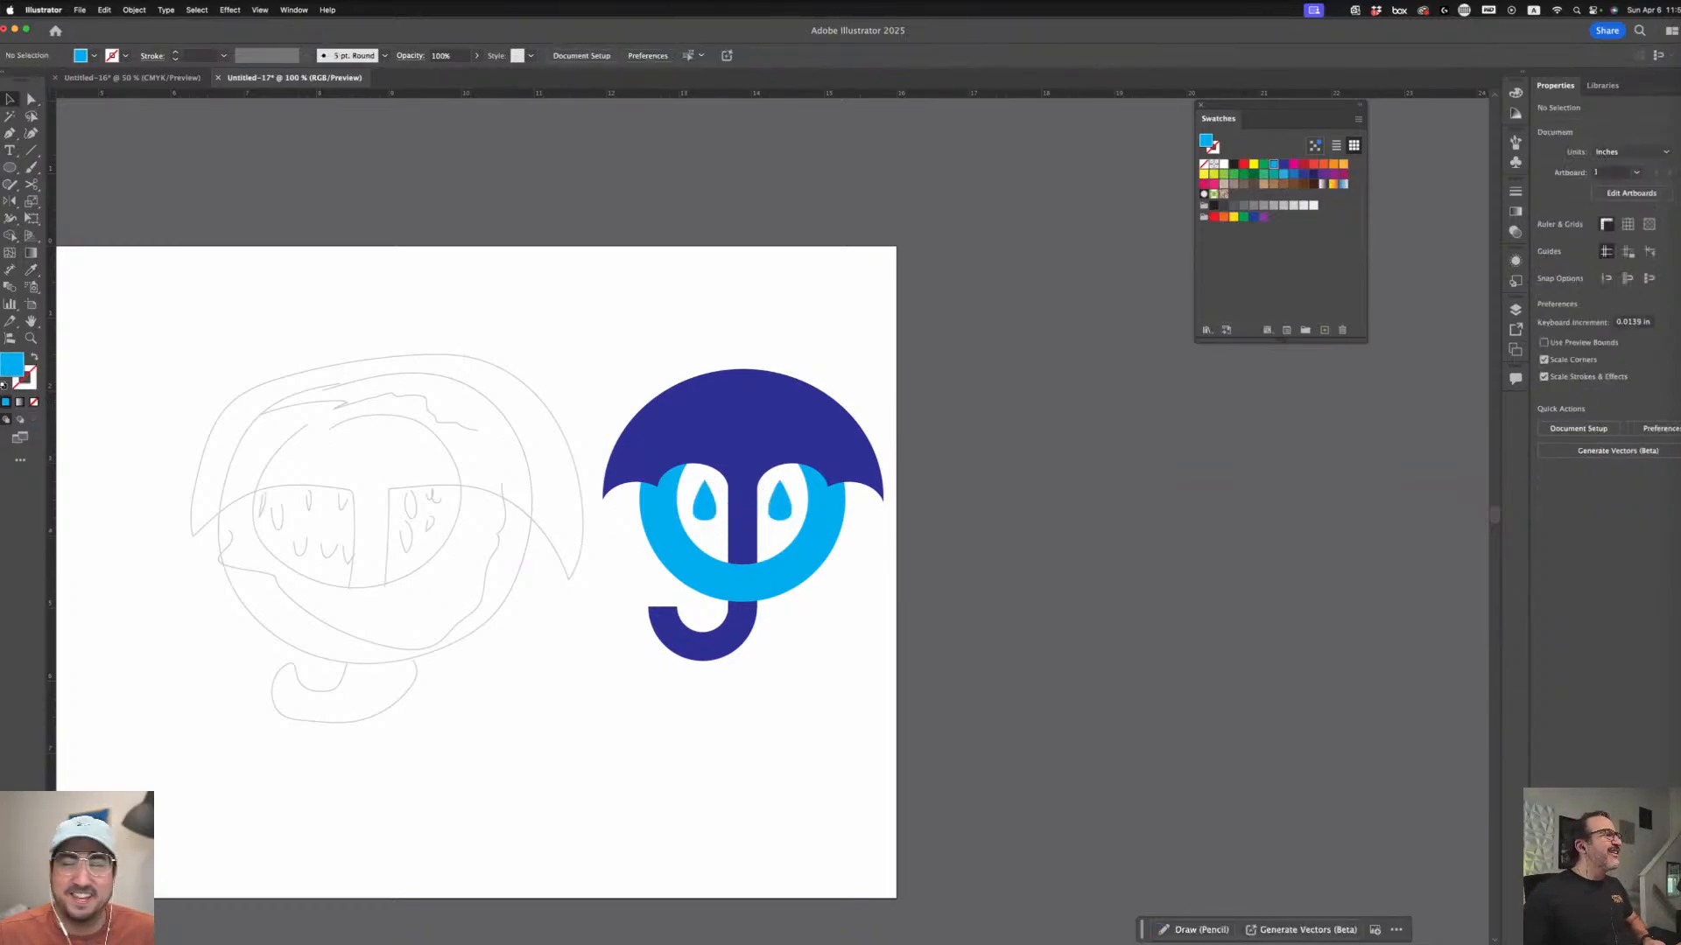
- Add the text "OCEAN JUICE", enlarge it to about 62.87 pt and place it beneath the umbrella's hook
{"action": "key", "text": "t"}
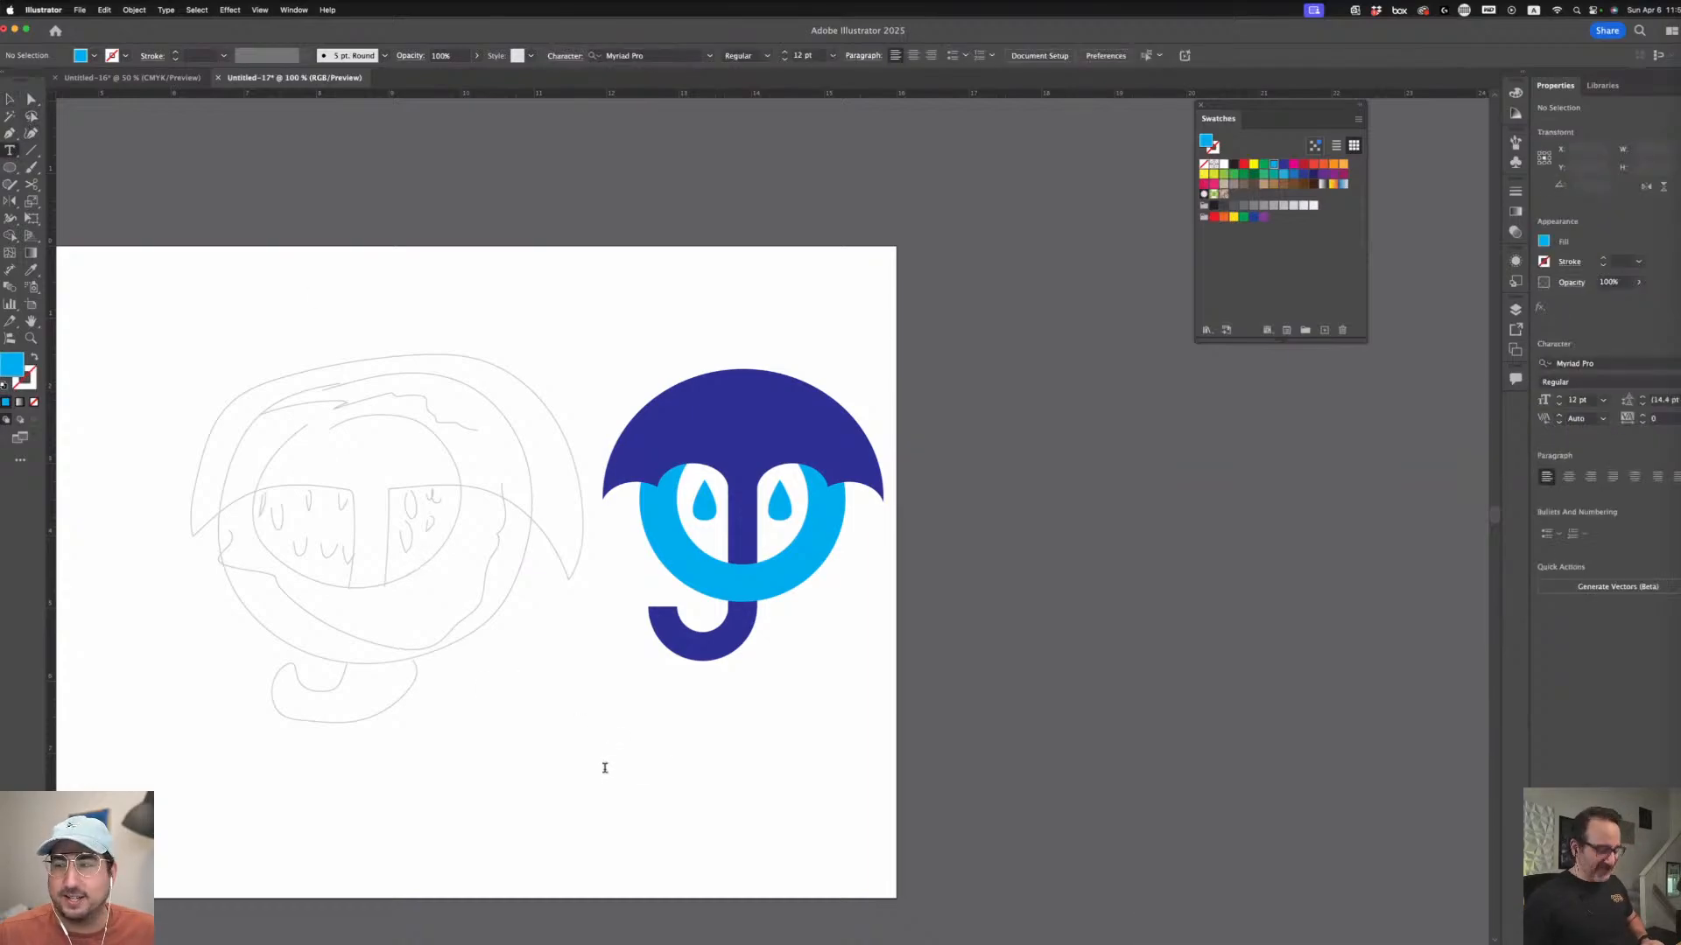
{"action": "left_click", "coordinate": [604, 768]}
{"action": "type", "text": "p"}
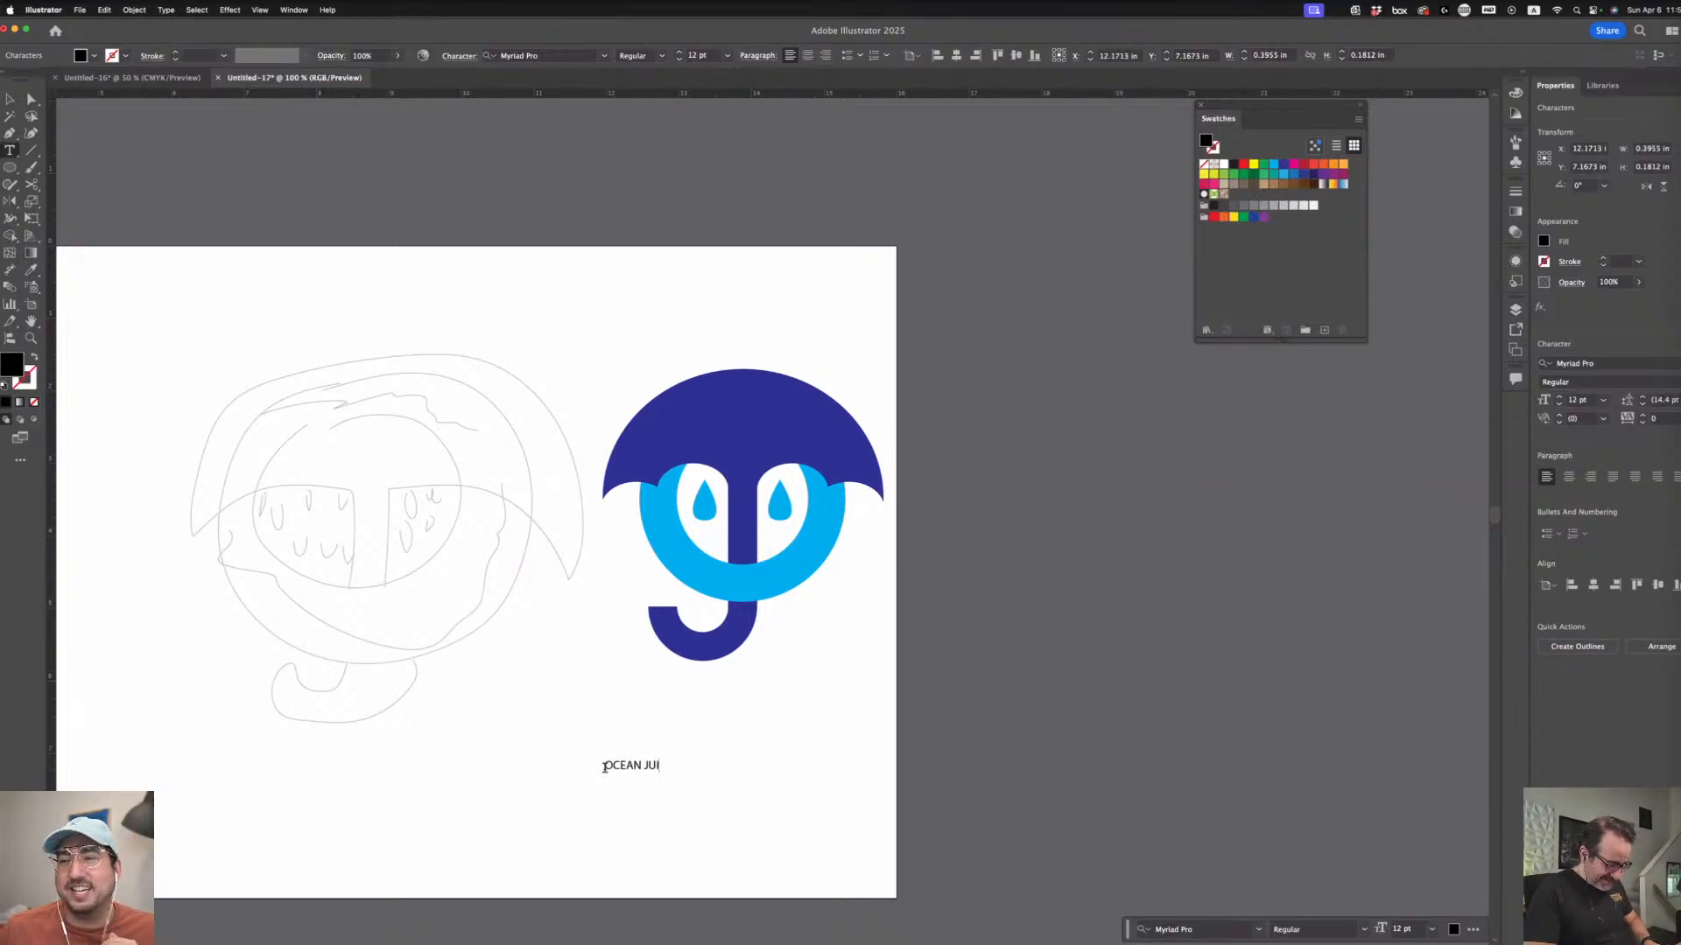
{"action": "left_click", "coordinate": [11, 98]}
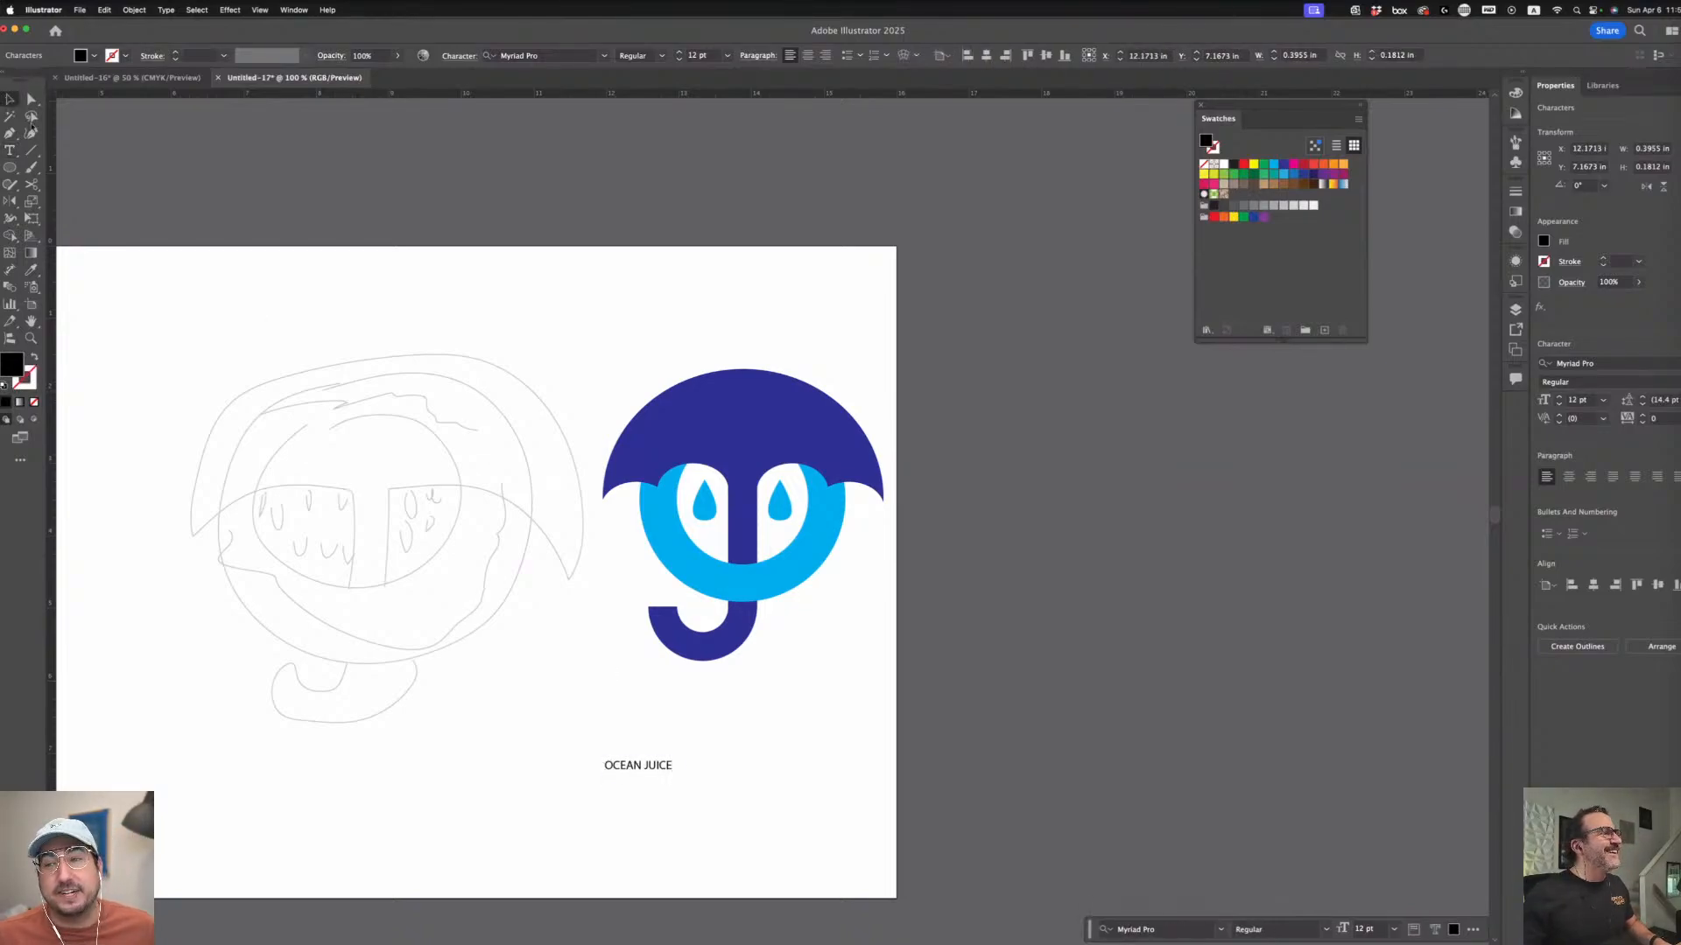
{"action": "left_click_drag", "start_coordinate": [673, 774], "coordinate": [961, 814]}
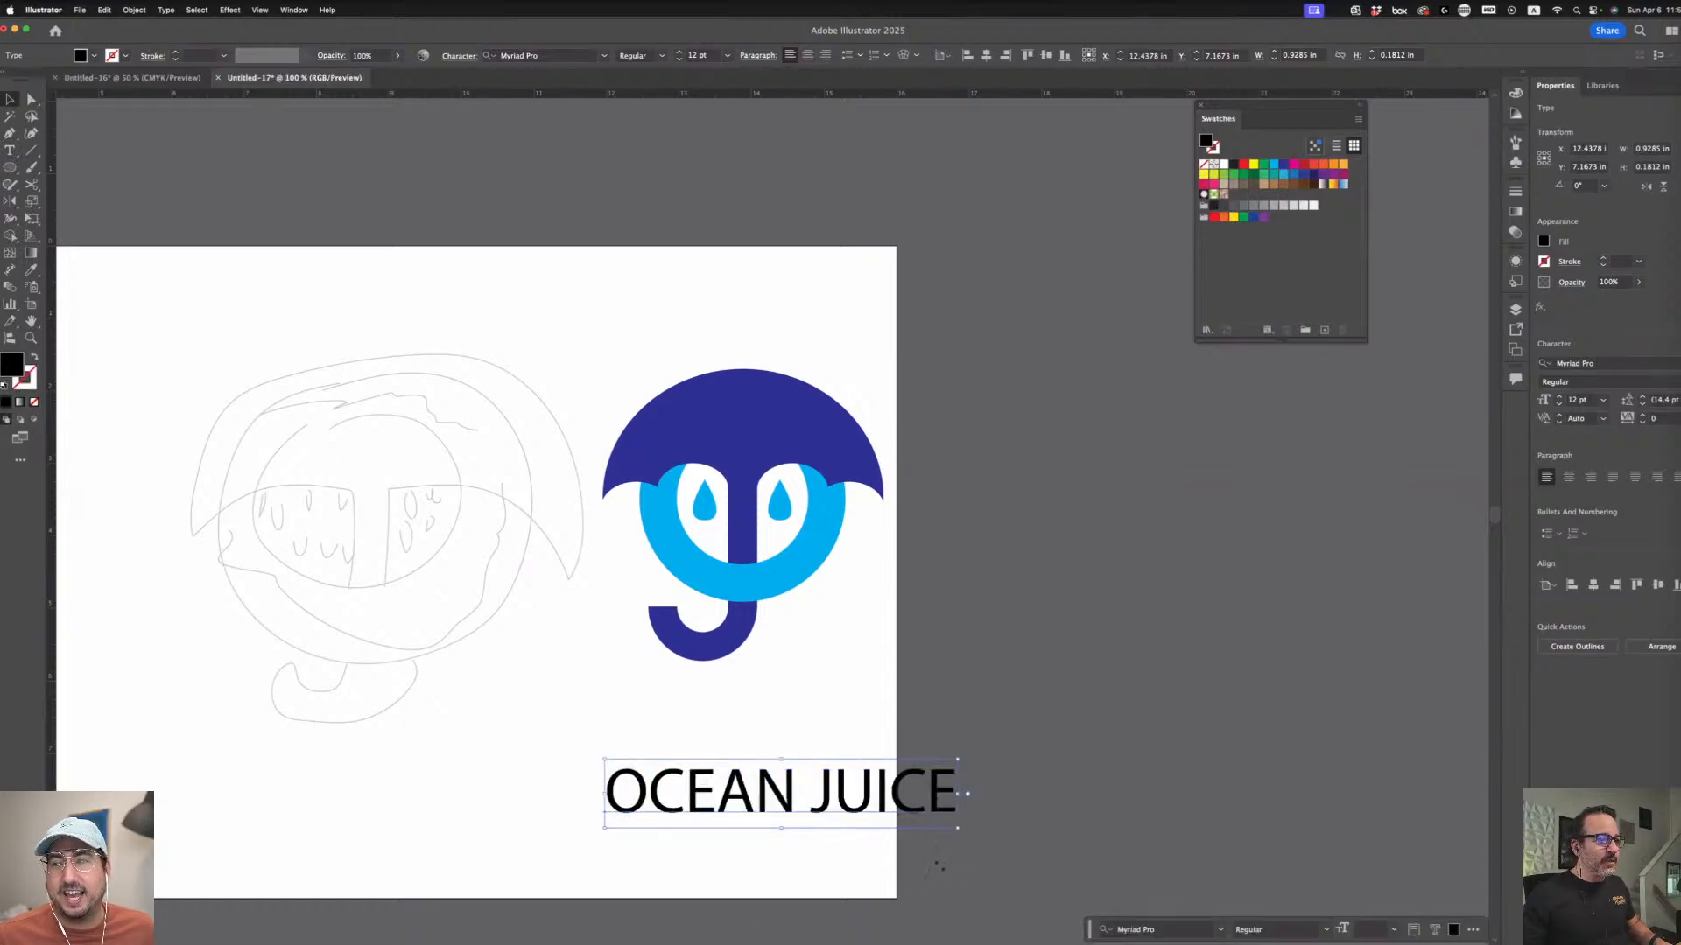
{"action": "left_click_drag", "start_coordinate": [779, 793], "coordinate": [745, 711]}
- Search the fonts for "round" and set the OCEAN JUICE text in All Round Gothic Demi
{"action": "left_click", "coordinate": [1610, 363]}
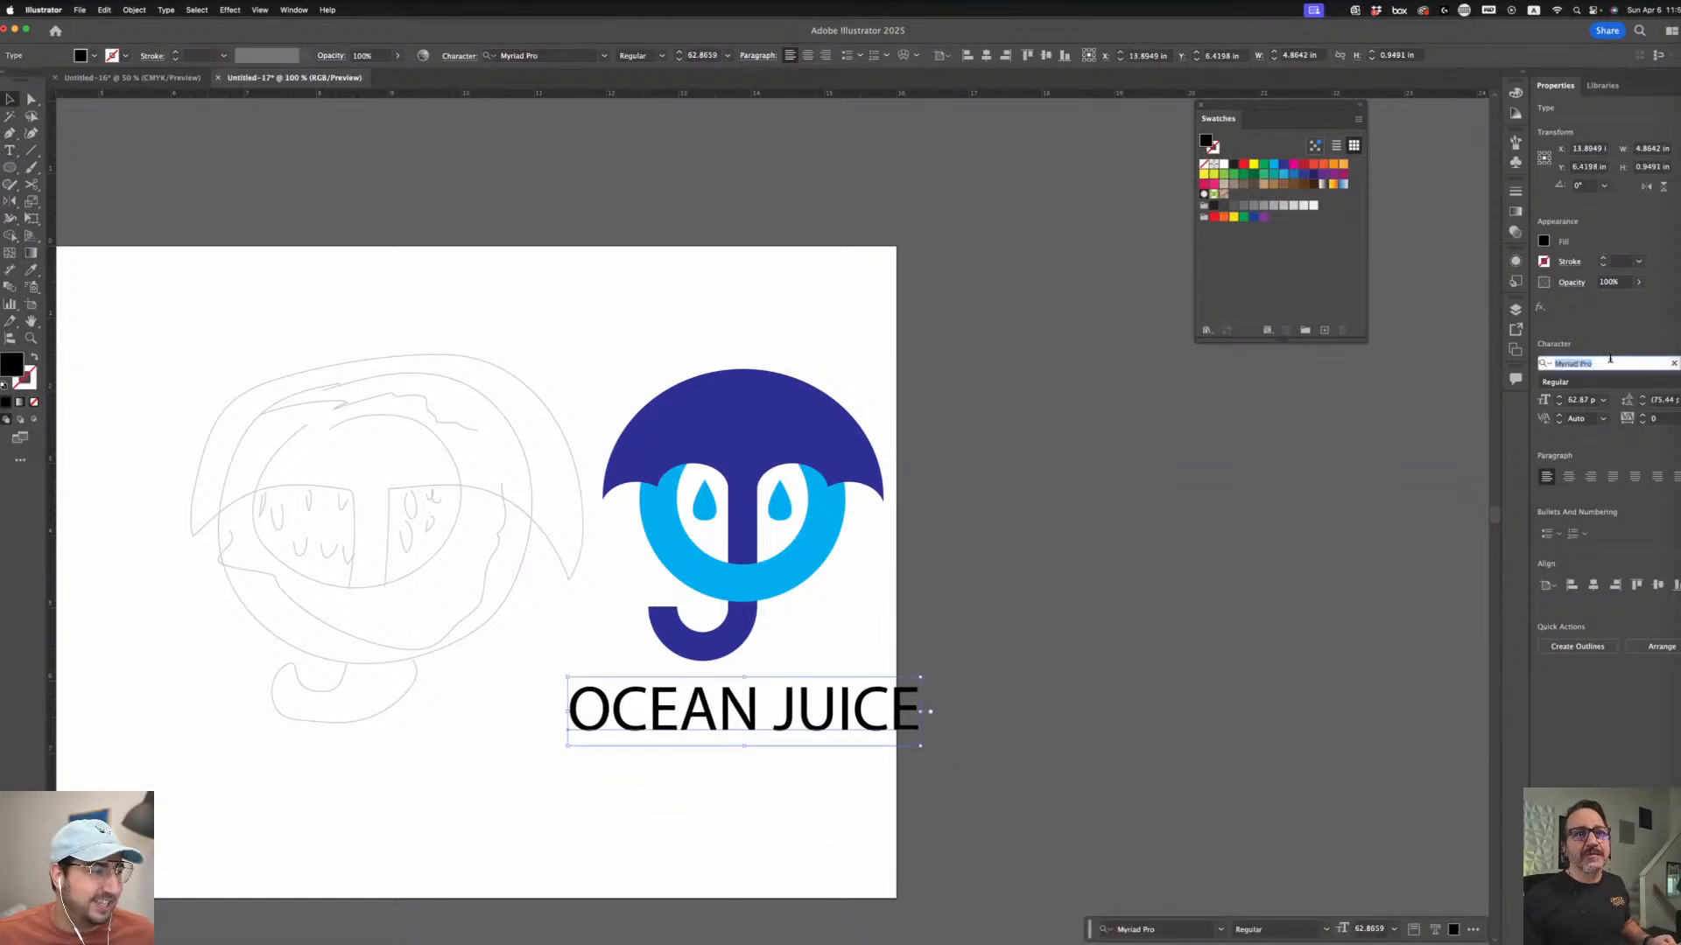
{"action": "type", "text": "round"}
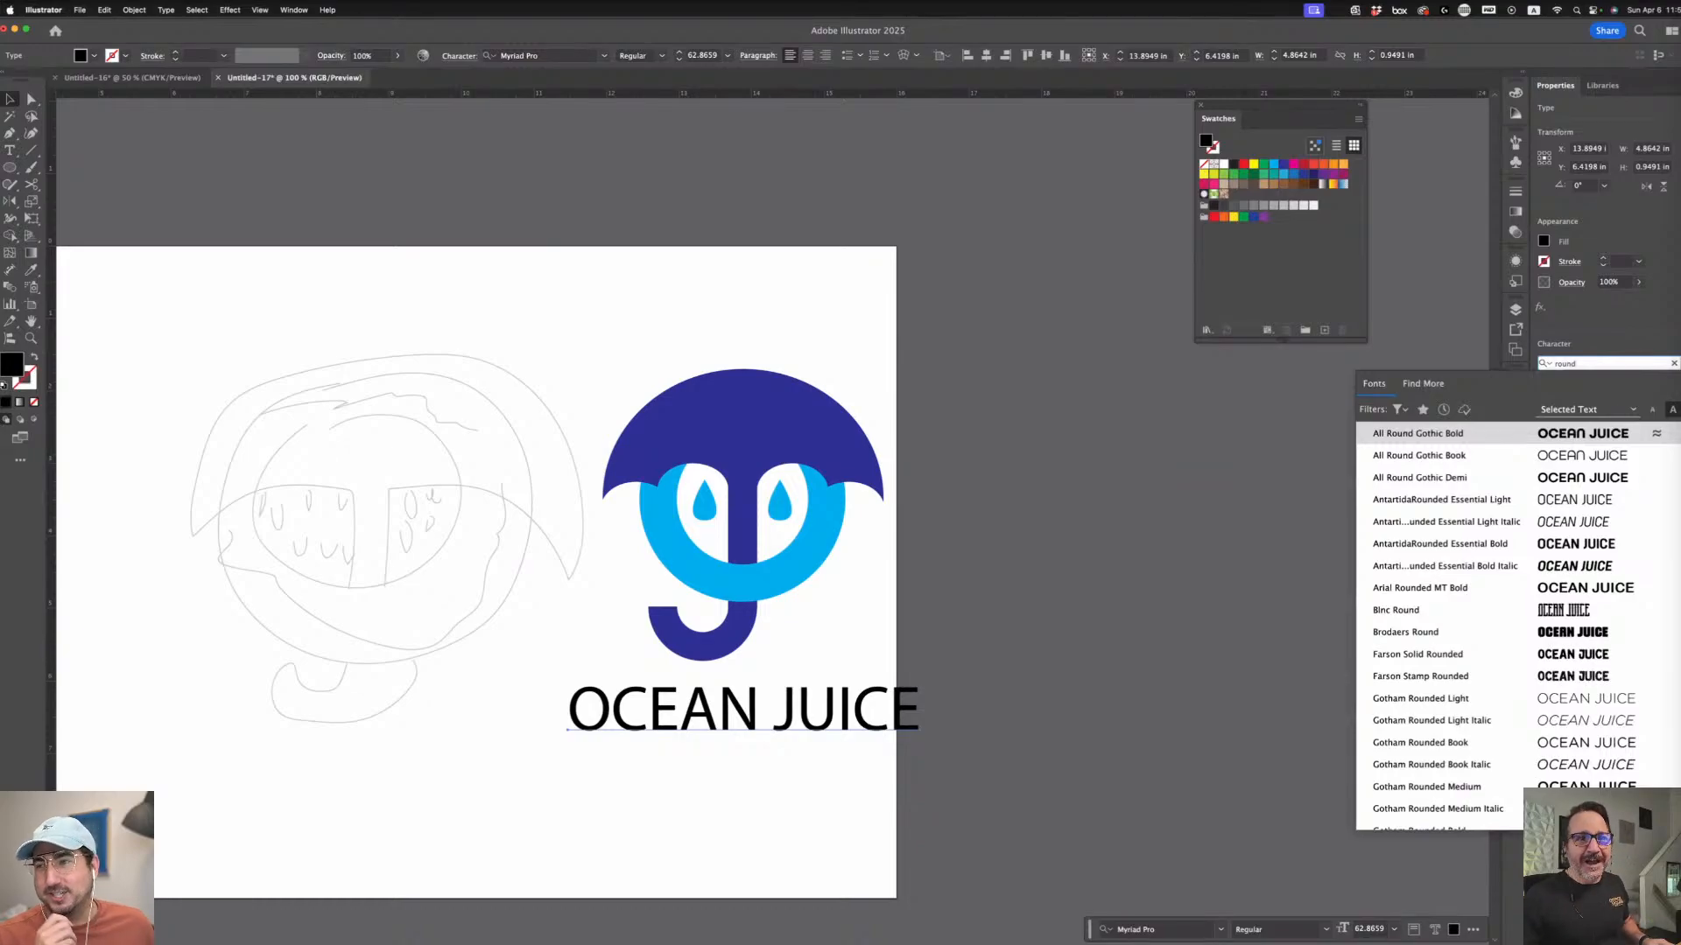
{"action": "key", "text": "Down"}
{"action": "key", "text": "Down"}
{"action": "key", "text": "Down"}
{"action": "key", "text": "Down"}
{"action": "key", "text": "Down"}
{"action": "key", "text": "Down"}
{"action": "key", "text": "Up"}
{"action": "key", "text": "Up"}
{"action": "key", "text": "Up"}
{"action": "key", "text": "Up"}
{"action": "key", "text": "Return"}
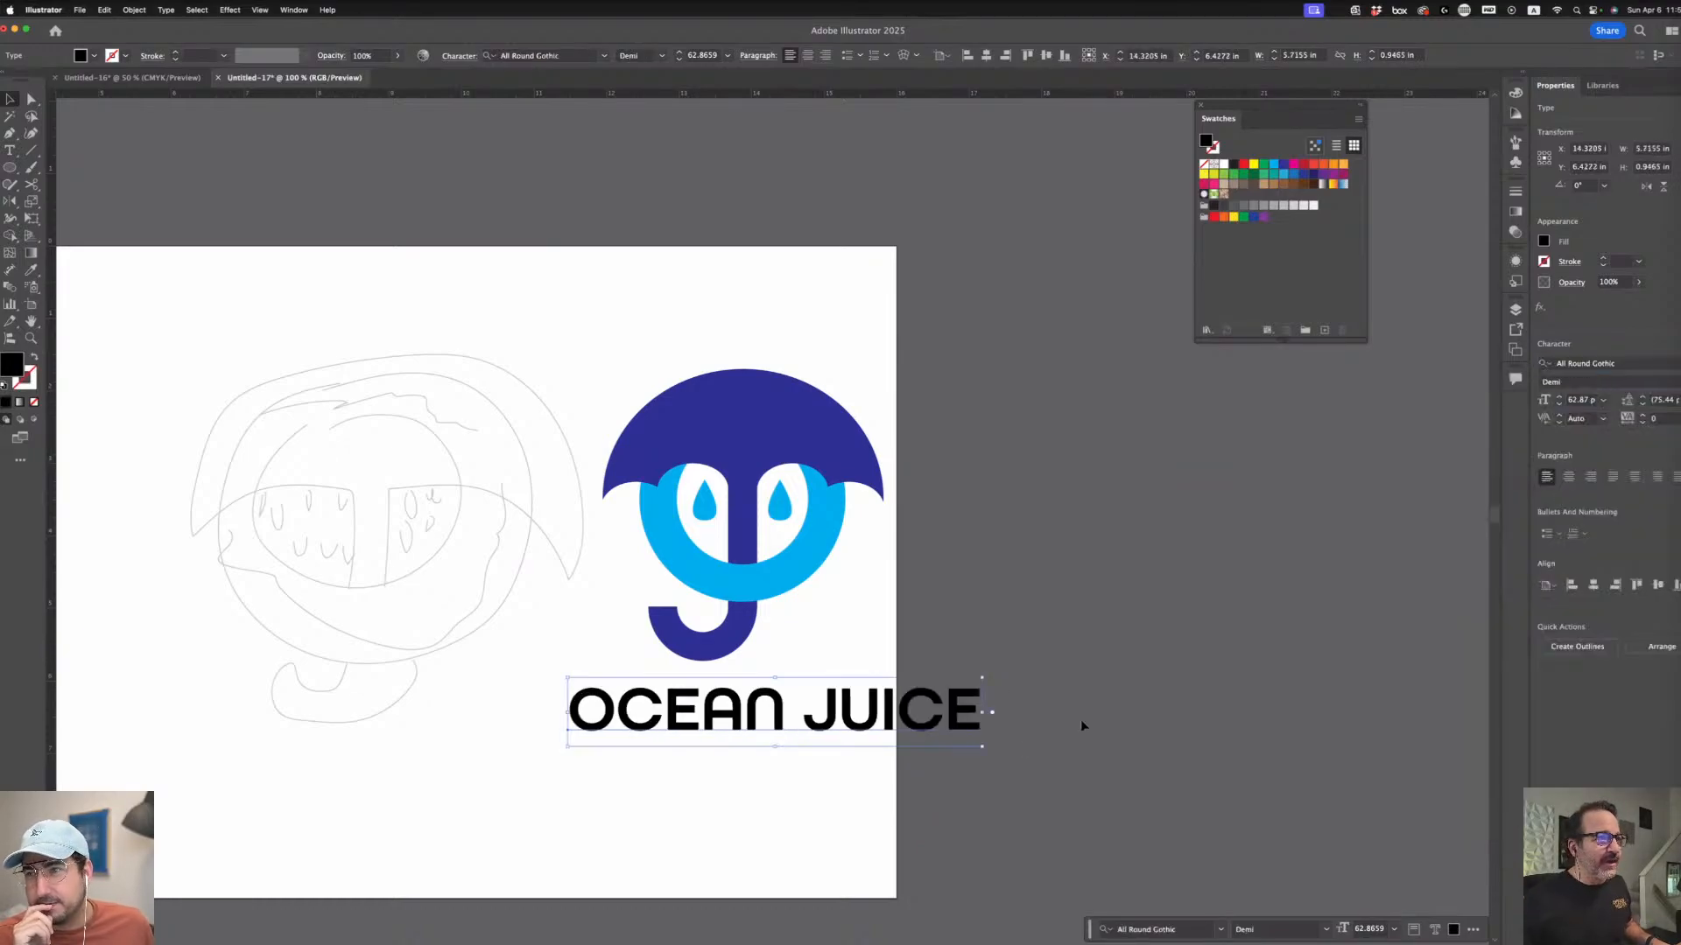
- Enlarge the OCEAN JUICE text to about 97.41 pt and break it into two lines, one word per line
{"action": "left_click_drag", "start_coordinate": [987, 744], "coordinate": [1208, 842]}
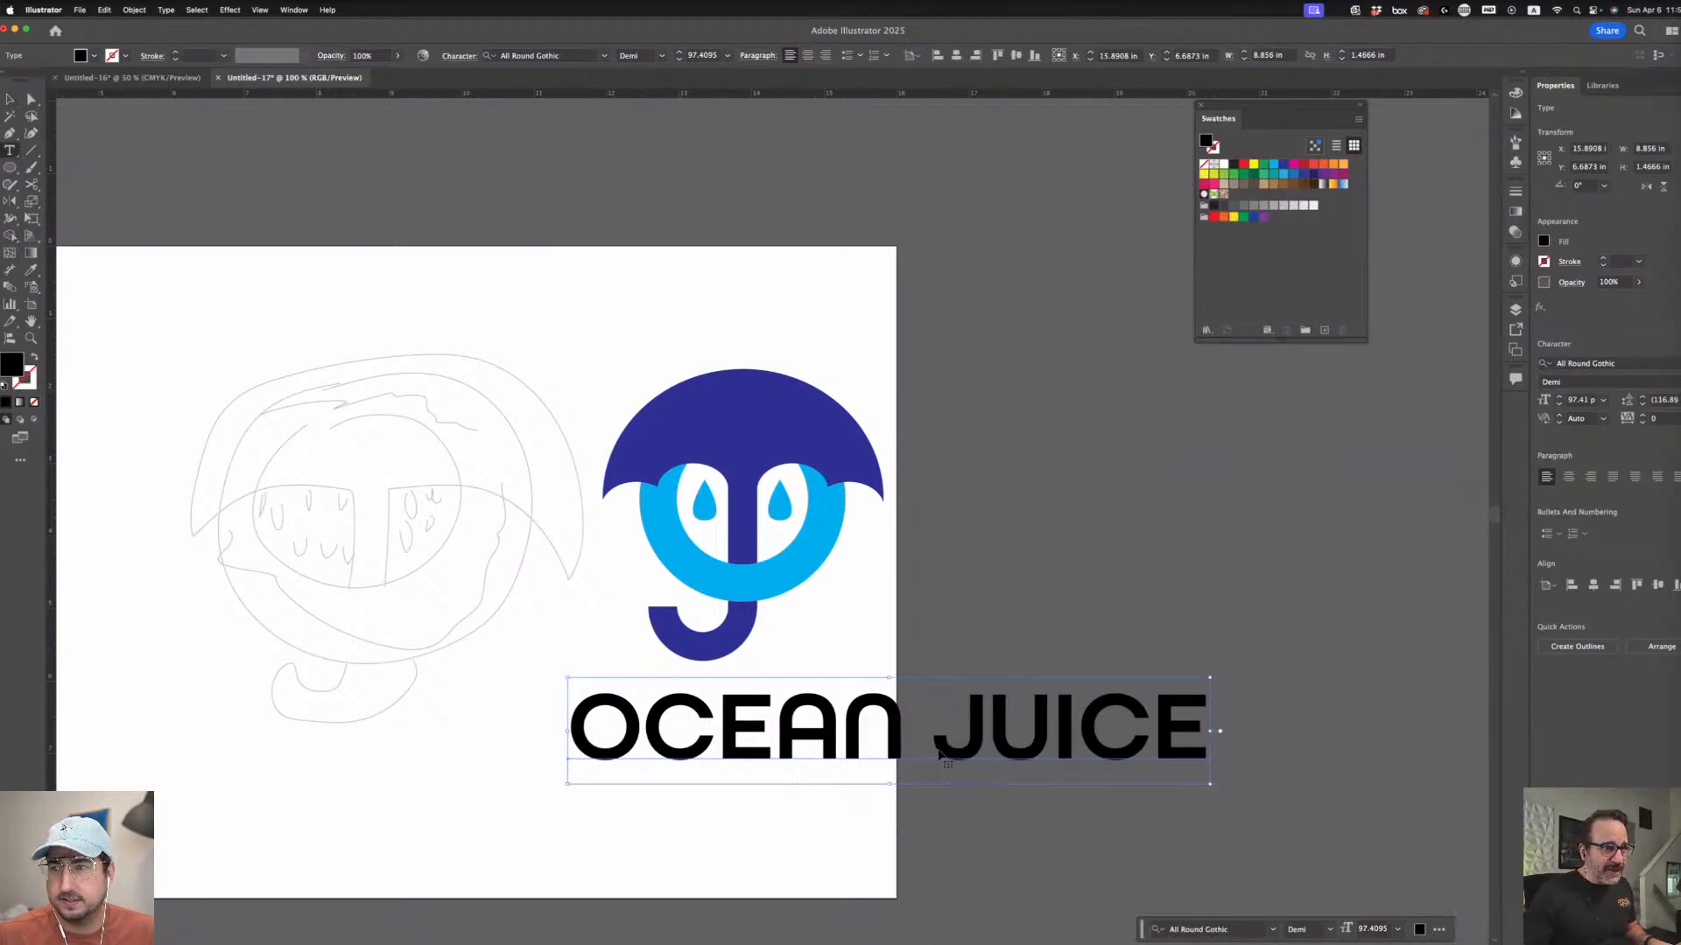
{"action": "triple_click", "coordinate": [924, 756]}
{"action": "left_click", "coordinate": [934, 756]}
{"action": "double_click", "coordinate": [938, 754]}
{"action": "left_click", "coordinate": [937, 752]}
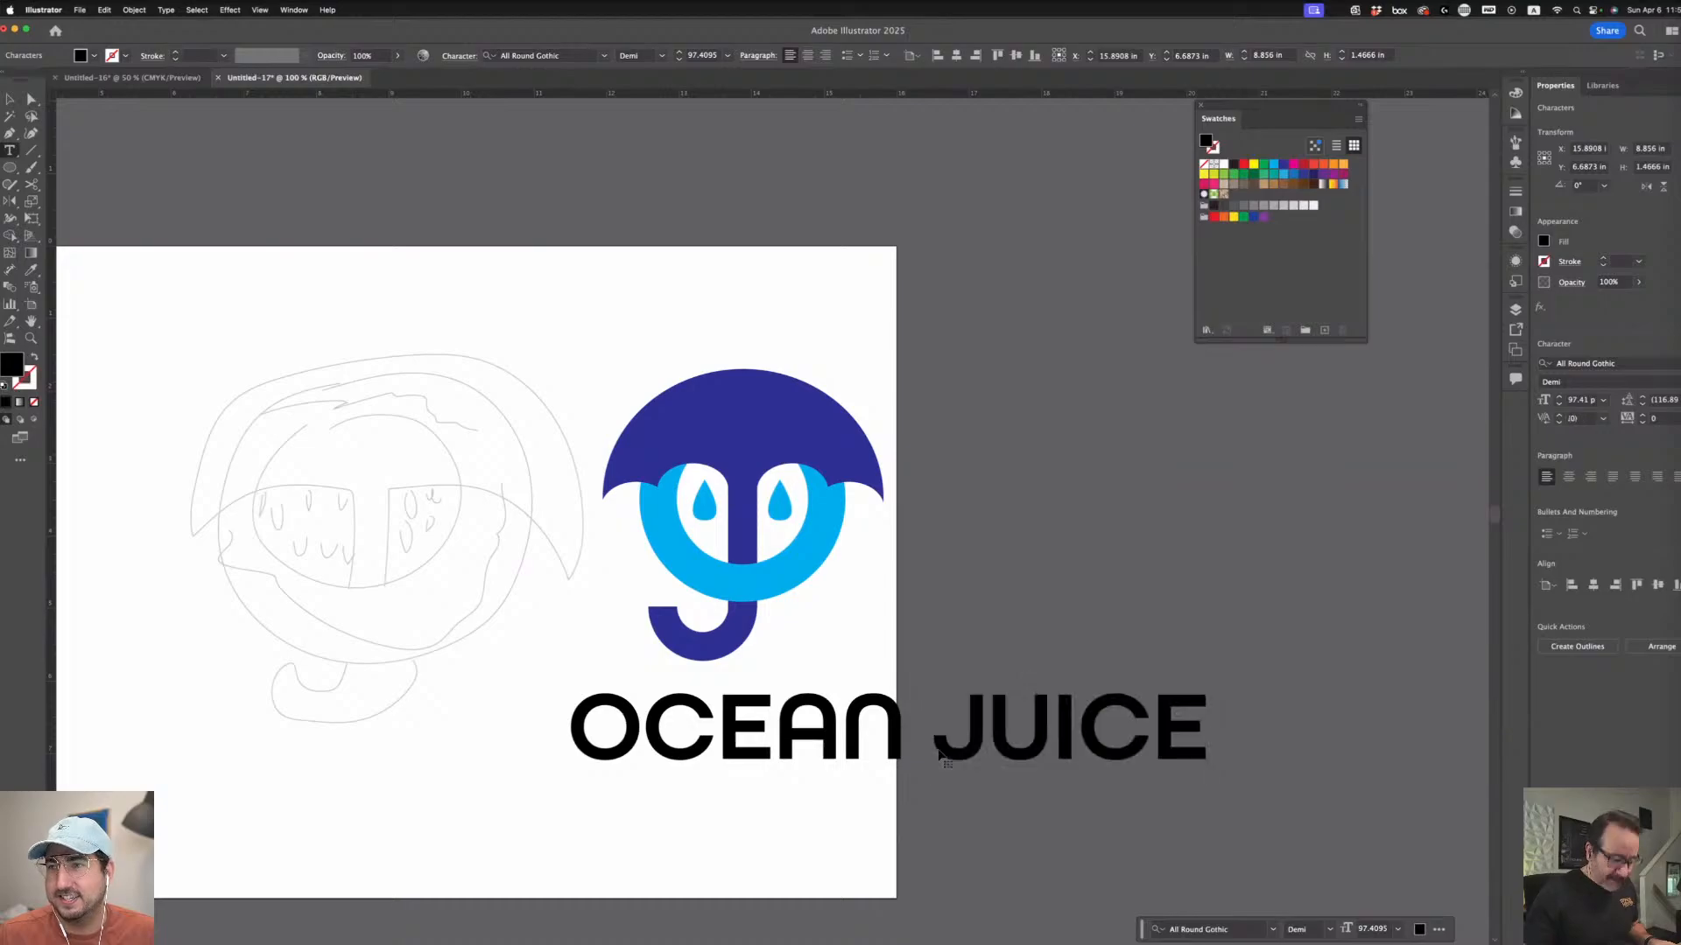
{"action": "key", "text": "BackSpace"}
{"action": "key", "text": "Return"}
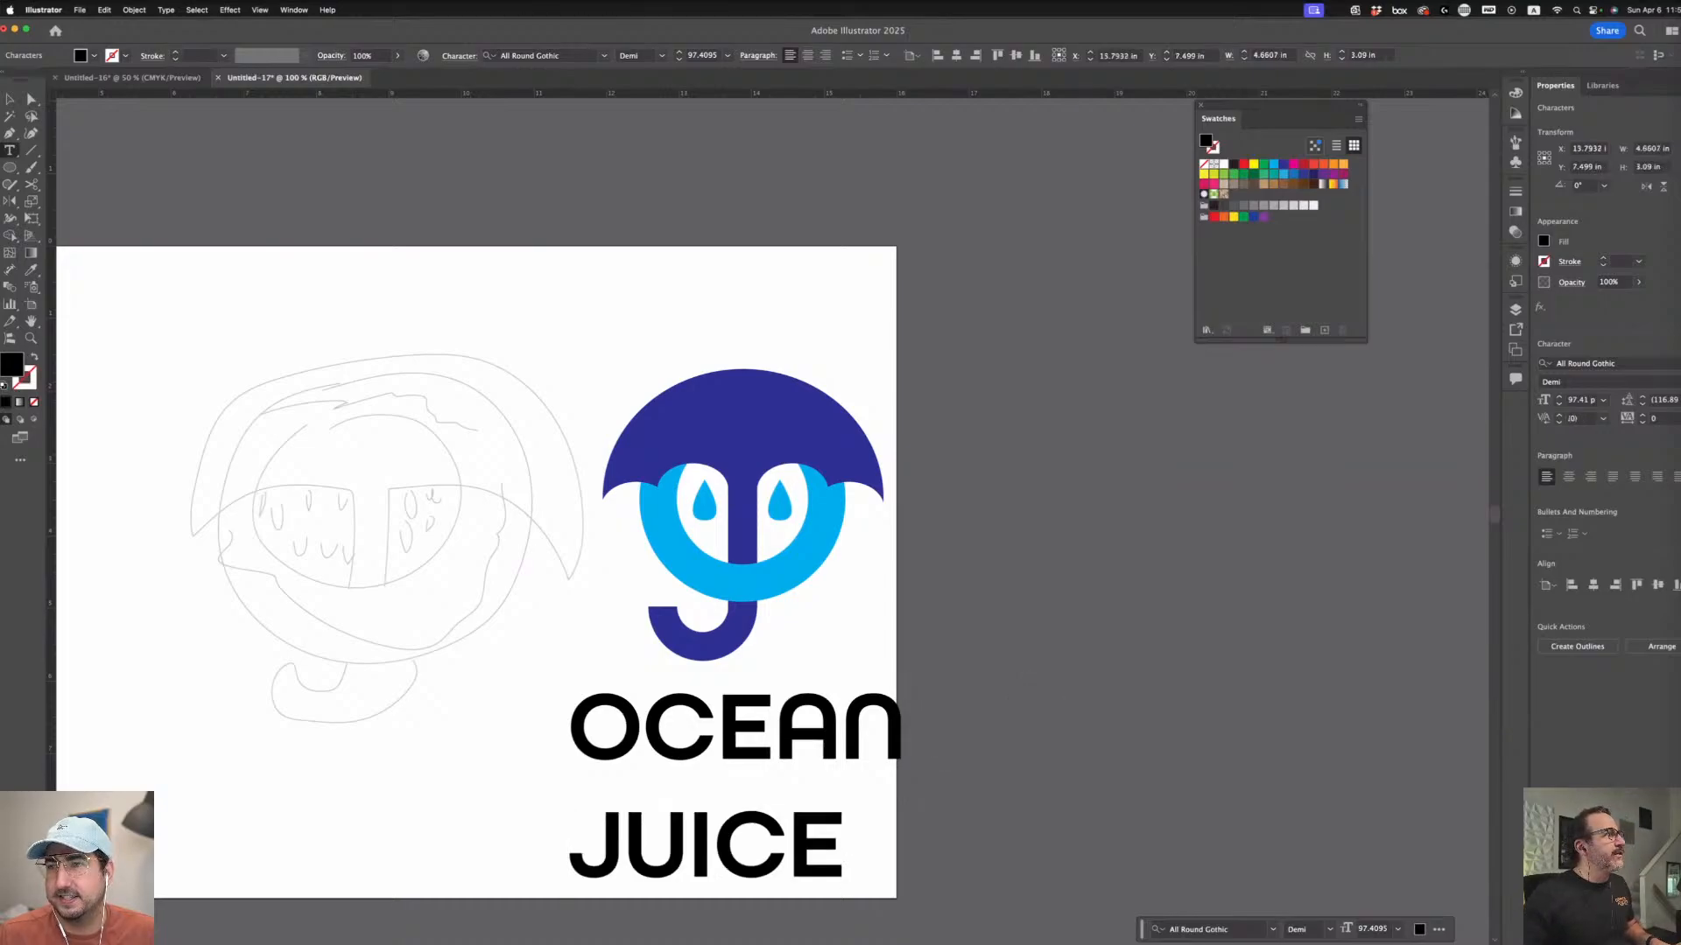
{"action": "key", "text": "Escape"}
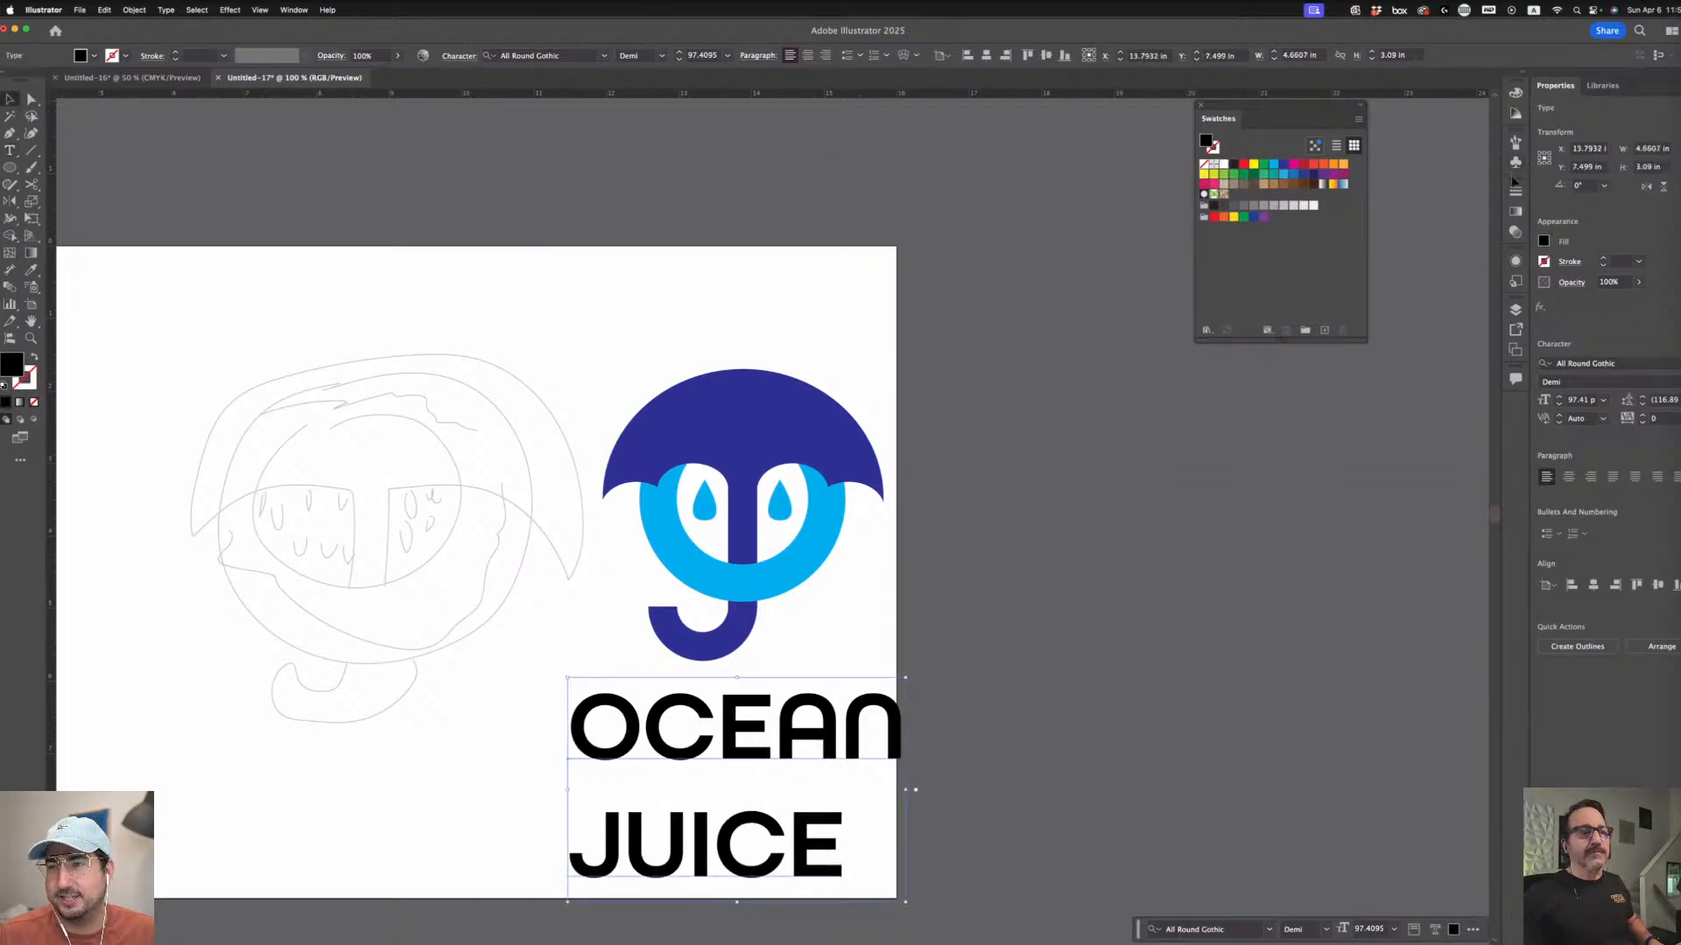
- Center-align the two-line text and tighten its leading to 70 pt
{"action": "key", "text": "super+t"}
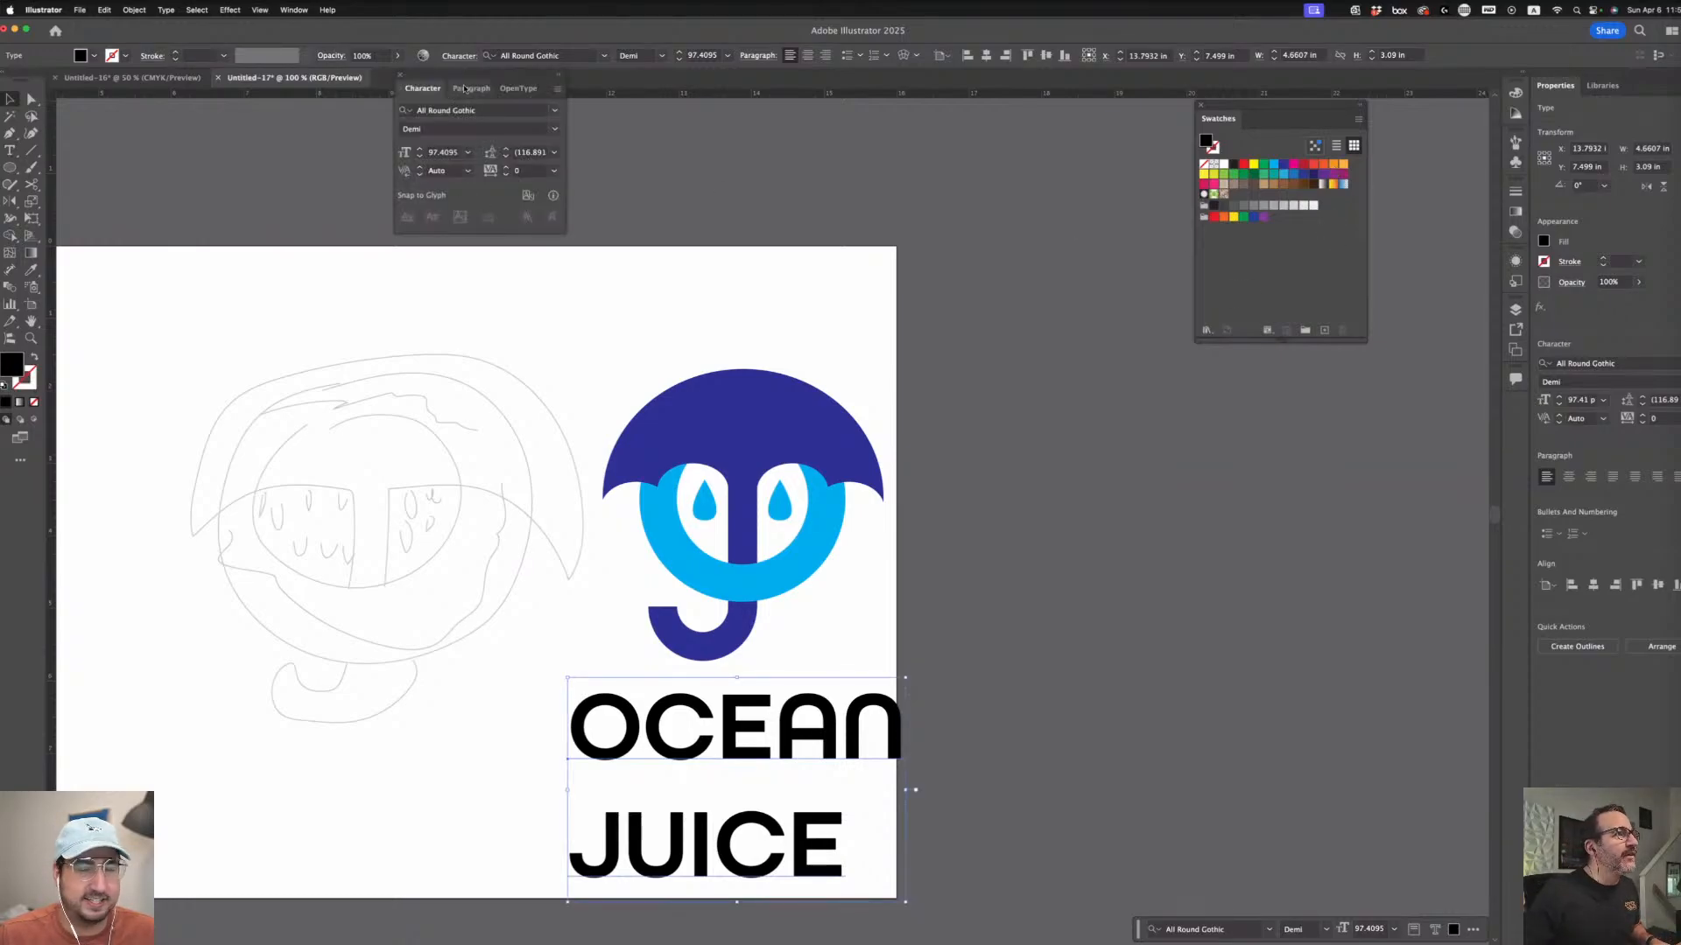
{"action": "key", "text": "super+shift+c"}
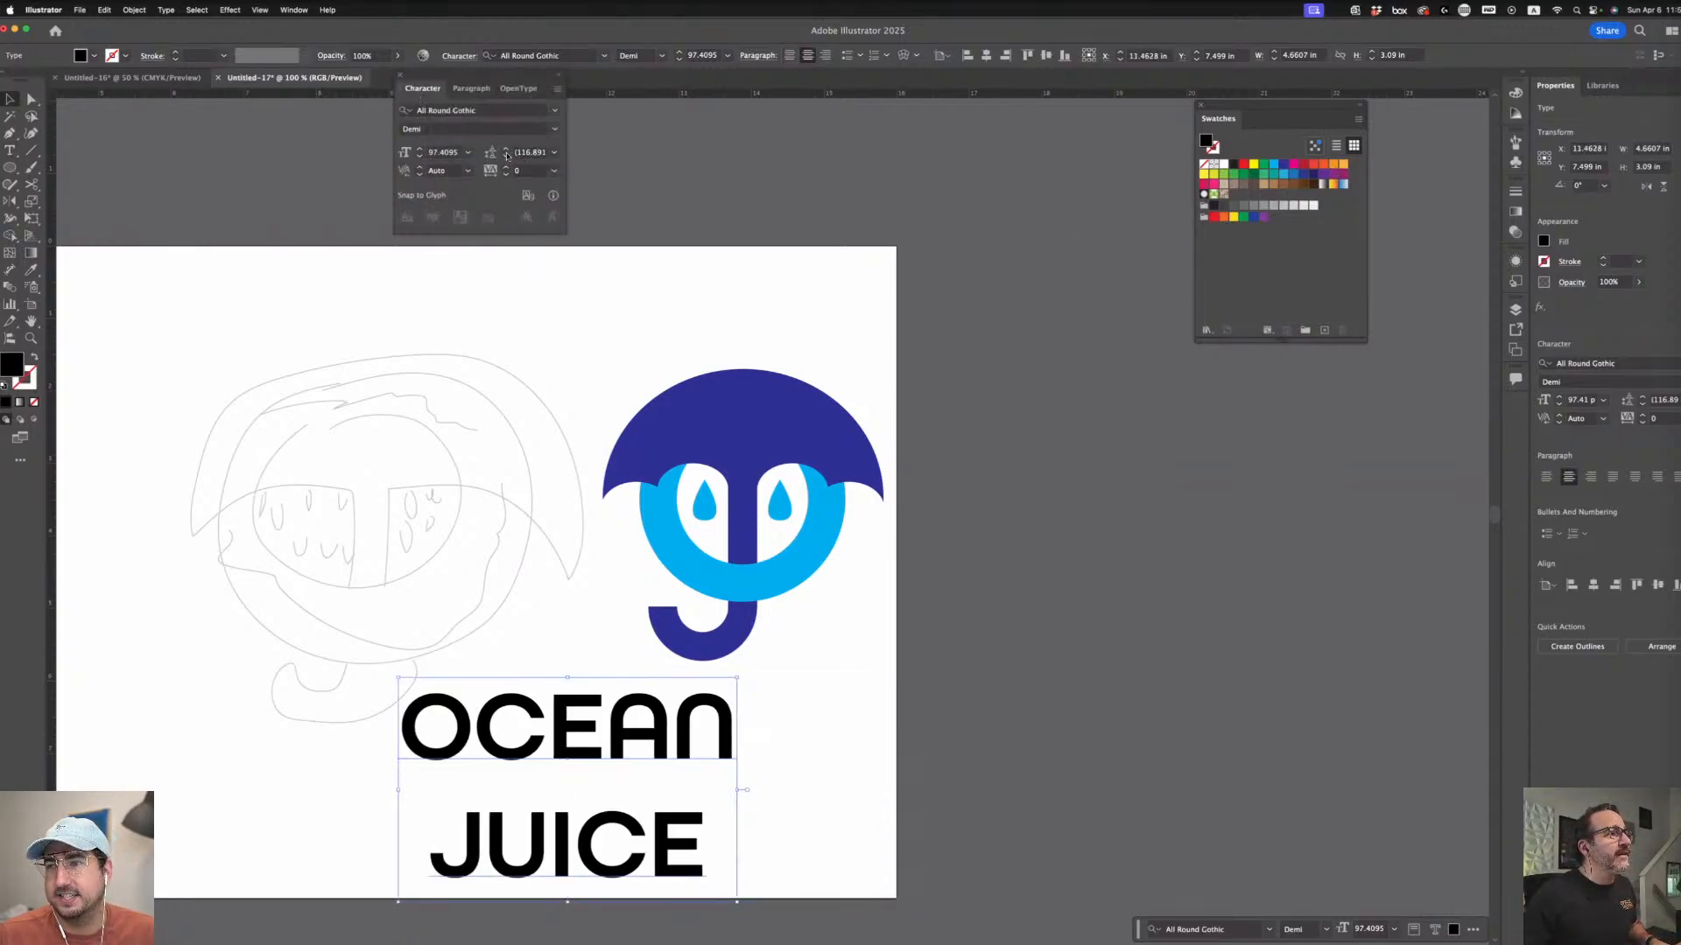
{"action": "left_click_drag", "start_coordinate": [507, 156], "coordinate": [507, 156]}
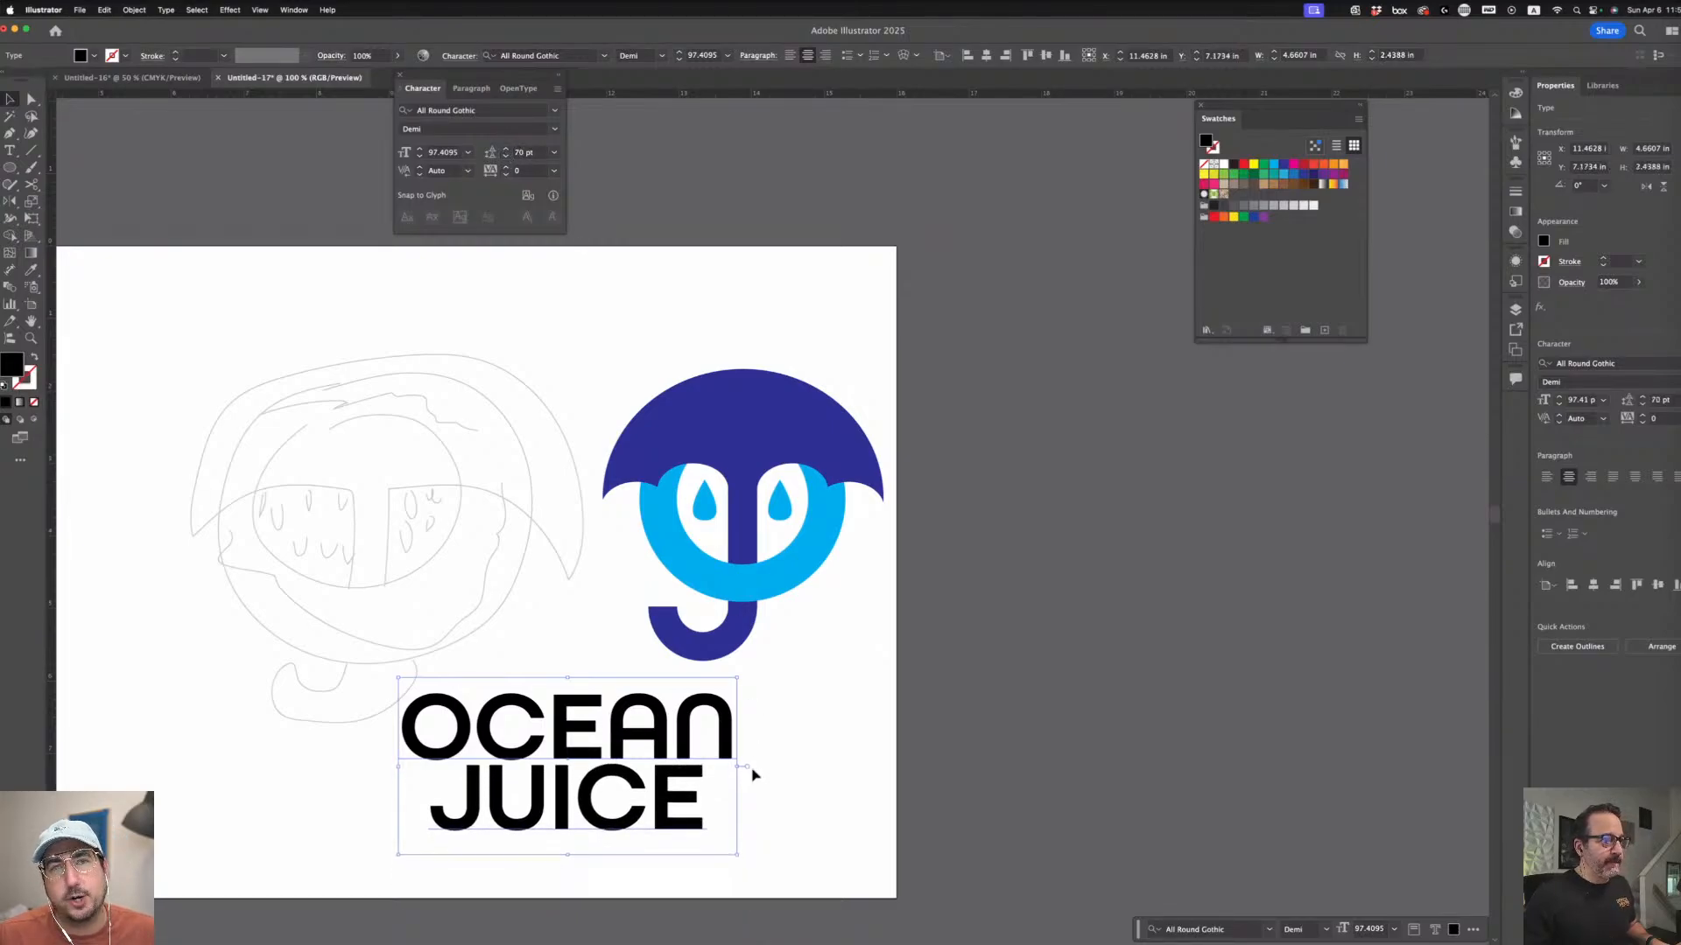
- Resize the text to about 93.42 pt, shrink the umbrella logo to about 2.66 in wide and arrange it left of the text
{"action": "left_click_drag", "start_coordinate": [737, 860], "coordinate": [602, 784]}
{"action": "left_click_drag", "start_coordinate": [534, 741], "coordinate": [713, 729]}
{"action": "left_click_drag", "start_coordinate": [785, 773], "coordinate": [905, 837]}
{"action": "left_click", "coordinate": [685, 304]}
{"action": "left_click_drag", "start_coordinate": [839, 649], "coordinate": [558, 674]}
{"action": "left_click", "coordinate": [589, 417]}
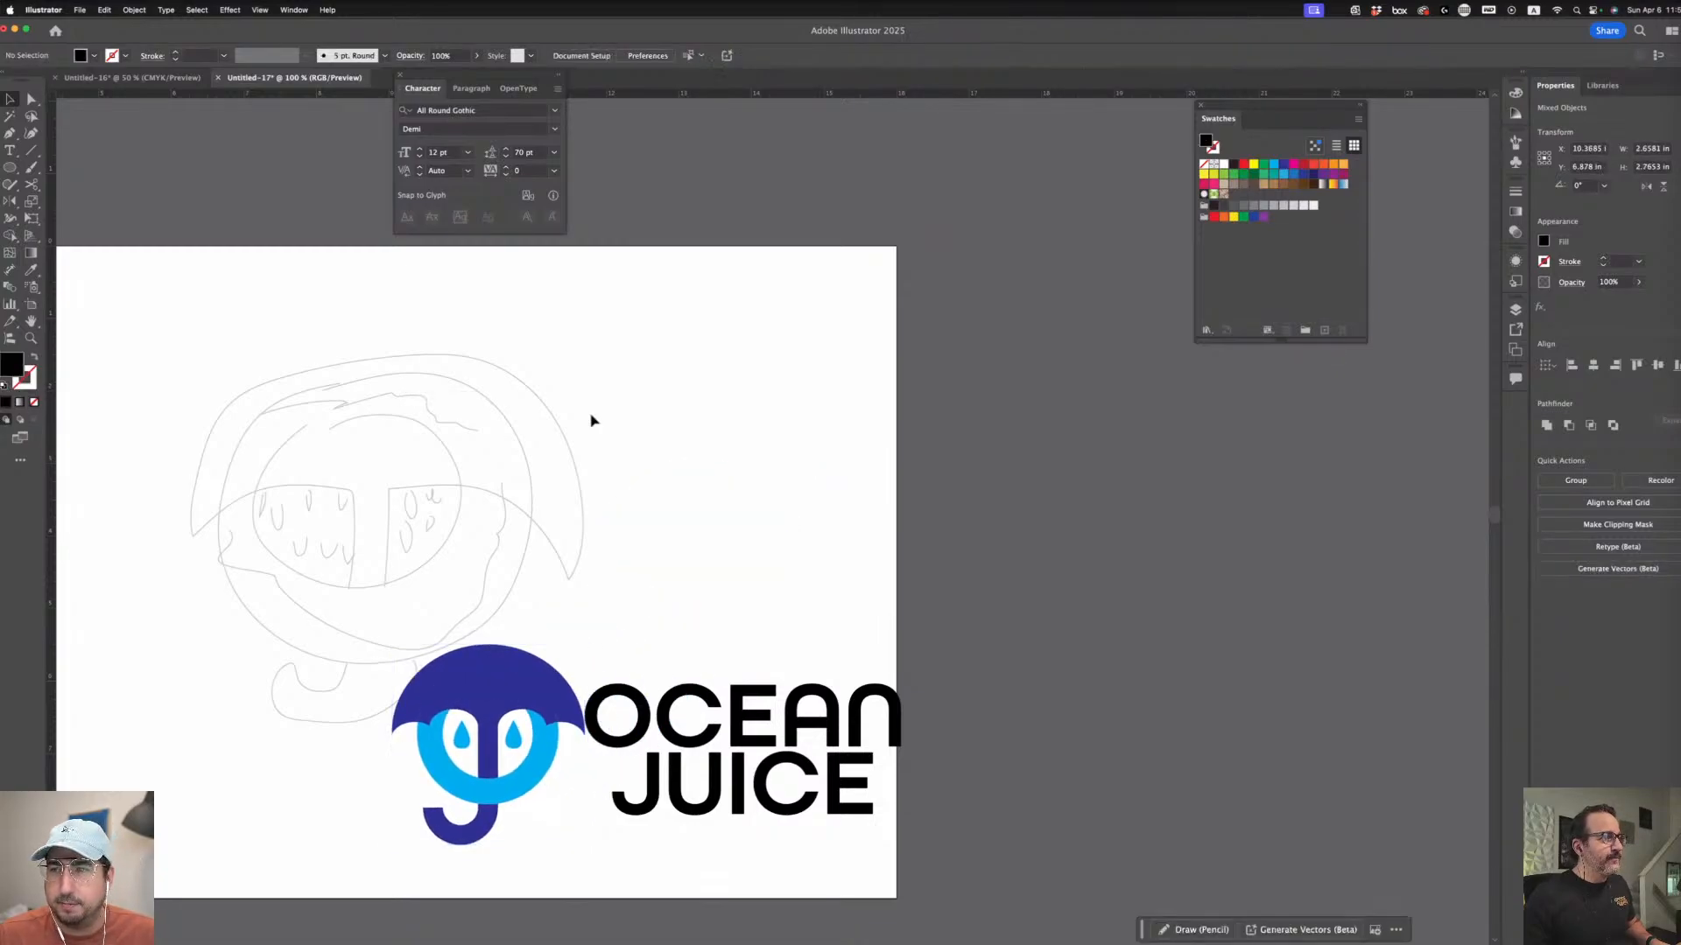
- Recolor the word OCEAN with the dark blue sampled from the umbrella canopy
{"action": "left_click", "coordinate": [767, 711]}
{"action": "double_click", "coordinate": [767, 713]}
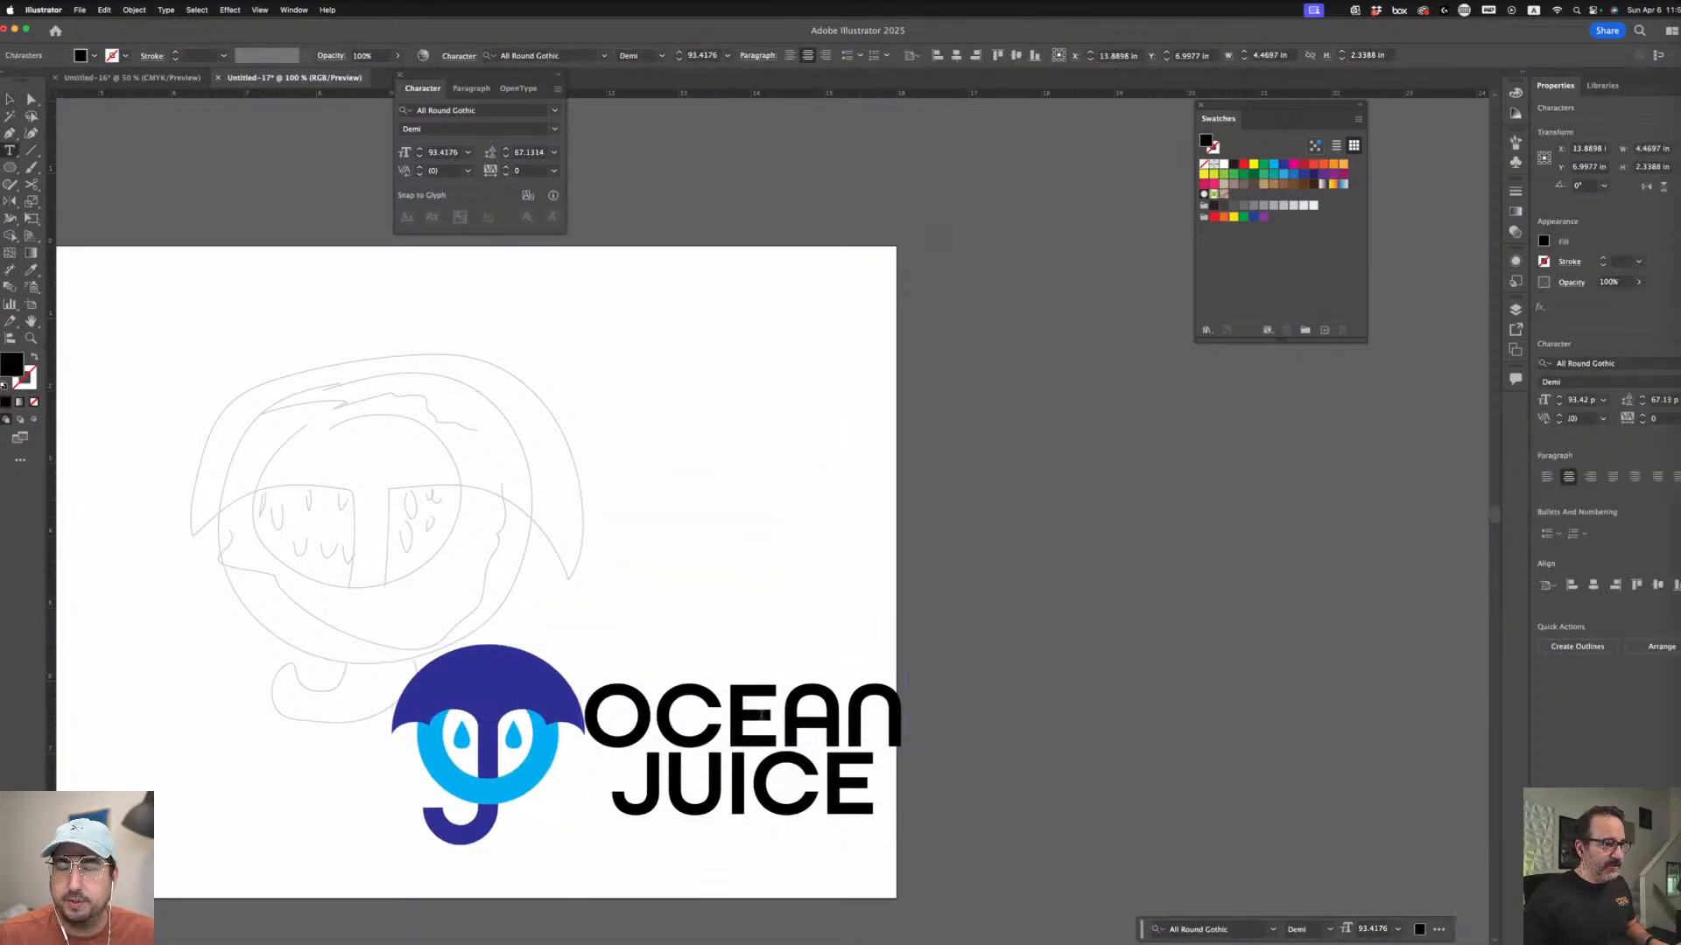
{"action": "triple_click", "coordinate": [752, 714]}
{"action": "left_click", "coordinate": [30, 272]}
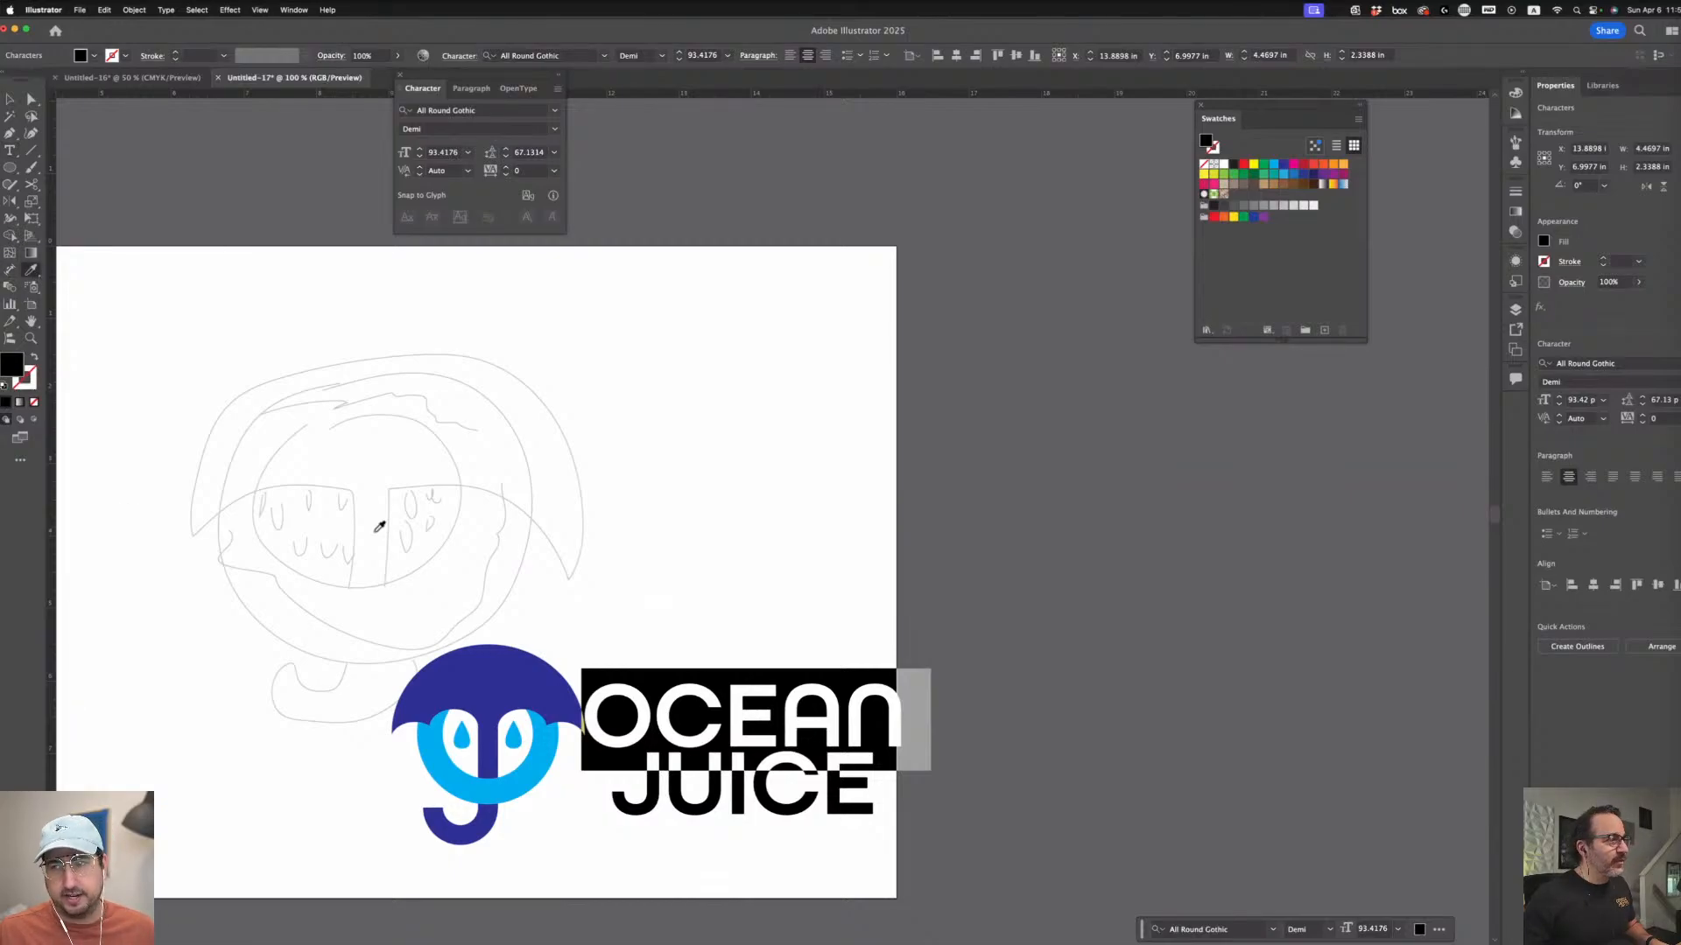
{"action": "left_click", "coordinate": [516, 684]}
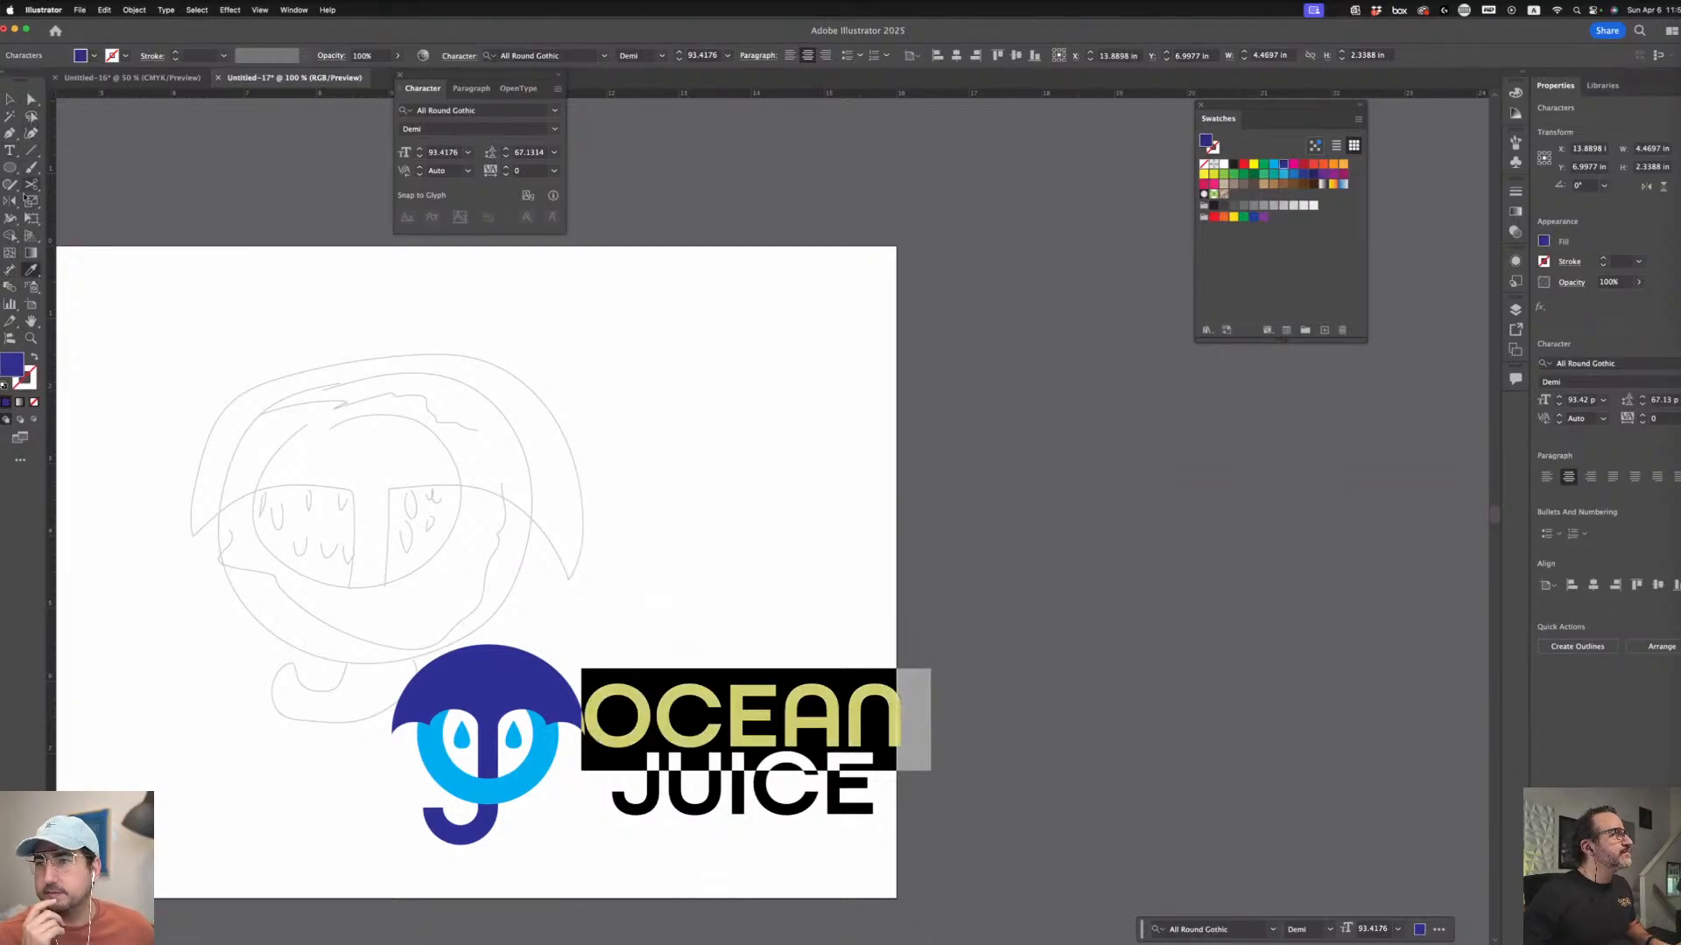
- Recolor the word JUICE with the light blue sampled from the umbrella logo's ring, and deselect the text
{"action": "left_click", "coordinate": [10, 151]}
{"action": "double_click", "coordinate": [624, 799]}
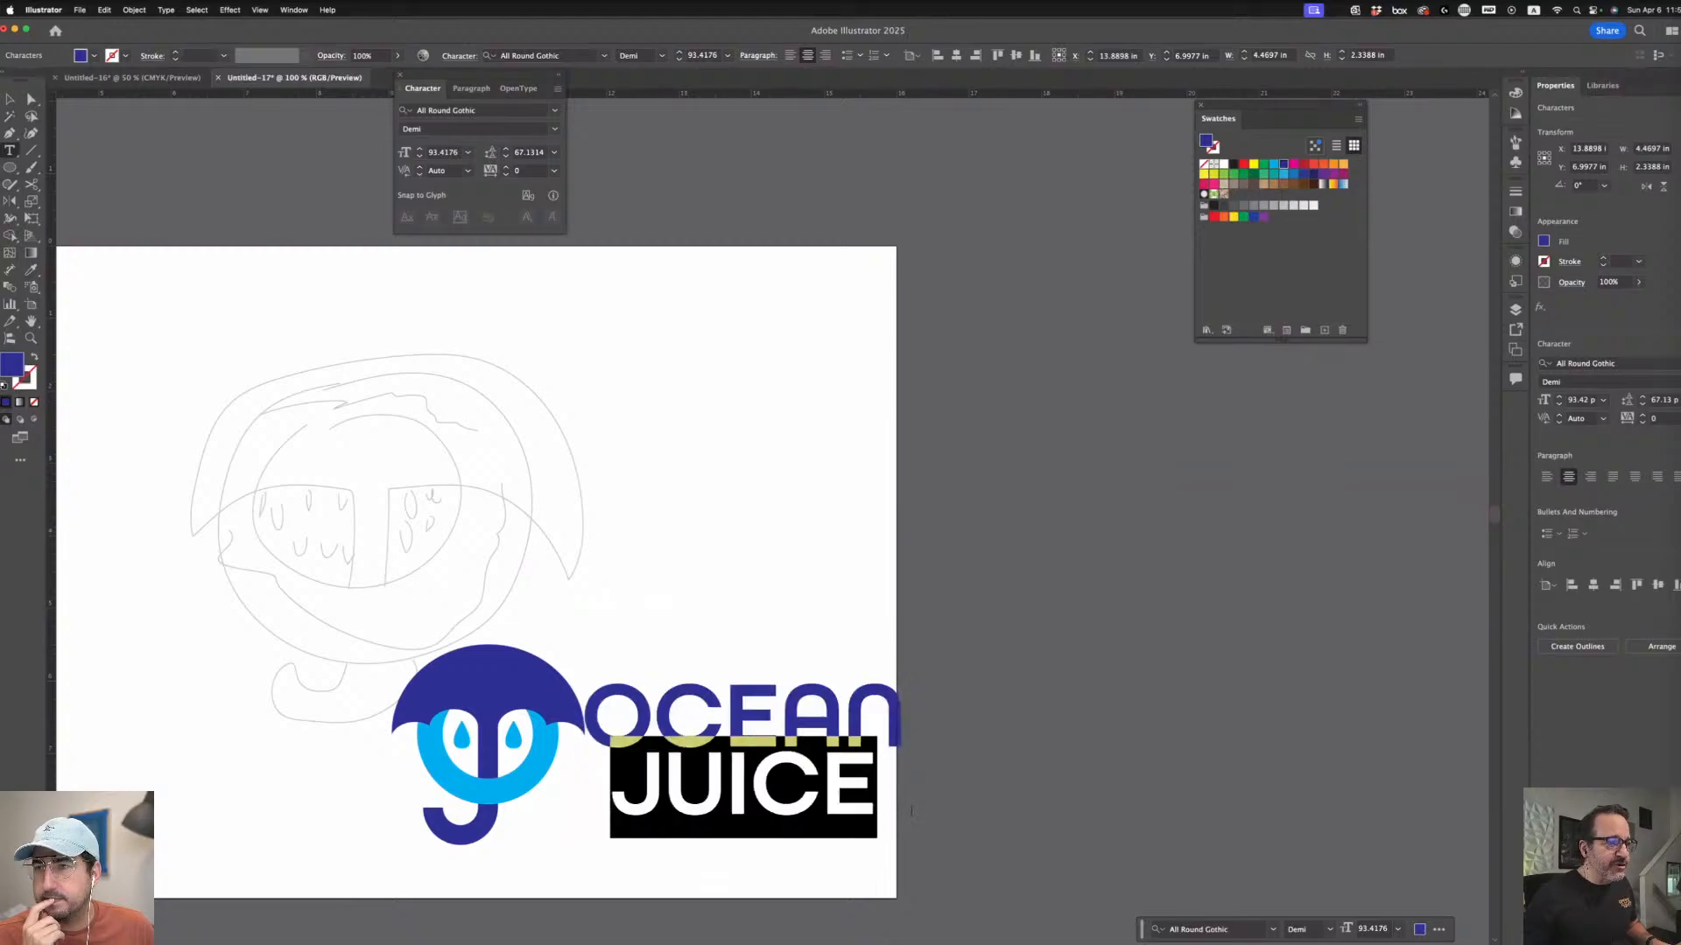
{"action": "left_click", "coordinate": [31, 271]}
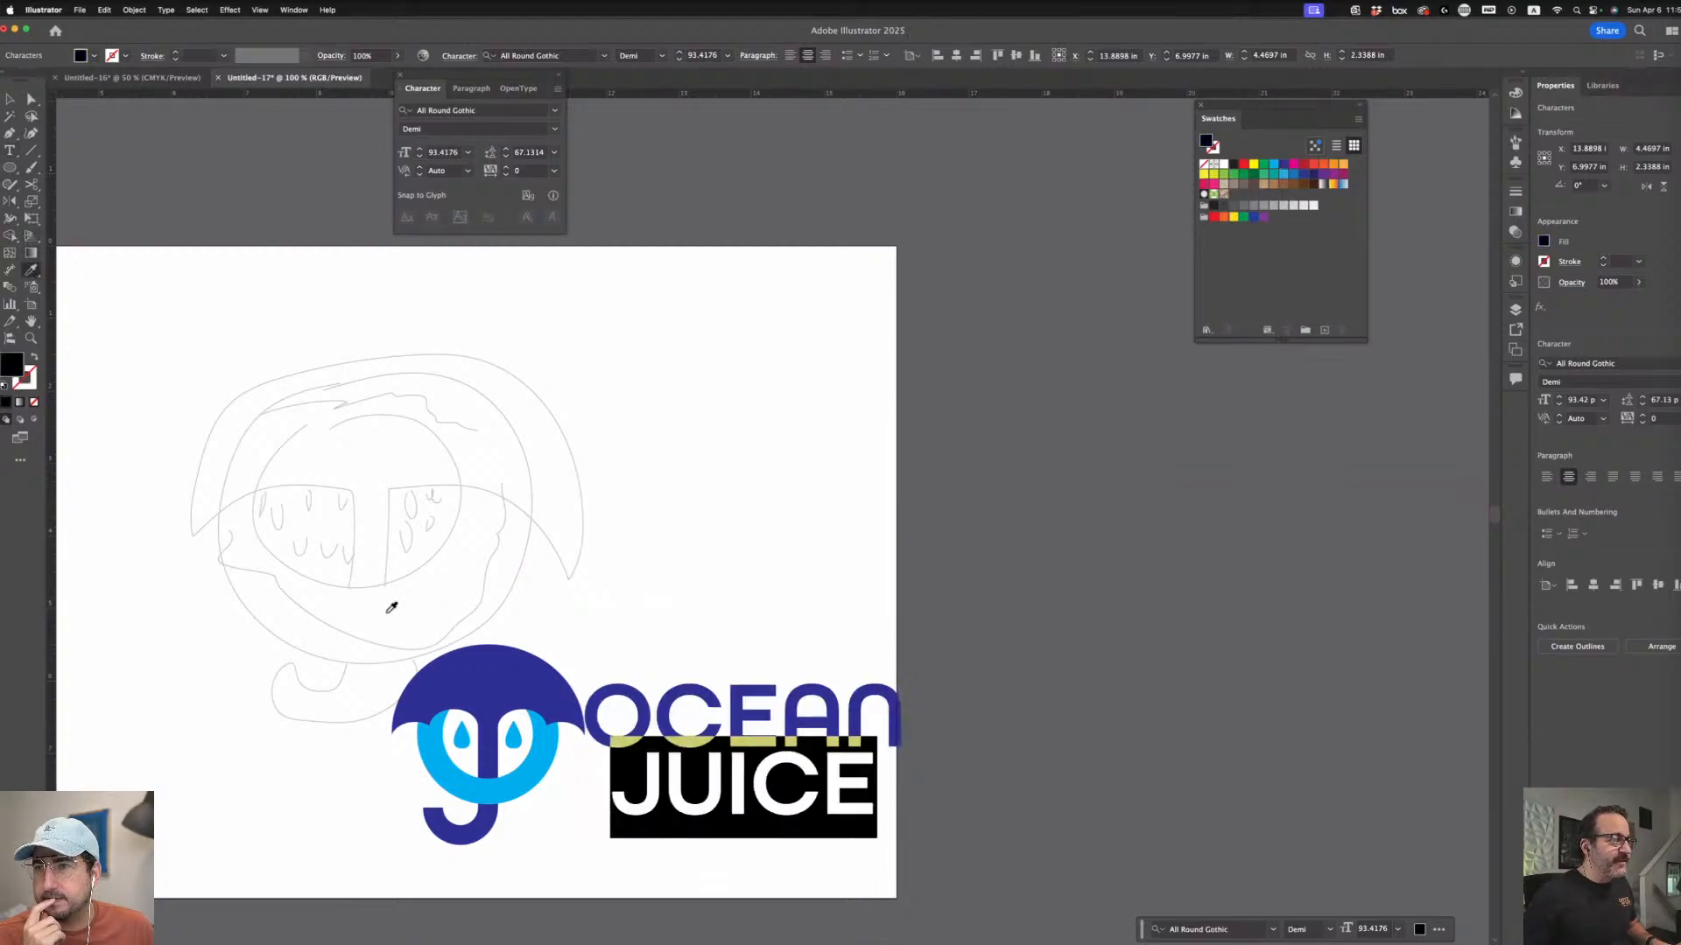
{"action": "left_click", "coordinate": [534, 771]}
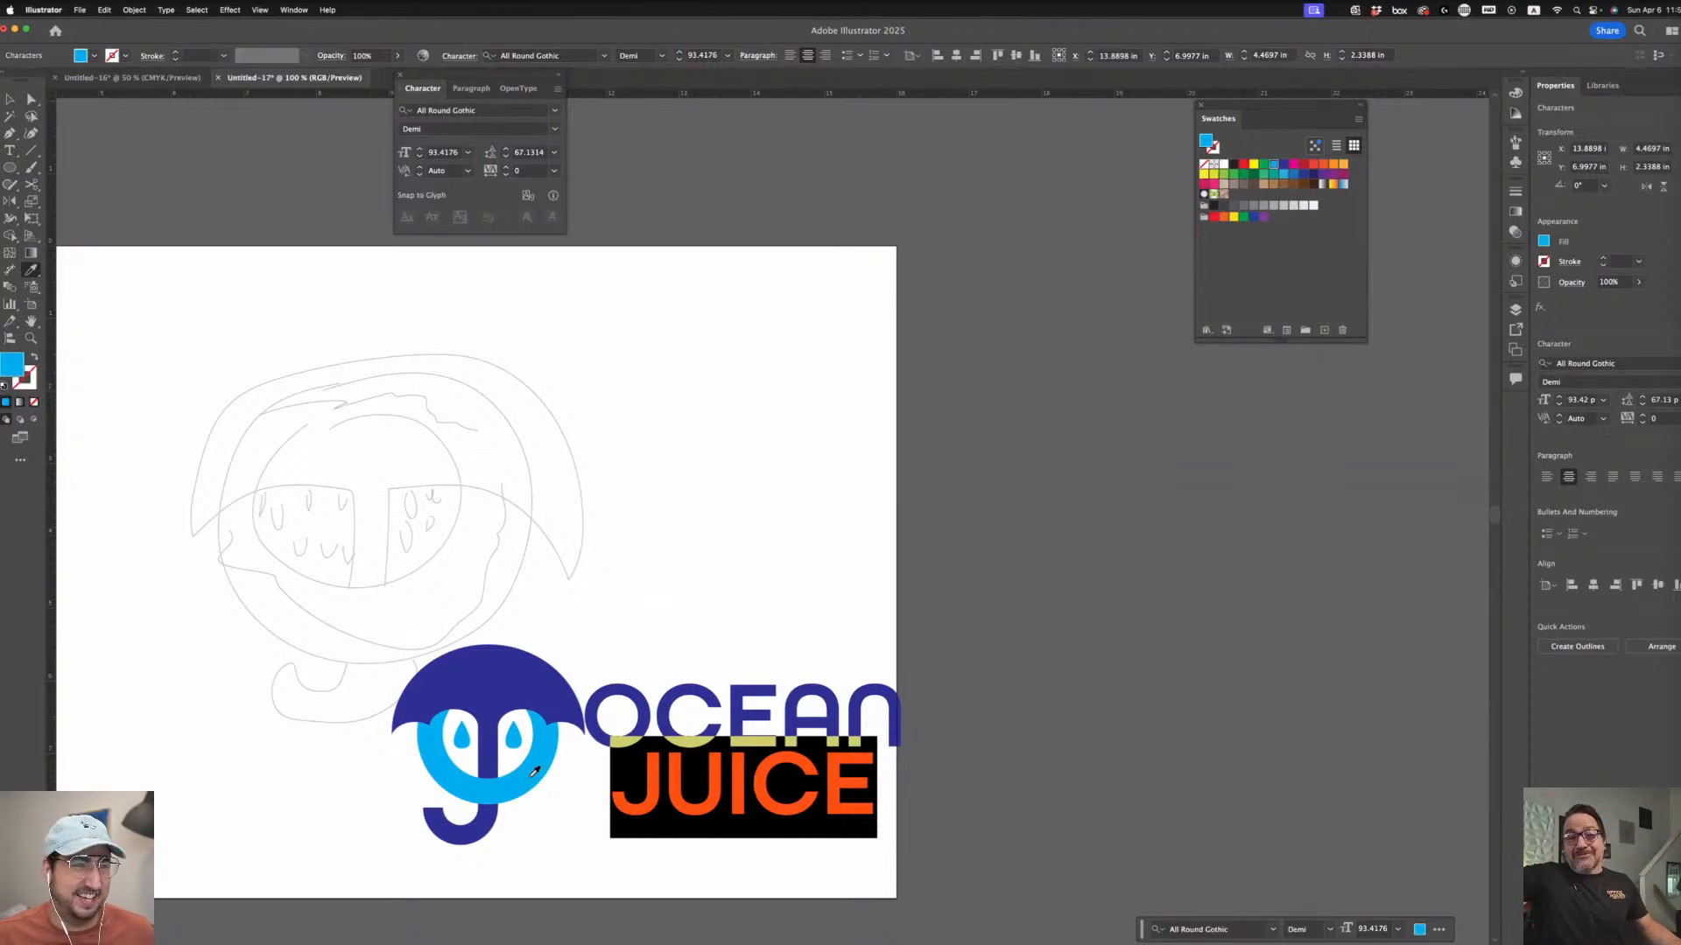
{"action": "left_click", "coordinate": [9, 99]}
{"action": "left_click", "coordinate": [173, 237]}
- Unlock all objects, shrink the traced sketch and place it to the left of the umbrella logo
{"action": "left_click", "coordinate": [165, 10]}
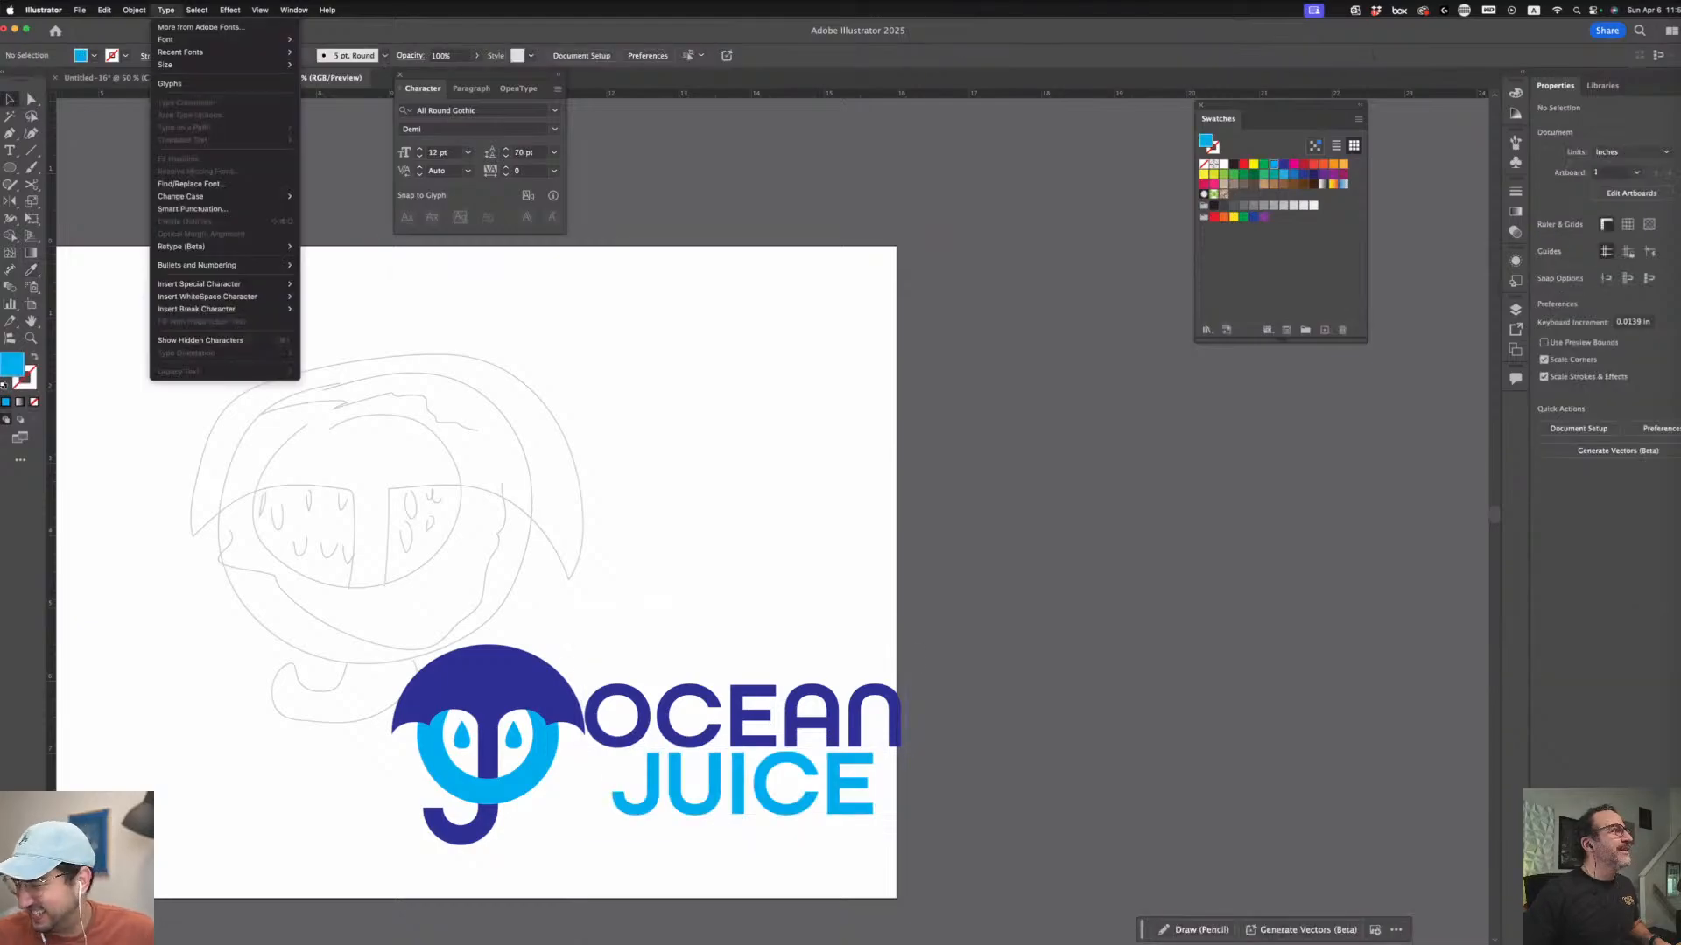
{"action": "mouse_move", "coordinate": [197, 10]}
{"action": "mouse_move", "coordinate": [135, 9]}
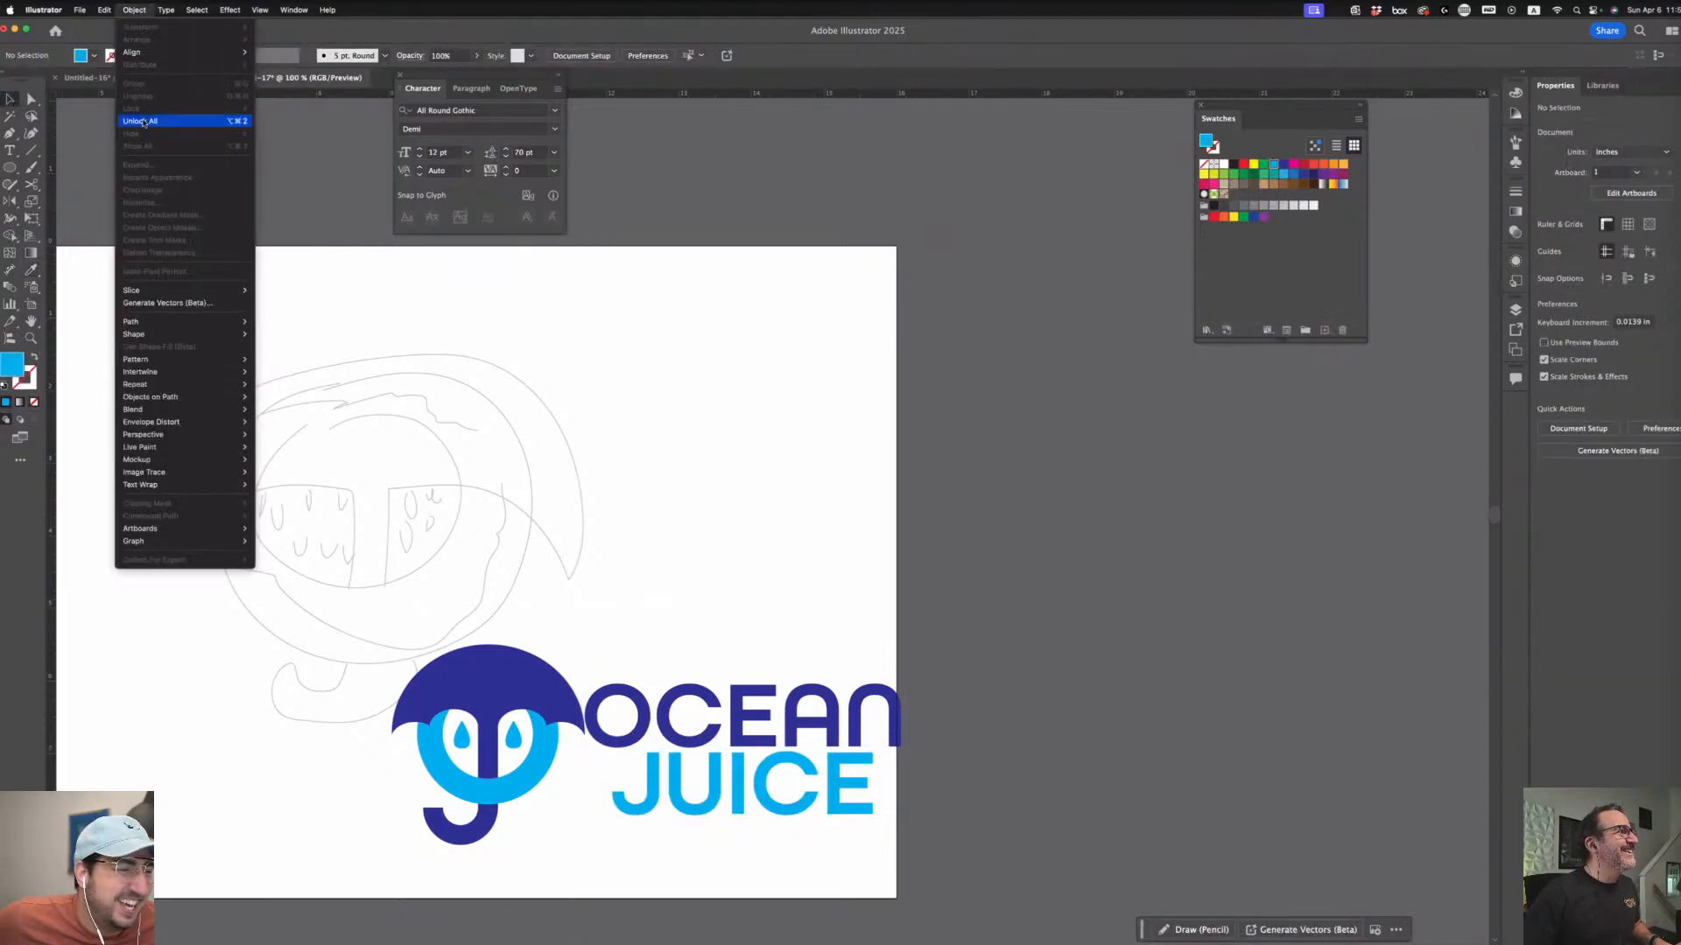
{"action": "left_click", "coordinate": [175, 121]}
{"action": "left_click_drag", "start_coordinate": [409, 420], "coordinate": [346, 452]}
{"action": "mouse_move", "coordinate": [525, 307]}
{"action": "left_mouse_down"}
{"action": "mouse_move", "coordinate": [443, 431]}
{"action": "mouse_move", "coordinate": [386, 435]}
{"action": "left_mouse_up"}
- Move the umbrella logo, both raindrops and the OCEAN JUICE lettering up so they line up beside the sketch
{"action": "left_click", "coordinate": [921, 887]}
{"action": "left_click", "coordinate": [855, 796]}
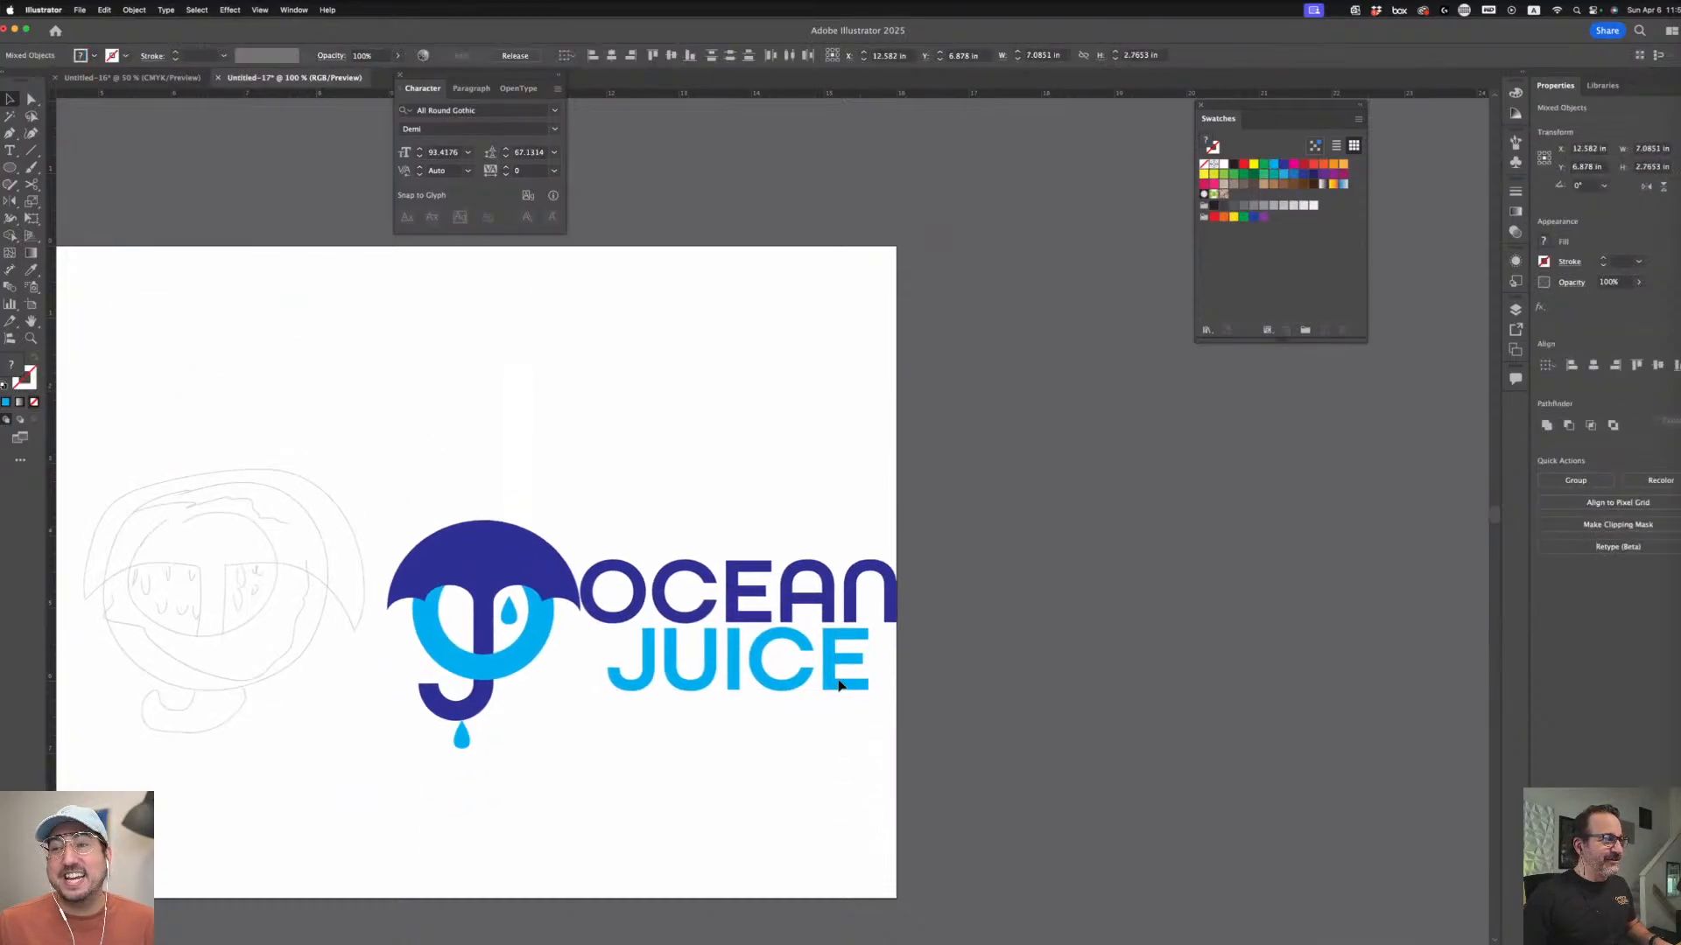
{"action": "mouse_move", "coordinate": [463, 624]}
{"action": "left_mouse_down"}
{"action": "mouse_move", "coordinate": [482, 760]}
{"action": "mouse_move", "coordinate": [459, 601]}
{"action": "left_mouse_up"}
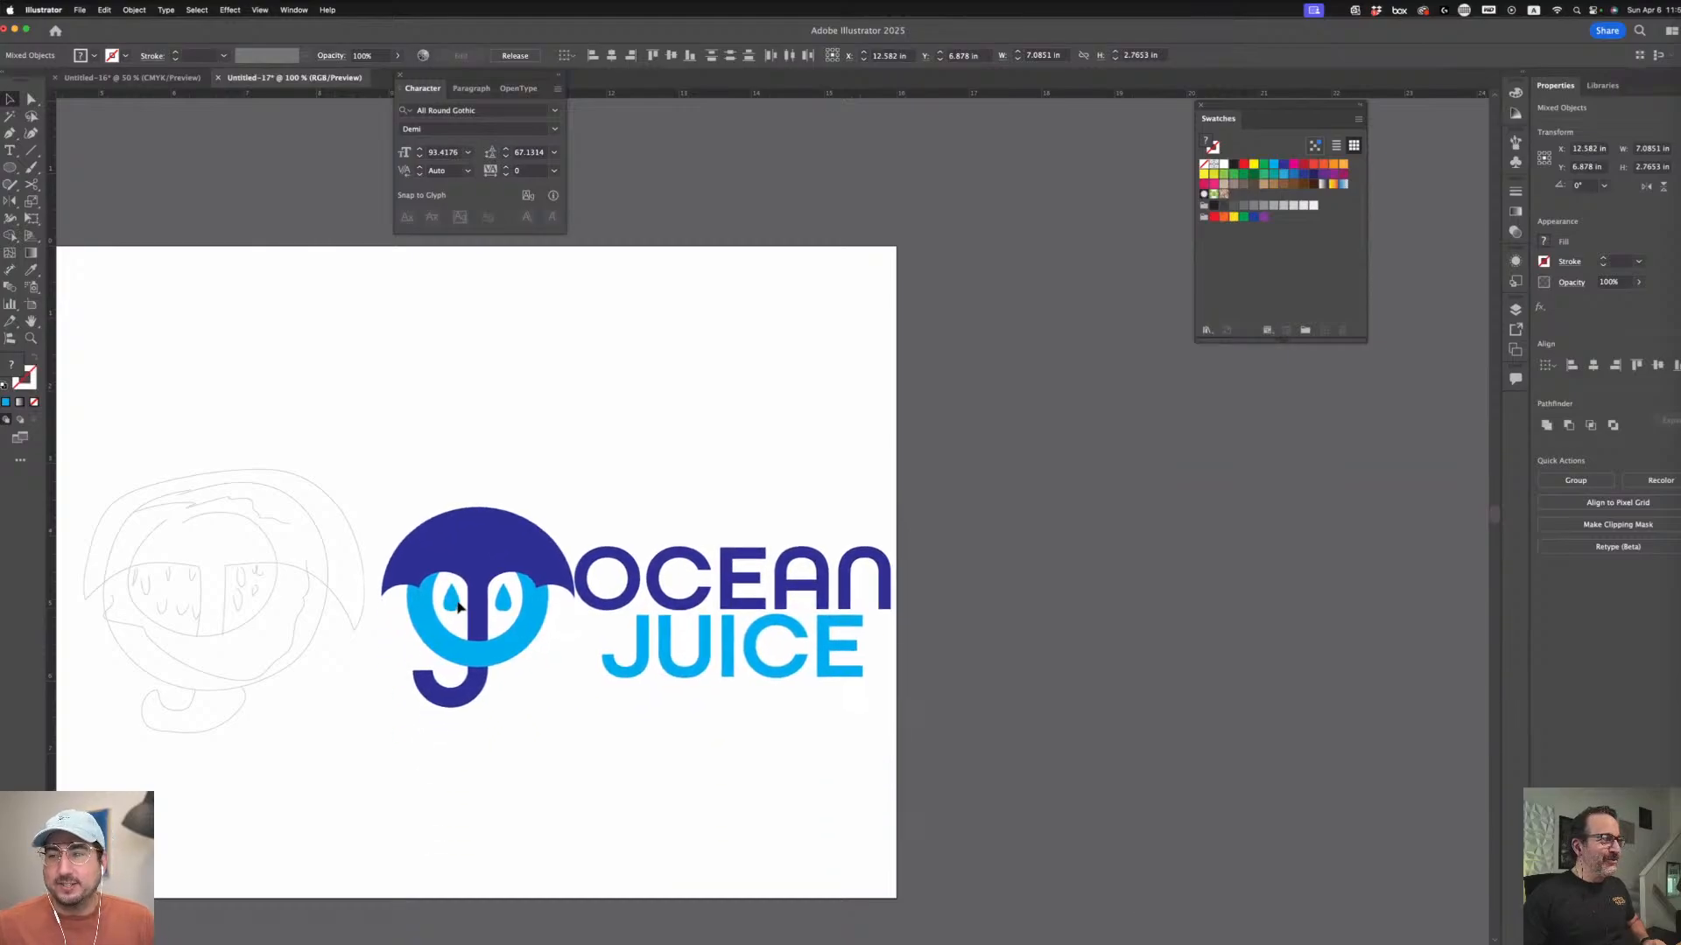
{"action": "left_click", "coordinate": [920, 823]}
{"action": "scroll", "coordinate": [919, 823], "scroll_direction": "left", "scroll_amount": 10}
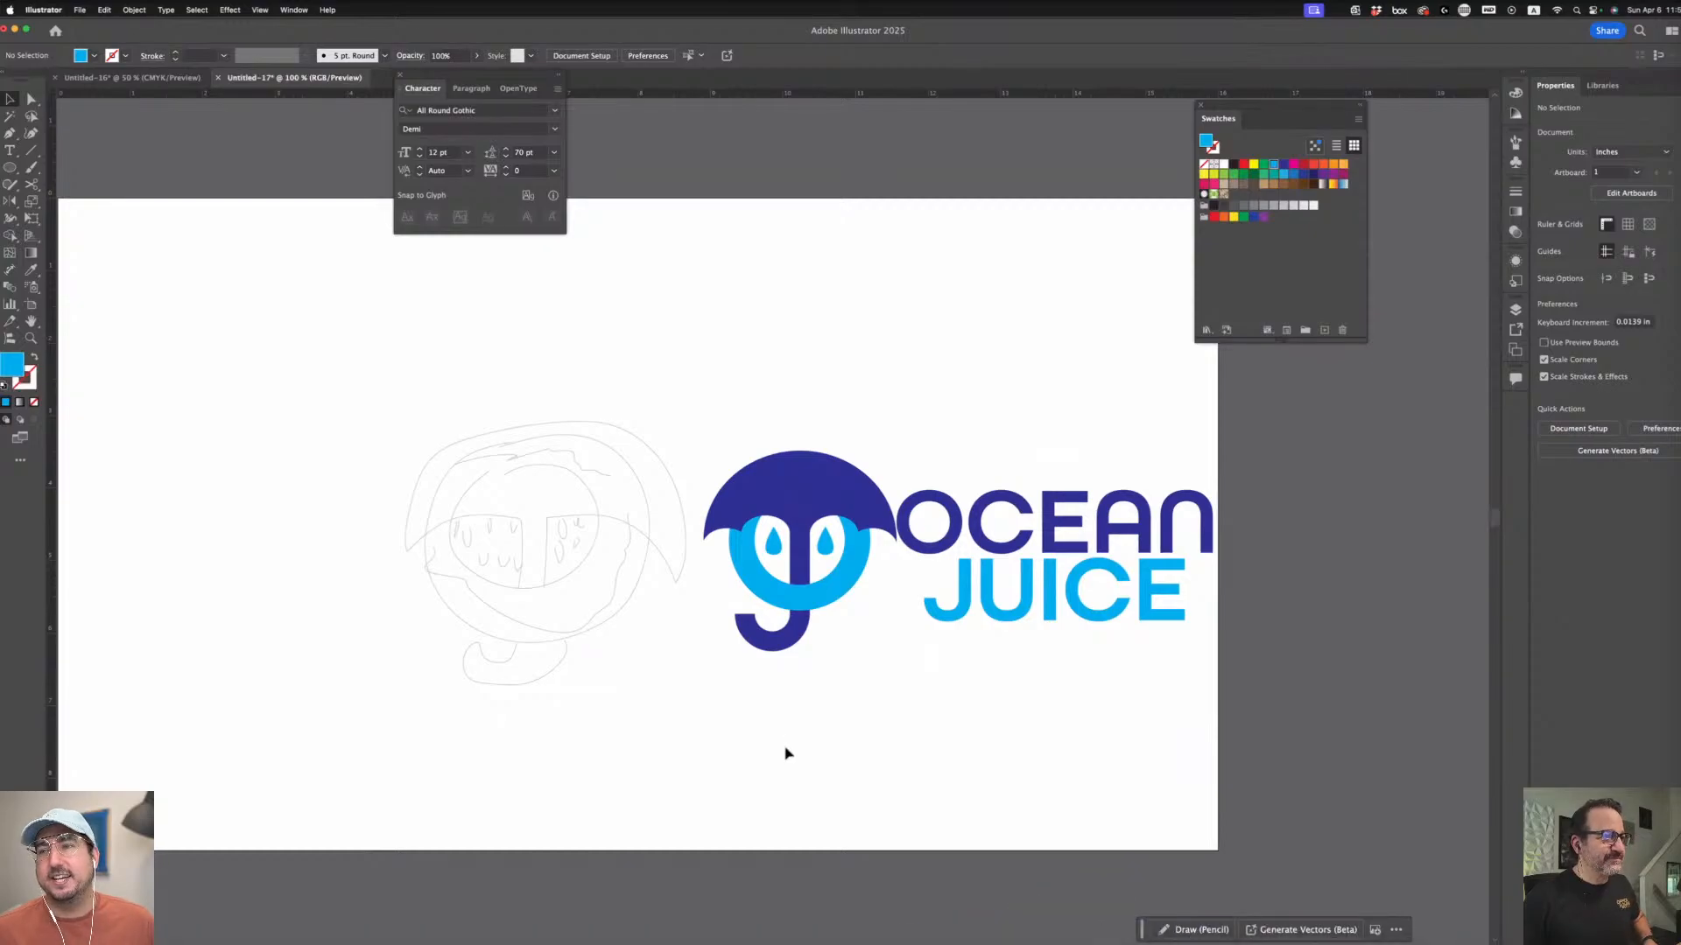
- Select the sketch, logo and lettering and move them together up past the artboard's top edge
{"action": "mouse_move", "coordinate": [257, 289]}
{"action": "left_mouse_down"}
{"action": "mouse_move", "coordinate": [1200, 675]}
{"action": "mouse_move", "coordinate": [1007, 212]}
{"action": "mouse_move", "coordinate": [962, 208]}
{"action": "left_mouse_up"}
{"action": "scroll", "coordinate": [904, 589], "scroll_direction": "left", "scroll_amount": 6}
{"action": "scroll", "coordinate": [904, 589], "scroll_direction": "up", "scroll_amount": 2}
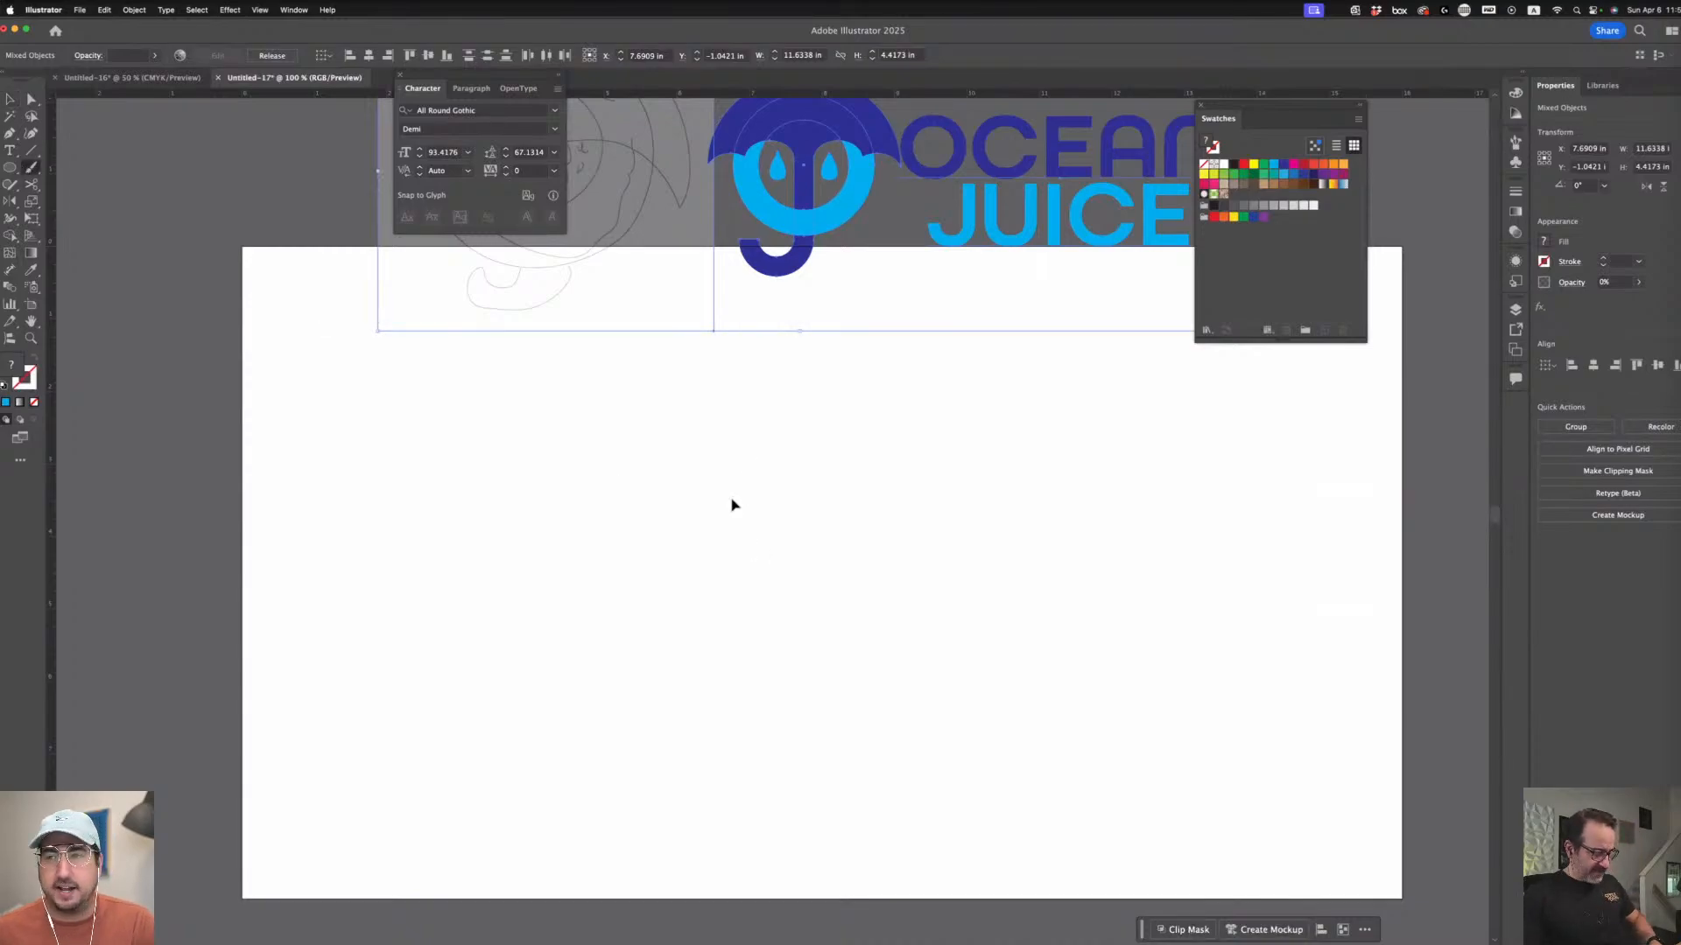
- Switch to Adobe Express in Chrome, add a new page after page 5 and paste the sketch, logo and lettering
{"action": "mouse_move", "coordinate": [863, 936]}
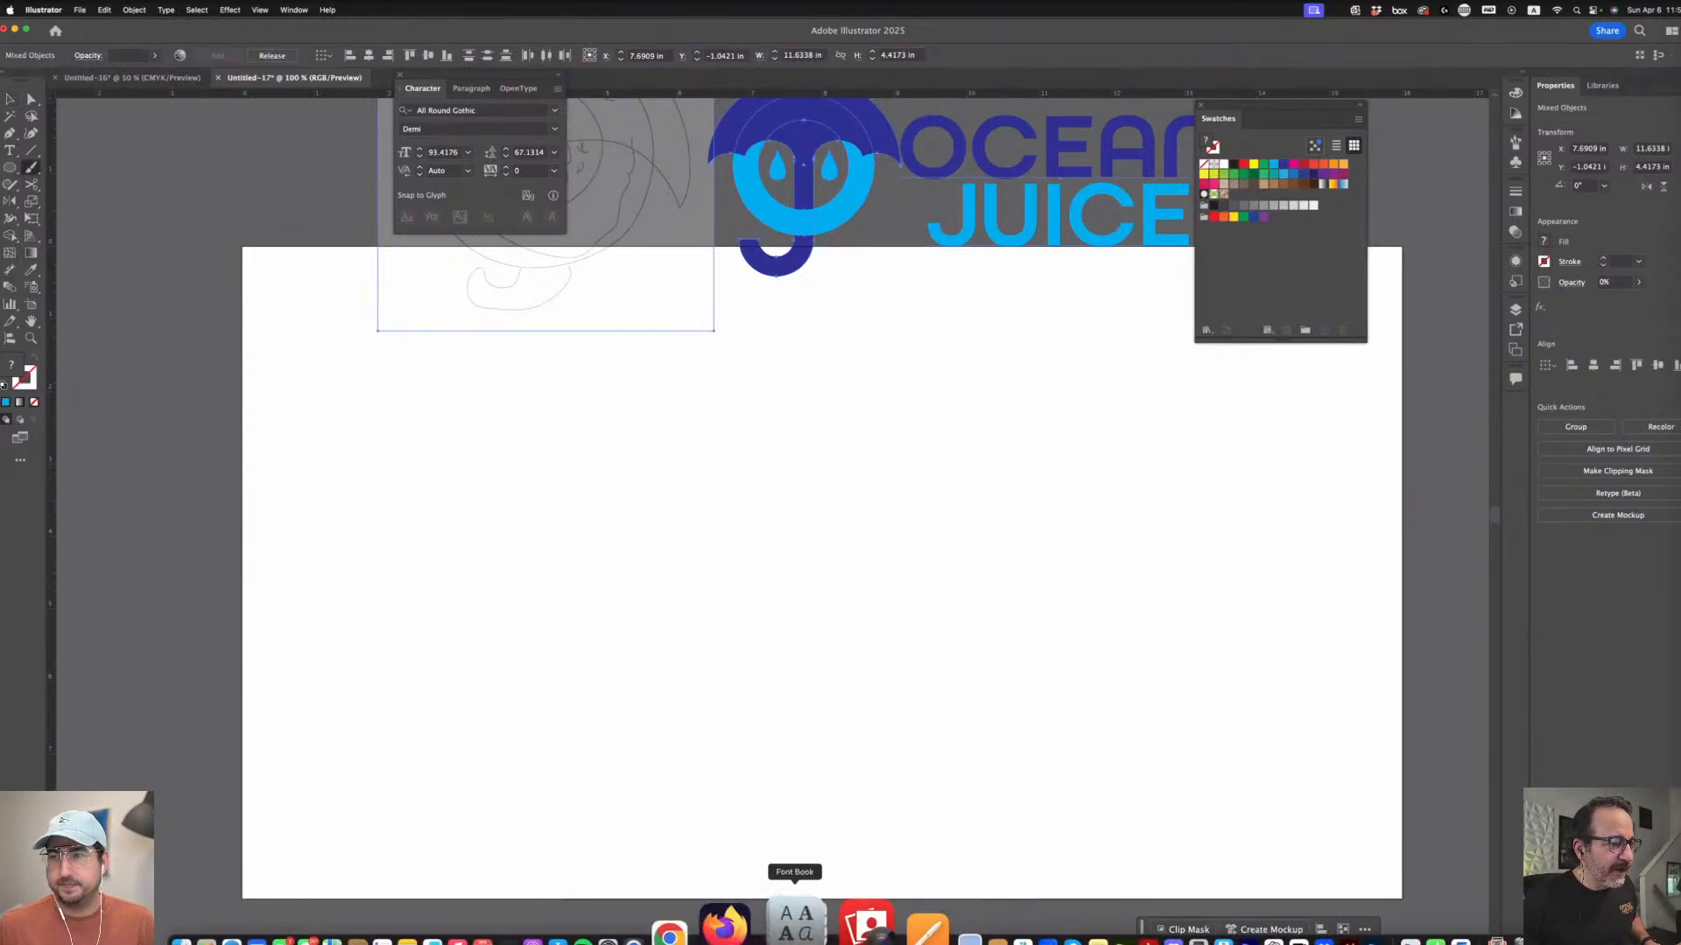
{"action": "left_click", "coordinate": [743, 926]}
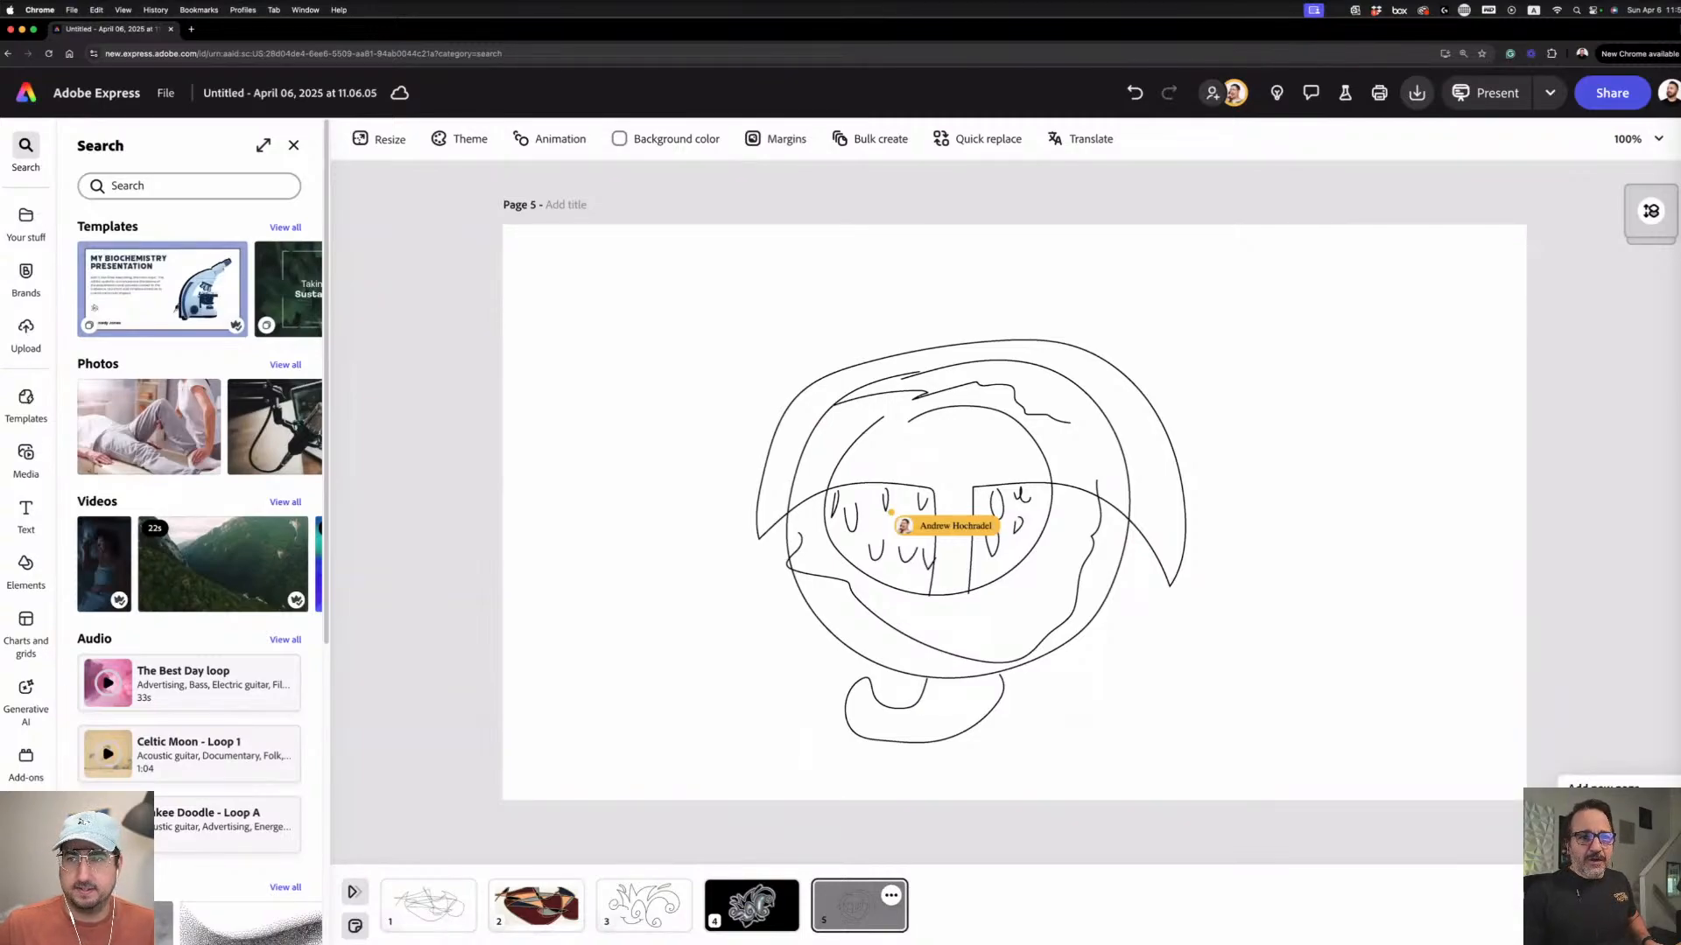
{"action": "left_click", "coordinate": [1602, 785]}
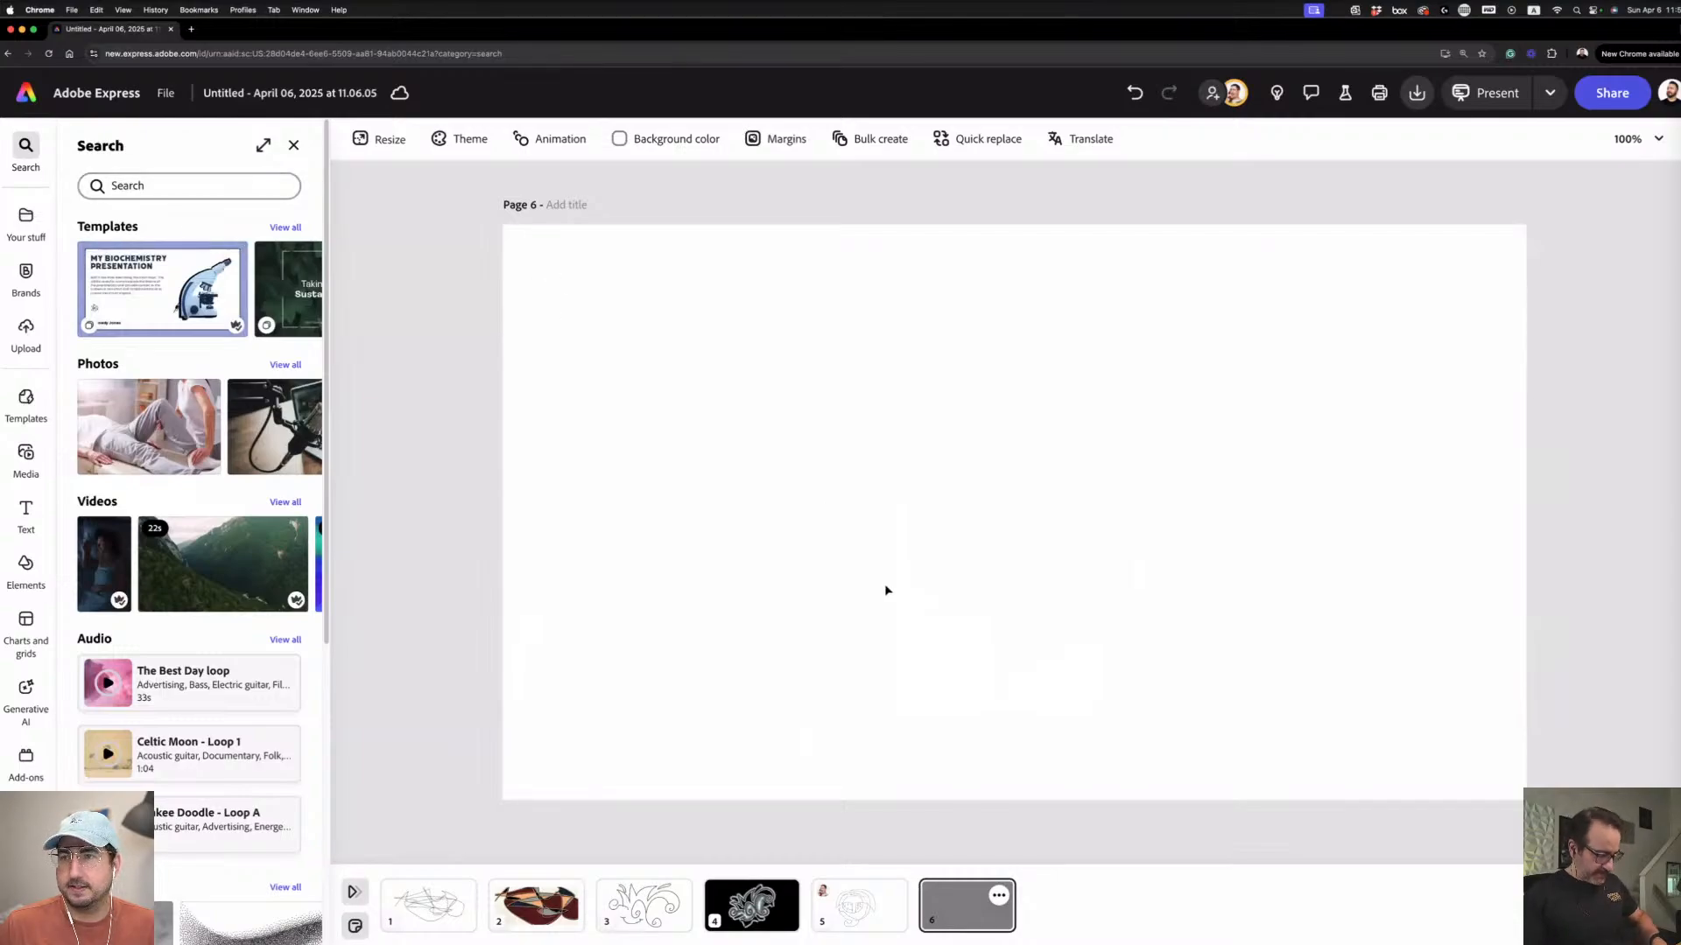
{"action": "key", "text": "super+v"}
- Switch back to Illustrator and move the selected artwork farther up, clear of the blank artboard
{"action": "mouse_move", "coordinate": [1050, 932]}
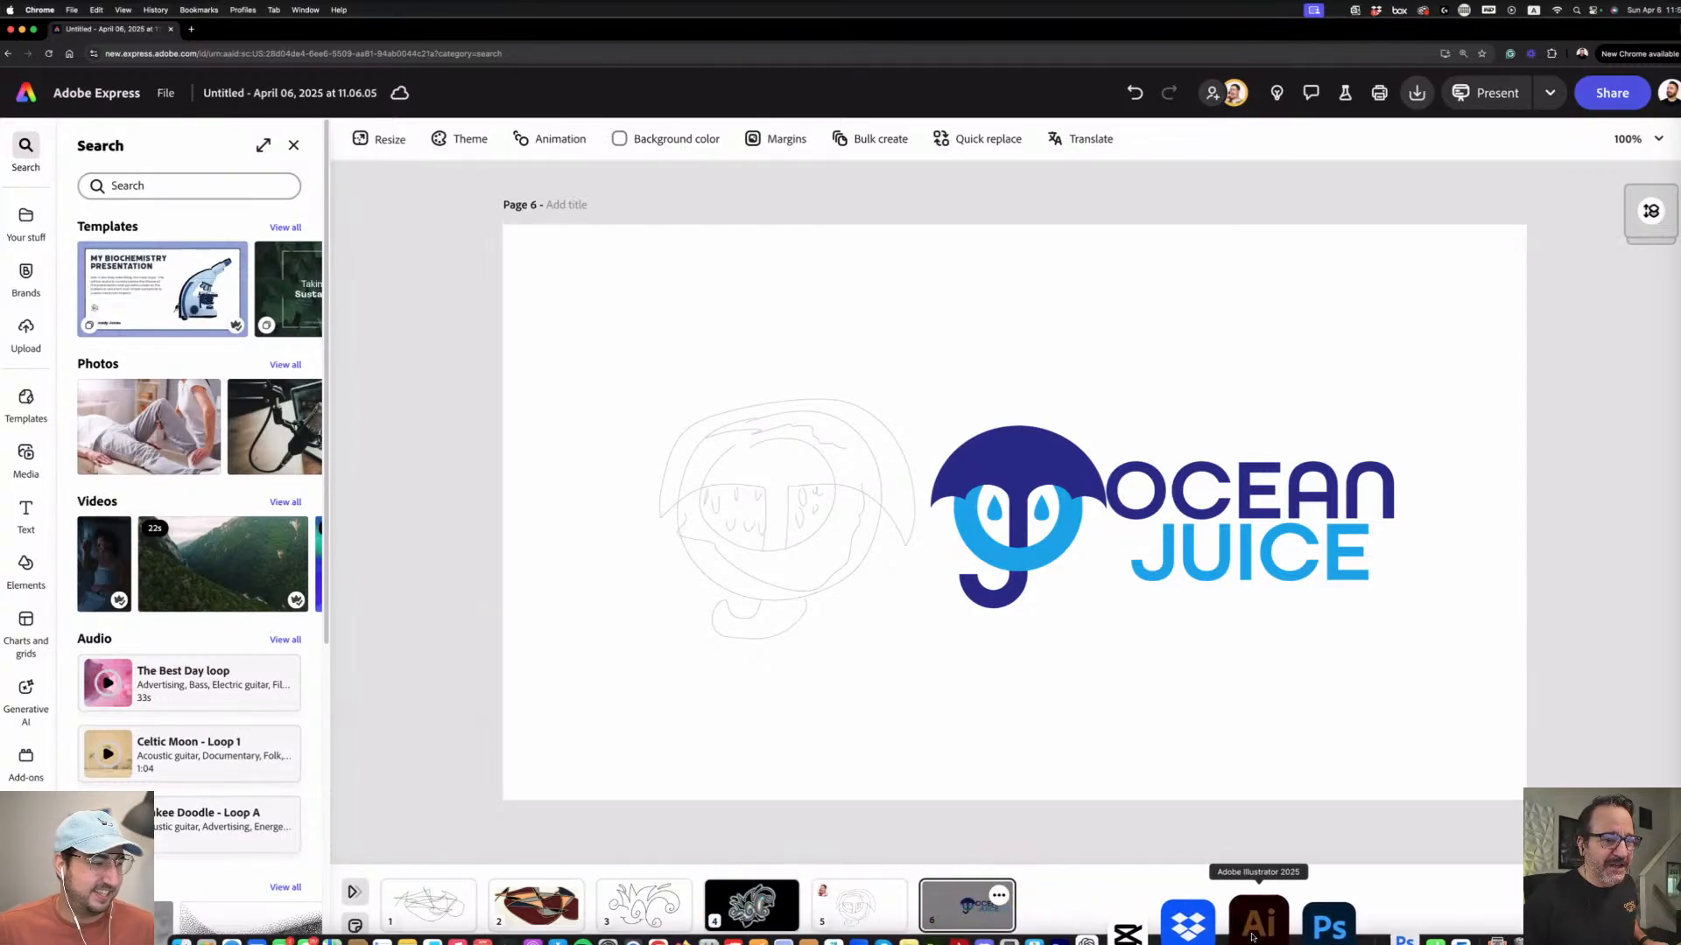
{"action": "left_click", "coordinate": [1258, 930]}
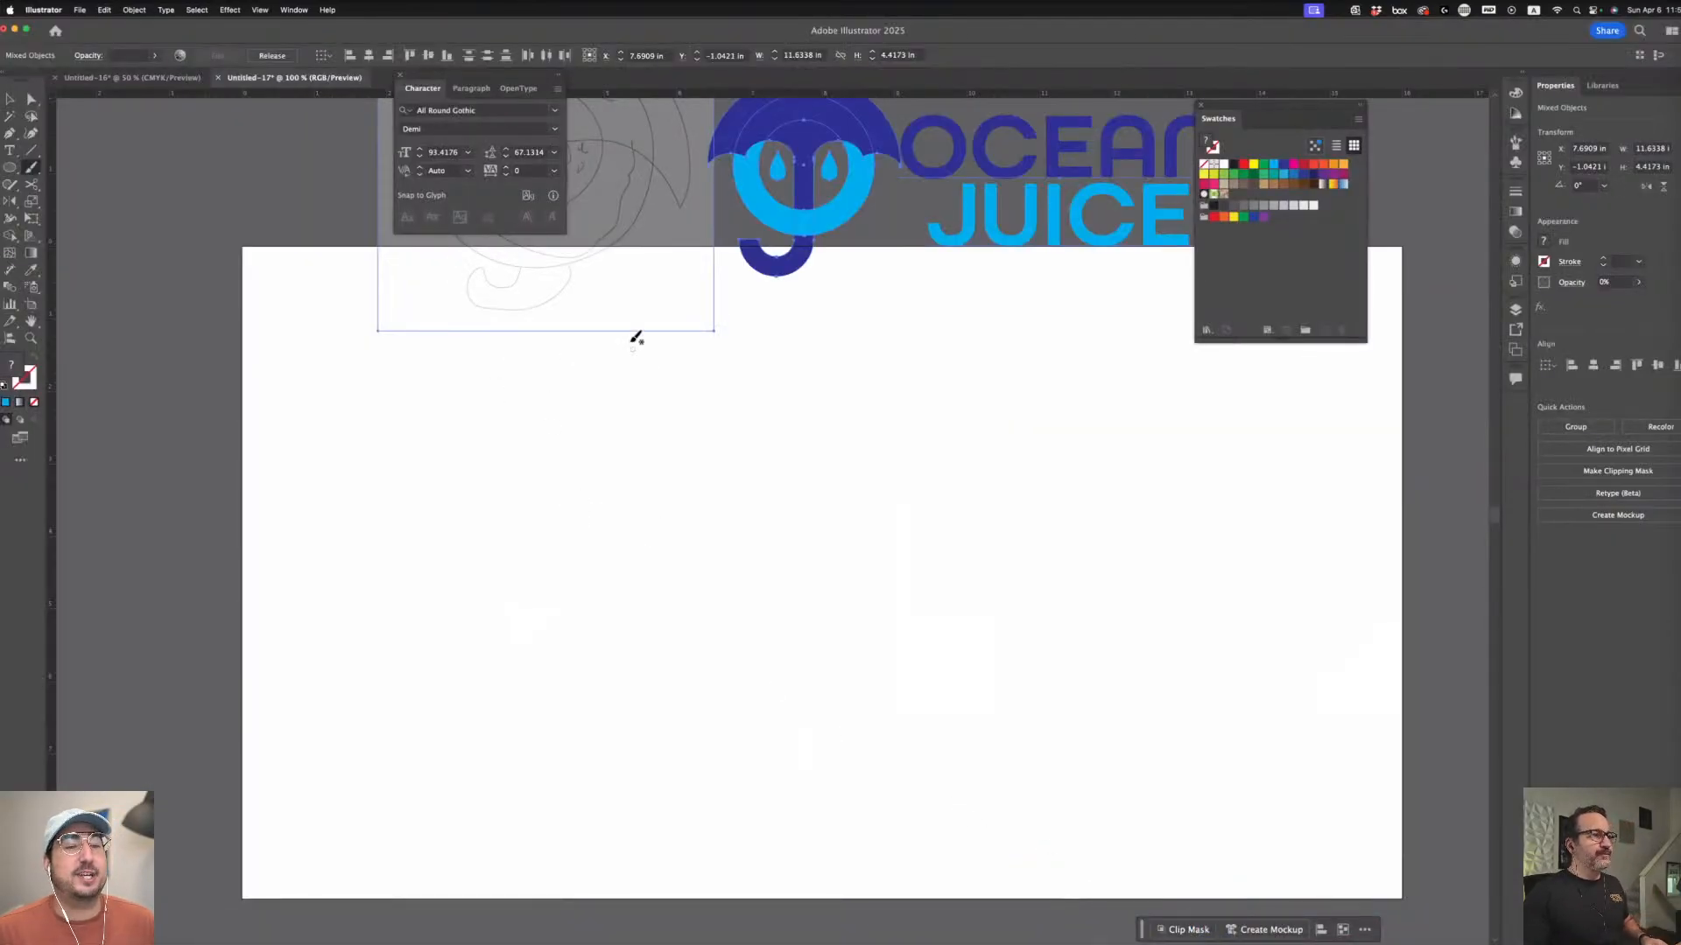
{"action": "left_click_drag", "start_coordinate": [633, 311], "coordinate": [610, 210]}
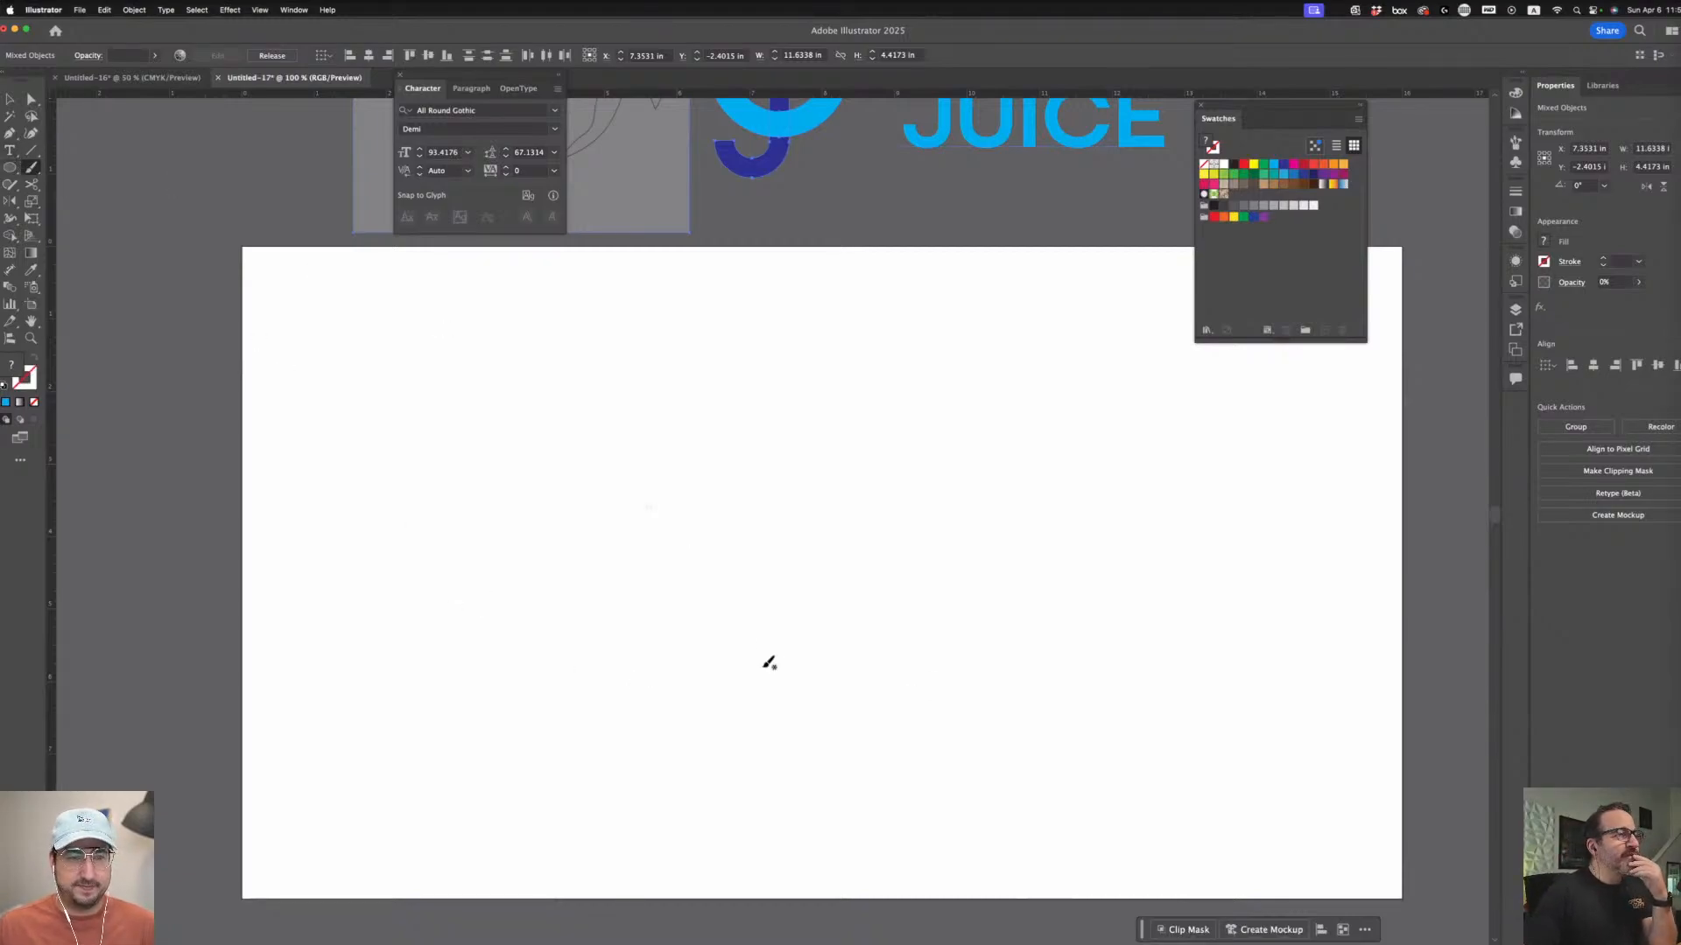
- Sketch a light blue barbell with the Paintbrush: plates on a long bar, small marks on it and rays above and below
{"action": "mouse_move", "coordinate": [563, 462]}
{"action": "left_mouse_down"}
{"action": "mouse_move", "coordinate": [563, 439]}
{"action": "mouse_move", "coordinate": [586, 465]}
{"action": "mouse_move", "coordinate": [583, 416]}
{"action": "left_mouse_up"}
{"action": "mouse_move", "coordinate": [878, 424]}
{"action": "left_mouse_down"}
{"action": "mouse_move", "coordinate": [875, 450]}
{"action": "mouse_move", "coordinate": [881, 422]}
{"action": "mouse_move", "coordinate": [935, 481]}
{"action": "left_mouse_up"}
{"action": "left_click_drag", "start_coordinate": [510, 489], "coordinate": [1108, 467]}
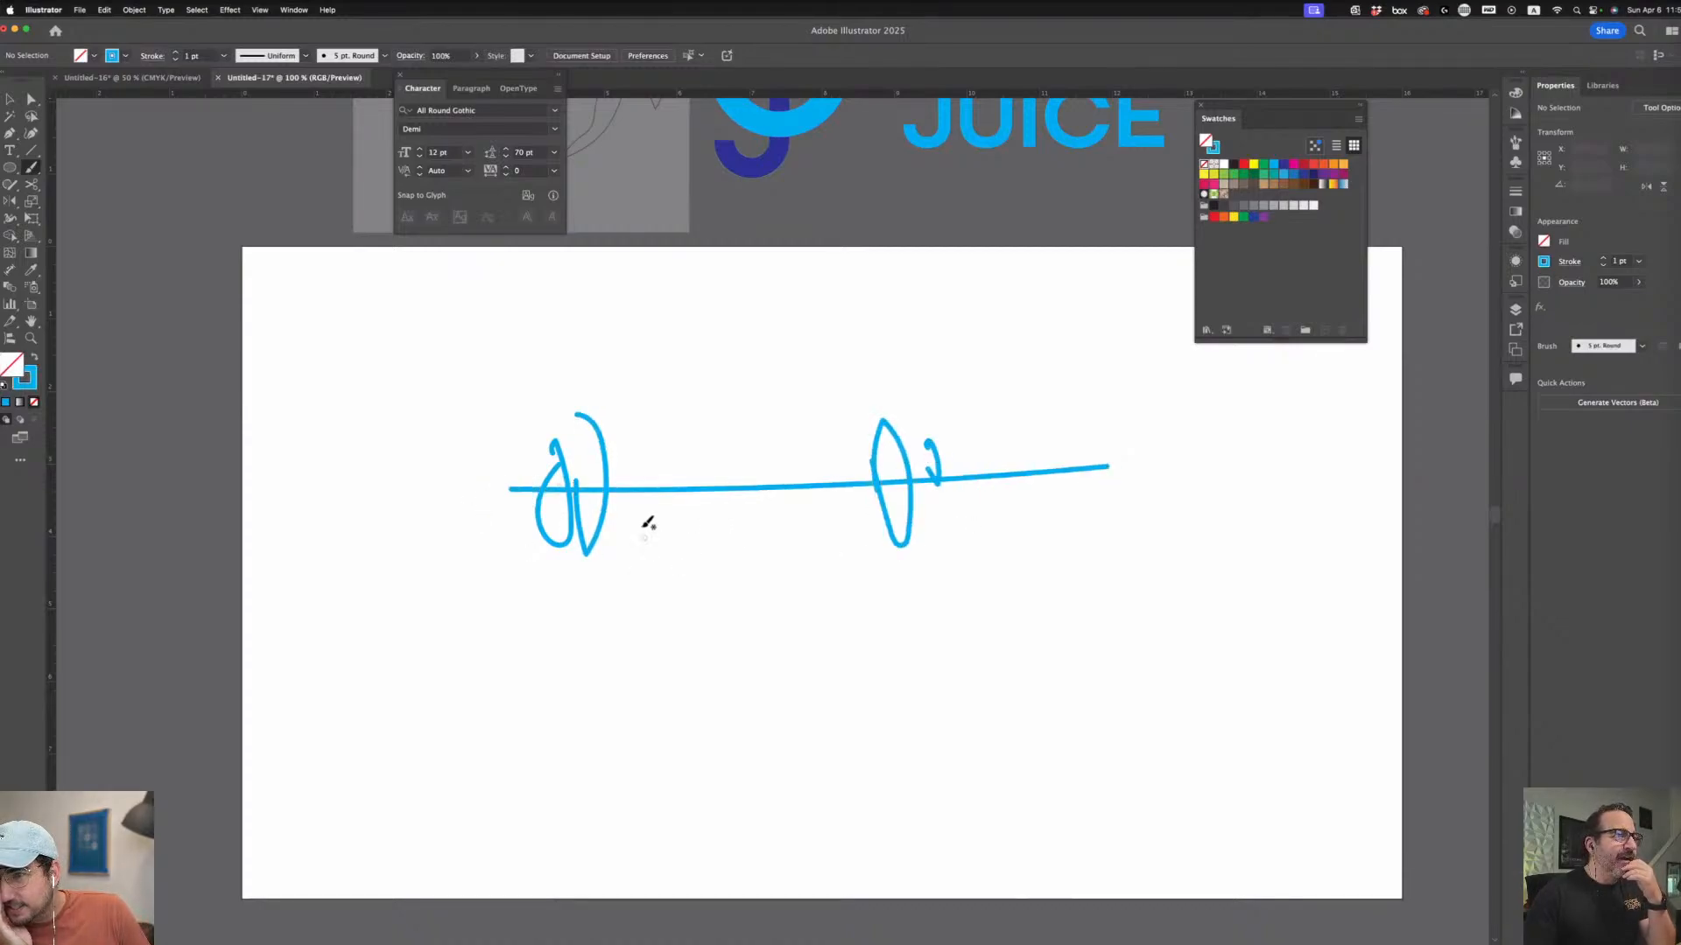
{"action": "mouse_move", "coordinate": [627, 518]}
{"action": "left_mouse_down"}
{"action": "mouse_move", "coordinate": [651, 598]}
{"action": "mouse_move", "coordinate": [693, 585]}
{"action": "left_mouse_up"}
{"action": "left_click_drag", "start_coordinate": [767, 521], "coordinate": [748, 594]}
{"action": "left_click_drag", "start_coordinate": [836, 529], "coordinate": [807, 613]}
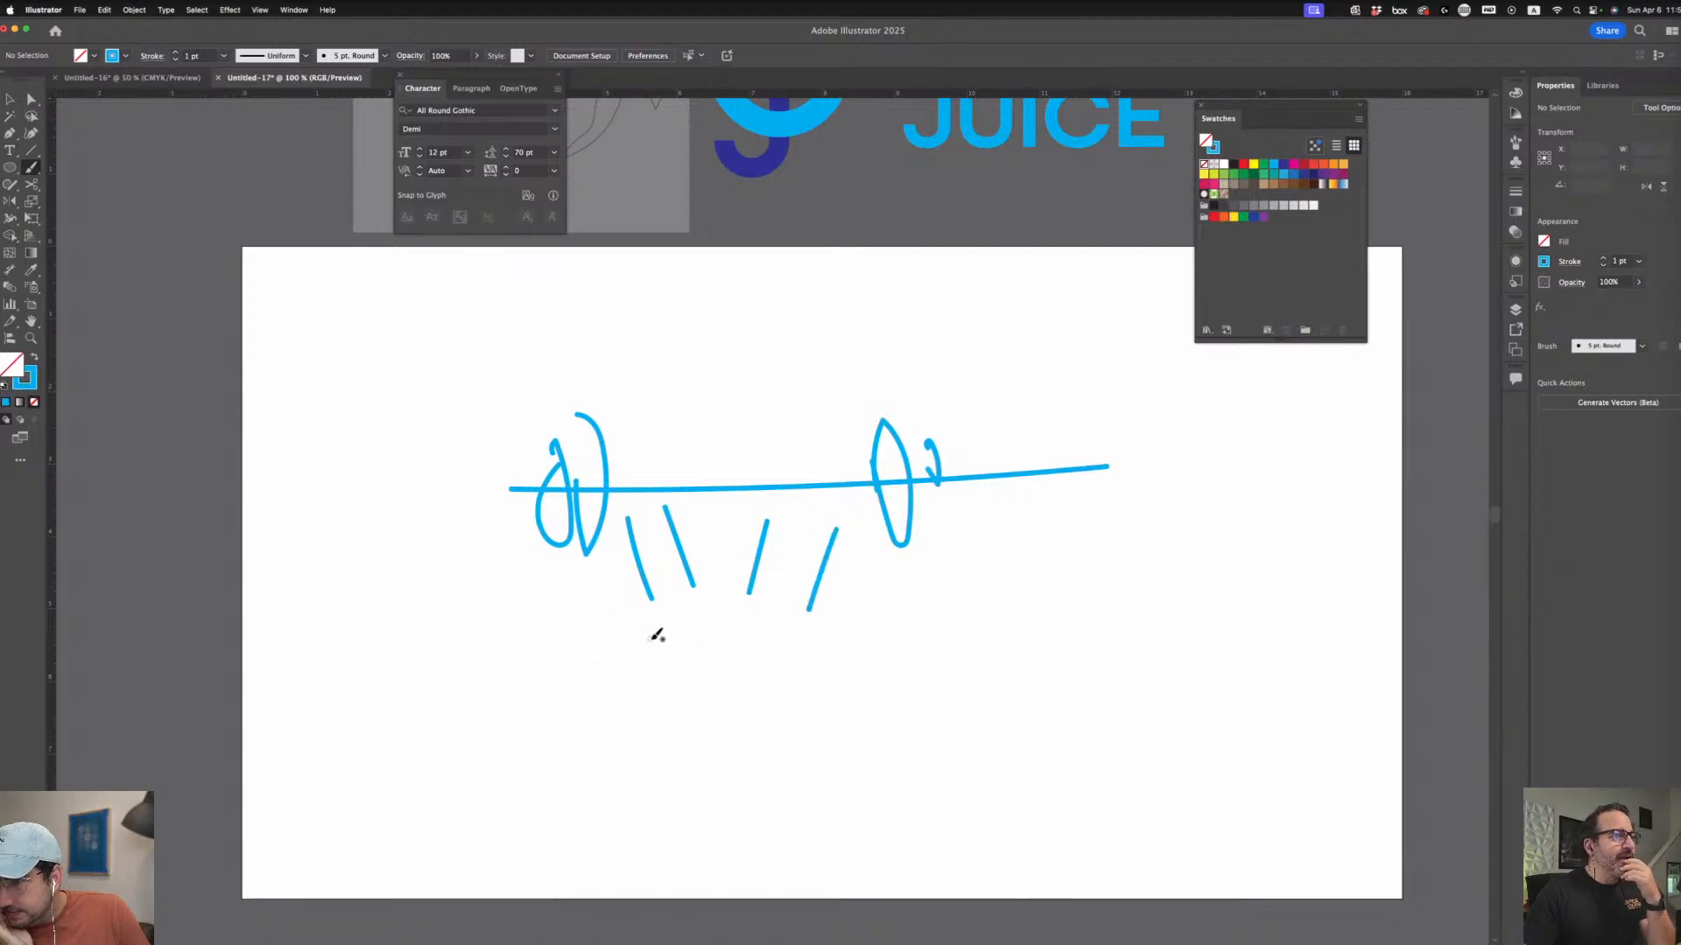
{"action": "left_click_drag", "start_coordinate": [649, 473], "coordinate": [813, 465]}
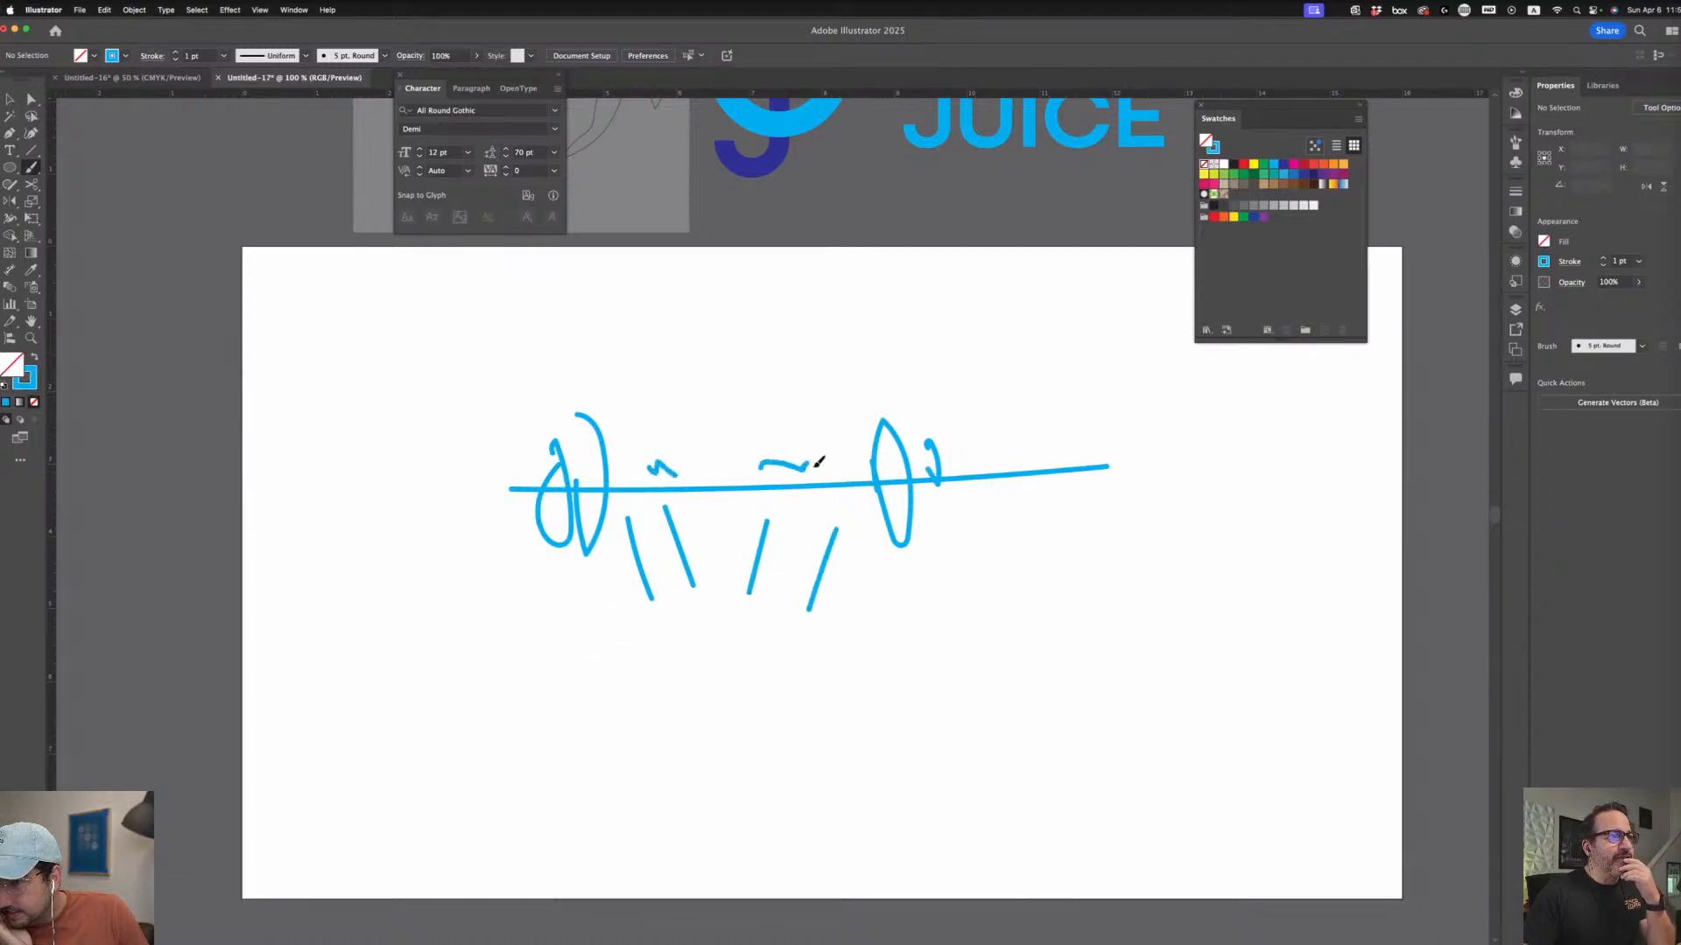
{"action": "left_click_drag", "start_coordinate": [616, 383], "coordinate": [637, 413]}
{"action": "left_click_drag", "start_coordinate": [687, 354], "coordinate": [706, 404]}
{"action": "left_click_drag", "start_coordinate": [778, 352], "coordinate": [777, 429]}
{"action": "left_click_drag", "start_coordinate": [872, 378], "coordinate": [849, 416]}
- Below the barbell, sketch a wide banner with scribbled lettering, a bar through it, end blocks, a smaller banner and an arc above
{"action": "mouse_move", "coordinate": [543, 628]}
{"action": "left_mouse_down"}
{"action": "mouse_move", "coordinate": [561, 737]}
{"action": "mouse_move", "coordinate": [1072, 592]}
{"action": "mouse_move", "coordinate": [1090, 636]}
{"action": "mouse_move", "coordinate": [967, 690]}
{"action": "mouse_move", "coordinate": [391, 684]}
{"action": "left_mouse_up"}
{"action": "left_click_drag", "start_coordinate": [674, 648], "coordinate": [1050, 628]}
{"action": "mouse_move", "coordinate": [621, 718]}
{"action": "left_mouse_down"}
{"action": "mouse_move", "coordinate": [948, 757]}
{"action": "mouse_move", "coordinate": [924, 716]}
{"action": "mouse_move", "coordinate": [561, 738]}
{"action": "left_mouse_up"}
{"action": "left_click_drag", "start_coordinate": [691, 751], "coordinate": [891, 740]}
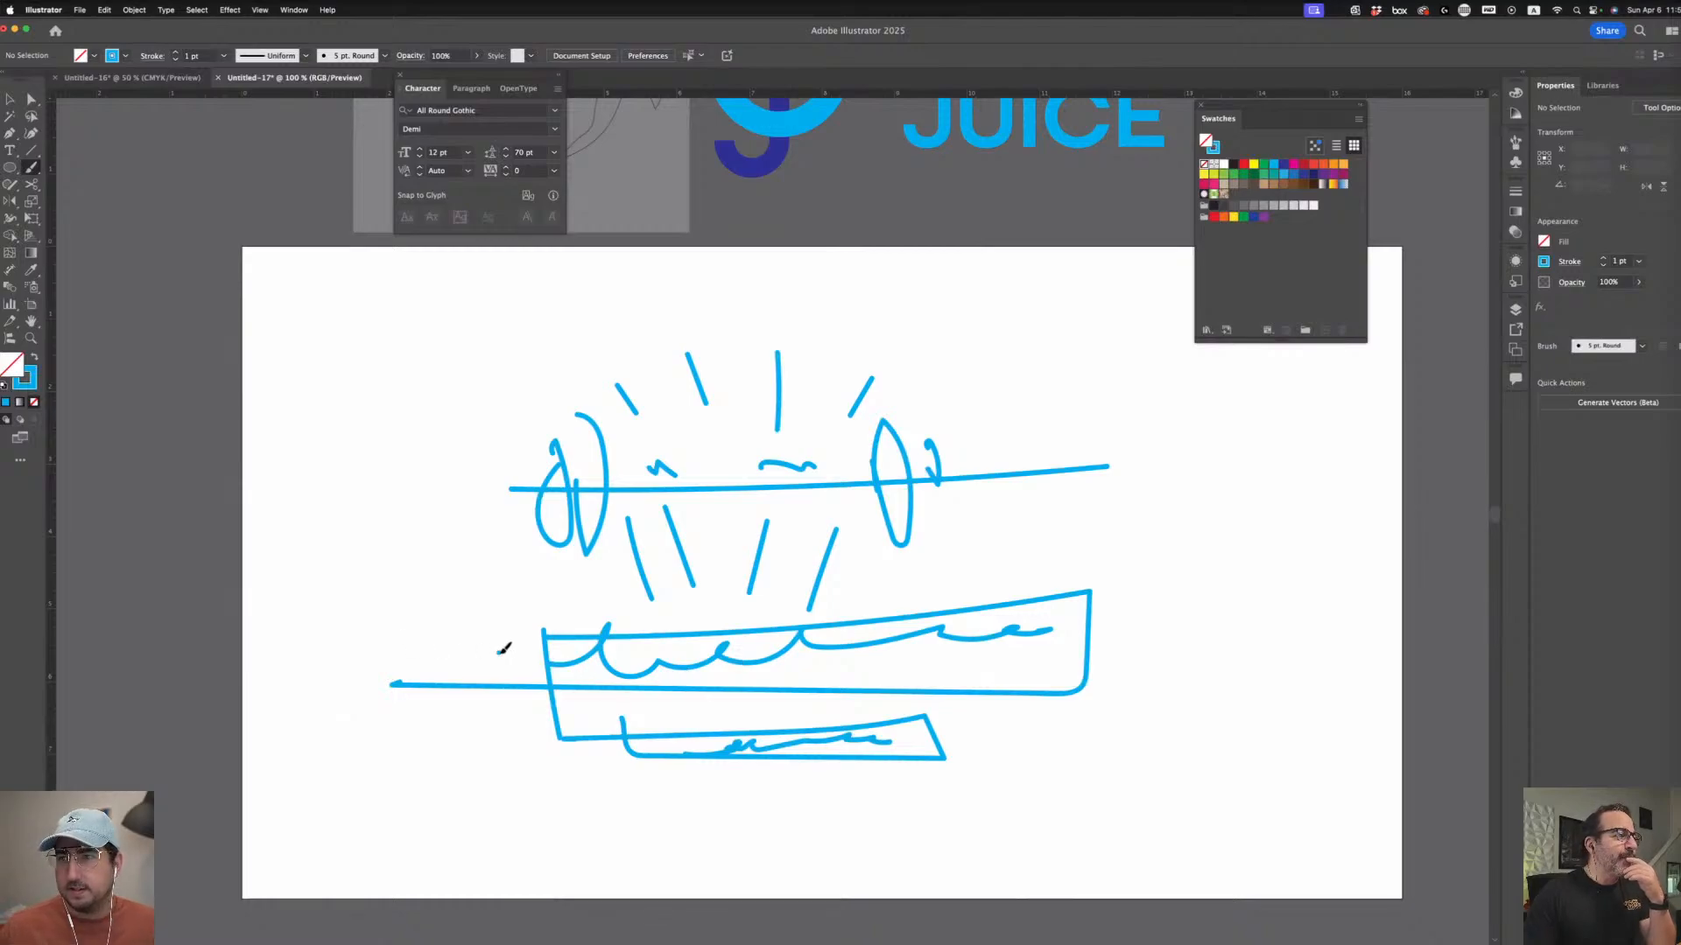
{"action": "mouse_move", "coordinate": [502, 645]}
{"action": "left_mouse_down"}
{"action": "mouse_move", "coordinate": [517, 716]}
{"action": "mouse_move", "coordinate": [503, 643]}
{"action": "left_mouse_up"}
{"action": "mouse_move", "coordinate": [1055, 641]}
{"action": "left_mouse_down"}
{"action": "mouse_move", "coordinate": [1100, 671]}
{"action": "mouse_move", "coordinate": [1091, 630]}
{"action": "mouse_move", "coordinate": [1047, 640]}
{"action": "left_mouse_up"}
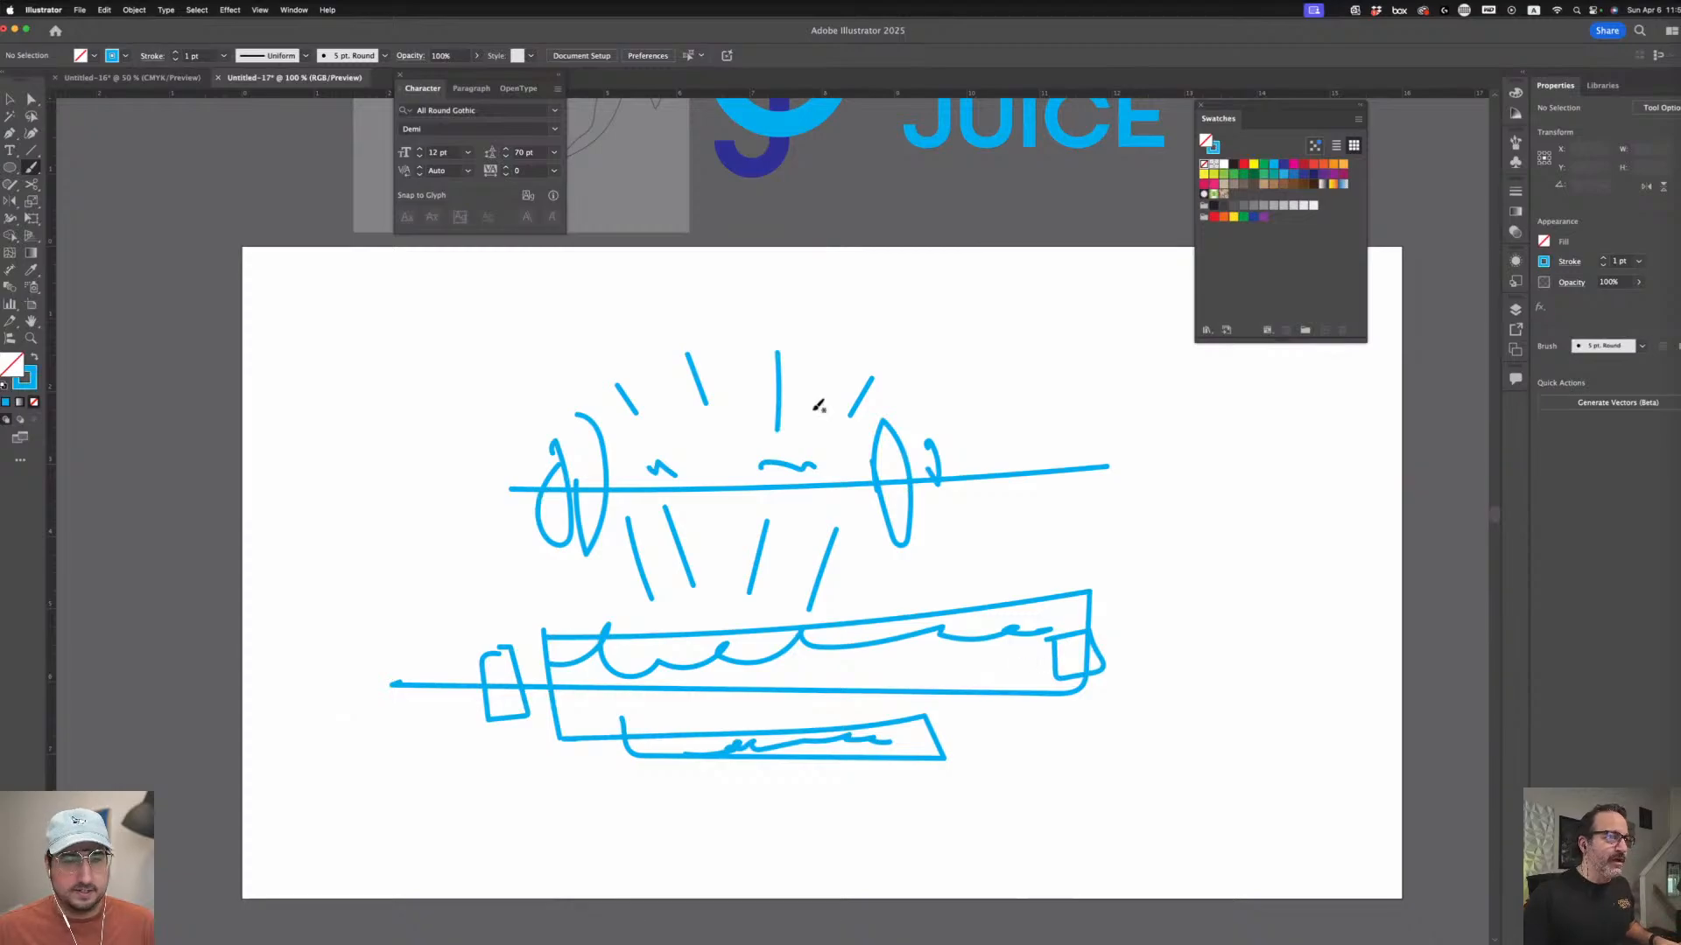
{"action": "left_click_drag", "start_coordinate": [691, 606], "coordinate": [743, 613]}
{"action": "key", "text": "v"}
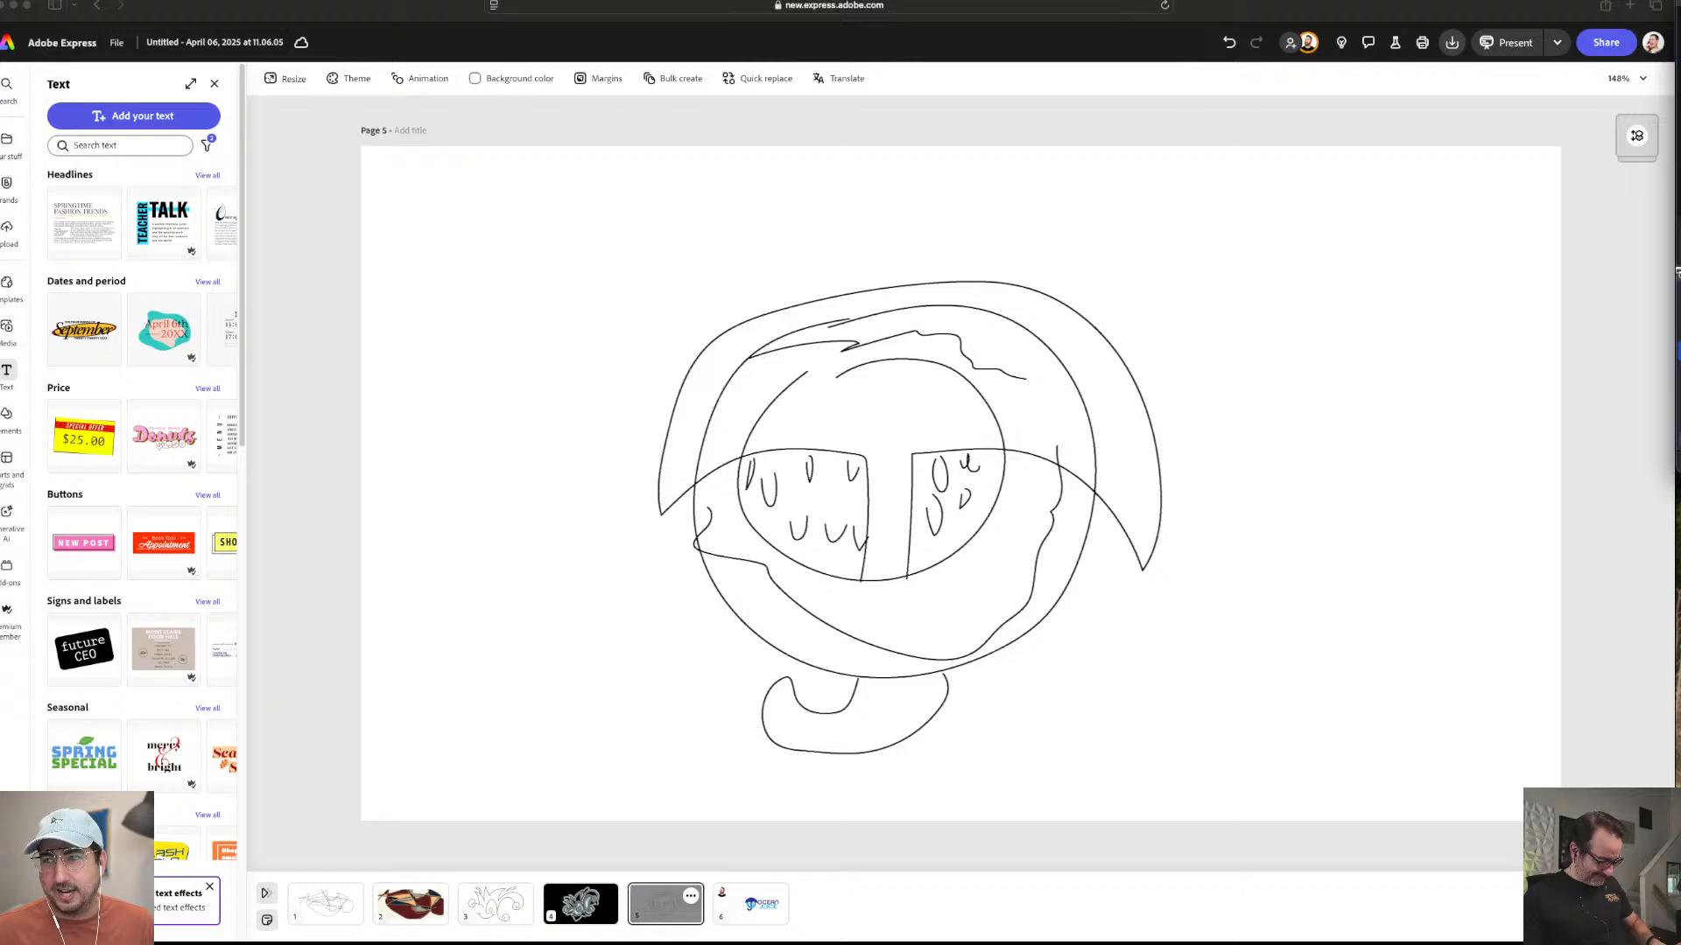
- View page 6 in Adobe Express, then examine the round F1F GYM badge with crossed barbells up close in Illustrator
{"action": "left_click", "coordinate": [762, 910]}
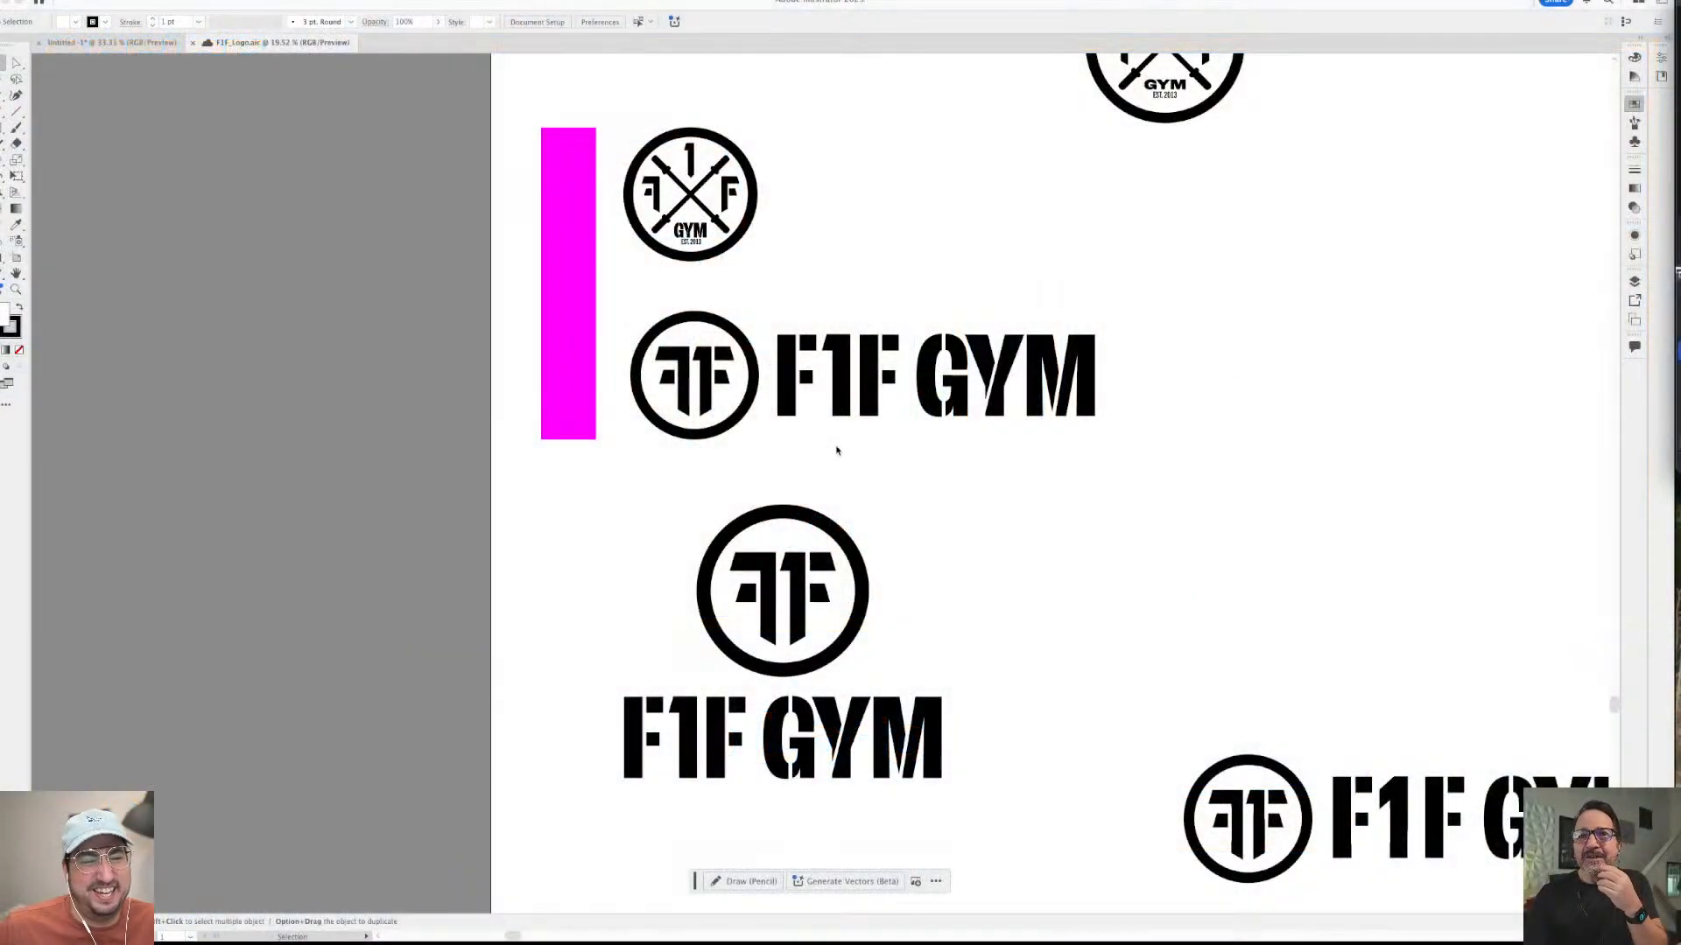
{"action": "key", "text": "shift+Tab"}
{"action": "key", "text": "z"}
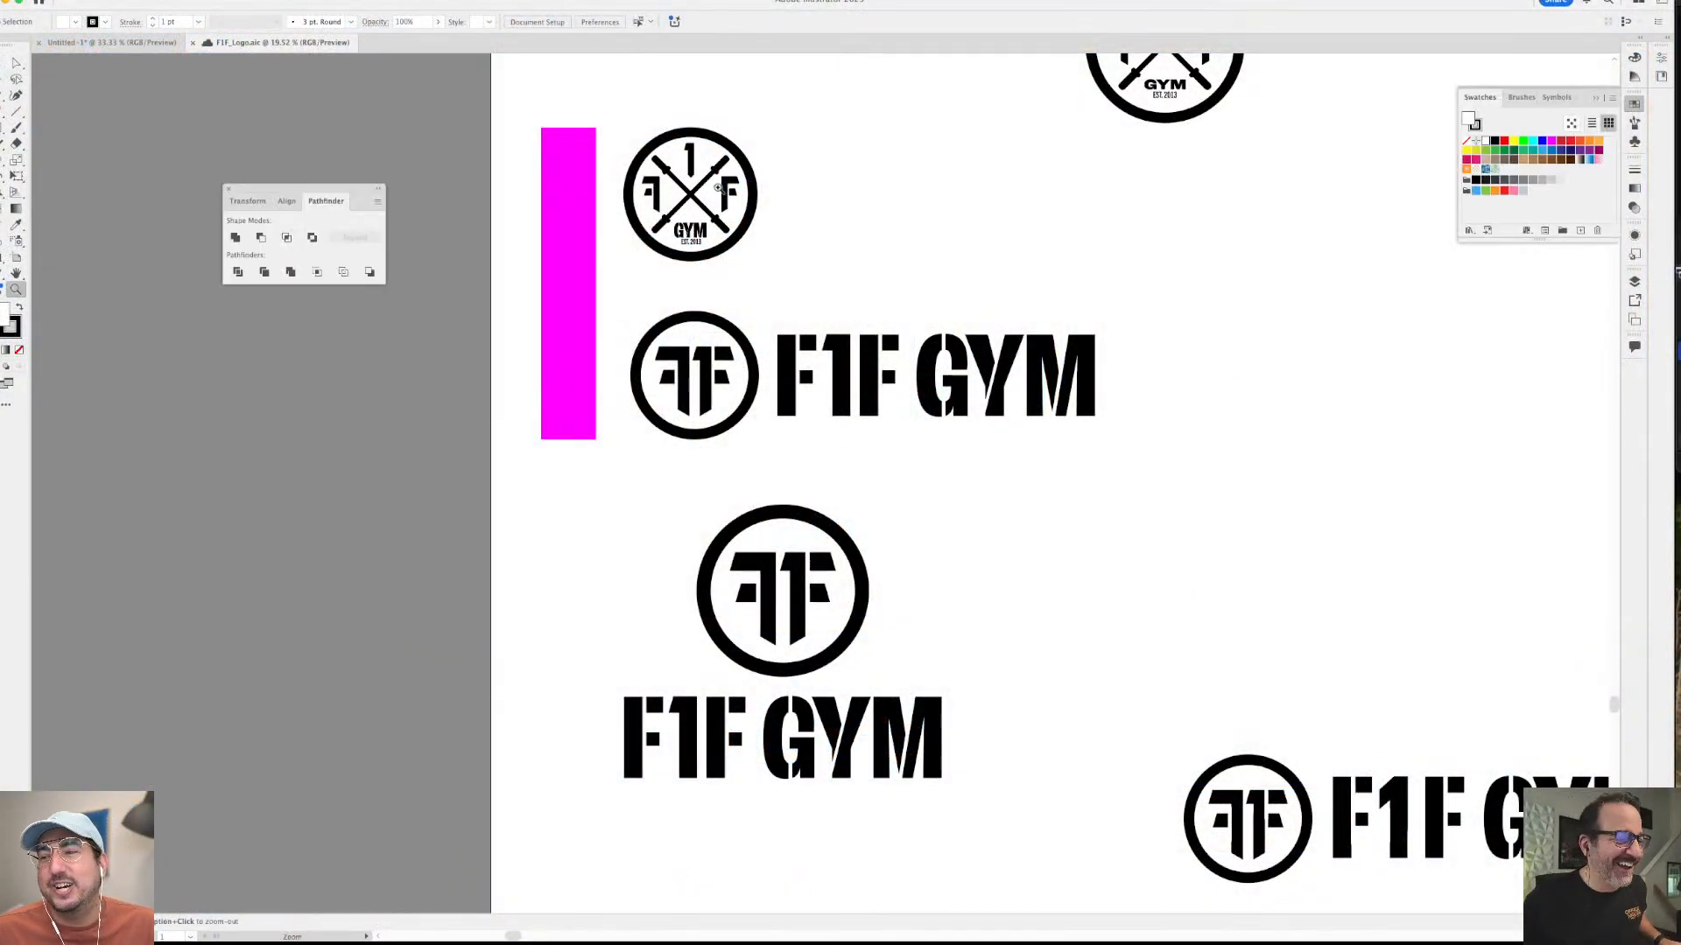
{"action": "left_click_drag", "start_coordinate": [718, 186], "coordinate": [1053, 487]}
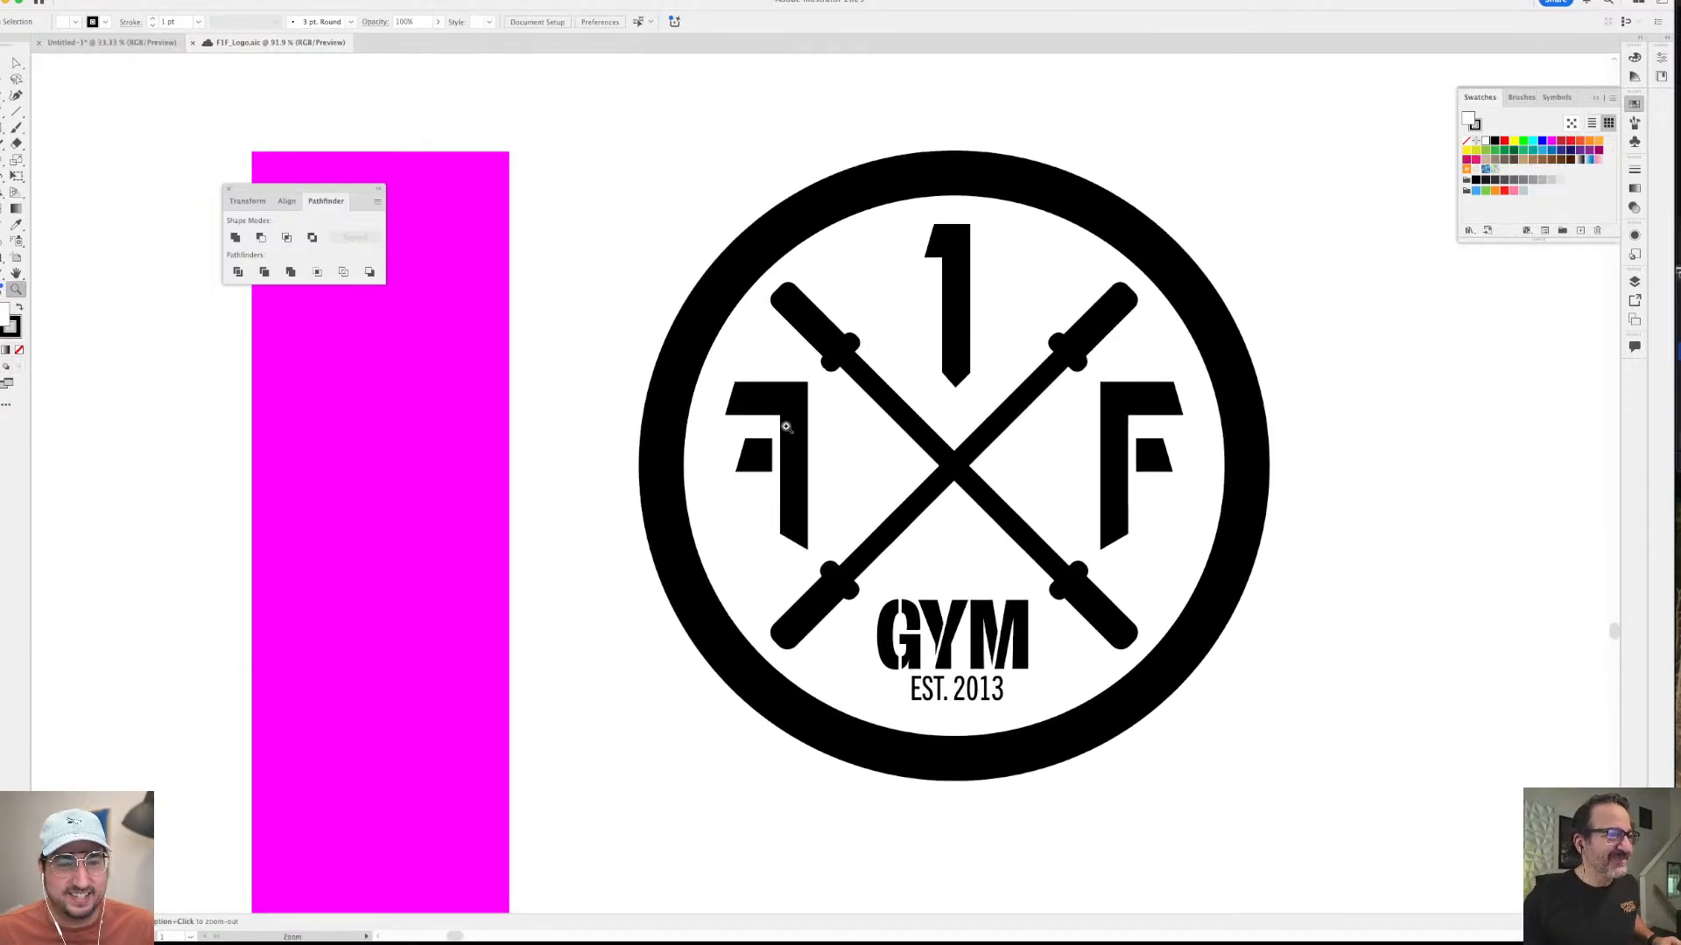
- Switch to Adobe Express in Safari, open page 7 and capture a screenshot of the barbell and banner sketch
{"action": "left_click", "coordinate": [116, 43]}
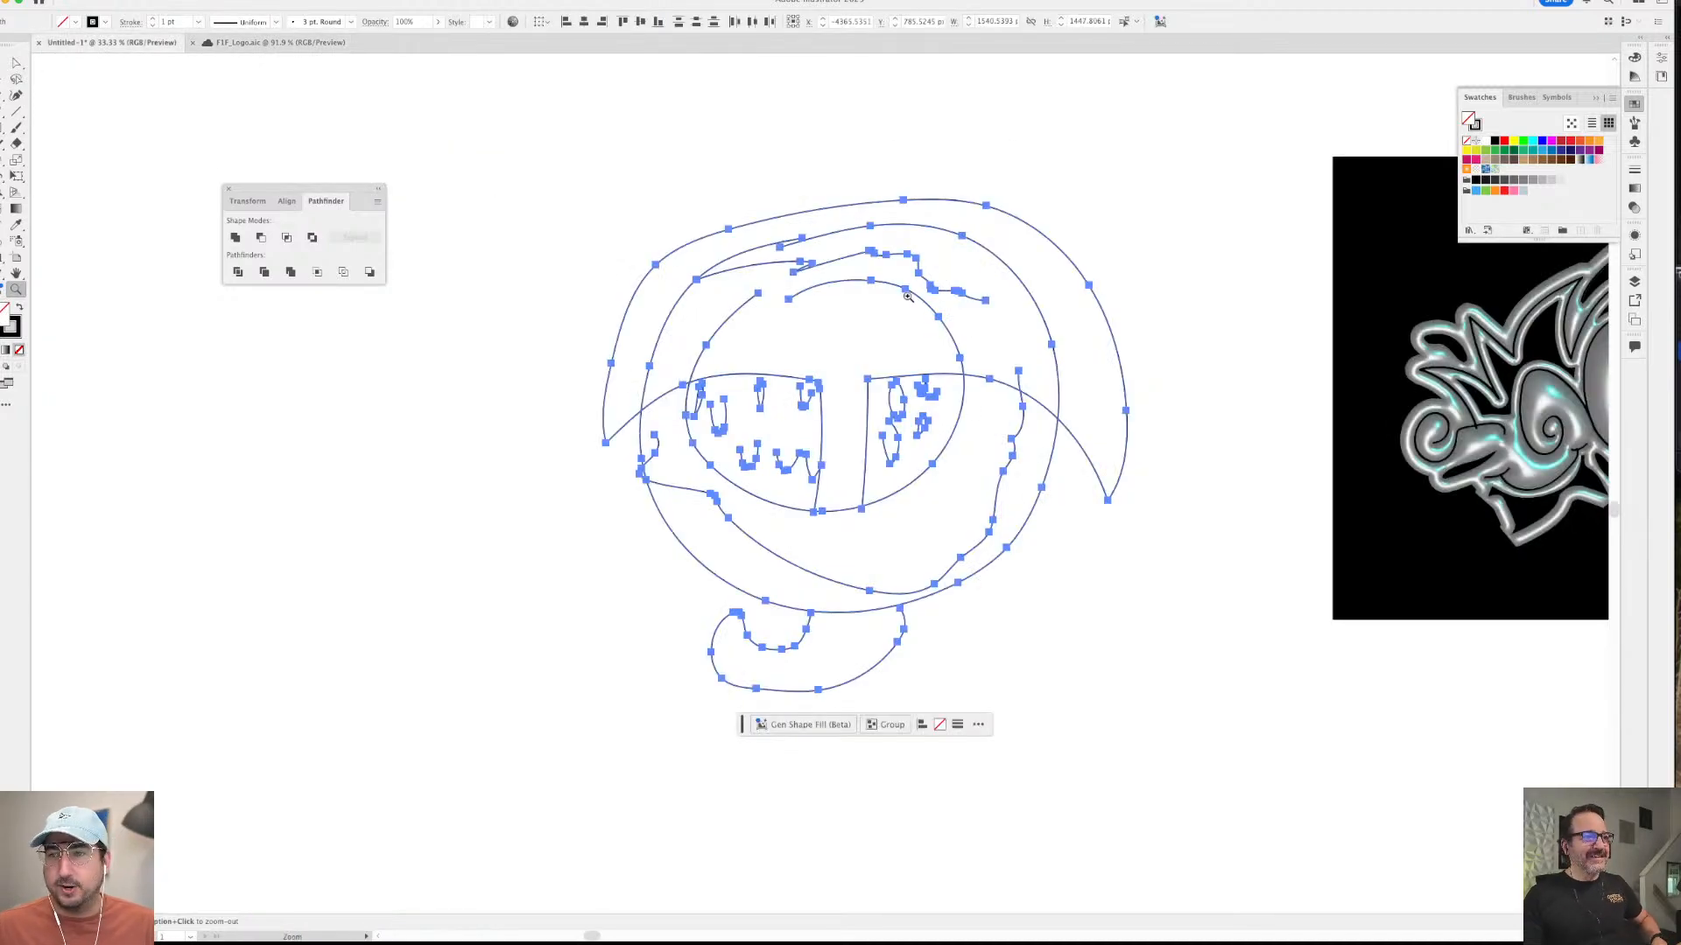
{"action": "left_click", "coordinate": [590, 911]}
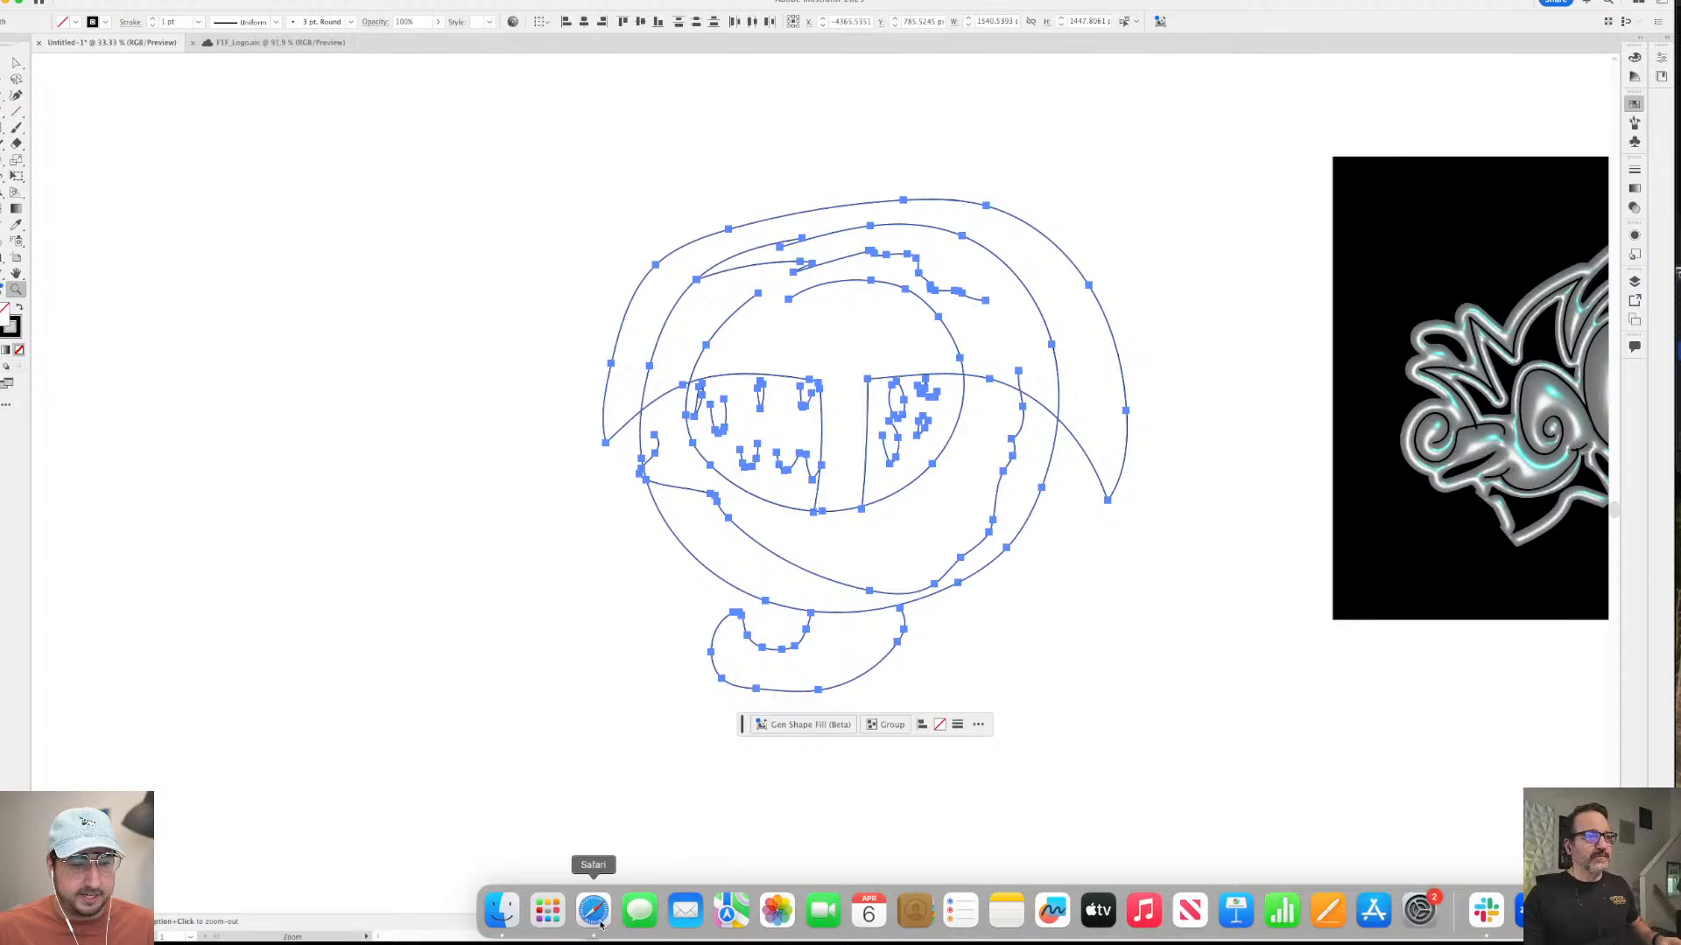
{"action": "left_click", "coordinate": [843, 902]}
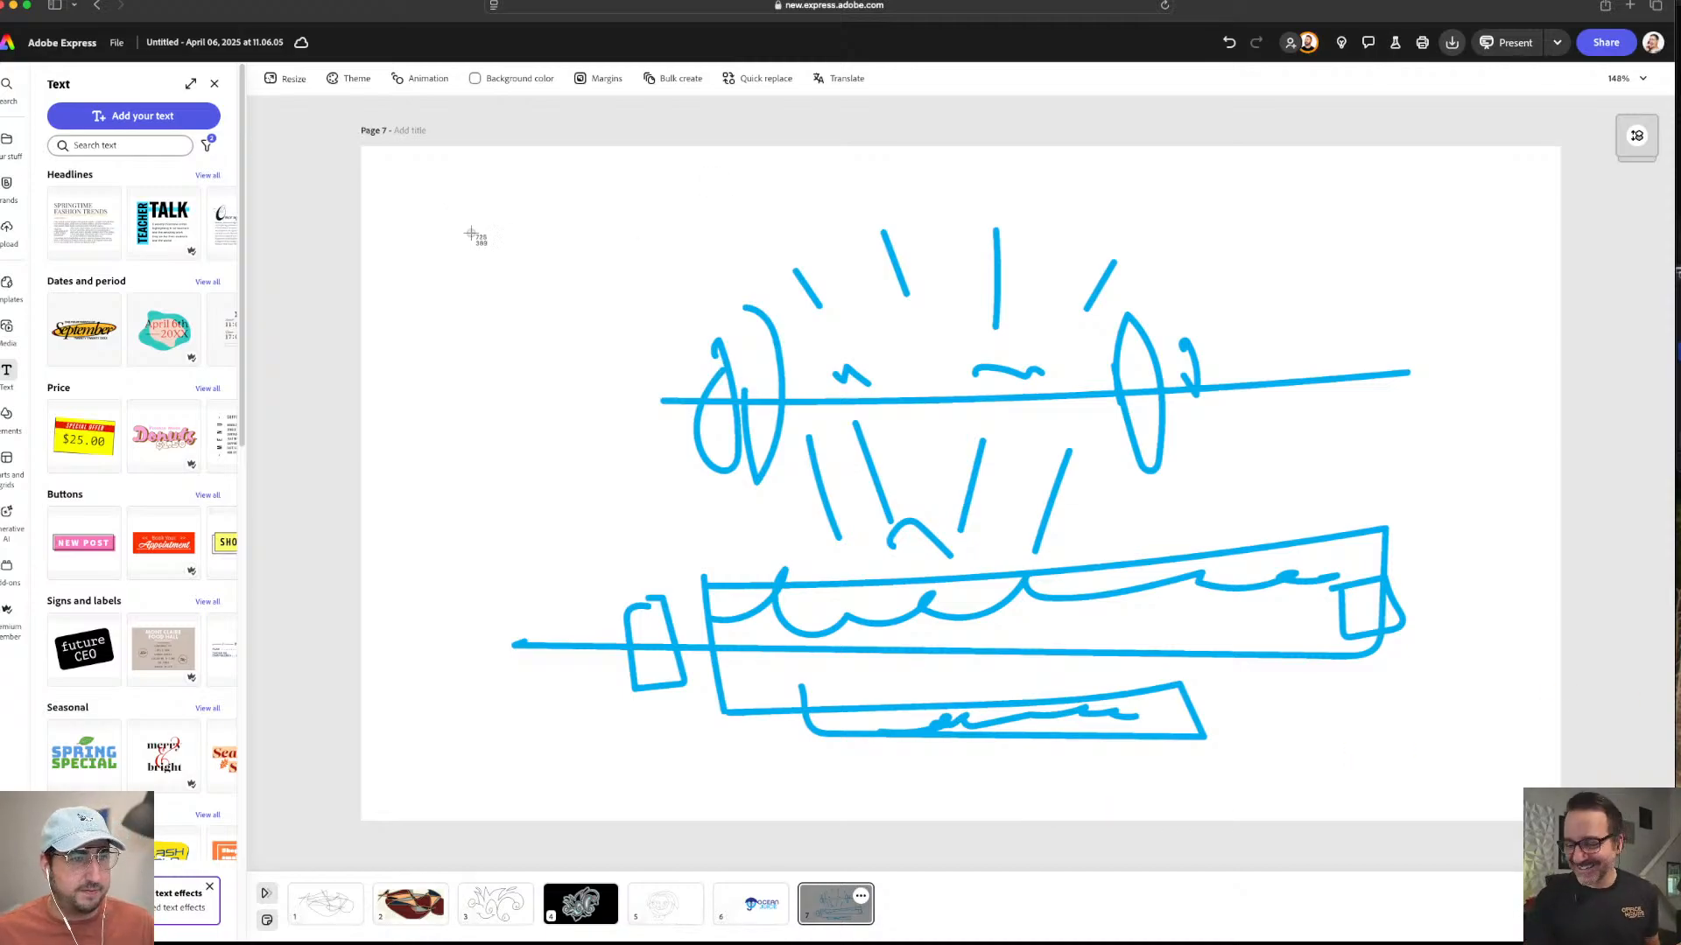
{"action": "mouse_move", "coordinate": [438, 200]}
{"action": "left_mouse_down"}
{"action": "mouse_move", "coordinate": [1220, 598]}
{"action": "mouse_move", "coordinate": [1519, 799]}
{"action": "left_mouse_up"}
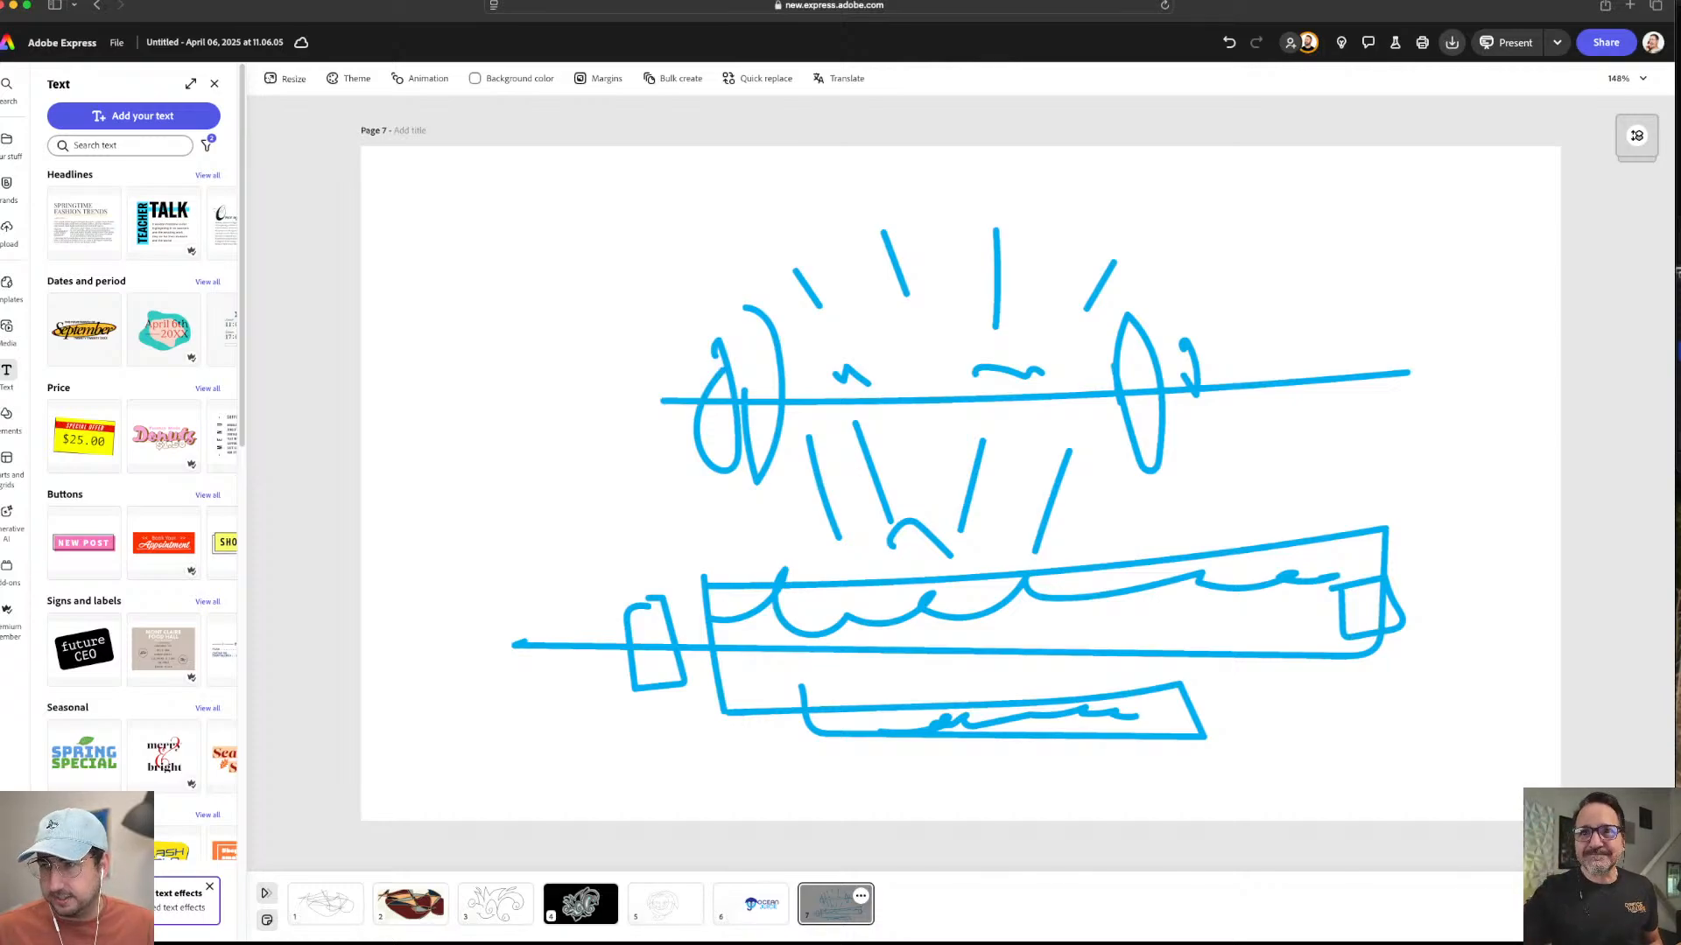
- Switch to Illustrator, create a new document and paste the captured barbell sketch centered on its artboard
{"action": "left_click", "coordinate": [1327, 921]}
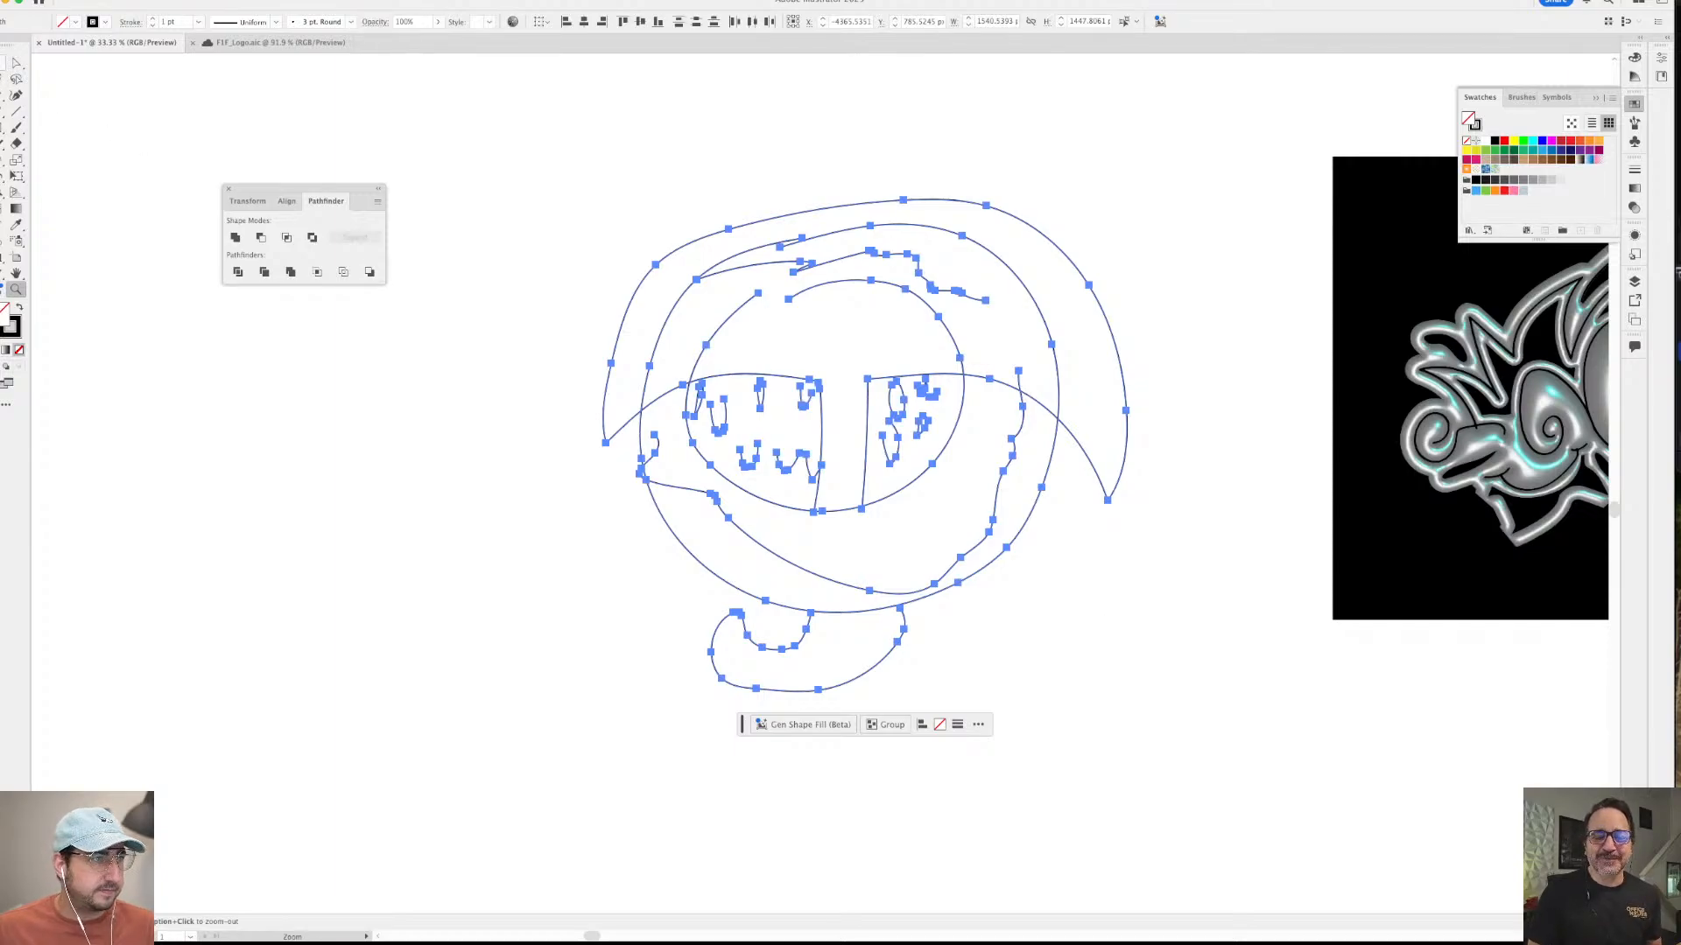
{"action": "key", "text": "v"}
{"action": "left_click", "coordinate": [202, 97]}
{"action": "key", "text": "super+n"}
{"action": "key", "text": "Return"}
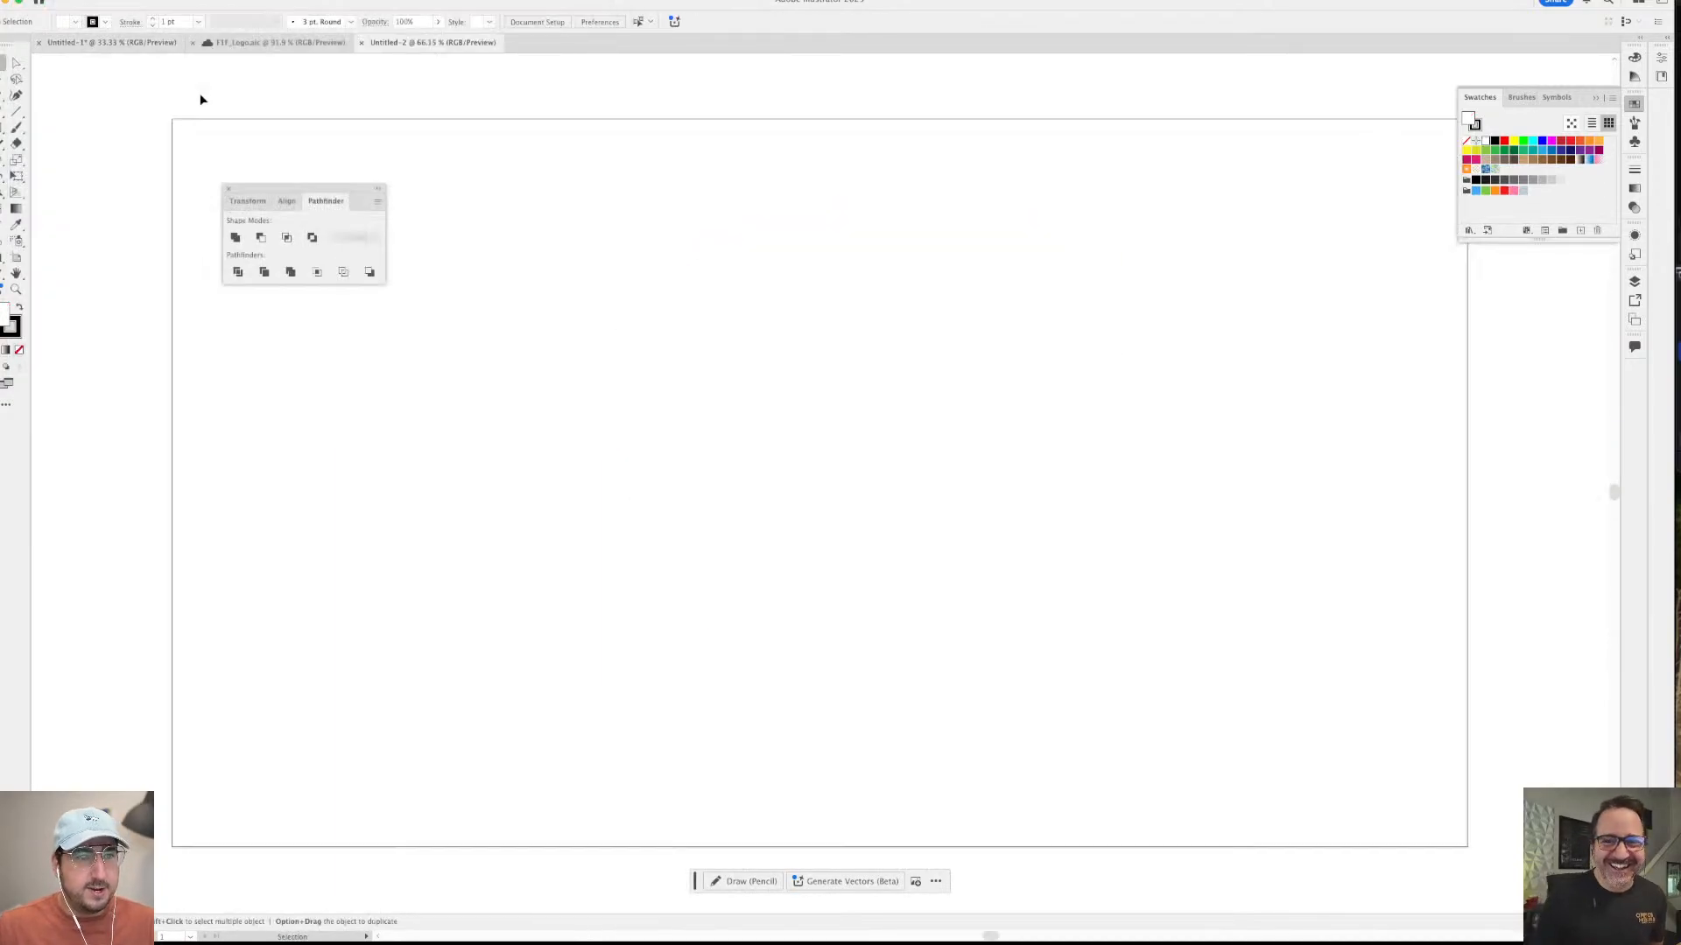
{"action": "key", "text": "super+v"}
{"action": "scroll", "coordinate": [908, 488], "scroll_direction": "down", "scroll_amount": 5}
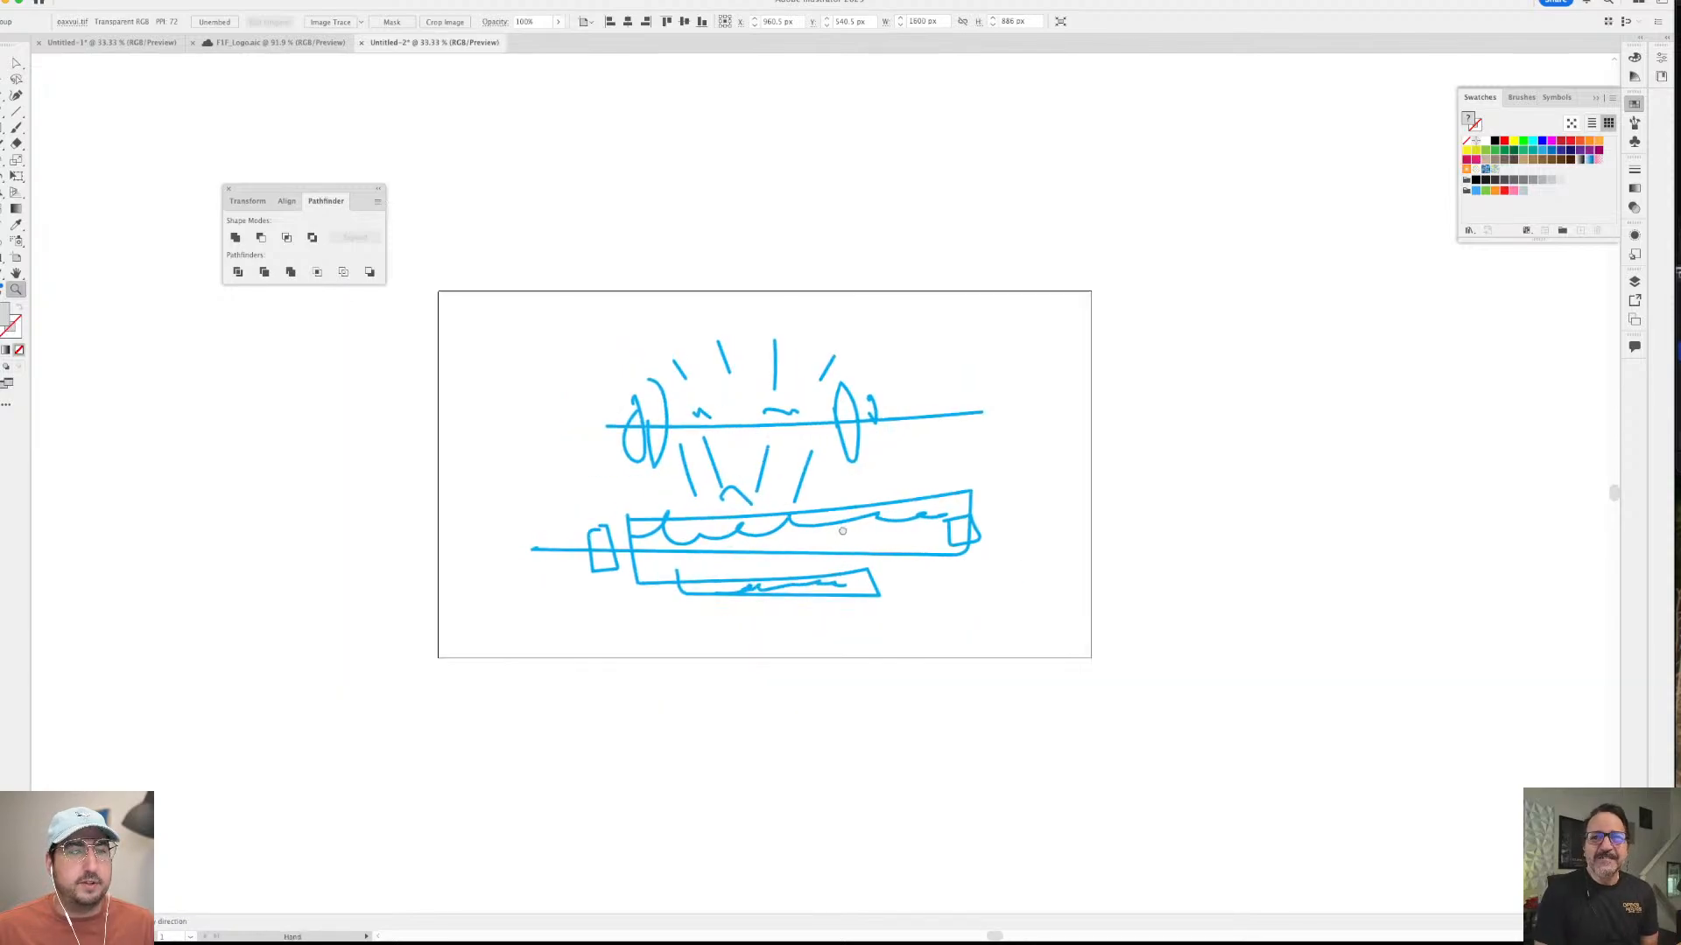
{"action": "scroll", "coordinate": [995, 501], "scroll_direction": "left", "scroll_amount": 3}
{"action": "left_click_drag", "start_coordinate": [995, 501], "coordinate": [1009, 499]}
{"action": "key", "text": "super+z"}
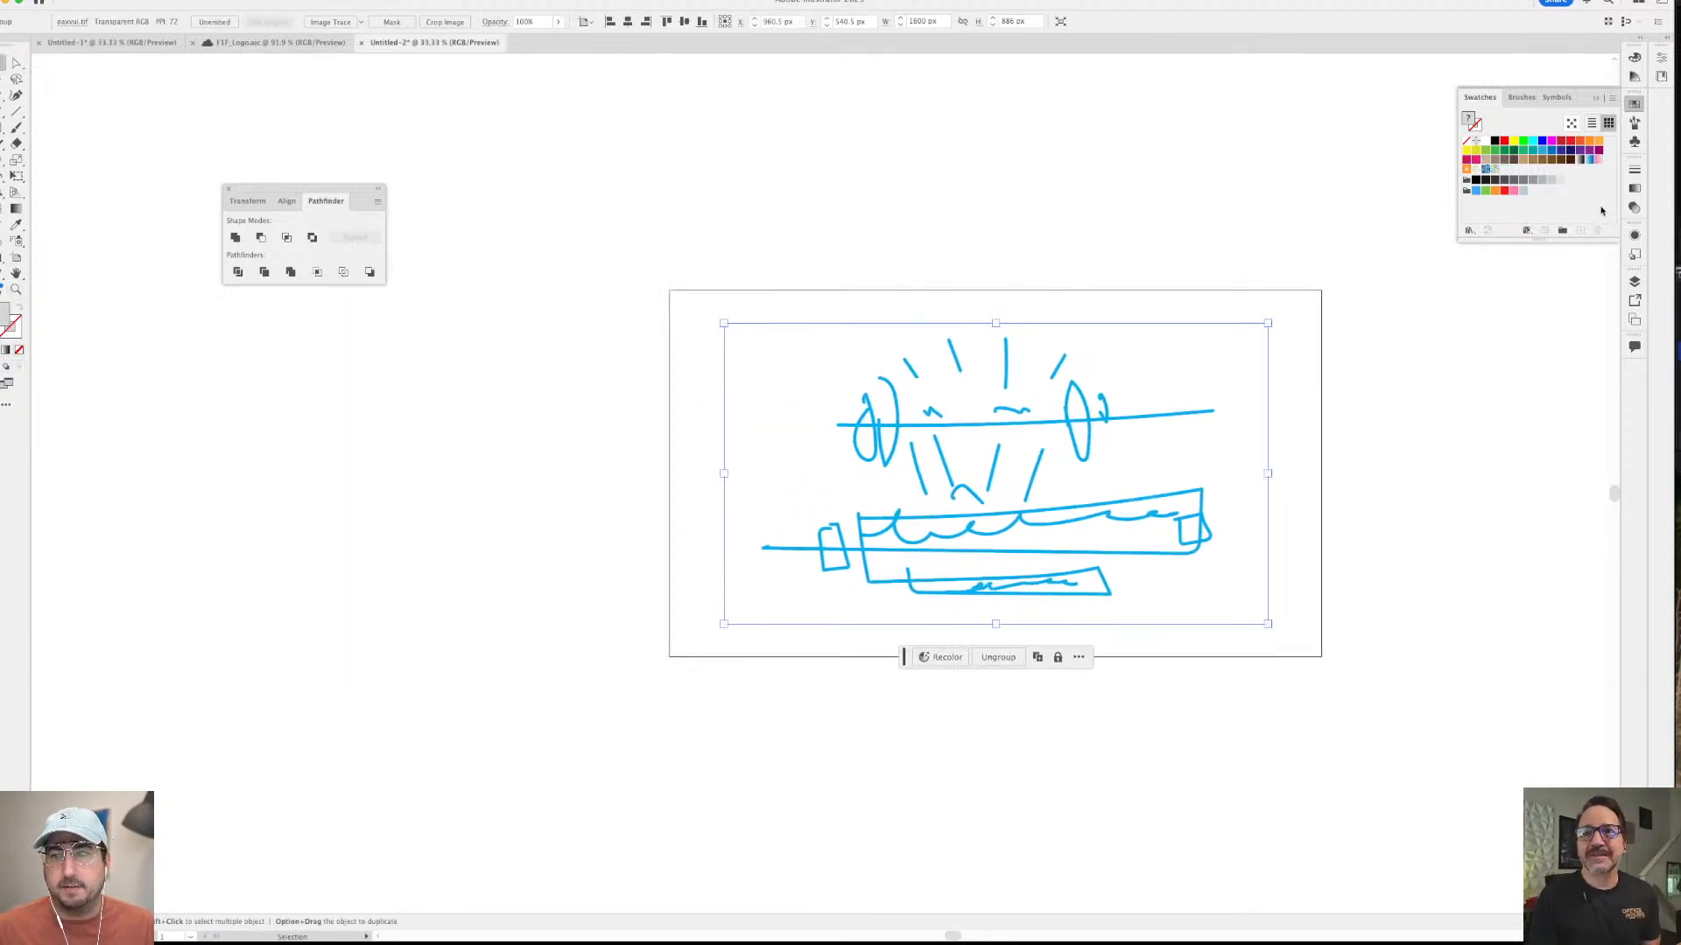
- Draw a long thin rectangle about 1195 by 35 px across the sketched barbell's bar
{"action": "key", "text": "super+shift+a"}
{"action": "left_click", "coordinate": [1635, 207]}
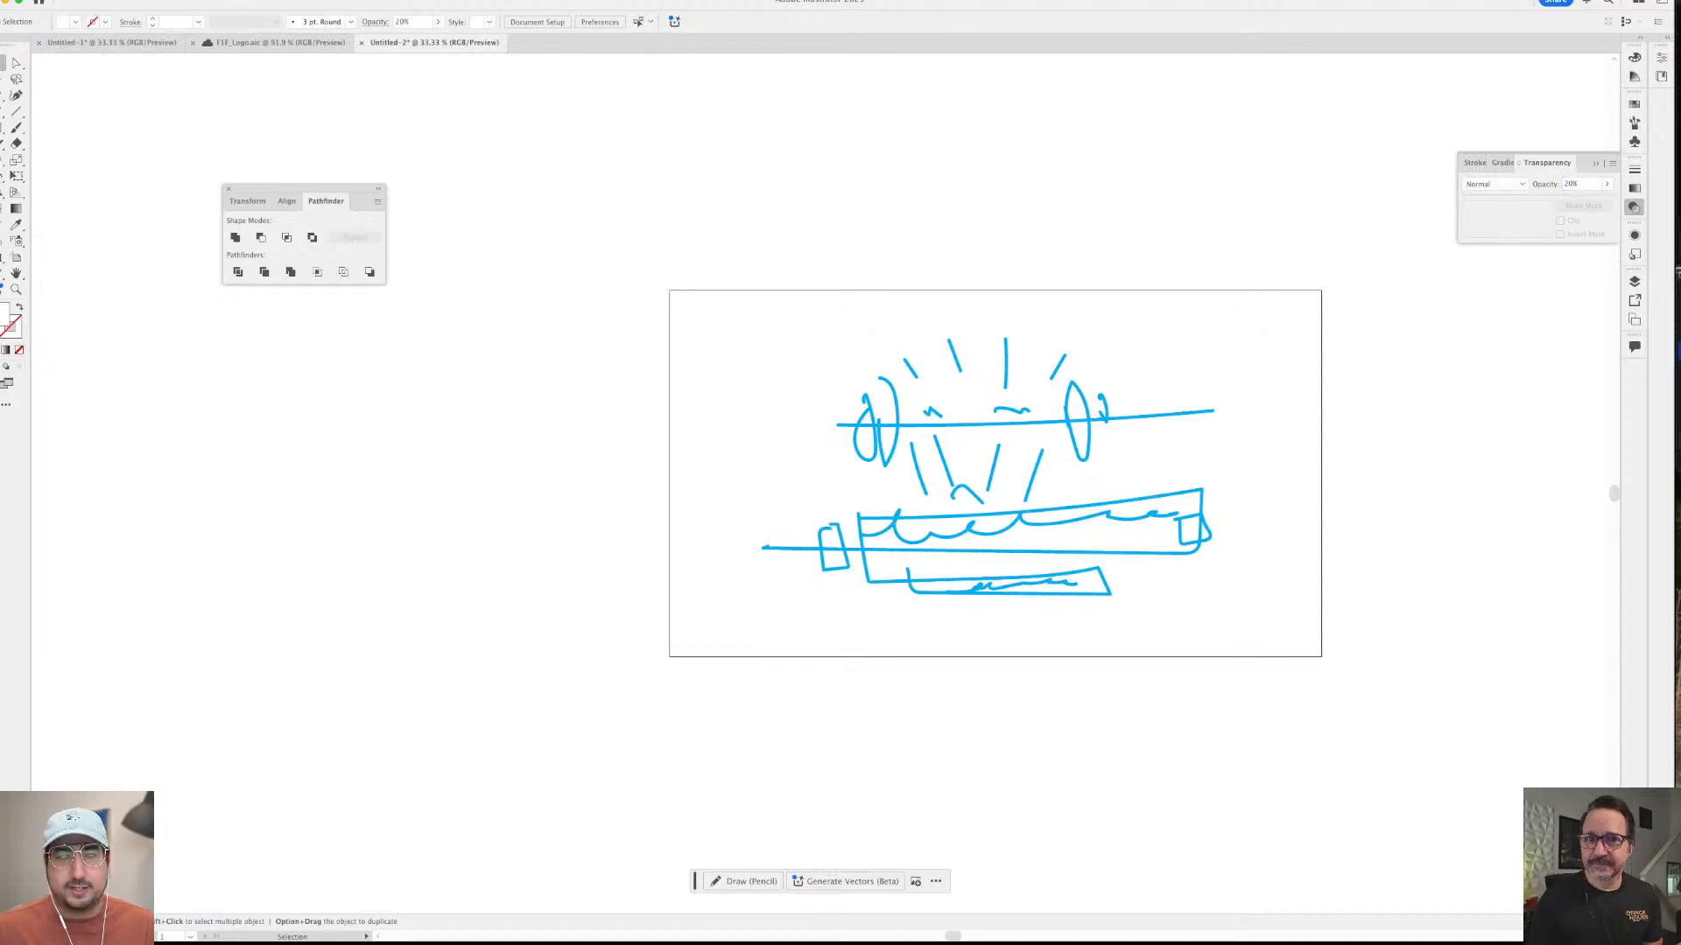
{"action": "key", "text": "z"}
{"action": "left_click", "coordinate": [1007, 429]}
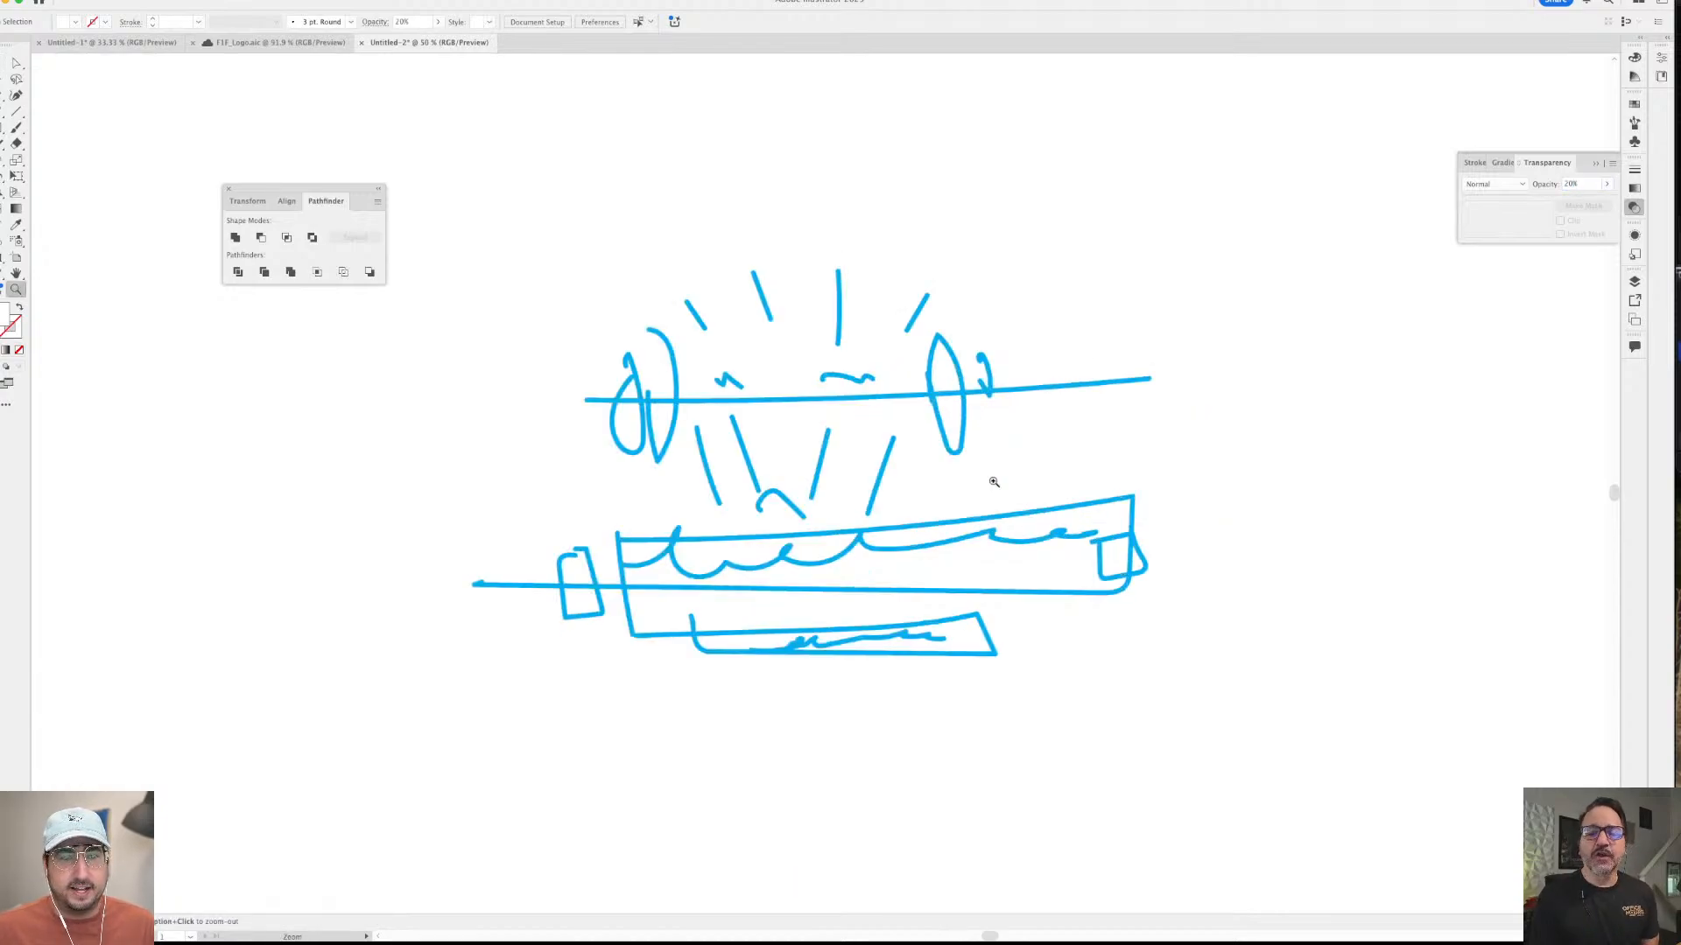
{"action": "left_click", "coordinate": [1020, 420]}
{"action": "key", "text": "m"}
{"action": "left_click_drag", "start_coordinate": [637, 404], "coordinate": [1450, 427]}
- Fill the bar rectangle with black and center it horizontally on the artboard
{"action": "left_click", "coordinate": [1637, 105]}
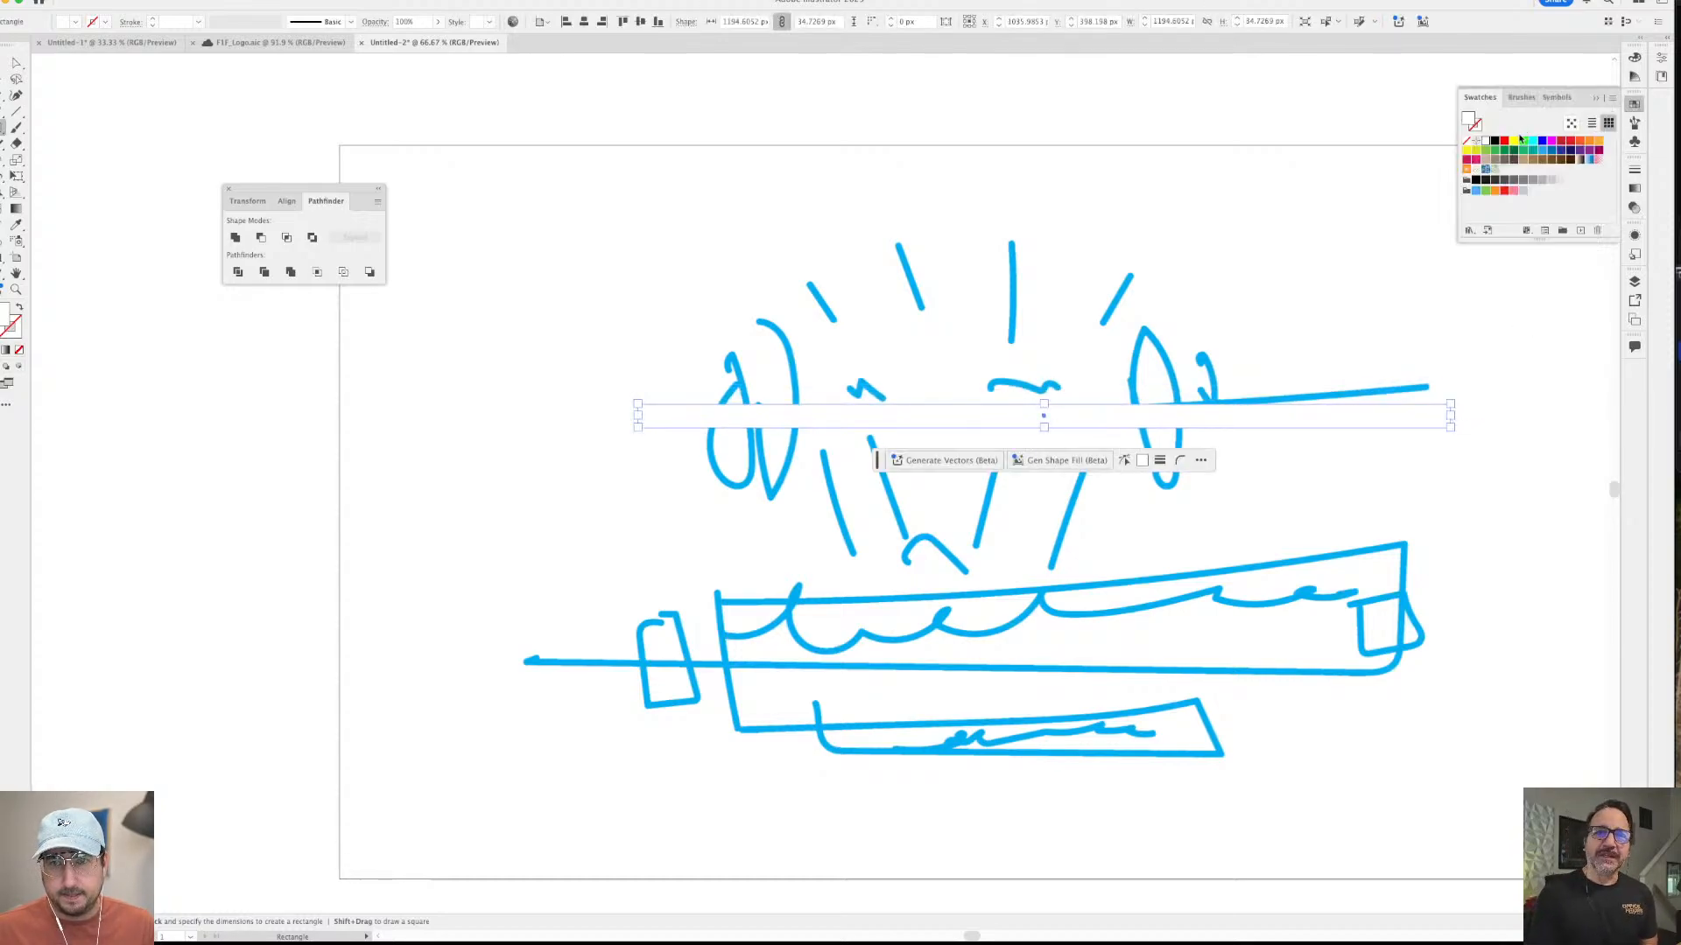
{"action": "left_click", "coordinate": [1495, 142]}
{"action": "key", "text": "v"}
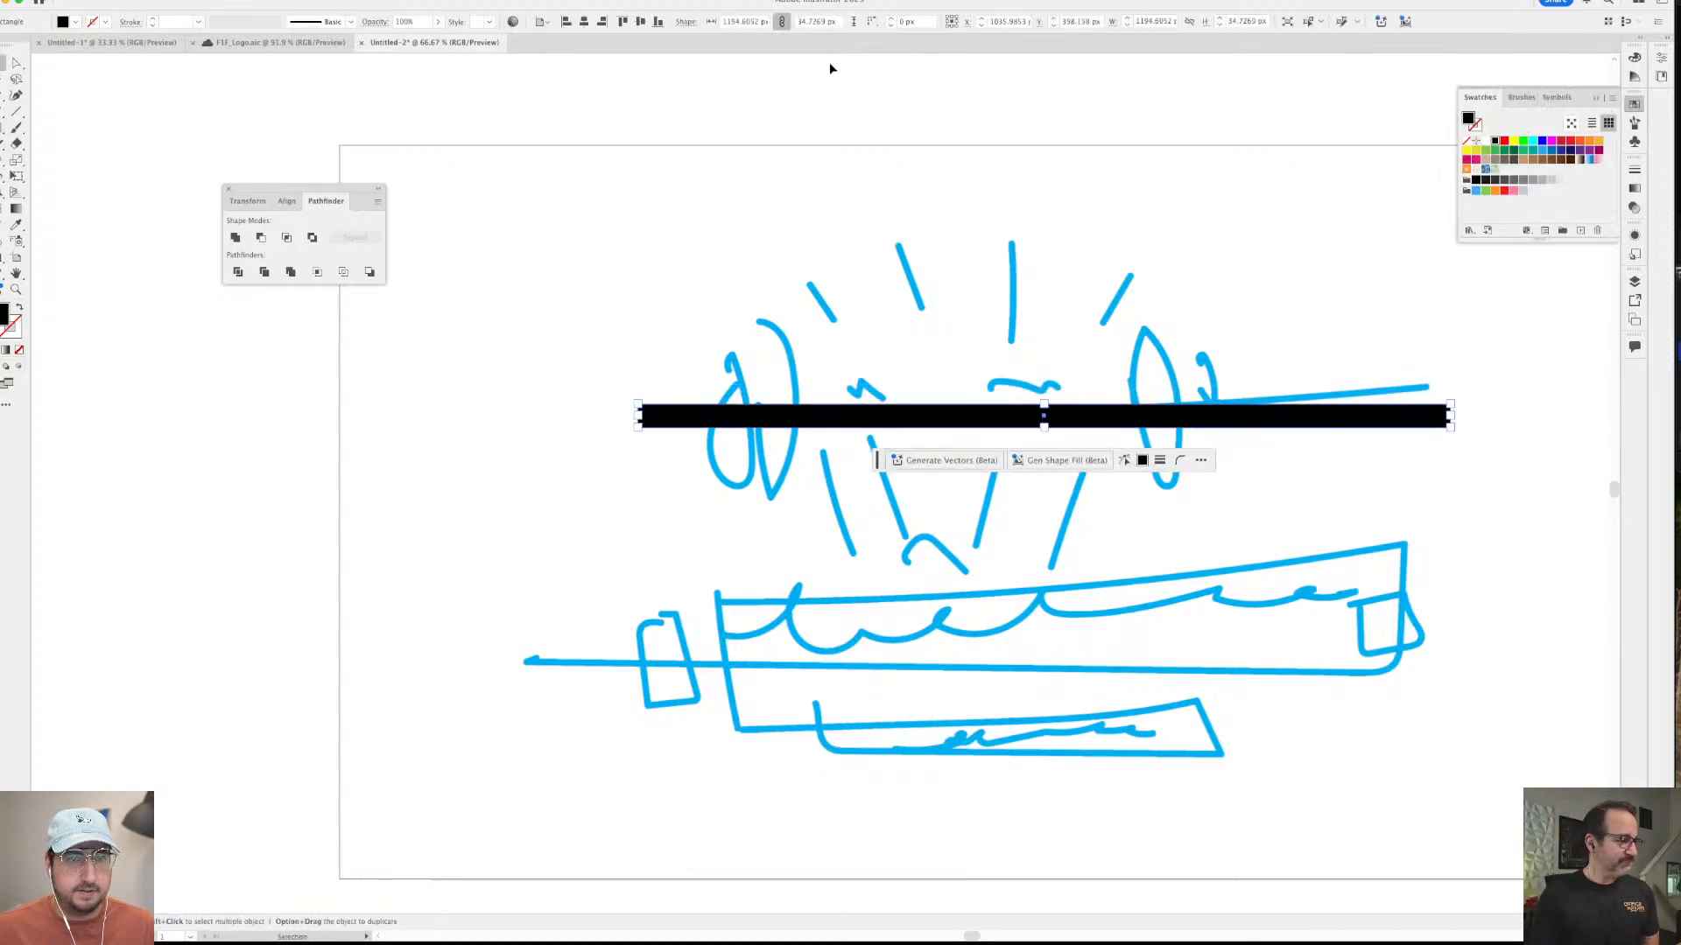
{"action": "left_click", "coordinate": [586, 22]}
{"action": "left_click", "coordinate": [807, 342]}
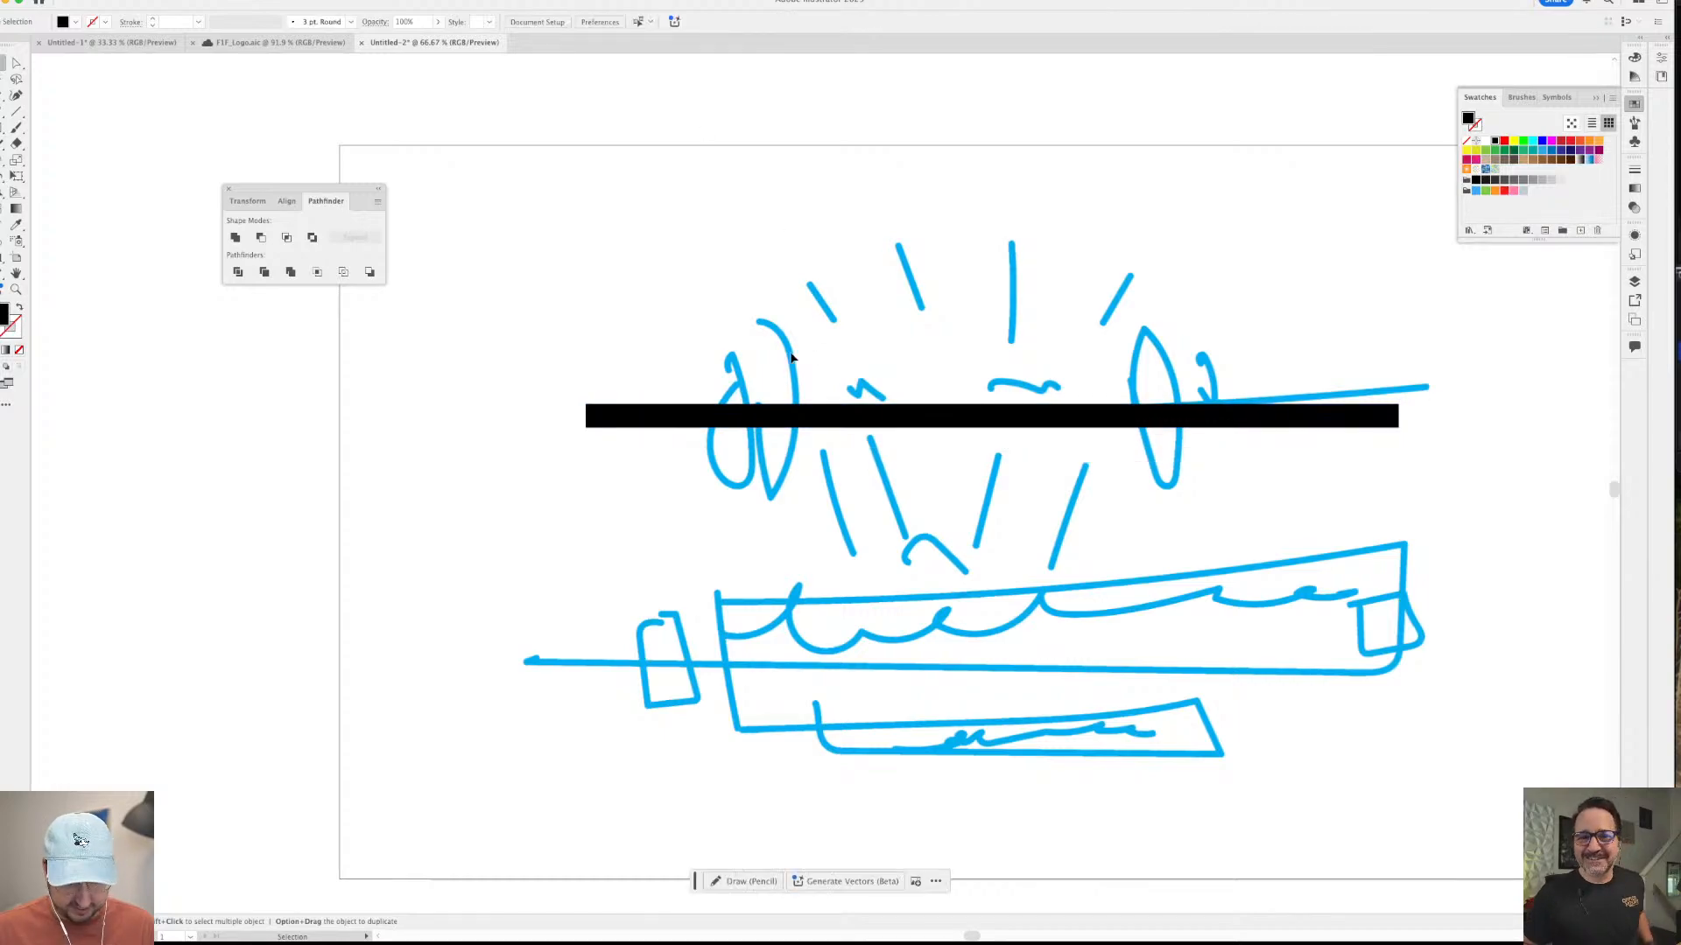
- Draw a tall narrow black weight plate across the bar's left end and give it inverted round corners
{"action": "key", "text": "l"}
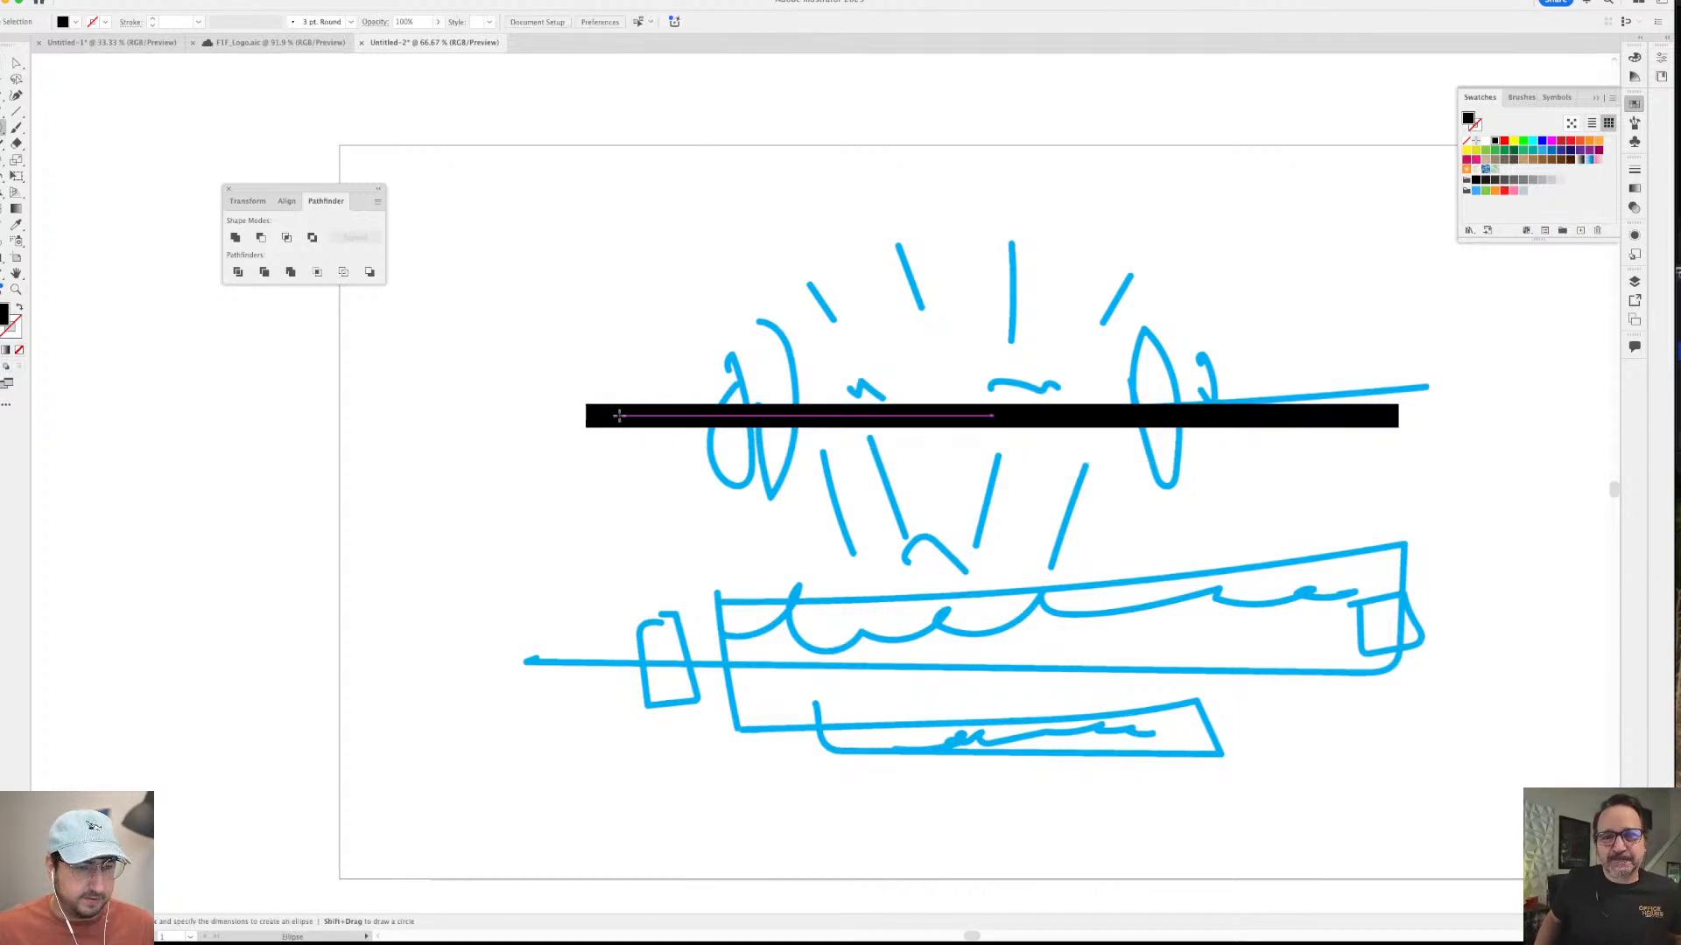
{"action": "key", "text": "m"}
{"action": "left_click_drag", "start_coordinate": [612, 343], "coordinate": [640, 502]}
{"action": "key", "text": "a"}
{"action": "left_click_drag", "start_coordinate": [628, 368], "coordinate": [635, 350]}
{"action": "left_click", "coordinate": [701, 251]}
- Copy the weight plate toward the bar's outer end and shrink the copy to about 32 by 177 px
{"action": "key", "text": "z"}
{"action": "left_click", "coordinate": [660, 406]}
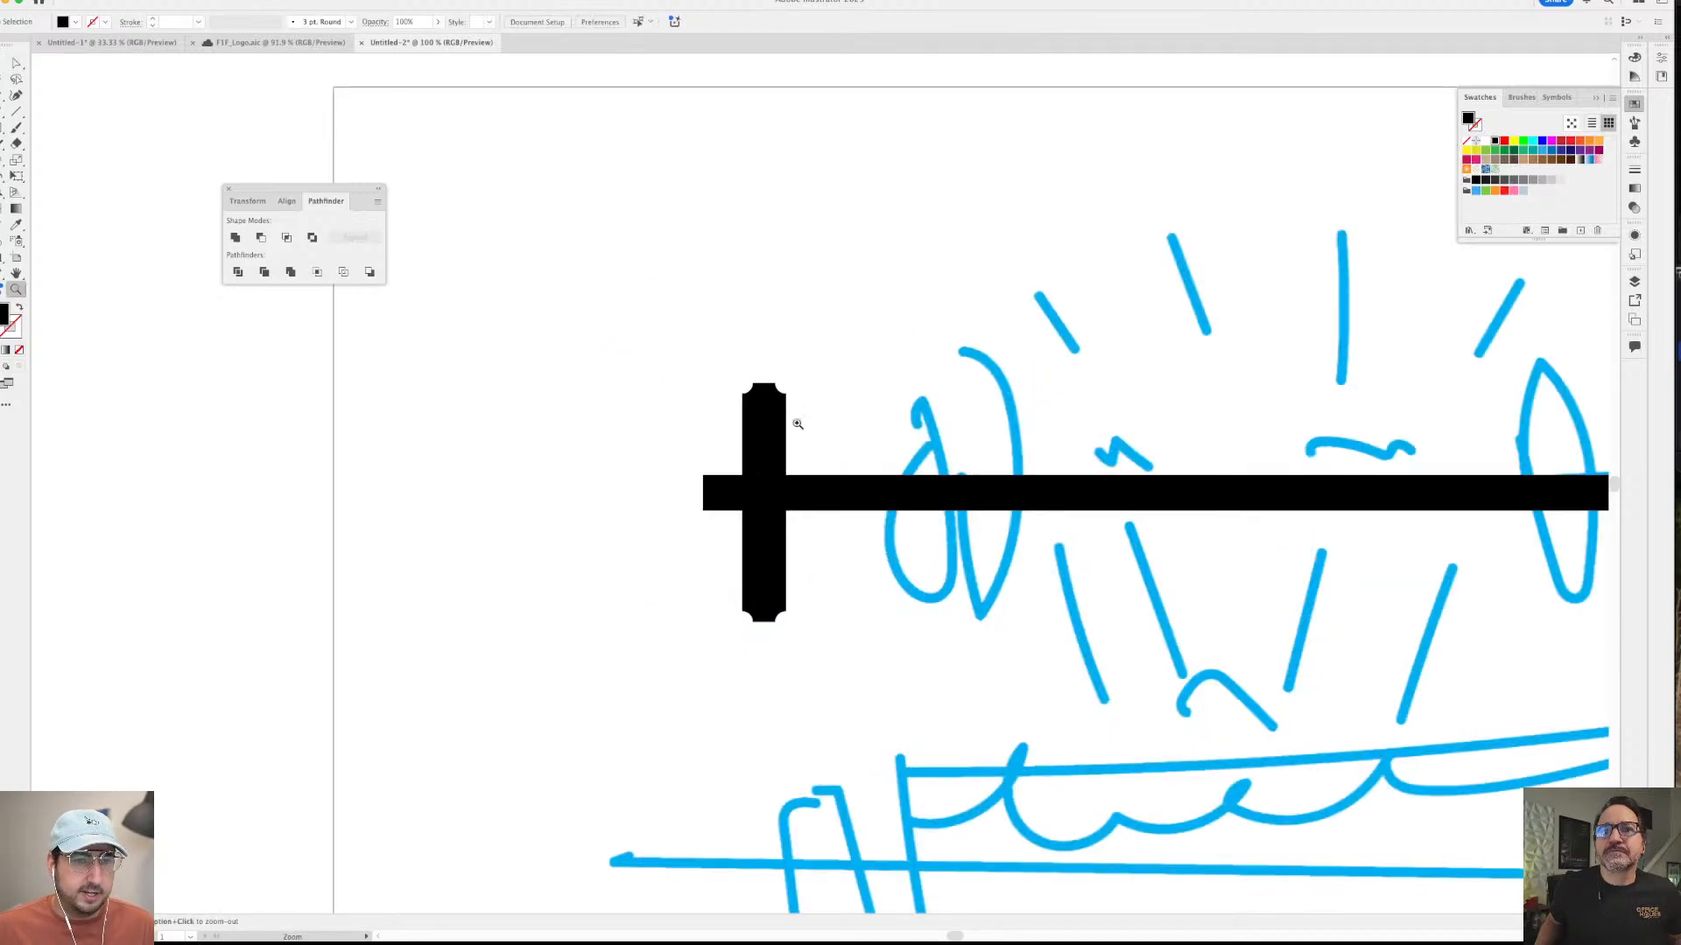
{"action": "left_click", "coordinate": [792, 424]}
{"action": "left_click_drag", "start_coordinate": [701, 446], "coordinate": [912, 303]}
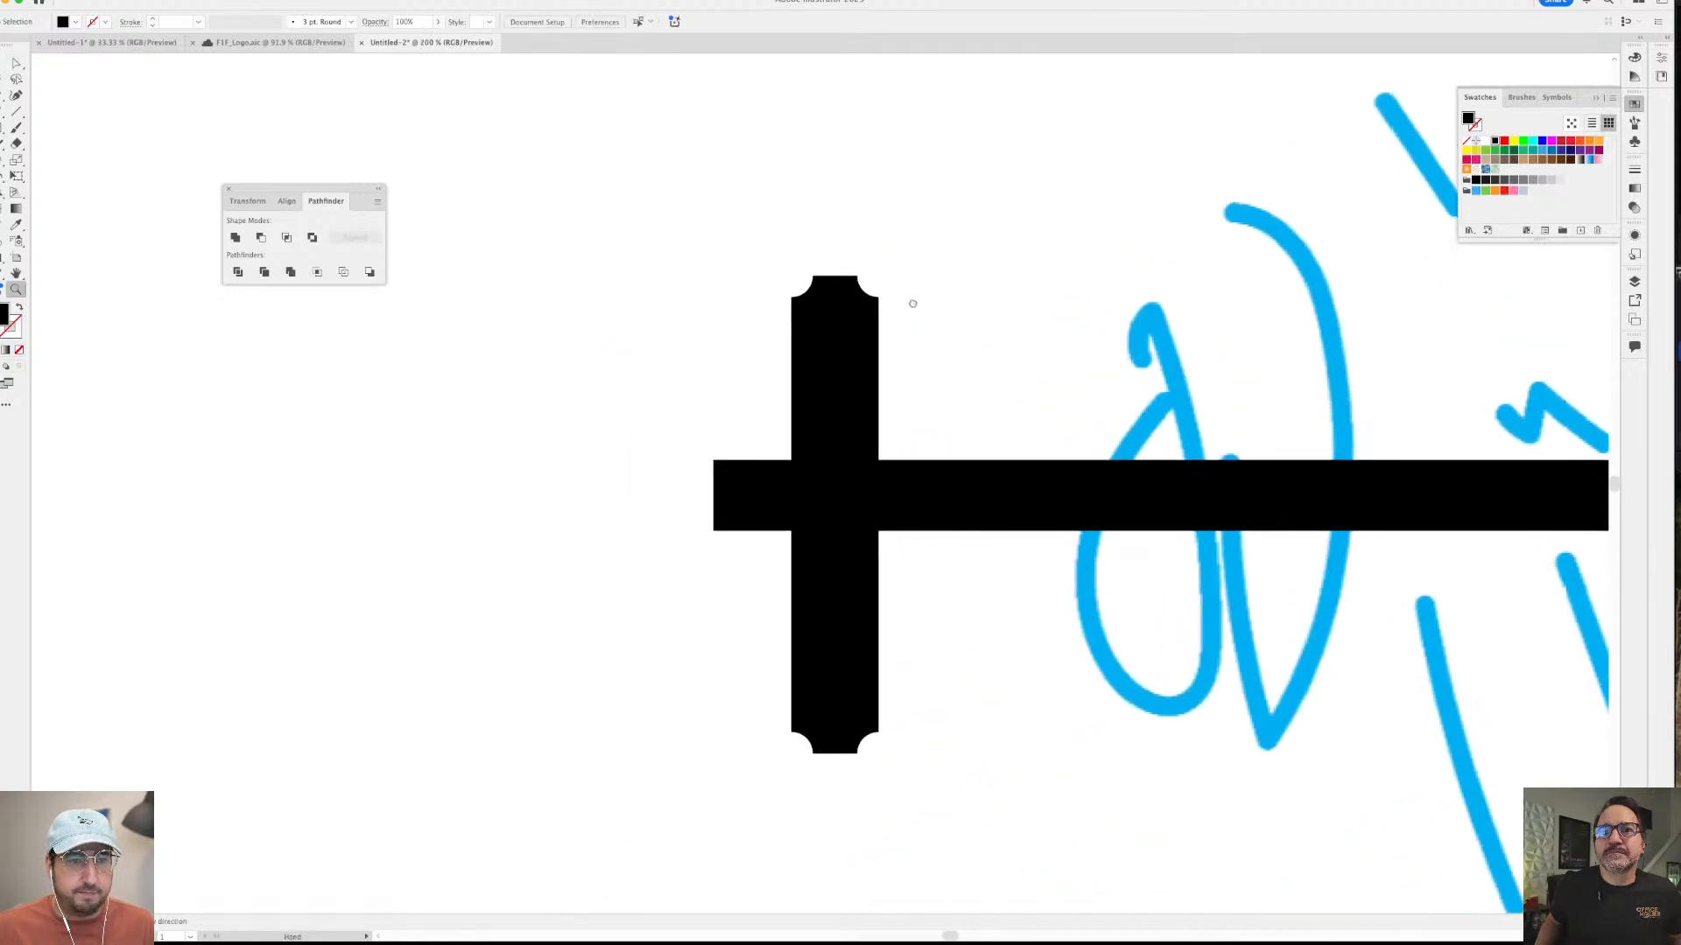
{"action": "key", "text": "v"}
{"action": "left_click", "coordinate": [844, 379]}
{"action": "left_click_drag", "start_coordinate": [836, 388], "coordinate": [741, 388]}
{"action": "key", "text": "s"}
{"action": "left_click_drag", "start_coordinate": [972, 196], "coordinate": [919, 225]}
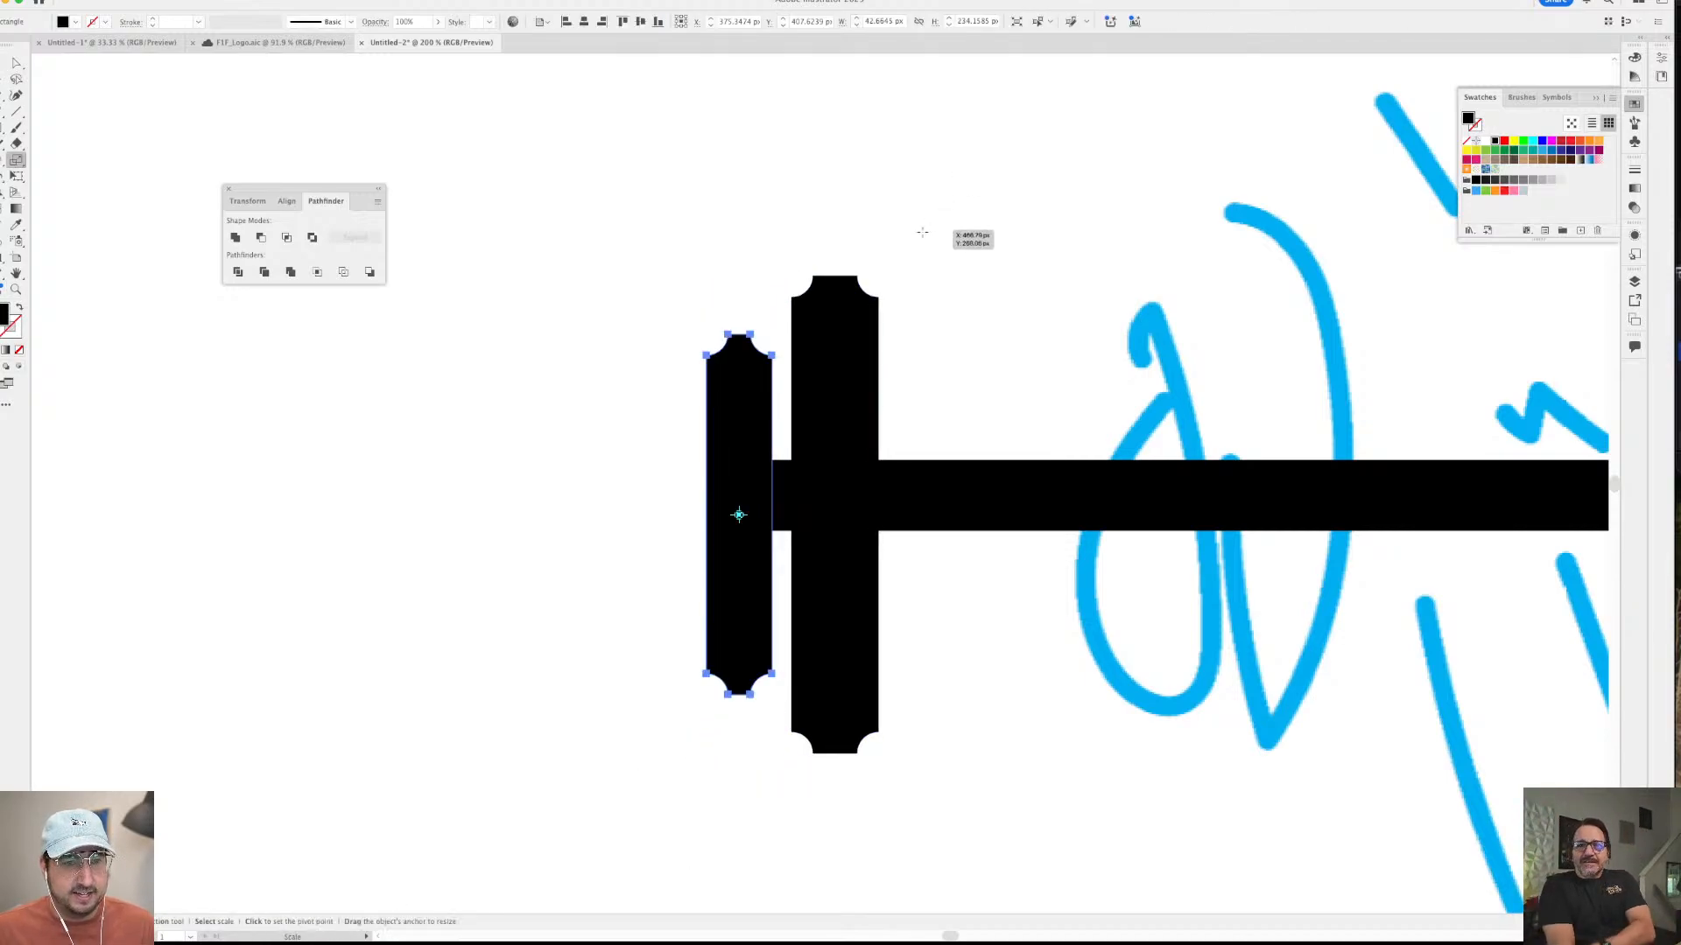
{"action": "key", "text": "v"}
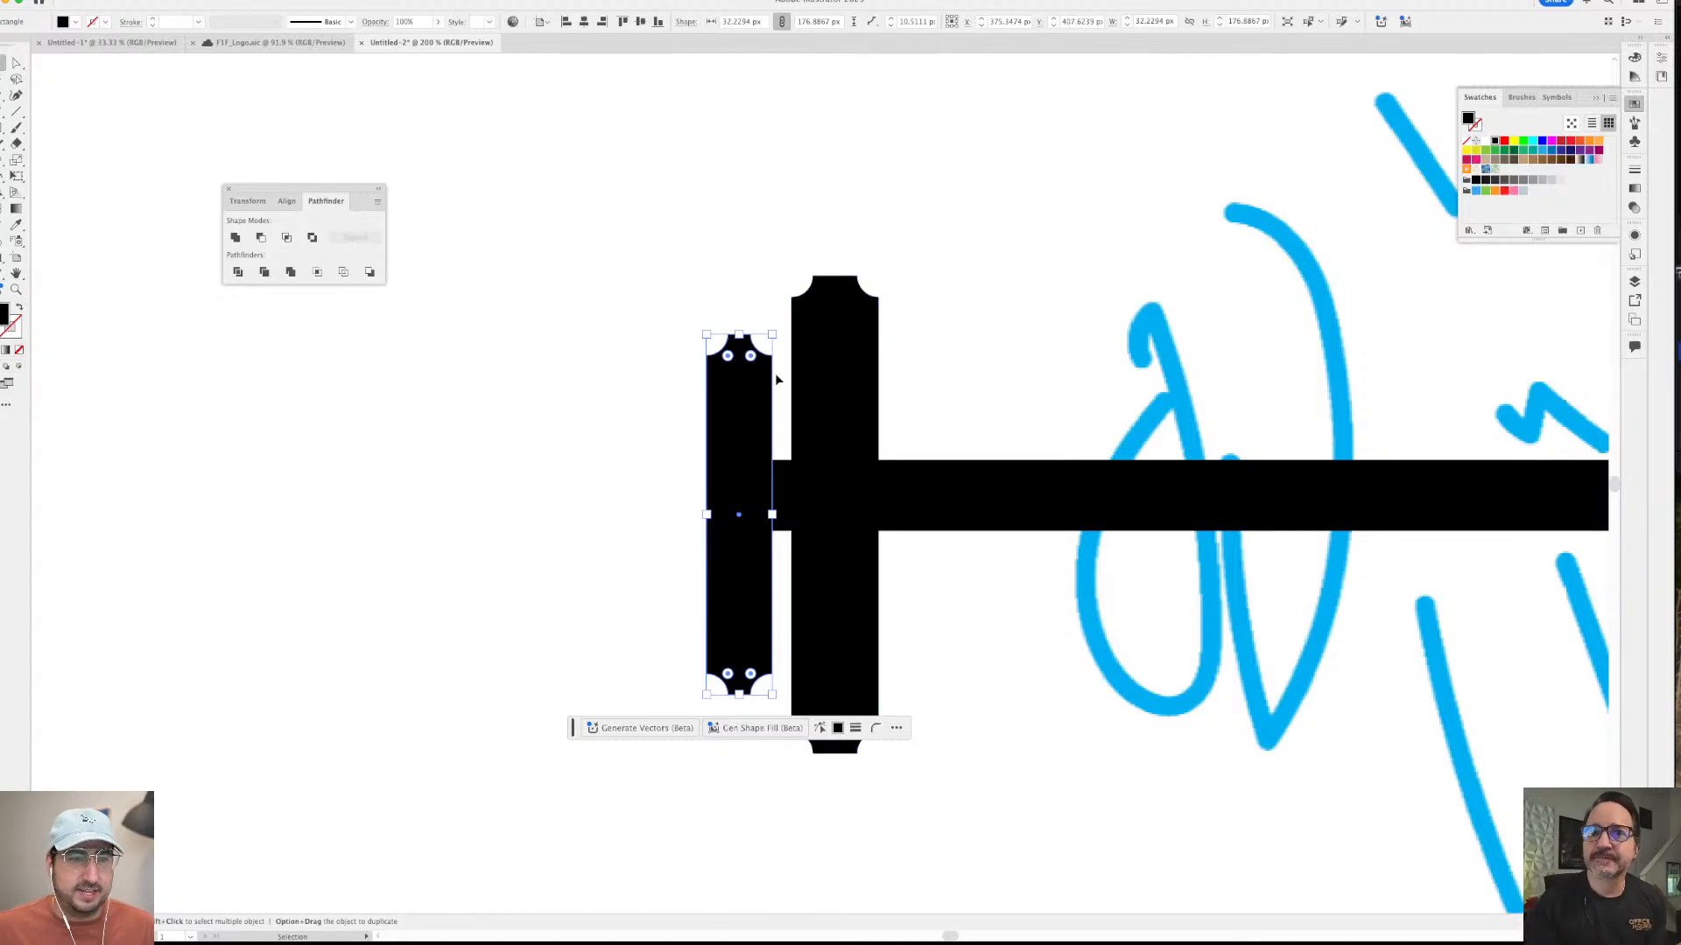
- Shift both weight plates inward along the bar and enlarge them together to about 293 px overall height
{"action": "left_click", "coordinate": [832, 368], "text": "shift"}
{"action": "left_click_drag", "start_coordinate": [747, 393], "coordinate": [814, 391]}
{"action": "key", "text": "s"}
{"action": "left_click_drag", "start_coordinate": [956, 262], "coordinate": [1079, 185]}
{"action": "key", "text": "v"}
{"action": "left_click_drag", "start_coordinate": [879, 356], "coordinate": [971, 334]}
{"action": "left_click", "coordinate": [729, 361]}
{"action": "left_click", "coordinate": [949, 393], "text": "alt+super"}
{"action": "left_click", "coordinate": [949, 393], "text": "alt+super"}
{"action": "left_click", "coordinate": [949, 394], "text": "alt+super"}
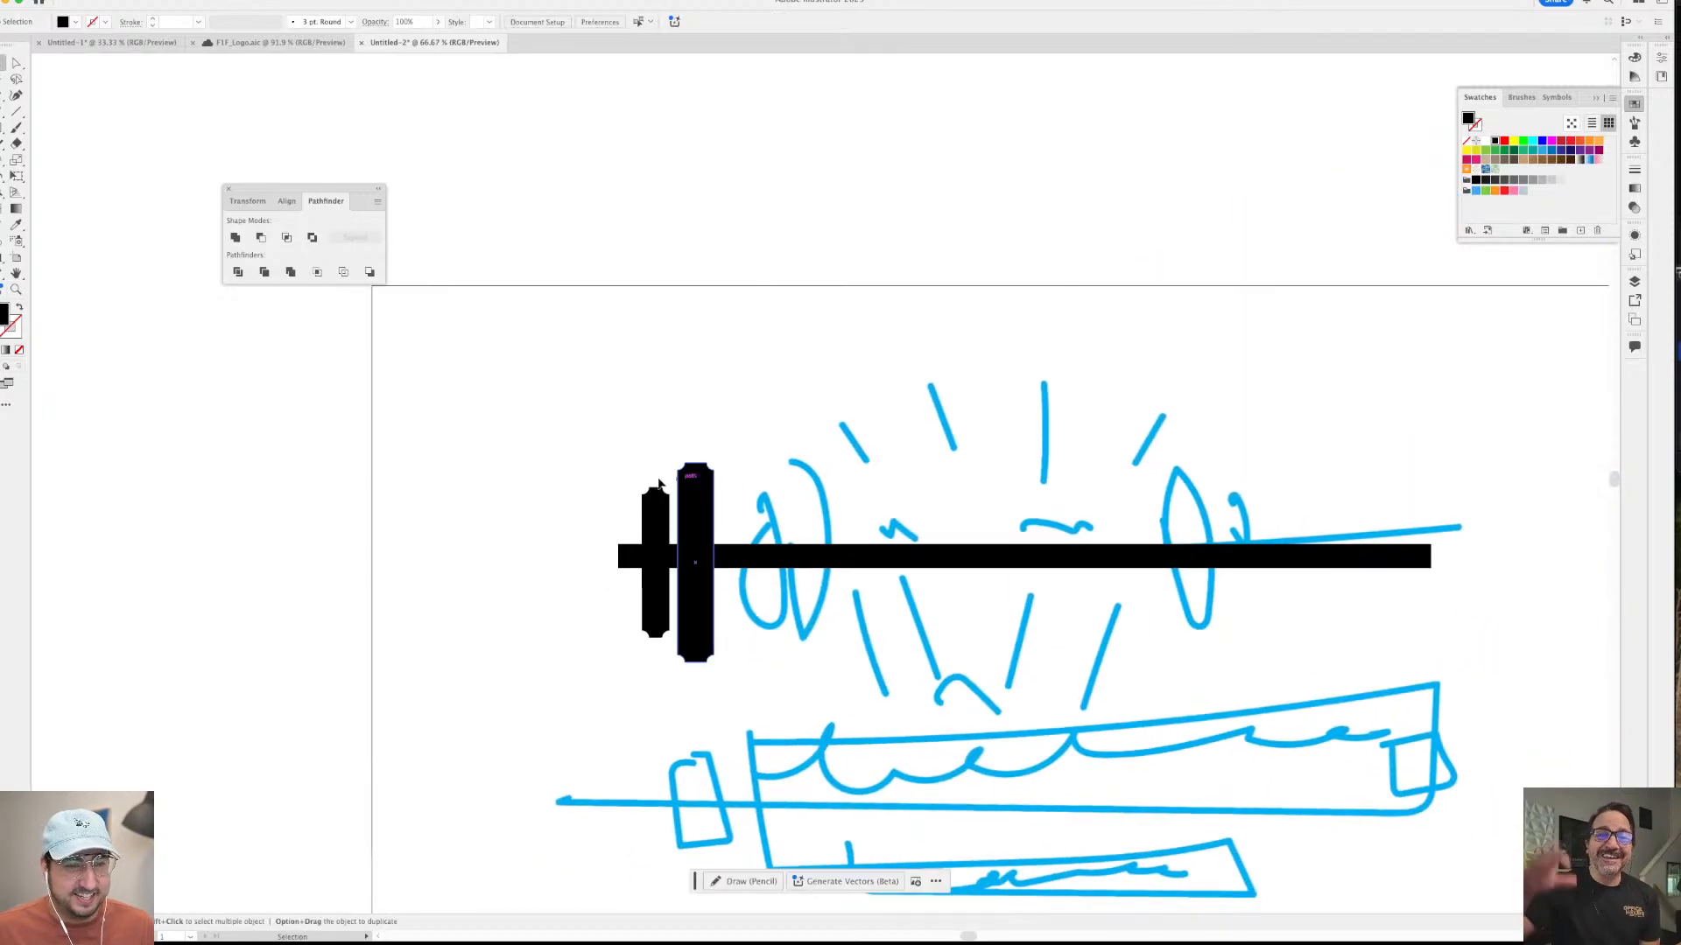
- Group the two plates, place a mirrored copy at the bar's right end, and center both sets on the bar
{"action": "left_click", "coordinate": [687, 477]}
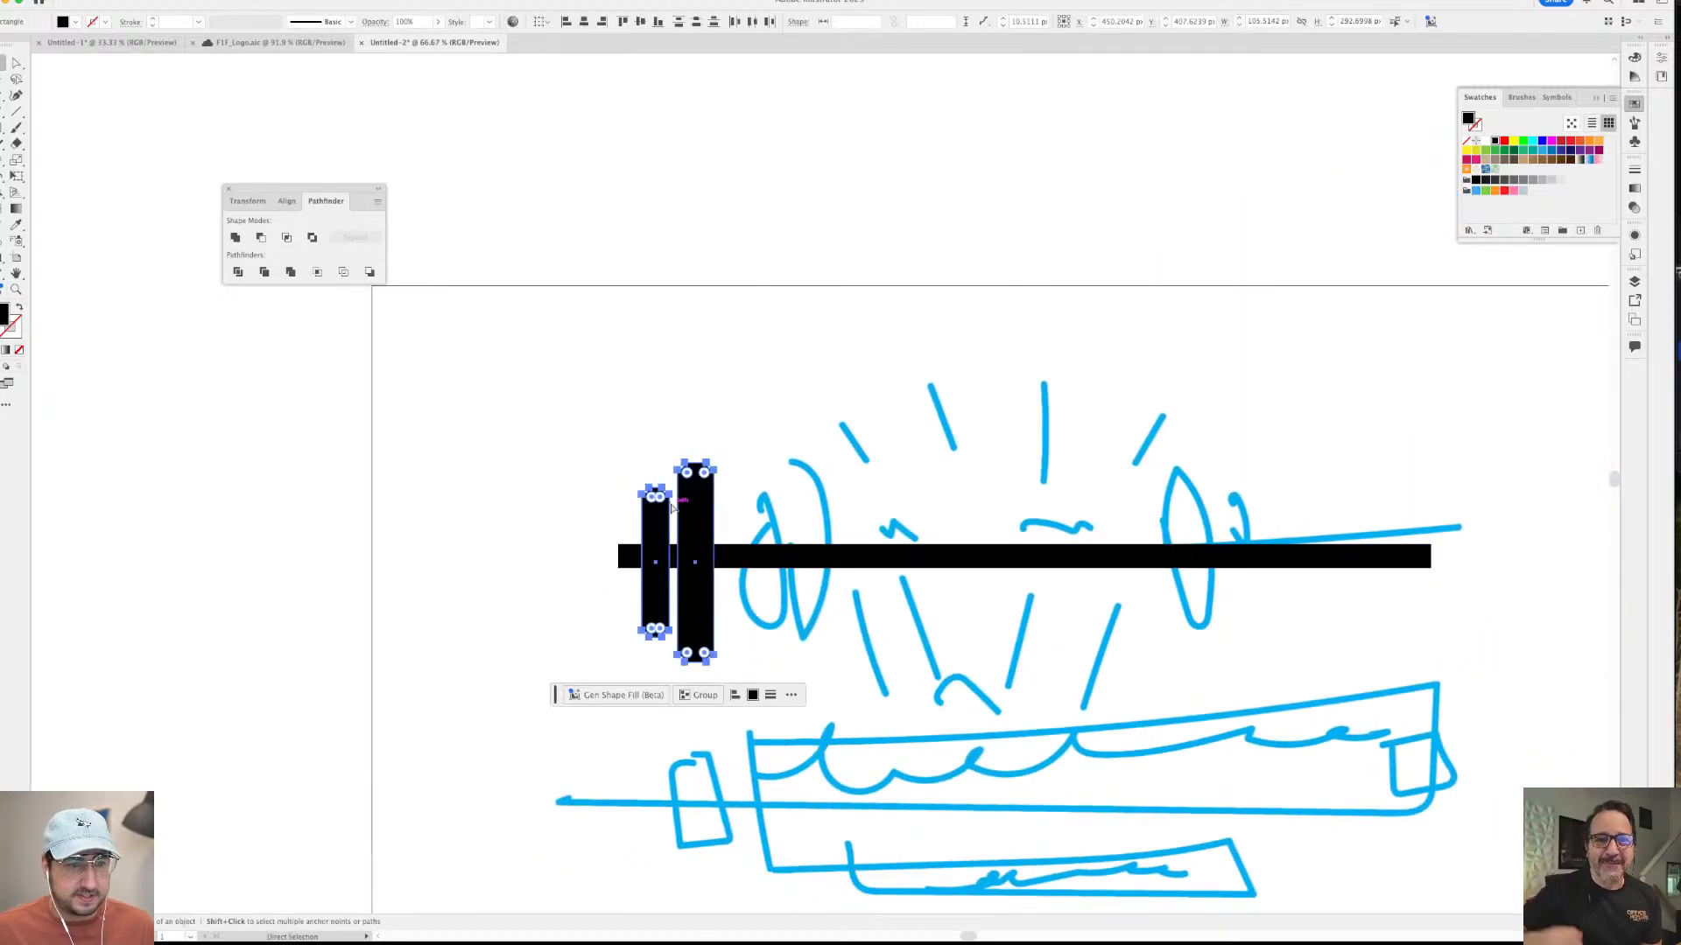
{"action": "key", "text": "r"}
{"action": "left_click_drag", "start_coordinate": [669, 448], "coordinate": [701, 665]}
{"action": "key", "text": "v"}
{"action": "left_click_drag", "start_coordinate": [660, 502], "coordinate": [1348, 516]}
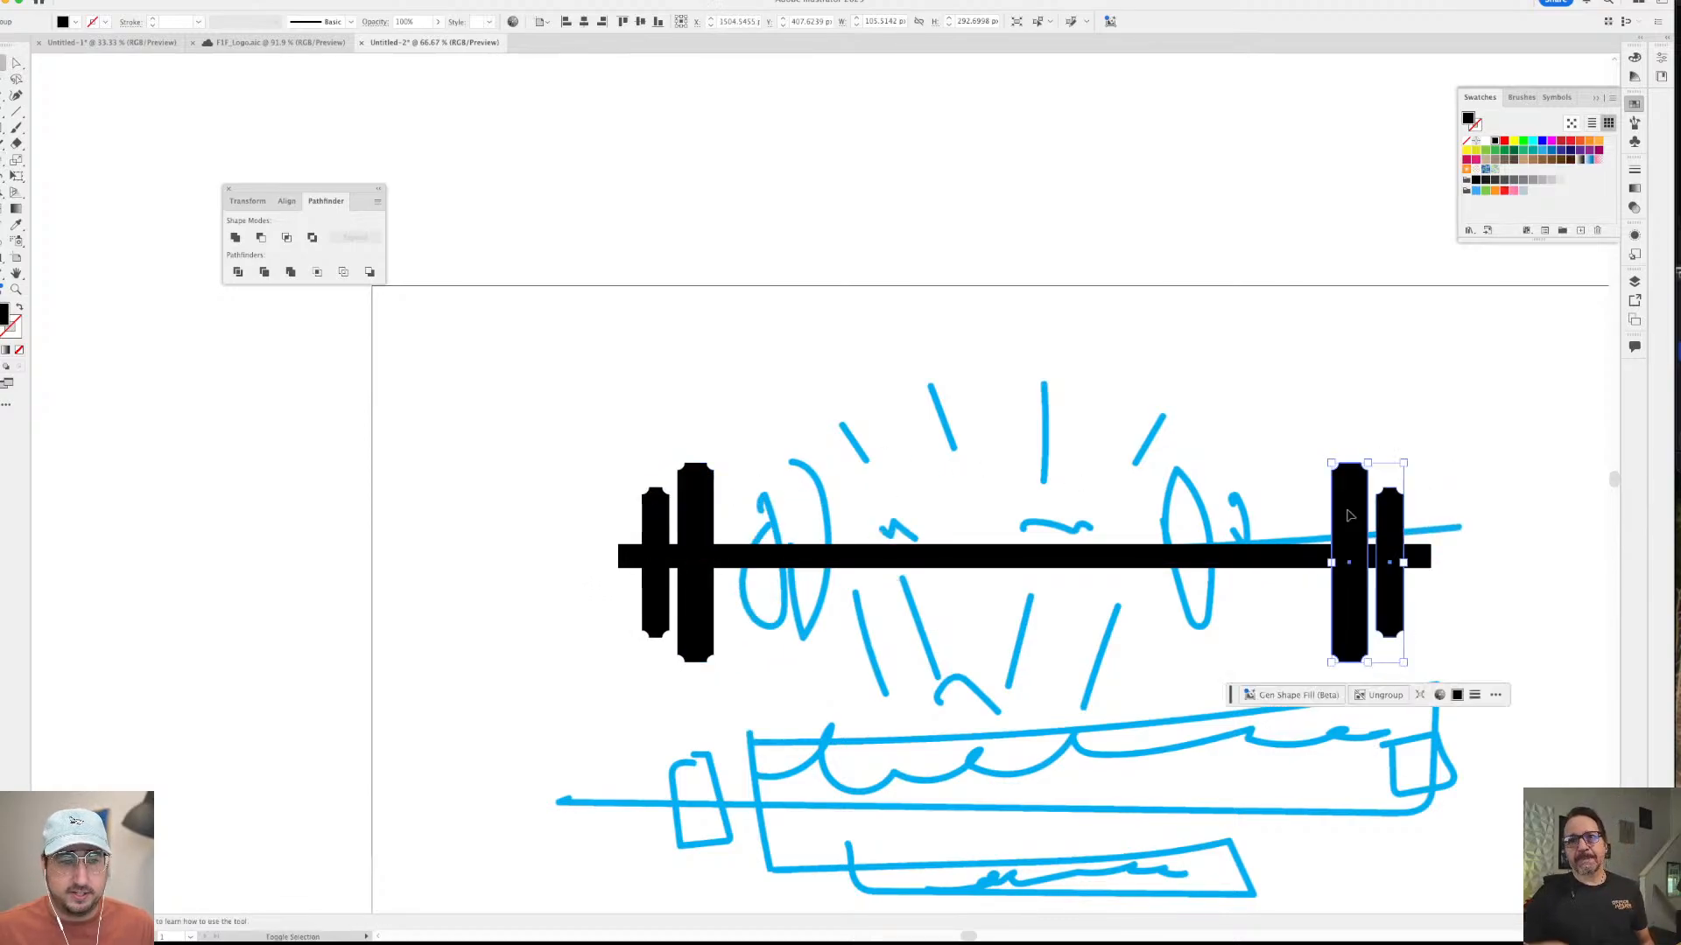
{"action": "left_click", "coordinate": [681, 501], "text": "shift"}
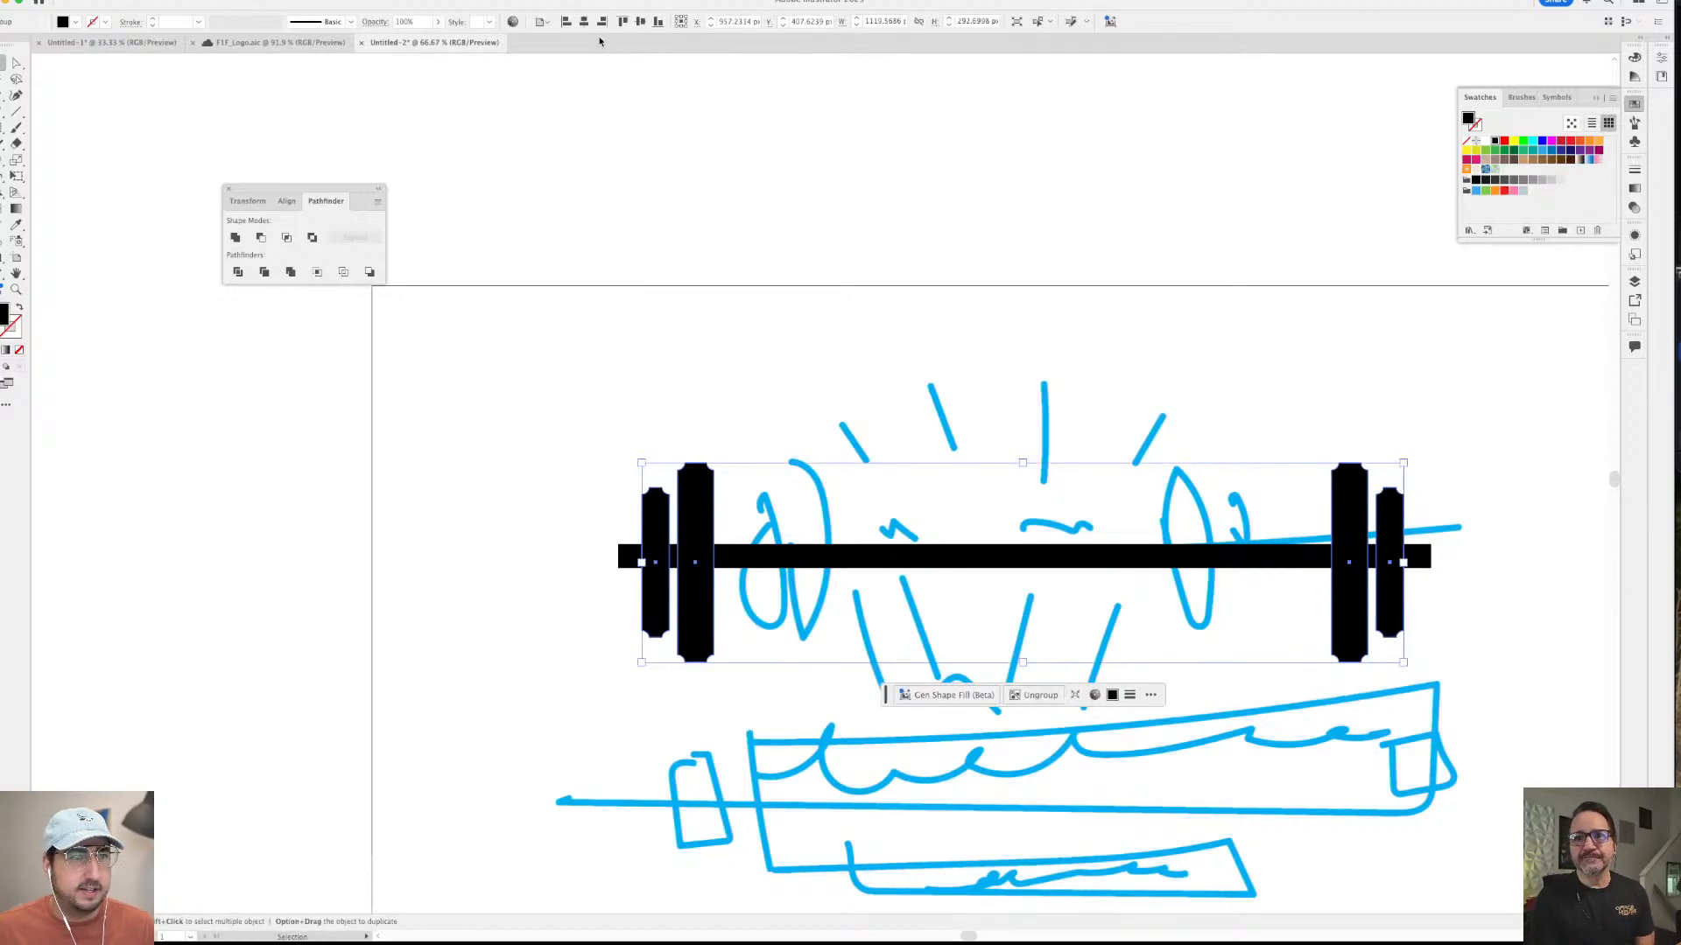
- Add a single letter V as text above the barbell's bar and set its font to Archivo Black Regular
{"action": "key", "text": "z"}
{"action": "left_click", "coordinate": [878, 400]}
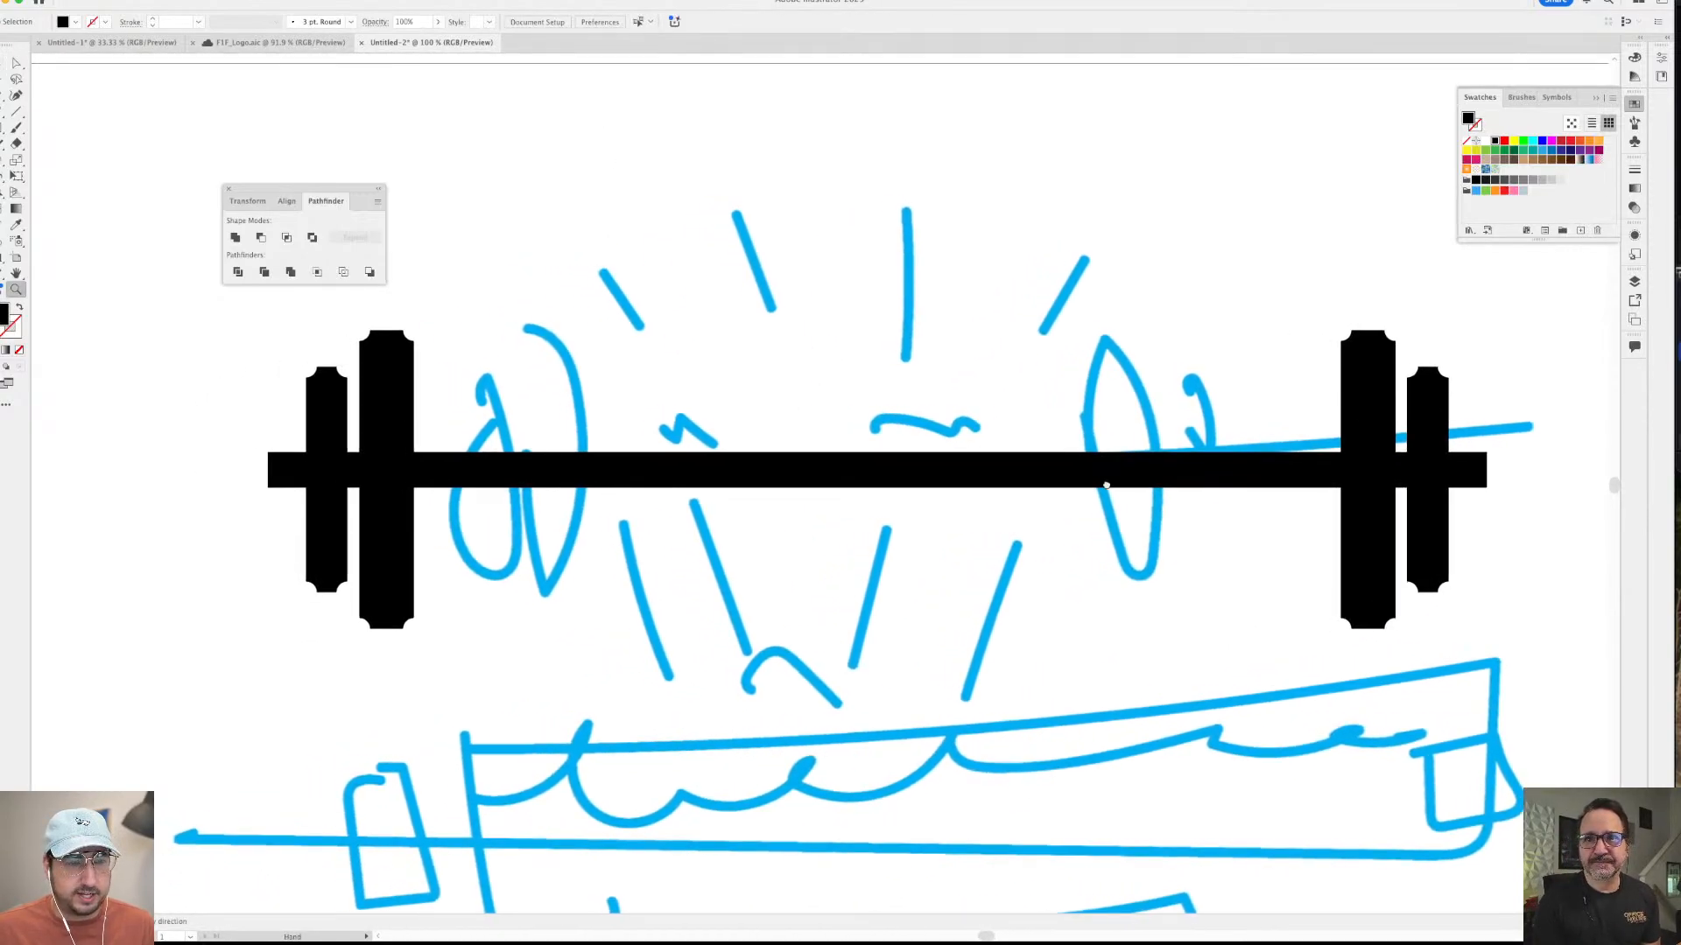
{"action": "key", "text": "t"}
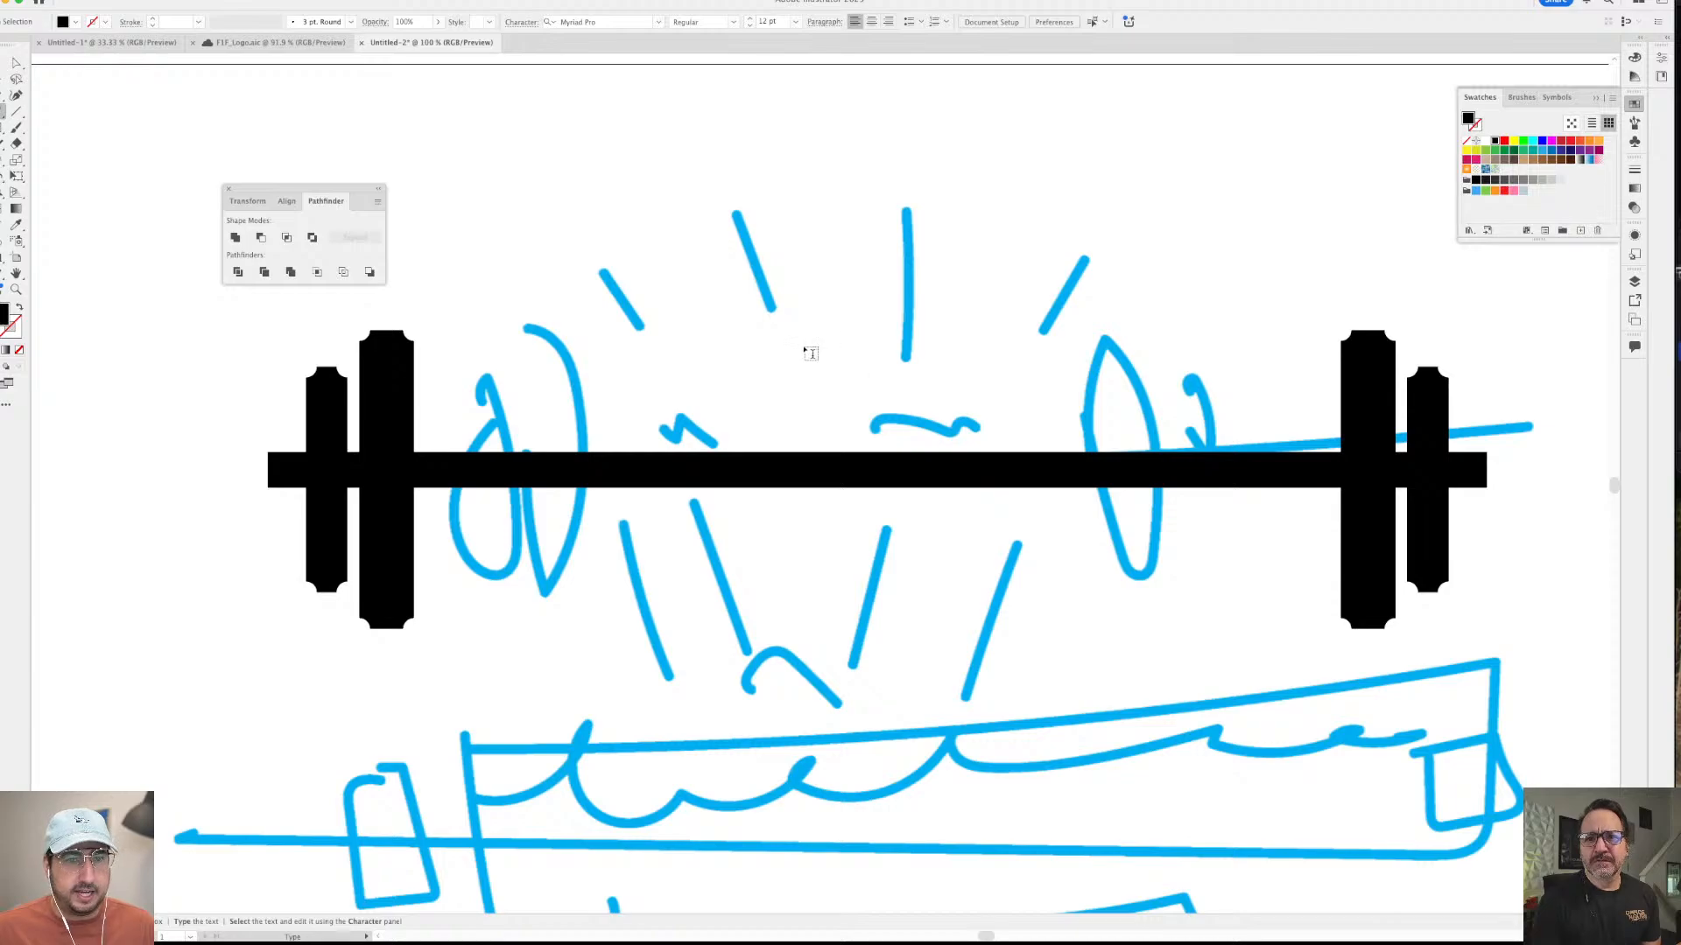
{"action": "left_click", "coordinate": [810, 353]}
{"action": "key", "text": "super+s"}
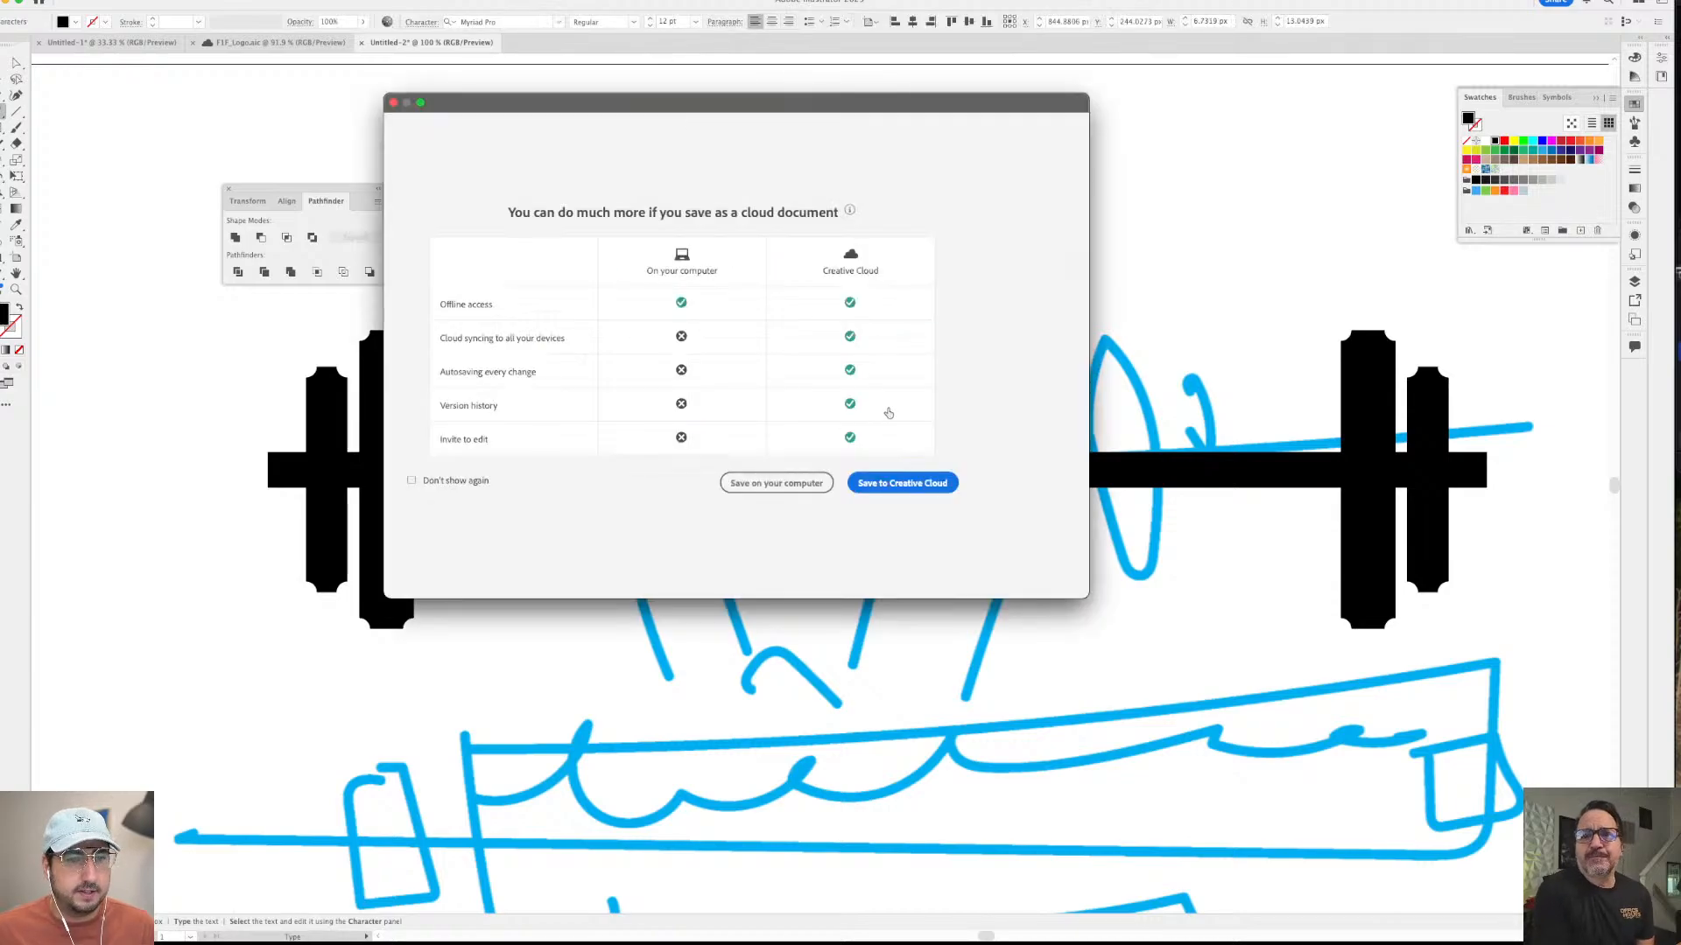
{"action": "left_click", "coordinate": [392, 103]}
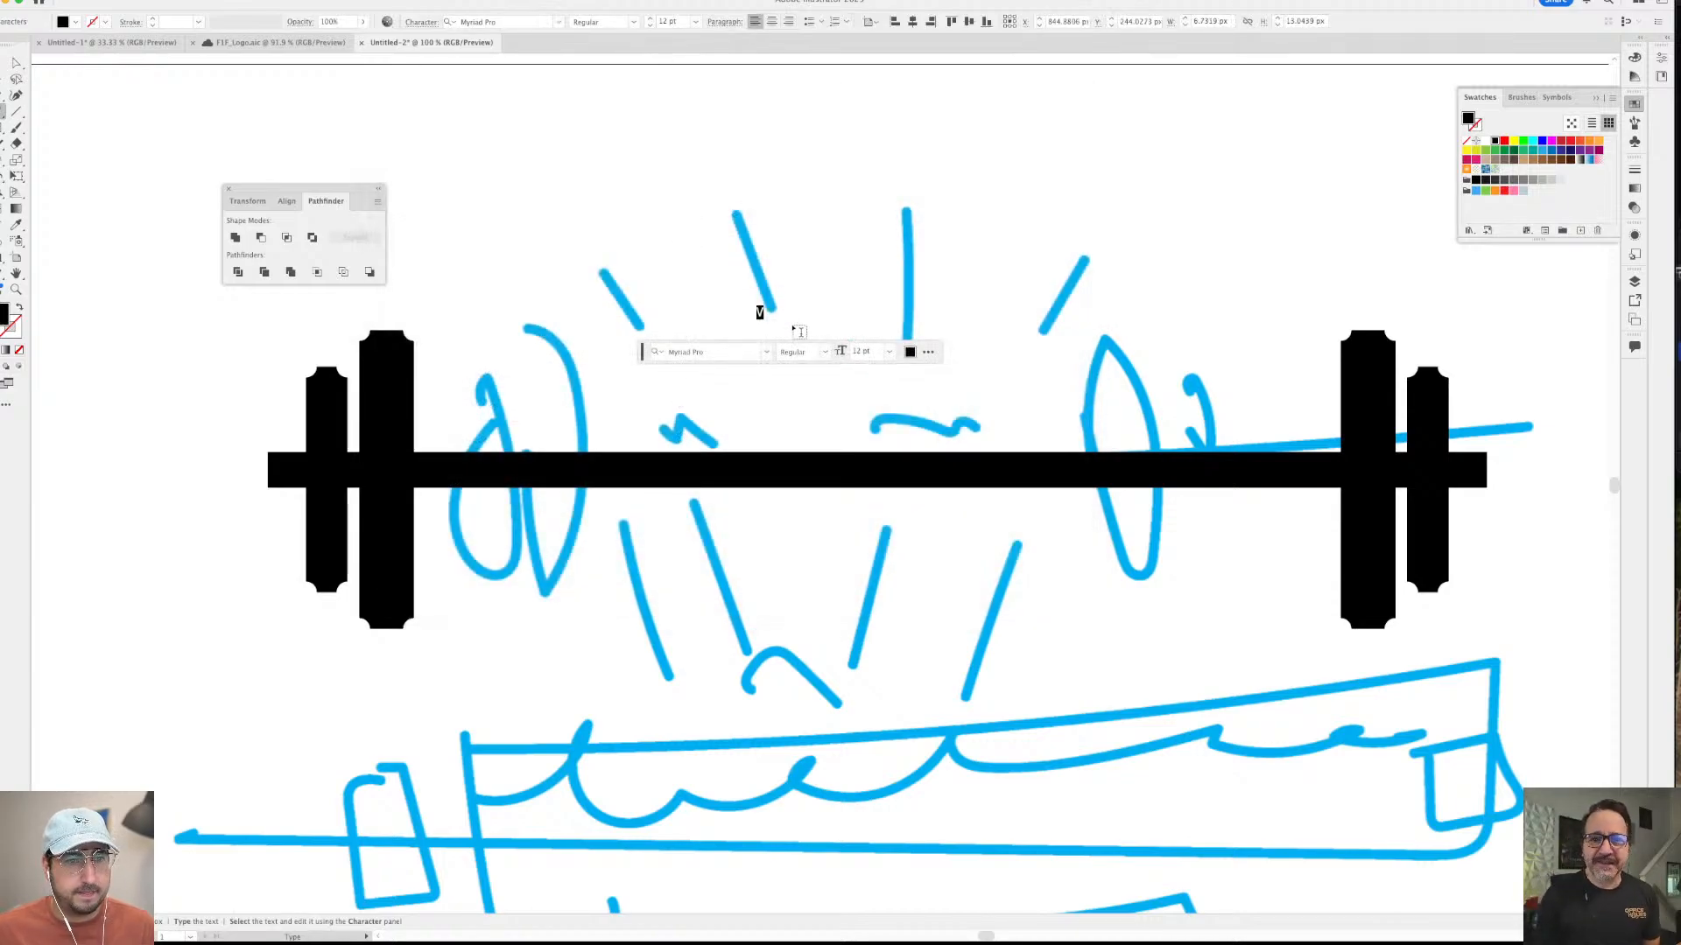
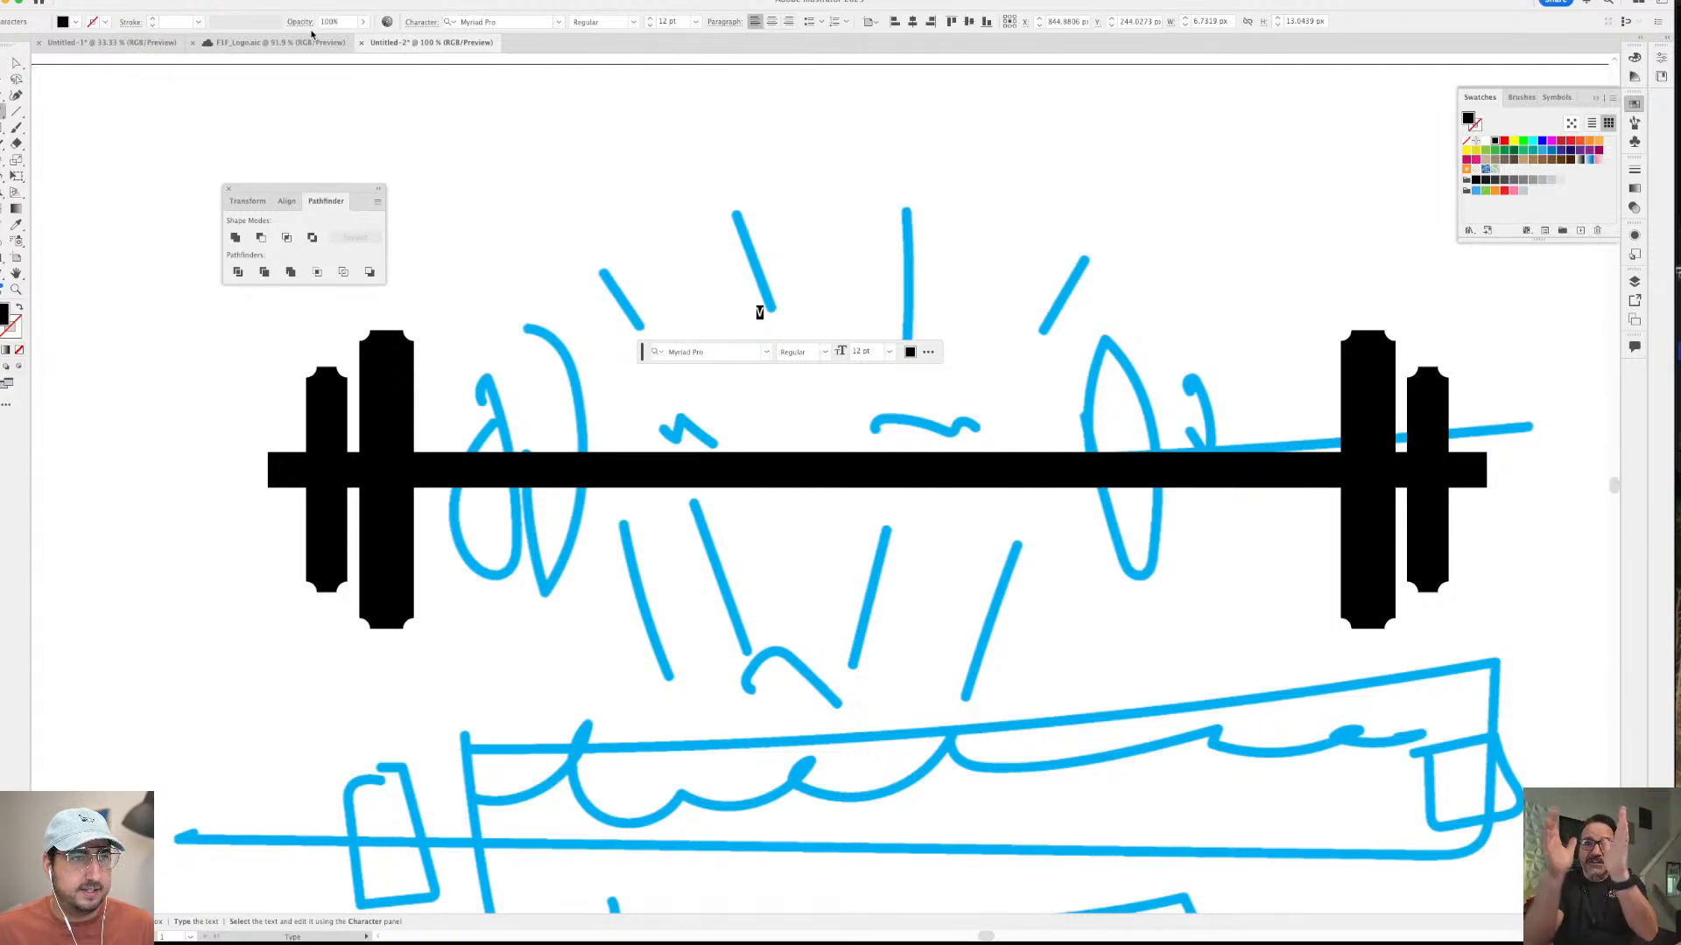
{"action": "left_click", "coordinate": [479, 22]}
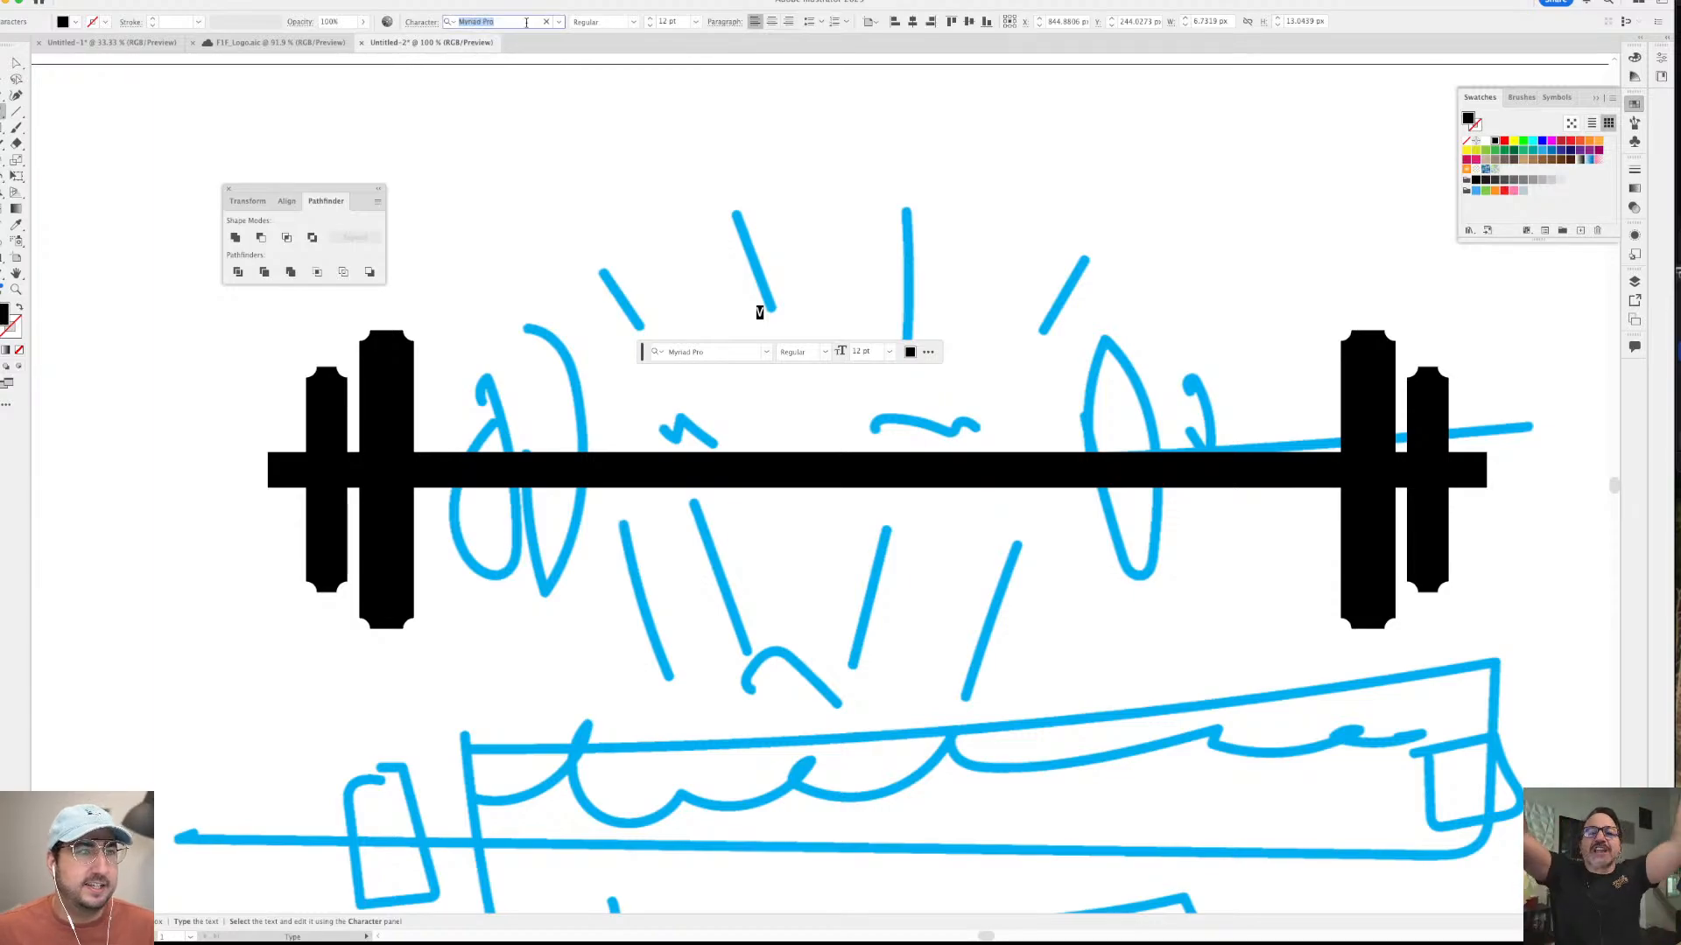
{"action": "left_click", "coordinate": [561, 25]}
{"action": "left_click", "coordinate": [565, 130]}
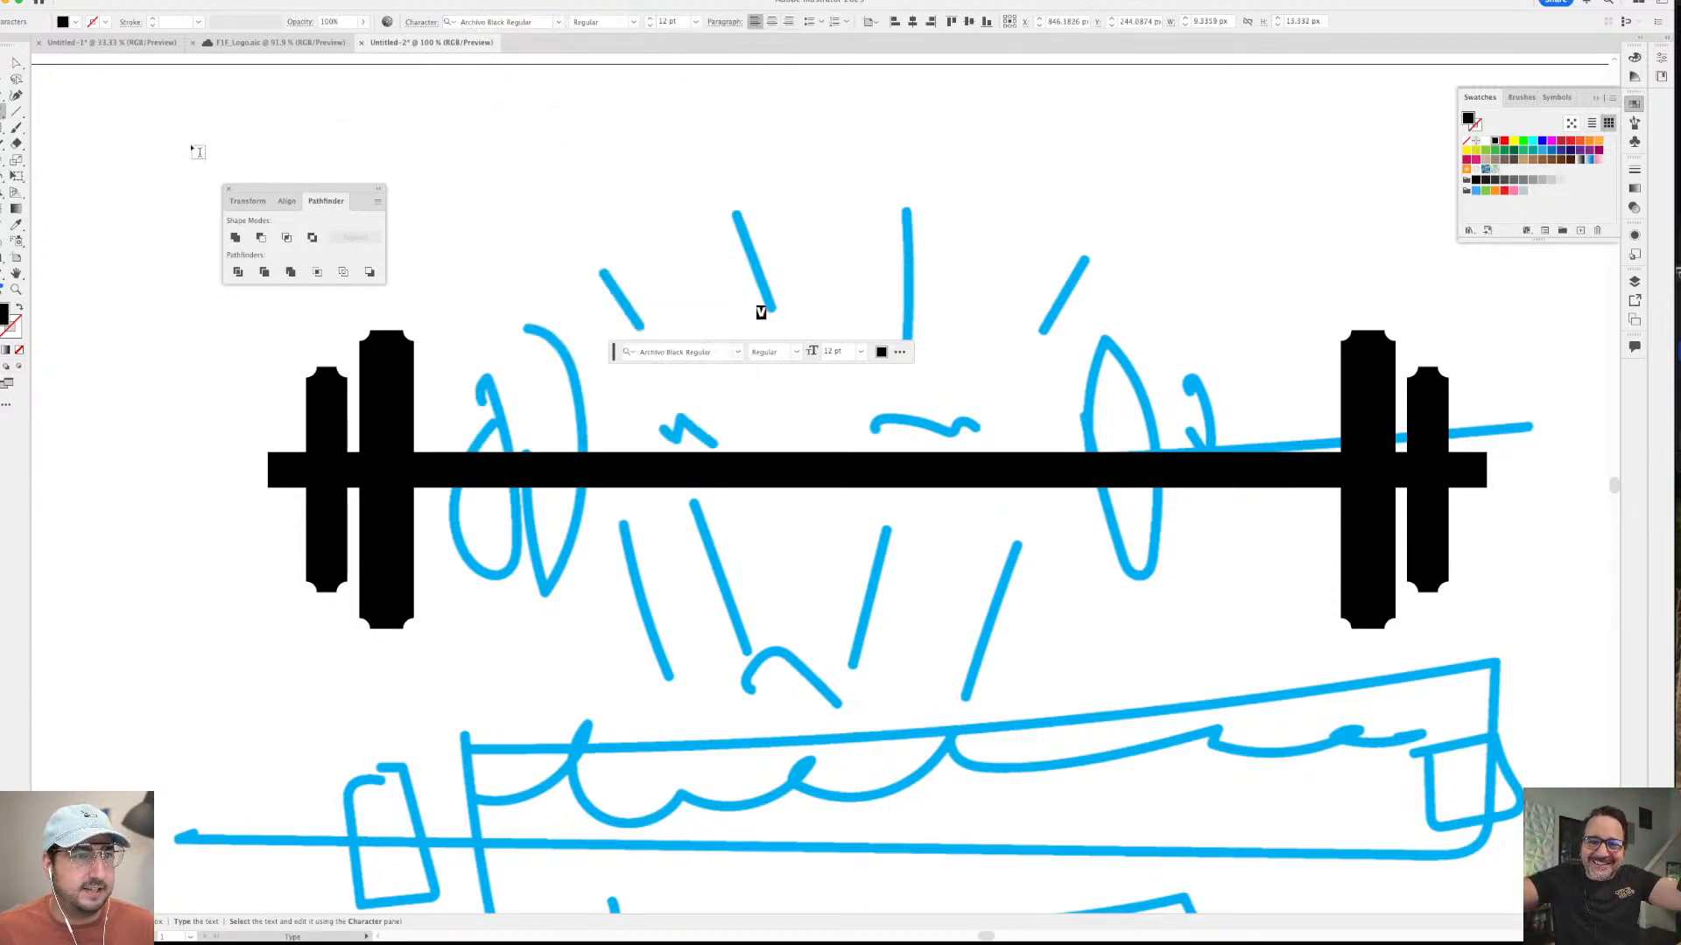
- Enlarge the V text to about 25 pt and position it above the left half of the bar
{"action": "key", "text": "Escape"}
{"action": "key", "text": "s"}
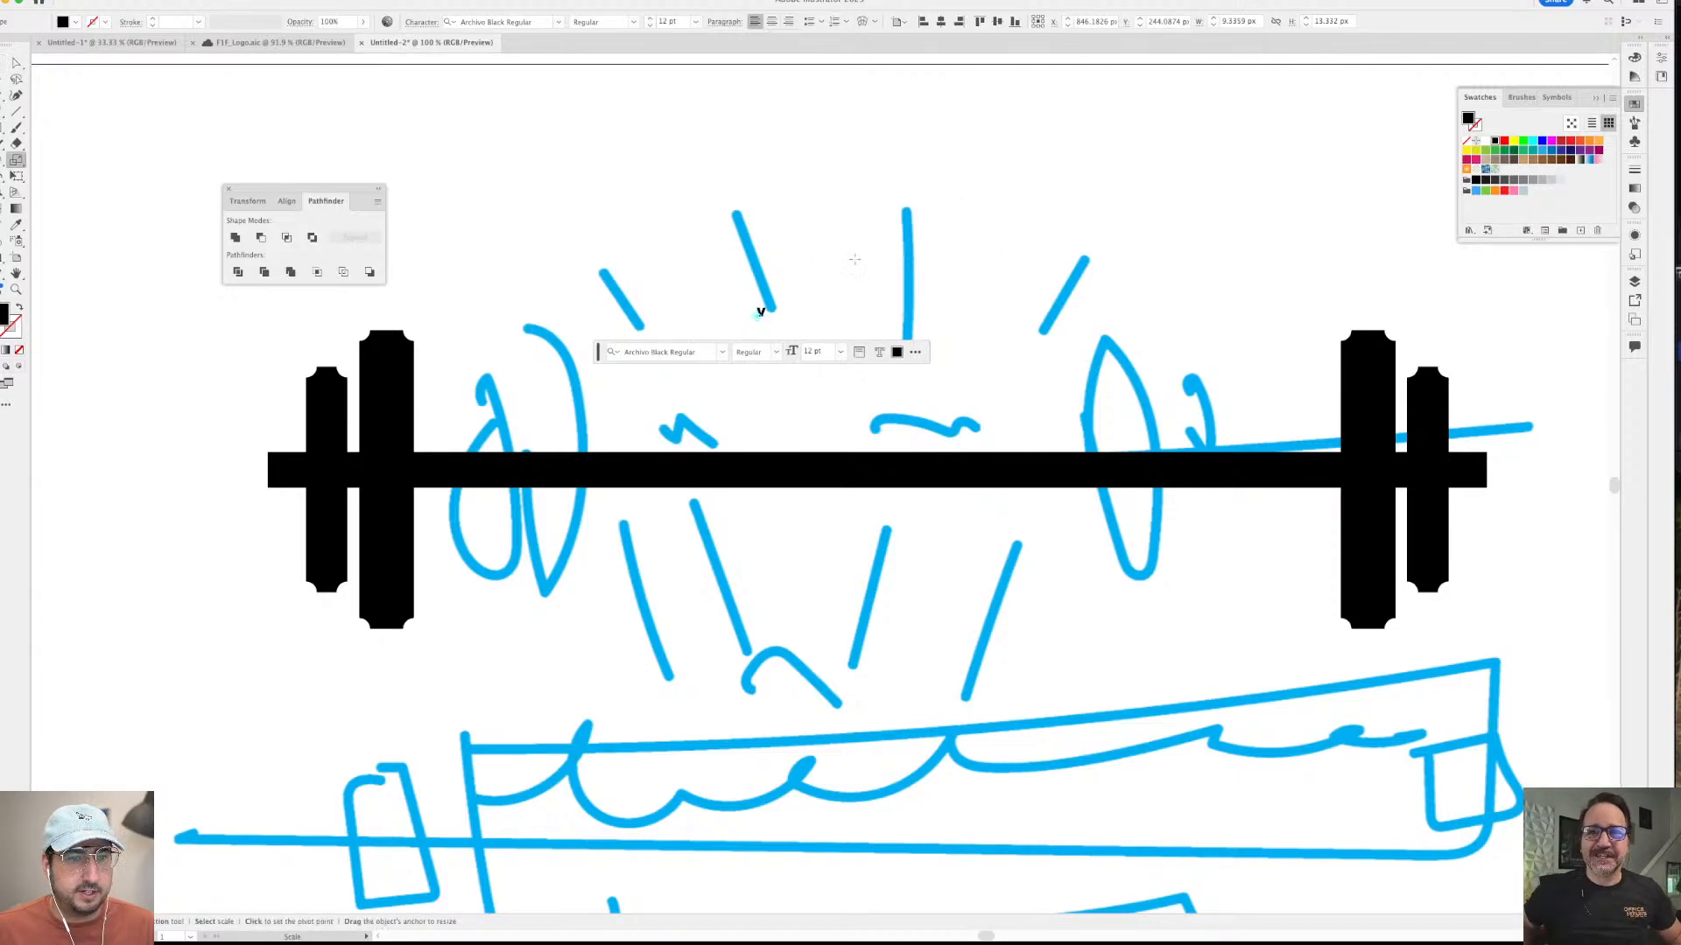
{"action": "left_click_drag", "start_coordinate": [926, 217], "coordinate": [1046, 168]}
{"action": "key", "text": "v"}
{"action": "left_click", "coordinate": [751, 335]}
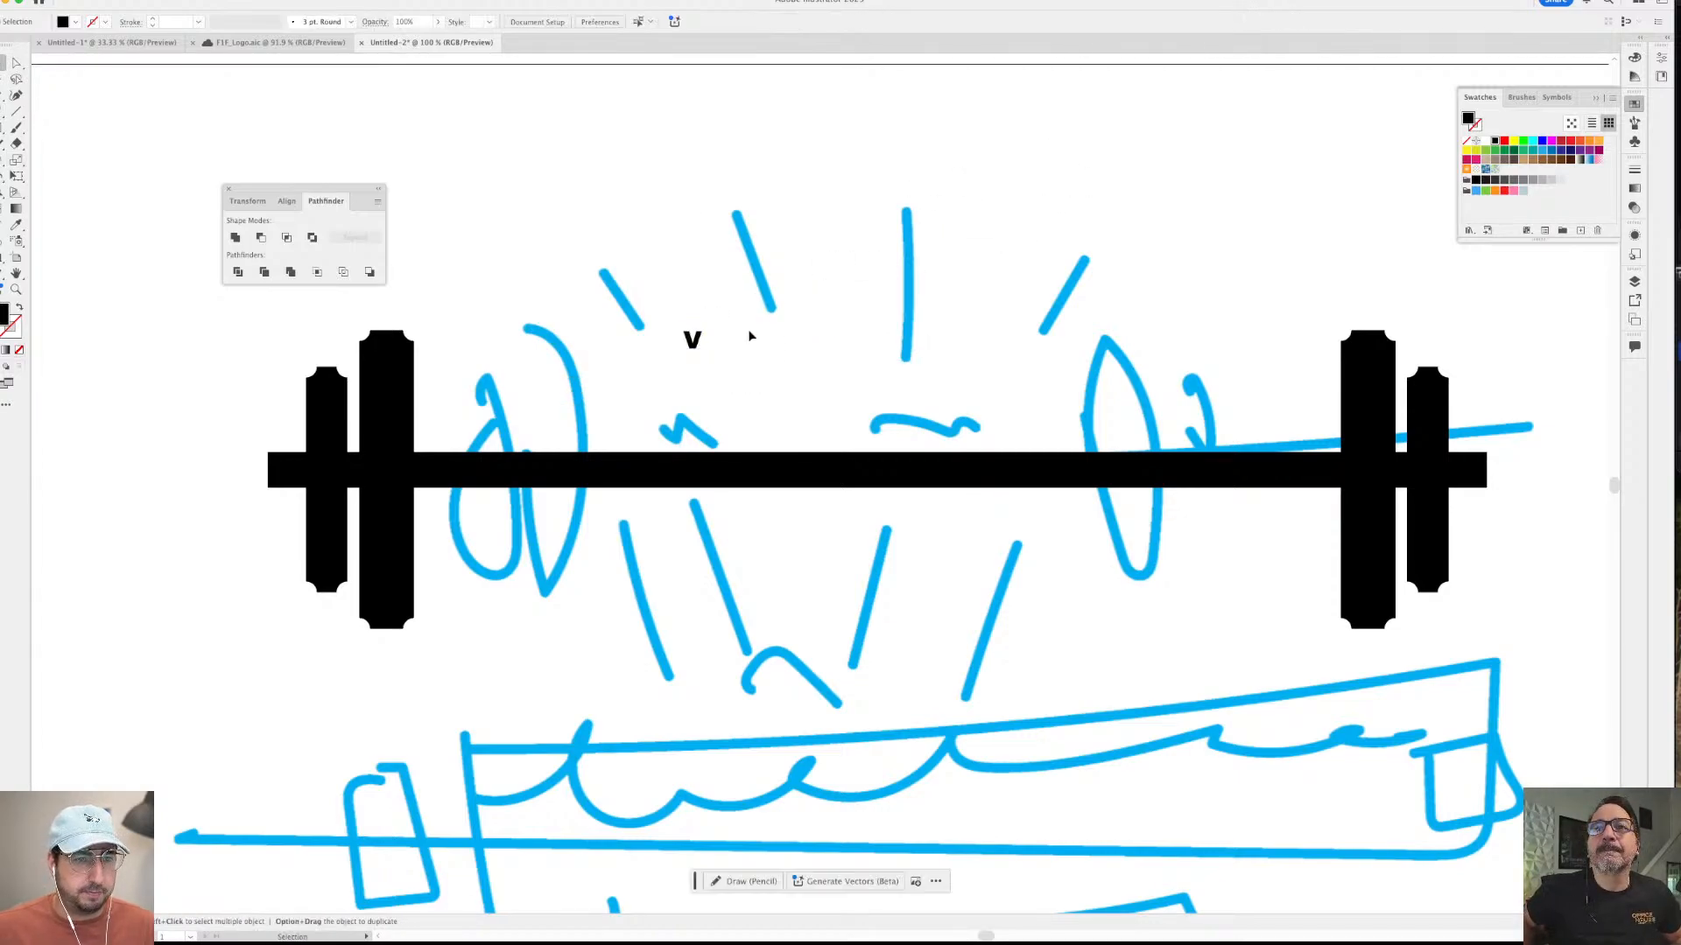
- Convert the V to outlines, enlarge it to about 604 by 560 px and place it over the middle of the barbell
{"action": "double_click", "coordinate": [692, 344]}
{"action": "key", "text": "ctrl+a"}
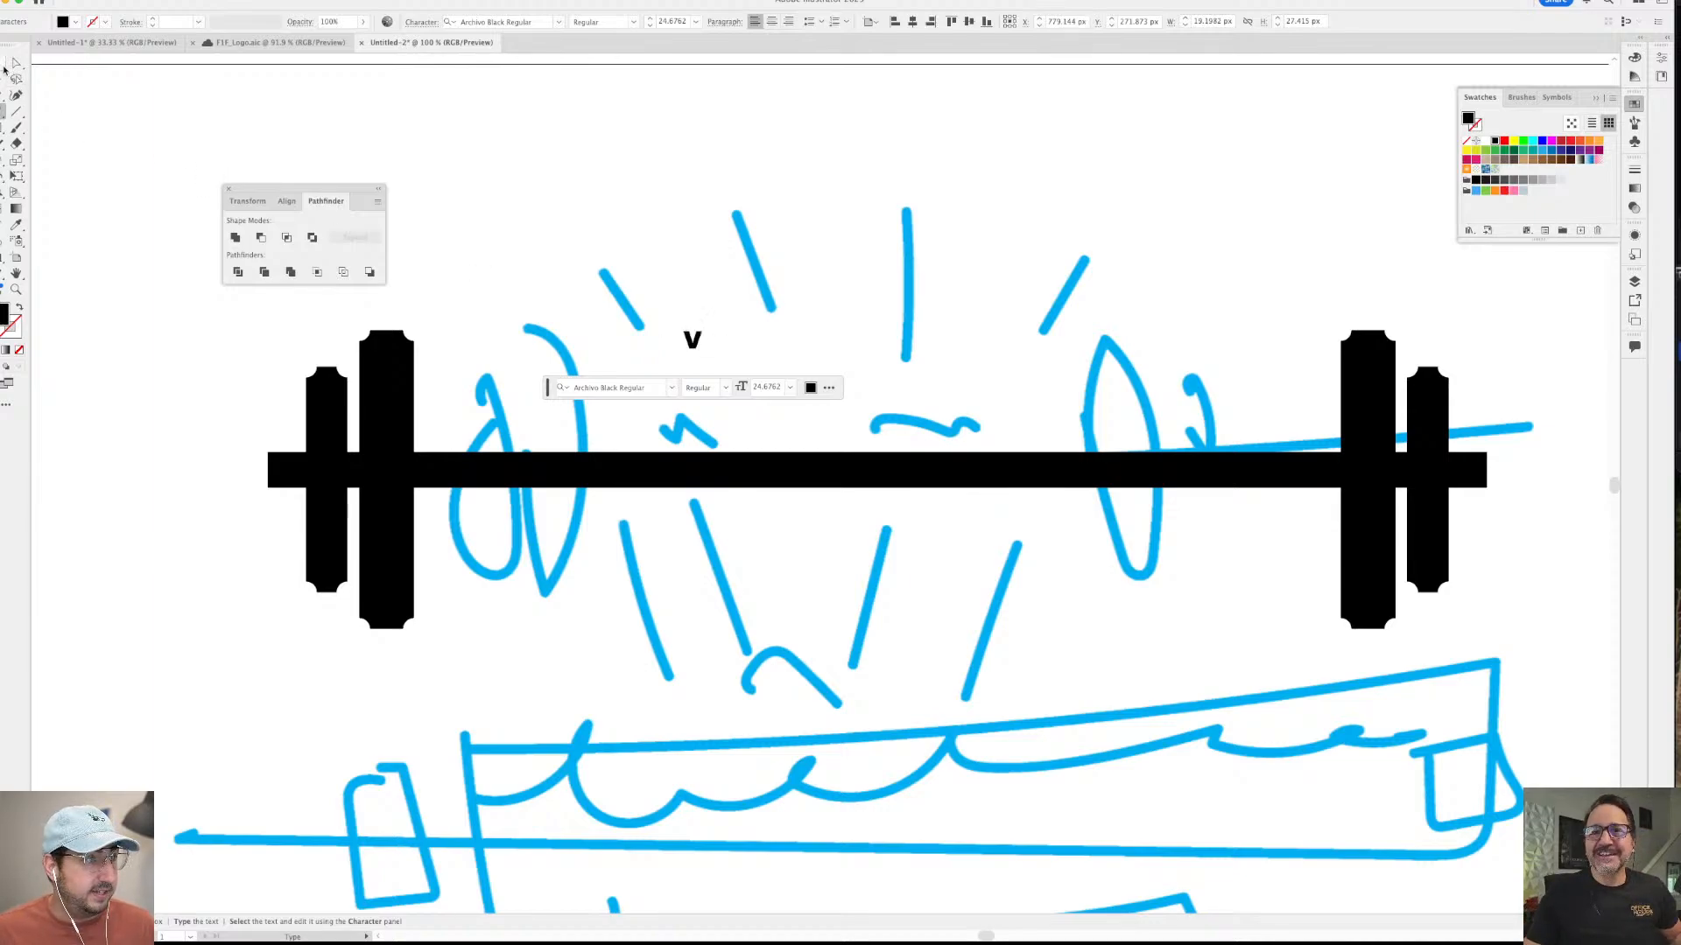
{"action": "key", "text": "Escape"}
{"action": "key", "text": "s"}
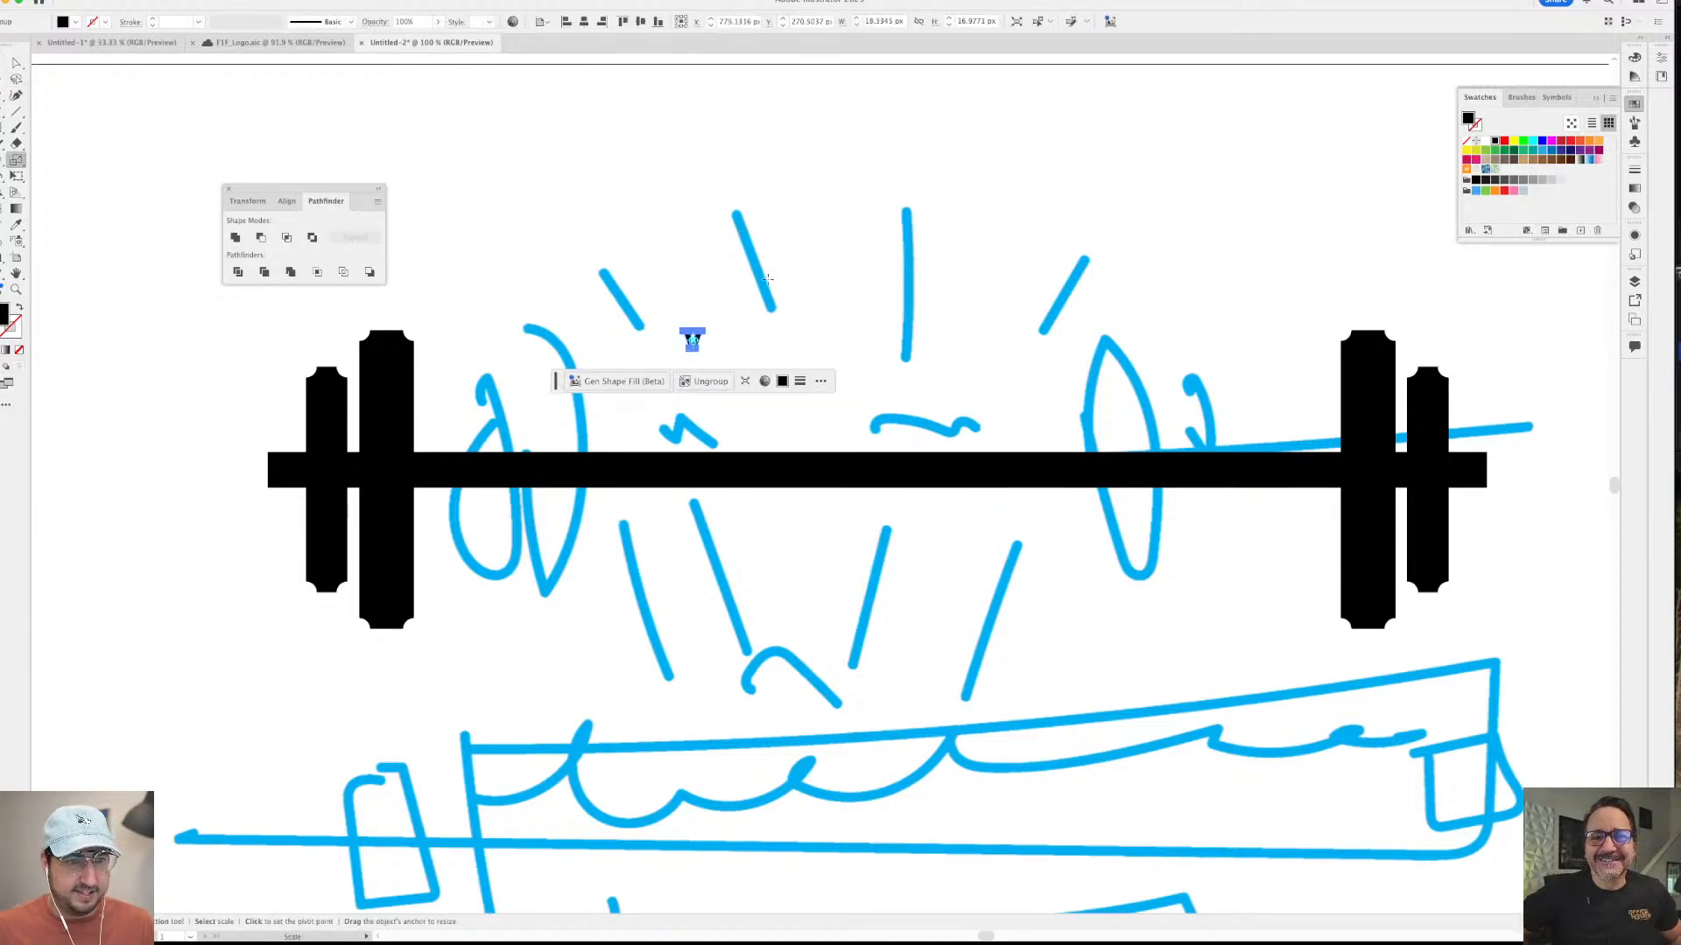
{"action": "left_click_drag", "start_coordinate": [767, 278], "coordinate": [924, 132]}
{"action": "key", "text": "v"}
{"action": "left_click_drag", "start_coordinate": [830, 337], "coordinate": [968, 522]}
{"action": "left_click_drag", "start_coordinate": [1143, 290], "coordinate": [1173, 262]}
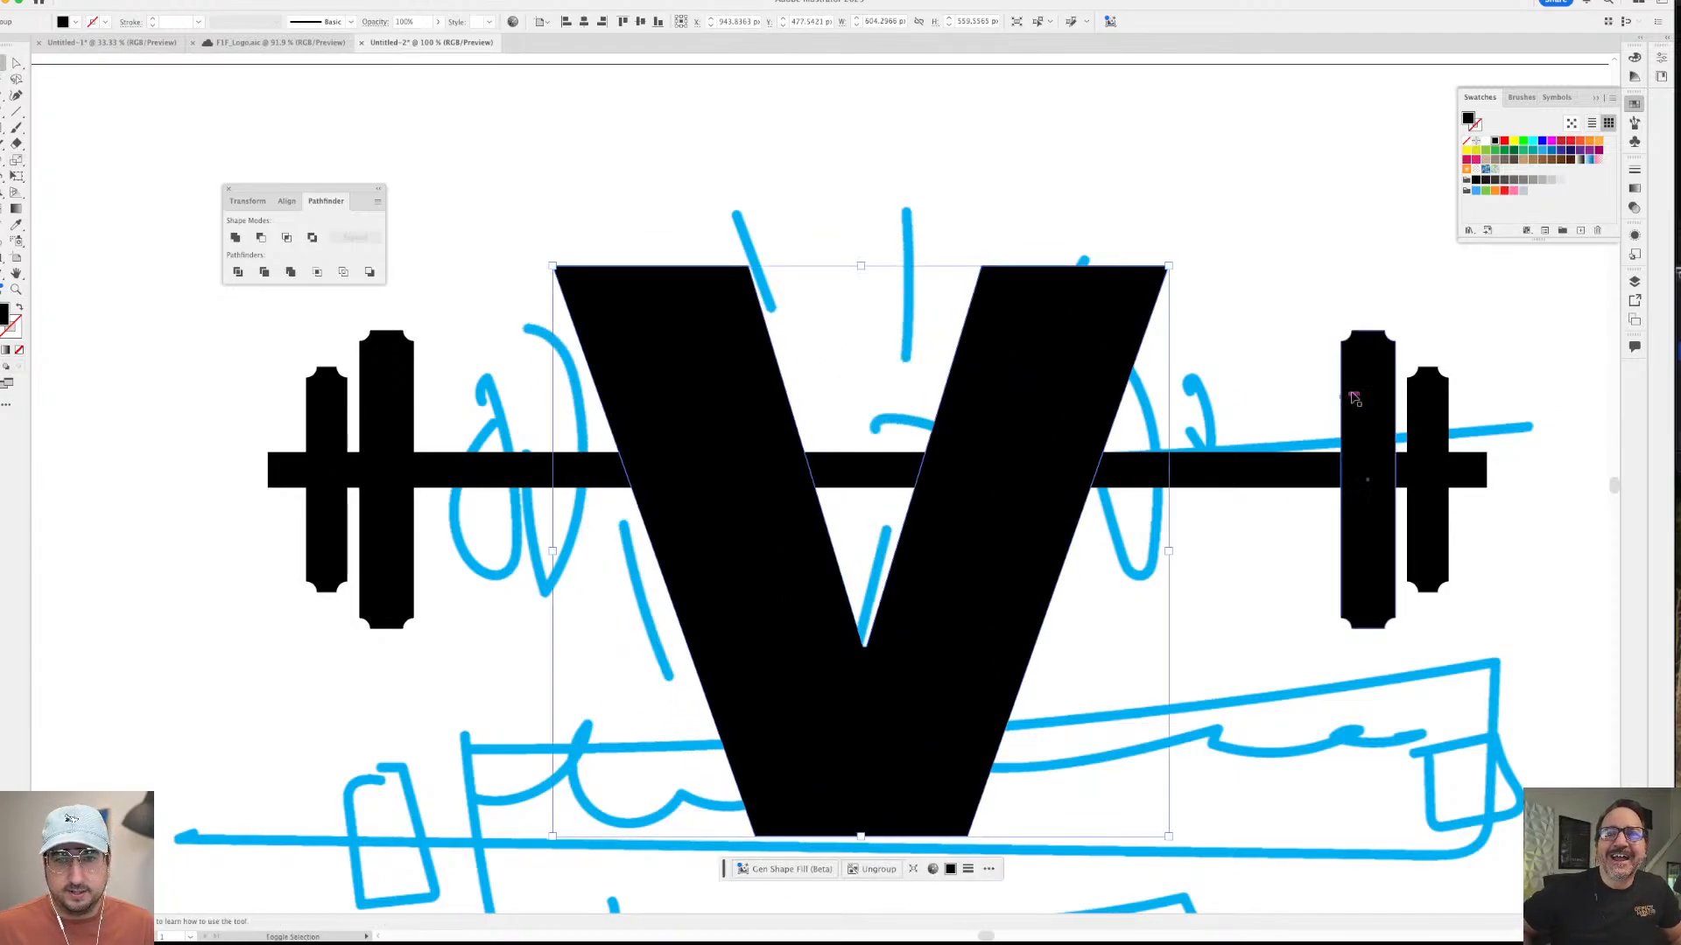
- Align the large V and the barbell's bar to their horizontal center
{"action": "left_click", "coordinate": [1241, 471], "text": "shift"}
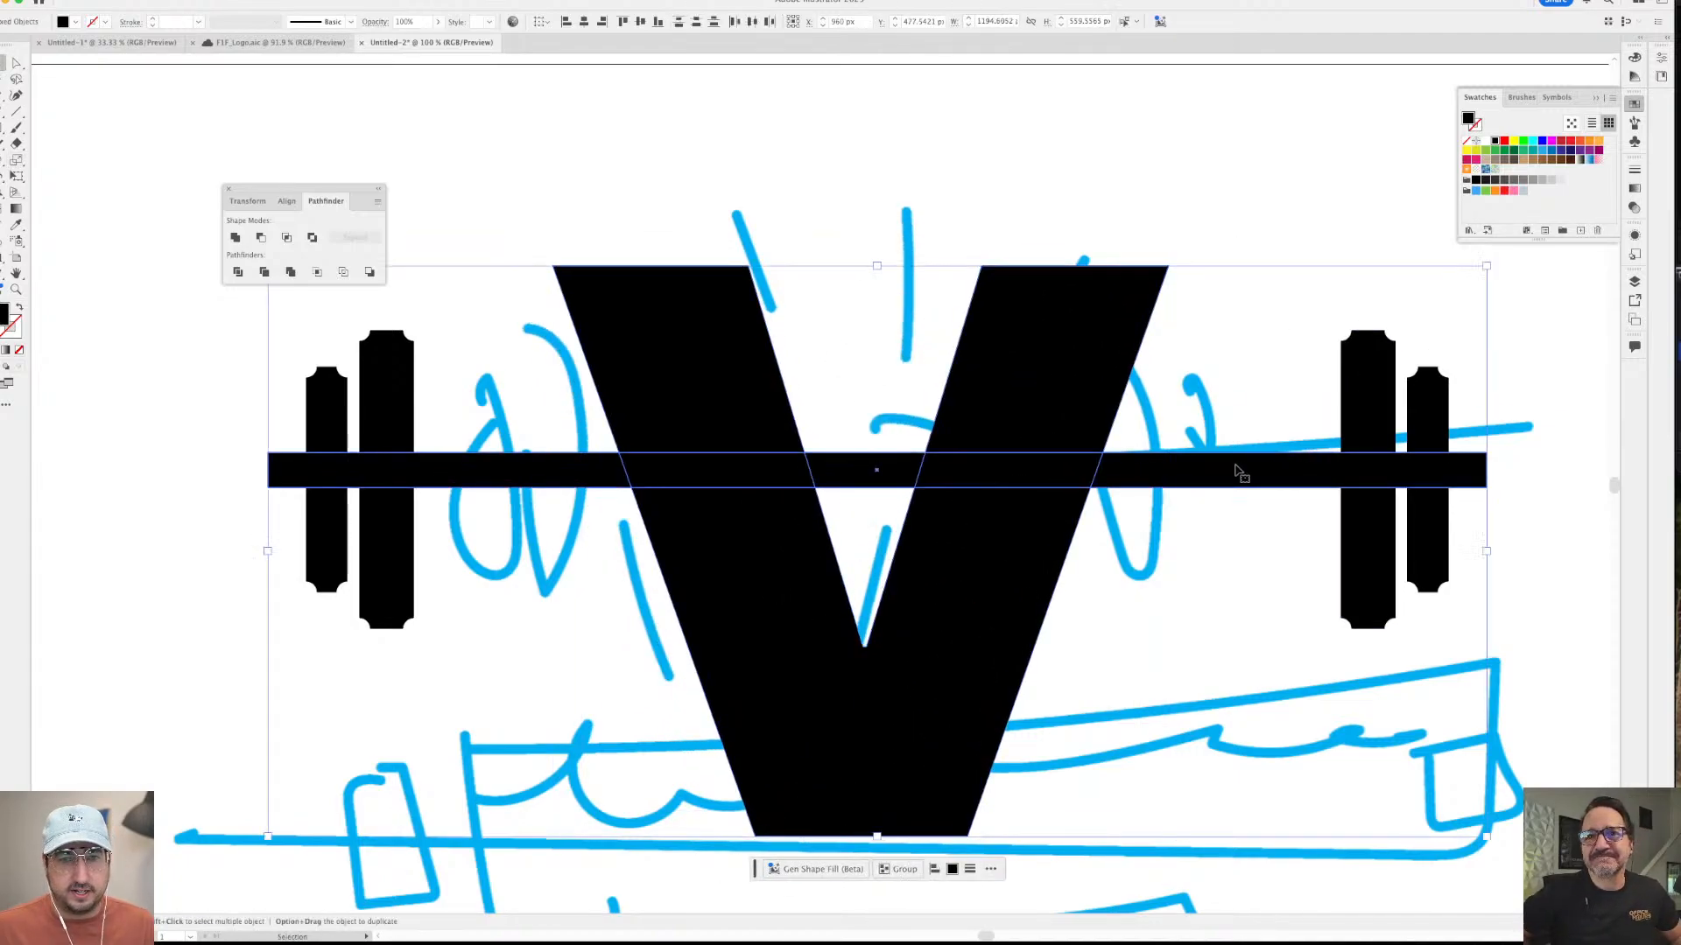
{"action": "left_click", "coordinate": [583, 21]}
{"action": "left_click", "coordinate": [713, 225]}
- Group the bar with the weight plates on both ends into one barbell object
{"action": "left_click", "coordinate": [544, 464]}
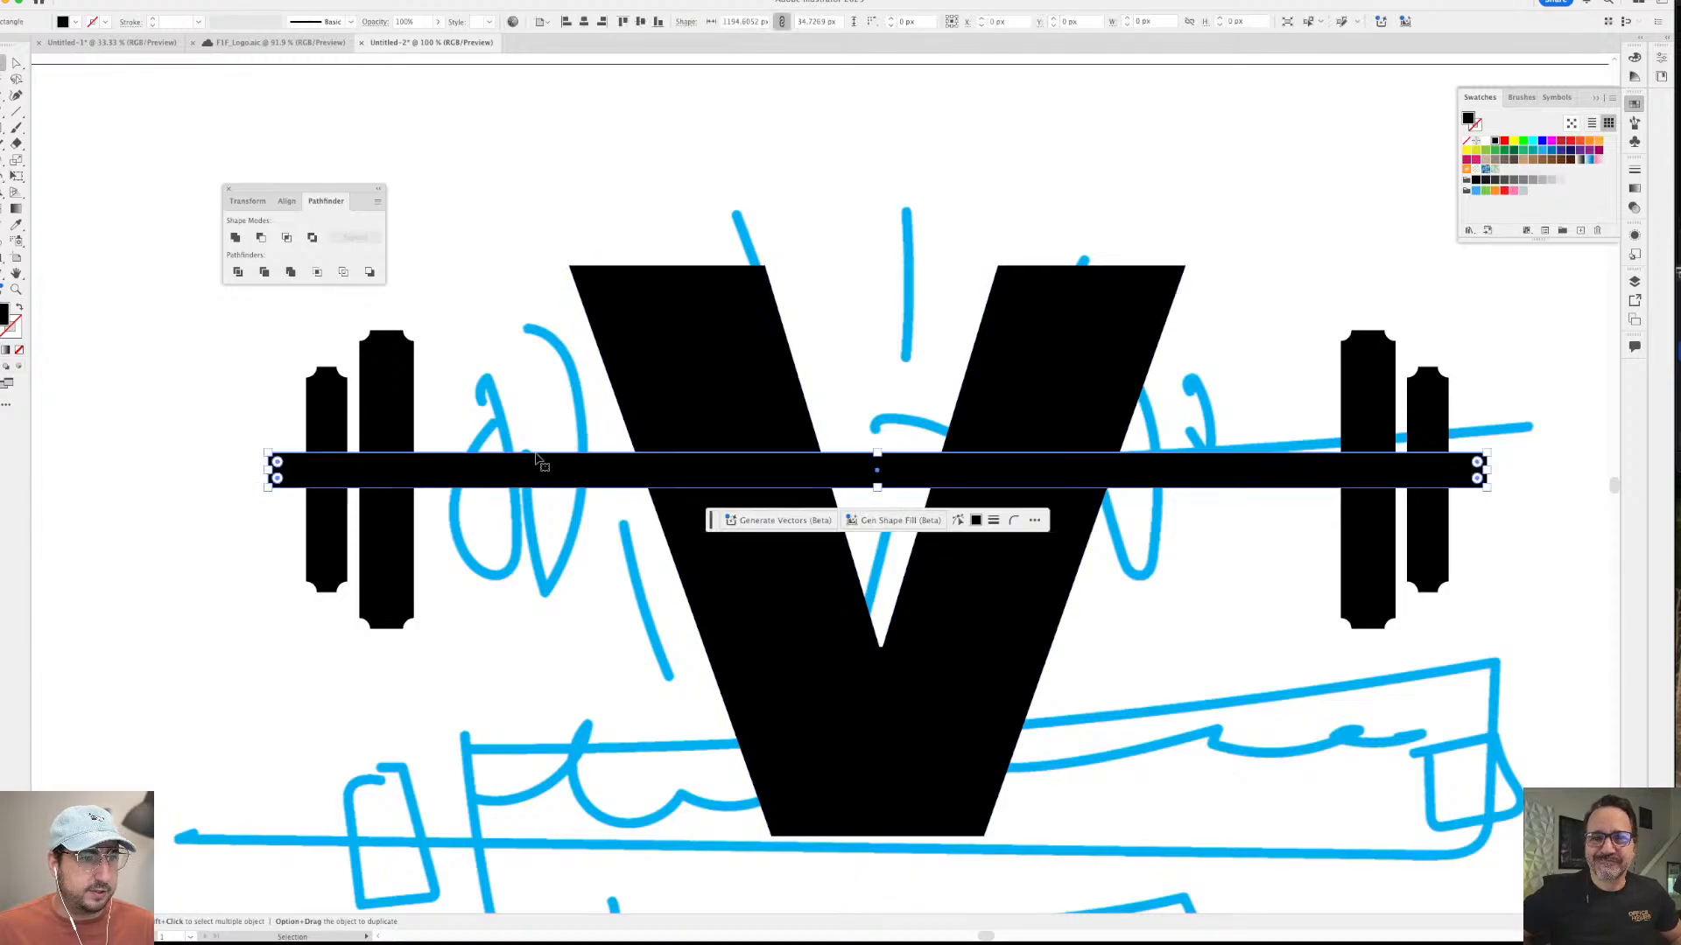
{"action": "left_click", "coordinate": [398, 418], "text": "shift"}
{"action": "left_click", "coordinate": [396, 412], "text": "shift"}
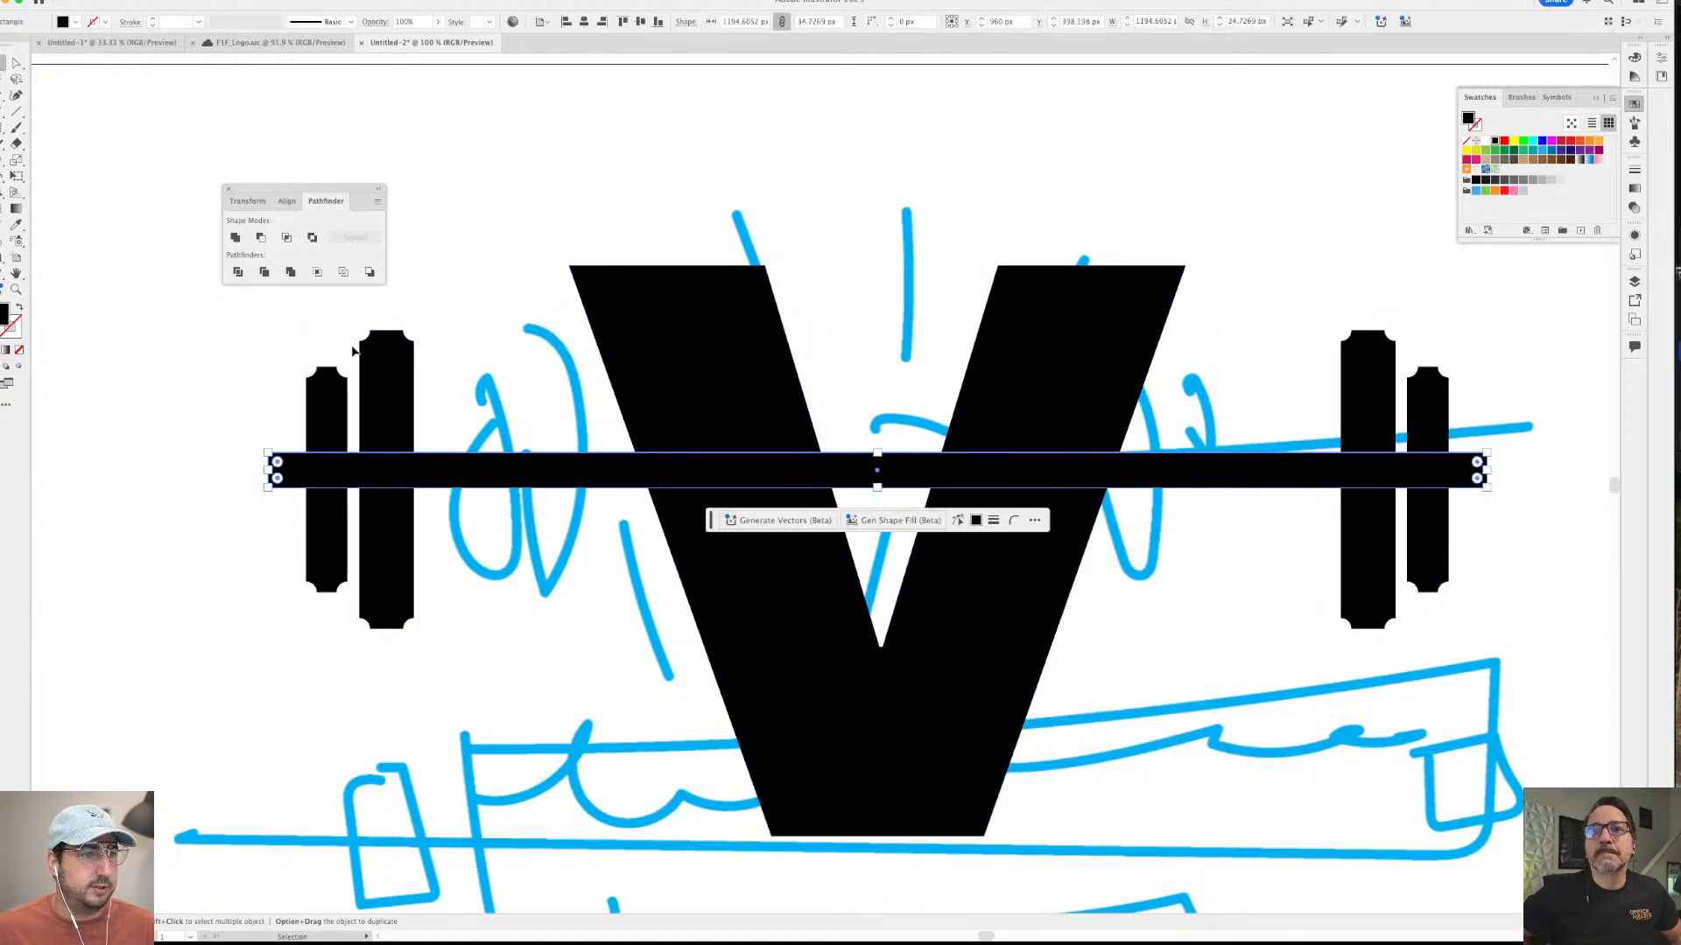
{"action": "left_click", "coordinate": [381, 346]}
{"action": "left_click", "coordinate": [1470, 471], "text": "shift"}
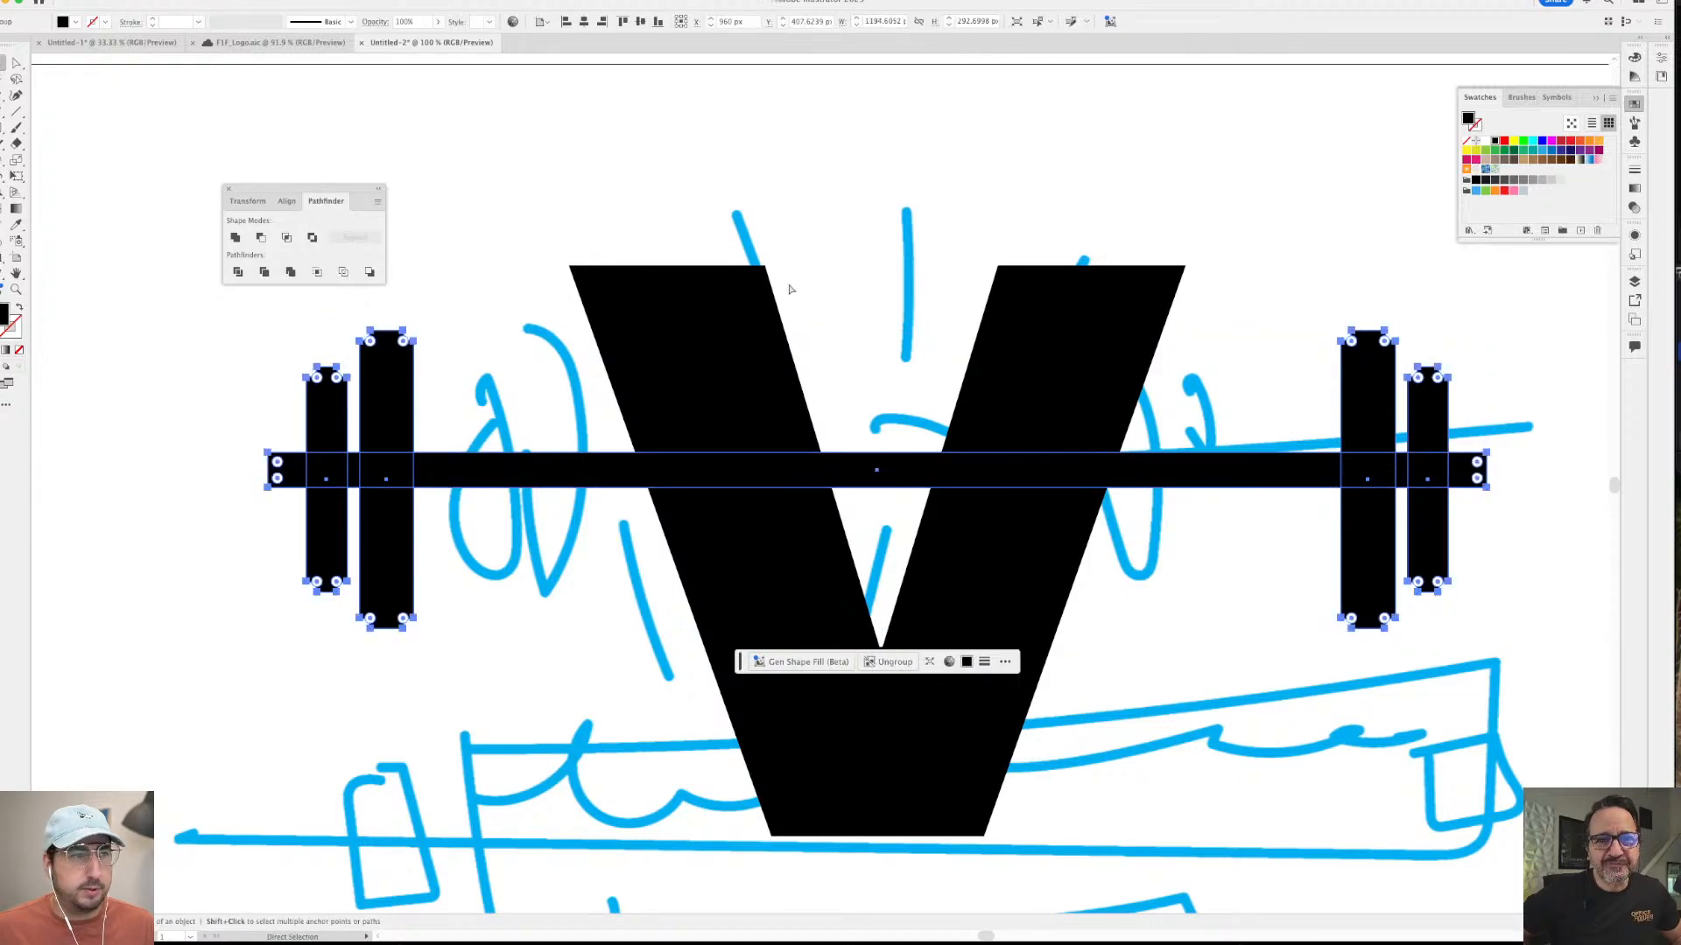
- Bend the barbell group with a horizontal Arc envelope warp at 10% bend
{"action": "left_click", "coordinate": [149, 2]}
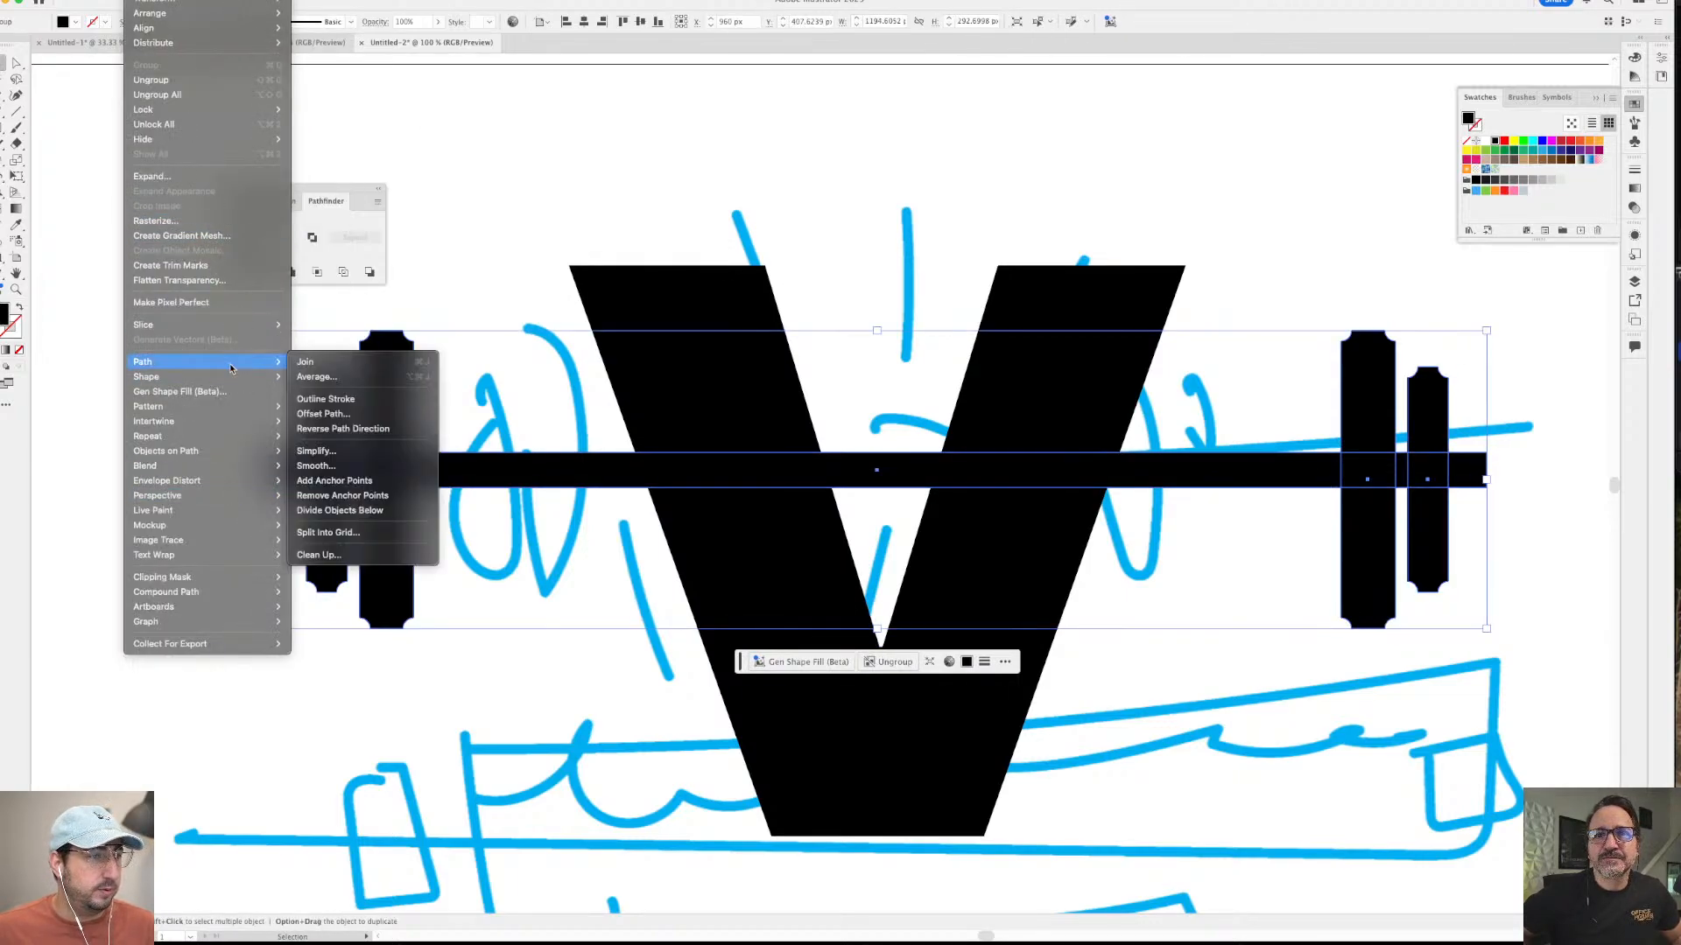
{"action": "mouse_move", "coordinate": [214, 2]}
{"action": "mouse_move", "coordinate": [149, 2]}
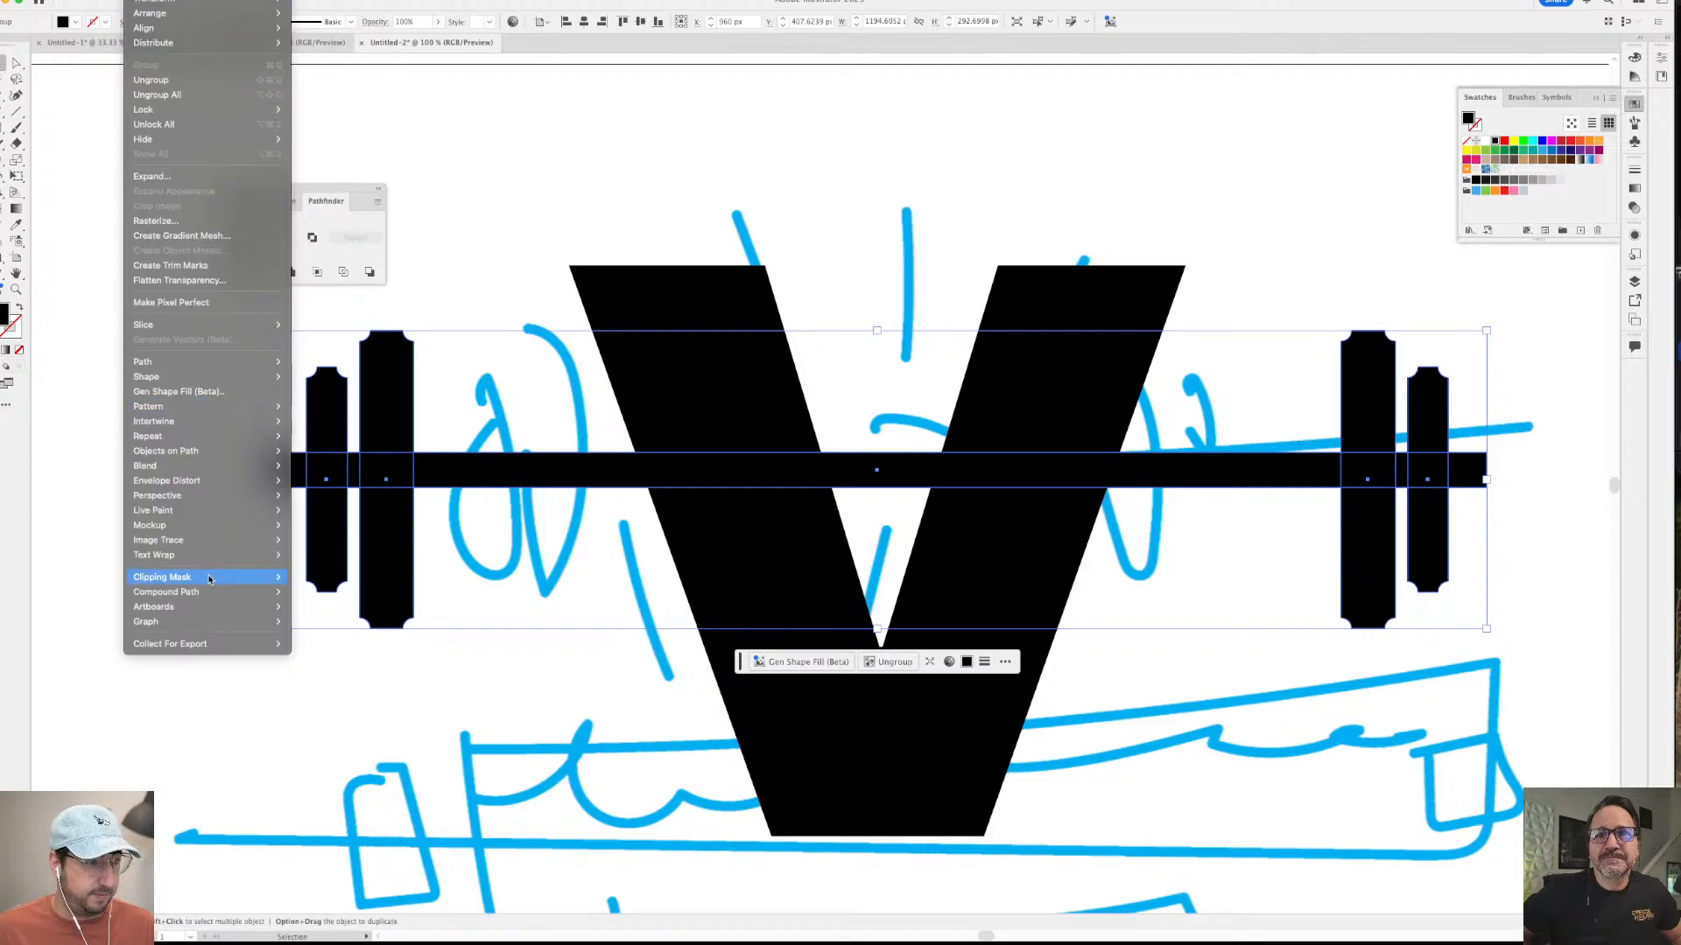
{"action": "mouse_move", "coordinate": [202, 482]}
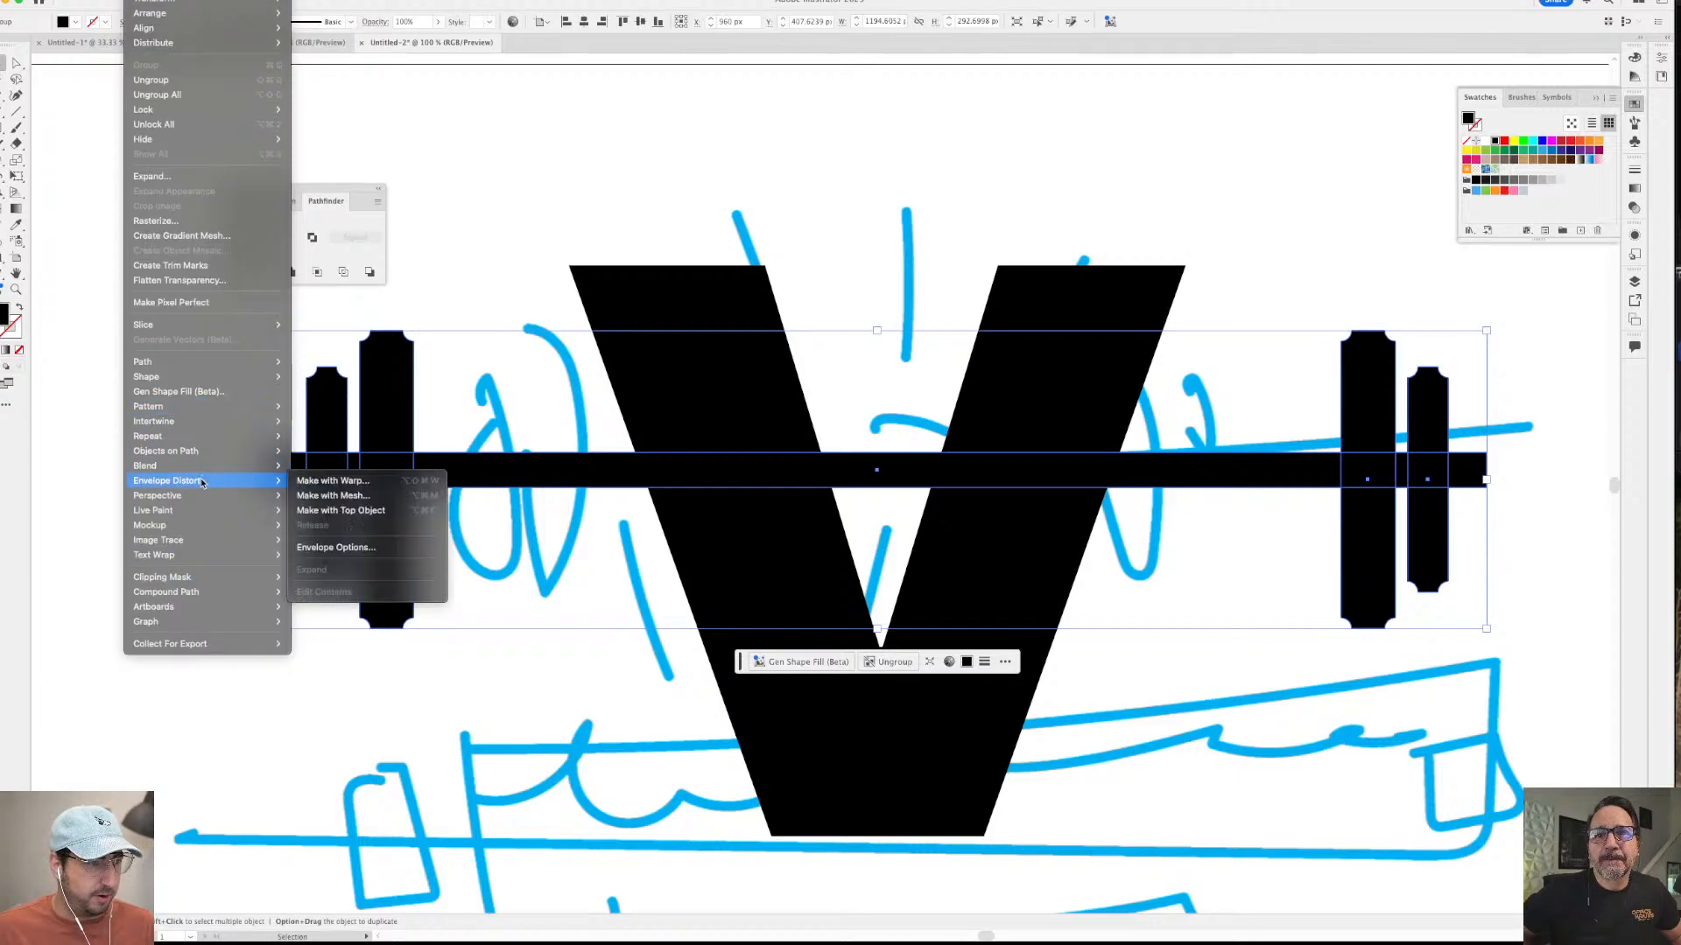
{"action": "left_click", "coordinate": [332, 480]}
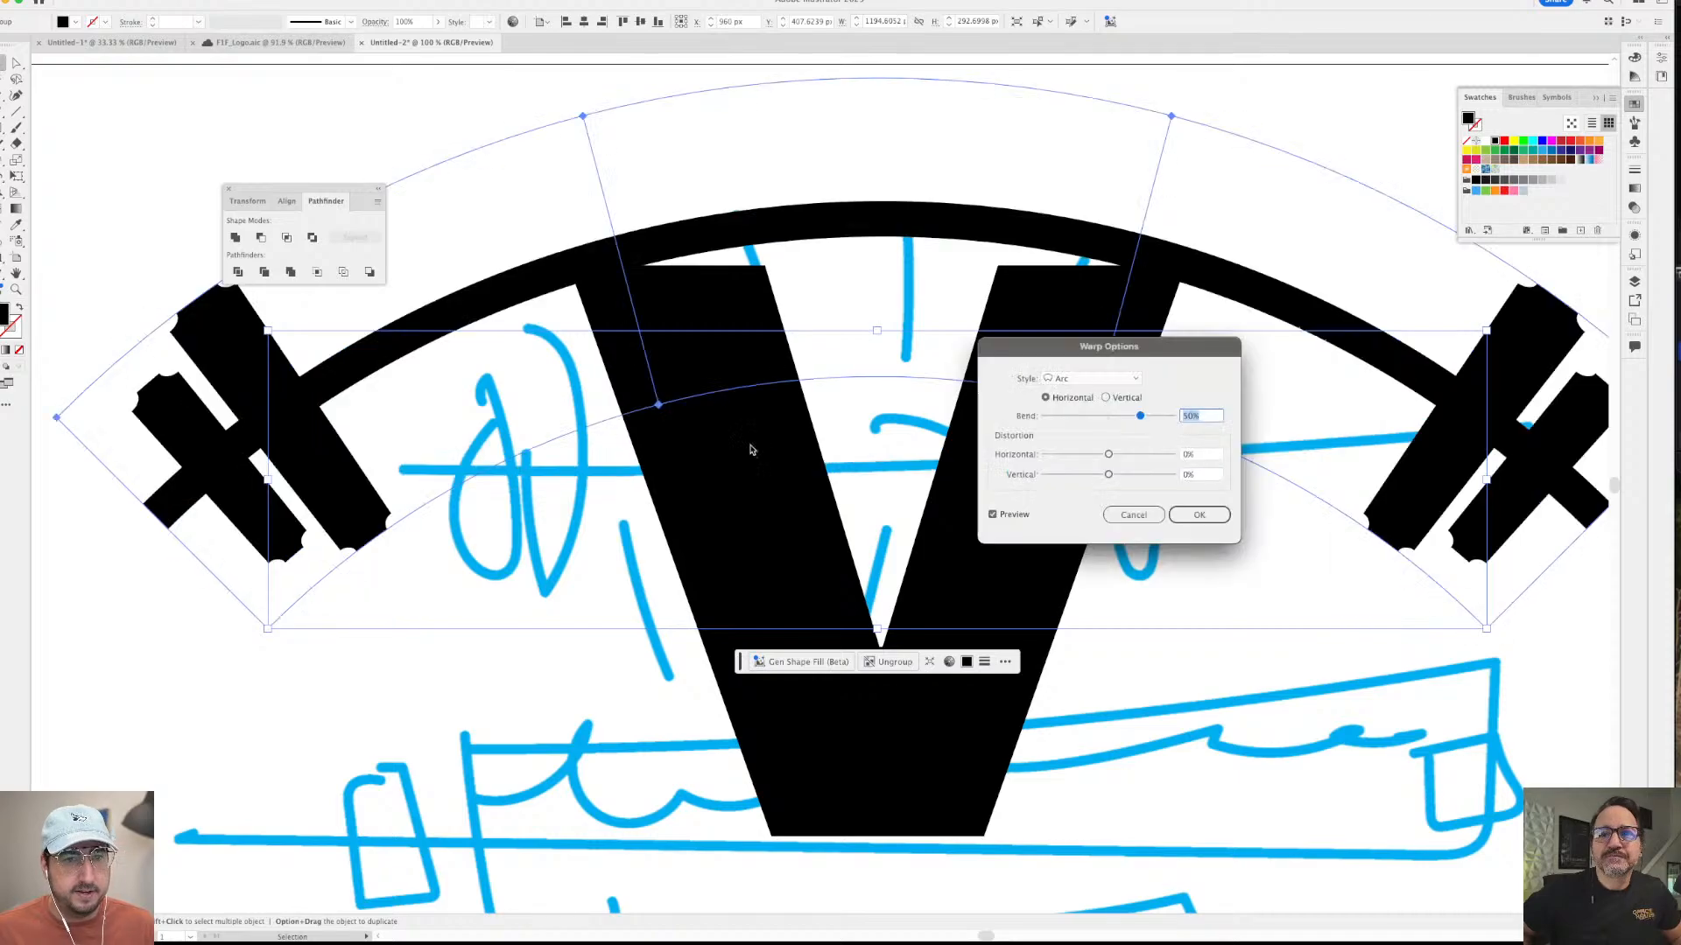
{"action": "type", "text": "5"}
{"action": "key", "text": "Tab"}
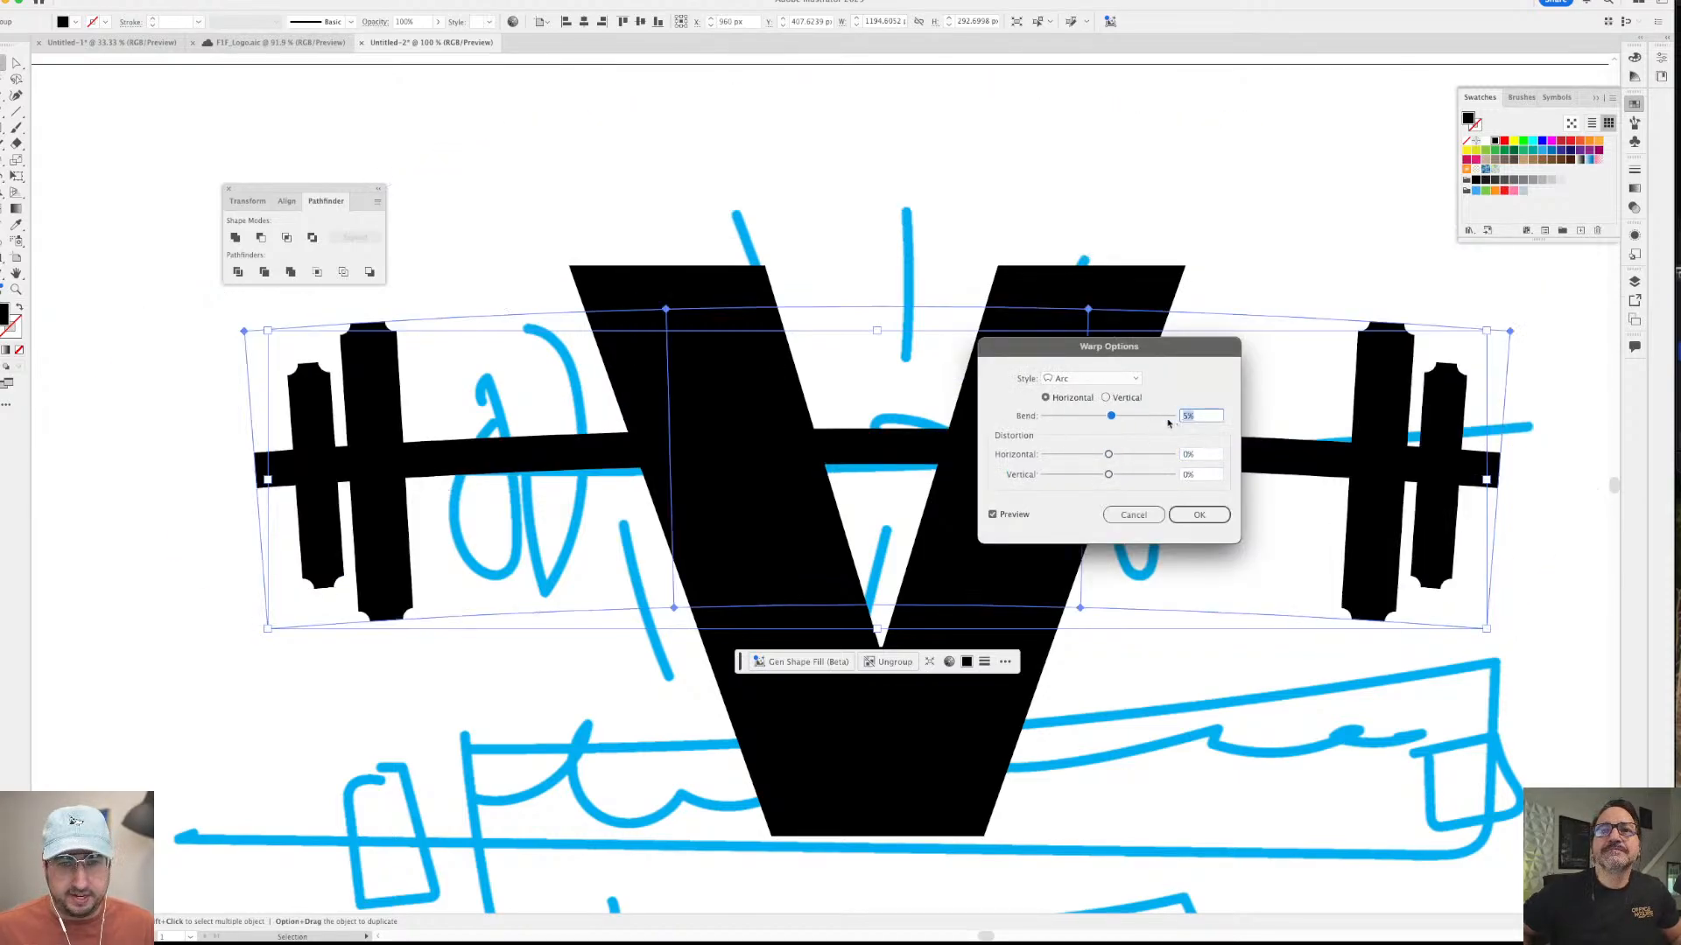
{"action": "type", "text": "10"}
{"action": "key", "text": "Tab"}
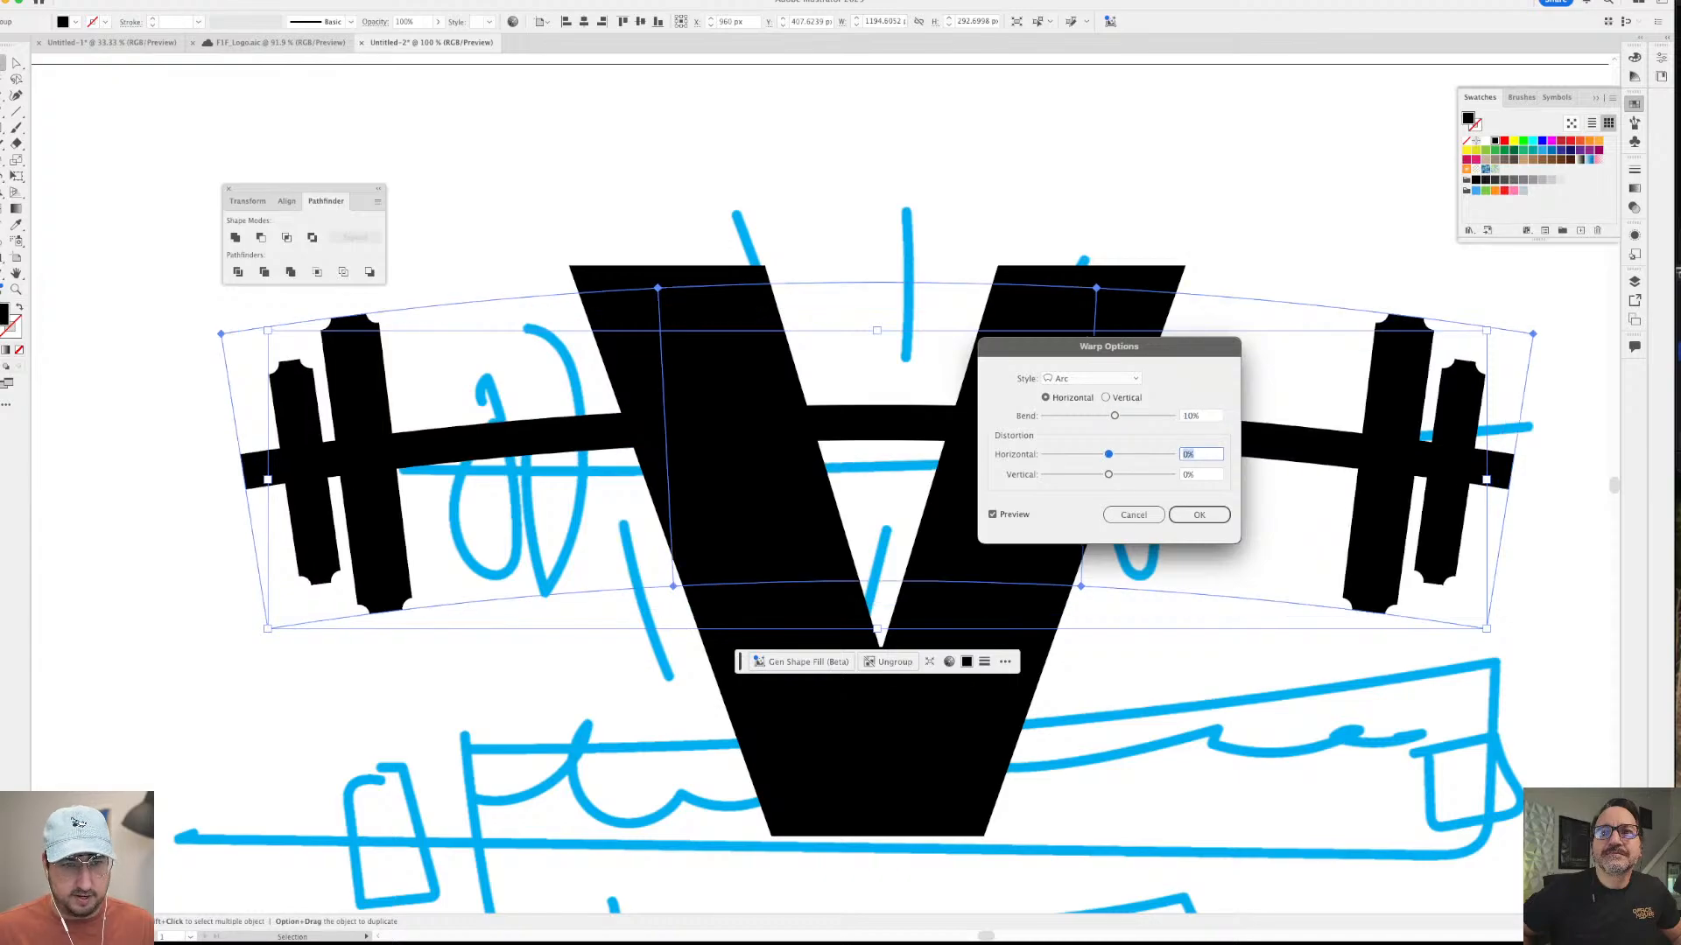
{"action": "left_click", "coordinate": [1200, 515]}
- Move the arched barbell slightly lower across the large V and deselect it
{"action": "left_click_drag", "start_coordinate": [1280, 447], "coordinate": [1280, 472]}
{"action": "key", "text": "z"}
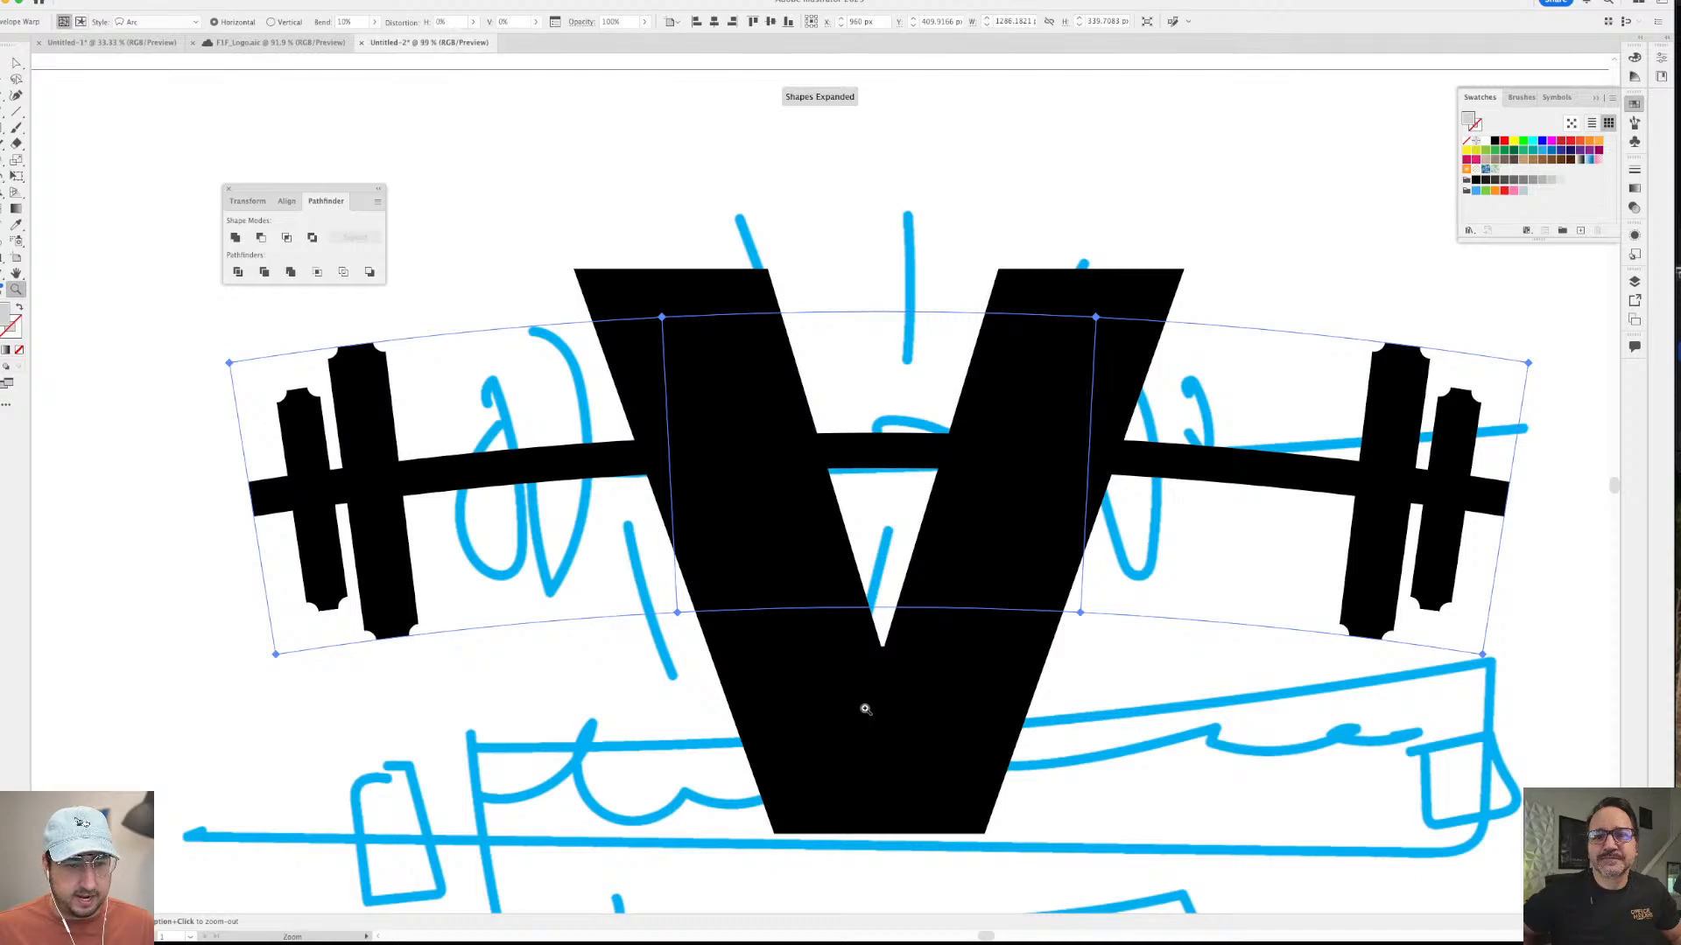
{"action": "mouse_move", "coordinate": [865, 709]}
{"action": "left_mouse_down"}
{"action": "mouse_move", "coordinate": [937, 540]}
{"action": "mouse_move", "coordinate": [864, 707]}
{"action": "left_mouse_up"}
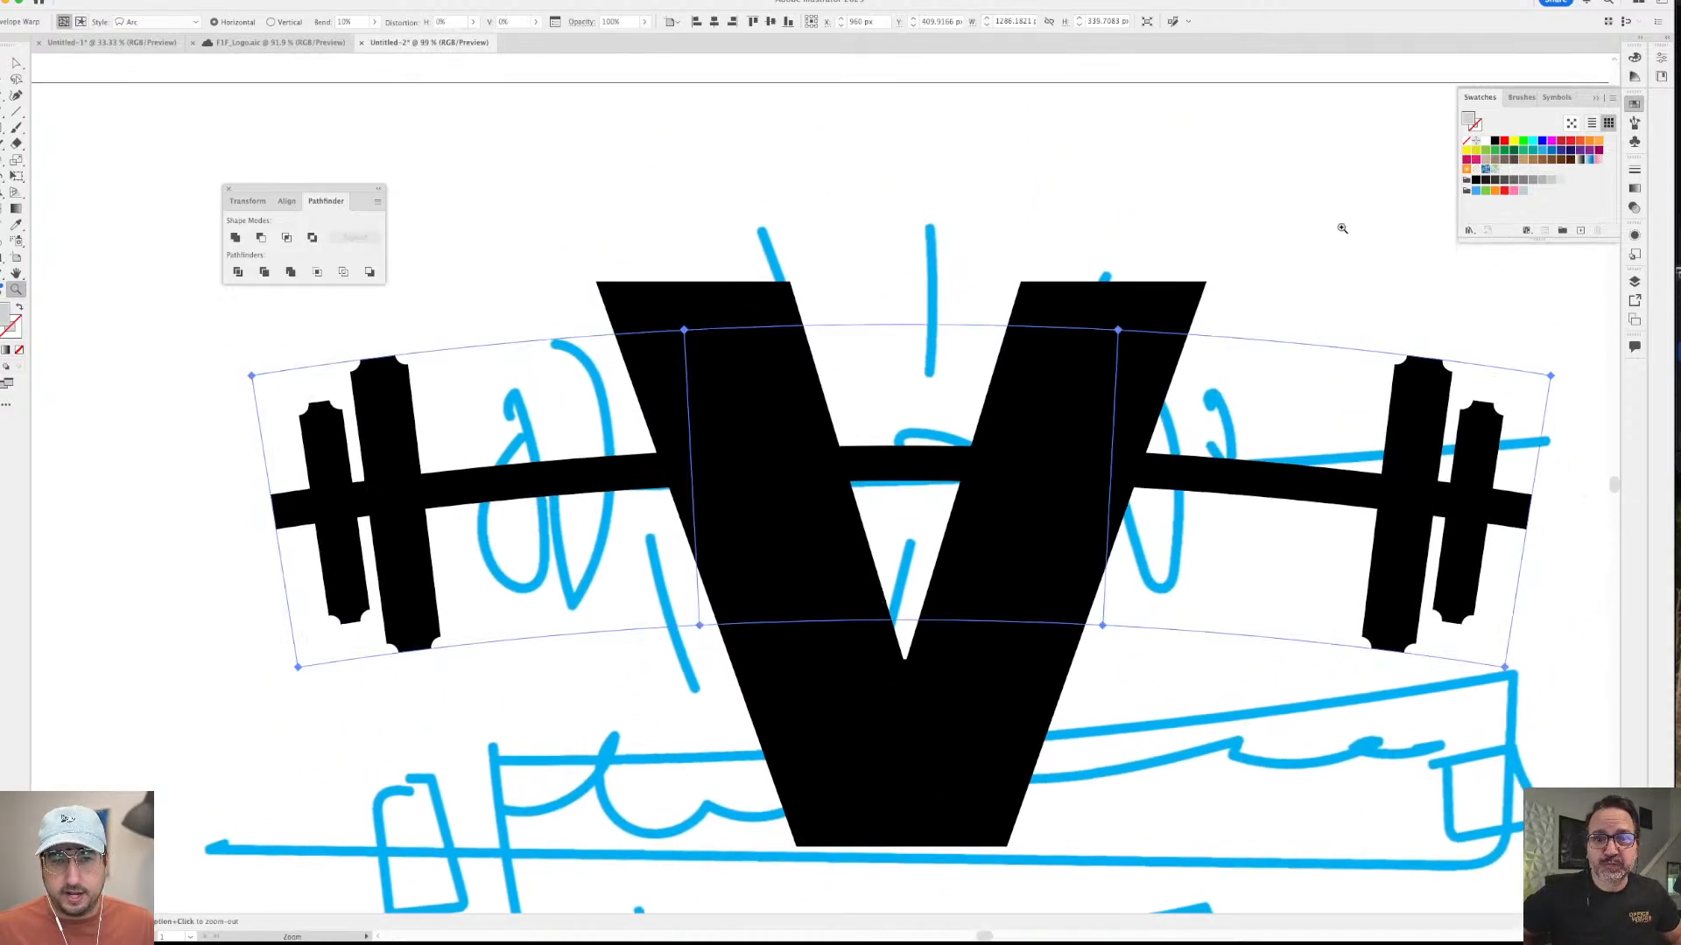
{"action": "key", "text": "v"}
{"action": "left_click", "coordinate": [1302, 228]}
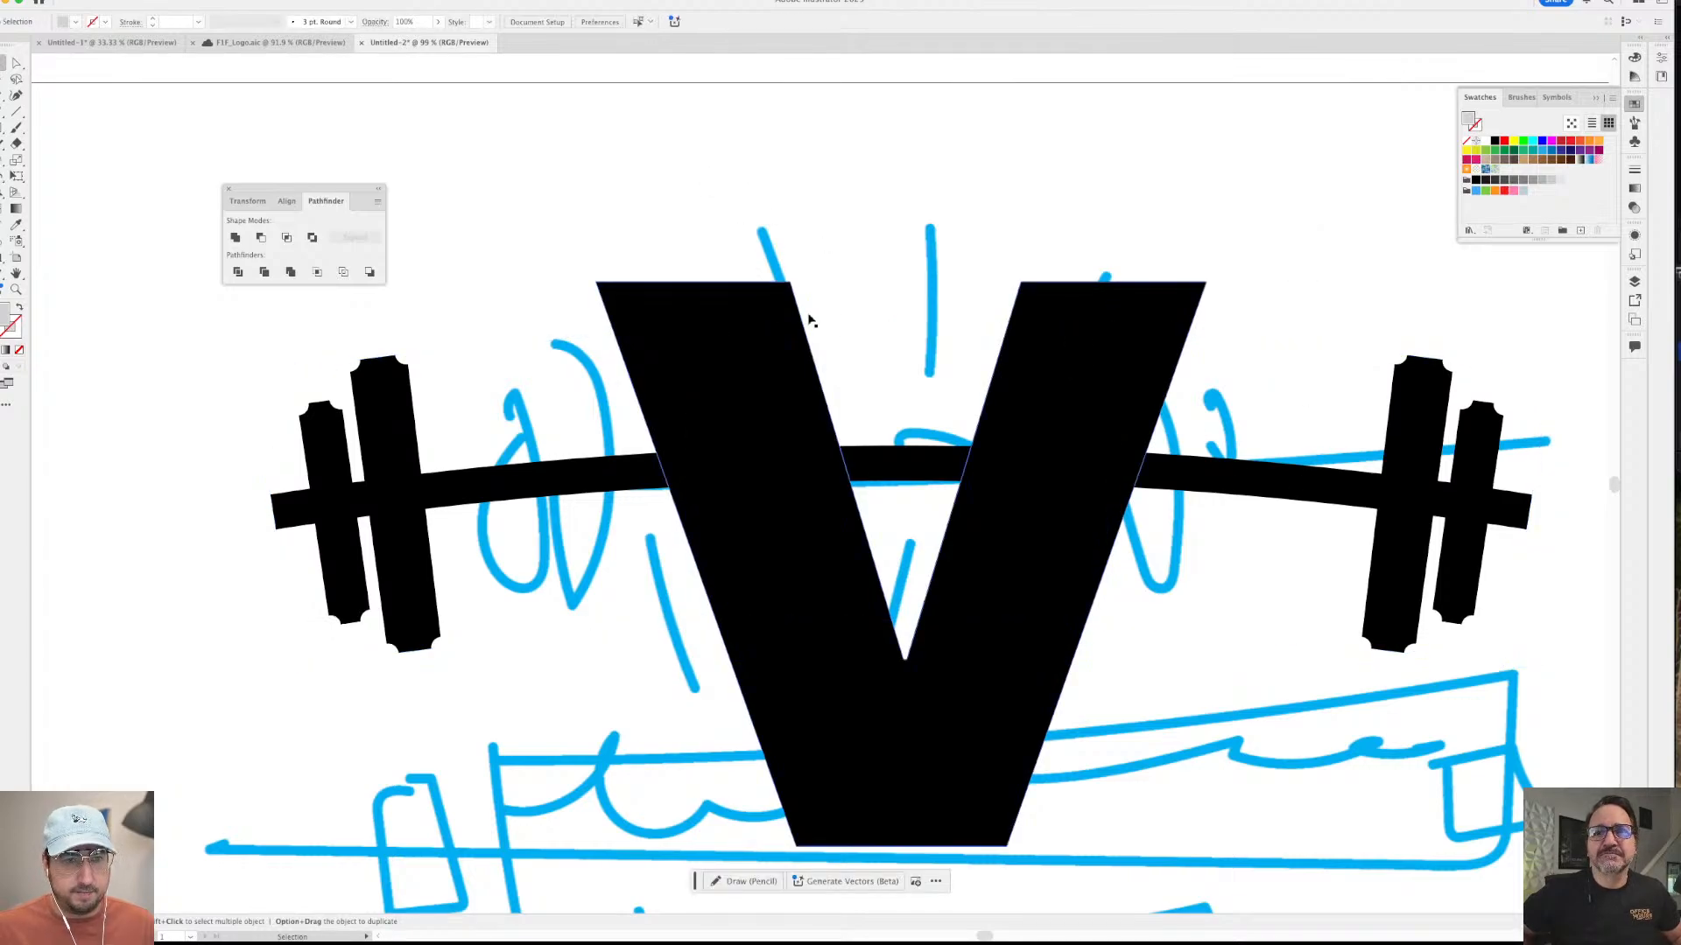
- Draw a four-sided, downward-tapering shape about 220 by 247 px above the left half of the bar with the Pen tool
{"action": "key", "text": "z"}
{"action": "left_click", "coordinate": [831, 383], "text": "alt"}
{"action": "scroll", "coordinate": [830, 384], "scroll_direction": "down", "scroll_amount": 1}
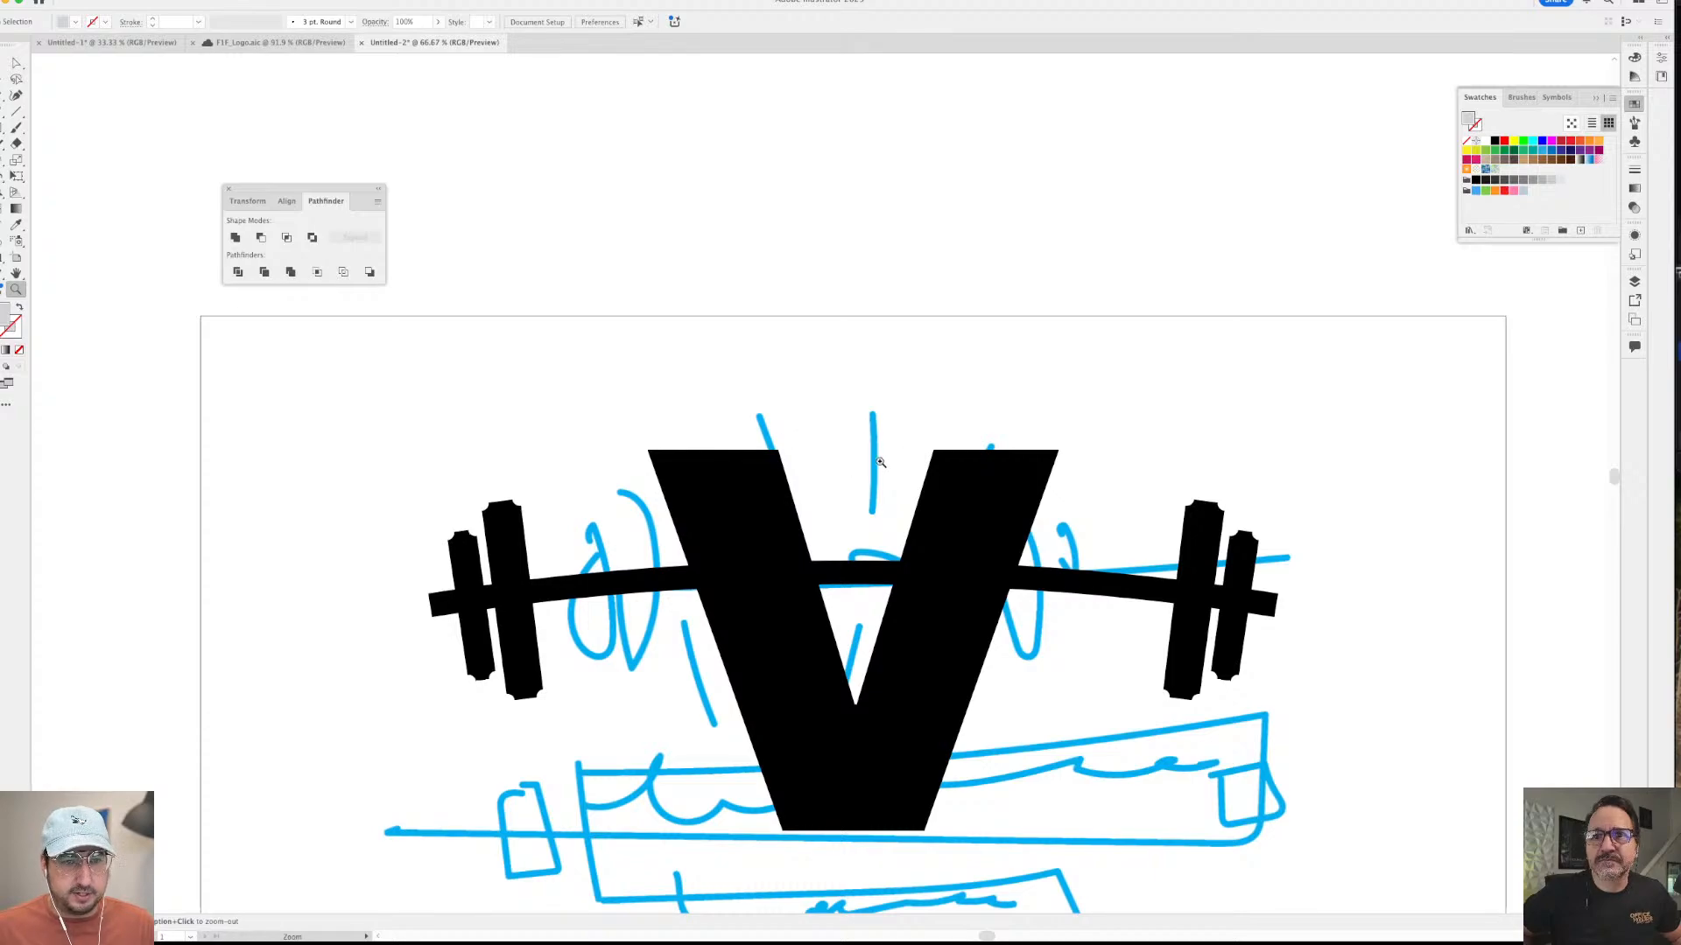
{"action": "scroll", "coordinate": [858, 420], "scroll_direction": "down", "scroll_amount": 5}
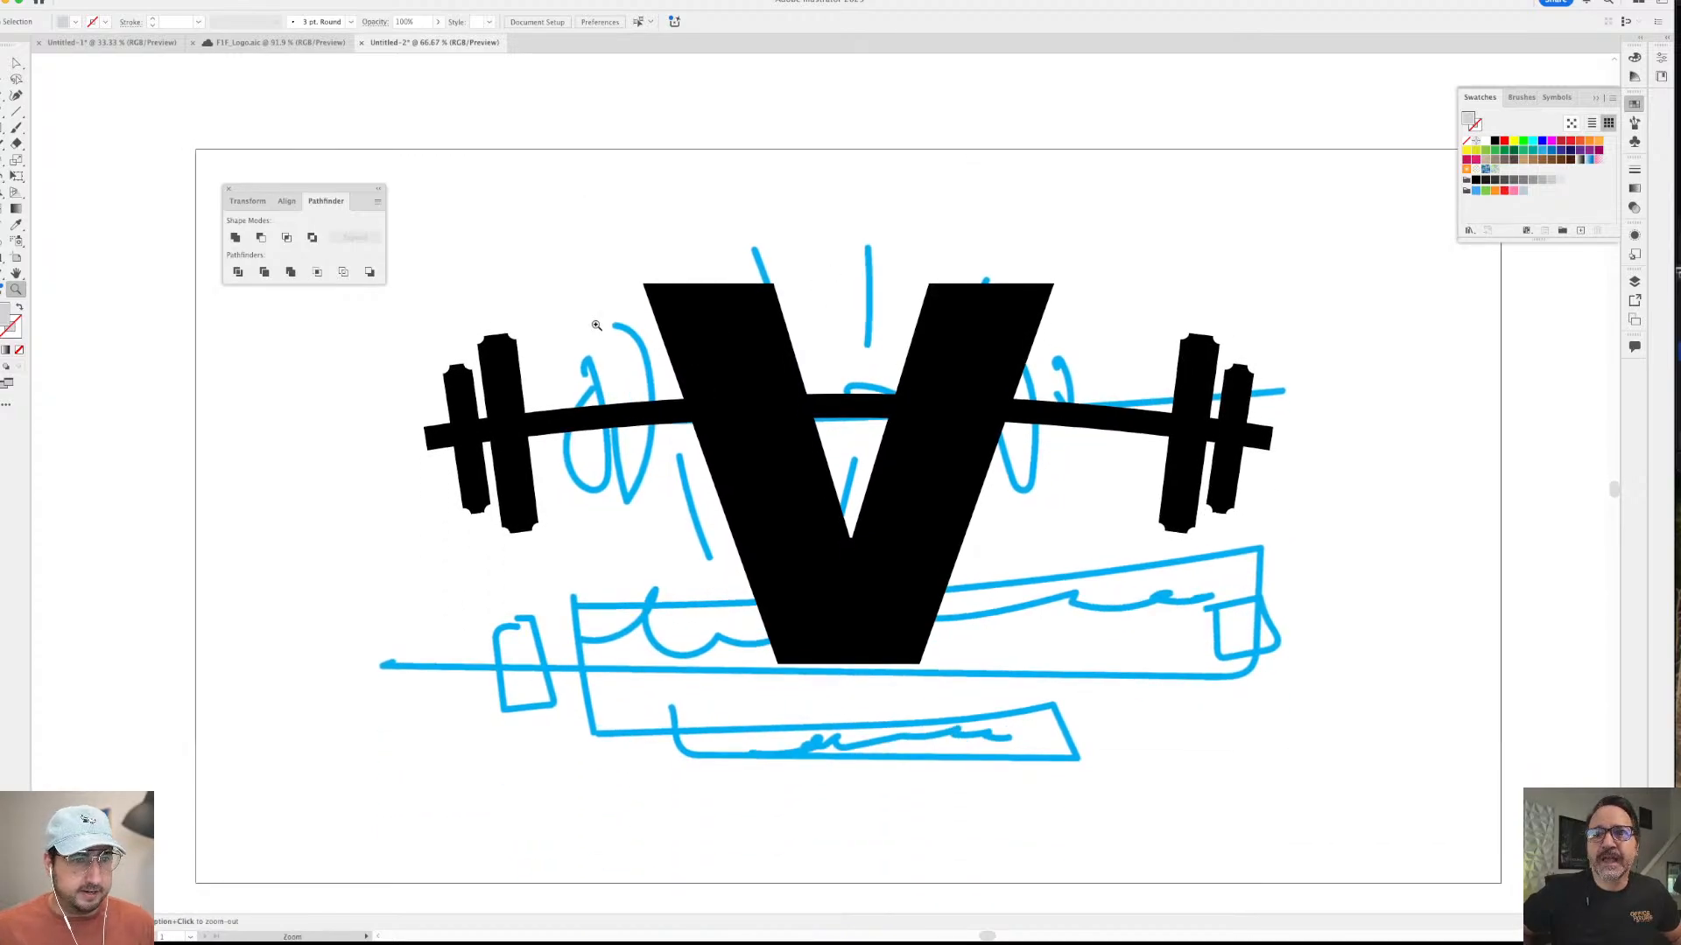
{"action": "key", "text": "p"}
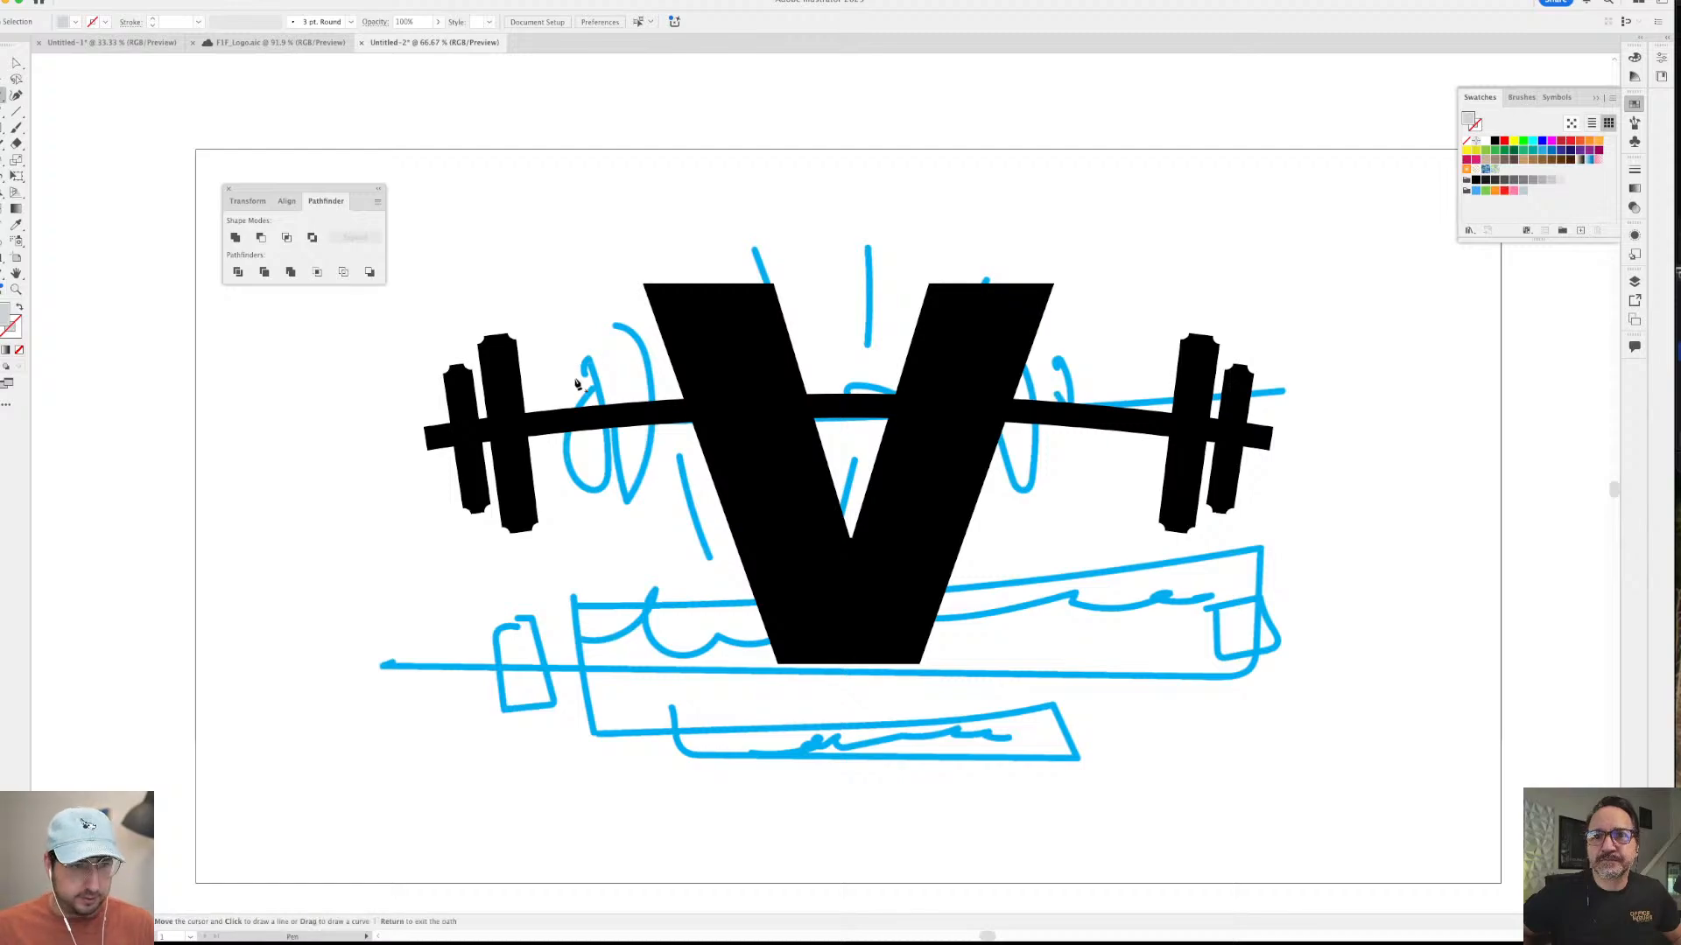
{"action": "left_click", "coordinate": [637, 378]}
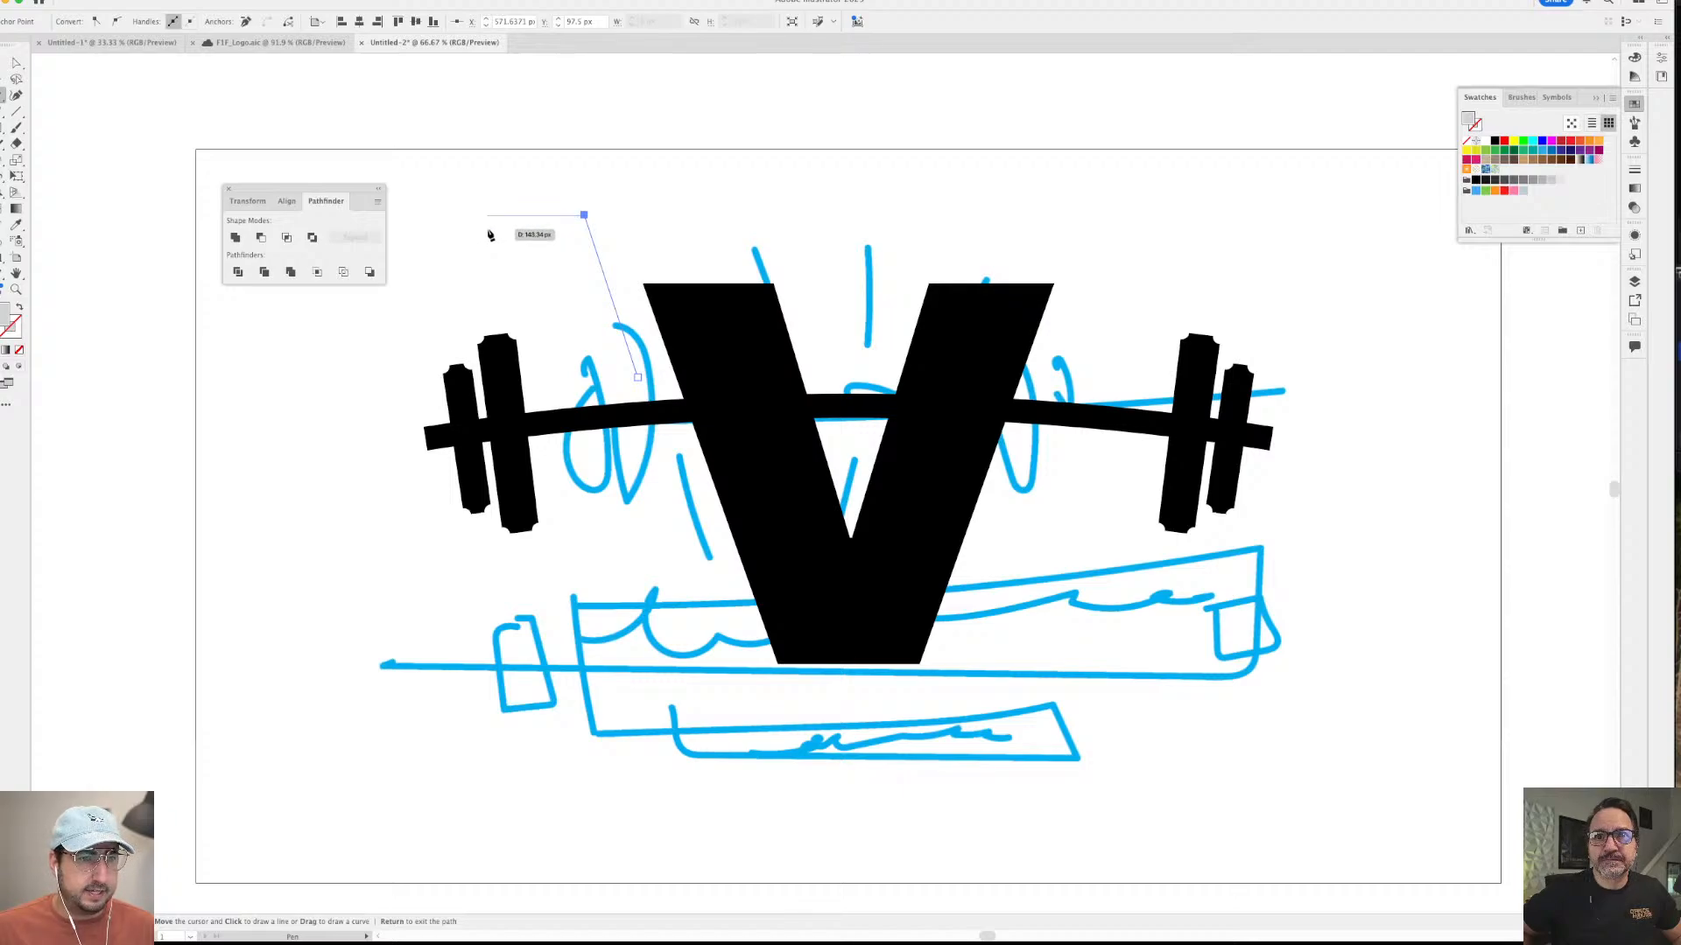
{"action": "left_click", "coordinate": [488, 215]}
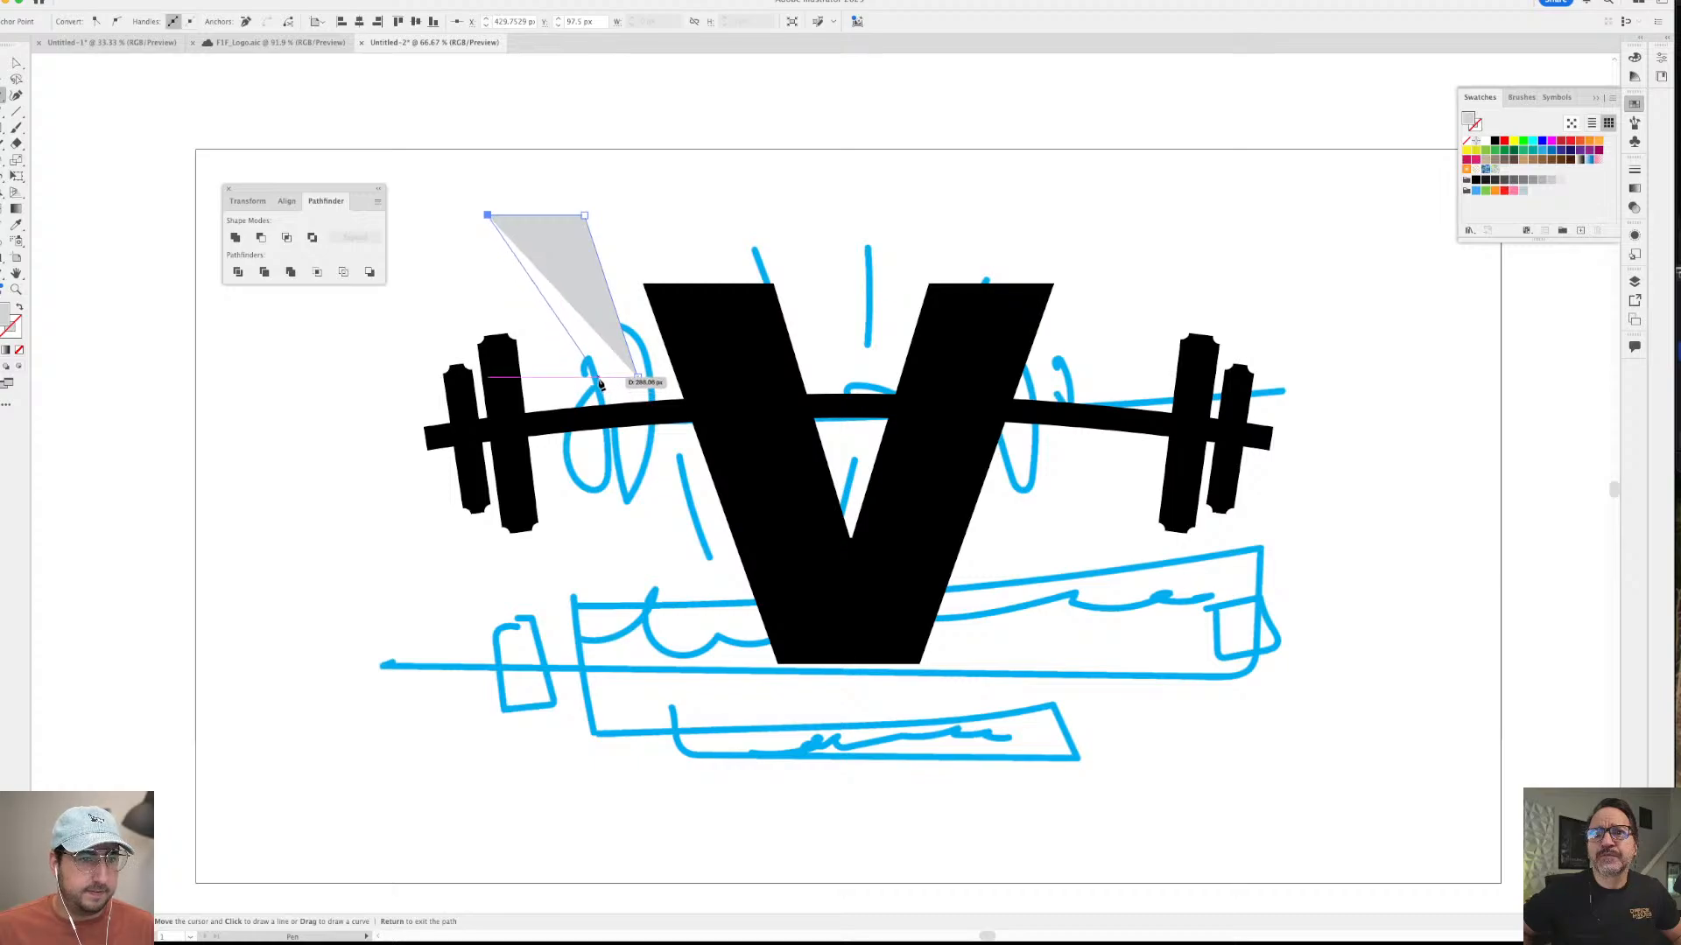
{"action": "left_click", "coordinate": [596, 384]}
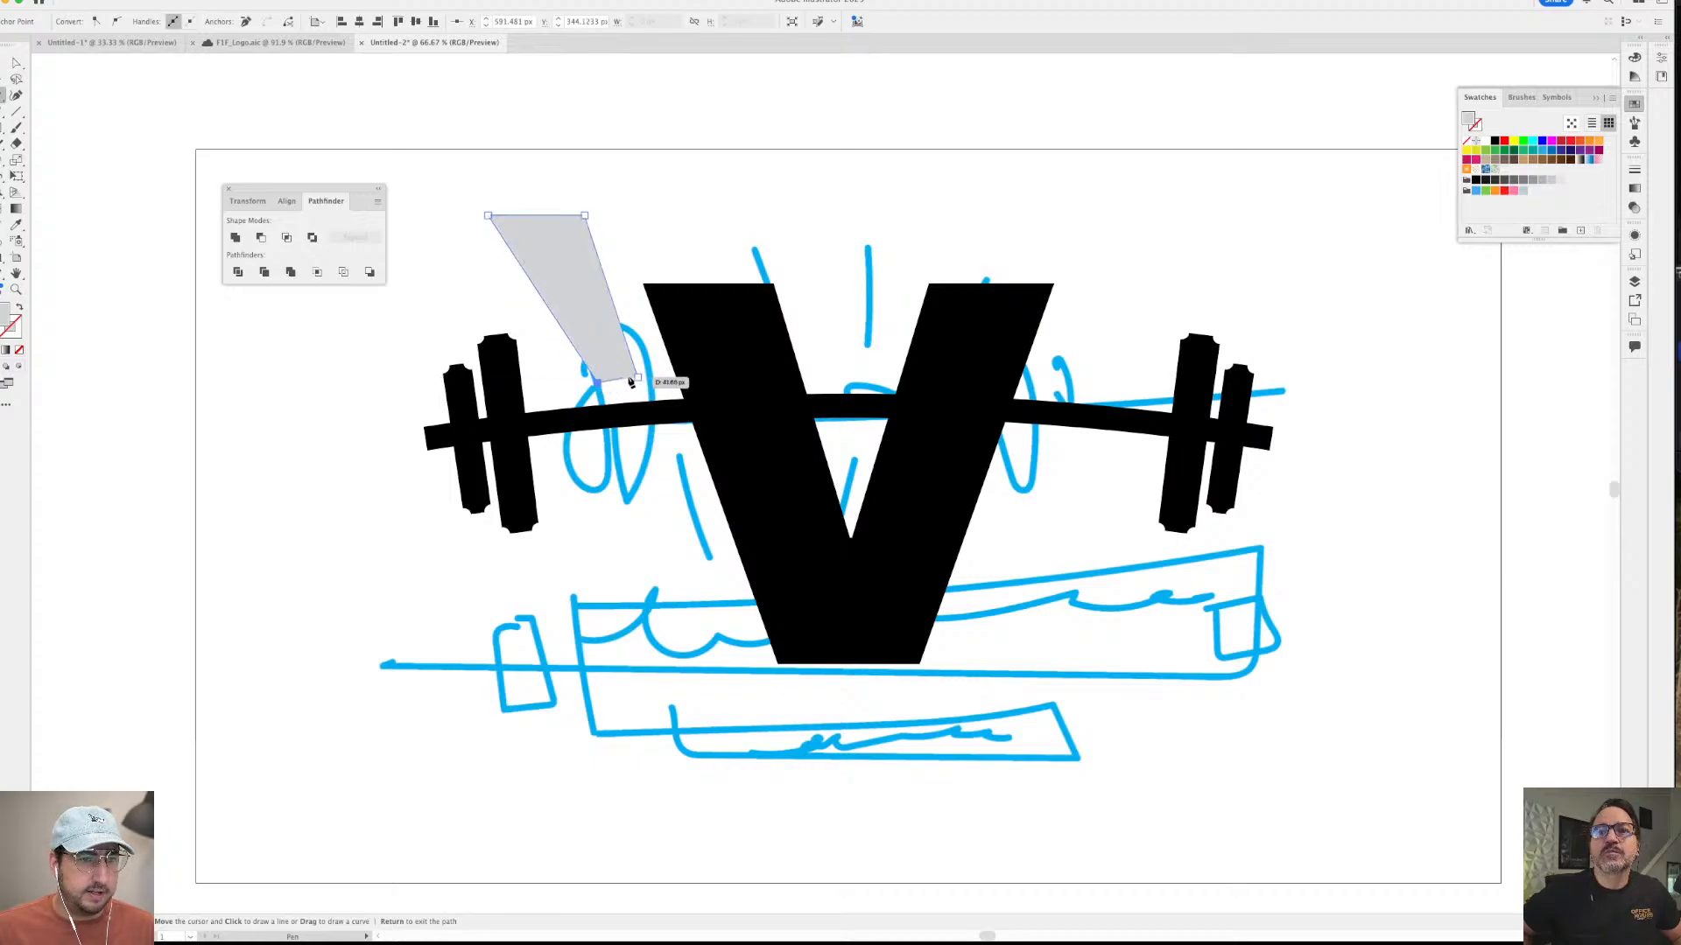
{"action": "key", "text": "v"}
{"action": "left_click", "coordinate": [705, 195]}
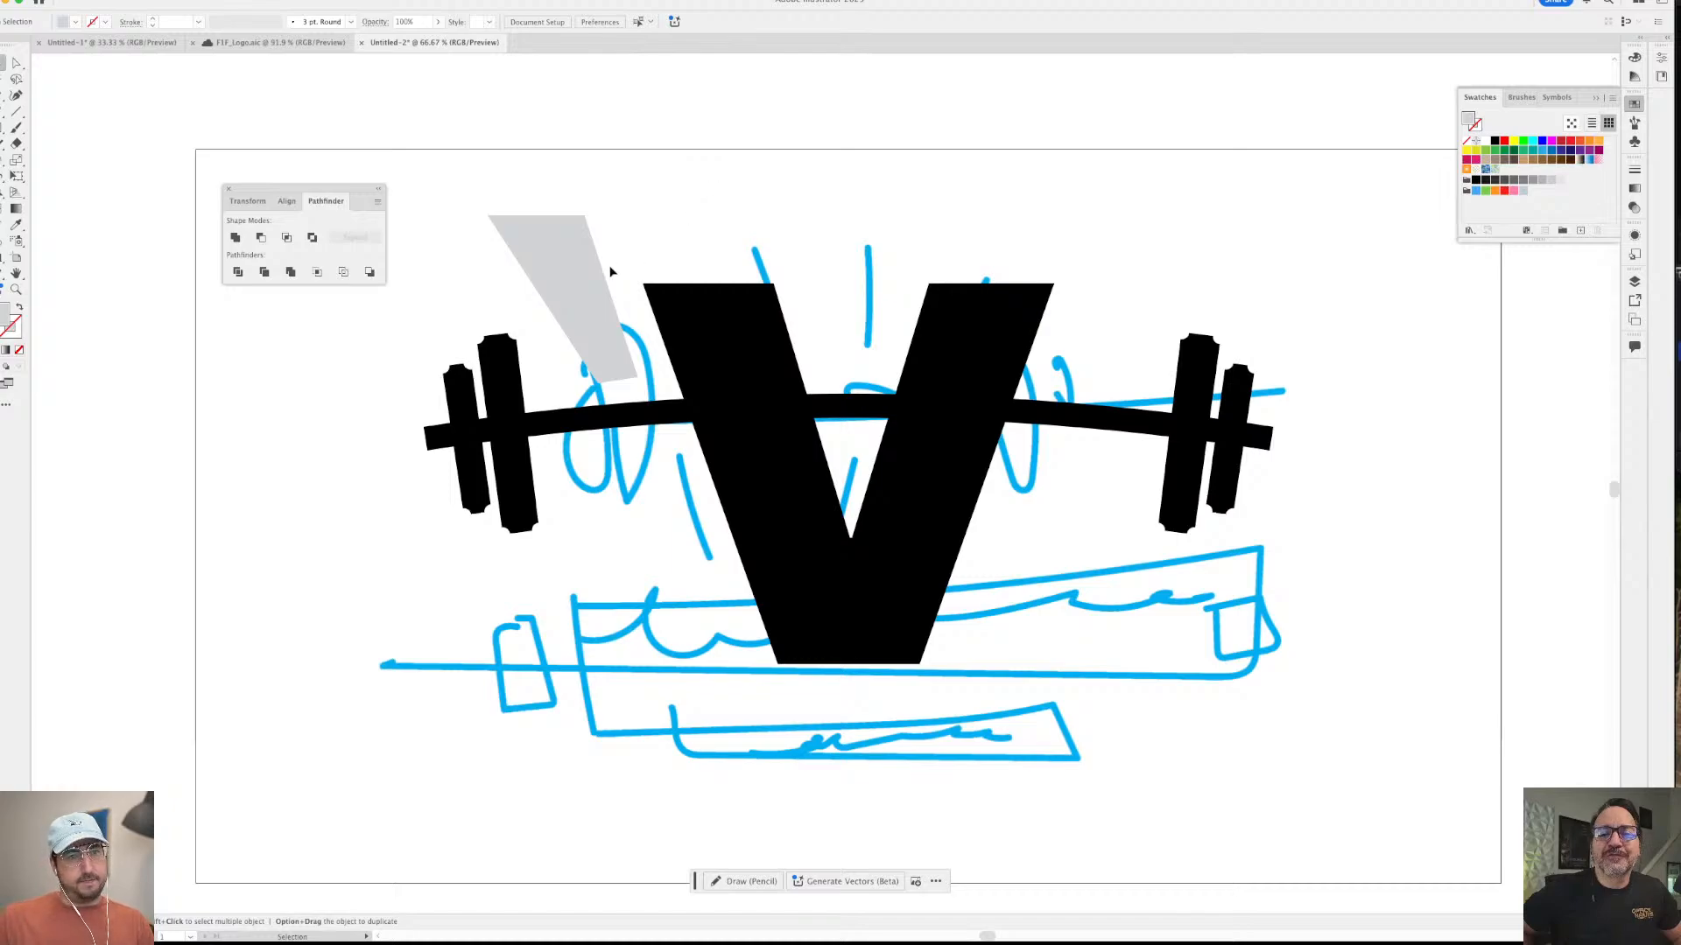
- Scale the tapered shape down to about 205 by 229 px and slightly round all its corners
{"action": "left_click", "coordinate": [570, 271]}
{"action": "key", "text": "s"}
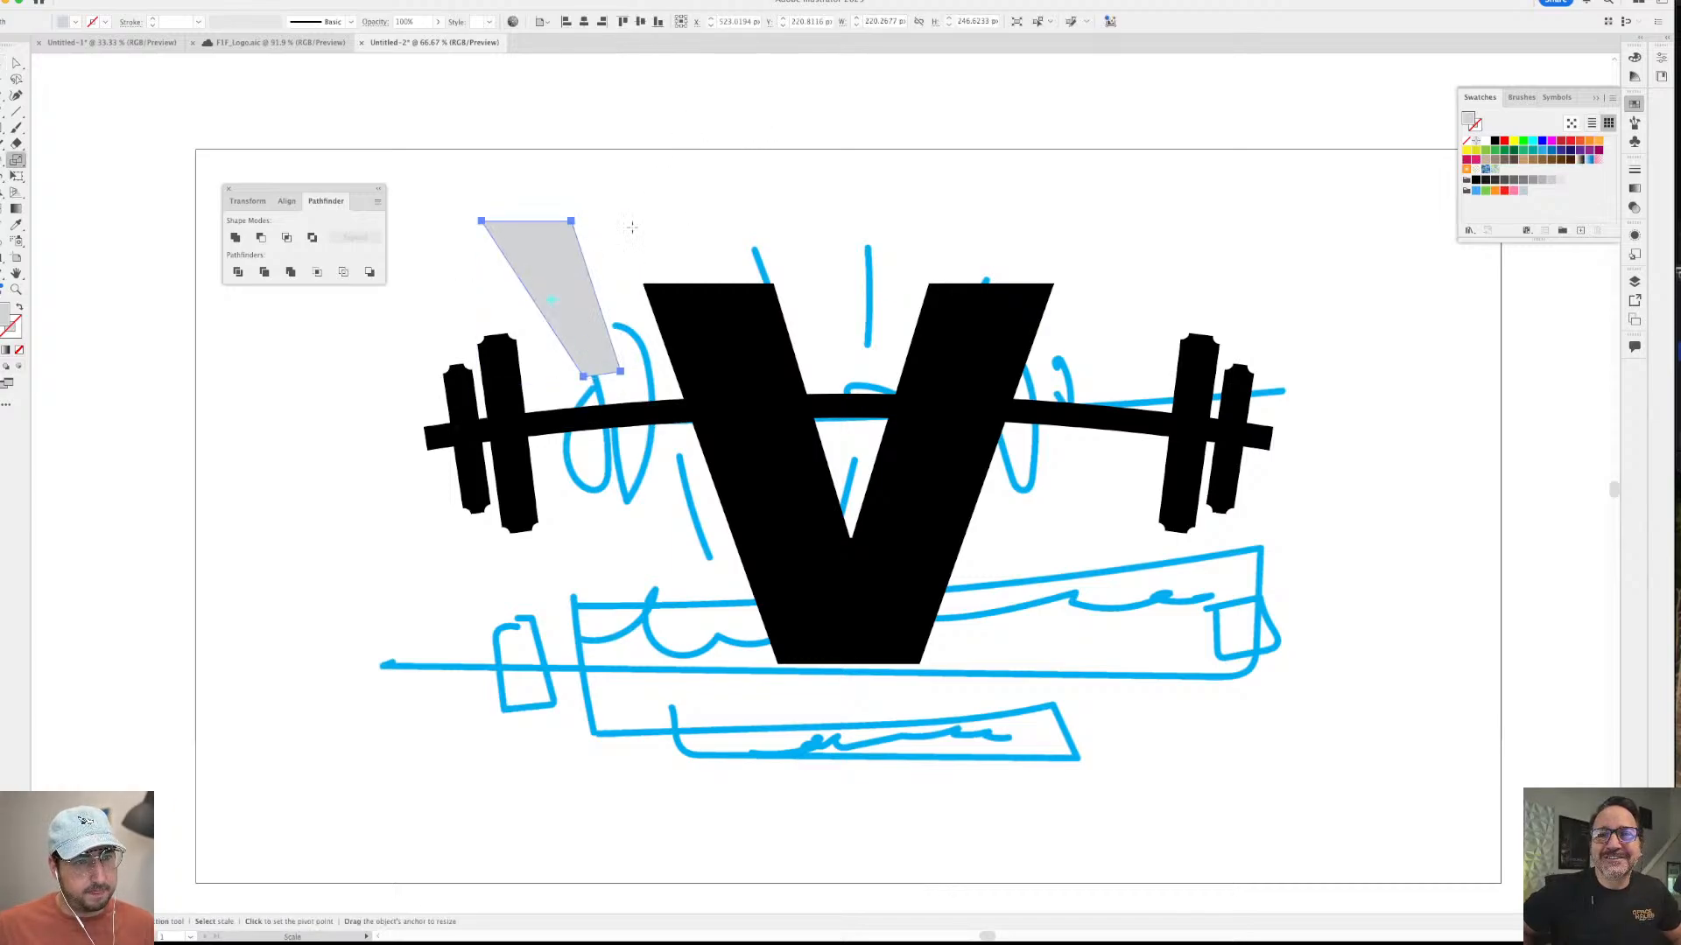
{"action": "left_click_drag", "start_coordinate": [631, 227], "coordinate": [579, 296]}
{"action": "key", "text": "a"}
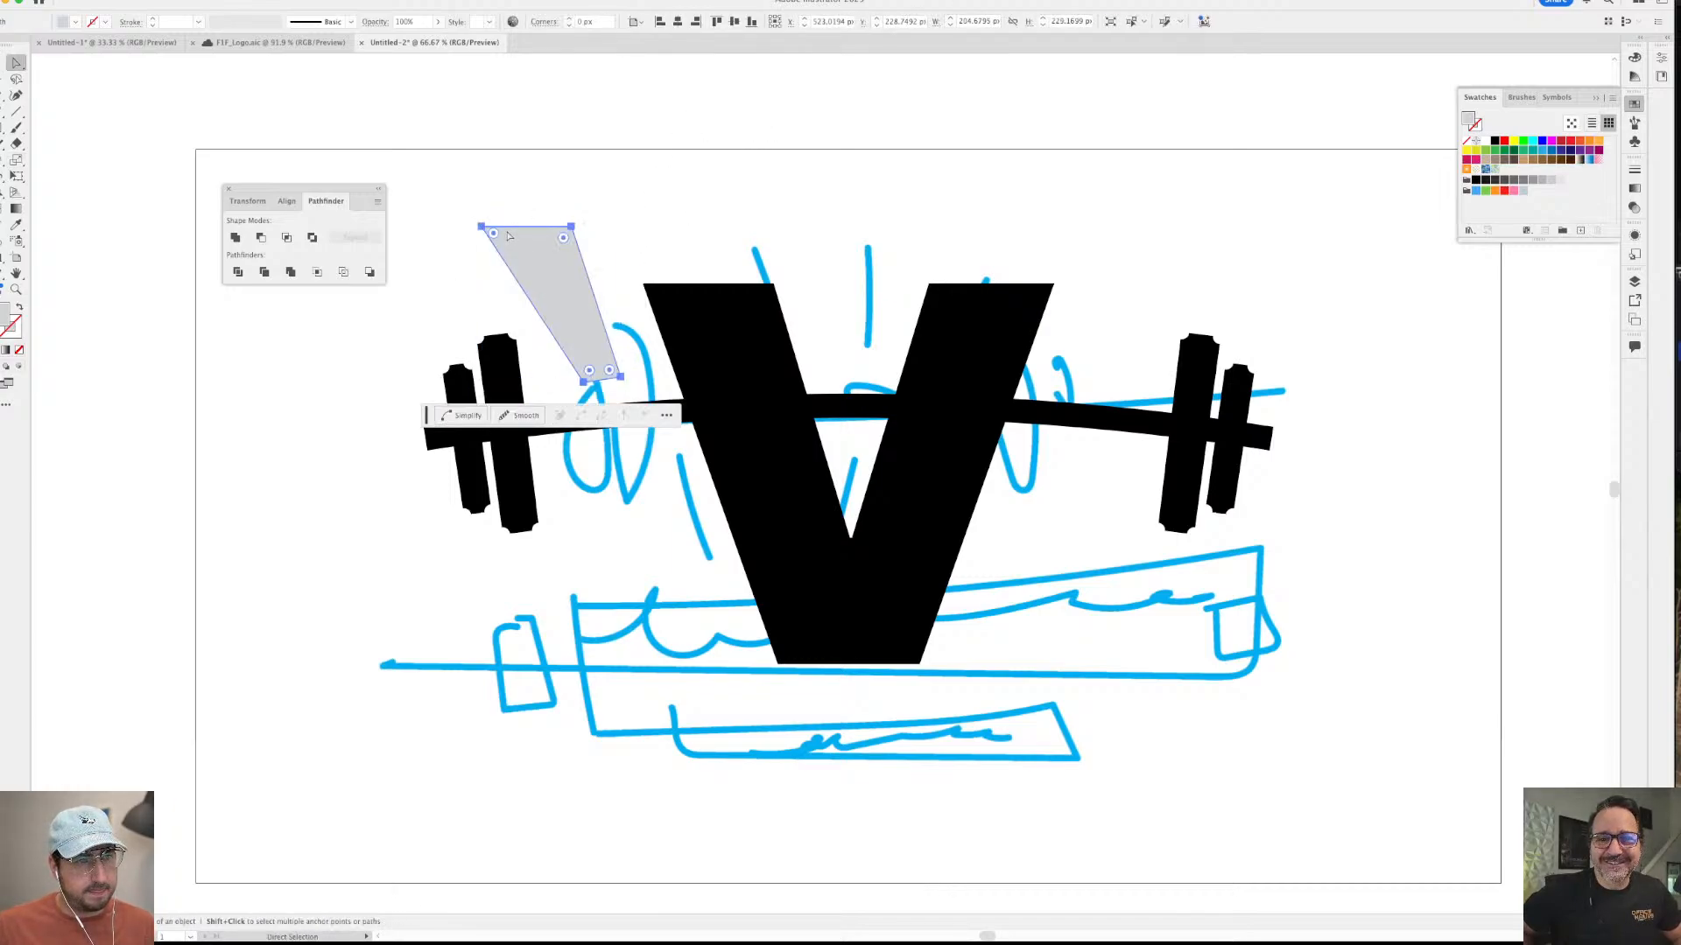
{"action": "left_click_drag", "start_coordinate": [494, 234], "coordinate": [505, 239]}
{"action": "key", "text": "o"}
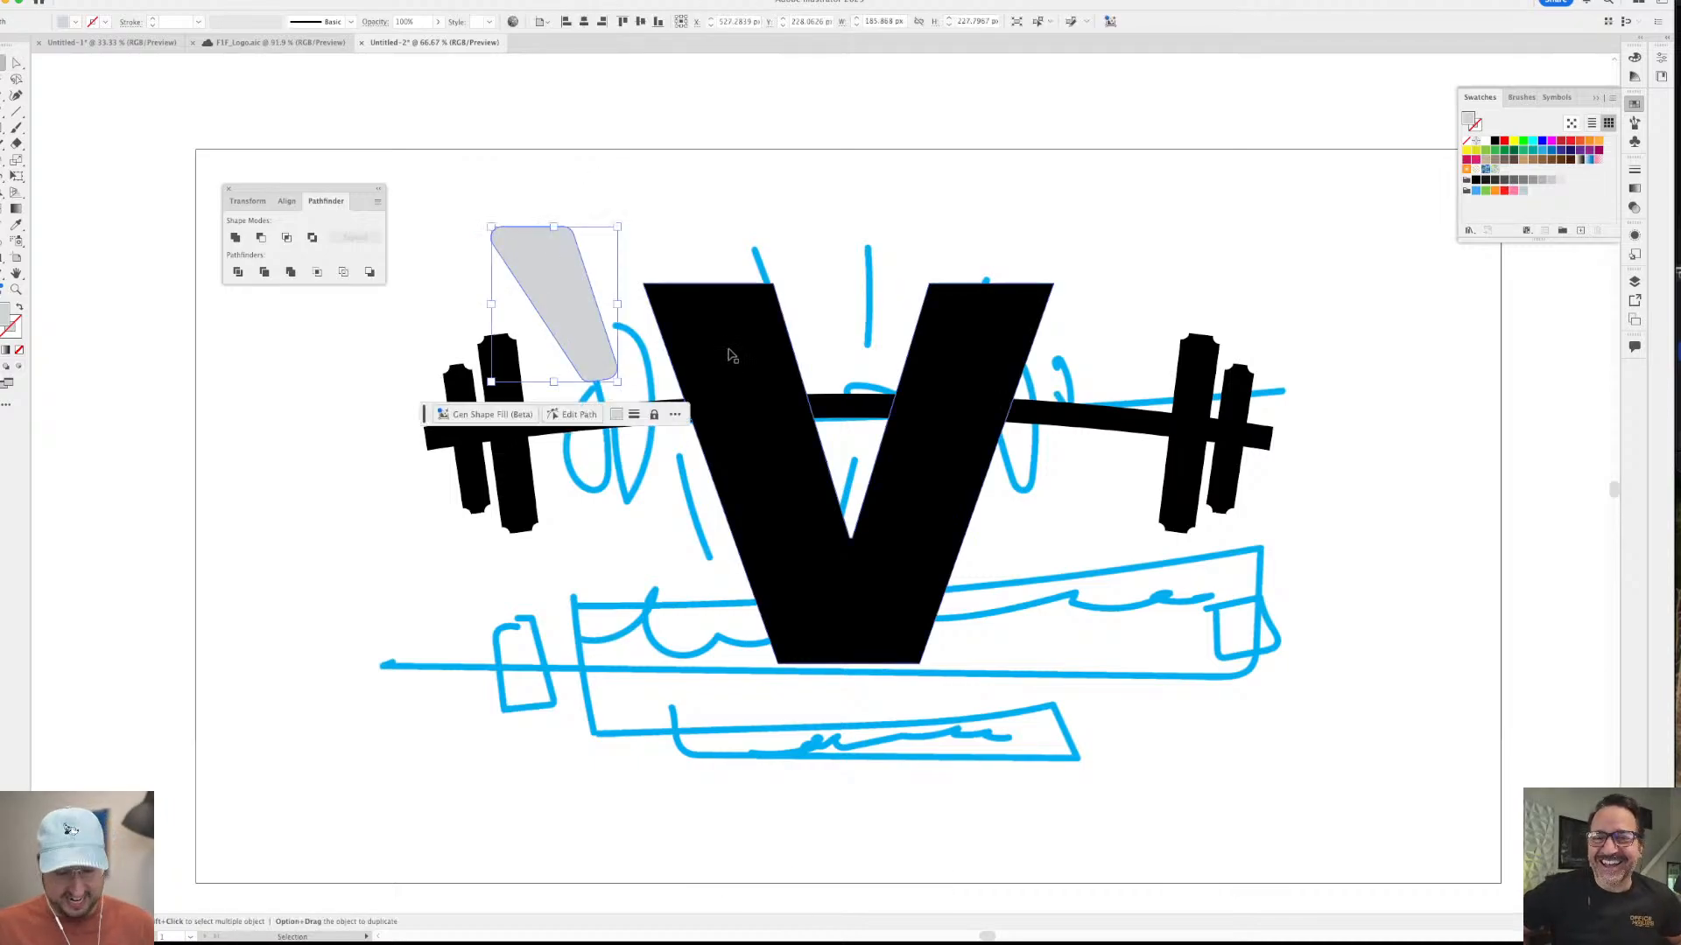
- Give the tapered shape the V's black fill with the Eyedropper and shift it slightly to the right
{"action": "key", "text": "i"}
{"action": "left_click", "coordinate": [710, 321]}
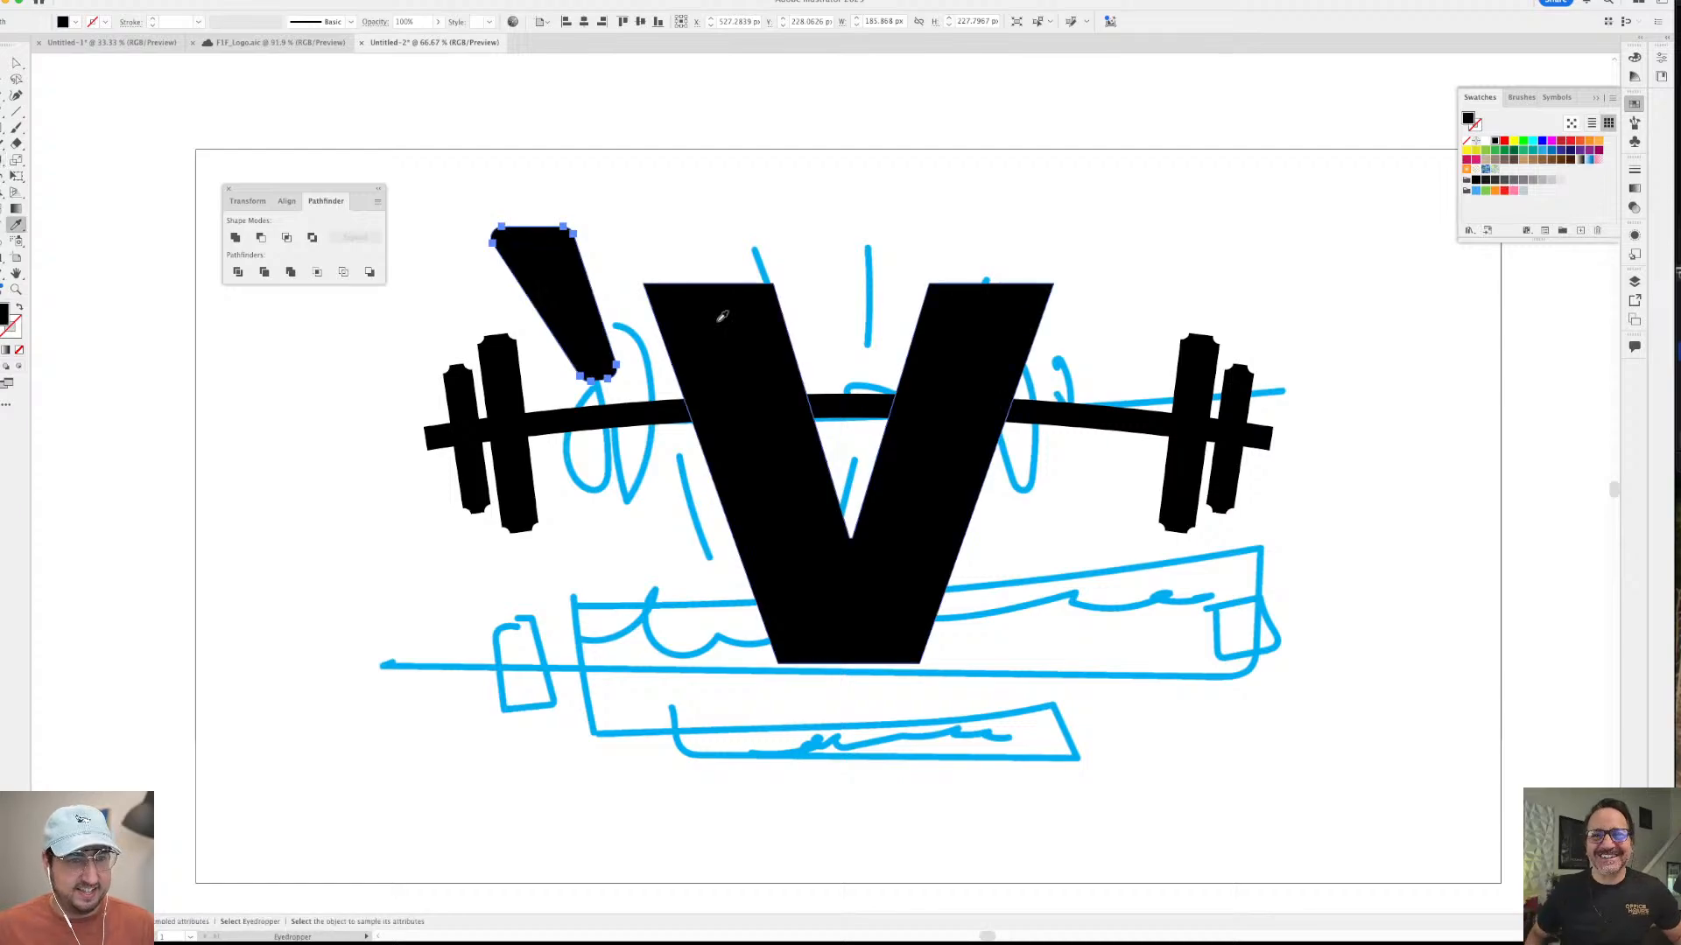
{"action": "key", "text": "v"}
{"action": "left_click_drag", "start_coordinate": [547, 269], "coordinate": [555, 277]}
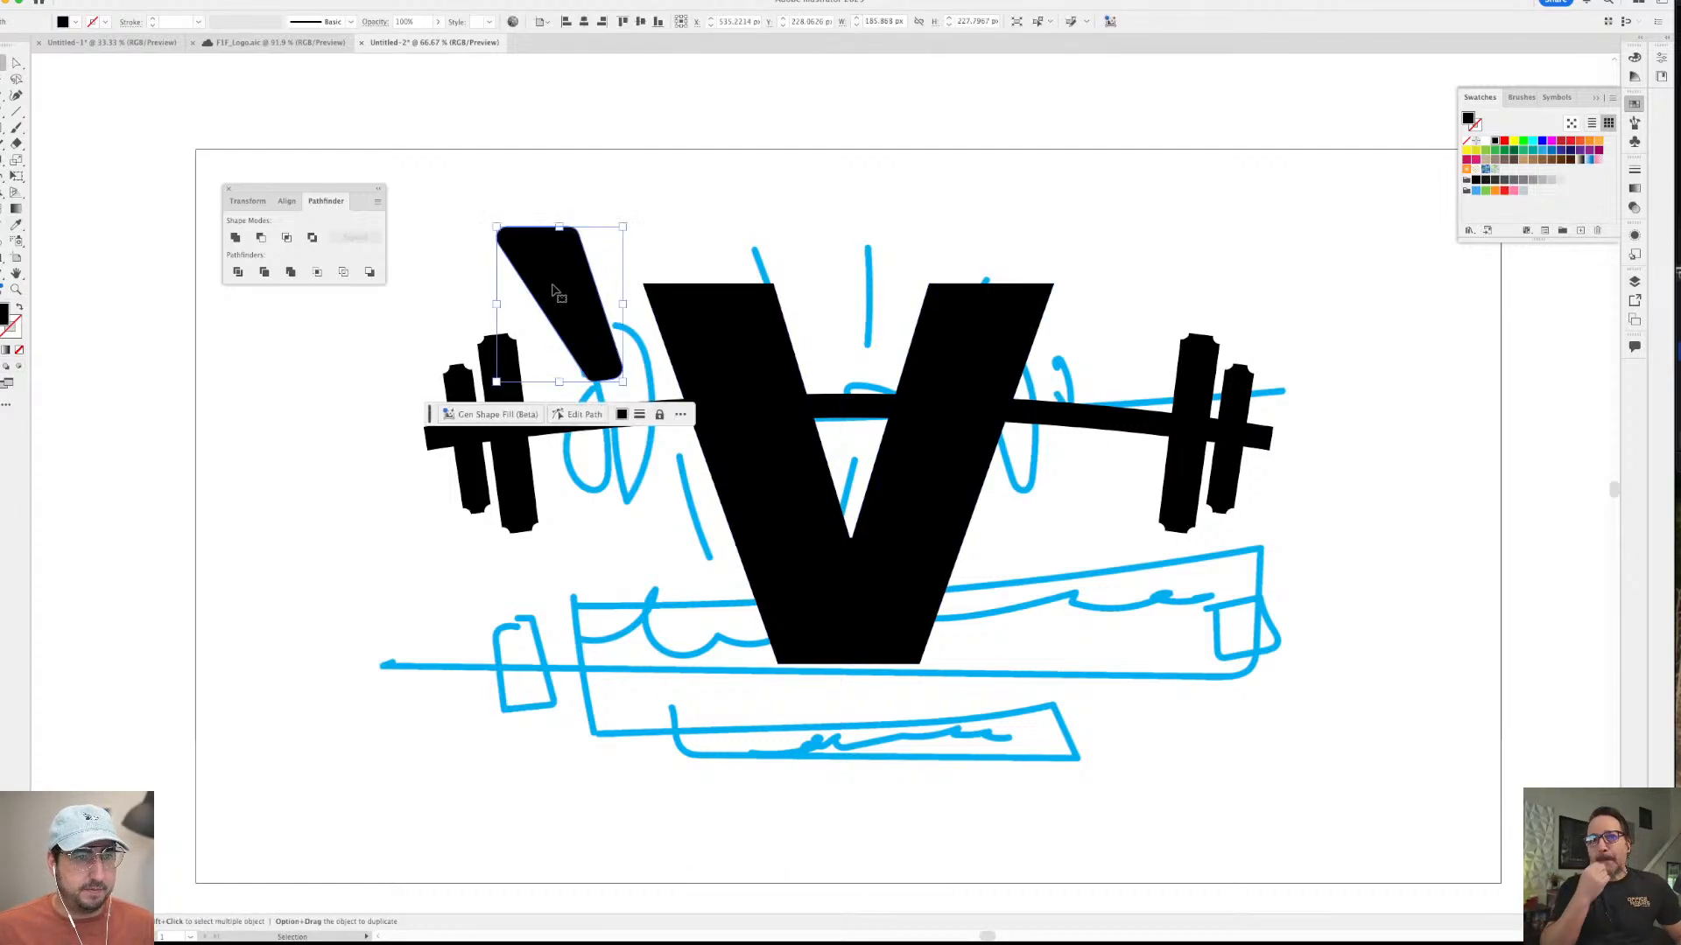
- Copy the black tapered shape and paste a duplicate into the artwork
{"action": "right_click", "coordinate": [553, 279]}
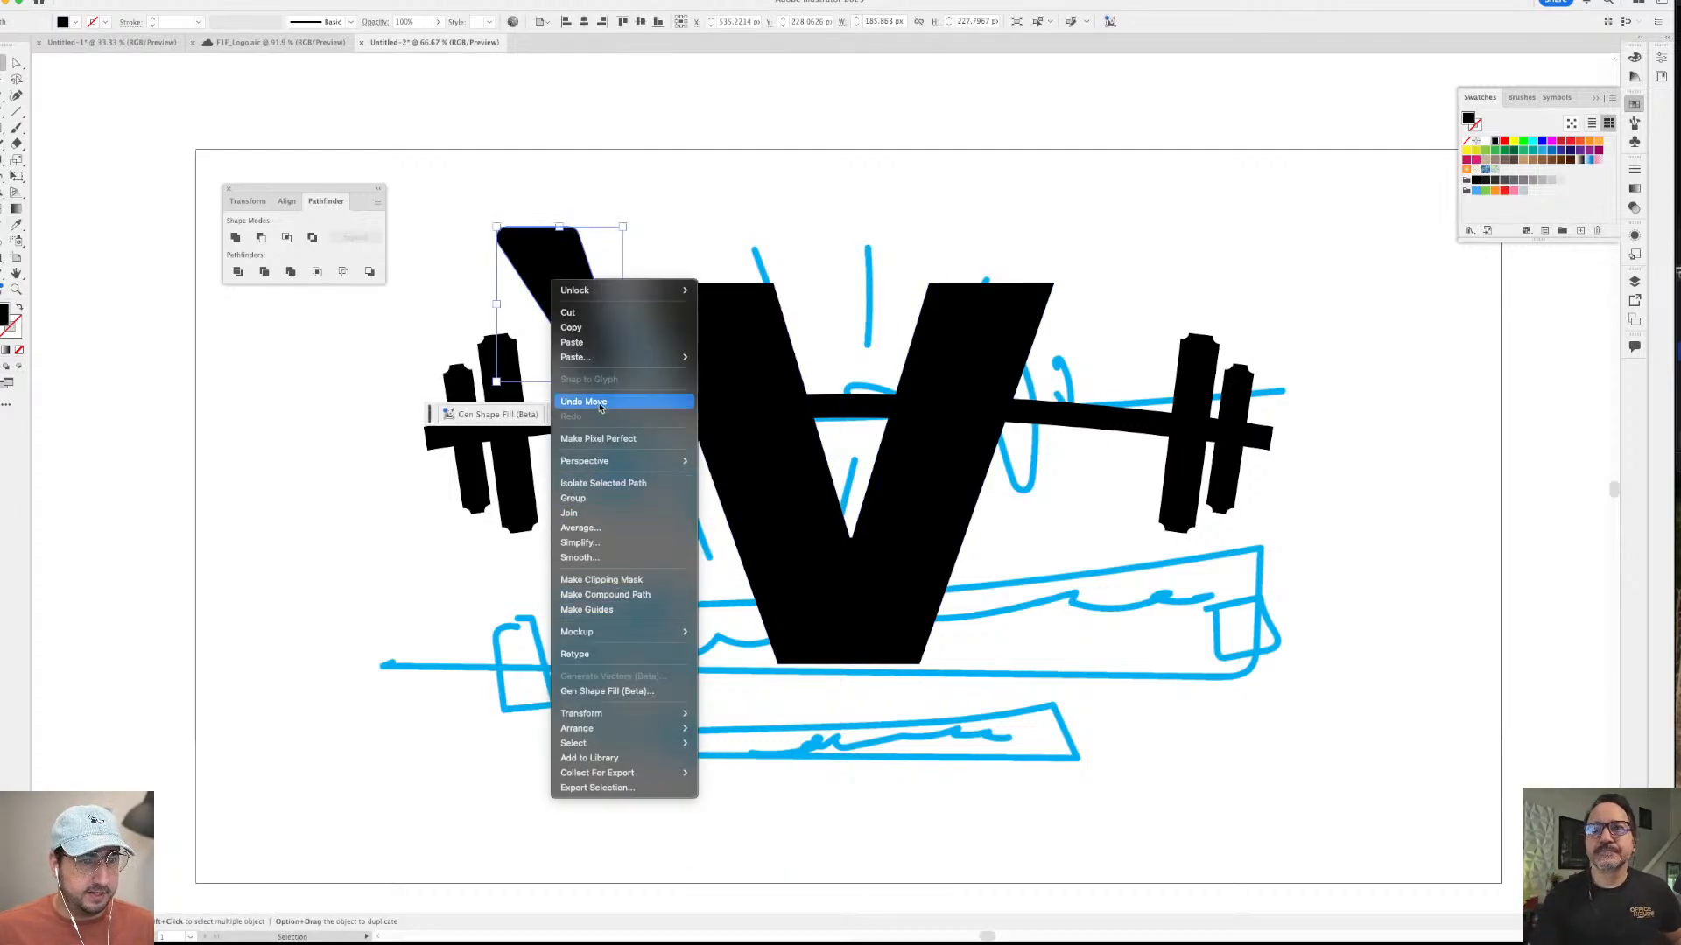
{"action": "left_click", "coordinate": [584, 402]}
{"action": "key", "text": "super+z"}
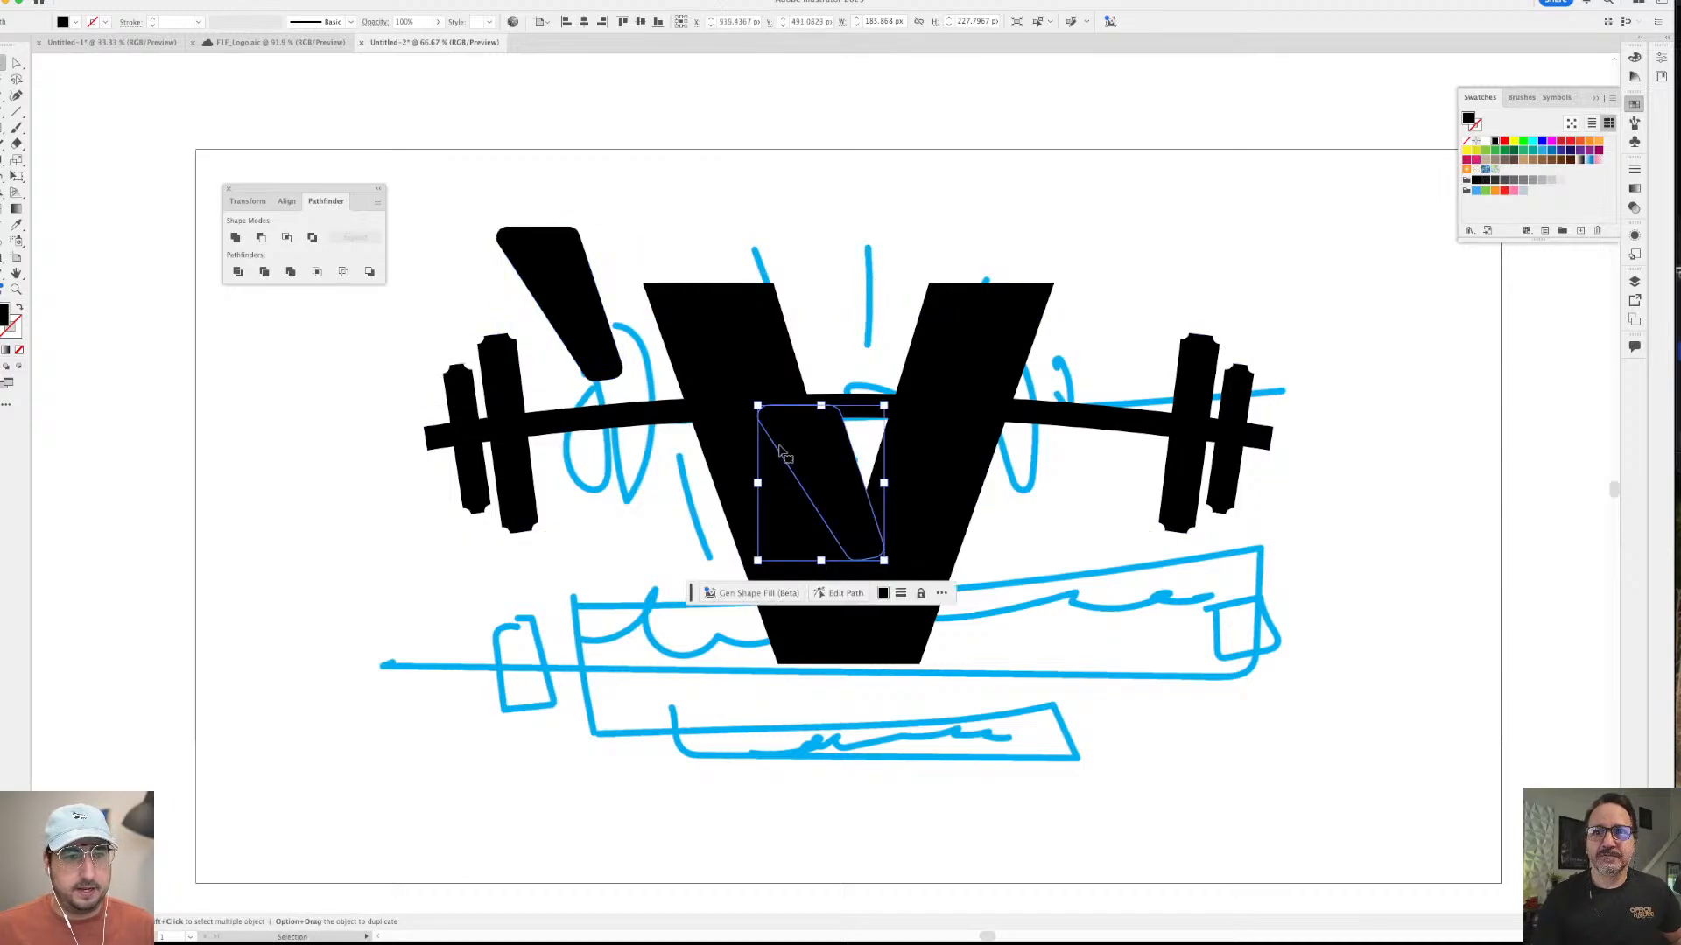
- Round the outer corners of the large V, leaving the inner point where its two arms meet sharp
{"action": "key", "text": "a"}
{"action": "left_click", "coordinate": [700, 340]}
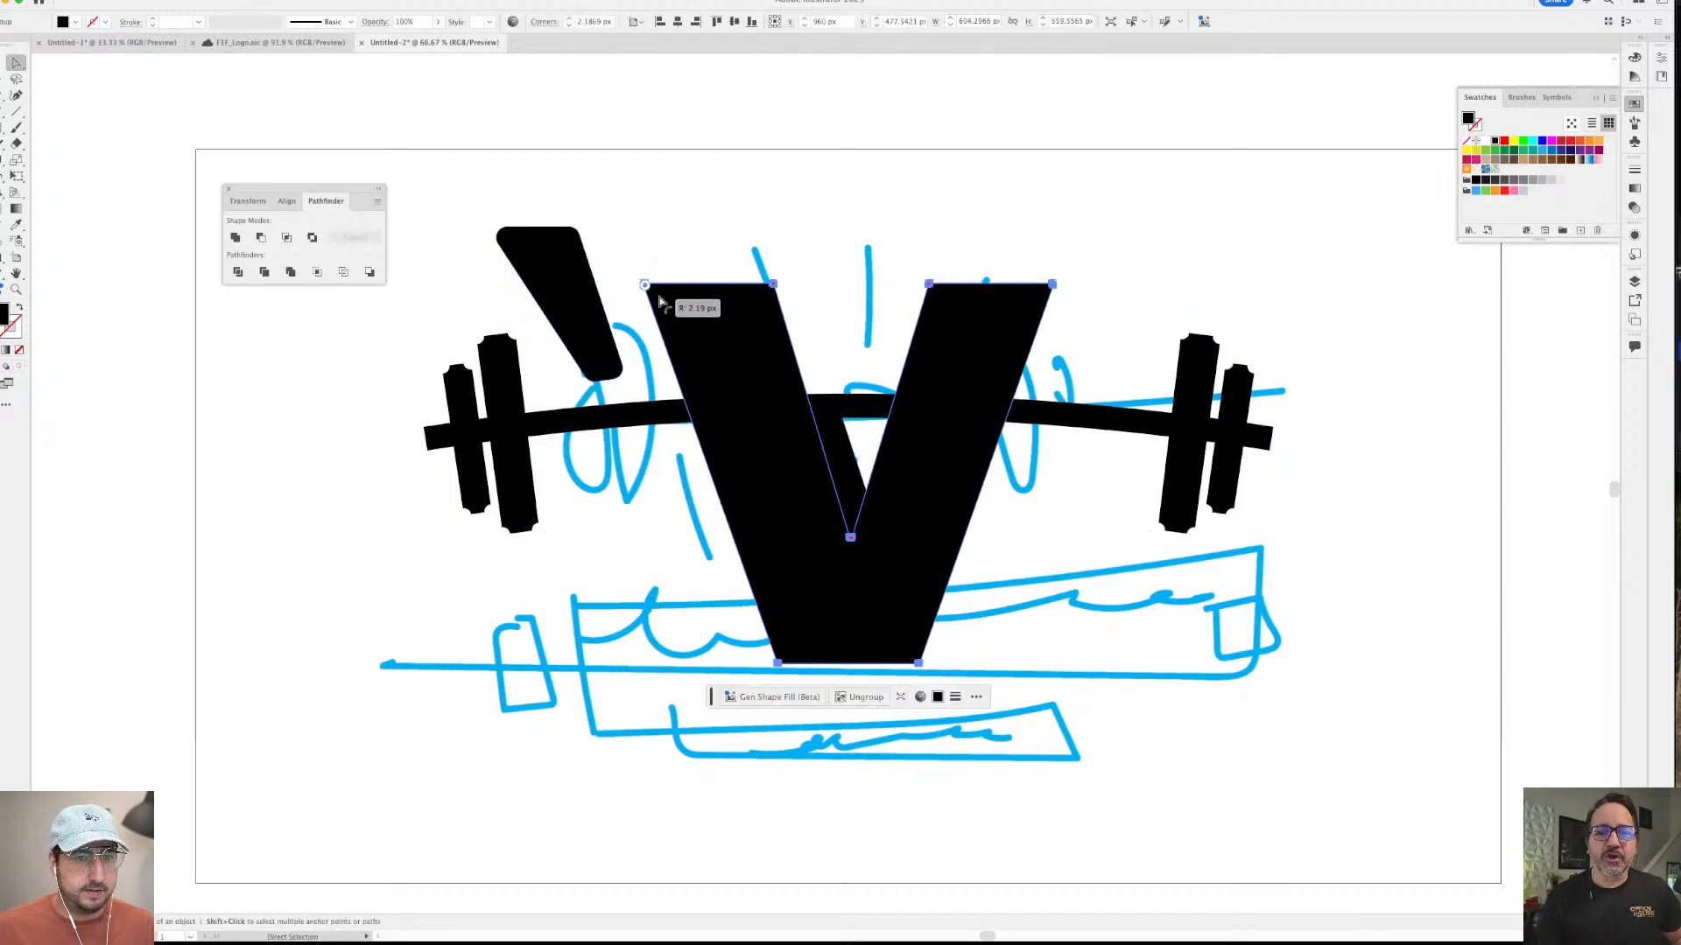
{"action": "left_click", "coordinate": [879, 367]}
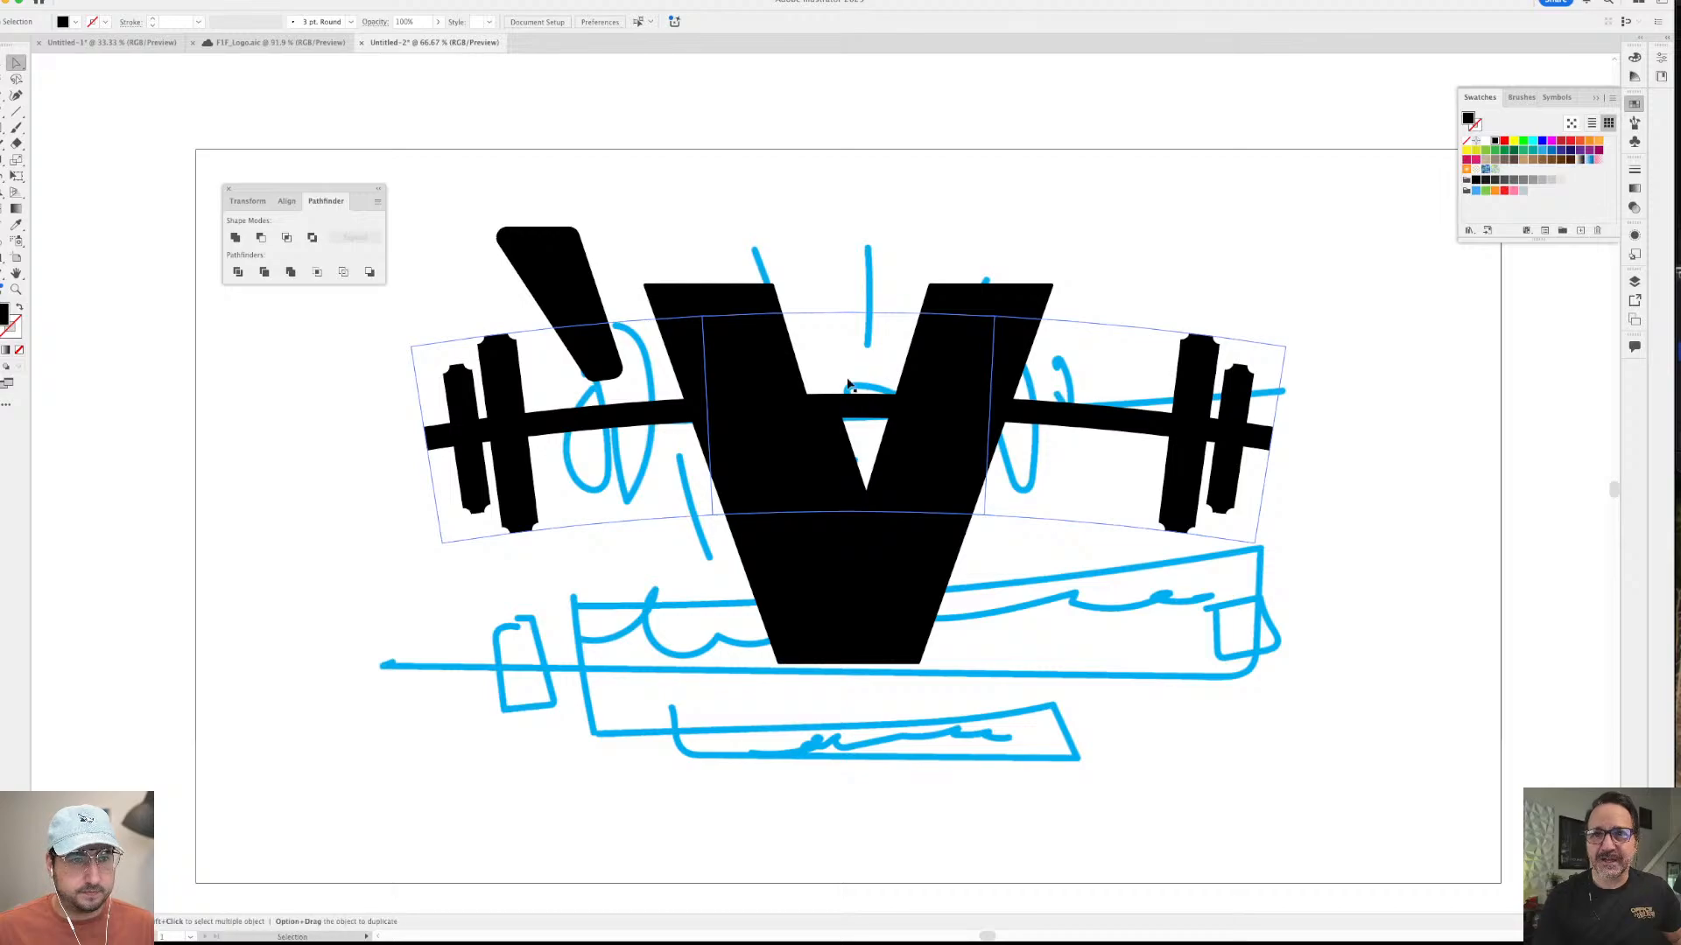
{"action": "left_click", "coordinate": [798, 397]}
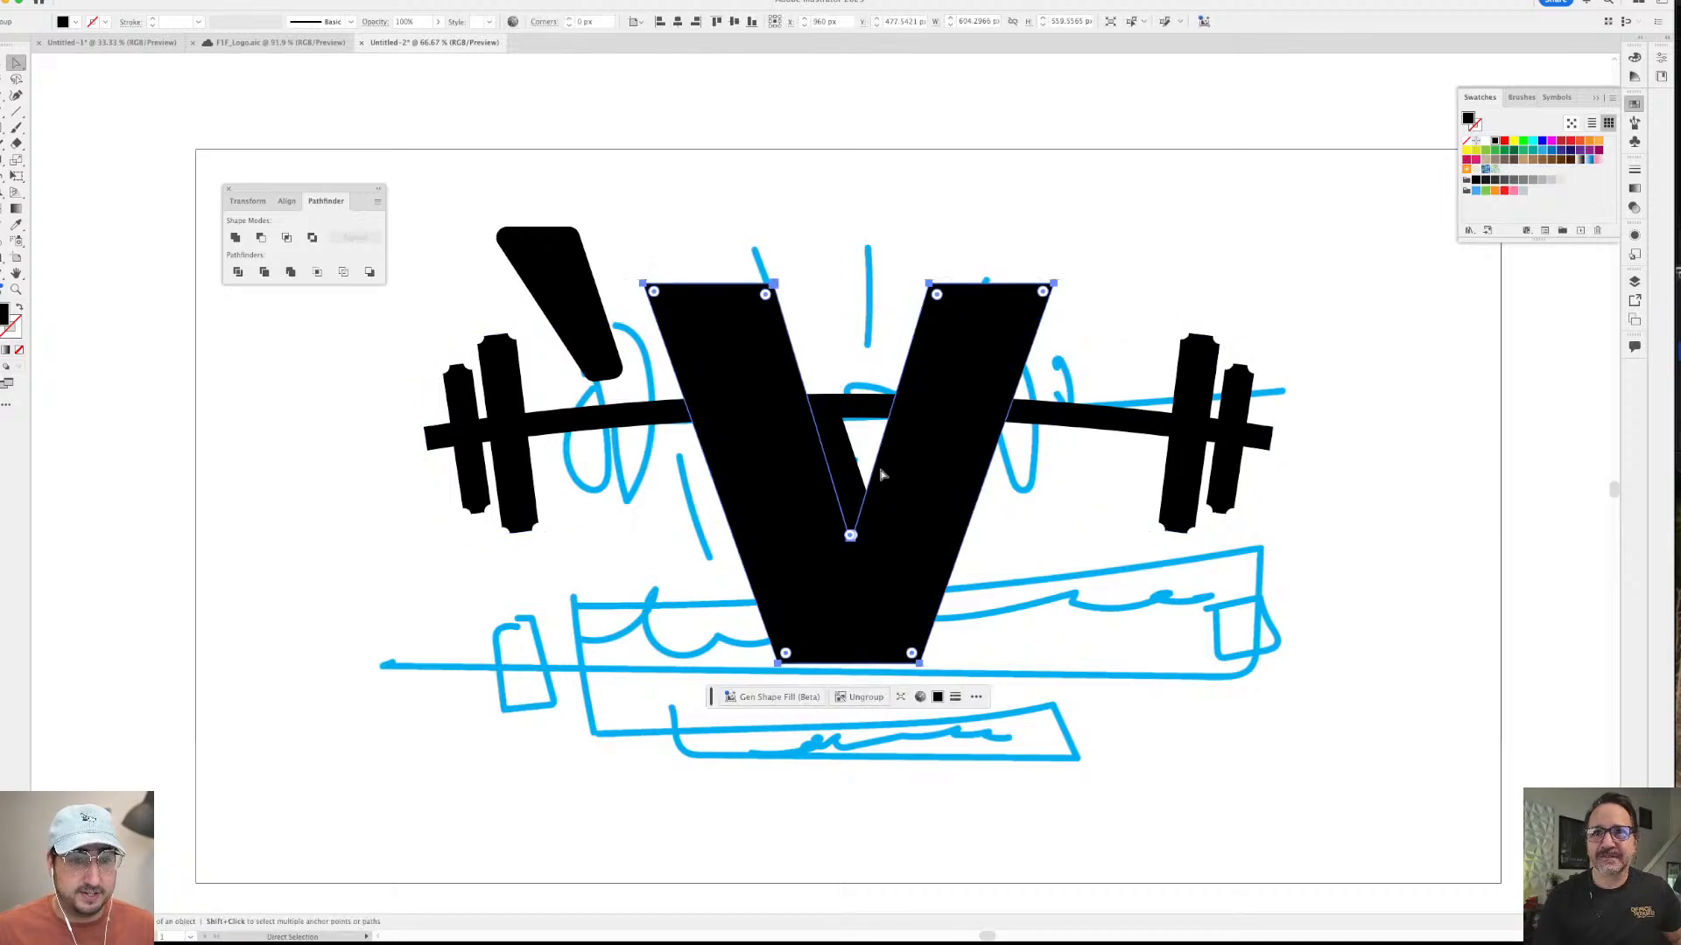
{"action": "left_click", "coordinate": [847, 532]}
{"action": "scroll", "coordinate": [839, 521], "scroll_direction": "up", "scroll_amount": 5}
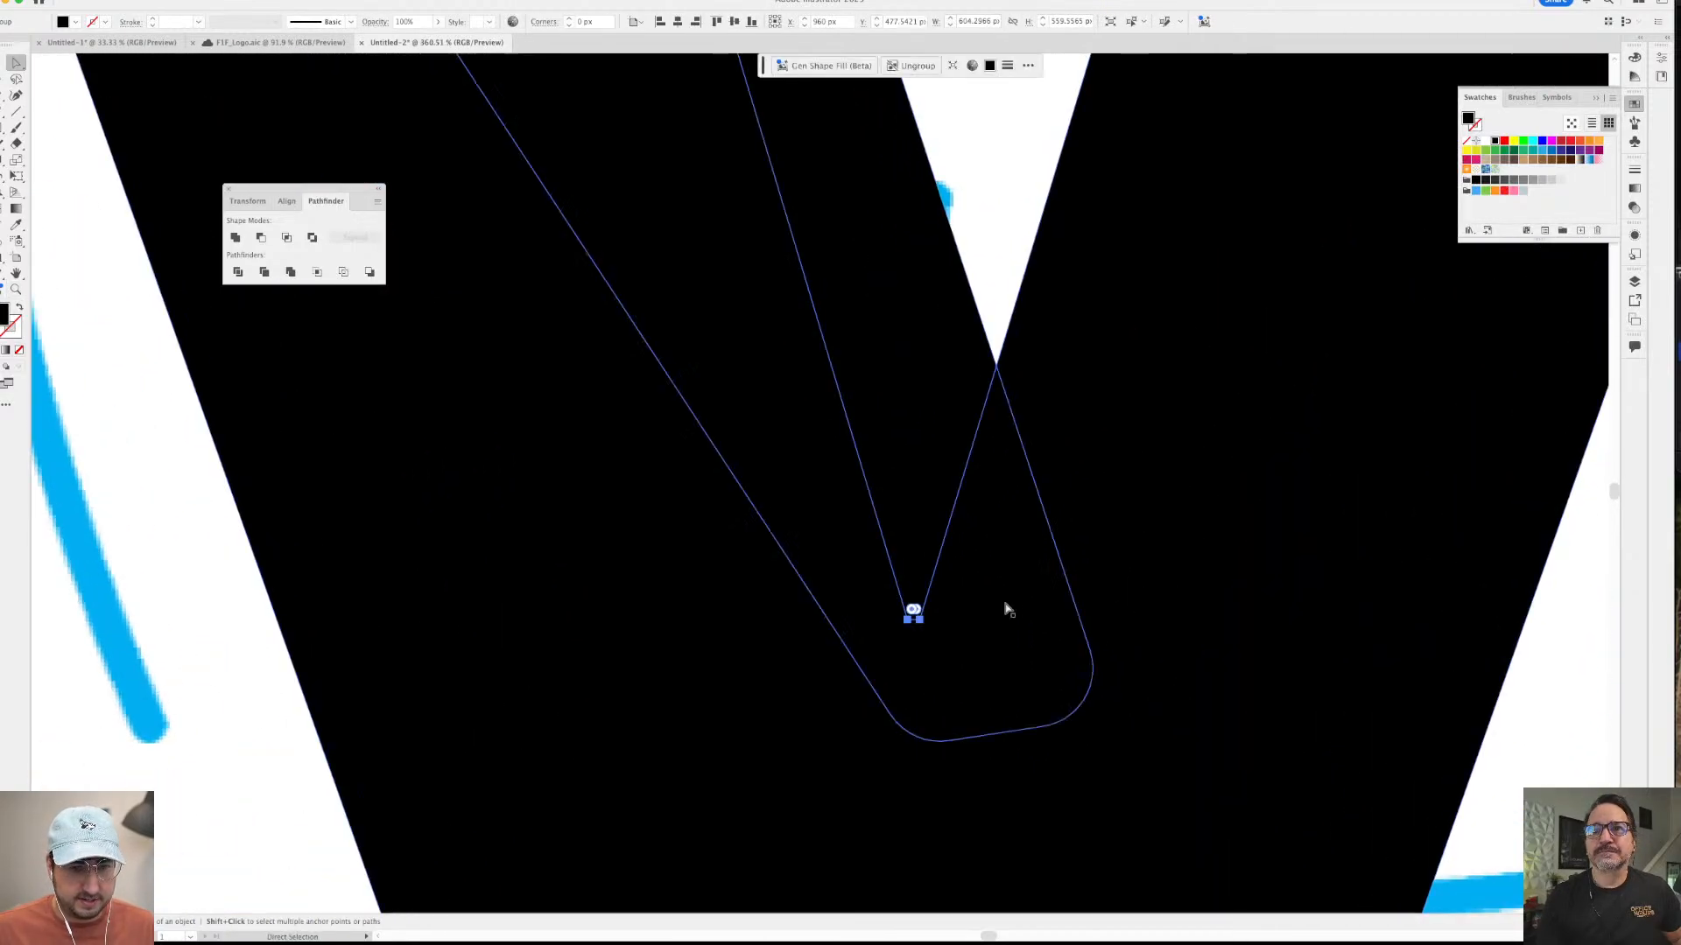
{"action": "left_click", "coordinate": [915, 612]}
{"action": "key", "text": "z"}
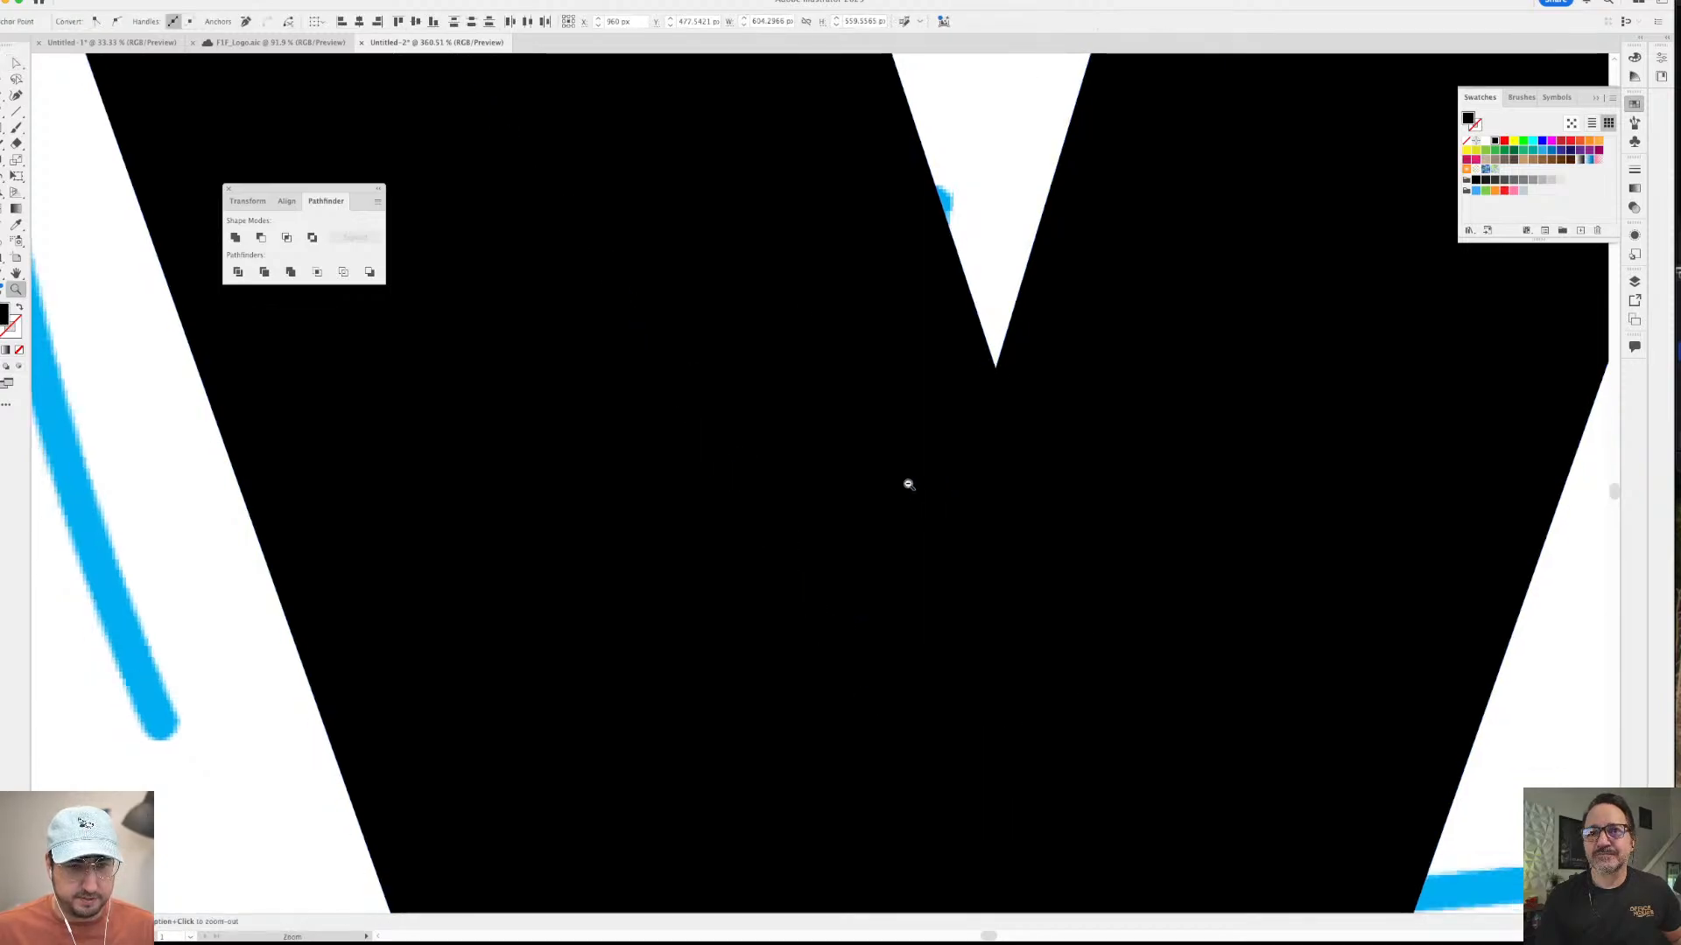
{"action": "left_click_drag", "start_coordinate": [908, 484], "coordinate": [683, 342]}
{"action": "left_click_drag", "start_coordinate": [668, 219], "coordinate": [688, 232]}
{"action": "key", "text": "v"}
{"action": "left_click", "coordinate": [900, 180]}
- Reflect the pasted tapered shape left to right so it mirrors the original
{"action": "left_click", "coordinate": [754, 326]}
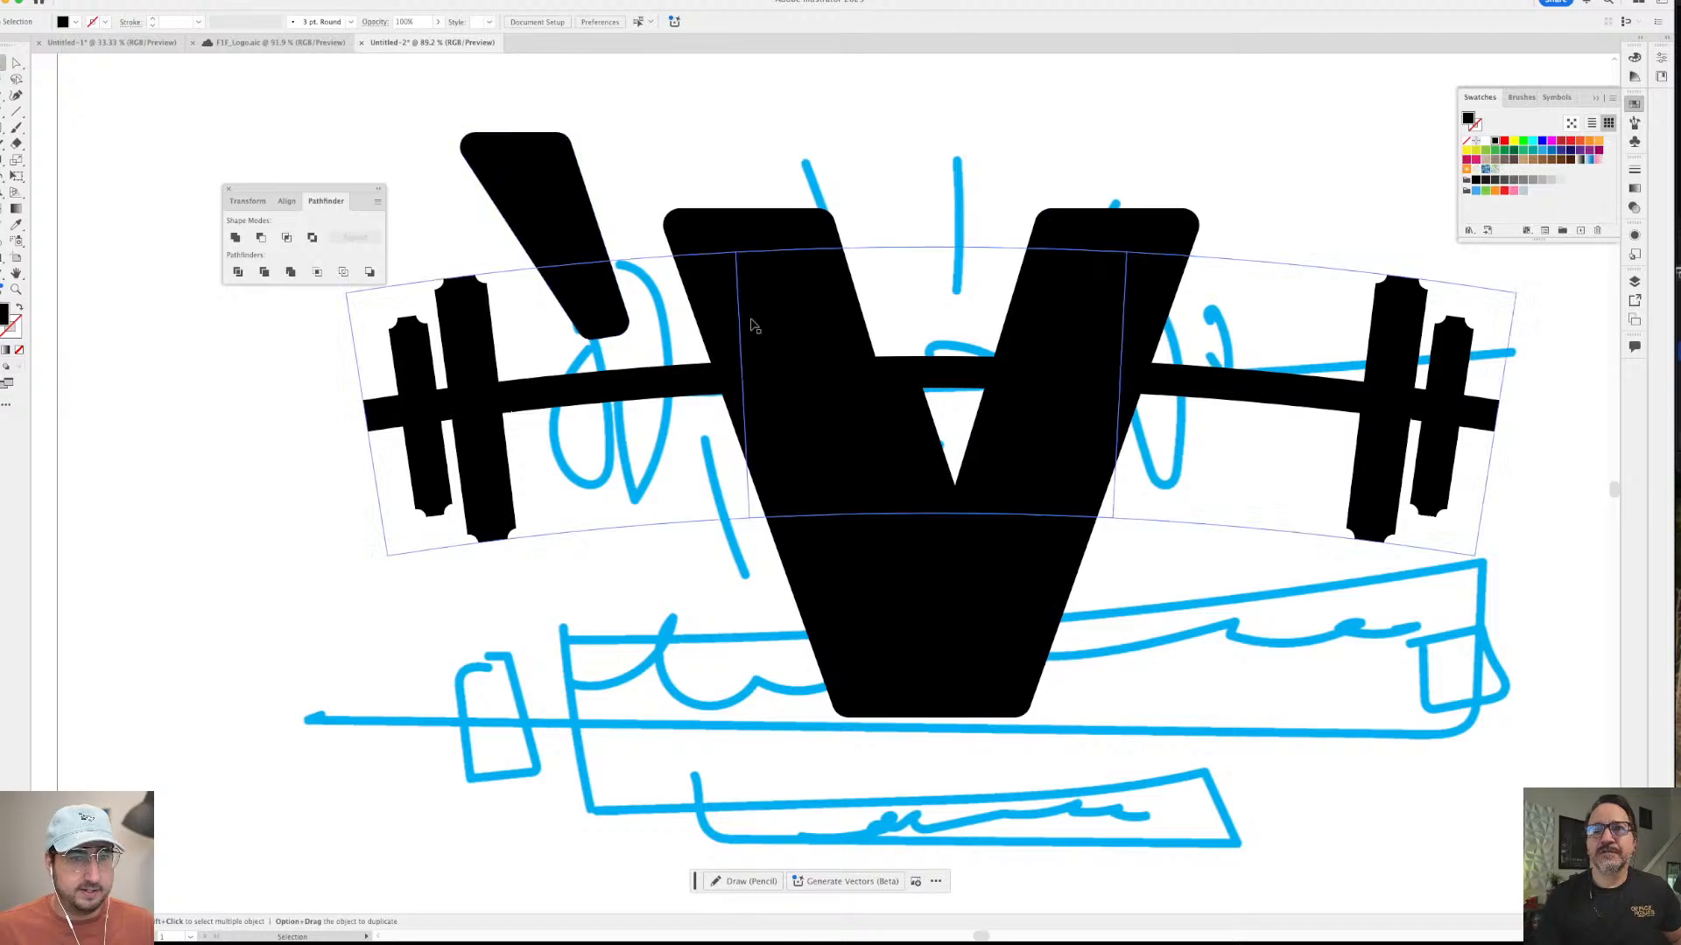
{"action": "left_click", "coordinate": [892, 407]}
{"action": "right_click", "coordinate": [860, 396]}
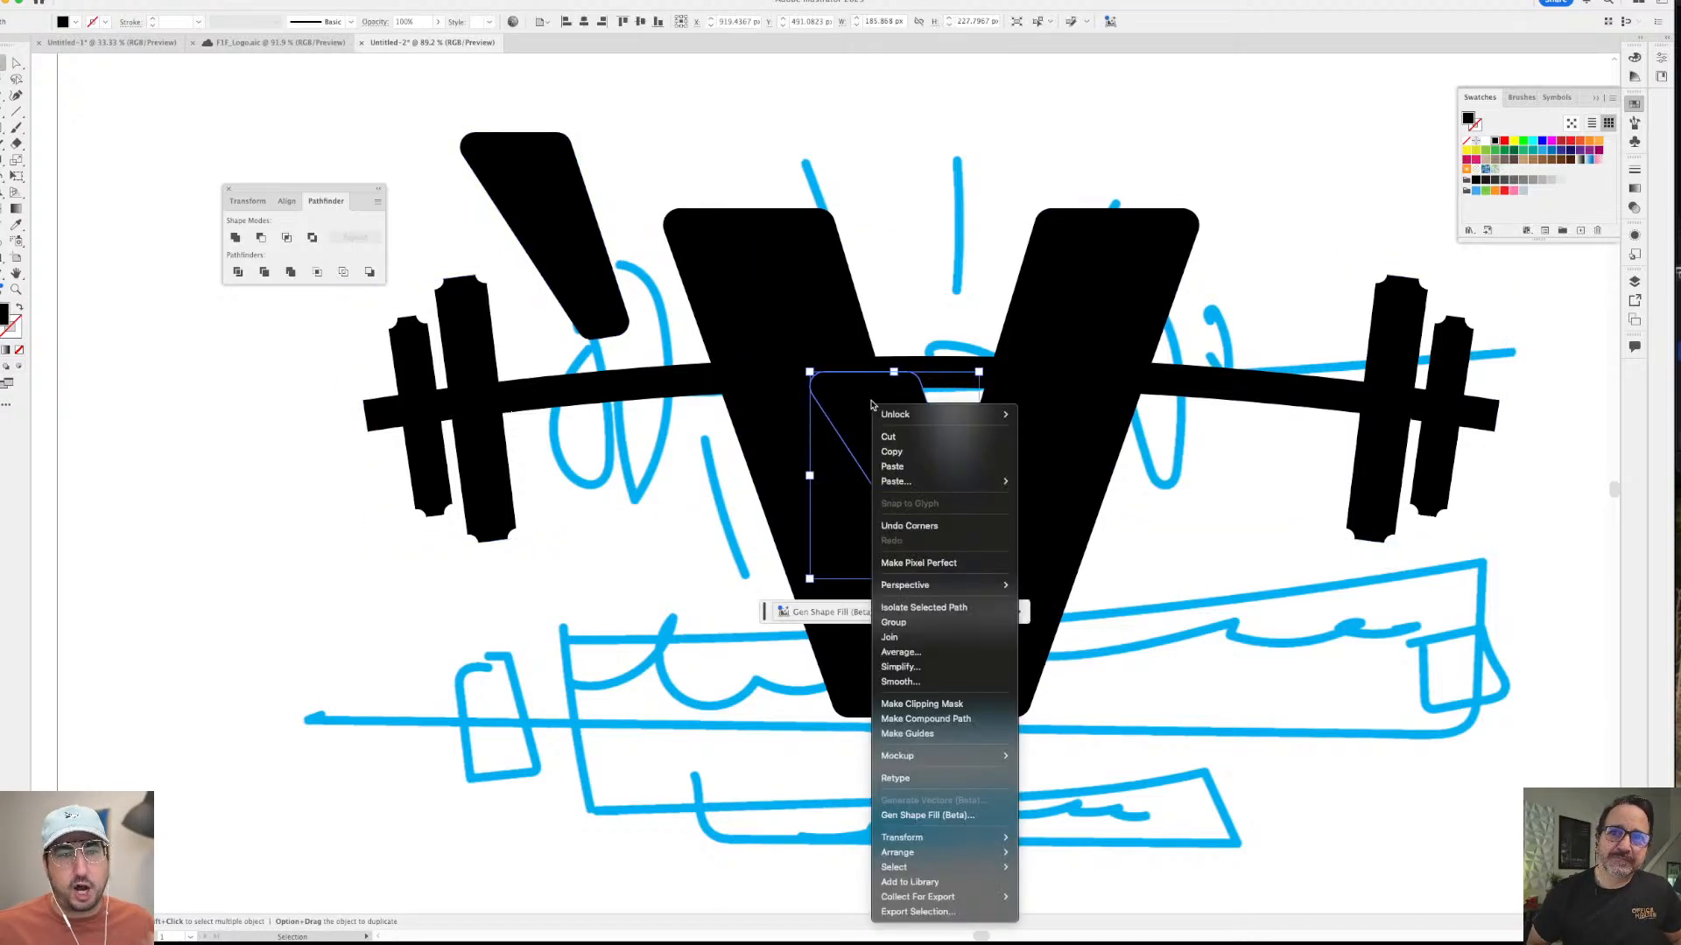
{"action": "key", "text": "Escape"}
{"action": "right_click", "coordinate": [885, 457]}
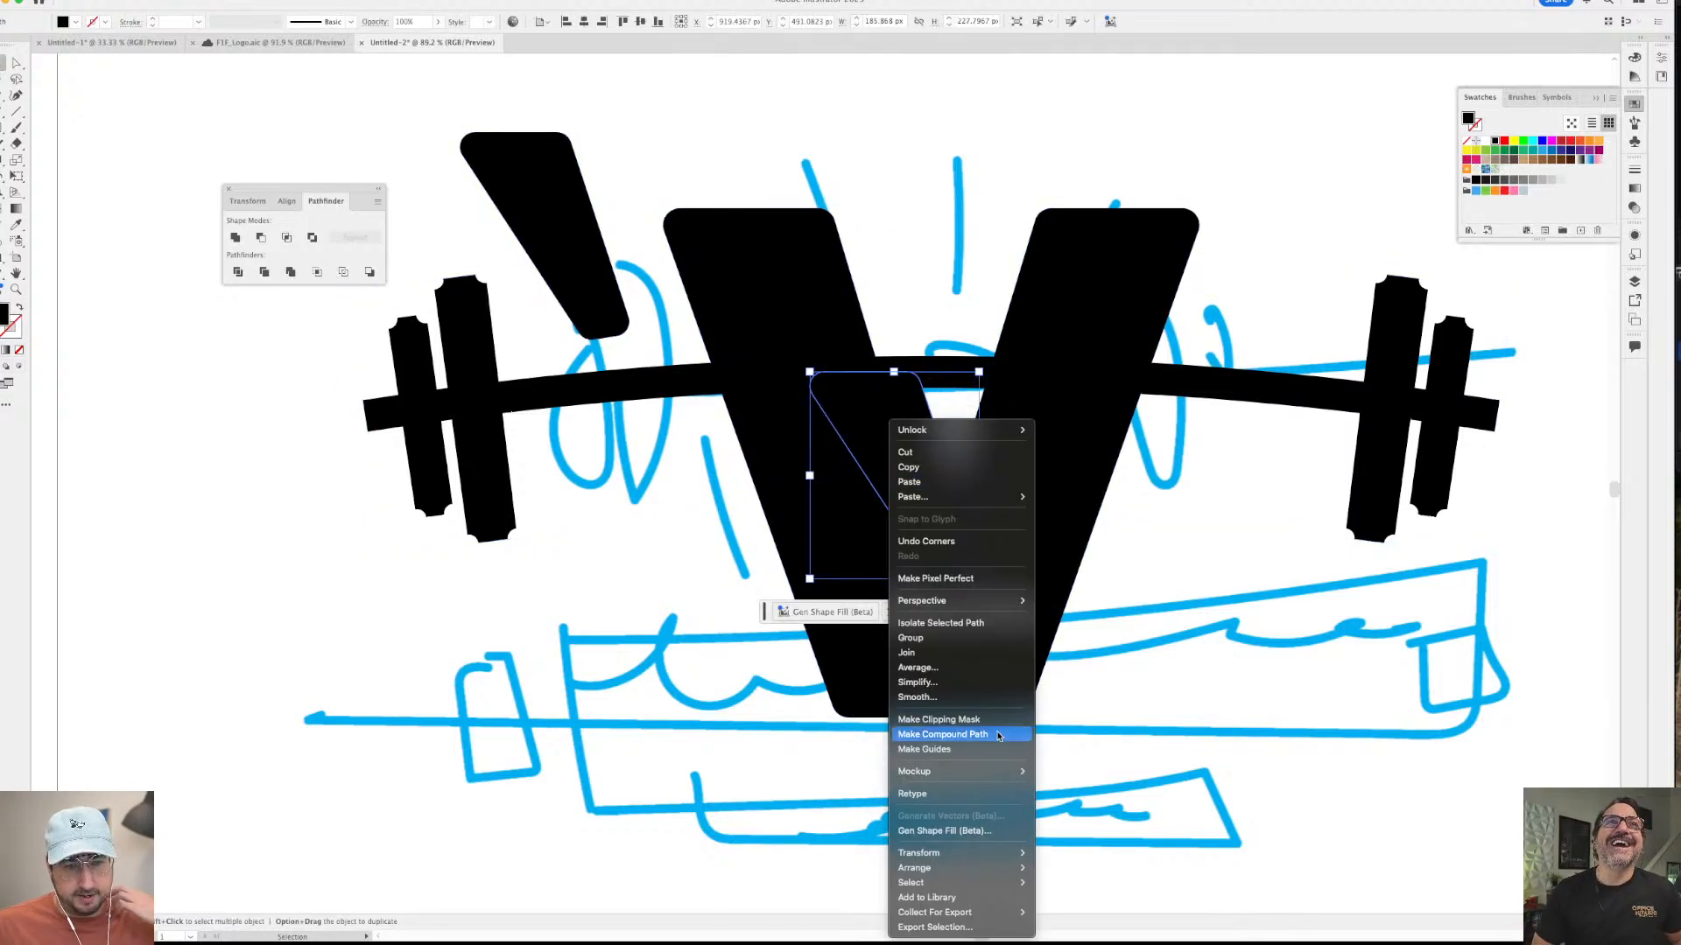
{"action": "mouse_move", "coordinate": [915, 852]}
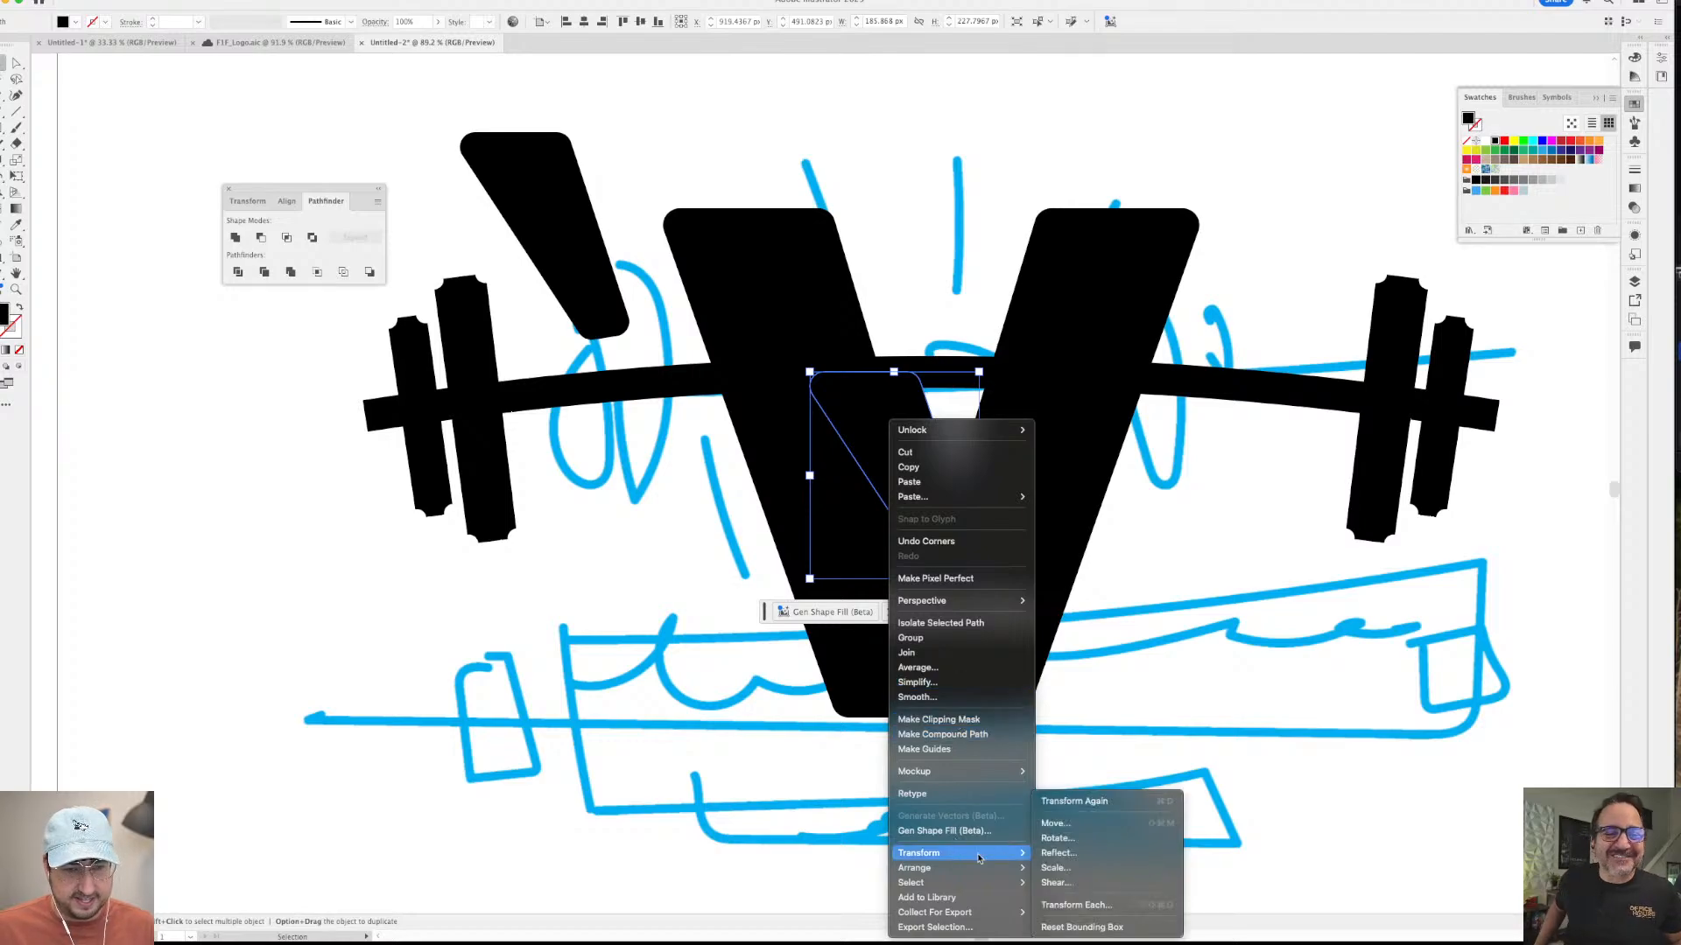
{"action": "left_click", "coordinate": [1077, 855]}
{"action": "left_click", "coordinate": [559, 408]}
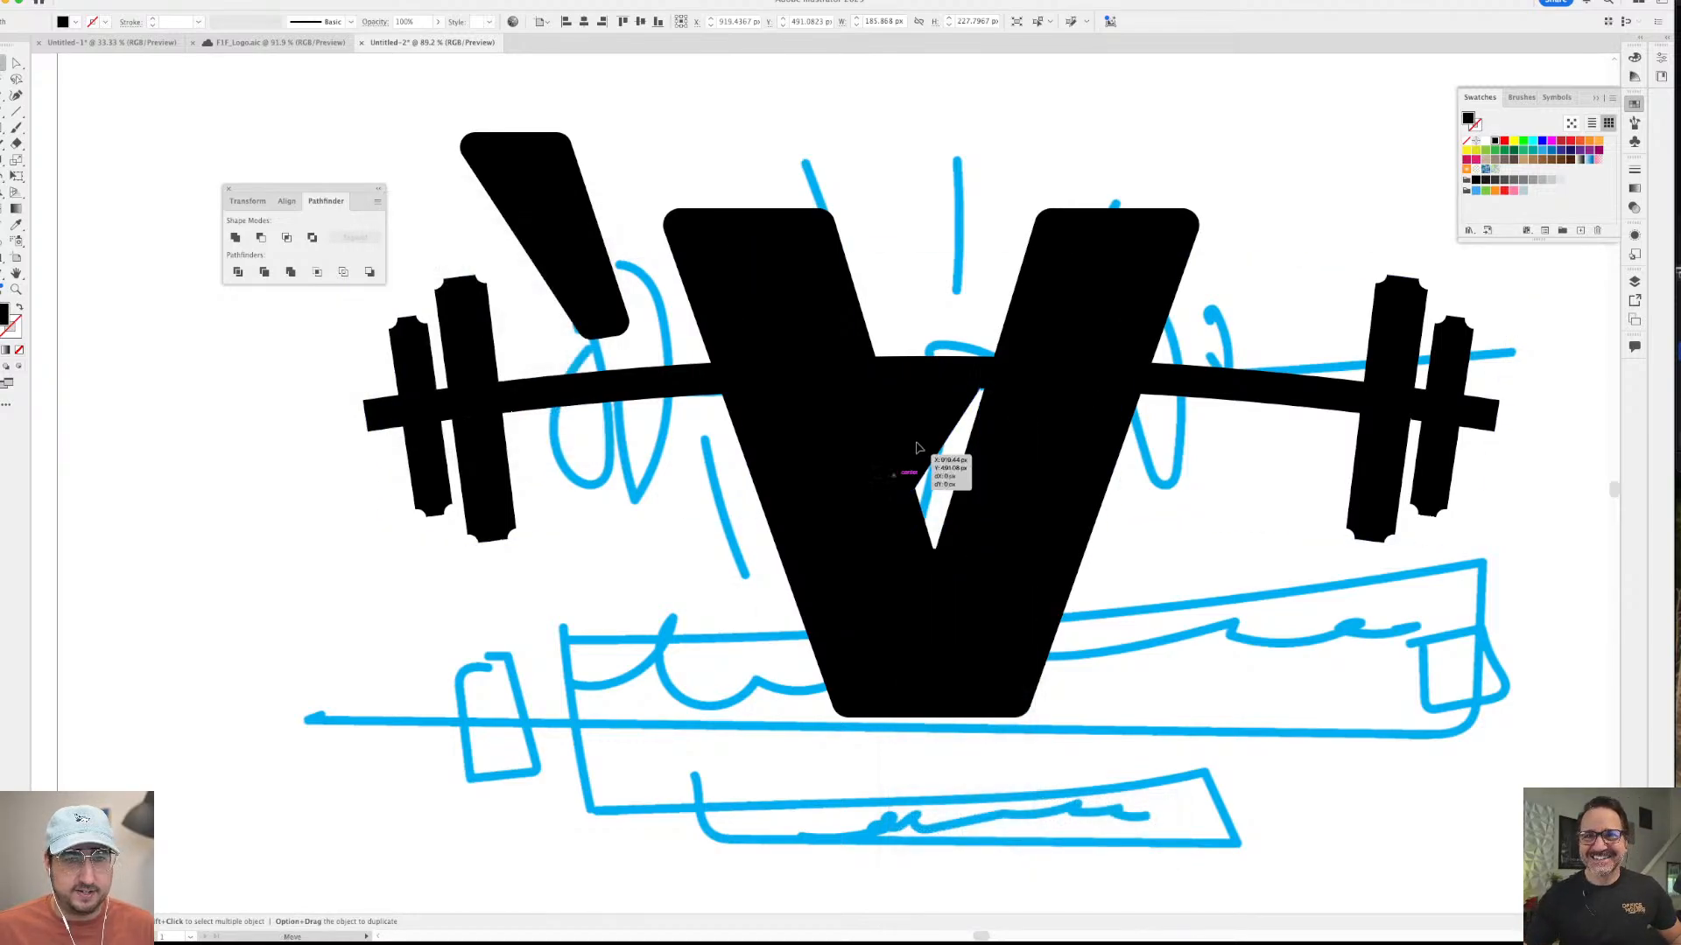
- Place the mirrored shape above the right half of the bar and align it vertically with the original tapered shape
{"action": "left_click_drag", "start_coordinate": [920, 457], "coordinate": [1326, 229]}
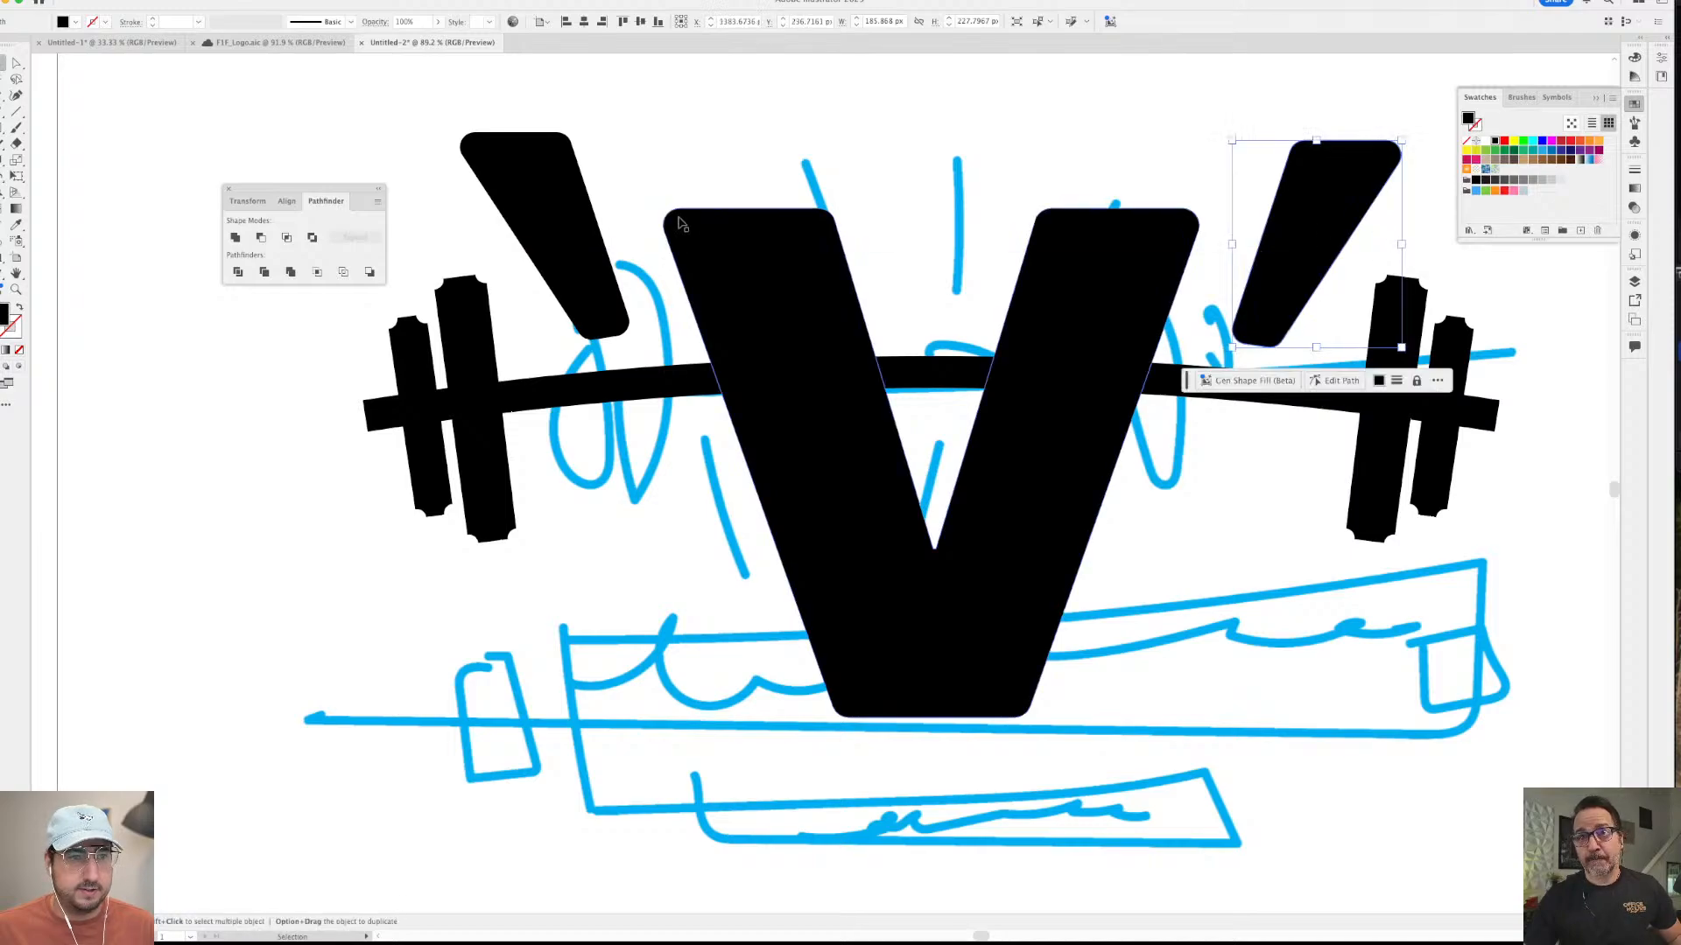
{"action": "left_click", "coordinate": [538, 175], "text": "shift"}
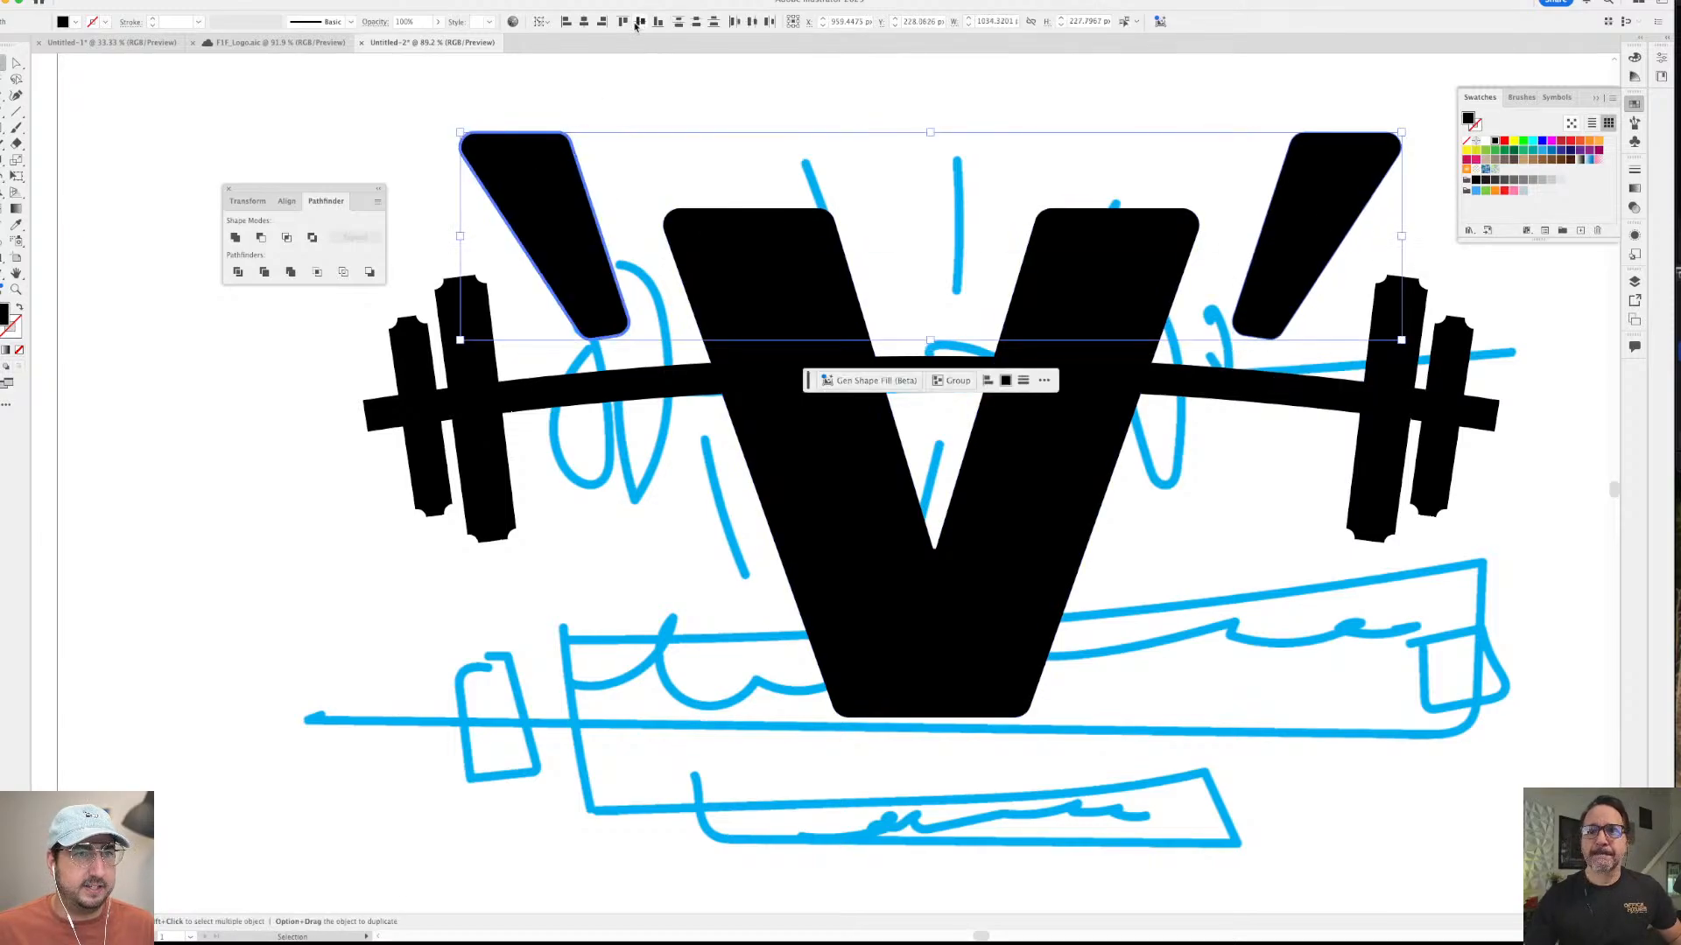
- Centre the two tapered accent shapes horizontally on the large V, using the V as the key object
{"action": "left_click", "coordinate": [732, 244], "text": "shift"}
{"action": "left_click", "coordinate": [732, 245]}
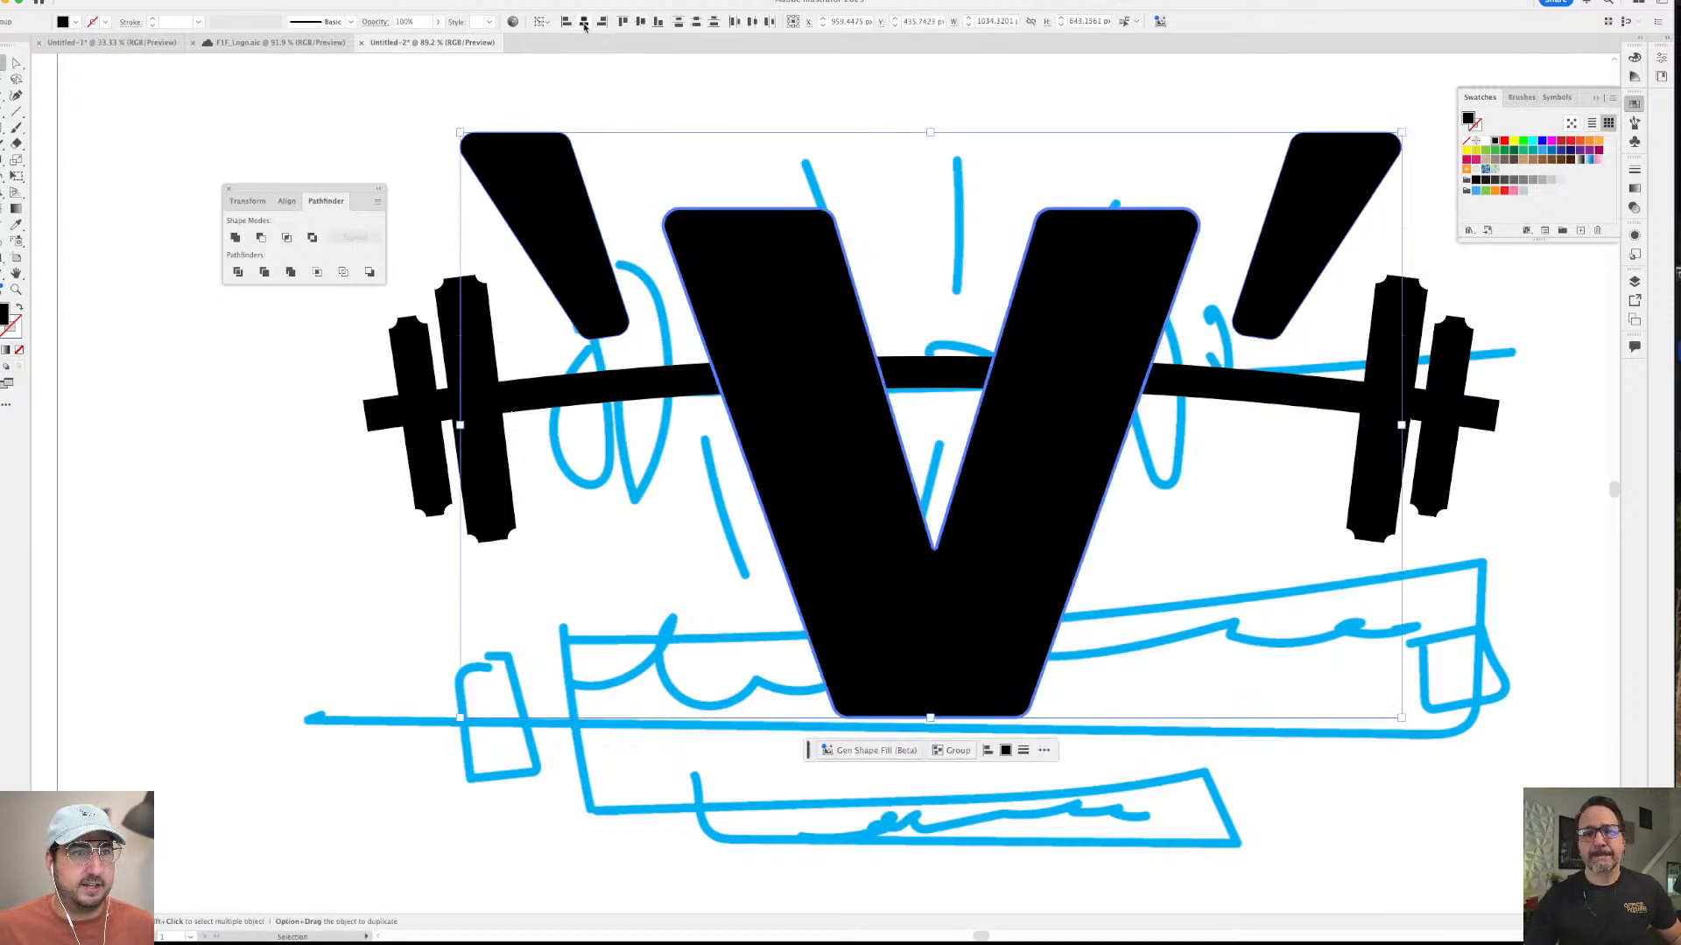
{"action": "left_click", "coordinate": [634, 108]}
{"action": "key", "text": "super+minus"}
{"action": "left_click_drag", "start_coordinate": [945, 276], "coordinate": [903, 250]}
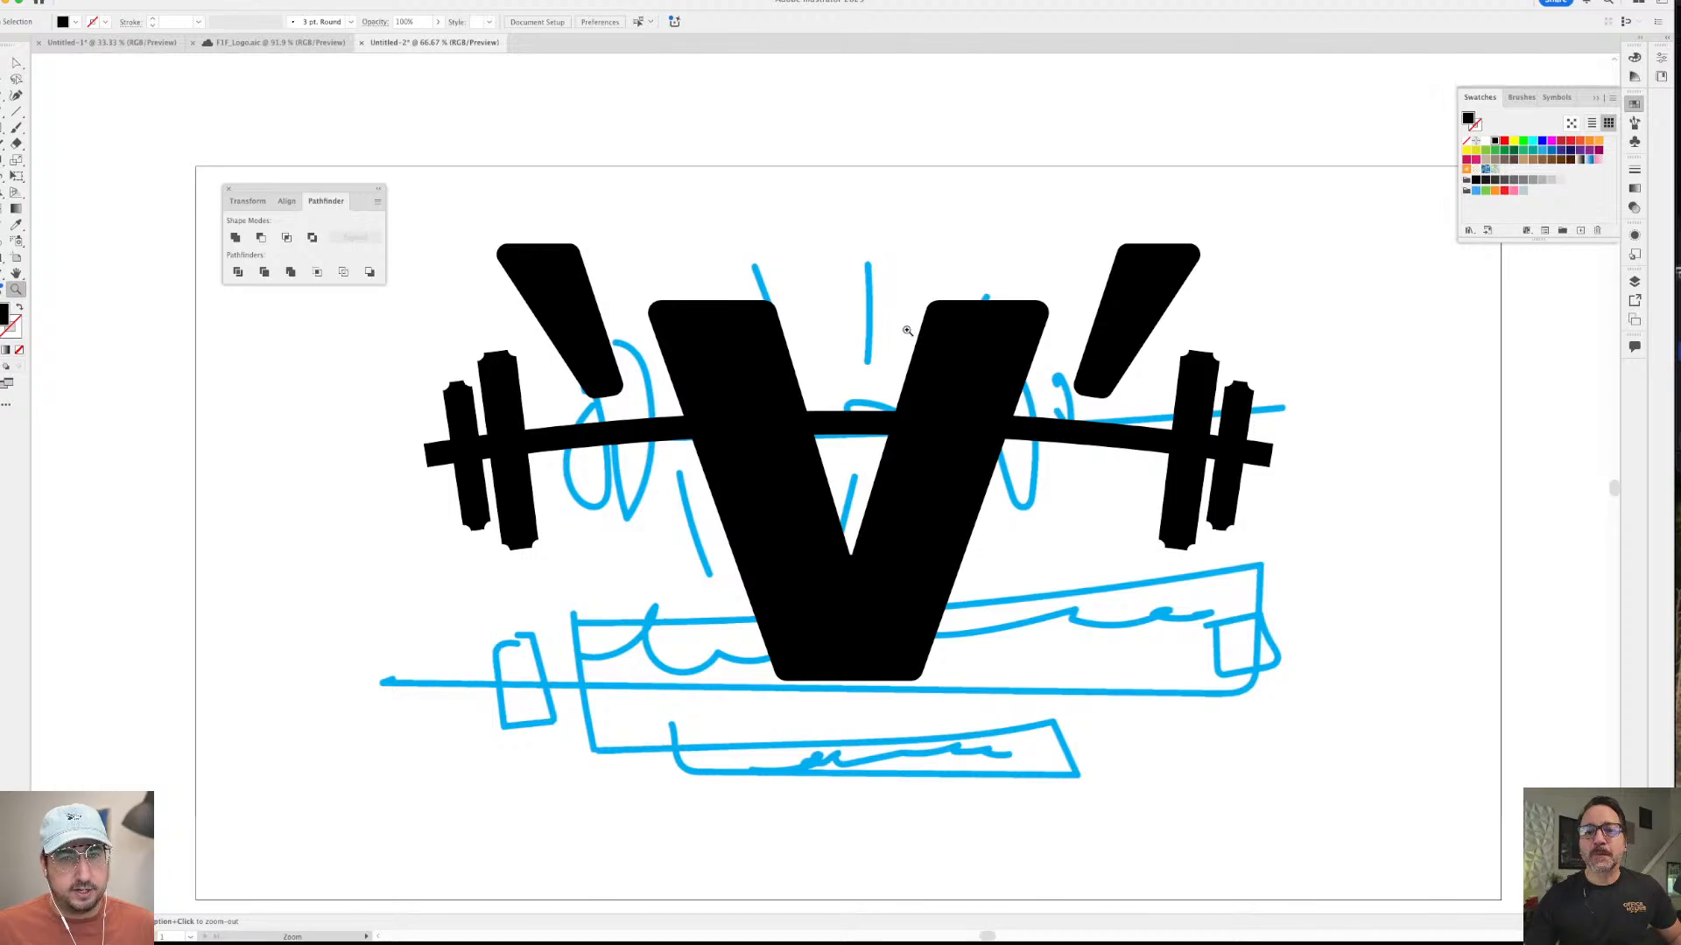
- Draw a closed tapered shape with the Pen tool between the V's arms, narrowing downward and level with the side accents' tops
{"action": "key", "text": "p"}
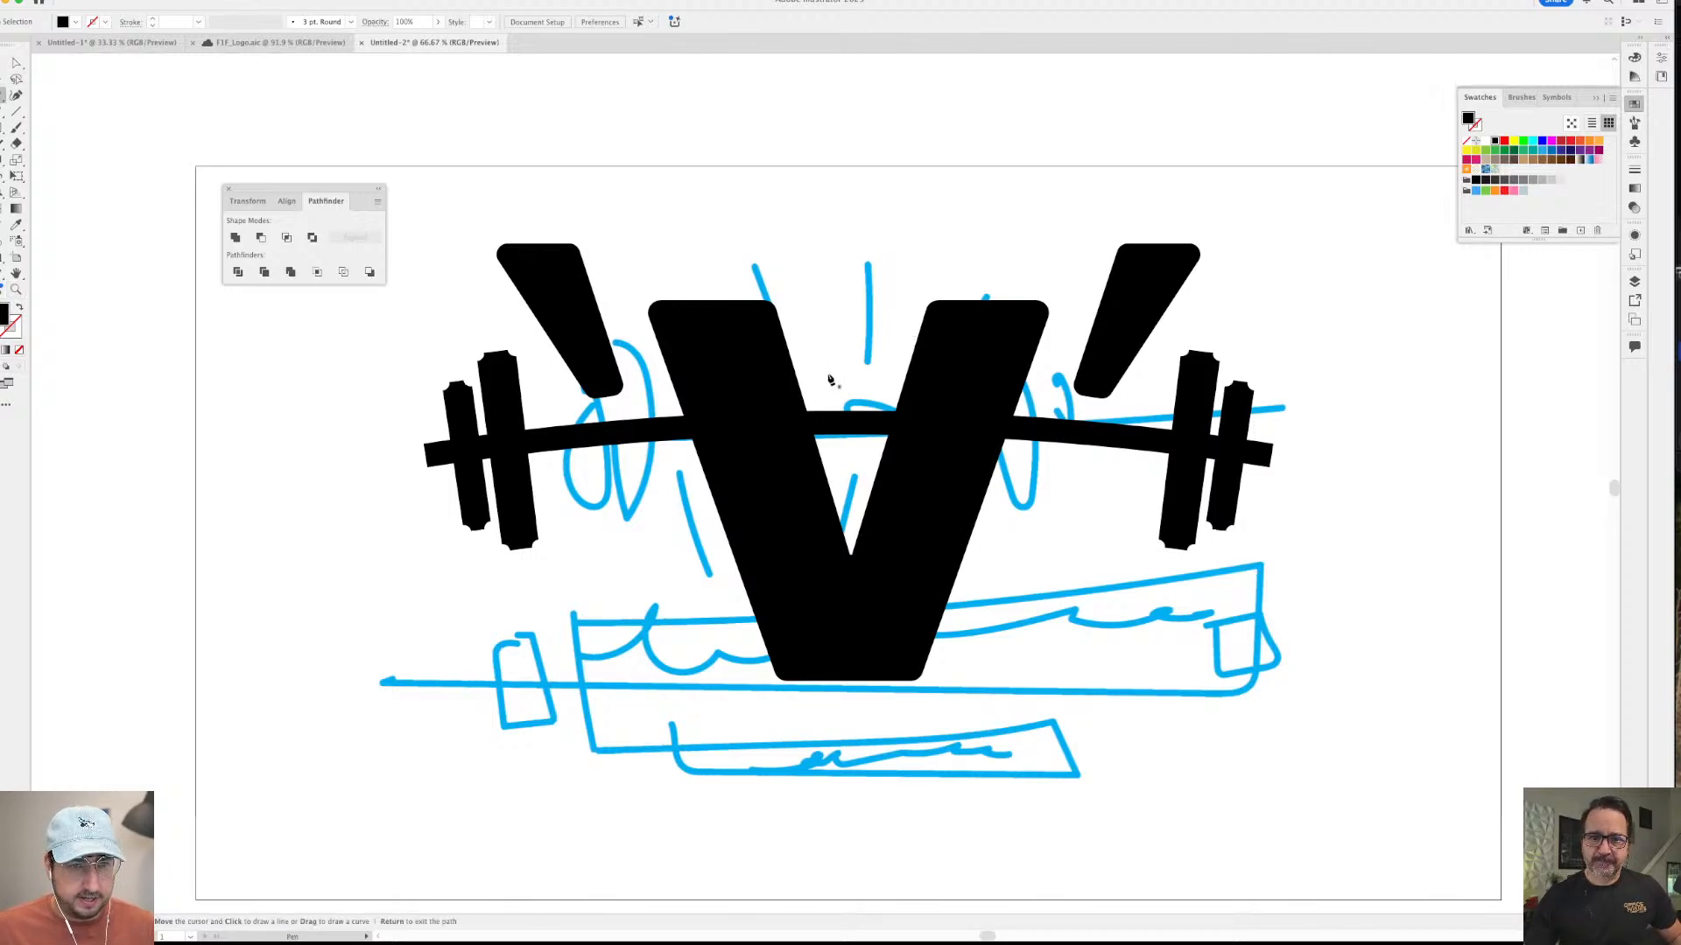
{"action": "left_click", "coordinate": [827, 379]}
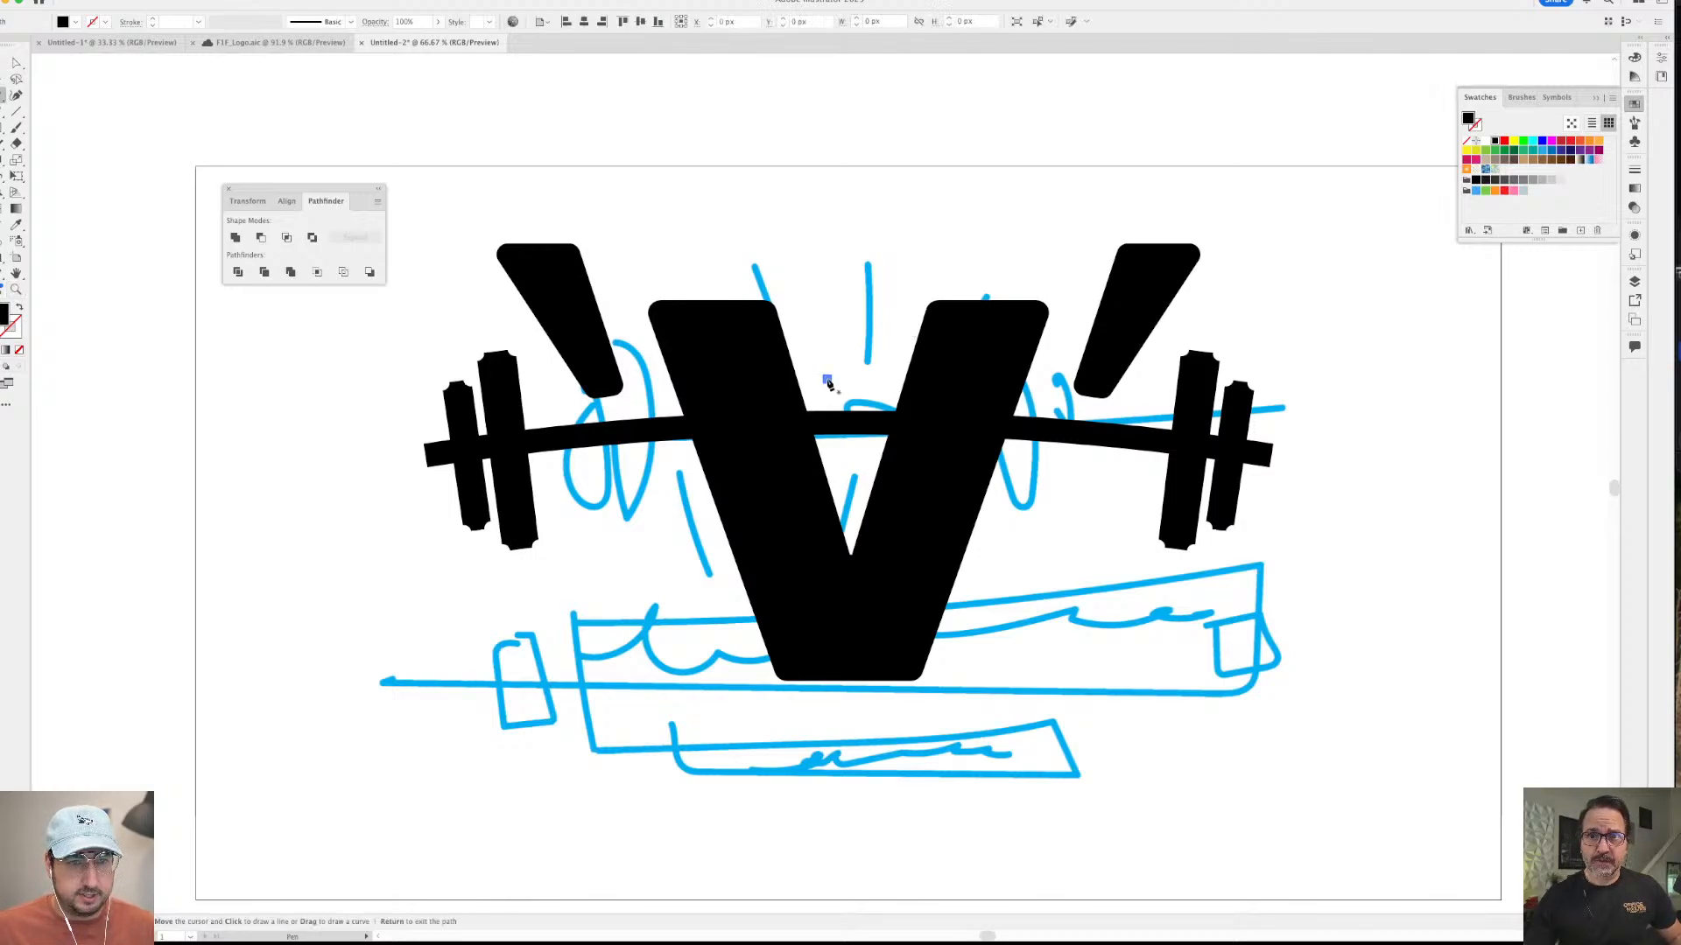
{"action": "left_click_drag", "start_coordinate": [872, 380], "coordinate": [913, 250]}
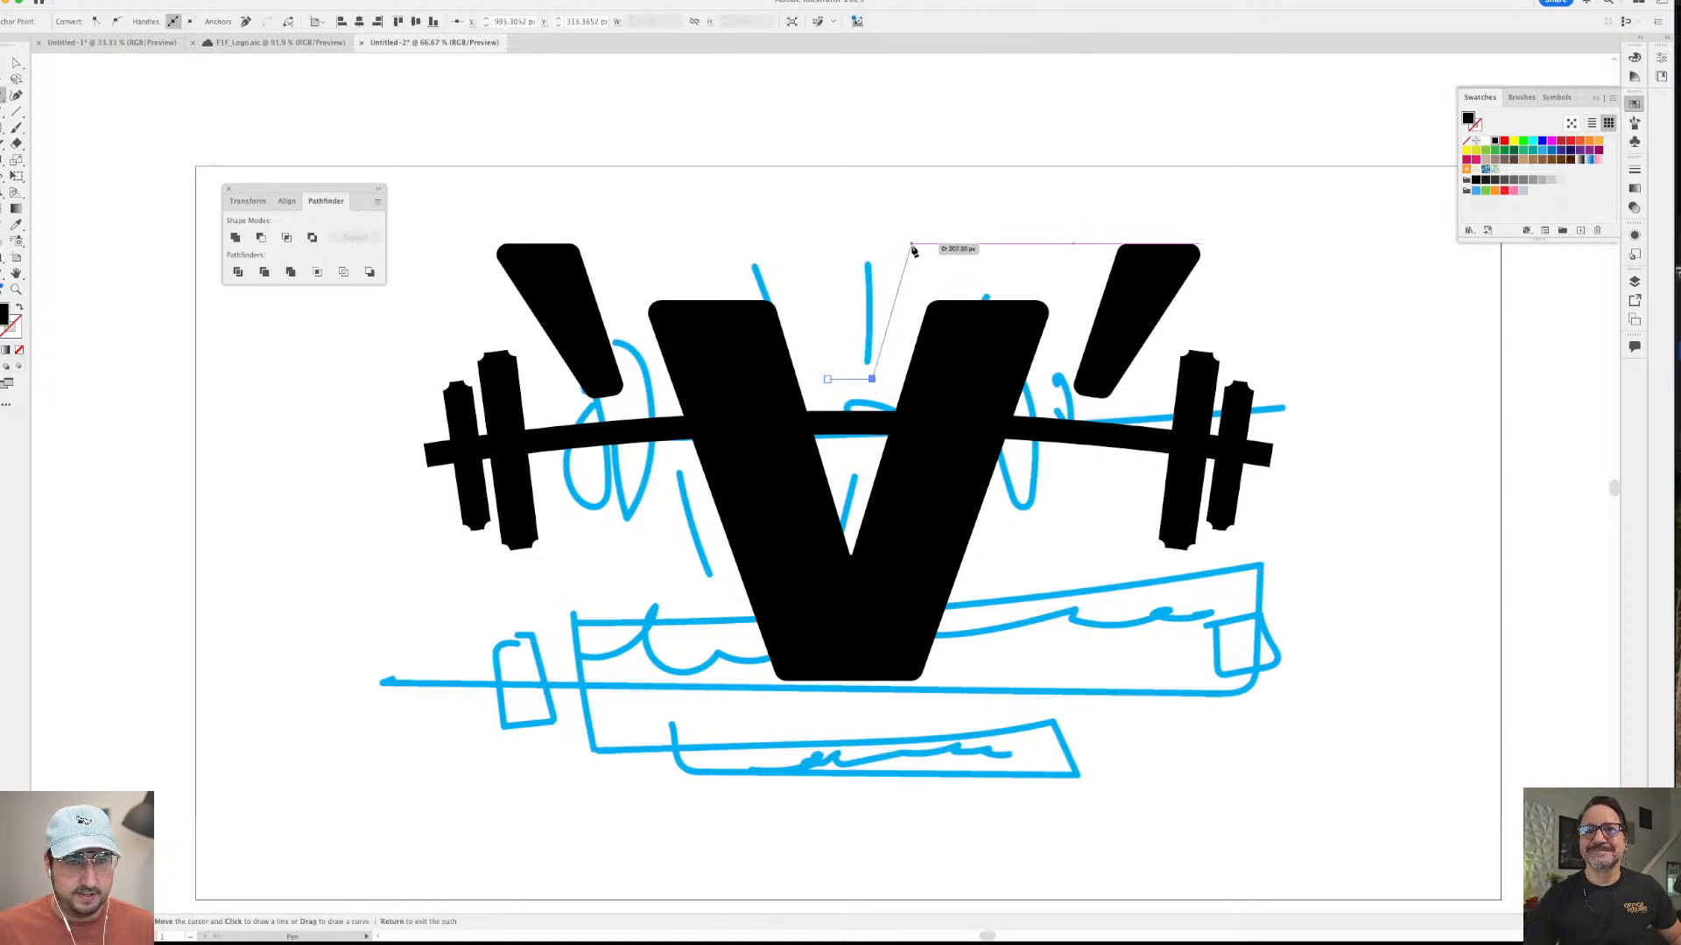
{"action": "left_click", "coordinate": [911, 244]}
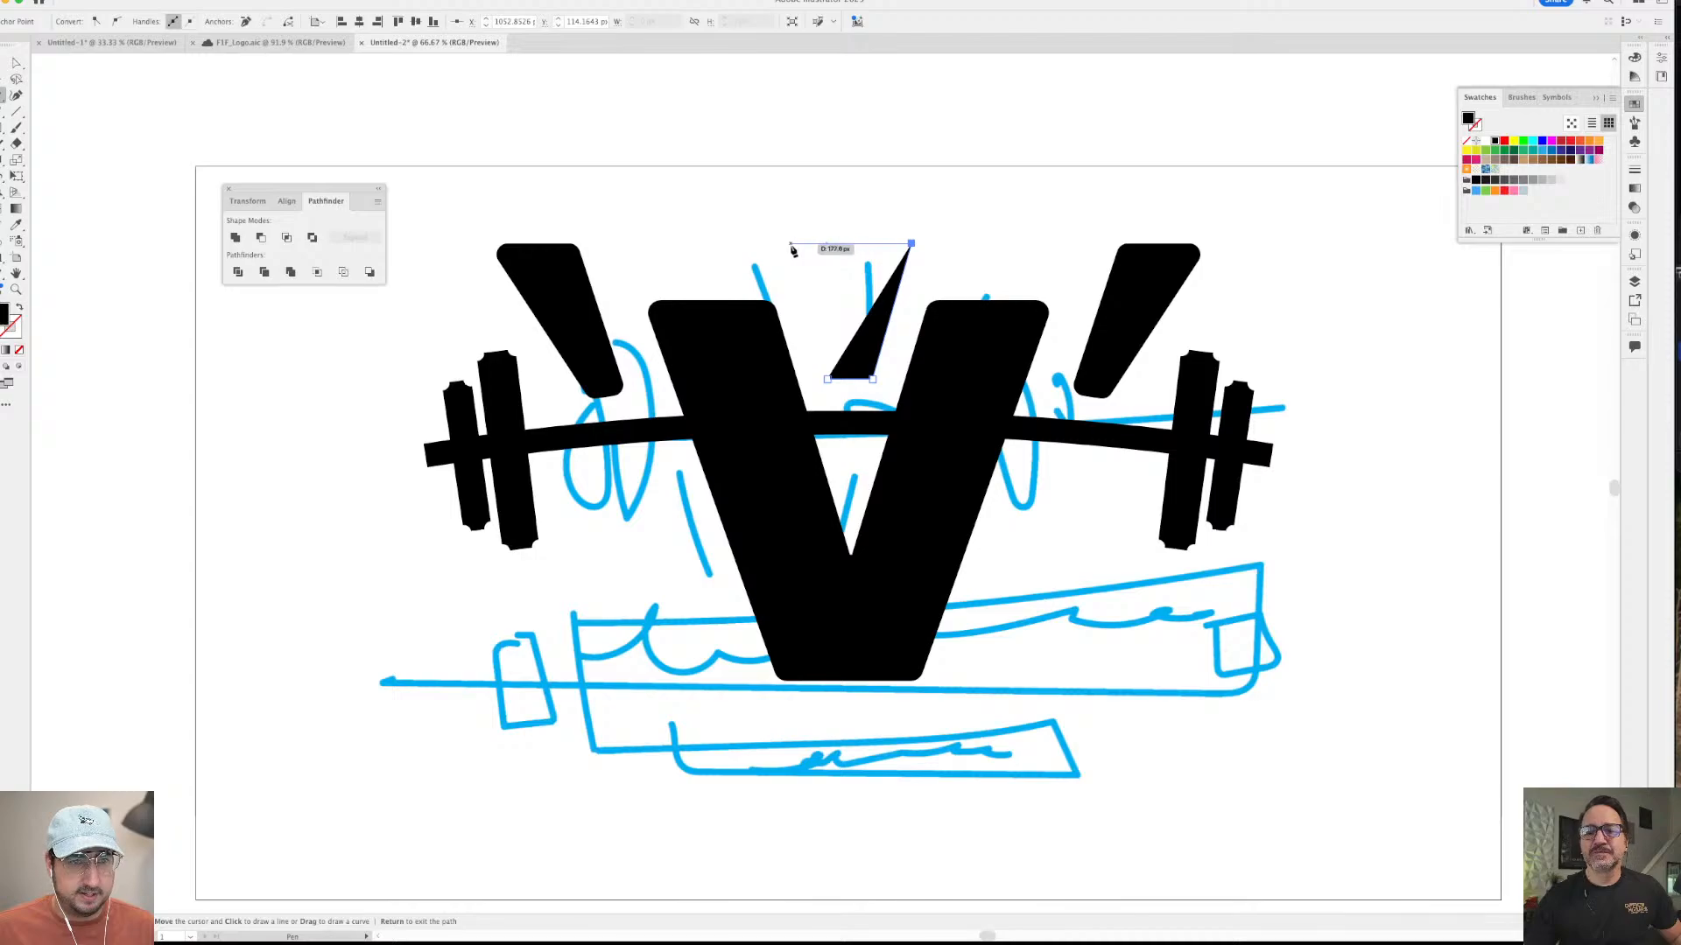
{"action": "left_click", "coordinate": [790, 245]}
{"action": "left_click", "coordinate": [828, 379]}
{"action": "key", "text": "a"}
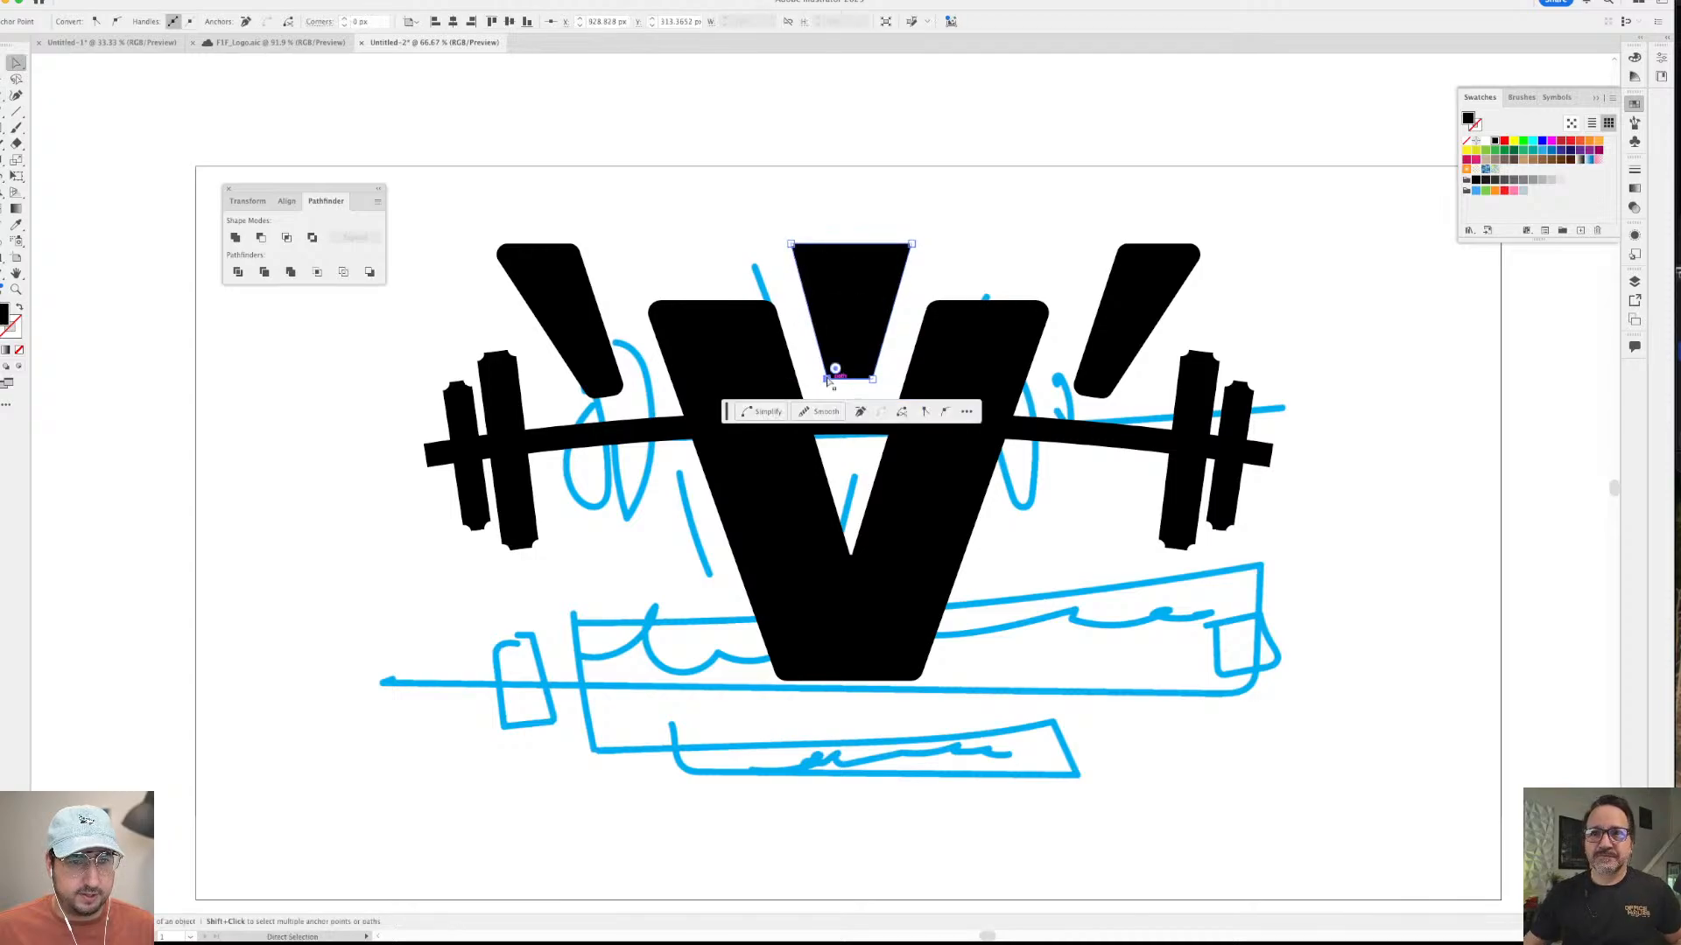
- Round all four corners of the central tapered shape to match the side accent shapes
{"action": "left_click", "coordinate": [963, 214]}
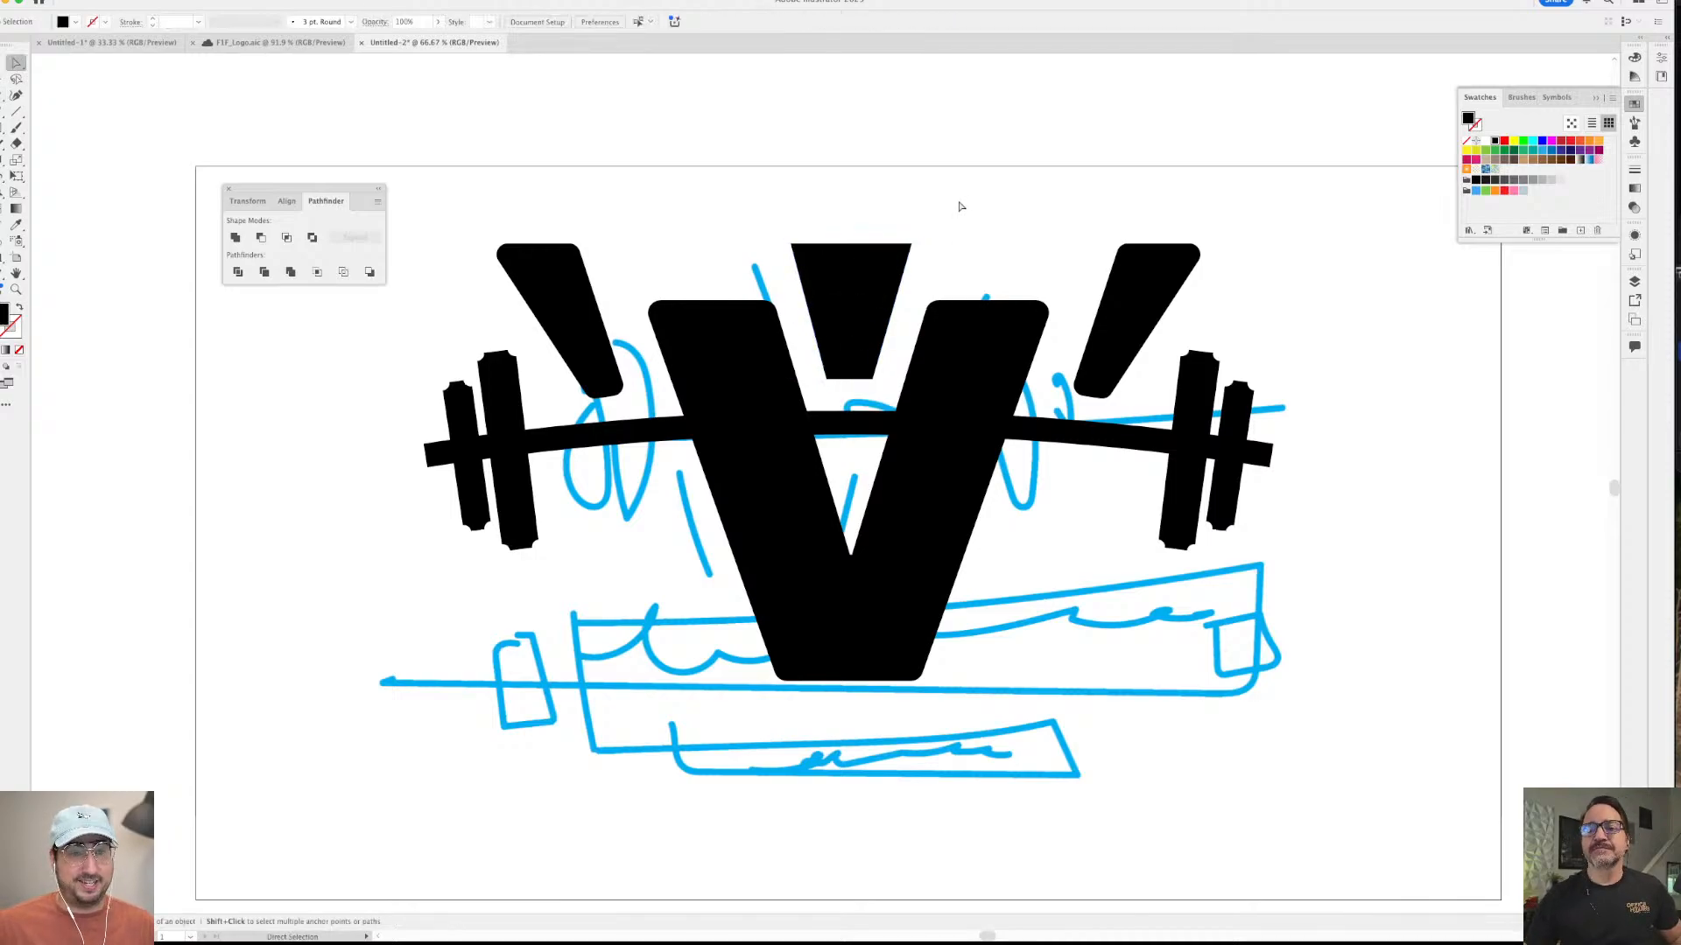
{"action": "left_click", "coordinate": [875, 379]}
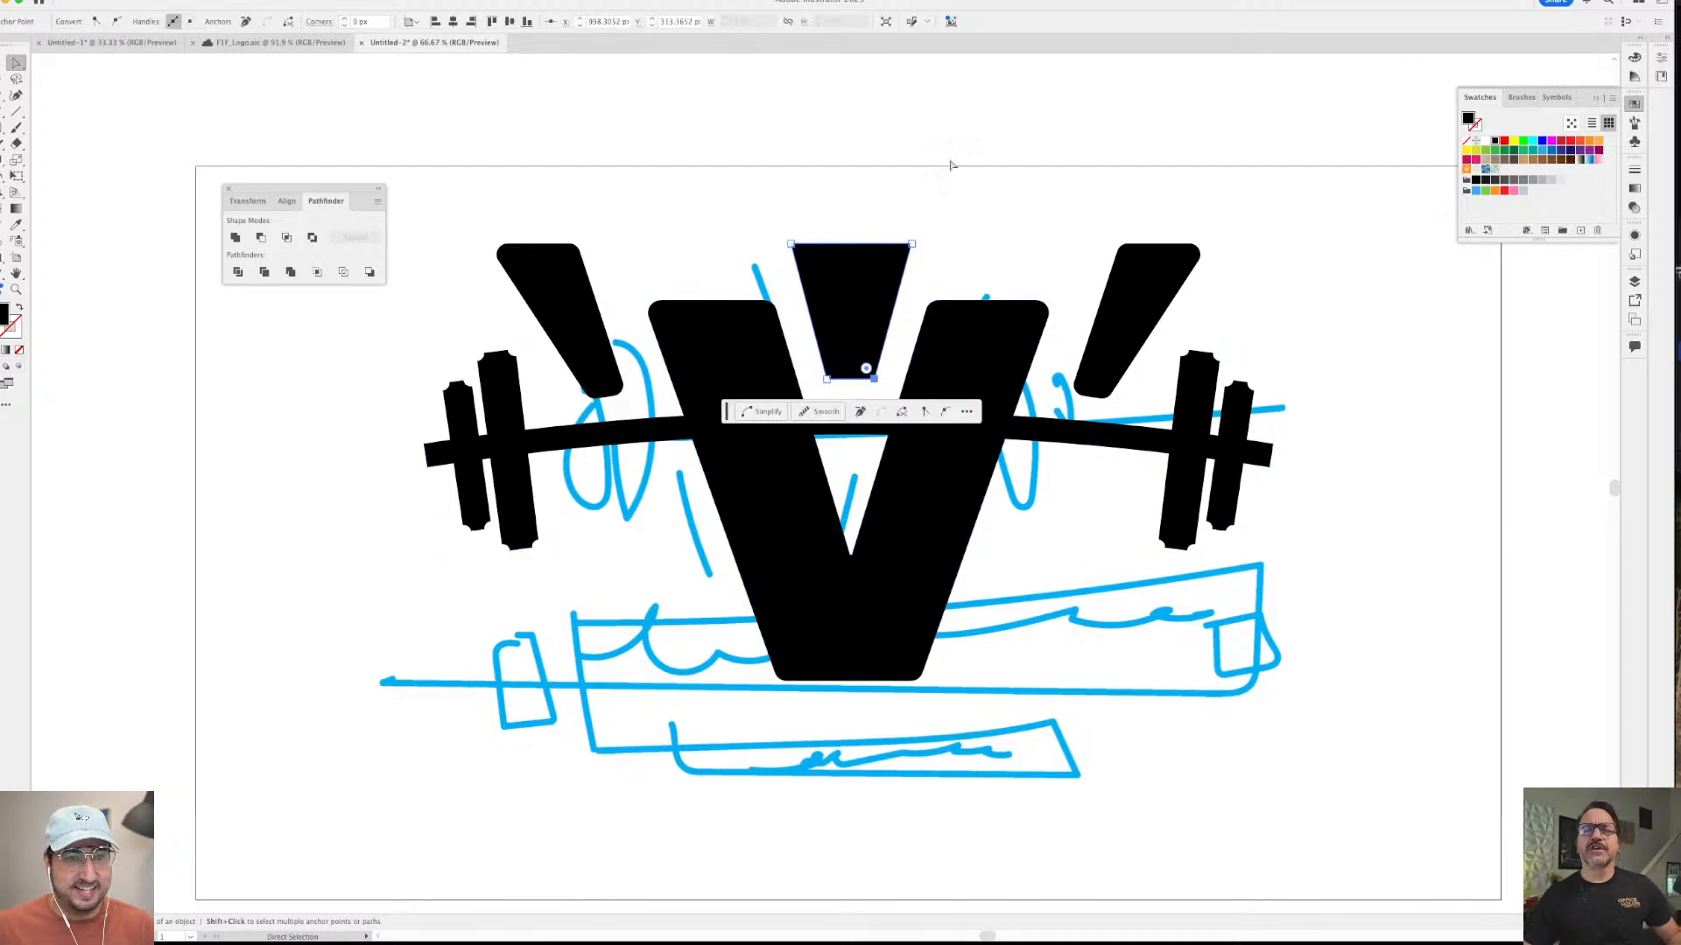
{"action": "left_click", "coordinate": [880, 272]}
{"action": "left_click_drag", "start_coordinate": [900, 254], "coordinate": [888, 278]}
{"action": "key", "text": "super+shift+a"}
{"action": "key", "text": "z"}
{"action": "scroll", "coordinate": [891, 345], "scroll_direction": "down", "scroll_amount": 5}
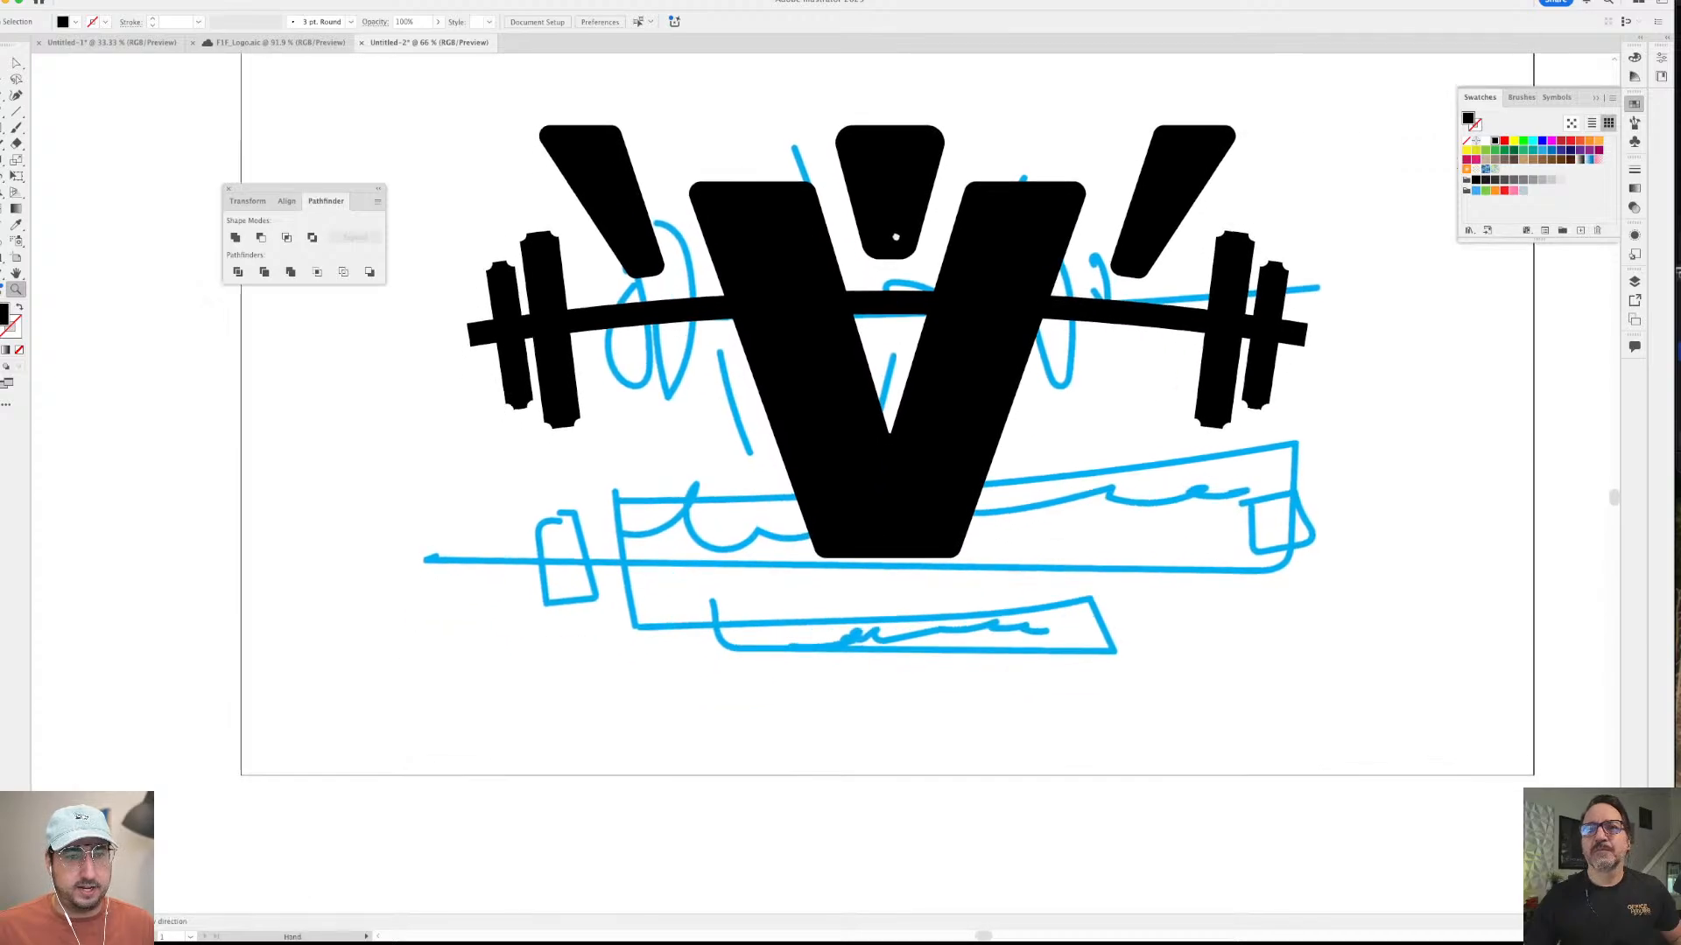
- Draw a banner rectangle about 780 by 123 px across the V below the bar, centred on it, and fill it red
{"action": "key", "text": "m"}
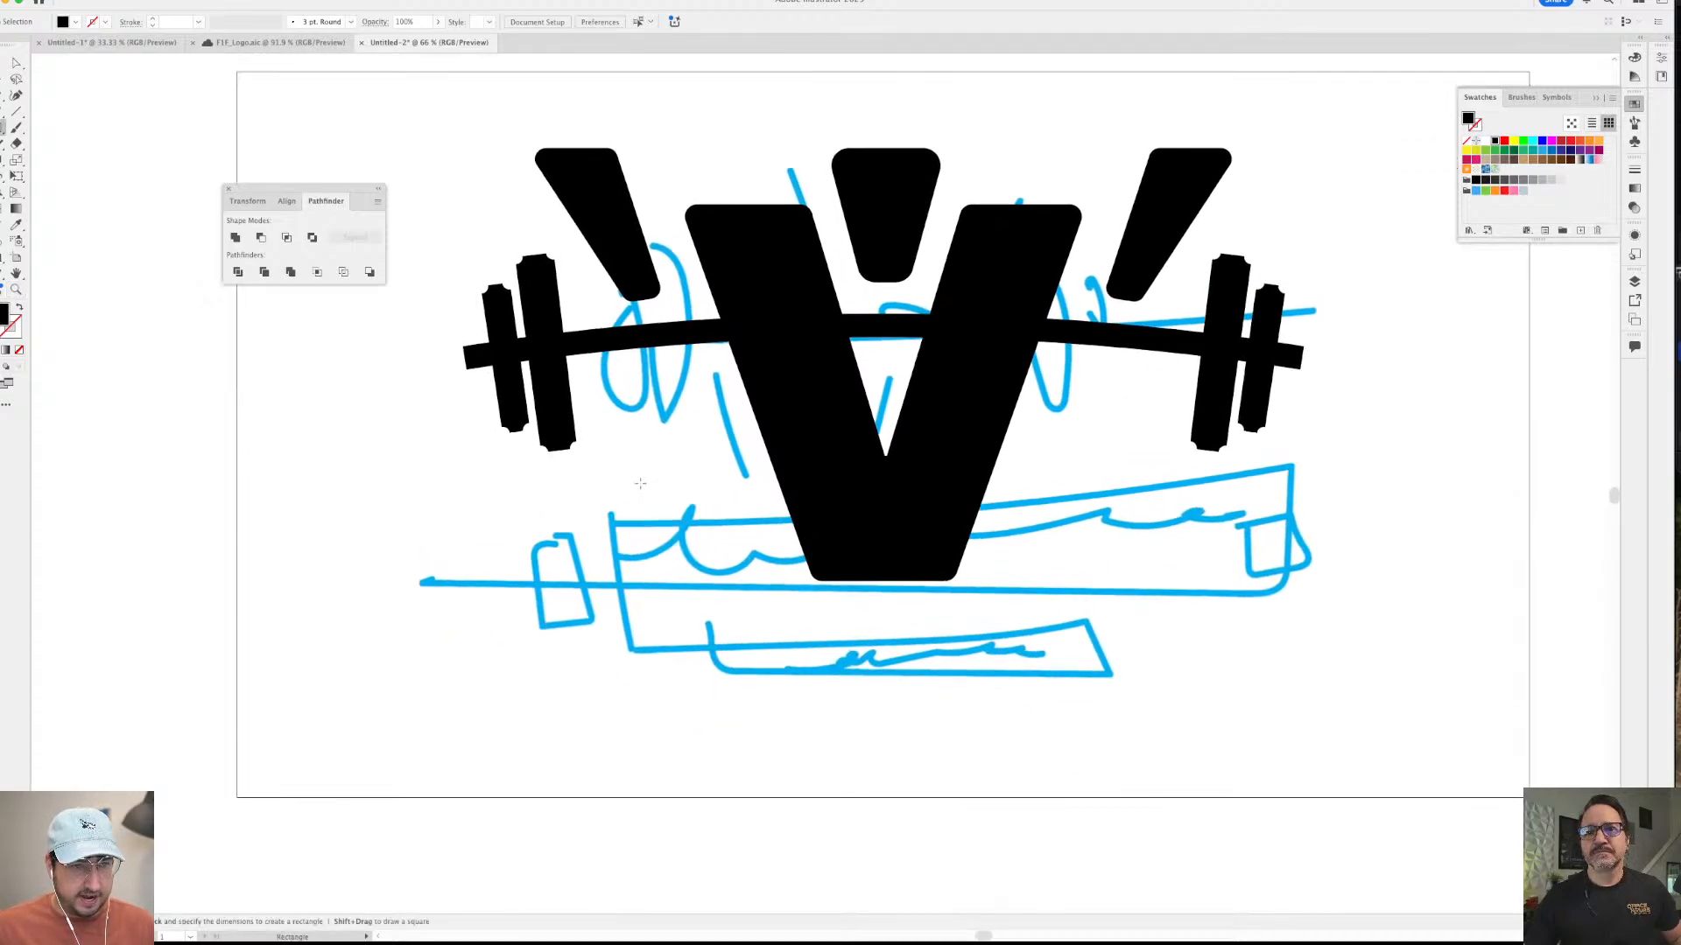
{"action": "left_click_drag", "start_coordinate": [624, 461], "coordinate": [1236, 517]}
{"action": "key", "text": "v"}
{"action": "left_click_drag", "start_coordinate": [1106, 488], "coordinate": [1065, 409]}
{"action": "key", "text": "s"}
{"action": "left_click_drag", "start_coordinate": [1226, 179], "coordinate": [1200, 203]}
{"action": "key", "text": "v"}
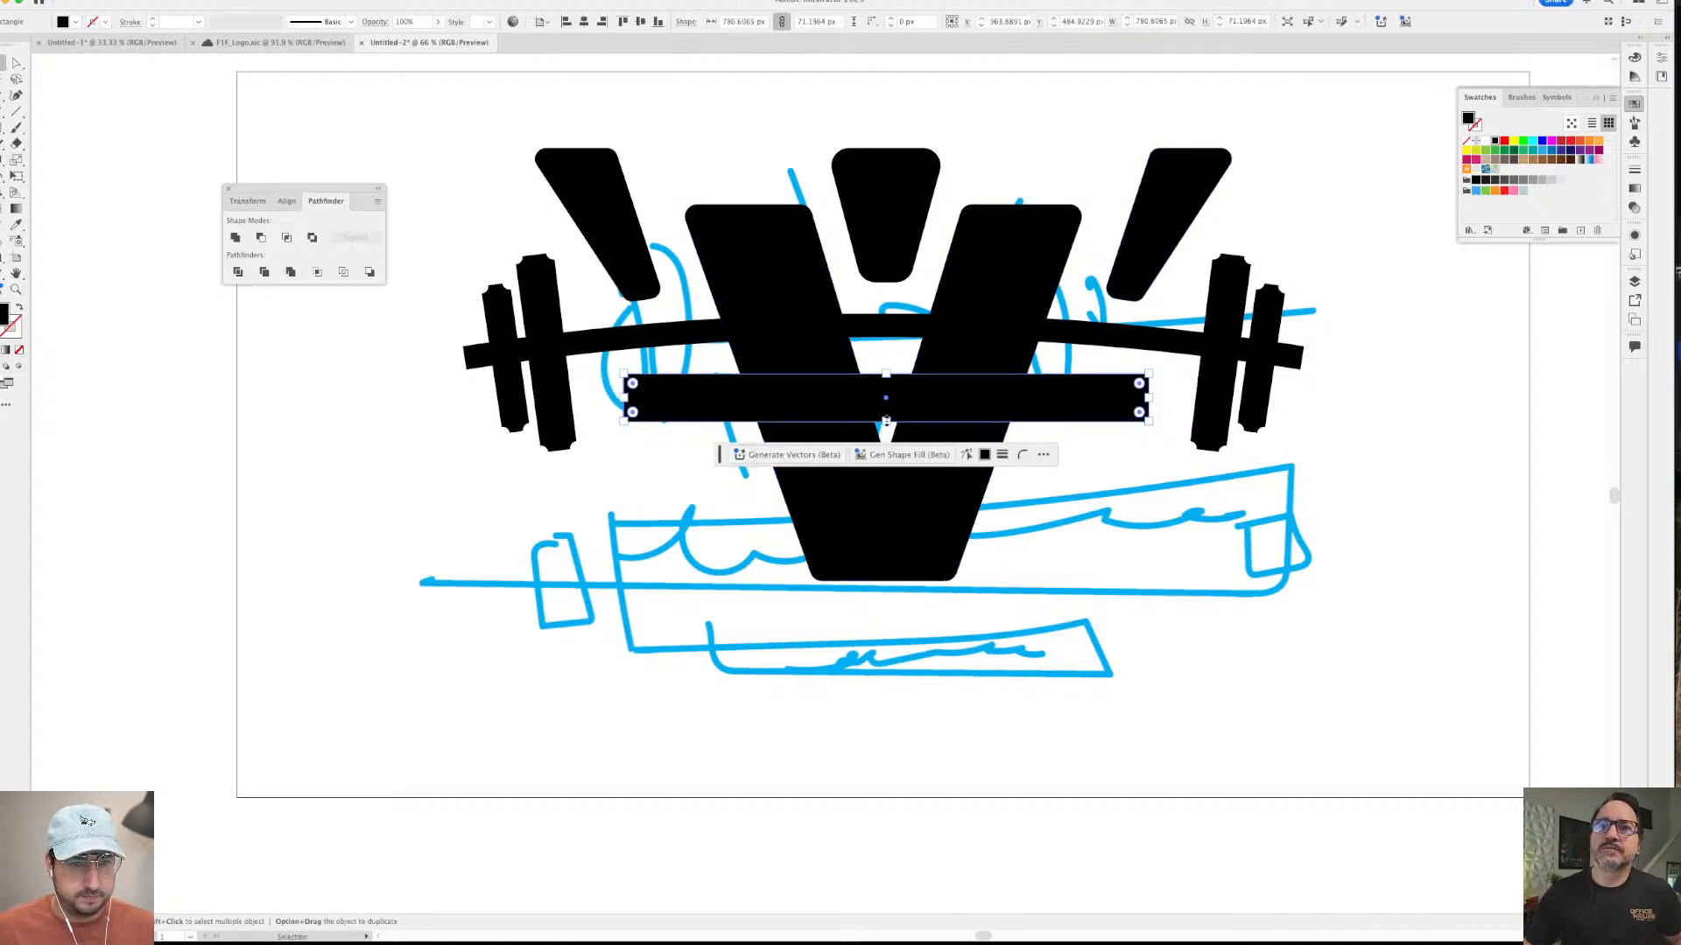
{"action": "left_click_drag", "start_coordinate": [886, 421], "coordinate": [886, 455]}
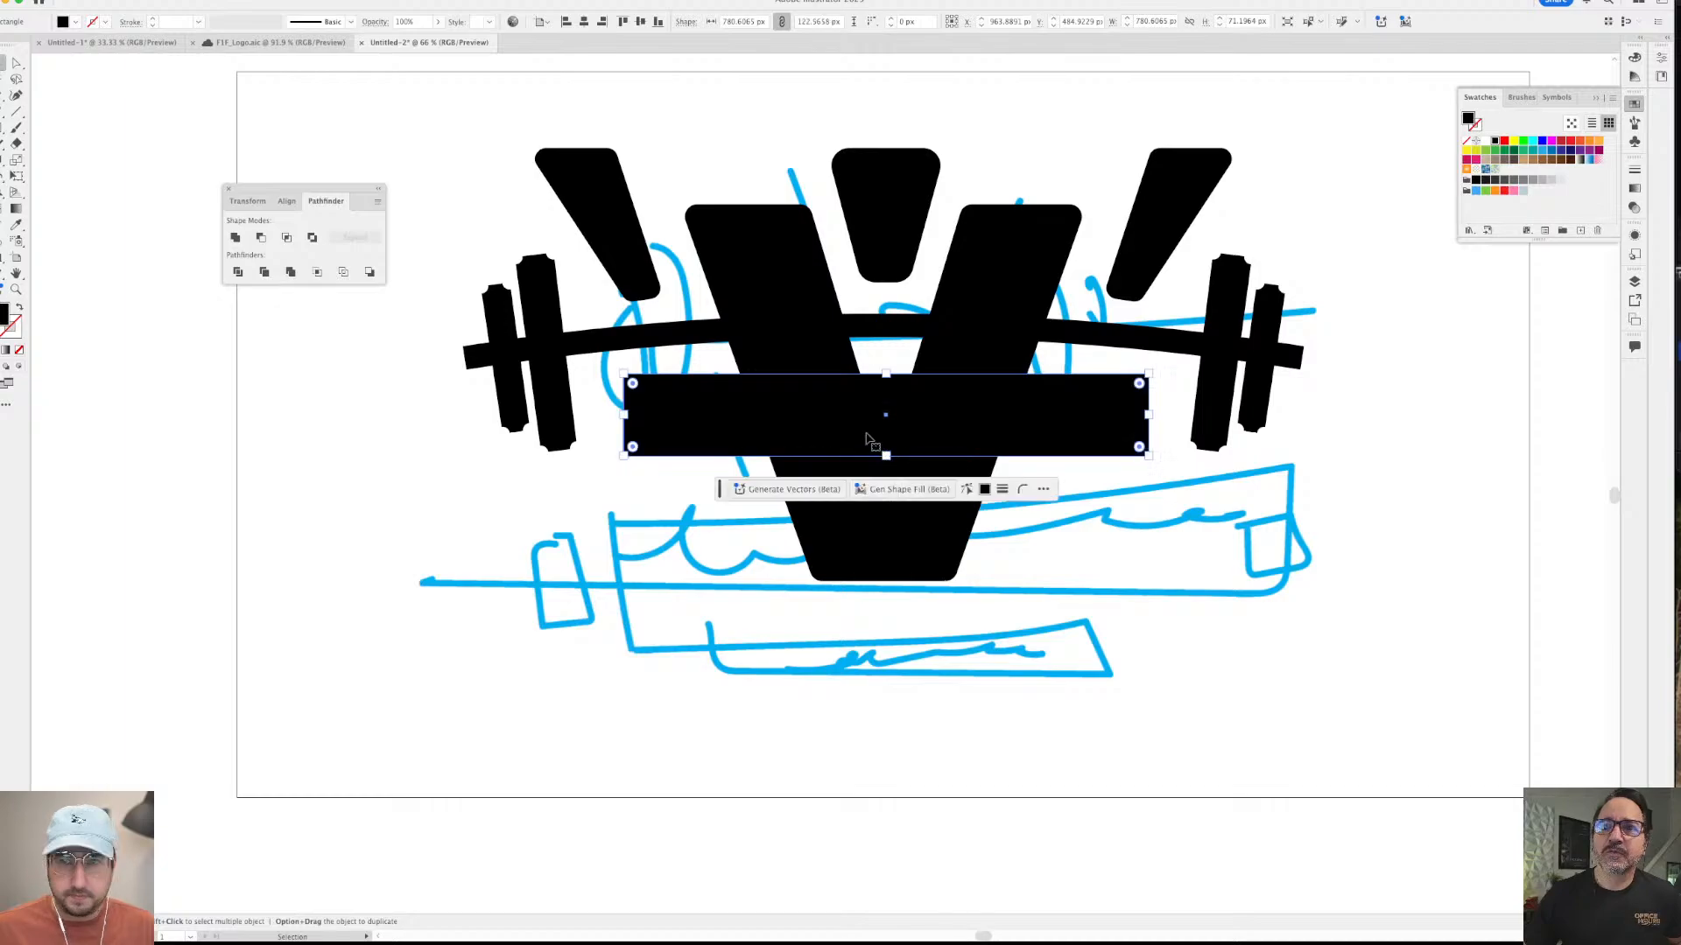
{"action": "left_click", "coordinate": [1504, 141]}
- Add the text "VICTORY GYM" in Archivo Black over the red banner and enlarge it
{"action": "key", "text": "super+1"}
{"action": "key", "text": "t"}
{"action": "left_click", "coordinate": [849, 414]}
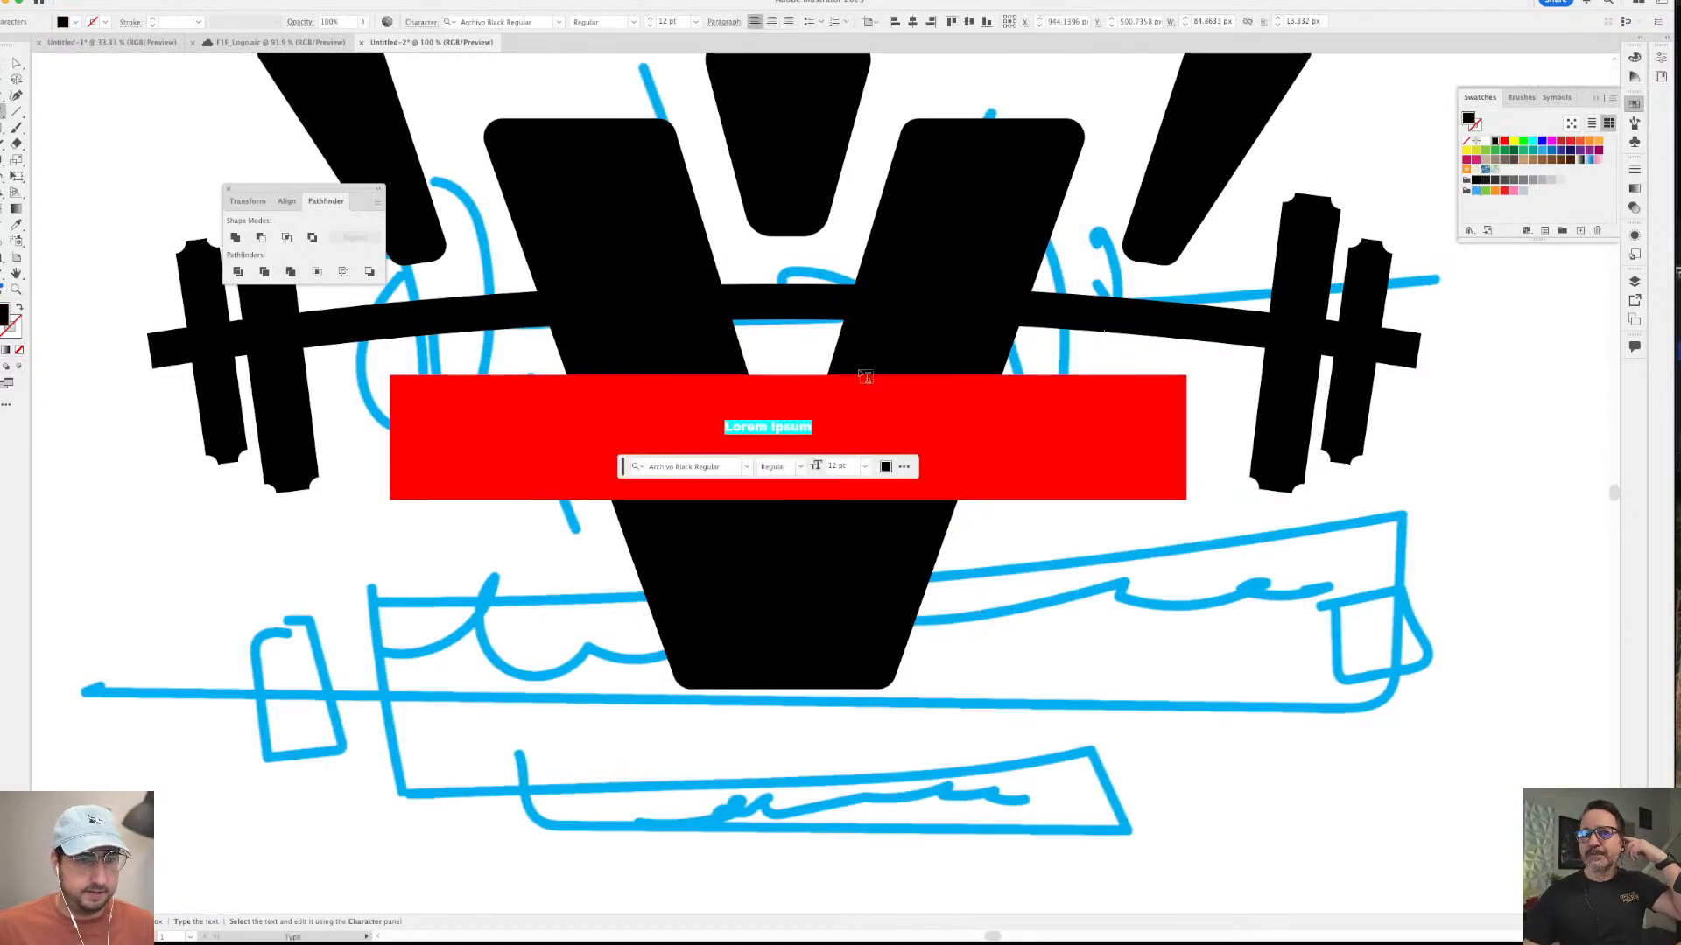
{"action": "type", "text": "VICTORY GYM"}
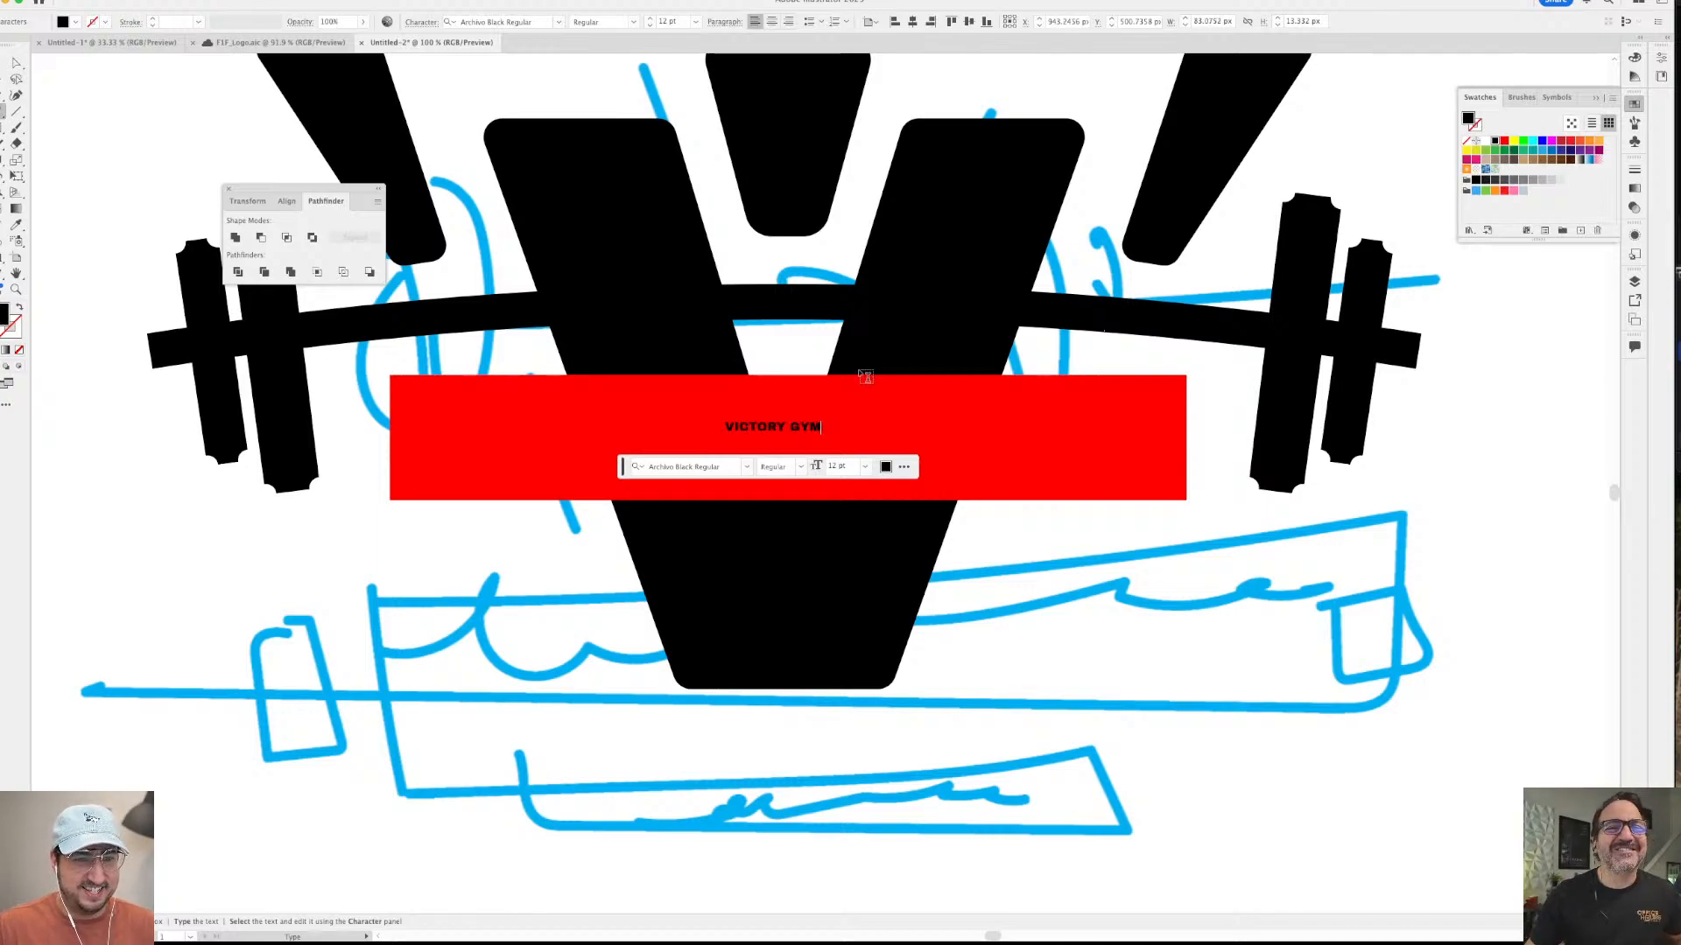
{"action": "key", "text": "Escape"}
{"action": "key", "text": "s"}
{"action": "left_click_drag", "start_coordinate": [905, 409], "coordinate": [1099, 219]}
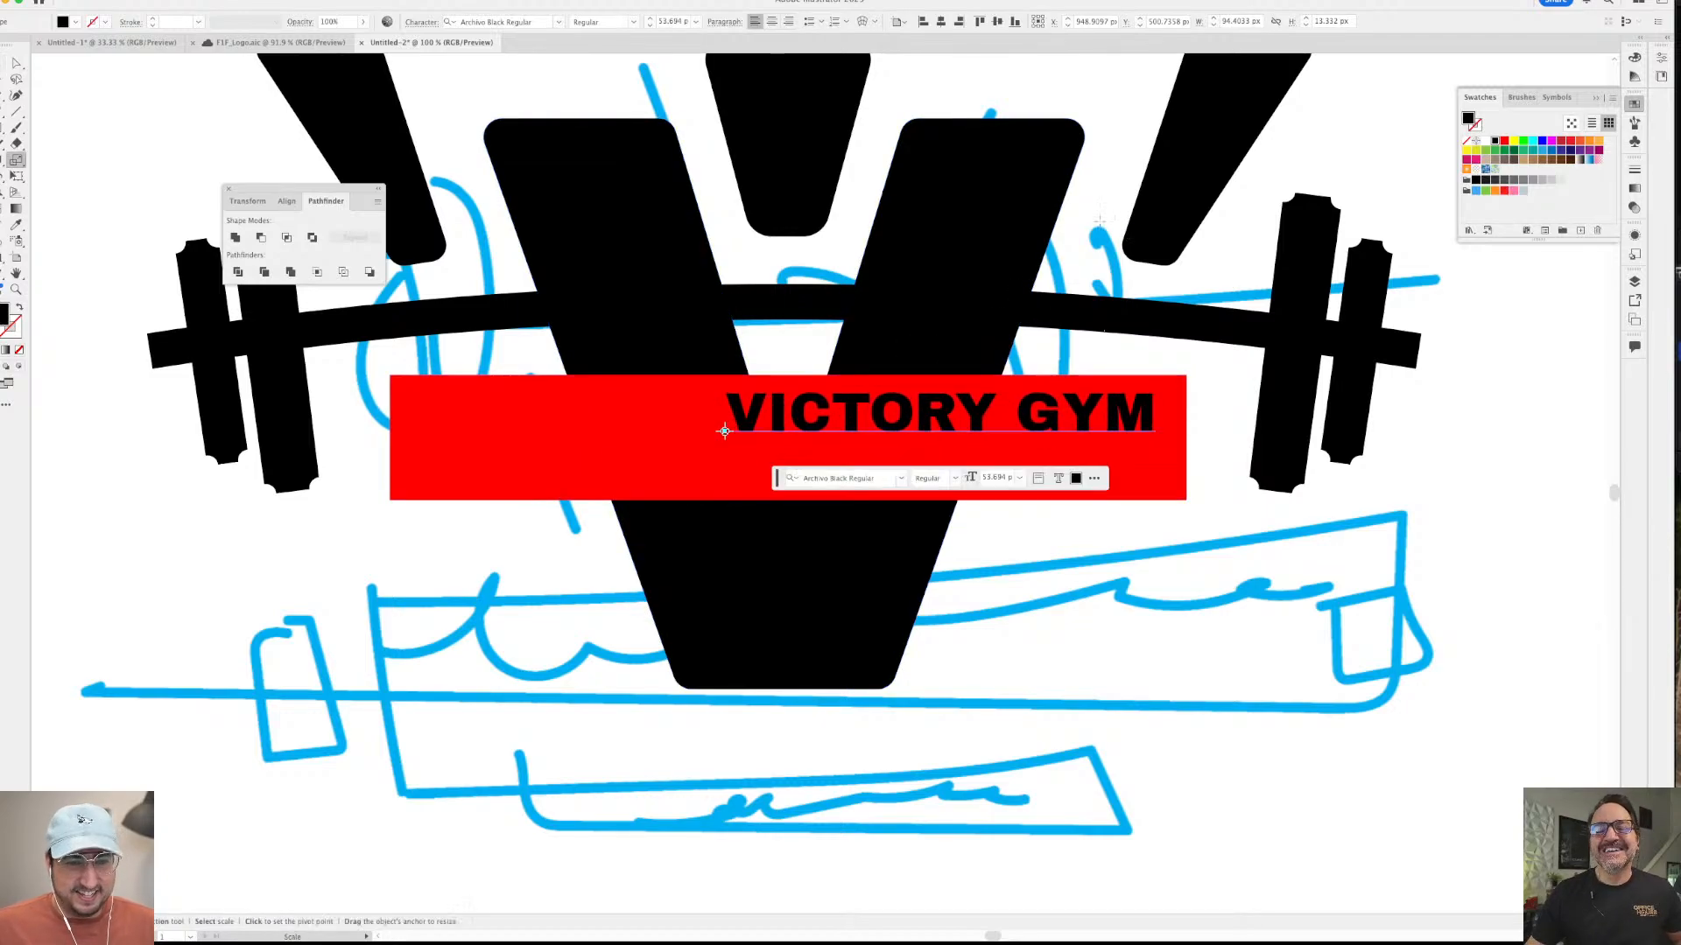
- Convert the VICTORY GYM text to outlines and recolour the lettering white
{"action": "key", "text": "shift+super+o"}
{"action": "key", "text": "i"}
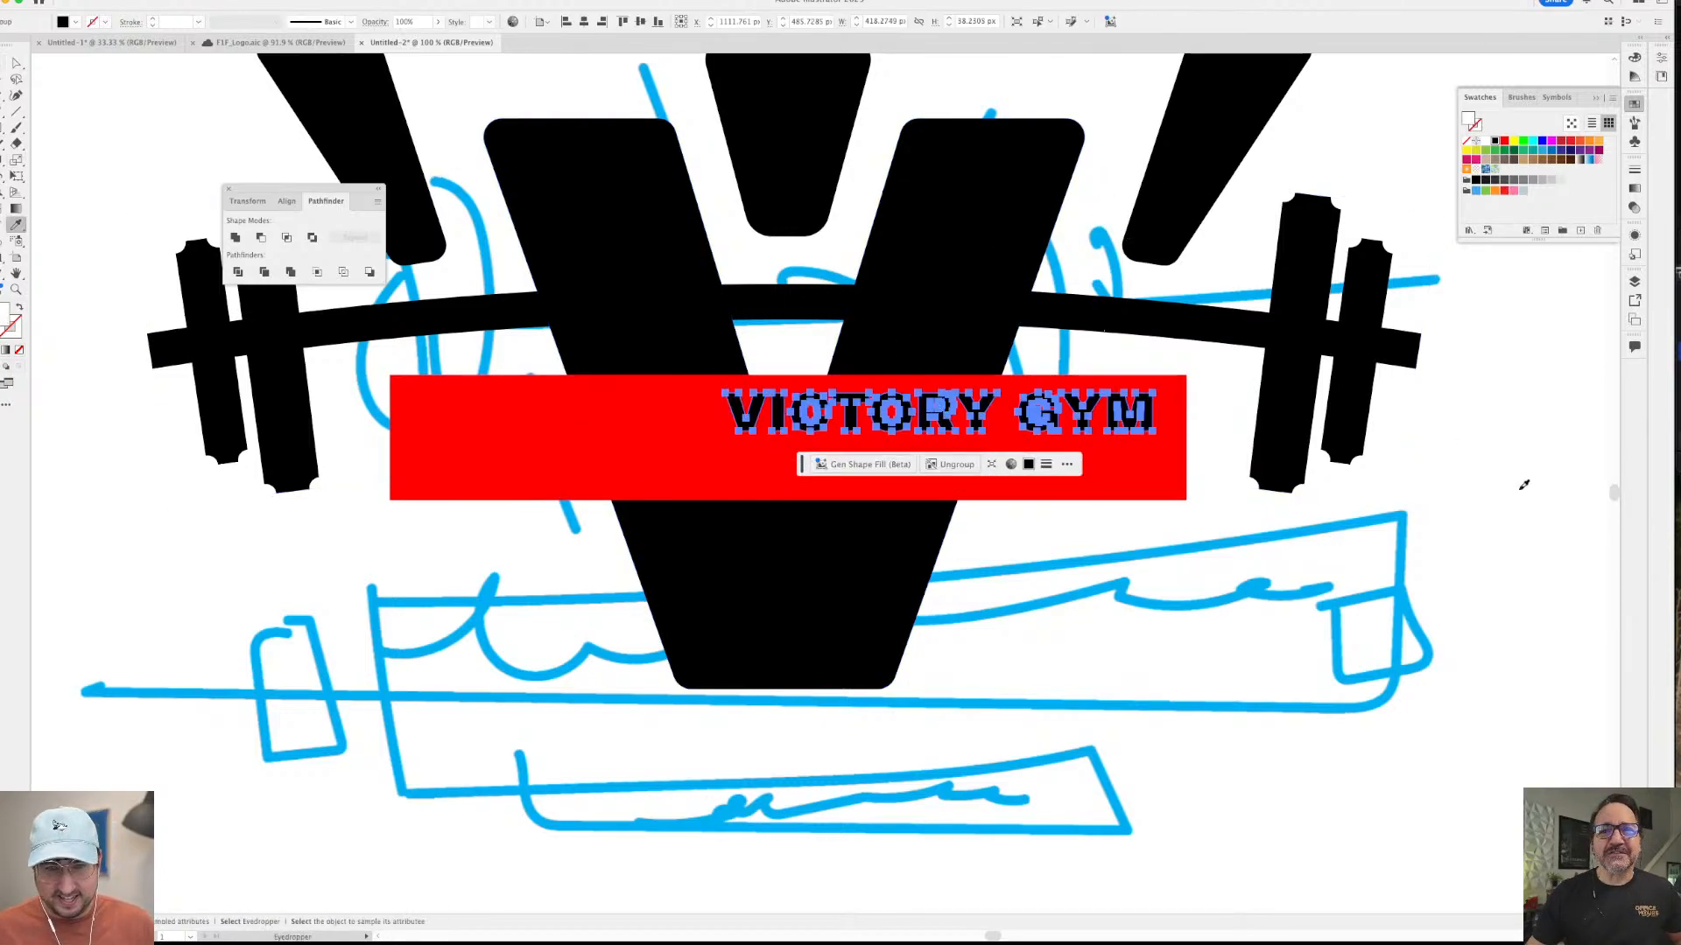
{"action": "left_click", "coordinate": [1523, 480]}
- Enlarge the white lettering to span most of the red banner and centre it horizontally on the banner
{"action": "key", "text": "s"}
{"action": "left_click_drag", "start_coordinate": [972, 349], "coordinate": [990, 317]}
{"action": "key", "text": "v"}
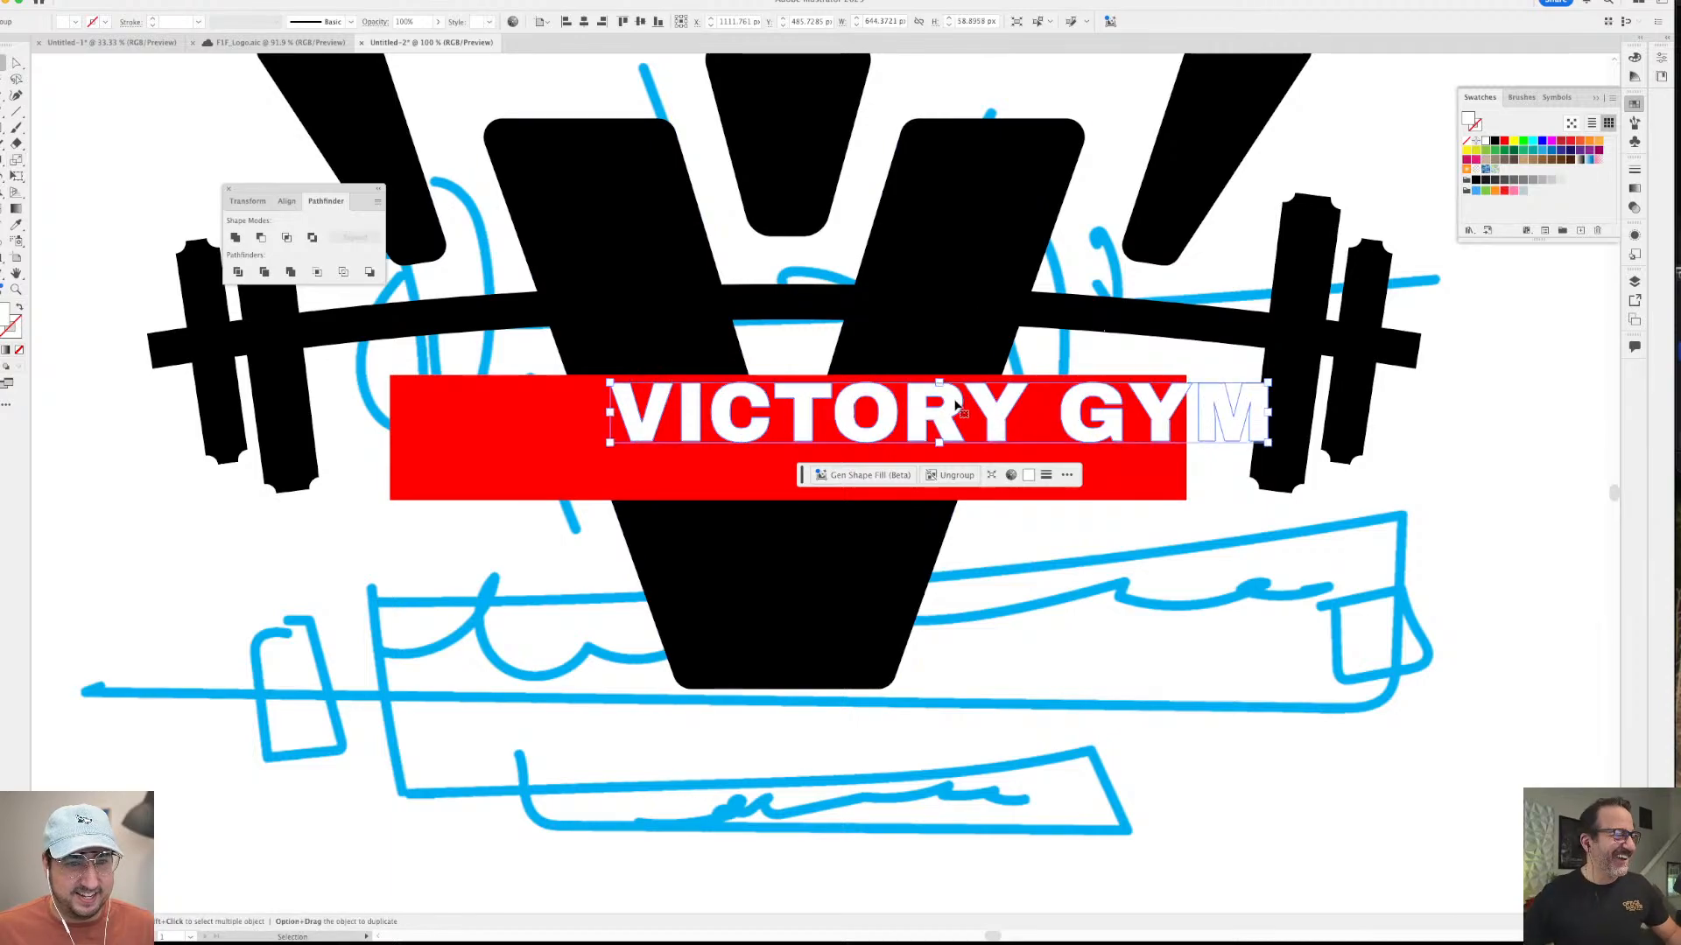
{"action": "left_click_drag", "start_coordinate": [956, 401], "coordinate": [799, 428]}
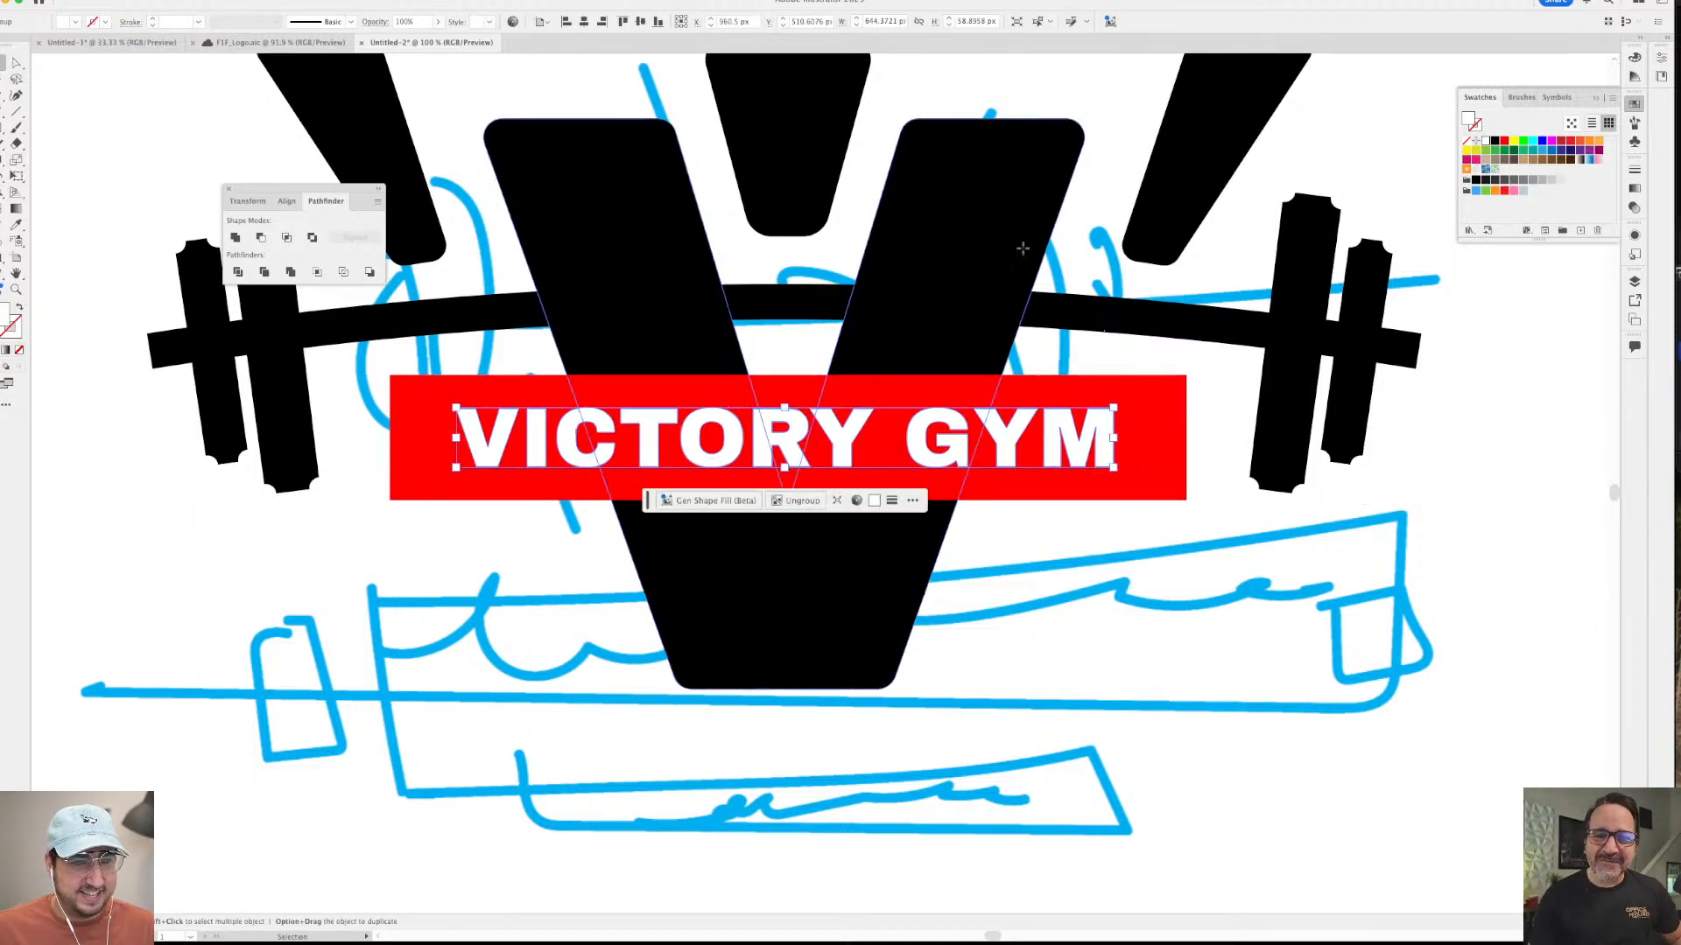
{"action": "left_click", "coordinate": [1156, 396], "text": "shift"}
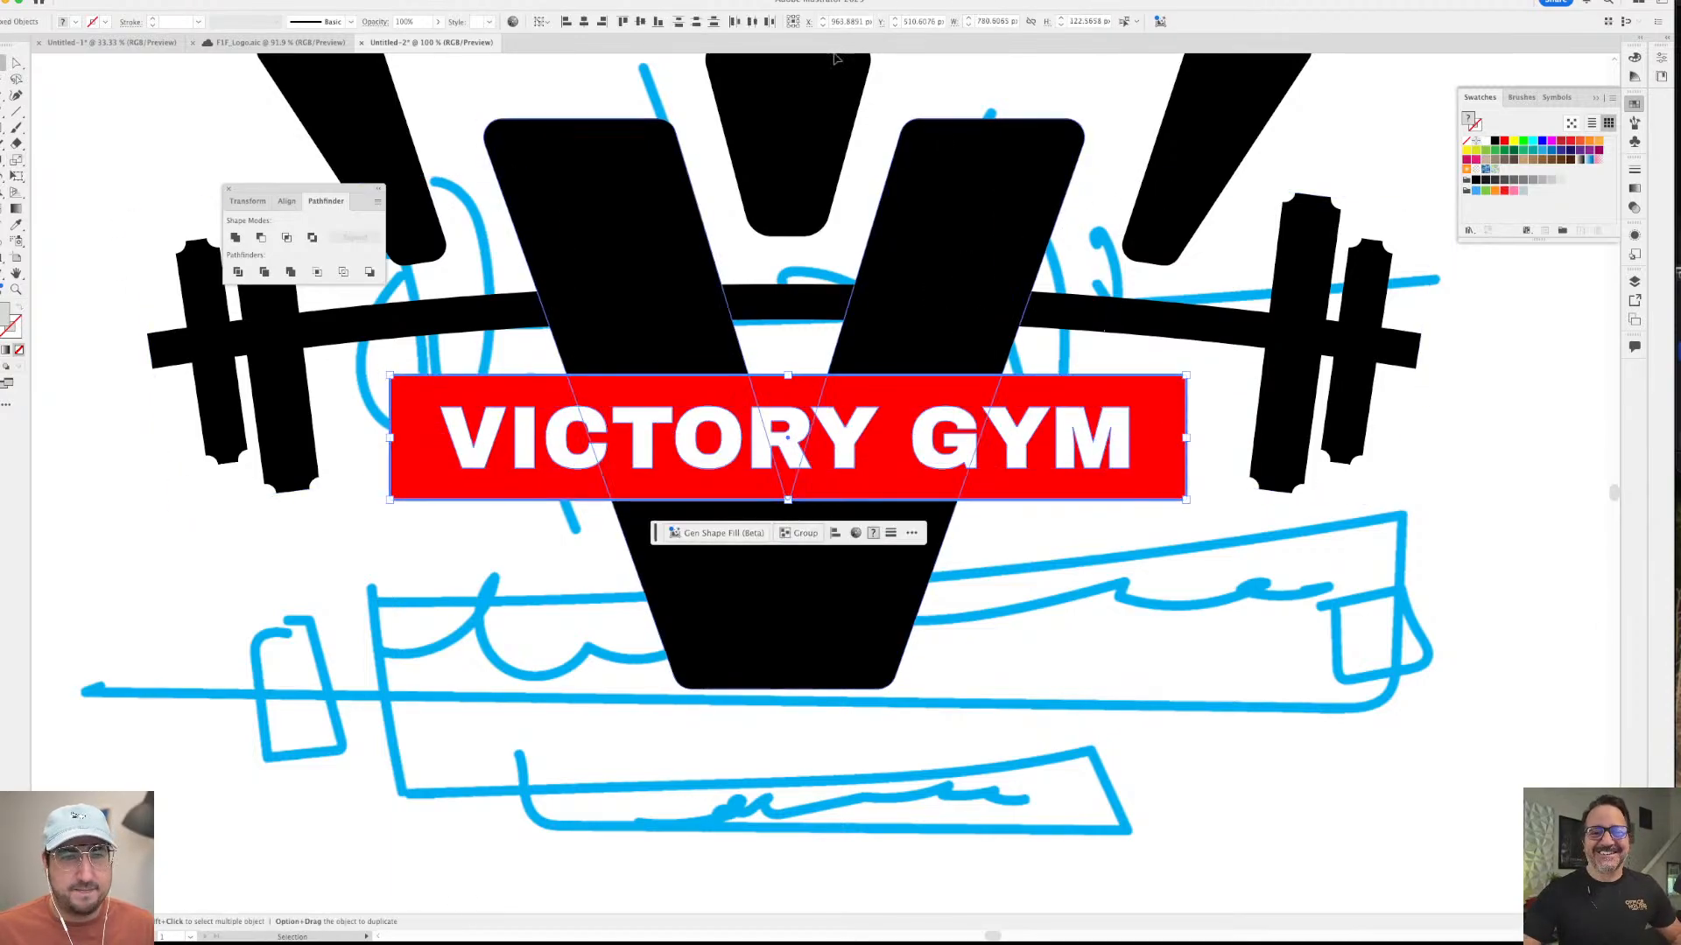
{"action": "left_click", "coordinate": [584, 21]}
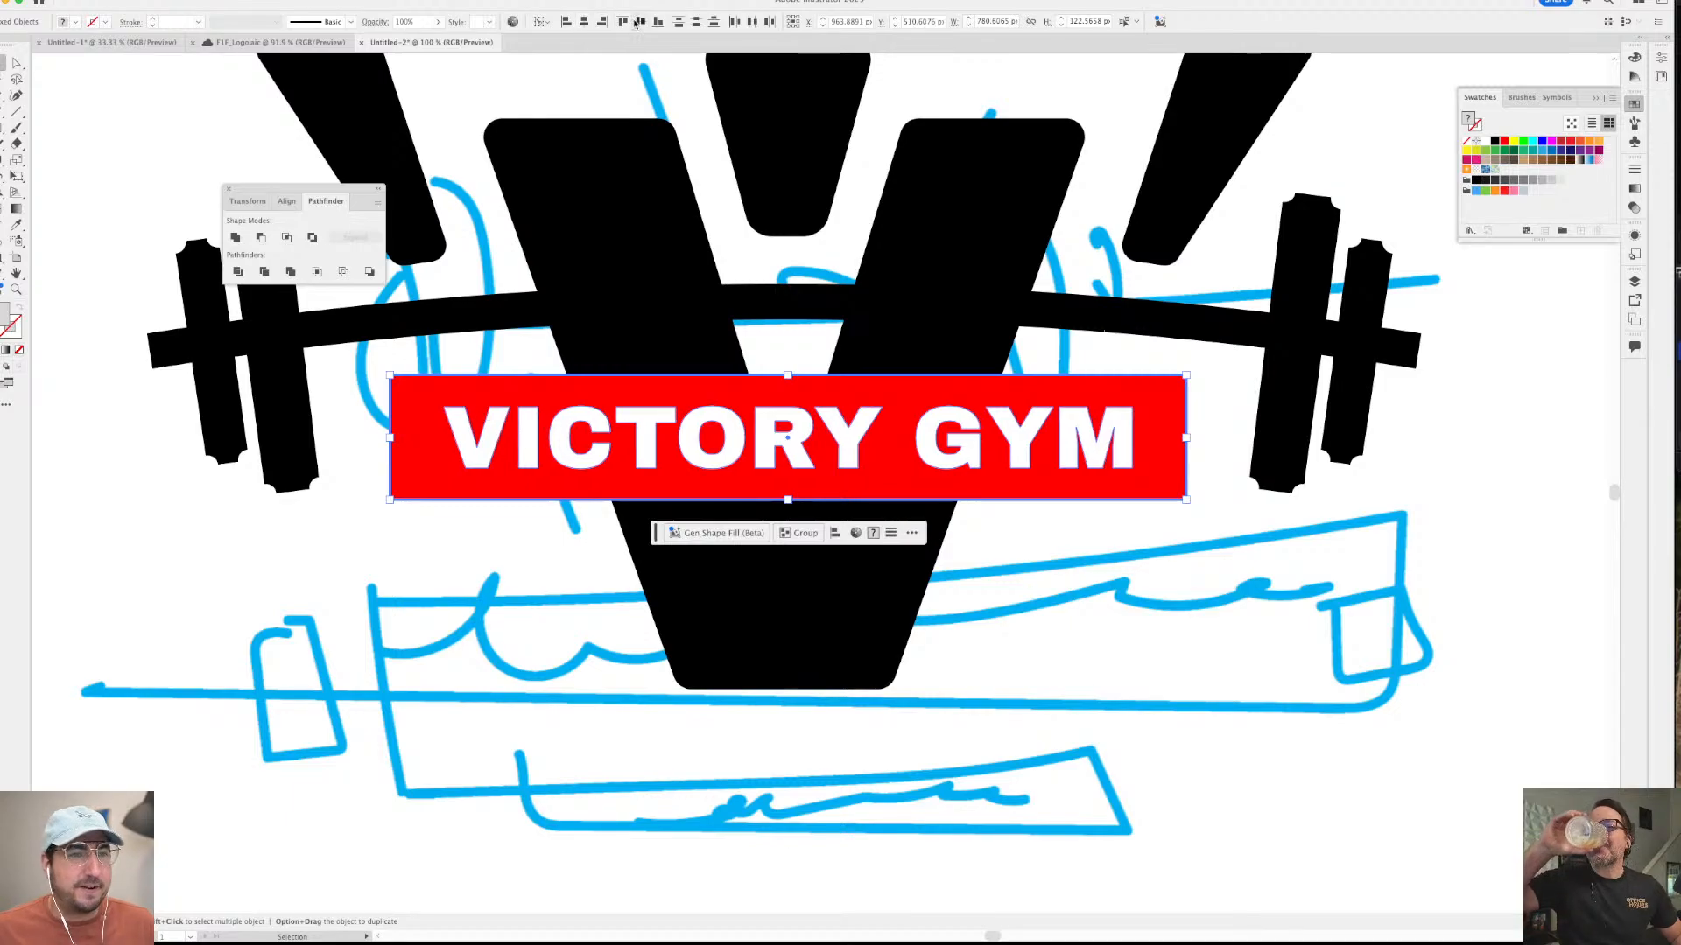
- Group the lettering with the red banner and apply a horizontal Arc warp envelope with a 10% bend
{"action": "left_click", "coordinate": [429, 399], "text": "shift"}
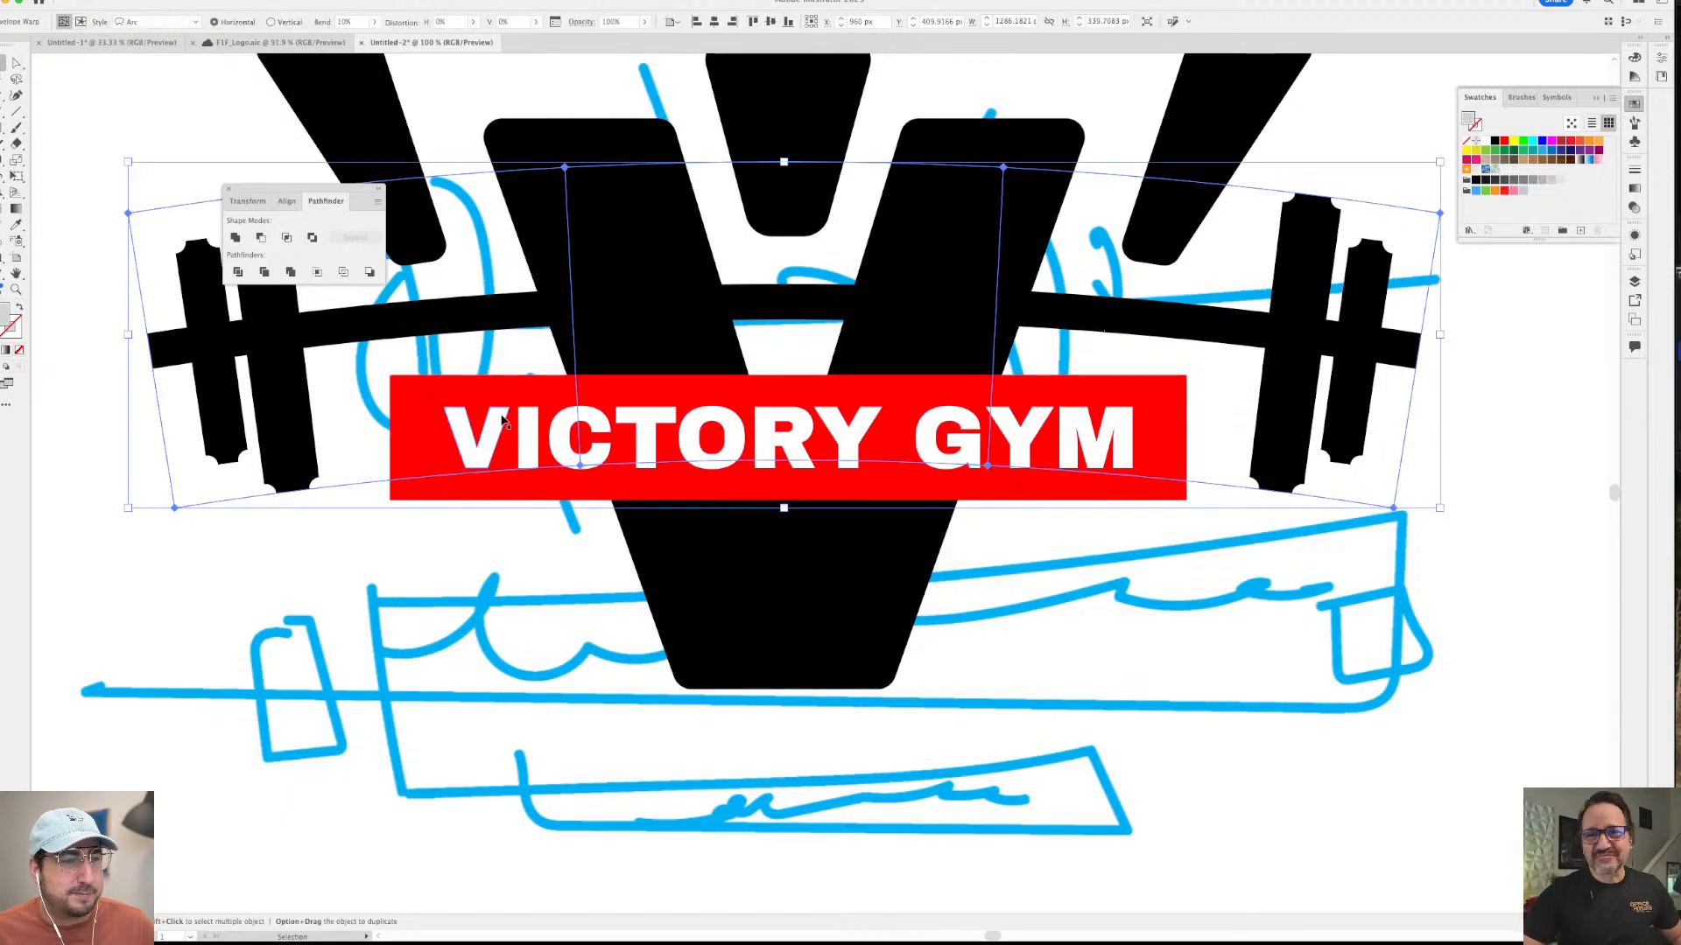
{"action": "left_click", "coordinate": [420, 398]}
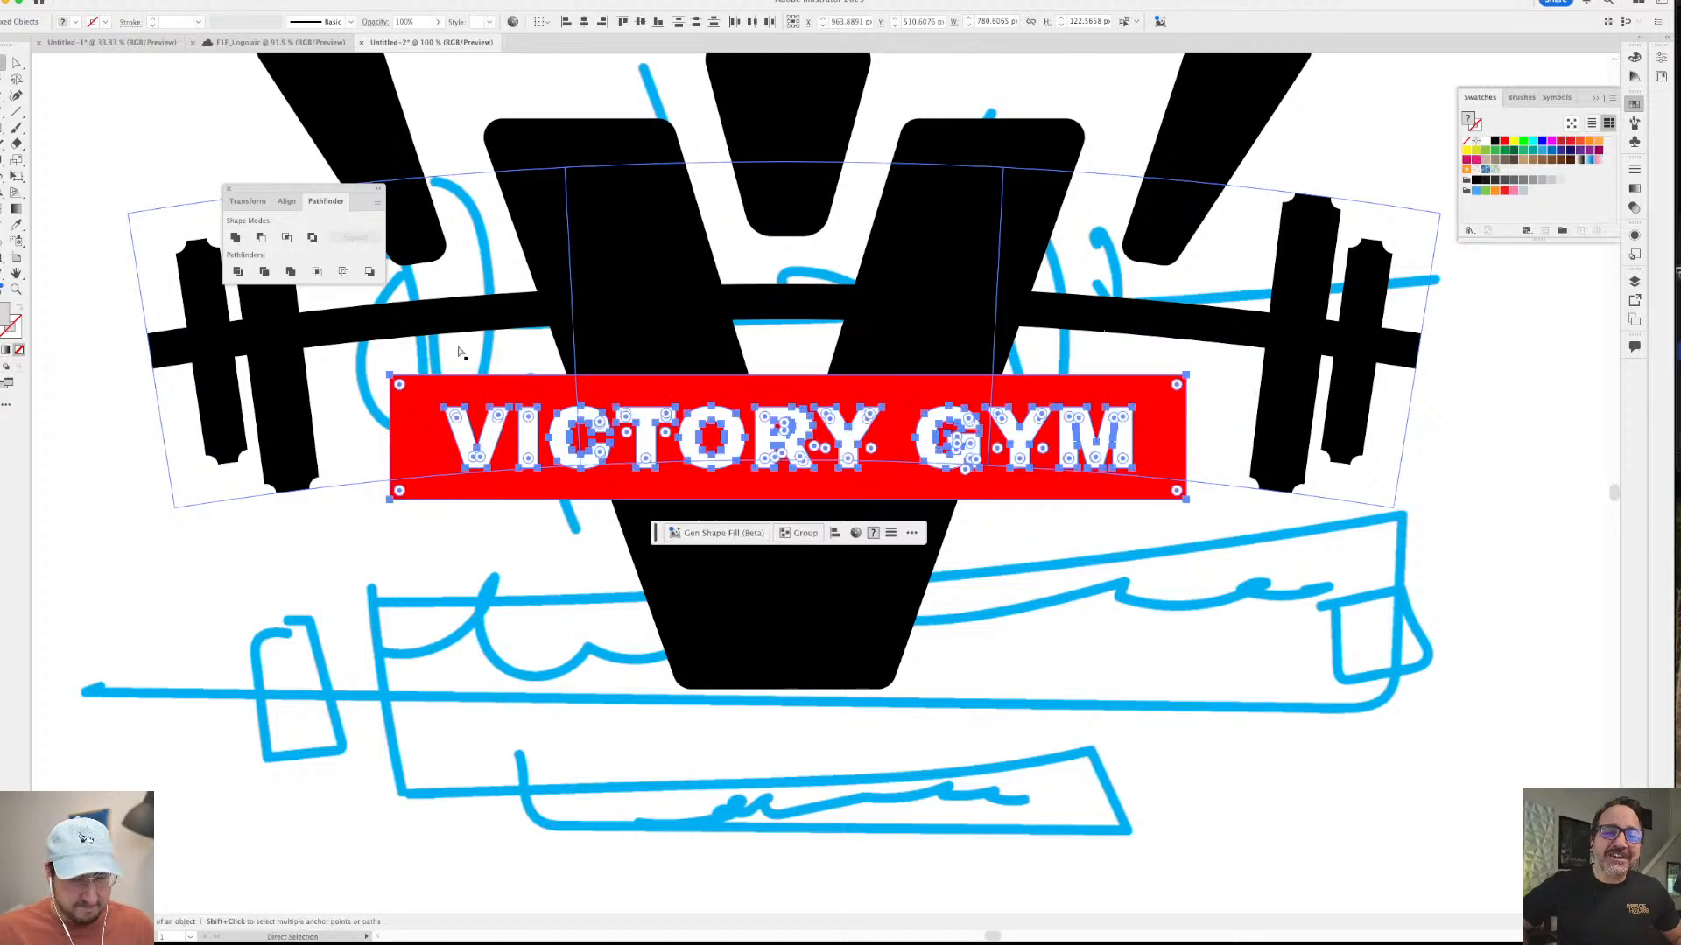
{"action": "left_click", "coordinate": [210, 2]}
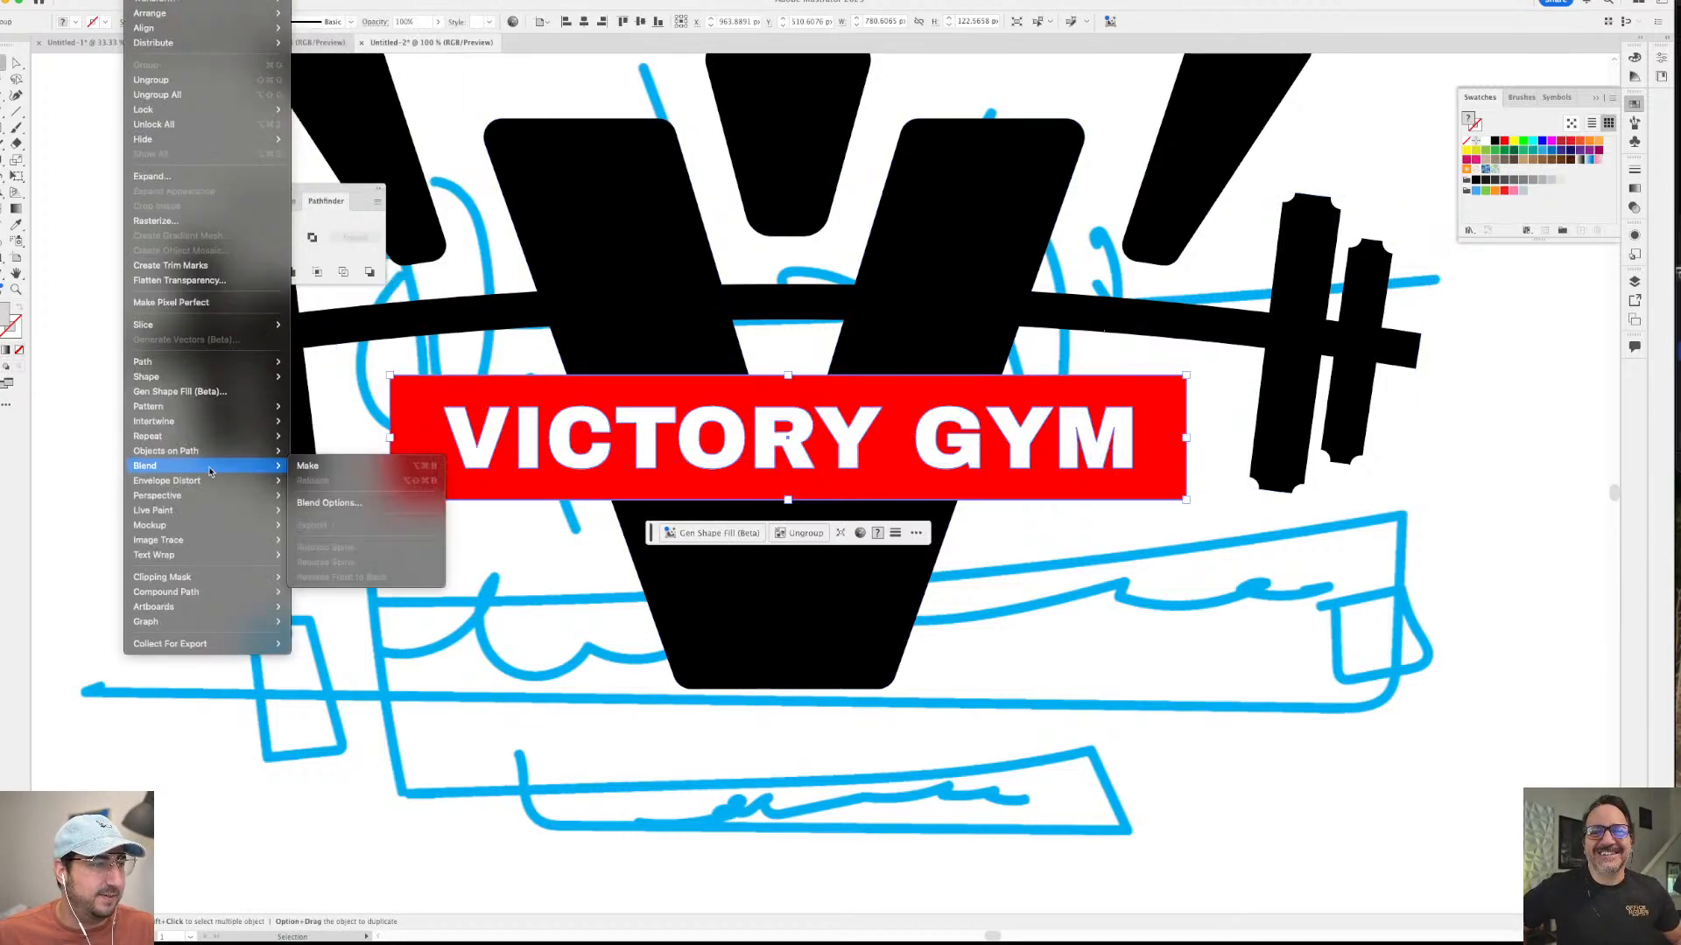
{"action": "mouse_move", "coordinate": [207, 481]}
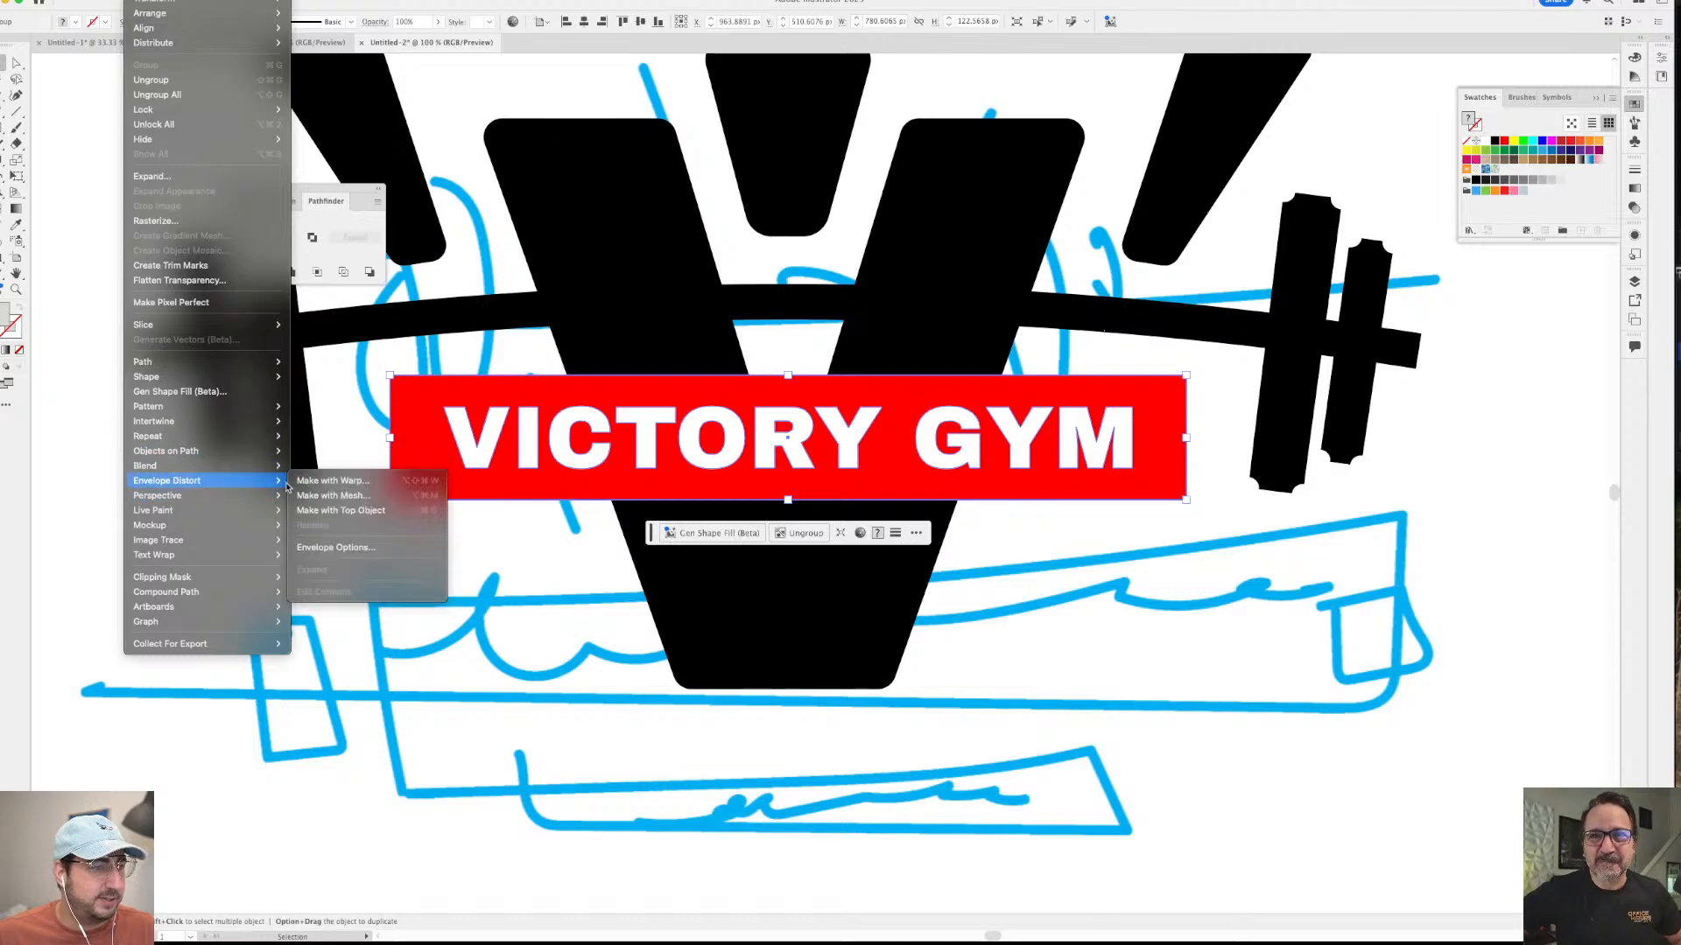
{"action": "left_click", "coordinate": [384, 477]}
{"action": "key", "text": "Return"}
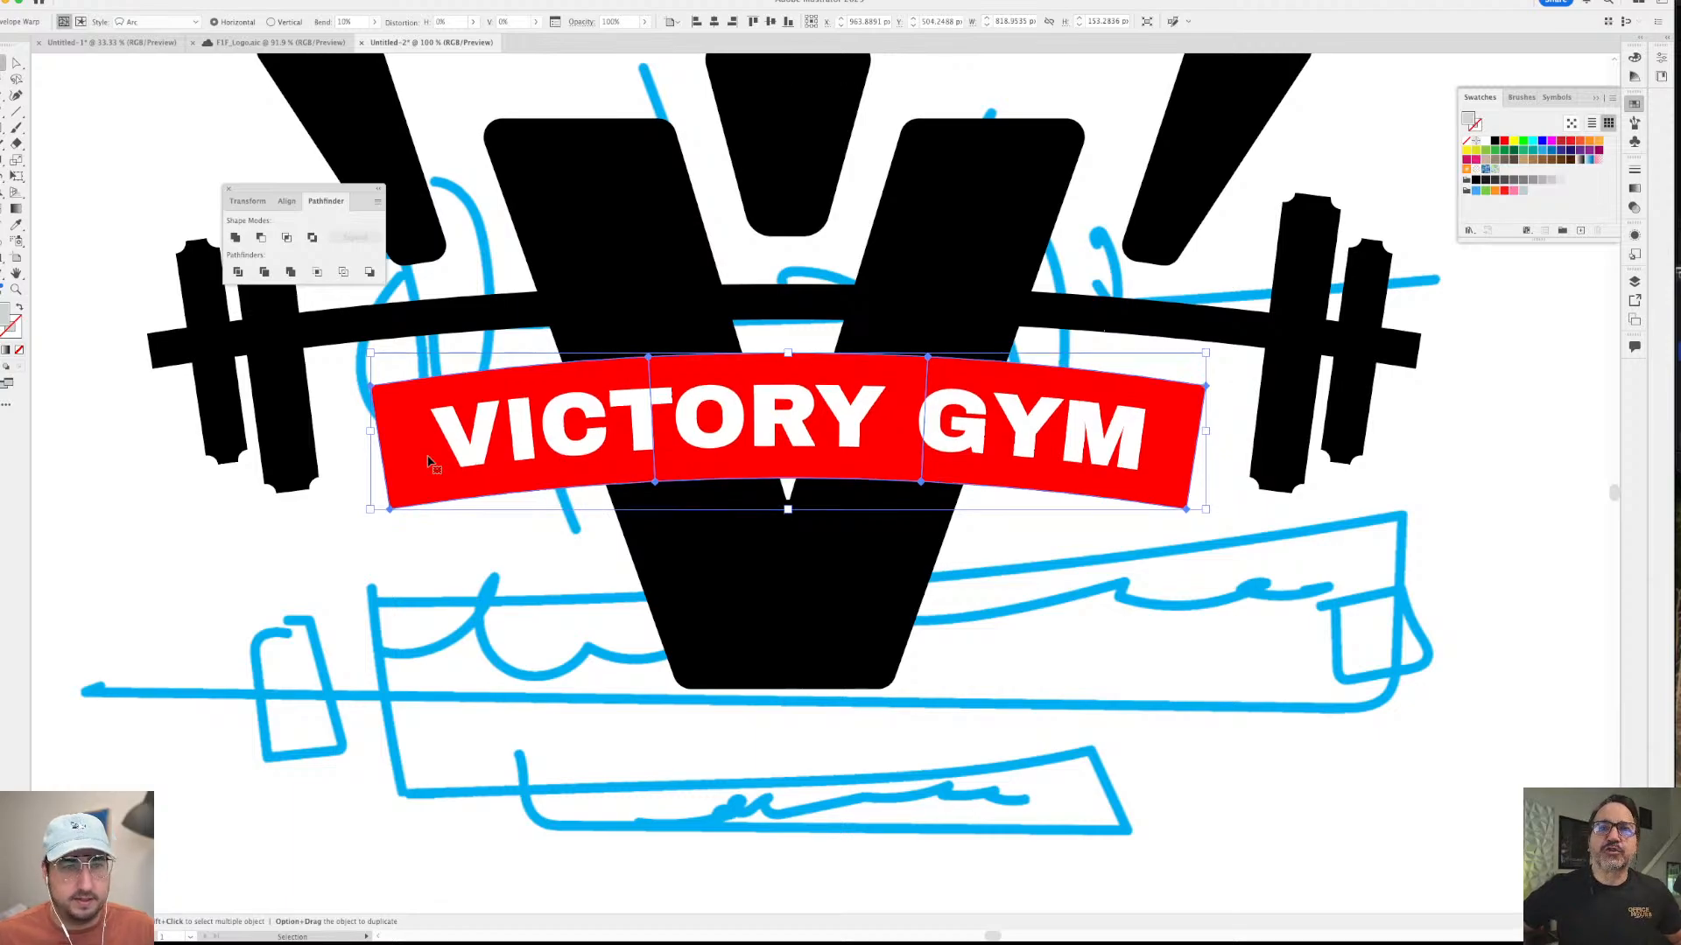
- Reduce the Arc warp bend of the VICTORY GYM banner to 5%
{"action": "left_click", "coordinate": [1633, 236]}
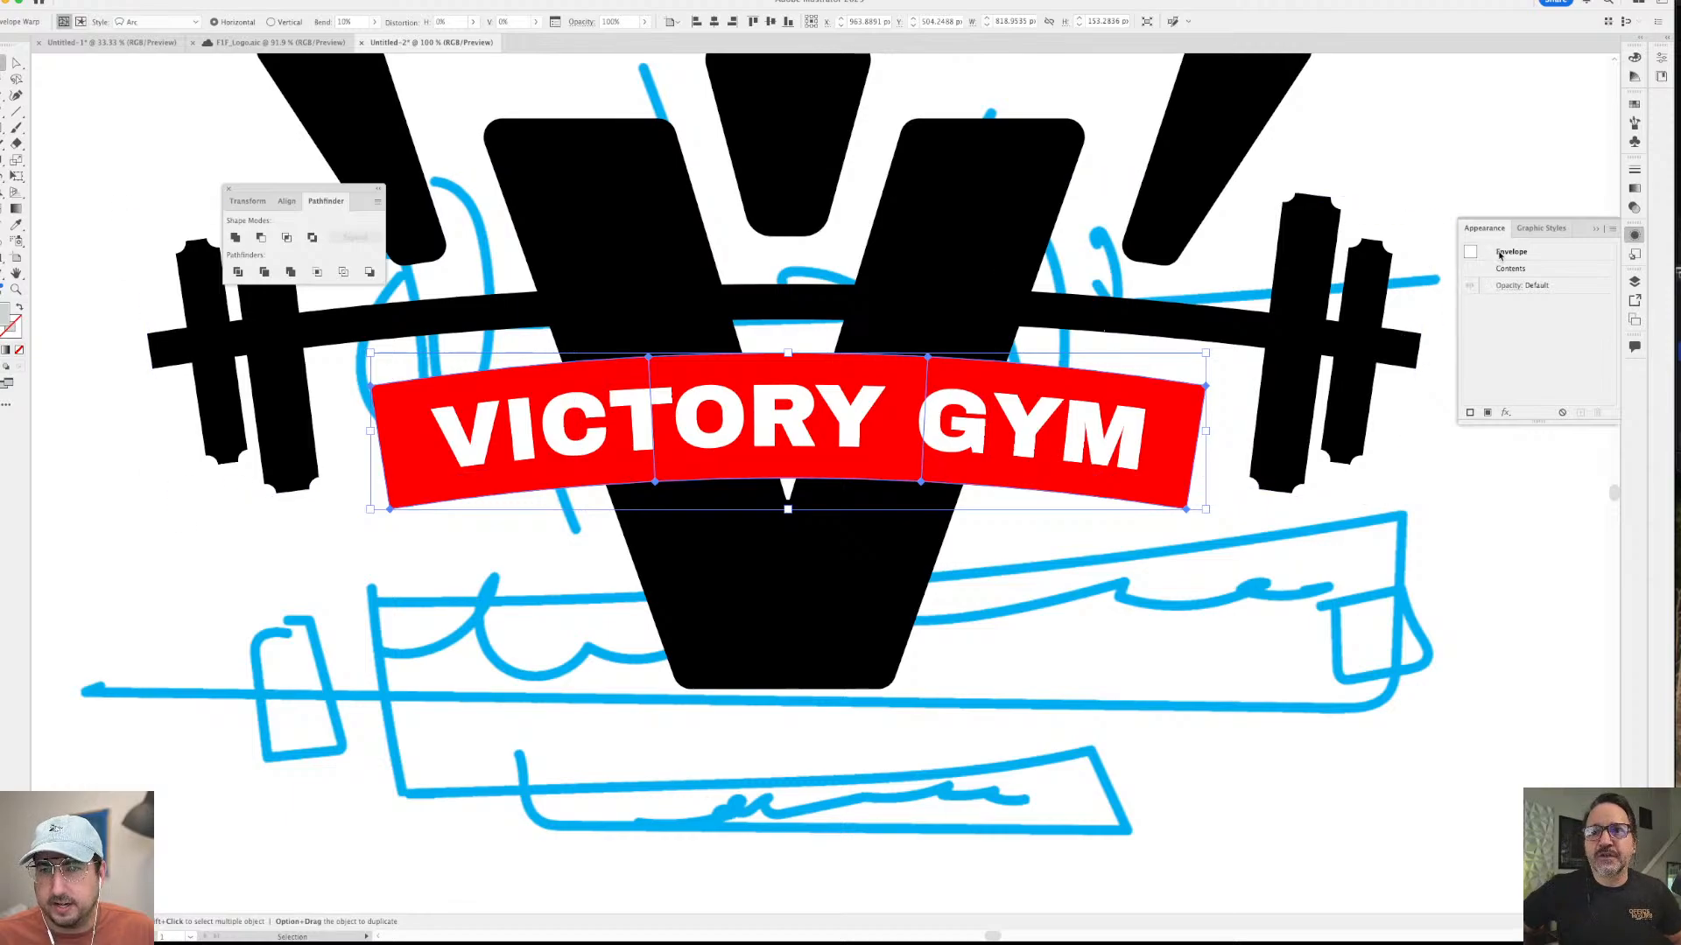
{"action": "left_click", "coordinate": [176, 2]}
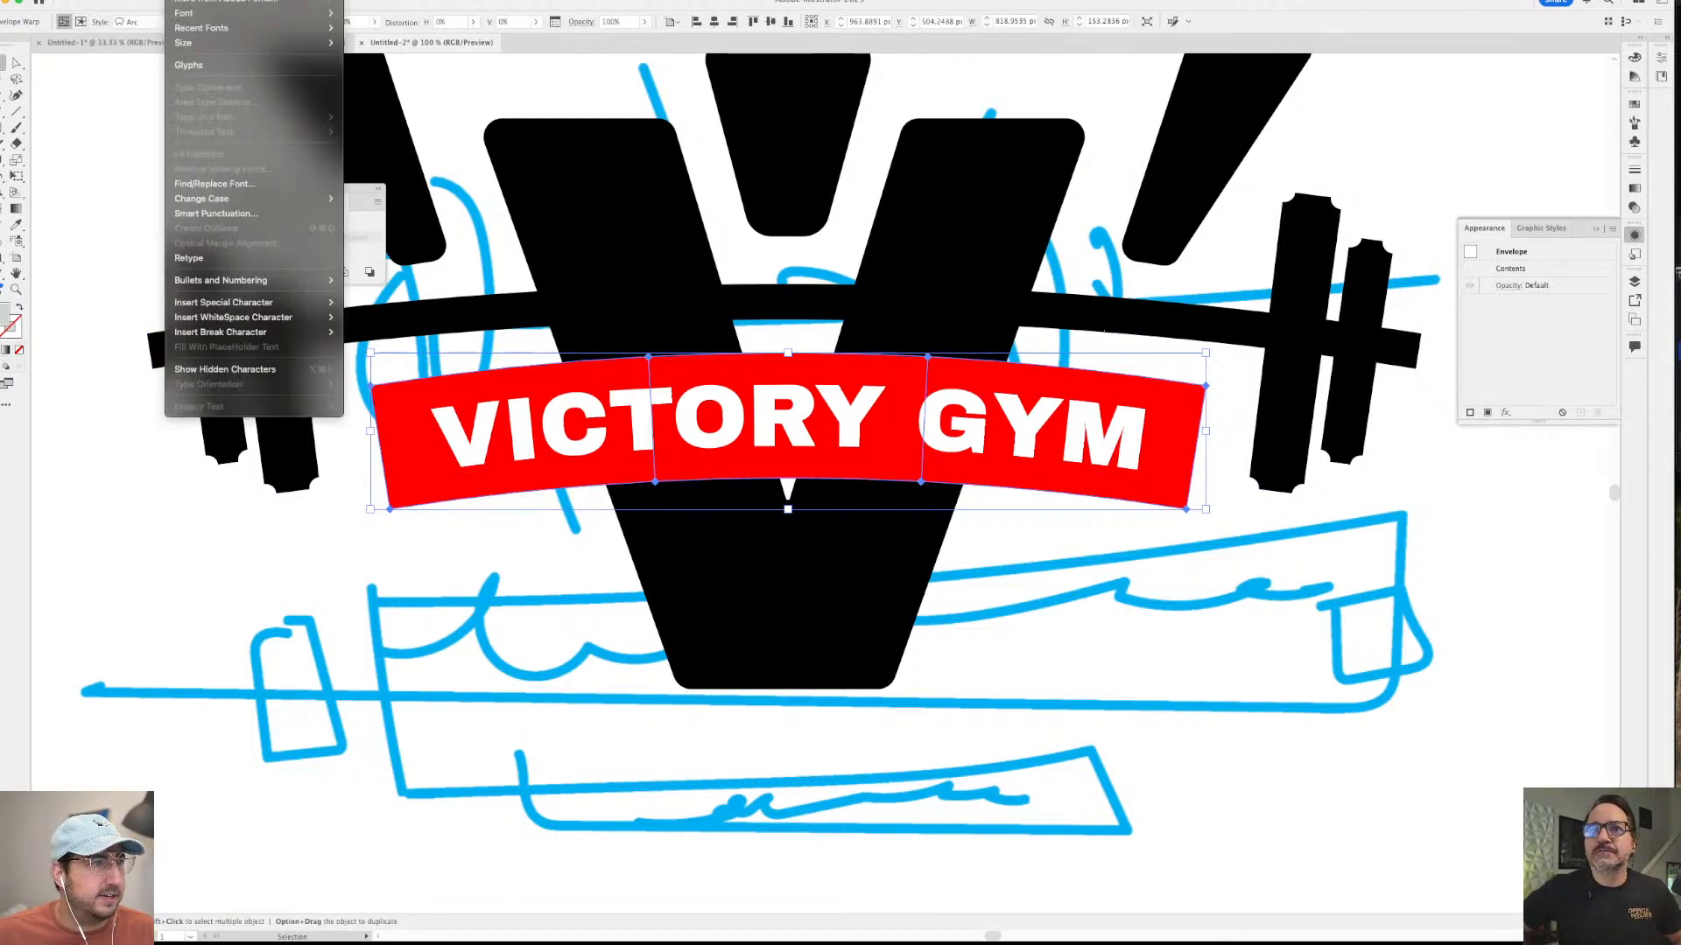
{"action": "left_click", "coordinate": [175, 2]}
{"action": "key", "text": "Return"}
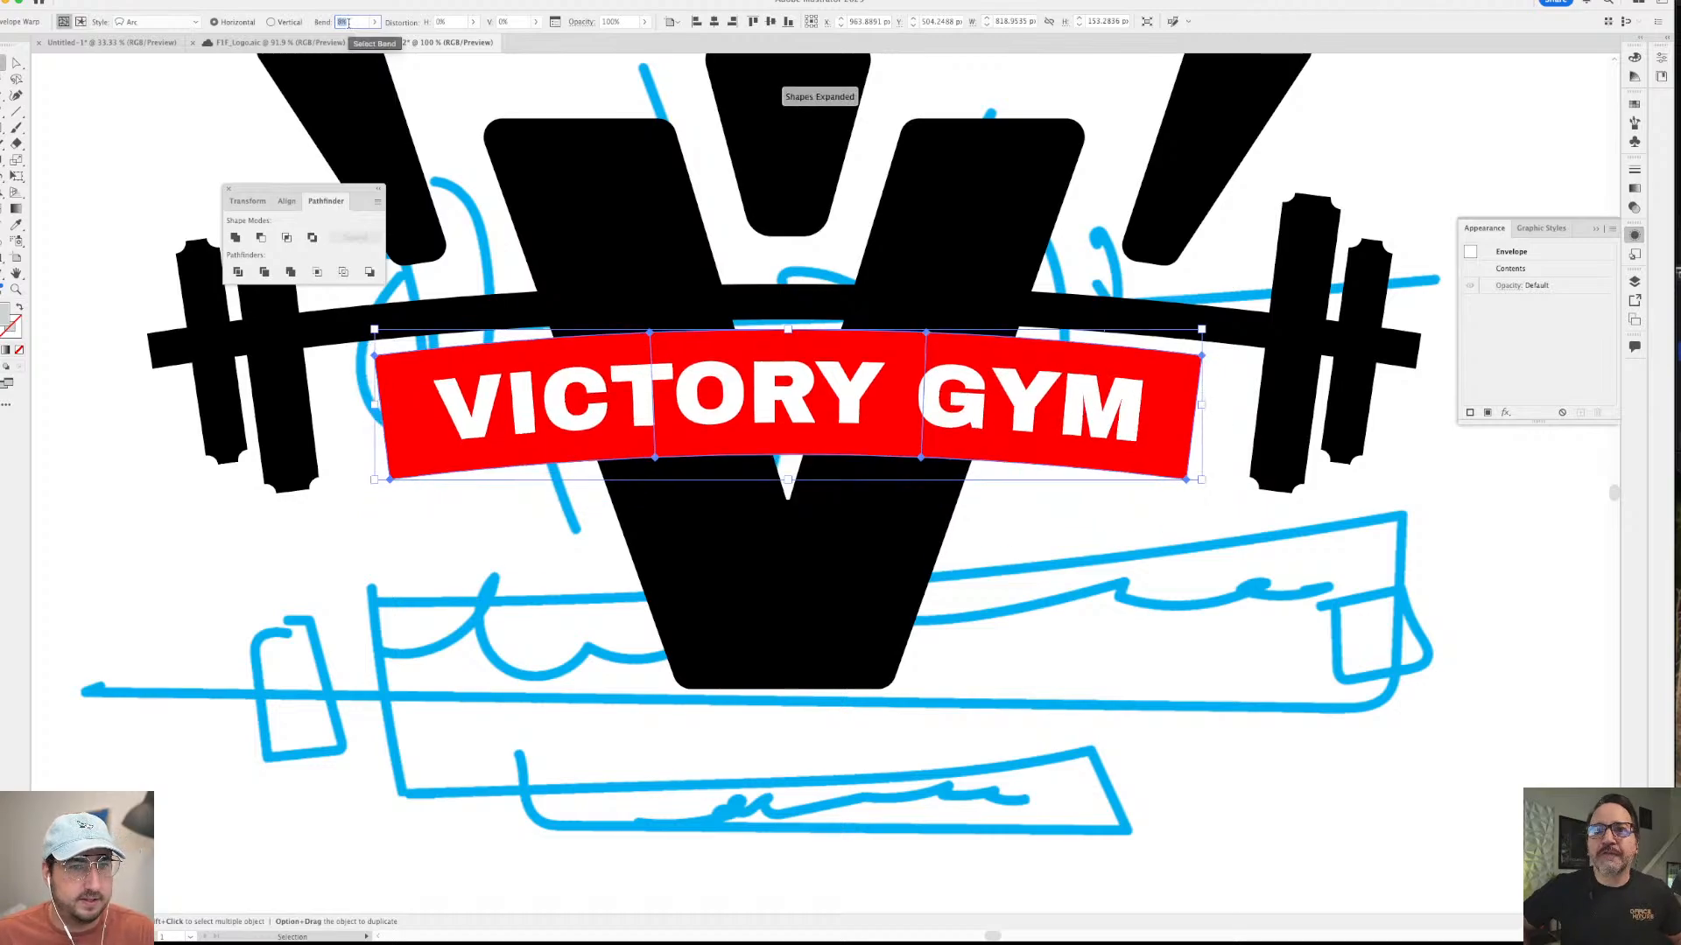
{"action": "key", "text": "Down"}
{"action": "key", "text": "Down"}
{"action": "key", "text": "Down"}
{"action": "key", "text": "Down"}
{"action": "key", "text": "Down"}
{"action": "key", "text": "Down"}
{"action": "key", "text": "Down"}
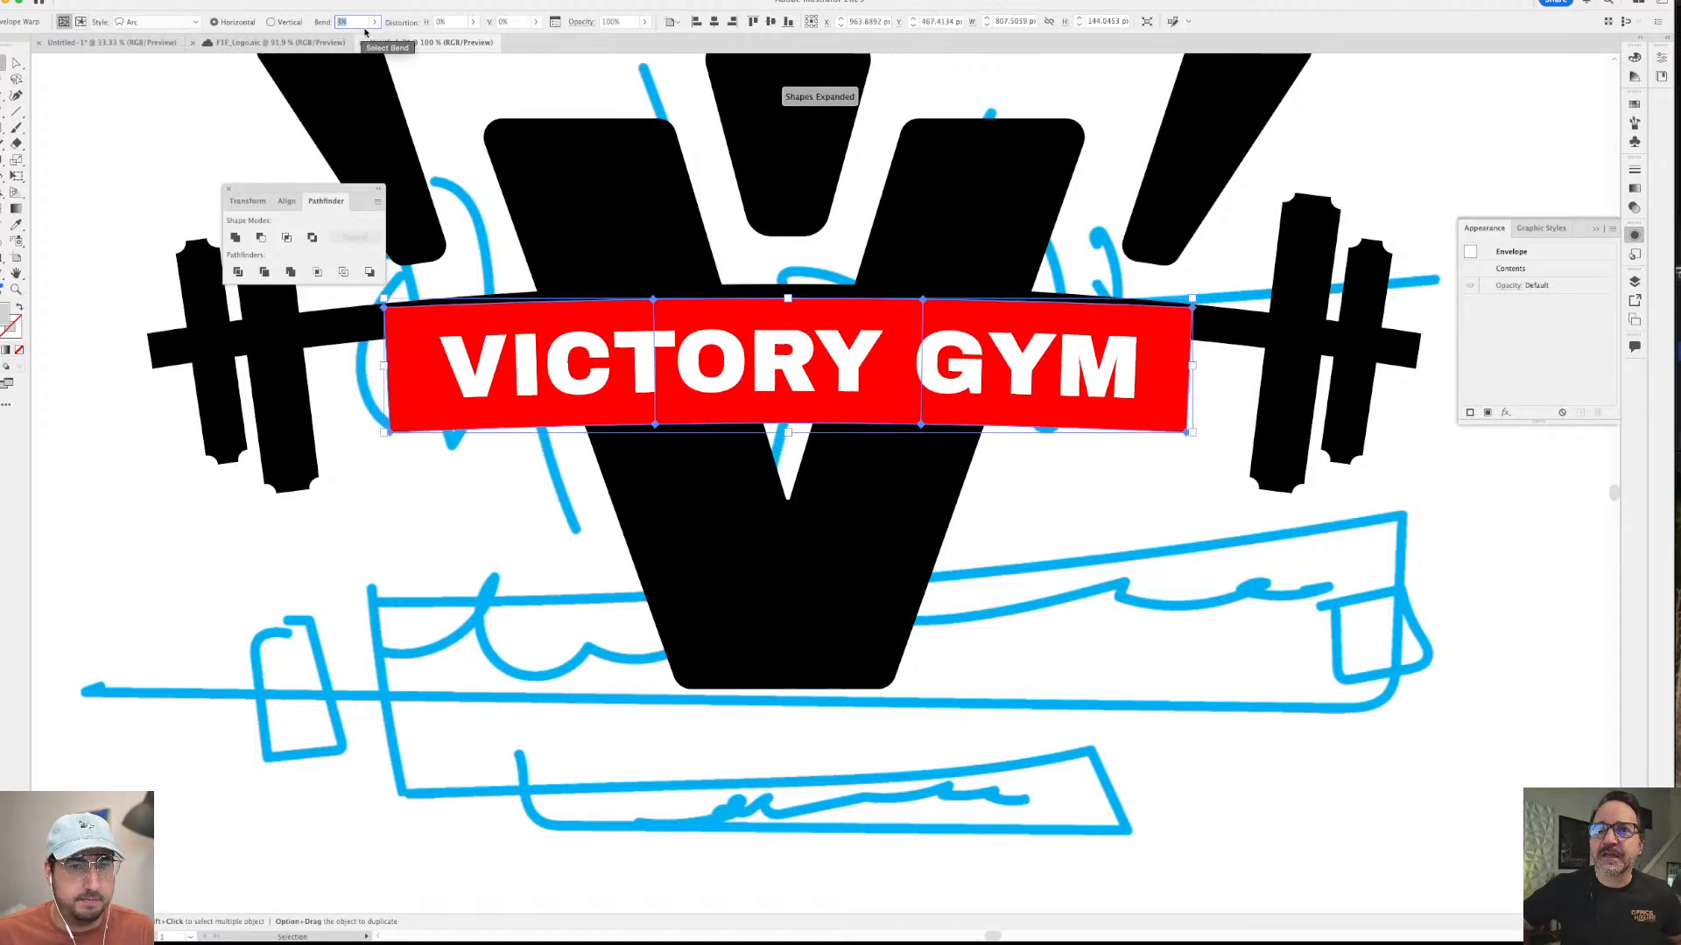
{"action": "key", "text": "Up"}
{"action": "key", "text": "Up"}
{"action": "key", "text": "Up"}
{"action": "key", "text": "Up"}
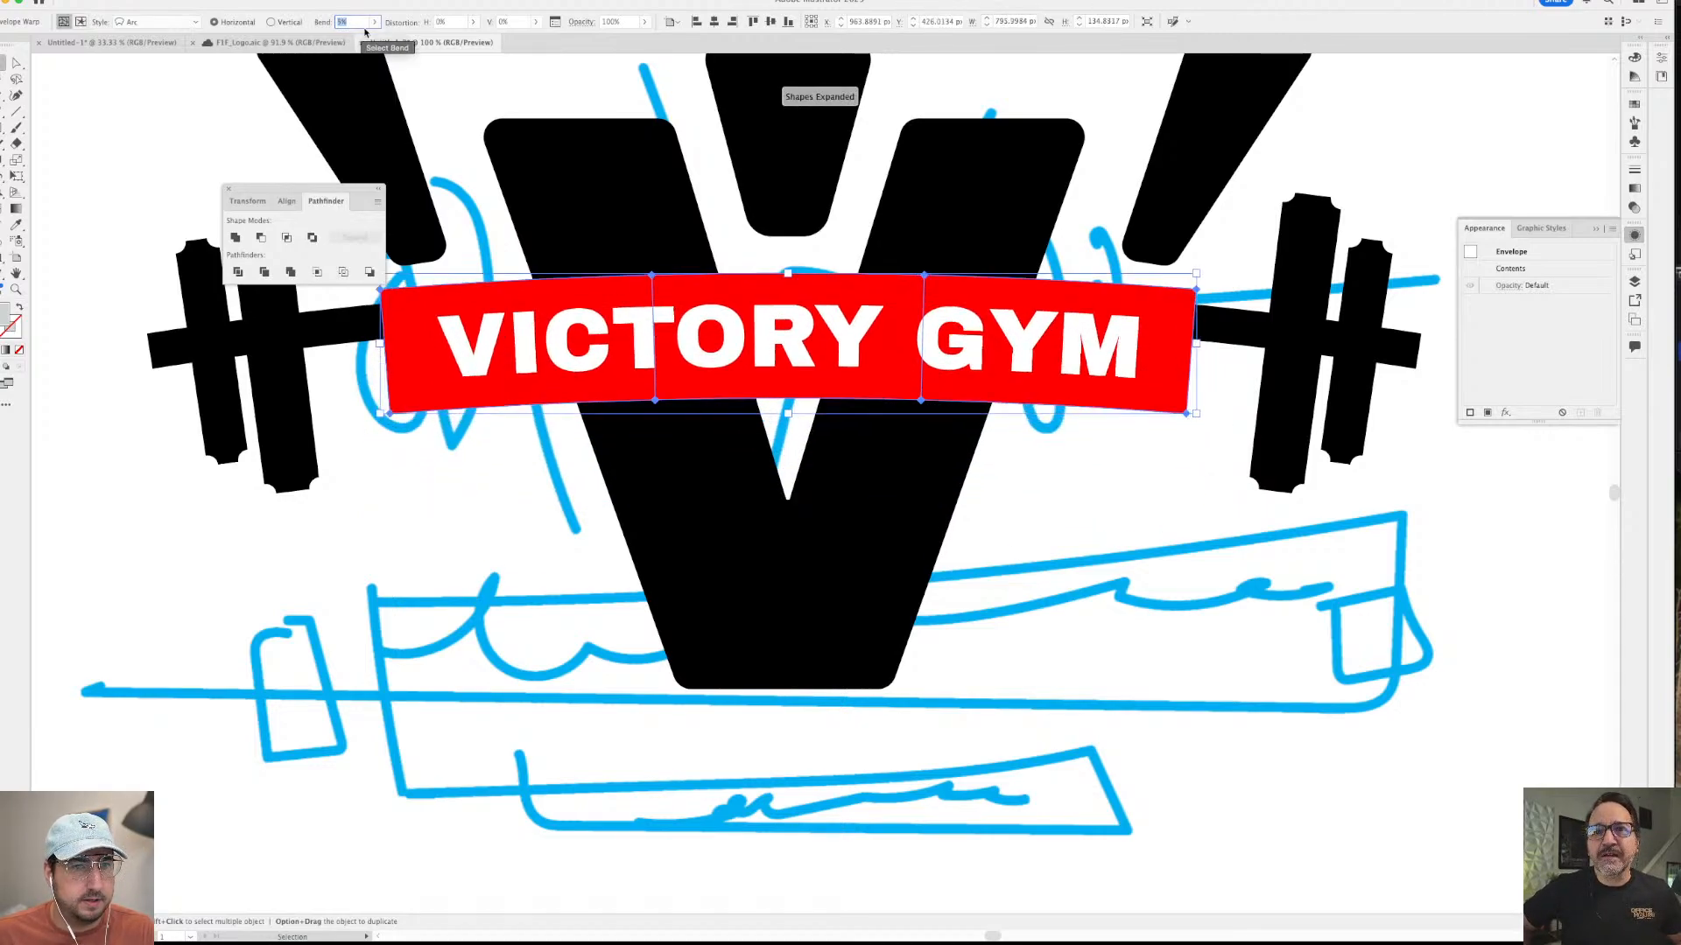
{"action": "key", "text": "Return"}
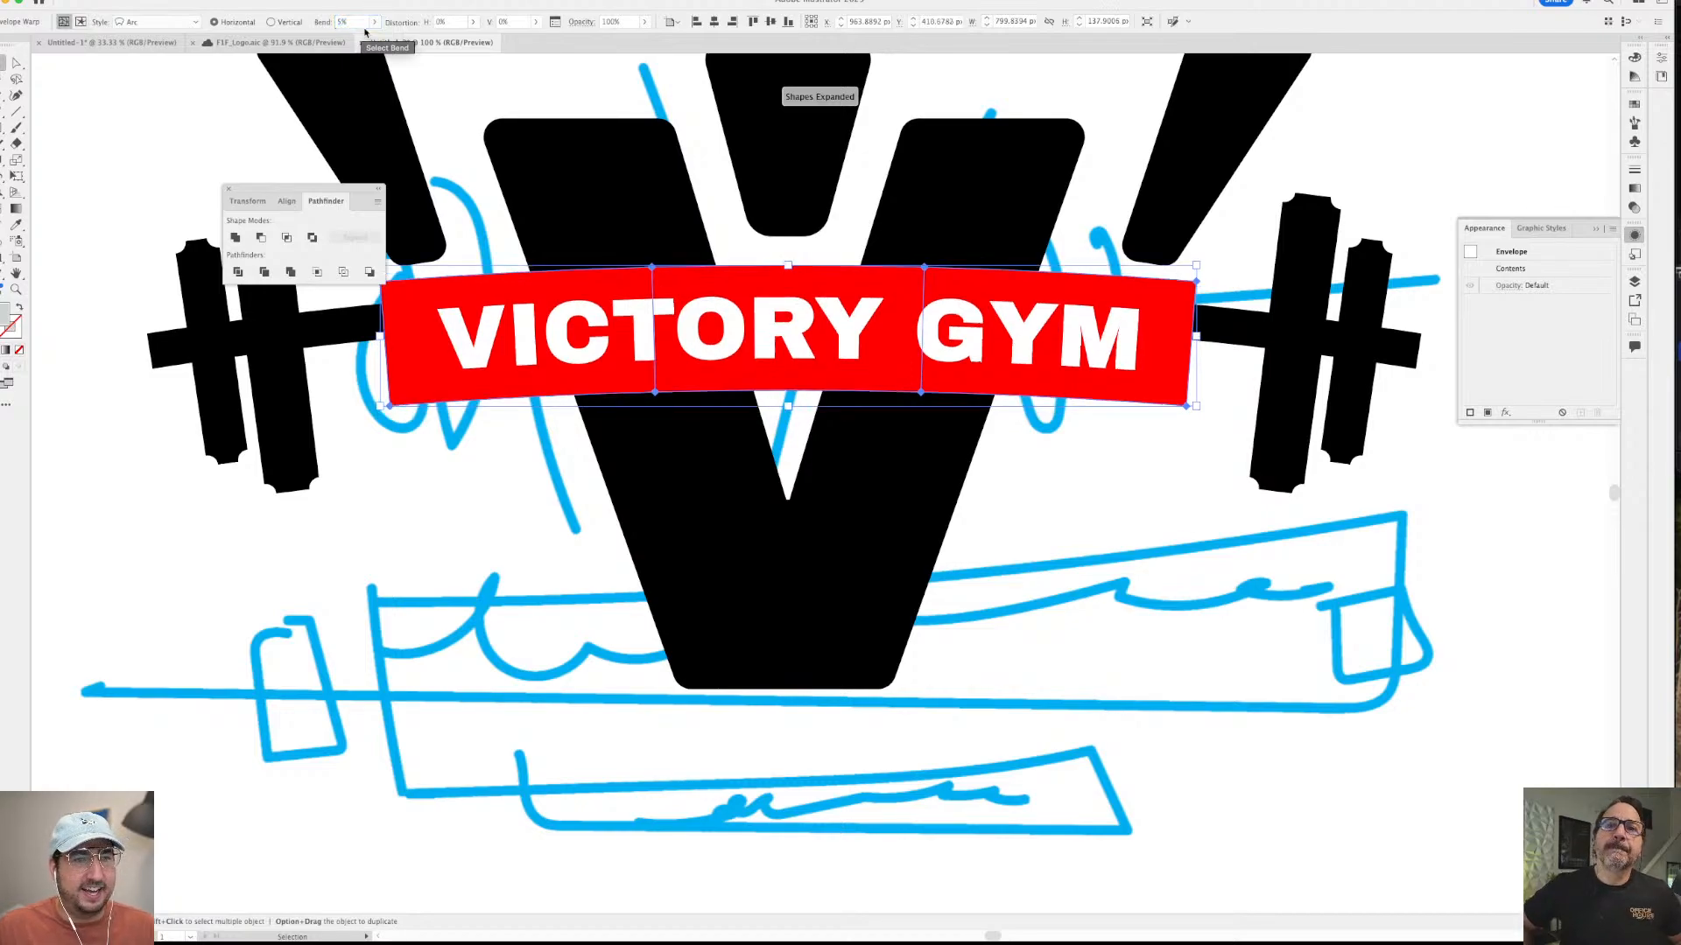
- Nudge the warped banner down so it sits below the barbell's bar across the V
{"action": "key", "text": "Down"}
{"action": "key", "text": "Down"}
{"action": "key", "text": "Down"}
{"action": "key", "text": "Down"}
{"action": "key", "text": "Down"}
{"action": "key", "text": "Down"}
{"action": "key", "text": "Down"}
{"action": "key", "text": "Down"}
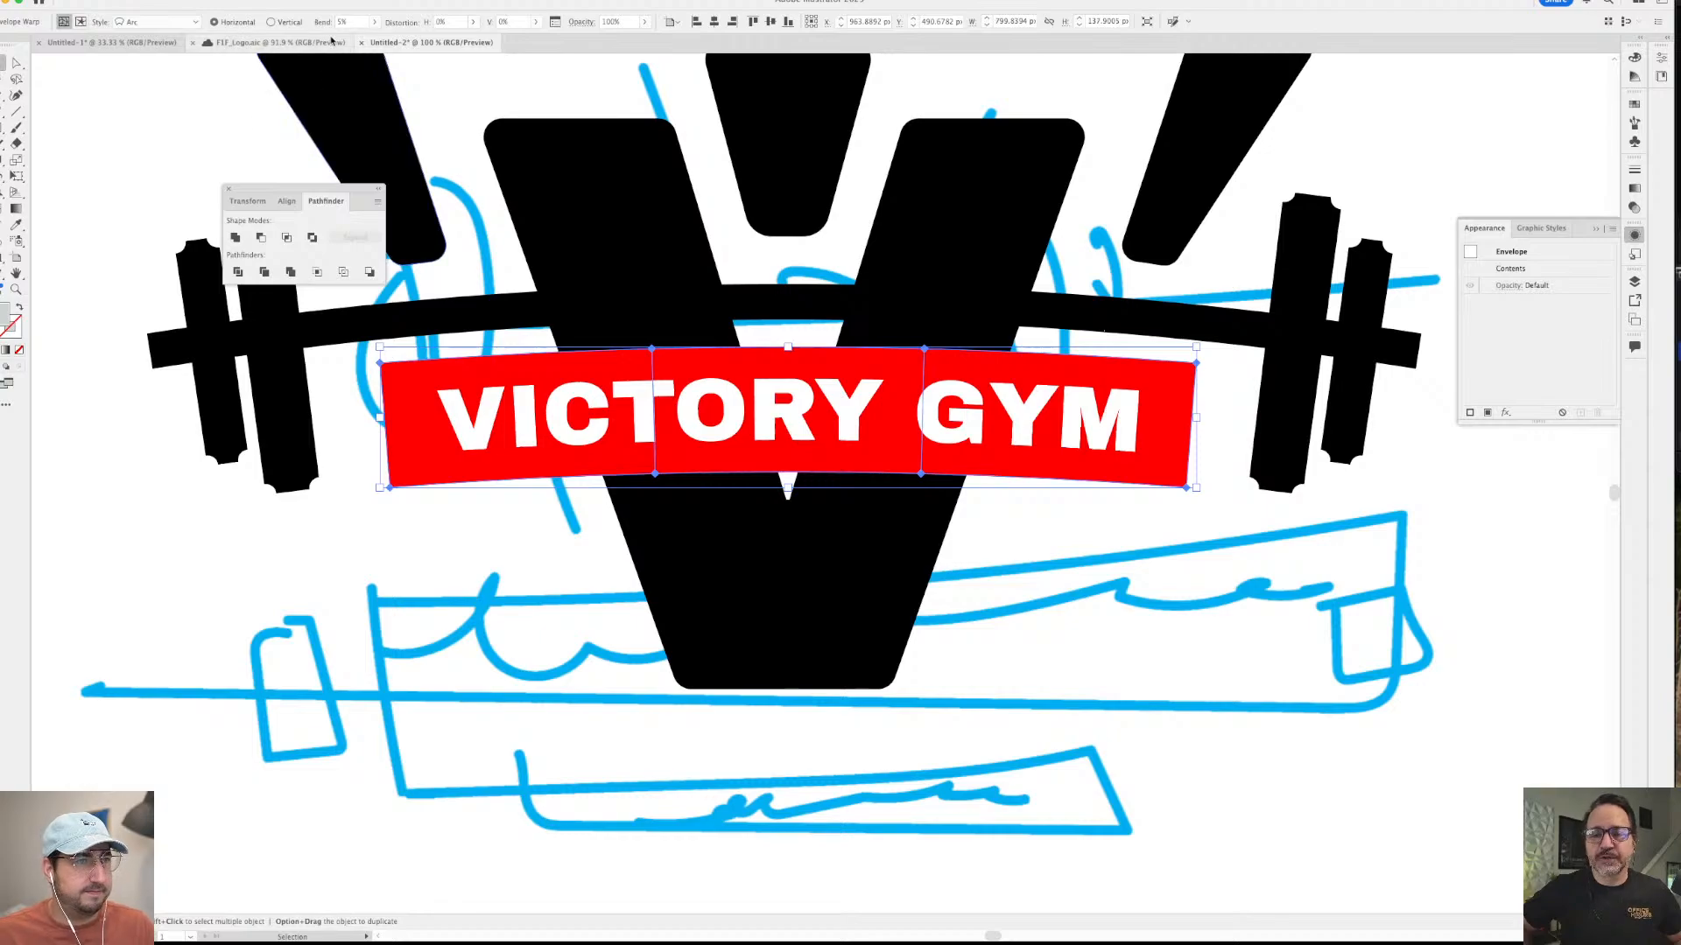
- Set the banner's Arc bend to 6% and nudge the banner slightly down
{"action": "left_click", "coordinate": [344, 21]}
{"action": "key", "text": "Up"}
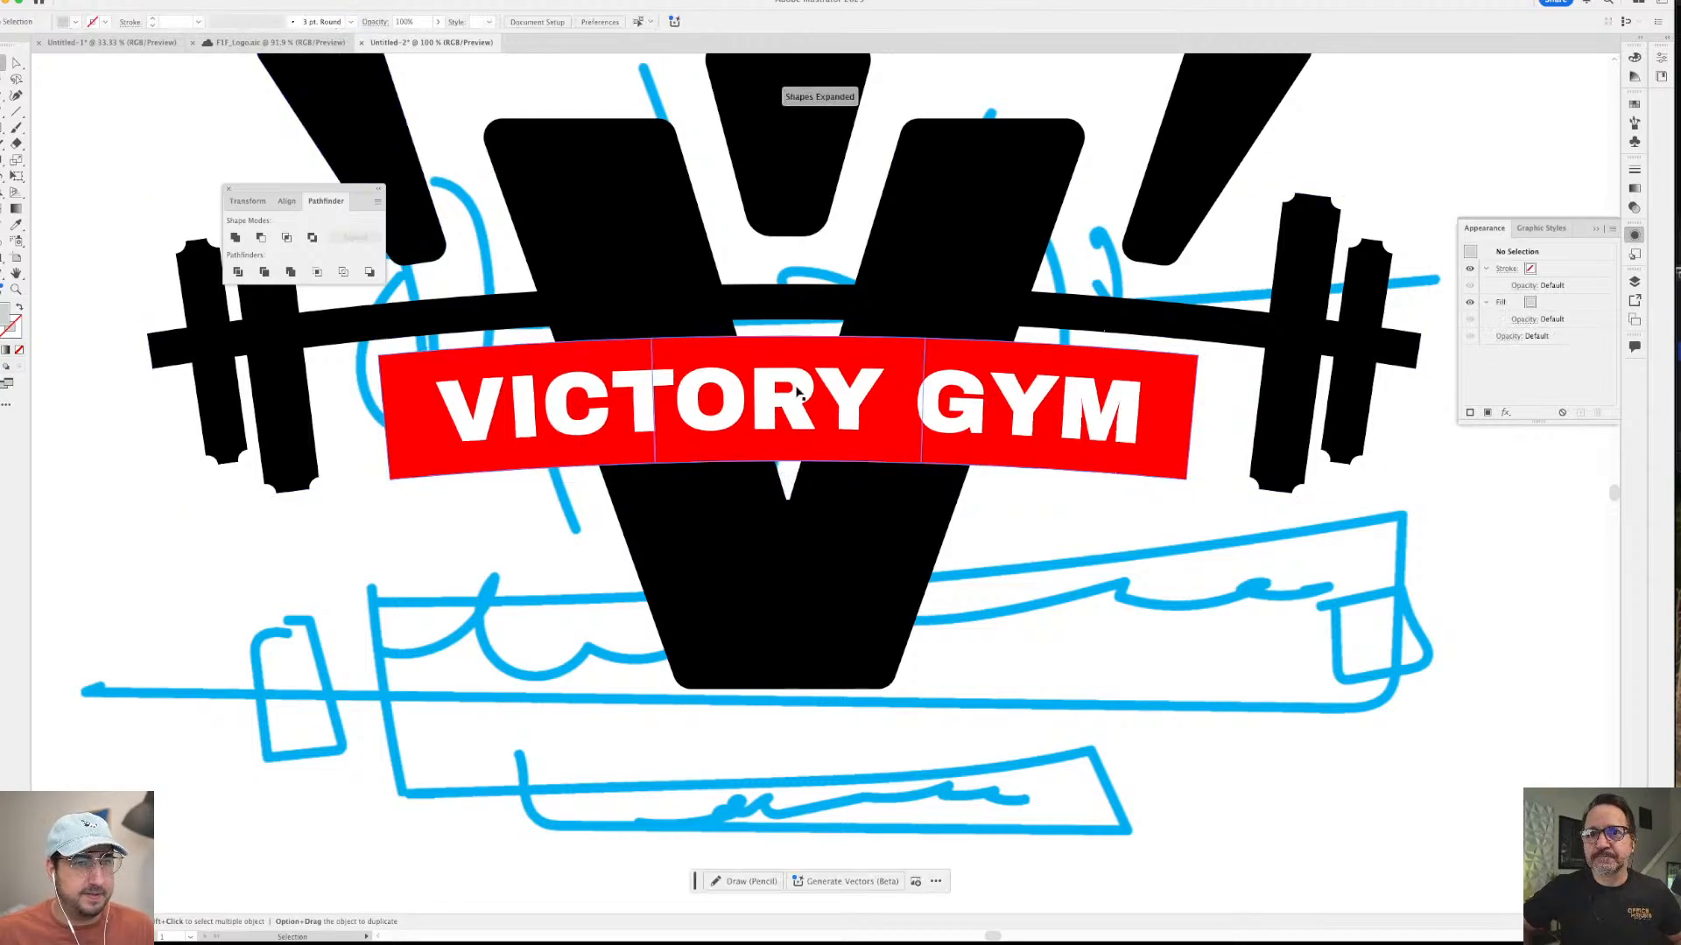
{"action": "key", "text": "Down"}
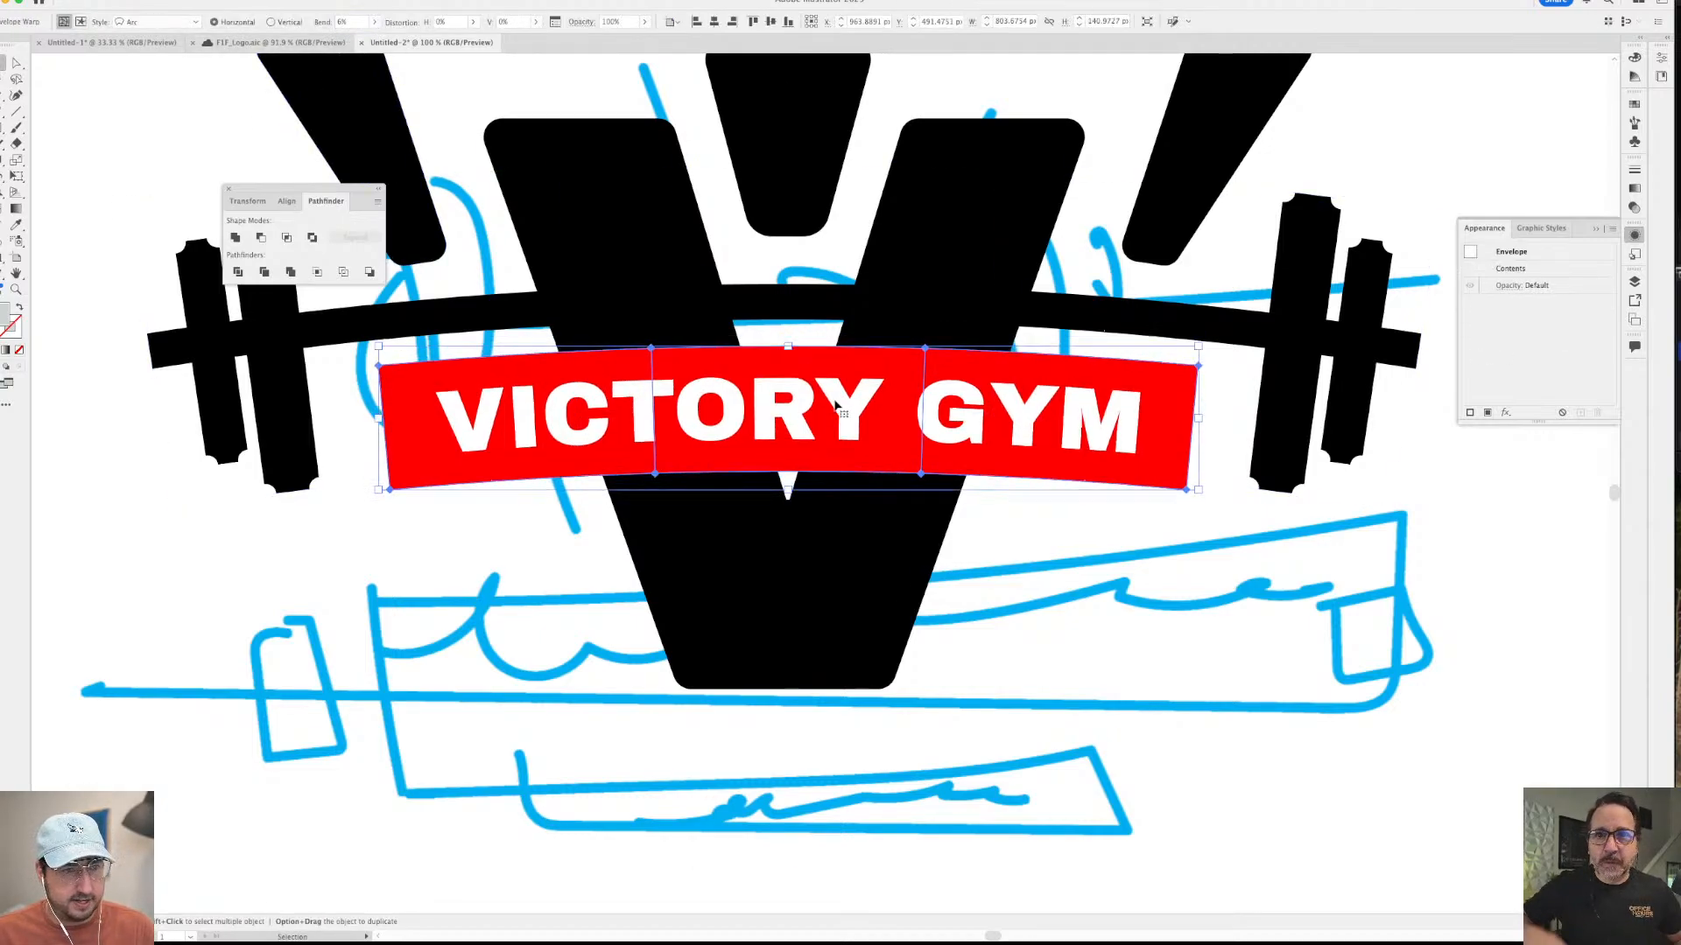
- Enlarge the VICTORY GYM banner to about the barbell's full width and move it down over the V's base
{"action": "left_click", "coordinate": [1214, 528]}
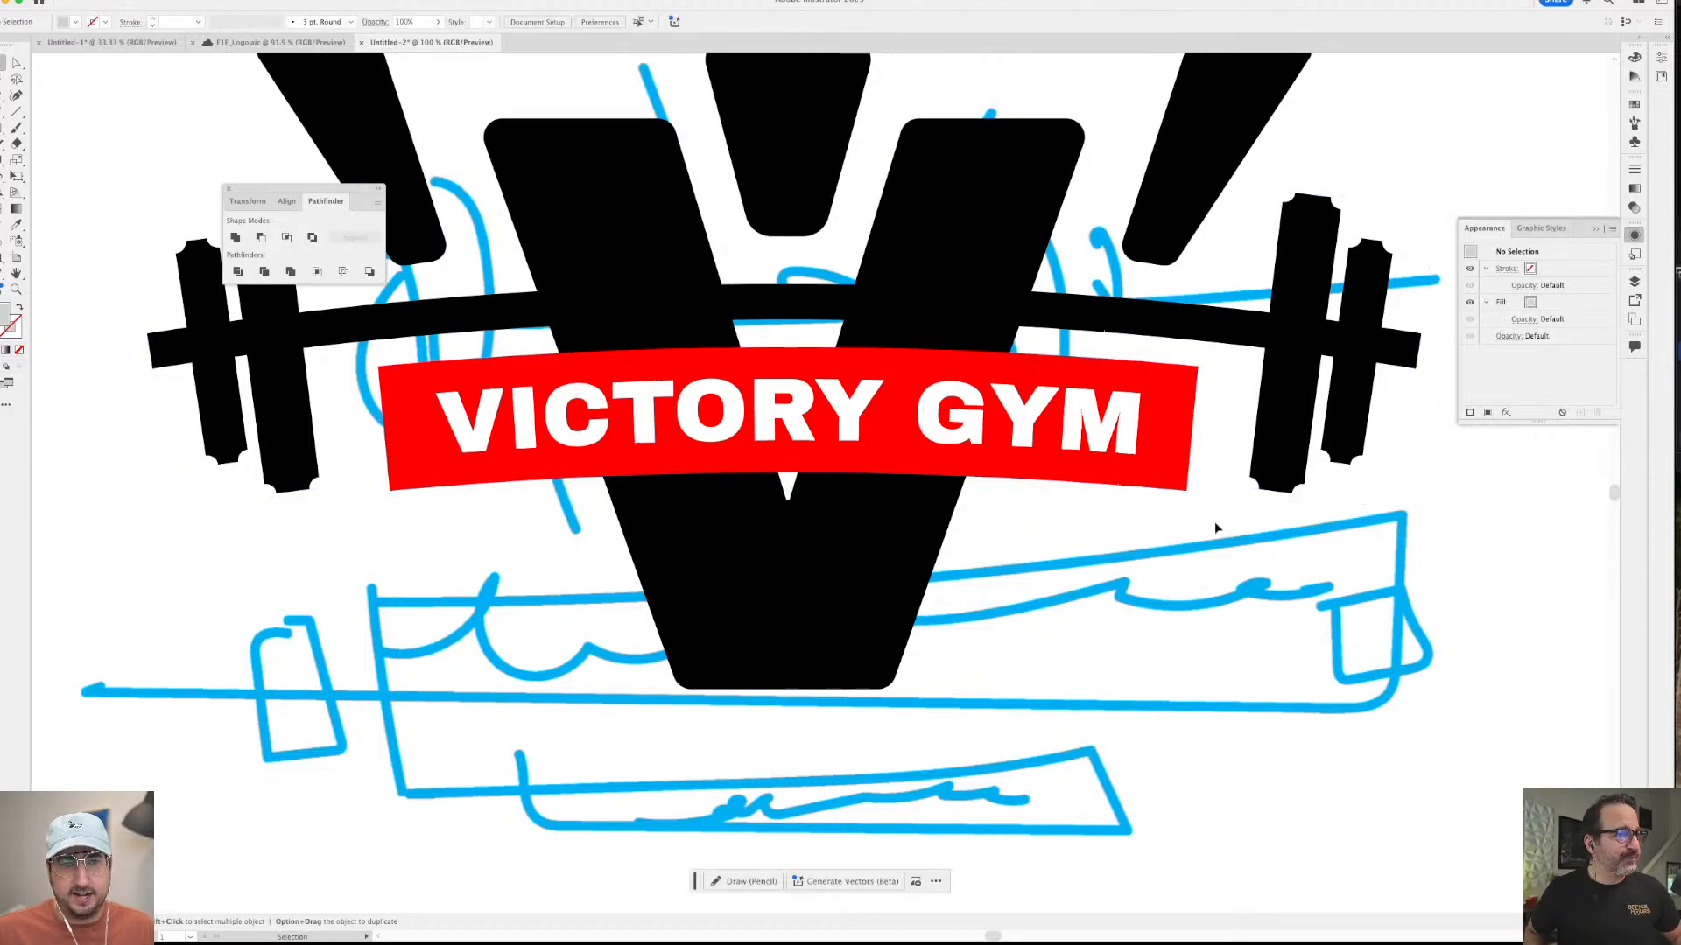
{"action": "key", "text": "z"}
{"action": "left_click", "coordinate": [996, 504], "text": "alt"}
{"action": "scroll", "coordinate": [833, 465], "scroll_direction": "left", "scroll_amount": 5}
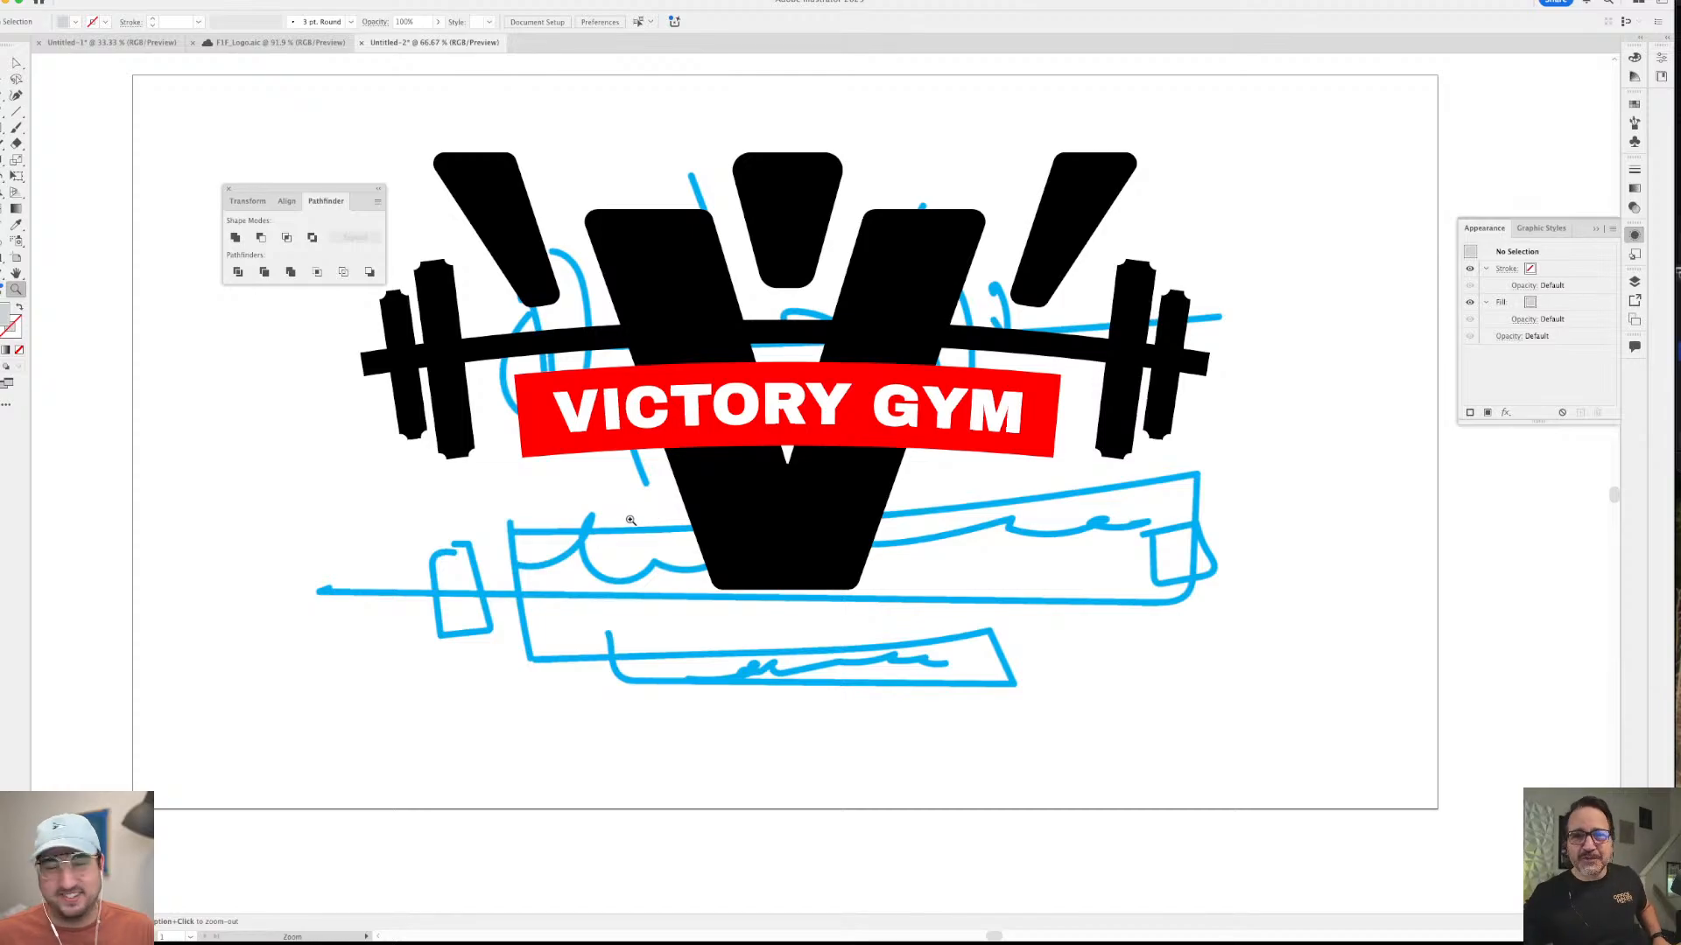
{"action": "key", "text": "m"}
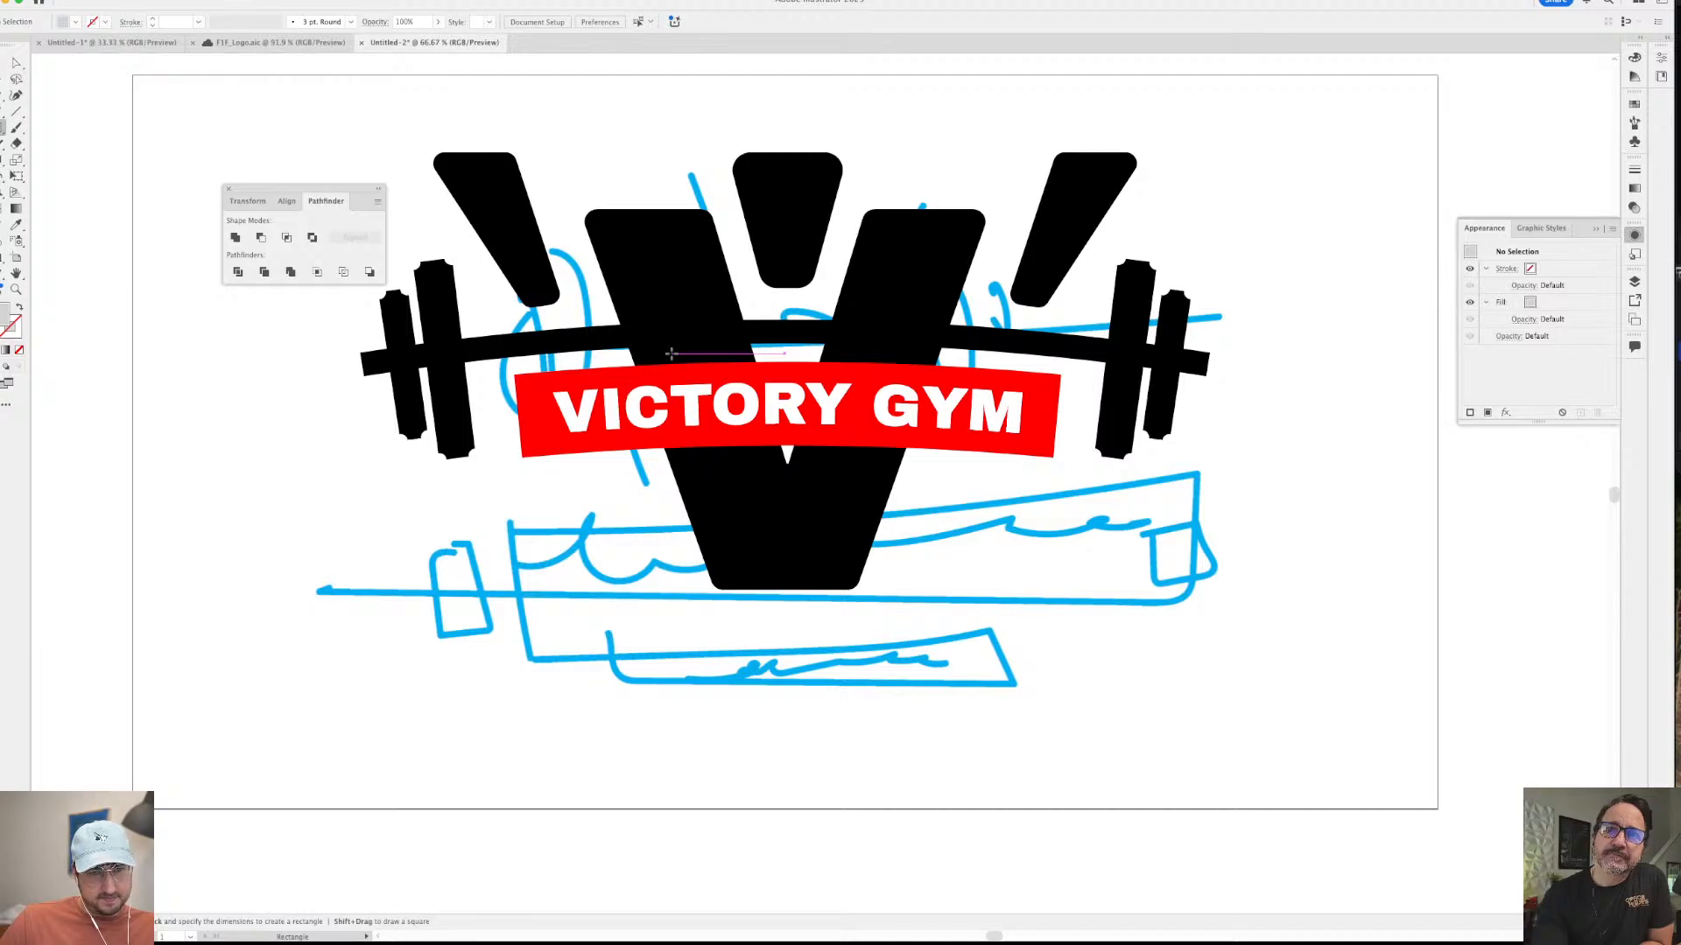
{"action": "key", "text": "v"}
{"action": "left_click", "coordinate": [693, 377]}
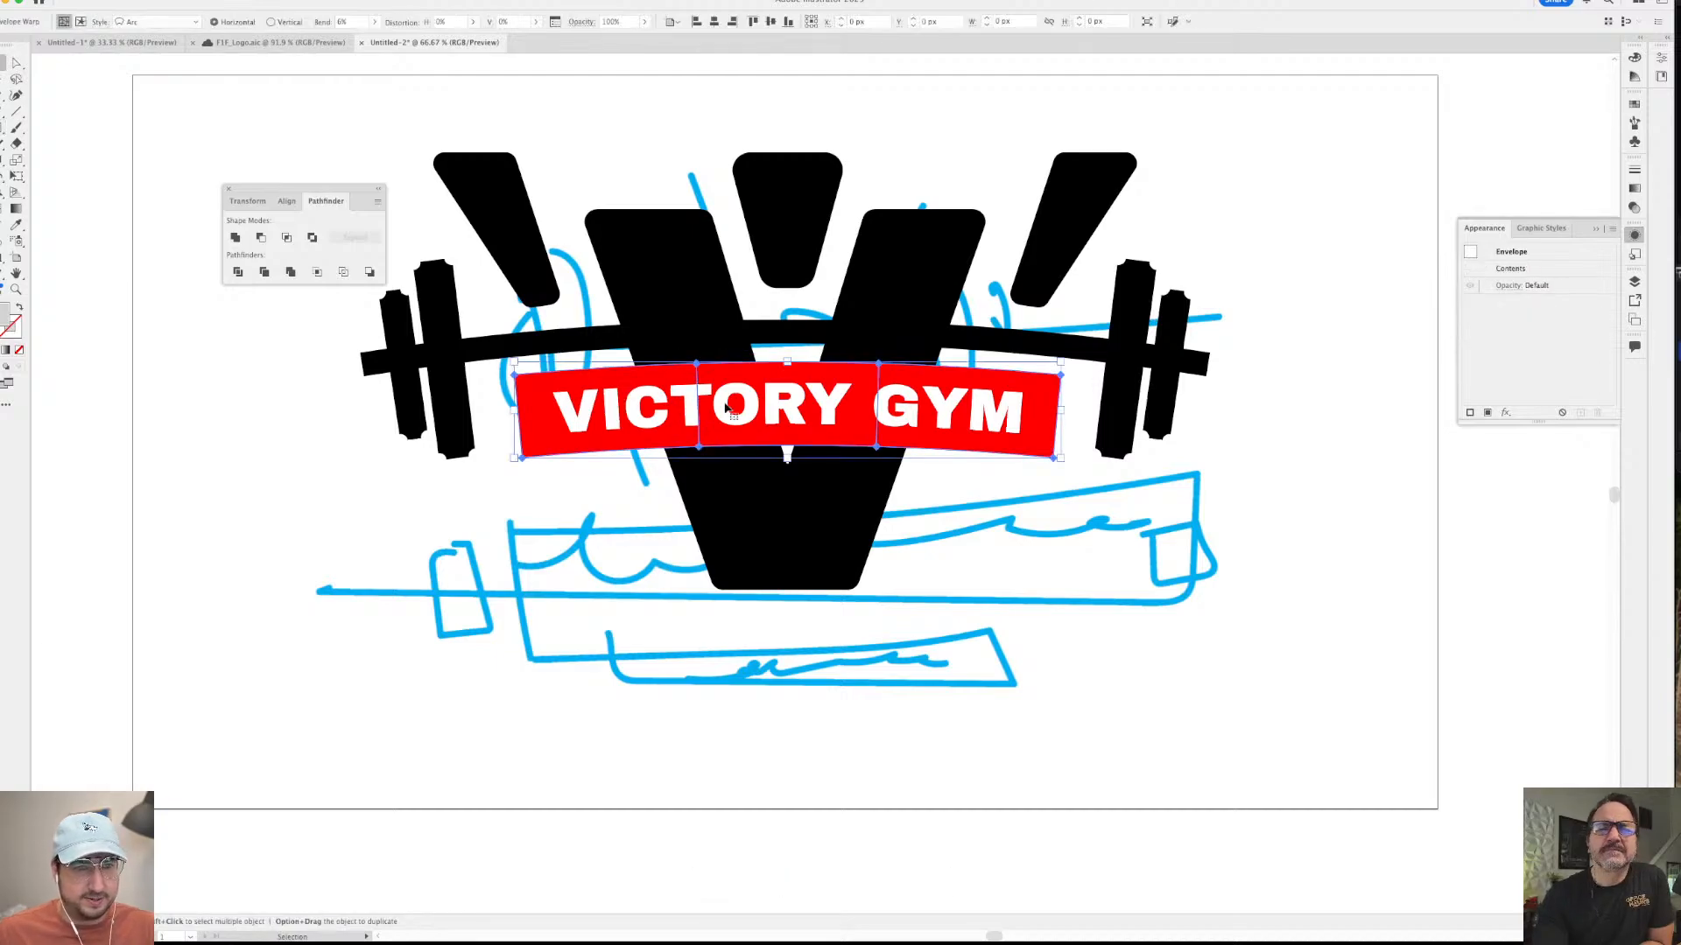
{"action": "key", "text": "s"}
{"action": "left_click_drag", "start_coordinate": [1033, 263], "coordinate": [1229, 137]}
{"action": "key", "text": "v"}
{"action": "left_click_drag", "start_coordinate": [866, 488], "coordinate": [867, 531]}
{"action": "key", "text": "super+z"}
{"action": "mouse_move", "coordinate": [884, 408]}
{"action": "left_mouse_down"}
{"action": "mouse_move", "coordinate": [897, 637]}
{"action": "mouse_move", "coordinate": [896, 608]}
{"action": "left_mouse_up"}
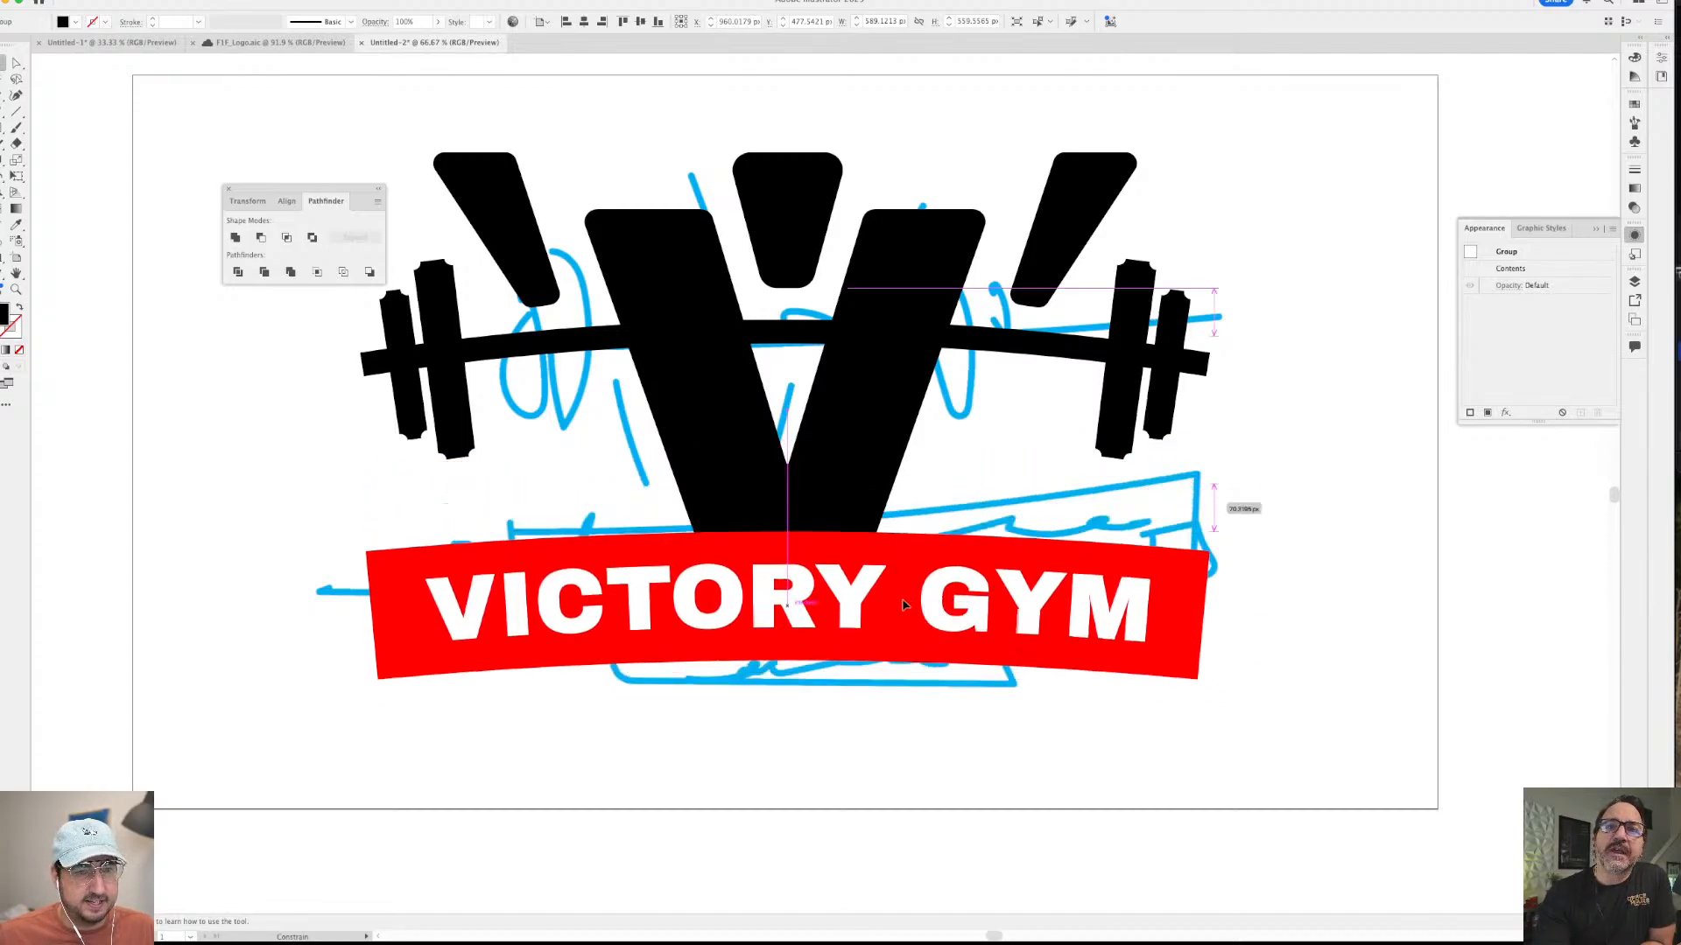
- Try widening the V, and try stretching it downward with the banner raised across it
{"action": "left_click", "coordinate": [848, 368]}
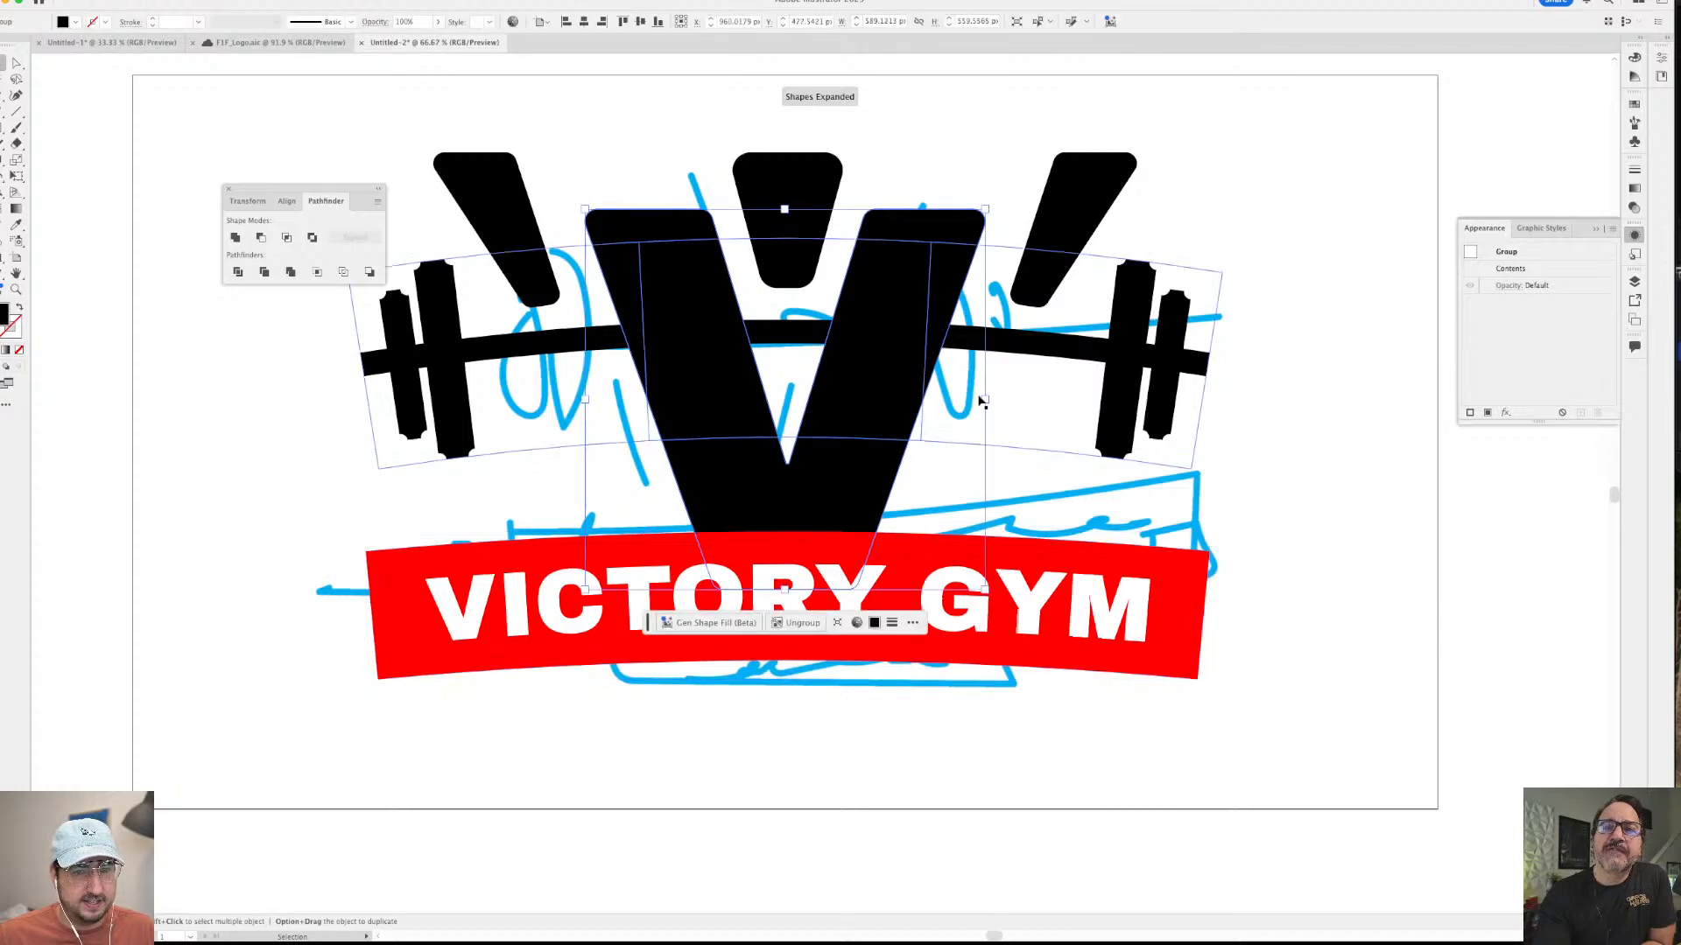
{"action": "left_click_drag", "start_coordinate": [985, 399], "coordinate": [1090, 401]}
{"action": "key", "text": "super+z"}
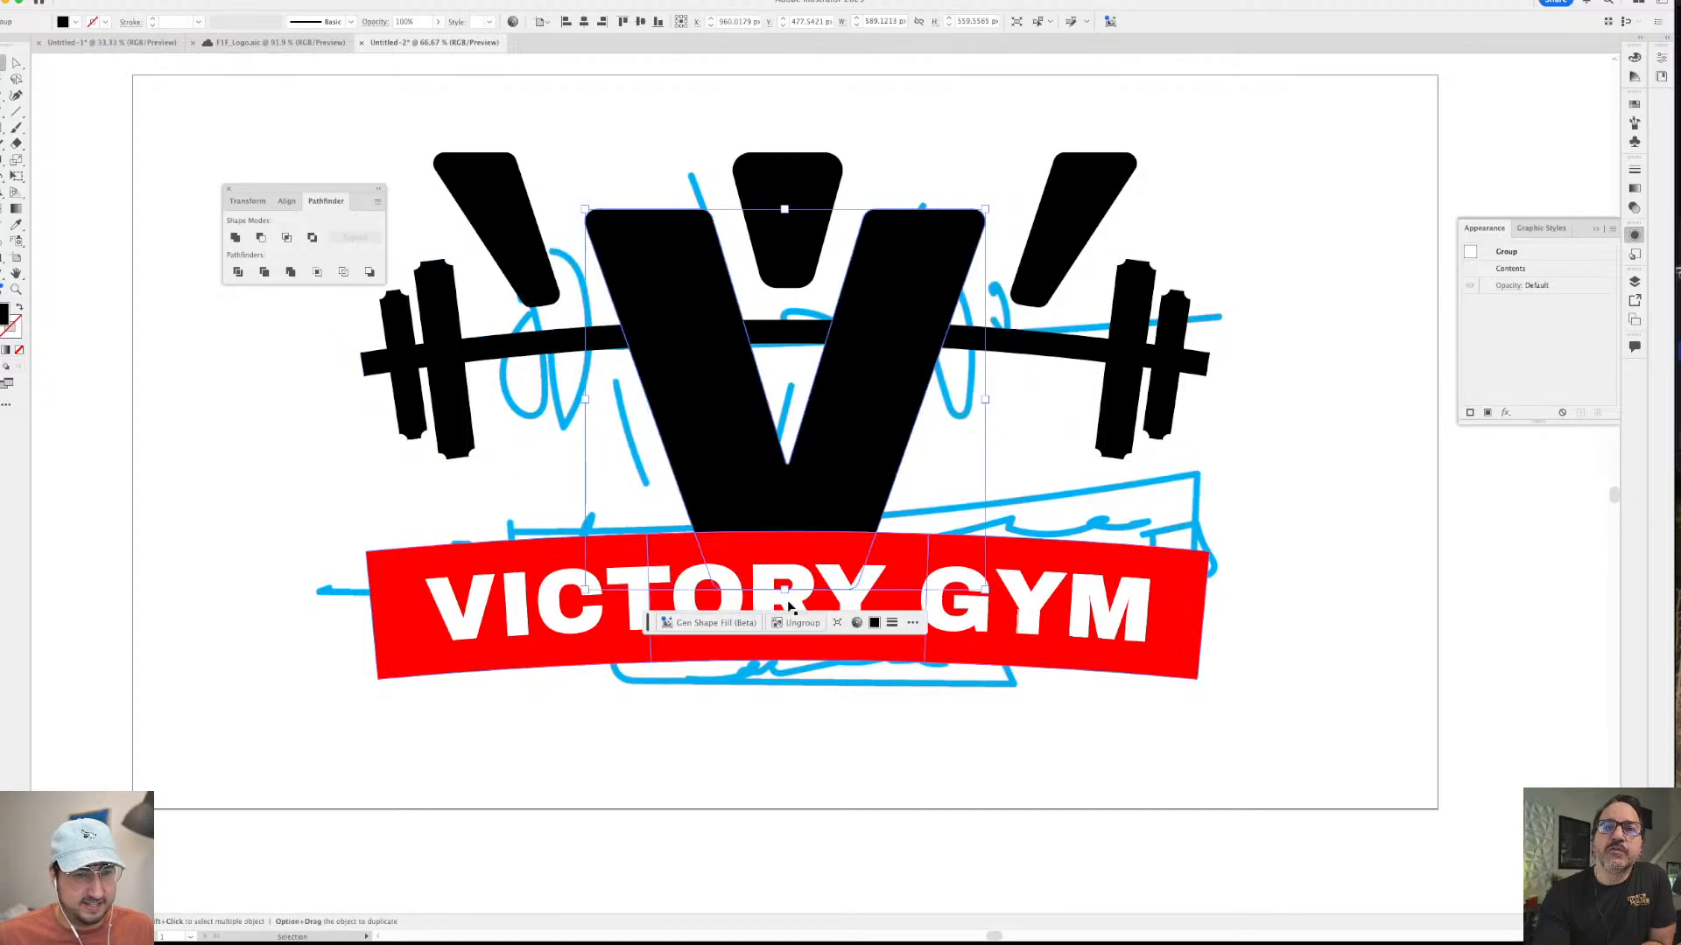
{"action": "left_click_drag", "start_coordinate": [785, 590], "coordinate": [794, 851]}
{"action": "left_click_drag", "start_coordinate": [1022, 578], "coordinate": [1020, 520]}
{"action": "left_click", "coordinate": [924, 528], "text": "alt"}
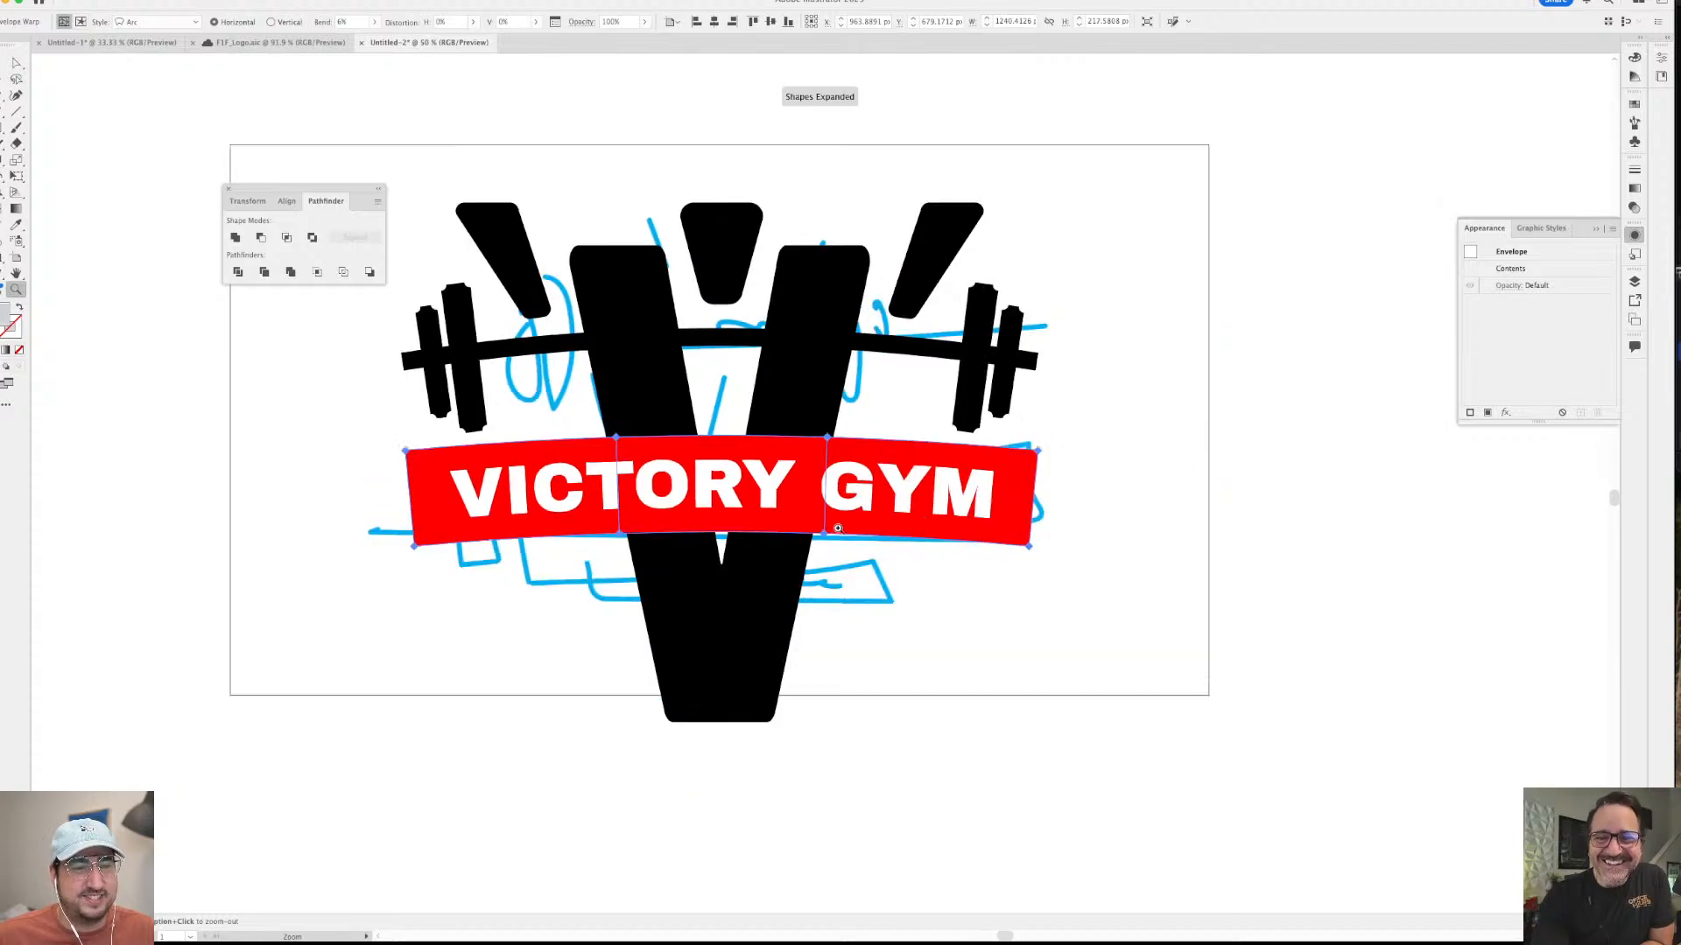
{"action": "left_click_drag", "start_coordinate": [925, 528], "coordinate": [1038, 562]}
{"action": "left_click_drag", "start_coordinate": [933, 521], "coordinate": [954, 565]}
{"action": "key", "text": "super+z"}
{"action": "key", "text": "v"}
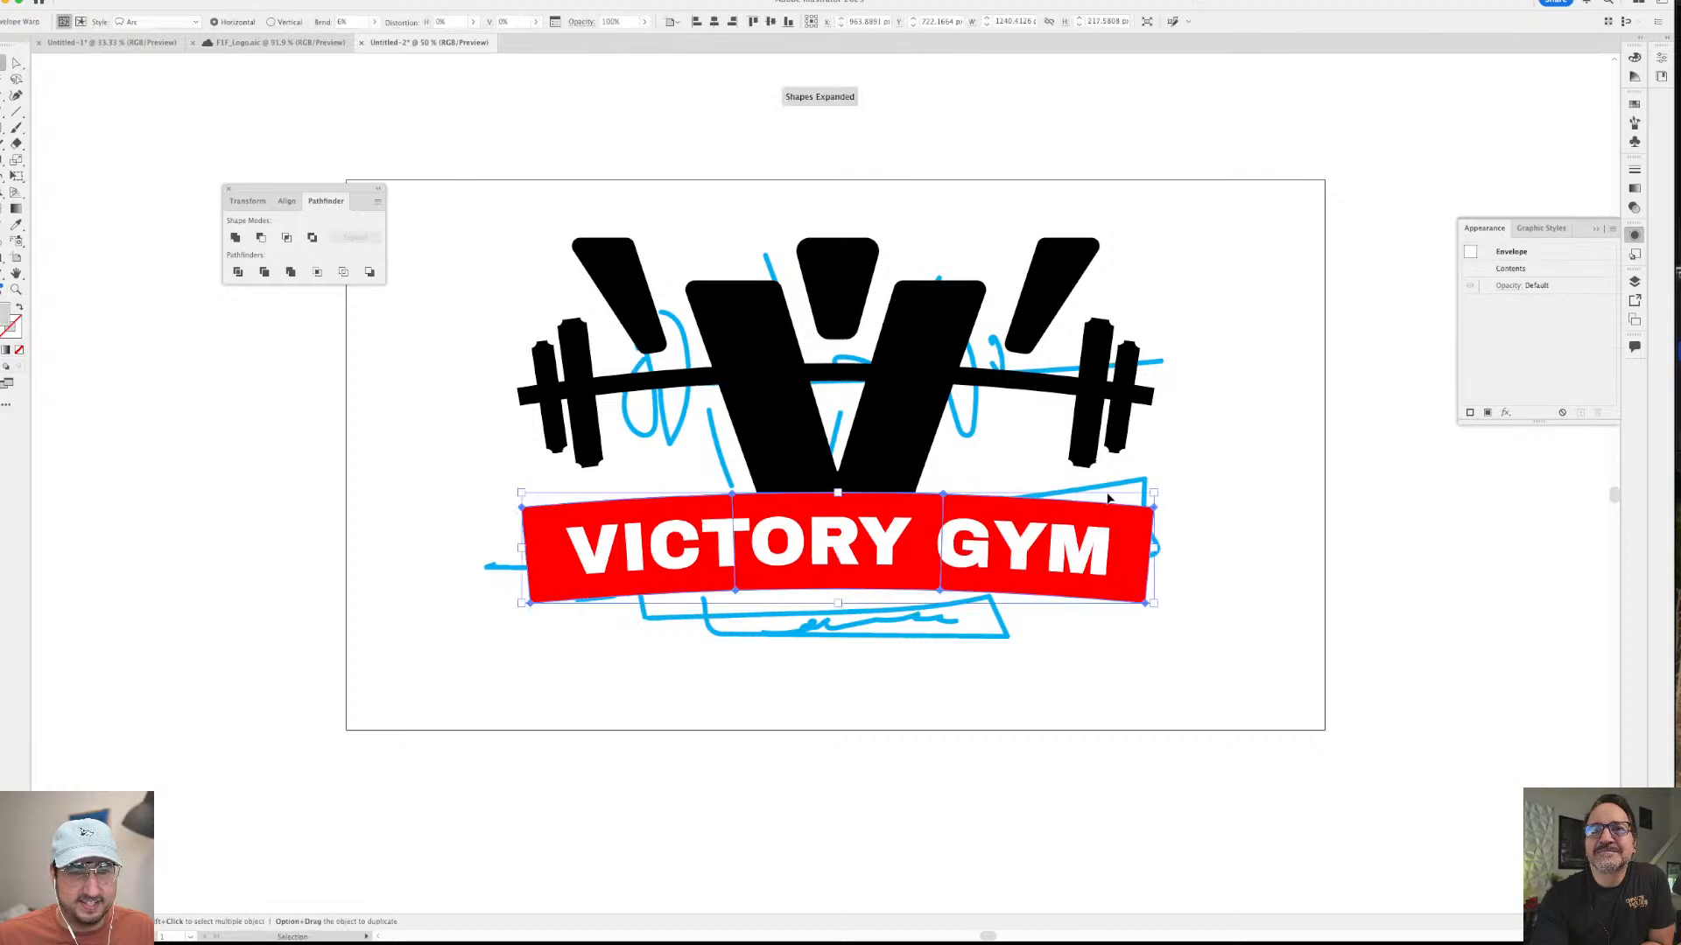
- Duplicate the complete logo onto the empty canvas to the left of the artboard
{"action": "scroll", "coordinate": [632, 615], "scroll_direction": "left", "scroll_amount": 8}
{"action": "key", "text": "super+a"}
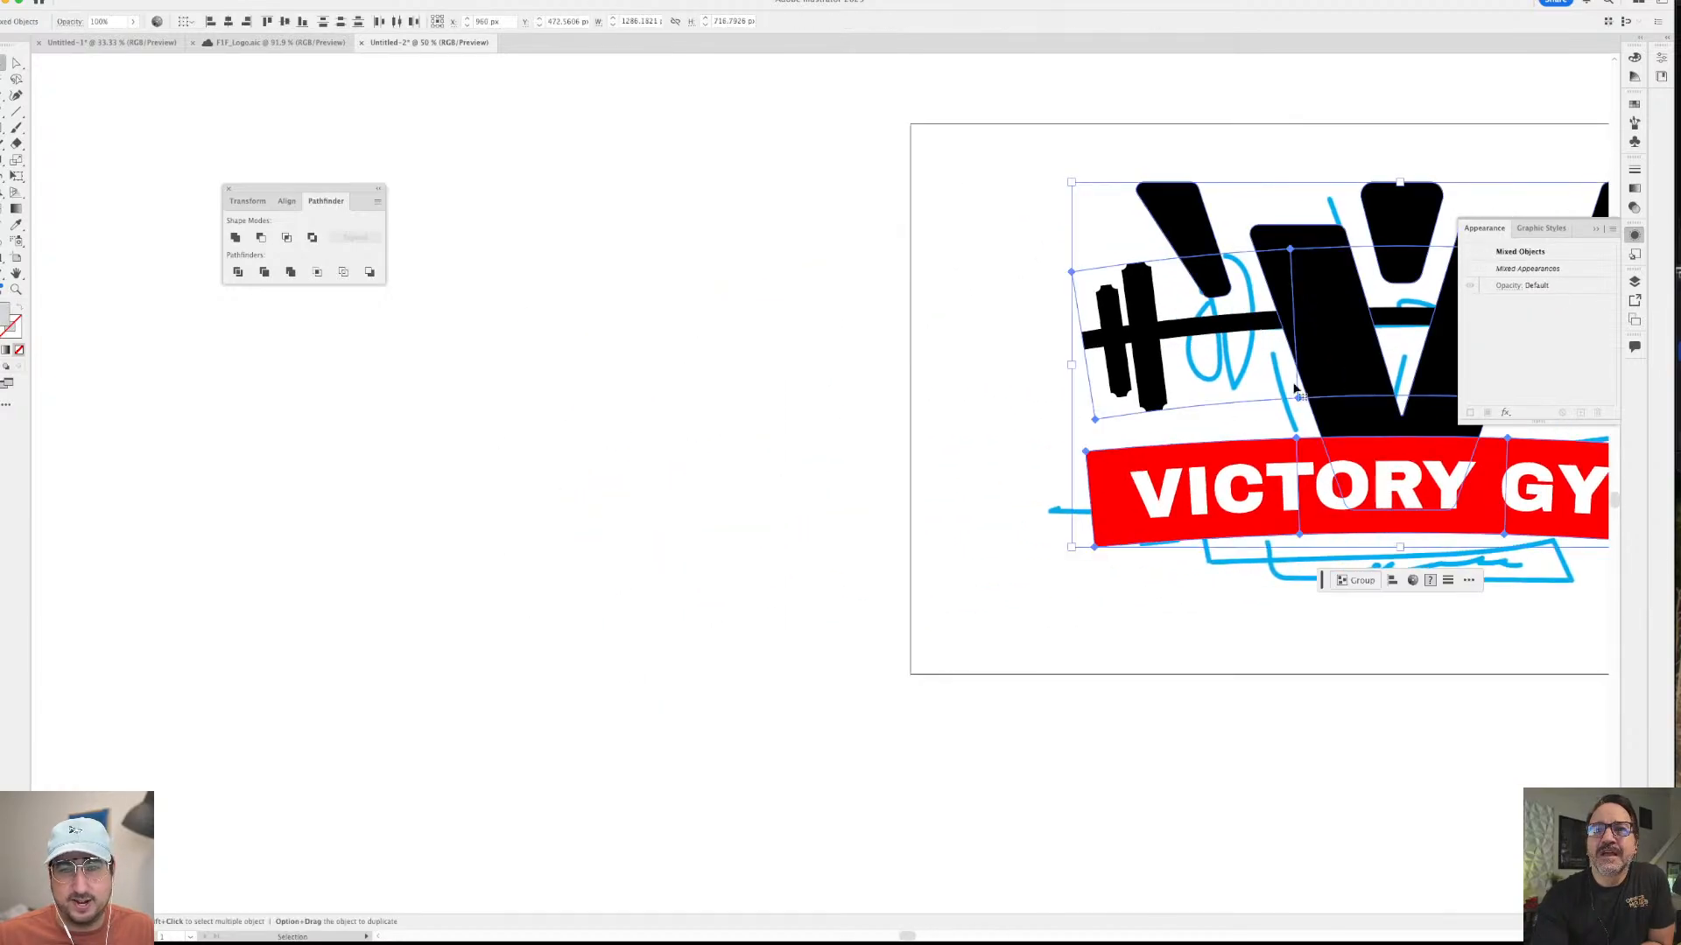
{"action": "left_click_drag", "start_coordinate": [1319, 490], "coordinate": [436, 490]}
{"action": "left_click", "coordinate": [534, 660]}
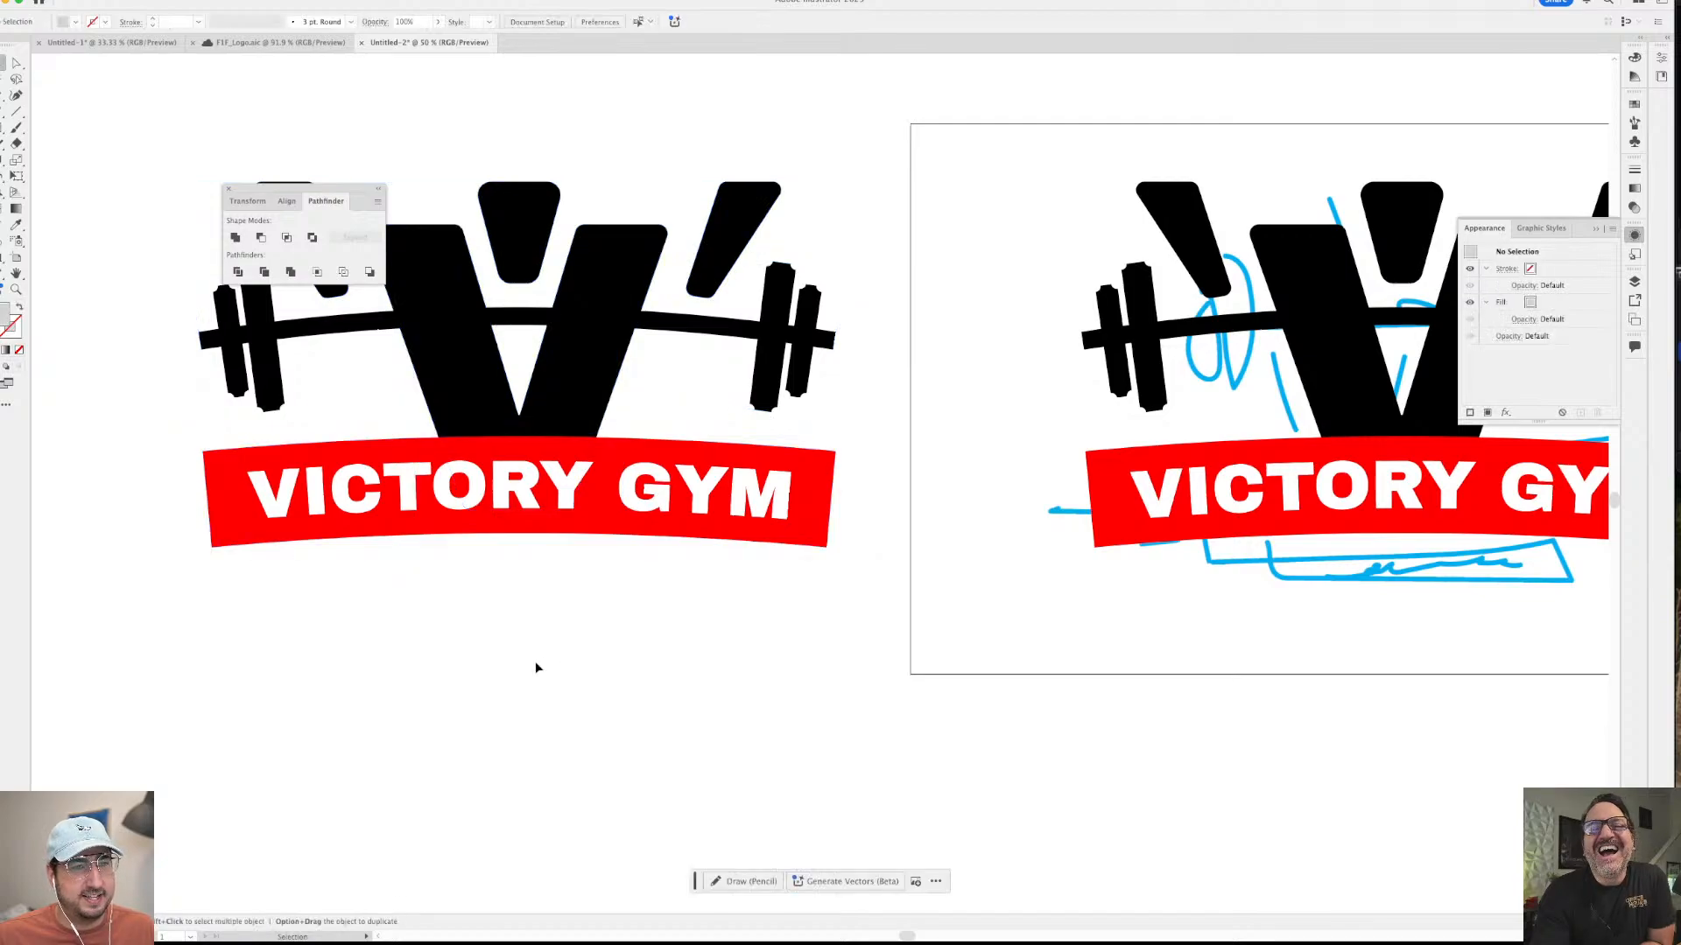
{"action": "left_click_drag", "start_coordinate": [497, 638], "coordinate": [776, 696]}
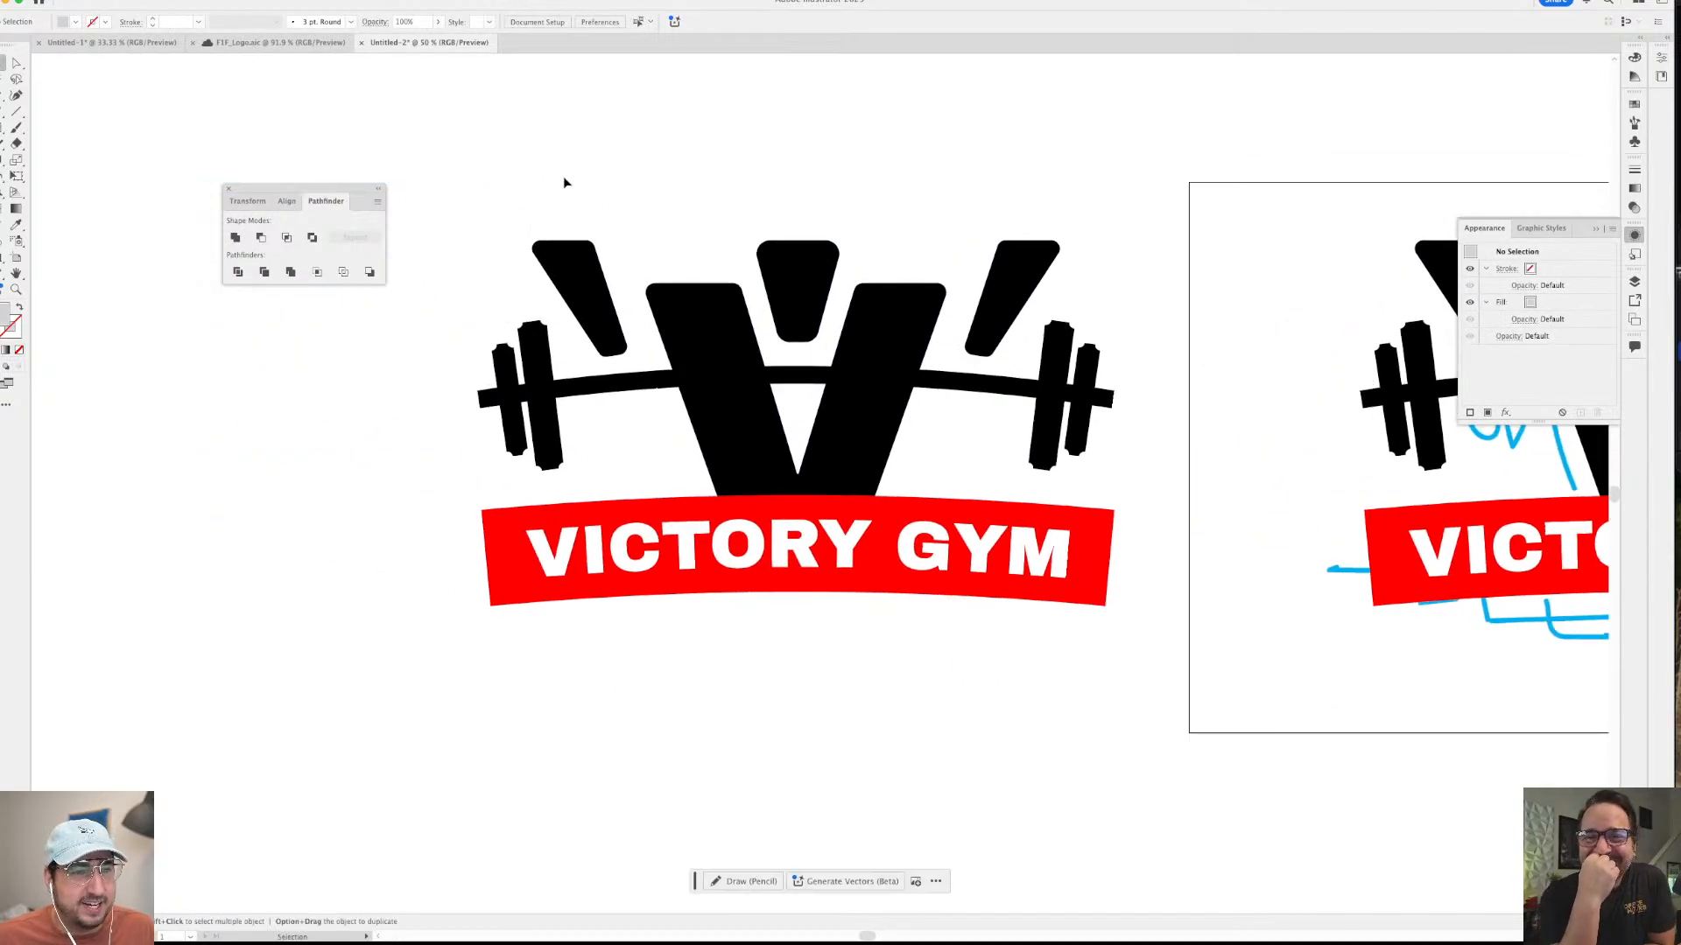
- Try narrowing the entire logo copy horizontally from its centre
{"action": "left_click_drag", "start_coordinate": [565, 182], "coordinate": [1035, 443]}
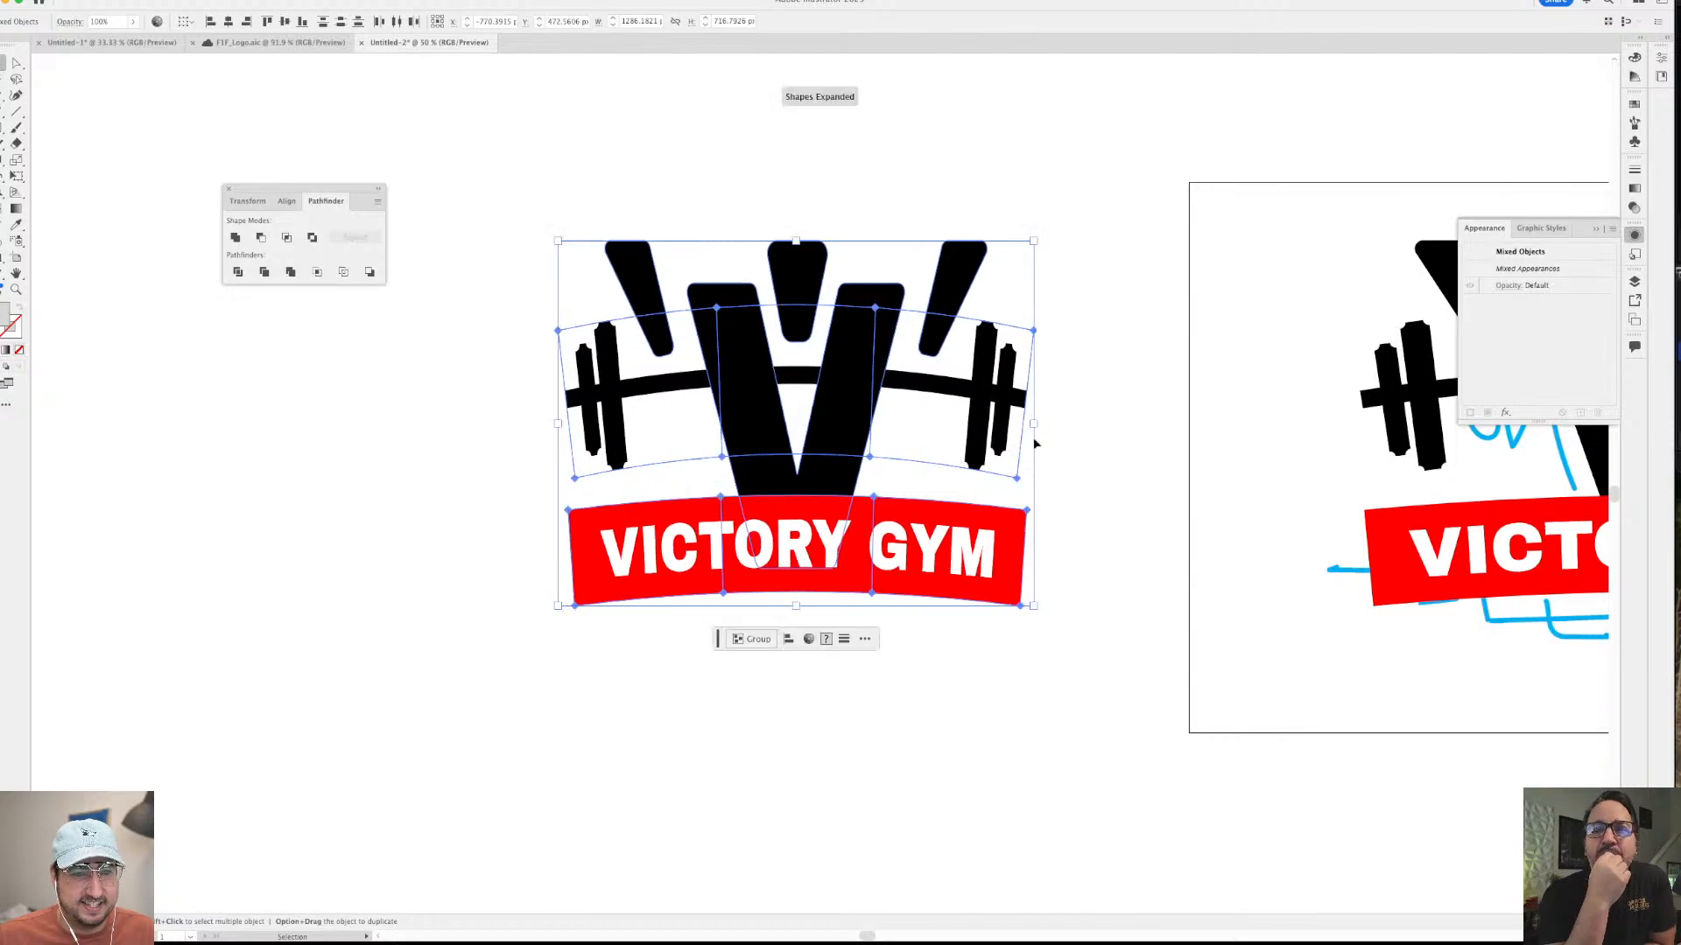
{"action": "key", "text": "super+z"}
{"action": "left_click", "coordinate": [1127, 453]}
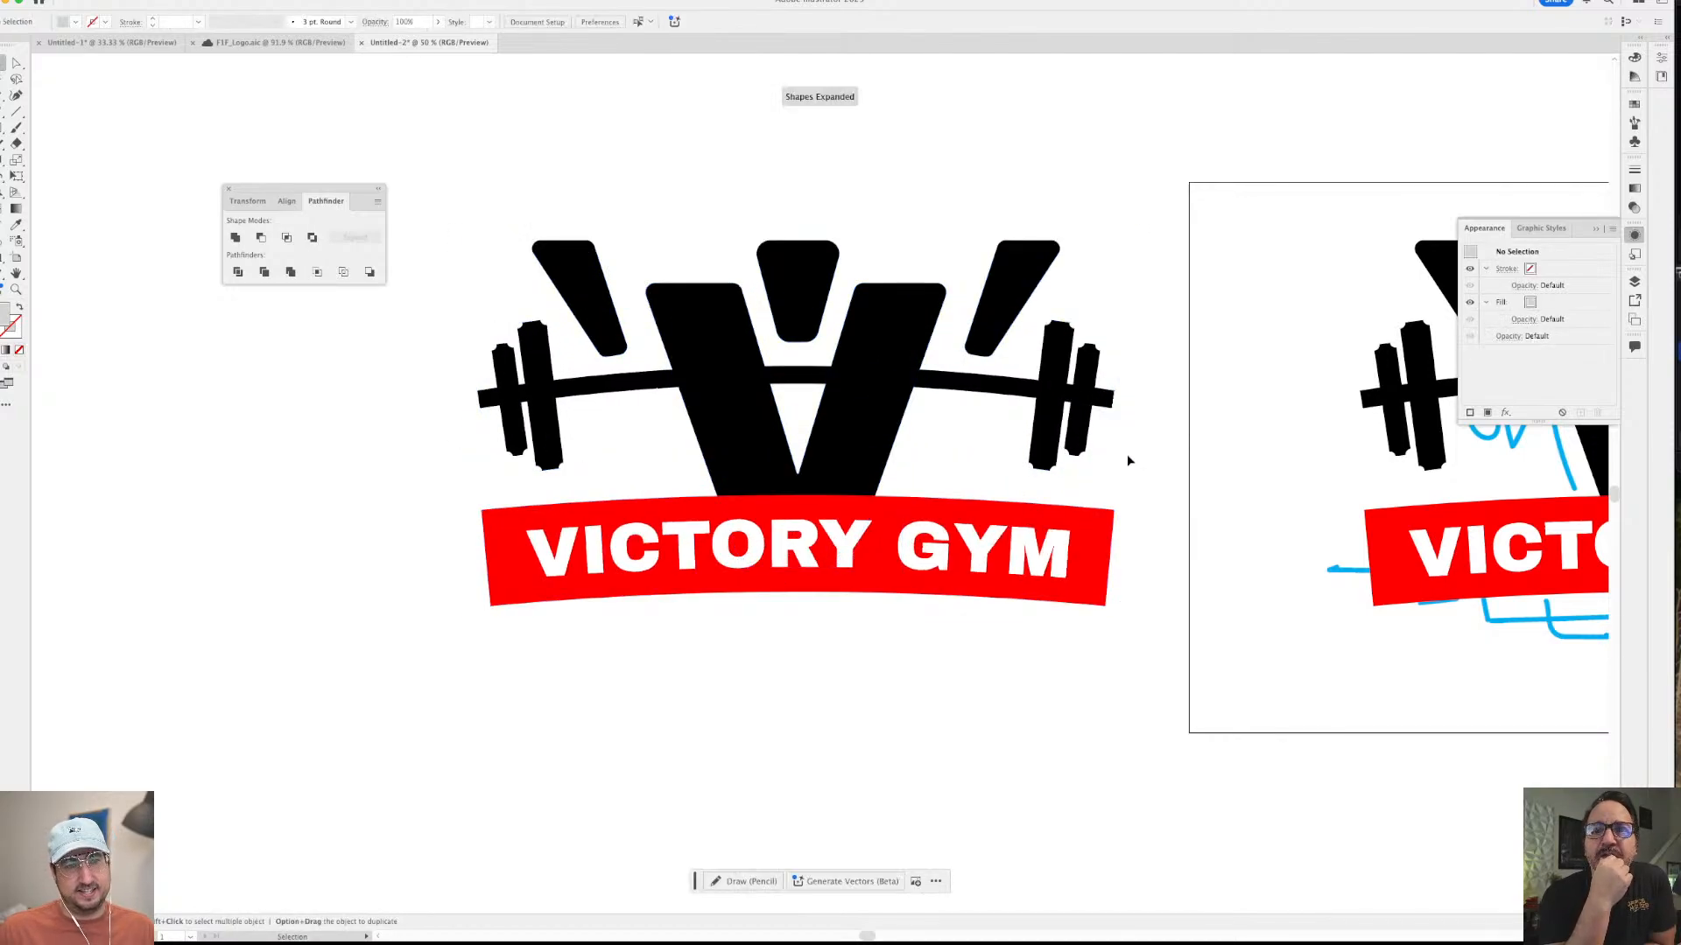
- Narrow the copy's barbell symmetrically to match the outer width of the accent shapes
{"action": "left_click", "coordinate": [1086, 408]}
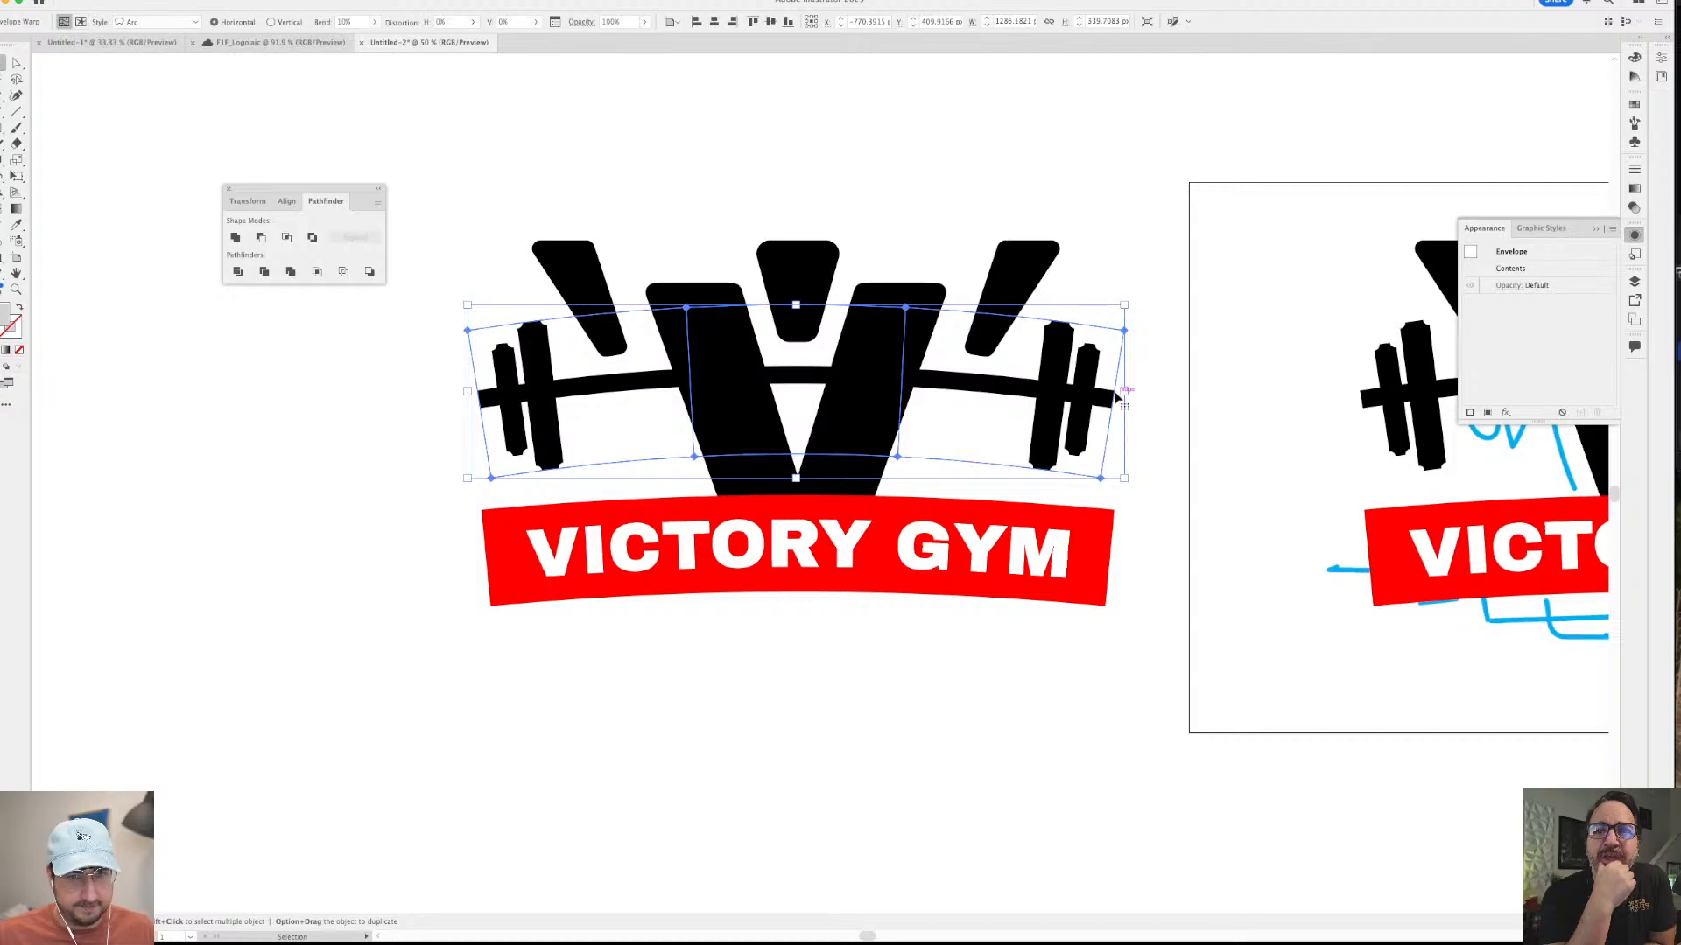
{"action": "left_click_drag", "start_coordinate": [1123, 393], "coordinate": [1060, 394]}
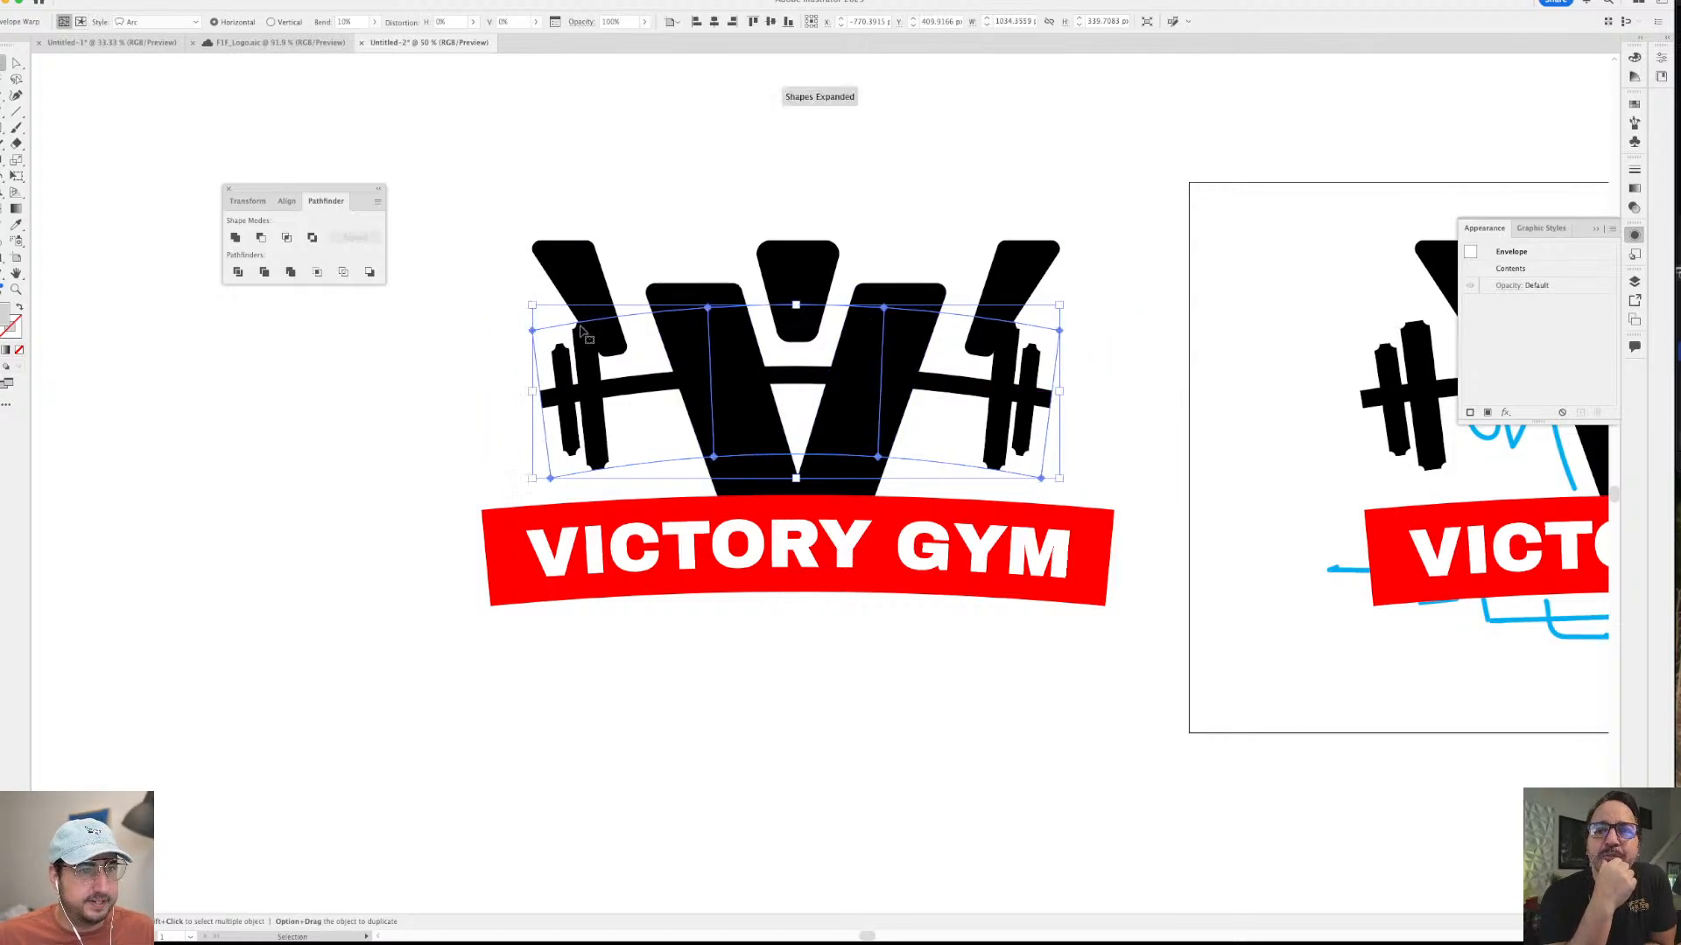
- Add a 6 pt black stroke to the artwork inside the barbell envelope and move the barbell down slightly
{"action": "double_click", "coordinate": [593, 373]}
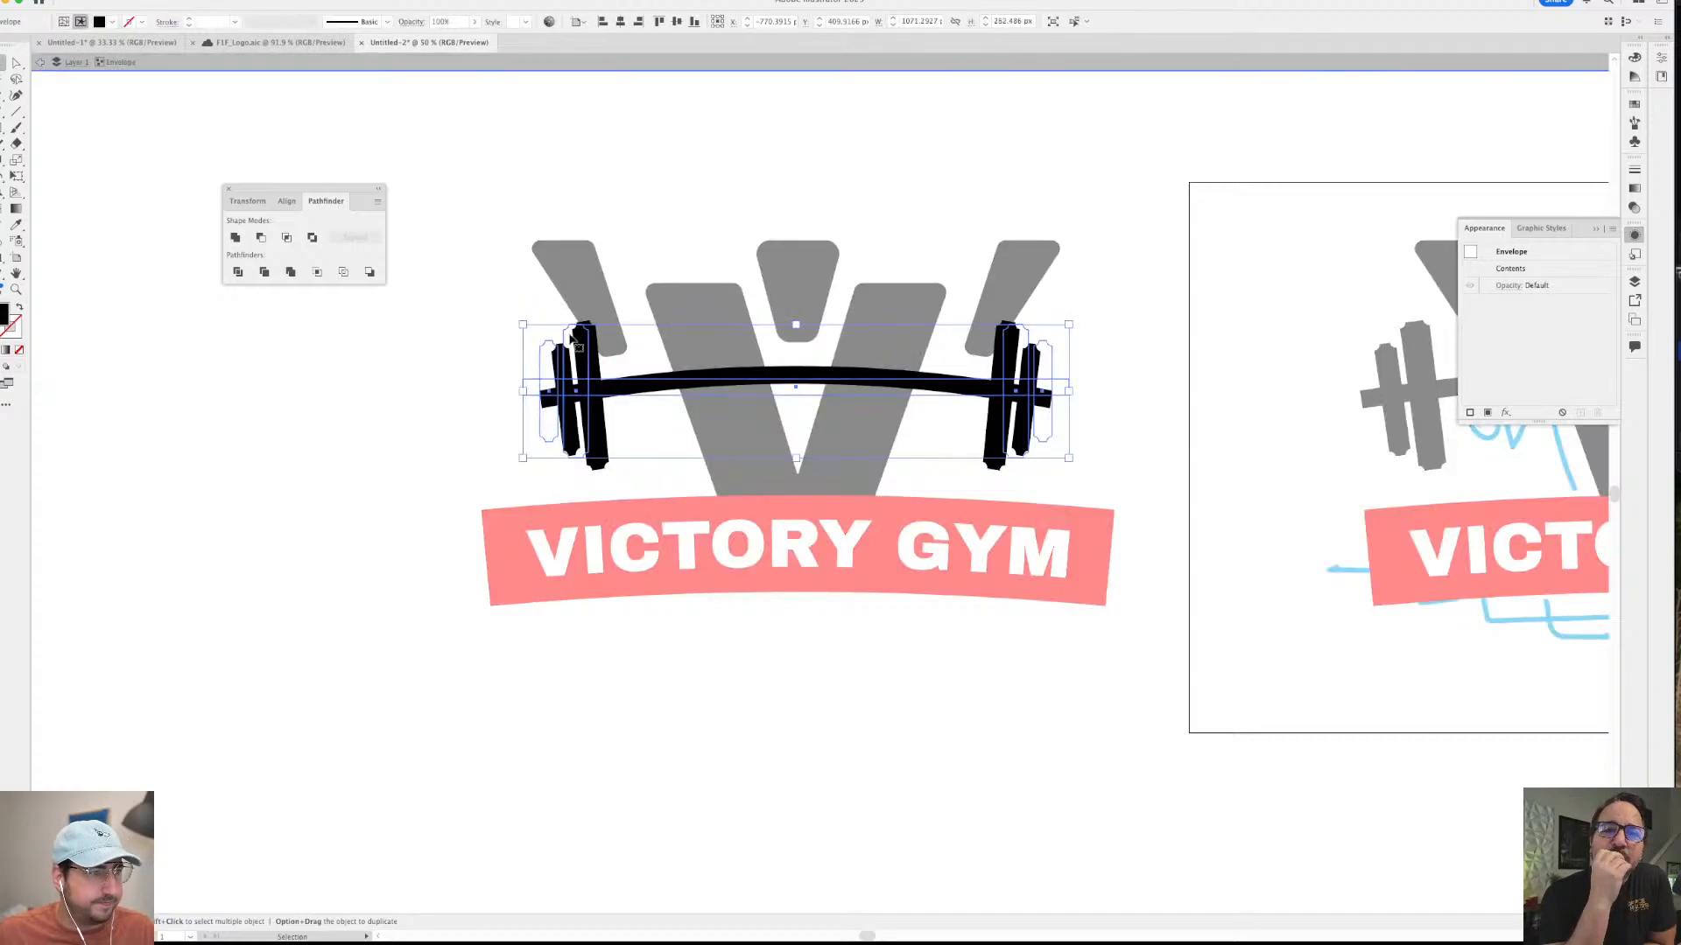
{"action": "left_click", "coordinate": [14, 329]}
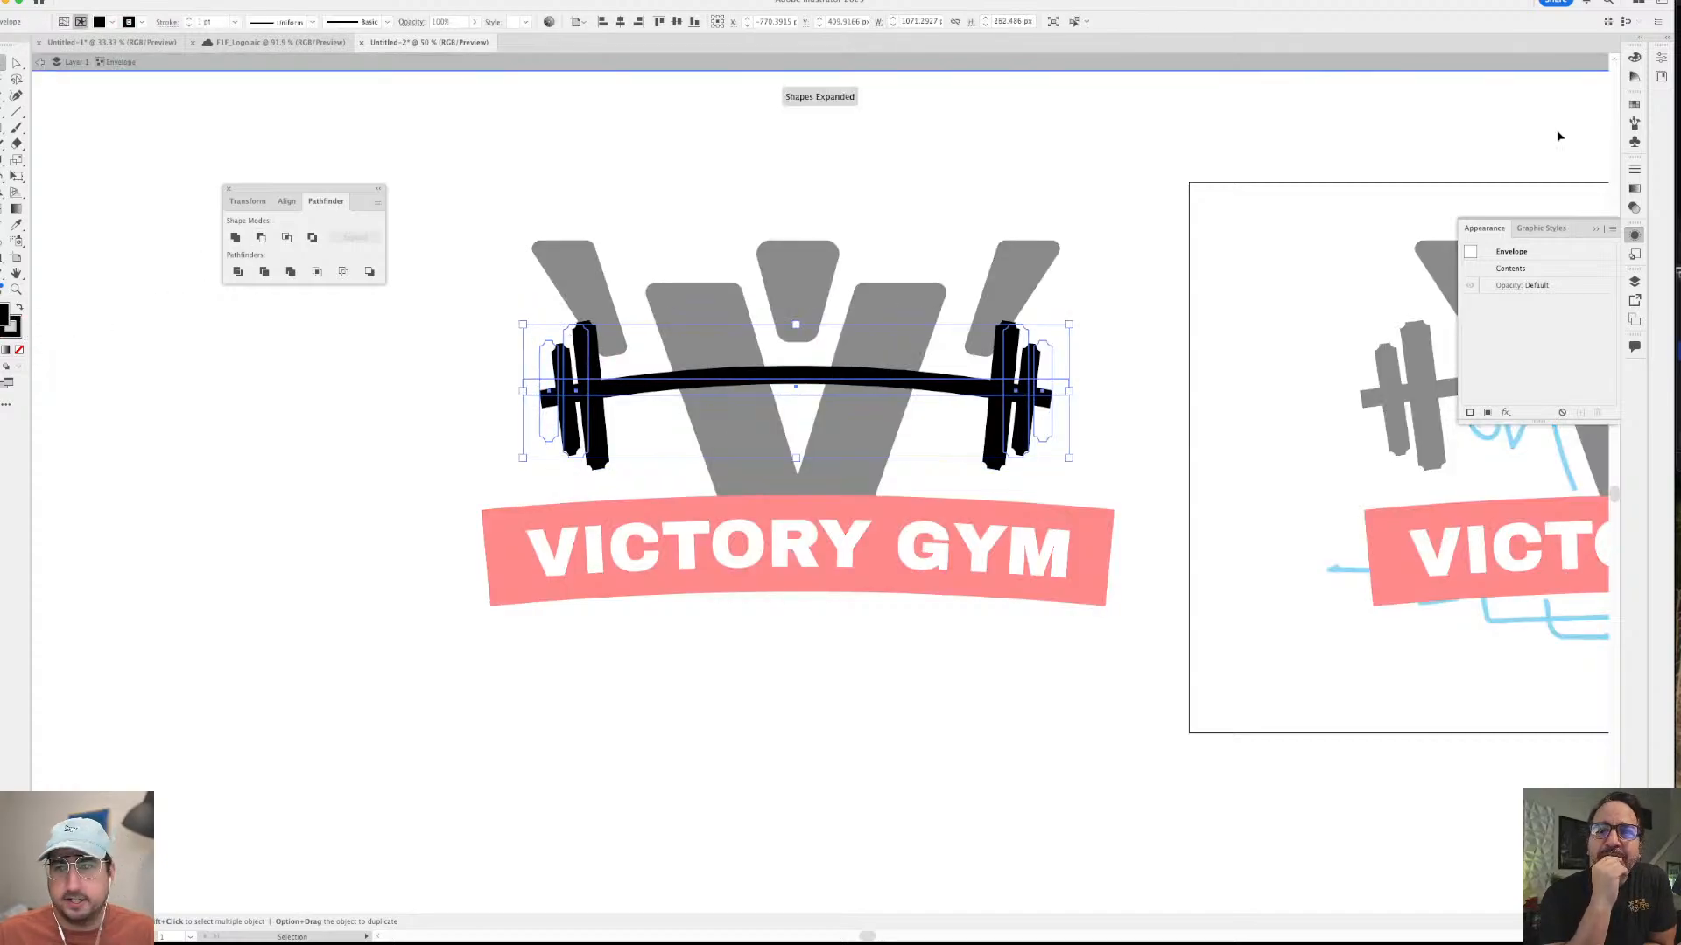
{"action": "left_click", "coordinate": [1634, 170]}
{"action": "double_click", "coordinate": [1527, 184]}
{"action": "type", "text": "5"}
{"action": "key", "text": "Return"}
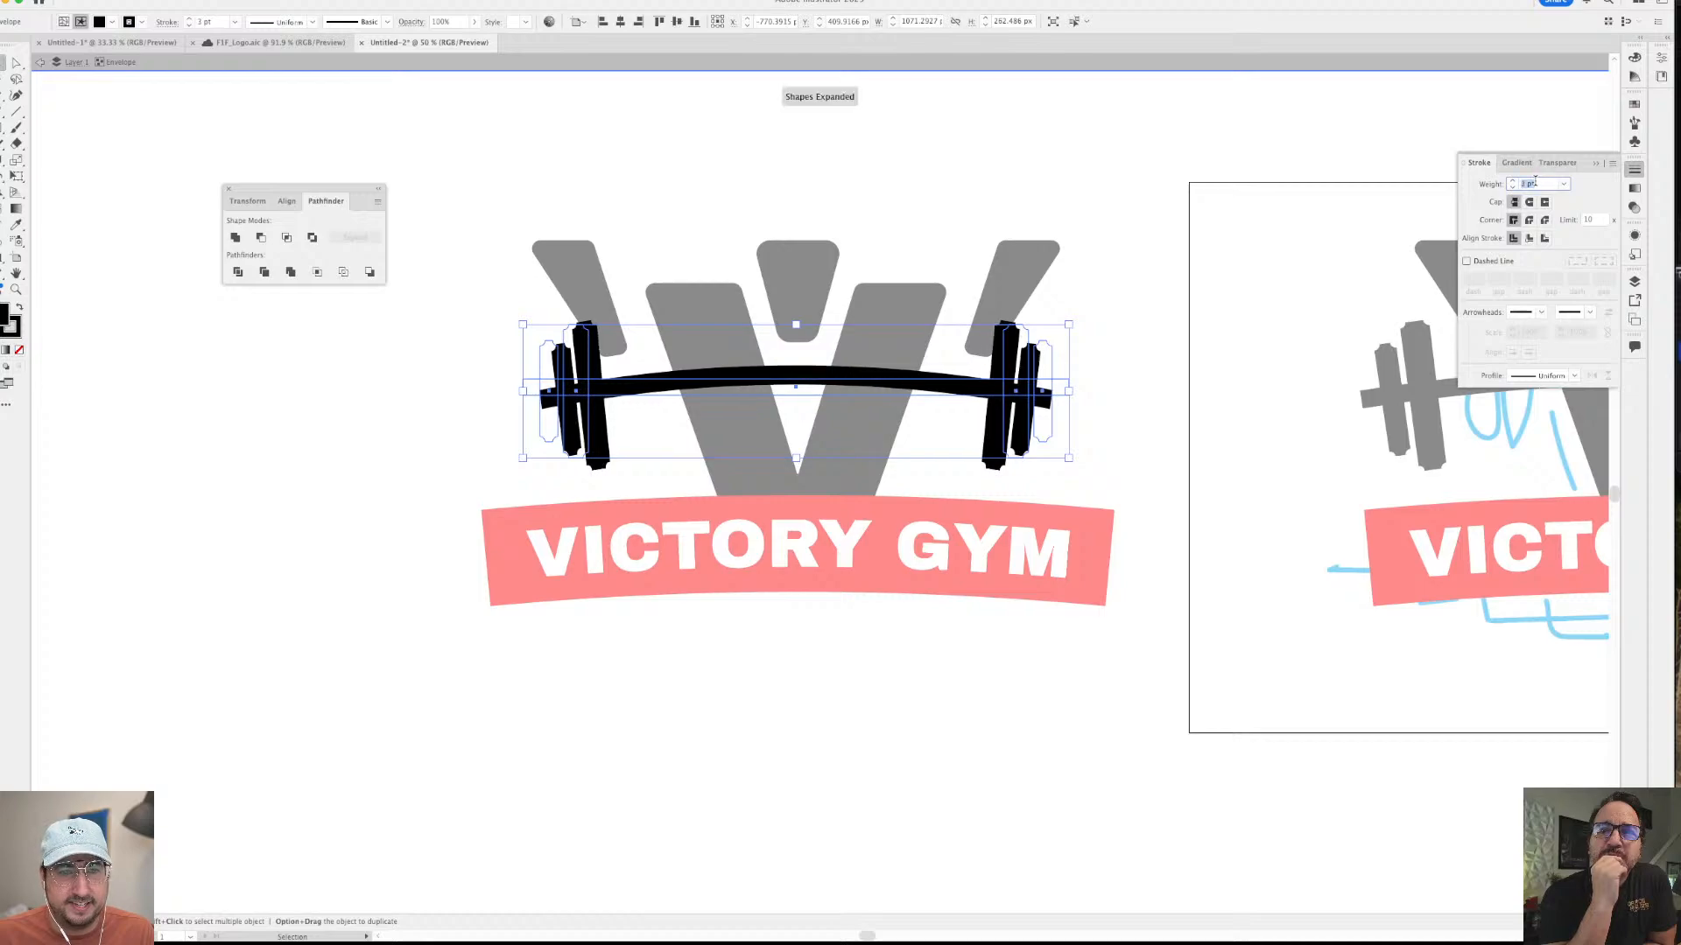
{"action": "left_click", "coordinate": [1103, 222]}
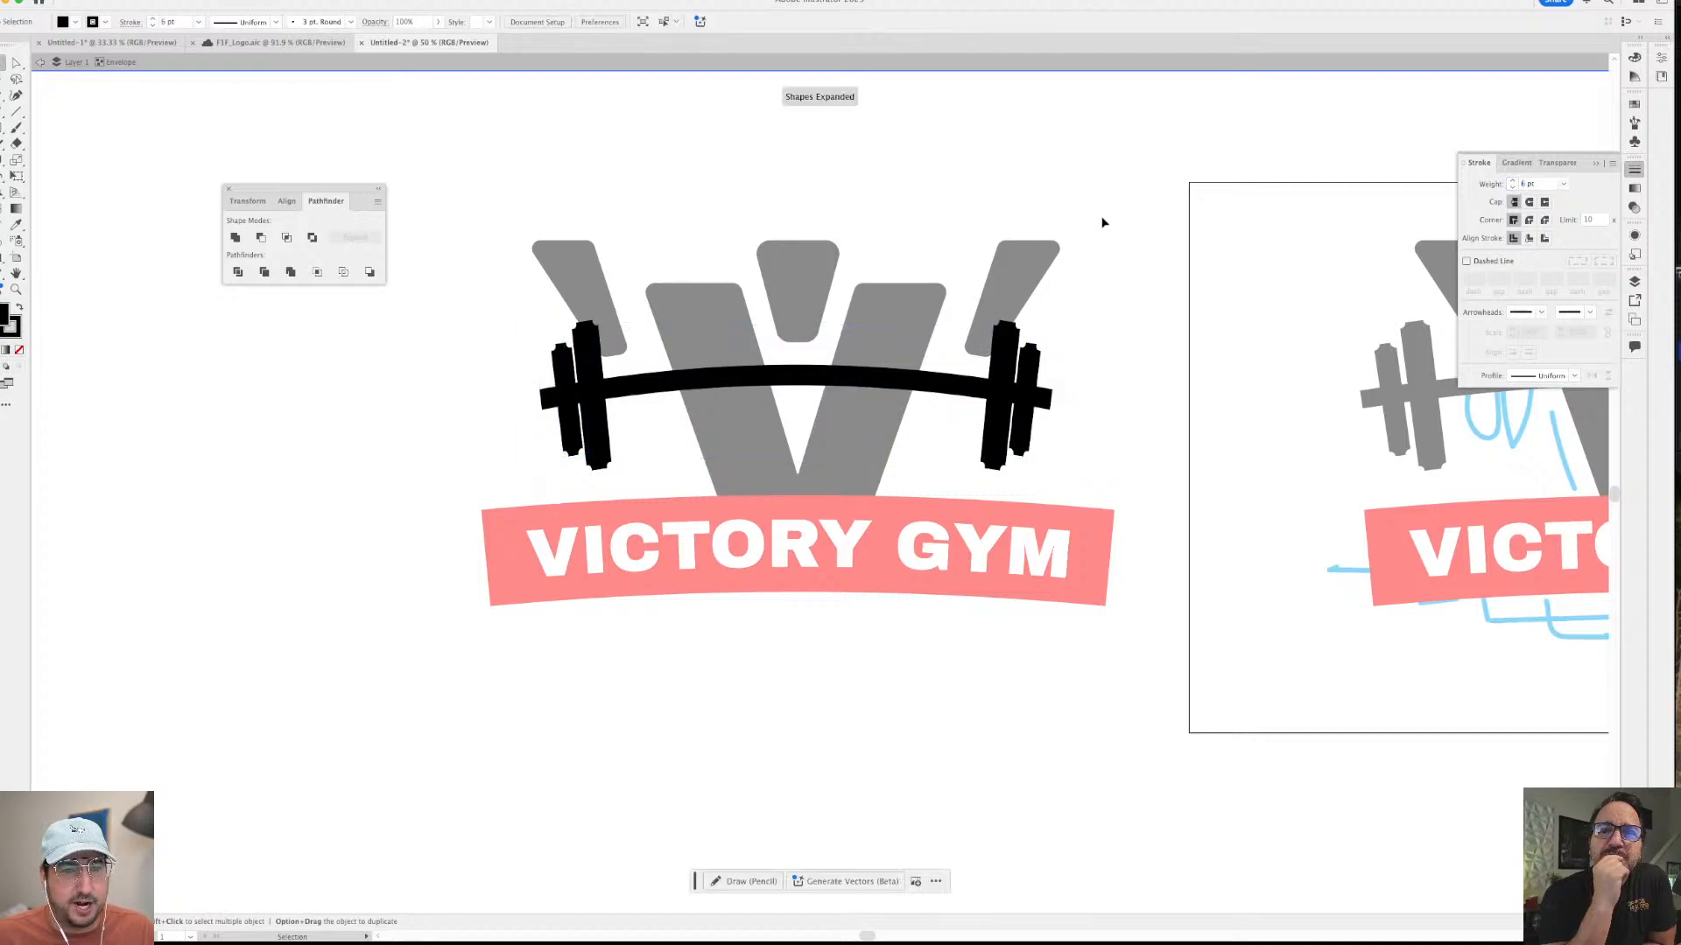
{"action": "double_click", "coordinate": [1158, 217]}
{"action": "left_click", "coordinate": [1020, 385]}
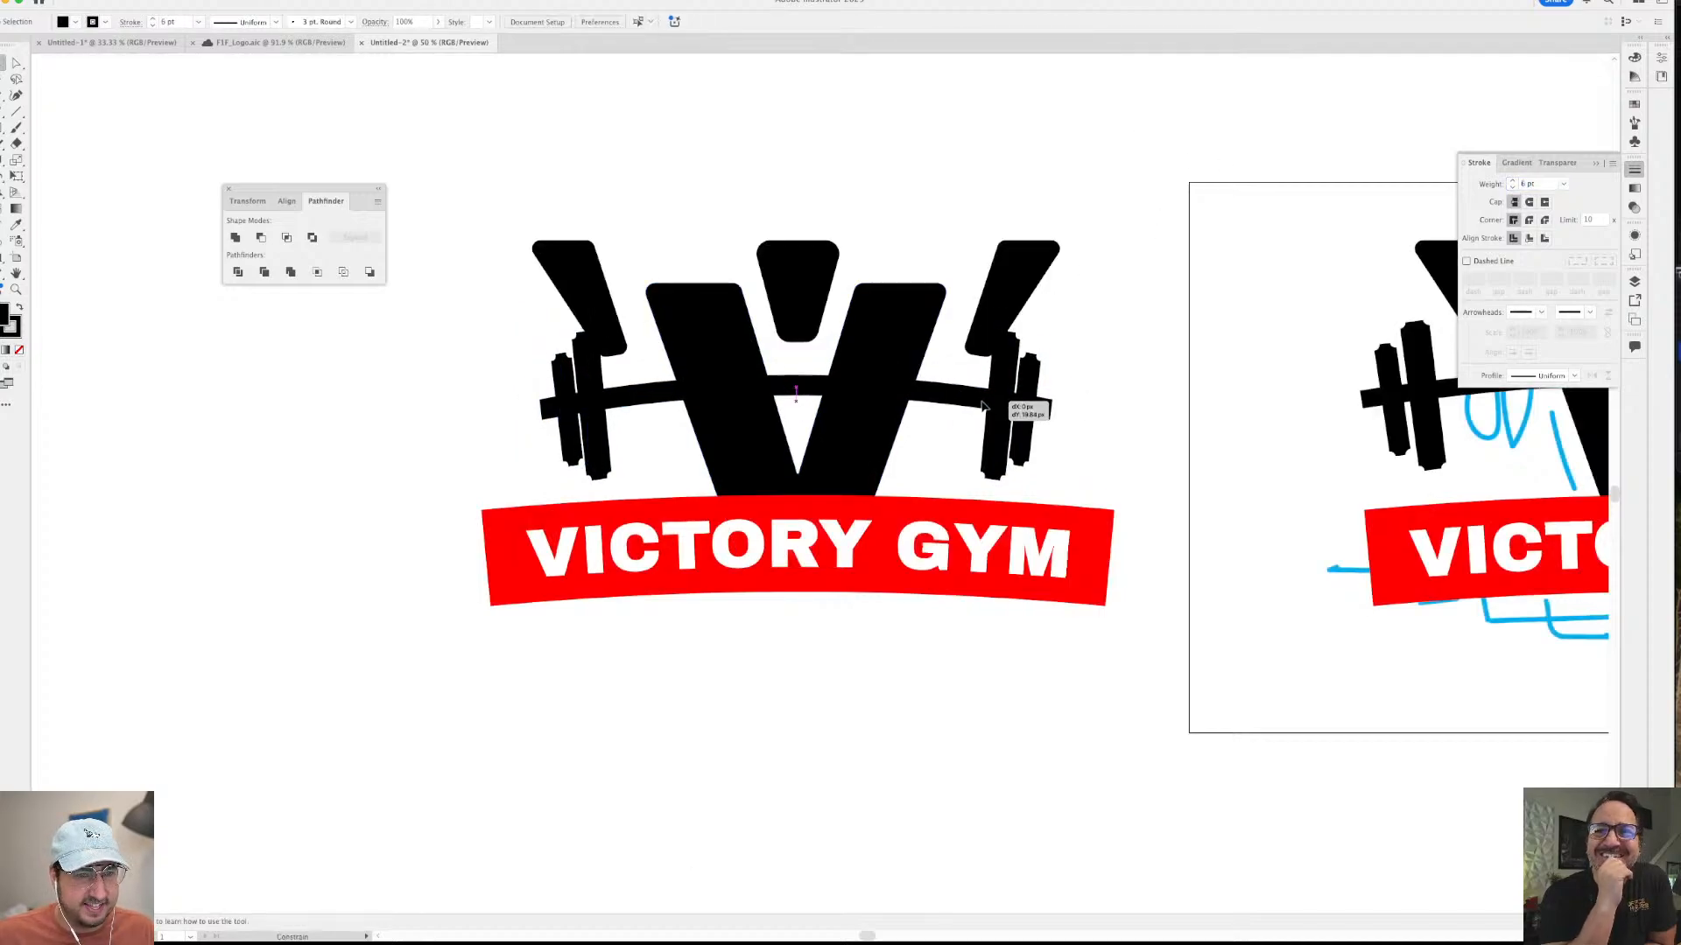
- Apply an Offset Path effect of -20 px with miter joins to the copy's V
{"action": "left_click", "coordinate": [861, 320]}
{"action": "left_click", "coordinate": [1635, 238]}
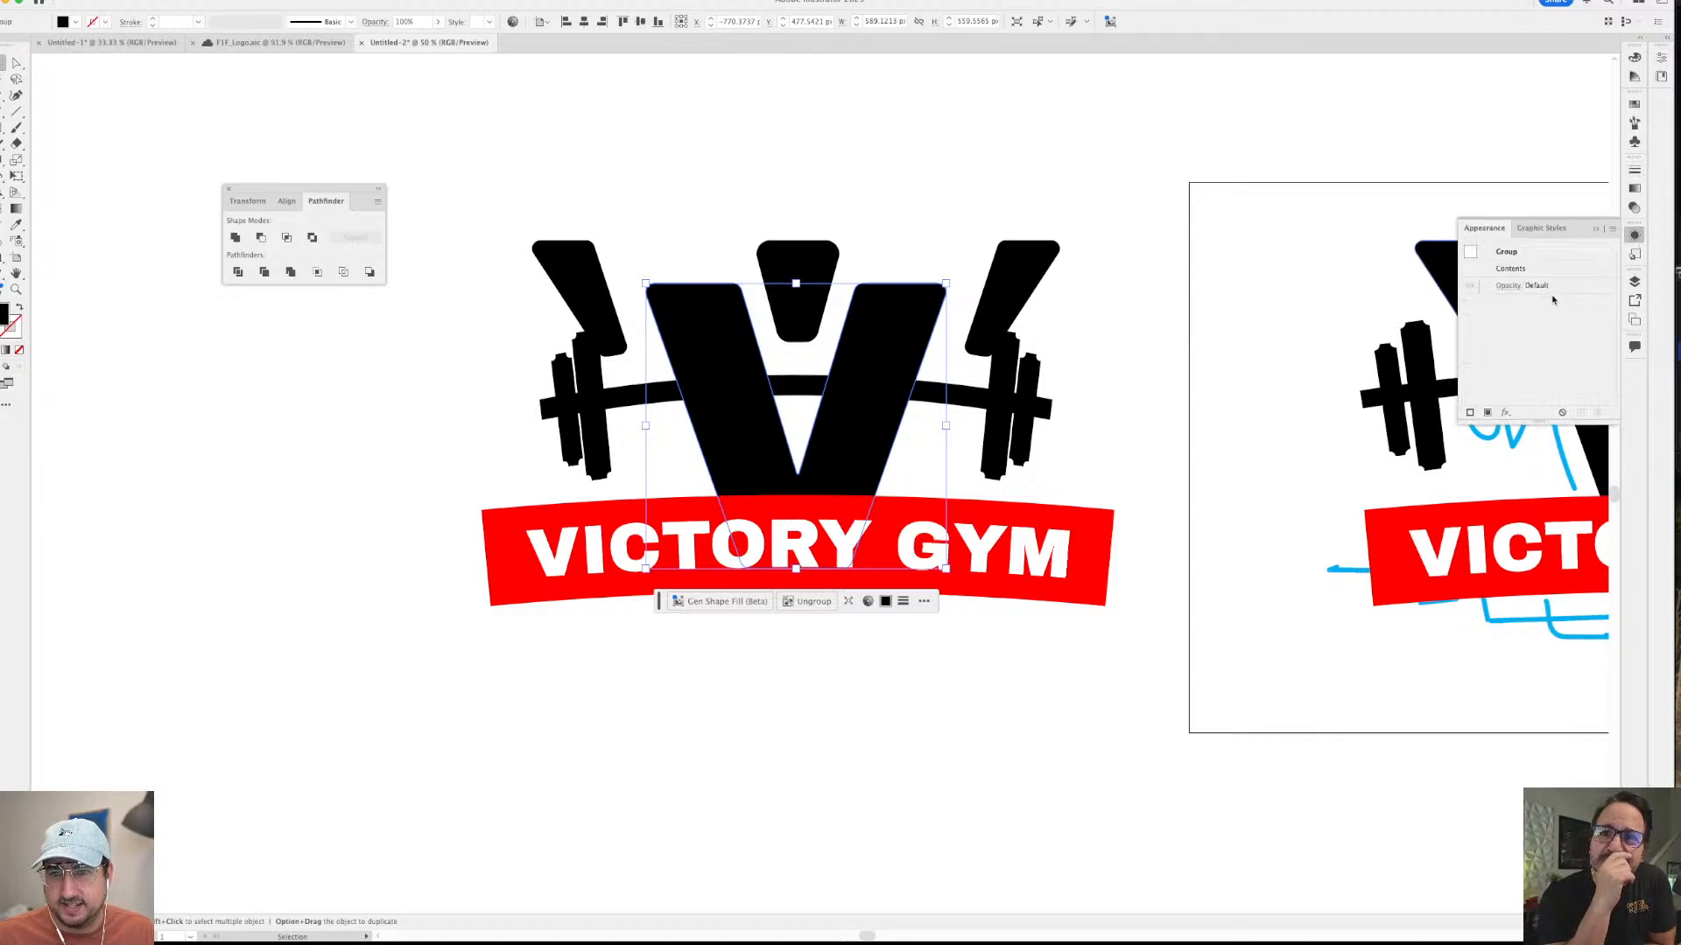
{"action": "left_click", "coordinate": [1512, 413]}
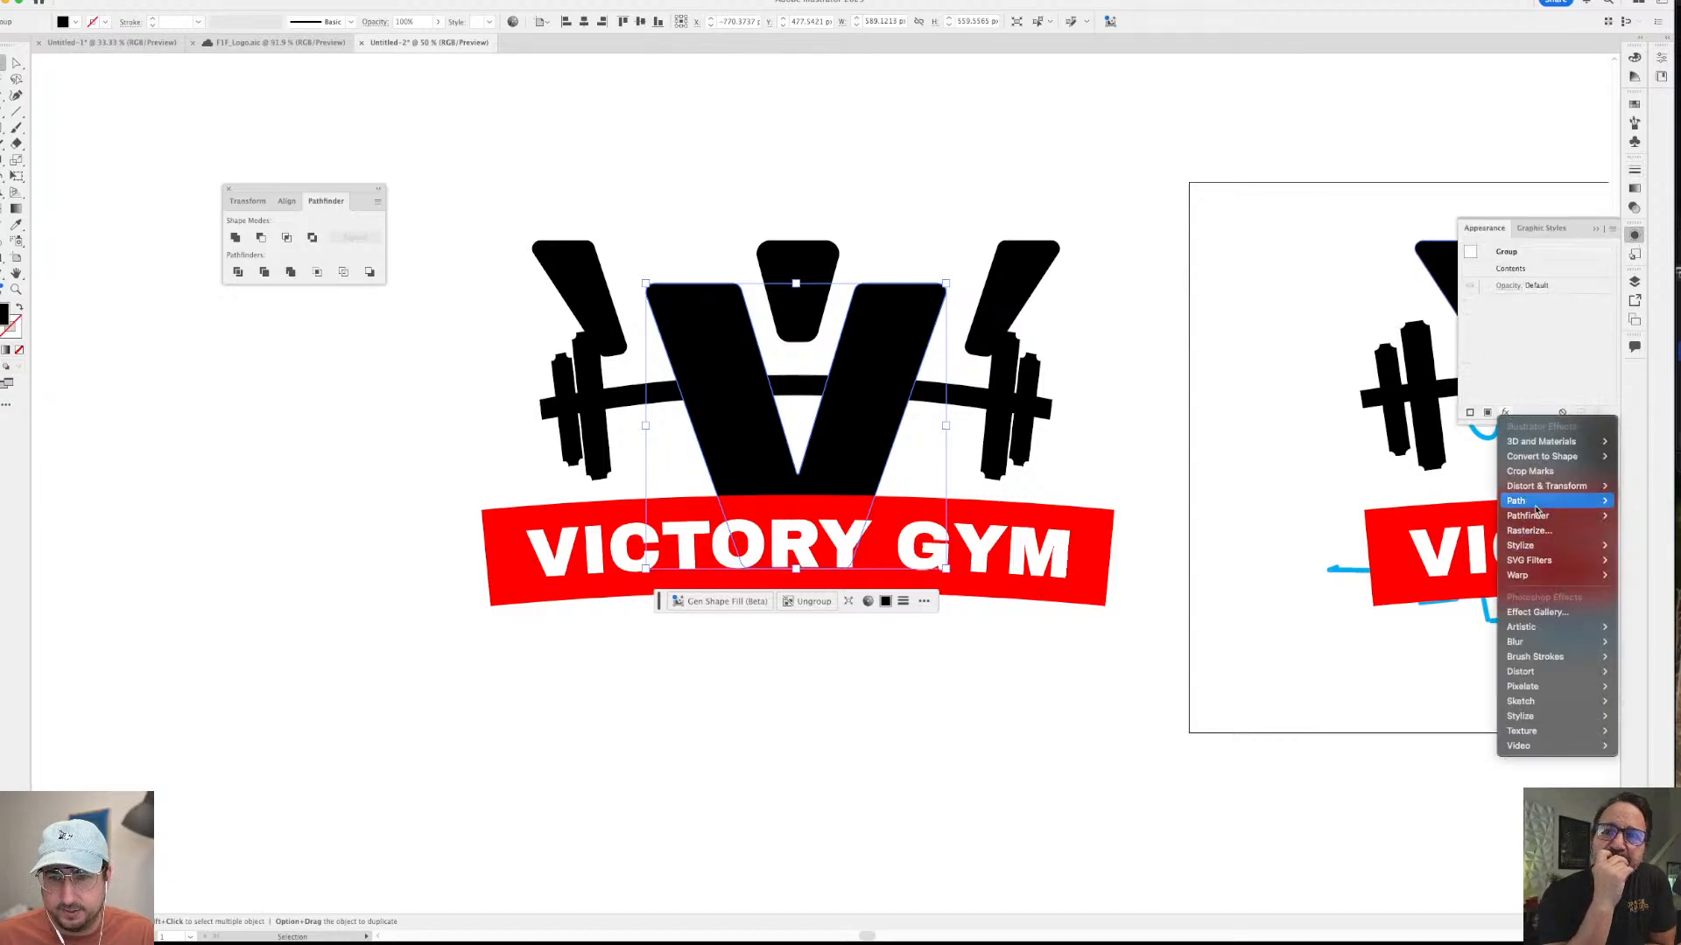
{"action": "mouse_move", "coordinate": [1558, 506]}
{"action": "left_click", "coordinate": [1648, 500]}
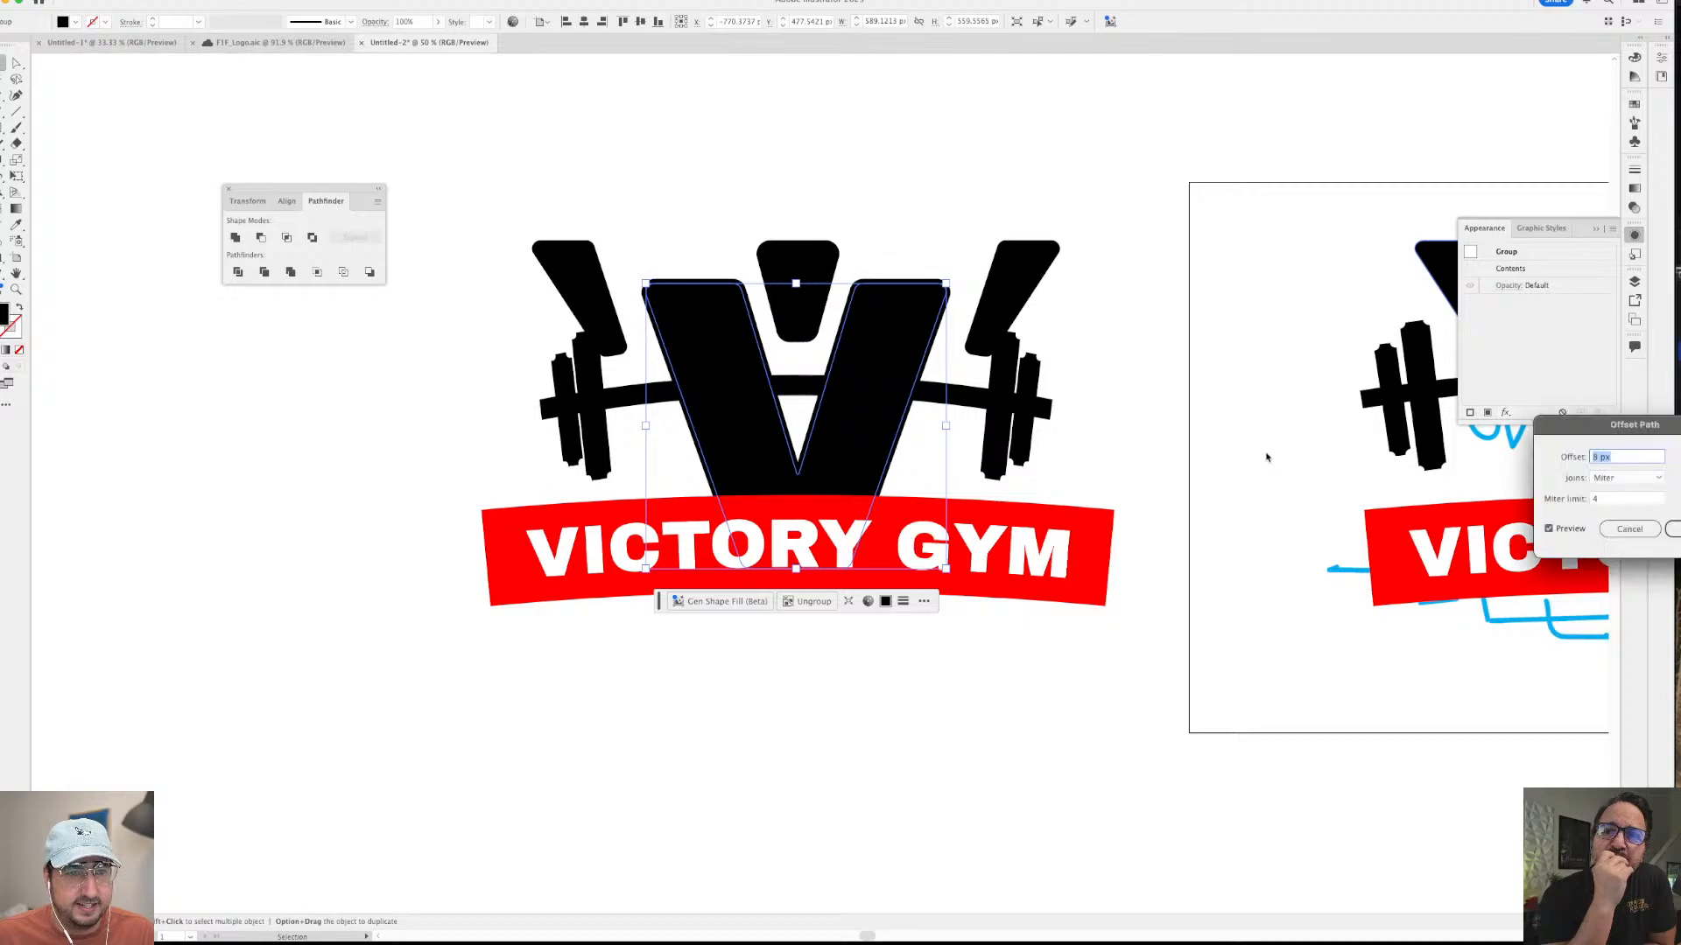
{"action": "key", "text": "shift+Down"}
{"action": "key", "text": "shift+Down"}
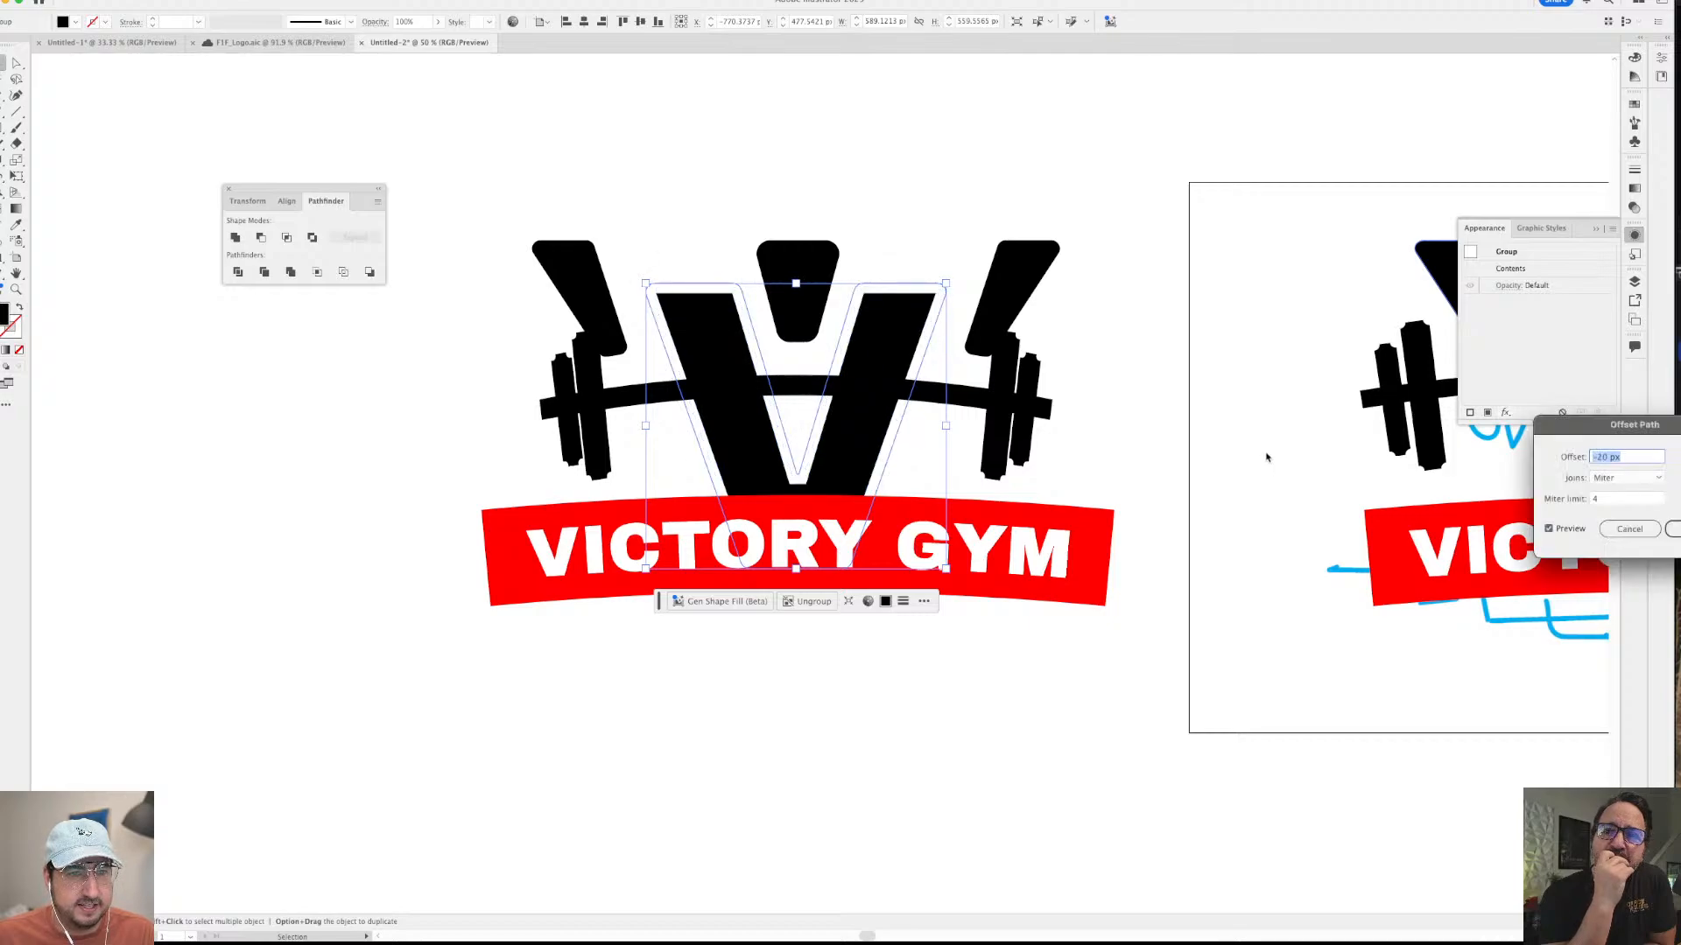
{"action": "left_click", "coordinate": [1675, 527]}
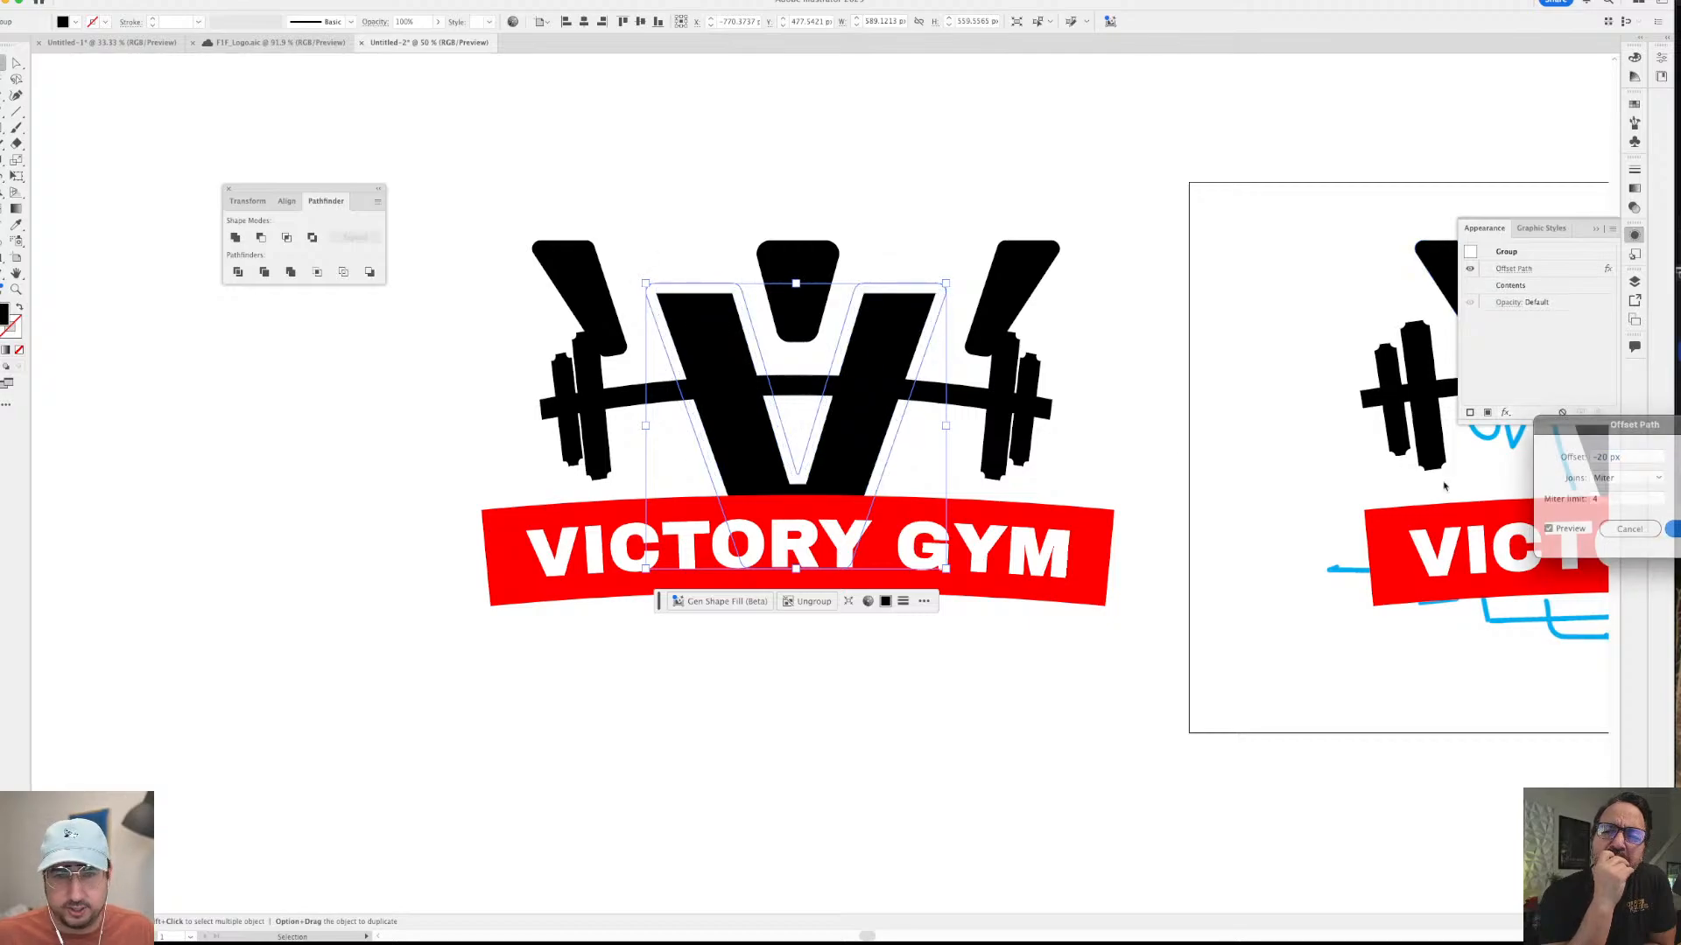
{"action": "left_click", "coordinate": [856, 164]}
- Scale the middle accent shape down to about 113 px wide and lower it between the V's arms
{"action": "left_click", "coordinate": [795, 282]}
{"action": "key", "text": "Delete"}
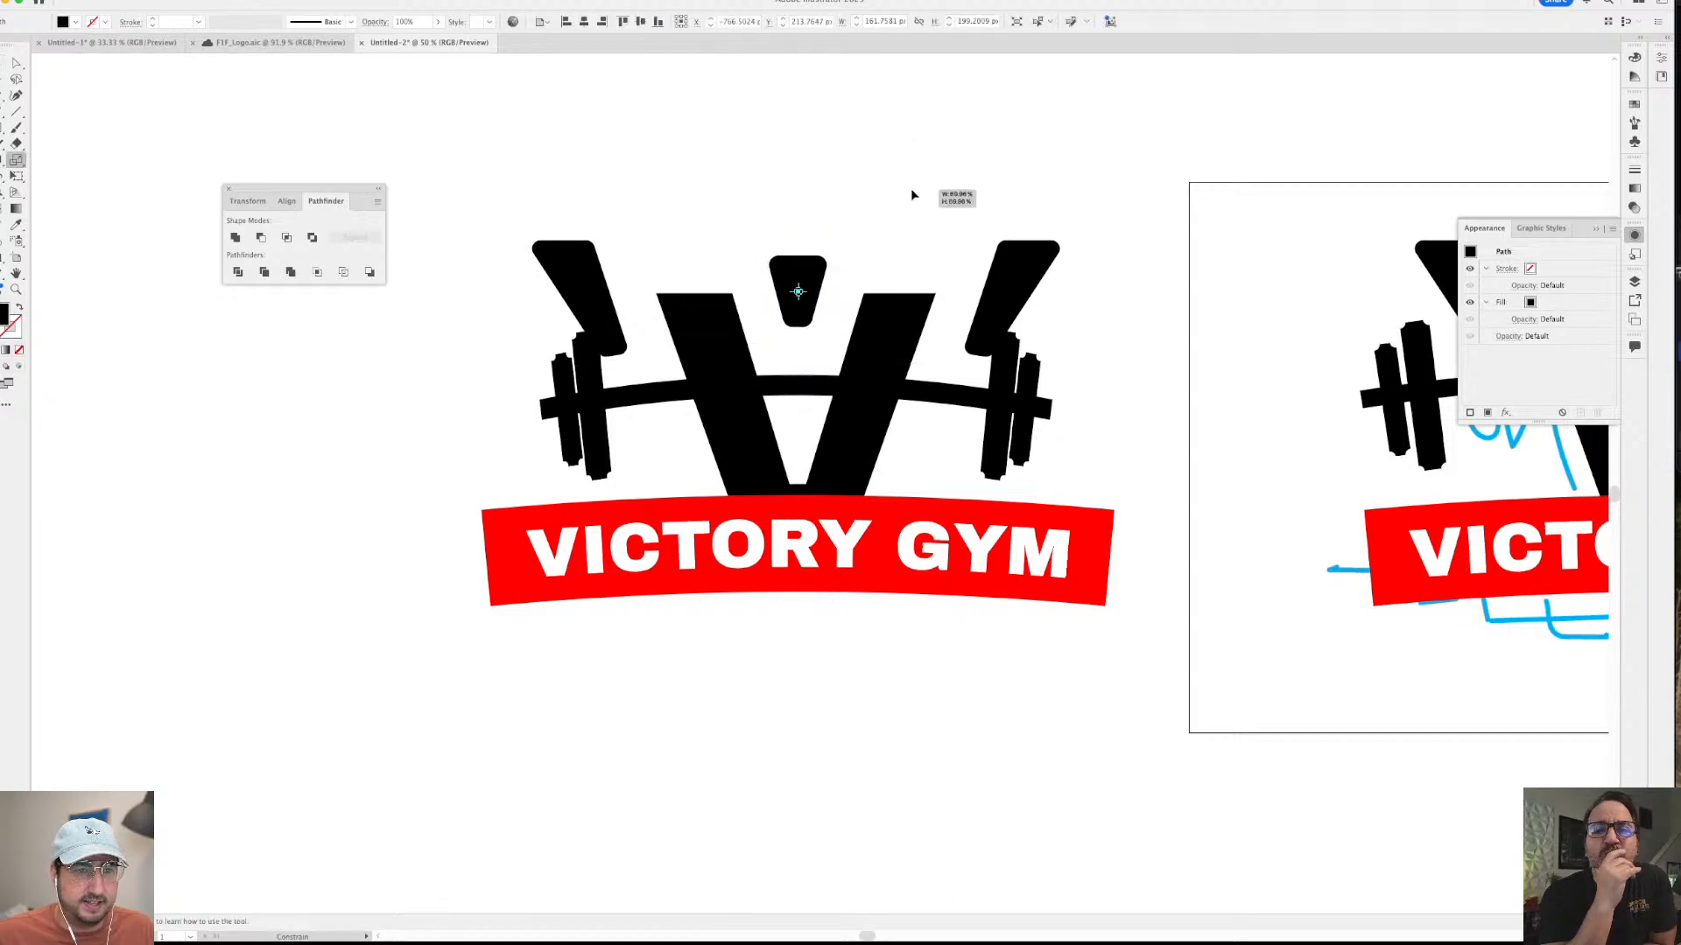
{"action": "left_click", "coordinate": [798, 285]}
{"action": "left_click_drag", "start_coordinate": [806, 286], "coordinate": [810, 311]}
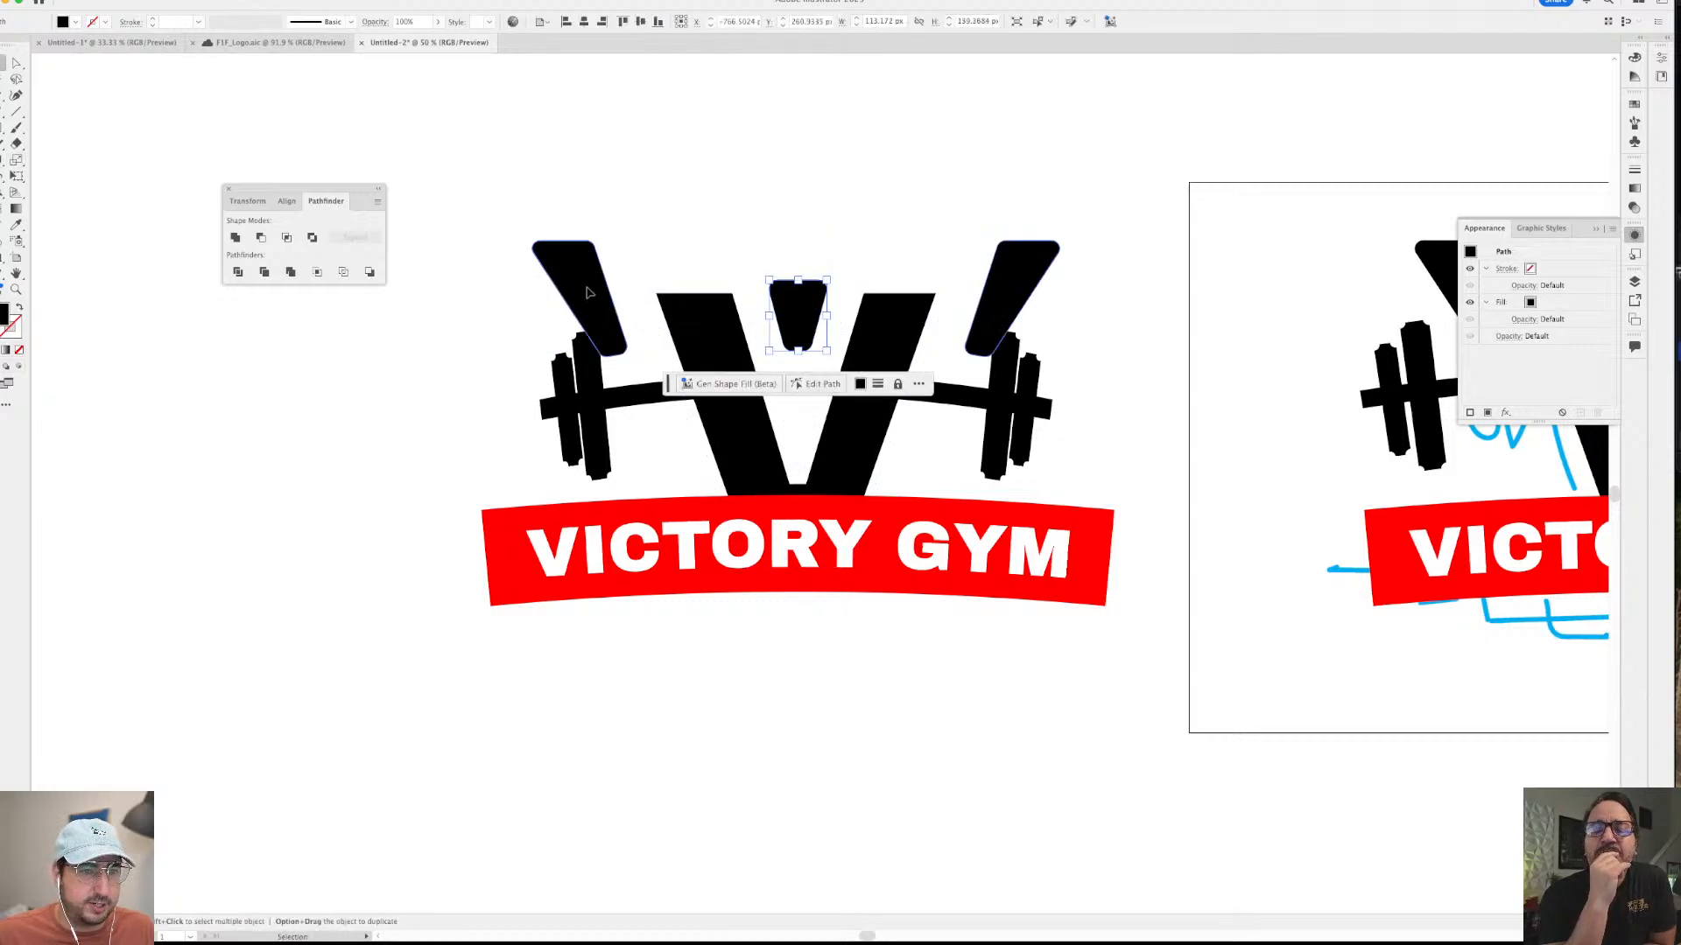
- Scale down the outer pair of accent shapes and lower them beside the V, level with the middle accent
{"action": "left_click", "coordinate": [617, 300]}
{"action": "key", "text": "super+z"}
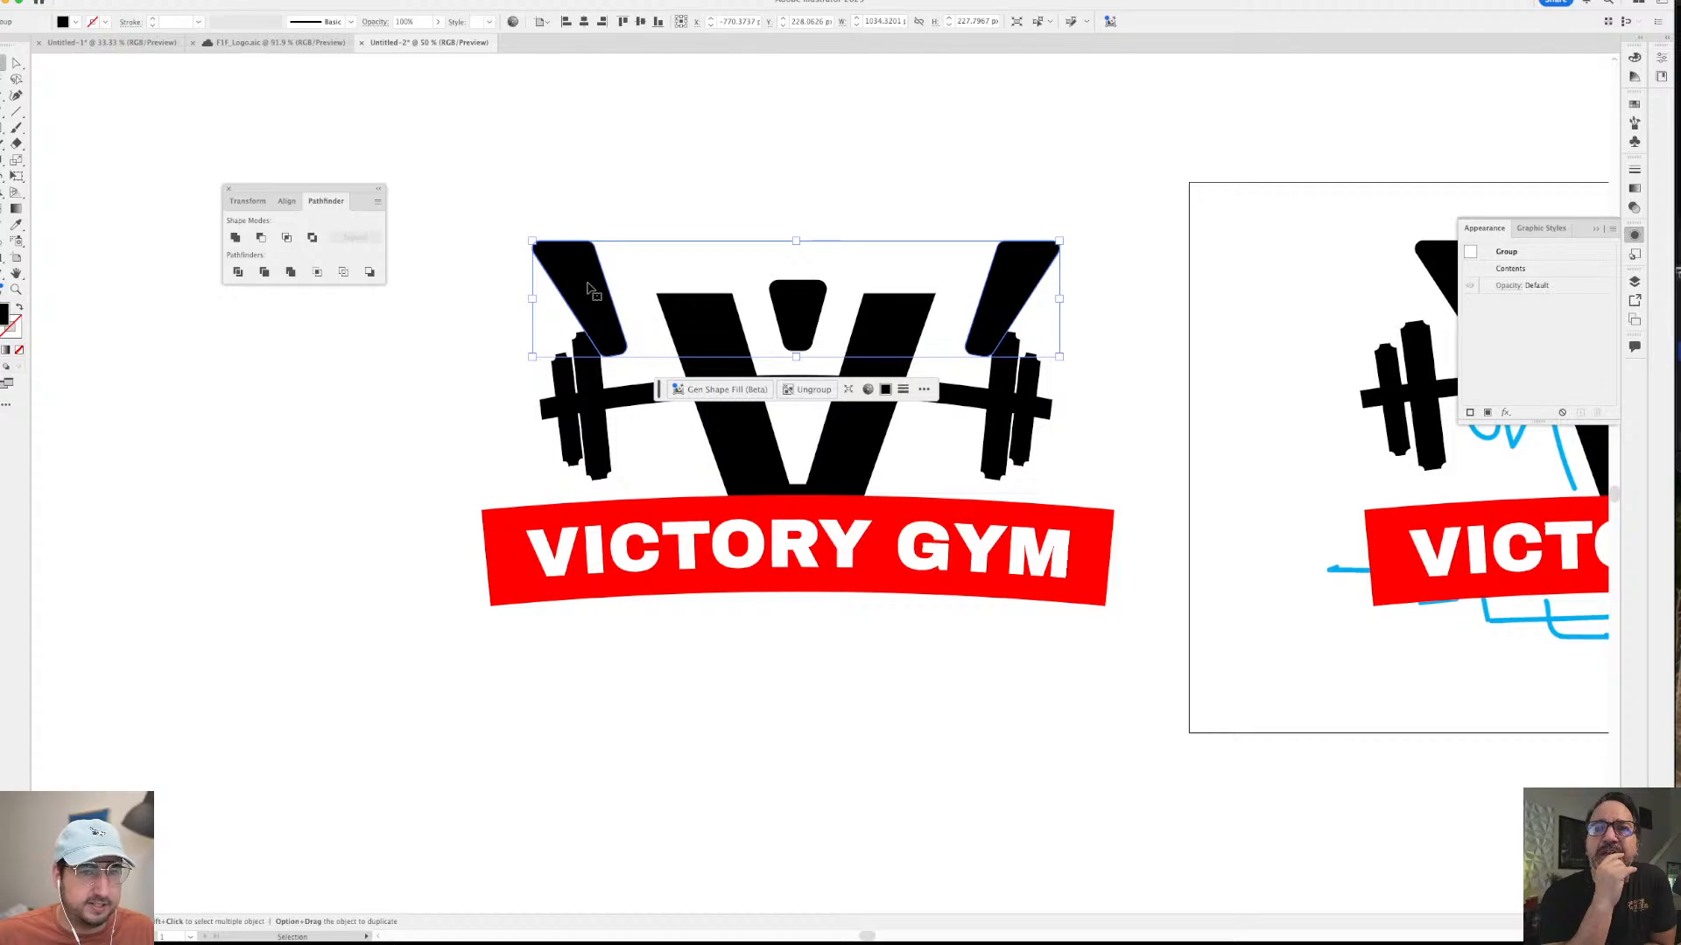
{"action": "key", "text": "s"}
{"action": "left_click_drag", "start_coordinate": [1145, 129], "coordinate": [1094, 172]}
{"action": "key", "text": "v"}
{"action": "left_click_drag", "start_coordinate": [993, 273], "coordinate": [994, 308]}
{"action": "left_click", "coordinate": [701, 194]}
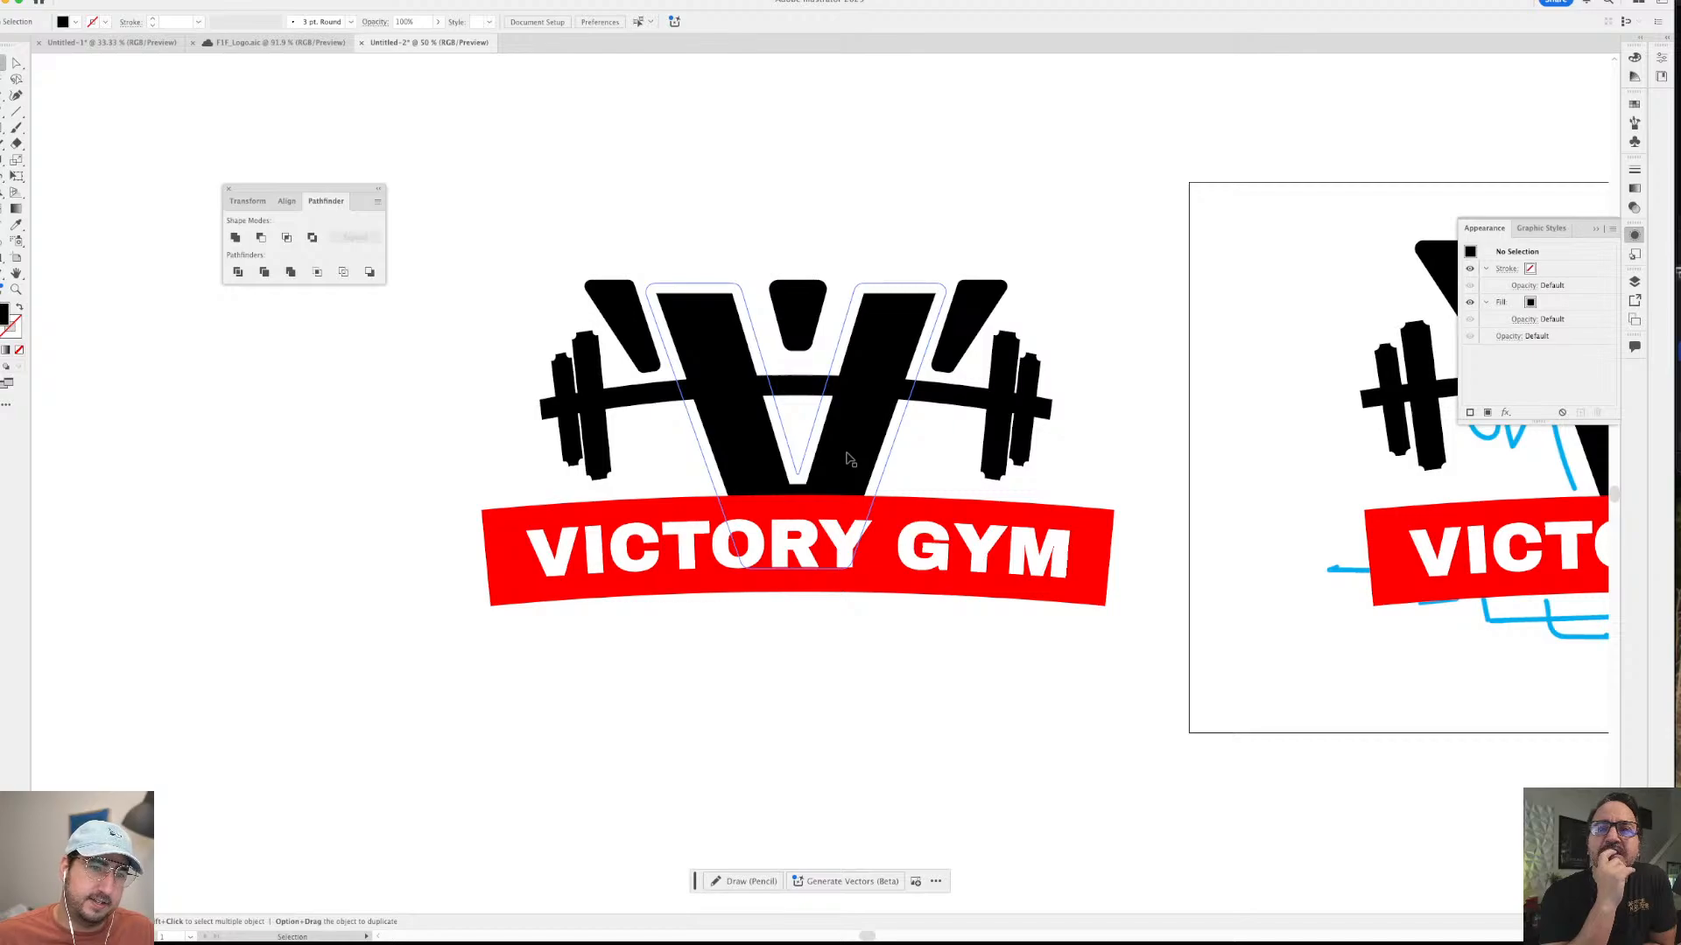
- Scale the copy's VICTORY GYM banner down proportionally to about 674 px wide at the V's base
{"action": "left_click", "coordinate": [976, 558]}
{"action": "key", "text": "s"}
{"action": "left_click_drag", "start_coordinate": [1107, 602], "coordinate": [1047, 448]}
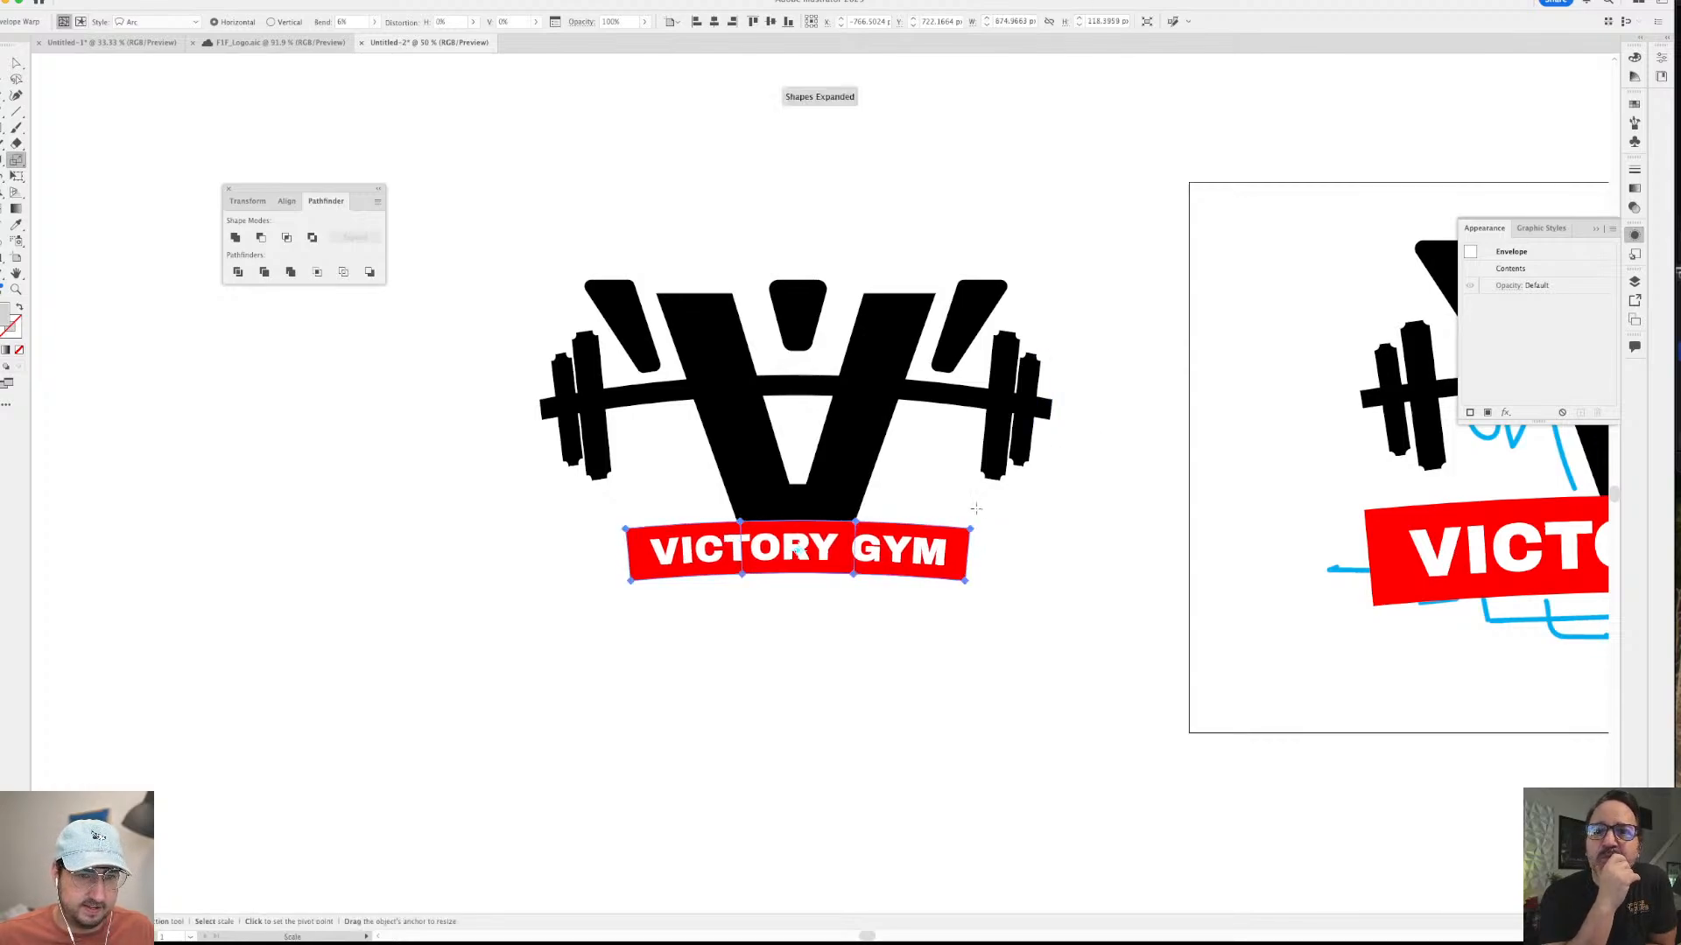
- Give the banner's red rectangle inverted round corners, and place the banner slightly larger and higher across the V
{"action": "key", "text": "a"}
{"action": "left_click", "coordinate": [963, 549]}
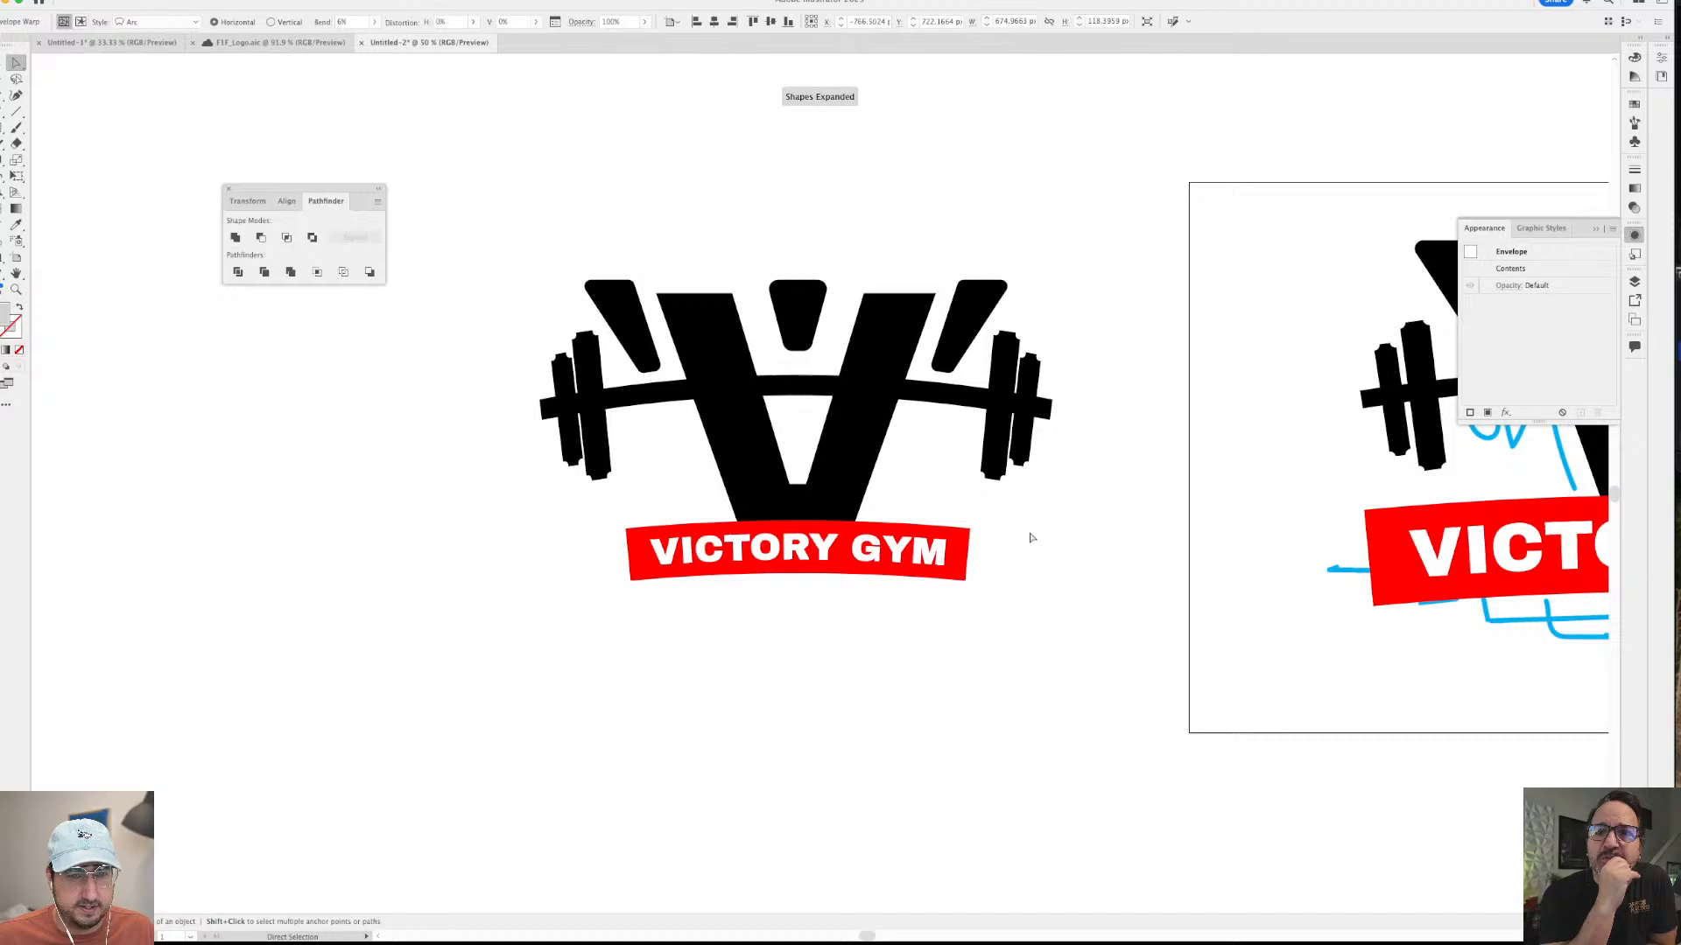
{"action": "double_click", "coordinate": [961, 547]}
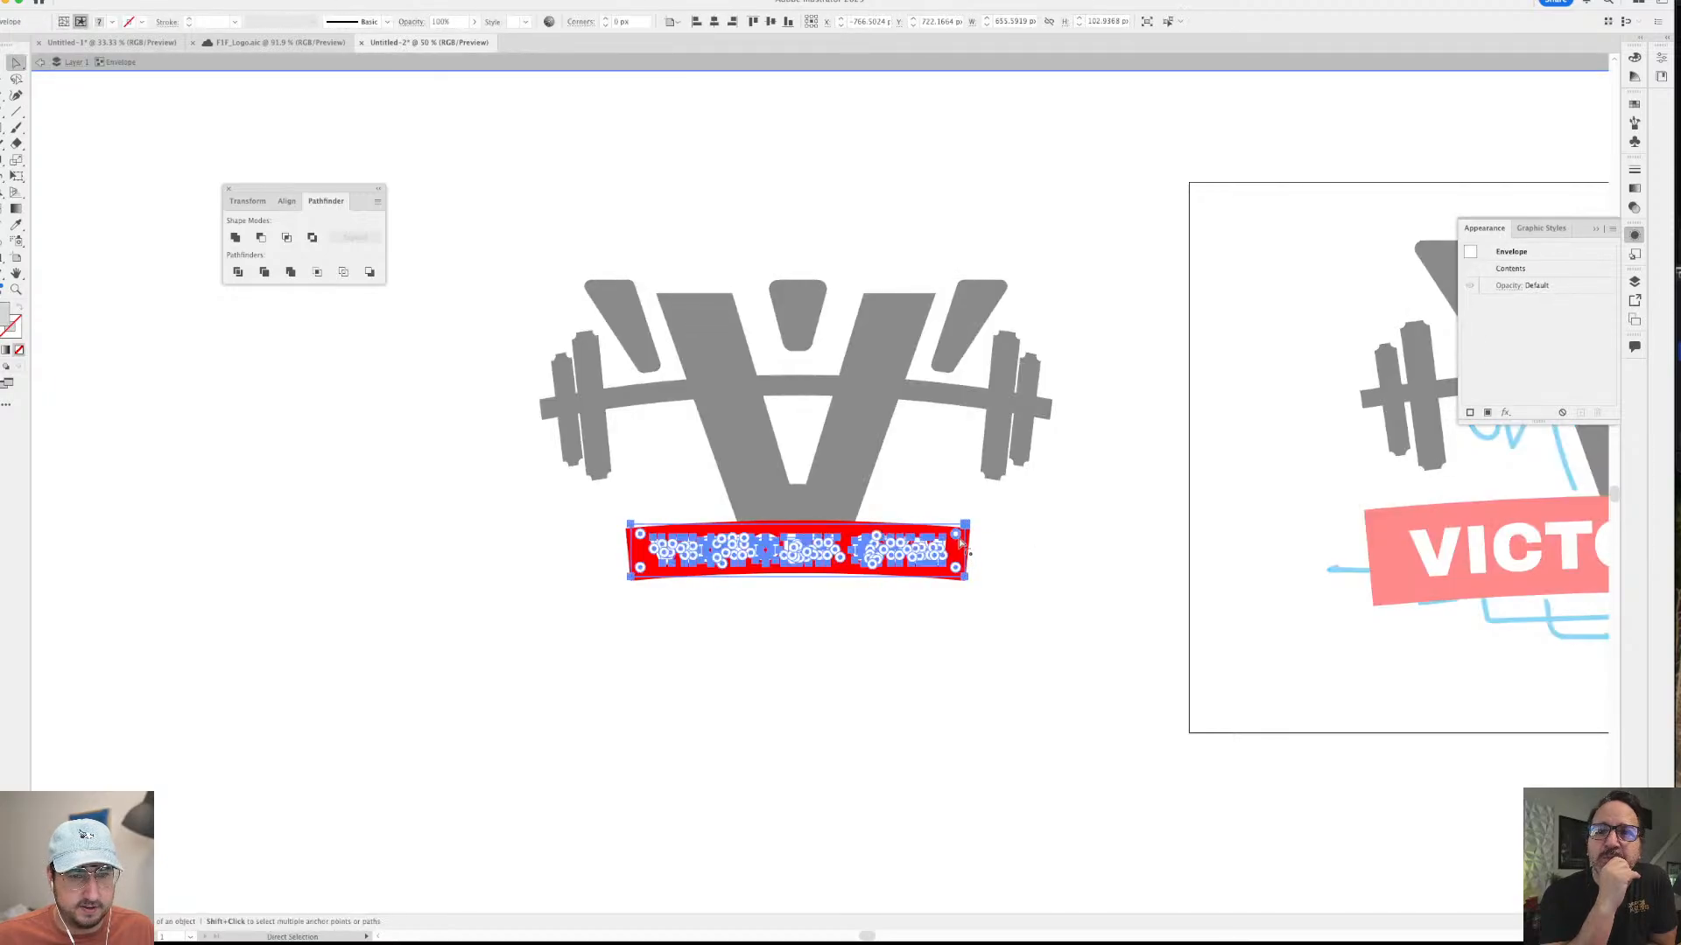
{"action": "left_click", "coordinate": [1005, 533]}
{"action": "left_click", "coordinate": [956, 537]}
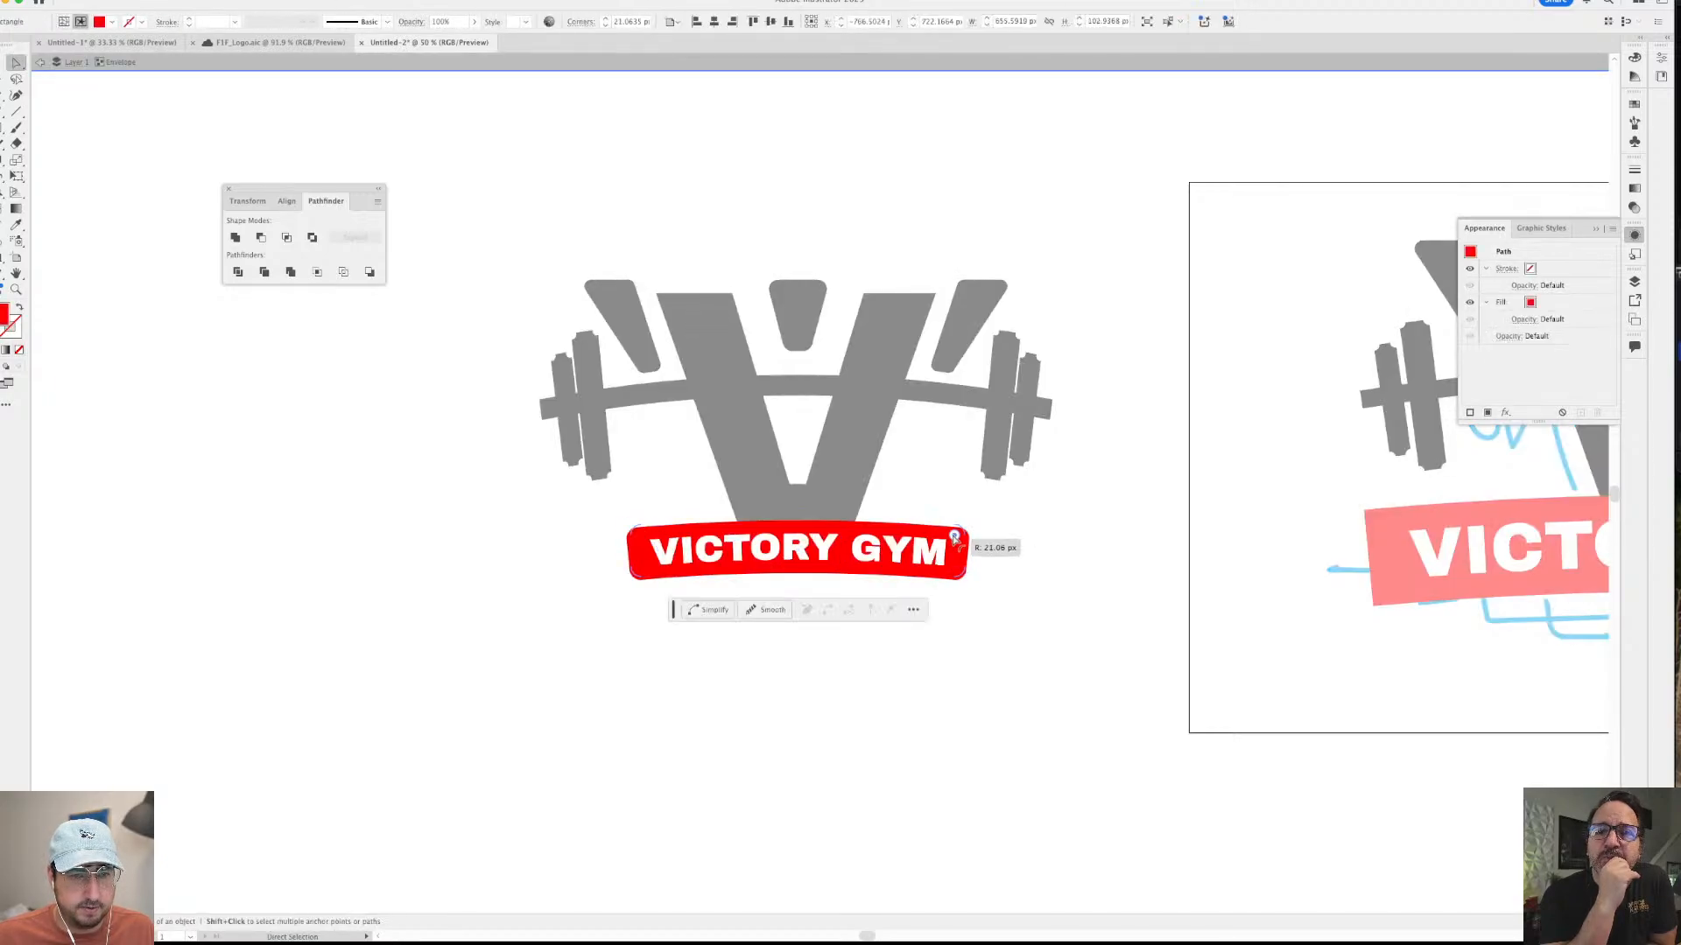
{"action": "left_click_drag", "start_coordinate": [955, 537], "coordinate": [937, 500]}
{"action": "double_click", "coordinate": [1096, 528]}
{"action": "left_click", "coordinate": [1122, 480]}
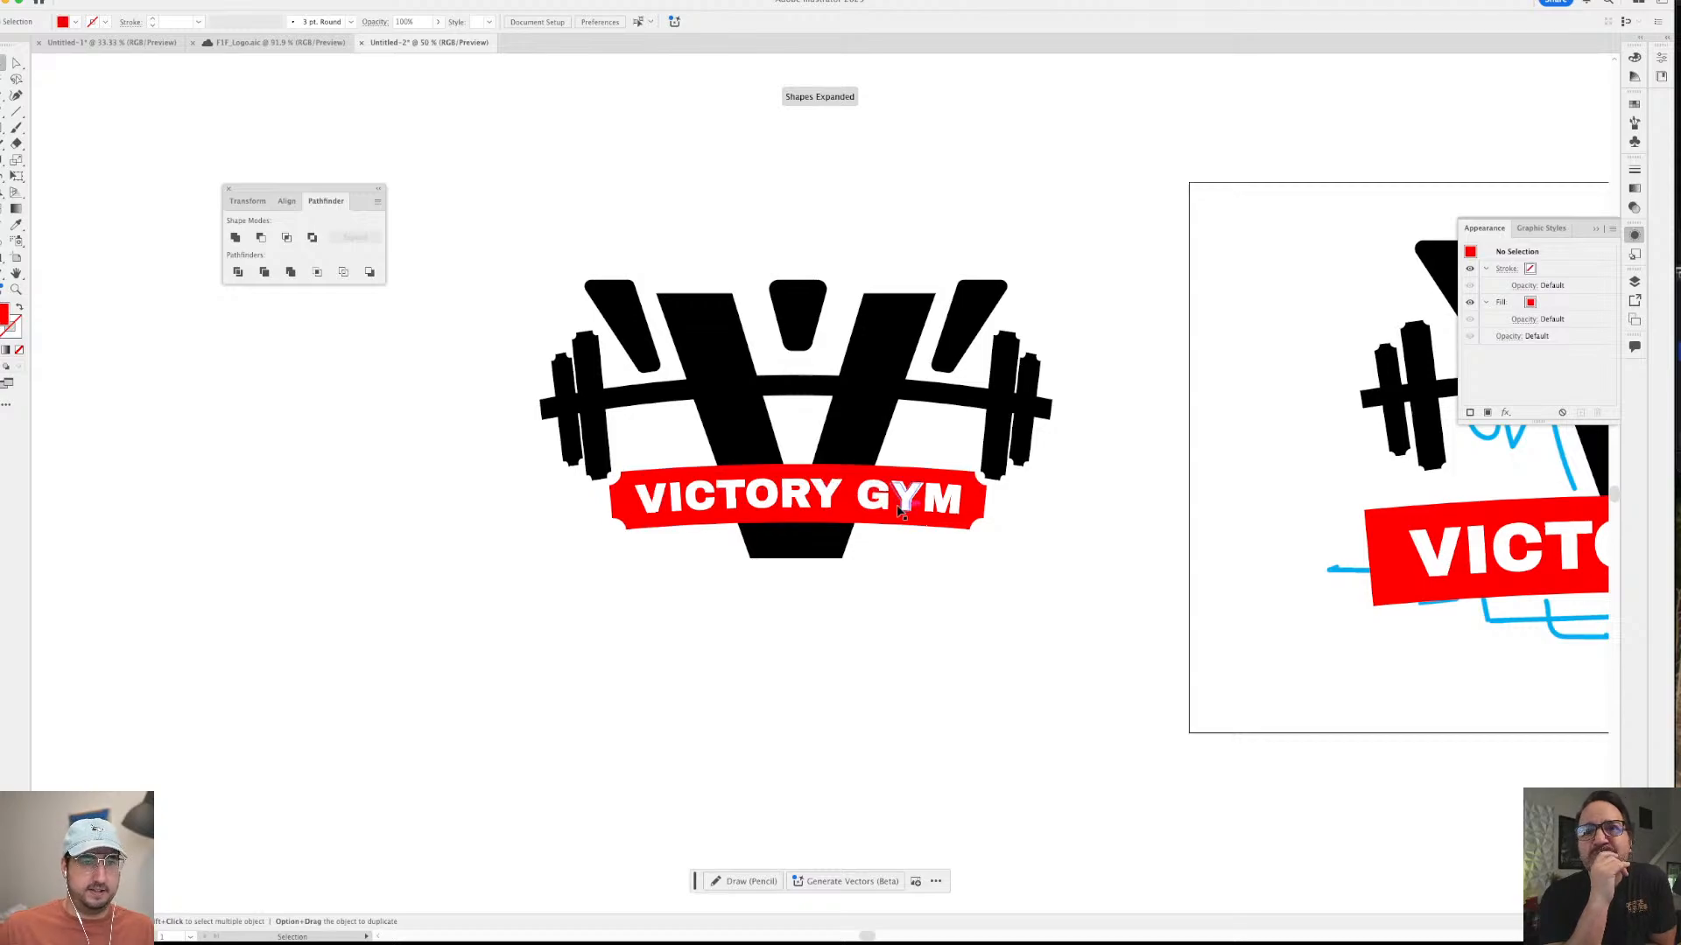
- Draw a red banner rectangle with inverted round corners, about 529 px wide and 79 px high, beneath the VICTORY GYM banner
{"action": "key", "text": "z"}
{"action": "left_click", "coordinate": [834, 484]}
{"action": "left_click", "coordinate": [834, 484]}
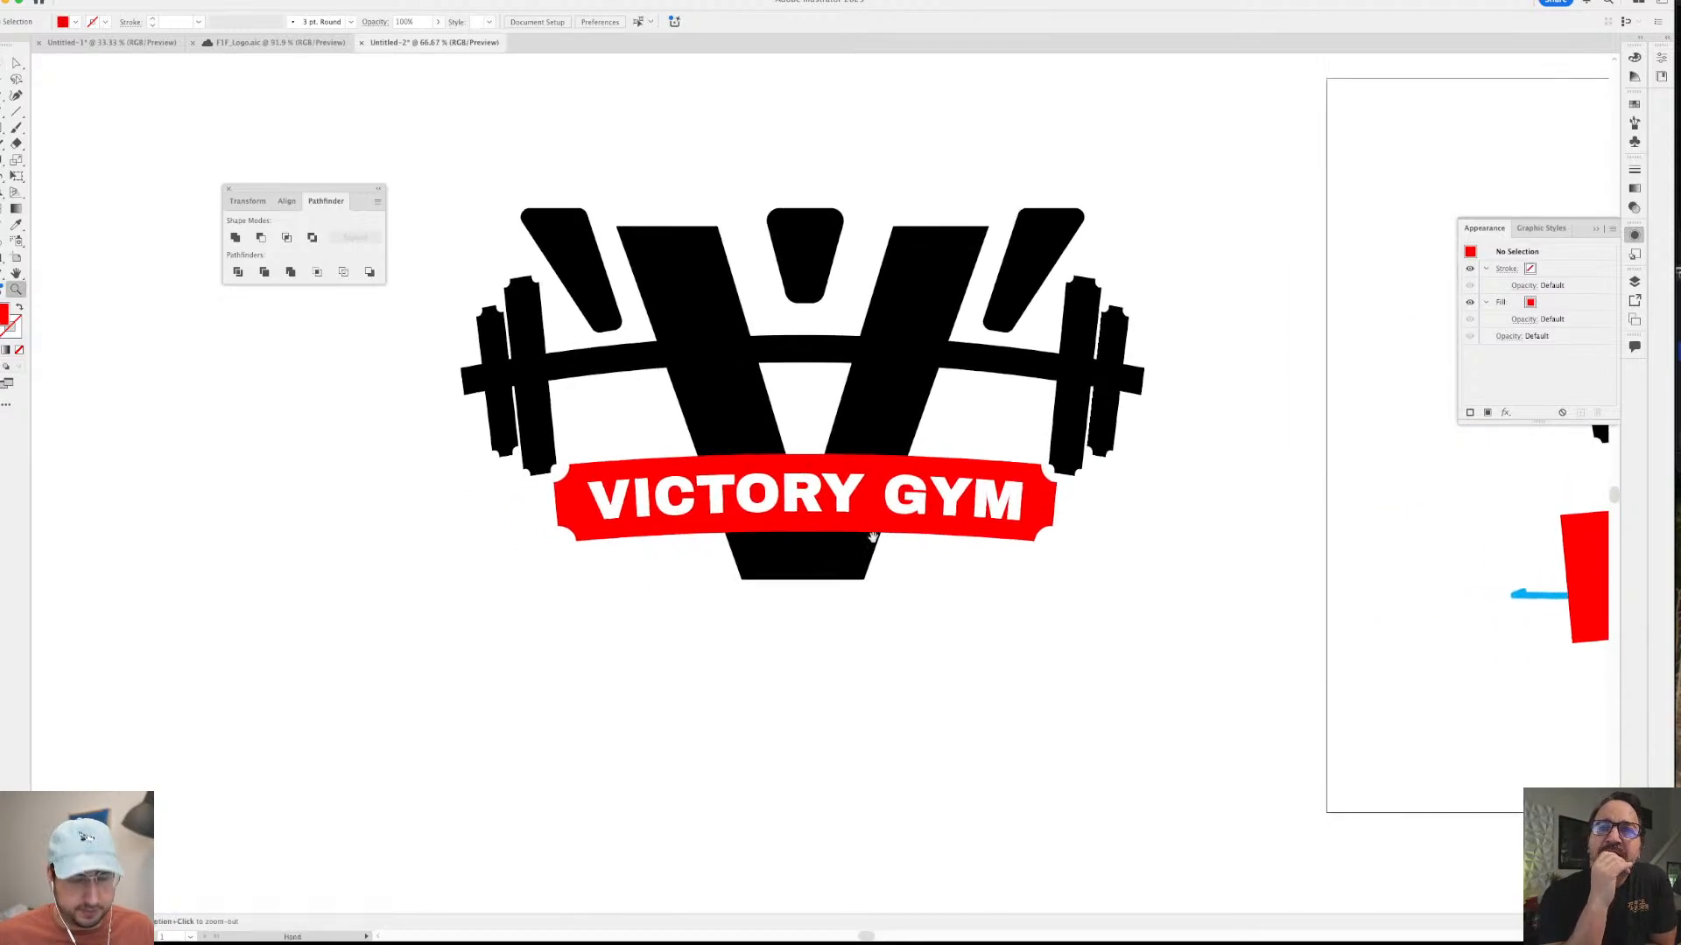
{"action": "key", "text": "m"}
{"action": "left_click_drag", "start_coordinate": [659, 574], "coordinate": [998, 593]}
{"action": "key", "text": "a"}
{"action": "left_click", "coordinate": [1179, 574]}
- Add VENTURA CA in Archivo Black Regular on the small banner as outlined lettering, coloured white like the VICTORY GYM text
{"action": "key", "text": "t"}
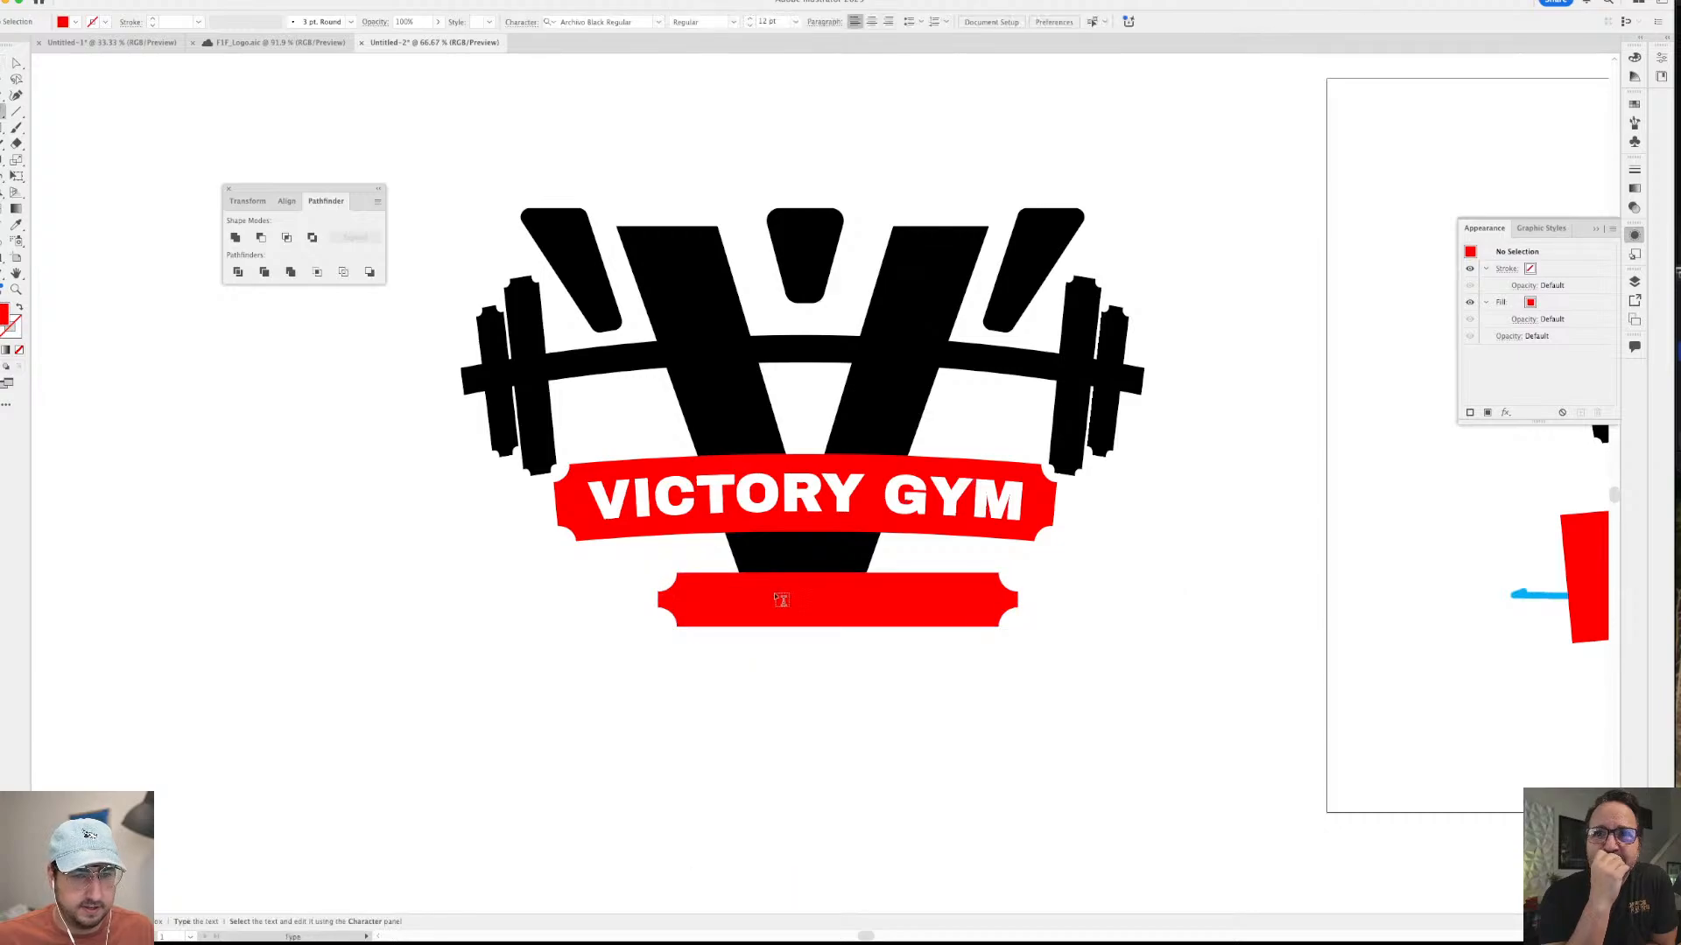
{"action": "left_click", "coordinate": [781, 600]}
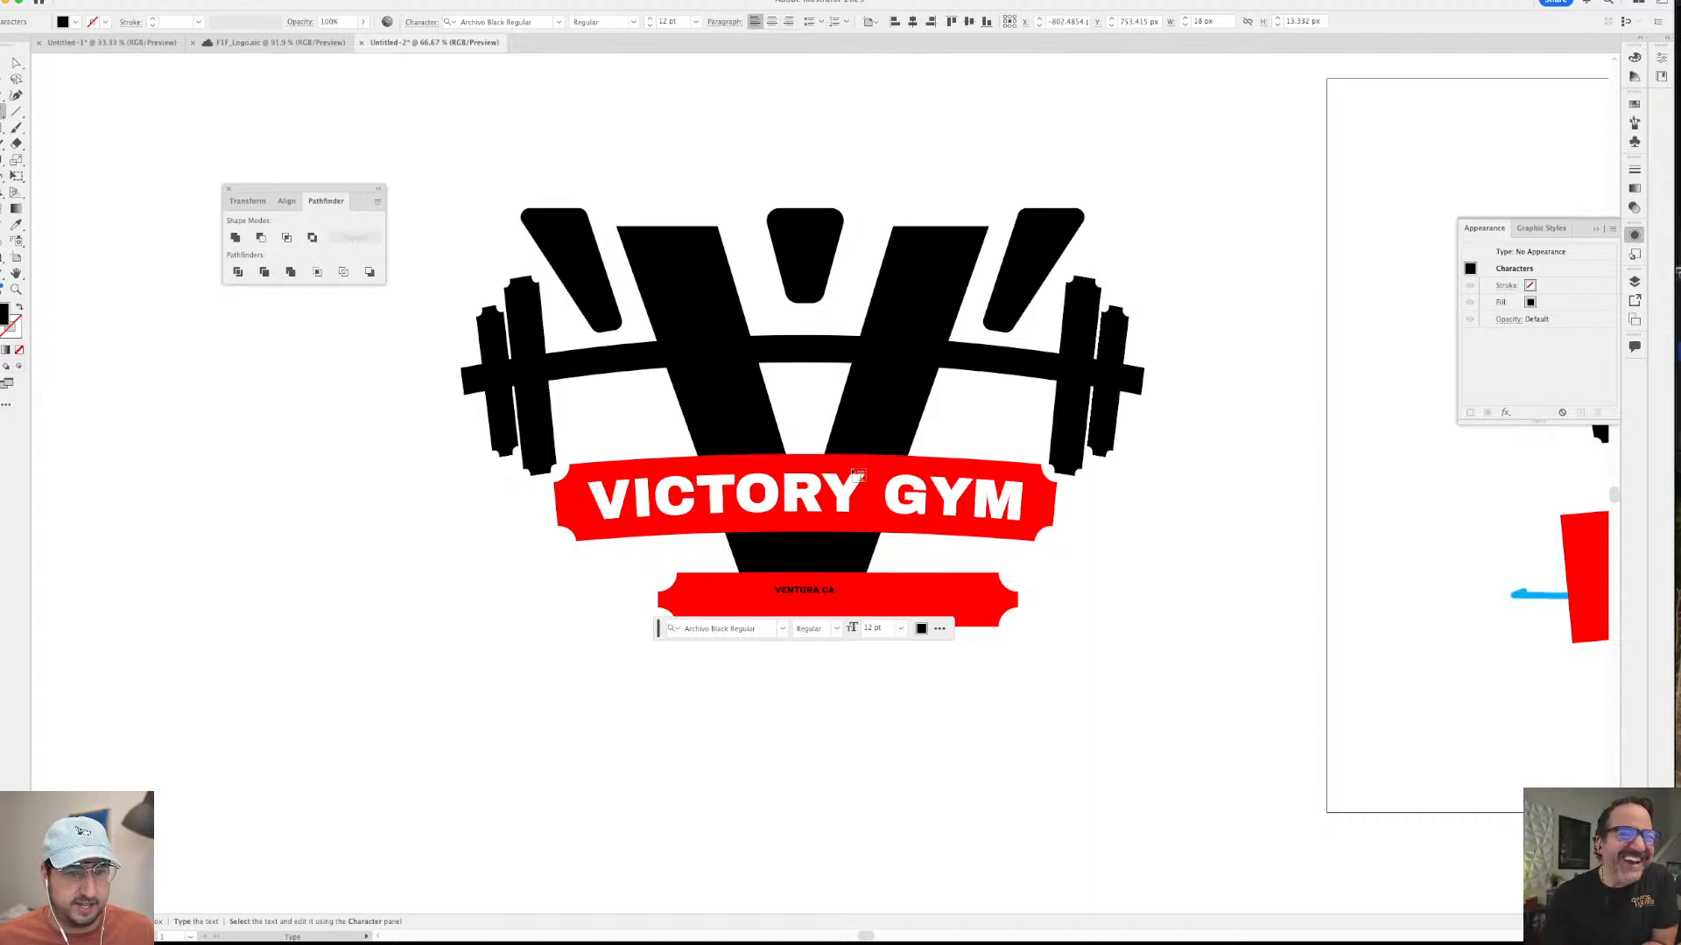
{"action": "key", "text": "Escape"}
{"action": "key", "text": "i"}
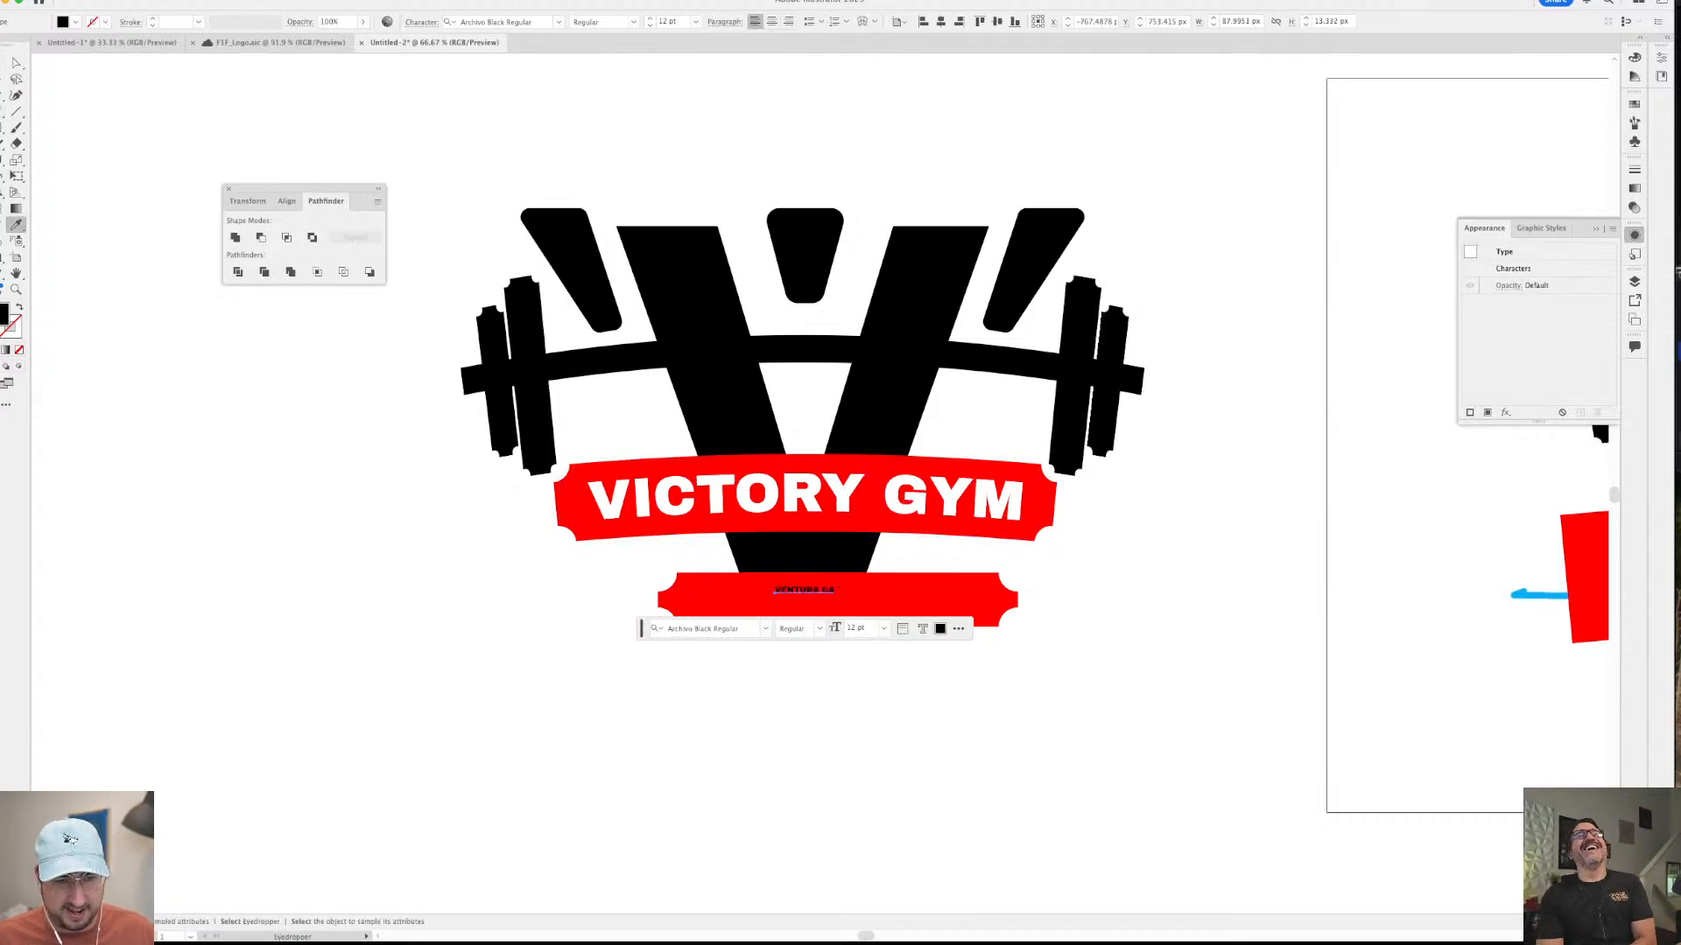
{"action": "left_click", "coordinate": [1013, 506]}
{"action": "key", "text": "v"}
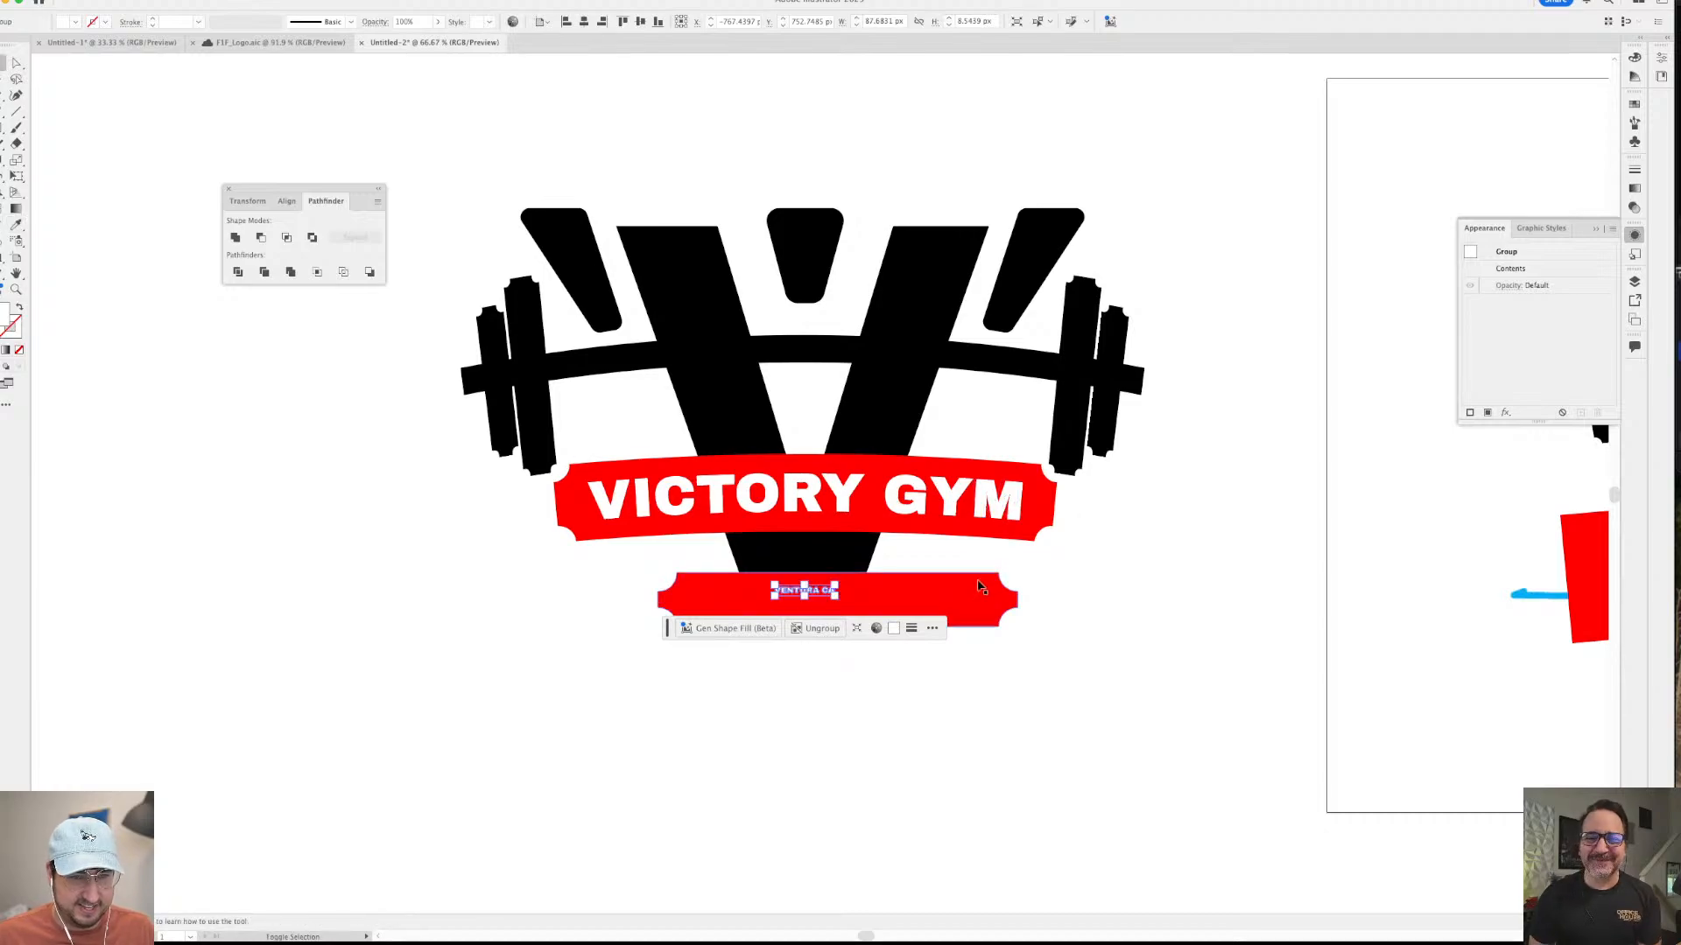
- Centre the VENTURA CA lettering vertically and horizontally on its red banner
{"action": "left_click", "coordinate": [954, 595]}
{"action": "left_click", "coordinate": [640, 21]}
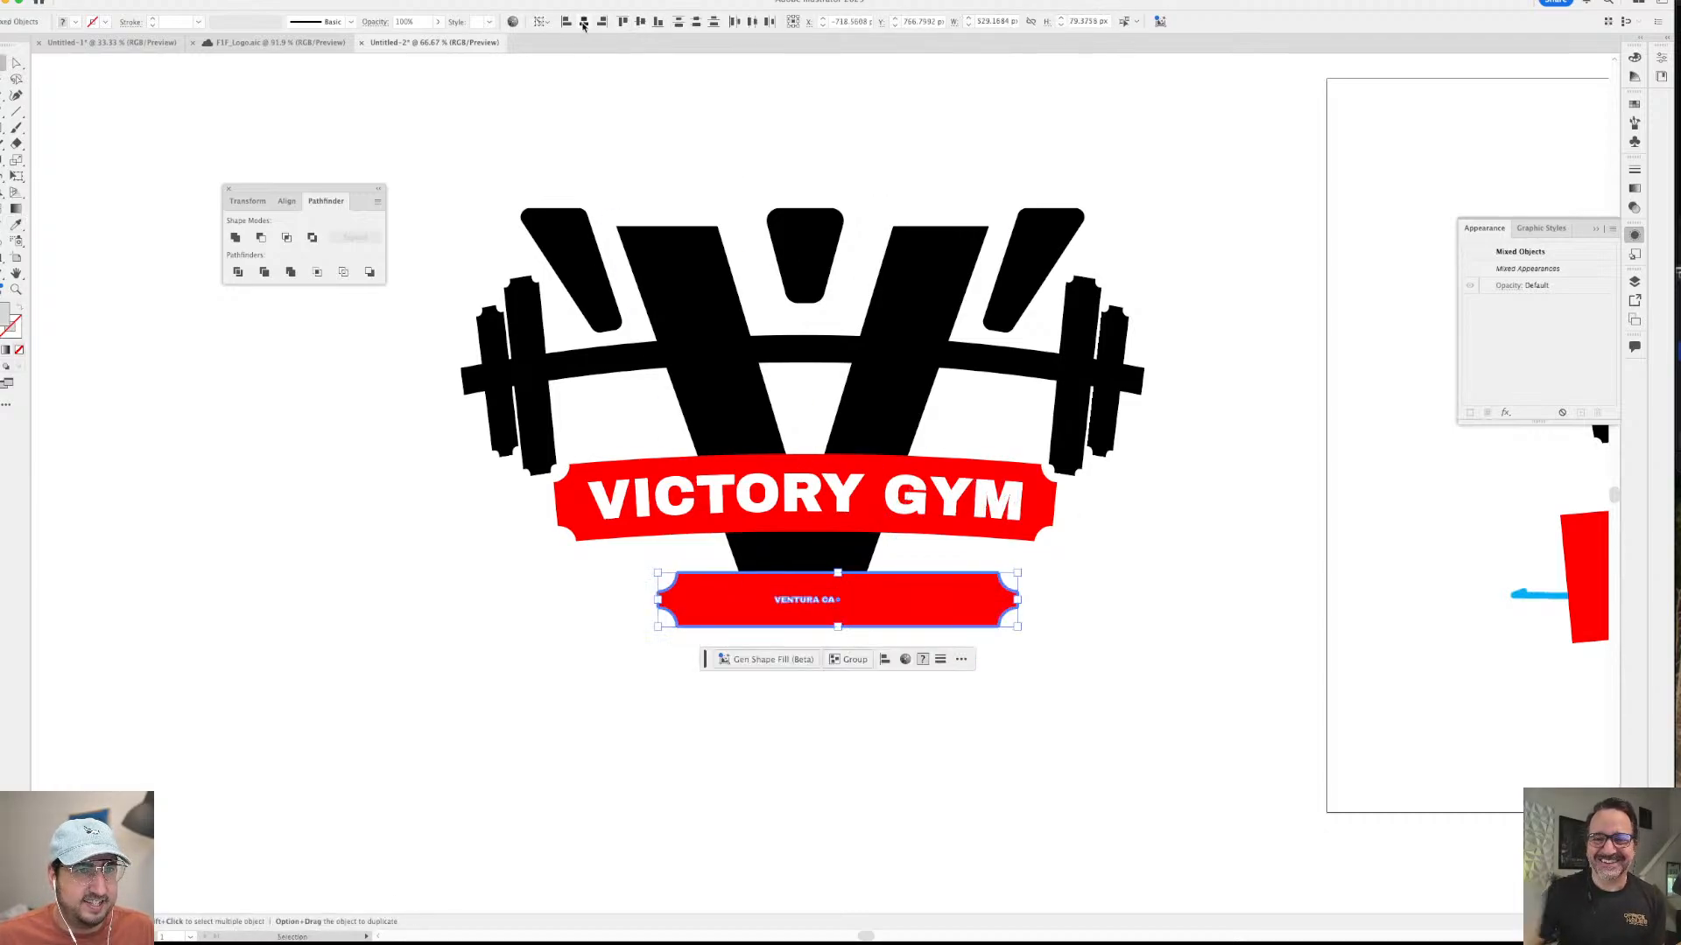
{"action": "left_click", "coordinate": [584, 21]}
{"action": "left_click", "coordinate": [642, 124]}
- Scale the VENTURA CA lettering up to about 378 px wide and group it with its banner
{"action": "left_click", "coordinate": [834, 600]}
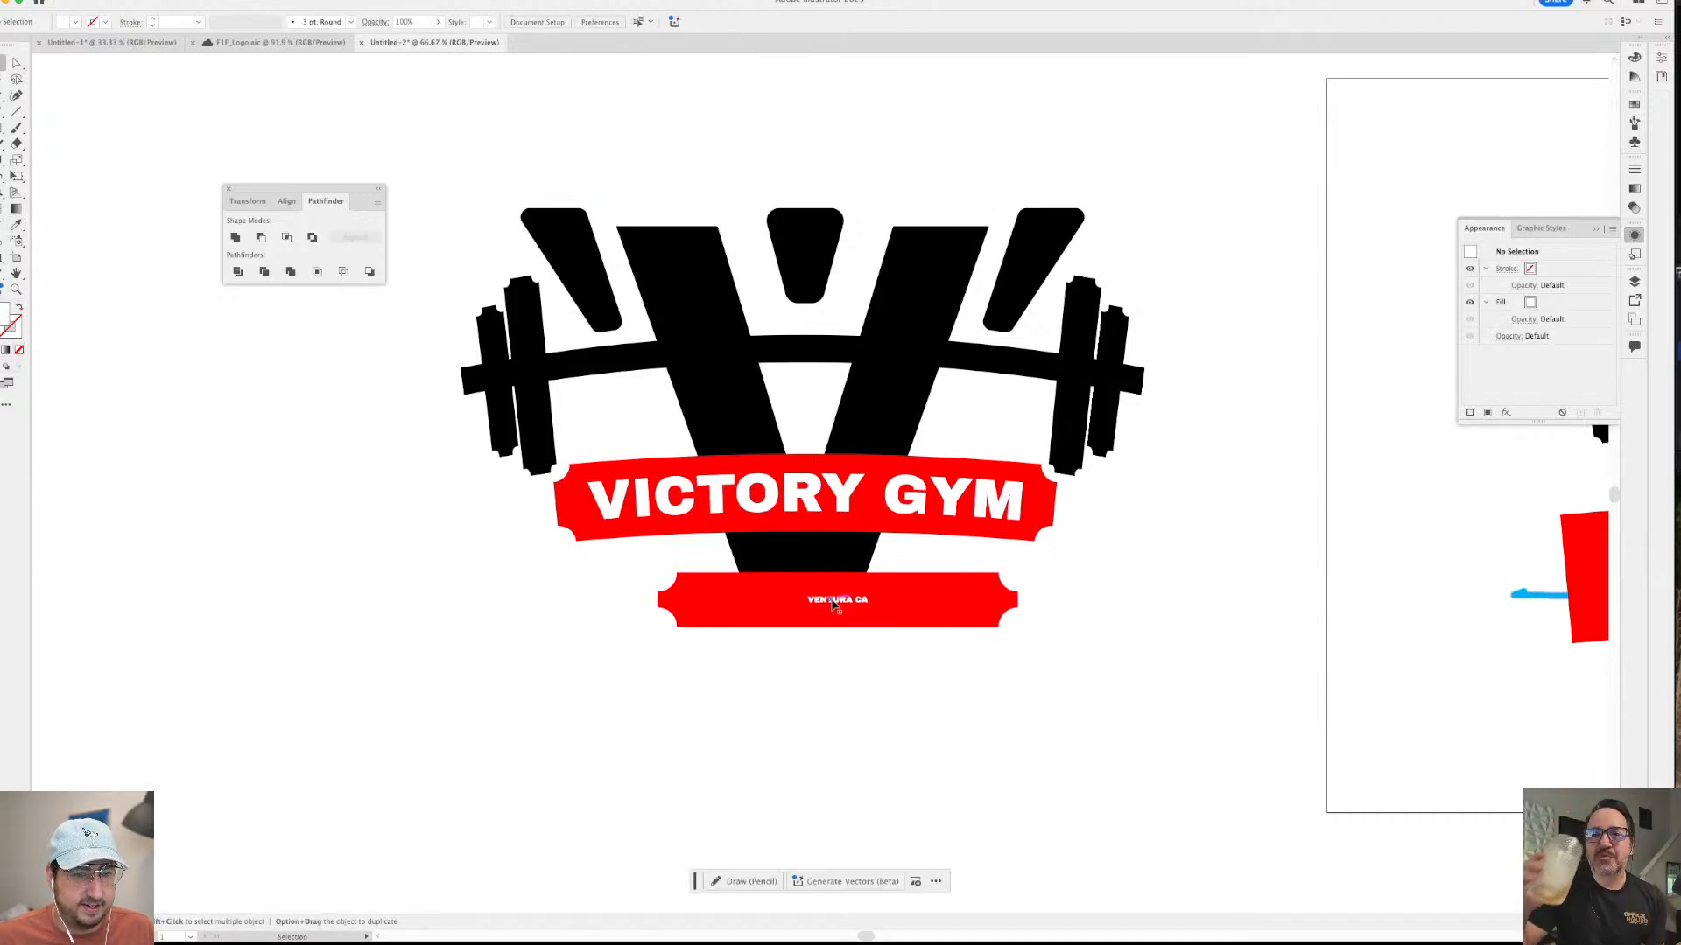
{"action": "key", "text": "s"}
{"action": "left_click_drag", "start_coordinate": [963, 506], "coordinate": [1351, 177]}
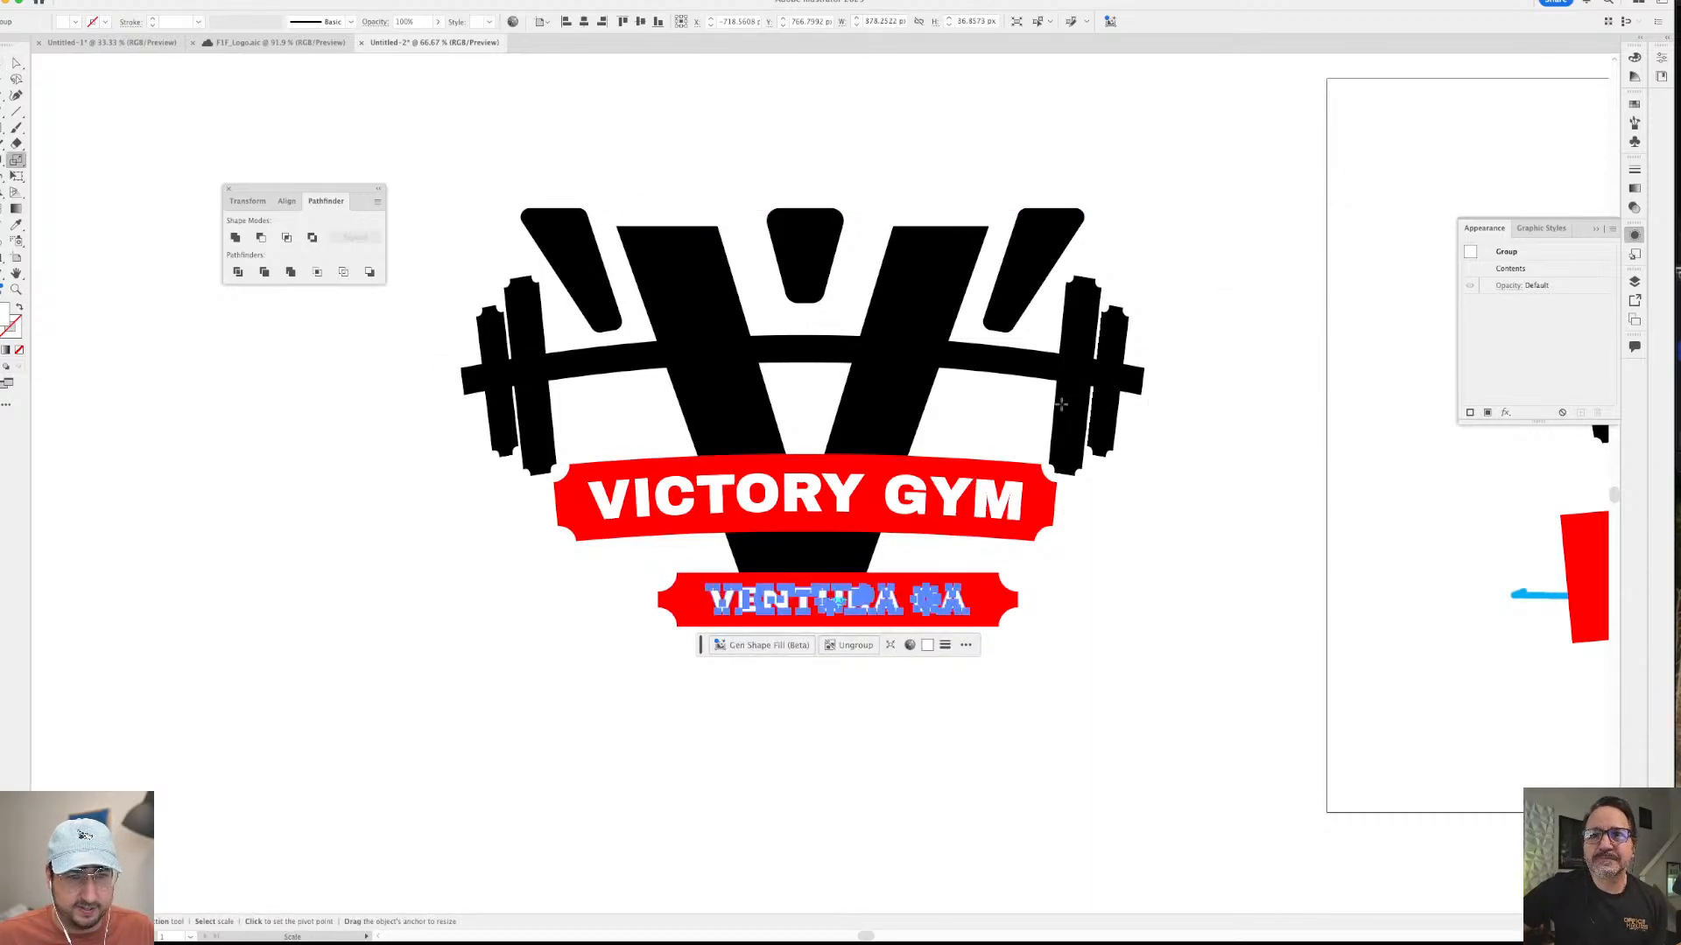
{"action": "key", "text": "v"}
{"action": "left_click", "coordinate": [998, 613], "text": "shift"}
{"action": "key", "text": "super+g"}
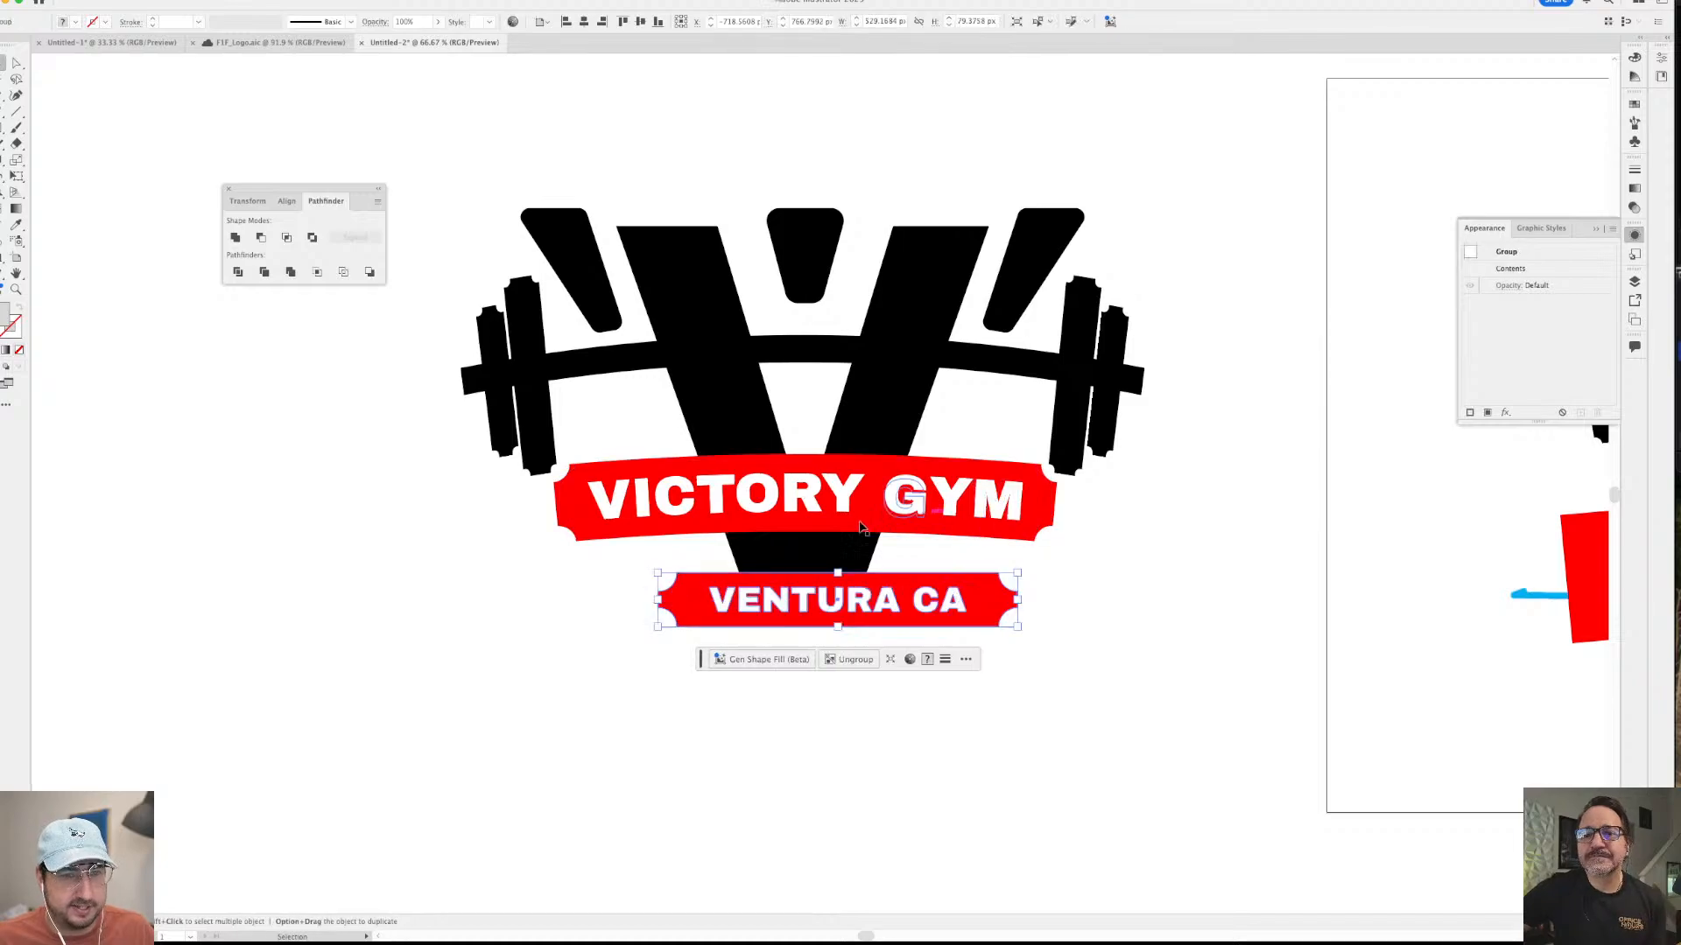
- Bend the VENTURA CA banner with a horizontal Arc envelope warp at 5% bend
{"action": "left_click", "coordinate": [171, 1]}
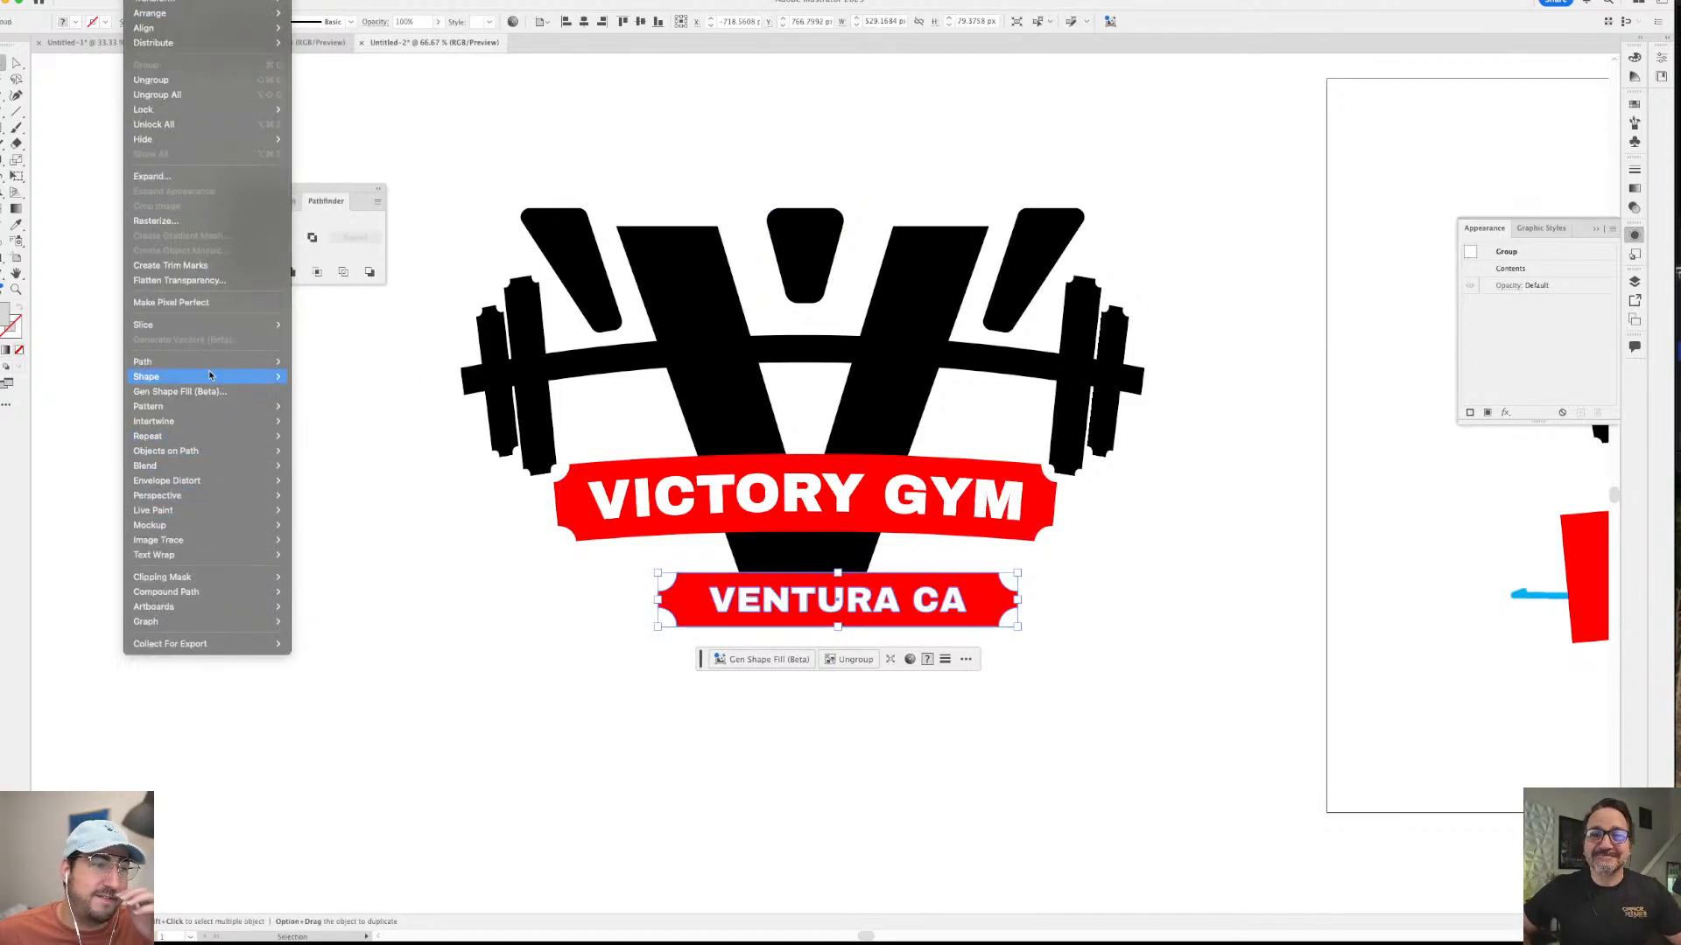
{"action": "mouse_move", "coordinate": [192, 452]}
{"action": "mouse_move", "coordinate": [185, 481]}
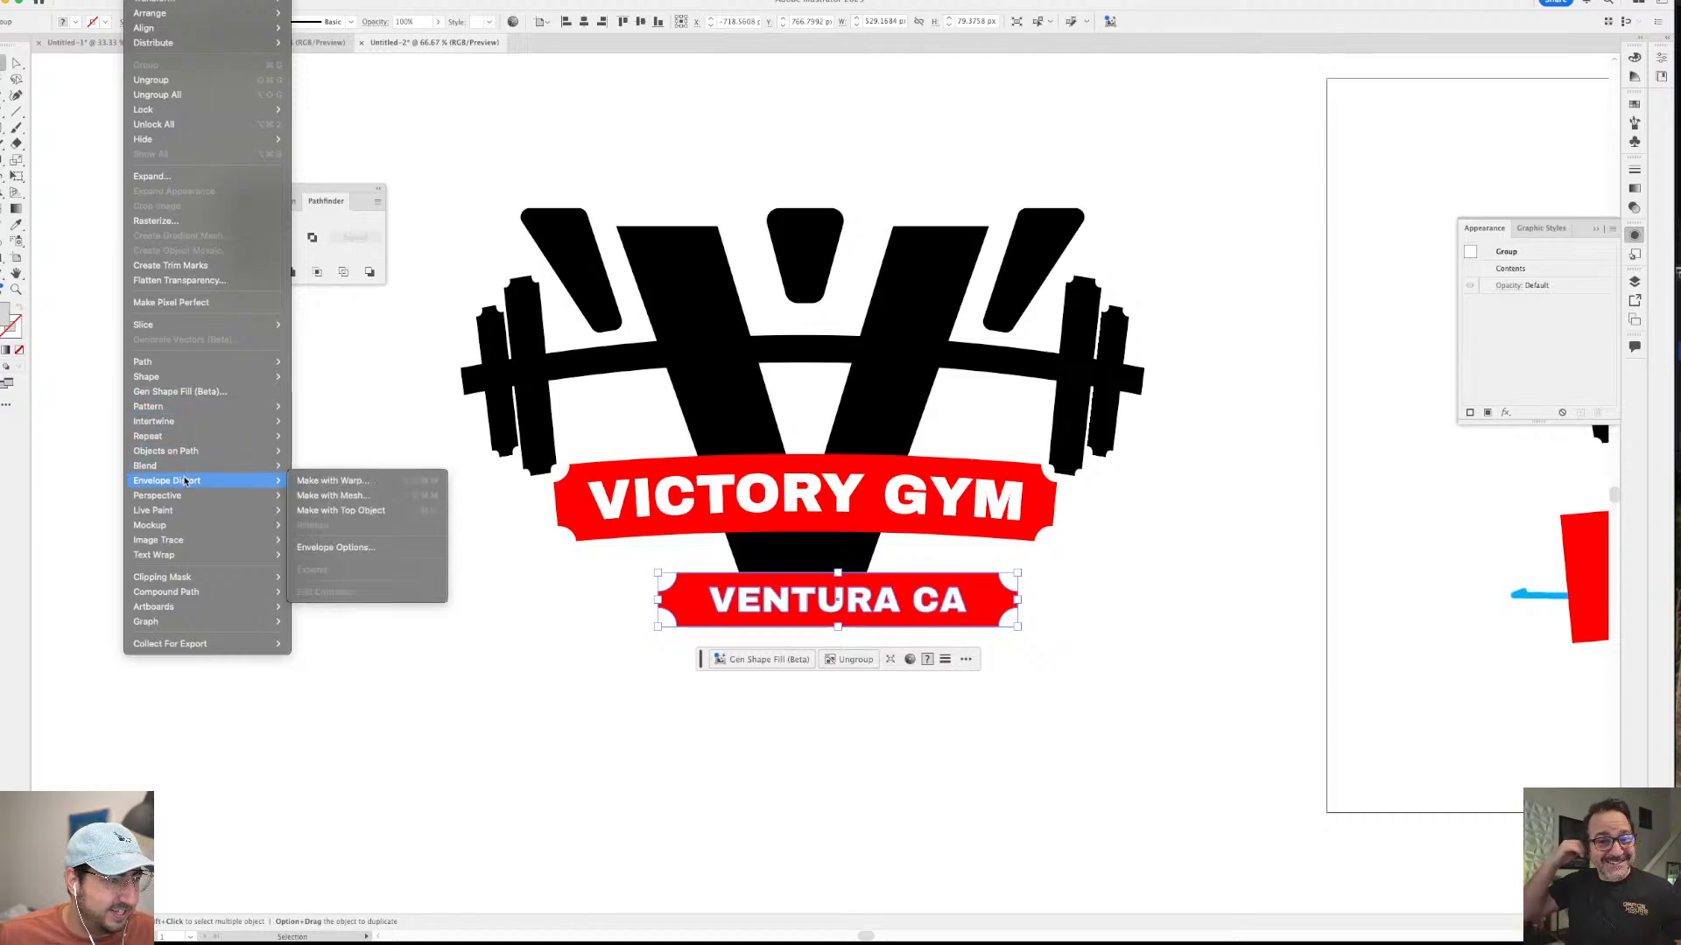
{"action": "left_click", "coordinate": [338, 481]}
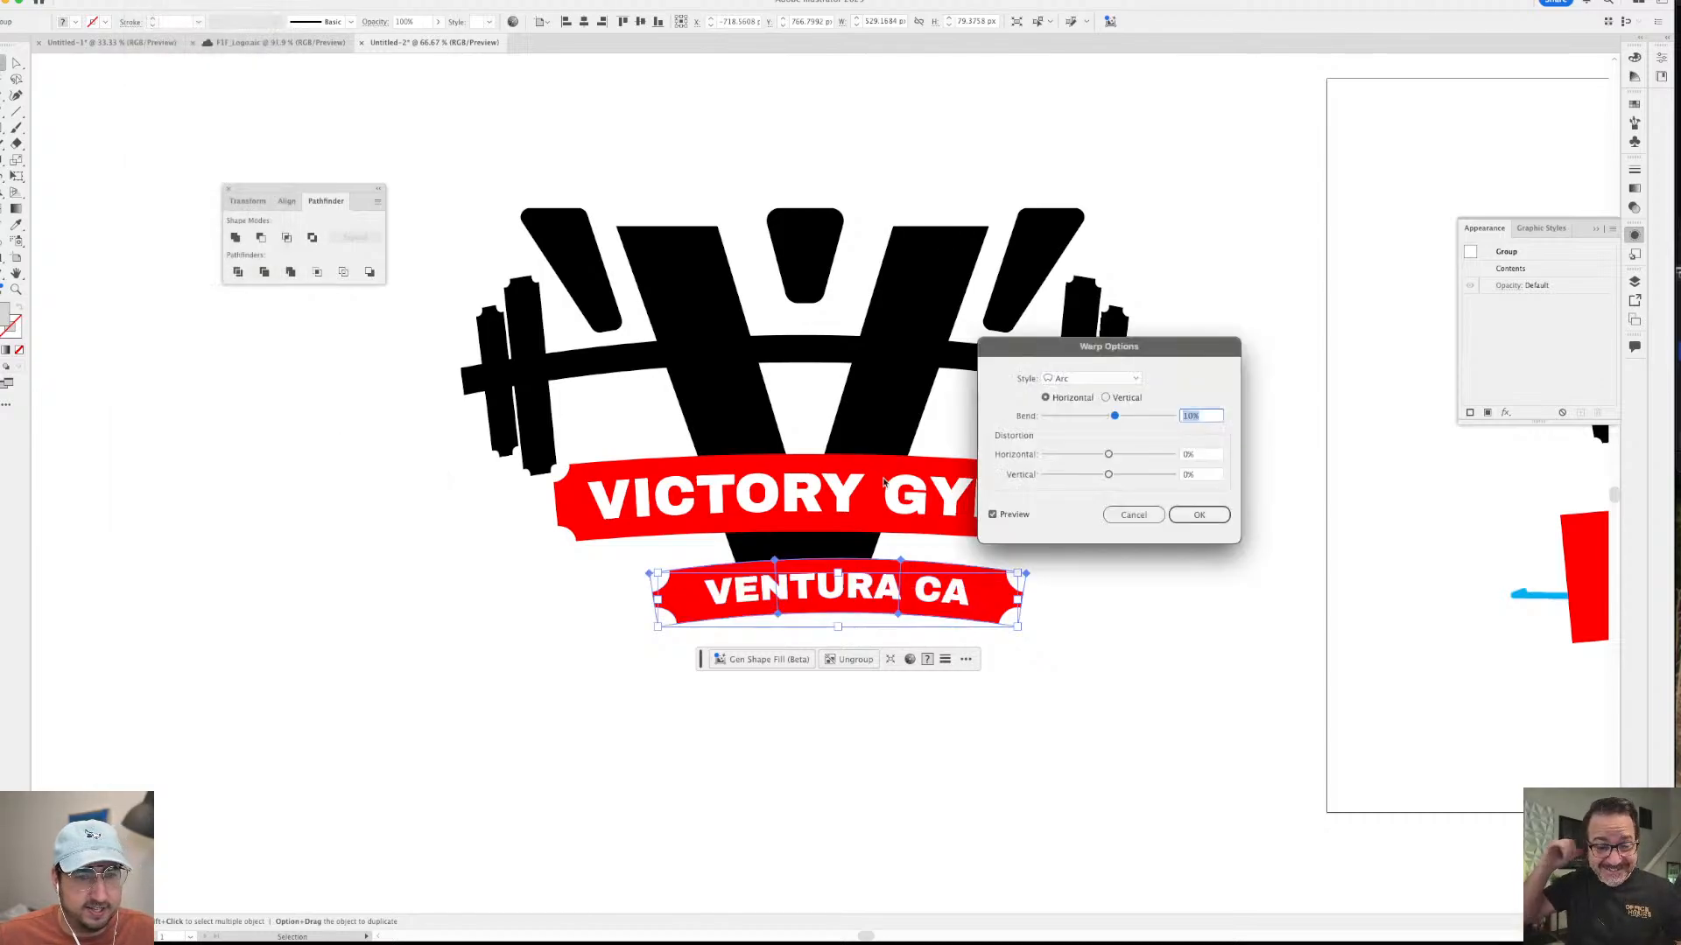
{"action": "type", "text": "2"}
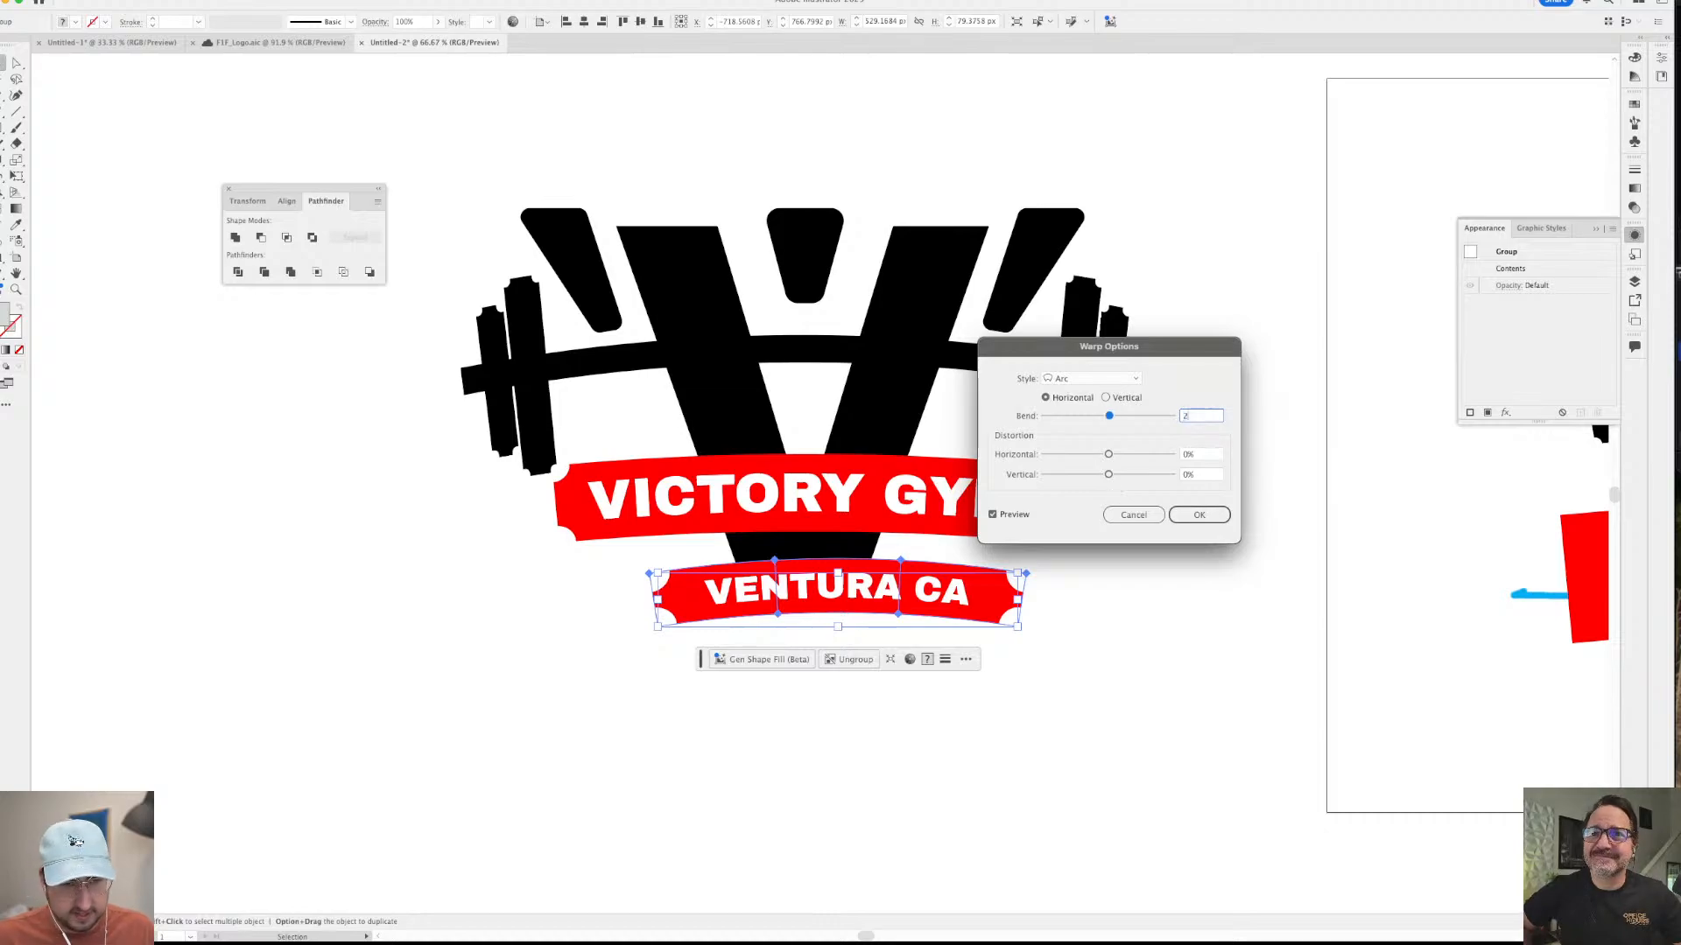
{"action": "key", "text": "Tab"}
{"action": "left_click", "coordinate": [1181, 416]}
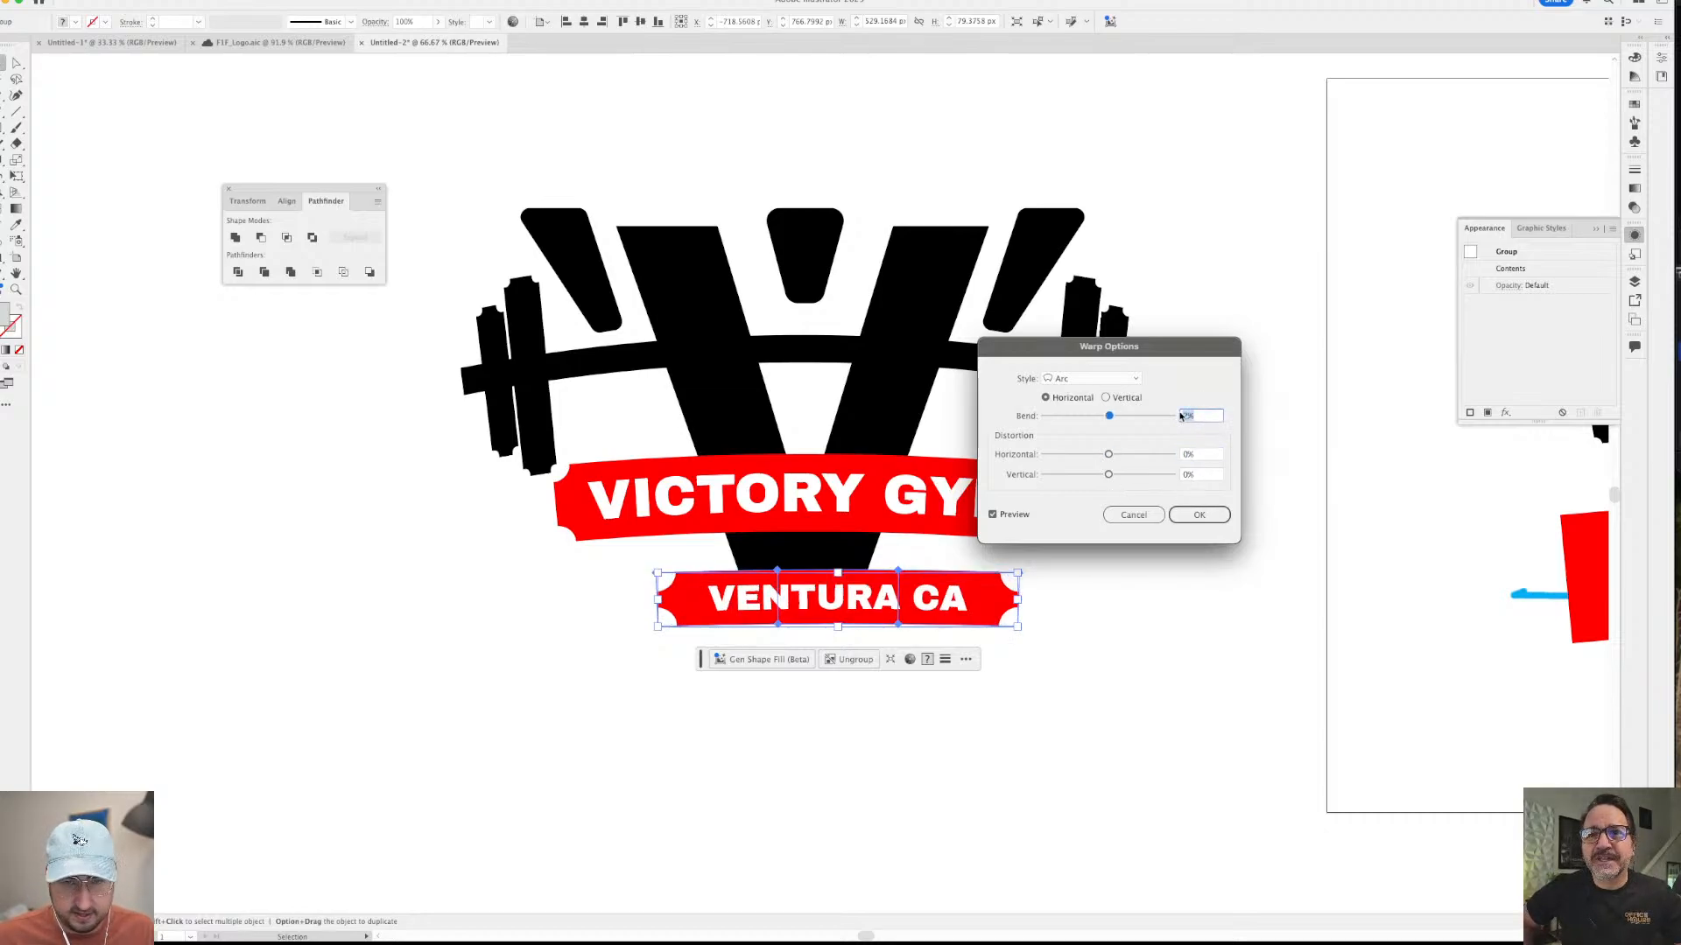
{"action": "type", "text": "5"}
{"action": "key", "text": "Tab"}
{"action": "left_click", "coordinate": [1199, 514]}
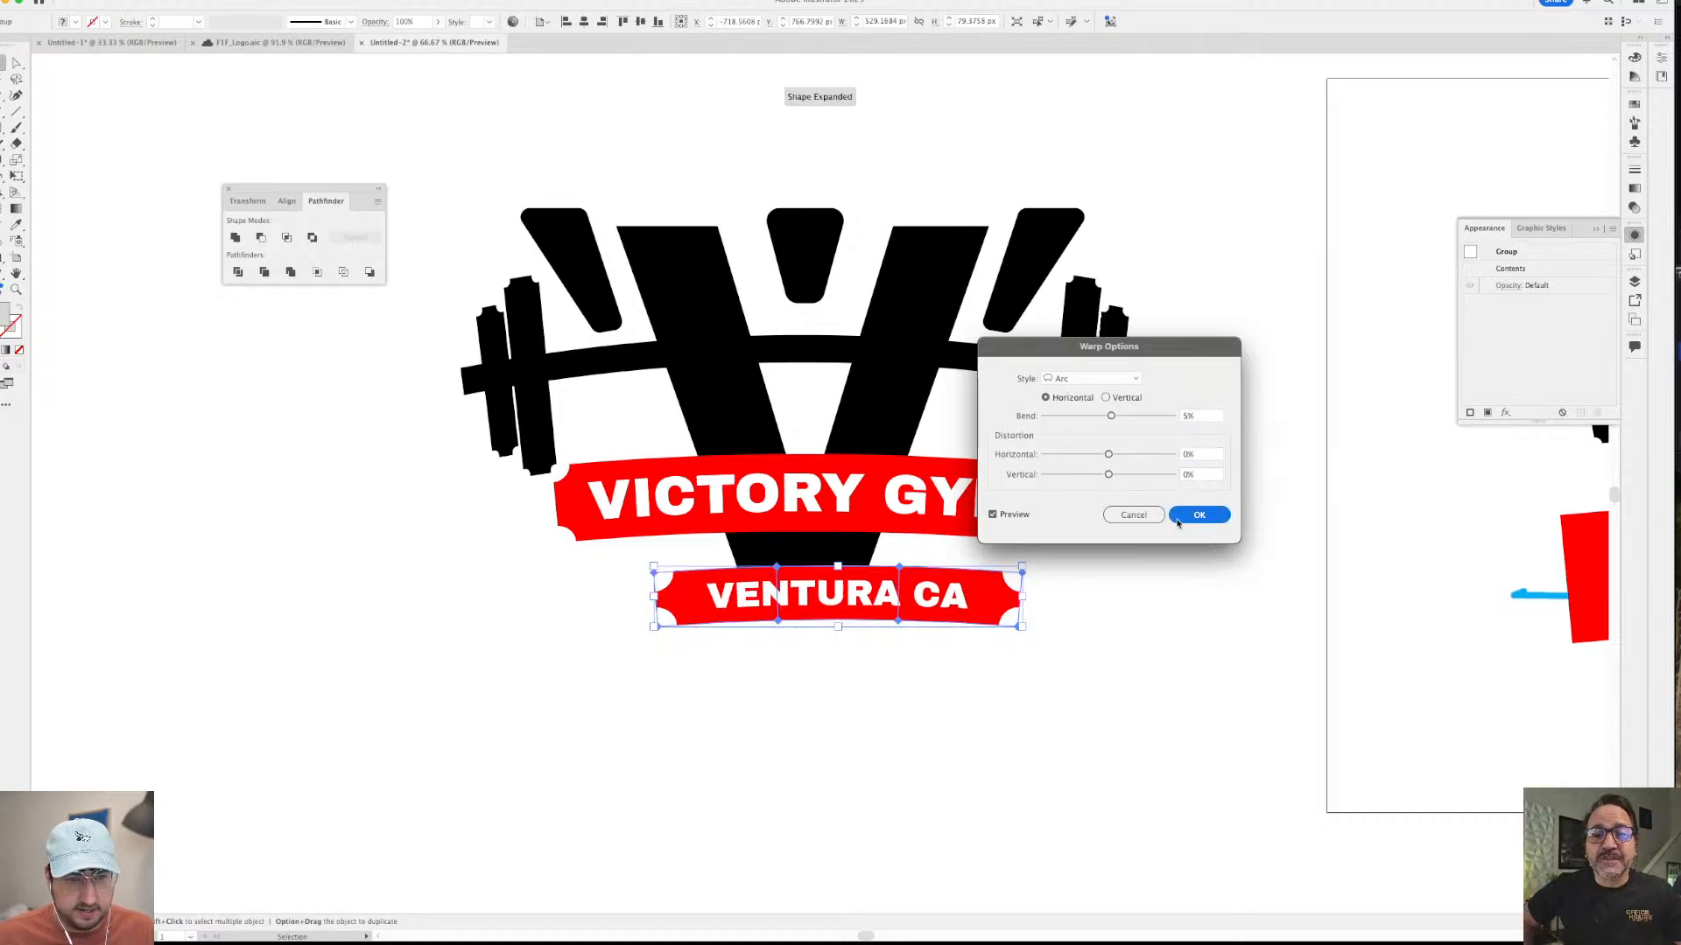
- Place the VENTURA CA banner just below the VICTORY GYM banner and centre all logo elements horizontally
{"action": "left_click_drag", "start_coordinate": [970, 618], "coordinate": [922, 596]}
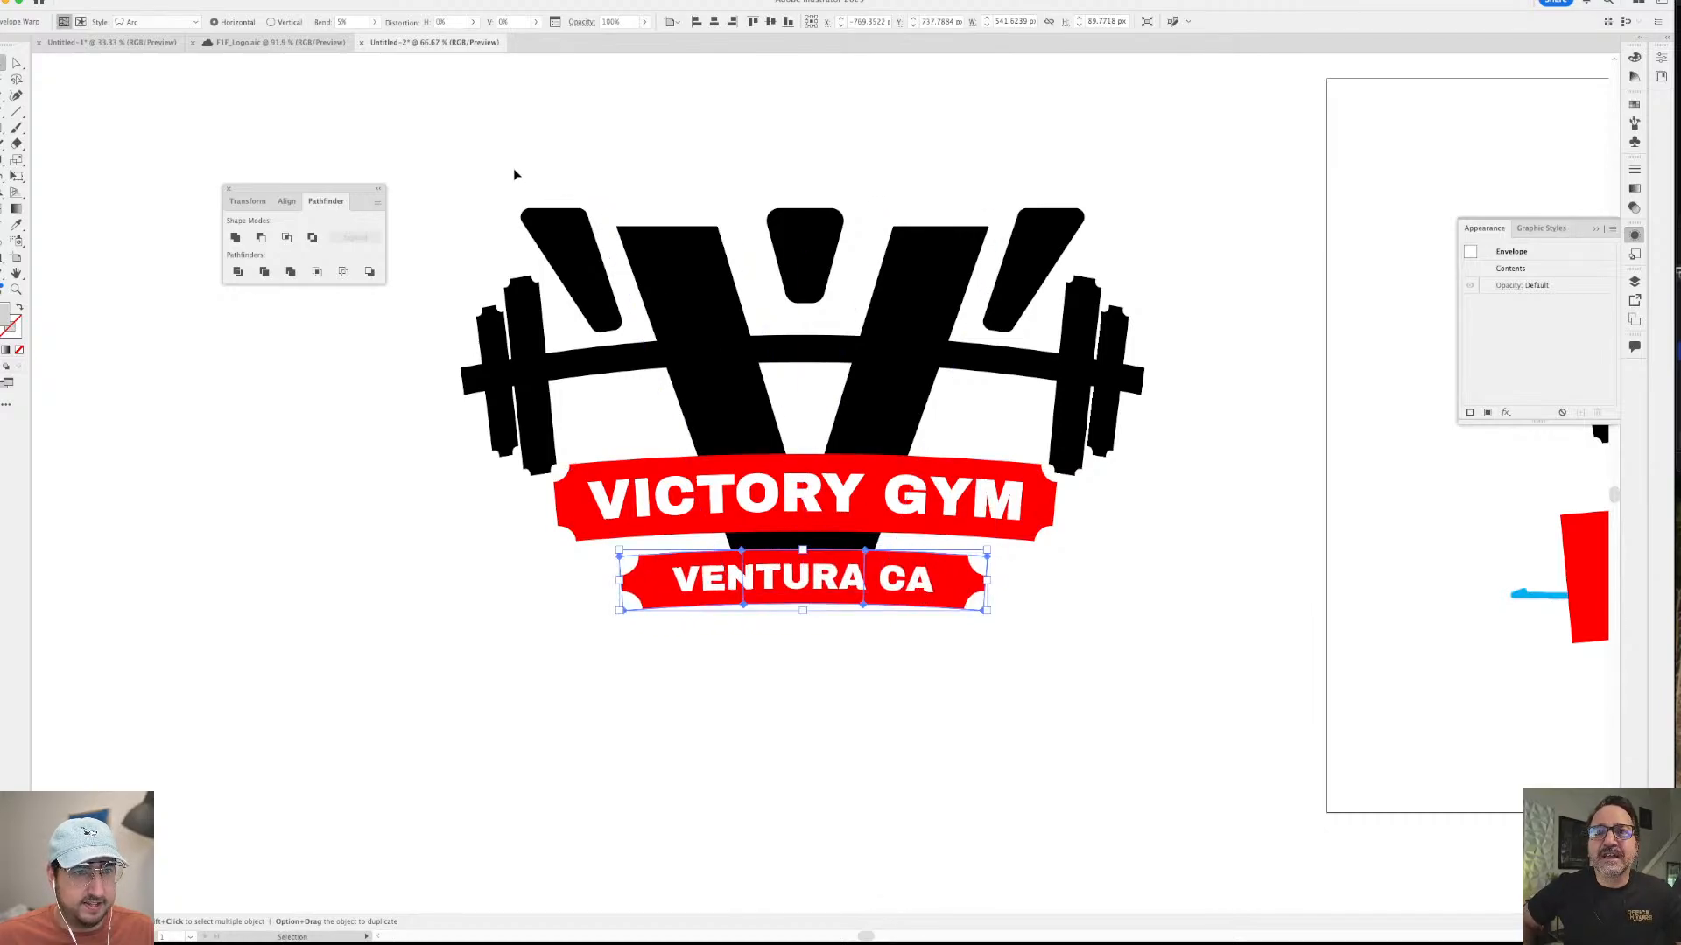
{"action": "left_click_drag", "start_coordinate": [514, 172], "coordinate": [987, 626]}
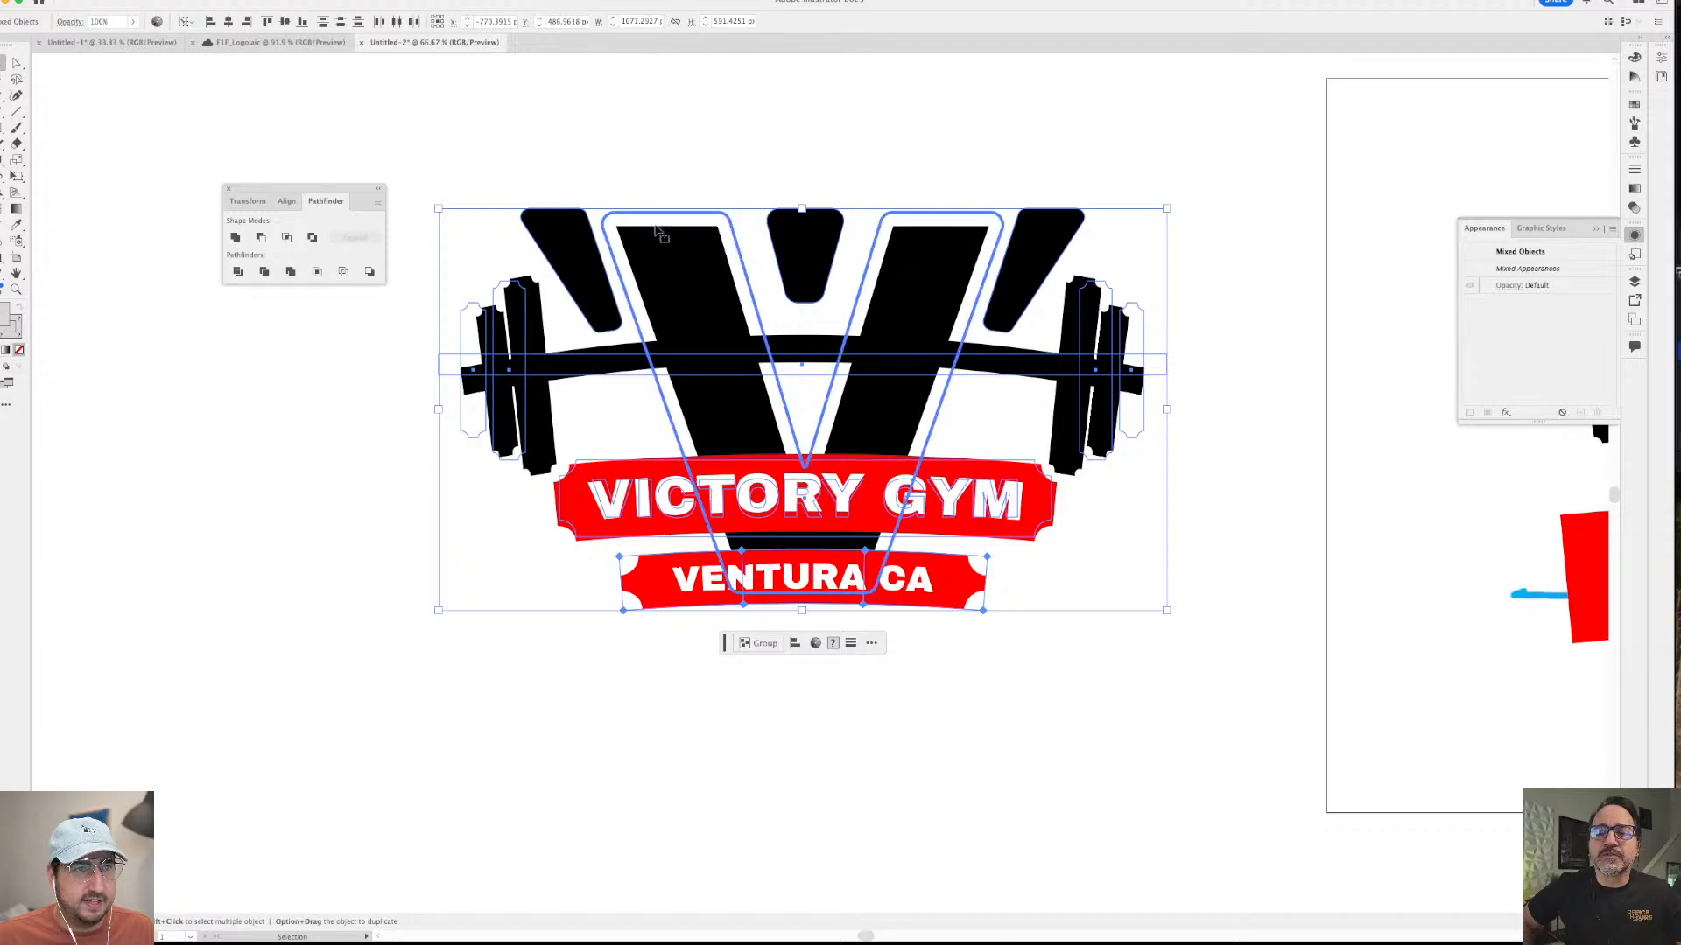
{"action": "left_click", "coordinate": [468, 123]}
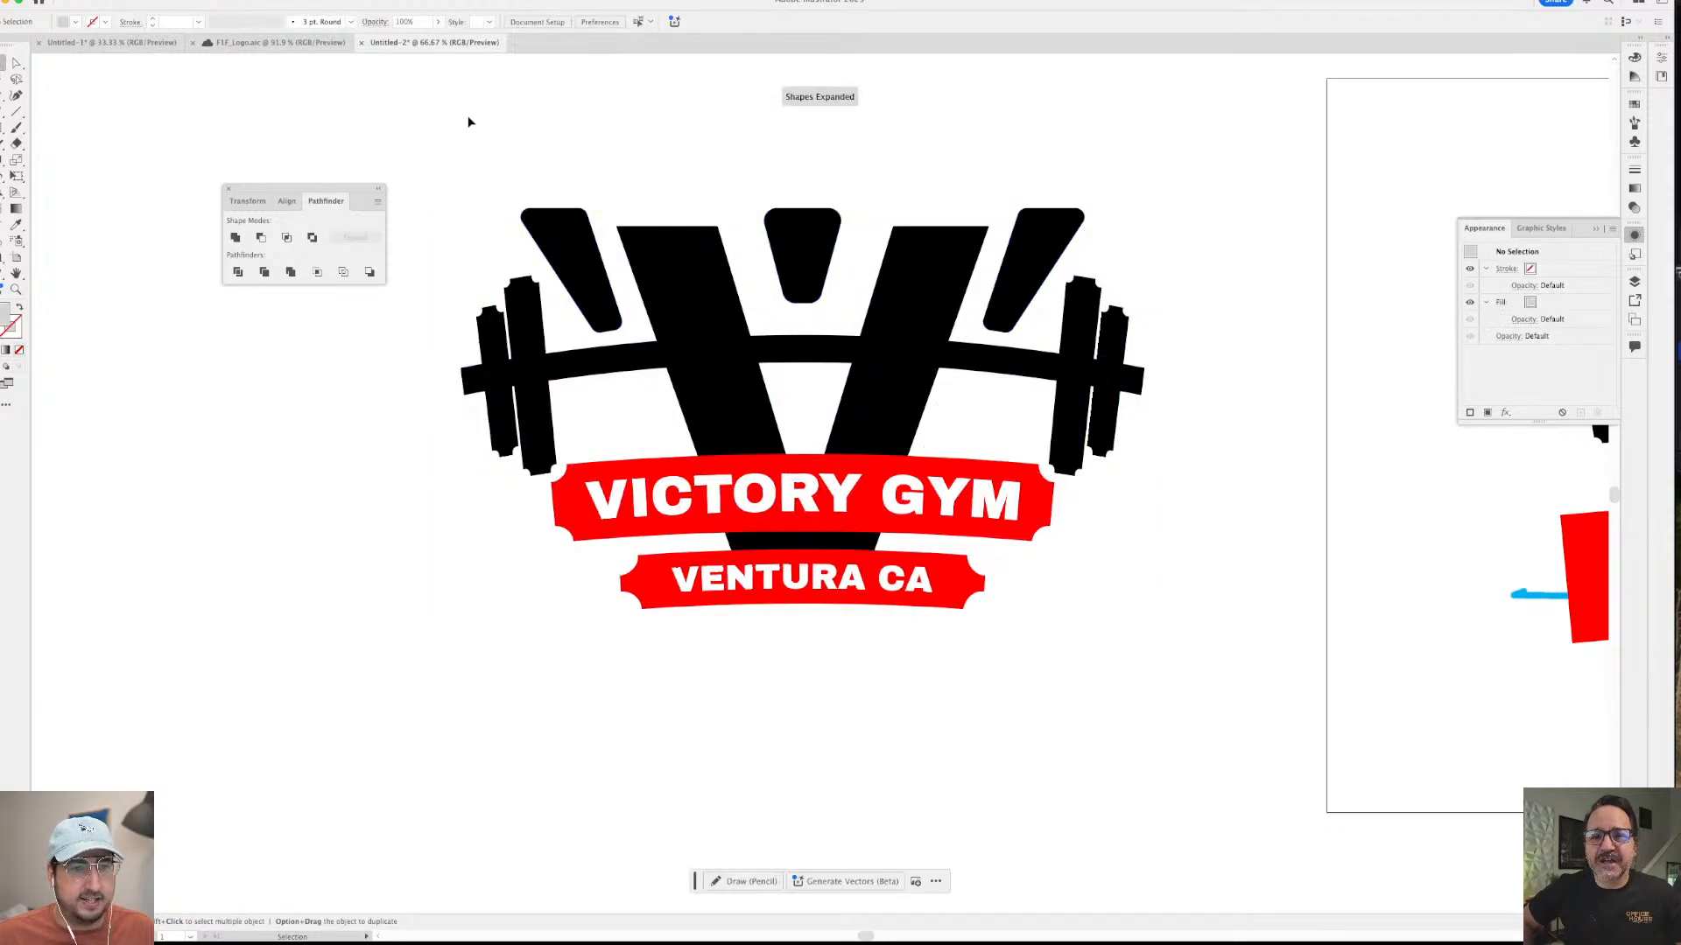
- Duplicate the whole logo, with both banners, to the empty area left of the original, level with it
{"action": "scroll", "coordinate": [1000, 573], "scroll_direction": "down", "scroll_amount": 3}
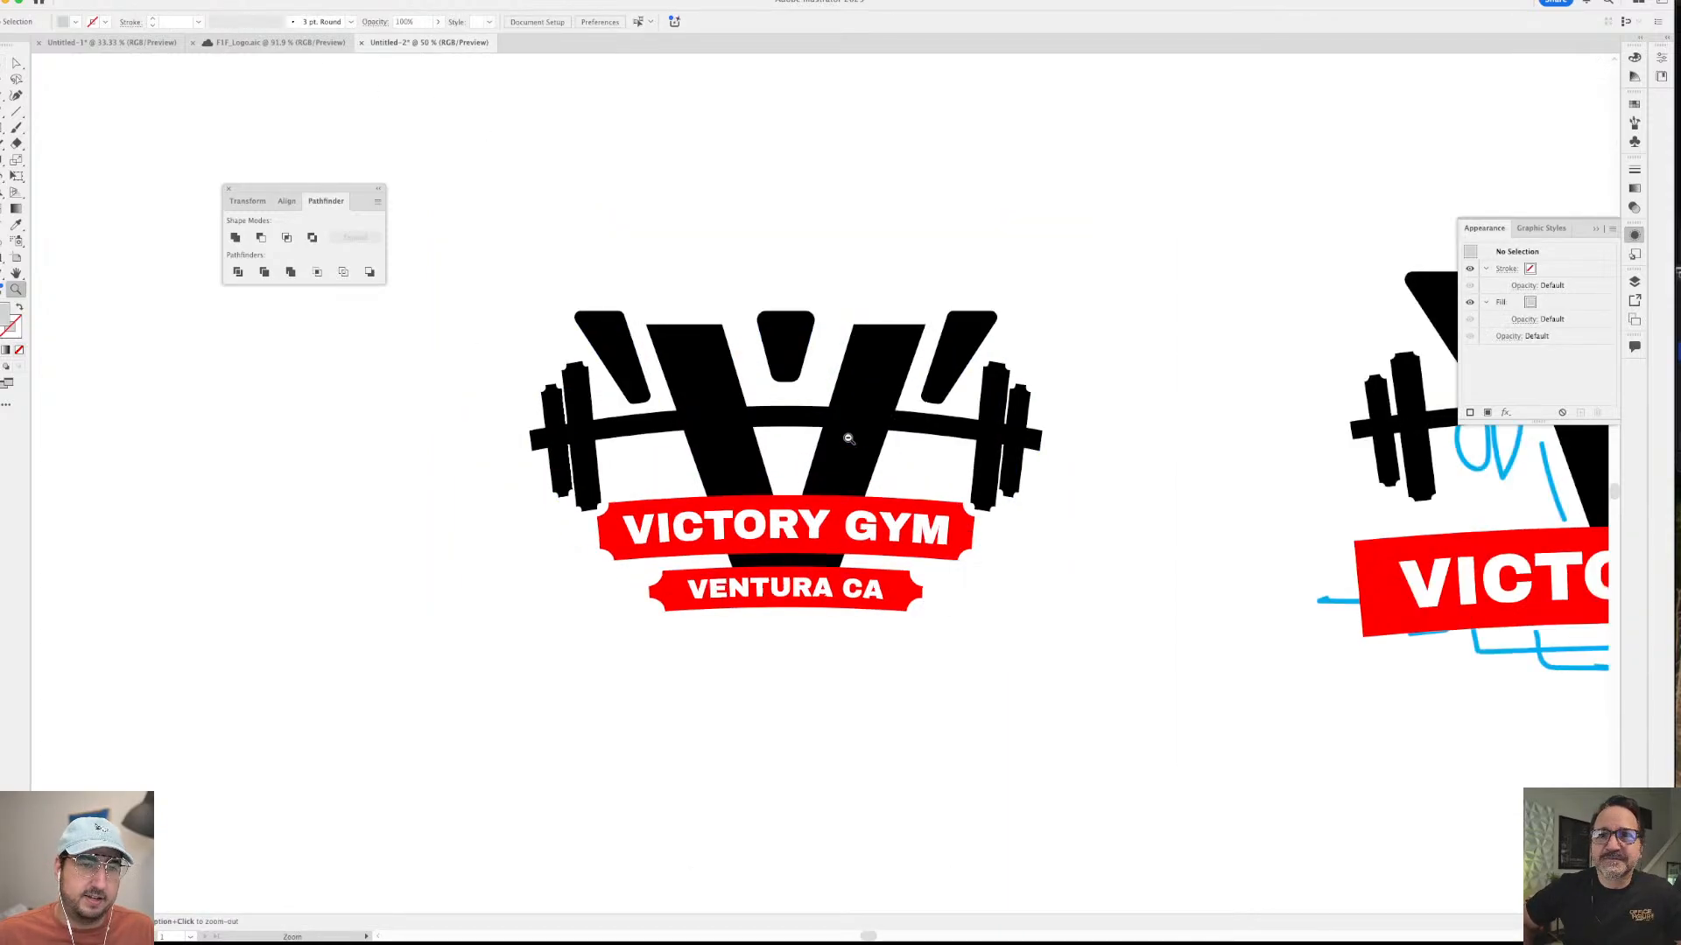
{"action": "scroll", "coordinate": [1035, 594], "scroll_direction": "left", "scroll_amount": 3}
{"action": "left_click_drag", "start_coordinate": [1141, 627], "coordinate": [933, 487]}
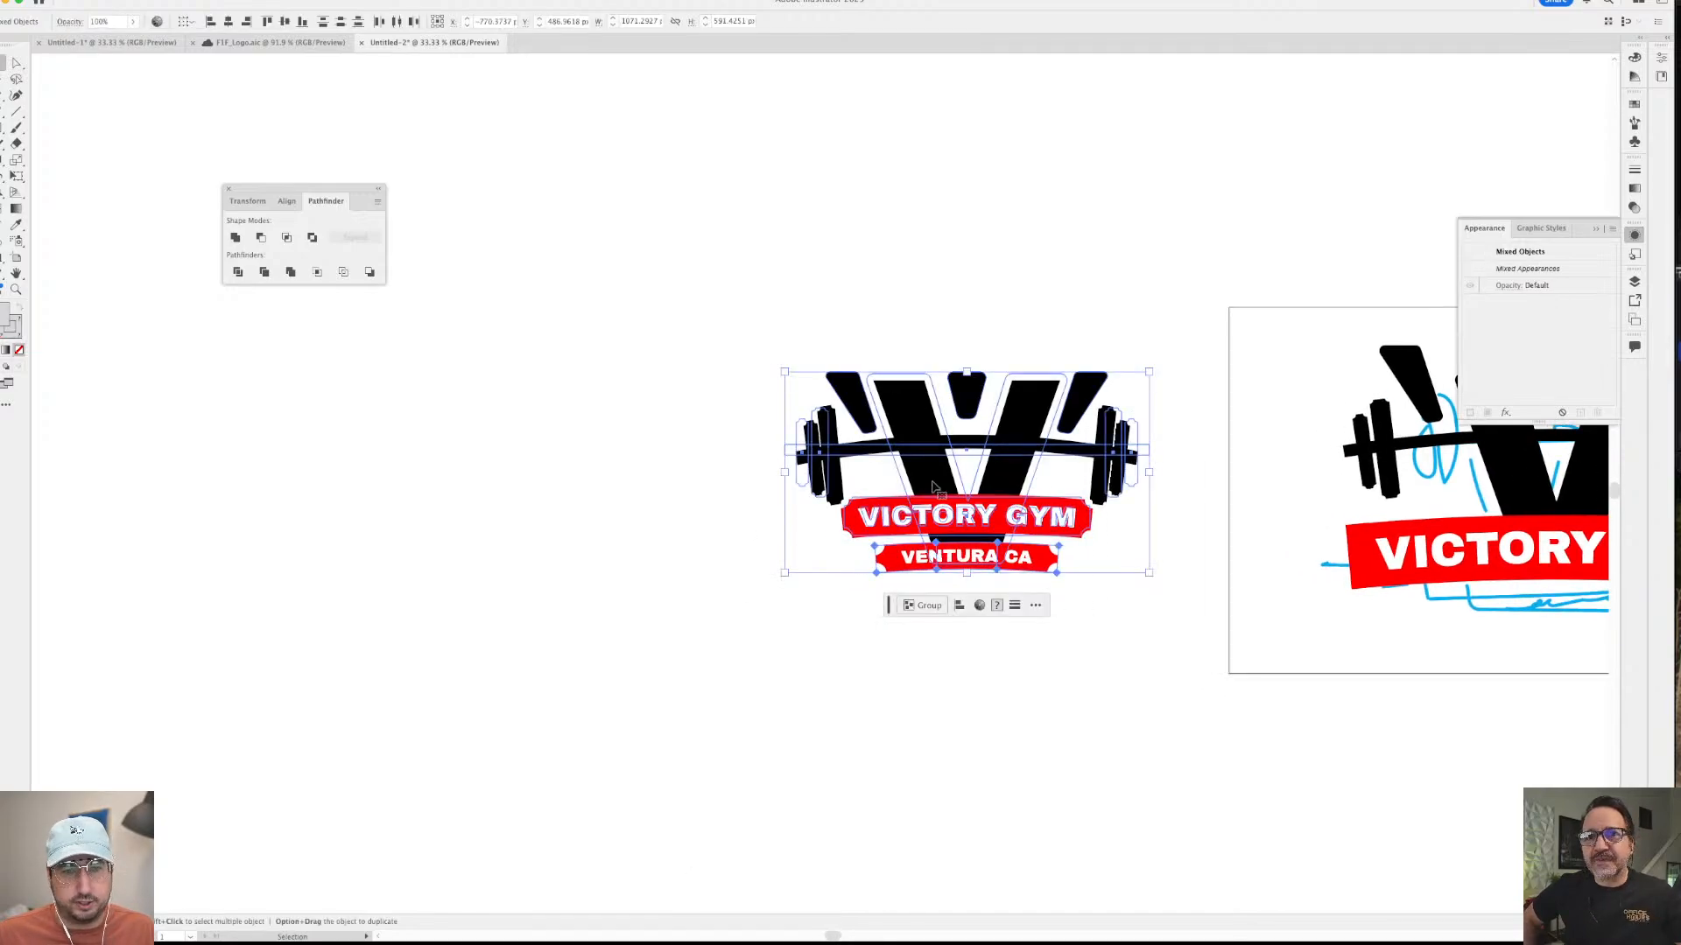
{"action": "left_click", "coordinate": [1104, 447], "text": "shift"}
{"action": "left_click", "coordinate": [1104, 447], "text": "shift"}
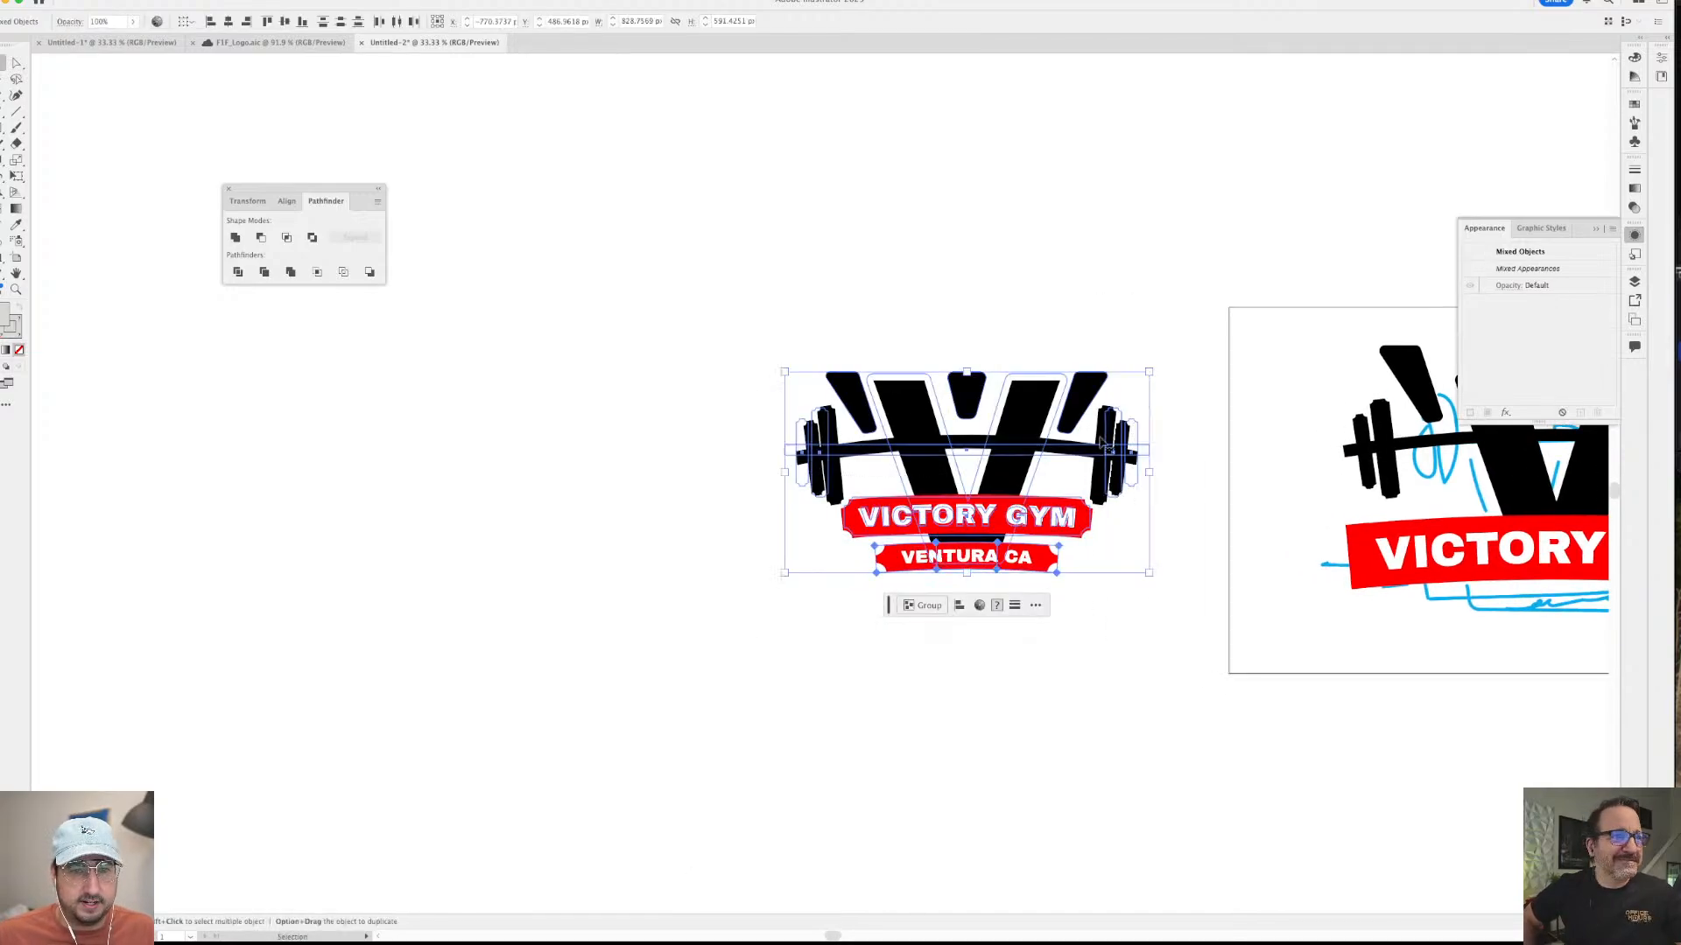
{"action": "left_click_drag", "start_coordinate": [1105, 446], "coordinate": [699, 446]}
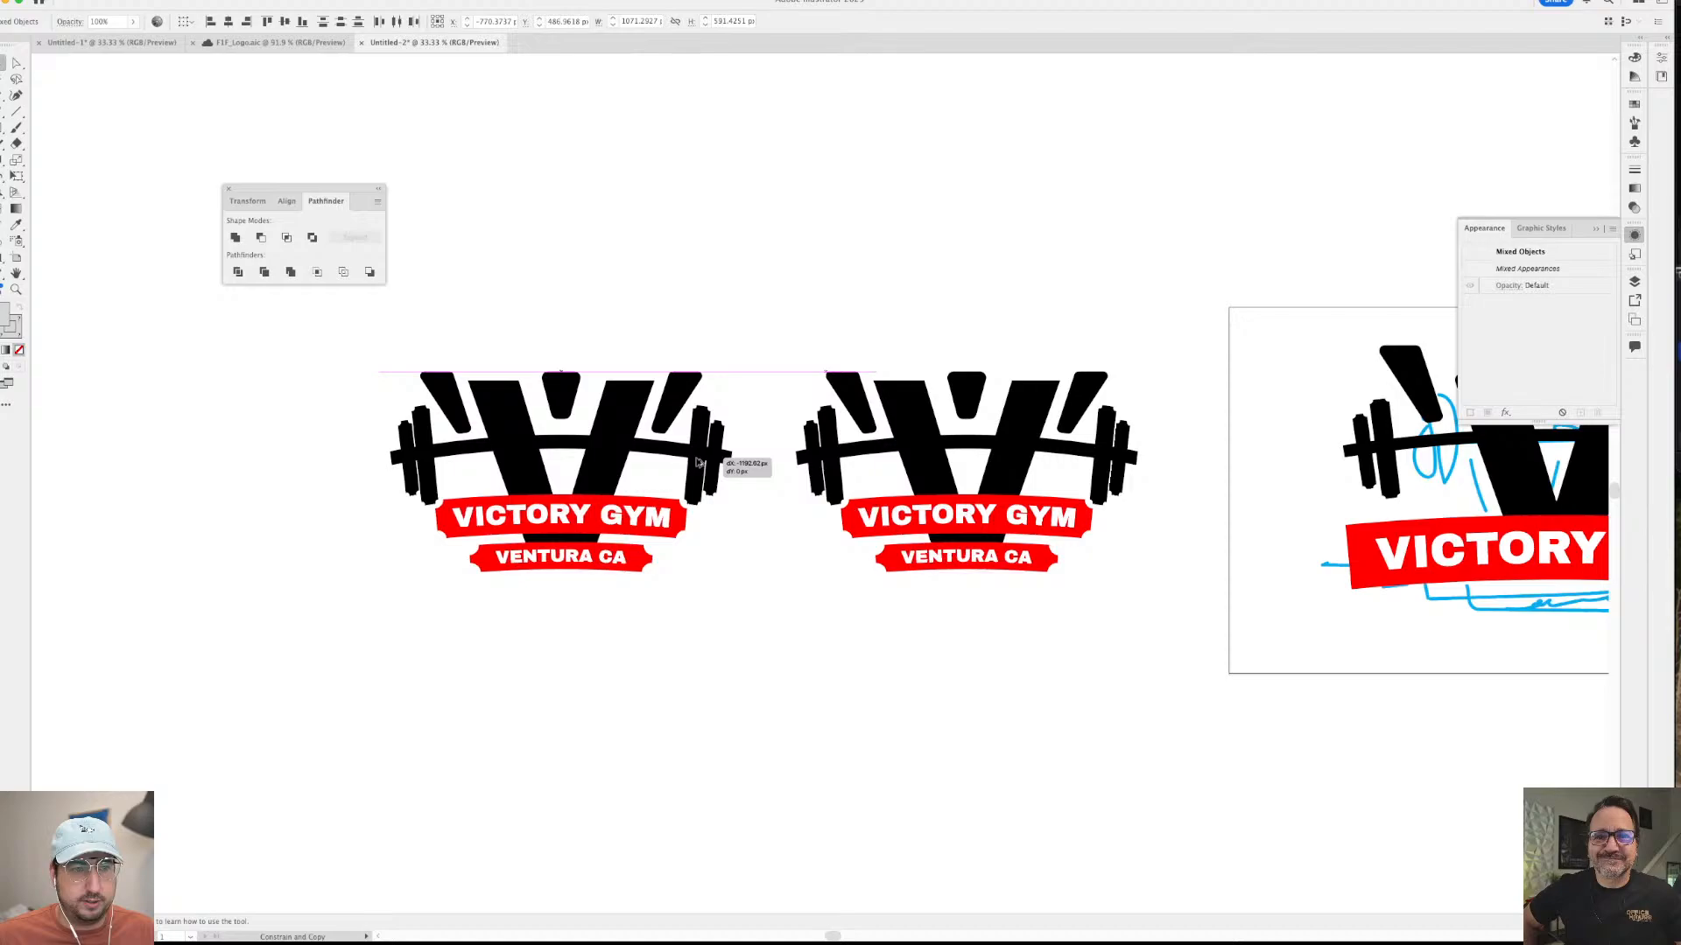
{"action": "left_click", "coordinate": [732, 300]}
- Group the copied logo, isolate the group and select all its black shapes with the Magic Wand
{"action": "key", "text": "z"}
{"action": "left_click", "coordinate": [666, 446]}
{"action": "key", "text": "a"}
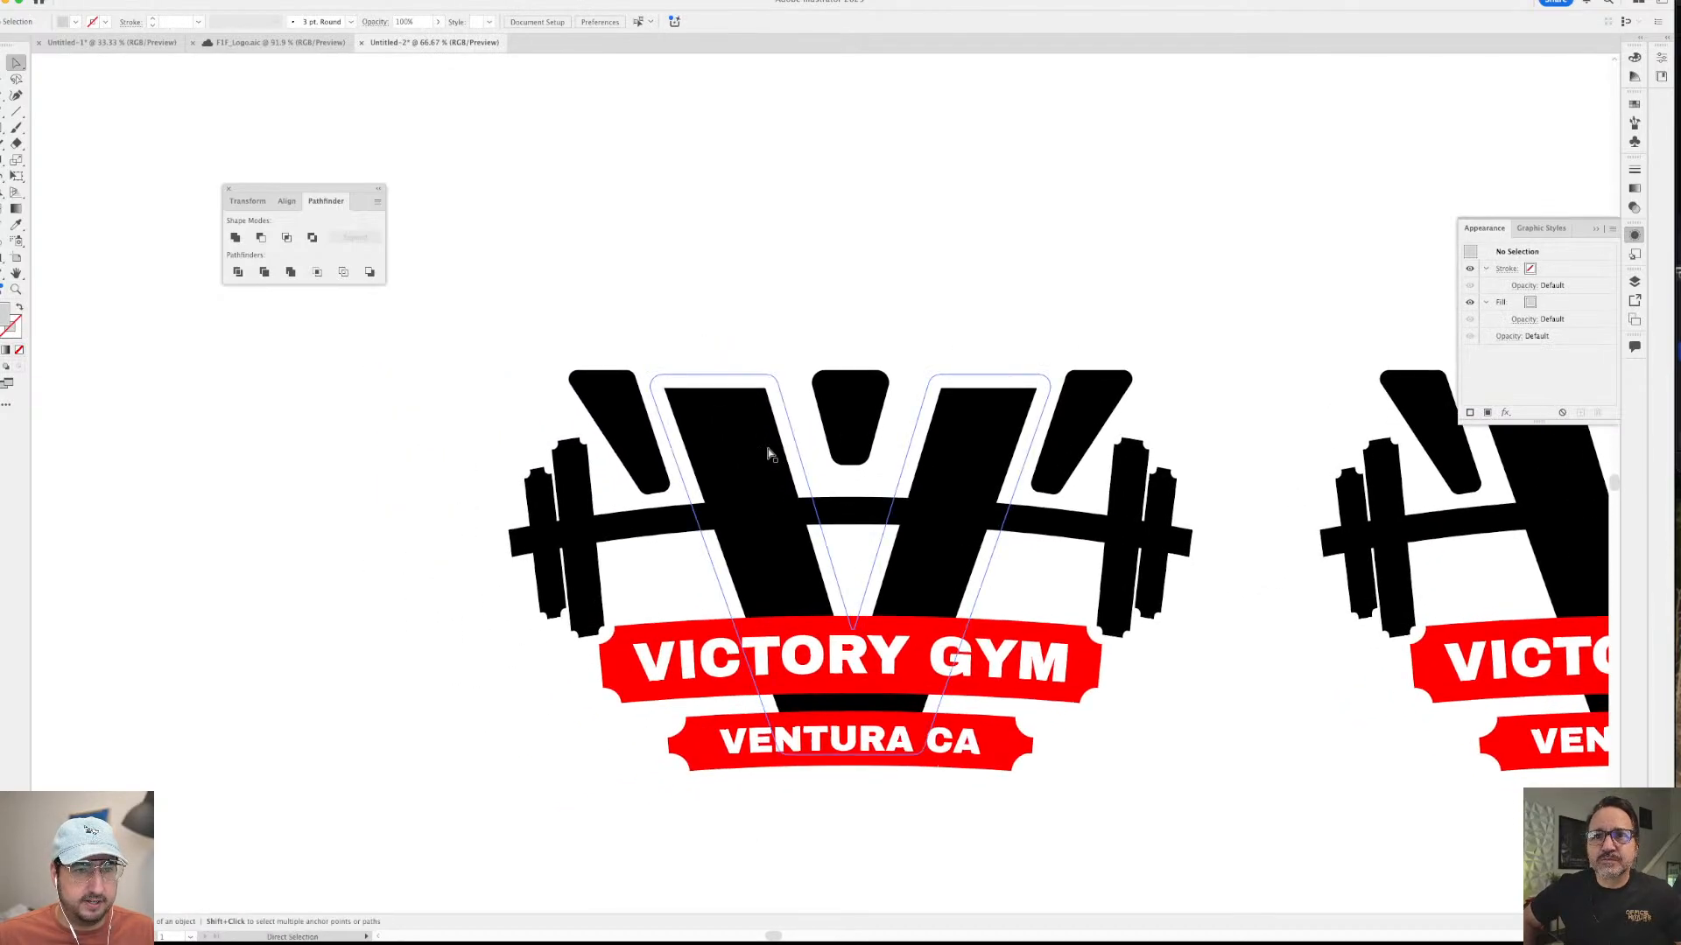
{"action": "key", "text": "v"}
{"action": "left_click_drag", "start_coordinate": [563, 308], "coordinate": [1126, 698]}
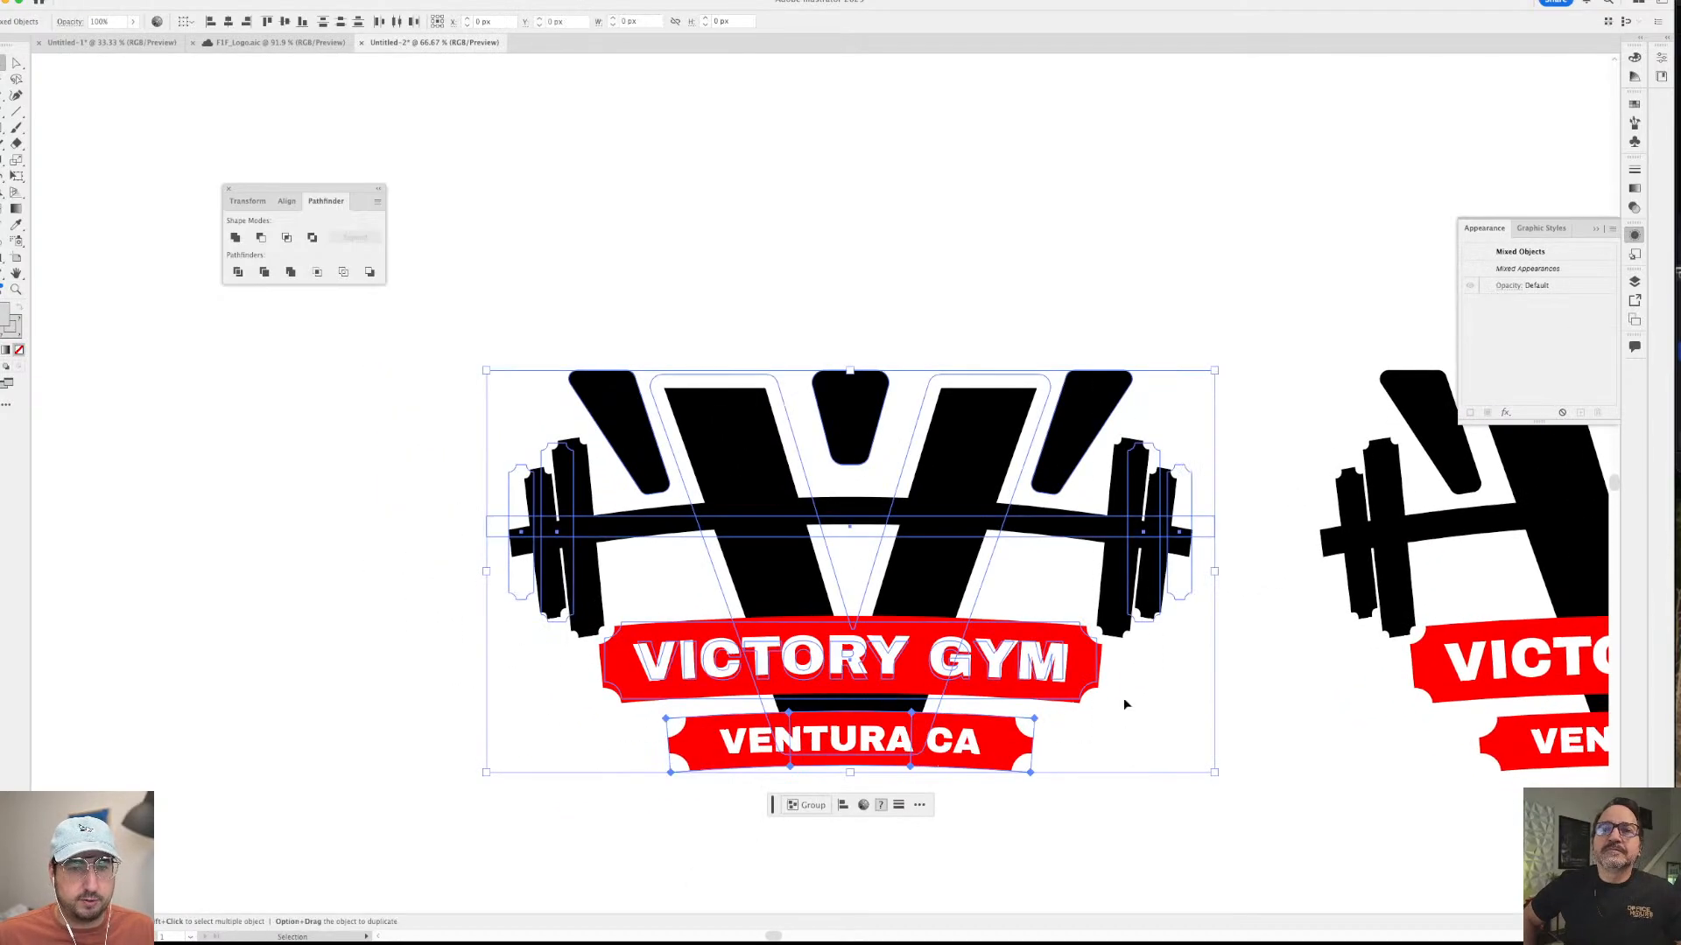
{"action": "double_click", "coordinate": [981, 486]}
{"action": "key", "text": "y"}
{"action": "left_click", "coordinate": [982, 486]}
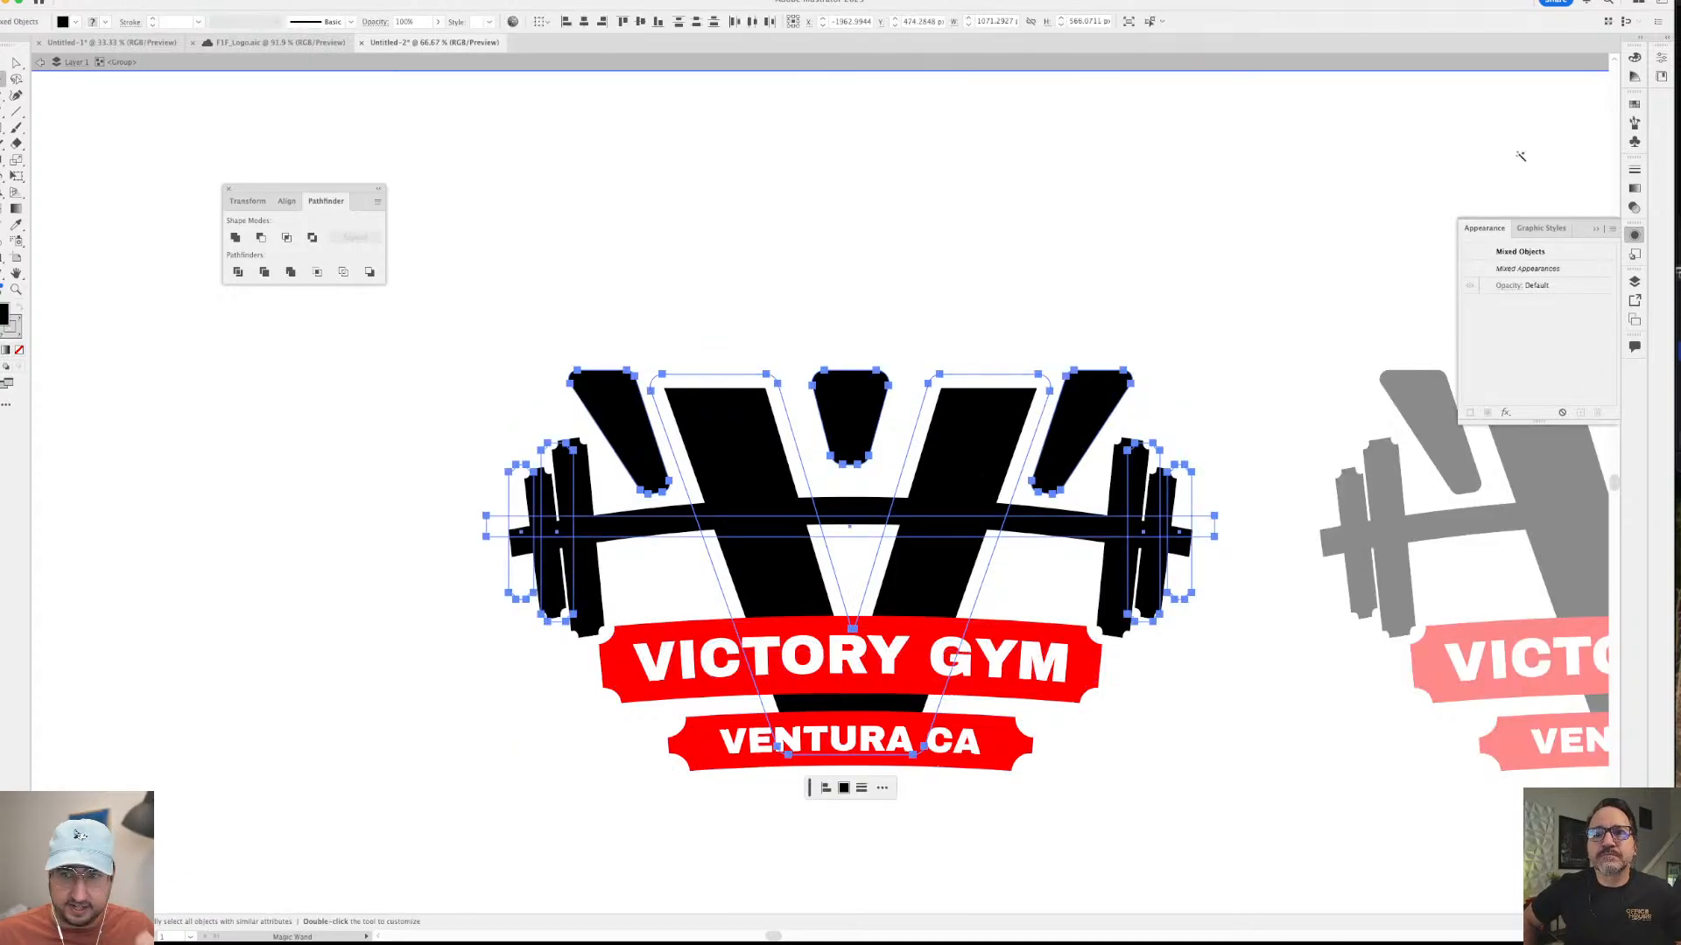
- Fill the selected black shapes with a silver gradient from the Metals gradient library, keeping the library clear of the logo
{"action": "left_click", "coordinate": [1633, 106]}
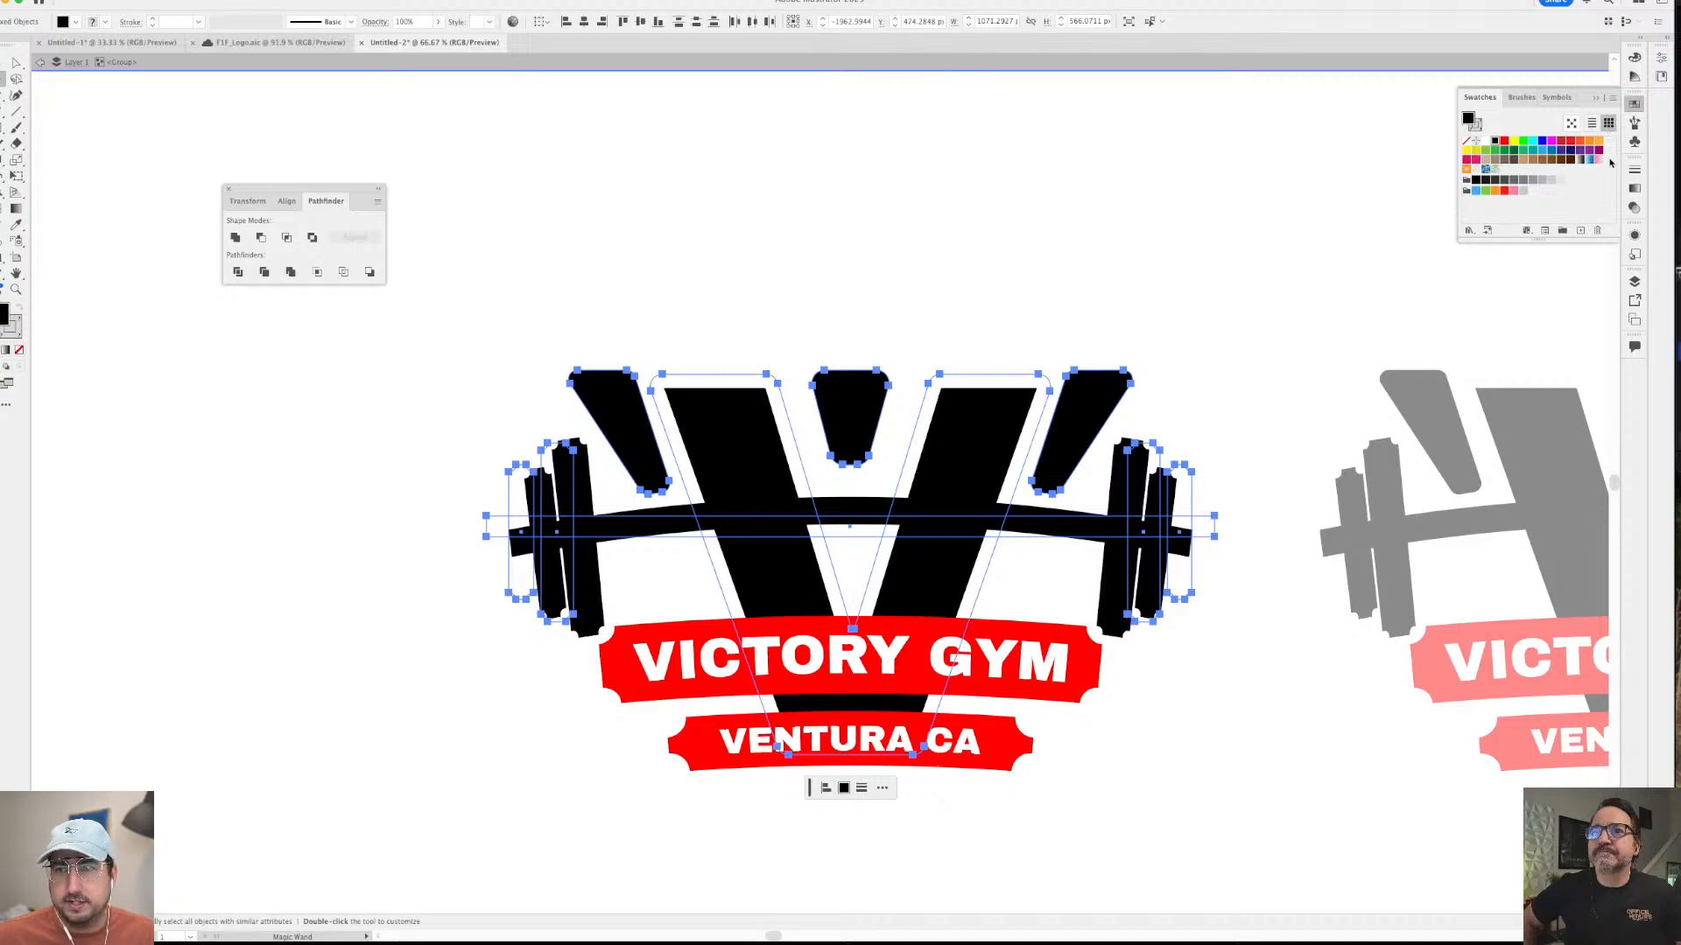
{"action": "left_click", "coordinate": [1635, 189]}
{"action": "left_click", "coordinate": [1633, 105]}
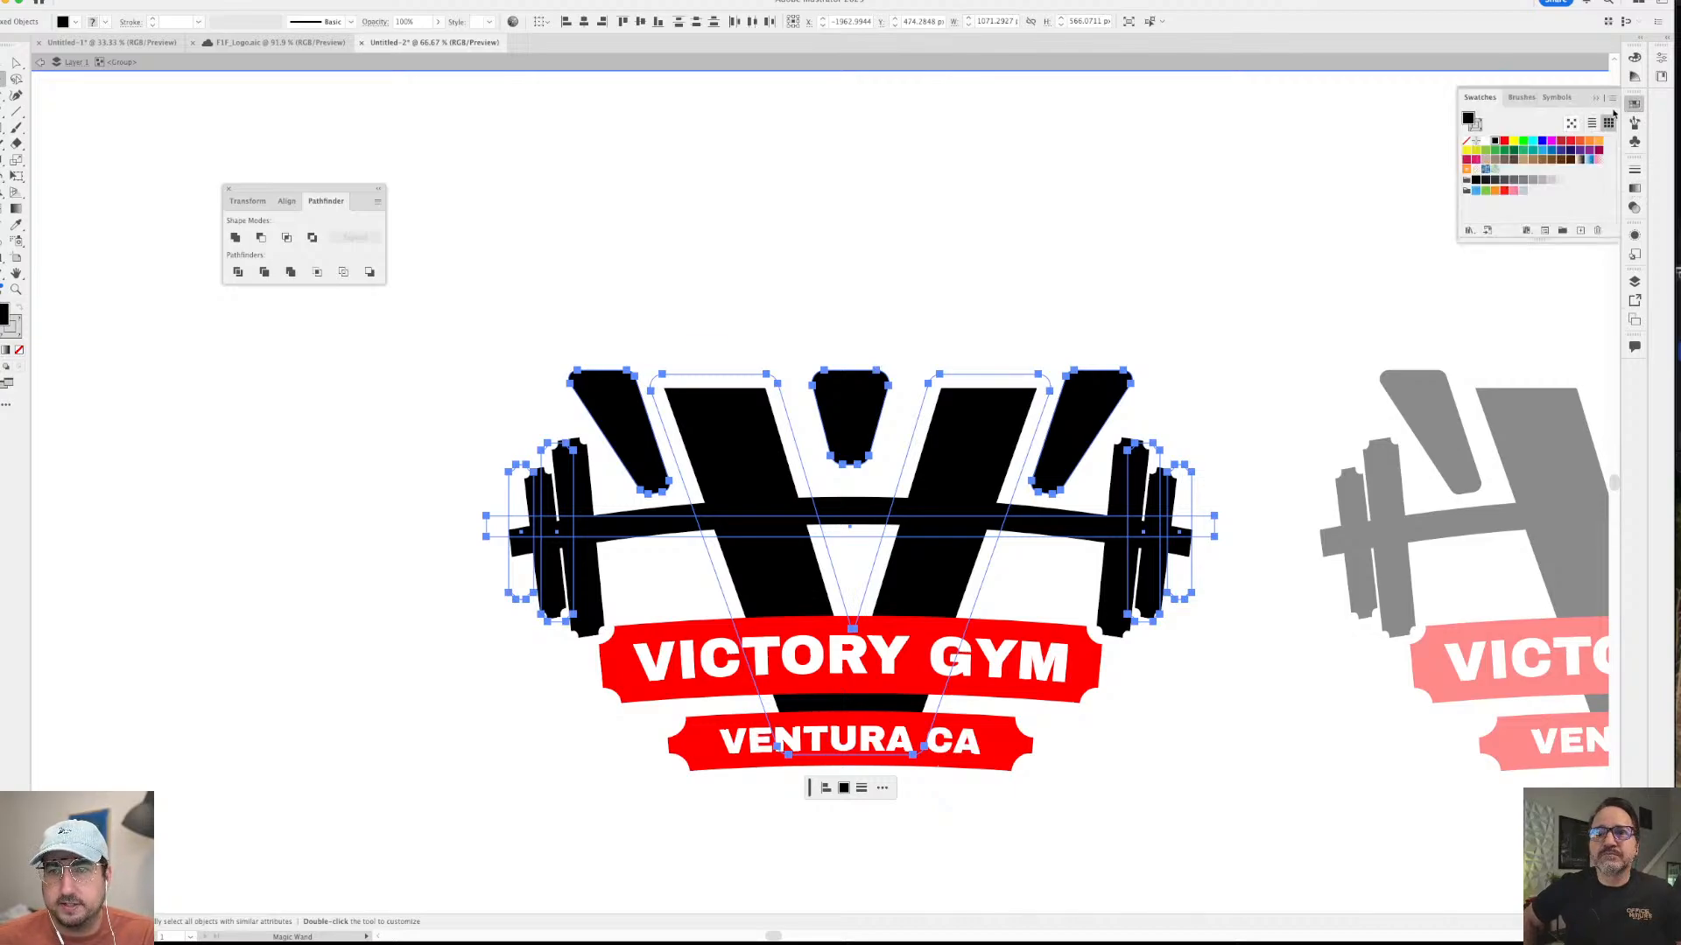
{"action": "left_click", "coordinate": [1609, 100]}
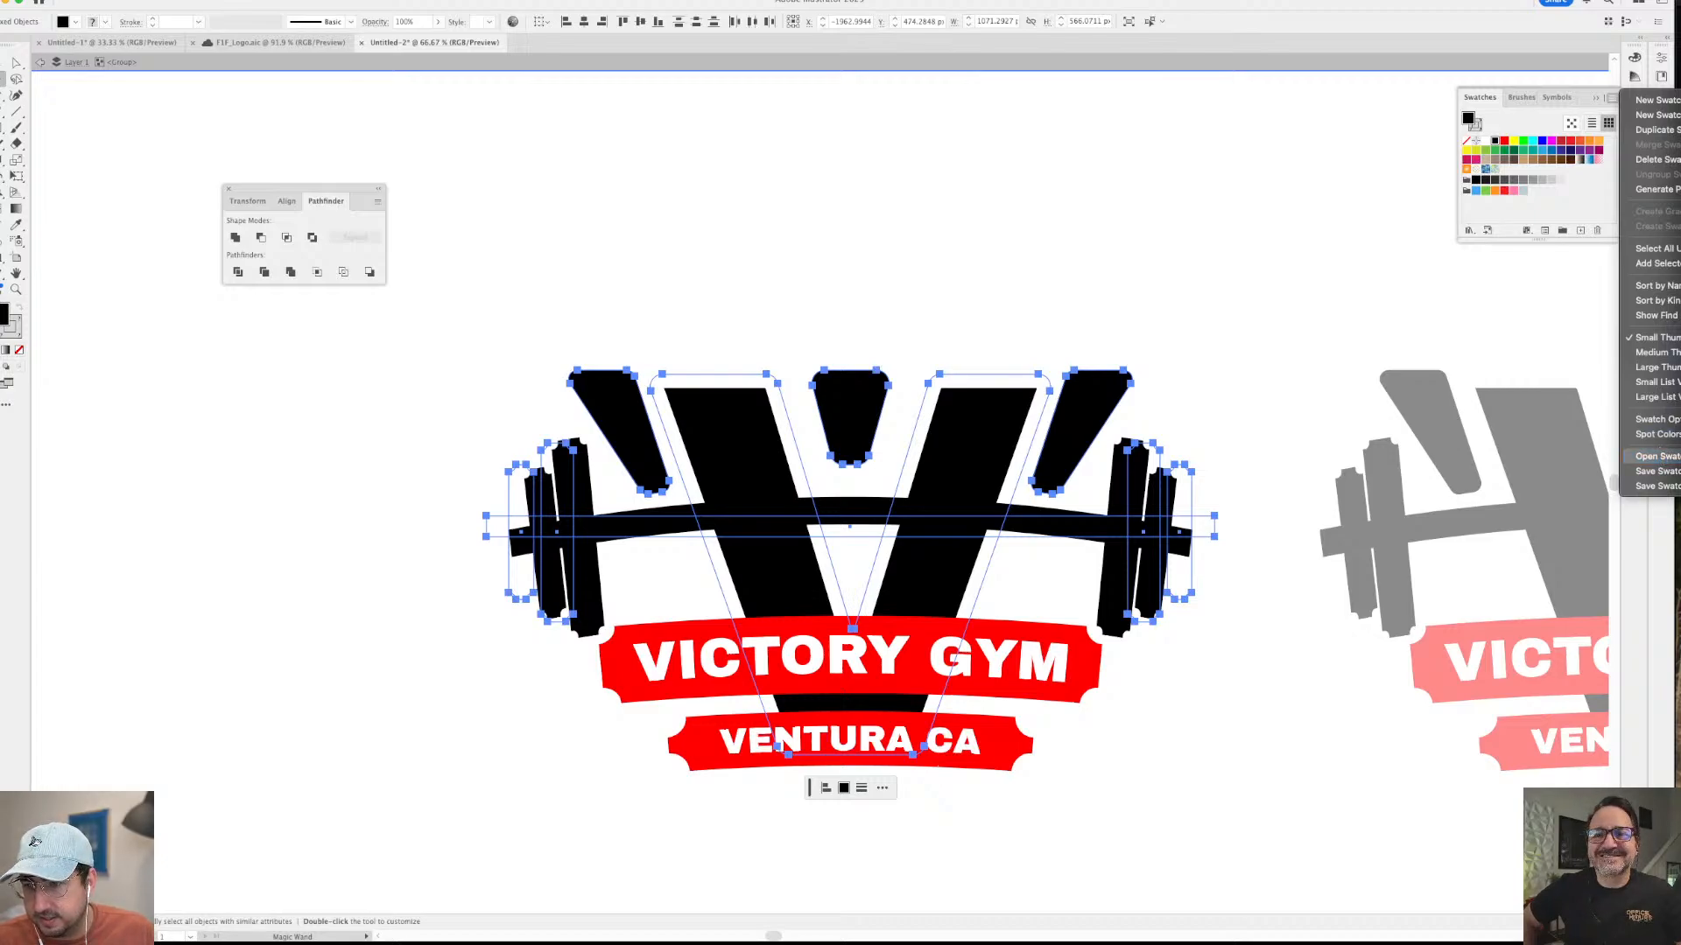
{"action": "left_click", "coordinate": [1672, 456]}
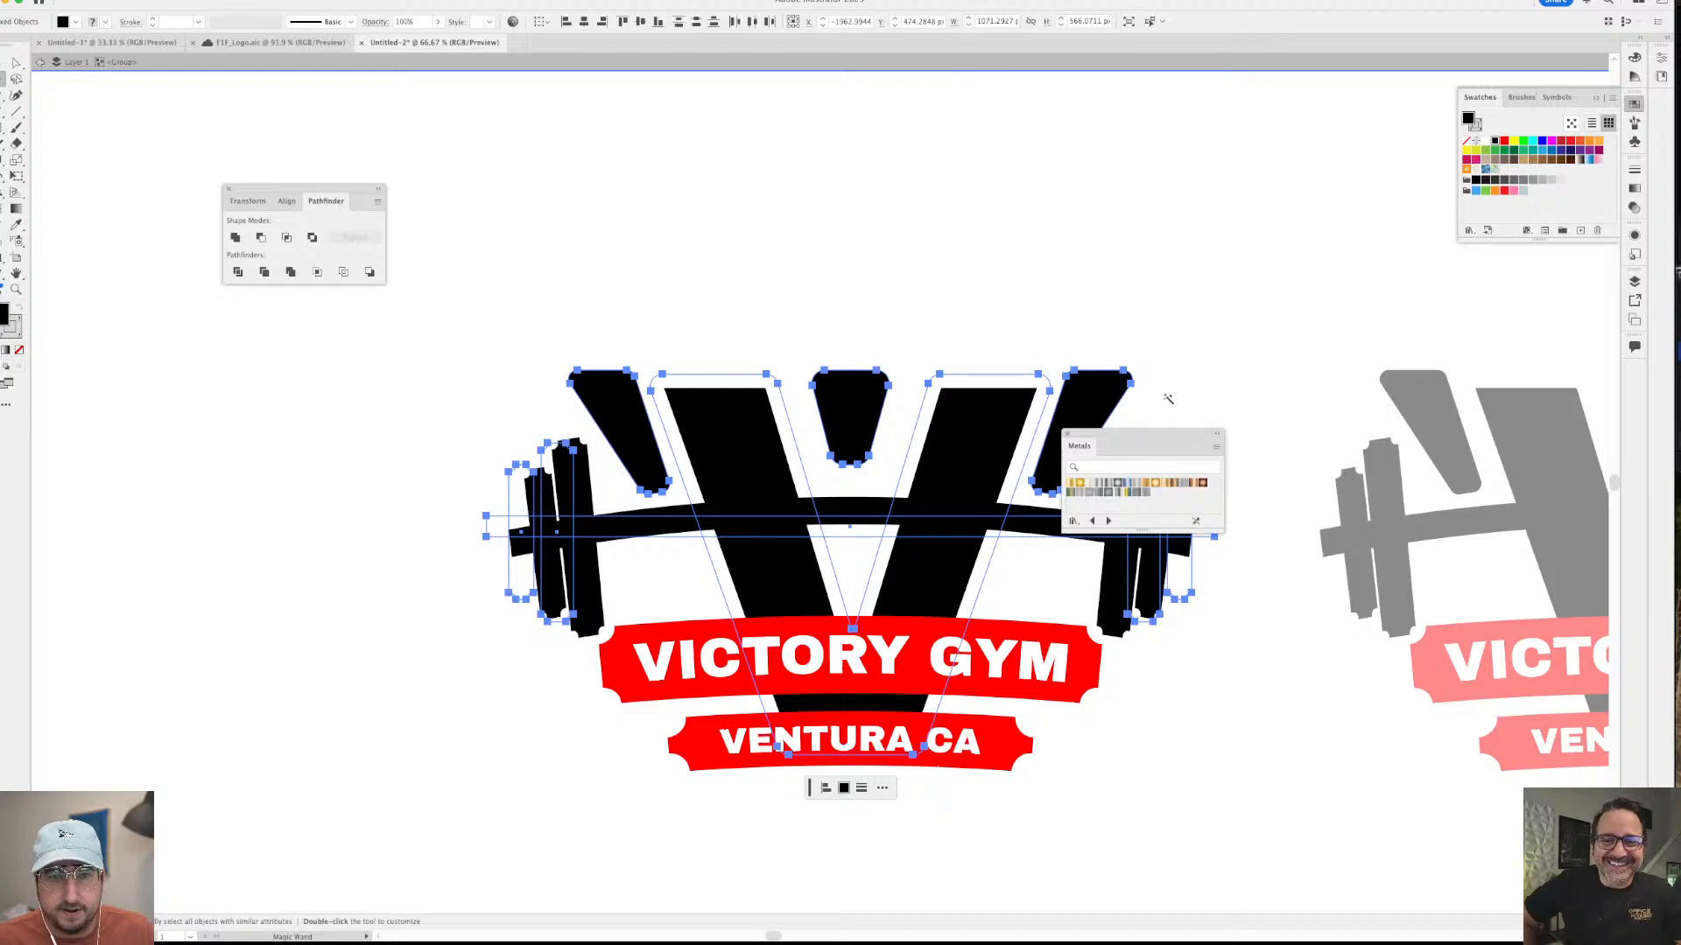
{"action": "left_click", "coordinate": [1100, 484]}
{"action": "left_click_drag", "start_coordinate": [1112, 447], "coordinate": [1226, 266]}
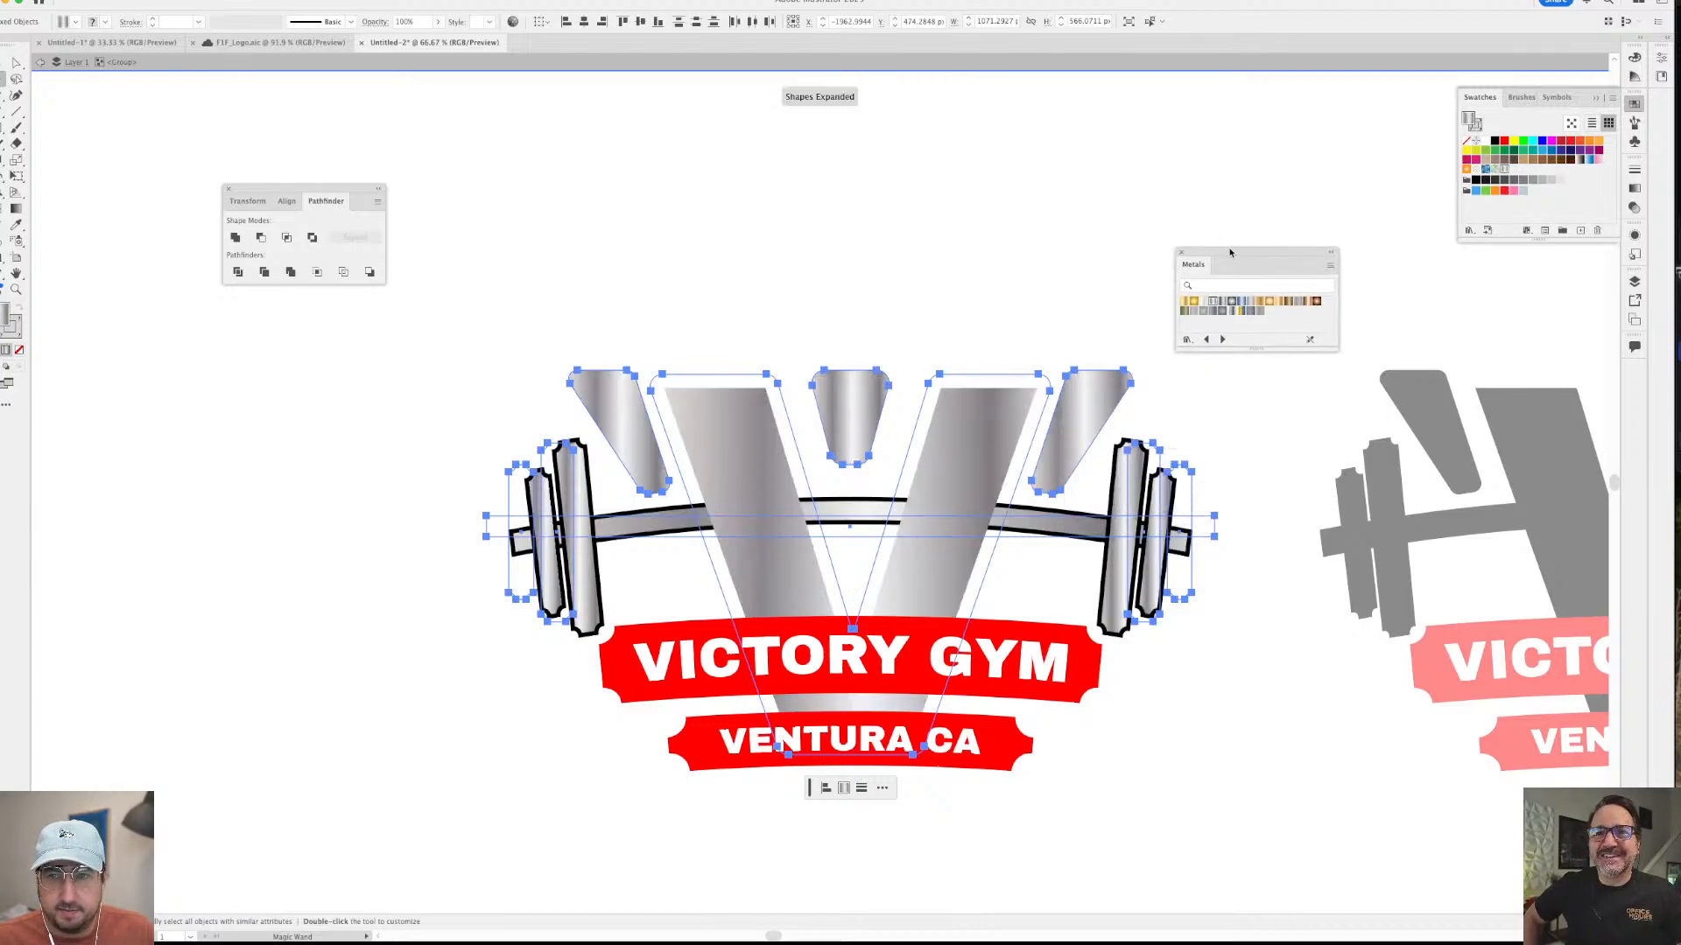
- Set the silver gradient's angle to 40° and apply the same metal gradient to the shapes' strokes
{"action": "left_click", "coordinate": [1635, 190]}
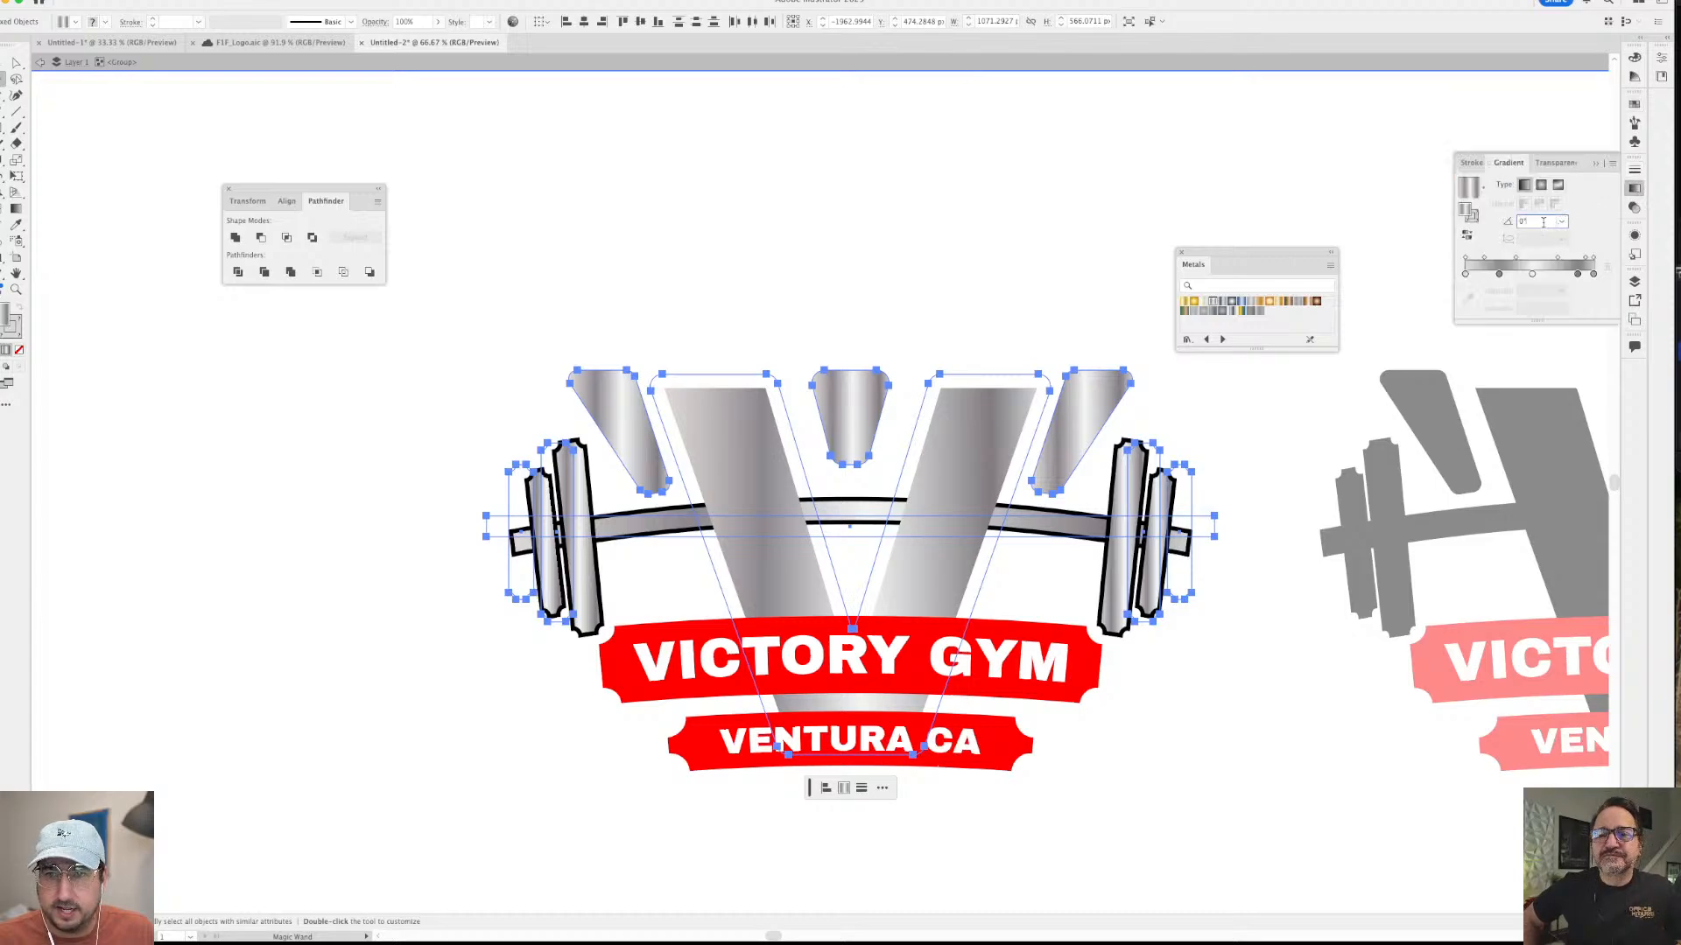
{"action": "scroll", "coordinate": [1547, 226], "scroll_direction": "up", "scroll_amount": 8}
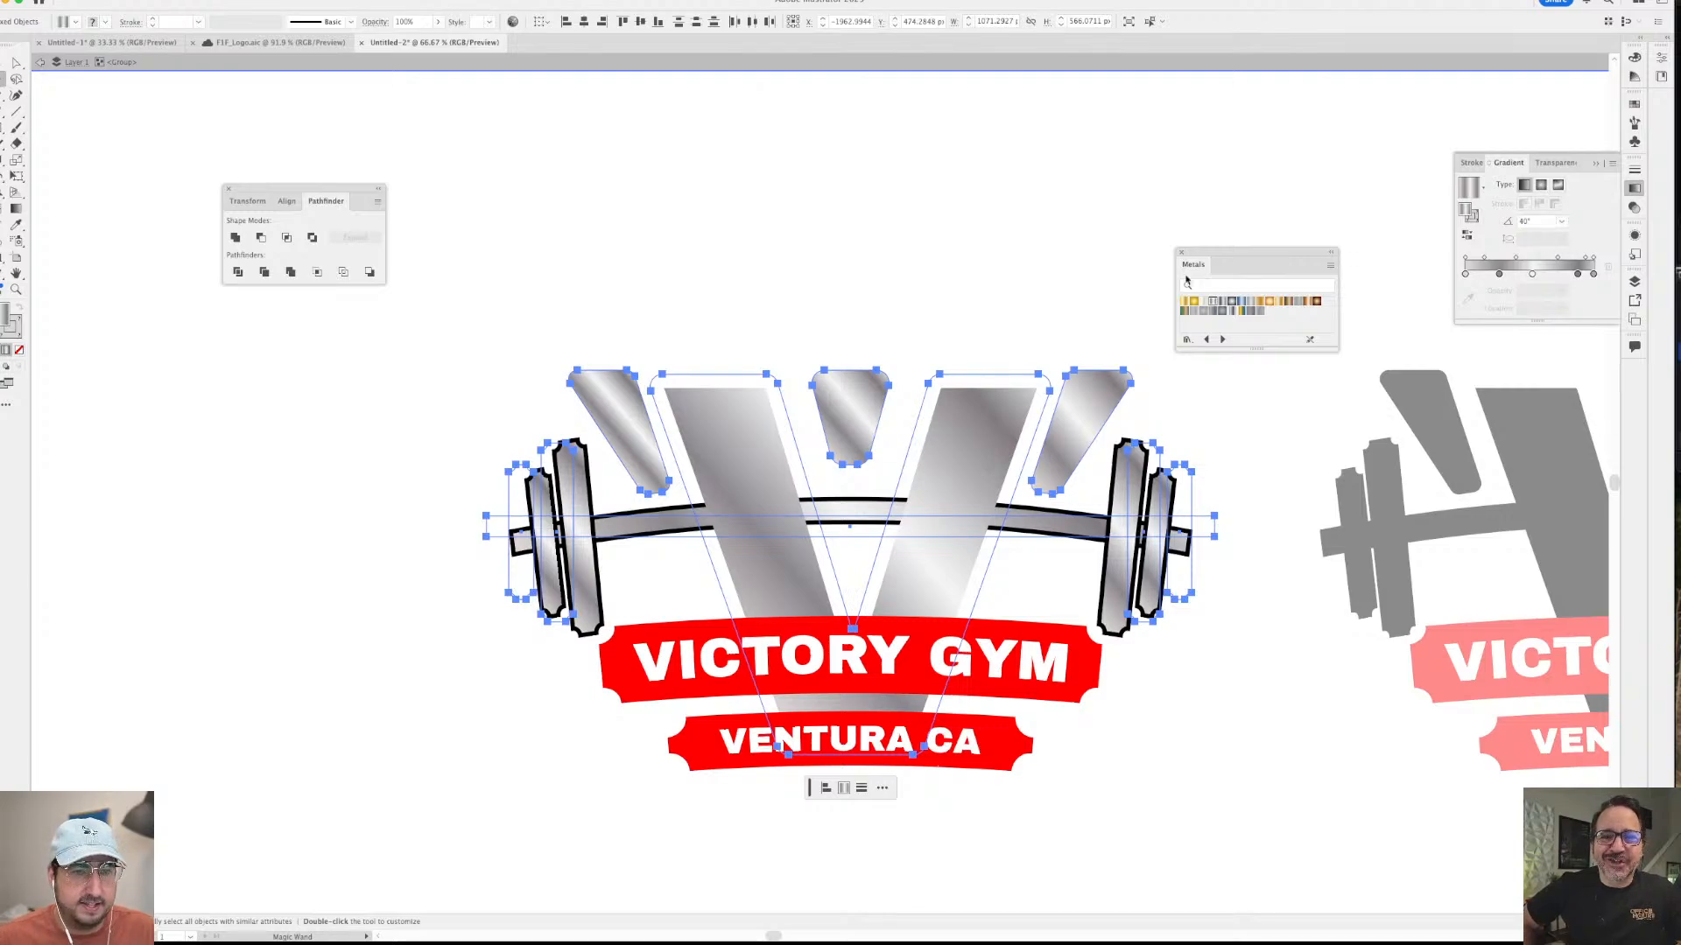
{"action": "left_click_drag", "start_coordinate": [10, 324], "coordinate": [17, 334]}
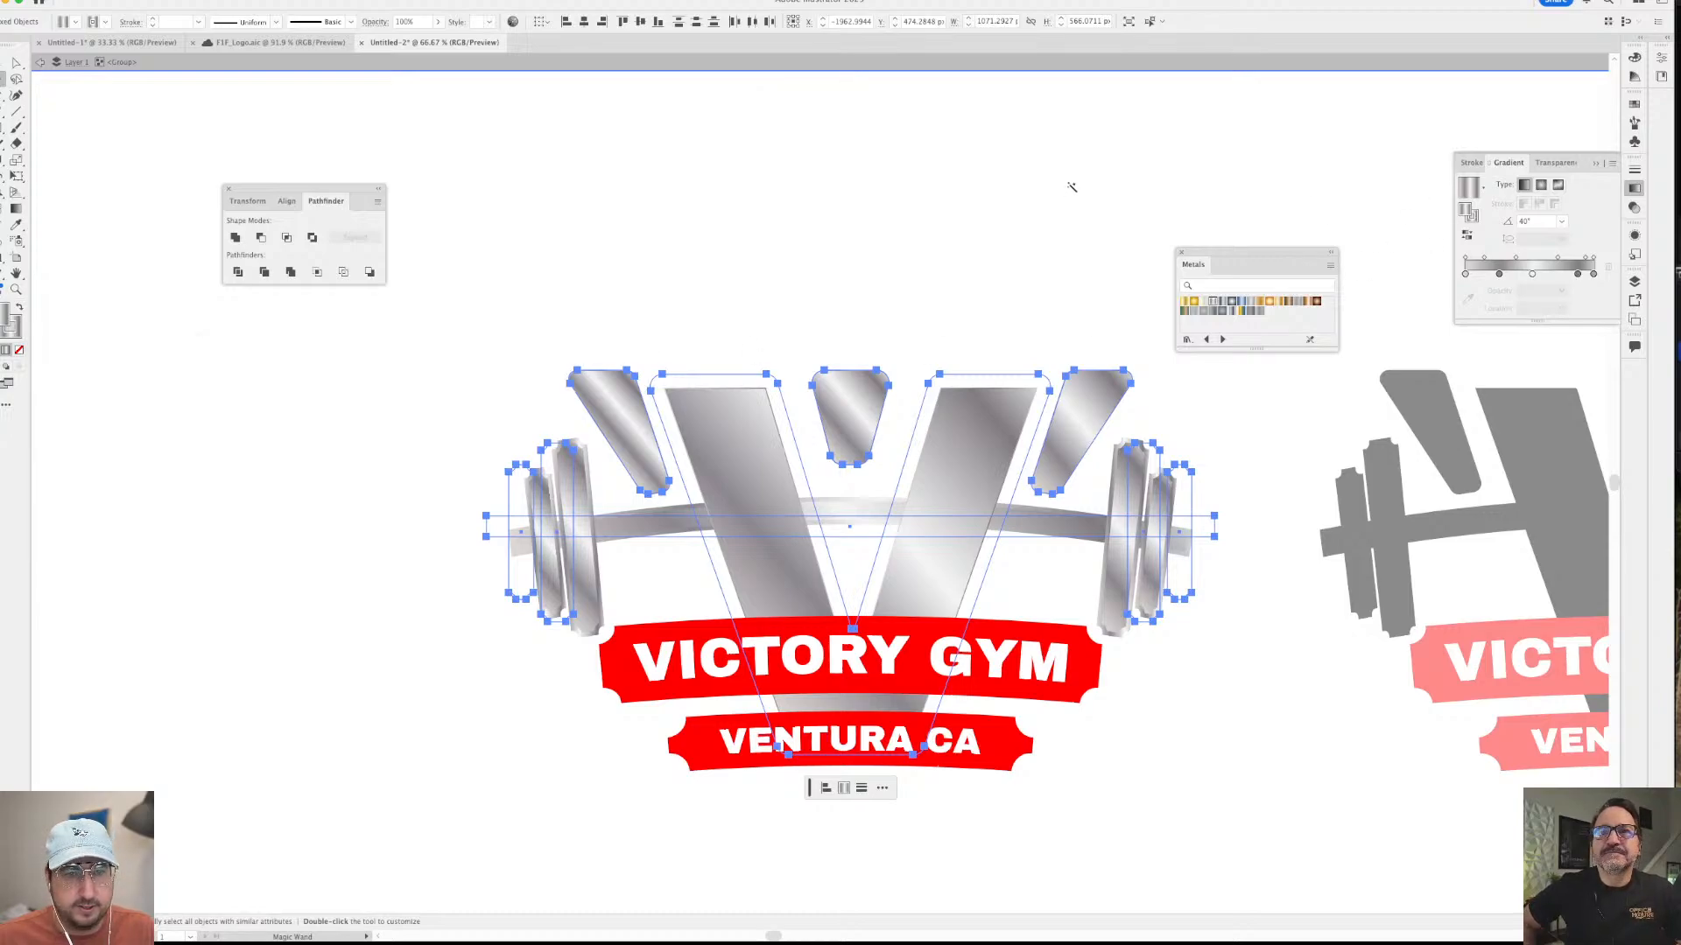
{"action": "key", "text": "v"}
{"action": "left_click", "coordinate": [952, 210]}
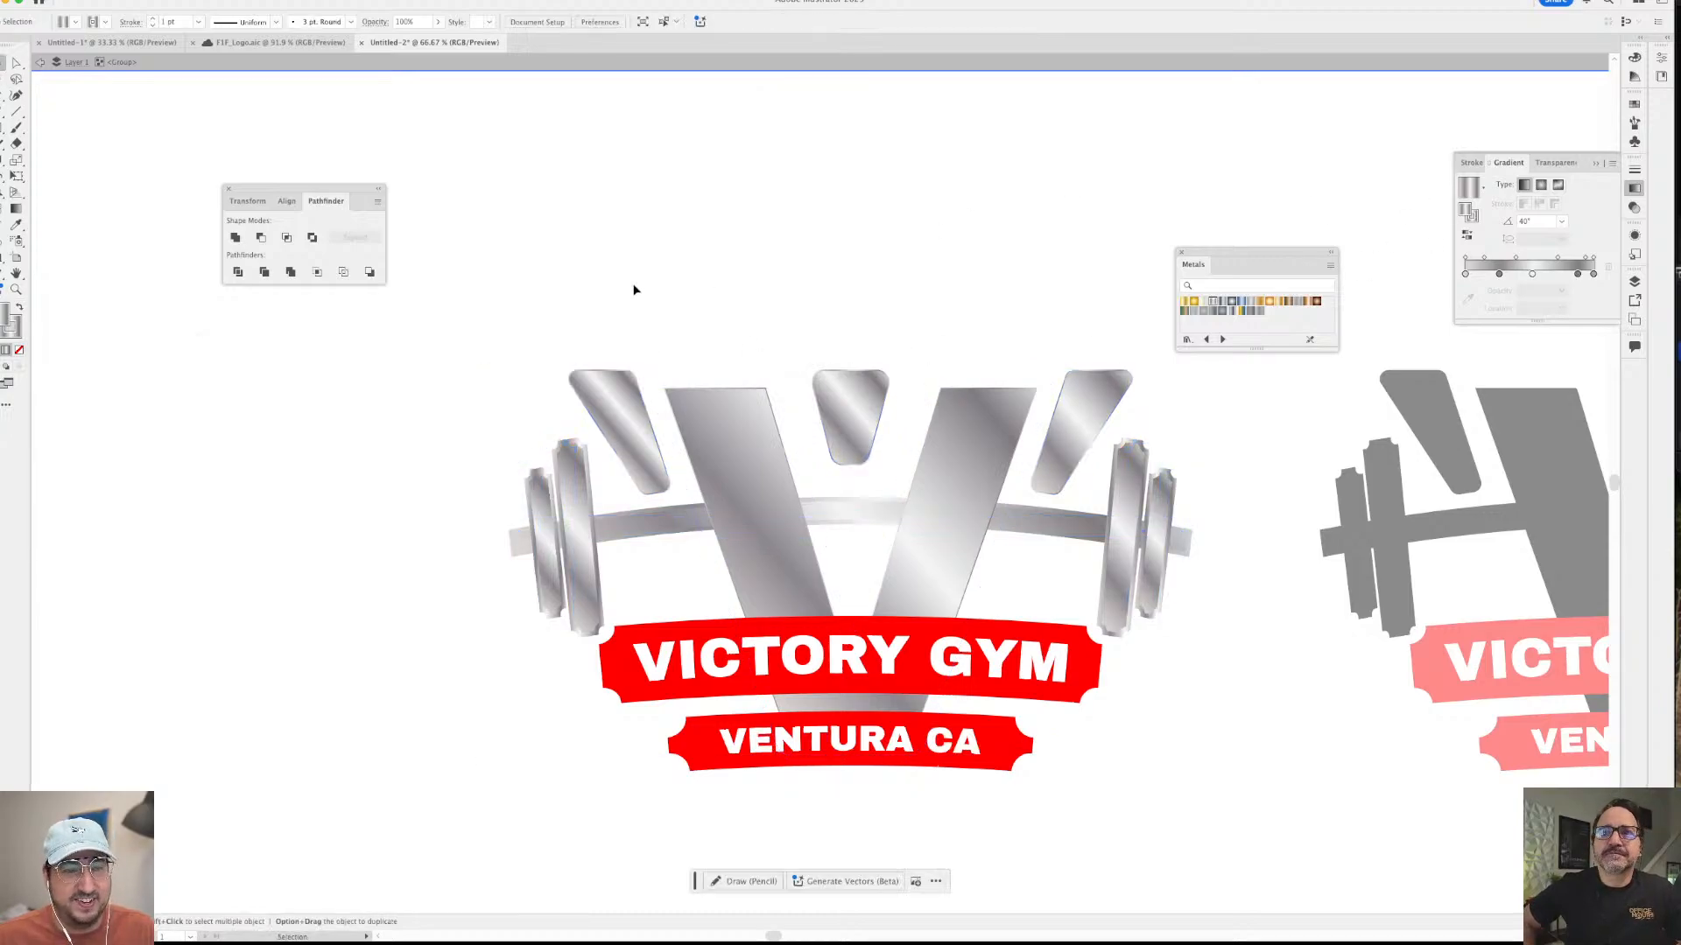
- Select the V and the three rays around it and set their stroke weight to 10 pt
{"action": "key", "text": "a"}
{"action": "left_click", "coordinate": [721, 426]}
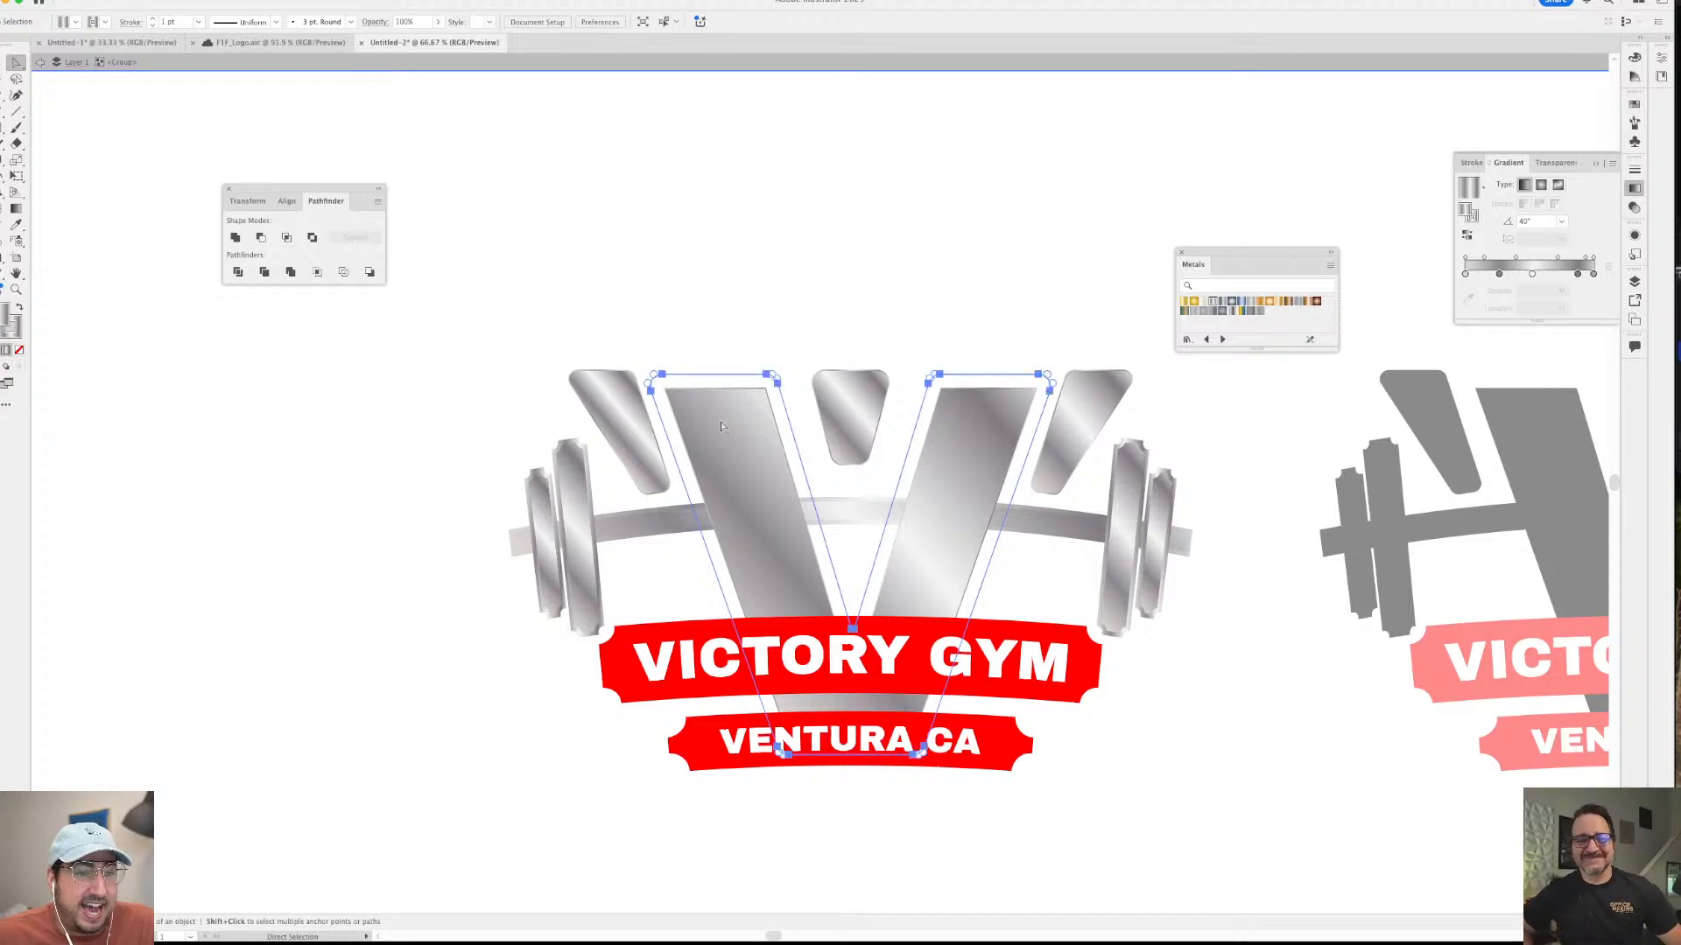
{"action": "left_click", "coordinate": [617, 420], "text": "shift"}
{"action": "left_click", "coordinate": [862, 399], "text": "shift"}
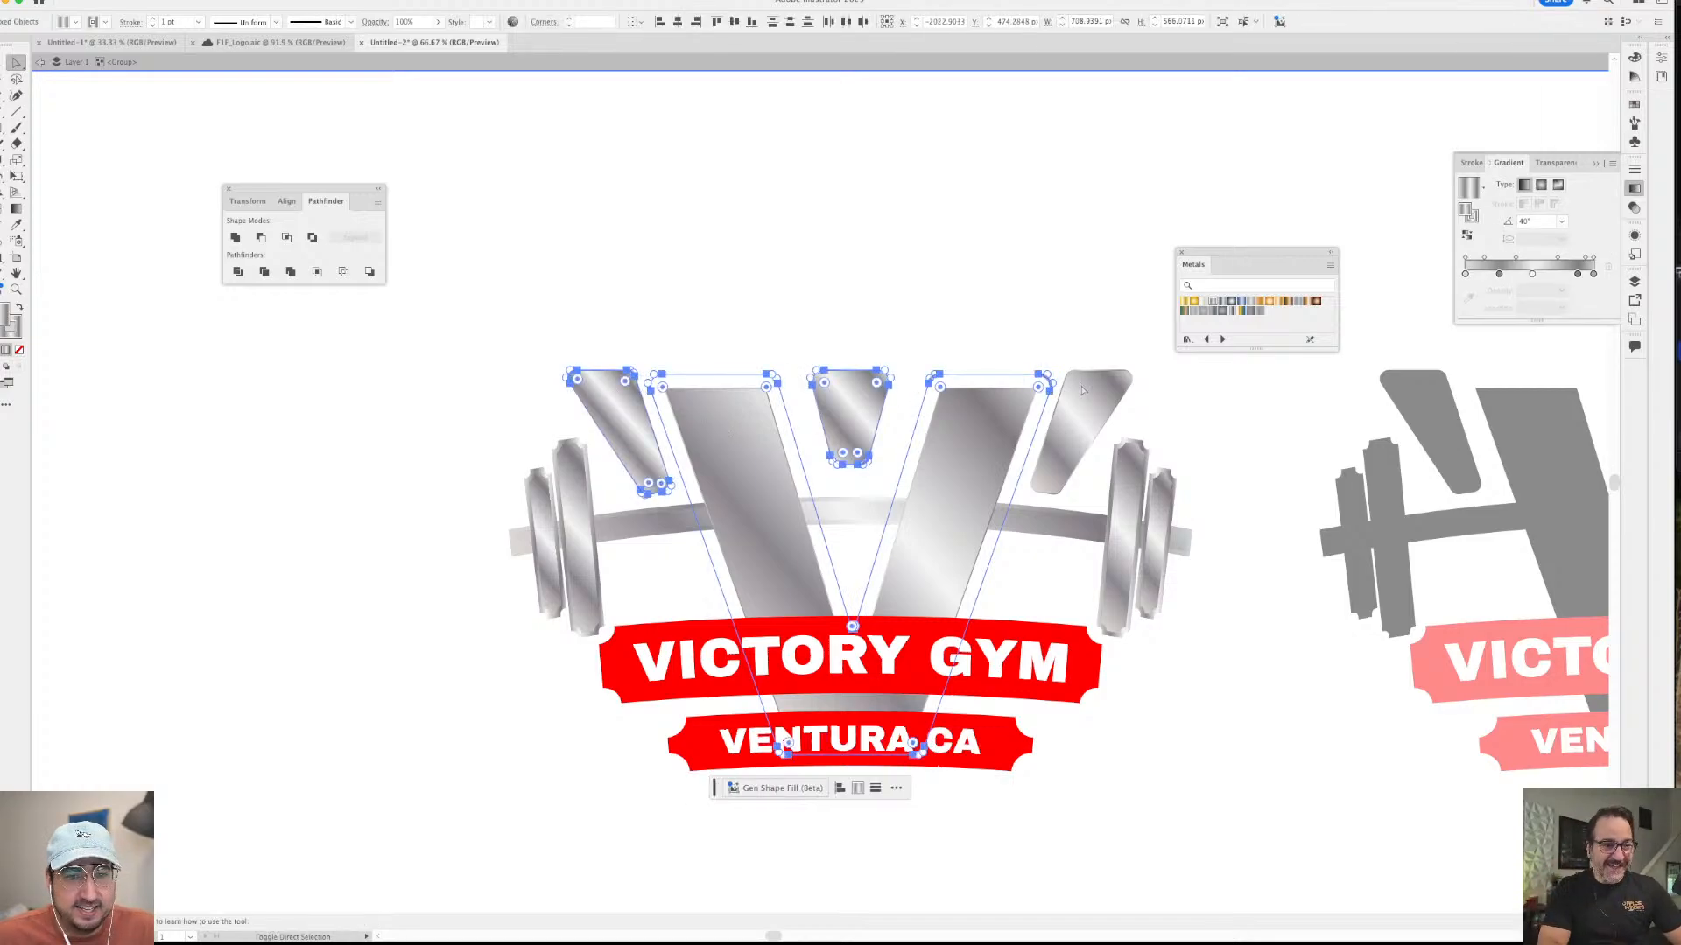
{"action": "left_click", "coordinate": [1085, 416], "text": "shift"}
{"action": "left_click", "coordinate": [1633, 172]}
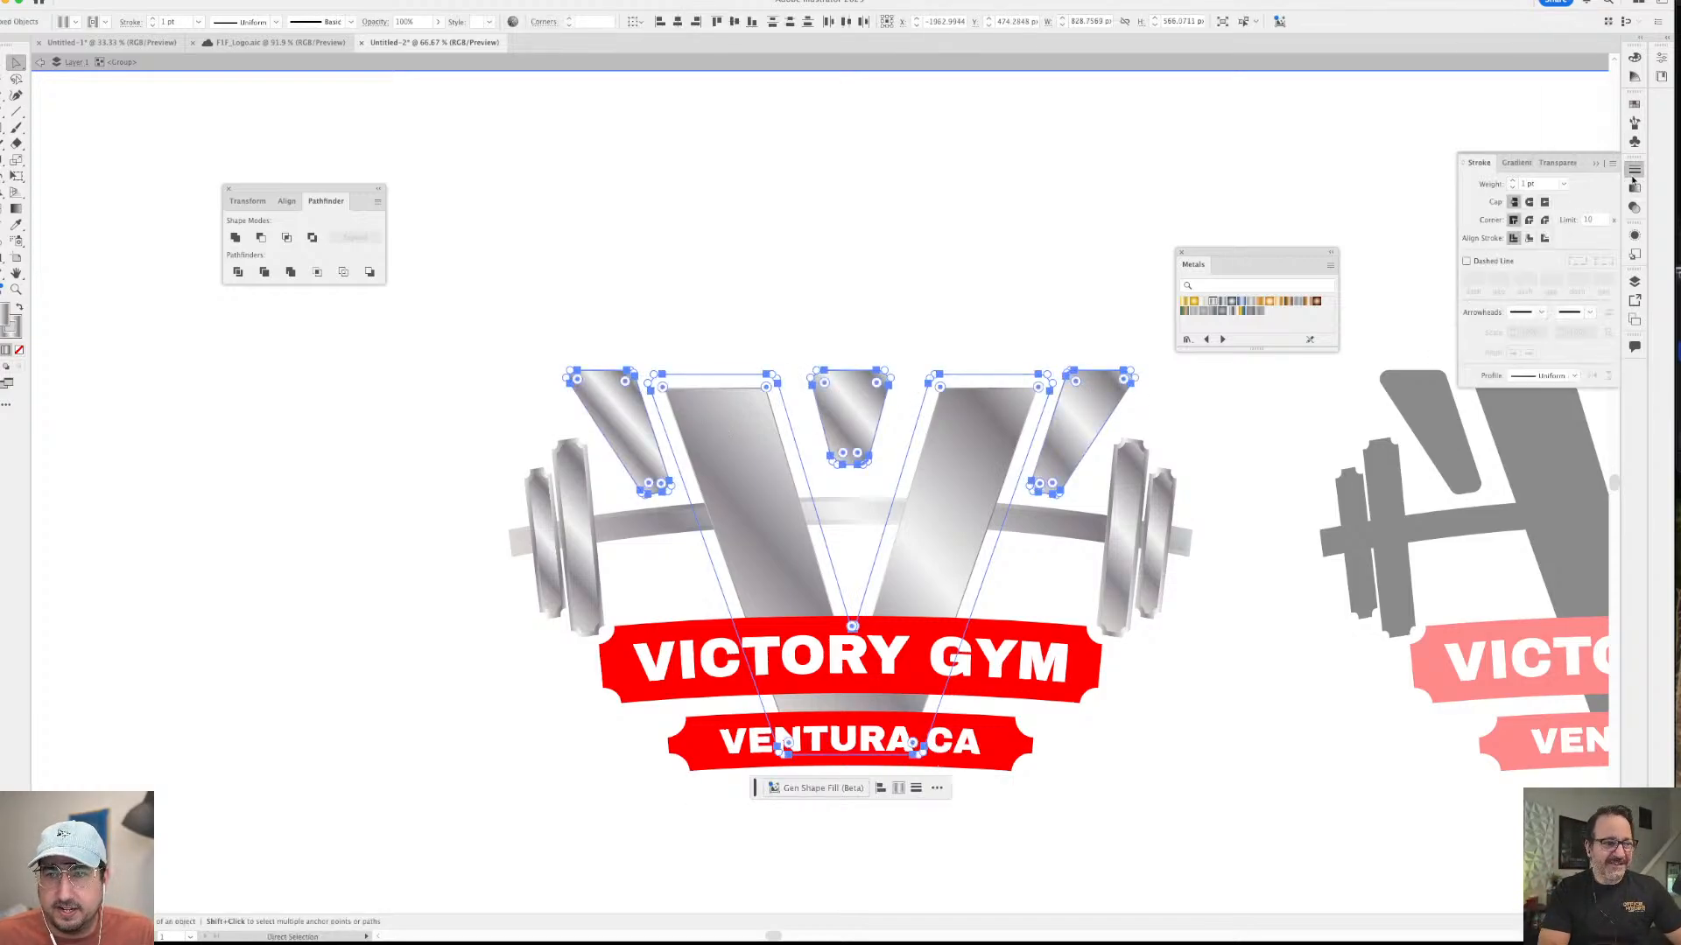
{"action": "left_click", "coordinate": [1548, 188]}
{"action": "type", "text": "7"}
{"action": "key", "text": "Return"}
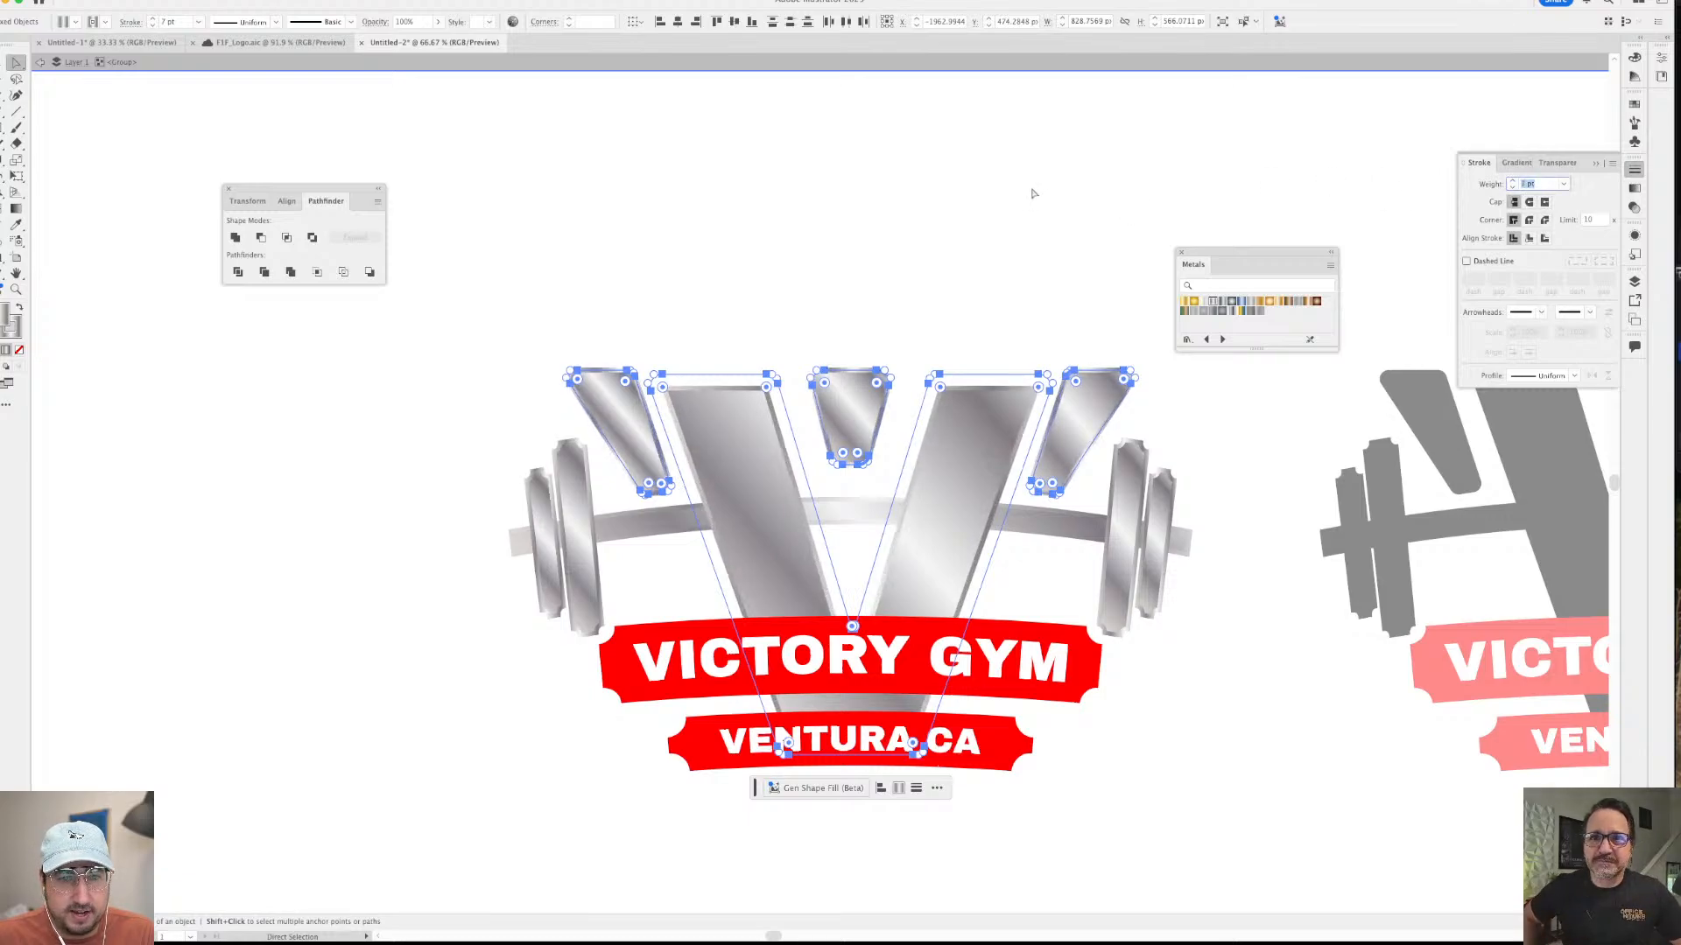
{"action": "type", "text": "10"}
{"action": "key", "text": "Return"}
{"action": "left_click", "coordinate": [1014, 200]}
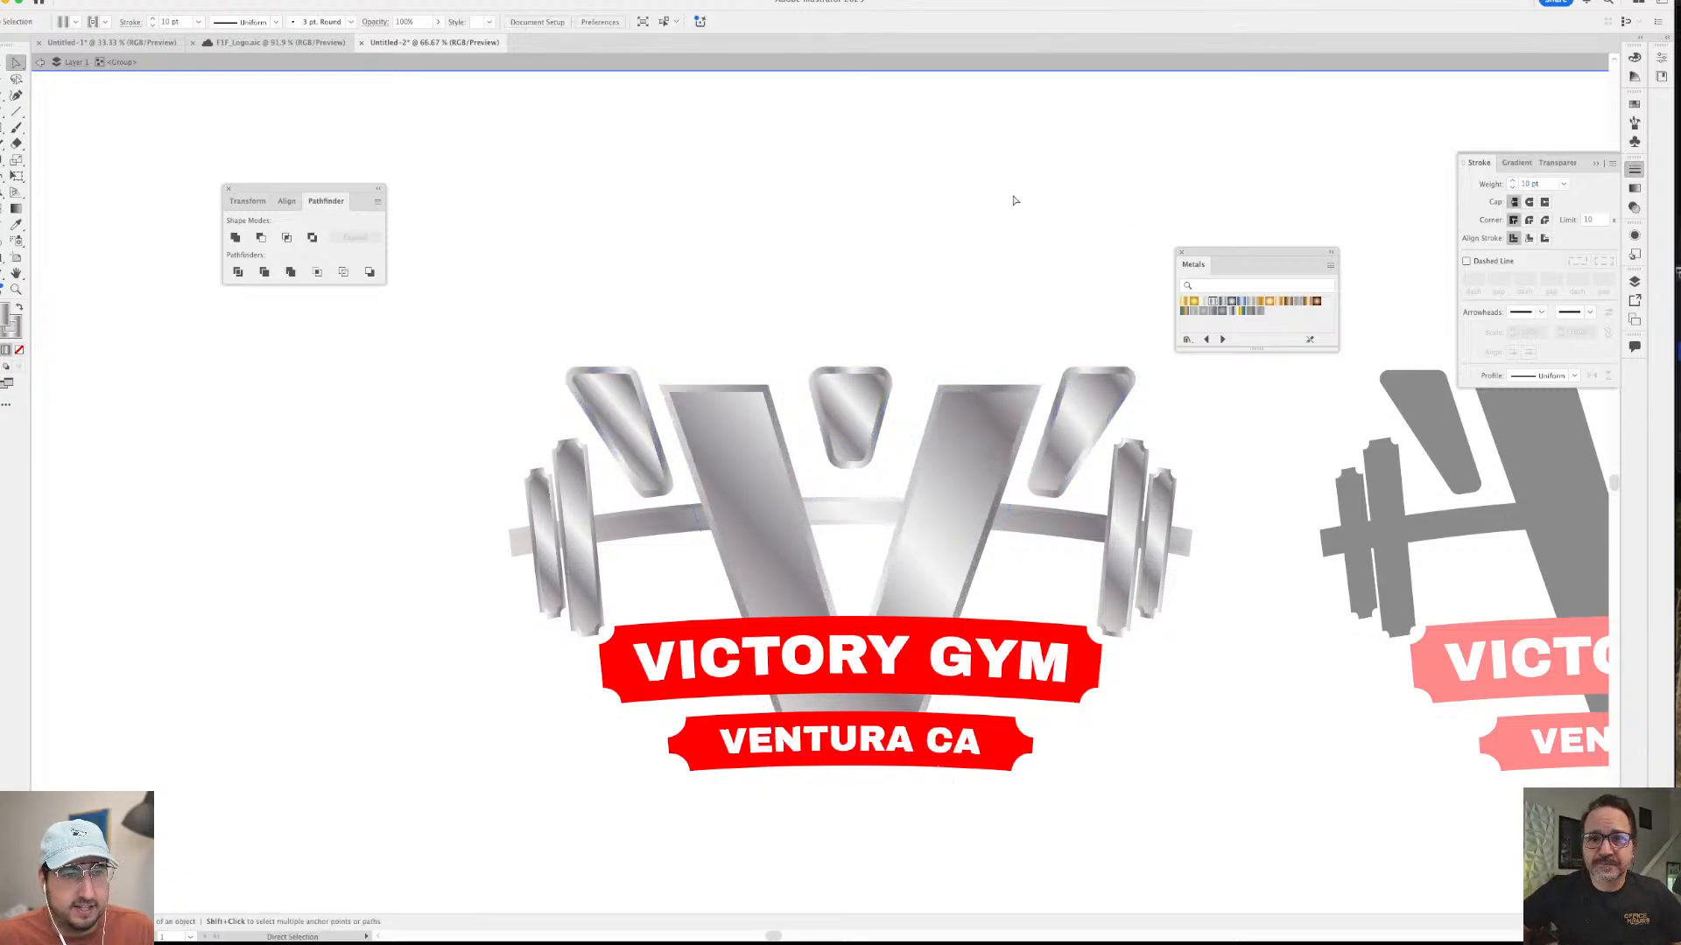
- Select both red banners, undo a trial metal gradient on them, and expand their object and fill
{"action": "left_click_drag", "start_coordinate": [922, 326], "coordinate": [923, 249]}
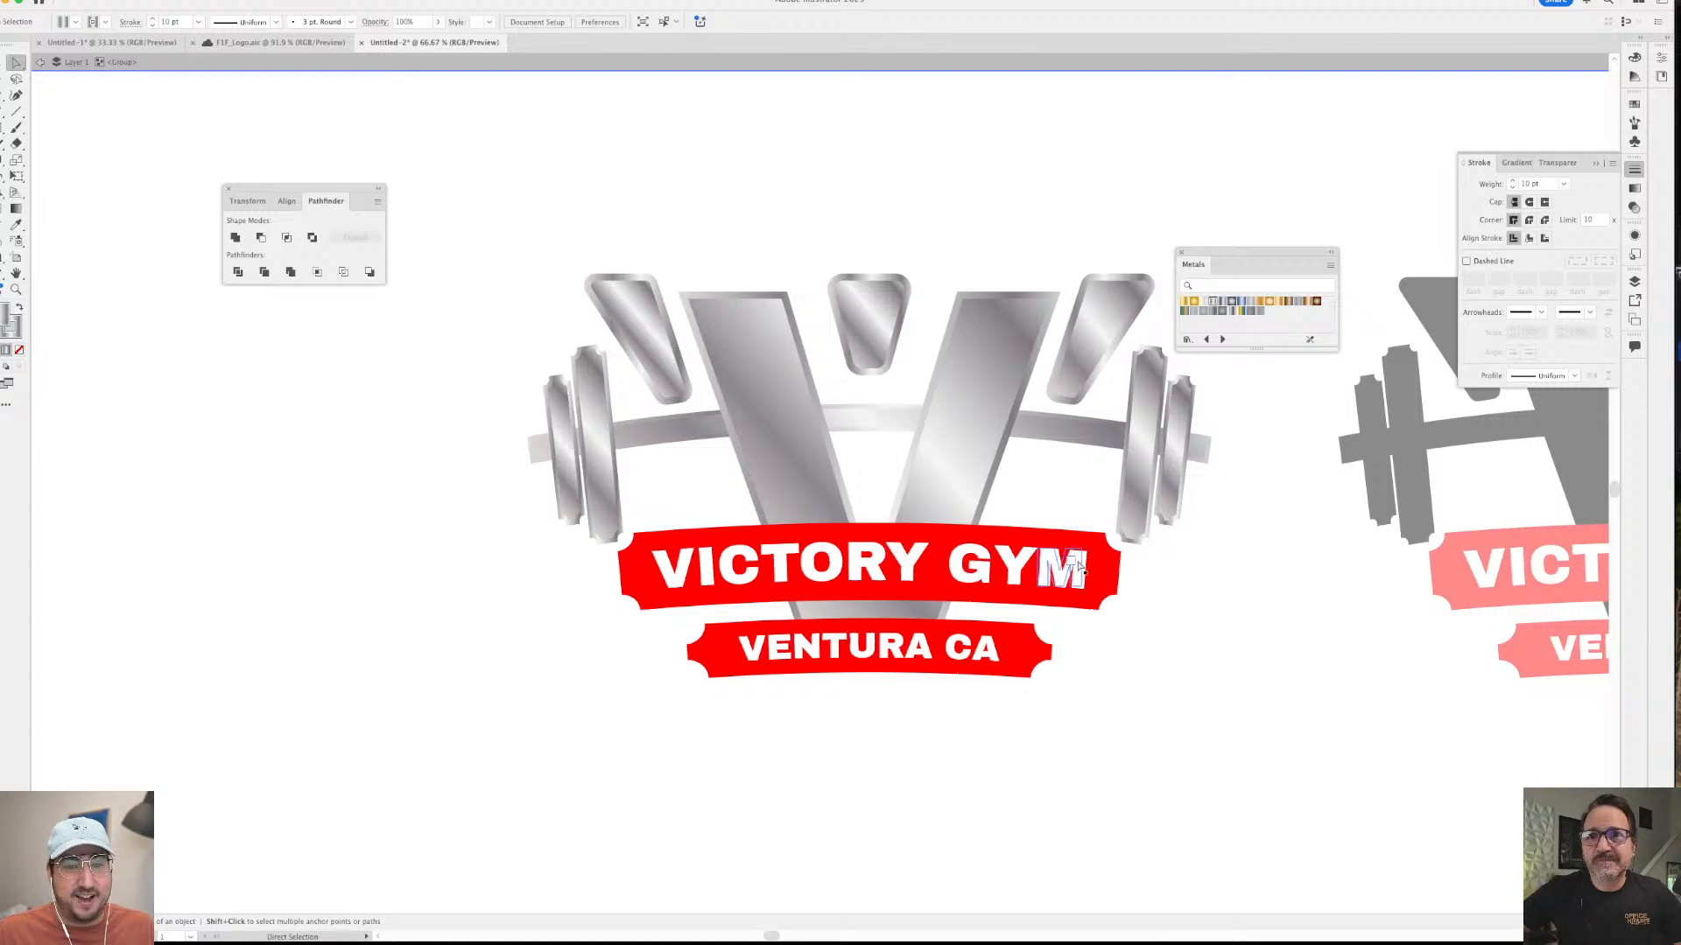
{"action": "left_click", "coordinate": [1051, 632]}
{"action": "left_click", "coordinate": [1028, 652]}
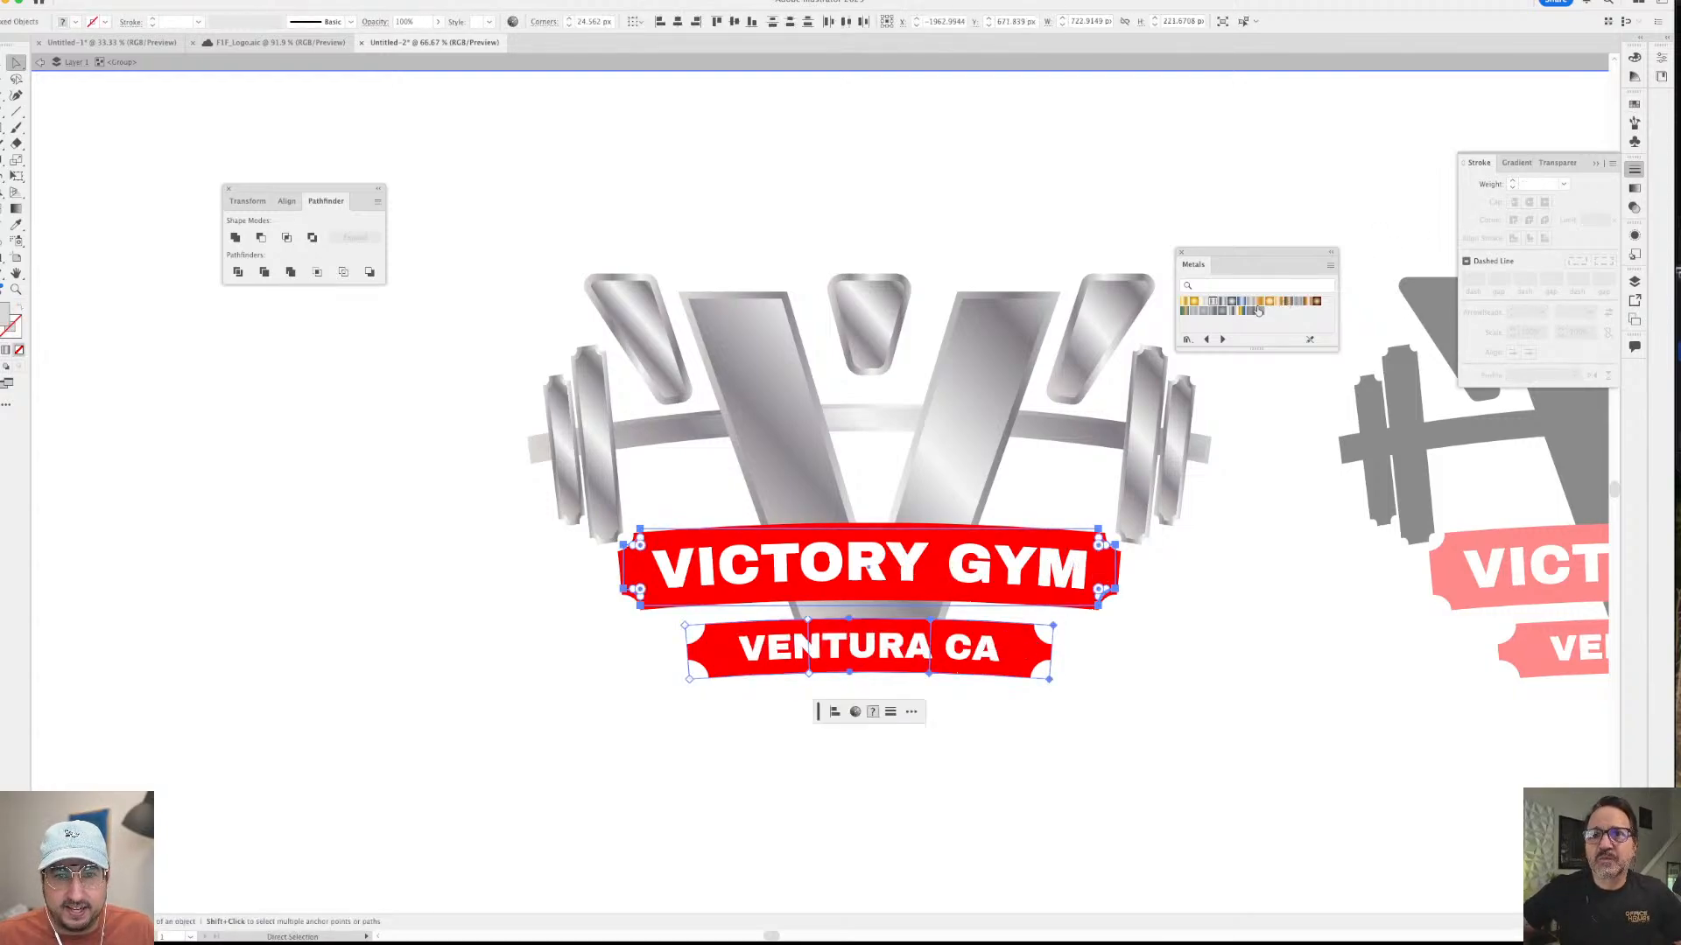
{"action": "left_click", "coordinate": [1222, 304]}
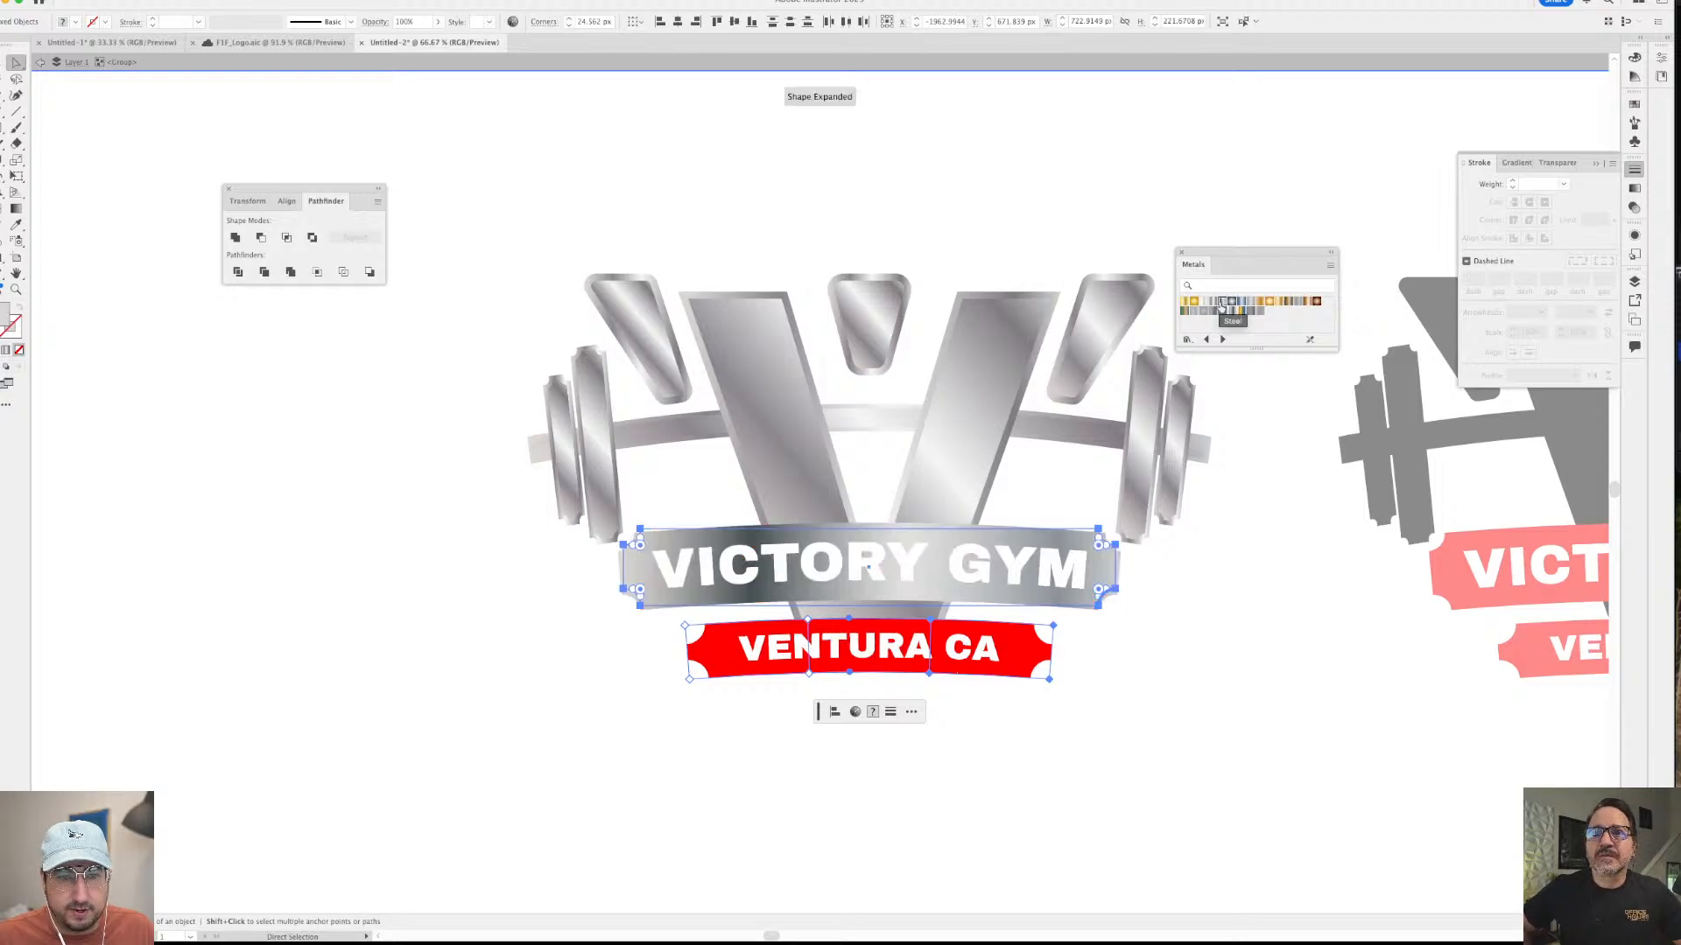
{"action": "key", "text": "super+z"}
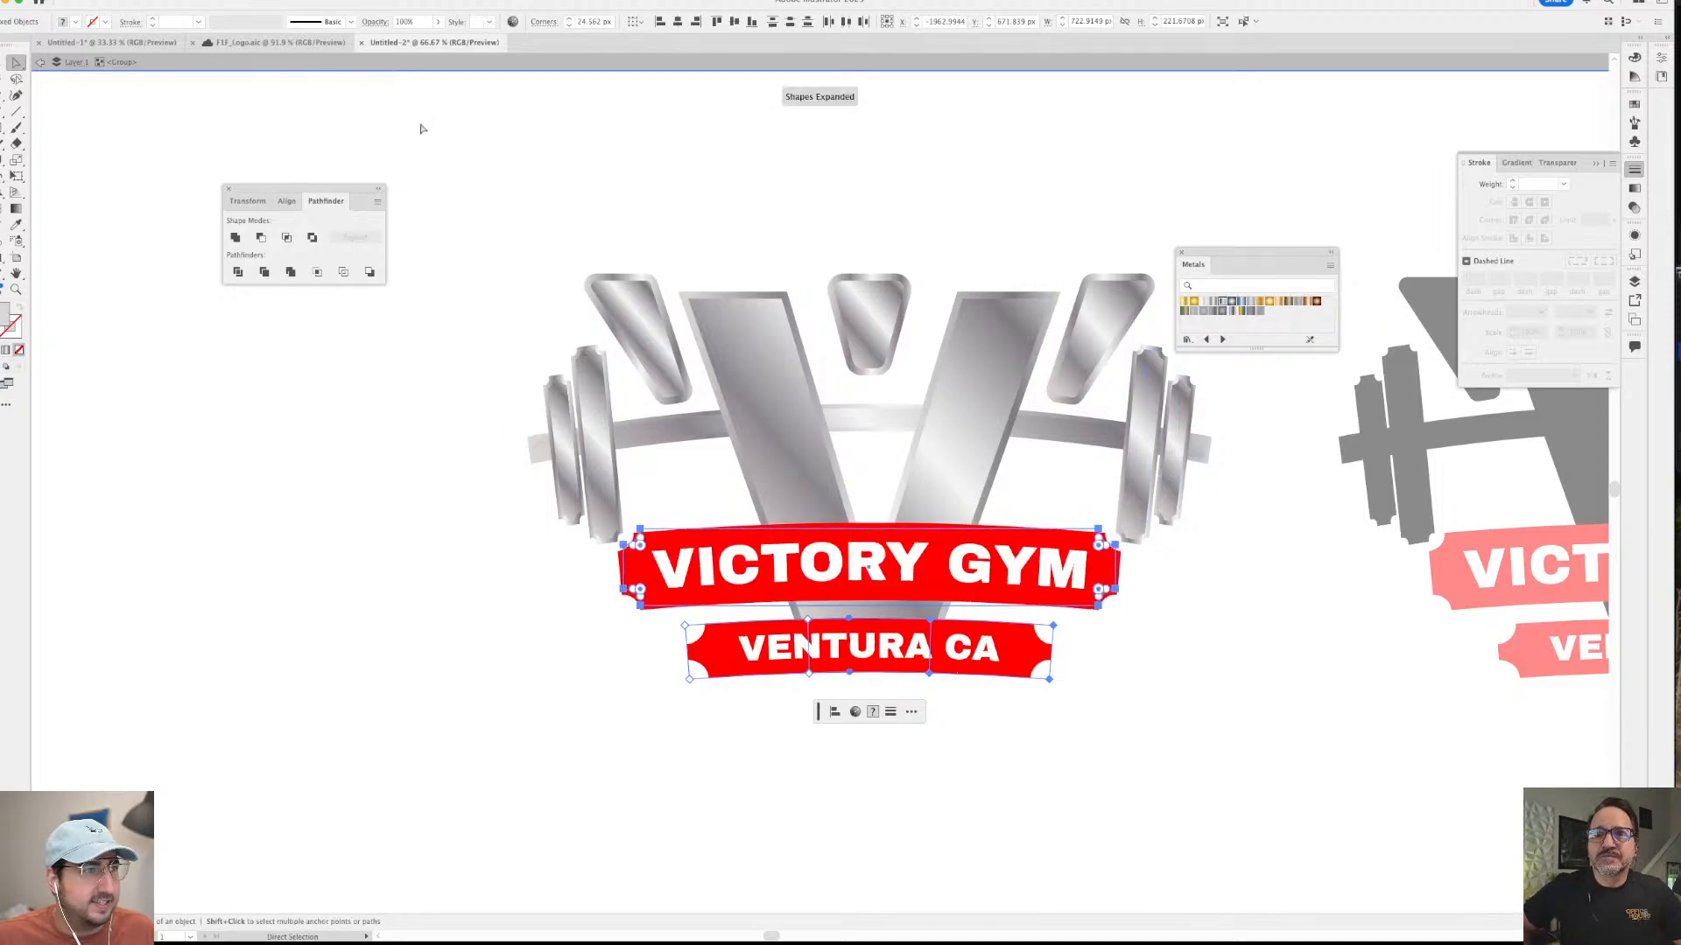
{"action": "left_click", "coordinate": [144, 2]}
{"action": "left_click", "coordinate": [161, 178]}
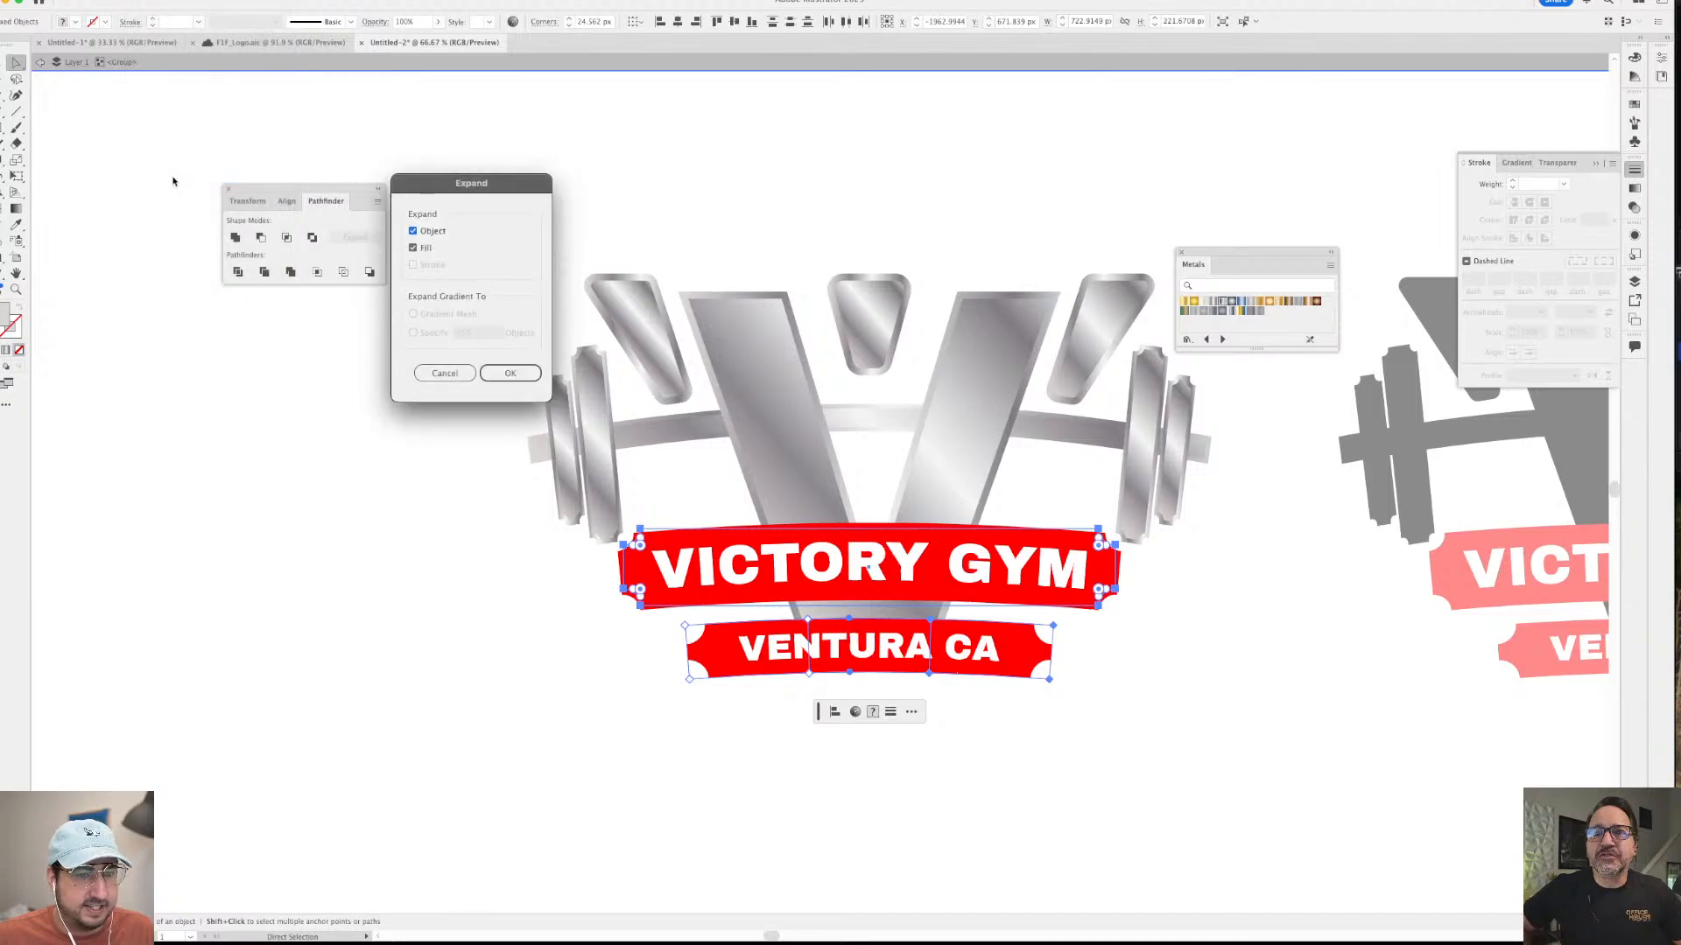
{"action": "left_click", "coordinate": [506, 373]}
{"action": "left_click", "coordinate": [791, 238]}
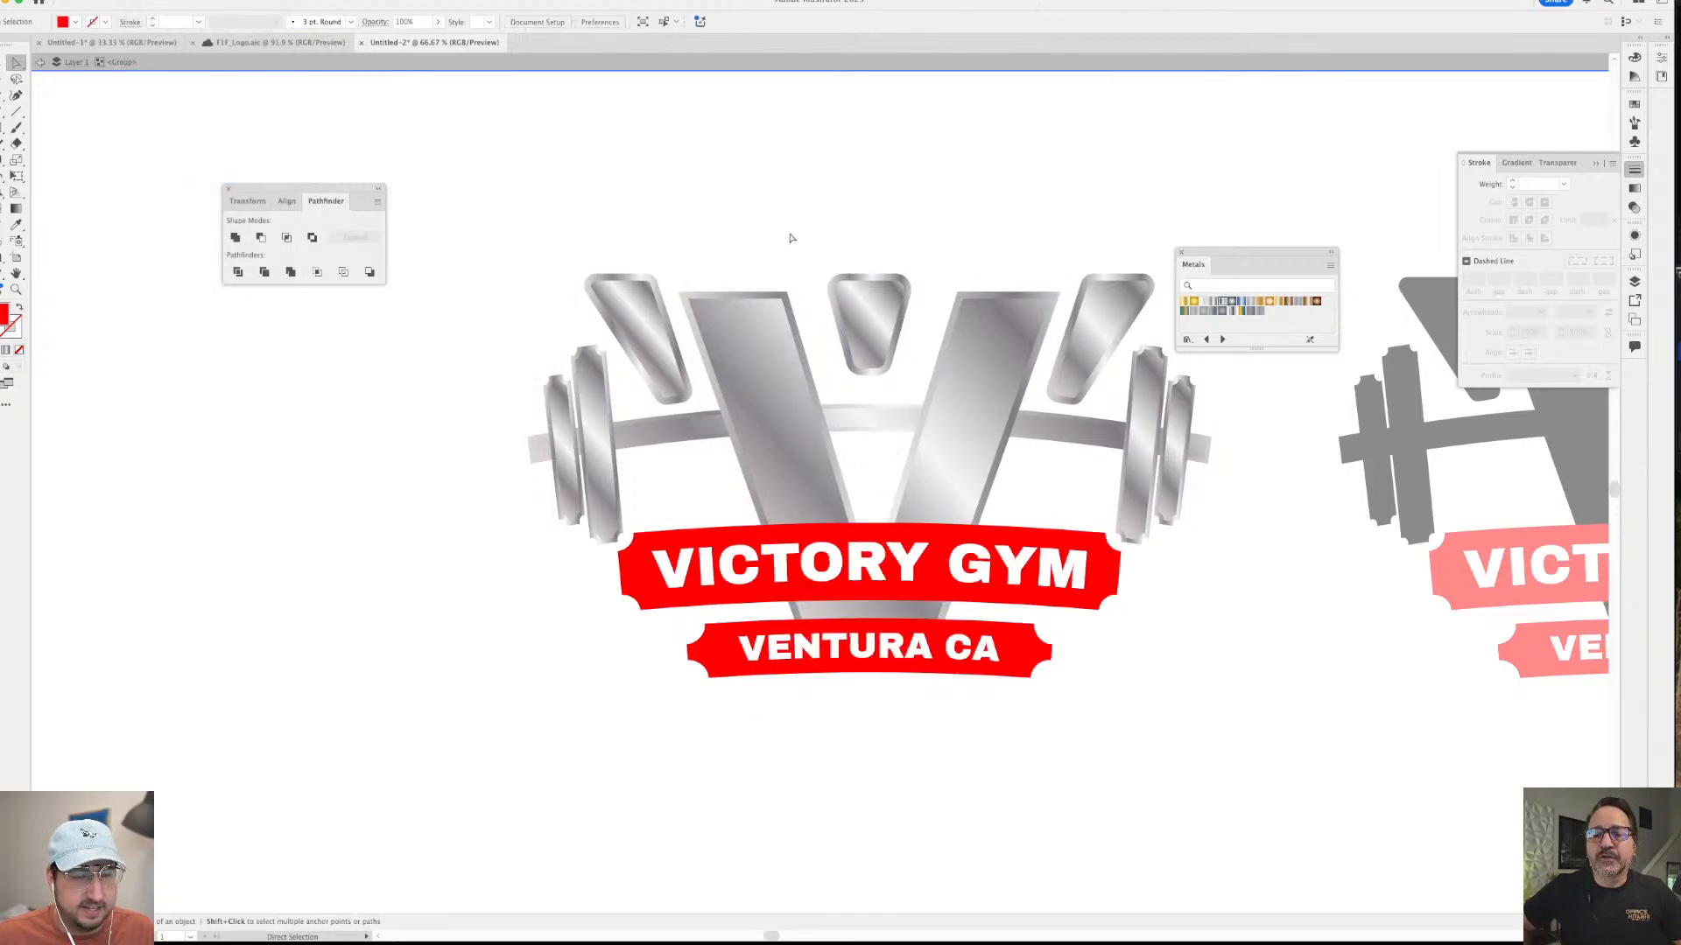
- Recolor the V's metallic gradient to a dark grey by lowering its brightness
{"action": "key", "text": "v"}
{"action": "left_click", "coordinate": [768, 360]}
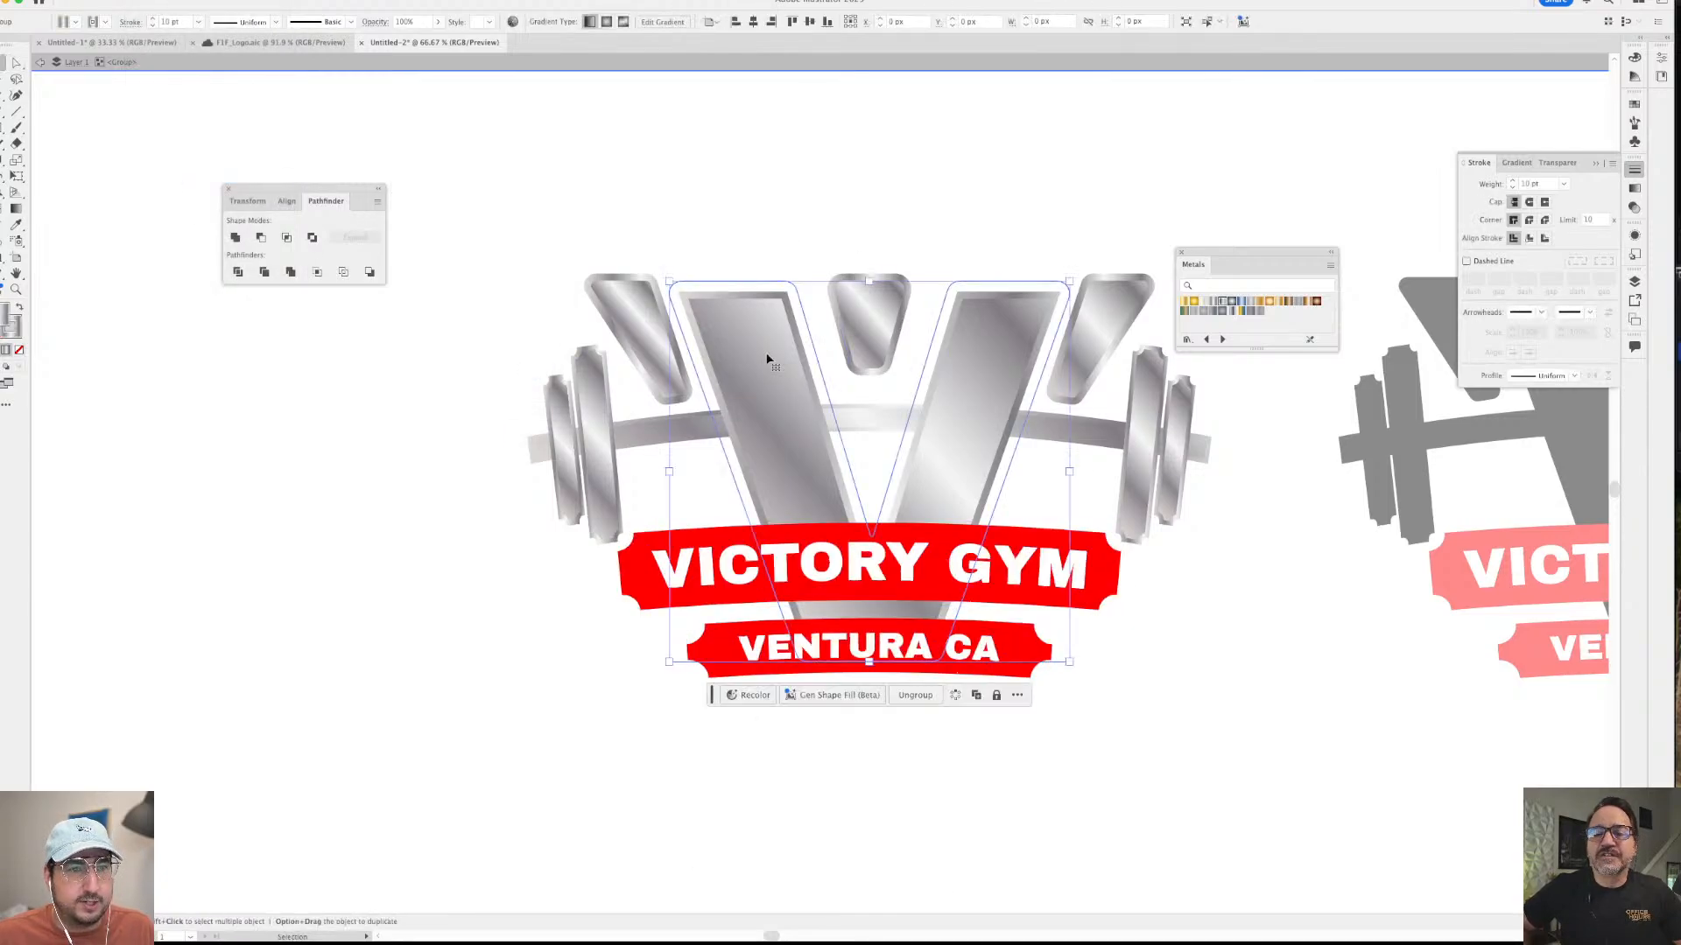
{"action": "left_click", "coordinate": [109, 1]}
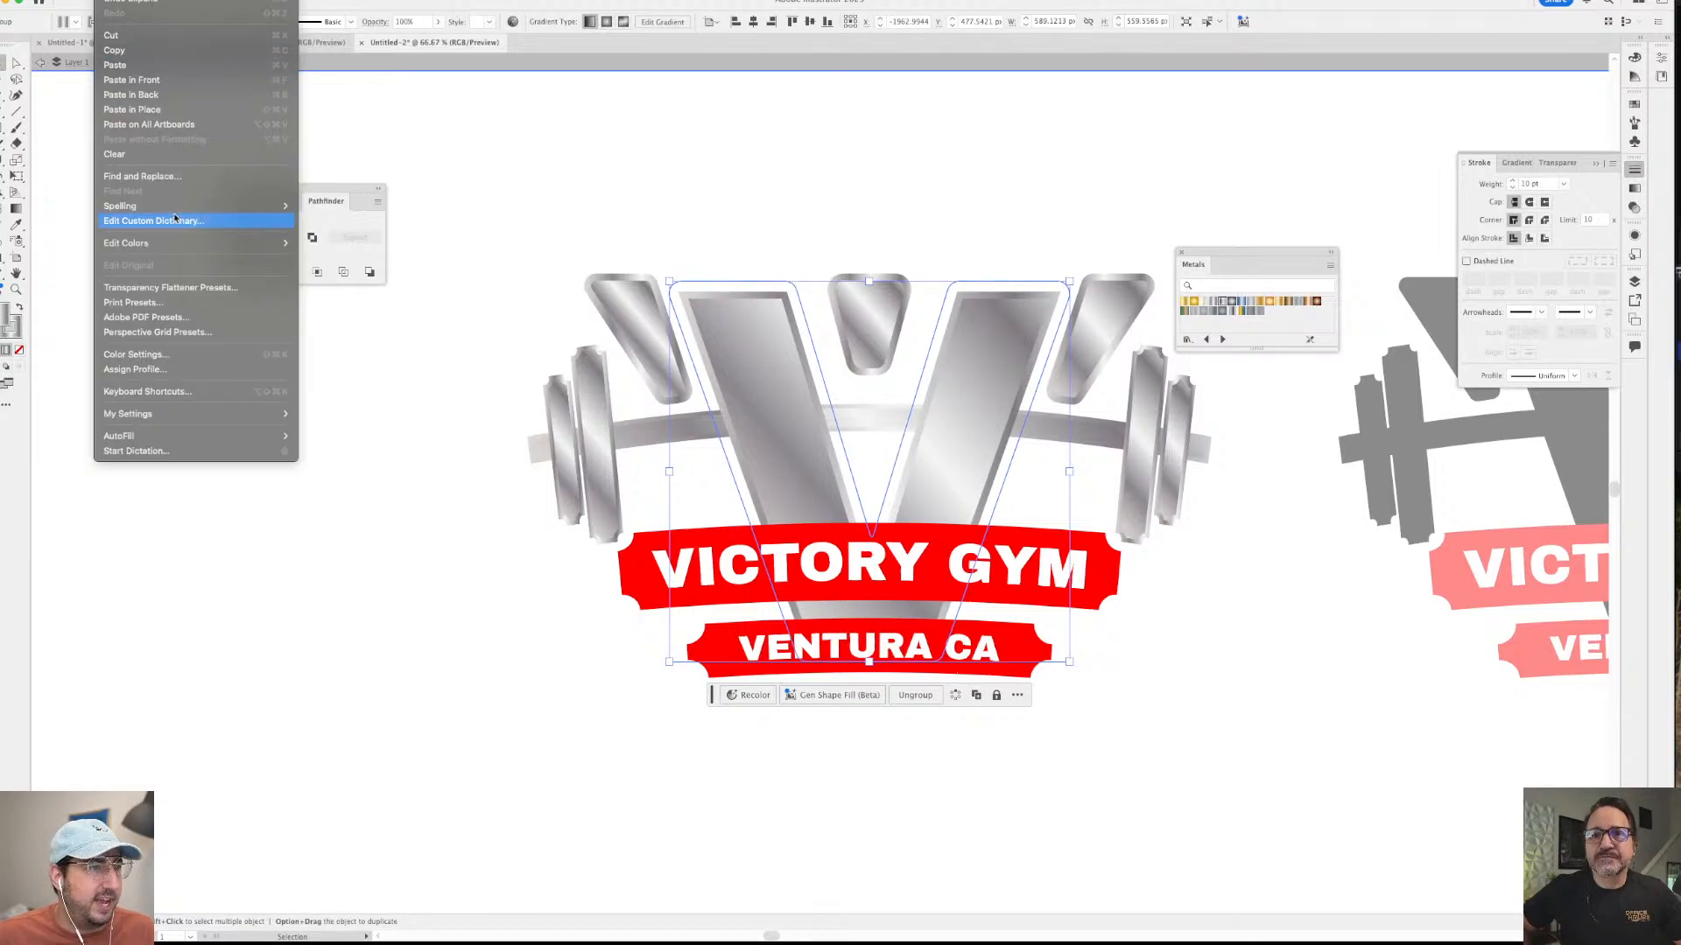
{"action": "mouse_move", "coordinate": [172, 243]}
{"action": "left_click", "coordinate": [351, 243]}
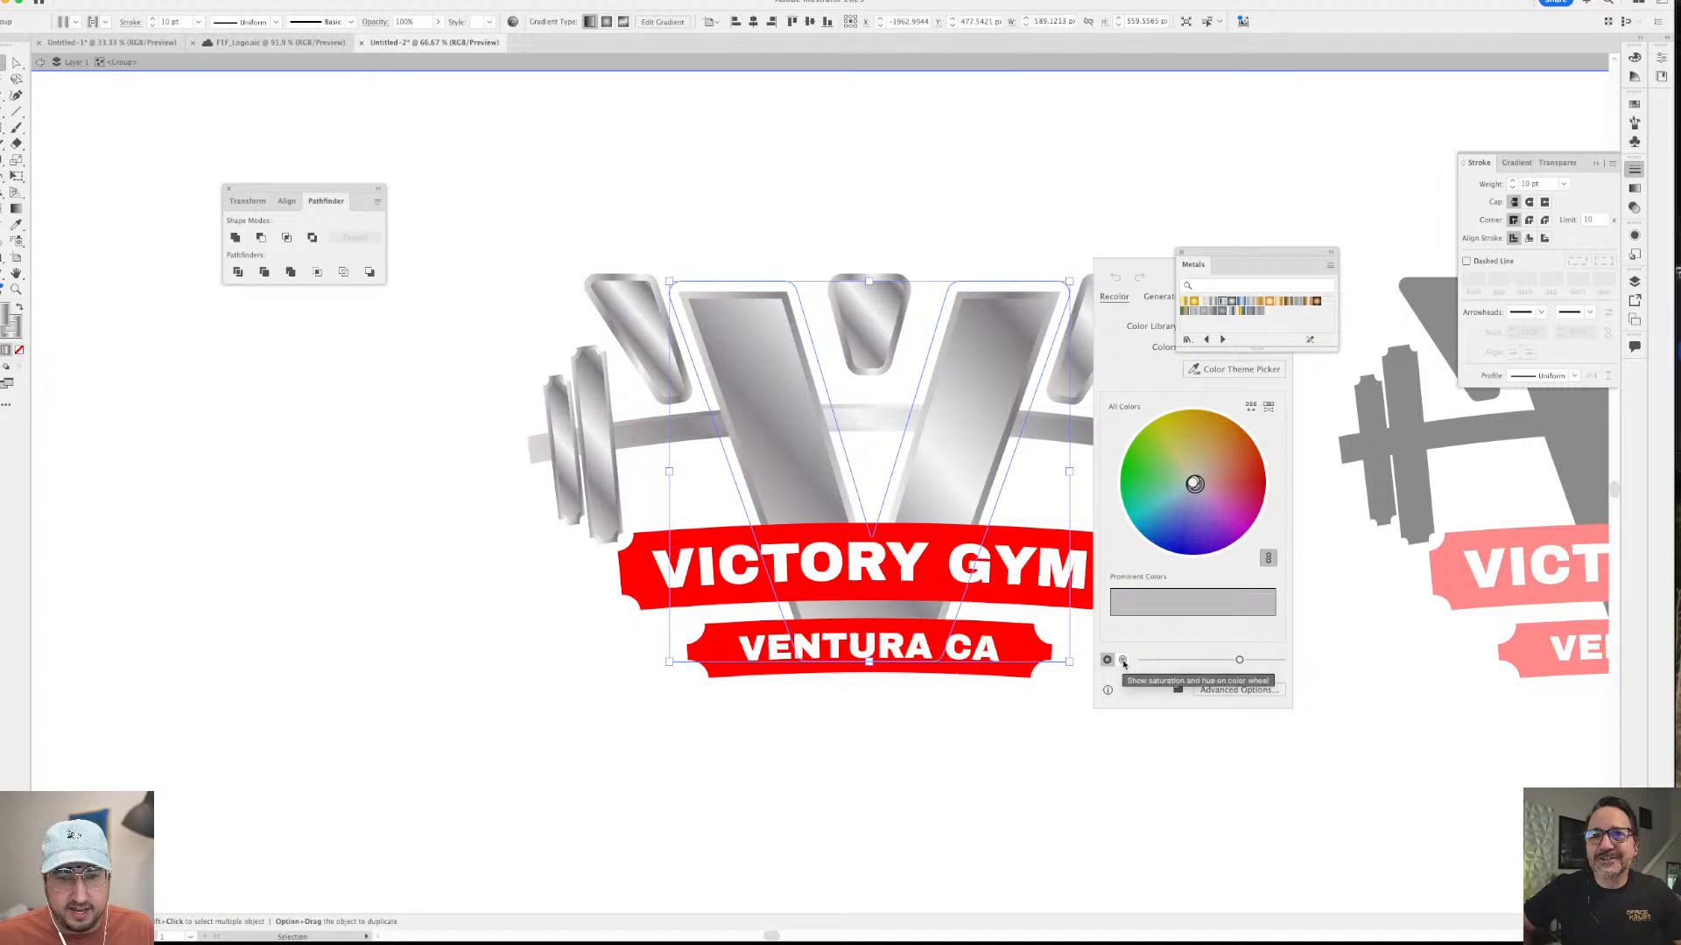
{"action": "left_click", "coordinate": [1191, 660]}
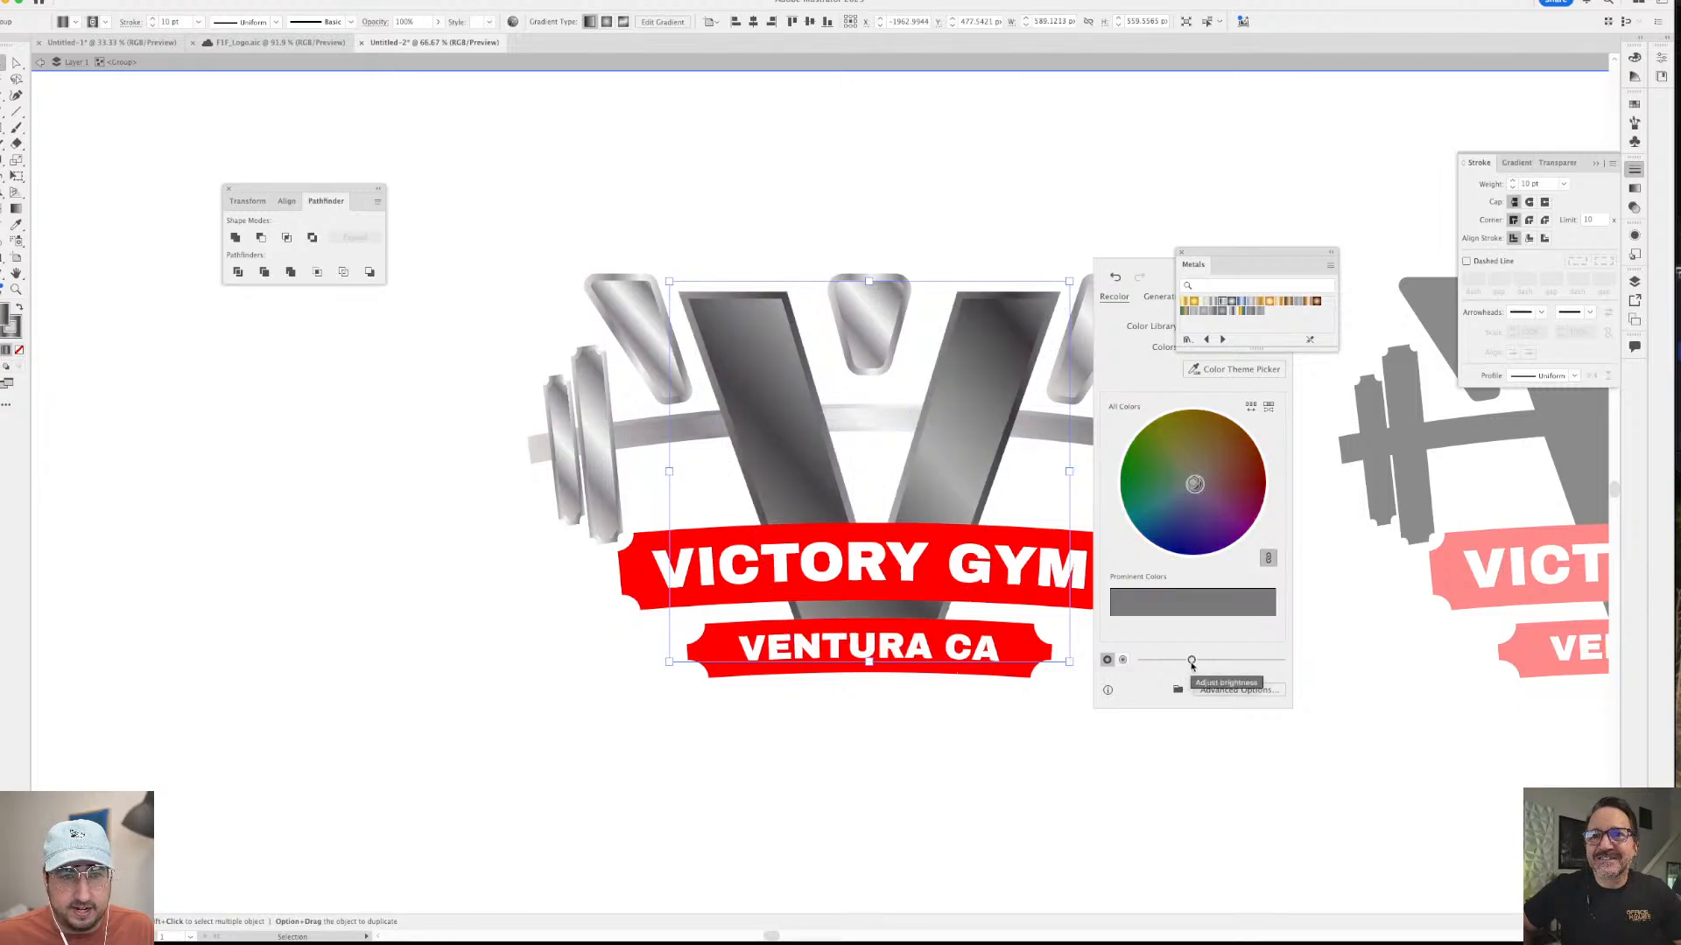
{"action": "left_click_drag", "start_coordinate": [1185, 661], "coordinate": [1199, 661]}
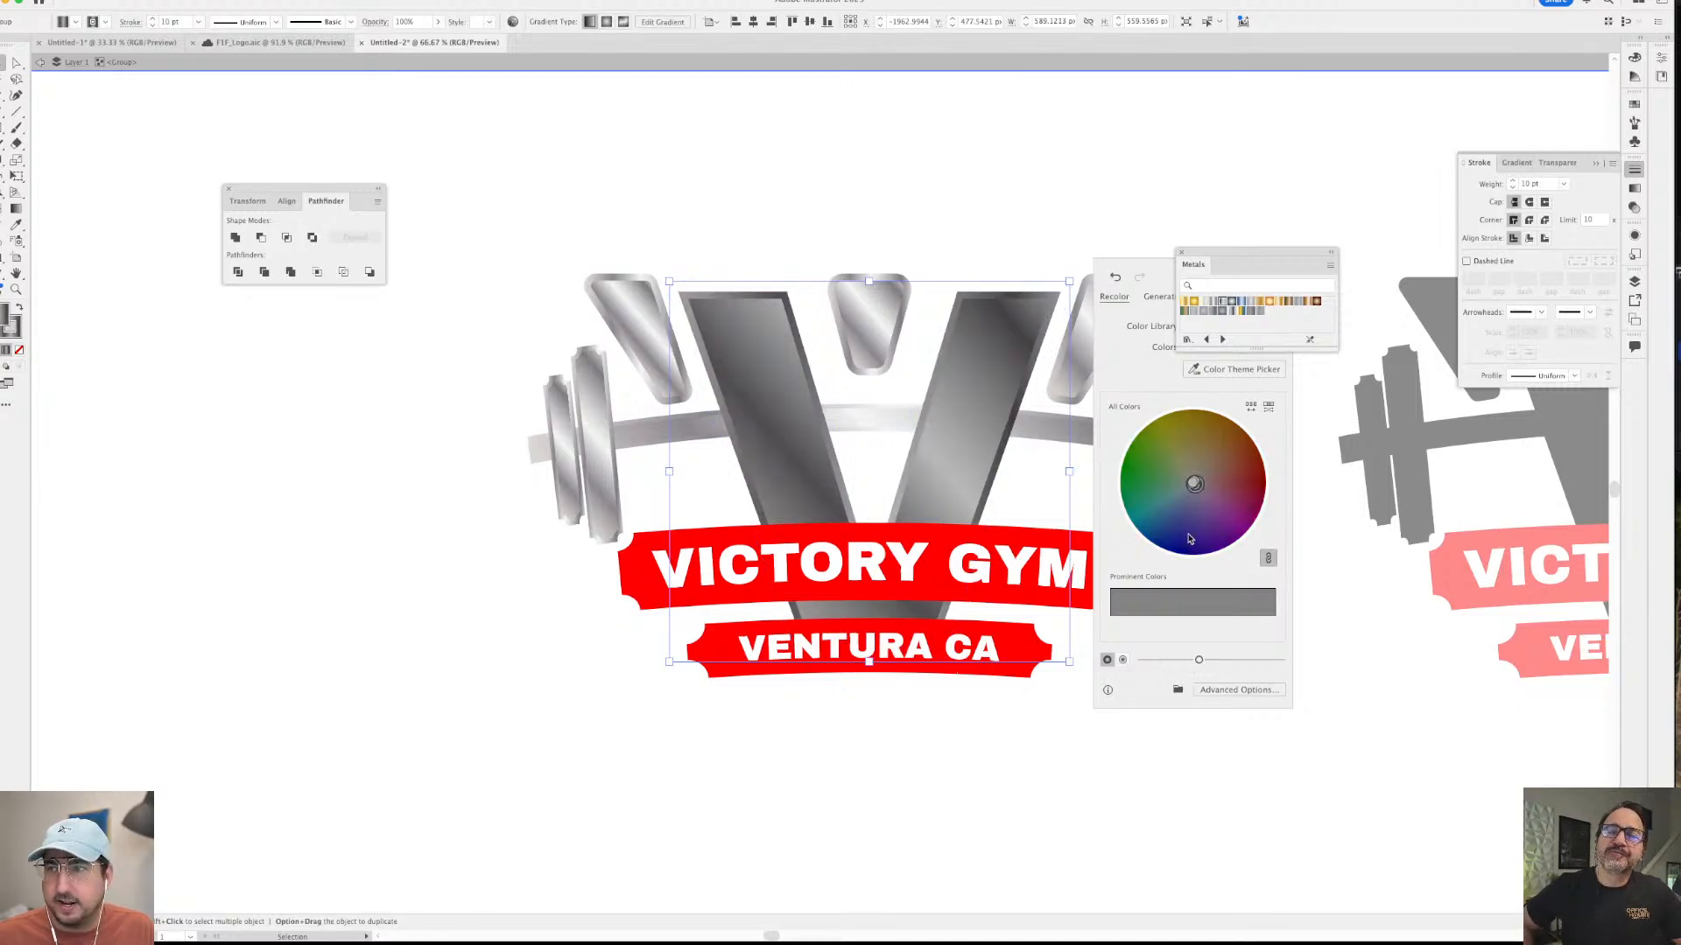
{"action": "left_click", "coordinate": [784, 197]}
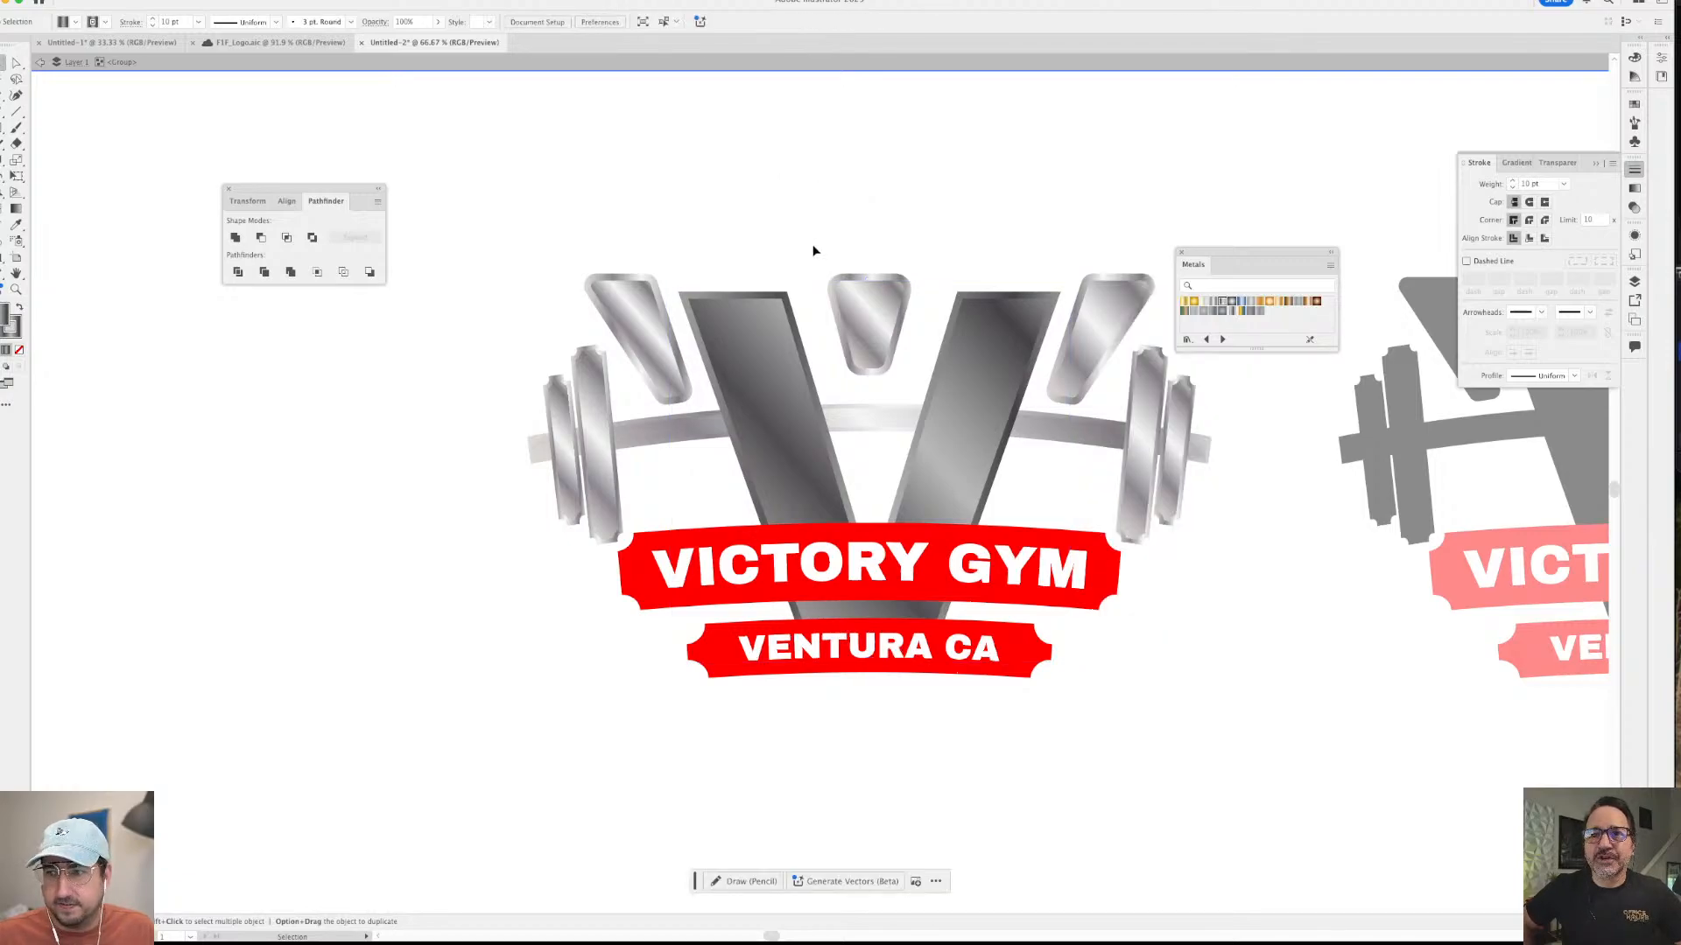
- Give both expanded banners the silver gradient sampled from the barbell's bar
{"action": "left_click", "coordinate": [670, 550]}
{"action": "key", "text": "a"}
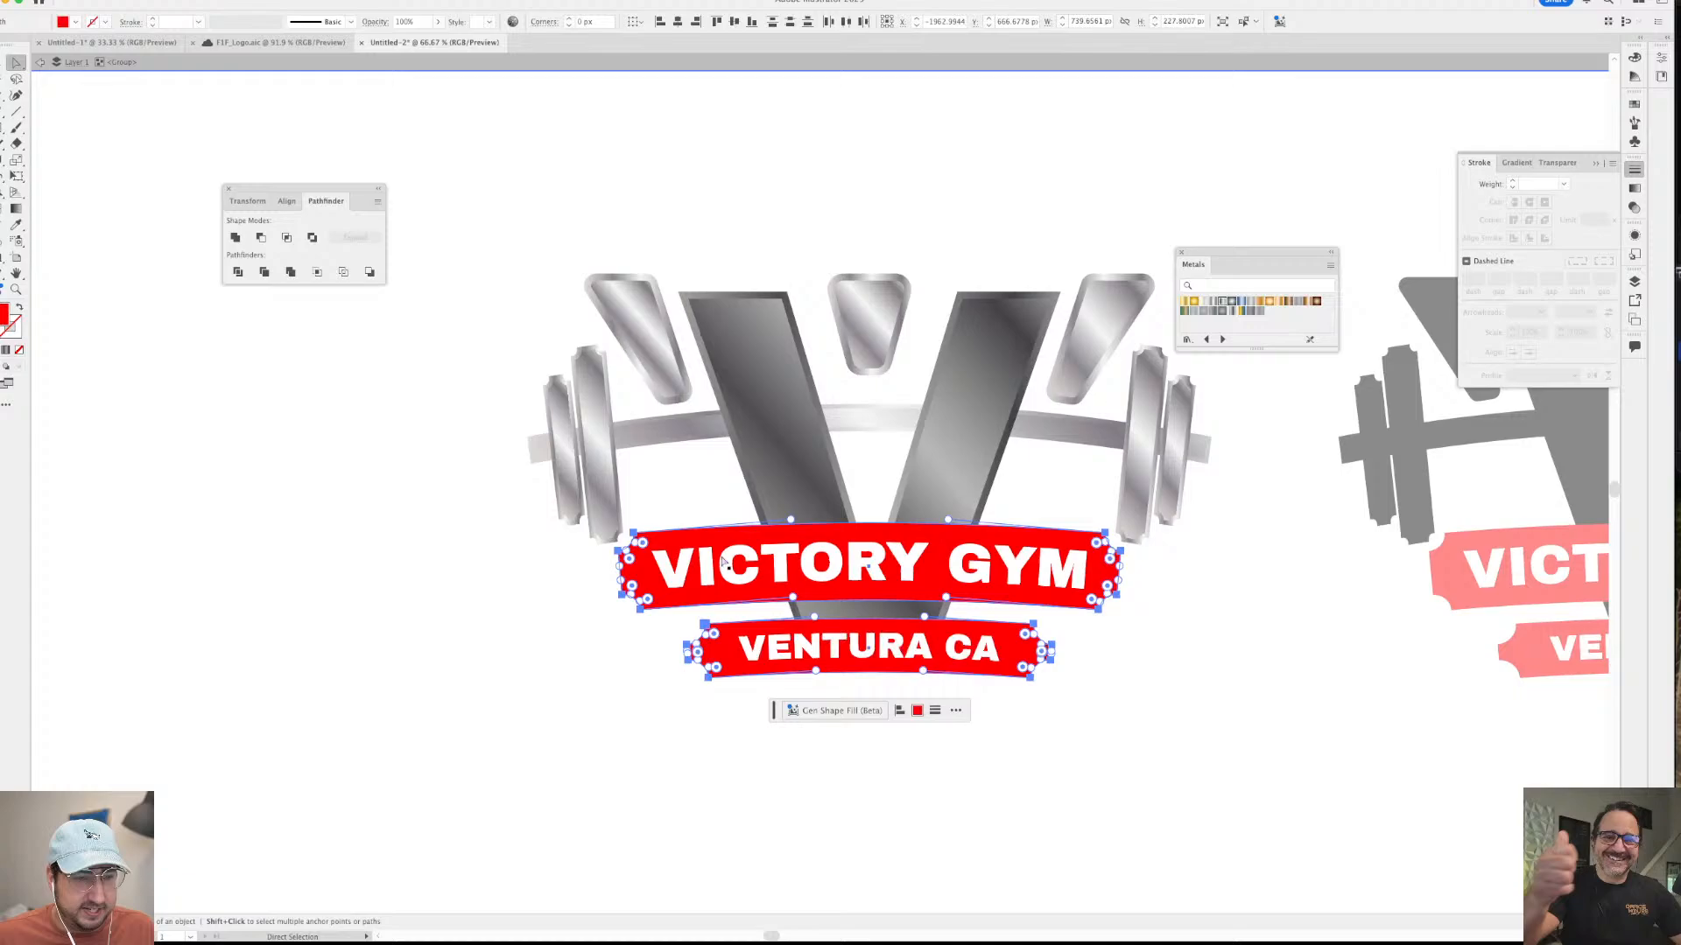
{"action": "left_click", "coordinate": [652, 442]}
{"action": "key", "text": "v"}
{"action": "left_click", "coordinate": [856, 211]}
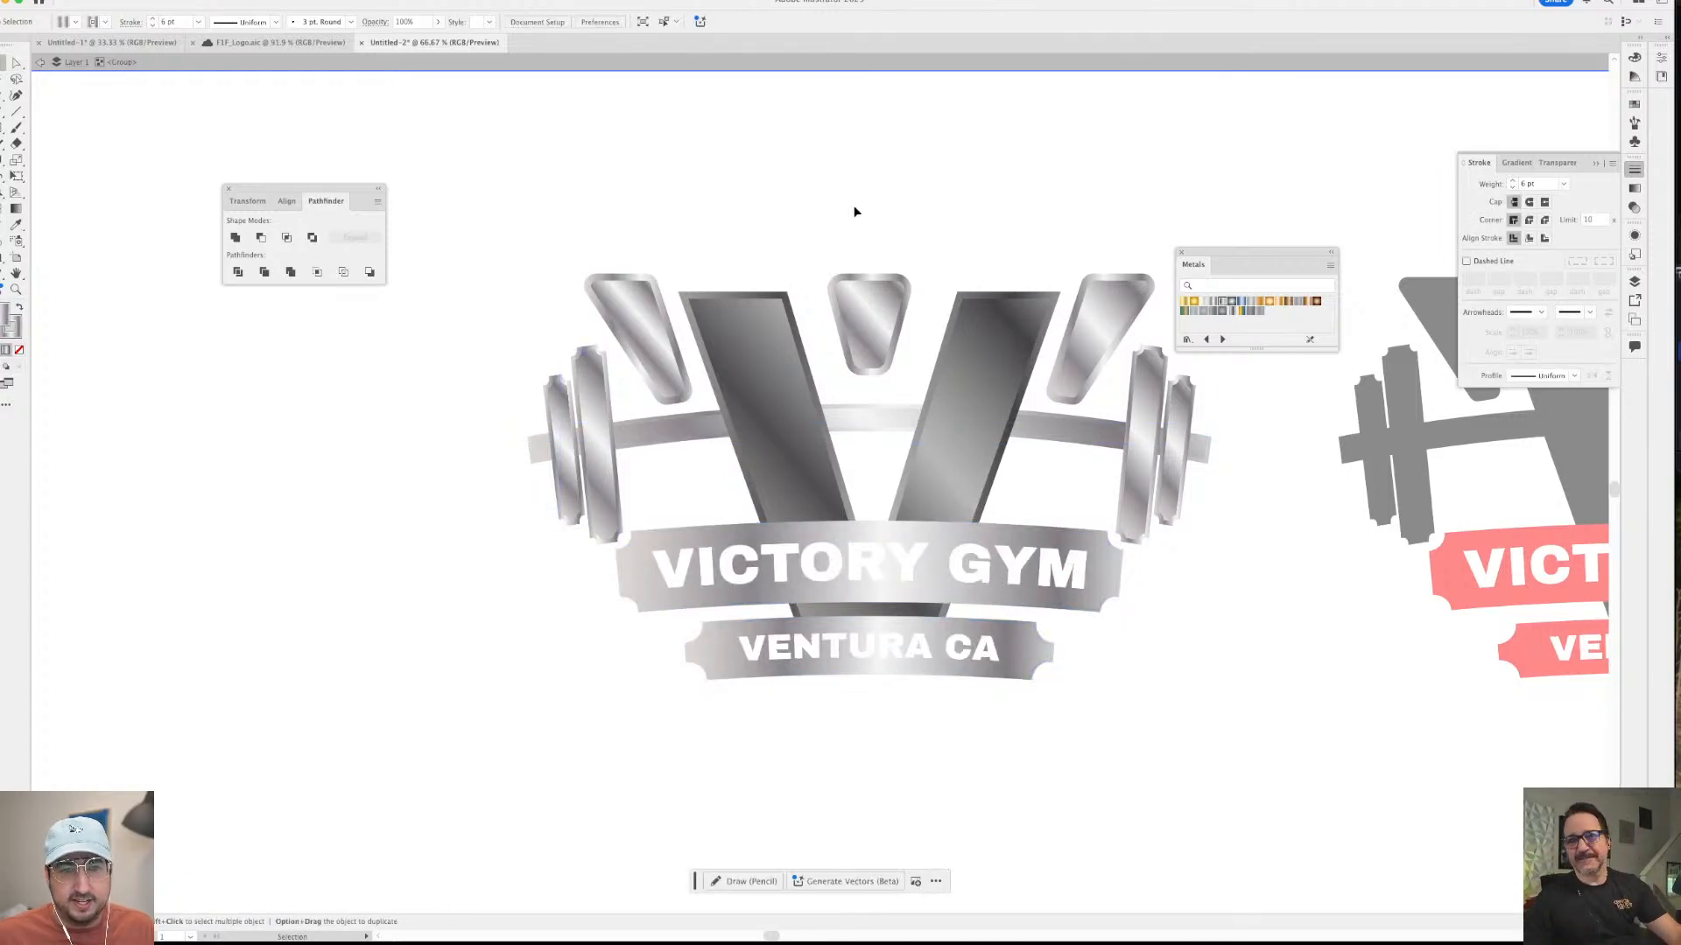
- Hide all panels and enlarge the metallic logo in the window with nothing selected
{"action": "key", "text": "Tab"}
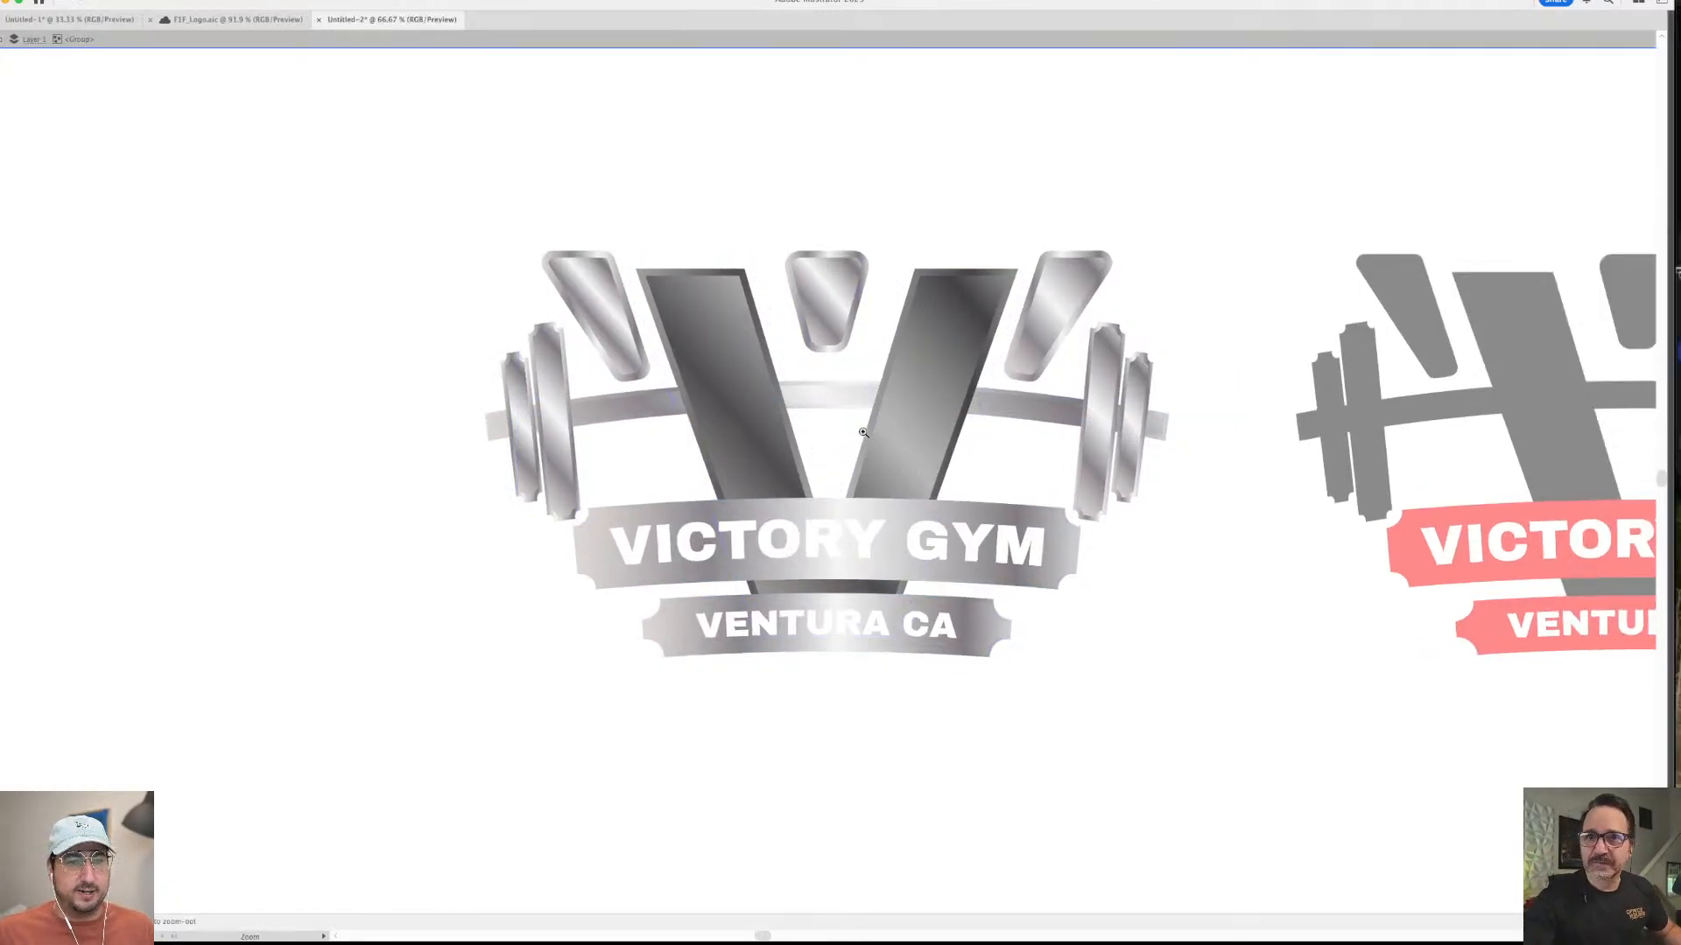
{"action": "scroll", "coordinate": [867, 455], "scroll_direction": "up", "scroll_amount": 3}
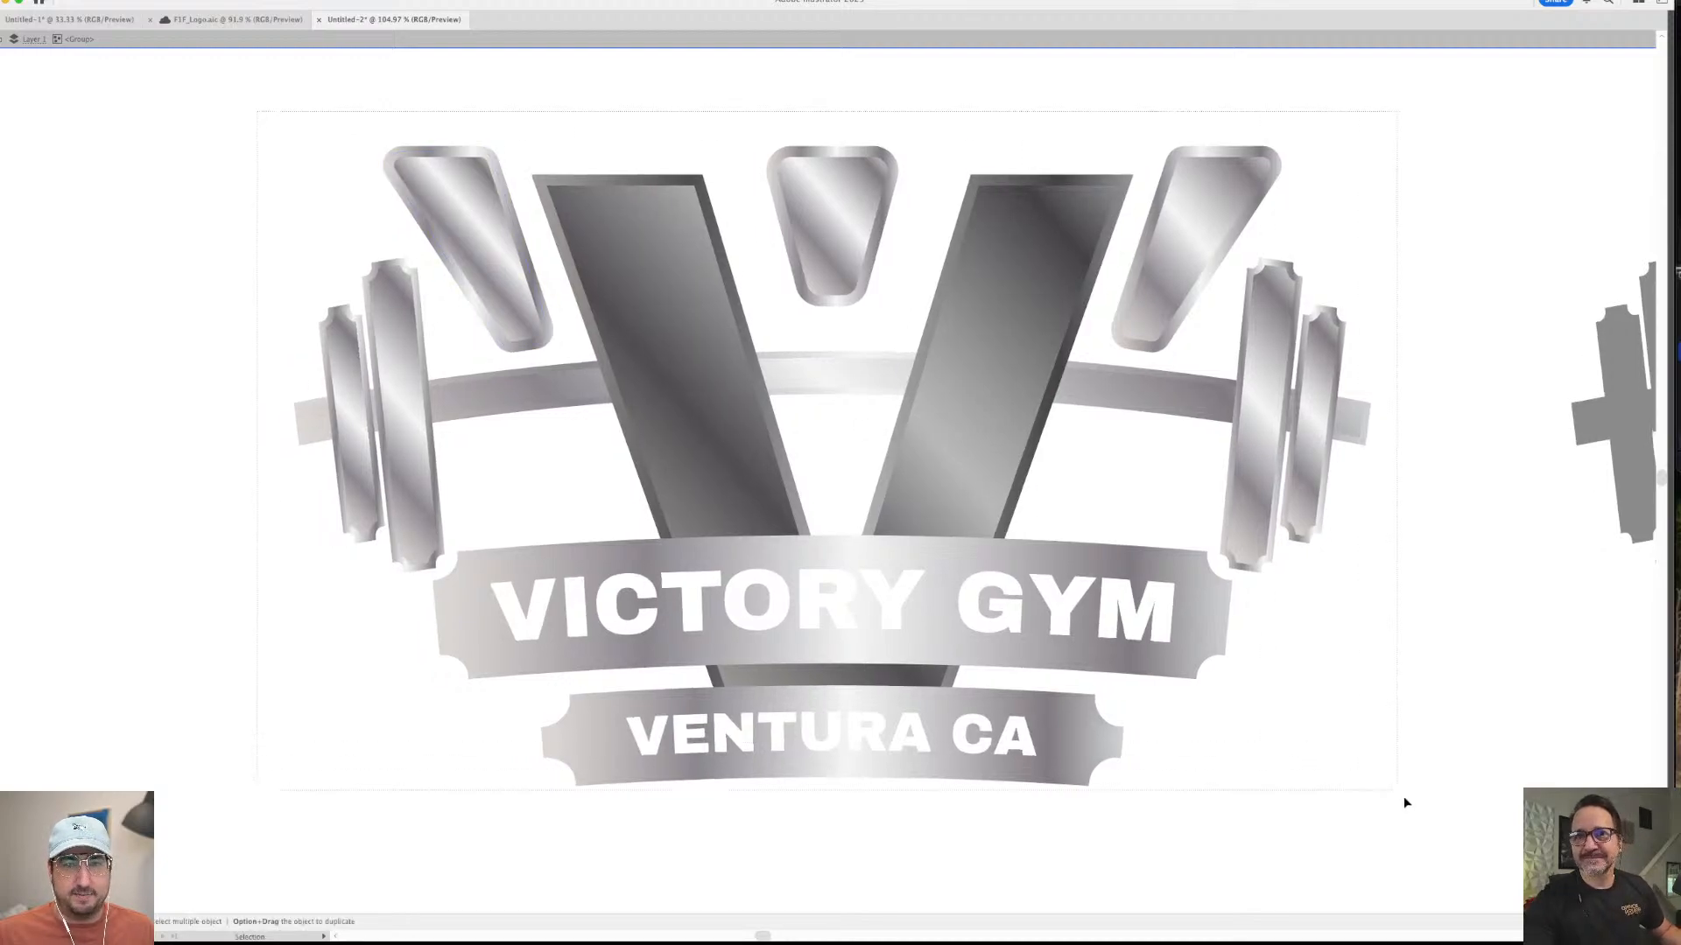
{"action": "key", "text": "super+a"}
{"action": "left_click", "coordinate": [1460, 698]}
- Try the V's dark metallic gradient on the isolated VICTORY GYM lettering, and delete the selection
{"action": "left_click", "coordinate": [1057, 608]}
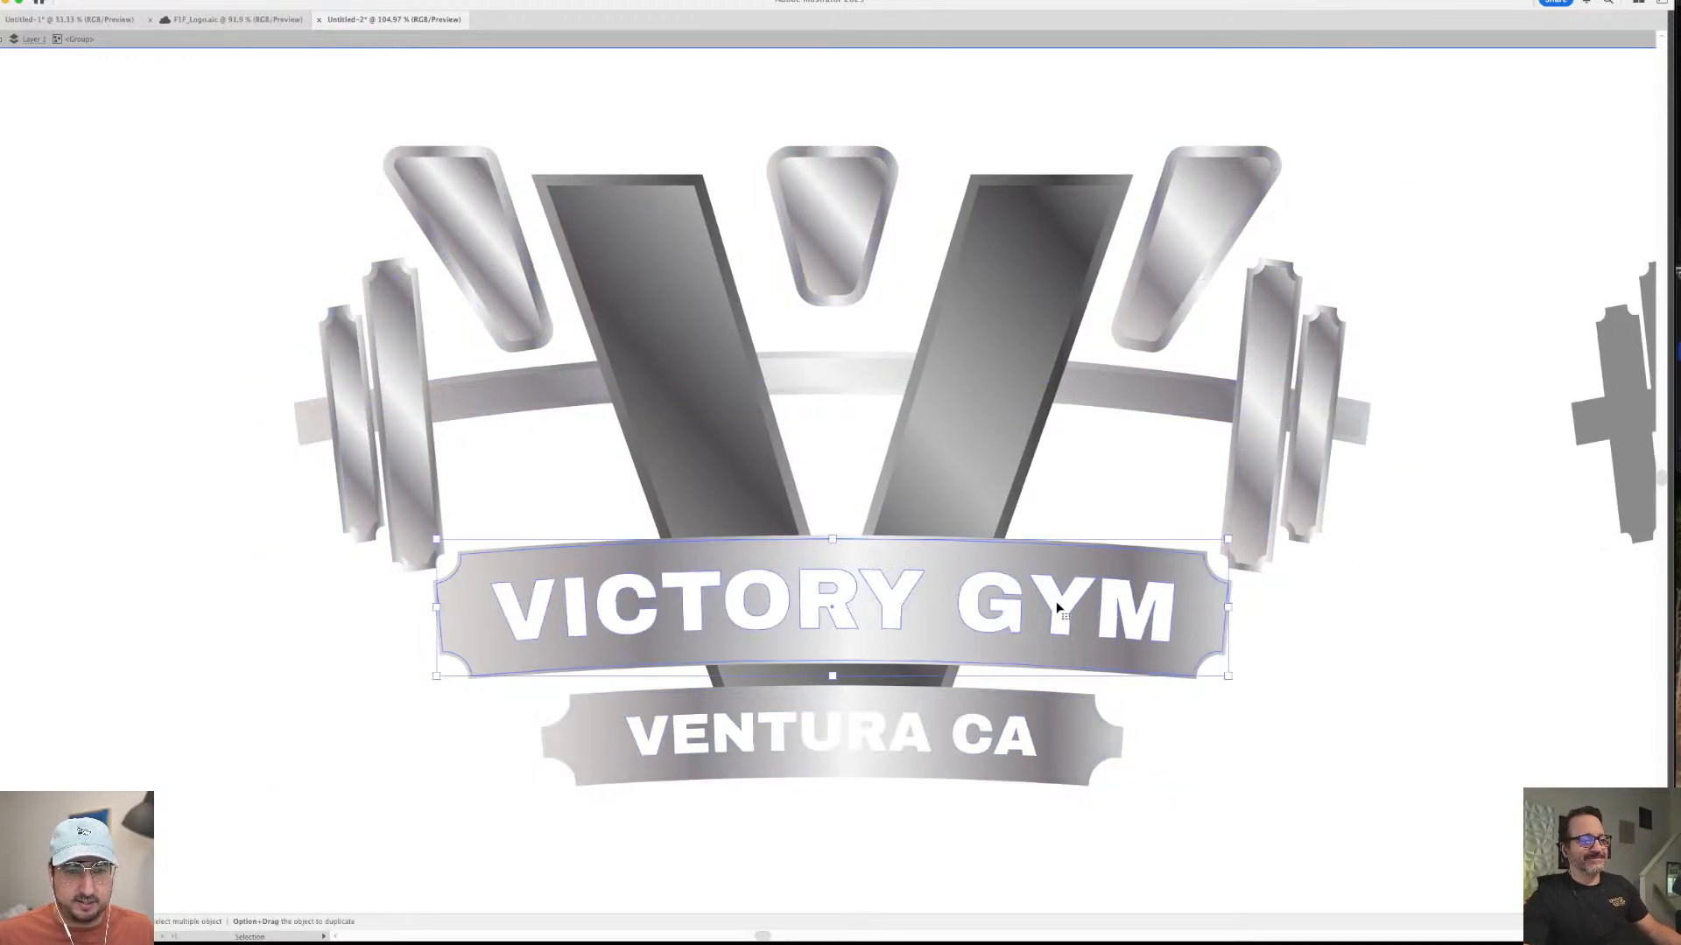
{"action": "double_click", "coordinate": [1110, 604]}
{"action": "double_click", "coordinate": [1101, 586]}
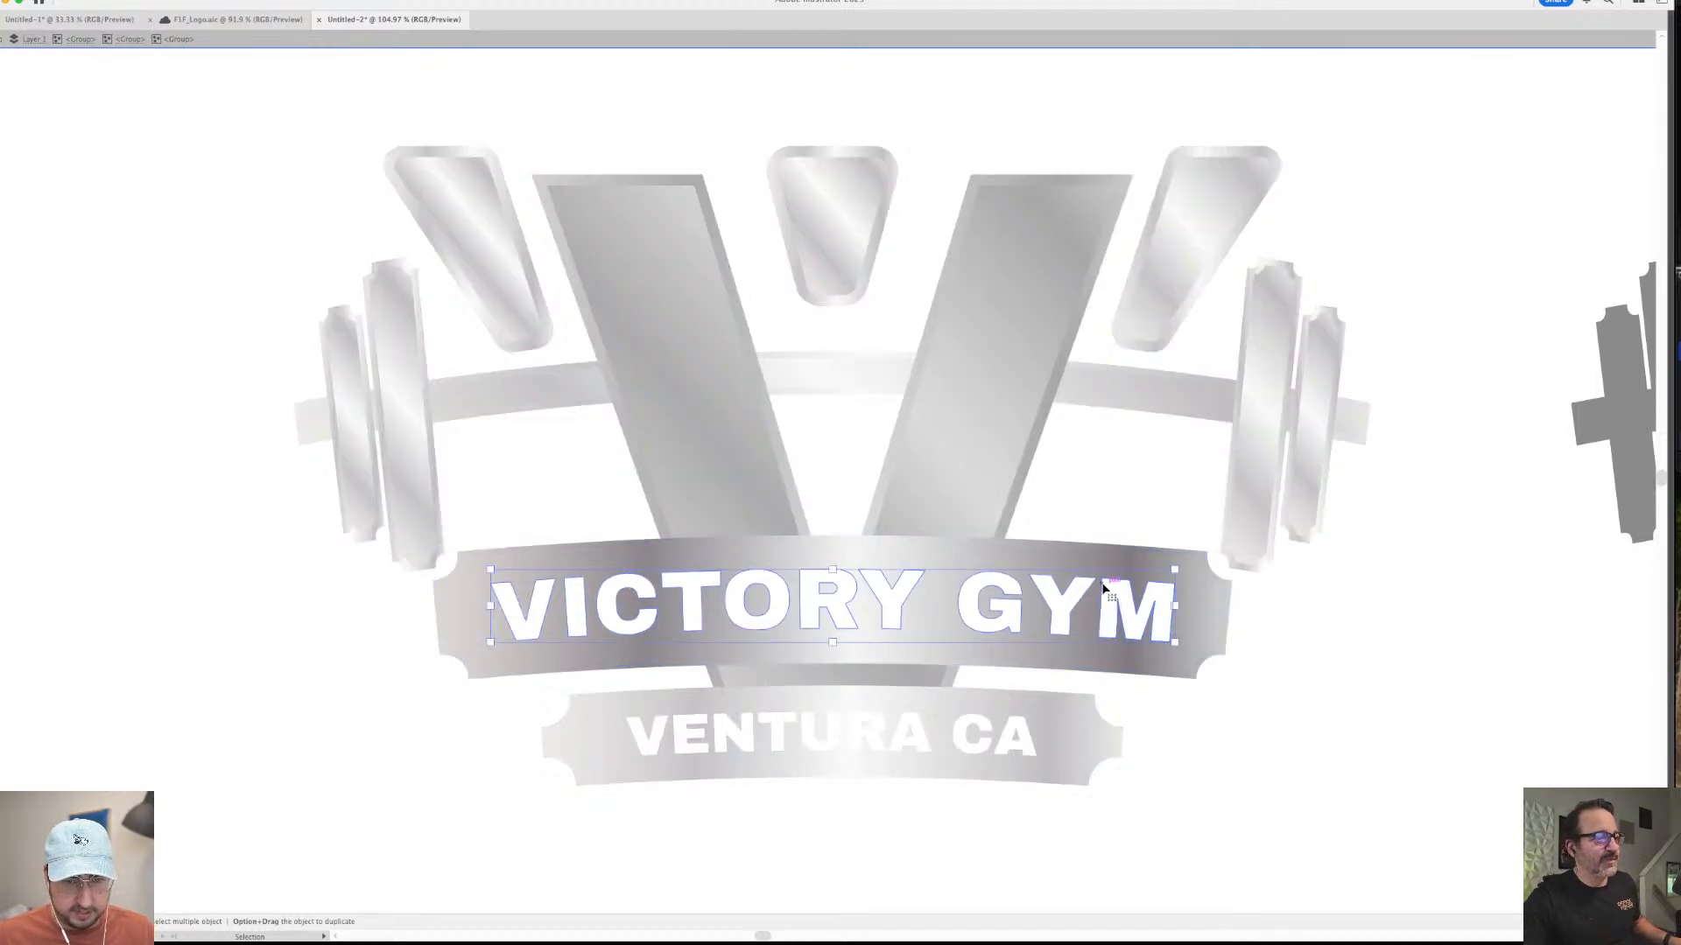
{"action": "key", "text": "i"}
{"action": "left_click", "coordinate": [1035, 415]}
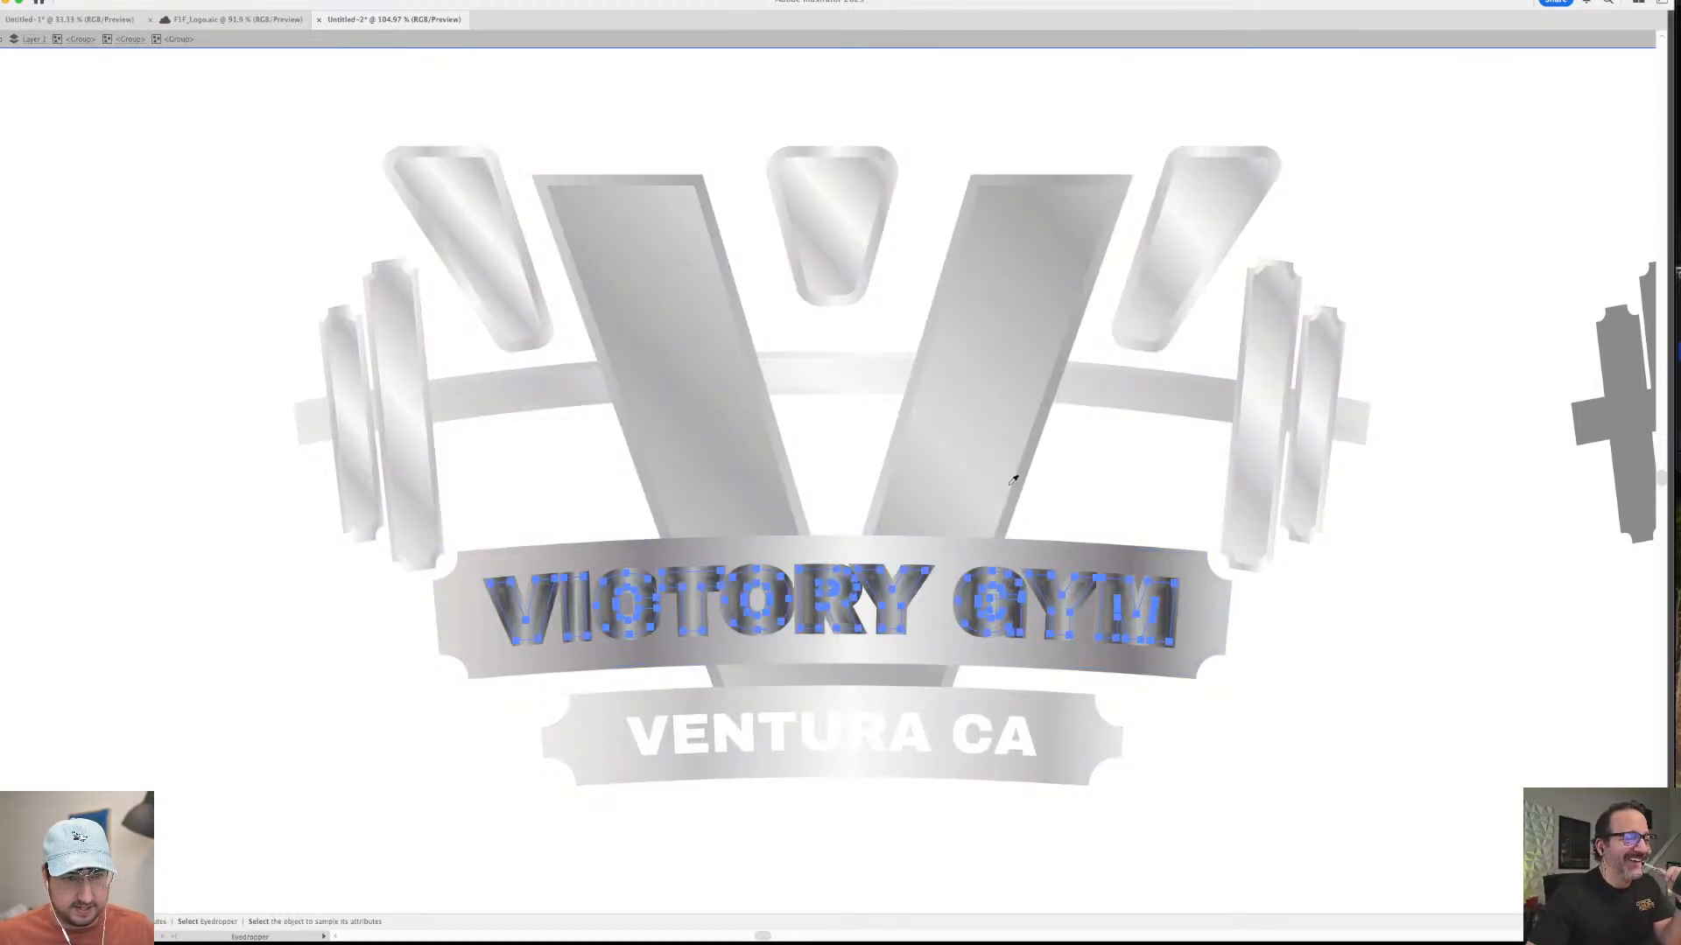
{"action": "key", "text": "v"}
{"action": "key", "text": "Delete"}
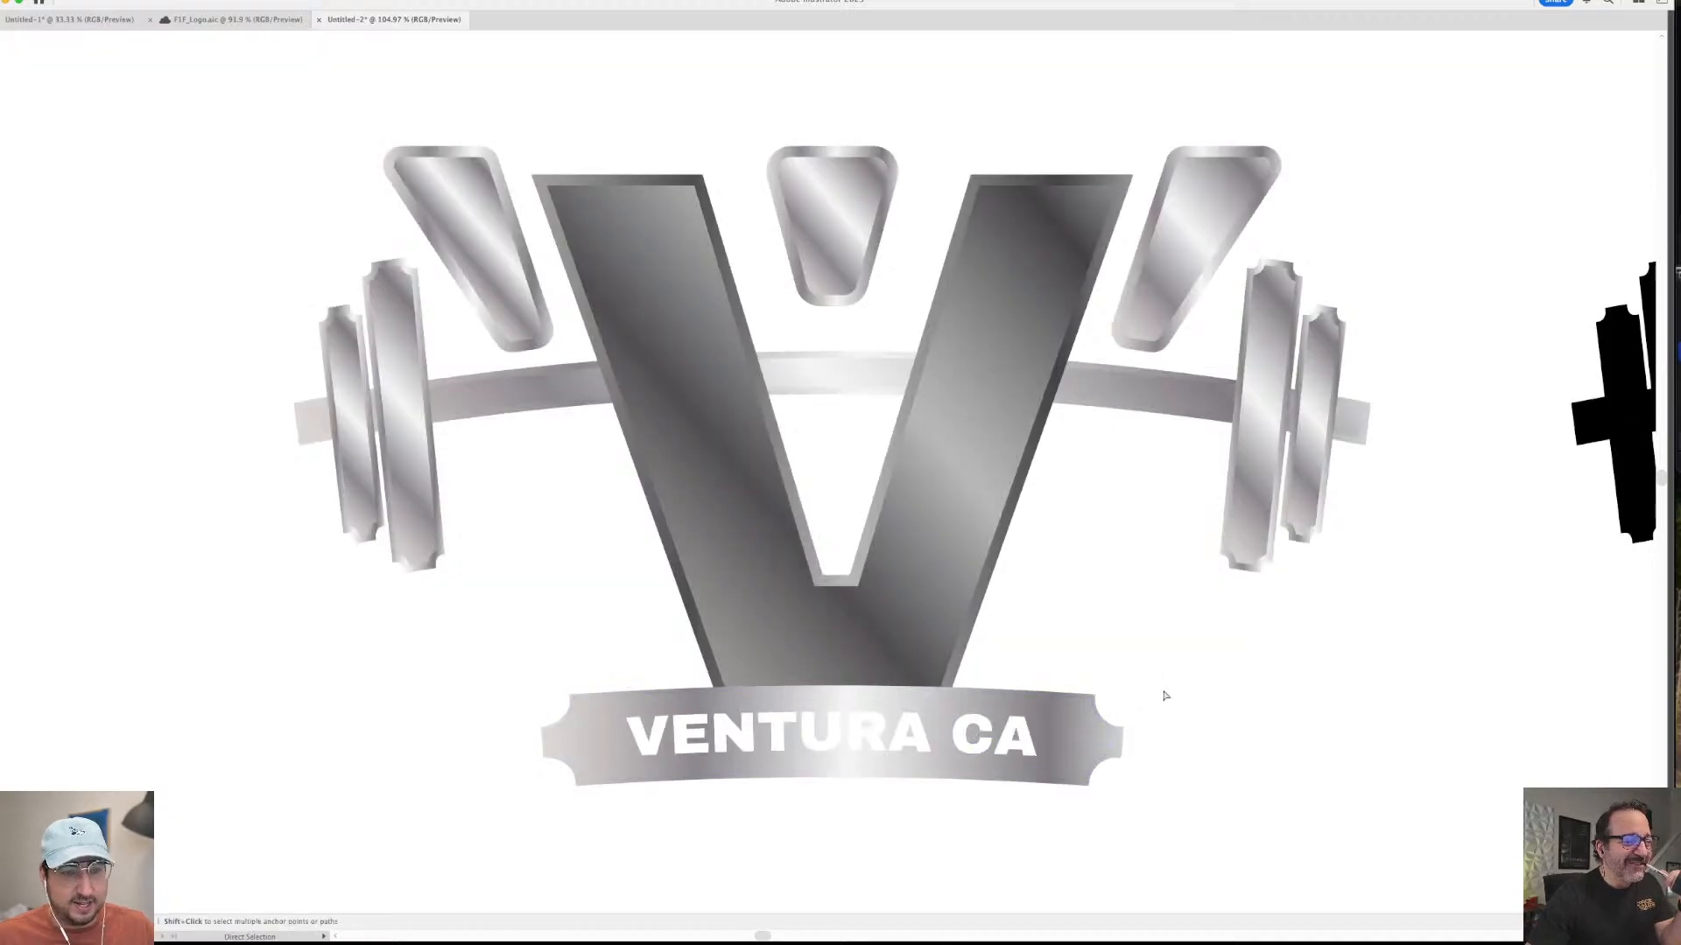
- Undo the deletion and the lettering's gradient, keeping the silver banners with white lettering
{"action": "key", "text": "super+z"}
{"action": "key", "text": "super+shift+z"}
{"action": "key", "text": "super+z"}
{"action": "key", "text": "super+z"}
{"action": "key", "text": "super+z"}
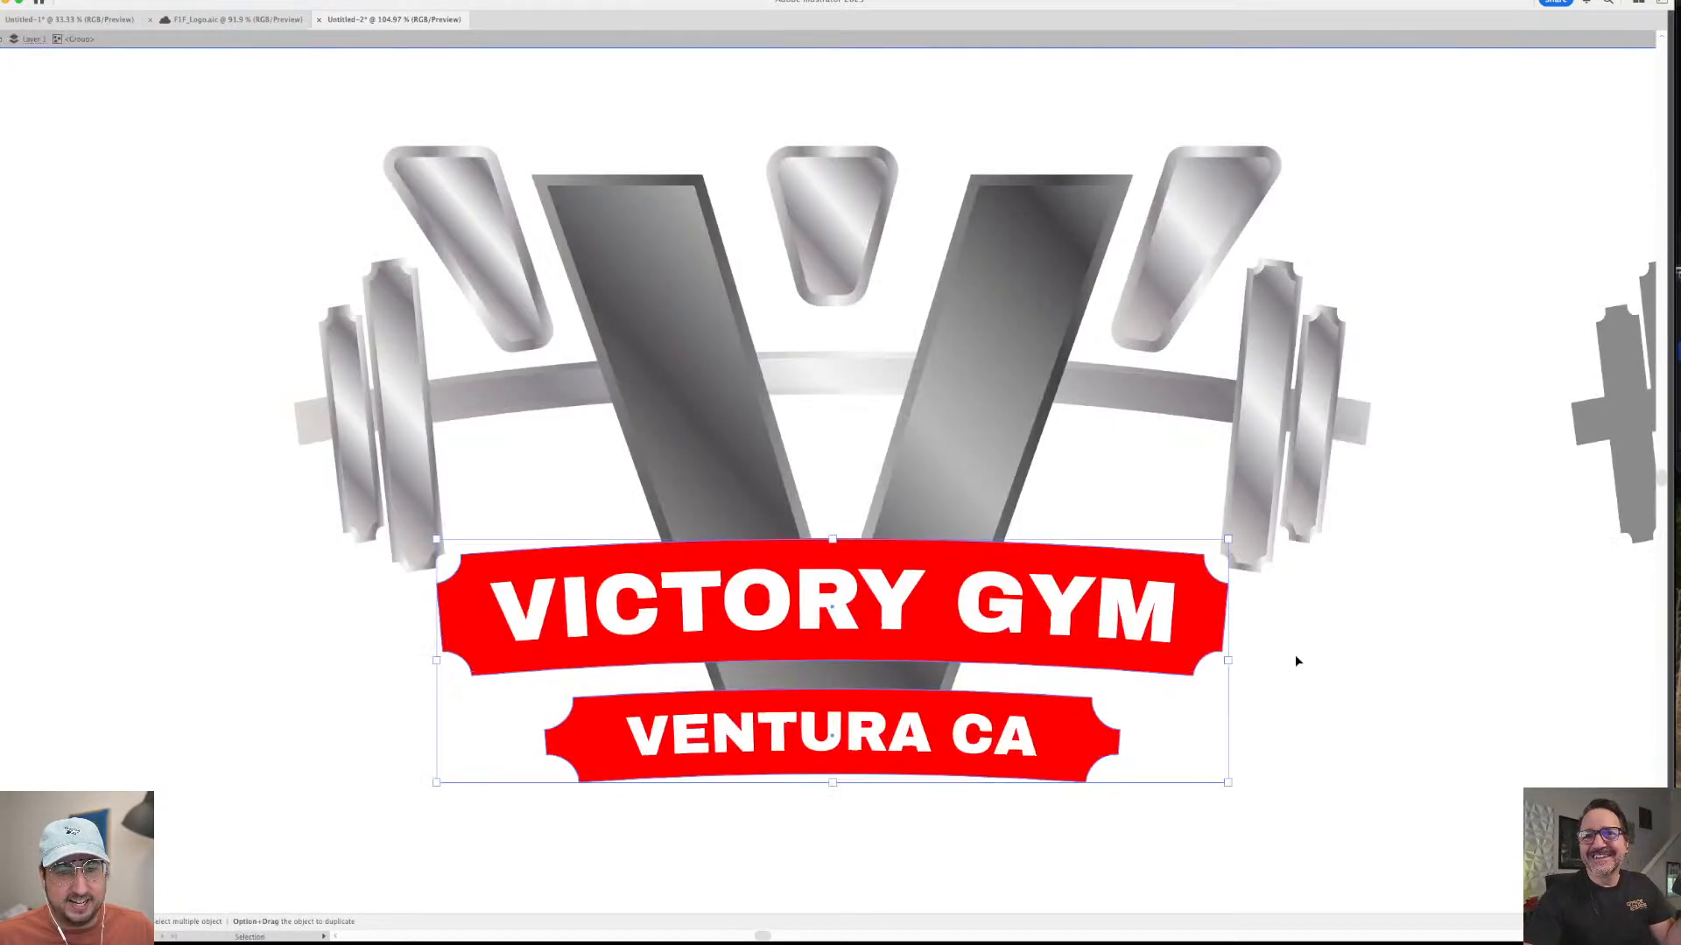
{"action": "key", "text": "super+shift+z"}
- Leave isolation mode, copy the whole metallic logo onto a new page in Adobe Express, and return to the sketch on page 7
{"action": "key", "text": "Escape"}
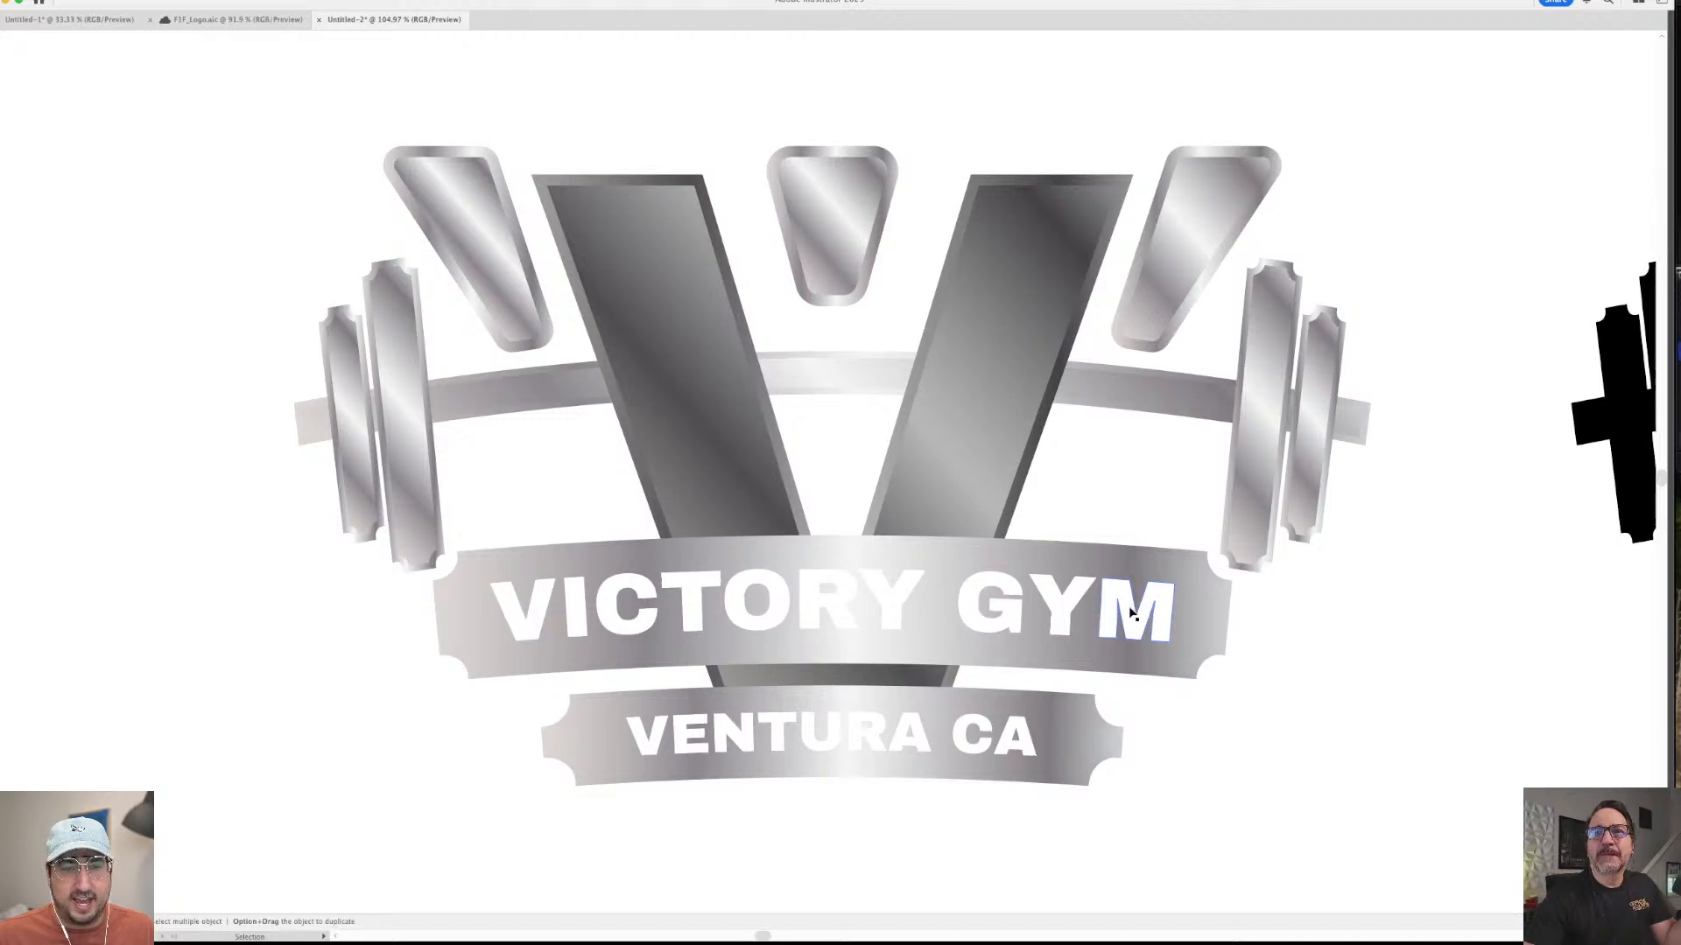
{"action": "left_click", "coordinate": [650, 409]}
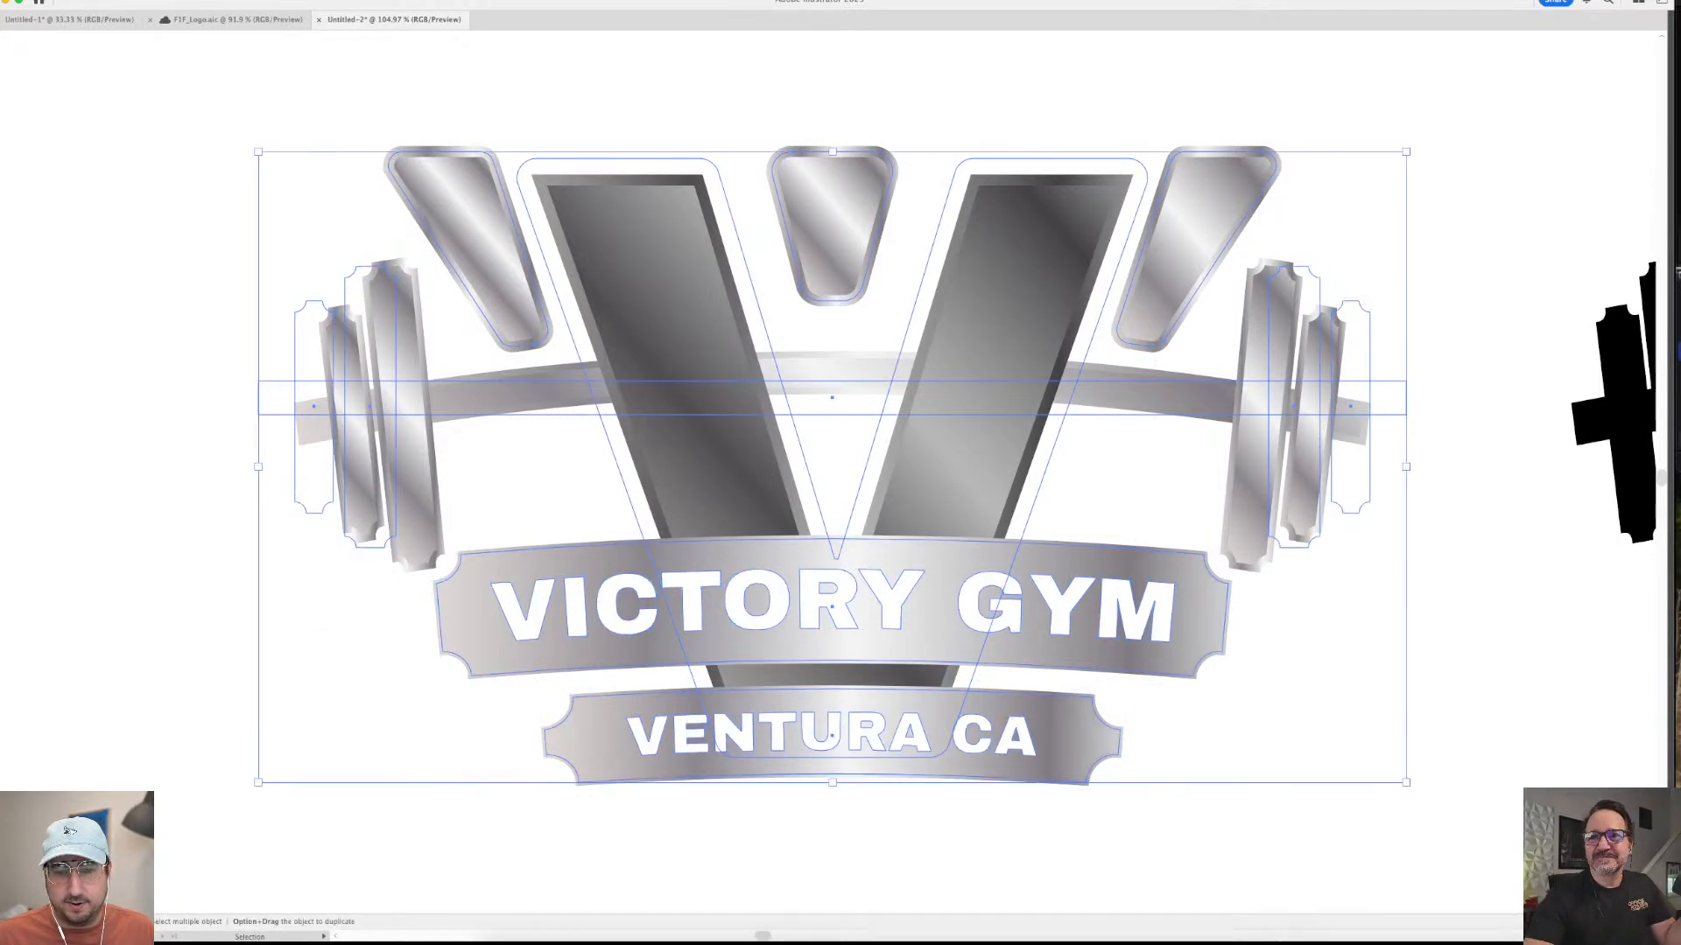
{"action": "mouse_move", "coordinate": [972, 935]}
{"action": "left_click", "coordinate": [593, 911]}
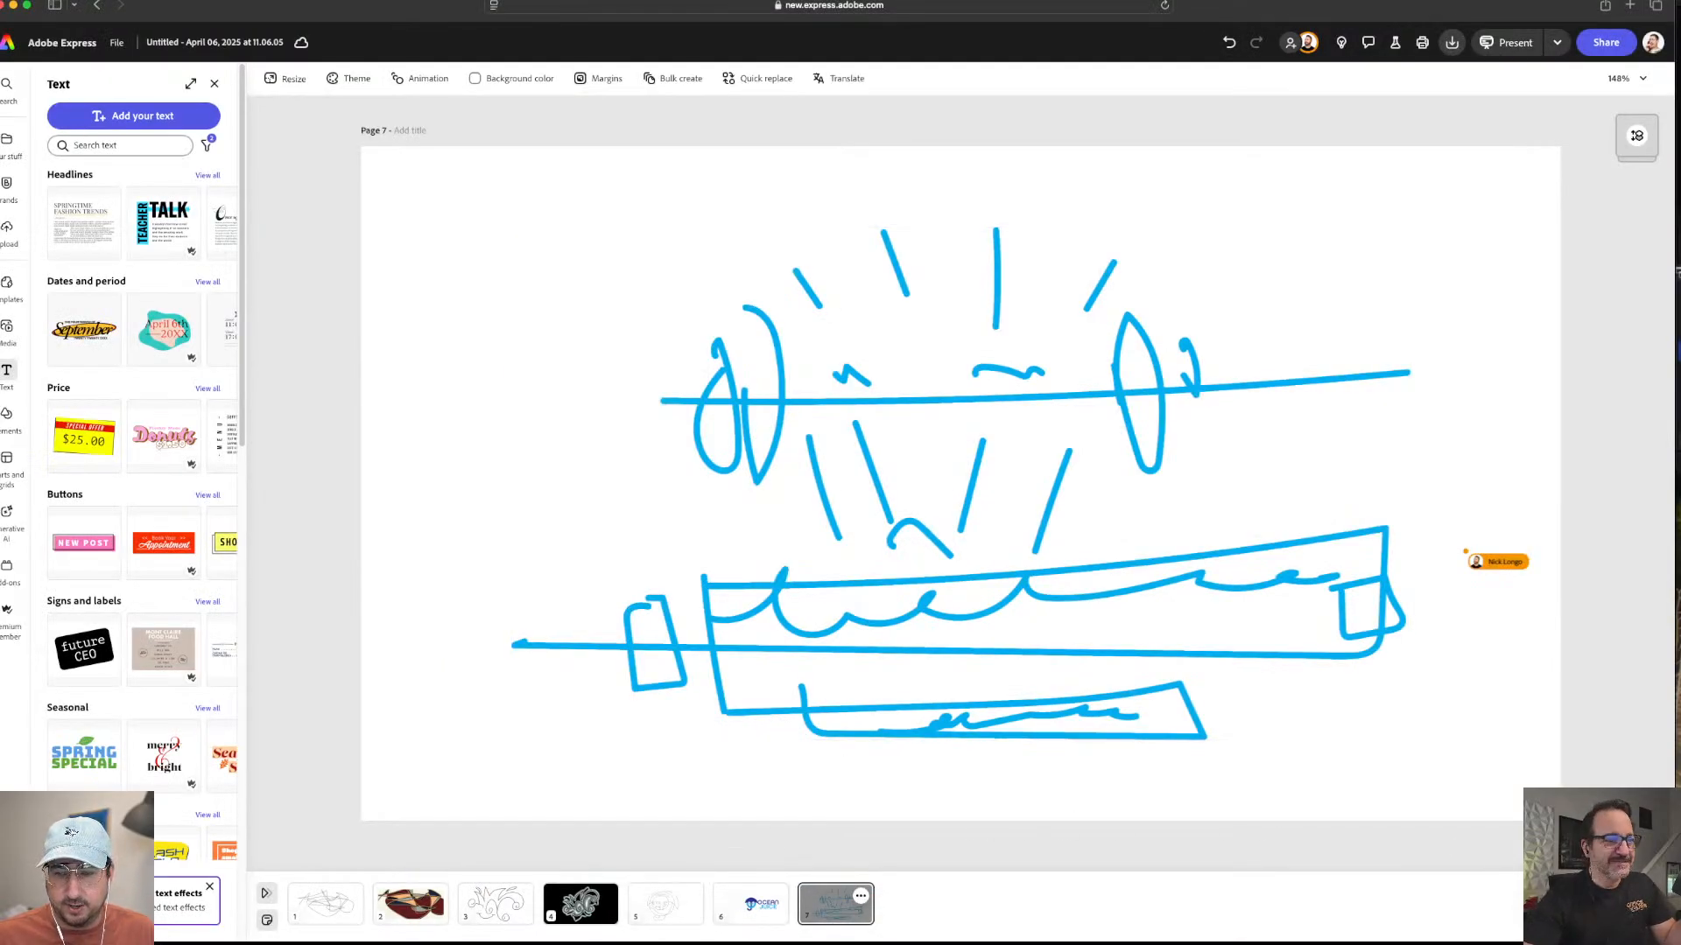
{"action": "key", "text": "super+Return"}
{"action": "key", "text": "super+v"}
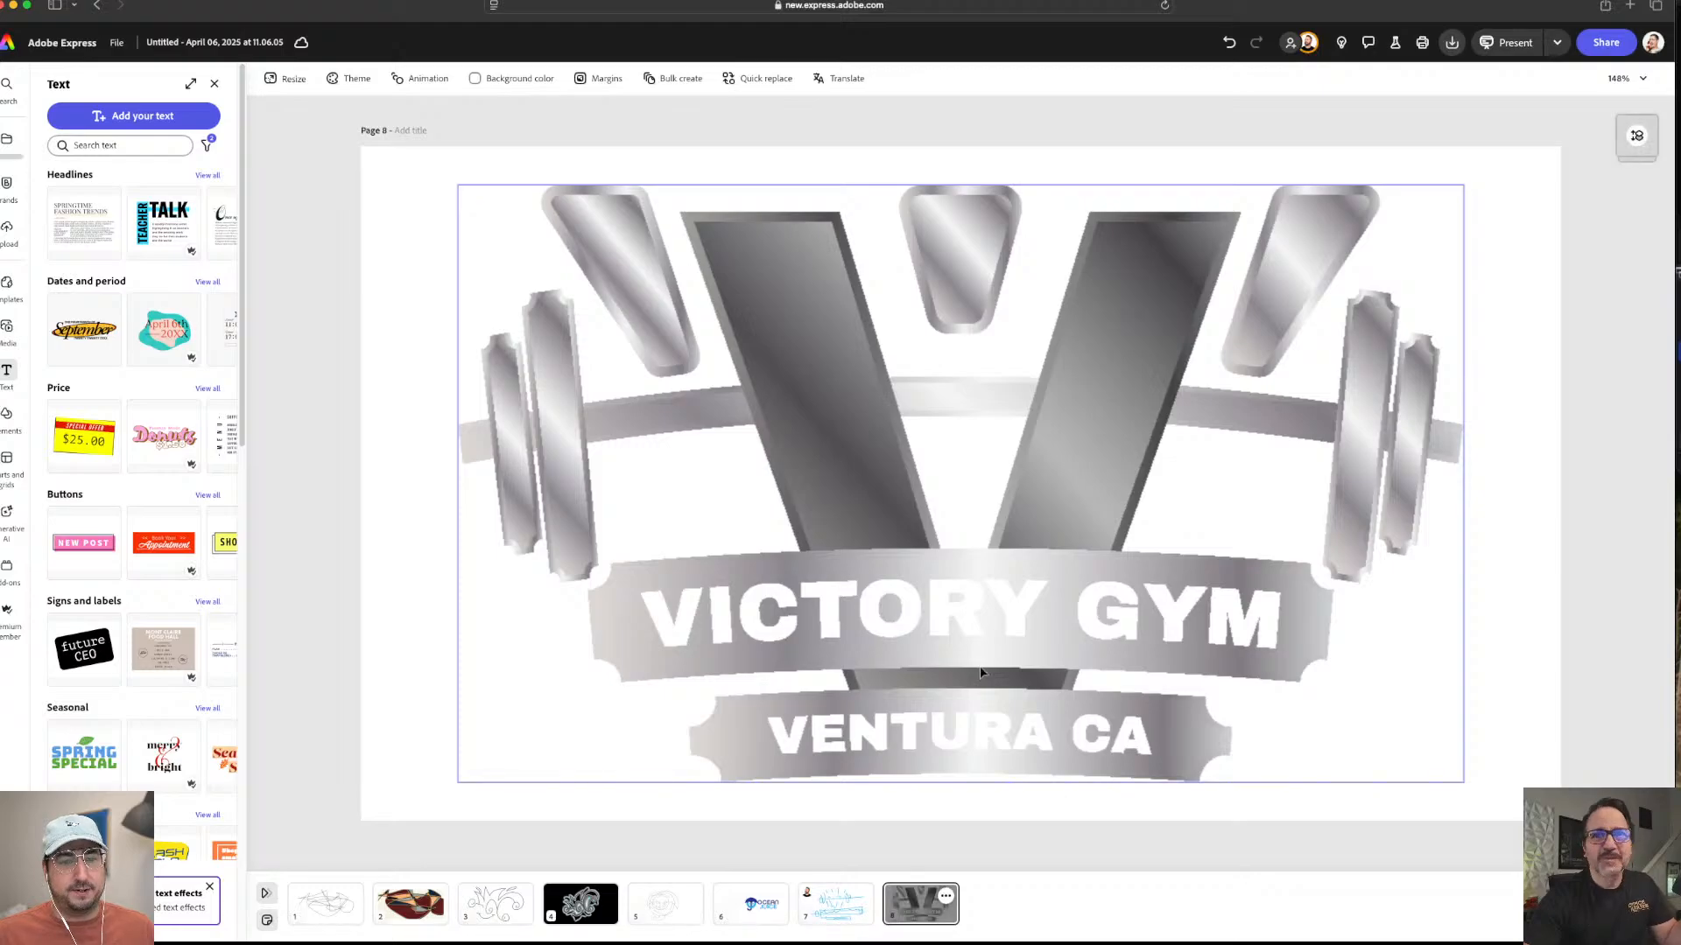
{"action": "left_click", "coordinate": [853, 842]}
{"action": "left_click", "coordinate": [827, 899]}
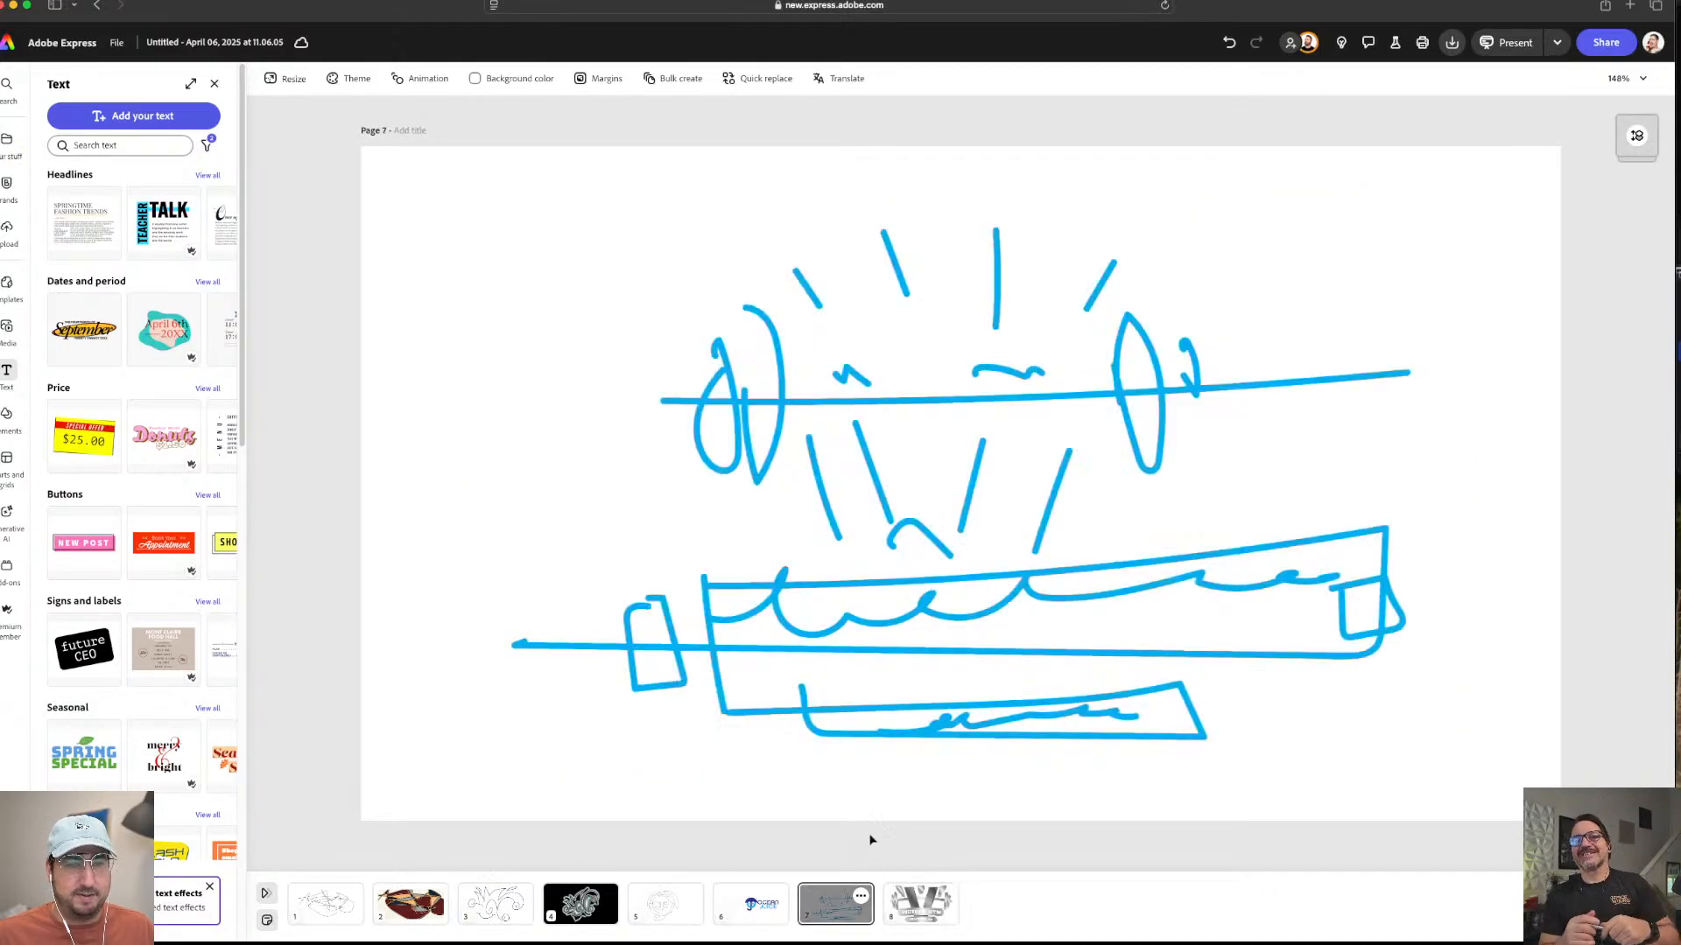